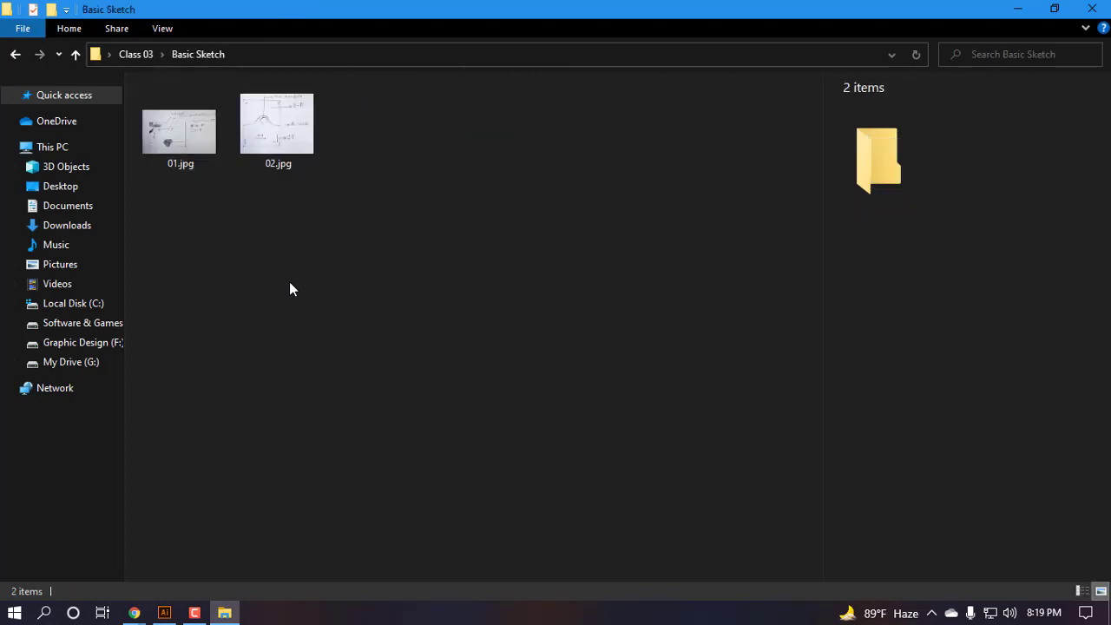
# - Open the sketch 01.jpg and examine its rectangle layout, shaded shapes and handwritten notes, then close the viewer
pyautogui.doubleClick(170, 142)
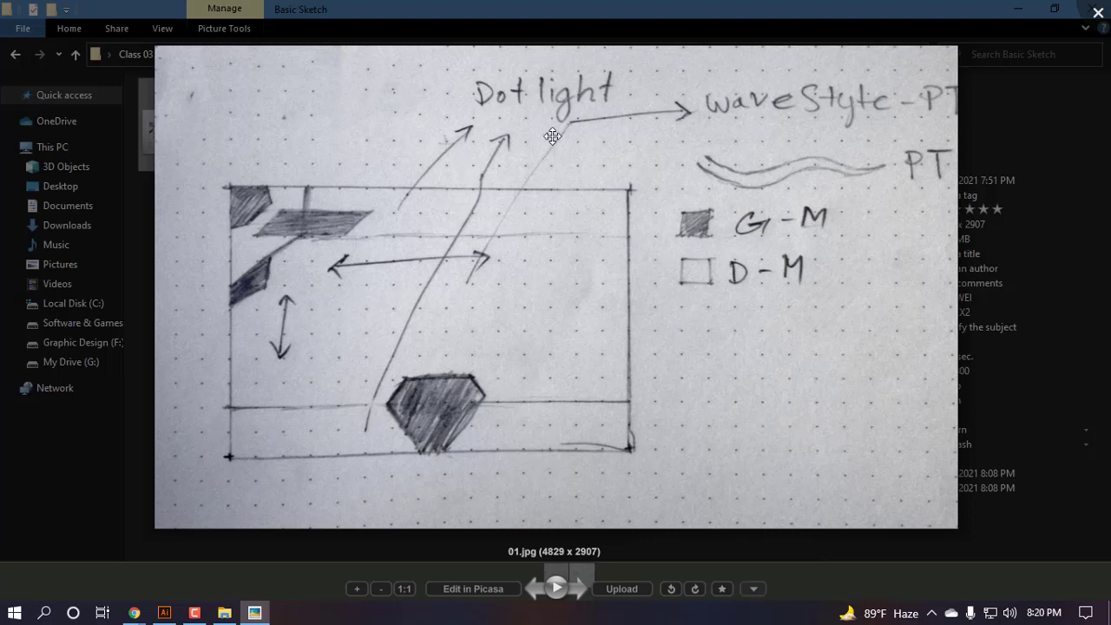
pyautogui.scroll(2, 353, 250)
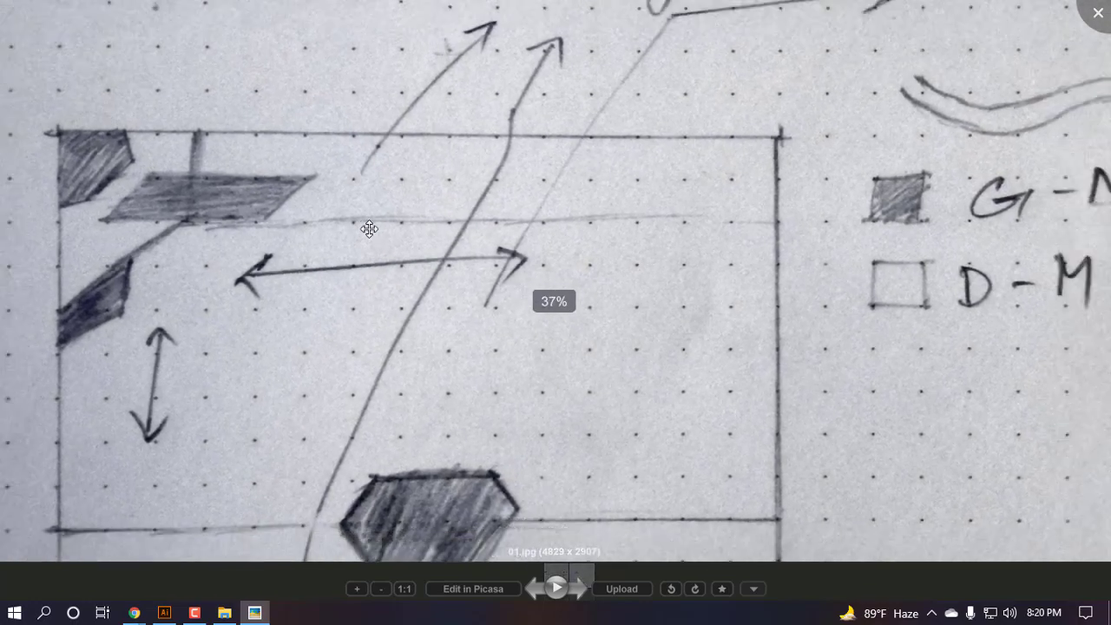
pyautogui.scroll(-3, 401, 261)
pyautogui.scroll(1, 306, 199)
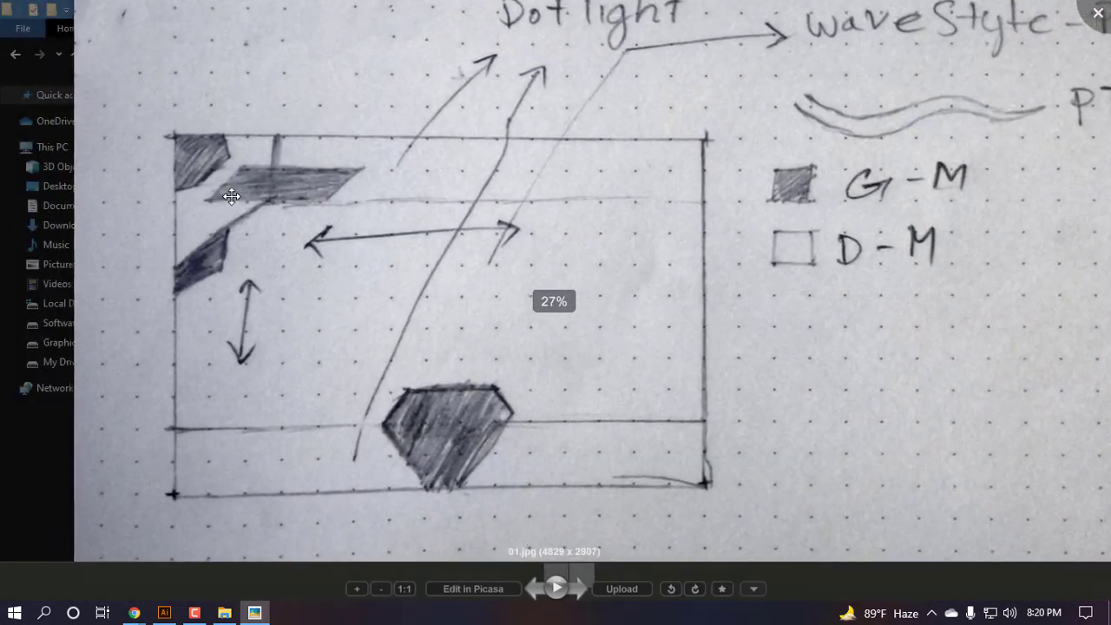
pyautogui.scroll(3, 335, 246)
pyautogui.scroll(-4, 478, 286)
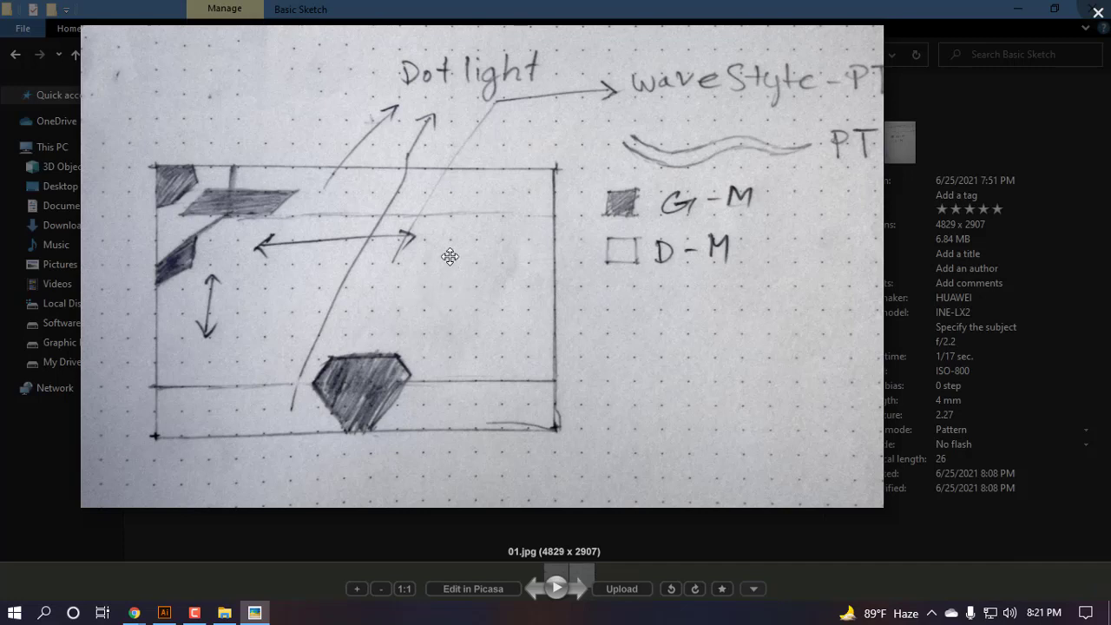
pyautogui.moveTo(449, 256); pyautogui.dragTo(508, 293)
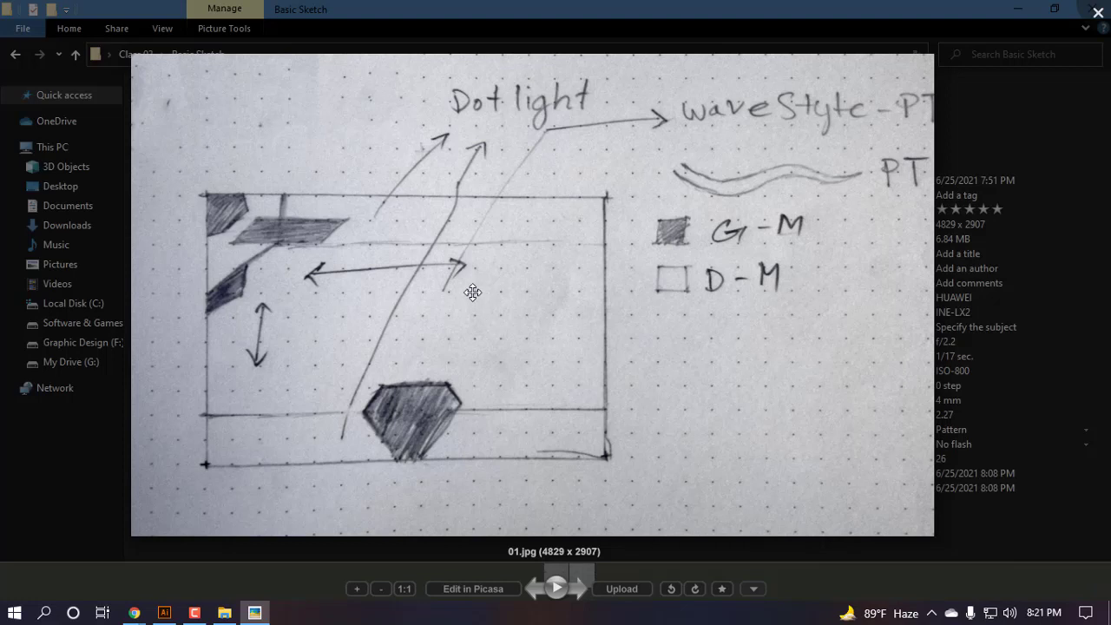
pyautogui.moveTo(469, 283); pyautogui.dragTo(442, 264)
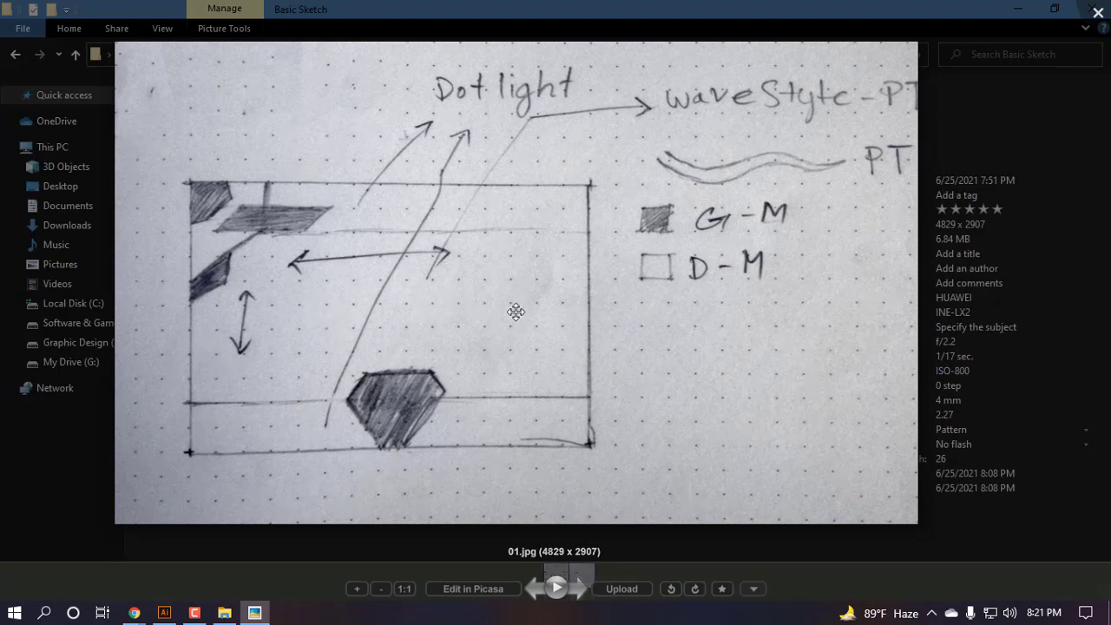
pyautogui.scroll(2, 445, 420)
pyautogui.scroll(-3, 446, 419)
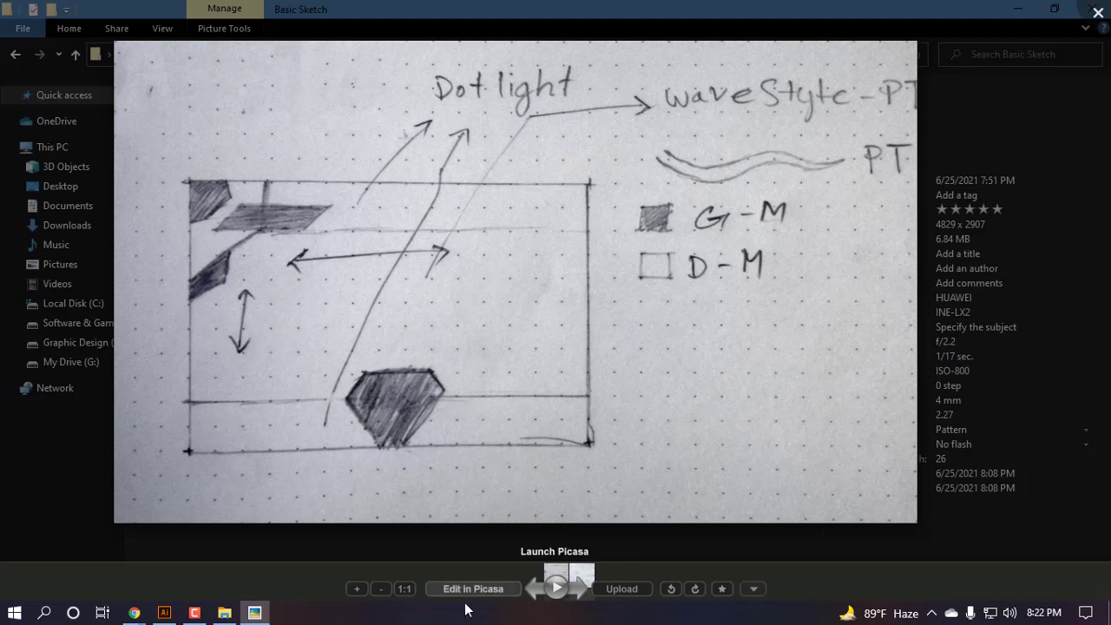
pyautogui.moveTo(541, 337); pyautogui.dragTo(496, 368)
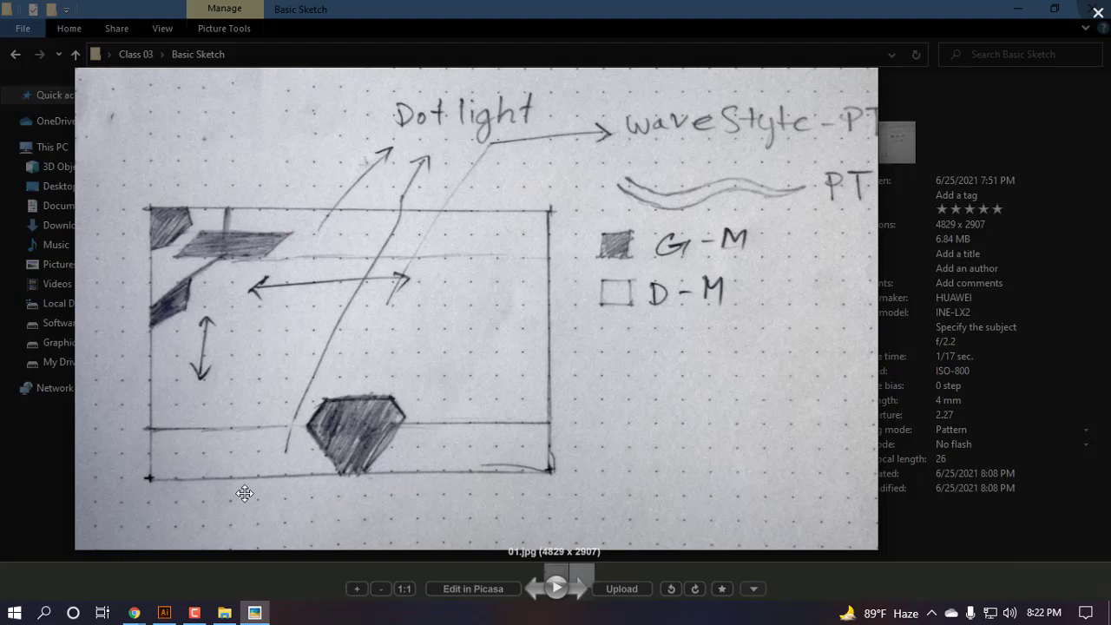
pyautogui.click(1096, 12)
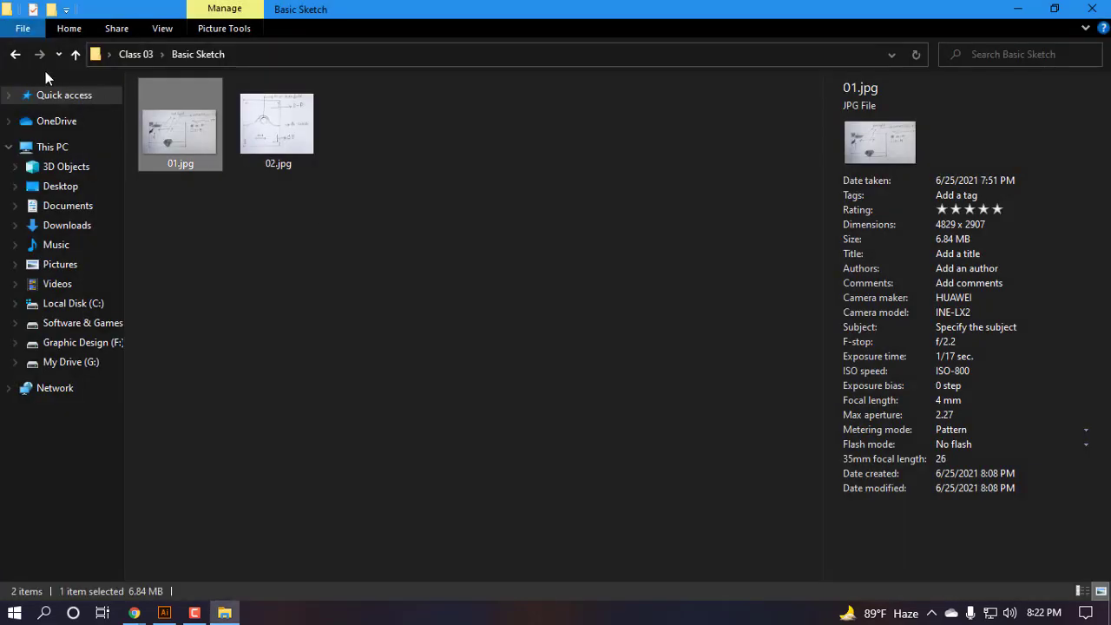
# - Open 04.jpg from the Example folder of Class 03, inspect its dot pattern and gold edges up close, and close the viewer
pyautogui.click(16, 55)
pyautogui.doubleClick(162, 126)
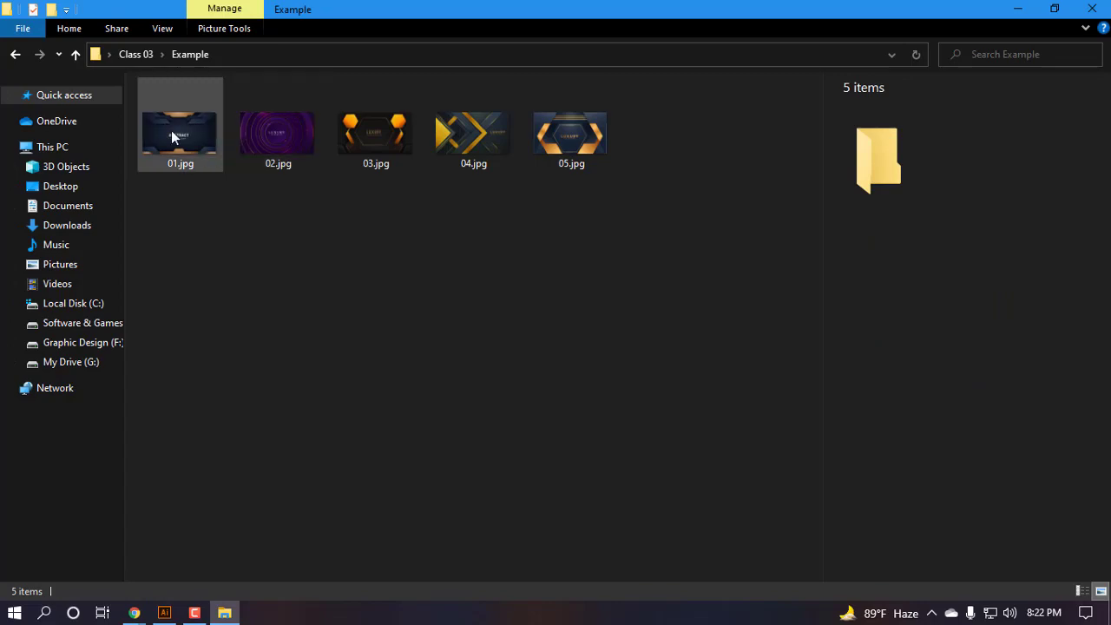
pyautogui.press('Right')
pyautogui.press('Right')
pyautogui.press('Right')
pyautogui.press('Return')
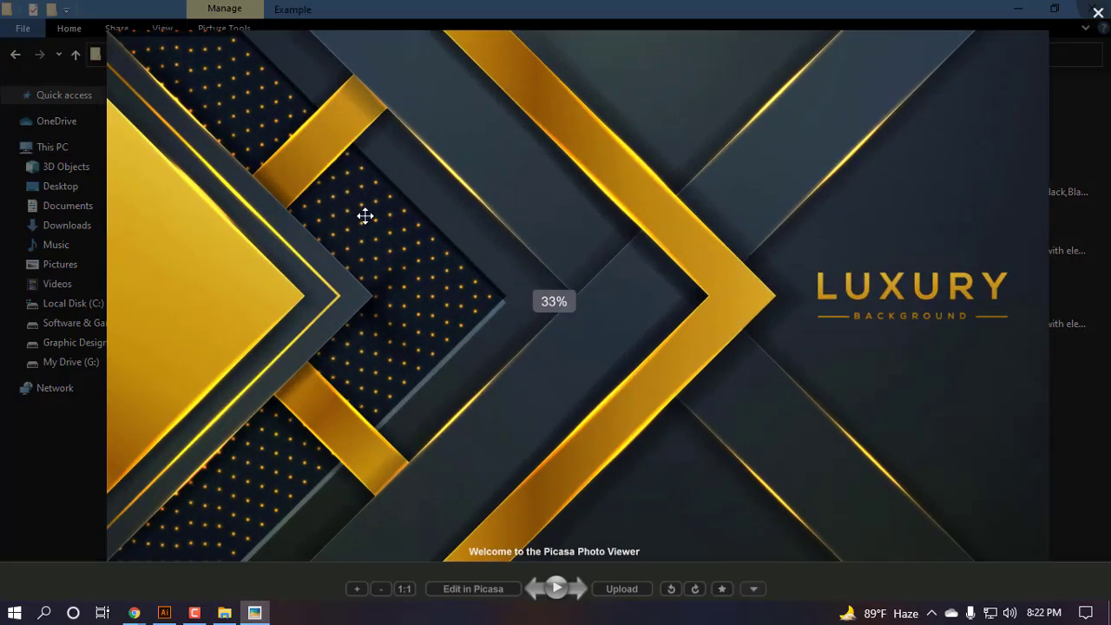
pyautogui.scroll(10, 365, 216)
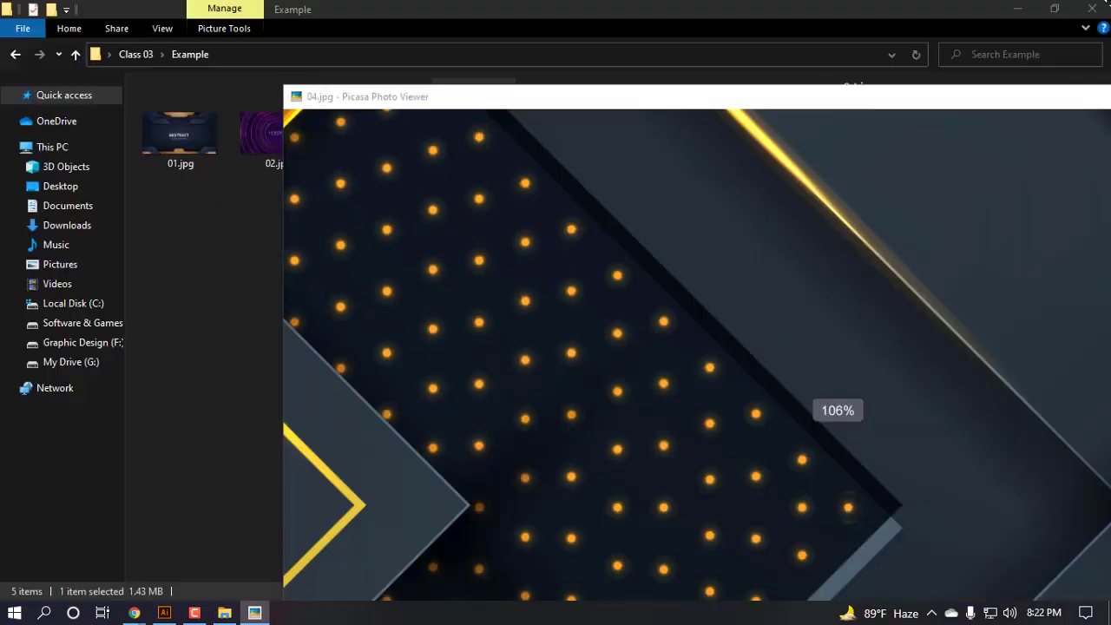
pyautogui.moveTo(888, 96); pyautogui.dragTo(556, 143)
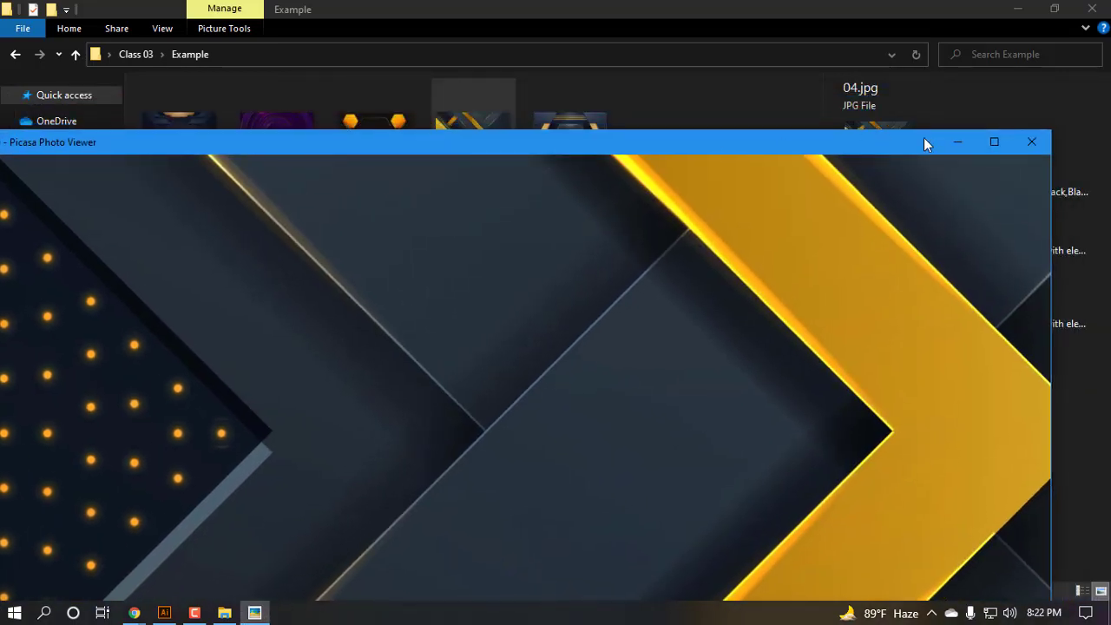
pyautogui.moveTo(926, 144); pyautogui.dragTo(686, 178)
pyautogui.click(788, 177)
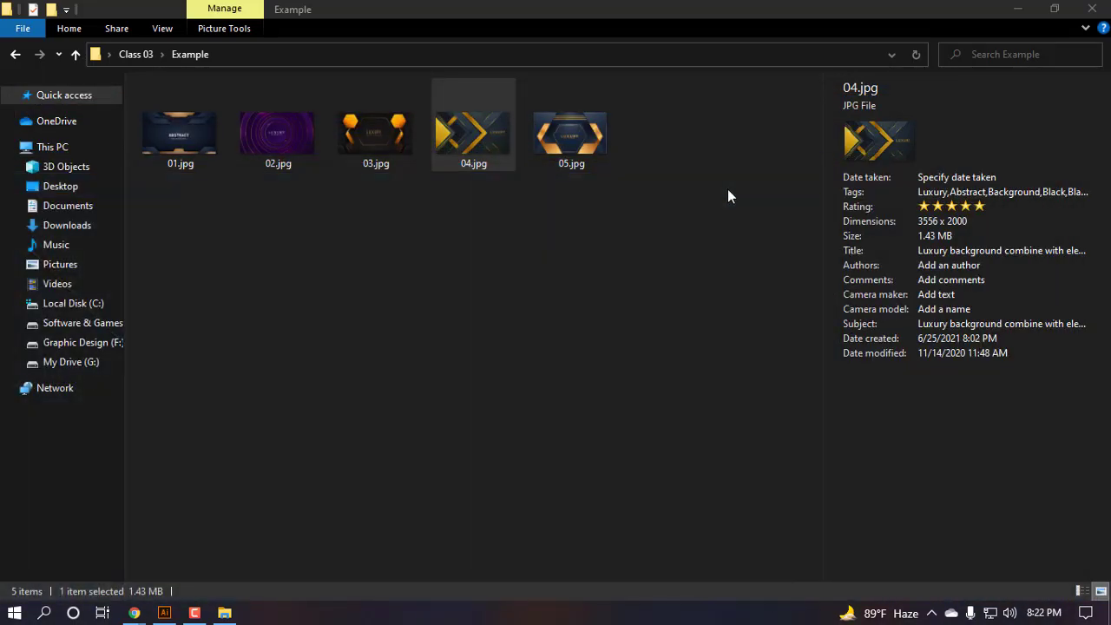
pyautogui.click(418, 334)
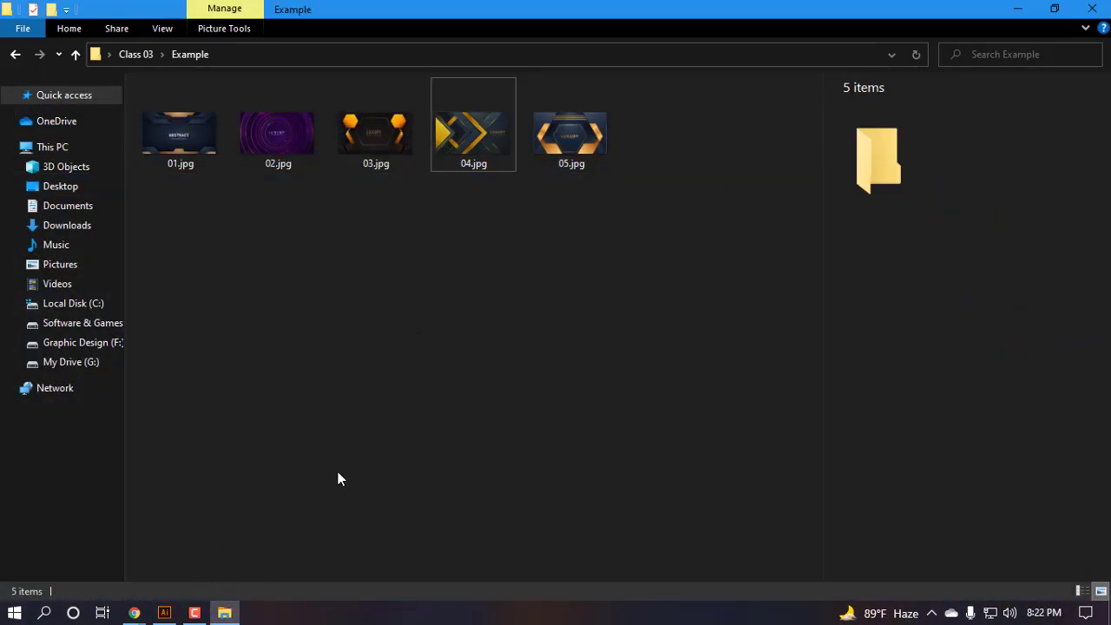
# - Return to the Basic Sketch folder, examine the Dot light and wave style notes in 01.jpg, and close the image
pyautogui.click(15, 53)
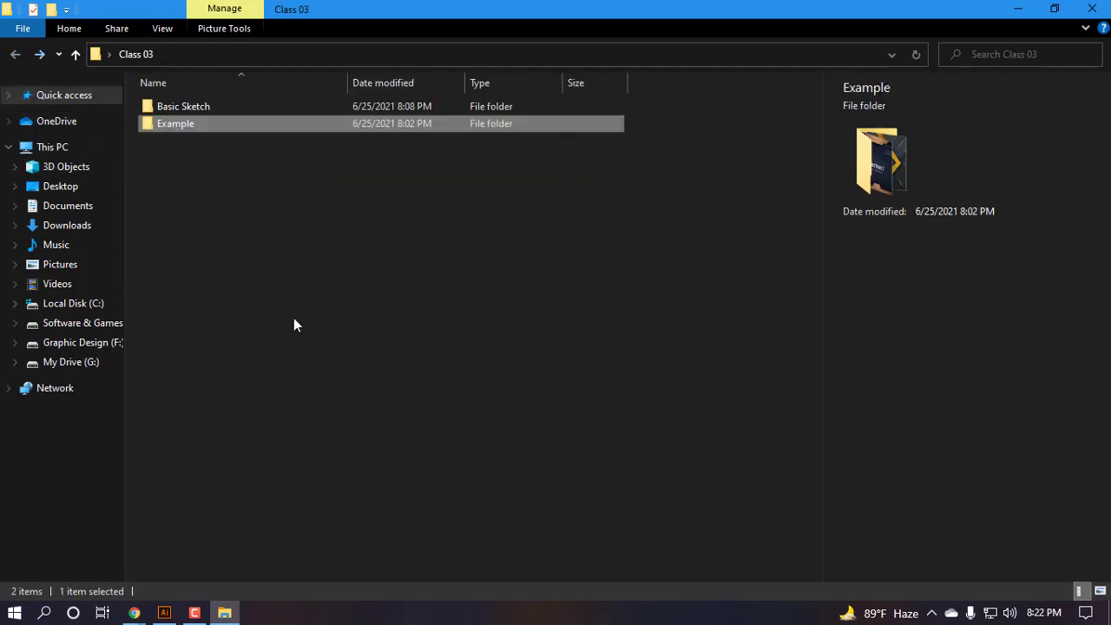
pyautogui.doubleClick(191, 108)
pyautogui.doubleClick(193, 122)
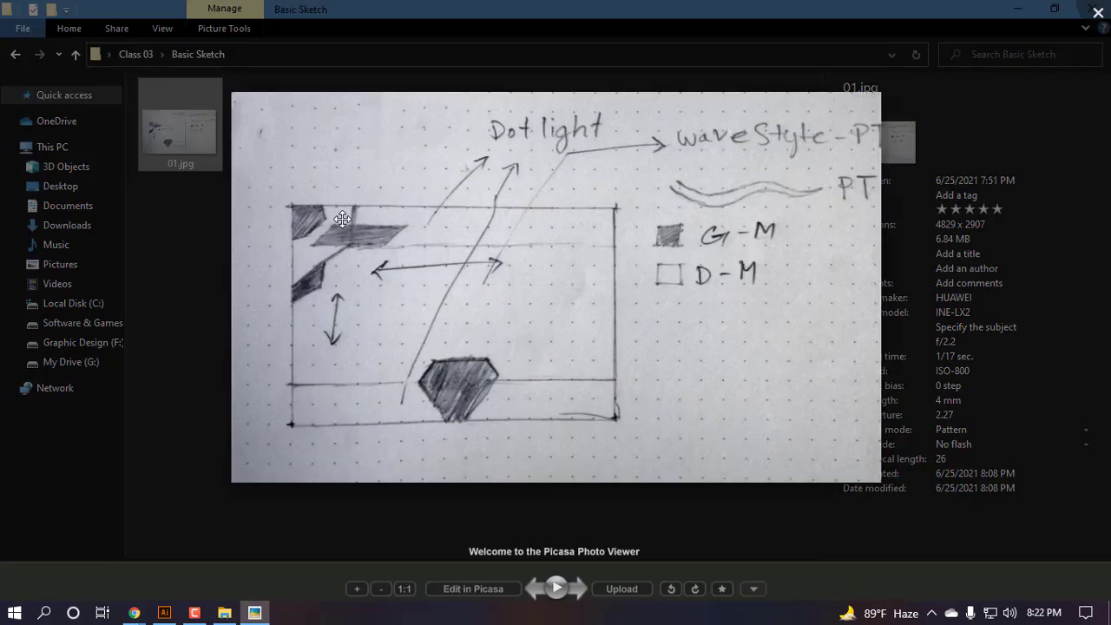
pyautogui.scroll(5, 528, 223)
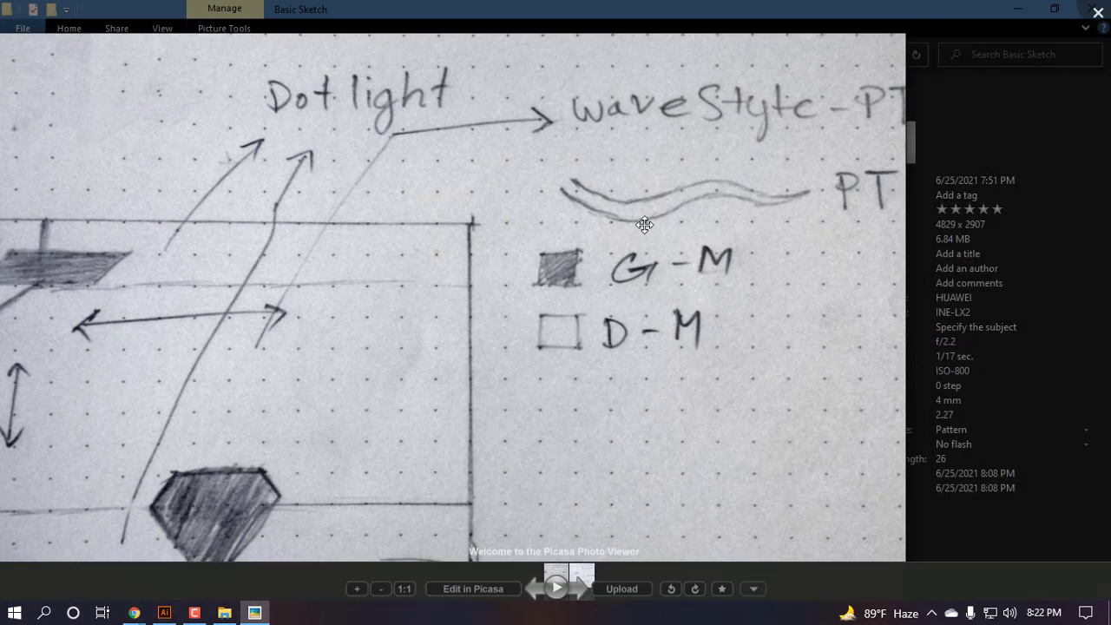
pyautogui.scroll(-3, 608, 243)
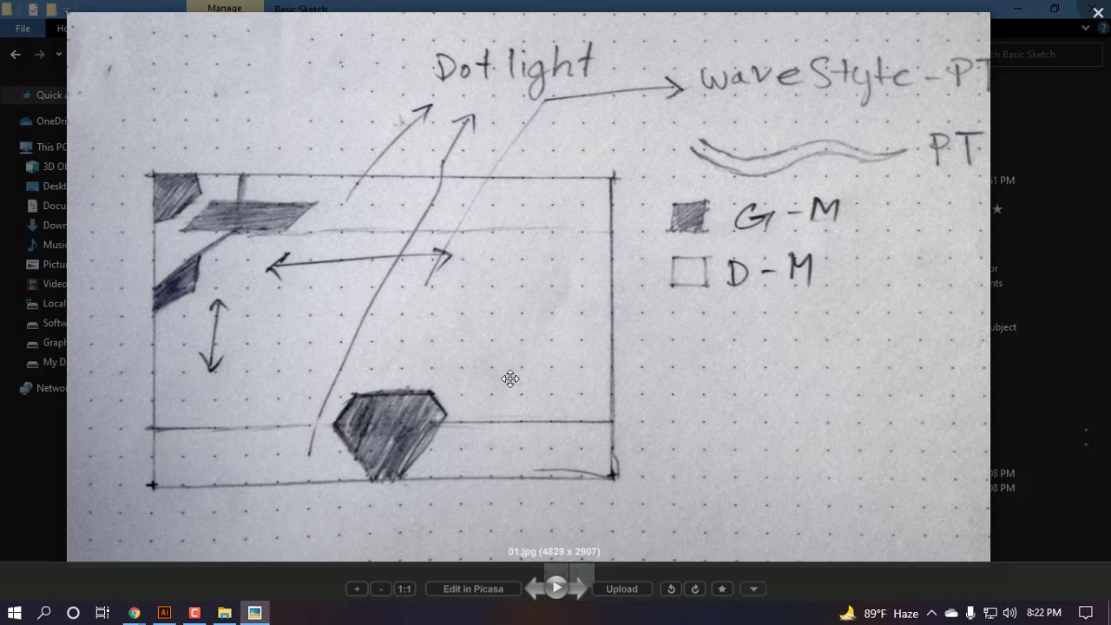
pyautogui.click(1074, 38)
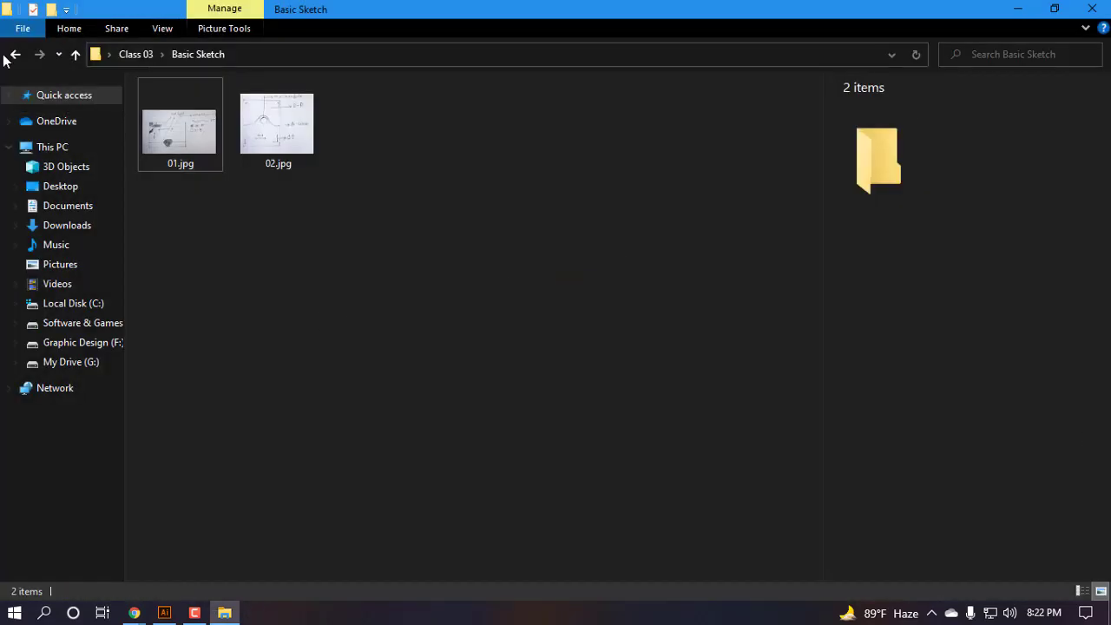
# - Browse the Example folder's images 04.jpg, 03.jpg and 02.jpg, examining the mesh and dot patterns in their backgrounds
pyautogui.click(7, 56)
pyautogui.doubleClick(201, 123)
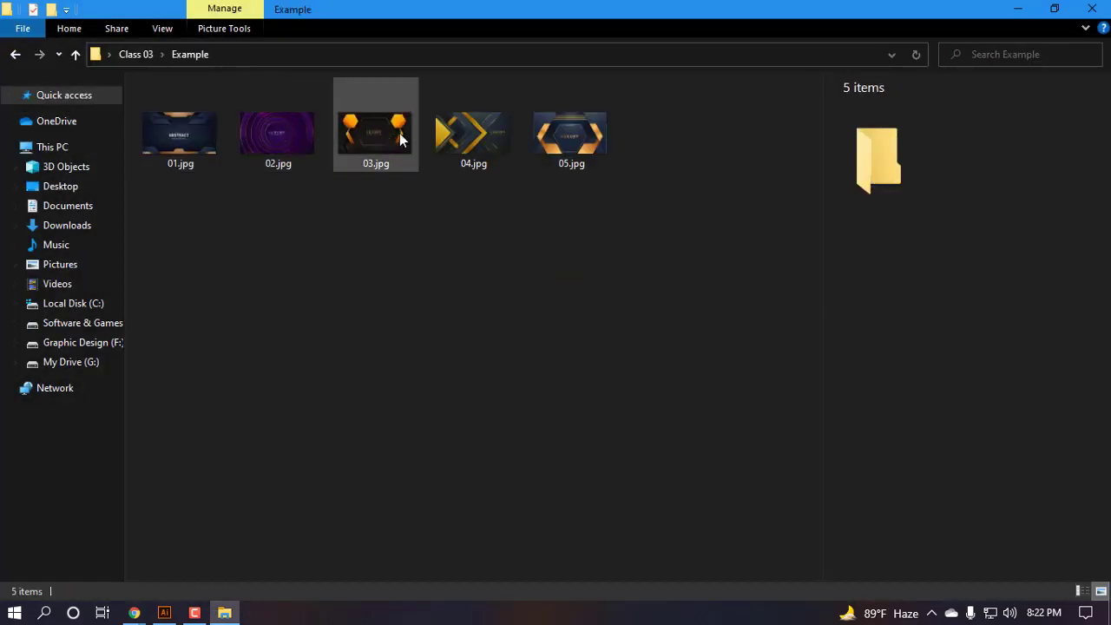
pyautogui.doubleClick(439, 132)
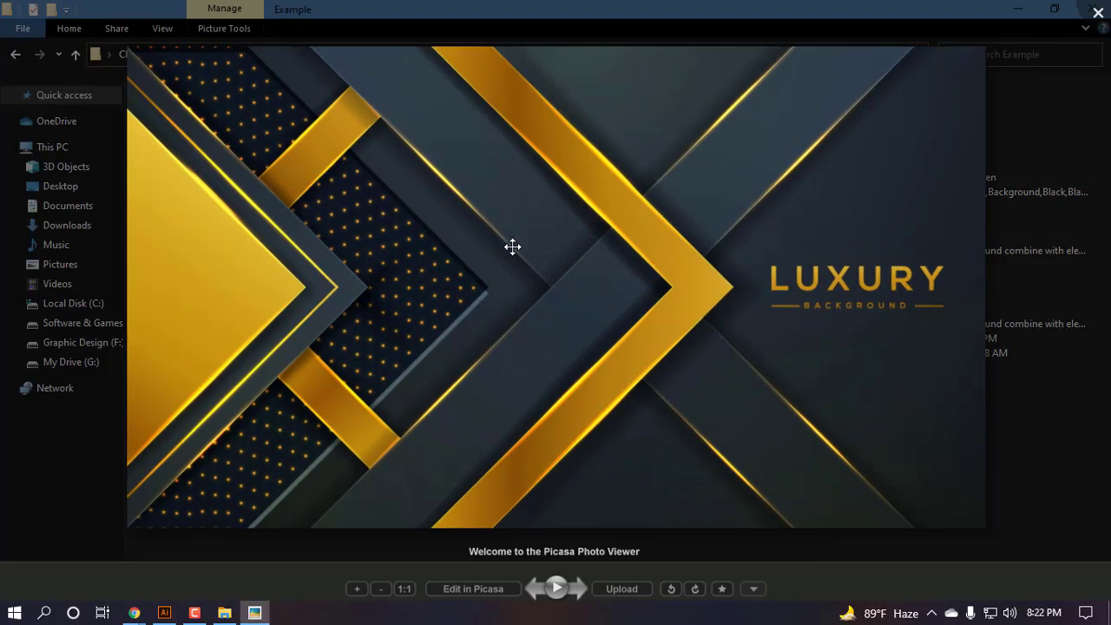
pyautogui.press('Right')
pyautogui.scroll(3, 977, 298)
pyautogui.moveTo(912, 321); pyautogui.dragTo(762, 325)
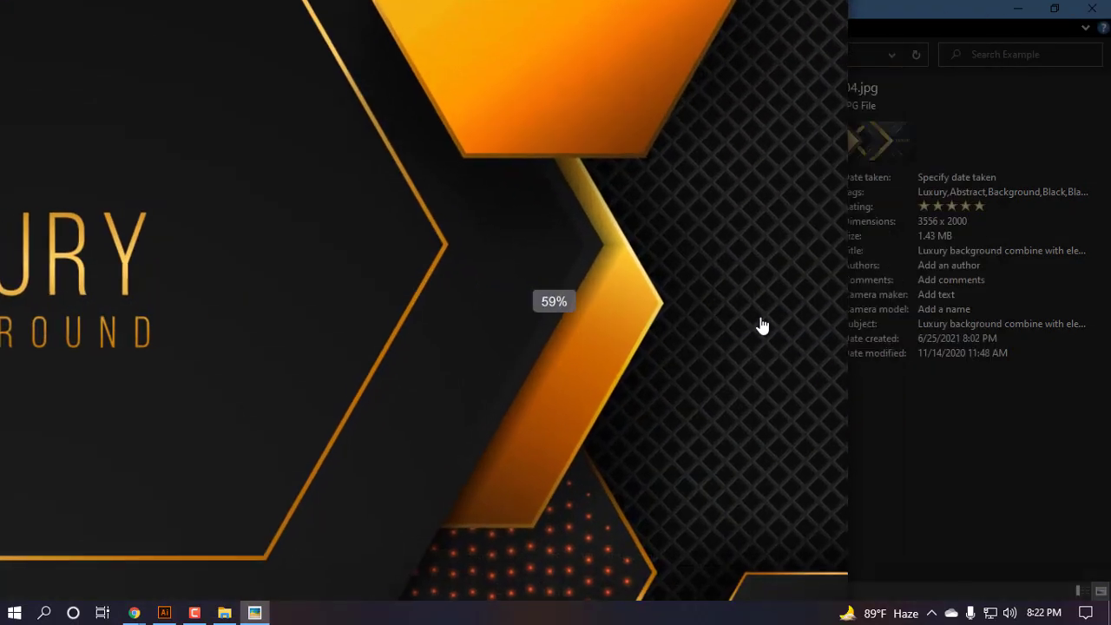
pyautogui.scroll(2, 868, 365)
pyautogui.scroll(-4, 799, 290)
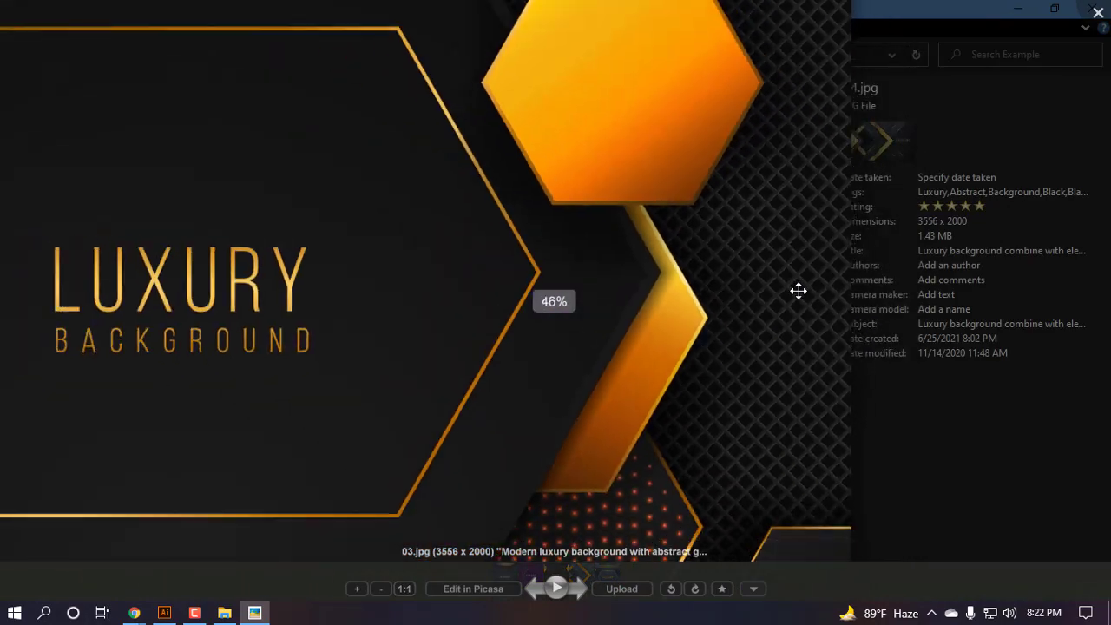
pyautogui.scroll(-1, 785, 313)
pyautogui.press('Left')
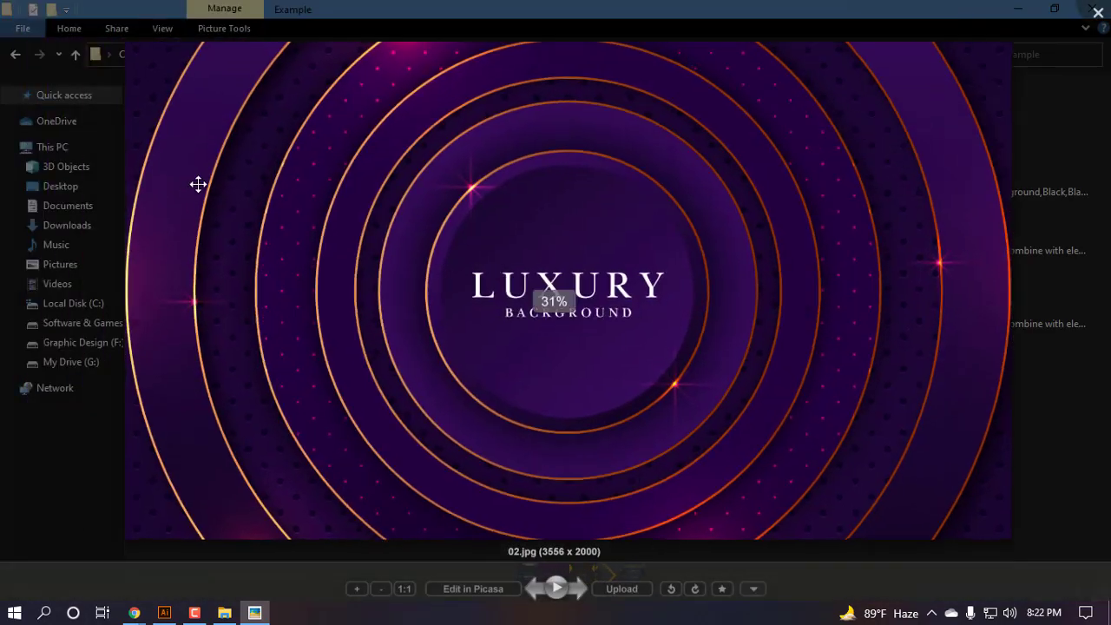
pyautogui.scroll(3, 305, 228)
# - Examine the repeating diamond texture behind the ABSTRACT BACKGROUND title in 01.jpg of the Example folder
pyautogui.press('Left')
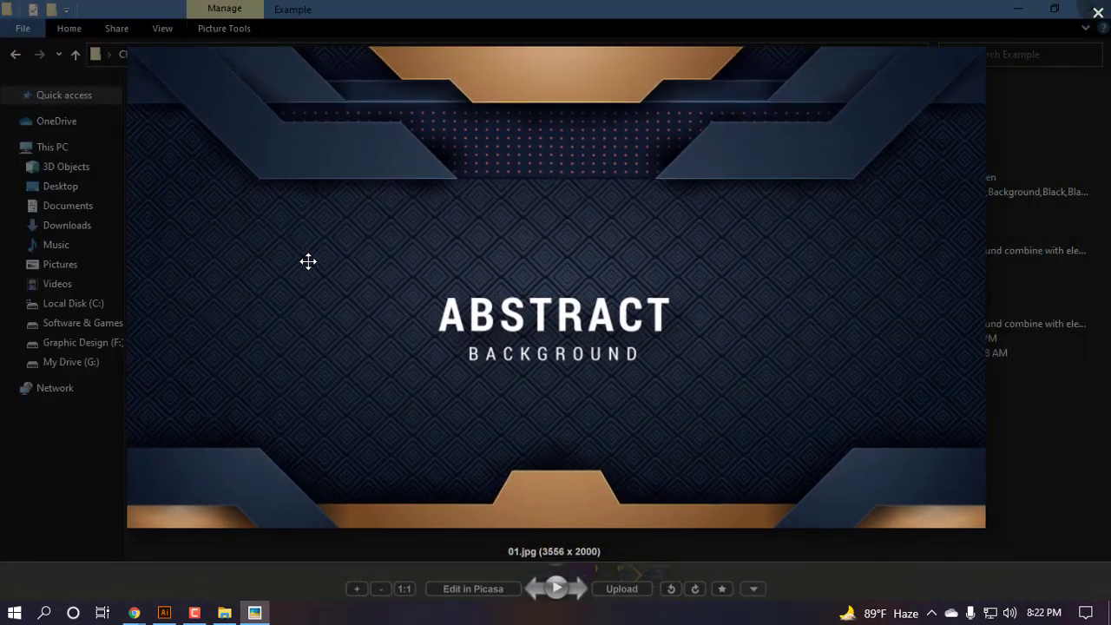
pyautogui.scroll(4, 407, 272)
pyautogui.scroll(-3, 373, 221)
pyautogui.moveTo(756, 256); pyautogui.dragTo(430, 247)
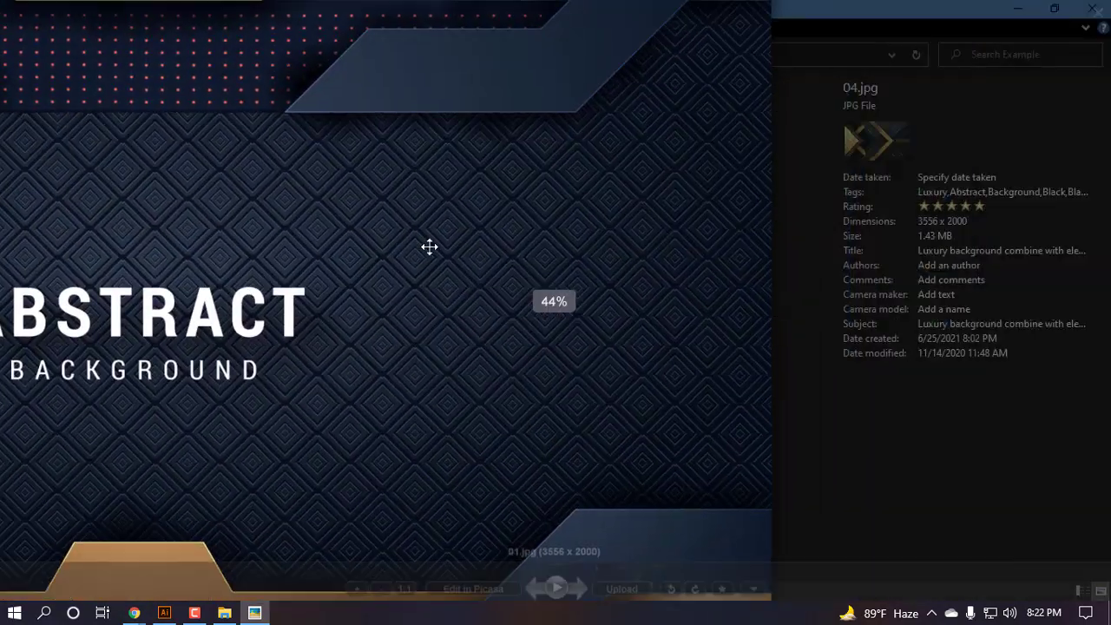
pyautogui.scroll(3, 429, 247)
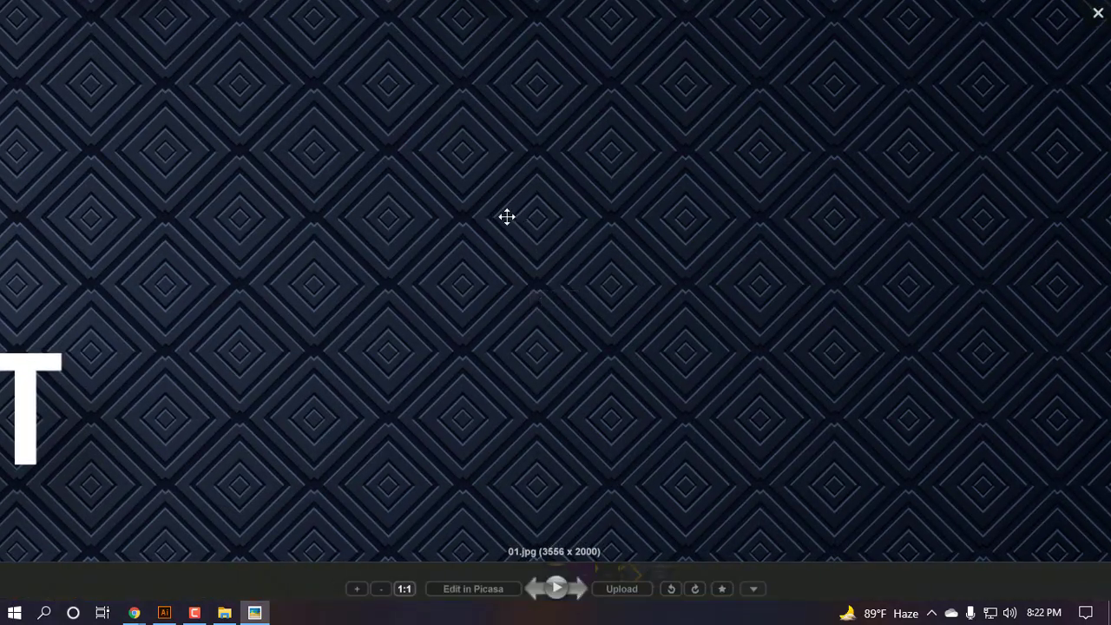
pyautogui.scroll(-3, 414, 82)
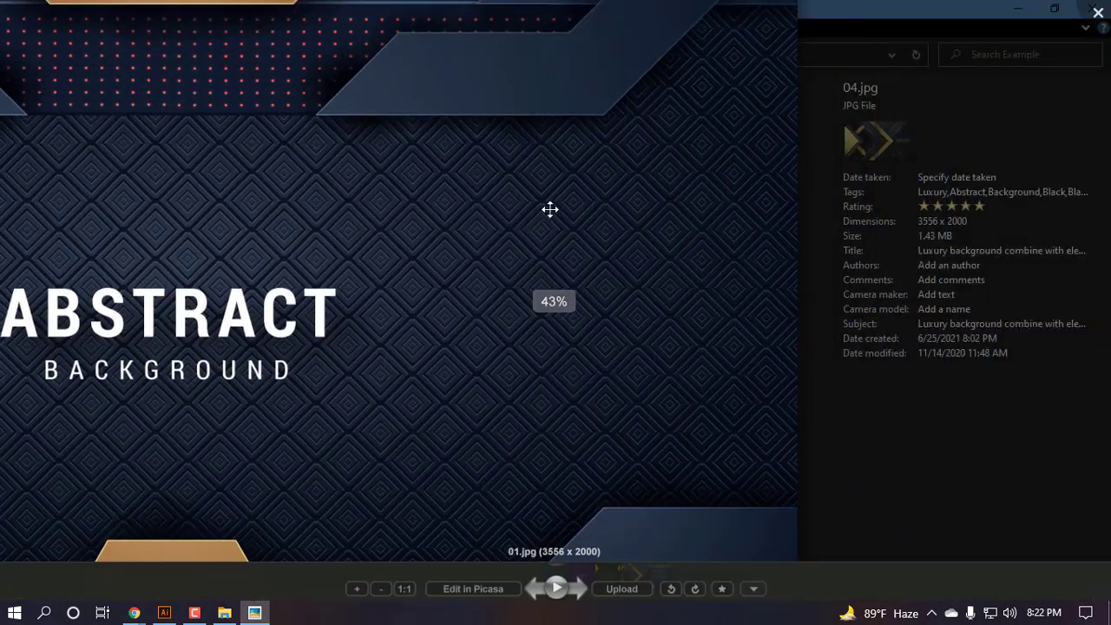
pyautogui.scroll(3, 541, 256)
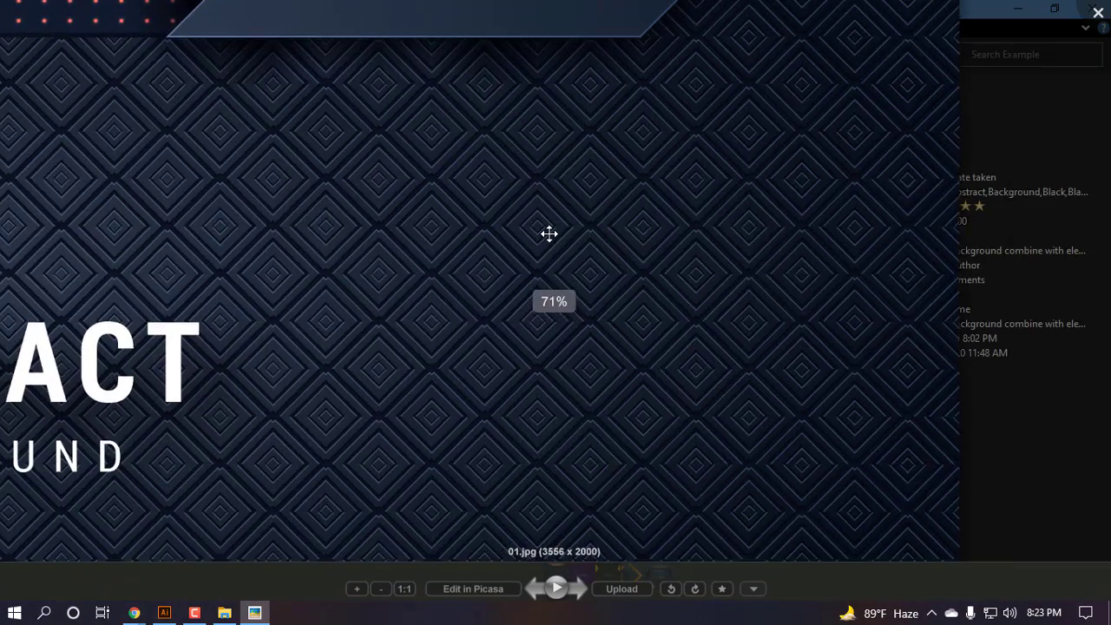
pyautogui.scroll(-4, 521, 221)
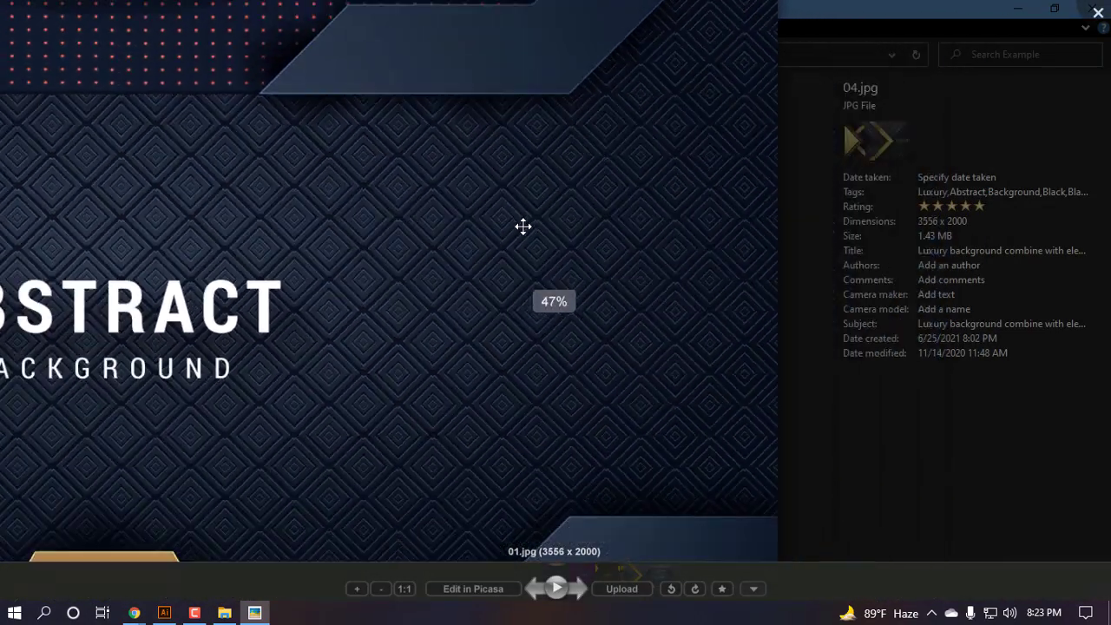
pyautogui.scroll(3, 390, 325)
pyautogui.scroll(3, 429, 255)
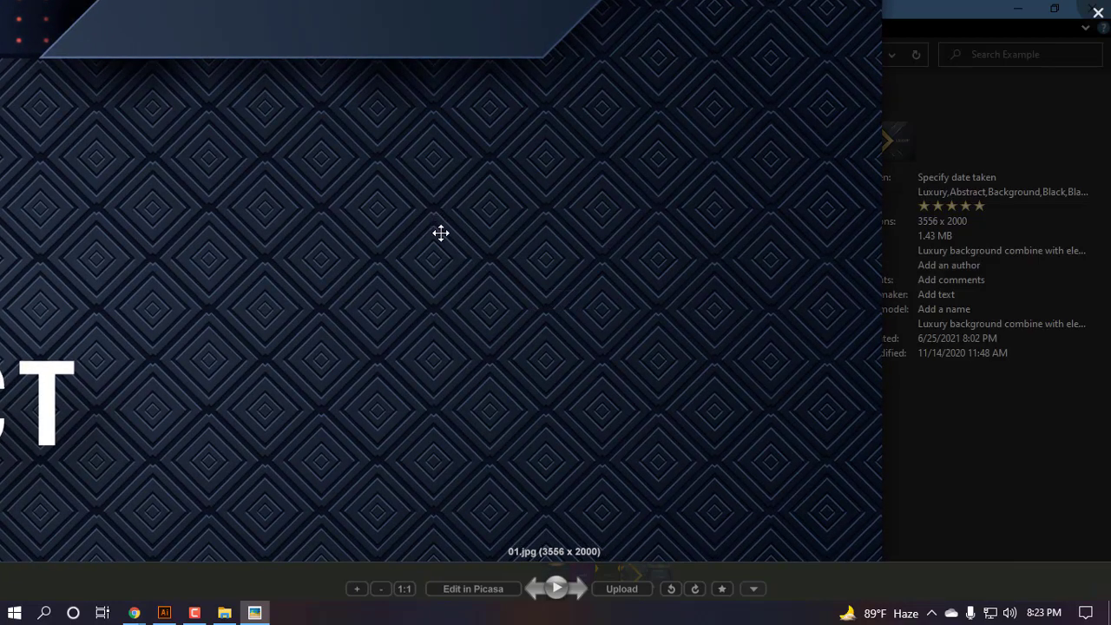
pyautogui.scroll(-3, 451, 237)
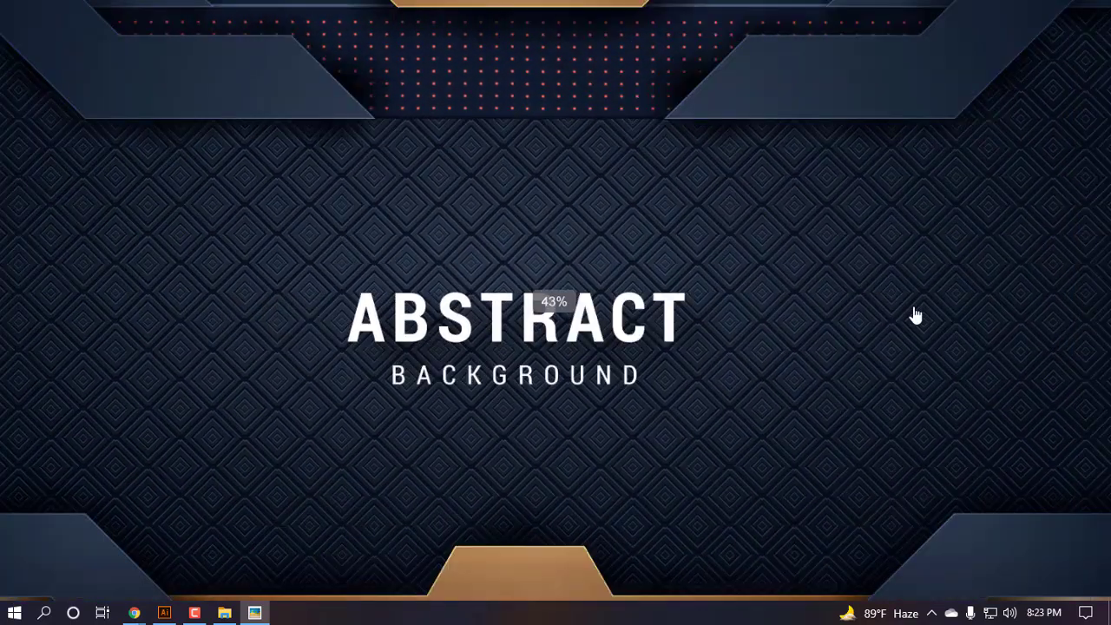
pyautogui.scroll(3, 460, 293)
pyautogui.scroll(4, 687, 213)
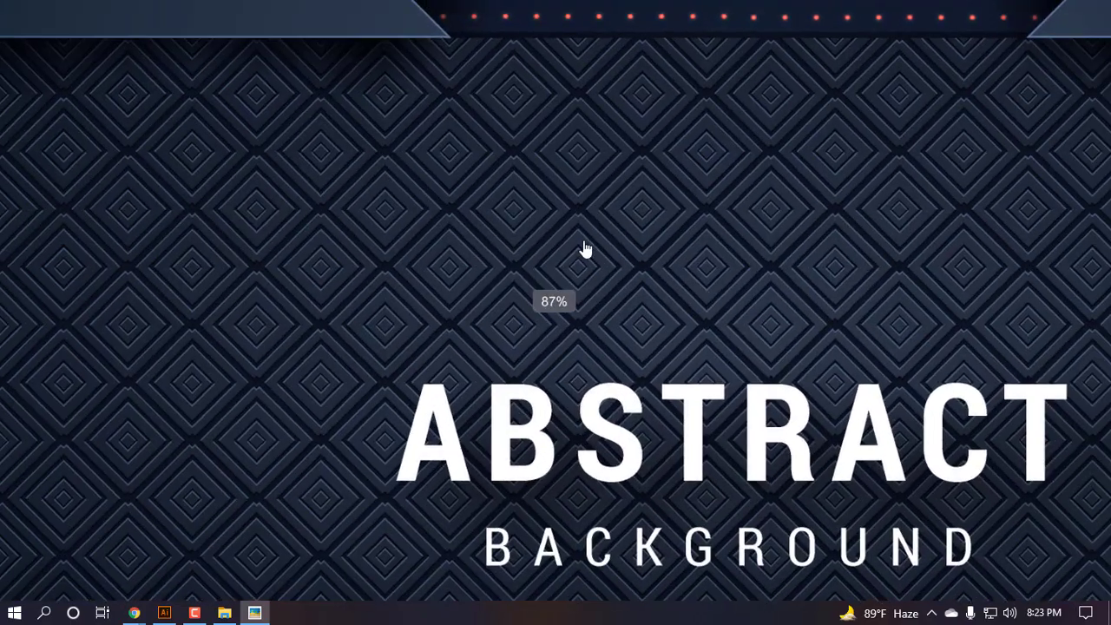
pyautogui.scroll(-4, 617, 256)
pyautogui.scroll(-5, 617, 256)
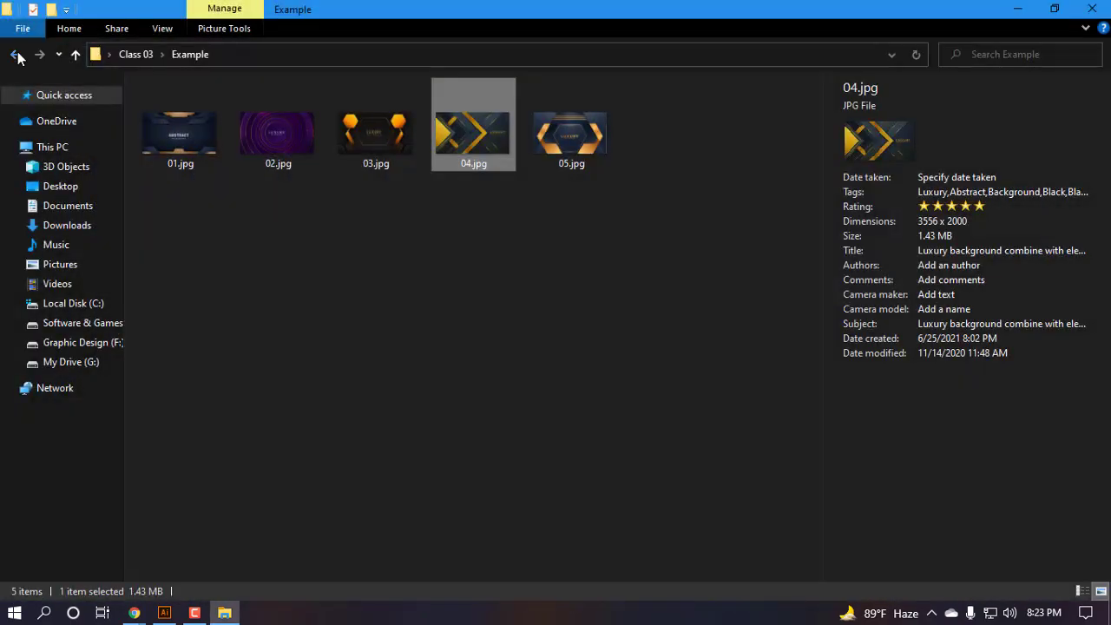
# - Return to the Basic Sketch folder of Class 03 and open 01.jpg
pyautogui.click(16, 54)
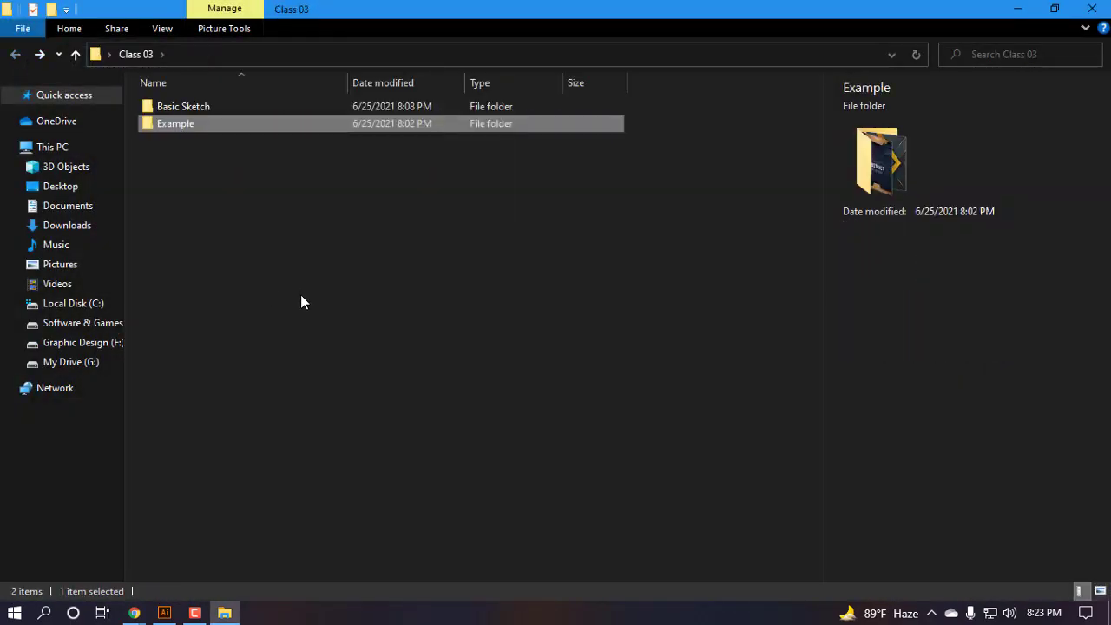
pyautogui.click(301, 295)
pyautogui.doubleClick(186, 130)
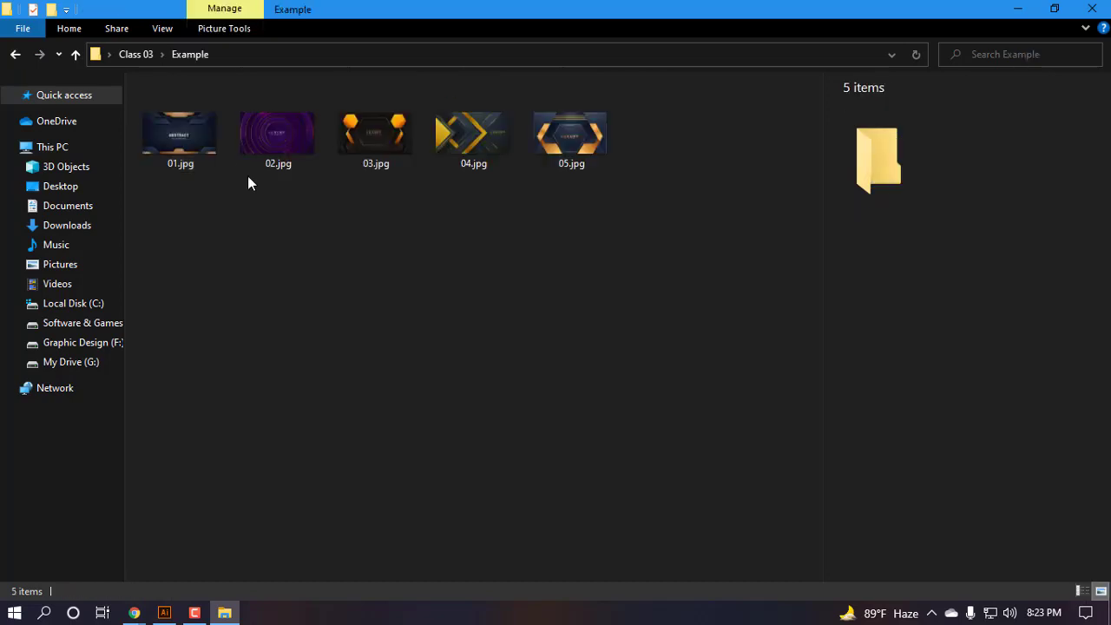
pyautogui.click(15, 54)
pyautogui.doubleClick(171, 109)
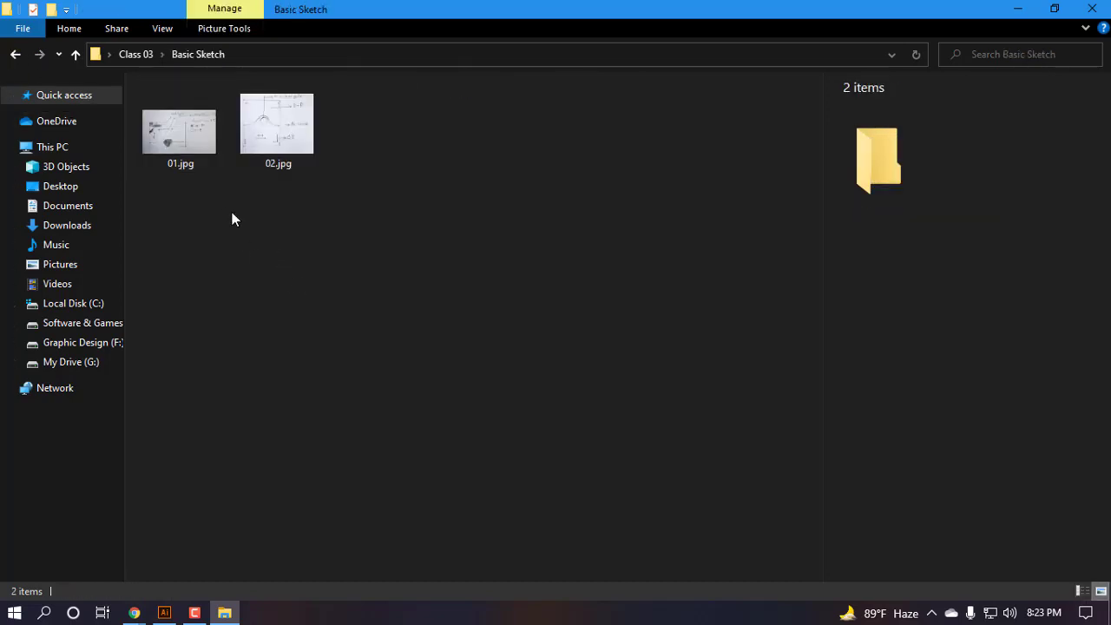
pyautogui.doubleClick(182, 156)
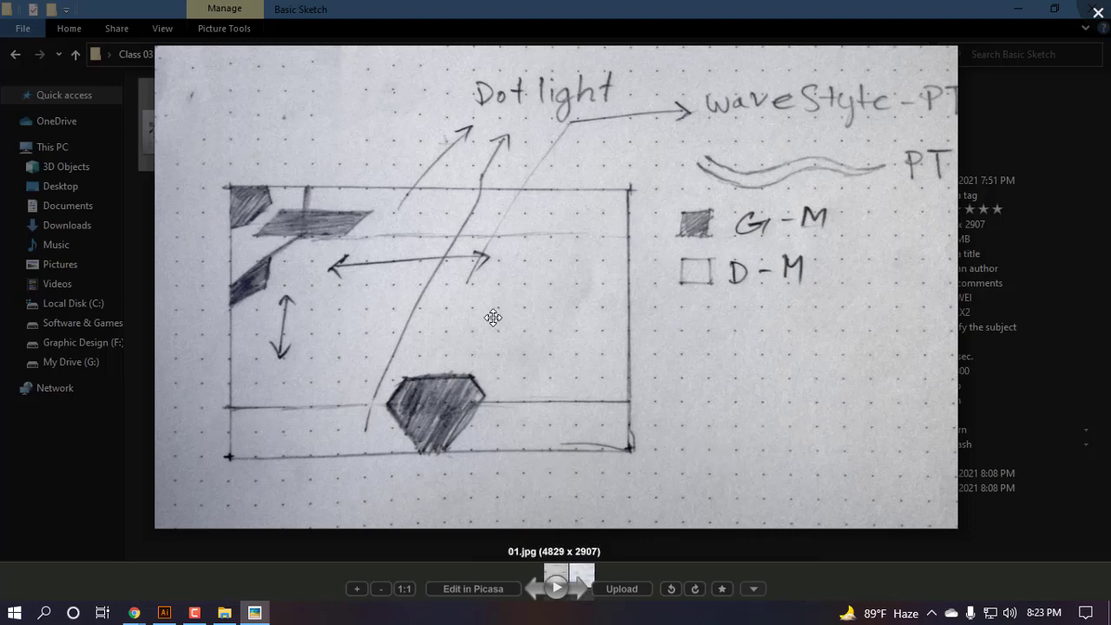
# - Examine the shaded corner shapes, bottom polygon, arrows and G-M / D-M legend in the sketch up close, and close the image
pyautogui.moveTo(492, 317); pyautogui.dragTo(593, 322)
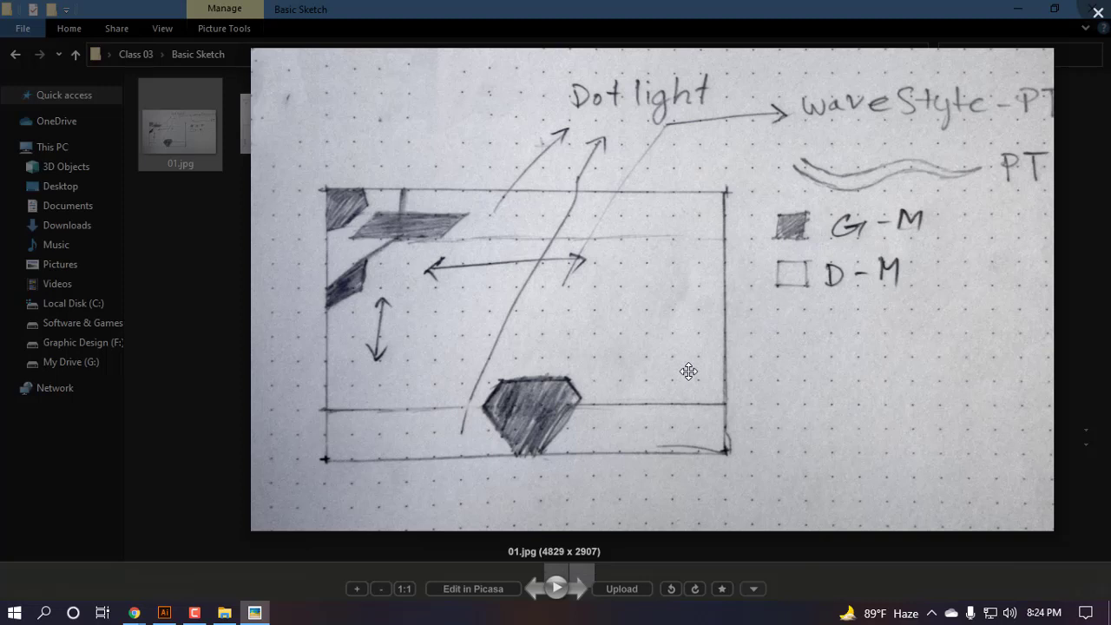
pyautogui.scroll(1, 599, 339)
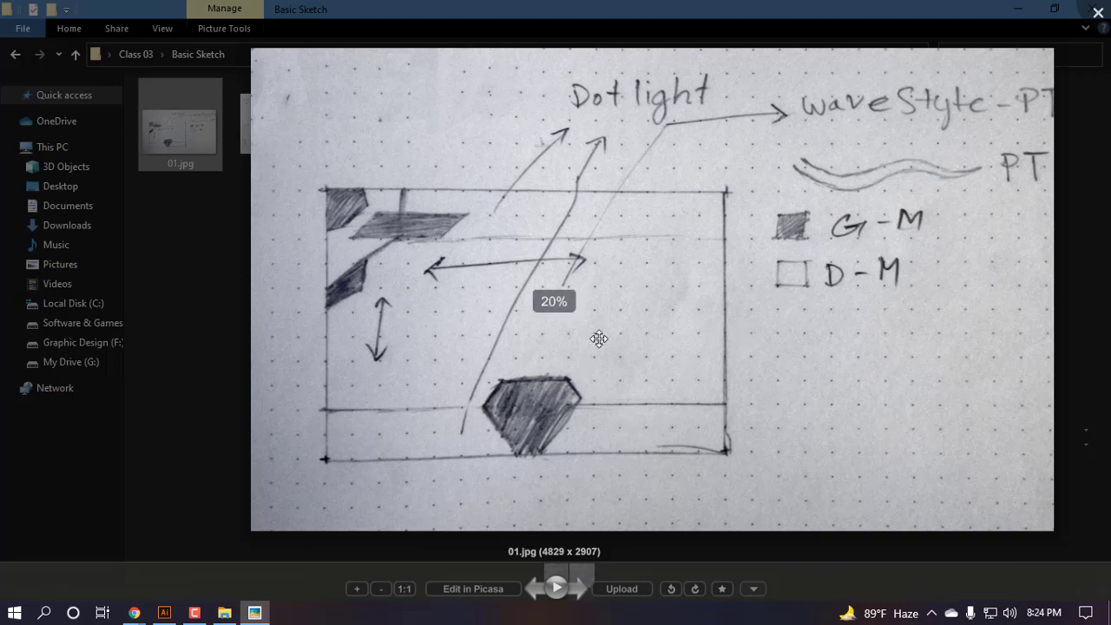
pyautogui.scroll(1, 599, 339)
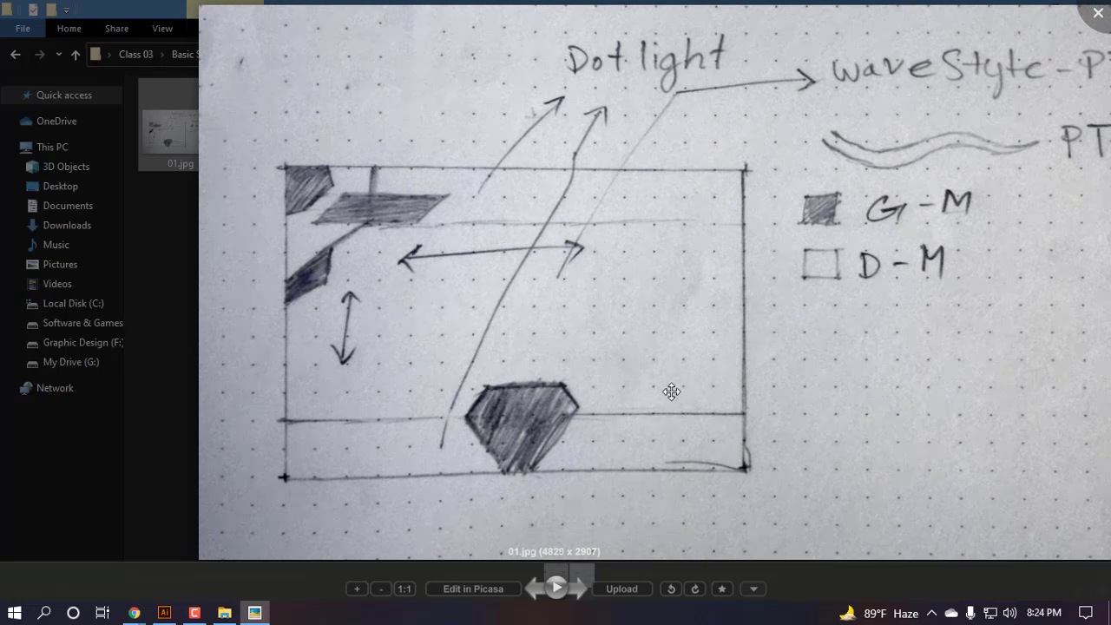
pyautogui.scroll(2, 352, 210)
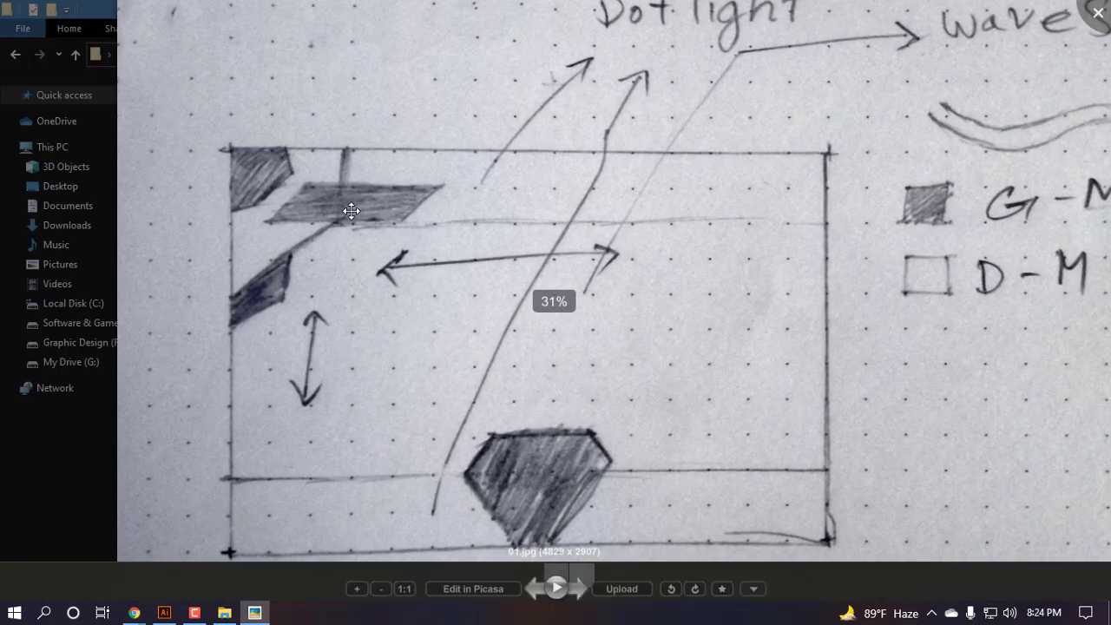
pyautogui.moveTo(614, 350); pyautogui.dragTo(544, 259)
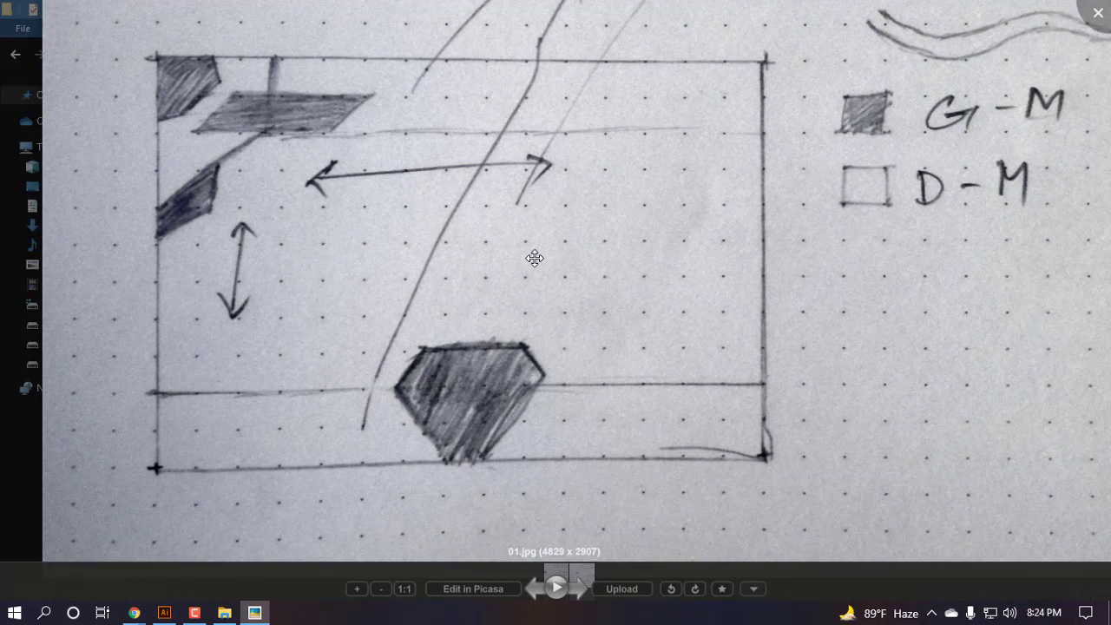
pyautogui.scroll(-2, 558, 249)
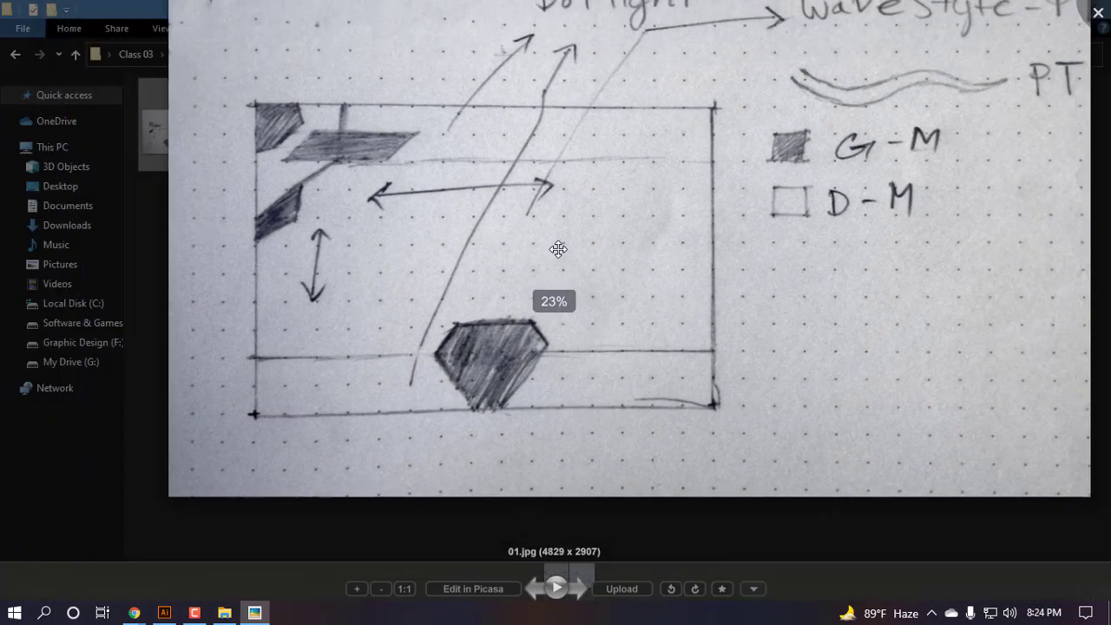
pyautogui.scroll(-1, 558, 249)
pyautogui.moveTo(578, 248); pyautogui.dragTo(483, 293)
pyautogui.click(164, 612)
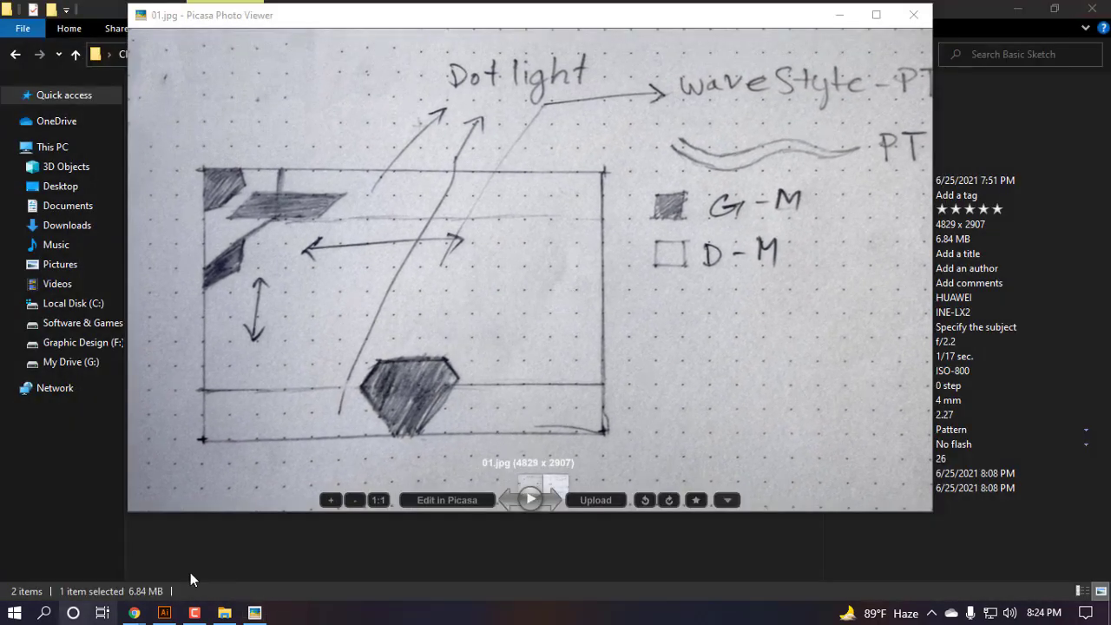
pyautogui.click(913, 15)
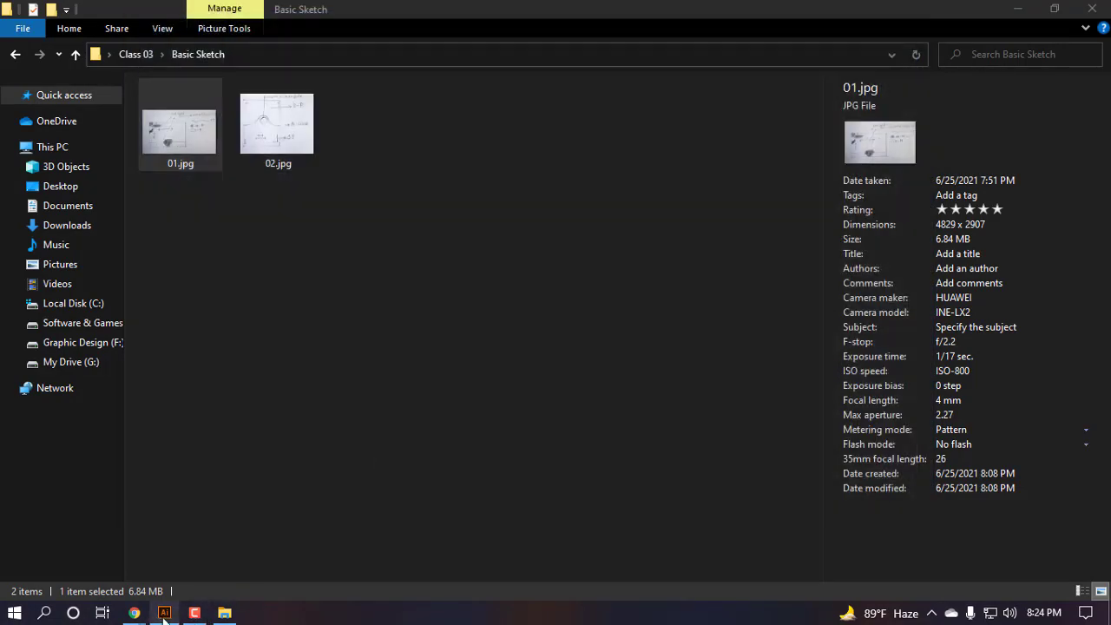
# - Switch to Illustrator and start a new document from the Web presets
pyautogui.click(164, 615)
pyautogui.click(80, 170)
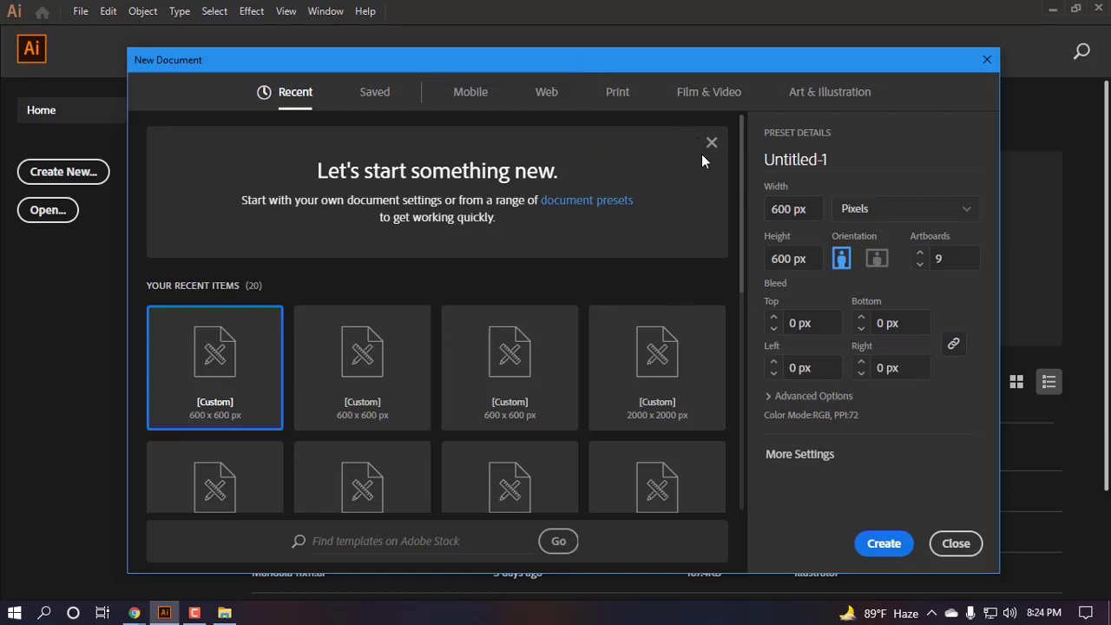
pyautogui.moveTo(655, 61); pyautogui.dragTo(676, 48)
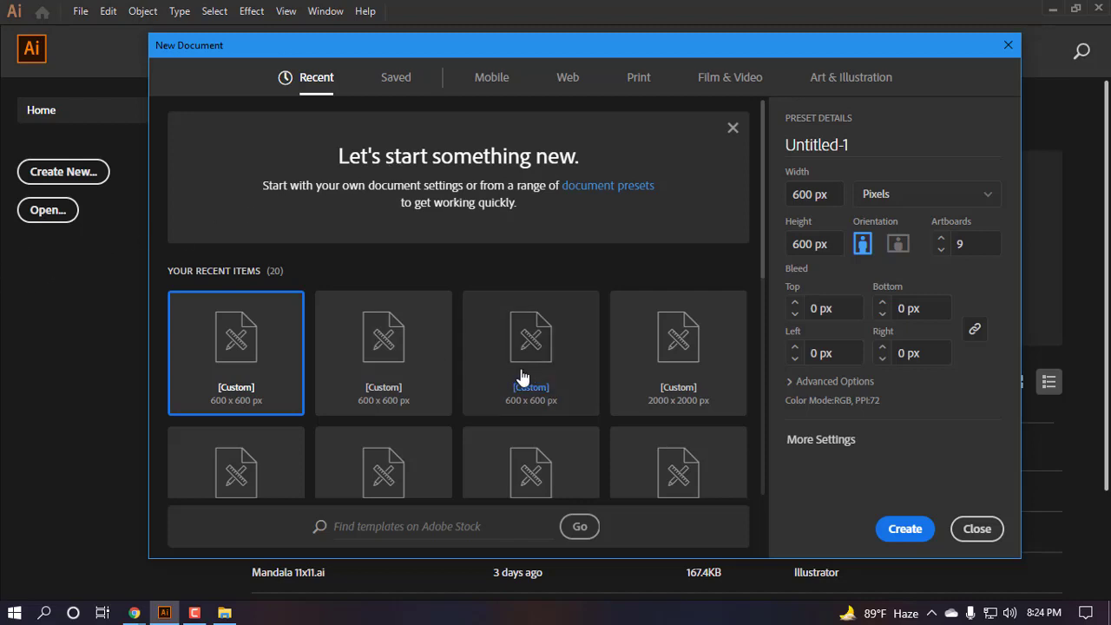
pyautogui.click(565, 76)
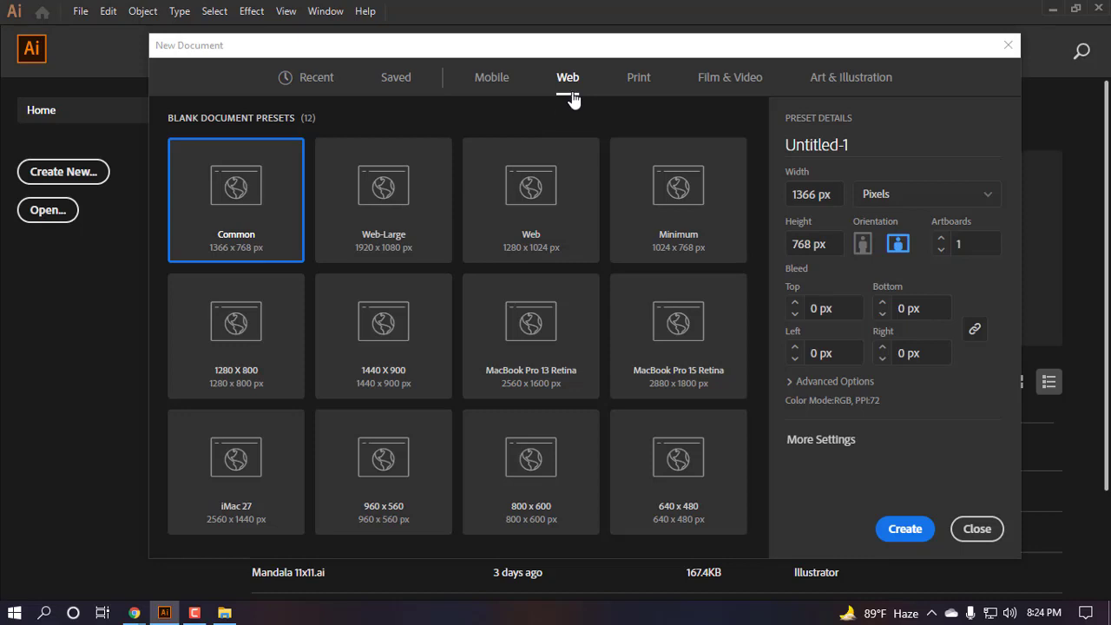
pyautogui.click(863, 135)
pyautogui.hotkey('ctrl', 'a')
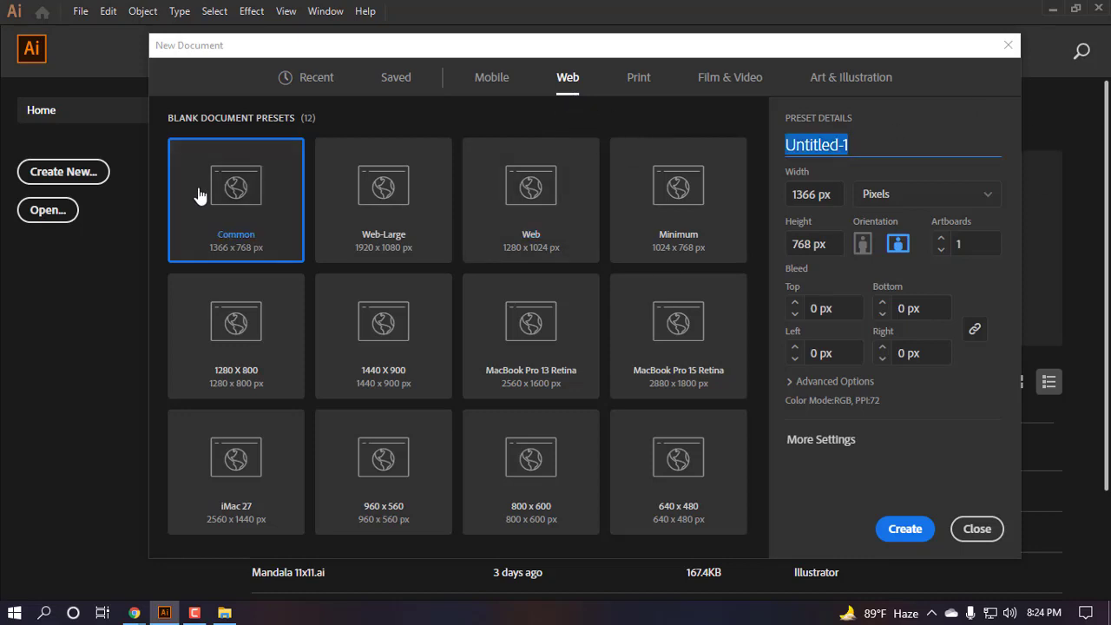
pyautogui.write('CLA')
pyautogui.press('BackSpace')
pyautogui.press('BackSpace')
pyautogui.press('BackSpace')
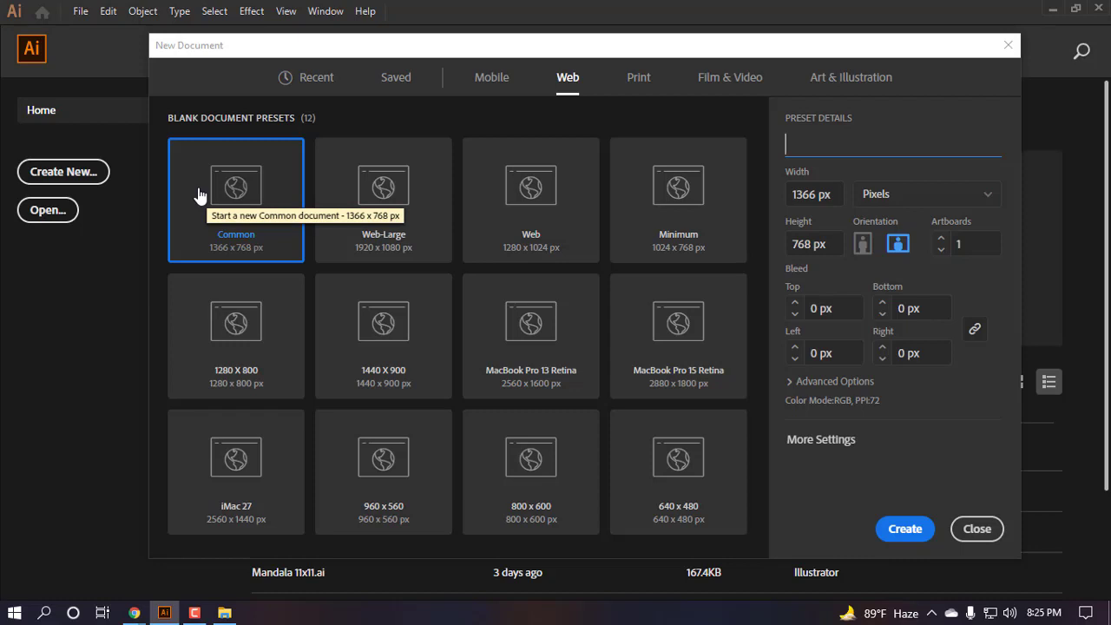
# - Switch to the Google Meet call in Chrome, read the in-call messages and close the chat
pyautogui.click(135, 612)
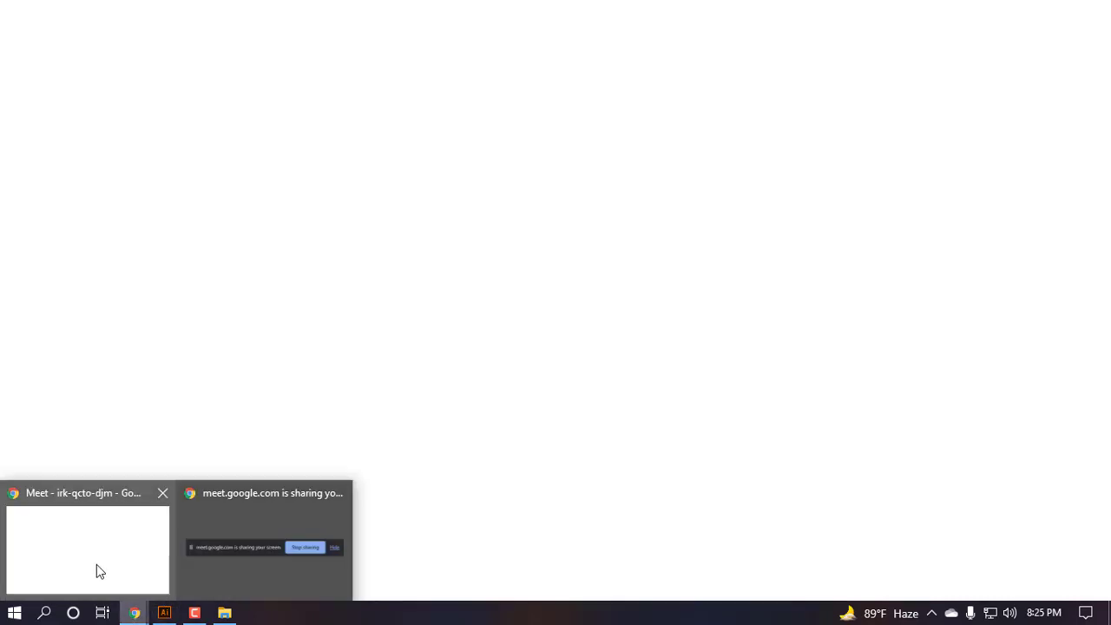
pyautogui.click(97, 565)
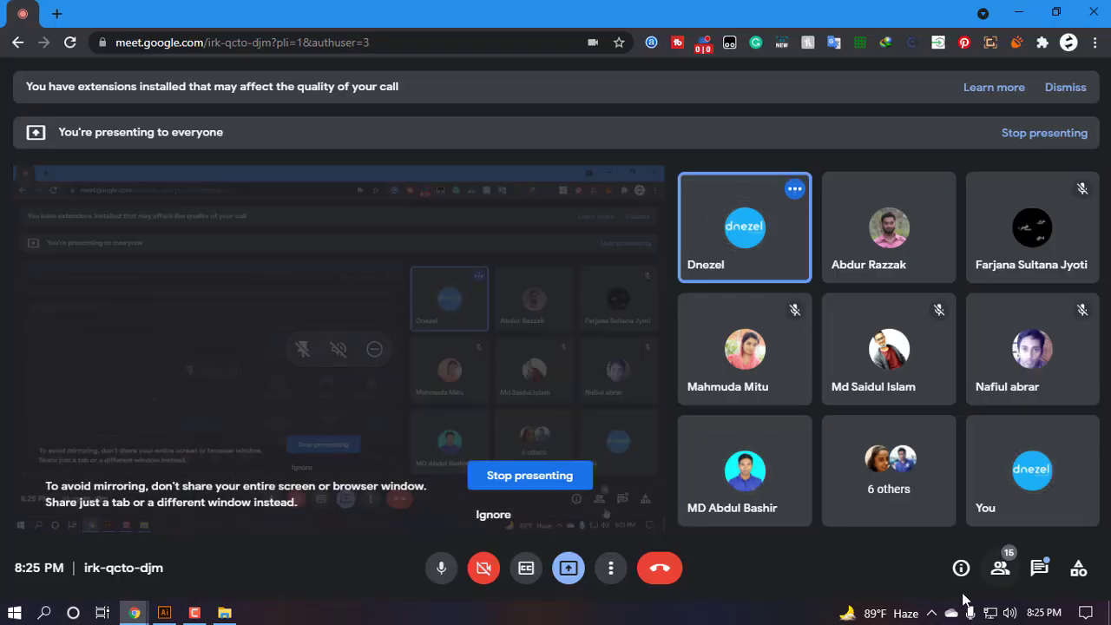
pyautogui.click(1039, 570)
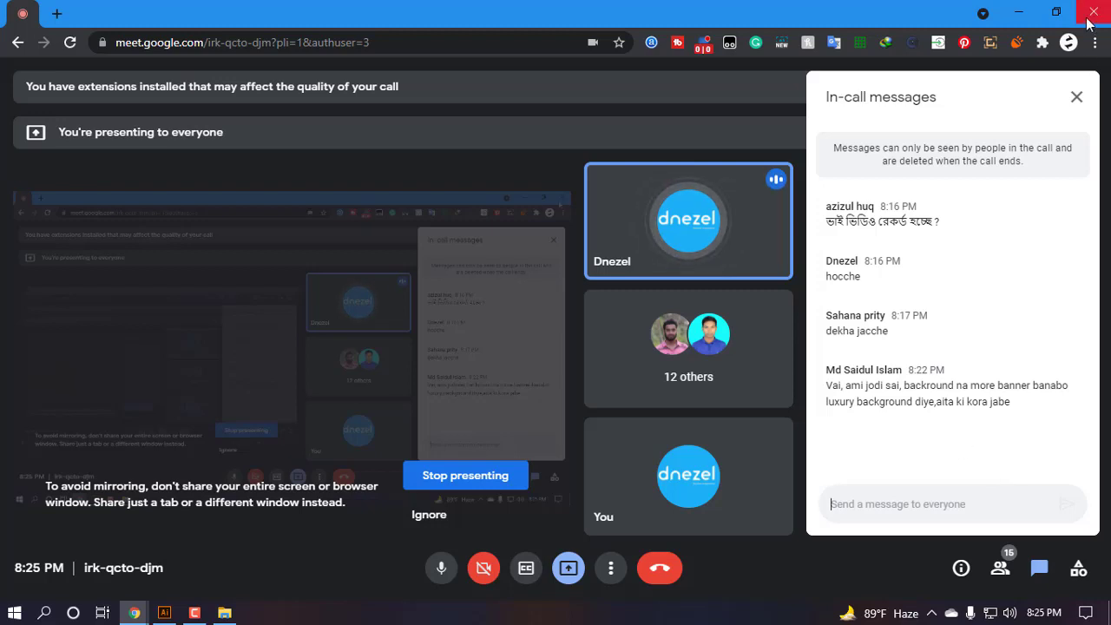
pyautogui.click(1077, 98)
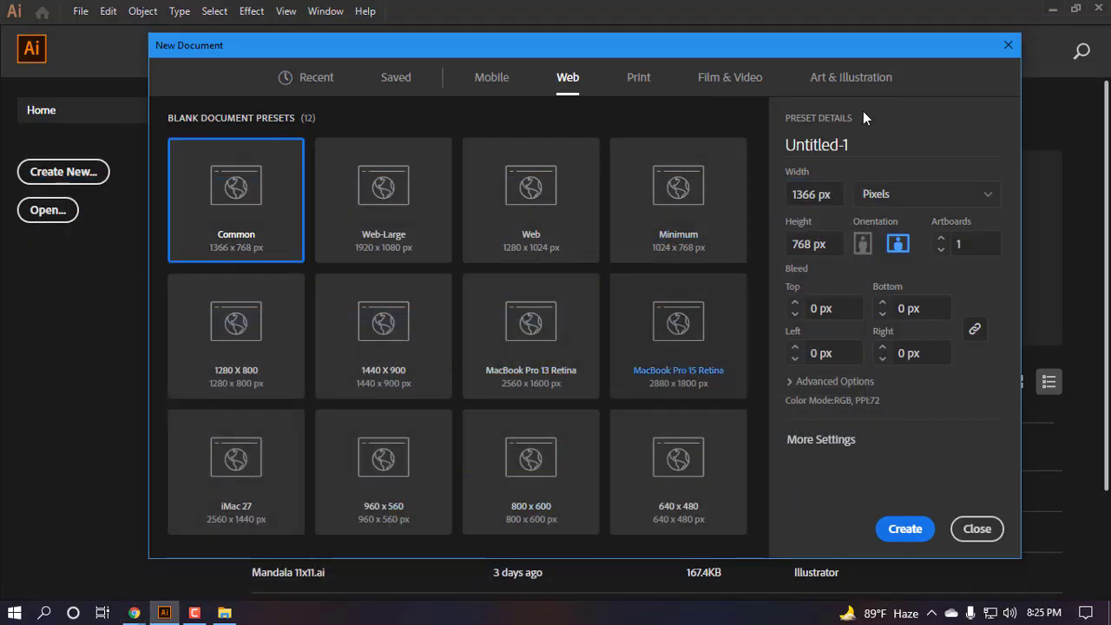
# - Return to Illustrator's new document settings and name the document Class 03
pyautogui.click(861, 143)
pyautogui.write('Cl')
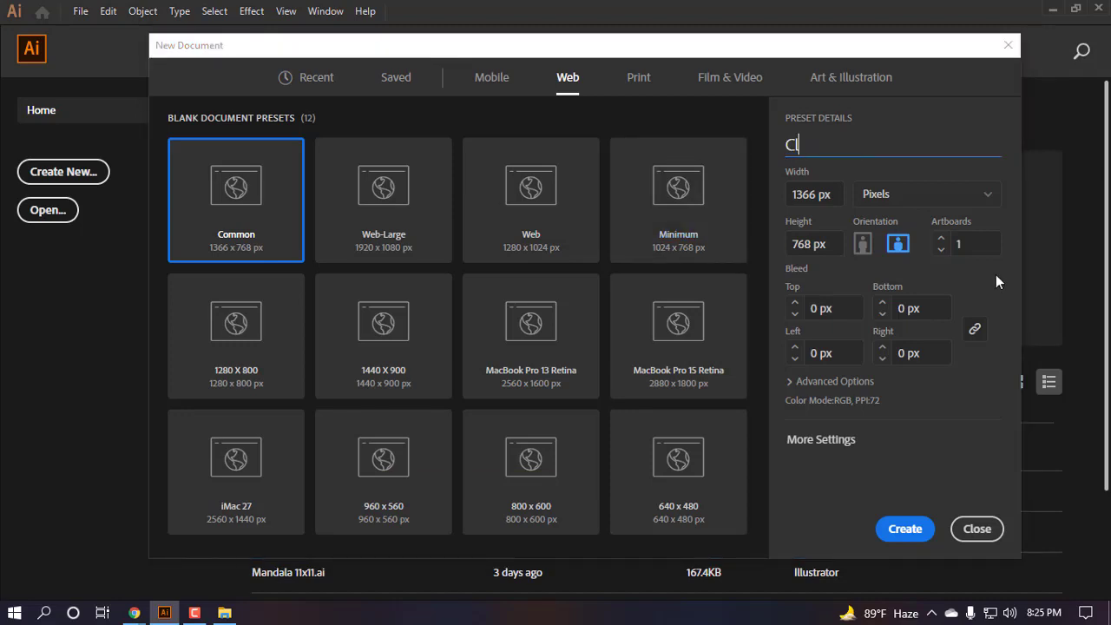
pyautogui.write('ass 03')
pyautogui.moveTo(654, 49); pyautogui.dragTo(644, 47)
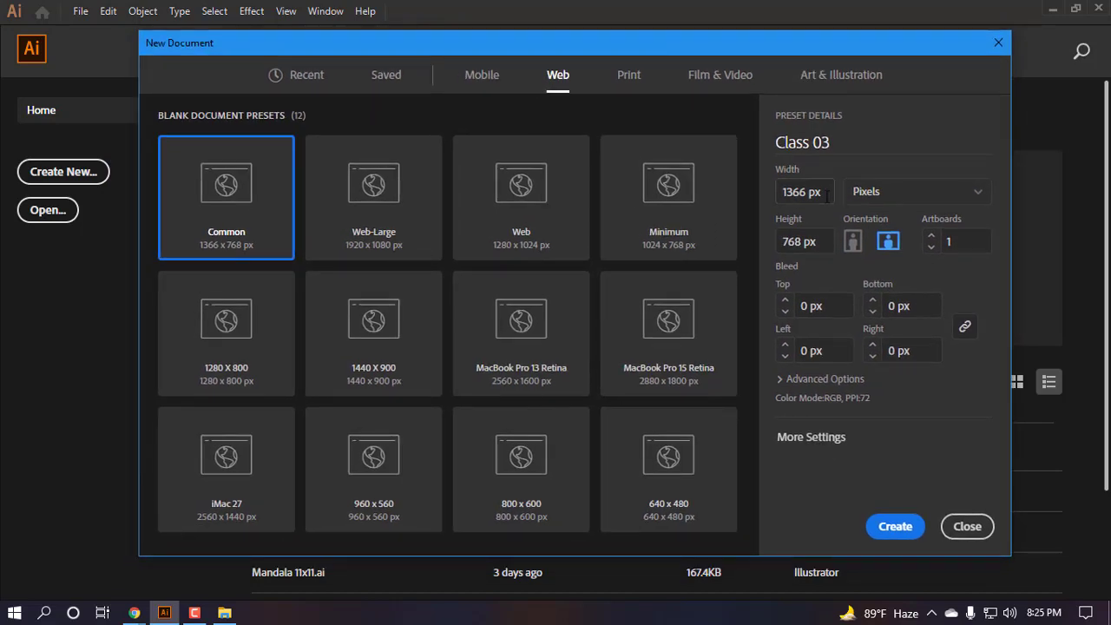
# - Set the new document's width to 400 px and its height to 225 px
pyautogui.click(826, 192)
pyautogui.click(796, 243)
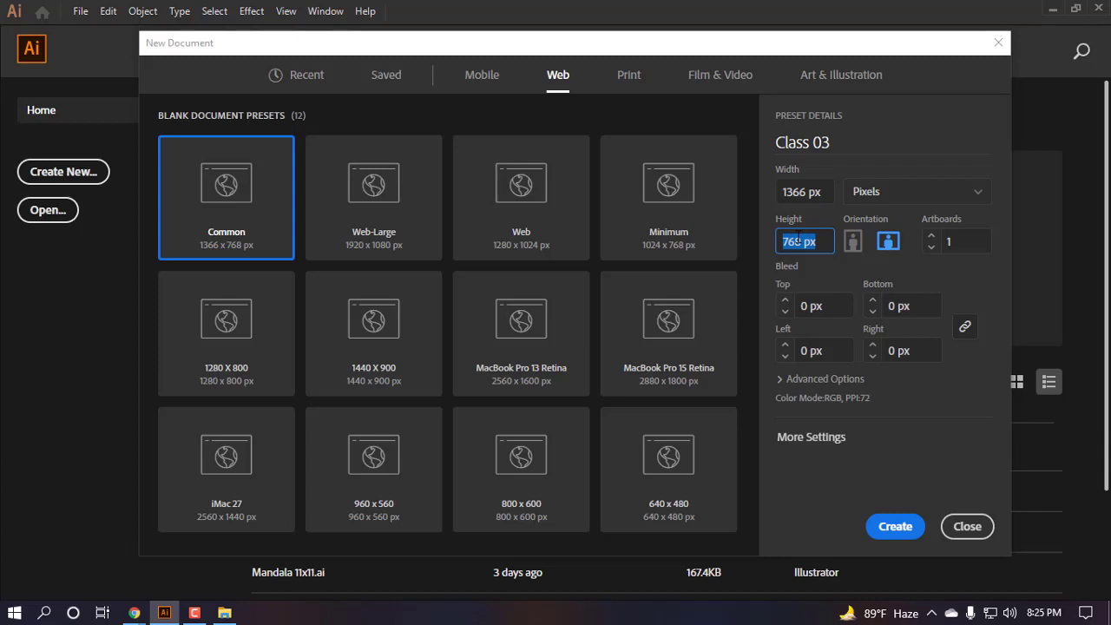
pyautogui.doubleClick(816, 191)
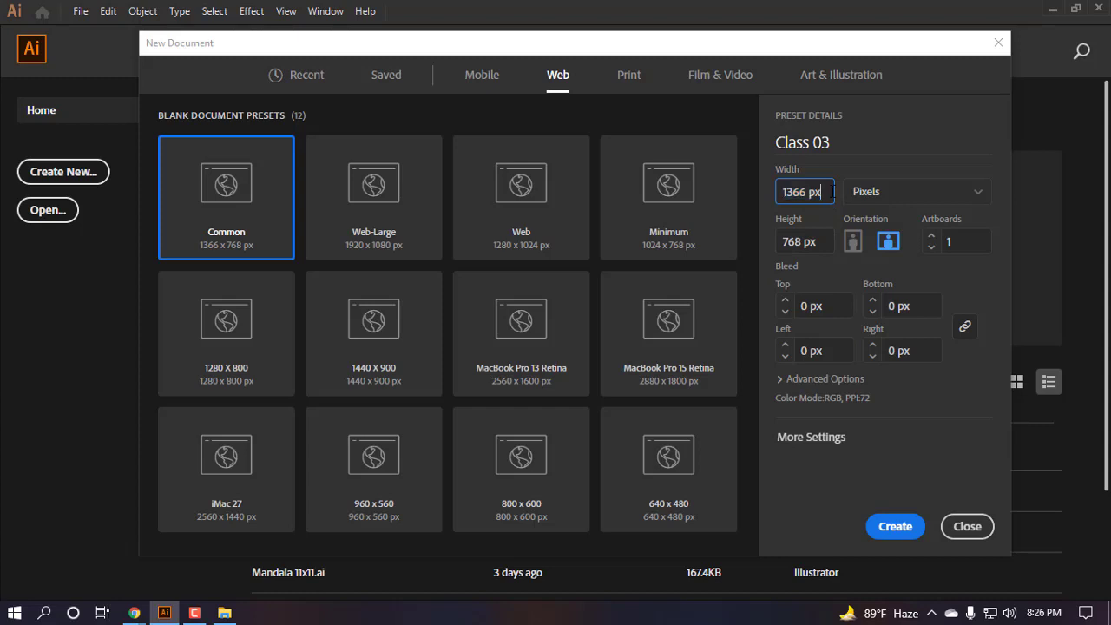
pyautogui.write('4000')
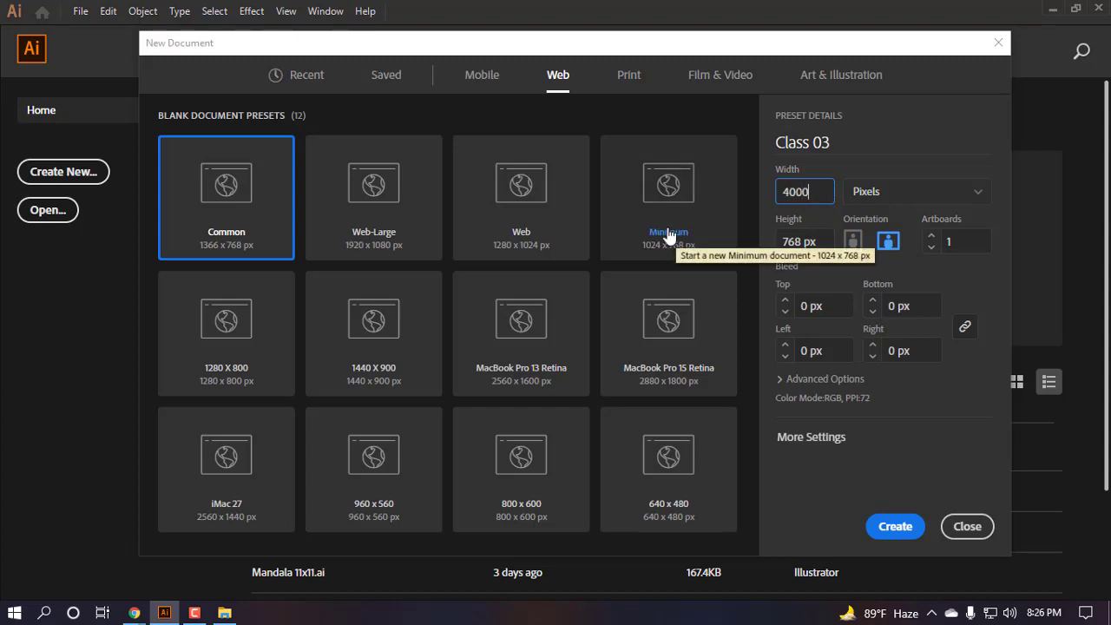
pyautogui.press('Tab')
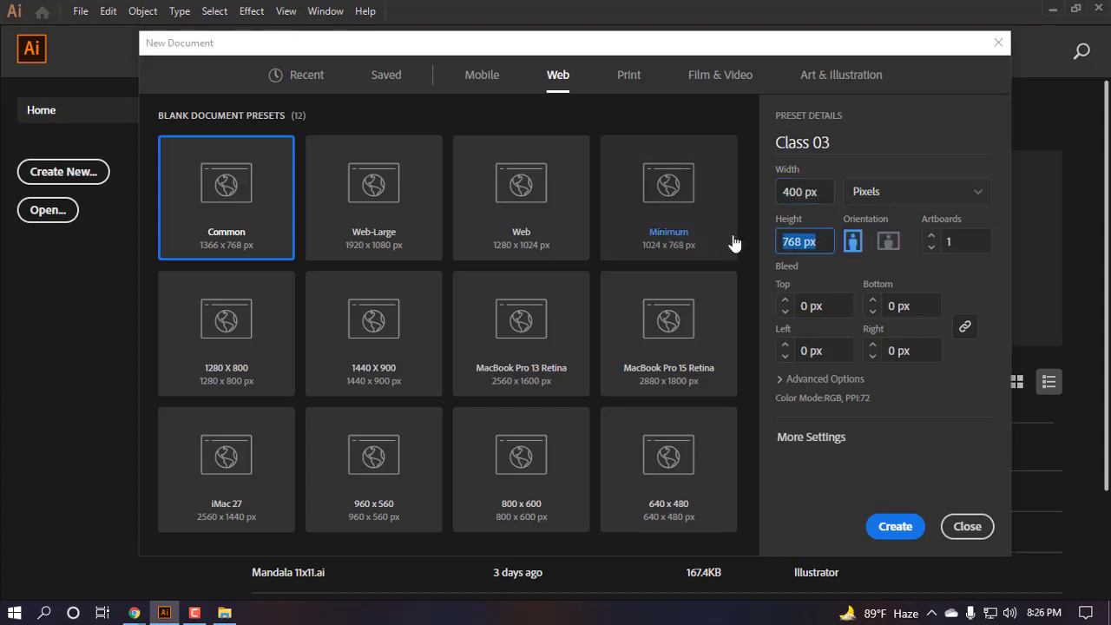
pyautogui.write('225')
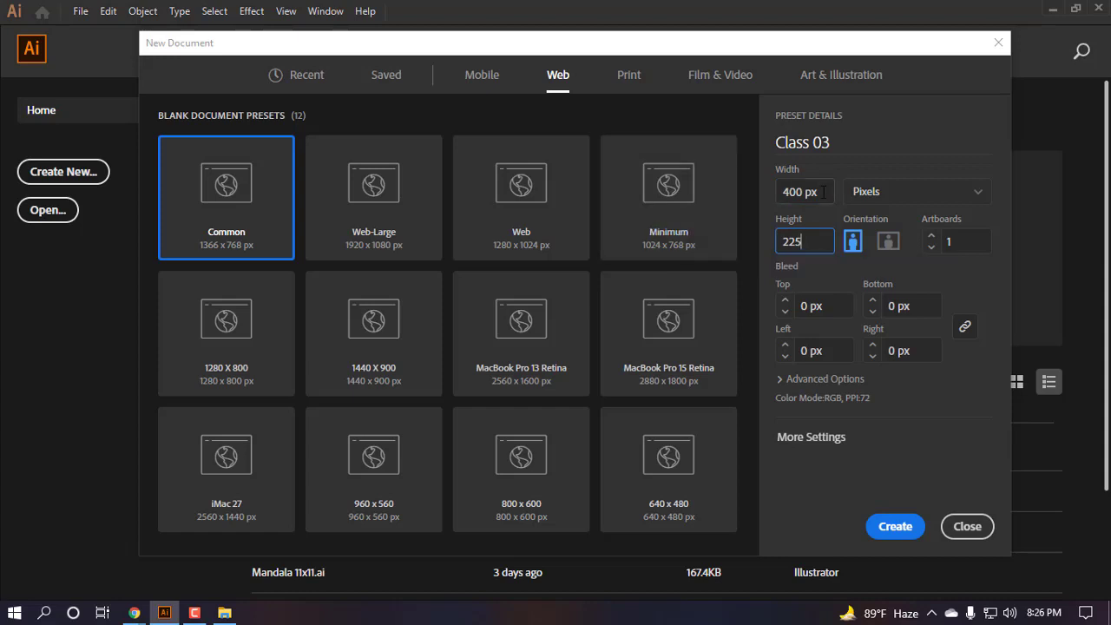
pyautogui.press('Return')
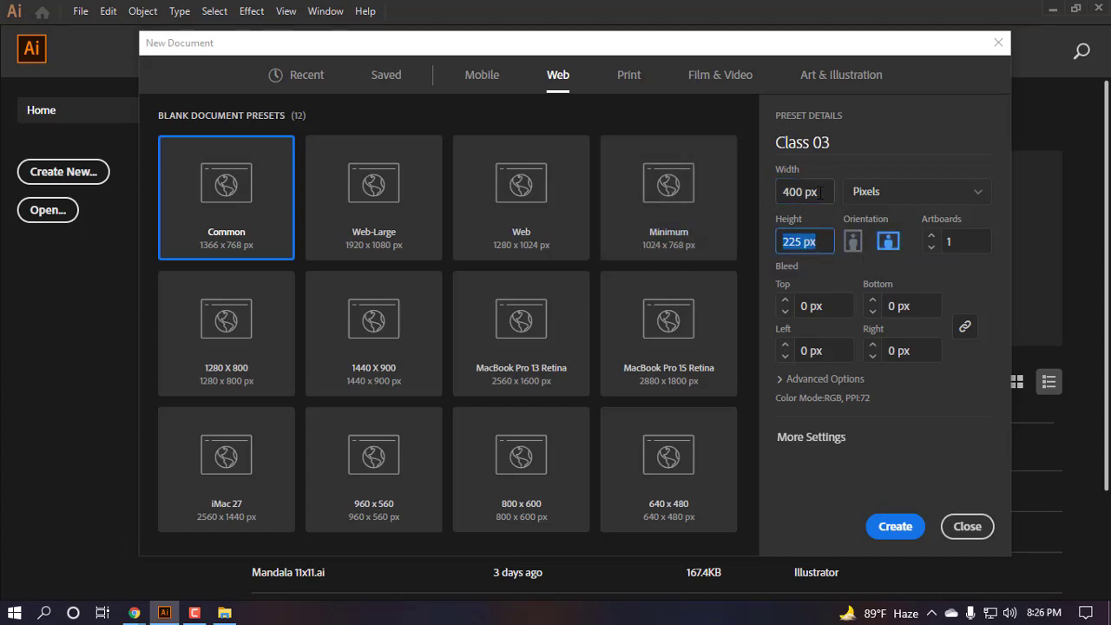
pyautogui.click(821, 193)
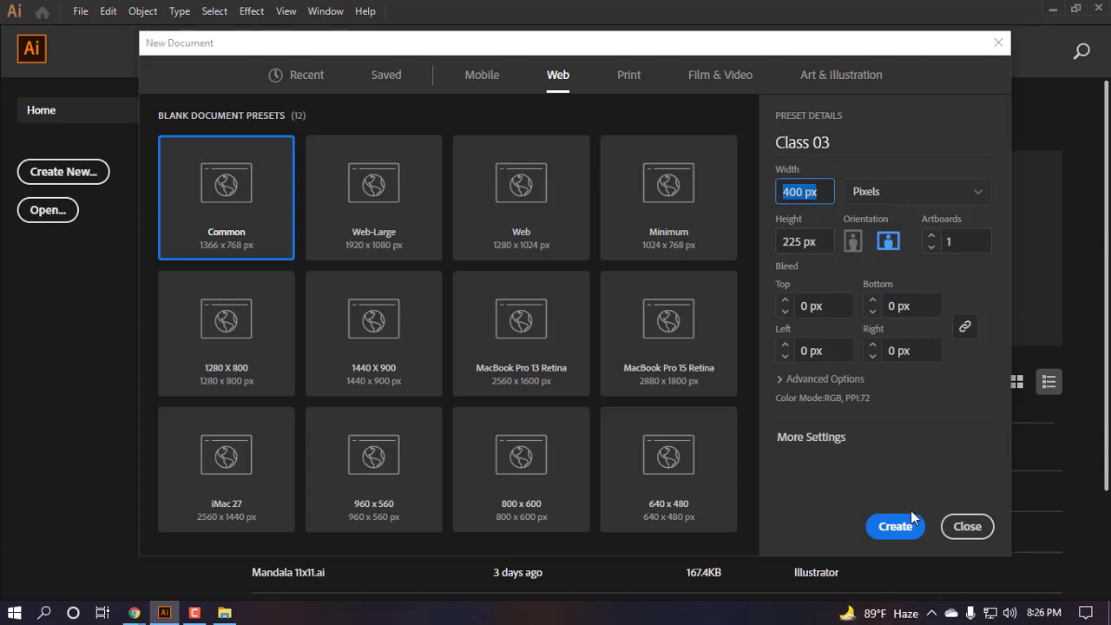
# - Set the raster effects to High (300 ppi) in the advanced options and create the document
pyautogui.click(785, 380)
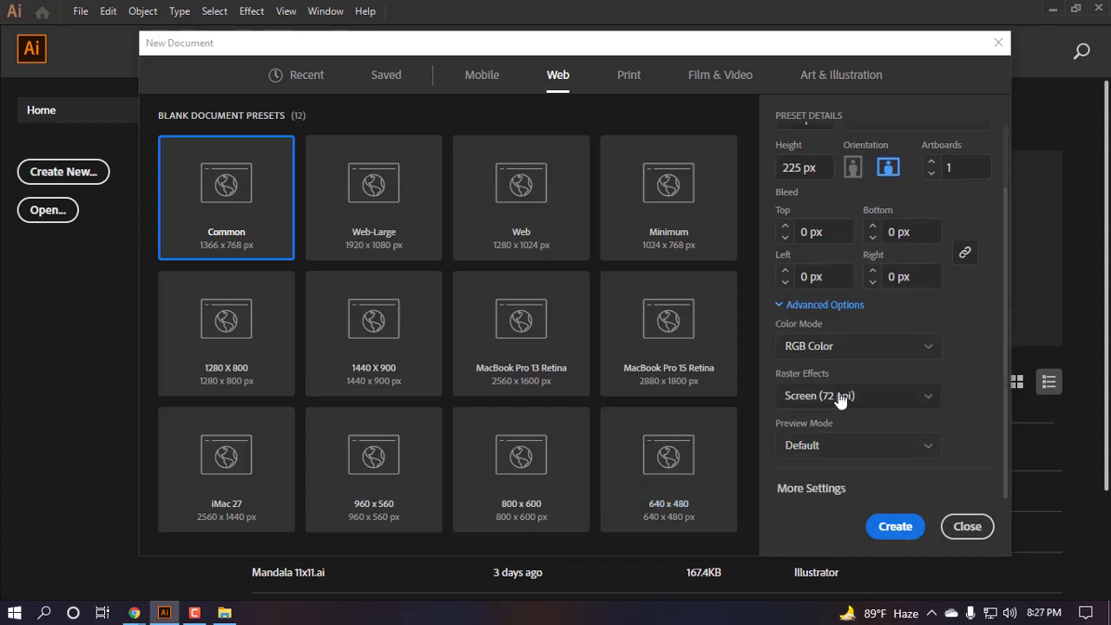
pyautogui.click(812, 395)
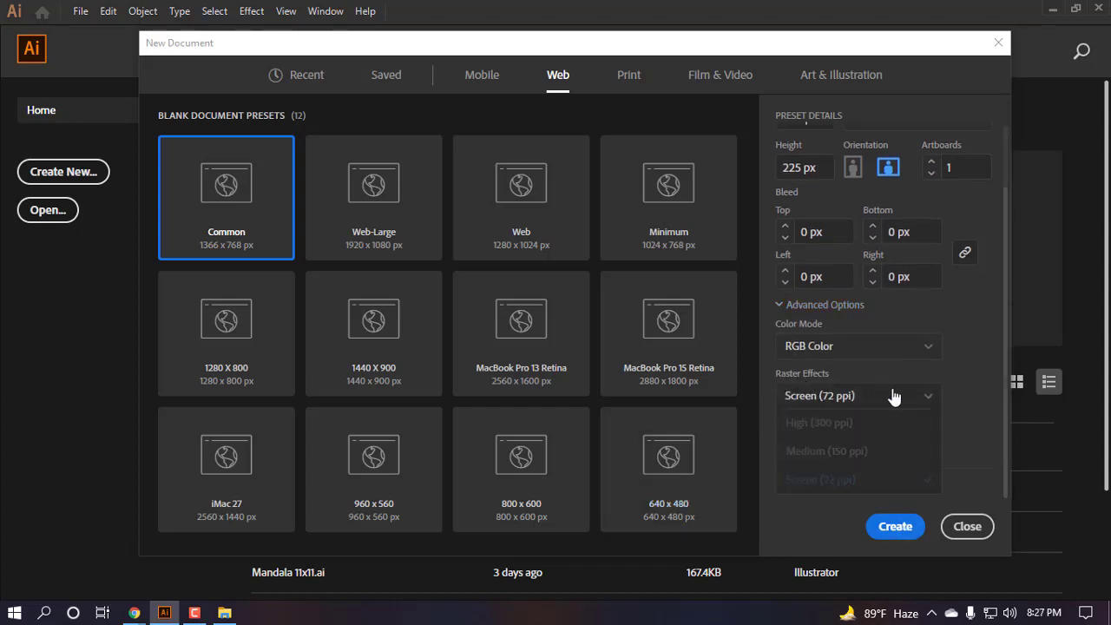
pyautogui.click(835, 424)
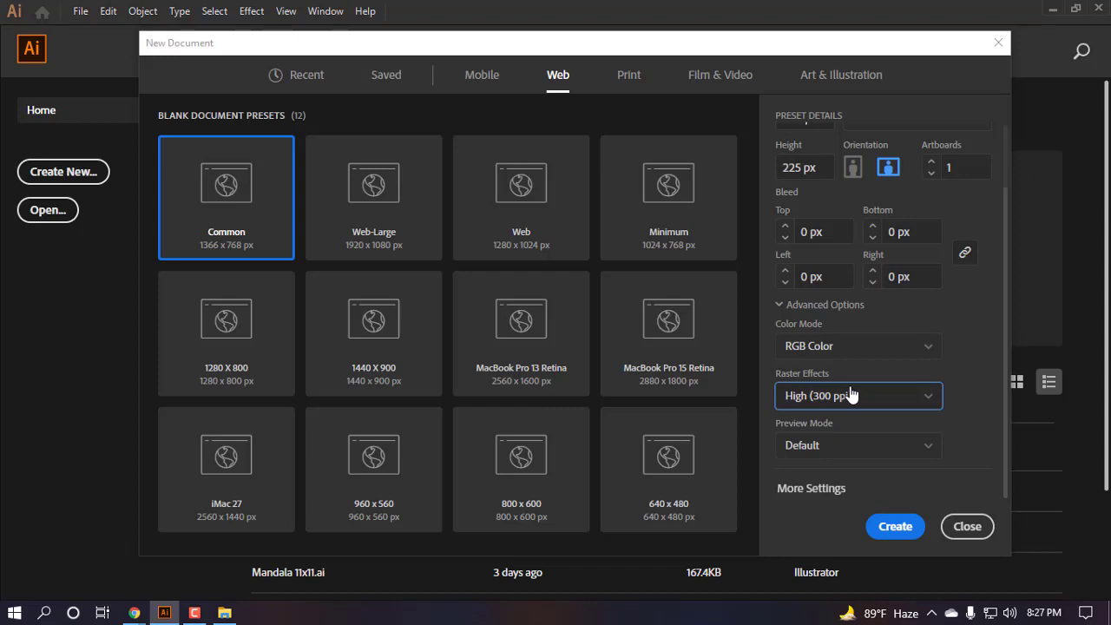
pyautogui.click(894, 527)
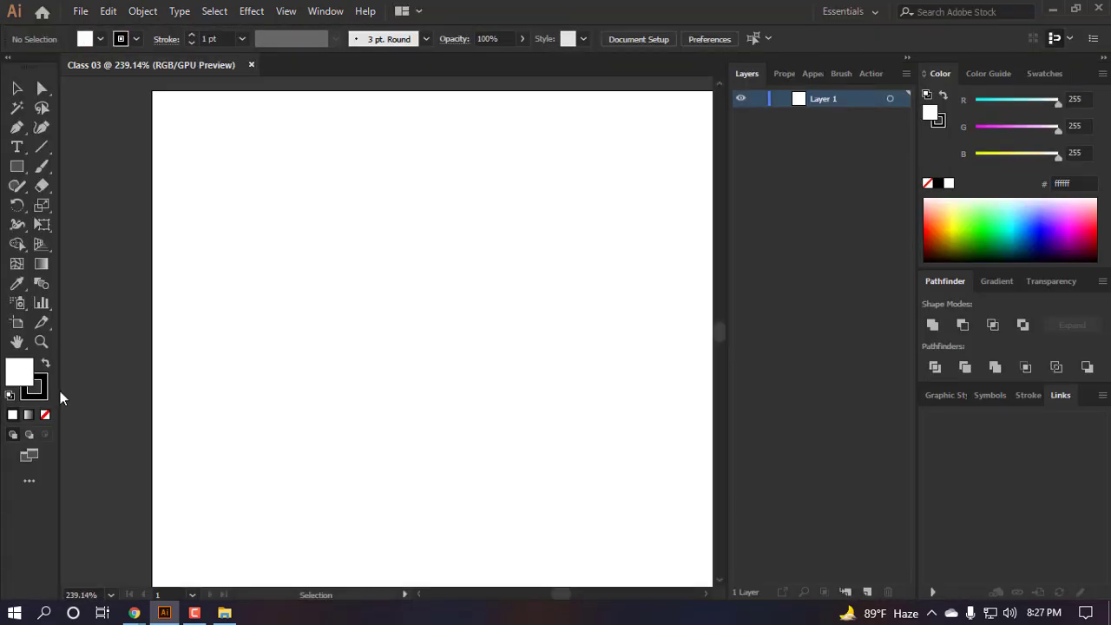
# - Set the stroke colour to None
pyautogui.click(39, 391)
pyautogui.click(45, 414)
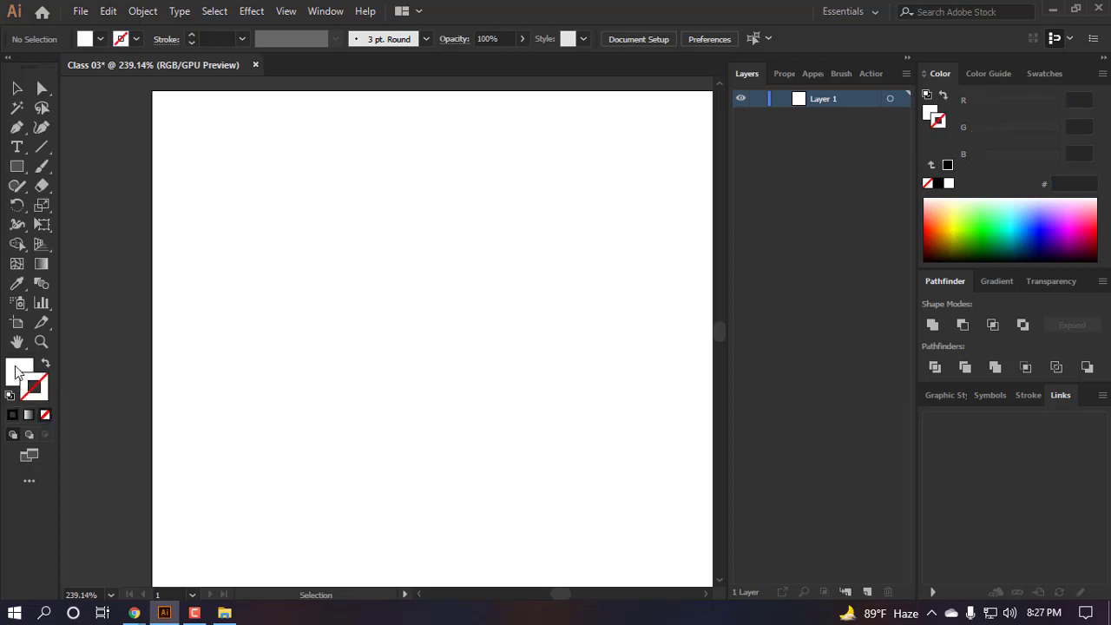
pyautogui.doubleClick(17, 343)
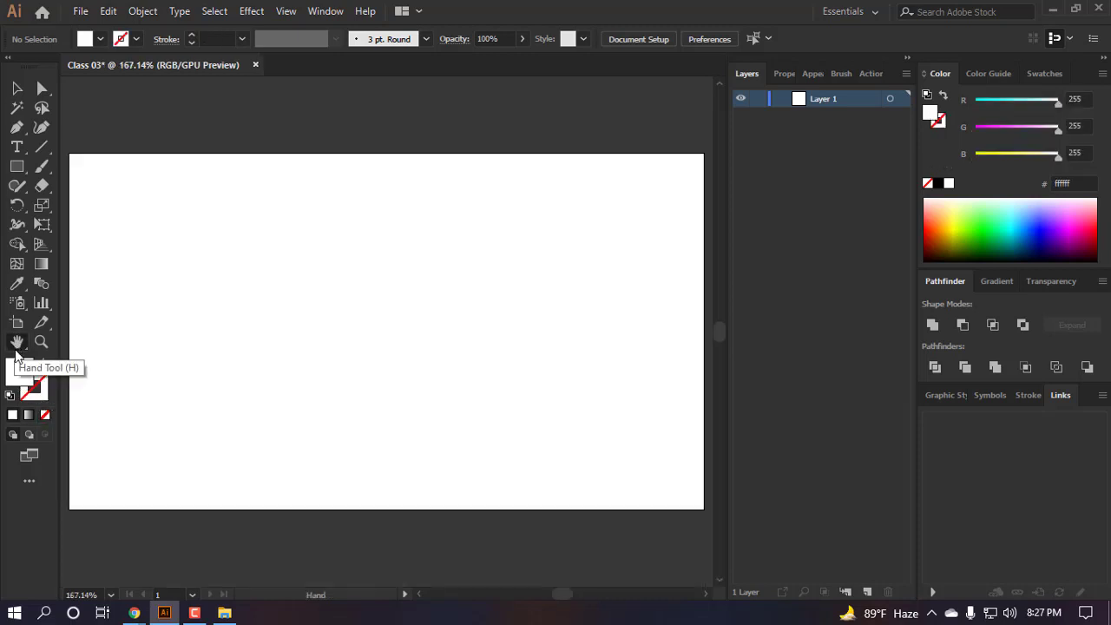
pyautogui.press('x')
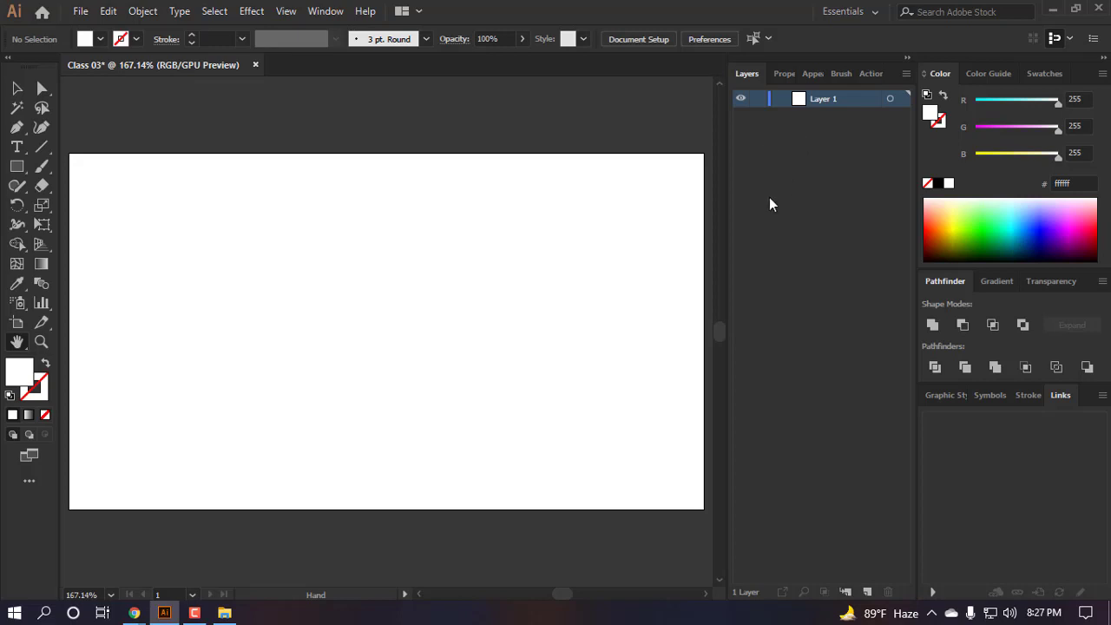
pyautogui.scroll(-3, 434, 253)
pyautogui.hscroll(1, 434, 251)
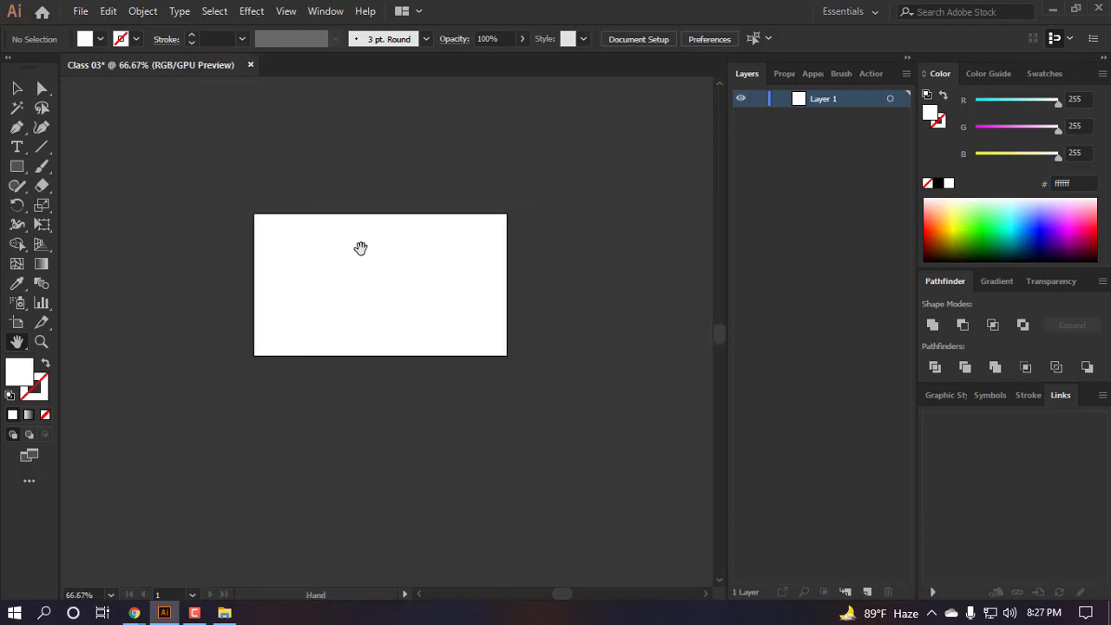
pyautogui.scroll(2, 360, 248)
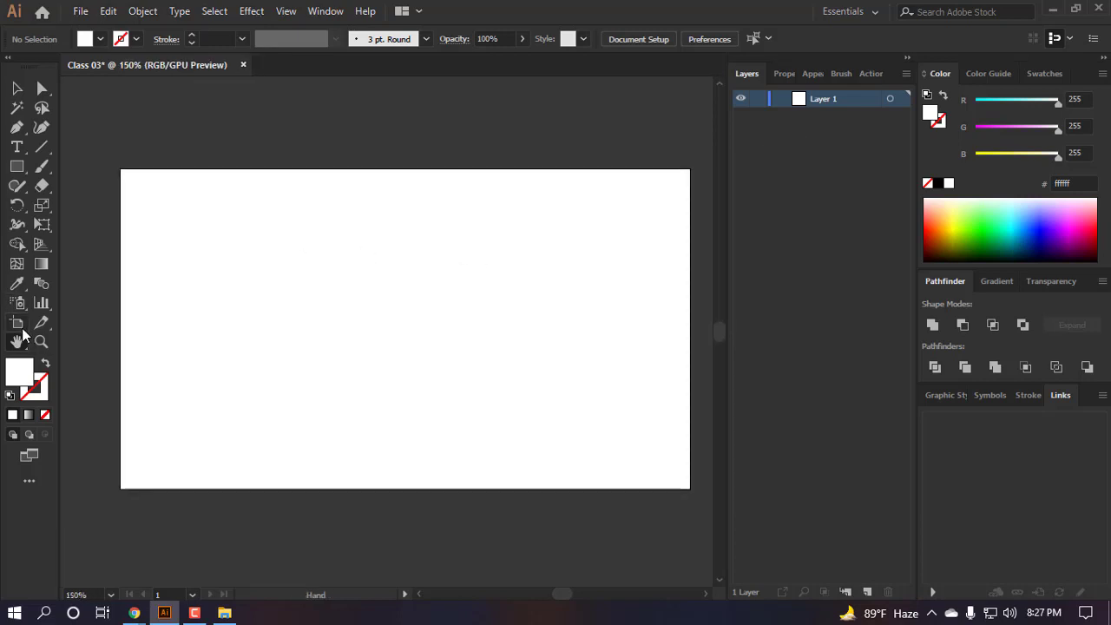
pyautogui.click(17, 323)
pyautogui.click(15, 89)
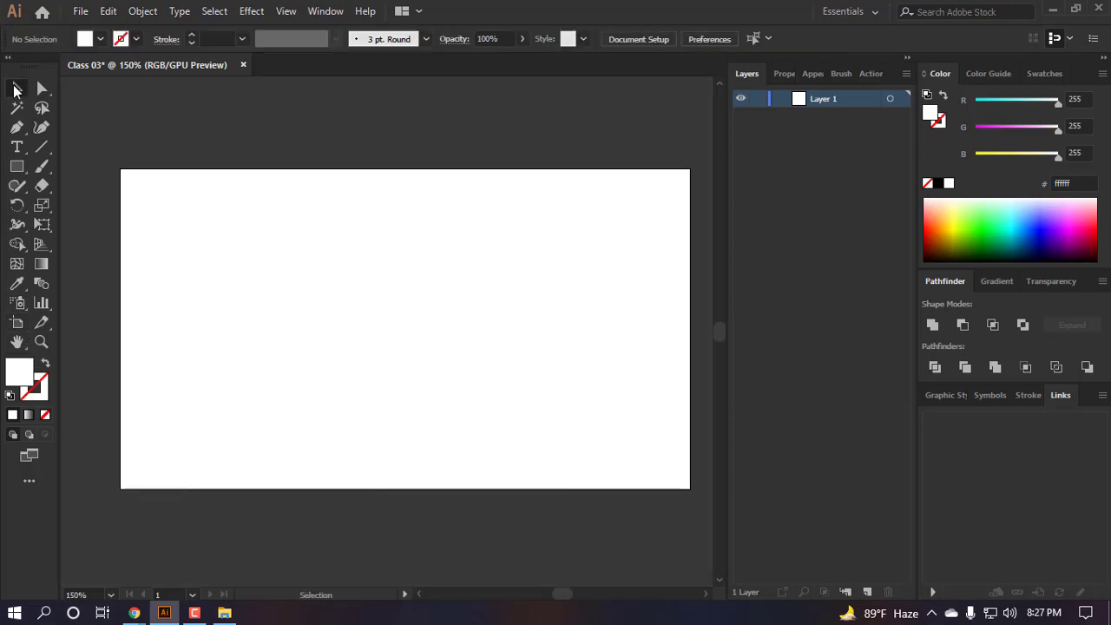
# - Draw a 400 x 225 px rectangle with the Rectangle tool and centre it horizontally and vertically on the artboard
pyautogui.scroll(-2, 250, 169)
pyautogui.press('m')
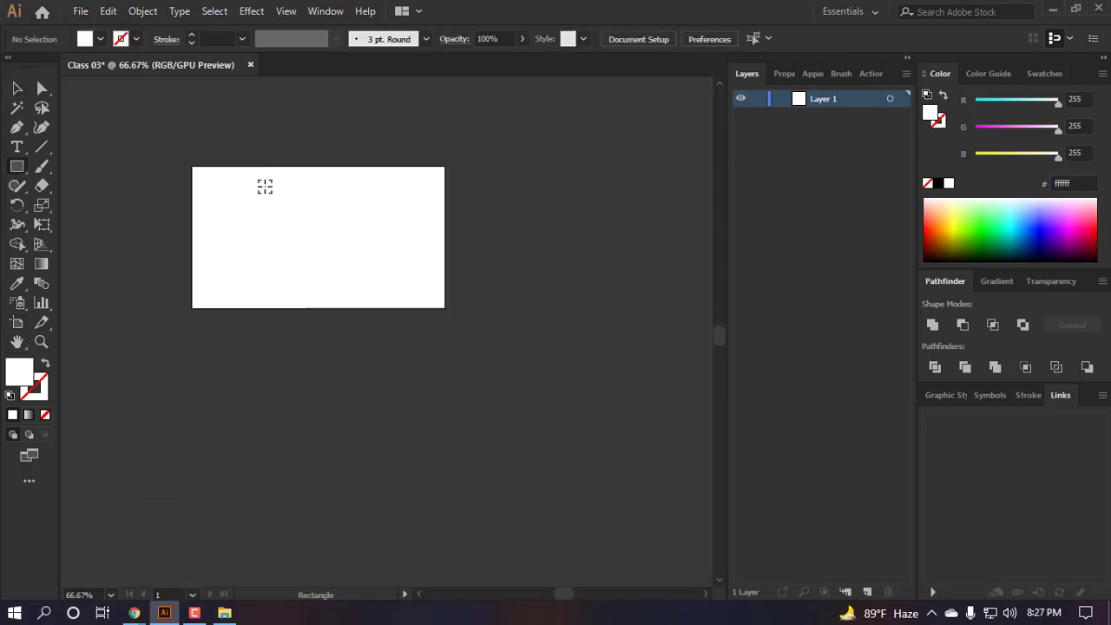
pyautogui.scroll(2, 264, 186)
pyautogui.click(417, 323)
pyautogui.write('400')
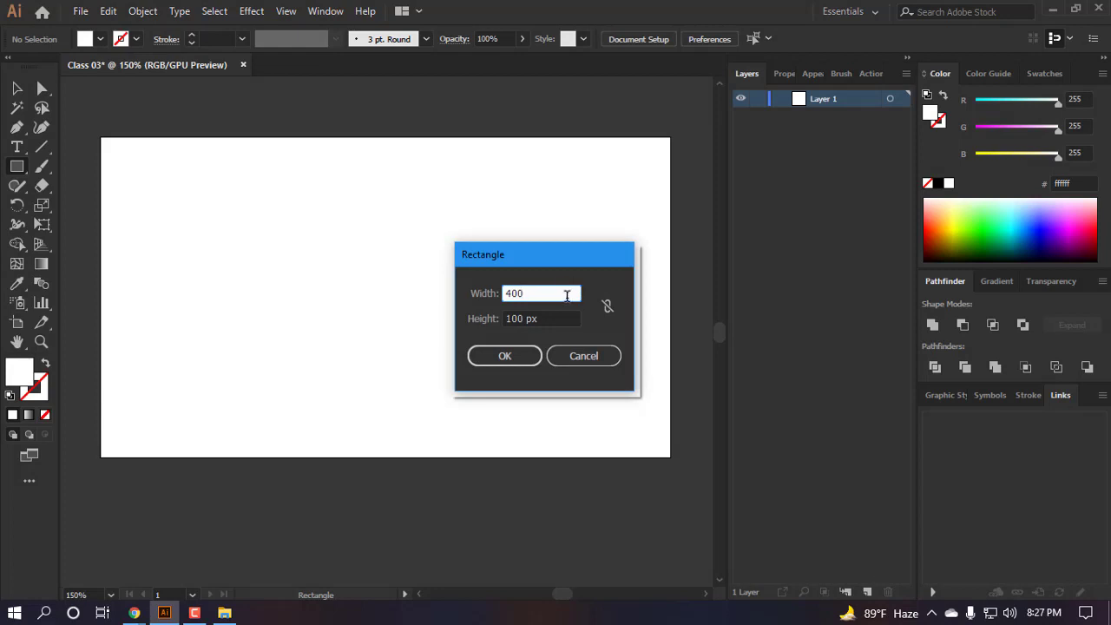
pyautogui.press('Tab')
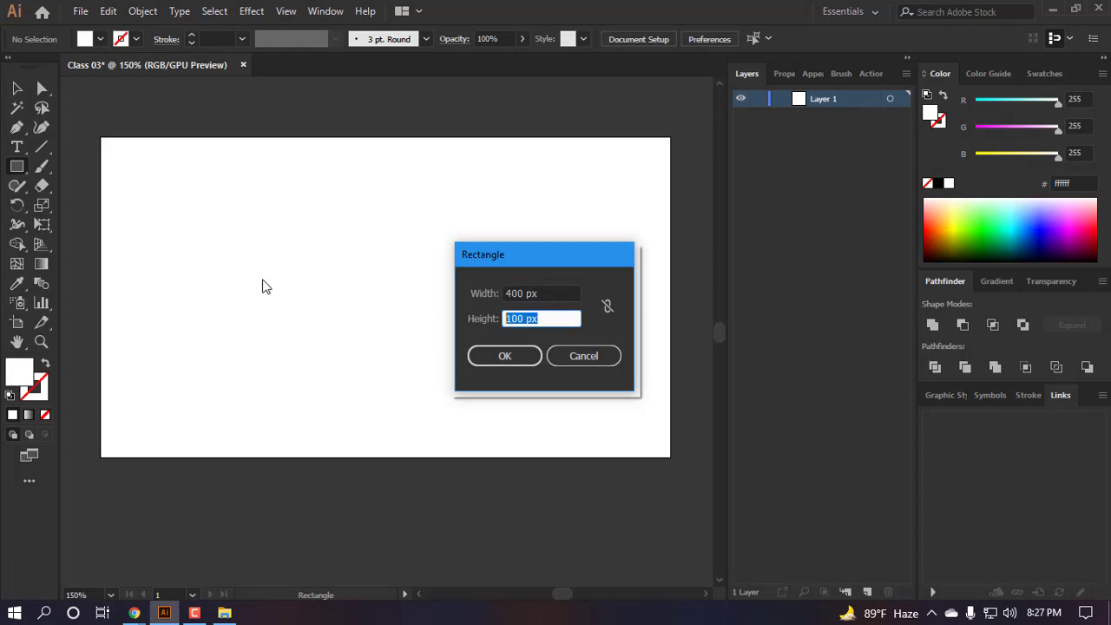
pyautogui.write('225')
pyautogui.press('Return')
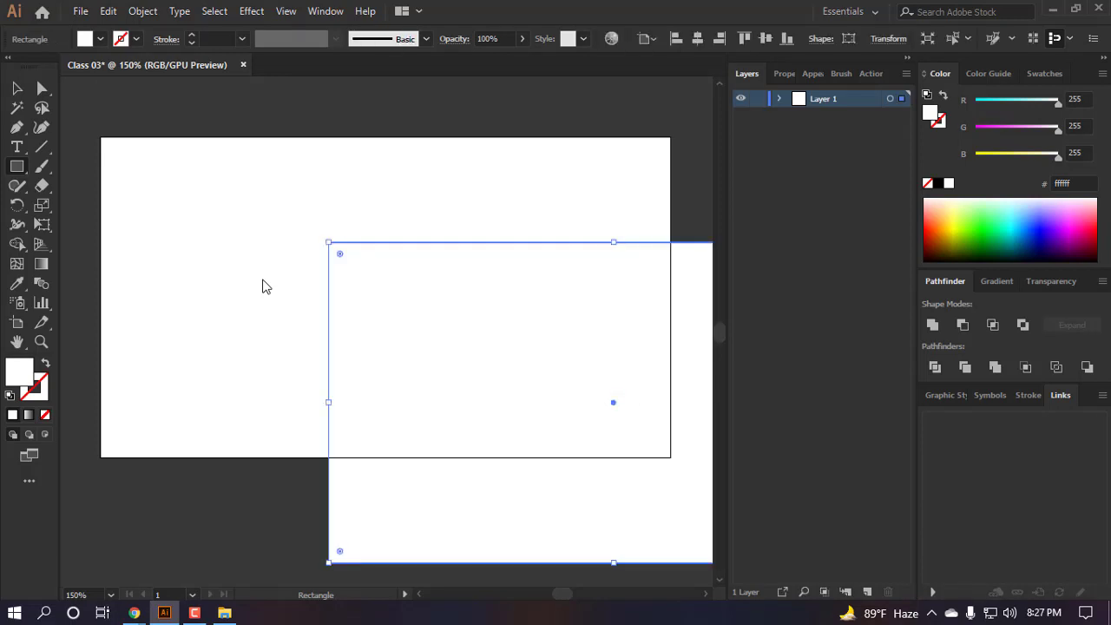
pyautogui.click(697, 38)
pyautogui.click(764, 38)
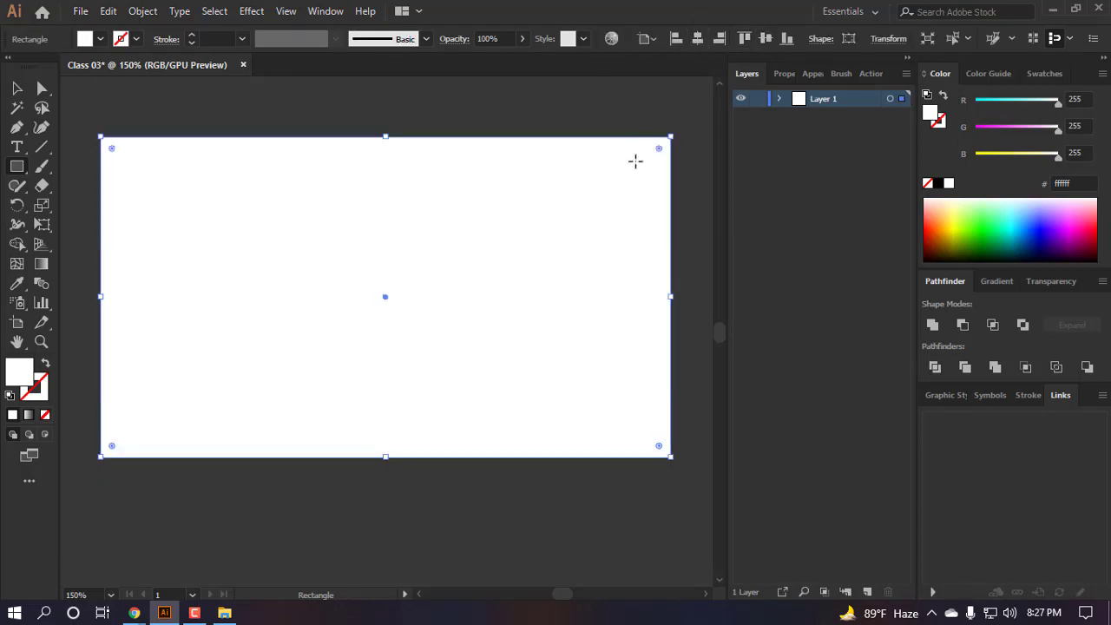
# - Expand Layer 1 and rename its rectangle object BG
pyautogui.click(779, 98)
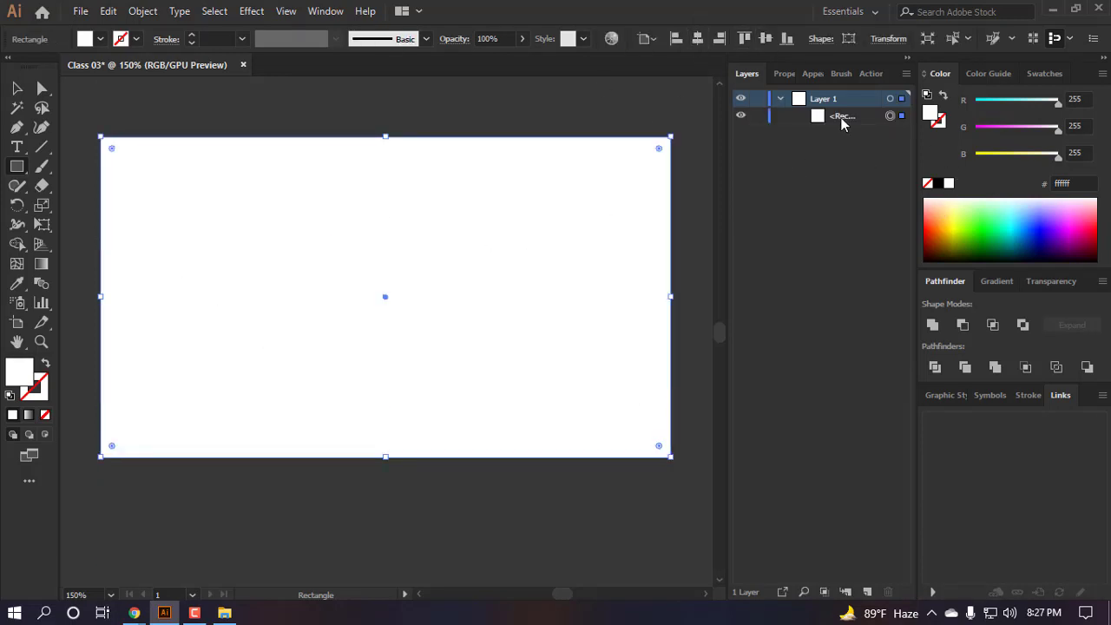
pyautogui.doubleClick(842, 116)
pyautogui.write('BTG')
pyautogui.press('Return')
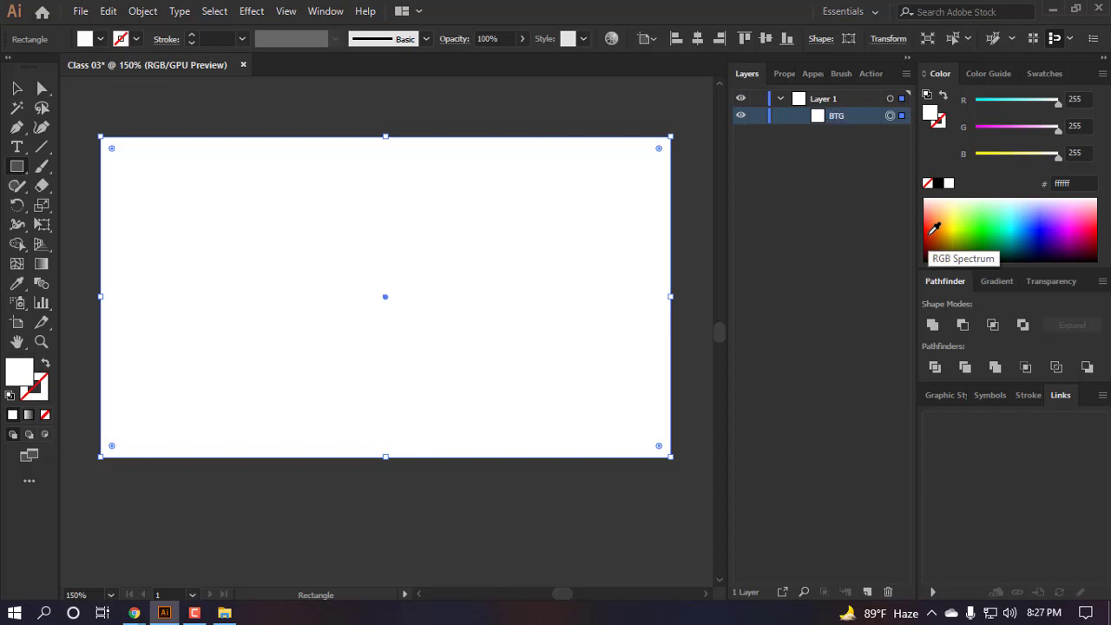
pyautogui.doubleClick(848, 122)
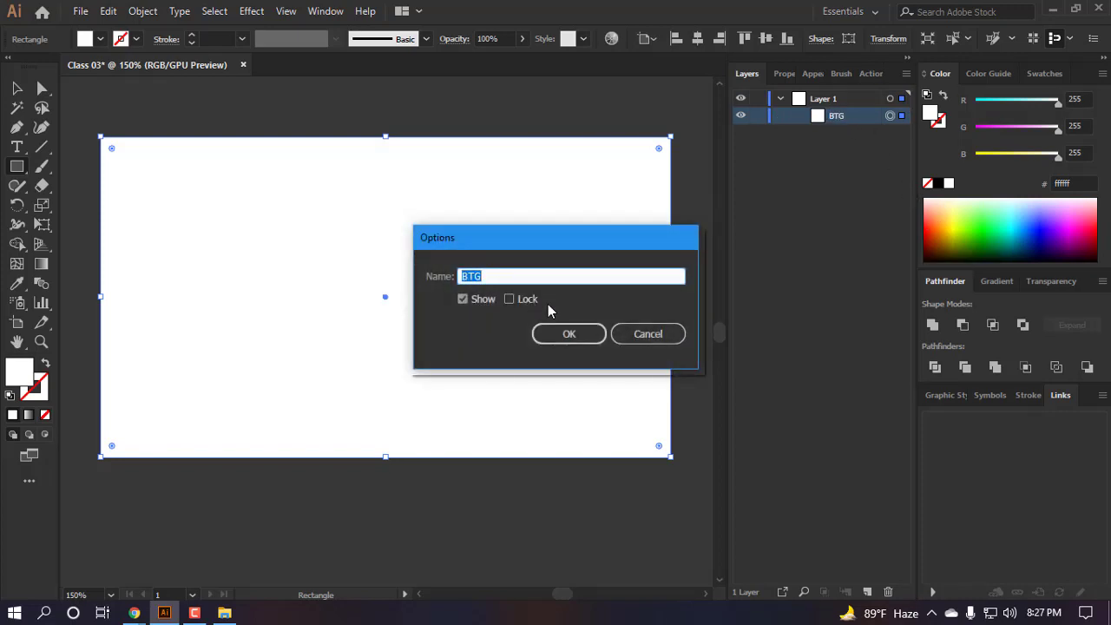
pyautogui.write('BG')
pyautogui.press('Return')
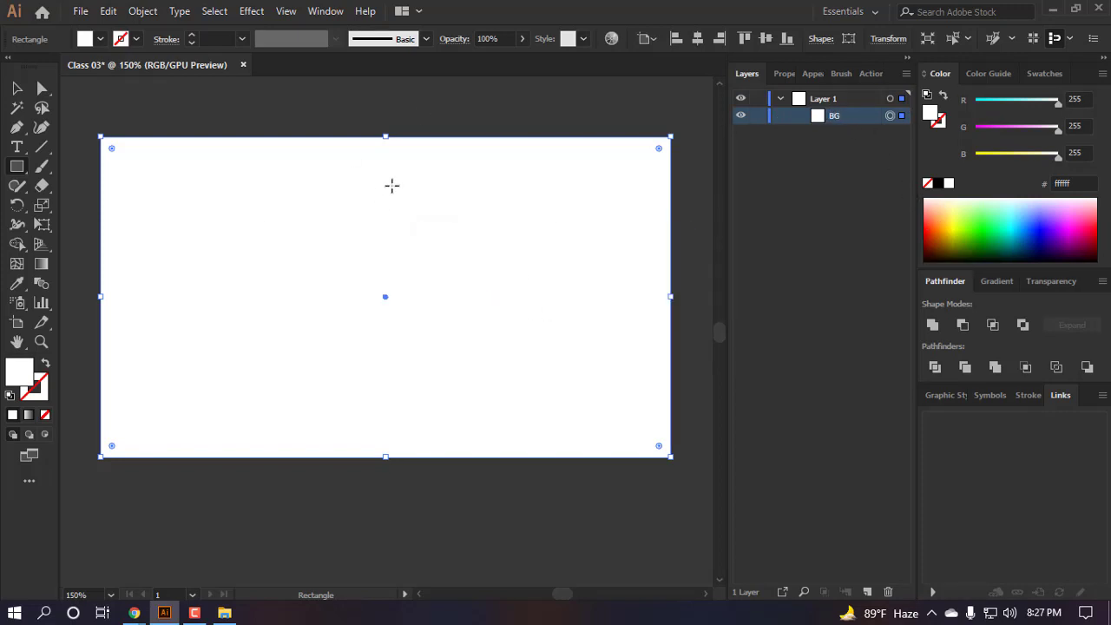
# - Fill the BG rectangle with the near-black swatch from the grays group and lock the rectangle
pyautogui.click(1044, 73)
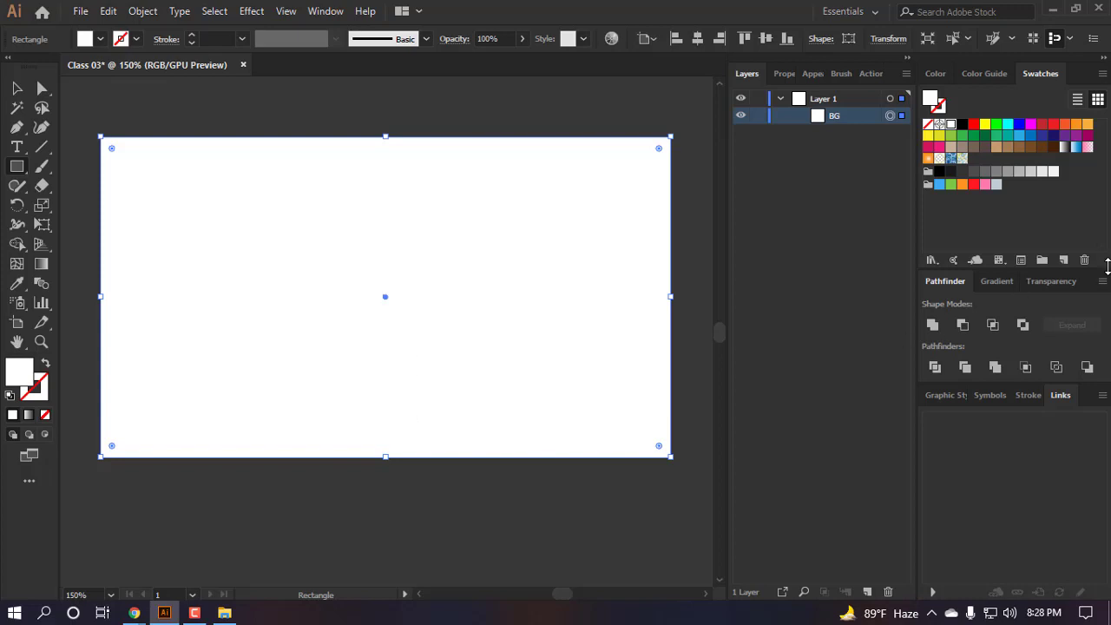
pyautogui.click(952, 172)
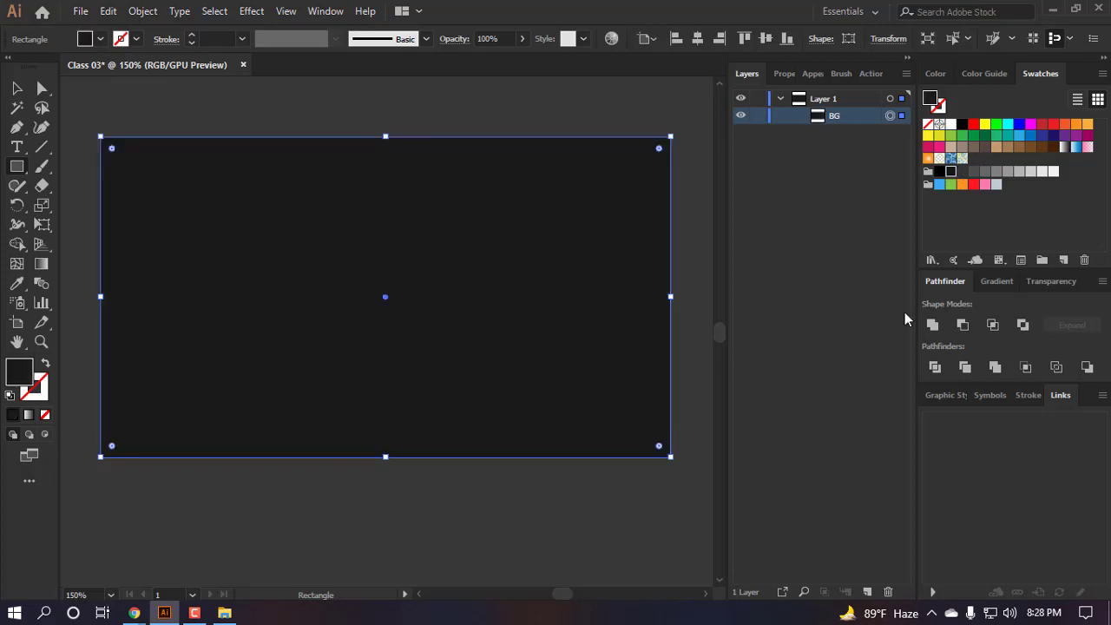
pyautogui.press('v')
pyautogui.click(528, 463)
pyautogui.click(426, 276)
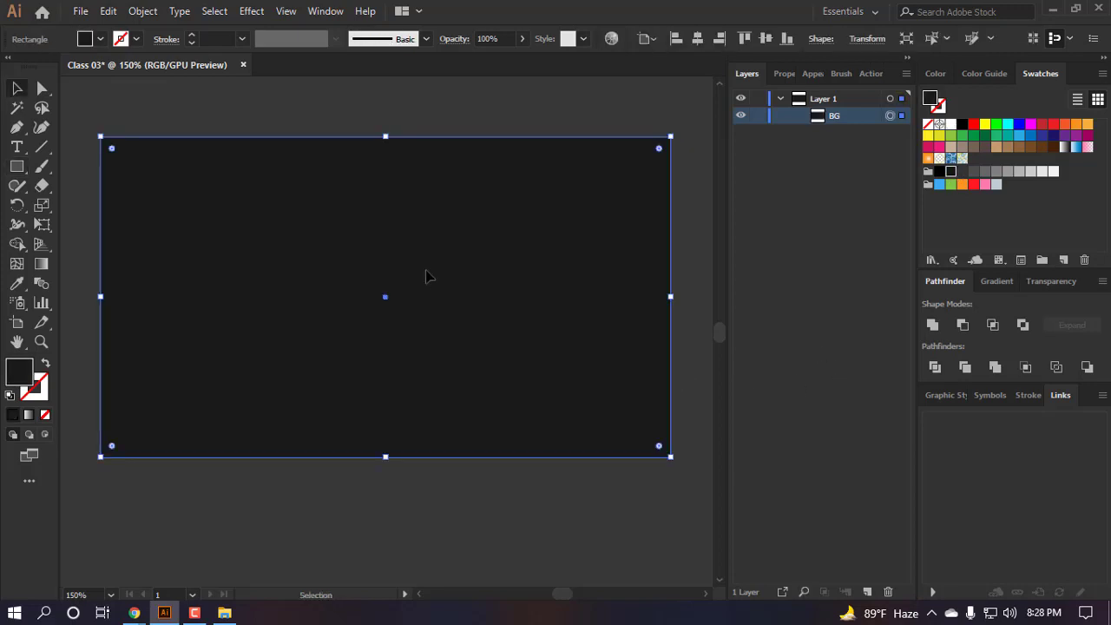
pyautogui.hotkey('ctrl', '2')
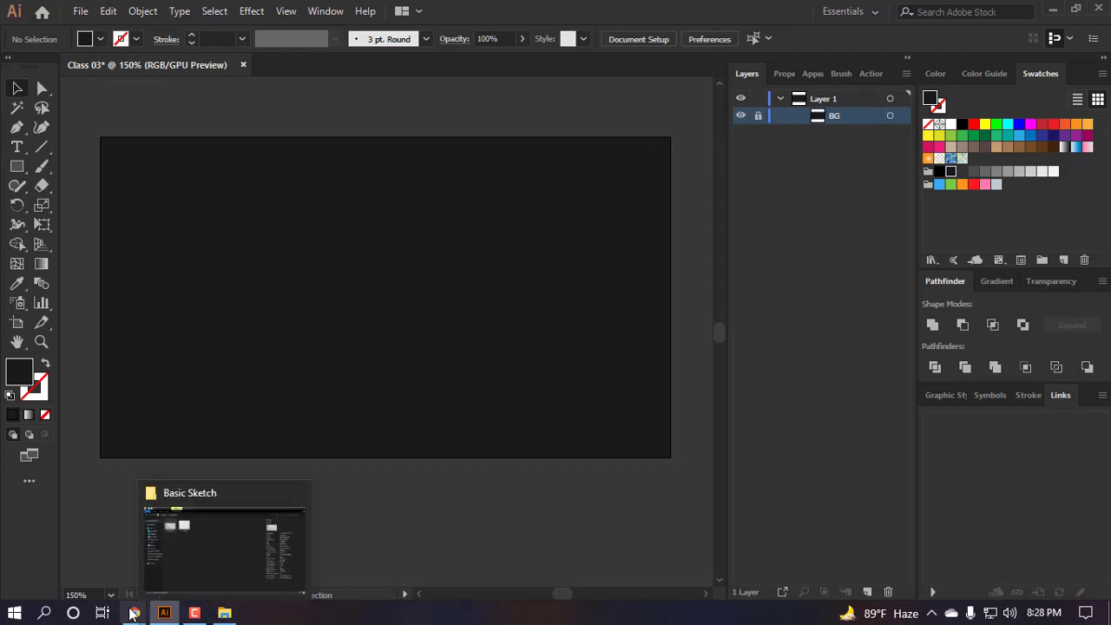
# - Switch to File Explorer and view the sketch 01.jpg in the Basic Sketch folder
pyautogui.moveTo(165, 614)
pyautogui.click(225, 613)
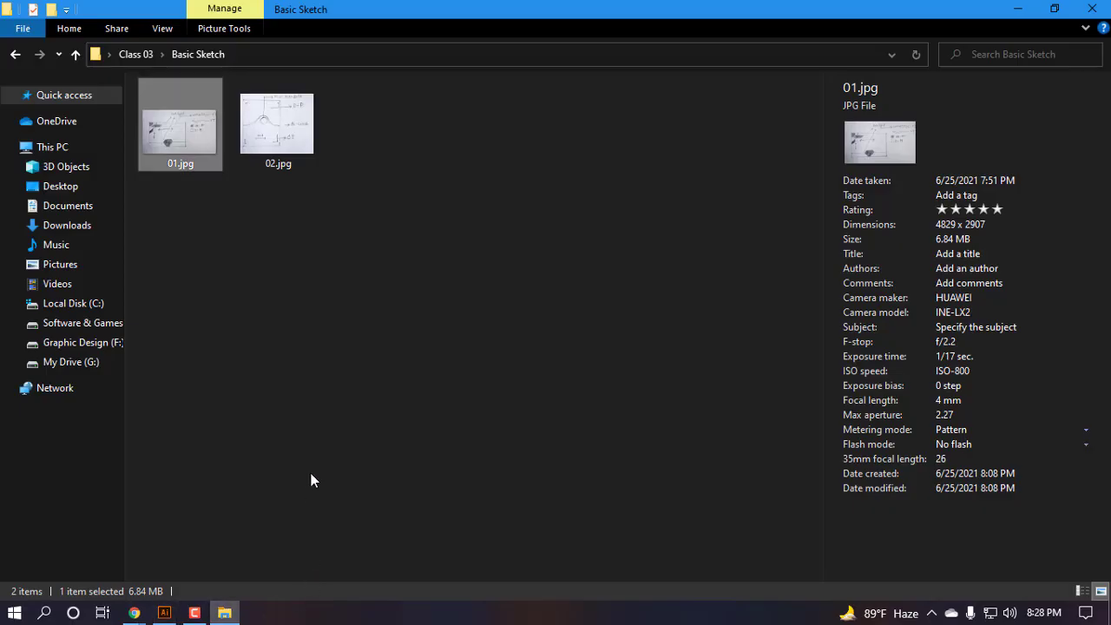
pyautogui.click(180, 130)
pyautogui.doubleClick(180, 131)
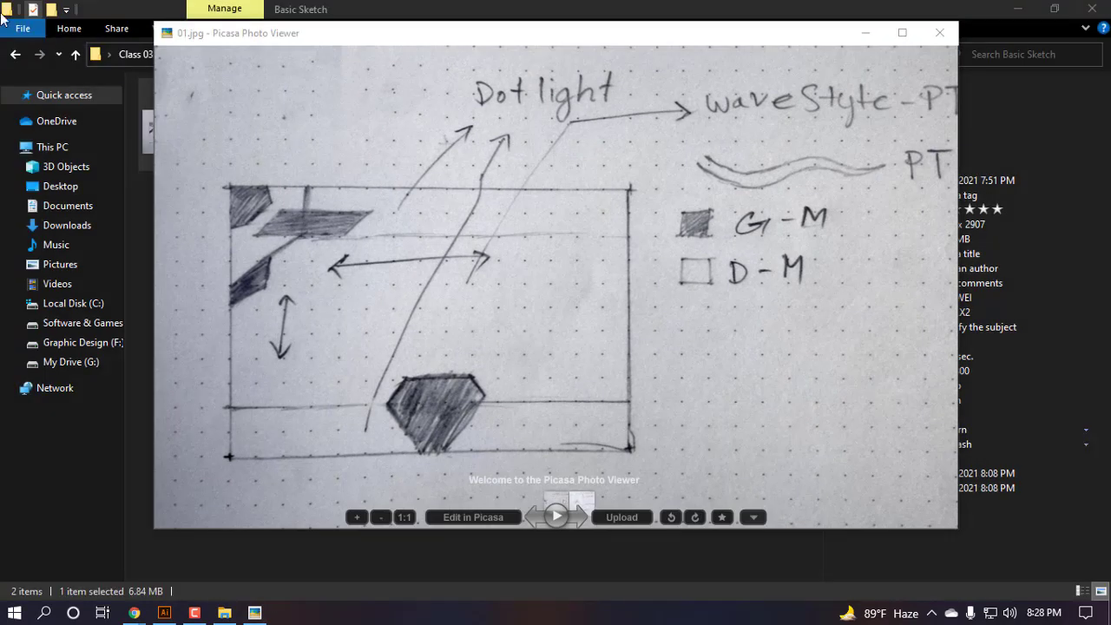
pyautogui.click(939, 32)
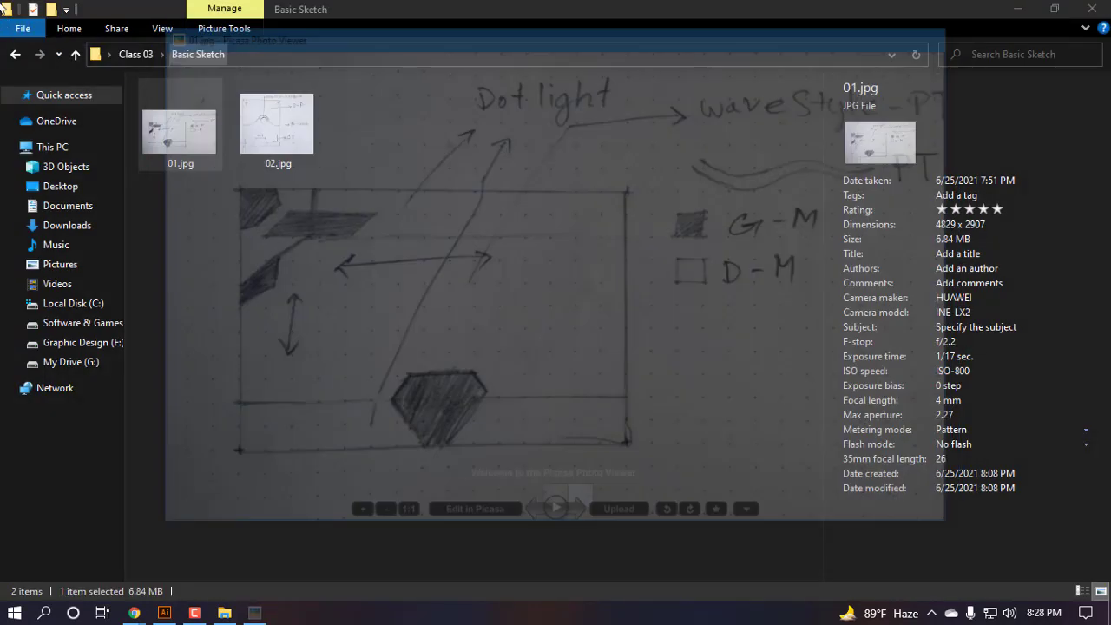
# - Open 01.jpg from the Example folder and examine the abstract background's angled shapes, dot texture and pattern up close
pyautogui.click(14, 54)
pyautogui.click(144, 121)
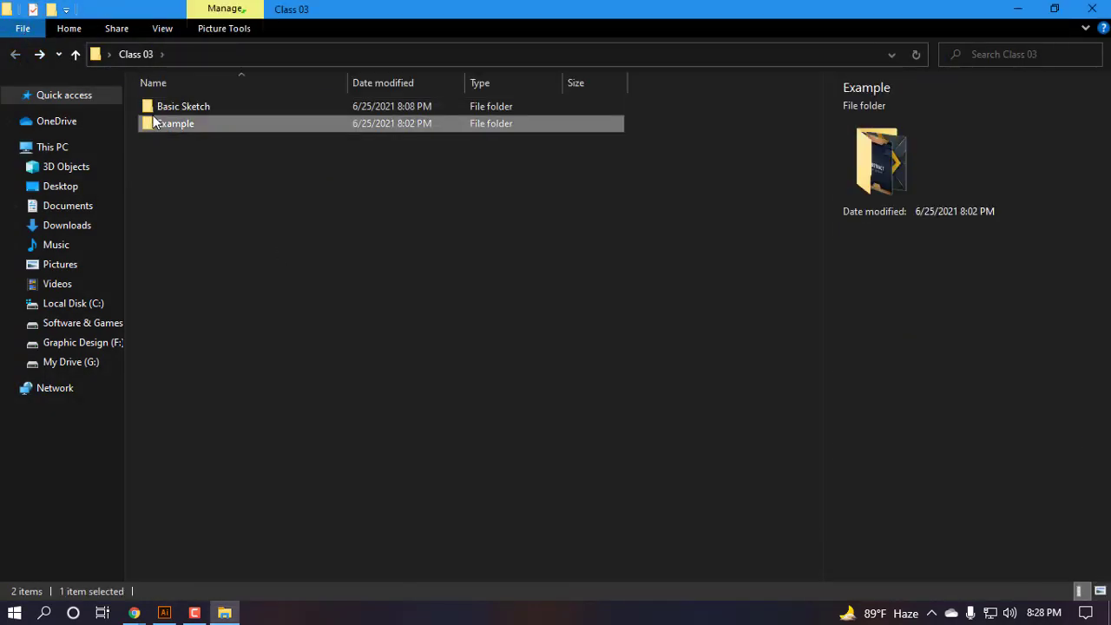
pyautogui.doubleClick(169, 126)
pyautogui.doubleClick(185, 134)
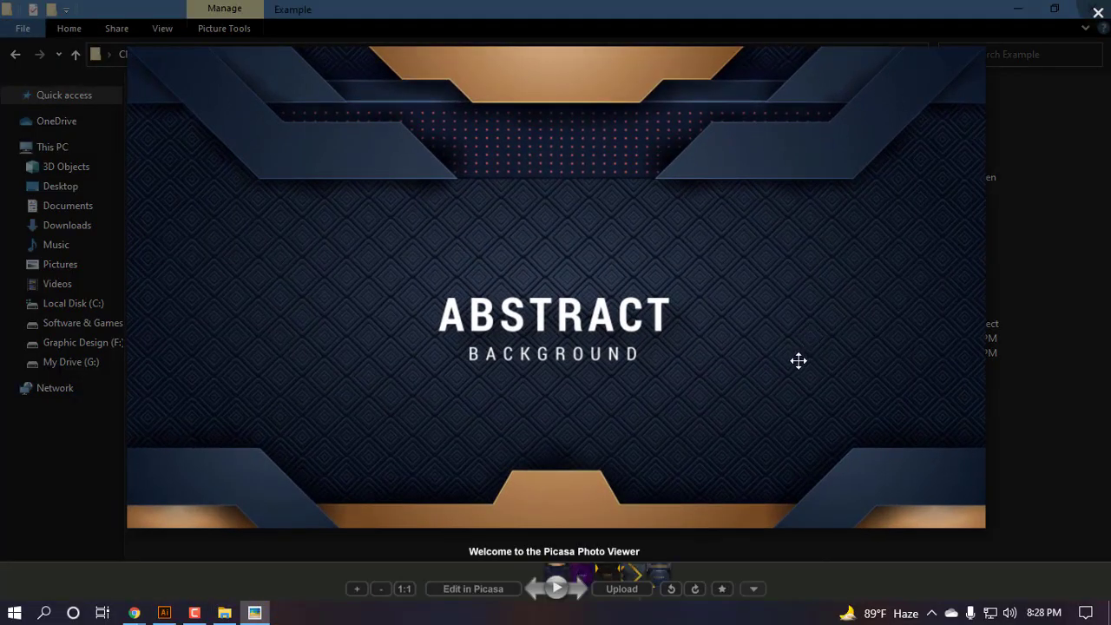
pyautogui.scroll(3, 823, 350)
pyautogui.scroll(-4, 591, 313)
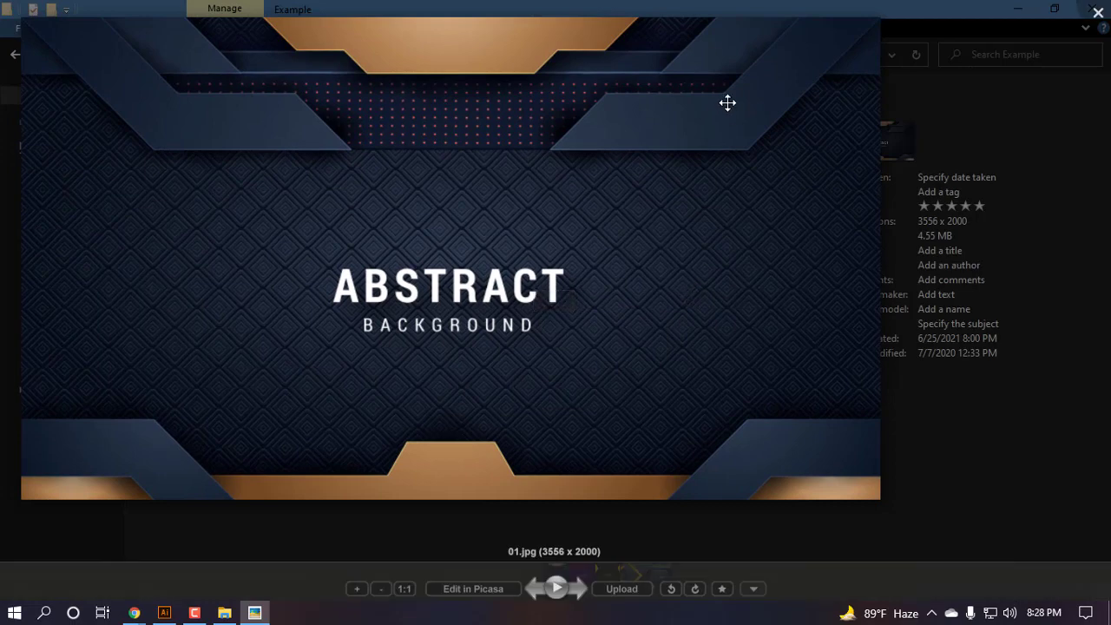
pyautogui.moveTo(727, 101); pyautogui.dragTo(602, 286)
pyautogui.scroll(1, 579, 233)
pyautogui.scroll(1, 579, 234)
pyautogui.scroll(-3, 553, 330)
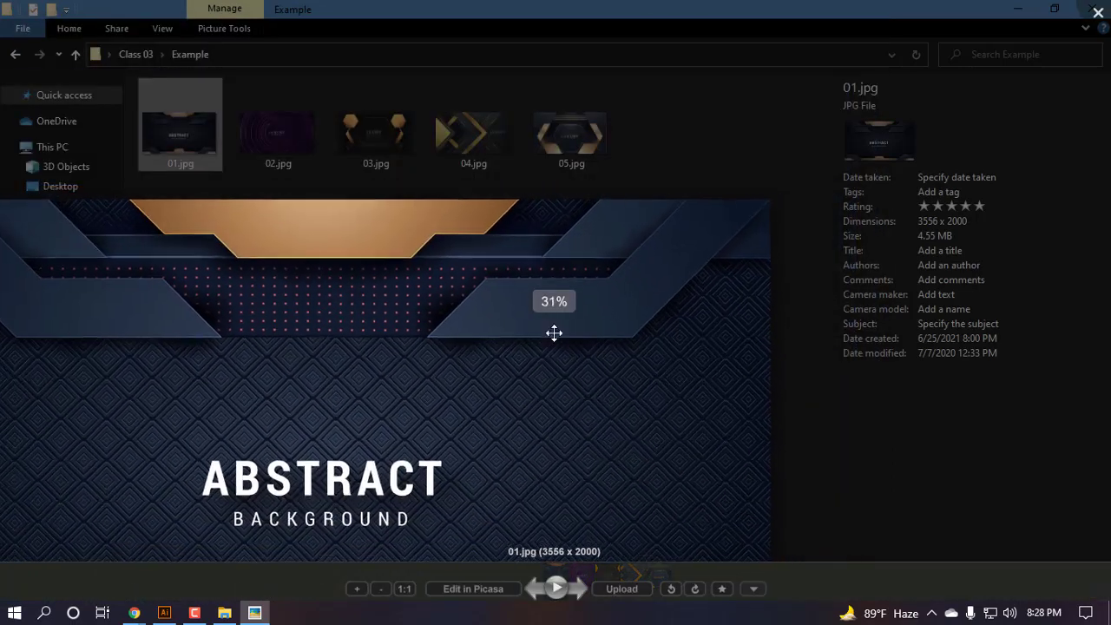
pyautogui.moveTo(461, 355); pyautogui.dragTo(585, 277)
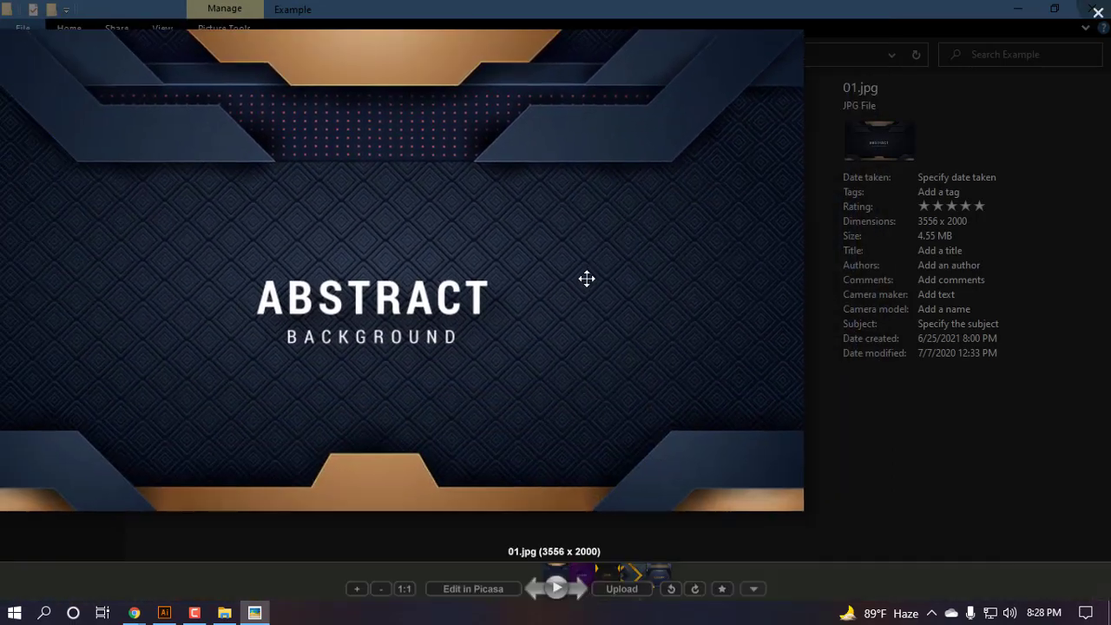
pyautogui.scroll(-3, 502, 308)
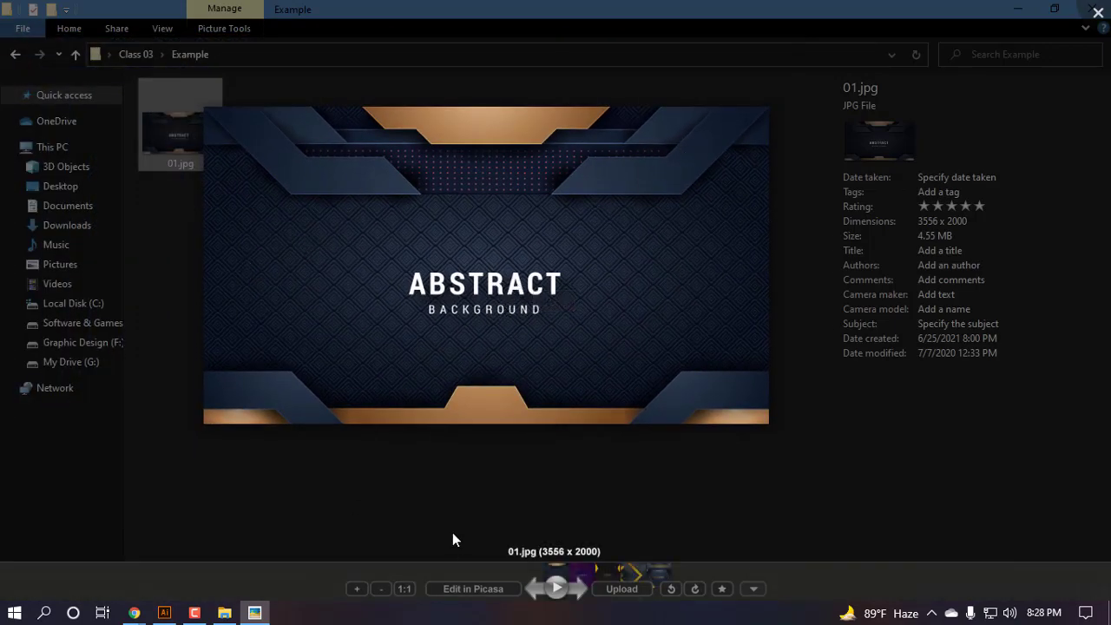
pyautogui.click(534, 492)
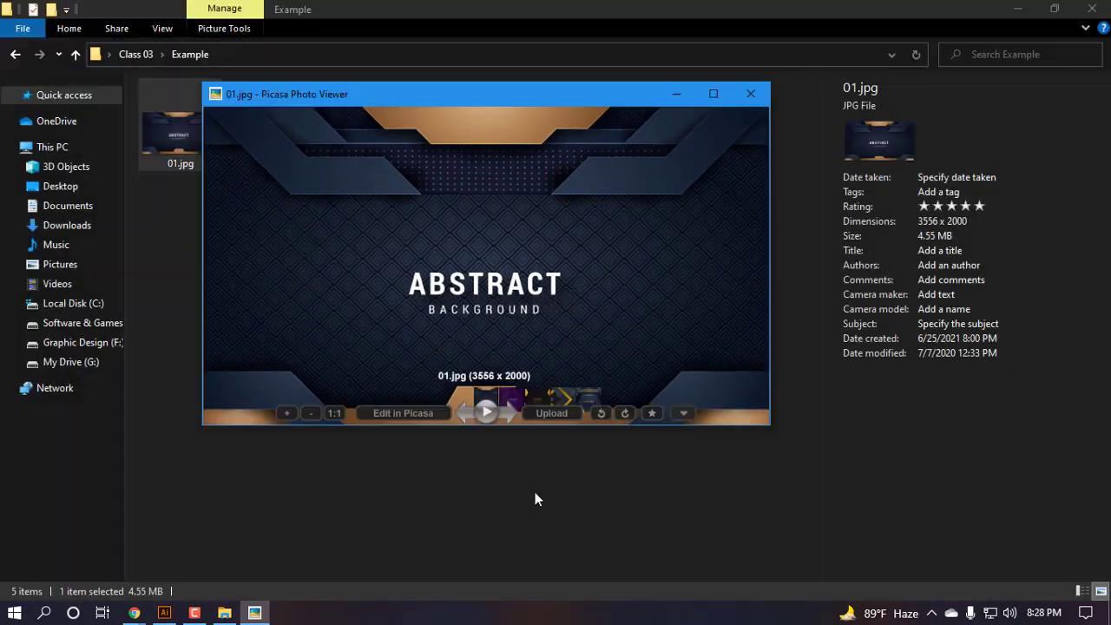
pyautogui.click(750, 94)
pyautogui.click(332, 318)
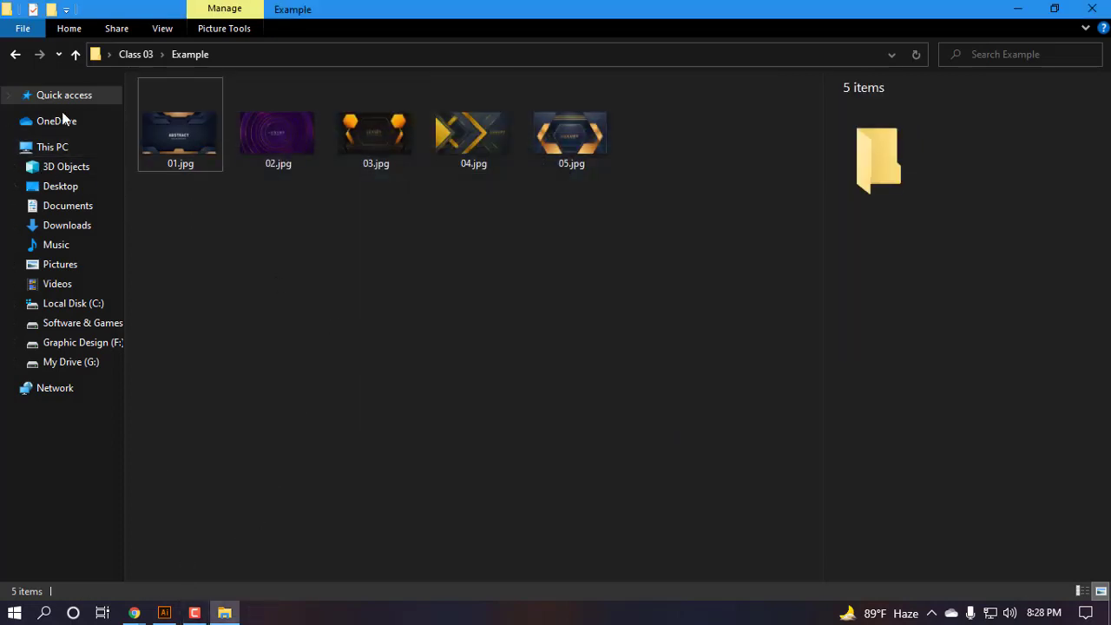
# - Reopen 01.jpg from the Basic Sketch folder and examine the corner shapes and overall layout of the sketch
pyautogui.click(16, 55)
pyautogui.doubleClick(188, 109)
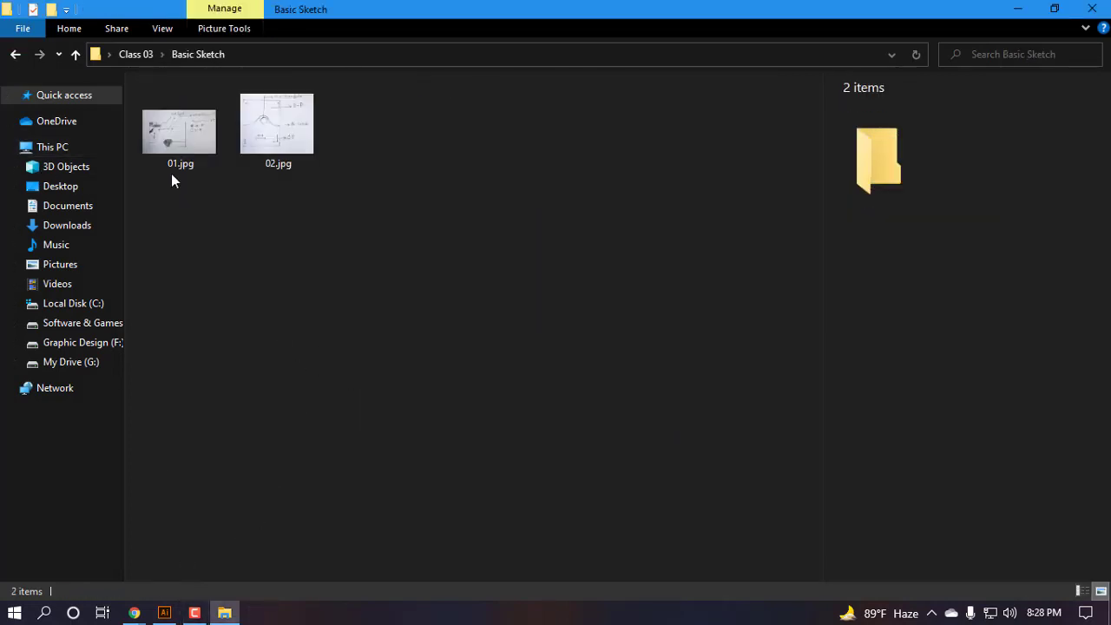
pyautogui.click(163, 144)
pyautogui.scroll(3, 446, 235)
pyautogui.moveTo(209, 243); pyautogui.dragTo(498, 197)
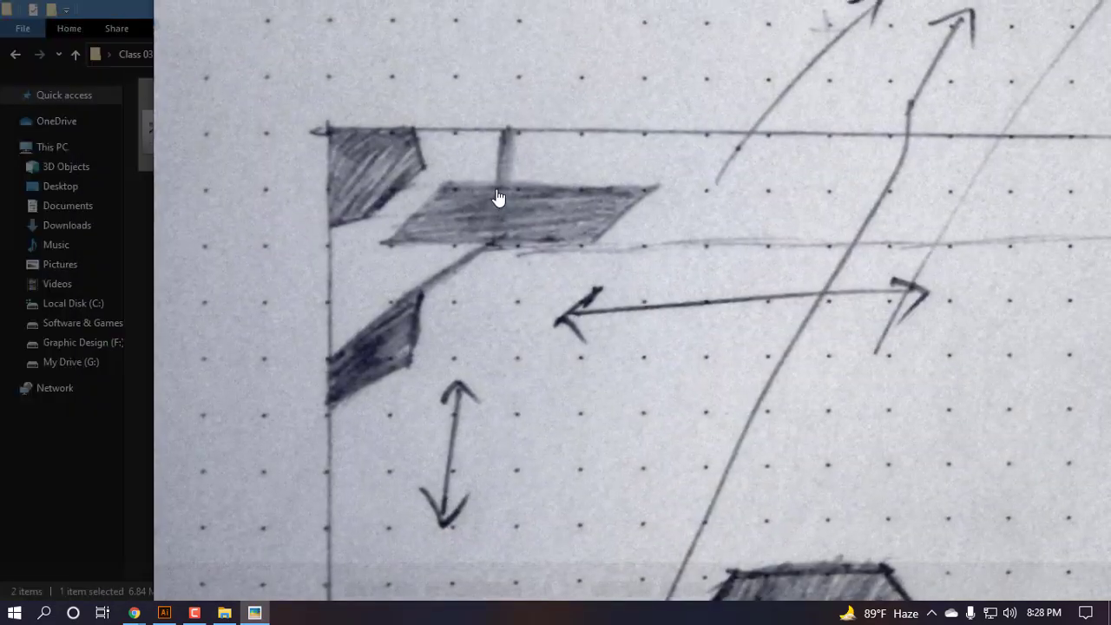
pyautogui.scroll(-1, 328, 342)
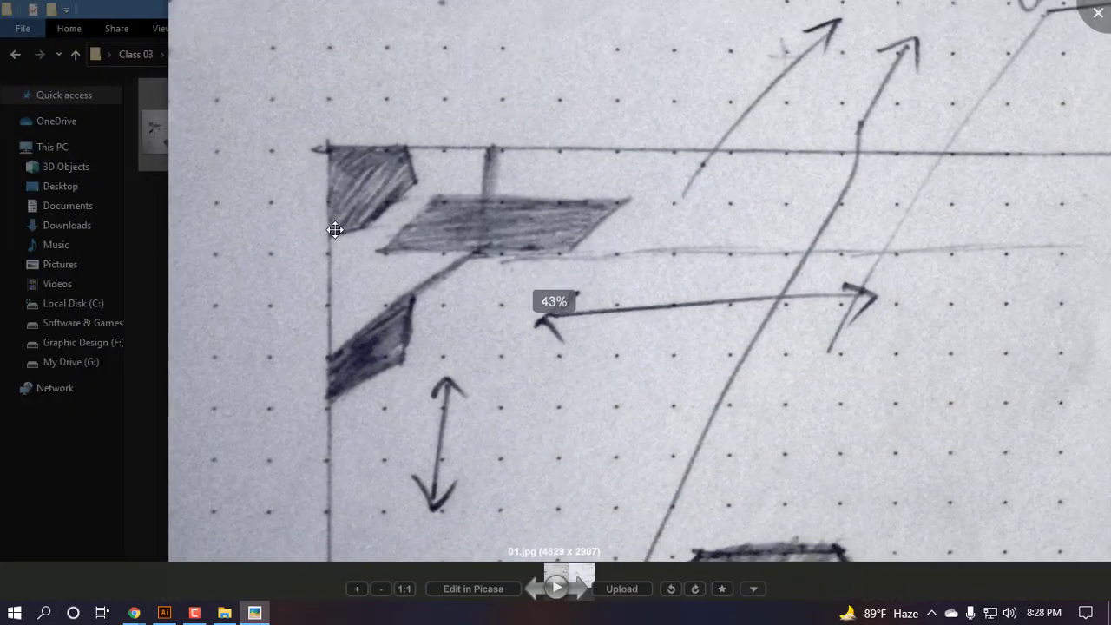
pyautogui.scroll(-5, 313, 196)
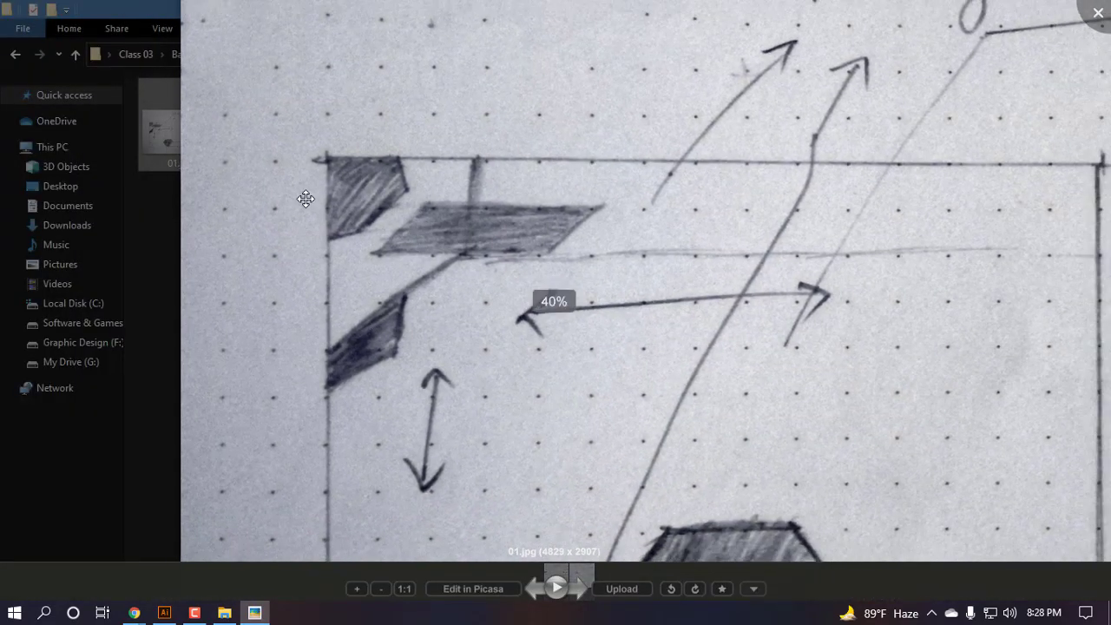
pyautogui.scroll(-2, 362, 298)
pyautogui.scroll(3, 253, 186)
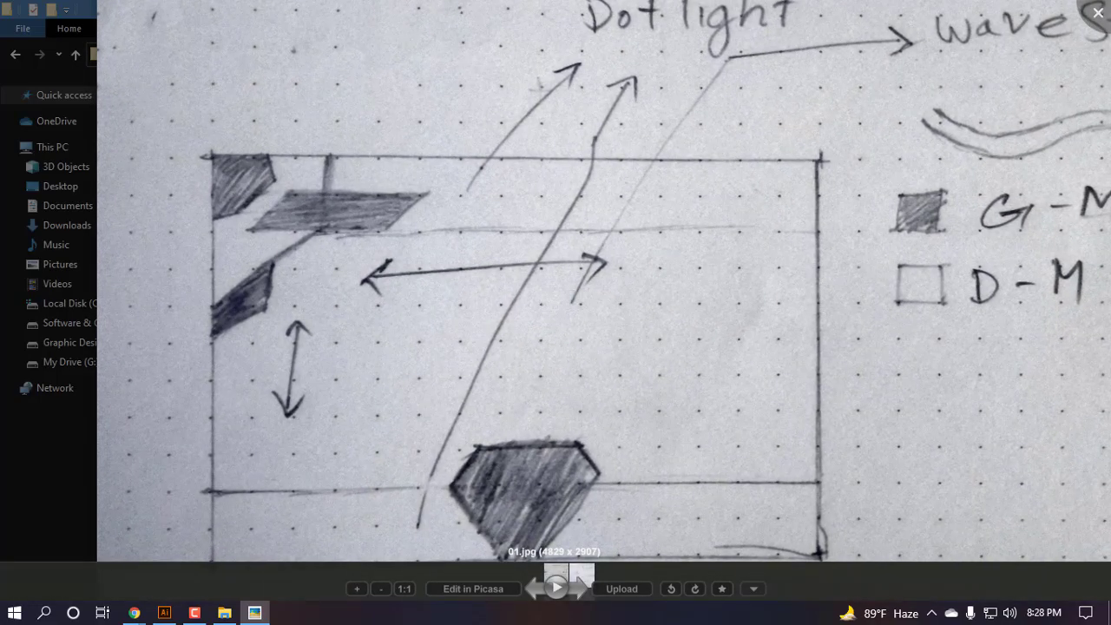
pyautogui.click(1101, 12)
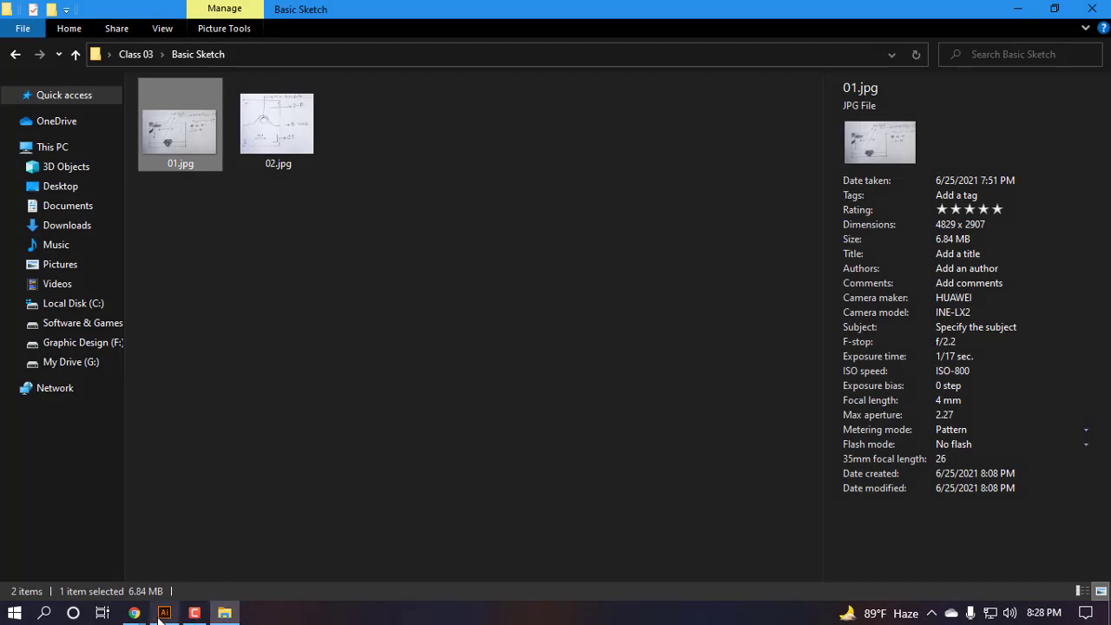
# - Switch to Illustrator and return to the Class 03 document's dark artboard
pyautogui.moveTo(161, 616)
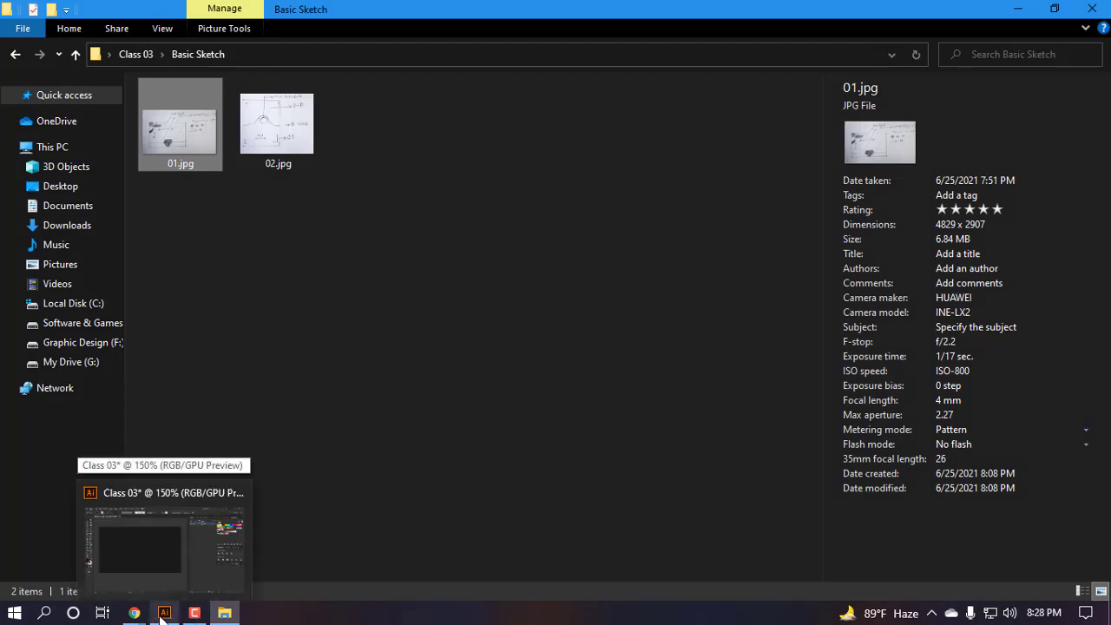
pyautogui.click(161, 616)
pyautogui.scroll(2, 249, 222)
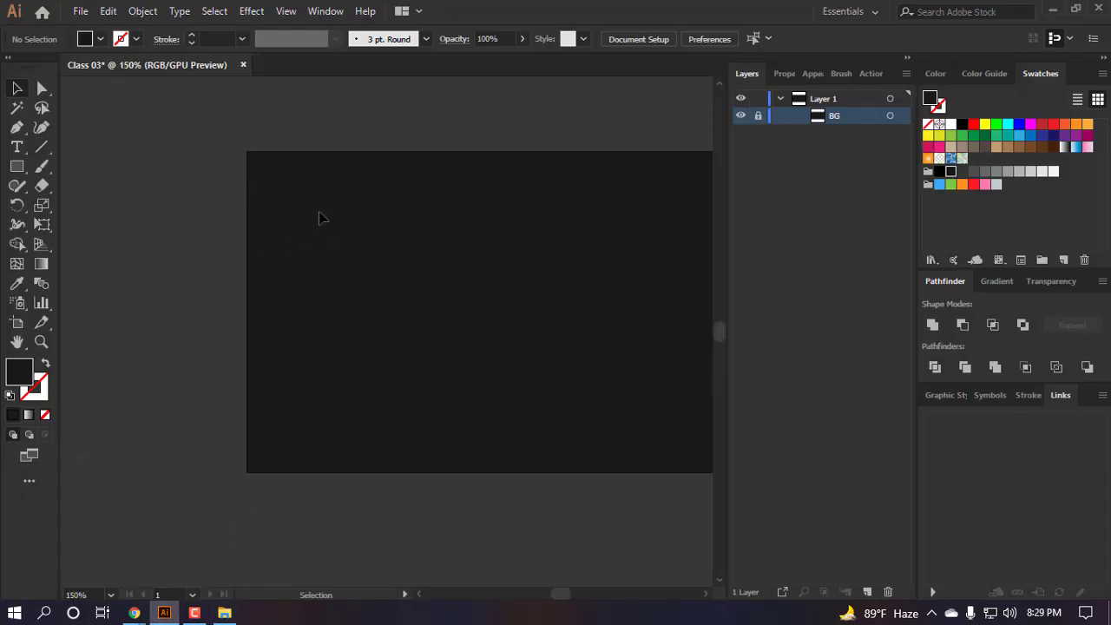
pyautogui.hscroll(1, 320, 216)
pyautogui.scroll(-4, 312, 211)
pyautogui.scroll(2, 313, 206)
pyautogui.scroll(1, 258, 184)
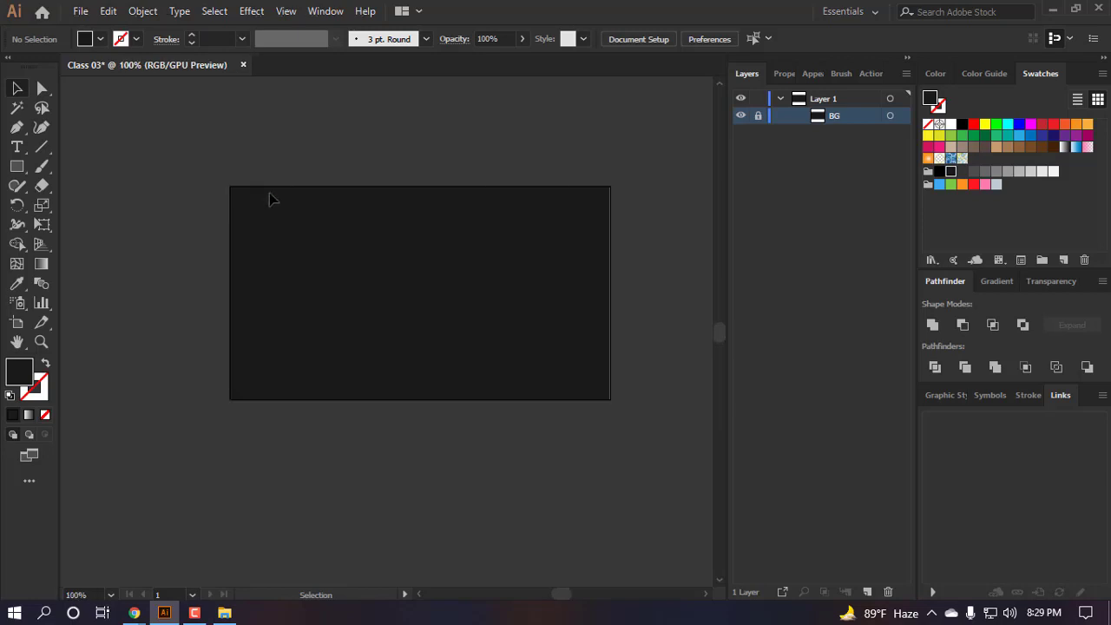
pyautogui.press('m')
pyautogui.press('p')
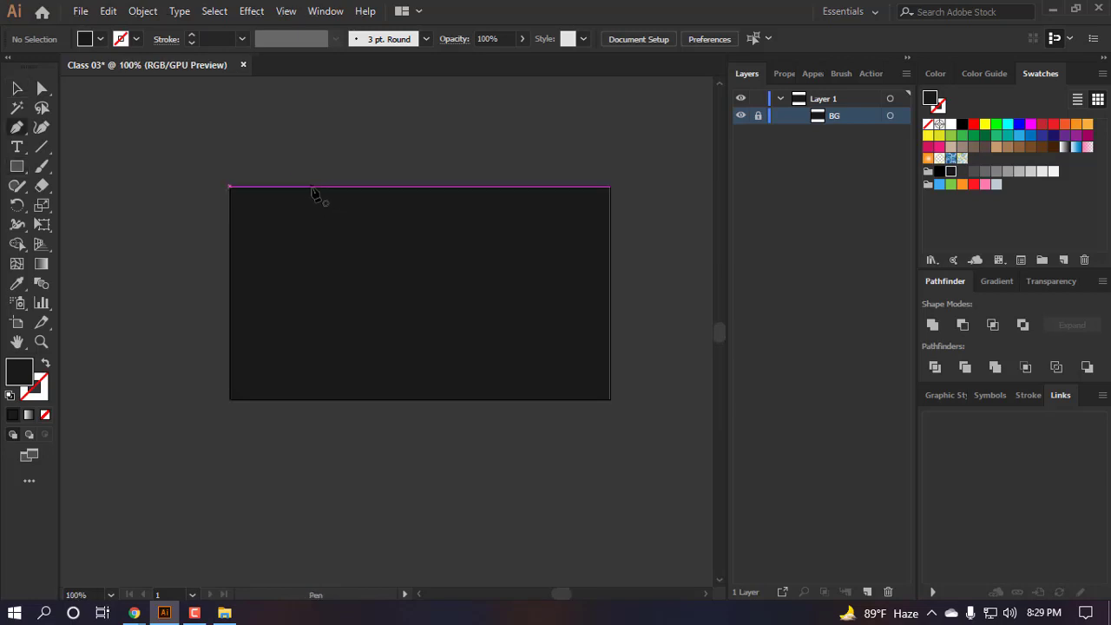
pyautogui.click(308, 186)
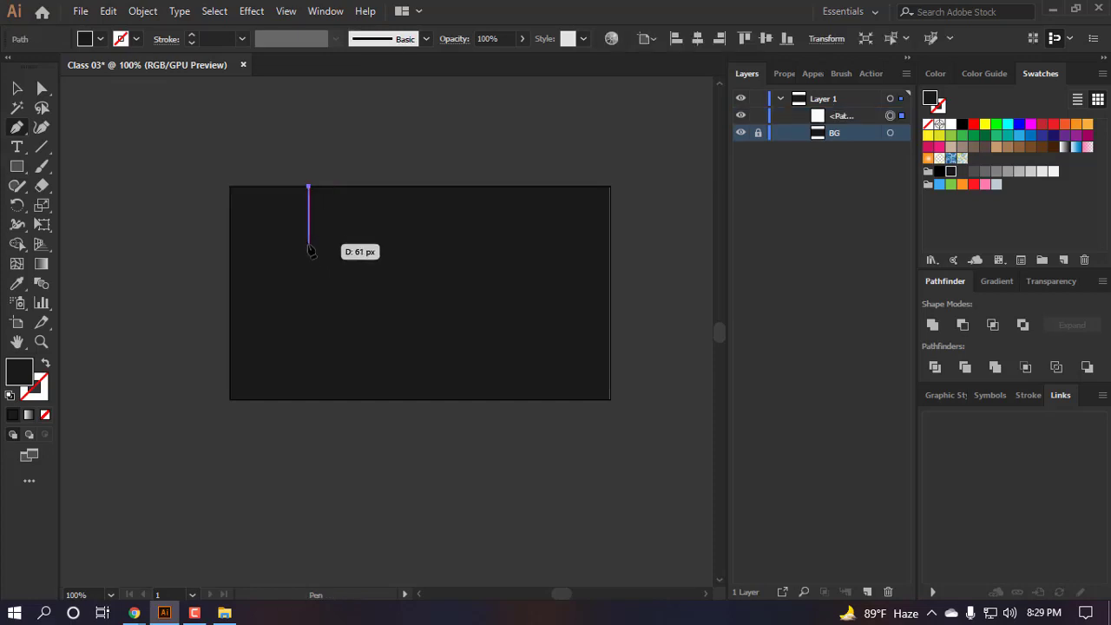
pyautogui.click(308, 243)
pyautogui.click(230, 243)
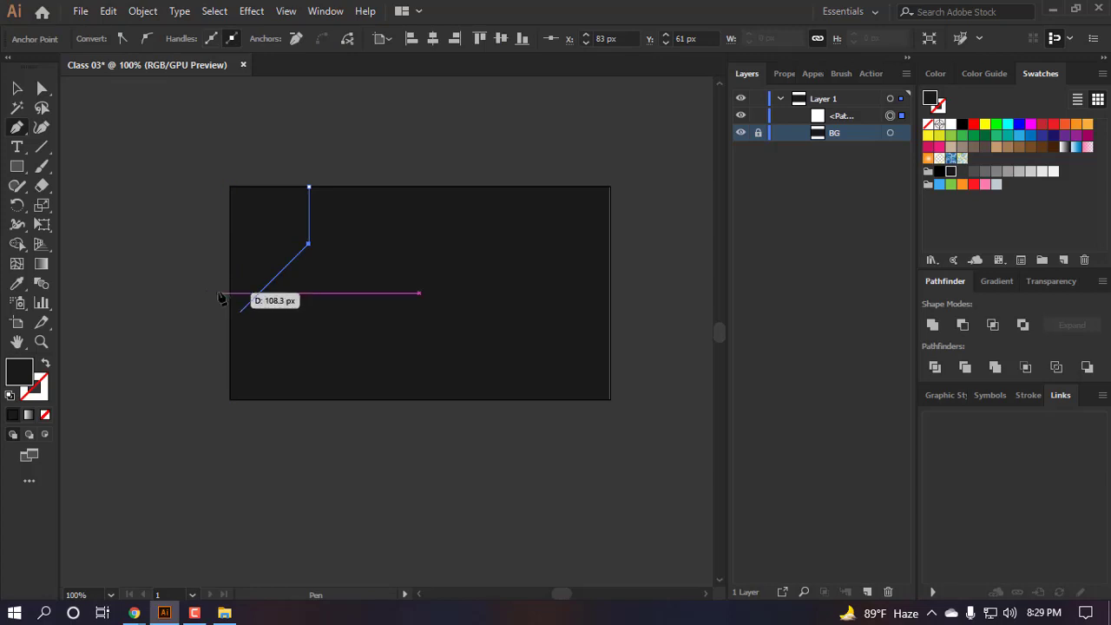
pyautogui.hotkey('ctrl', 'z')
pyautogui.scroll(3, 247, 269)
pyautogui.hotkey('ctrl', 'z')
pyautogui.scroll(-5, 295, 276)
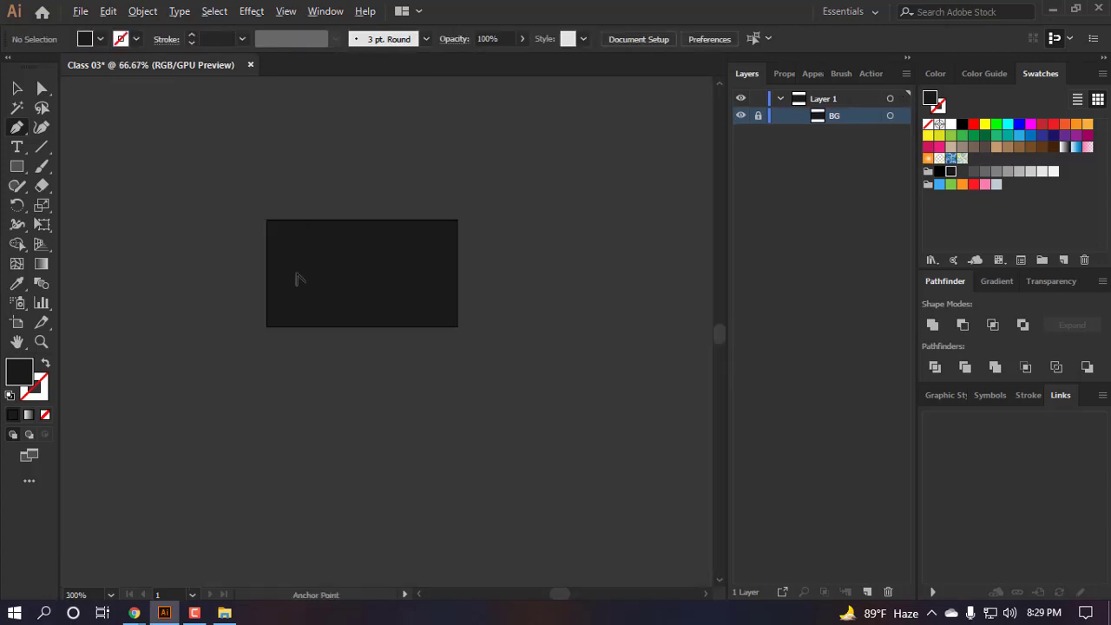
pyautogui.scroll(1, 295, 276)
pyautogui.scroll(-2, 295, 276)
pyautogui.scroll(1, 295, 277)
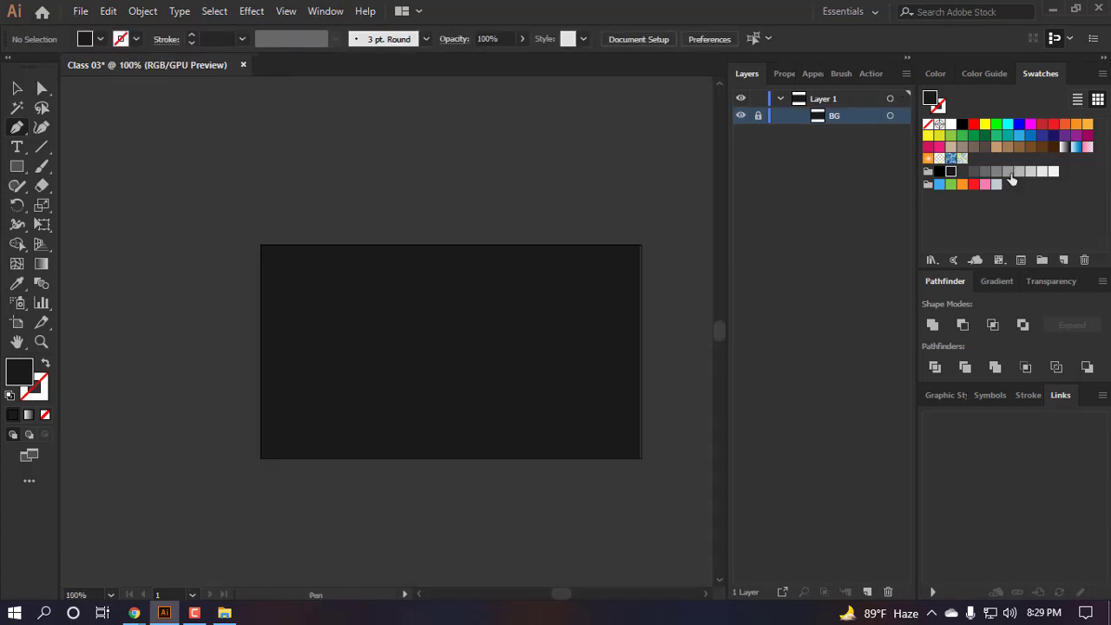
pyautogui.click(1008, 171)
pyautogui.moveTo(248, 347); pyautogui.dragTo(290, 345)
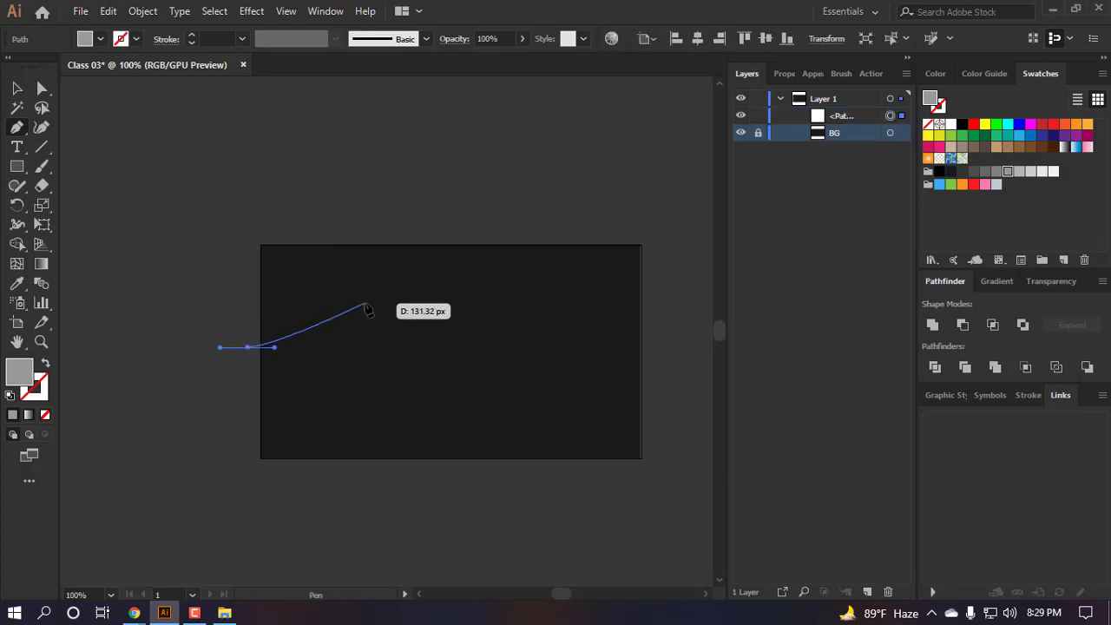
pyautogui.hotkey('ctrl', 'z')
pyautogui.hotkey('ctrl', 'z')
pyautogui.scroll(3, 311, 365)
pyautogui.scroll(-3, 310, 355)
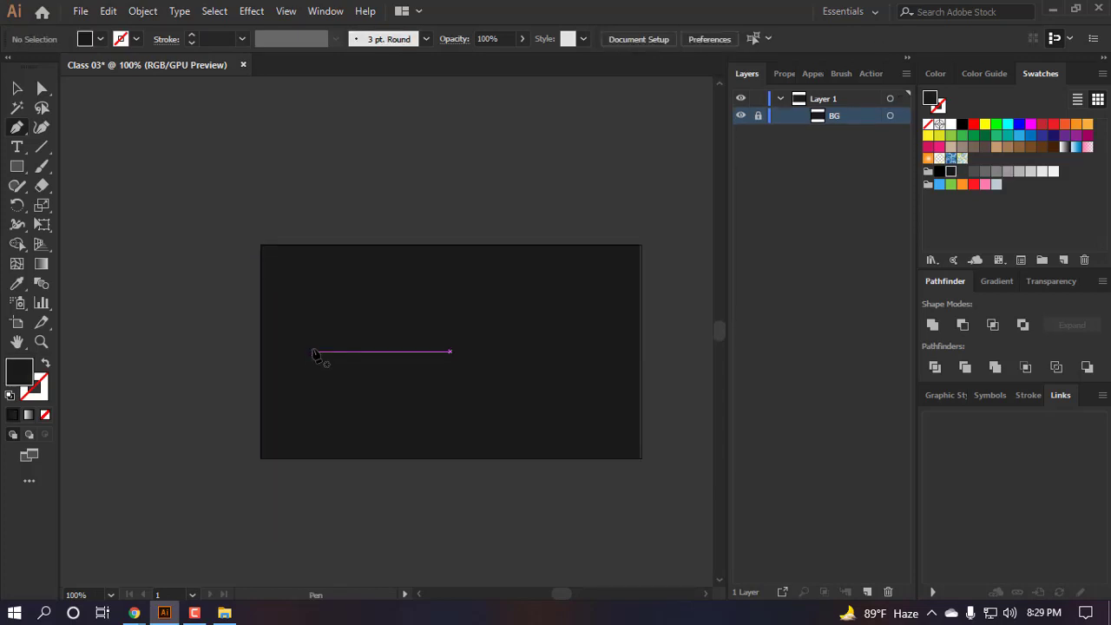
pyautogui.scroll(1, 382, 312)
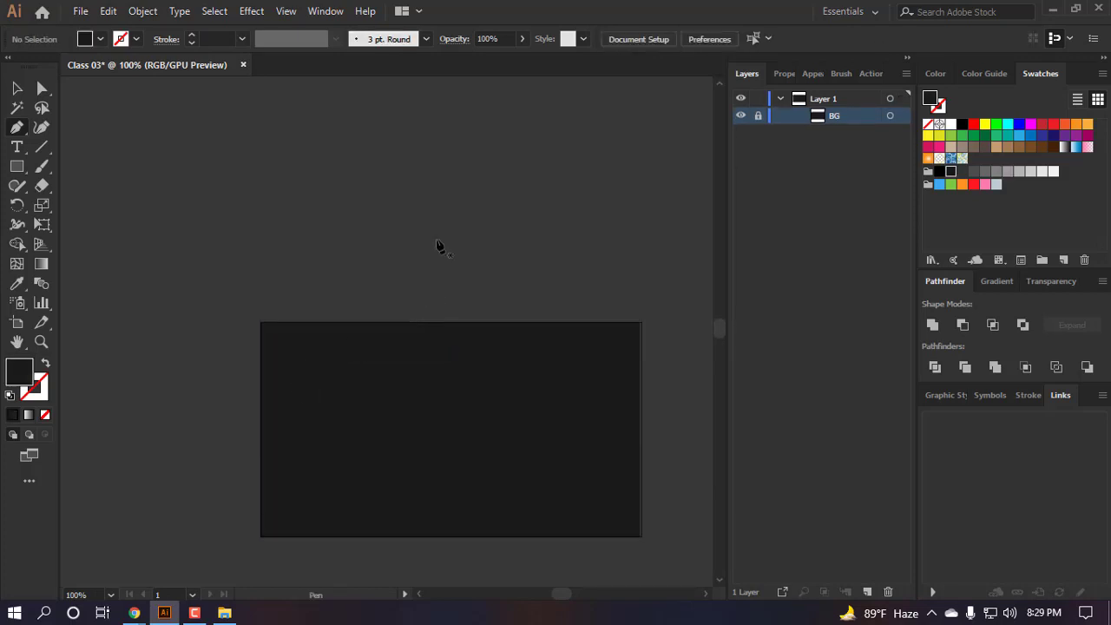
# - Draw a straight vertical line about 139 px long above the artboard with the Pen tool
pyautogui.click(444, 155)
pyautogui.keyDown('shift'); pyautogui.click(455, 289); pyautogui.keyUp('shift')
pyautogui.press('v')
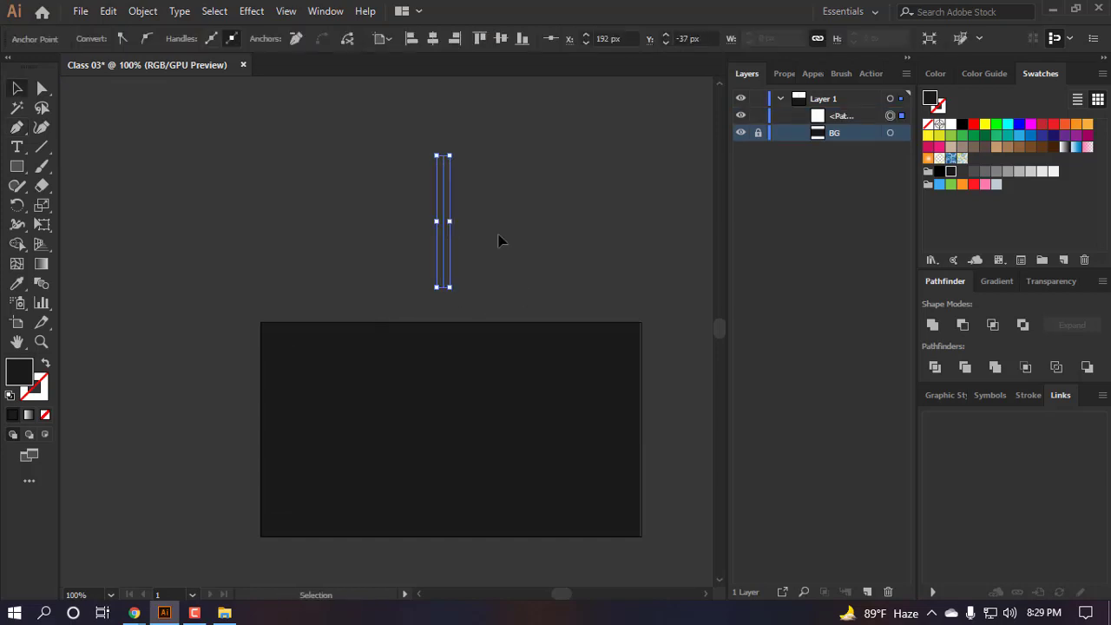
# - Set the vertical line's rotation angle to 300° and deselect it
pyautogui.click(838, 38)
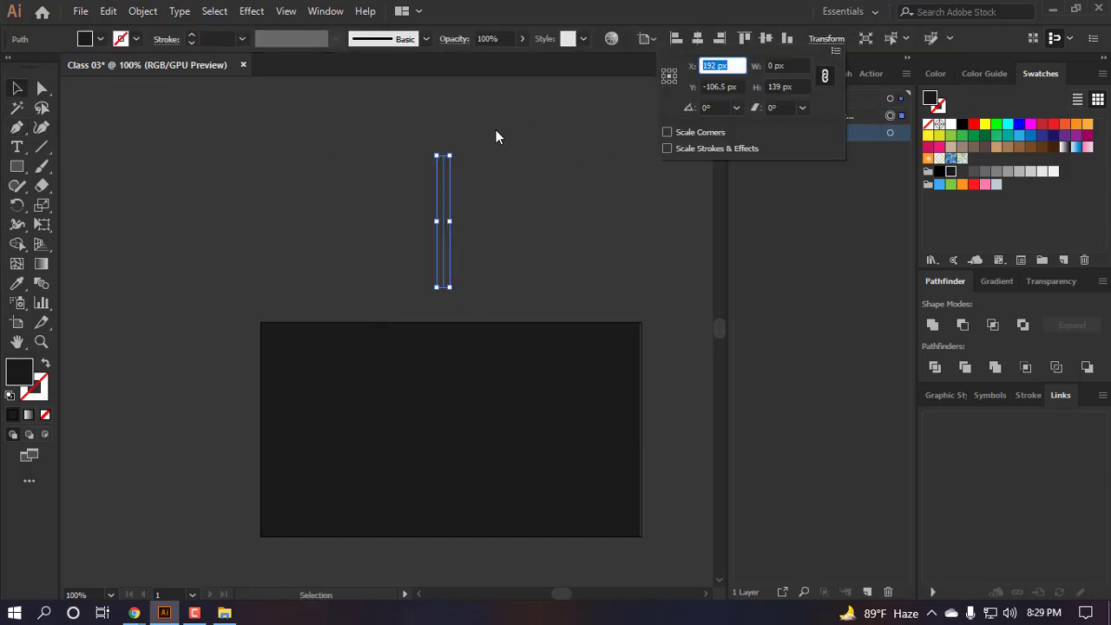
pyautogui.moveTo(456, 148); pyautogui.dragTo(545, 180)
pyautogui.hotkey('ctrl', 'z')
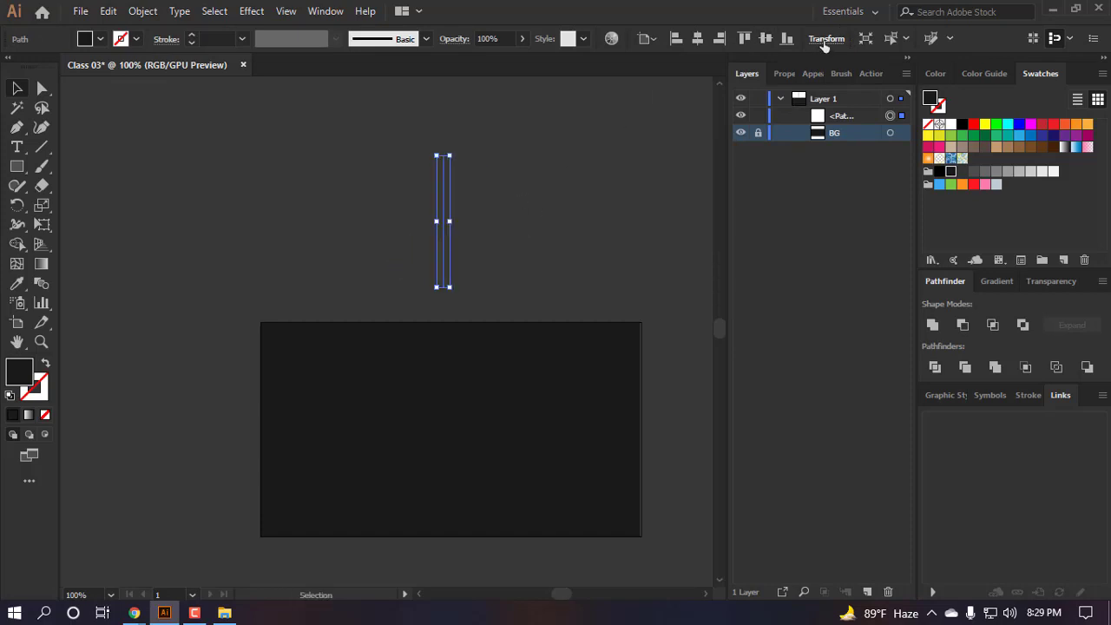
pyautogui.click(826, 38)
pyautogui.click(710, 106)
pyautogui.write('3')
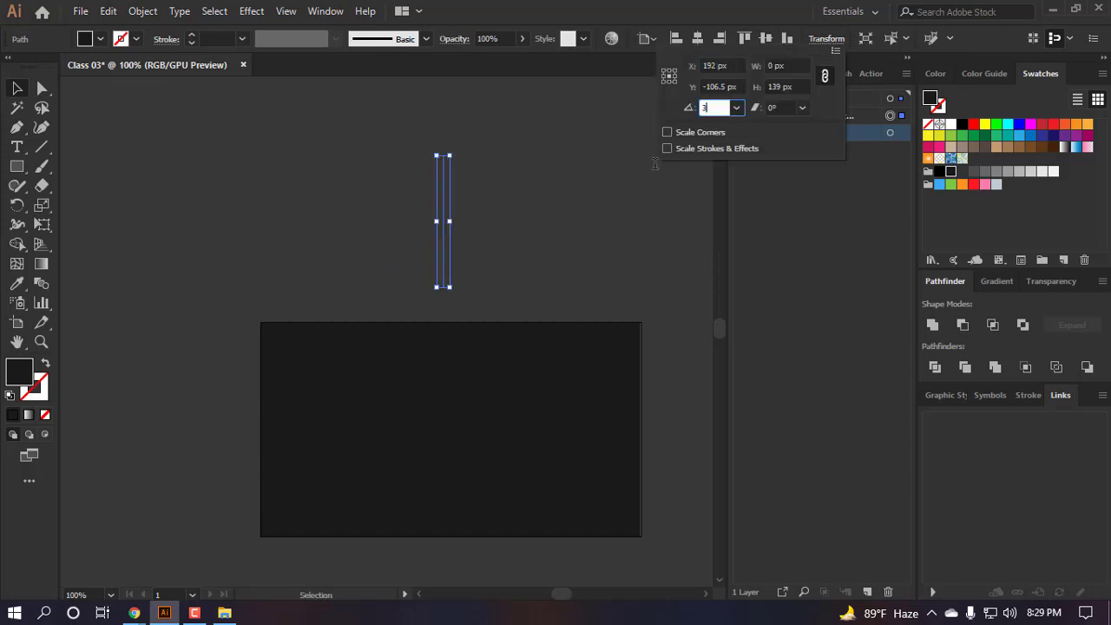
pyautogui.write('00')
pyautogui.press('Return')
pyautogui.click(587, 255)
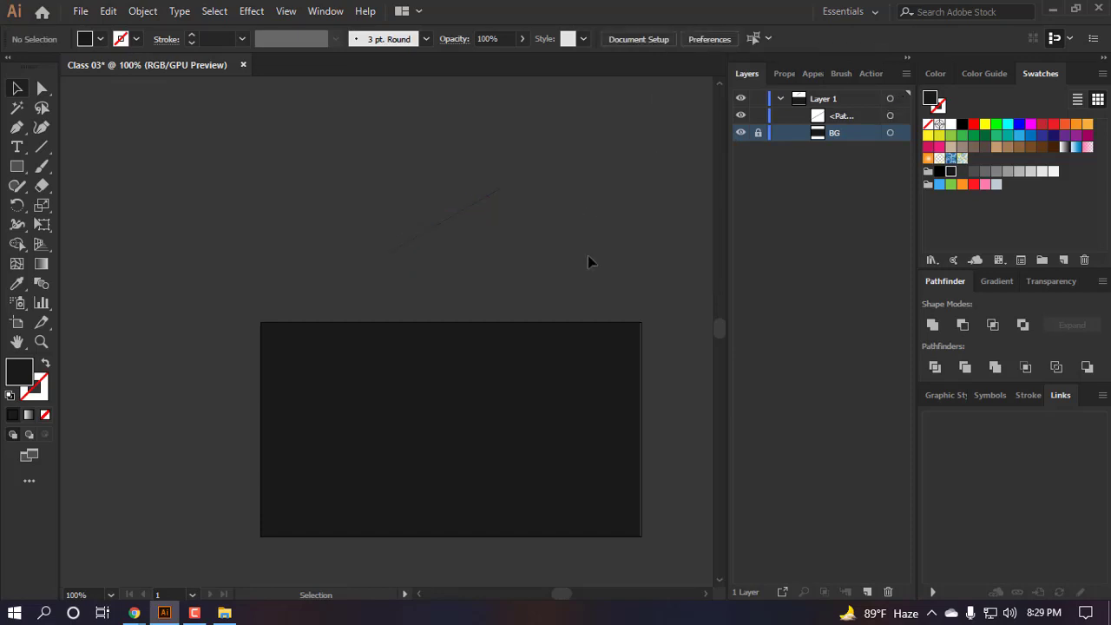
# - Swap the slanted line's fill and stroke, and move the line to the empty canvas beyond the artboard's upper-left corner
pyautogui.click(475, 213)
pyautogui.click(44, 365)
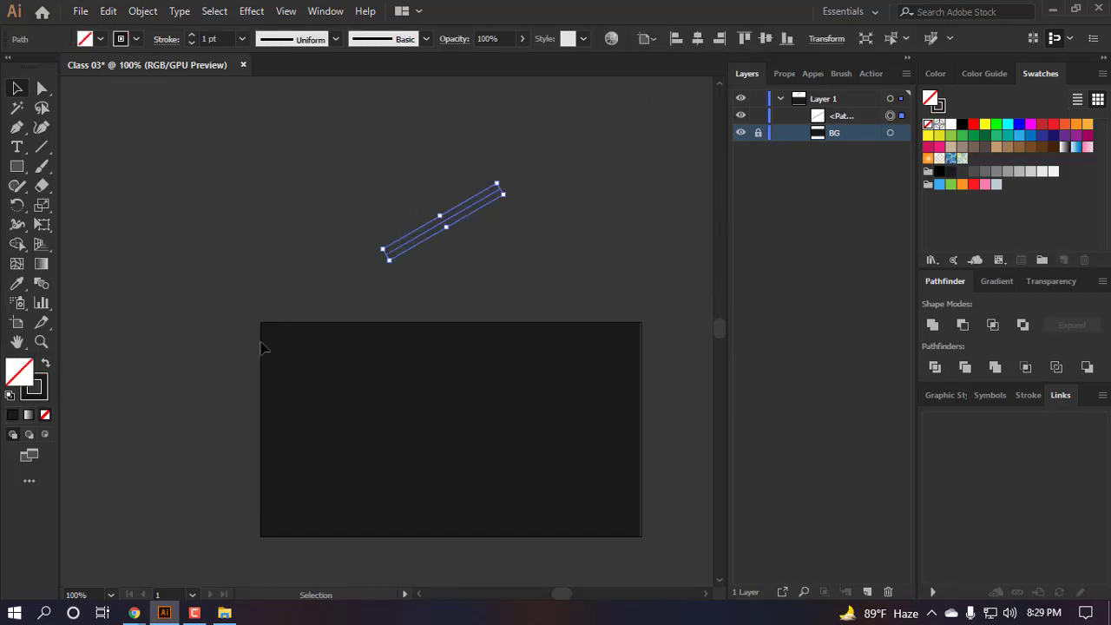
pyautogui.moveTo(454, 222)
pyautogui.mouseDown()
pyautogui.moveTo(258, 202)
pyautogui.moveTo(198, 239)
pyautogui.mouseUp()
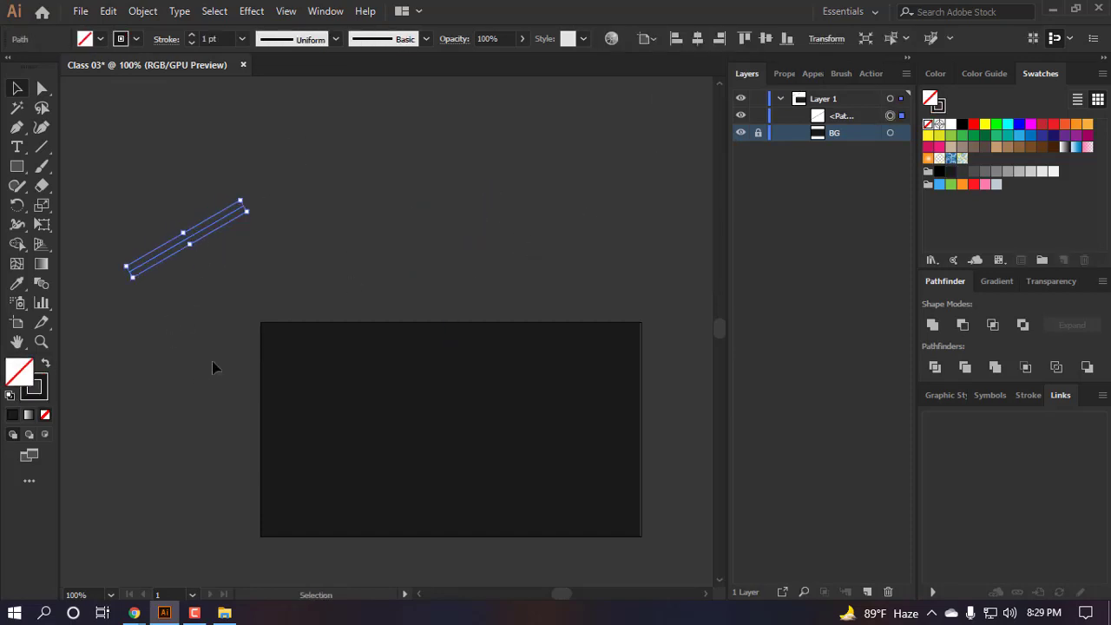
pyautogui.click(187, 345)
# - Turn off Snap to Pixel for the document
pyautogui.scroll(-3, 290, 256)
pyautogui.press('m')
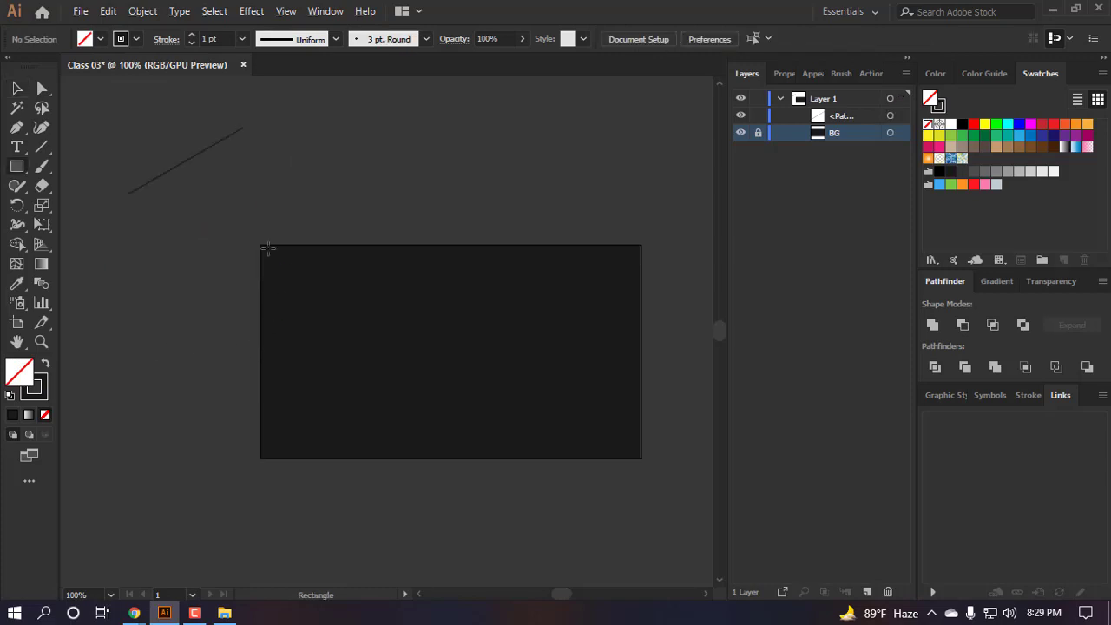
pyautogui.keyDown('alt'); pyautogui.scroll(1, 263, 246); pyautogui.keyUp('alt')
pyautogui.click(287, 10)
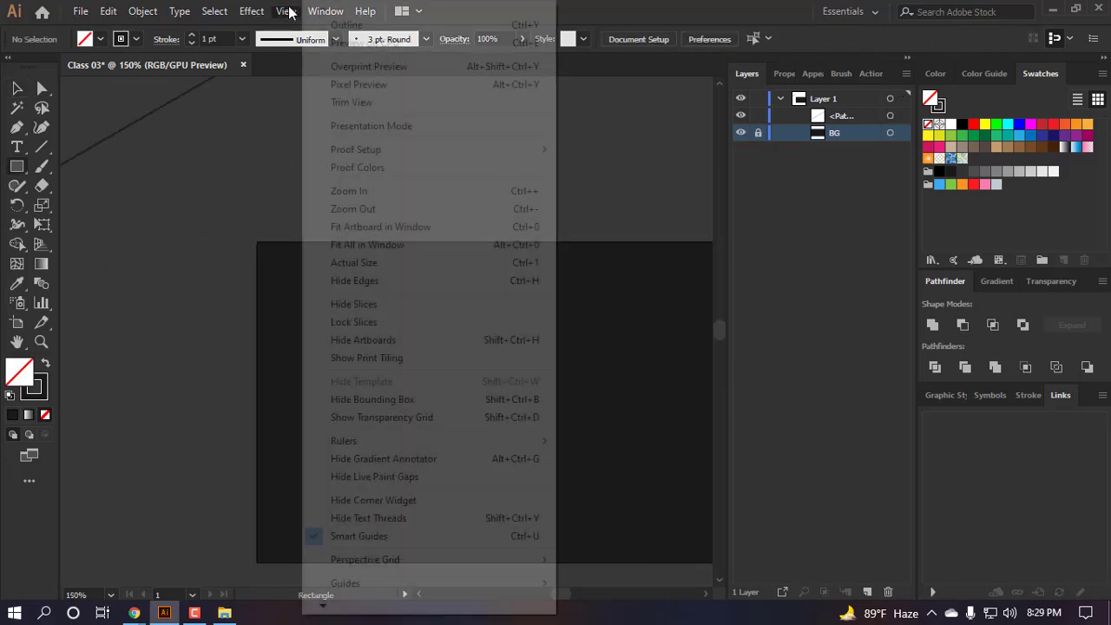
pyautogui.click(287, 11)
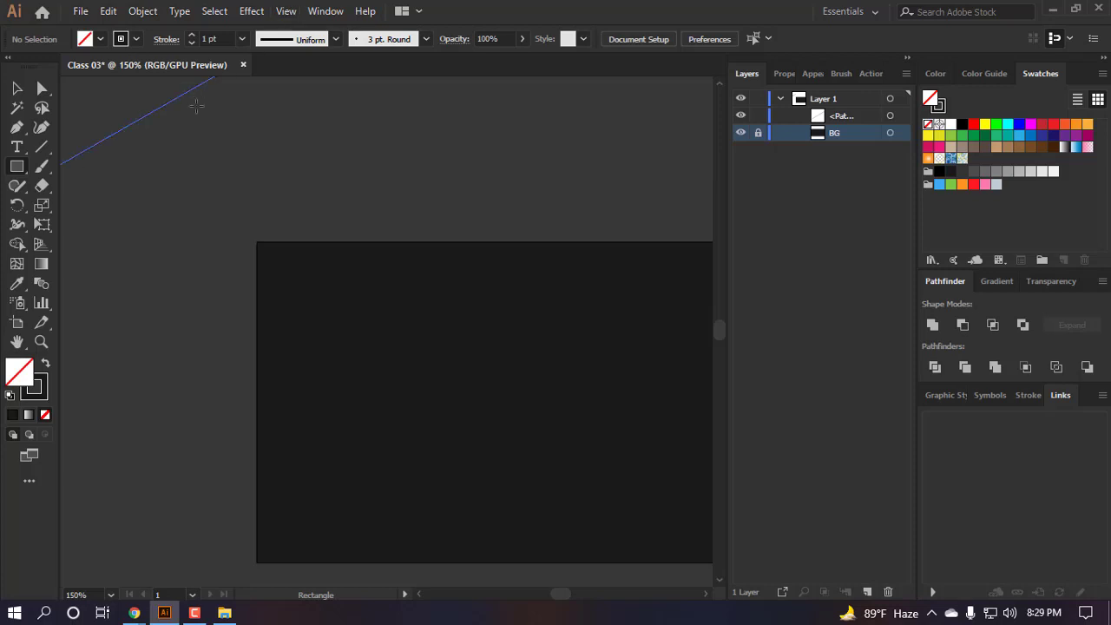
pyautogui.click(286, 12)
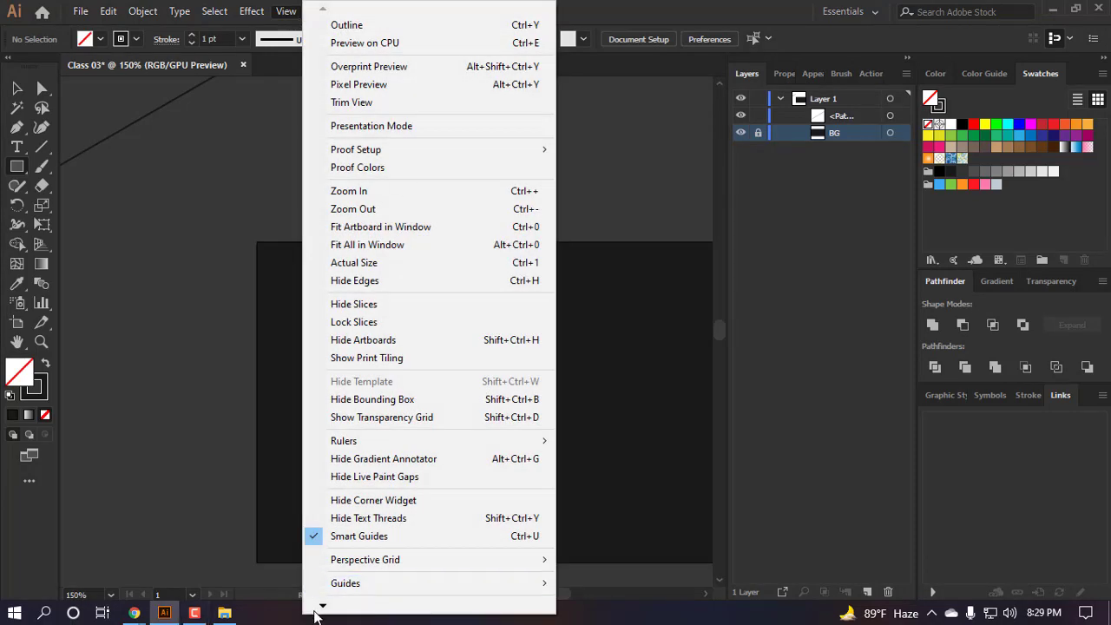
pyautogui.moveTo(320, 607)
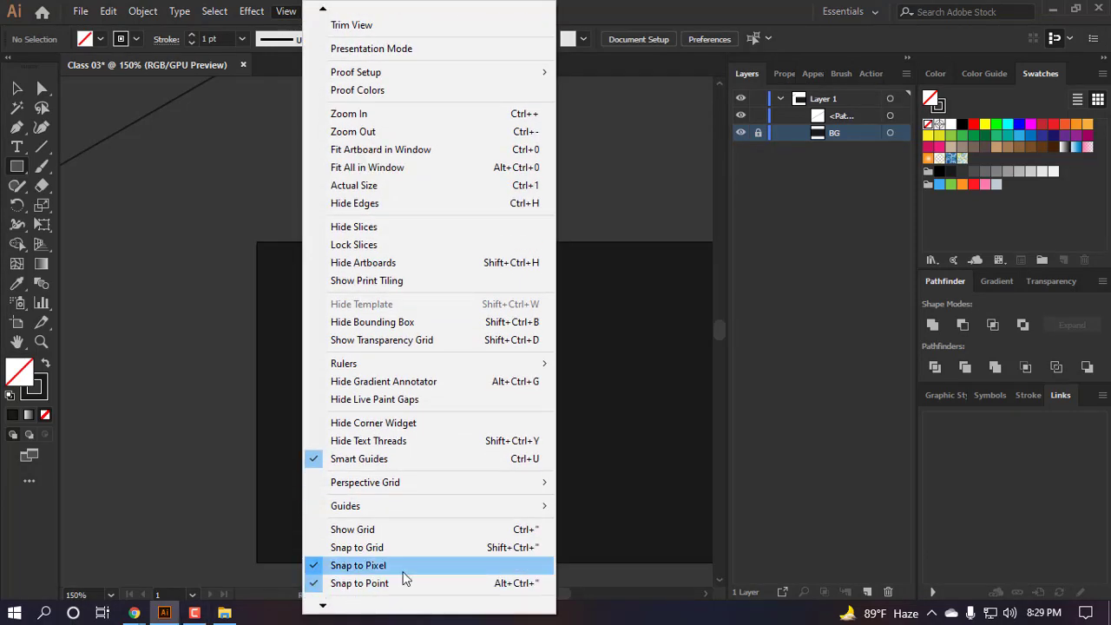
pyautogui.click(352, 568)
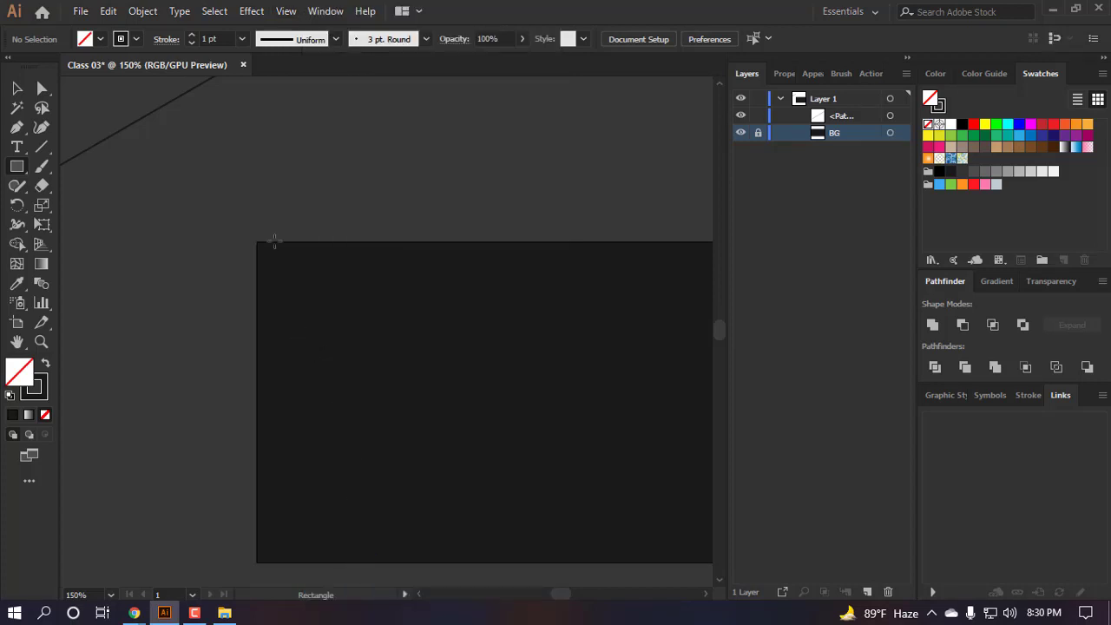
# - Draw a tall upright rectangle starting at the artboard's upper-left corner and reaching a little past half its height
pyautogui.scroll(-1, 281, 231)
pyautogui.scroll(-4, 283, 229)
pyautogui.scroll(5, 289, 260)
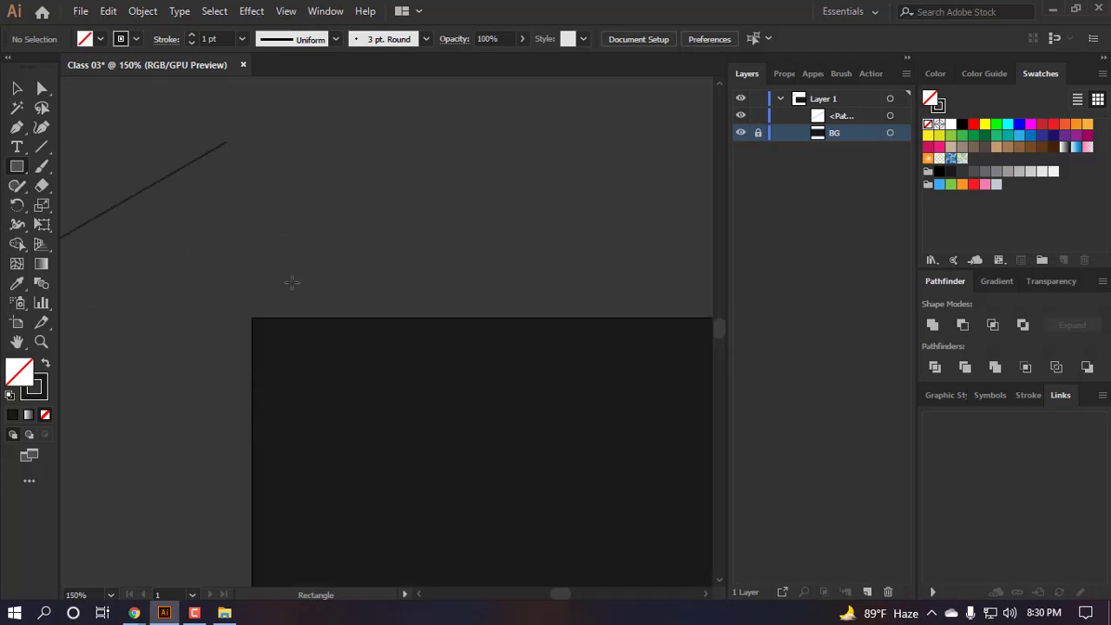
pyautogui.scroll(-1, 292, 282)
pyautogui.scroll(-5, 278, 256)
pyautogui.scroll(5, 261, 217)
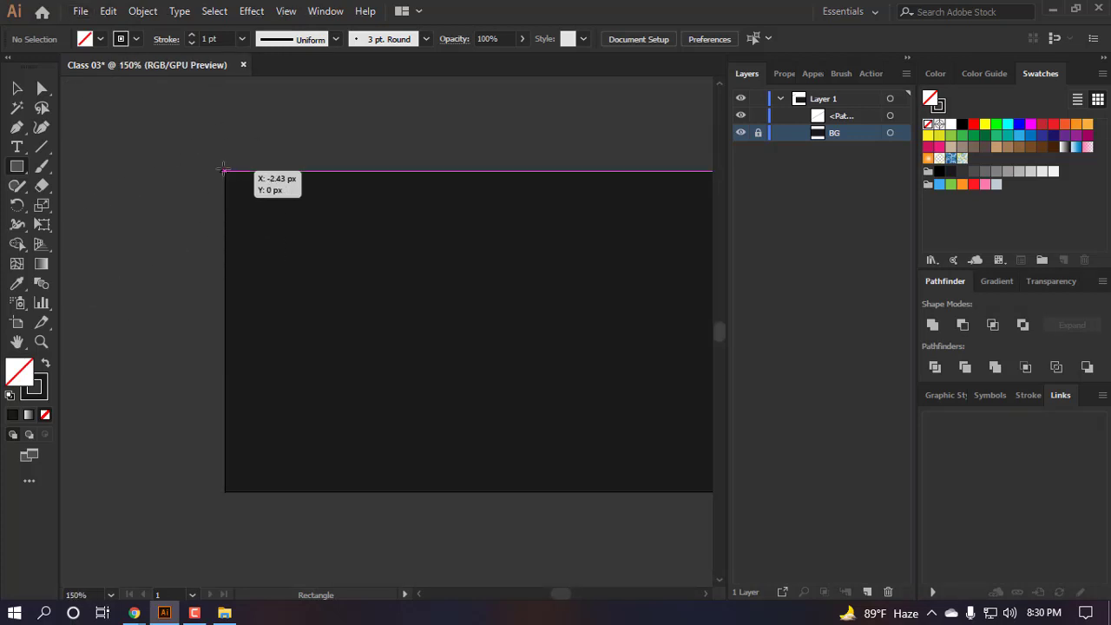
pyautogui.moveTo(224, 170); pyautogui.dragTo(335, 357)
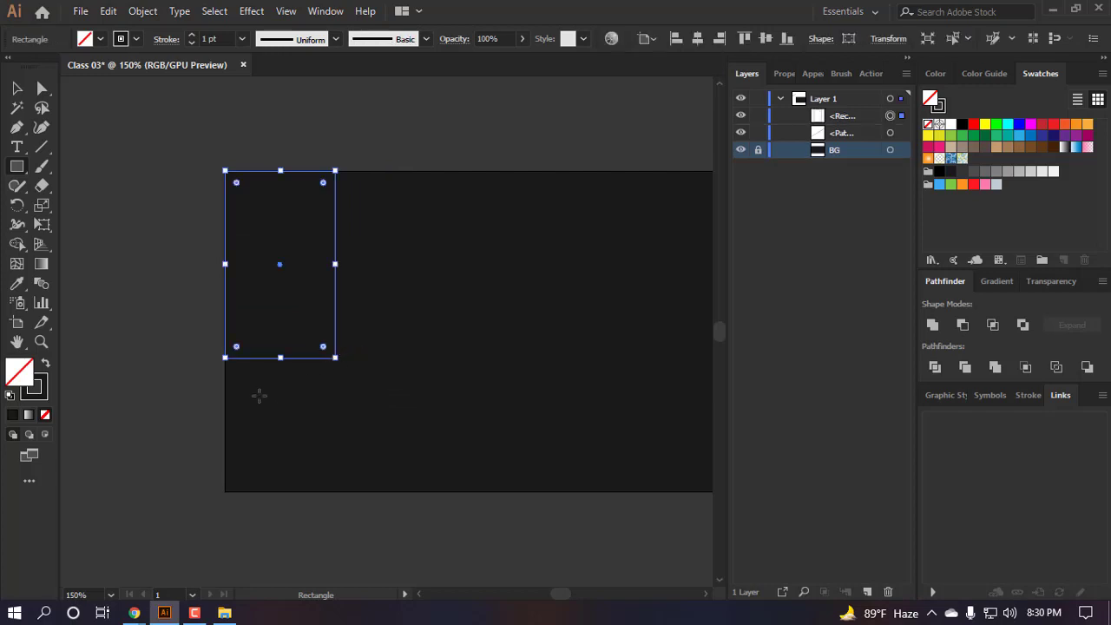
# - Fill the new rectangle with the mid-gray 808080 swatch, remove its stroke, and deselect it
pyautogui.scroll(3, 258, 396)
pyautogui.press('v')
pyautogui.click(995, 171)
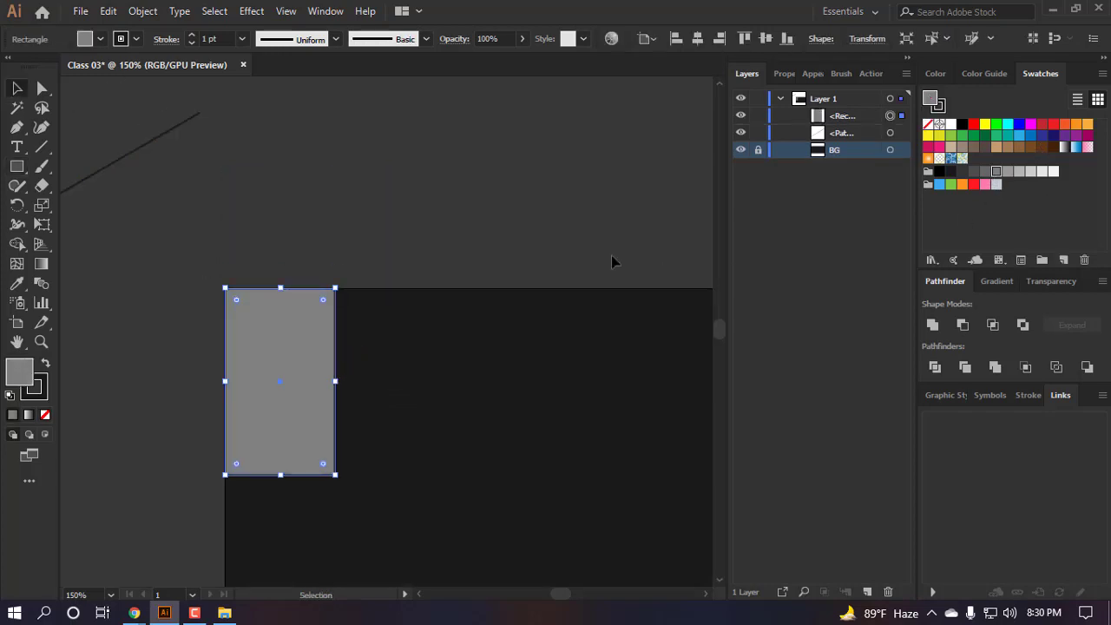
pyautogui.click(40, 390)
pyautogui.click(44, 414)
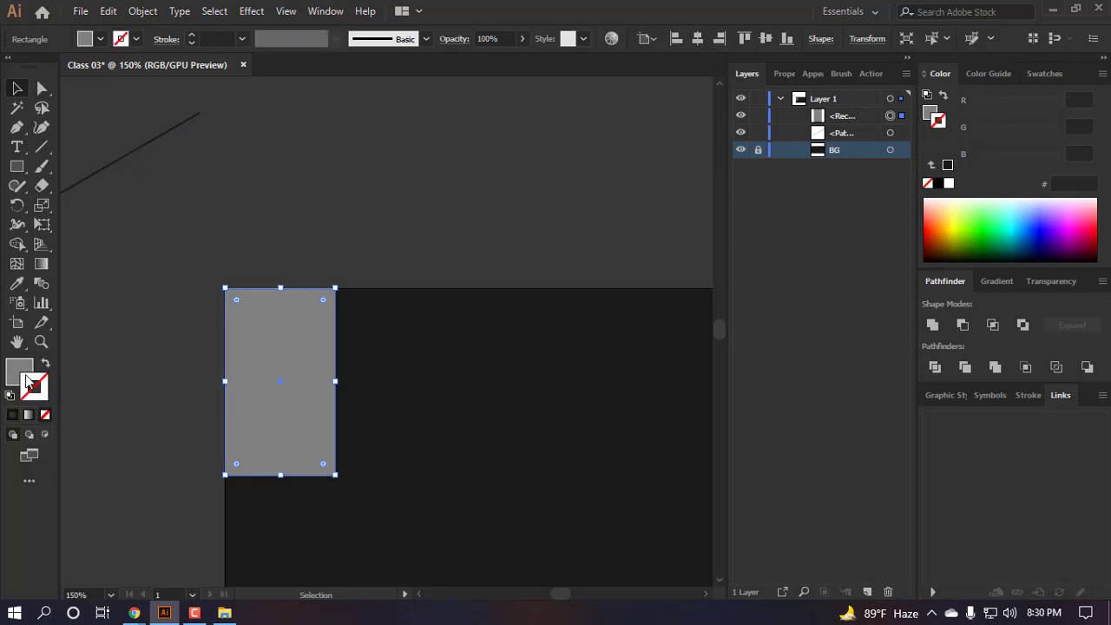
pyautogui.click(19, 372)
pyautogui.click(159, 174)
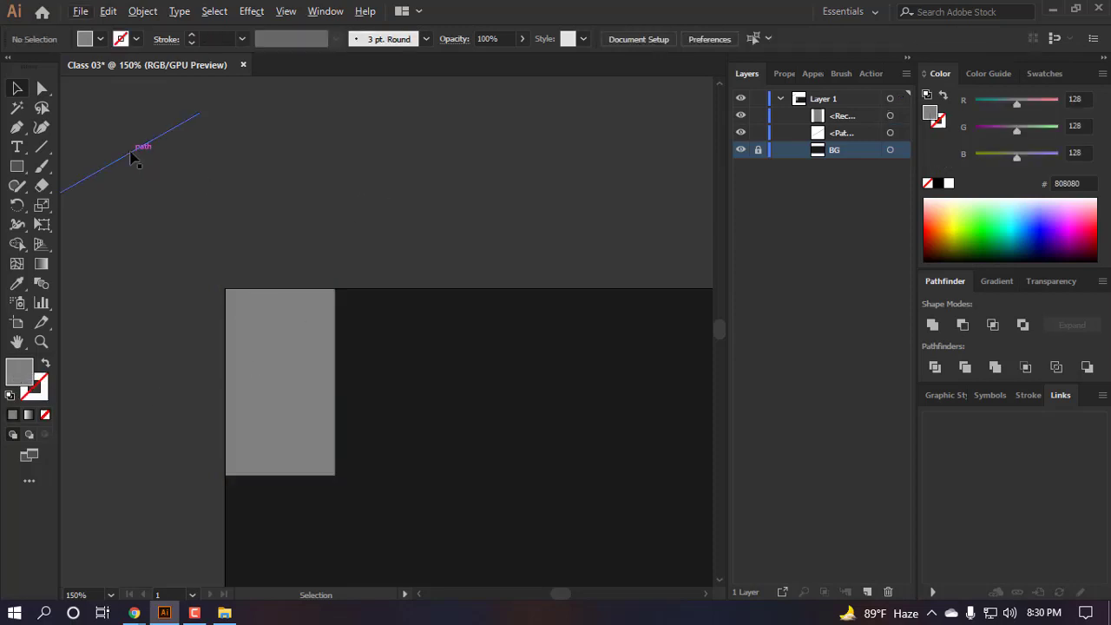
# - Place a copy of the slanted line across the gray rectangle and rotate it to about 288°
pyautogui.moveTo(132, 155); pyautogui.dragTo(309, 361)
pyautogui.moveTo(390, 319); pyautogui.dragTo(401, 345)
pyautogui.scroll(1, 265, 382)
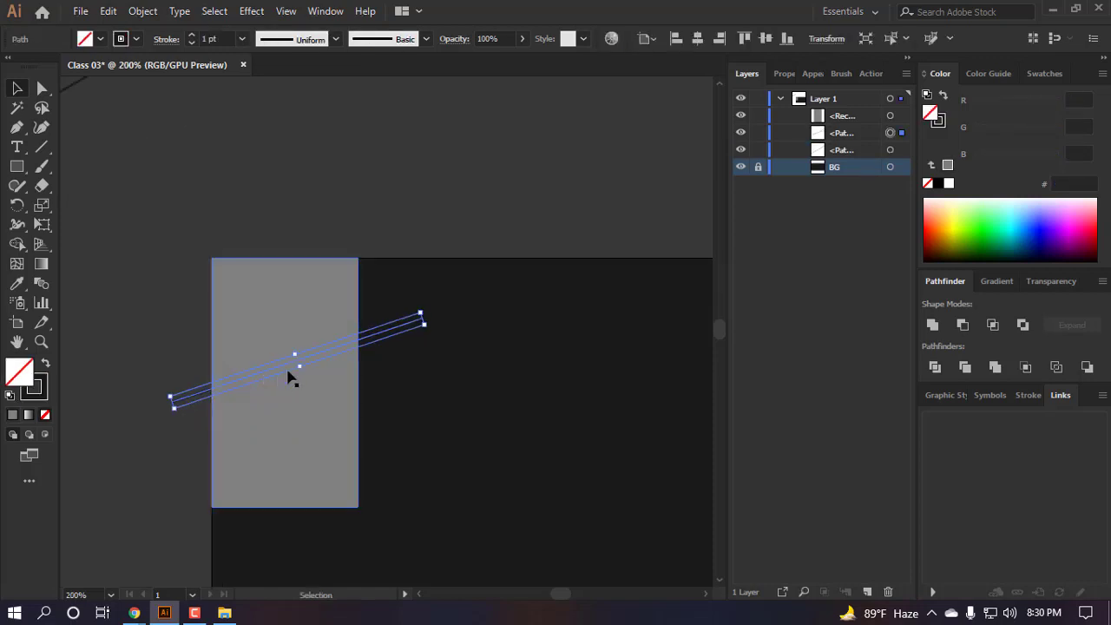
# - Set the copied line's rotation angle to 290°
pyautogui.click(826, 39)
pyautogui.click(715, 107)
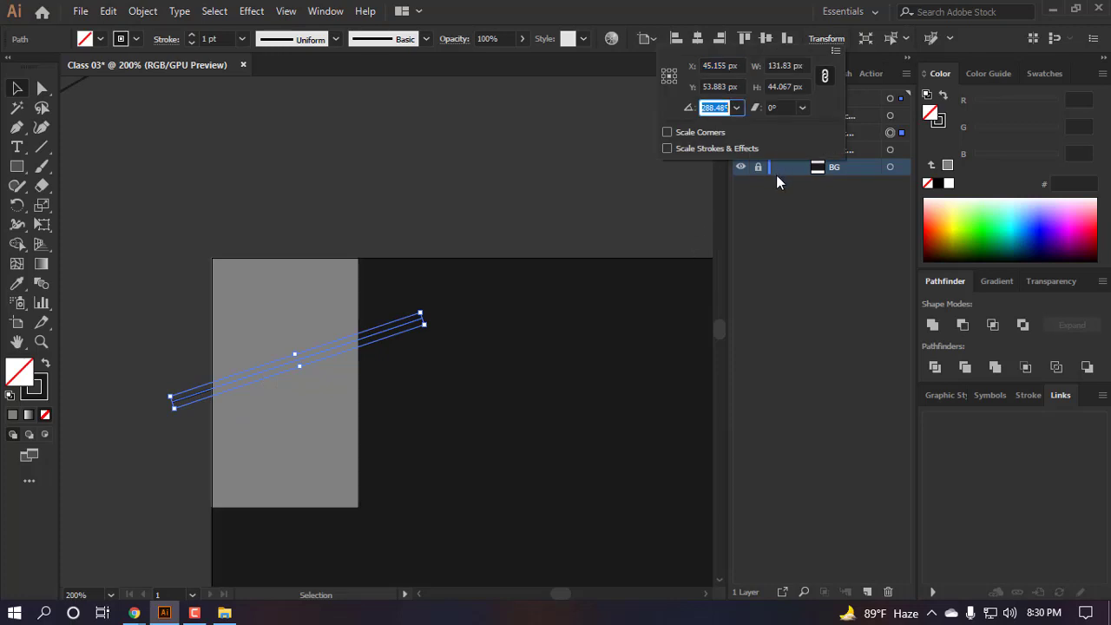
pyautogui.write('290')
pyautogui.press('Return')
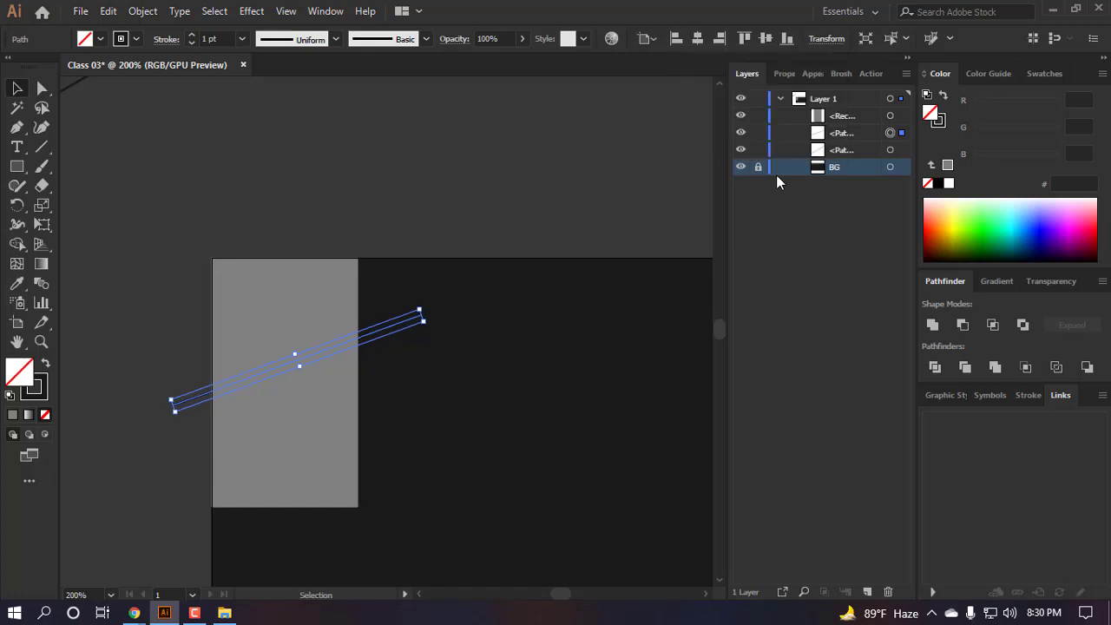
# - Rotate the copied line across the gray rectangle freehand to a shallower slant of about 280°
pyautogui.click(826, 39)
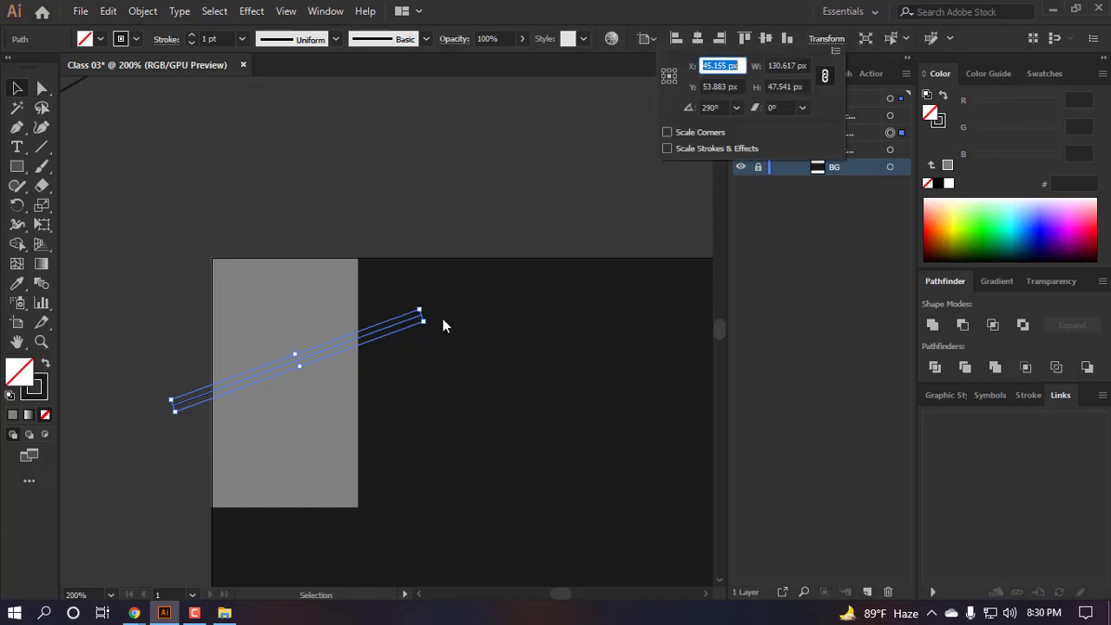
pyautogui.click(430, 326)
pyautogui.moveTo(429, 320); pyautogui.dragTo(448, 349)
pyautogui.click(826, 39)
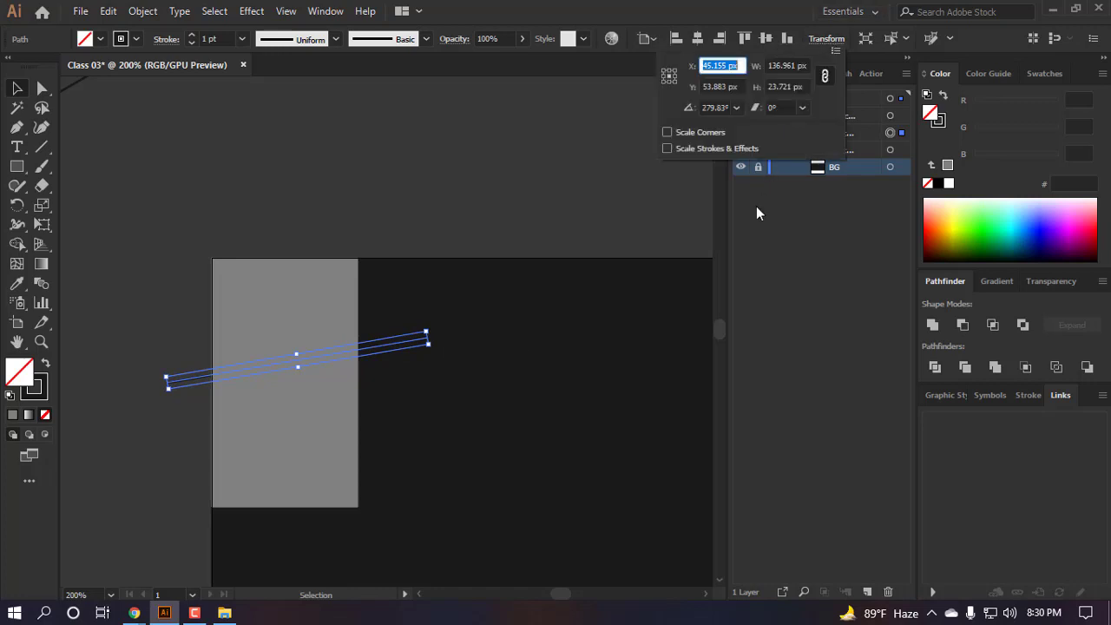
# - Try to set the copied line's rotation angle to 250°
pyautogui.click(715, 107)
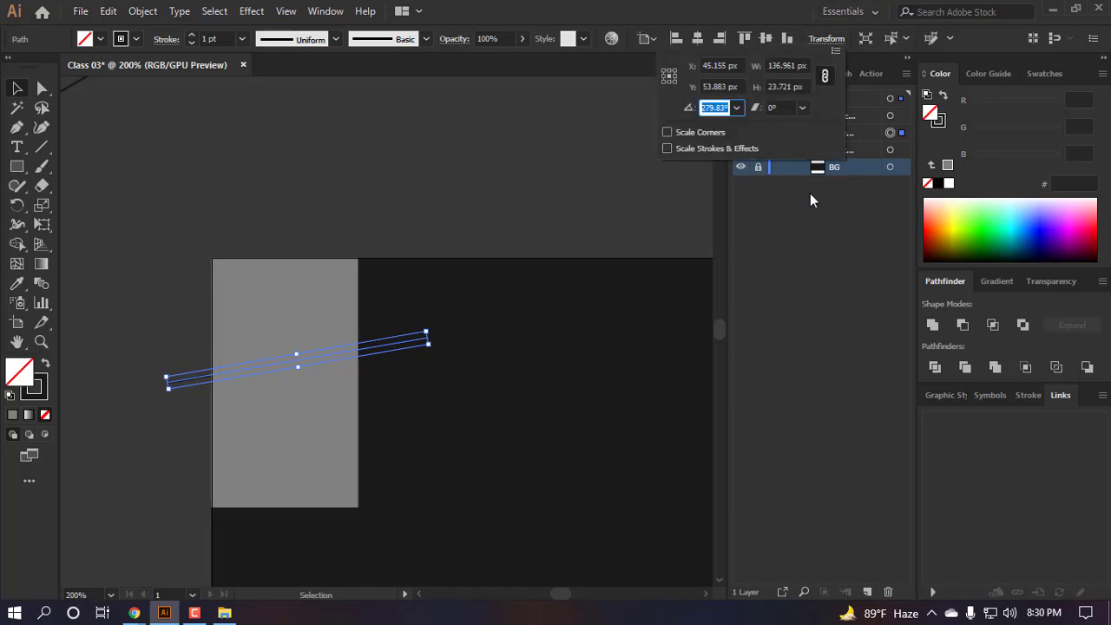
pyautogui.write('250')
pyautogui.press('Return')
pyautogui.hotkey('ctrl', 'z')
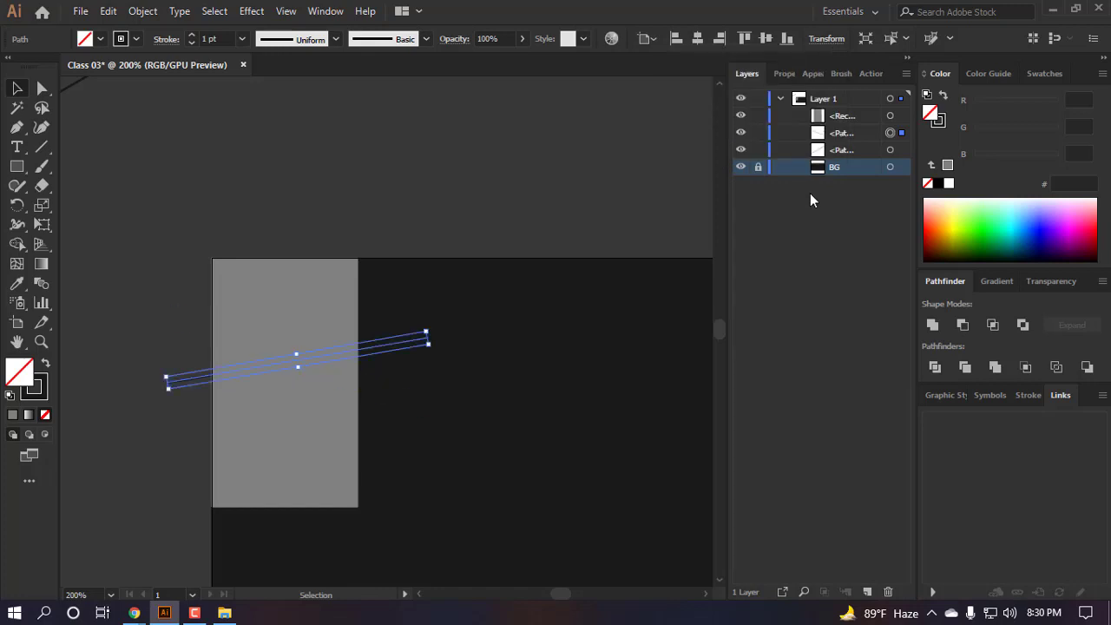
# - Set the copied line's rotation angle to 280°
pyautogui.click(826, 39)
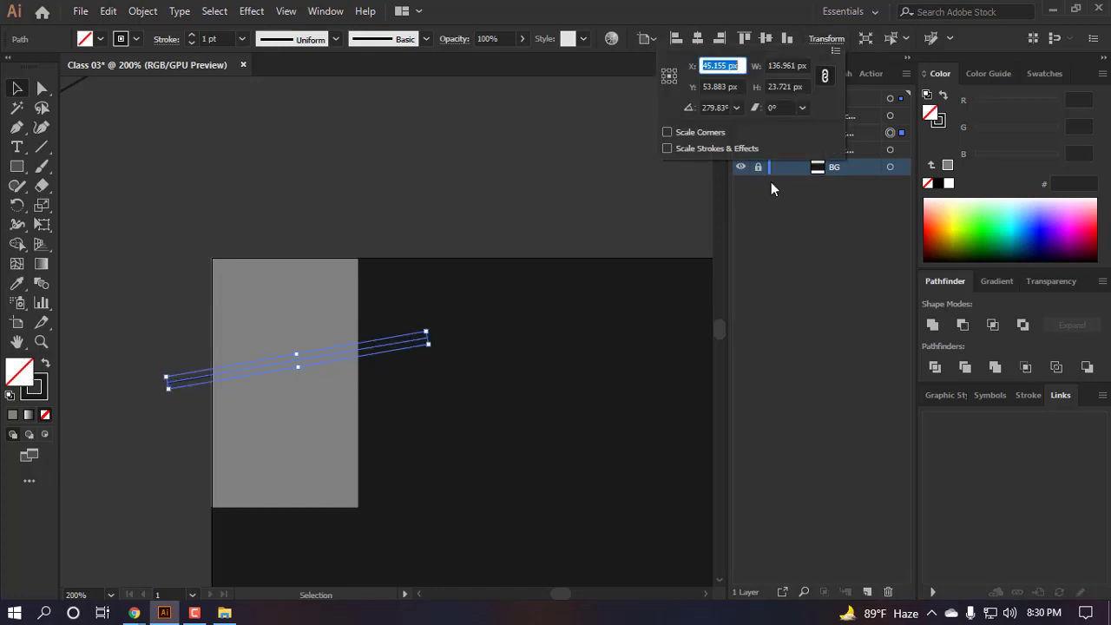
pyautogui.click(716, 108)
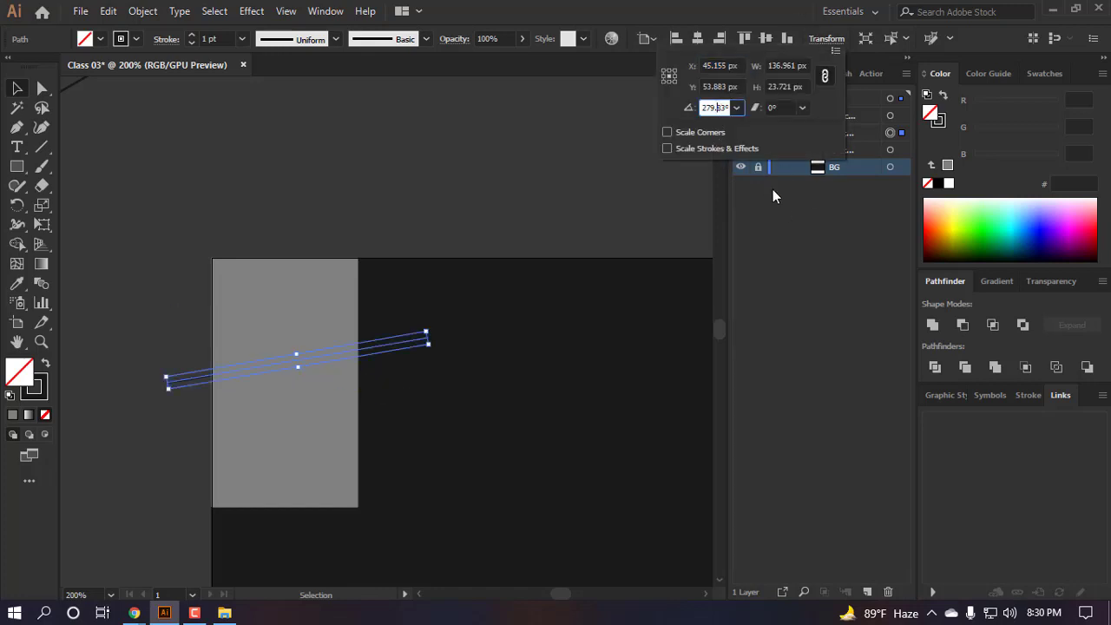
pyautogui.doubleClick(709, 107)
pyautogui.hotkey('ctrl', 'a')
pyautogui.write('280')
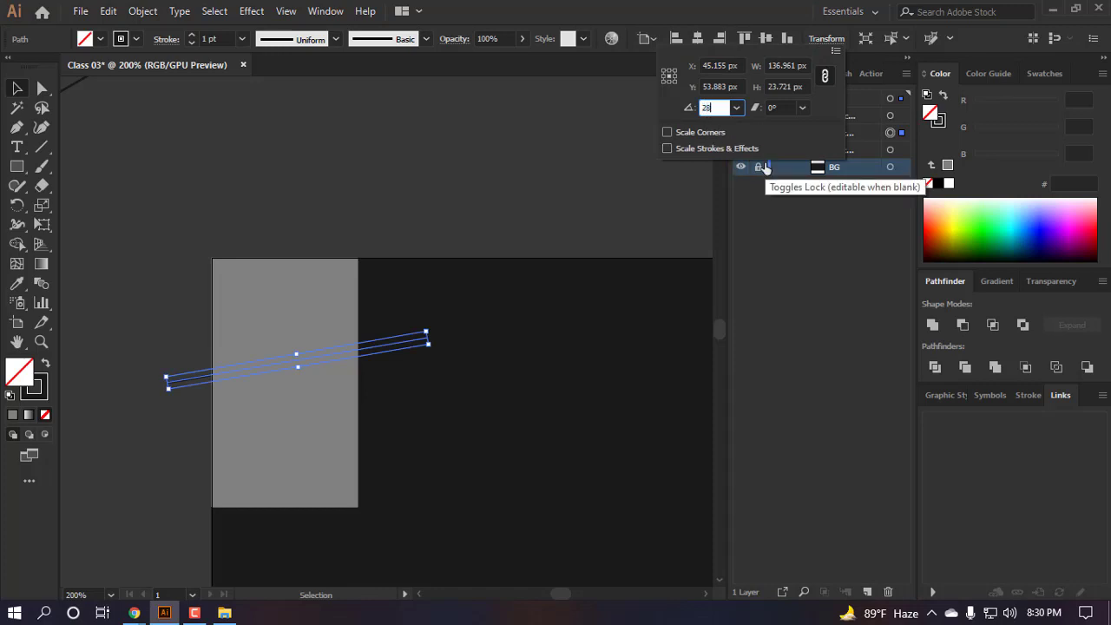
pyautogui.press('Return')
pyautogui.click(763, 167)
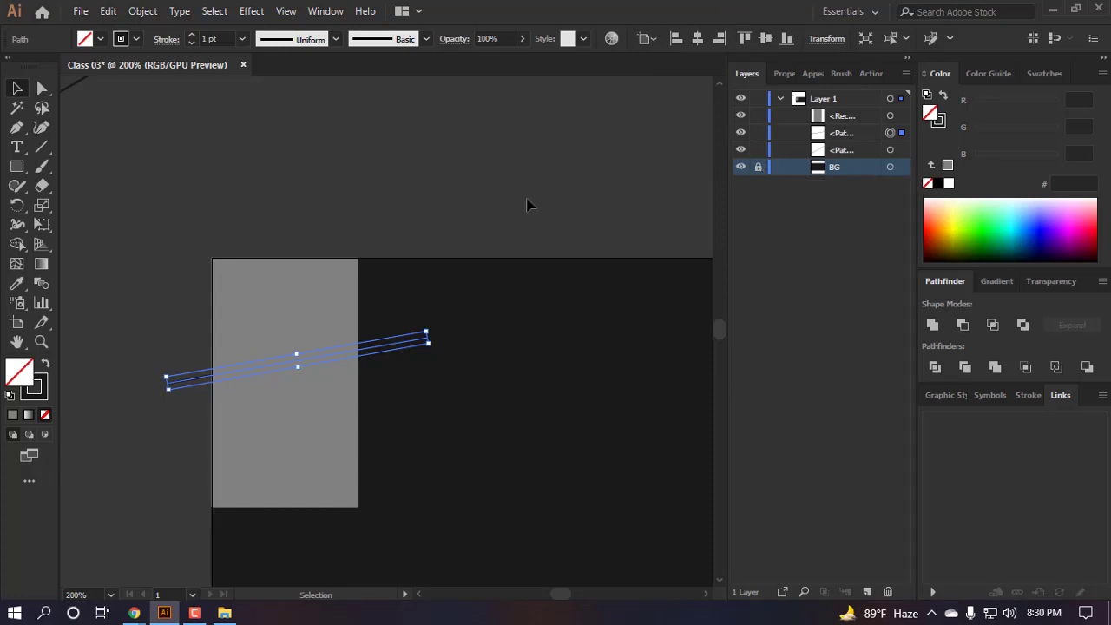
# - Bring the 280° line to the front of the gray rectangle, with its stroke as the active color, and deselect it
pyautogui.click(459, 173)
pyautogui.scroll(-3, 445, 186)
pyautogui.scroll(3, 392, 238)
pyautogui.click(508, 251)
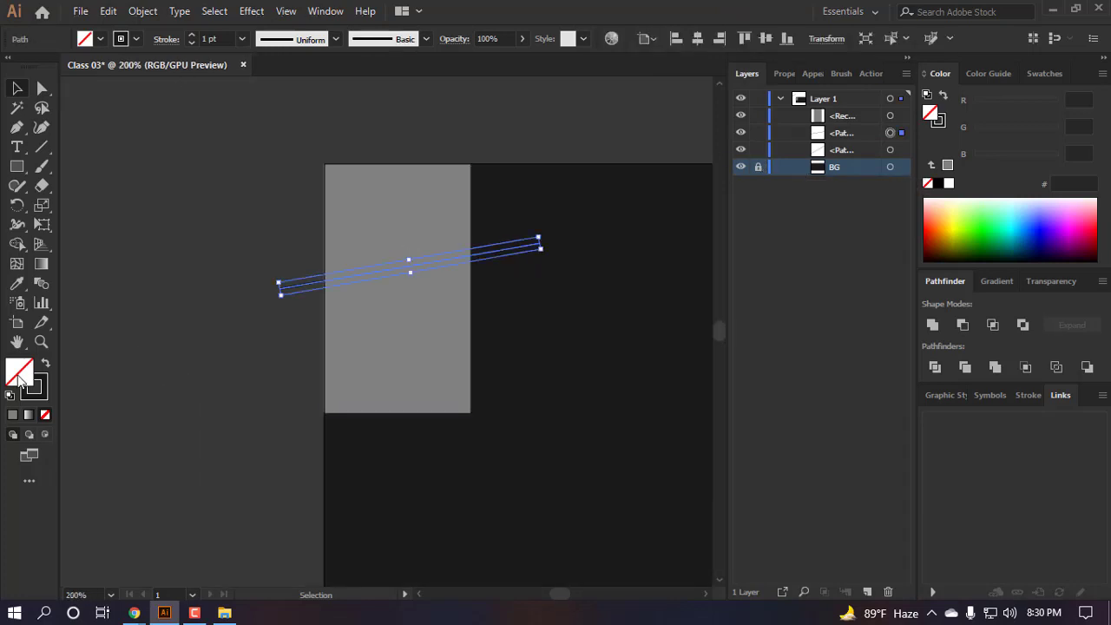
pyautogui.click(43, 380)
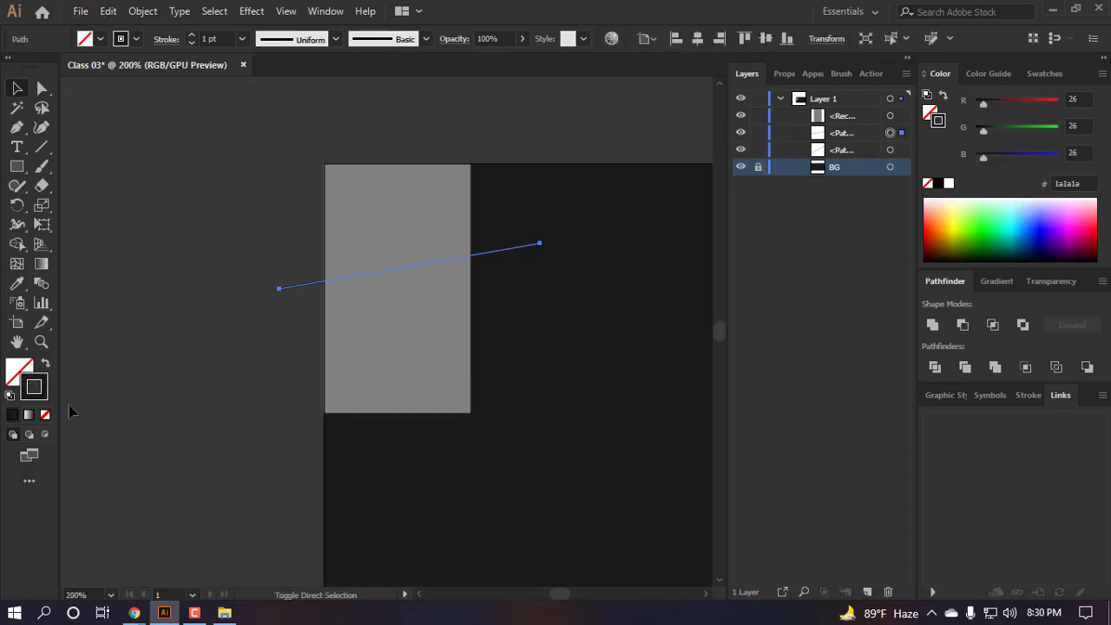
pyautogui.hotkey('ctrl', 'shift', ']')
pyautogui.click(165, 358)
pyautogui.scroll(-2, 206, 382)
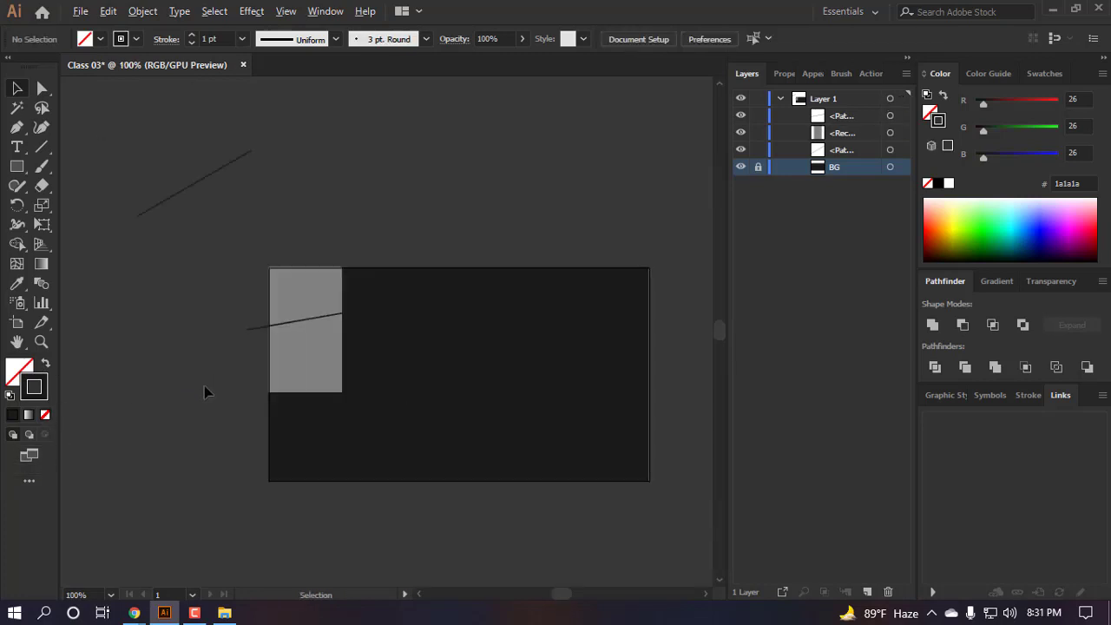
pyautogui.hscroll(-1, 205, 403)
pyautogui.scroll(1, 451, 225)
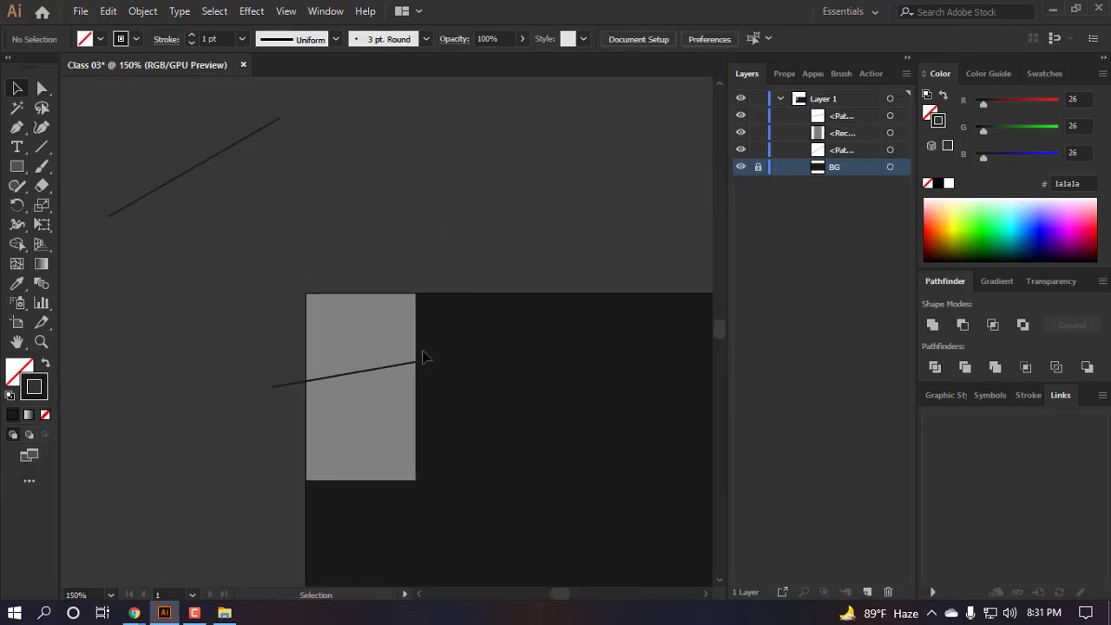
# - Move the 280° line off the gray rectangle to the empty area above the artboard
pyautogui.moveTo(425, 360); pyautogui.dragTo(451, 120)
pyautogui.click(252, 295)
pyautogui.scroll(-1, 252, 295)
pyautogui.scroll(1, 259, 323)
pyautogui.click(203, 220)
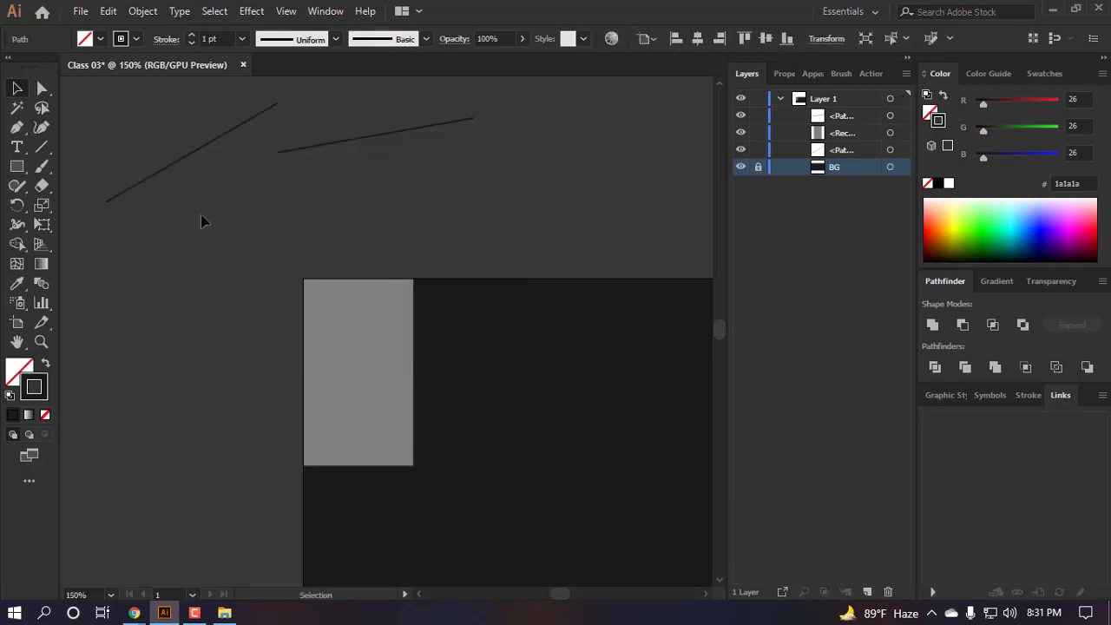
# - Move the steeper slanted line onto the gray rectangle, bring it to the front, and deselect it
pyautogui.moveTo(174, 163); pyautogui.dragTo(340, 380)
pyautogui.click(126, 345)
pyautogui.click(278, 424)
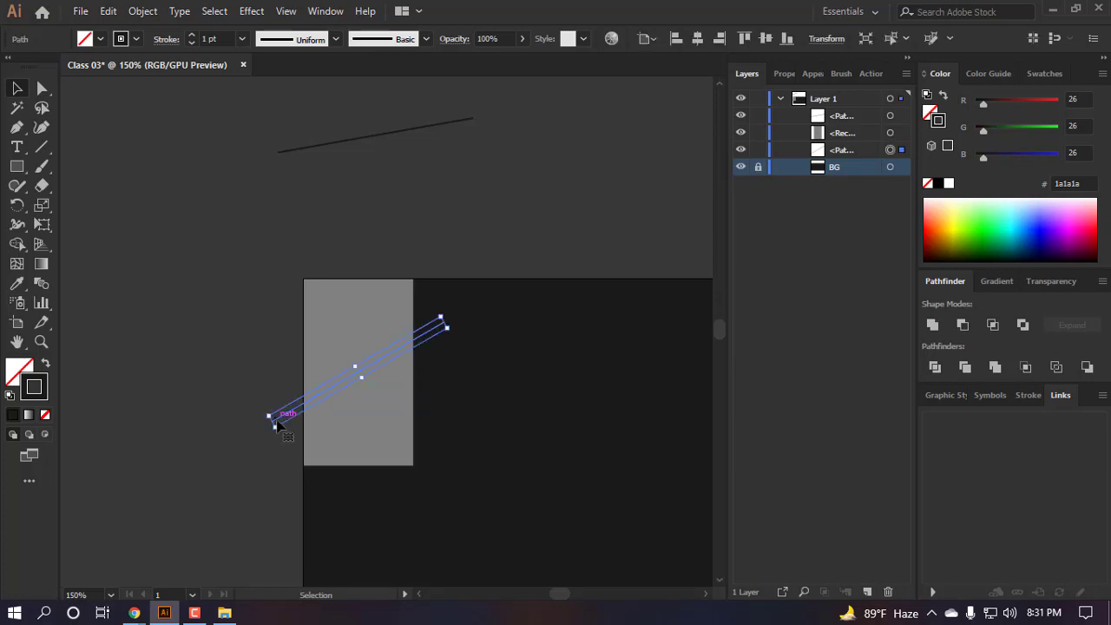
pyautogui.hotkey('ctrl', 'shift', ']')
pyautogui.click(265, 375)
pyautogui.scroll(-4, 269, 348)
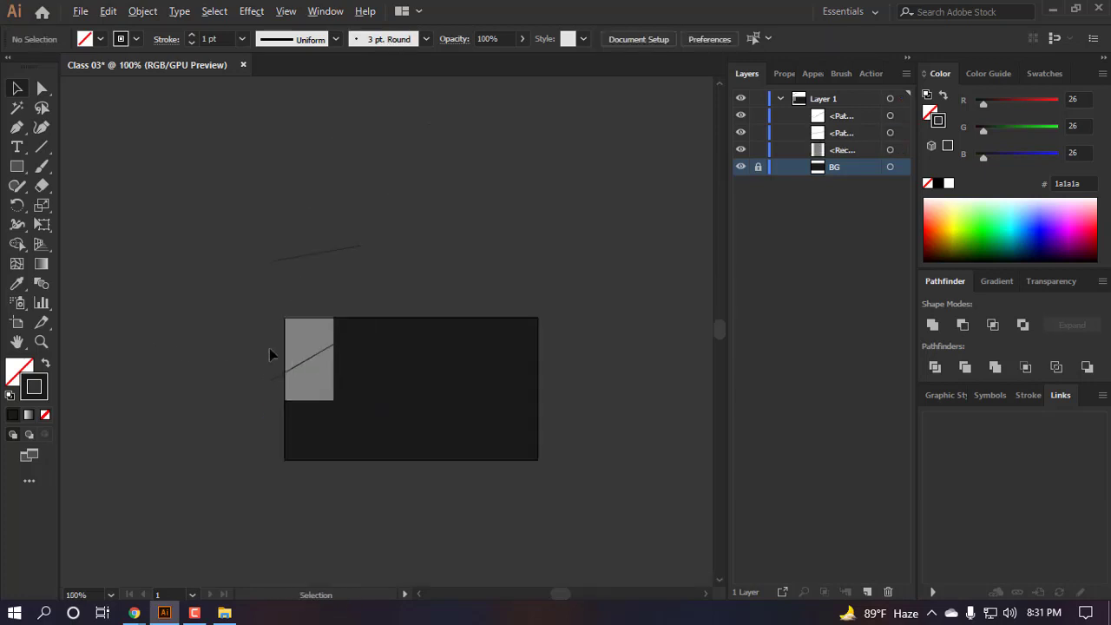
# - Shift the slanted line slightly down the gray rectangle and select both objects
pyautogui.scroll(3, 252, 314)
pyautogui.hscroll(3, 247, 324)
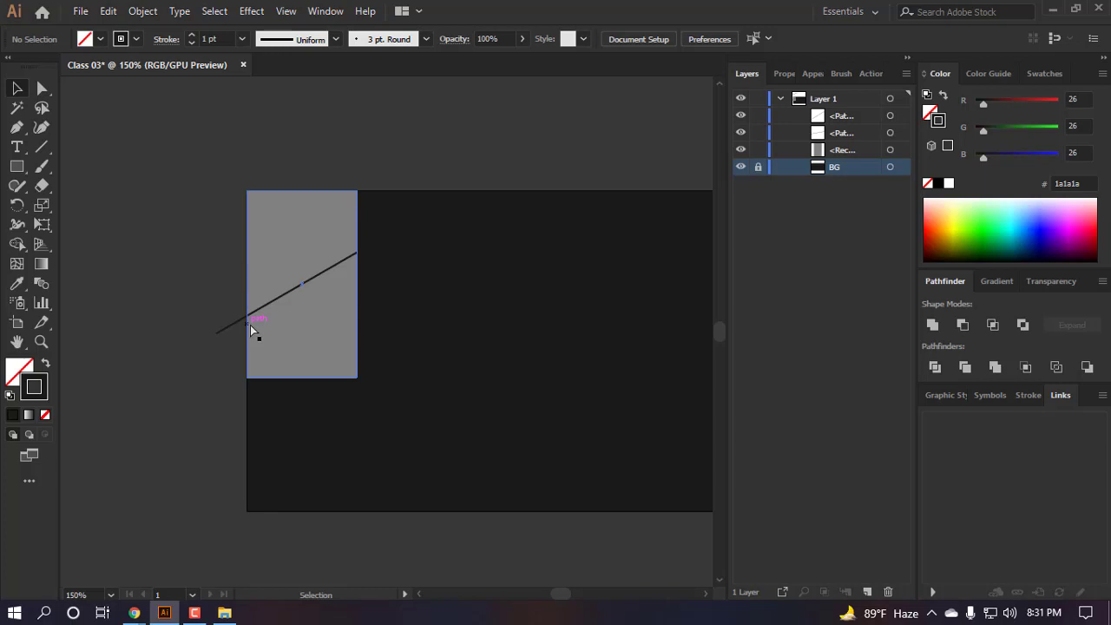
pyautogui.scroll(-2, 218, 320)
pyautogui.scroll(1, 224, 317)
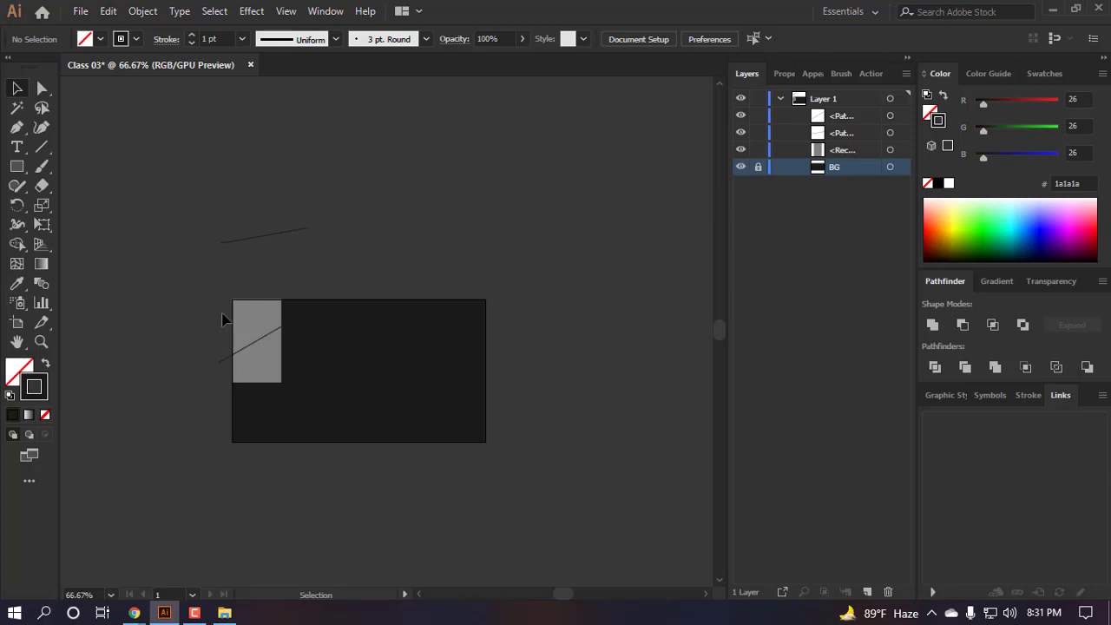
pyautogui.scroll(3, 247, 321)
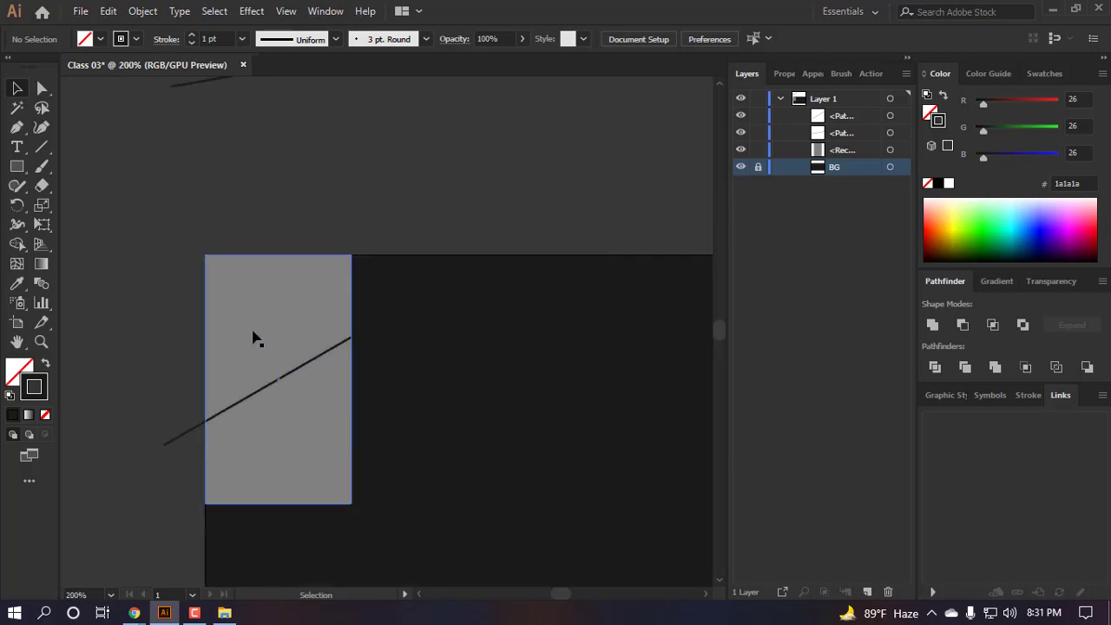
pyautogui.scroll(-2, 248, 442)
pyautogui.scroll(2, 227, 426)
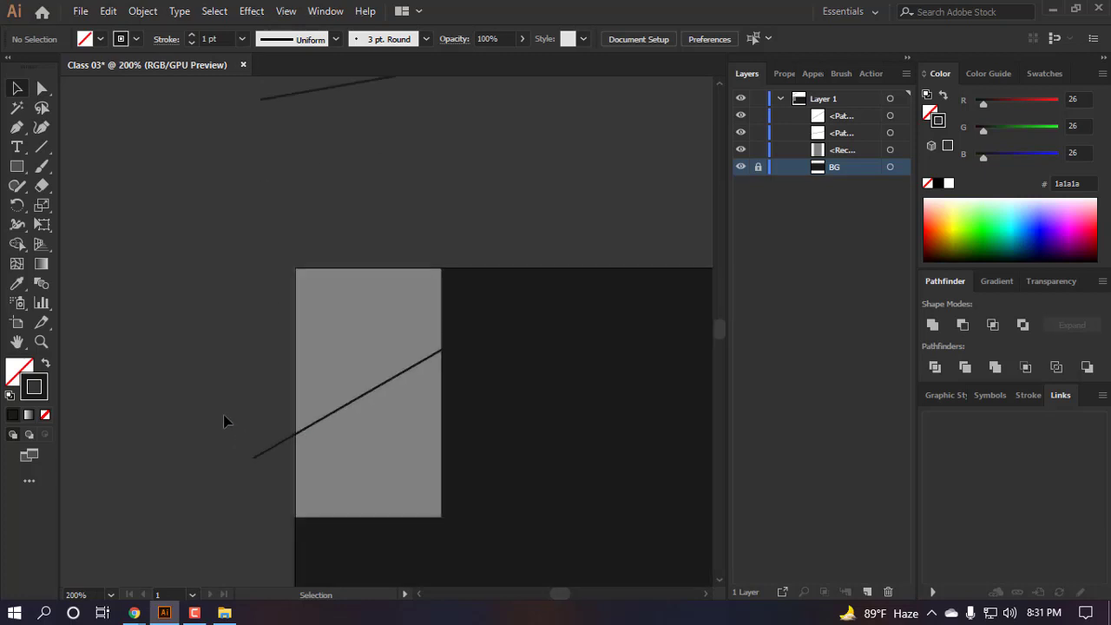
pyautogui.moveTo(259, 460); pyautogui.dragTo(260, 481)
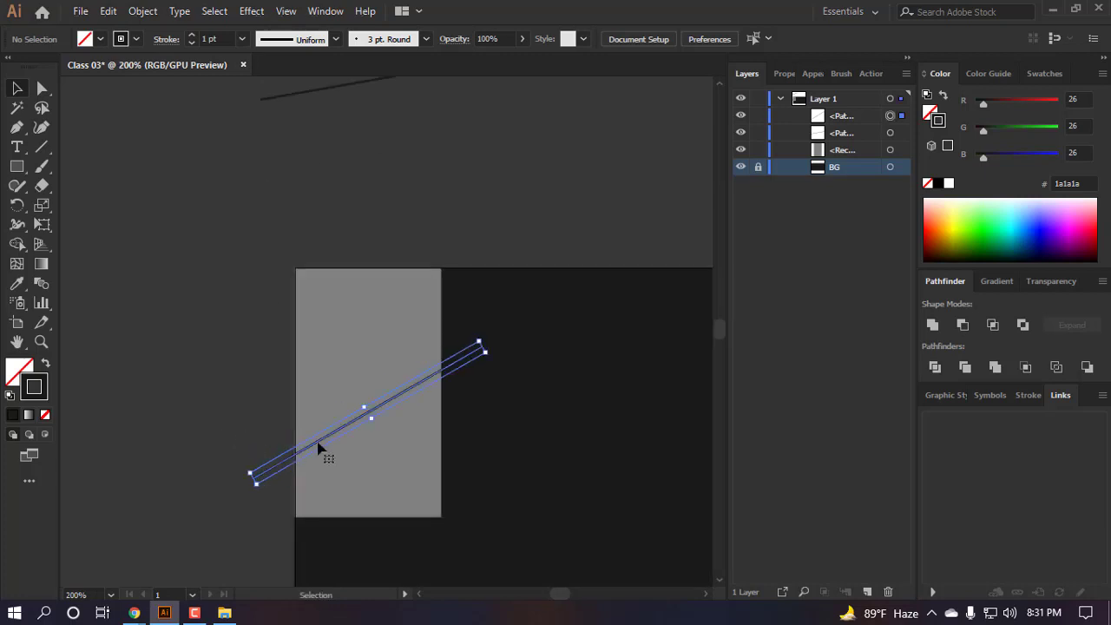
pyautogui.click(427, 442)
pyautogui.keyDown('shift'); pyautogui.click(361, 422); pyautogui.keyUp('shift')
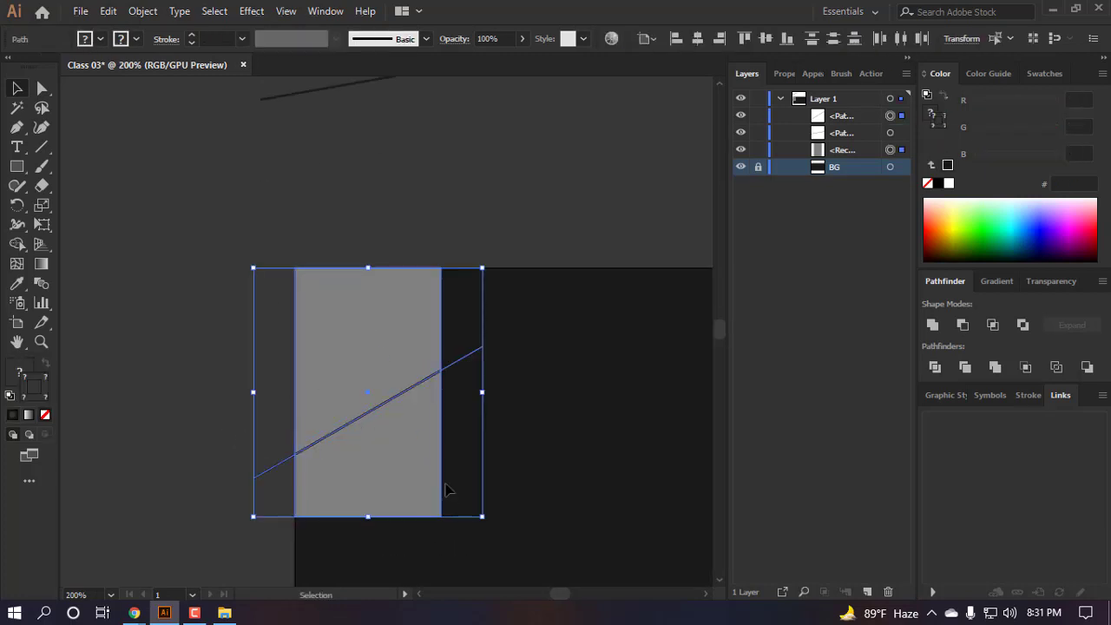
# - Scale the gray rectangle down toward the artboard's upper-left corner and move the slanted line up to cross its middle
pyautogui.click(521, 514)
pyautogui.click(390, 488)
pyautogui.moveTo(441, 517); pyautogui.dragTo(417, 473)
pyautogui.moveTo(276, 476); pyautogui.dragTo(269, 434)
pyautogui.click(208, 412)
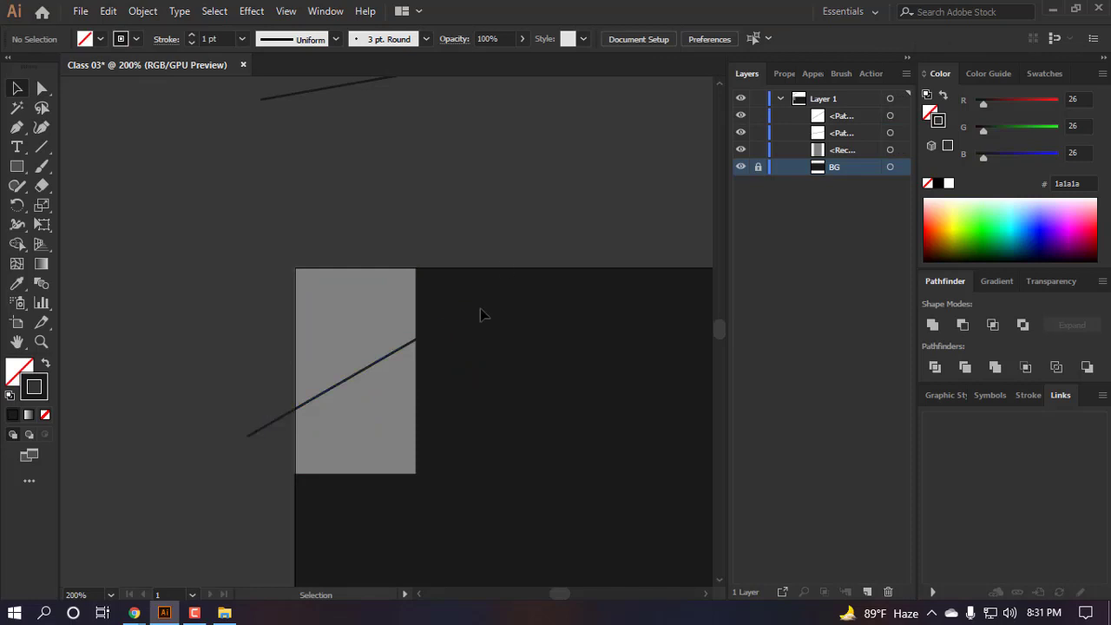
pyautogui.click(410, 344)
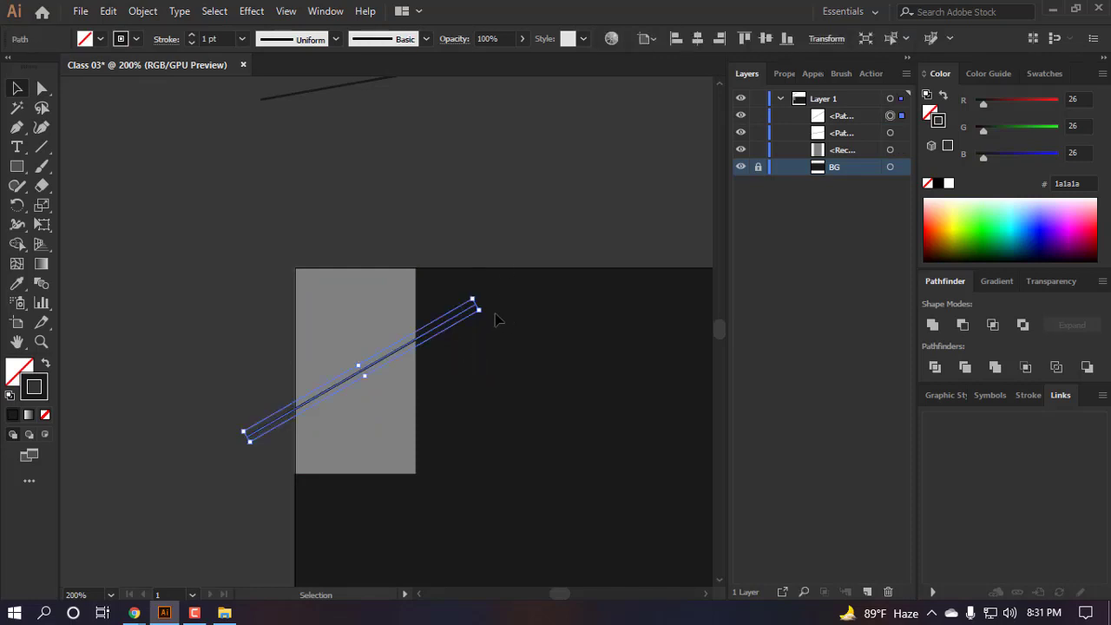
pyautogui.click(477, 360)
pyautogui.click(447, 329)
pyautogui.moveTo(447, 328); pyautogui.dragTo(270, 243)
pyautogui.hotkey('ctrl', 'z')
# - Check the rotation angle of the shallow line above the artboard and delete that line
pyautogui.hotkey('ctrl', '-')
pyautogui.hotkey('ctrl', '-')
pyautogui.hotkey('ctrl', '-')
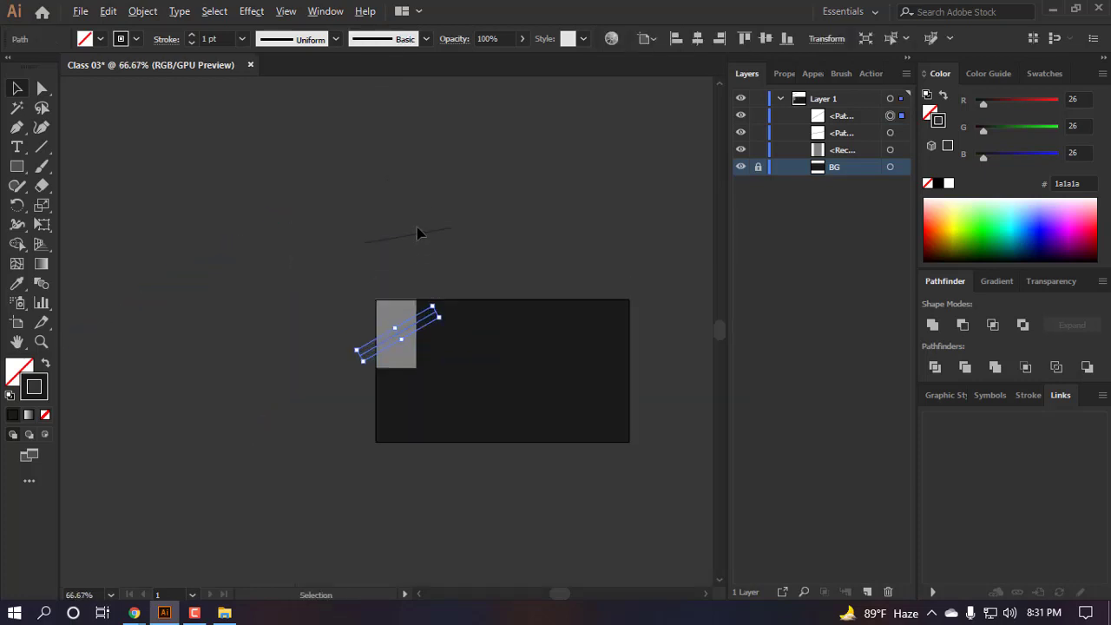
pyautogui.scroll(2, 417, 229)
pyautogui.click(437, 240)
pyautogui.click(826, 39)
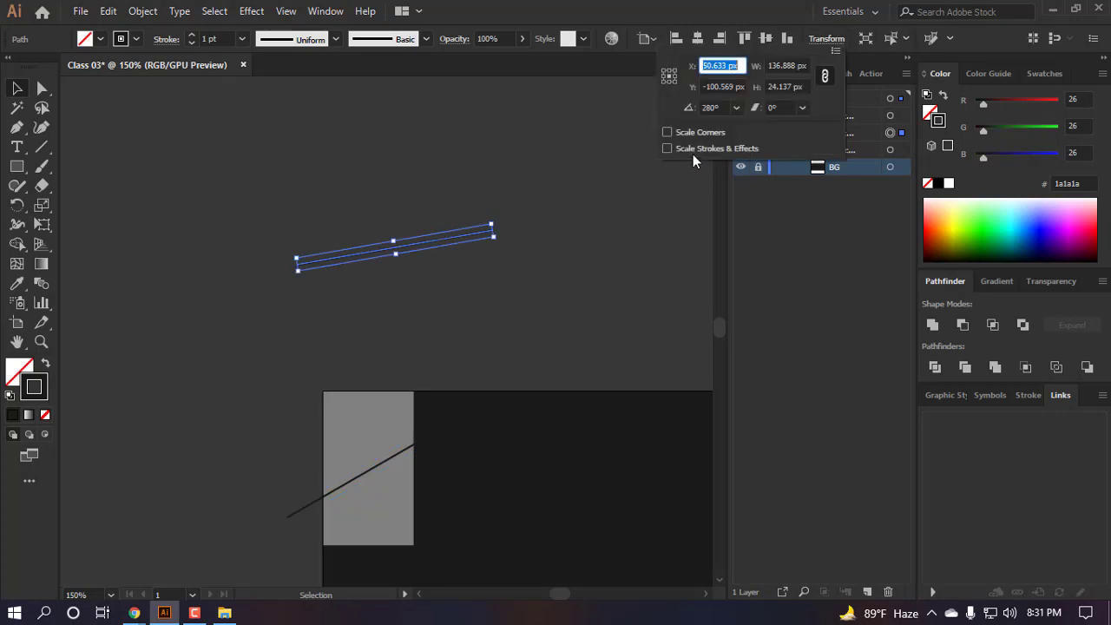
pyautogui.scroll(-1, 432, 384)
pyautogui.click(370, 154)
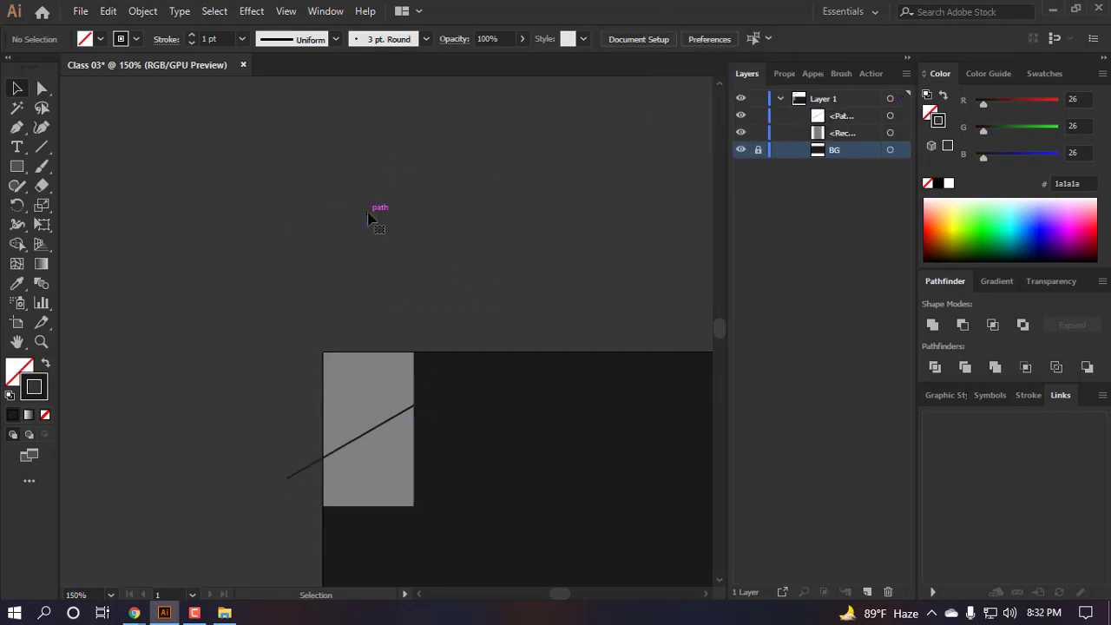
# - Place a spare copy of the slanted line outside the artboard, above and to the left of the gray rectangle
pyautogui.moveTo(301, 476); pyautogui.dragTo(177, 226)
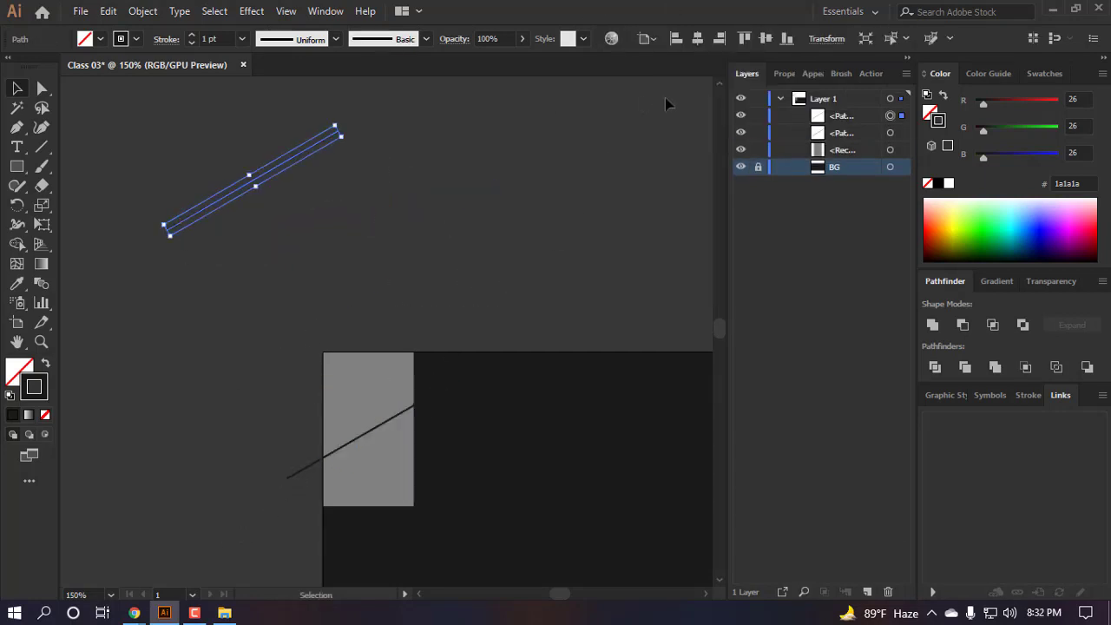
pyautogui.click(495, 347)
pyautogui.scroll(-2, 496, 348)
# - Divide the gray rectangle along the slanted line crossing it with Pathfinder Divide, leaving the spare line out
pyautogui.moveTo(521, 530); pyautogui.dragTo(57, 75)
pyautogui.scroll(-2, 580, 344)
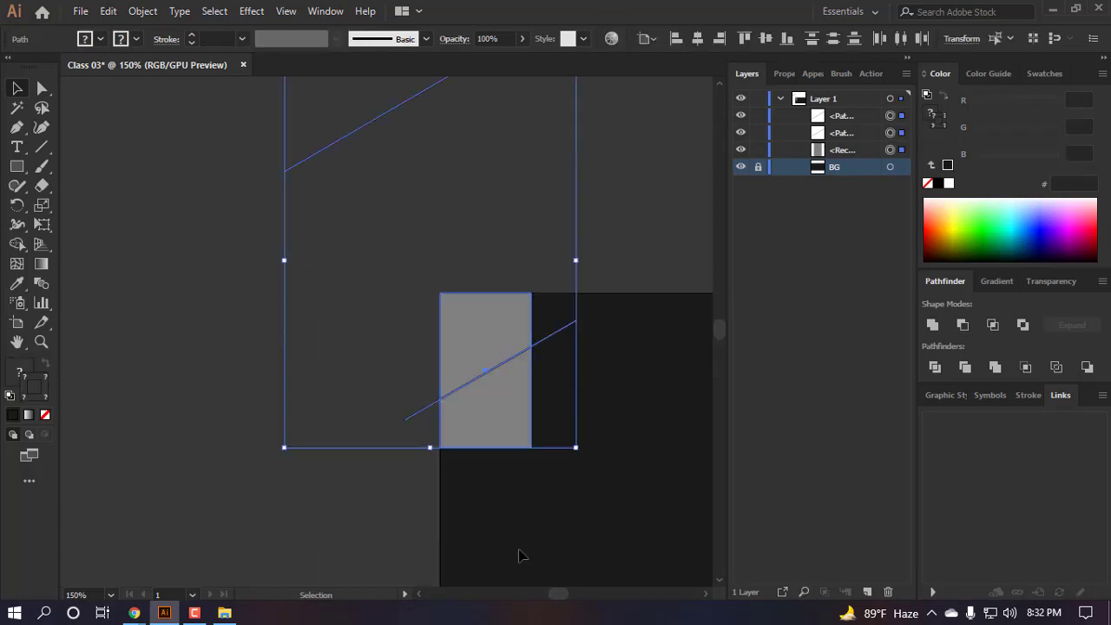
pyautogui.moveTo(521, 556); pyautogui.dragTo(452, 333)
pyautogui.click(934, 366)
pyautogui.hscroll(3, 515, 446)
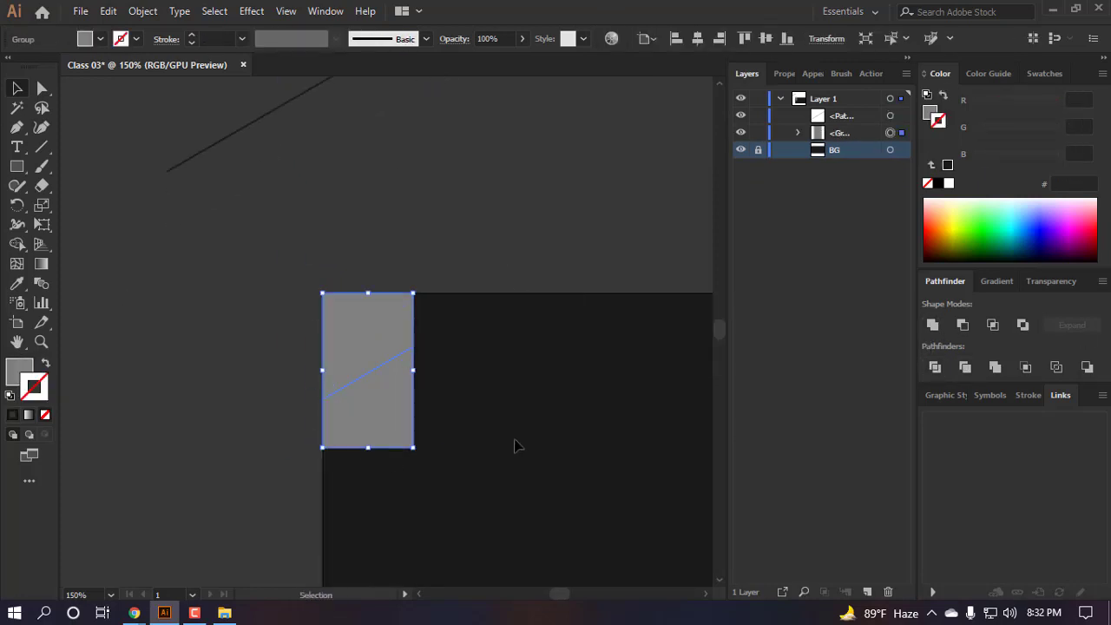
pyautogui.press('a')
pyautogui.click(514, 441)
pyautogui.moveTo(413, 408); pyautogui.dragTo(257, 445)
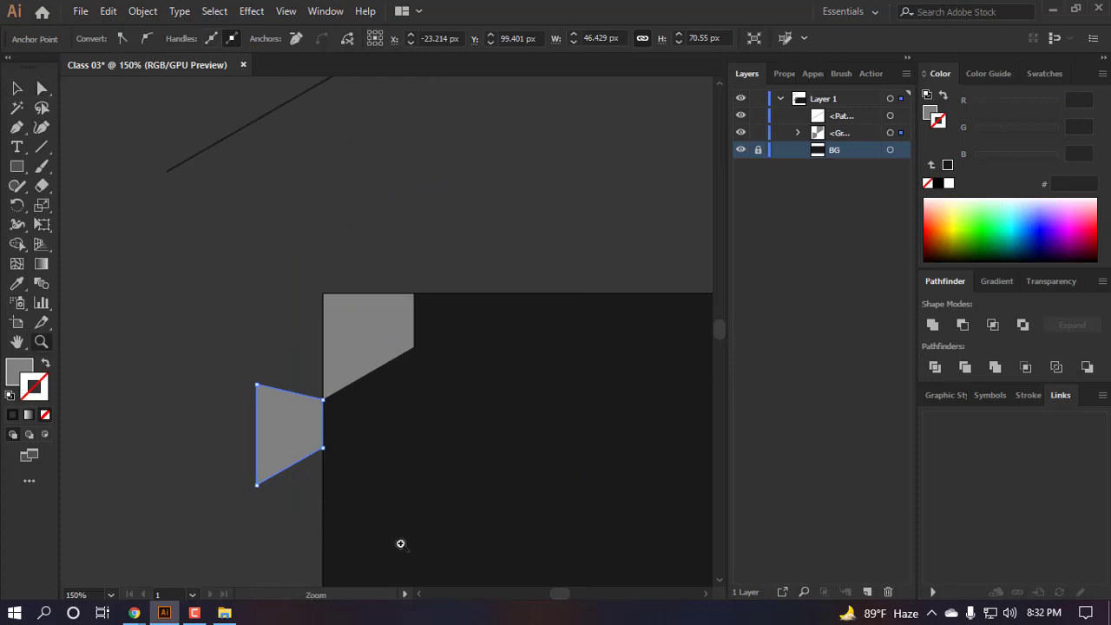
pyautogui.hotkey('ctrl', 'z')
pyautogui.click(519, 476)
# - Ungroup the divided gray rectangle into separate pieces and deselect them
pyautogui.press('v')
pyautogui.click(376, 415)
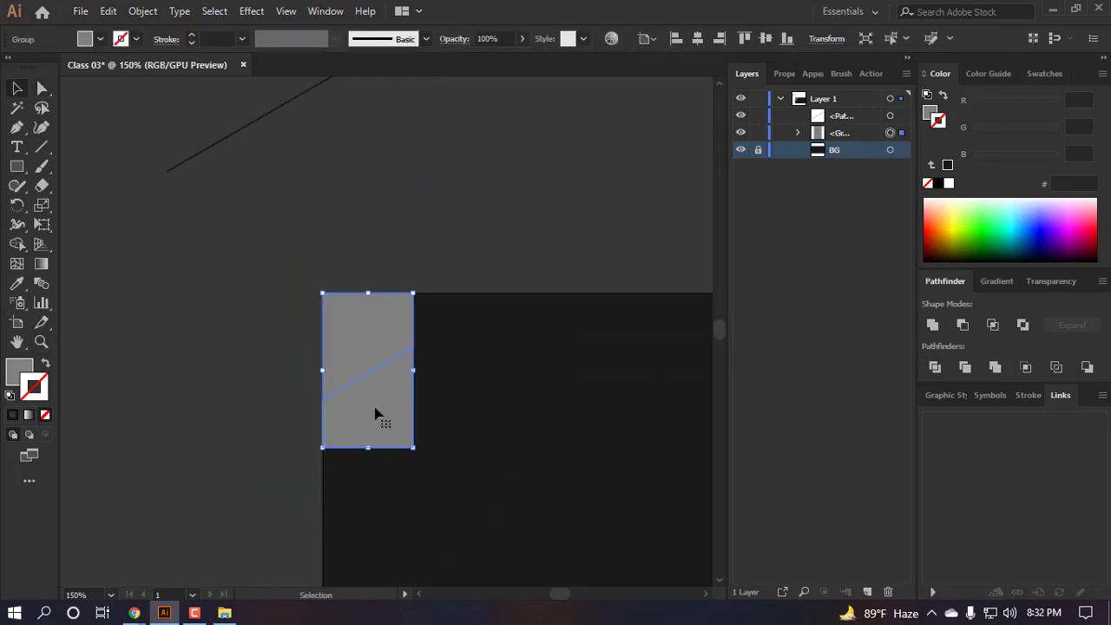
pyautogui.rightClick(376, 414)
pyautogui.click(498, 283)
pyautogui.click(605, 431)
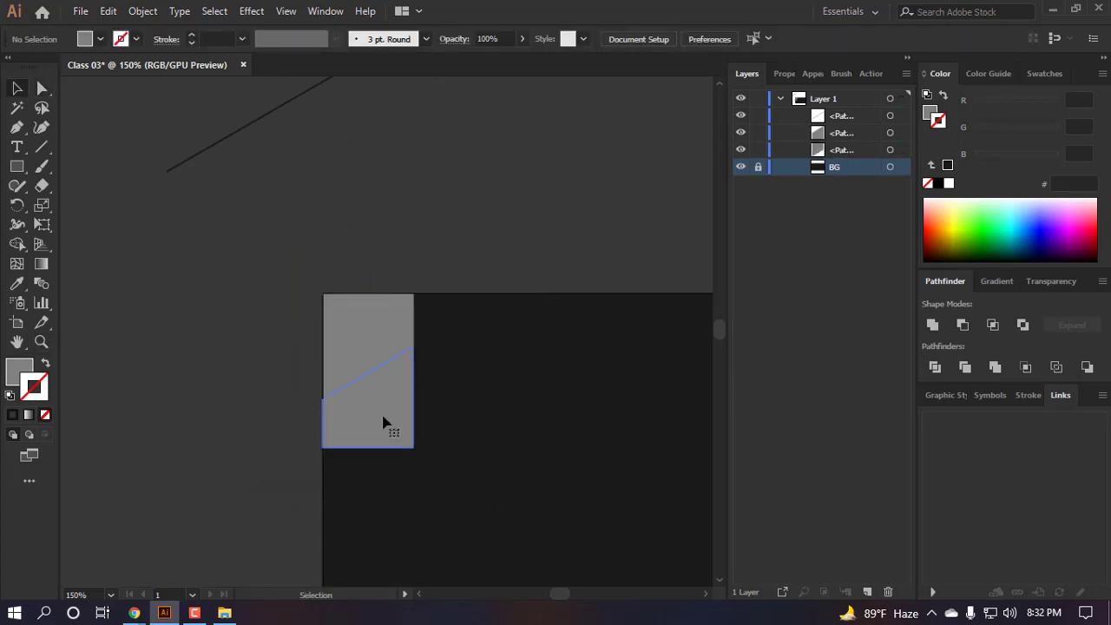
# - Move the lower gray piece to the right of the upper one, rotate it 180°, and deselect it
pyautogui.moveTo(382, 425); pyautogui.dragTo(484, 411)
pyautogui.moveTo(522, 444); pyautogui.dragTo(430, 287)
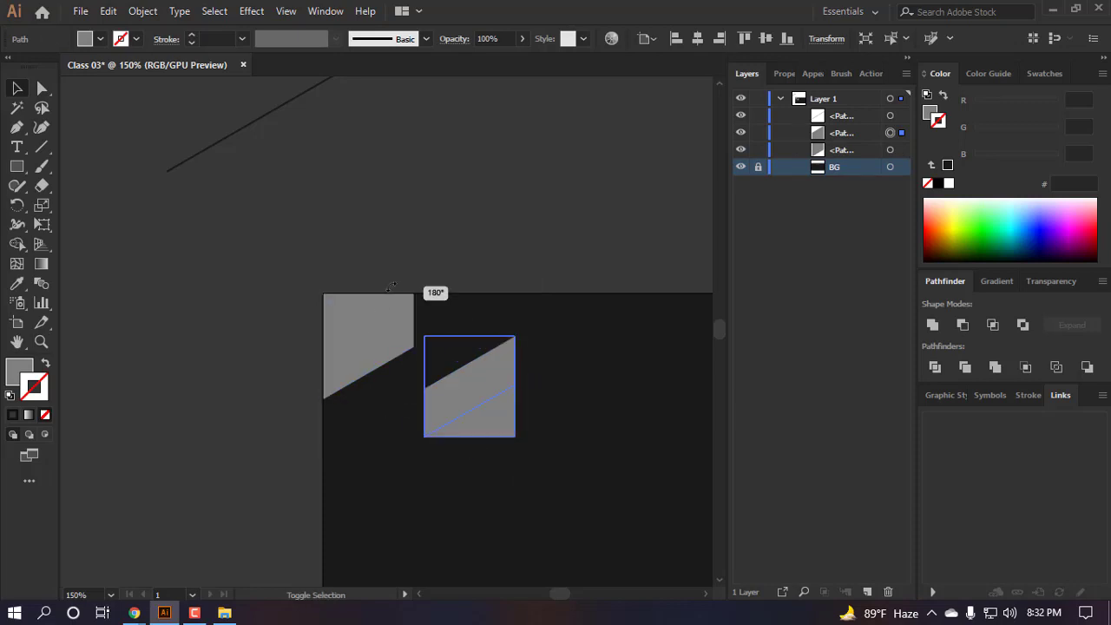
pyautogui.rightClick(463, 378)
pyautogui.click(240, 335)
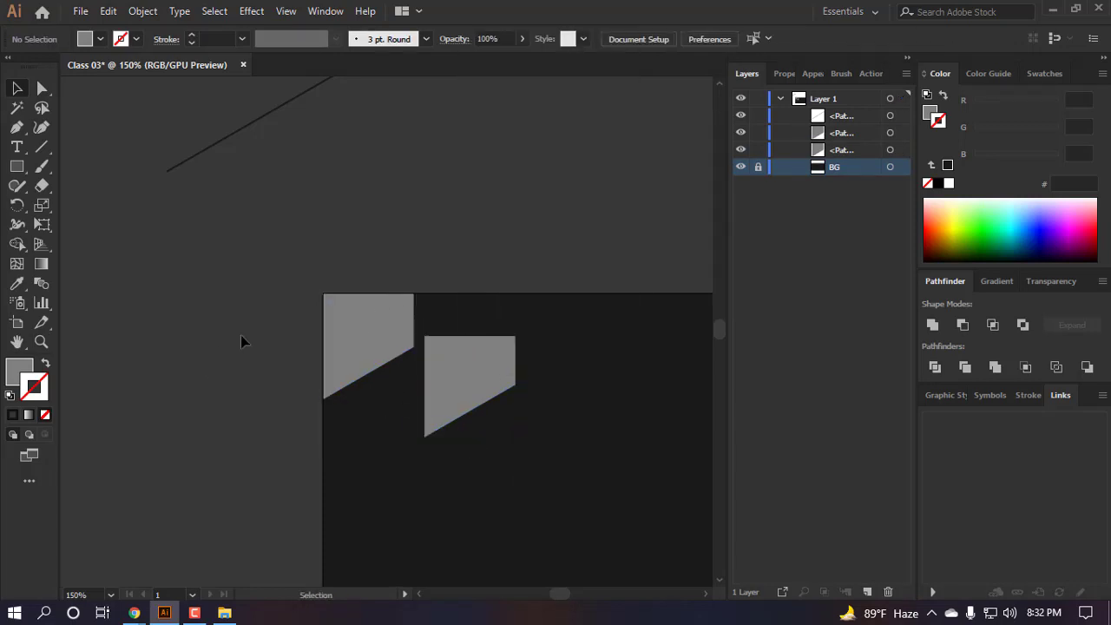
pyautogui.press('super')
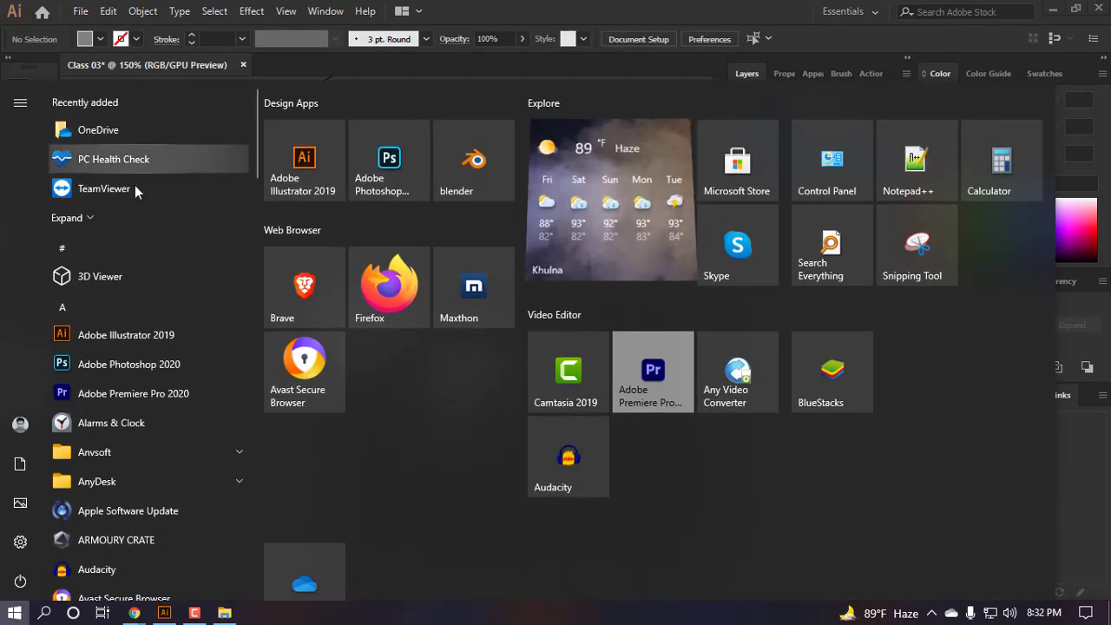
# - Find SwordSoft Mousetrack with the Windows search and launch it
pyautogui.write('ye')
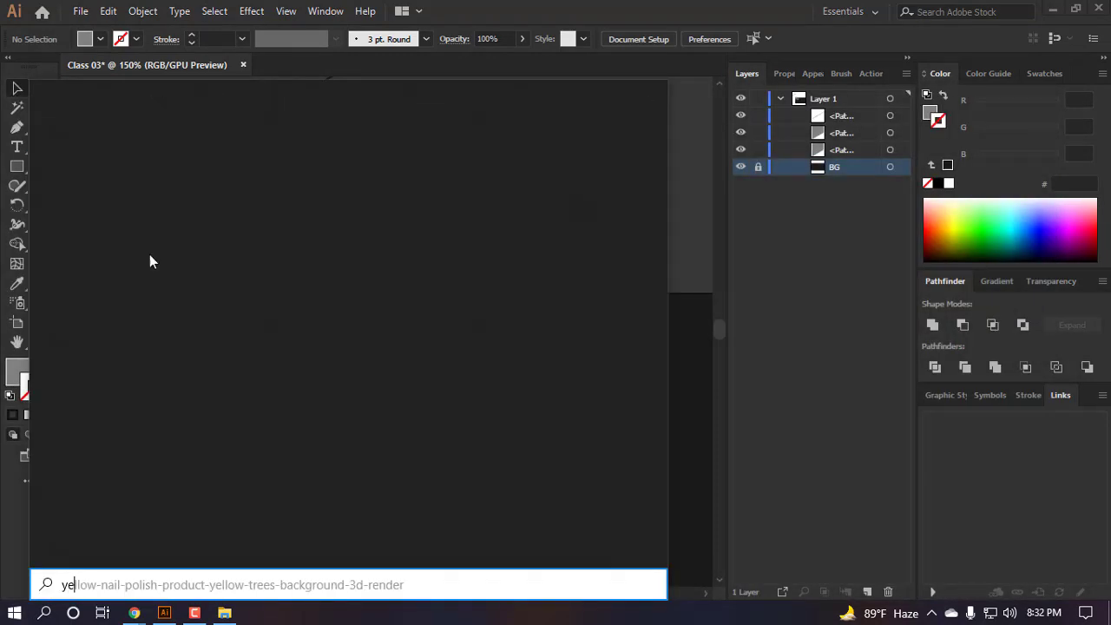
pyautogui.press('BackSpace')
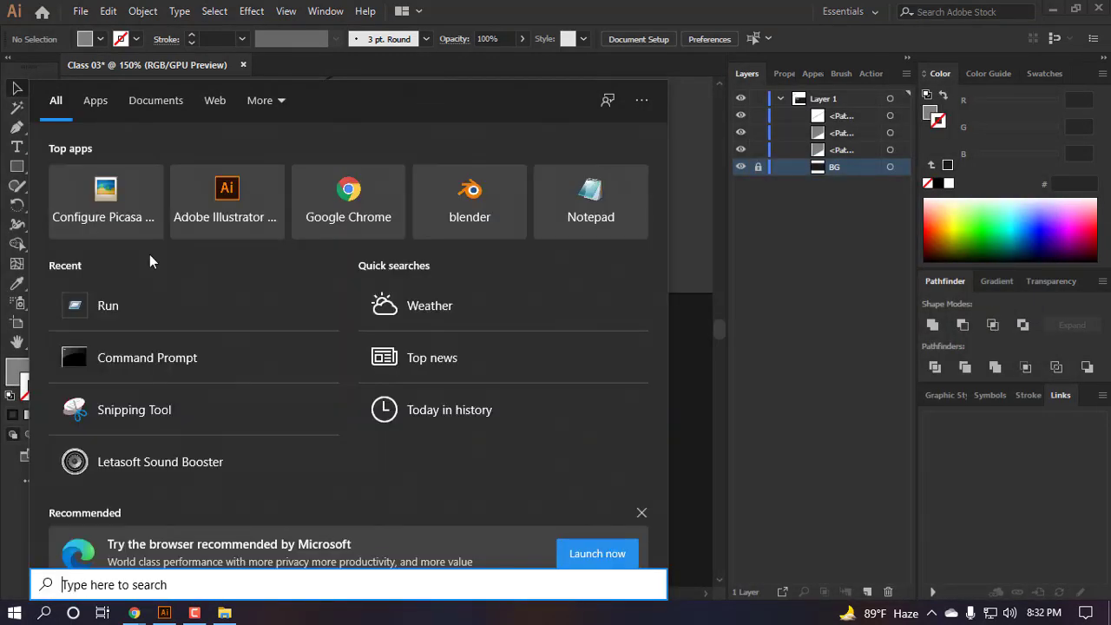
pyautogui.write('swor')
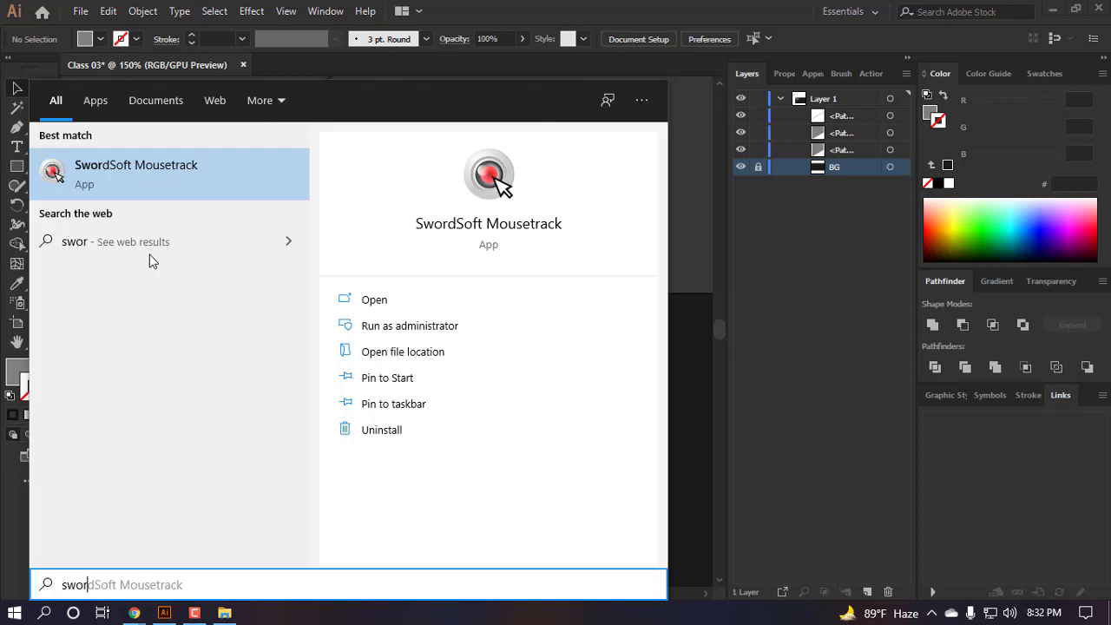
pyautogui.click(130, 191)
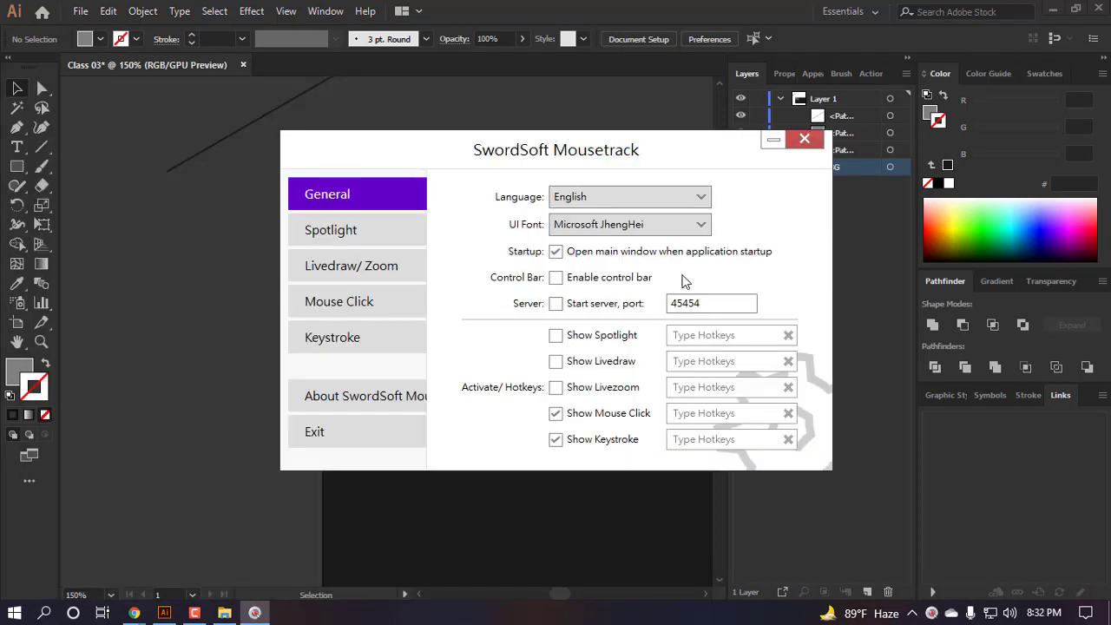
# - Set the Keystroke font size to 20 pt in SwordSoft Mousetrack and close its settings window
pyautogui.click(364, 338)
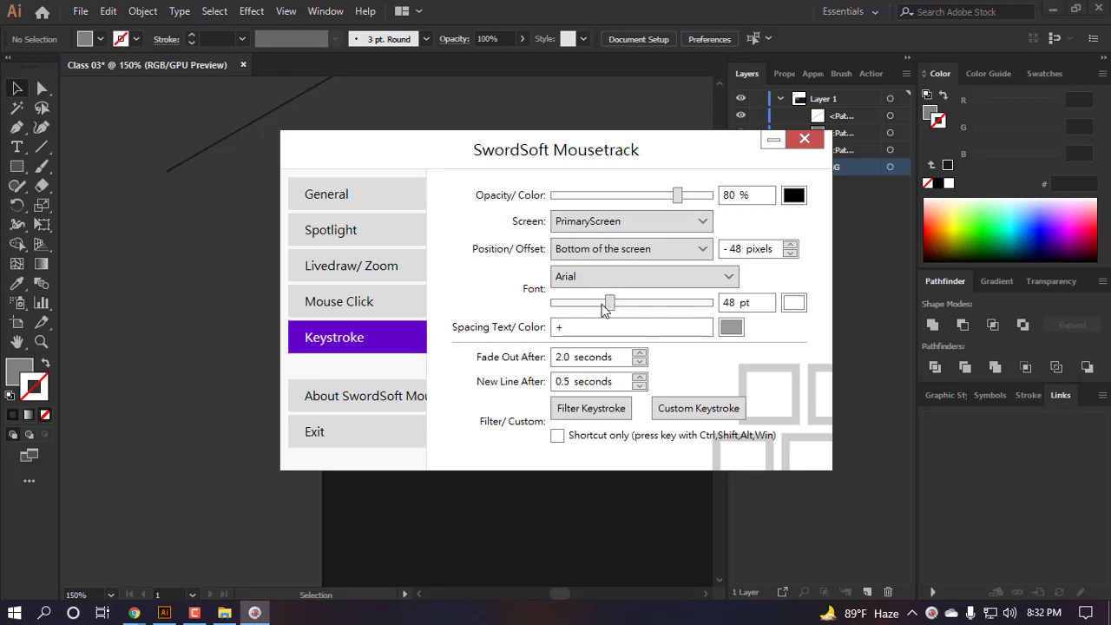
pyautogui.press('space')
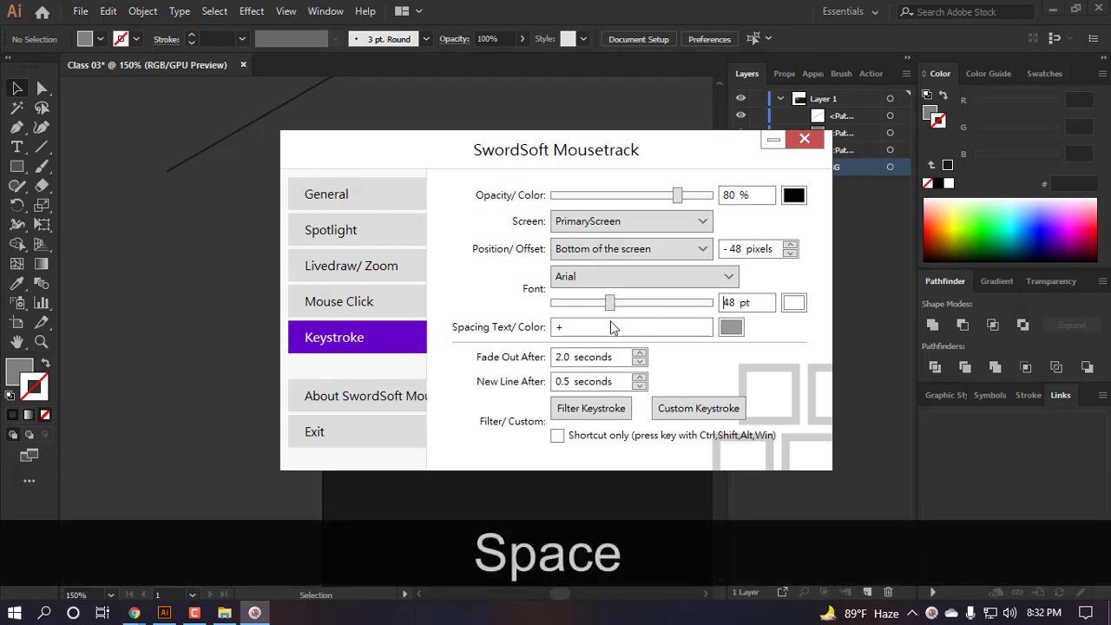
pyautogui.hotkey('ctrl', 'a')
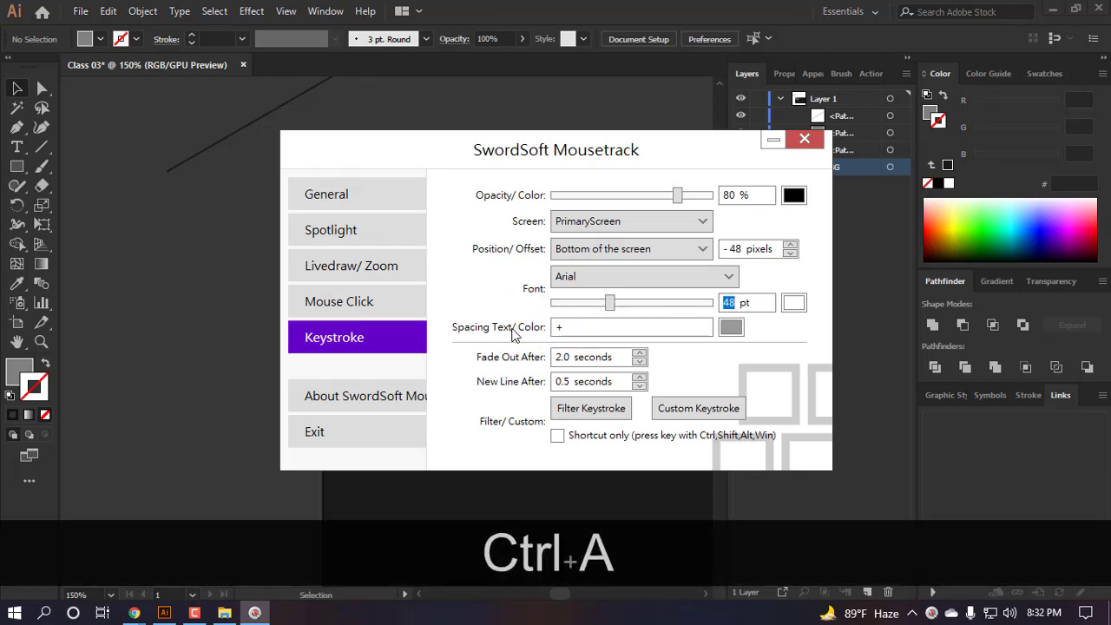
pyautogui.write('20')
pyautogui.press('Return')
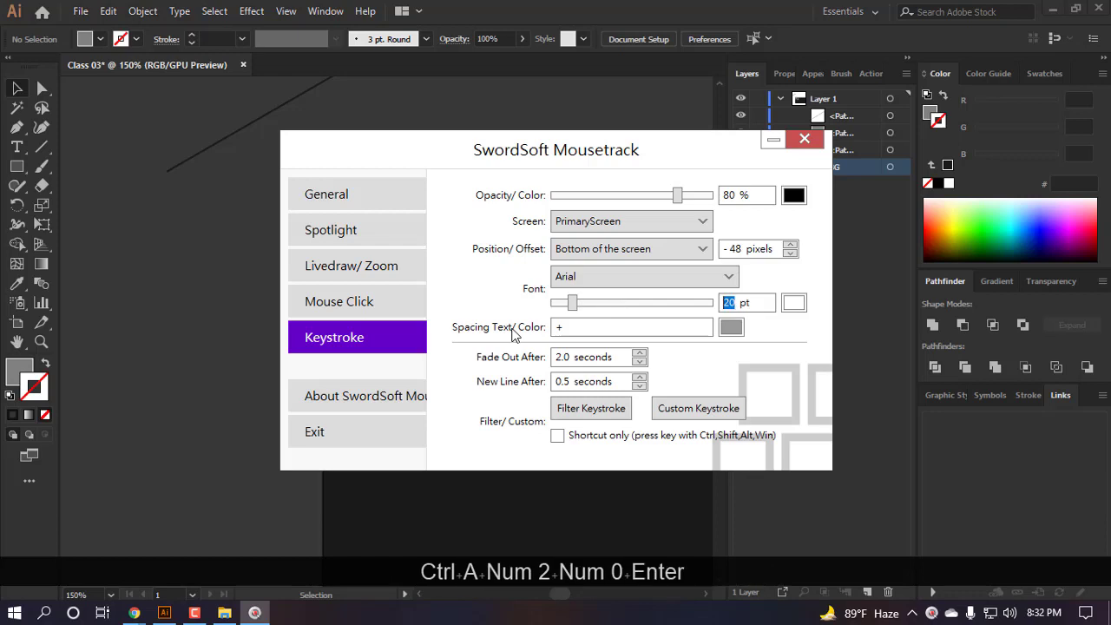
pyautogui.click(811, 146)
# - Scale the loose gray piece beside the corner shape to half its width with proportions locked, then deselect it
pyautogui.scroll(-2, 489, 208)
pyautogui.moveTo(469, 318); pyautogui.dragTo(469, 350)
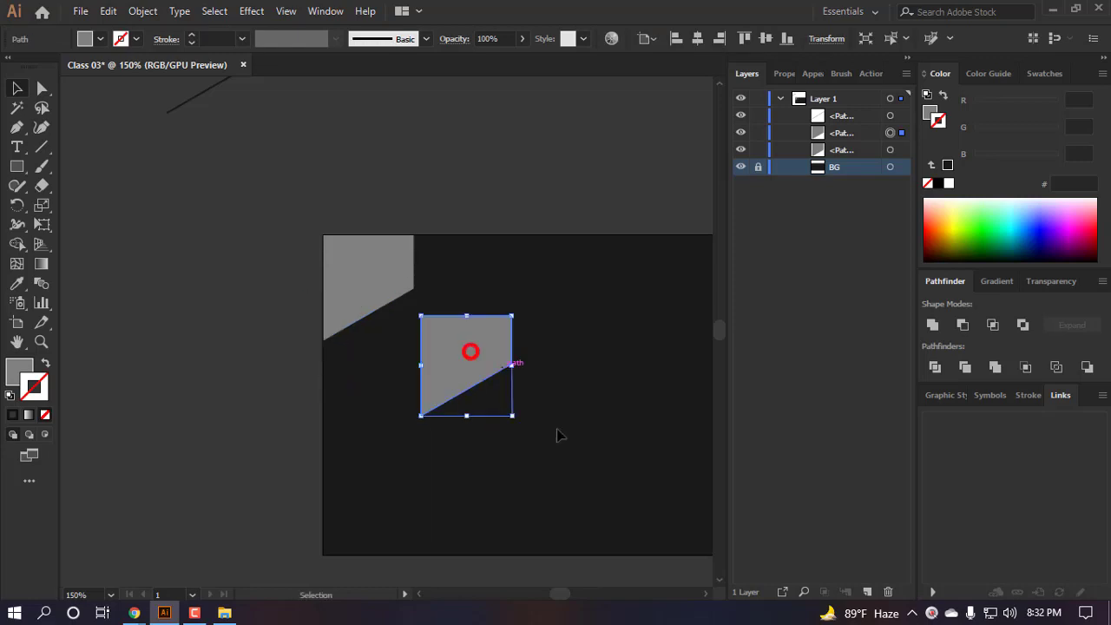
pyautogui.click(824, 39)
pyautogui.click(806, 65)
pyautogui.write('/2')
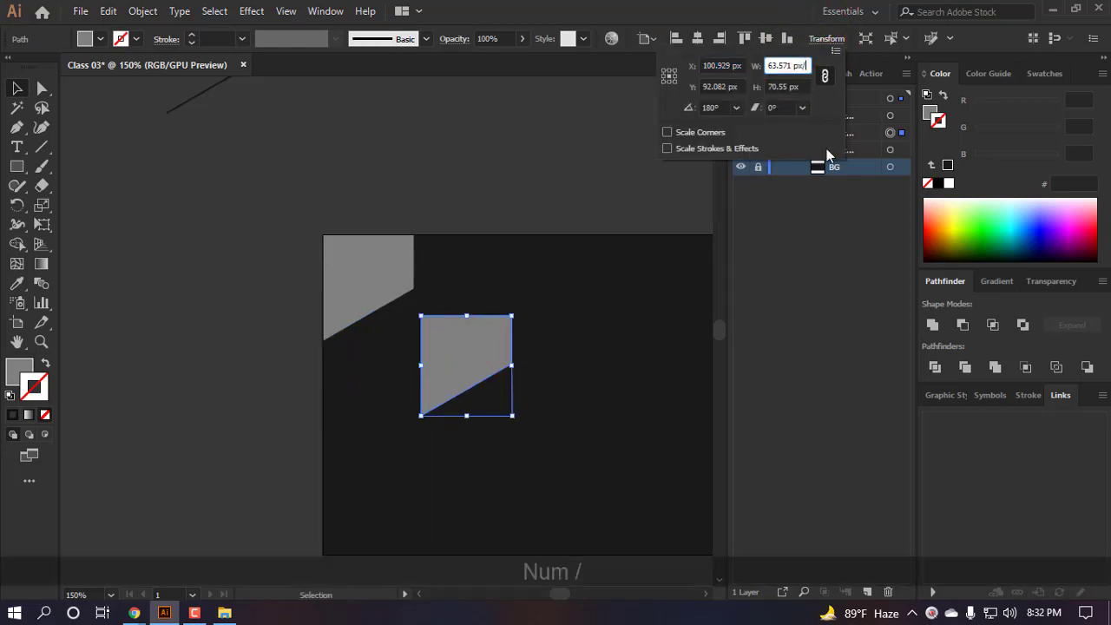
pyautogui.press('Return')
pyautogui.click(694, 402)
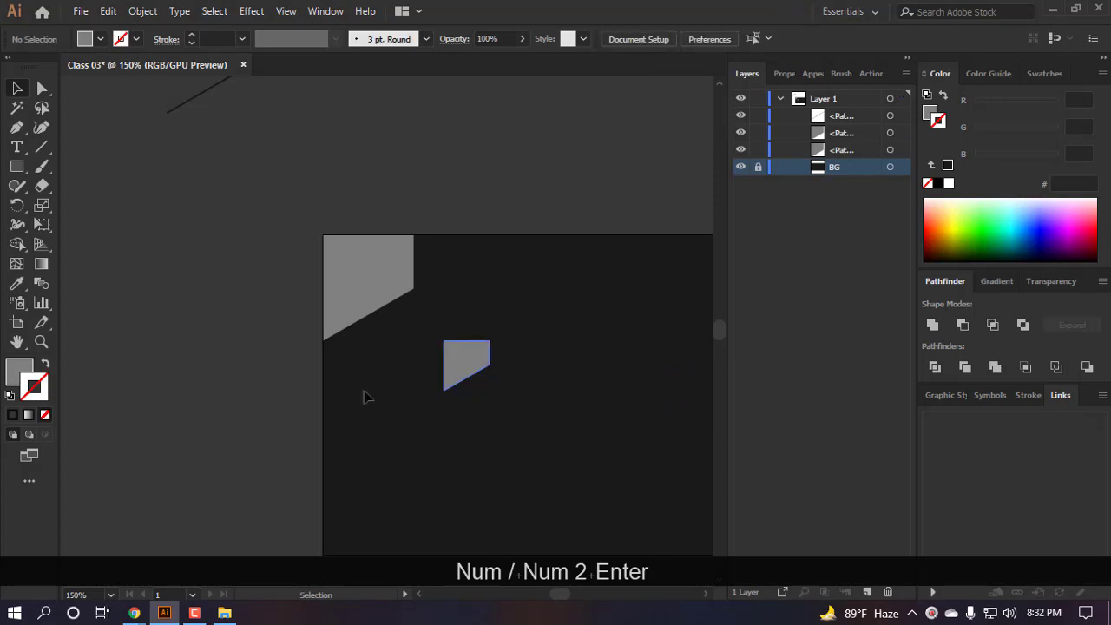
# - Move the small gray piece to the artboard's left edge, overlapping the corner shape's lower end, and fill it dark gray without a stroke
pyautogui.moveTo(459, 369); pyautogui.dragTo(349, 342)
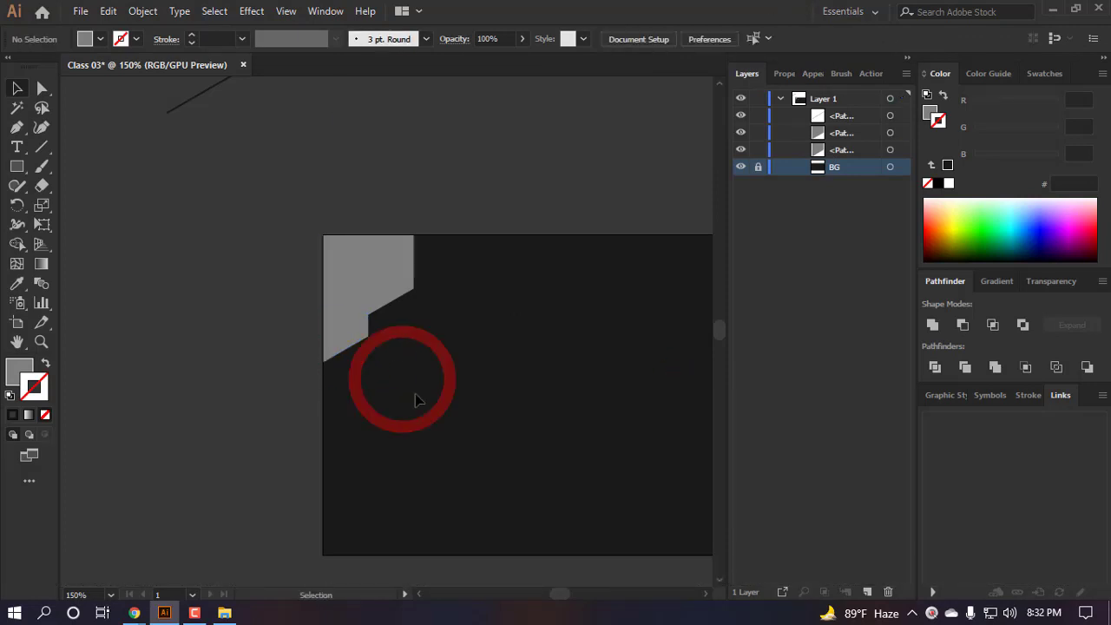
pyautogui.press('alt')
pyautogui.click(1044, 73)
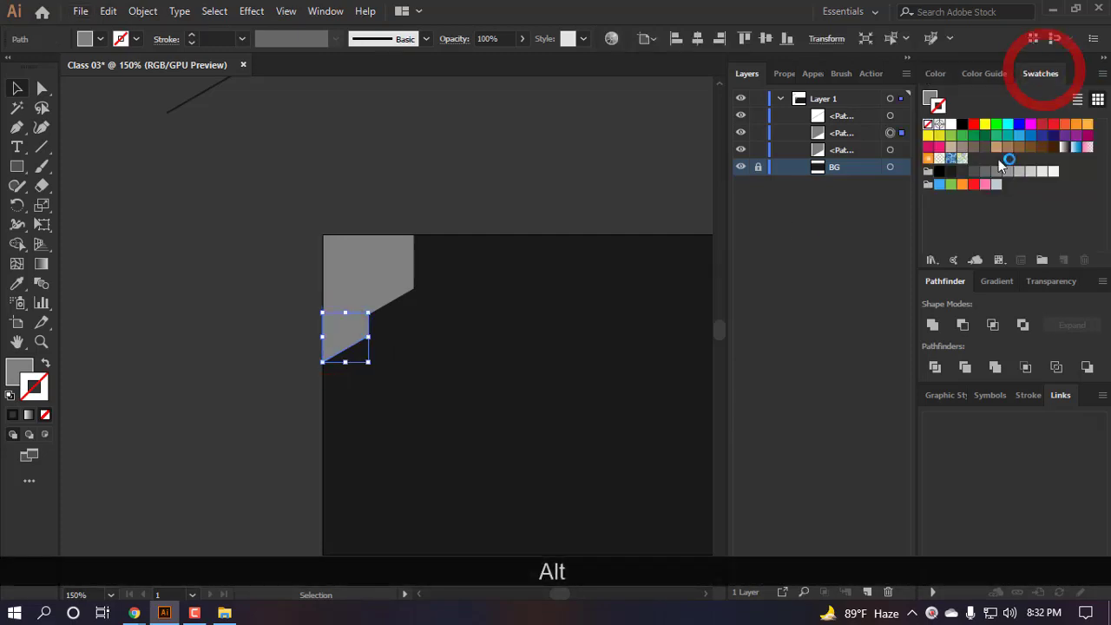
pyautogui.click(965, 185)
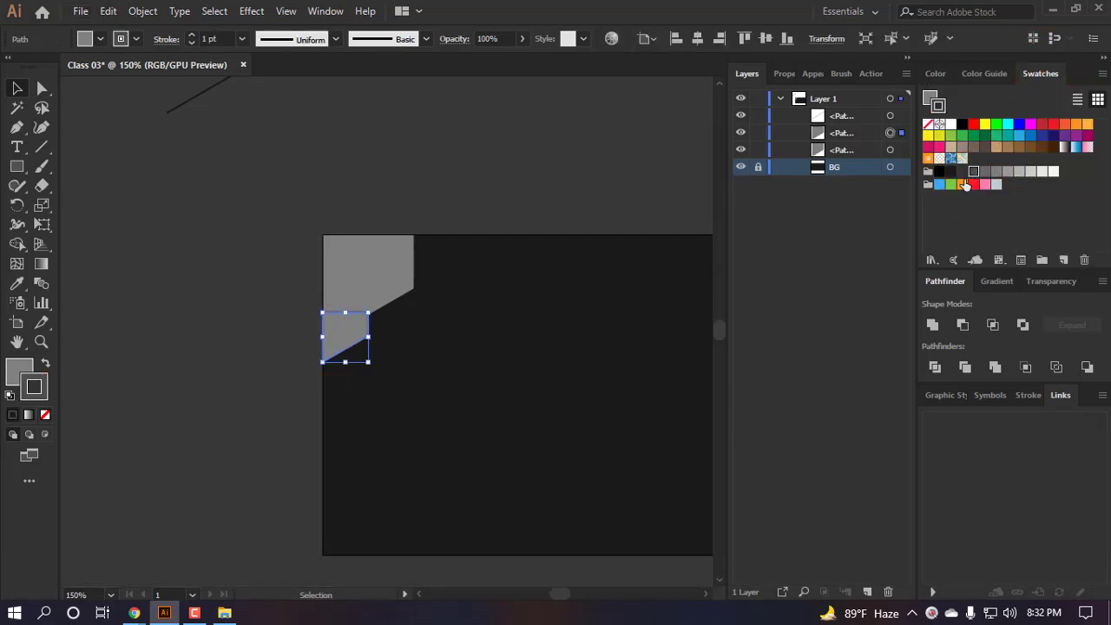
pyautogui.click(45, 415)
pyautogui.click(1037, 72)
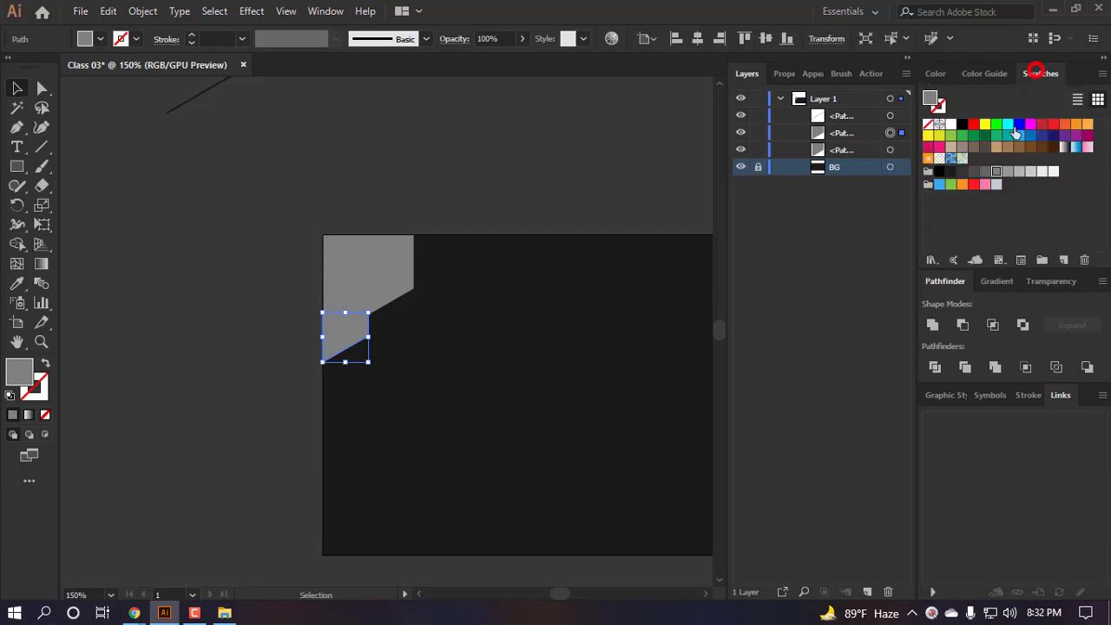
pyautogui.click(974, 172)
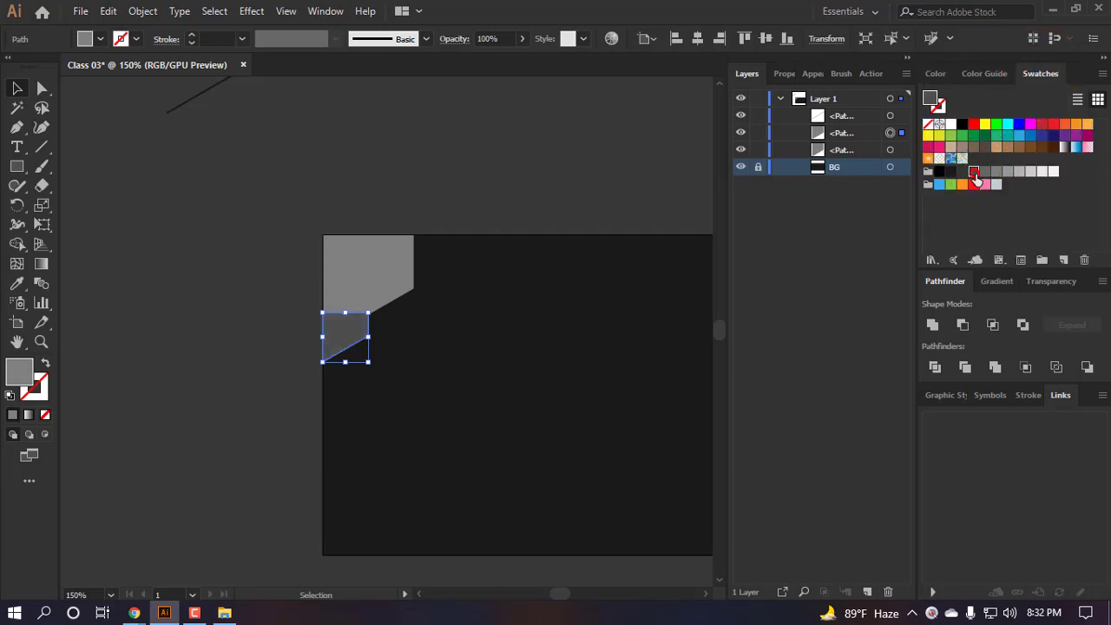
# - Send the small dark gray piece behind the larger gray corner shape and deselect it
pyautogui.hotkey('ctrl', 'shift', '[')
pyautogui.press('a')
pyautogui.click(562, 379)
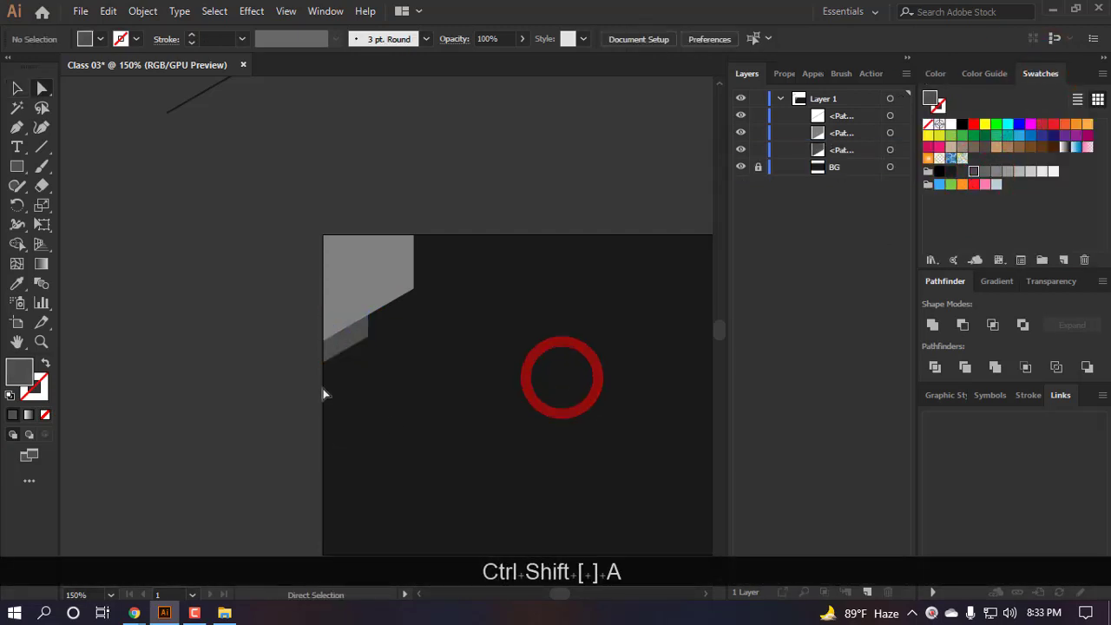
# - Extend the dark gray piece about 10 px downward by moving the two anchor points of its slanted lower edge
pyautogui.scroll(-4, 327, 393)
pyautogui.scroll(2, 380, 310)
pyautogui.hscroll(1, 379, 310)
pyautogui.scroll(2, 236, 329)
pyautogui.press('a')
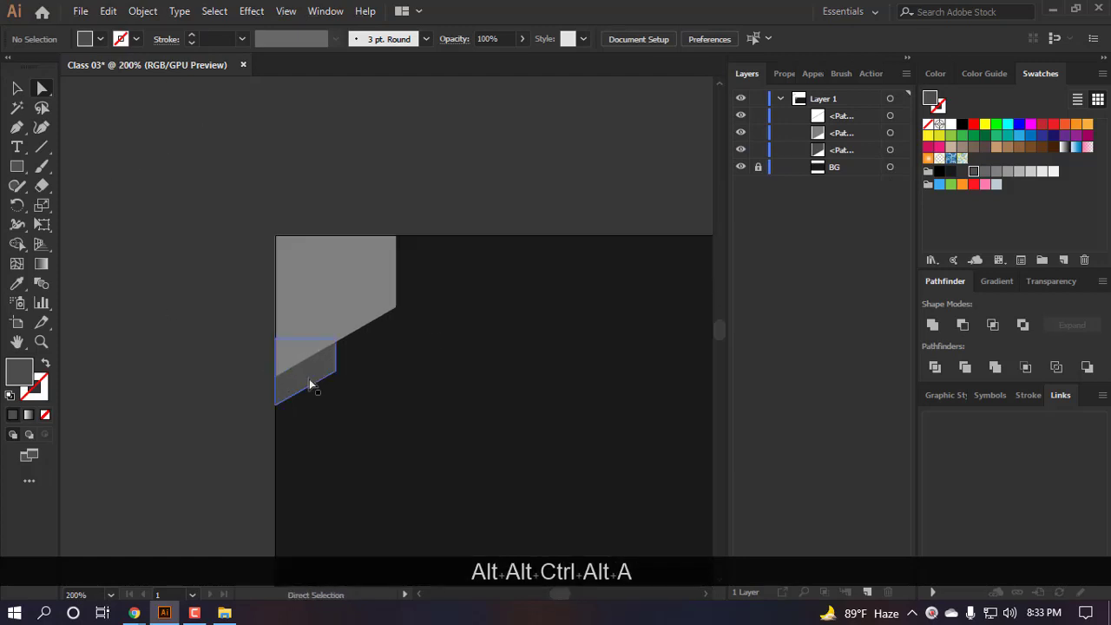
pyautogui.click(323, 423)
pyautogui.scroll(1, 273, 389)
pyautogui.press('a')
pyautogui.moveTo(424, 402); pyautogui.dragTo(366, 356)
pyautogui.keyDown('shift'); pyautogui.click(270, 401); pyautogui.keyUp('shift')
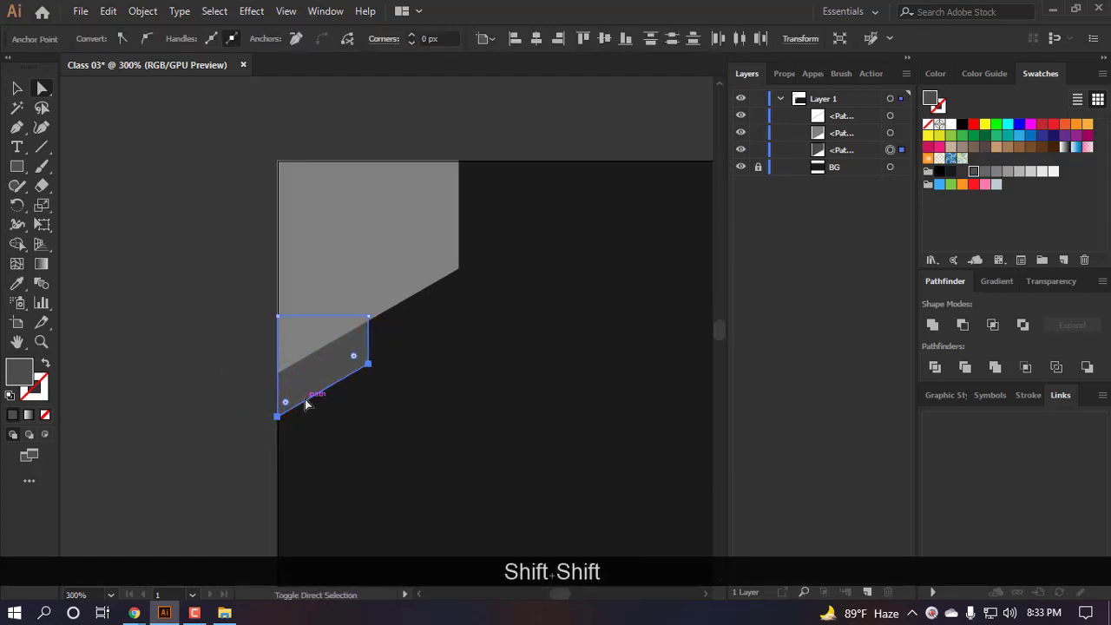
pyautogui.hotkey('shift', 'Down')
pyautogui.press('v')
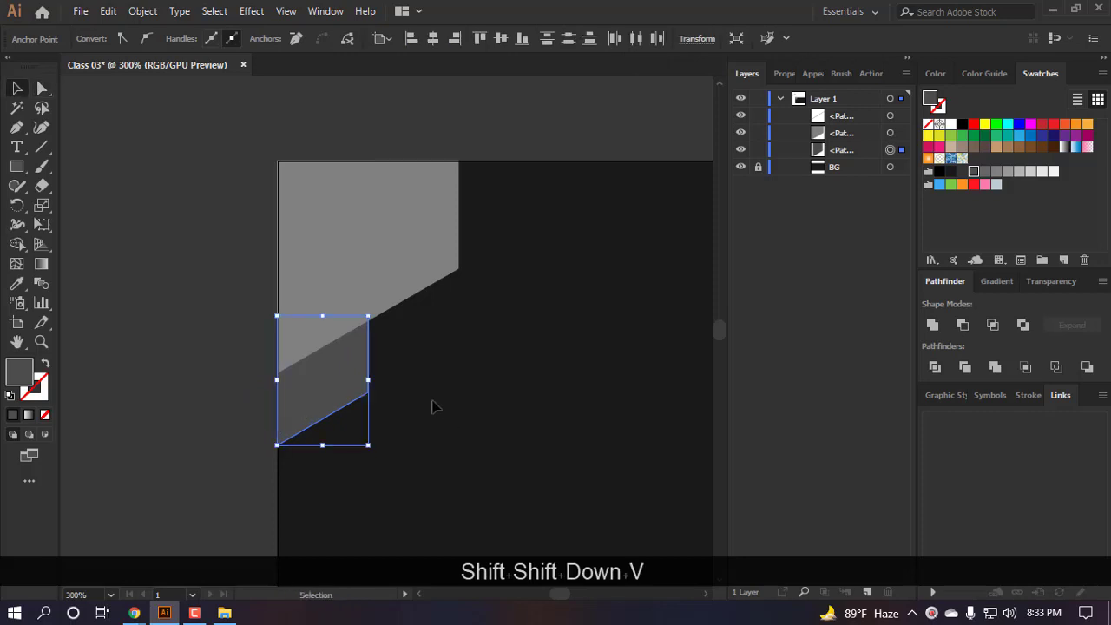
pyautogui.keyDown('alt'); pyautogui.scroll(-2, 364, 383); pyautogui.keyUp('alt')
# - Switch to File Explorer and view the reference sketch 01.jpg, then return to Illustrator
pyautogui.click(225, 612)
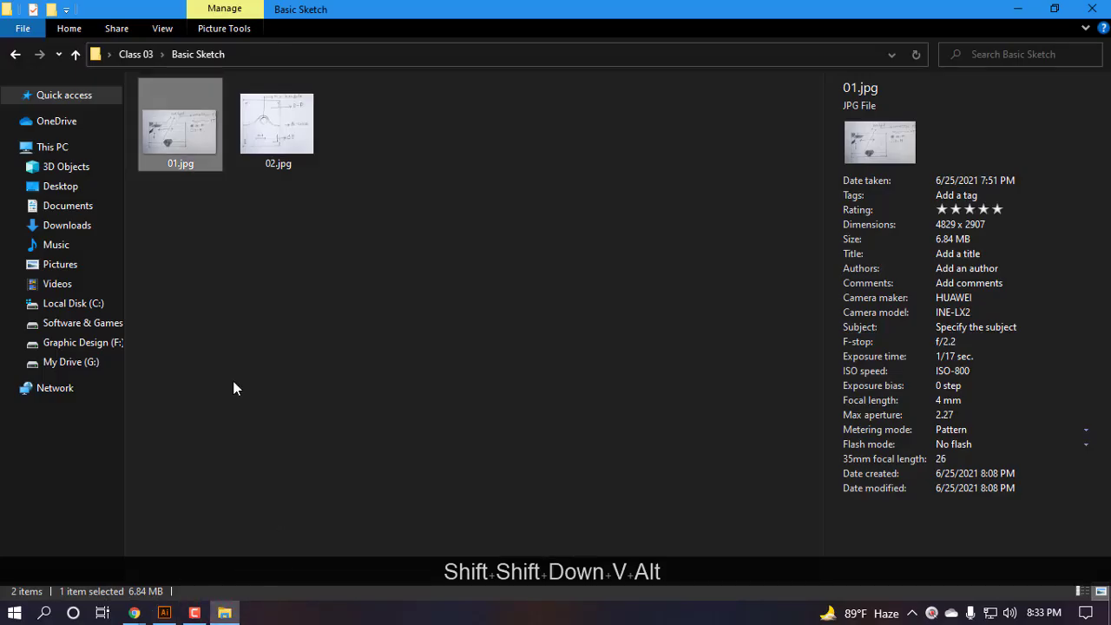
pyautogui.doubleClick(205, 163)
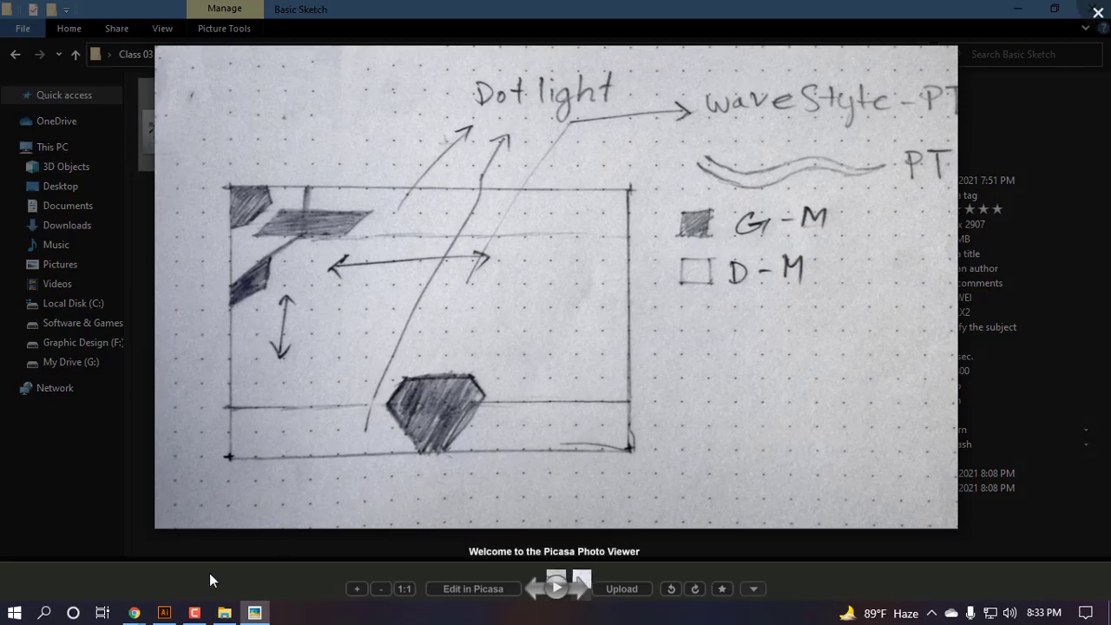
pyautogui.click(164, 613)
# - Draw a small dark gray square on the dark background to the right of the gray corner shapes
pyautogui.keyDown('alt'); pyautogui.scroll(1, 373, 339); pyautogui.keyUp('alt')
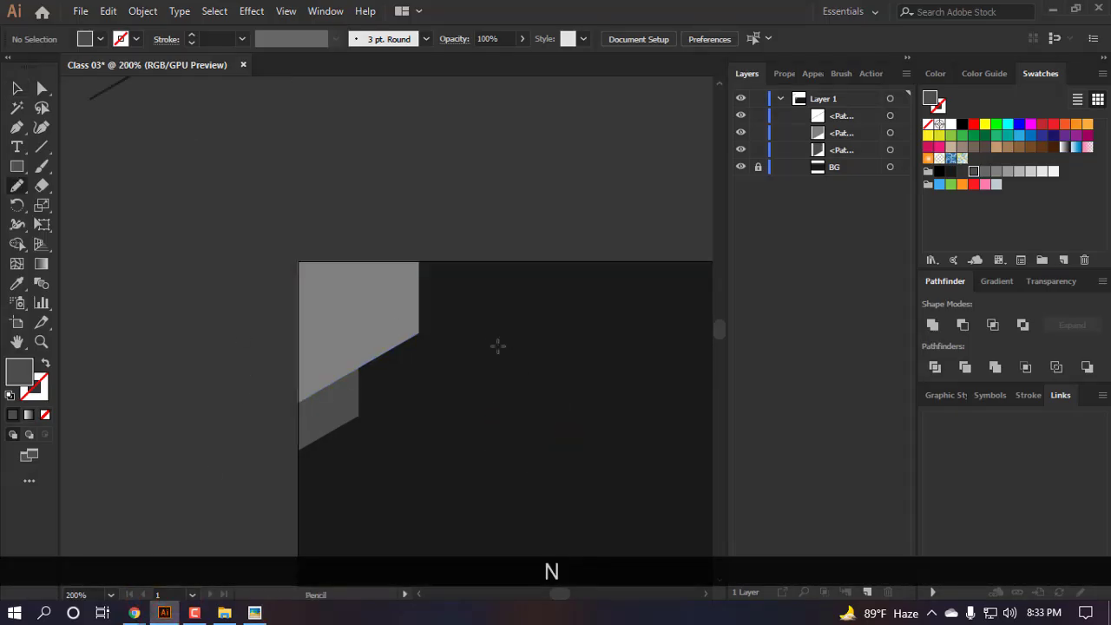
pyautogui.press('m')
pyautogui.moveTo(486, 306); pyautogui.dragTo(474, 404)
pyautogui.press('a')
pyautogui.click(539, 422)
pyautogui.click(570, 419)
pyautogui.keyDown('alt'); pyautogui.scroll(2, 541, 392); pyautogui.keyUp('alt')
pyautogui.press('a')
pyautogui.click(440, 361)
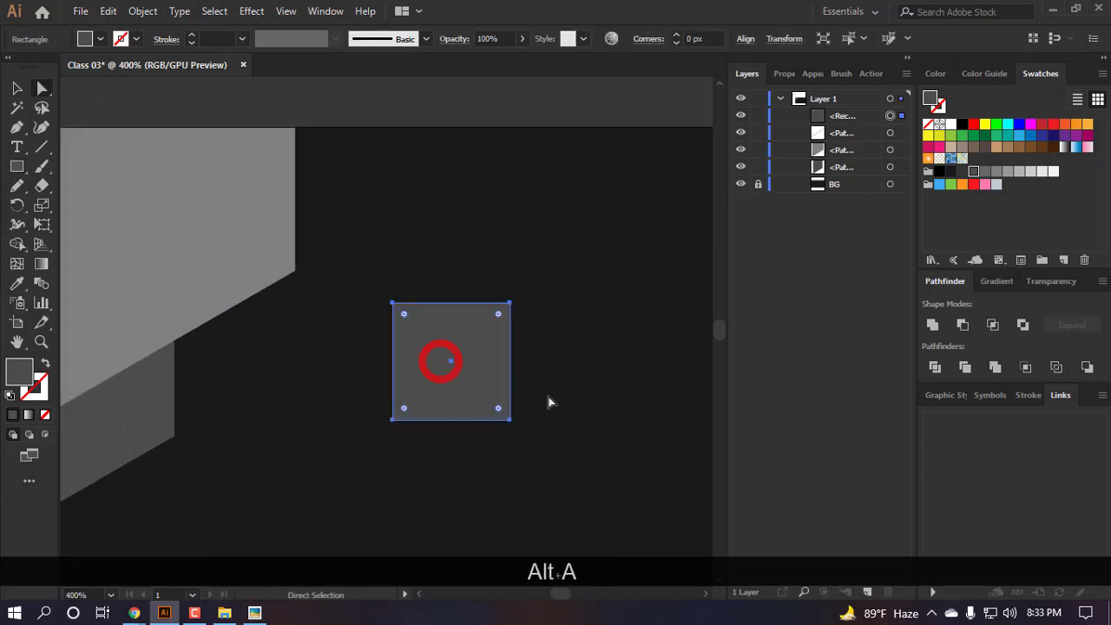
pyautogui.click(549, 401)
# - Place a copy of the spare slanted line across the lower part of the small dark gray square
pyautogui.keyDown('alt'); pyautogui.scroll(-3, 463, 379); pyautogui.keyUp('alt')
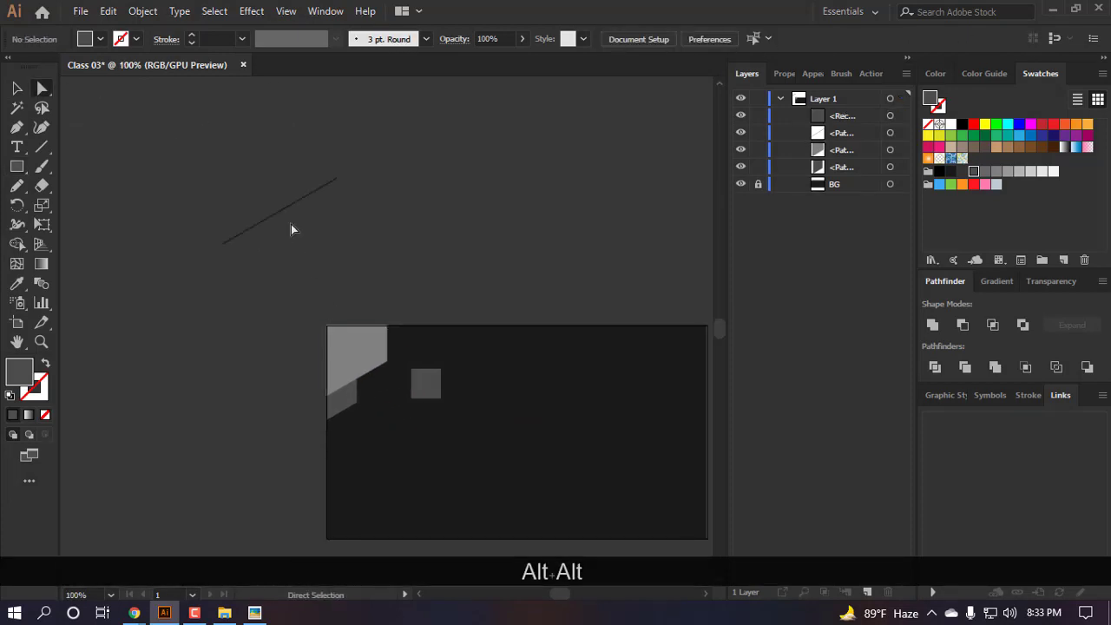
pyautogui.keyDown('alt'); pyautogui.moveTo(289, 205); pyautogui.dragTo(399, 379); pyautogui.keyUp('alt')
pyautogui.keyDown('alt'); pyautogui.scroll(4, 469, 380); pyautogui.keyUp('alt')
pyautogui.click(487, 436)
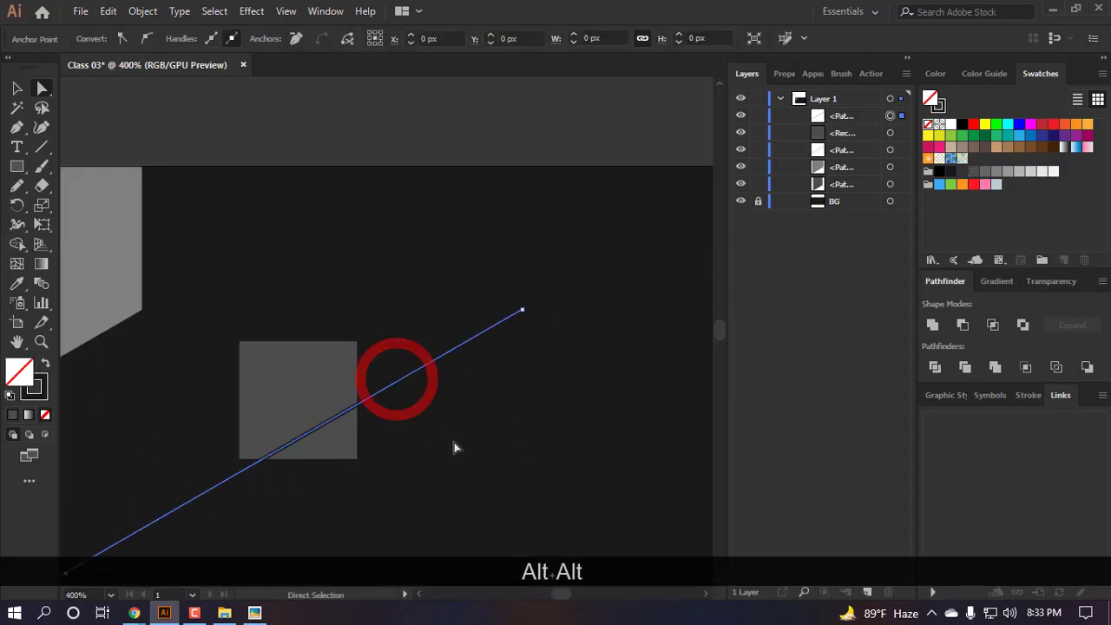
pyautogui.click(454, 442)
pyautogui.scroll(-3, 456, 445)
pyautogui.hotkey('ctrl', 'z')
pyautogui.keyDown('alt'); pyautogui.scroll(-1, 464, 443); pyautogui.keyUp('alt')
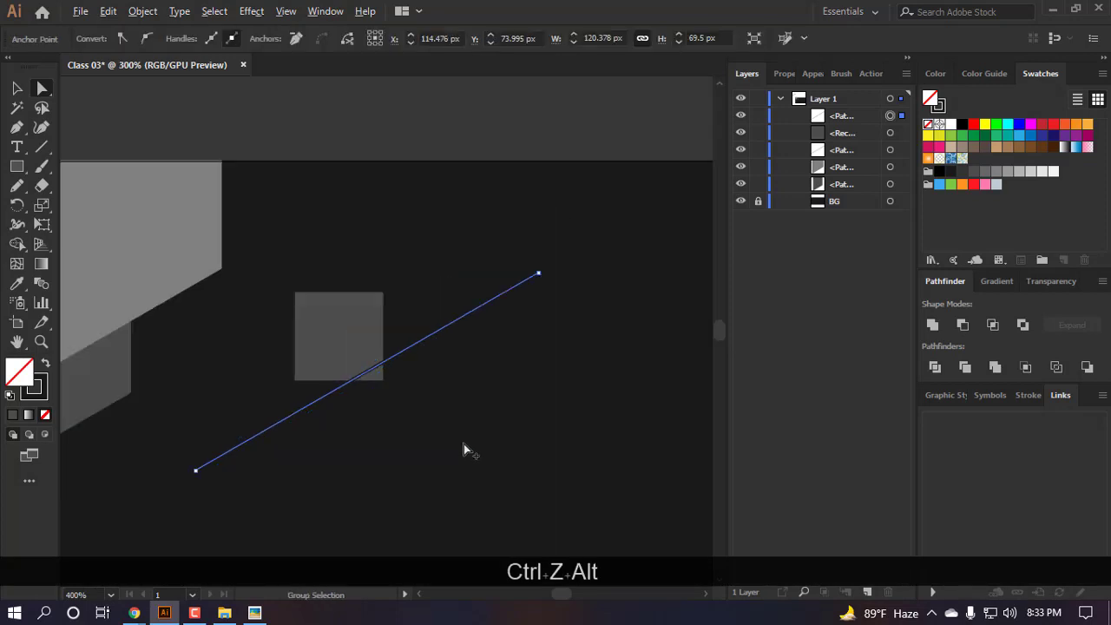
pyautogui.keyDown('alt'); pyautogui.scroll(1, 464, 408); pyautogui.keyUp('alt')
pyautogui.click(469, 339)
pyautogui.moveTo(486, 401); pyautogui.dragTo(435, 343)
pyautogui.hotkey('ctrl', 'z')
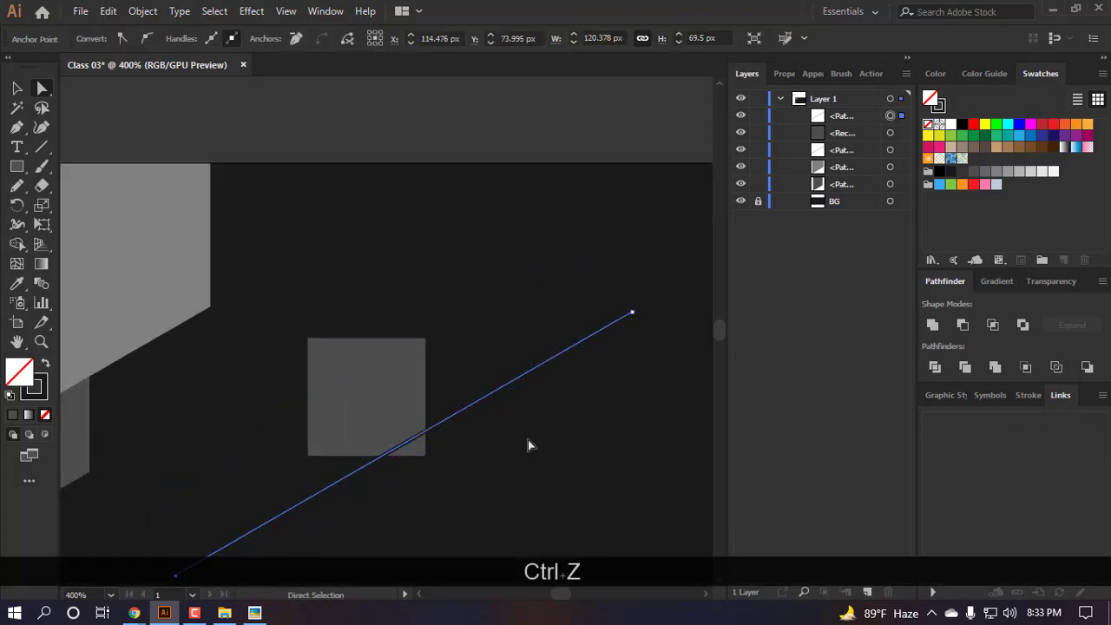
# - Recolor the small square with a light gray swatch and deselect it
pyautogui.keyDown('alt'); pyautogui.scroll(-2, 506, 488); pyautogui.keyUp('alt')
pyautogui.click(524, 477)
pyautogui.keyDown('ctrl'); pyautogui.scroll(4, 476, 420); pyautogui.keyUp('ctrl')
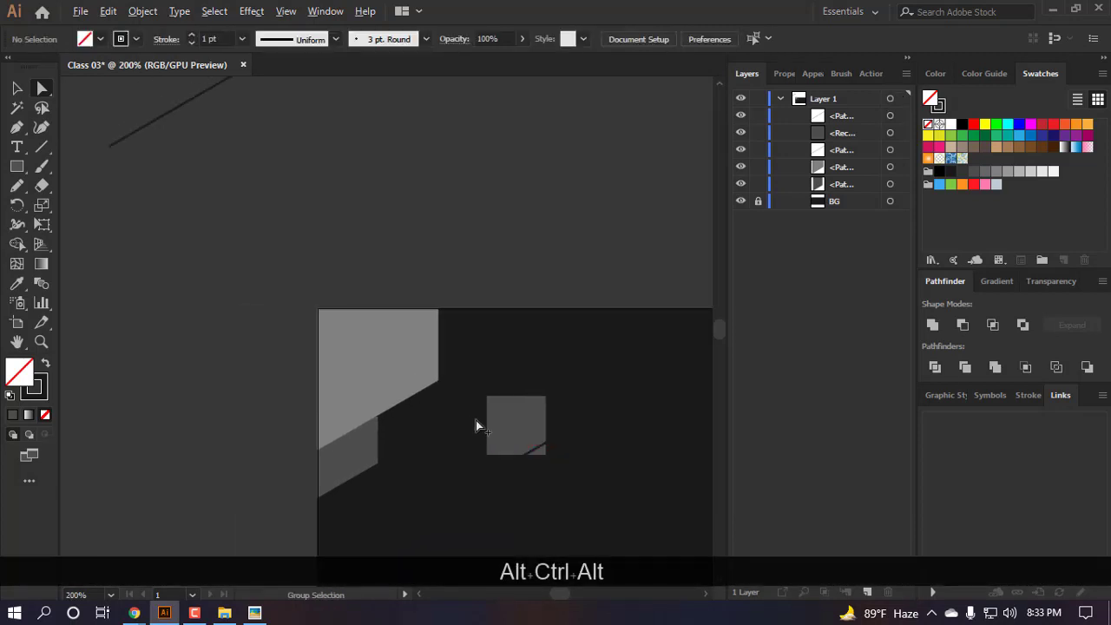
pyautogui.scroll(1, 475, 420)
pyautogui.click(536, 431)
pyautogui.click(1018, 172)
pyautogui.scroll(-1, 487, 242)
pyautogui.click(488, 243)
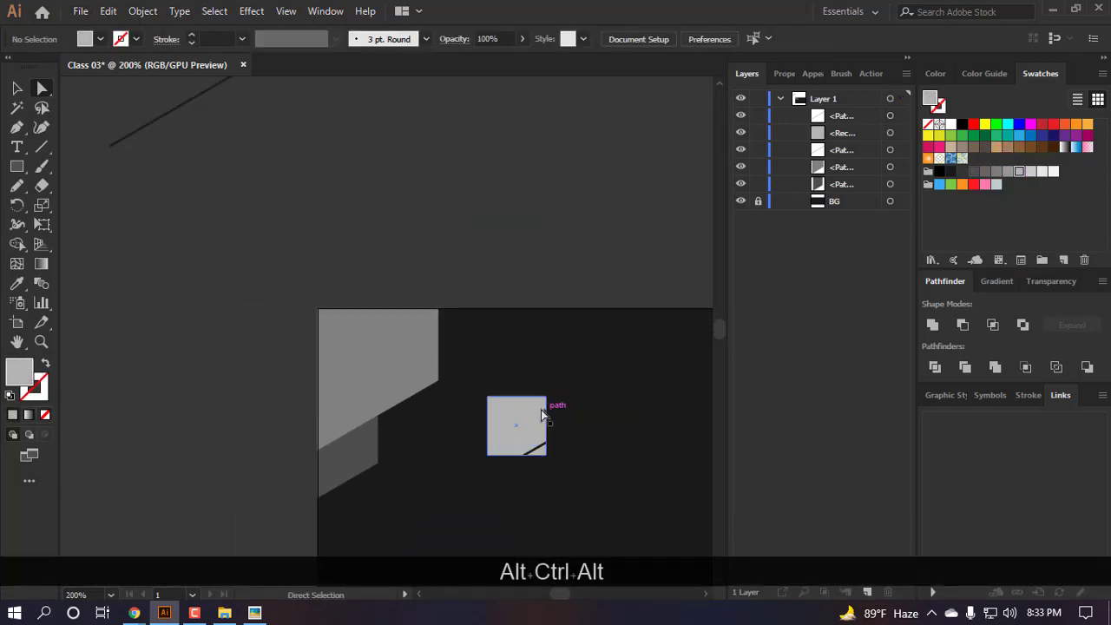
# - Move the light gray square into the artboard's upper left corner and bring it to the front of the other shapes
pyautogui.moveTo(527, 419); pyautogui.dragTo(357, 335)
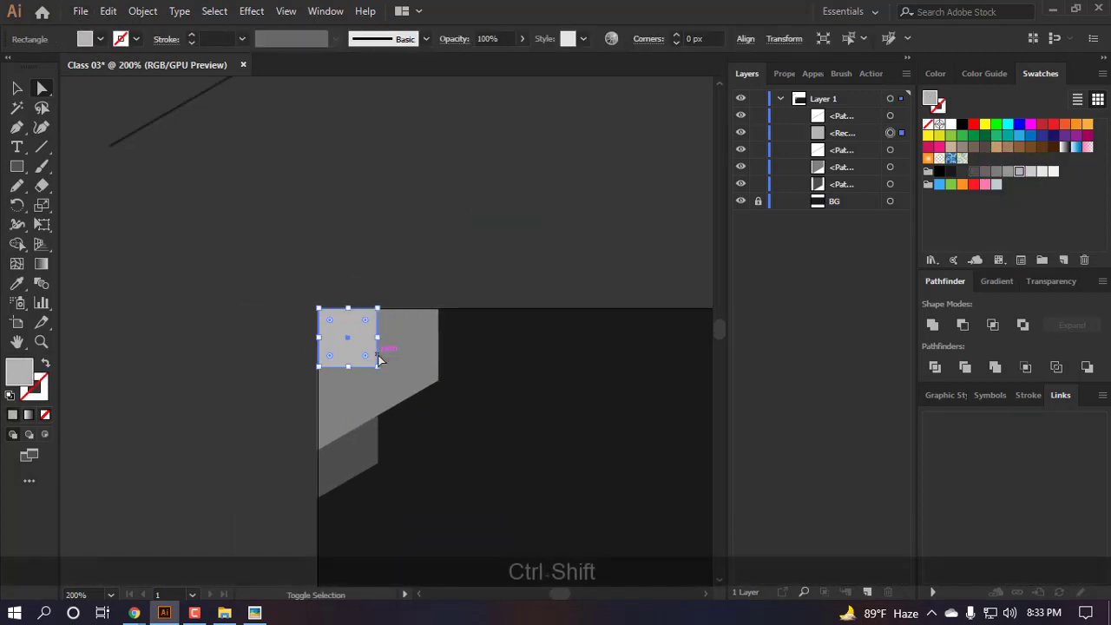
pyautogui.hotkey('ctrl', 'shift', ']')
pyautogui.click(223, 241)
pyautogui.scroll(-1, 502, 405)
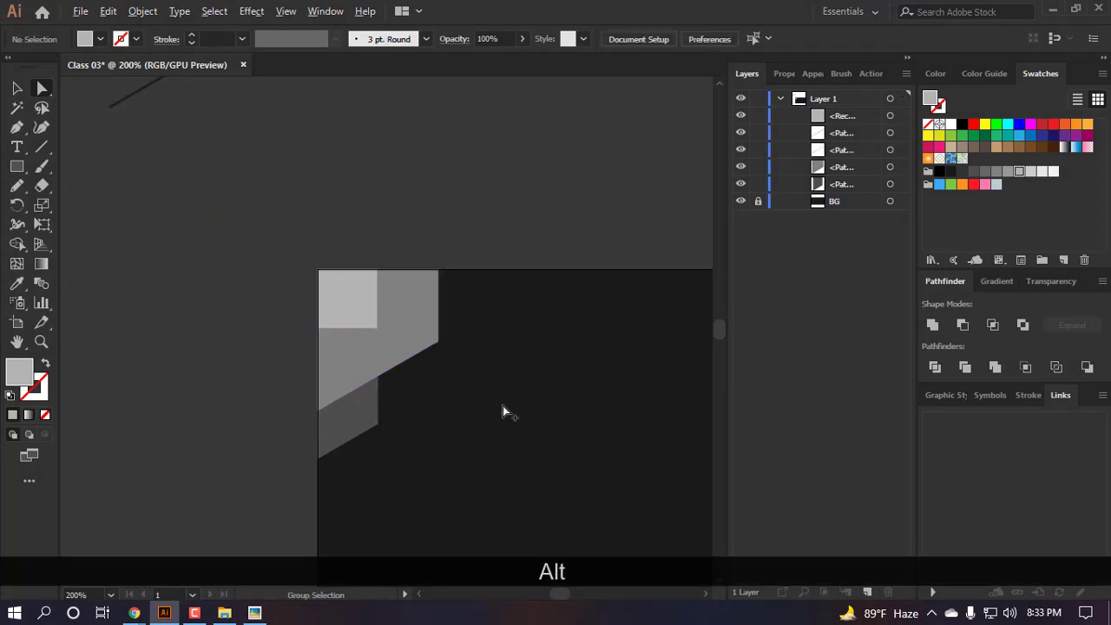
# - Move the slanted line across the lower right corner of the light gray square and deselect it
pyautogui.moveTo(514, 421); pyautogui.dragTo(363, 319)
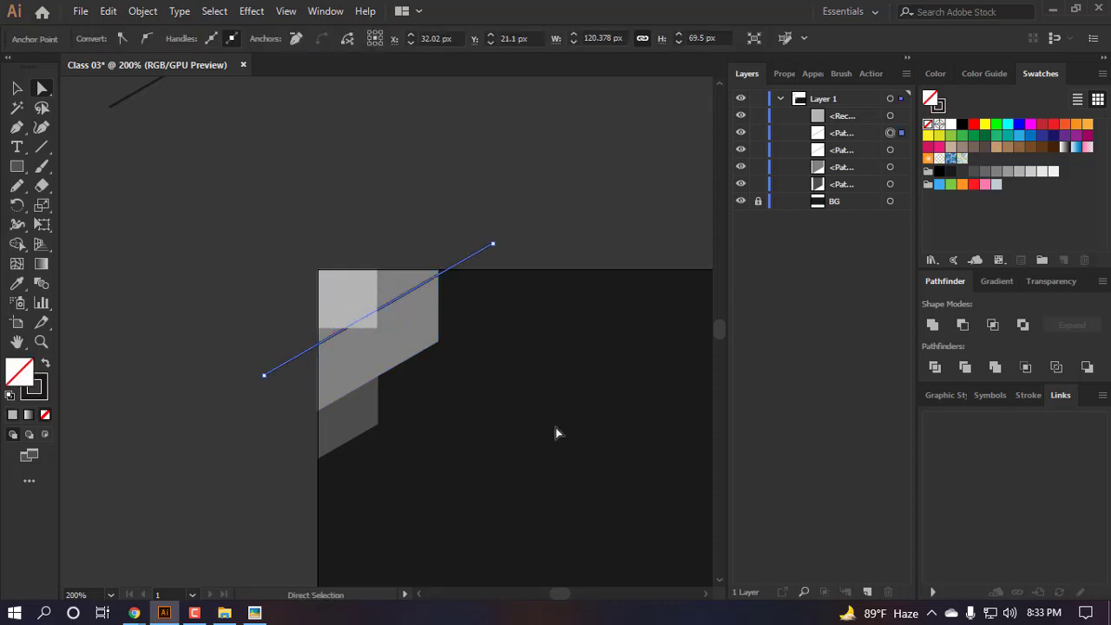
pyautogui.scroll(4, 435, 165)
pyautogui.scroll(-3, 469, 260)
pyautogui.click(533, 415)
pyautogui.scroll(-3, 505, 379)
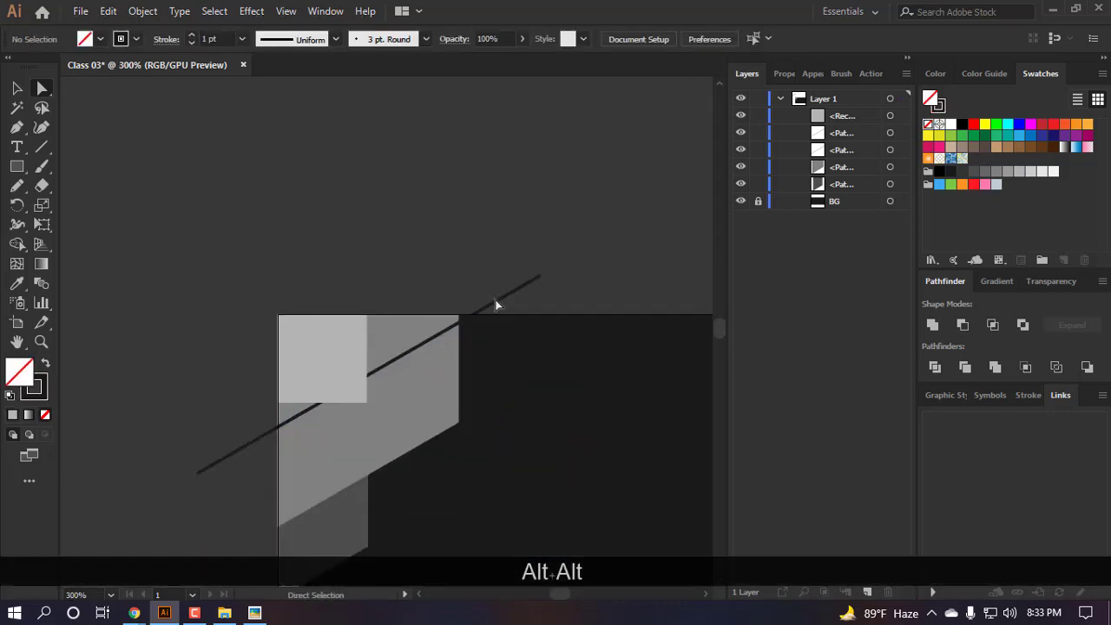
# - Move the slanted line off the artboard to the upper left and place a copy of the light gray square above the artboard
pyautogui.moveTo(496, 305); pyautogui.dragTo(292, 133)
pyautogui.moveTo(315, 359); pyautogui.dragTo(576, 119)
pyautogui.scroll(3, 504, 295)
pyautogui.hscroll(3, 504, 295)
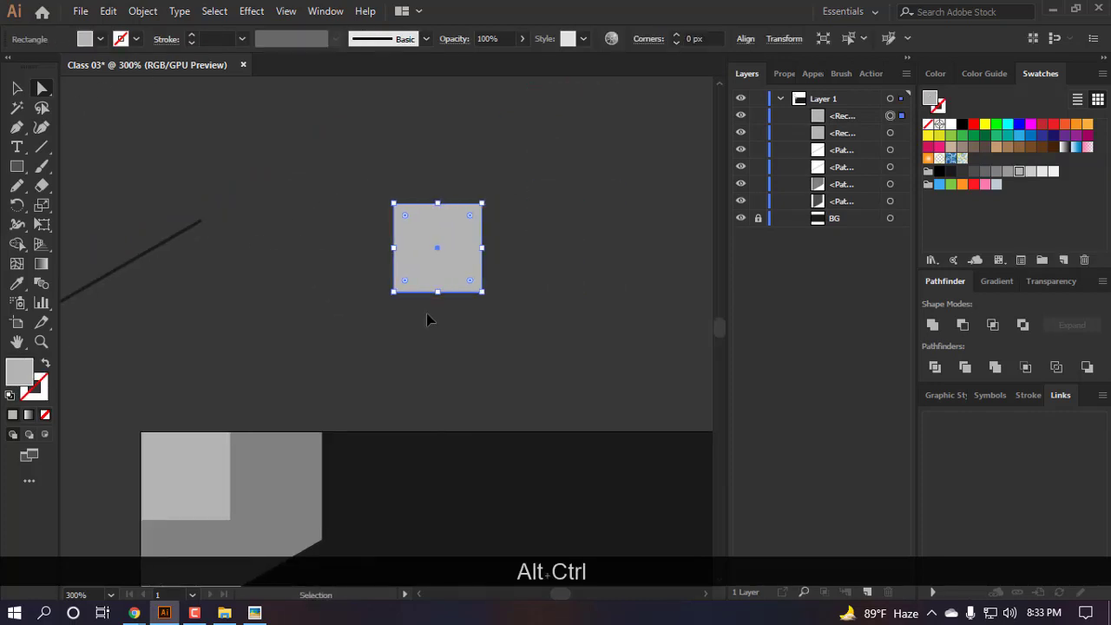
# - Draw a 45° diagonal line with the Pen tool across the light gray square copy above the artboard
pyautogui.press('p')
pyautogui.click(560, 169)
pyautogui.moveTo(356, 371); pyautogui.dragTo(340, 350)
pyautogui.press('v')
pyautogui.click(571, 355)
pyautogui.moveTo(513, 218)
pyautogui.mouseDown()
pyautogui.moveTo(487, 196)
pyautogui.moveTo(493, 221)
pyautogui.moveTo(493, 206)
pyautogui.mouseUp()
pyautogui.hotkey('ctrl', 'z')
# - Center the diagonal line and the square copy on each other in the middle of the artboard and set alignment to Align to Selection
pyautogui.moveTo(548, 351); pyautogui.dragTo(418, 172)
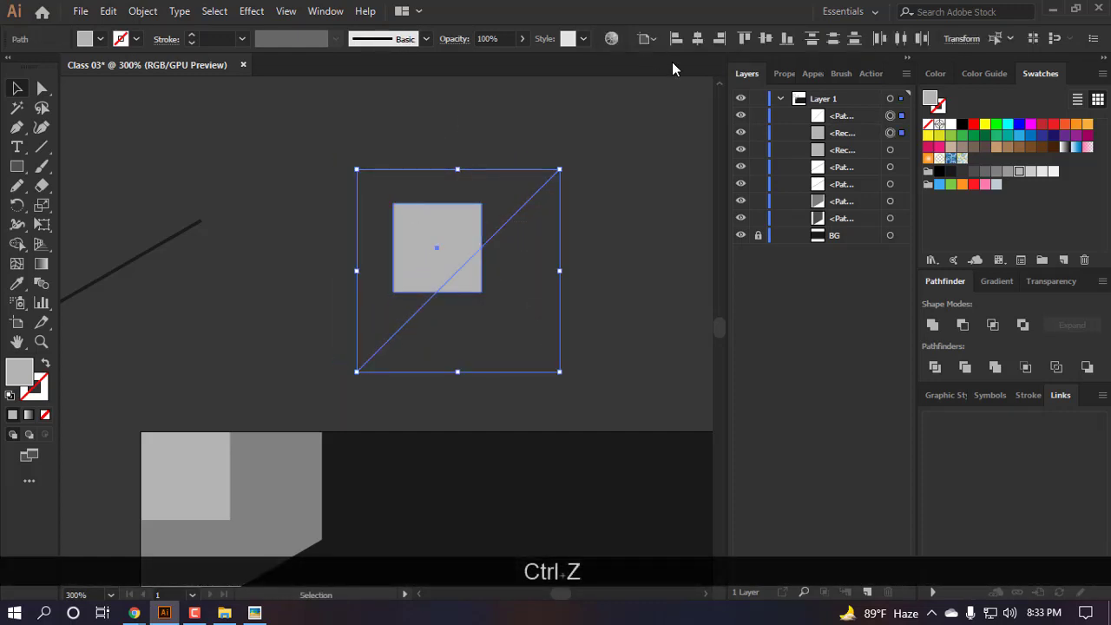
pyautogui.click(698, 39)
pyautogui.click(766, 38)
pyautogui.hscroll(2, 459, 310)
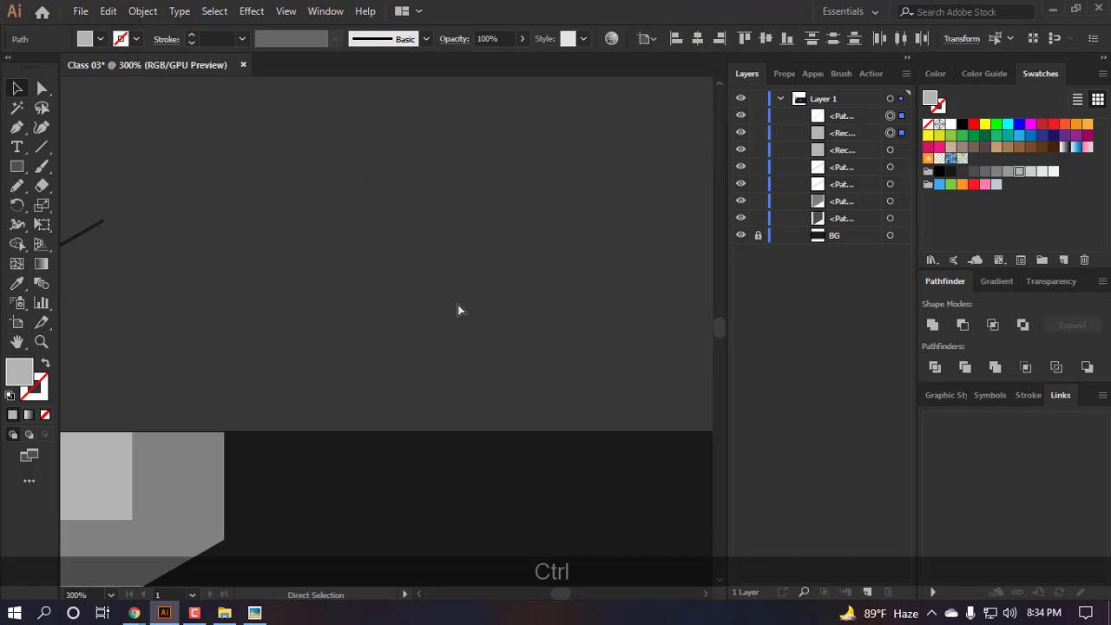
pyautogui.click(647, 38)
pyautogui.click(662, 56)
pyautogui.scroll(-3, 536, 121)
pyautogui.scroll(3, 568, 348)
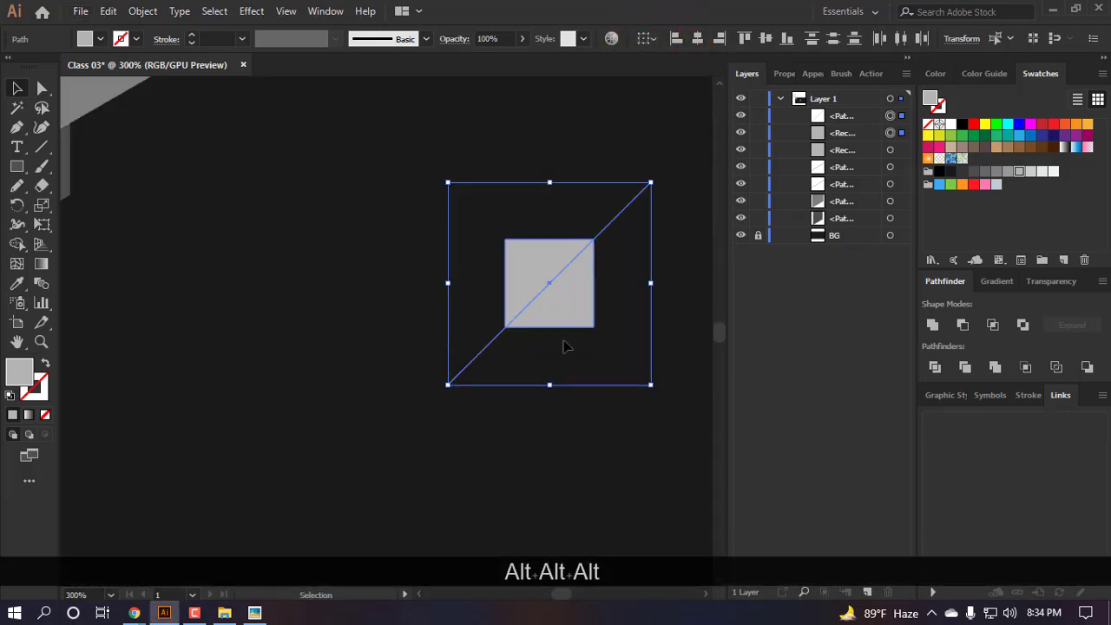
# - Nudge only the diagonal line down so it crosses the square's lower right corner, and deselect it
pyautogui.hscroll(1, 563, 323)
pyautogui.click(620, 269)
pyautogui.click(565, 208)
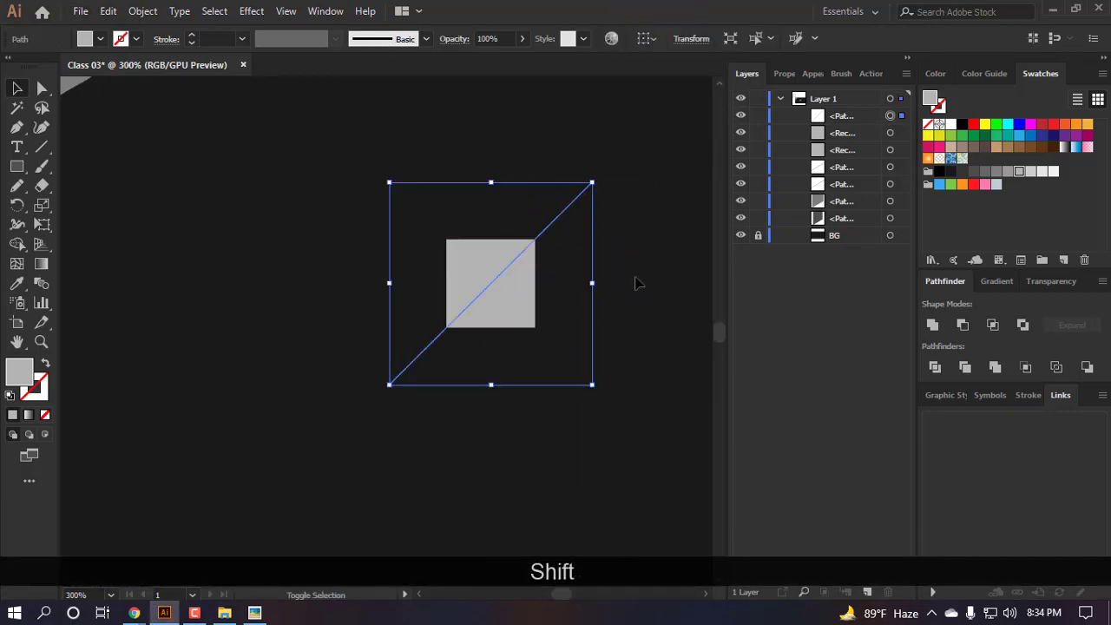
pyautogui.hotkey('shift', 'Down')
pyautogui.hotkey('shift', 'Down')
pyautogui.hotkey('ctrl', 'z')
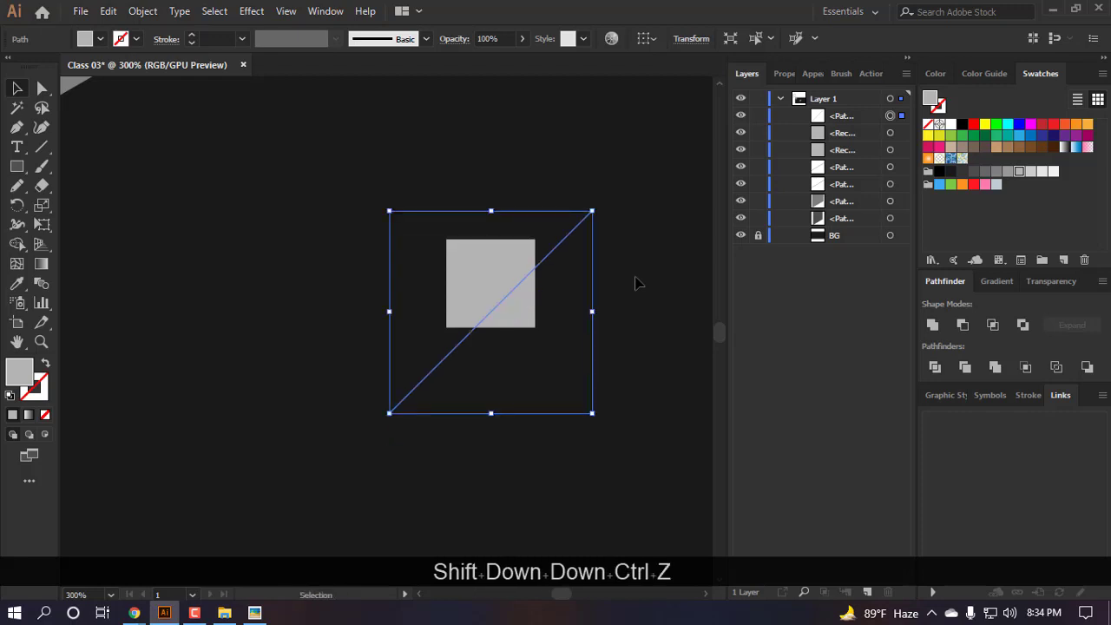
pyautogui.hotkey('shift', 'Right')
pyautogui.hotkey('ctrl', 'z')
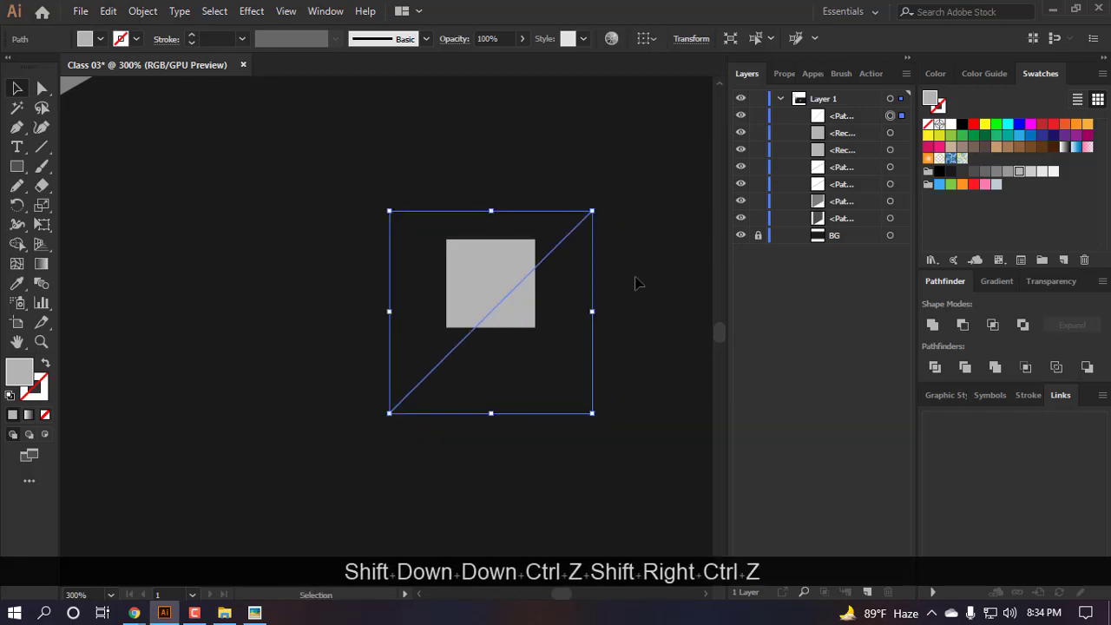
pyautogui.click(552, 408)
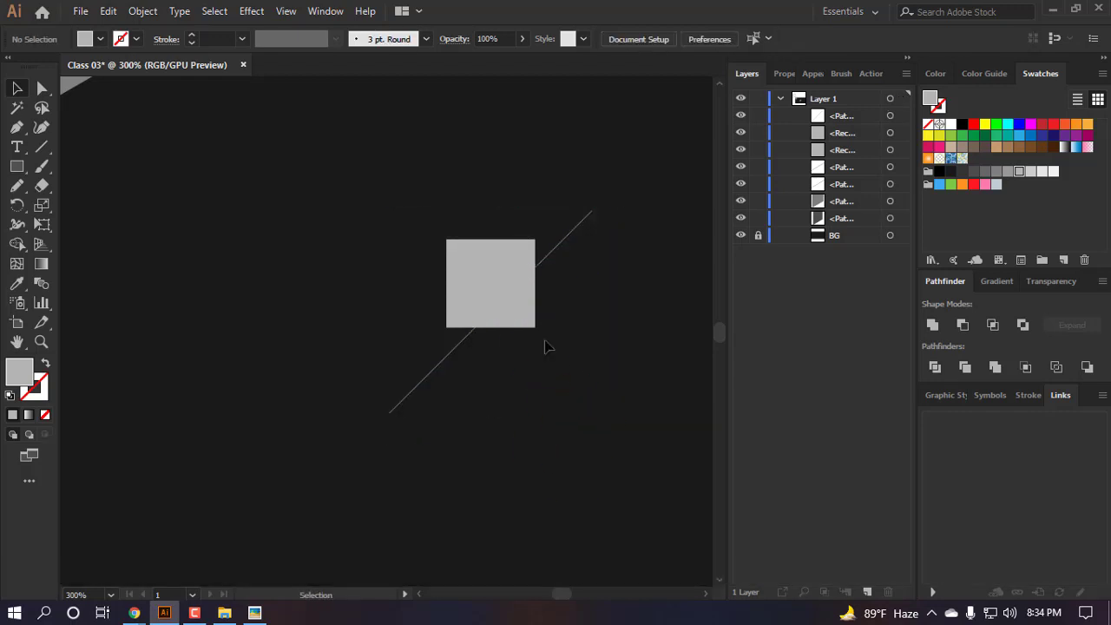
# - Divide the square along the diagonal line with Pathfinder and ungroup the resulting pieces
pyautogui.moveTo(546, 347); pyautogui.dragTo(457, 263)
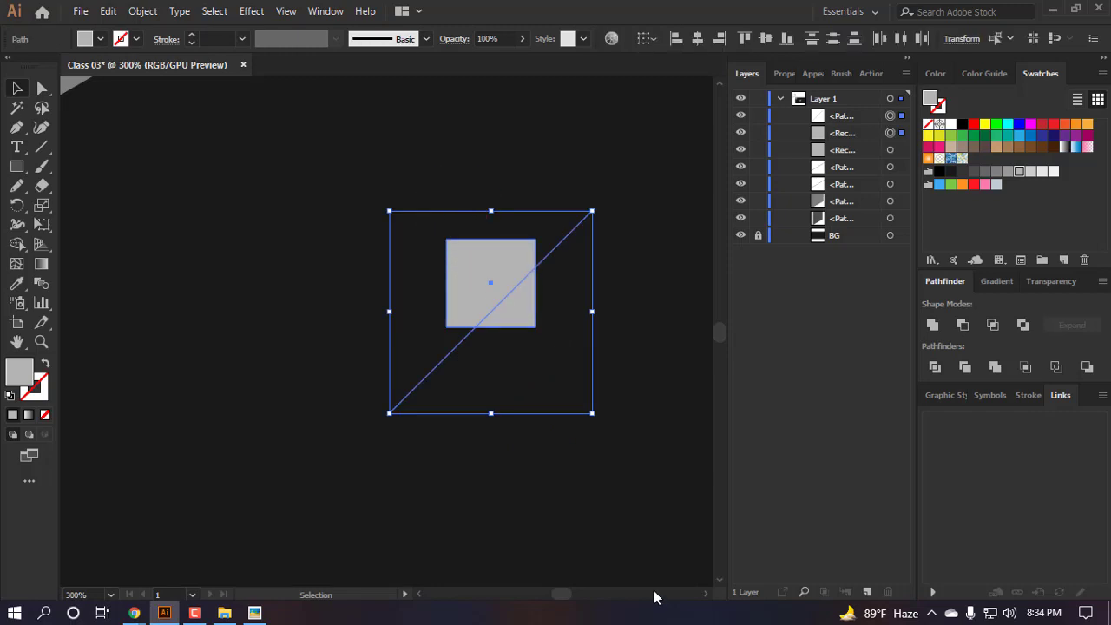
pyautogui.scroll(1, 561, 367)
pyautogui.scroll(-1, 561, 367)
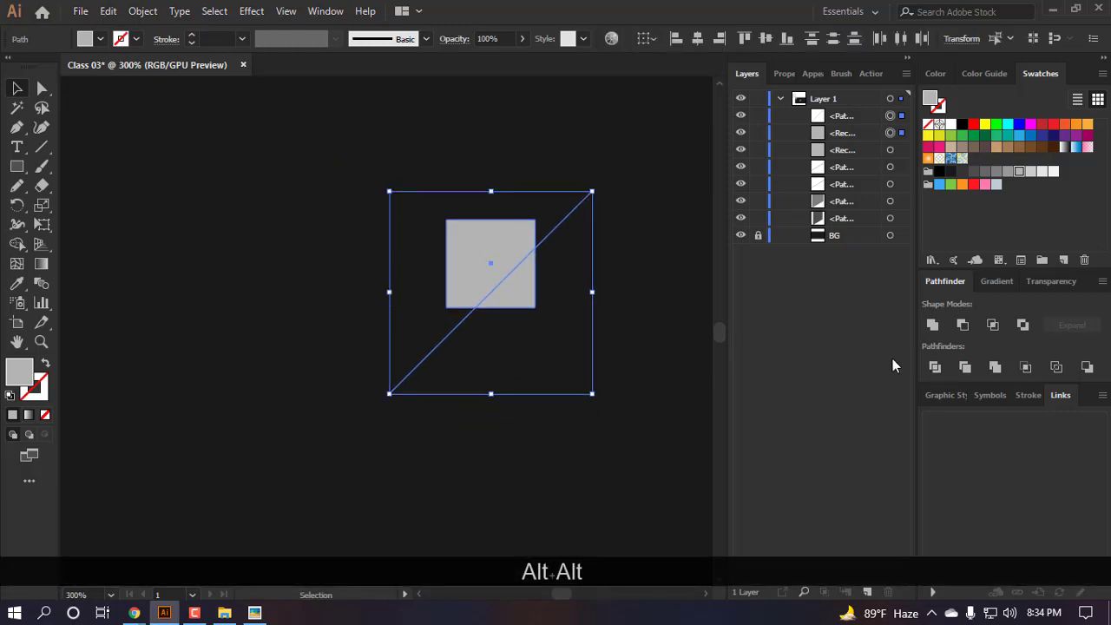
pyautogui.click(937, 372)
pyautogui.scroll(-1, 582, 318)
pyautogui.rightClick(563, 267)
pyautogui.click(625, 401)
pyautogui.click(229, 448)
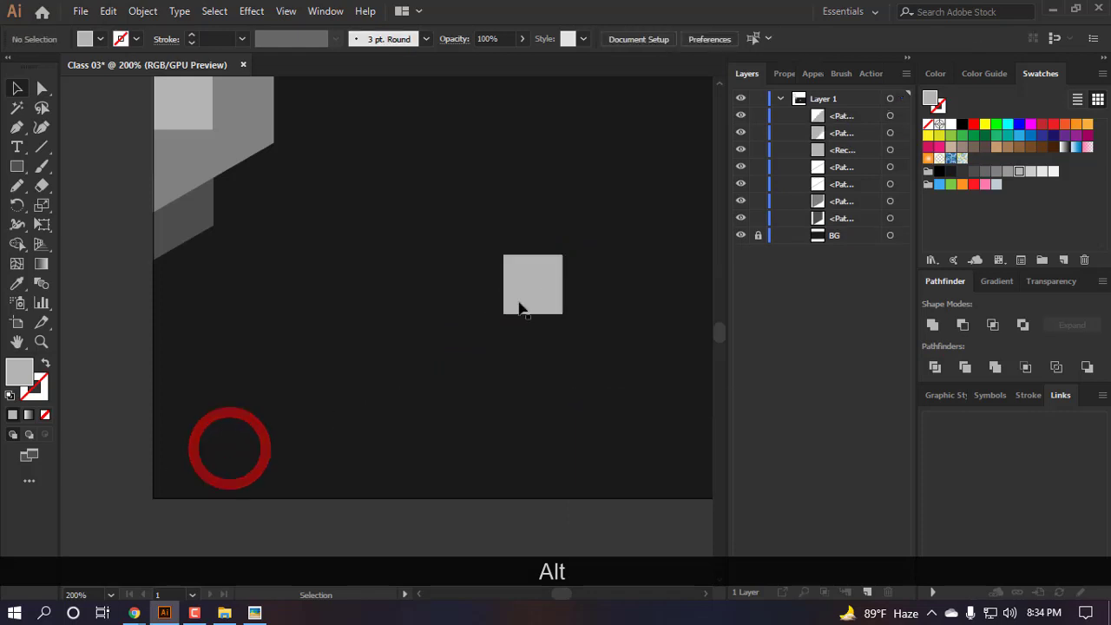
# - Separate the larger cut-corner piece and align it to the artboard's upper left corner using Align to Artboard
pyautogui.moveTo(519, 308); pyautogui.dragTo(441, 264)
pyautogui.click(649, 39)
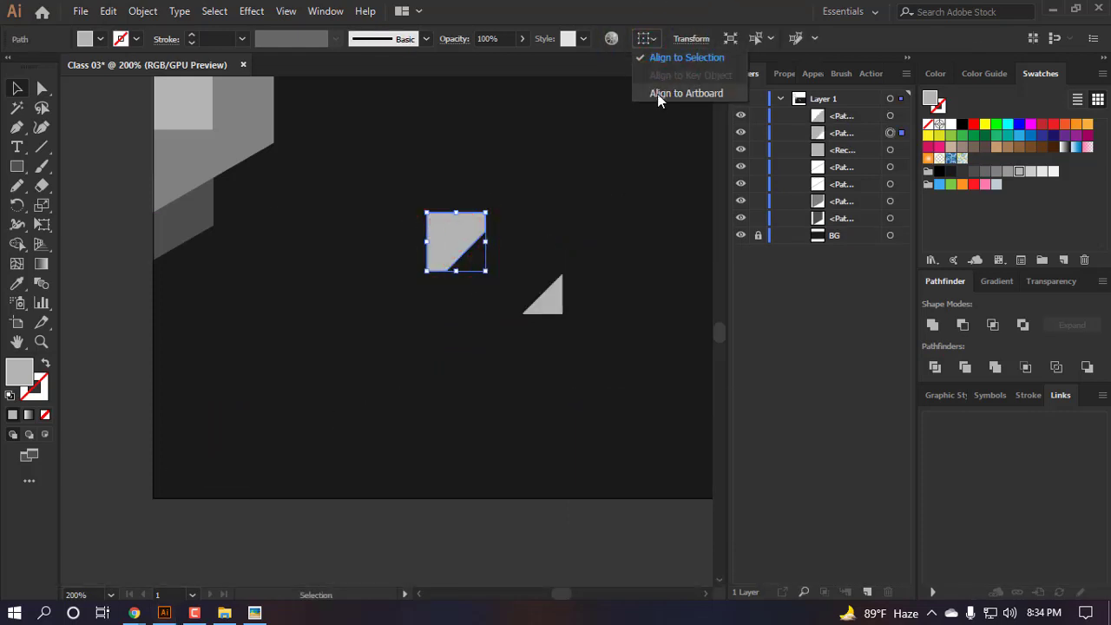
pyautogui.click(659, 93)
pyautogui.click(674, 40)
pyautogui.click(744, 39)
pyautogui.click(375, 233)
pyautogui.scroll(2, 370, 232)
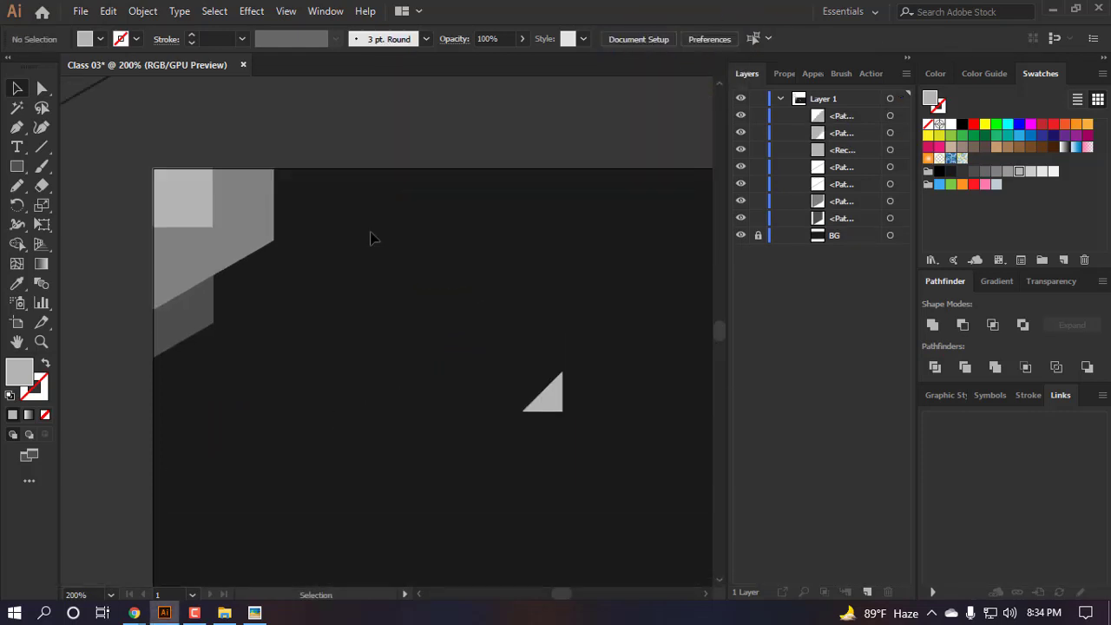
# - Take the uncut light gray square out of the corner, leaving one copy above the artboard and one on it
pyautogui.click(290, 254)
pyautogui.moveTo(201, 222); pyautogui.dragTo(392, 328)
pyautogui.click(503, 253)
pyautogui.scroll(-2, 369, 240)
pyautogui.scroll(2, 307, 221)
pyautogui.hscroll(1, 429, 335)
# - Scale the square on the artboard proportionally by dividing its width by 2
pyautogui.click(857, 40)
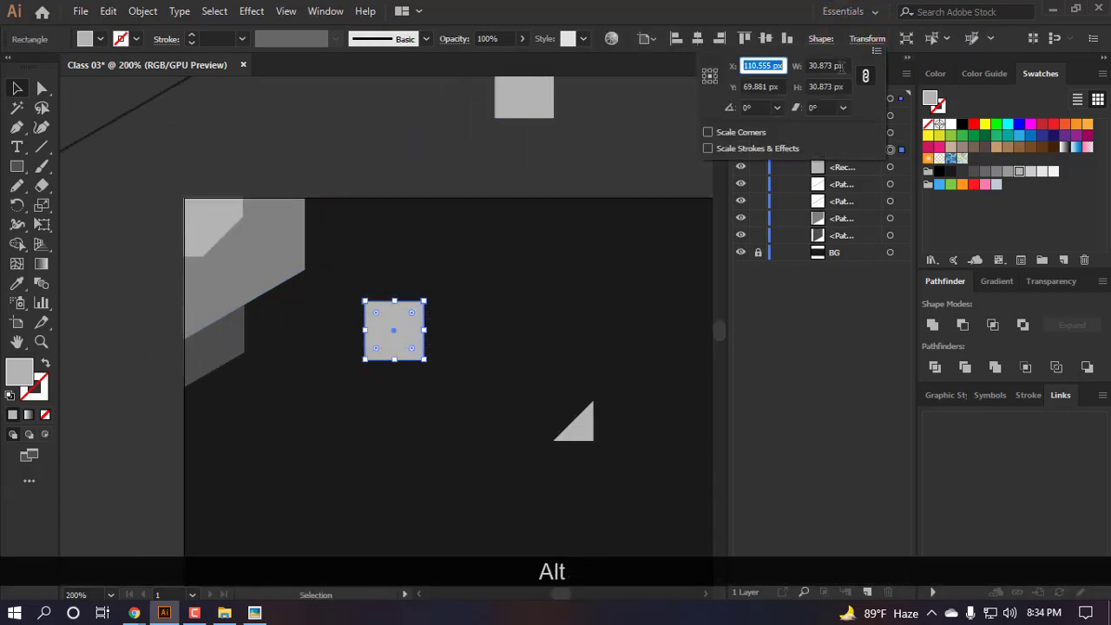
pyautogui.click(847, 65)
pyautogui.write('/2')
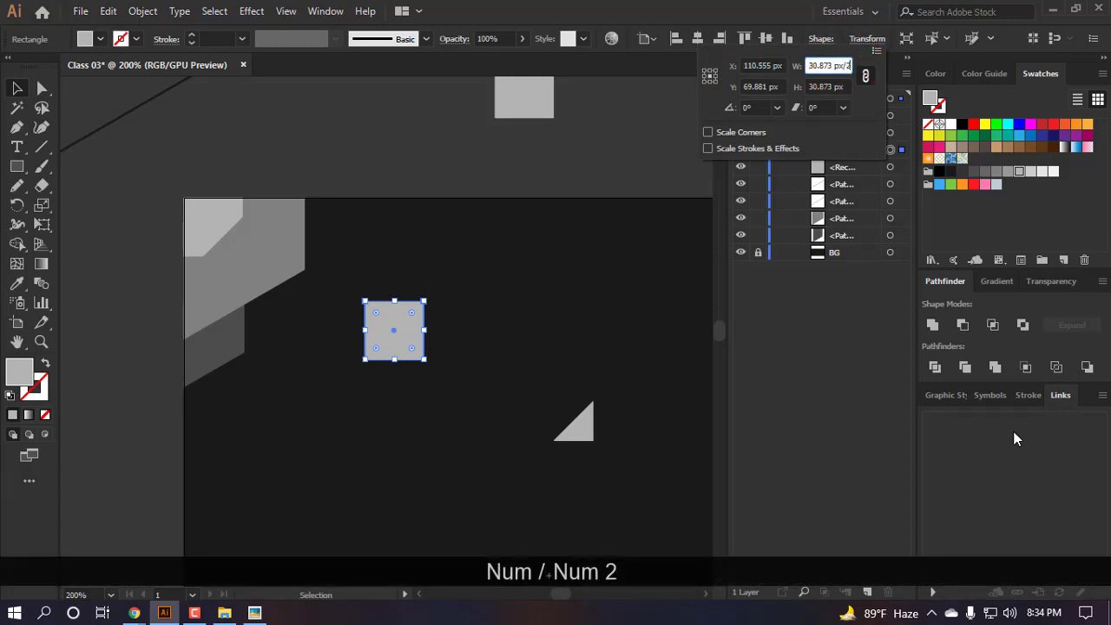
pyautogui.press('Return')
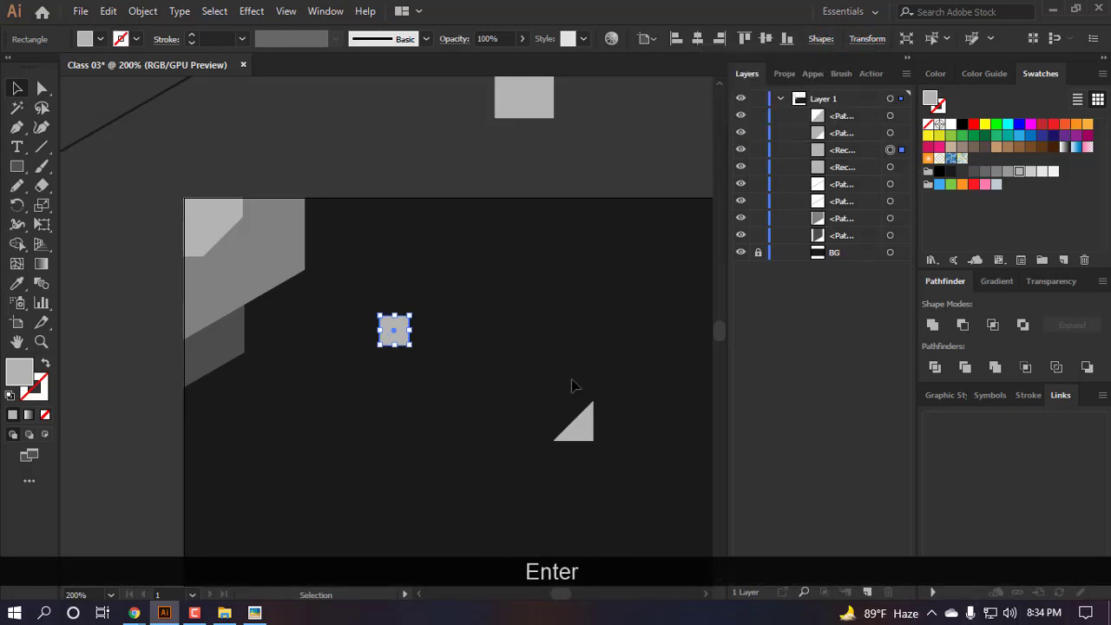
# - Stretch the small square sideways from its center into a wide bar and compare it with the hand-drawn sketch
pyautogui.click(398, 336)
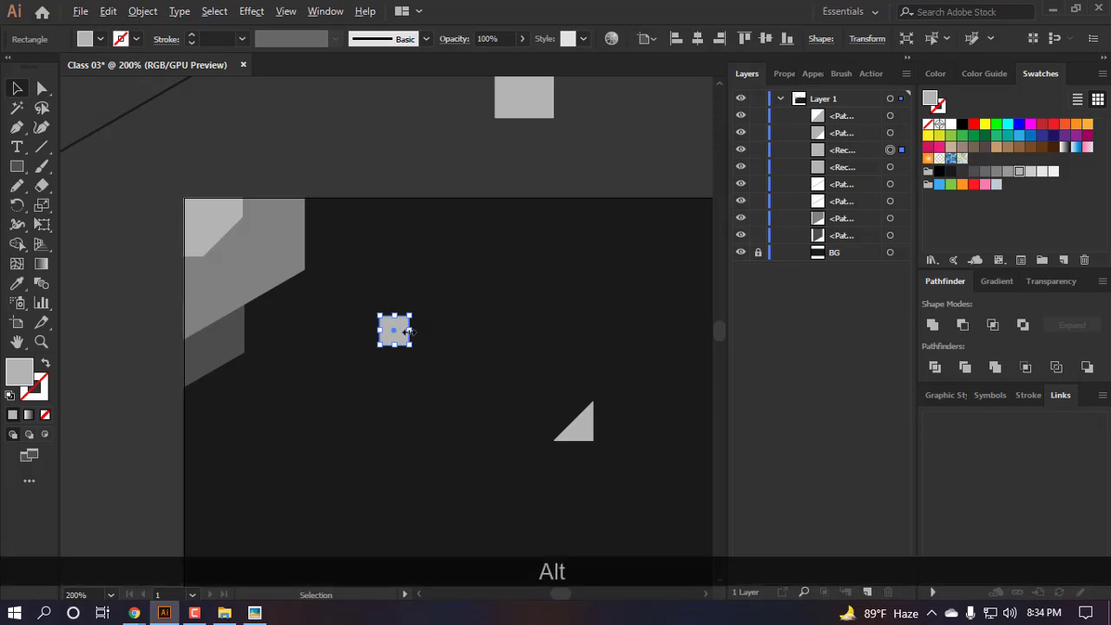
pyautogui.moveTo(410, 330); pyautogui.dragTo(465, 340)
pyautogui.click(385, 359)
pyautogui.moveTo(345, 329); pyautogui.dragTo(261, 234)
pyautogui.click(254, 613)
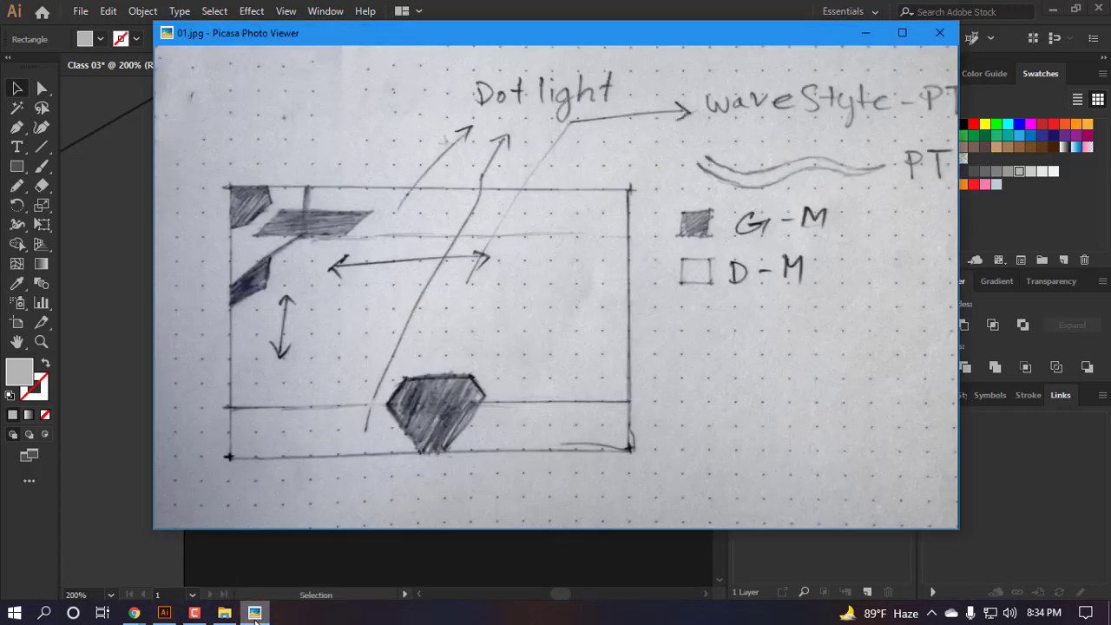
pyautogui.click(254, 613)
# - Reposition the light gray bar and place two parallel 45° diagonal lines across its two ends
pyautogui.scroll(2, 307, 273)
pyautogui.moveTo(402, 306); pyautogui.dragTo(511, 337)
pyautogui.hscroll(2, 533, 417)
pyautogui.click(565, 375)
pyautogui.click(302, 279)
pyautogui.scroll(-2, 295, 274)
pyautogui.click(447, 285)
pyautogui.scroll(1, 447, 285)
pyautogui.moveTo(473, 274); pyautogui.dragTo(514, 380)
pyautogui.press('v')
pyautogui.click(399, 399)
# - Divide the bar along both diagonal lines with Pathfinder and ungroup the pieces
pyautogui.moveTo(607, 408); pyautogui.dragTo(403, 260)
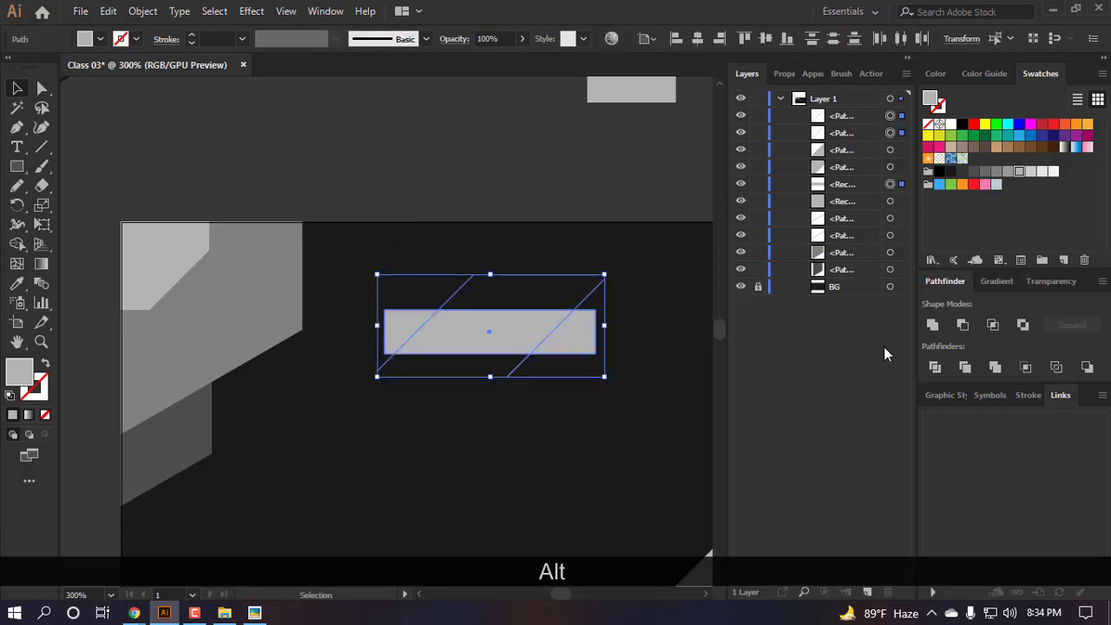
pyautogui.click(934, 368)
pyautogui.hscroll(2, 418, 426)
pyautogui.press('a')
pyautogui.rightClick(441, 321)
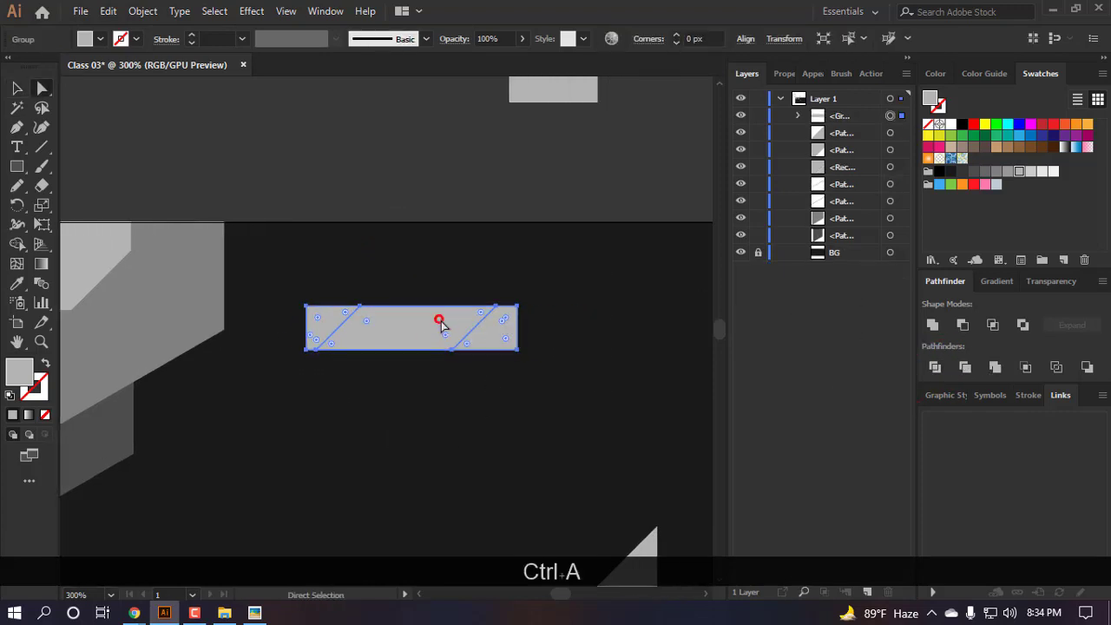
pyautogui.click(479, 458)
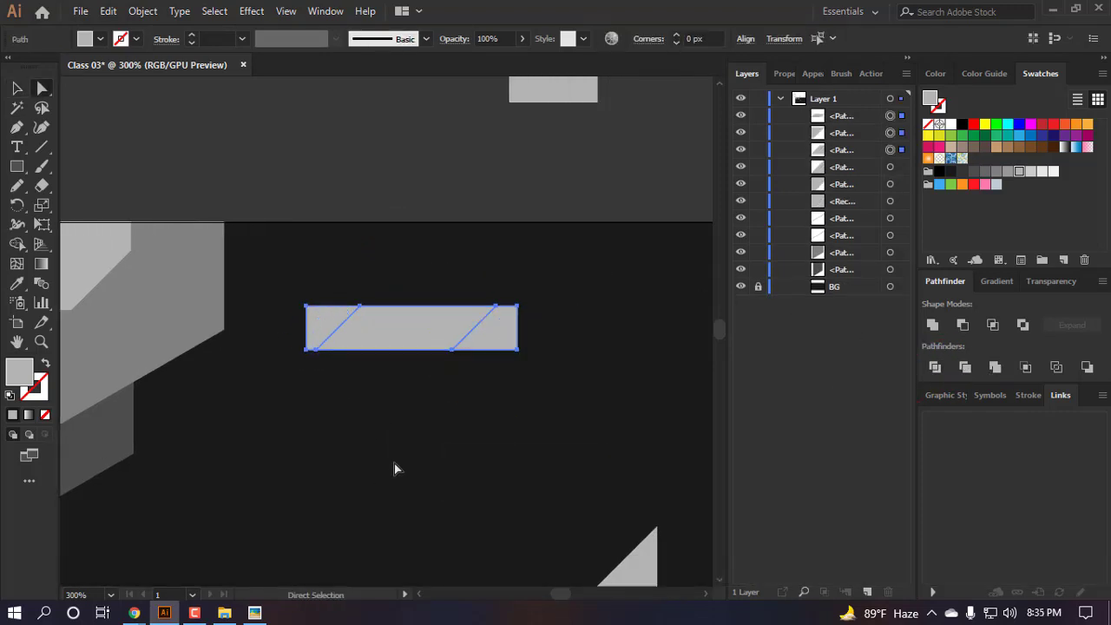
# - Delete the cut-off pieces at both ends of the bar to leave a slanted parallelogram
pyautogui.click(394, 465)
pyautogui.moveTo(484, 328); pyautogui.dragTo(487, 422)
pyautogui.press('BackSpace')
pyautogui.moveTo(308, 307); pyautogui.dragTo(332, 261)
pyautogui.moveTo(344, 308); pyautogui.dragTo(342, 219)
pyautogui.press('BackSpace')
pyautogui.click(412, 431)
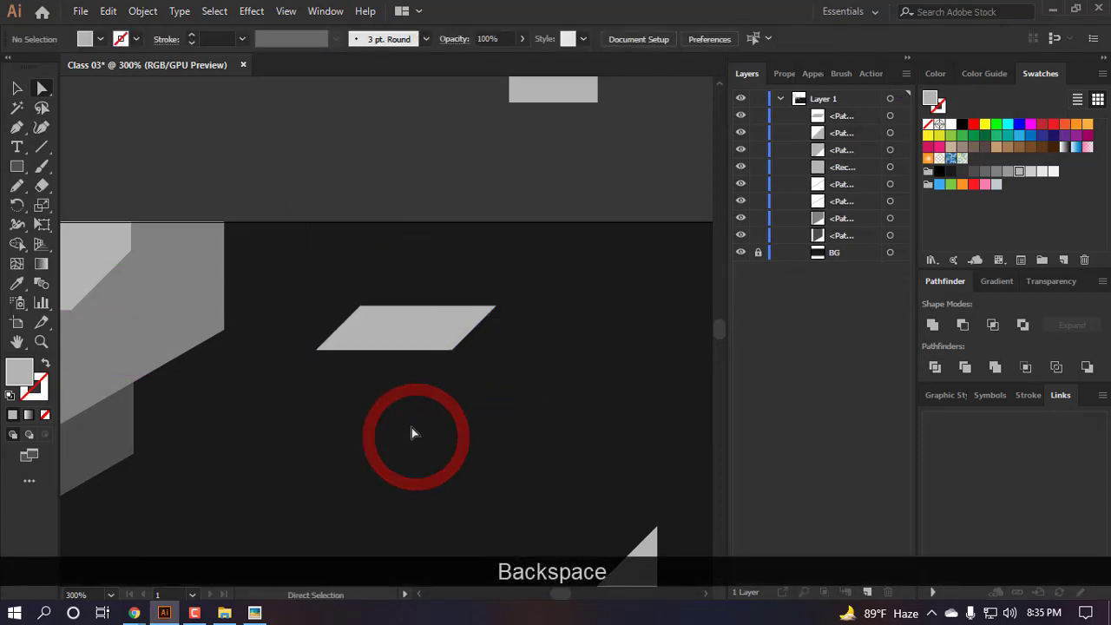
# - Move the parallelogram over the layered gray corner shapes, overlapping the light gray cut-corner piece
pyautogui.press('v')
pyautogui.hscroll(-2, 399, 436)
pyautogui.moveTo(517, 336); pyautogui.dragTo(328, 300)
pyautogui.scroll(3, 188, 275)
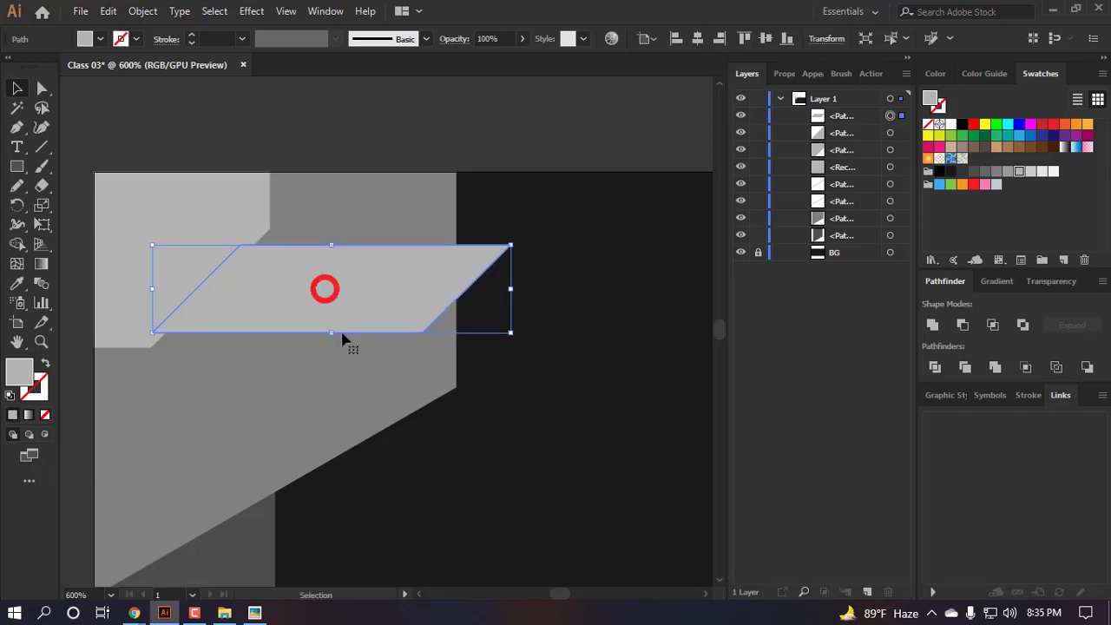
# - Try shifting the parallelogram sideways and compare its placement with the hand-drawn sketch
pyautogui.keyDown('shift'); pyautogui.click(343, 356); pyautogui.keyUp('shift')
pyautogui.hotkey('shift', 'Right')
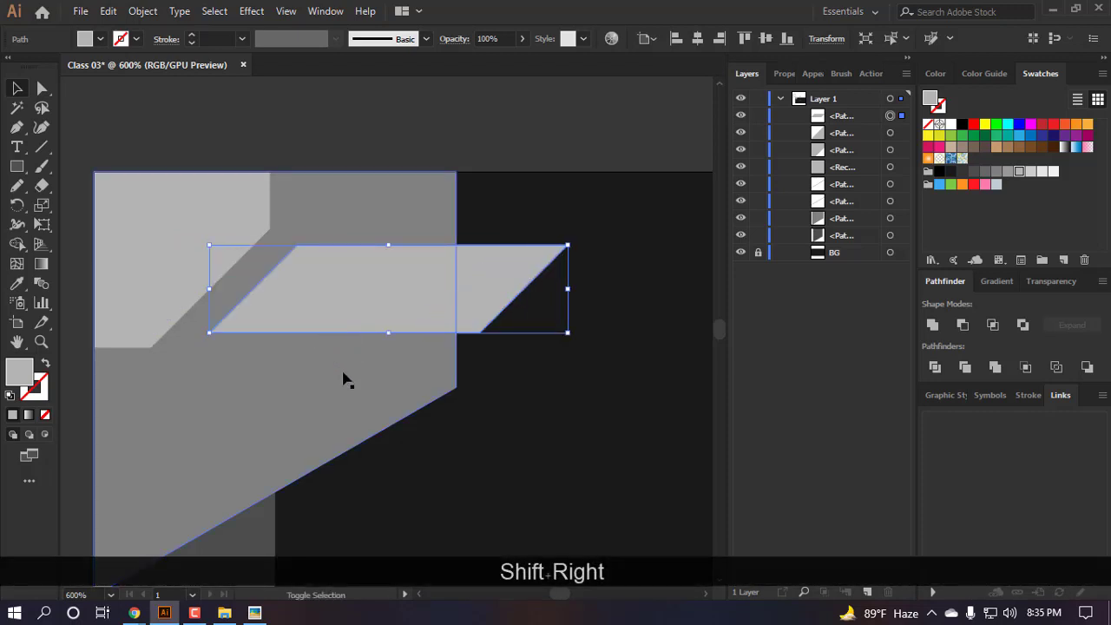
pyautogui.hotkey('ctrl', 'z')
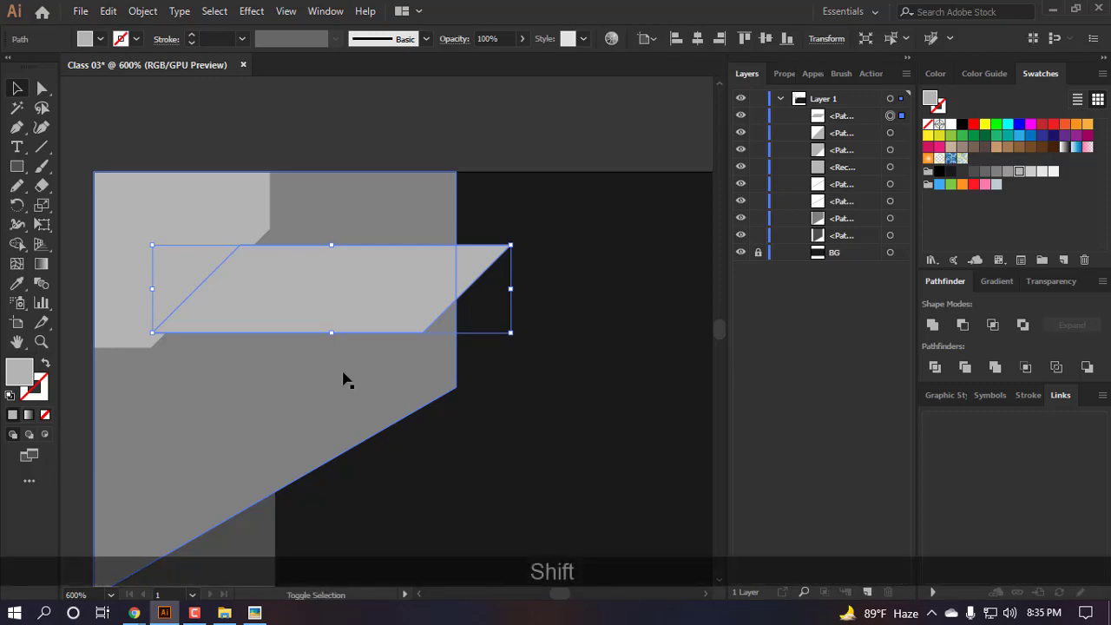
pyautogui.hotkey('shift', 'Left')
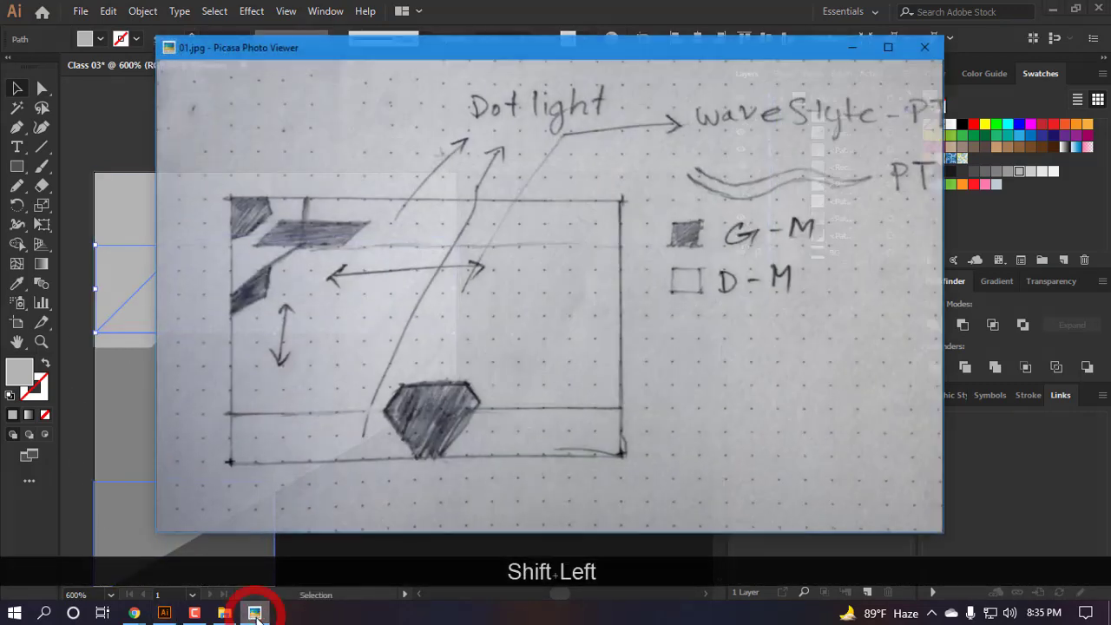
pyautogui.click(254, 613)
pyautogui.click(255, 613)
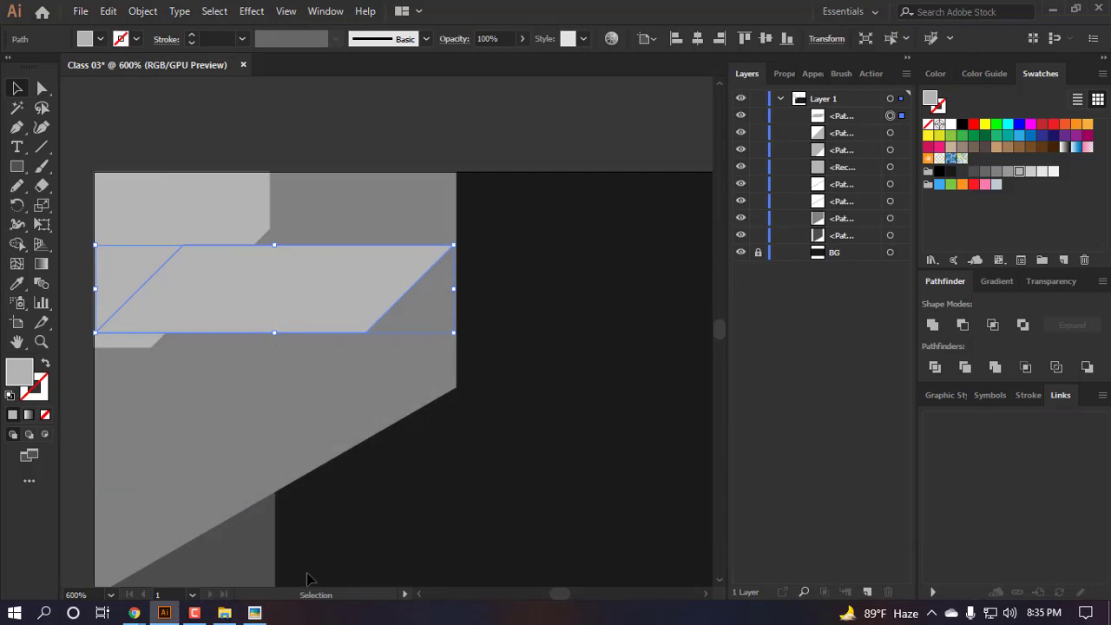
# - Nudge the parallelogram right until a slanted gap separates it from the light gray corner shape, and deselect it
pyautogui.press('Right')
pyautogui.press('Right')
pyautogui.press('Right')
pyautogui.press('Right')
pyautogui.press('Right')
pyautogui.press('Right')
pyautogui.hotkey('shift', 'Right')
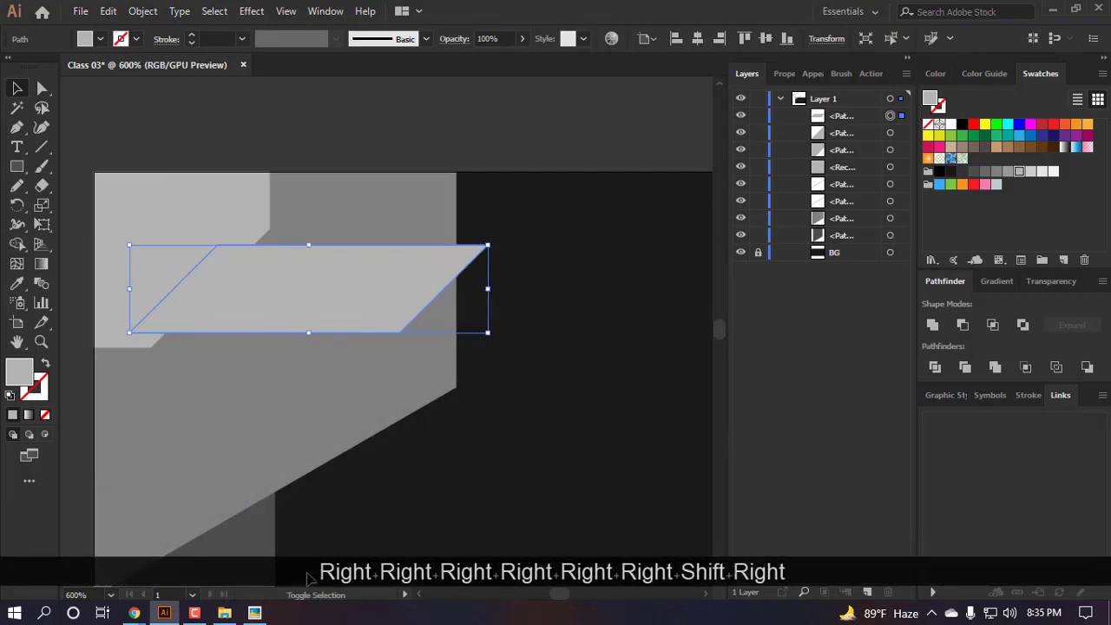
pyautogui.press('Right')
pyautogui.press('Right')
pyautogui.hotkey('shift', 'Right')
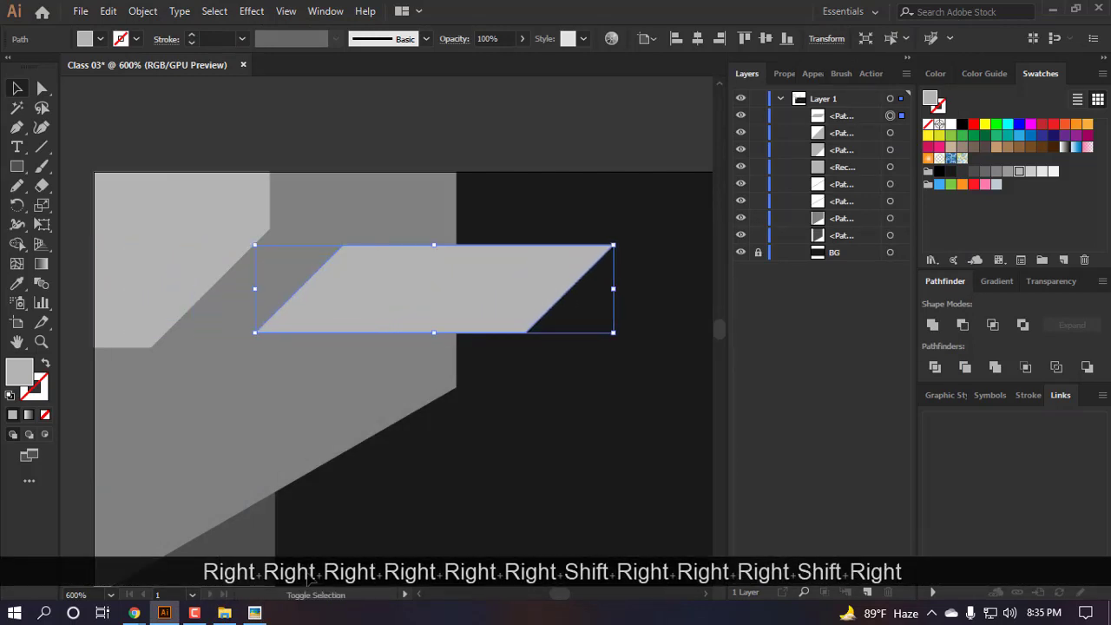
pyautogui.scroll(-3, 296, 276)
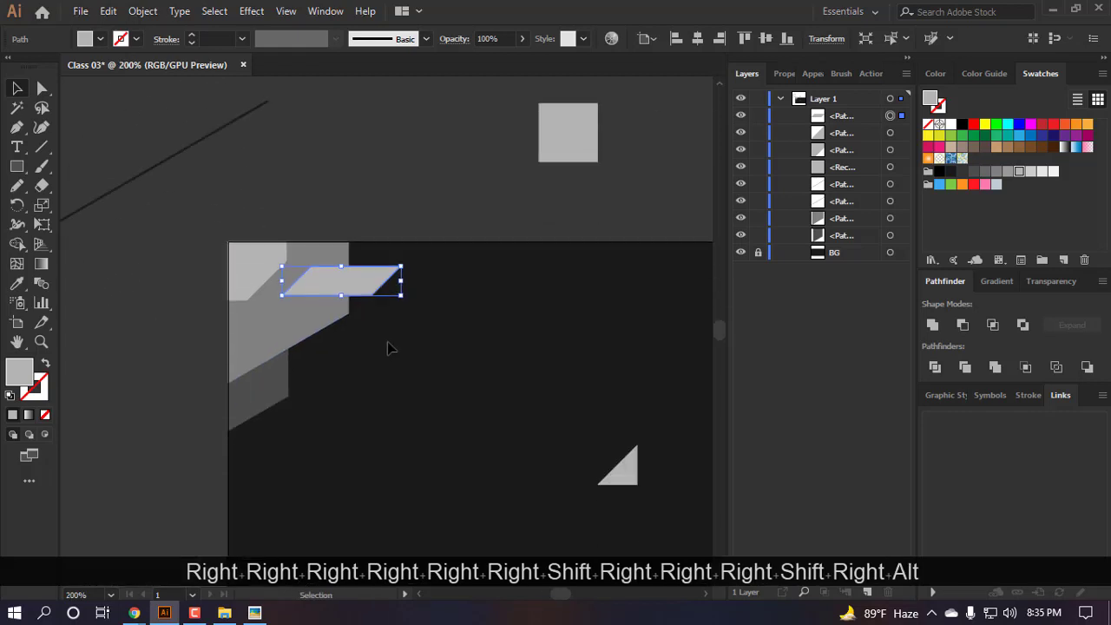
pyautogui.click(396, 349)
pyautogui.scroll(2, 340, 238)
pyautogui.press('a')
pyautogui.click(513, 402)
pyautogui.moveTo(414, 257); pyautogui.dragTo(411, 255)
pyautogui.hotkey('shift', 'Right')
pyautogui.hotkey('ctrl', 'z')
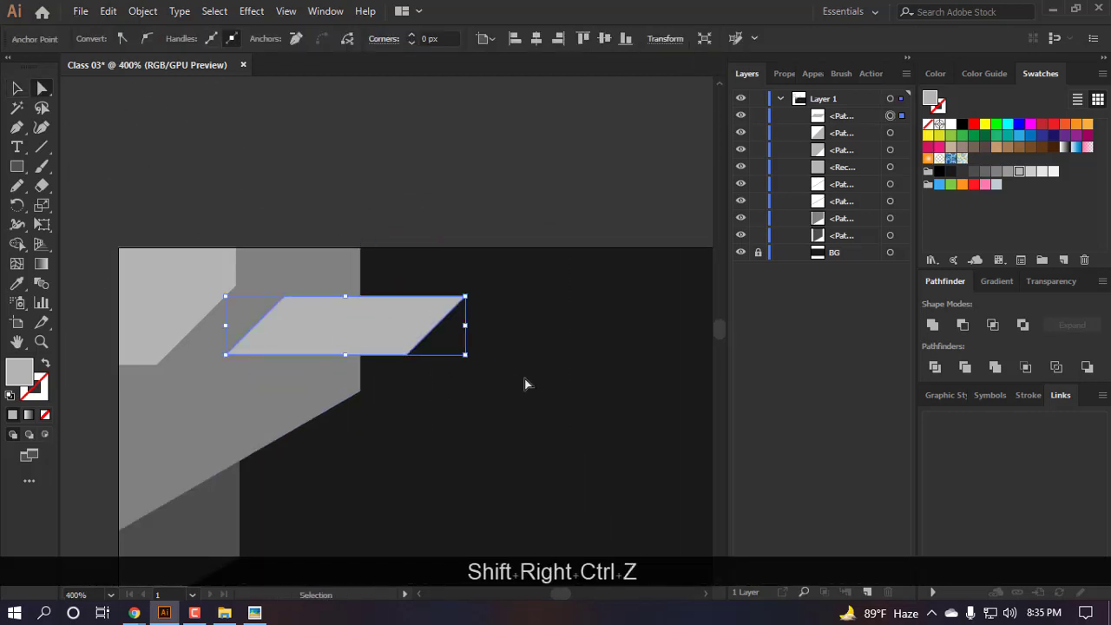
# - Lengthen the parallelogram by shifting the two anchor points of its right end farther right, and deselect it
pyautogui.press('a')
pyautogui.click(514, 384)
pyautogui.moveTo(381, 235); pyautogui.dragTo(380, 232)
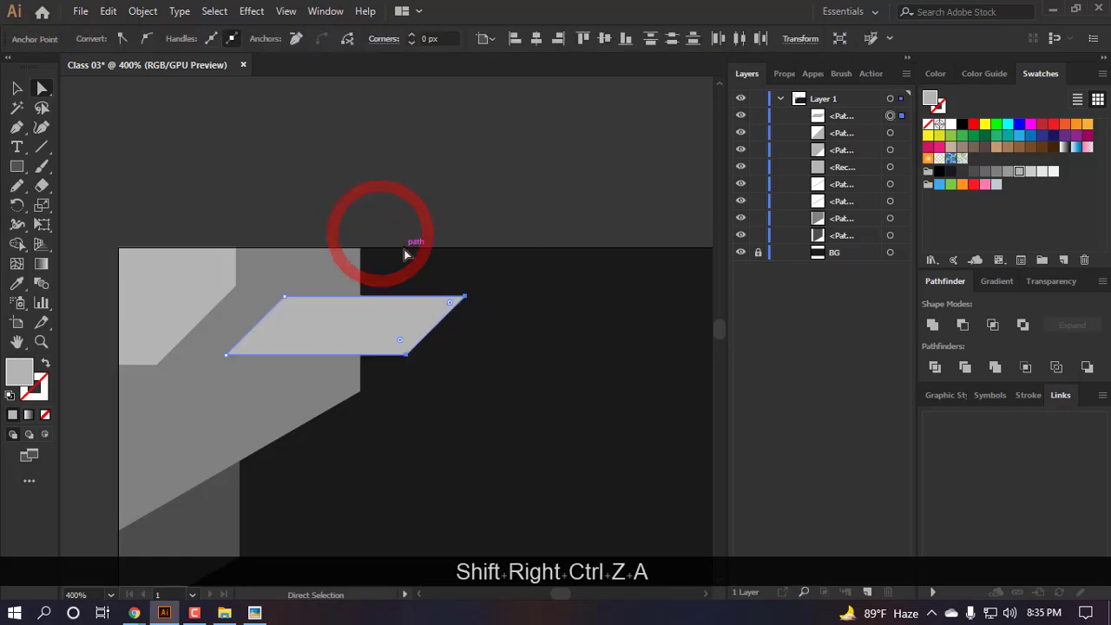
pyautogui.hotkey('shift', 'Right')
pyautogui.hotkey('shift', 'Right')
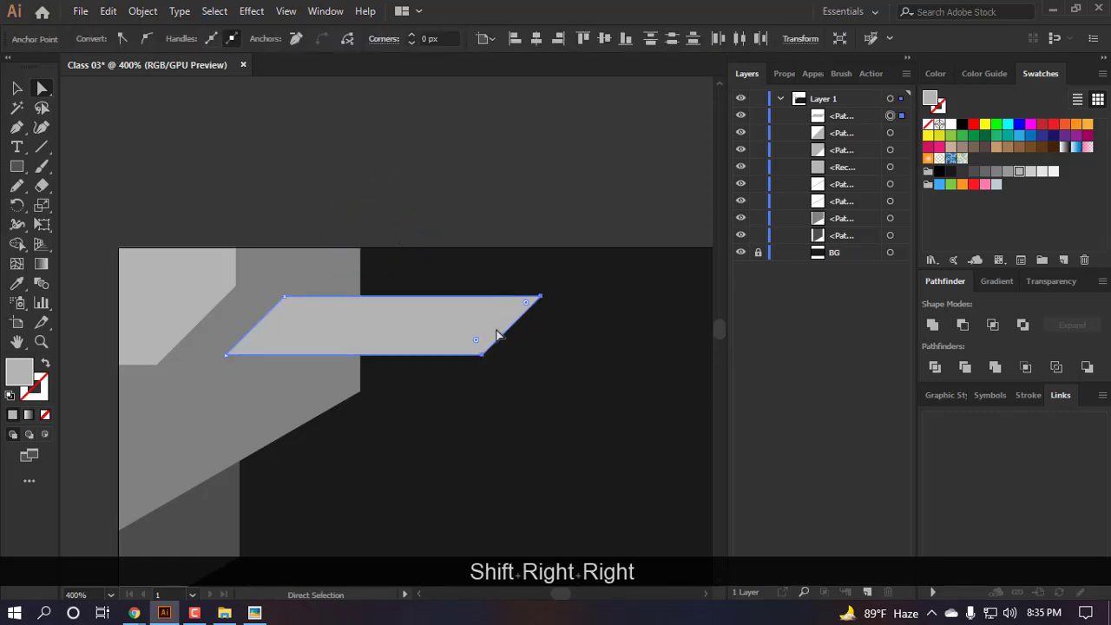
pyautogui.click(489, 379)
# - Draw a vertical line about 45 px long to the right of the parallelogram with the Pen tool
pyautogui.scroll(-2, 471, 429)
pyautogui.hscroll(3, 471, 429)
pyautogui.click(558, 246)
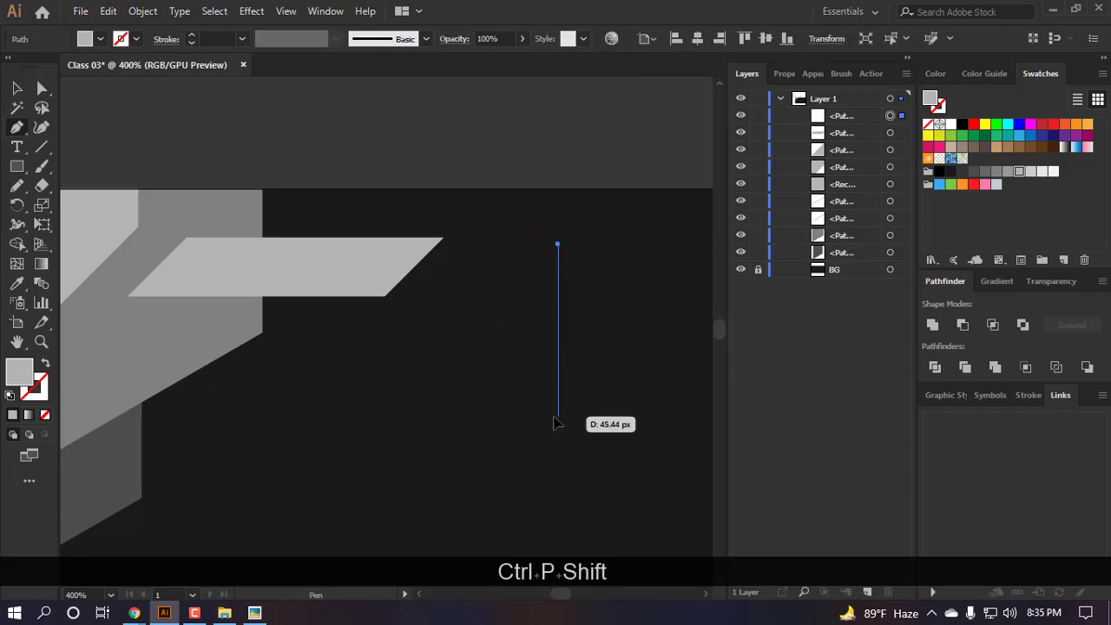
pyautogui.keyDown('shift'); pyautogui.click(558, 417); pyautogui.keyUp('shift')
pyautogui.press('v')
# - Set the vertical line's rotation to 300° and place it diagonally across the parallelogram's right end
pyautogui.click(835, 44)
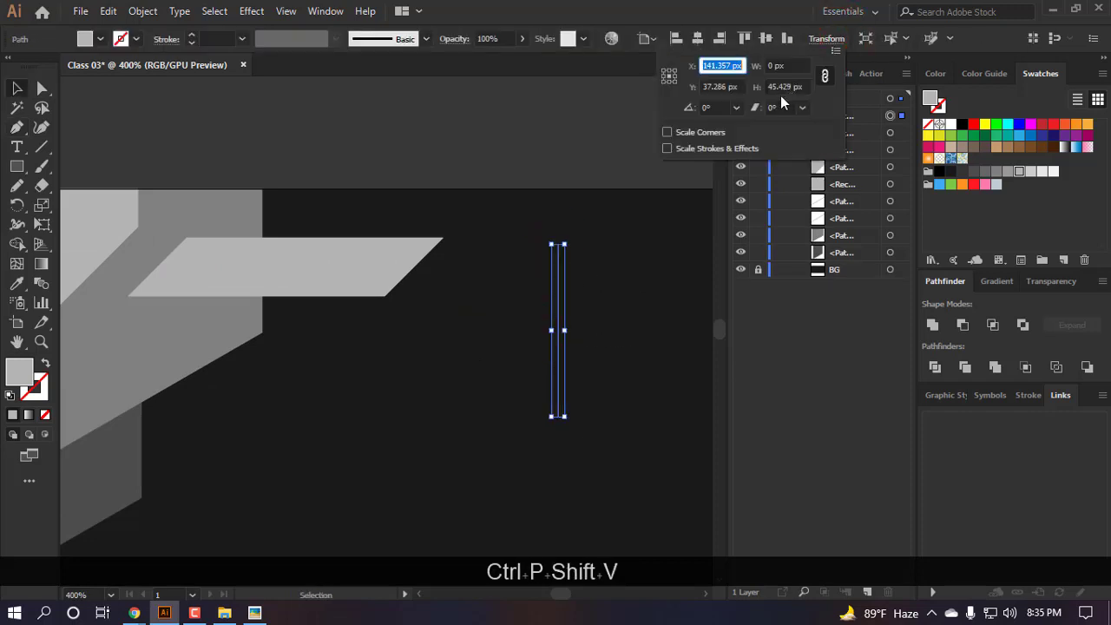
pyautogui.click(713, 107)
pyautogui.hotkey('ctrl', 'a')
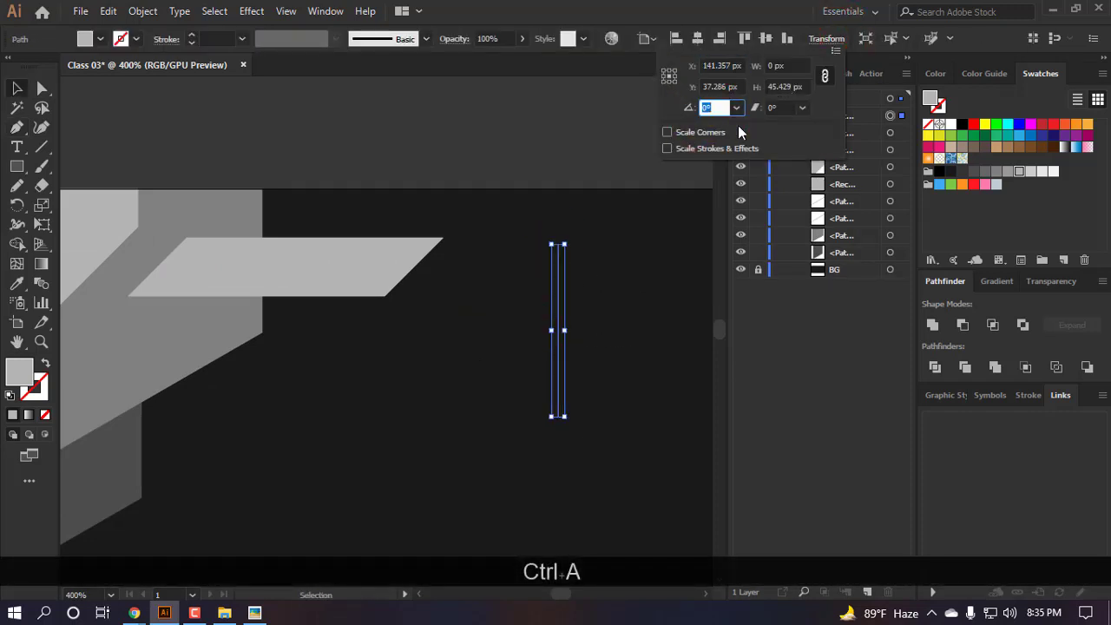
pyautogui.write('300')
pyautogui.press('Return')
pyautogui.click(578, 402)
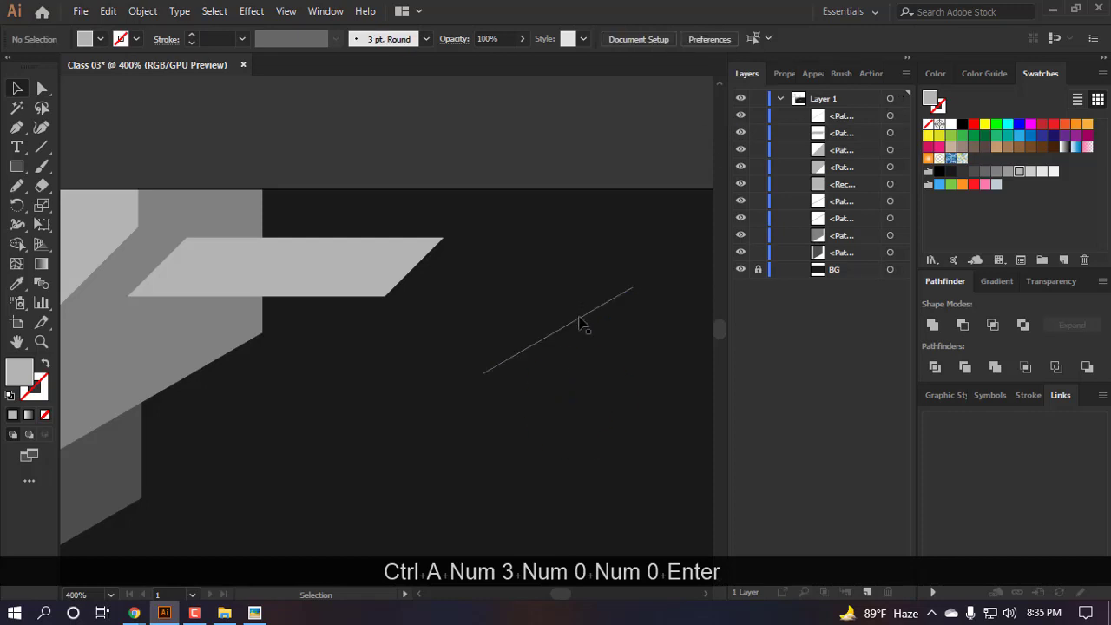
pyautogui.moveTo(580, 322); pyautogui.dragTo(425, 250)
pyautogui.click(486, 335)
# - Divide the parallelogram along the diagonal line with Pathfinder and delete the cut-off right piece
pyautogui.moveTo(381, 190); pyautogui.dragTo(521, 330)
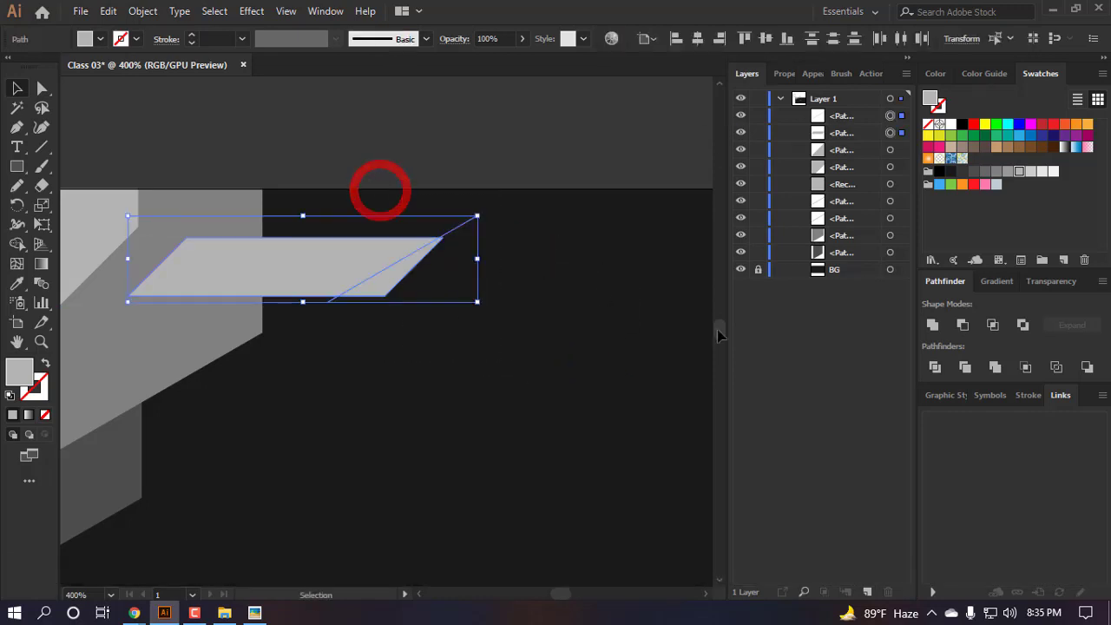
pyautogui.click(935, 367)
pyautogui.click(509, 368)
pyautogui.press('a')
pyautogui.moveTo(382, 282); pyautogui.dragTo(527, 321)
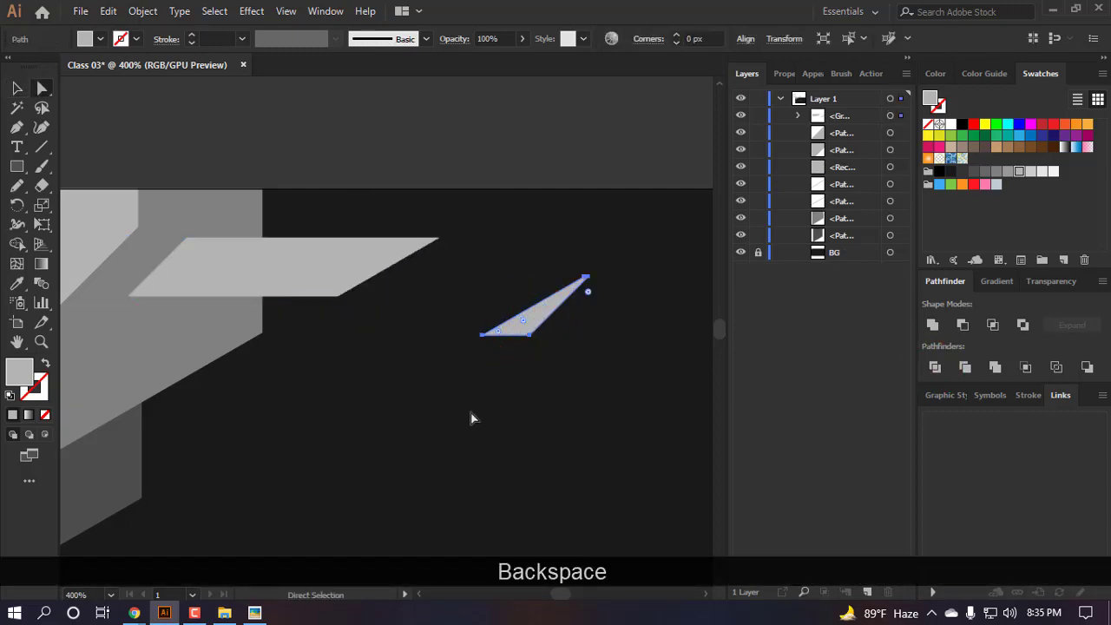
pyautogui.press('BackSpace')
pyautogui.scroll(-5, 374, 335)
pyautogui.scroll(2, 393, 233)
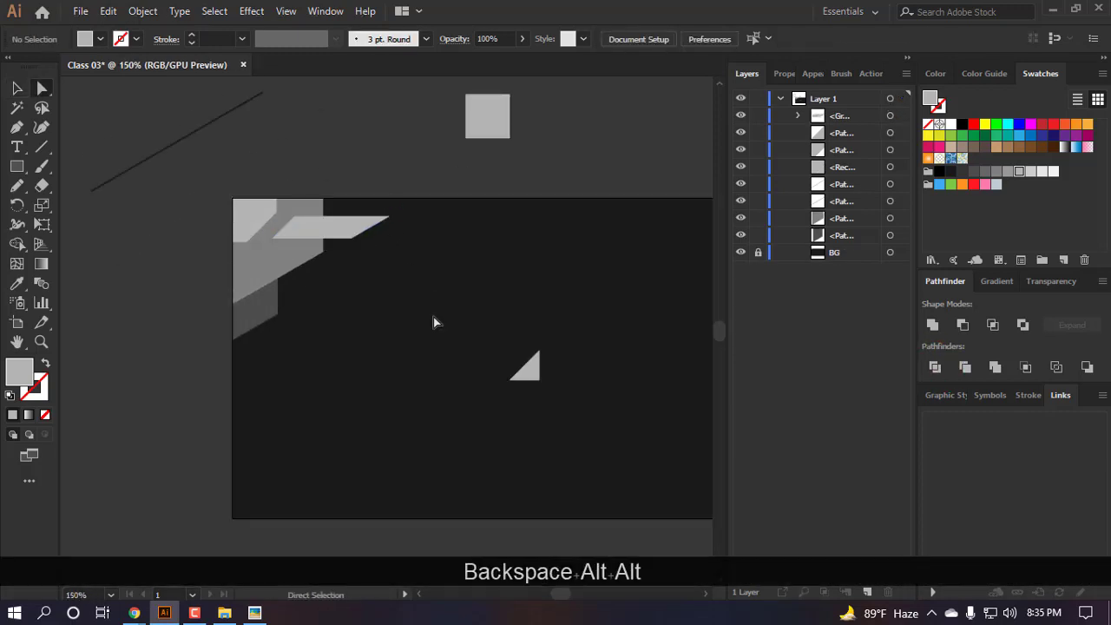
pyautogui.scroll(3, 391, 223)
# - Undo the division of the parallelogram and delete the diagonal line crossing its right end
pyautogui.hotkey('ctrl', 'z')
pyautogui.hotkey('ctrl', 'z')
pyautogui.click(473, 334)
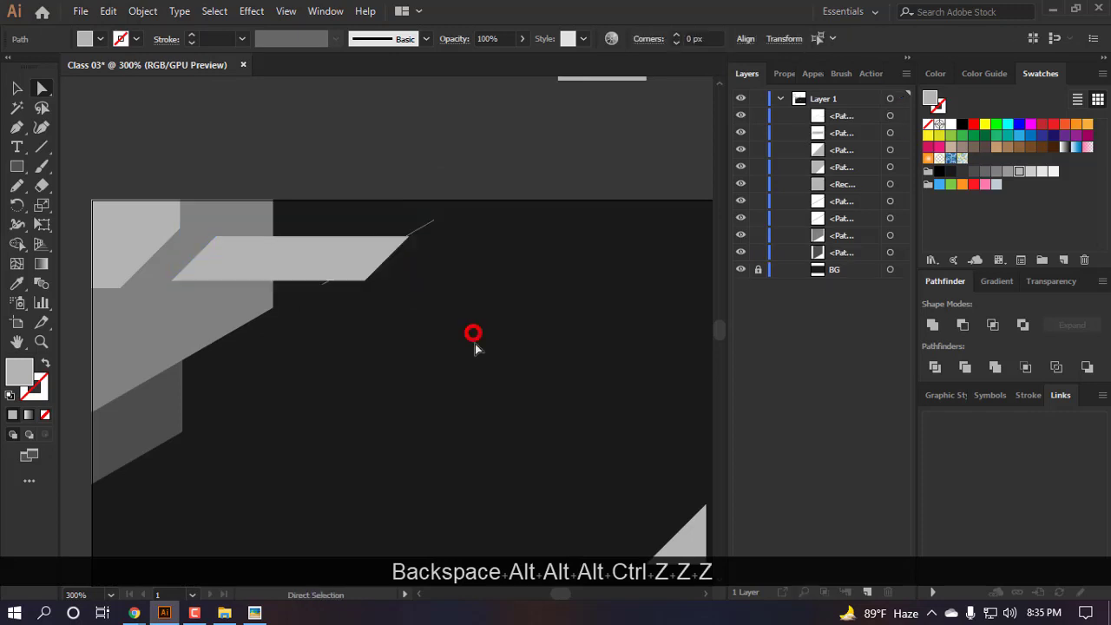
pyautogui.moveTo(428, 157); pyautogui.dragTo(424, 169)
pyautogui.press('BackSpace')
pyautogui.press('BackSpace')
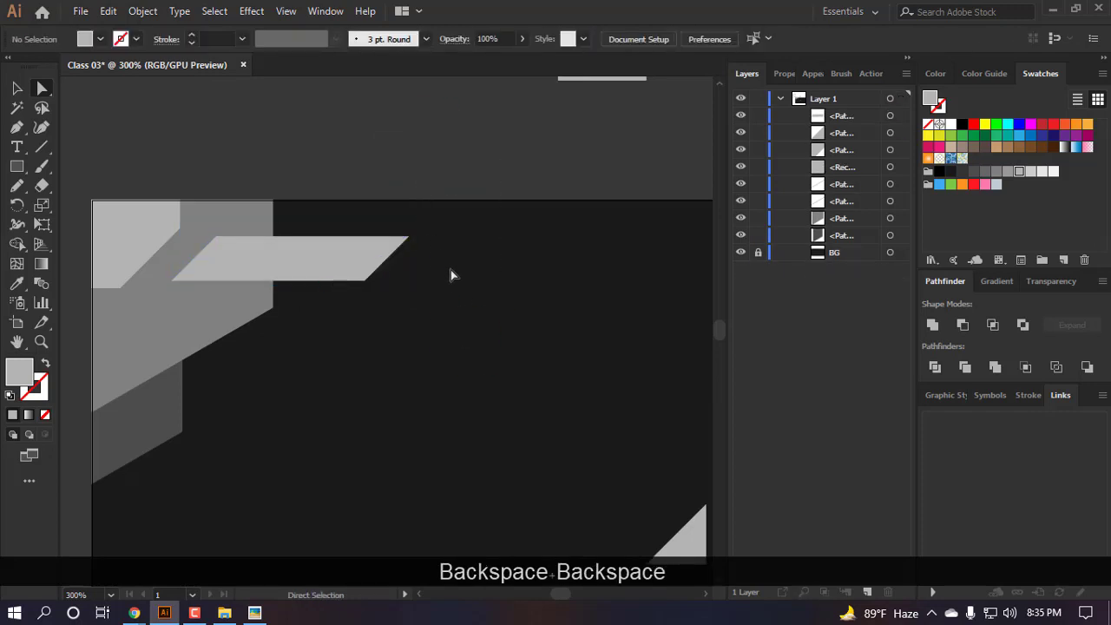
# - Compare the corner shapes and parallelogram with the hand-drawn sketch 01.jpg
pyautogui.scroll(-2, 408, 287)
pyautogui.scroll(-1, 352, 286)
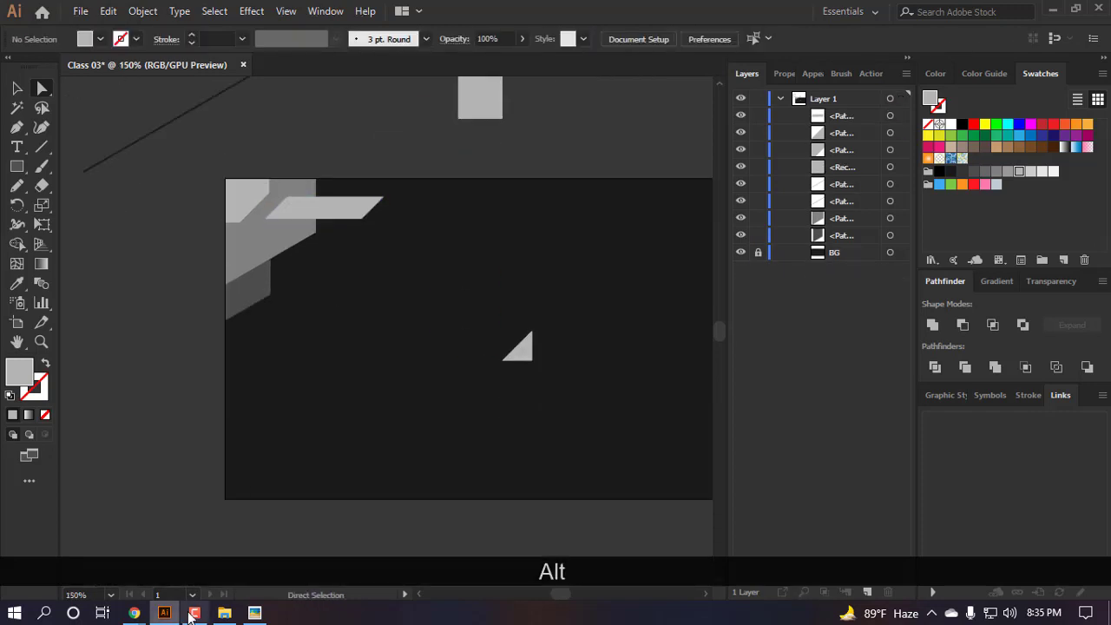
pyautogui.click(254, 613)
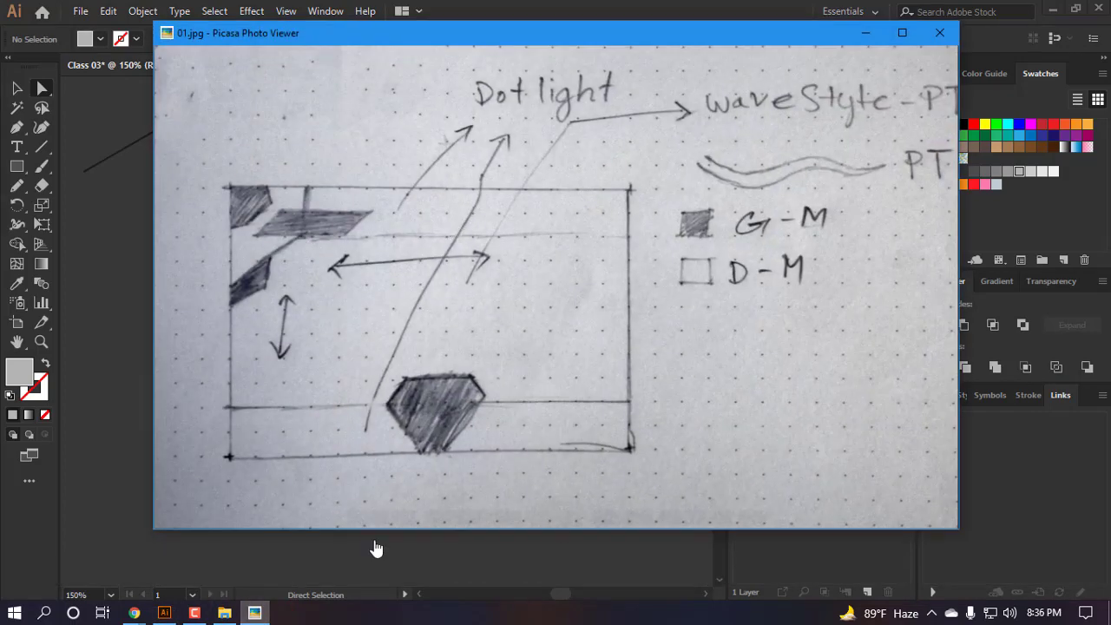
pyautogui.click(264, 612)
pyautogui.hscroll(2, 280, 539)
pyautogui.click(360, 218)
# - Draw a square about 38 px wide from the mid-gray shape's lower-right corner to the artboard's top edge, and move it below the parallelogram
pyautogui.hscroll(1, 209, 181)
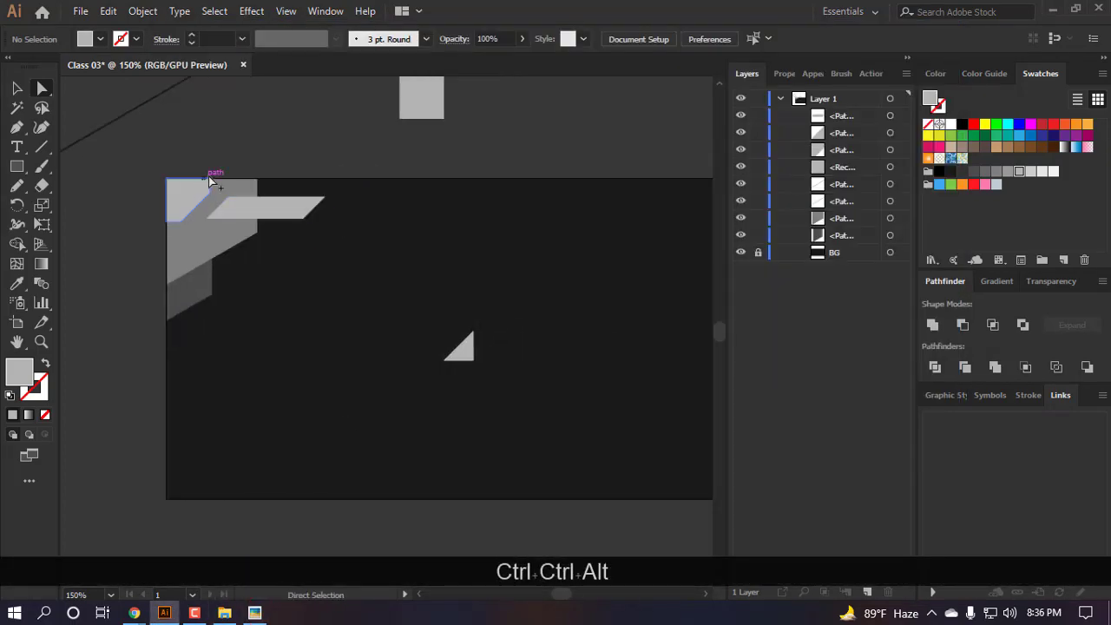
pyautogui.scroll(3, 210, 181)
pyautogui.press('m')
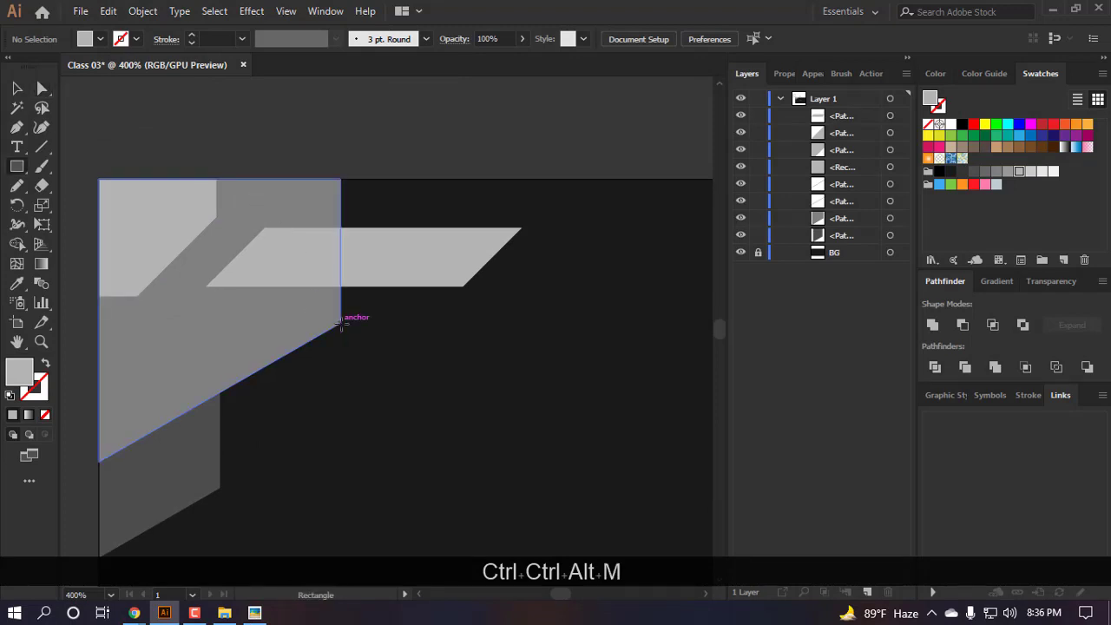
pyautogui.moveTo(341, 323)
pyautogui.mouseDown()
pyautogui.moveTo(409, 247)
pyautogui.moveTo(515, 174)
pyautogui.moveTo(414, 179)
pyautogui.mouseUp()
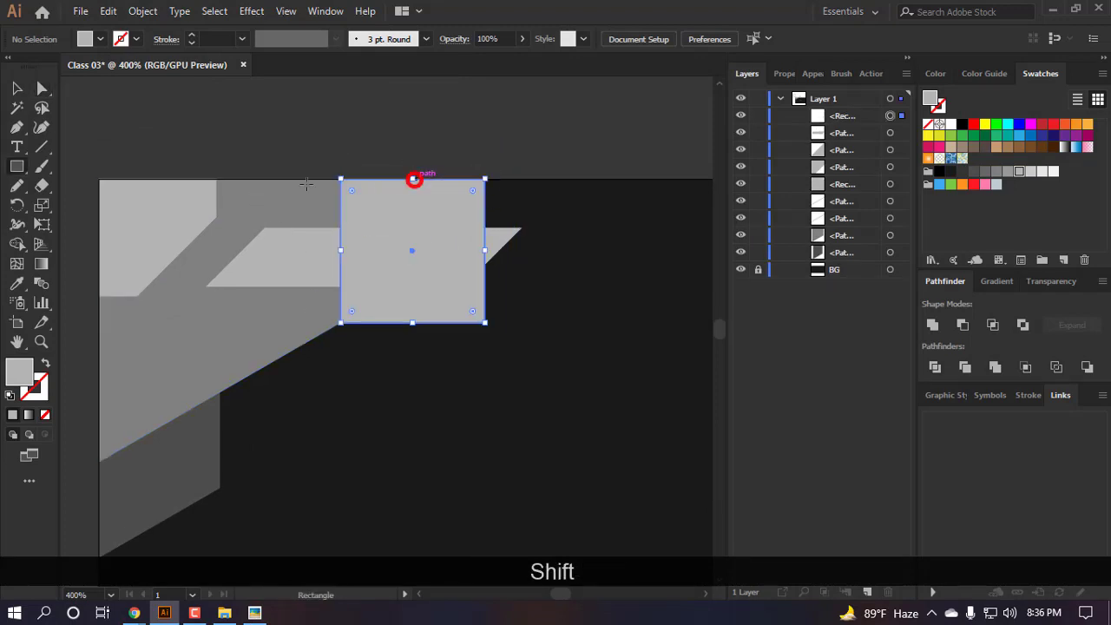
pyautogui.scroll(-1, 307, 184)
pyautogui.press('v')
pyautogui.hscroll(1, 365, 408)
pyautogui.click(371, 421)
pyautogui.moveTo(332, 274); pyautogui.dragTo(409, 429)
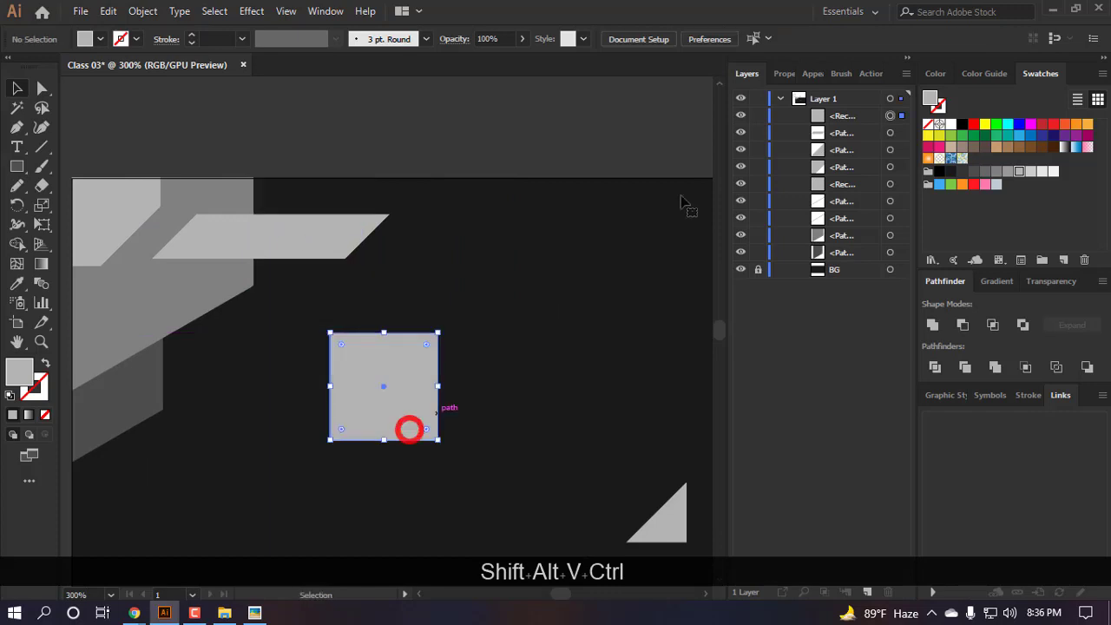
# - Unlink the square's proportions and set its width to 400 px
pyautogui.click(859, 37)
pyautogui.click(866, 76)
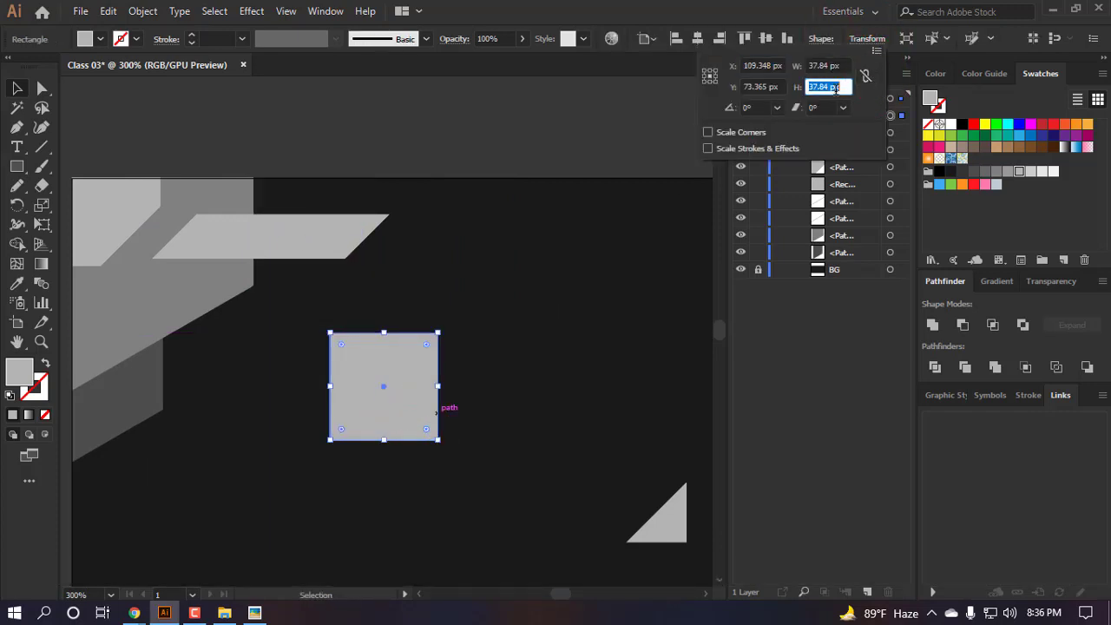
pyautogui.click(826, 65)
pyautogui.hotkey('ctrl', 'a')
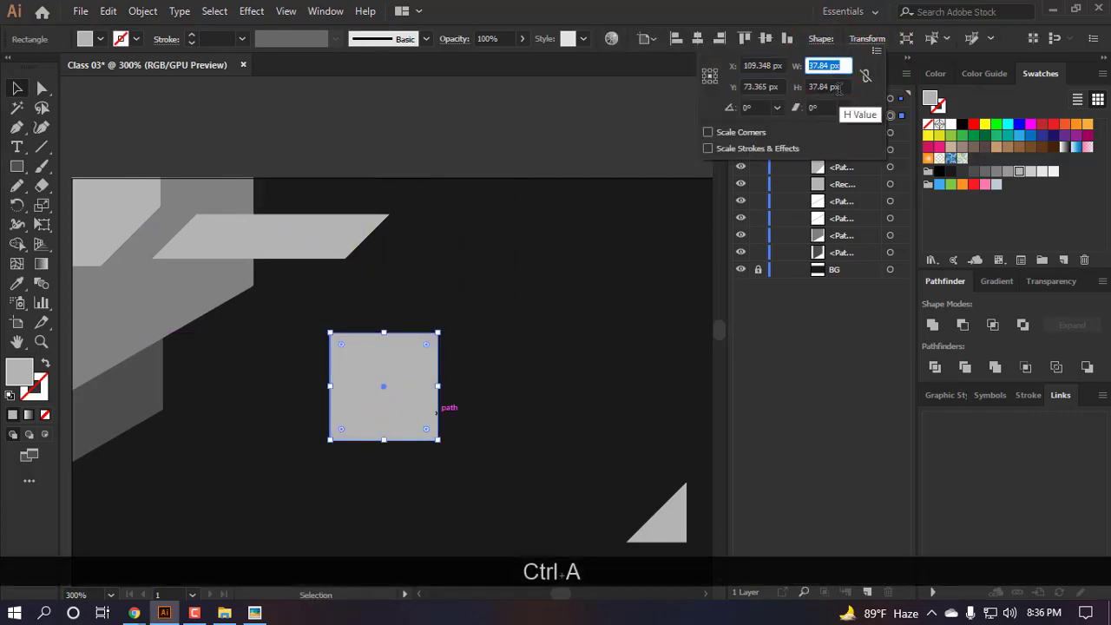
pyautogui.press('Return')
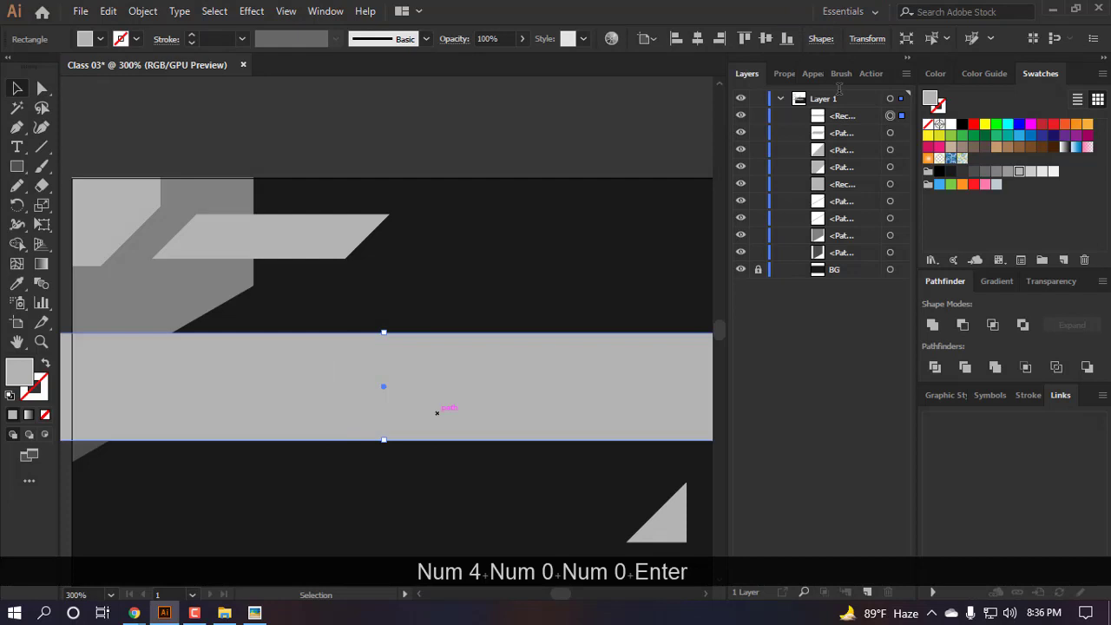
pyautogui.click(867, 40)
pyautogui.click(865, 34)
# - Fill the wide rectangle with dark gray and align it flush with the artboard's left and top edges
pyautogui.press('v')
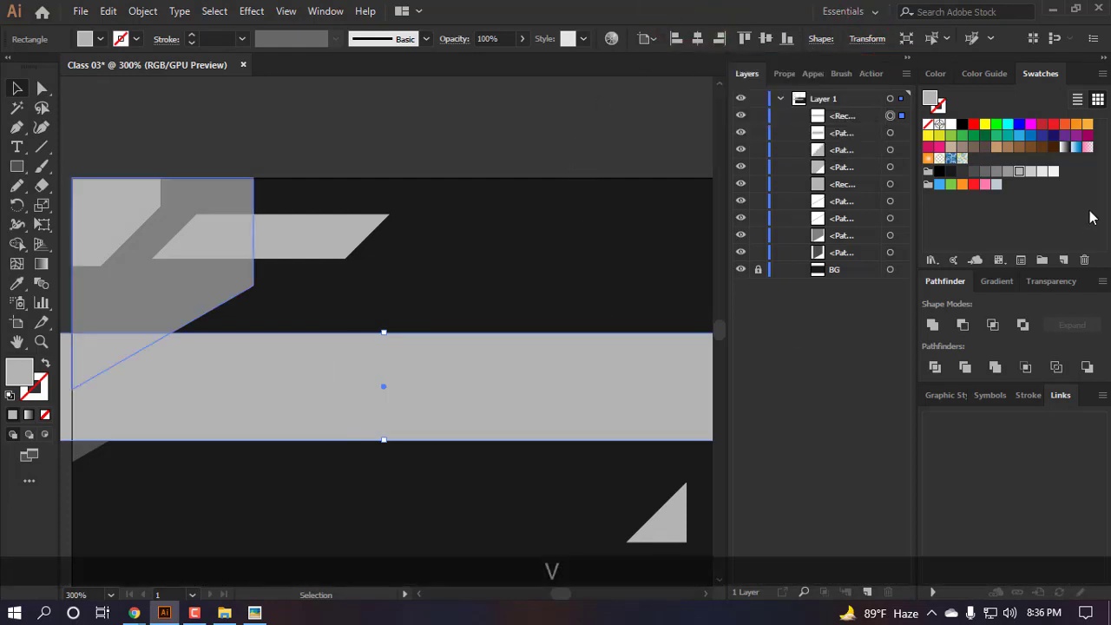
pyautogui.click(961, 171)
pyautogui.moveTo(460, 442); pyautogui.dragTo(465, 442)
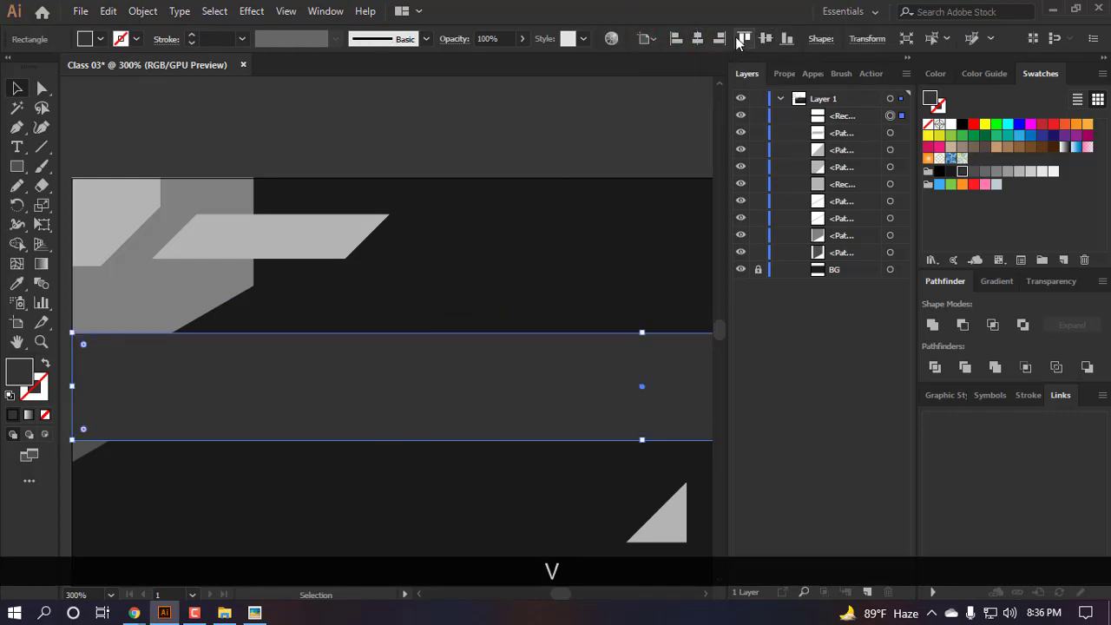
pyautogui.click(738, 41)
pyautogui.click(437, 298)
# - Send the dark gray bar to the back, raise it one level above the BG object, and check its lower edge
pyautogui.click(583, 247)
pyautogui.hotkey('ctrl', 'shift', '[')
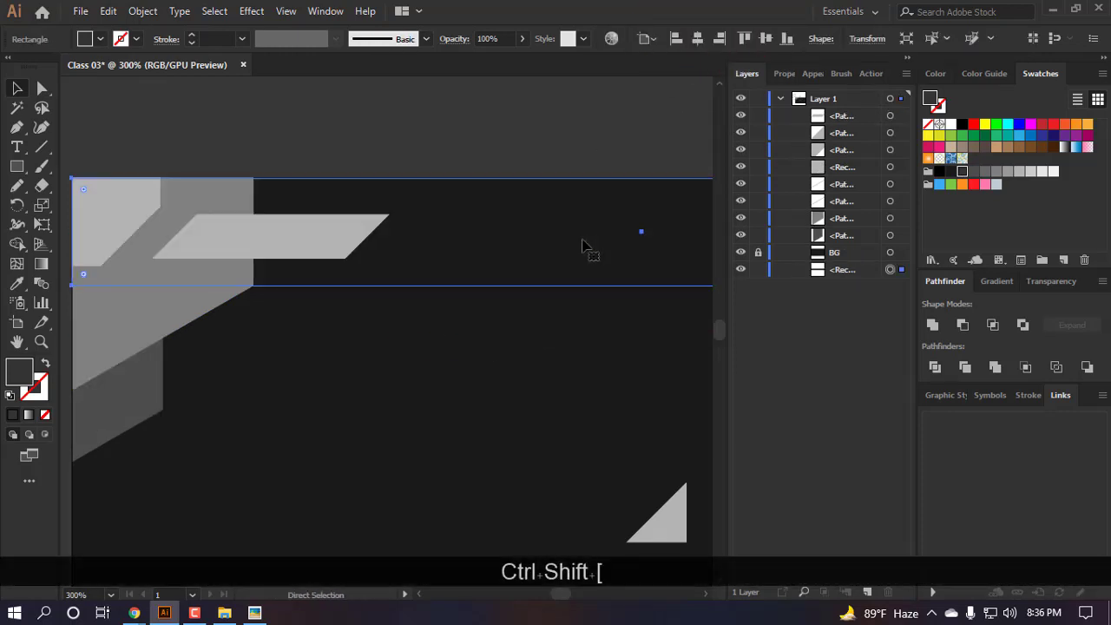
pyautogui.press('a')
pyautogui.click(488, 295)
pyautogui.click(510, 254)
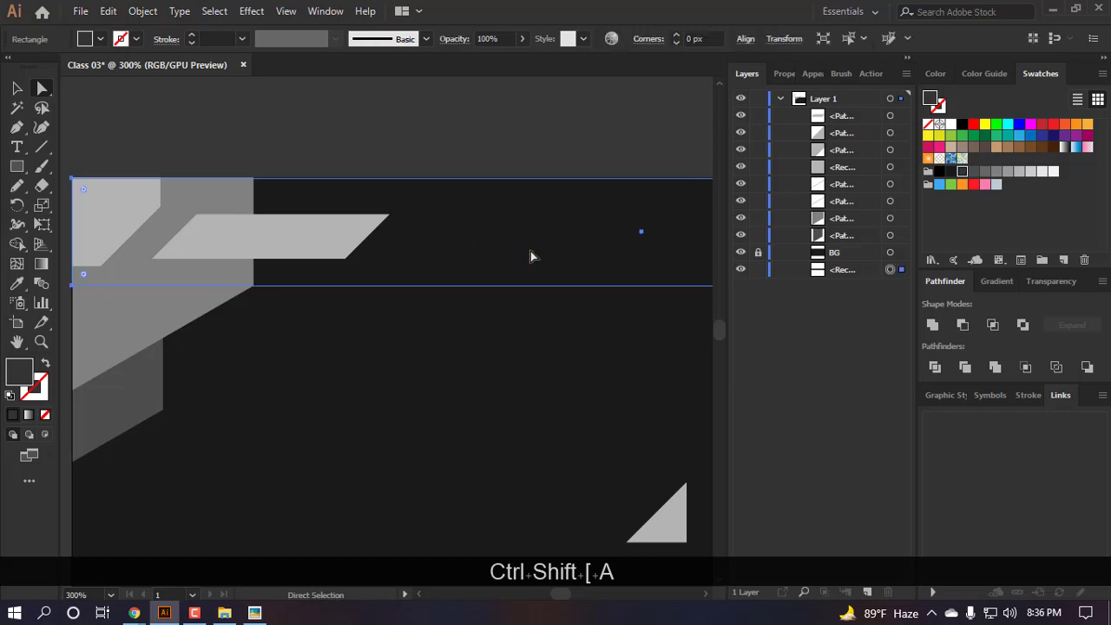
pyautogui.hotkey('ctrl', ']')
pyautogui.press('a')
pyautogui.click(486, 364)
pyautogui.scroll(4, 252, 285)
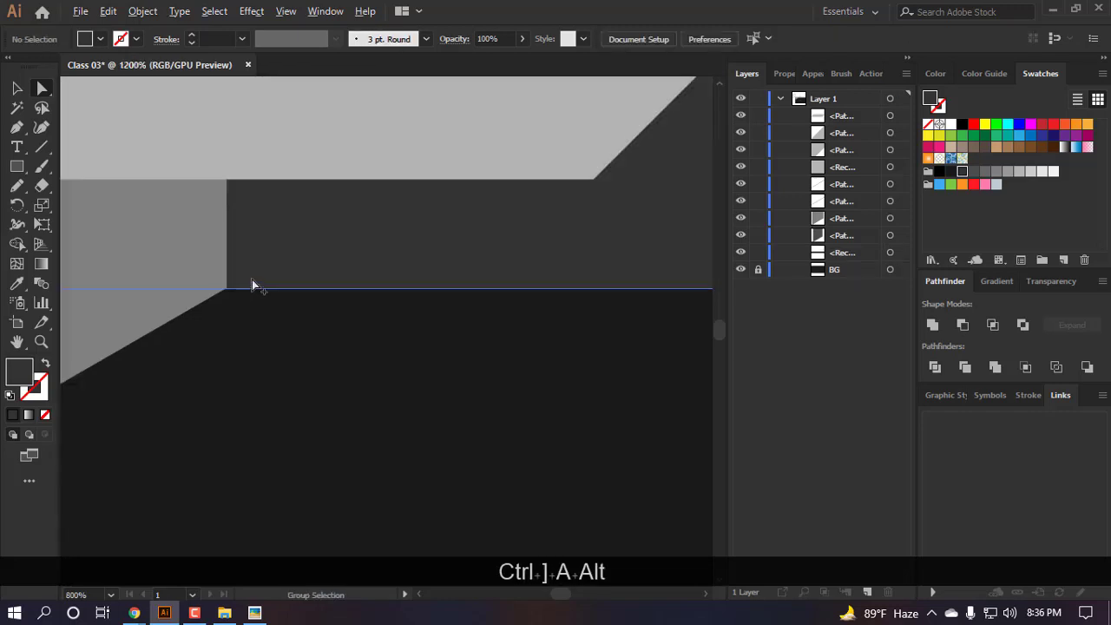
pyautogui.scroll(1, 252, 280)
pyautogui.scroll(-12, 304, 274)
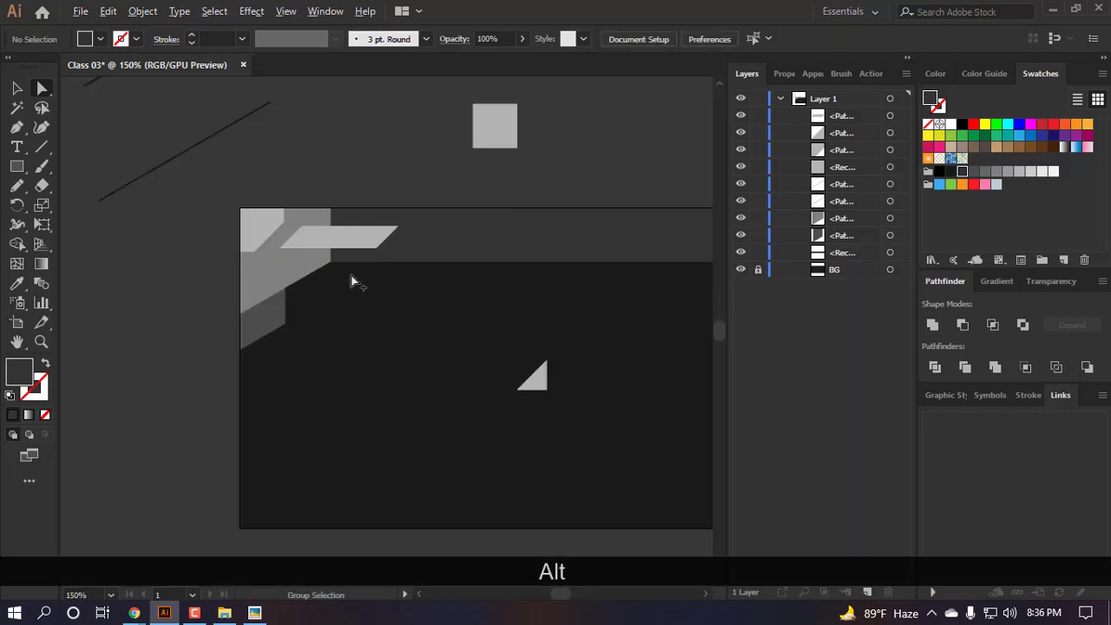
# - Delete the leftover light gray triangle in the middle of the artboard
pyautogui.hscroll(1, 304, 276)
pyautogui.scroll(2, 291, 278)
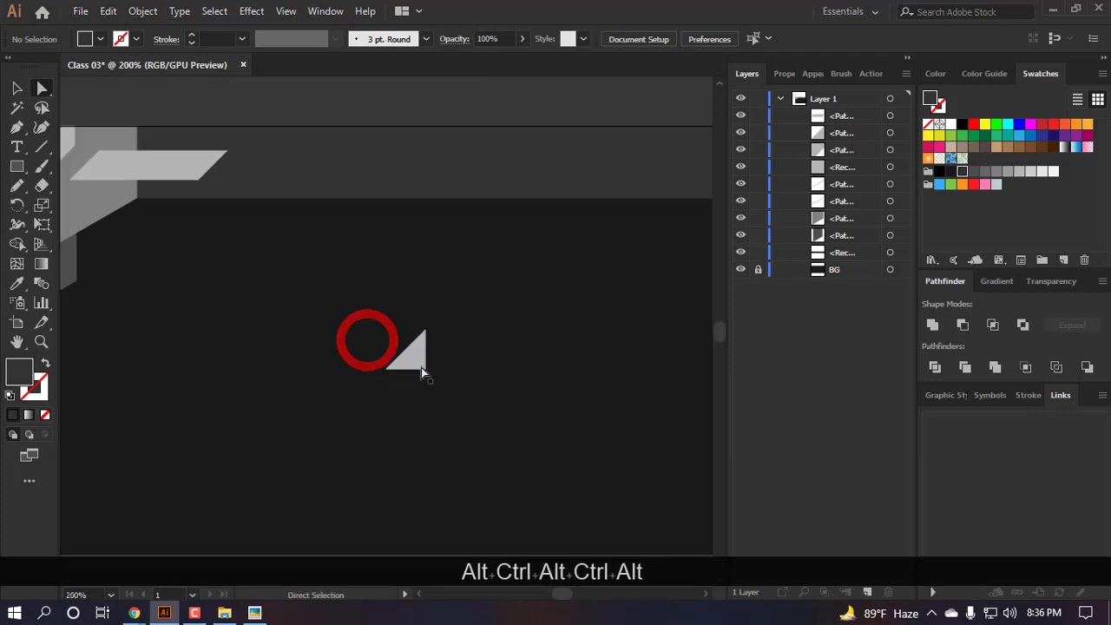
pyautogui.moveTo(419, 366); pyautogui.dragTo(488, 216)
pyautogui.scroll(2, 488, 224)
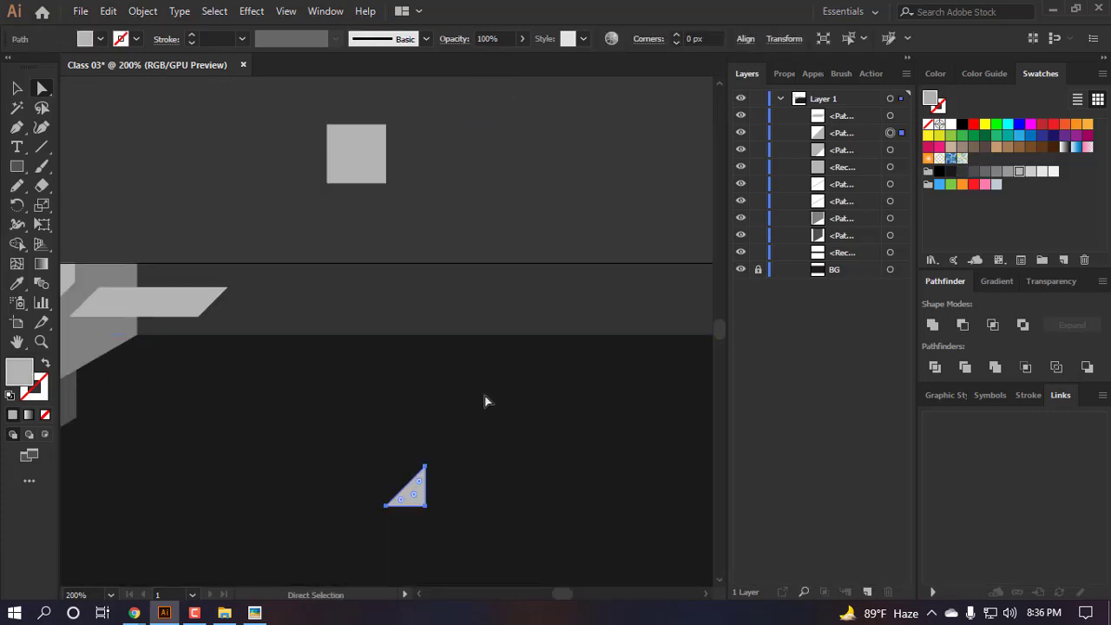
pyautogui.press('BackSpace')
# - Select the corner shapes, the parallelogram and the dark gray bar, and group them
pyautogui.scroll(-2, 352, 349)
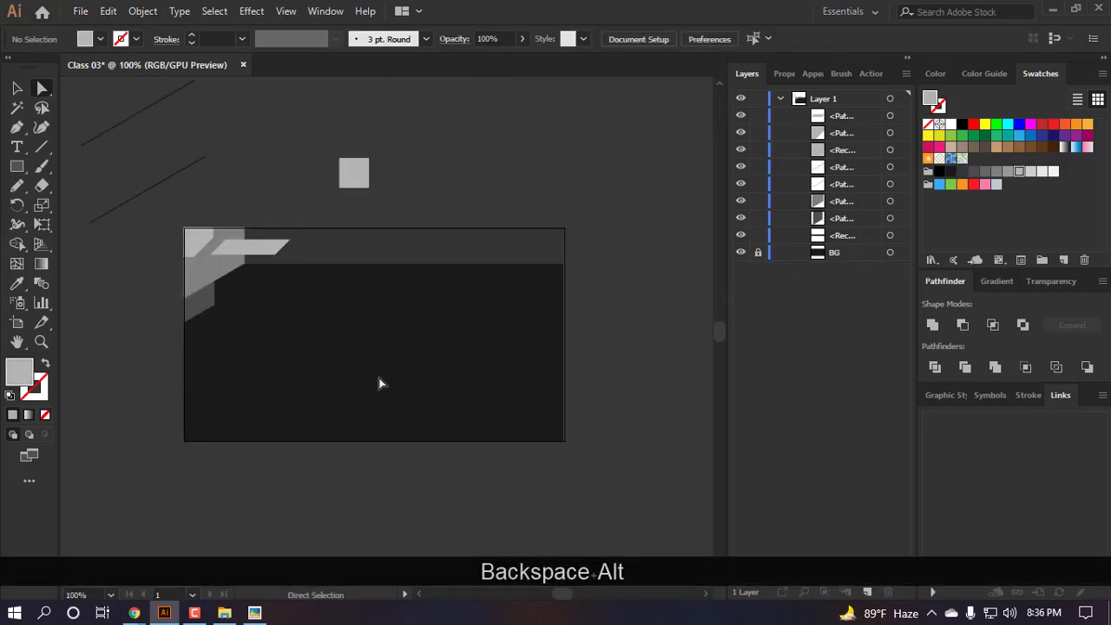
pyautogui.scroll(2, 185, 284)
pyautogui.click(239, 327)
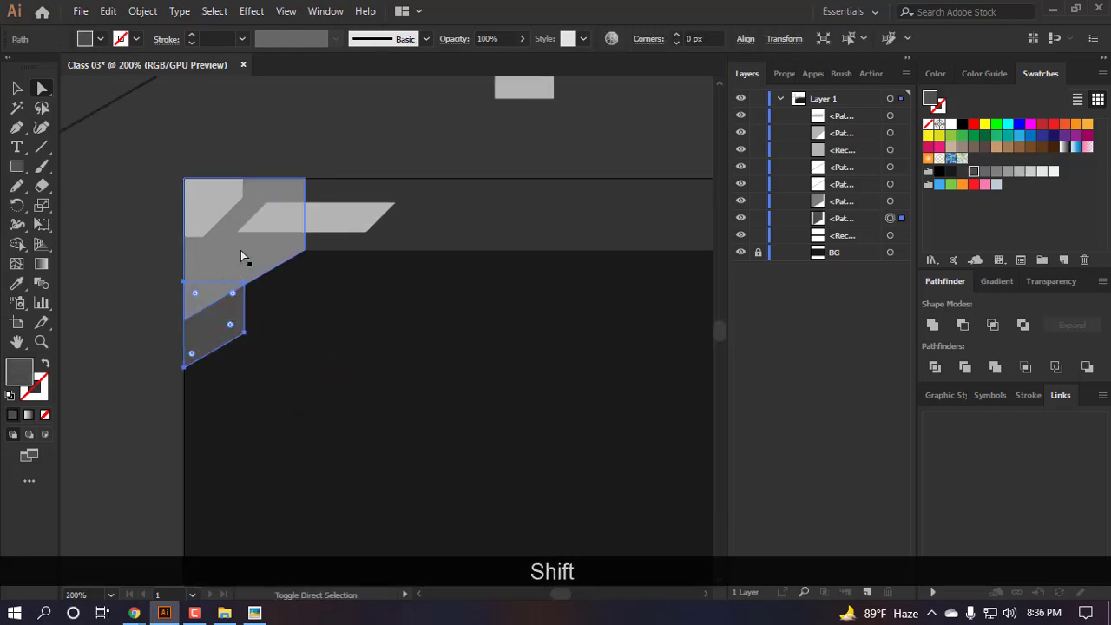
pyautogui.keyDown('shift'); pyautogui.click(243, 253); pyautogui.keyUp('shift')
pyautogui.keyDown('shift'); pyautogui.click(339, 216); pyautogui.keyUp('shift')
pyautogui.click(314, 334)
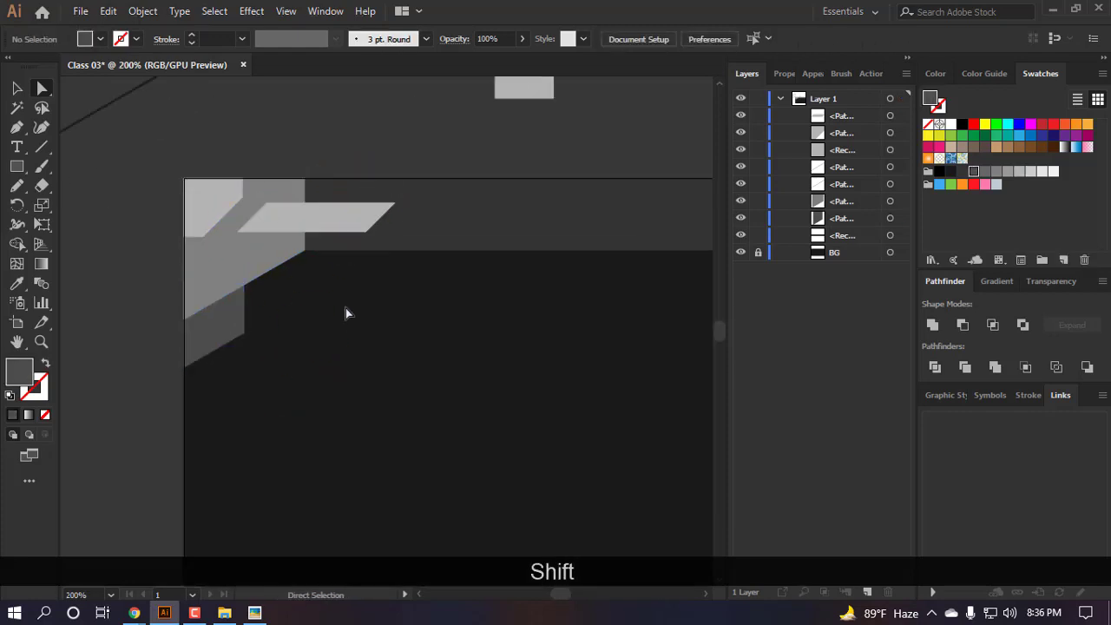
pyautogui.moveTo(342, 367); pyautogui.dragTo(103, 156)
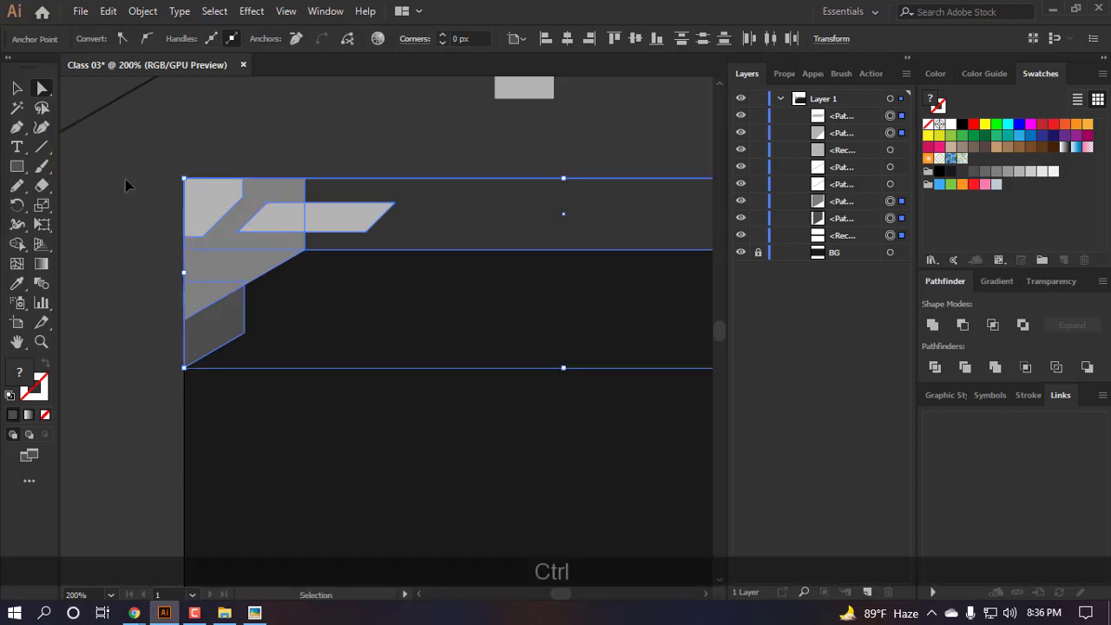
pyautogui.hotkey('ctrl', 'g')
# - Duplicate the group, rotate the copy 180°, and align it to the artboard's bottom and right edges
pyautogui.press('v')
pyautogui.scroll(-2, 316, 373)
pyautogui.moveTo(282, 274); pyautogui.dragTo(318, 376)
pyautogui.scroll(-2, 693, 416)
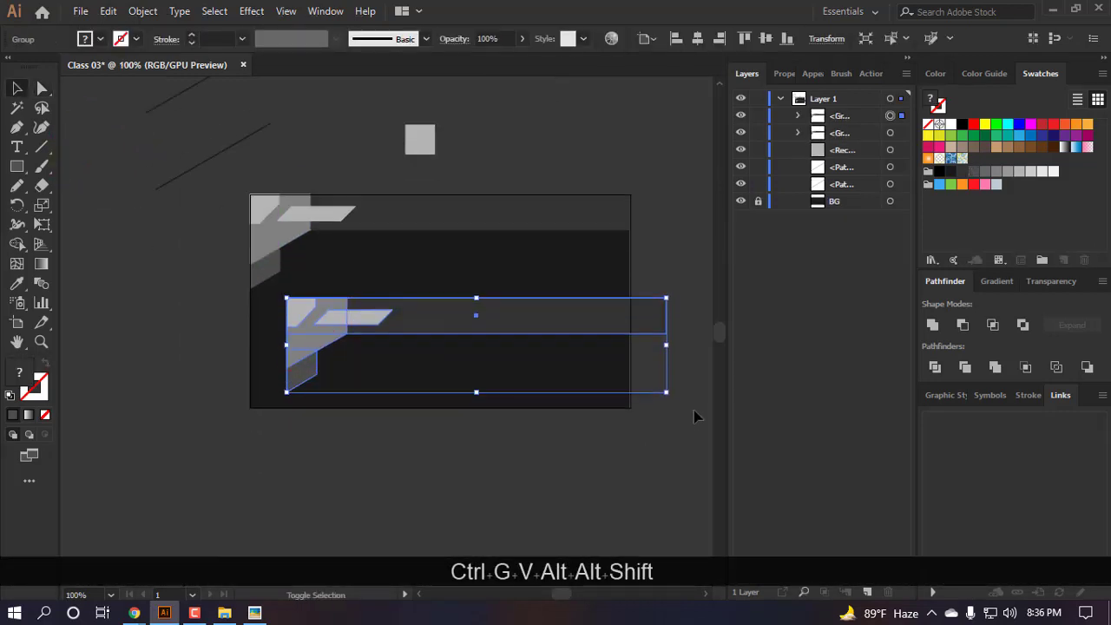
pyautogui.moveTo(674, 395); pyautogui.dragTo(250, 337)
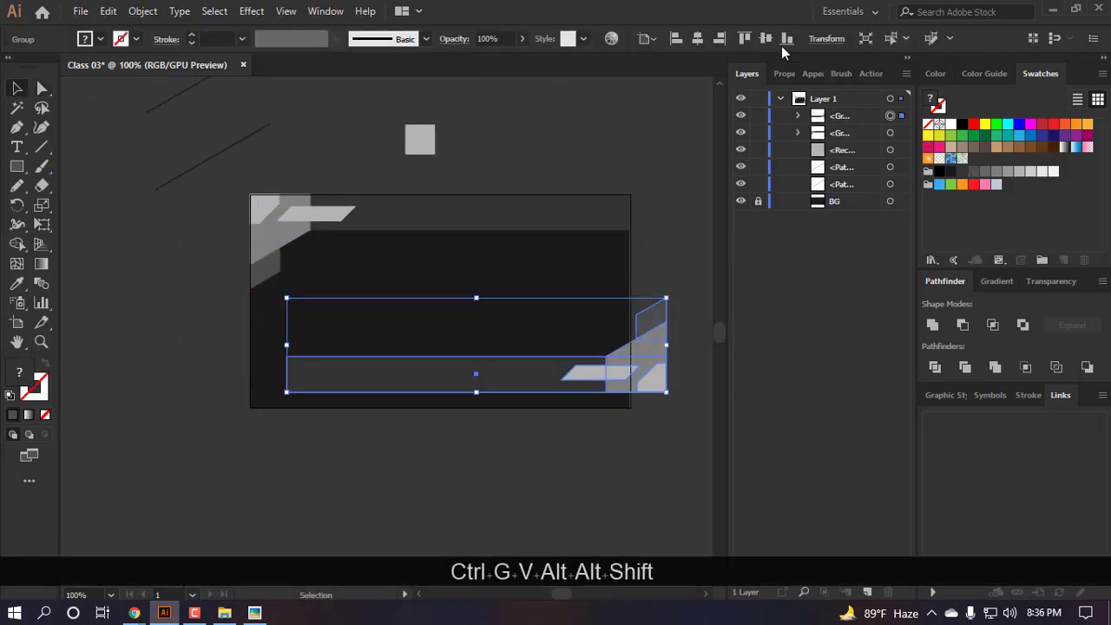
pyautogui.click(785, 39)
pyautogui.click(717, 40)
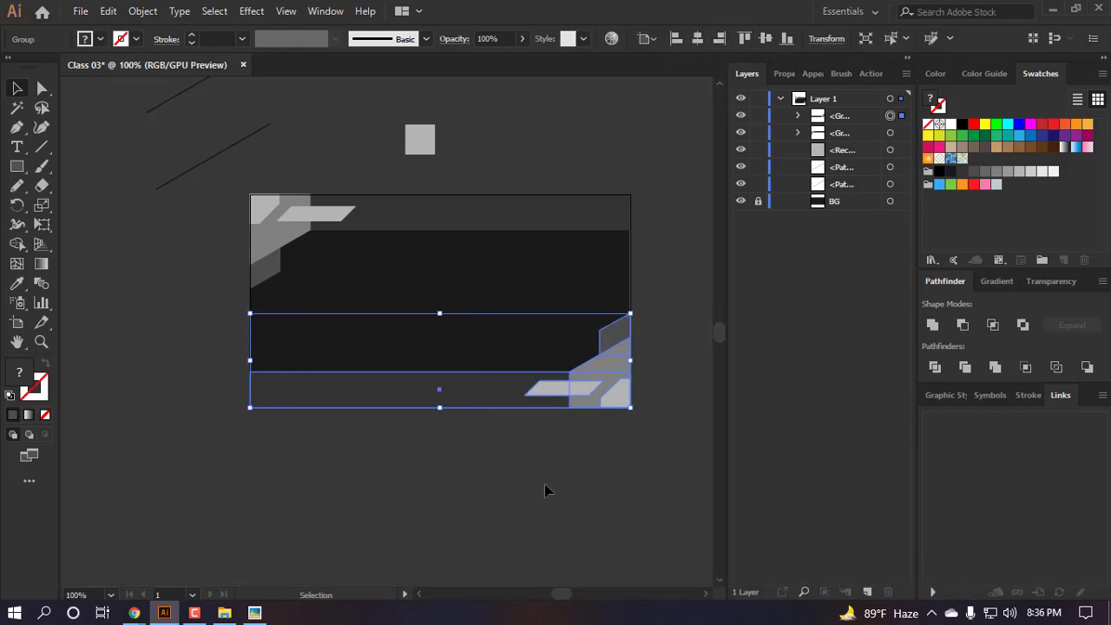
pyautogui.click(556, 474)
# - Duplicate the upper-left corner group, reflect the copy across the vertical axis, and align it to the artboard's horizontal center and top edge
pyautogui.click(272, 229)
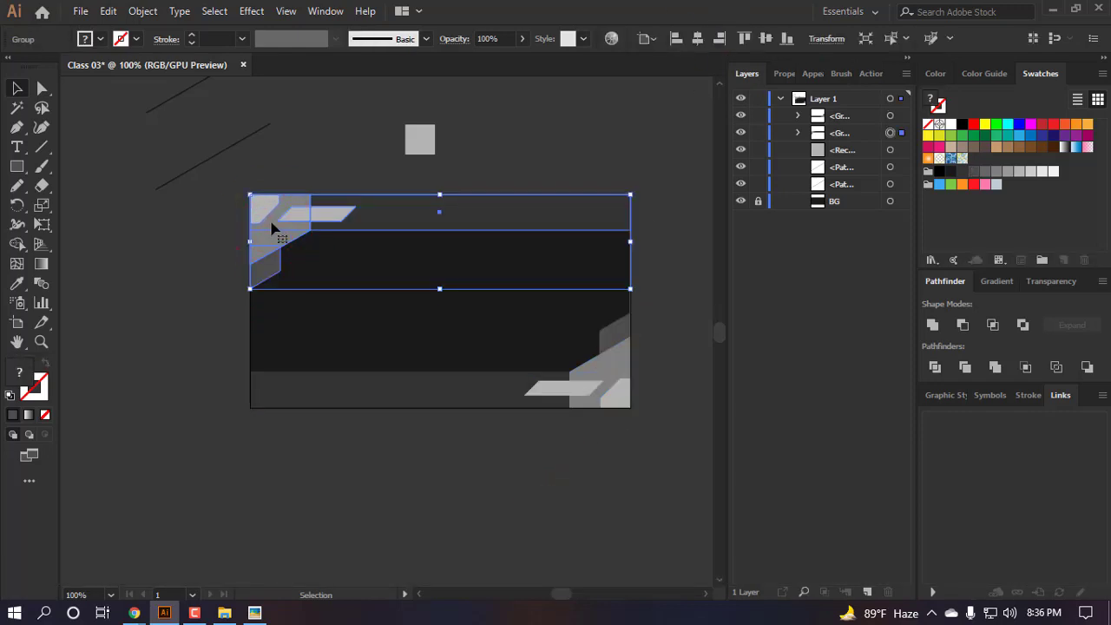
pyautogui.moveTo(271, 227); pyautogui.dragTo(319, 256)
pyautogui.rightClick(320, 256)
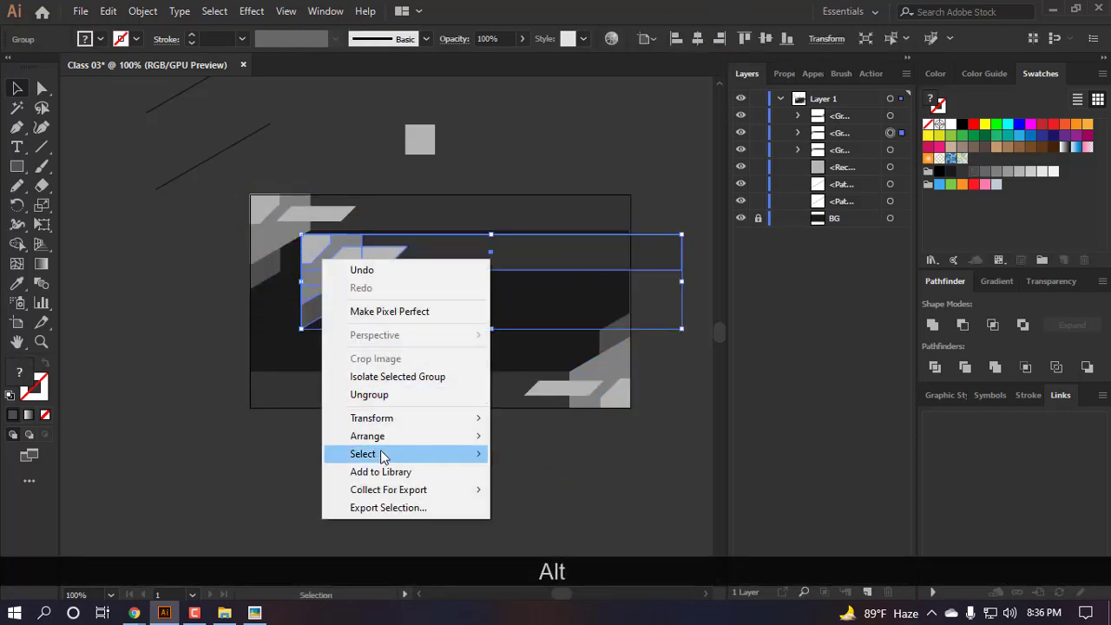
pyautogui.moveTo(393, 425)
pyautogui.click(555, 473)
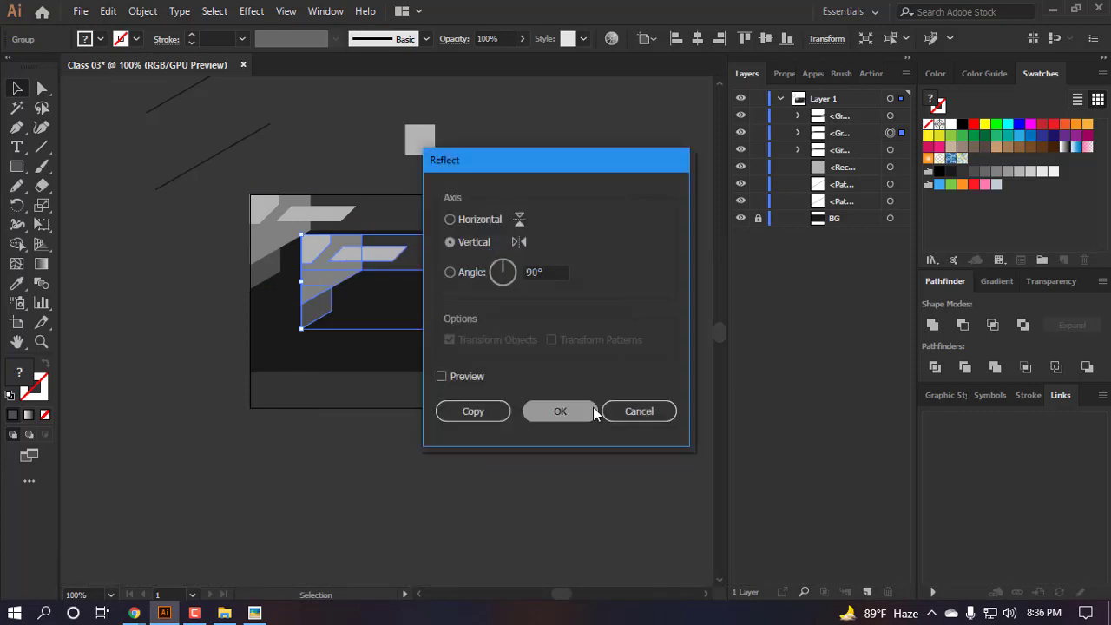
pyautogui.click(561, 409)
pyautogui.click(697, 38)
pyautogui.click(744, 38)
# - Delete the dark gray bar from the reflected upper-right copy
pyautogui.click(674, 225)
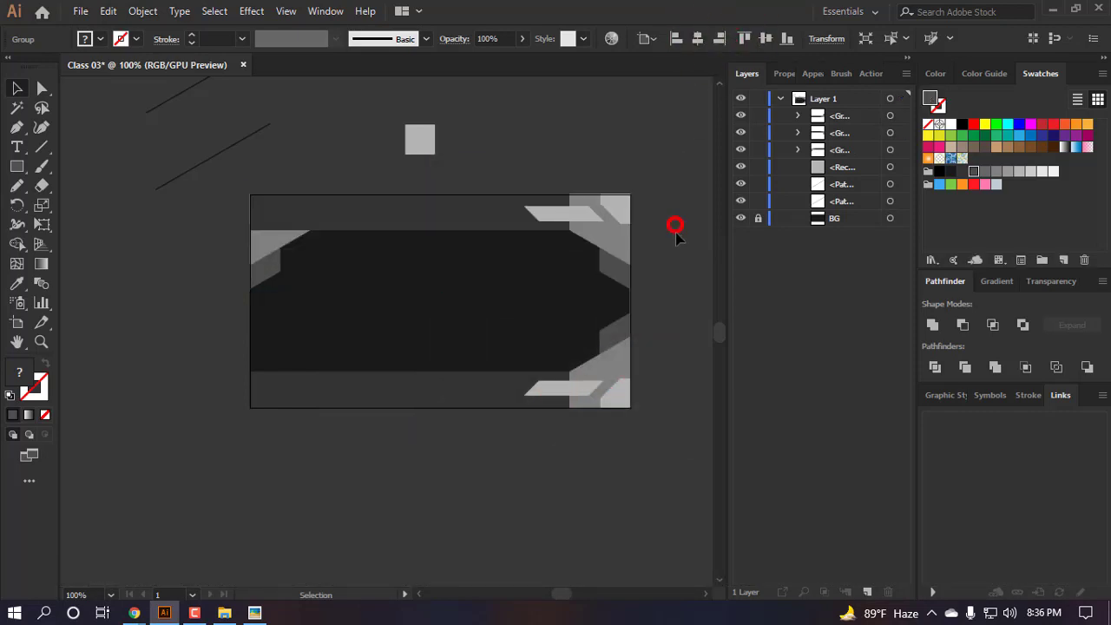
pyautogui.press('a')
pyautogui.click(482, 217)
pyautogui.press('BackSpace')
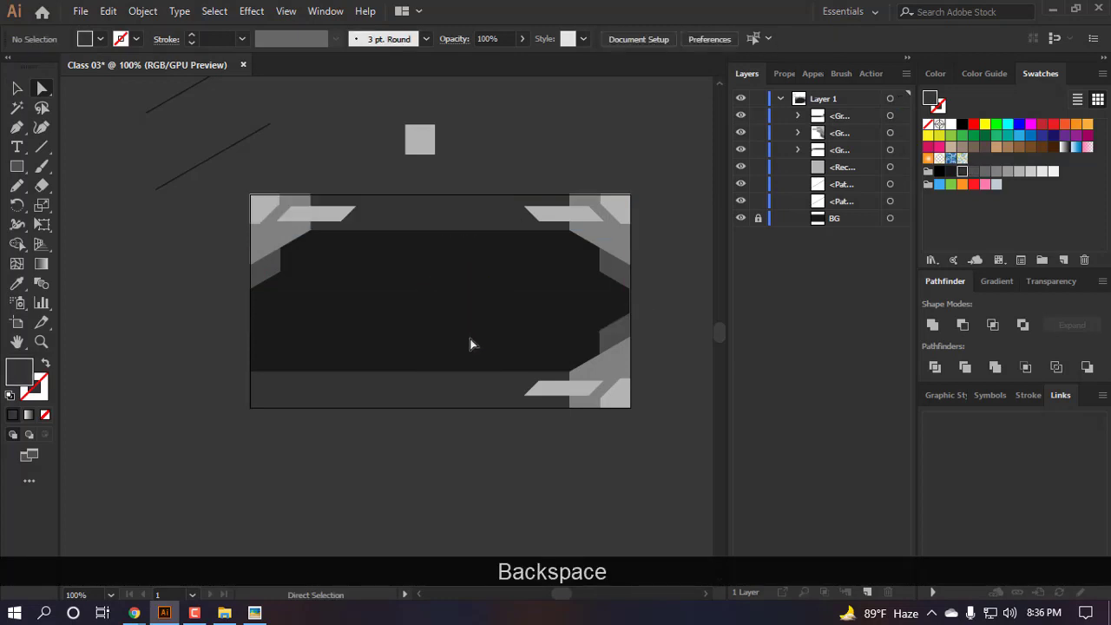
# - Duplicate the upper-right corner group, rotate the copy 180°, and align it to the artboard's left and bottom edges
pyautogui.scroll(-2, 572, 406)
pyautogui.scroll(-3, 460, 417)
pyautogui.scroll(3, 421, 382)
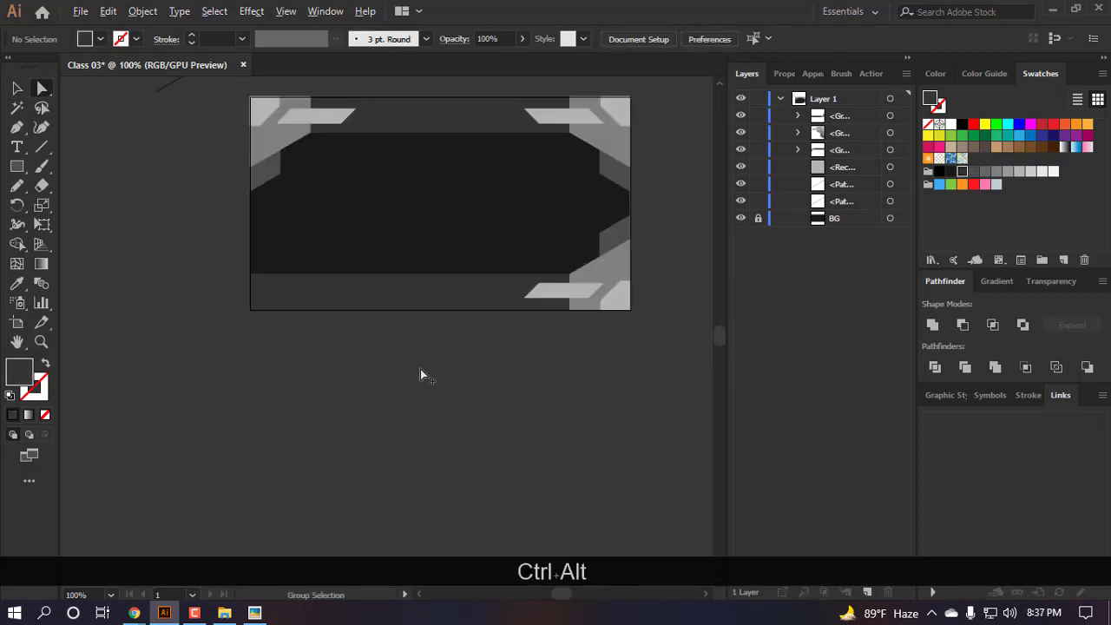
pyautogui.scroll(2, 421, 360)
pyautogui.hscroll(3, 421, 360)
pyautogui.keyDown('ctrl'); pyautogui.click(417, 369); pyautogui.keyUp('ctrl')
pyautogui.hscroll(-3, 417, 372)
pyautogui.press('v')
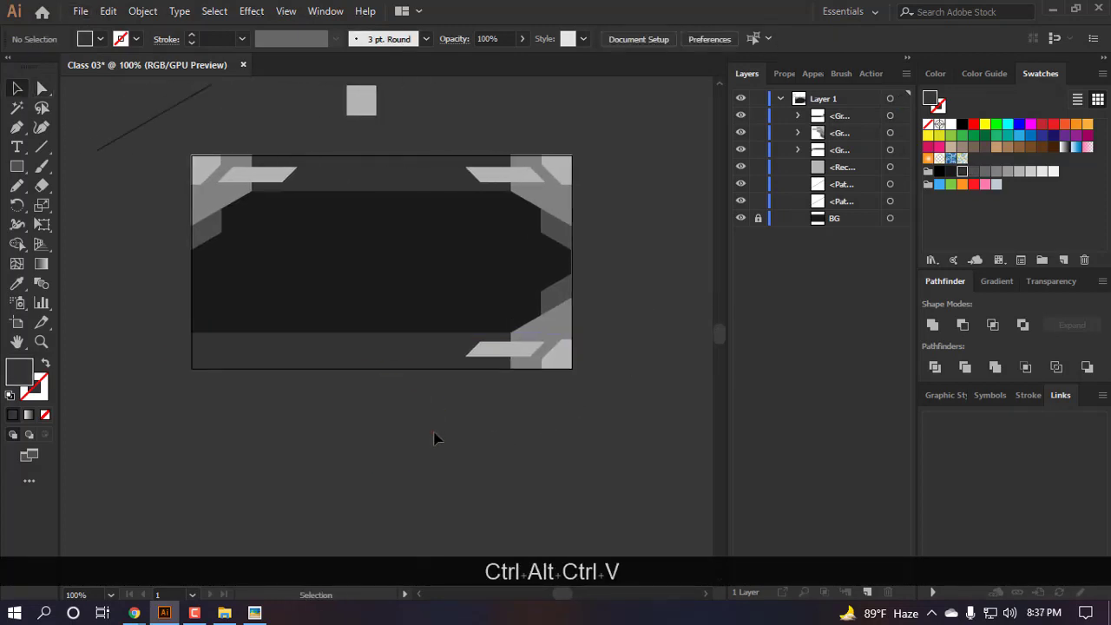
pyautogui.moveTo(543, 206); pyautogui.dragTo(434, 297)
pyautogui.moveTo(458, 354); pyautogui.dragTo(314, 184)
pyautogui.click(674, 38)
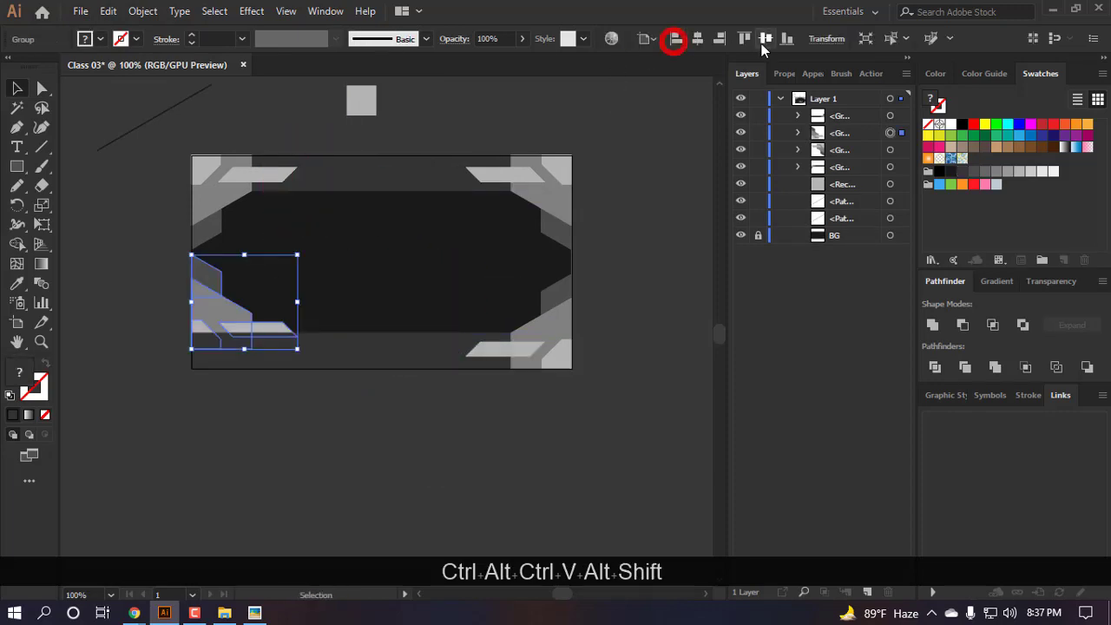
pyautogui.click(784, 39)
pyautogui.click(471, 468)
# - Delete the dark gray bar along the artboard's lower edge
pyautogui.scroll(2, 384, 406)
pyautogui.scroll(-2, 388, 398)
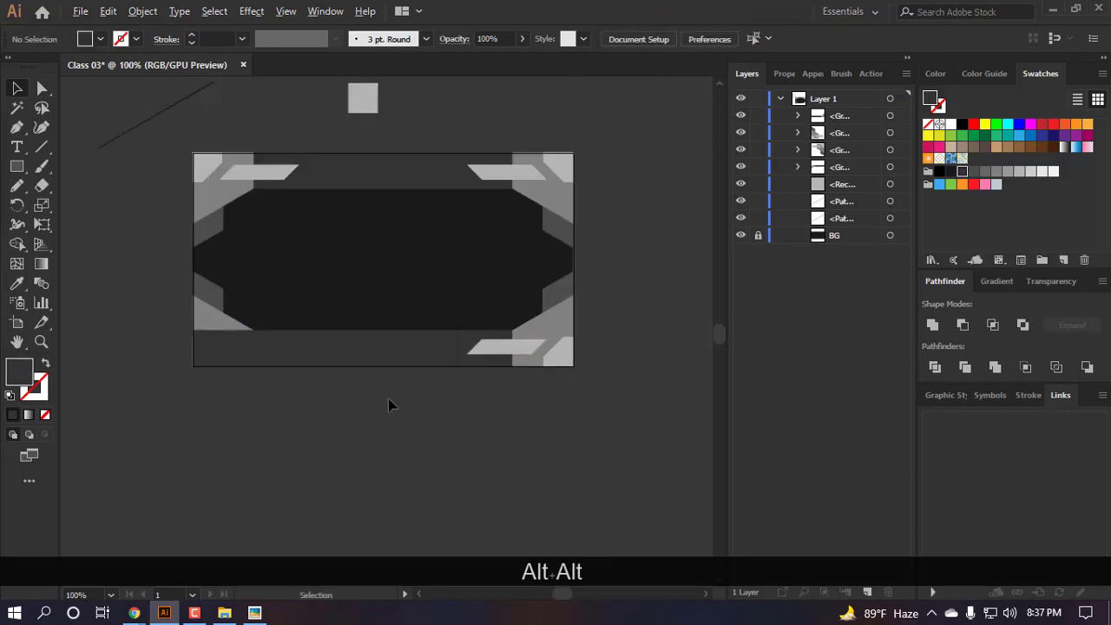
pyautogui.click(286, 362)
pyautogui.press('a')
pyautogui.moveTo(286, 362); pyautogui.dragTo(278, 458)
pyautogui.press('BackSpace')
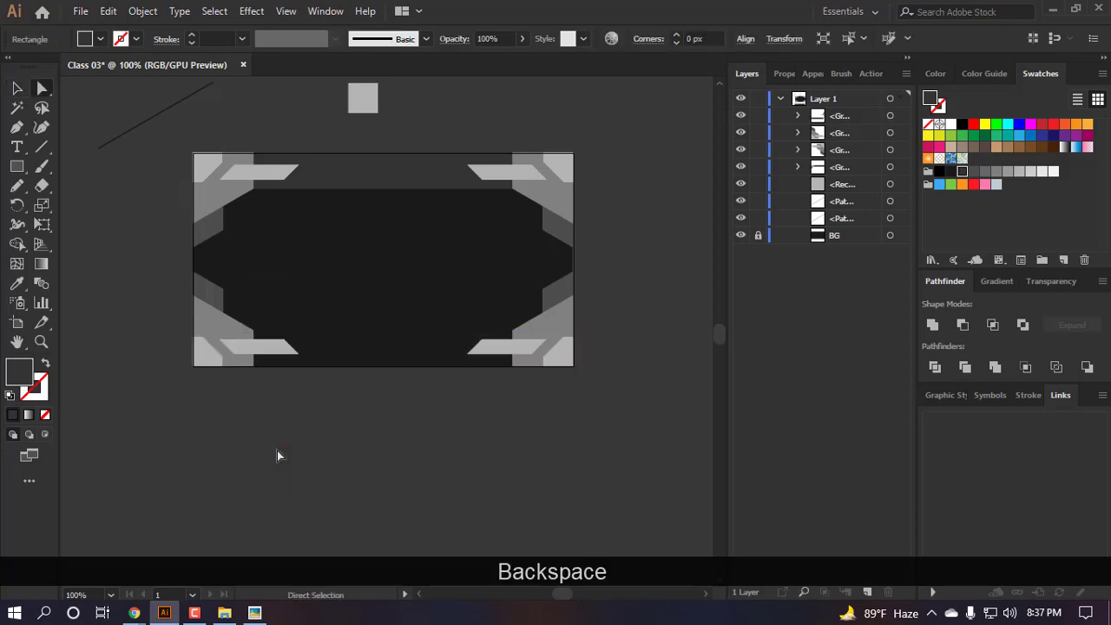
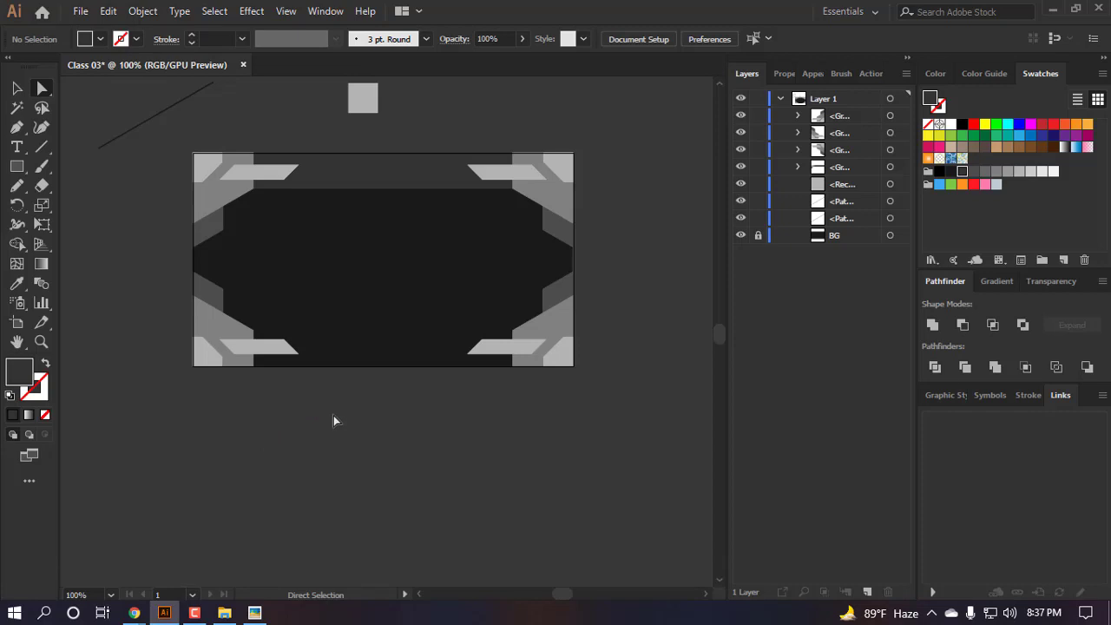
# - Delete the lower-left, lower-right and upper-right corner groups, keeping only the original upper-left group
pyautogui.keyDown('alt'); pyautogui.scroll(2, 394, 438); pyautogui.keyUp('alt')
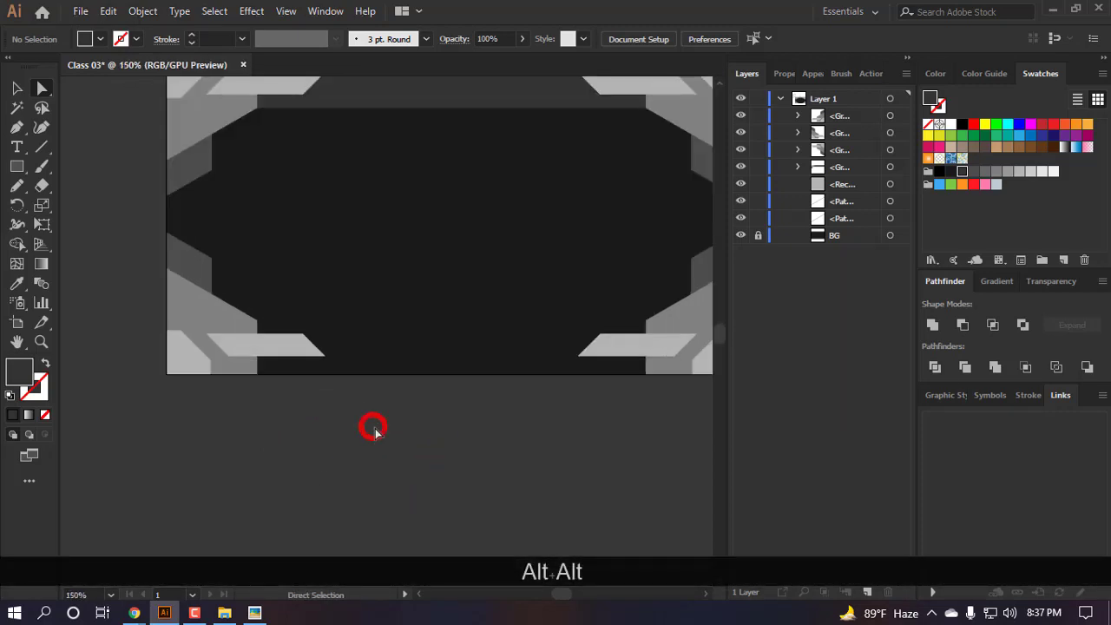
pyautogui.press('v')
pyautogui.moveTo(243, 341); pyautogui.dragTo(214, 521)
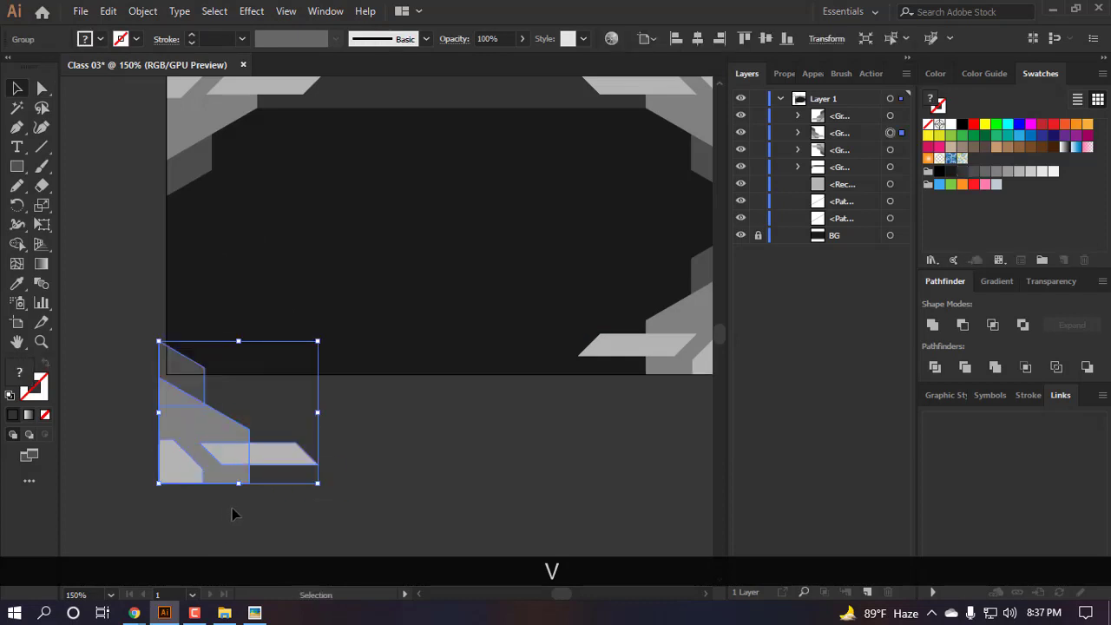
pyautogui.press('BackSpace')
pyautogui.keyDown('alt'); pyautogui.scroll(-2, 390, 390); pyautogui.keyUp('alt')
pyautogui.keyDown('ctrl'); pyautogui.hscroll(1, 391, 390); pyautogui.keyUp('ctrl')
pyautogui.moveTo(527, 355); pyautogui.dragTo(491, 478)
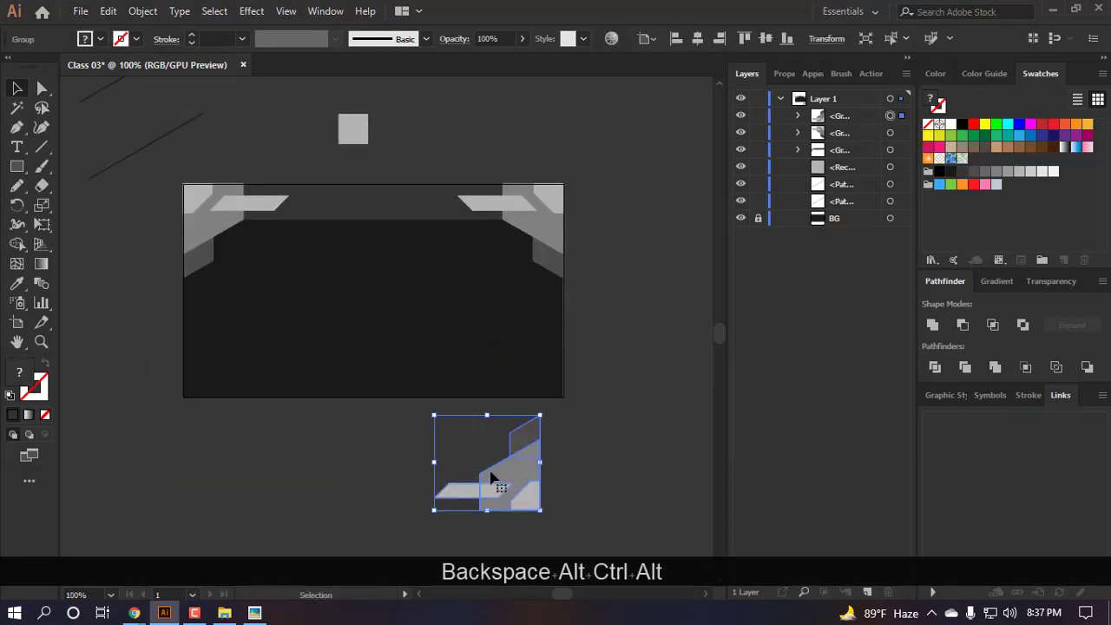
pyautogui.press('BackSpace')
pyautogui.moveTo(533, 231); pyautogui.dragTo(543, 375)
pyautogui.press('BackSpace')
# - Inspect the remaining corner group on the artboard and compare it with the hand-drawn sketch 01.jpg
pyautogui.keyDown('alt'); pyautogui.scroll(3, 251, 254); pyautogui.keyUp('alt')
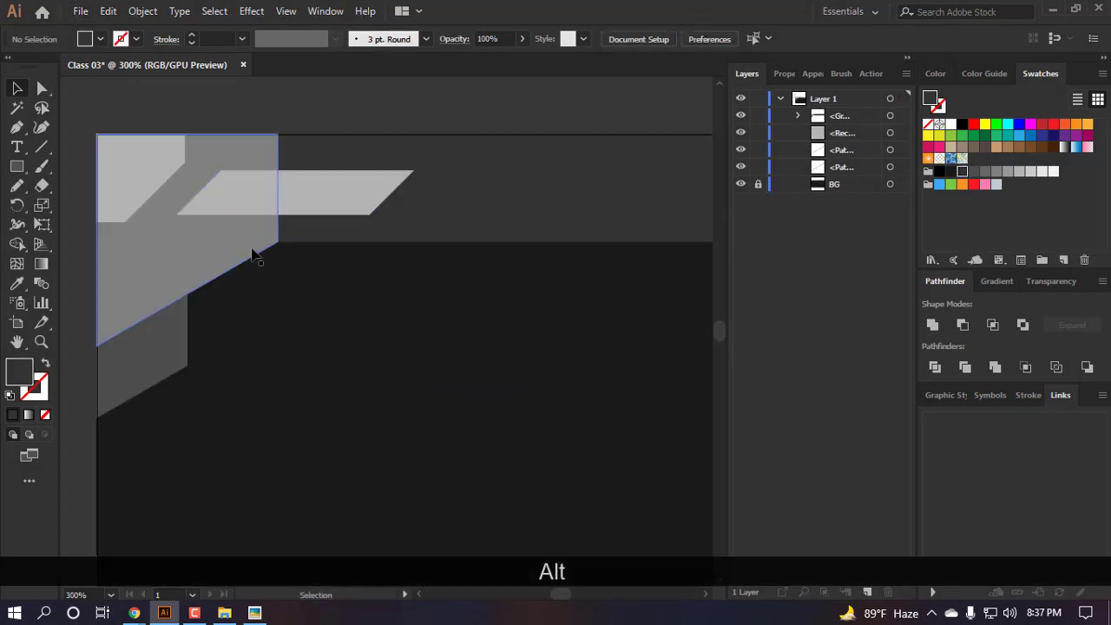
pyautogui.keyDown('alt'); pyautogui.scroll(1, 164, 231); pyautogui.keyUp('alt')
pyautogui.keyDown('alt'); pyautogui.scroll(-3, 182, 238); pyautogui.keyUp('alt')
pyautogui.scroll(-1, 266, 379)
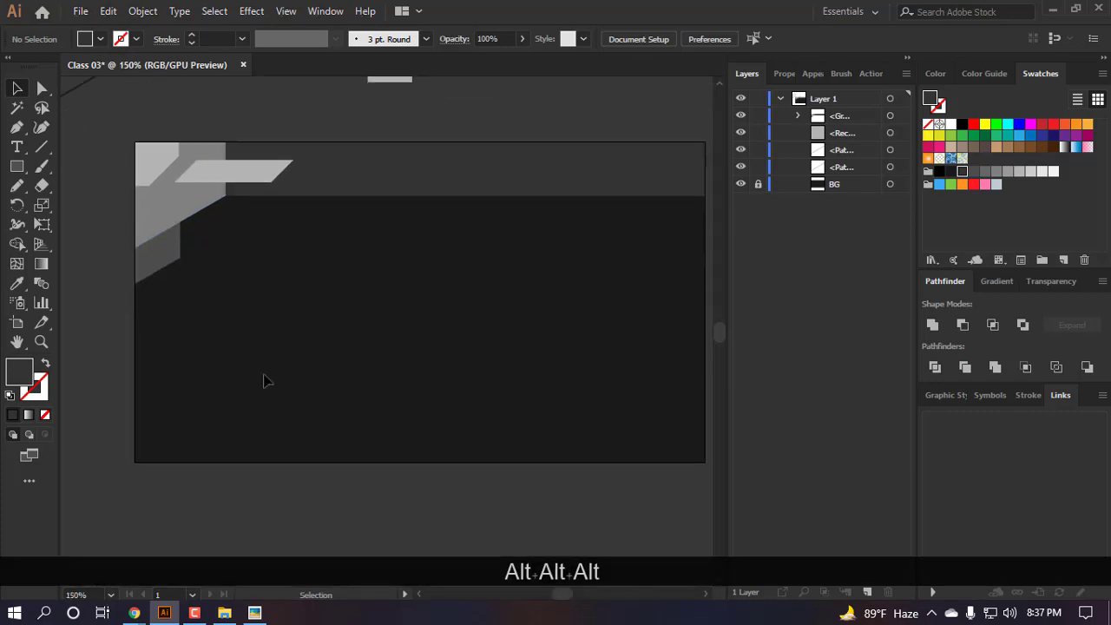
pyautogui.keyDown('alt'); pyautogui.scroll(-2, 261, 379); pyautogui.keyUp('alt')
pyautogui.keyDown('alt'); pyautogui.scroll(2, 295, 322); pyautogui.keyUp('alt')
pyautogui.scroll(-1, 298, 323)
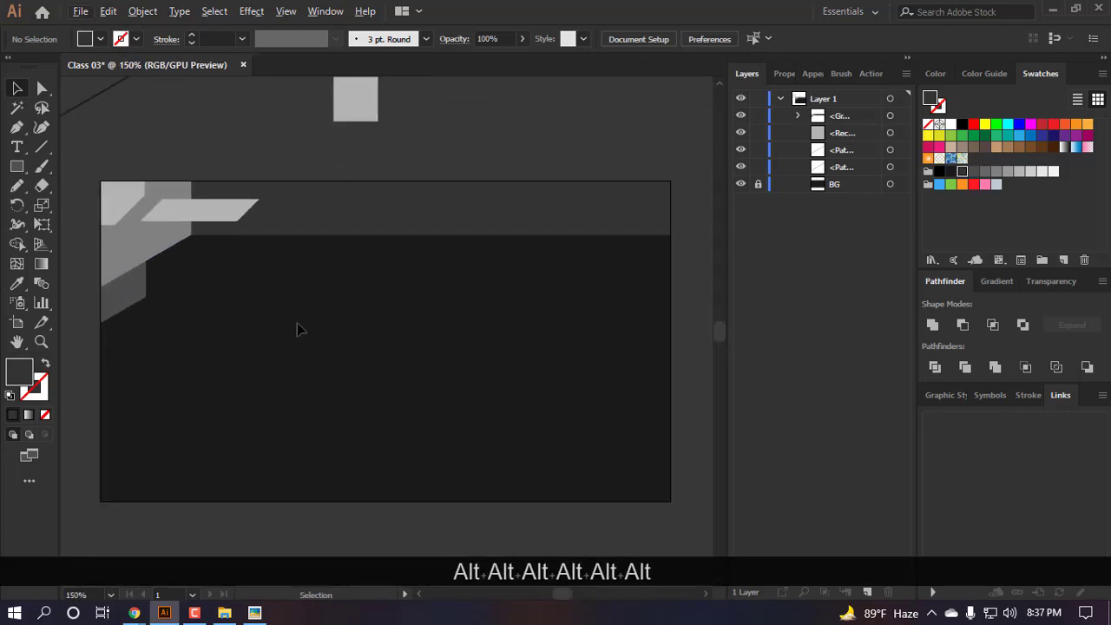
pyautogui.keyDown('alt'); pyautogui.scroll(-1, 369, 255); pyautogui.keyUp('alt')
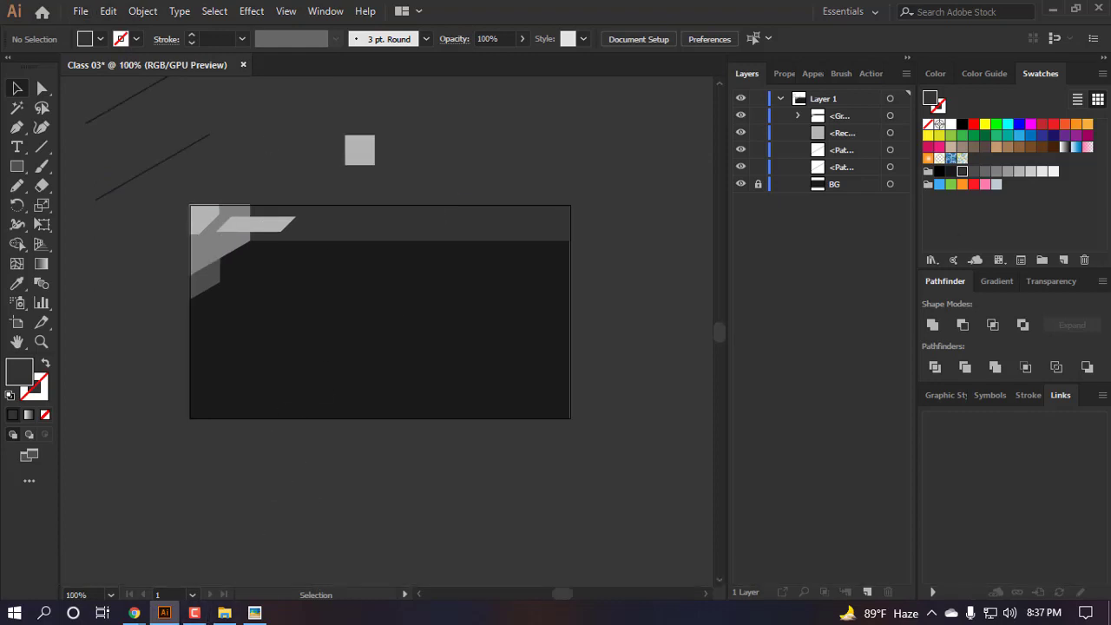
pyautogui.click(254, 613)
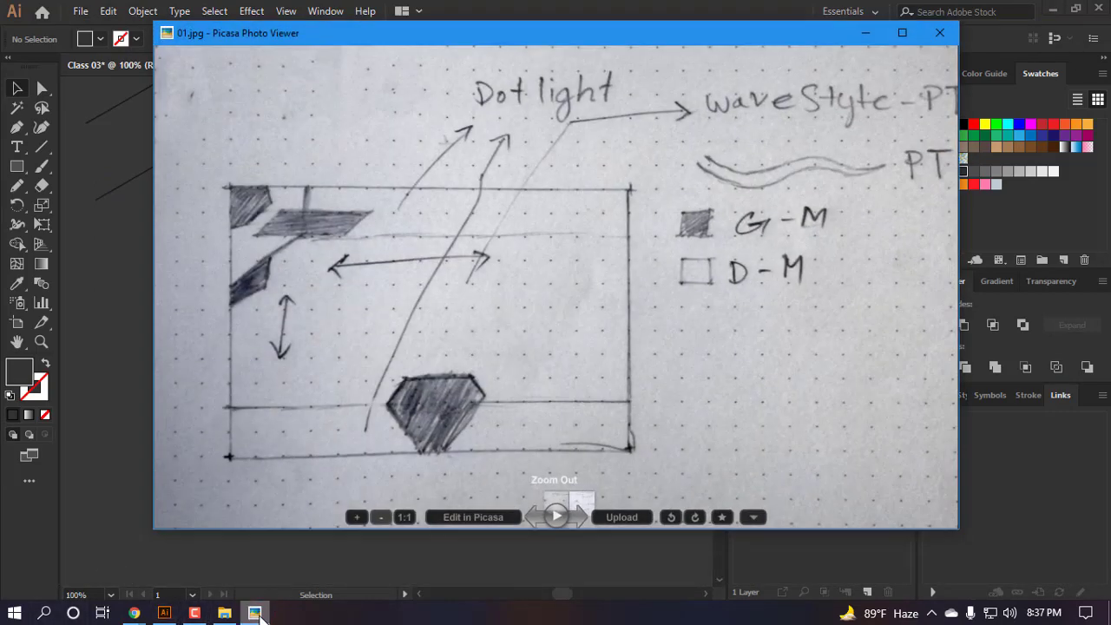
pyautogui.click(865, 33)
# - Duplicate the corner group below the artboard and ungroup the copy
pyautogui.press('alt')
pyautogui.moveTo(456, 226); pyautogui.dragTo(434, 426)
pyautogui.rightClick(434, 426)
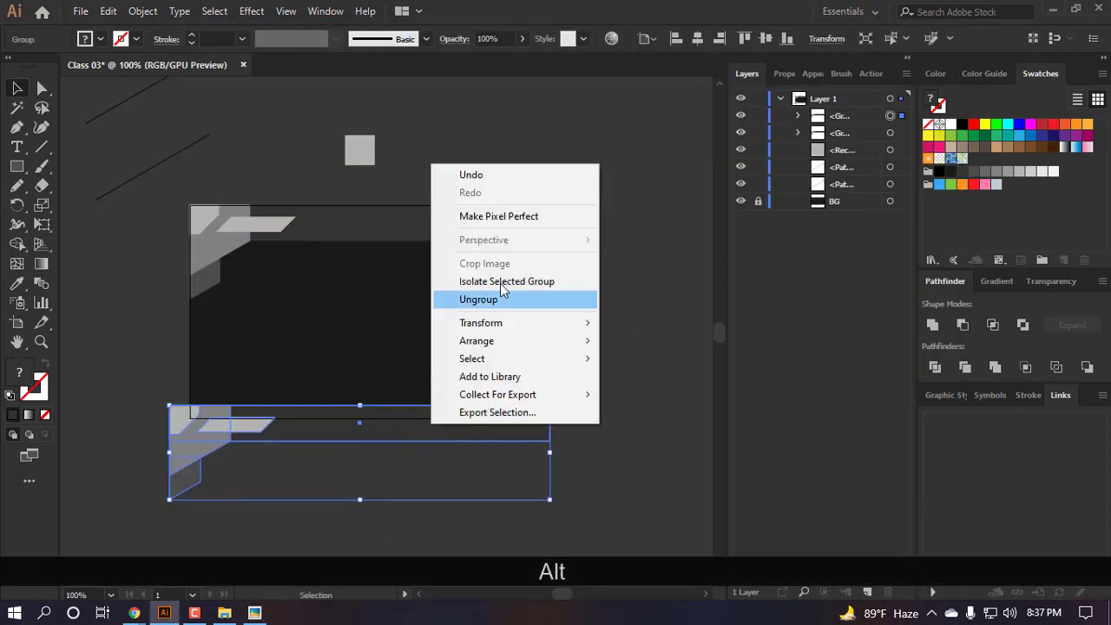
pyautogui.click(461, 298)
pyautogui.click(410, 402)
pyautogui.moveTo(224, 426); pyautogui.dragTo(132, 457)
pyautogui.hotkey('ctrl', 'z')
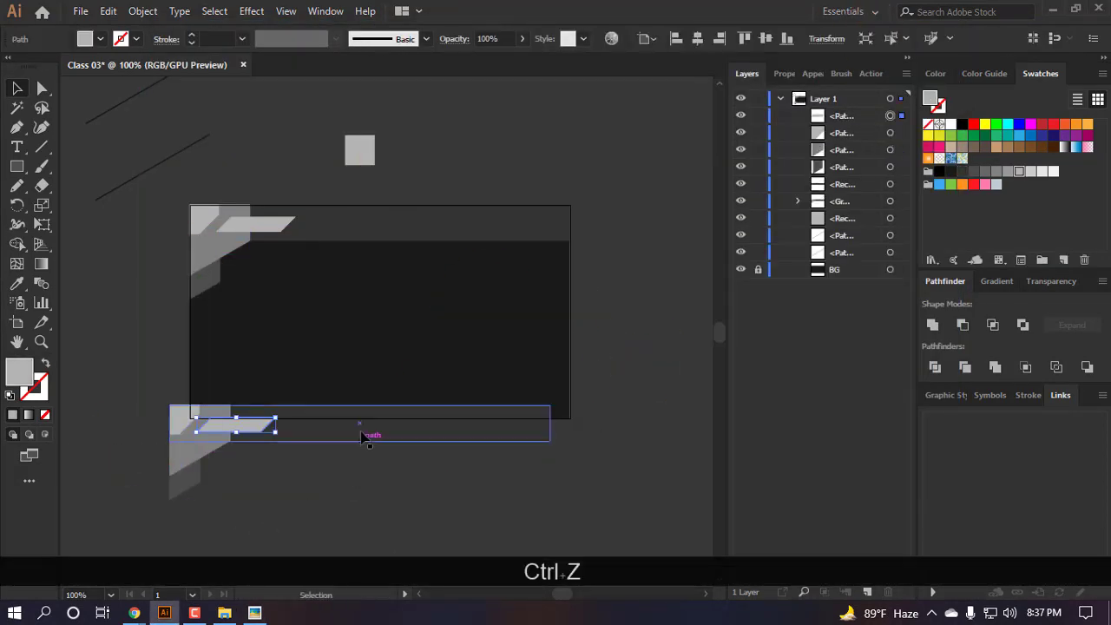
# - Move the copied dark gray bar away from its corner shapes and delete the copied corner shapes and parallelogram
pyautogui.moveTo(361, 423); pyautogui.dragTo(376, 489)
pyautogui.moveTo(198, 432); pyautogui.dragTo(265, 454)
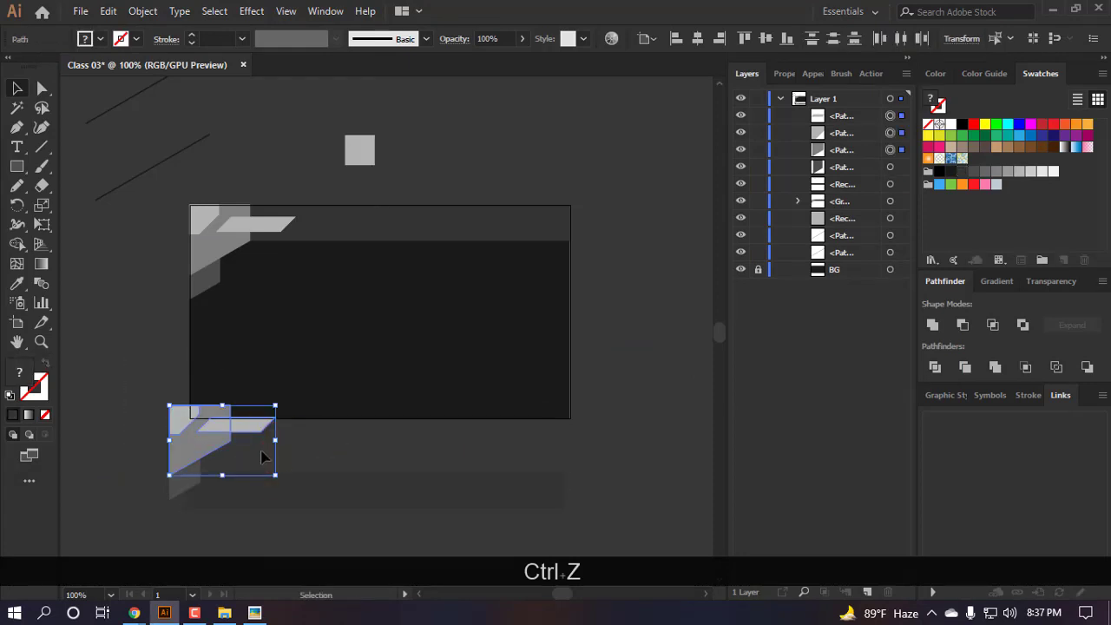
pyautogui.press('BackSpace')
pyautogui.press('BackSpace')
pyautogui.click(178, 468)
pyautogui.press('BackSpace')
pyautogui.press('BackSpace')
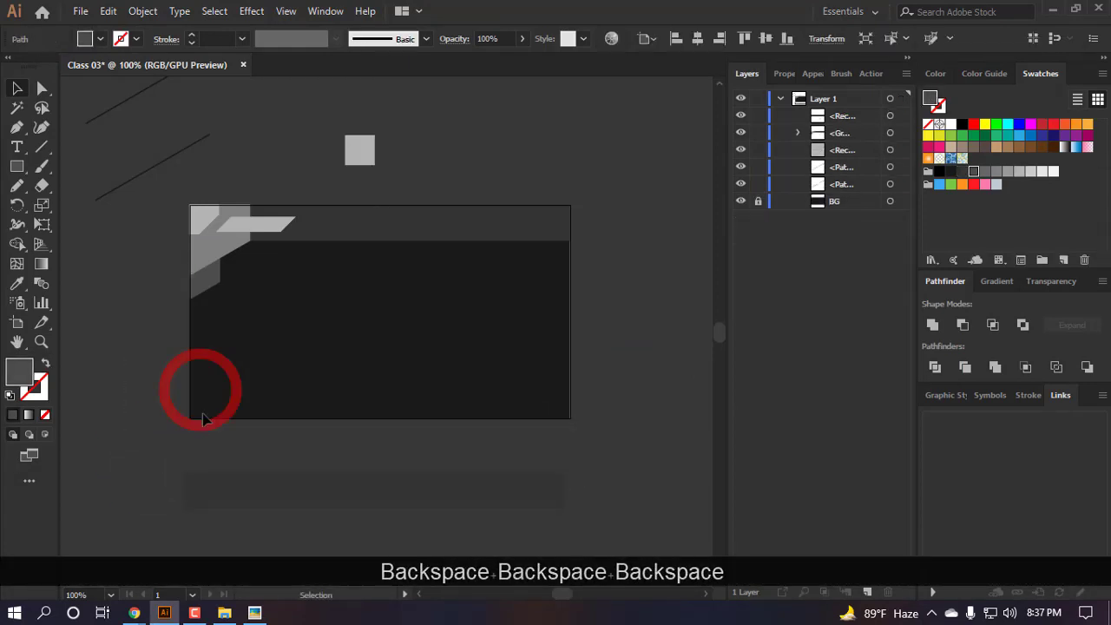
# - Align the copied dark gray bar to the artboard's bottom edge and horizontal center
pyautogui.click(342, 485)
pyautogui.press('v')
pyautogui.click(342, 485)
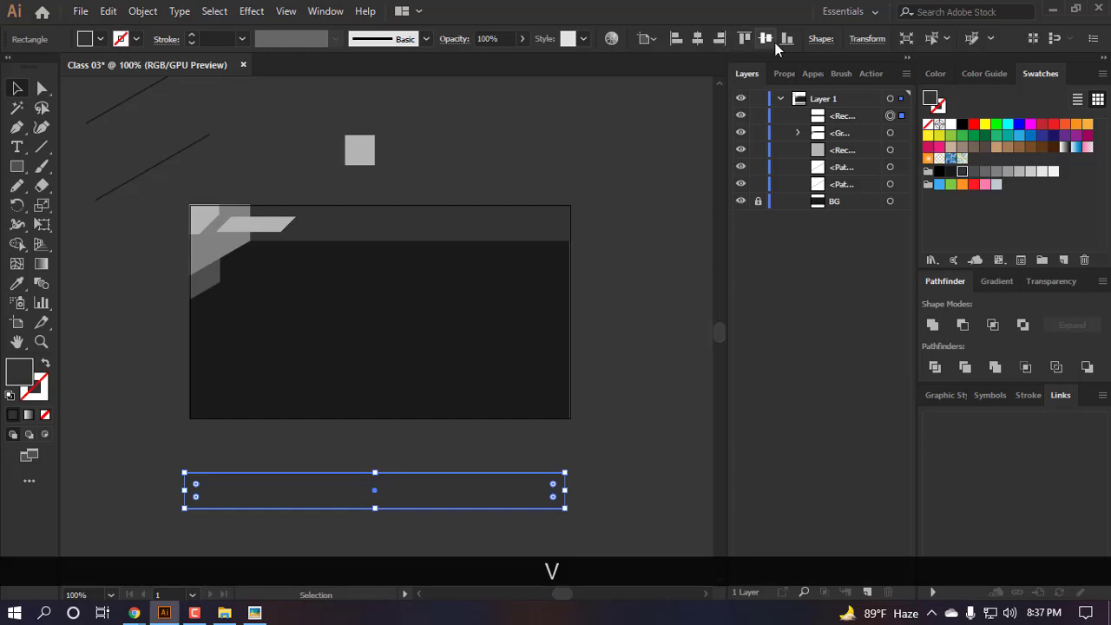
pyautogui.click(786, 38)
pyautogui.click(697, 38)
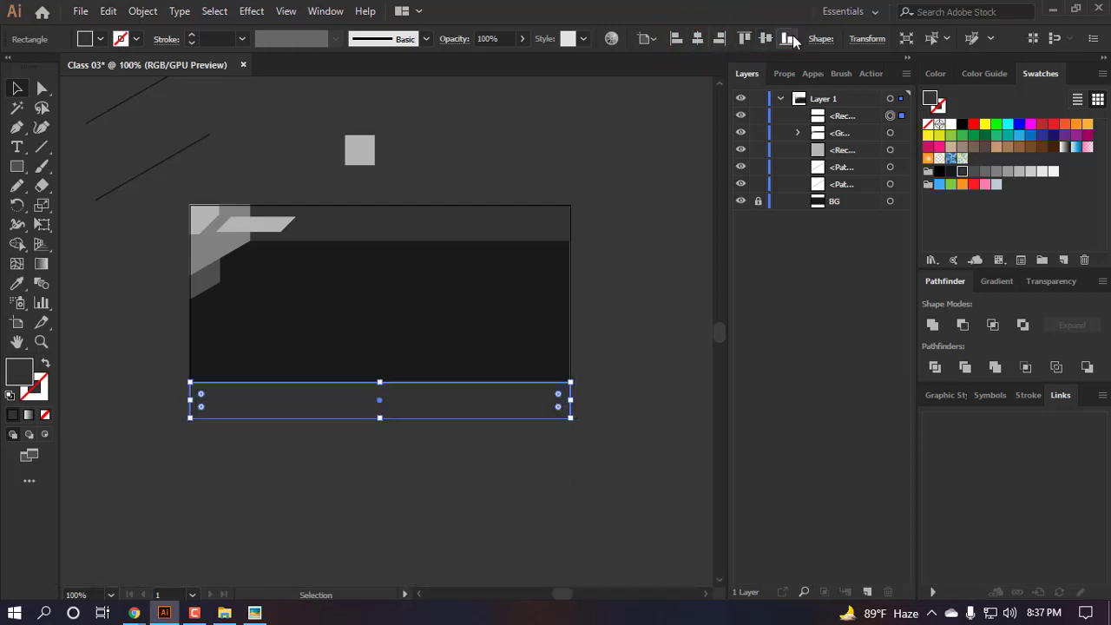
pyautogui.click(572, 434)
# - Draw a small dark gray square below the artboard and rotate it 45°
pyautogui.keyDown('alt'); pyautogui.scroll(-1, 571, 434); pyautogui.keyUp('alt')
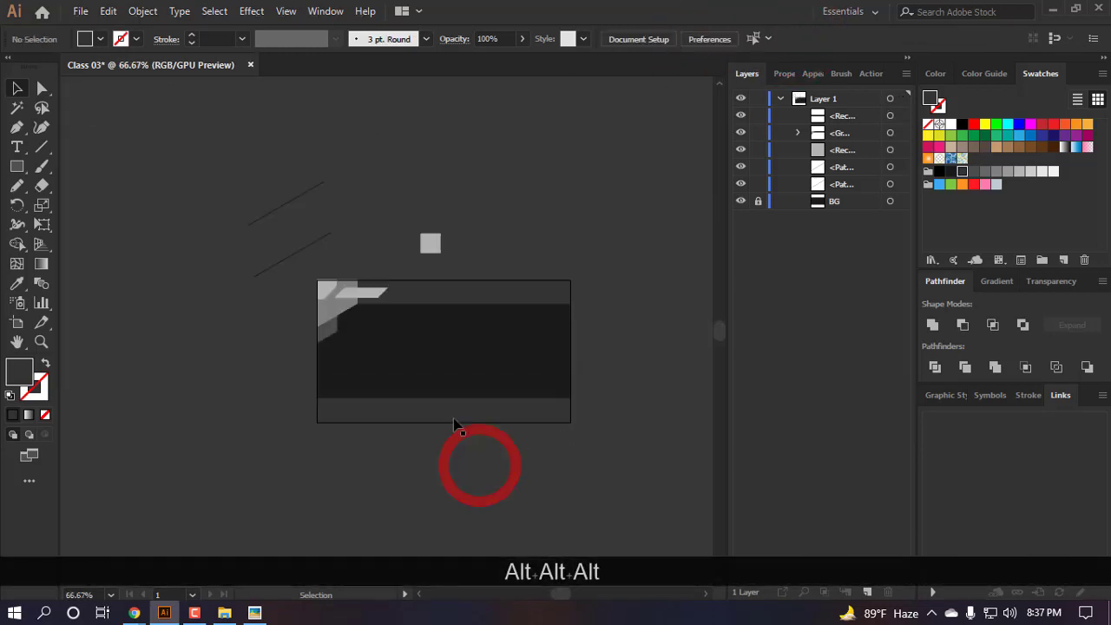
pyautogui.keyDown('alt'); pyautogui.scroll(2, 454, 427); pyautogui.keyUp('alt')
pyautogui.keyDown('ctrl'); pyautogui.hscroll(2, 382, 307); pyautogui.keyUp('ctrl')
pyautogui.scroll(-1, 355, 417)
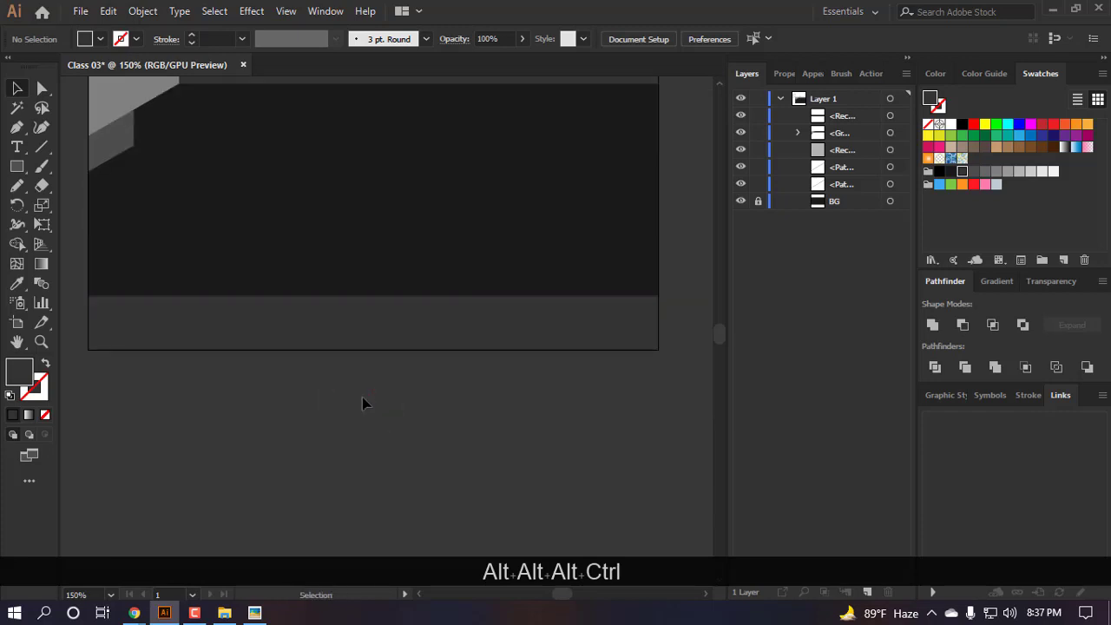
pyautogui.scroll(-1, 371, 397)
pyautogui.press('m')
pyautogui.moveTo(286, 358)
pyautogui.mouseDown()
pyautogui.moveTo(348, 416)
pyautogui.moveTo(337, 453)
pyautogui.mouseUp()
pyautogui.press('v')
pyautogui.press('shift')
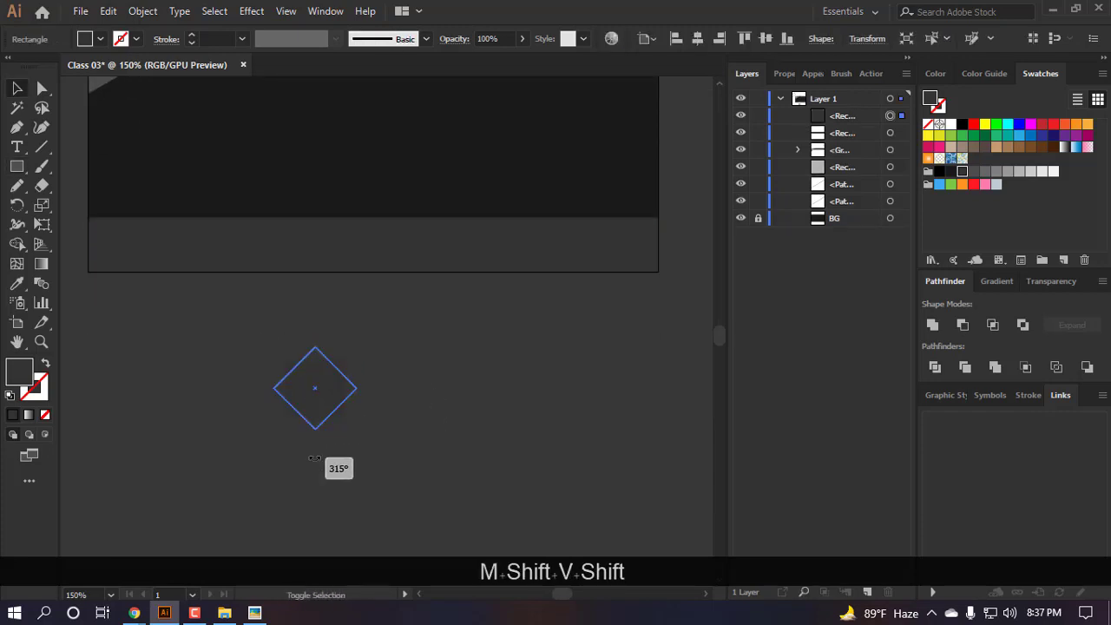
# - Delete the rotated dark gray square below the artboard
pyautogui.keyDown('alt'); pyautogui.scroll(-2, 330, 454); pyautogui.keyUp('alt')
pyautogui.keyDown('alt'); pyautogui.scroll(1, 236, 276); pyautogui.keyUp('alt')
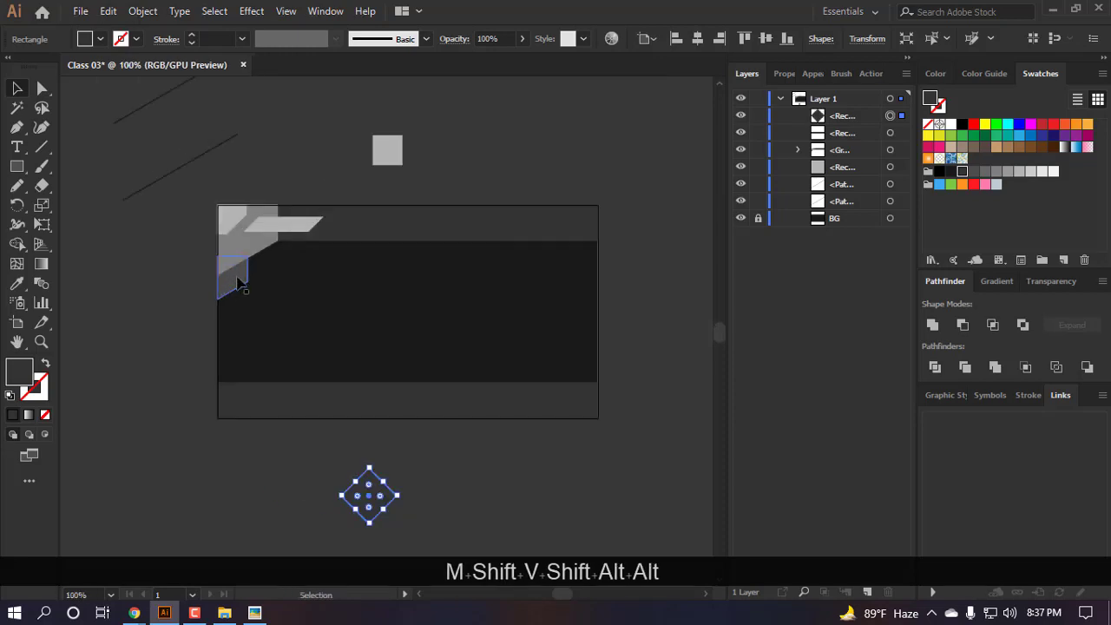
pyautogui.scroll(-1, 239, 280)
pyautogui.press('v')
pyautogui.moveTo(451, 452); pyautogui.dragTo(317, 397)
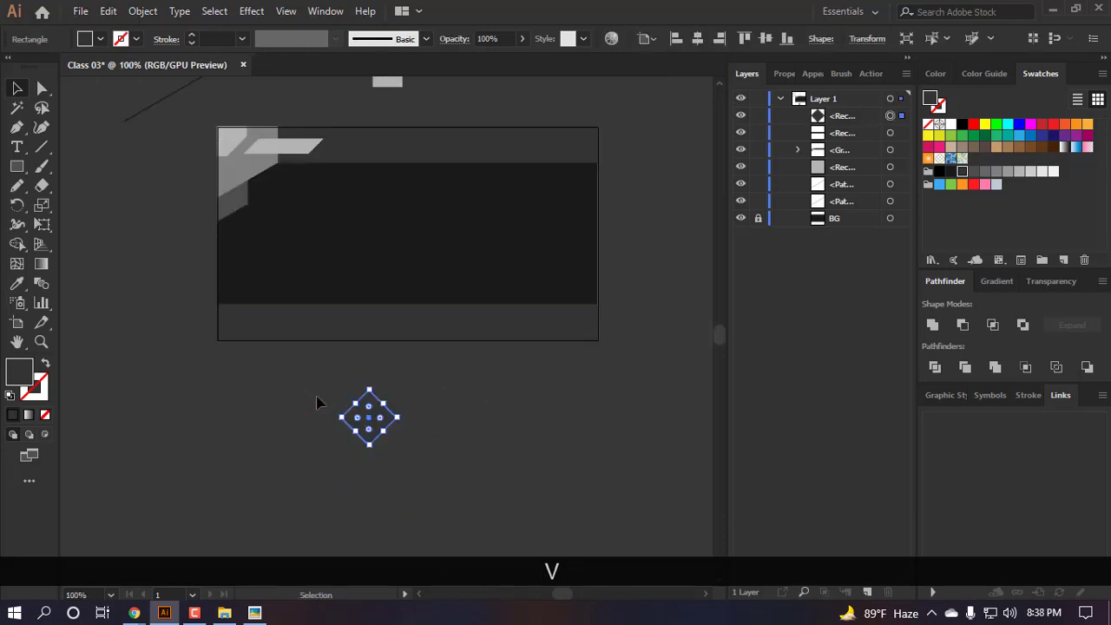
pyautogui.press('BackSpace')
# - Place another copy of the upper-left corner group below the artboard and ungroup it
pyautogui.keyDown('alt'); pyautogui.moveTo(227, 143); pyautogui.dragTo(379, 389); pyautogui.keyUp('alt')
pyautogui.hotkey('ctrl', 'z')
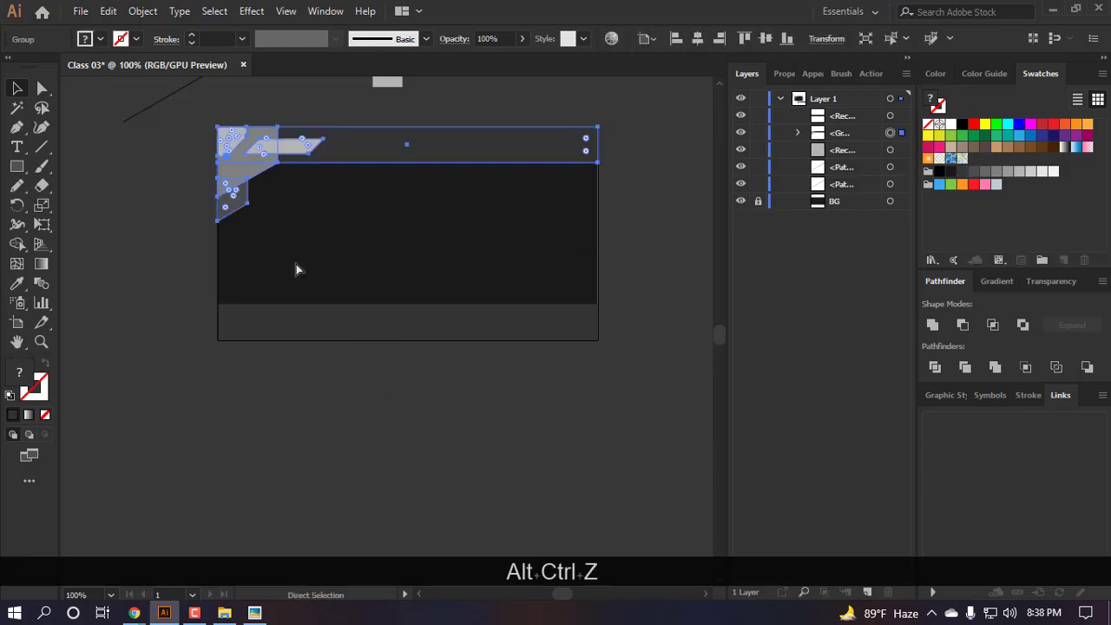
pyautogui.keyDown('alt'); pyautogui.moveTo(241, 144); pyautogui.dragTo(202, 431); pyautogui.keyUp('alt')
pyautogui.rightClick(321, 427)
pyautogui.click(371, 301)
# - Delete every piece of the ungrouped copy except the light gray corner shape
pyautogui.moveTo(456, 532); pyautogui.dragTo(312, 409)
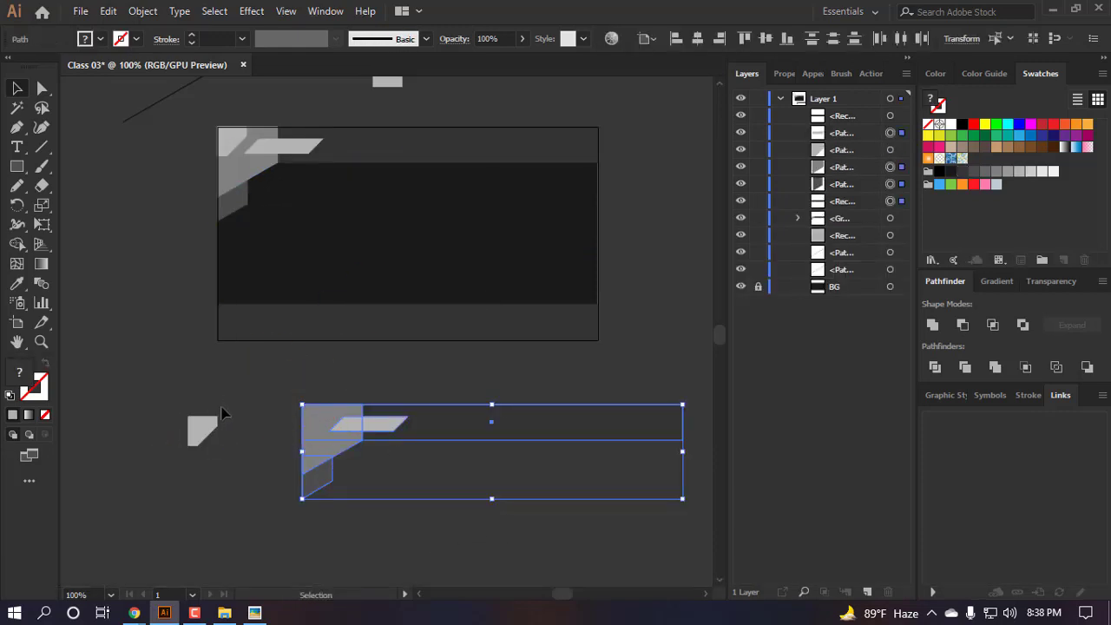
pyautogui.press('BackSpace')
pyautogui.press('BackSpace')
# - Rotate the light gray corner shape so its cut edge faces up, and enlarge it below the artboard
pyautogui.moveTo(310, 454); pyautogui.dragTo(190, 424)
pyautogui.press('shift')
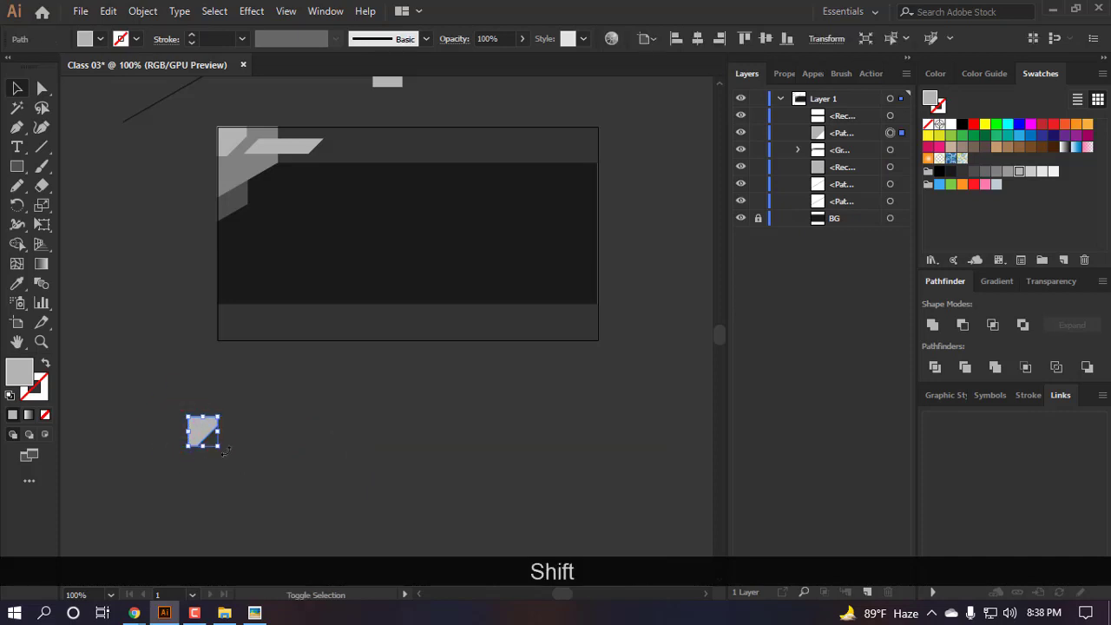
pyautogui.moveTo(232, 346); pyautogui.dragTo(223, 348)
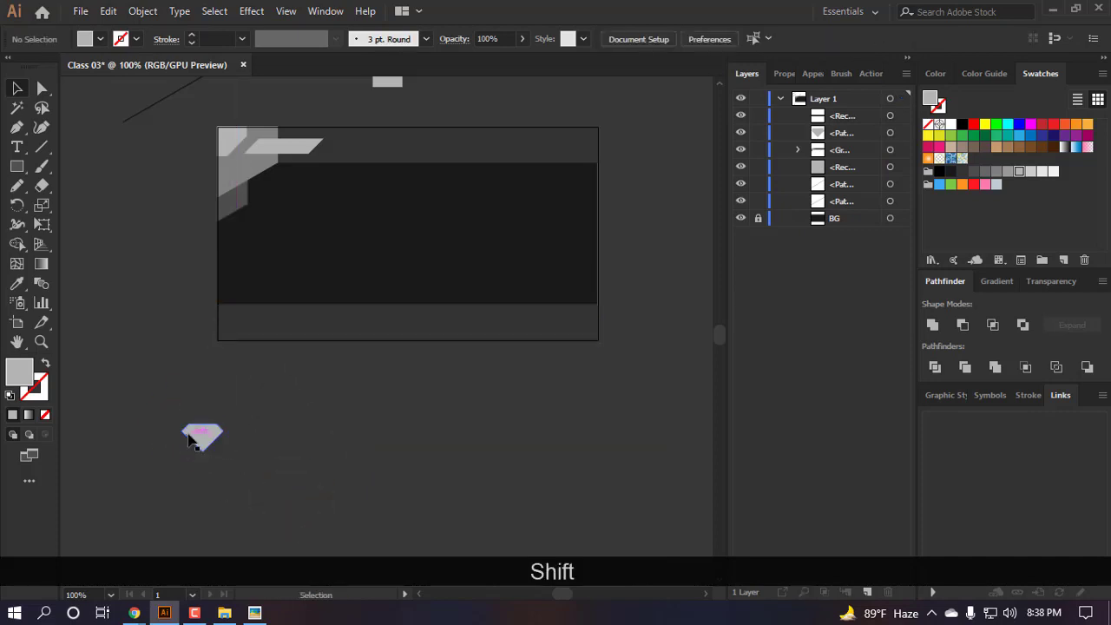
pyautogui.moveTo(205, 438); pyautogui.dragTo(355, 460)
pyautogui.scroll(2, 330, 390)
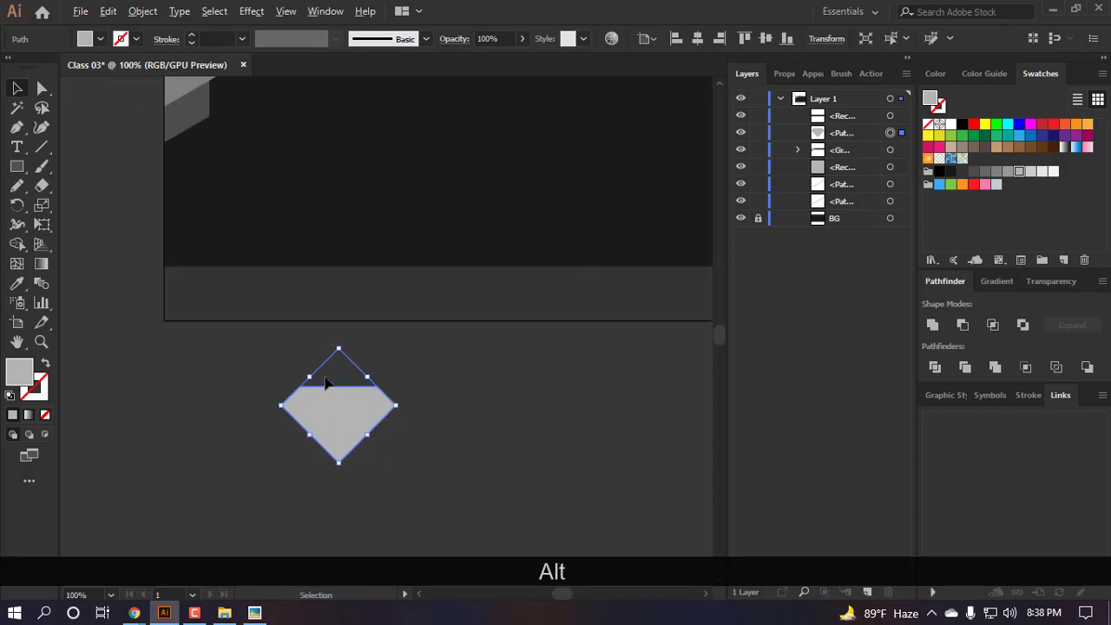
# - Move the gem shape further along below the artboard and apply Pathfinder Unite to straighten its tilted bounding box
pyautogui.click(448, 423)
pyautogui.moveTo(297, 427); pyautogui.dragTo(433, 418)
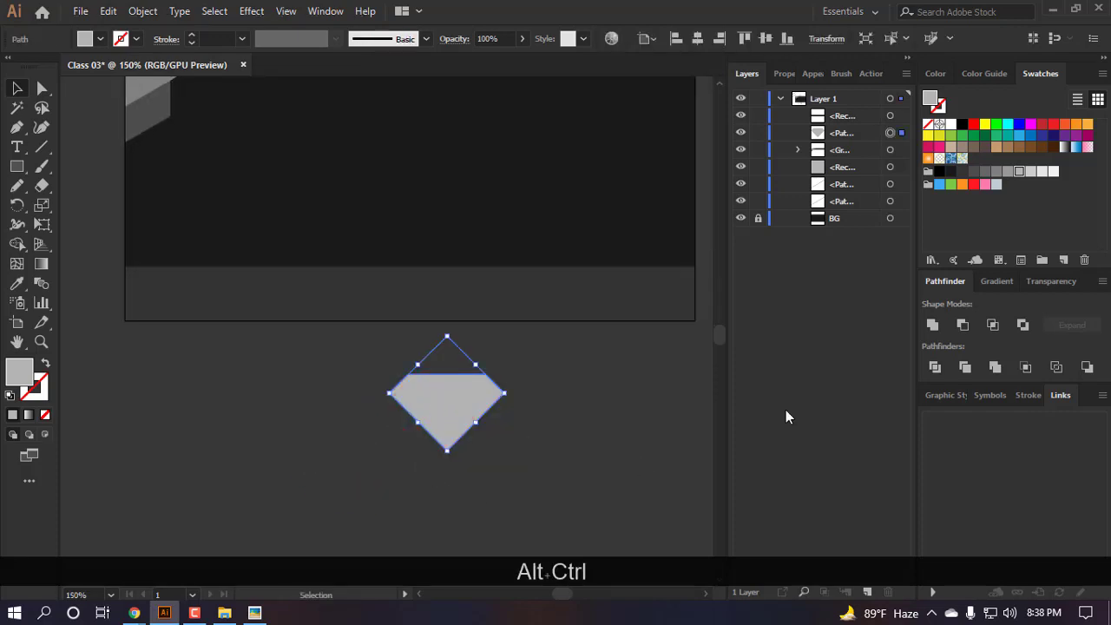
pyautogui.click(933, 324)
pyautogui.click(509, 451)
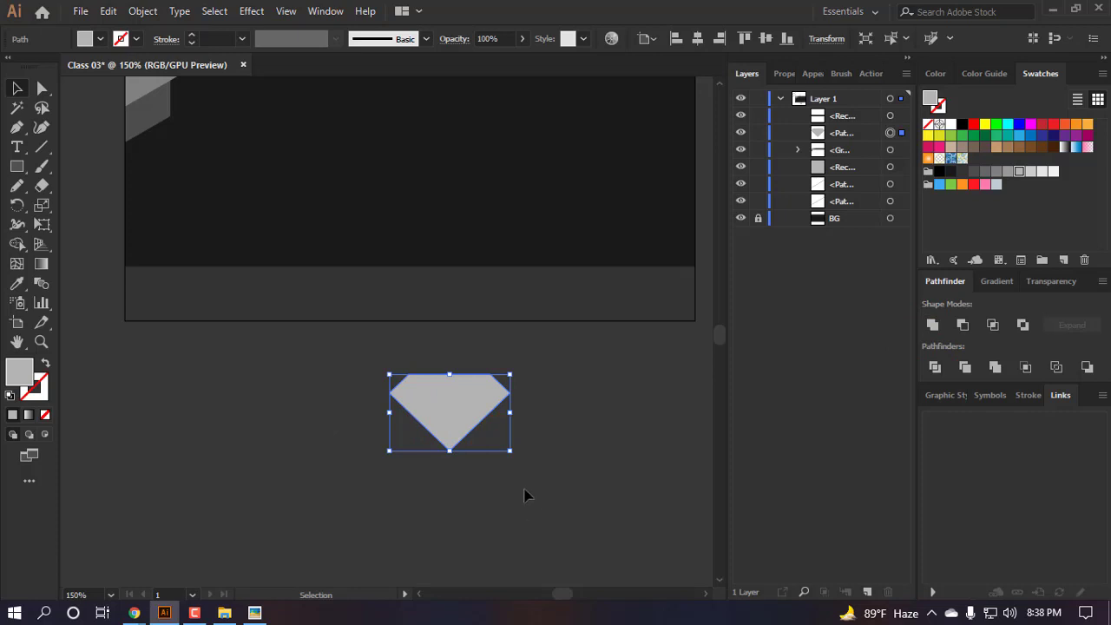
pyautogui.hotkey('ctrl', 'z')
pyautogui.scroll(-3, 463, 429)
pyautogui.scroll(2, 461, 429)
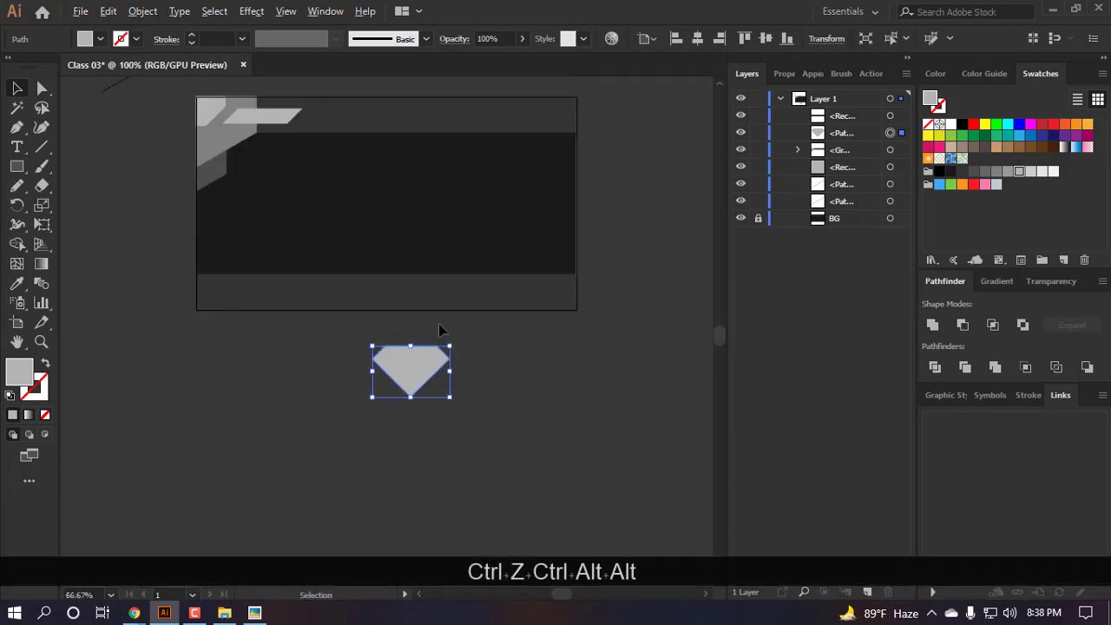
pyautogui.click(560, 432)
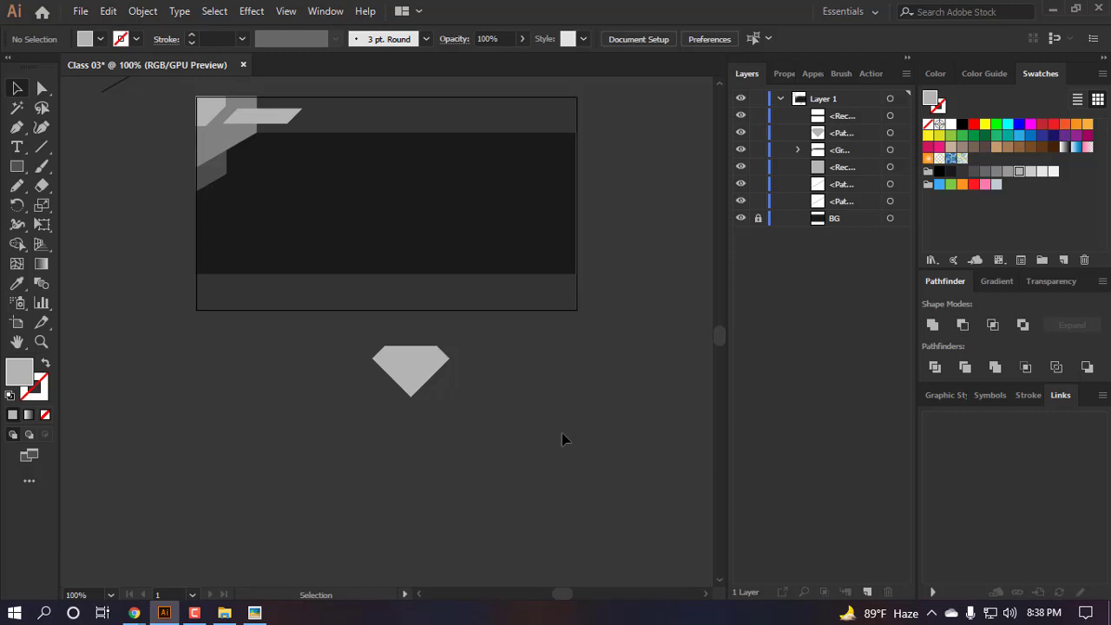
# - Place the gem in front of the bottom bar, centered horizontally on the artboard and aligned to its bottom edge
pyautogui.scroll(1, 531, 451)
pyautogui.moveTo(382, 482); pyautogui.dragTo(347, 356)
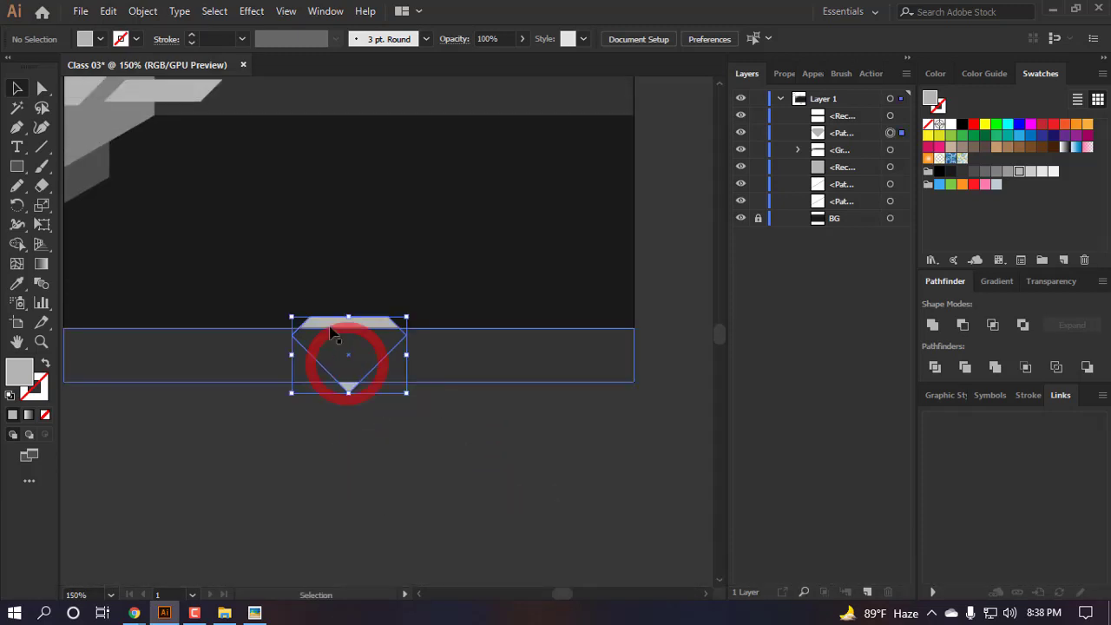
pyautogui.scroll(2, 342, 351)
pyautogui.hotkey('ctrl', 'alt', 'shift', ']')
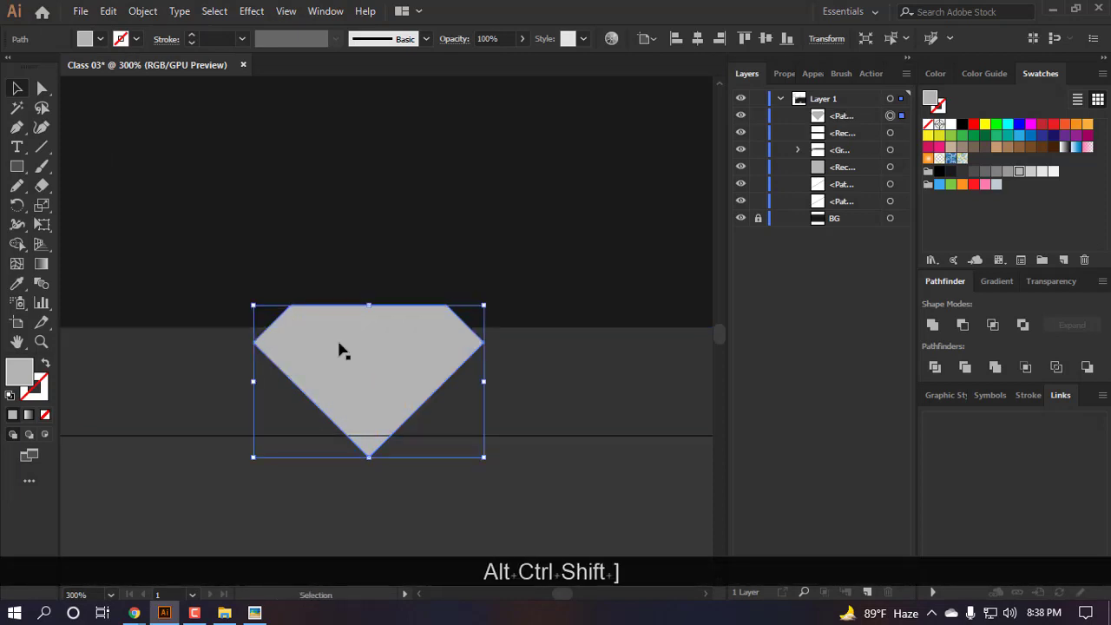
pyautogui.click(785, 39)
# - Scale down the gem until its side corners meet the bottom bar's upper edge and its tip touches the artboard's bottom edge
pyautogui.scroll(2, 451, 278)
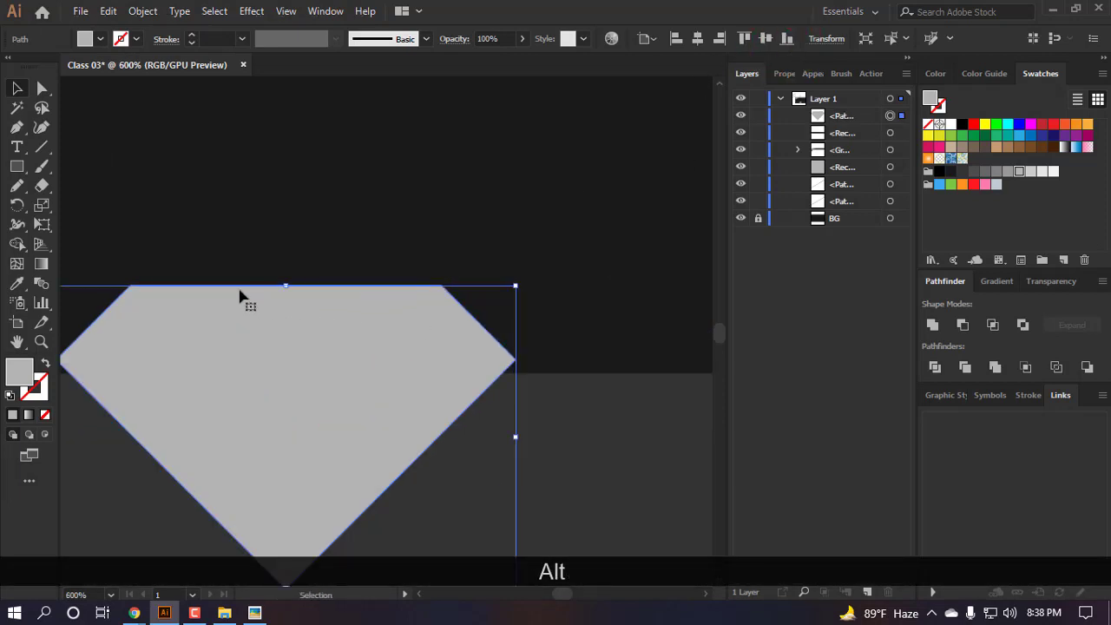
pyautogui.moveTo(285, 286); pyautogui.dragTo(255, 290)
pyautogui.scroll(1, 365, 330)
pyautogui.scroll(1, 254, 294)
pyautogui.scroll(-5, 227, 296)
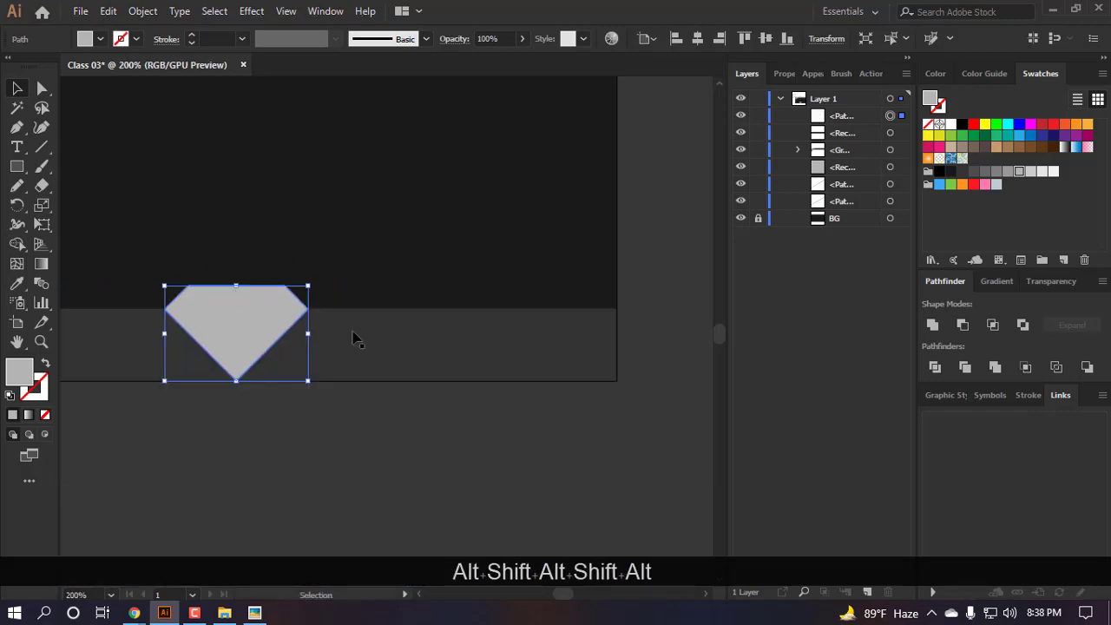
pyautogui.scroll(5, 252, 293)
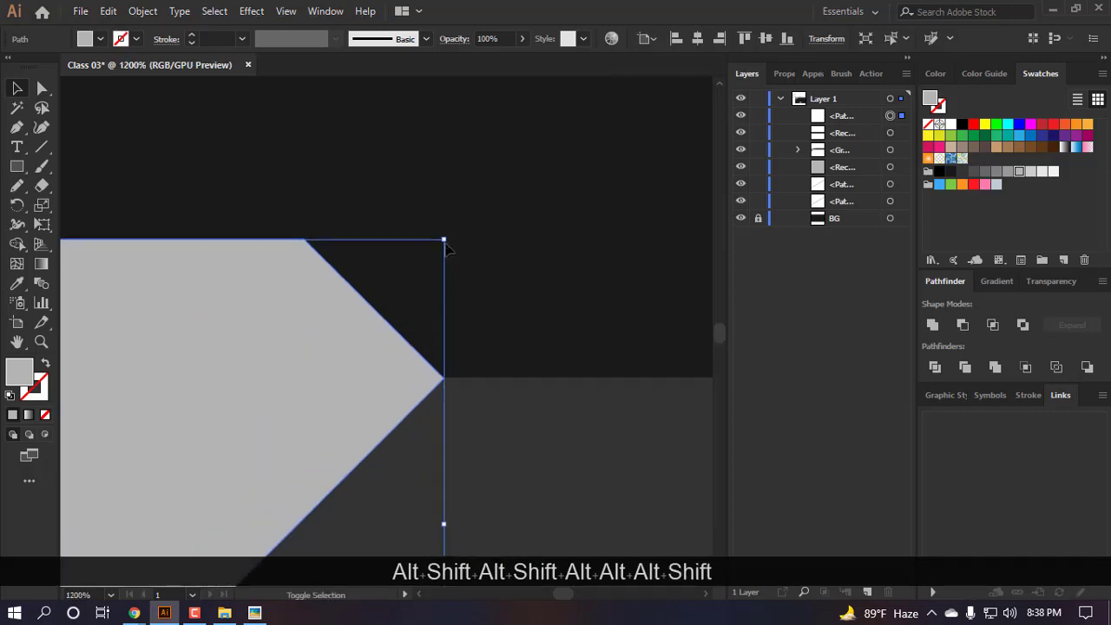
pyautogui.moveTo(445, 246)
pyautogui.mouseDown()
pyautogui.moveTo(469, 233)
pyautogui.moveTo(460, 253)
pyautogui.moveTo(476, 222)
pyautogui.moveTo(515, 214)
pyautogui.moveTo(461, 241)
pyautogui.mouseUp()
pyautogui.scroll(-5, 434, 477)
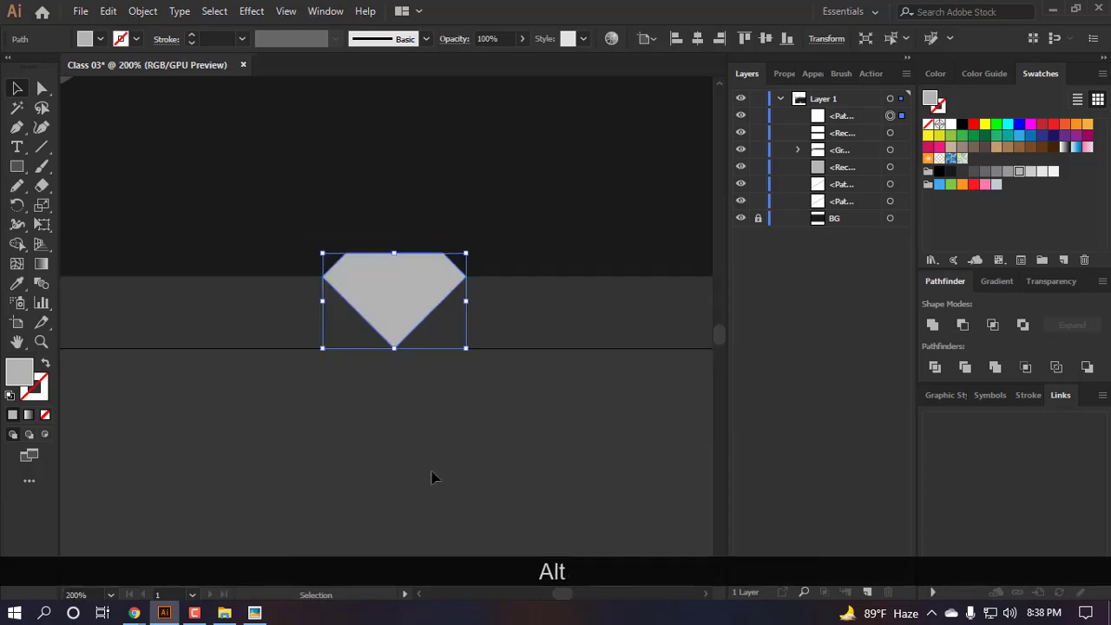
# - Examine the gem's centering on the artboard and the position of its lower tip anchor at the bottom edge
pyautogui.click(432, 476)
pyautogui.scroll(-2, 422, 460)
pyautogui.scroll(1, 405, 393)
pyautogui.press('v')
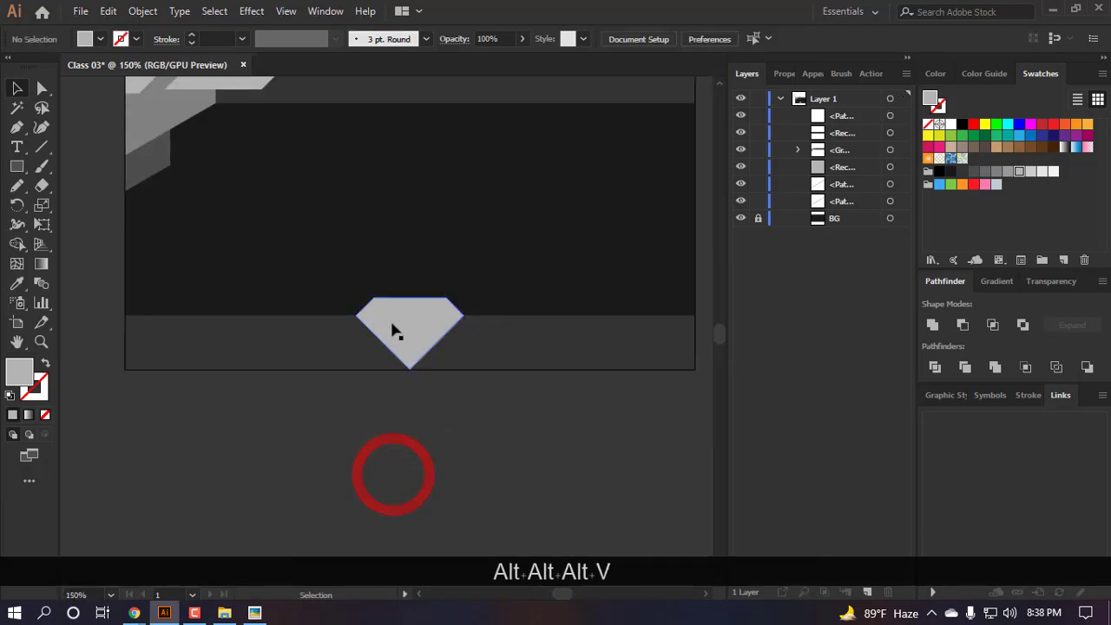
pyautogui.click(397, 328)
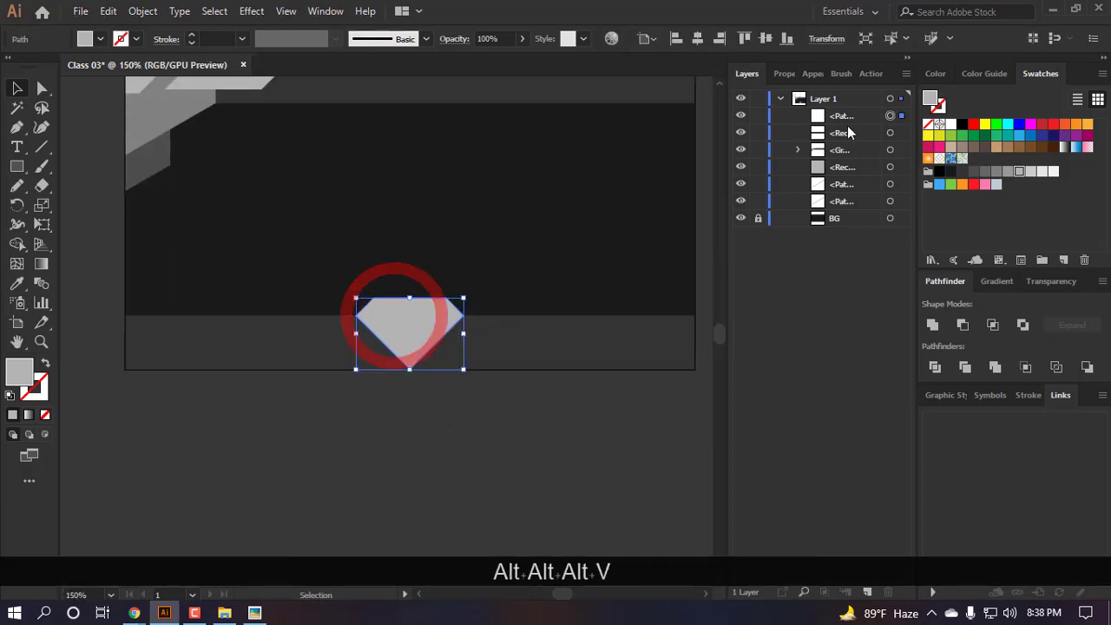
pyautogui.click(469, 440)
pyautogui.press('a')
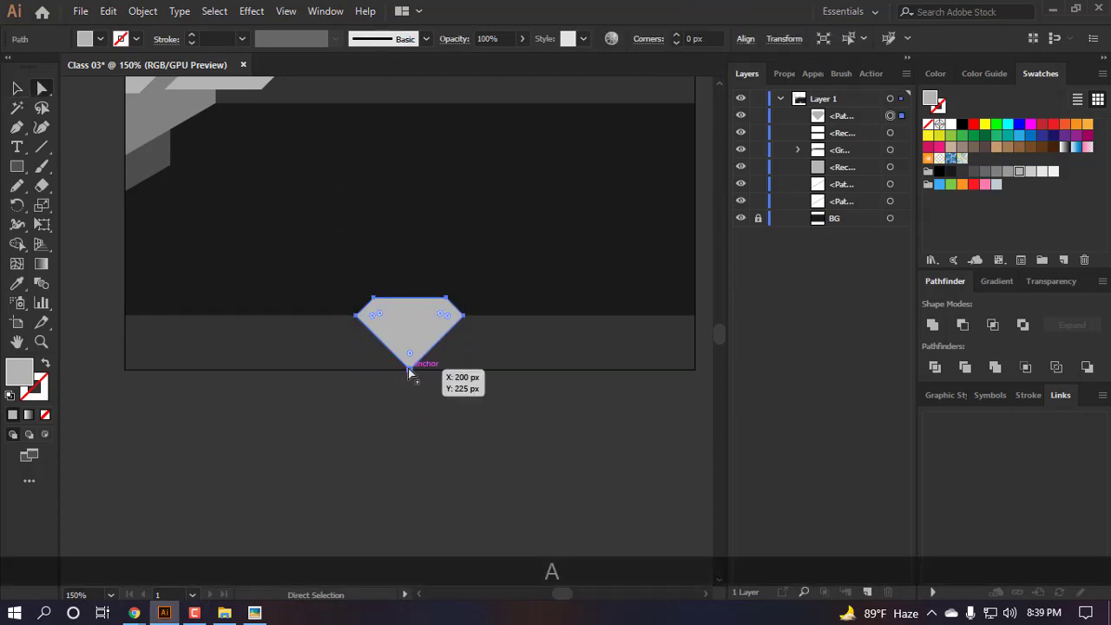
pyautogui.press('v')
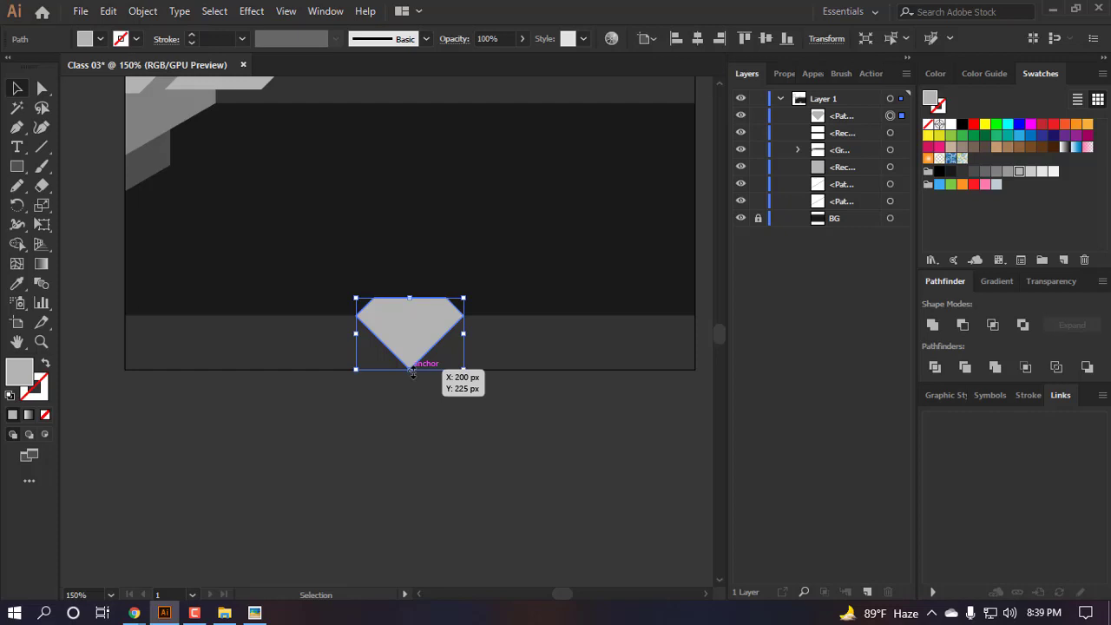
pyautogui.scroll(2, 412, 372)
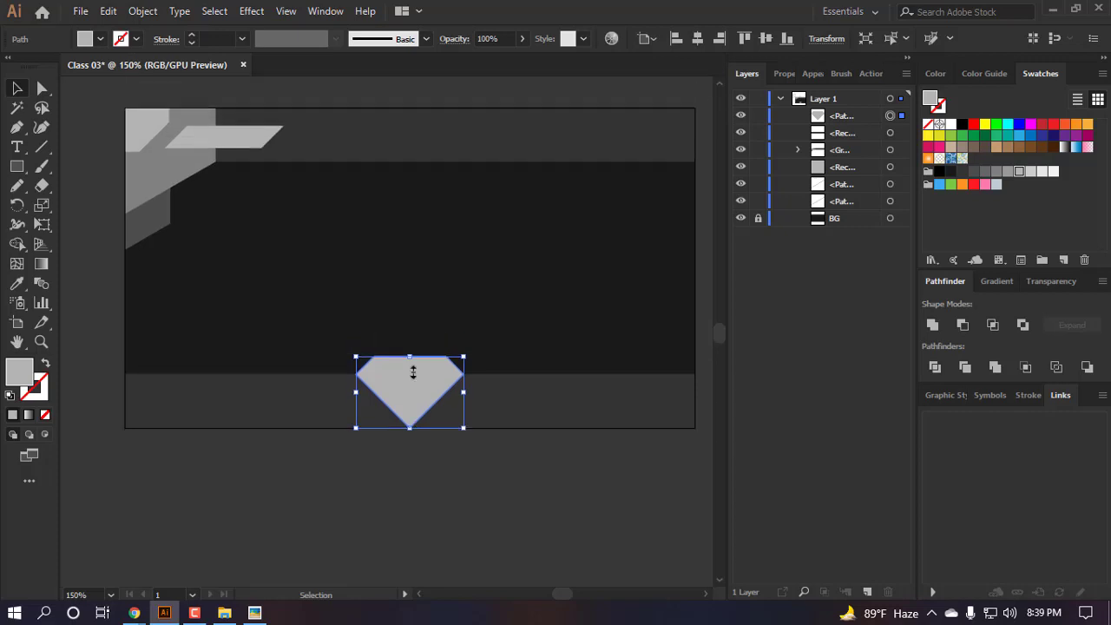
pyautogui.click(434, 483)
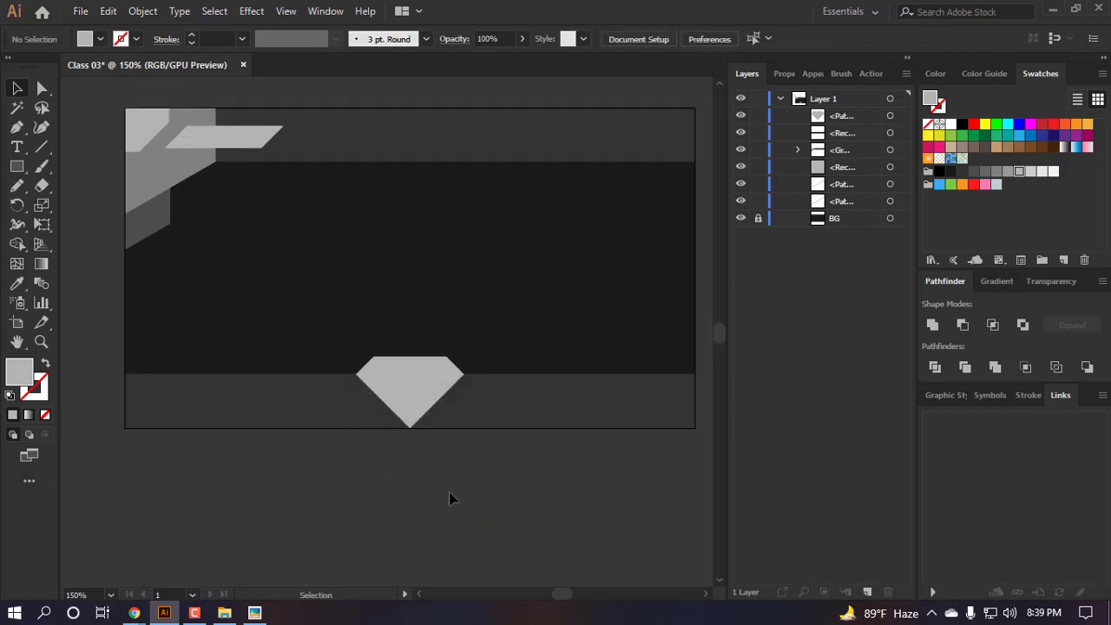
pyautogui.press('v')
pyautogui.click(414, 404)
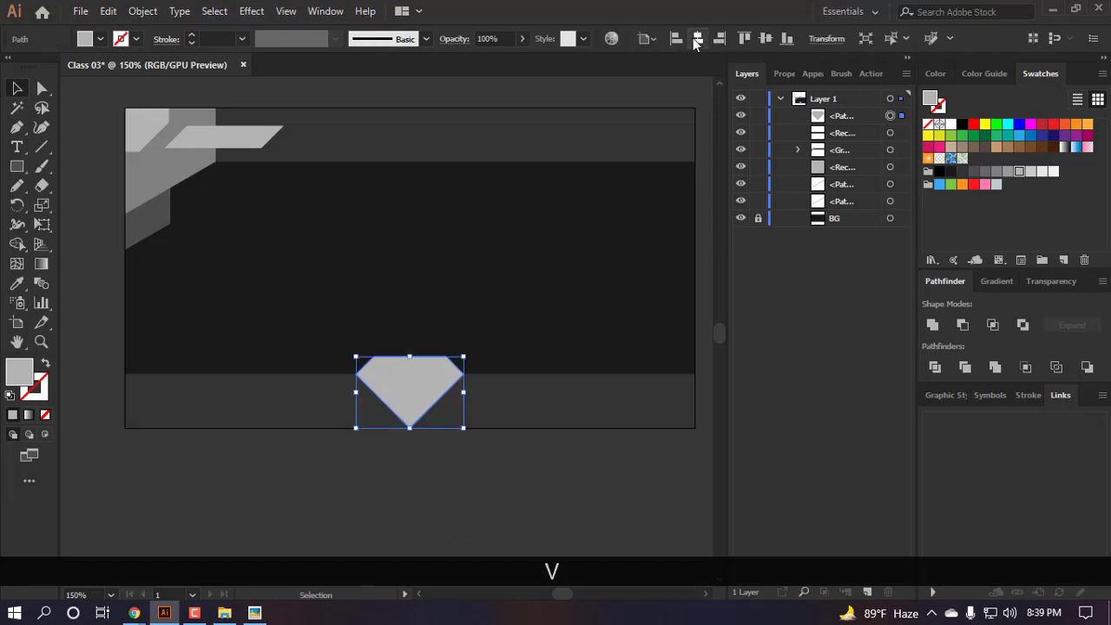
pyautogui.click(483, 467)
pyautogui.scroll(-4, 221, 482)
pyautogui.scroll(-3, 223, 447)
pyautogui.hscroll(-2, 260, 408)
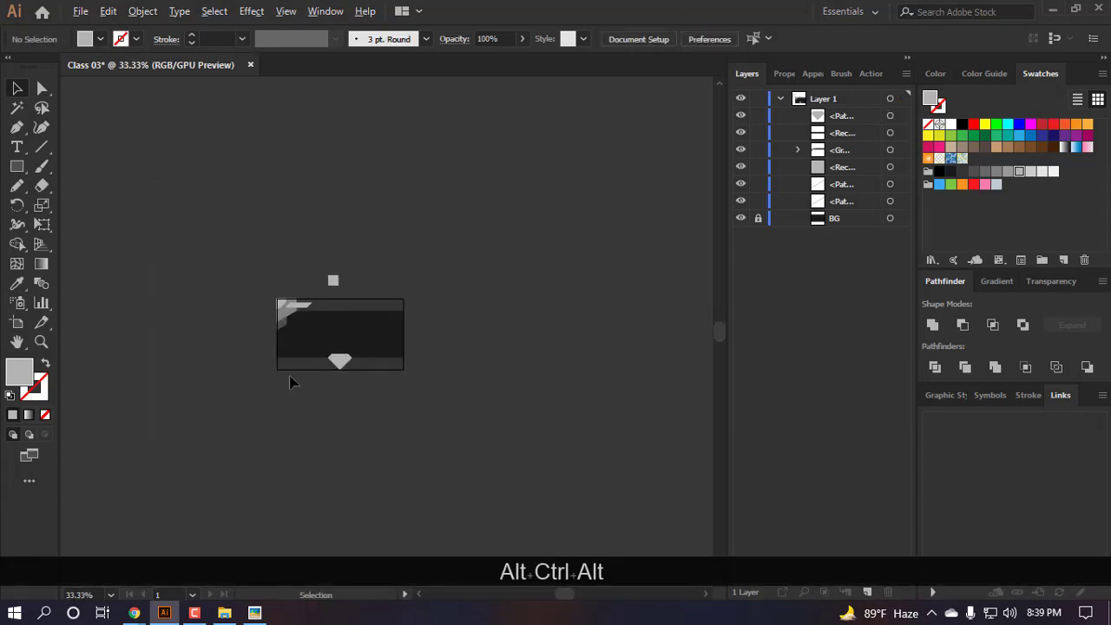
pyautogui.scroll(3, 291, 381)
pyautogui.click(353, 437)
pyautogui.scroll(2, 443, 317)
pyautogui.click(441, 321)
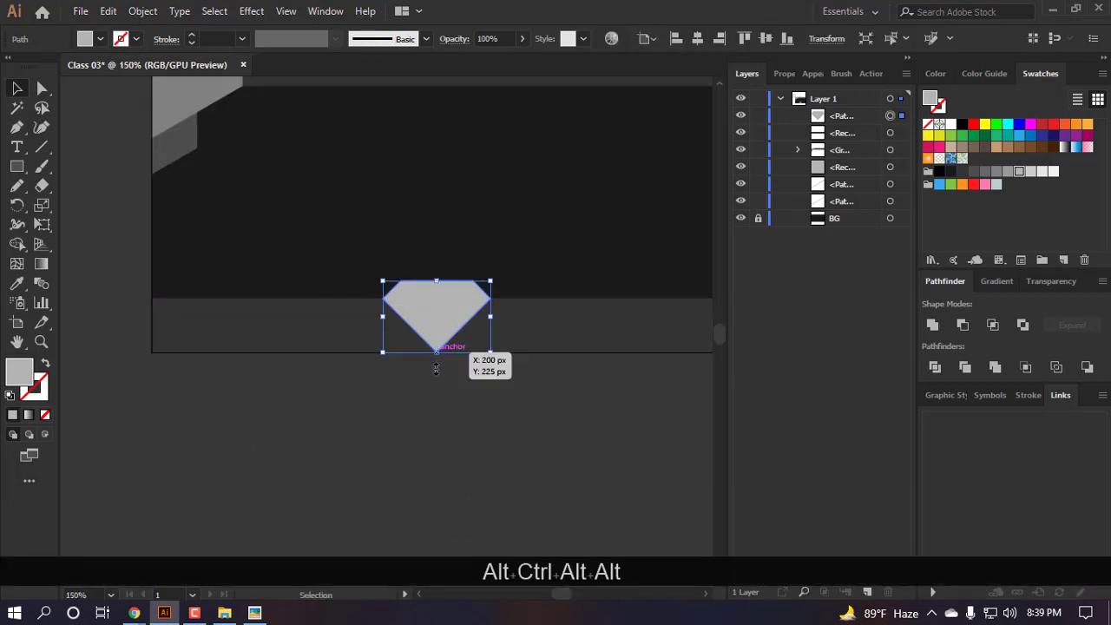
# - Try to stretch the gem's lower tip past the artboard's bottom edge, and undo the change
pyautogui.moveTo(436, 353); pyautogui.dragTo(434, 378)
pyautogui.click(439, 451)
pyautogui.hscroll(3, 417, 471)
pyautogui.hotkey('ctrl', 'z')
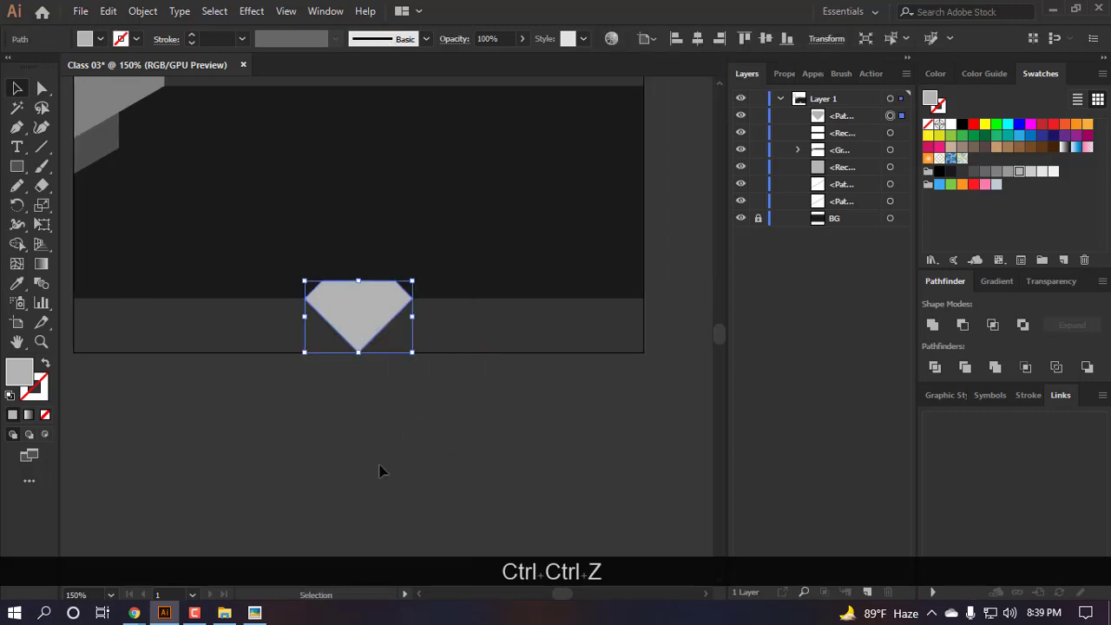
pyautogui.click(388, 451)
# - Draw a vertical line about 76 px long with the Pen tool and snap its upper end to the gem's right corner
pyautogui.scroll(-1, 387, 451)
pyautogui.scroll(3, 355, 365)
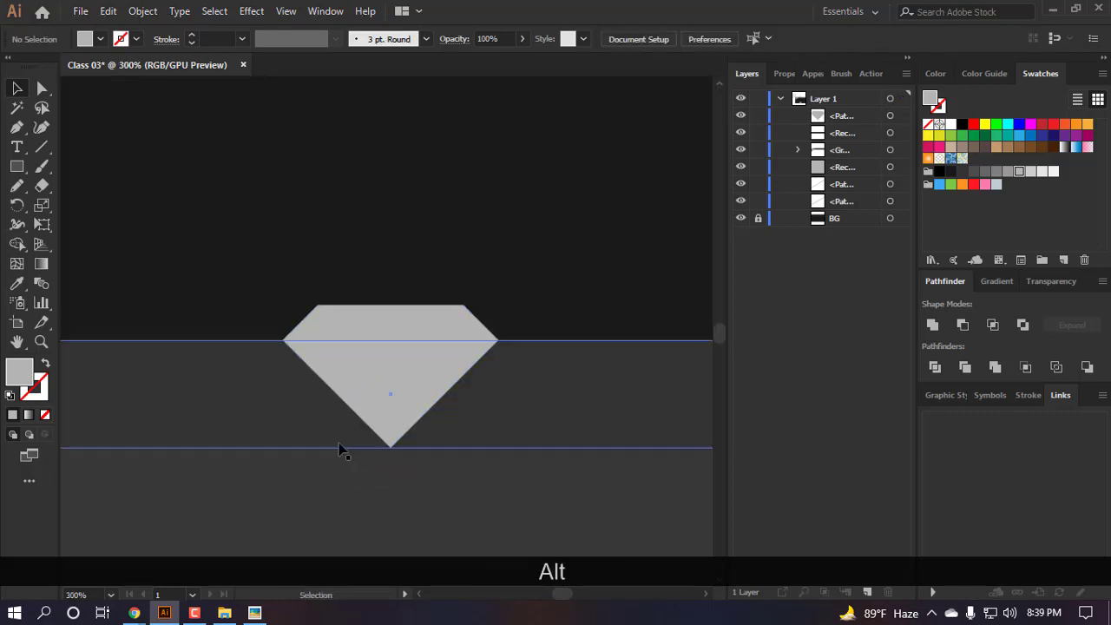
pyautogui.press('p')
pyautogui.scroll(-1, 340, 441)
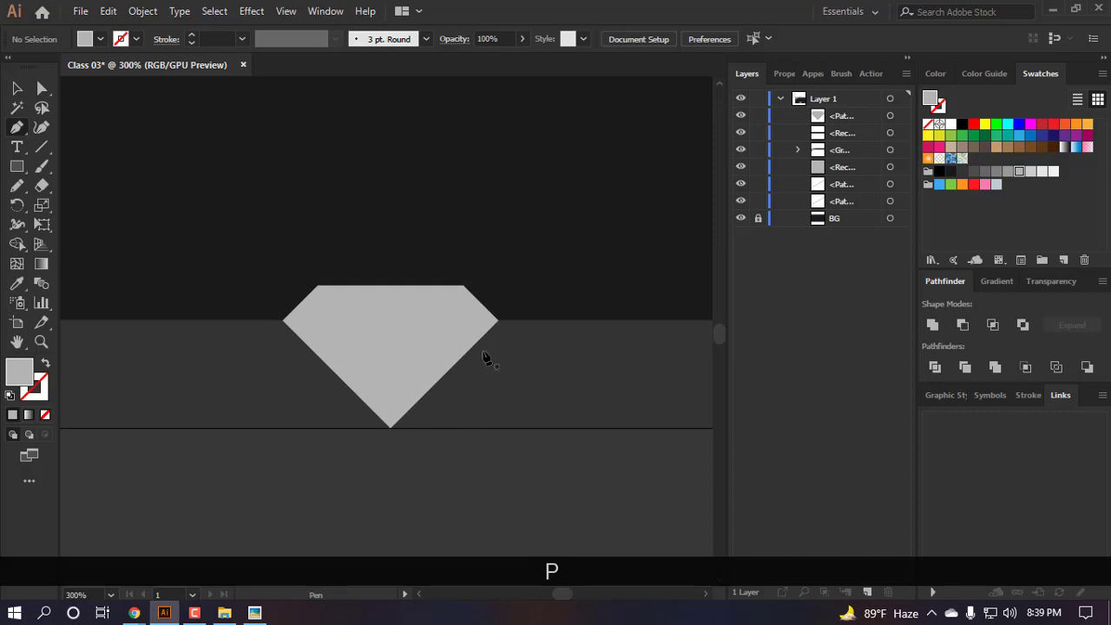
pyautogui.click(558, 224)
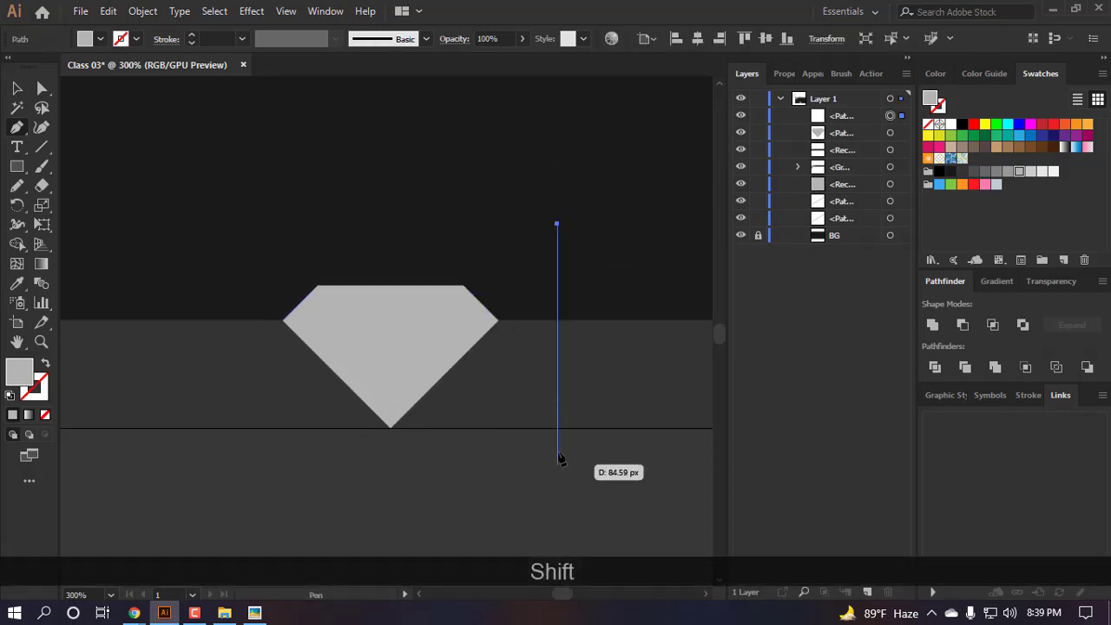
pyautogui.keyDown('shift'); pyautogui.click(558, 441); pyautogui.keyUp('shift')
pyautogui.hotkey('shift', 'v')
pyautogui.click(587, 227)
pyautogui.moveTo(560, 251); pyautogui.dragTo(499, 348)
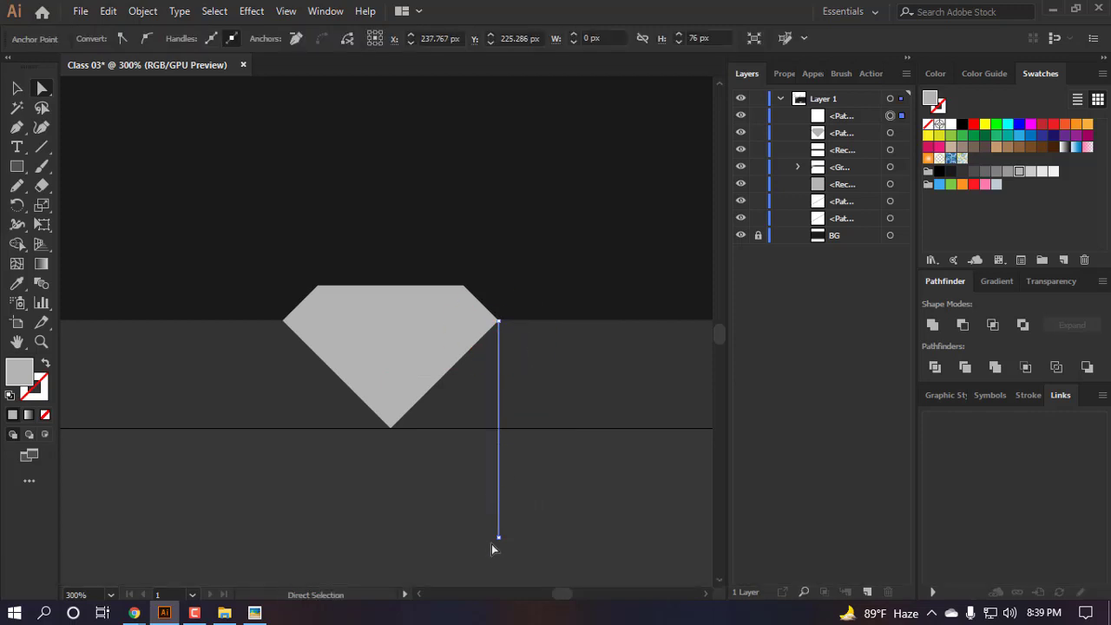
# - Rotate the vertical line about the gem's right corner to lie along the lower-right edge, and inspect its transform values
pyautogui.press('r')
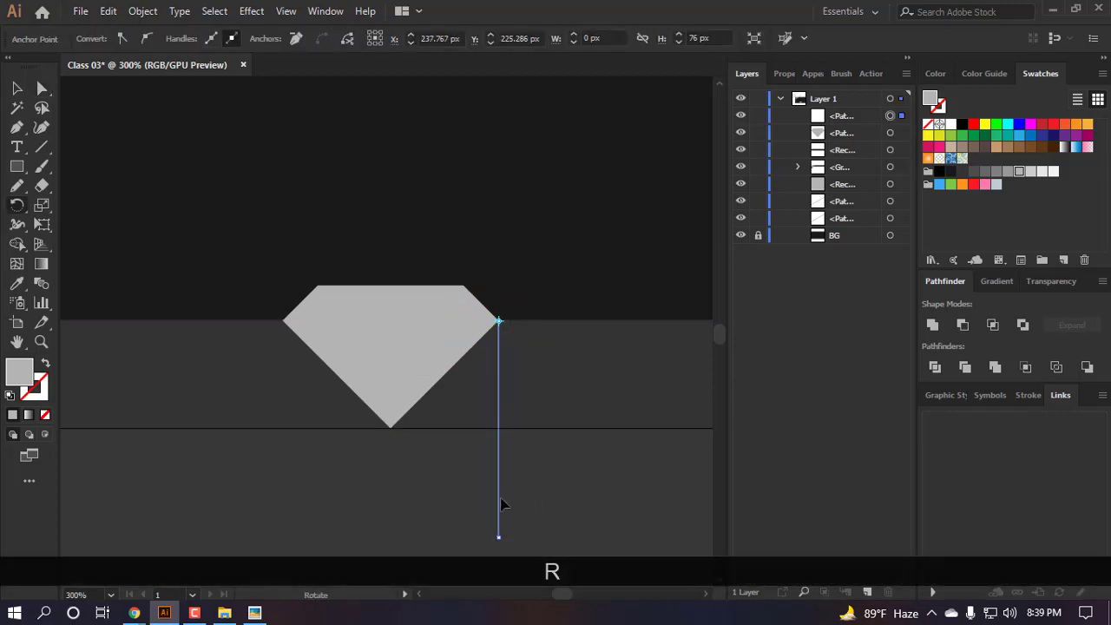
pyautogui.moveTo(501, 503); pyautogui.dragTo(344, 476)
pyautogui.press('v')
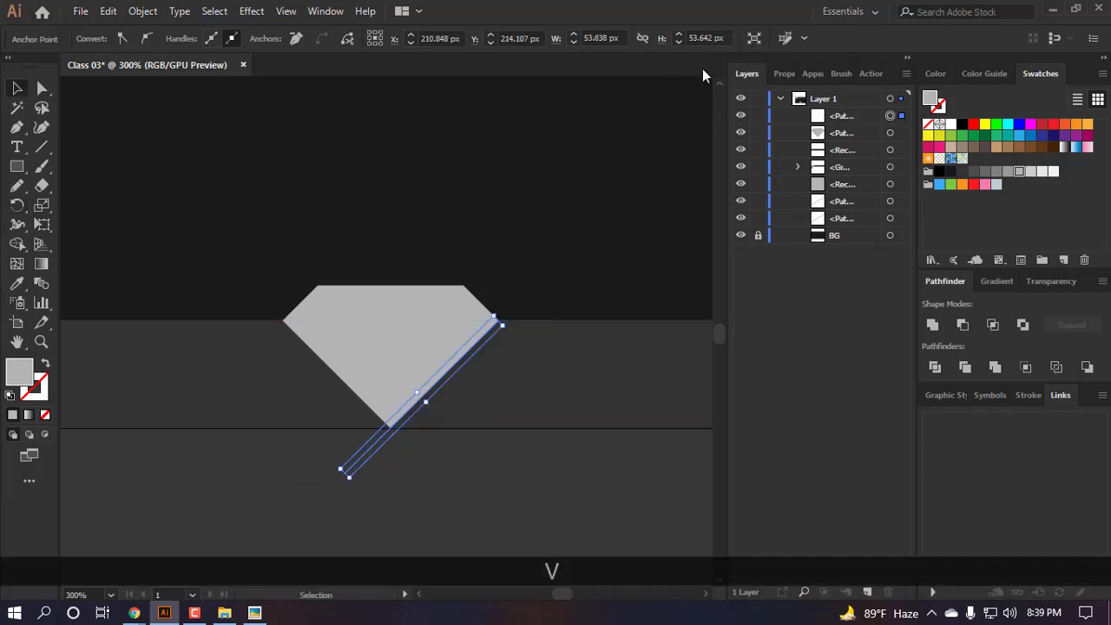
pyautogui.click(558, 513)
pyautogui.click(367, 445)
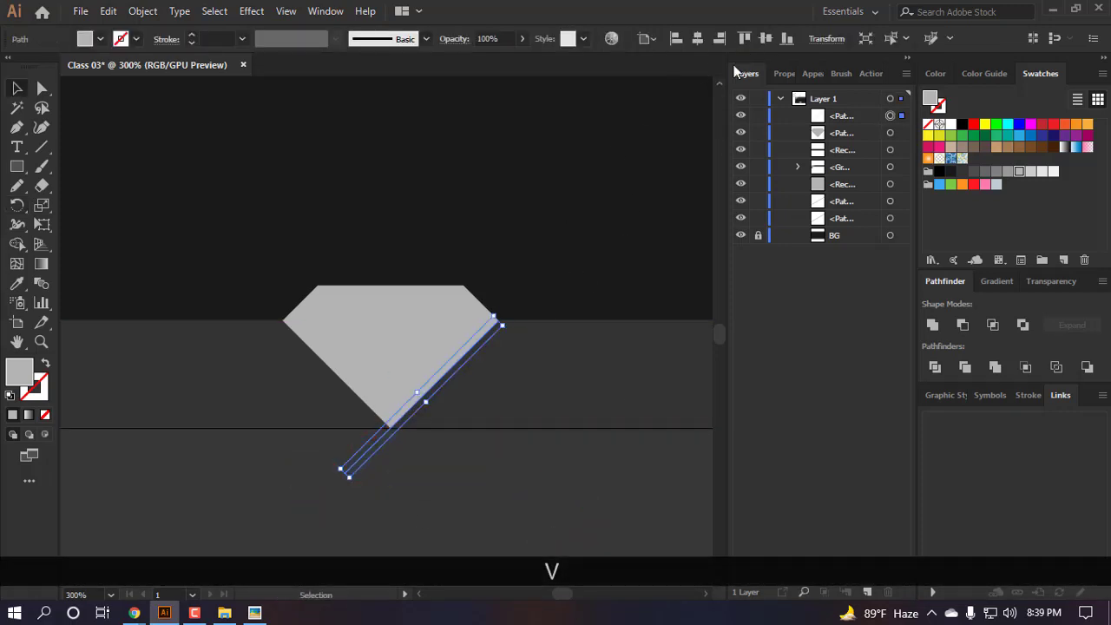
pyautogui.click(829, 40)
pyautogui.press('Escape')
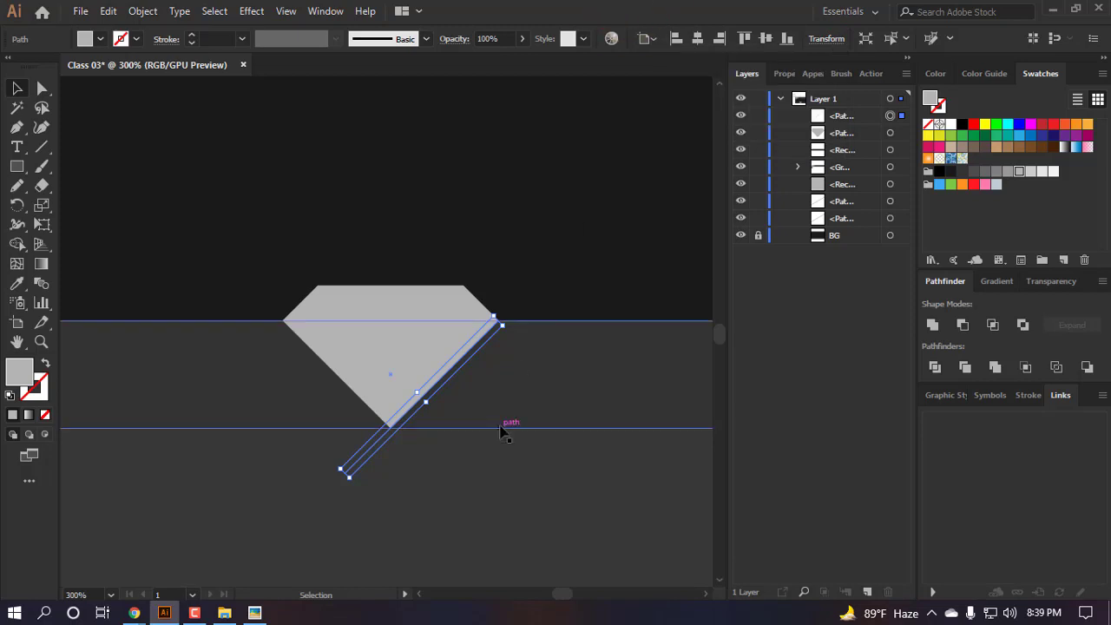
# - Delete the diagonal line along the gem's lower-right edge
pyautogui.scroll(-2, 476, 426)
pyautogui.click(312, 501)
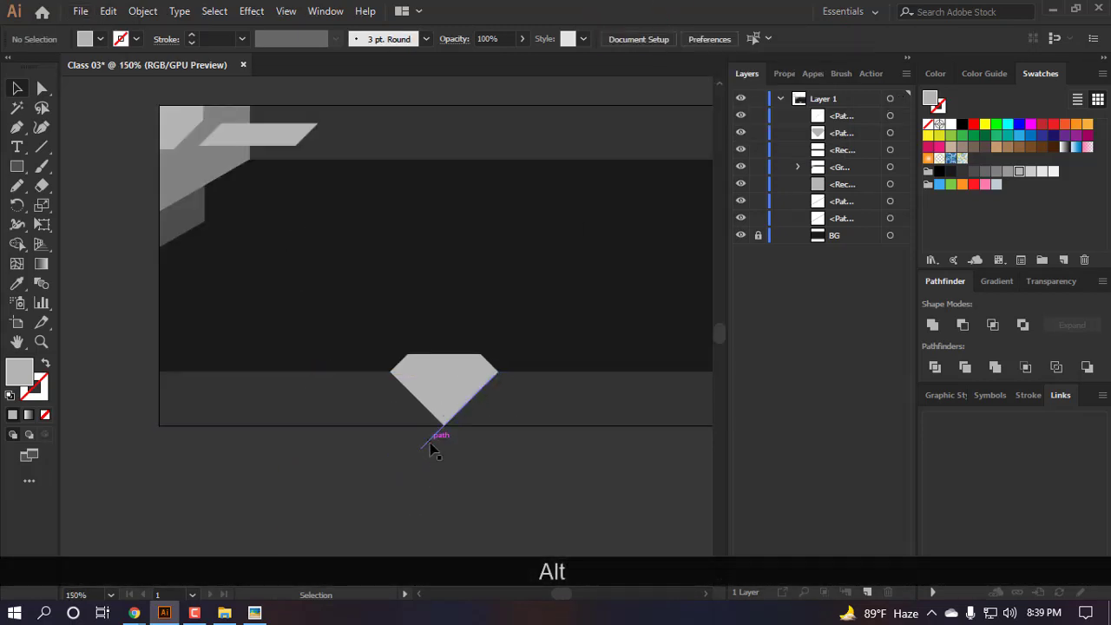
pyautogui.moveTo(435, 441); pyautogui.dragTo(273, 175)
pyautogui.hotkey('ctrl', 'z')
pyautogui.press('BackSpace')
pyautogui.press('BackSpace')
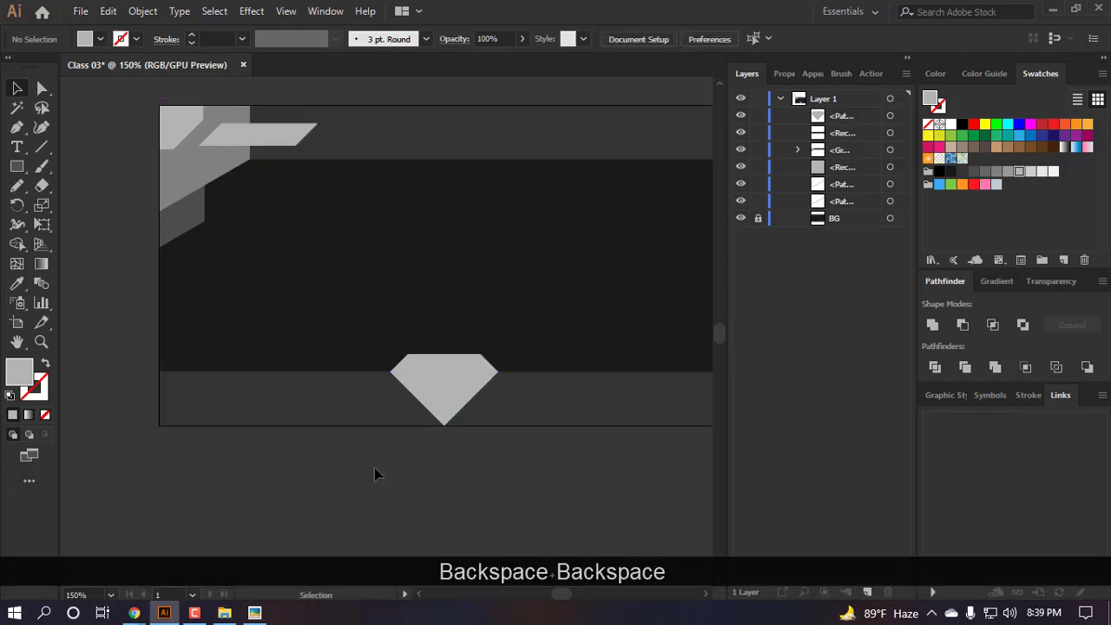
# - Review the reference sketch 01.jpg in Picasa Photo Viewer and minimize it to return to the artwork
pyautogui.keyDown('alt'); pyautogui.scroll(-3, 374, 468); pyautogui.keyUp('alt')
pyautogui.keyDown('alt'); pyautogui.scroll(3, 399, 323); pyautogui.keyUp('alt')
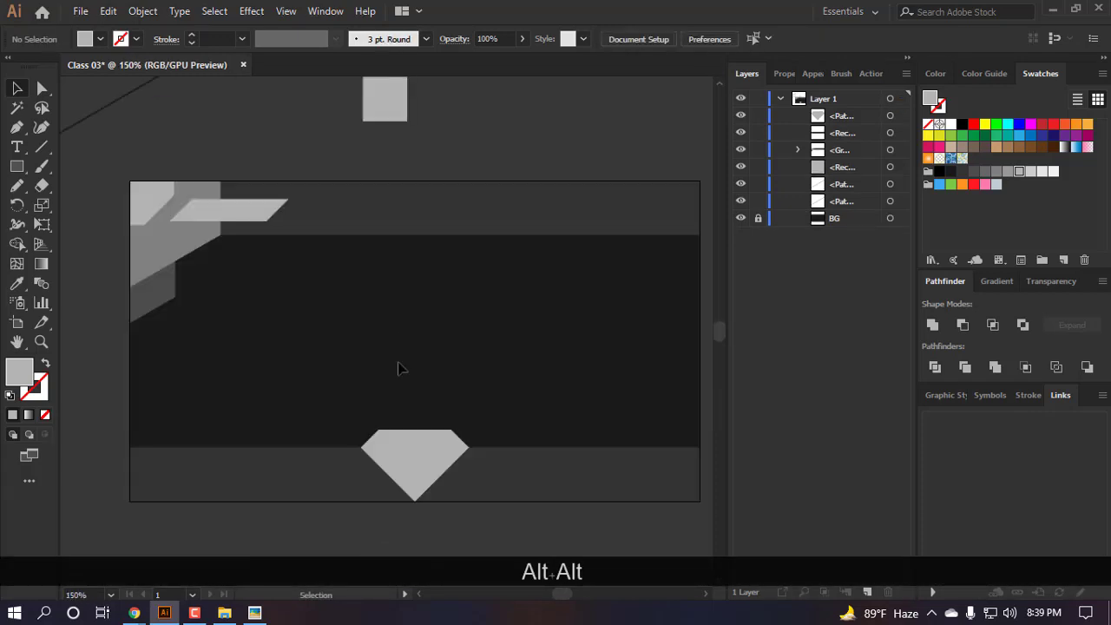
pyautogui.click(254, 613)
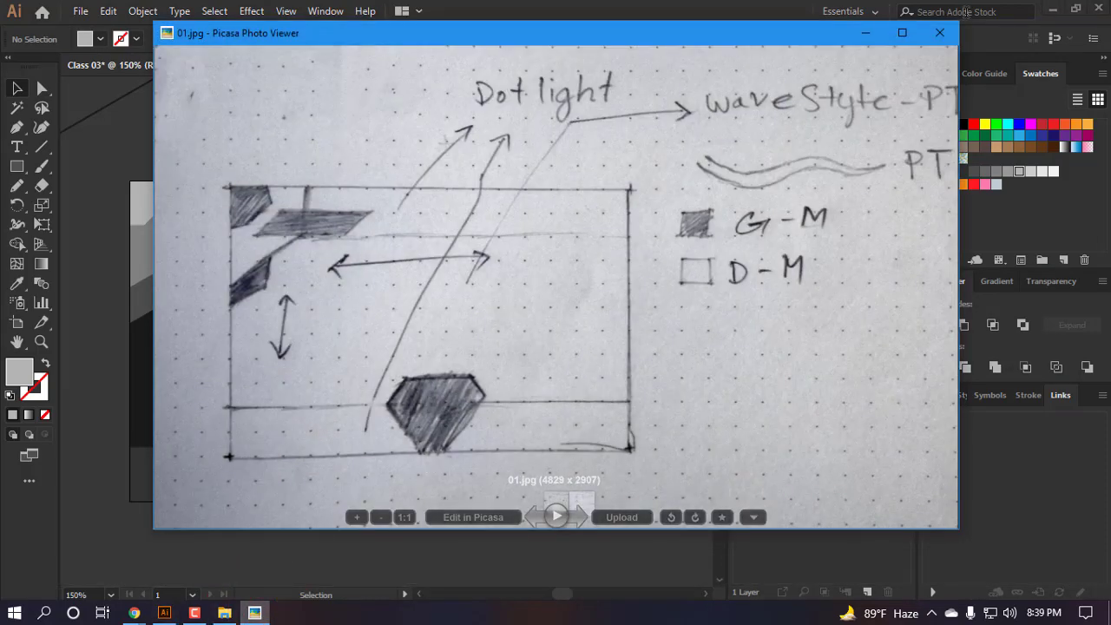
pyautogui.click(867, 32)
# - Delete the two leftover diagonal construction lines above the artboard's upper-left corner
pyautogui.keyDown('alt'); pyautogui.scroll(-3, 322, 246); pyautogui.keyUp('alt')
pyautogui.keyDown('alt'); pyautogui.scroll(3, 322, 246); pyautogui.keyUp('alt')
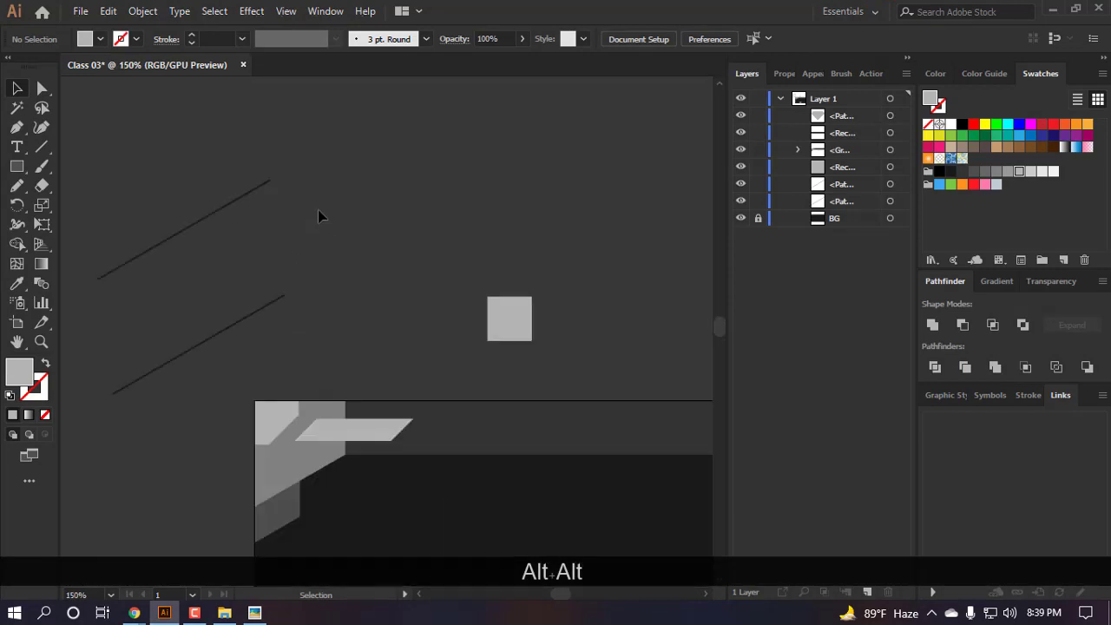
pyautogui.keyDown('alt'); pyautogui.scroll(-3, 317, 210); pyautogui.keyUp('alt')
pyautogui.keyDown('alt'); pyautogui.scroll(4, 283, 245); pyautogui.keyUp('alt')
pyautogui.moveTo(260, 129); pyautogui.dragTo(328, 470)
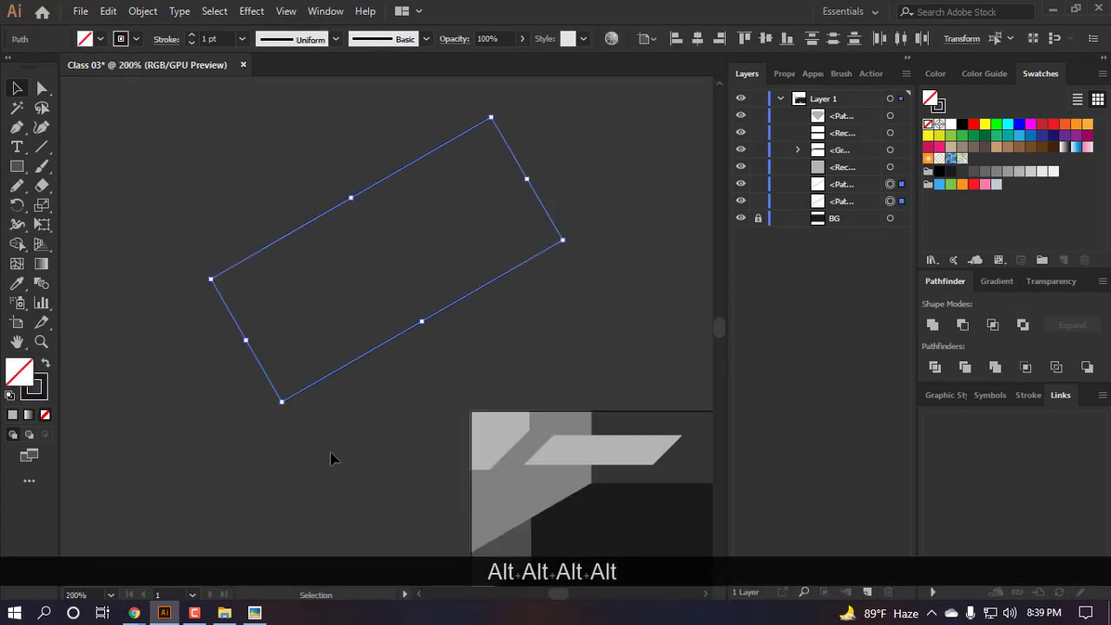
pyautogui.press('BackSpace')
pyautogui.press('BackSpace')
# - Delete the leftover gray square above the artboard
pyautogui.keyDown('alt'); pyautogui.scroll(-3, 218, 391); pyautogui.keyUp('alt')
pyautogui.keyDown('alt'); pyautogui.scroll(2, 387, 352); pyautogui.keyUp('alt')
pyautogui.click(458, 369)
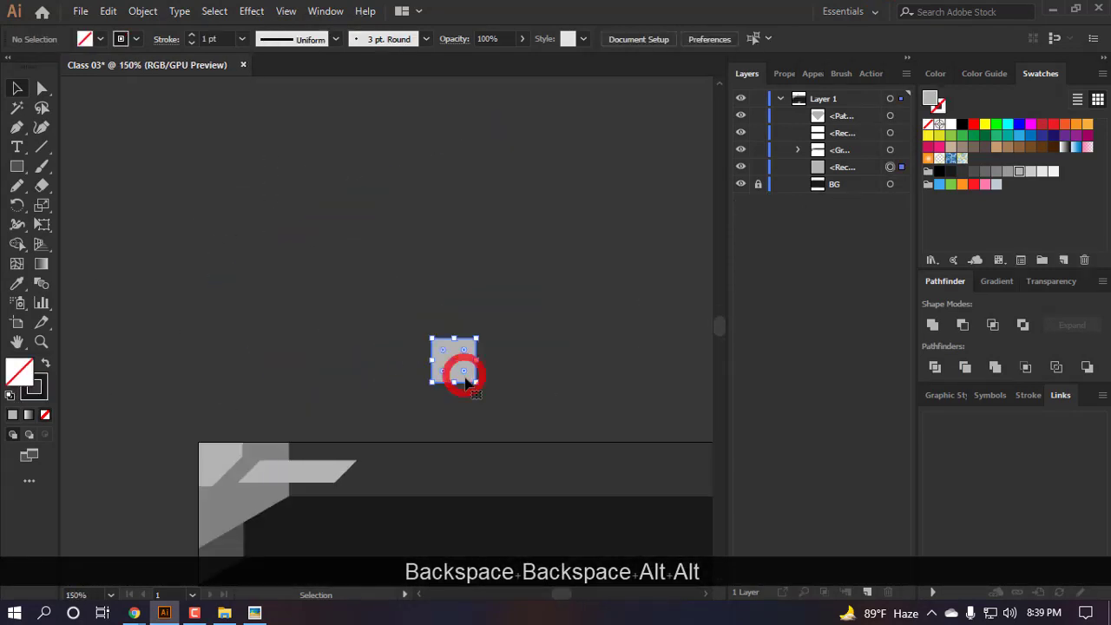
pyautogui.press('BackSpace')
pyautogui.scroll(-5, 363, 365)
pyautogui.click(425, 523)
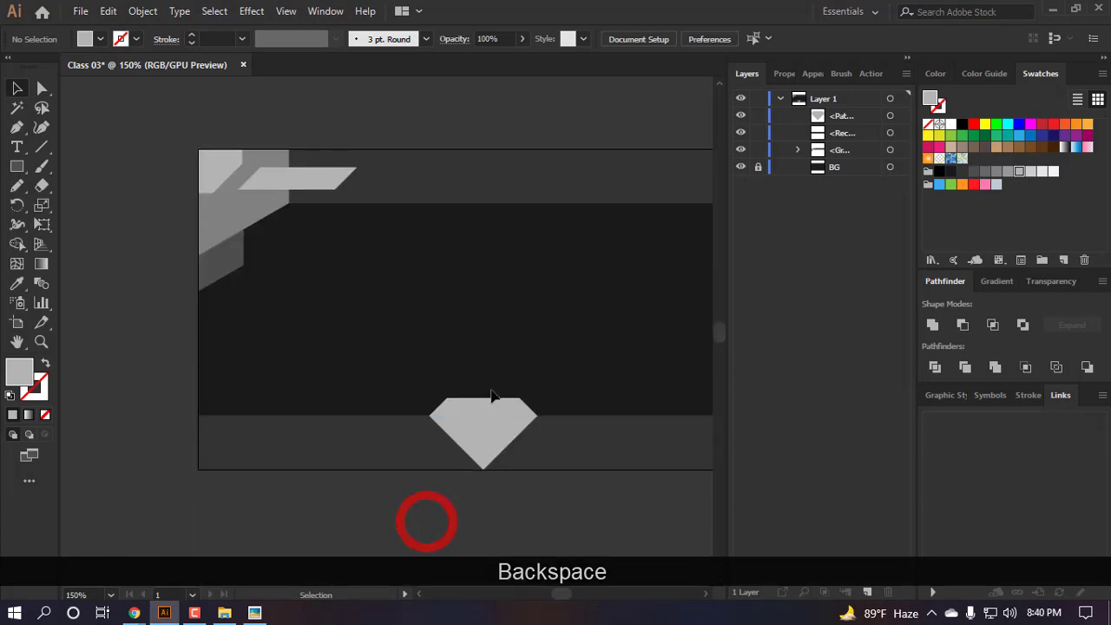
# - Center the gem horizontally on the artboard and compare the layout with reference sketch 01.jpg in Picasa Photo Viewer
pyautogui.click(480, 434)
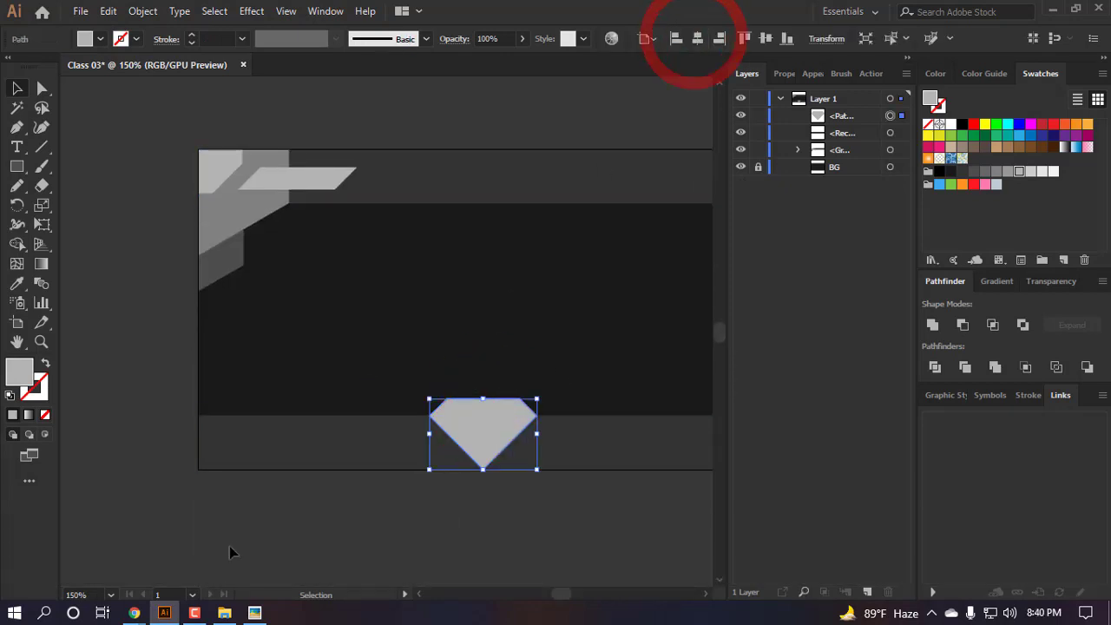
pyautogui.click(254, 613)
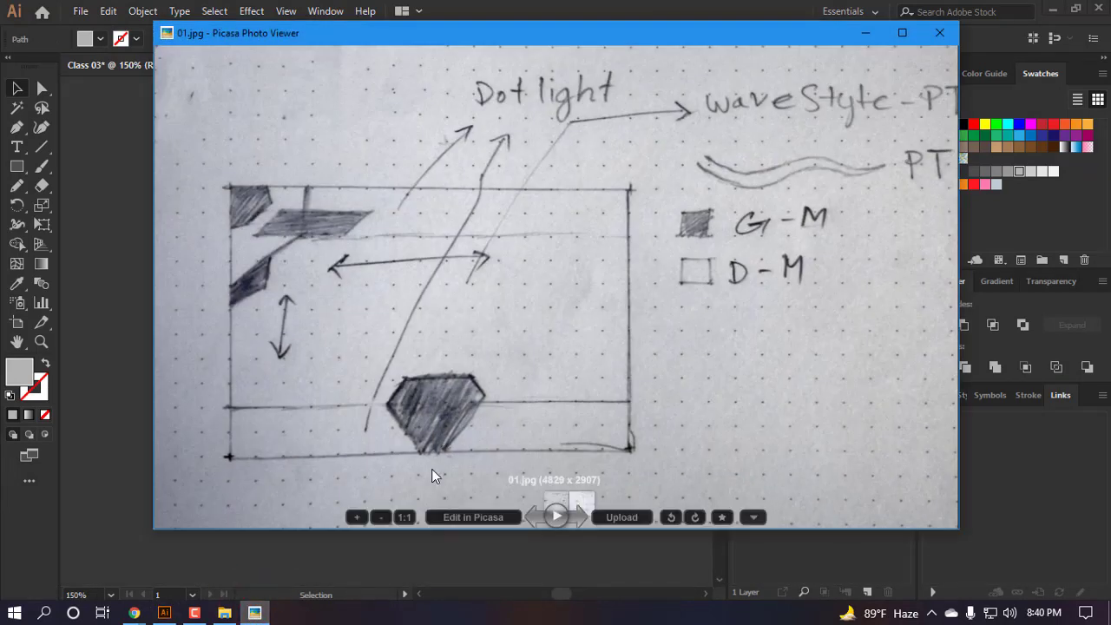
pyautogui.press('Escape')
pyautogui.click(478, 509)
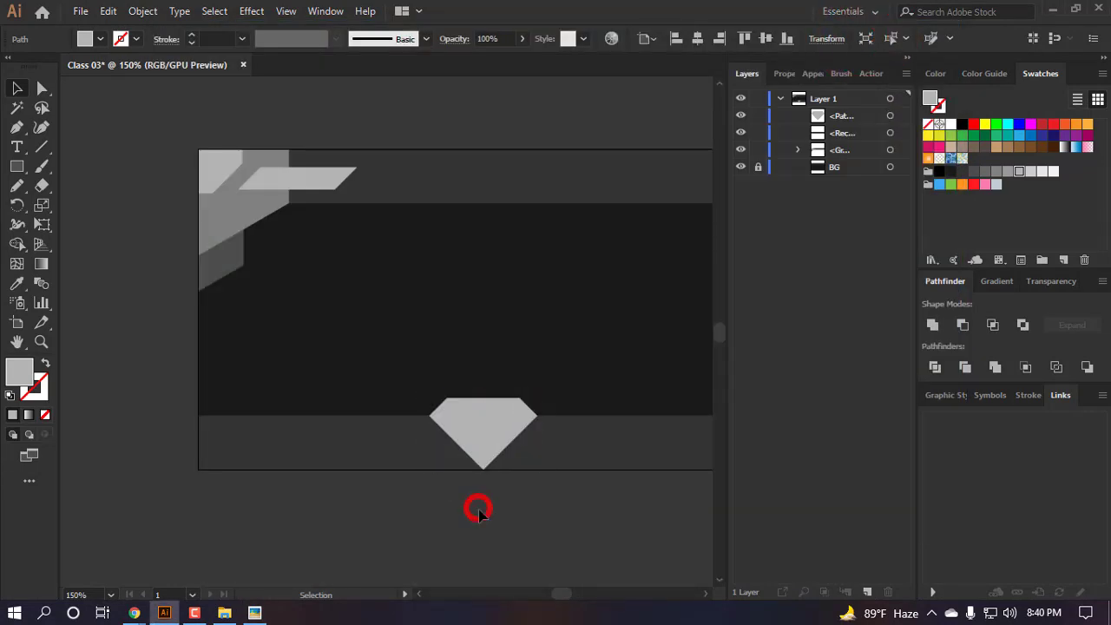
pyautogui.scroll(4, 471, 479)
pyautogui.scroll(-5, 453, 335)
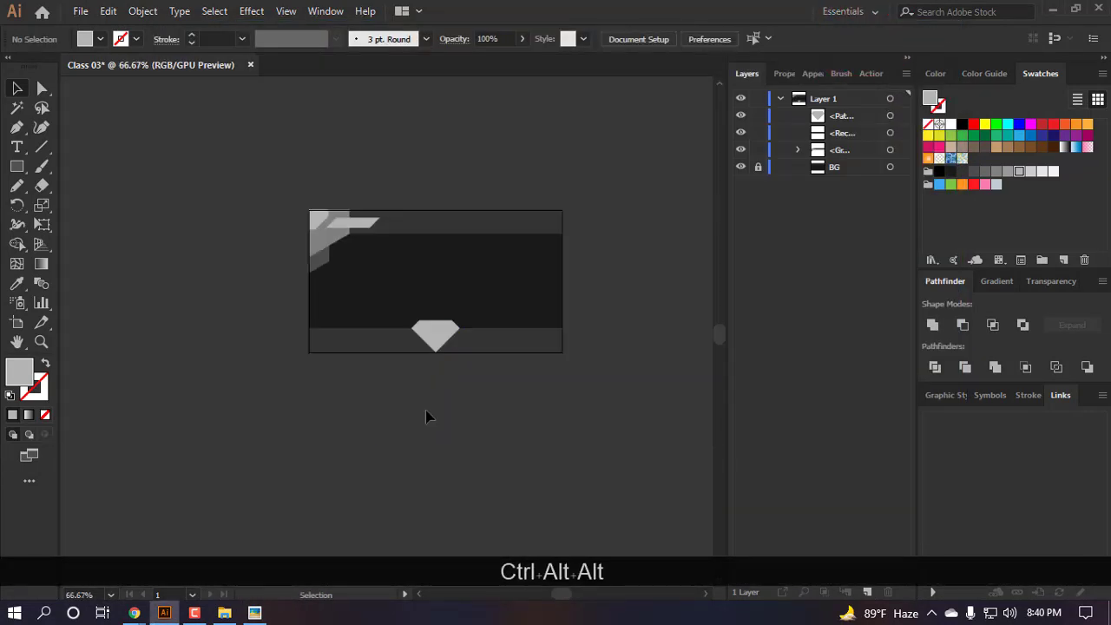
pyautogui.scroll(2, 427, 414)
pyautogui.hscroll(2, 461, 290)
pyautogui.scroll(-1, 422, 287)
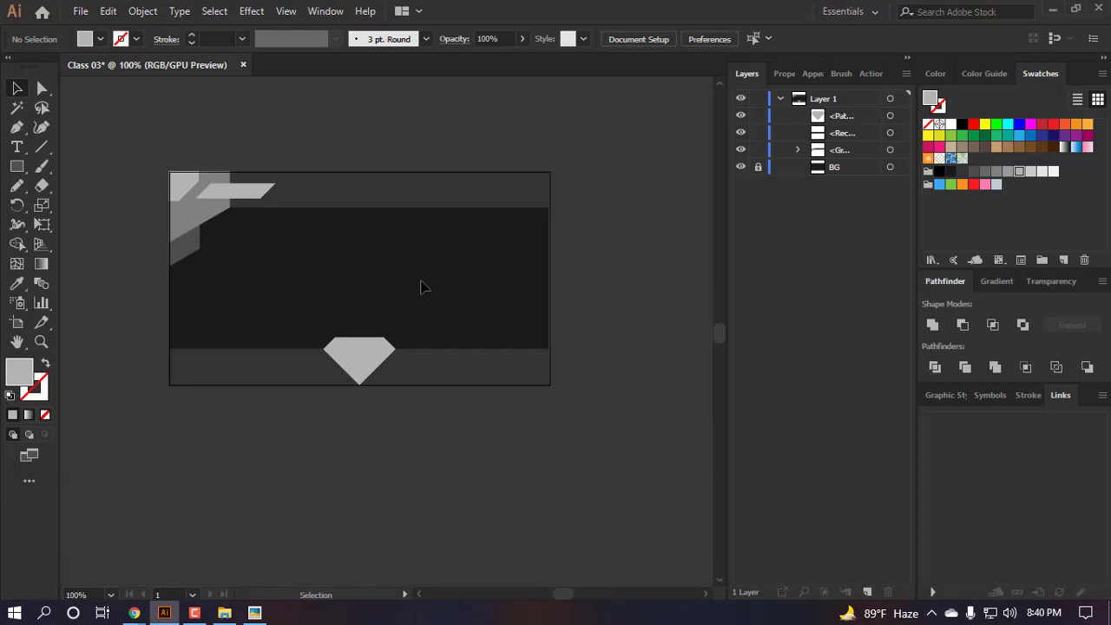
# - Switch to File Explorer, go to the Example folder inside Class 03 and open the image 01.jpg
pyautogui.click(224, 612)
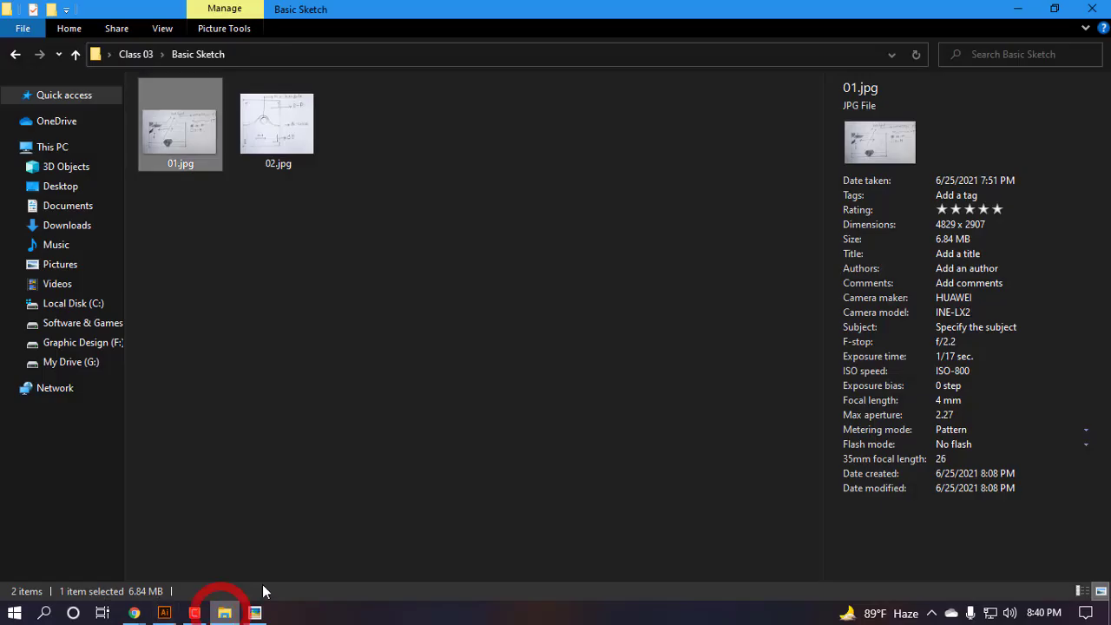
pyautogui.click(343, 444)
pyautogui.click(14, 55)
pyautogui.click(355, 275)
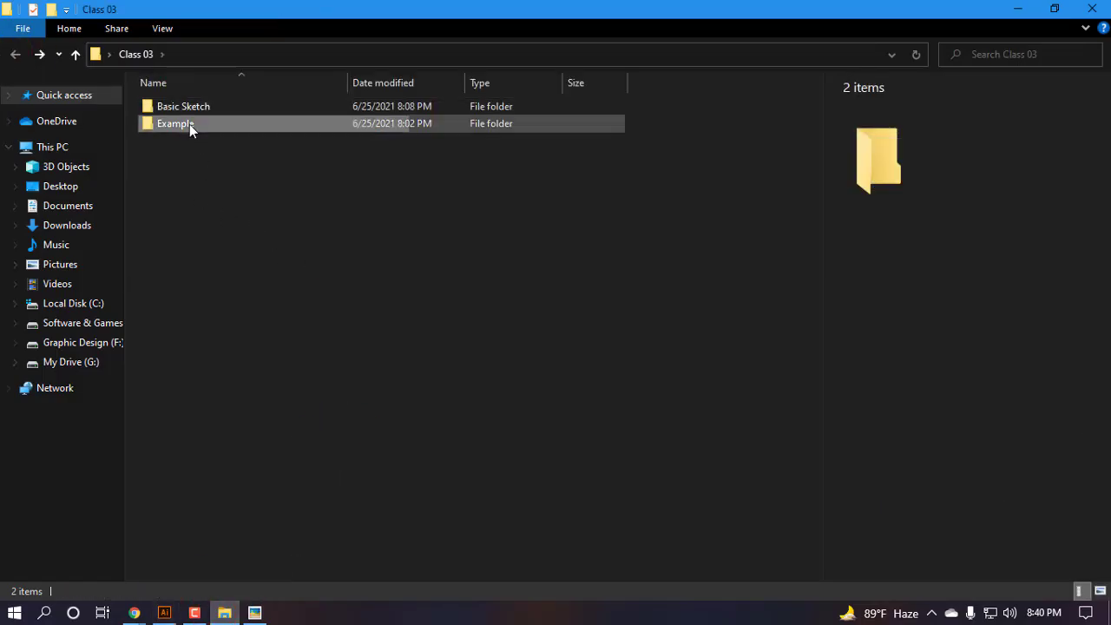
pyautogui.doubleClick(190, 124)
pyautogui.doubleClick(172, 148)
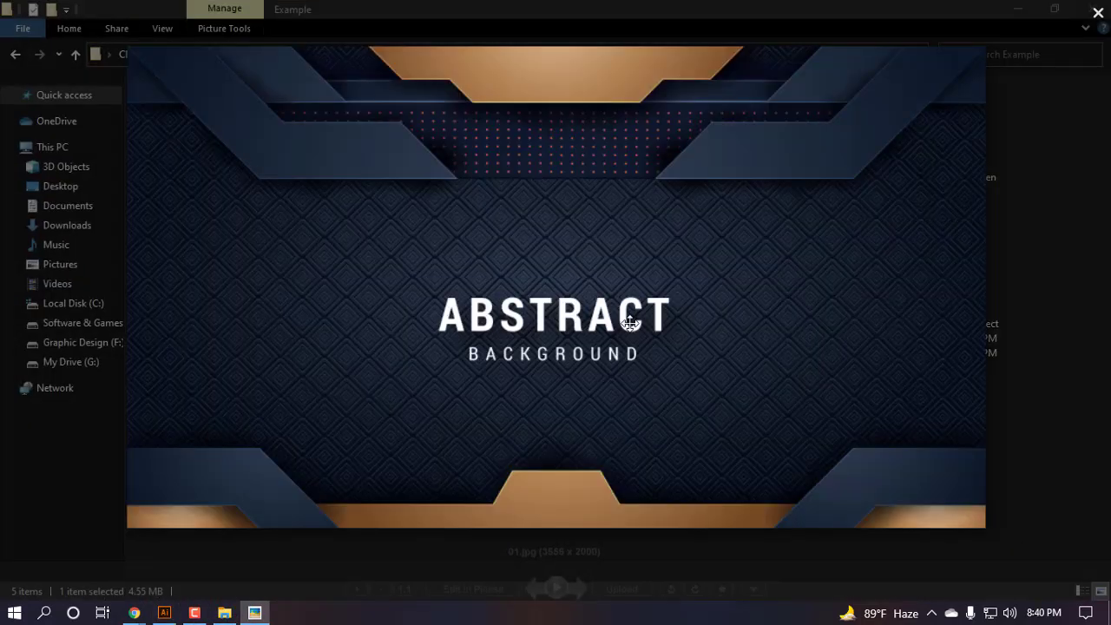
# - Browse the example backgrounds from 01.jpg through 04.jpg and return to 01.jpg
pyautogui.press('Right')
pyautogui.press('Right')
pyautogui.press('Right')
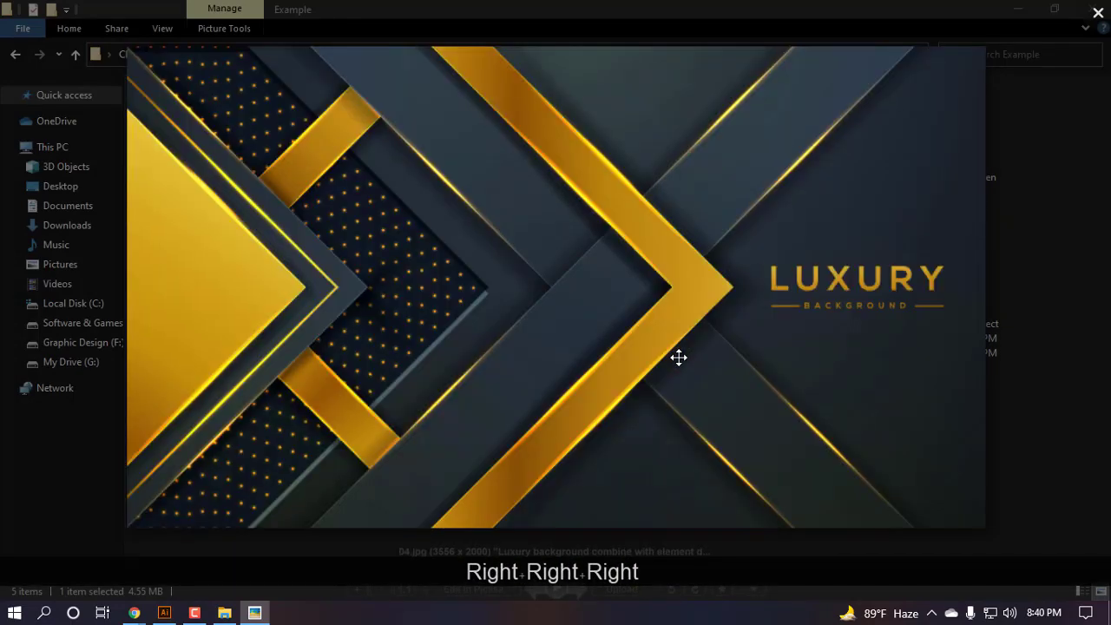
pyautogui.press('Left')
pyautogui.press('Left')
pyautogui.press('Left')
pyautogui.press('Left')
pyautogui.press('Left')
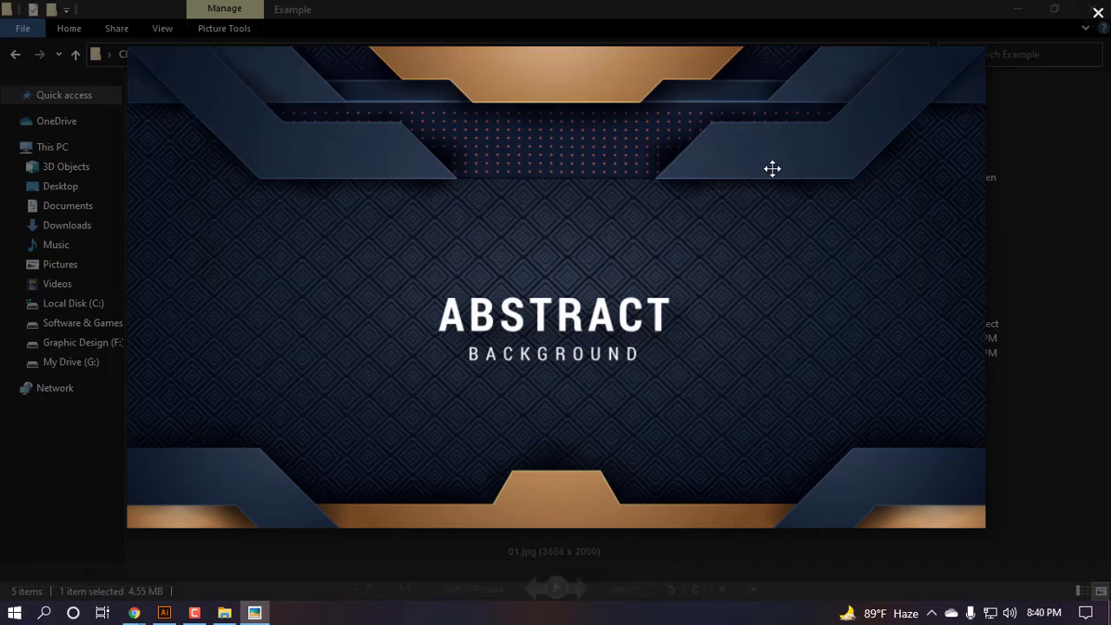
# - Examine the overlapping panels and dot pattern of 01.jpg up close, and view examples 02.jpg and 03.jpg
pyautogui.scroll(5, 749, 198)
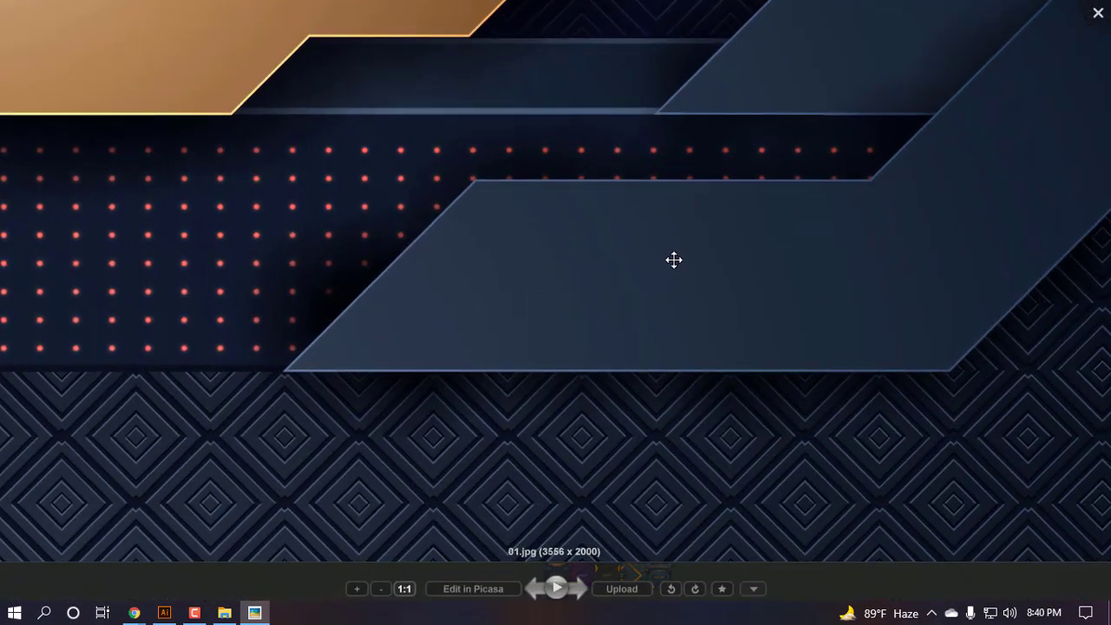
pyautogui.scroll(-5, 670, 262)
pyautogui.scroll(4, 532, 174)
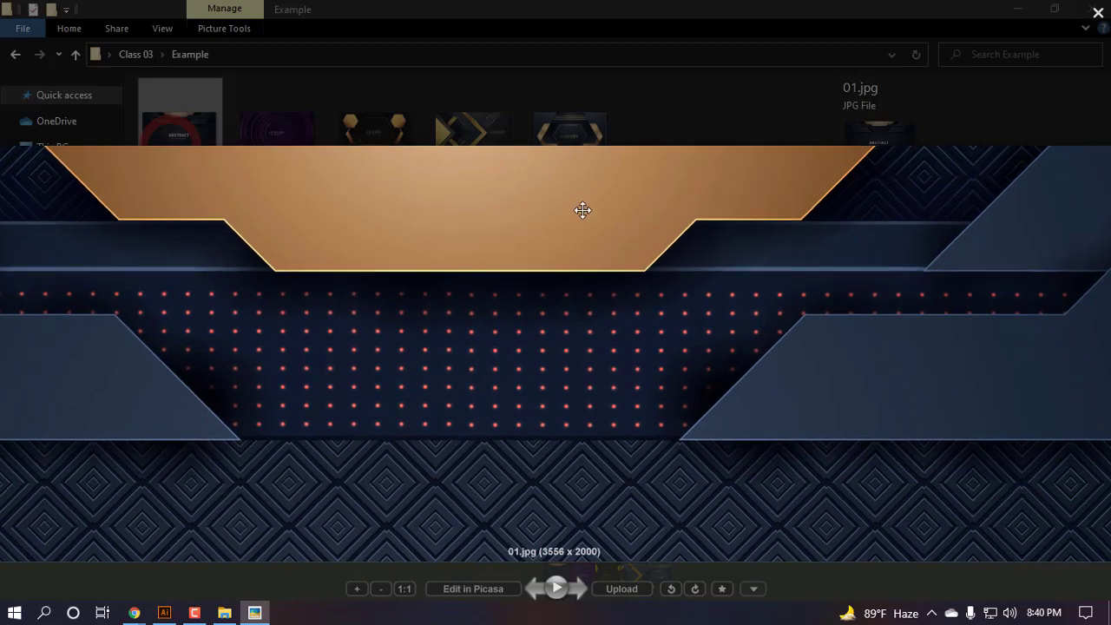
pyautogui.press('Right')
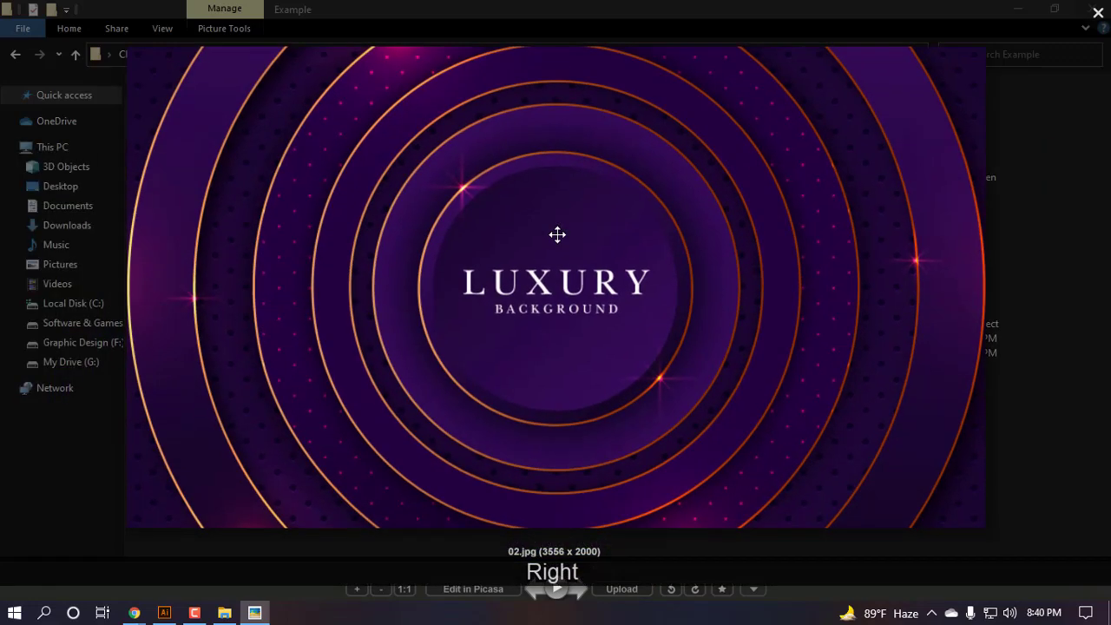
pyautogui.press('Right')
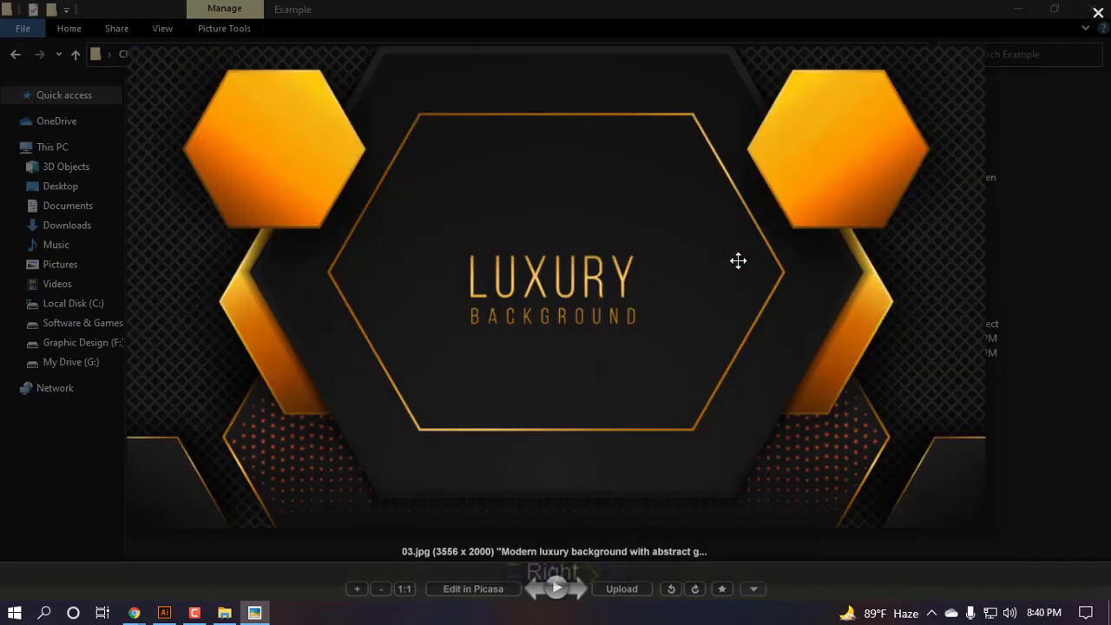
# - Examine the example background images 03.jpg, 04.jpg and 05.jpg in the picture viewer, then close it
pyautogui.scroll(-5, 418, 277)
pyautogui.scroll(1, 419, 276)
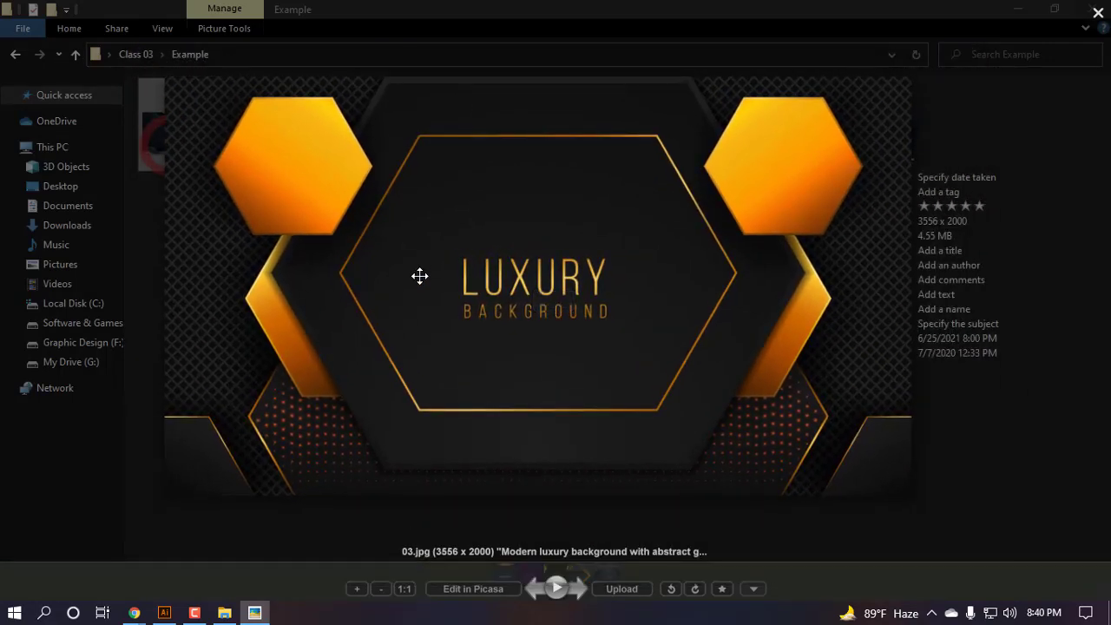
pyautogui.press('Right')
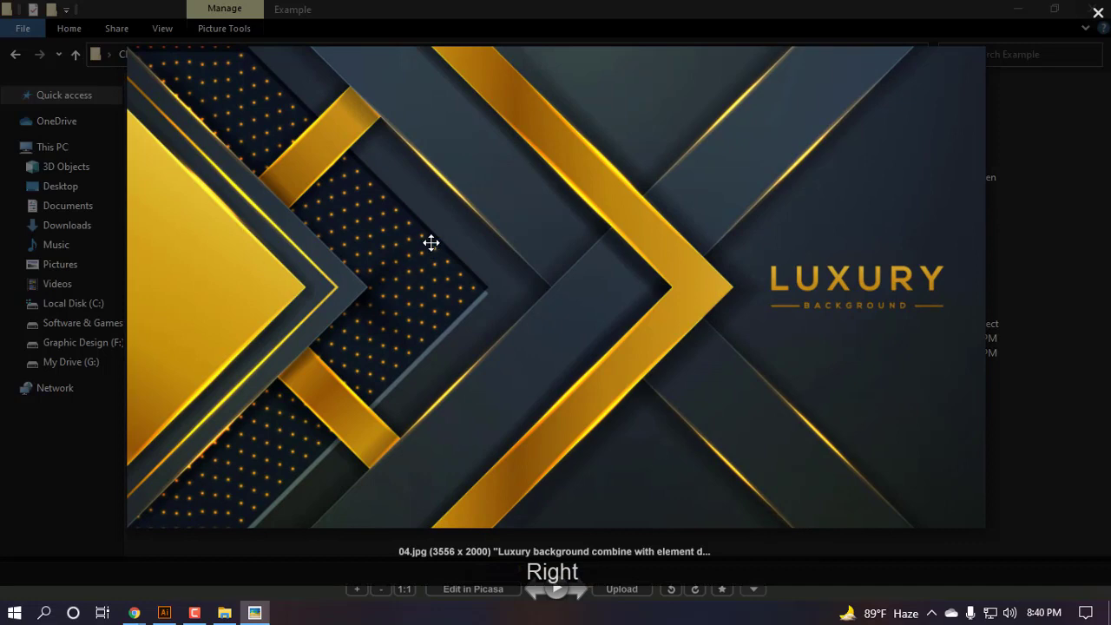
pyautogui.scroll(4, 584, 300)
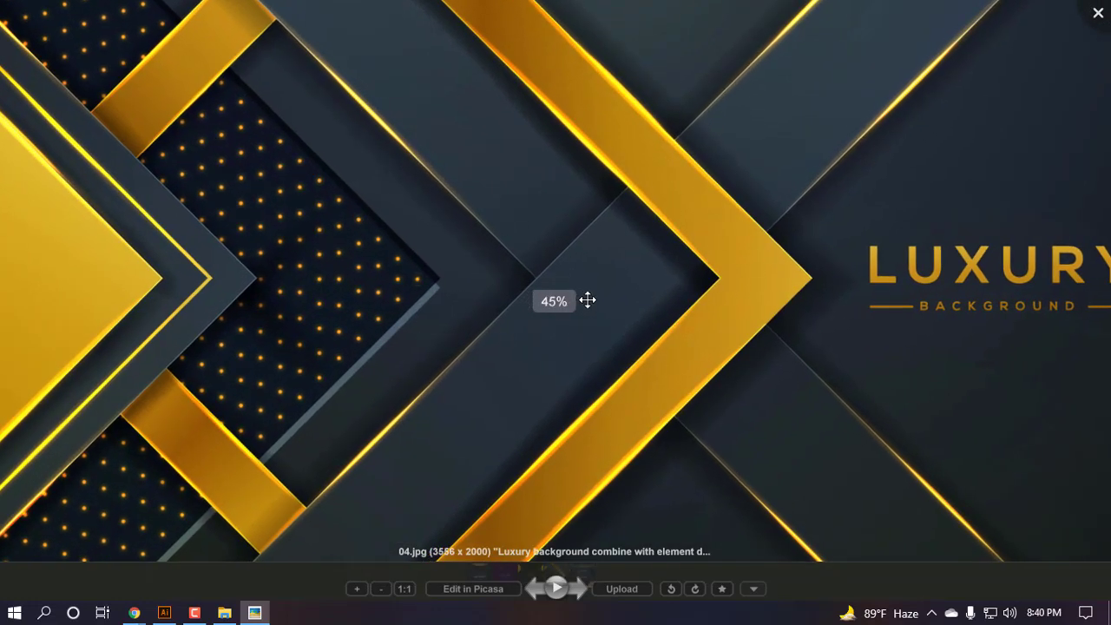
pyautogui.scroll(-1, 587, 300)
pyautogui.moveTo(957, 178); pyautogui.dragTo(713, 311)
pyautogui.scroll(-2, 732, 264)
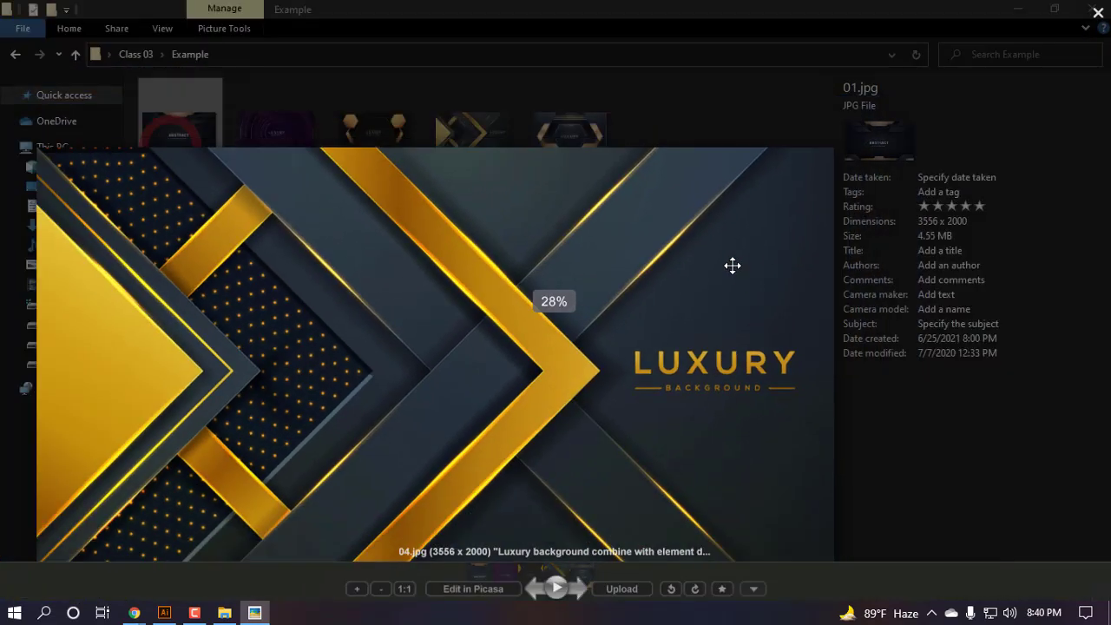
pyautogui.press('Right')
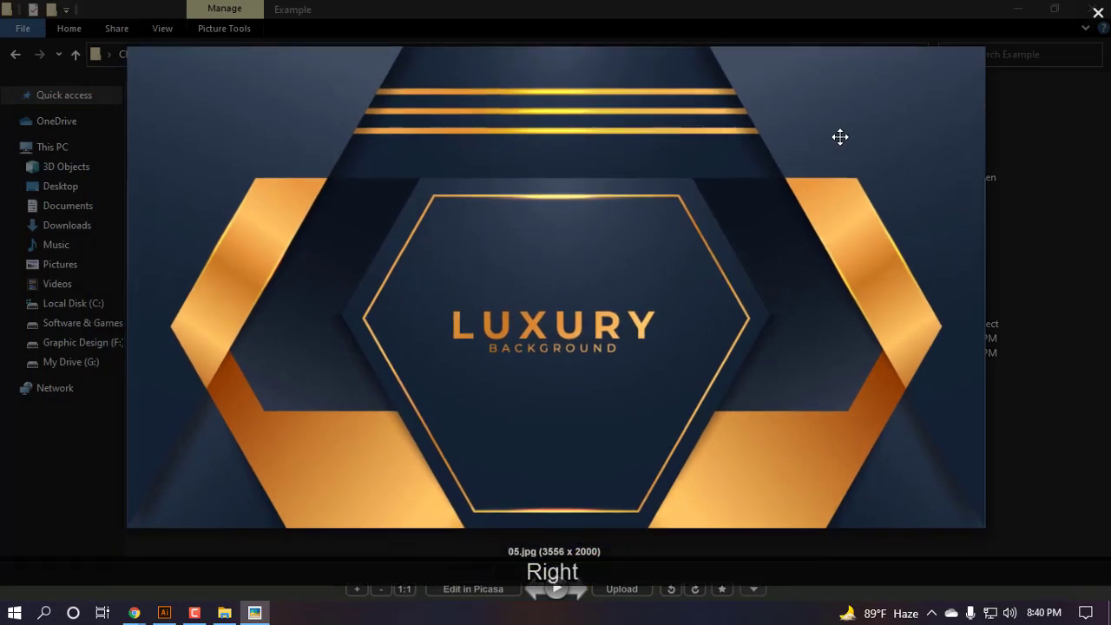
pyautogui.press('Right')
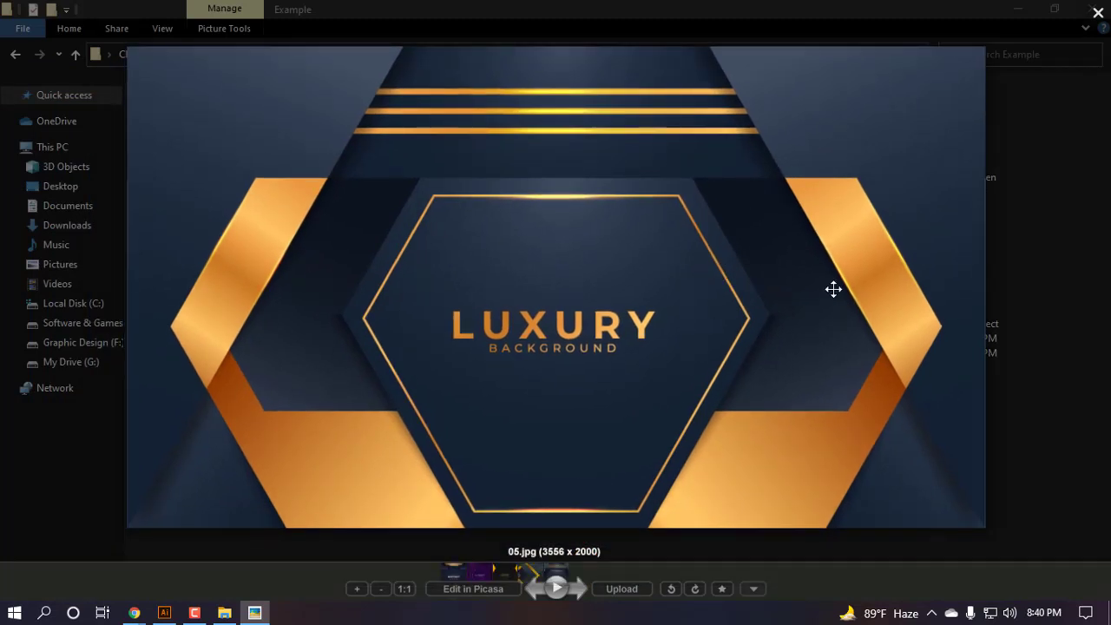
pyautogui.click(1097, 12)
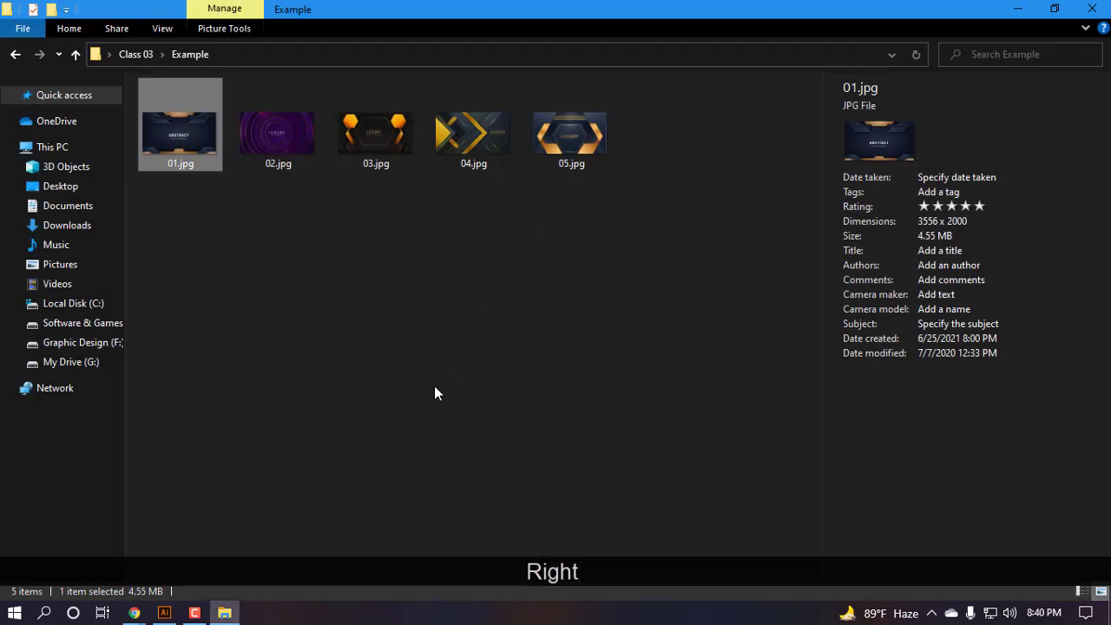
pyautogui.click(436, 389)
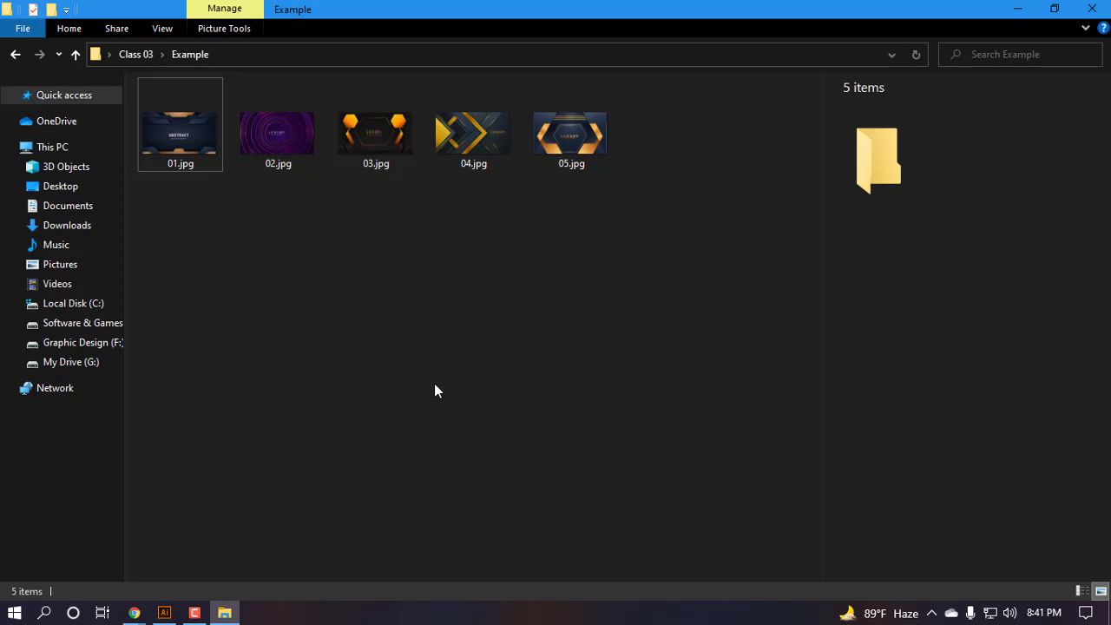
pyautogui.rightClick(427, 289)
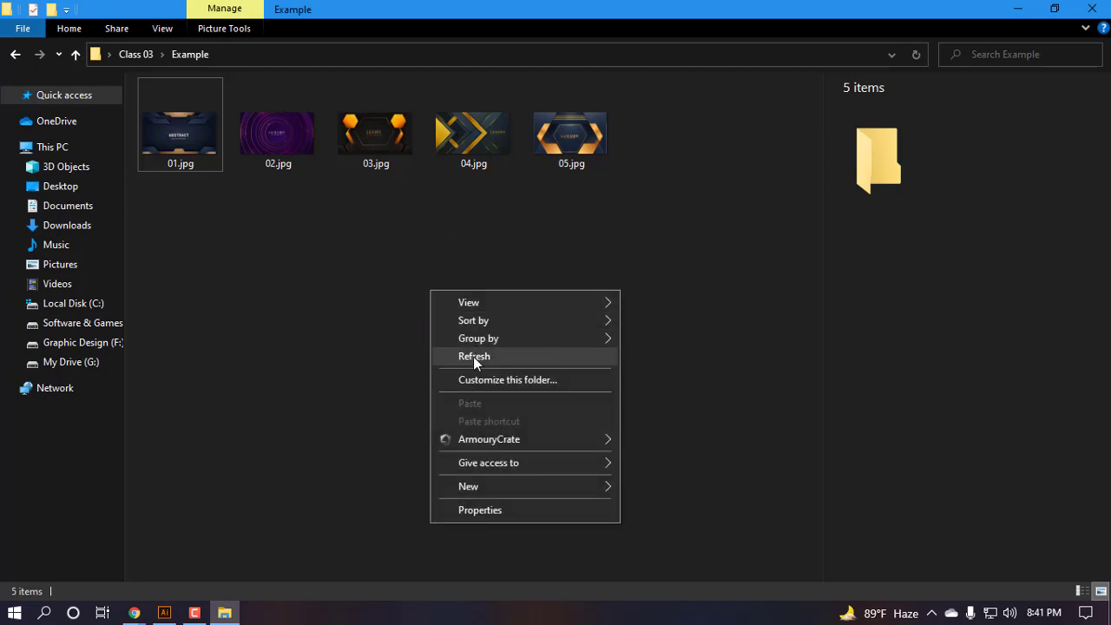
pyautogui.click(473, 356)
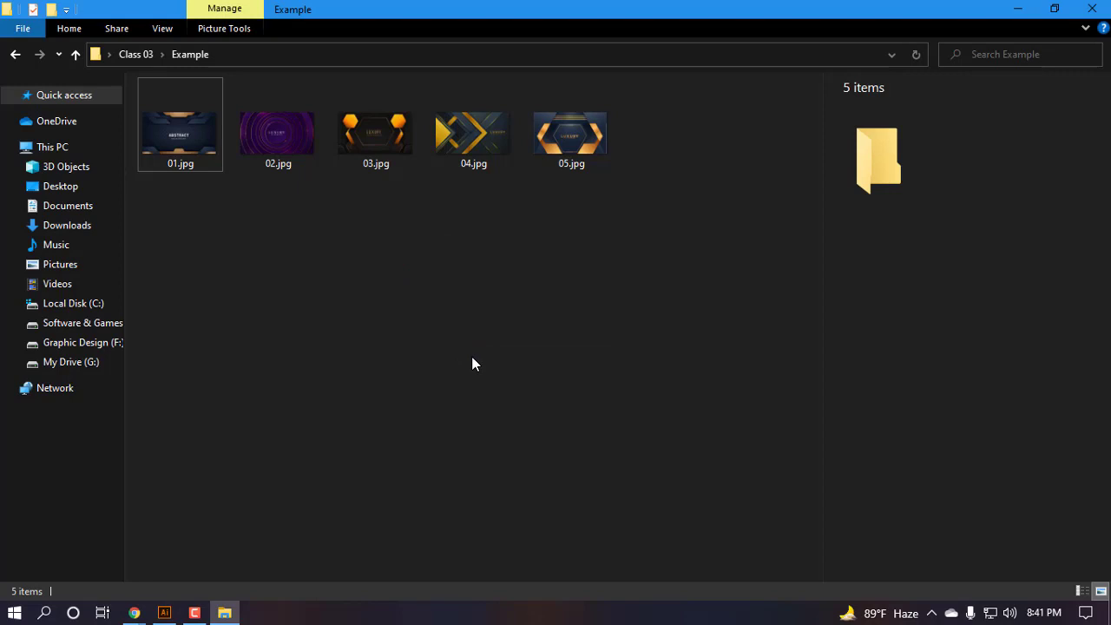
# - Switch to Illustrator and examine the diamond and the corner shapes on the Class 03 artboard
pyautogui.click(165, 614)
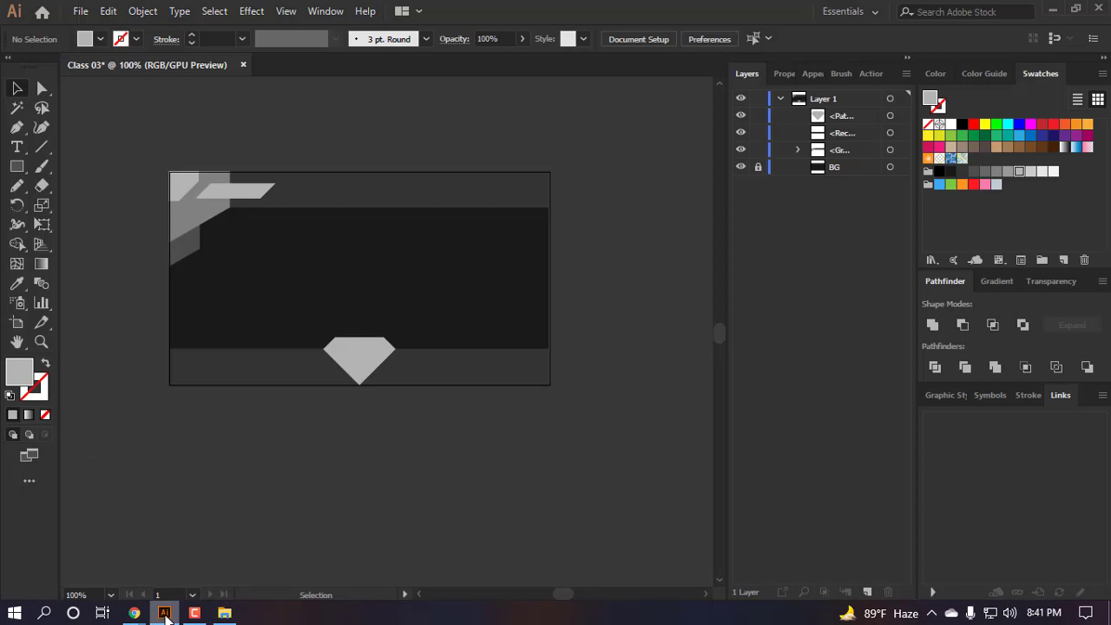
pyautogui.scroll(3, 359, 365)
pyautogui.scroll(-2, 347, 372)
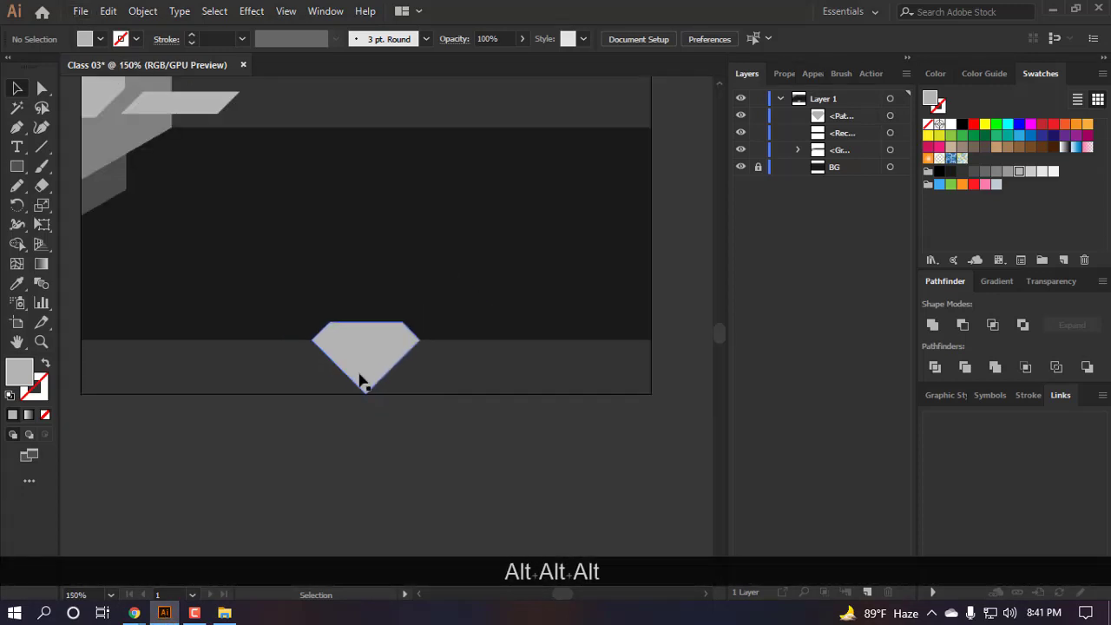
pyautogui.scroll(-2, 360, 381)
pyautogui.hscroll(-2, 388, 392)
pyautogui.press('v')
pyautogui.click(432, 292)
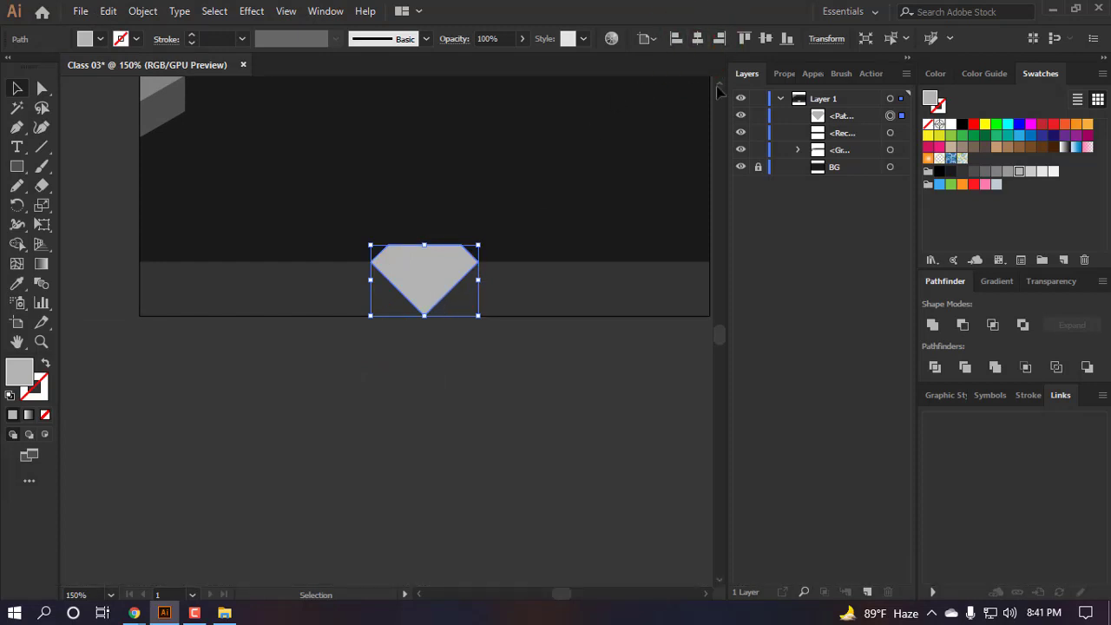
pyautogui.click(399, 425)
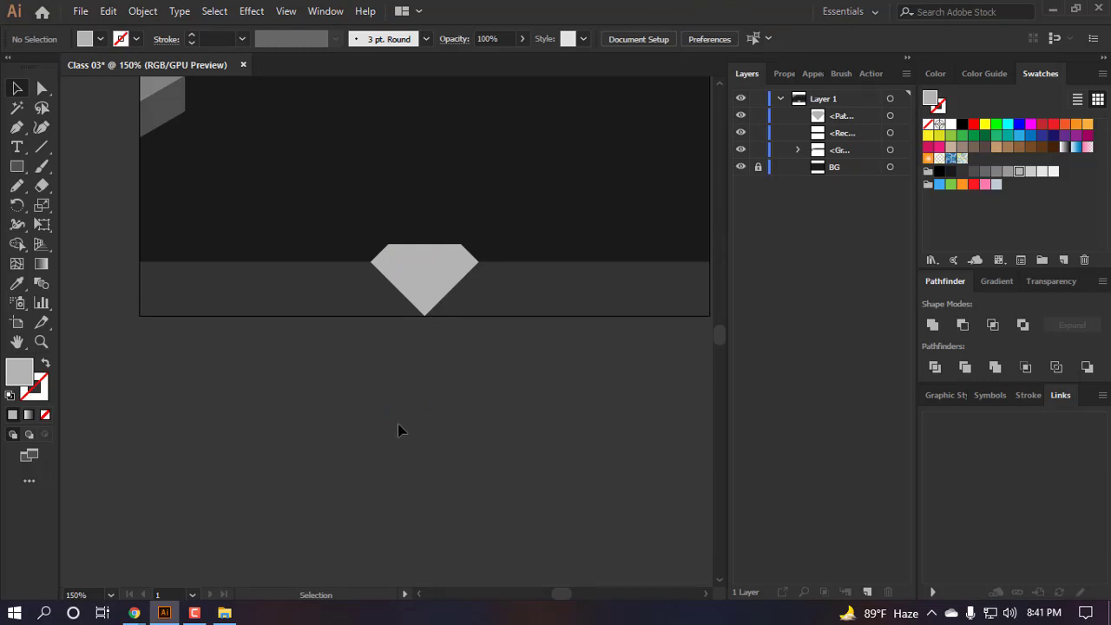
pyautogui.scroll(-2, 381, 402)
pyautogui.scroll(2, 429, 288)
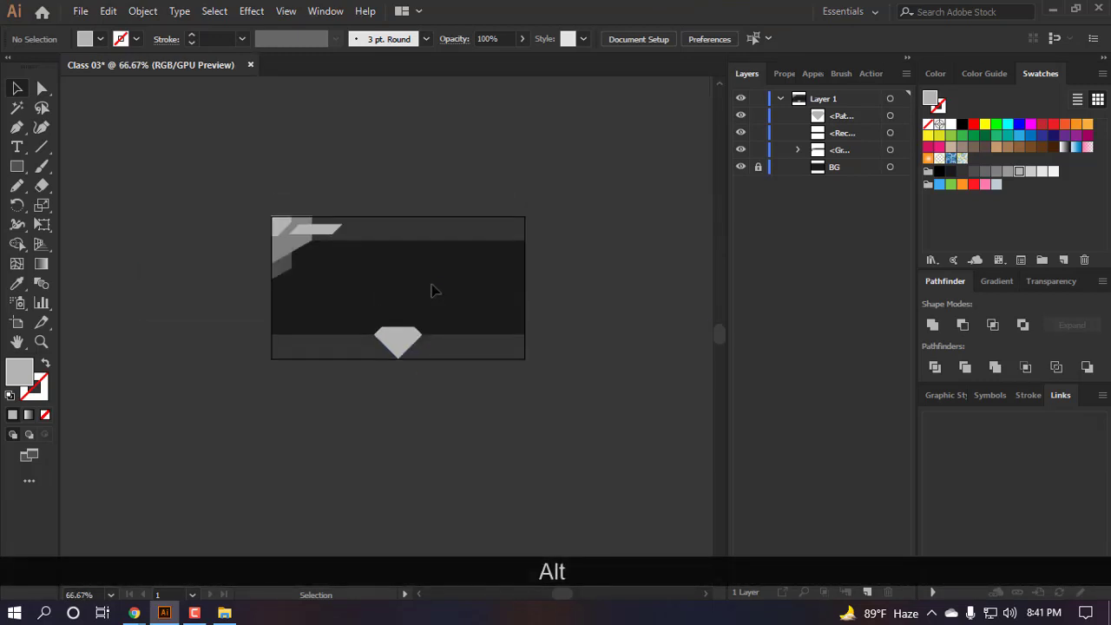
pyautogui.scroll(1, 394, 280)
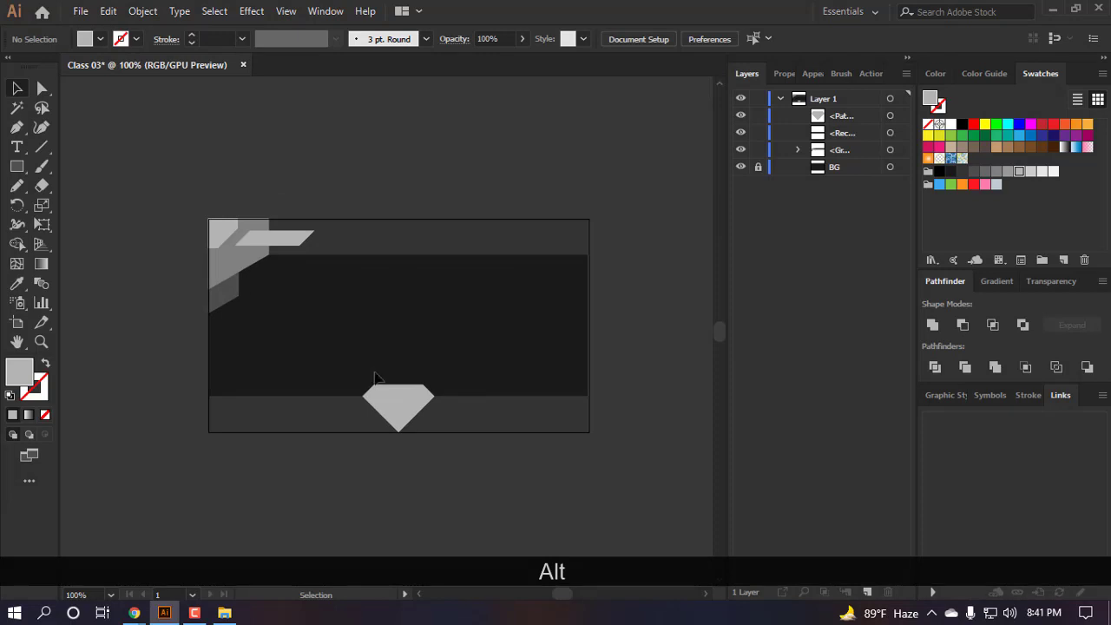
pyautogui.scroll(-1, 382, 416)
pyautogui.scroll(1, 386, 433)
pyautogui.scroll(1, 386, 433)
pyautogui.hscroll(1, 387, 433)
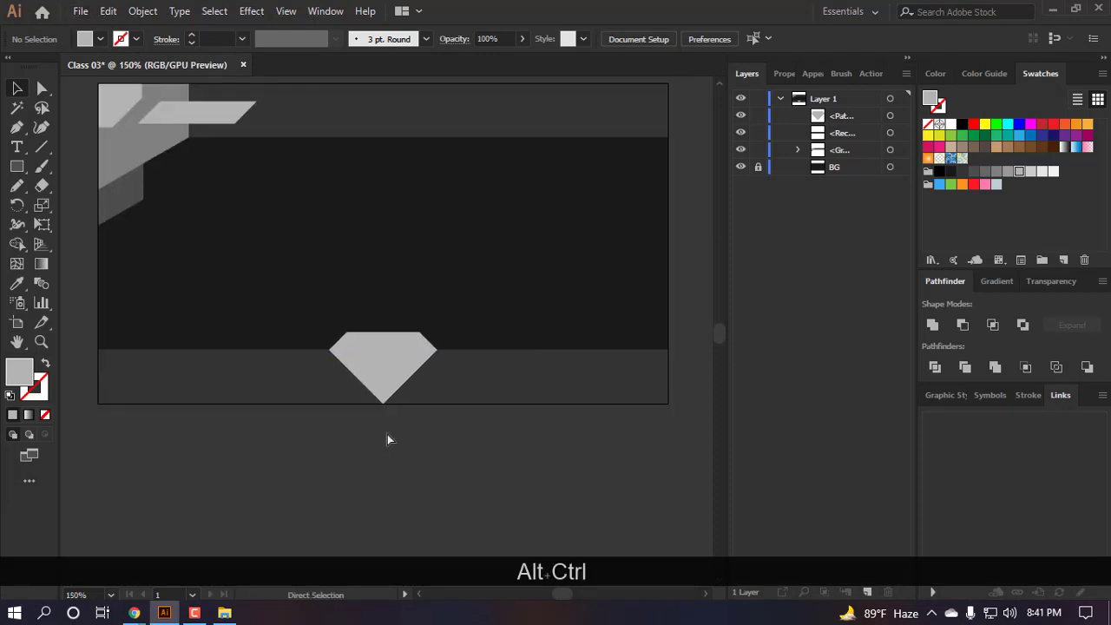
# - Narrow the docked panels slightly to widen the canvas and fit the artboard to the window
pyautogui.doubleClick(21, 342)
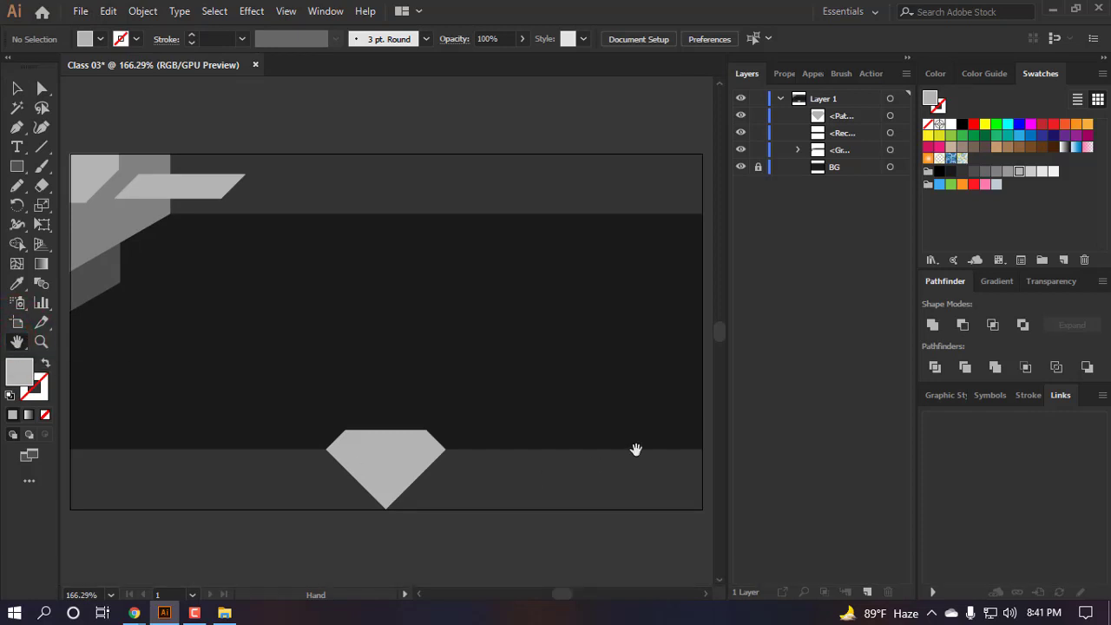
pyautogui.click(982, 484)
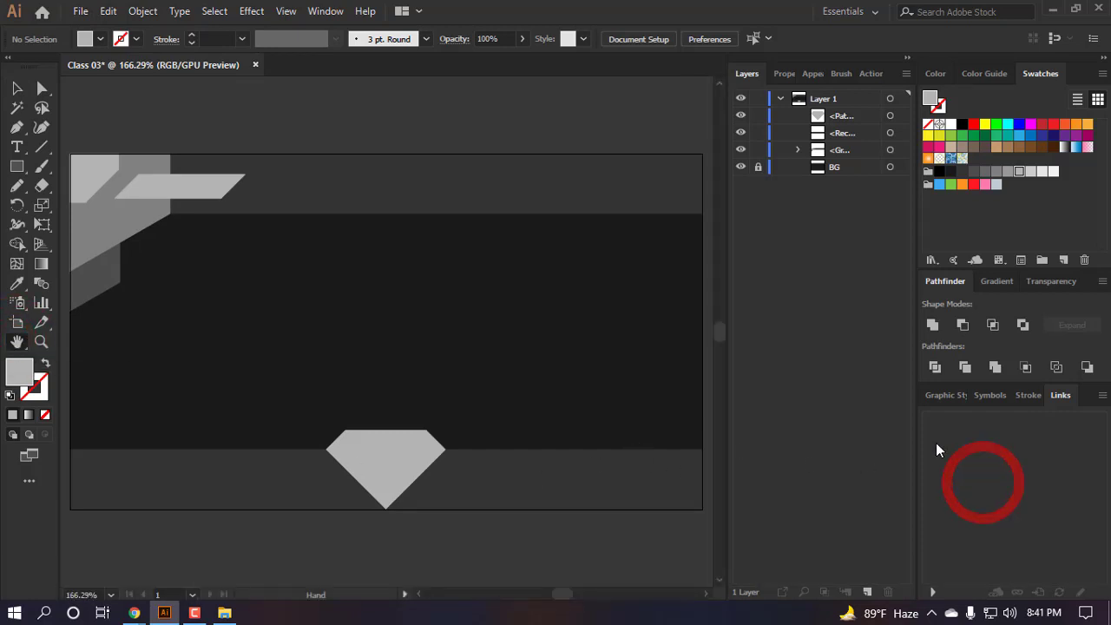
pyautogui.moveTo(915, 432); pyautogui.dragTo(1039, 431)
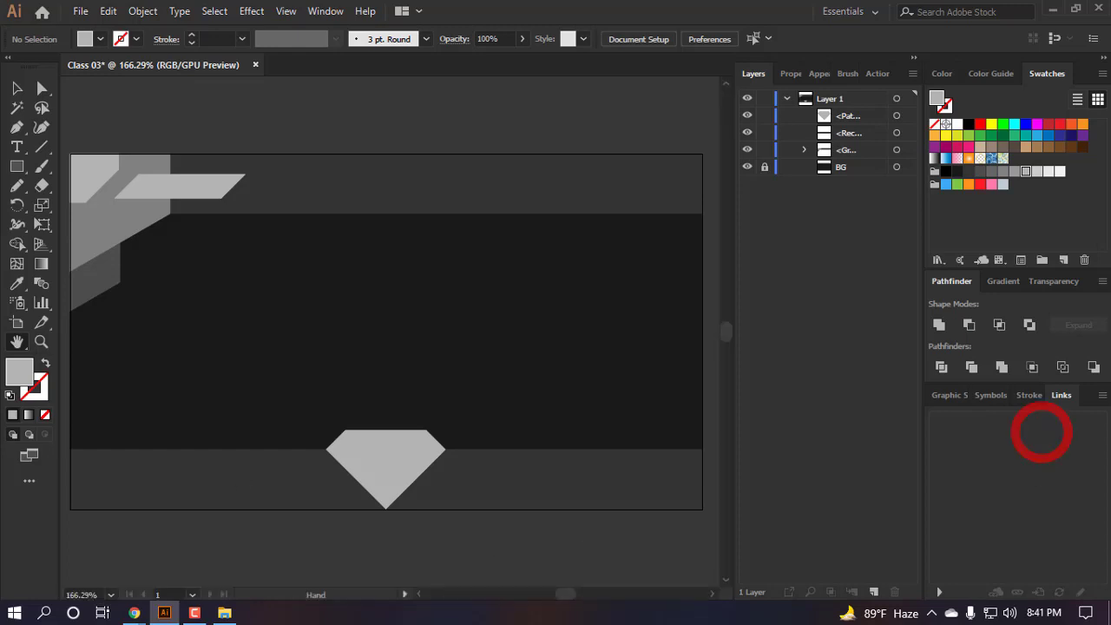
pyautogui.doubleClick(18, 343)
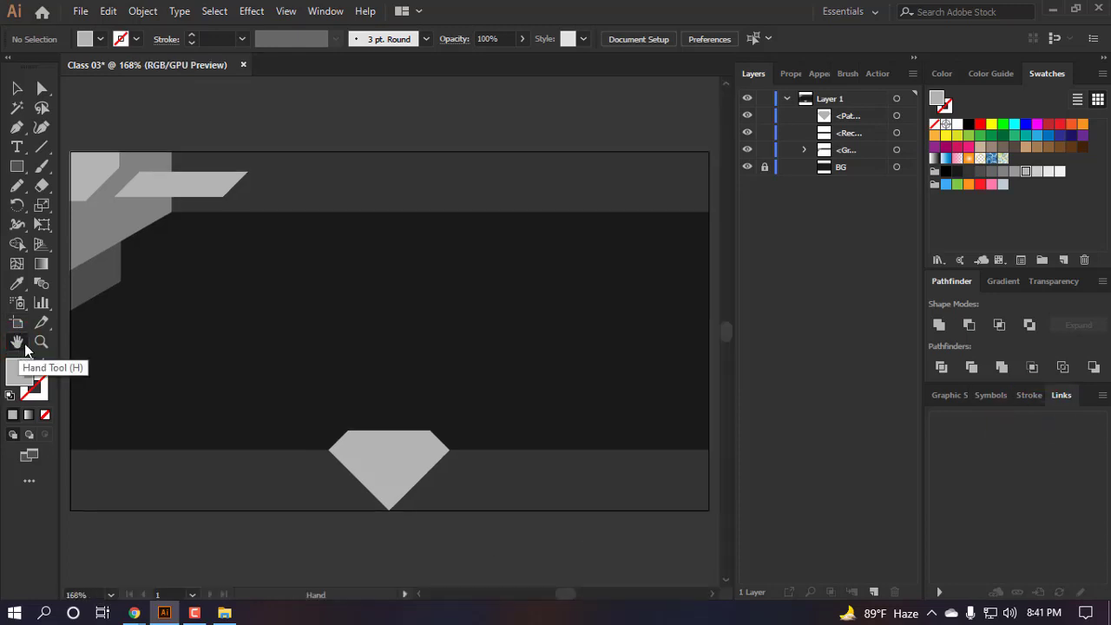
pyautogui.press('v')
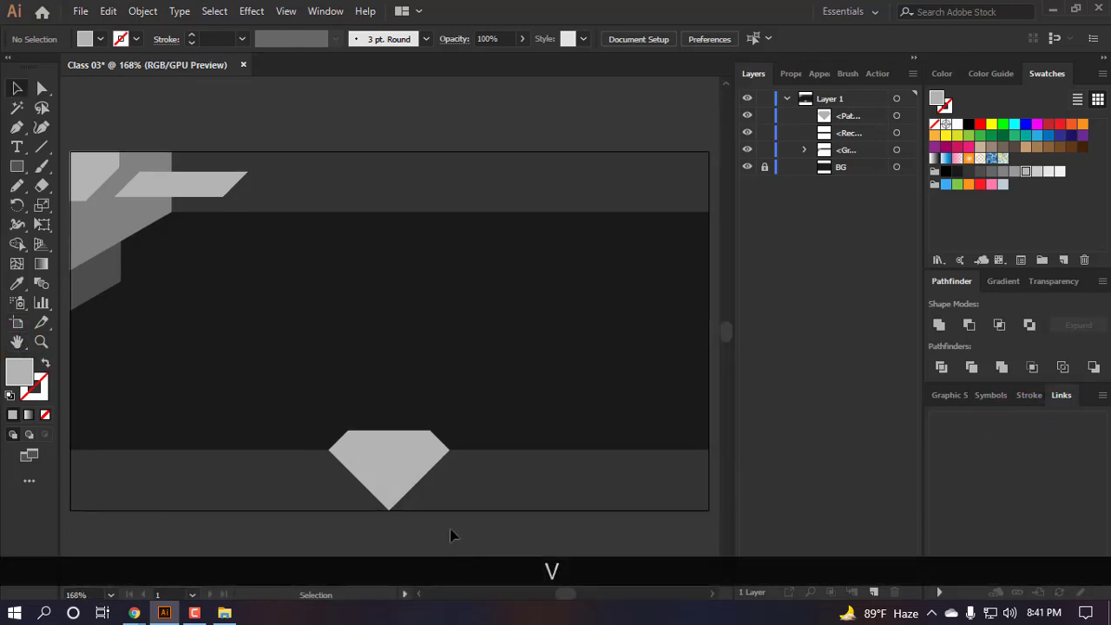
# - Draw a small grey square just below the artboard, aligned with its left edge
pyautogui.scroll(-1, 411, 372)
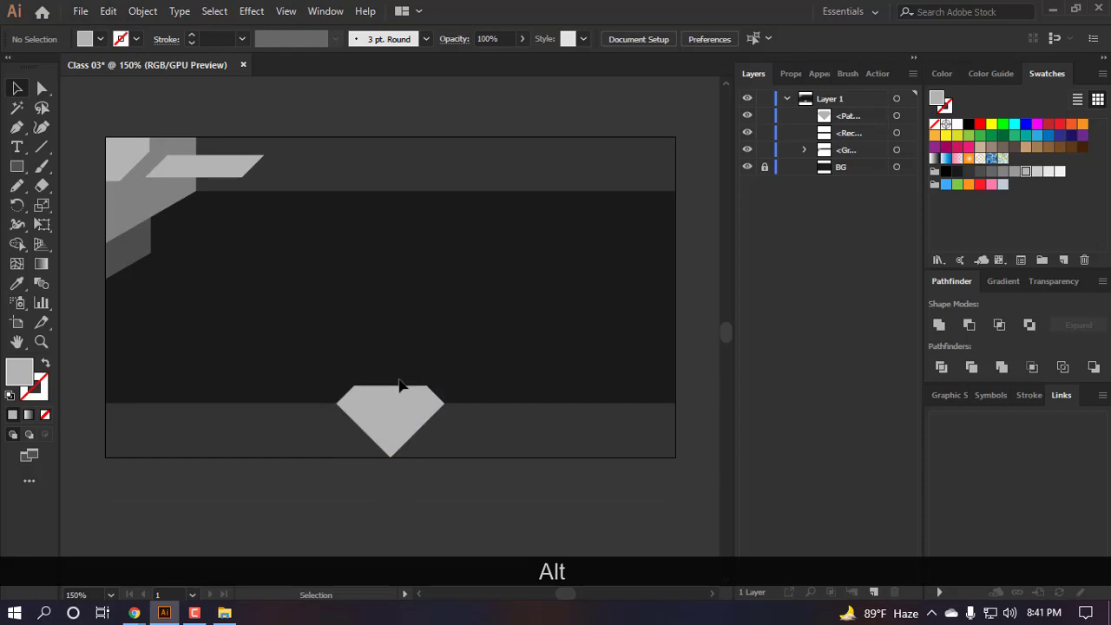
pyautogui.scroll(-2, 402, 385)
pyautogui.scroll(3, 401, 388)
pyautogui.scroll(-1, 401, 388)
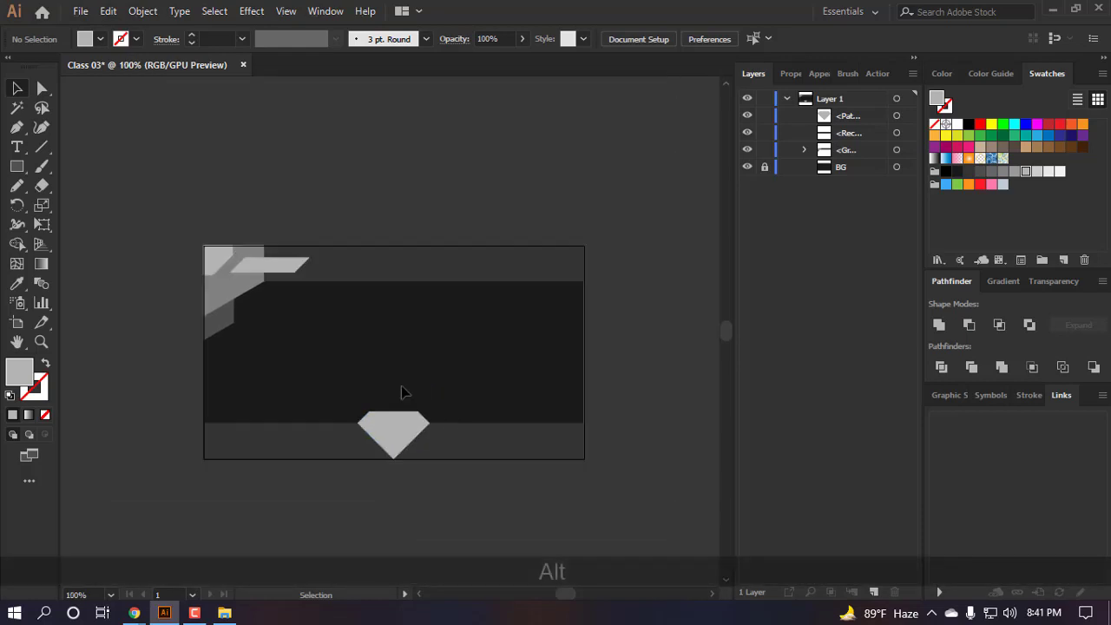
pyautogui.scroll(-5, 218, 402)
pyautogui.scroll(1, 222, 359)
pyautogui.press('m')
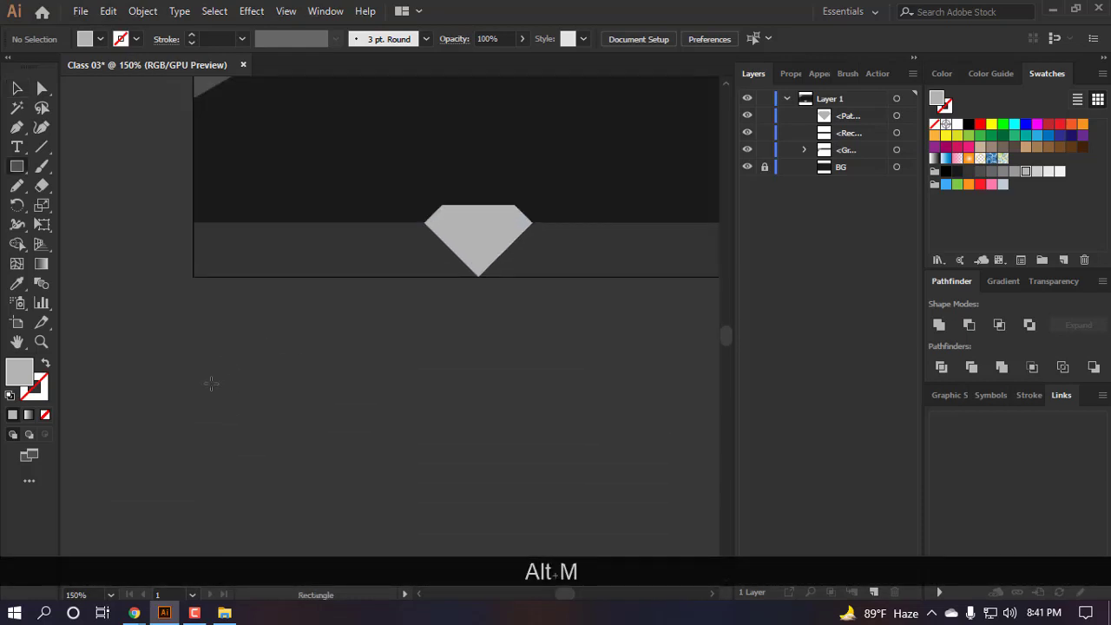
pyautogui.moveTo(193, 318); pyautogui.dragTo(230, 353)
pyautogui.press('v')
pyautogui.scroll(2, 265, 405)
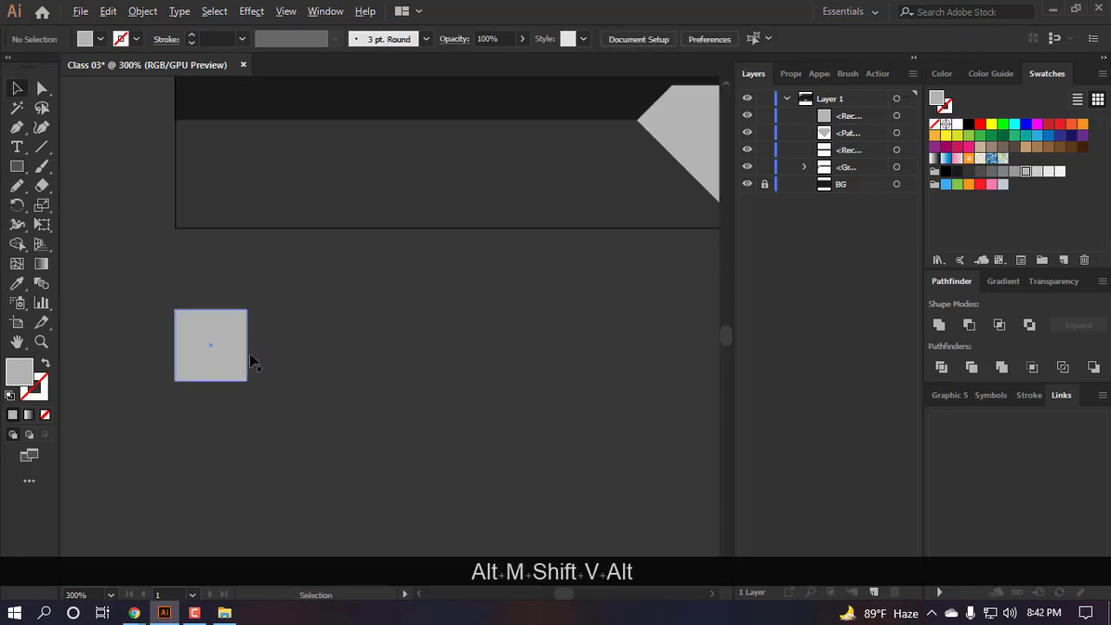
pyautogui.click(408, 407)
pyautogui.click(489, 421)
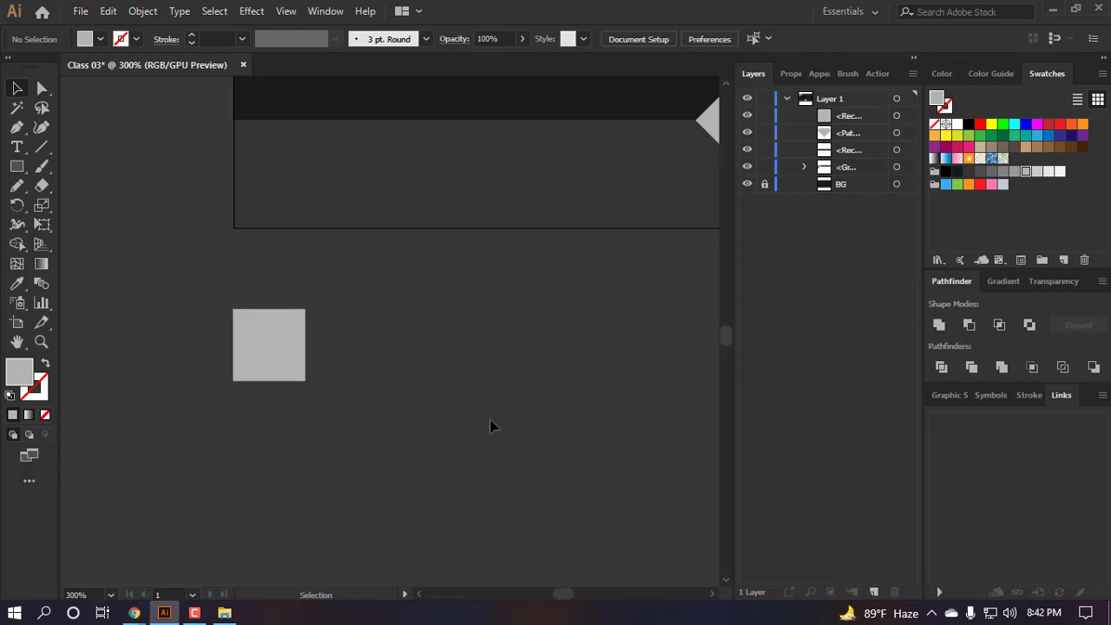
pyautogui.scroll(1, 491, 426)
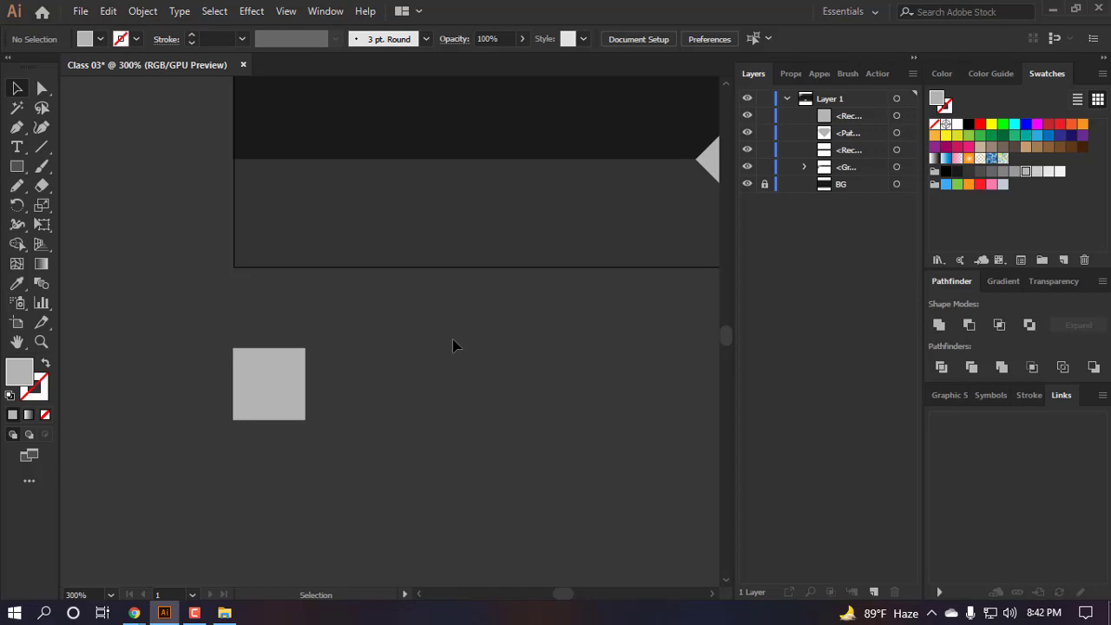
pyautogui.keyDown('alt'); pyautogui.scroll(-2, 449, 346); pyautogui.keyUp('alt')
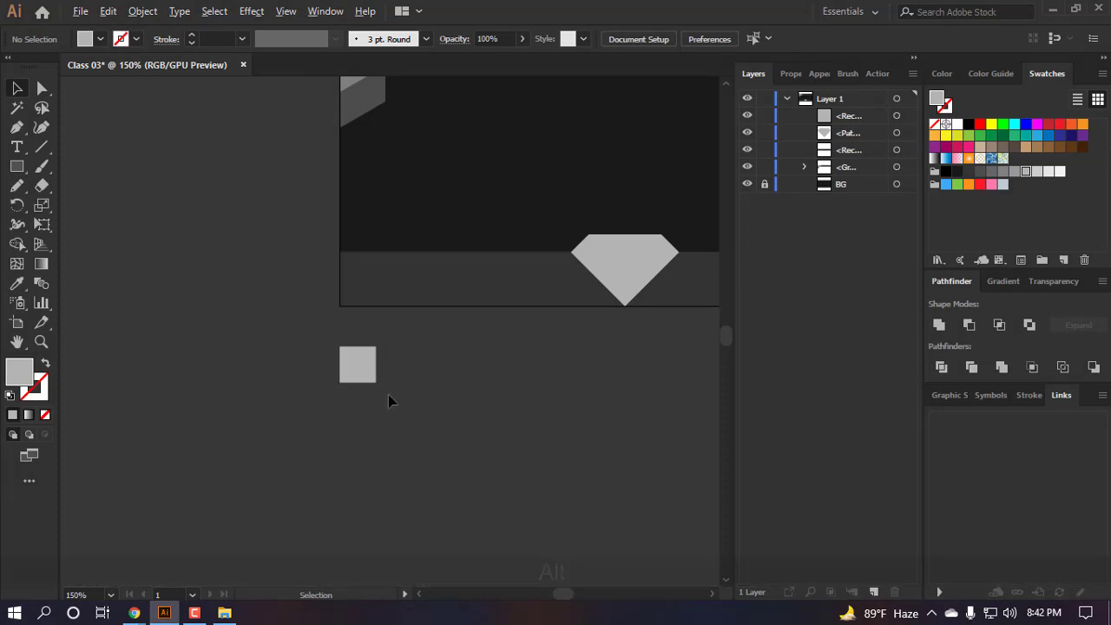
pyautogui.scroll(2, 400, 378)
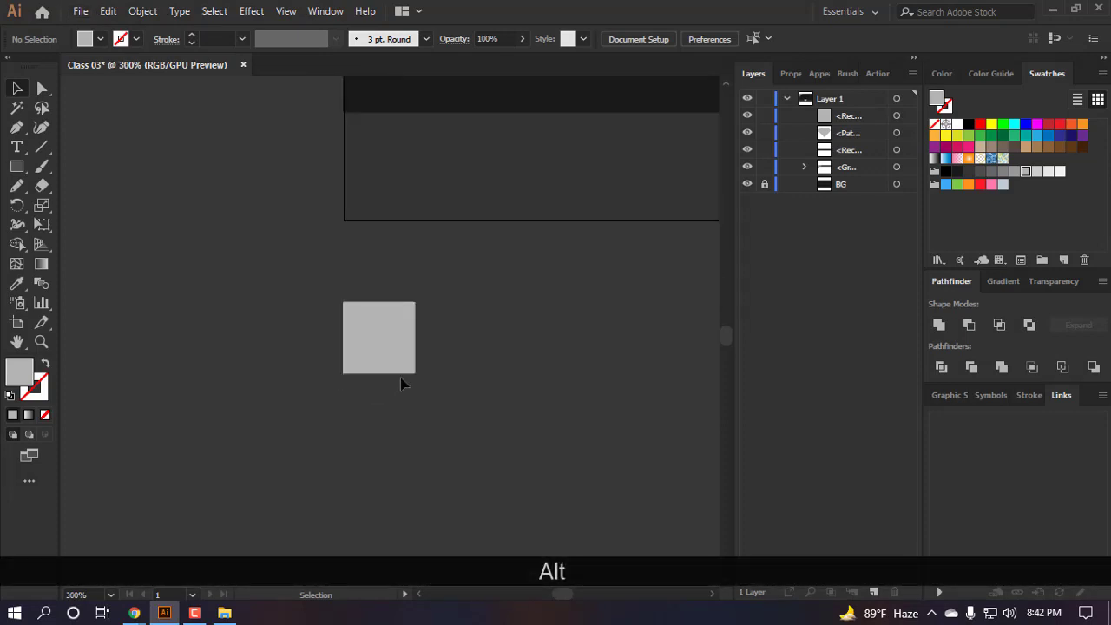
pyautogui.scroll(-2, 401, 379)
pyautogui.scroll(1, 401, 379)
pyautogui.hscroll(3, 404, 379)
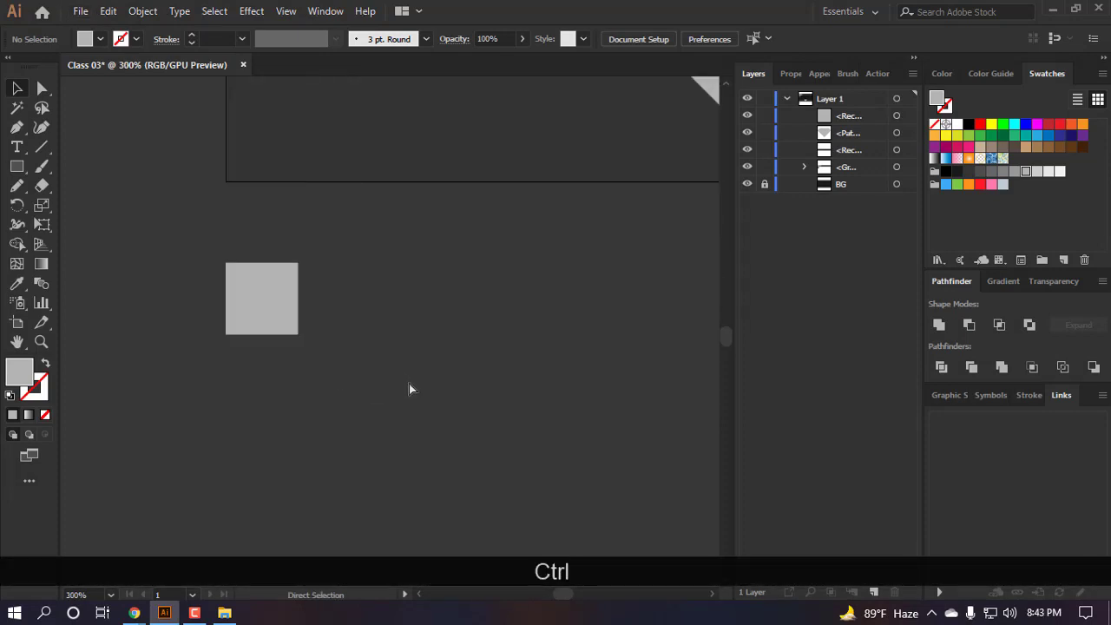
pyautogui.scroll(1, 386, 382)
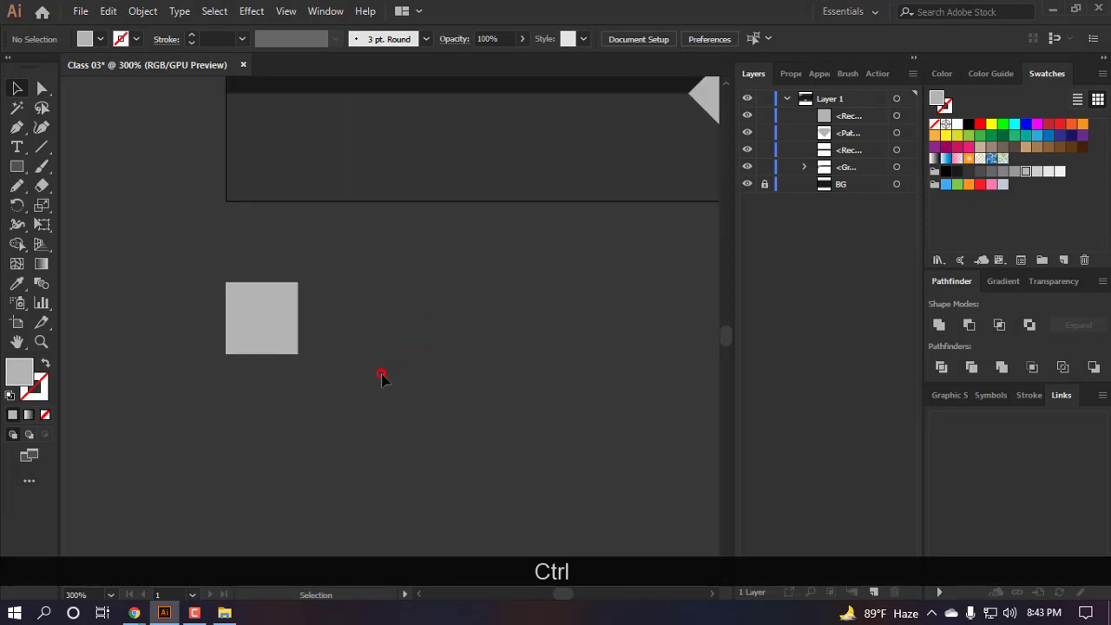
# - Fill the small square below the artboard with the pure blue swatch
pyautogui.click(266, 337)
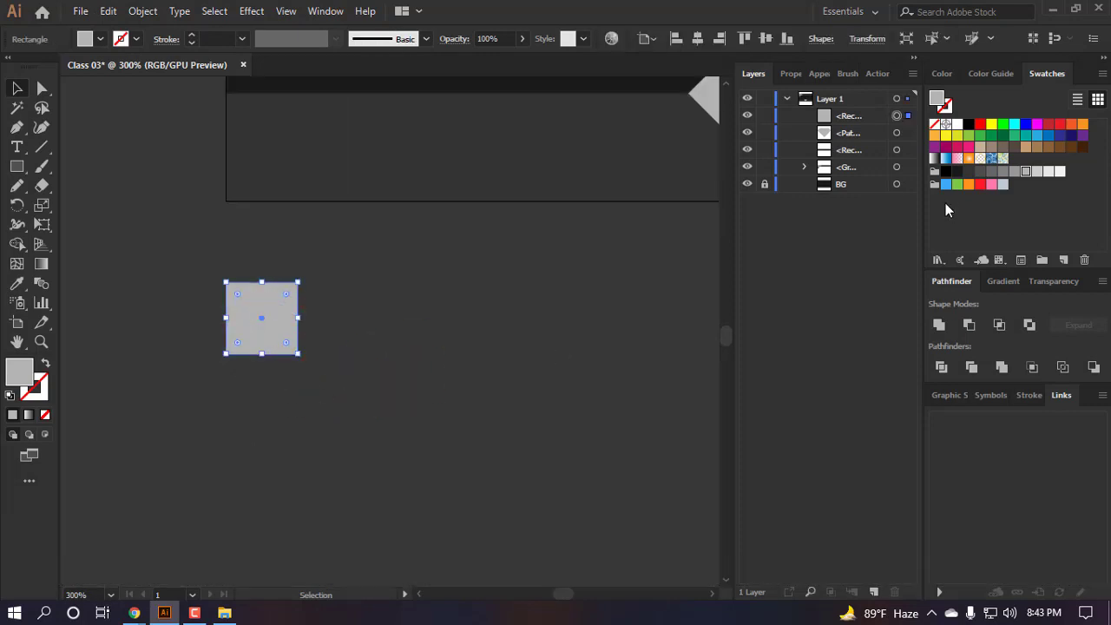
pyautogui.click(420, 404)
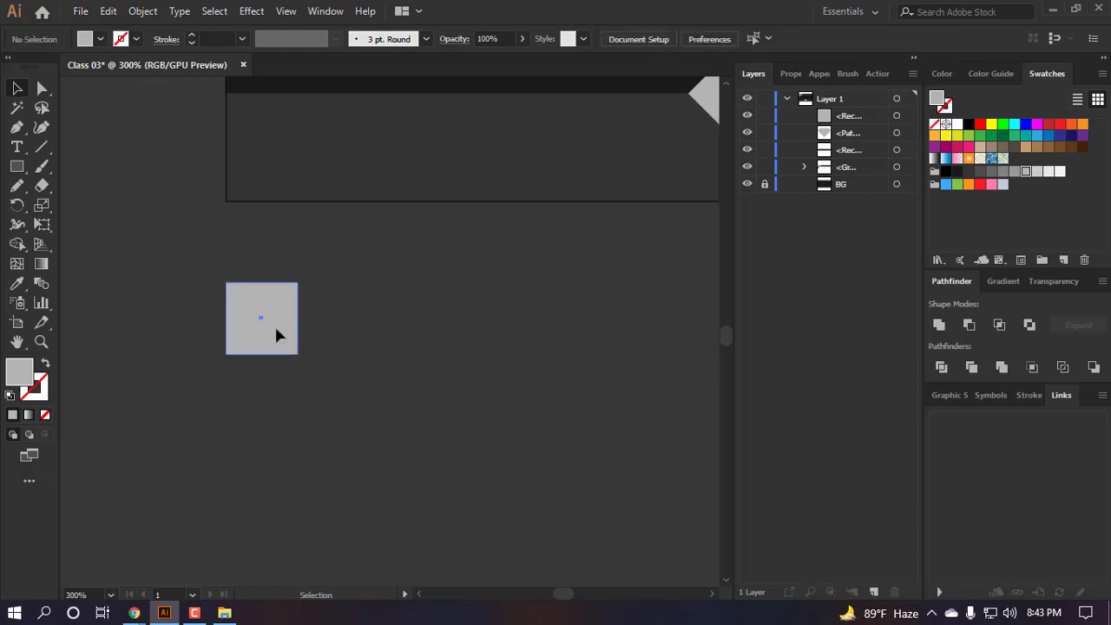
pyautogui.click(280, 332)
pyautogui.click(1025, 126)
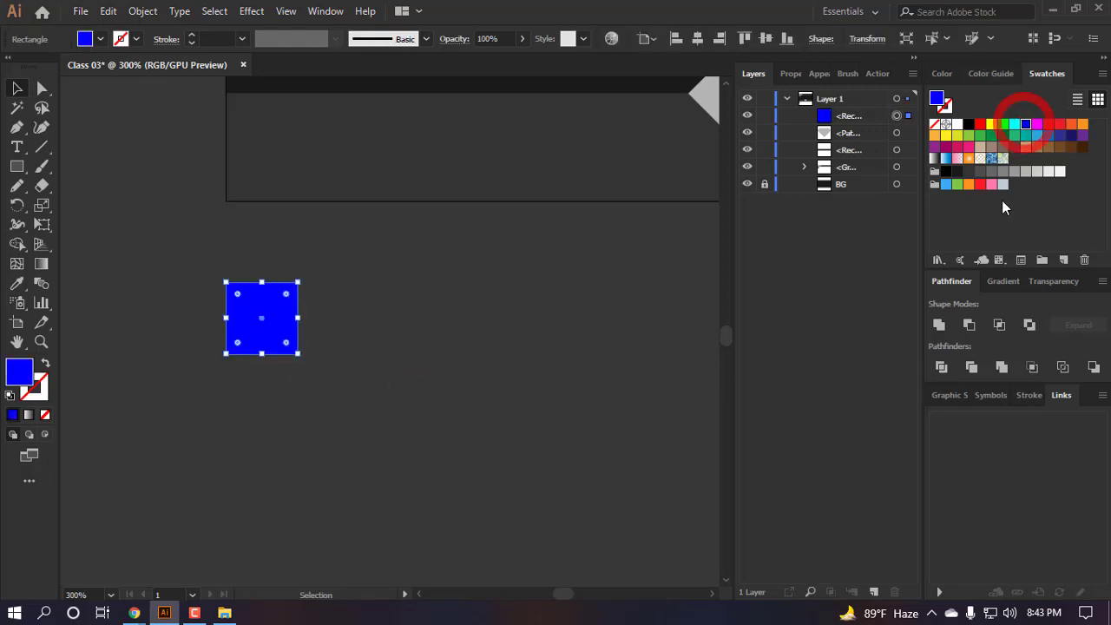
# - Duplicate the blue square just to its right and fill the copy with the darkest navy blue swatch
pyautogui.click(600, 344)
pyautogui.moveTo(271, 327); pyautogui.dragTo(356, 327)
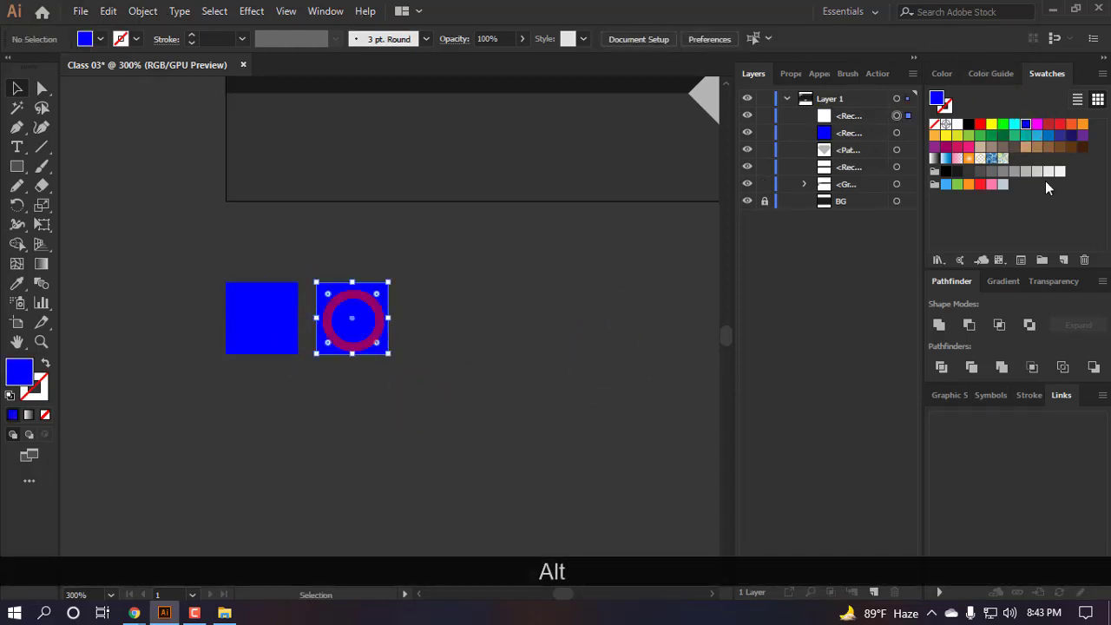
pyautogui.click(1060, 135)
pyautogui.click(509, 426)
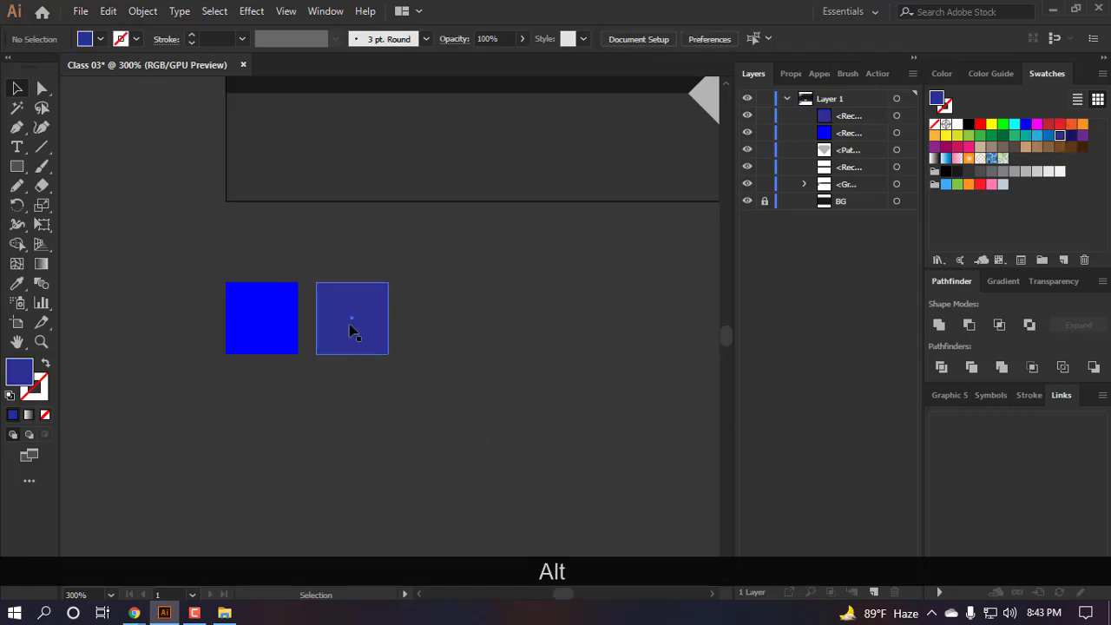
pyautogui.click(349, 319)
pyautogui.click(1071, 136)
pyautogui.click(484, 397)
# - Compare the pure blue and navy squares with the artboard's grey shapes, close up and from a distance
pyautogui.keyDown('alt'); pyautogui.scroll(-3, 415, 364); pyautogui.keyUp('alt')
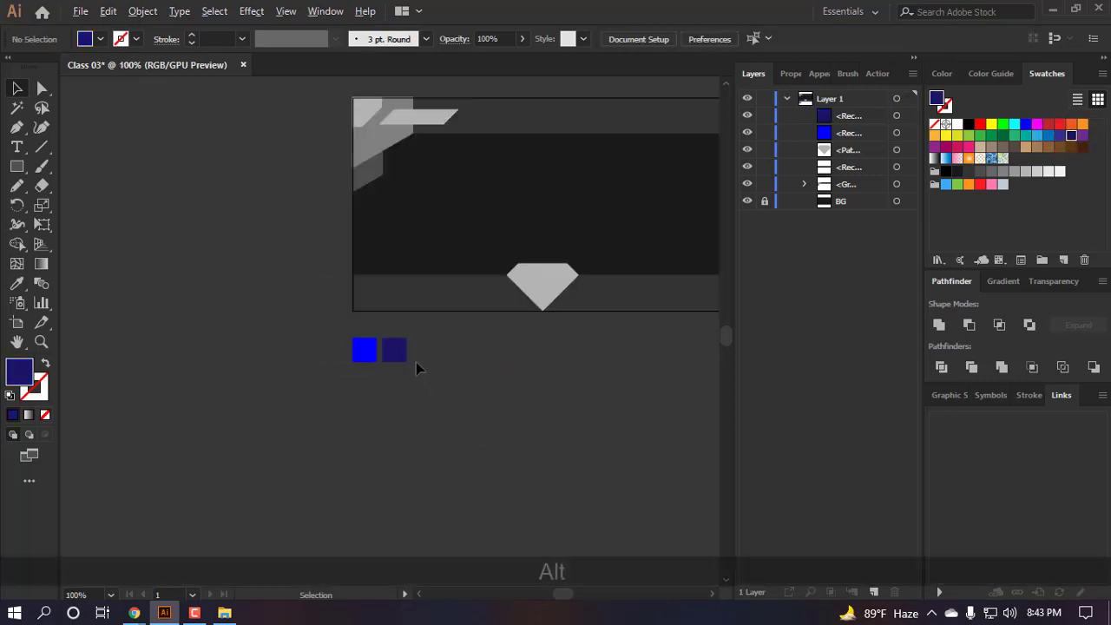
pyautogui.keyDown('alt'); pyautogui.scroll(3, 416, 373); pyautogui.keyUp('alt')
pyautogui.scroll(-1, 423, 317)
pyautogui.keyDown('alt'); pyautogui.scroll(-5, 419, 320); pyautogui.keyUp('alt')
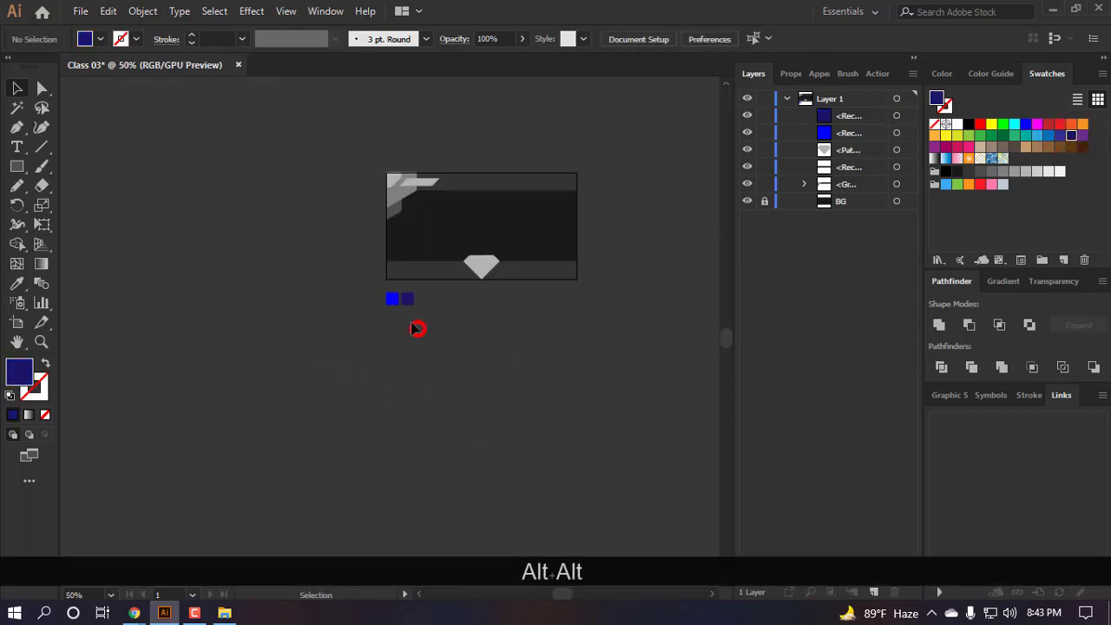
pyautogui.scroll(4, 416, 325)
pyautogui.scroll(5, 417, 330)
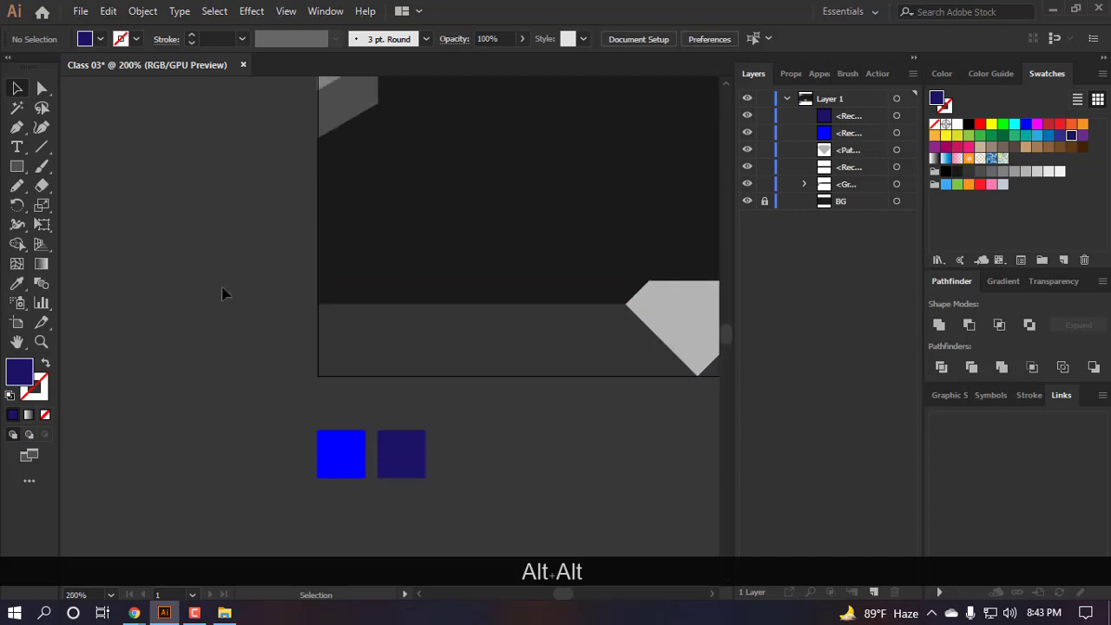
pyautogui.scroll(3, 260, 278)
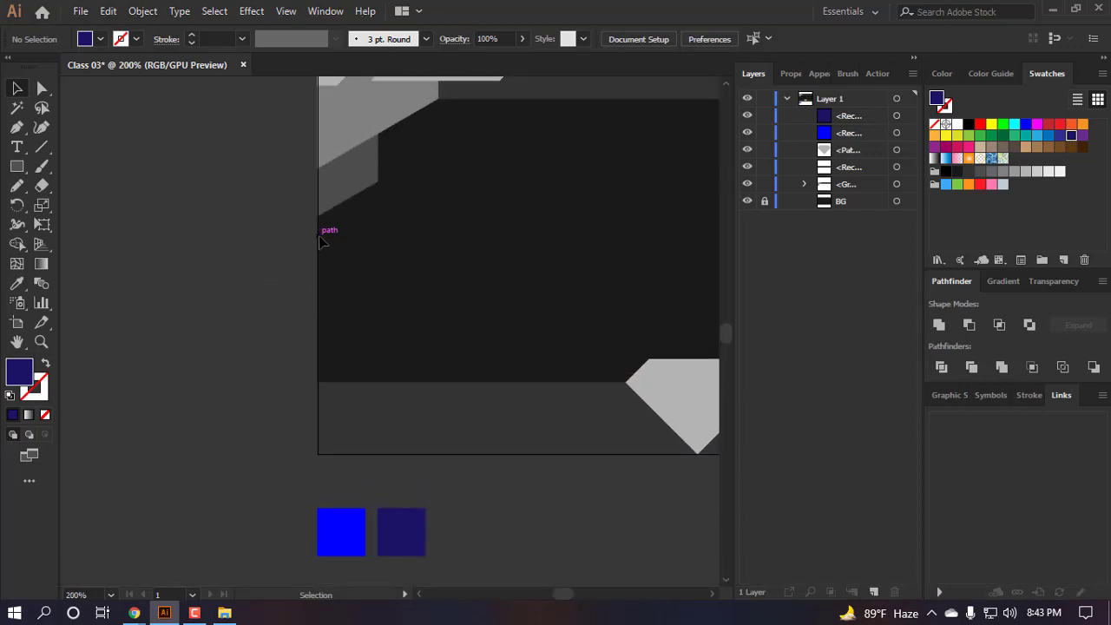
pyautogui.scroll(-8, 328, 347)
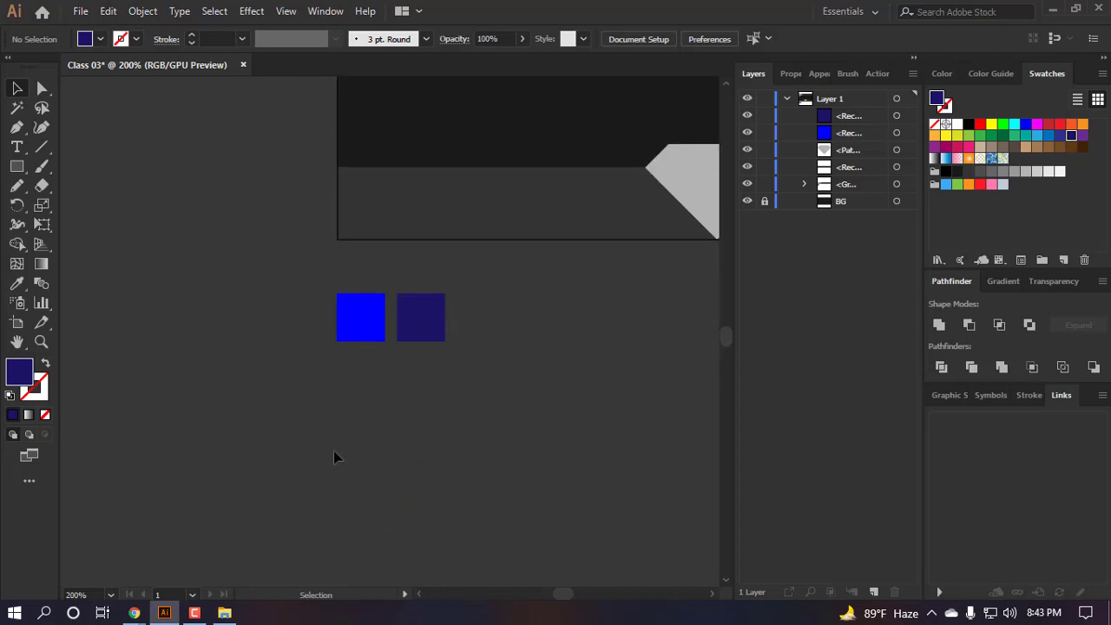
pyautogui.hscroll(3, 347, 456)
pyautogui.click(287, 320)
pyautogui.click(306, 417)
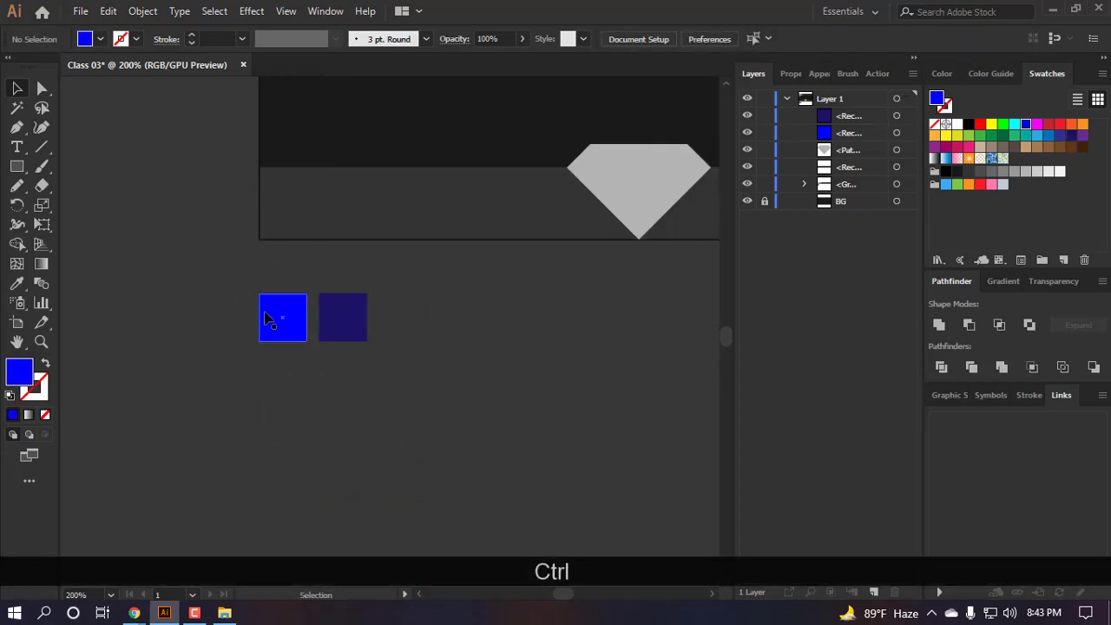
pyautogui.click(268, 315)
pyautogui.click(309, 428)
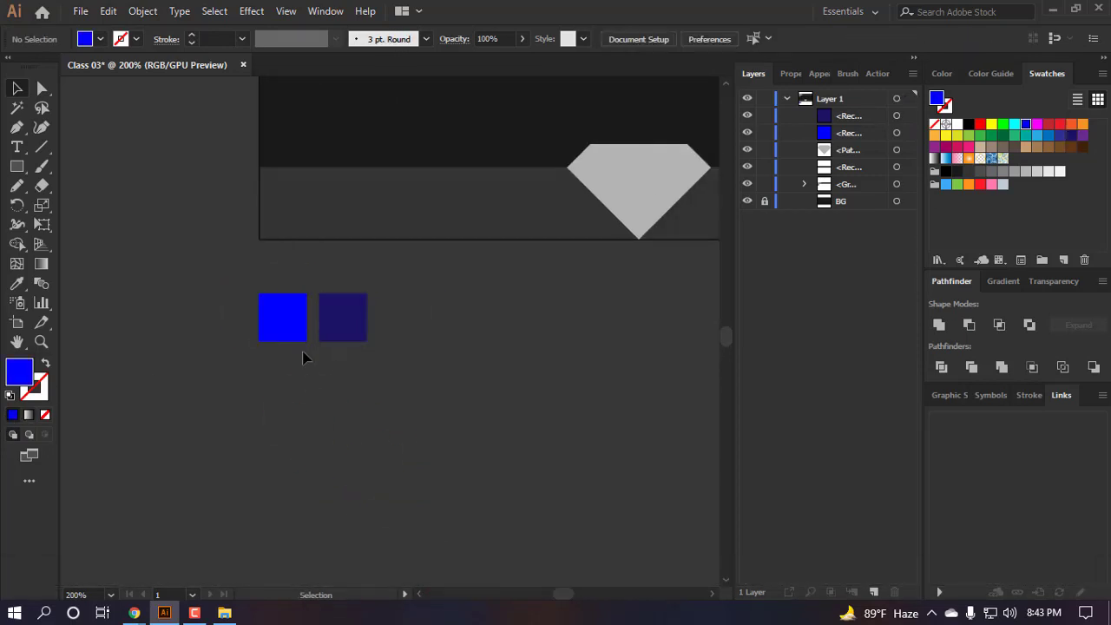
# - Delete the pure blue square below the artboard
pyautogui.click(283, 318)
pyautogui.press('BackSpace')
pyautogui.scroll(3, 348, 296)
pyautogui.click(513, 394)
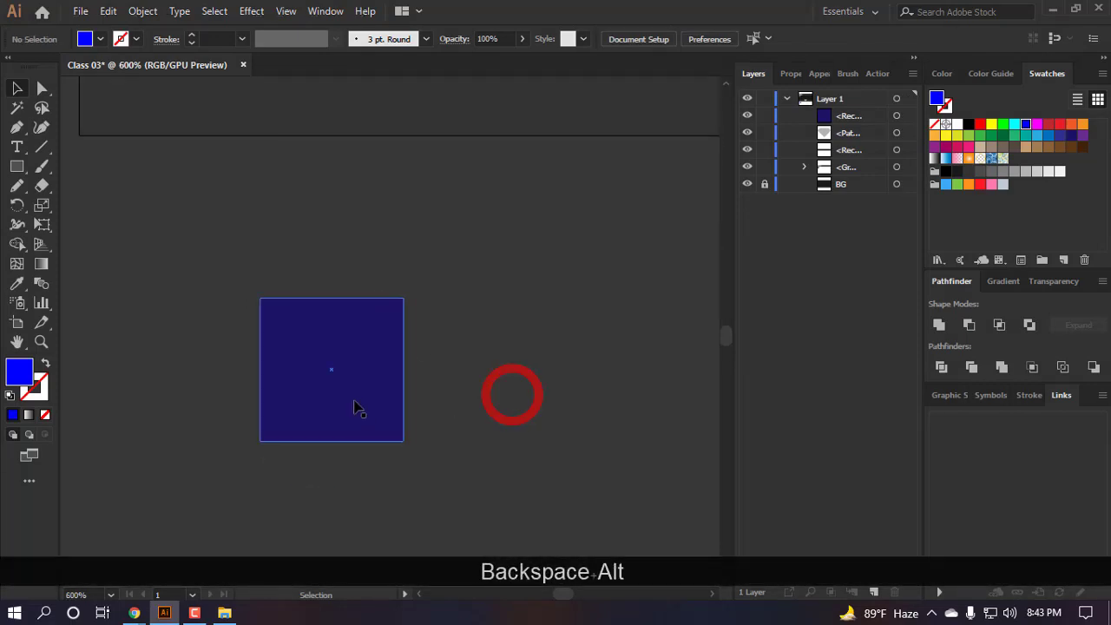
# - Darken the navy square's fill to the custom colour 050335
pyautogui.click(354, 406)
pyautogui.doubleClick(20, 371)
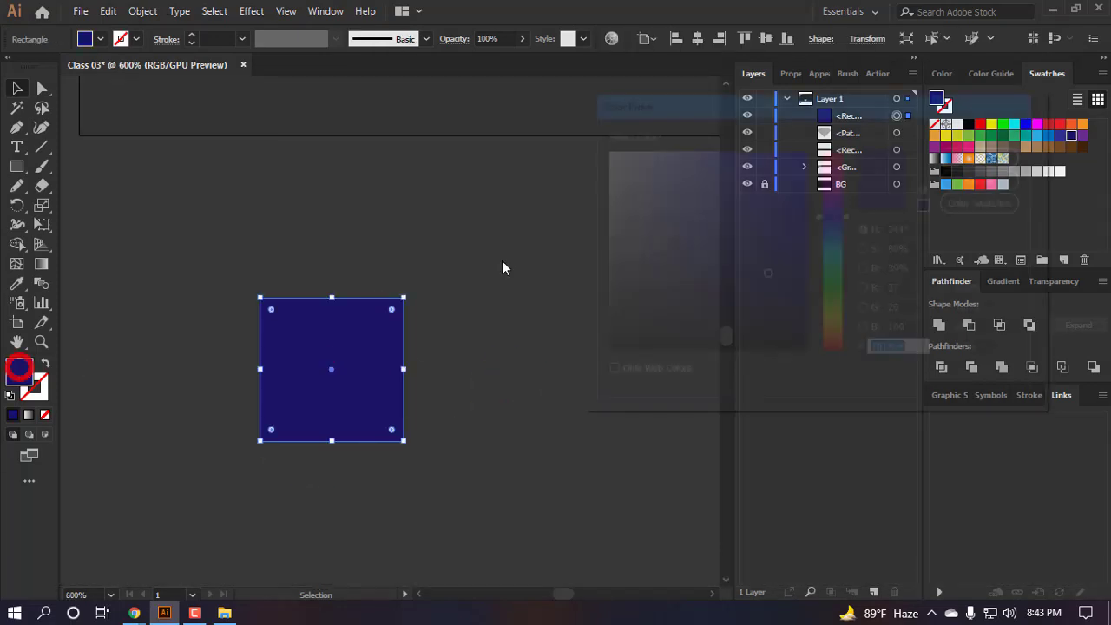
pyautogui.click(799, 300)
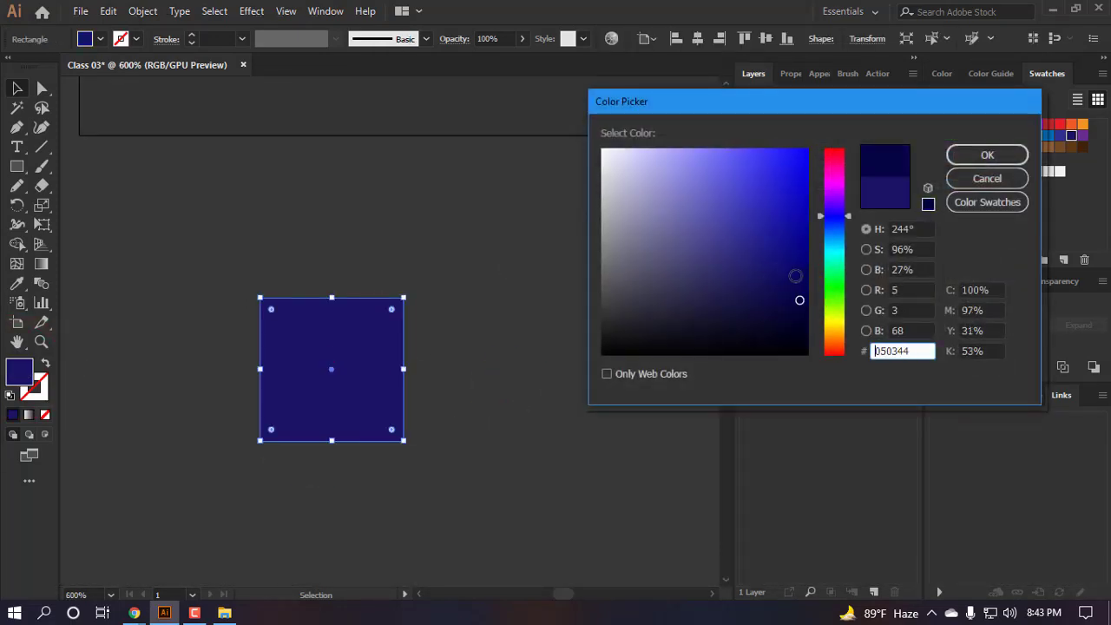
pyautogui.moveTo(805, 306)
pyautogui.mouseDown()
pyautogui.moveTo(787, 312)
pyautogui.moveTo(796, 312)
pyautogui.mouseUp()
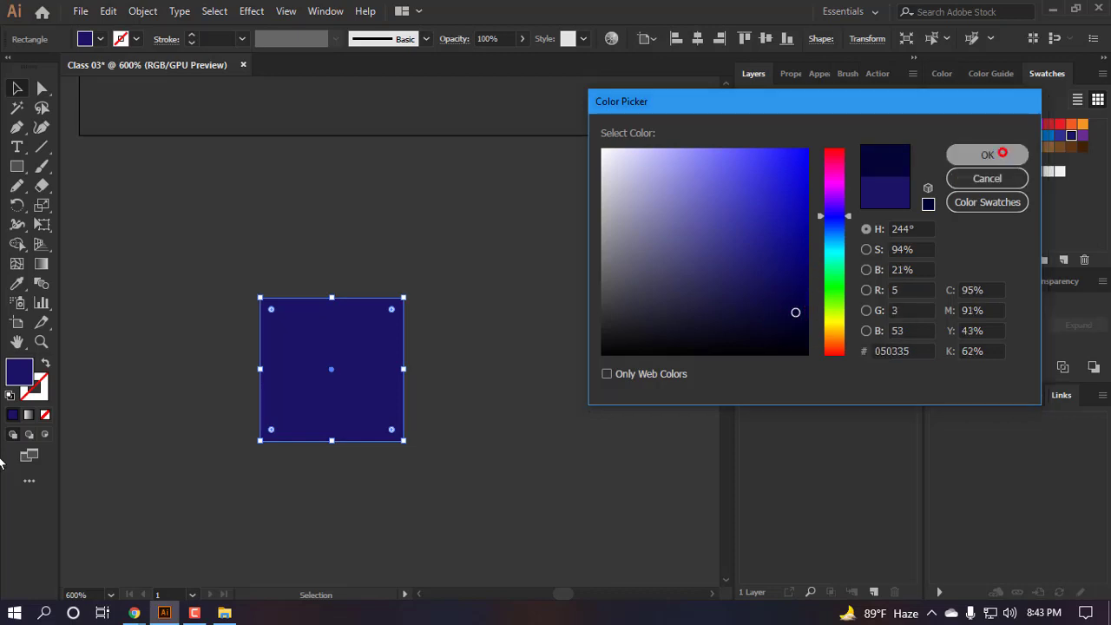
pyautogui.click(987, 154)
# - Duplicate the dark navy square just to its right, in line with the original
pyautogui.moveTo(377, 386); pyautogui.dragTo(479, 379)
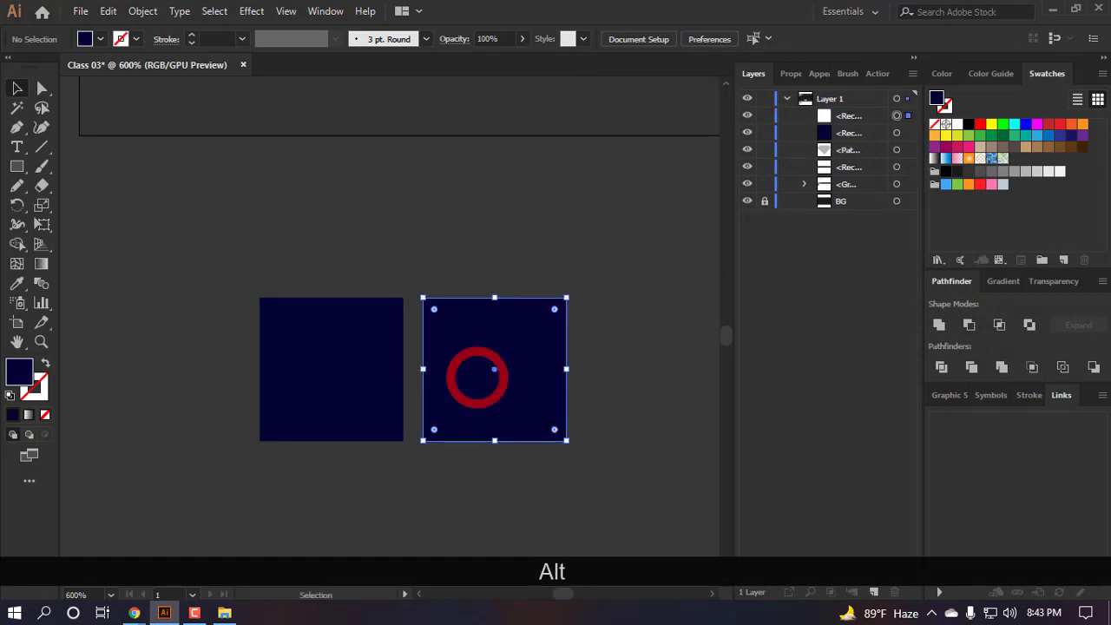
pyautogui.doubleClick(15, 368)
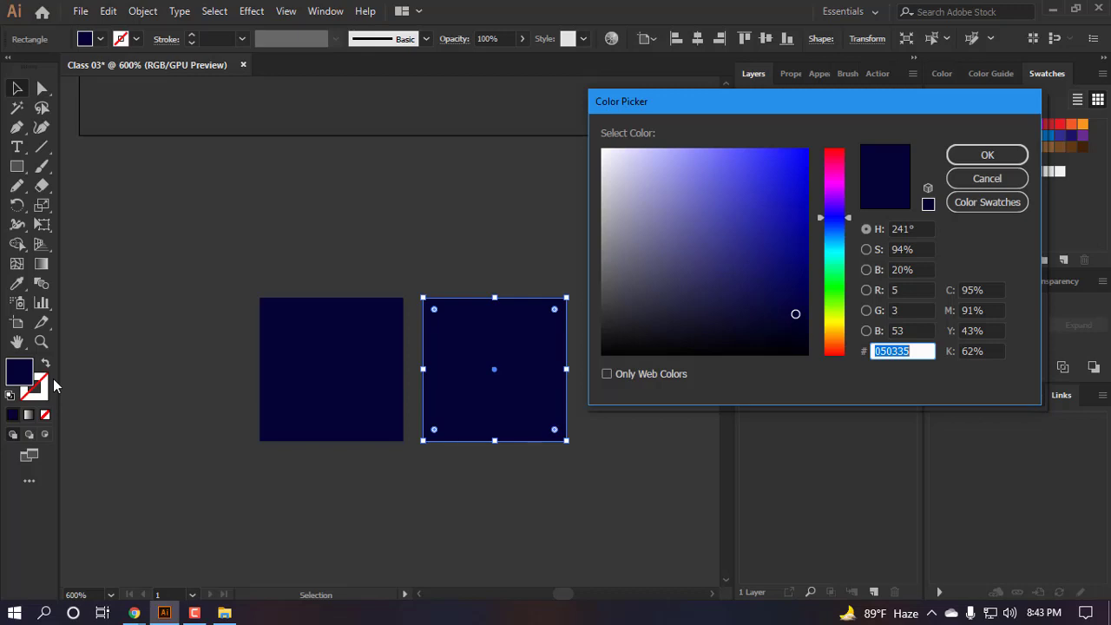
pyautogui.click(966, 184)
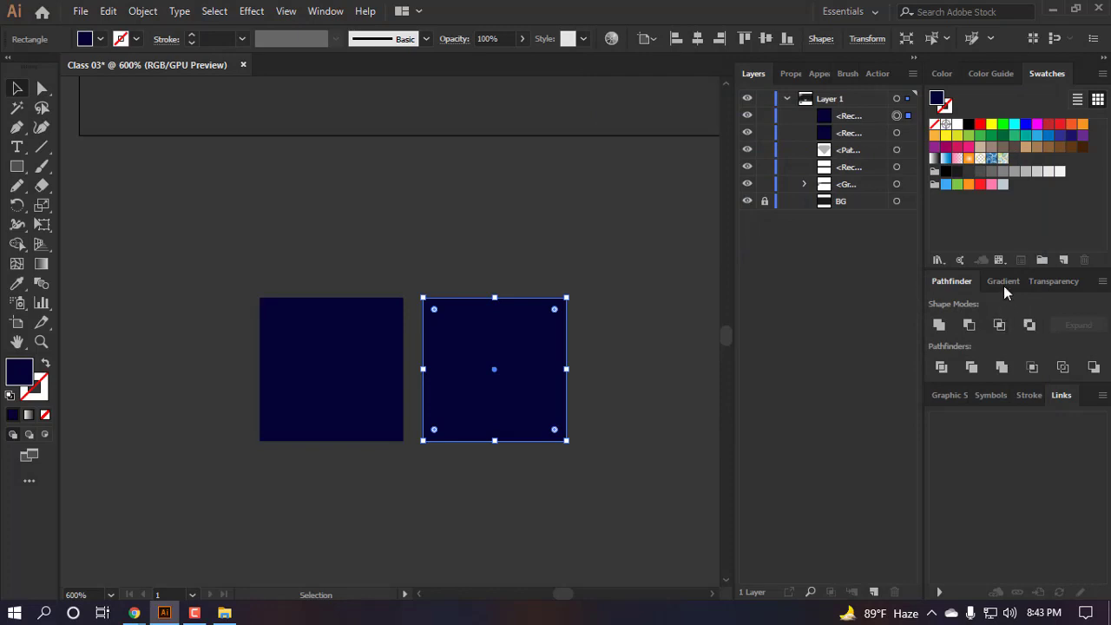
# - Try a white-to-black linear gradient with its midpoint at 44.65% on the right navy square, and undo it
pyautogui.click(1004, 283)
pyautogui.click(887, 307)
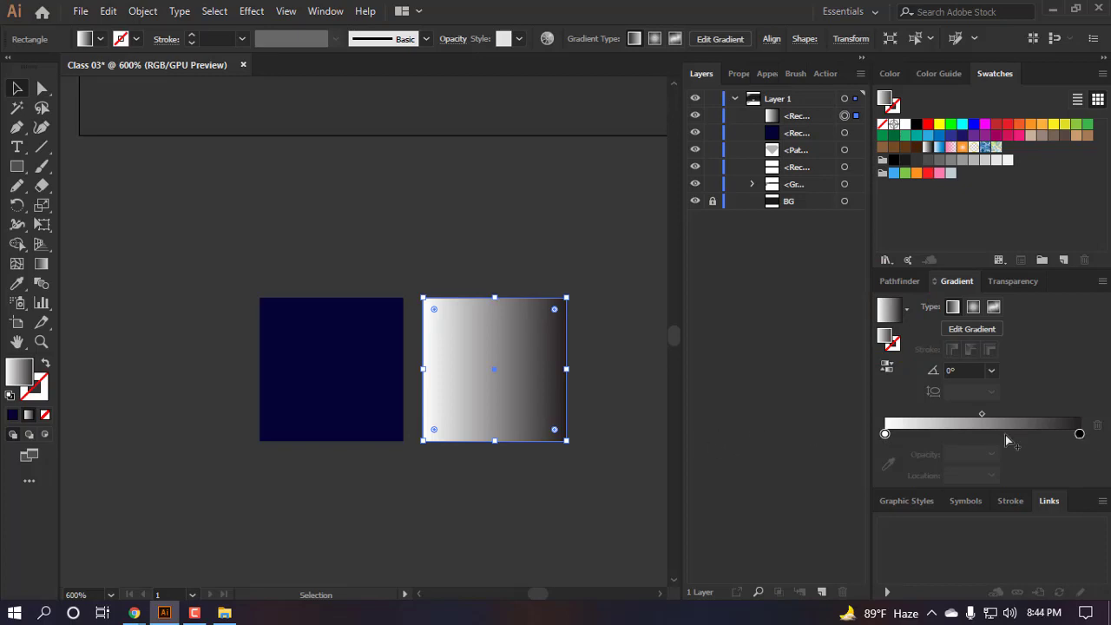
pyautogui.moveTo(982, 414)
pyautogui.mouseDown()
pyautogui.moveTo(1003, 417)
pyautogui.moveTo(971, 427)
pyautogui.mouseUp()
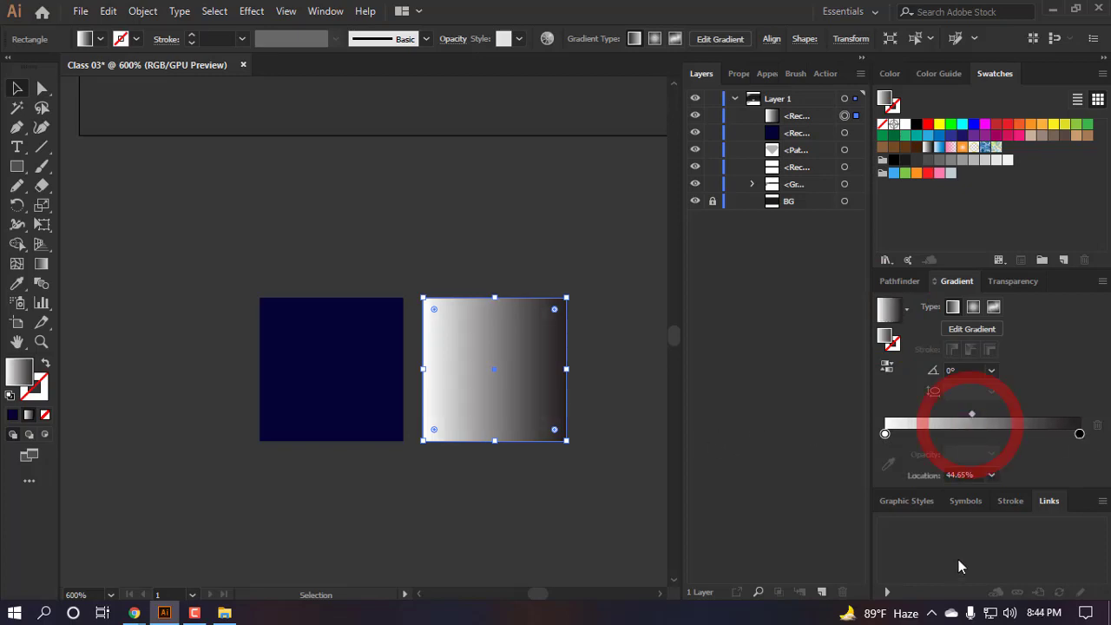
pyautogui.hotkey('ctrl', 'z')
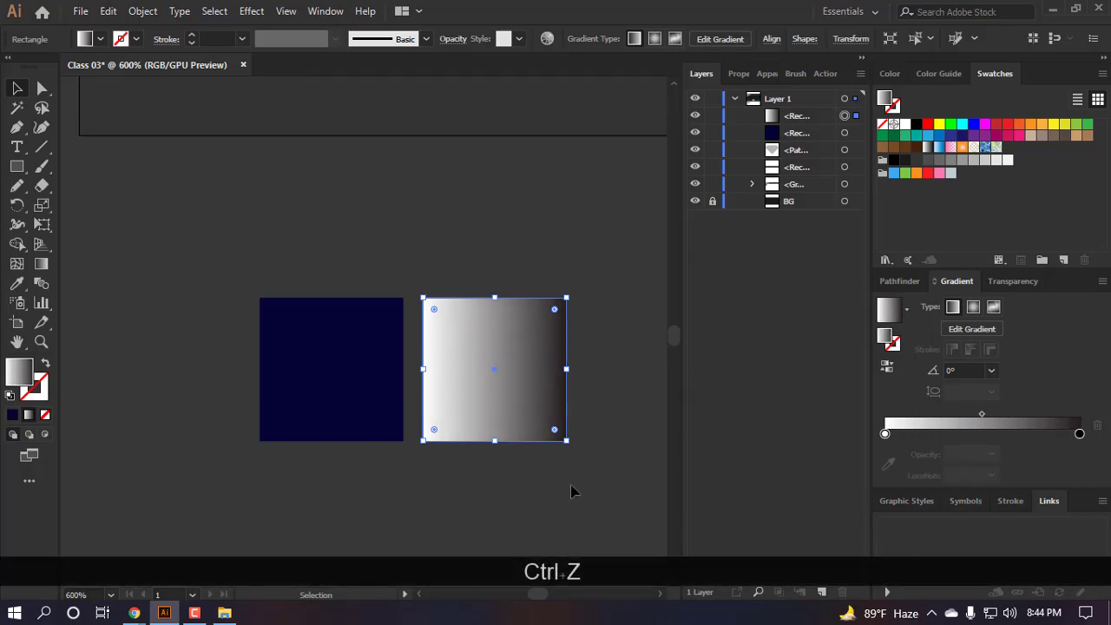
pyautogui.hotkey('ctrl', 'z')
pyautogui.click(535, 506)
pyautogui.scroll(-1, 534, 443)
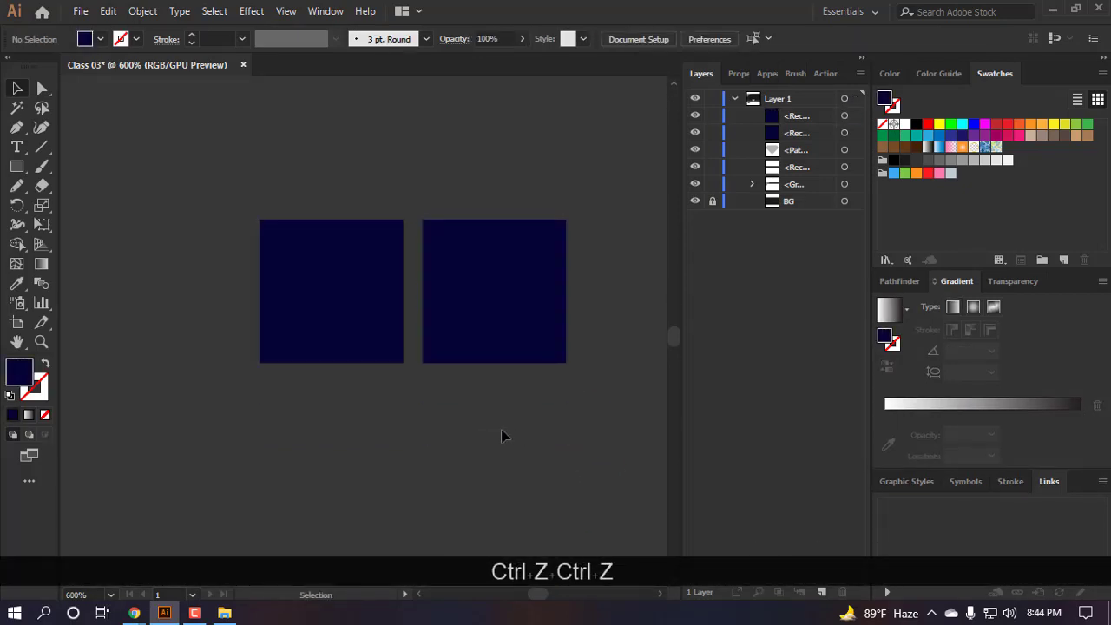
# - Set the left navy square's fill to the darker custom colour 020221
pyautogui.click(502, 247)
pyautogui.click(470, 460)
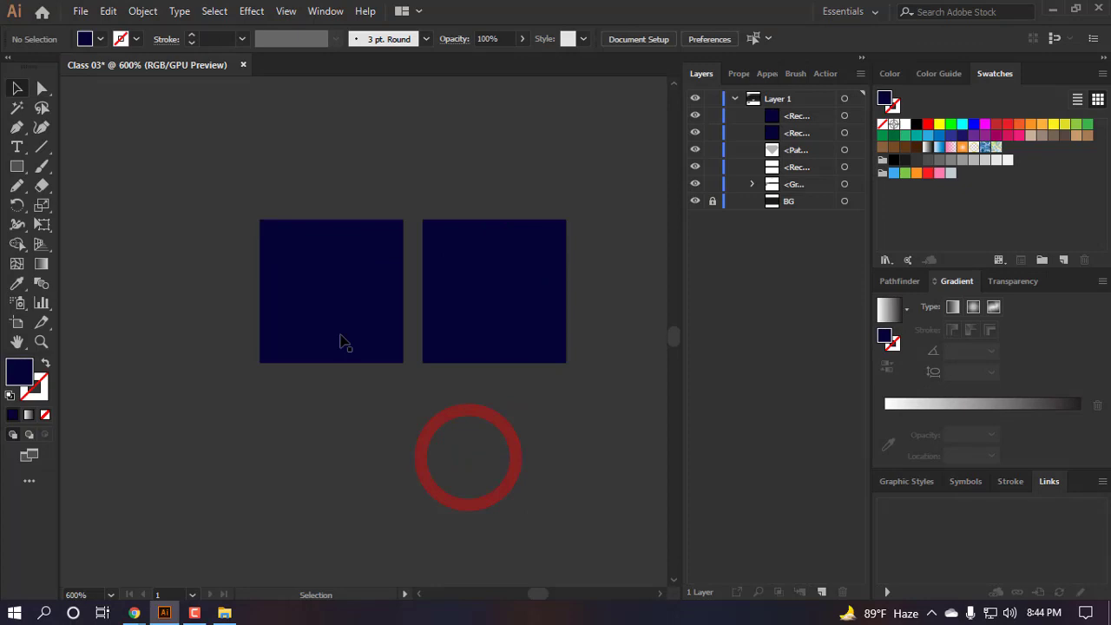
pyautogui.click(313, 288)
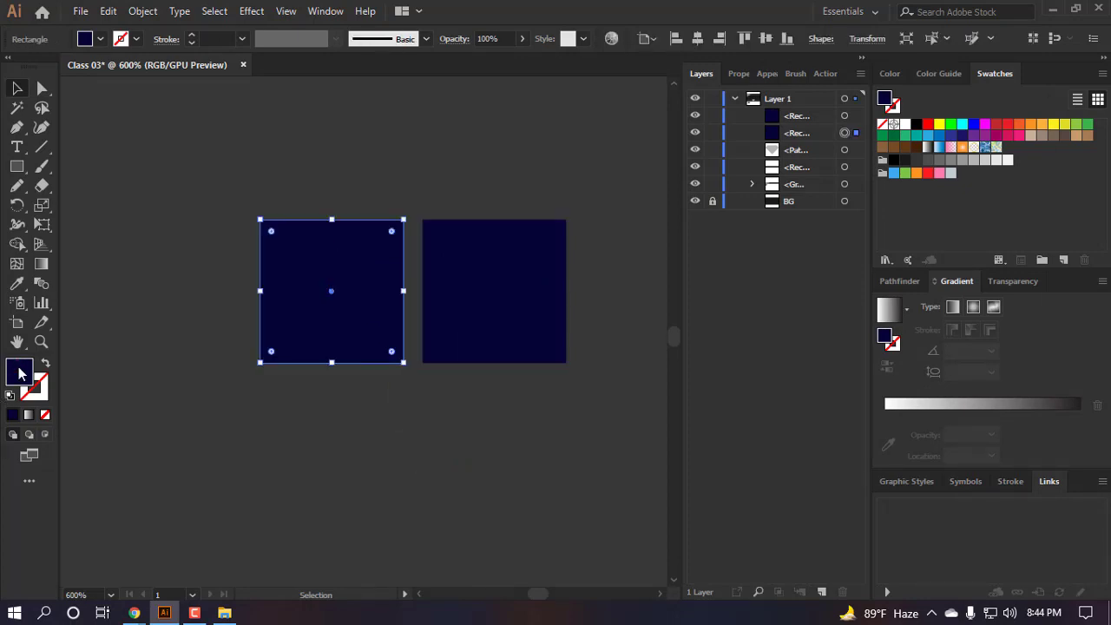
pyautogui.doubleClick(21, 371)
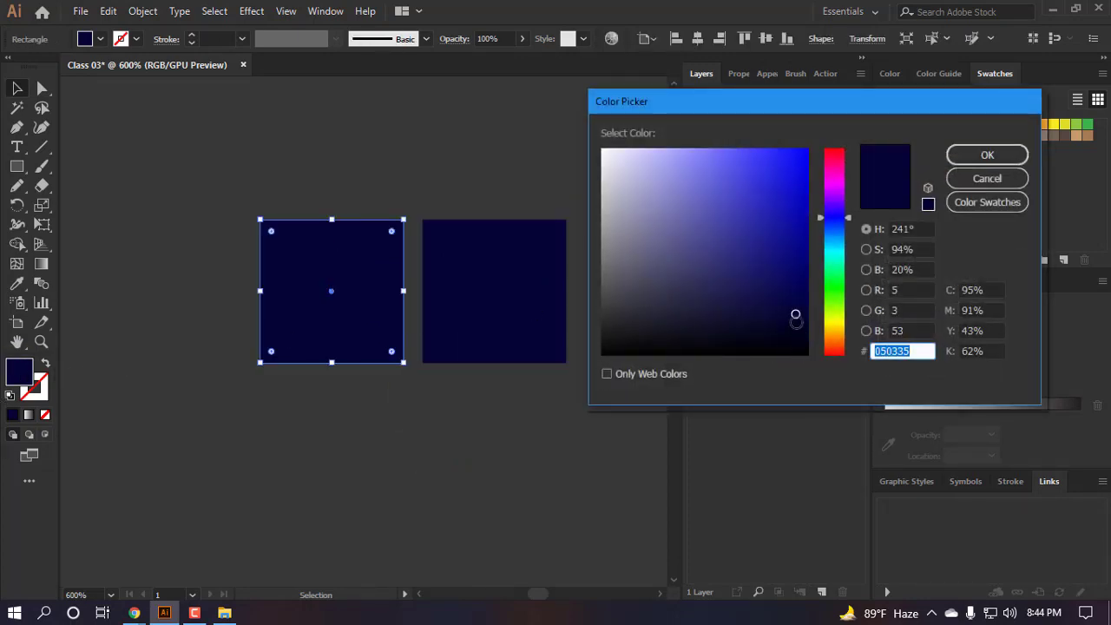
pyautogui.moveTo(796, 317); pyautogui.dragTo(798, 328)
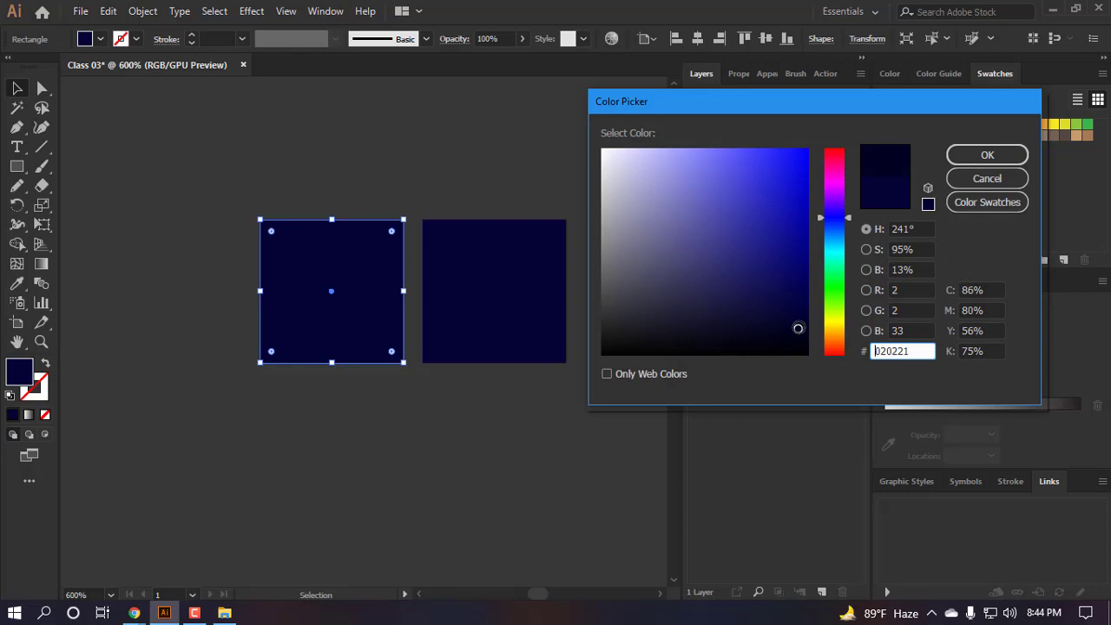
pyautogui.click(987, 155)
pyautogui.click(496, 492)
# - Copy the right navy square above the pair and fill the copy with a white-to-black radial gradient
pyautogui.moveTo(488, 427); pyautogui.dragTo(412, 254)
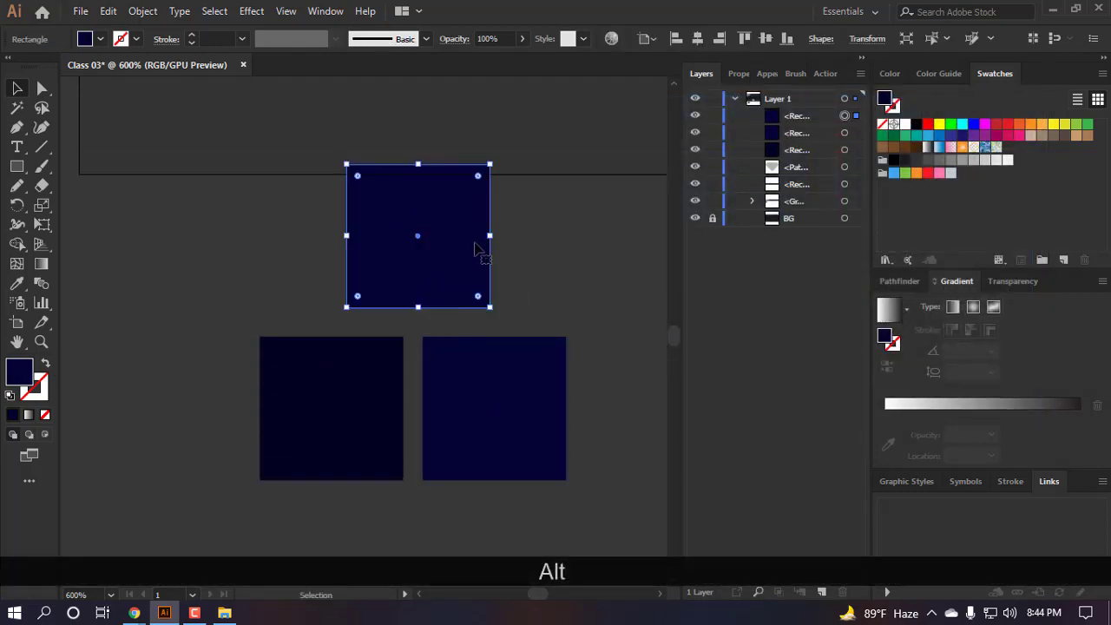
pyautogui.click(906, 310)
pyautogui.click(816, 341)
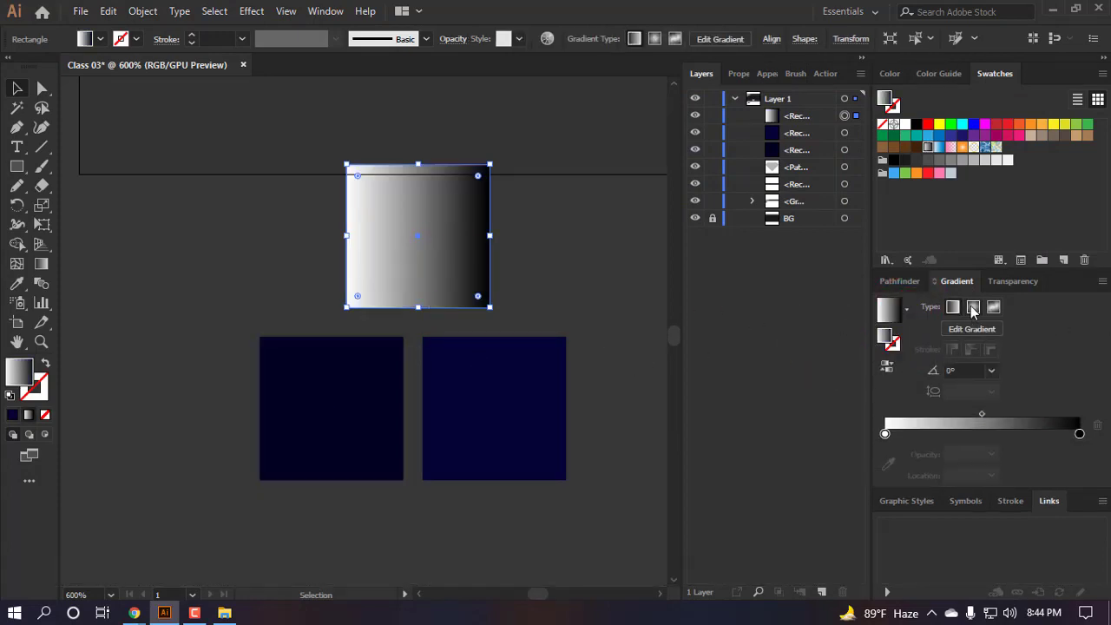
pyautogui.click(972, 308)
# - Sample the right square's navy for the radial gradient's centre stop and the left square's darker navy for its outer stop
pyautogui.click(886, 434)
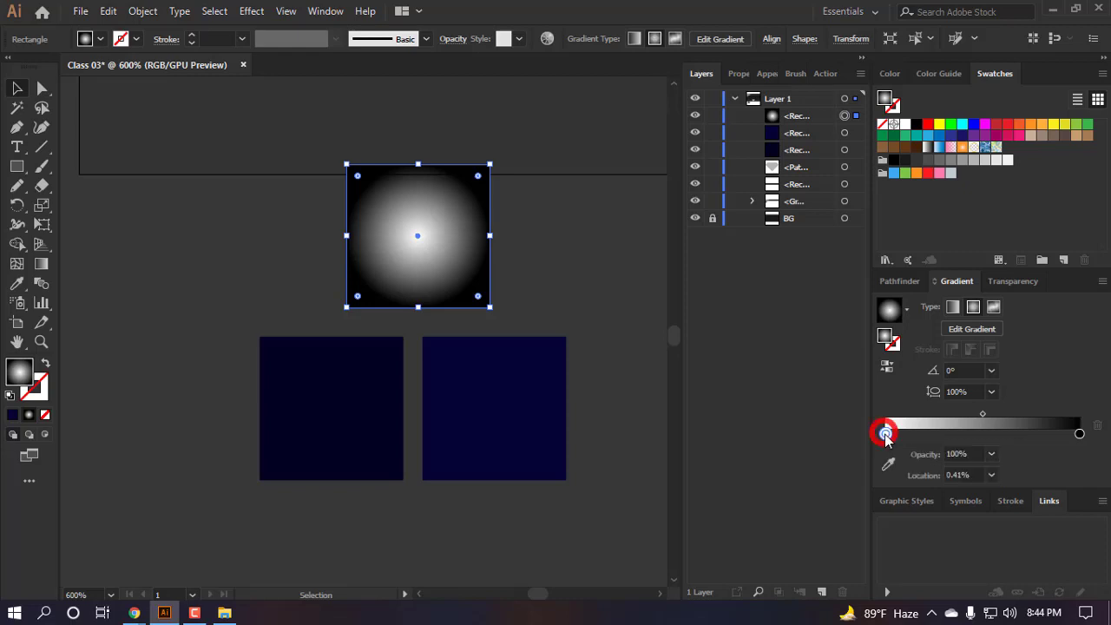
pyautogui.click(887, 465)
pyautogui.click(507, 386)
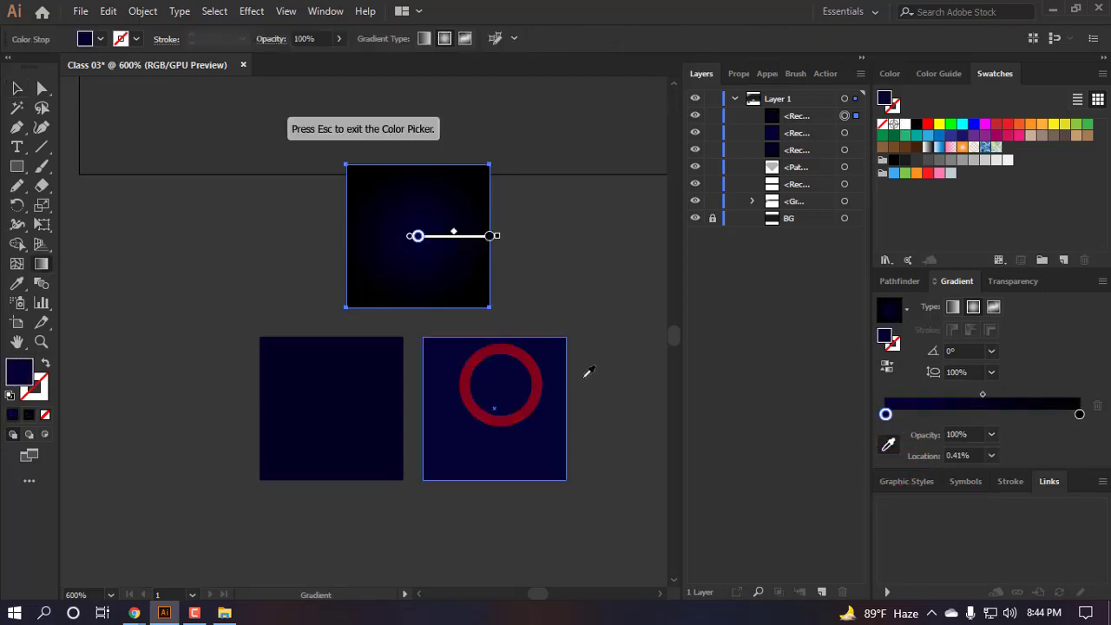
pyautogui.click(1079, 415)
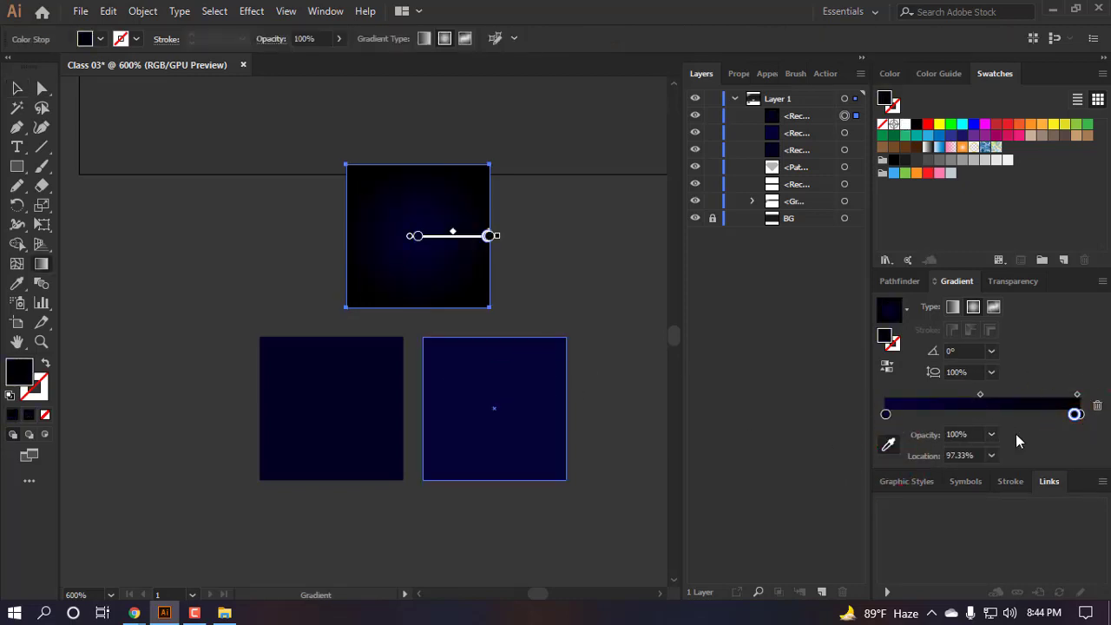
pyautogui.hotkey('ctrl', 'z')
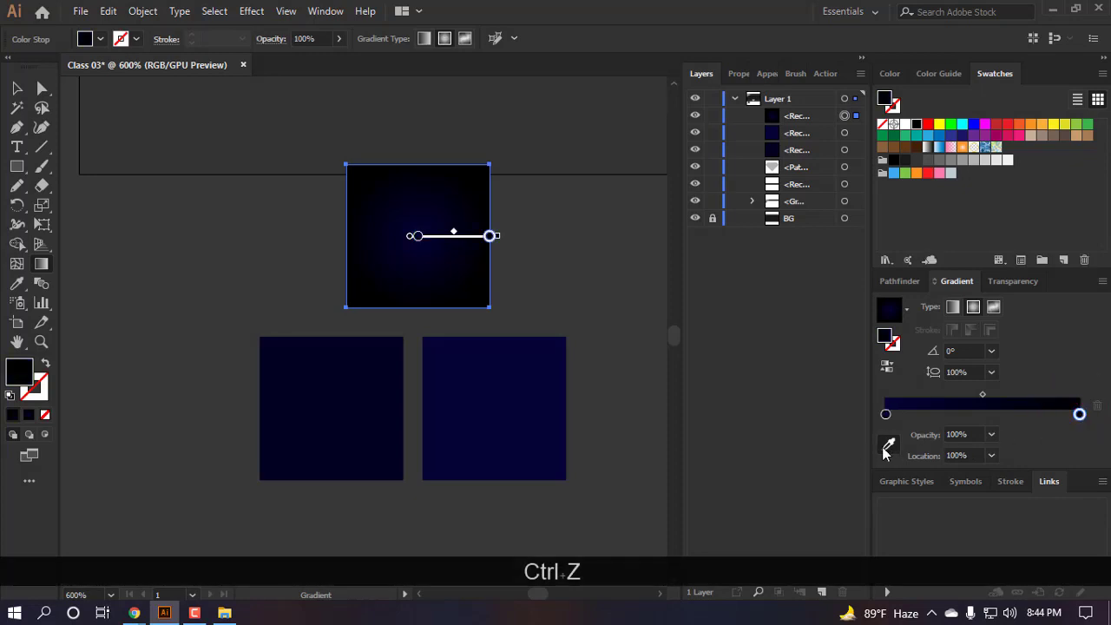
pyautogui.click(890, 447)
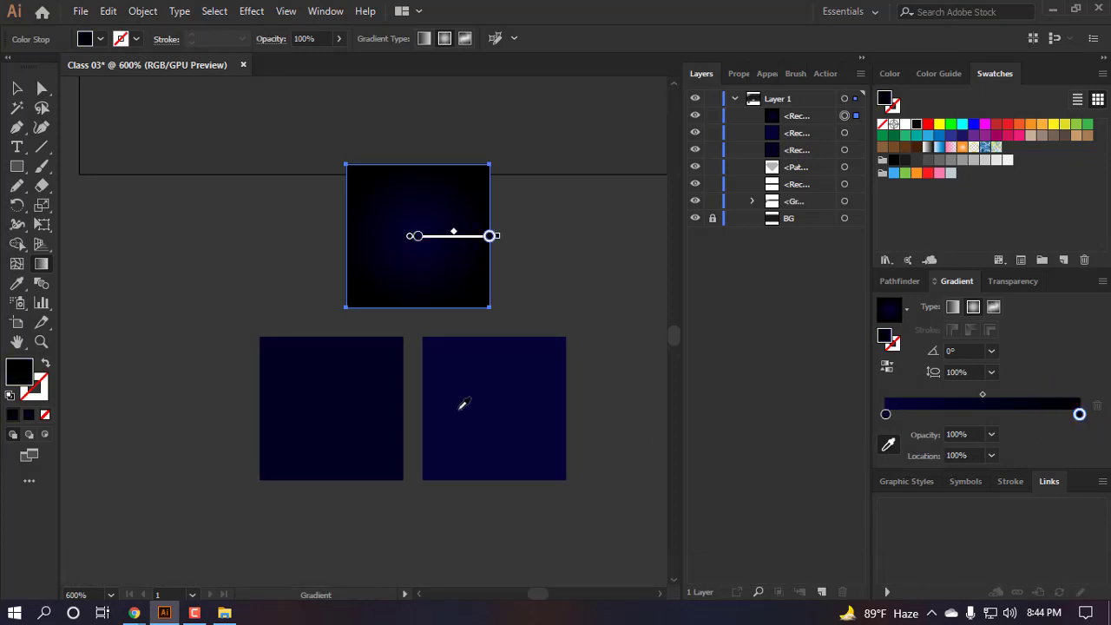
pyautogui.click(354, 390)
# - Examine the navy radial gradient on the upper square close up and beside the two source squares
pyautogui.scroll(3, 476, 217)
pyautogui.press('a')
pyautogui.click(605, 353)
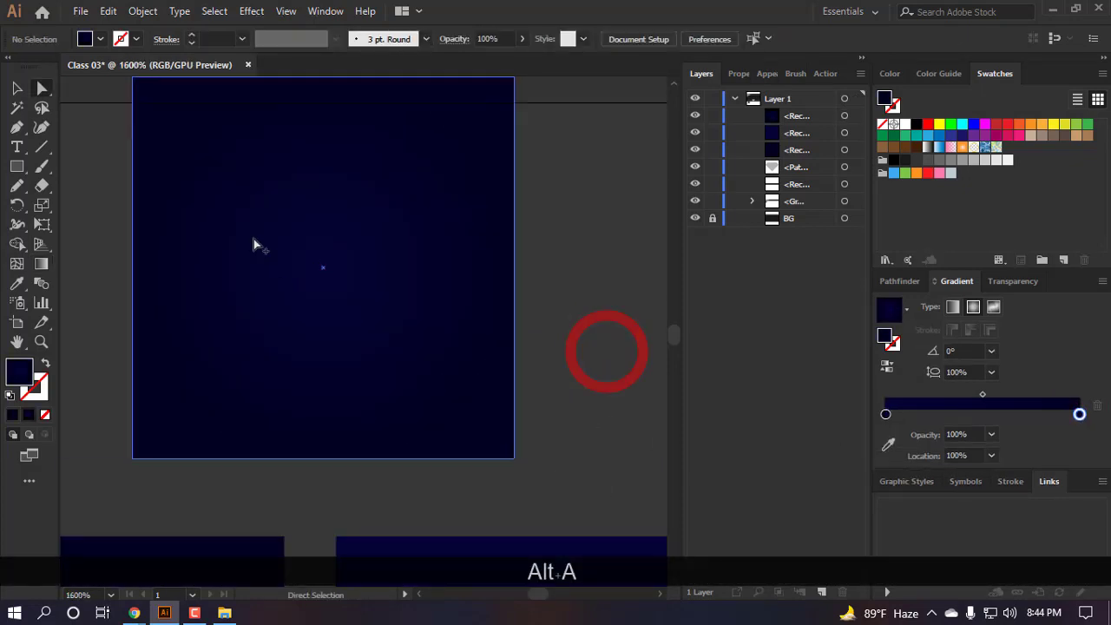
pyautogui.scroll(3, 254, 195)
pyautogui.scroll(-5, 318, 218)
pyautogui.press('a')
pyautogui.click(340, 243)
pyautogui.scroll(-2, 360, 233)
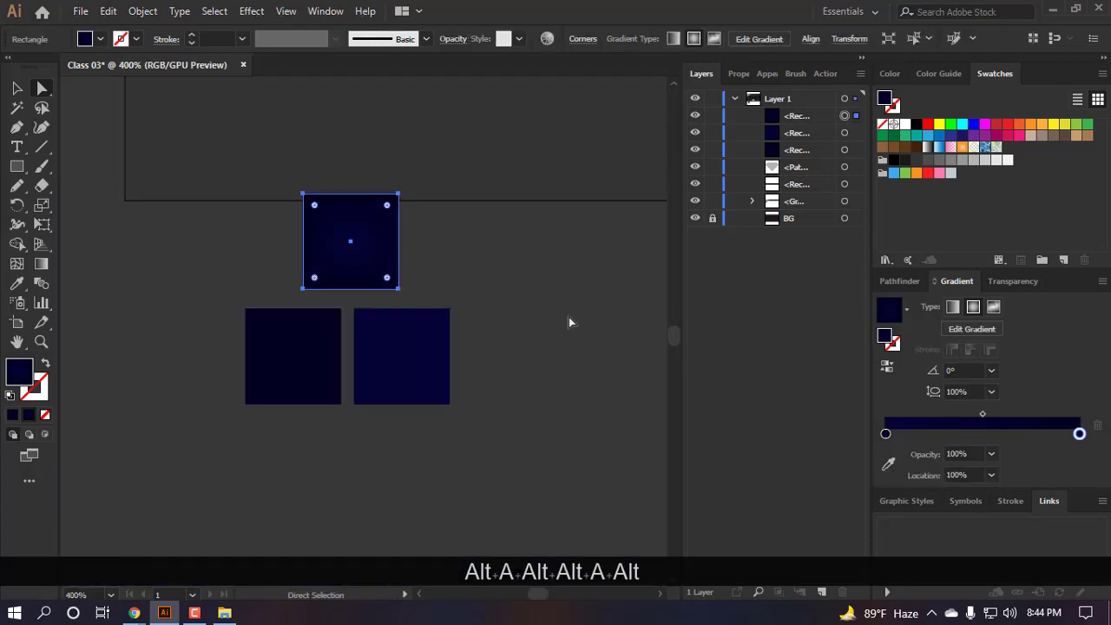
pyautogui.click(566, 305)
# - Lighten the right navy square's fill to a custom colour of about 0a0a3f
pyautogui.click(395, 363)
pyautogui.doubleClick(19, 377)
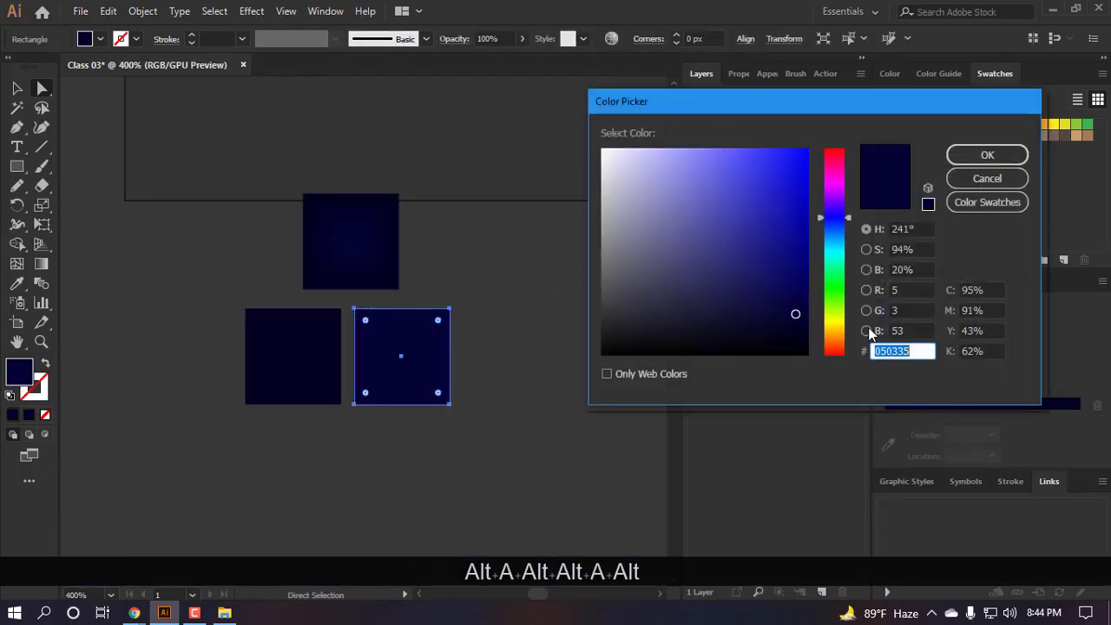
pyautogui.moveTo(794, 310); pyautogui.dragTo(781, 307)
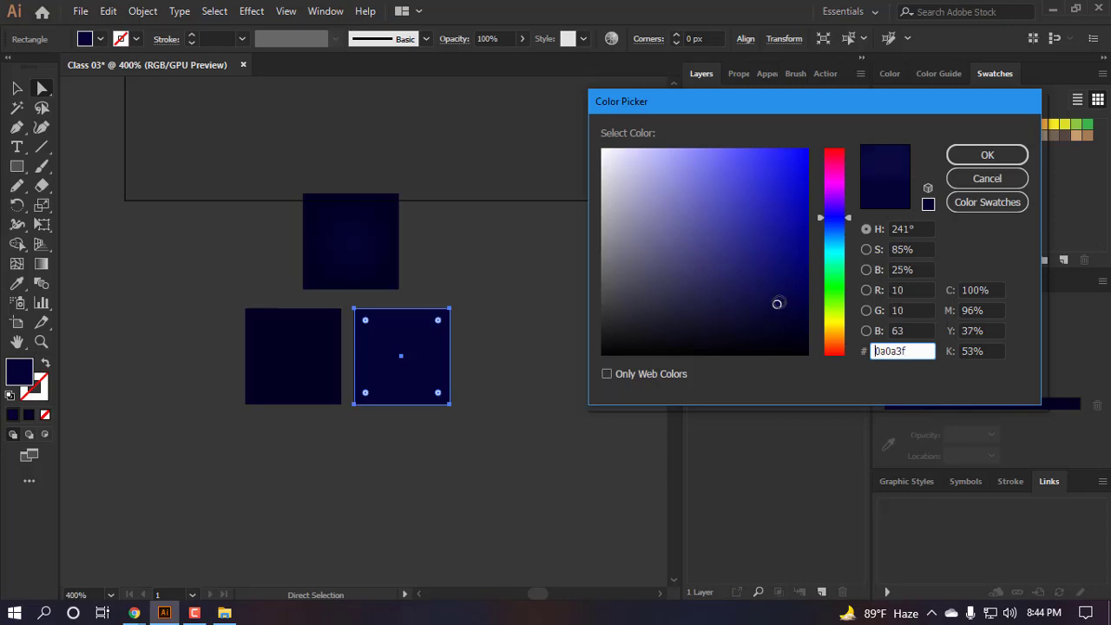
pyautogui.click(778, 303)
pyautogui.click(966, 156)
# - Resample the centre stop of the upper square's radial gradient from the lightened right square
pyautogui.click(347, 240)
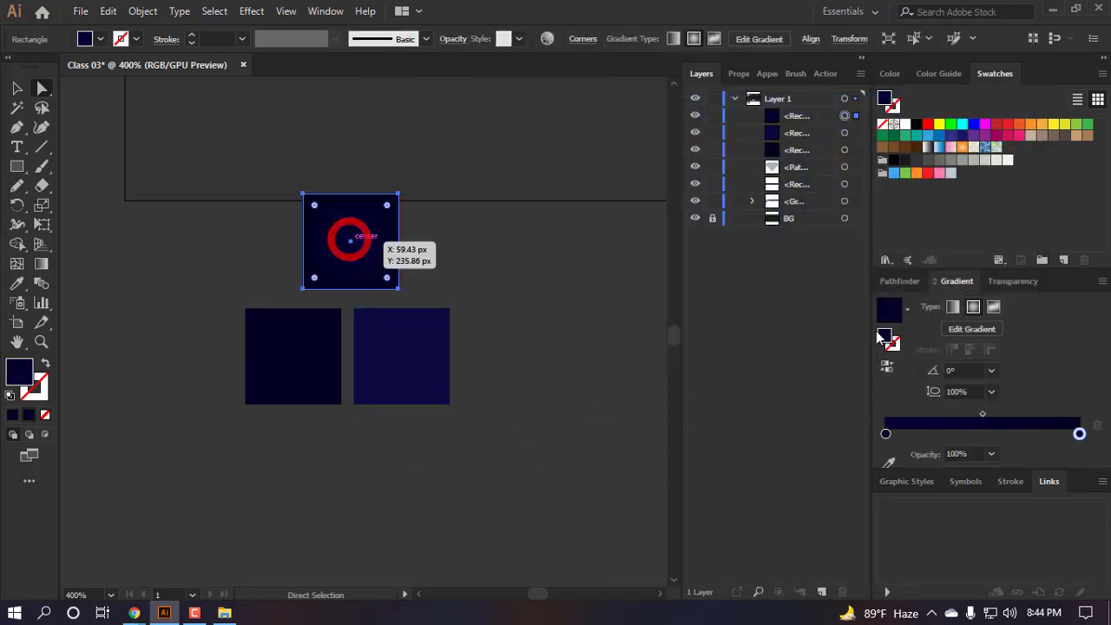
pyautogui.click(885, 433)
pyautogui.click(888, 464)
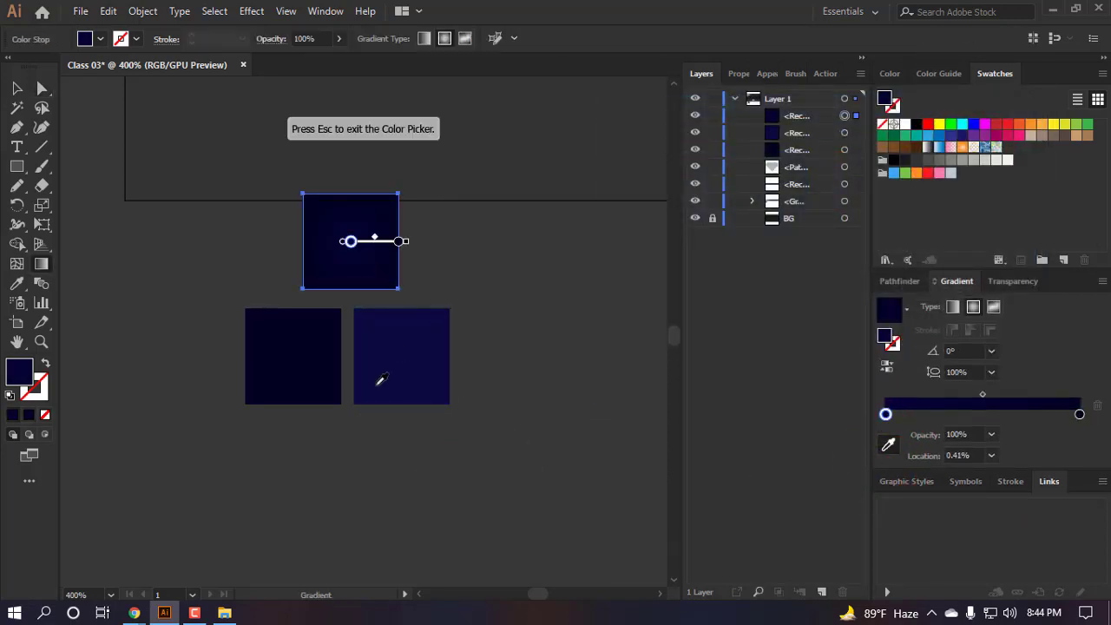
pyautogui.click(413, 338)
pyautogui.scroll(4, 385, 236)
pyautogui.scroll(-8, 443, 365)
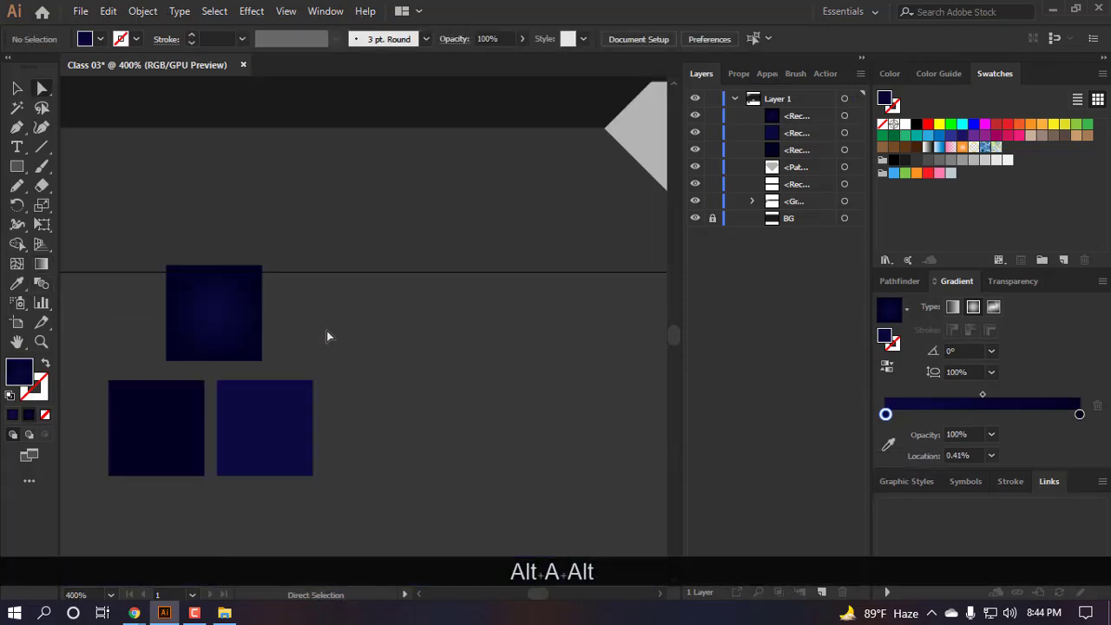
pyautogui.click(412, 417)
# - Move the gradient square down and to the left, clear of the artboard and beside the two solid squares
pyautogui.scroll(3, 363, 347)
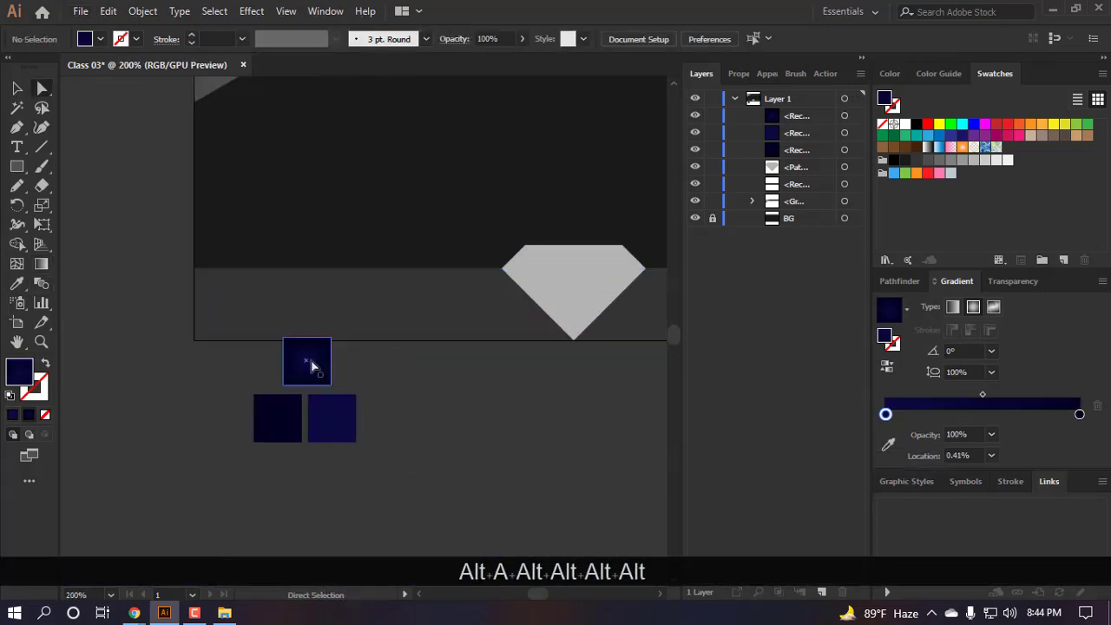
pyautogui.moveTo(310, 365); pyautogui.dragTo(174, 408)
pyautogui.click(241, 490)
pyautogui.scroll(3, 222, 371)
pyautogui.scroll(-1, 222, 378)
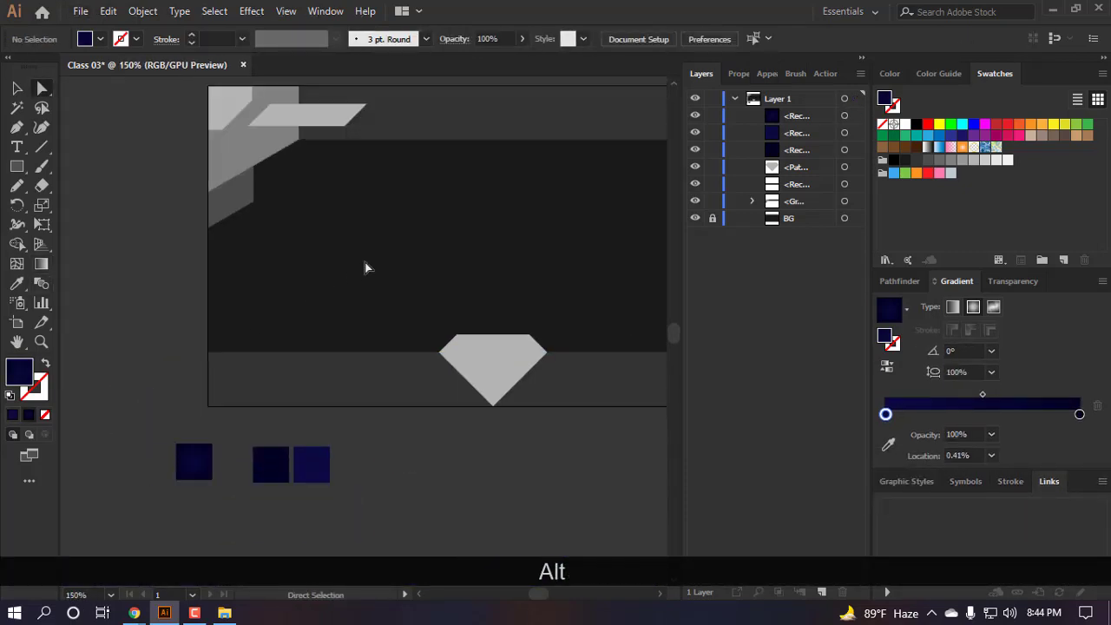
# - Unlock the BG rectangle and fill it with the navy radial gradient sampled from the small gradient square
pyautogui.click(712, 218)
pyautogui.click(854, 220)
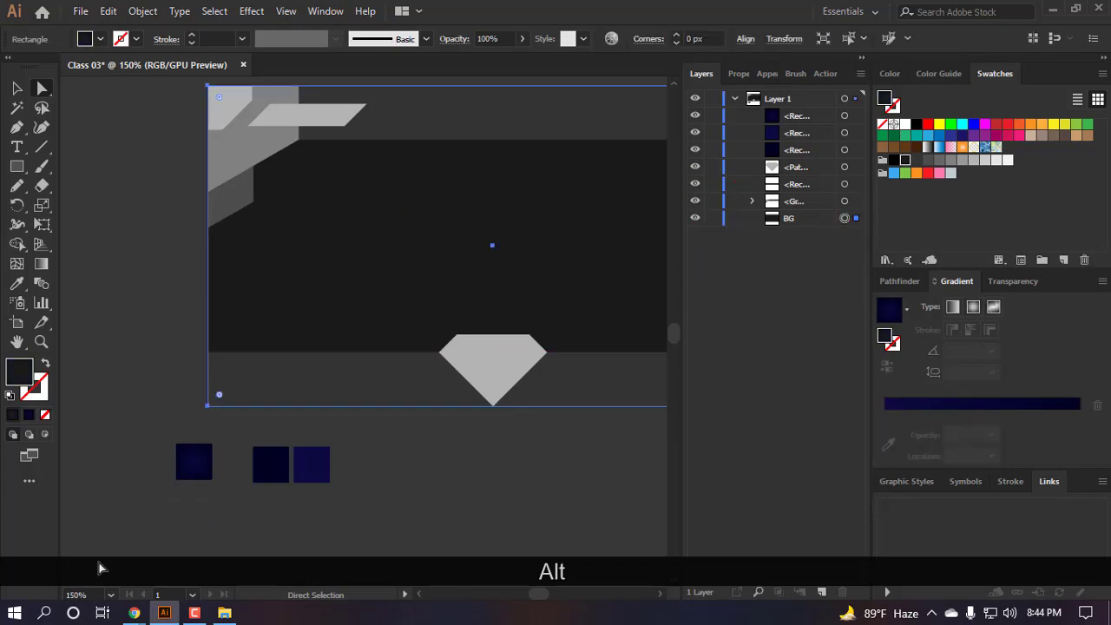
pyautogui.press('i')
pyautogui.click(194, 467)
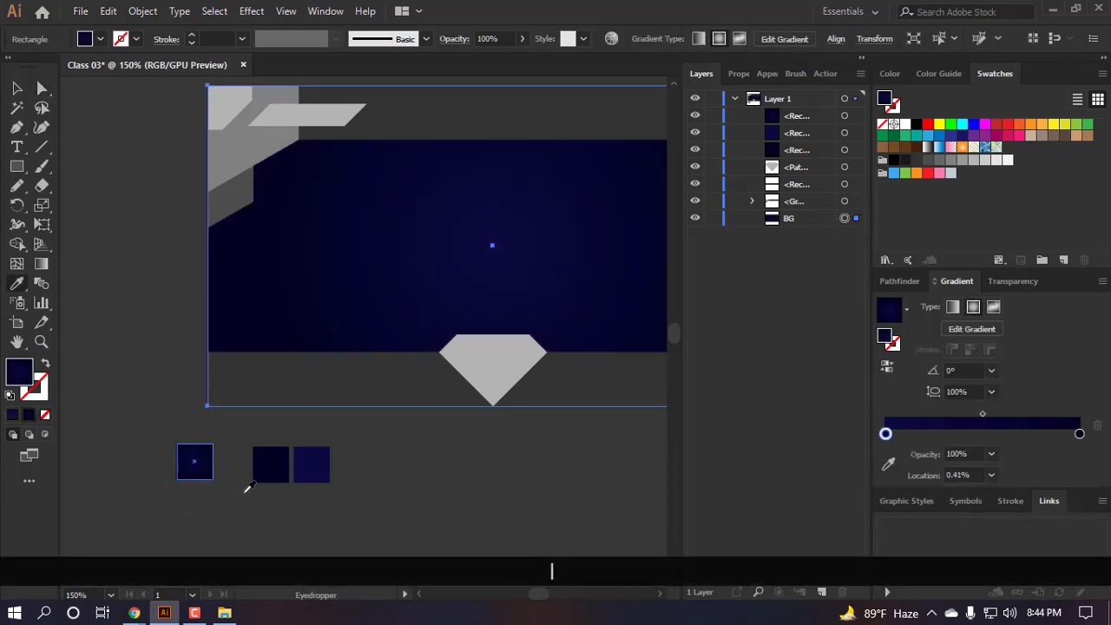
pyautogui.press('a')
pyautogui.click(495, 516)
# - Isolate the BG rectangle so its gradient can be edited apart from the other artwork
pyautogui.click(449, 189)
pyautogui.hscroll(2, 296, 327)
pyautogui.scroll(-3, 289, 335)
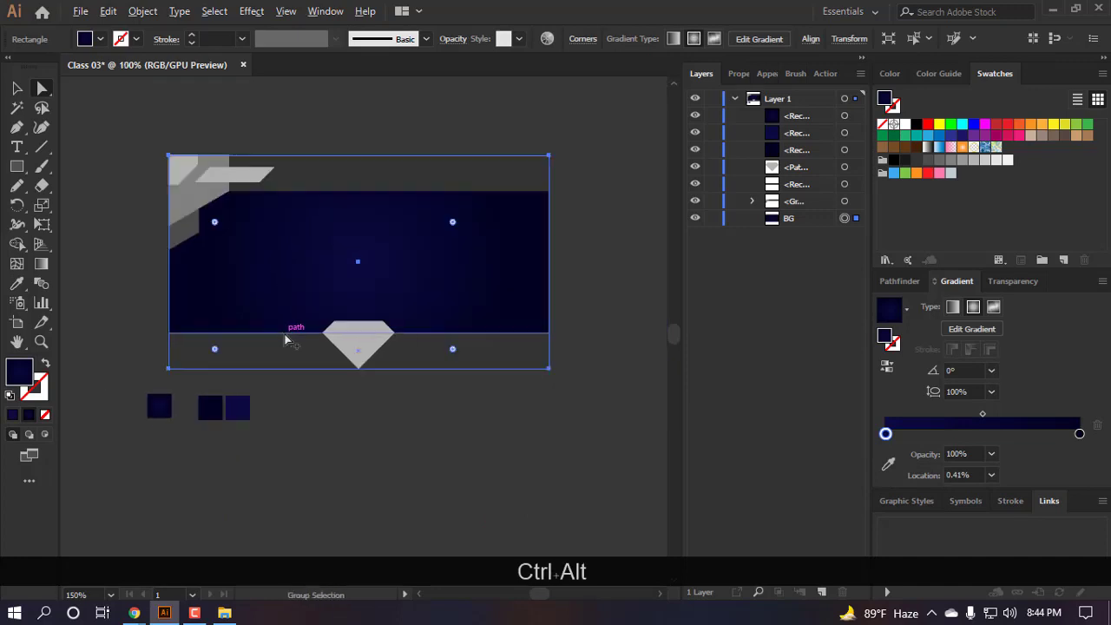
pyautogui.click(382, 437)
pyautogui.scroll(3, 329, 305)
pyautogui.click(332, 275)
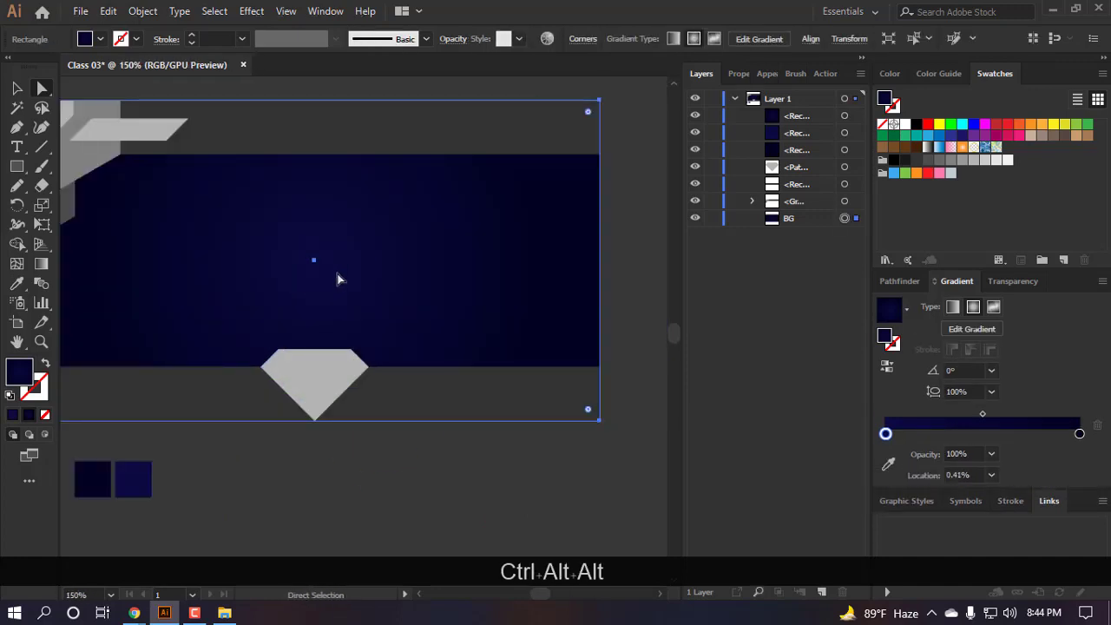
pyautogui.hscroll(-2, 377, 292)
pyautogui.press('v')
pyautogui.doubleClick(389, 250)
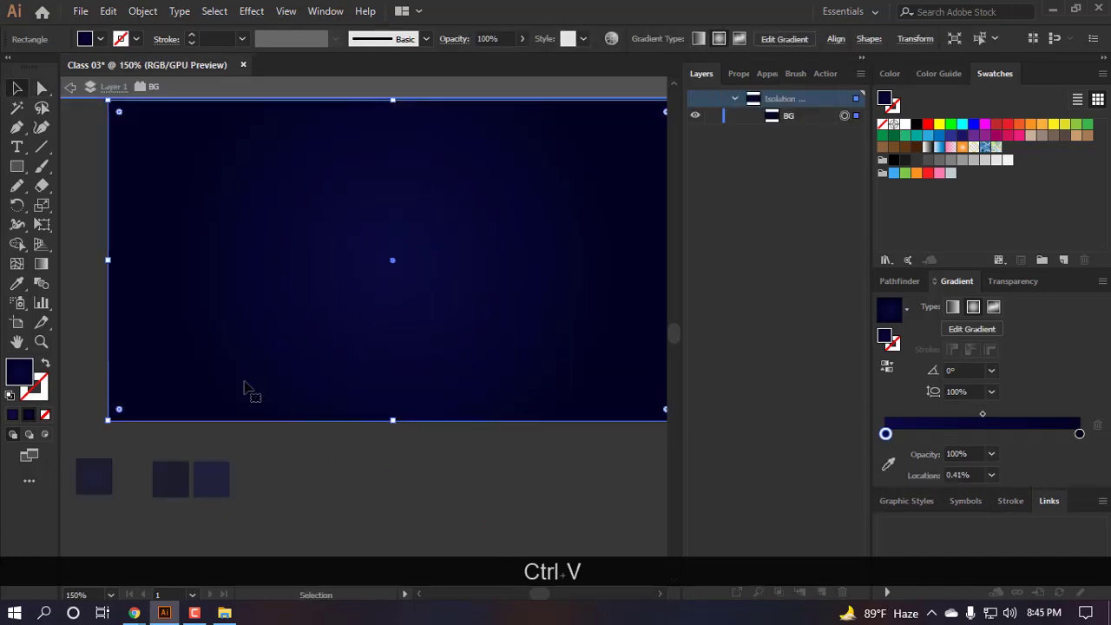
# - Redraw the BG rectangle's radial gradient at -90°, from the middle of its top edge straight down to the bottom edge
pyautogui.scroll(-2, 292, 310)
pyautogui.scroll(1, 354, 303)
pyautogui.scroll(1, 330, 281)
pyautogui.hscroll(-3, 339, 264)
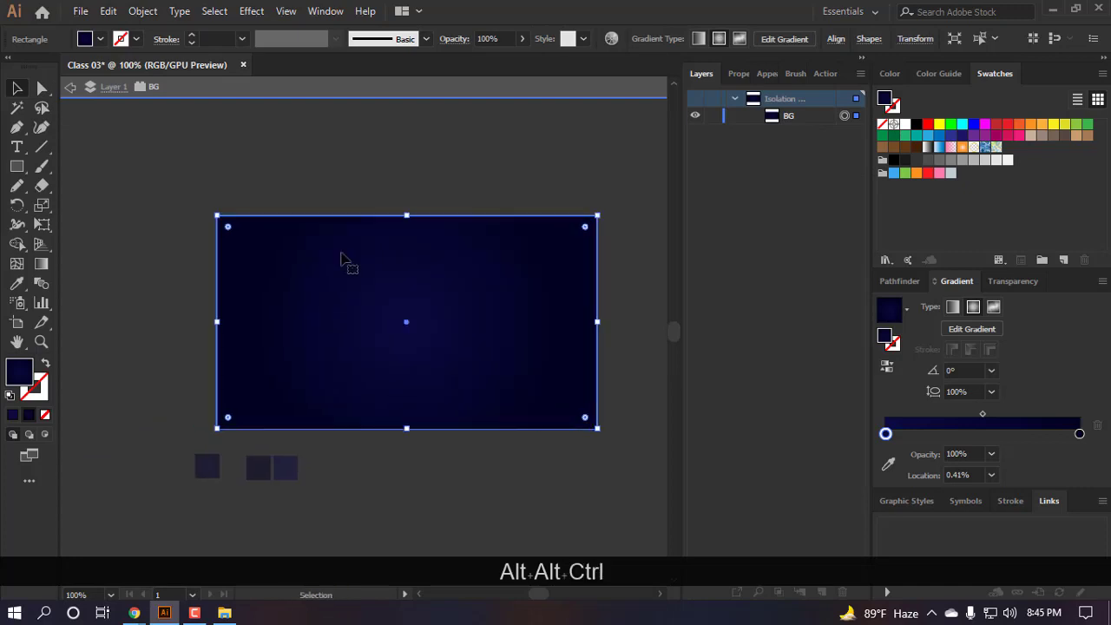
pyautogui.click(338, 141)
pyautogui.scroll(-2, 390, 278)
pyautogui.hscroll(3, 437, 374)
pyautogui.click(412, 291)
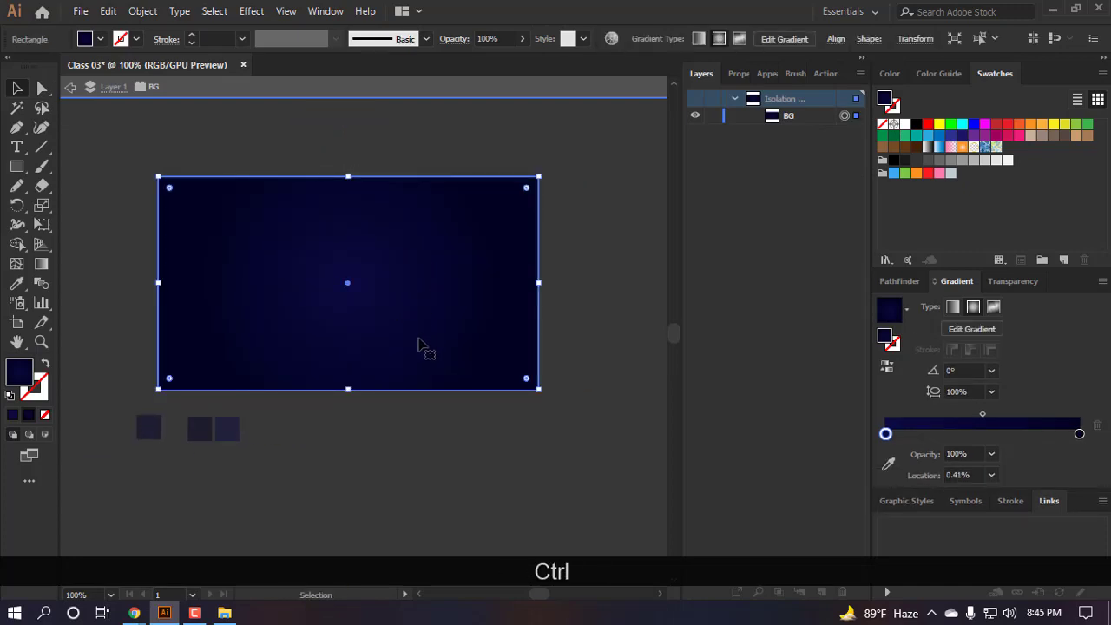
pyautogui.press('g')
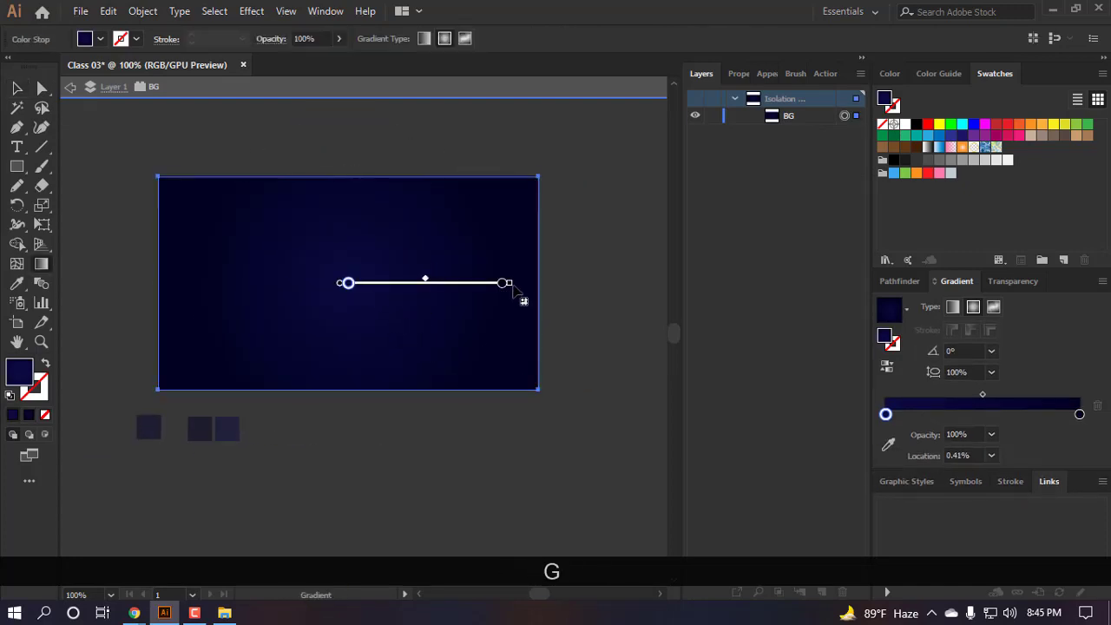
pyautogui.moveTo(518, 296); pyautogui.dragTo(547, 298)
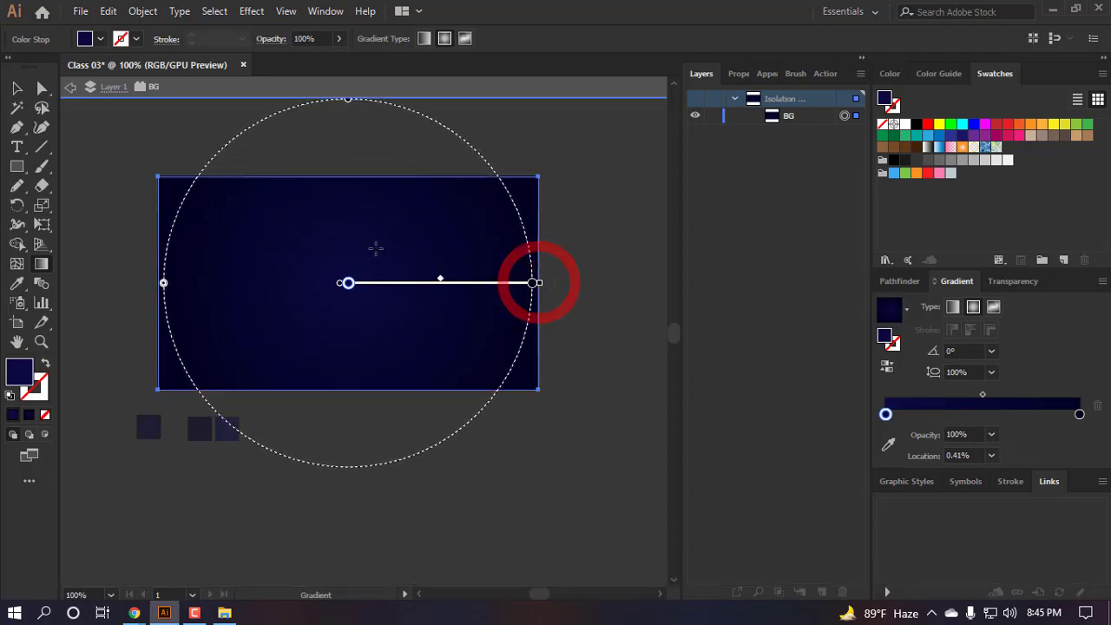
pyautogui.moveTo(344, 178)
pyautogui.mouseDown()
pyautogui.moveTo(345, 413)
pyautogui.moveTo(345, 392)
pyautogui.mouseUp()
pyautogui.press('a')
pyautogui.click(379, 265)
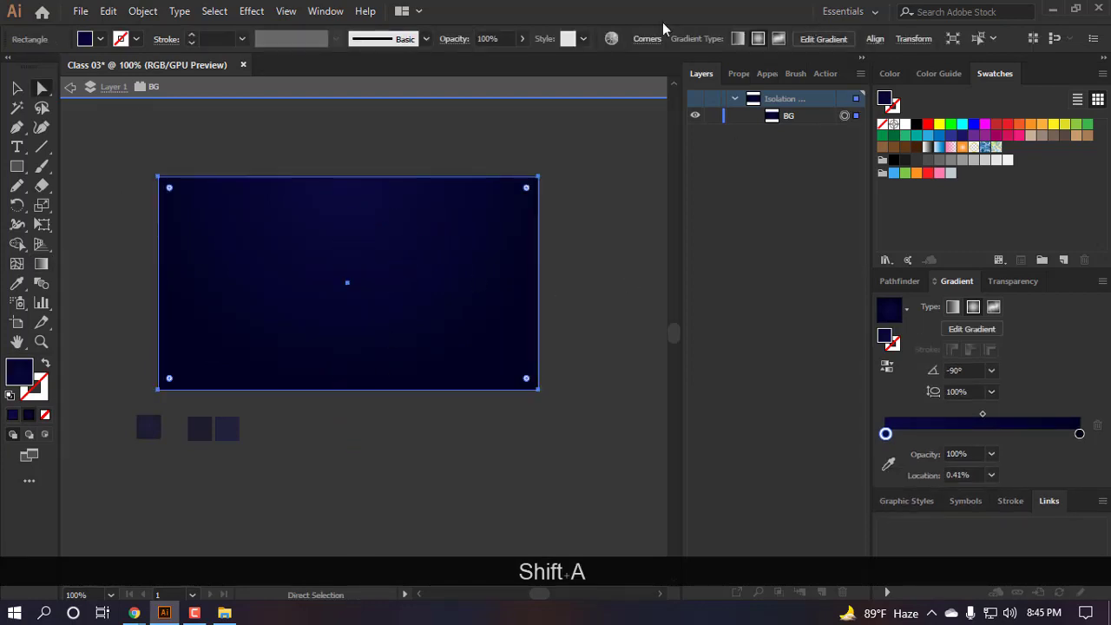
# - Examine the deselected background with its glow coming from the top edge
pyautogui.click(585, 318)
pyautogui.scroll(1, 330, 201)
pyautogui.scroll(-1, 333, 201)
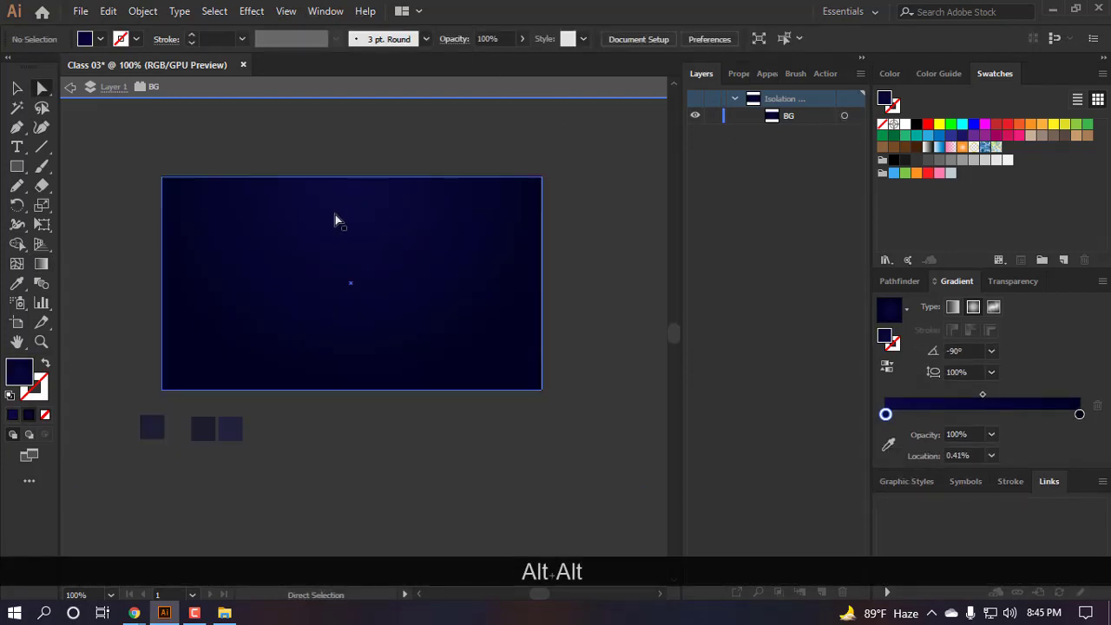
pyautogui.hscroll(-1, 425, 460)
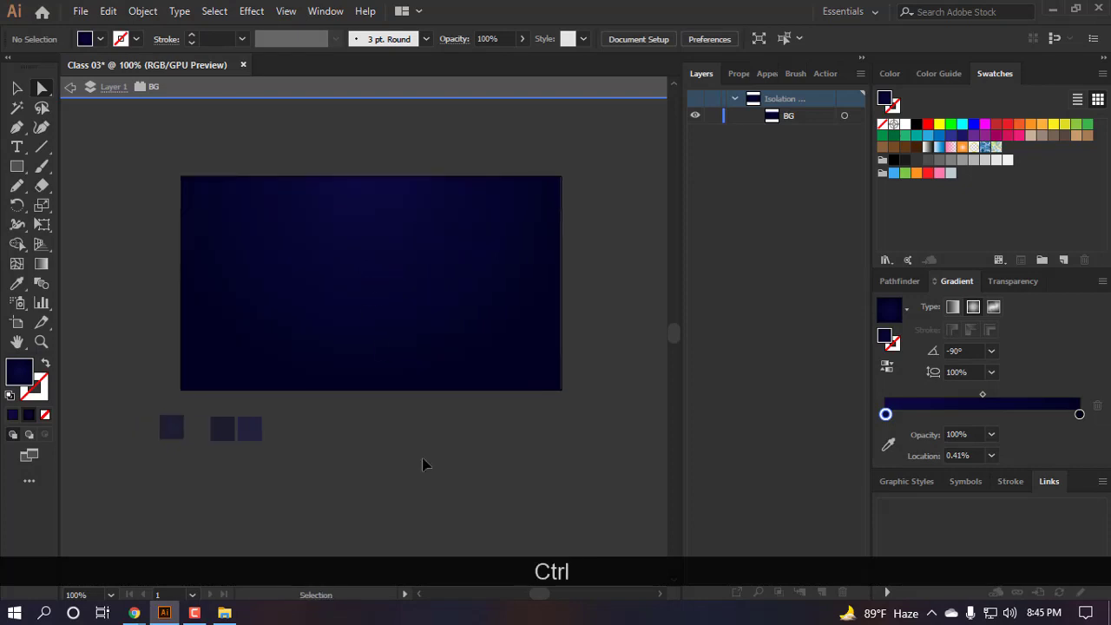
pyautogui.scroll(1, 425, 463)
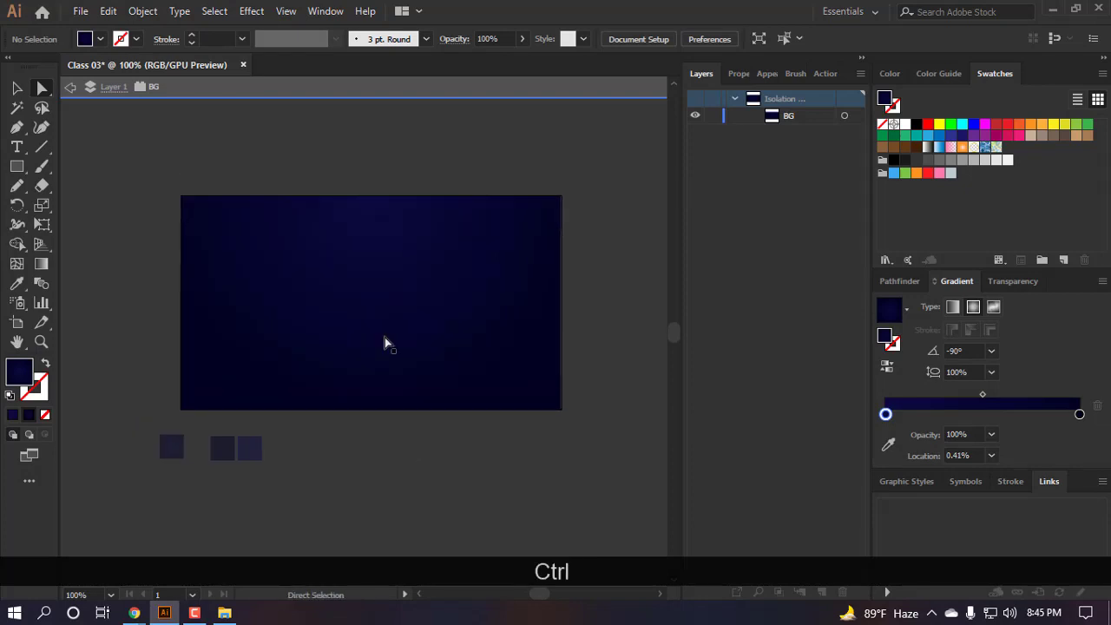
# - Select the BG rectangle and bring up the Color Guide
pyautogui.click(361, 293)
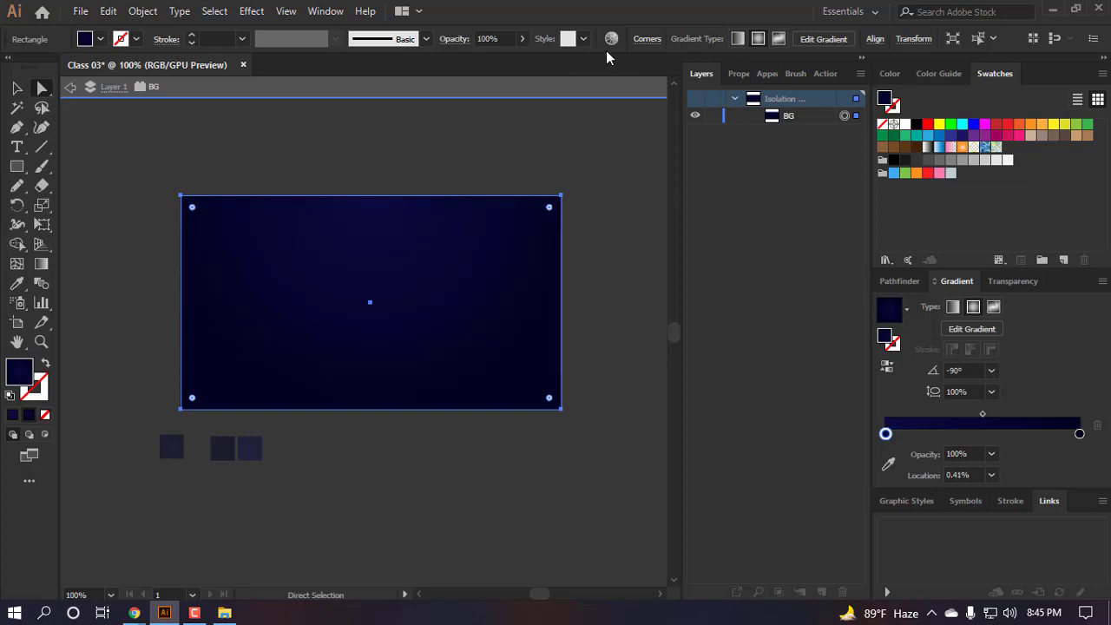
pyautogui.click(937, 74)
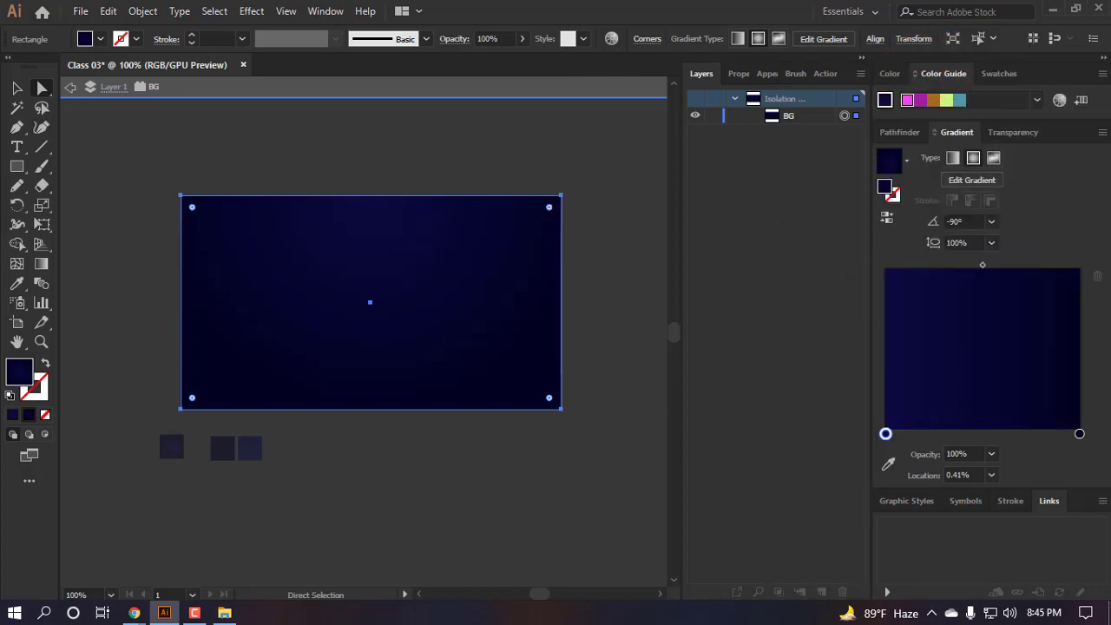
pyautogui.click(326, 11)
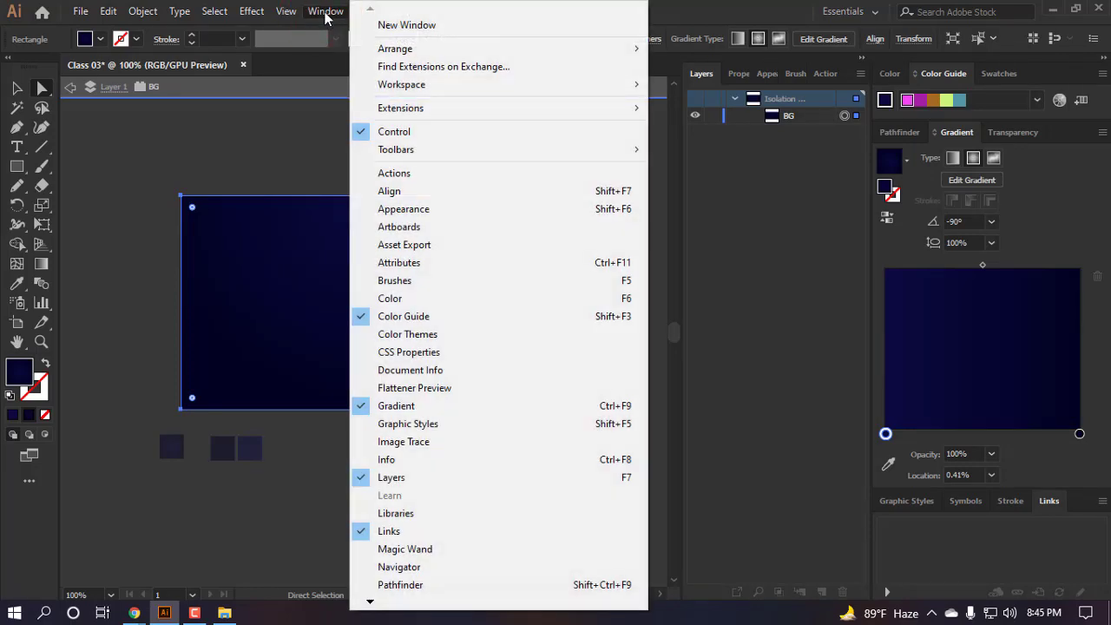
pyautogui.click(691, 5)
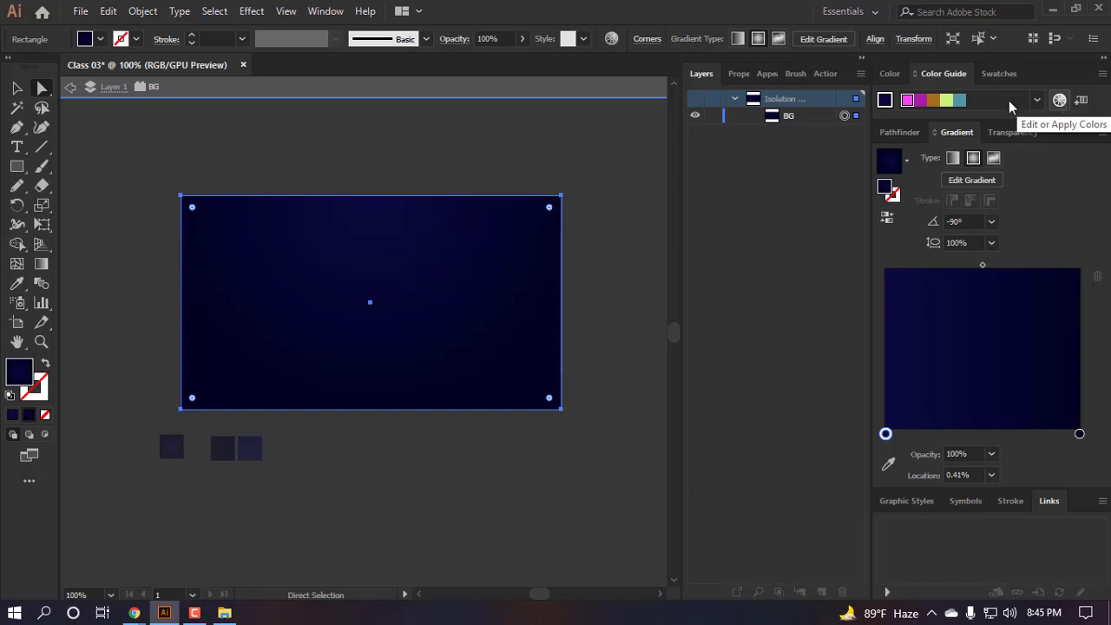
# - Open Recolor Artwork for the BG rectangle and link the harmony colours on the colour wheel
pyautogui.click(611, 39)
pyautogui.moveTo(667, 48); pyautogui.dragTo(804, 86)
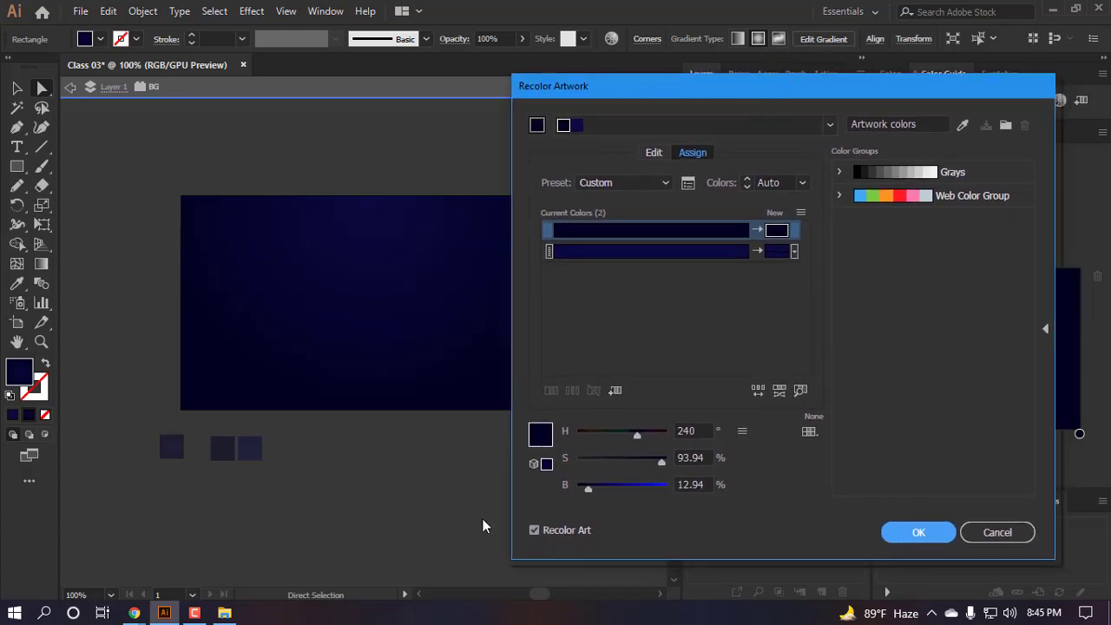
pyautogui.click(966, 123)
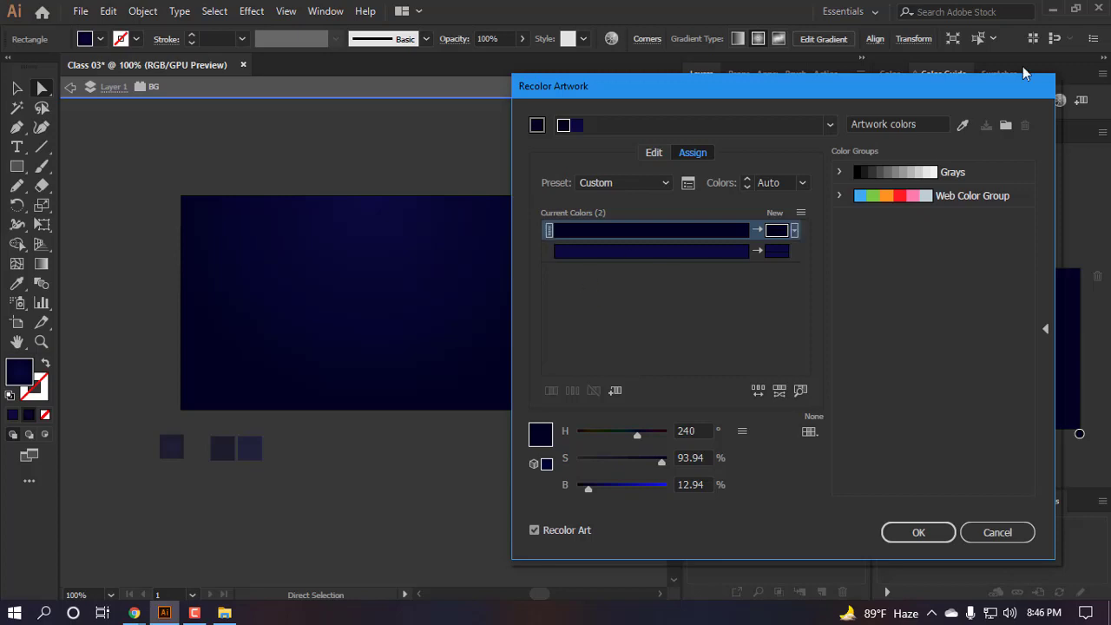
pyautogui.click(653, 153)
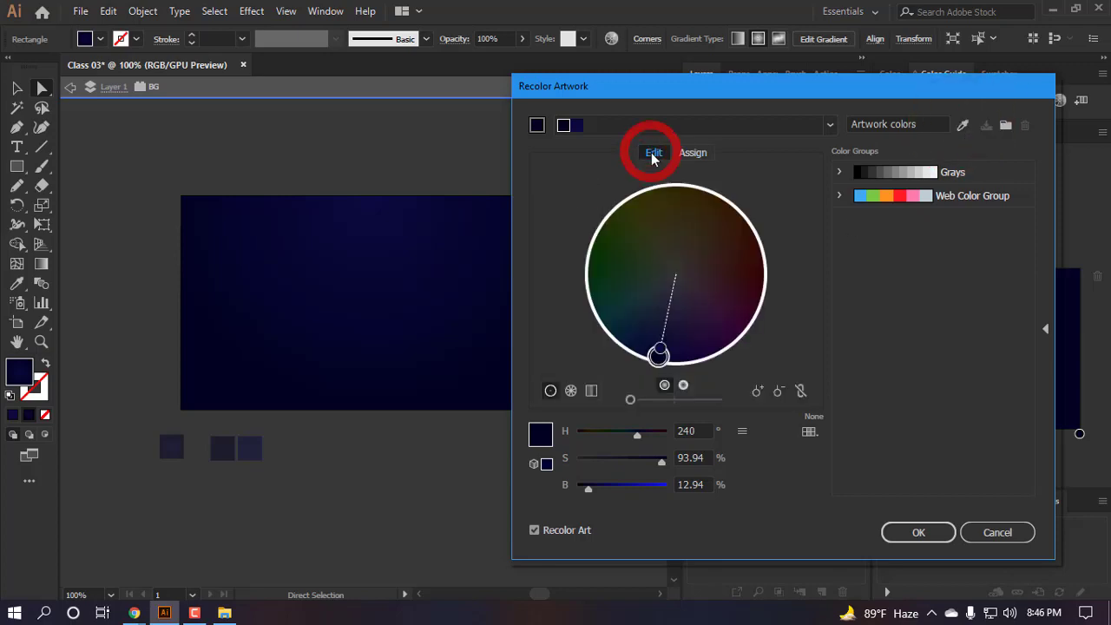
pyautogui.click(798, 392)
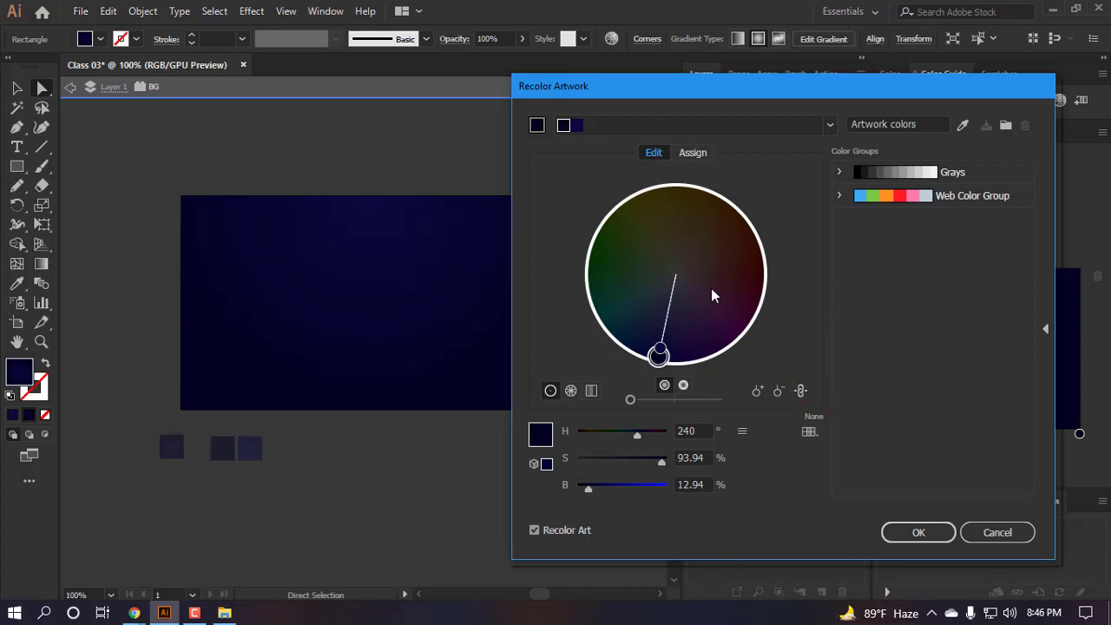
# - Try recolouring the background gradient with hue 256°, saturation 100% and brightness 53%
pyautogui.moveTo(744, 97); pyautogui.dragTo(834, 63)
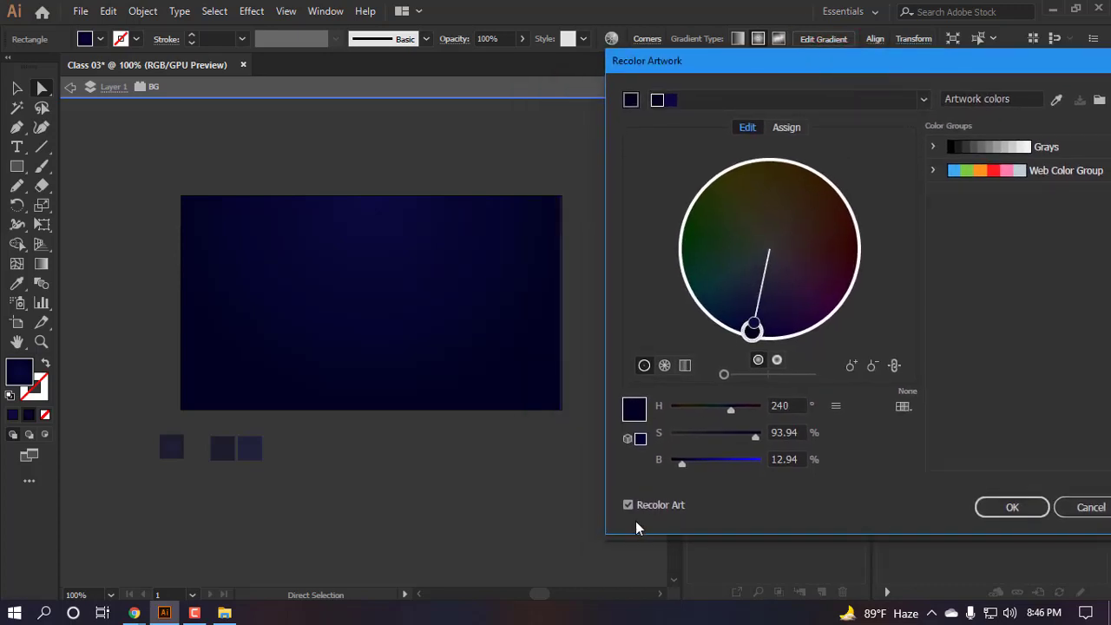
pyautogui.moveTo(723, 380)
pyautogui.mouseDown()
pyautogui.moveTo(755, 371)
pyautogui.moveTo(719, 380)
pyautogui.mouseUp()
pyautogui.moveTo(741, 434); pyautogui.dragTo(779, 434)
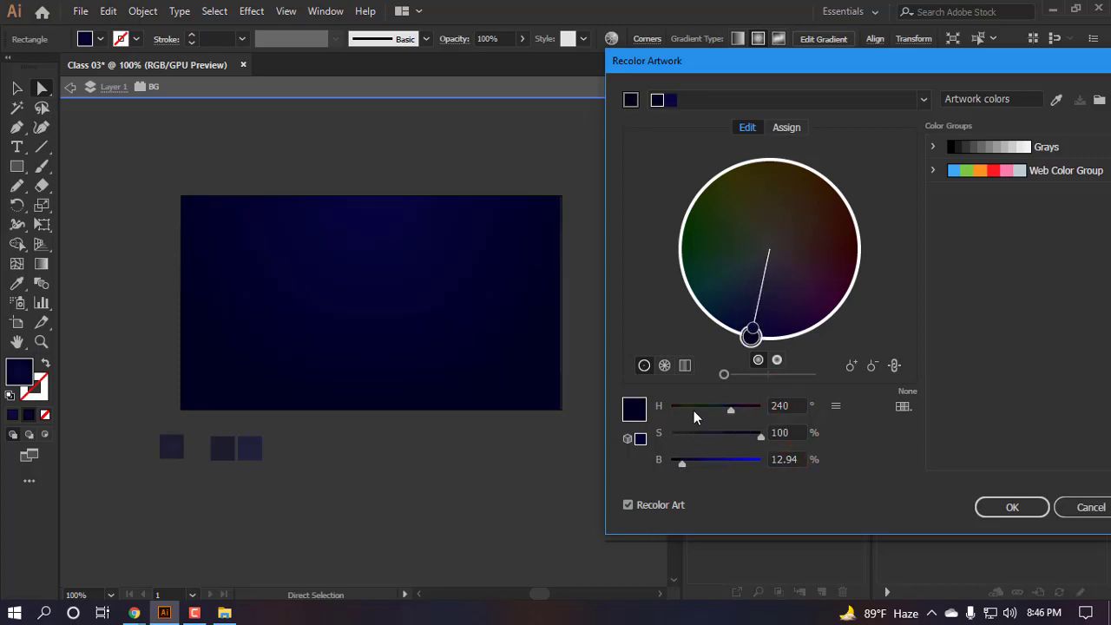
pyautogui.moveTo(730, 408)
pyautogui.mouseDown()
pyautogui.moveTo(721, 415)
pyautogui.moveTo(735, 408)
pyautogui.mouseUp()
pyautogui.moveTo(683, 464); pyautogui.dragTo(717, 462)
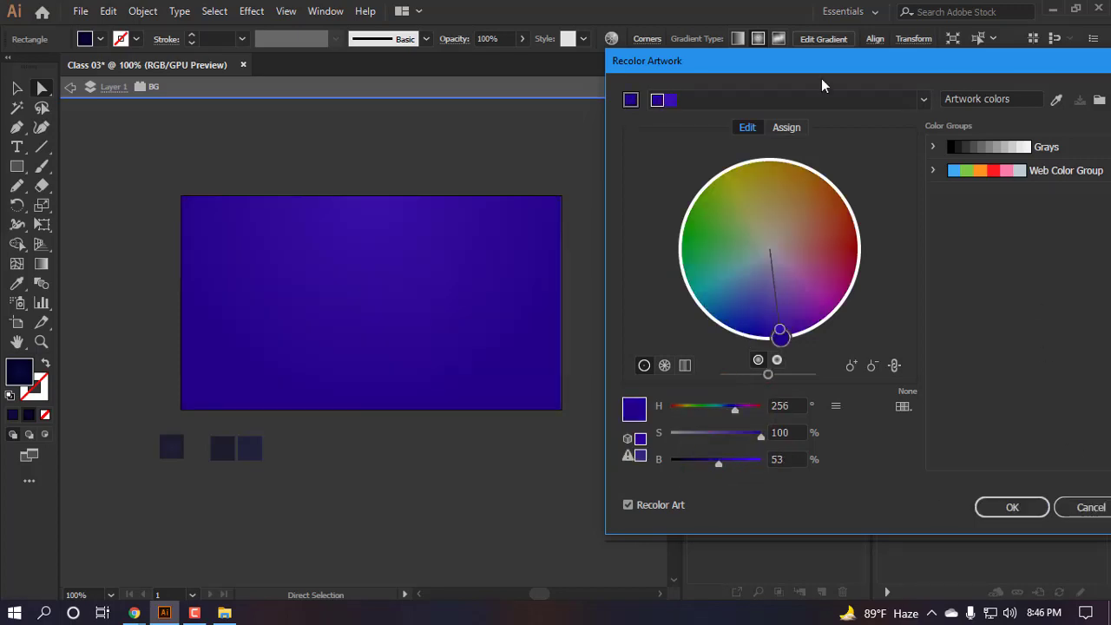
pyautogui.moveTo(822, 63); pyautogui.dragTo(662, 74)
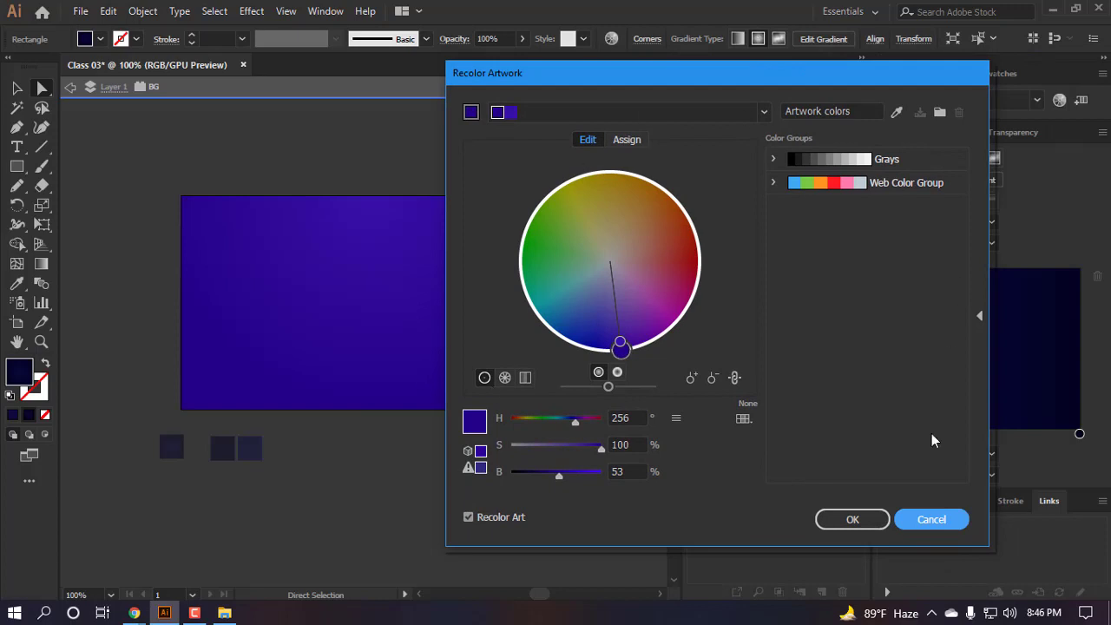
pyautogui.click(931, 520)
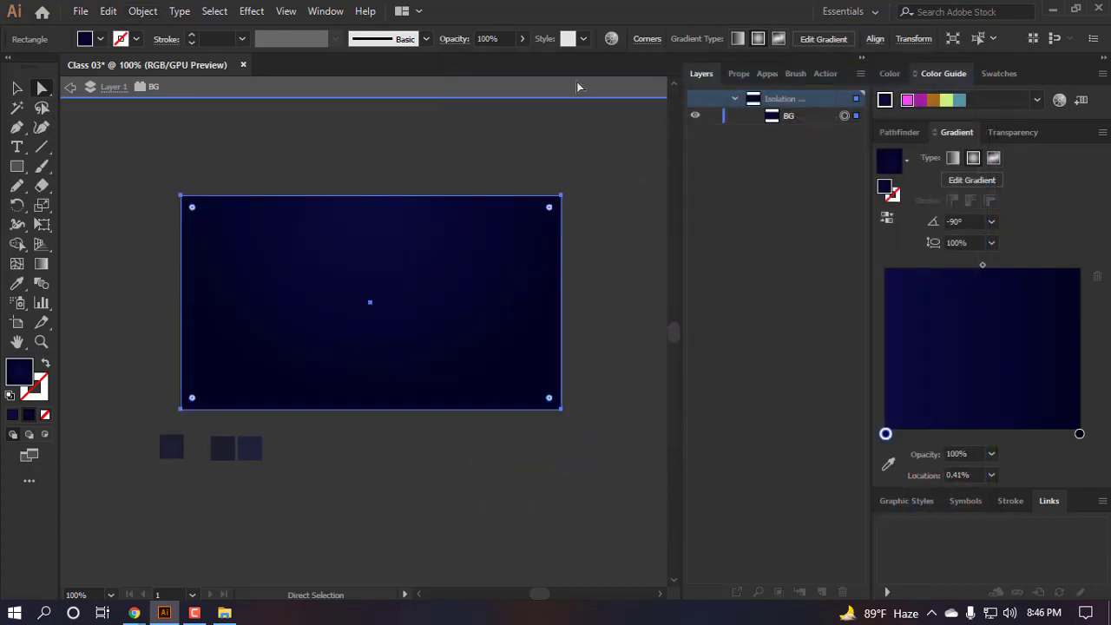
# - Open Recolor Artwork for the BG rectangle in Edit mode, link the harmony colours and keep the artwork in view
pyautogui.click(608, 43)
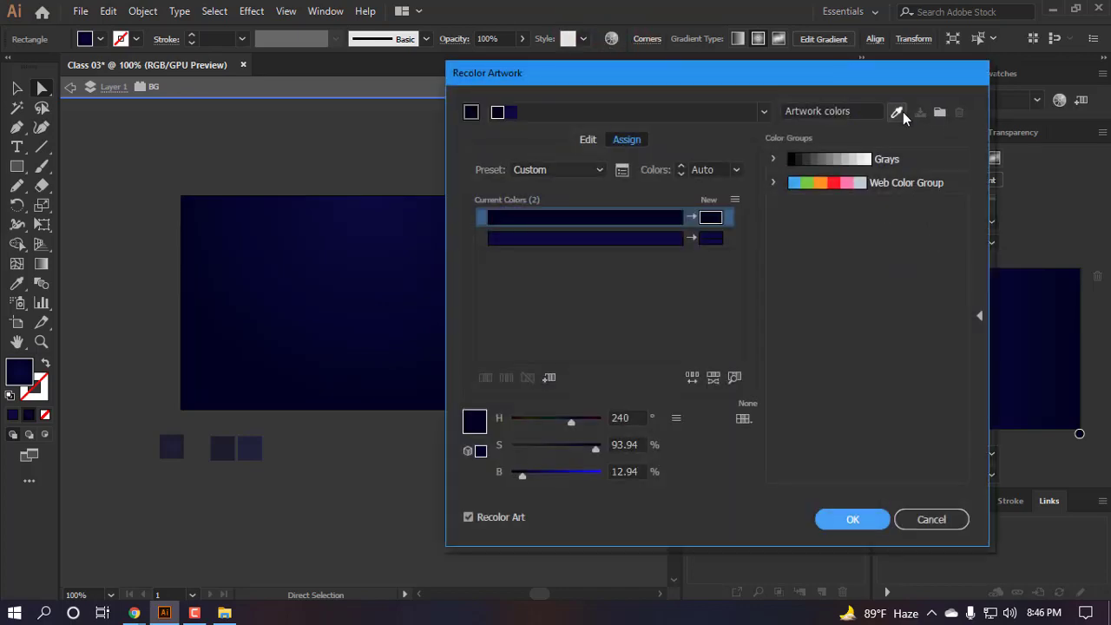
pyautogui.moveTo(816, 79); pyautogui.dragTo(898, 62)
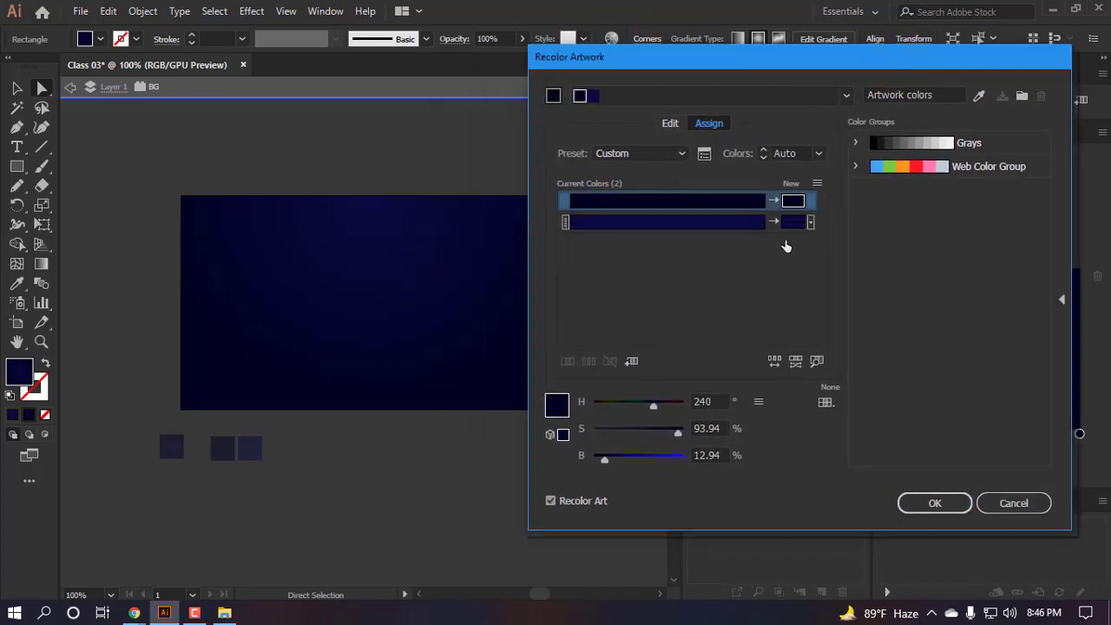
pyautogui.click(669, 122)
pyautogui.click(818, 362)
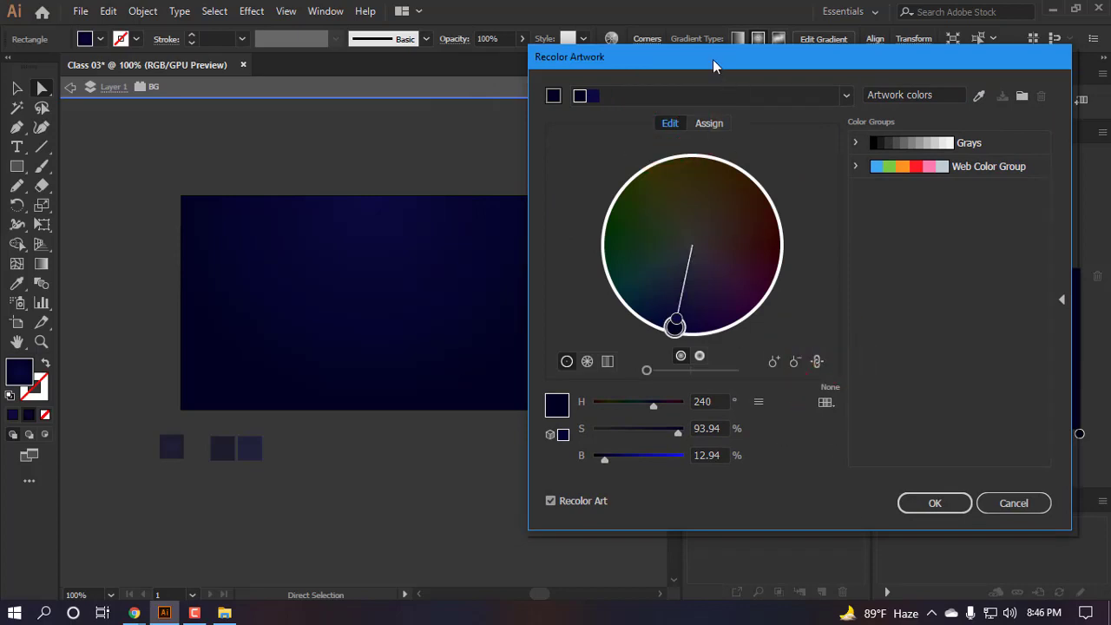
pyautogui.moveTo(712, 59); pyautogui.dragTo(753, 88)
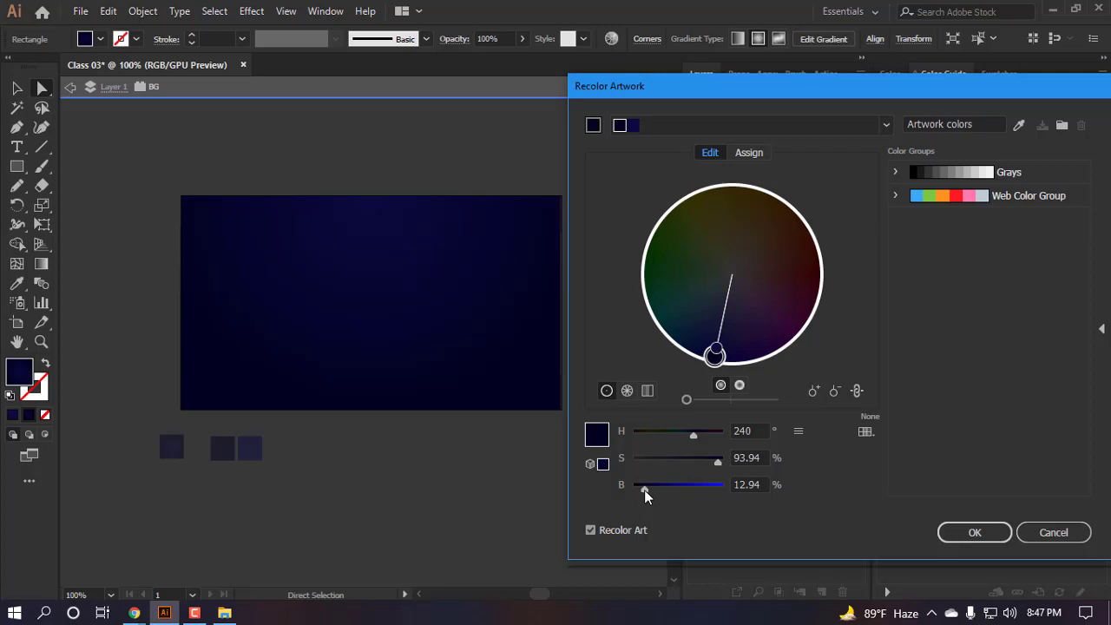
# - Try recolouring the BG gradient with hue 203.47°, saturation 57.21% and brightness 22%, and cancel the recolouring
pyautogui.moveTo(644, 489); pyautogui.dragTo(651, 488)
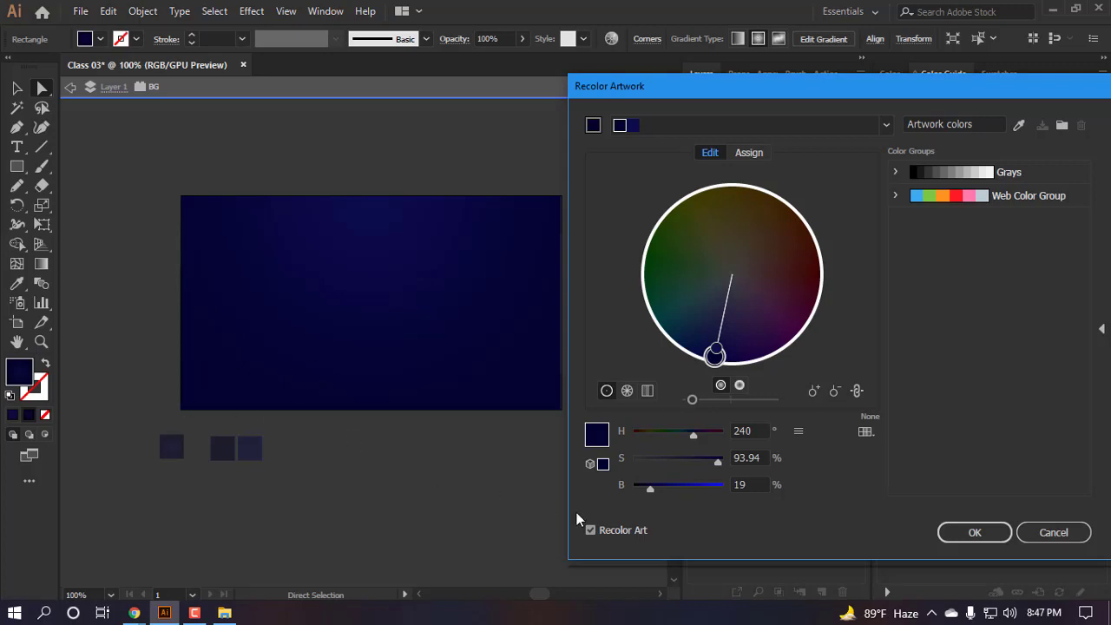
pyautogui.moveTo(650, 489); pyautogui.dragTo(652, 490)
pyautogui.moveTo(693, 436); pyautogui.dragTo(688, 435)
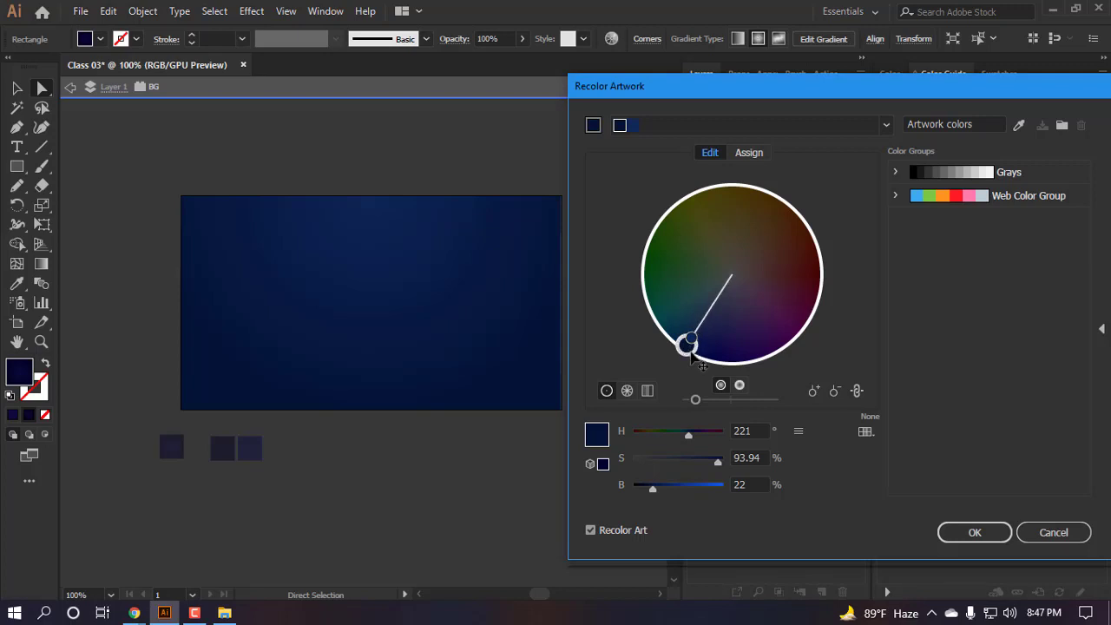
pyautogui.moveTo(687, 344); pyautogui.dragTo(701, 318)
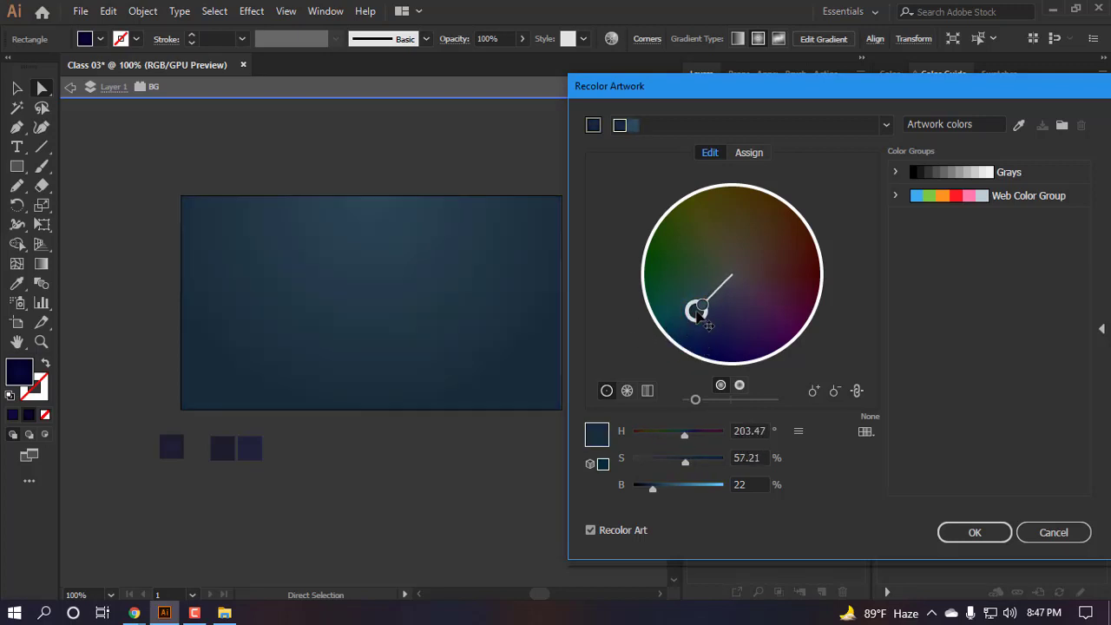
pyautogui.hotkey('ctrl', 'z')
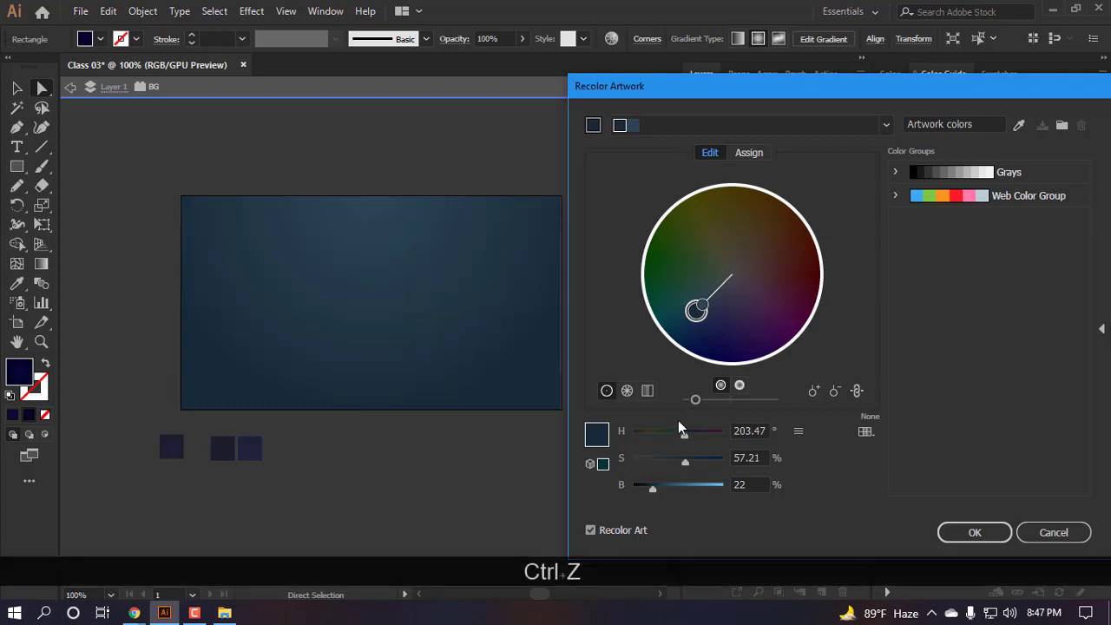
pyautogui.hotkey('ctrl', 'z')
pyautogui.click(1054, 532)
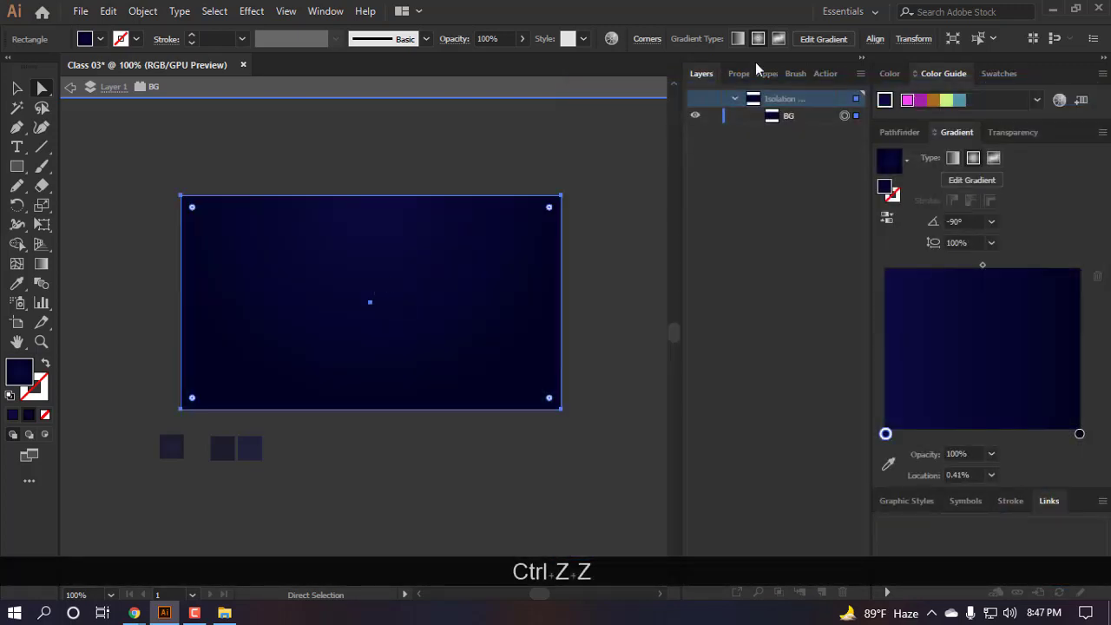
# - Recolour the BG gradient with Recolor Artwork using hue 214° and a brightness of about 18%
pyautogui.click(611, 39)
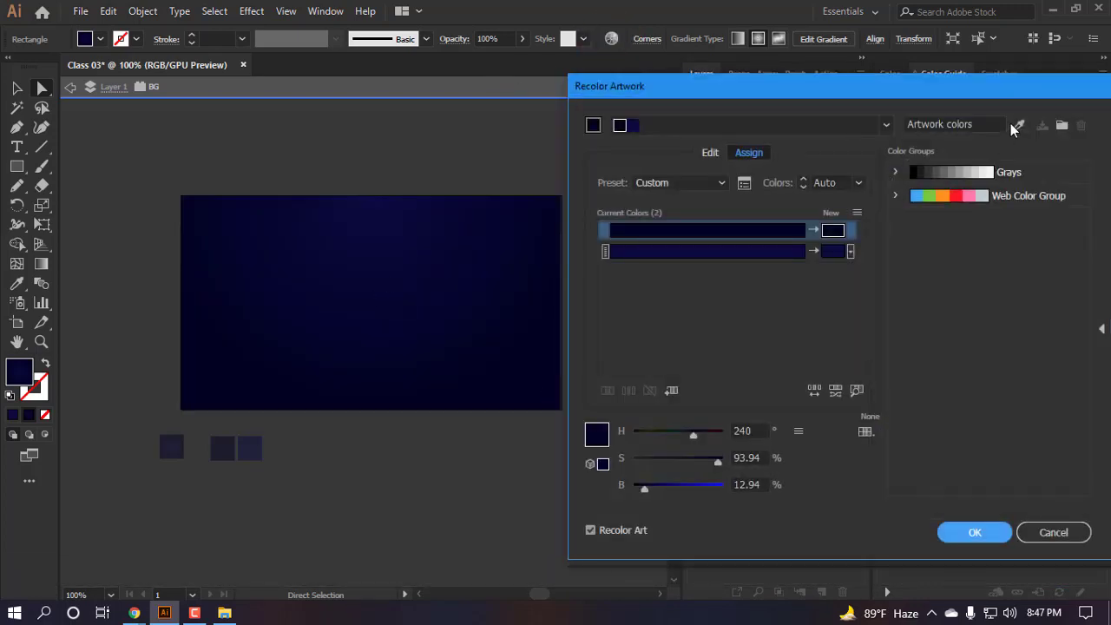
pyautogui.click(709, 152)
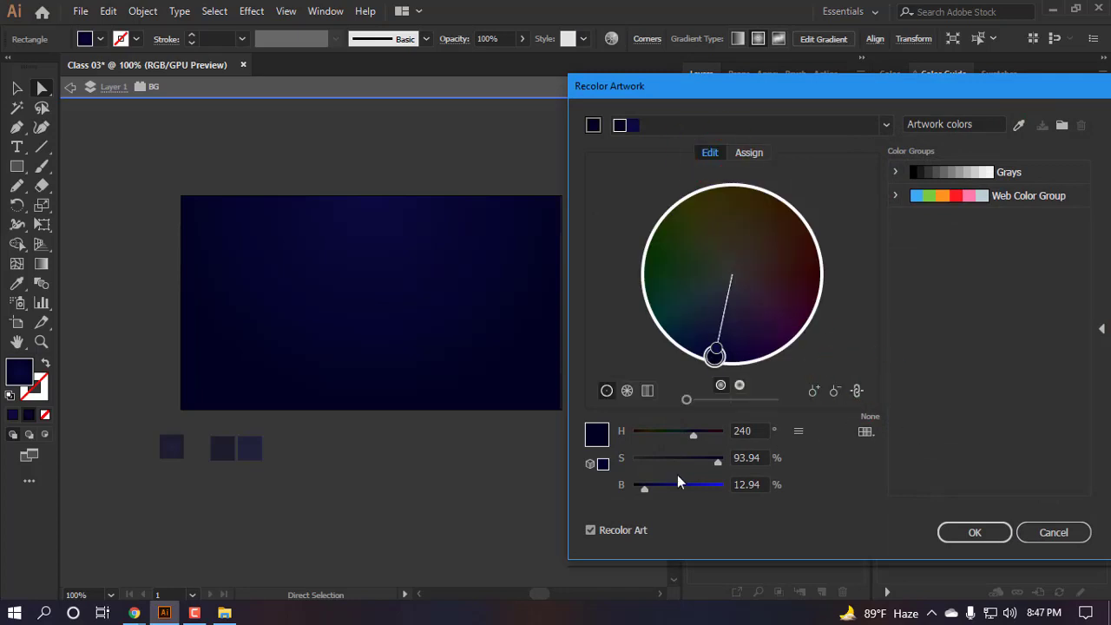
pyautogui.moveTo(647, 488); pyautogui.dragTo(648, 487)
pyautogui.moveTo(649, 489); pyautogui.dragTo(651, 489)
pyautogui.moveTo(692, 435); pyautogui.dragTo(689, 436)
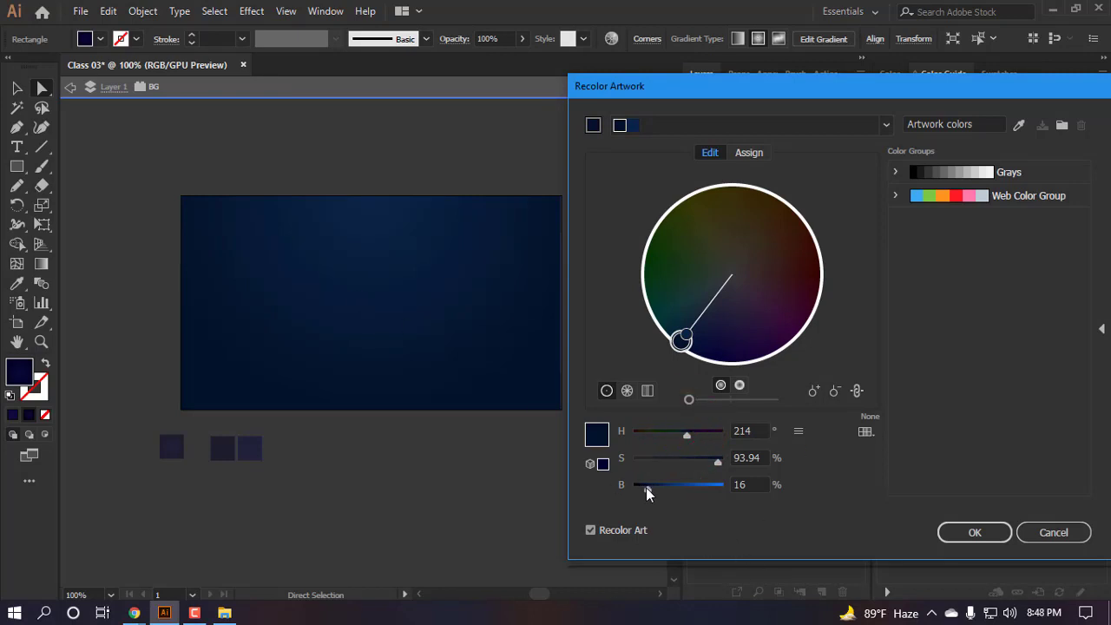
pyautogui.moveTo(645, 487); pyautogui.dragTo(647, 488)
pyautogui.click(974, 532)
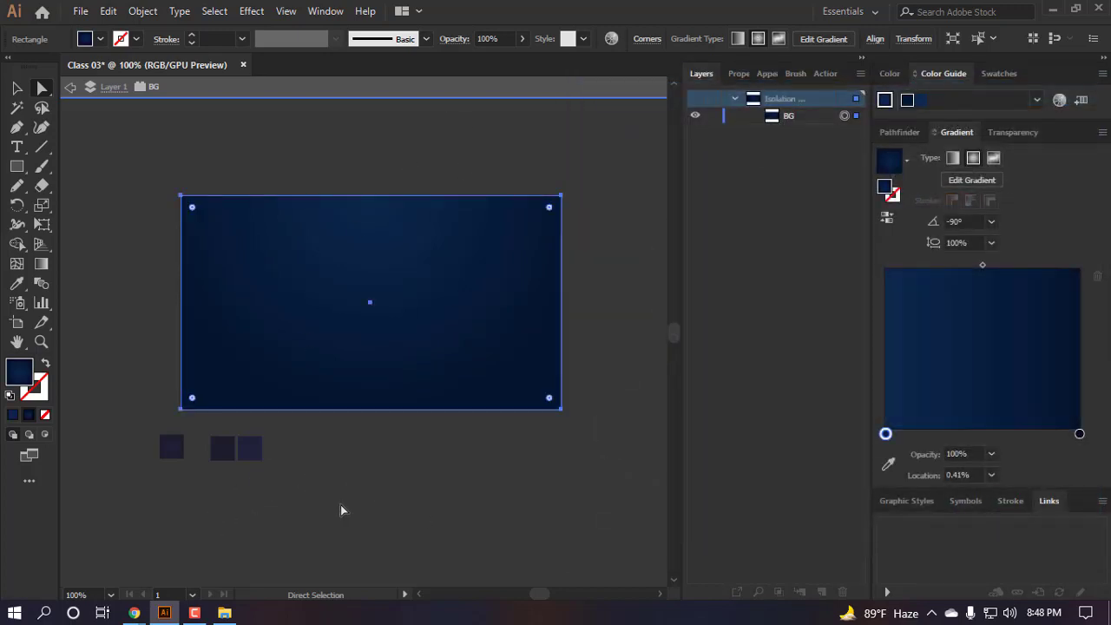
# - Leave isolation mode and deselect everything so the background shows together with the grey shapes
pyautogui.click(505, 93)
pyautogui.click(439, 512)
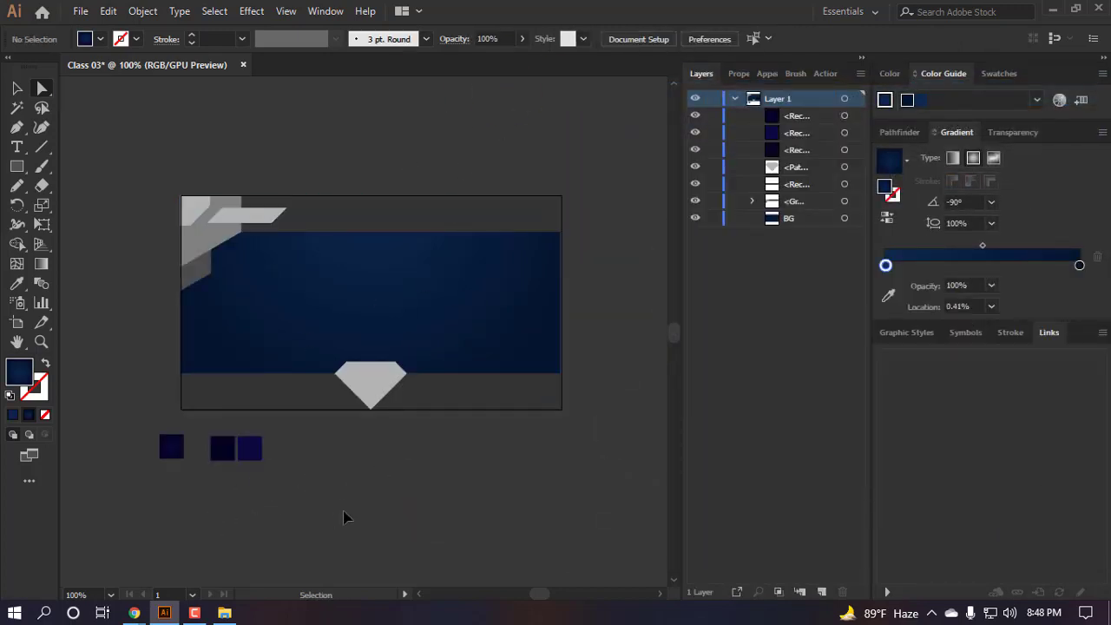
pyautogui.hscroll(-3, 347, 514)
pyautogui.scroll(2, 316, 486)
pyautogui.click(314, 438)
pyautogui.scroll(-2, 139, 411)
# - Open the dark end stop of the BG rectangle's gradient and switch its colour sliders to HSB
pyautogui.click(520, 287)
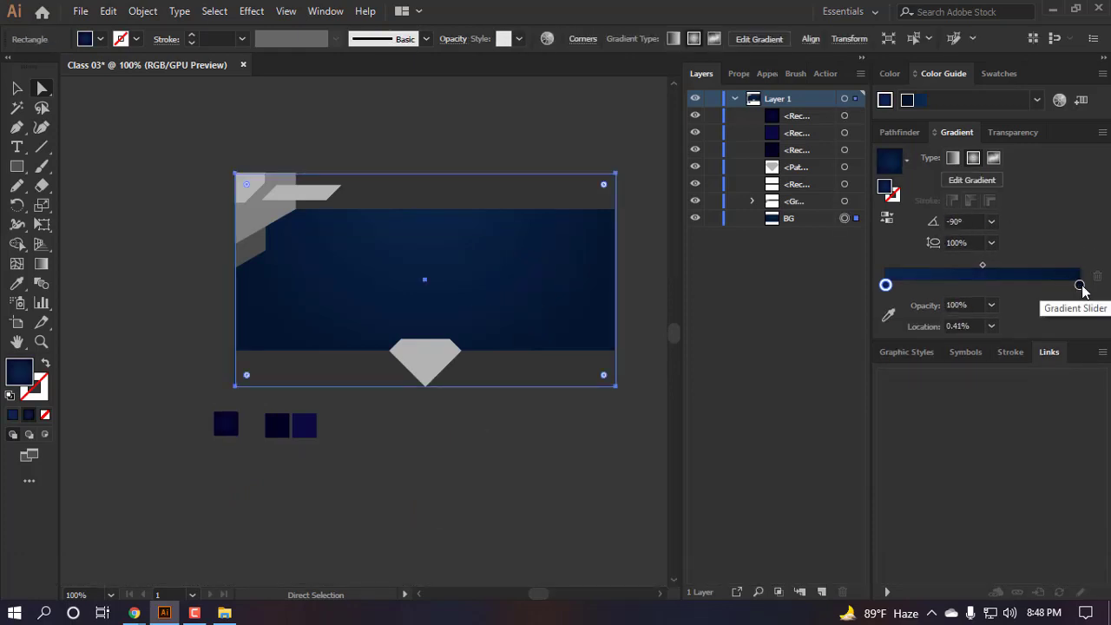
pyautogui.doubleClick(1080, 285)
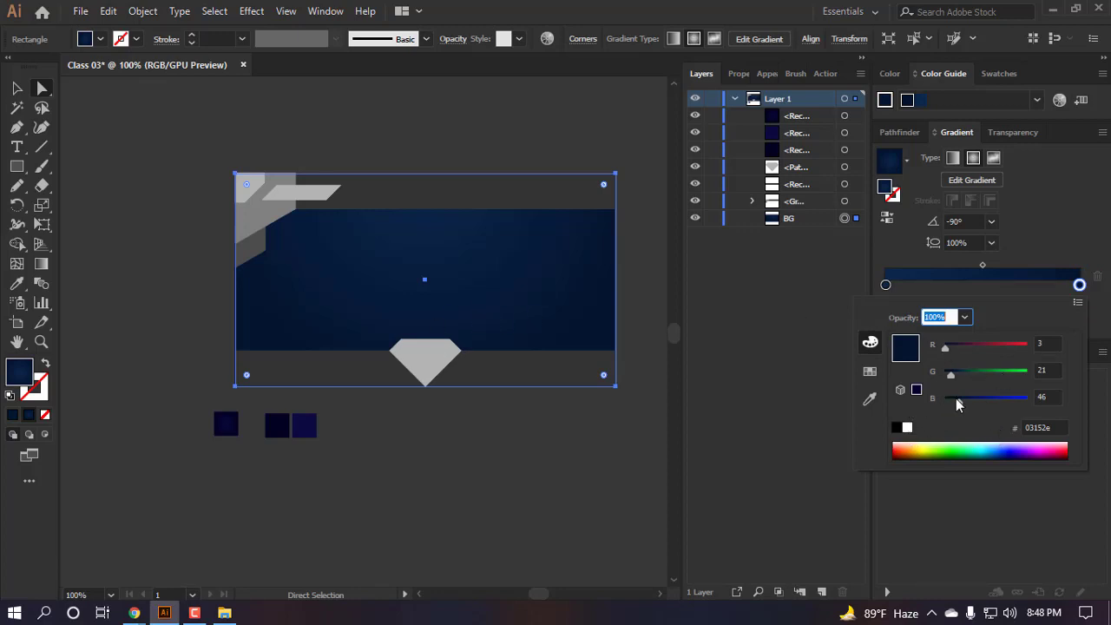
pyautogui.click(1078, 302)
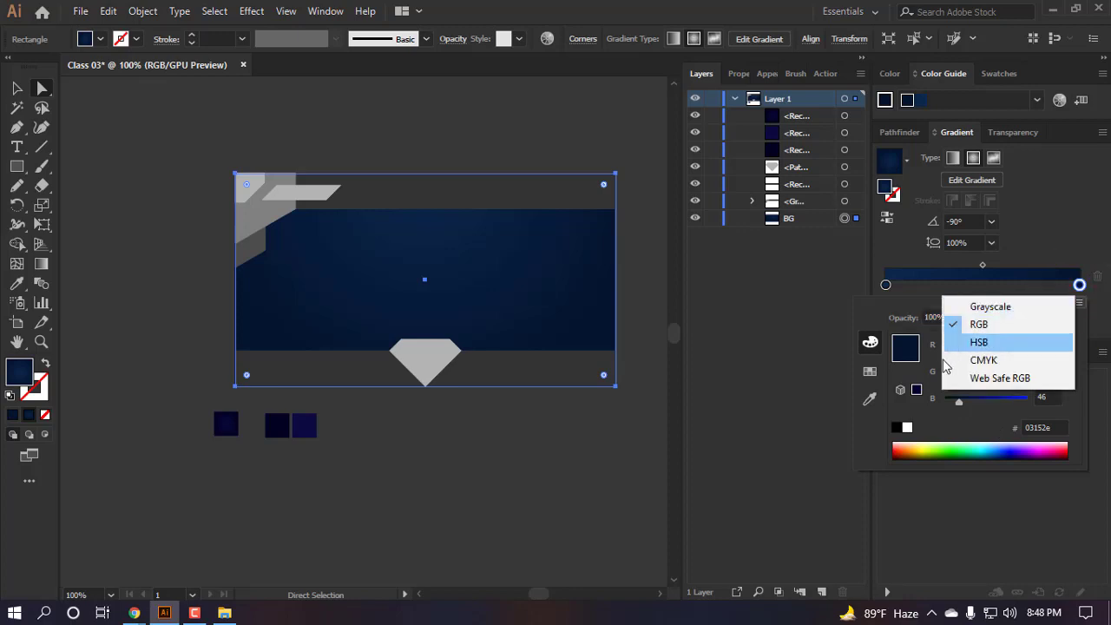
pyautogui.click(1002, 343)
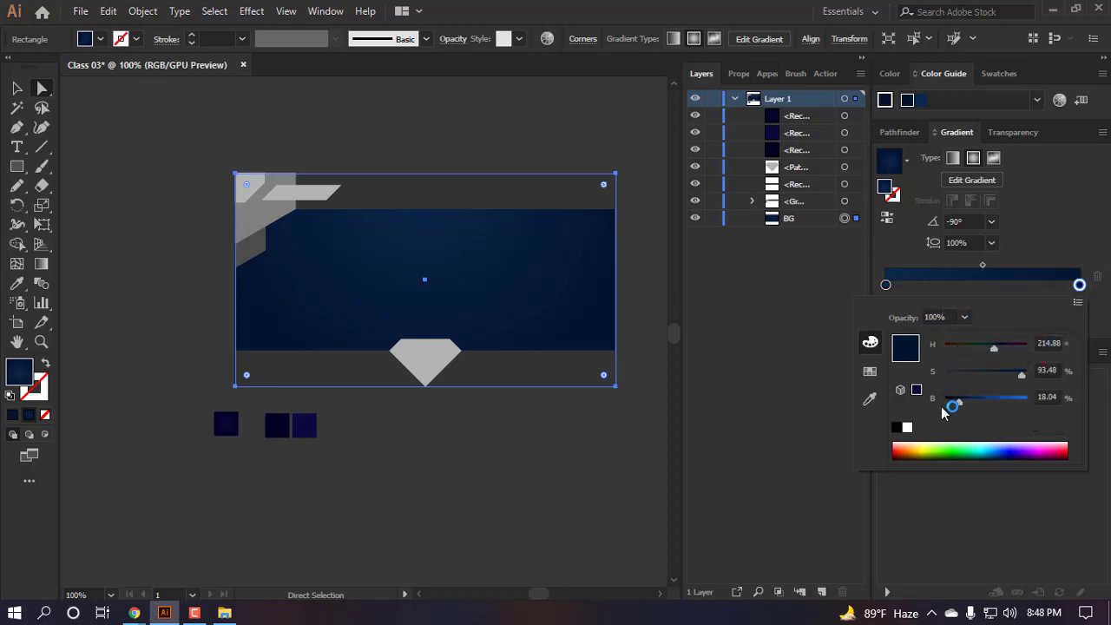
pyautogui.click(1078, 302)
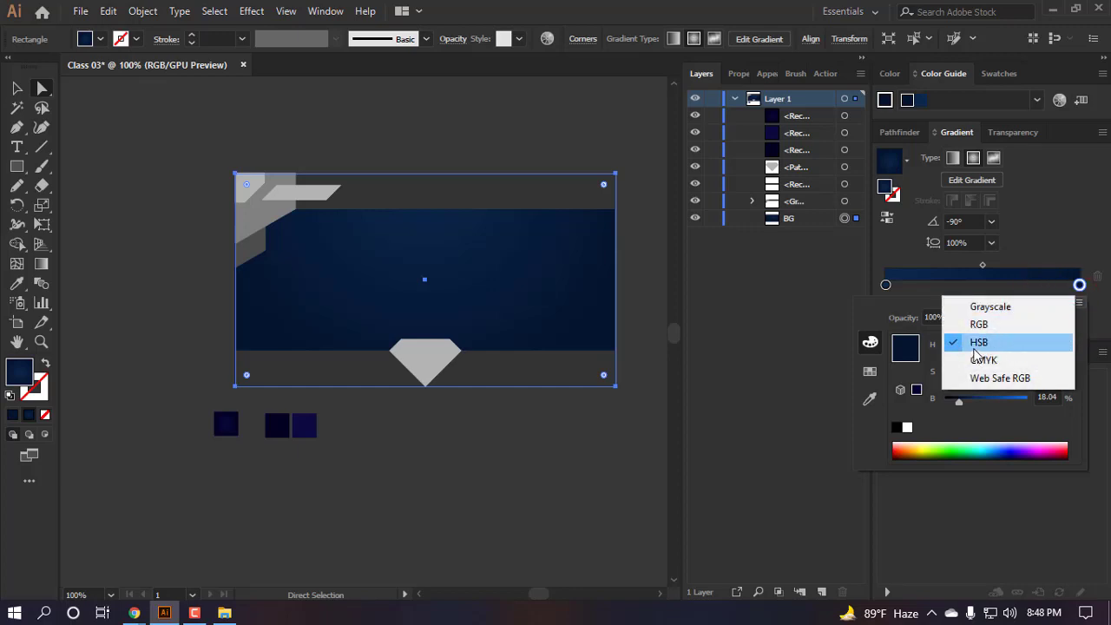
pyautogui.click(1003, 344)
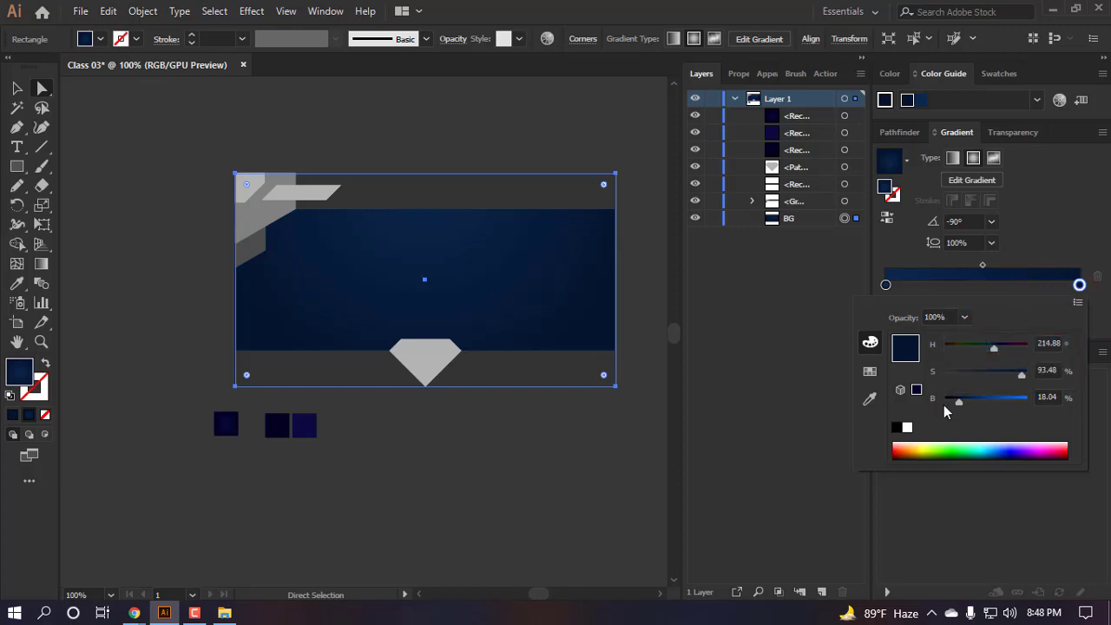
# - Lower the brightness of the BG gradient's dark end stop slightly and deselect the rectangle
pyautogui.moveTo(960, 404); pyautogui.dragTo(958, 401)
pyautogui.click(531, 473)
pyautogui.click(505, 267)
pyautogui.click(481, 507)
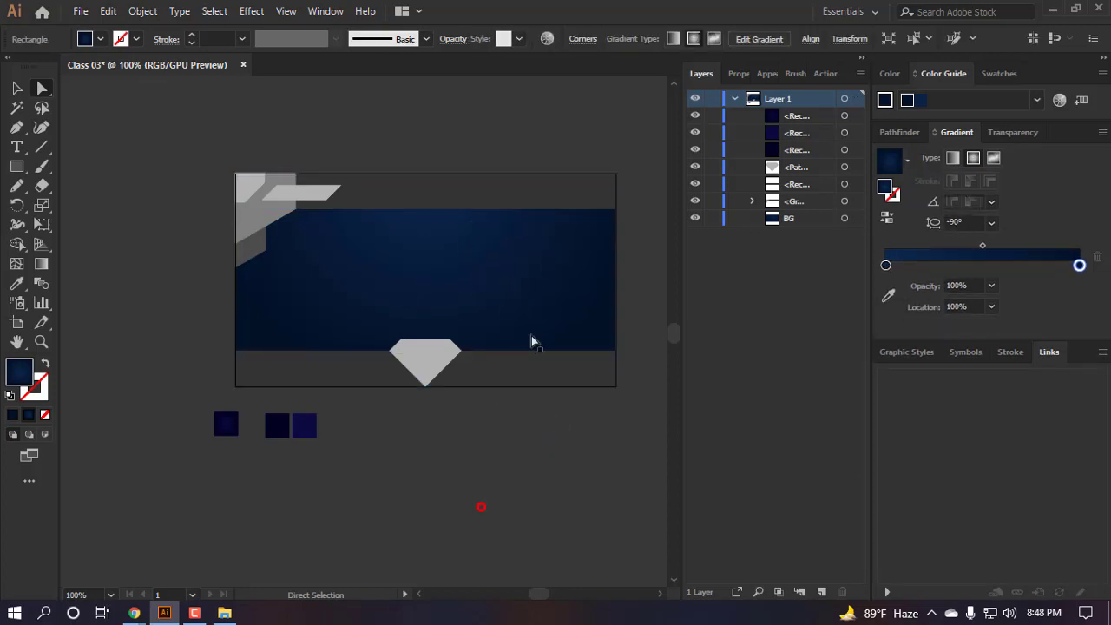
pyautogui.click(531, 341)
pyautogui.click(526, 416)
# - Isolate the BG rectangle and try redrawing its radial gradient from the centre at a -45° angle
pyautogui.press('v')
pyautogui.click(544, 289)
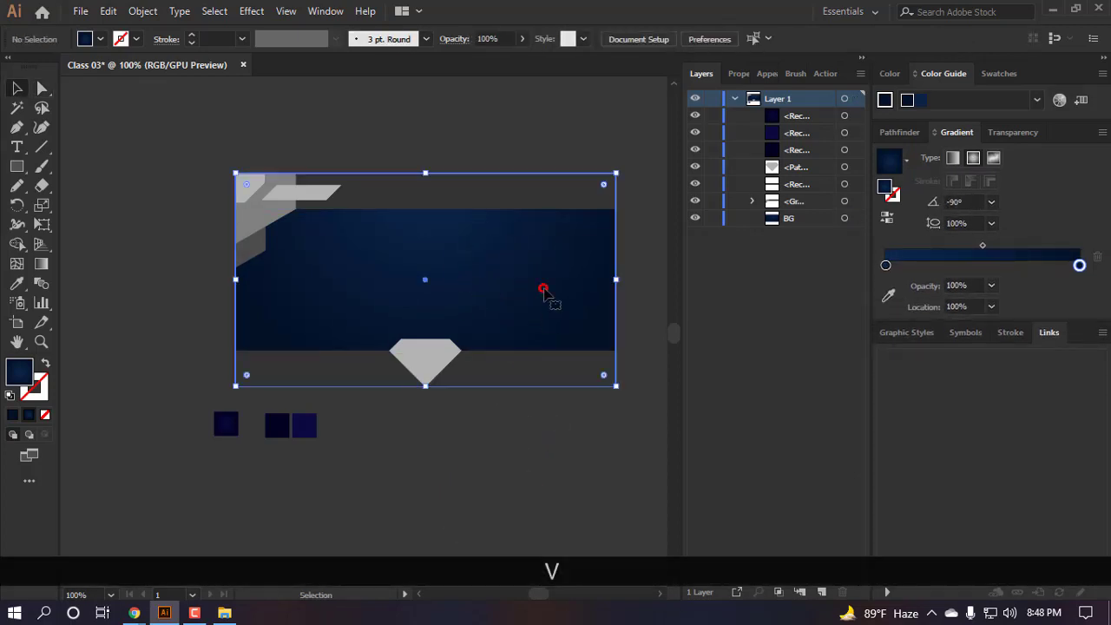
pyautogui.doubleClick(544, 289)
pyautogui.click(496, 521)
pyautogui.click(500, 278)
pyautogui.press('g')
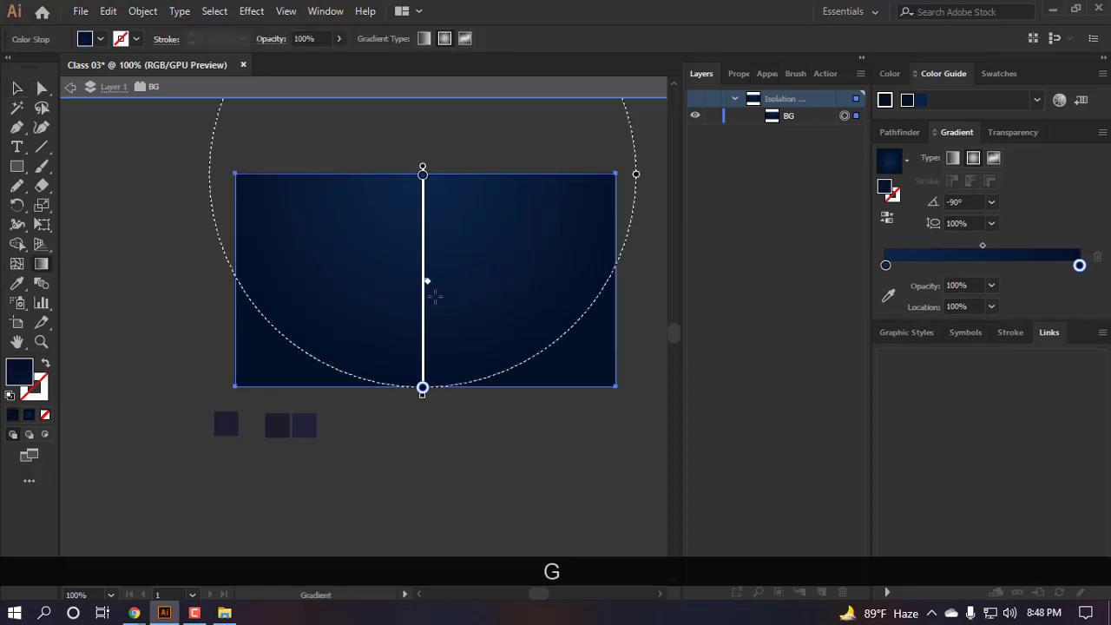
pyautogui.moveTo(425, 280)
pyautogui.mouseDown()
pyautogui.moveTo(508, 290)
pyautogui.moveTo(424, 278)
pyautogui.moveTo(561, 416)
pyautogui.mouseUp()
pyautogui.press('shift')
pyautogui.press('a')
# - Undo the redirected gradient on the BG rectangle
pyautogui.scroll(5, 452, 305)
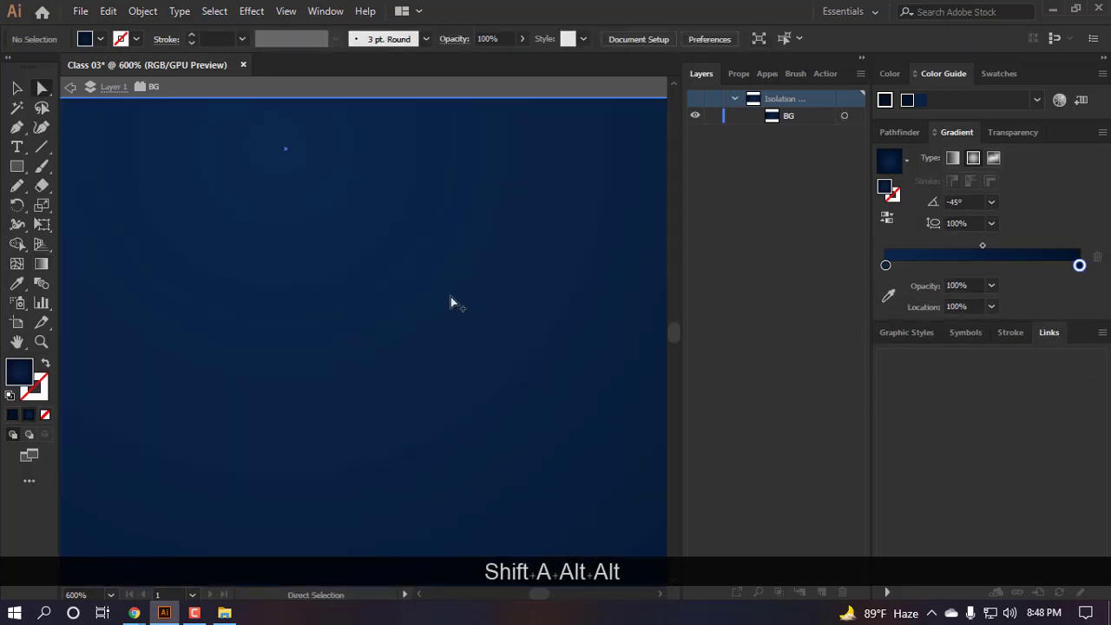
pyautogui.scroll(-5, 450, 303)
pyautogui.hotkey('ctrl', 'z')
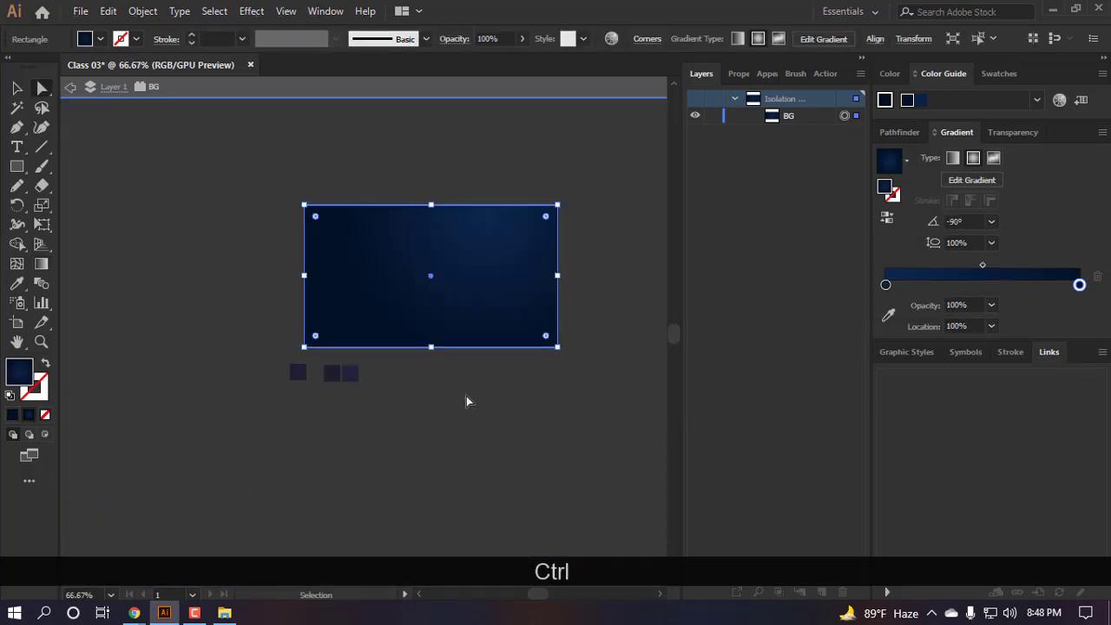
pyautogui.hotkey('ctrl', 'z')
pyautogui.scroll(1, 460, 260)
# - Check the BG gradient's direction with the Gradient tool, exit isolation mode and deselect the rectangle
pyautogui.hotkey('alt', 'g')
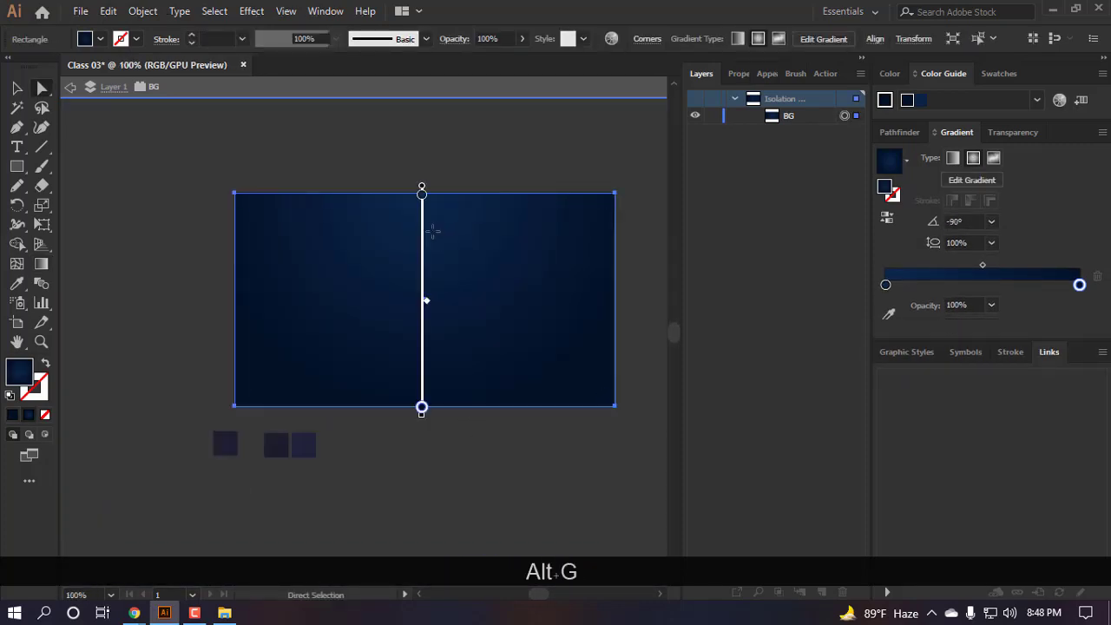
pyautogui.moveTo(427, 241); pyautogui.dragTo(429, 235)
pyautogui.click(505, 90)
pyautogui.press('a')
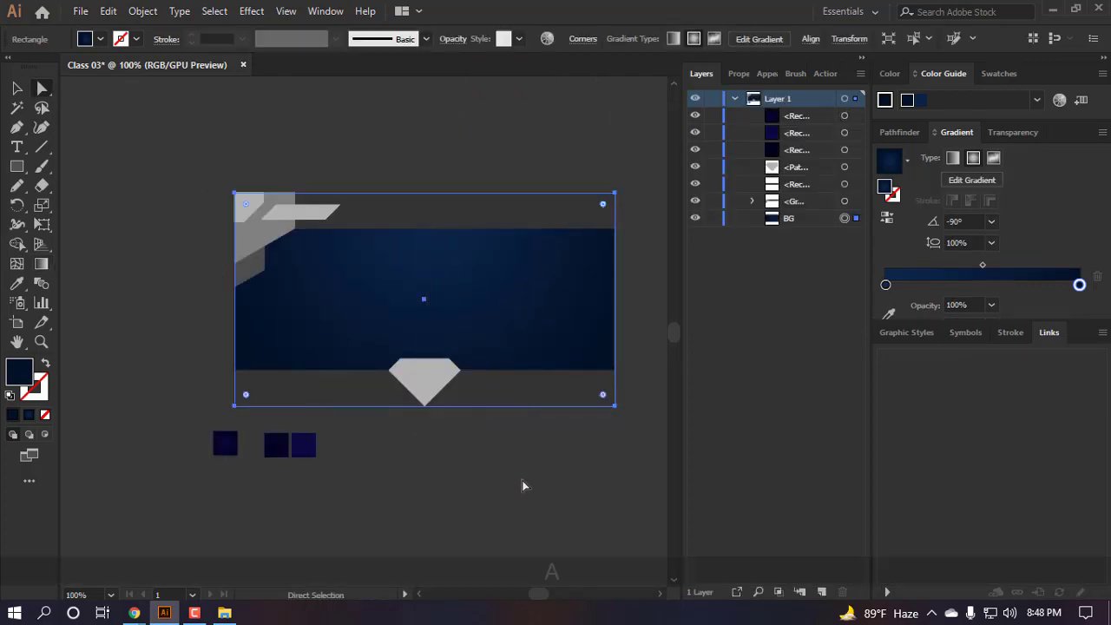
pyautogui.click(521, 483)
pyautogui.scroll(-2, 419, 396)
pyautogui.scroll(-2, 419, 392)
pyautogui.scroll(3, 417, 317)
pyautogui.scroll(-4, 410, 339)
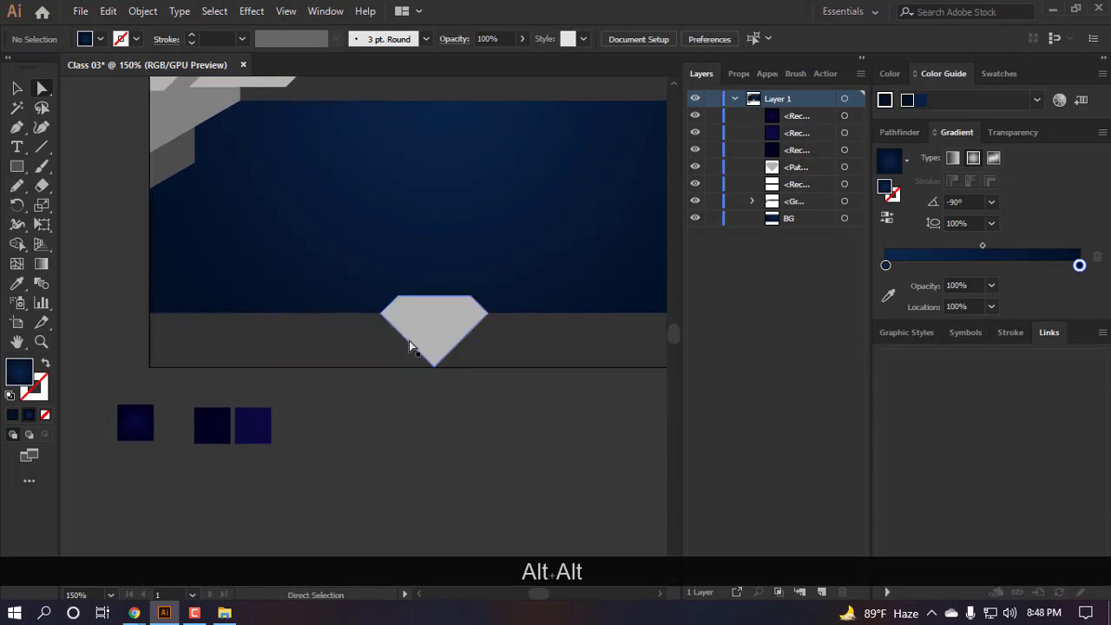
pyautogui.scroll(-2, 399, 347)
pyautogui.scroll(3, 375, 369)
pyautogui.scroll(-2, 375, 371)
pyautogui.click(379, 268)
pyautogui.hscroll(-1, 380, 268)
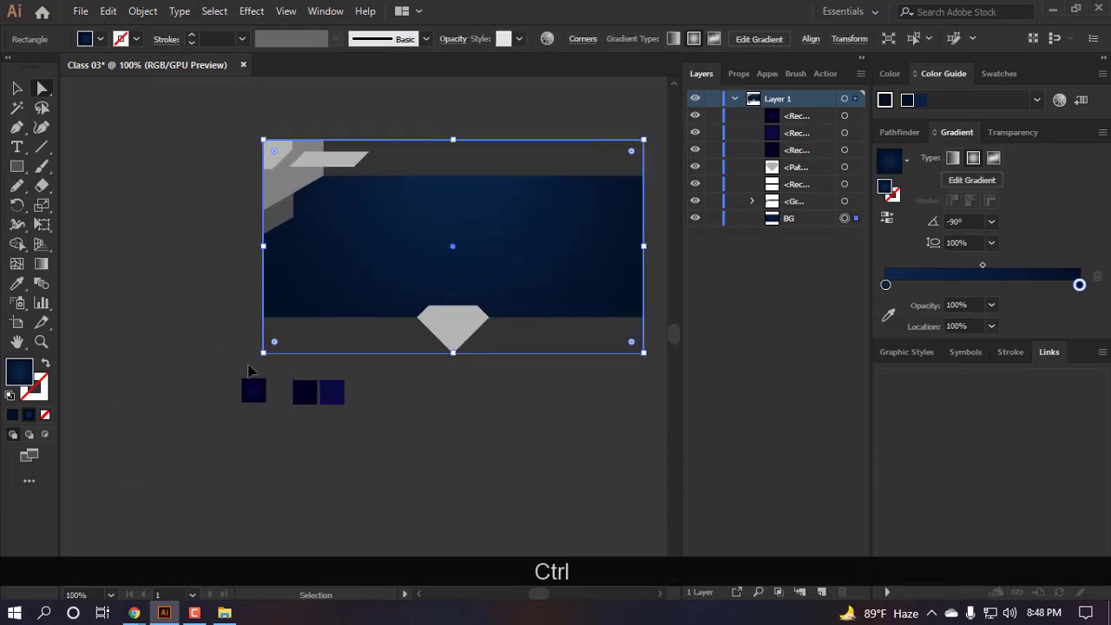
pyautogui.press('i')
pyautogui.press('a')
pyautogui.click(280, 452)
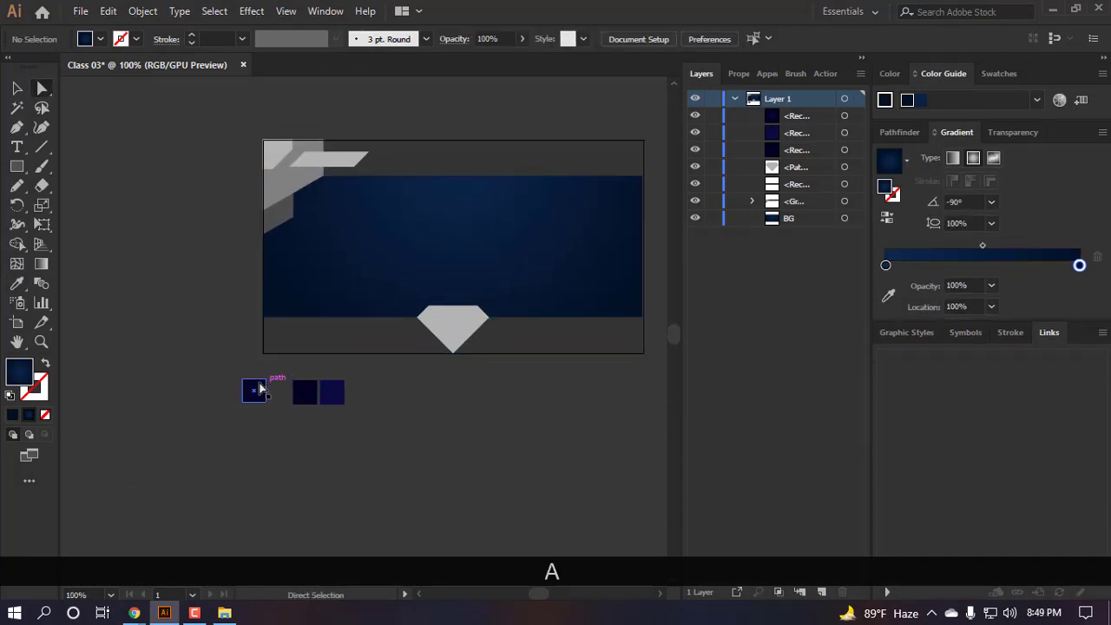
# - Apply the background's blue radial gradient to the separate small square below the artboard with the Eyedropper
pyautogui.click(255, 390)
pyautogui.press('i')
pyautogui.click(412, 245)
pyautogui.scroll(3, 201, 405)
pyautogui.press('a')
pyautogui.click(323, 509)
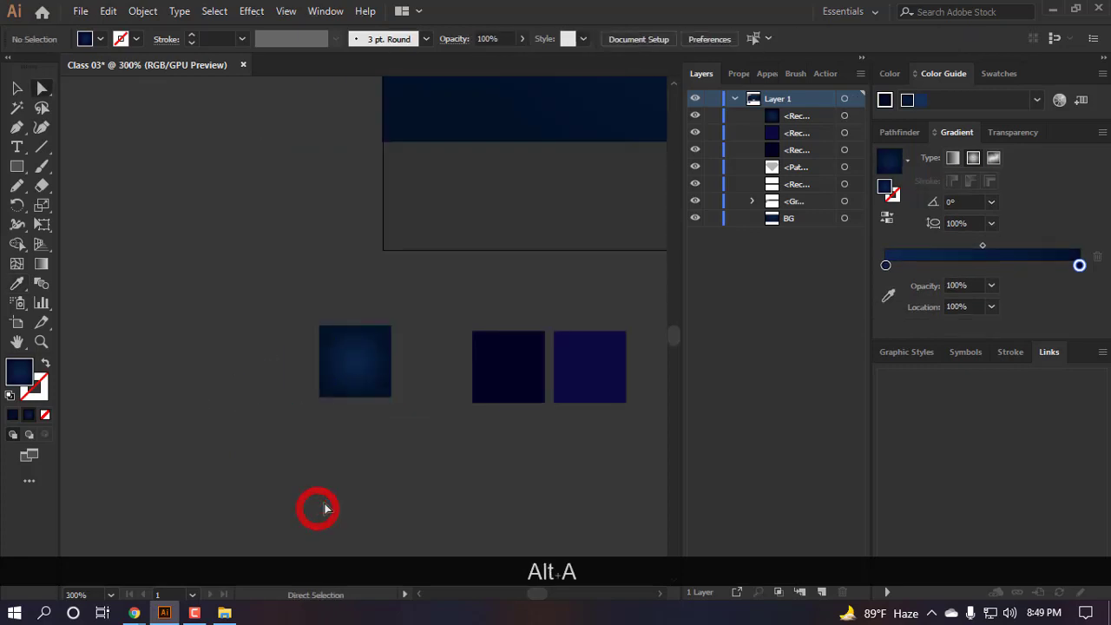
# - Move the blue gradient square to the far side of the two dark navy squares, beside the lighter one
pyautogui.hscroll(1, 335, 495)
pyautogui.click(307, 367)
pyautogui.hscroll(3, 362, 434)
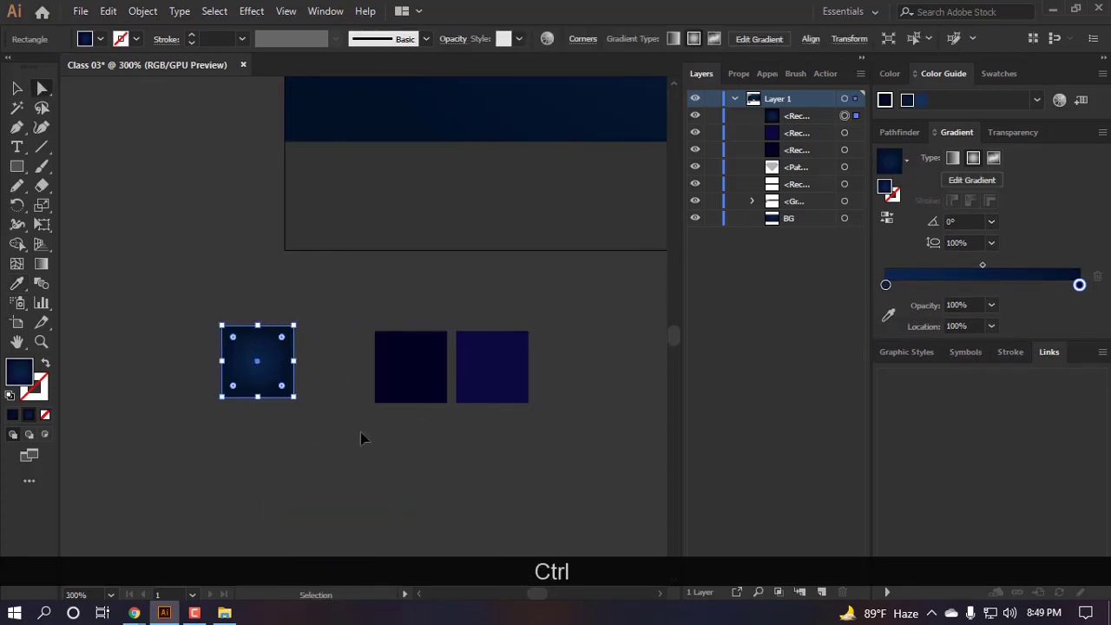
pyautogui.click(362, 434)
pyautogui.moveTo(547, 426); pyautogui.dragTo(326, 335)
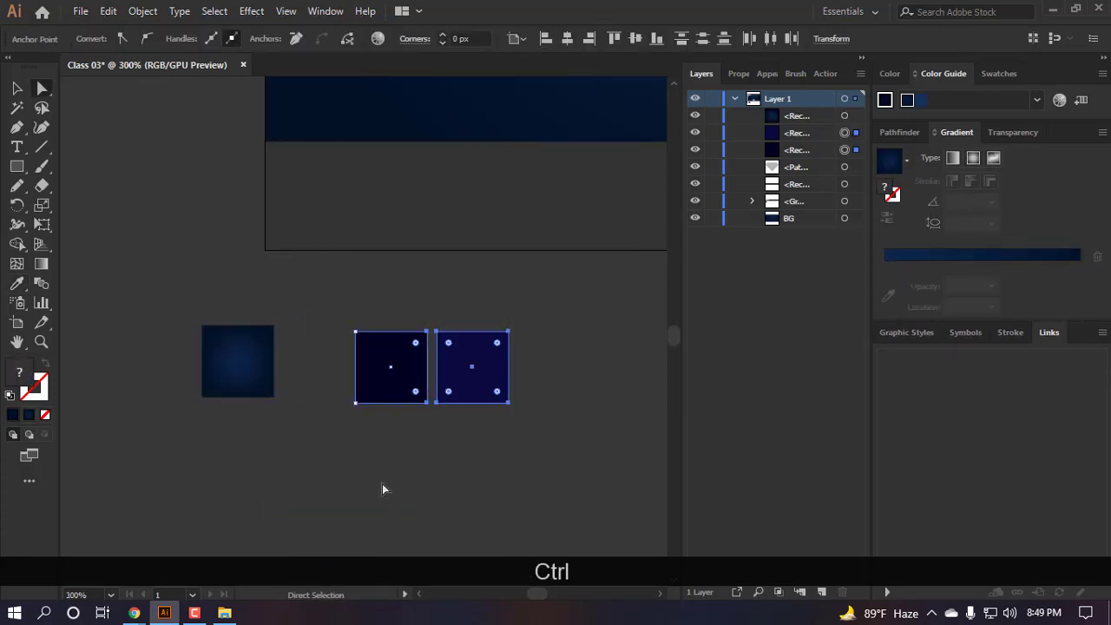
pyautogui.click(382, 484)
pyautogui.scroll(1, 285, 379)
pyautogui.moveTo(535, 362)
pyautogui.mouseDown()
pyautogui.moveTo(659, 364)
pyautogui.moveTo(552, 369)
pyautogui.mouseUp()
pyautogui.hscroll(3, 532, 393)
pyautogui.hscroll(1, 483, 426)
pyautogui.click(392, 471)
# - Select the two dark navy squares and sample the blue gradient square's fill onto both with the Eyedropper
pyautogui.scroll(-1, 386, 470)
pyautogui.moveTo(432, 431); pyautogui.dragTo(251, 268)
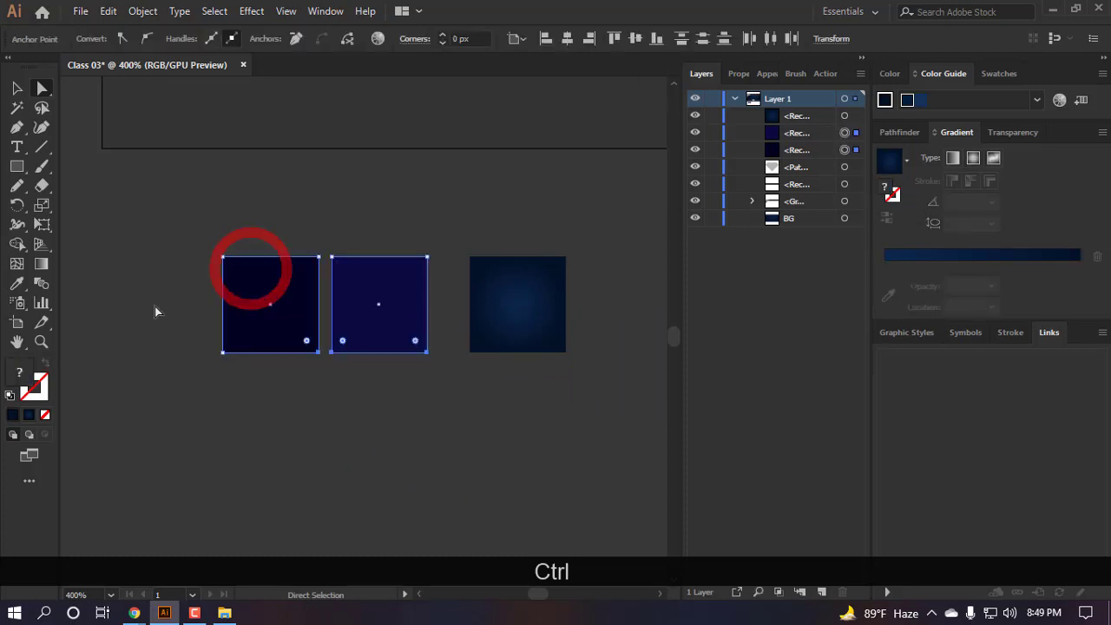
pyautogui.press('i')
pyautogui.click(539, 281)
pyautogui.press('a')
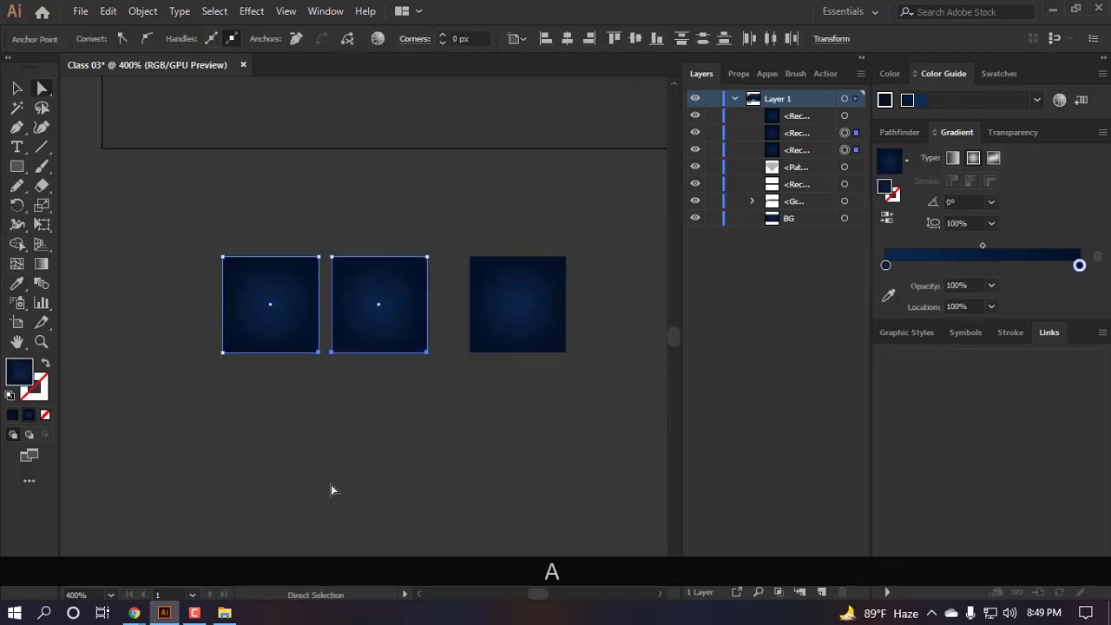
# - Fill the middle square below the artboard with the solid lighter blue of its gradient's inner stop
pyautogui.click(333, 474)
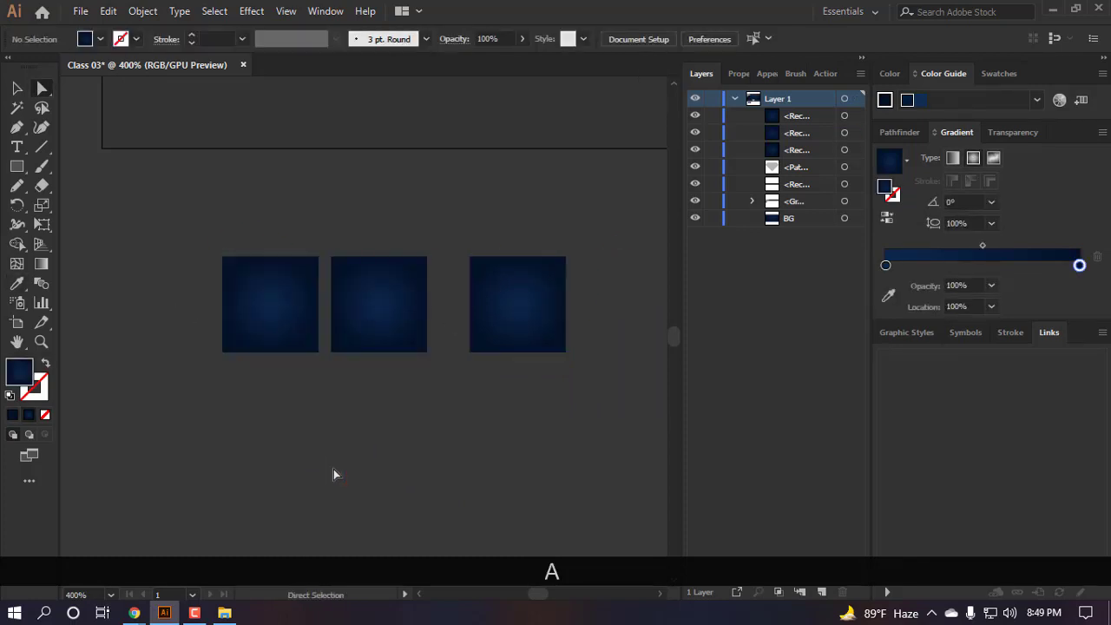
pyautogui.click(409, 304)
pyautogui.click(413, 405)
pyautogui.click(397, 315)
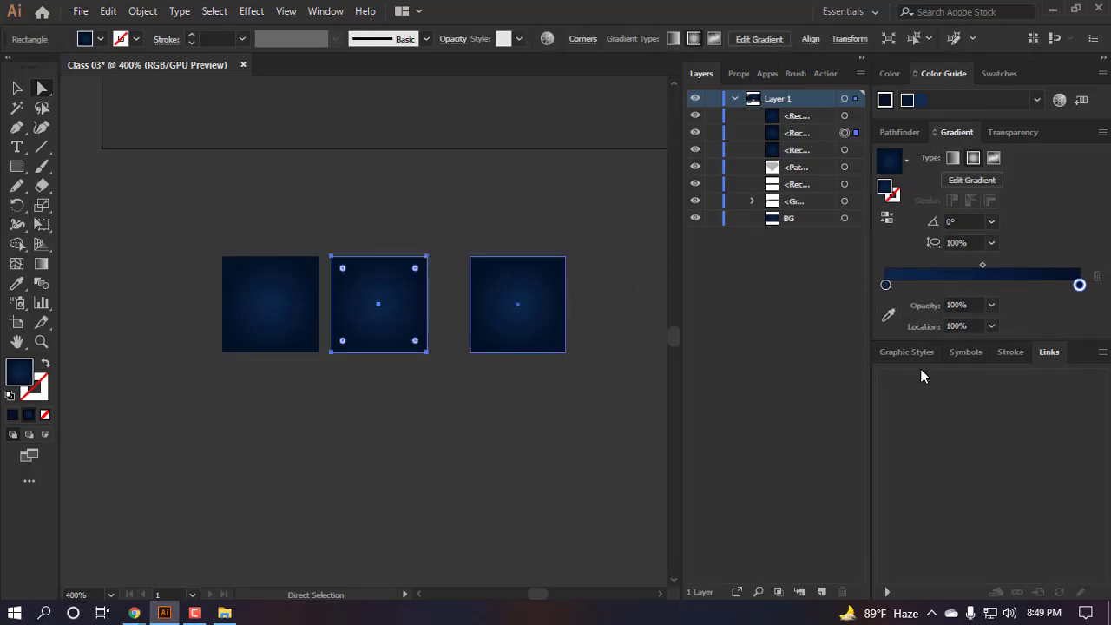
pyautogui.click(886, 283)
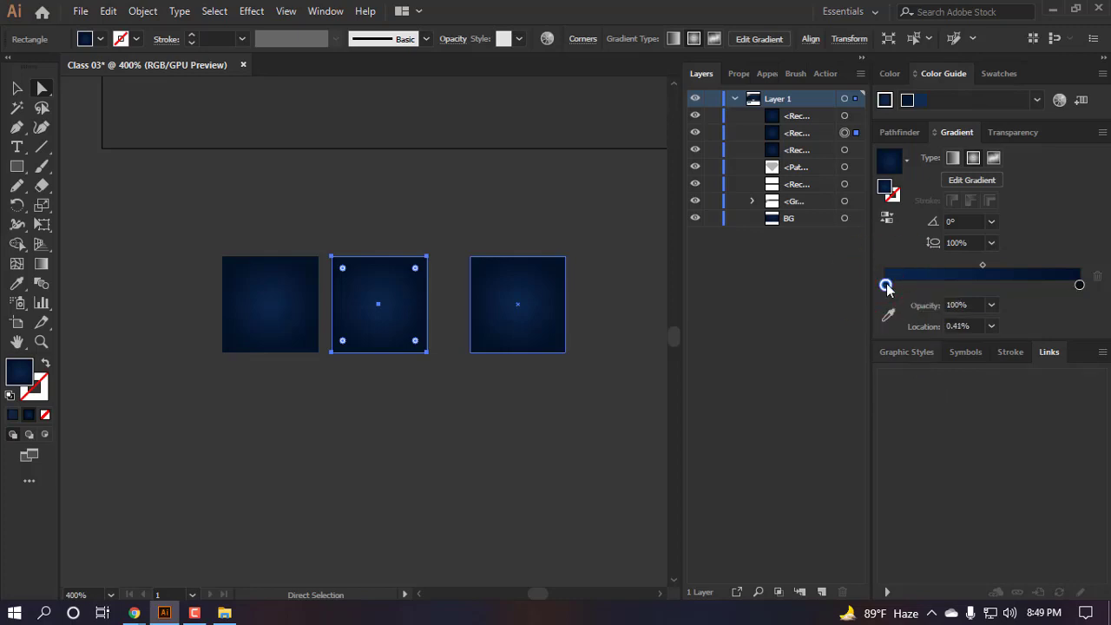
pyautogui.click(11, 415)
# - Select the first gradient square and switch its lighter gradient stop's colour mode from HSB to RGB
pyautogui.click(258, 323)
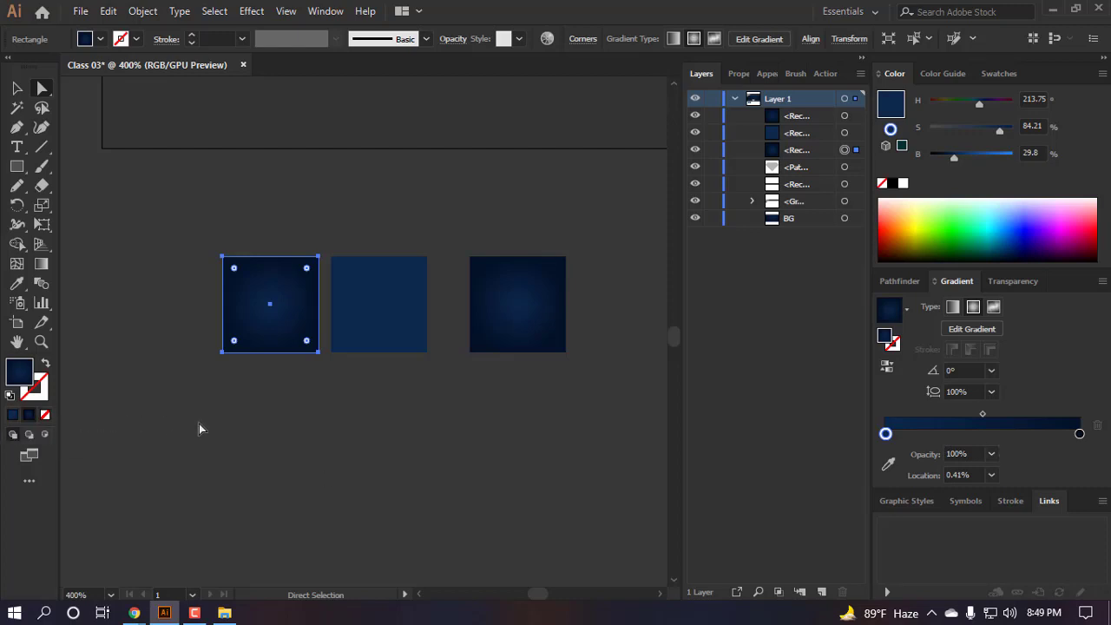
pyautogui.doubleClick(885, 434)
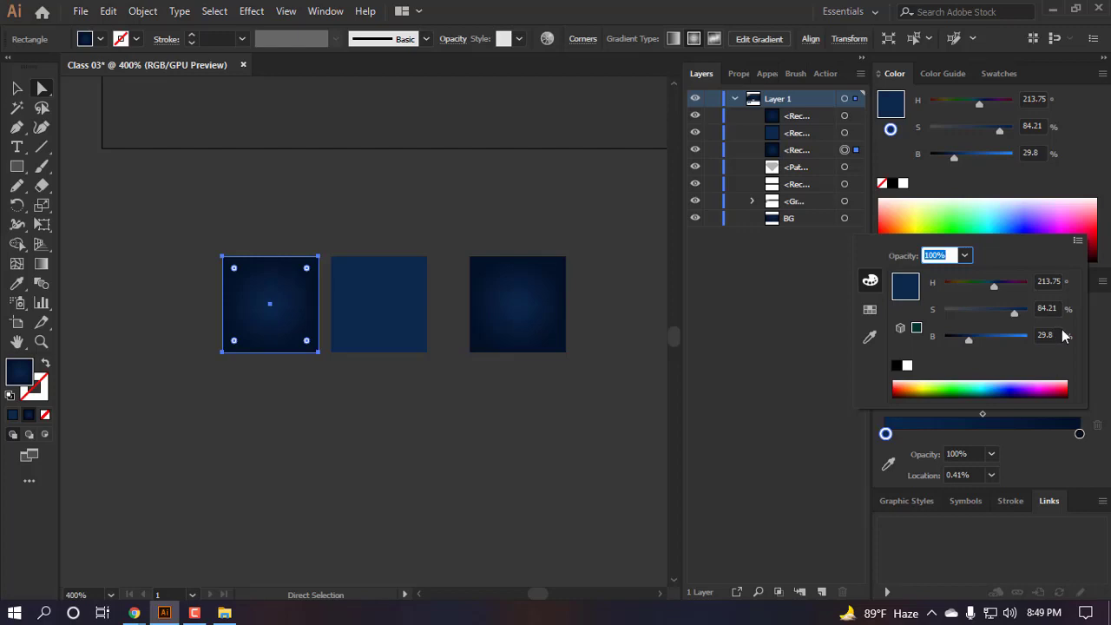
pyautogui.click(1077, 241)
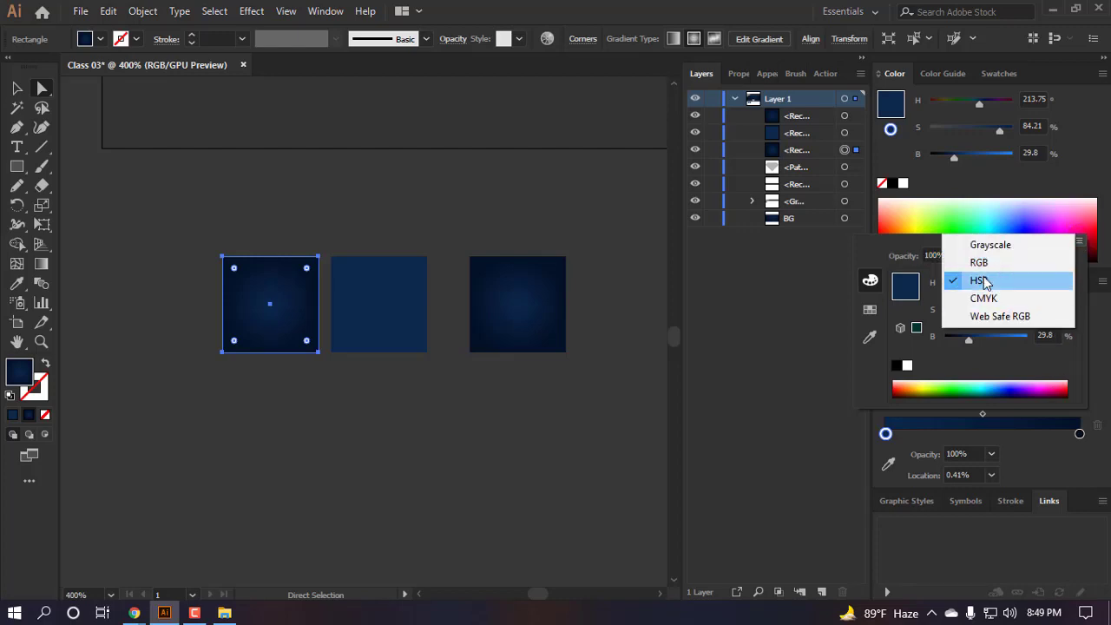
pyautogui.click(955, 267)
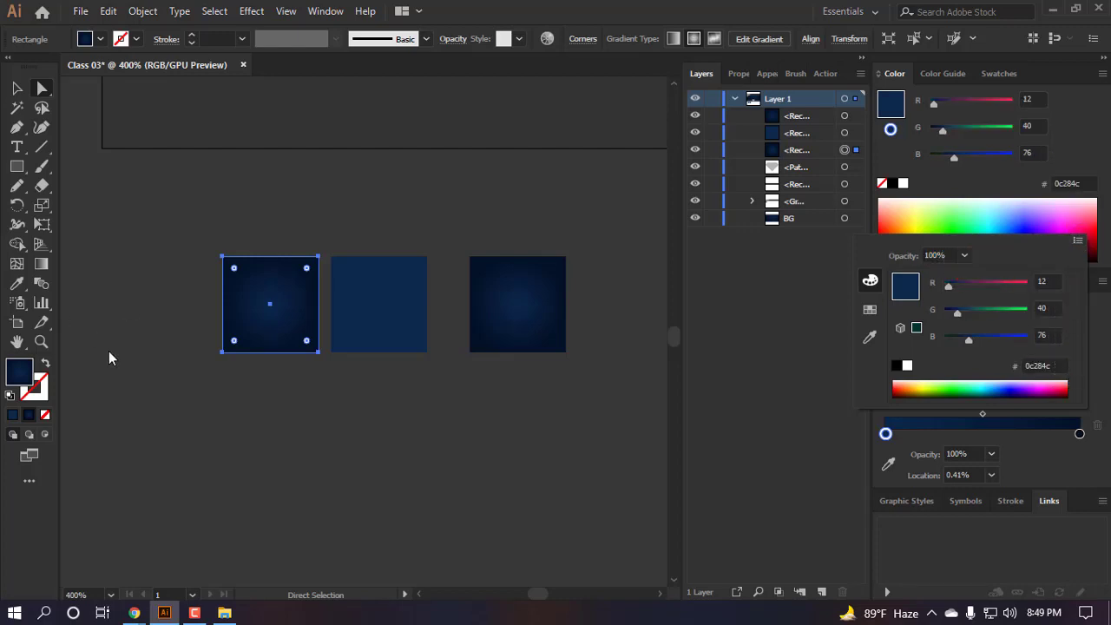
pyautogui.click(378, 458)
pyautogui.click(347, 456)
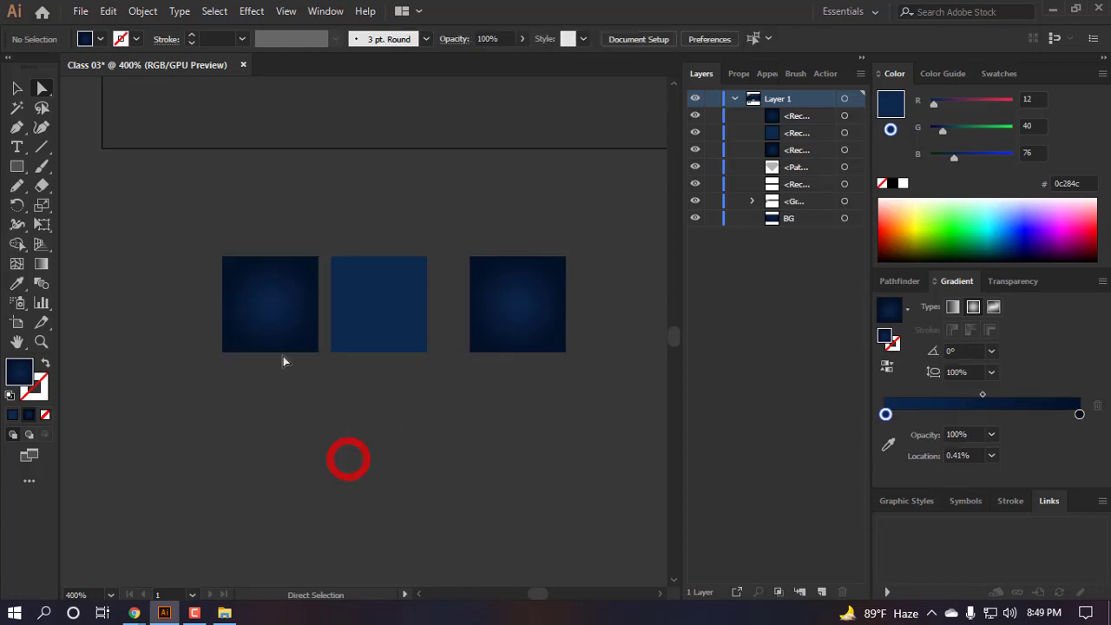
# - Fill the first square with the solid dark navy 021126 of its gradient's outer stop
pyautogui.click(260, 323)
pyautogui.click(1080, 436)
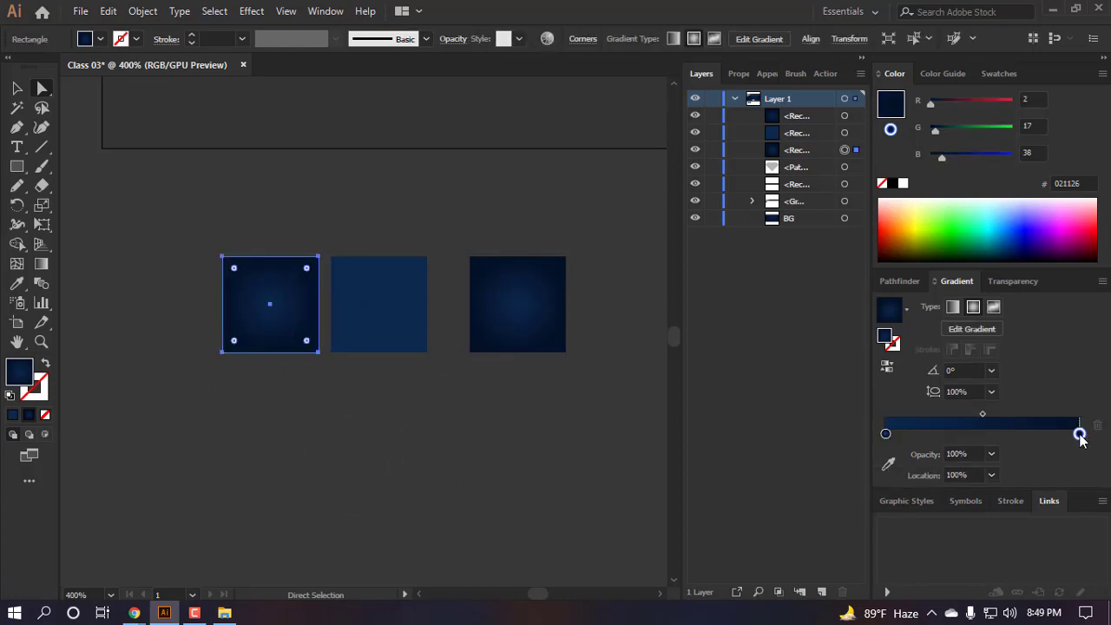
pyautogui.click(503, 422)
# - Group the three colour swatch squares below the artboard
pyautogui.scroll(-3, 415, 437)
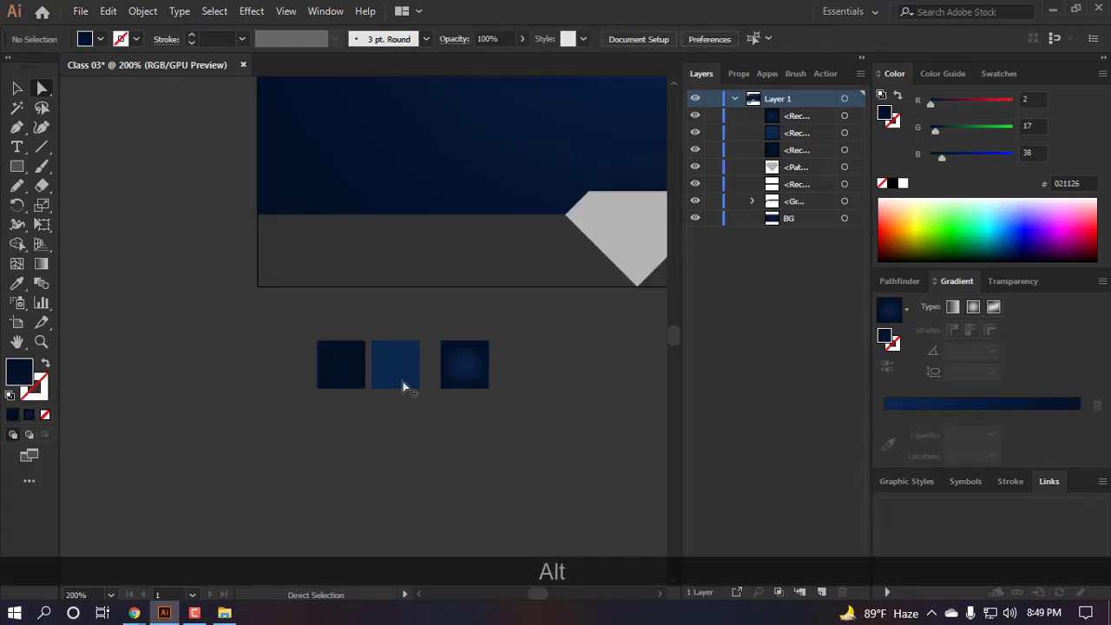
pyautogui.press('v')
pyautogui.moveTo(522, 415); pyautogui.dragTo(264, 325)
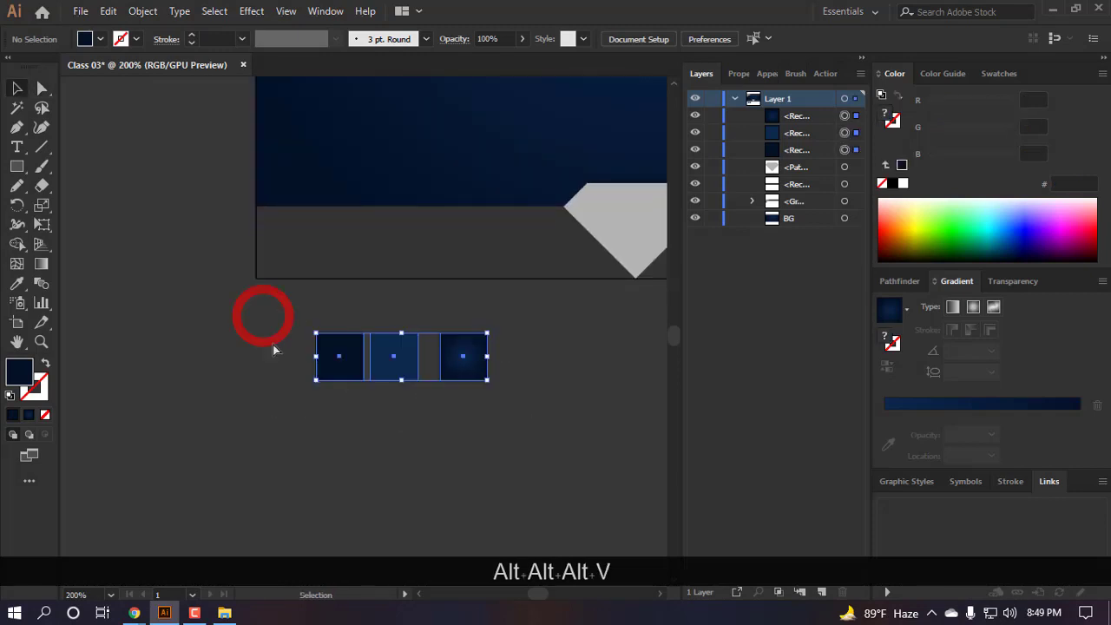
pyautogui.hotkey('ctrl', 'g')
pyautogui.press('v')
pyautogui.click(368, 499)
# - Place a copy of the swatch group above the artboard near its upper-left corner
pyautogui.scroll(-2, 382, 469)
pyautogui.moveTo(380, 451); pyautogui.dragTo(349, 139)
pyautogui.click(407, 515)
pyautogui.scroll(-1, 395, 465)
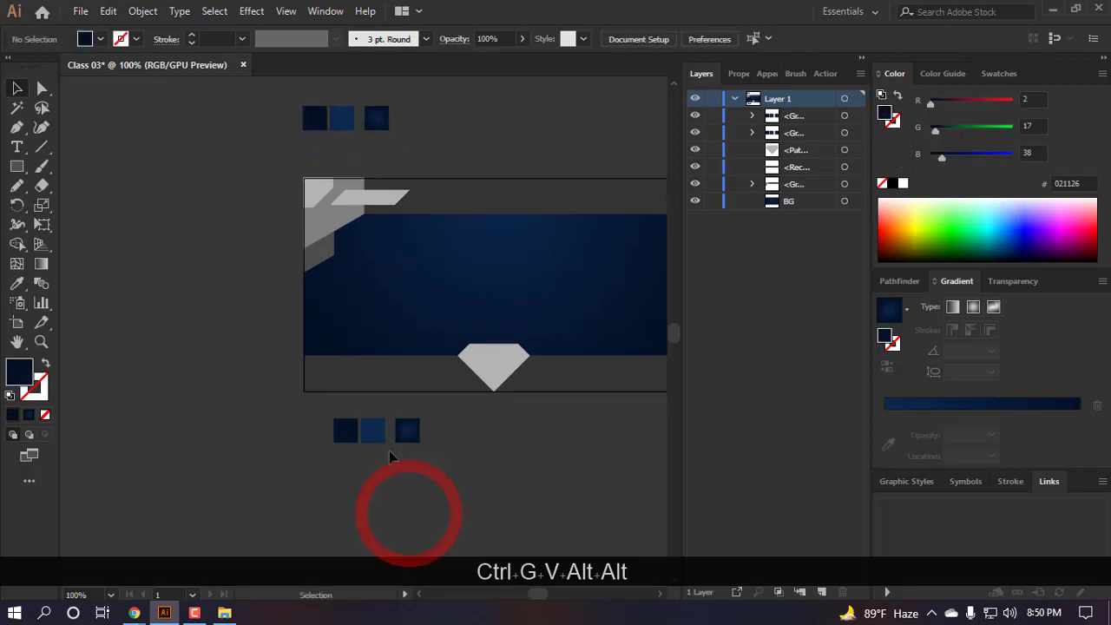
# - Ungroup the swatches below the artboard and delete the gradient and lighter blue squares, keeping the dark navy one
pyautogui.scroll(4, 389, 445)
pyautogui.rightClick(328, 380)
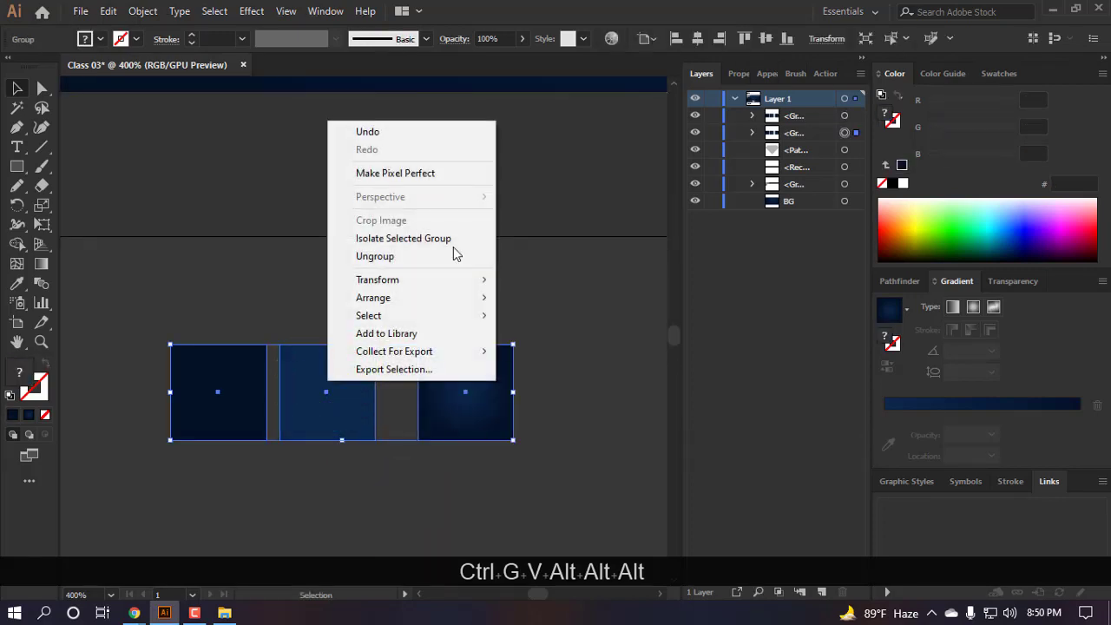
pyautogui.click(387, 256)
pyautogui.click(459, 403)
pyautogui.press('BackSpace')
pyautogui.press('BackSpace')
pyautogui.click(447, 437)
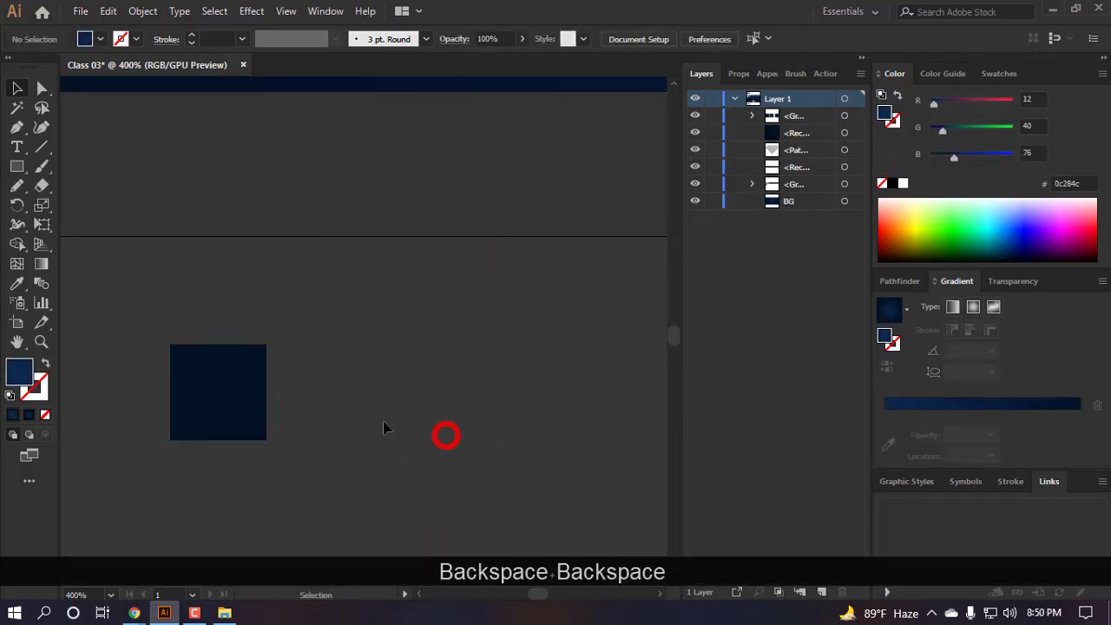
# - Add a "Lorem ipsum" placeholder text below the artboard and scale it up proportionally to about 34.72 pt
pyautogui.scroll(-3, 385, 425)
pyautogui.scroll(1, 400, 440)
pyautogui.hscroll(1, 377, 457)
pyautogui.scroll(-2, 292, 441)
pyautogui.press('t')
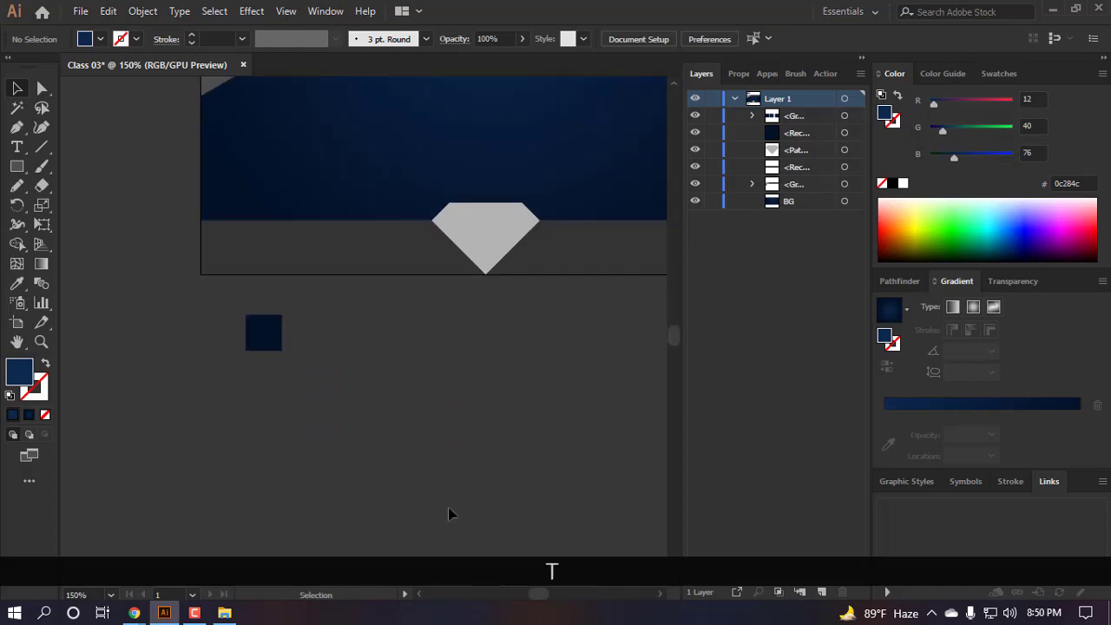
pyautogui.click(387, 393)
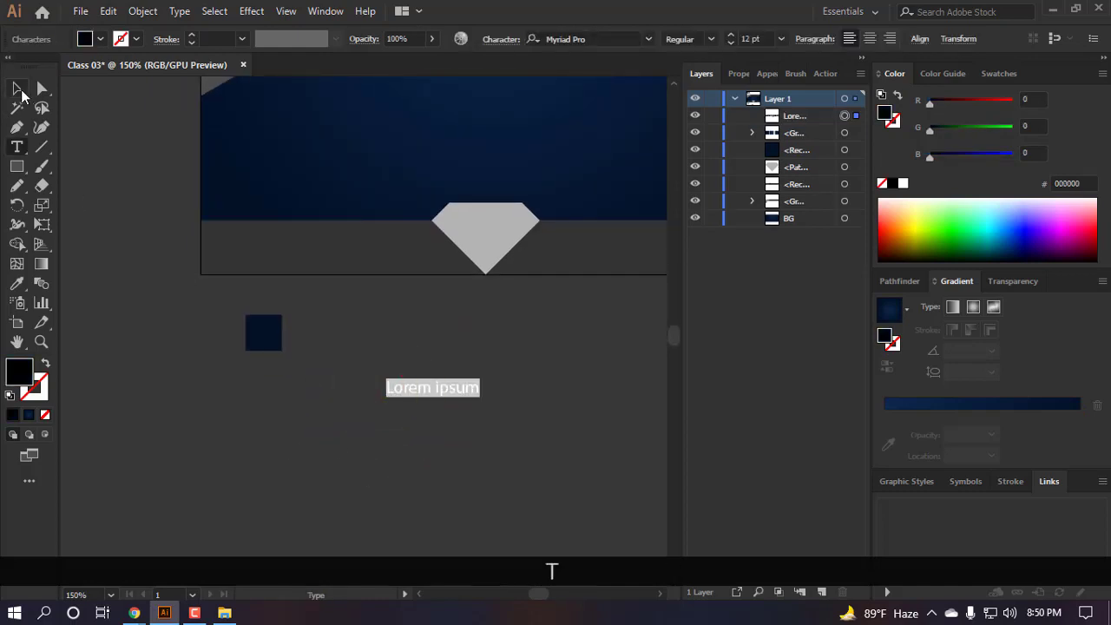
pyautogui.press('Escape')
pyautogui.moveTo(481, 397); pyautogui.dragTo(564, 447)
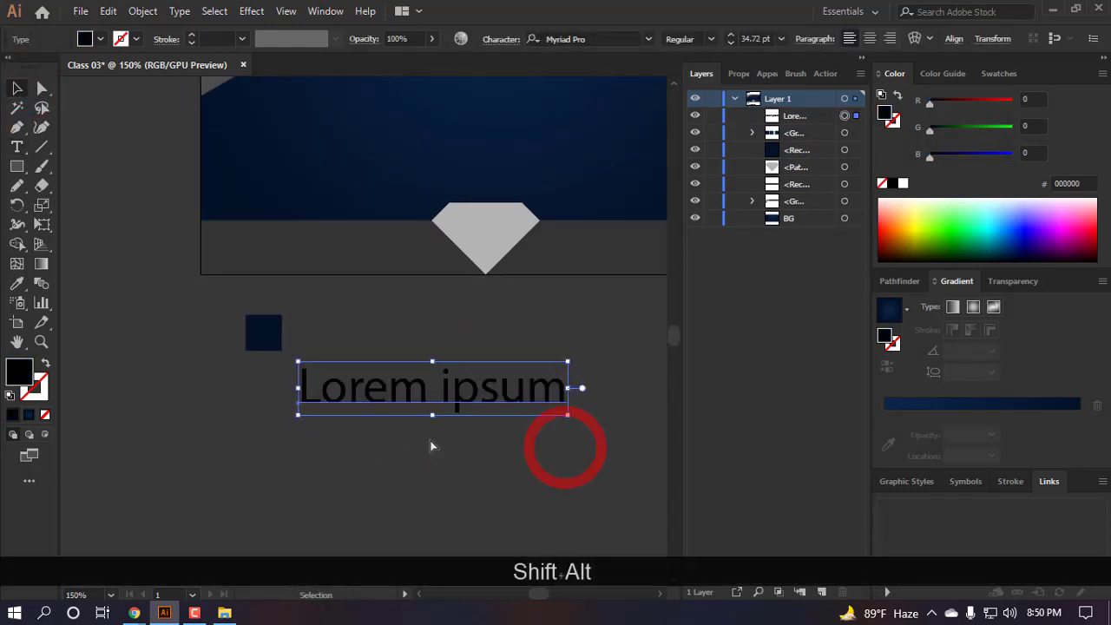
# - Convert the "Lorem ipsum" text to outlines
pyautogui.hscroll(2, 431, 451)
pyautogui.hotkey('ctrl', 'shift', 'o')
pyautogui.press('v')
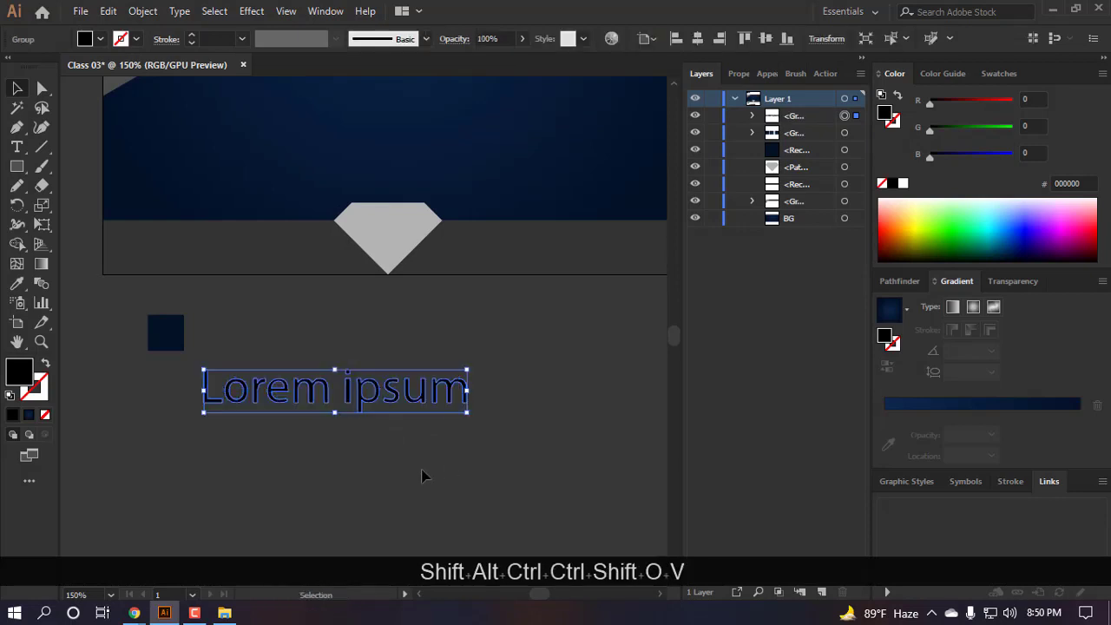
pyautogui.click(422, 473)
# - Move the outlined "Lorem ipsum" to the middle of the blue background and fill it with white
pyautogui.scroll(-2, 321, 482)
pyautogui.scroll(1, 335, 454)
pyautogui.moveTo(360, 426); pyautogui.dragTo(407, 239)
pyautogui.click(903, 184)
pyautogui.click(407, 448)
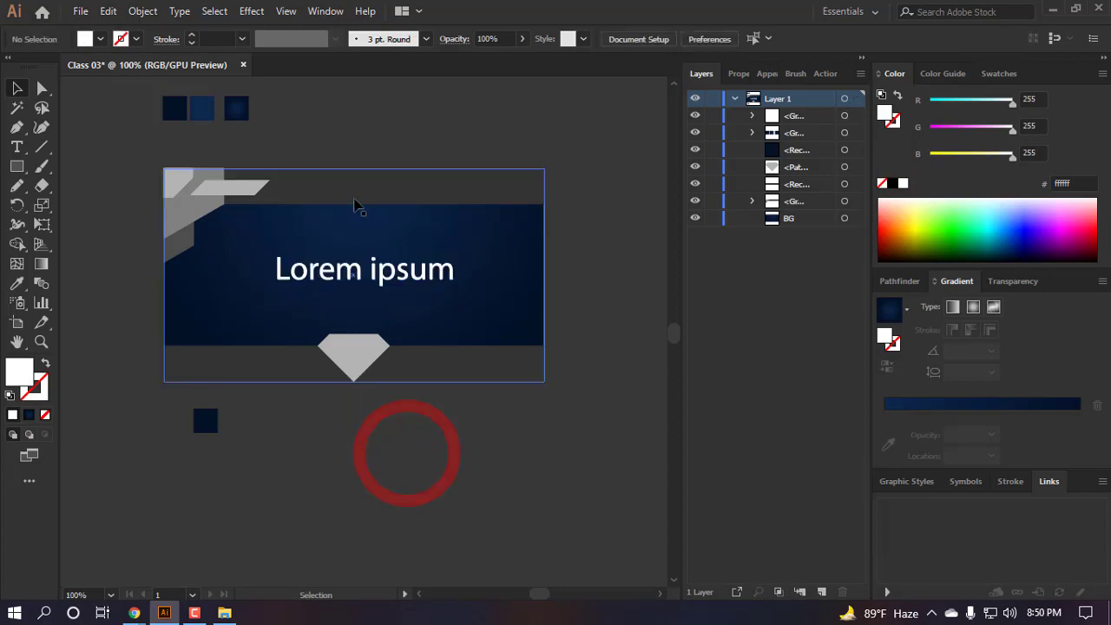
# - Lock the blue gradient BG rectangle
pyautogui.scroll(2, 477, 447)
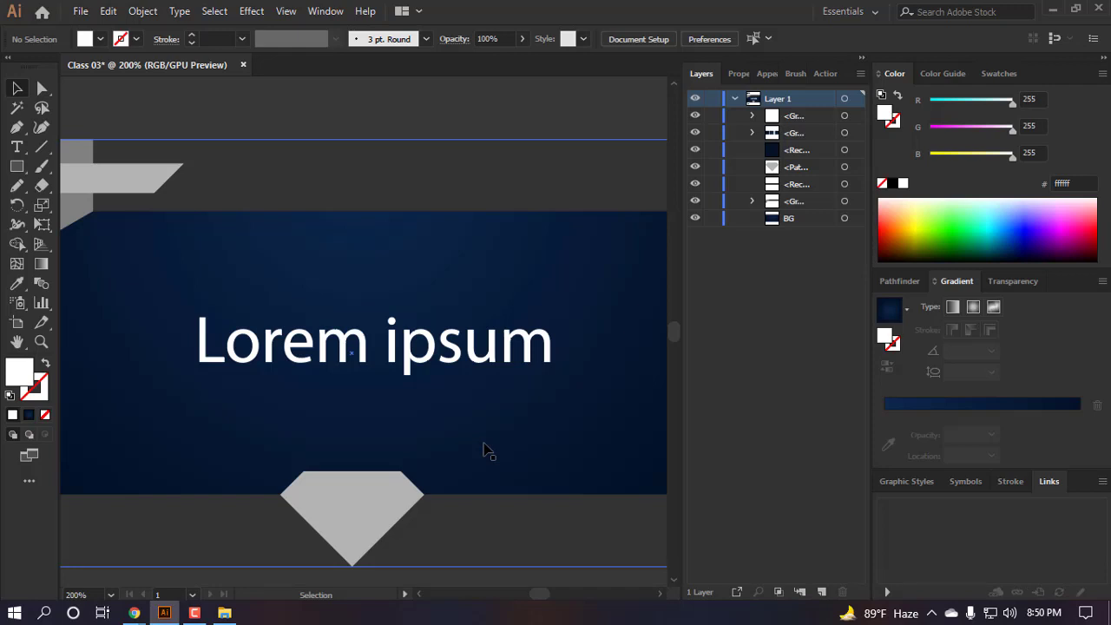
pyautogui.scroll(-3, 484, 450)
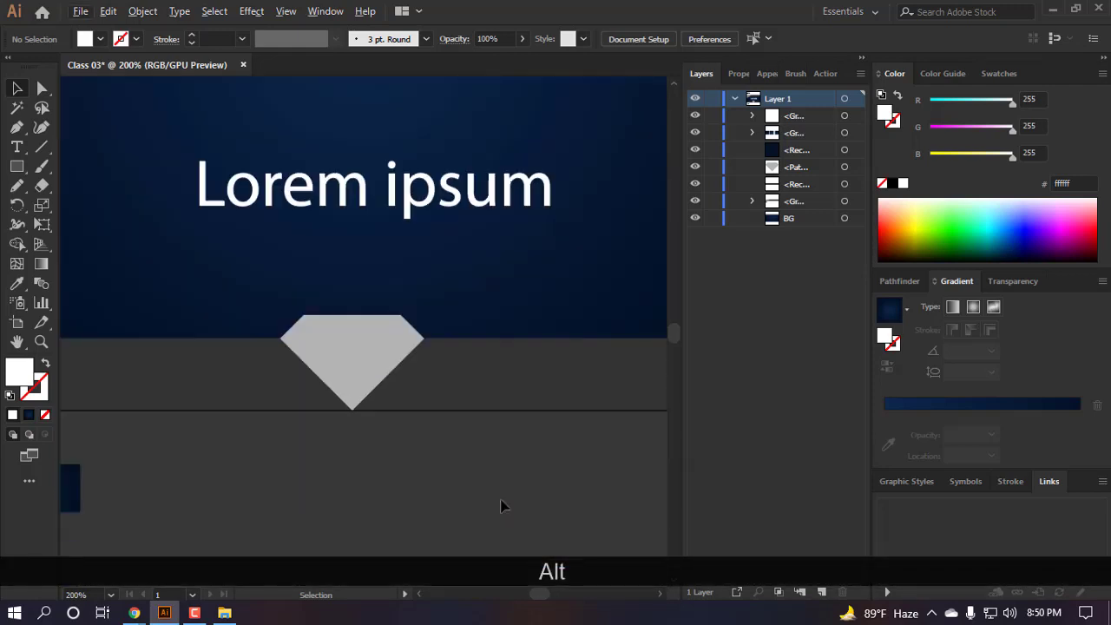
pyautogui.keyDown('alt'); pyautogui.scroll(-1, 501, 506); pyautogui.keyUp('alt')
pyautogui.click(573, 352)
pyautogui.hotkey('ctrl', '2')
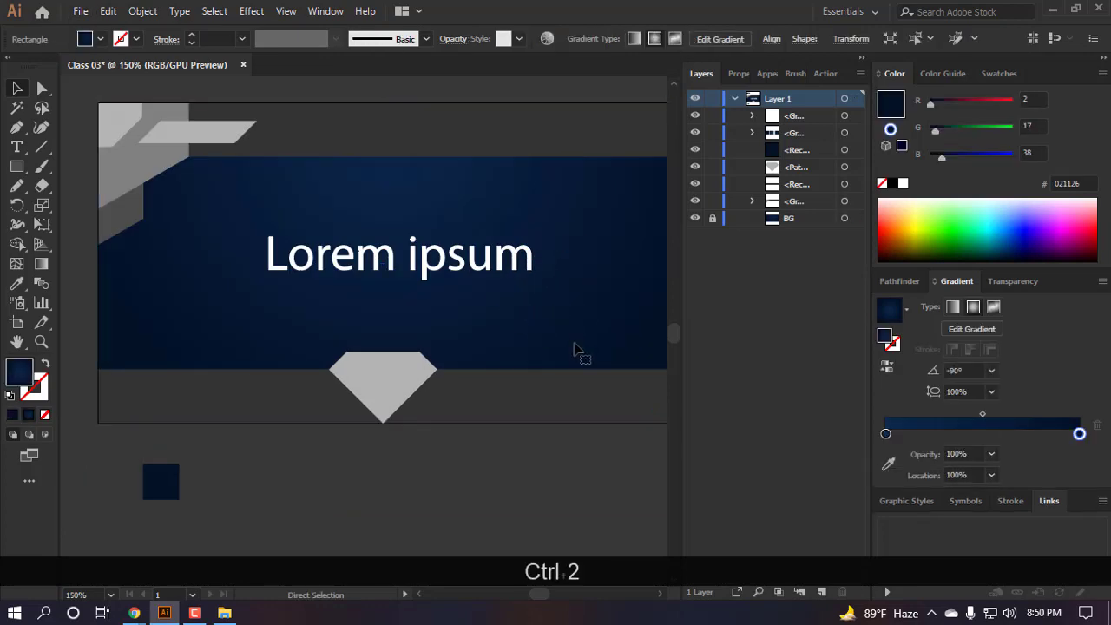
pyautogui.keyDown('alt'); pyautogui.scroll(-2, 222, 382); pyautogui.keyUp('alt')
pyautogui.keyDown('alt'); pyautogui.scroll(5, 222, 382); pyautogui.keyUp('alt')
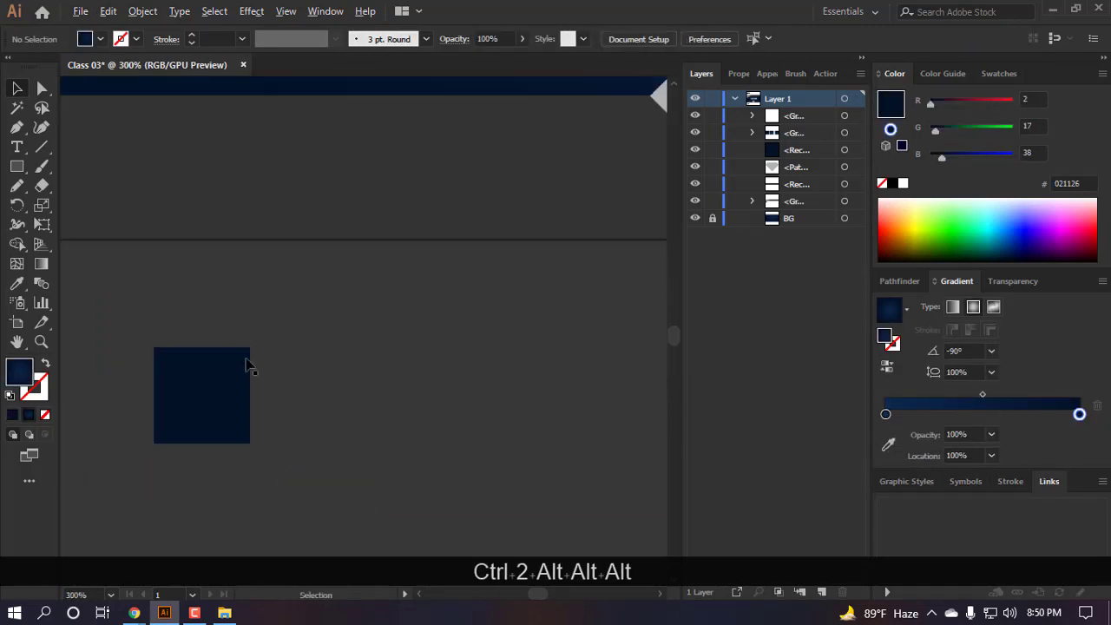
pyautogui.click(339, 398)
pyautogui.keyDown('alt'); pyautogui.scroll(-3, 303, 392); pyautogui.keyUp('alt')
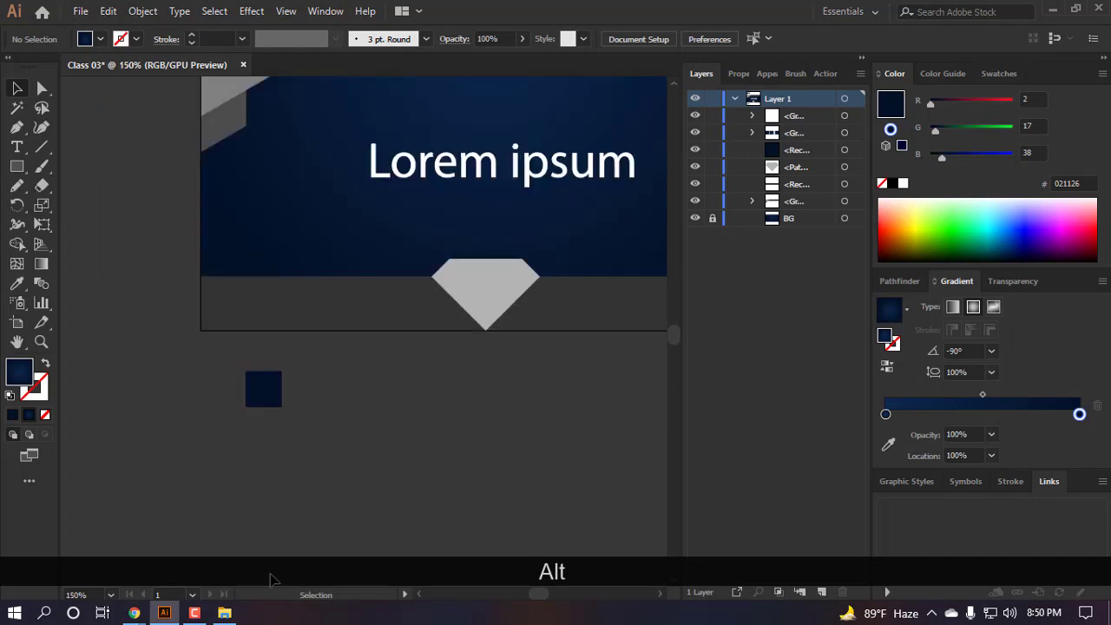
# - Open the example image 04.jpg in File Explorer to examine its background shading, close it and return to Illustrator
pyautogui.click(224, 613)
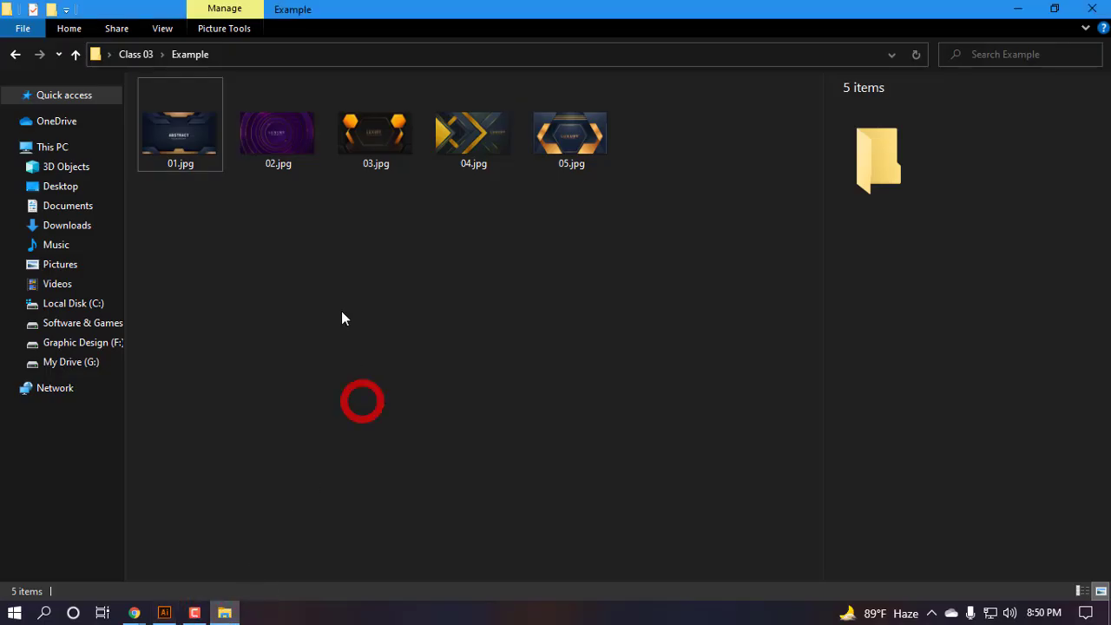
pyautogui.doubleClick(451, 134)
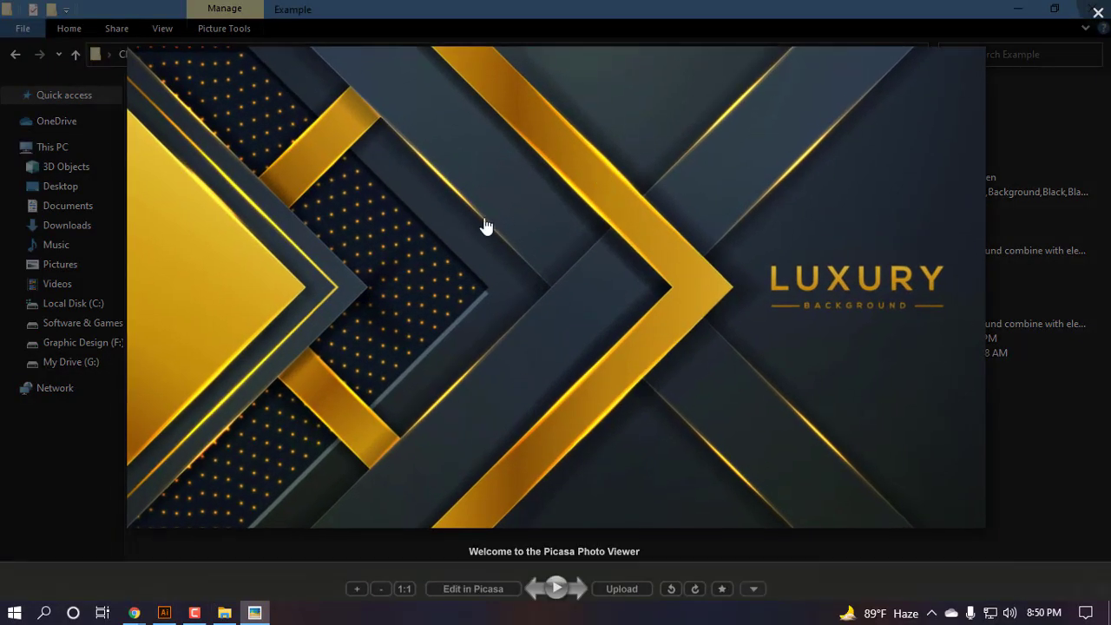
pyautogui.moveTo(486, 228); pyautogui.dragTo(489, 234)
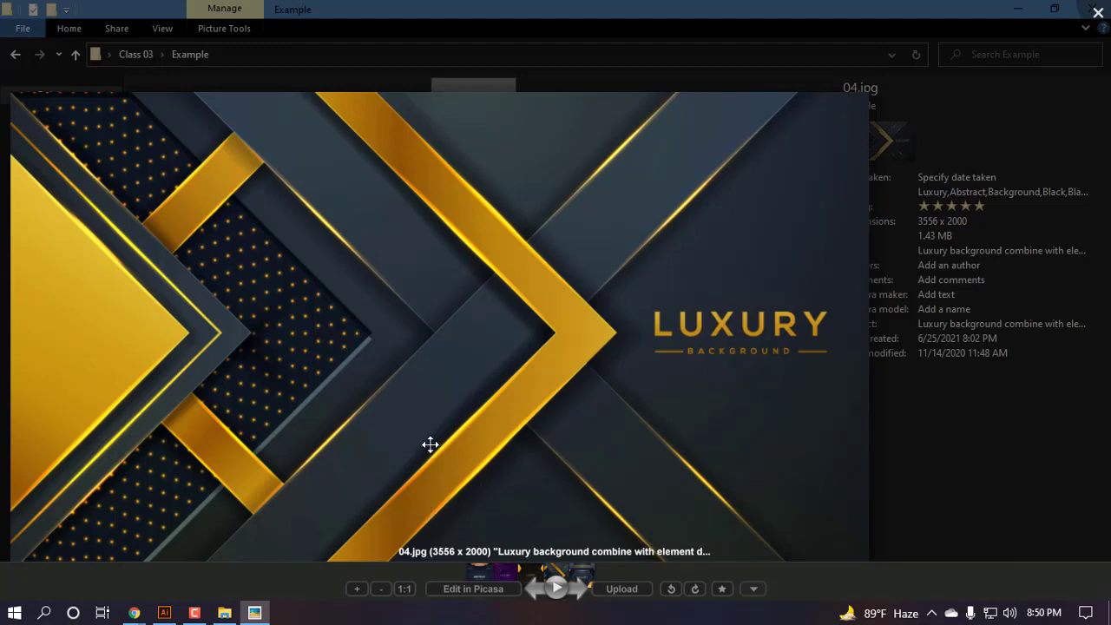
pyautogui.click(1098, 13)
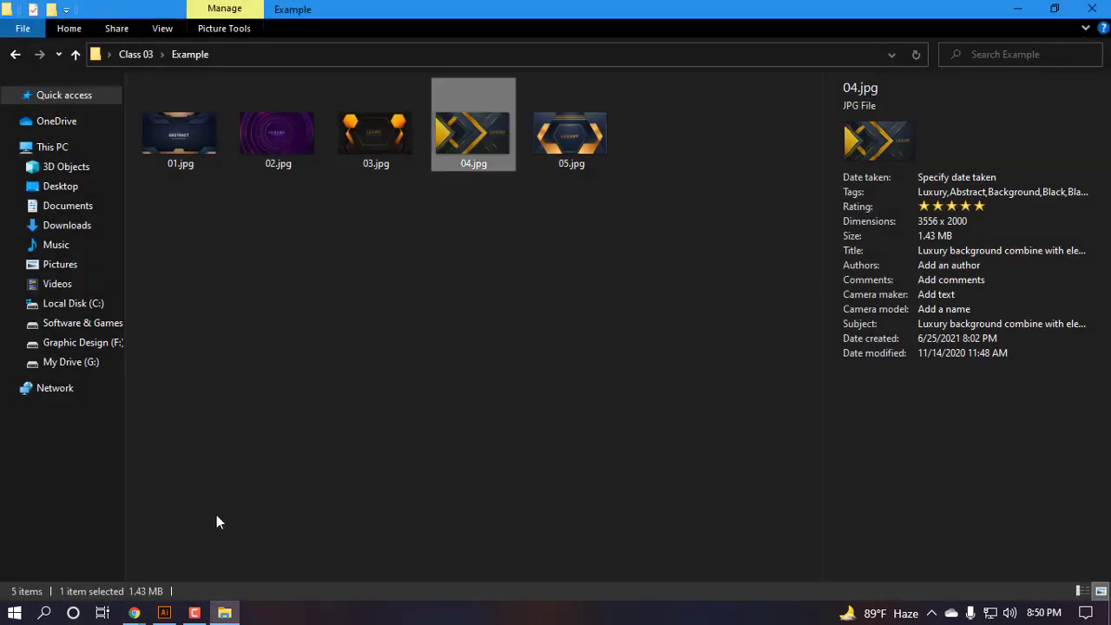
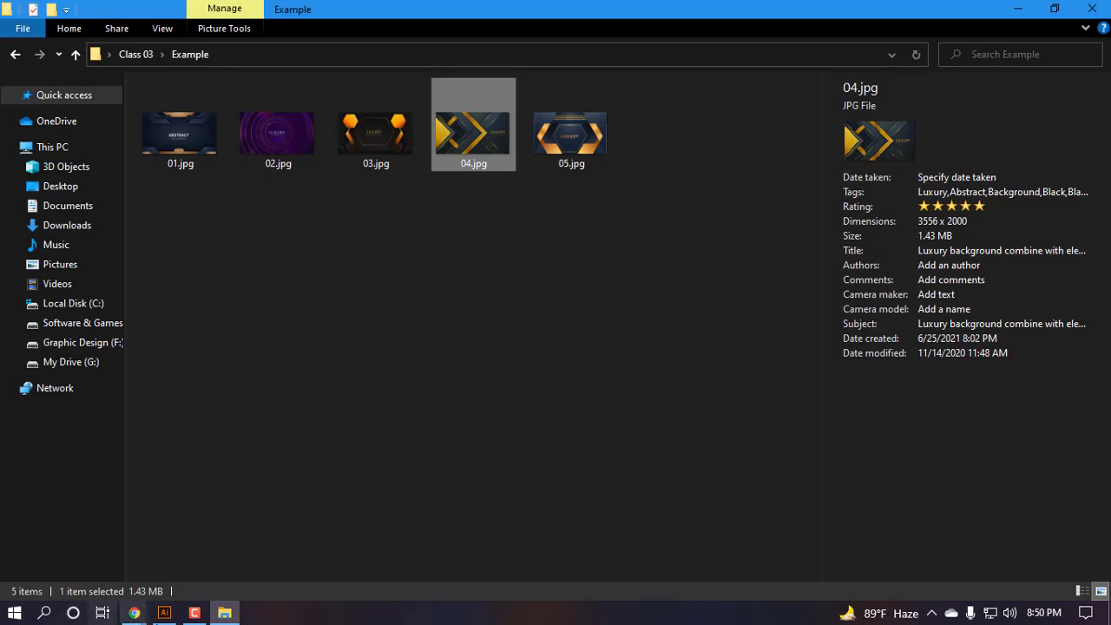
pyautogui.click(170, 620)
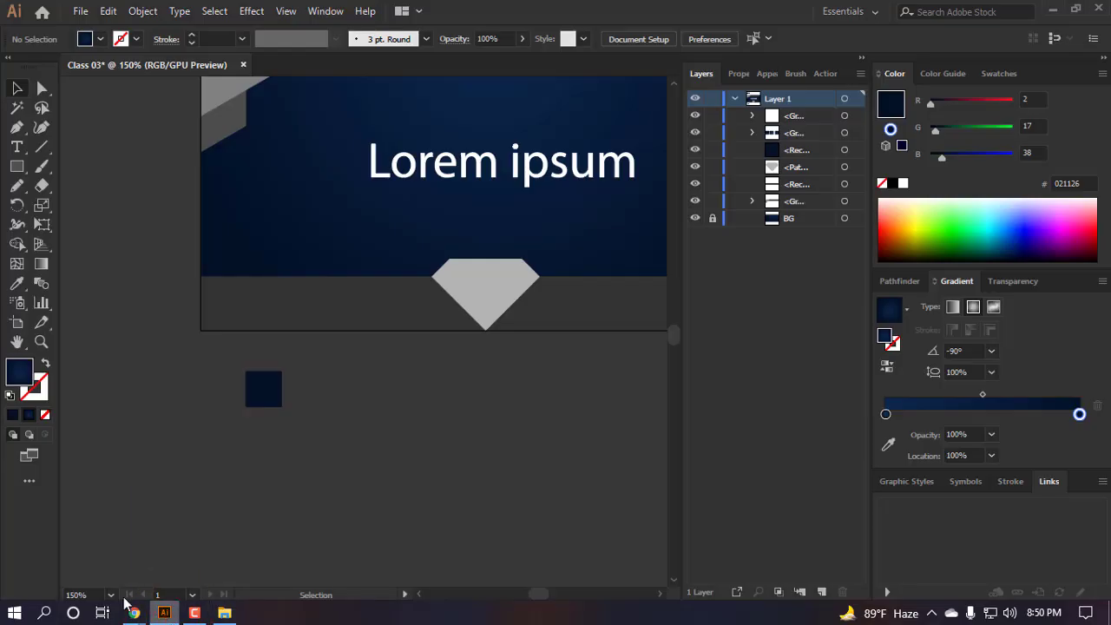
# - Move the dark navy square below the artboard so its outer edge lines up with the artboard's left edge
pyautogui.hscroll(-2, 256, 389)
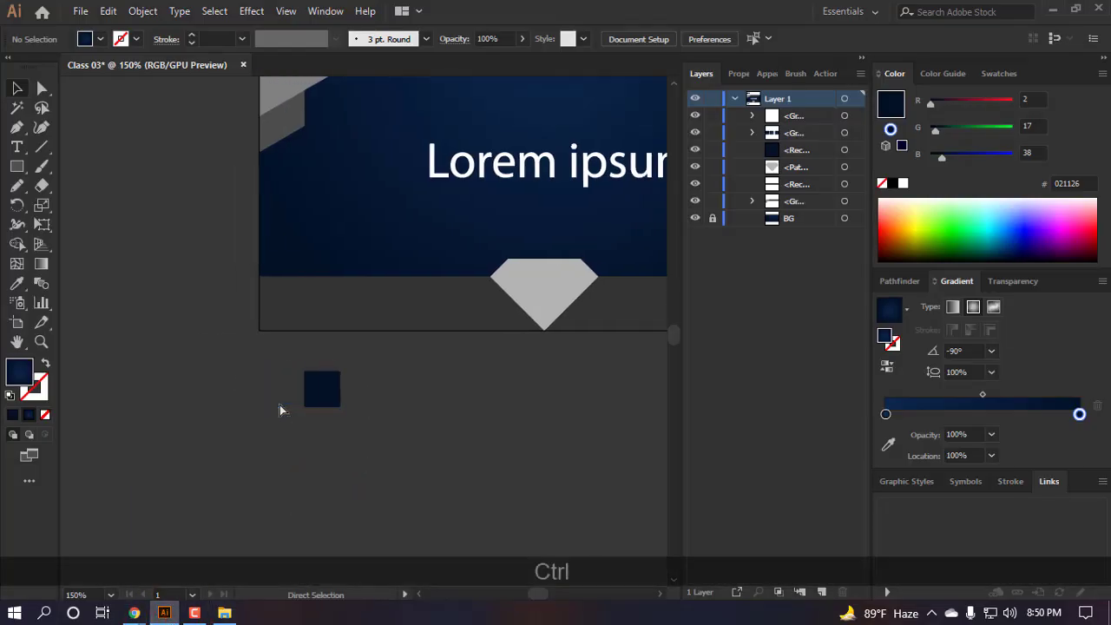
pyautogui.moveTo(325, 391); pyautogui.dragTo(283, 392)
pyautogui.scroll(-2, 306, 397)
pyautogui.click(315, 401)
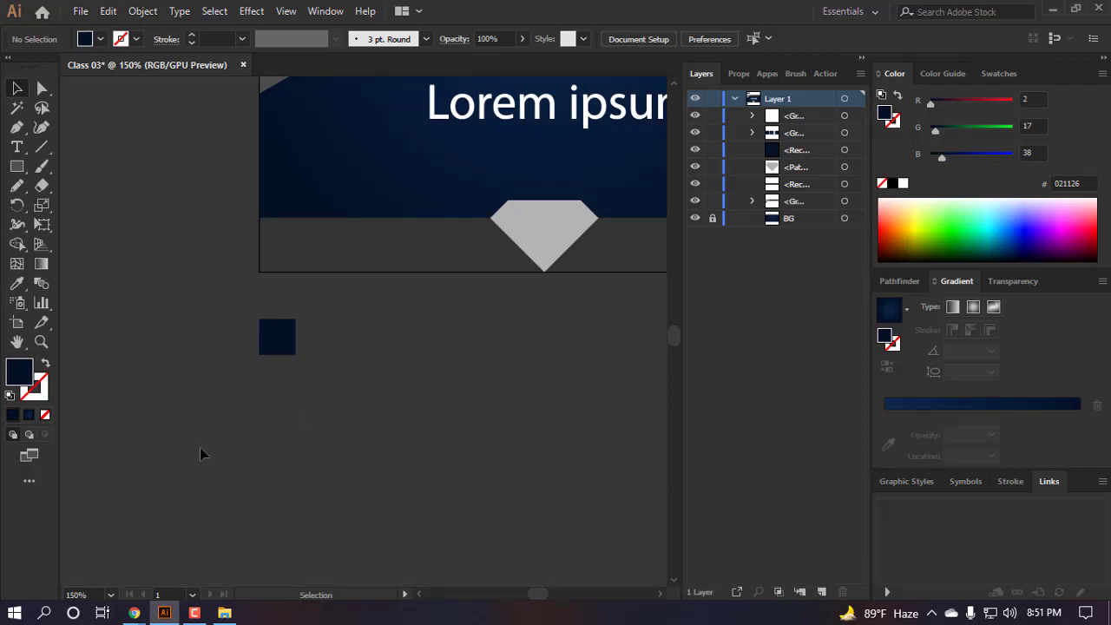
# - Switch to File Explorer, view the reference image 04.jpg again to examine its gold bands, and close it
pyautogui.click(224, 613)
pyautogui.click(458, 319)
pyautogui.click(473, 142)
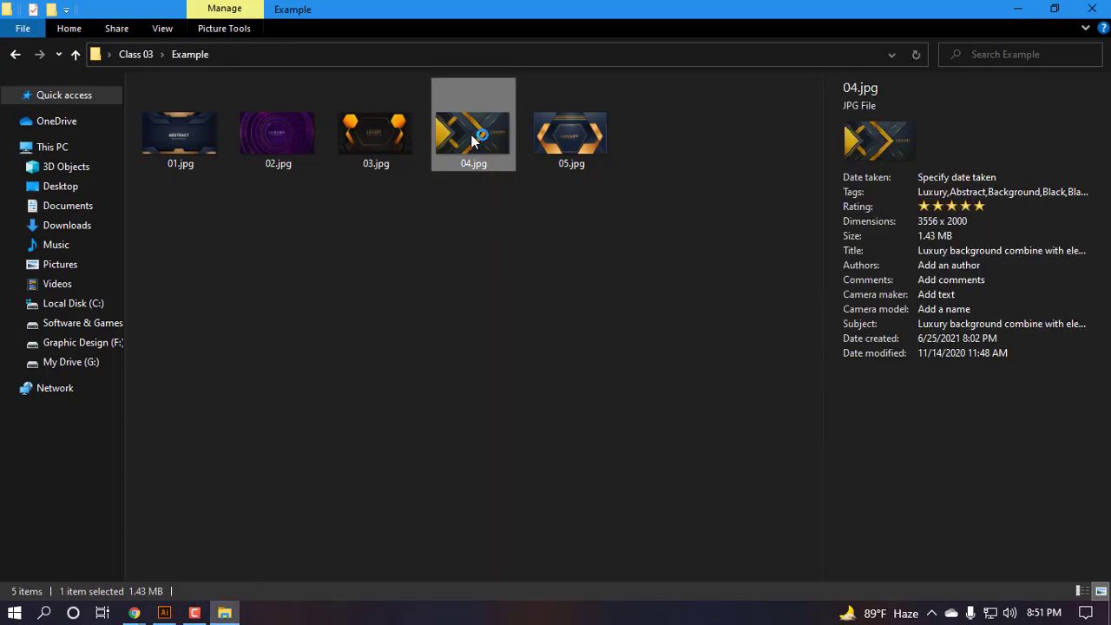
pyautogui.doubleClick(473, 141)
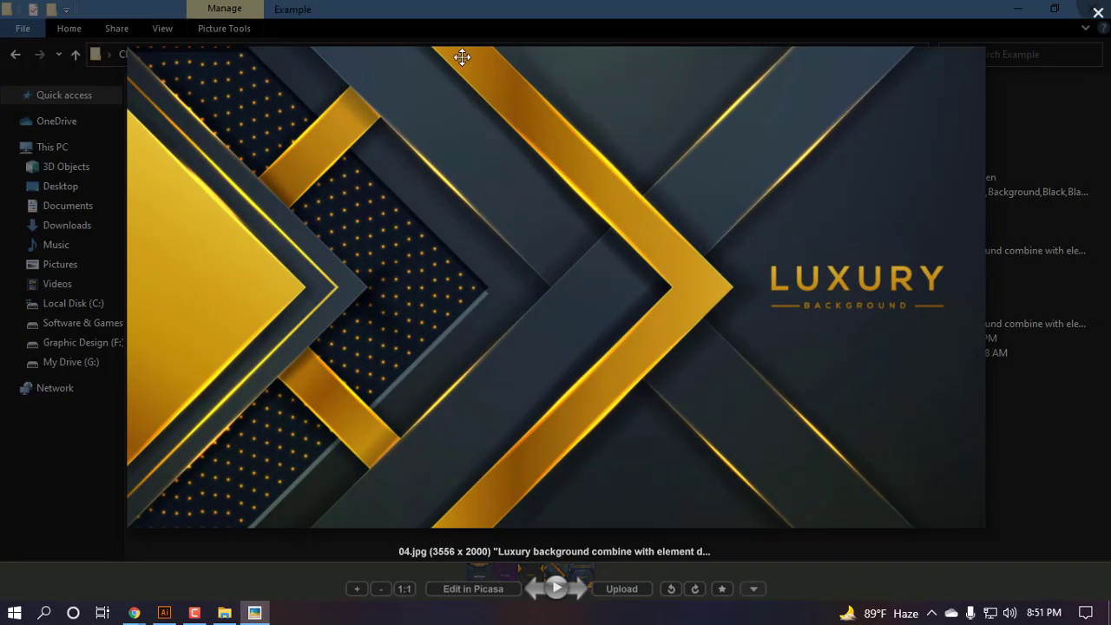
pyautogui.click(1098, 12)
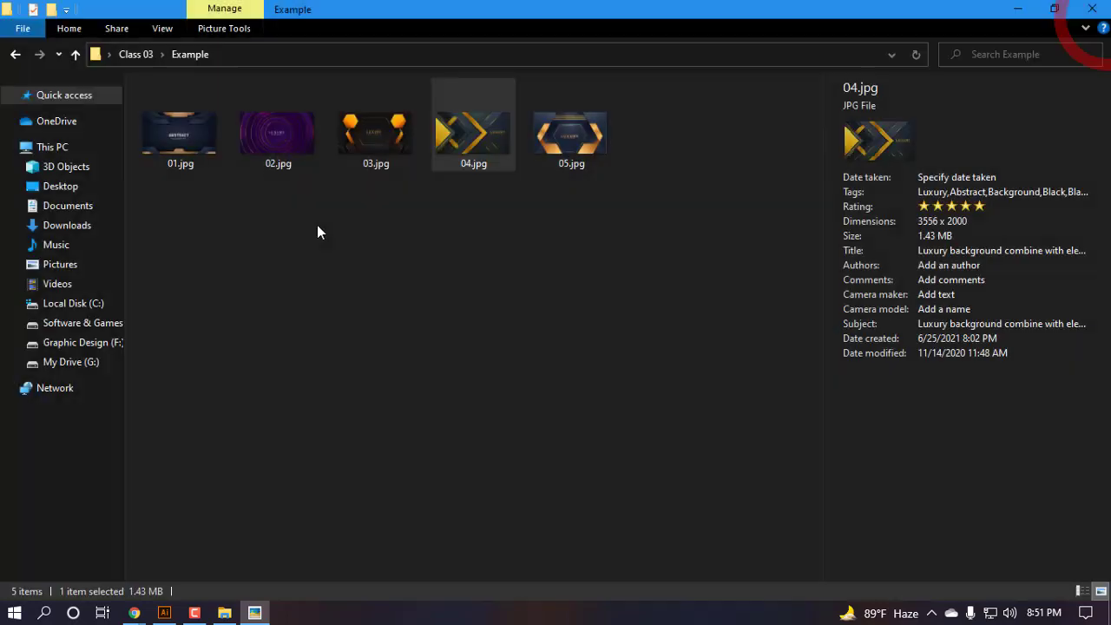
# - View the example images 01.jpg, 03.jpg and 05.jpg to examine their gold shapes, and return to Illustrator
pyautogui.doubleClick(180, 139)
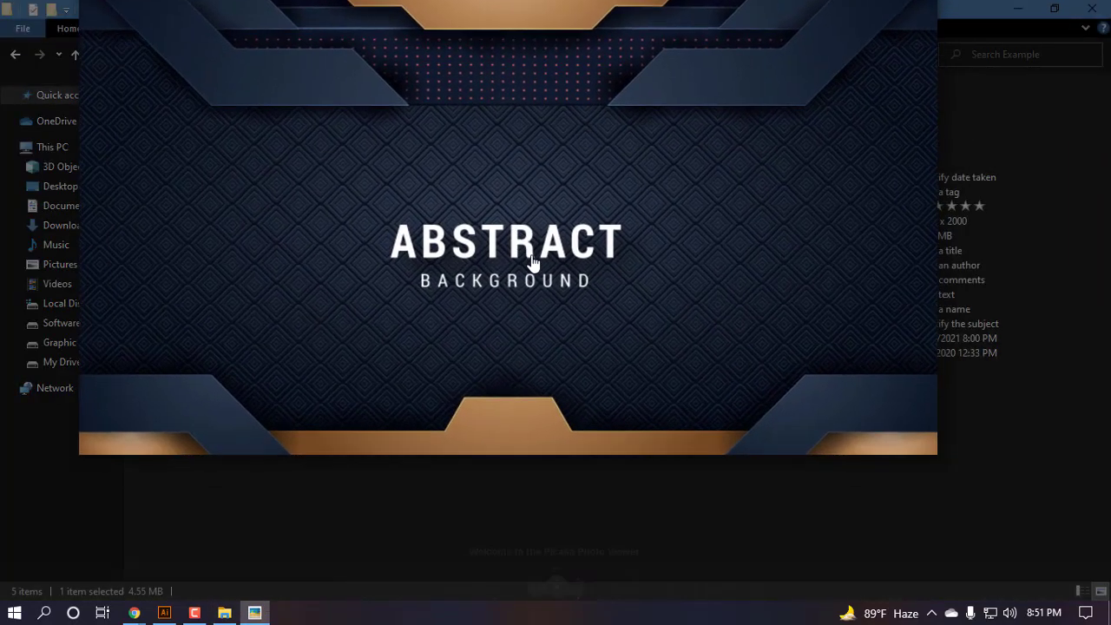
pyautogui.scroll(4, 533, 364)
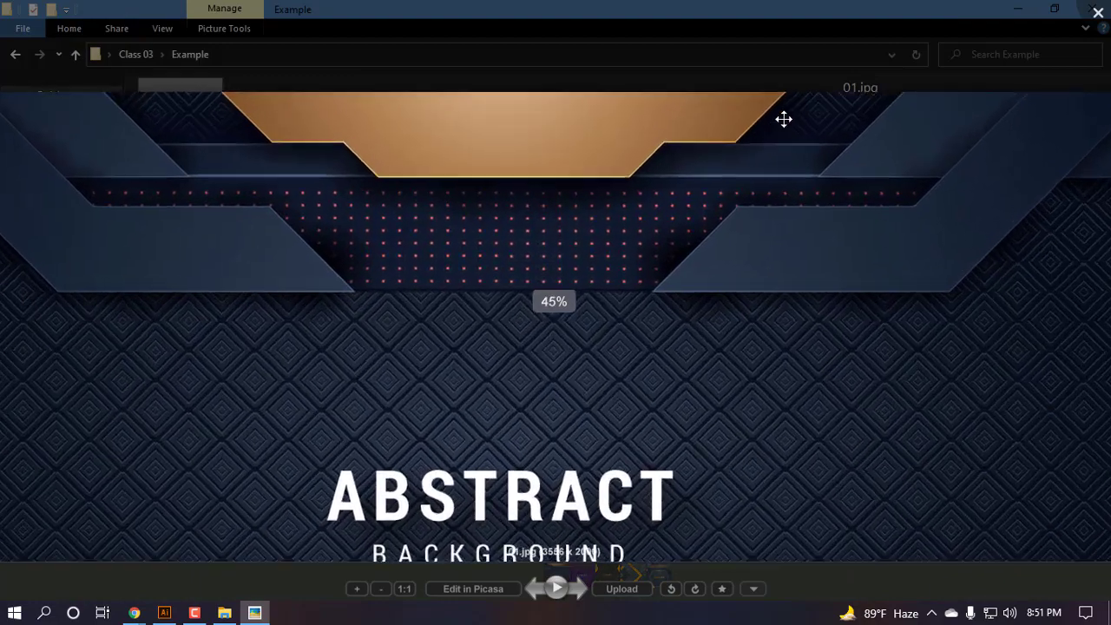
pyautogui.click(1098, 12)
pyautogui.click(437, 315)
pyautogui.doubleClick(365, 131)
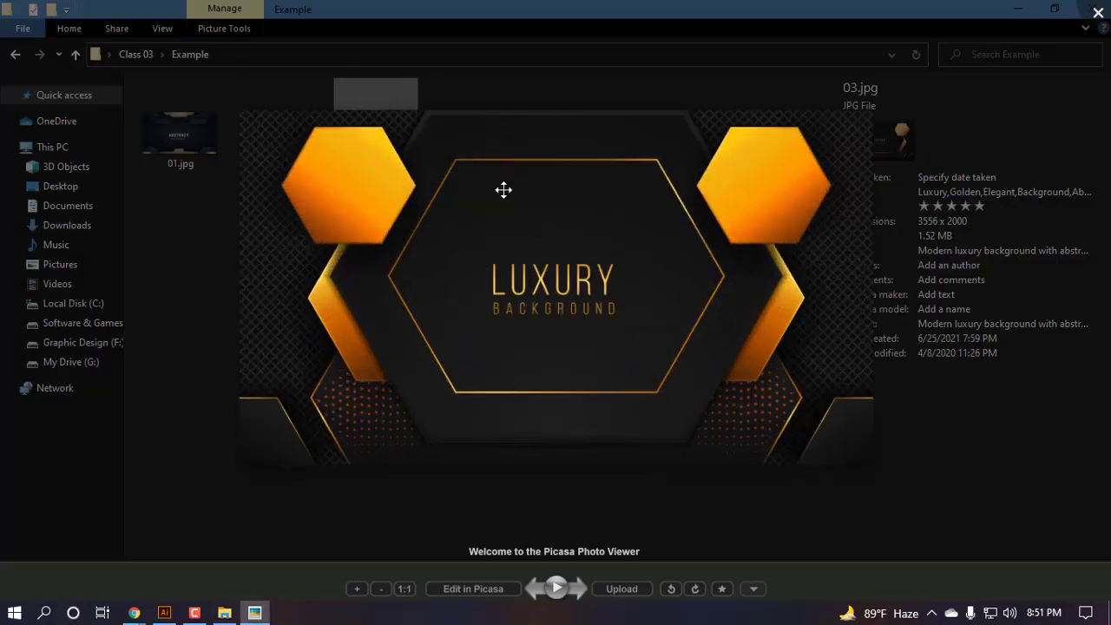
pyautogui.click(1100, 12)
pyautogui.doubleClick(571, 132)
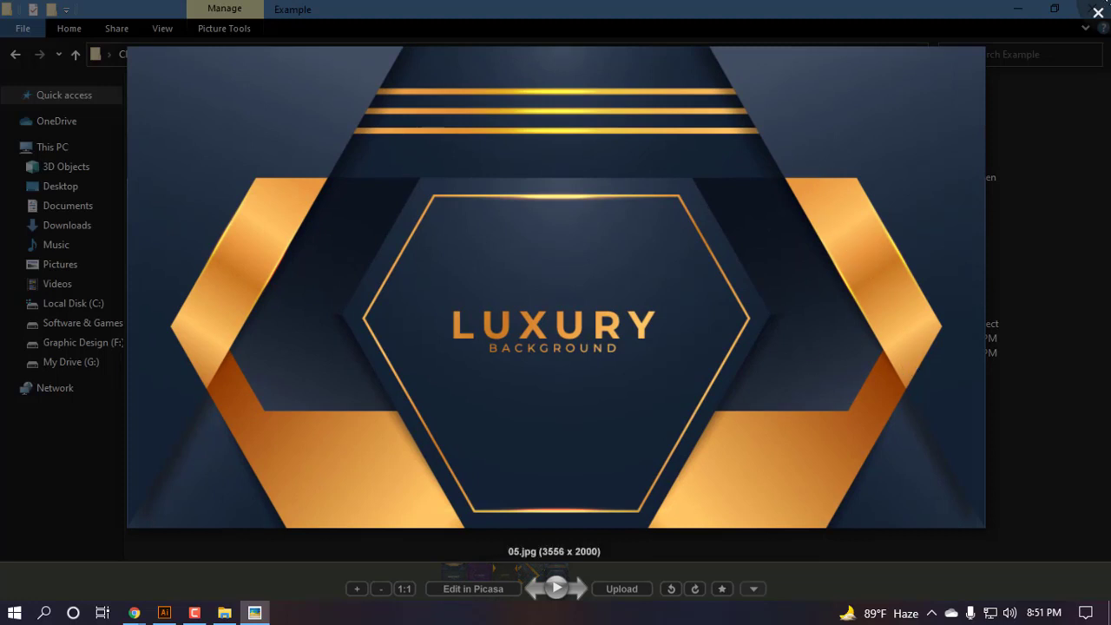
pyautogui.click(1098, 12)
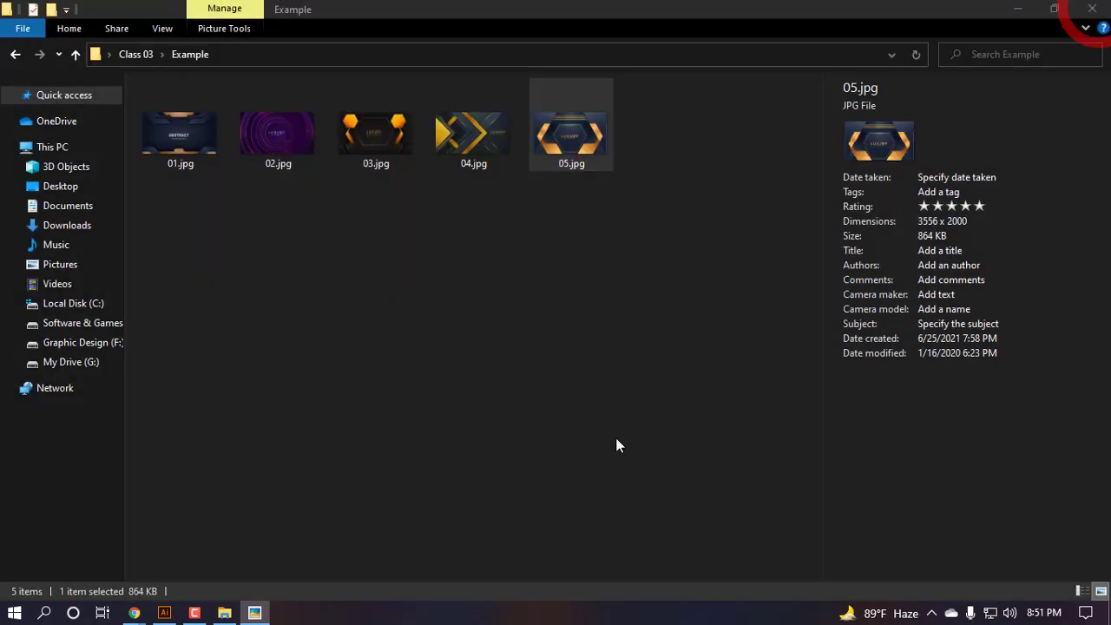
pyautogui.click(616, 437)
pyautogui.click(164, 613)
pyautogui.click(287, 469)
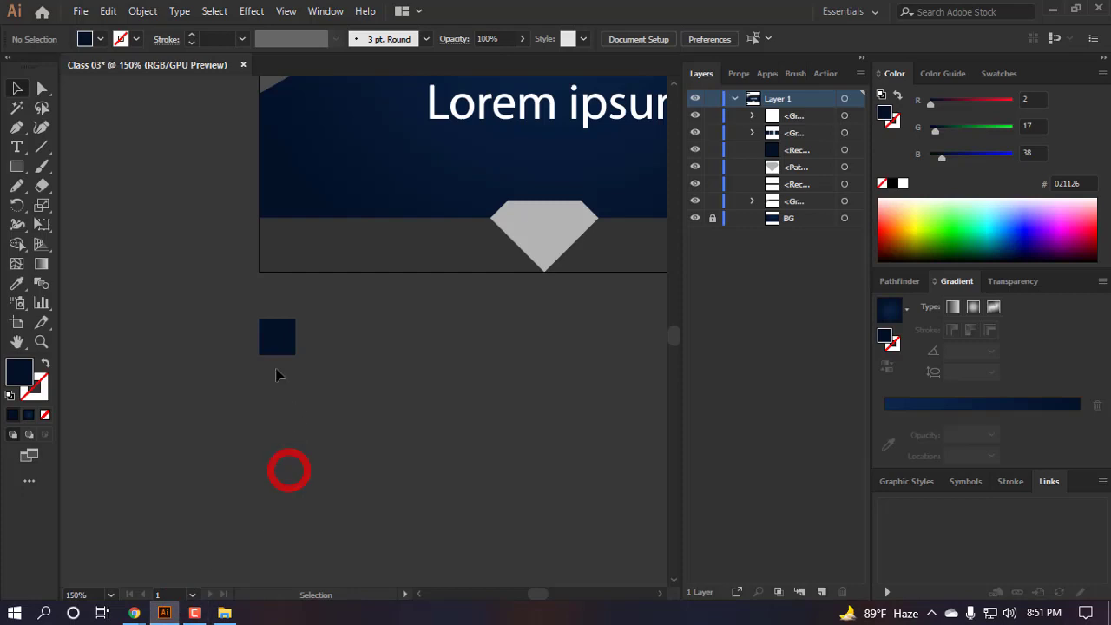
# - Duplicate the dark navy square four times at equal spacing to form a row of five squares below the artboard
pyautogui.moveTo(276, 337); pyautogui.dragTo(326, 340)
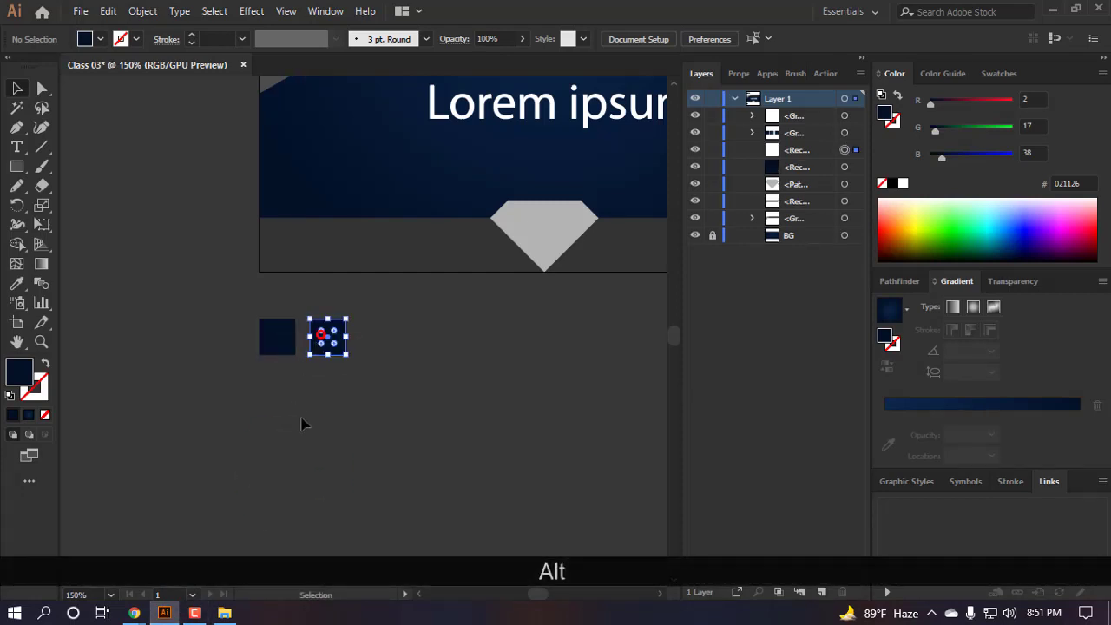
pyautogui.hotkey('ctrl', 'd')
pyautogui.hotkey('ctrl', 'd')
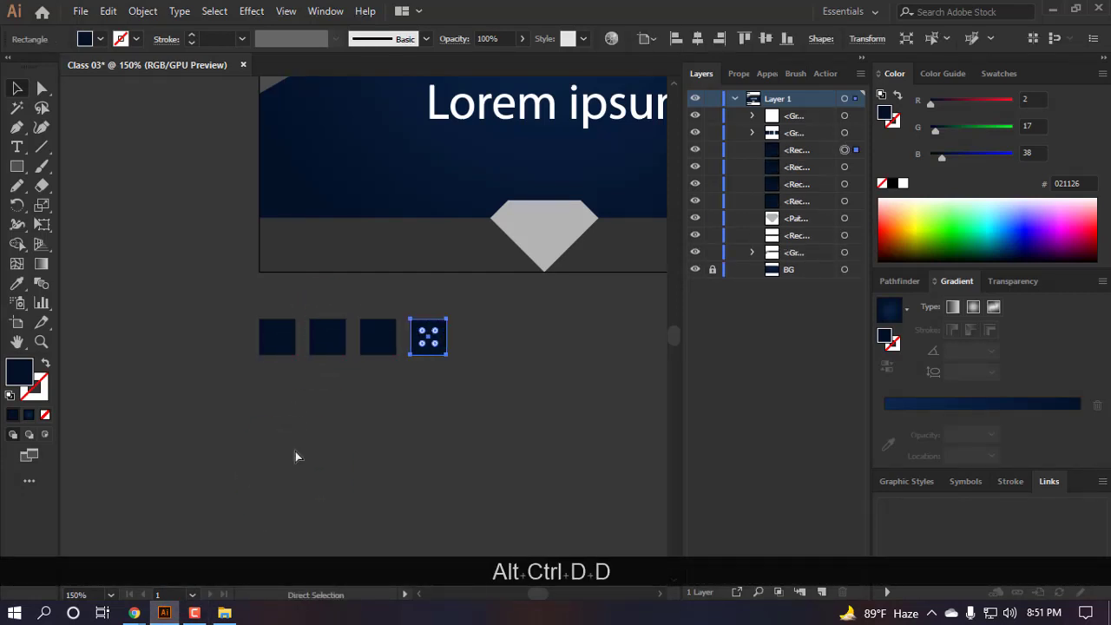
pyautogui.hotkey('ctrl', 'd')
pyautogui.hscroll(1, 347, 432)
pyautogui.scroll(-1, 347, 431)
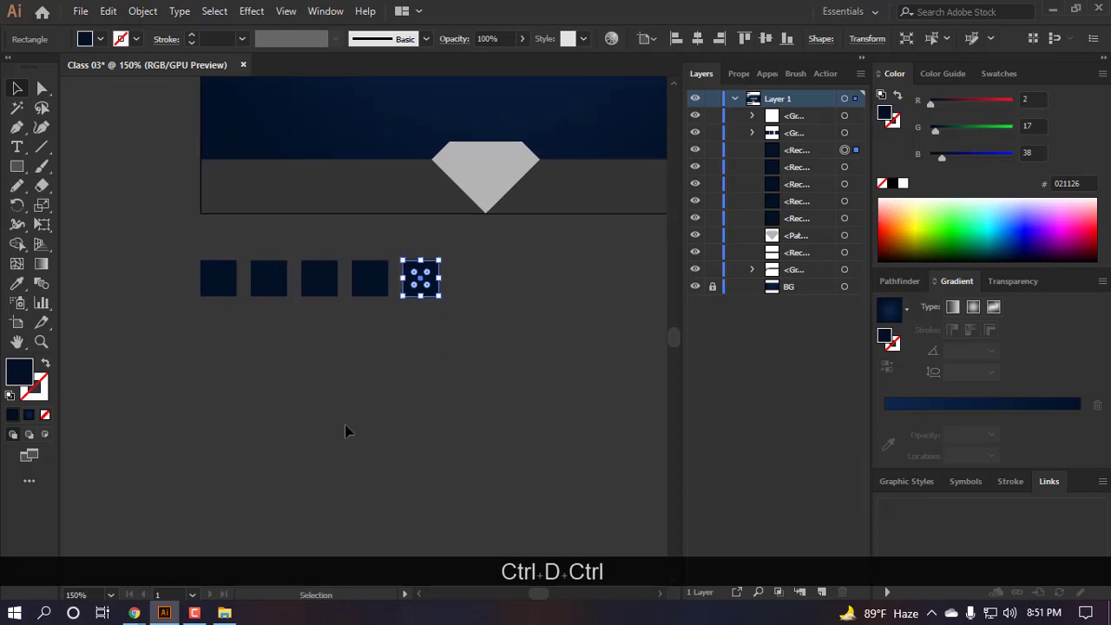
pyautogui.click(321, 378)
pyautogui.scroll(1, 322, 384)
pyautogui.hscroll(-1, 322, 384)
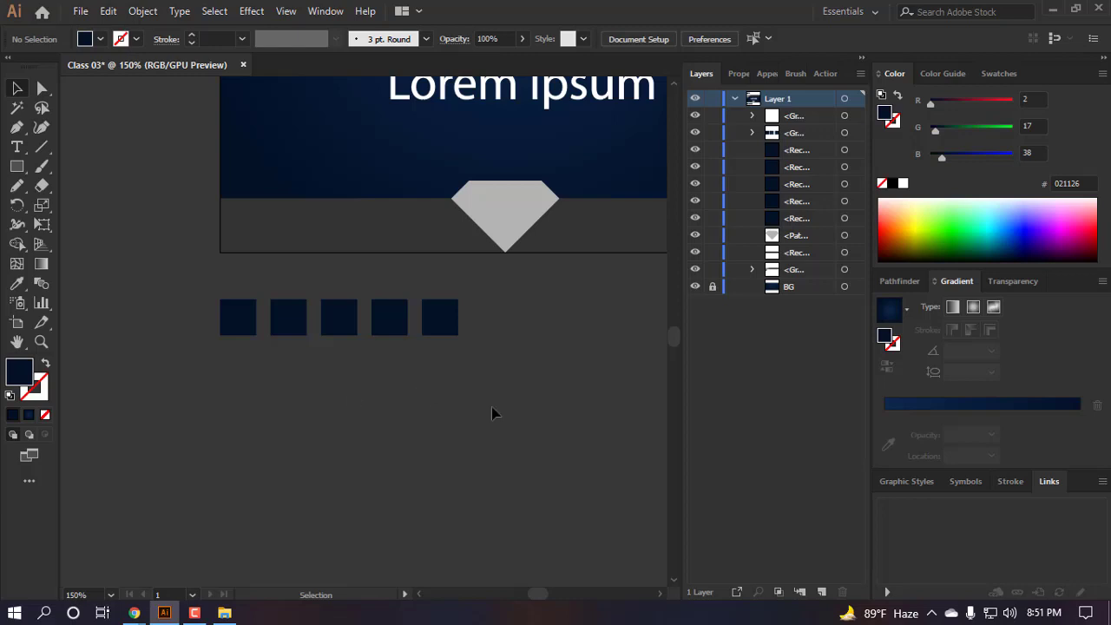
# - Show the document's colour swatches and narrow the panel area to give the canvas more room
pyautogui.moveTo(517, 404); pyautogui.dragTo(169, 317)
pyautogui.moveTo(131, 281); pyautogui.dragTo(91, 274)
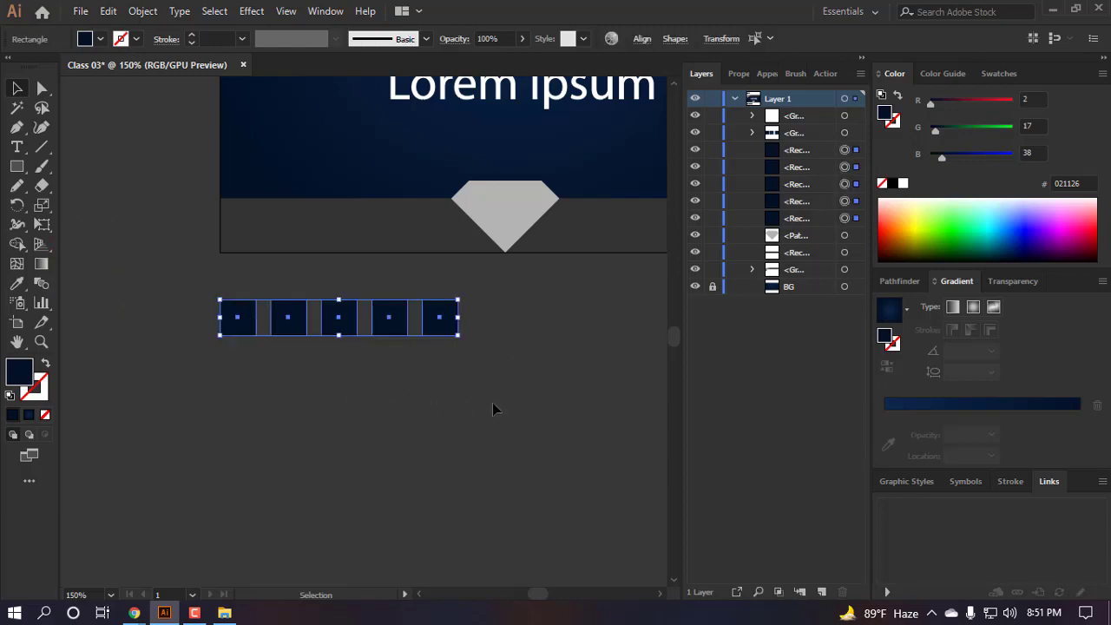
pyautogui.click(492, 408)
pyautogui.click(1007, 76)
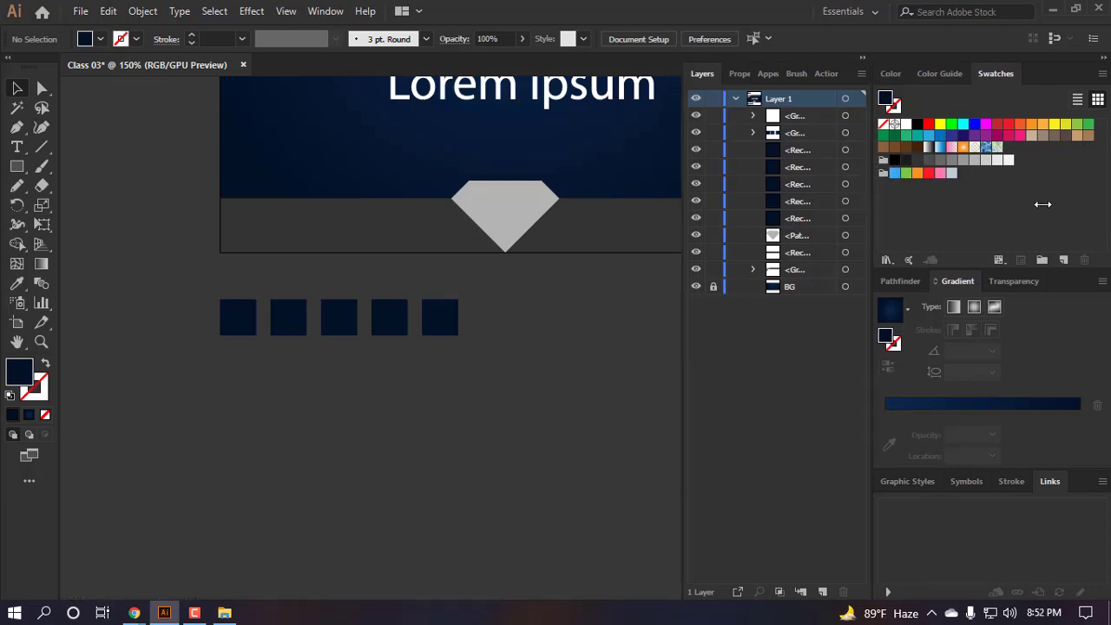
pyautogui.moveTo(875, 211); pyautogui.dragTo(925, 212)
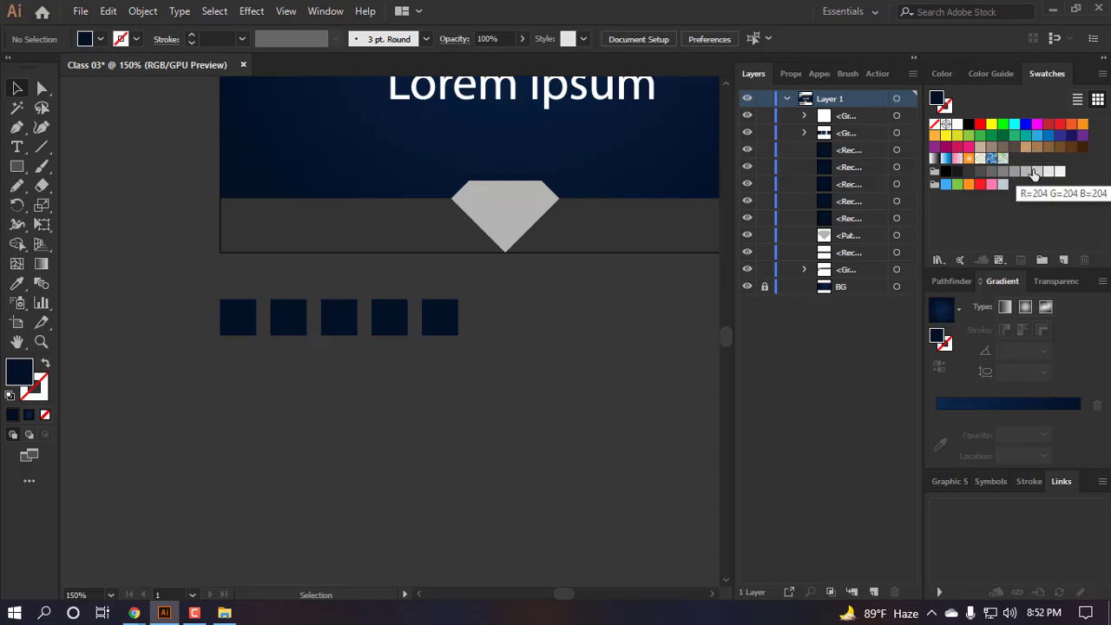
pyautogui.click(582, 361)
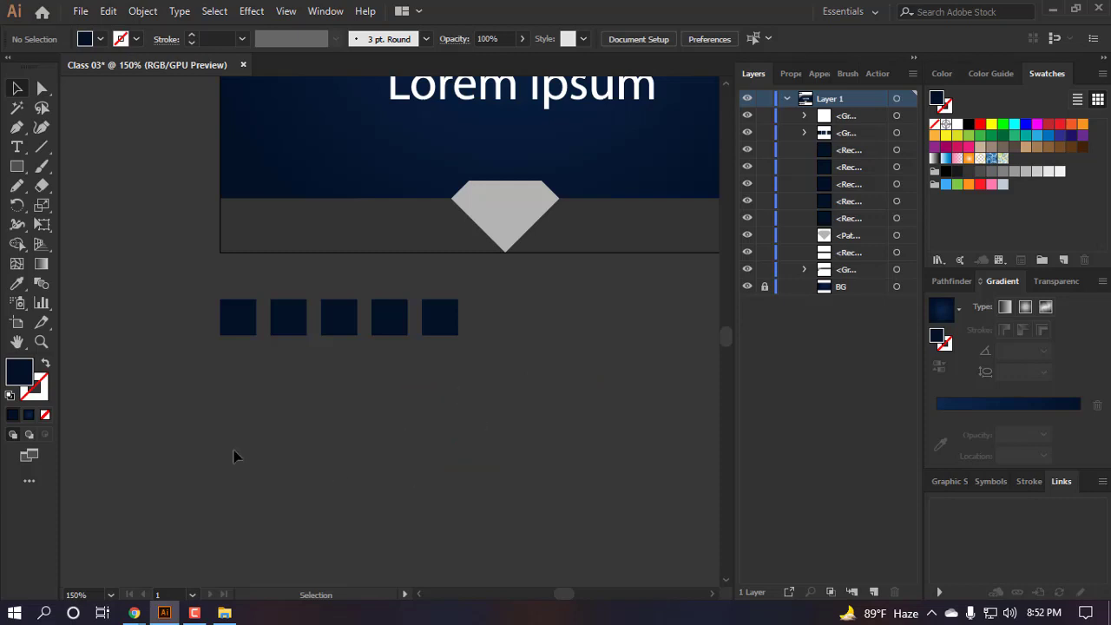
pyautogui.click(263, 414)
pyautogui.moveTo(503, 388); pyautogui.dragTo(144, 292)
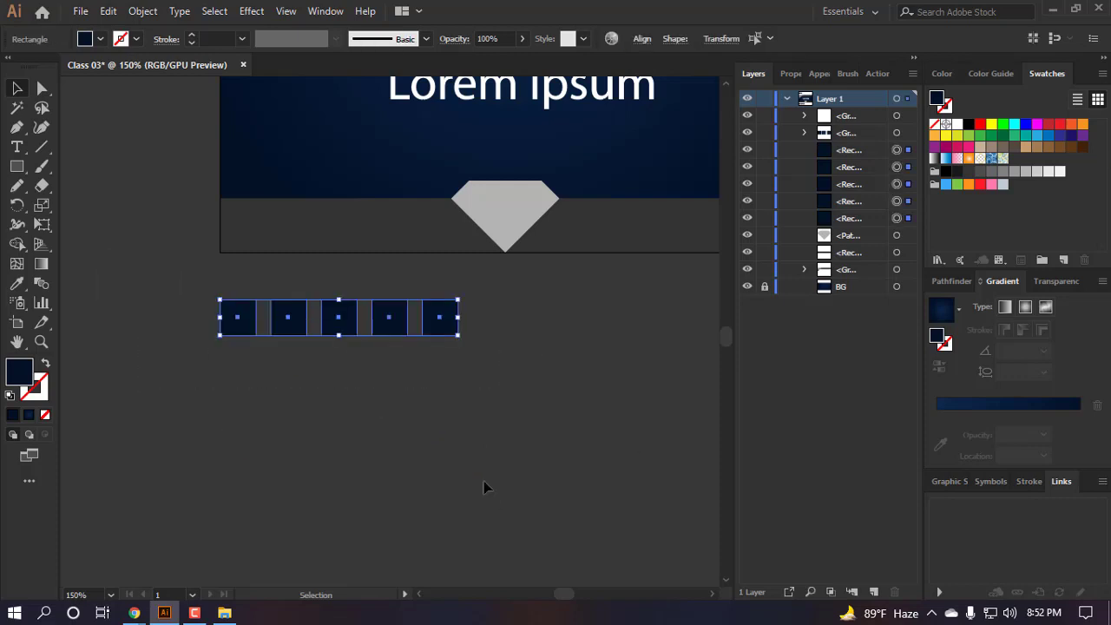
pyautogui.click(484, 486)
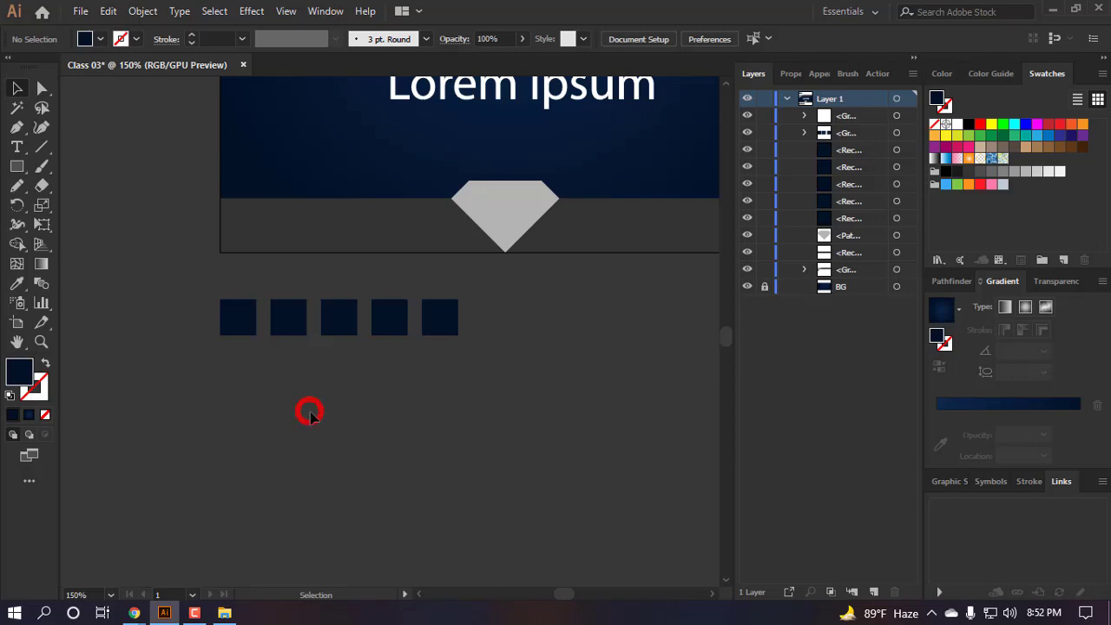
# - Fill the second square with light tan, the first with medium brown and the third with darker tan from the swatches
pyautogui.click(288, 332)
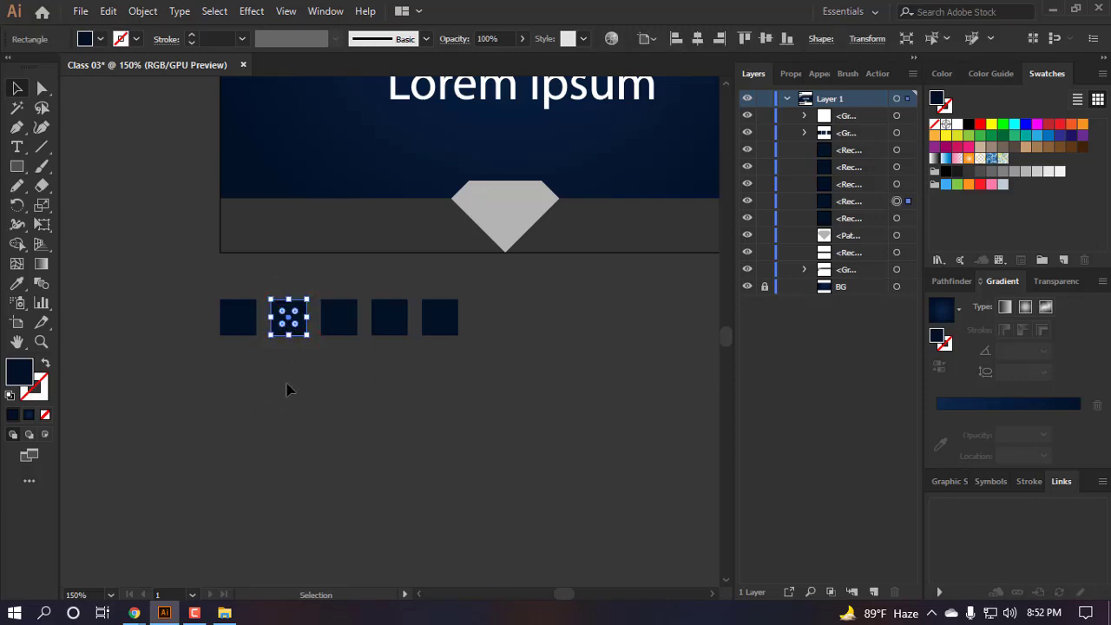
pyautogui.click(1026, 152)
pyautogui.click(348, 393)
pyautogui.click(239, 323)
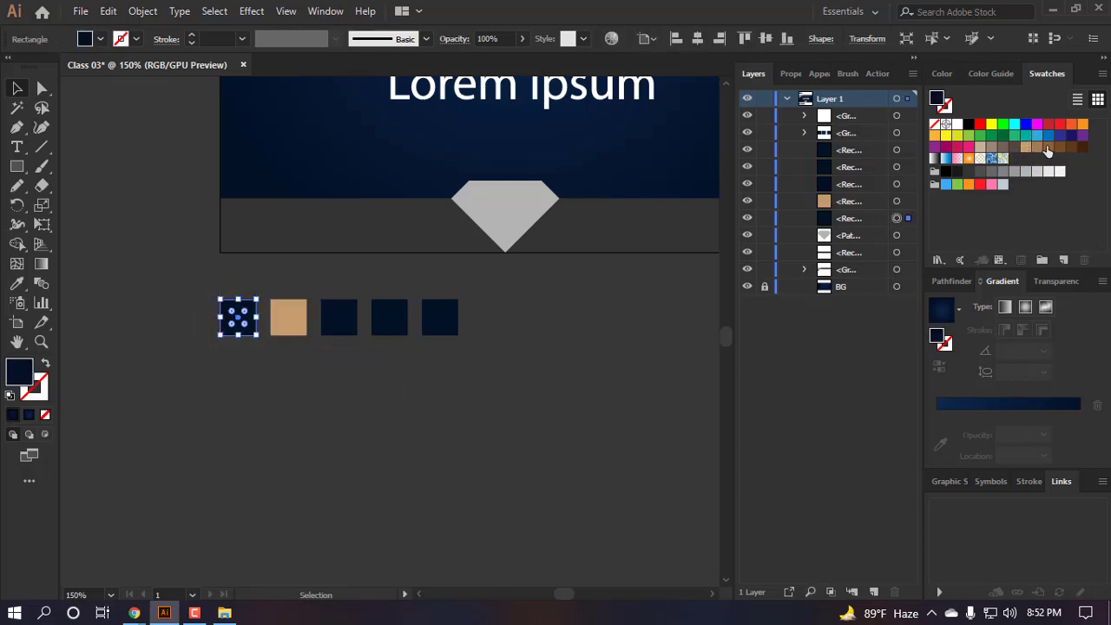
pyautogui.click(1051, 153)
pyautogui.click(388, 426)
pyautogui.click(339, 323)
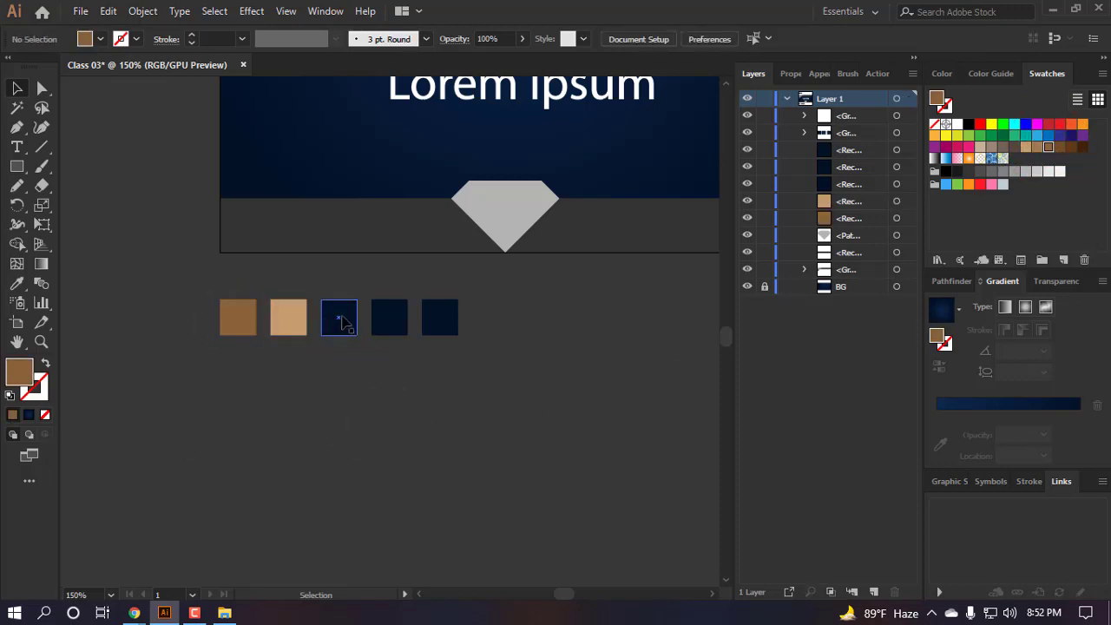
pyautogui.click(1035, 151)
pyautogui.click(530, 454)
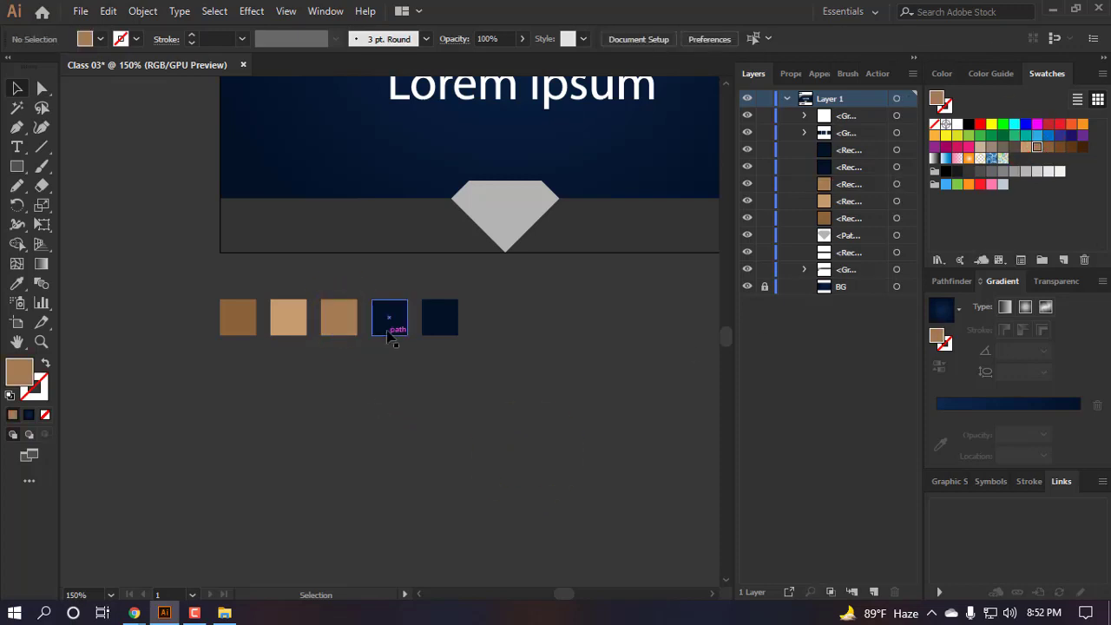
# - Fill the fourth square with dark brown and the fifth with the same medium brown as the first square
pyautogui.click(390, 328)
pyautogui.click(1072, 147)
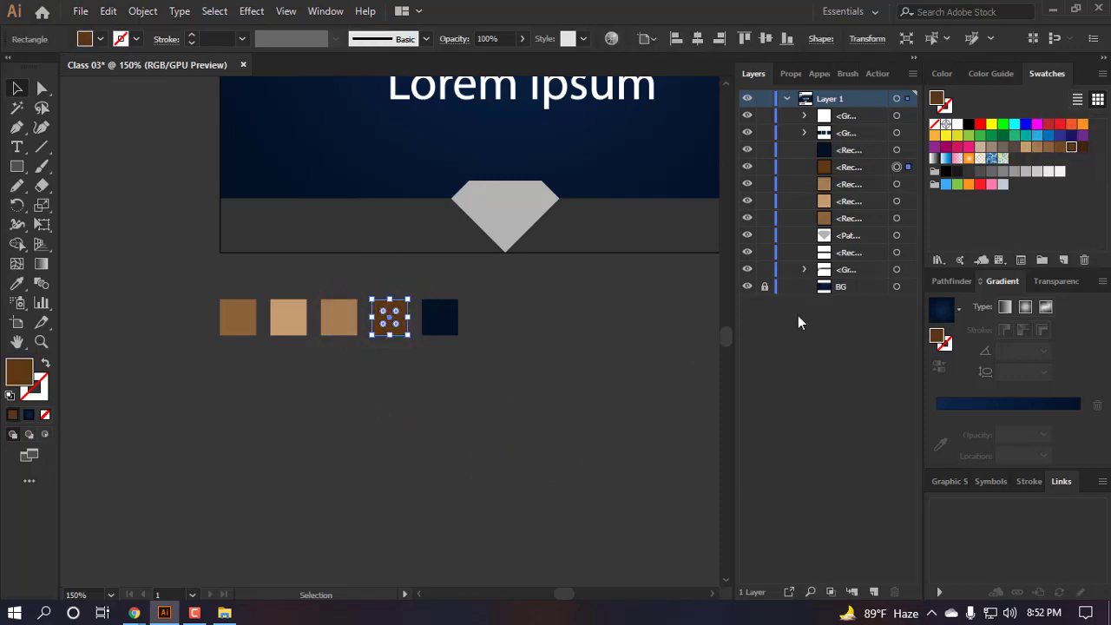
pyautogui.click(530, 469)
pyautogui.click(440, 318)
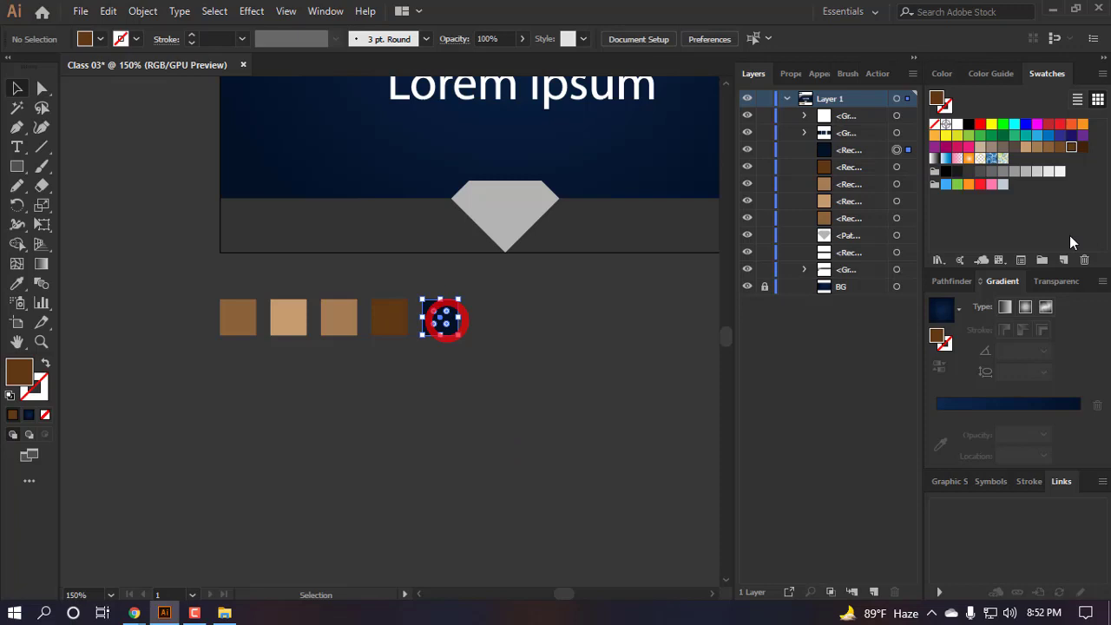
pyautogui.click(1039, 148)
pyautogui.click(547, 463)
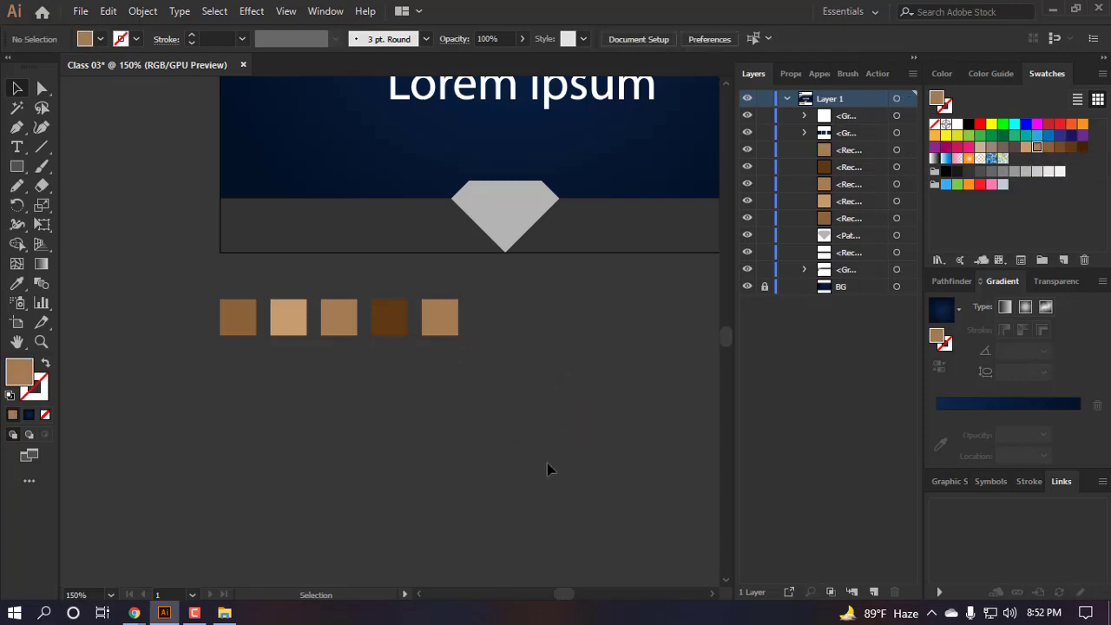
pyautogui.click(440, 318)
pyautogui.click(1047, 148)
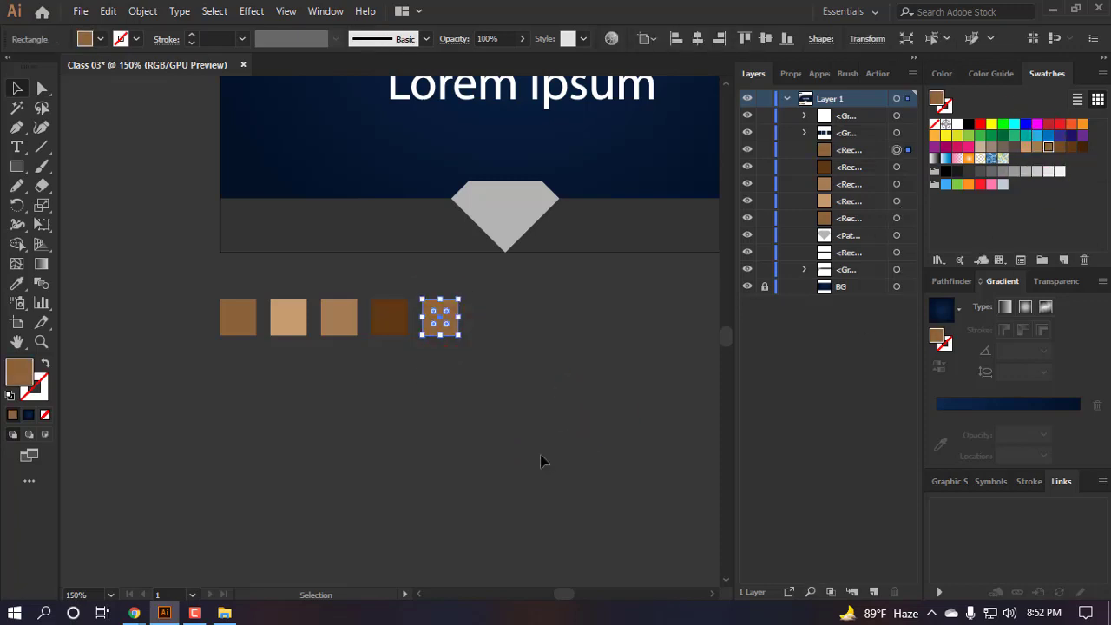
pyautogui.click(540, 455)
# - Duplicate the fifth brown square farther along the row and fill the copy with the White, Black gradient preset
pyautogui.scroll(-1, 293, 401)
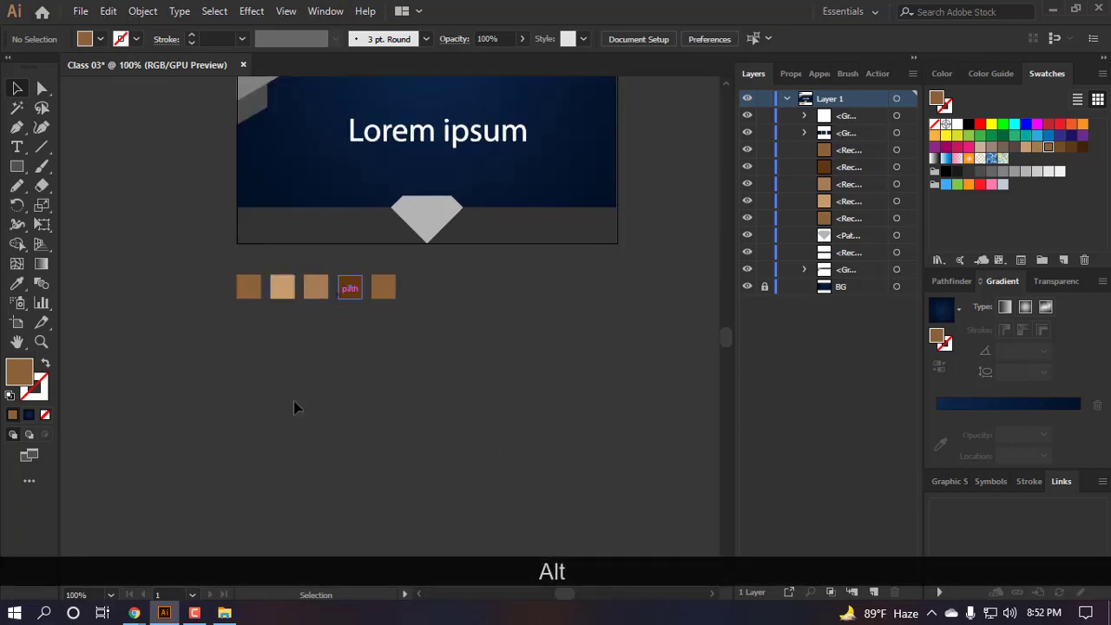
pyautogui.scroll(1, 269, 392)
pyautogui.moveTo(441, 248); pyautogui.dragTo(541, 252)
pyautogui.scroll(1, 579, 278)
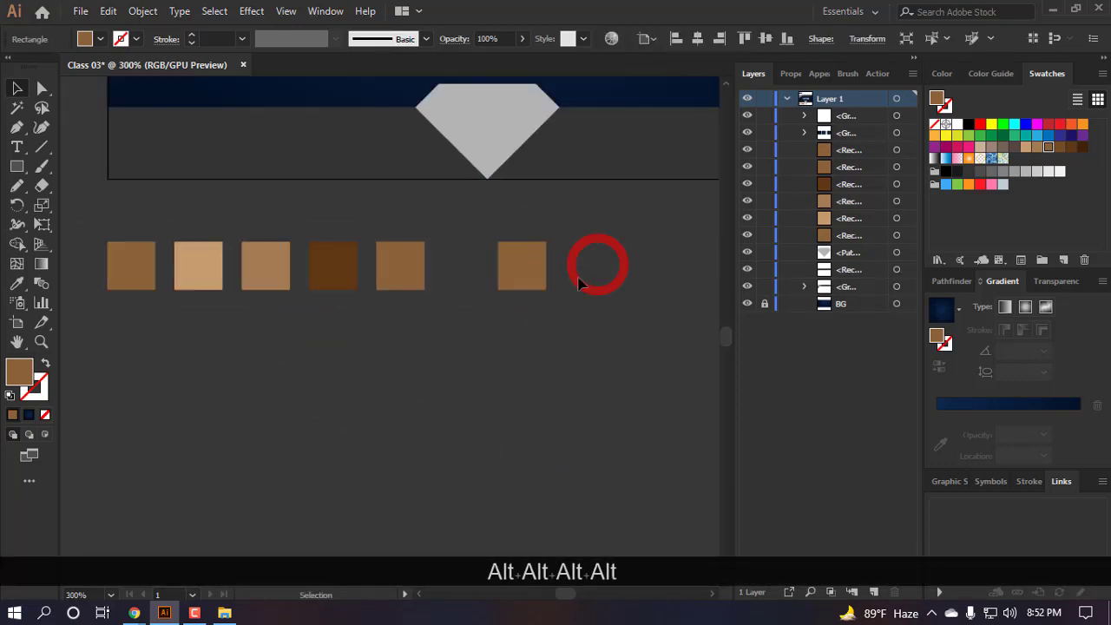
pyautogui.scroll(-1, 540, 268)
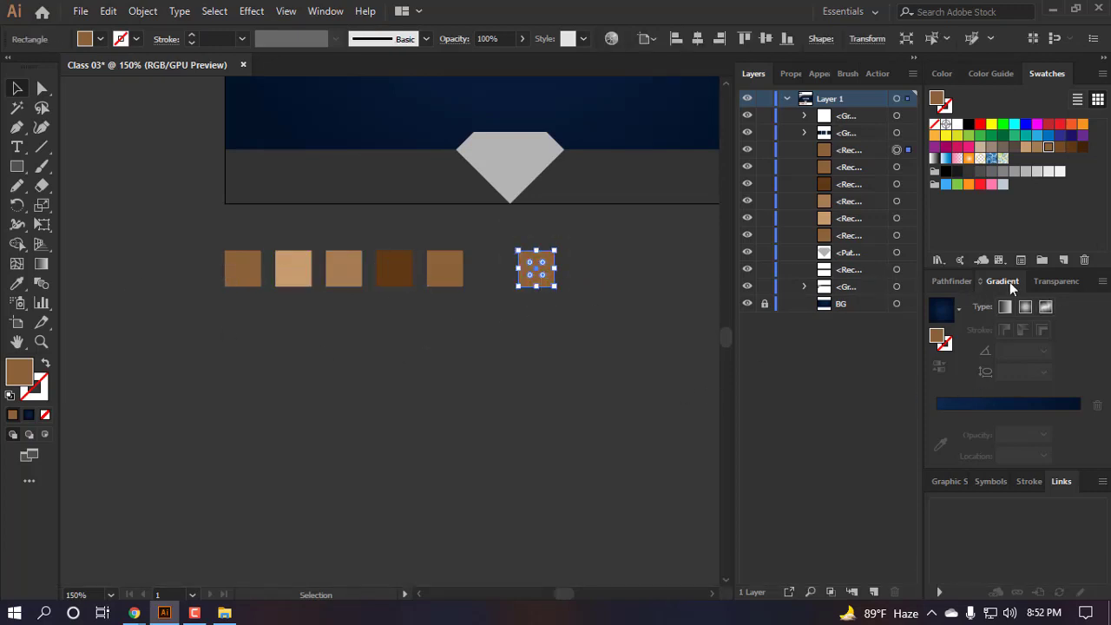
pyautogui.click(959, 309)
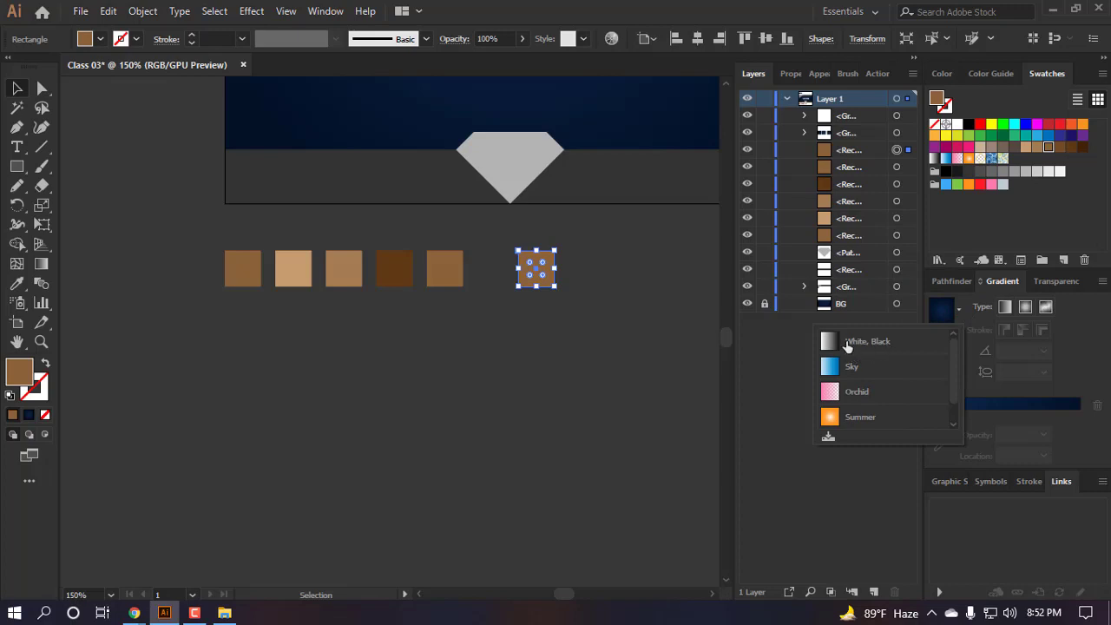
pyautogui.click(898, 340)
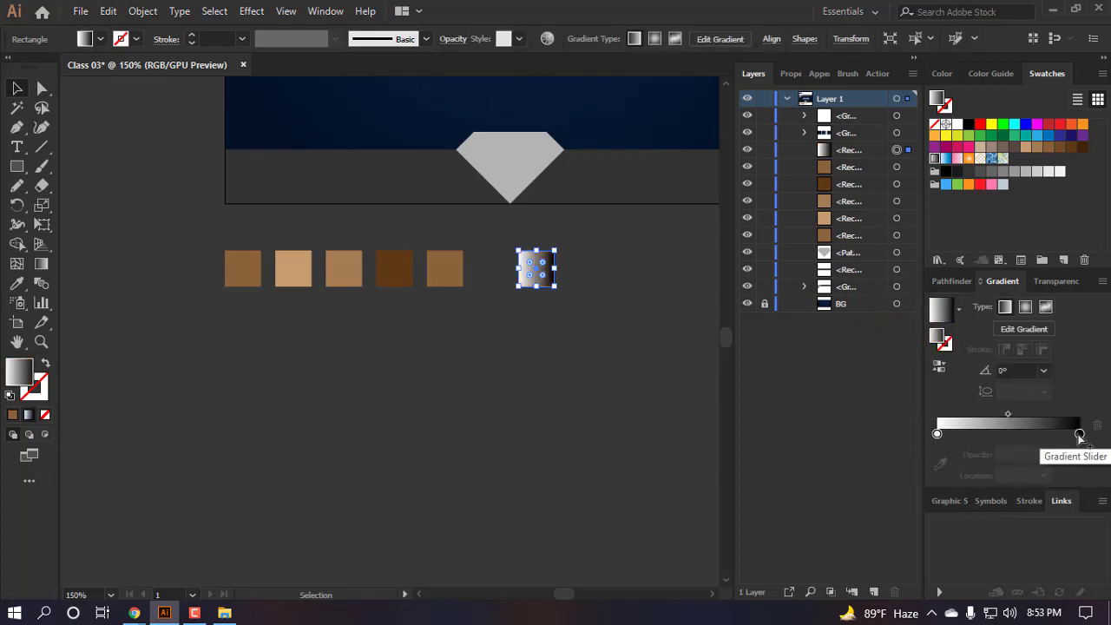
# - Add three colour stops between the gradient's ends and space them evenly, with the outer two at about 29% and 80%
pyautogui.click(982, 434)
pyautogui.click(1051, 434)
pyautogui.click(1024, 434)
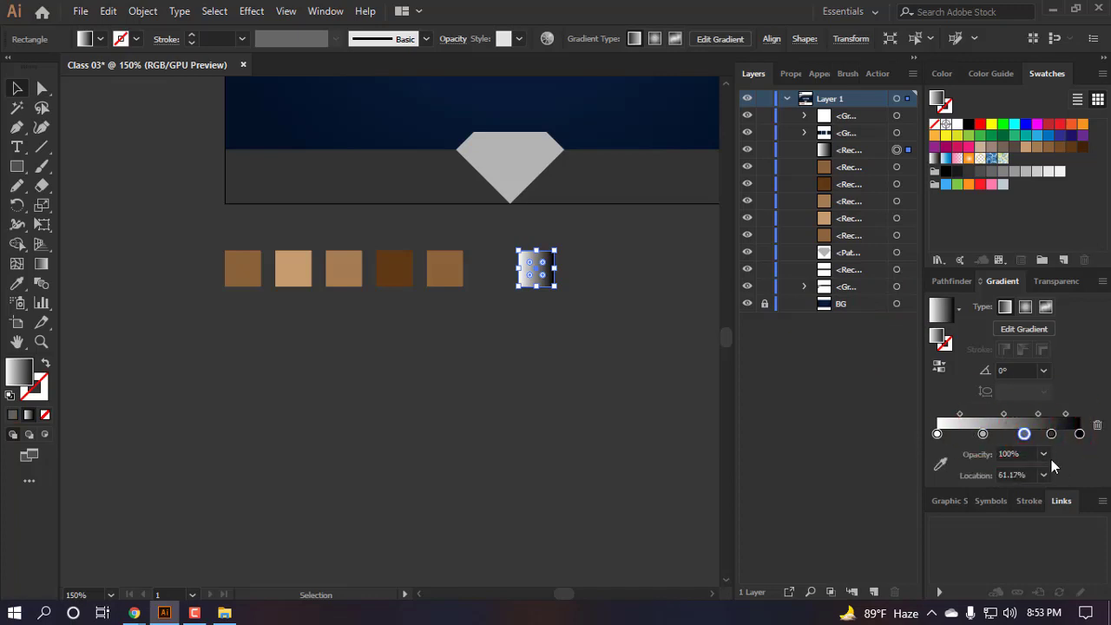
pyautogui.click(1025, 434)
pyautogui.hotkey('ctrl', 'z')
pyautogui.moveTo(1025, 434)
pyautogui.mouseDown()
pyautogui.moveTo(965, 433)
pyautogui.moveTo(1058, 434)
pyautogui.moveTo(1008, 434)
pyautogui.mouseUp()
pyautogui.moveTo(964, 434); pyautogui.dragTo(978, 433)
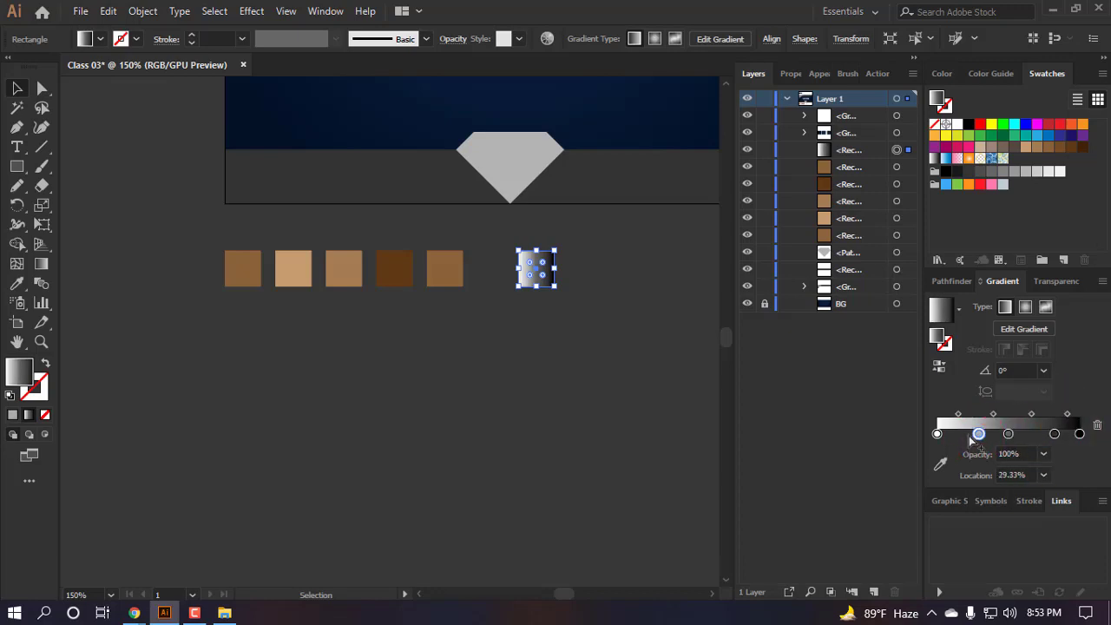
pyautogui.moveTo(1008, 433); pyautogui.dragTo(1051, 434)
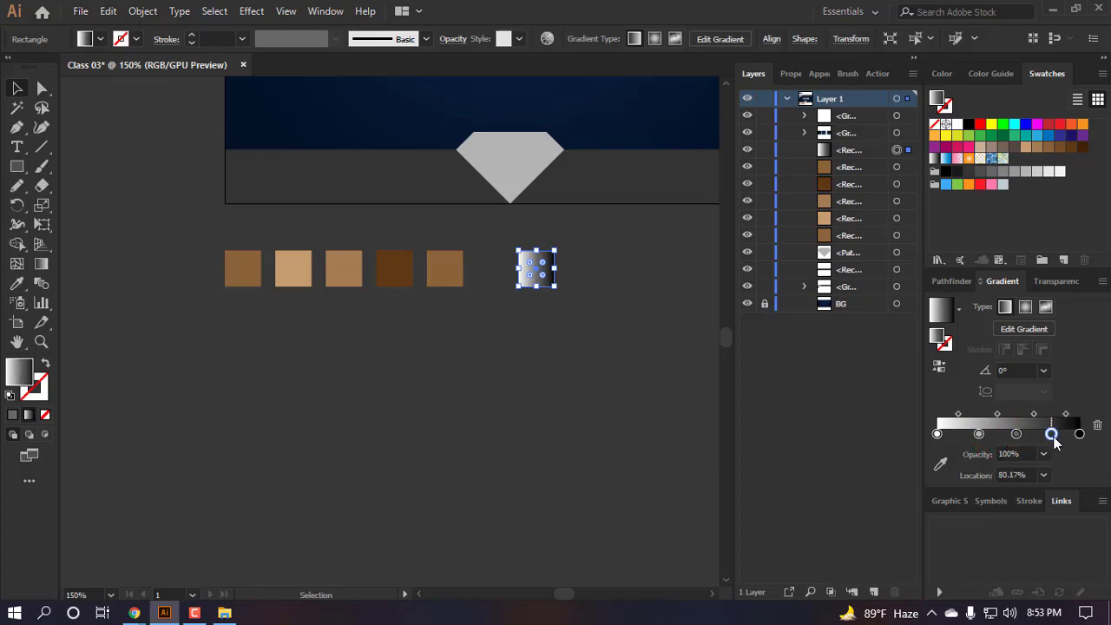
pyautogui.click(978, 434)
# - Colour the gradient's first stop with medium brown sampled from the first square and its second stop with the second square's light tan
pyautogui.click(937, 434)
pyautogui.click(940, 466)
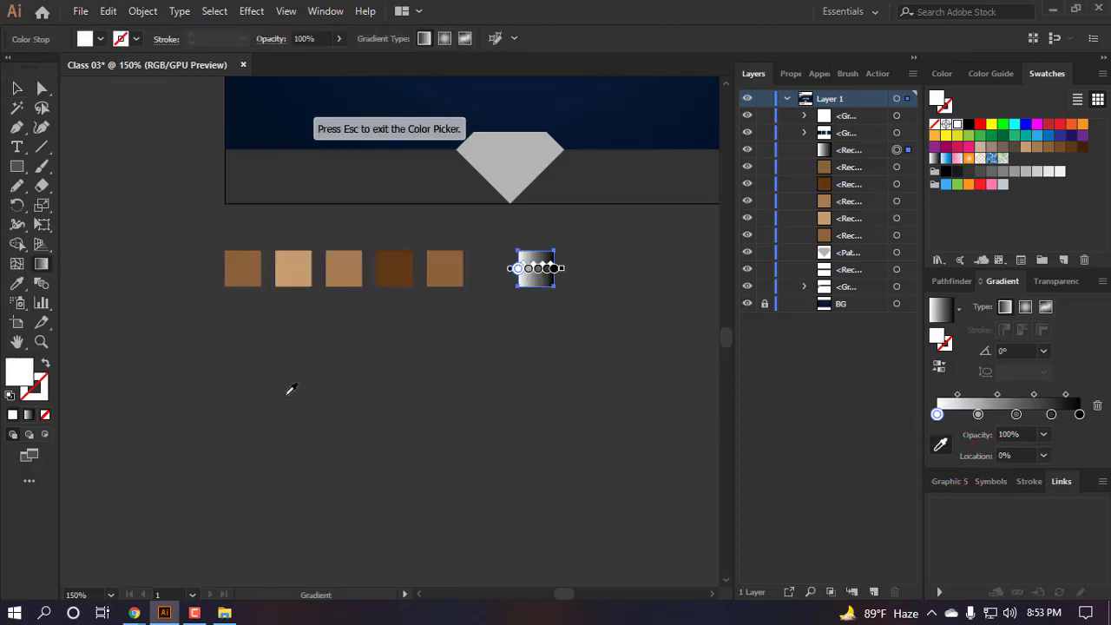
pyautogui.click(245, 254)
pyautogui.click(979, 414)
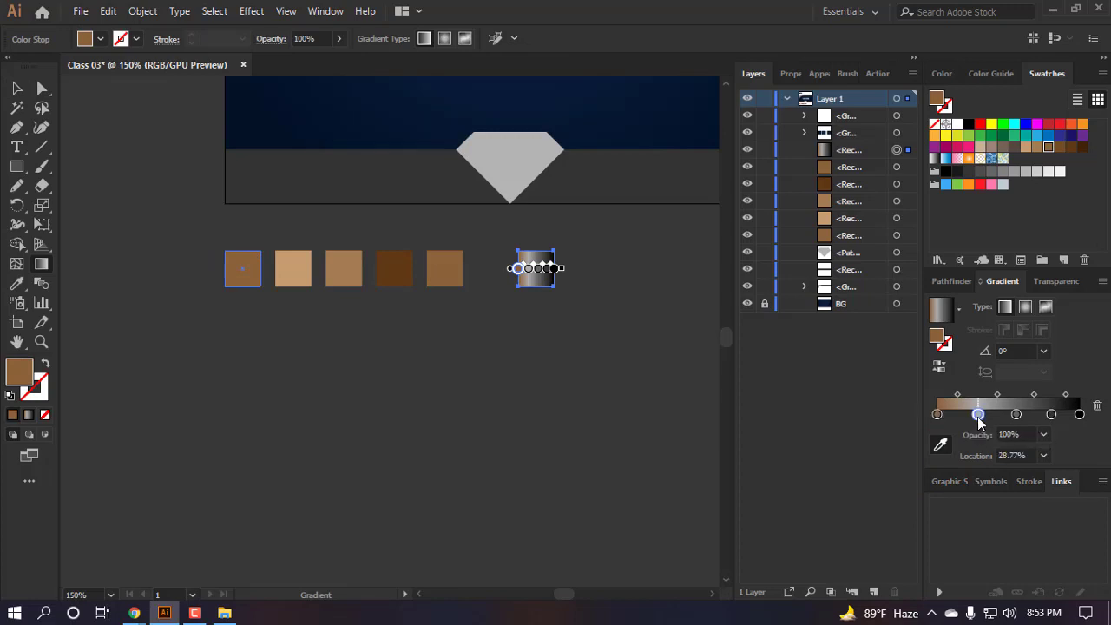
pyautogui.click(305, 269)
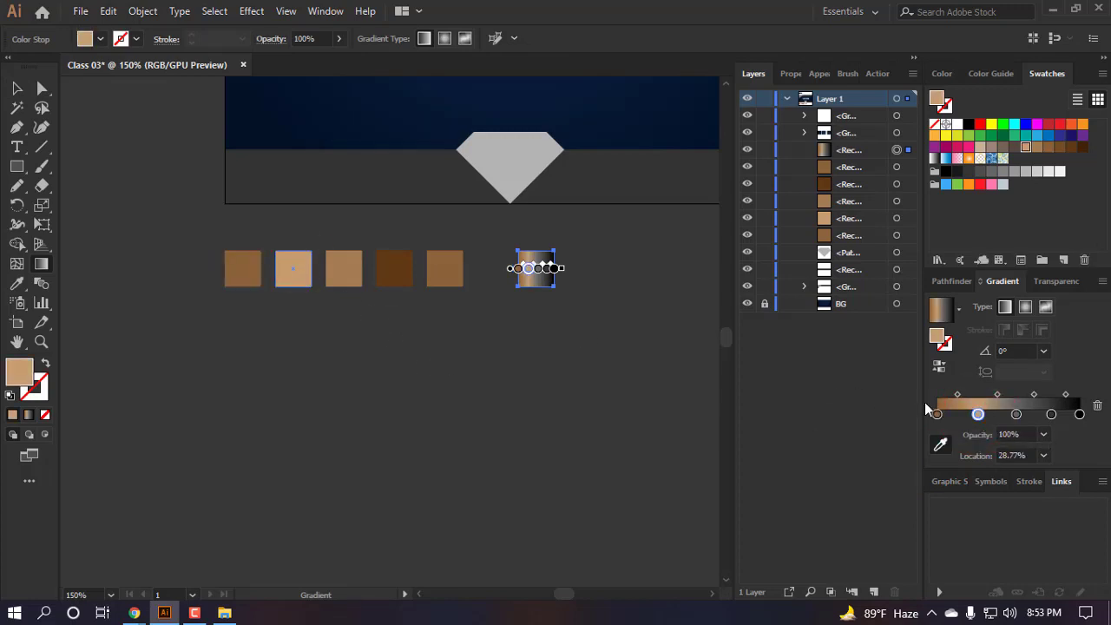
# - Colour the gradient's third, fourth and fifth stops with the darker tan, dark brown and medium brown sampled from the third to fifth squares
pyautogui.click(1017, 414)
pyautogui.click(352, 265)
pyautogui.click(1052, 414)
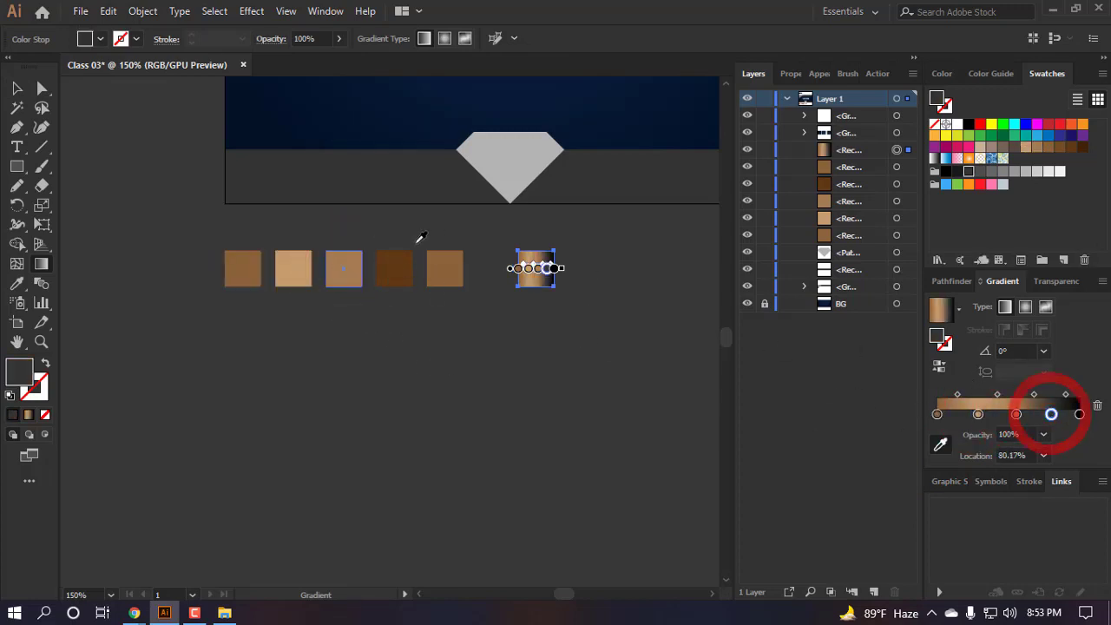
pyautogui.click(393, 260)
pyautogui.click(1079, 414)
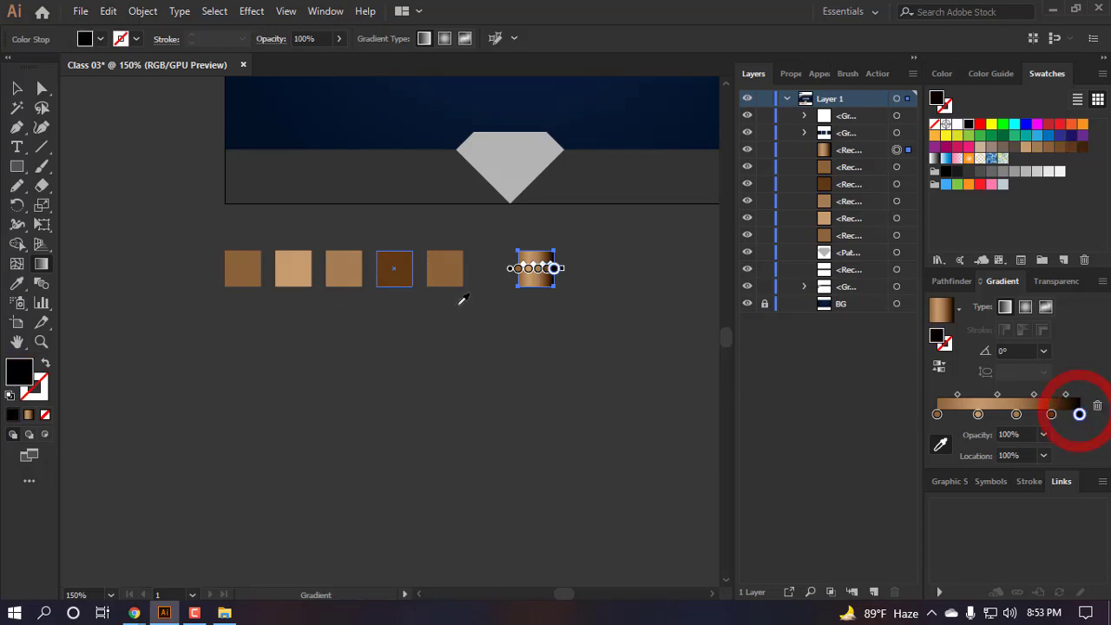
pyautogui.click(447, 269)
pyautogui.scroll(4, 597, 246)
pyautogui.press('a')
pyautogui.click(554, 308)
pyautogui.scroll(2, 520, 338)
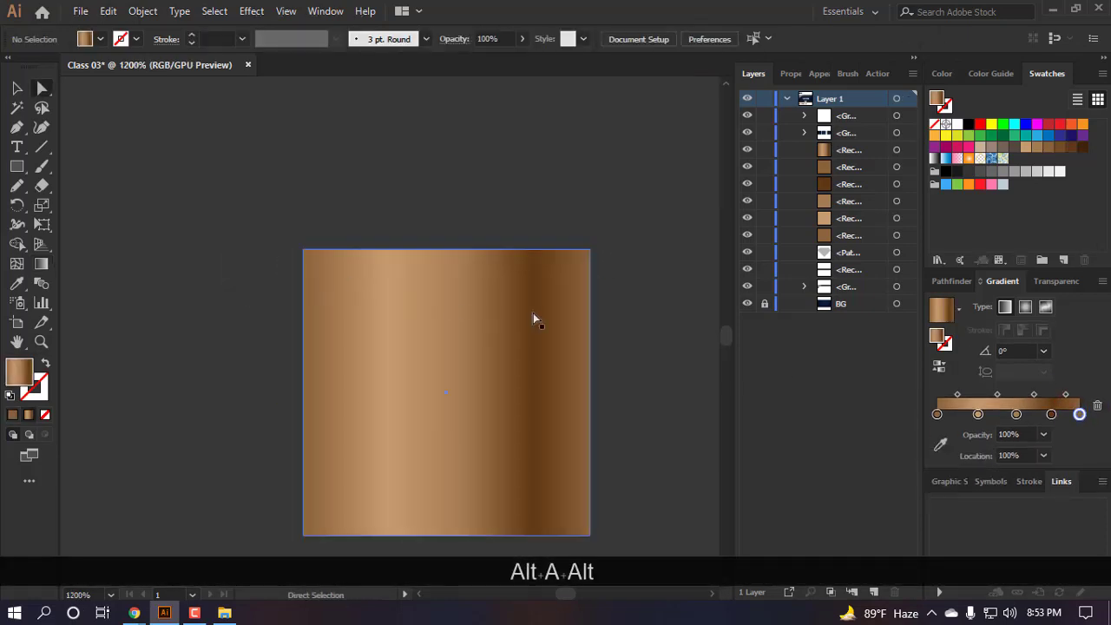
# - Duplicate the brown gradient square and place the copy a small gap beyond it in the row
pyautogui.scroll(-2, 380, 274)
pyautogui.hscroll(5, 569, 350)
pyautogui.hscroll(-2, 693, 371)
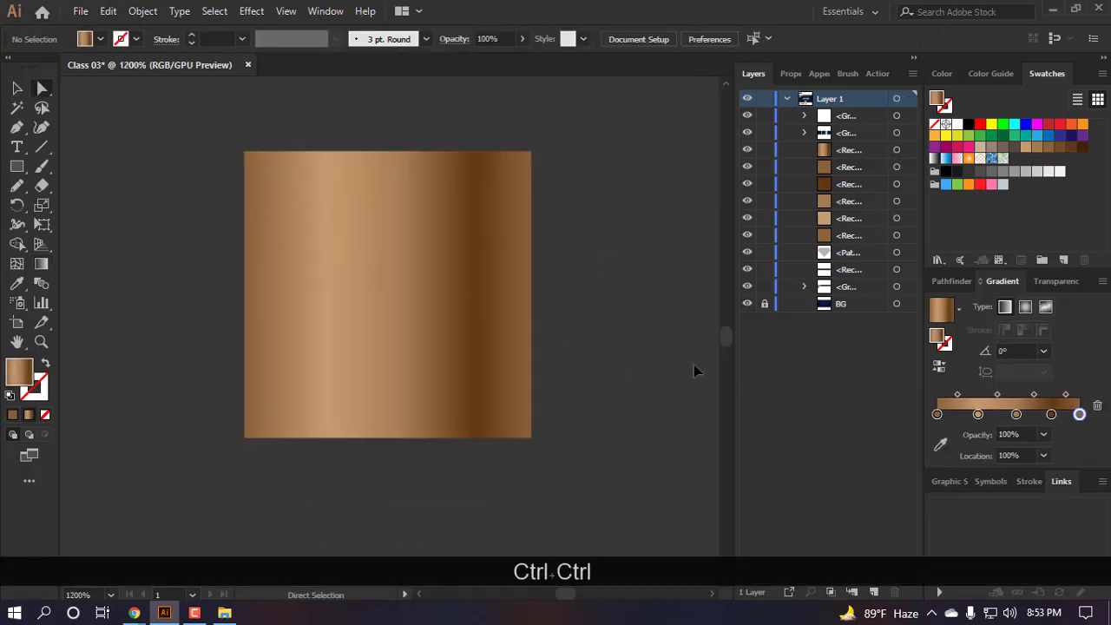
pyautogui.scroll(-3, 536, 345)
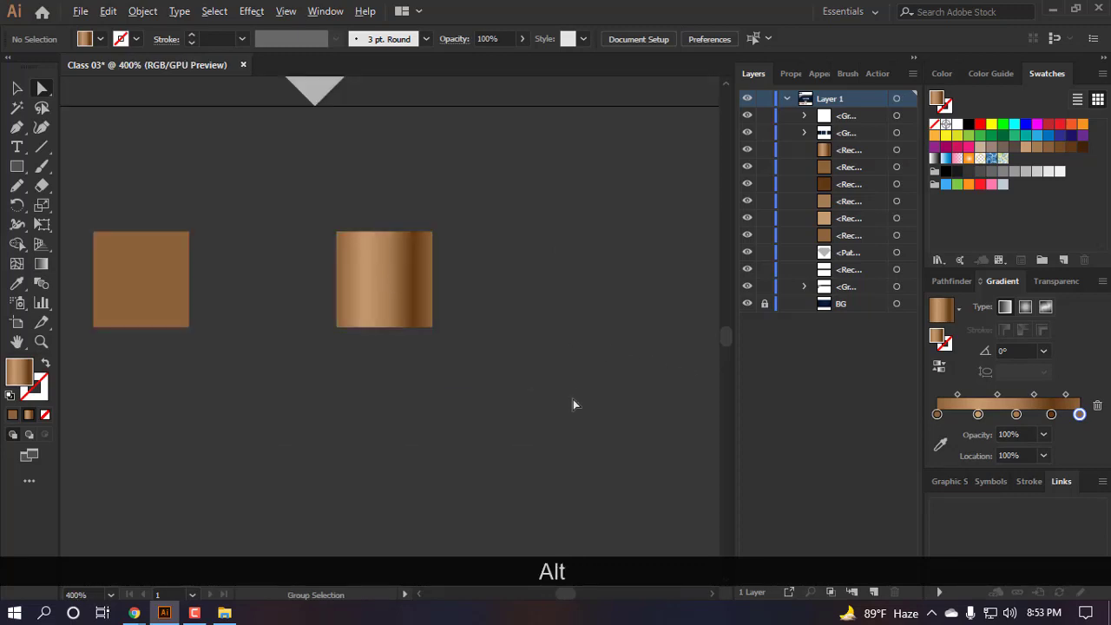
pyautogui.hscroll(1, 573, 404)
pyautogui.moveTo(338, 283); pyautogui.dragTo(422, 287)
# - Examine the original and duplicated brown gradient squares up close
pyautogui.scroll(3, 454, 228)
pyautogui.scroll(-3, 489, 247)
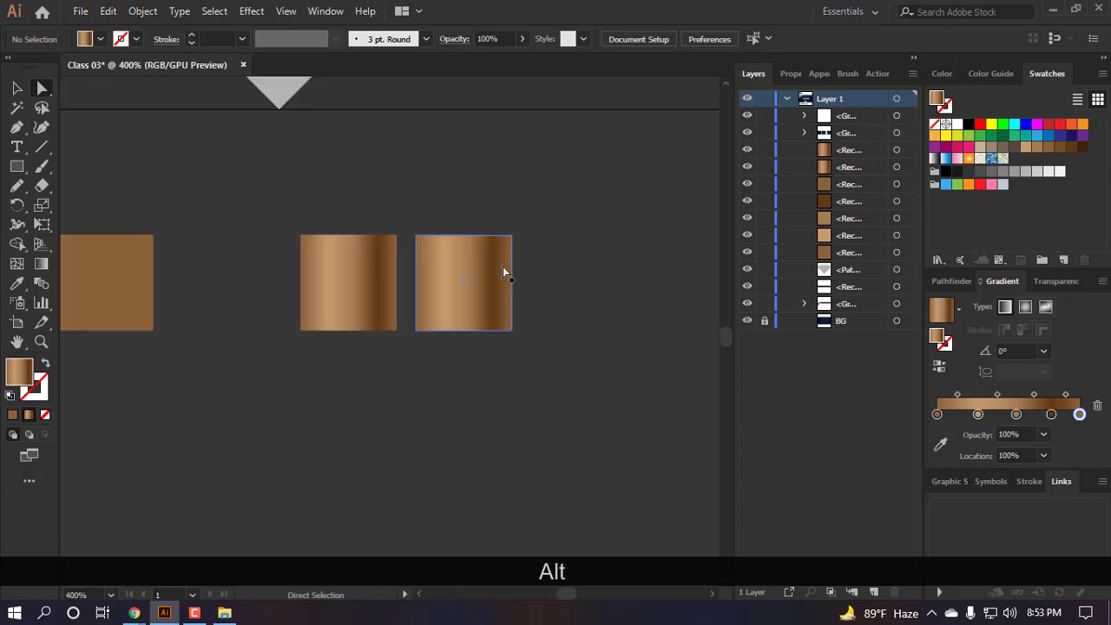
pyautogui.scroll(2, 288, 260)
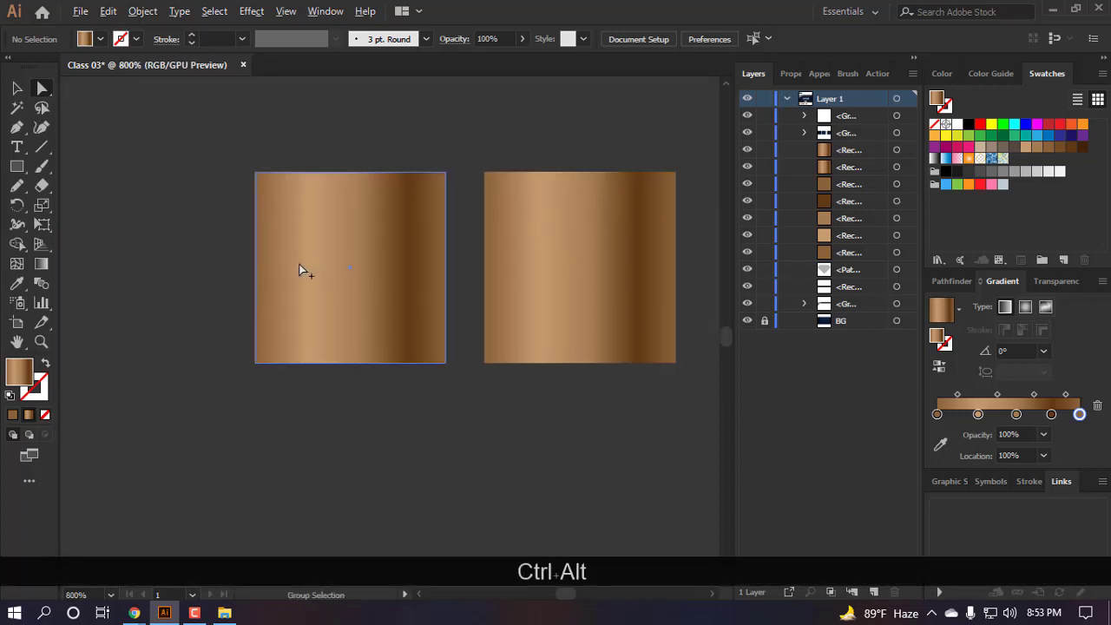
pyautogui.scroll(-1, 298, 264)
pyautogui.click(379, 423)
pyautogui.scroll(2, 286, 157)
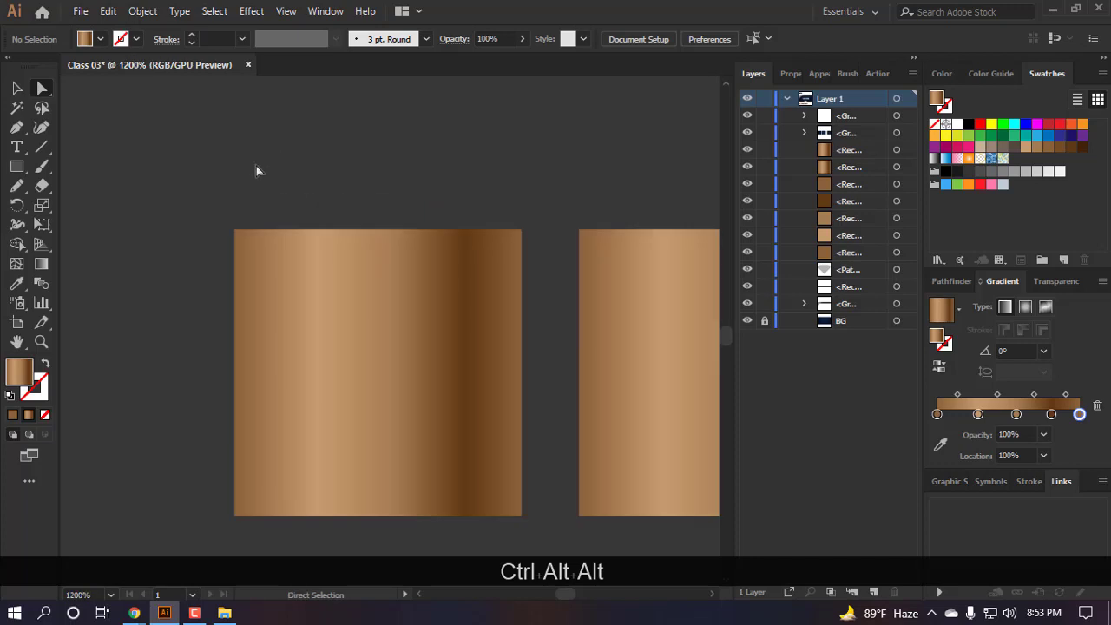
pyautogui.scroll(-4, 238, 166)
pyautogui.scroll(1, 342, 264)
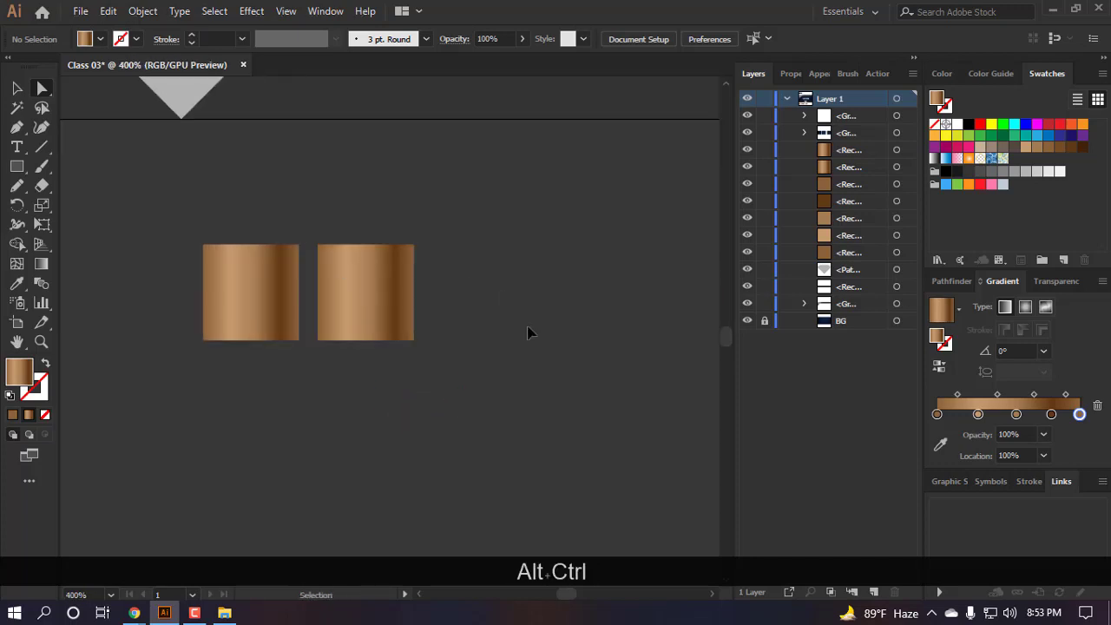
pyautogui.scroll(1, 335, 260)
pyautogui.hscroll(-1, 335, 260)
pyautogui.scroll(1, 335, 261)
# - Open Recolor Artwork for the duplicated gradient square, switch to the colour wheel editing mode and link the harmony colours
pyautogui.click(439, 326)
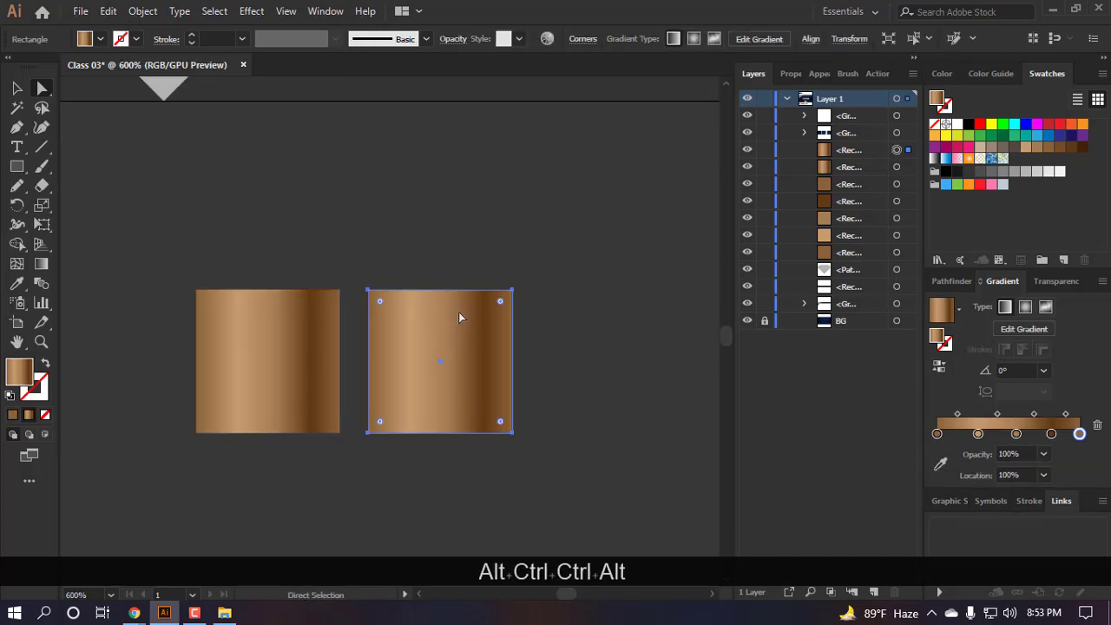
pyautogui.click(995, 73)
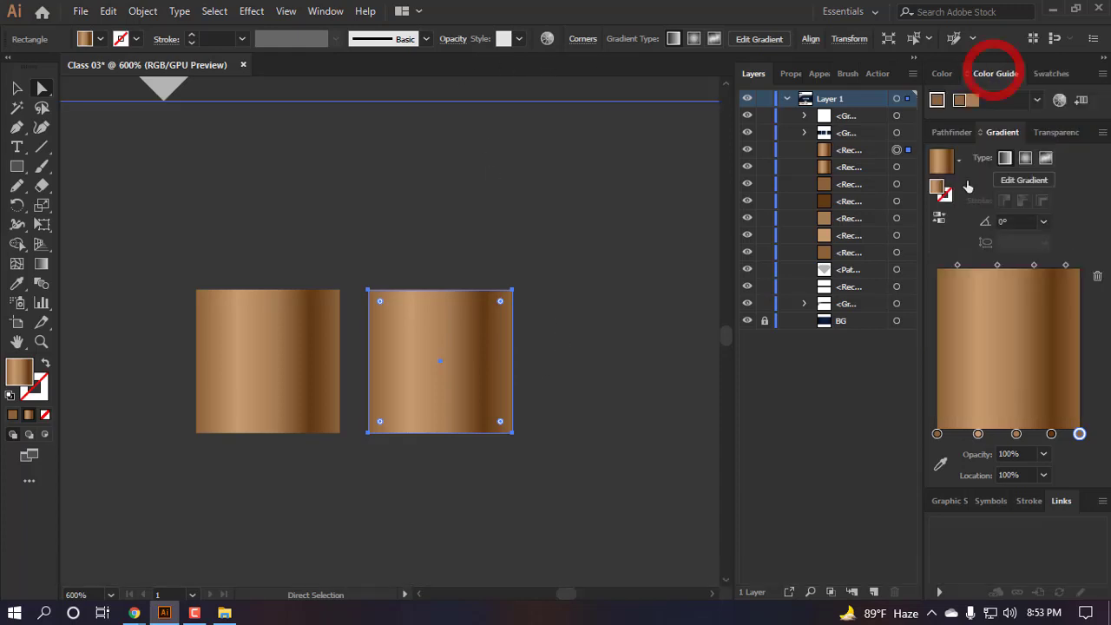
pyautogui.click(547, 38)
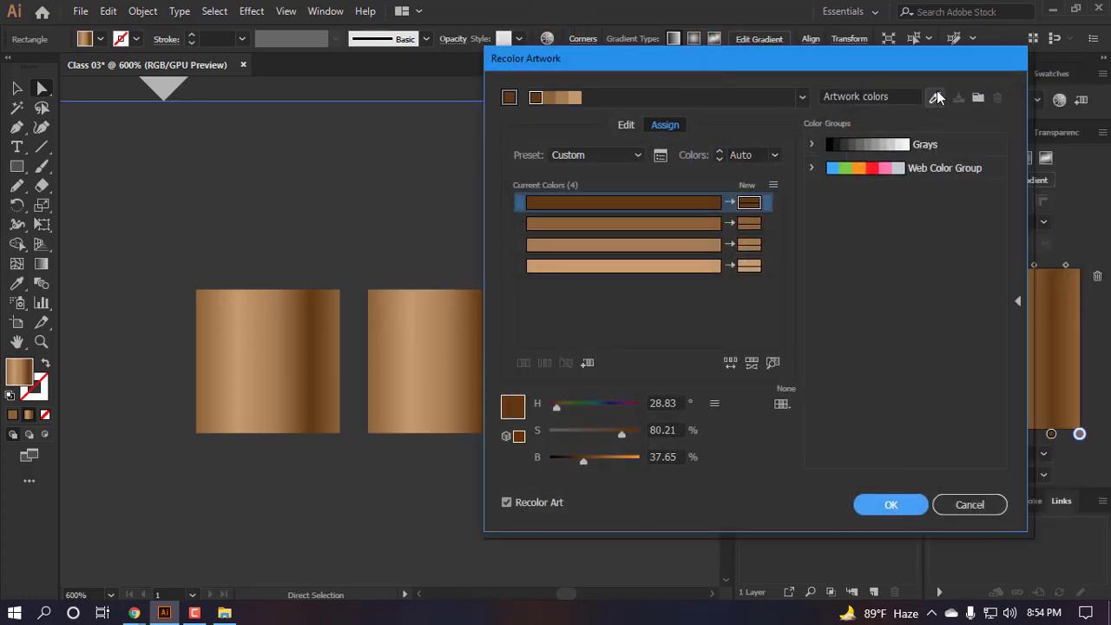
pyautogui.click(936, 97)
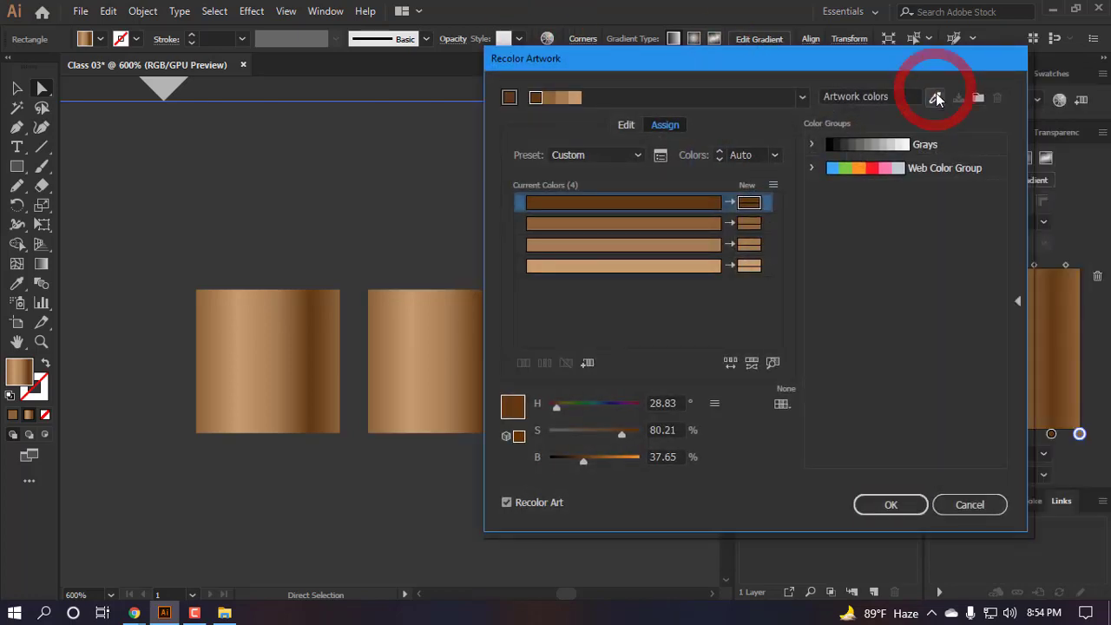
pyautogui.click(628, 126)
pyautogui.moveTo(735, 62); pyautogui.dragTo(852, 56)
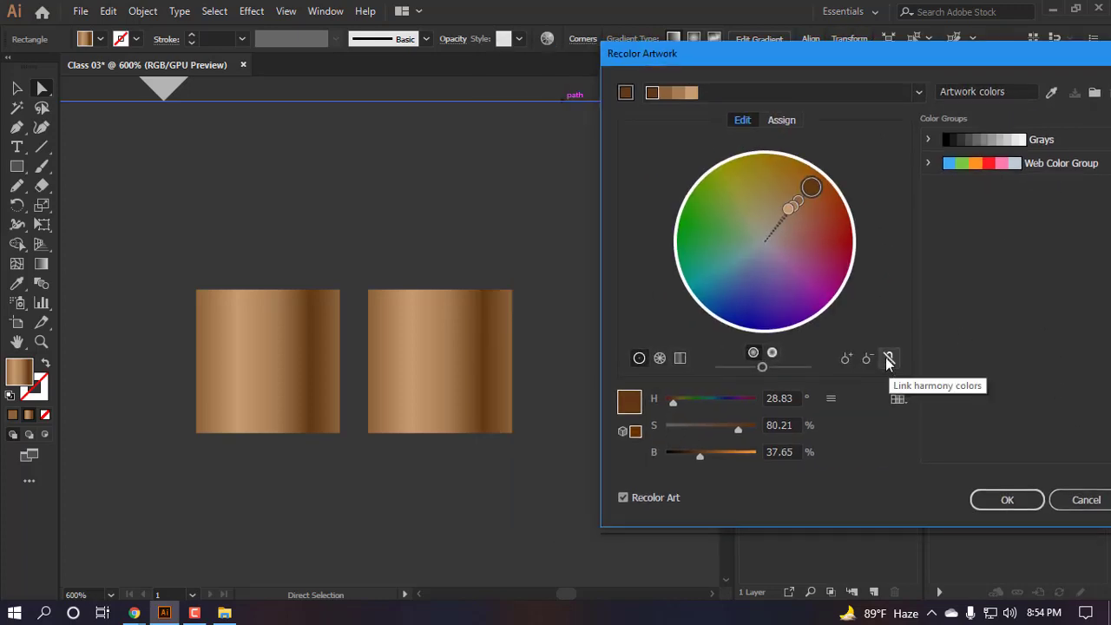
pyautogui.click(887, 358)
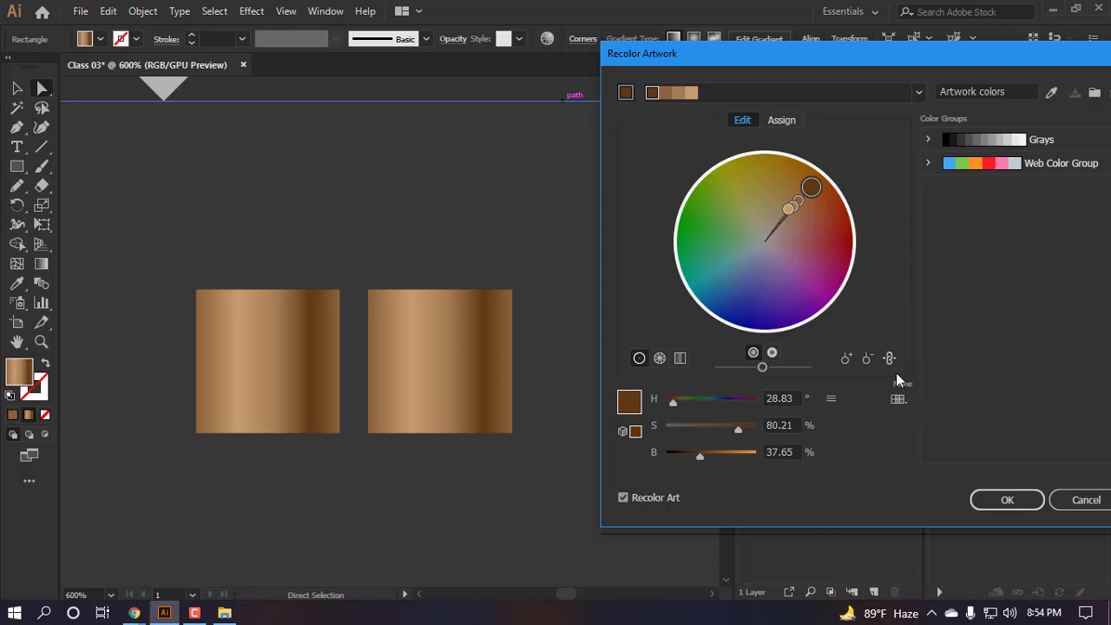
pyautogui.moveTo(818, 53); pyautogui.dragTo(815, 18)
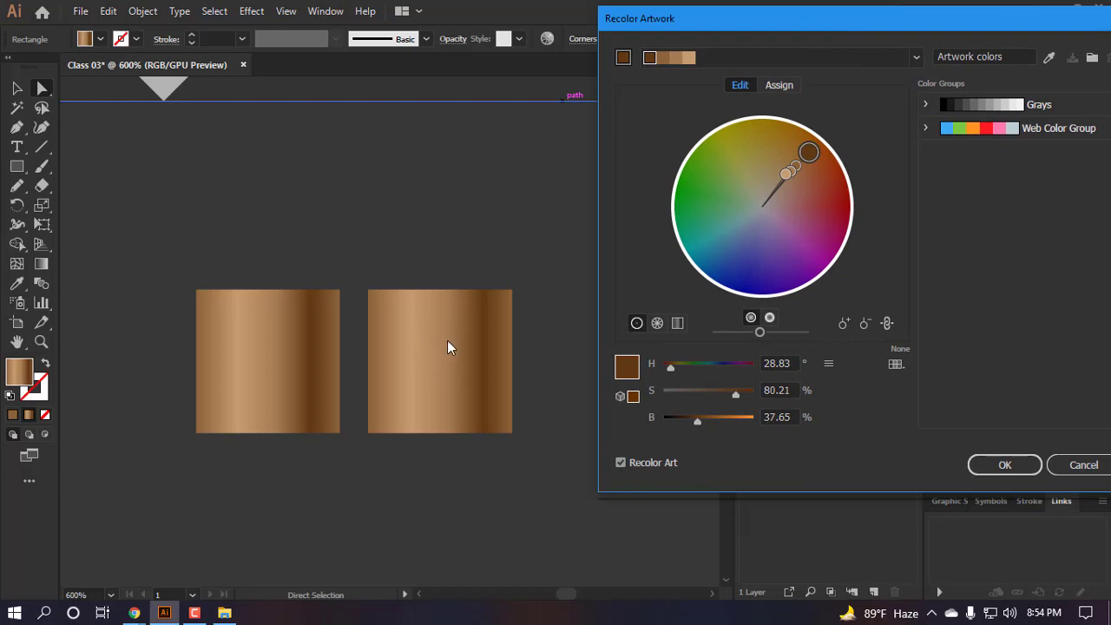
# - Shift the linked colours toward gold with brightness 51%, saturation 87% and hue 33°
pyautogui.moveTo(697, 423); pyautogui.dragTo(708, 422)
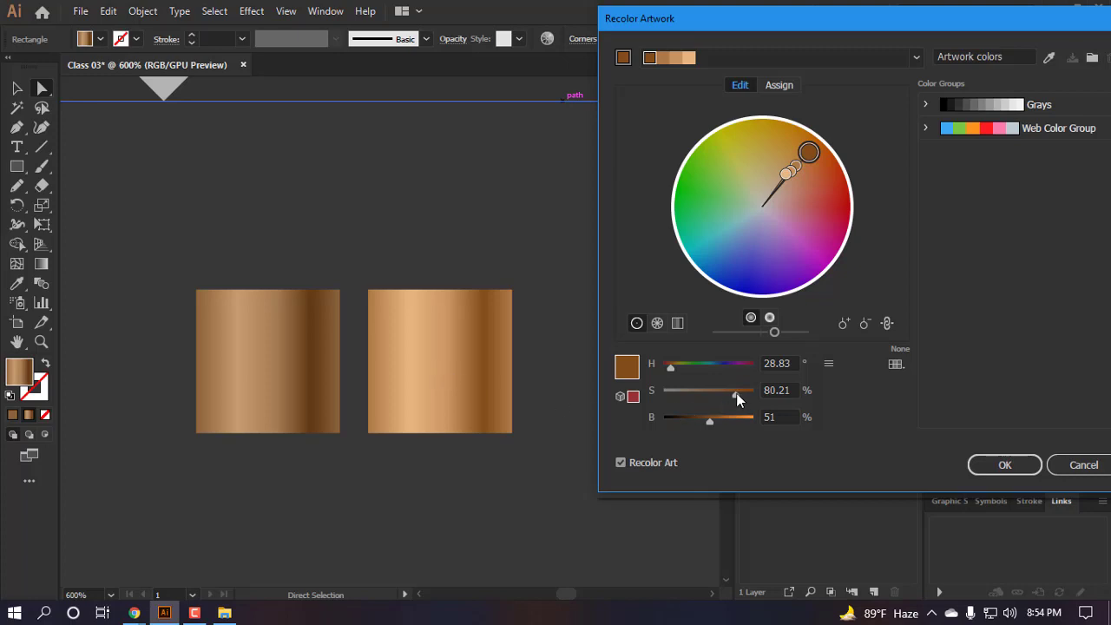
pyautogui.moveTo(737, 393); pyautogui.dragTo(743, 393)
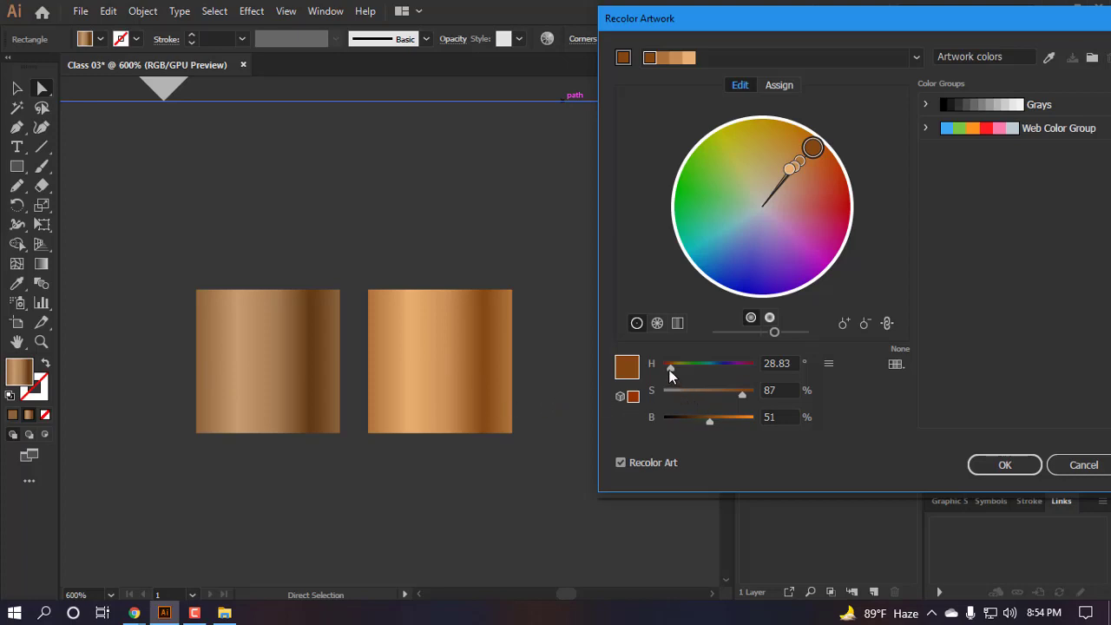
pyautogui.moveTo(670, 371); pyautogui.dragTo(673, 371)
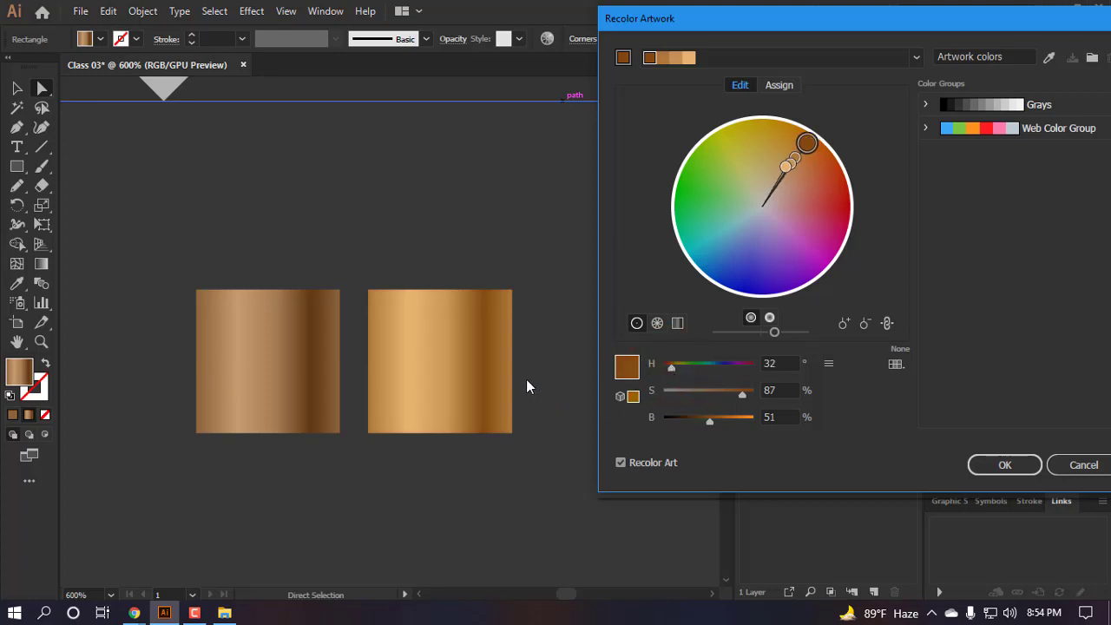
pyautogui.moveTo(672, 368); pyautogui.dragTo(670, 368)
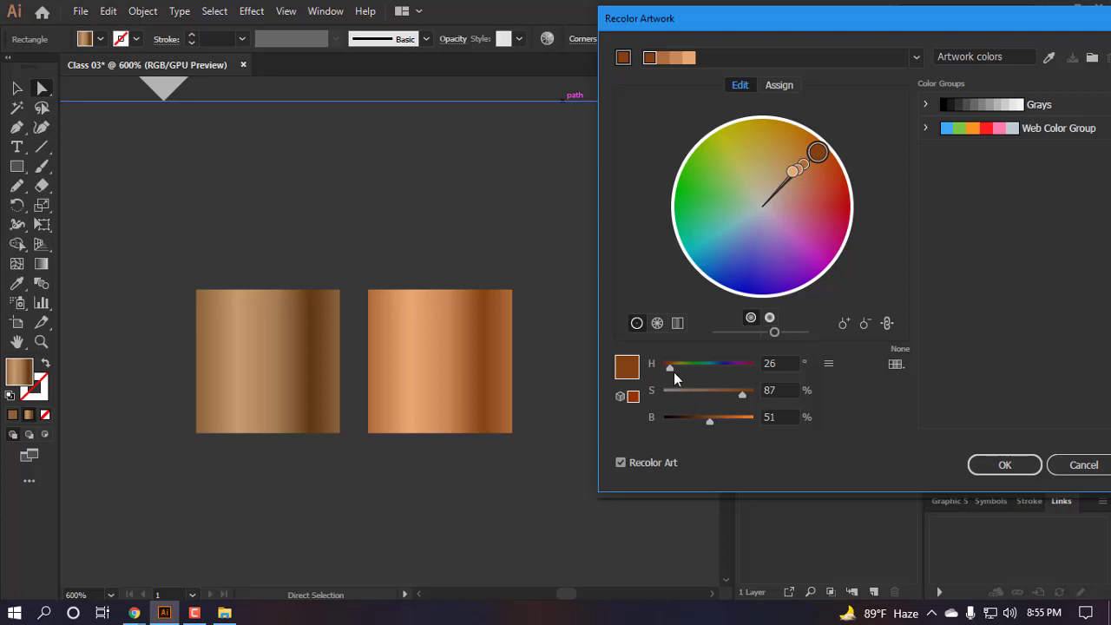
pyautogui.moveTo(672, 369); pyautogui.dragTo(671, 369)
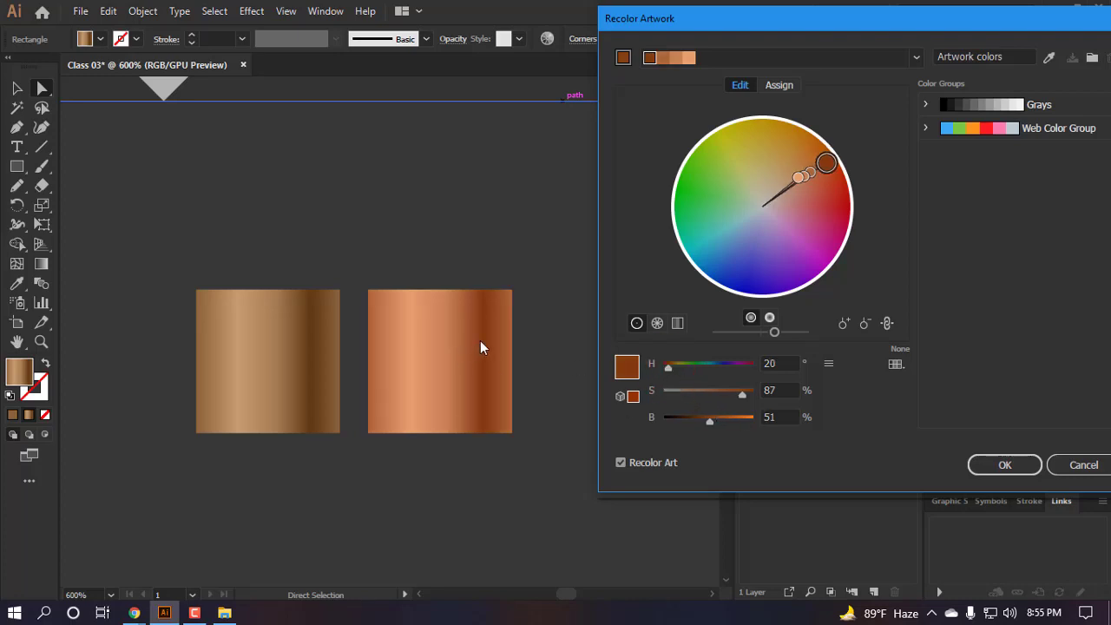
pyautogui.moveTo(669, 371); pyautogui.dragTo(673, 373)
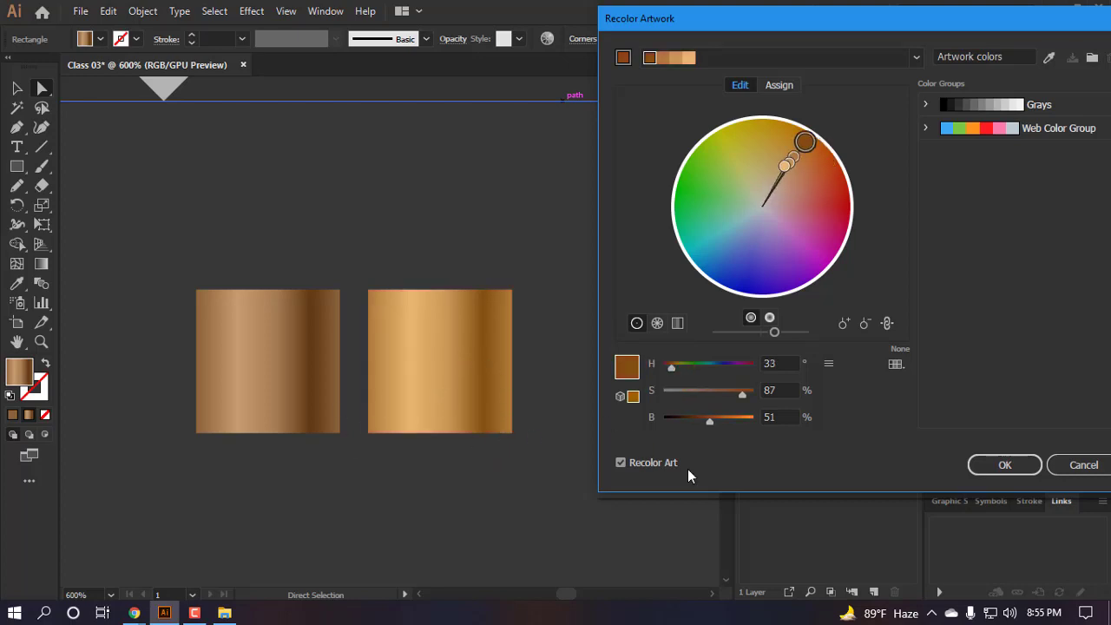
# - Set the linked colours' saturation to 94% and brightness to 65%, and apply the recolouring
pyautogui.moveTo(742, 395); pyautogui.dragTo(786, 403)
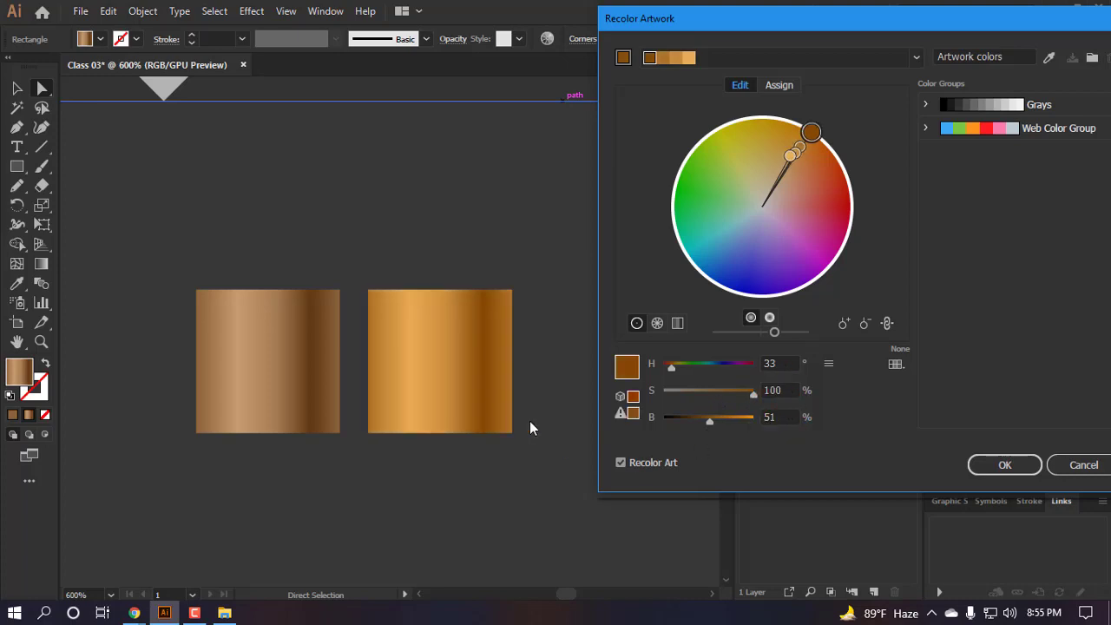
pyautogui.press('ctrl')
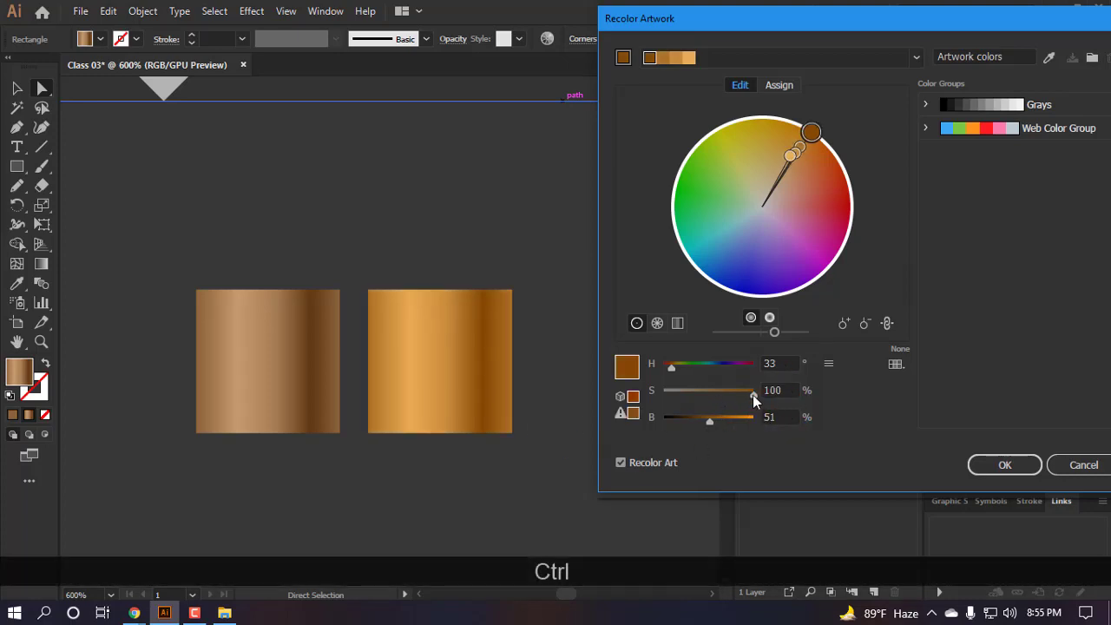
pyautogui.moveTo(752, 395); pyautogui.dragTo(720, 420)
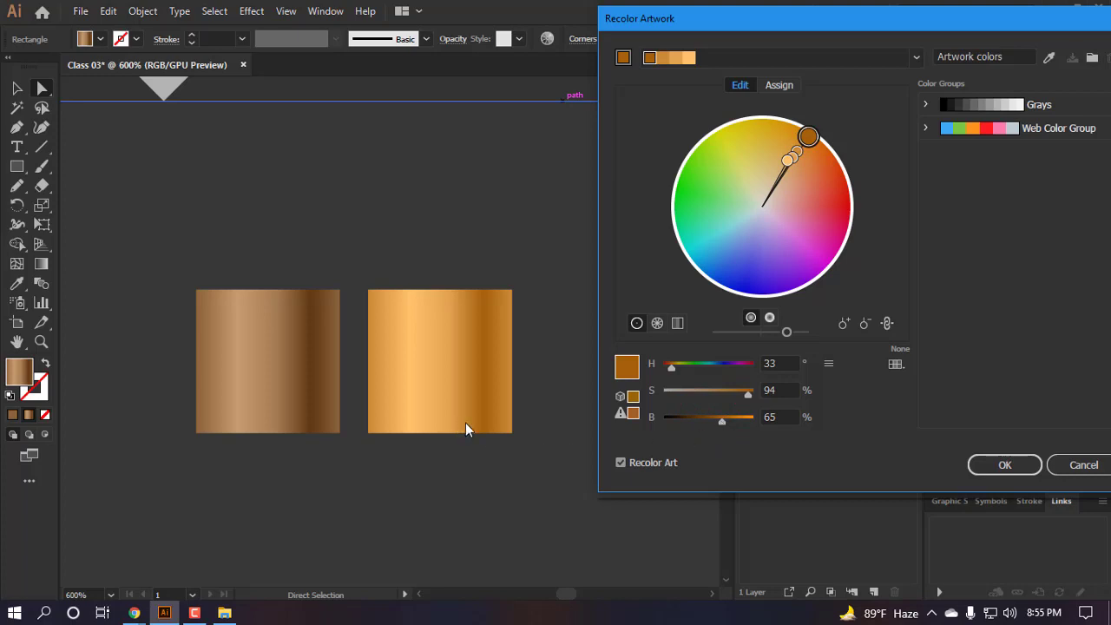
pyautogui.click(1004, 465)
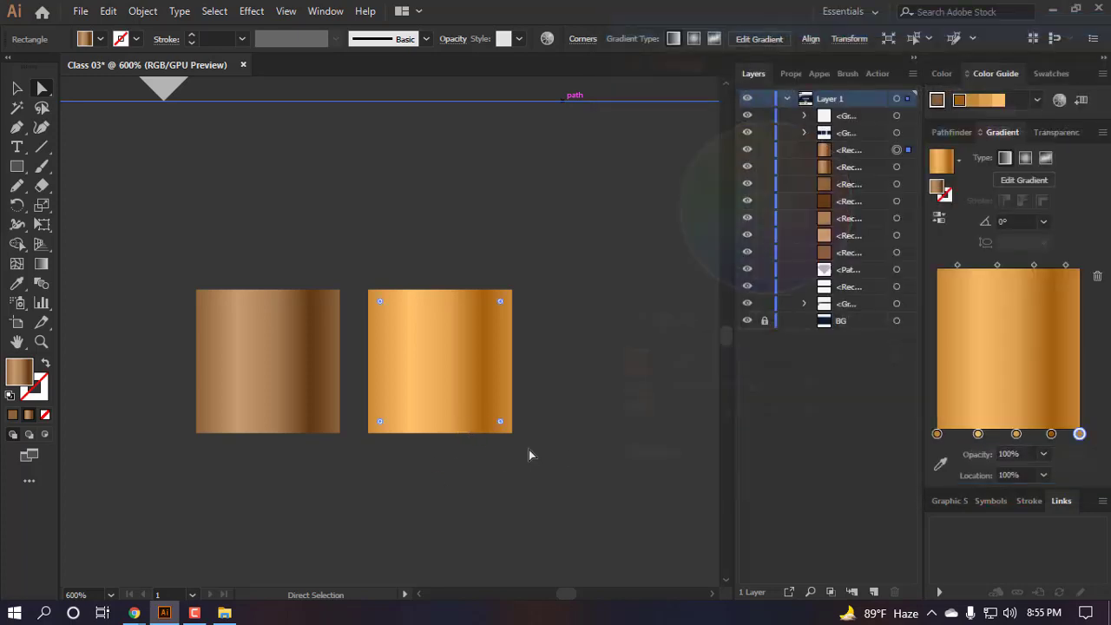
# - Move the brown gradient square closer to the fifth flat brown square in the same row
pyautogui.keyDown('alt'); pyautogui.scroll(-3, 524, 454); pyautogui.keyUp('alt')
pyautogui.keyDown('alt'); pyautogui.scroll(2, 468, 439); pyautogui.keyUp('alt')
pyautogui.scroll(-3, 465, 440)
pyautogui.scroll(2, 503, 295)
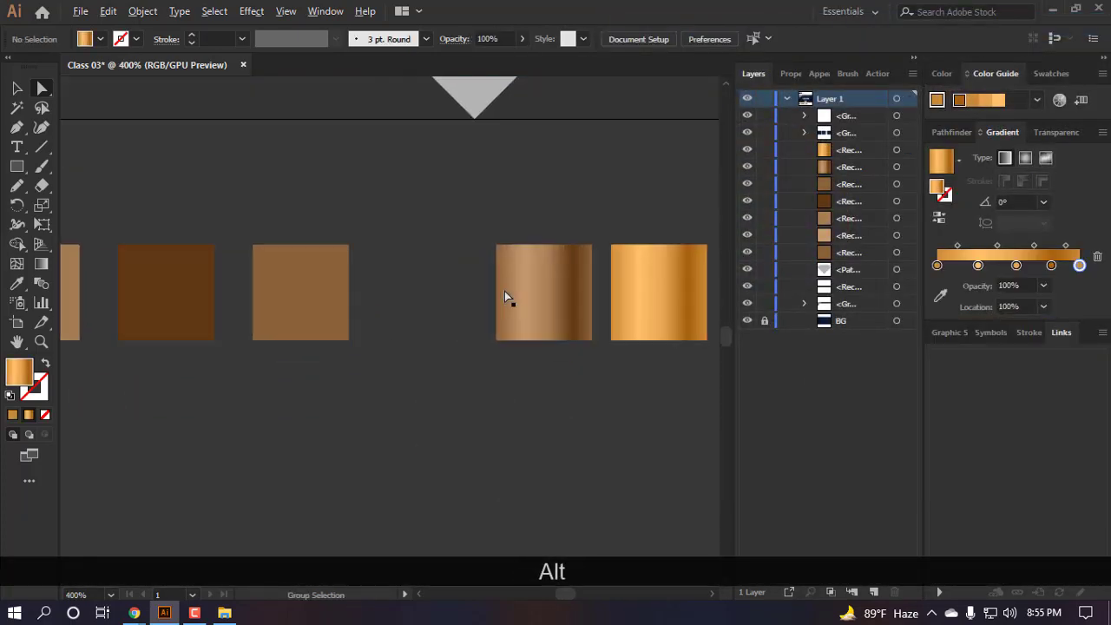
pyautogui.moveTo(504, 291); pyautogui.dragTo(418, 450)
pyautogui.click(418, 444)
pyautogui.keyDown('alt'); pyautogui.scroll(-2, 452, 438); pyautogui.keyUp('alt')
pyautogui.scroll(-2, 458, 428)
pyautogui.keyDown('ctrl'); pyautogui.hscroll(-2, 413, 390); pyautogui.keyUp('ctrl')
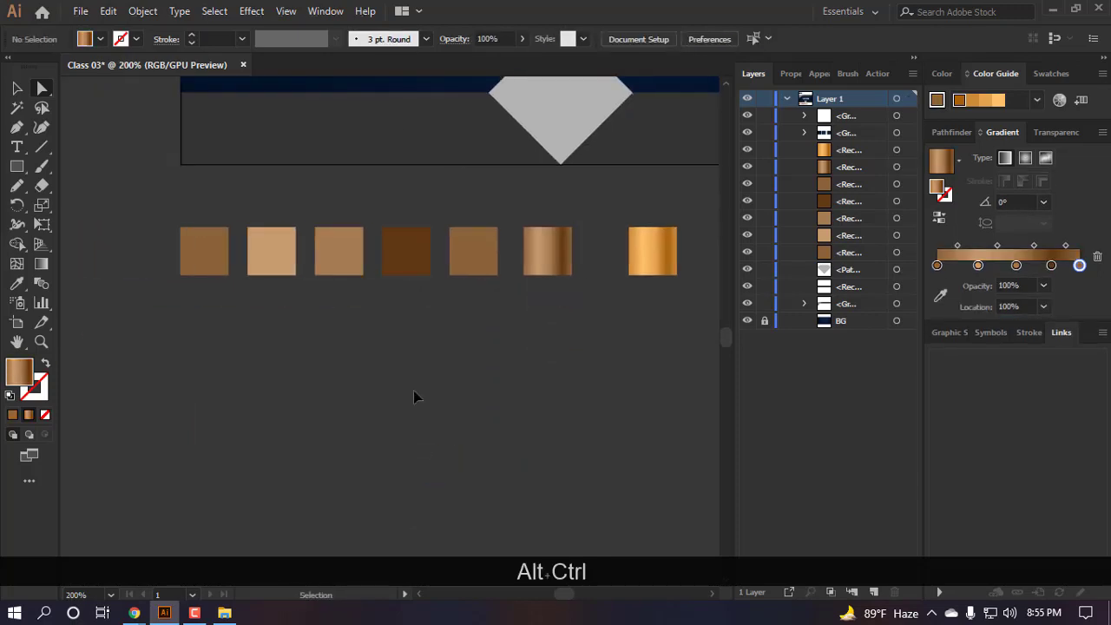
# - Duplicate the five flat brown squares as a second row directly beneath the first
pyautogui.moveTo(519, 300); pyautogui.dragTo(488, 295)
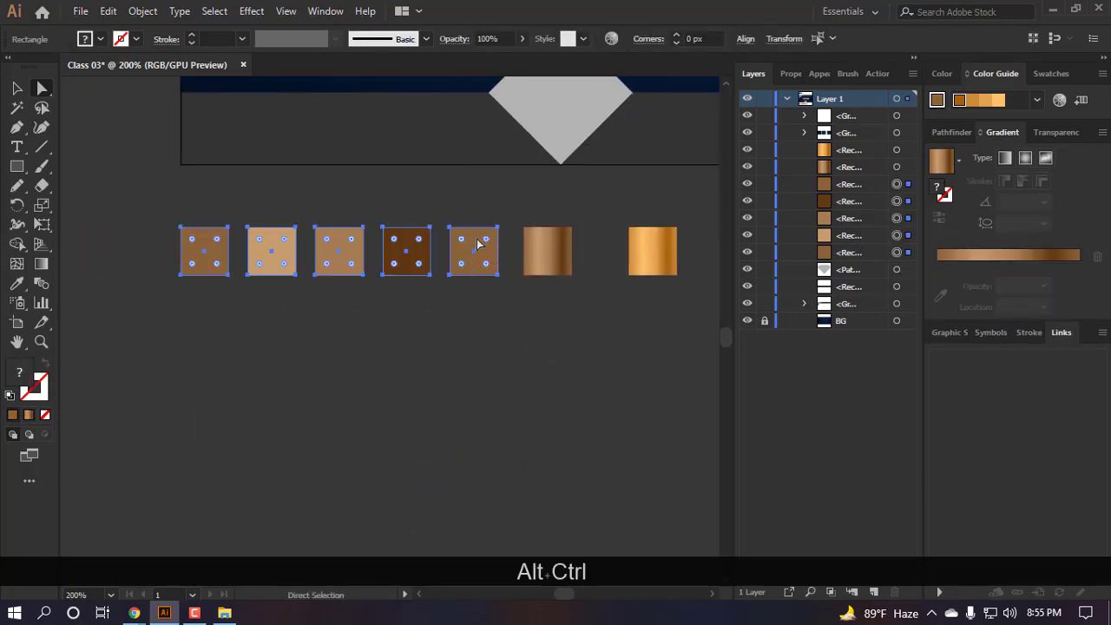
pyautogui.moveTo(477, 247); pyautogui.dragTo(478, 324)
pyautogui.hscroll(2, 556, 382)
pyautogui.click(606, 392)
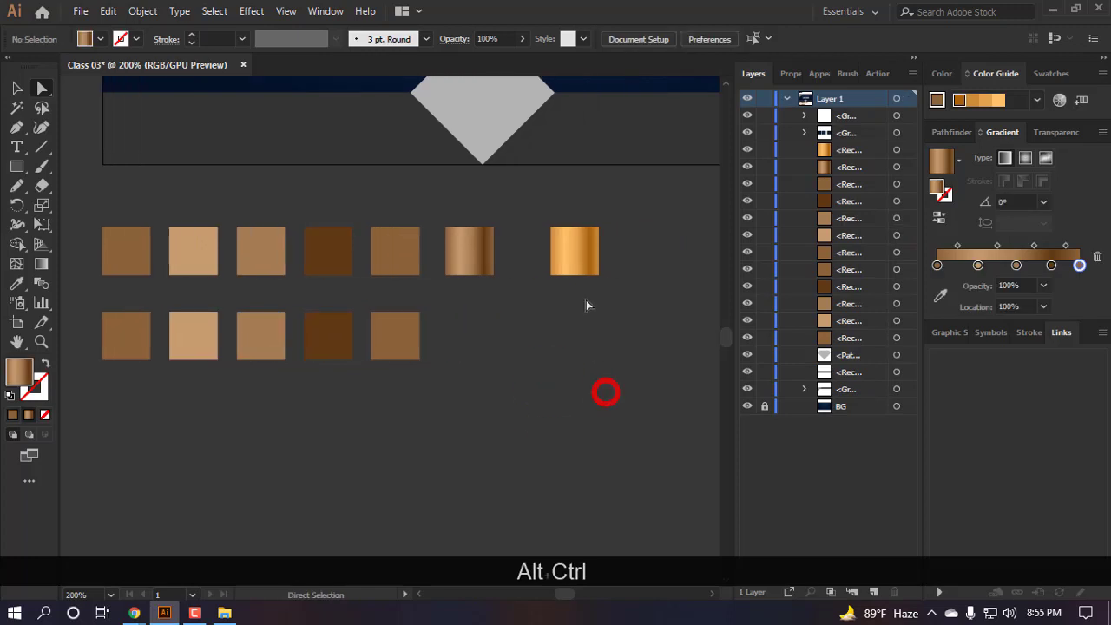
# - Move the golden gradient square to the end of the second row, directly beneath the brown gradient square
pyautogui.moveTo(578, 245); pyautogui.dragTo(471, 323)
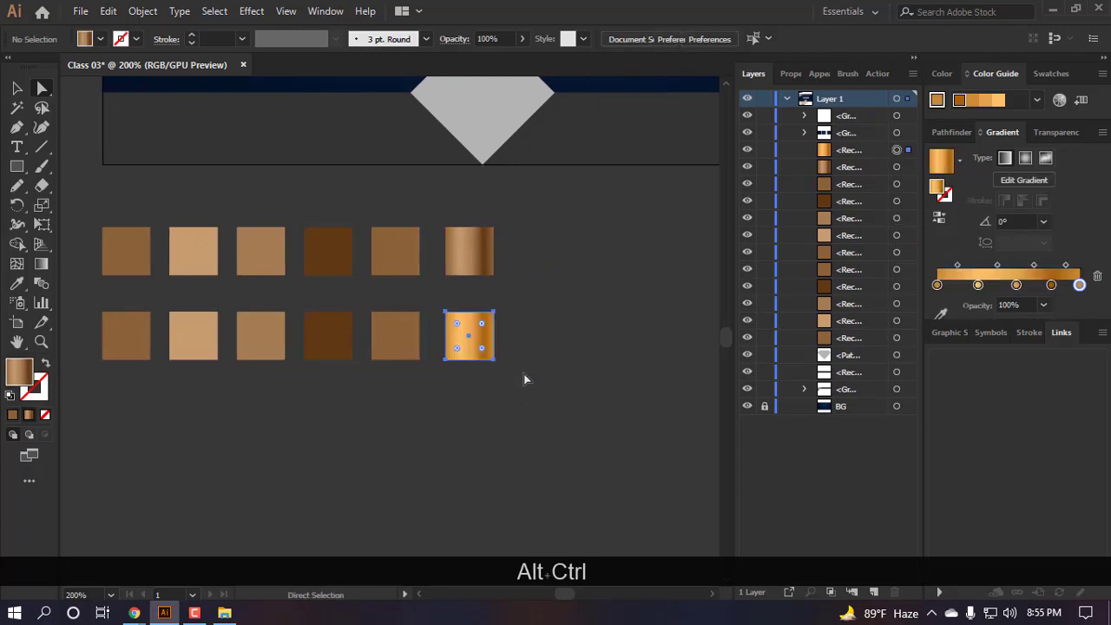
pyautogui.hscroll(-2, 496, 391)
pyautogui.scroll(-1, 439, 397)
pyautogui.hscroll(1, 439, 397)
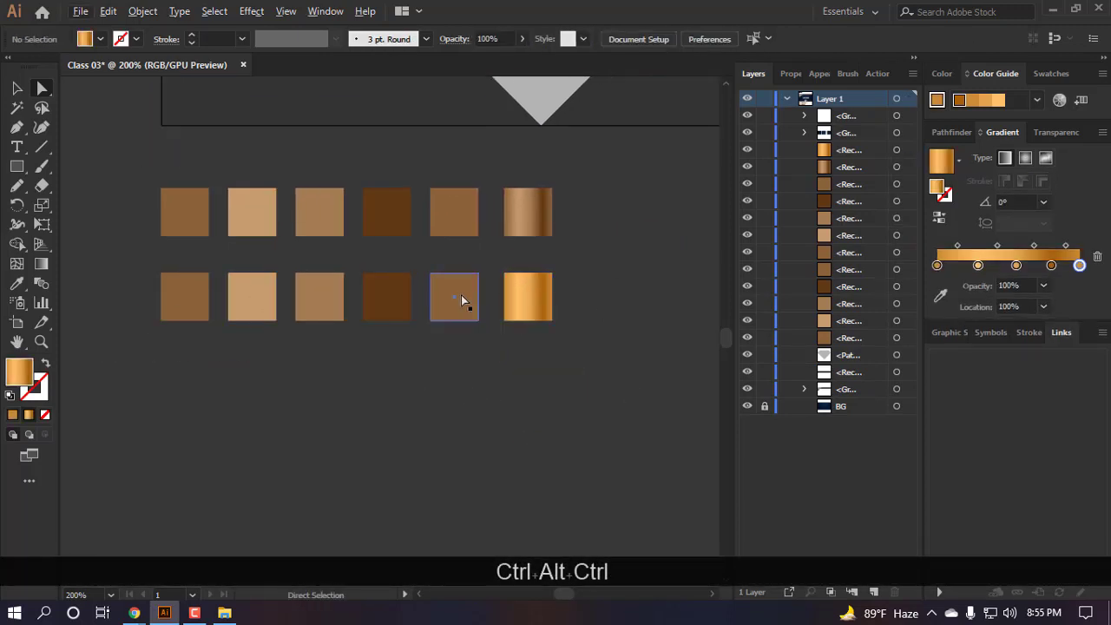
pyautogui.keyDown('ctrl'); pyautogui.click(397, 427); pyautogui.keyUp('ctrl')
pyautogui.hscroll(-3, 535, 372)
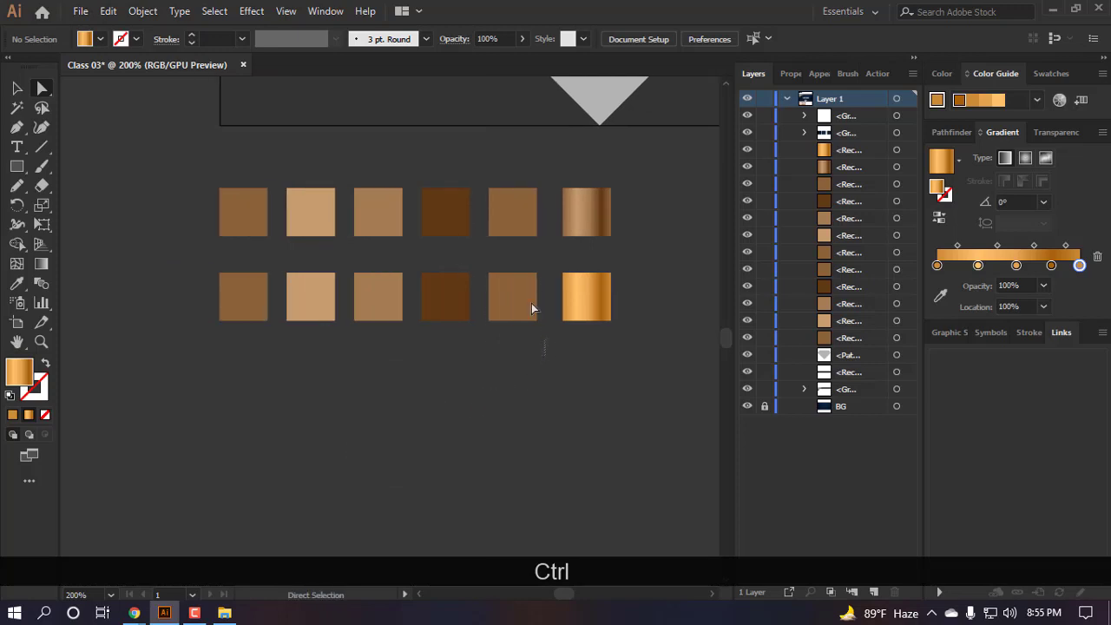
pyautogui.moveTo(235, 265); pyautogui.dragTo(158, 270)
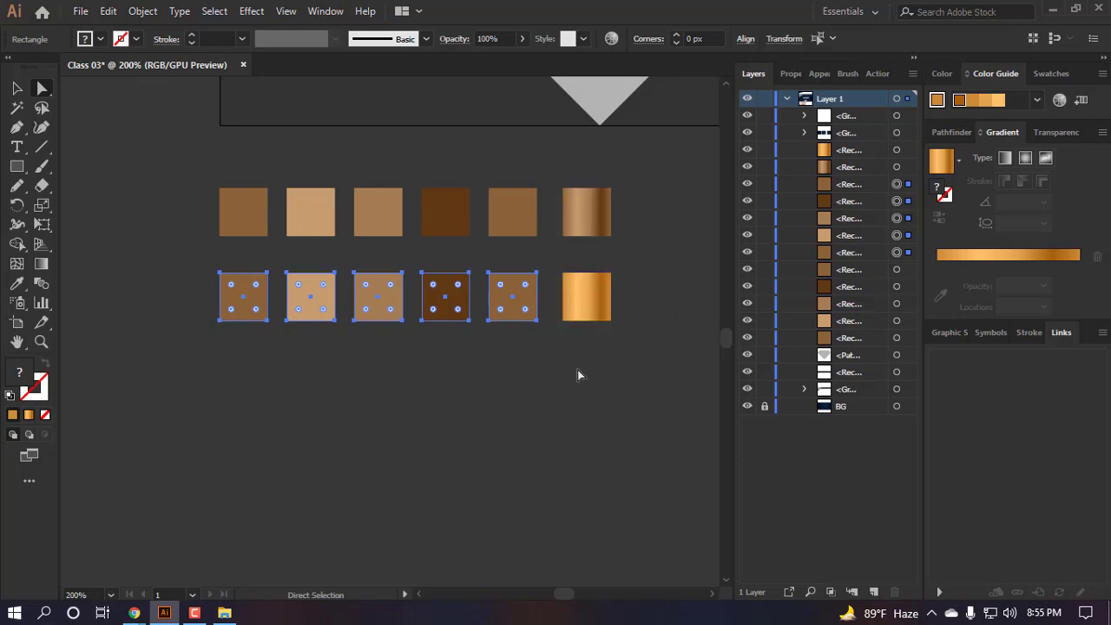
# - Lighten the second stop of the golden square's gradient by setting its HSB saturation to about 36%
pyautogui.hscroll(3, 582, 382)
pyautogui.scroll(3, 585, 388)
pyautogui.click(450, 341)
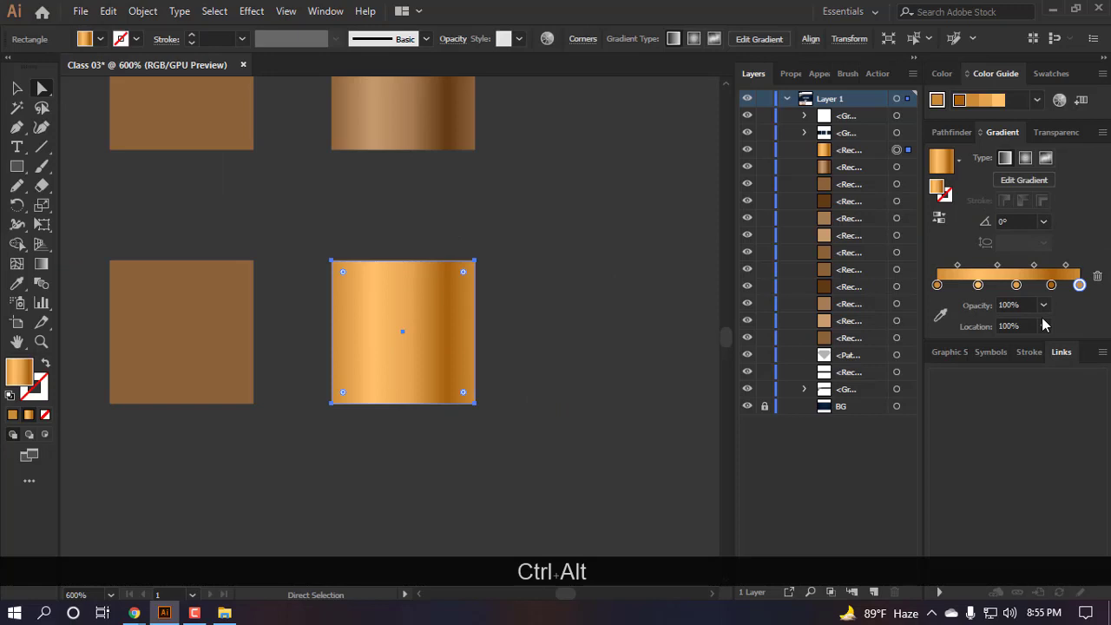
pyautogui.doubleClick(977, 285)
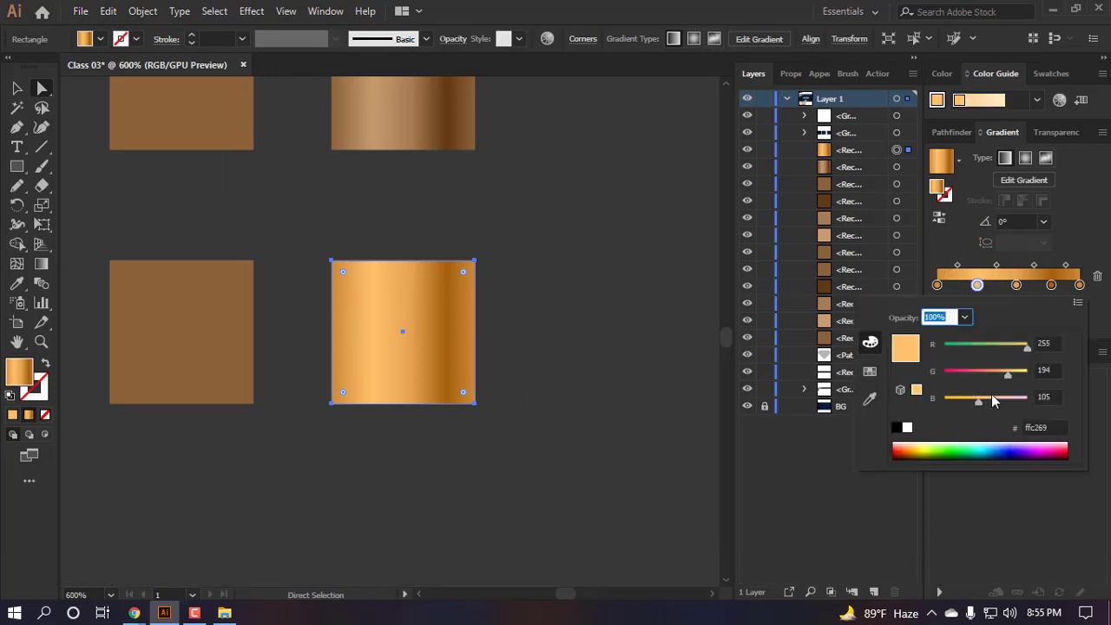
pyautogui.click(1077, 302)
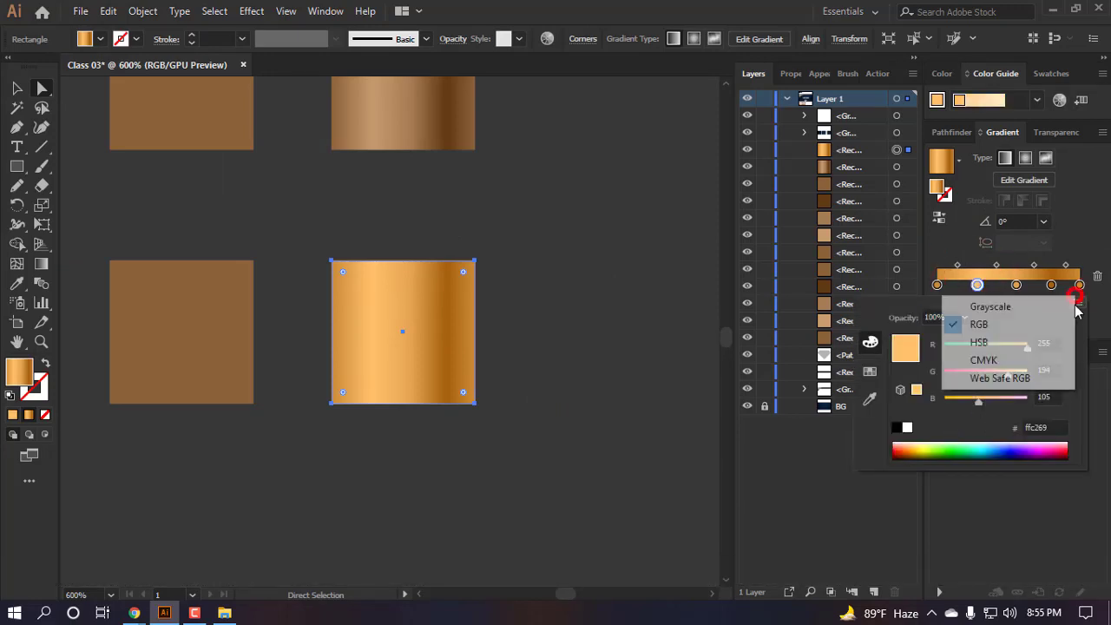
pyautogui.click(981, 342)
pyautogui.moveTo(994, 375); pyautogui.dragTo(975, 375)
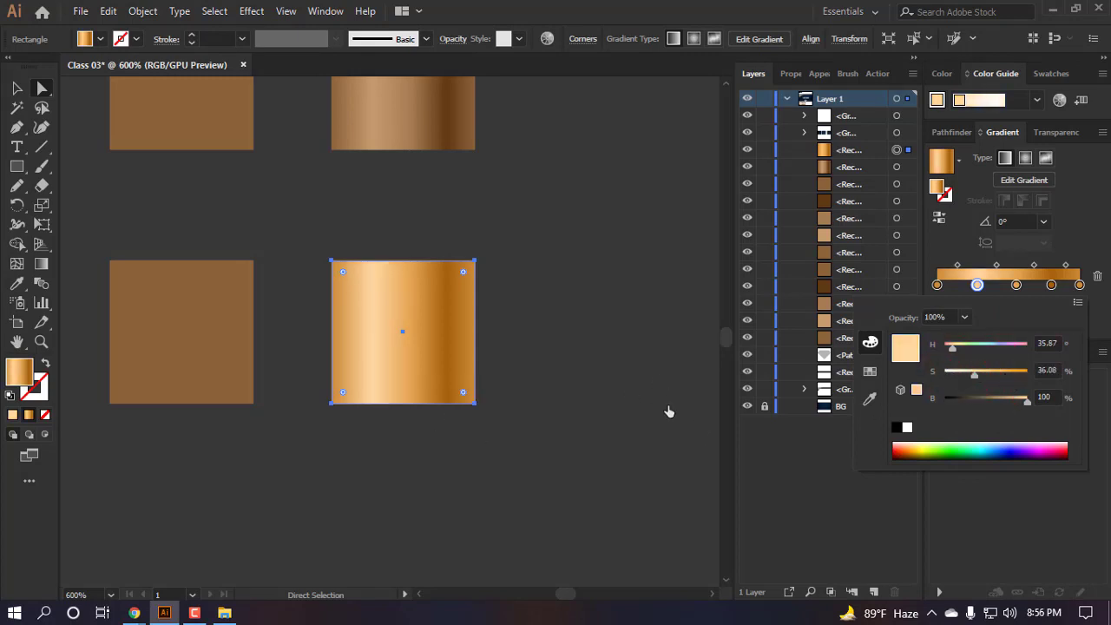
pyautogui.click(555, 381)
# - Copy the golden square's gradient onto the five flat brown squares of the second row with the Eyedropper
pyautogui.scroll(-4, 499, 397)
pyautogui.hscroll(-2, 448, 401)
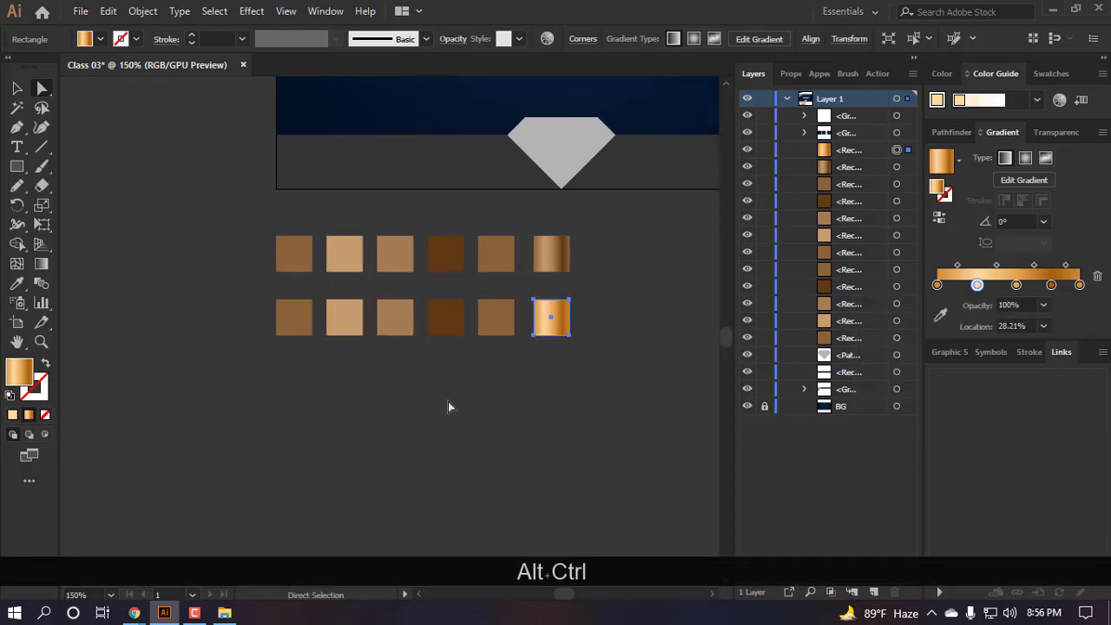
pyautogui.moveTo(394, 298); pyautogui.dragTo(214, 289)
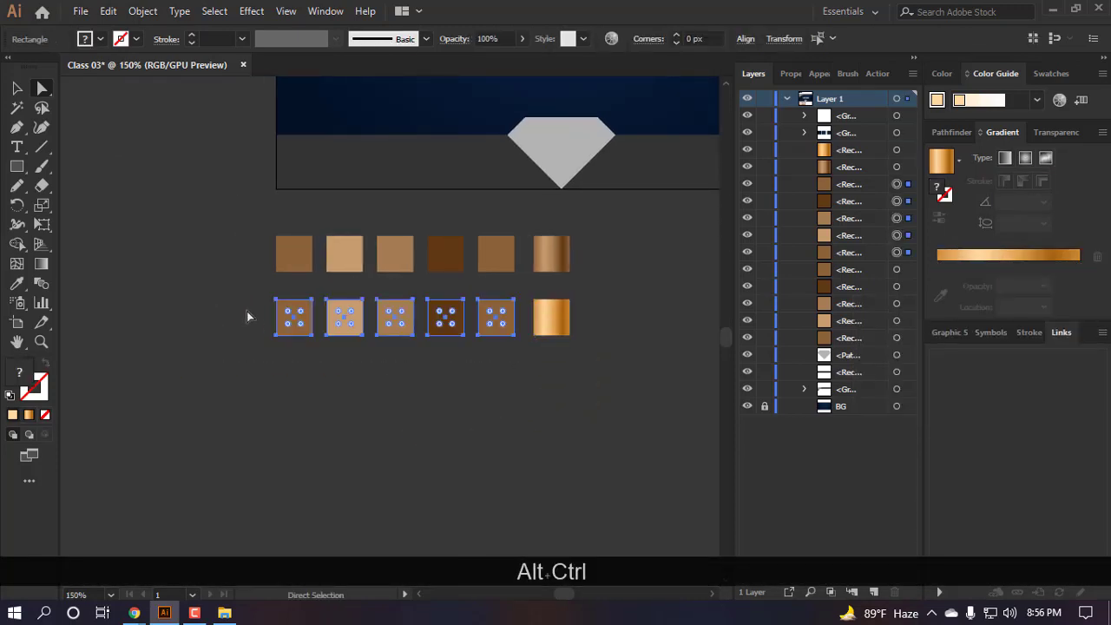
pyautogui.press('i')
pyautogui.click(552, 317)
pyautogui.scroll(2, 441, 330)
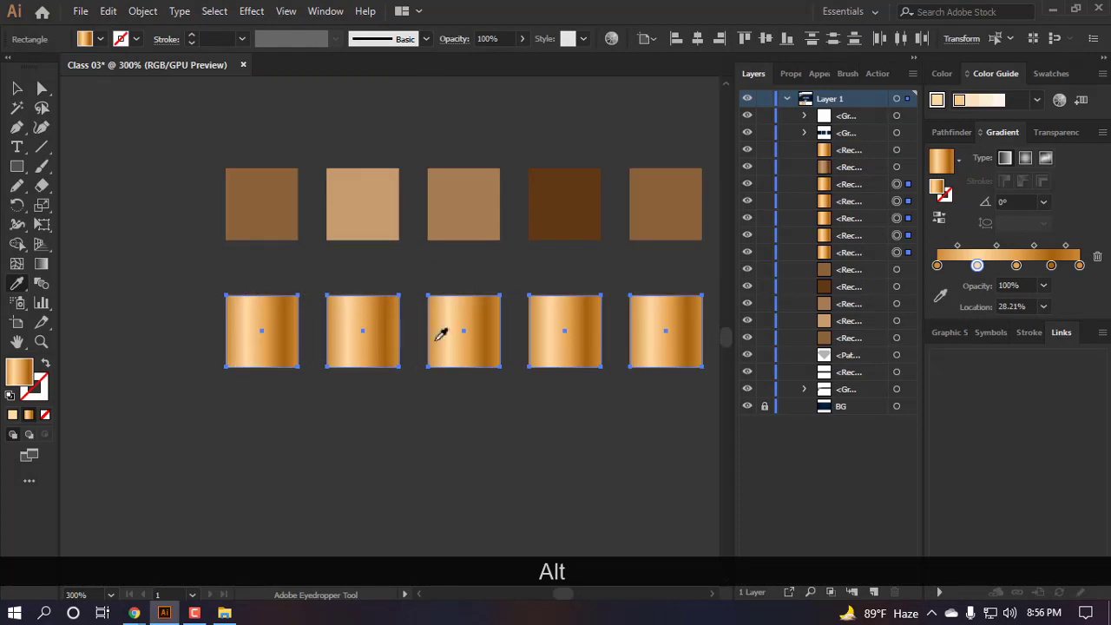
pyautogui.scroll(-2, 441, 347)
pyautogui.scroll(1, 419, 402)
pyautogui.press('a')
pyautogui.hscroll(3, 420, 402)
pyautogui.click(467, 435)
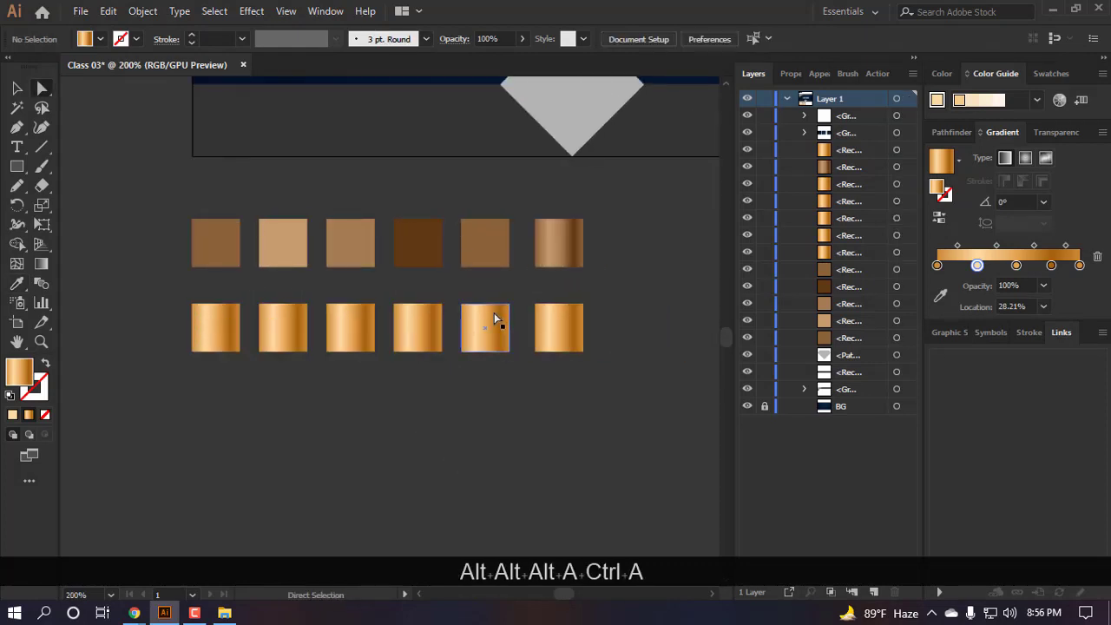
# - Fill the second row's fifth square with the gradient's last stop colour and the fourth square with the fourth stop colour, both flat
pyautogui.click(494, 320)
pyautogui.click(1079, 285)
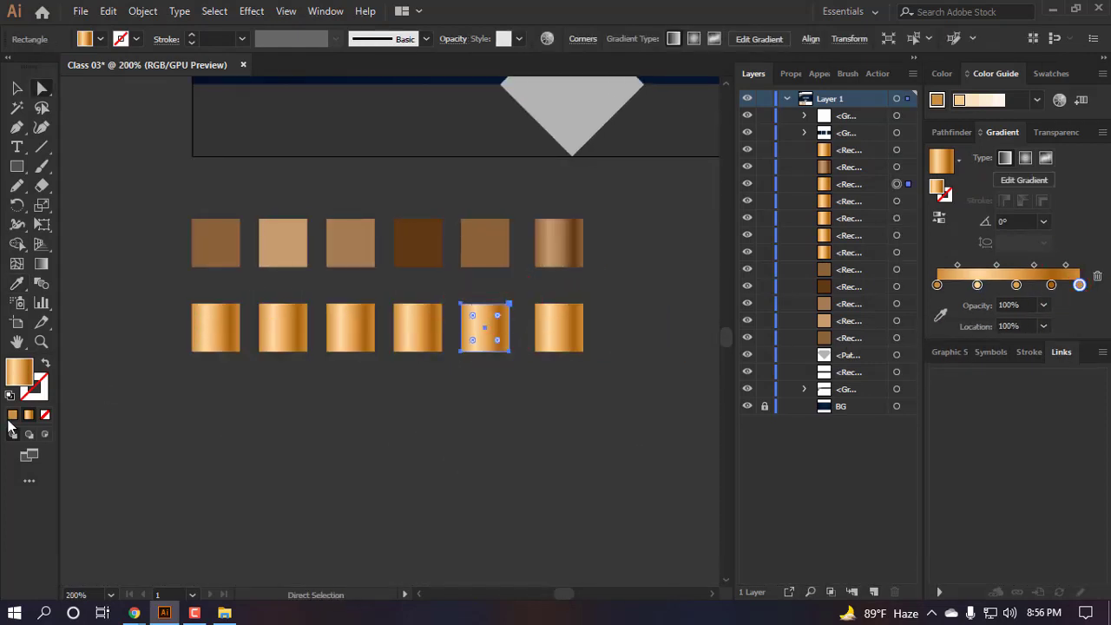
pyautogui.click(13, 414)
pyautogui.click(423, 331)
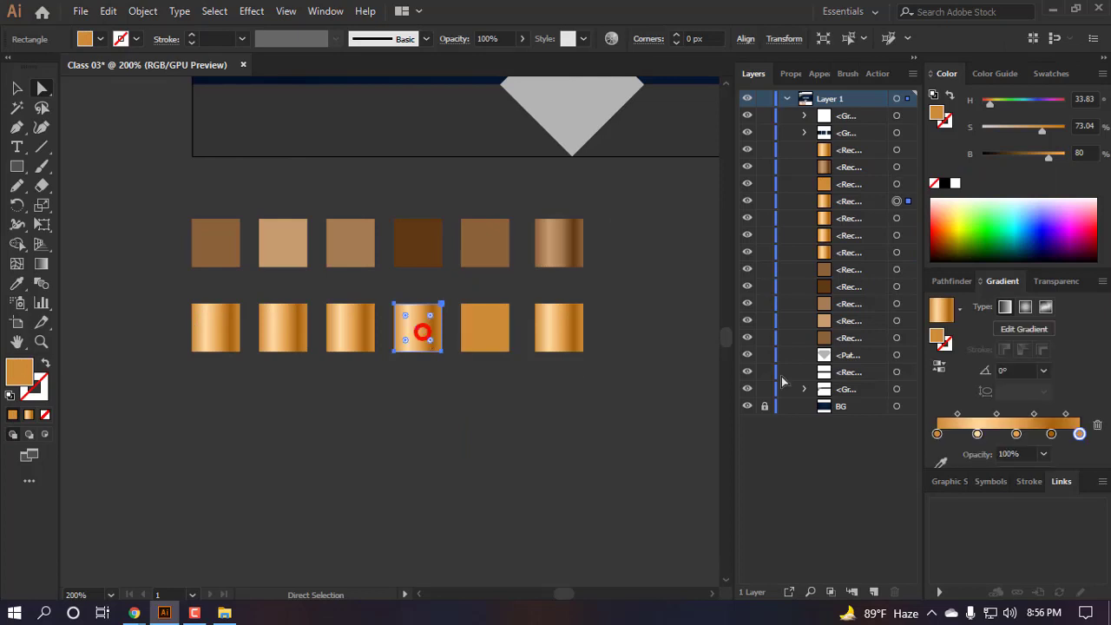
pyautogui.click(1052, 433)
pyautogui.click(441, 424)
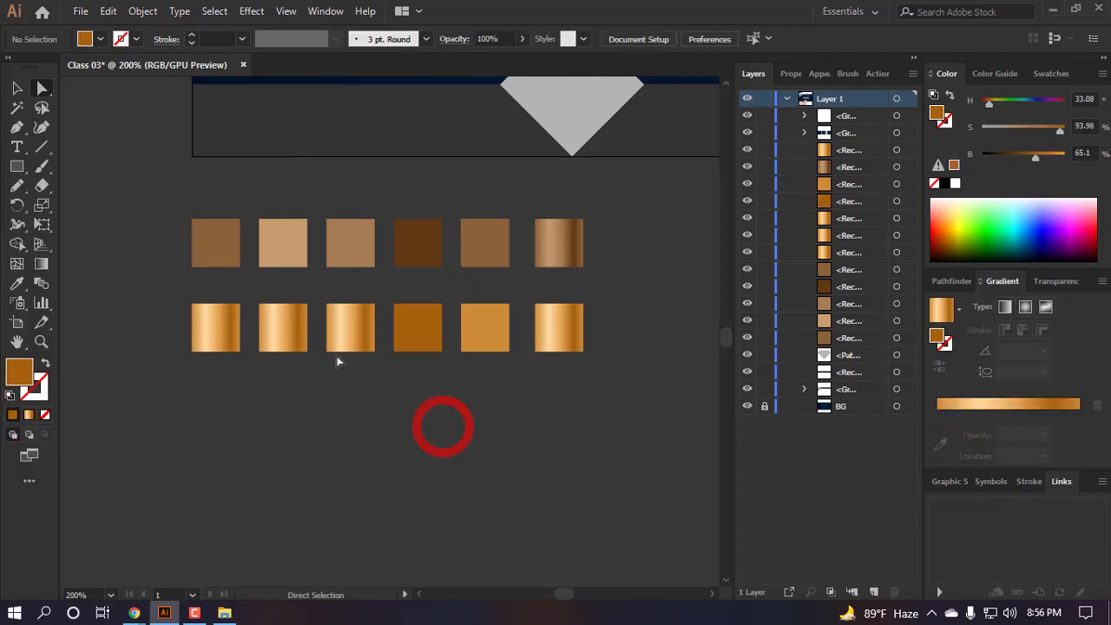
# - Replace the third square's gradient in the second row with a flat fill of the middle stop's colour
pyautogui.click(345, 331)
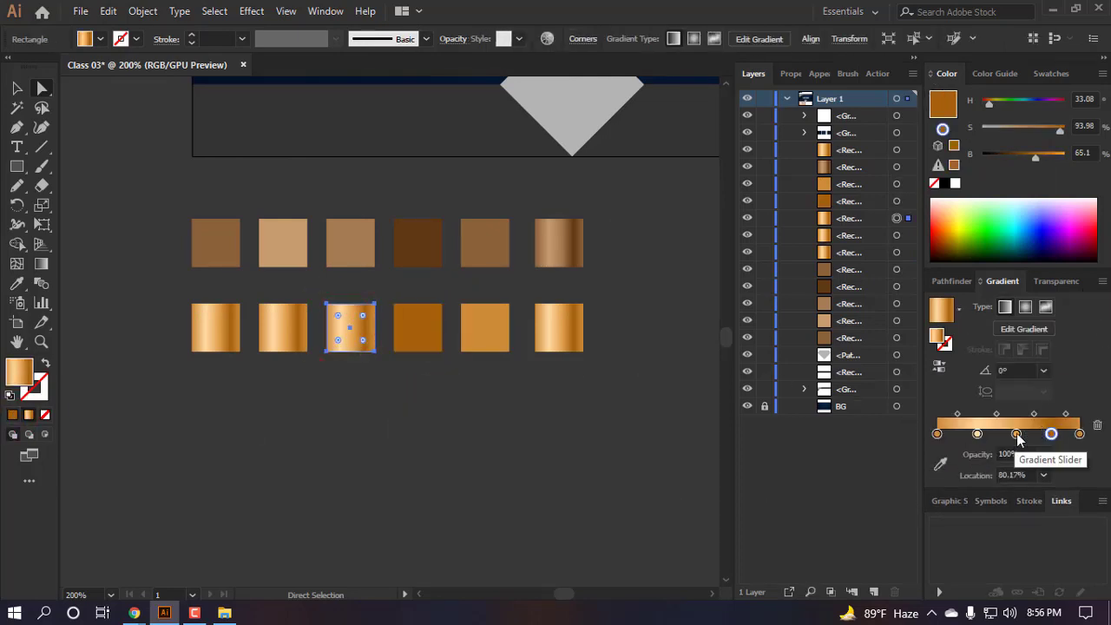
pyautogui.click(1017, 434)
pyautogui.click(12, 414)
pyautogui.click(386, 437)
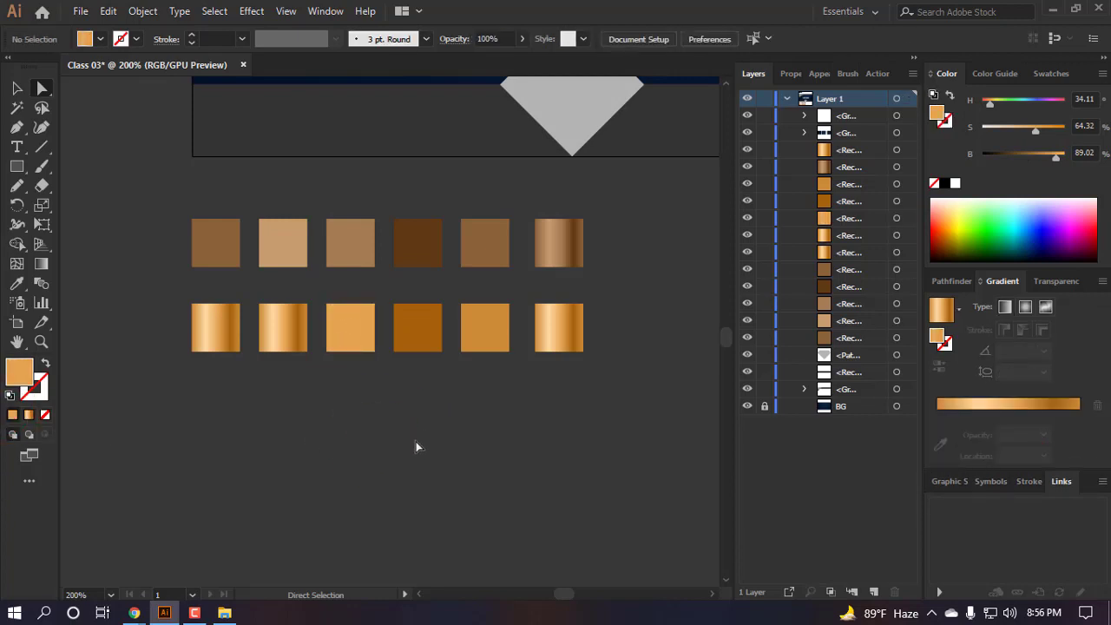
# - Give the second row's second square a flat fill in the gradient's light second stop colour
pyautogui.hscroll(-2, 399, 441)
pyautogui.click(341, 337)
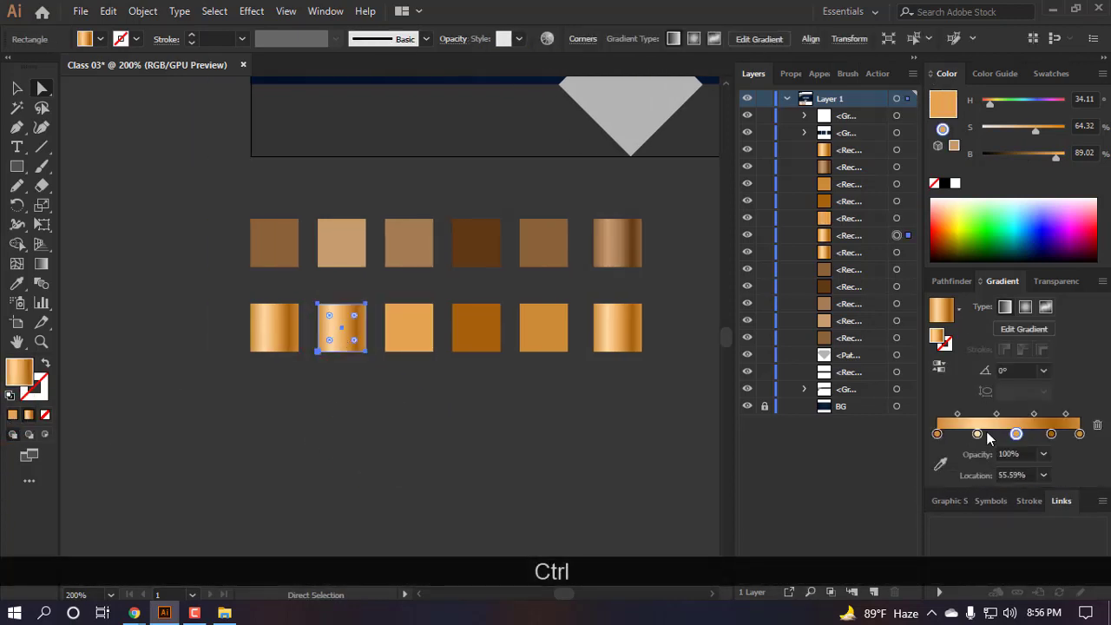
pyautogui.click(977, 434)
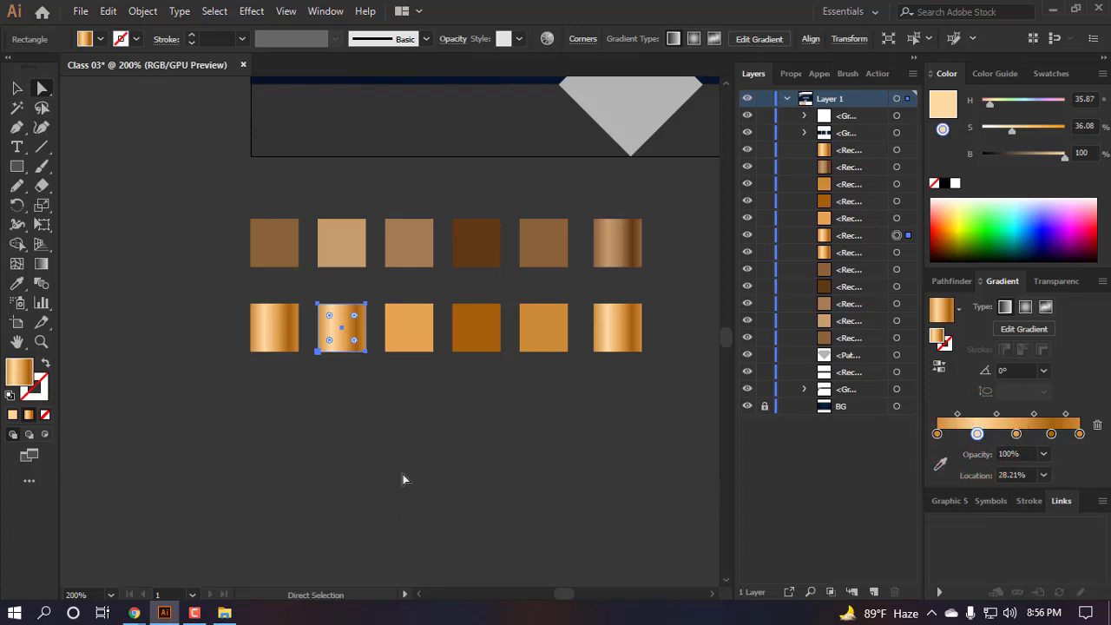
pyautogui.click(349, 382)
pyautogui.click(340, 338)
pyautogui.click(977, 434)
pyautogui.click(13, 415)
# - Give the second row's first square a flat fill in the gradient's first stop colour
pyautogui.click(278, 323)
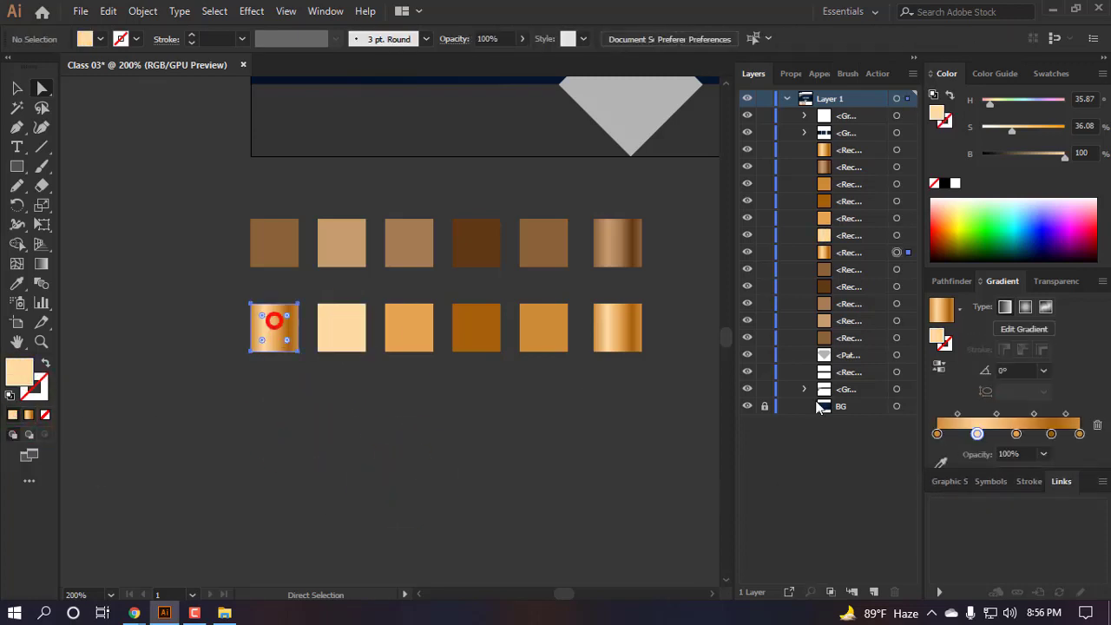
pyautogui.click(937, 435)
pyautogui.click(13, 415)
pyautogui.click(240, 442)
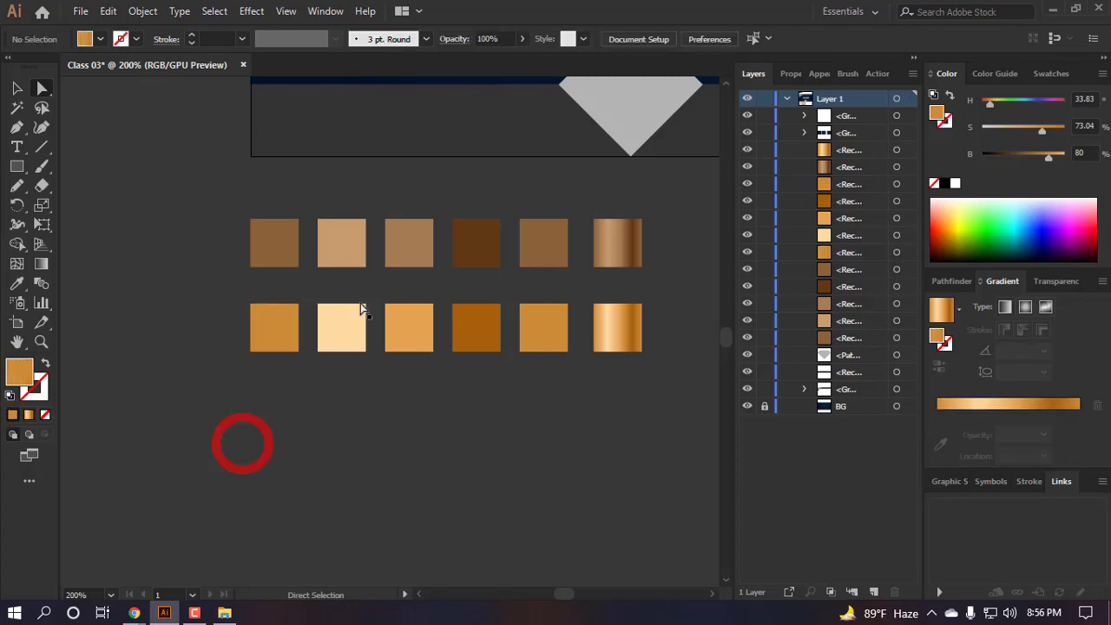
# - Group all the brown and gold squares of both rows, including the two gradient squares
pyautogui.scroll(-1, 372, 425)
pyautogui.moveTo(652, 421); pyautogui.dragTo(256, 251)
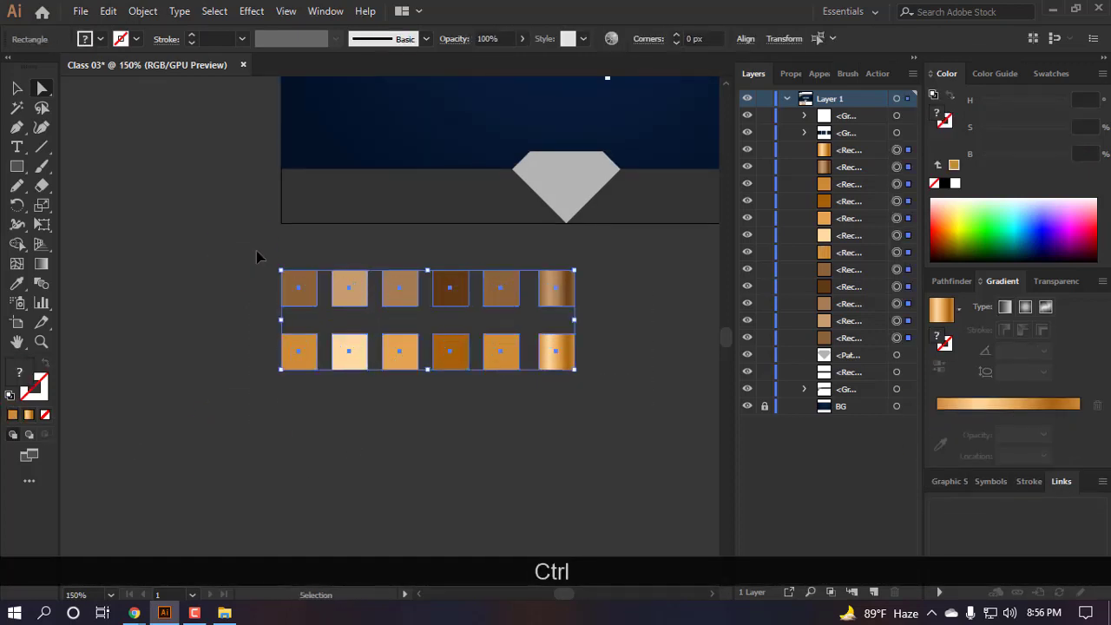
pyautogui.hotkey('ctrl', 'g')
# - Try to move the grouped swatches above the artboard, and undo the move
pyautogui.scroll(-2, 339, 414)
pyautogui.moveTo(390, 365); pyautogui.dragTo(374, 112)
pyautogui.hotkey('ctrl', 'z')
pyautogui.click(516, 449)
# - Move the brown and gold swatch group above the navy swatches over the artboard, aligning their left edges
pyautogui.press('v')
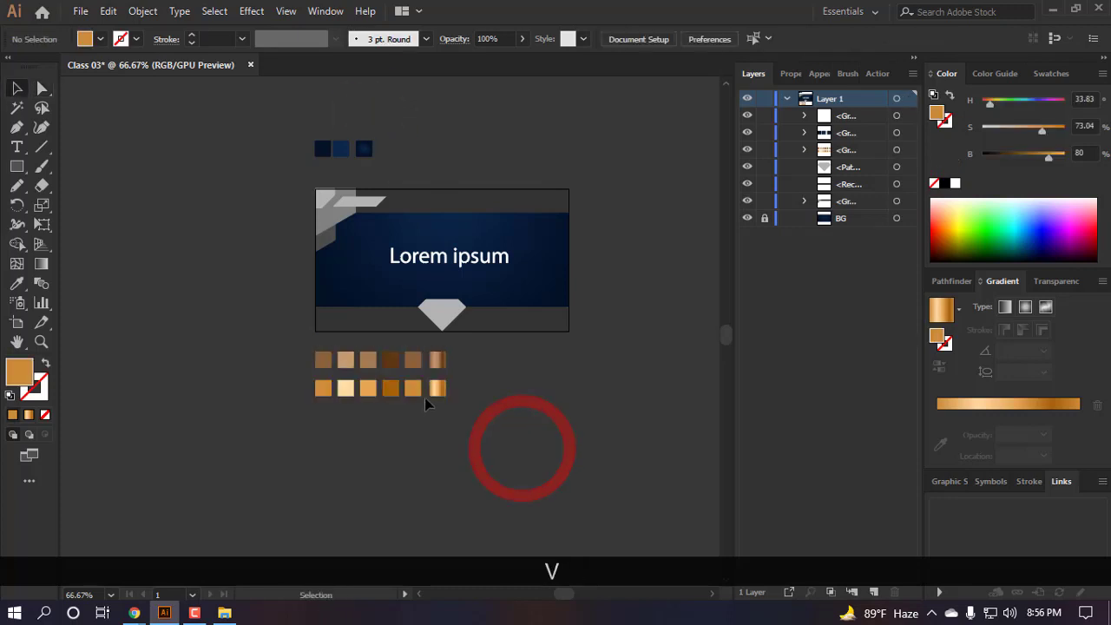
pyautogui.click(417, 390)
pyautogui.moveTo(391, 373); pyautogui.dragTo(391, 117)
pyautogui.scroll(2, 337, 104)
pyautogui.scroll(4, 338, 104)
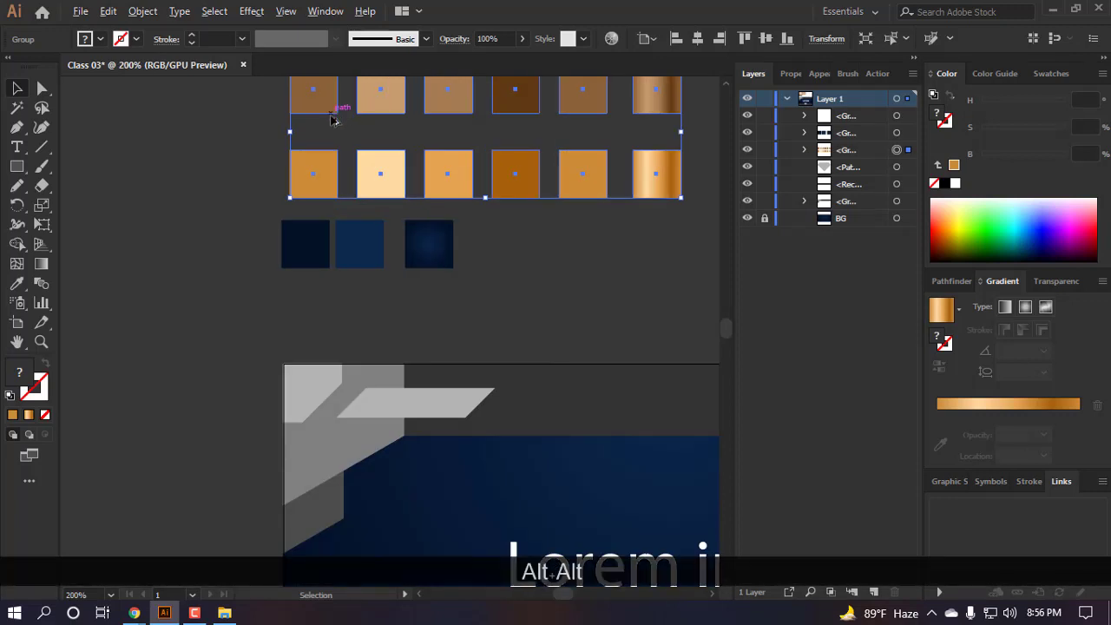
pyautogui.moveTo(324, 266)
pyautogui.mouseDown()
pyautogui.moveTo(307, 275)
pyautogui.moveTo(317, 272)
pyautogui.mouseUp()
pyautogui.scroll(-6, 276, 256)
pyautogui.click(548, 501)
pyautogui.click(523, 235)
pyautogui.scroll(1, 290, 301)
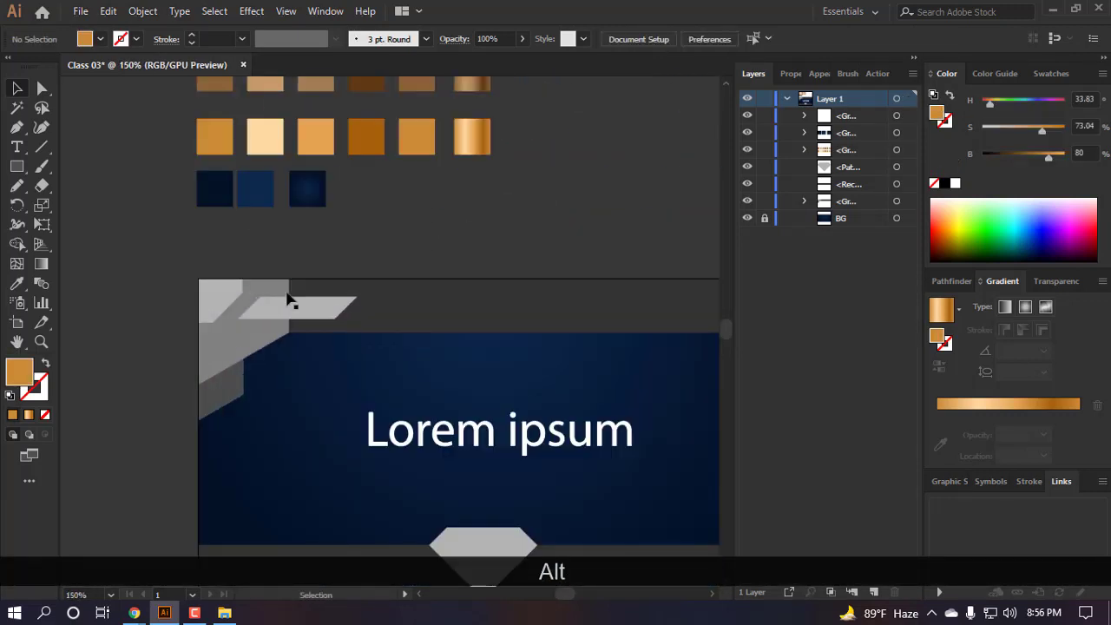
pyautogui.scroll(-1, 290, 300)
pyautogui.scroll(3, 413, 179)
pyautogui.scroll(-1, 452, 221)
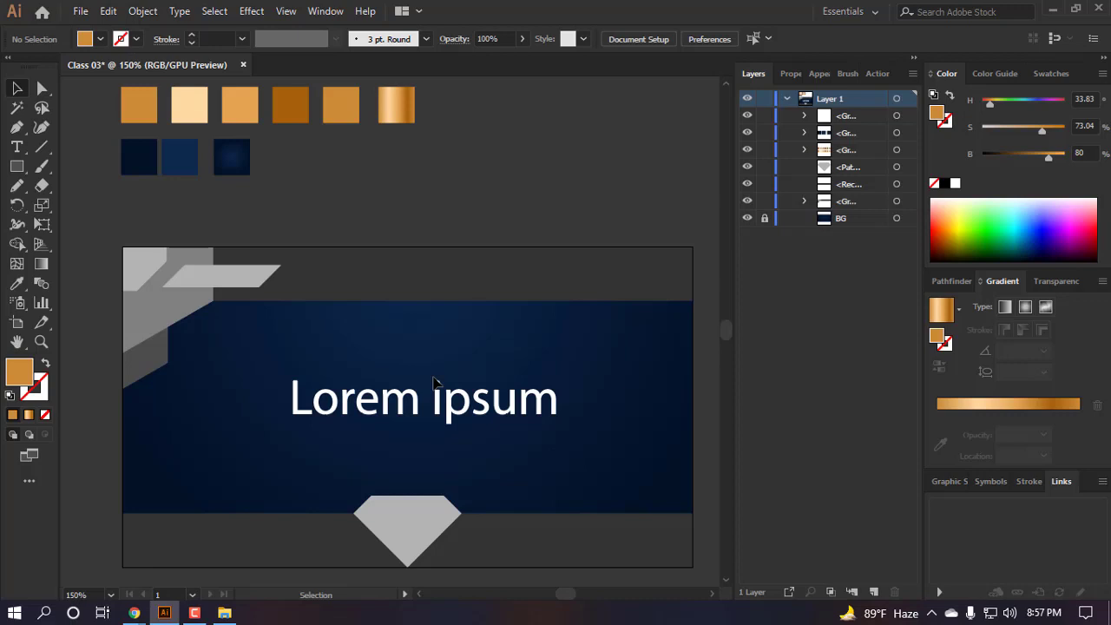
# - Fill the "Lorem ipsum" lettering with the golden gradient sampled from the gold gradient swatch
pyautogui.scroll(2, 434, 382)
pyautogui.press('v')
pyautogui.click(476, 460)
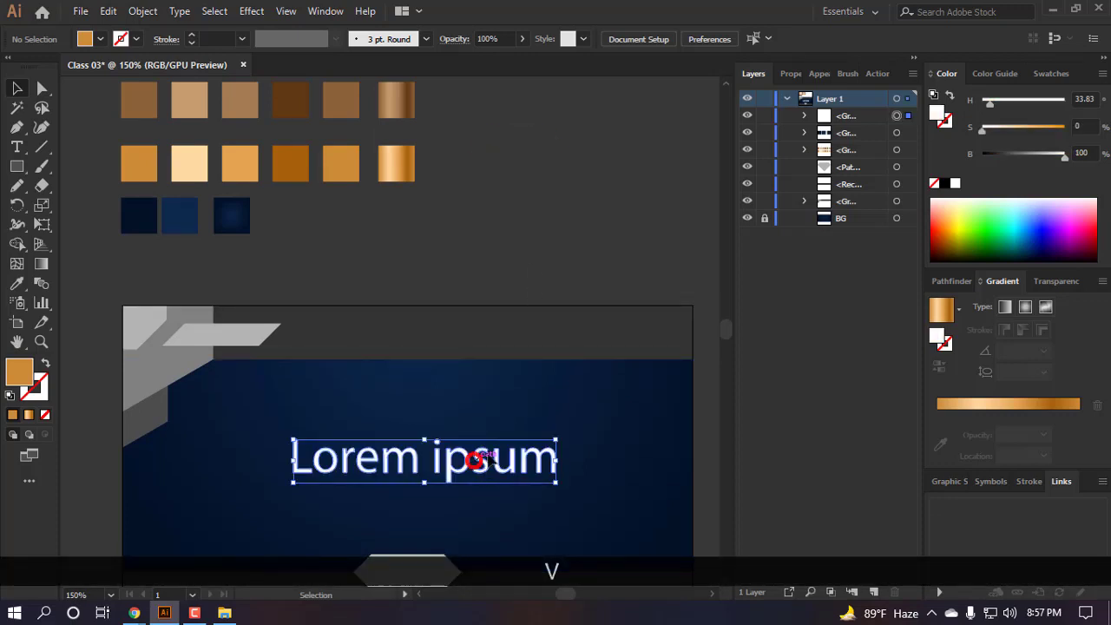
pyautogui.click(479, 330)
pyautogui.press('i')
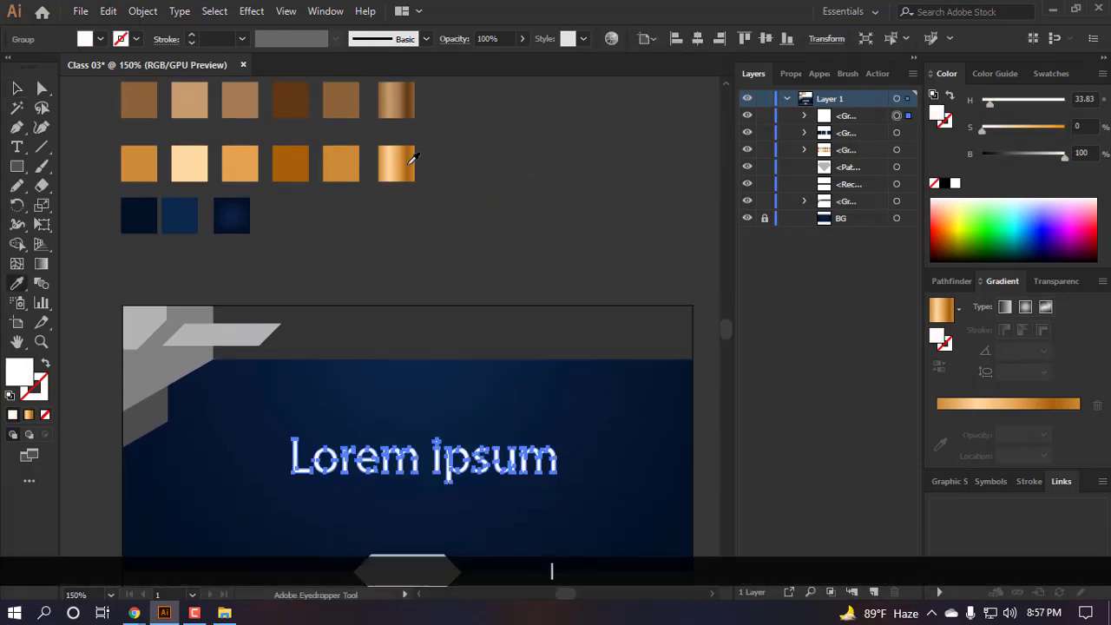
pyautogui.click(396, 161)
pyautogui.press('a')
pyautogui.click(523, 183)
pyautogui.scroll(-3, 573, 293)
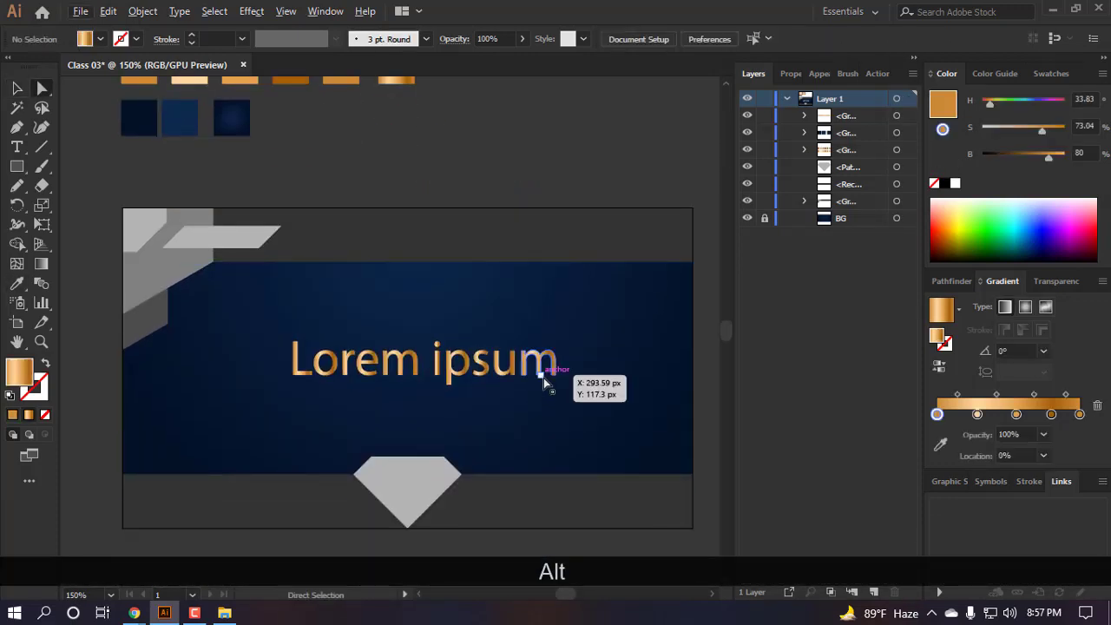
# - Spread one continuous golden gradient across the whole "Lorem ipsum" lettering with the Gradient tool, at an angle of about -10.5°
pyautogui.hotkey('alt', 'v')
pyautogui.click(620, 8)
pyautogui.scroll(-2, 536, 228)
pyautogui.press('v')
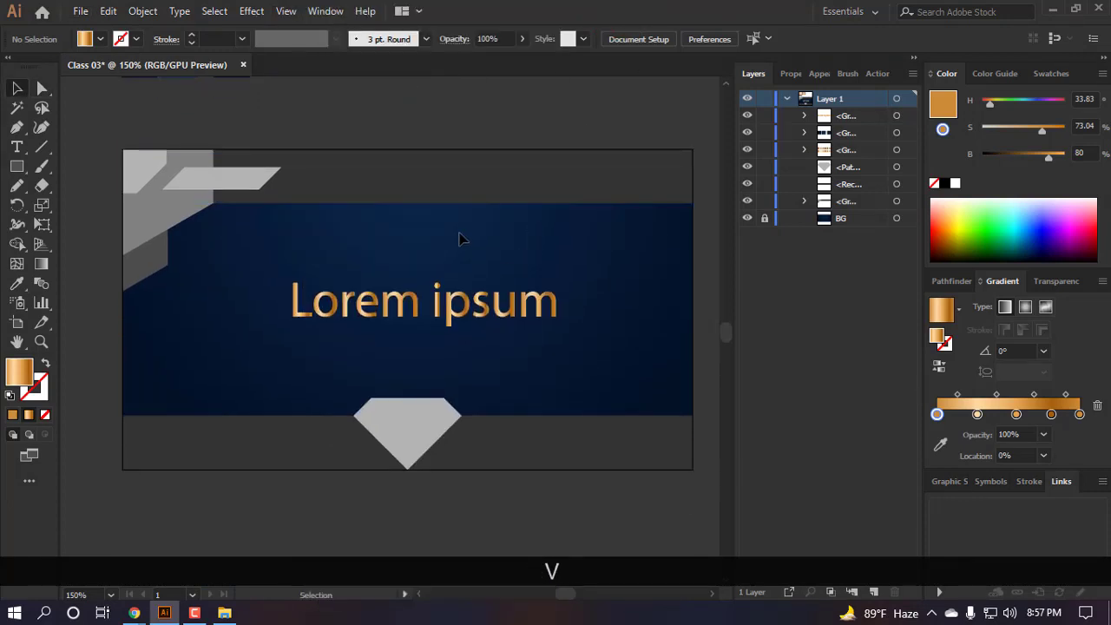
pyautogui.click(509, 303)
pyautogui.scroll(-1, 466, 318)
pyautogui.press('g')
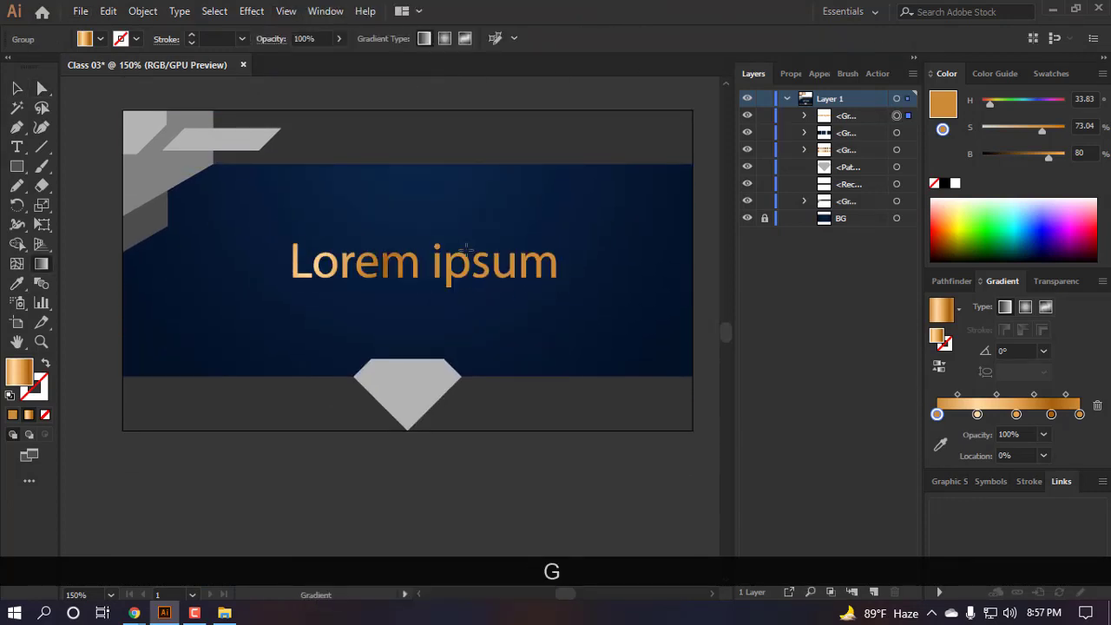
pyautogui.moveTo(467, 249); pyautogui.dragTo(602, 282)
pyautogui.press('a')
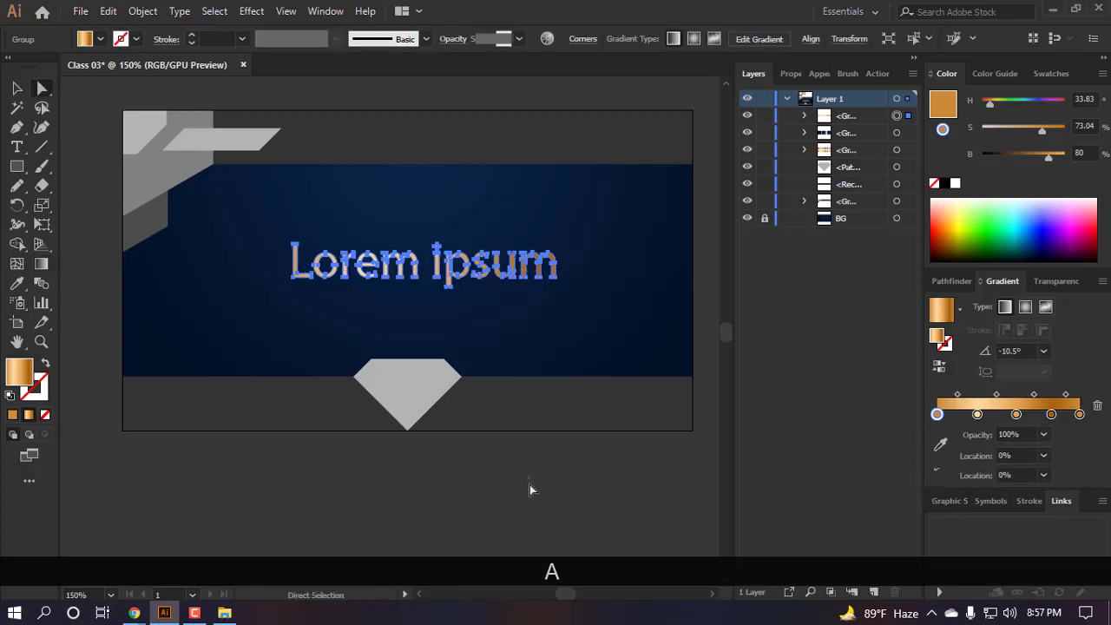
pyautogui.click(529, 485)
# - Try filling the large mid-grey polygon in the artboard's upper corner with the gold gradient swatch's fill
pyautogui.scroll(2, 483, 158)
pyautogui.scroll(-1, 489, 153)
pyautogui.scroll(-1, 489, 152)
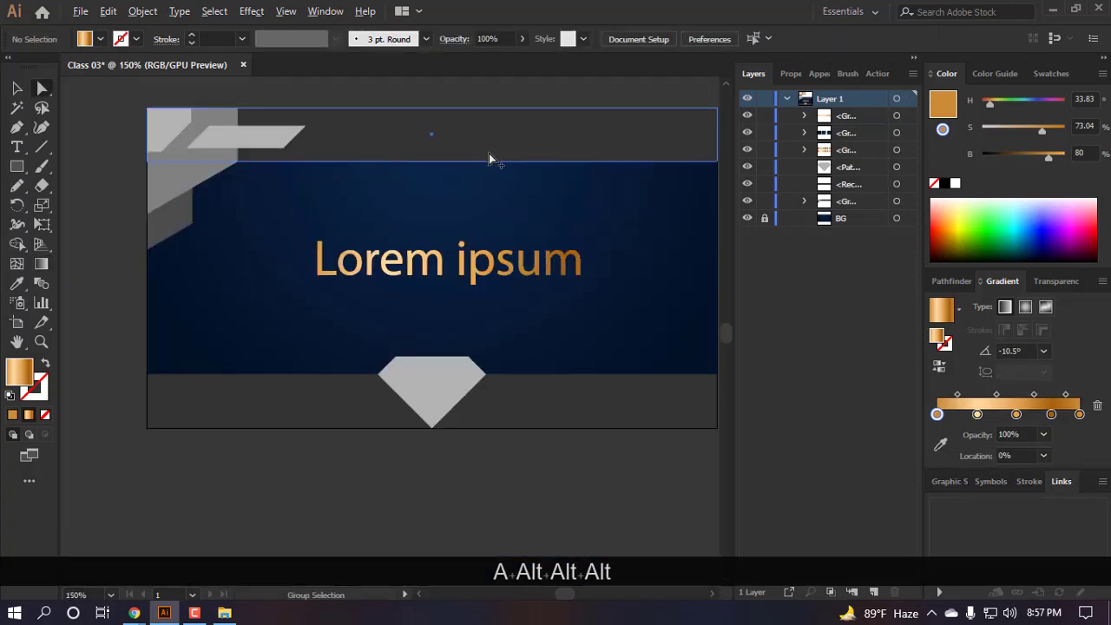
pyautogui.hscroll(1, 495, 229)
pyautogui.hscroll(-1, 278, 277)
pyautogui.press('a')
pyautogui.scroll(2, 278, 276)
pyautogui.click(194, 263)
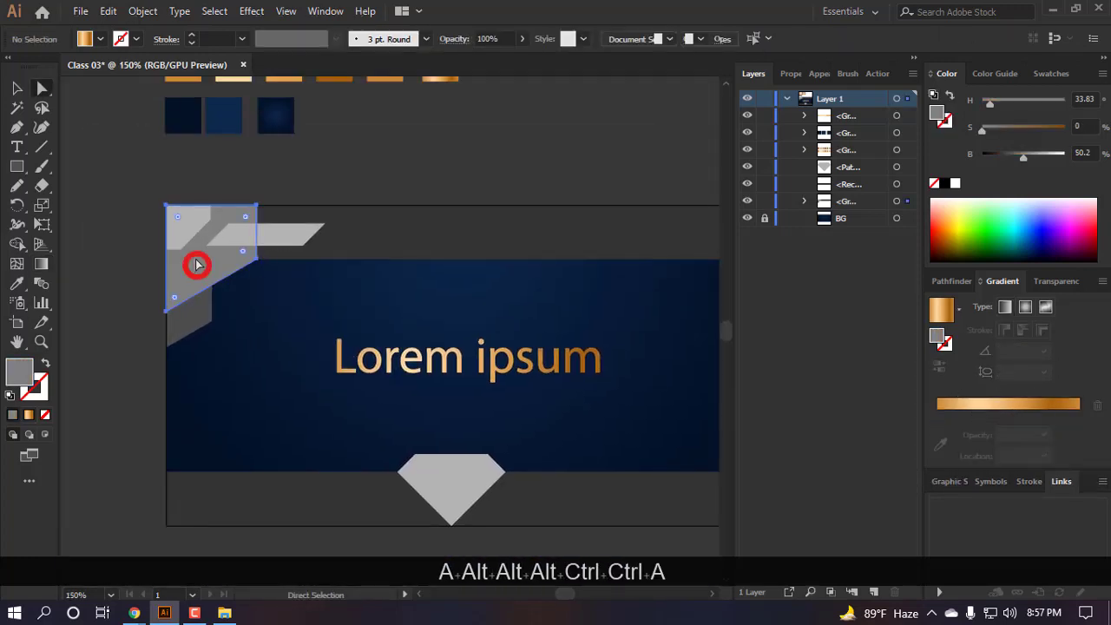
pyautogui.scroll(2, 238, 248)
pyautogui.press('i')
pyautogui.click(453, 128)
pyautogui.press('a')
pyautogui.click(390, 235)
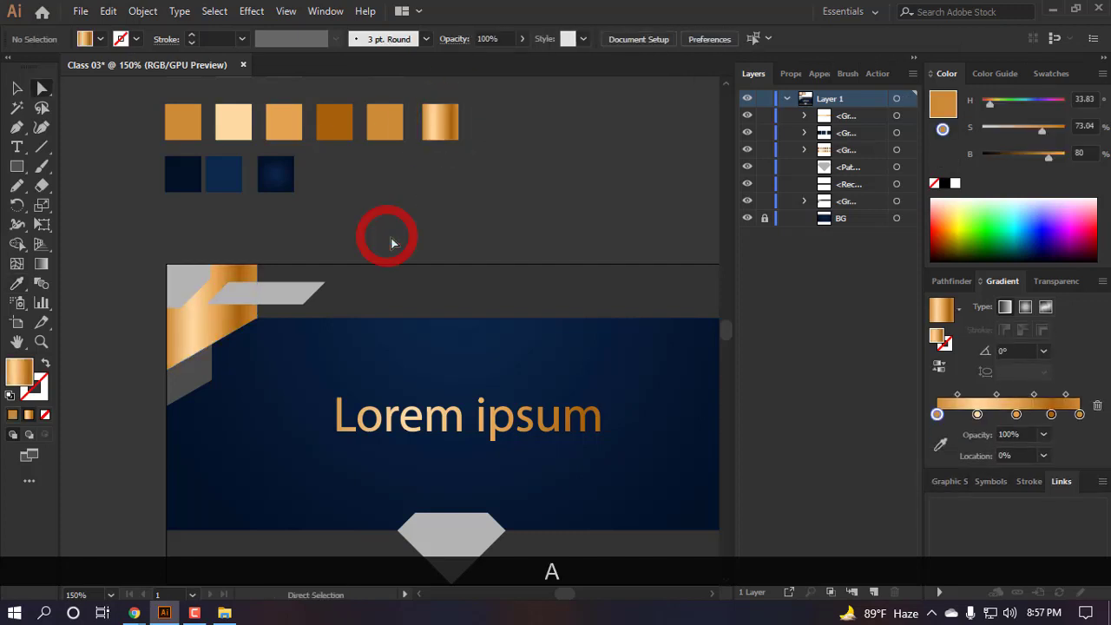
# - Undo the golden gradient fill on the large corner polygon
pyautogui.scroll(-1, 223, 241)
pyautogui.scroll(-1, 224, 240)
pyautogui.scroll(1, 378, 325)
pyautogui.scroll(-1, 421, 331)
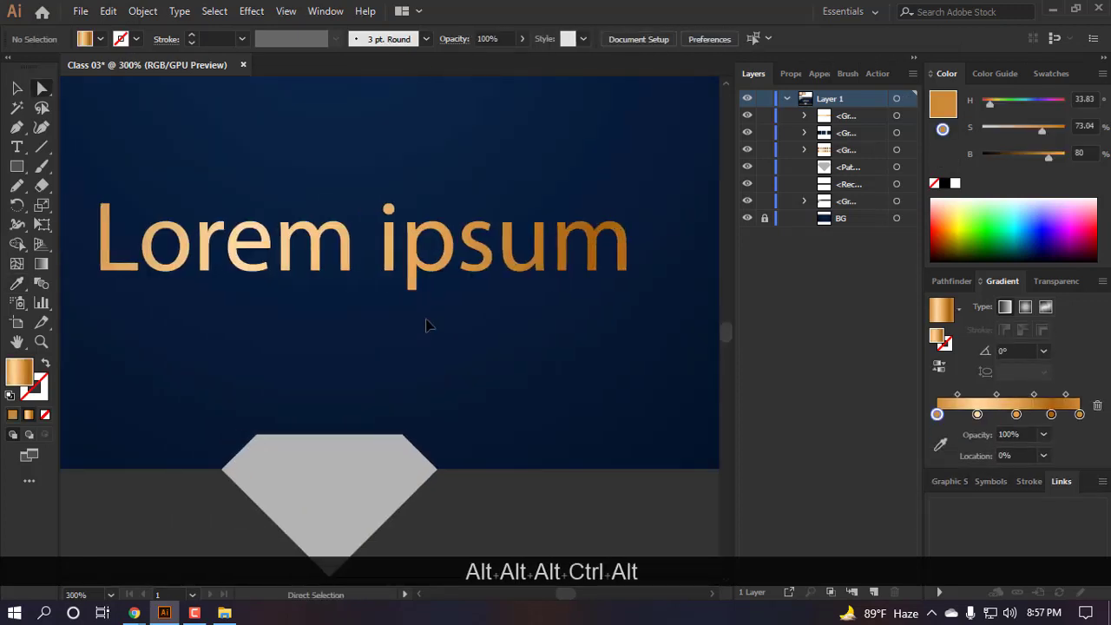
pyautogui.scroll(-1, 426, 322)
pyautogui.hotkey('ctrl', 'z')
pyautogui.click(405, 216)
pyautogui.scroll(2, 405, 216)
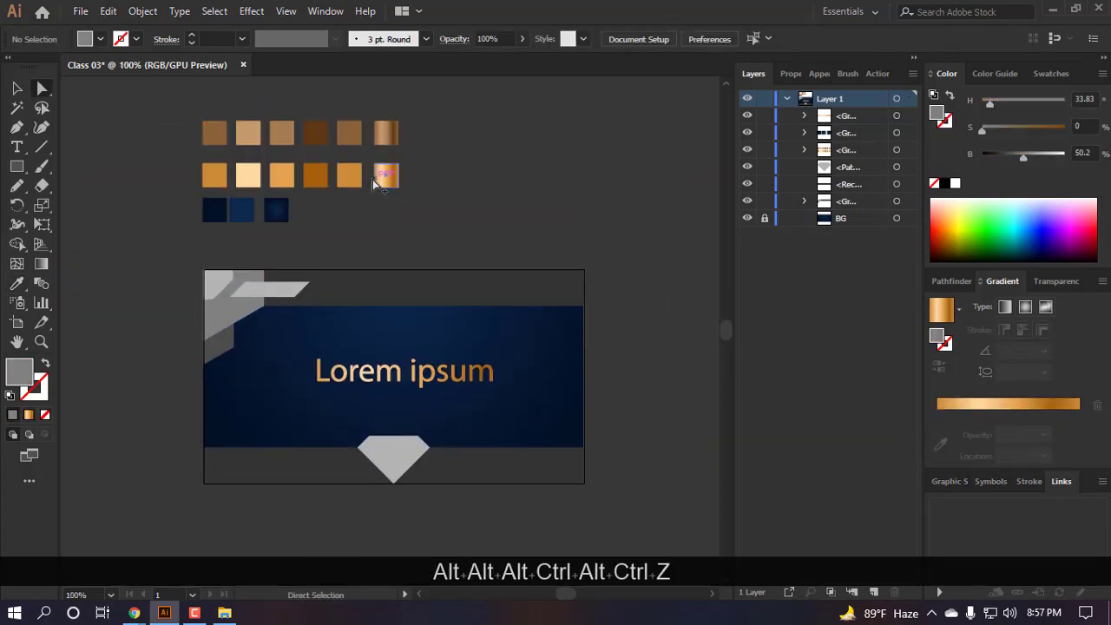
# - Ungroup the block of brown and gold colour swatches above the artboard
pyautogui.scroll(3, 434, 244)
pyautogui.scroll(2, 494, 295)
pyautogui.scroll(-2, 494, 294)
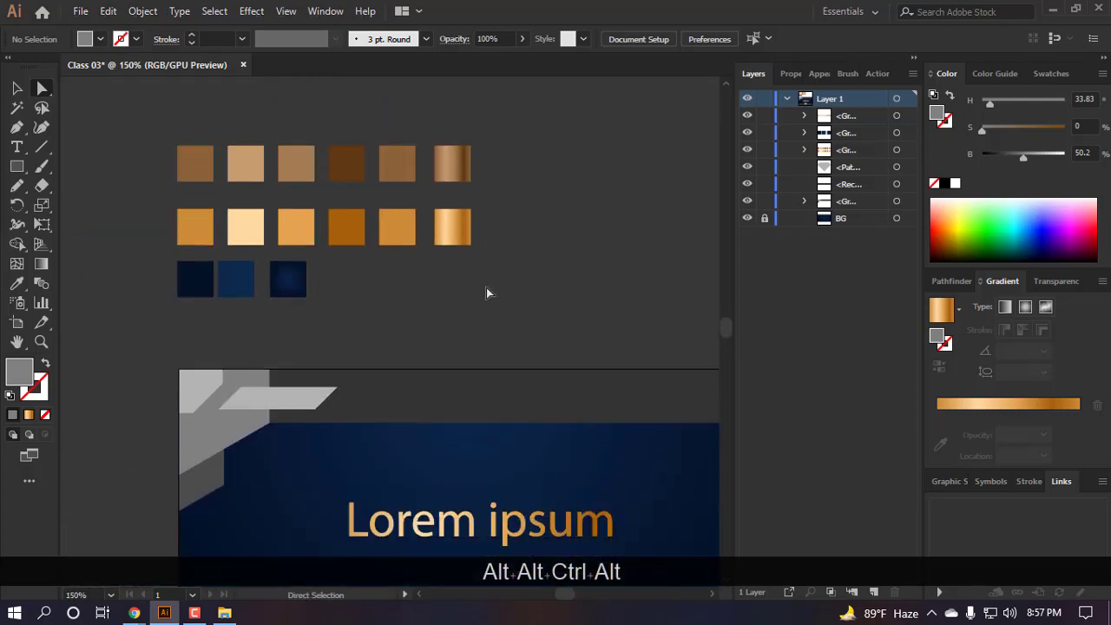
pyautogui.press('v')
pyautogui.rightClick(446, 209)
pyautogui.click(504, 343)
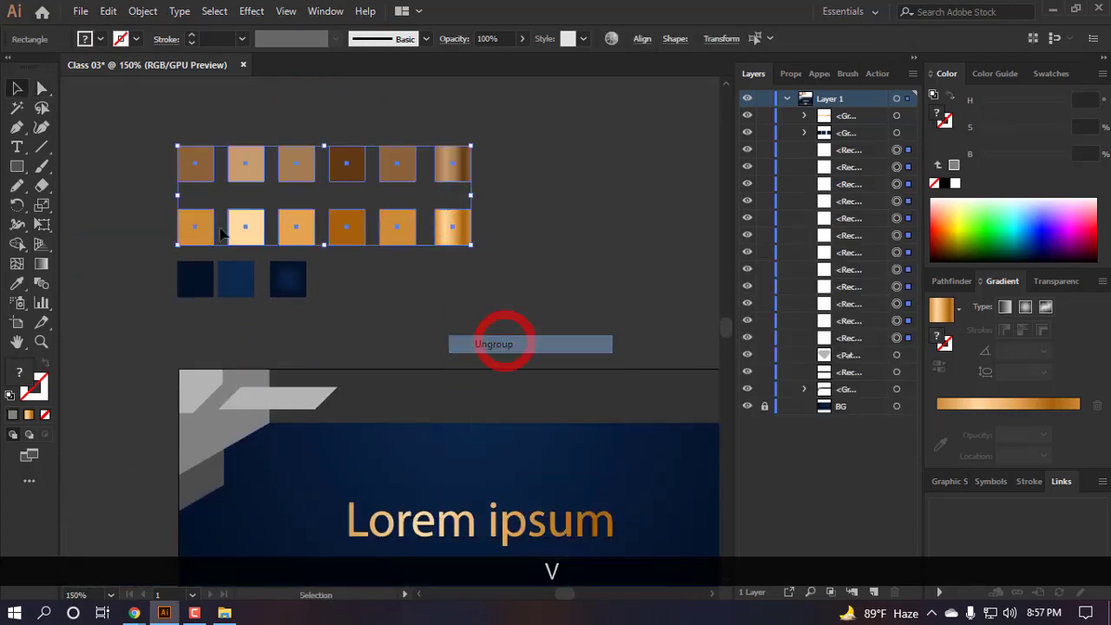
# - Darken the gold swatch row slightly with Recolor Artwork, keeping the harmony colours linked
pyautogui.moveTo(150, 196); pyautogui.dragTo(518, 257)
pyautogui.scroll(4, 449, 229)
pyautogui.click(612, 39)
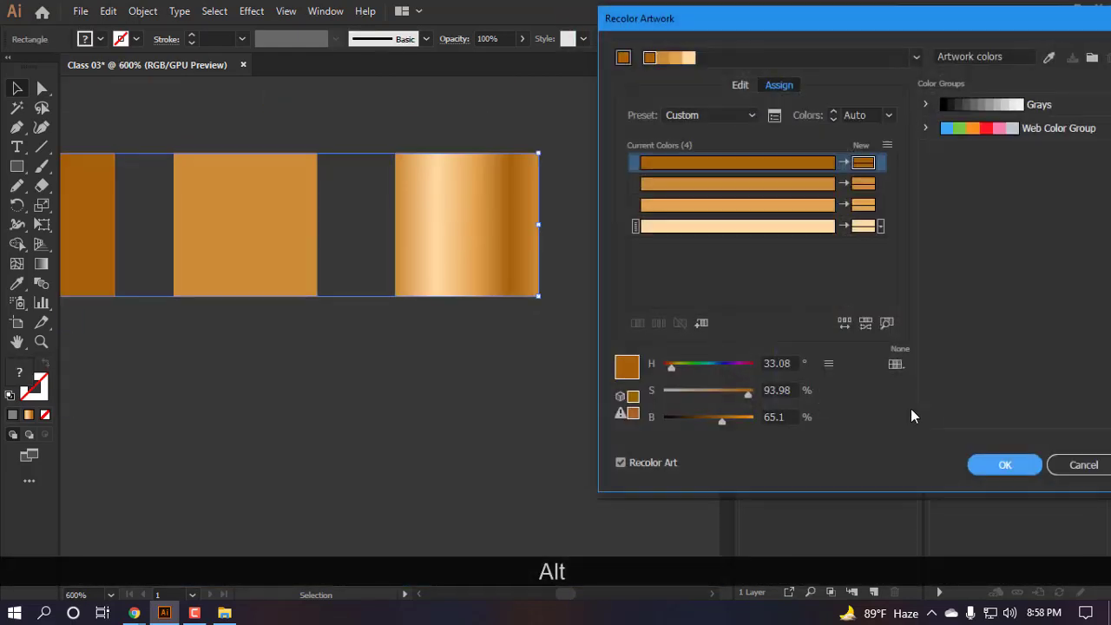
pyautogui.click(739, 84)
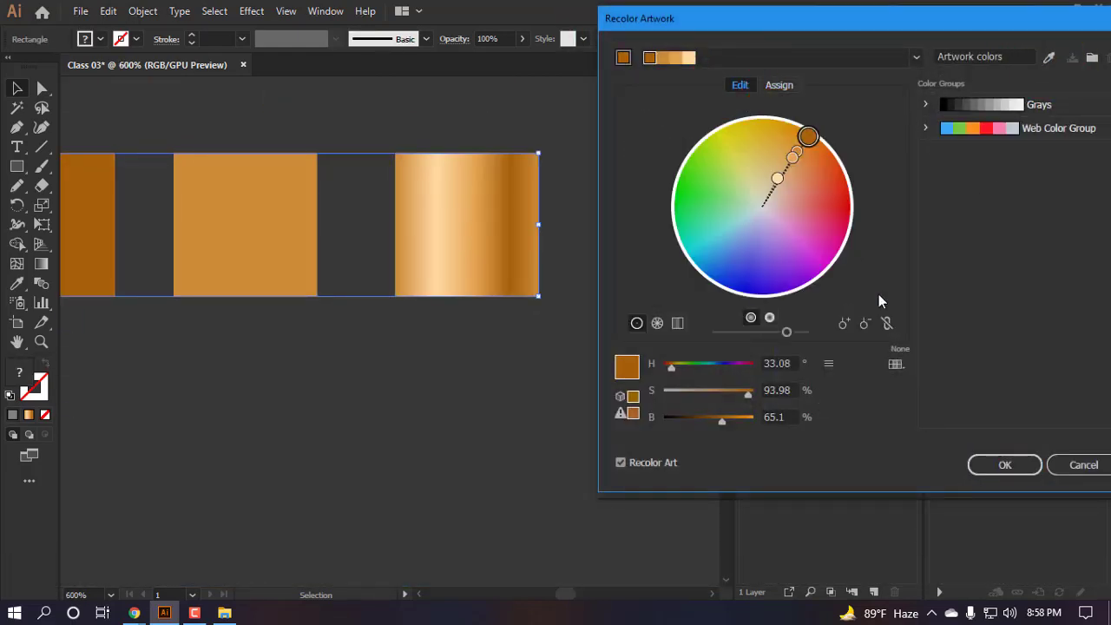
pyautogui.click(887, 324)
pyautogui.click(720, 422)
pyautogui.moveTo(723, 421); pyautogui.dragTo(721, 423)
pyautogui.click(1007, 464)
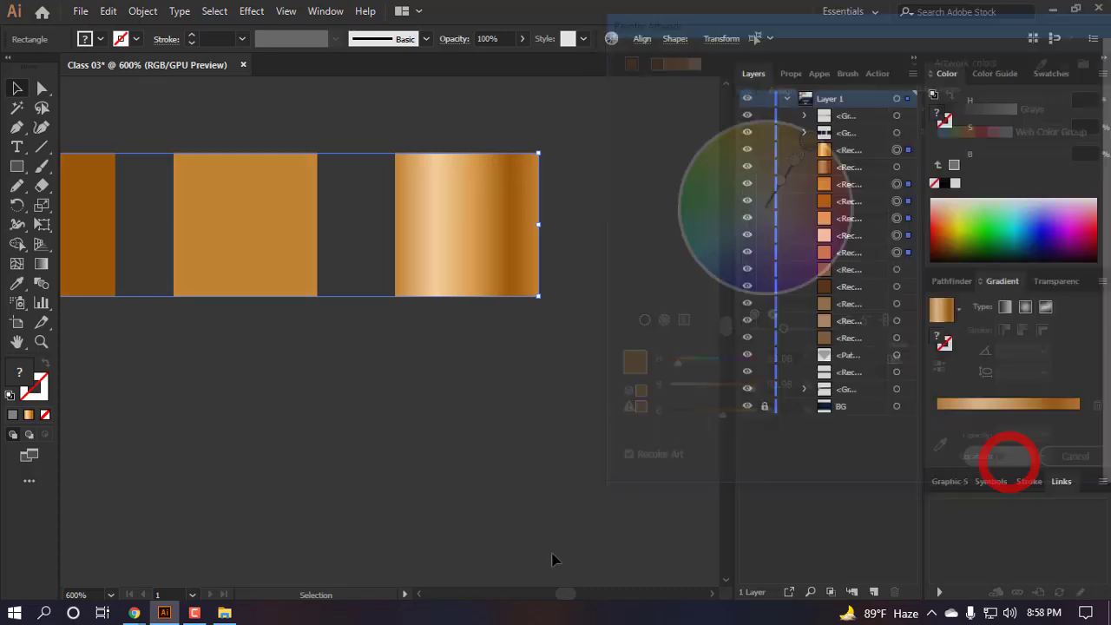
pyautogui.click(506, 426)
# - Group the brown and gold swatch rows back together
pyautogui.scroll(-4, 557, 389)
pyautogui.scroll(1, 547, 417)
pyautogui.scroll(2, 546, 416)
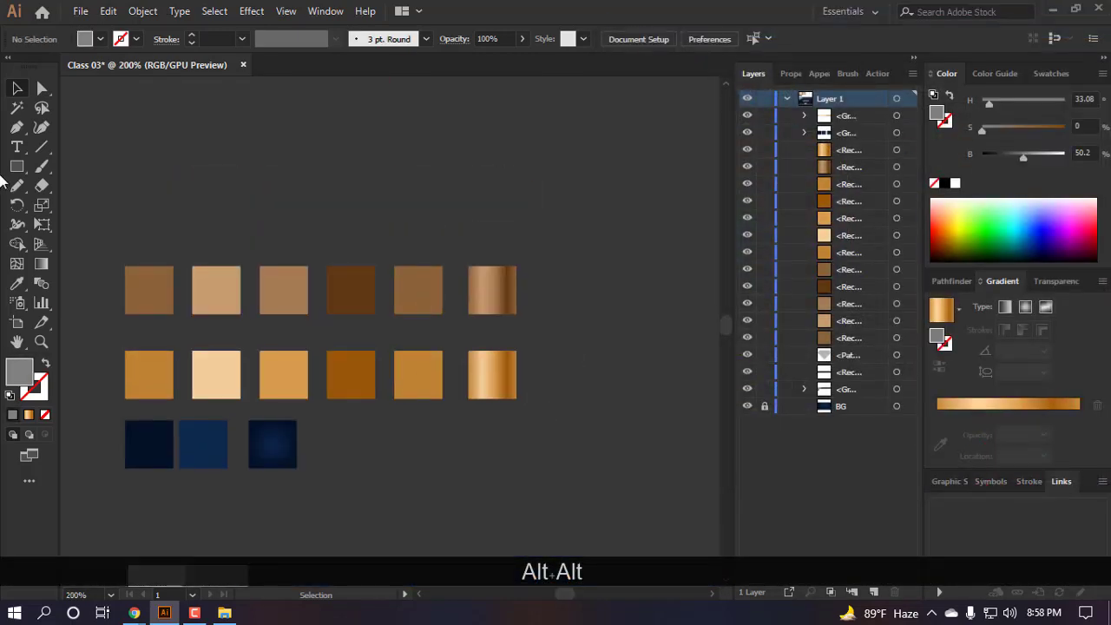
pyautogui.moveTo(597, 401); pyautogui.dragTo(598, 413)
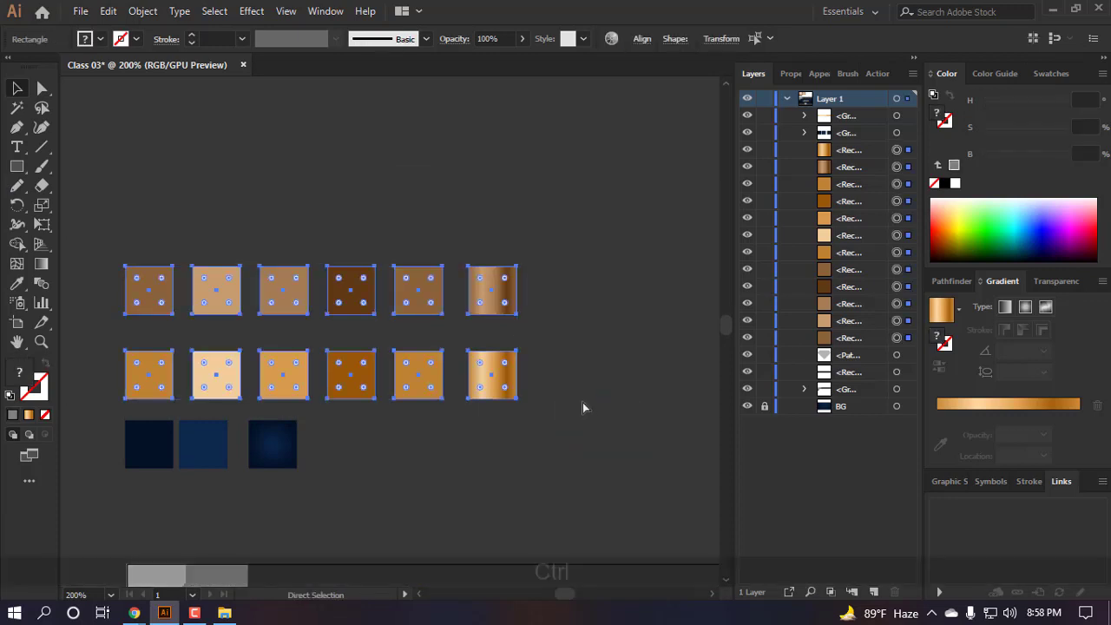
pyautogui.hotkey('ctrl', 'g')
pyautogui.press('v')
pyautogui.click(555, 373)
# - Delete the golden "Lorem ipsum" lettering from the artboard
pyautogui.scroll(-2, 552, 365)
pyautogui.scroll(-3, 552, 365)
pyautogui.scroll(3, 518, 384)
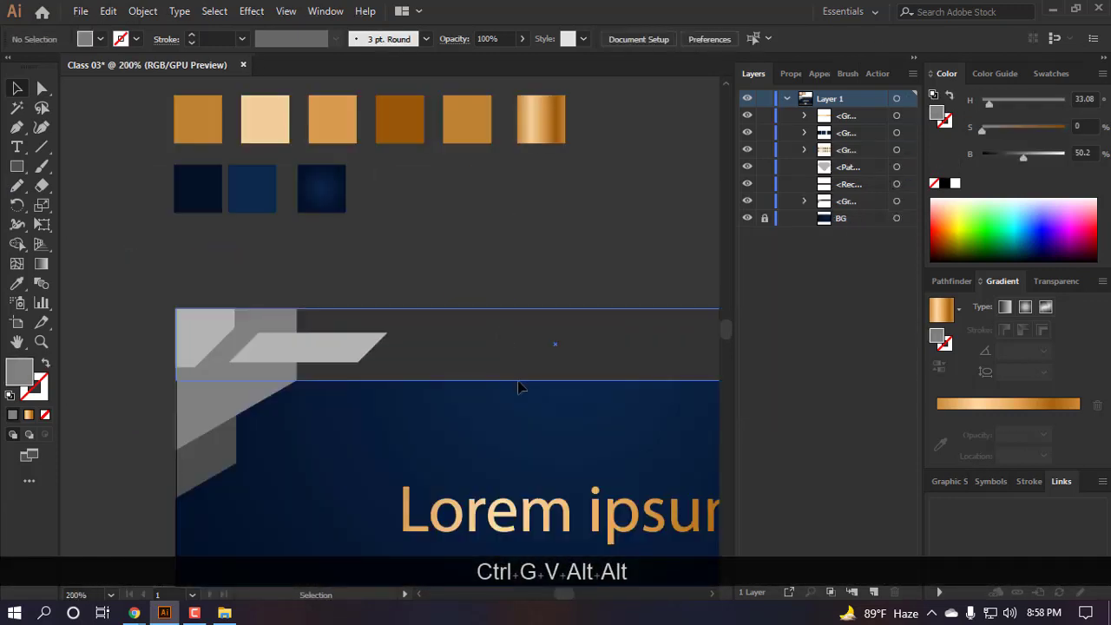
pyautogui.click(556, 416)
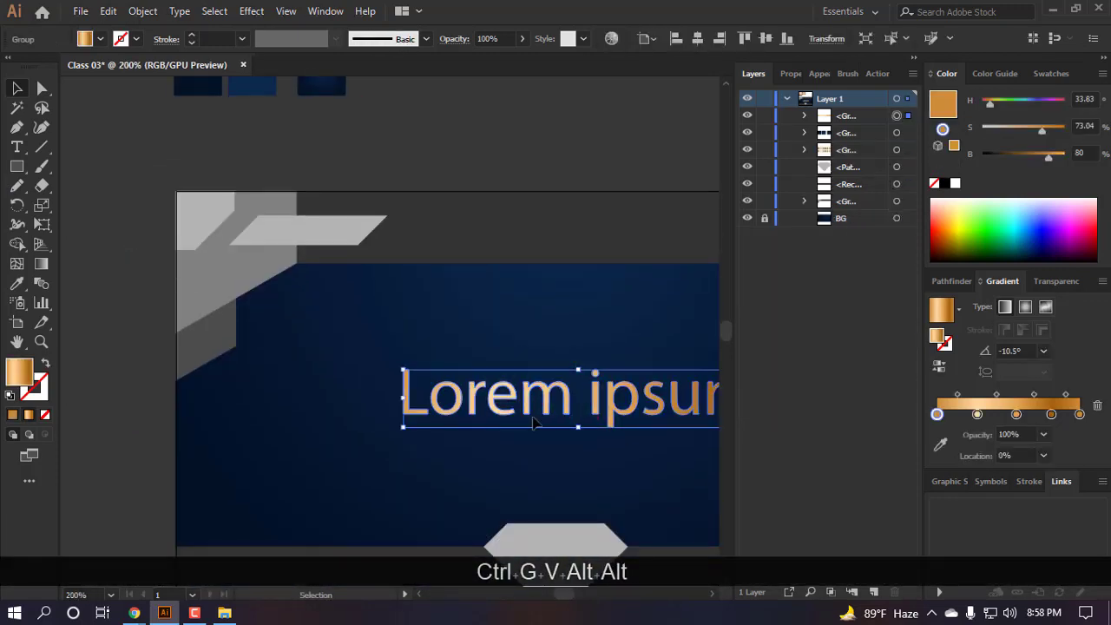
pyautogui.press('BackSpace')
pyautogui.scroll(-1, 307, 295)
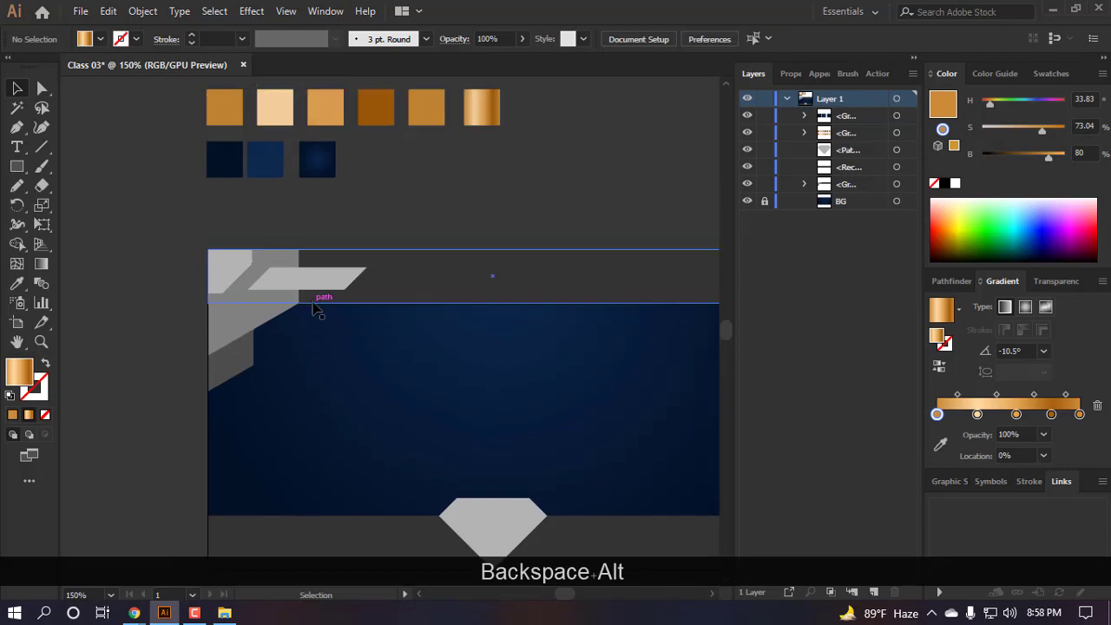
# - Examine the panels and edge highlights of reference image 01.jpg in the Class 03 Example folder, and return to Illustrator
pyautogui.click(224, 612)
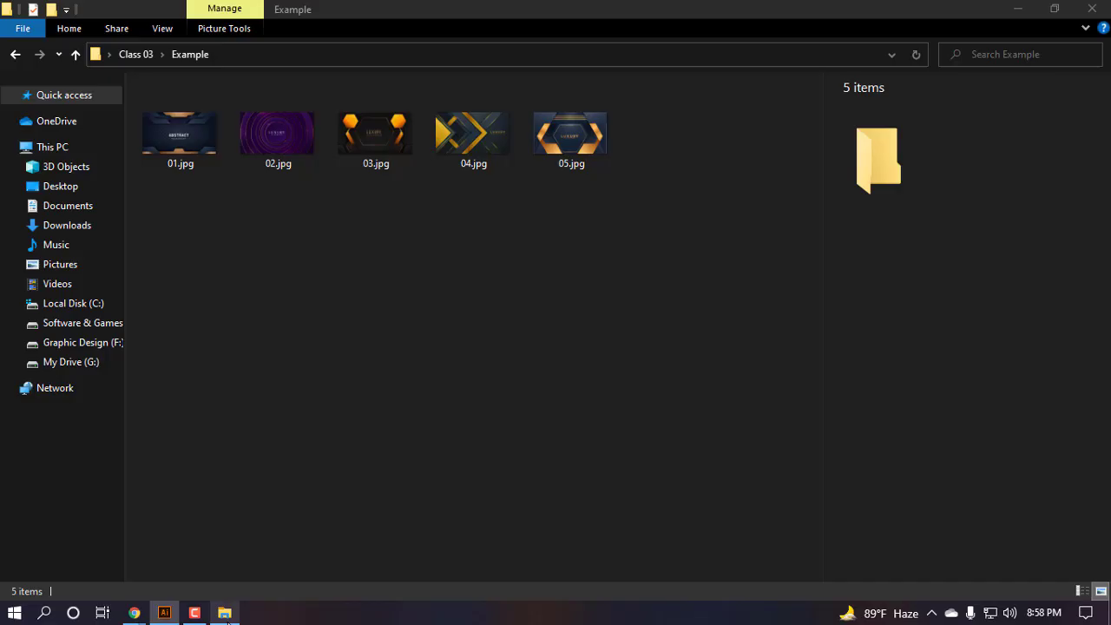
pyautogui.click(273, 349)
pyautogui.click(199, 134)
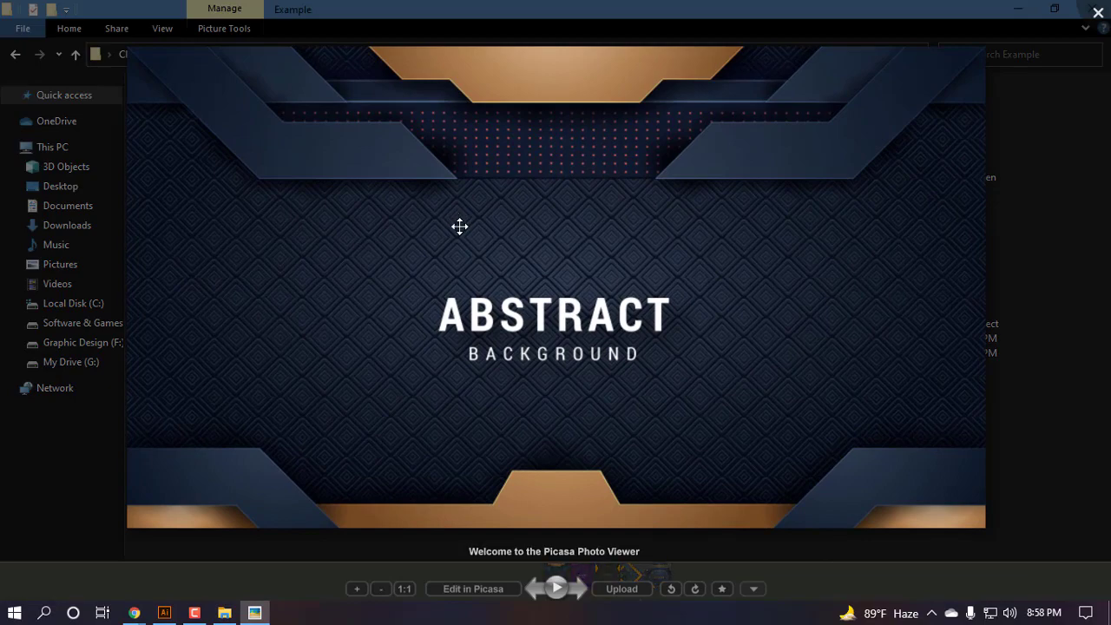
pyautogui.scroll(5, 374, 163)
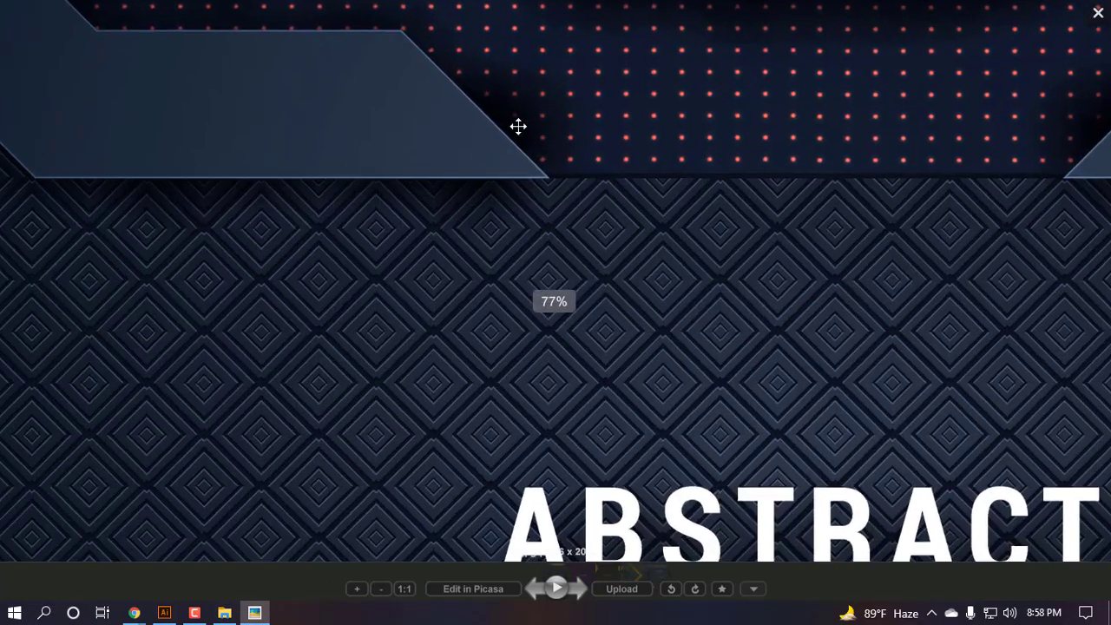
pyautogui.scroll(-5, 358, 171)
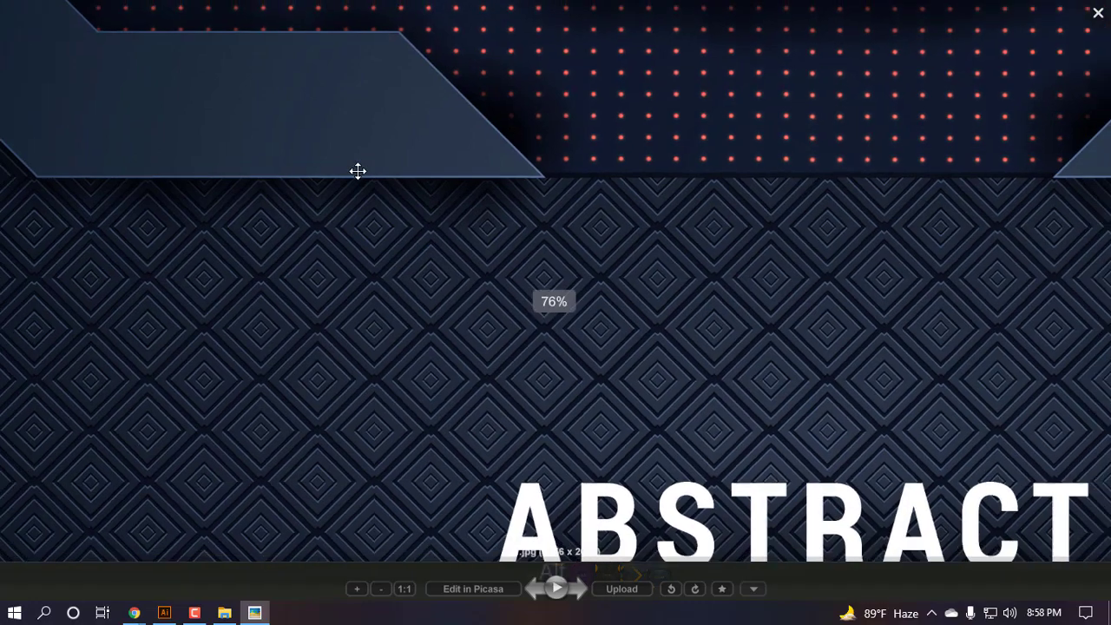
pyautogui.press('alt')
pyautogui.press('alt')
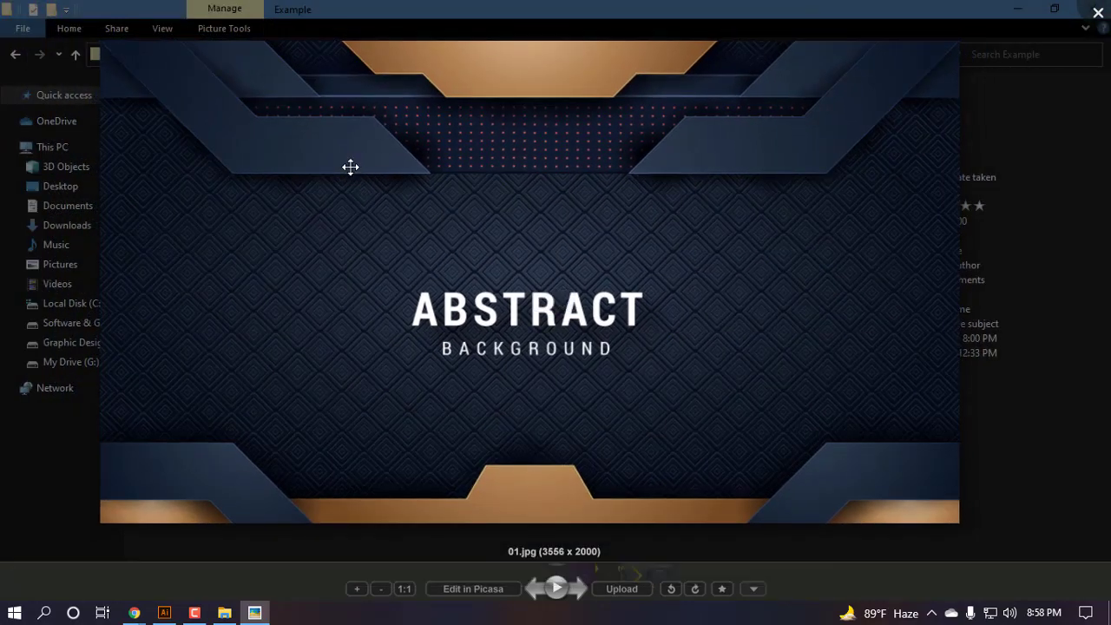
pyautogui.click(1099, 12)
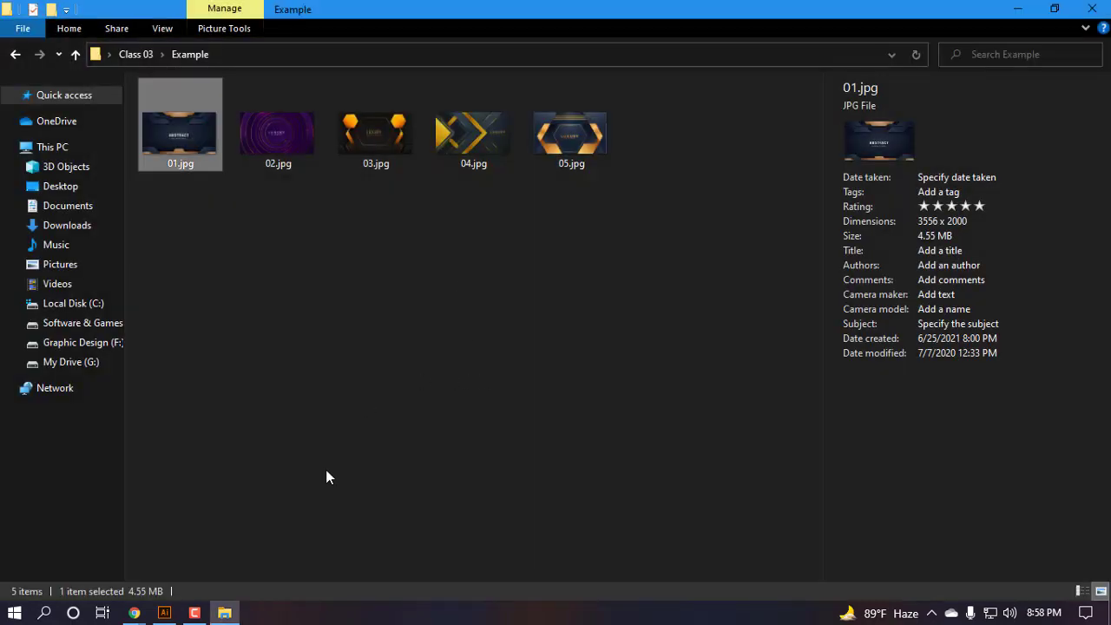
pyautogui.click(194, 612)
pyautogui.click(195, 613)
pyautogui.click(164, 613)
pyautogui.scroll(-2, 368, 243)
pyautogui.scroll(3, 372, 256)
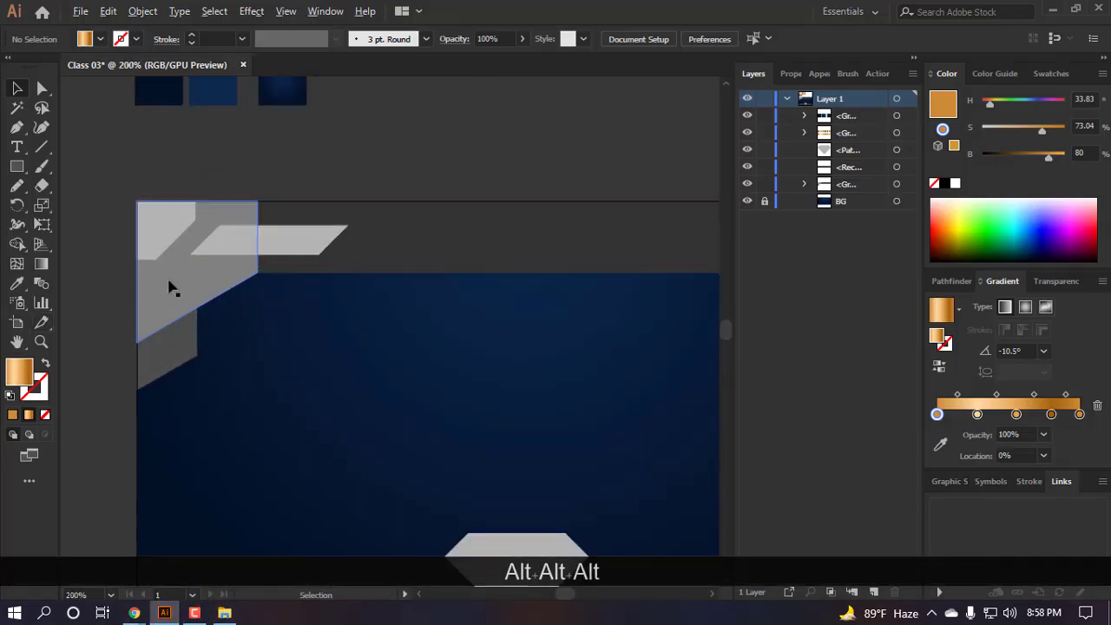
pyautogui.scroll(-2, 171, 286)
pyautogui.hscroll(-1, 139, 307)
pyautogui.scroll(3, 211, 183)
pyautogui.scroll(-2, 214, 218)
pyautogui.scroll(2, 147, 223)
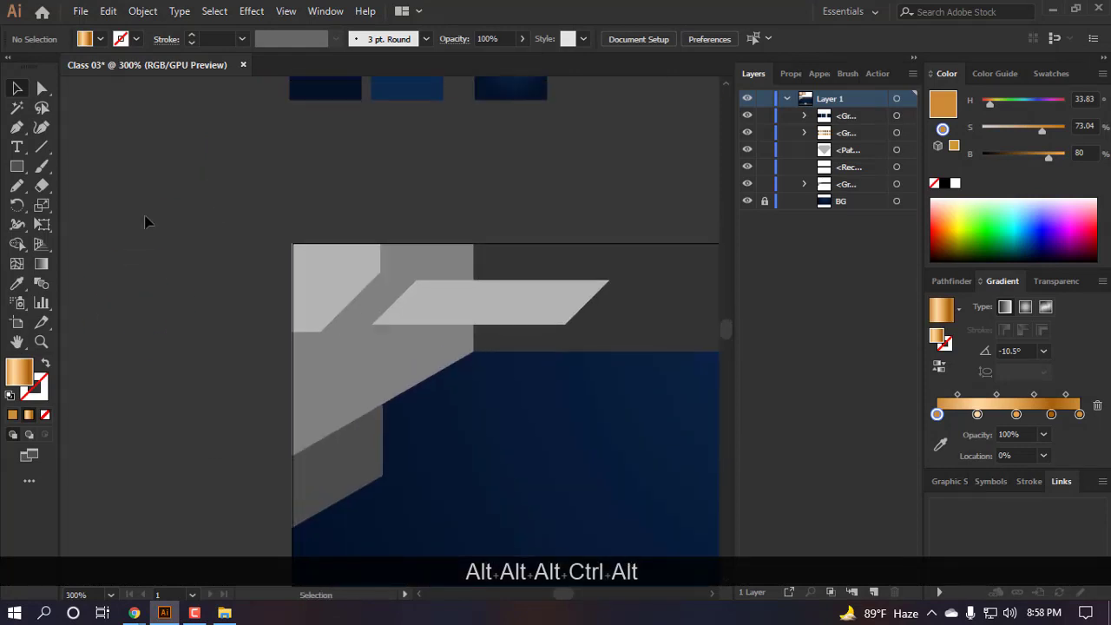
pyautogui.scroll(2, 144, 223)
pyautogui.scroll(-3, 173, 365)
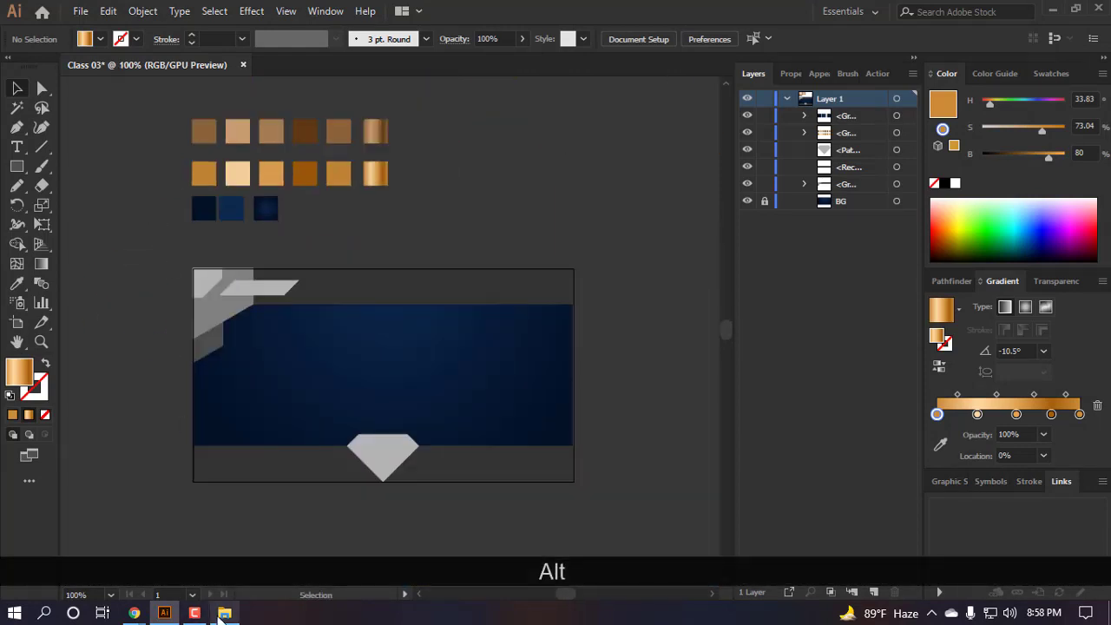
# - Reopen 01.jpg to check the bright edge around its gold shape, and switch back to Illustrator
pyautogui.click(224, 613)
pyautogui.doubleClick(187, 155)
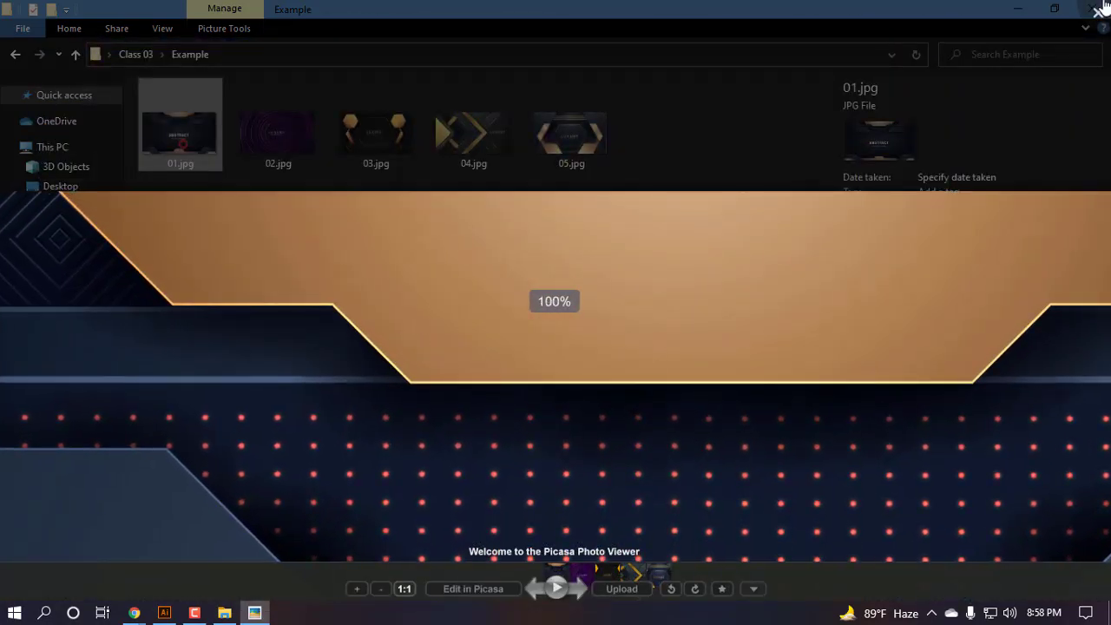
pyautogui.press('Escape')
pyautogui.click(164, 613)
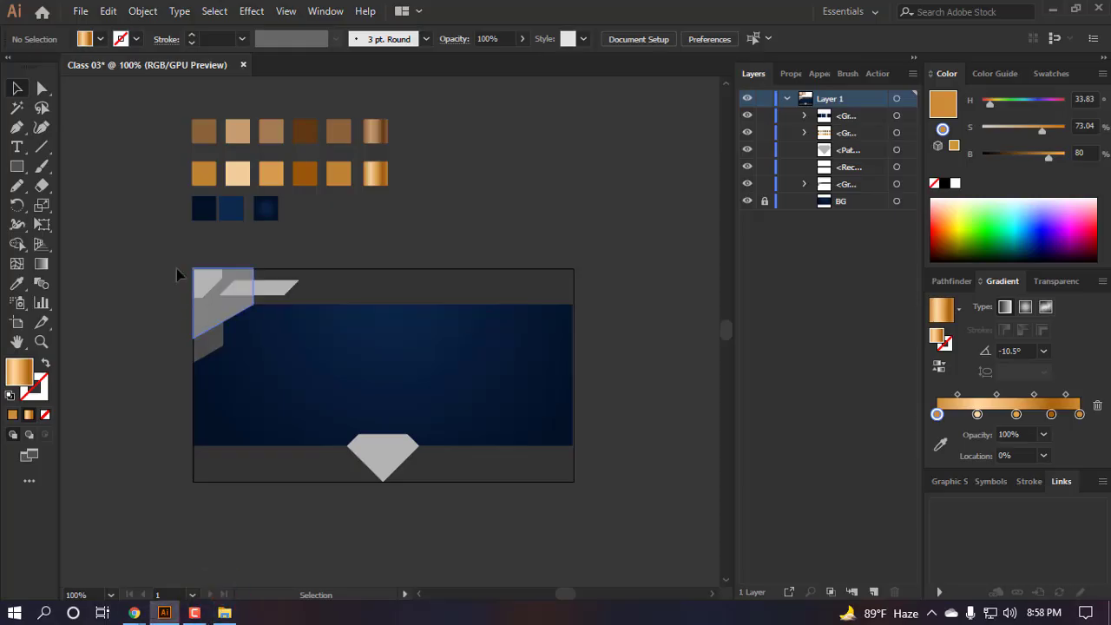
# - Ungroup the grey corner shapes at the upper part of the artboard
pyautogui.scroll(4, 295, 369)
pyautogui.click(295, 369)
pyautogui.scroll(-2, 235, 360)
pyautogui.rightClick(237, 359)
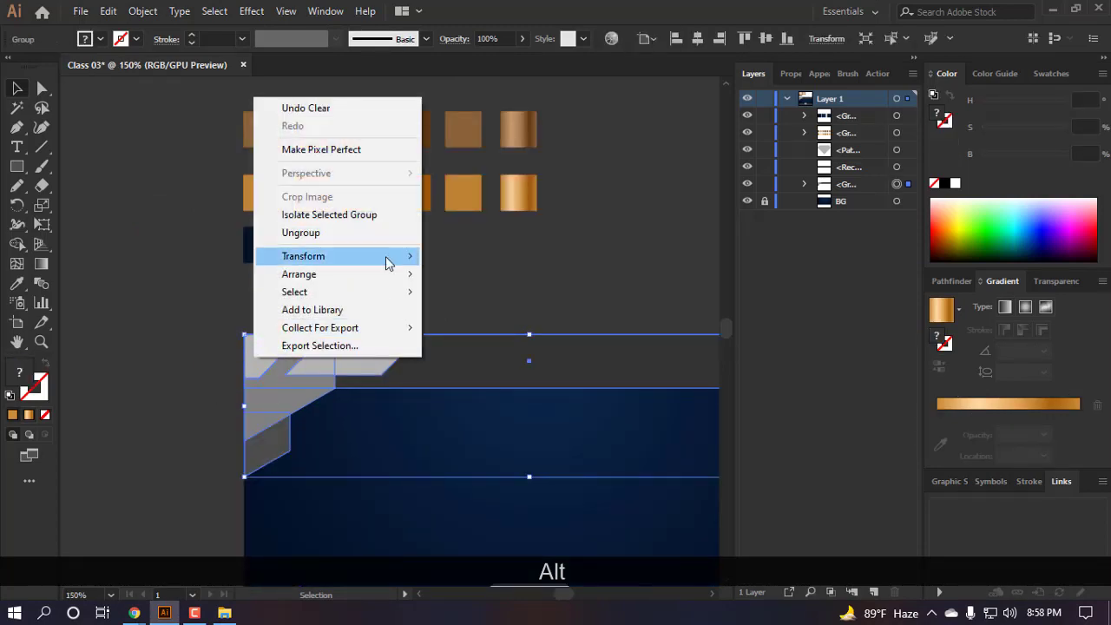
pyautogui.click(314, 235)
pyautogui.click(385, 328)
# - Fill the small light-grey corner polygon with the gradient sampled from the gold gradient swatch
pyautogui.click(257, 351)
pyautogui.scroll(2, 217, 358)
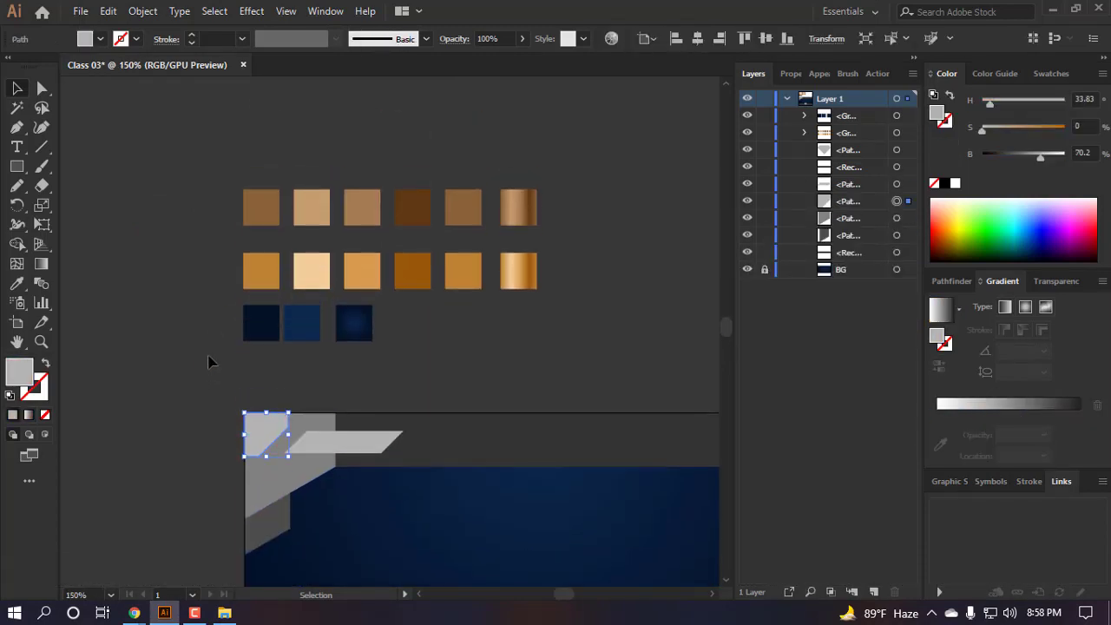
pyautogui.press('i')
pyautogui.click(518, 271)
pyautogui.scroll(2, 261, 276)
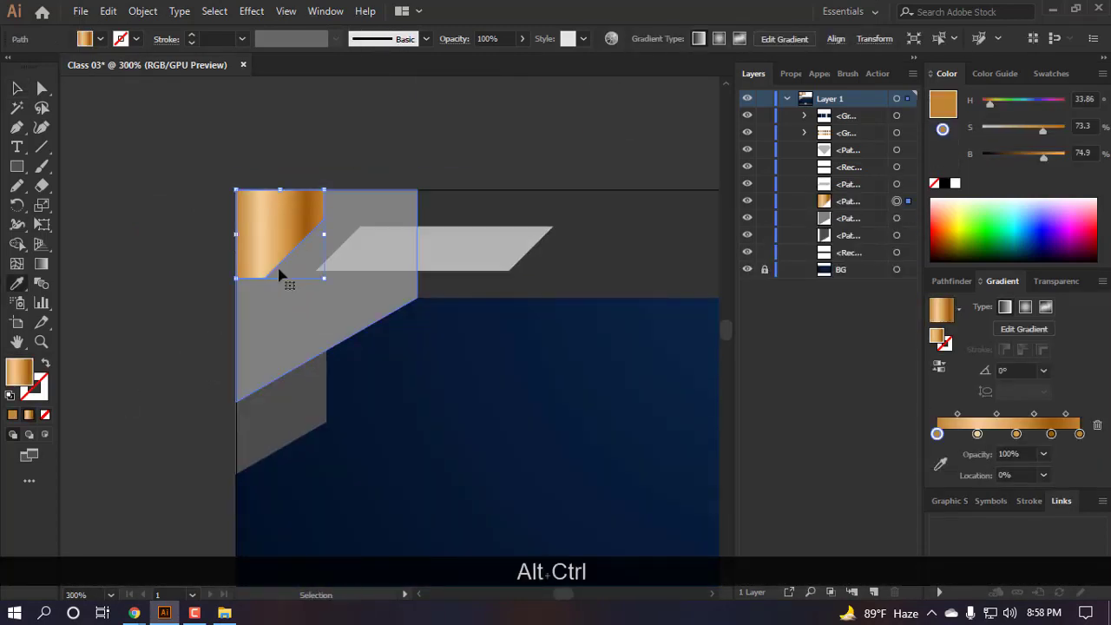
# - Run the corner polygon's gold gradient diagonally at -135° with the Gradient tool
pyautogui.press('g')
pyautogui.moveTo(405, 184); pyautogui.dragTo(310, 283)
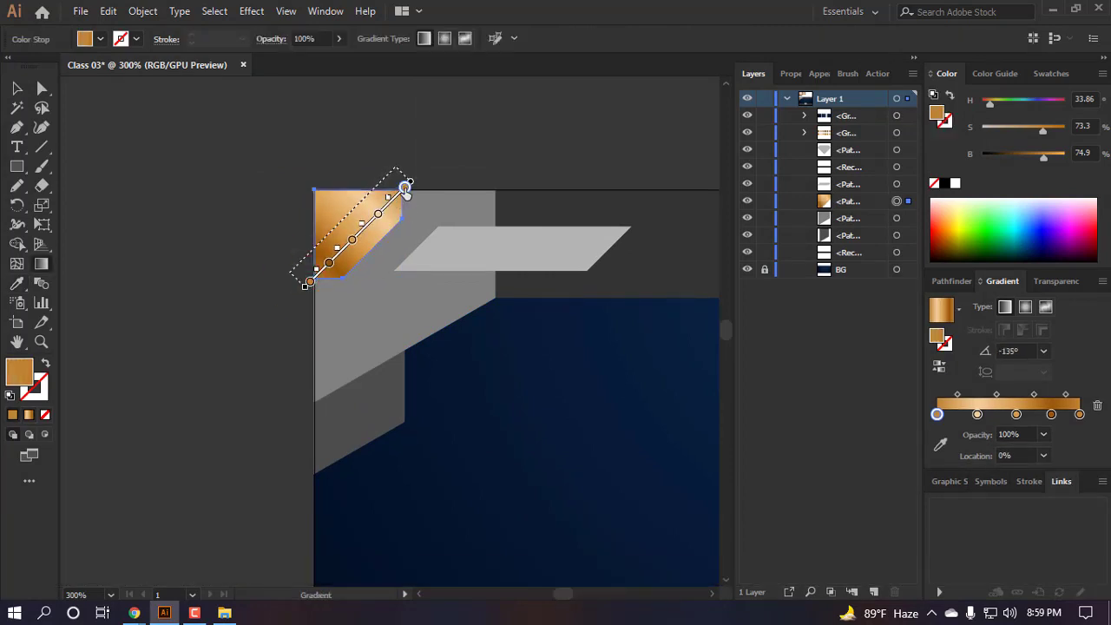
pyautogui.moveTo(391, 204); pyautogui.dragTo(383, 210)
pyautogui.press('a')
pyautogui.scroll(2, 433, 204)
pyautogui.scroll(-2, 440, 272)
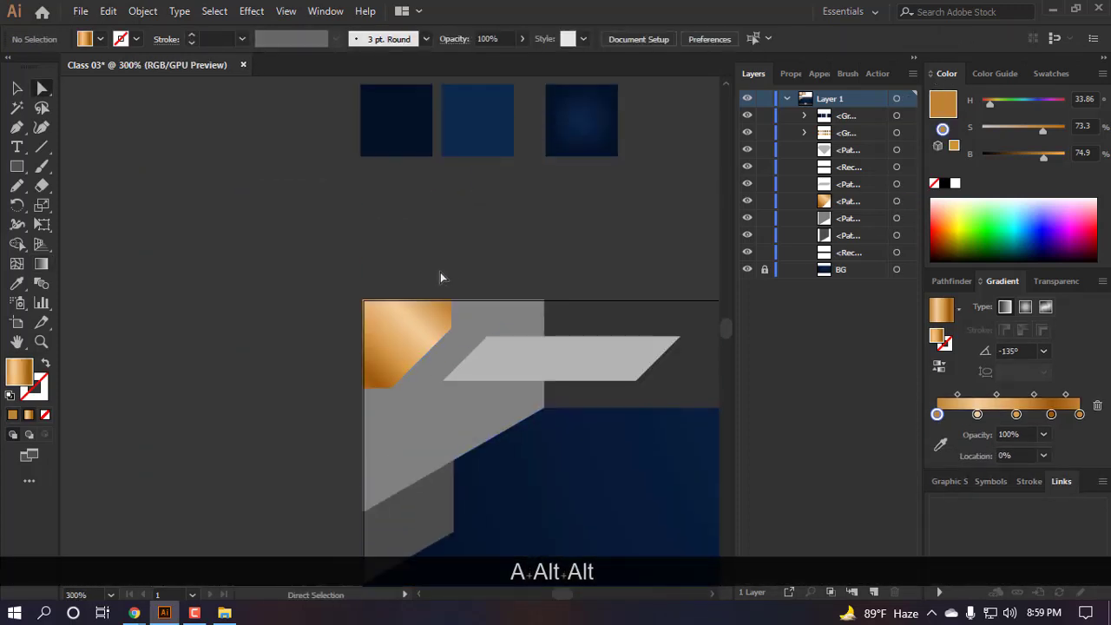
pyautogui.click(167, 614)
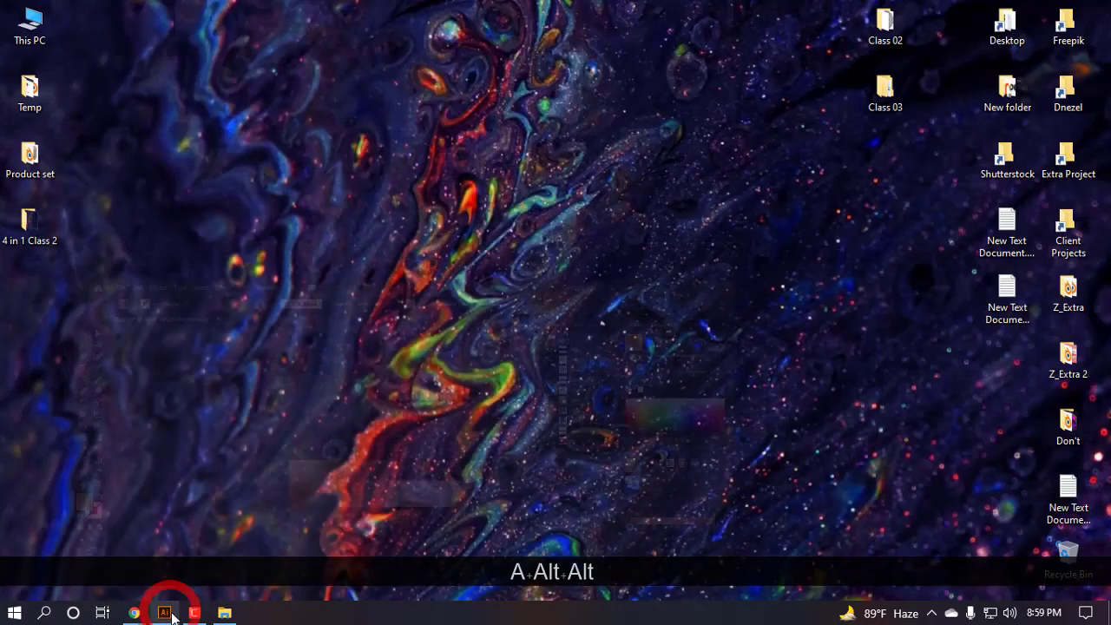
pyautogui.click(166, 614)
pyautogui.click(374, 246)
pyautogui.scroll(-1, 260, 278)
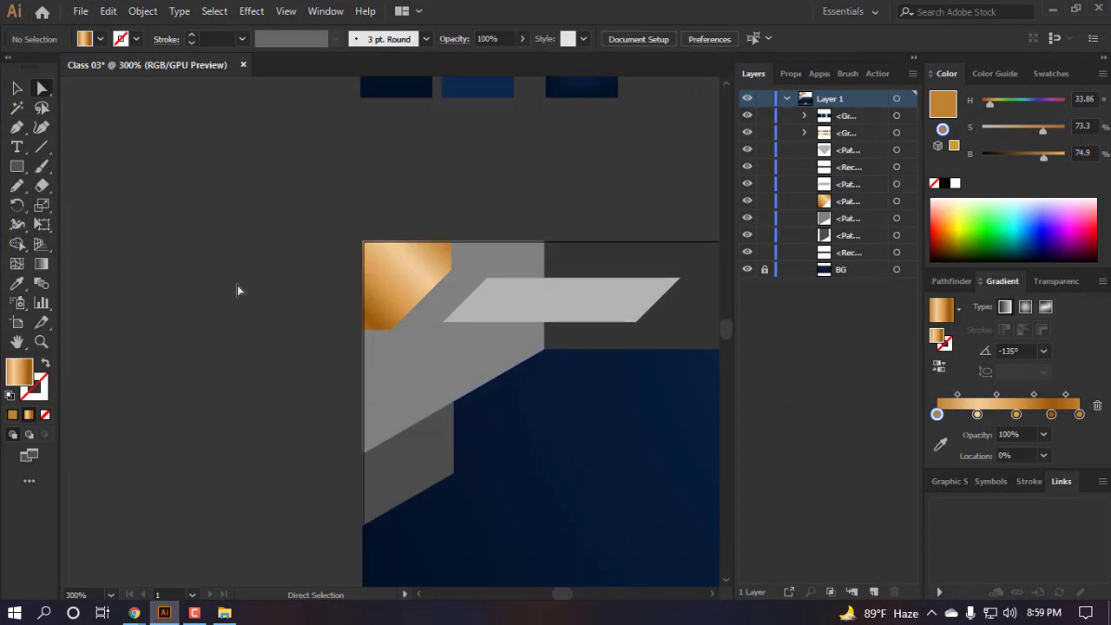
# - Copy the gold corner polygon and paste the duplicate in front of it in place
pyautogui.scroll(3, 338, 276)
pyautogui.keyDown('alt'); pyautogui.click(338, 272); pyautogui.keyUp('alt')
pyautogui.scroll(-1, 399, 257)
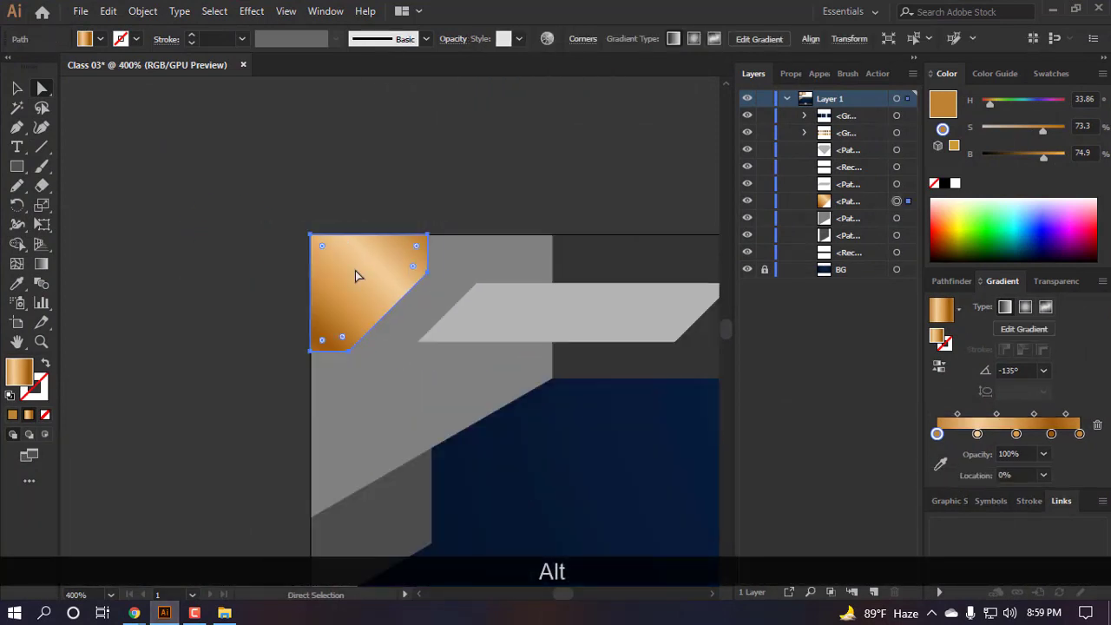
pyautogui.hotkey('ctrl', 'c')
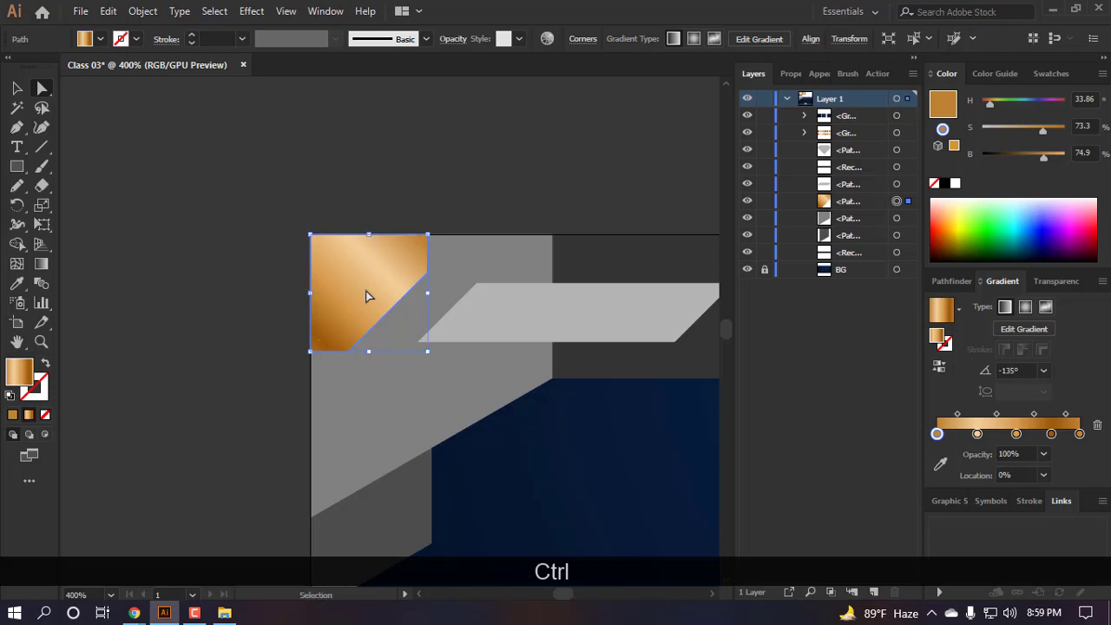
pyautogui.hotkey('ctrl', 'f')
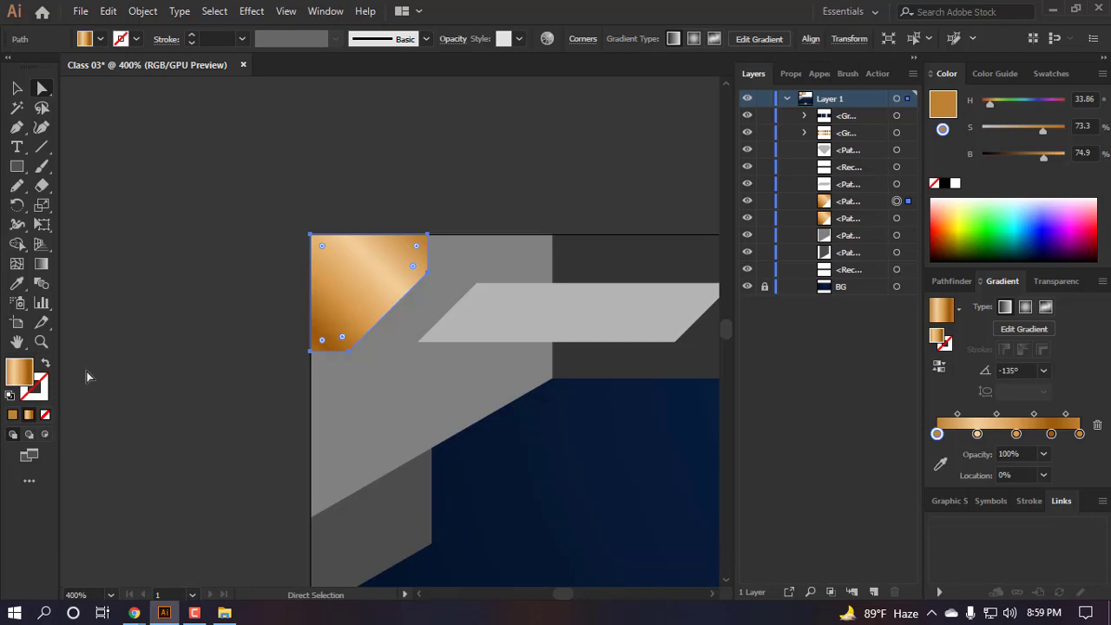
# - Turn the duplicate polygon into an outline with no fill and a solid white 1 pt stroke
pyautogui.click(46, 364)
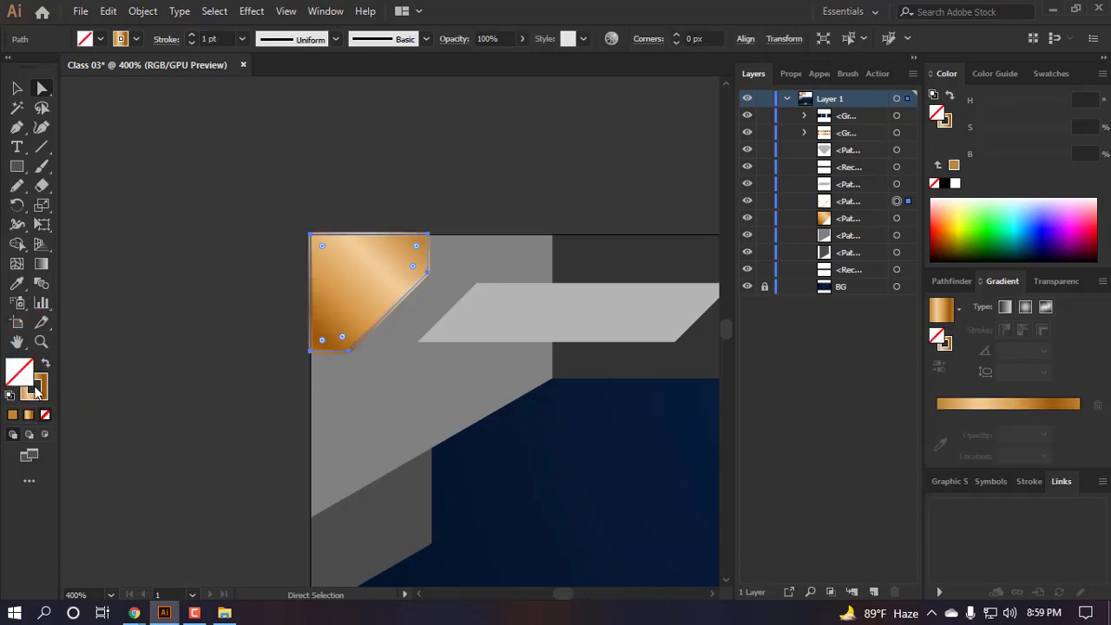
pyautogui.click(12, 415)
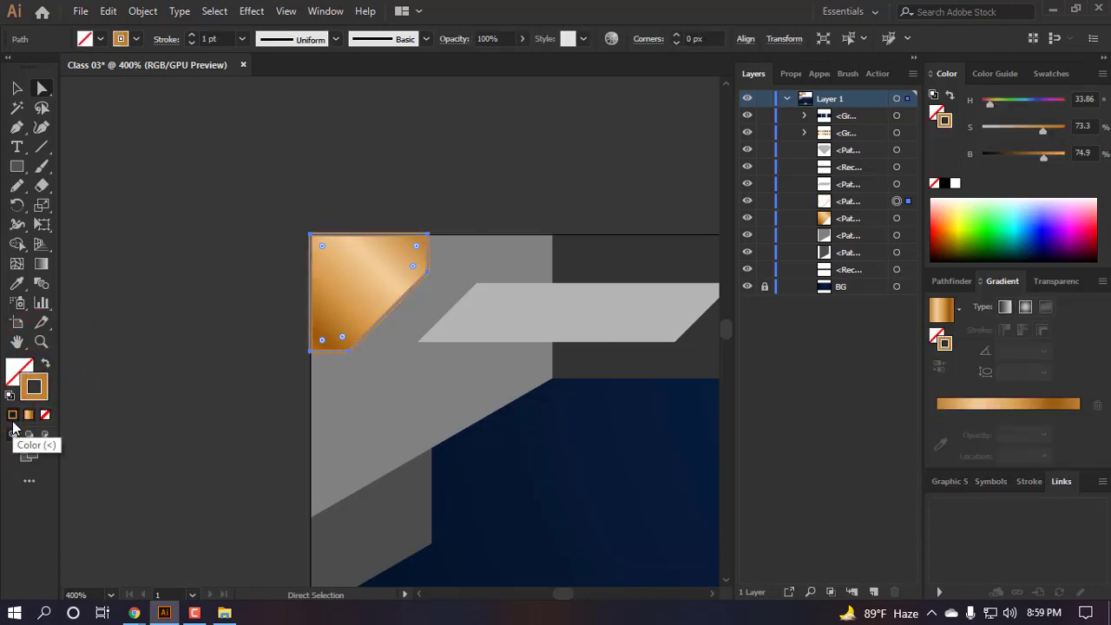
pyautogui.click(955, 183)
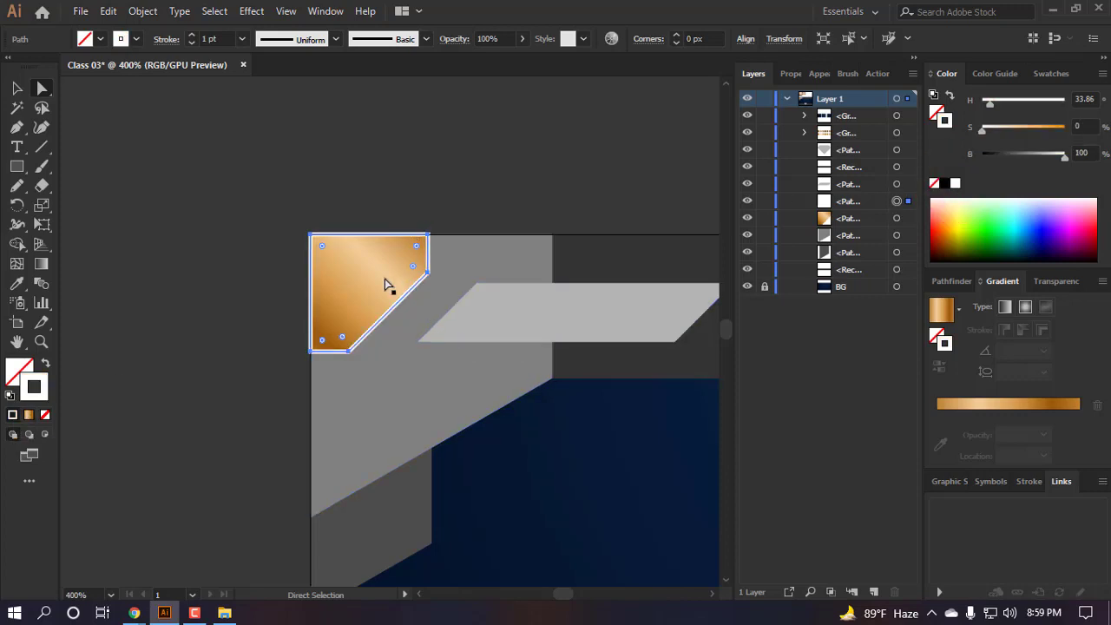
pyautogui.scroll(1, 384, 278)
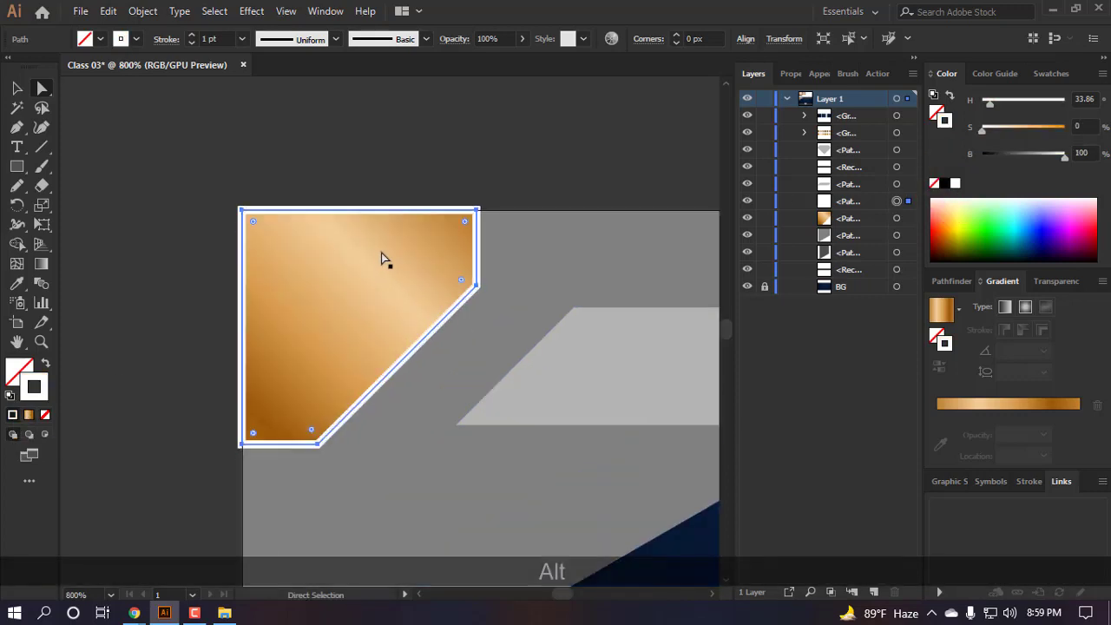
# - Align the white outline's stroke to the inside of the corner polygon and reduce its weight to 0.25 pt
pyautogui.click(167, 38)
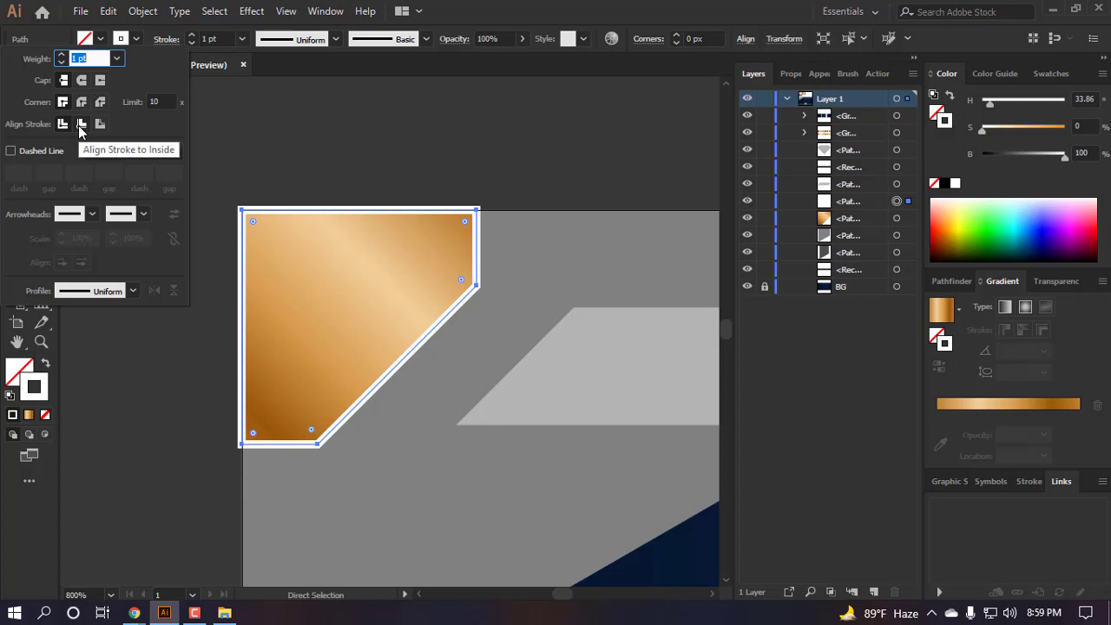
pyautogui.click(80, 124)
pyautogui.click(656, 1)
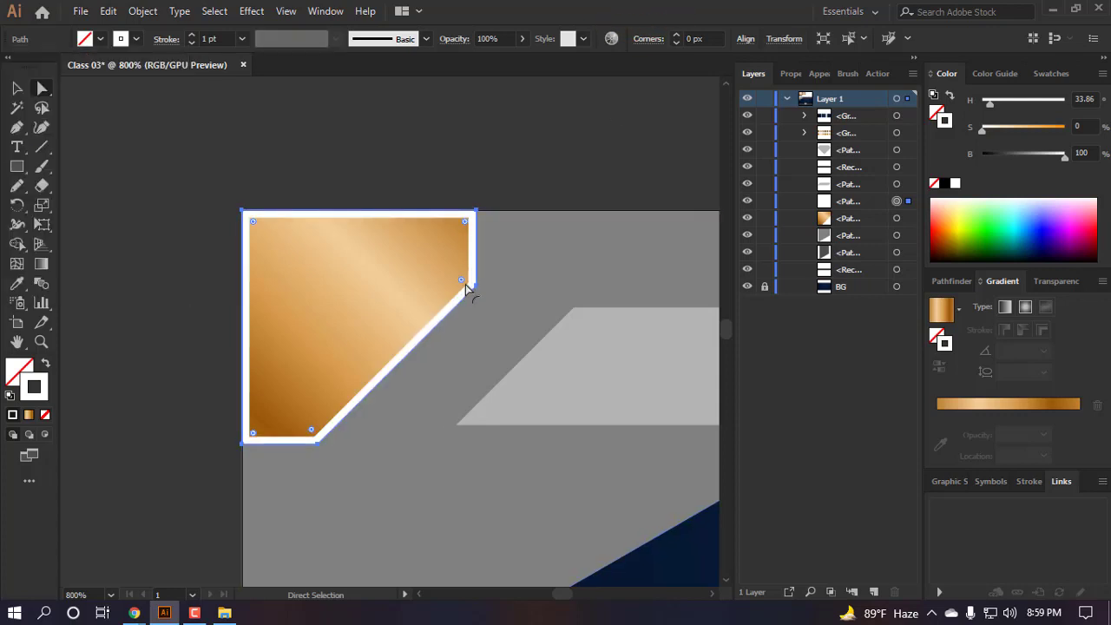
pyautogui.click(191, 43)
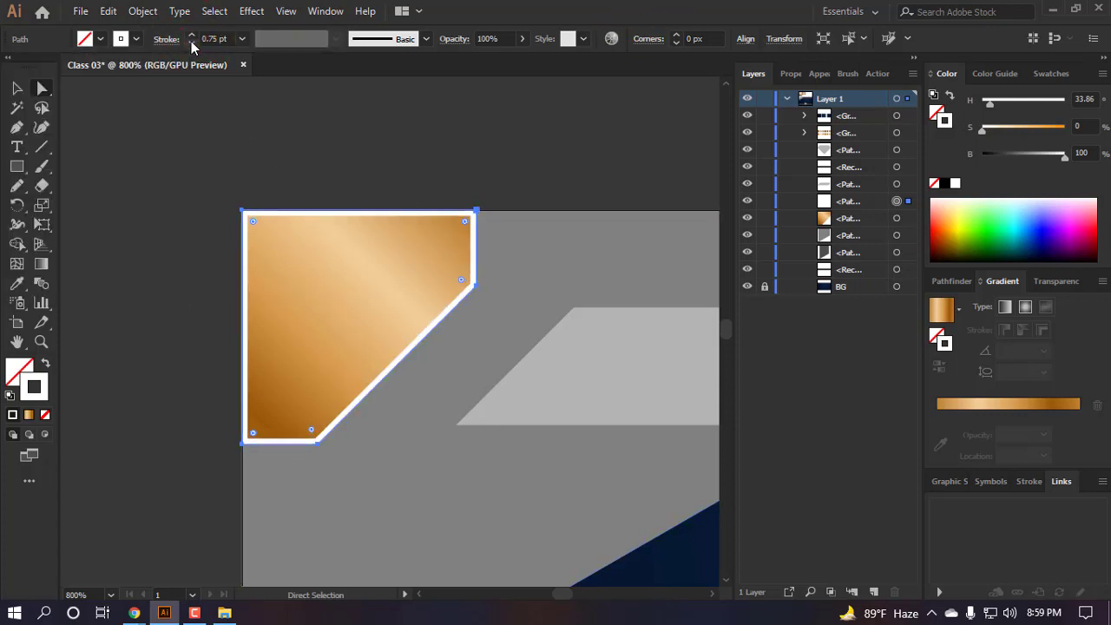
pyautogui.click(192, 42)
pyautogui.click(192, 42)
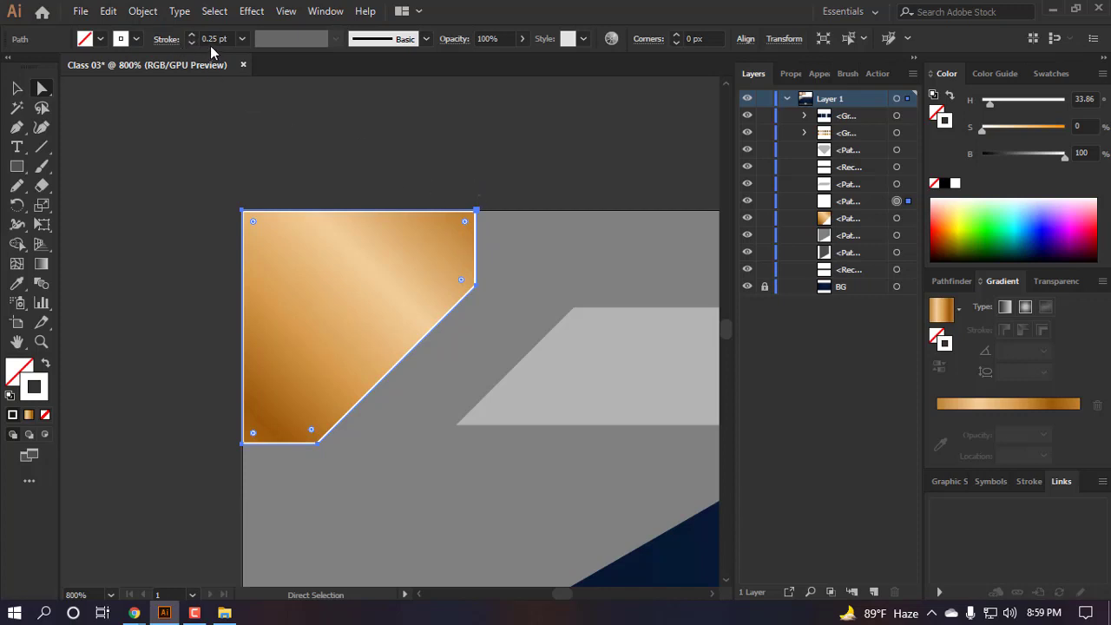
# - Set the blending mode of the corner polygon's white outline to Overlay
pyautogui.keyDown('alt'); pyautogui.scroll(-3, 409, 218); pyautogui.keyUp('alt')
pyautogui.keyDown('alt'); pyautogui.scroll(3, 404, 202); pyautogui.keyUp('alt')
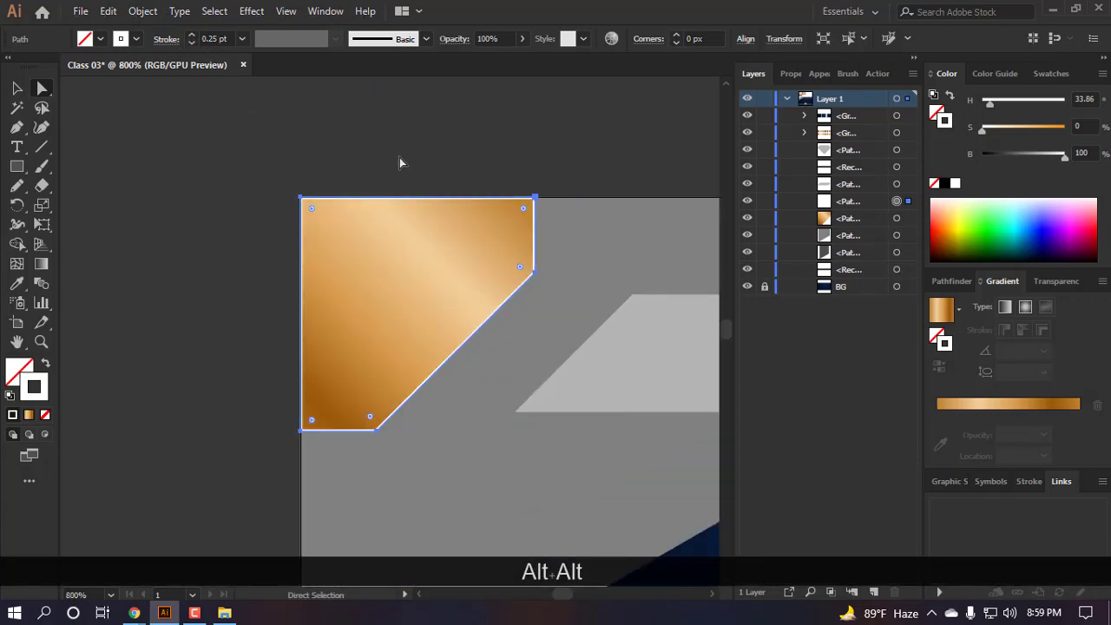
pyautogui.keyDown('alt'); pyautogui.scroll(-3, 273, 191); pyautogui.keyUp('alt')
pyautogui.scroll(2, 486, 337)
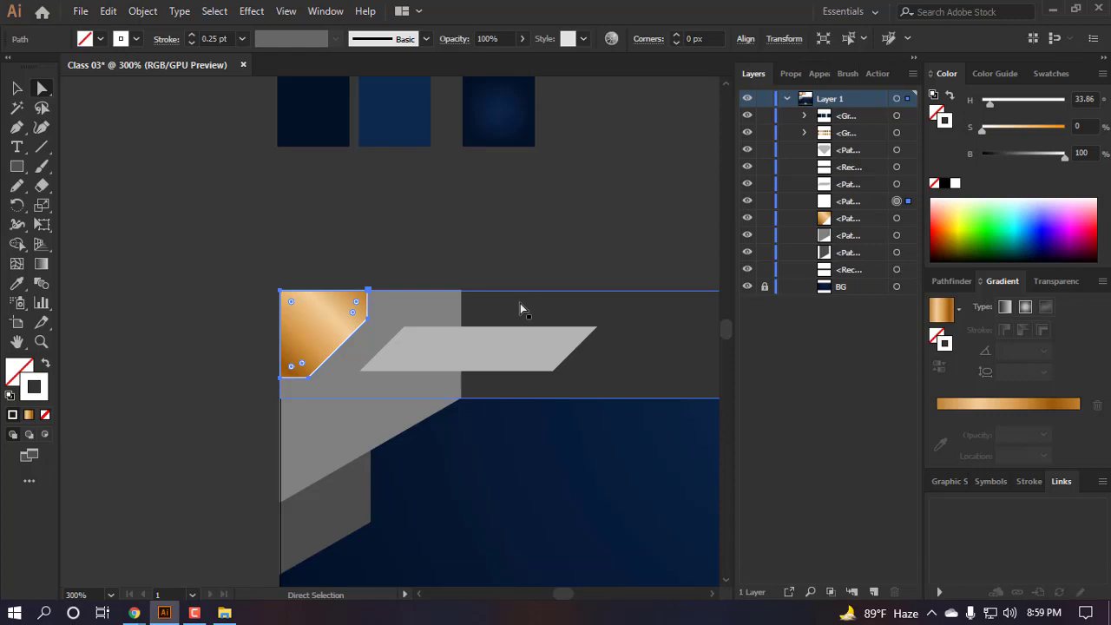
pyautogui.keyDown('alt'); pyautogui.scroll(7, 342, 322); pyautogui.keyUp('alt')
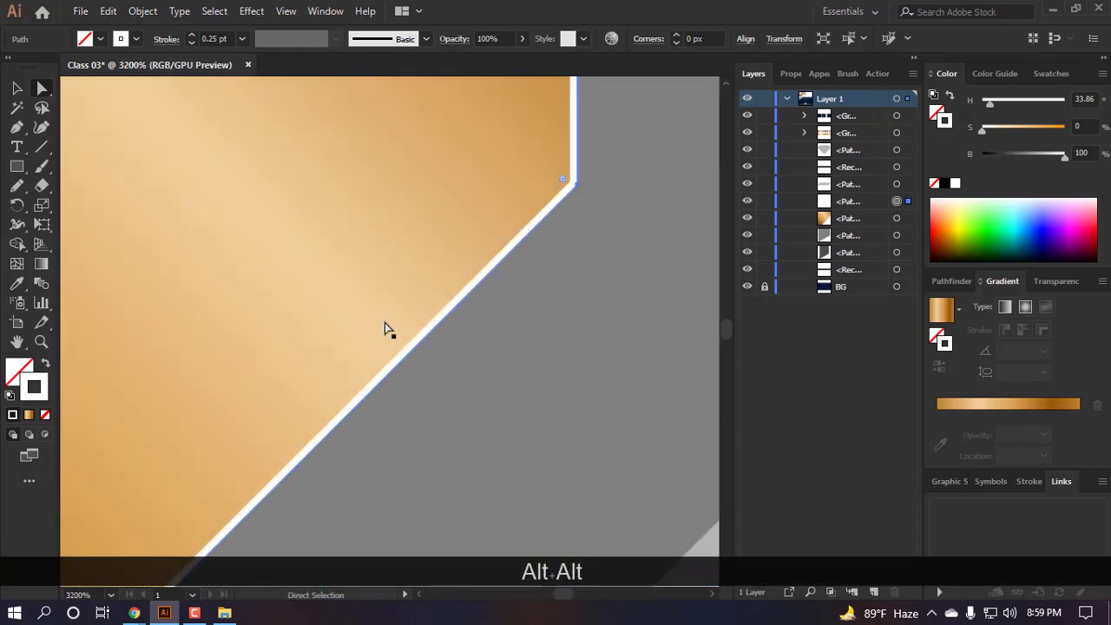
pyautogui.keyDown('alt'); pyautogui.scroll(-3, 387, 313); pyautogui.keyUp('alt')
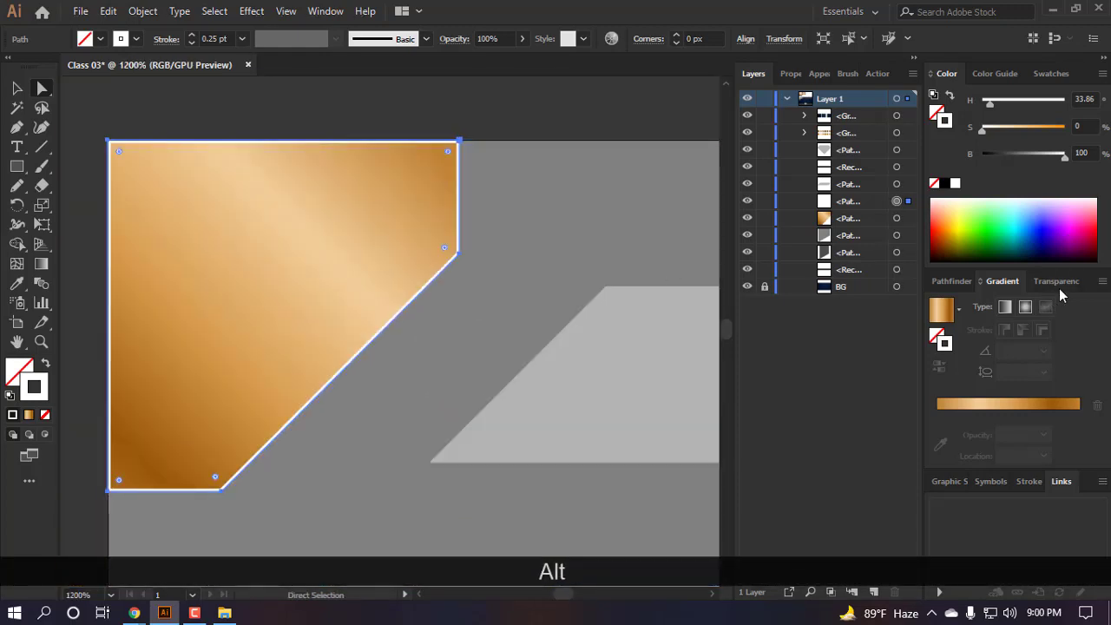
pyautogui.click(1057, 283)
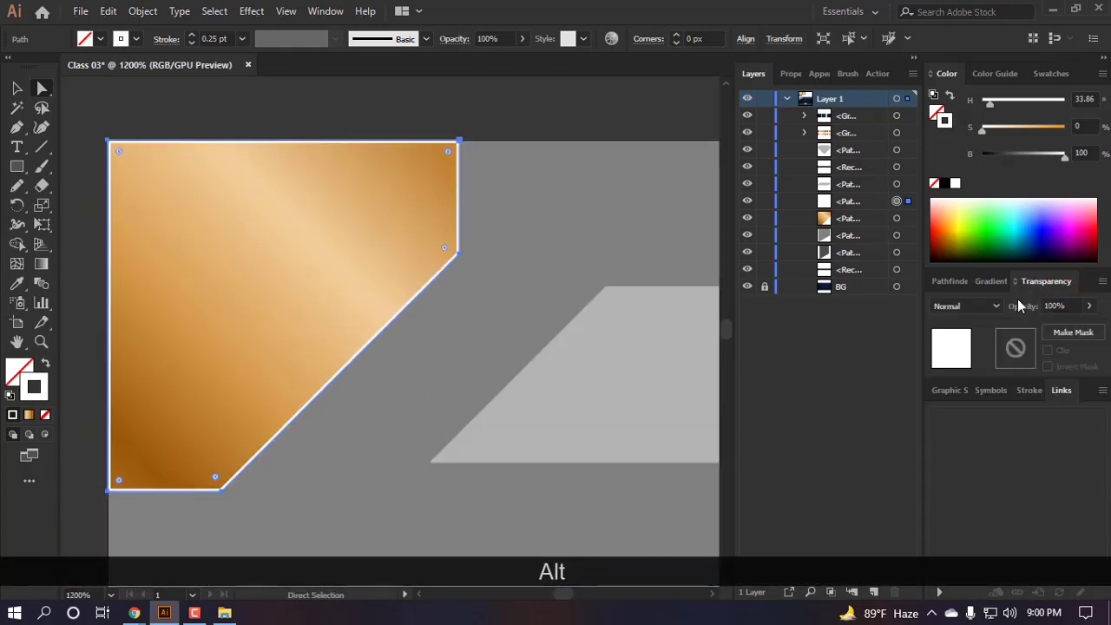
pyautogui.click(951, 307)
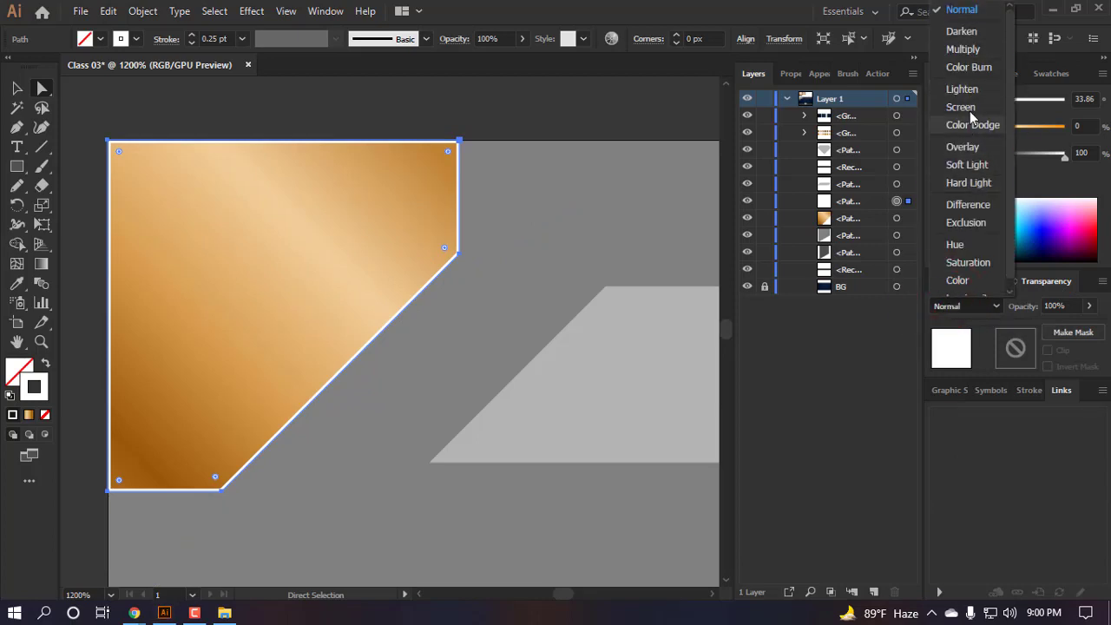
pyautogui.click(962, 147)
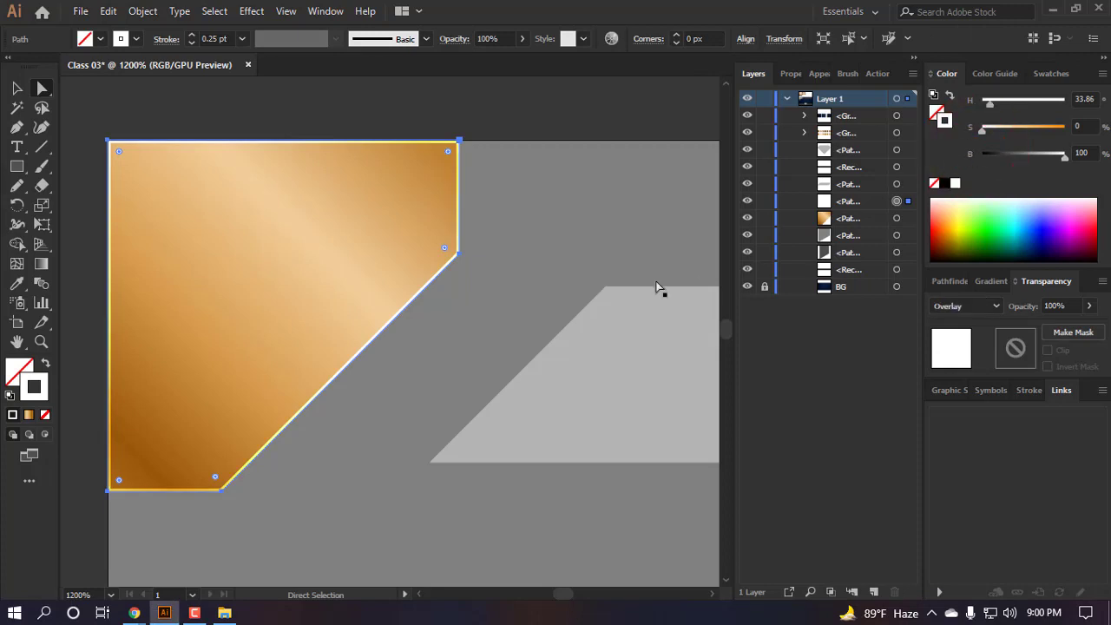
# - Deselect the outline and examine how its blended edge looks around the gold corner polygon
pyautogui.scroll(2, 657, 287)
pyautogui.click(569, 130)
pyautogui.scroll(-2, 567, 130)
pyautogui.scroll(3, 251, 398)
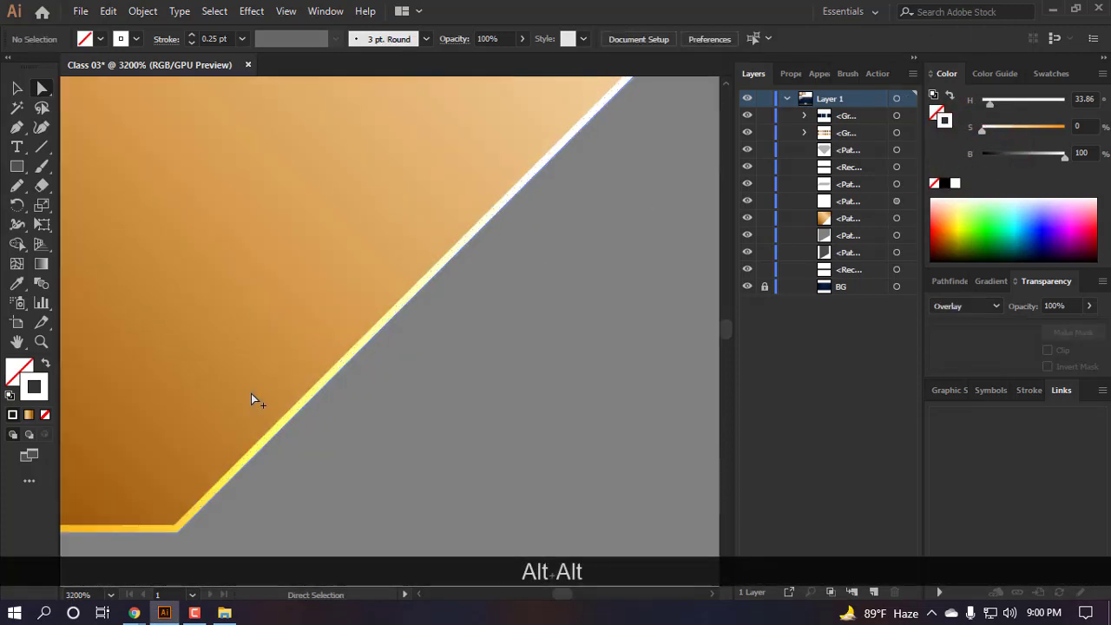
pyautogui.scroll(-3, 250, 398)
pyautogui.scroll(1, 188, 466)
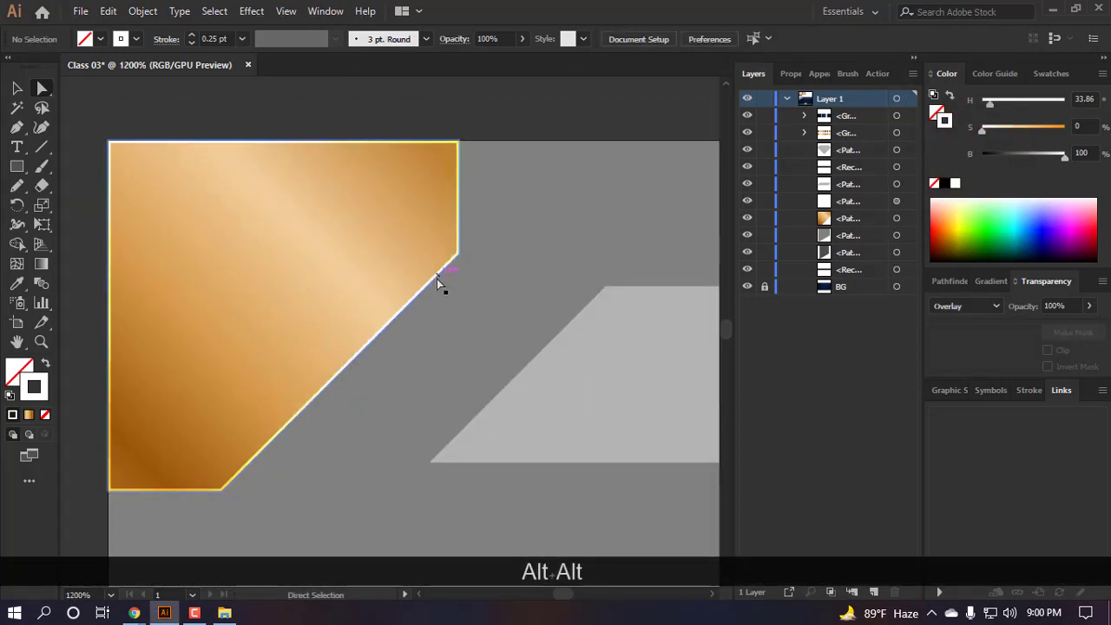
pyautogui.scroll(2, 434, 256)
pyautogui.scroll(-3, 408, 235)
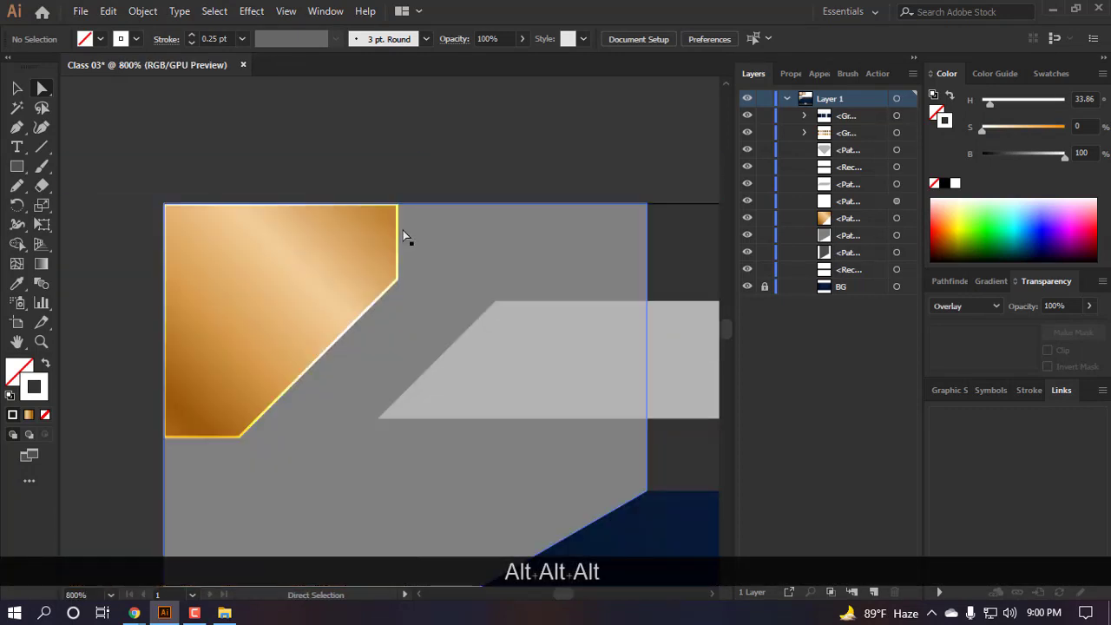
# - Duplicate the darkest navy swatch straight down into the empty space between the swatches and the artboard
pyautogui.scroll(-5, 402, 235)
pyautogui.scroll(2, 344, 161)
pyautogui.click(345, 161)
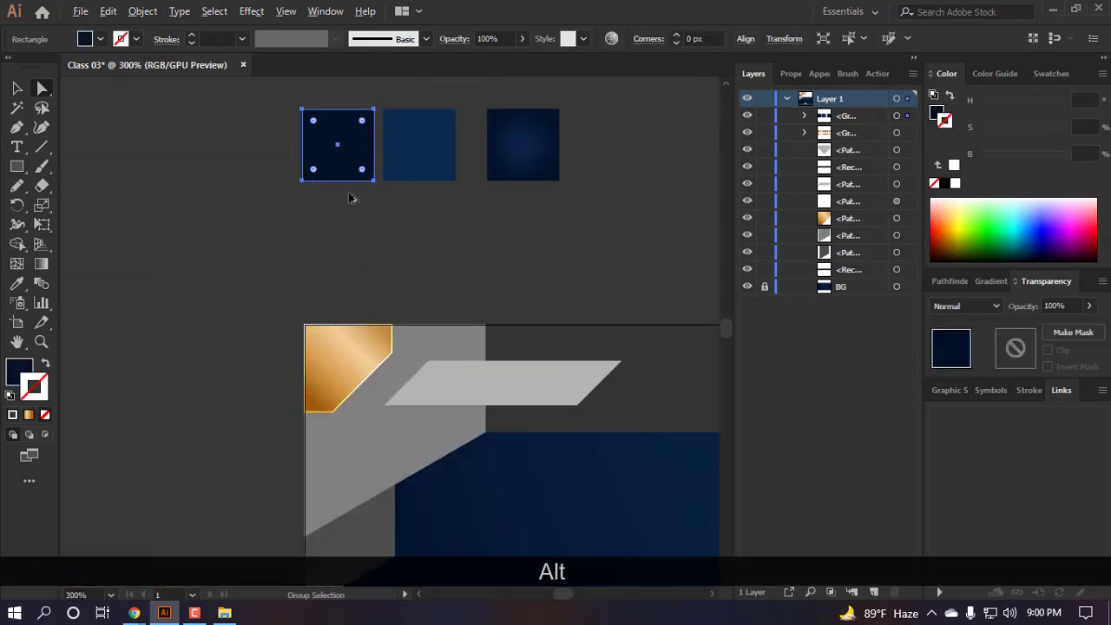
pyautogui.moveTo(347, 150); pyautogui.dragTo(351, 243)
pyautogui.scroll(-1, 372, 257)
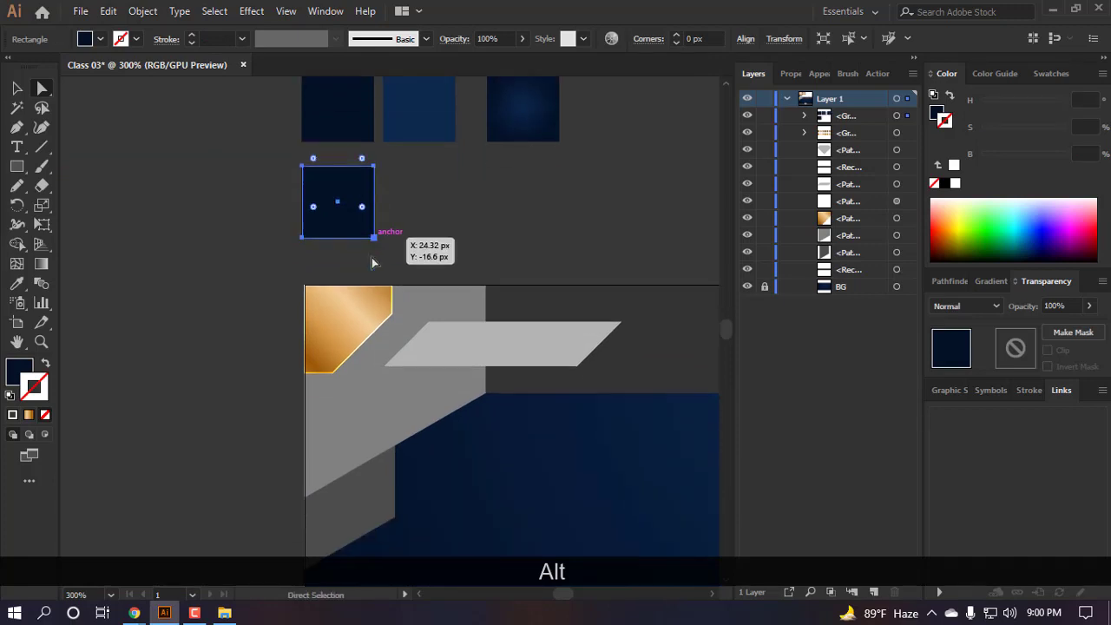
# - Turn the duplicated square into an outline style sample by sampling the gold corner polygon's edge outline with the Eyedropper
pyautogui.press('i')
pyautogui.scroll(1, 486, 283)
pyautogui.scroll(1, 455, 271)
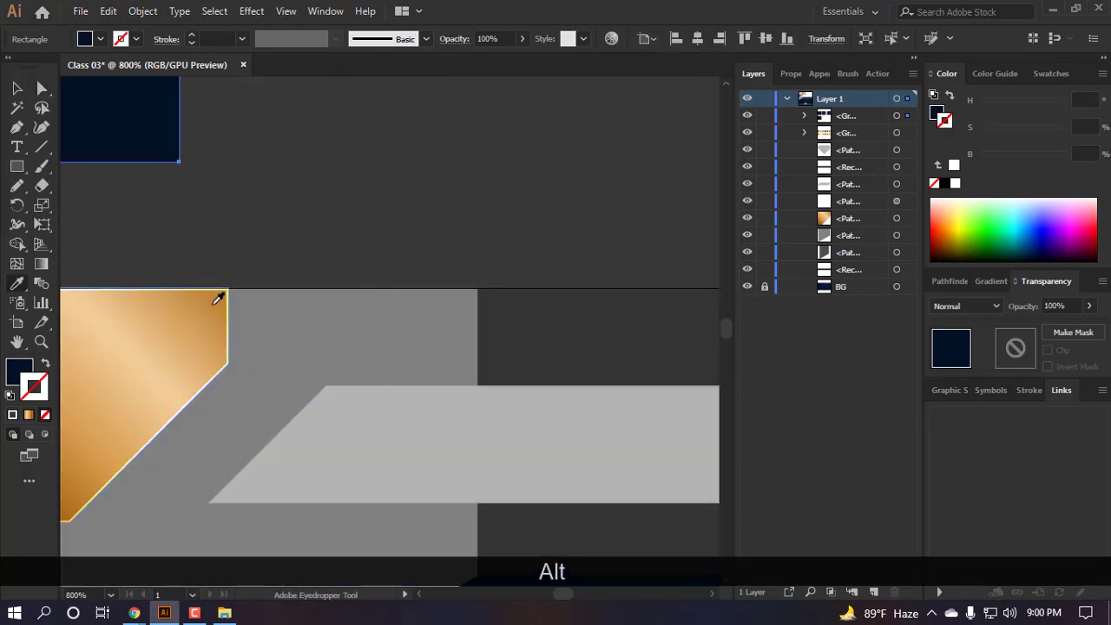
pyautogui.click(260, 289)
pyautogui.scroll(1, 359, 303)
pyautogui.scroll(3, 356, 302)
pyautogui.press('a')
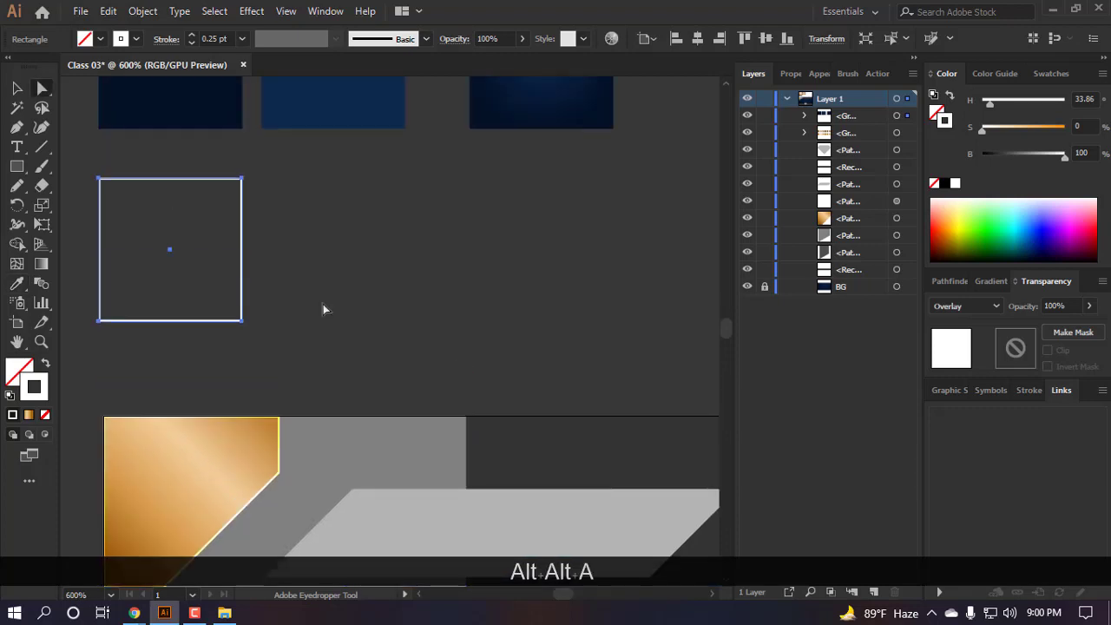
pyautogui.click(323, 304)
pyautogui.hscroll(-3, 348, 305)
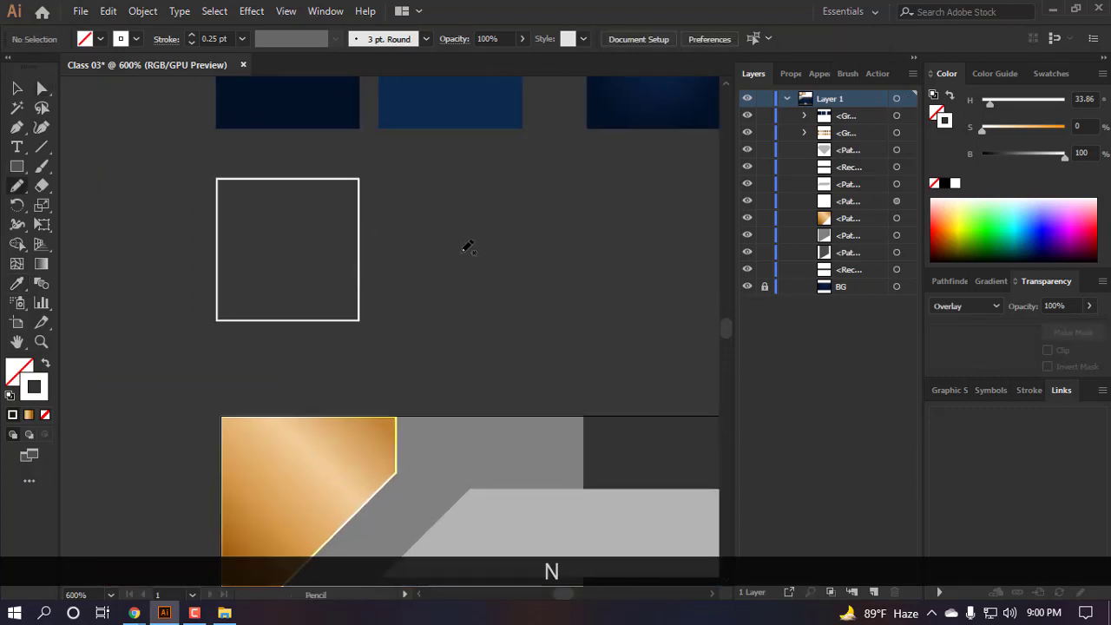
# - Select the light-grey parallelogram, check its planned colouring in 01.jpg from the Basic Sketch folder, and switch back to Illustrator
pyautogui.scroll(-3, 447, 189)
pyautogui.scroll(2, 424, 389)
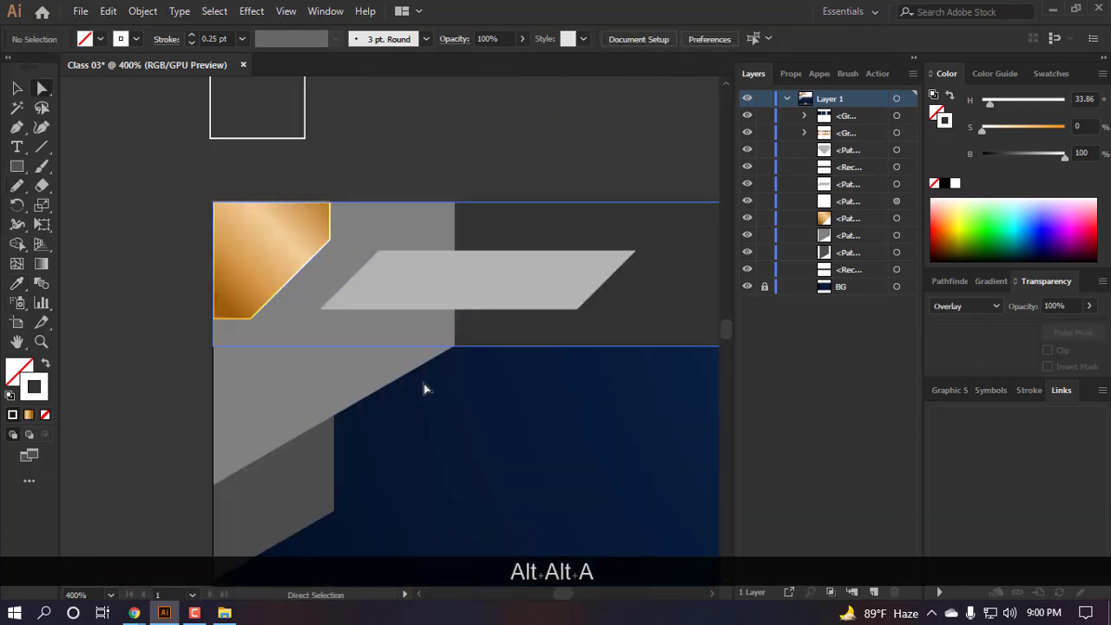
pyautogui.click(421, 278)
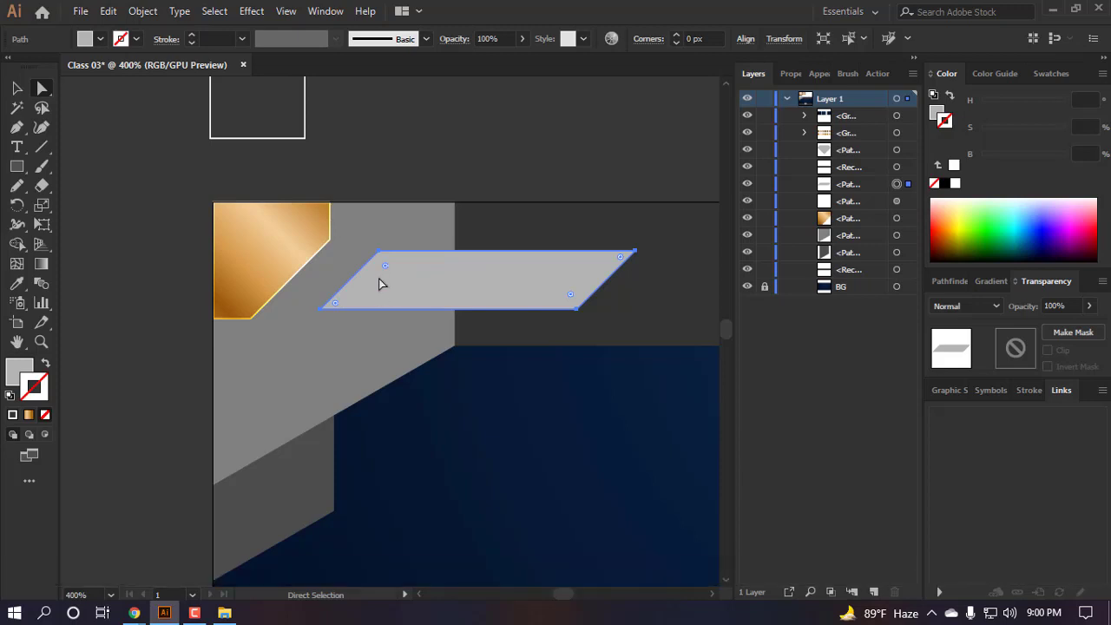
pyautogui.click(214, 613)
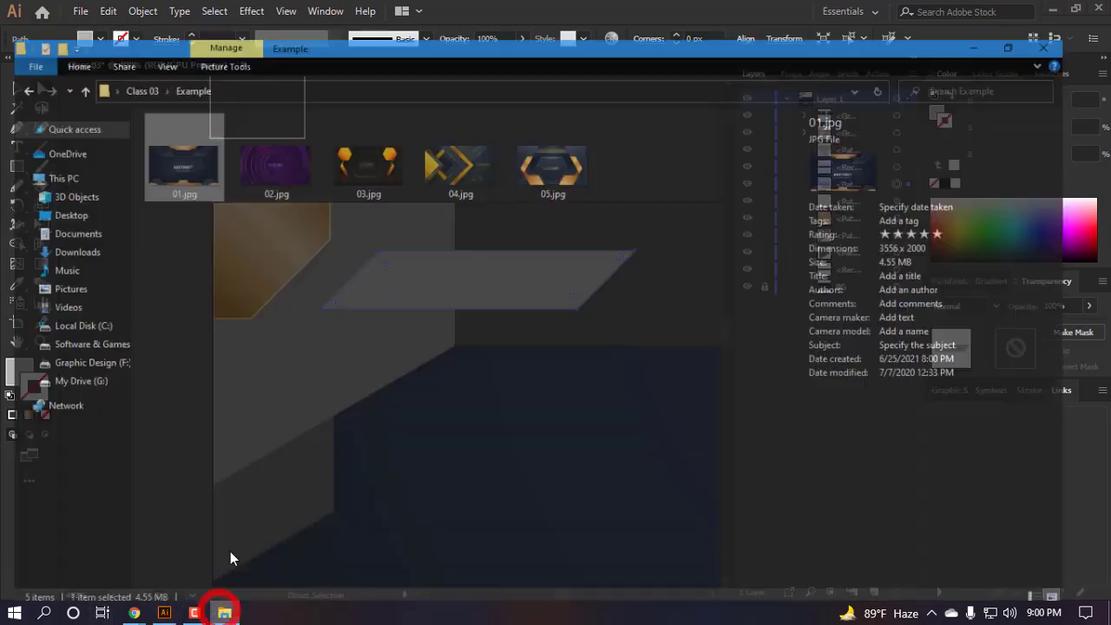
pyautogui.click(16, 54)
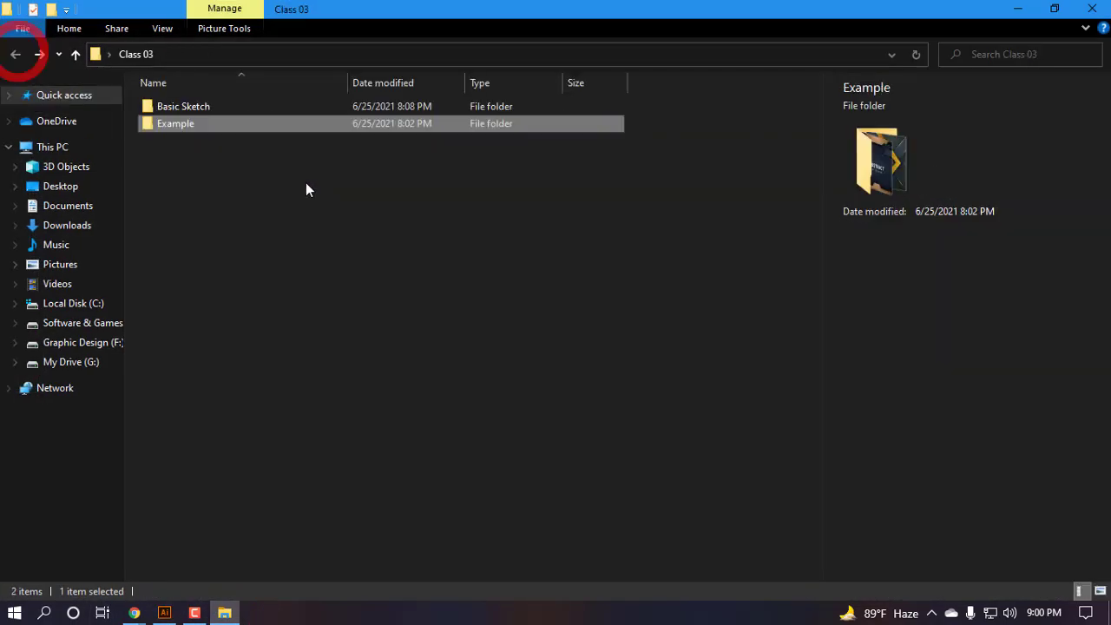
pyautogui.doubleClick(192, 111)
pyautogui.doubleClick(193, 123)
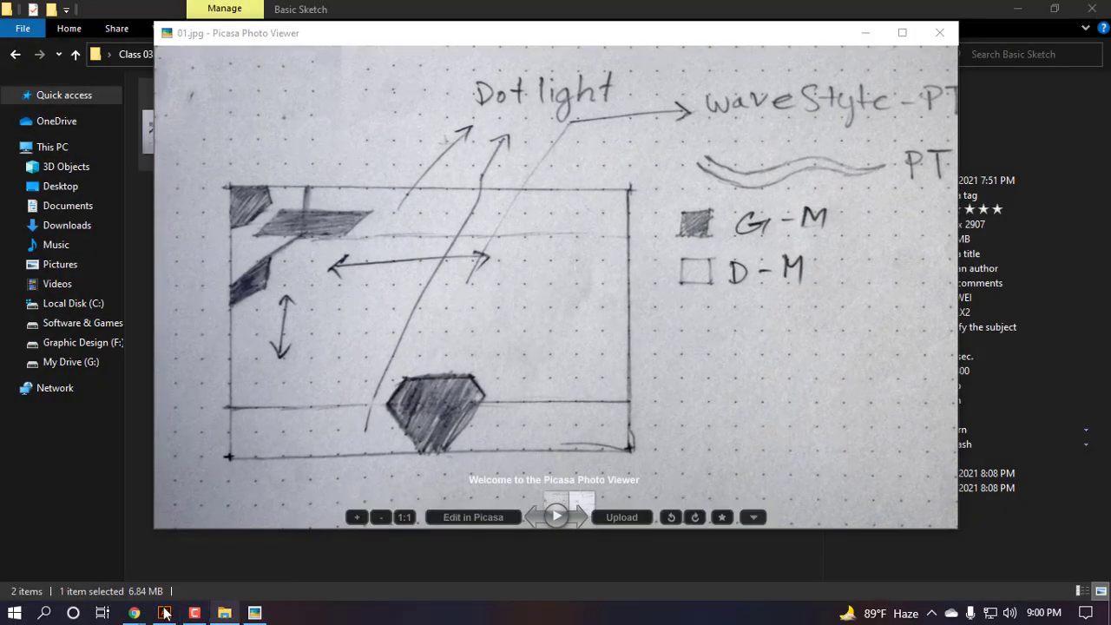
pyautogui.click(165, 613)
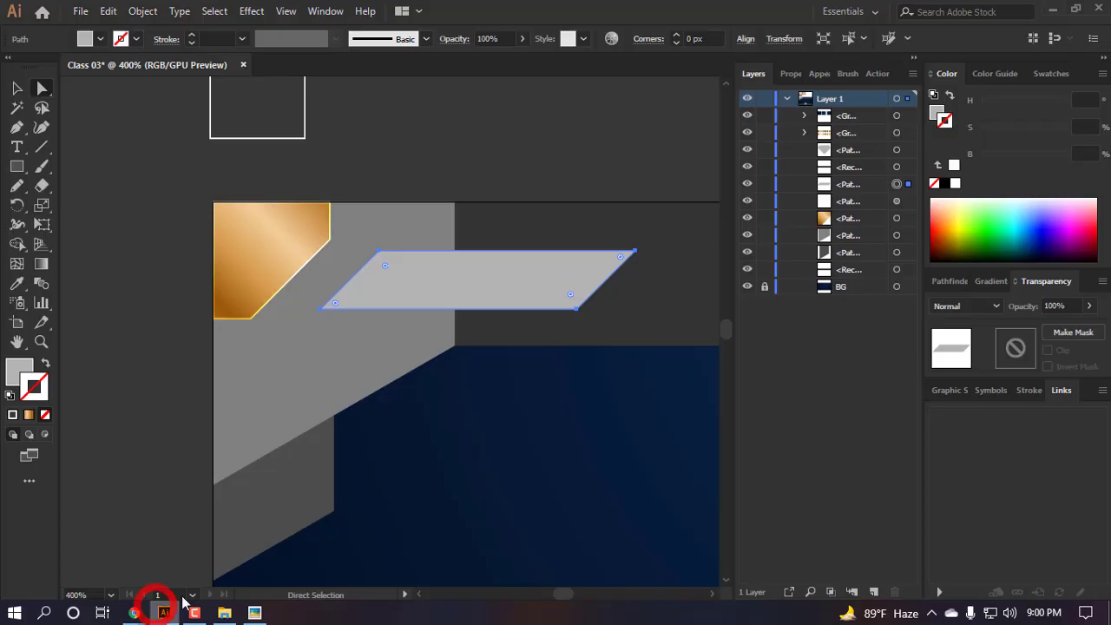
# - Fill the light-grey parallelogram with the gradient sampled from the gold gradient swatch
pyautogui.scroll(2, 474, 270)
pyautogui.press('i')
pyautogui.scroll(1, 399, 271)
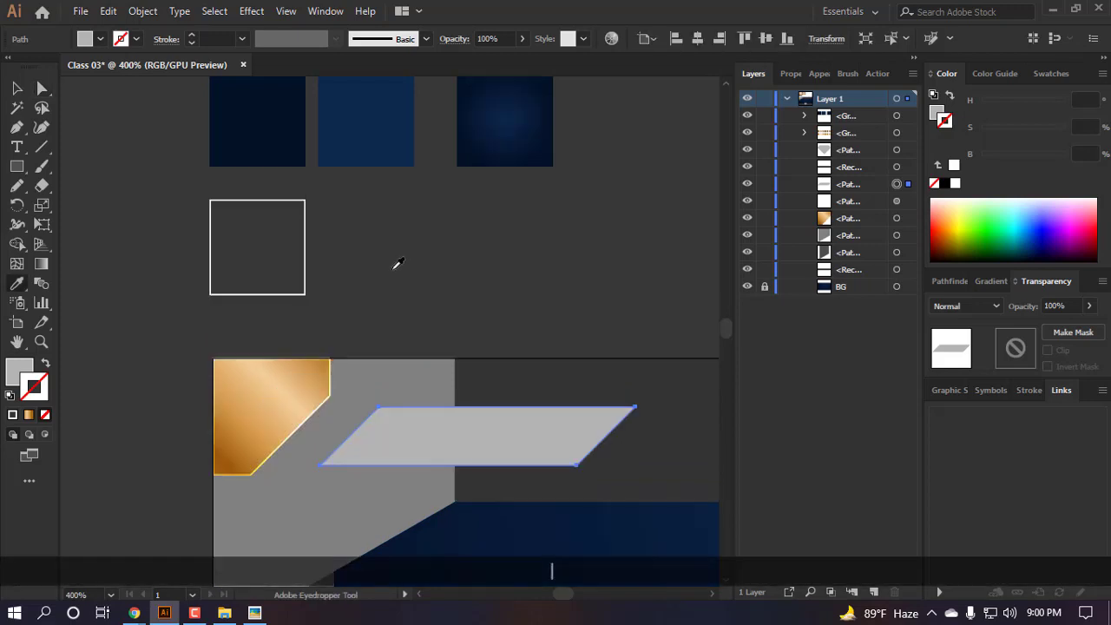
pyautogui.scroll(-2, 390, 269)
pyautogui.click(328, 335)
pyautogui.scroll(-2, 347, 339)
pyautogui.scroll(2, 411, 268)
pyautogui.hscroll(1, 405, 261)
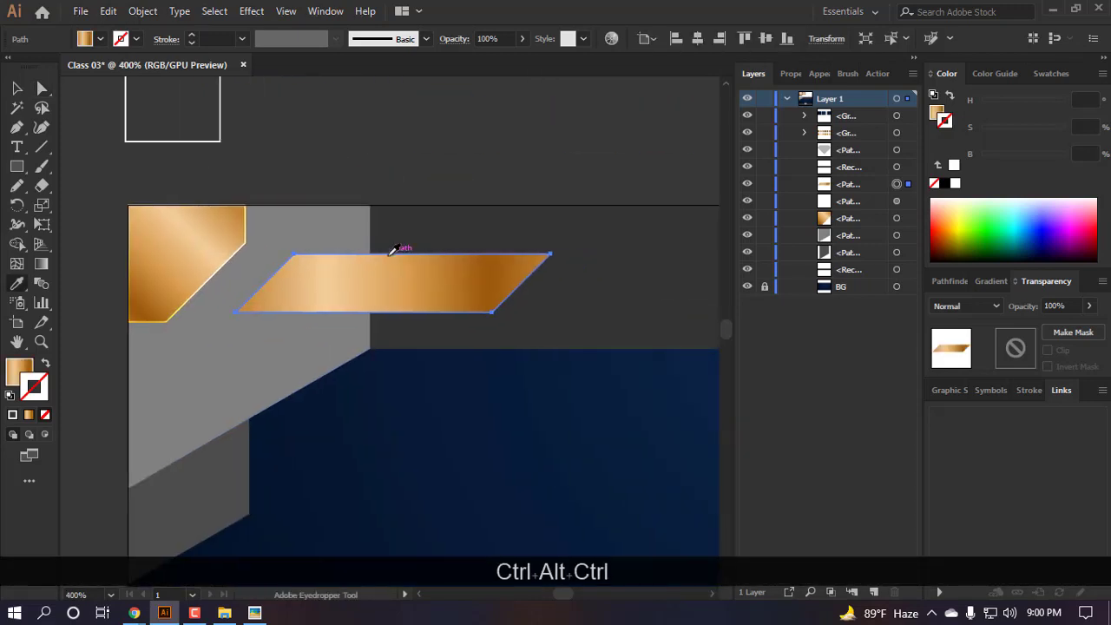
# - Redirect the parallelogram's gold gradient with the Gradient tool so it runs at a slight diagonal with the light tone at the right end
pyautogui.press('g')
pyautogui.press('x')
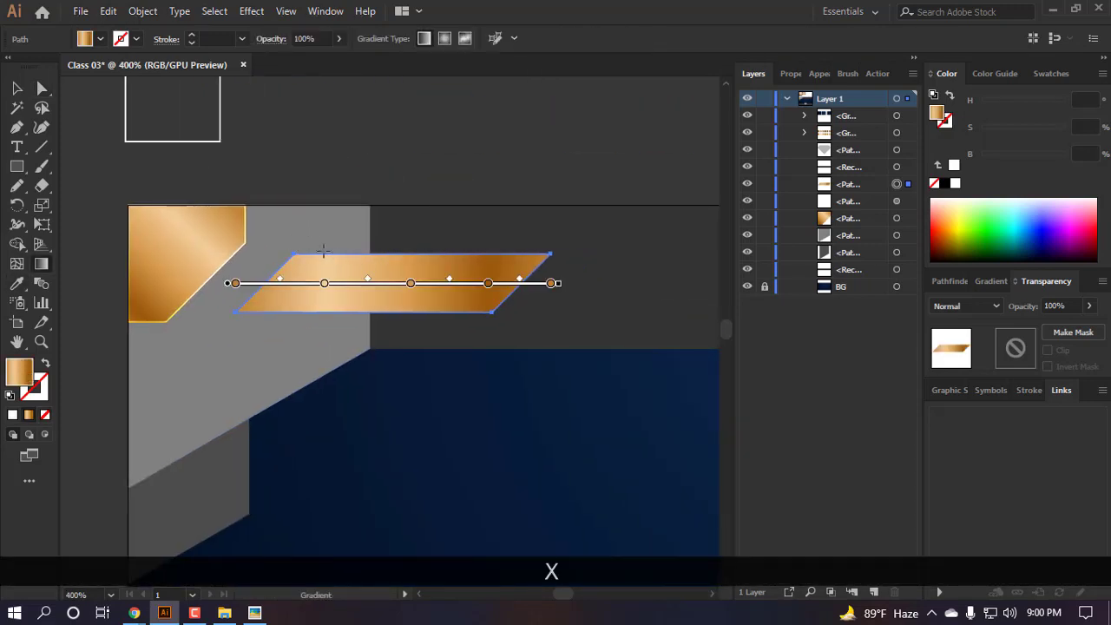
pyautogui.moveTo(283, 245); pyautogui.dragTo(604, 365)
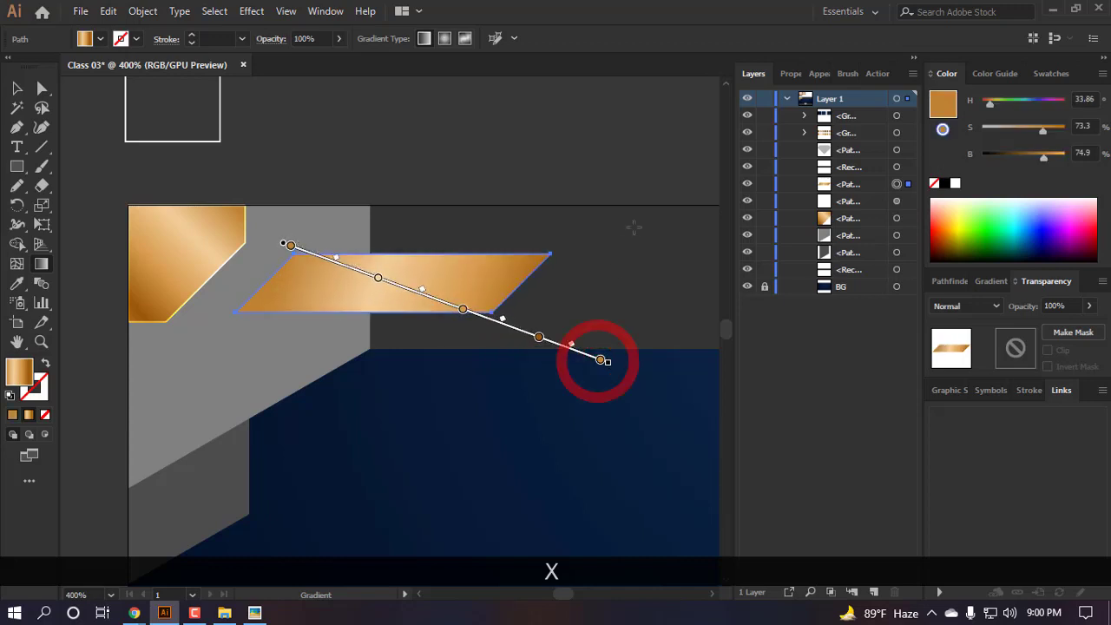
pyautogui.moveTo(627, 230)
pyautogui.mouseDown()
pyautogui.moveTo(154, 339)
pyautogui.moveTo(174, 337)
pyautogui.mouseUp()
pyautogui.moveTo(407, 287)
pyautogui.mouseDown()
pyautogui.moveTo(484, 261)
pyautogui.moveTo(475, 268)
pyautogui.mouseUp()
pyautogui.press('a')
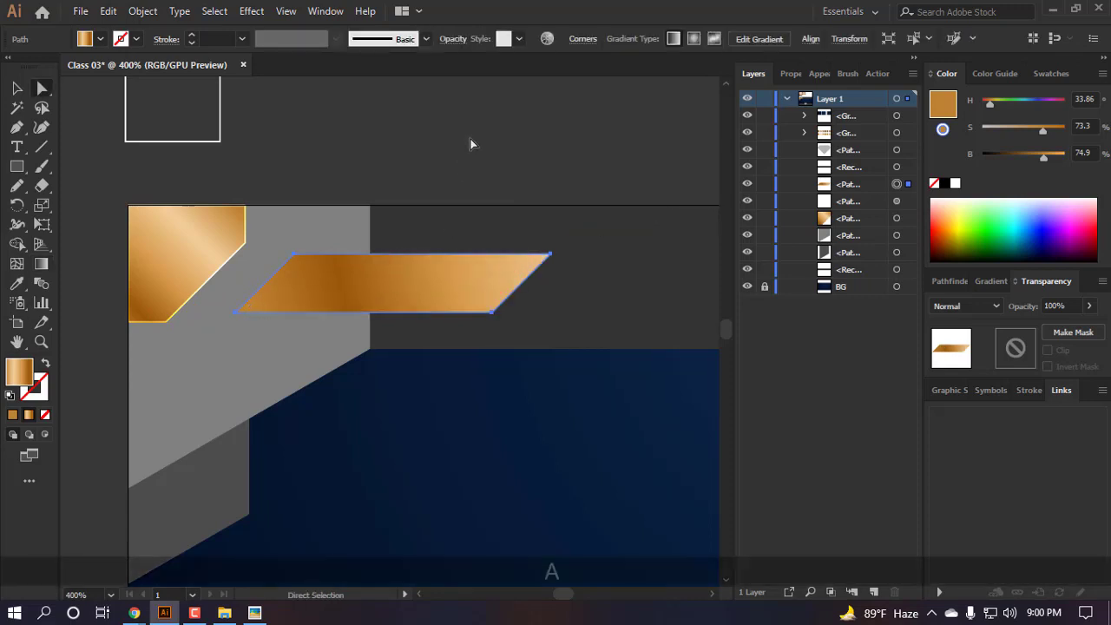
pyautogui.click(469, 142)
# - Paste a copy of the gold parallelogram in front in place and give it the outline style sampled from the white square
pyautogui.keyDown('ctrl'); pyautogui.click(405, 289); pyautogui.keyUp('ctrl')
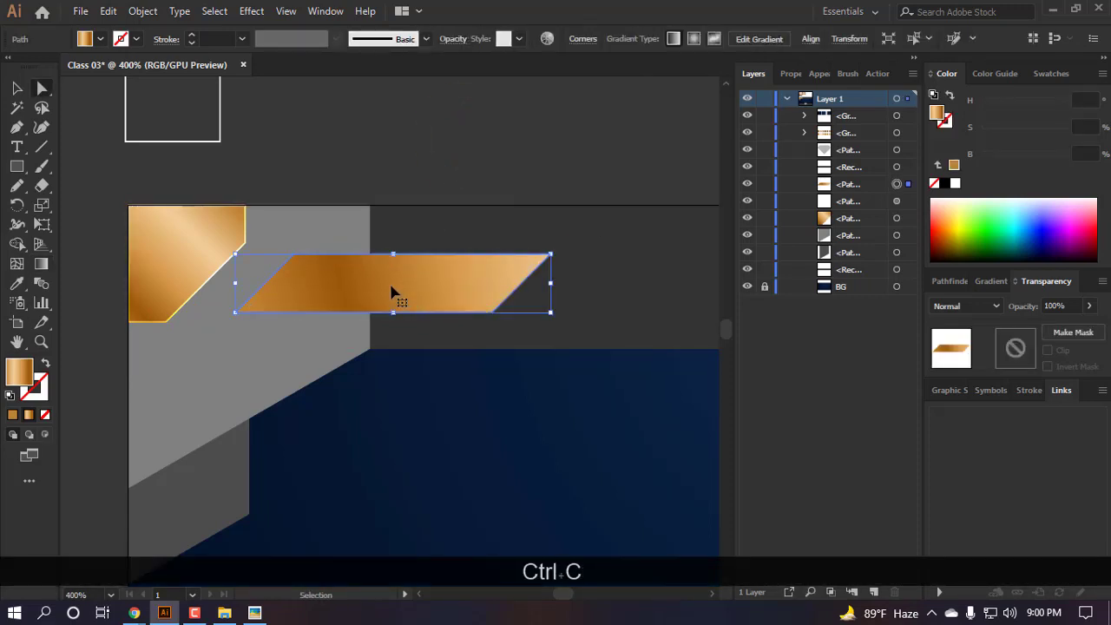
pyautogui.hotkey('ctrl', 'f')
pyautogui.scroll(3, 400, 282)
pyautogui.press('i')
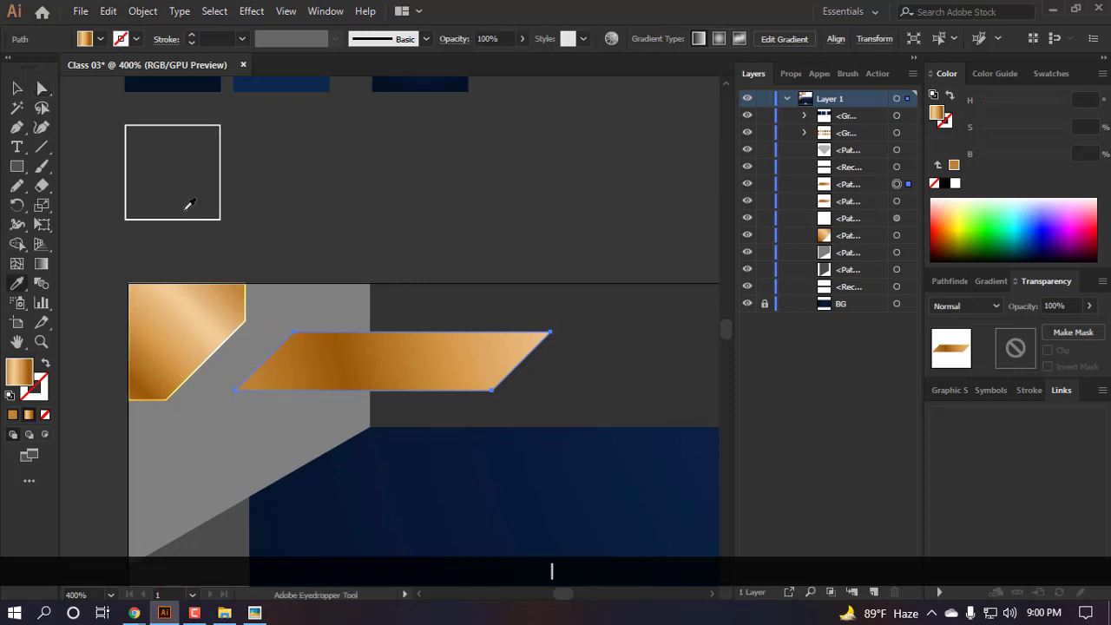
pyautogui.click(220, 169)
pyautogui.scroll(3, 521, 335)
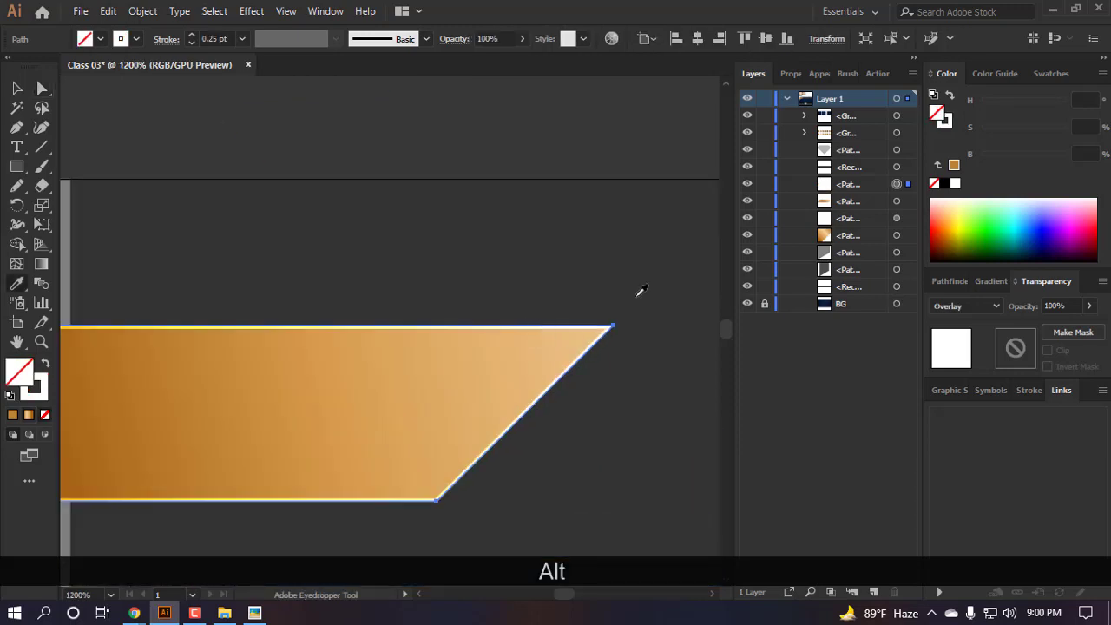
# - Expand the appearance of the parallelogram's thin Overlay outline into a filled shape and deselect it
pyautogui.scroll(-5, 613, 326)
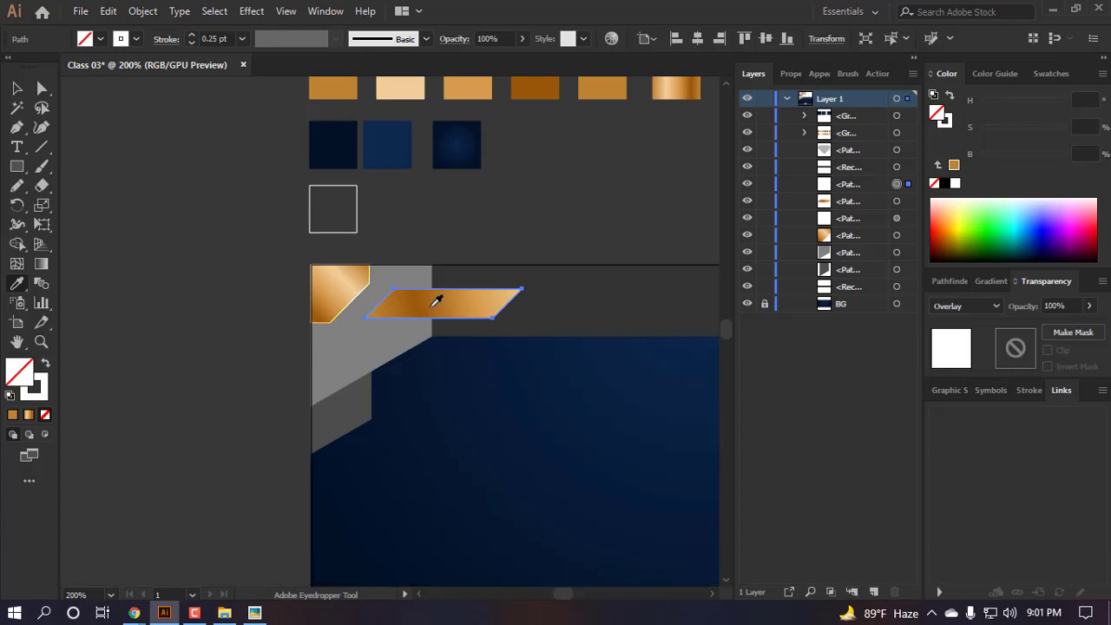
pyautogui.click(141, 11)
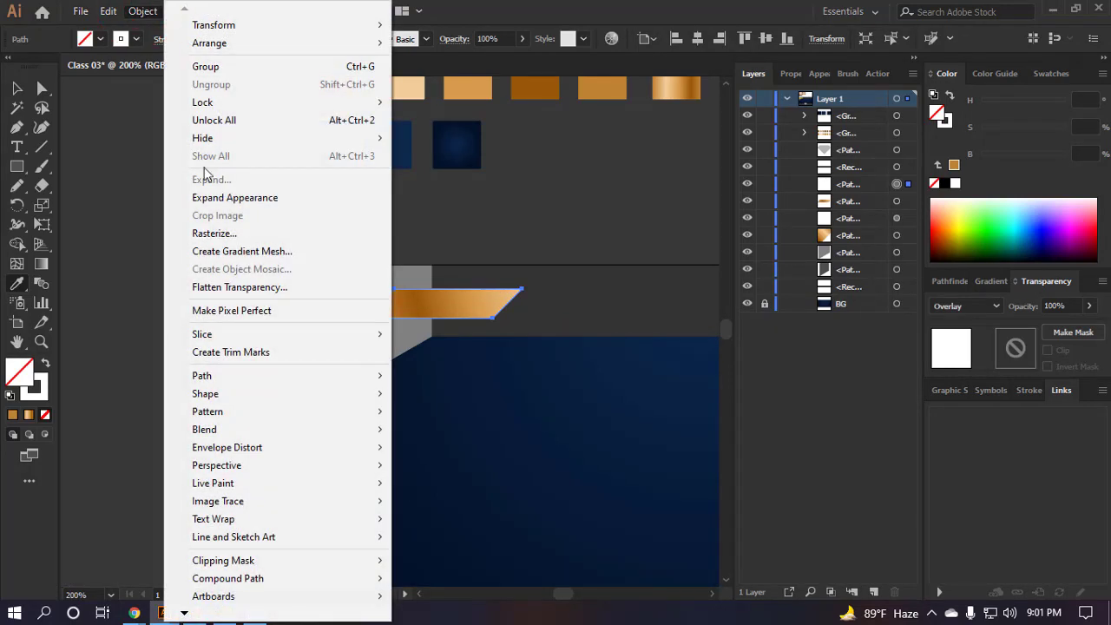
pyautogui.click(221, 199)
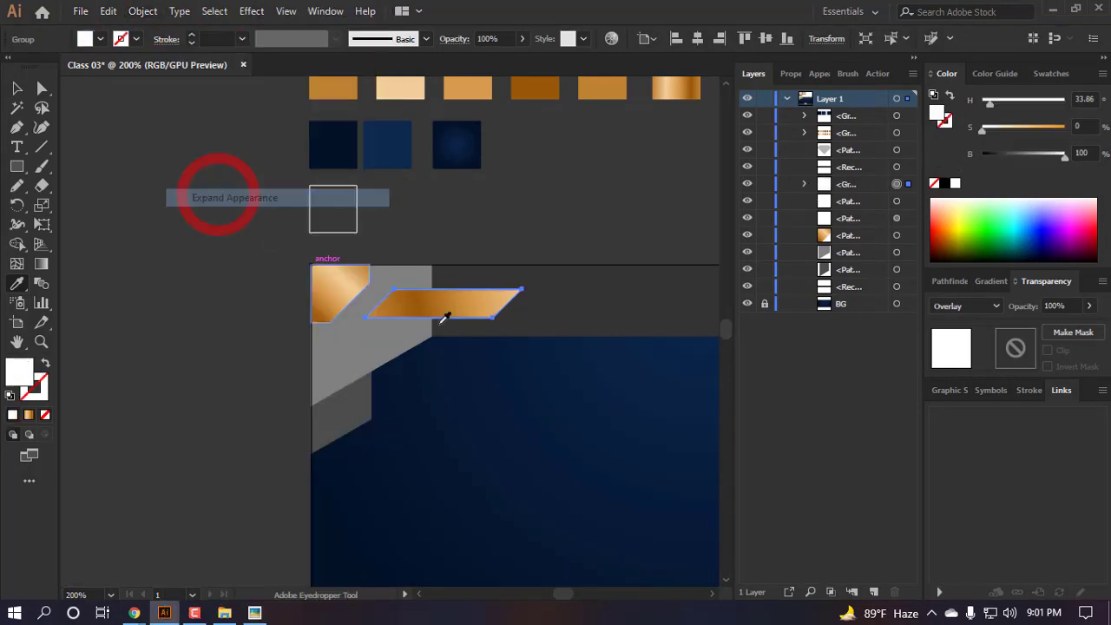
pyautogui.scroll(9, 442, 318)
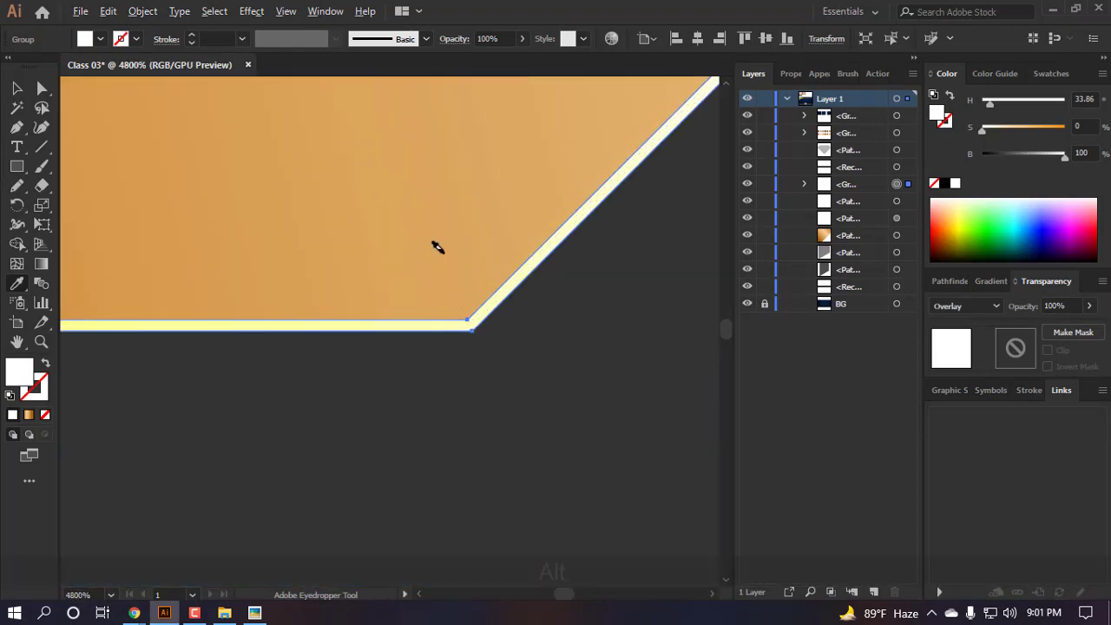
pyautogui.scroll(-6, 437, 243)
pyautogui.press('a')
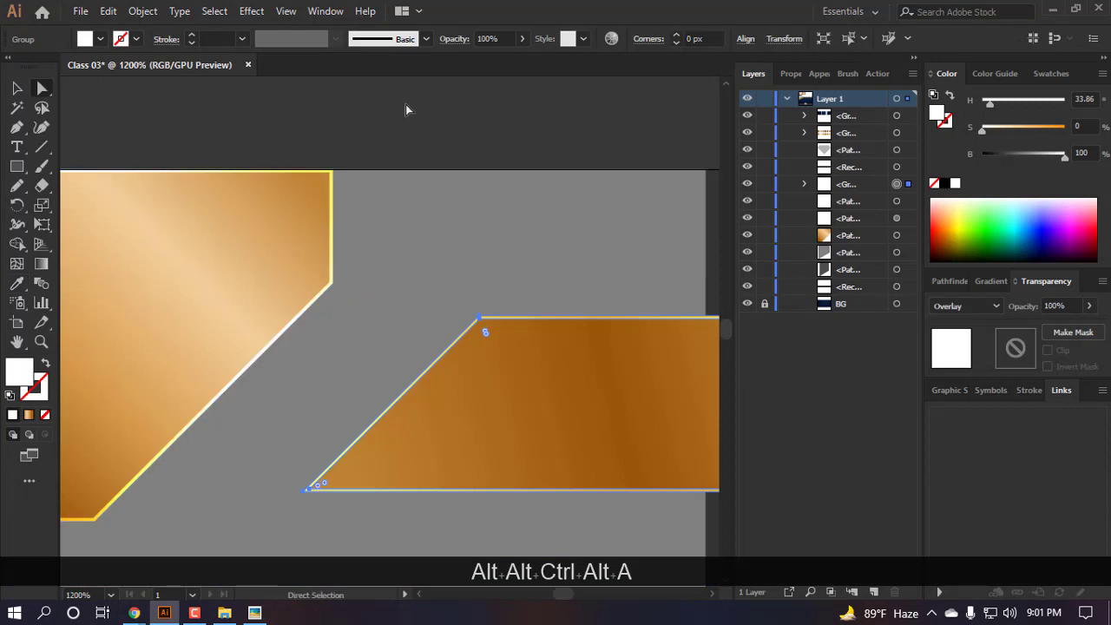
pyautogui.click(397, 112)
pyautogui.scroll(-2, 387, 122)
pyautogui.hscroll(3, 494, 295)
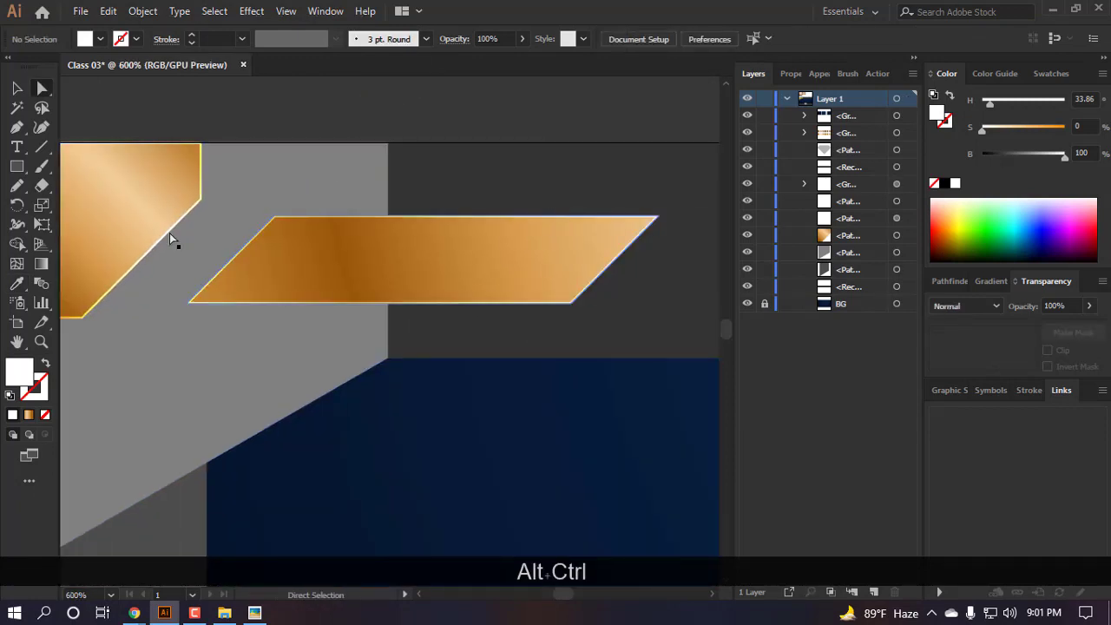
# - Examine the outline of the gold corner shape where it runs along the artboard's edges
pyautogui.hscroll(-3, 382, 256)
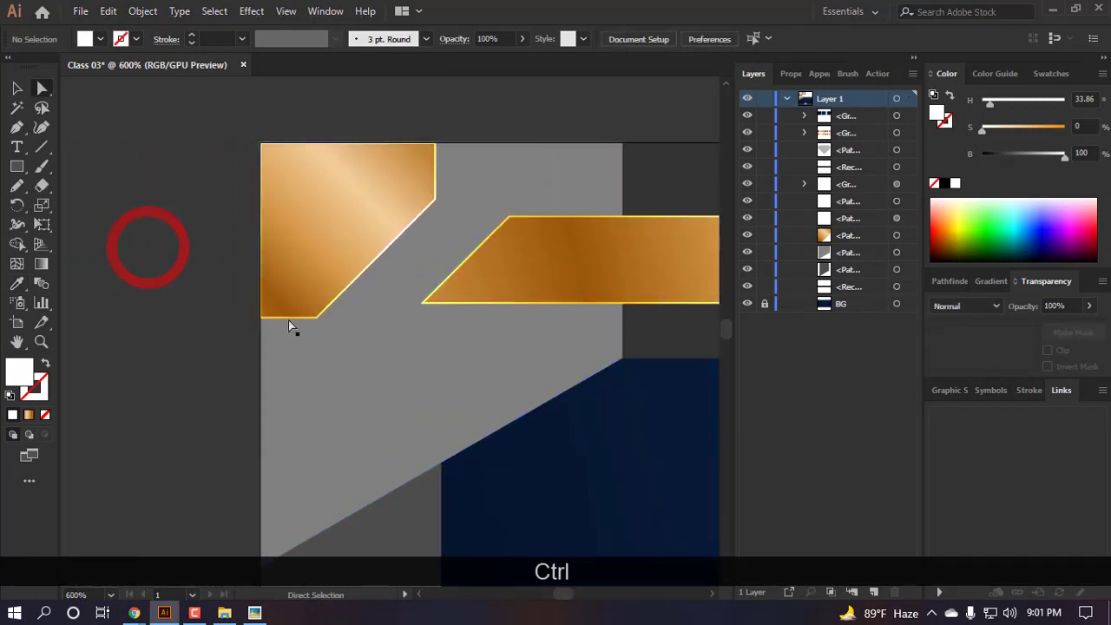
pyautogui.scroll(3, 288, 326)
pyautogui.scroll(-2, 376, 300)
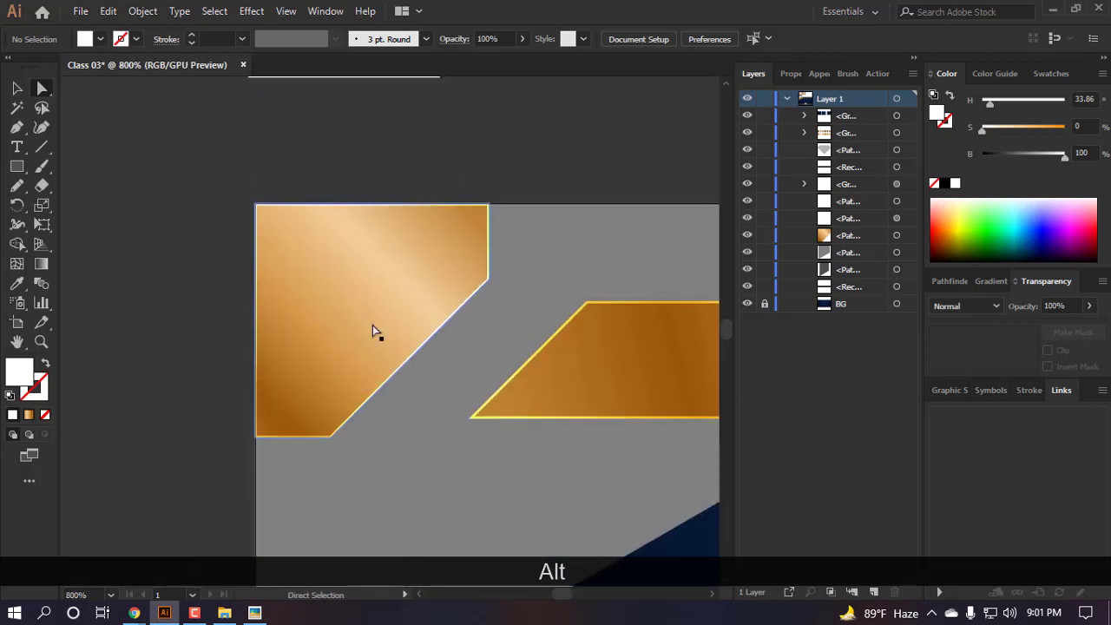
pyautogui.scroll(3, 489, 149)
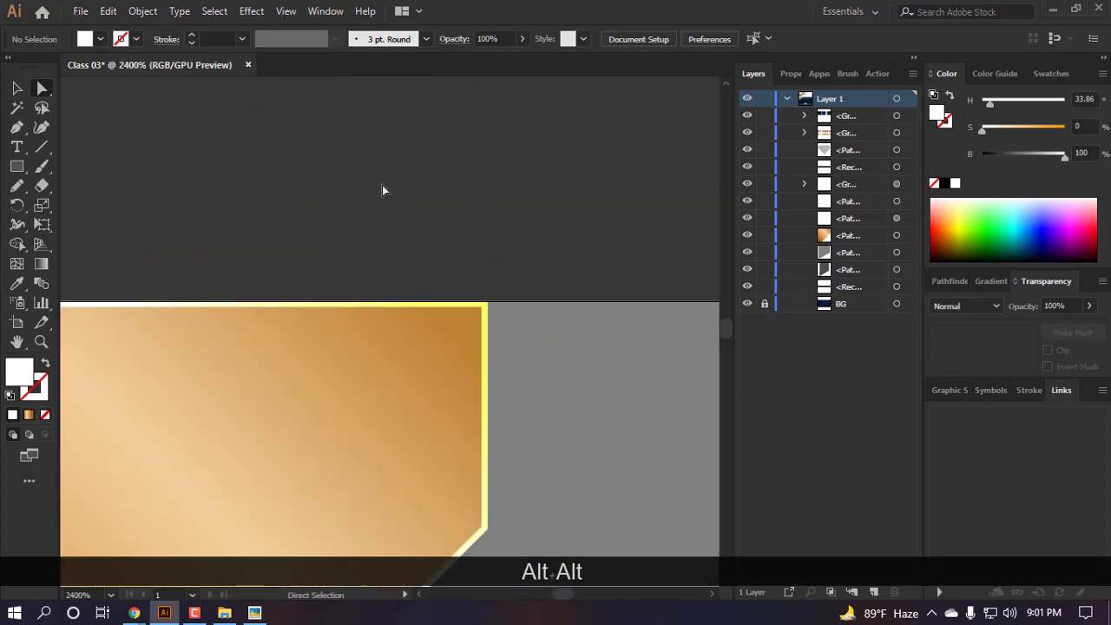
pyautogui.scroll(-6, 384, 188)
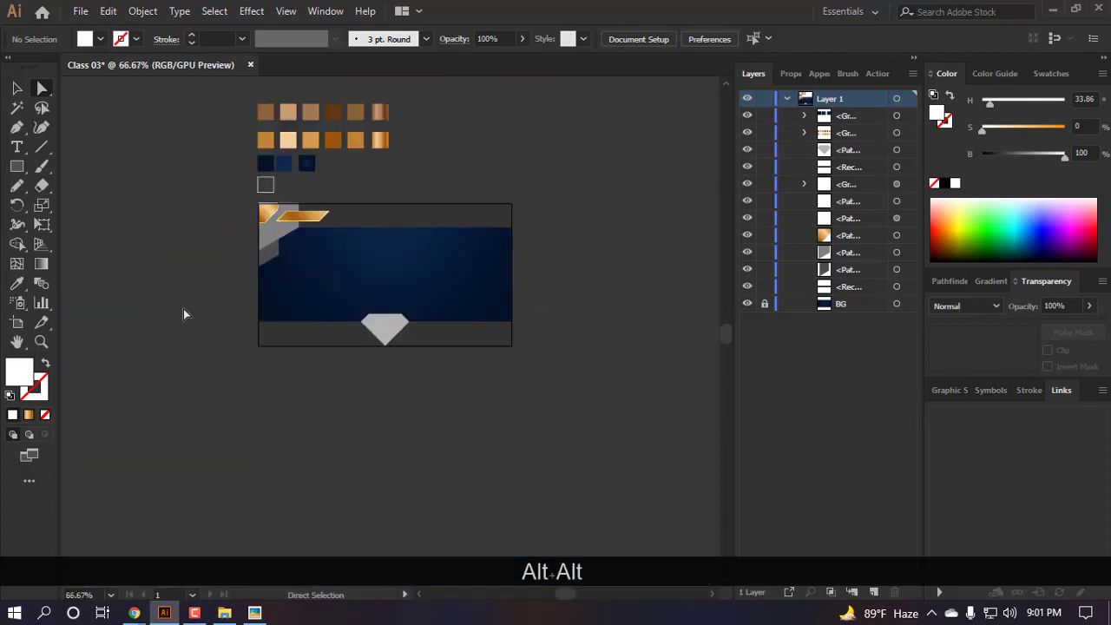
pyautogui.scroll(8, 324, 311)
pyautogui.scroll(2, 526, 351)
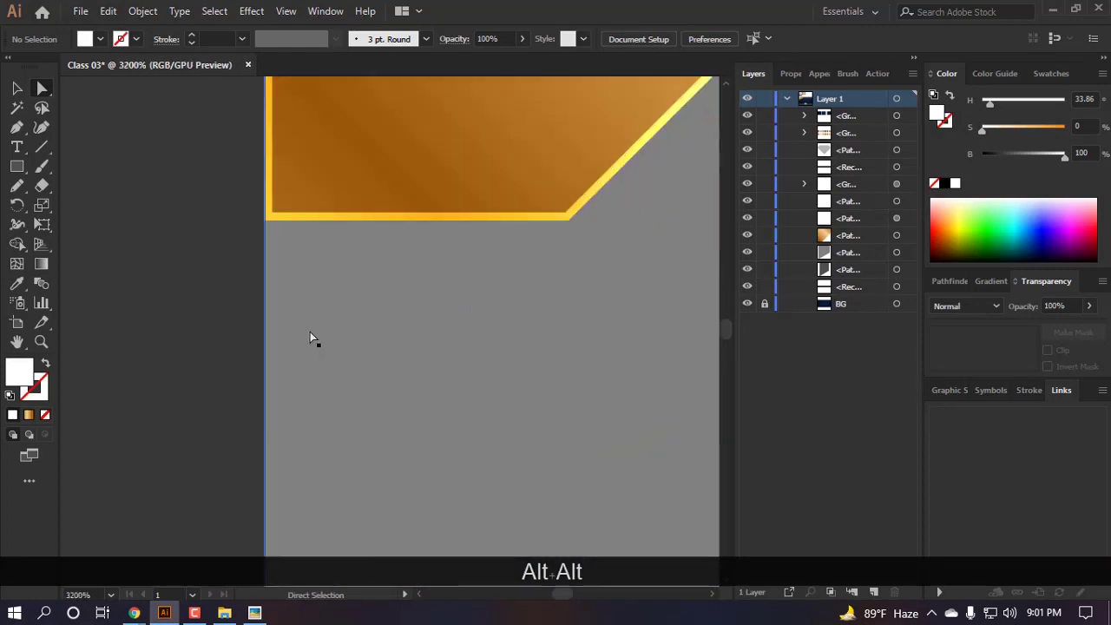
pyautogui.scroll(-6, 310, 336)
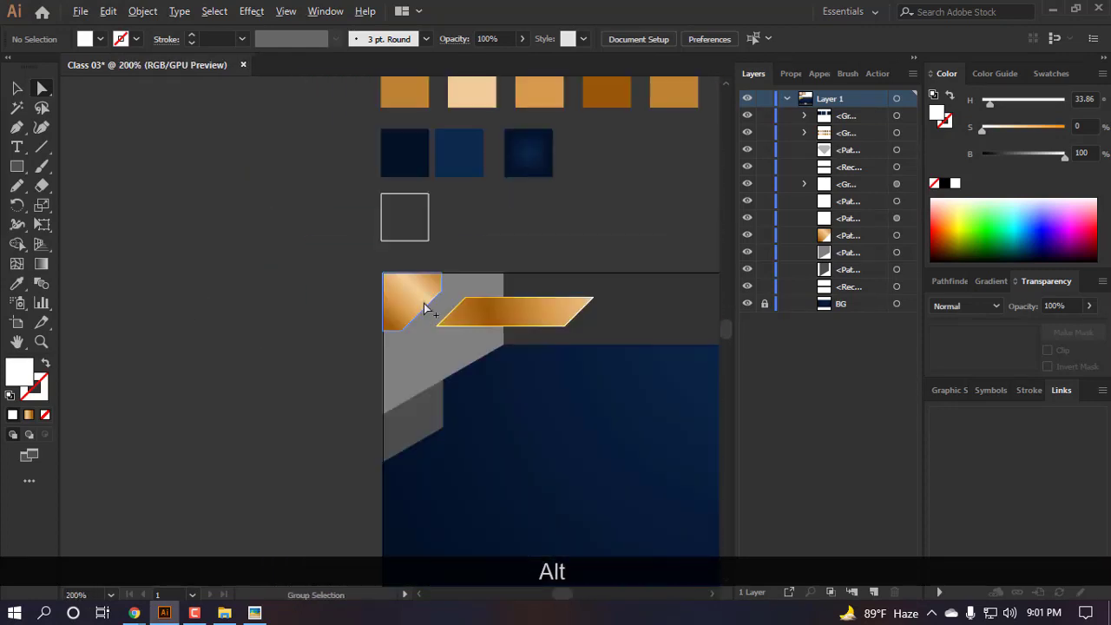
pyautogui.scroll(1, 412, 291)
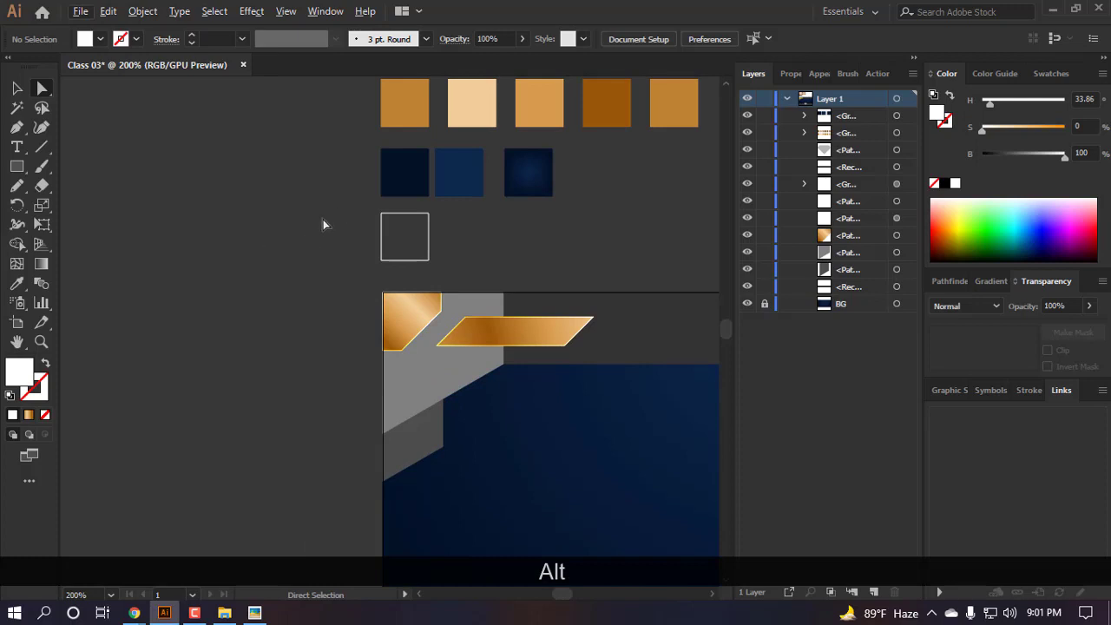
# - Move the corner outline's upper-right anchor point above the artboard and its lower-left anchor point outward past the artboard's left edge
pyautogui.scroll(5, 429, 293)
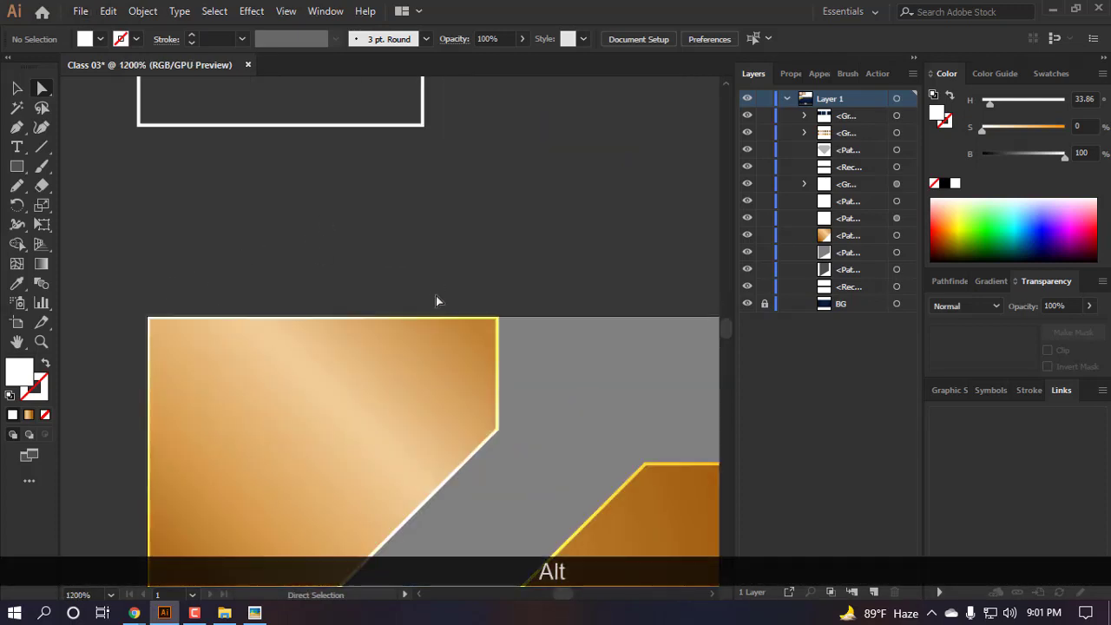
pyautogui.scroll(3, 337, 340)
pyautogui.scroll(2, 382, 330)
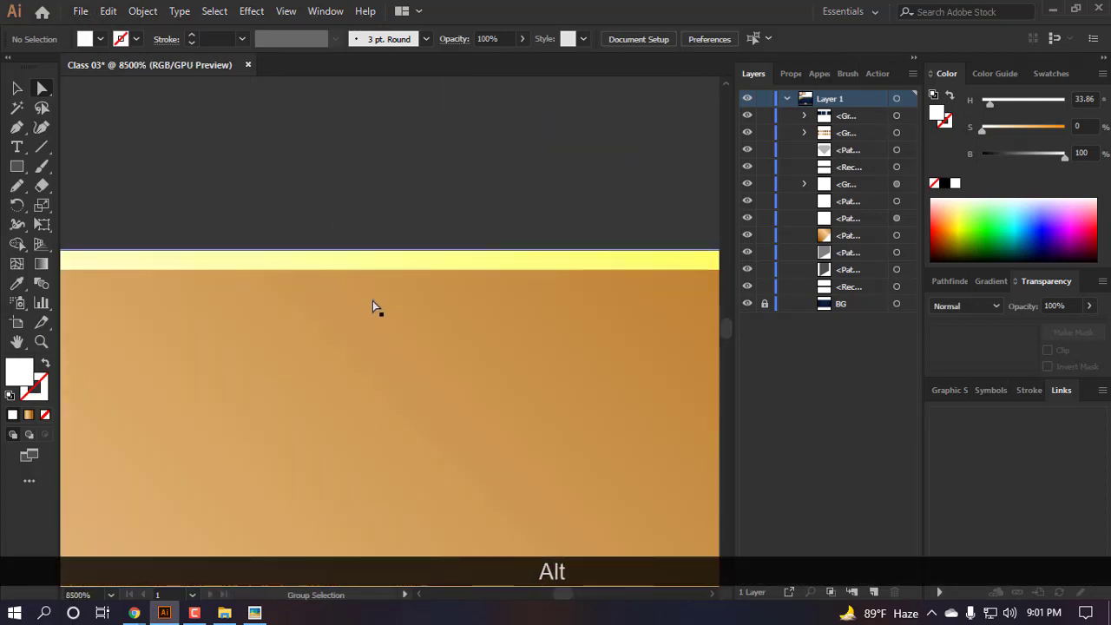
pyautogui.scroll(-3, 401, 292)
pyautogui.scroll(1, 512, 347)
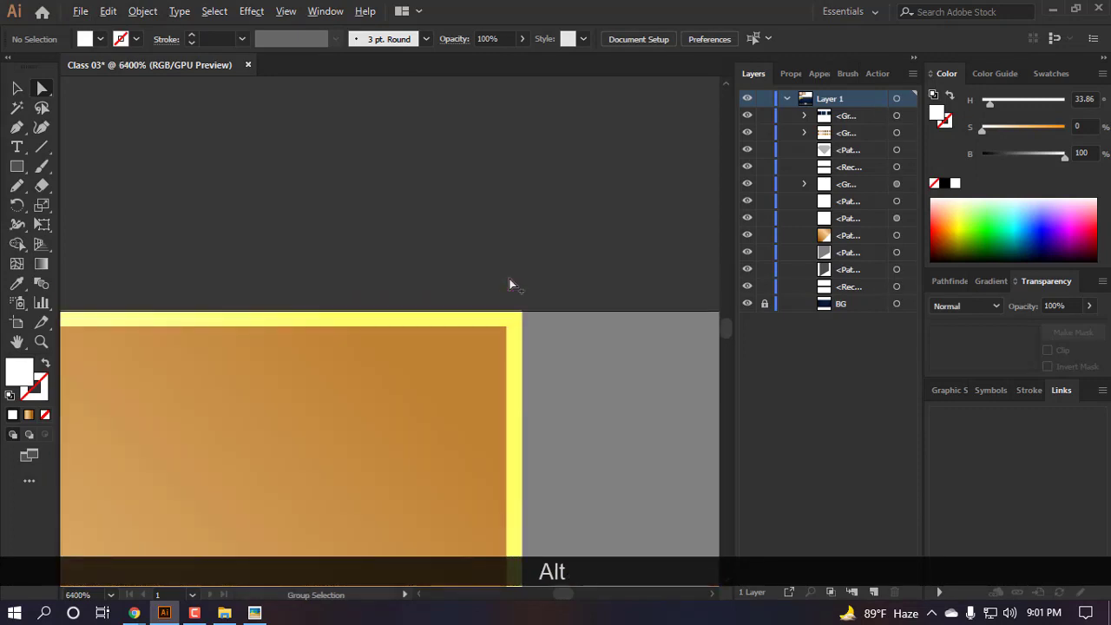
pyautogui.moveTo(522, 313); pyautogui.dragTo(523, 230)
pyautogui.scroll(-4, 563, 244)
pyautogui.scroll(5, 399, 347)
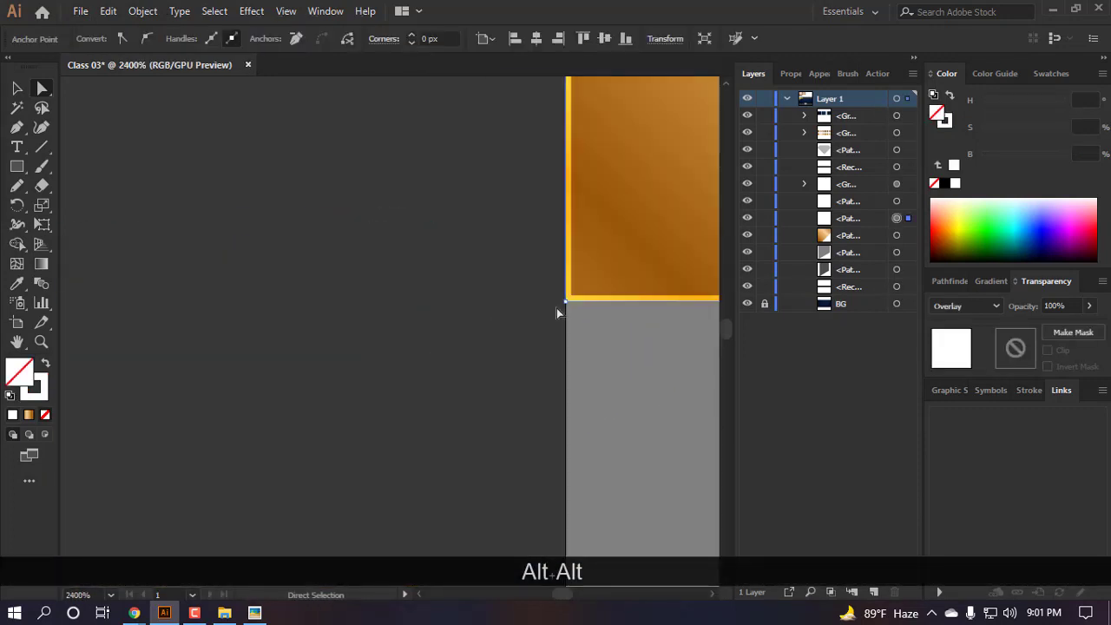
pyautogui.moveTo(565, 300); pyautogui.dragTo(526, 302)
pyautogui.scroll(-3, 475, 310)
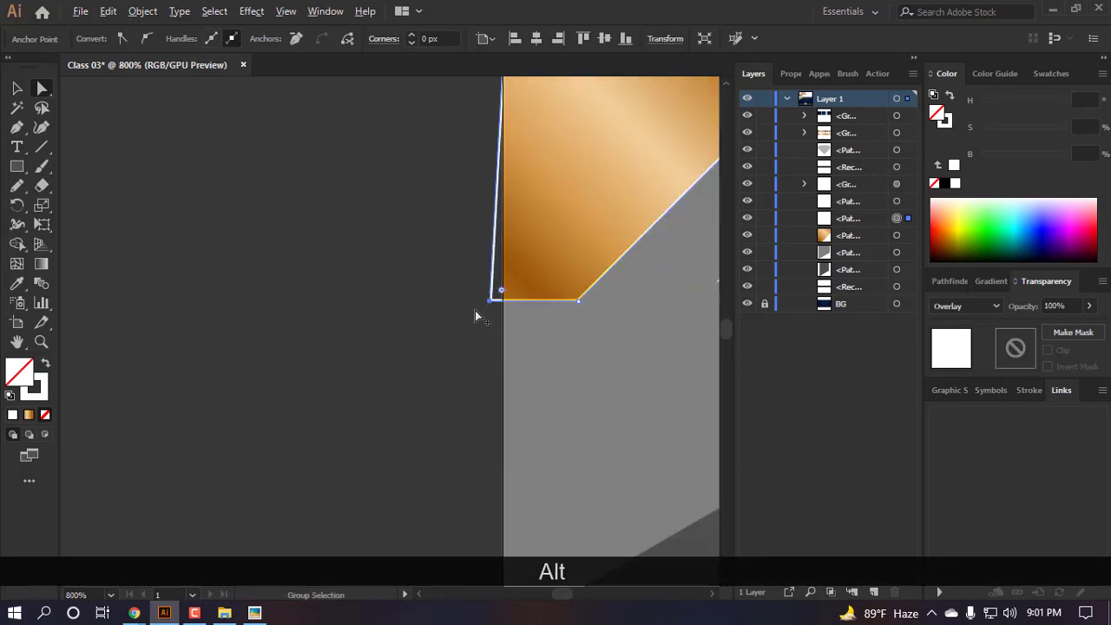
# - Move the upper-left anchor of the white outline beyond the gold corner shape, outside the artboard
pyautogui.scroll(3, 476, 314)
pyautogui.scroll(5, 547, 255)
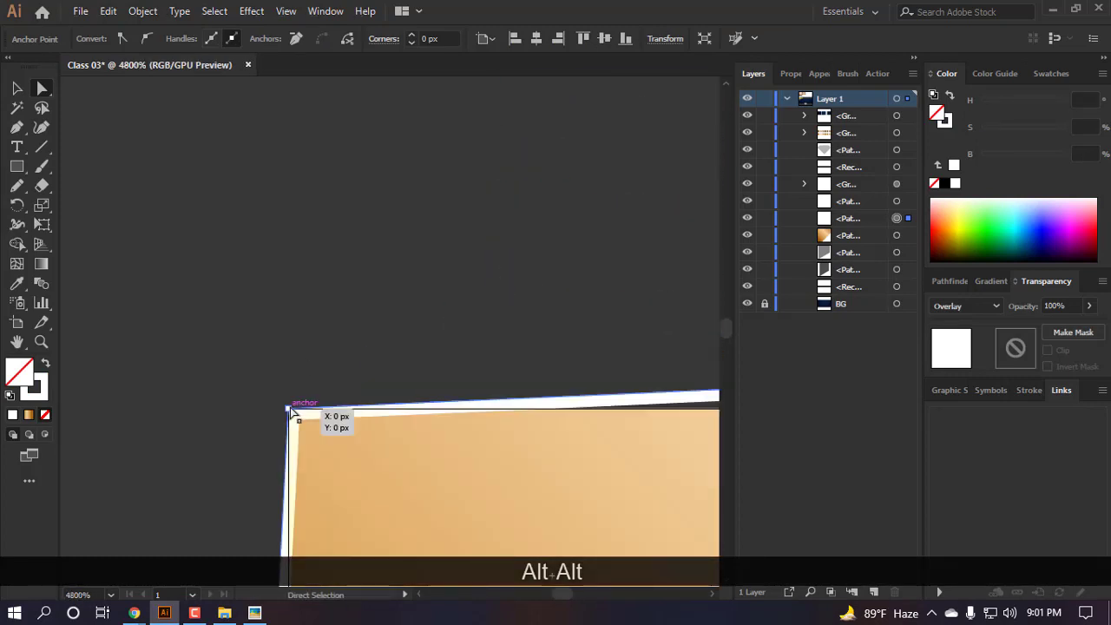
pyautogui.scroll(-4, 285, 413)
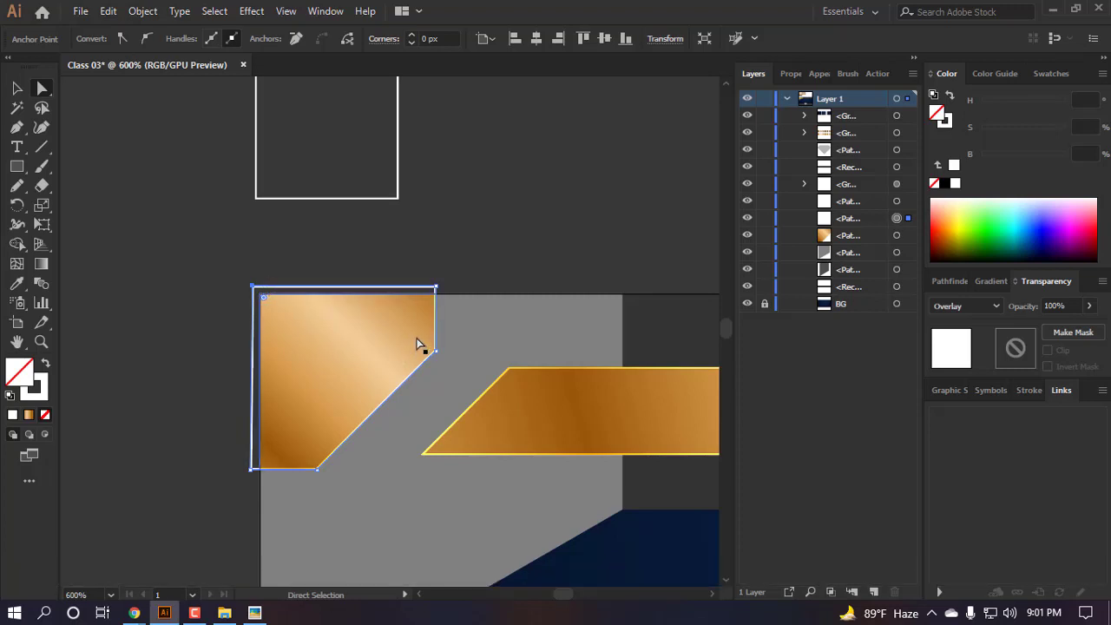
pyautogui.scroll(3, 438, 301)
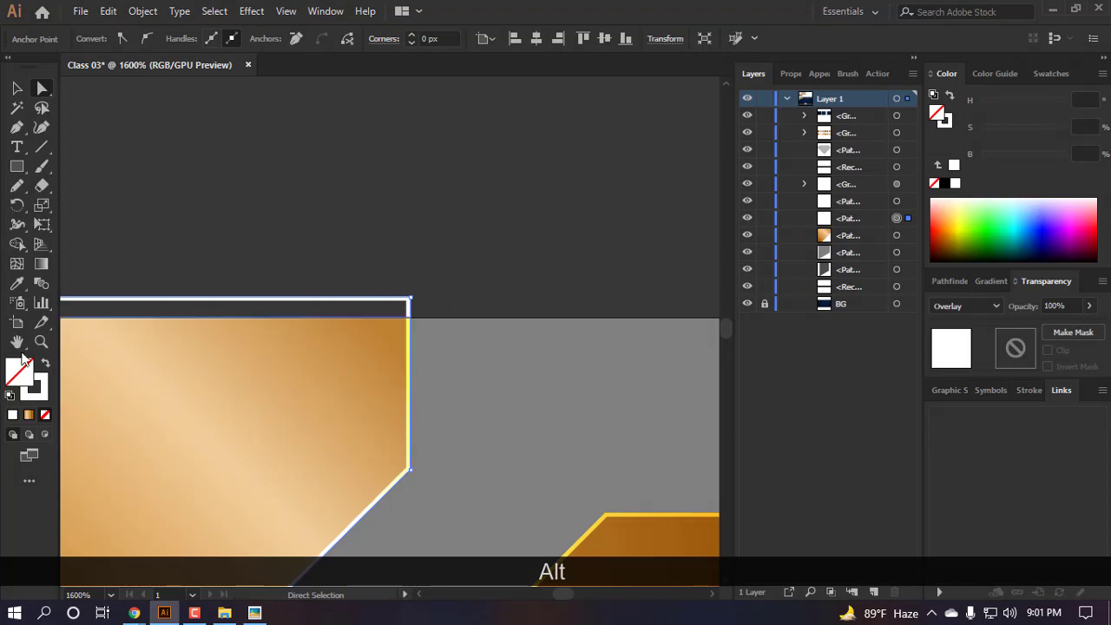
# - Try to remove the part of the white outline above the gold corner shape with Shape Builder
pyautogui.keyDown('shift'); pyautogui.click(302, 372); pyautogui.keyUp('shift')
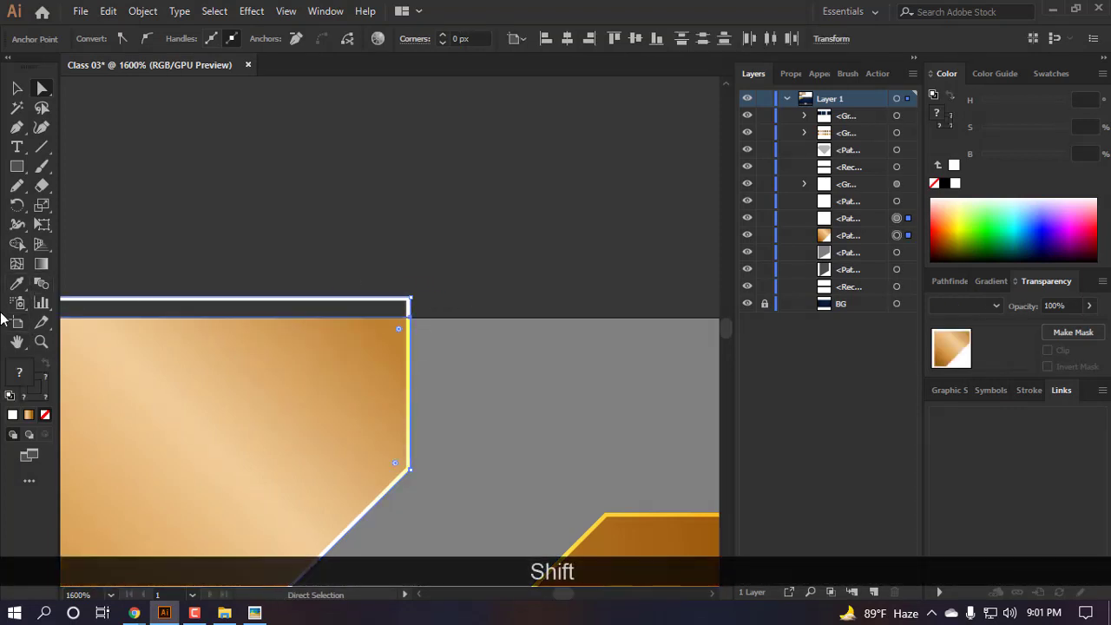
pyautogui.click(17, 244)
pyautogui.scroll(3, 409, 268)
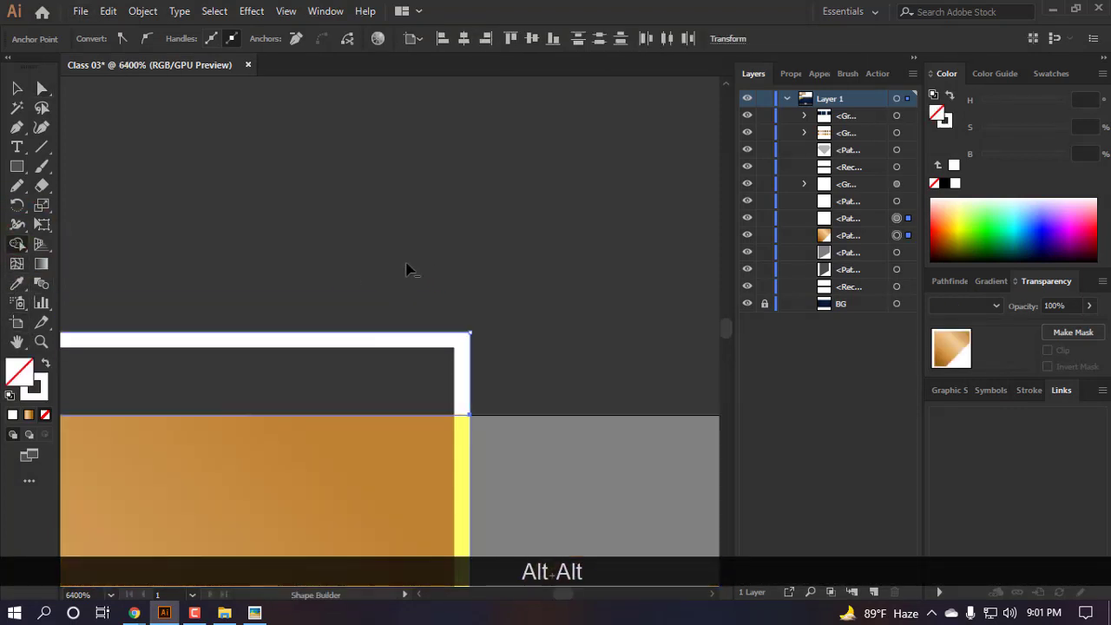
pyautogui.keyDown('alt'); pyautogui.click(347, 365); pyautogui.keyUp('alt')
pyautogui.scroll(-3, 443, 306)
pyautogui.hotkey('ctrl', 'z')
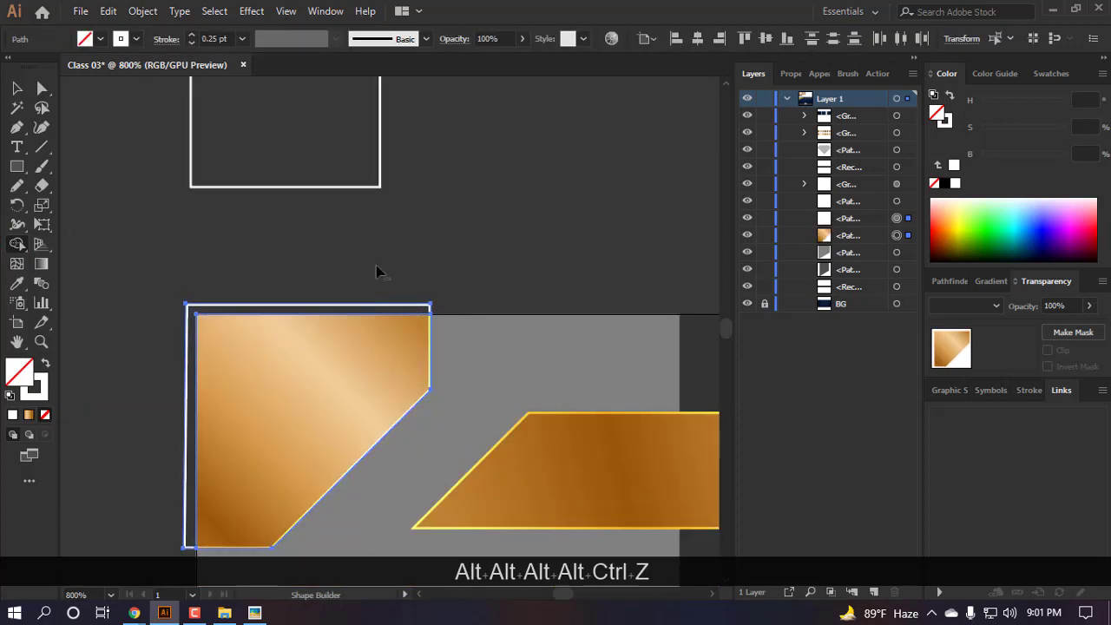
# - Expand the appearance of the white outline around the gold corner shape
pyautogui.scroll(2, 471, 273)
pyautogui.press('a')
pyautogui.press('v')
pyautogui.click(461, 381)
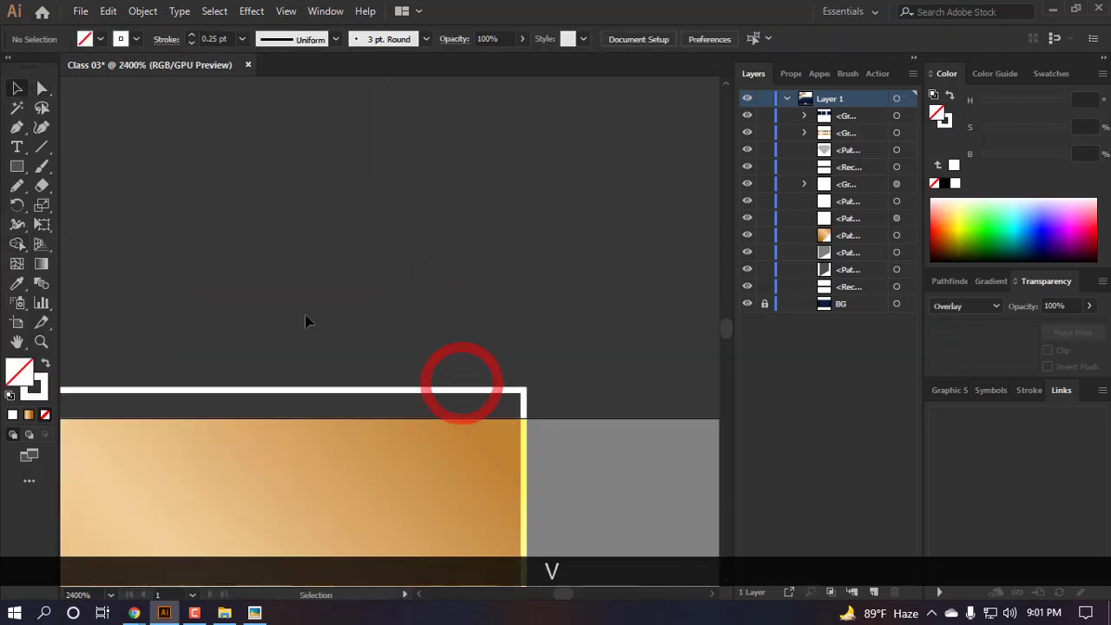
pyautogui.click(448, 397)
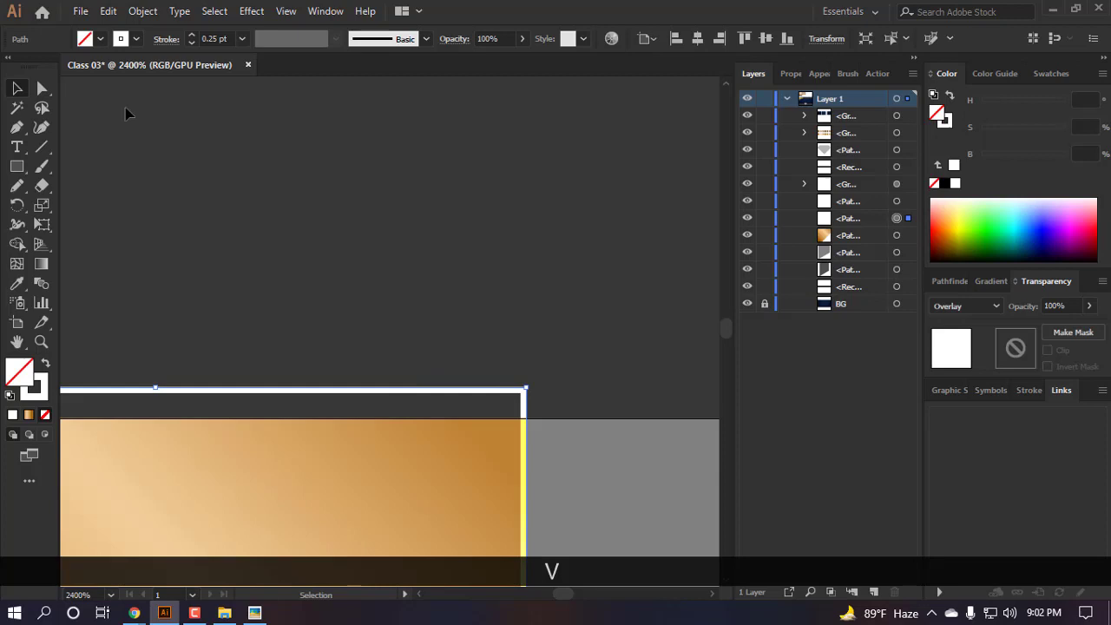
pyautogui.click(142, 11)
pyautogui.click(233, 197)
# - Erase the outline areas overhanging the artboard around the gold corner shape with Shape Builder
pyautogui.keyDown('shift'); pyautogui.click(426, 494); pyautogui.keyUp('shift')
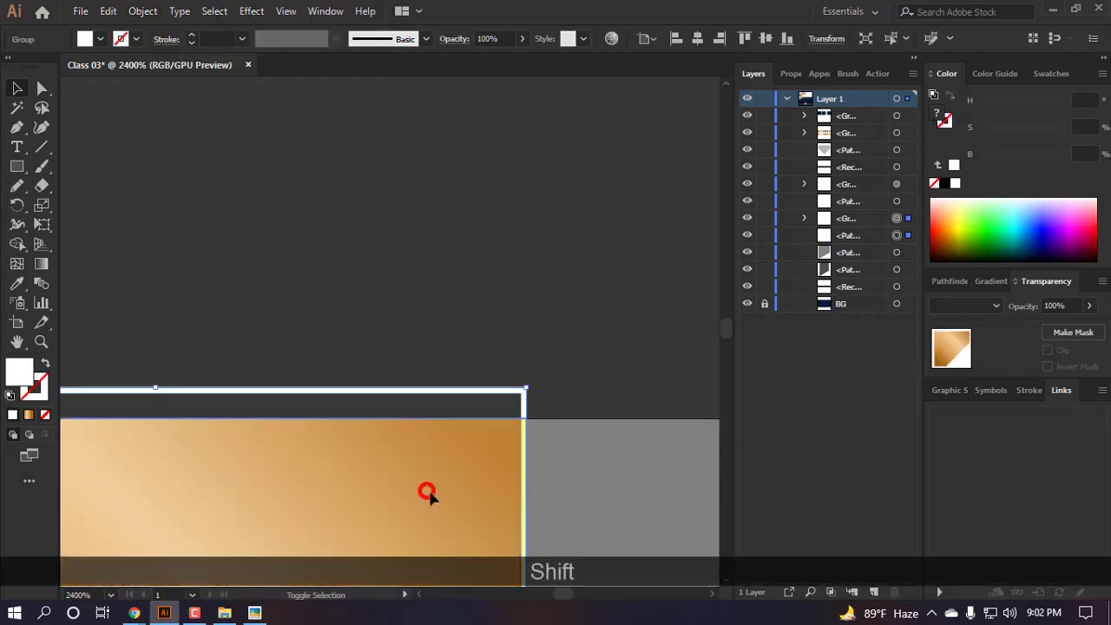
pyautogui.scroll(-4, 434, 486)
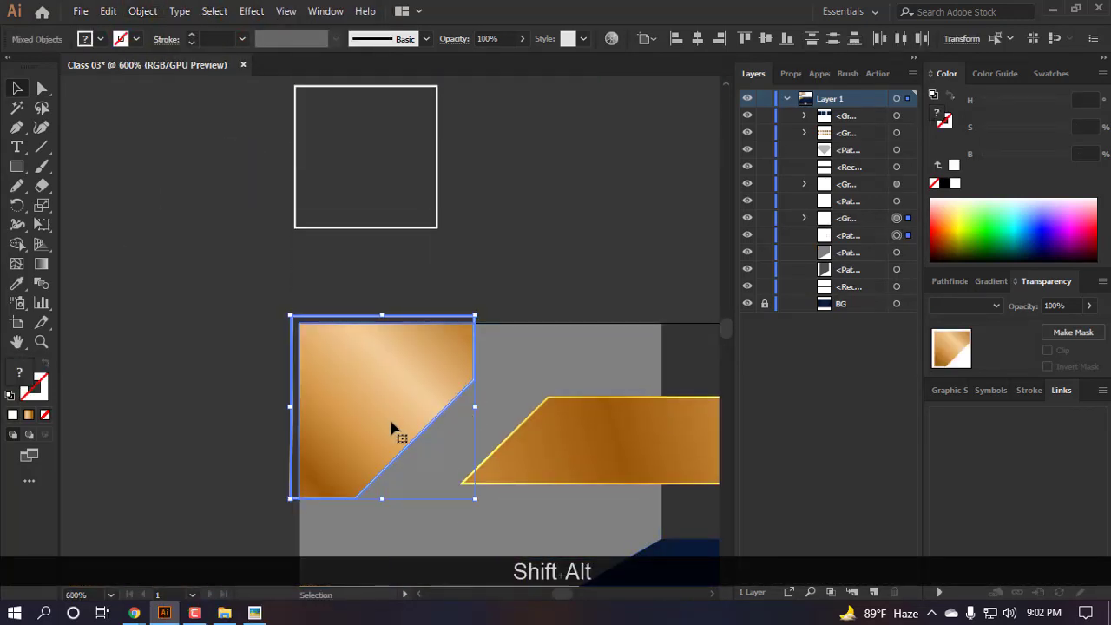
pyautogui.scroll(1, 375, 350)
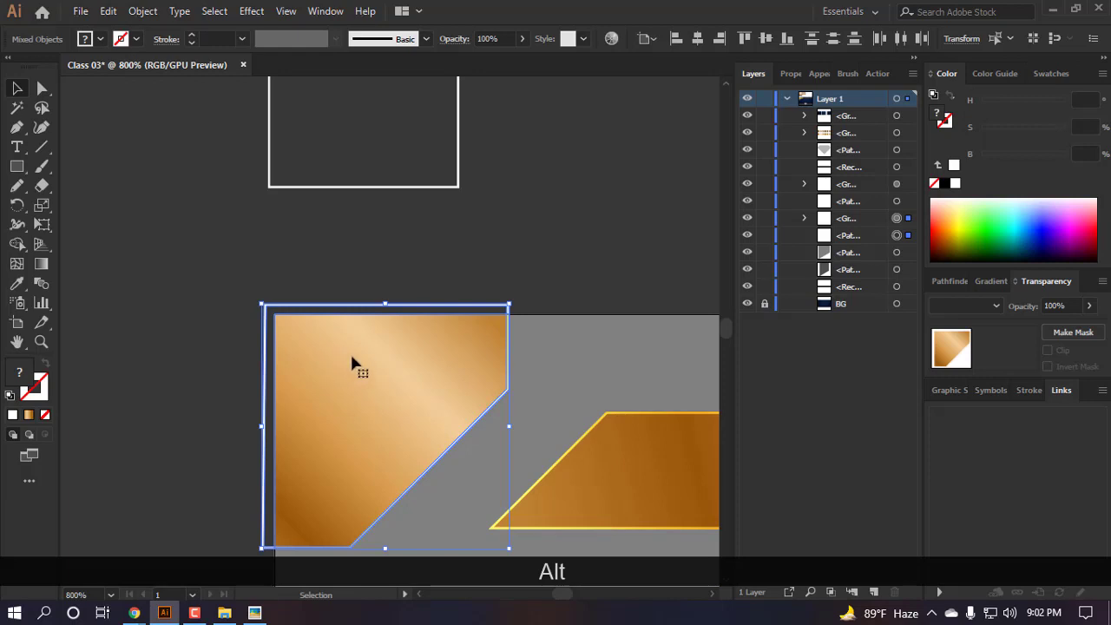
pyautogui.click(17, 245)
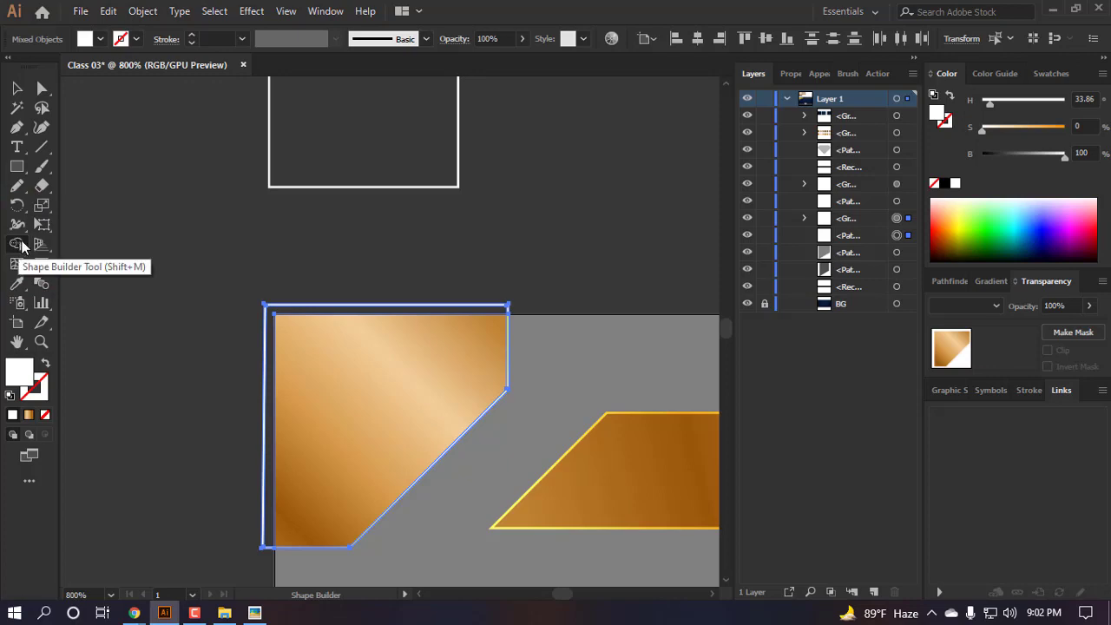
pyautogui.scroll(3, 365, 276)
pyautogui.scroll(-4, 469, 187)
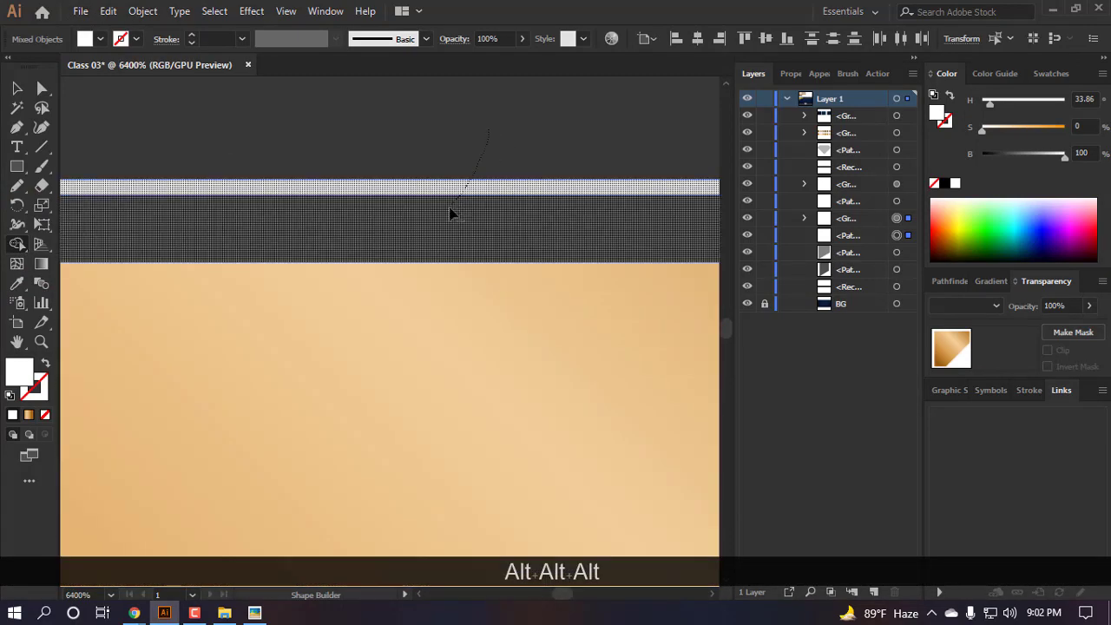
pyautogui.press('a')
pyautogui.press('ctrl')
# - Move the gold corner shape aside to check its trimmed outline, and undo the move
pyautogui.scroll(2, 560, 217)
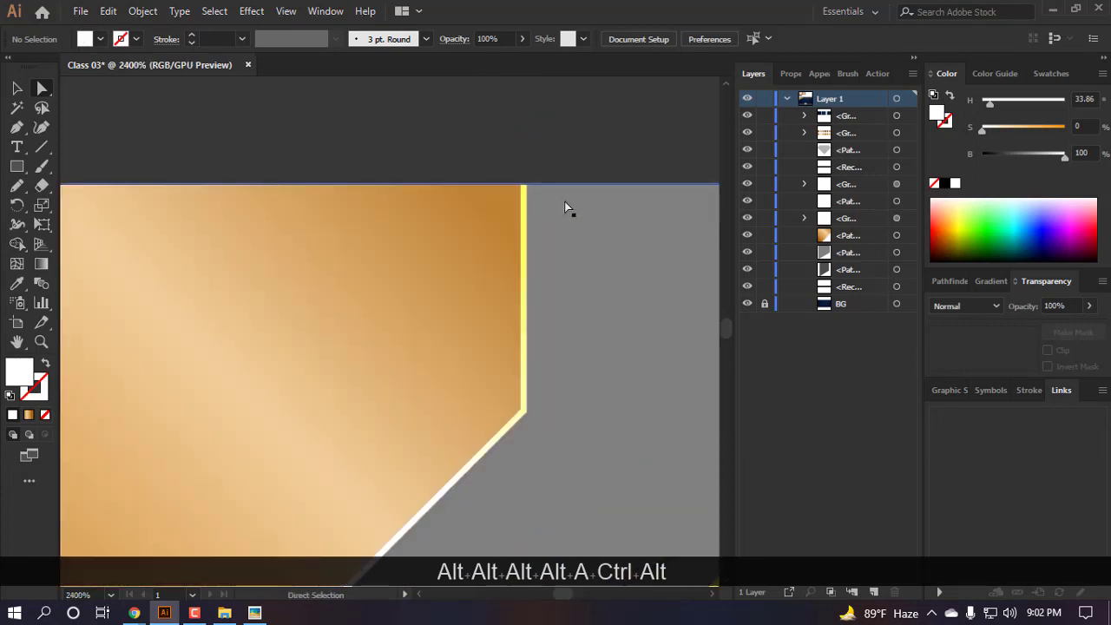
pyautogui.moveTo(419, 243); pyautogui.dragTo(157, 356)
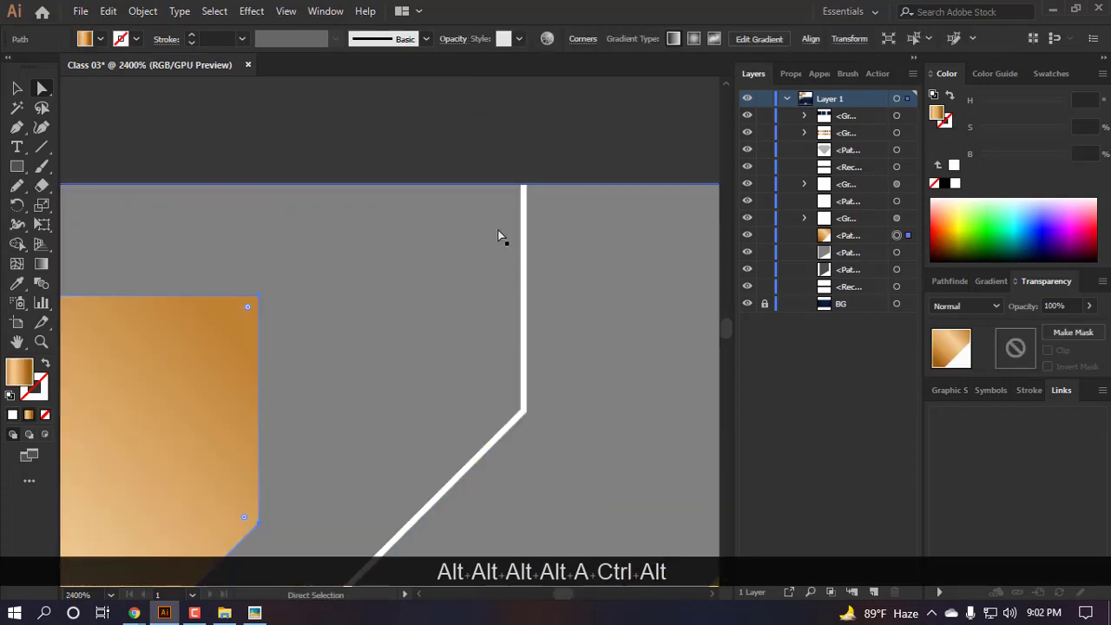
pyautogui.scroll(-2, 464, 254)
pyautogui.hotkey('ctrl', 'z')
pyautogui.scroll(2, 517, 269)
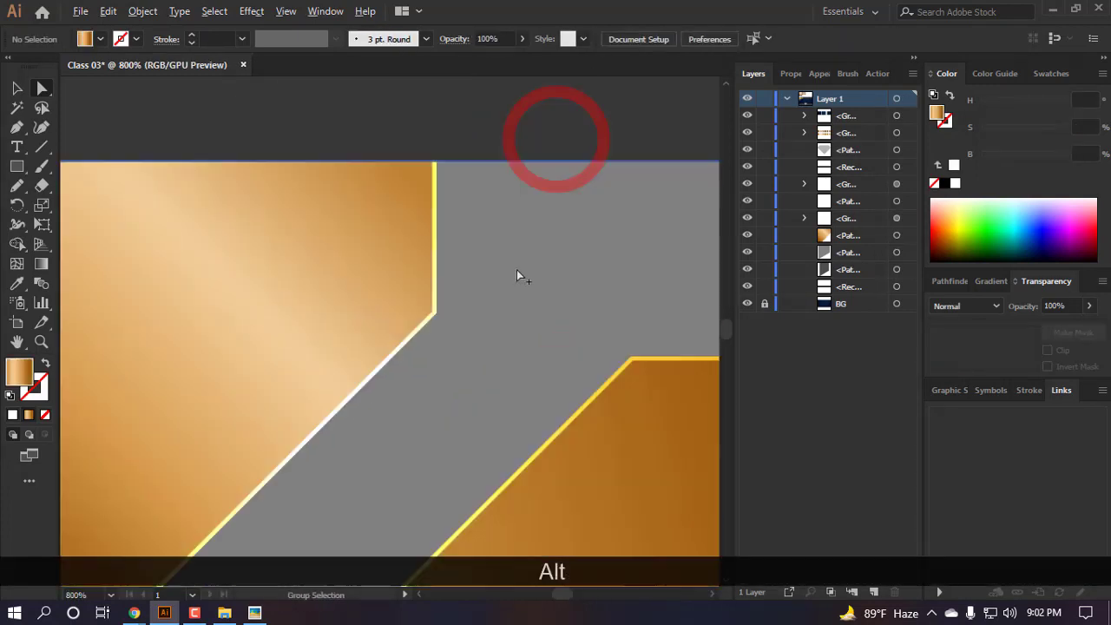
# - Group the gold corner shape with its trimmed outline
pyautogui.scroll(2, 358, 104)
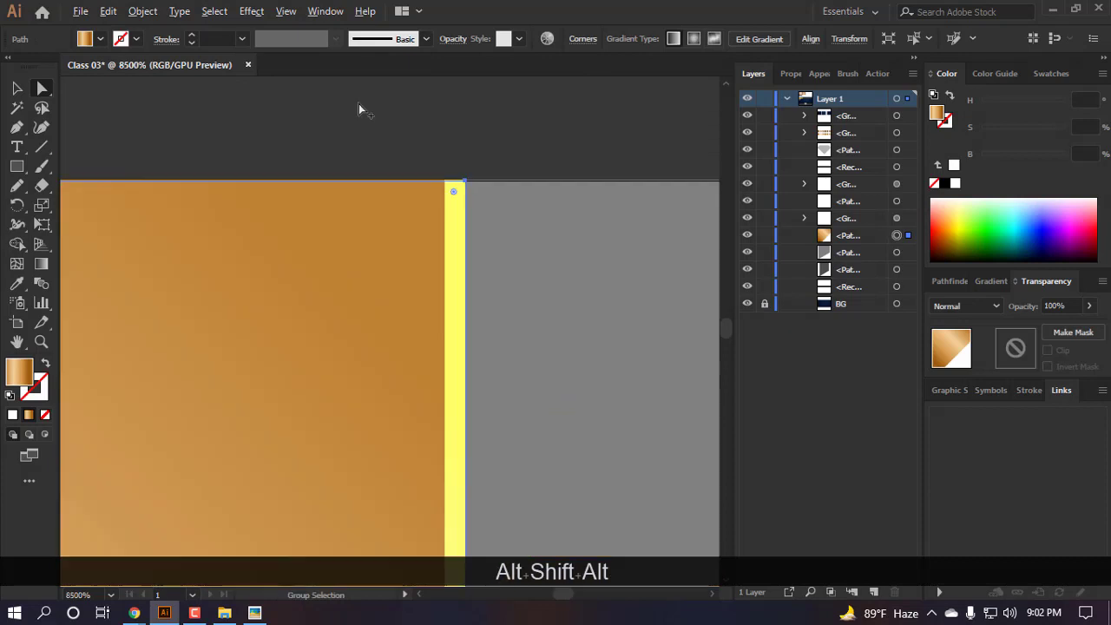
pyautogui.keyDown('shift'); pyautogui.click(453, 217); pyautogui.keyUp('shift')
pyautogui.scroll(-4, 410, 239)
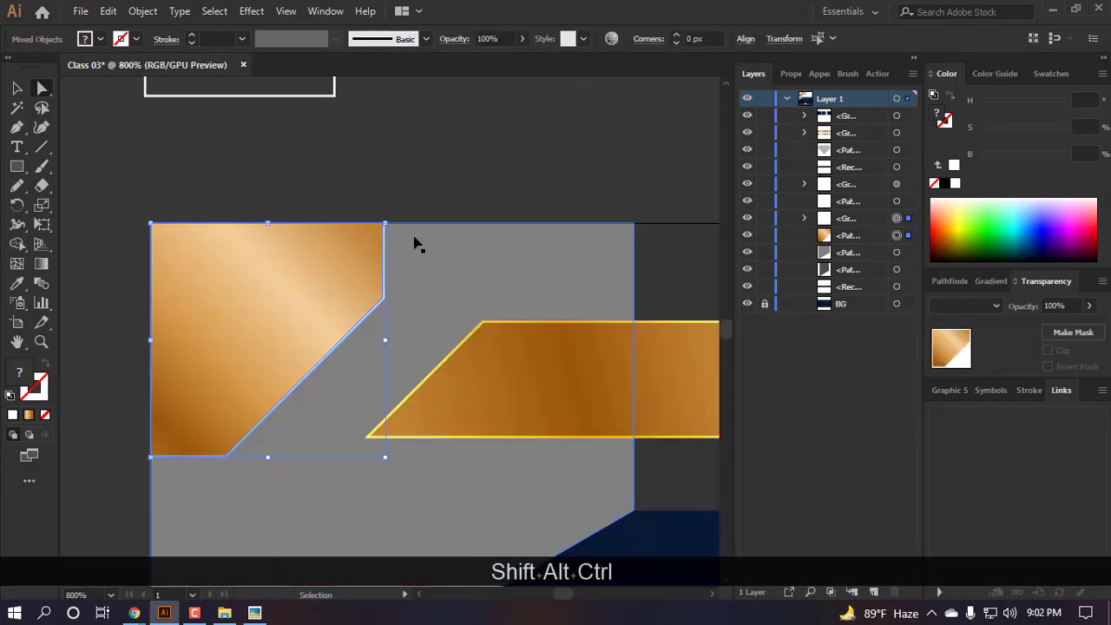
pyautogui.hotkey('ctrl', 'alt', 'shift', 'g')
pyautogui.press('v')
pyautogui.scroll(-4, 417, 256)
pyautogui.click(472, 155)
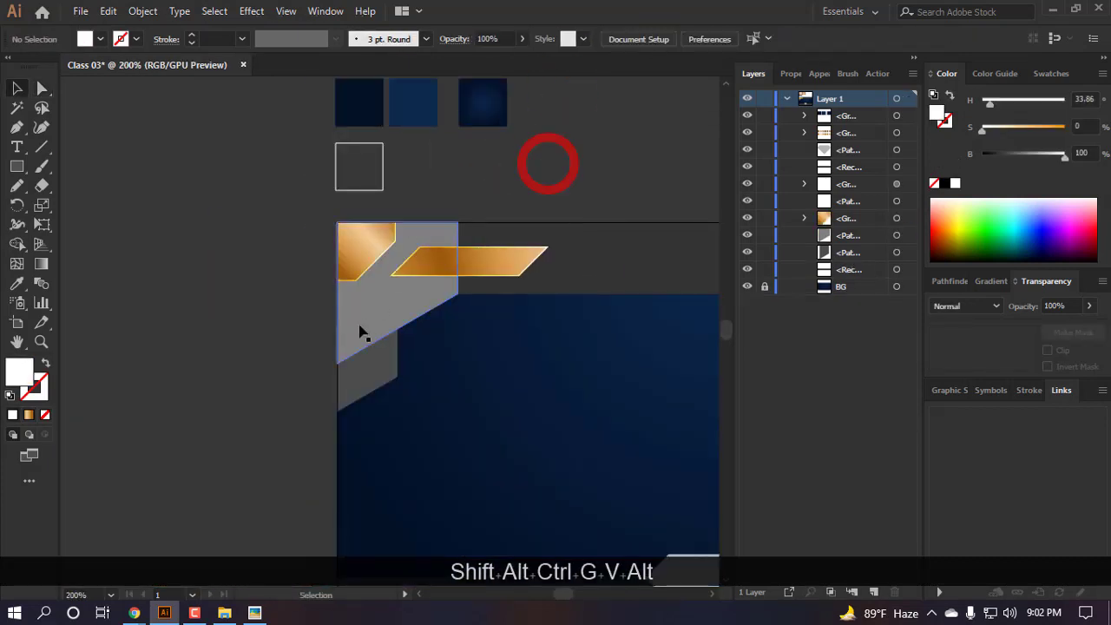
# - Fill the lighter grey polygon behind the gold shapes with the navy radial gradient sampled from the background
pyautogui.scroll(3, 389, 302)
pyautogui.click(380, 307)
pyautogui.scroll(-3, 338, 307)
pyautogui.scroll(2, 380, 334)
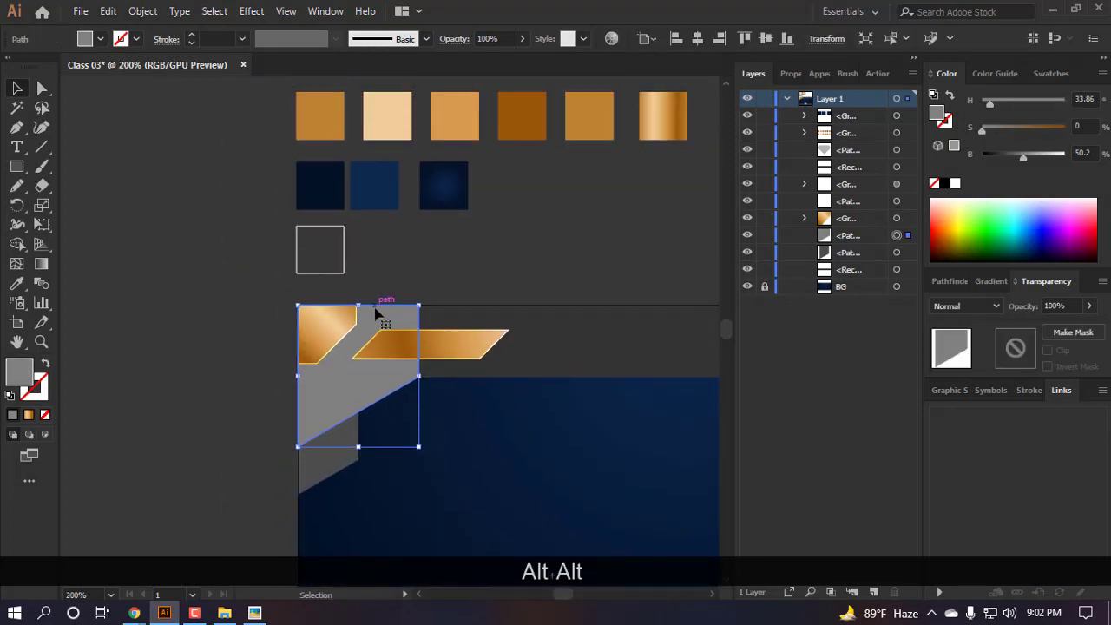
pyautogui.press('i')
pyautogui.click(484, 449)
pyautogui.scroll(-1, 389, 362)
pyautogui.hscroll(-1, 392, 323)
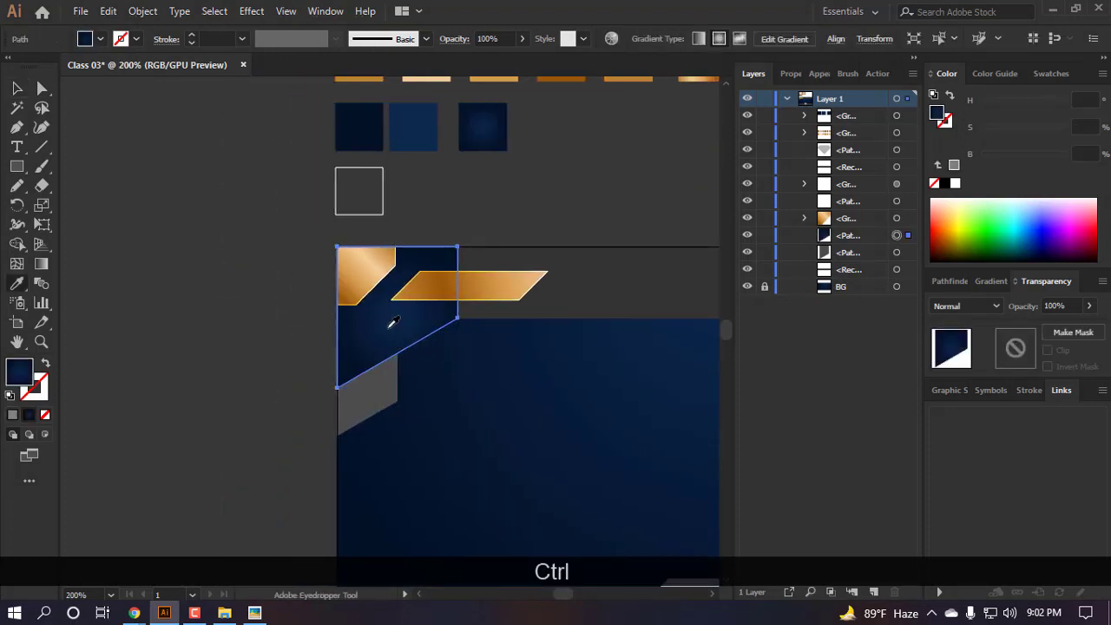
# - Reposition the navy polygon's radial gradient so it runs from its right lower corner to the artboard's upper-left corner
pyautogui.press('g')
pyautogui.scroll(2, 385, 297)
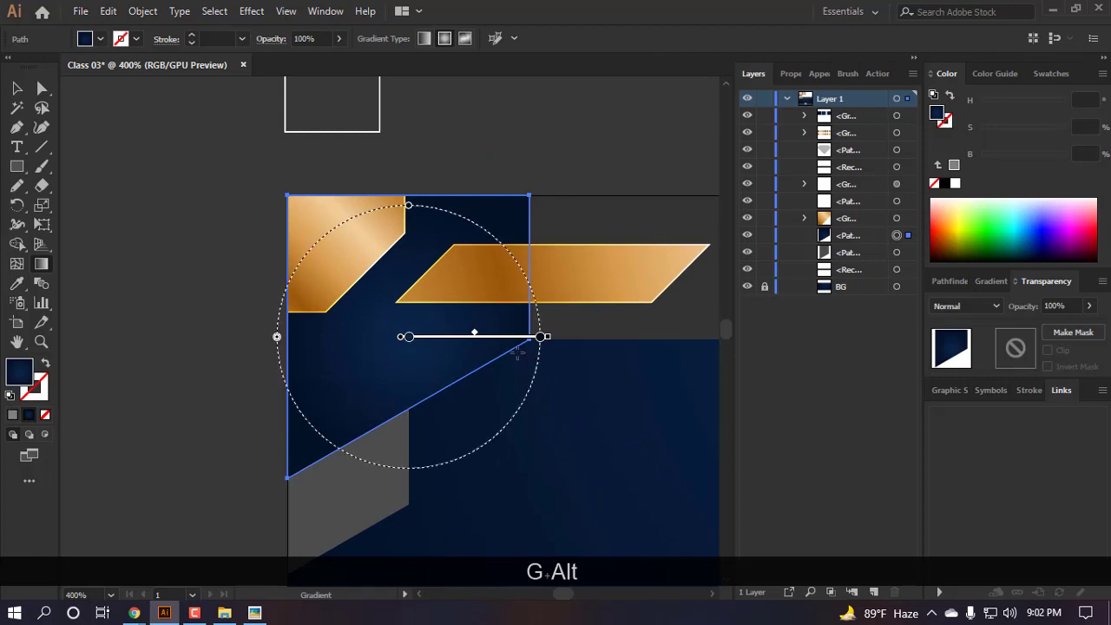
pyautogui.moveTo(309, 254); pyautogui.dragTo(285, 198)
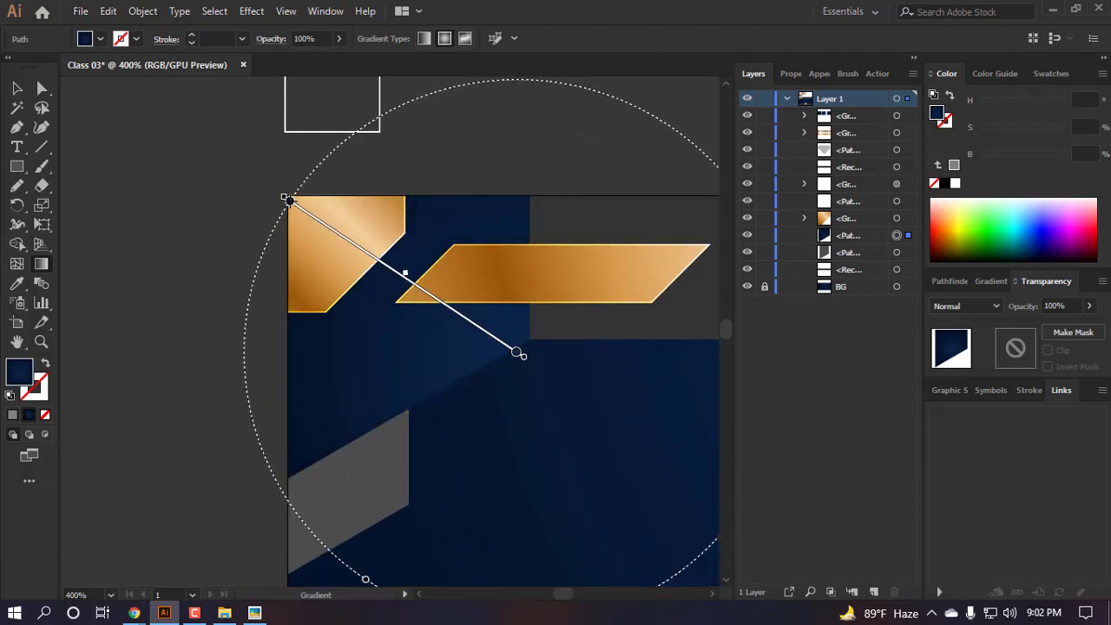
pyautogui.press('a')
pyautogui.click(231, 350)
pyautogui.scroll(-1, 417, 313)
# - Copy the navy polygon in place in front and give the copy the 0.25 pt white Overlay stroke sampled from the outlined square
pyautogui.click(426, 315)
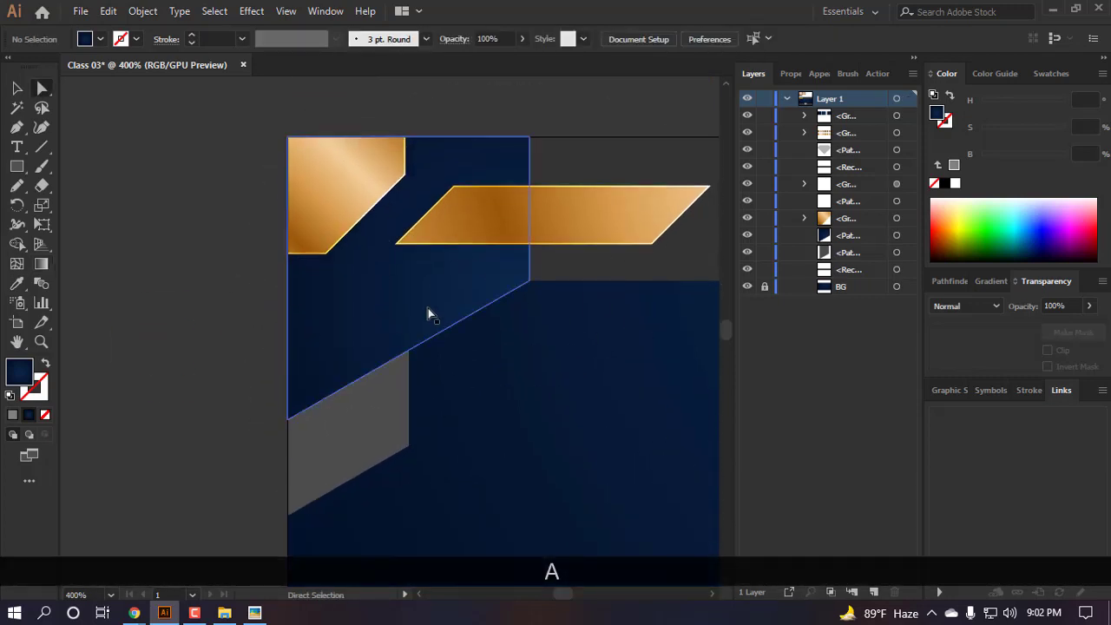
pyautogui.press('ctrl')
pyautogui.scroll(3, 413, 308)
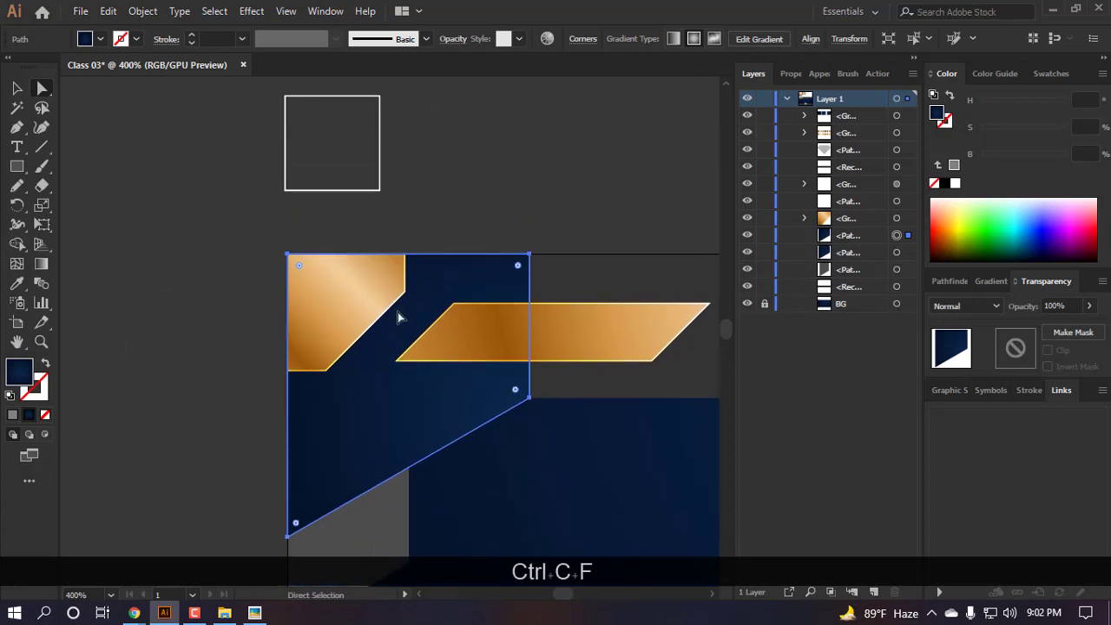
pyautogui.press('i')
pyautogui.click(388, 233)
pyautogui.scroll(-2, 631, 290)
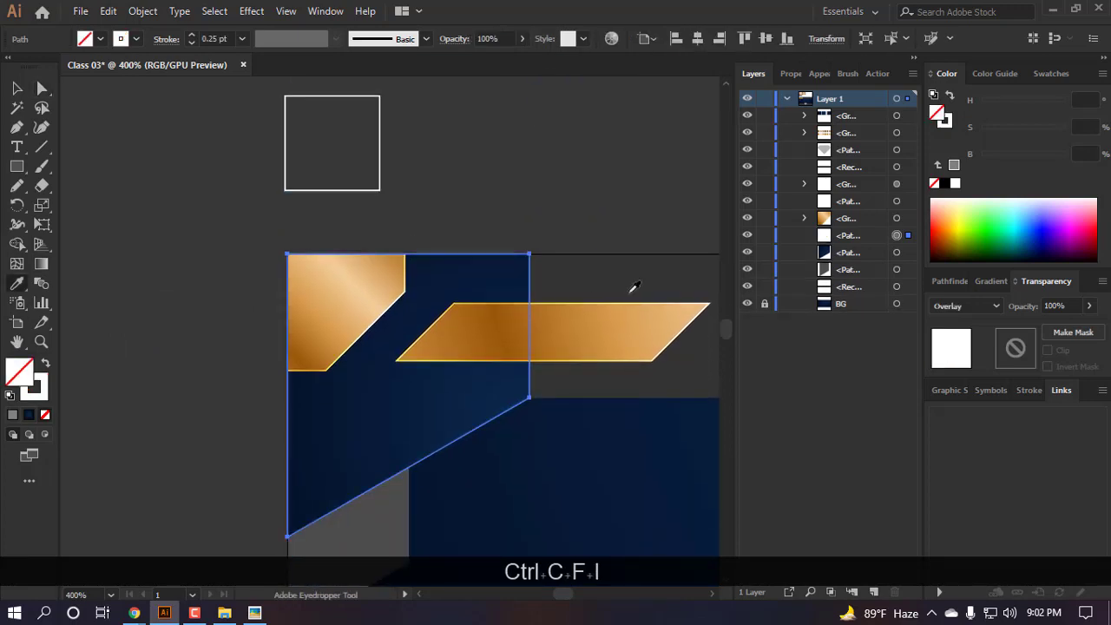
# - Try to move the upper-right anchor of the navy polygon's outline outward
pyautogui.keyDown('alt'); pyautogui.scroll(6, 561, 252); pyautogui.keyUp('alt')
pyautogui.scroll(-2, 535, 338)
pyautogui.keyDown('alt'); pyautogui.scroll(-5, 389, 342); pyautogui.keyUp('alt')
pyautogui.keyDown('alt'); pyautogui.scroll(3, 372, 327); pyautogui.keyUp('alt')
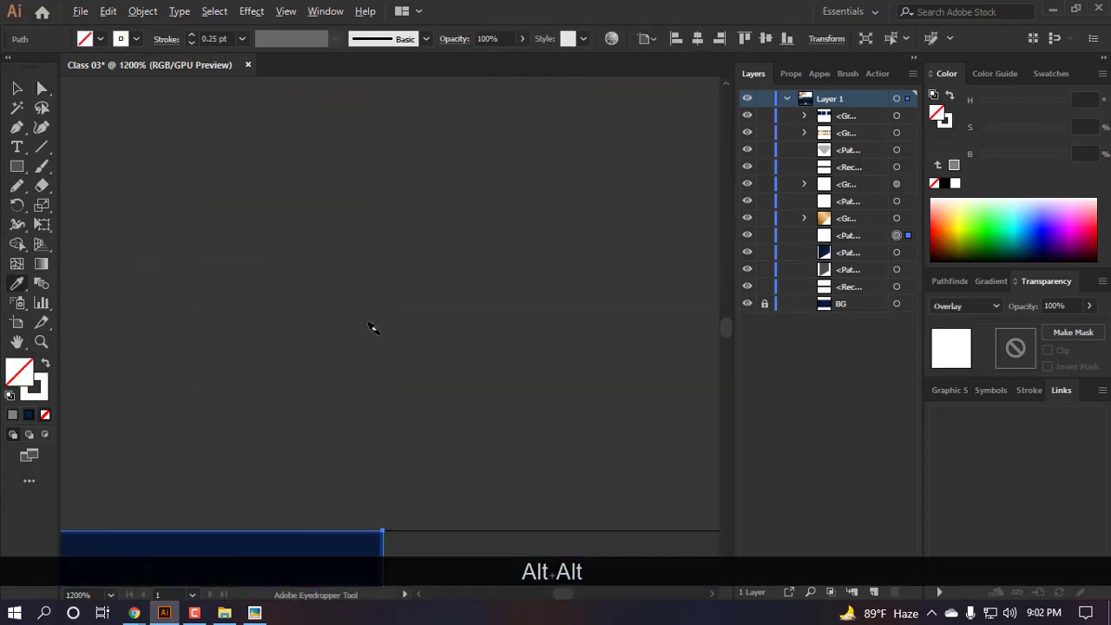
pyautogui.press('a')
pyautogui.moveTo(384, 395); pyautogui.dragTo(478, 248)
pyautogui.keyDown('alt'); pyautogui.scroll(-4, 221, 198); pyautogui.keyUp('alt')
pyautogui.hotkey('ctrl', 'z')
# - Move the upper-right, lower-left and upper-left anchors of the navy polygon's outline outside the artboard
pyautogui.keyDown('alt'); pyautogui.scroll(5, 510, 363); pyautogui.keyUp('alt')
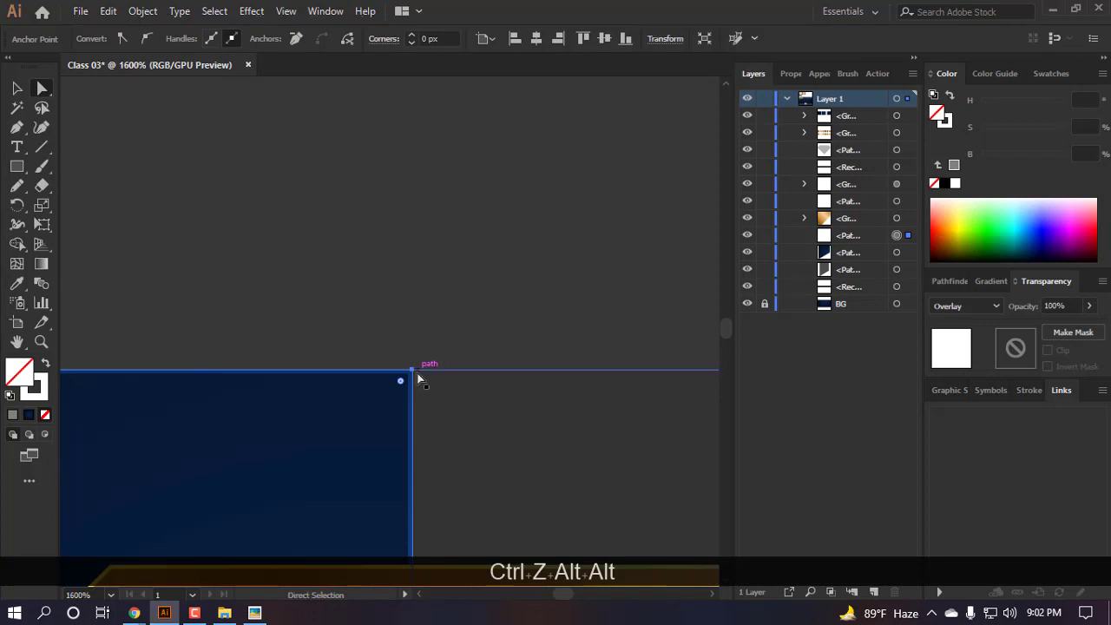
pyautogui.moveTo(418, 377); pyautogui.dragTo(412, 306)
pyautogui.keyDown('alt'); pyautogui.scroll(-5, 414, 306); pyautogui.keyUp('alt')
pyautogui.scroll(-2, 266, 409)
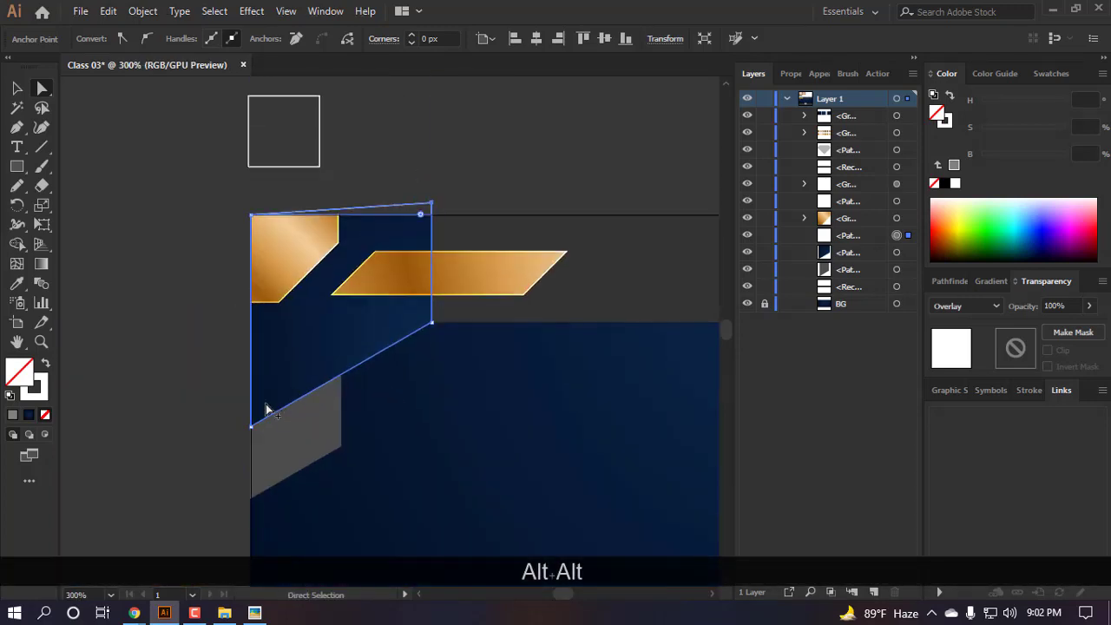
pyautogui.keyDown('alt'); pyautogui.scroll(3, 260, 413); pyautogui.keyUp('alt')
pyautogui.moveTo(231, 397); pyautogui.dragTo(171, 427)
pyautogui.scroll(-4, 260, 398)
pyautogui.scroll(4, 251, 408)
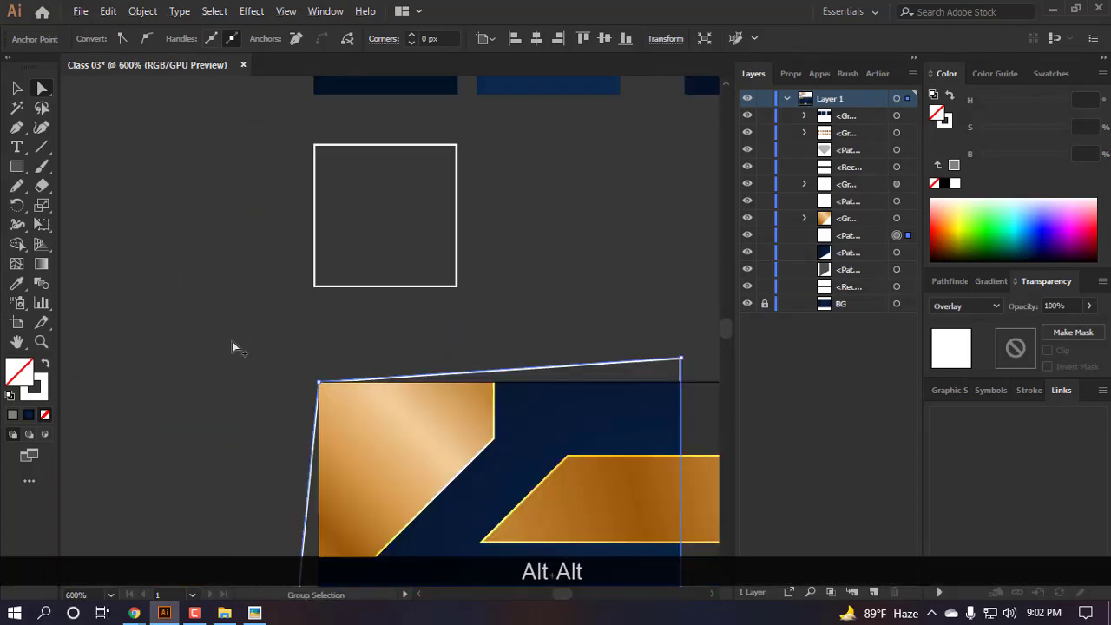
pyautogui.moveTo(343, 391); pyautogui.dragTo(167, 304)
pyautogui.scroll(-5, 237, 330)
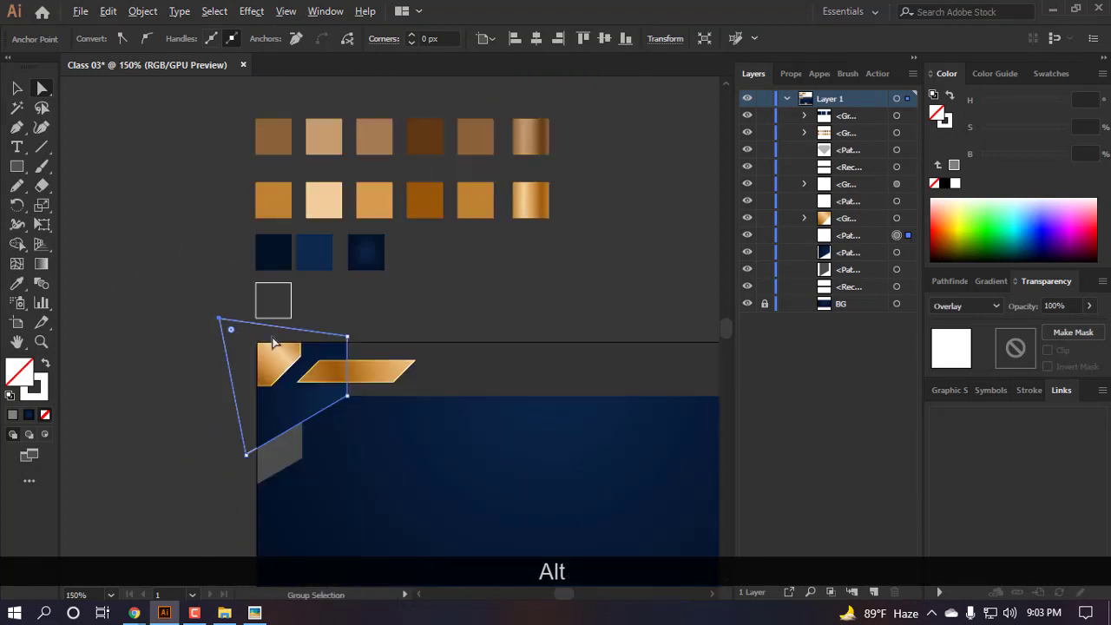
# - Expand the appearance of the navy polygon's outline
pyautogui.scroll(4, 323, 354)
pyautogui.keyDown('shift'); pyautogui.click(368, 341); pyautogui.keyUp('shift')
pyautogui.moveTo(409, 212); pyautogui.dragTo(339, 293)
pyautogui.click(330, 286)
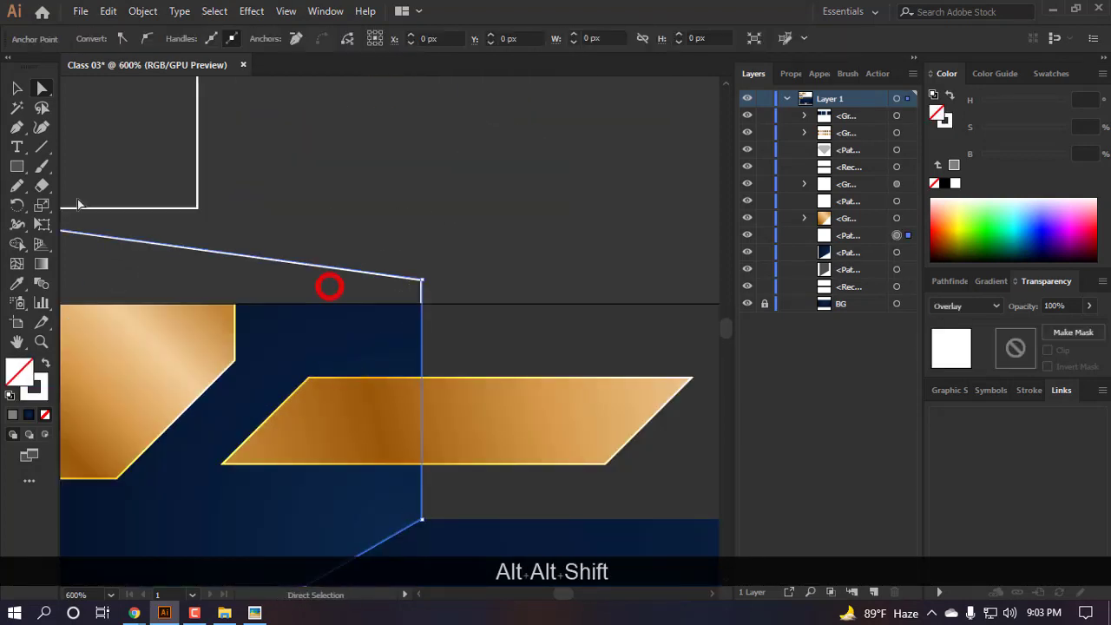
pyautogui.click(143, 11)
pyautogui.click(228, 199)
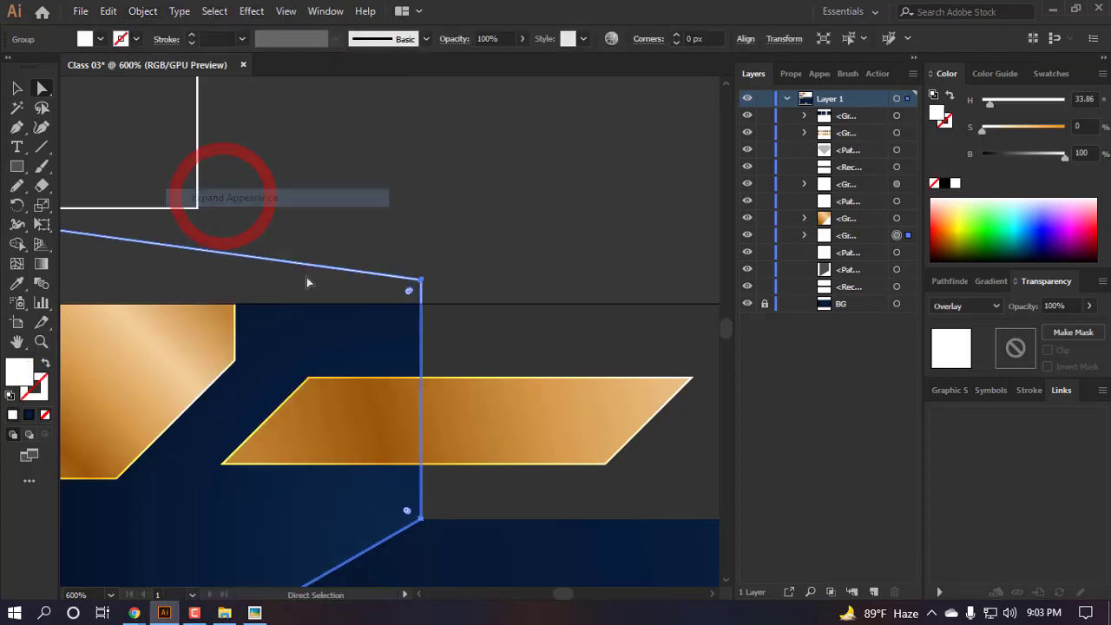
# - Remove the part of the navy polygon's outline outside the artboard with Shape Builder, and group the outline with the polygon
pyautogui.keyDown('shift'); pyautogui.click(345, 354); pyautogui.keyUp('shift')
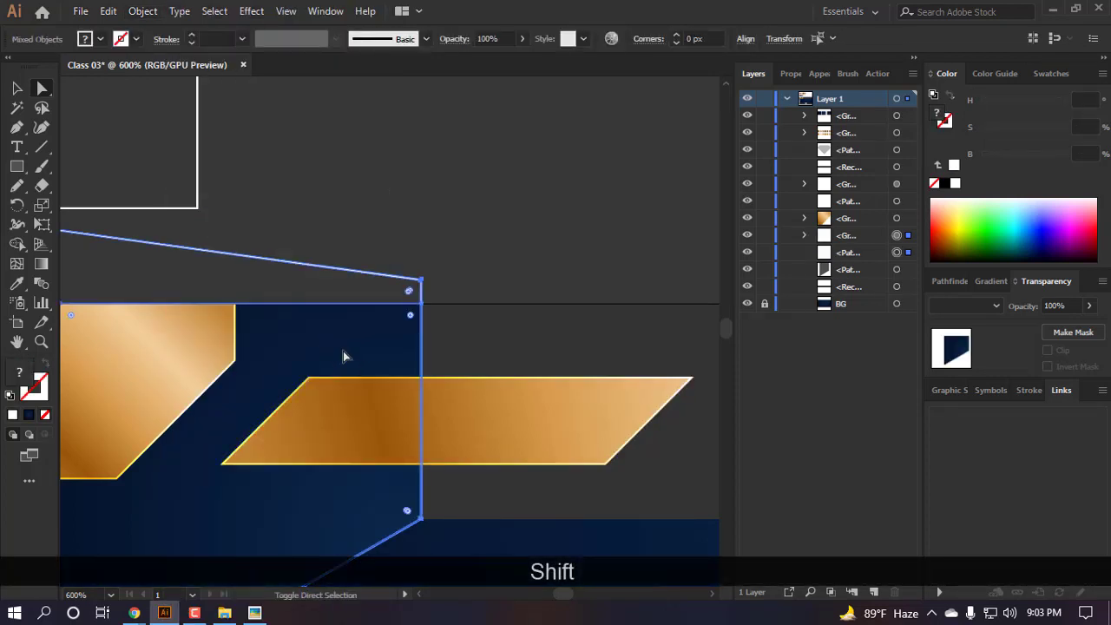
pyautogui.click(18, 244)
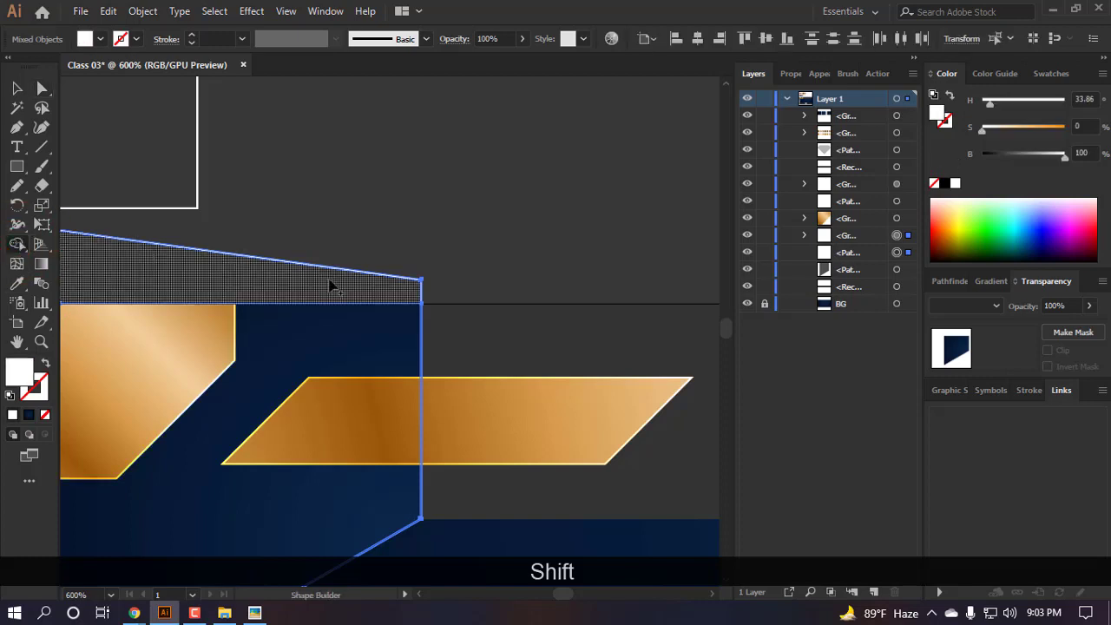
pyautogui.moveTo(357, 288); pyautogui.dragTo(352, 296)
pyautogui.scroll(-4, 446, 236)
pyautogui.scroll(1, 419, 265)
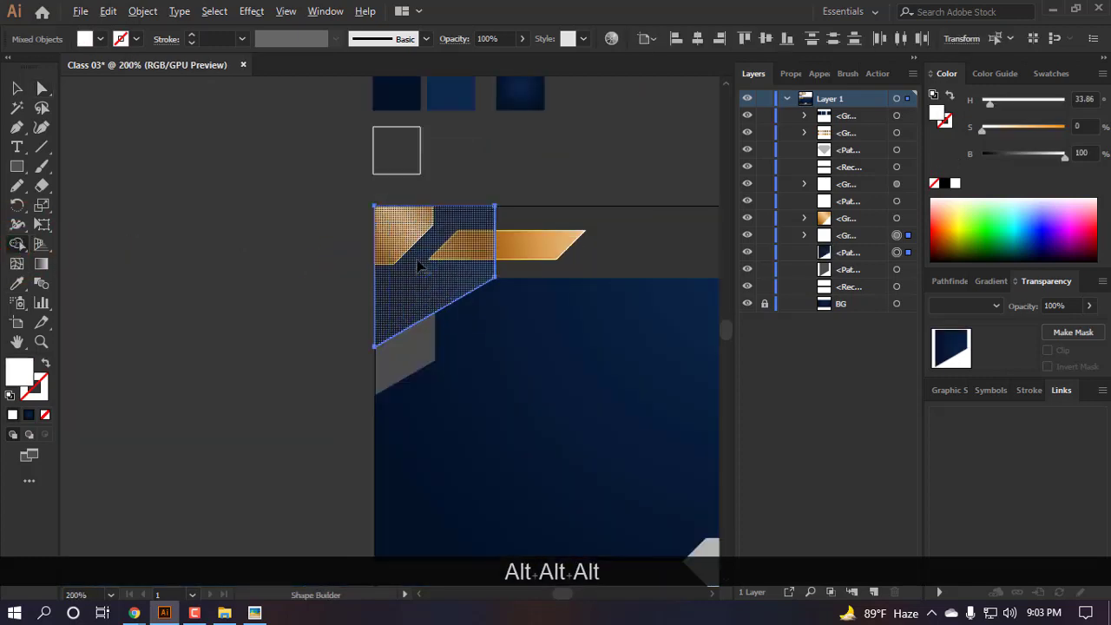
pyautogui.hotkey('ctrl', 'g')
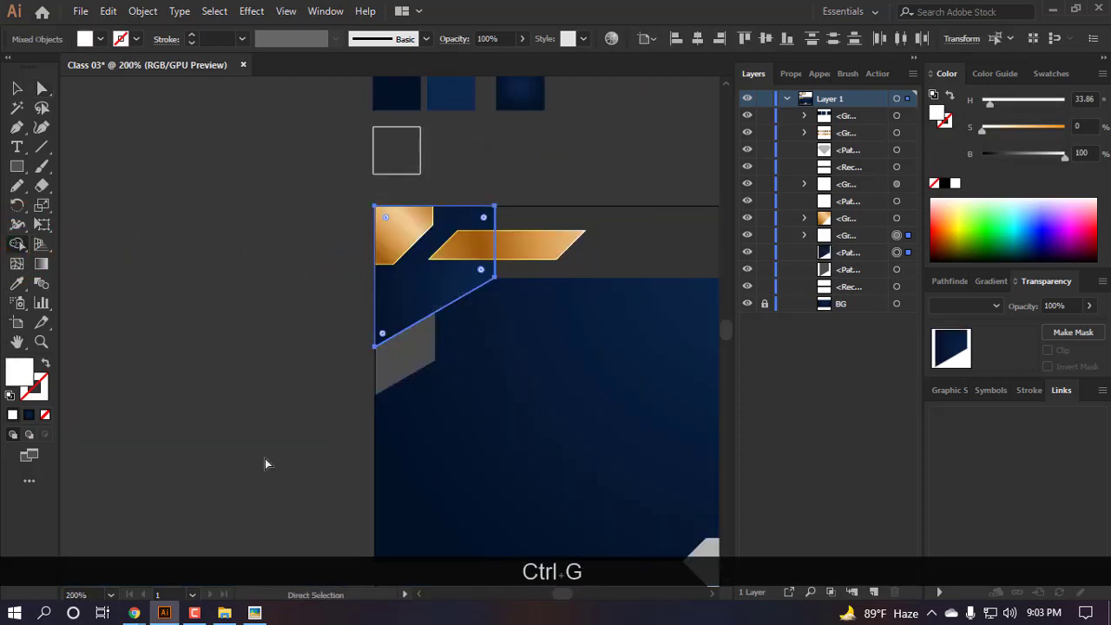
pyautogui.press('a')
pyautogui.press('v')
pyautogui.click(178, 390)
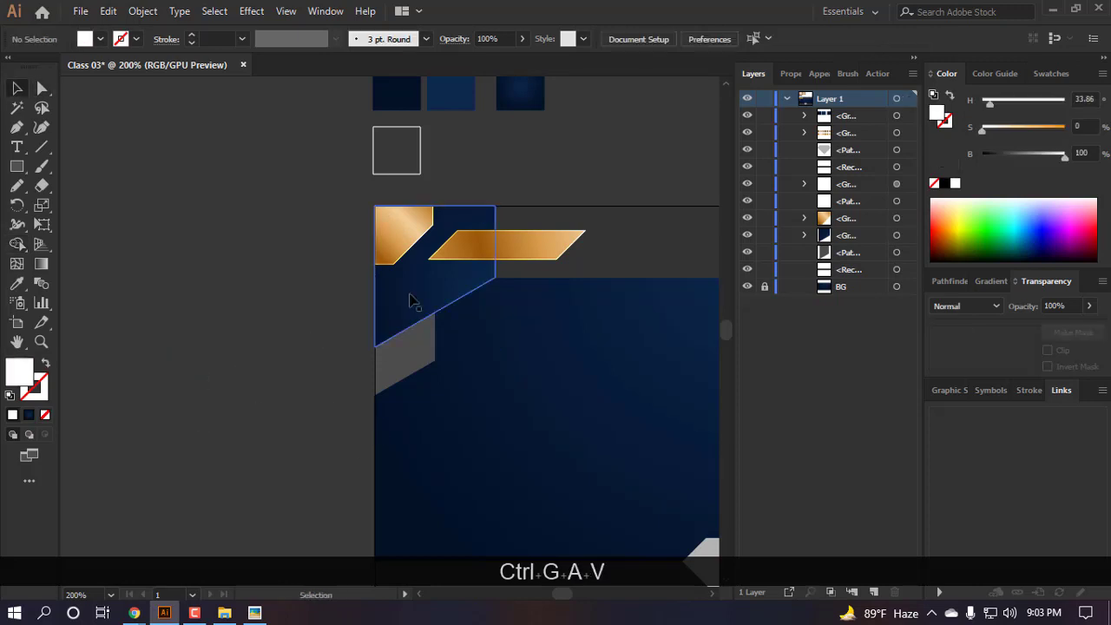
# - Move the navy polygon group off the artboard to inspect its edge highlight, and undo the move
pyautogui.moveTo(410, 297); pyautogui.dragTo(136, 321)
pyautogui.click(211, 430)
pyautogui.scroll(4, 139, 295)
pyautogui.scroll(-2, 484, 470)
pyautogui.scroll(-2, 486, 474)
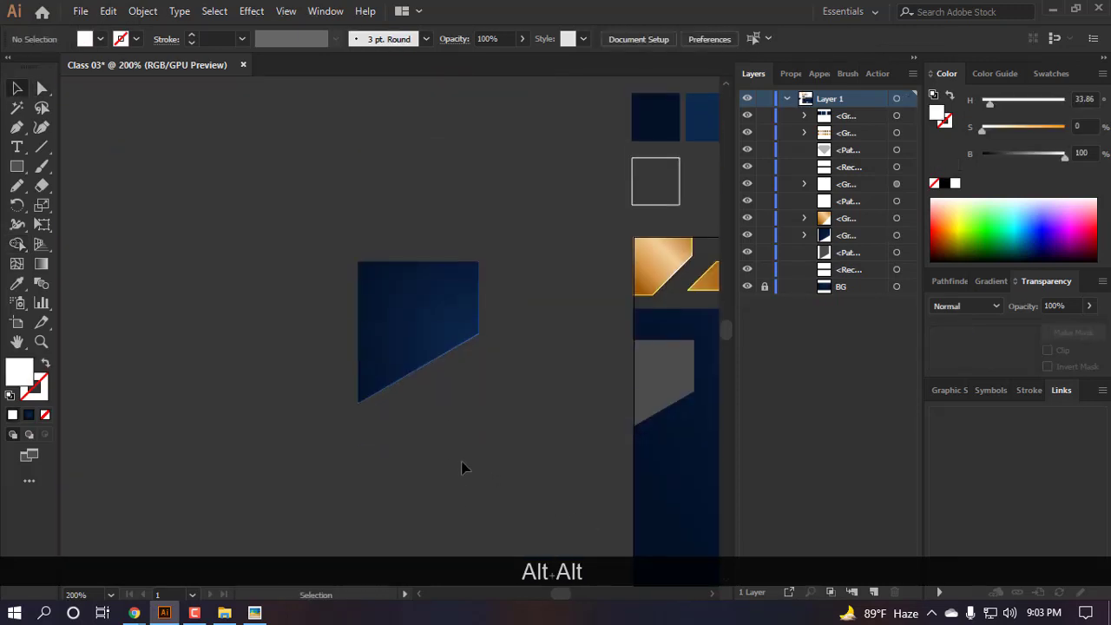
pyautogui.scroll(1, 464, 464)
pyautogui.hotkey('ctrl', 'z')
# - Examine the gold and navy shapes in the design's upper-left corner at different magnifications
pyautogui.scroll(-4, 347, 422)
pyautogui.click(325, 419)
pyautogui.scroll(3, 441, 380)
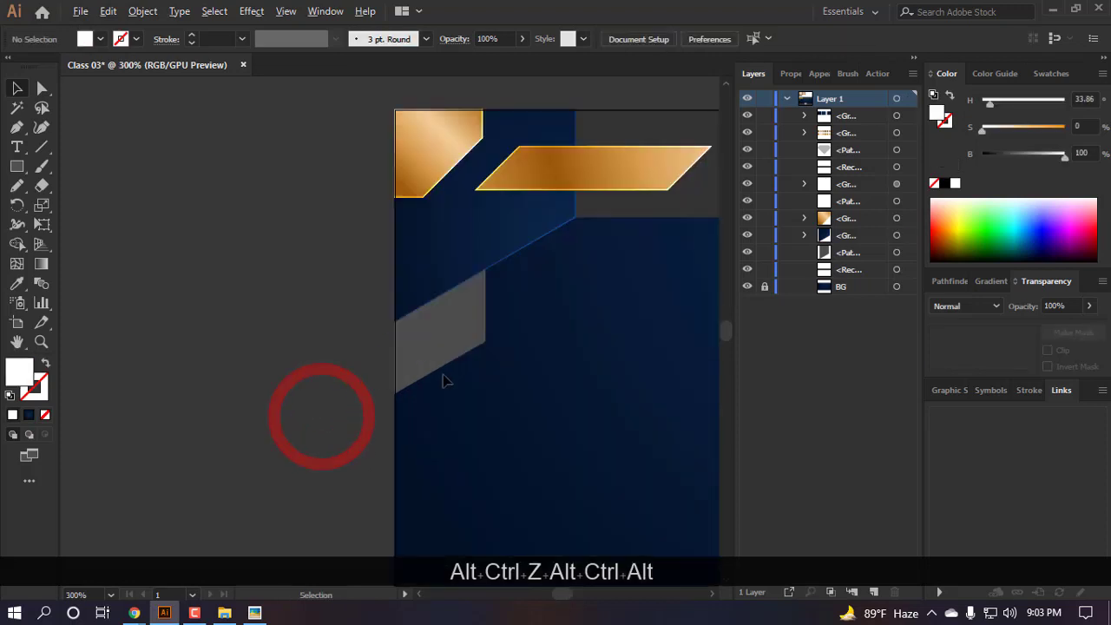
pyautogui.scroll(-4, 216, 278)
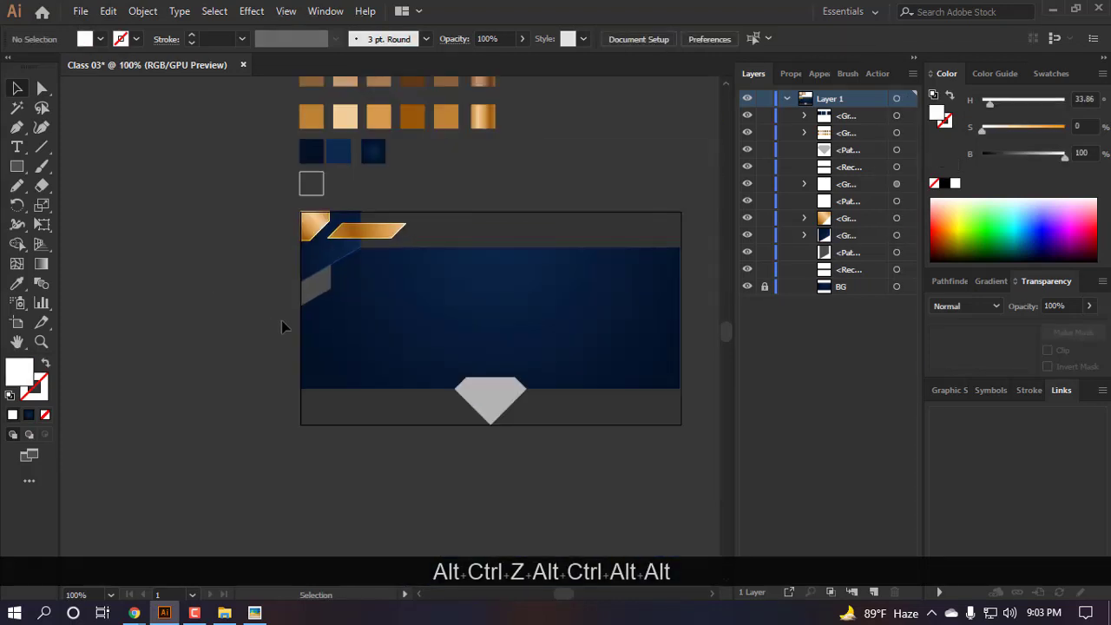
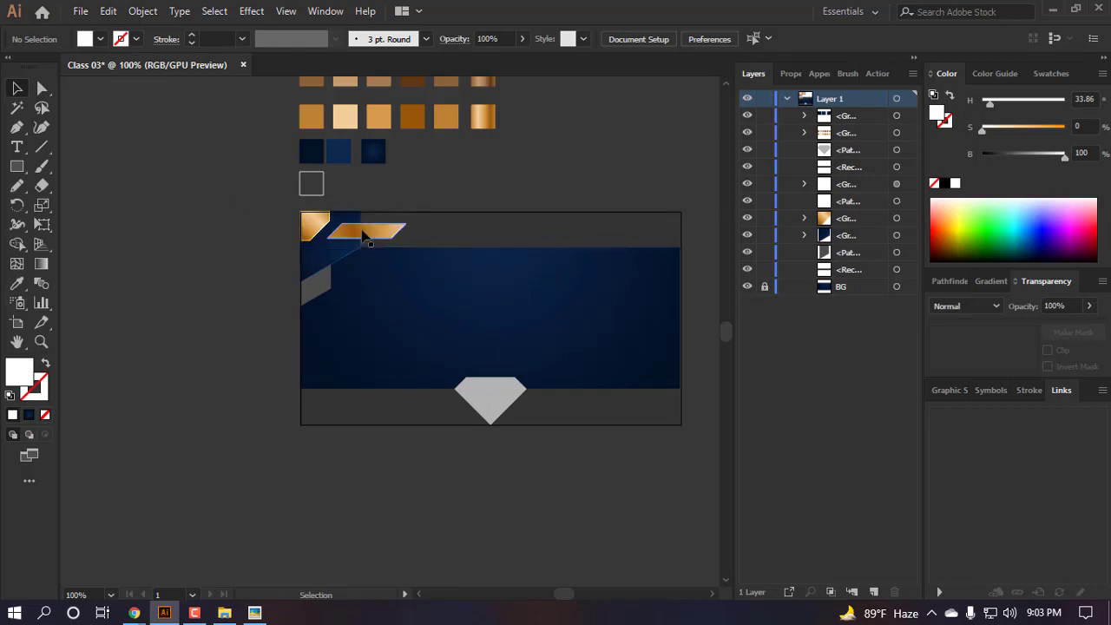
pyautogui.scroll(3, 338, 228)
pyautogui.hscroll(3, 446, 216)
pyautogui.scroll(1, 446, 173)
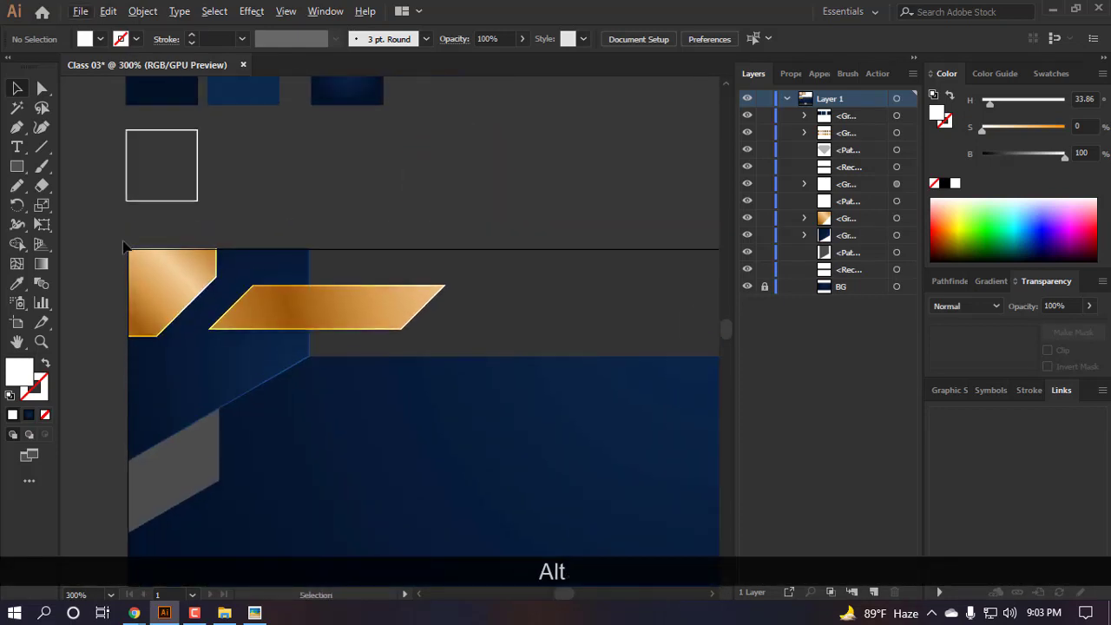
pyautogui.scroll(1, 408, 310)
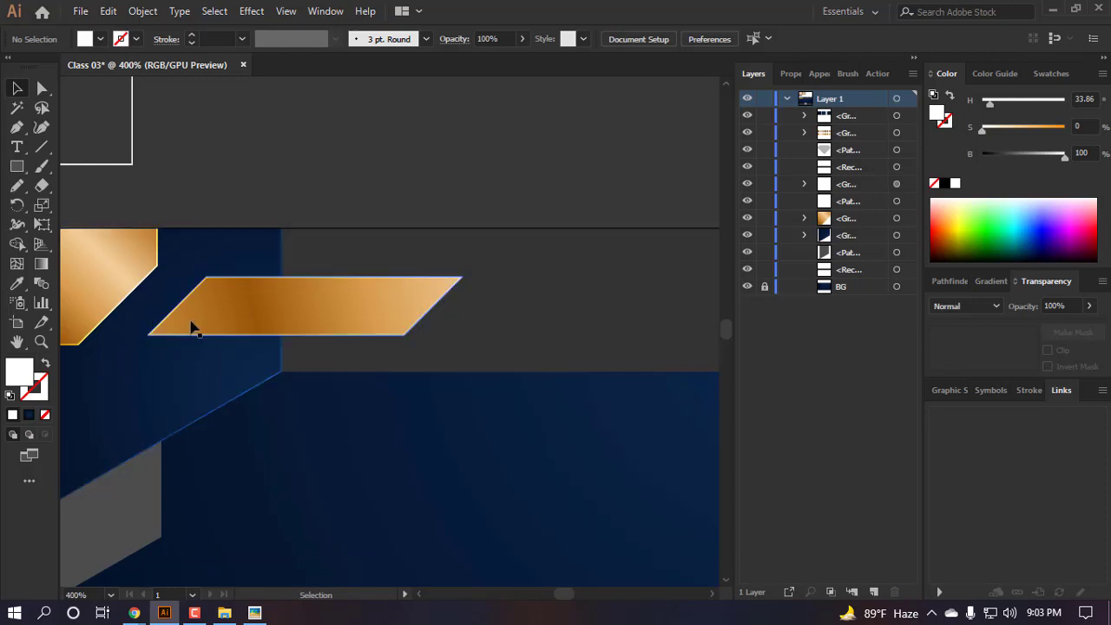
pyautogui.scroll(-4, 201, 322)
pyautogui.hscroll(-3, 181, 324)
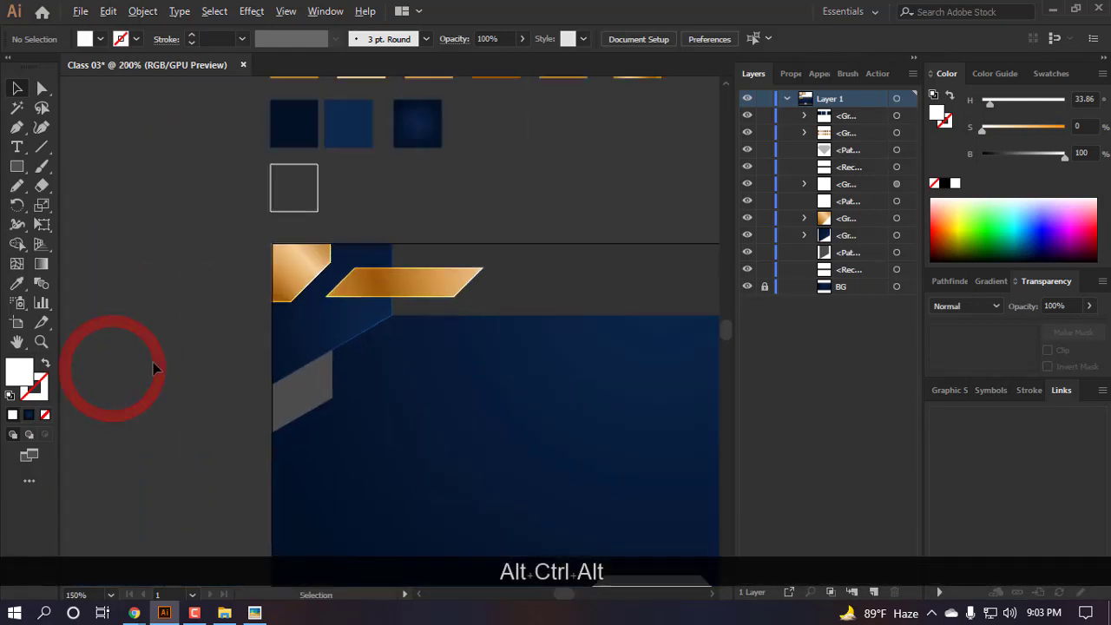
# - Fill the gray shape below the navy polygon with the gold gradient sampled from the gold corner shape
pyautogui.scroll(3, 153, 362)
pyautogui.click(372, 421)
pyautogui.press('i')
pyautogui.click(377, 228)
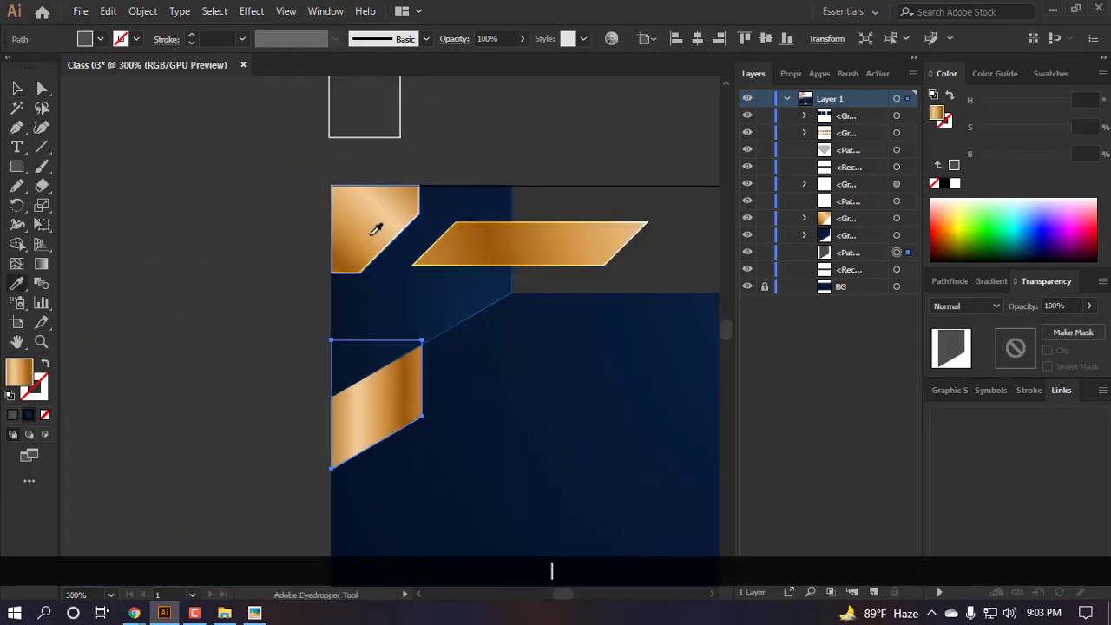
# - Redirect the lower gold shape's gradient along a slightly slanted line from beyond its right edge to beyond its left edge
pyautogui.scroll(1, 378, 290)
pyautogui.press('g')
pyautogui.moveTo(451, 370); pyautogui.dragTo(263, 258)
pyautogui.hotkey('ctrl', 'z')
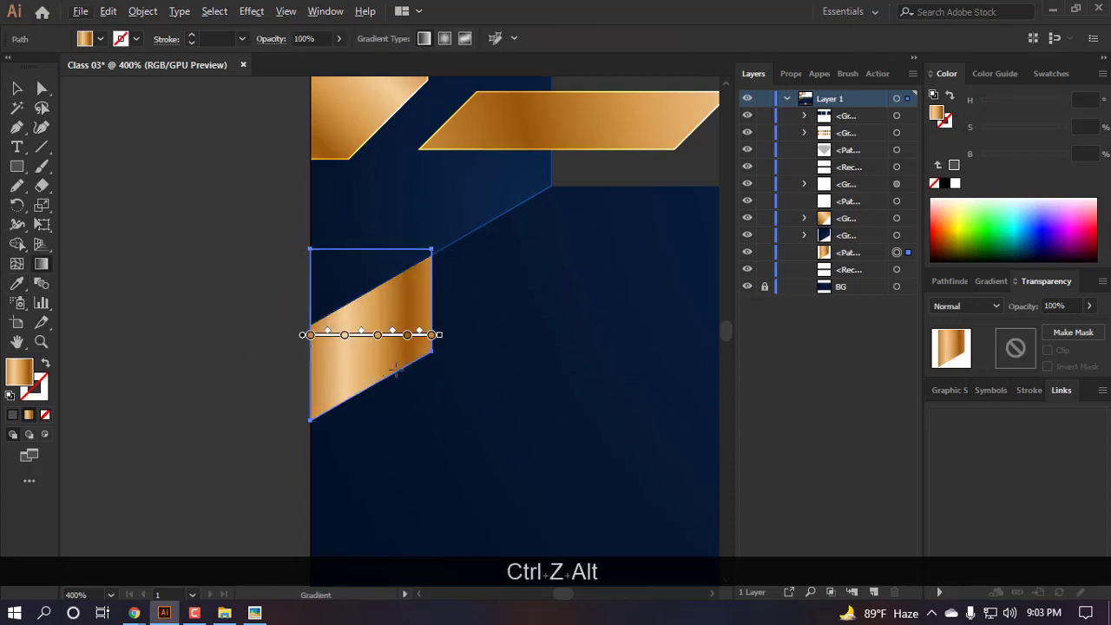
pyautogui.moveTo(437, 249)
pyautogui.mouseDown()
pyautogui.moveTo(359, 322)
pyautogui.moveTo(264, 456)
pyautogui.mouseUp()
pyautogui.moveTo(482, 365)
pyautogui.mouseDown()
pyautogui.moveTo(347, 303)
pyautogui.moveTo(242, 305)
pyautogui.mouseUp()
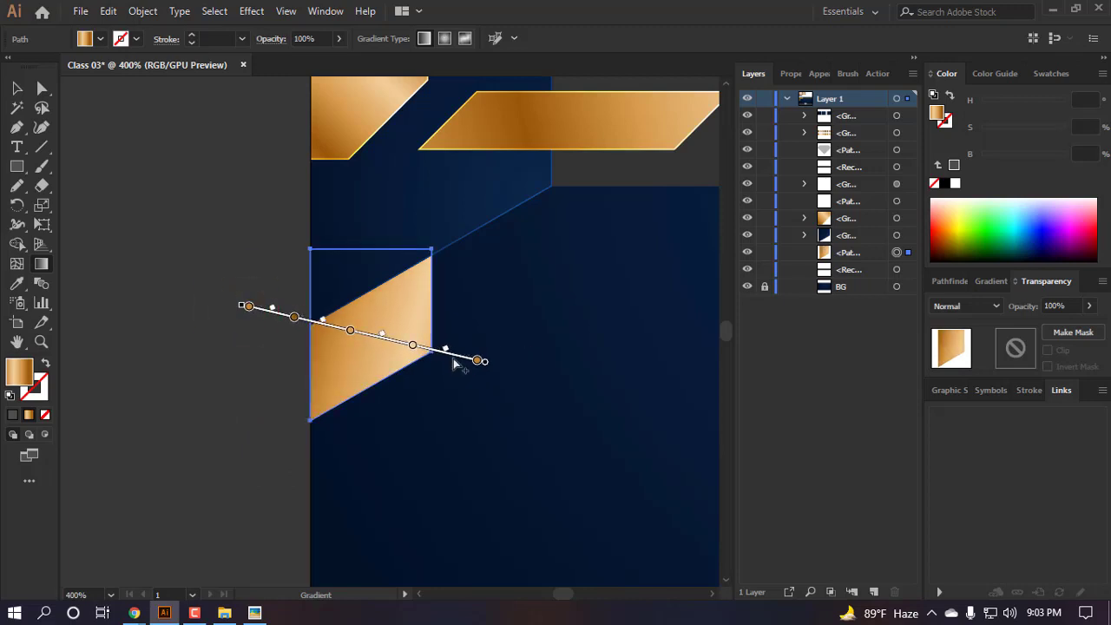
# - Fine-tune the position of the lower gold shape's gradient so it runs from dark gold at left to light gold at right
pyautogui.moveTo(453, 362); pyautogui.dragTo(474, 365)
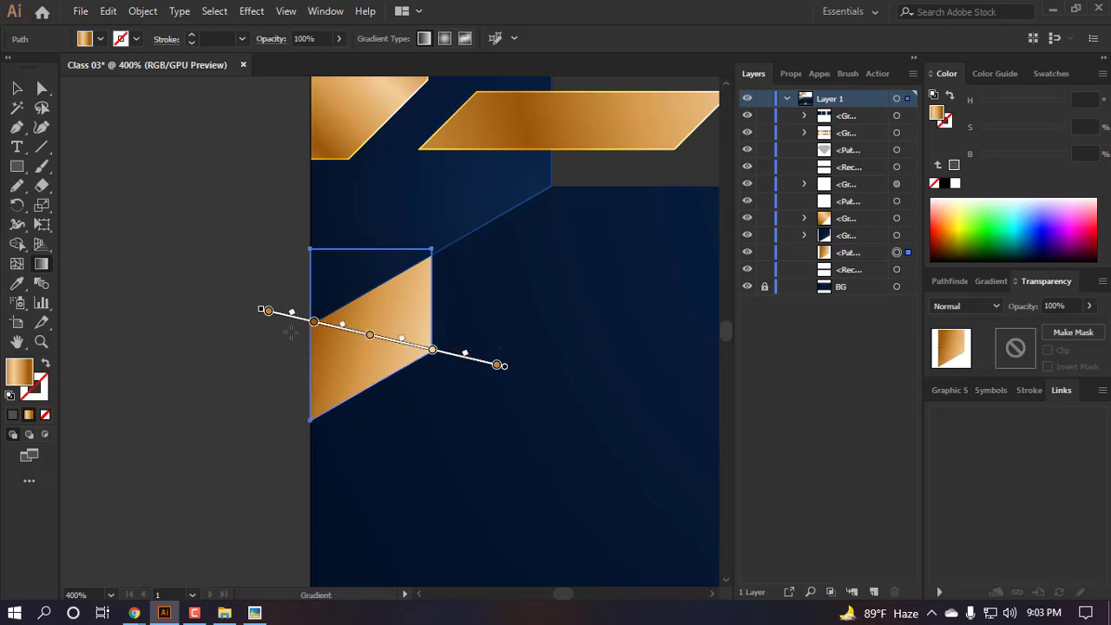
pyautogui.moveTo(314, 324); pyautogui.dragTo(294, 318)
pyautogui.moveTo(449, 360)
pyautogui.mouseDown()
pyautogui.moveTo(473, 371)
pyautogui.moveTo(464, 367)
pyautogui.mouseUp()
pyautogui.press('a')
pyautogui.click(177, 322)
pyautogui.scroll(-3, 254, 303)
pyautogui.scroll(3, 256, 324)
pyautogui.click(240, 350)
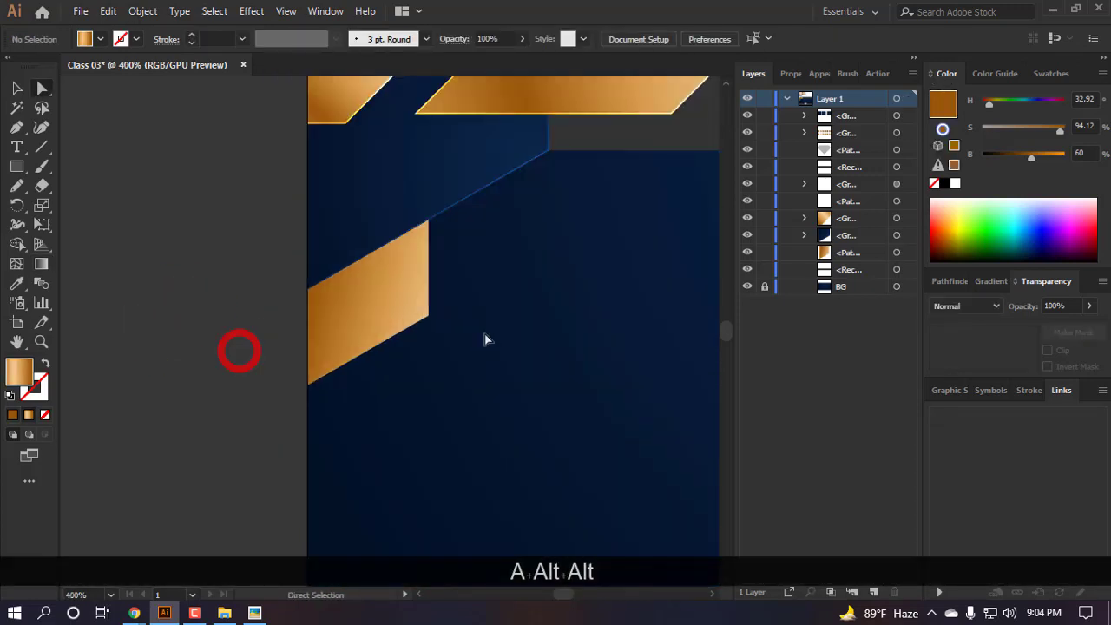
# - Copy the lower gold shape in place in front and give the copy the 0.25 pt white Overlay stroke sampled from the outlined square
pyautogui.click(409, 283)
pyautogui.hotkey('ctrl', 'c')
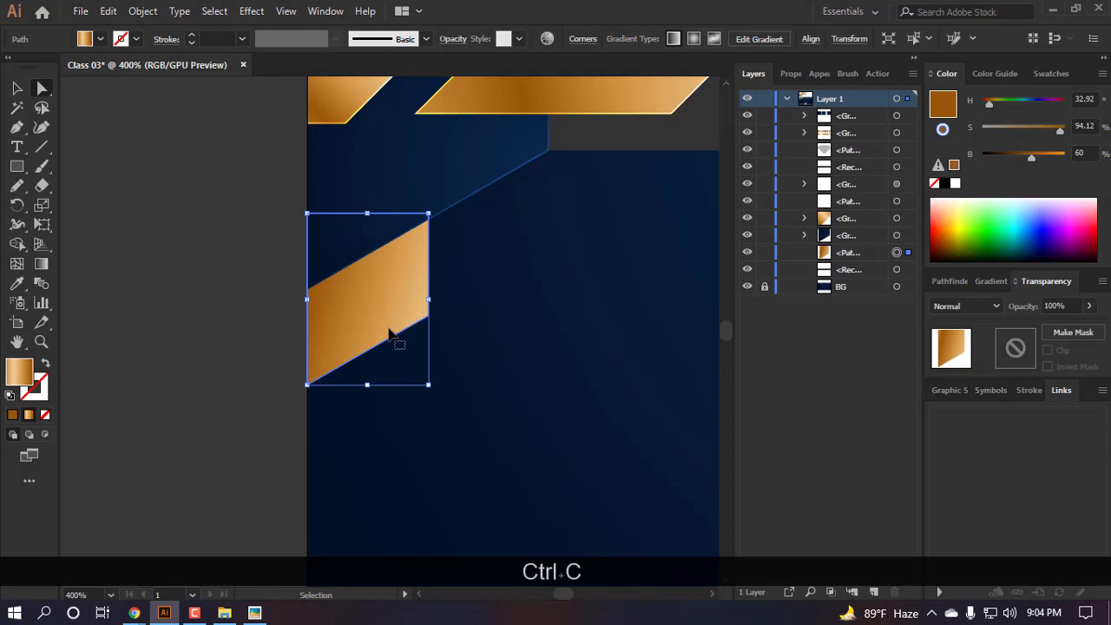
pyautogui.hotkey('ctrl', 'f')
pyautogui.scroll(-2, 342, 408)
pyautogui.scroll(-2, 364, 299)
pyautogui.scroll(3, 362, 298)
pyautogui.press('i')
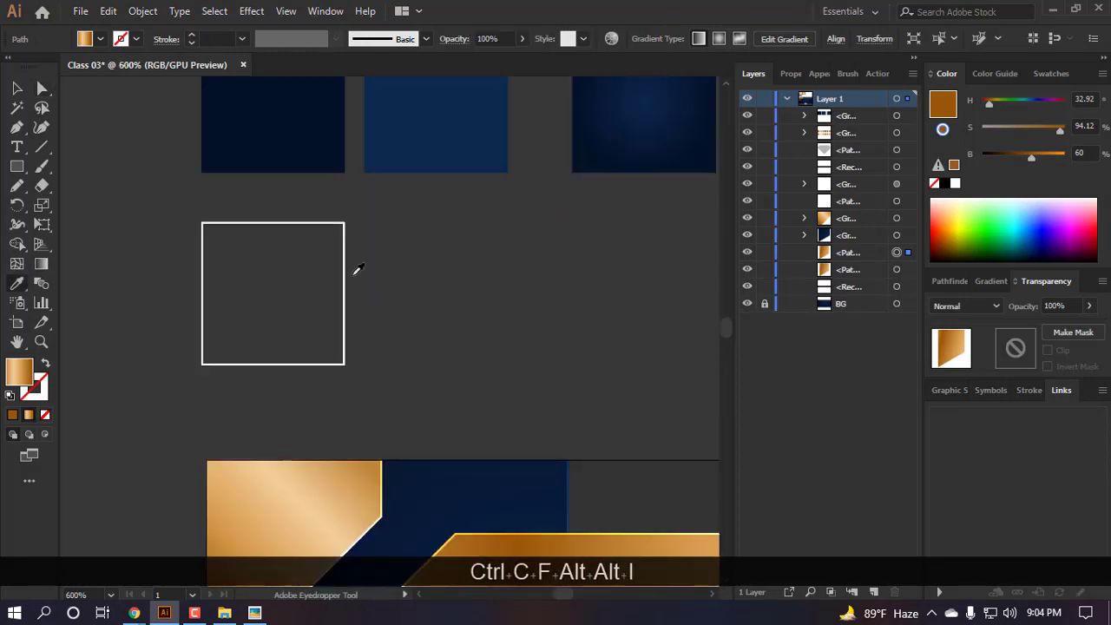
pyautogui.click(345, 269)
# - Move the lower-left anchor of the lower gold shape's outline about 2.7 px left and 1.5 px down, outside the artboard
pyautogui.scroll(-3, 359, 268)
pyautogui.scroll(4, 344, 451)
pyautogui.scroll(-2, 431, 379)
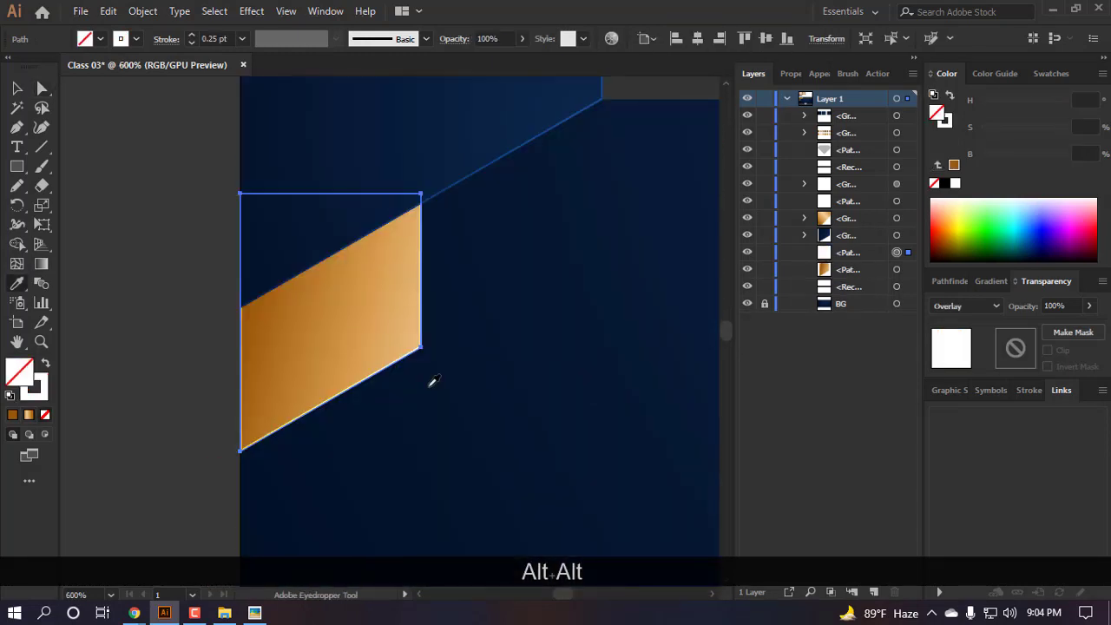
pyautogui.scroll(1, 266, 214)
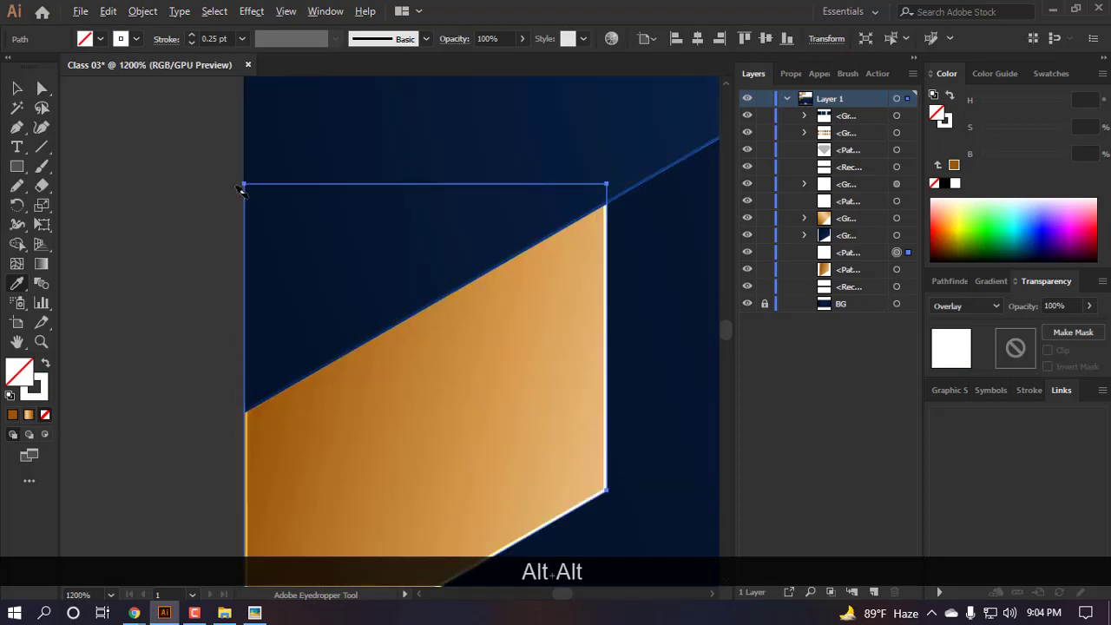
pyautogui.scroll(1, 231, 228)
pyautogui.scroll(1, 271, 264)
pyautogui.press('a')
pyautogui.click(267, 244)
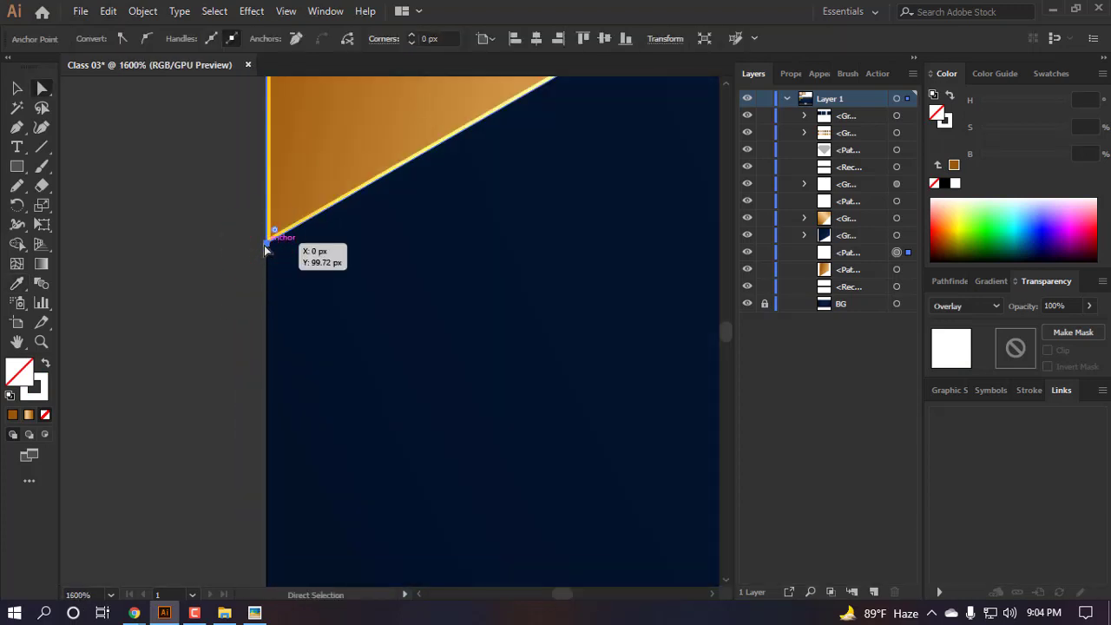
pyautogui.moveTo(266, 247); pyautogui.dragTo(226, 271)
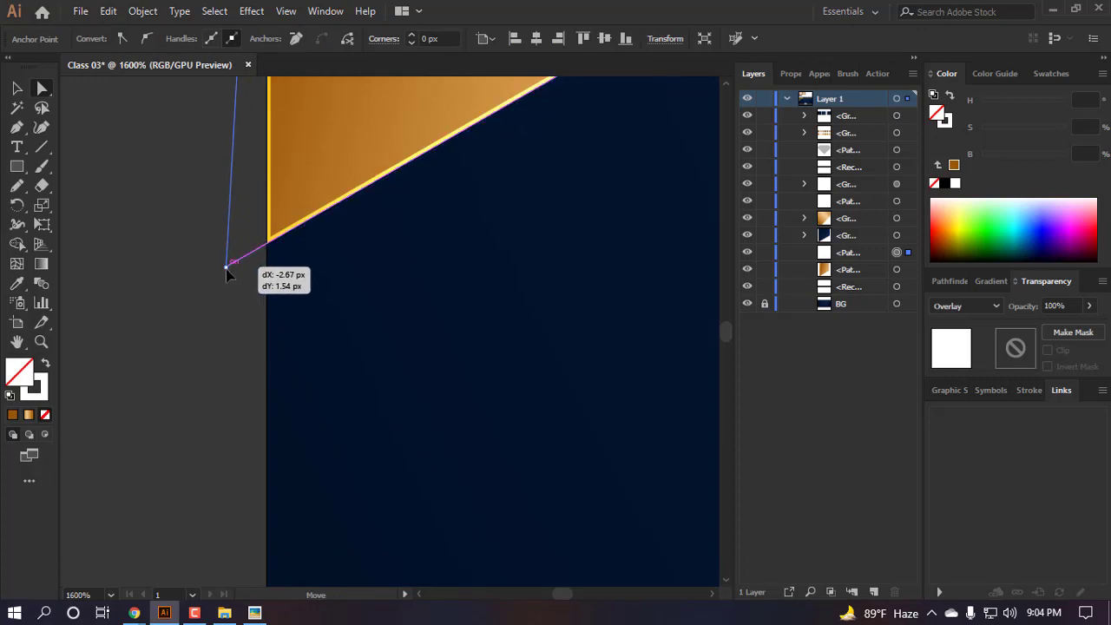
# - Move the upper-left anchor of the lower gold shape's outline left, outside the artboard
pyautogui.scroll(-2, 269, 295)
pyautogui.scroll(5, 287, 320)
pyautogui.scroll(4, 270, 211)
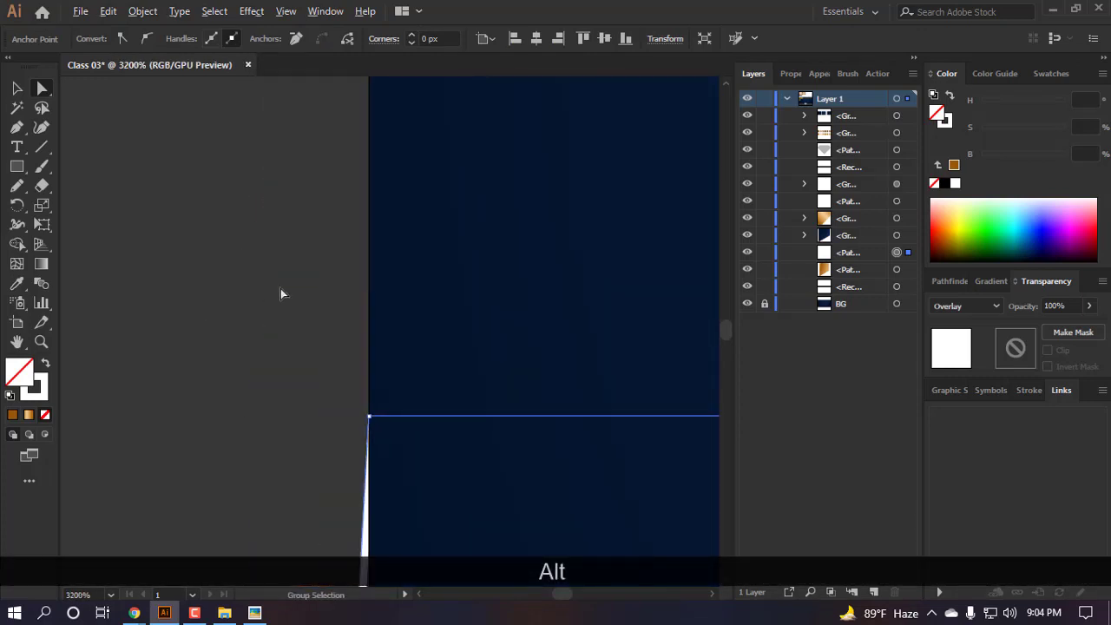
pyautogui.moveTo(368, 420); pyautogui.dragTo(314, 422)
# - Expand the appearance of the lower gold shape's outline
pyautogui.scroll(-5, 333, 367)
pyautogui.click(153, 8)
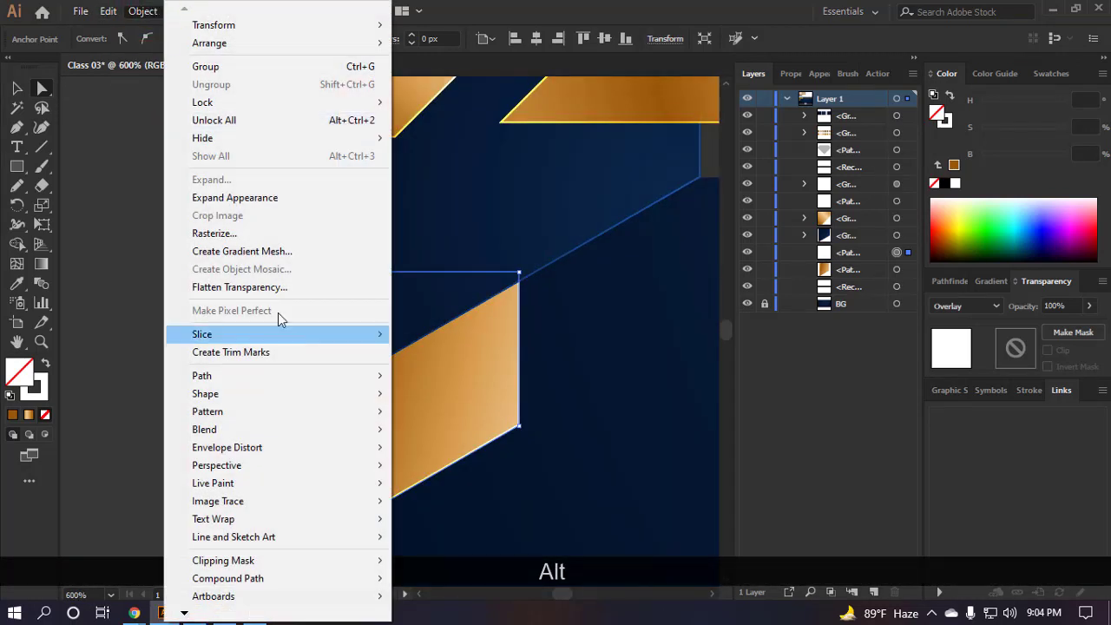
pyautogui.click(252, 193)
# - Remove the part of the lower gold shape's outline outside the artboard with Shape Builder, and group the outline with the shape
pyautogui.press('shift')
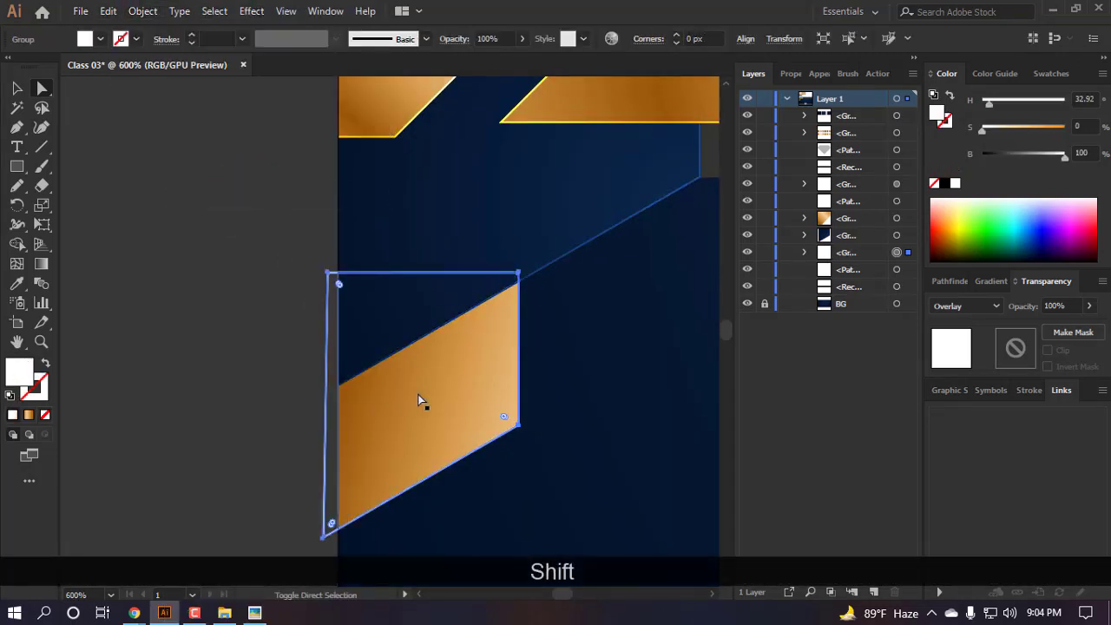
pyautogui.keyDown('shift'); pyautogui.click(418, 397); pyautogui.keyUp('shift')
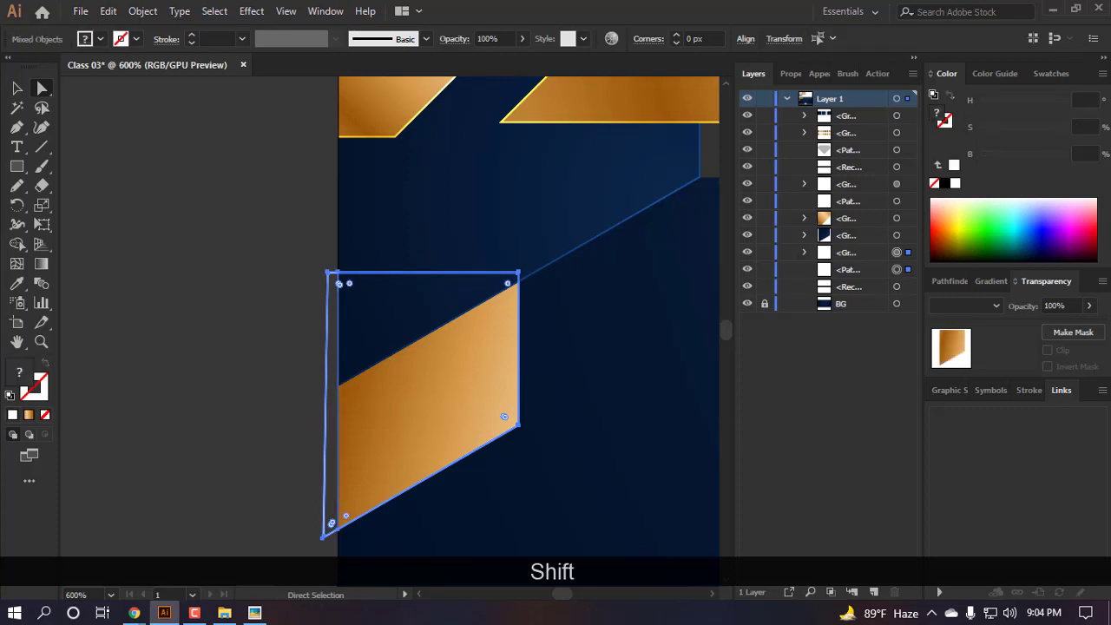
pyautogui.click(16, 246)
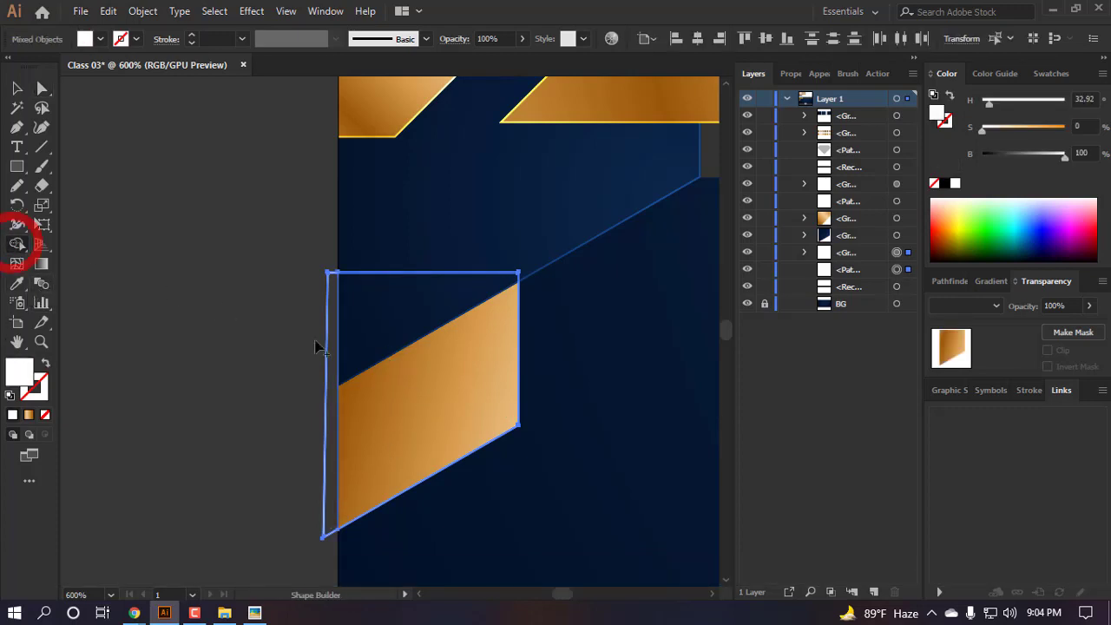
pyautogui.scroll(-1, 305, 381)
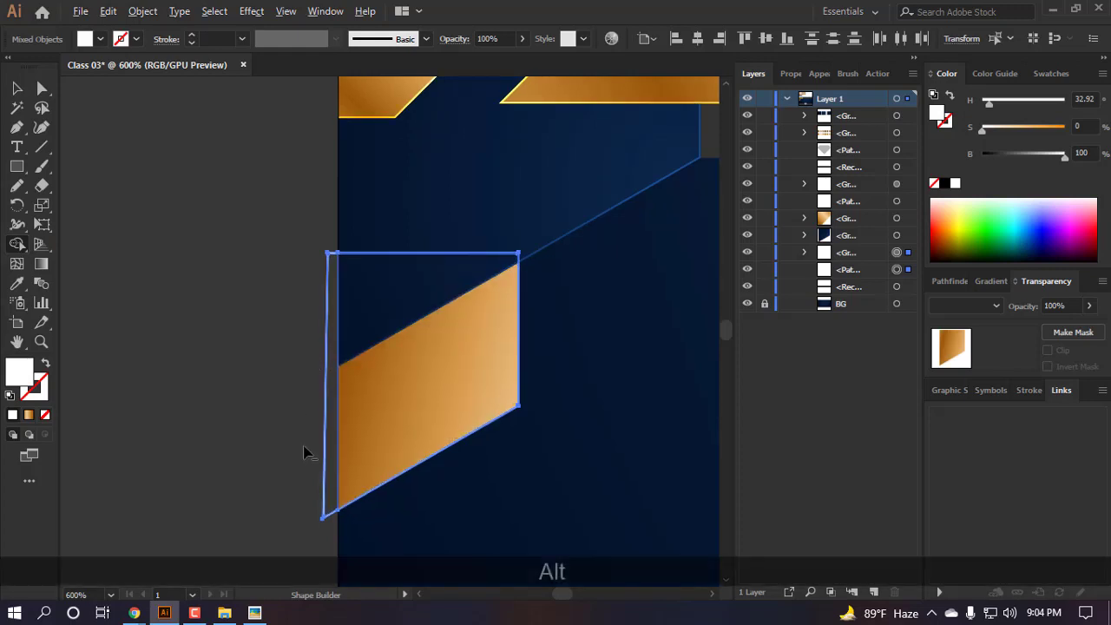
pyautogui.keyDown('alt'); pyautogui.click(327, 460); pyautogui.keyUp('alt')
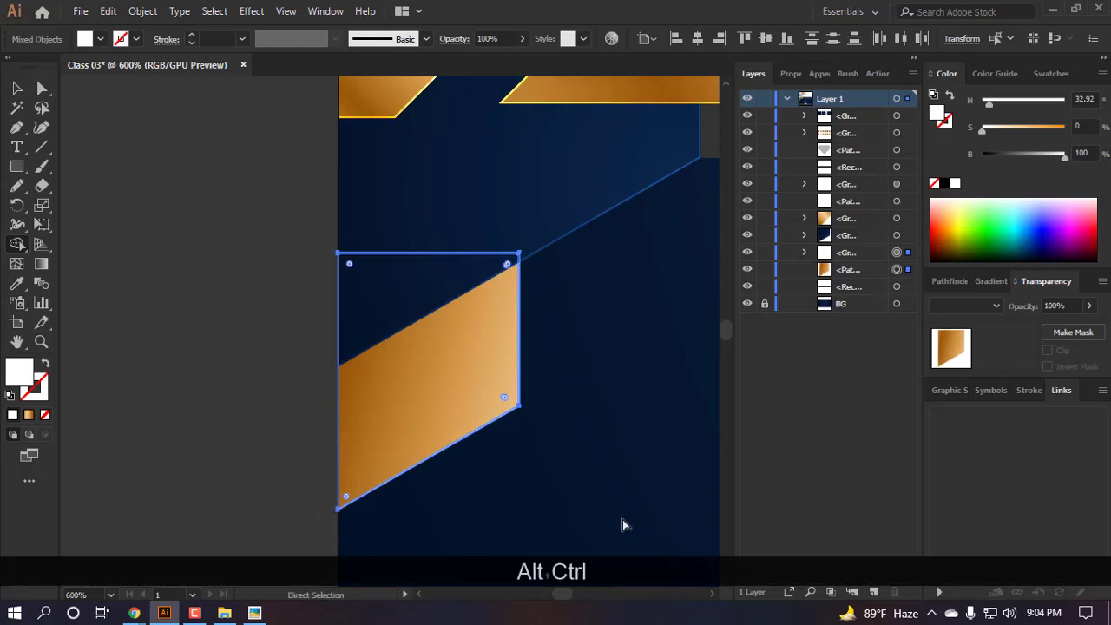
pyautogui.hotkey('ctrl', 'alt', 'g')
# - Move the lower gold shape group off the artboard to check its grouping, and undo the move
pyautogui.press('v')
pyautogui.moveTo(431, 394); pyautogui.dragTo(248, 477)
pyautogui.hotkey('ctrl', 'z')
pyautogui.click(231, 259)
# - Examine the styled corner shapes and the overall design, including the gray shape at the bottom edge
pyautogui.scroll(-4, 222, 264)
pyautogui.scroll(2, 223, 283)
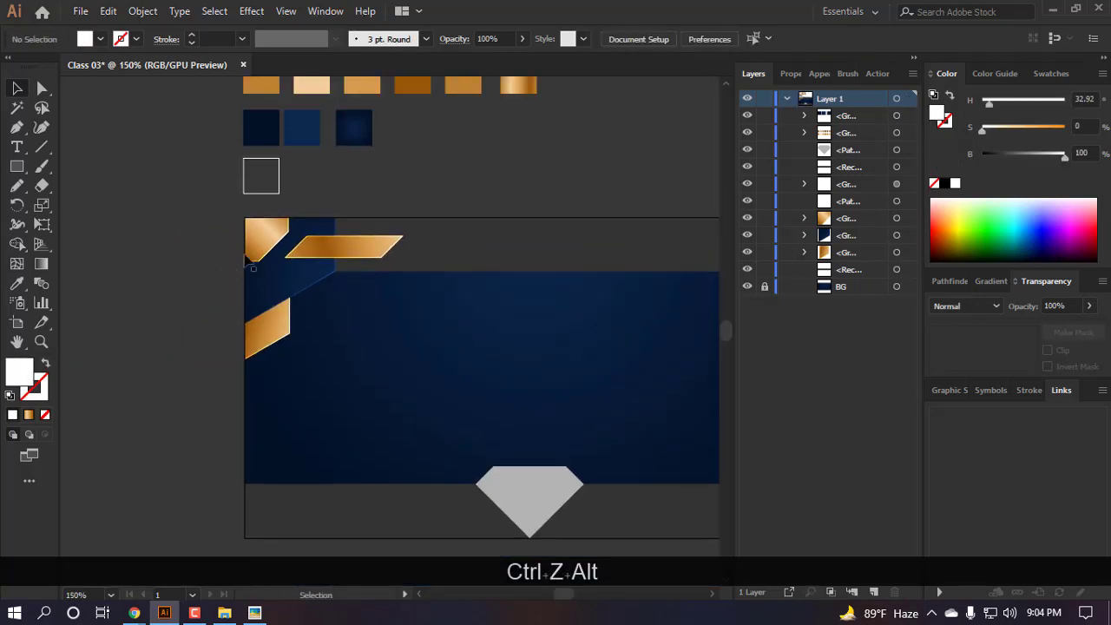
pyautogui.scroll(2, 247, 253)
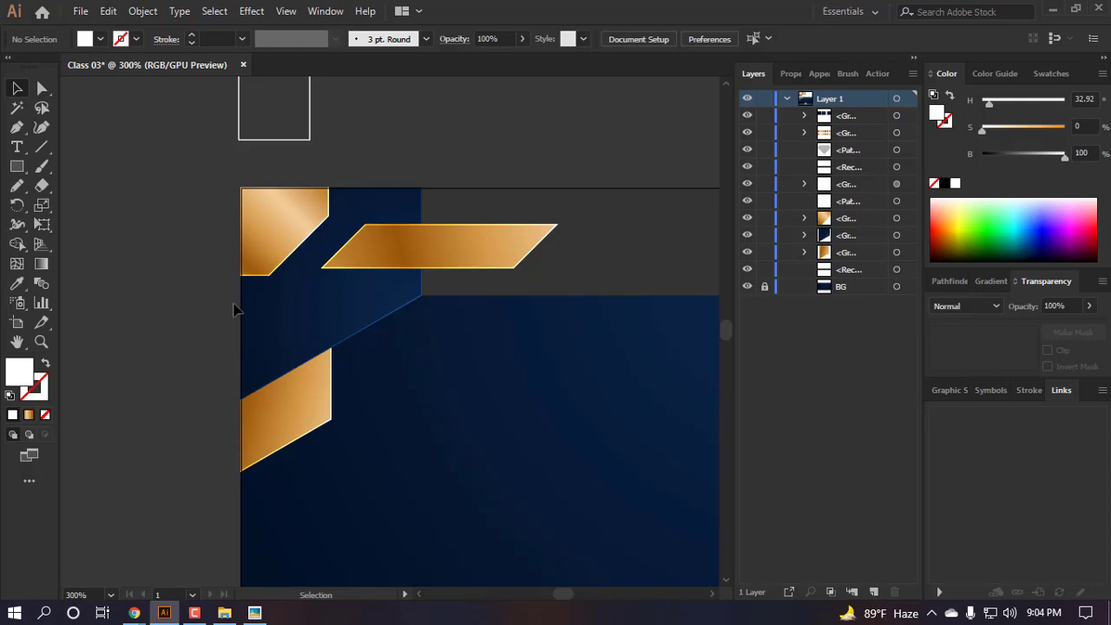
pyautogui.scroll(-2, 217, 295)
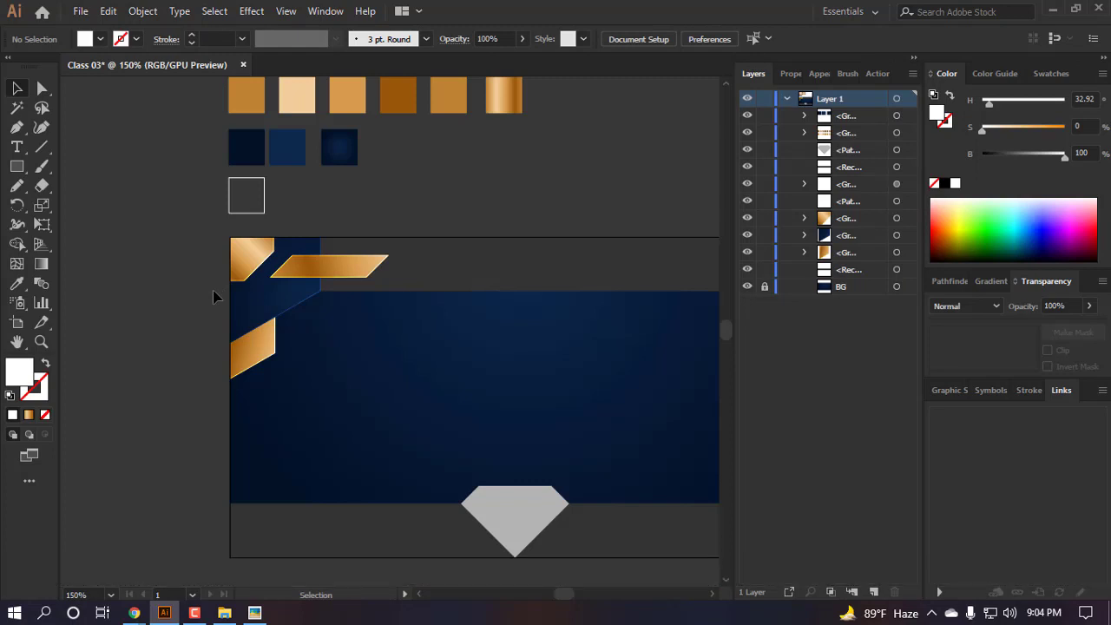
pyautogui.scroll(-3, 526, 277)
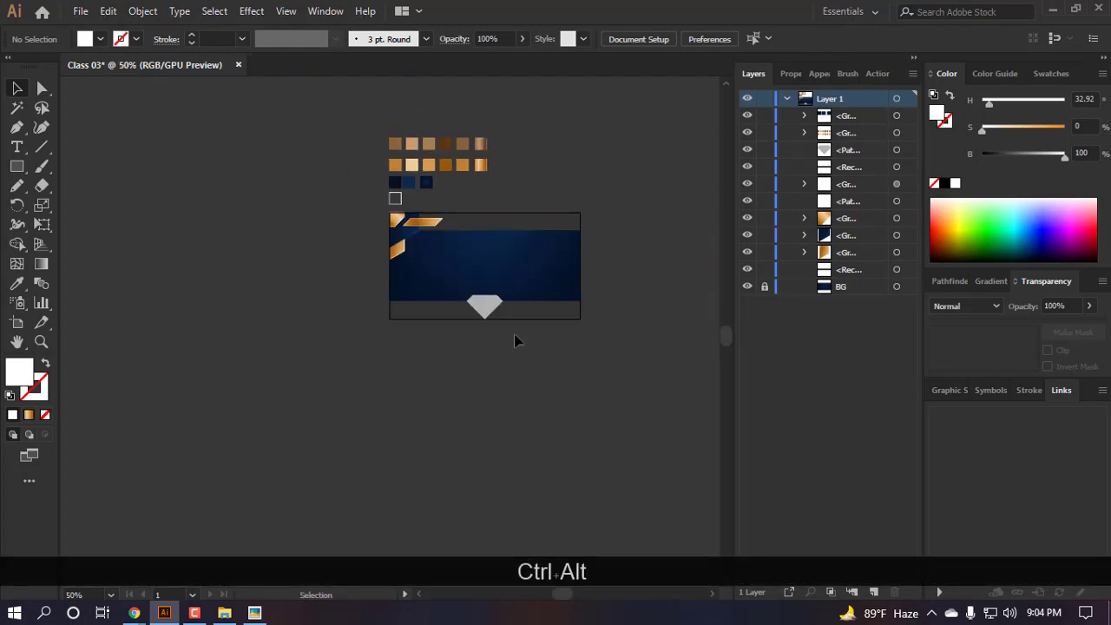
pyautogui.scroll(2, 492, 431)
pyautogui.scroll(2, 446, 179)
pyautogui.scroll(2, 472, 310)
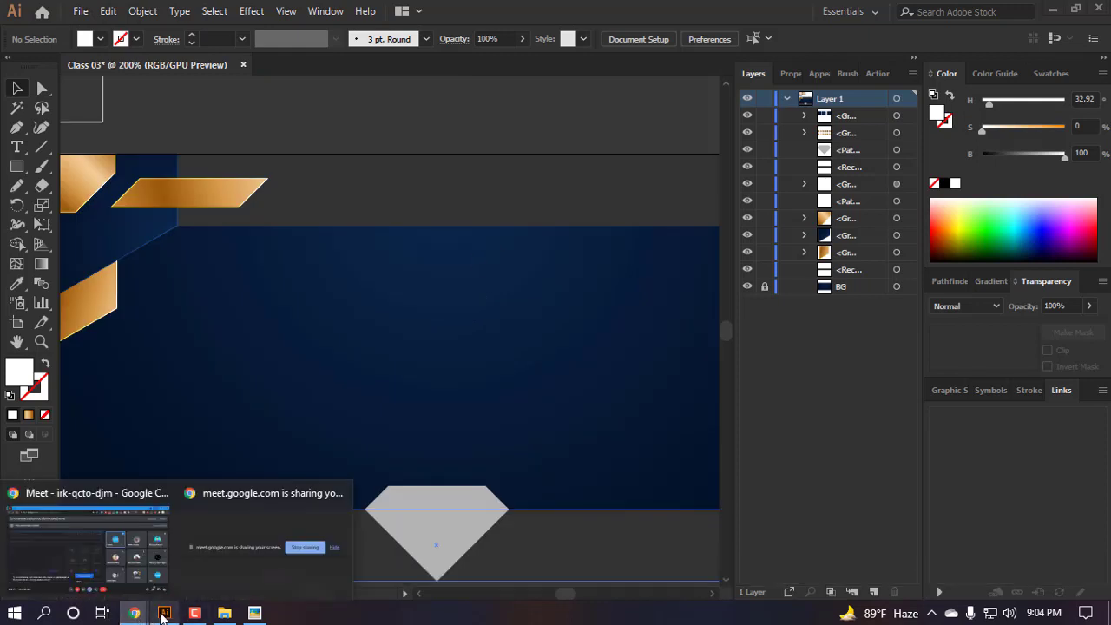
# - Review the layout sketch 01.jpg, and open the reference image 04.jpg from the Class 03 Example folder
pyautogui.click(260, 615)
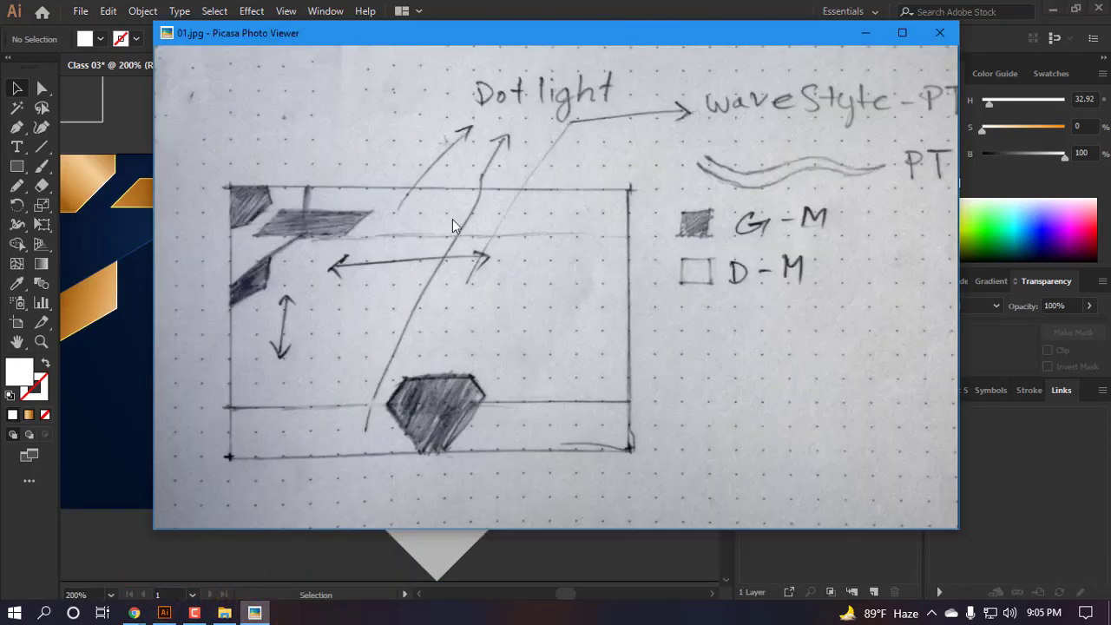
pyautogui.click(866, 34)
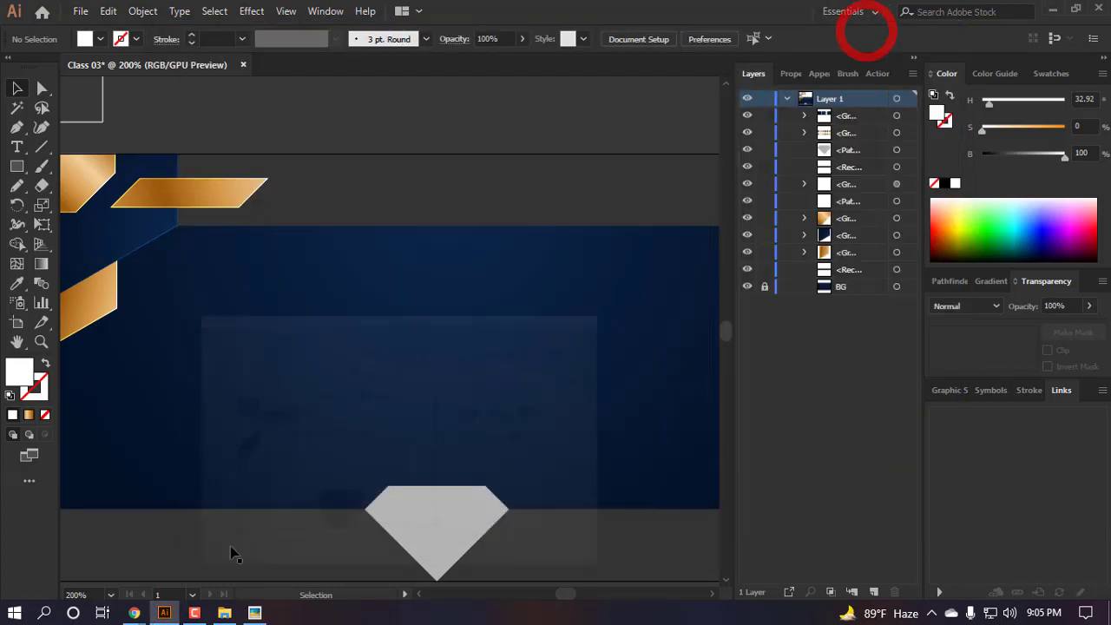
pyautogui.click(224, 613)
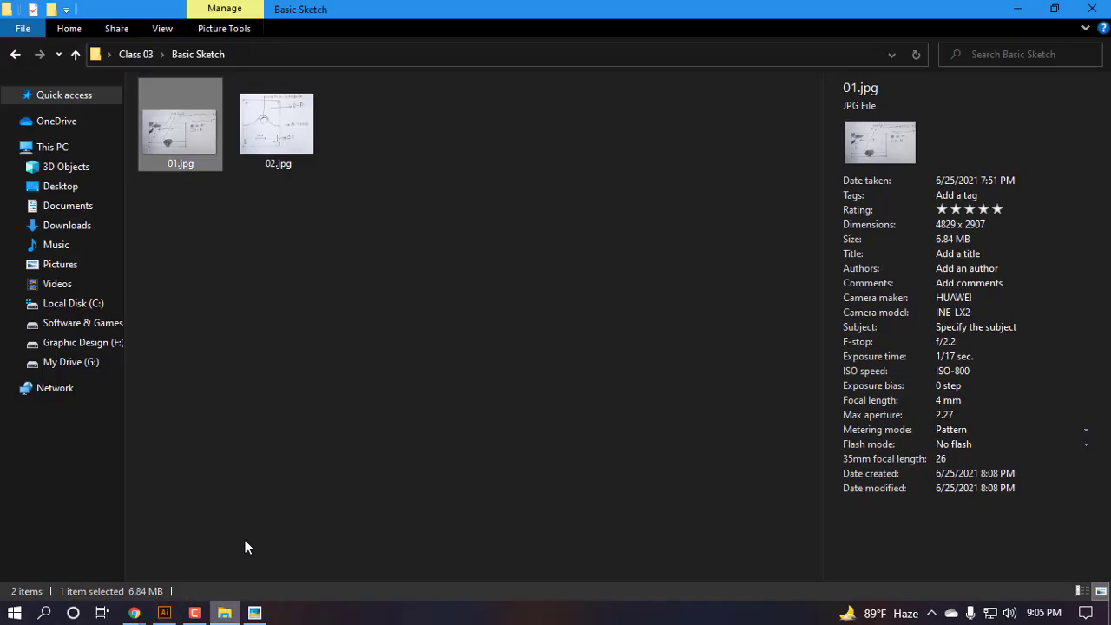
pyautogui.click(15, 53)
pyautogui.doubleClick(196, 128)
pyautogui.doubleClick(453, 143)
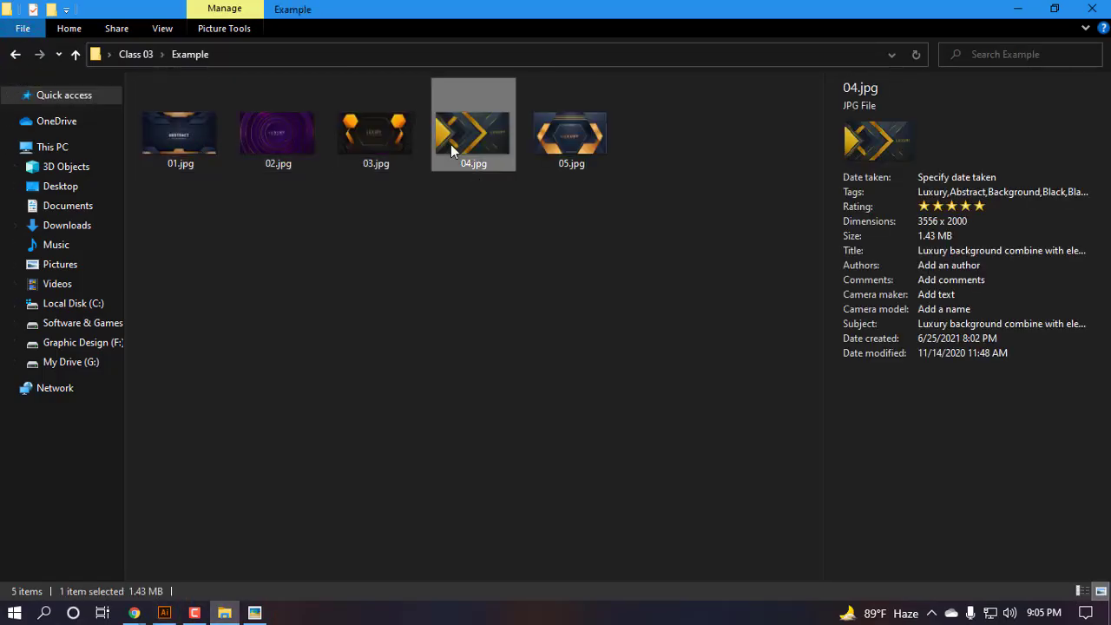
# - Examine the bands and gold edges of reference image 04.jpg up close, then close it and return to Illustrator
pyautogui.scroll(3, 342, 218)
pyautogui.scroll(-2, 409, 287)
pyautogui.scroll(-1, 434, 299)
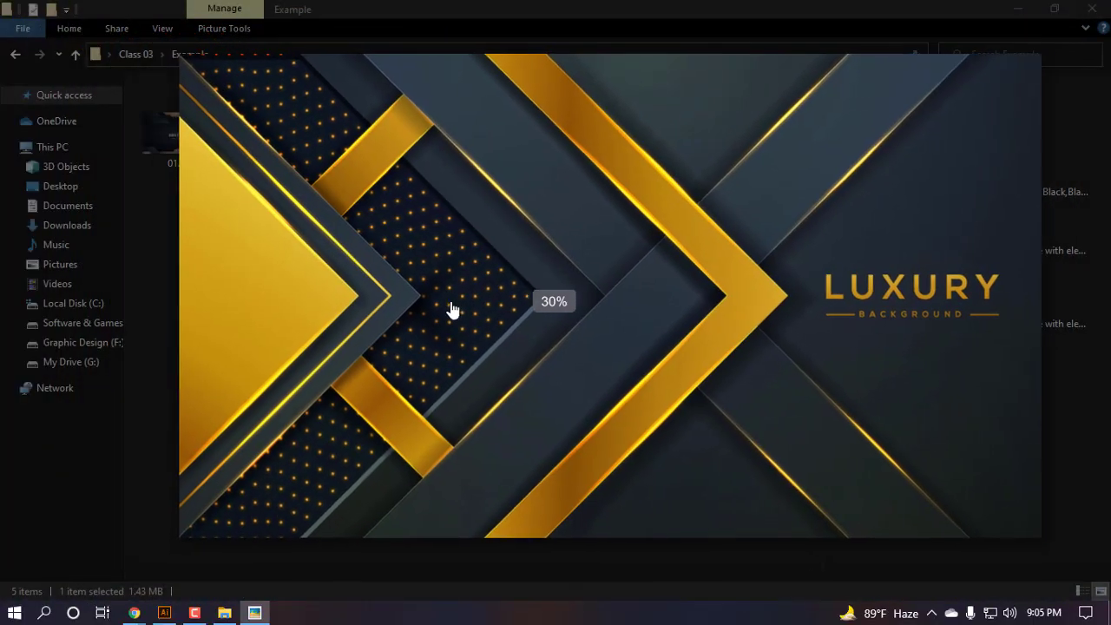
pyautogui.scroll(3, 397, 191)
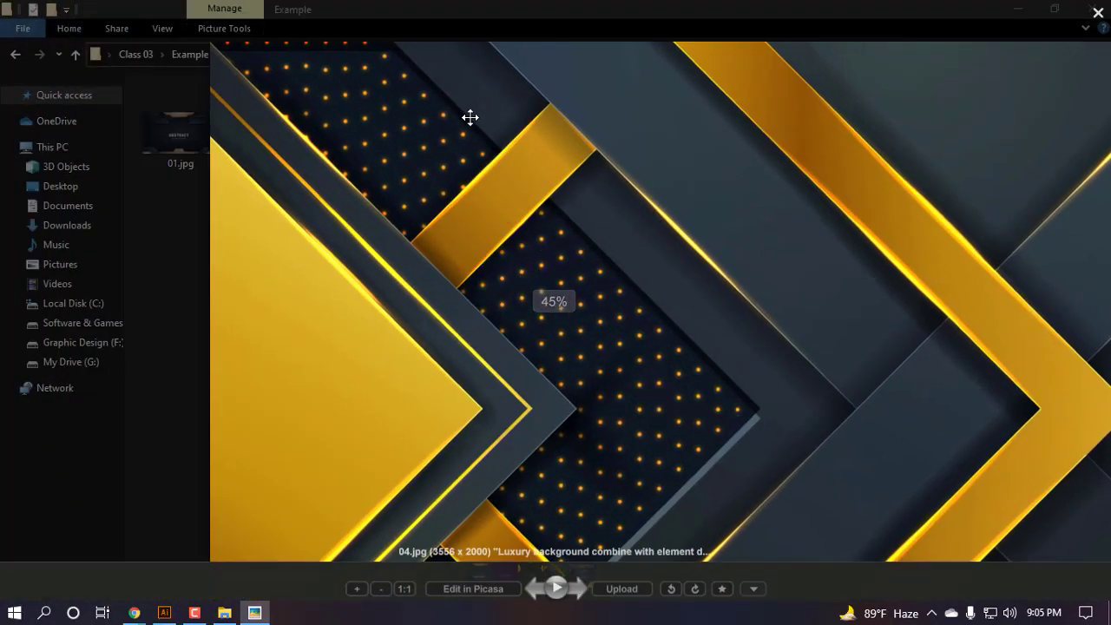
pyautogui.scroll(-3, 446, 116)
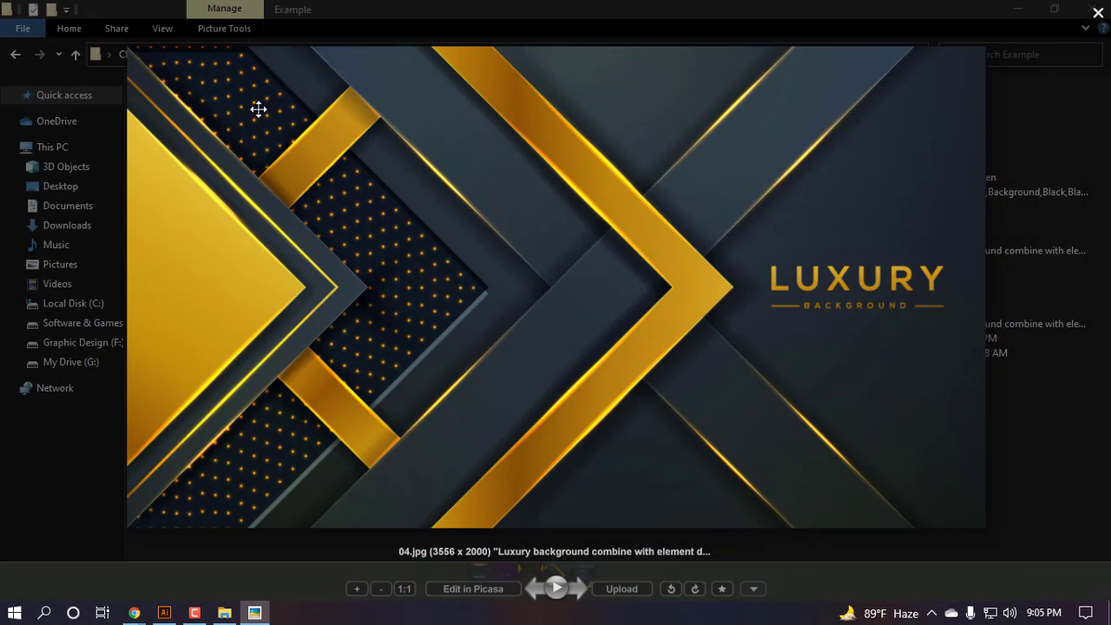
pyautogui.click(1099, 10)
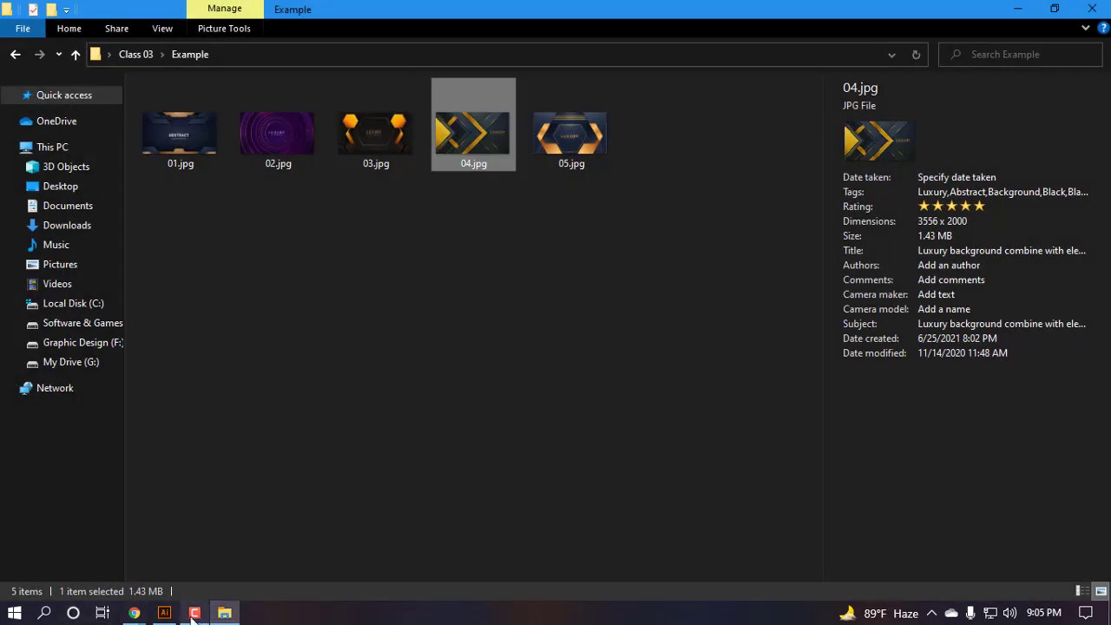
pyautogui.click(164, 613)
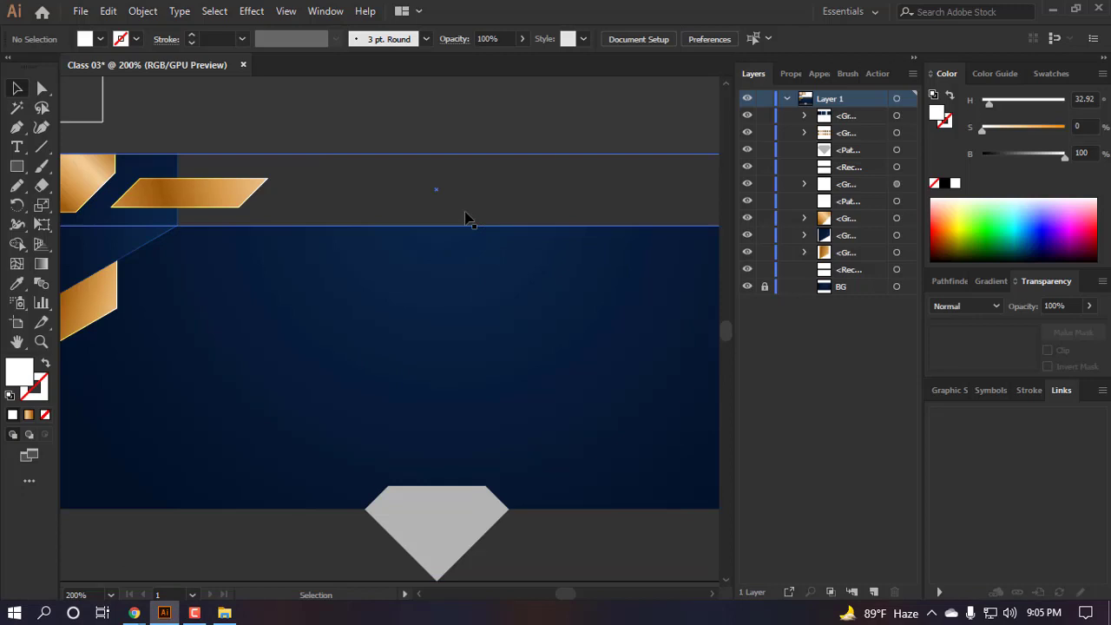
# - Fill the gray band along the artboard's upper edge with the background's navy gradient using the Eyedropper
pyautogui.scroll(3, 458, 243)
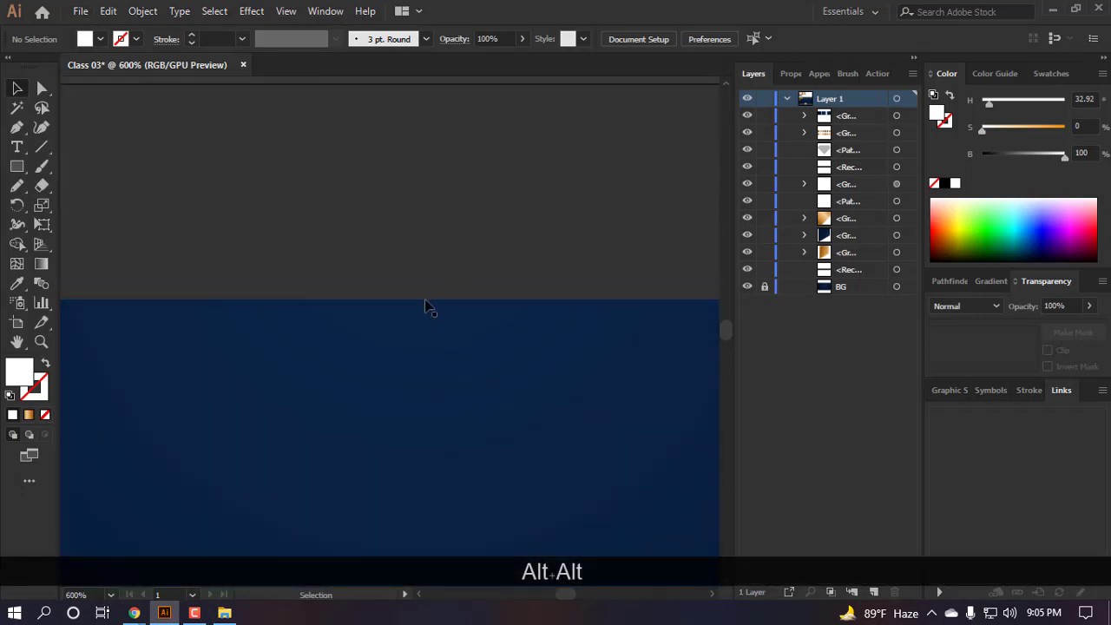
pyautogui.scroll(-3, 391, 285)
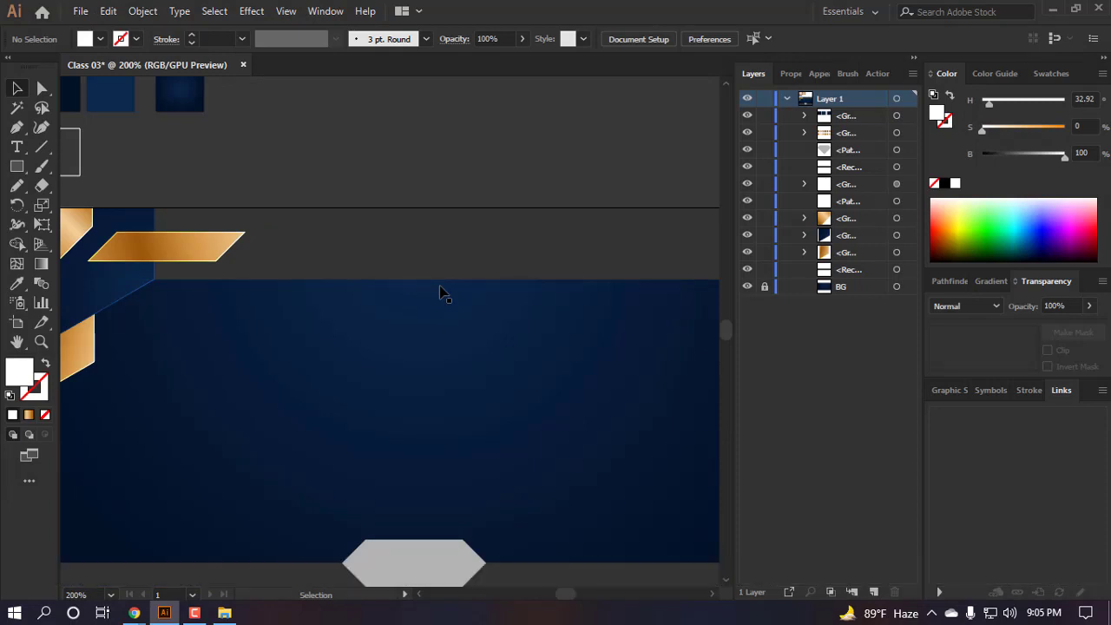
pyautogui.scroll(-3, 441, 293)
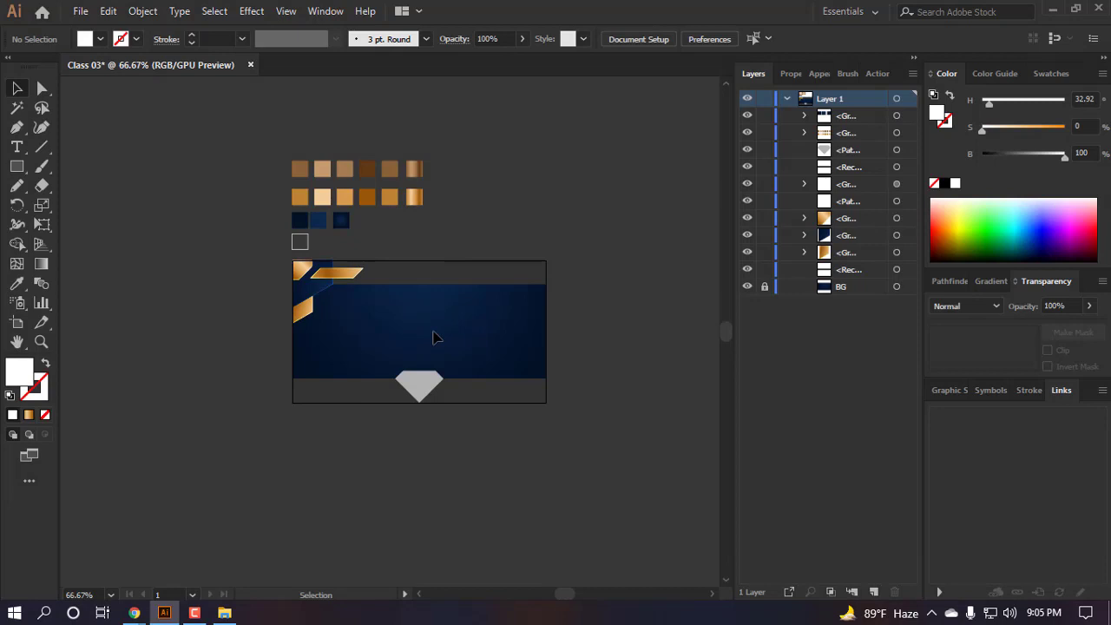
pyautogui.scroll(2, 431, 337)
pyautogui.click(446, 235)
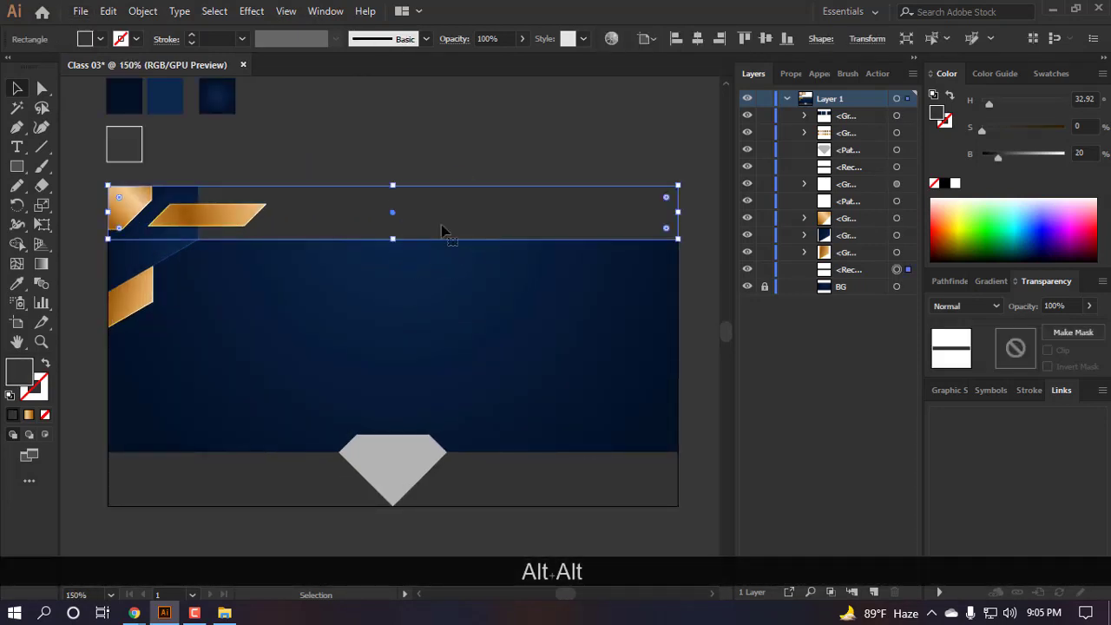
pyautogui.press('i')
pyautogui.click(448, 313)
pyautogui.scroll(2, 493, 351)
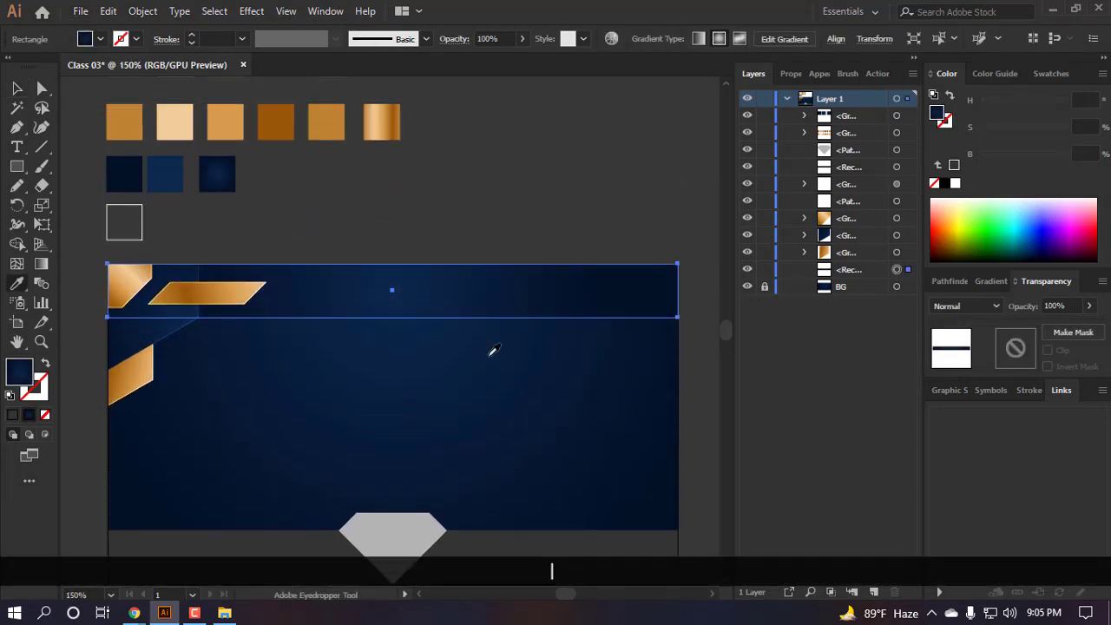
# - Make the upper band's navy gradient linear and run it straight down from light to dark at -90°
pyautogui.click(991, 282)
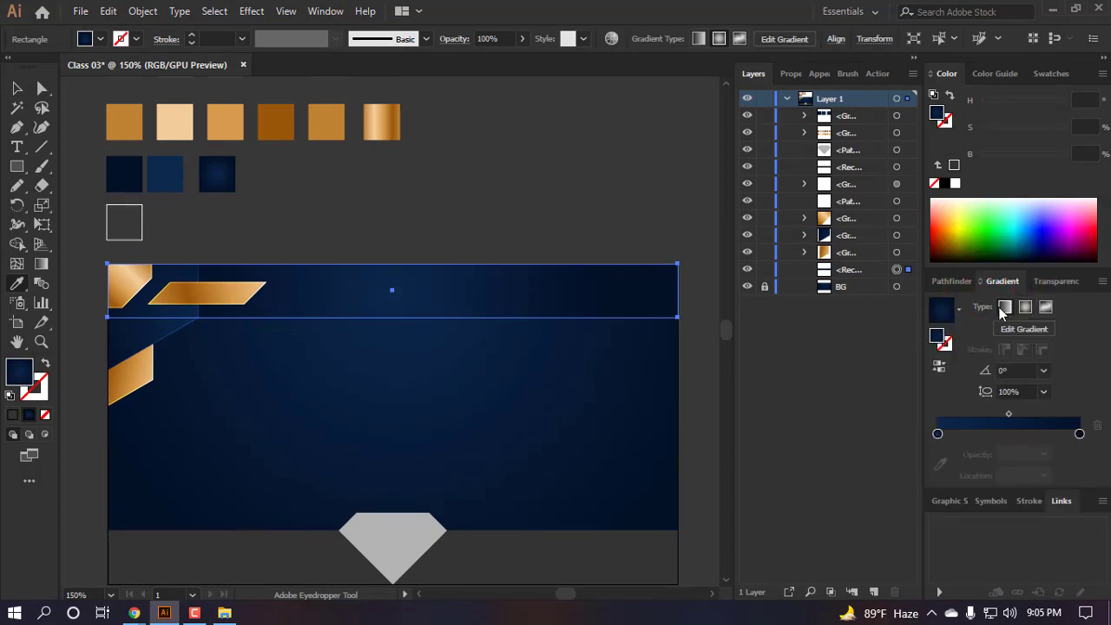
pyautogui.scroll(1, 441, 284)
pyautogui.press('g')
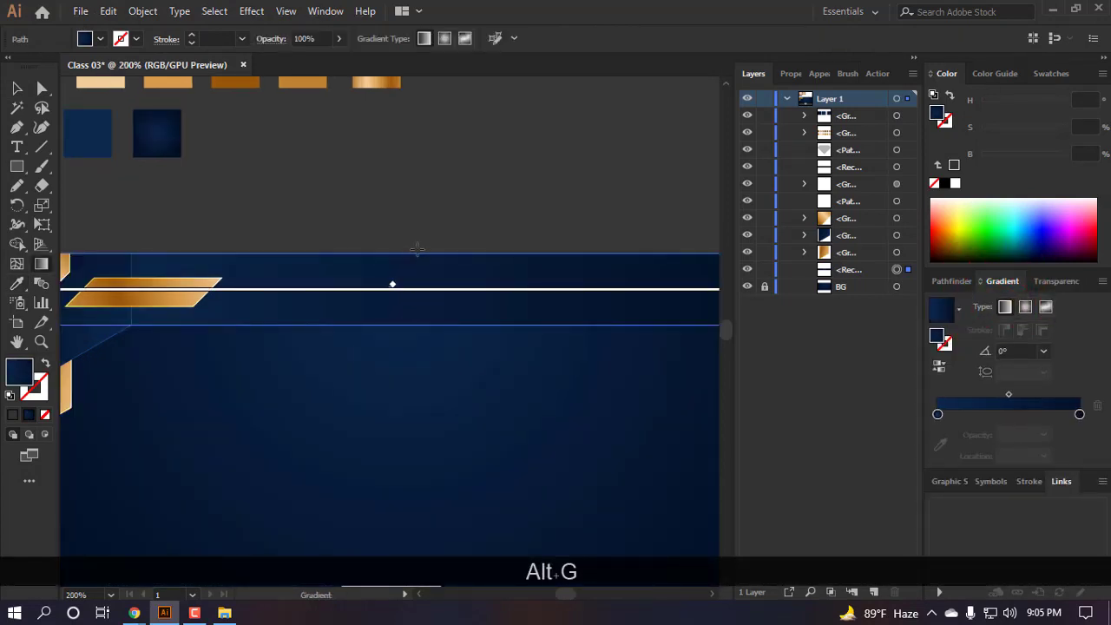
pyautogui.moveTo(416, 249); pyautogui.dragTo(417, 323)
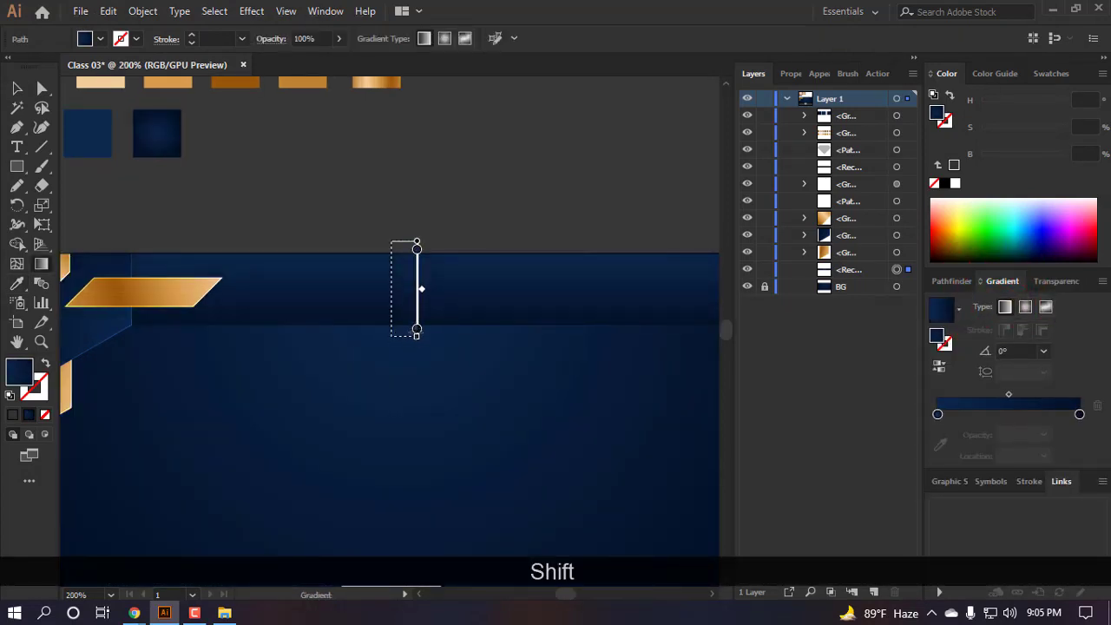
pyautogui.moveTo(417, 333); pyautogui.dragTo(417, 339)
pyautogui.press('a')
pyautogui.click(530, 166)
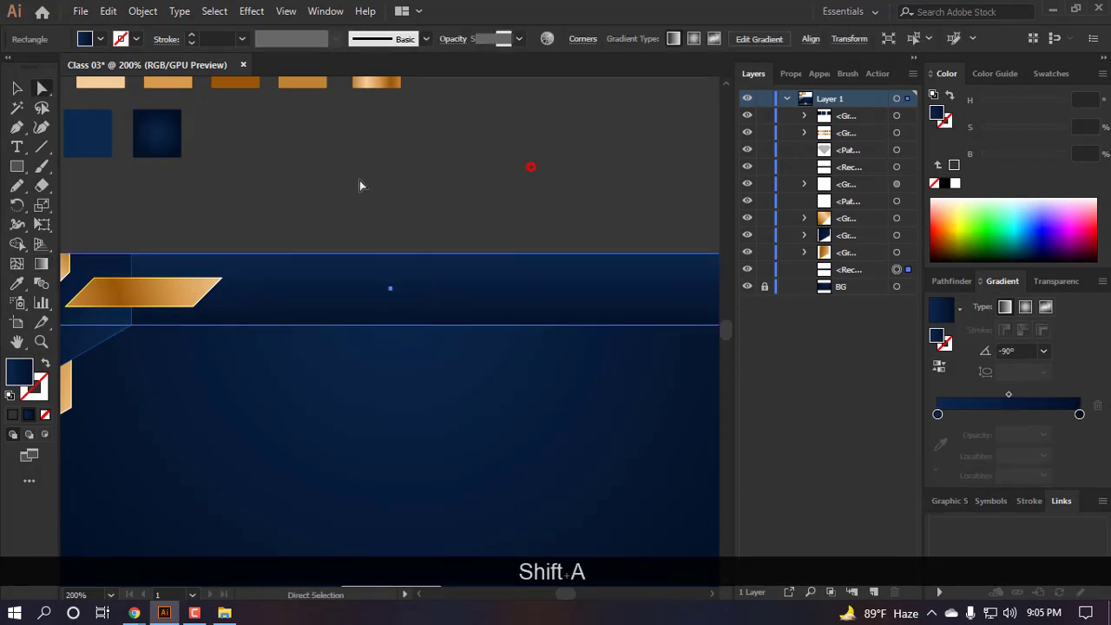
# - Refine the upper band's vertical gradient so it spans from the band's upper edge to its lower edge
pyautogui.scroll(-3, 360, 182)
pyautogui.scroll(3, 429, 218)
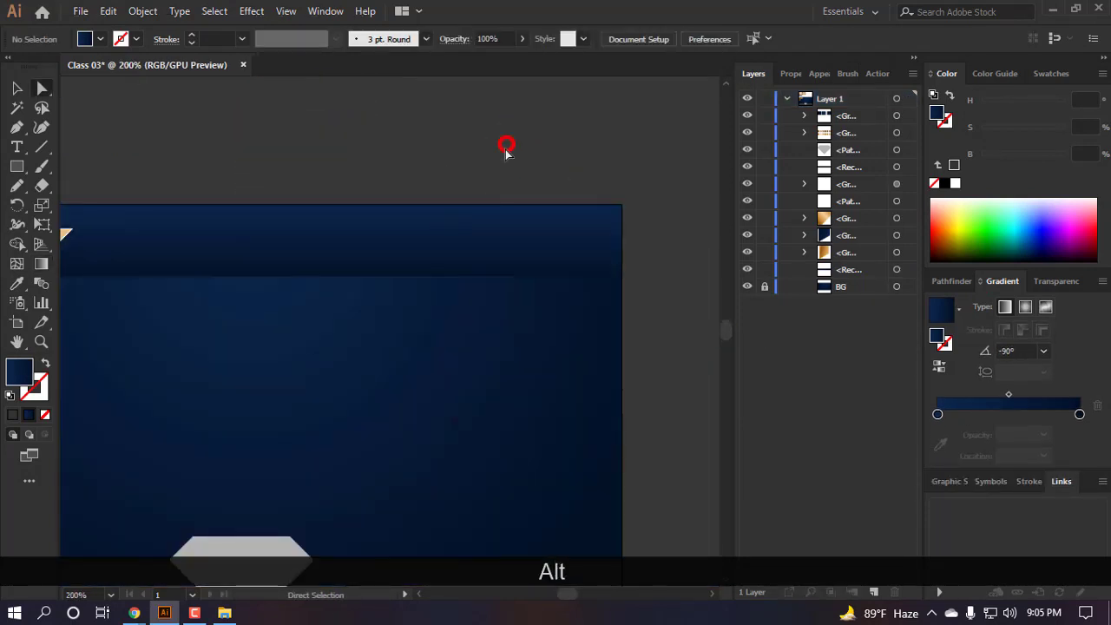
pyautogui.scroll(-2, 509, 144)
pyautogui.scroll(2, 399, 261)
pyautogui.scroll(1, 434, 304)
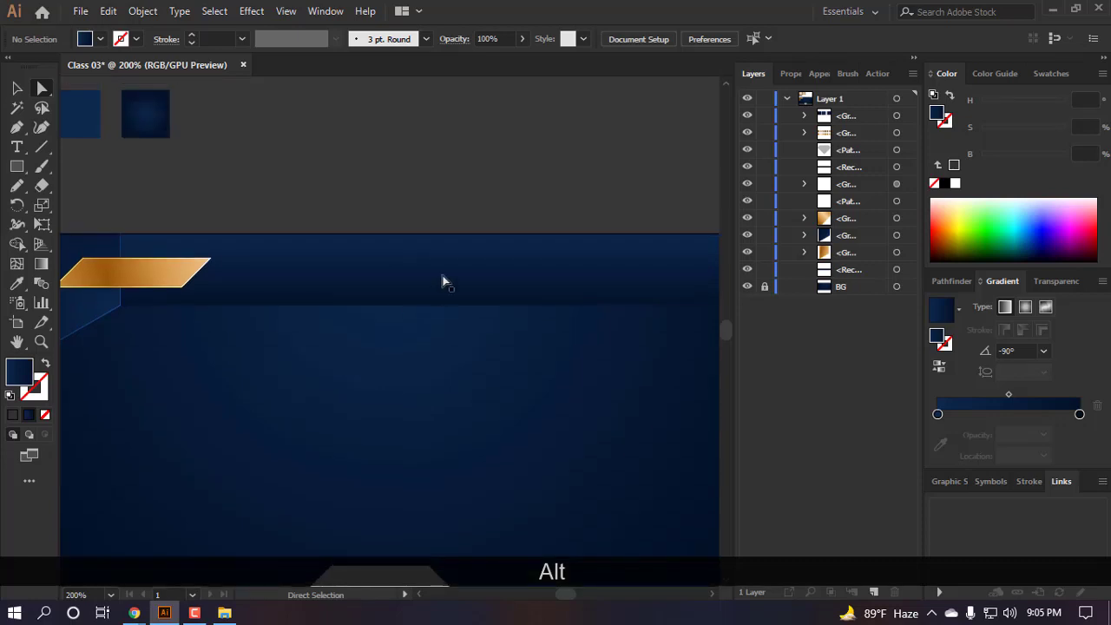
pyautogui.click(461, 272)
pyautogui.press('g')
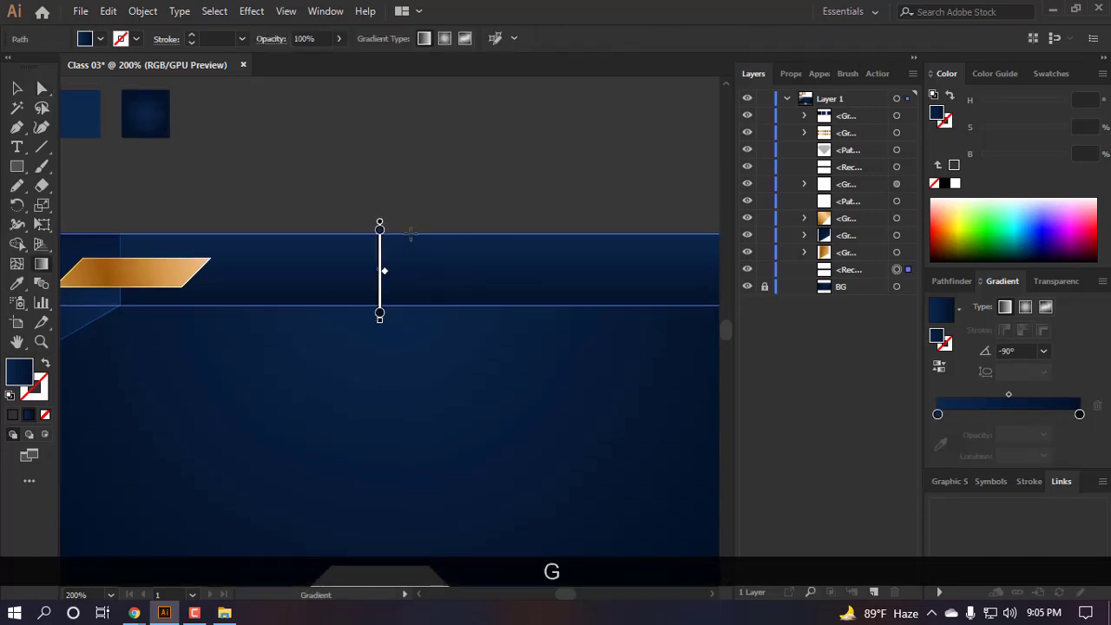
pyautogui.moveTo(412, 232); pyautogui.dragTo(411, 311)
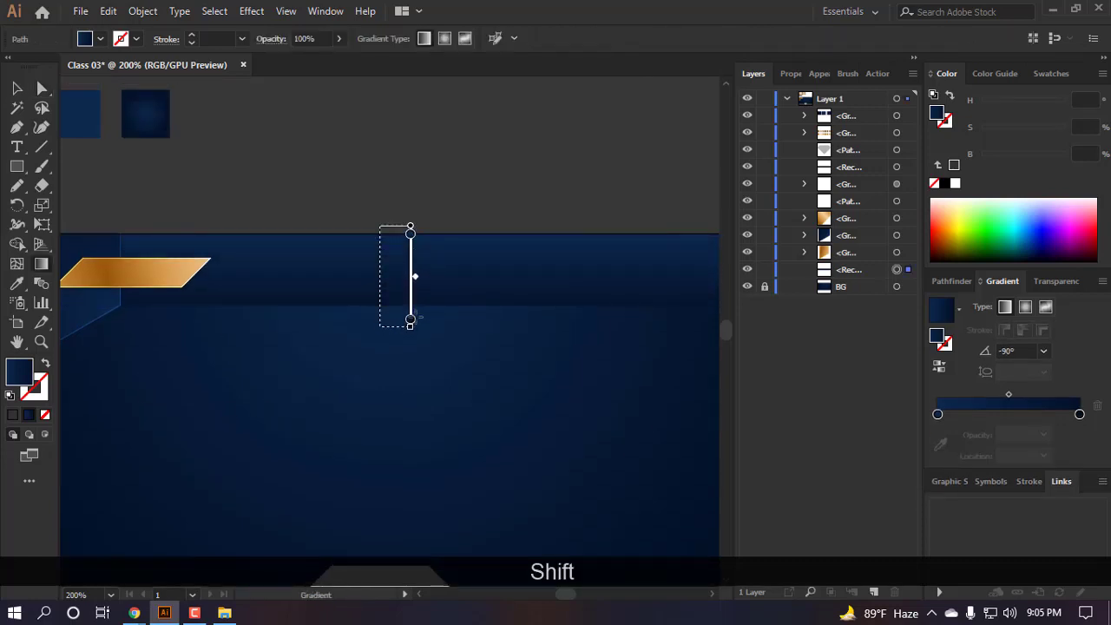
pyautogui.moveTo(420, 309); pyautogui.dragTo(417, 308)
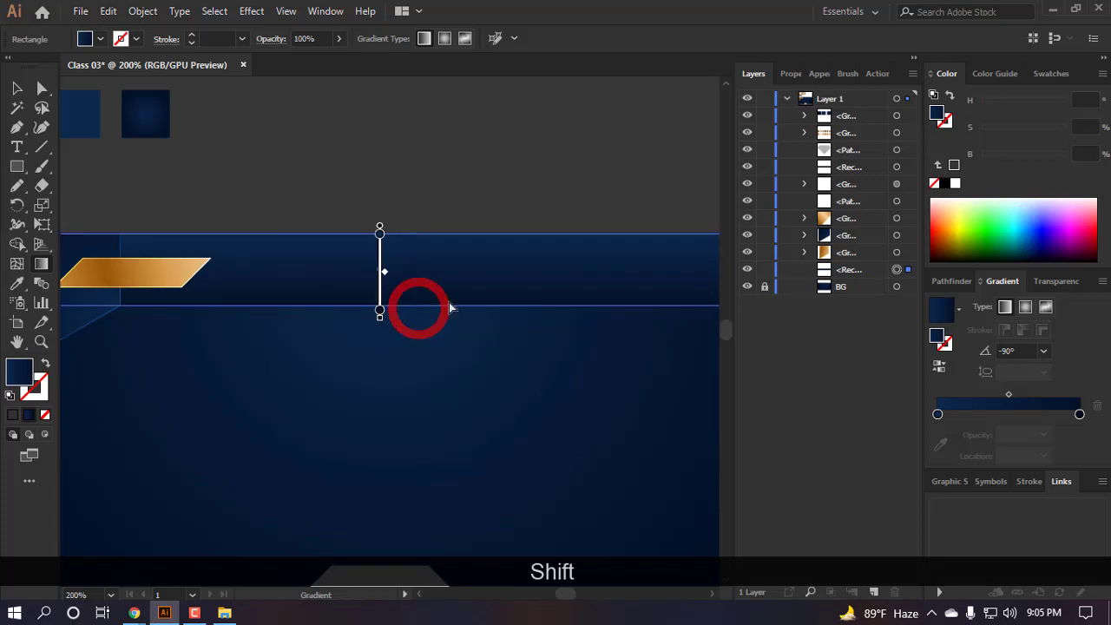
pyautogui.press('a')
pyautogui.click(521, 169)
# - Sample the upper band's linear navy gradient onto the gray band along the artboard's lower edge
pyautogui.scroll(-3, 260, 204)
pyautogui.scroll(1, 507, 429)
pyautogui.scroll(2, 308, 265)
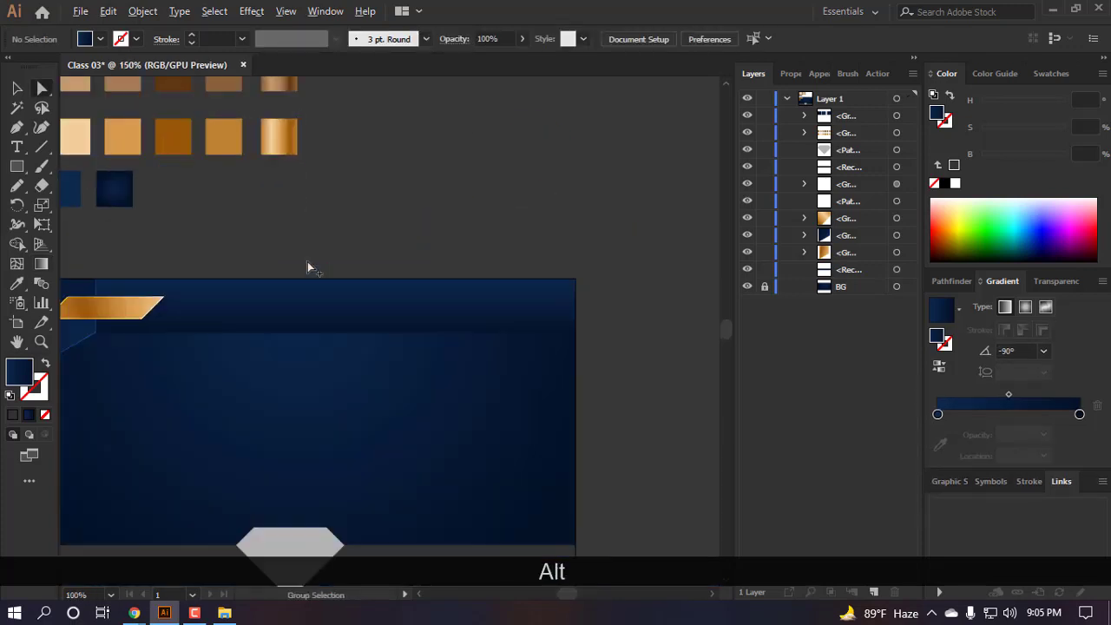
pyautogui.scroll(-3, 582, 478)
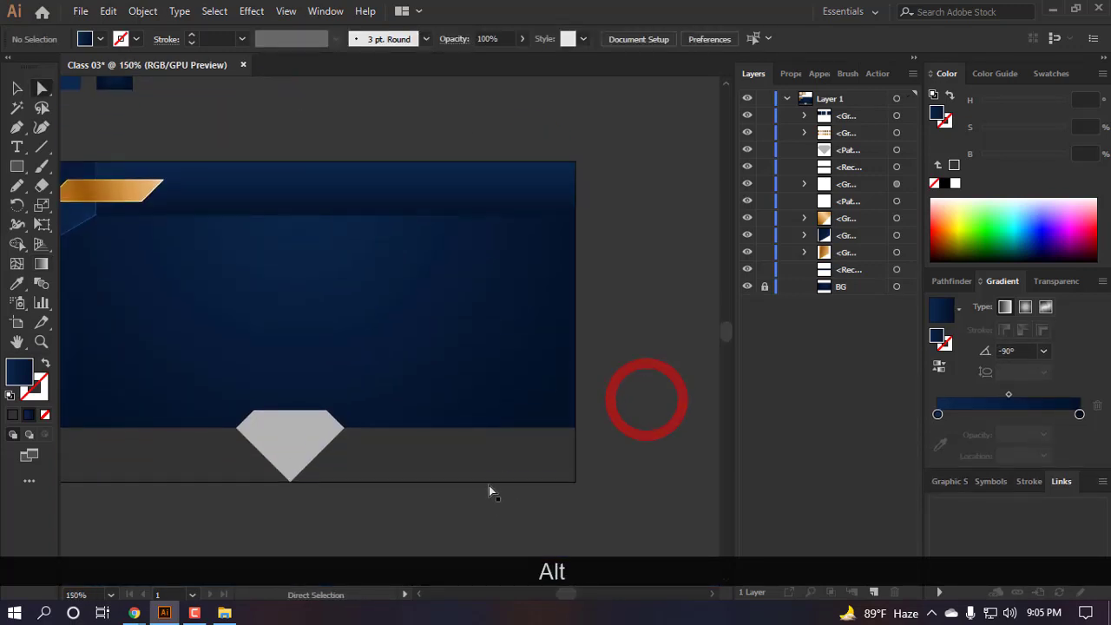
pyautogui.click(487, 479)
pyautogui.press('i')
pyautogui.click(434, 171)
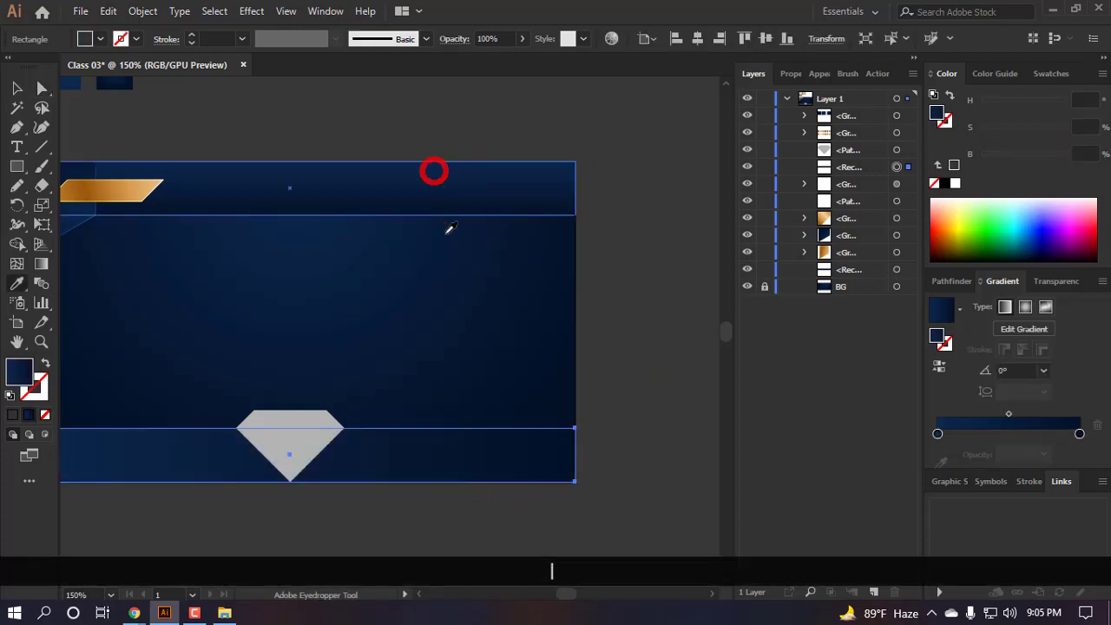
# - Run the lower band's gradient straight up at 90°, light at the artboard edge and dark toward the center
pyautogui.scroll(-3, 446, 233)
pyautogui.hscroll(-1, 400, 365)
pyautogui.press('g')
pyautogui.moveTo(443, 374); pyautogui.dragTo(444, 298)
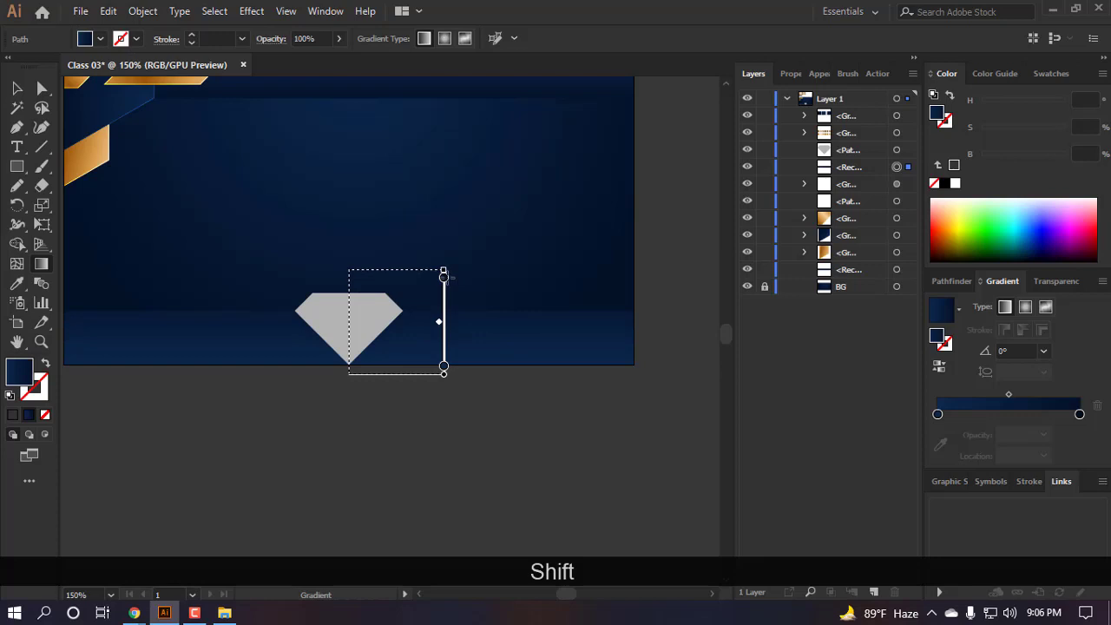
pyautogui.moveTo(448, 292); pyautogui.dragTo(447, 292)
pyautogui.press('a')
pyautogui.click(418, 443)
pyautogui.scroll(-2, 414, 465)
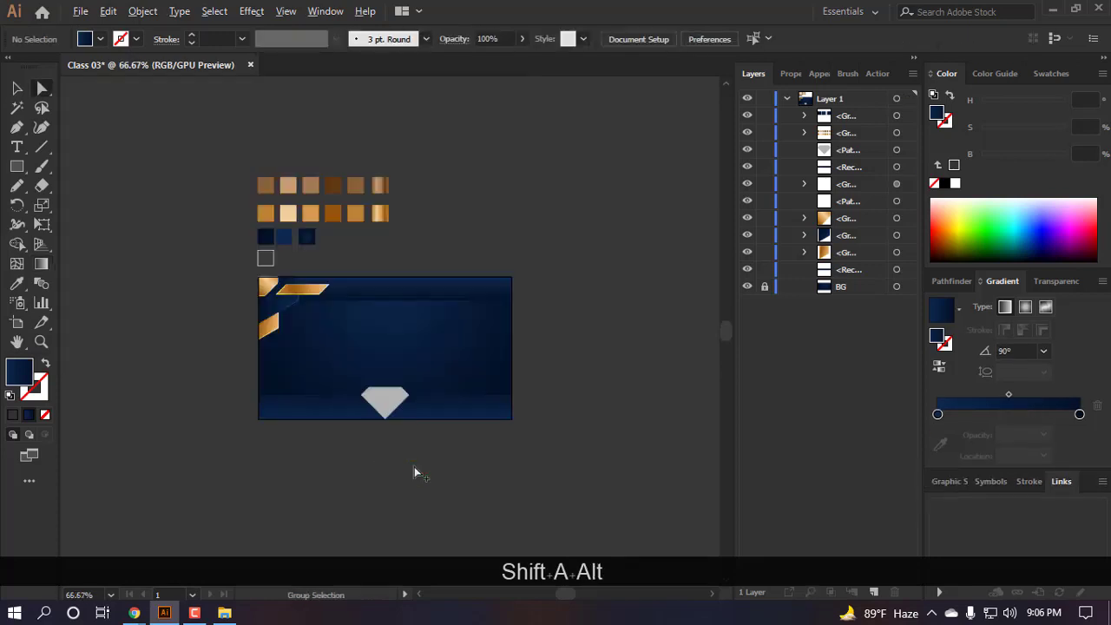
pyautogui.scroll(2, 402, 332)
pyautogui.scroll(-1, 402, 329)
pyautogui.scroll(-1, 402, 334)
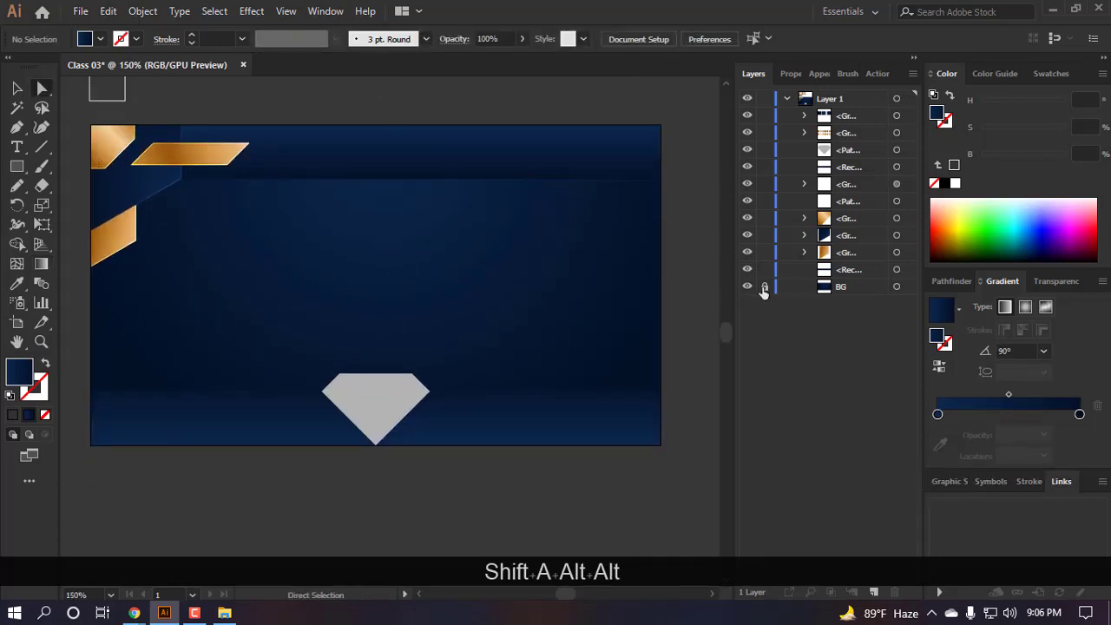
# - Unlock the BG rectangle and inspect its radial gradient against the navy radial gradient swatch above the artboard
pyautogui.press('a')
pyautogui.click(426, 261)
pyautogui.scroll(-3, 438, 276)
pyautogui.scroll(1, 434, 217)
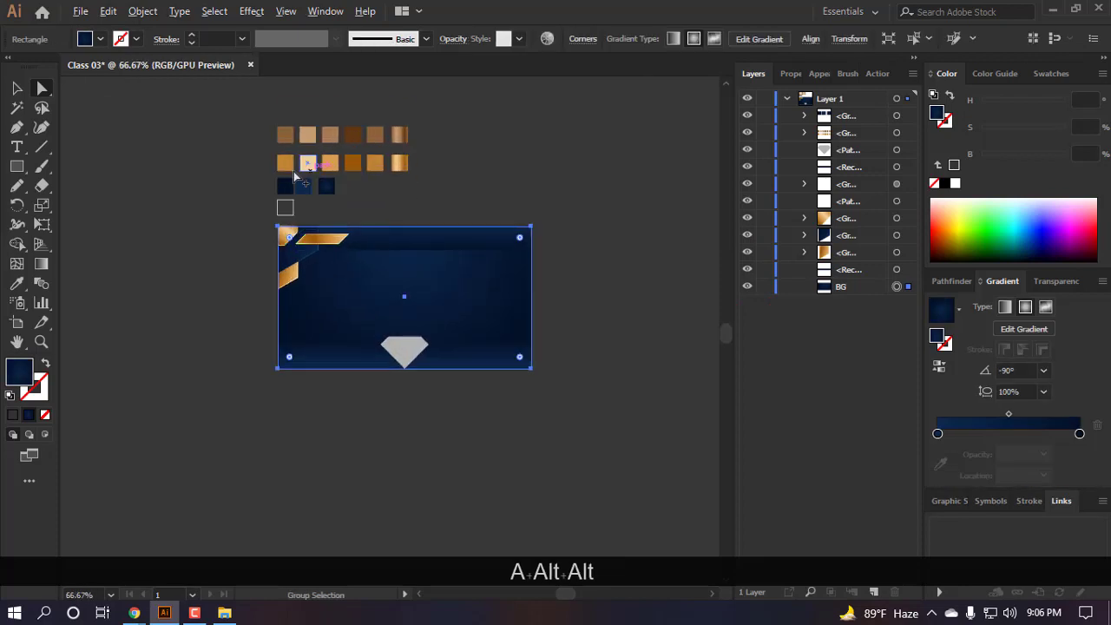
pyautogui.scroll(3, 293, 174)
pyautogui.click(431, 209)
pyautogui.scroll(-2, 432, 209)
pyautogui.click(180, 408)
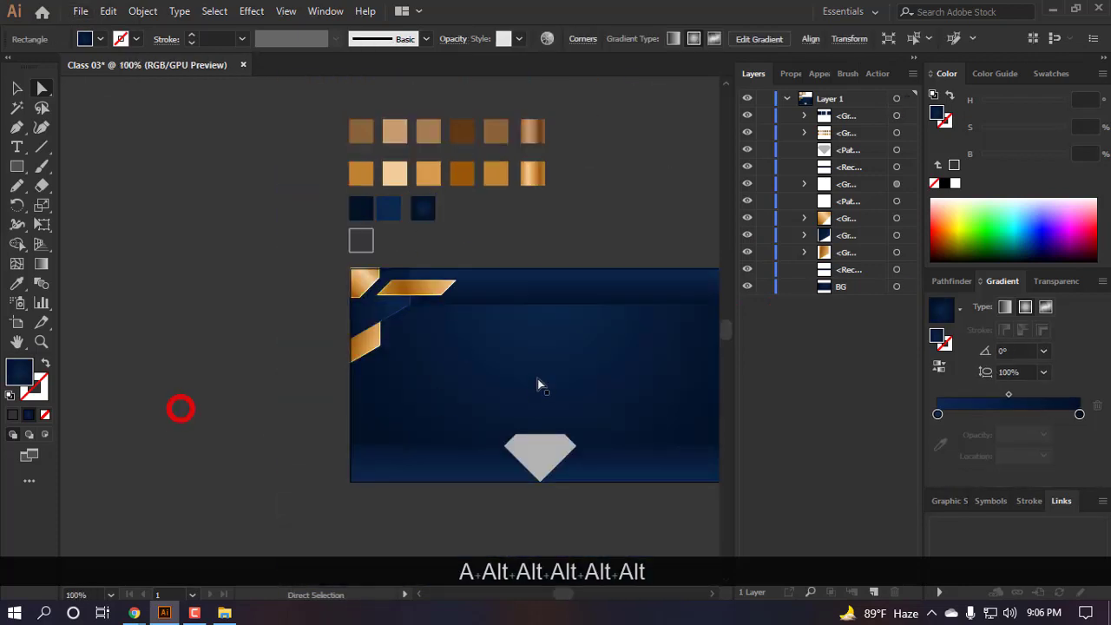
# - Reset the BG rectangle's fill to a solid color, and sample the navy radial gradient swatch onto it
pyautogui.click(539, 380)
pyautogui.click(12, 415)
pyautogui.hscroll(1, 46, 525)
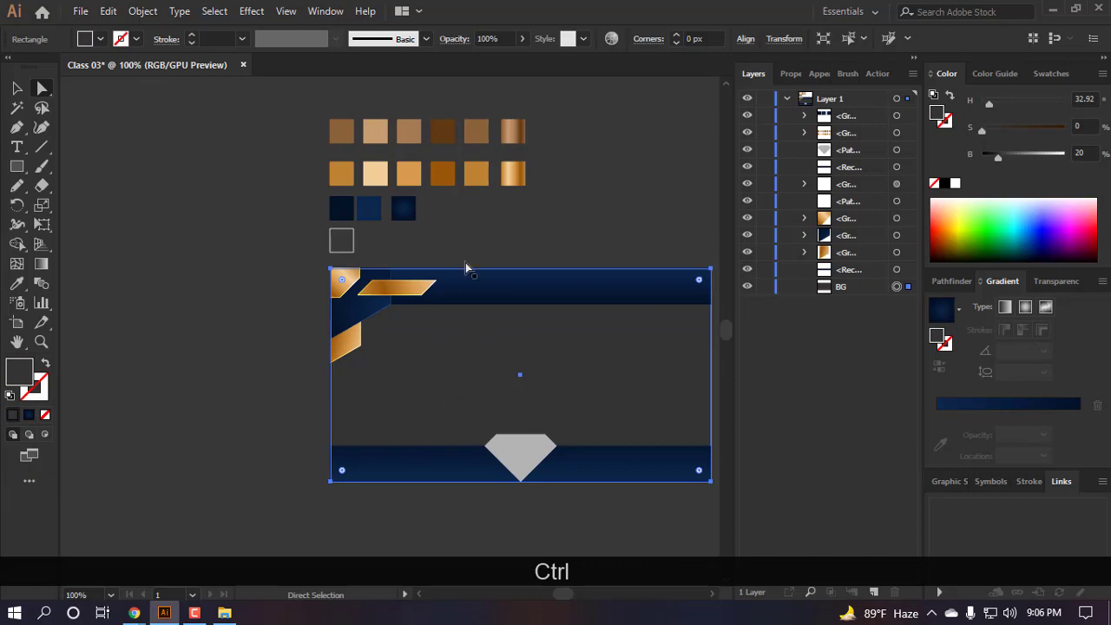
pyautogui.press('i')
pyautogui.click(404, 207)
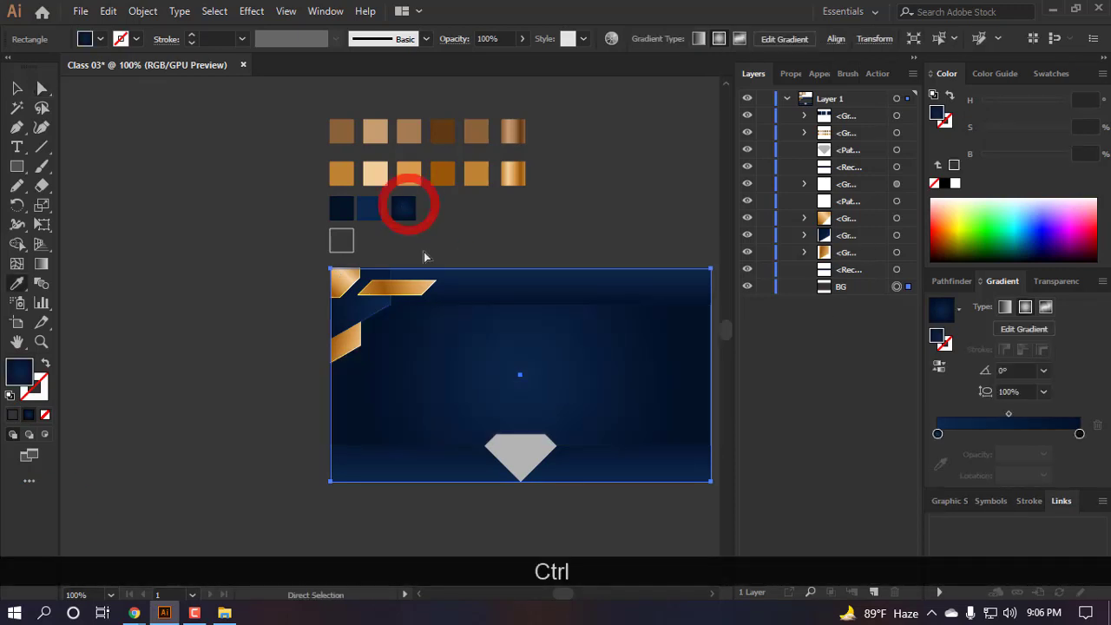
# - Enlarge the BG rectangle's radial gradient so its dark outer stop reaches just past the artboard's side edges
pyautogui.hscroll(2, 423, 257)
pyautogui.scroll(-2, 521, 466)
pyautogui.press('a')
pyautogui.press('g')
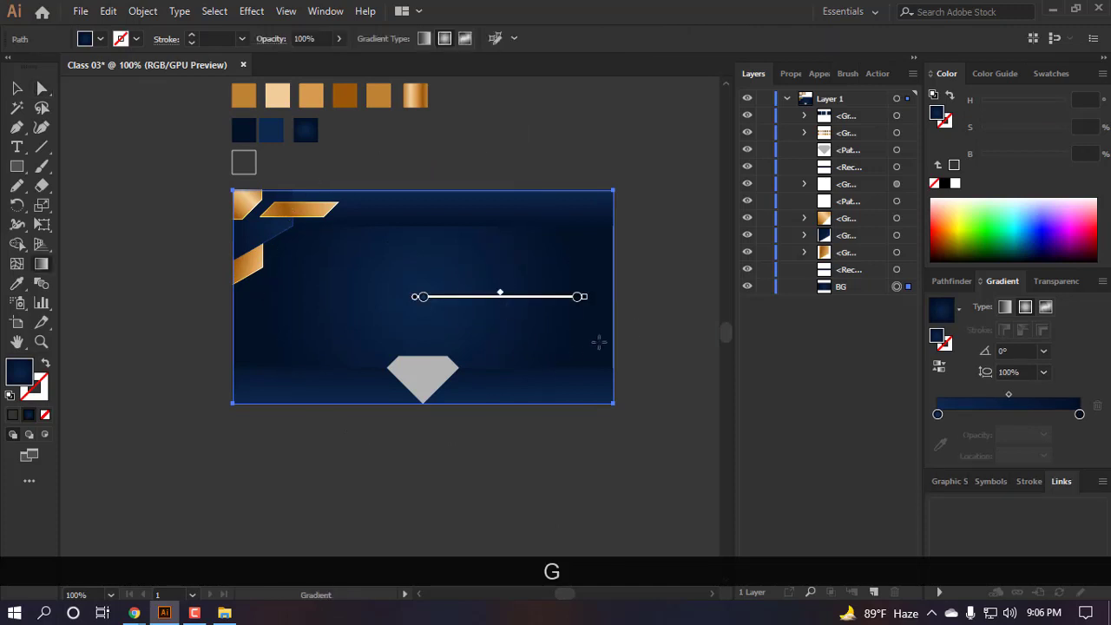
pyautogui.click(579, 297)
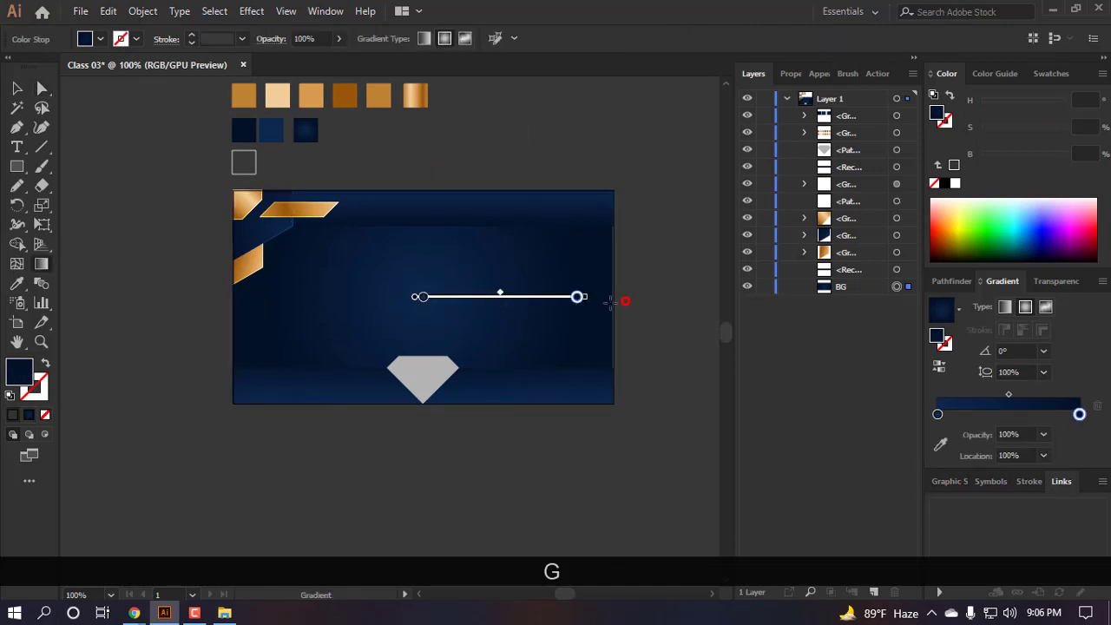
pyautogui.moveTo(590, 296); pyautogui.dragTo(628, 298)
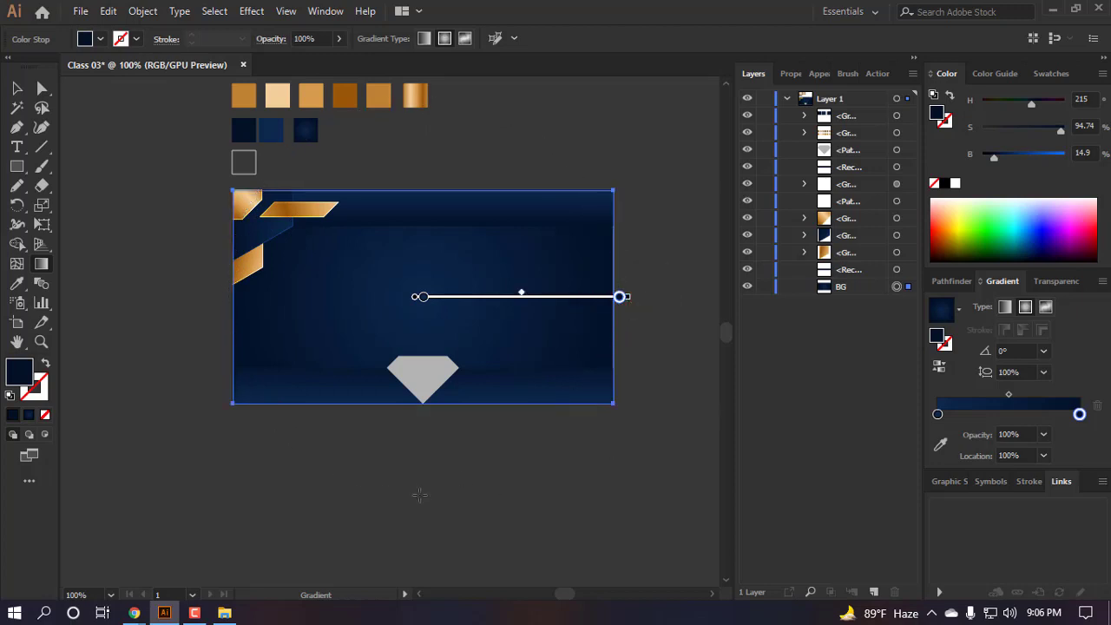
pyautogui.moveTo(425, 492)
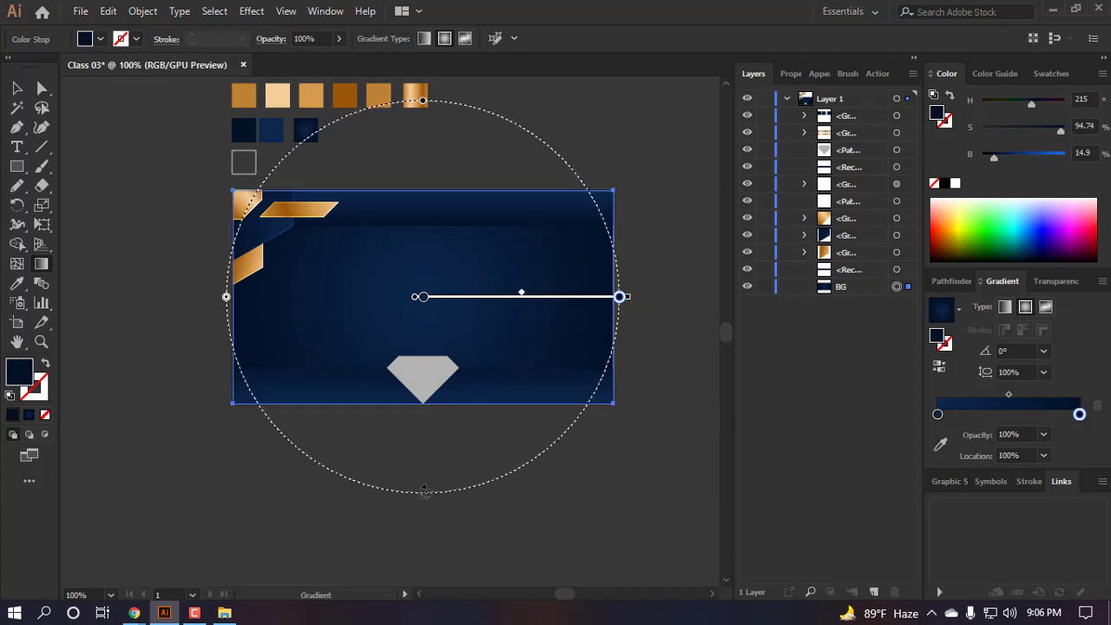
pyautogui.moveTo(225, 297); pyautogui.dragTo(188, 297)
pyautogui.press('a')
pyautogui.click(421, 483)
# - Redraw the lower band's linear gradient straight up at 90° from its lower edge to just past its upper edge
pyautogui.scroll(3, 483, 404)
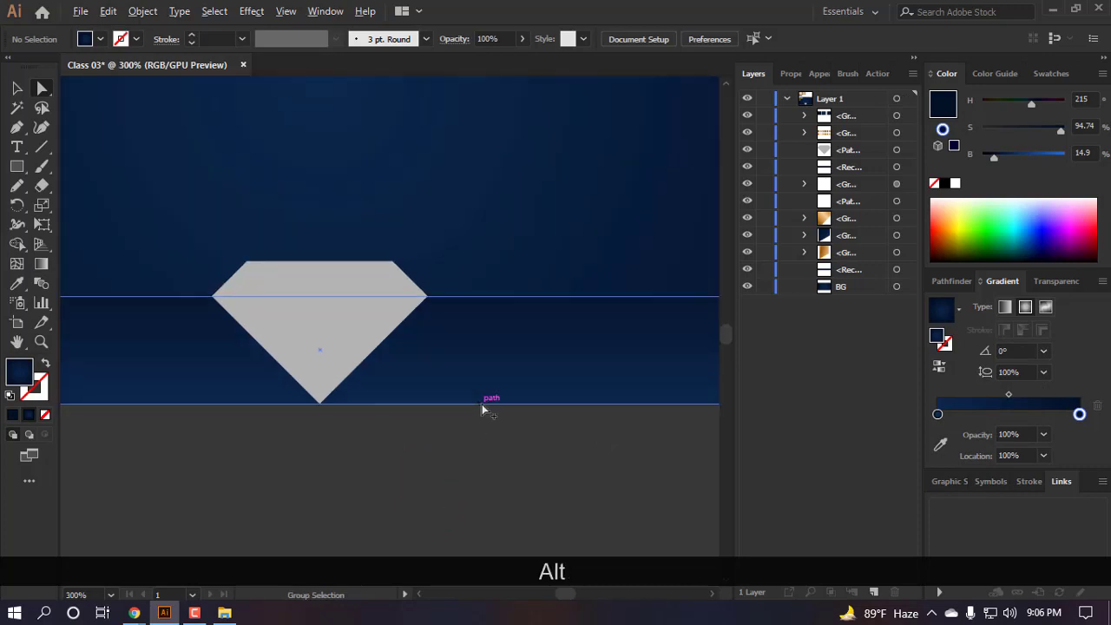
pyautogui.scroll(-3, 464, 325)
pyautogui.scroll(2, 531, 319)
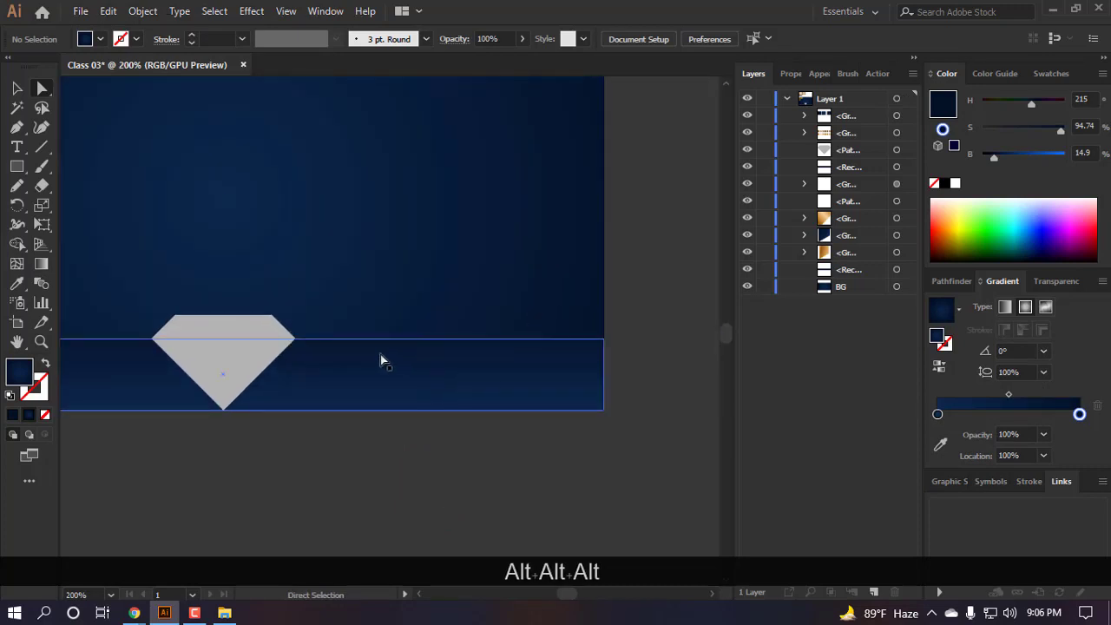
pyautogui.press('a')
pyautogui.click(411, 384)
pyautogui.press('g')
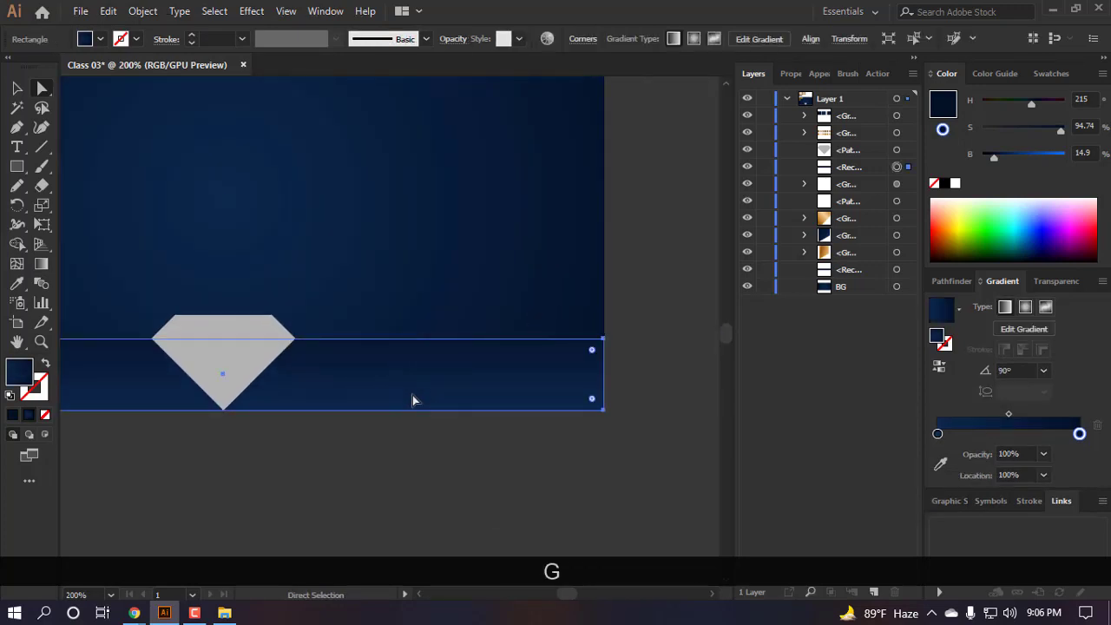
pyautogui.press('shift')
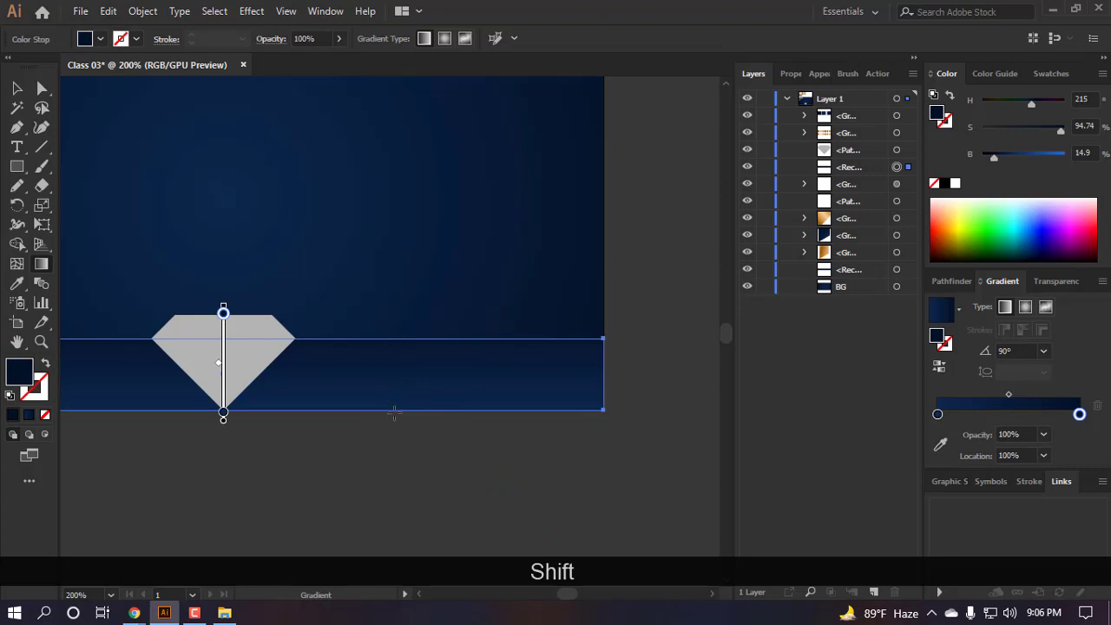
pyautogui.moveTo(394, 414)
pyautogui.mouseDown()
pyautogui.moveTo(394, 325)
pyautogui.moveTo(409, 332)
pyautogui.mouseUp()
pyautogui.press('a')
pyautogui.click(426, 456)
# - Group the upper and lower bands with the BG rectangle, send the group to the bottom of Layer 1, and lock it
pyautogui.scroll(-3, 449, 432)
pyautogui.hscroll(-1, 495, 455)
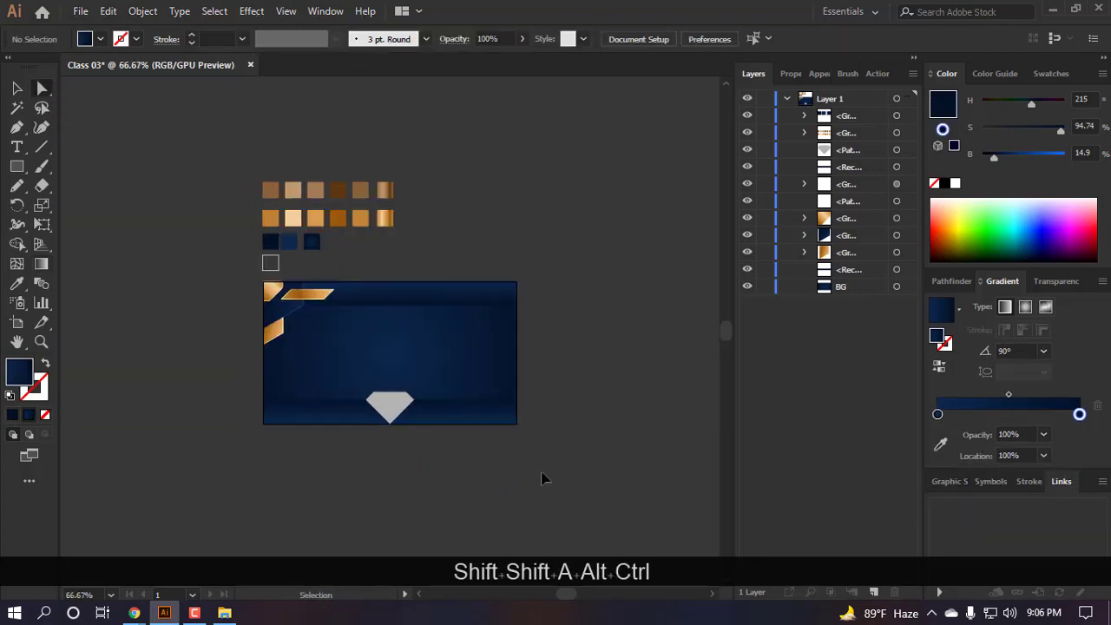
pyautogui.scroll(1, 531, 234)
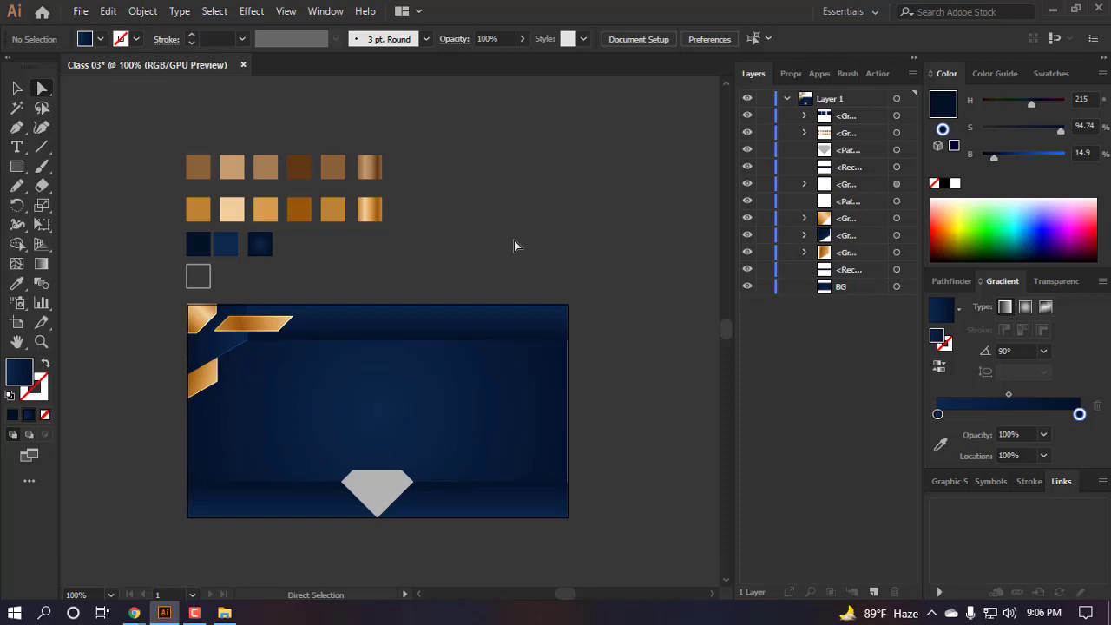
pyautogui.press('v')
pyautogui.scroll(-2, 621, 483)
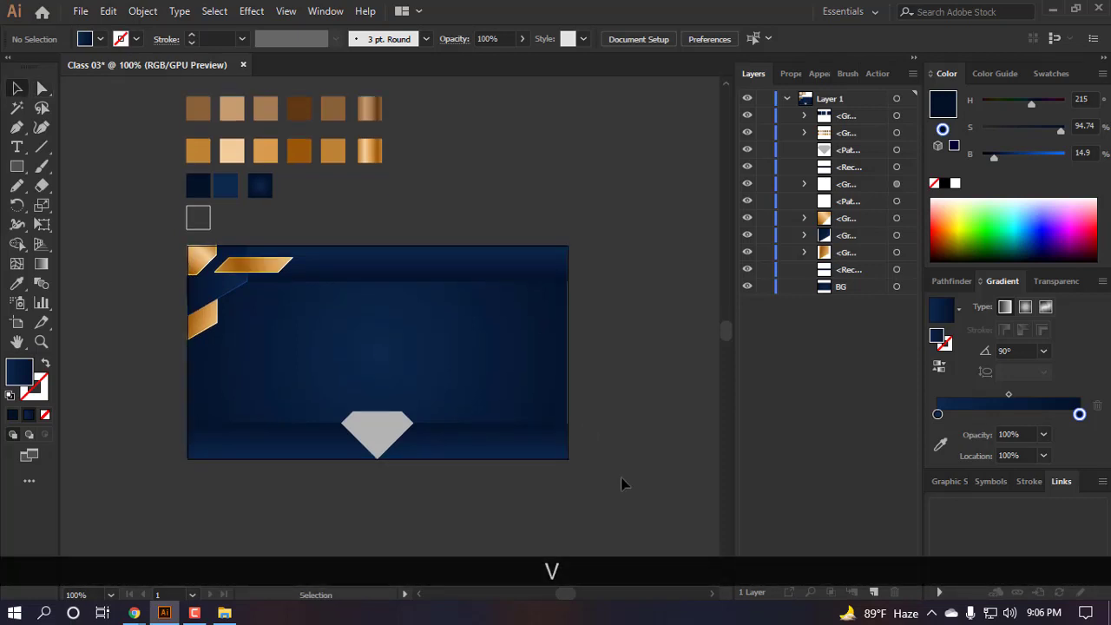
pyautogui.moveTo(501, 181); pyautogui.dragTo(501, 182)
pyautogui.hotkey('ctrl', 'g')
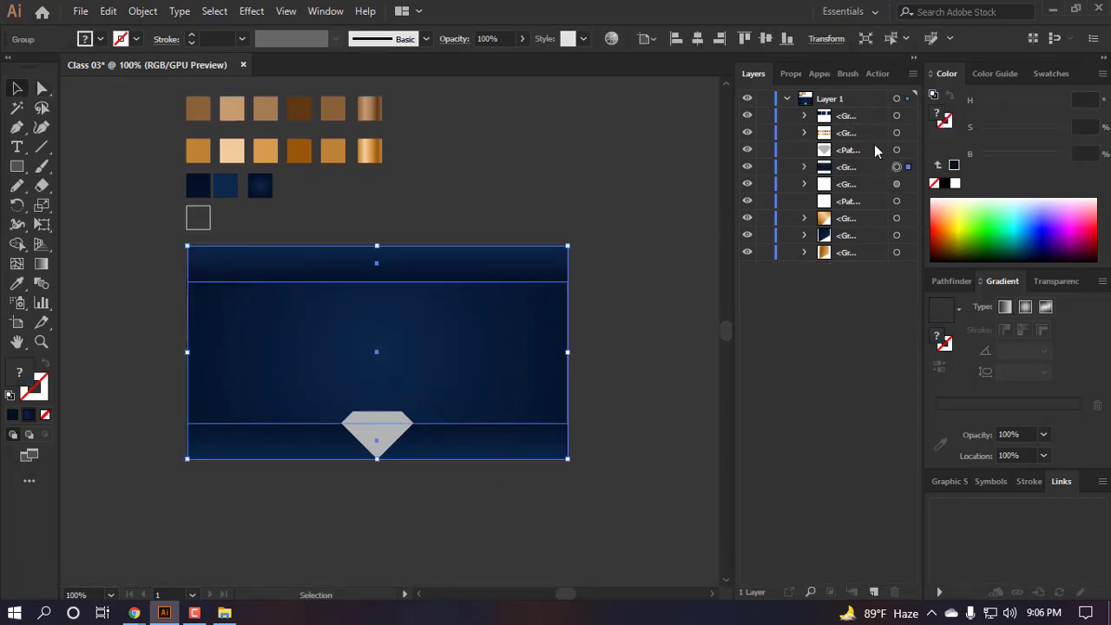
pyautogui.moveTo(843, 168); pyautogui.dragTo(842, 257)
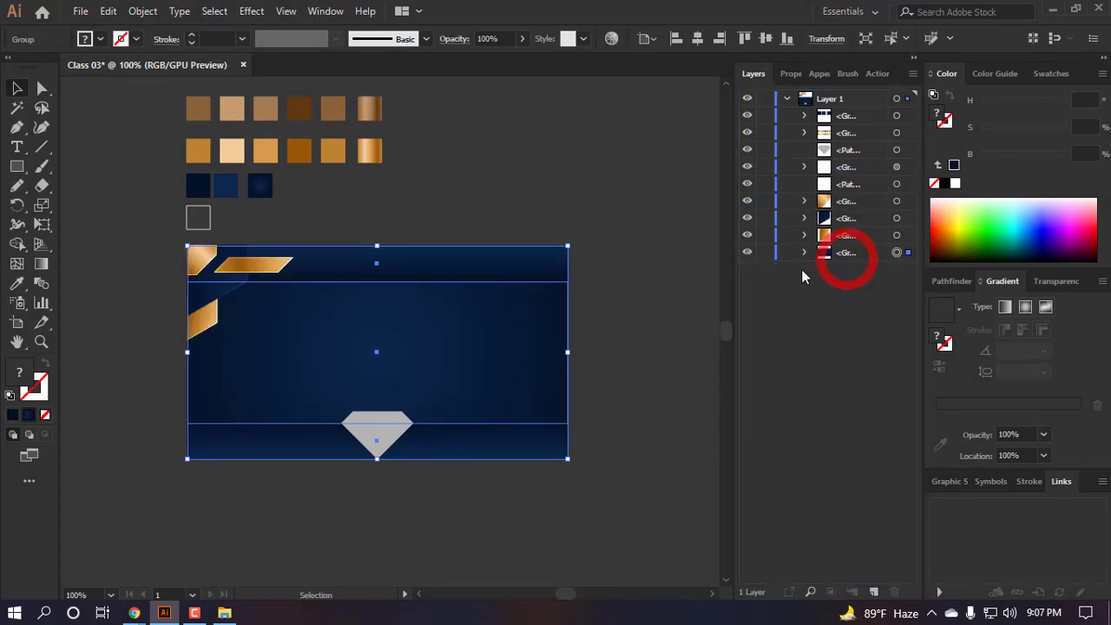
pyautogui.click(764, 251)
# - Examine the gold and navy corner shapes against the gradient background up close and in the whole artboard
pyautogui.hscroll(-2, 241, 335)
pyautogui.scroll(3, 182, 297)
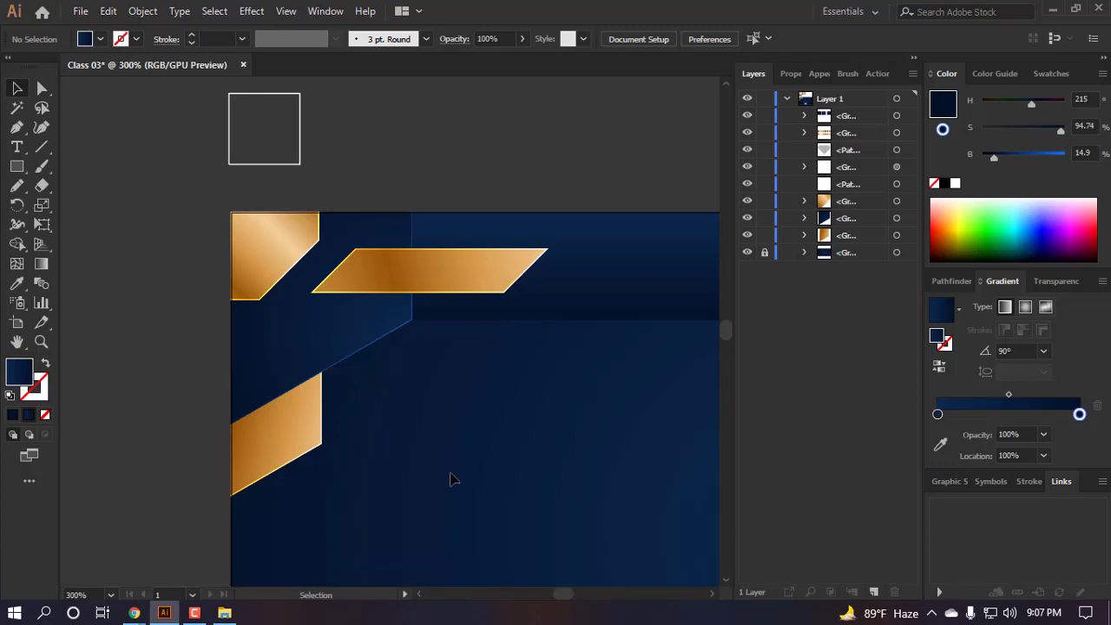
pyautogui.scroll(-1, 451, 477)
pyautogui.hscroll(5, 441, 446)
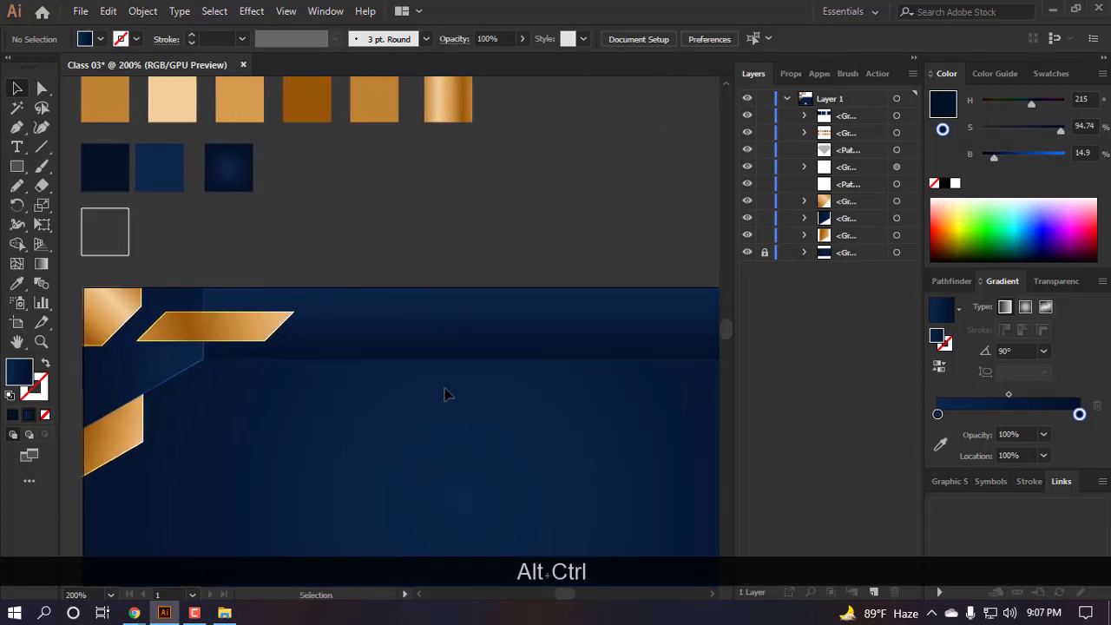
pyautogui.scroll(-2, 479, 315)
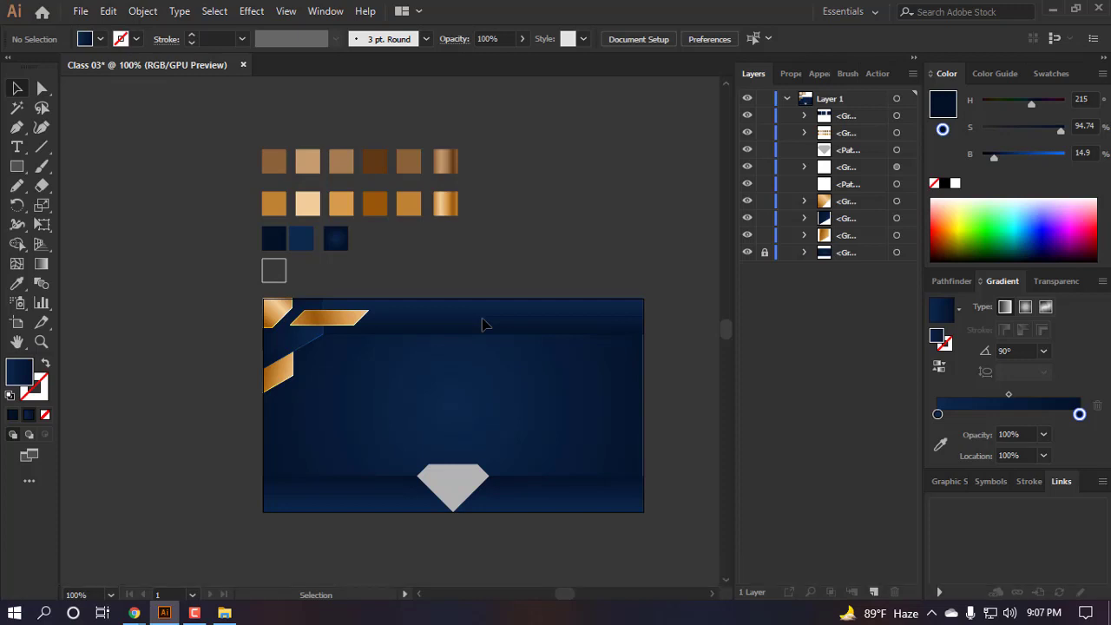
pyautogui.scroll(4, 324, 321)
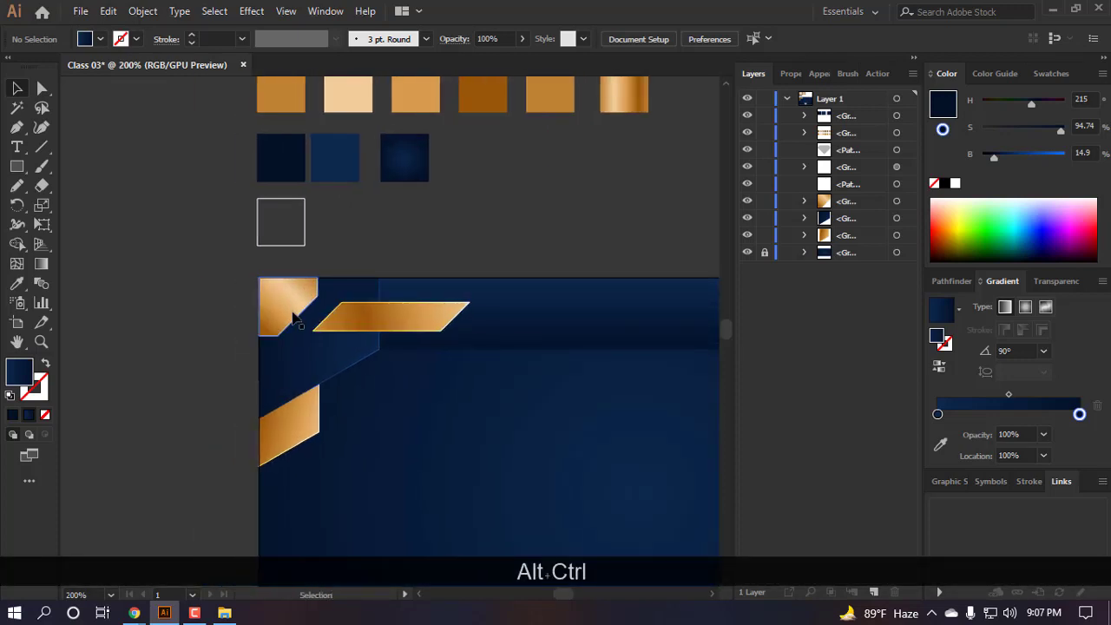
pyautogui.scroll(-2, 357, 460)
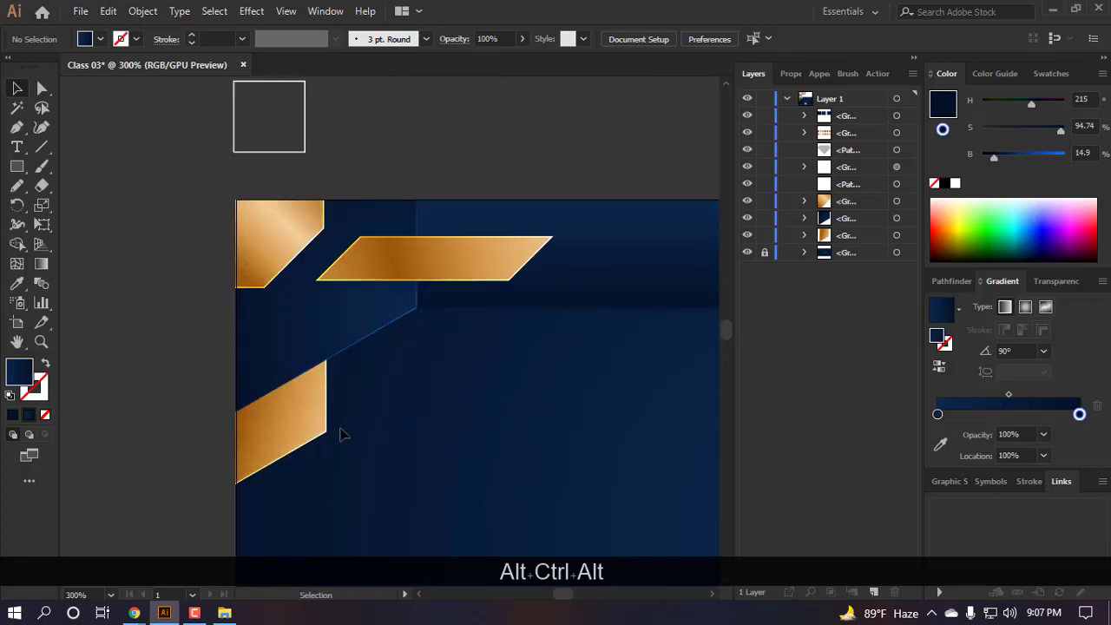
pyautogui.scroll(-4, 341, 435)
pyautogui.scroll(-1, 359, 310)
pyautogui.scroll(1, 382, 295)
pyautogui.scroll(-1, 382, 299)
# - Draw a circle in the center of the artboard, above the gray diamond shape
pyautogui.press('l')
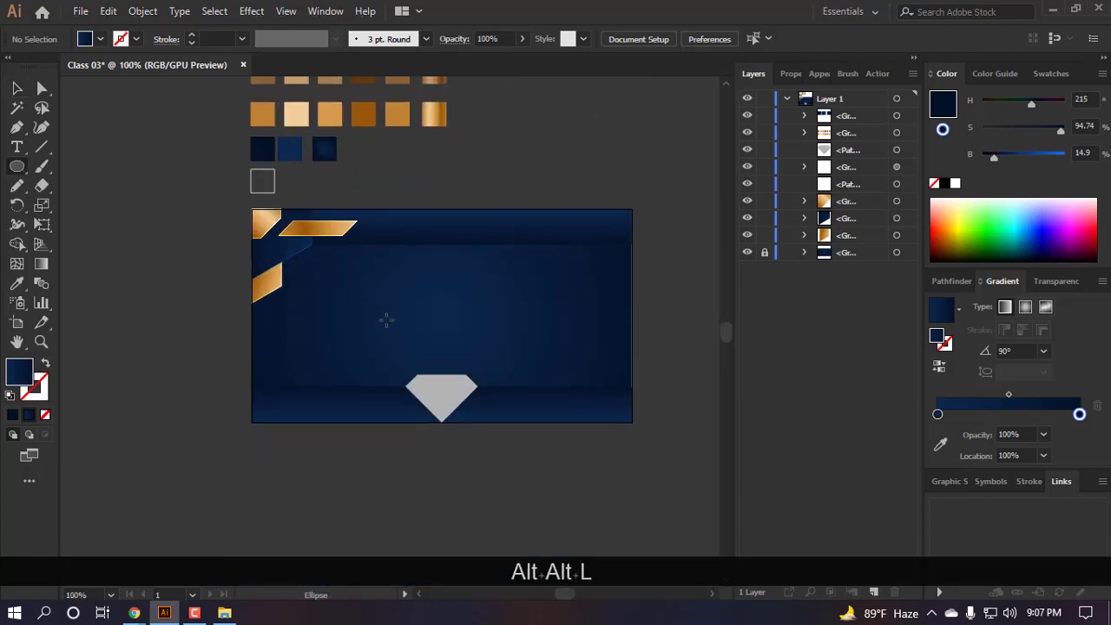
pyautogui.scroll(1, 386, 321)
pyautogui.moveTo(409, 292)
pyautogui.mouseDown()
pyautogui.moveTo(486, 368)
pyautogui.moveTo(460, 339)
pyautogui.mouseUp()
pyautogui.scroll(2, 448, 306)
pyautogui.press('a')
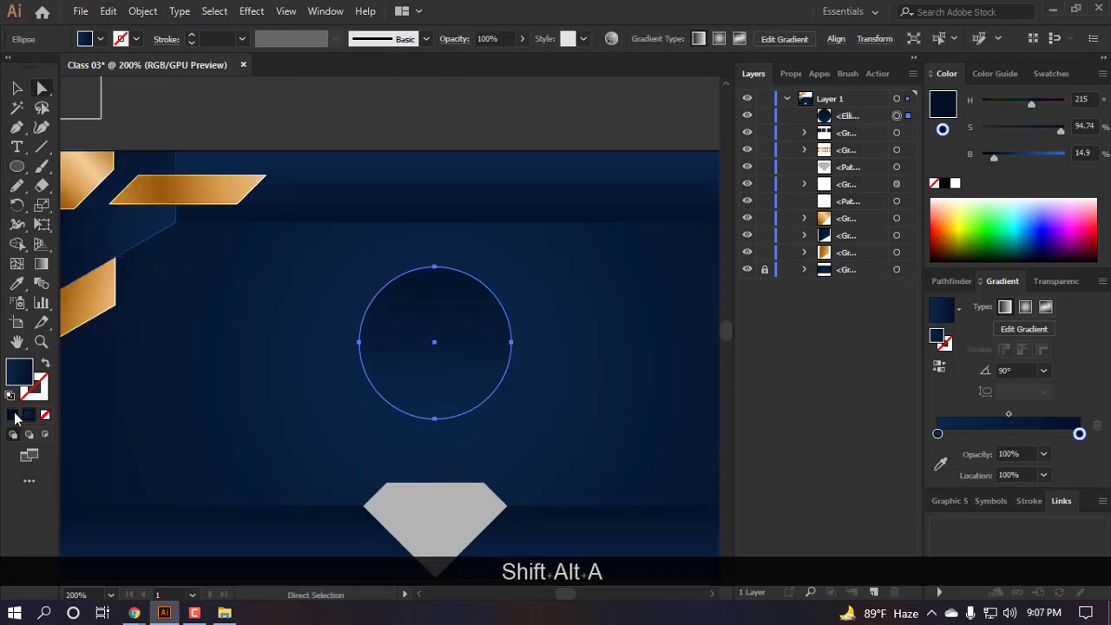
# - Reset the circle's fill to a solid color, and apply the White, Black gradient preset to it
pyautogui.click(13, 415)
pyautogui.press('a')
pyautogui.click(608, 403)
pyautogui.click(412, 362)
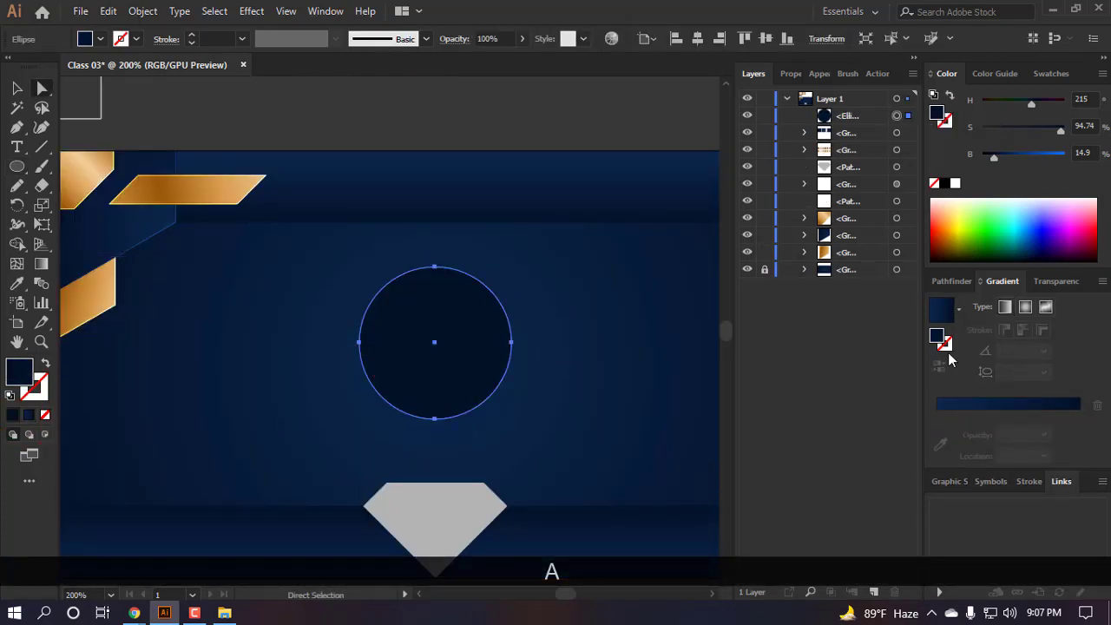
pyautogui.click(961, 311)
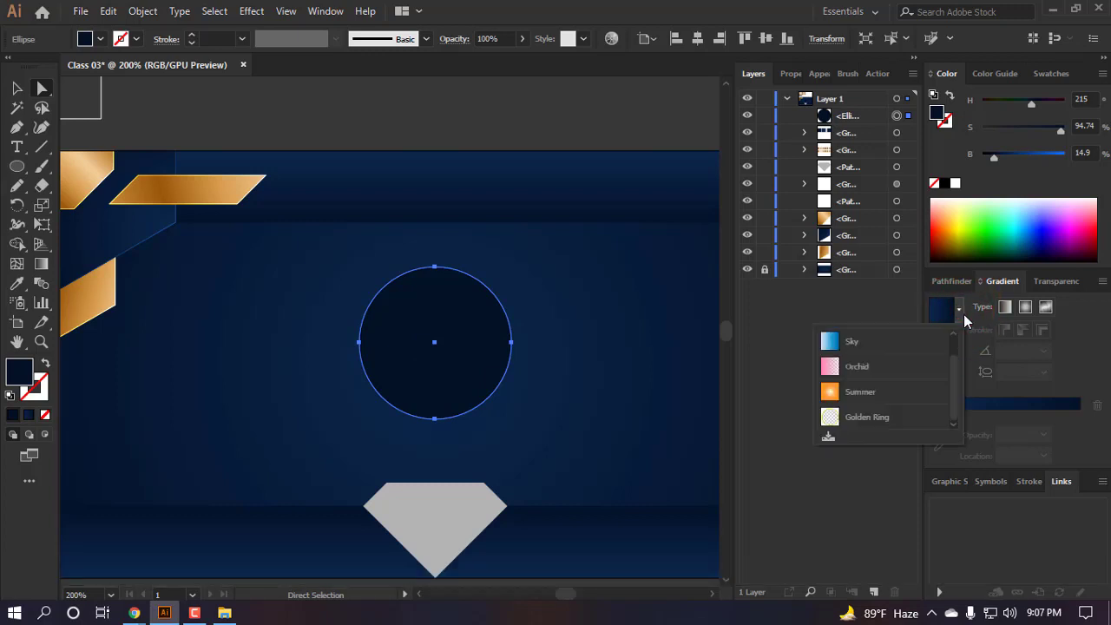
pyautogui.click(952, 334)
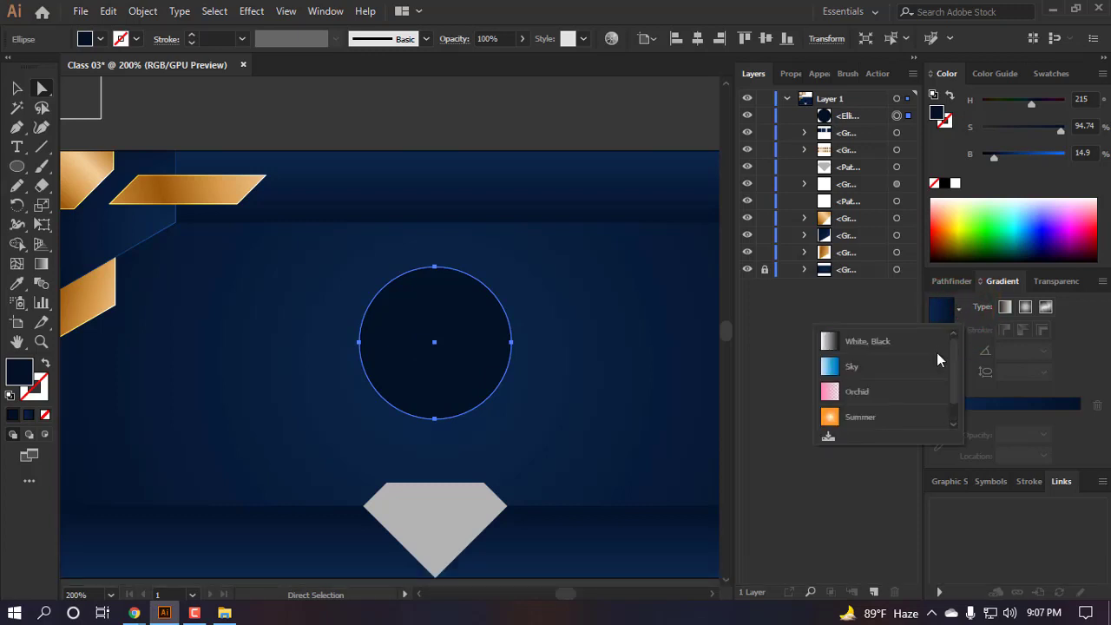
pyautogui.click(865, 344)
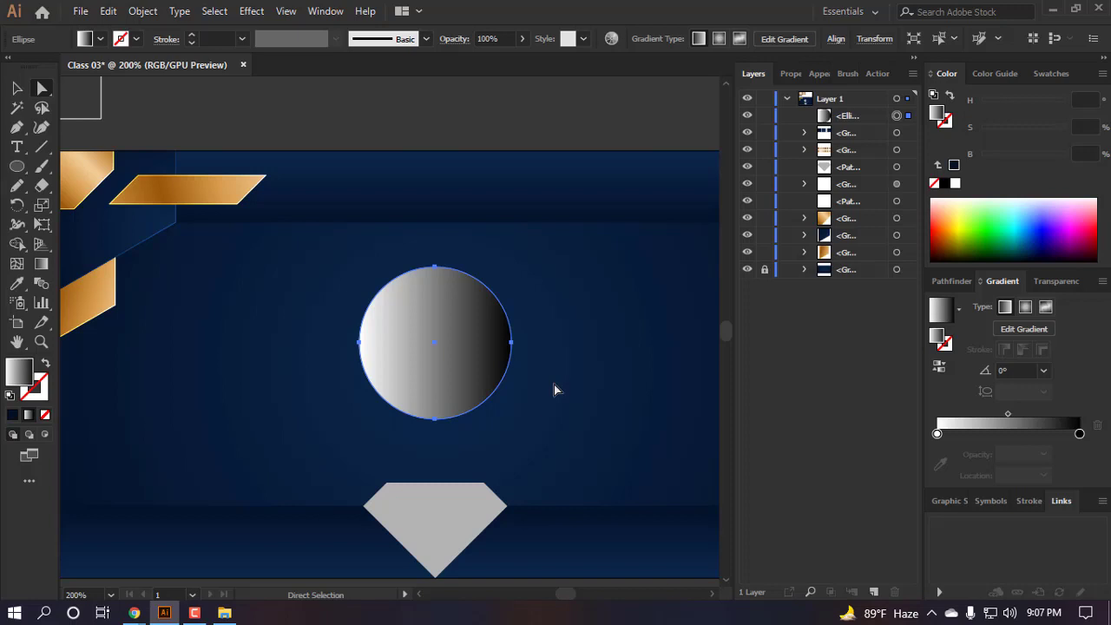
# - Duplicate the gradient circle and space the two circles side by side, one on each side of the artboard's center
pyautogui.hscroll(5, 513, 372)
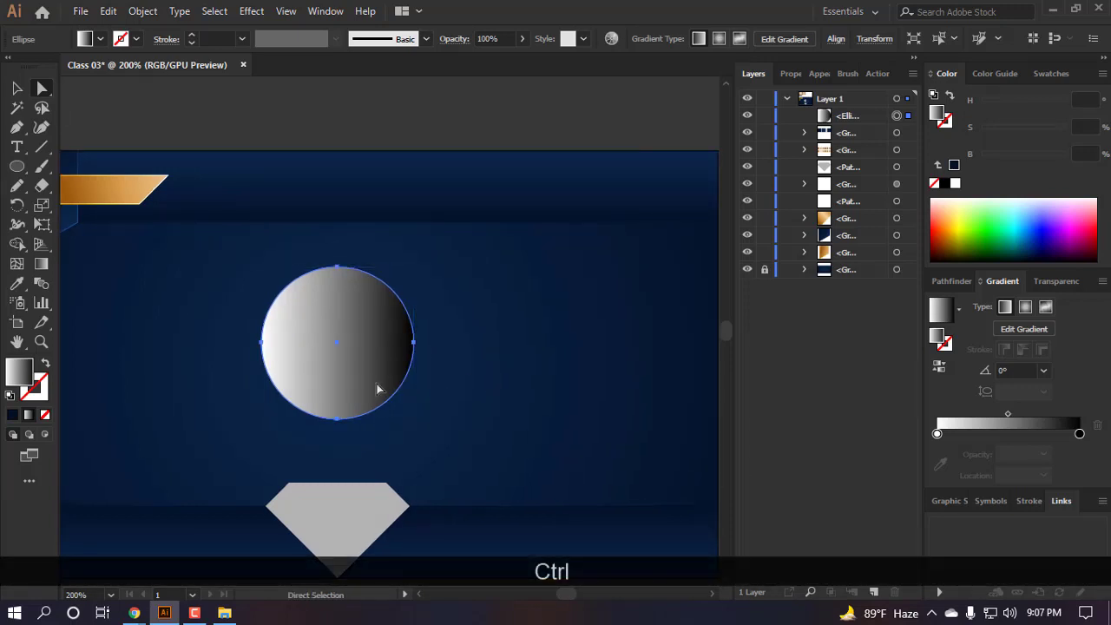
pyautogui.moveTo(342, 345); pyautogui.dragTo(521, 339)
pyautogui.hscroll(-1, 366, 388)
pyautogui.hscroll(-1, 367, 388)
pyautogui.hscroll(-3, 442, 424)
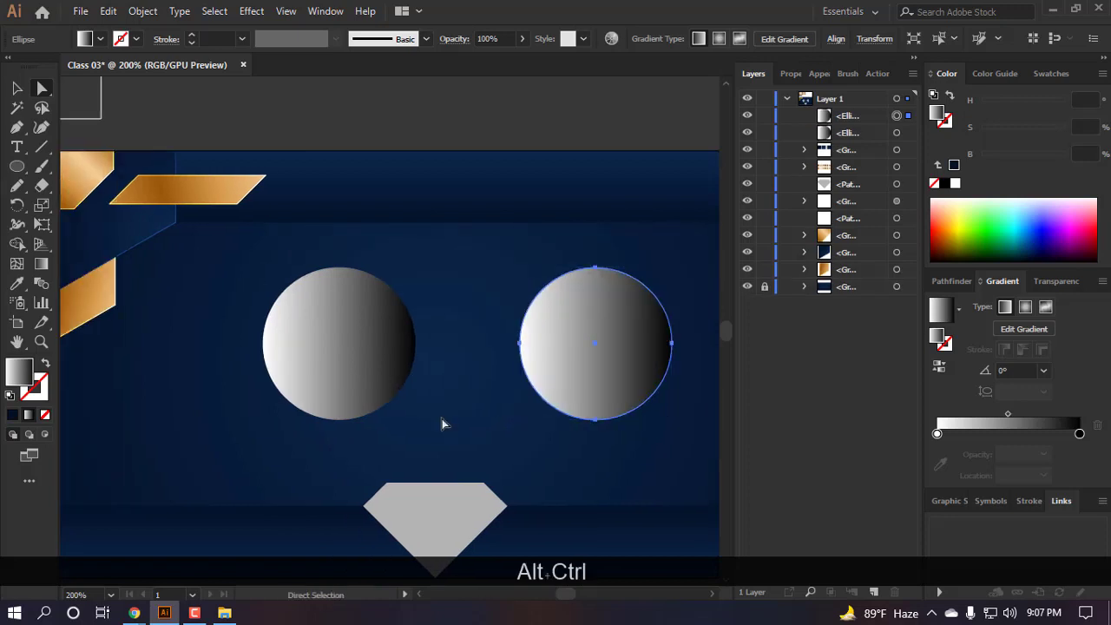
# - Change the white-to-black gradient of both circles from linear to radial
pyautogui.scroll(-1, 461, 353)
pyautogui.scroll(1, 475, 321)
pyautogui.click(316, 348)
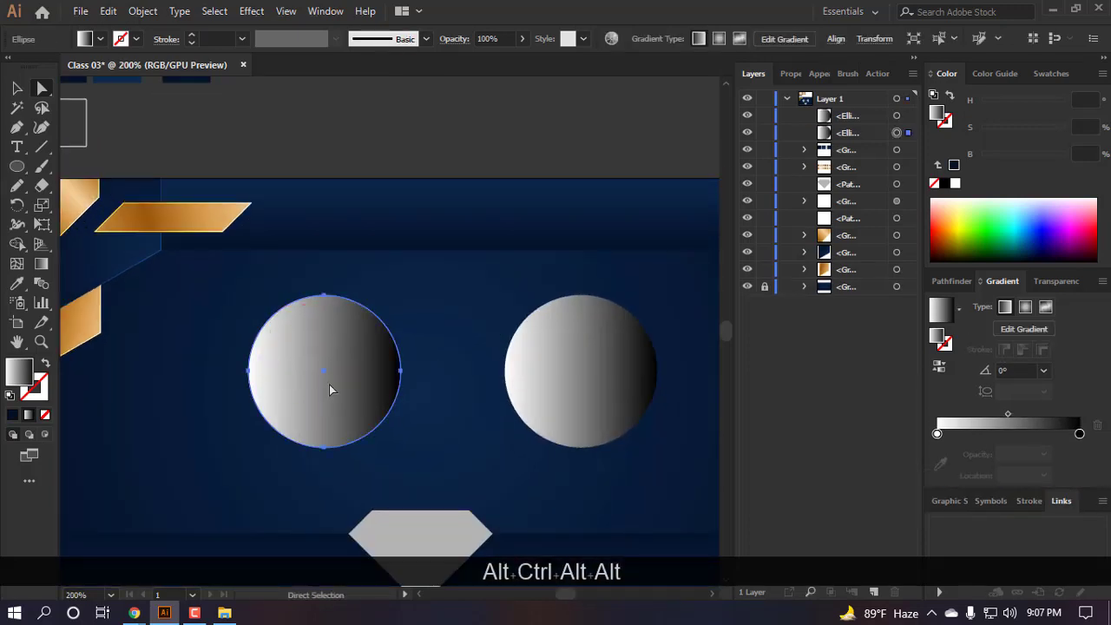
pyautogui.keyDown('shift'); pyautogui.click(595, 382); pyautogui.keyUp('shift')
pyautogui.click(1026, 307)
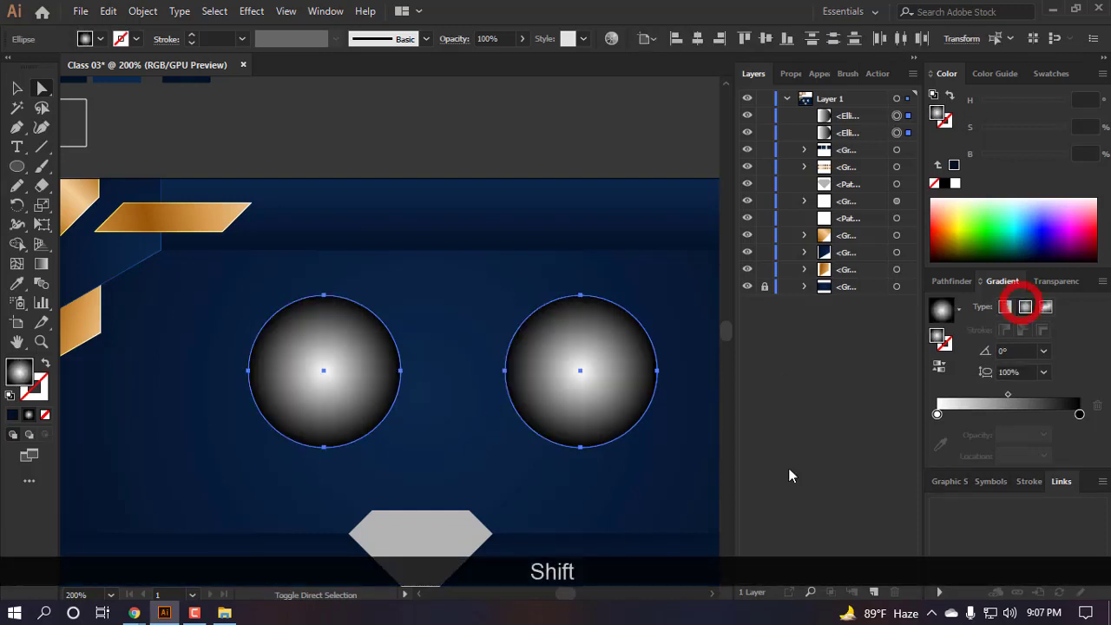
pyautogui.click(628, 510)
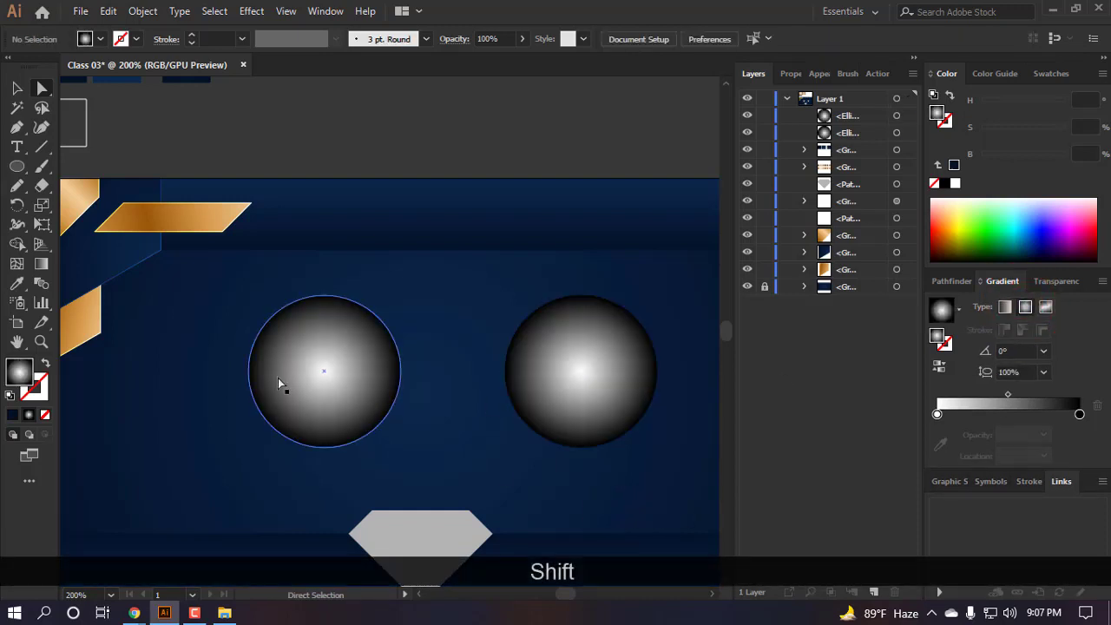
# - Reverse the left circle's radial gradient to run from a black center to a white edge, and compare it with the right circle
pyautogui.click(323, 376)
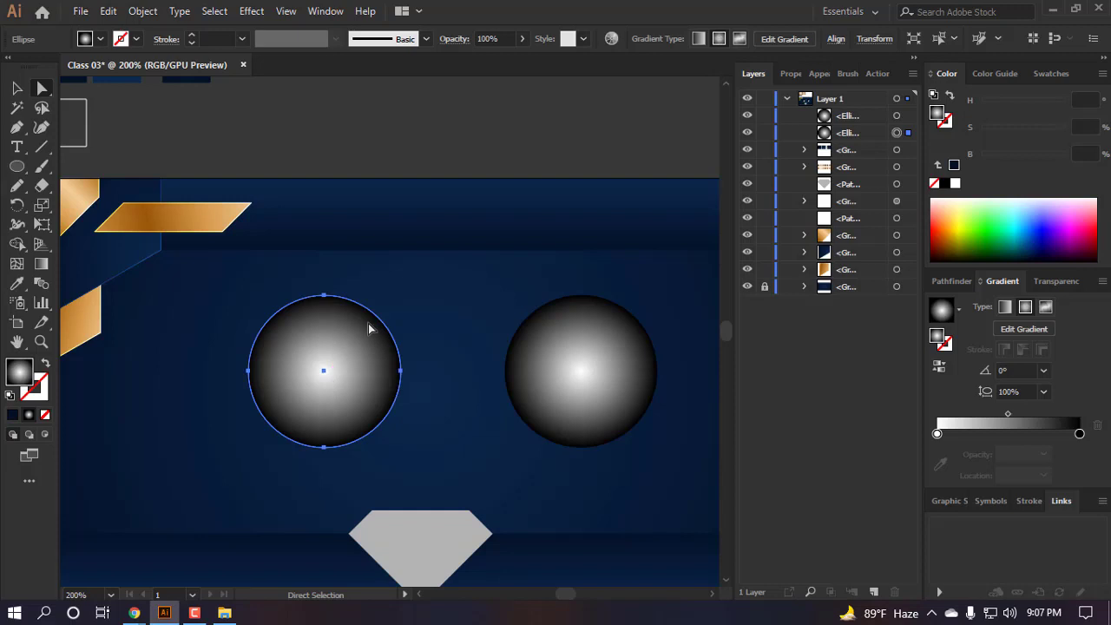
pyautogui.click(591, 368)
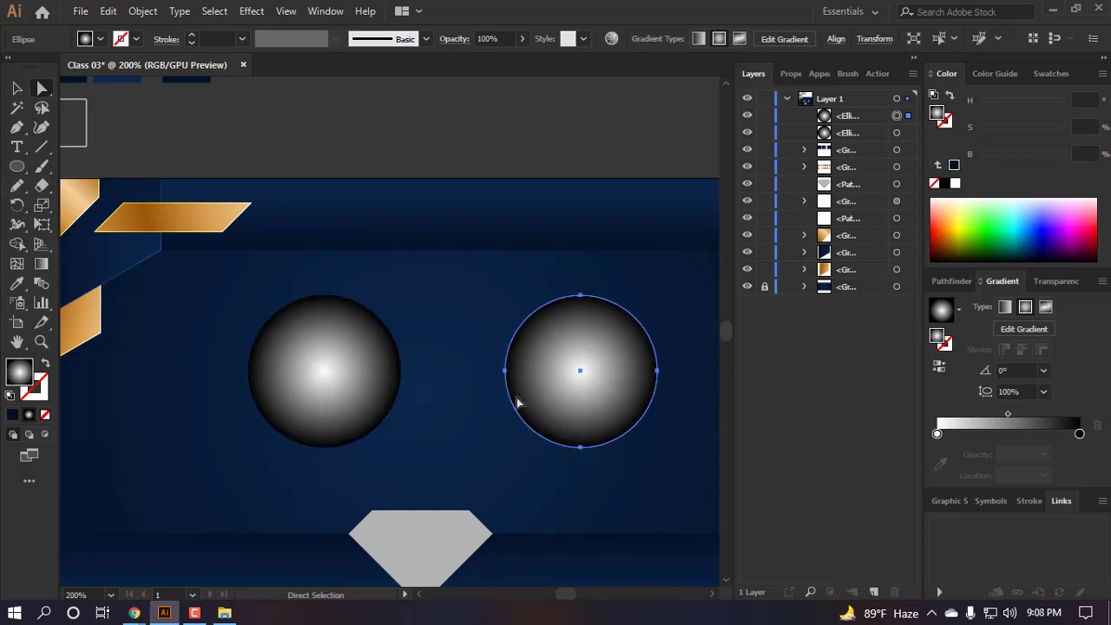
pyautogui.click(315, 361)
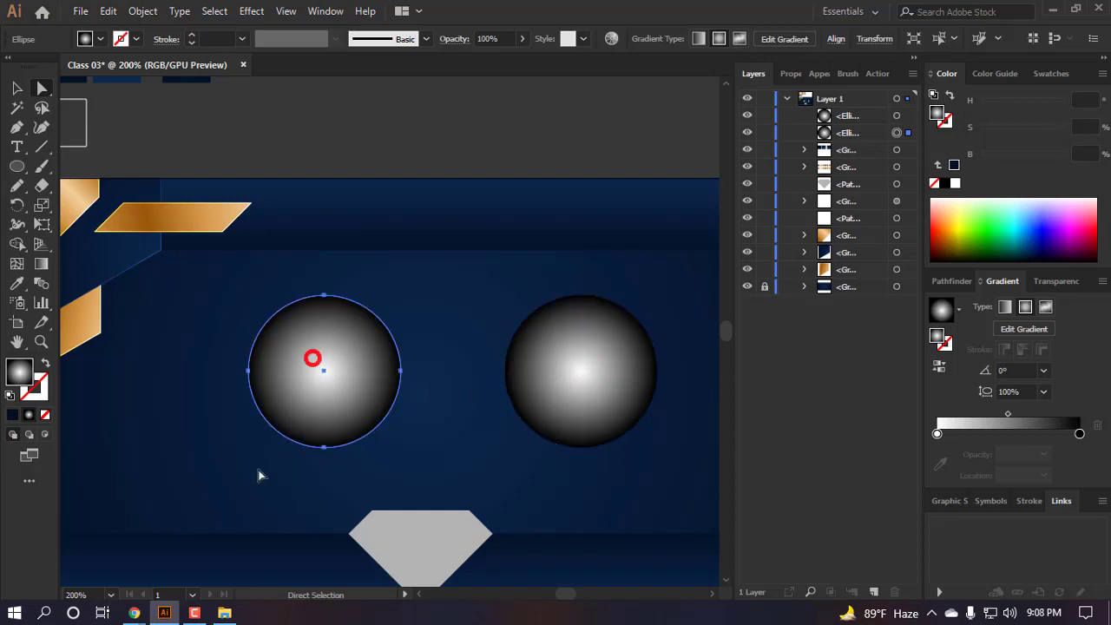
pyautogui.click(939, 366)
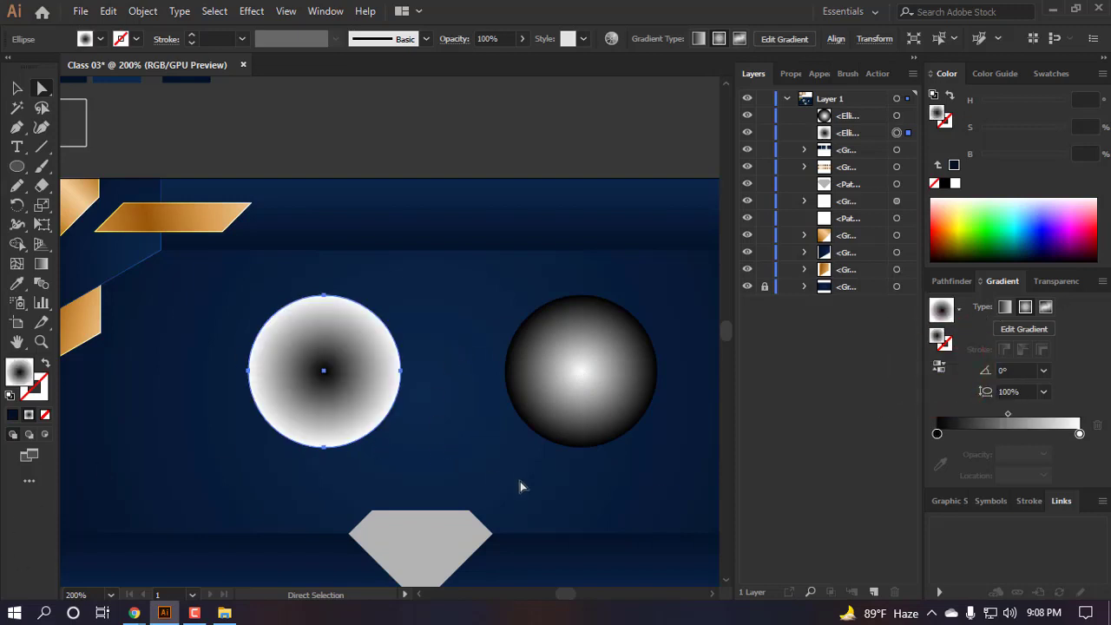
pyautogui.click(574, 379)
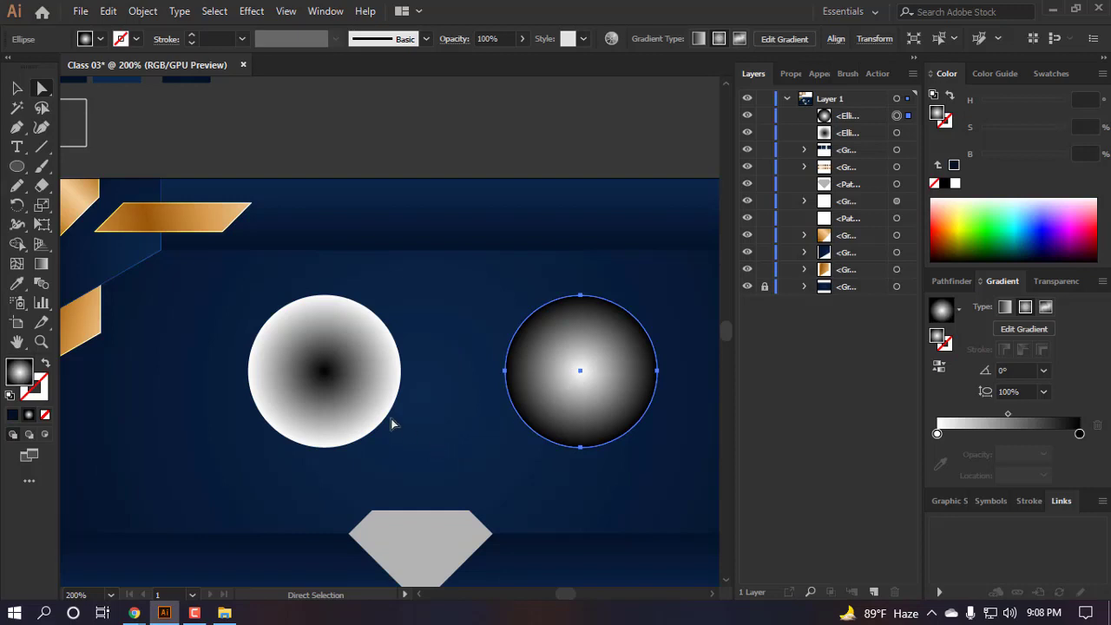
pyautogui.scroll(1, 347, 391)
pyautogui.keyDown('alt'); pyautogui.click(317, 338); pyautogui.keyUp('alt')
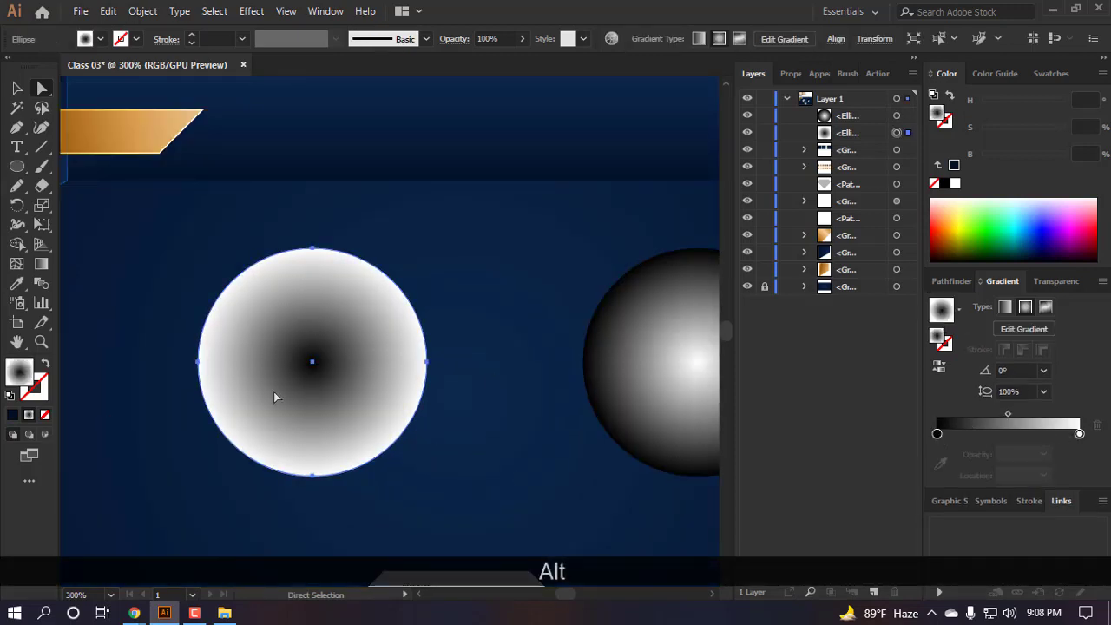
# - Set the blending mode of the circle with the black center to Multiply
pyautogui.click(1052, 281)
pyautogui.click(958, 305)
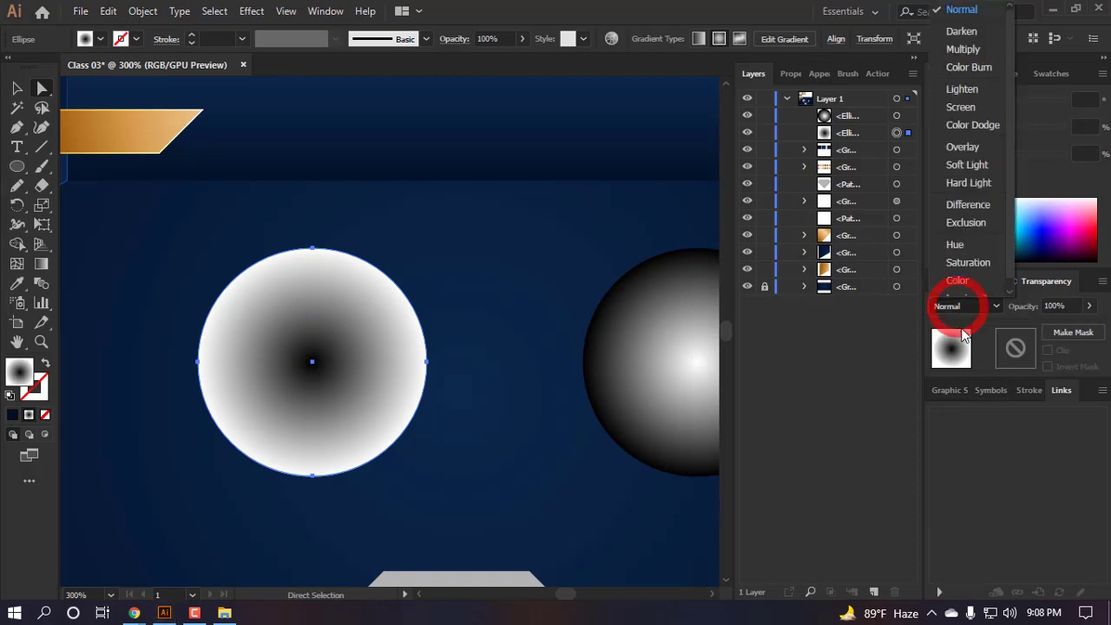
pyautogui.click(964, 49)
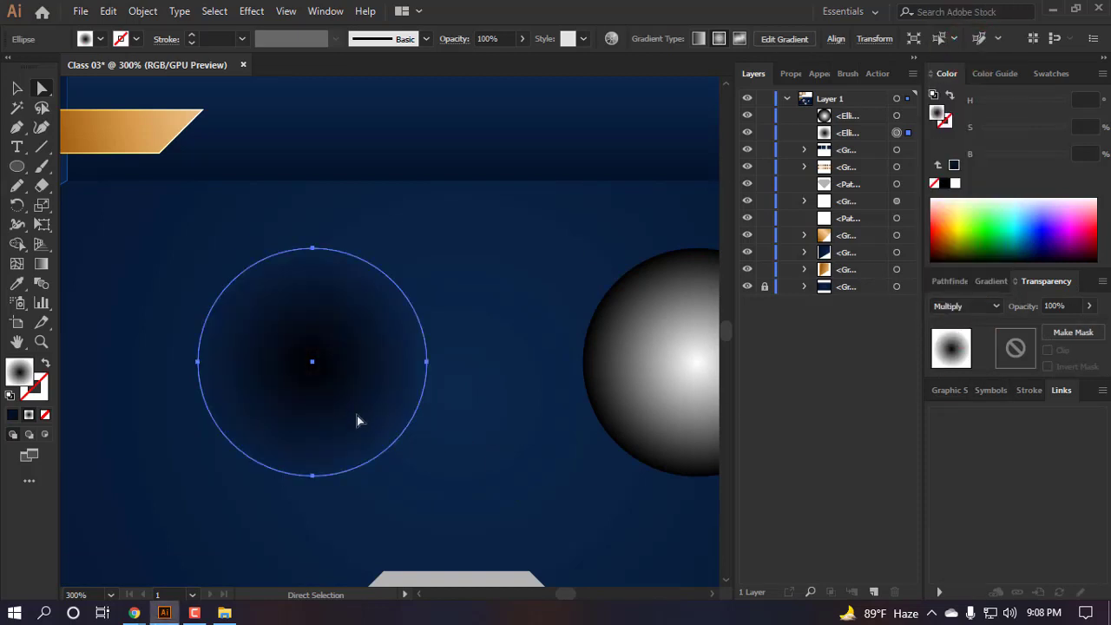
pyautogui.click(548, 438)
pyautogui.scroll(-2, 335, 466)
# - Try the multiplied circle slightly further left, and undo the move
pyautogui.click(292, 265)
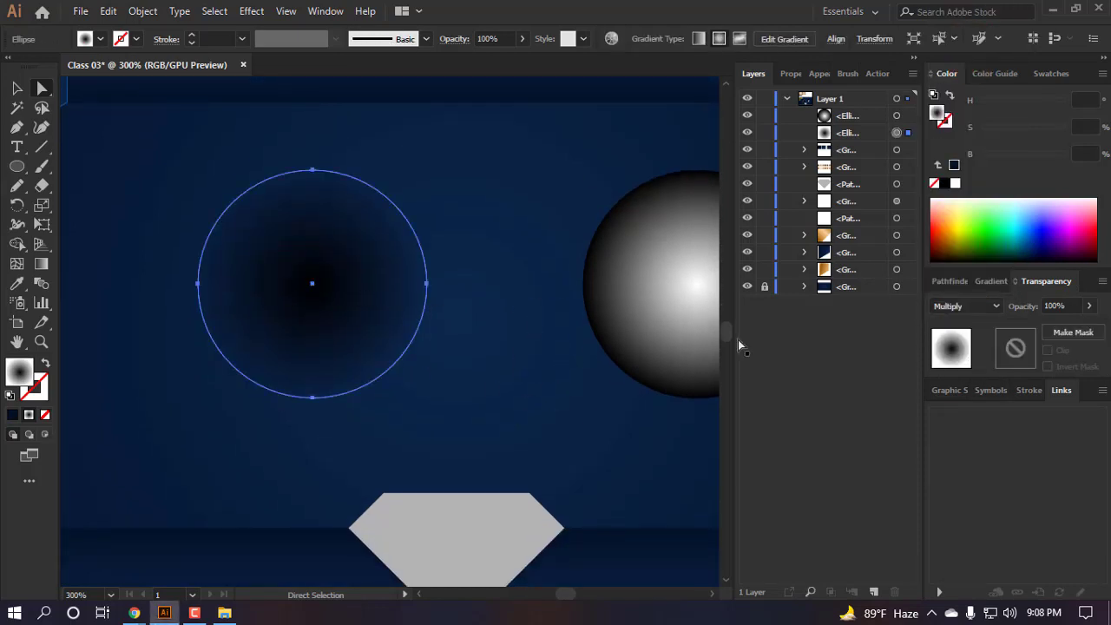
pyautogui.moveTo(347, 321); pyautogui.dragTo(328, 321)
pyautogui.hotkey('ctrl', 'z')
pyautogui.hotkey('ctrl', 'z')
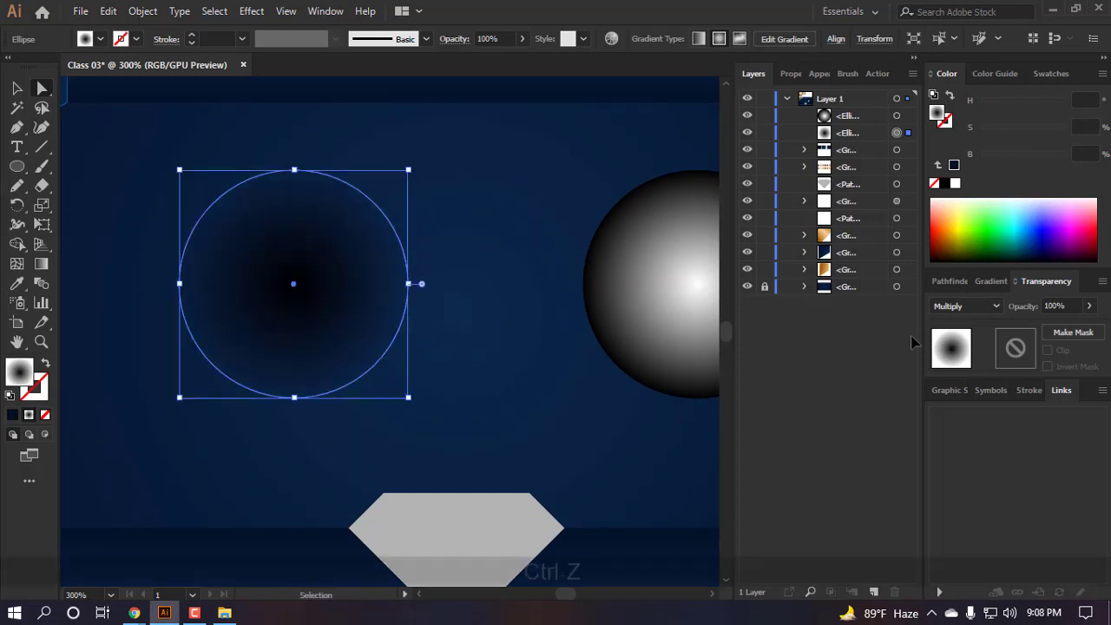
# - Shift the multiplied circle's gradient midpoint to about 32% and set the circle's opacity to 70%
pyautogui.click(991, 281)
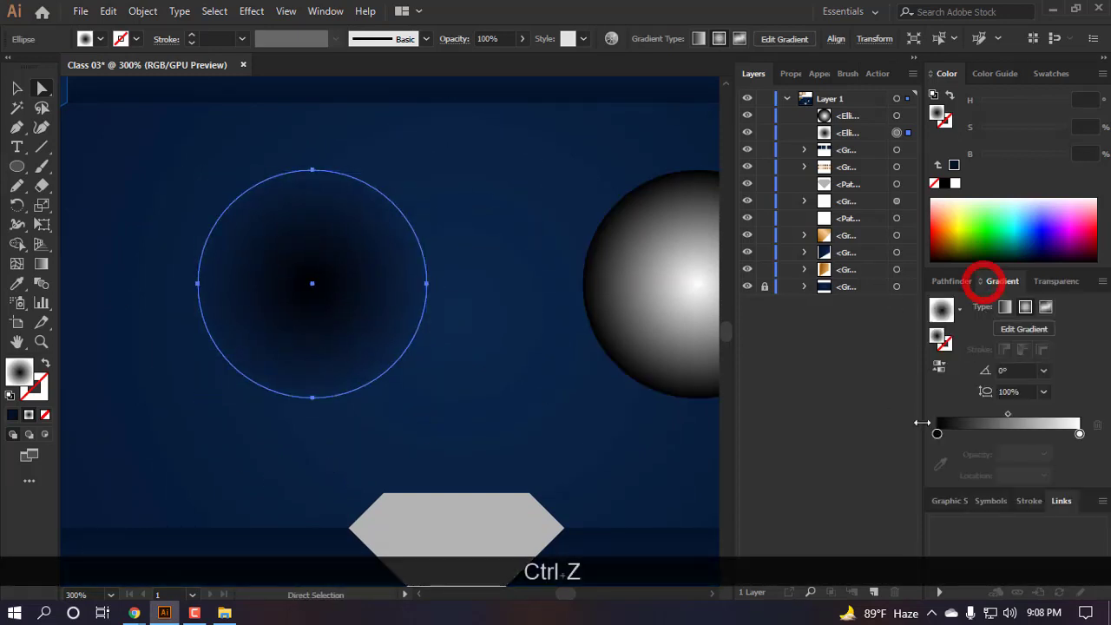
pyautogui.moveTo(1005, 412); pyautogui.dragTo(980, 410)
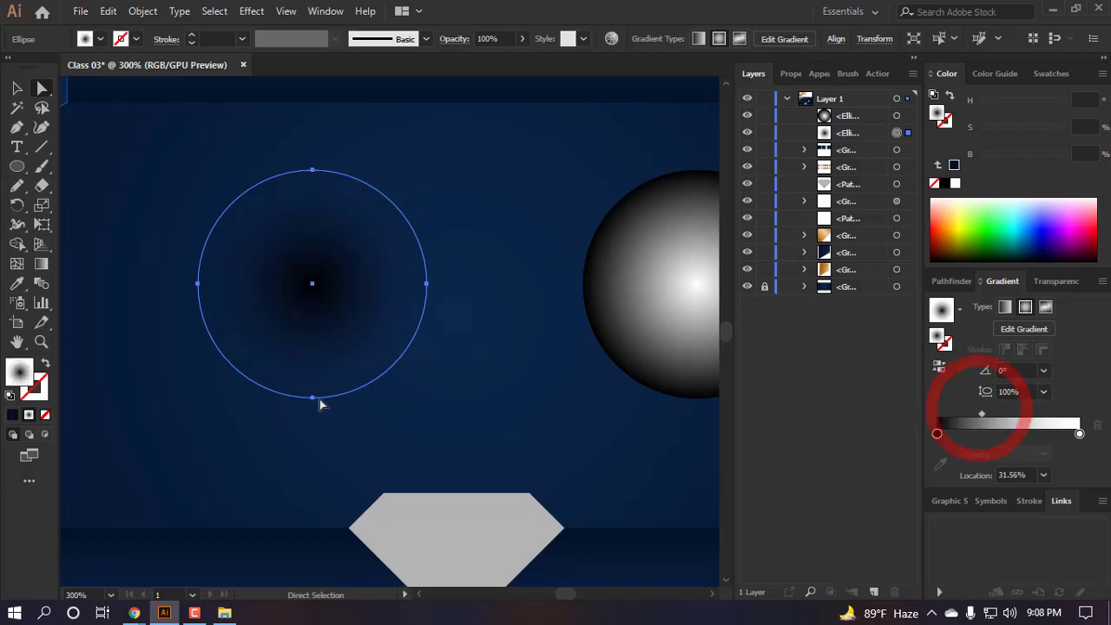
pyautogui.click(1062, 281)
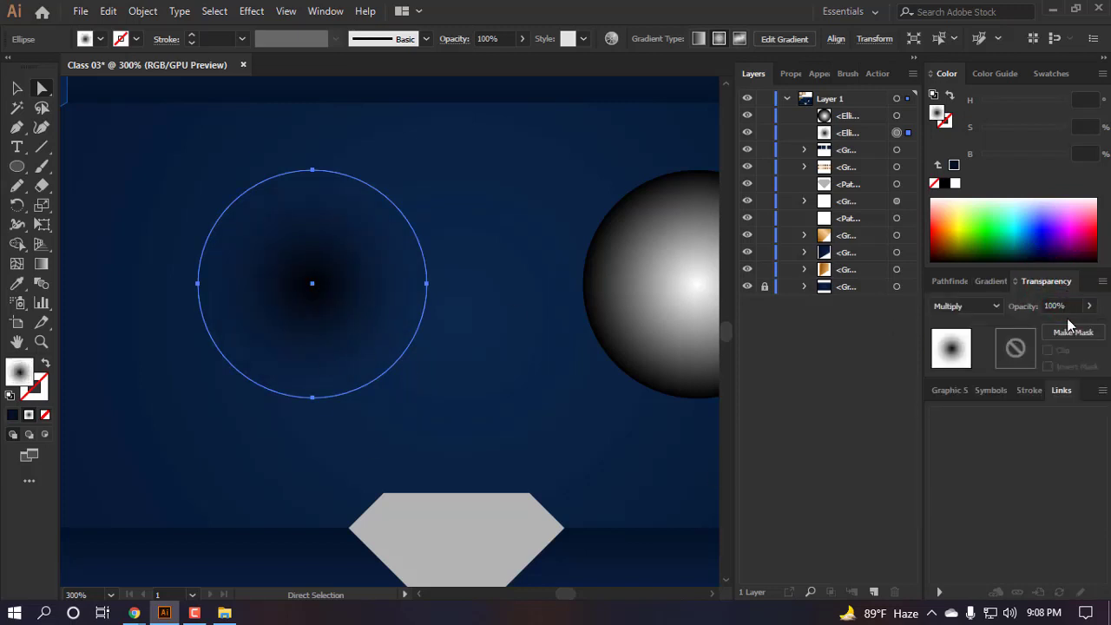
pyautogui.click(1054, 306)
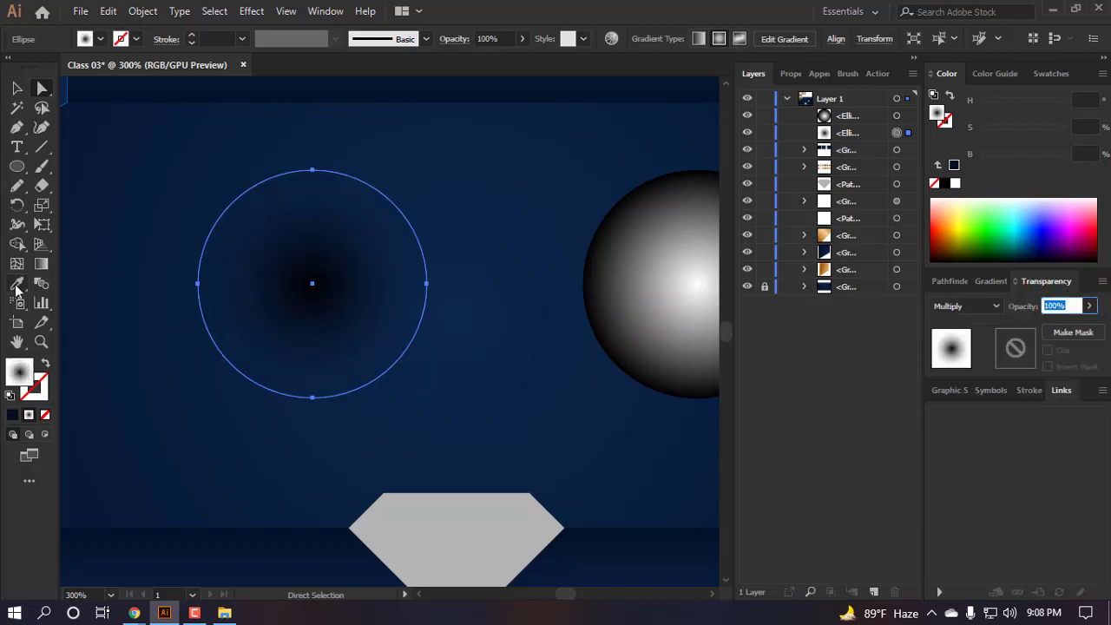
pyautogui.write('70')
pyautogui.press('Return')
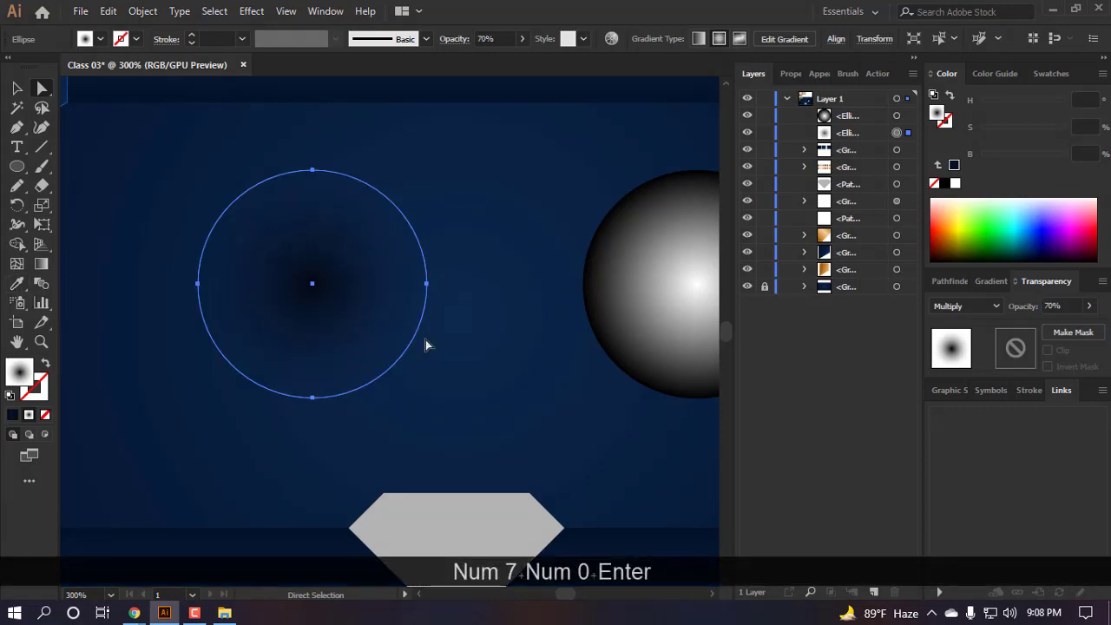
# - Test the shadow circle at positions further left on the background, undoing each move
pyautogui.click(486, 417)
pyautogui.scroll(-2, 427, 341)
pyautogui.scroll(1, 390, 319)
pyautogui.moveTo(354, 345); pyautogui.dragTo(287, 352)
pyautogui.hotkey('ctrl', 'z')
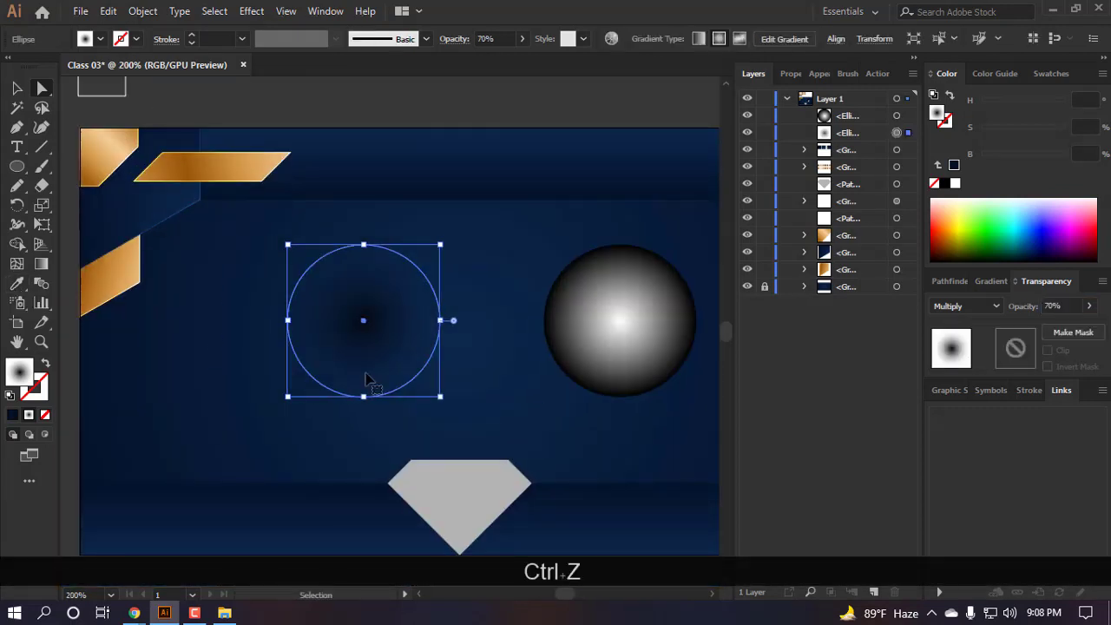
pyautogui.click(502, 425)
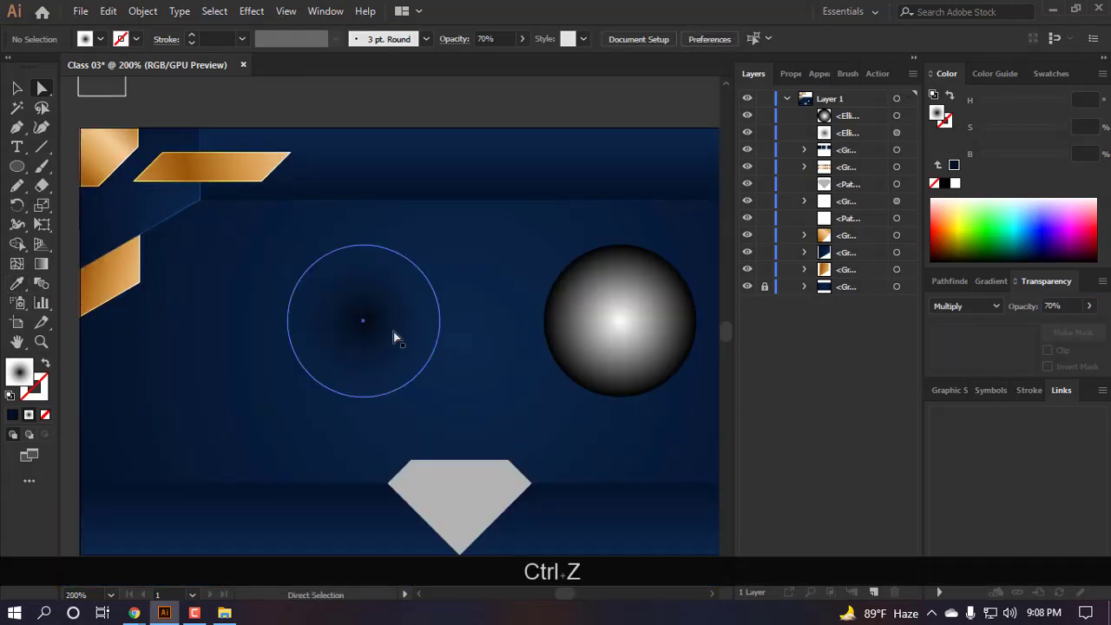
pyautogui.moveTo(390, 330); pyautogui.dragTo(350, 335)
pyautogui.hotkey('ctrl', 'z')
# - Switch the shadow gradient's black stop to RGB and recolor it to 0, 0, 15 (#00000f)
pyautogui.click(991, 281)
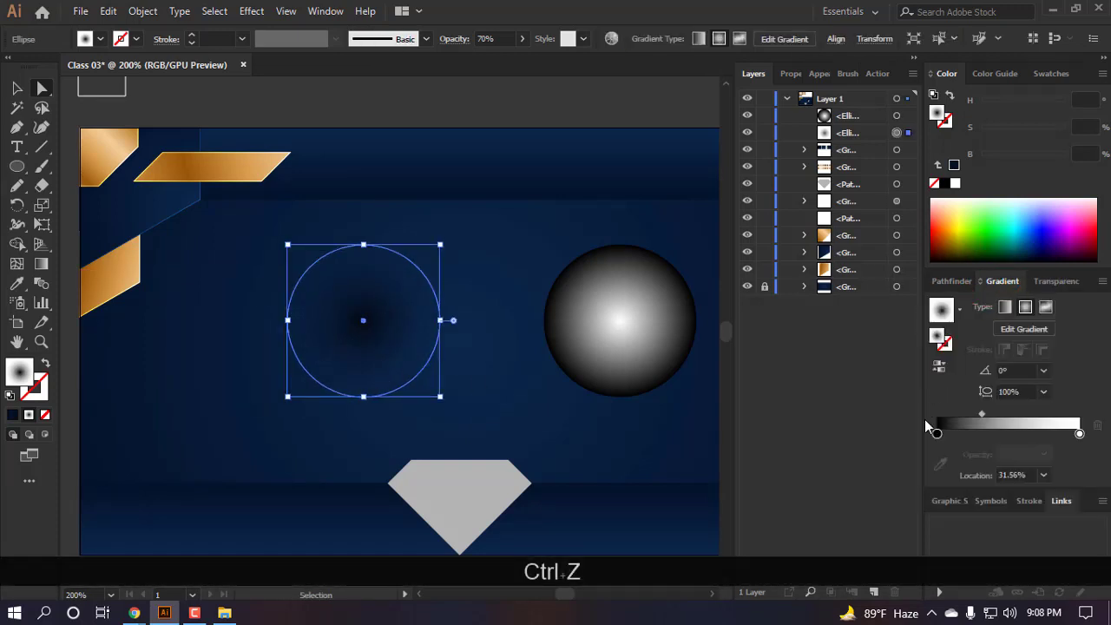
pyautogui.click(936, 434)
pyautogui.doubleClick(937, 434)
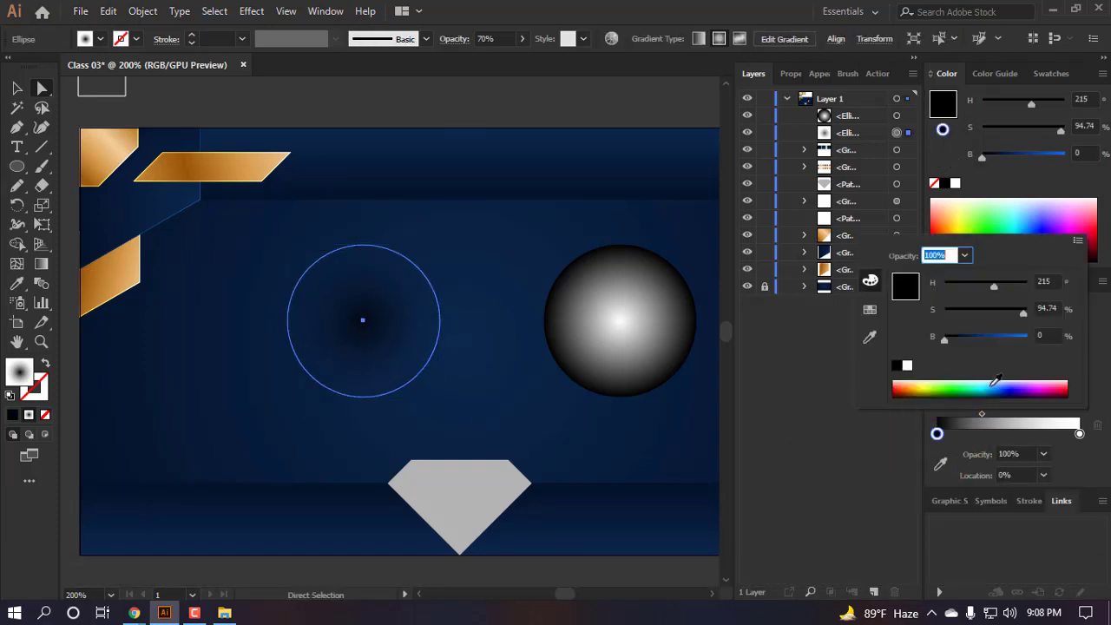
pyautogui.click(1077, 240)
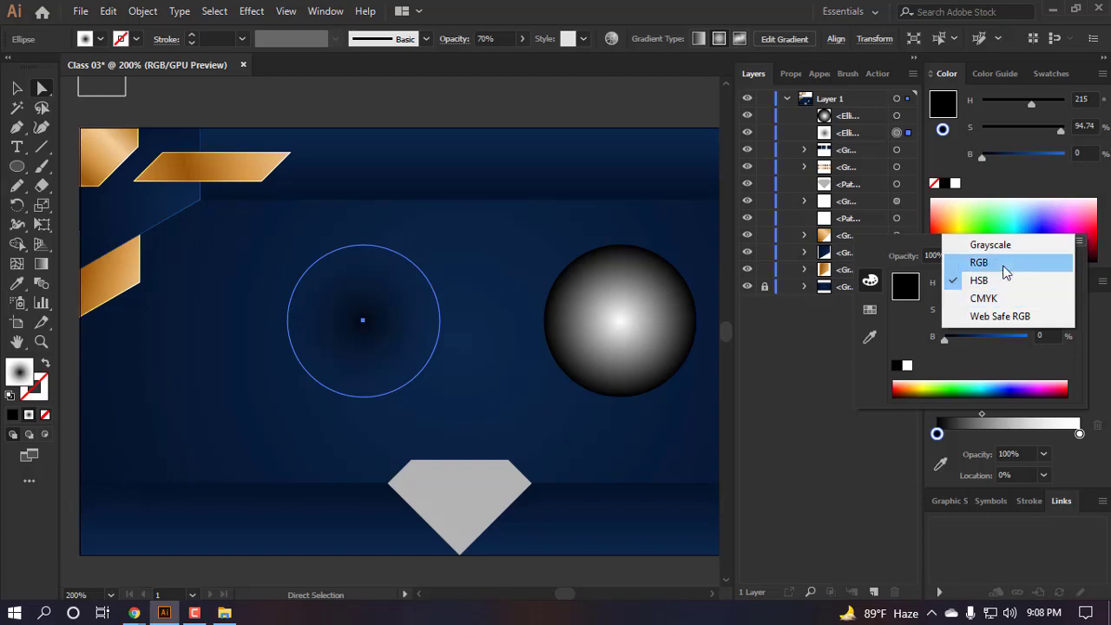
pyautogui.click(955, 258)
pyautogui.moveTo(945, 337); pyautogui.dragTo(949, 337)
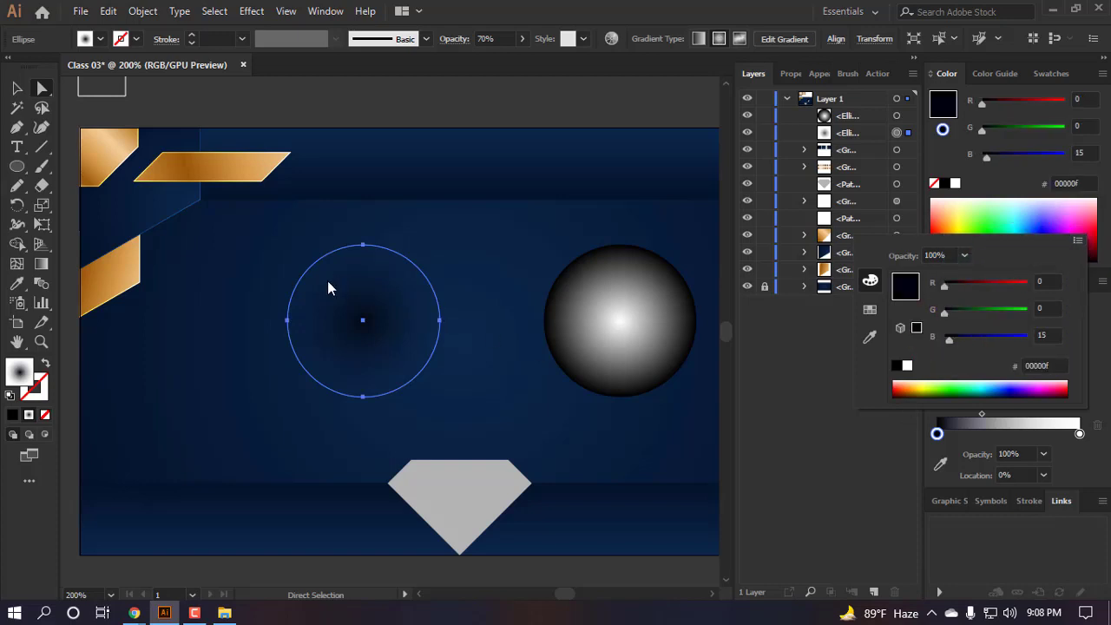
pyautogui.click(485, 393)
pyautogui.click(451, 409)
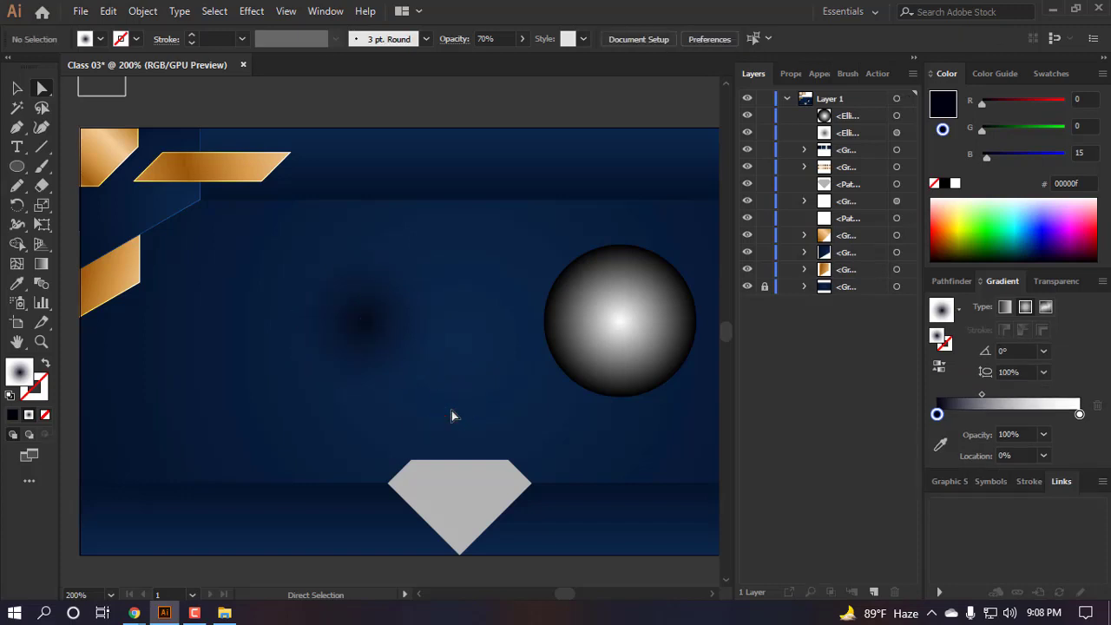
pyautogui.hscroll(2, 529, 476)
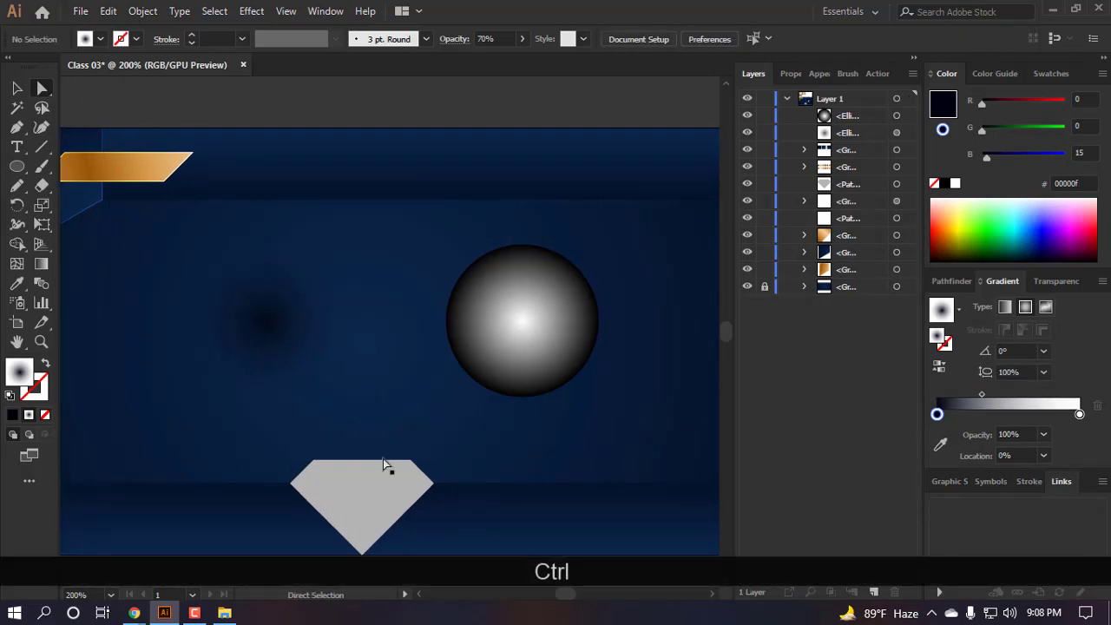
pyautogui.click(252, 327)
pyautogui.click(359, 390)
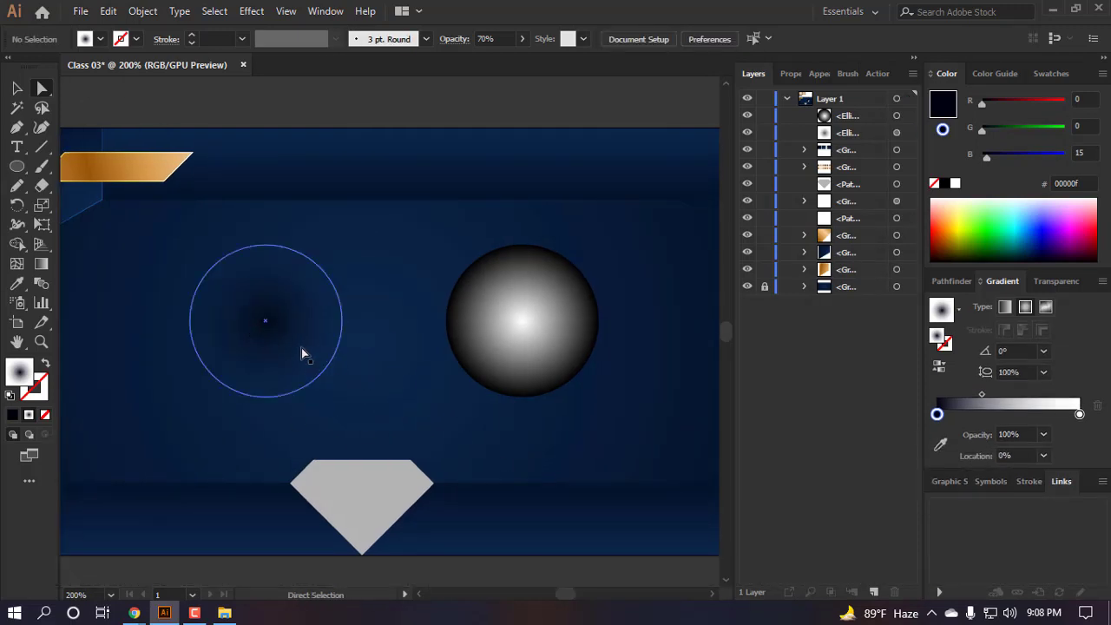
# - Duplicate the white-centered circle and place the copy below the shadow circle, beside the gray diamond shape
pyautogui.hscroll(-2, 340, 346)
pyautogui.scroll(-2, 342, 343)
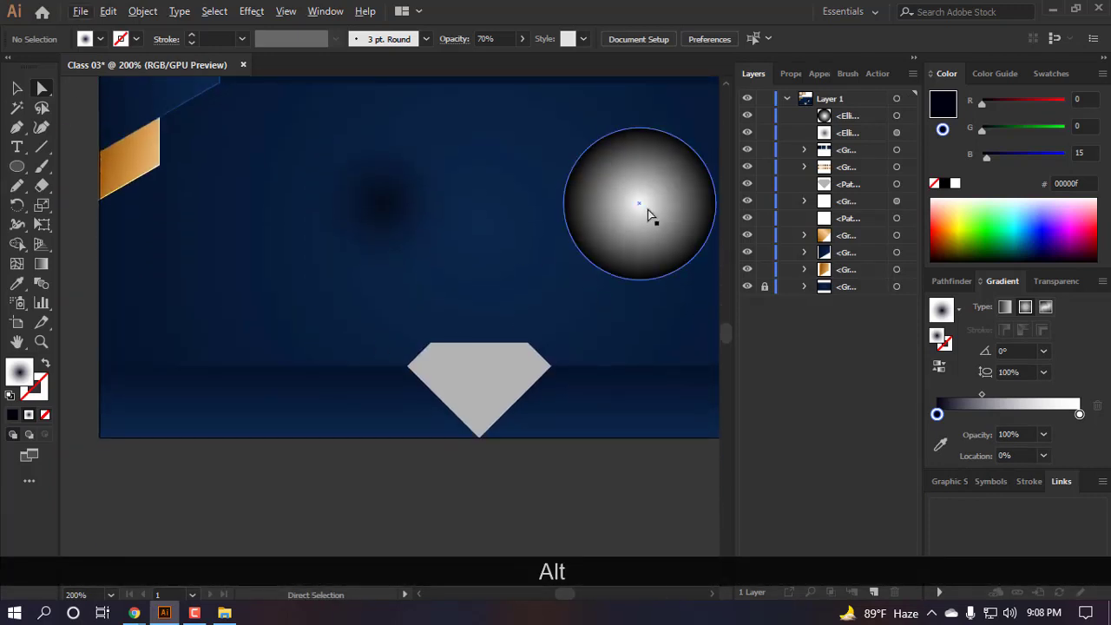
pyautogui.scroll(-2, 590, 319)
pyautogui.moveTo(650, 170); pyautogui.dragTo(367, 320)
pyautogui.scroll(2, 379, 306)
pyautogui.scroll(2, 382, 300)
pyautogui.moveTo(386, 366); pyautogui.dragTo(385, 358)
pyautogui.scroll(-1, 383, 358)
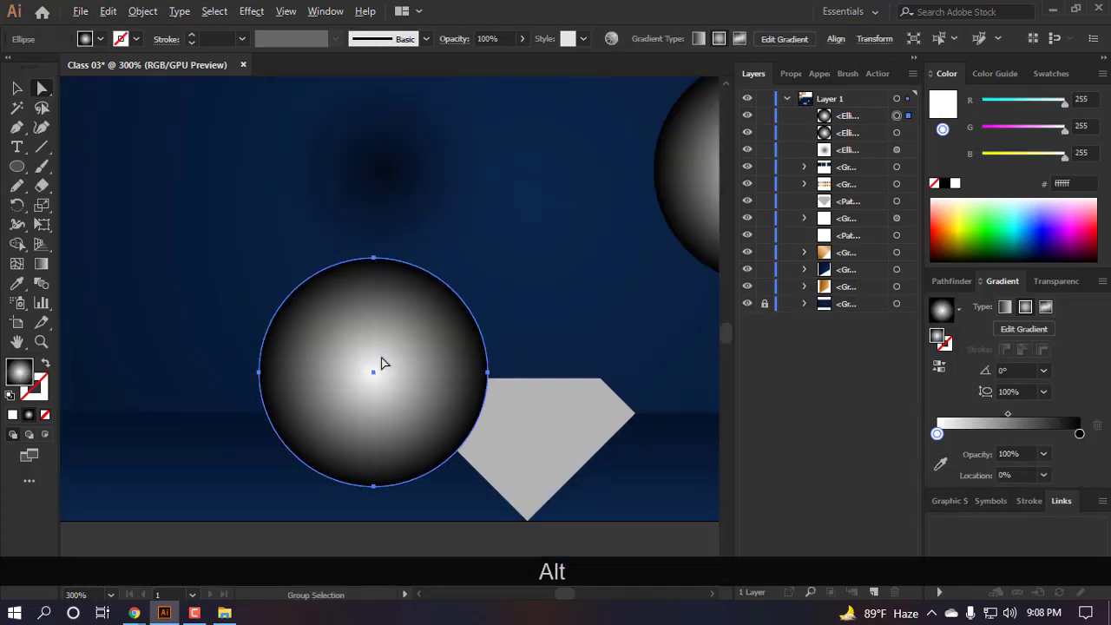
pyautogui.keyDown('alt'); pyautogui.click(382, 357); pyautogui.keyUp('alt')
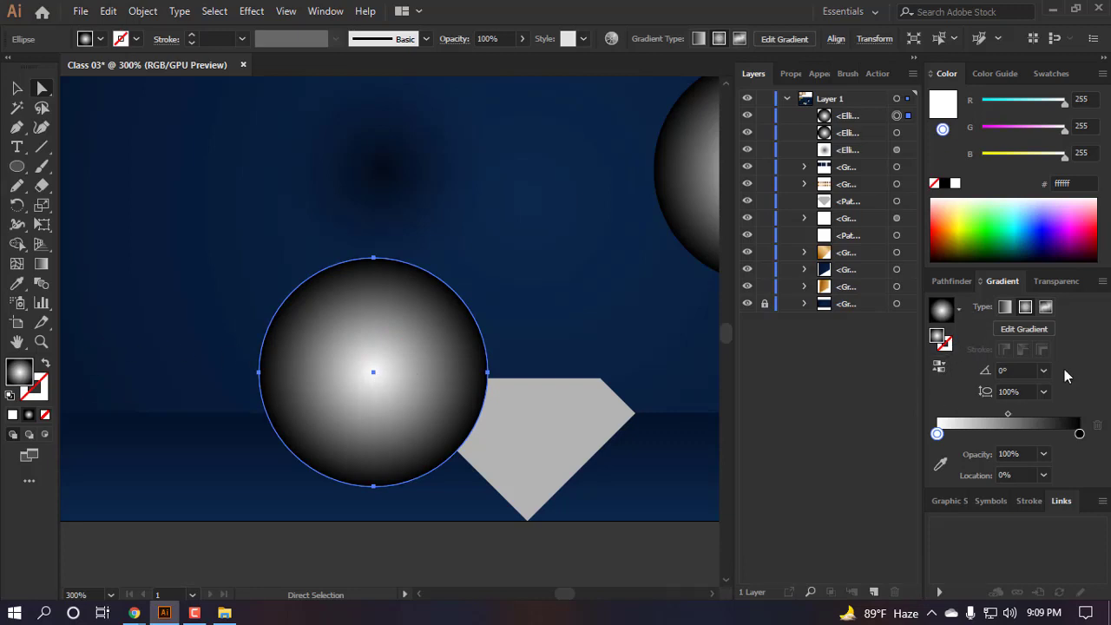
# - Reverse the copied circle's radial gradient and shift its midpoint to about 34%
pyautogui.click(940, 368)
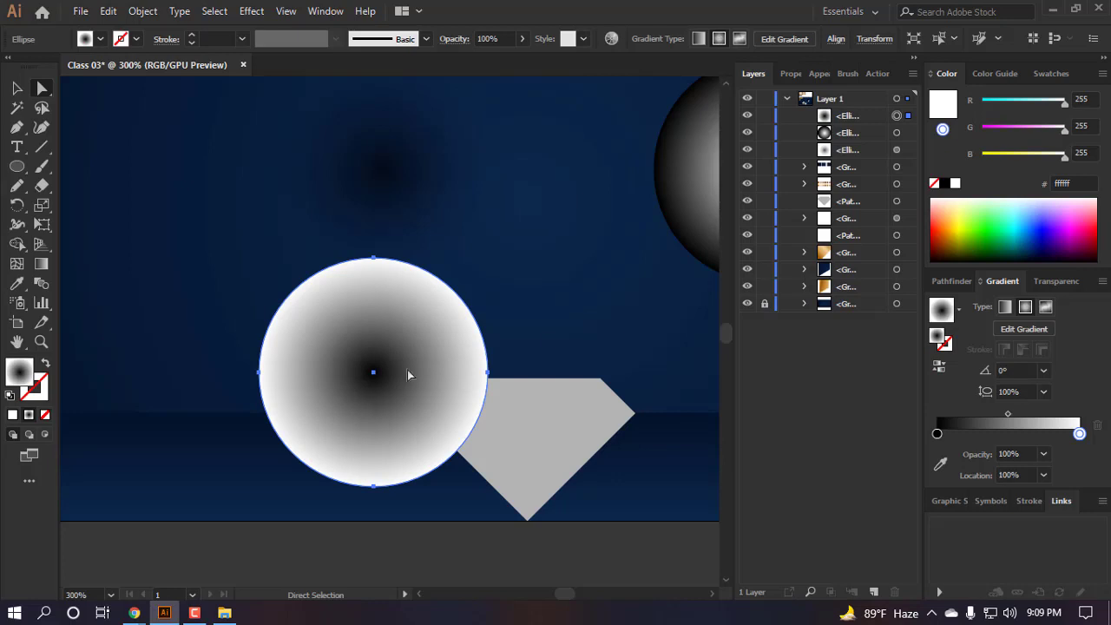
pyautogui.click(1060, 283)
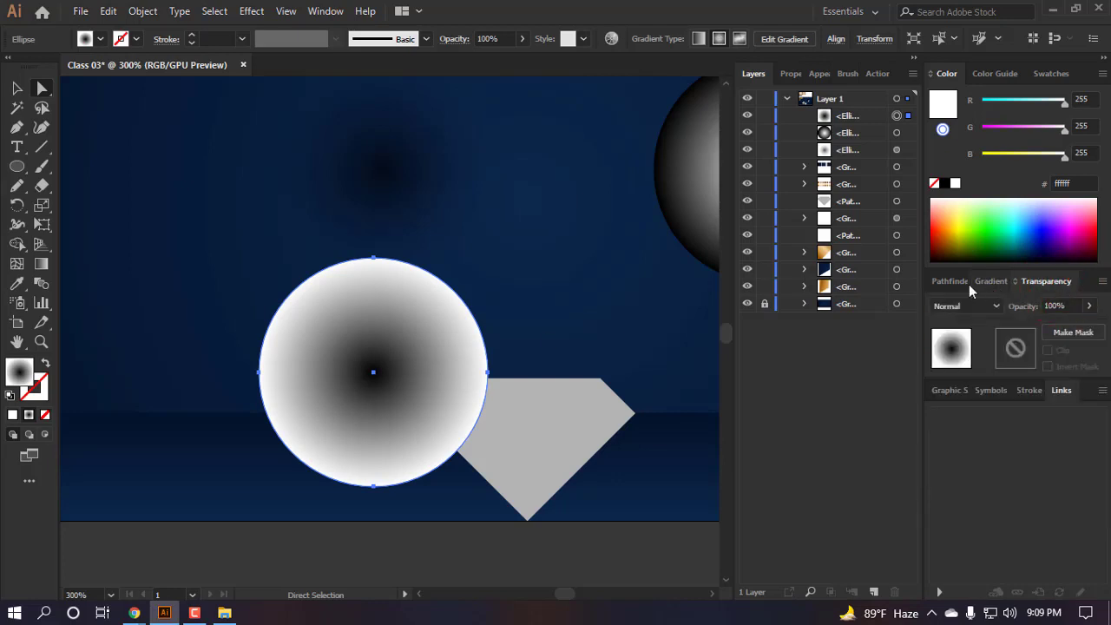
pyautogui.click(991, 283)
pyautogui.moveTo(1007, 415); pyautogui.dragTo(985, 414)
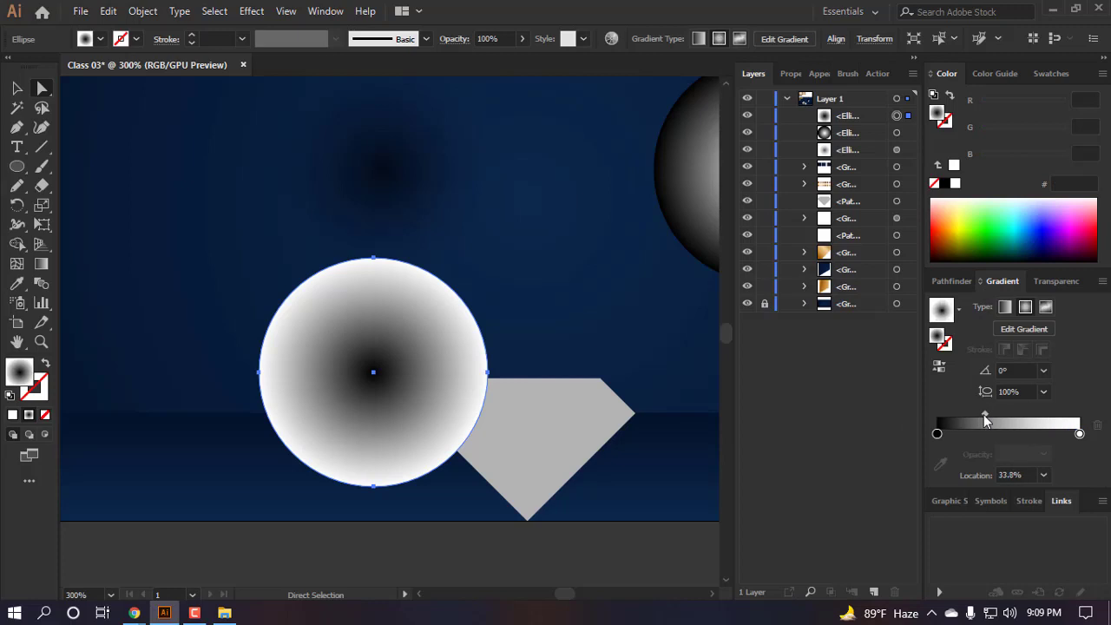
# - Set the copied circle's blending mode to Multiply
pyautogui.click(1050, 281)
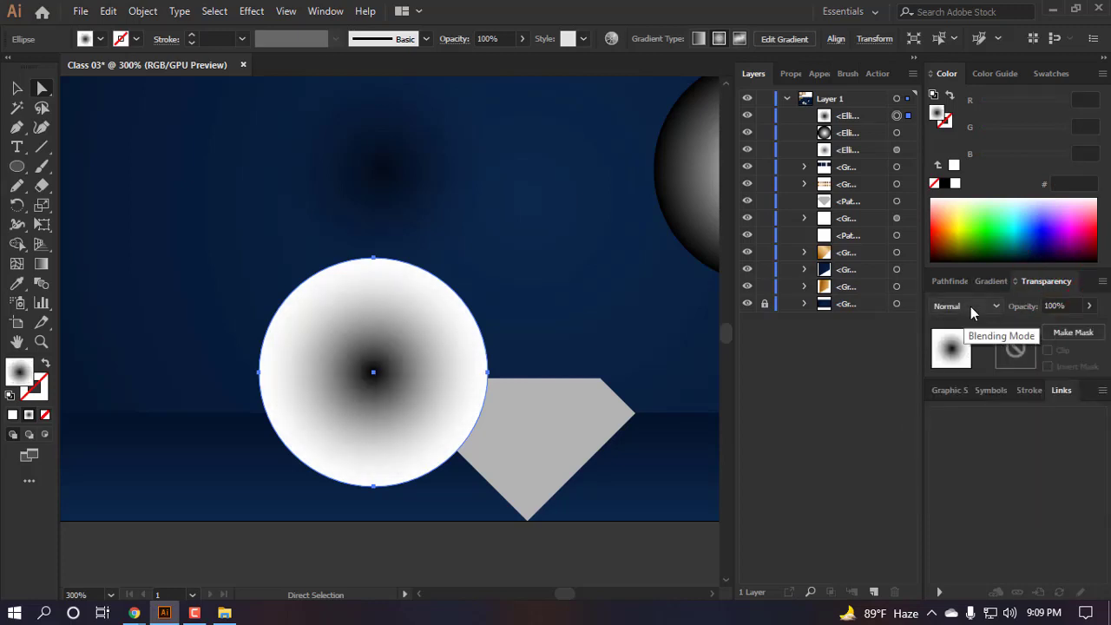
pyautogui.click(971, 311)
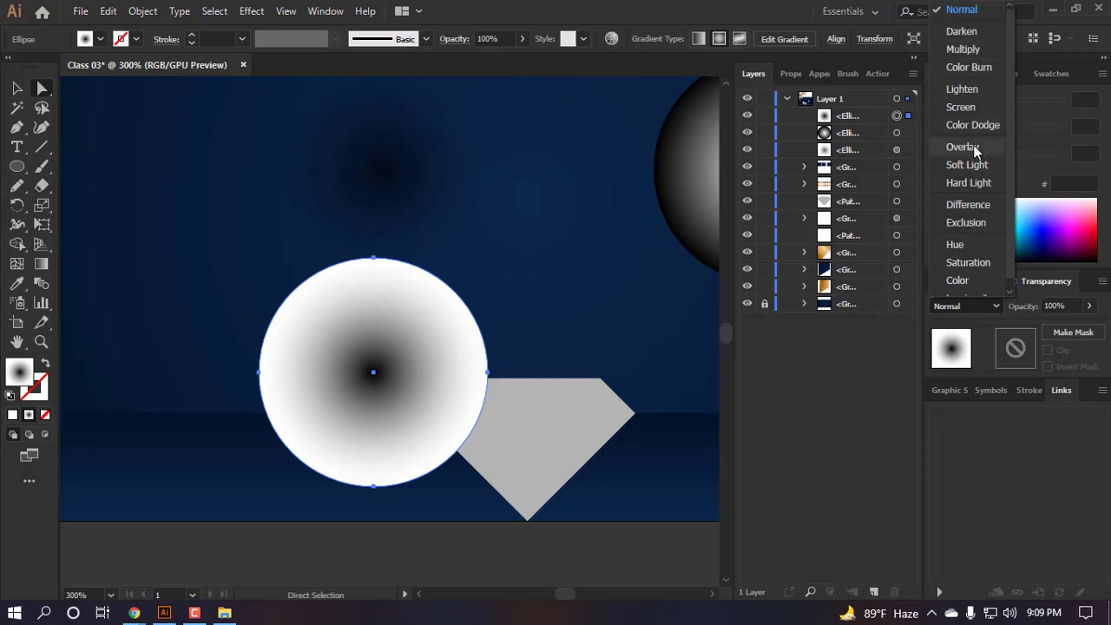
pyautogui.click(963, 49)
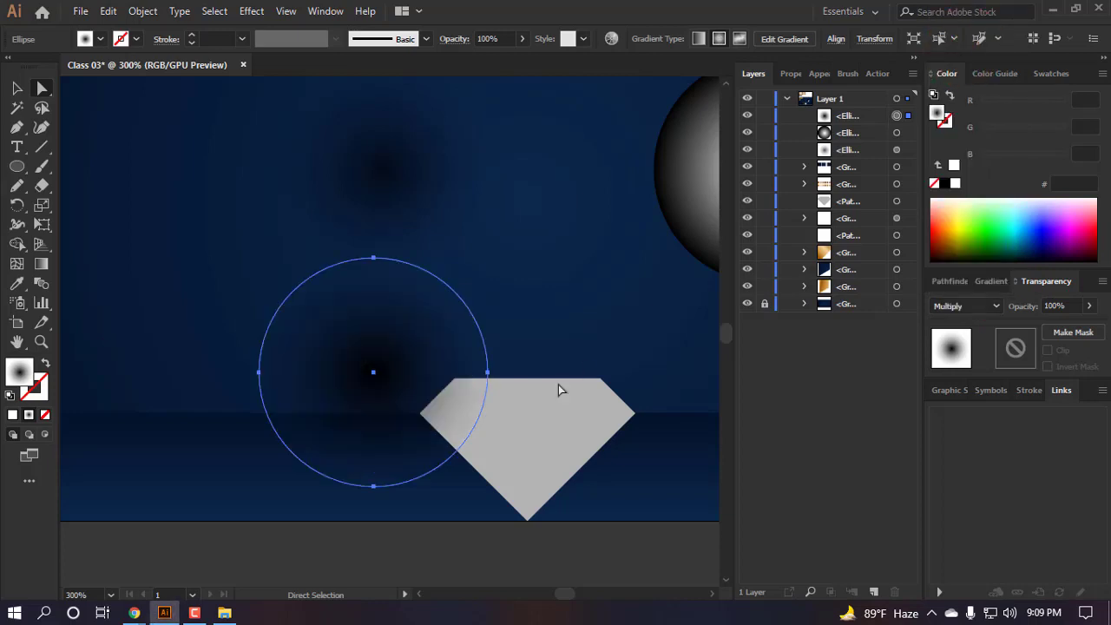
# - Move the multiplied copy left, clear of the gray diamond shape, and delete it
pyautogui.scroll(-3, 413, 531)
pyautogui.click(412, 522)
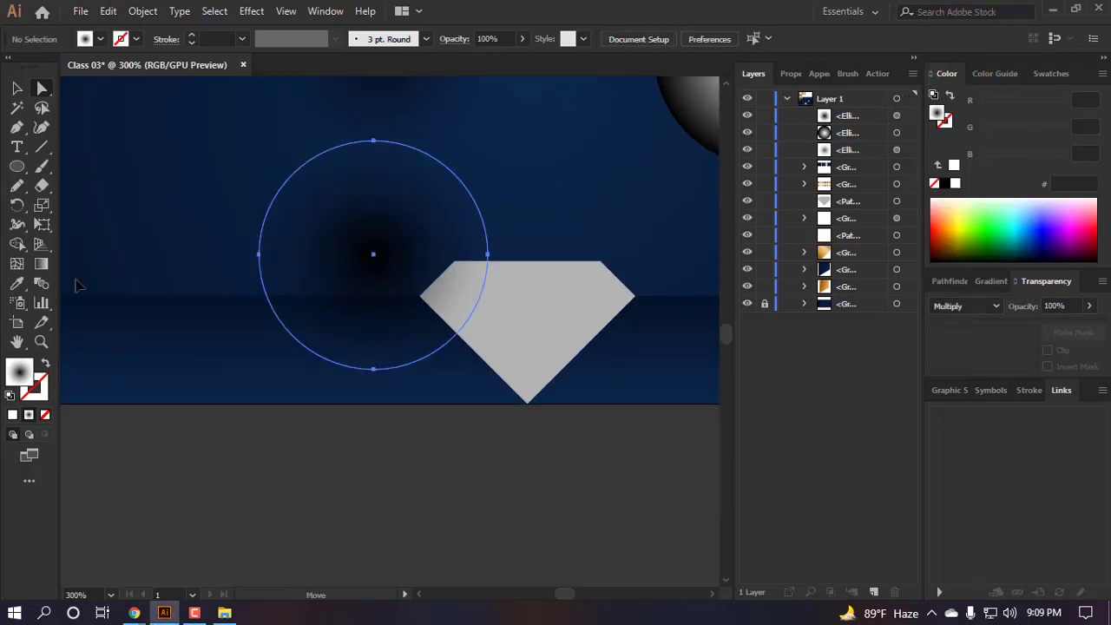
pyautogui.moveTo(76, 281); pyautogui.dragTo(76, 283)
pyautogui.scroll(-2, 292, 316)
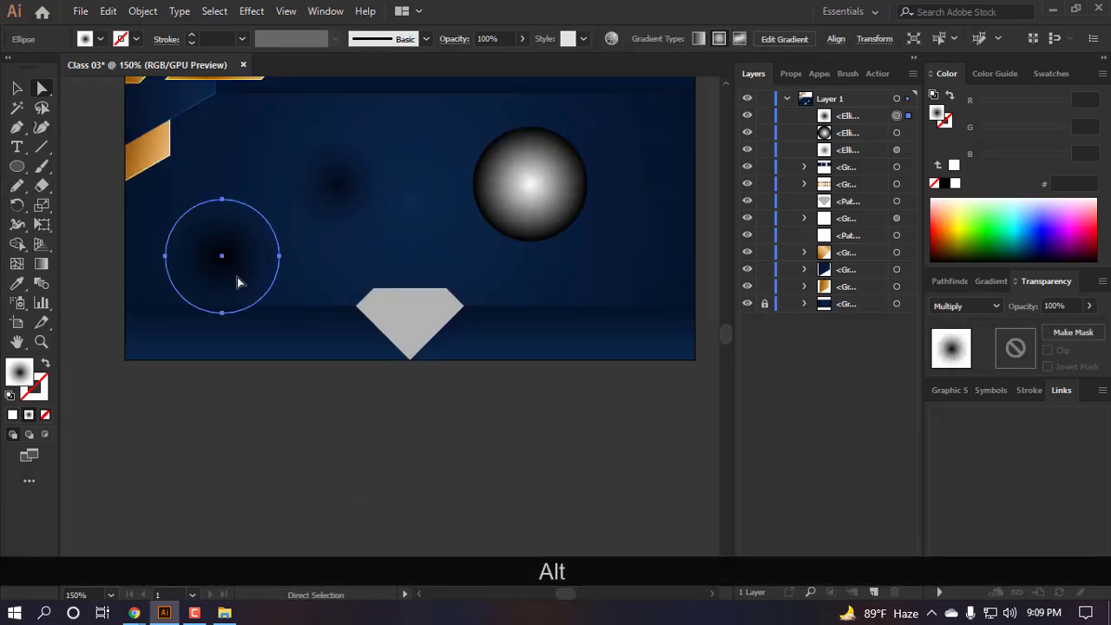
pyautogui.press('BackSpace')
pyautogui.scroll(2, 434, 293)
# - Move the white-centered circle slightly left and shift its gradient midpoint to about 32%
pyautogui.click(543, 230)
pyautogui.scroll(1, 559, 303)
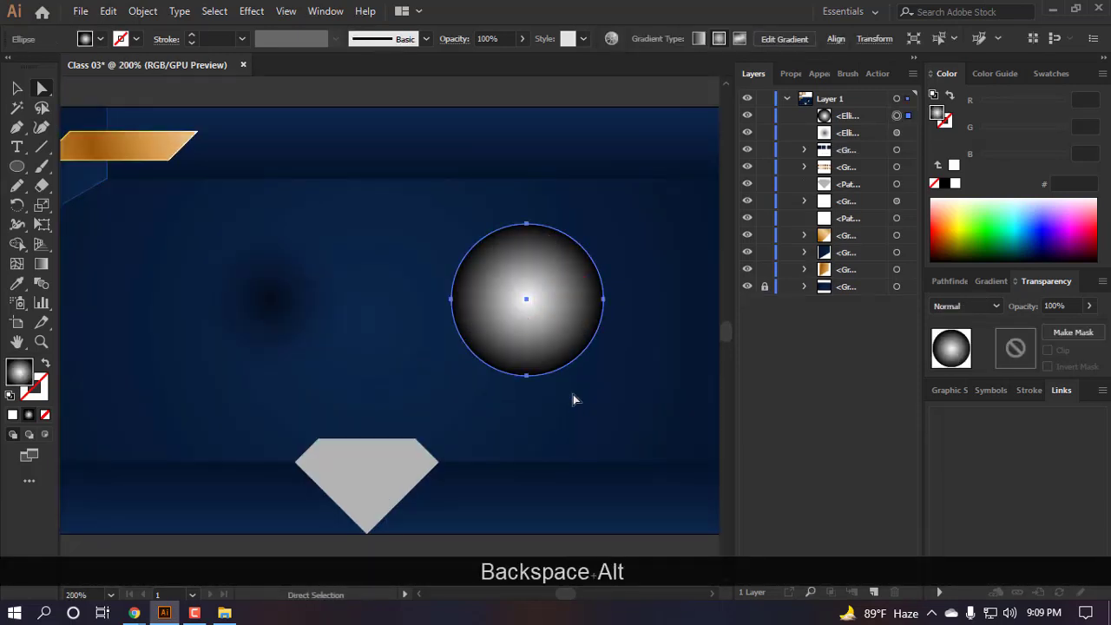
pyautogui.moveTo(550, 301)
pyautogui.mouseDown()
pyautogui.moveTo(522, 308)
pyautogui.moveTo(591, 305)
pyautogui.moveTo(530, 303)
pyautogui.mouseUp()
pyautogui.scroll(3, 546, 303)
pyautogui.scroll(-3, 542, 303)
pyautogui.click(998, 280)
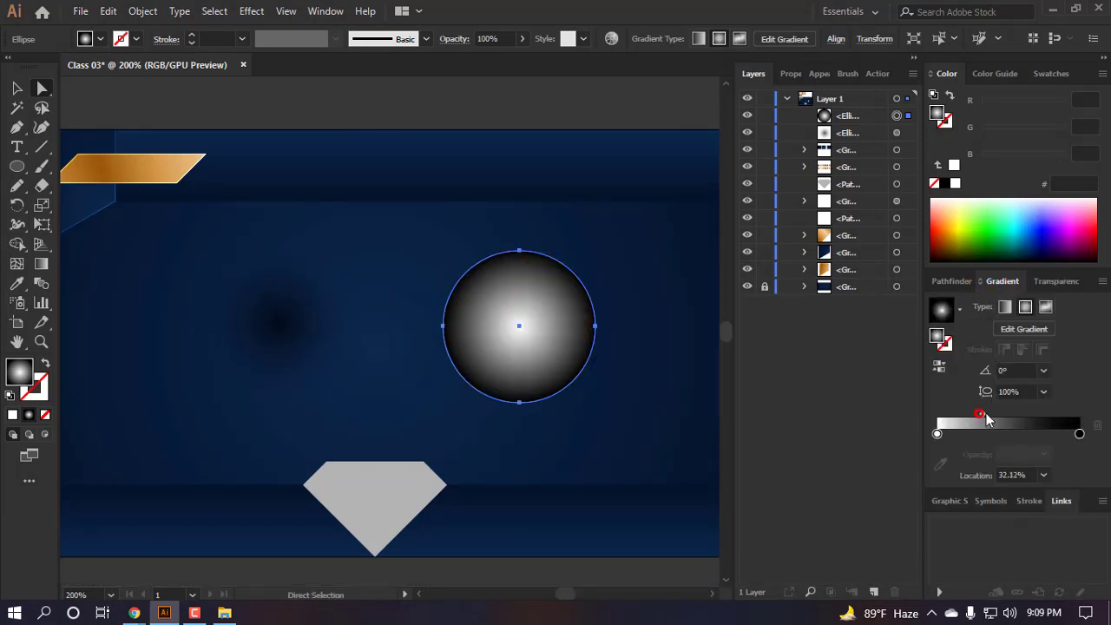
pyautogui.moveTo(987, 415); pyautogui.dragTo(982, 415)
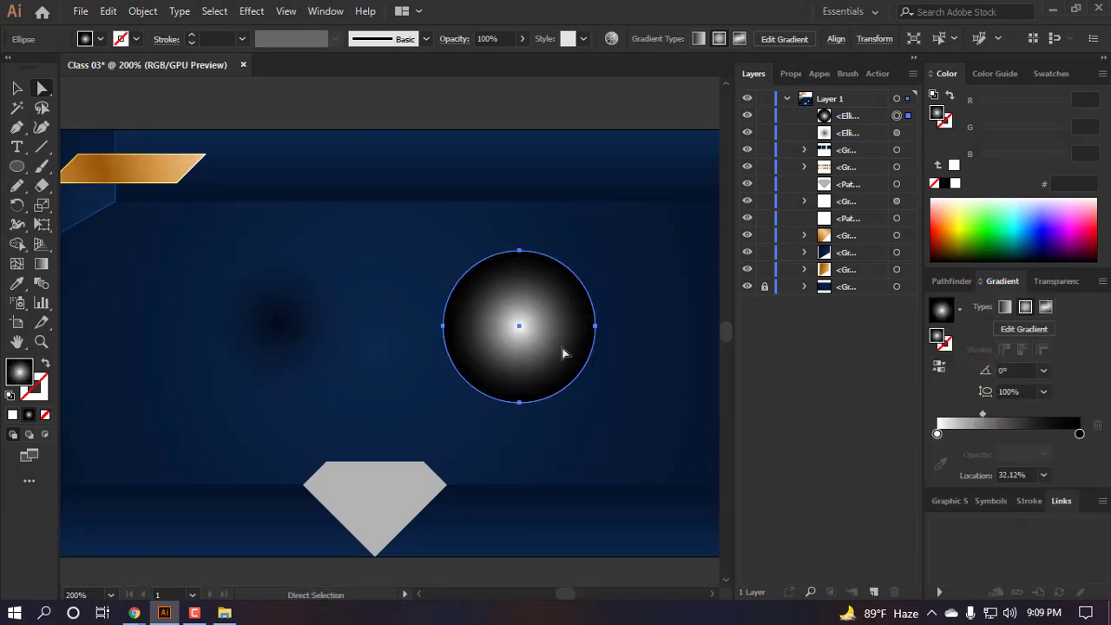
# - Set the white-centered circle's blending mode to Color Dodge
pyautogui.click(1059, 282)
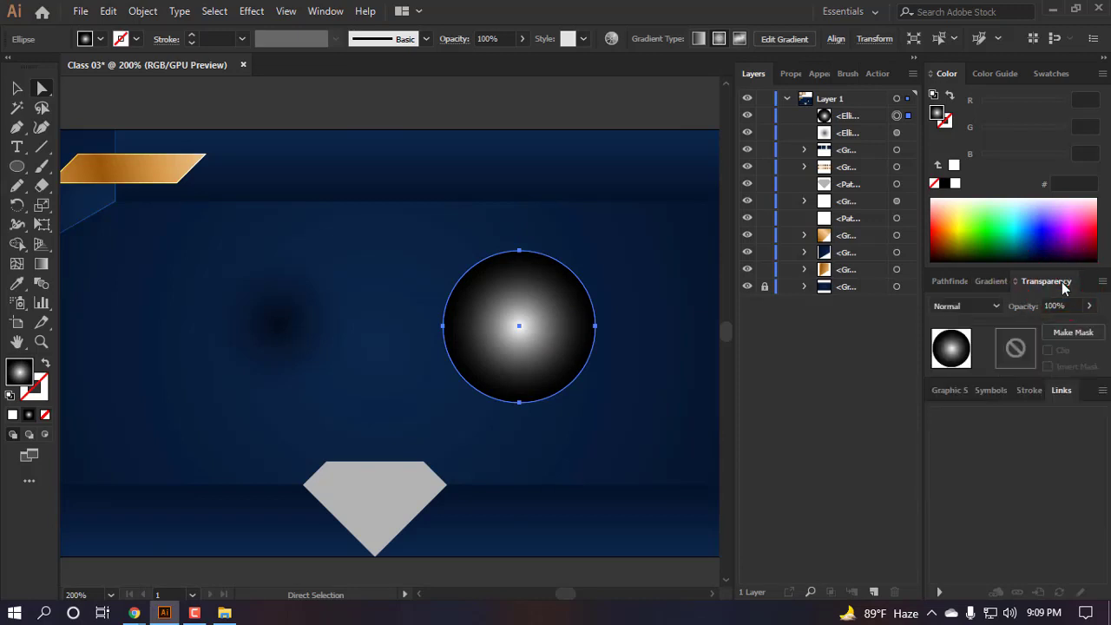
pyautogui.click(997, 306)
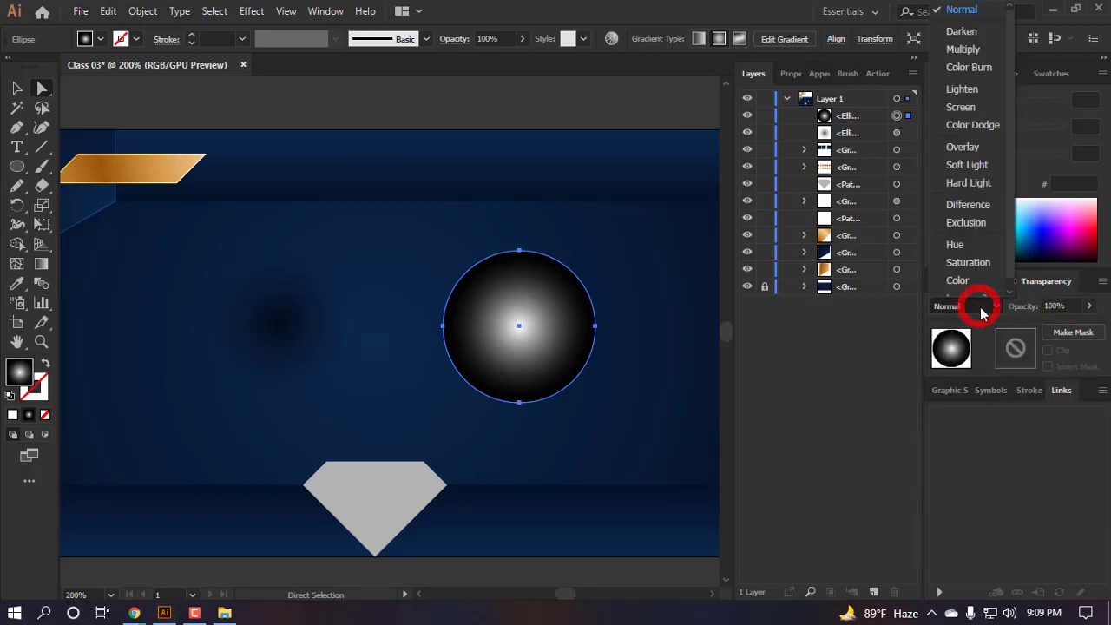
pyautogui.click(1024, 293)
pyautogui.click(980, 302)
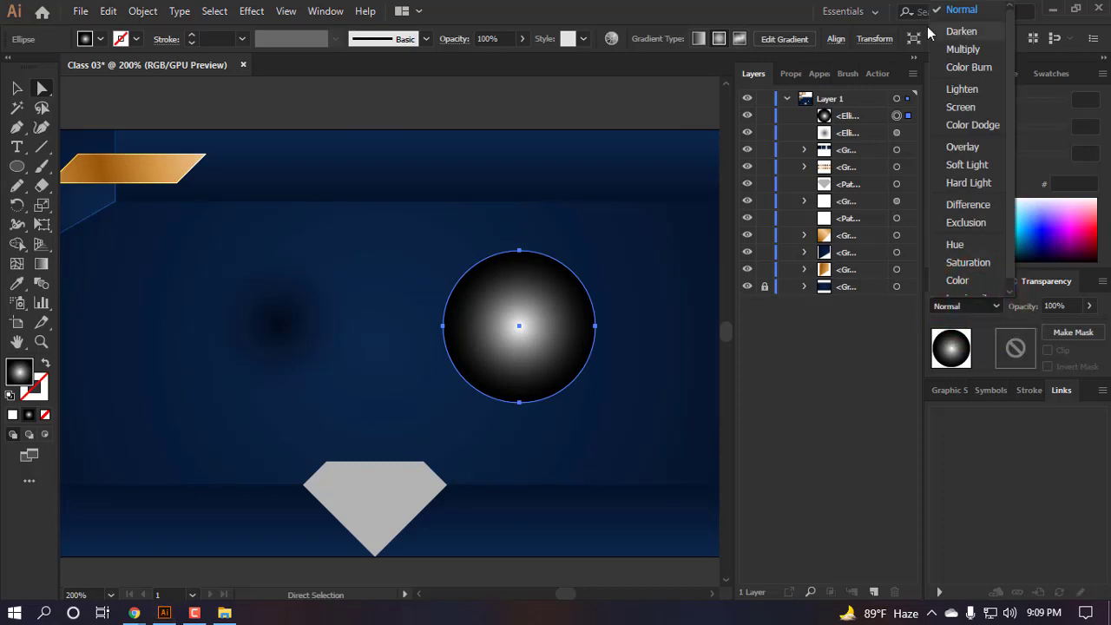
pyautogui.click(972, 125)
pyautogui.click(665, 405)
pyautogui.keyDown('alt'); pyautogui.scroll(4, 555, 365); pyautogui.keyUp('alt')
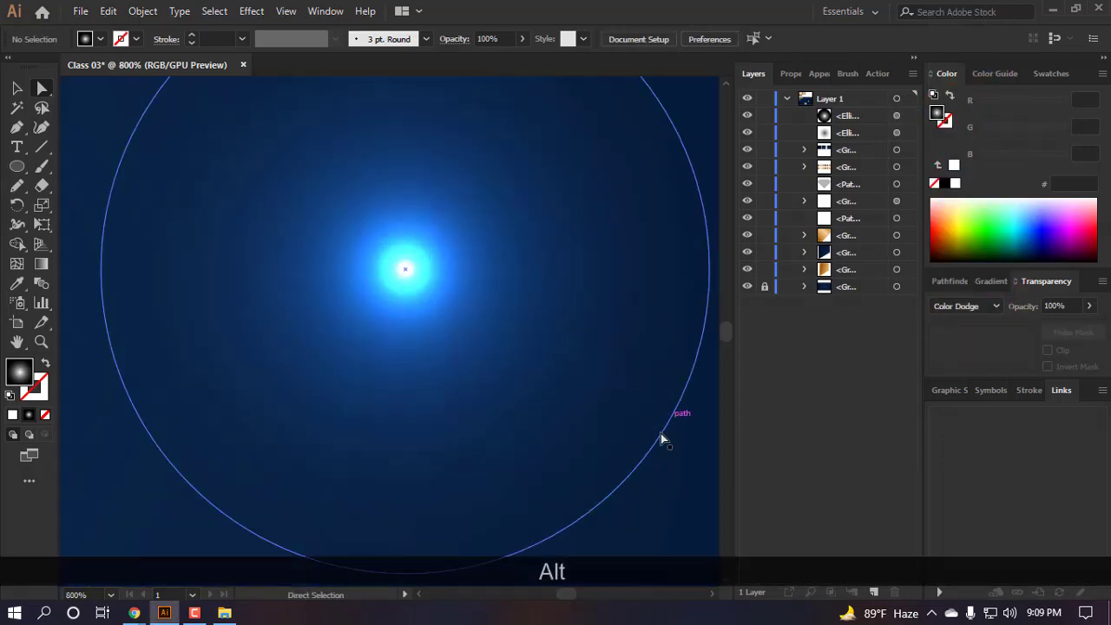
pyautogui.scroll(-3, 585, 397)
# - Shift the Color Dodge circle's gradient midpoint to about 43%
pyautogui.moveTo(585, 396); pyautogui.dragTo(531, 349)
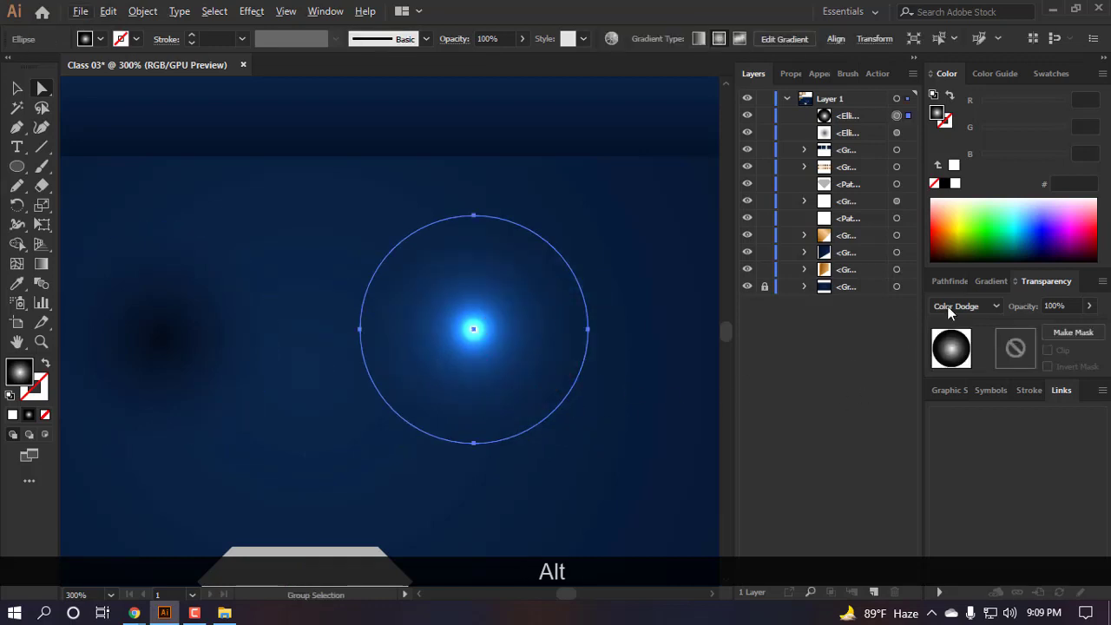
pyautogui.click(990, 280)
pyautogui.moveTo(980, 411); pyautogui.dragTo(1000, 415)
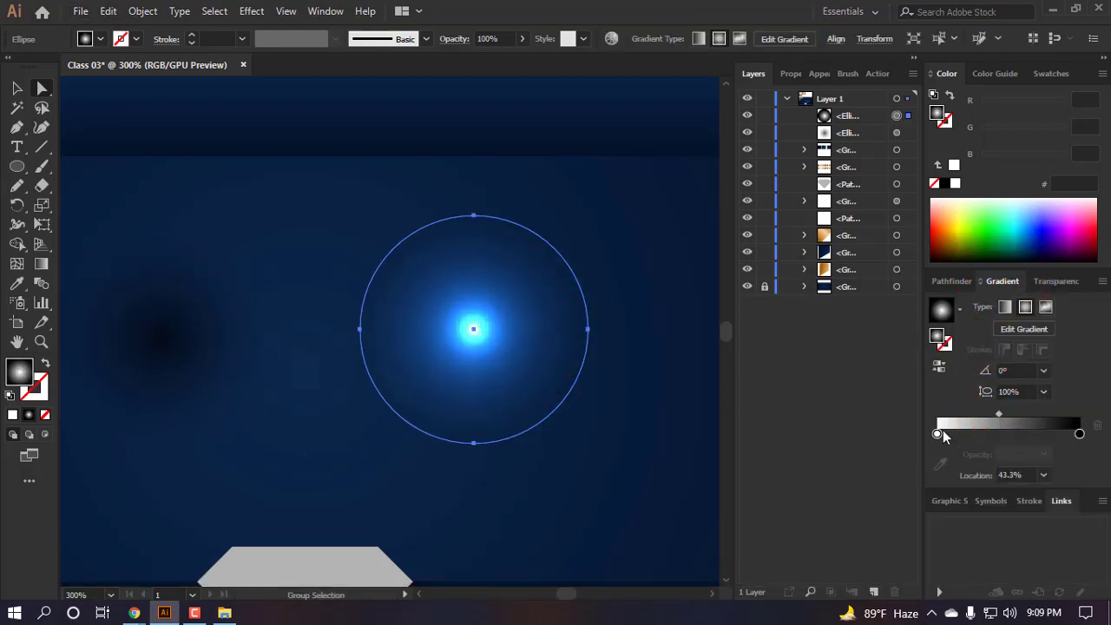
pyautogui.click(620, 446)
pyautogui.scroll(4, 525, 359)
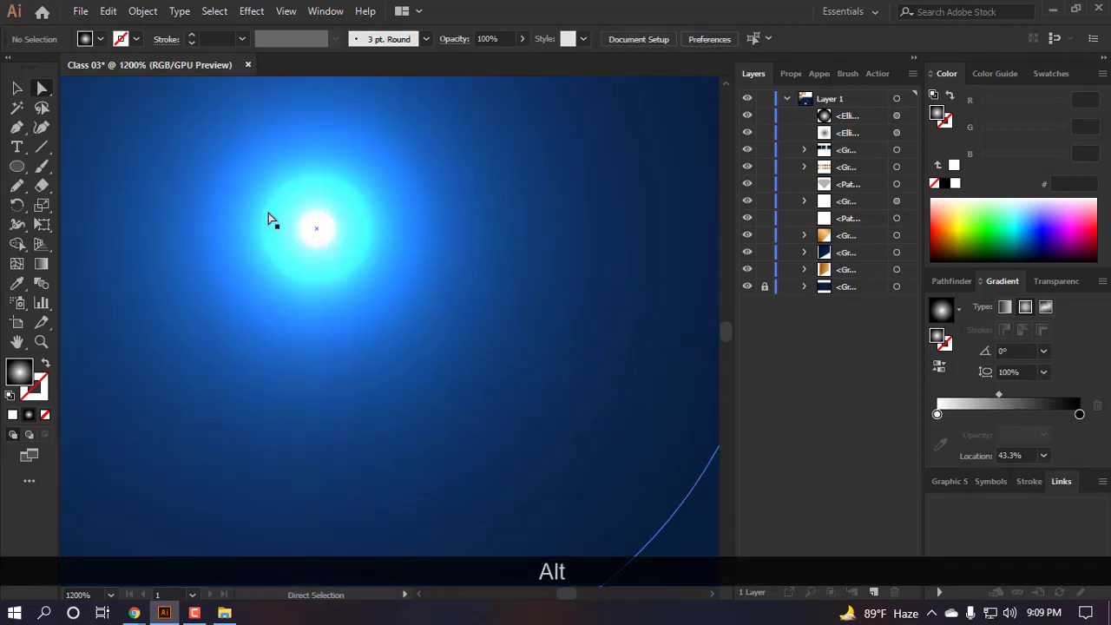
pyautogui.scroll(-3, 339, 232)
pyautogui.hscroll(-2, 347, 238)
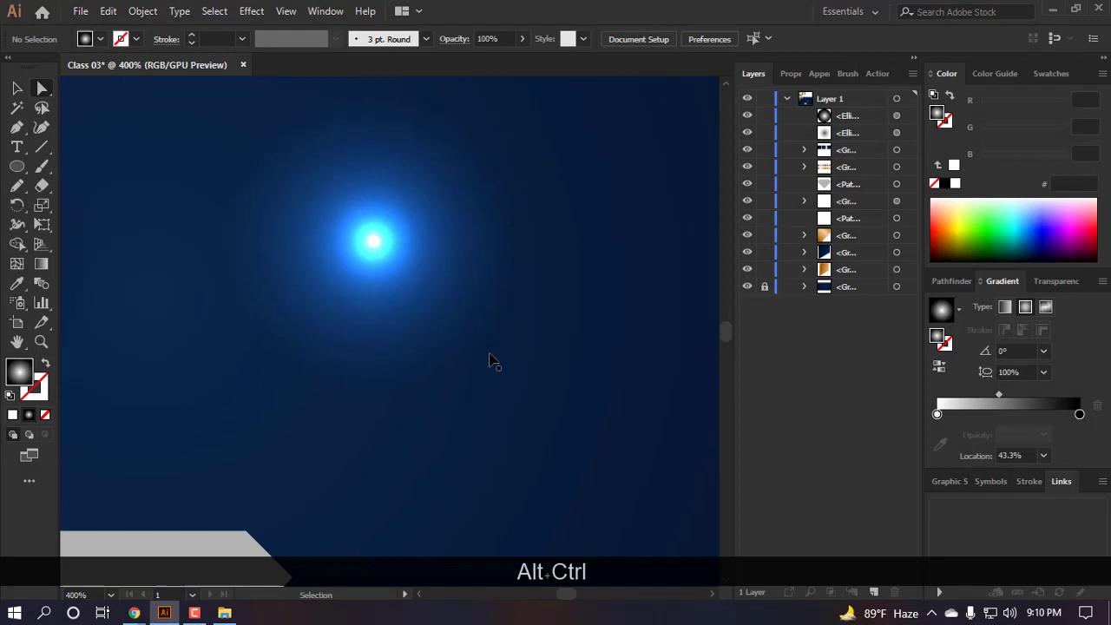
pyautogui.click(432, 263)
pyautogui.click(936, 434)
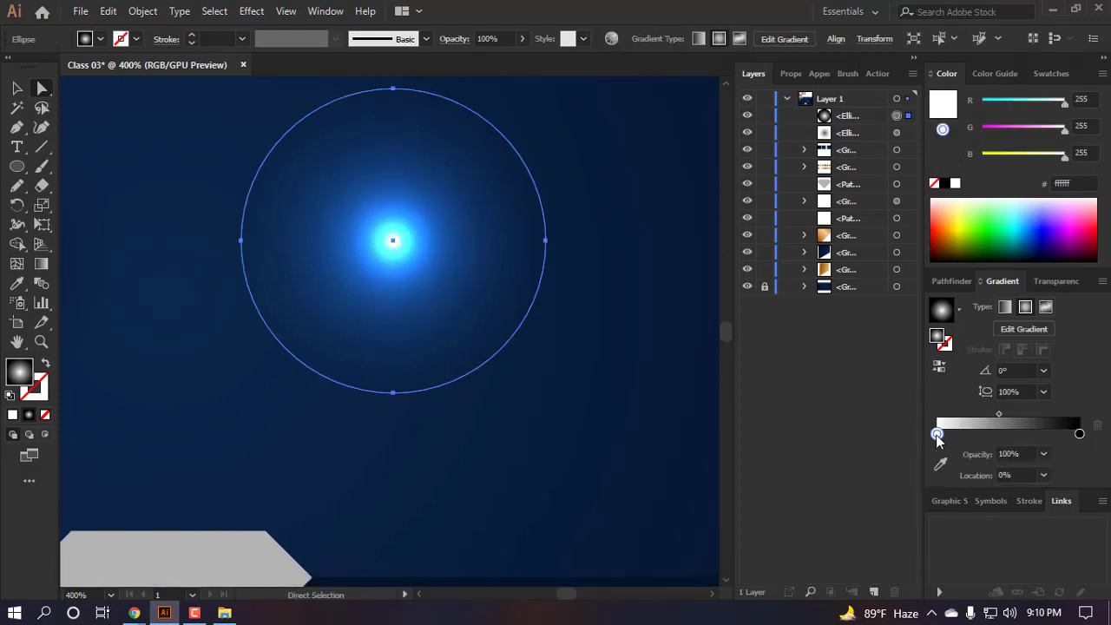
pyautogui.doubleClick(936, 434)
pyautogui.click(937, 434)
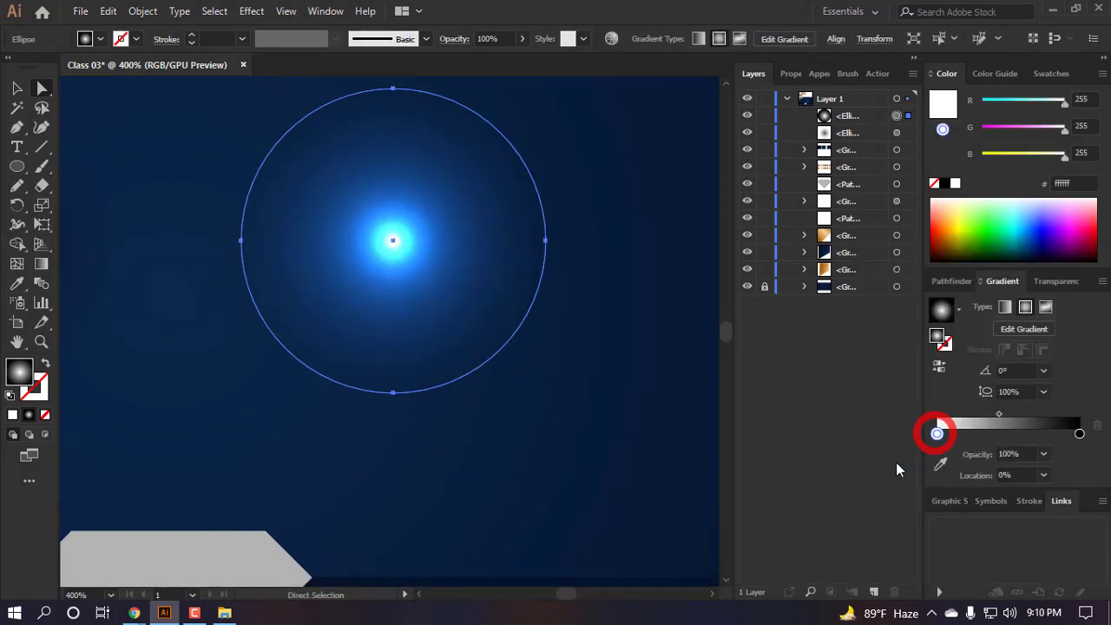
pyautogui.click(511, 325)
pyautogui.click(471, 280)
# - Try the glow circle at 50% opacity and restore it to 100%
pyautogui.click(1046, 281)
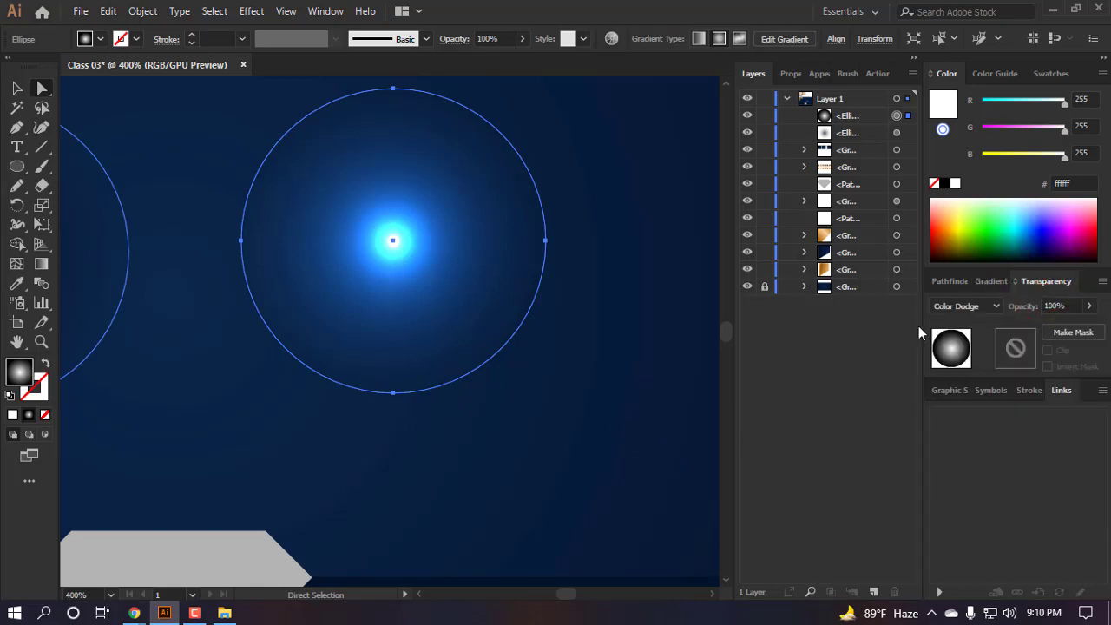
pyautogui.click(1089, 306)
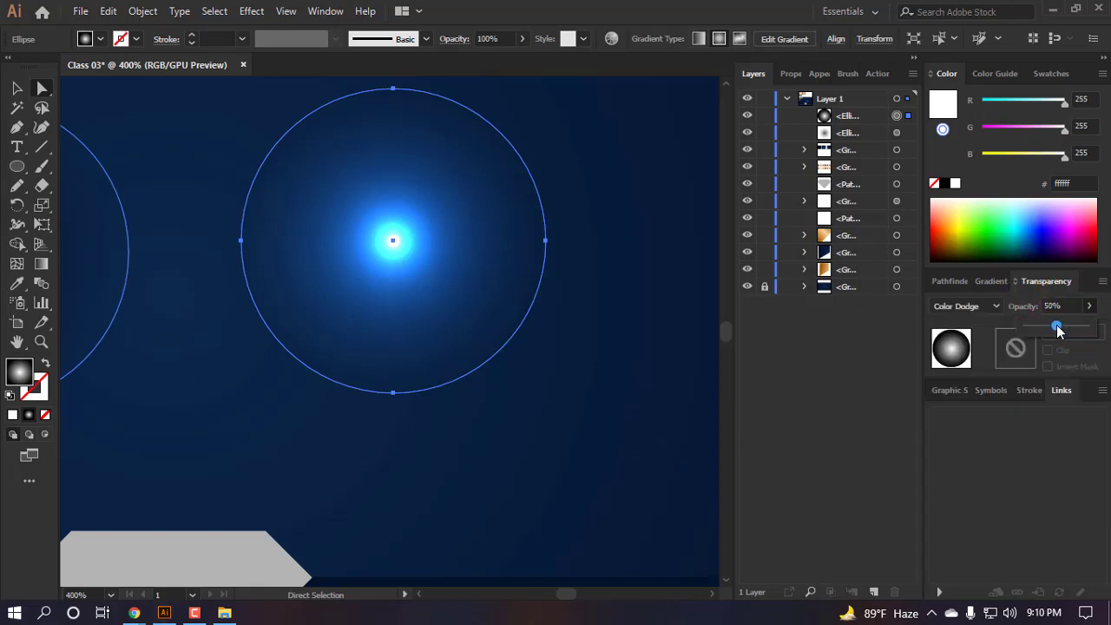
pyautogui.click(1055, 325)
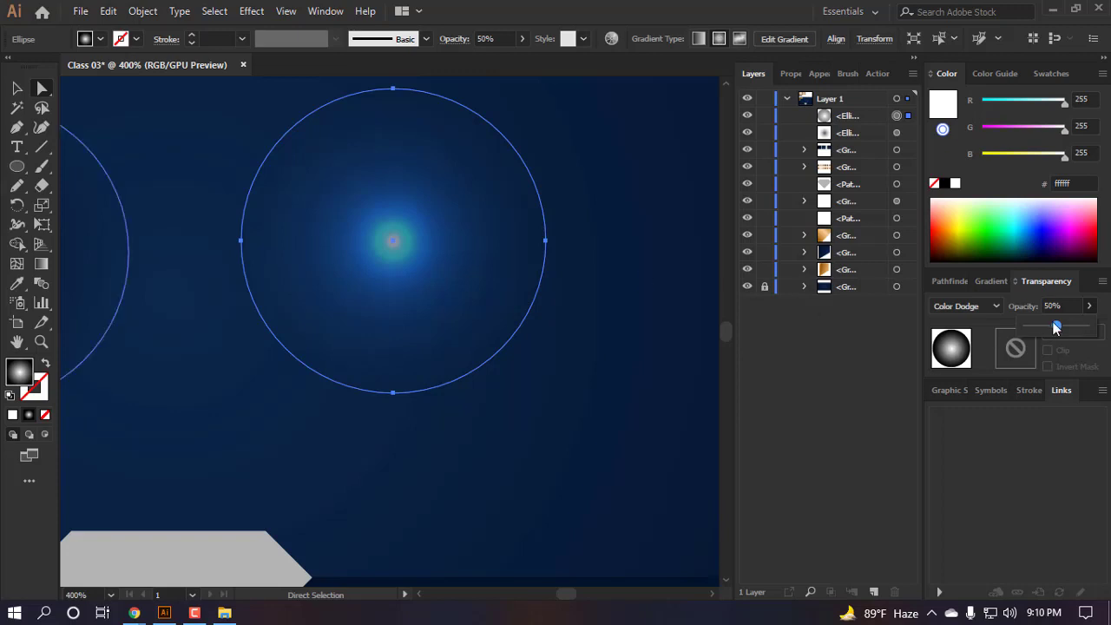
pyautogui.moveTo(1057, 327); pyautogui.dragTo(1087, 326)
pyautogui.click(508, 479)
# - Replace the white stop of the glow circle's radial gradient with the magenta swatch
pyautogui.click(423, 229)
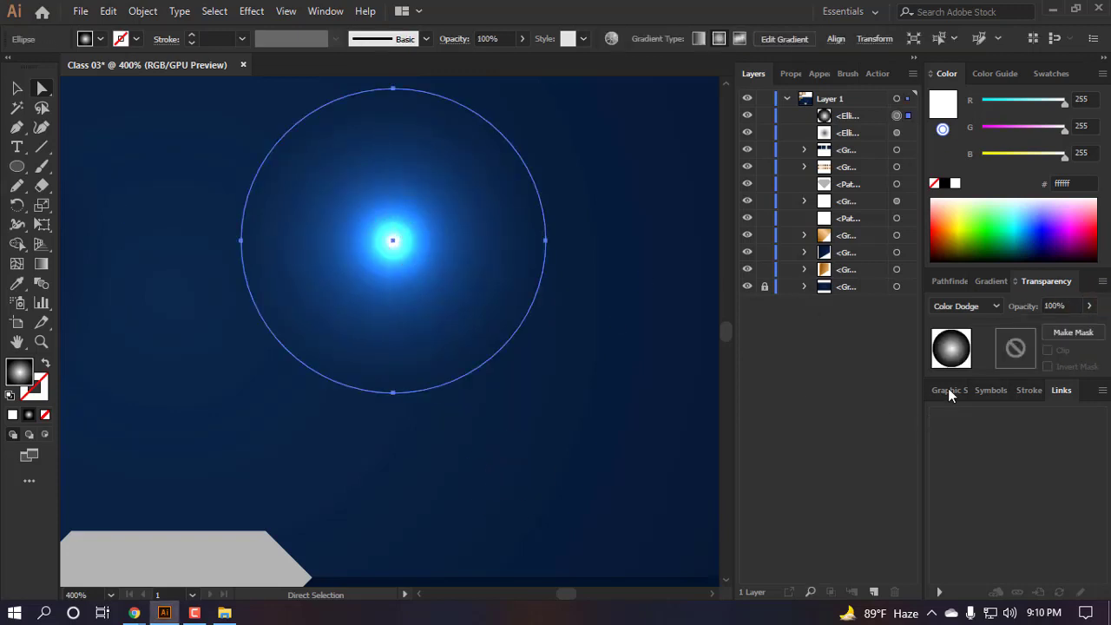
pyautogui.scroll(4, 386, 235)
pyautogui.scroll(-3, 392, 260)
pyautogui.scroll(3, 394, 279)
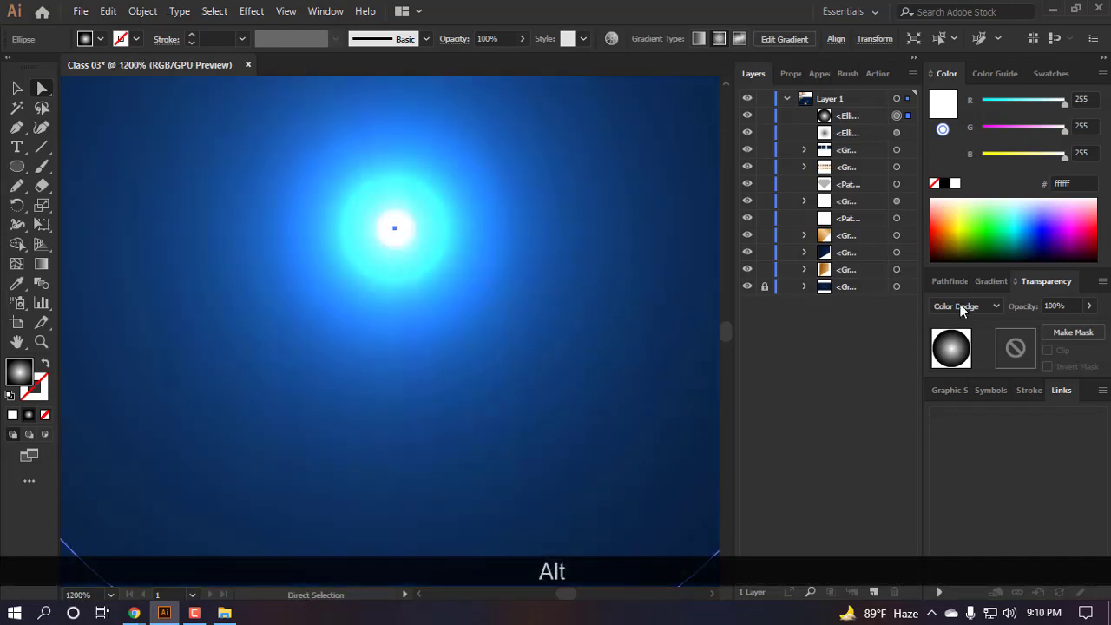
pyautogui.click(986, 280)
pyautogui.click(1047, 74)
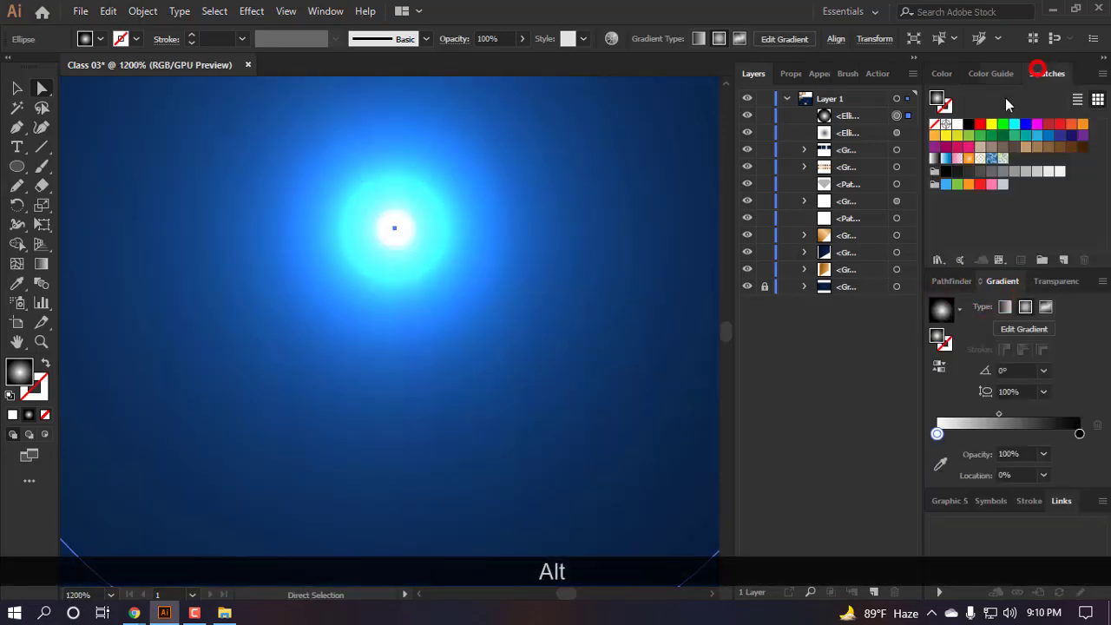
pyautogui.moveTo(1035, 130); pyautogui.dragTo(937, 433)
pyautogui.scroll(-5, 521, 356)
pyautogui.click(557, 370)
pyautogui.scroll(1, 436, 251)
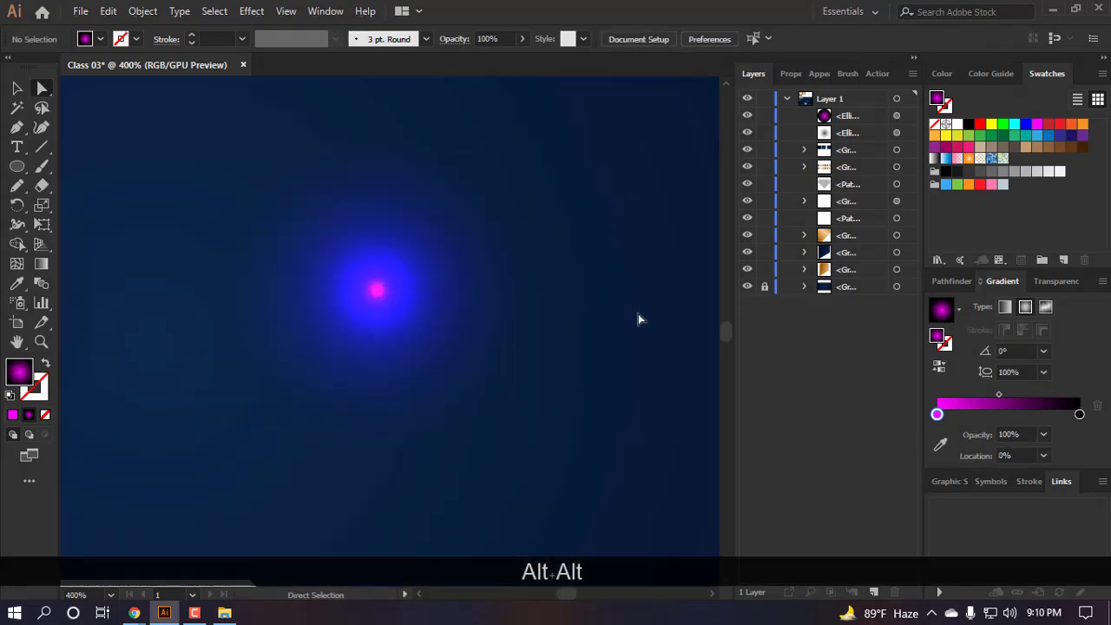
pyautogui.scroll(-2, 444, 267)
pyautogui.scroll(1, 434, 257)
pyautogui.scroll(1, 496, 277)
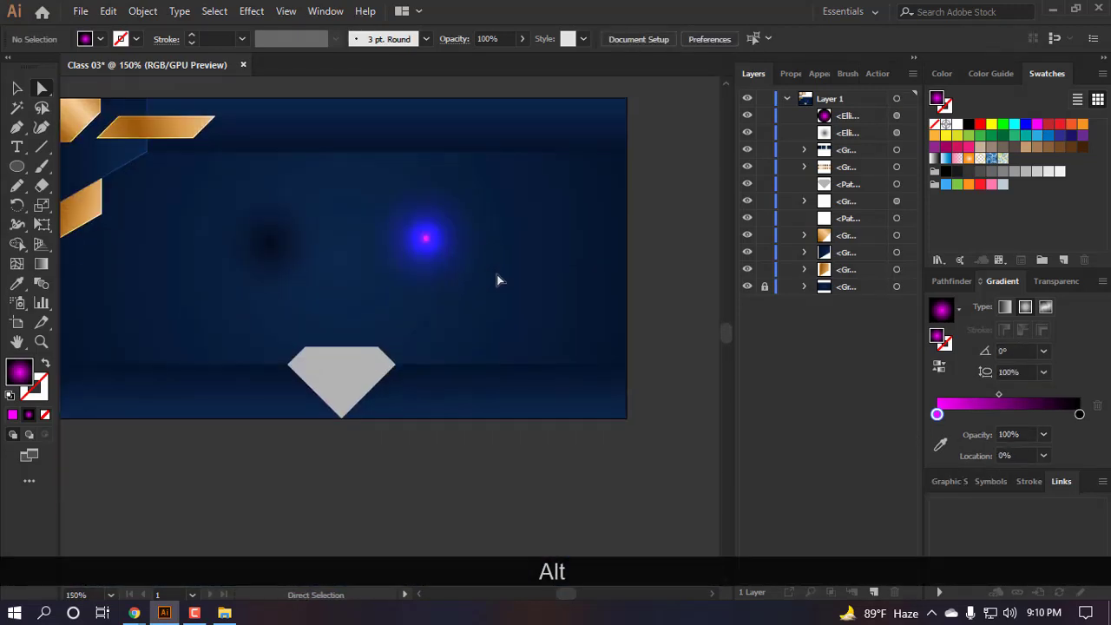
# - Undo the magenta gradient stop and a slight move of the glow circle
pyautogui.hotkey('ctrl', 'alt', 'z')
pyautogui.scroll(2, 489, 272)
pyautogui.click(585, 258)
pyautogui.moveTo(273, 313); pyautogui.dragTo(249, 304)
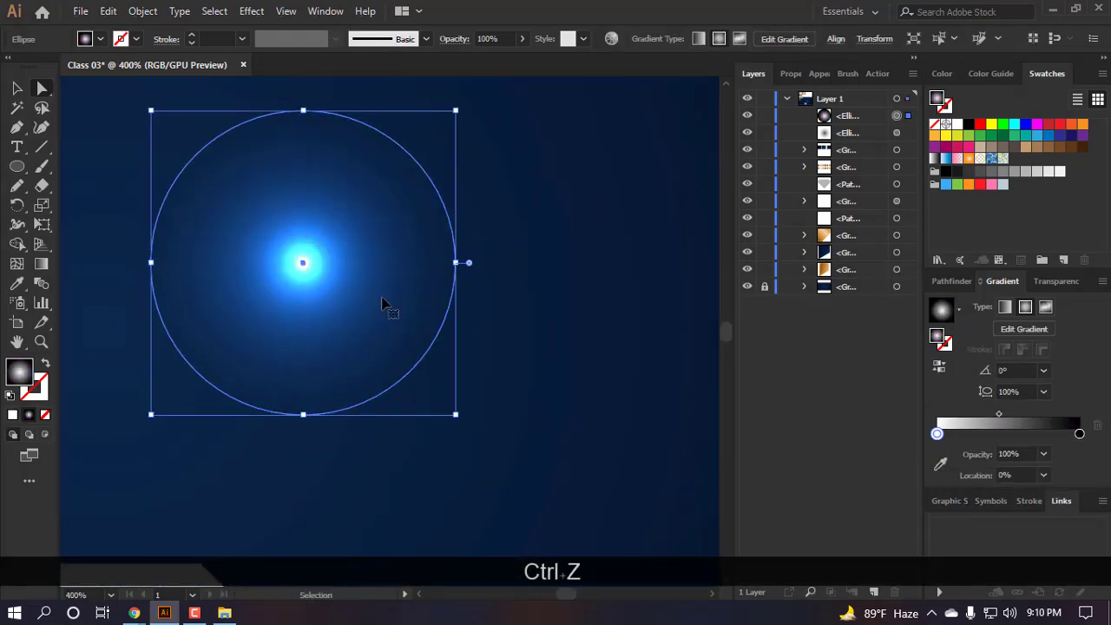
pyautogui.hotkey('ctrl', 'z')
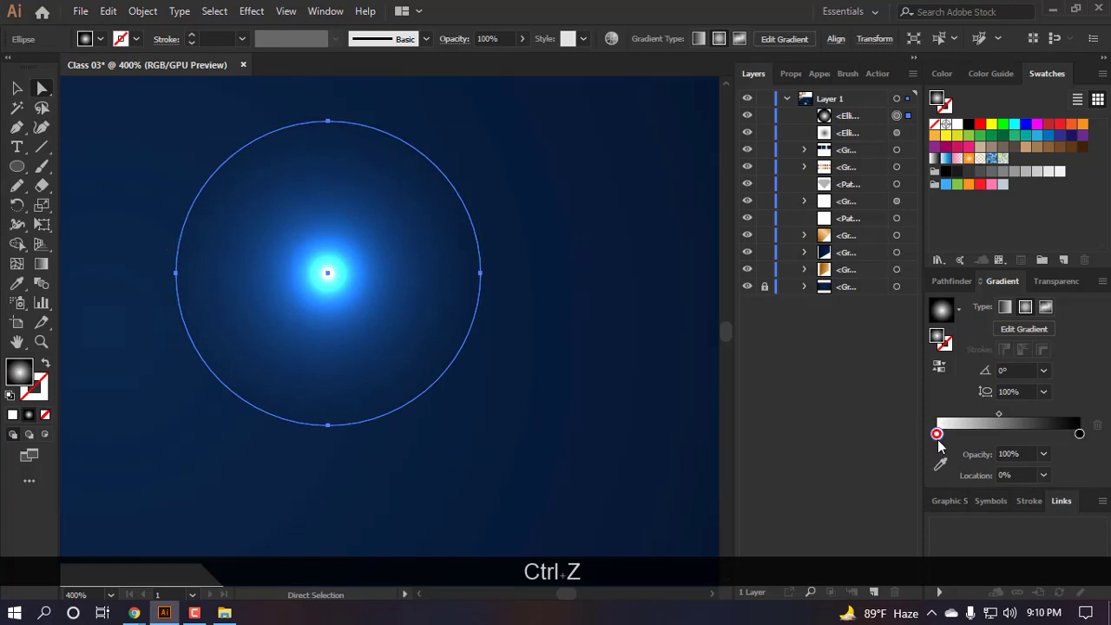
# - Try moving the dark shadow circle slightly left and undo the move
pyautogui.doubleClick(937, 435)
pyautogui.click(590, 396)
pyautogui.scroll(-4, 372, 303)
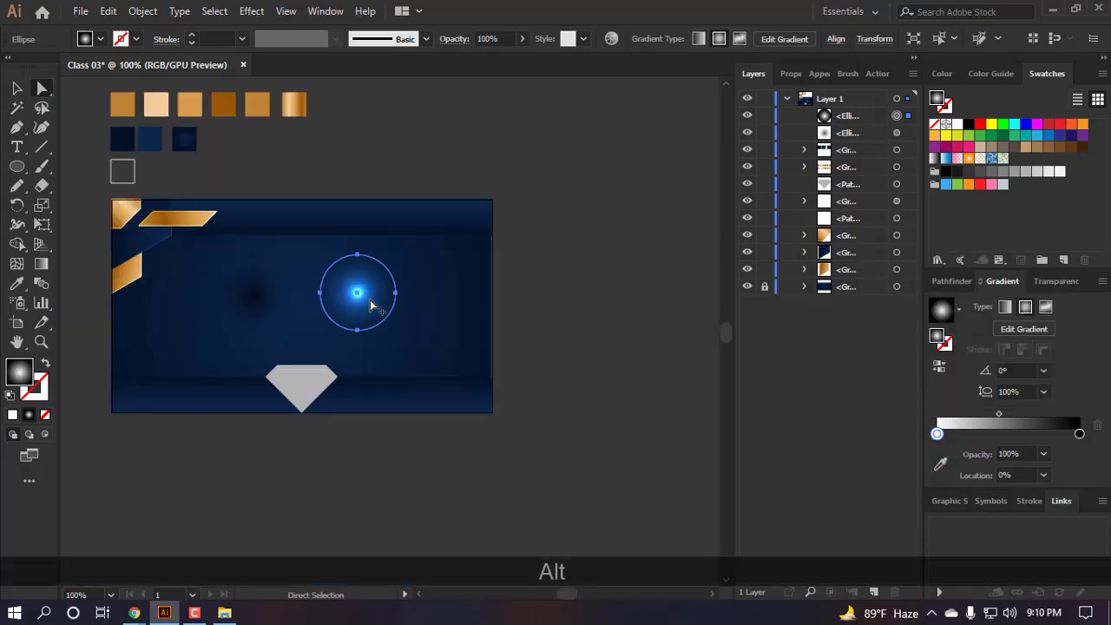
pyautogui.hscroll(-3, 372, 304)
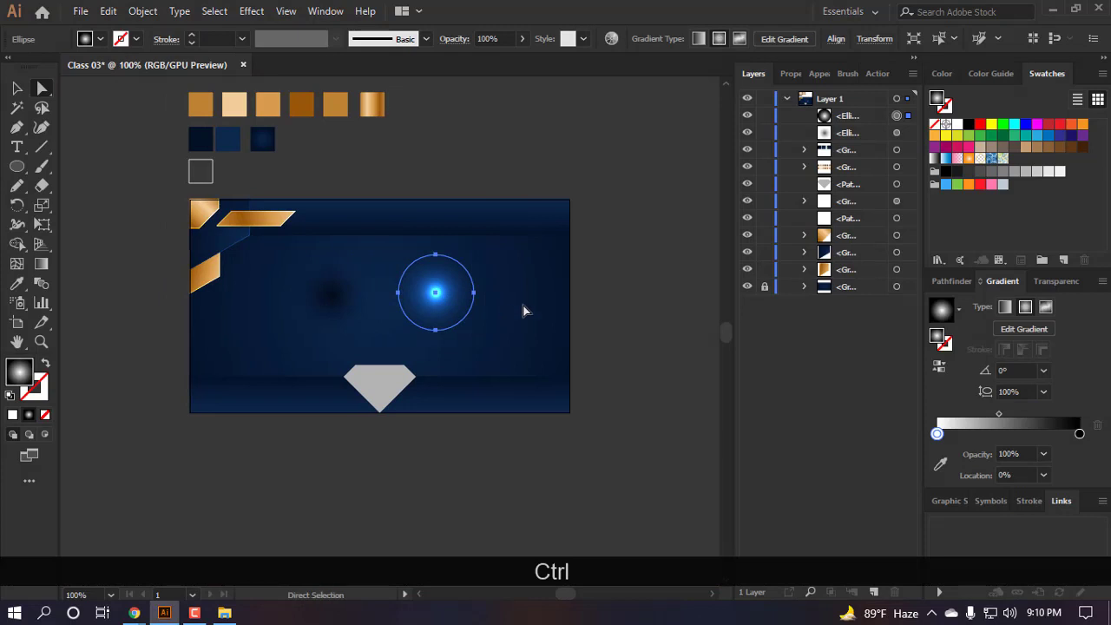
pyautogui.scroll(2, 270, 296)
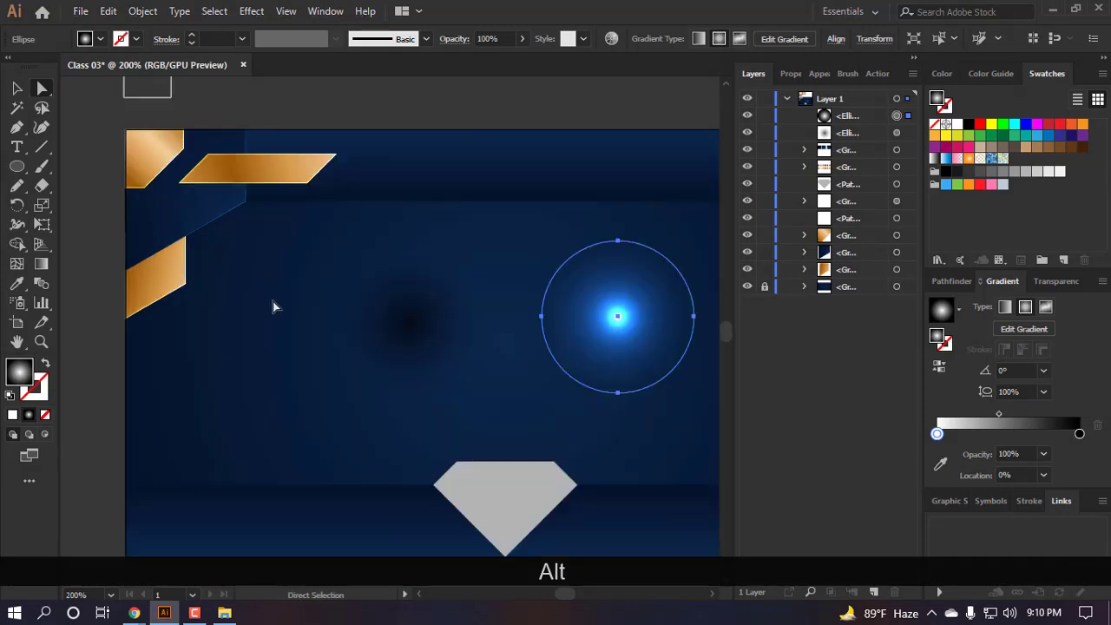
pyautogui.moveTo(415, 298); pyautogui.dragTo(363, 311)
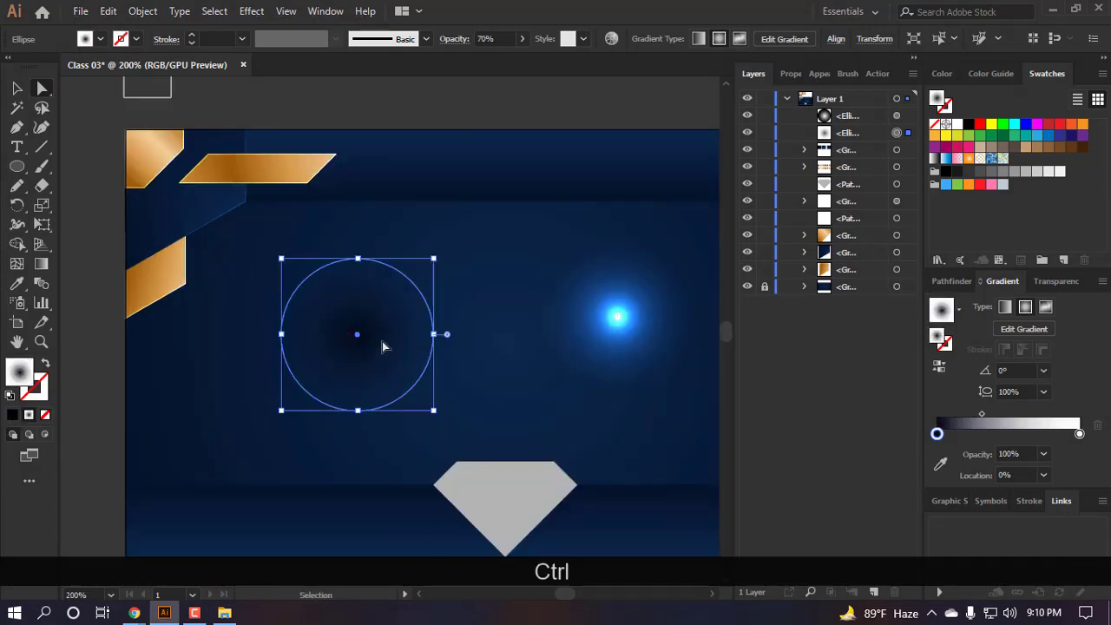
pyautogui.hotkey('ctrl', 'z')
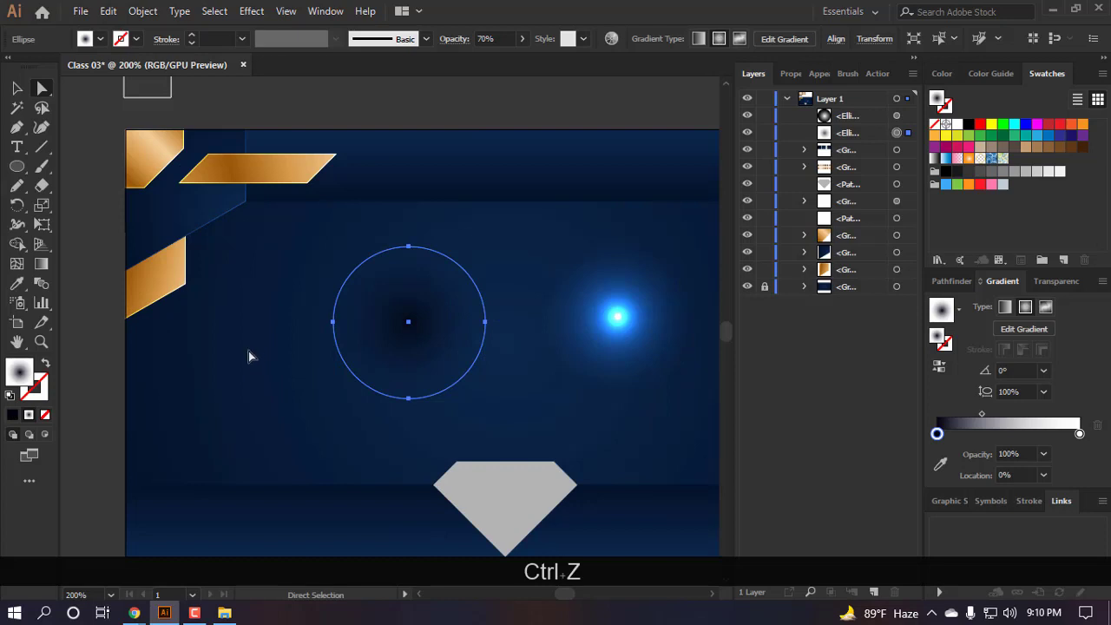
# - Draw a square covering the dark shadow circle and fill it with the solid color 00000F
pyautogui.scroll(3, 374, 328)
pyautogui.press('m')
pyautogui.scroll(-2, 210, 143)
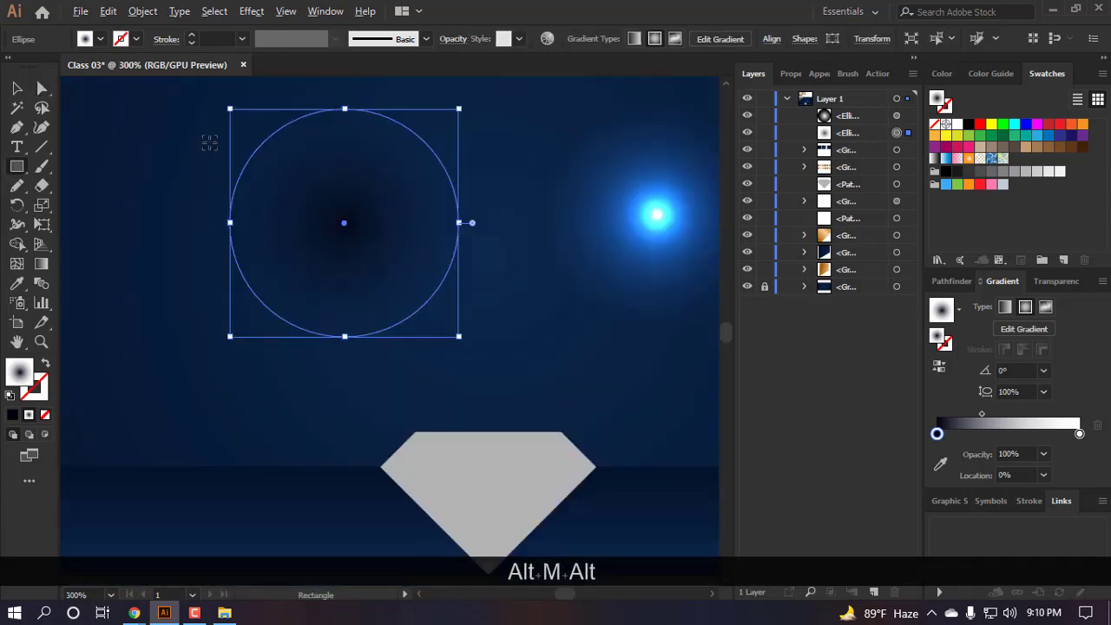
pyautogui.scroll(-1, 209, 143)
pyautogui.moveTo(200, 93); pyautogui.dragTo(406, 298)
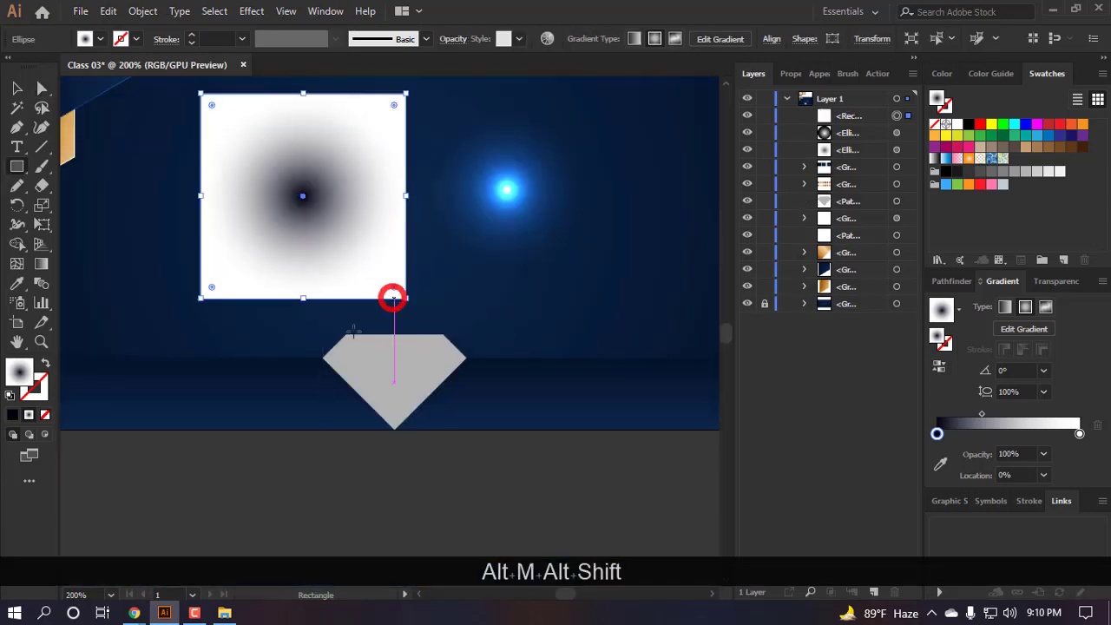
pyautogui.doubleClick(17, 371)
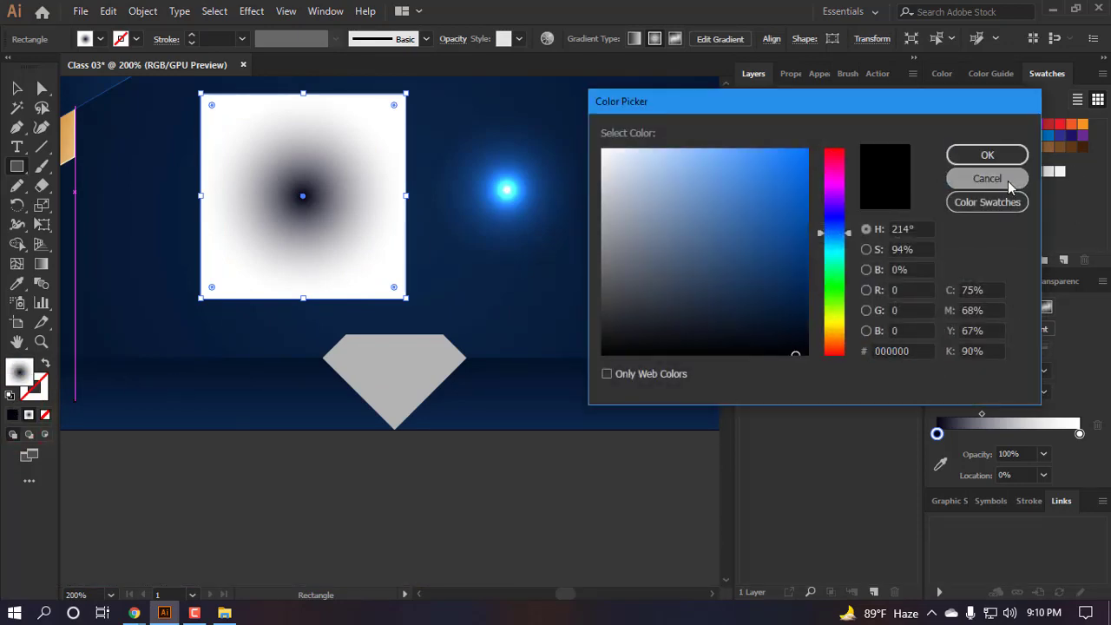
pyautogui.click(972, 178)
pyautogui.click(12, 416)
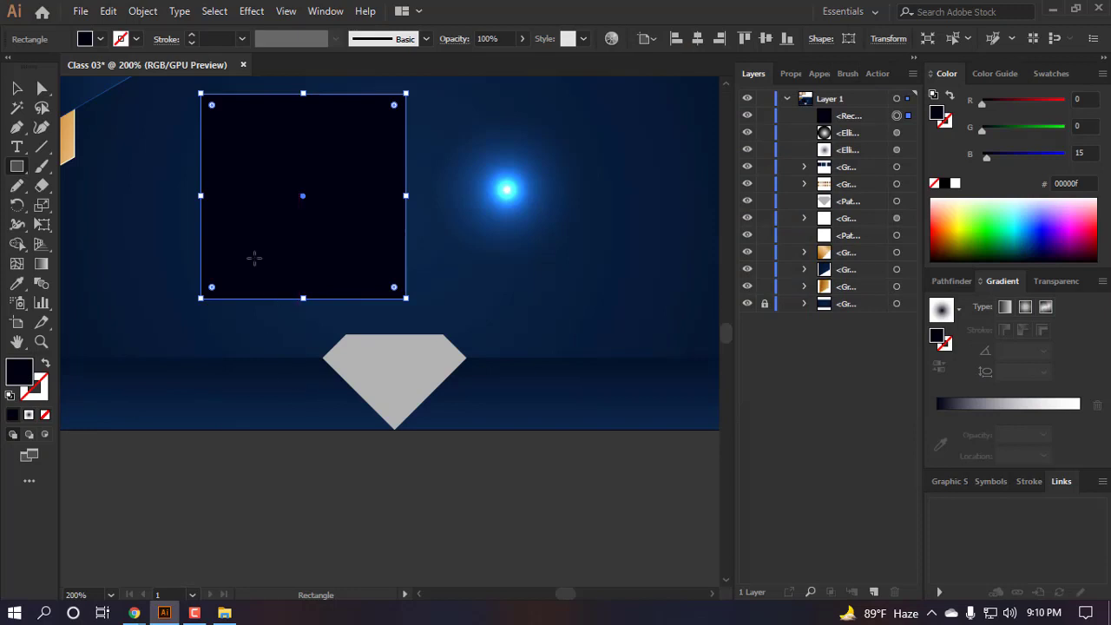
# - Send the dark square to the back of the stacking order and bring it forward two levels, behind the shadow circle
pyautogui.press('v')
pyautogui.click(229, 352)
pyautogui.click(297, 213)
pyautogui.press('ctrl')
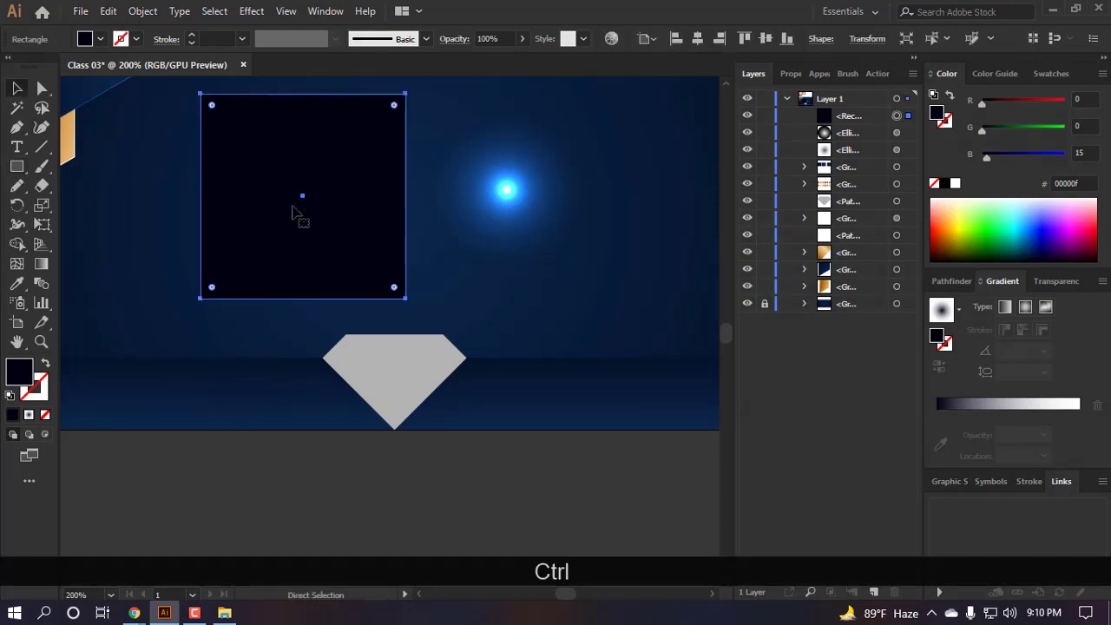
pyautogui.hotkey('ctrl', '[')
pyautogui.hotkey('ctrl', '[')
pyautogui.hotkey('ctrl', '[')
pyautogui.hotkey('ctrl', '[')
pyautogui.hotkey('ctrl', '[')
pyautogui.hotkey('ctrl', 'shift', '[')
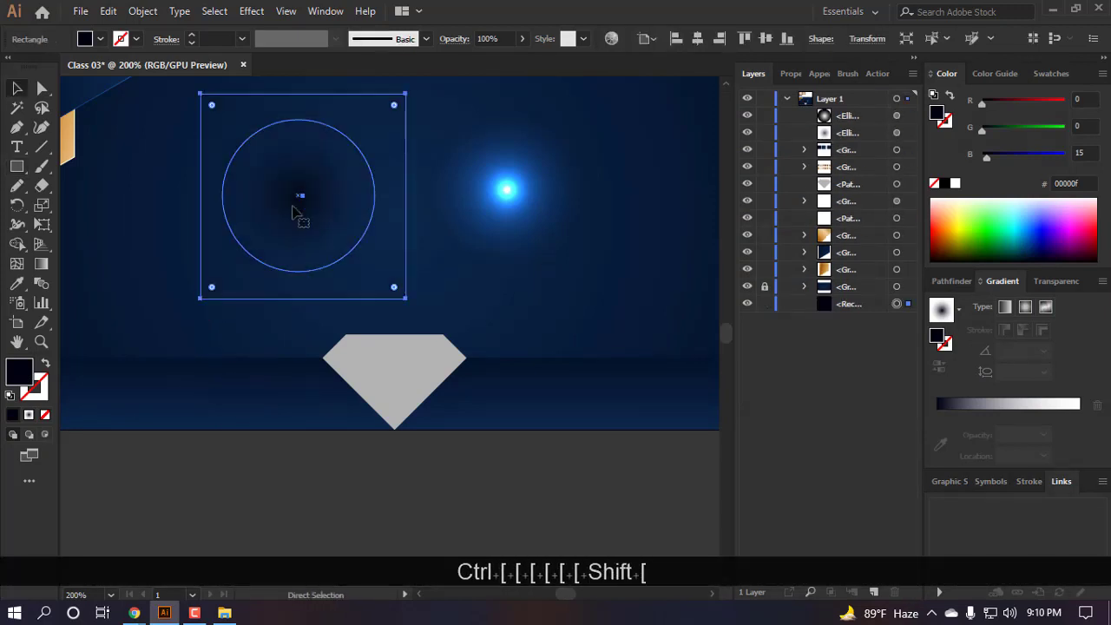
pyautogui.hotkey('ctrl', ']')
pyautogui.hotkey('ctrl', ']')
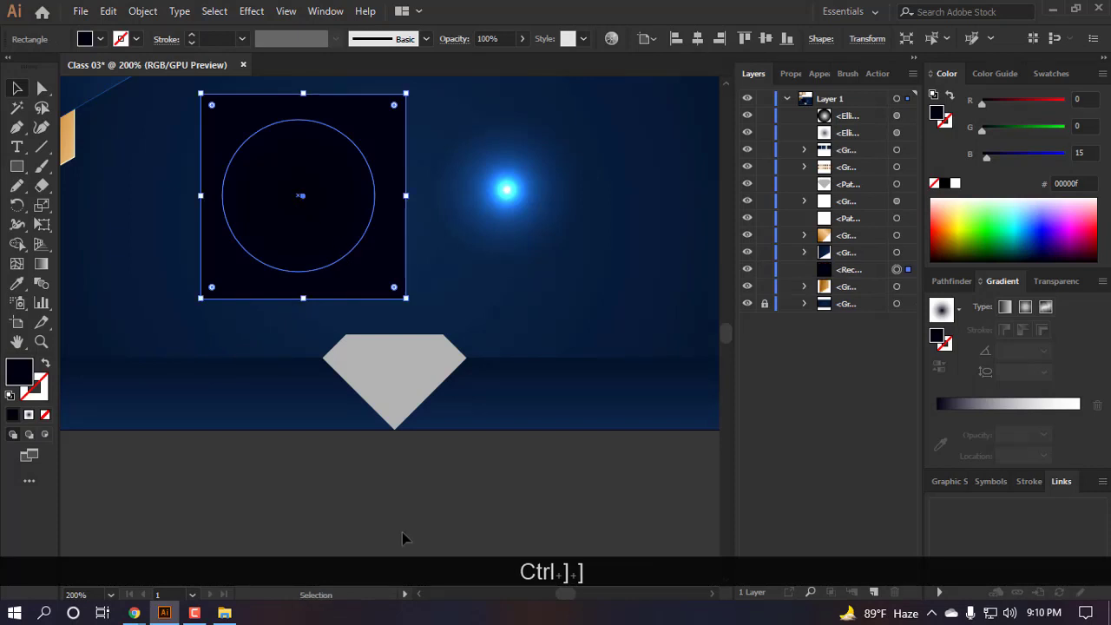
# - Move the shadow circle slightly up and right over the square, and set the square's fill color to 020214
pyautogui.moveTo(306, 221); pyautogui.dragTo(339, 222)
pyautogui.click(212, 280)
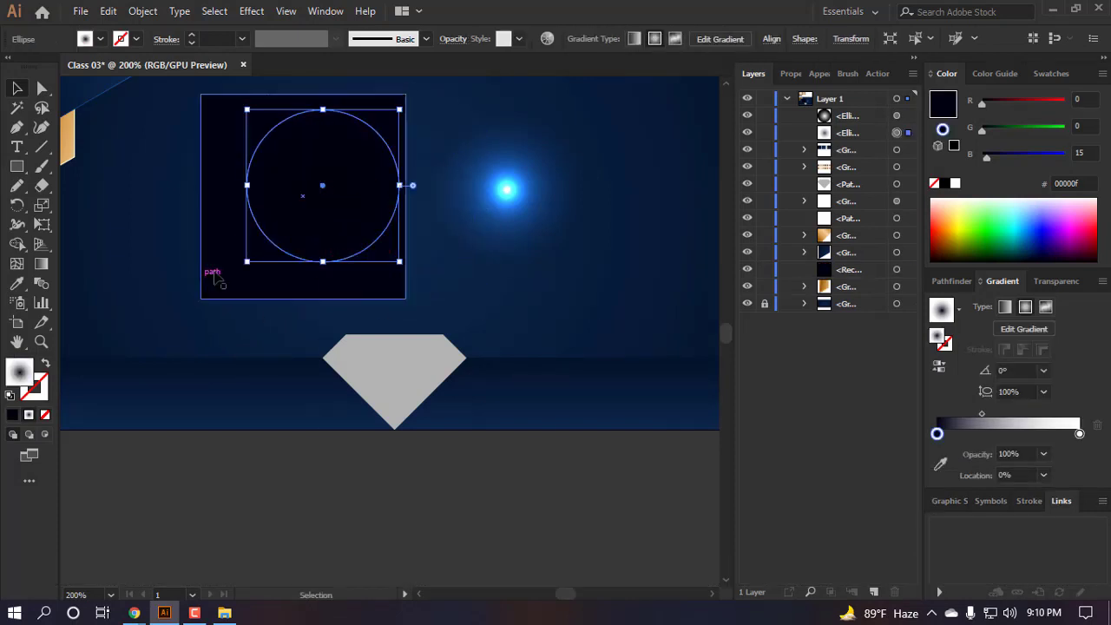
pyautogui.doubleClick(21, 375)
pyautogui.write('020214')
pyautogui.click(998, 155)
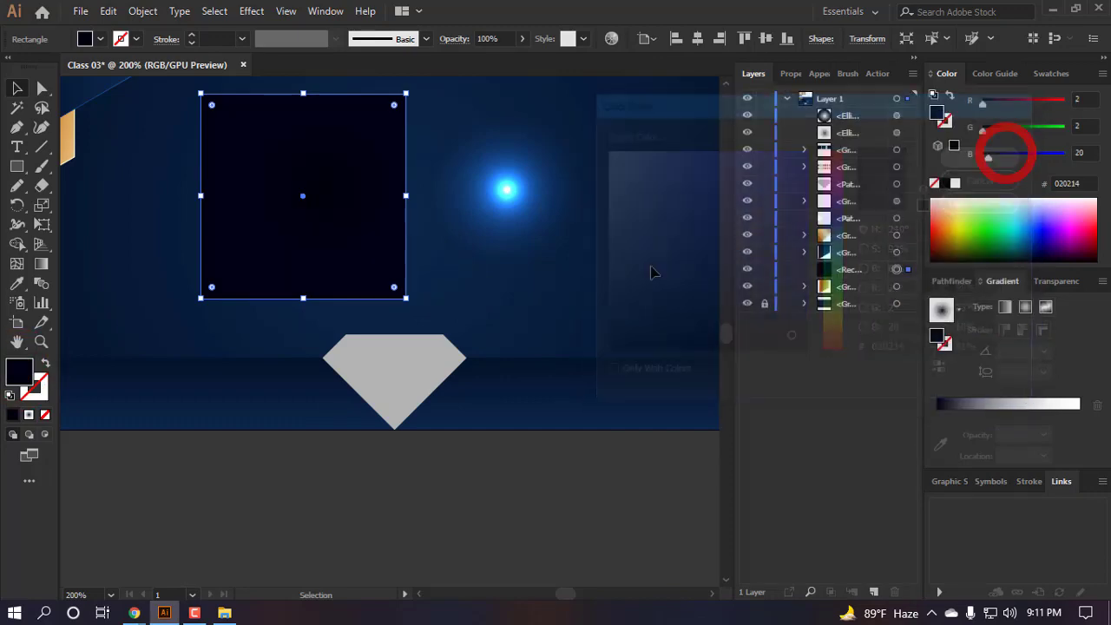
# - Move the dark square down and left, clear of the shadow circle
pyautogui.scroll(3, 266, 149)
pyautogui.scroll(-5, 362, 186)
pyautogui.moveTo(336, 254); pyautogui.dragTo(297, 319)
pyautogui.scroll(3, 300, 170)
pyautogui.scroll(-2, 319, 366)
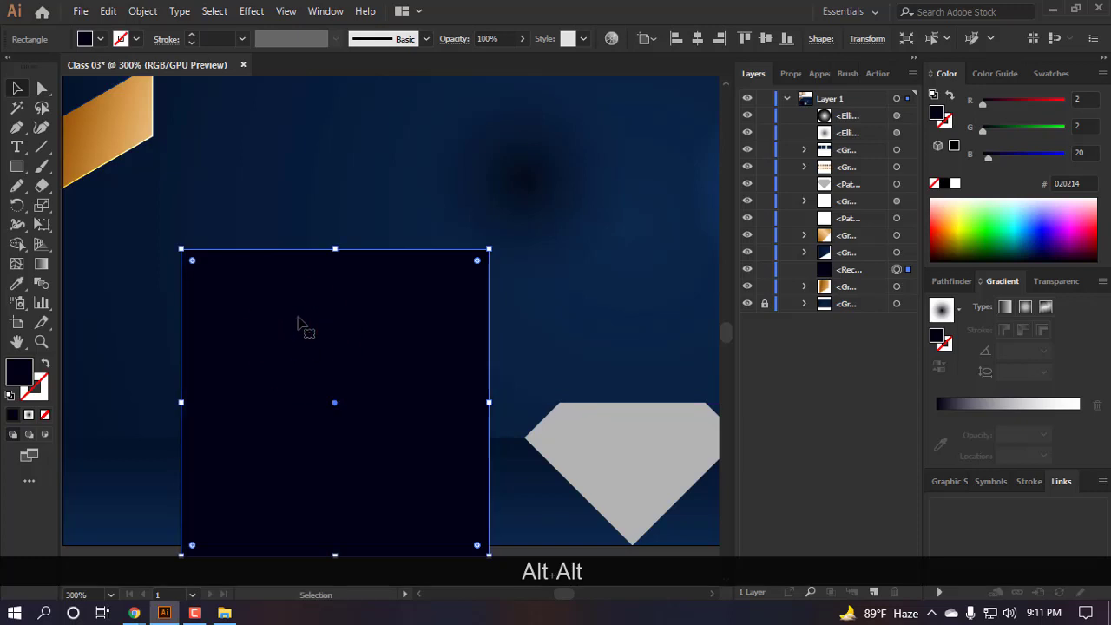
# - Delete the solid dark square placed beside the shadow circle
pyautogui.press('BackSpace')
pyautogui.scroll(-3, 264, 295)
pyautogui.hscroll(1, 523, 278)
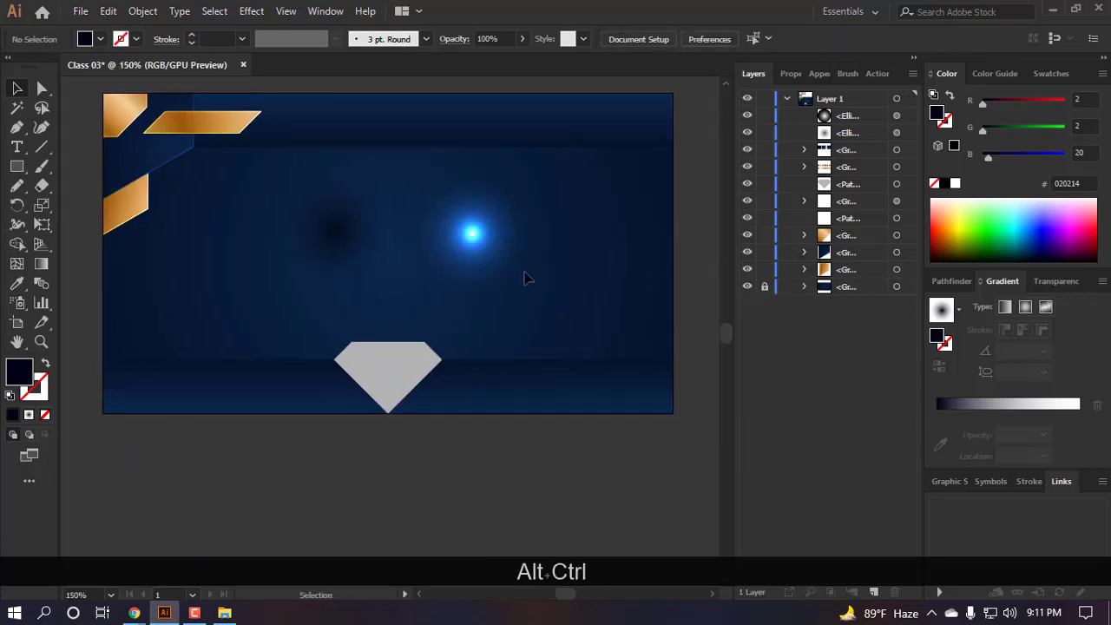
pyautogui.scroll(3, 507, 239)
pyautogui.scroll(-2, 401, 236)
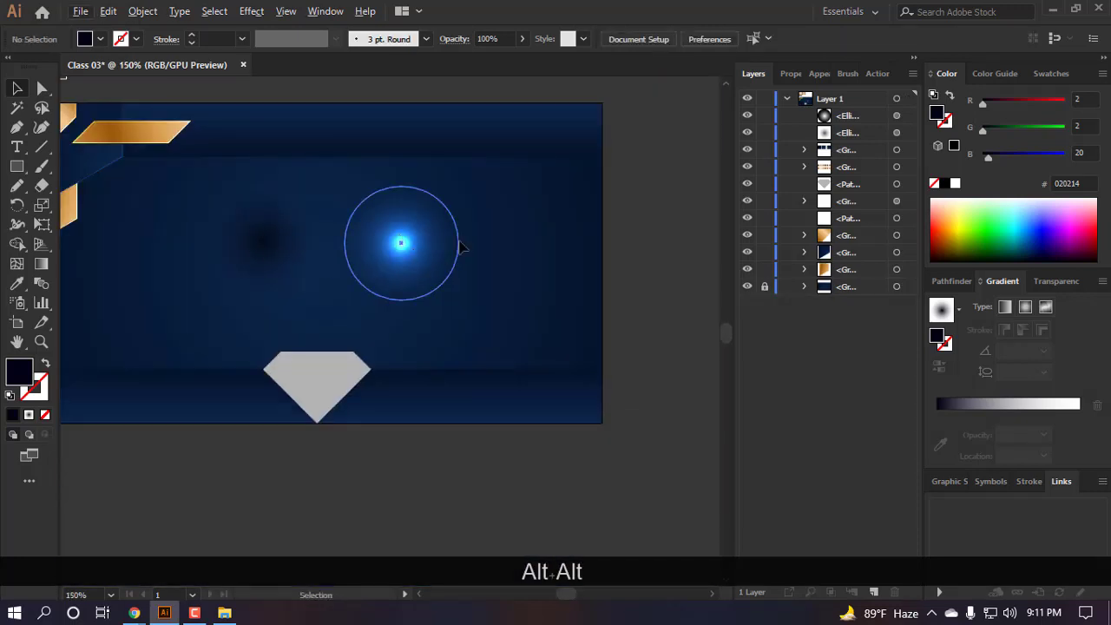
pyautogui.moveTo(460, 242)
pyautogui.mouseDown()
pyautogui.moveTo(500, 239)
pyautogui.moveTo(541, 308)
pyautogui.moveTo(537, 324)
pyautogui.mouseUp()
pyautogui.press('m')
pyautogui.hotkey('ctrl', 'shift', '[')
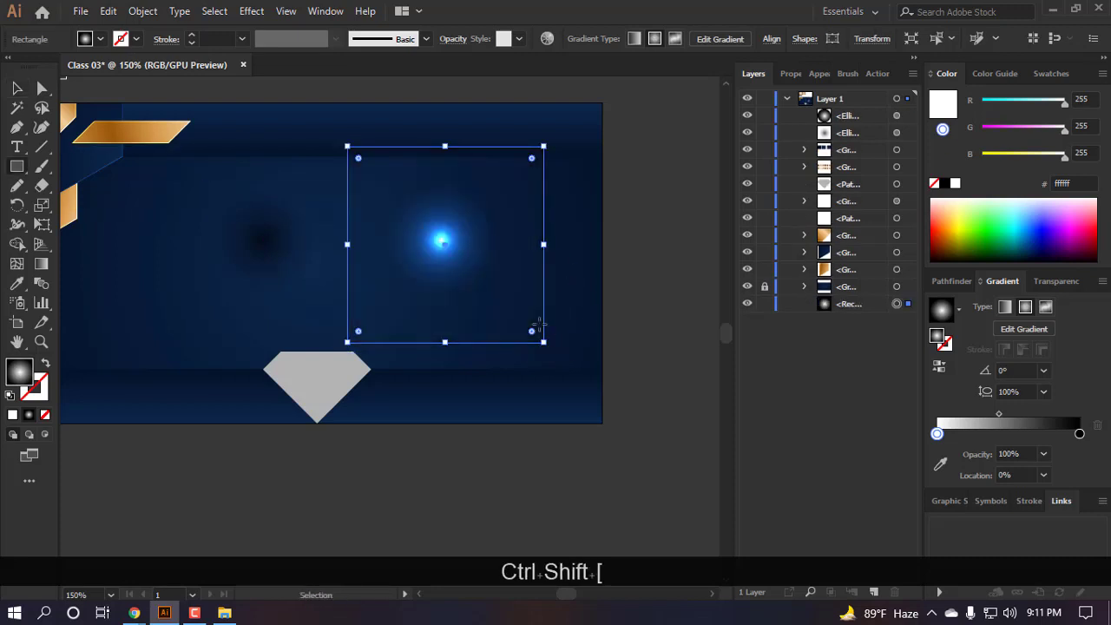
pyautogui.hotkey('ctrl', ']')
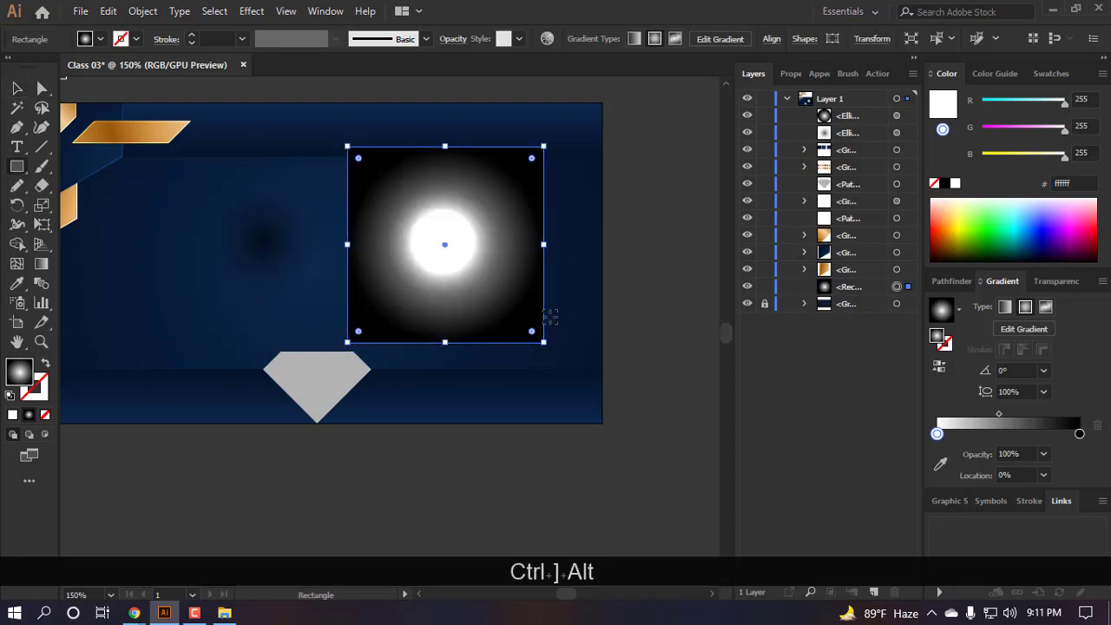
pyautogui.scroll(2, 545, 318)
pyautogui.moveTo(502, 327); pyautogui.dragTo(540, 390)
pyautogui.hotkey('ctrl', 'z')
pyautogui.hotkey('ctrl', 'z')
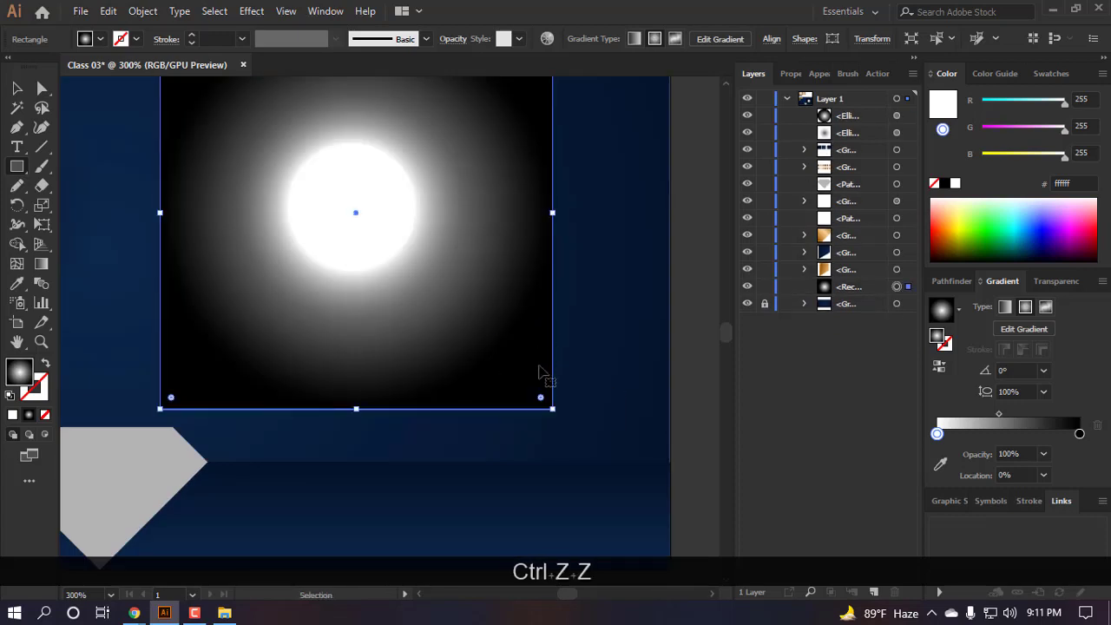
pyautogui.scroll(-2, 517, 357)
pyautogui.press('BackSpace')
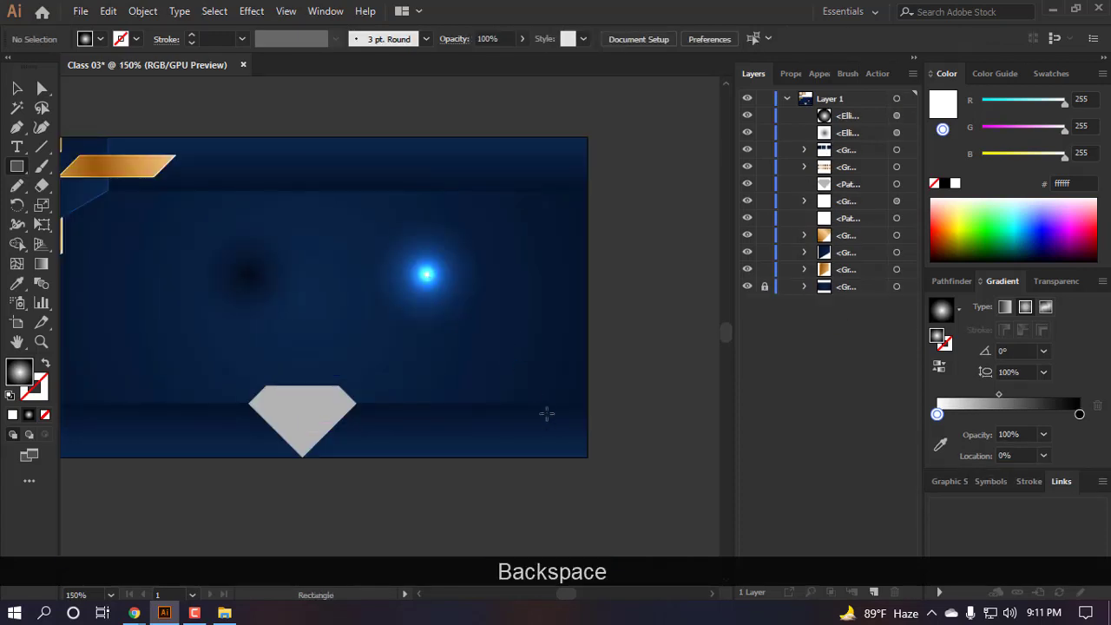
# - Switch the light circle's center gradient stop to HSB color and set its brightness to 92.94%
pyautogui.scroll(1, 486, 275)
pyautogui.press('v')
pyautogui.scroll(2, 417, 258)
pyautogui.scroll(3, 408, 286)
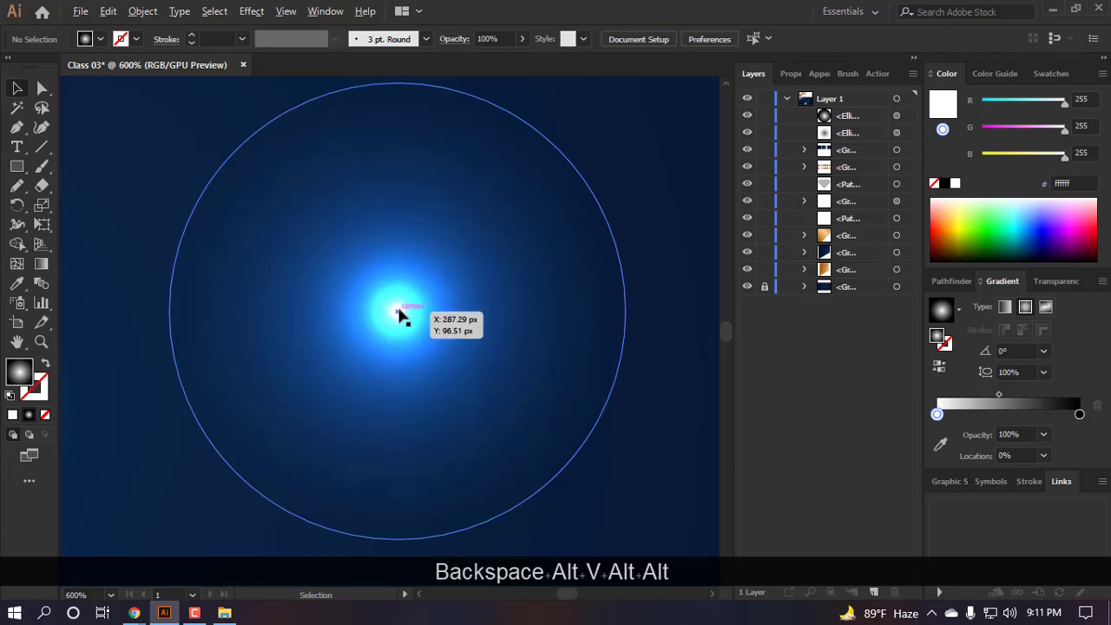
pyautogui.scroll(-2, 414, 312)
pyautogui.scroll(-1, 404, 315)
pyautogui.click(404, 314)
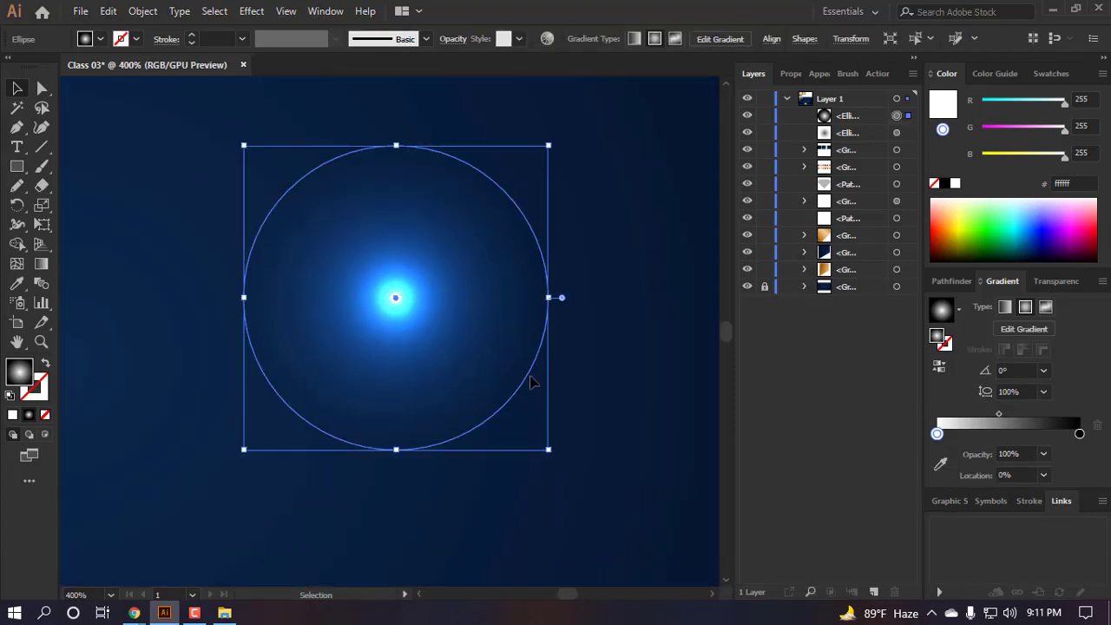
pyautogui.doubleClick(937, 434)
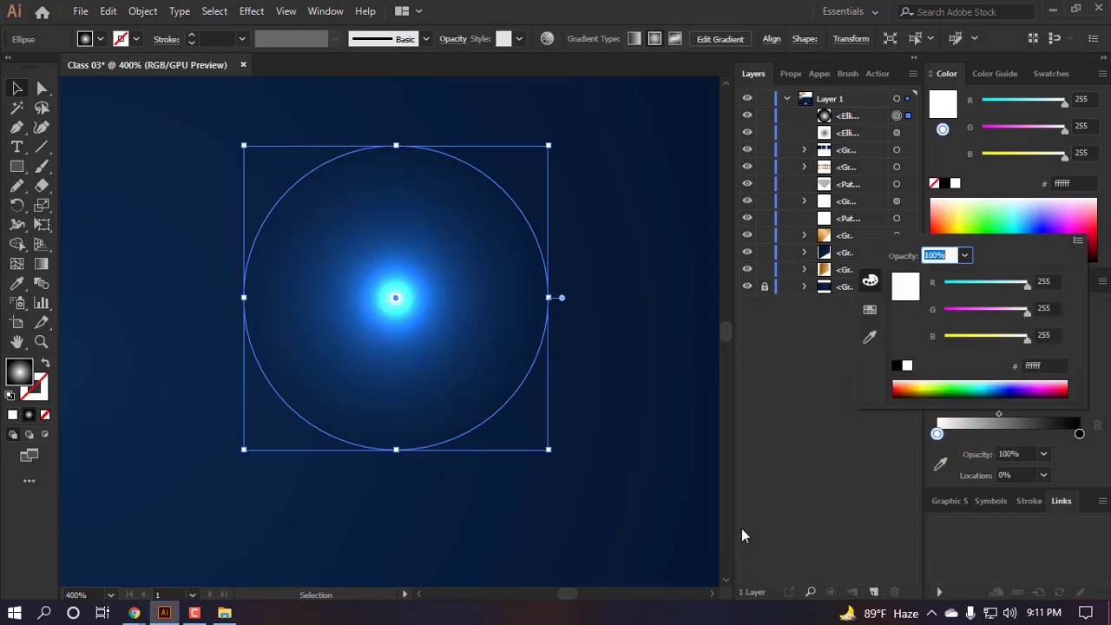
pyautogui.click(1079, 242)
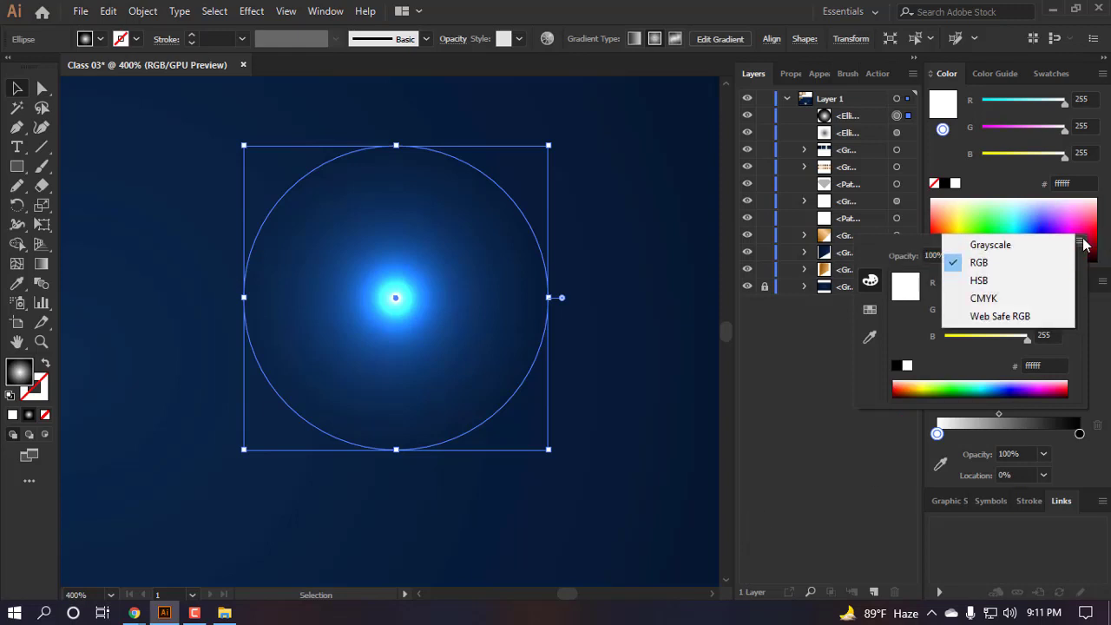
pyautogui.click(980, 281)
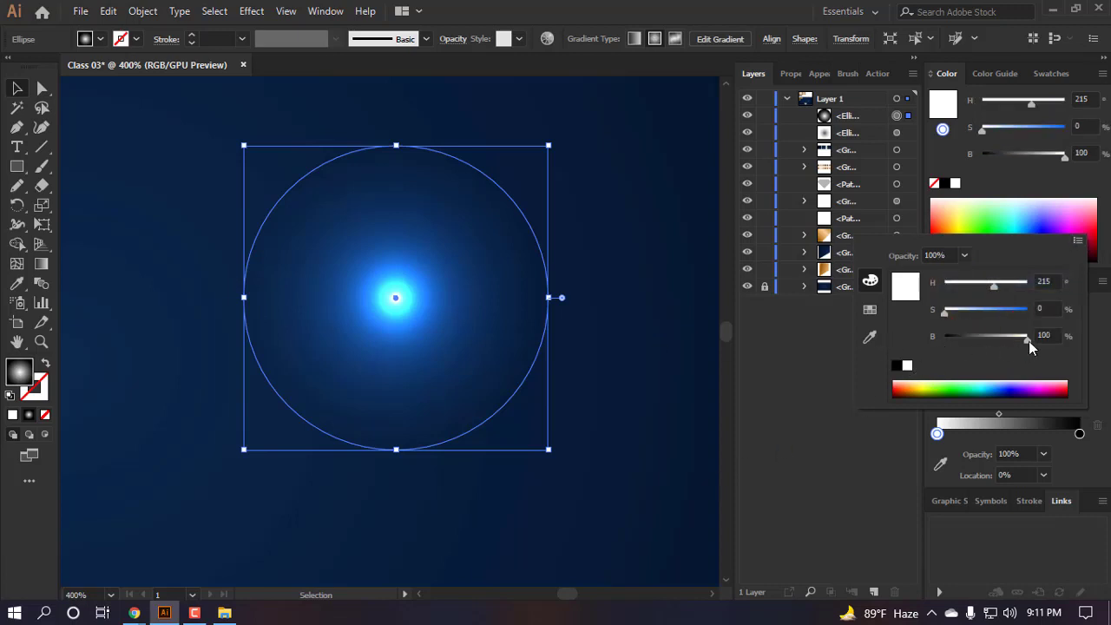
pyautogui.moveTo(1026, 341); pyautogui.dragTo(1014, 336)
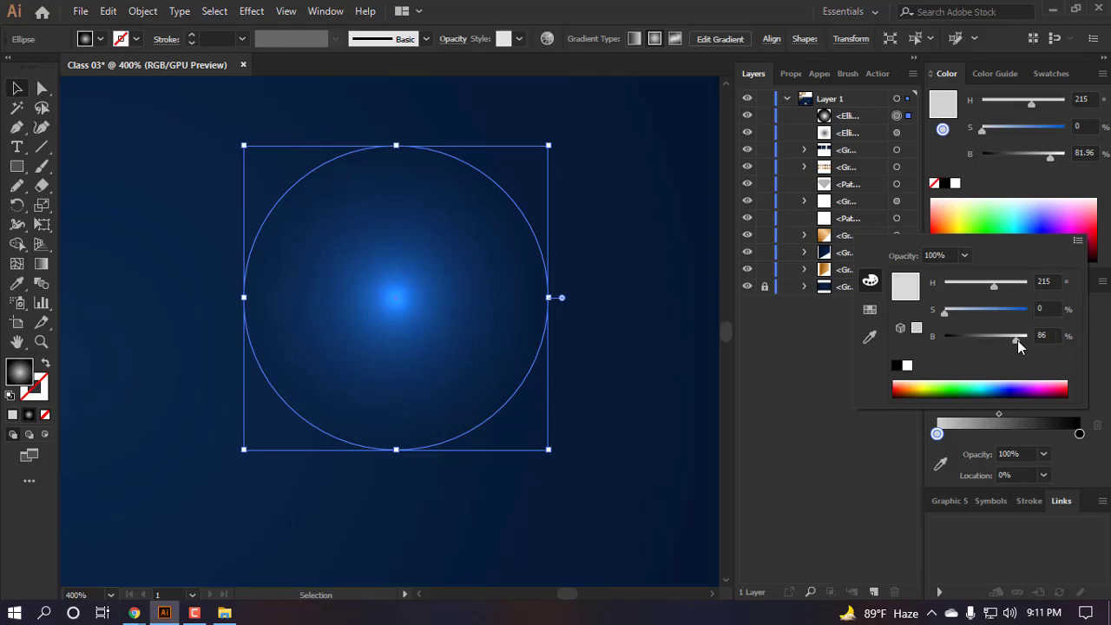
pyautogui.moveTo(1018, 340); pyautogui.dragTo(1024, 341)
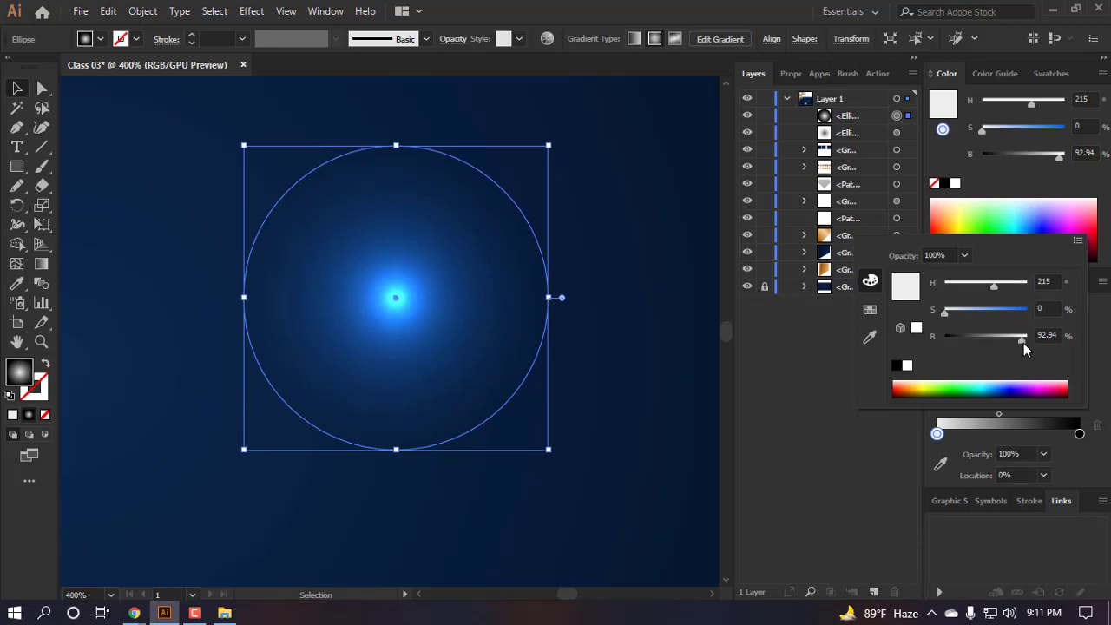
pyautogui.click(556, 446)
# - Move the light circle and the shadow circle off the artboard, side by side next to the gold color swatches
pyautogui.scroll(-5, 588, 347)
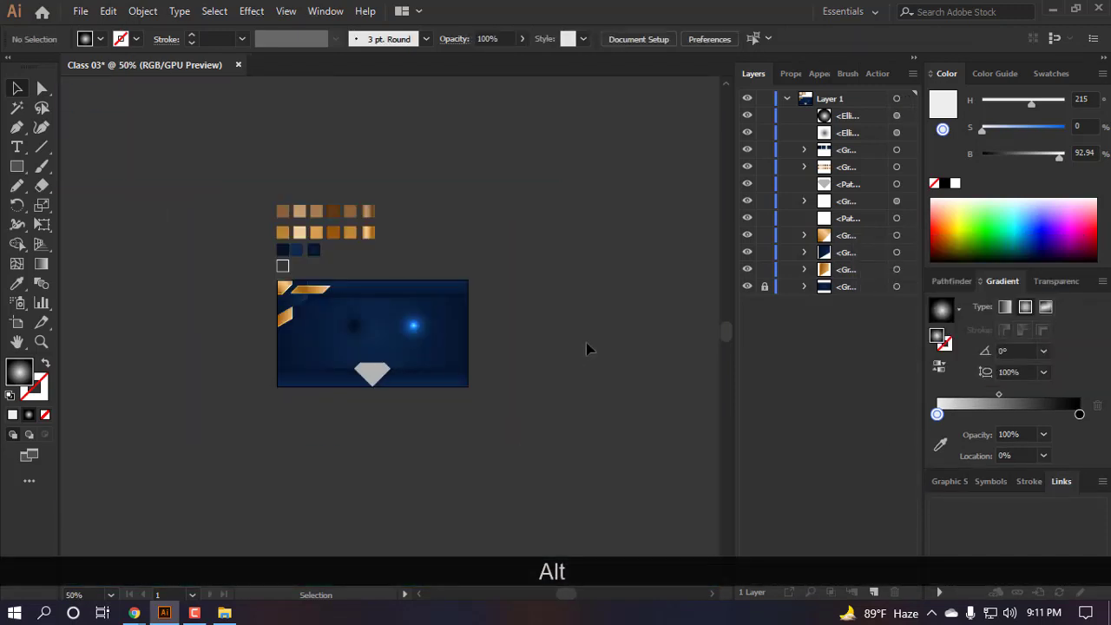
pyautogui.scroll(3, 463, 259)
pyautogui.scroll(-3, 463, 263)
pyautogui.scroll(-2, 496, 372)
pyautogui.moveTo(496, 372); pyautogui.dragTo(512, 155)
pyautogui.moveTo(434, 353); pyautogui.dragTo(673, 140)
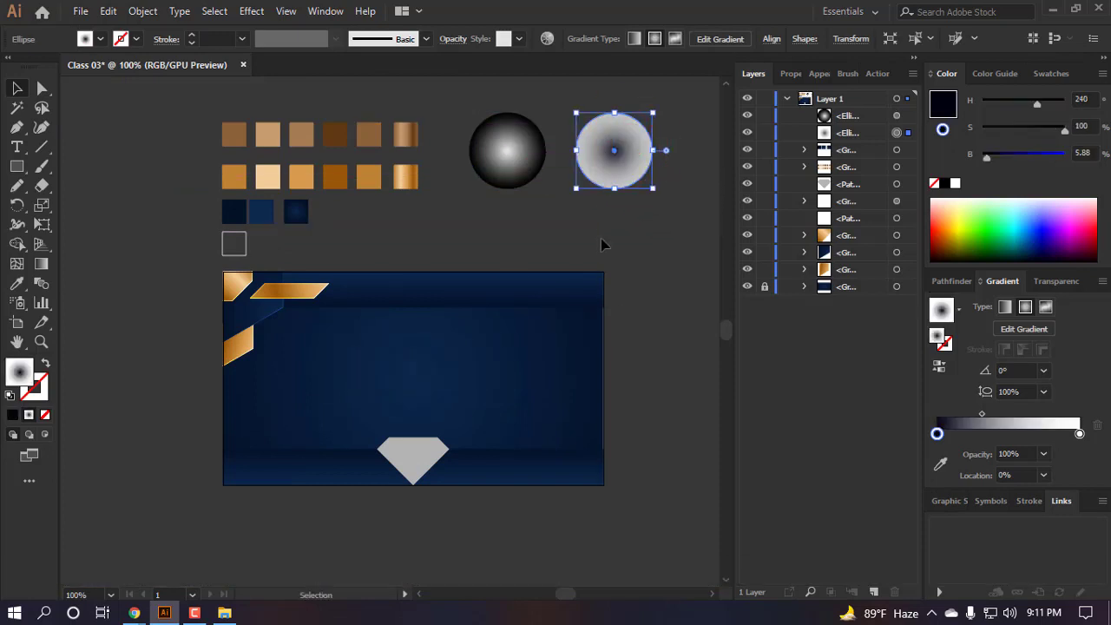
pyautogui.scroll(4, 464, 300)
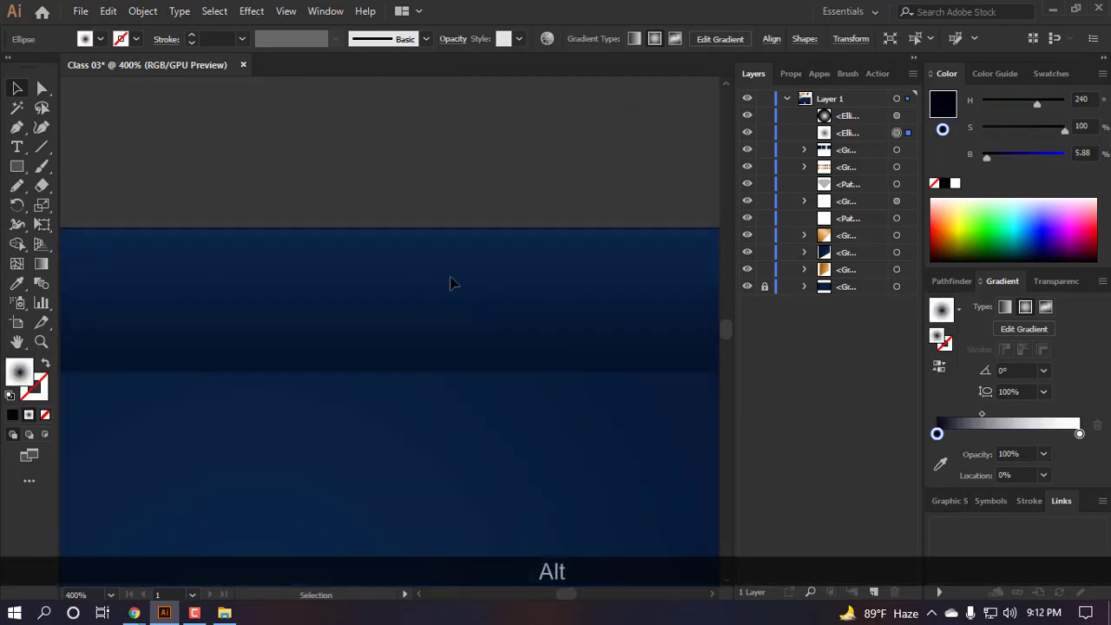
pyautogui.scroll(-5, 451, 280)
pyautogui.scroll(2, 376, 259)
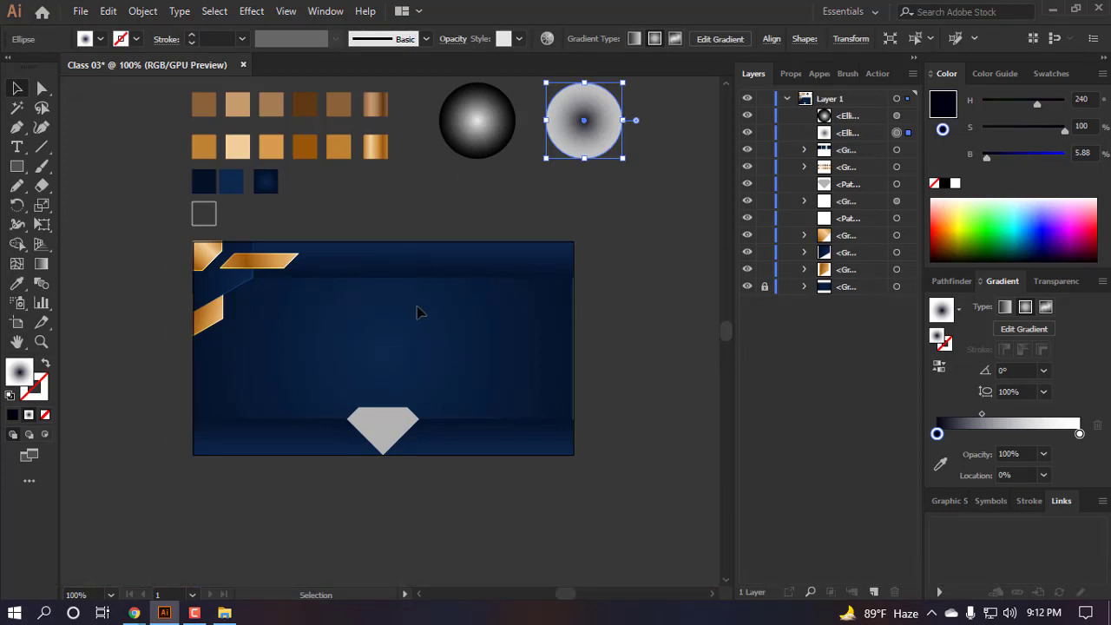
pyautogui.scroll(3, 419, 310)
pyautogui.scroll(-6, 431, 246)
pyautogui.hscroll(2, 336, 262)
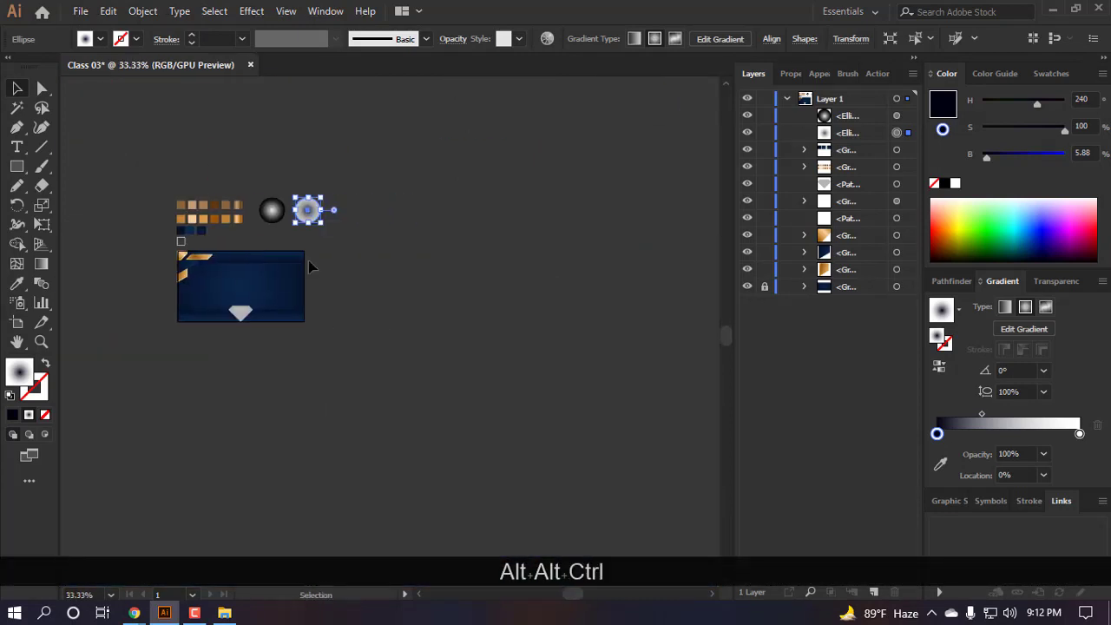
# - Draw a straight horizontal line about 395 px long with the Pen tool, beside the artboard's upper right corner
pyautogui.scroll(3, 308, 261)
pyautogui.hscroll(-1, 327, 271)
pyautogui.press('p')
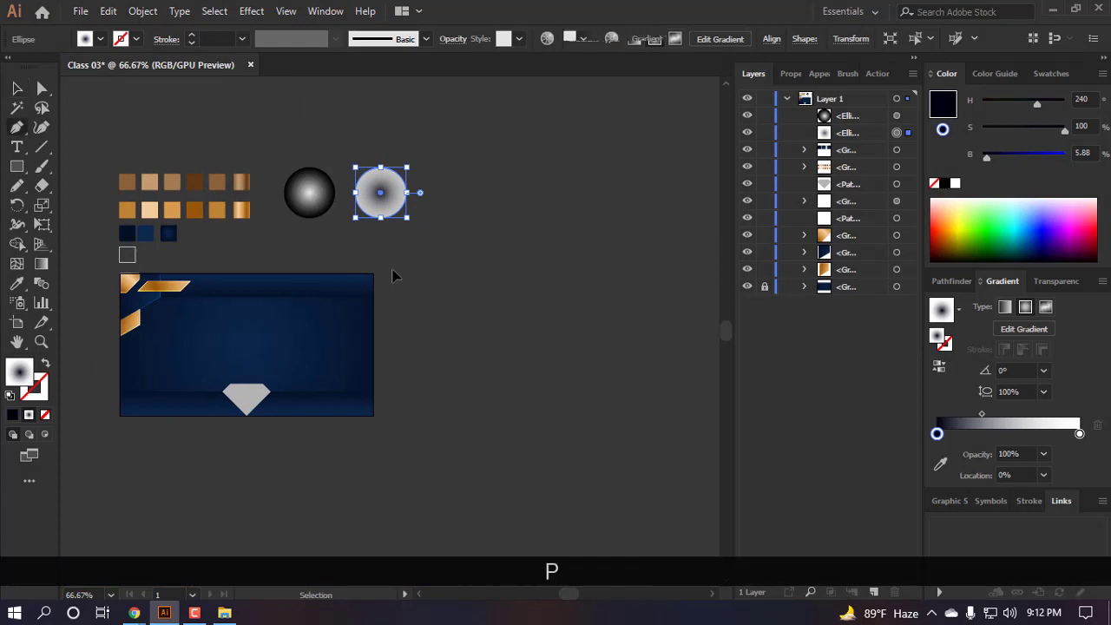
pyautogui.click(389, 274)
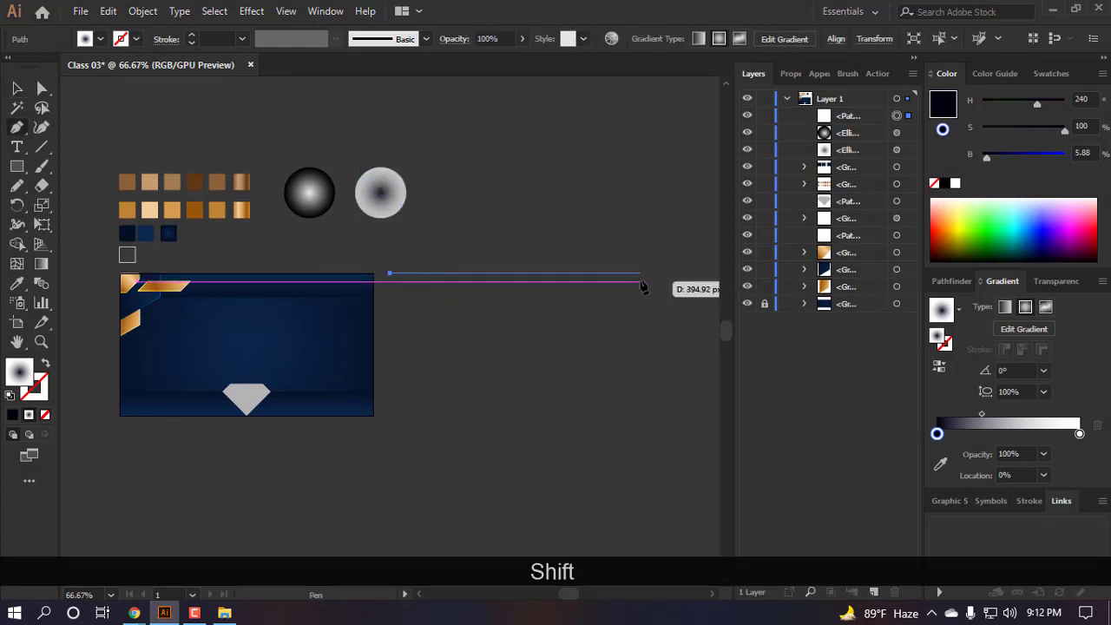
pyautogui.keyDown('shift'); pyautogui.click(640, 275); pyautogui.keyUp('shift')
pyautogui.press('v')
pyautogui.click(565, 355)
# - Remove the fill from the new horizontal line and give it a white stroke
pyautogui.scroll(3, 498, 240)
pyautogui.moveTo(470, 518); pyautogui.dragTo(468, 523)
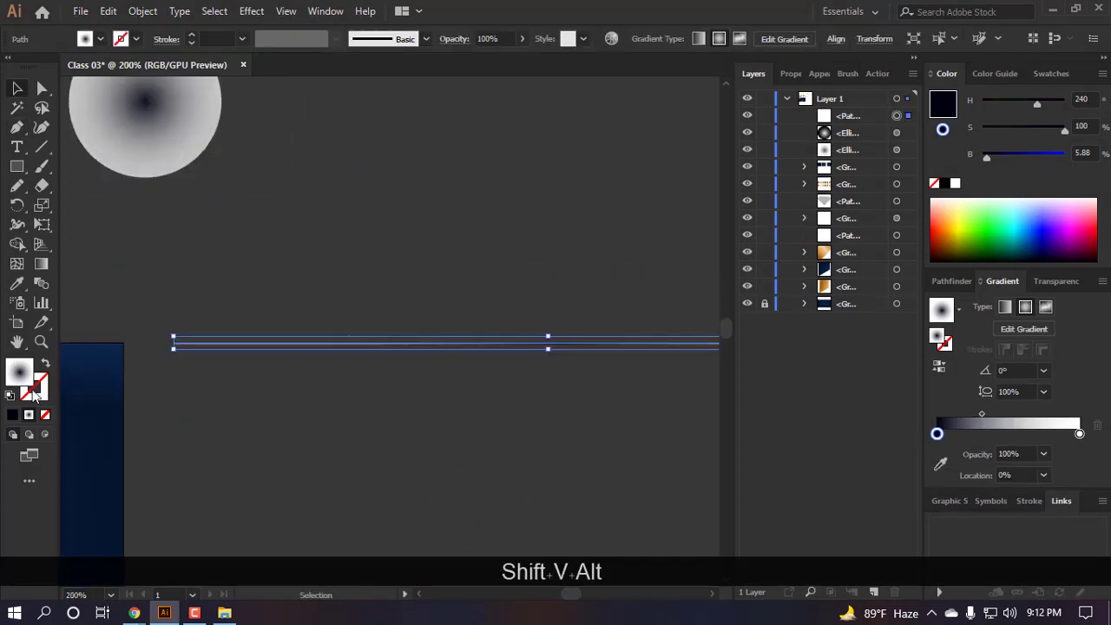
pyautogui.click(45, 414)
pyautogui.click(355, 391)
pyautogui.moveTo(345, 284); pyautogui.dragTo(506, 498)
pyautogui.hotkey('ctrl', 'z')
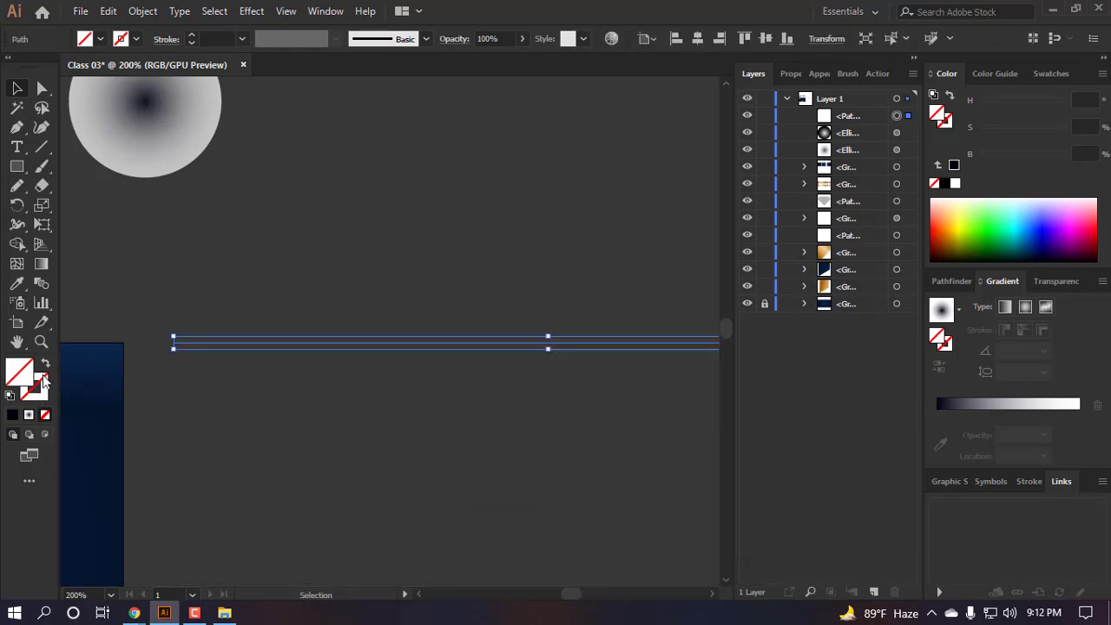
pyautogui.click(38, 395)
pyautogui.click(955, 184)
pyautogui.click(330, 373)
# - Show the Stroke settings and keep the white horizontal line selected
pyautogui.keyDown('alt'); pyautogui.scroll(2, 329, 371); pyautogui.keyUp('alt')
pyautogui.click(371, 330)
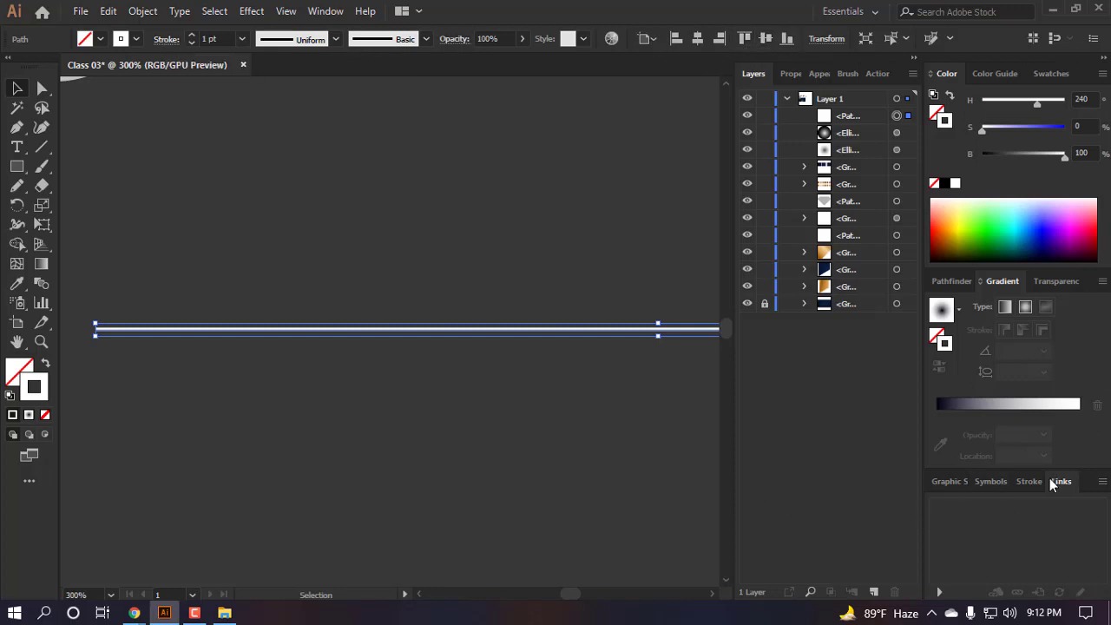
pyautogui.click(1028, 484)
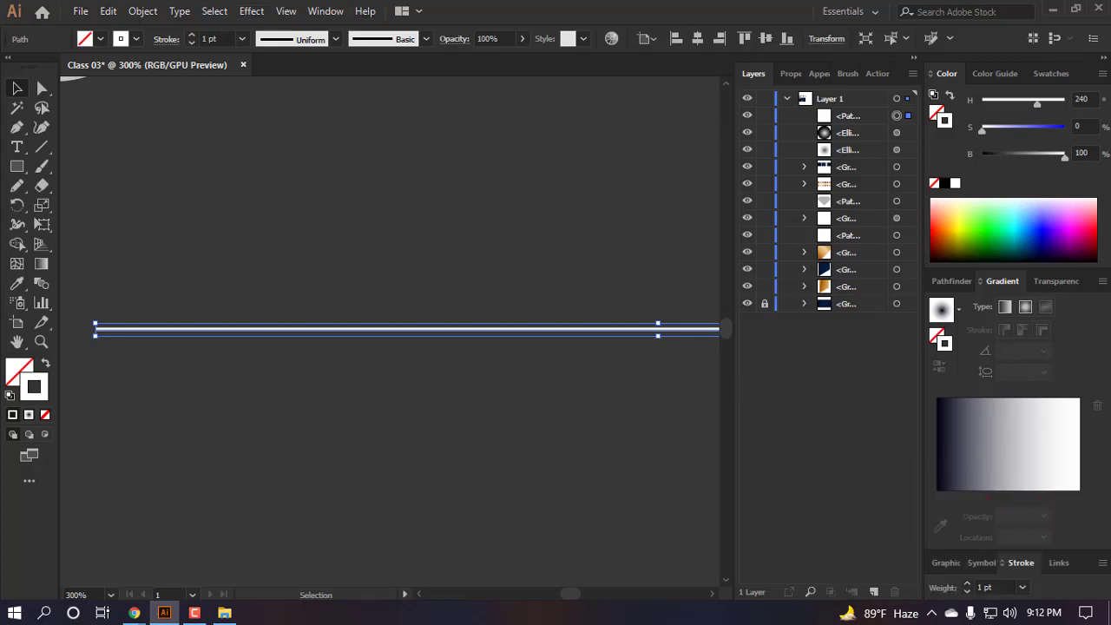
pyautogui.click(326, 12)
pyautogui.click(280, 502)
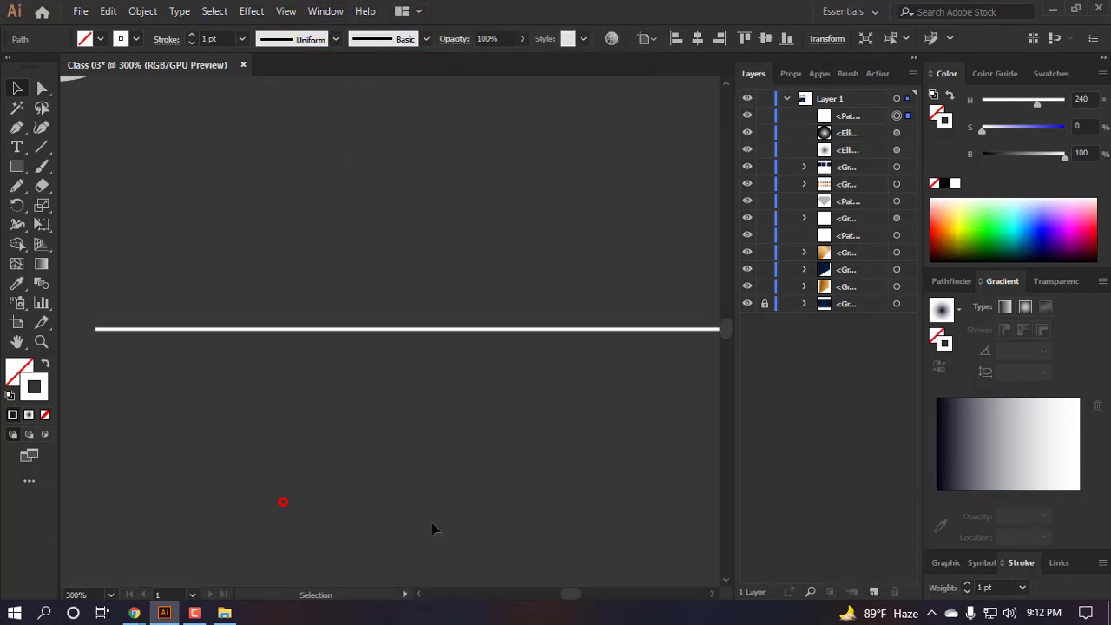
pyautogui.moveTo(434, 528); pyautogui.dragTo(191, 250)
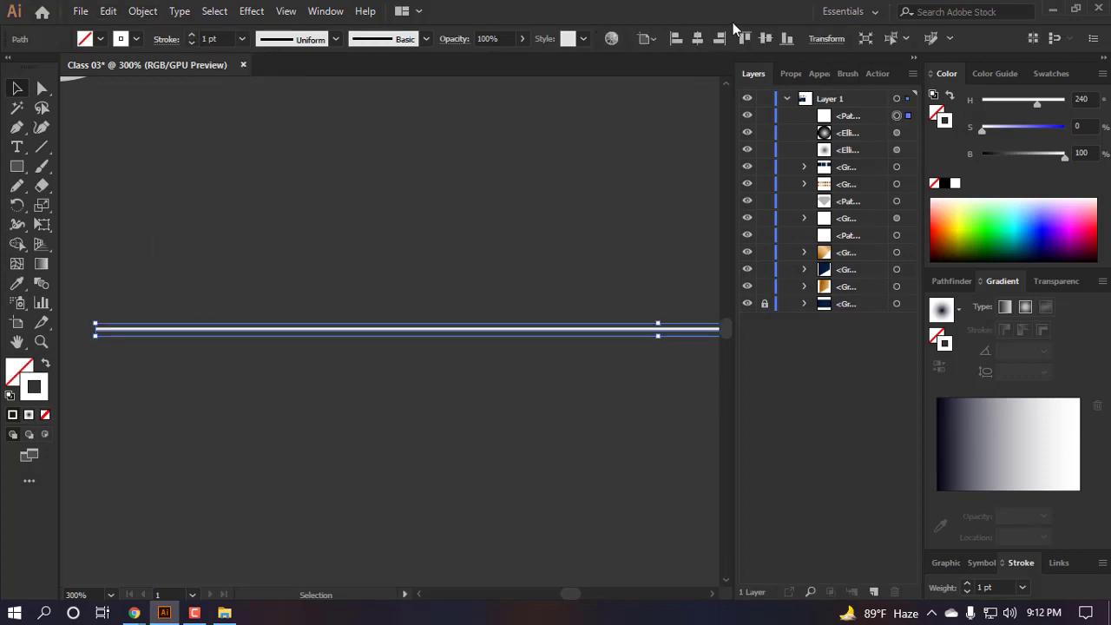
# - Hide the Control bar and show it again
pyautogui.click(325, 11)
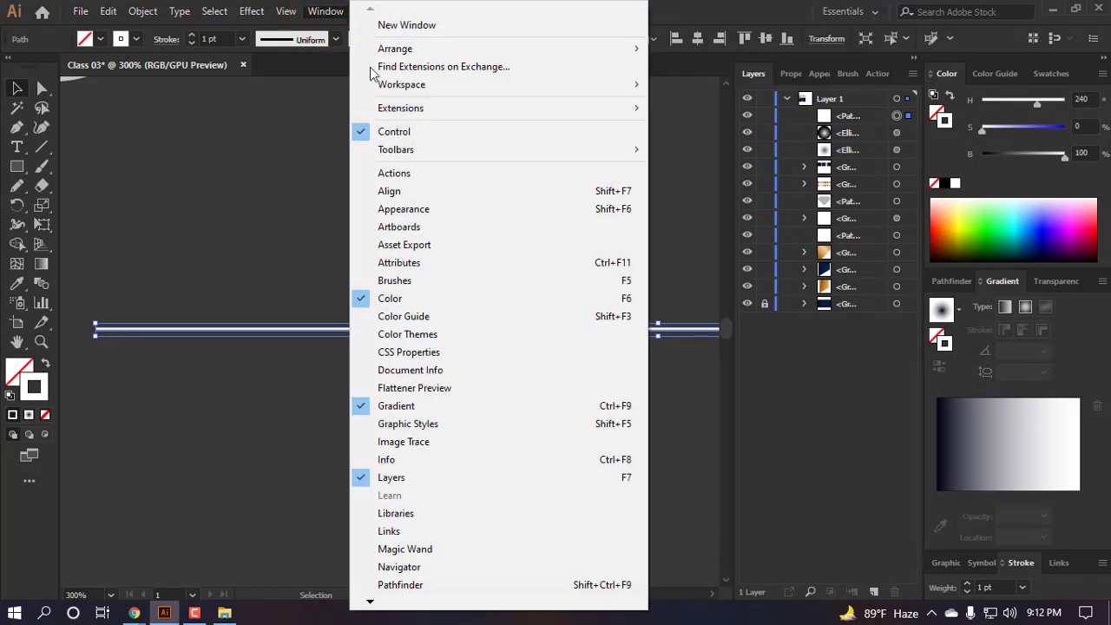
pyautogui.click(386, 131)
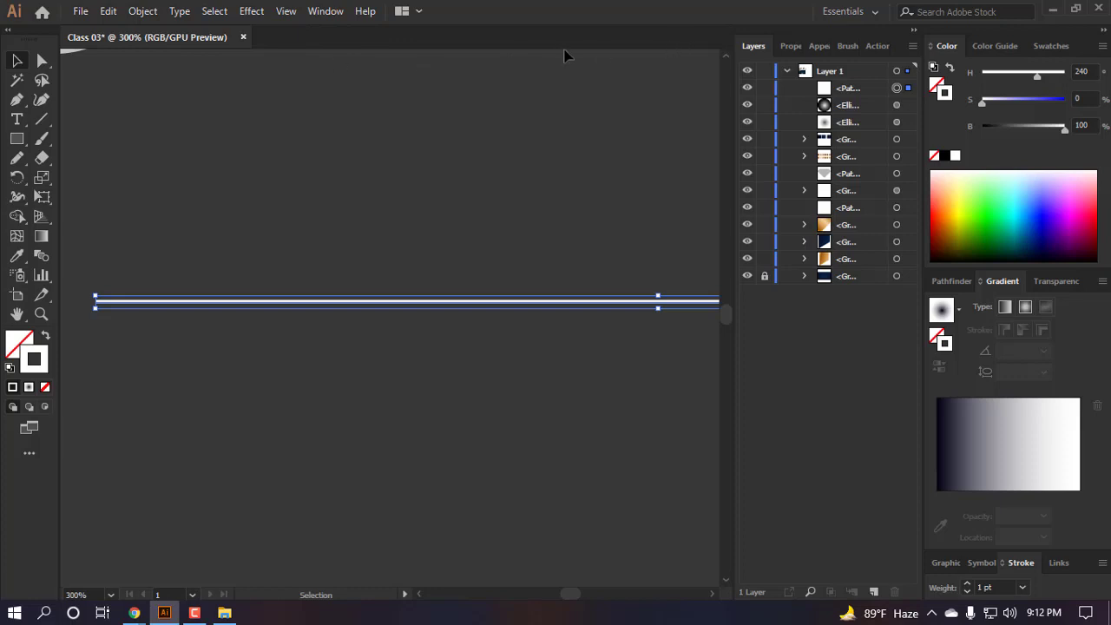
pyautogui.click(342, 11)
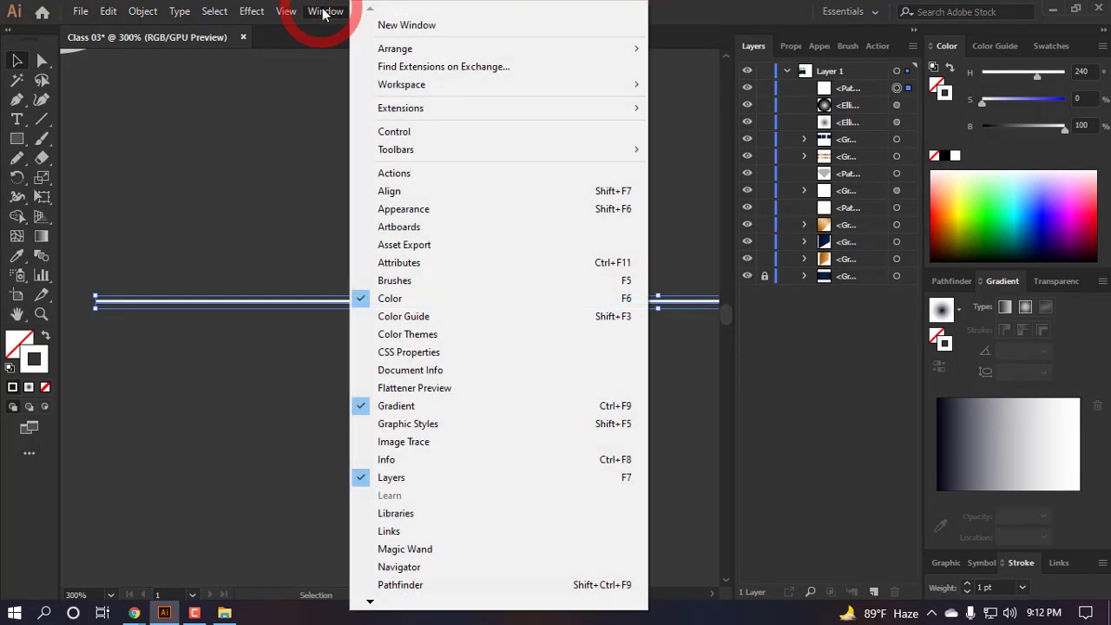
pyautogui.click(393, 132)
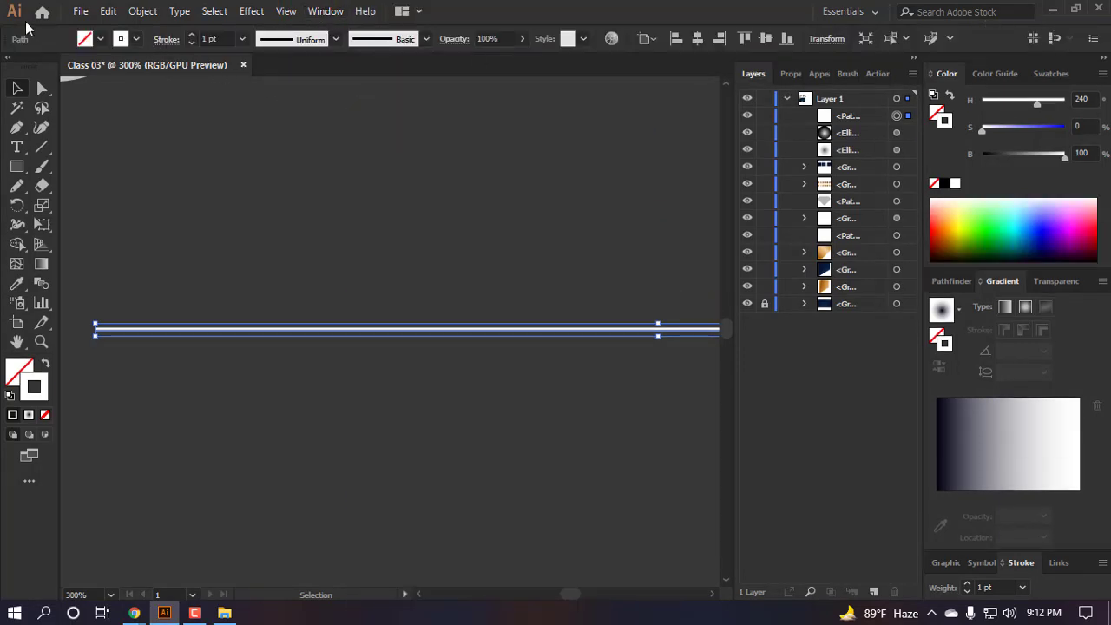
# - Give the white line's stroke round caps and round joins, and turn on dashed line with a 12 pt dash
pyautogui.scroll(-2, 495, 179)
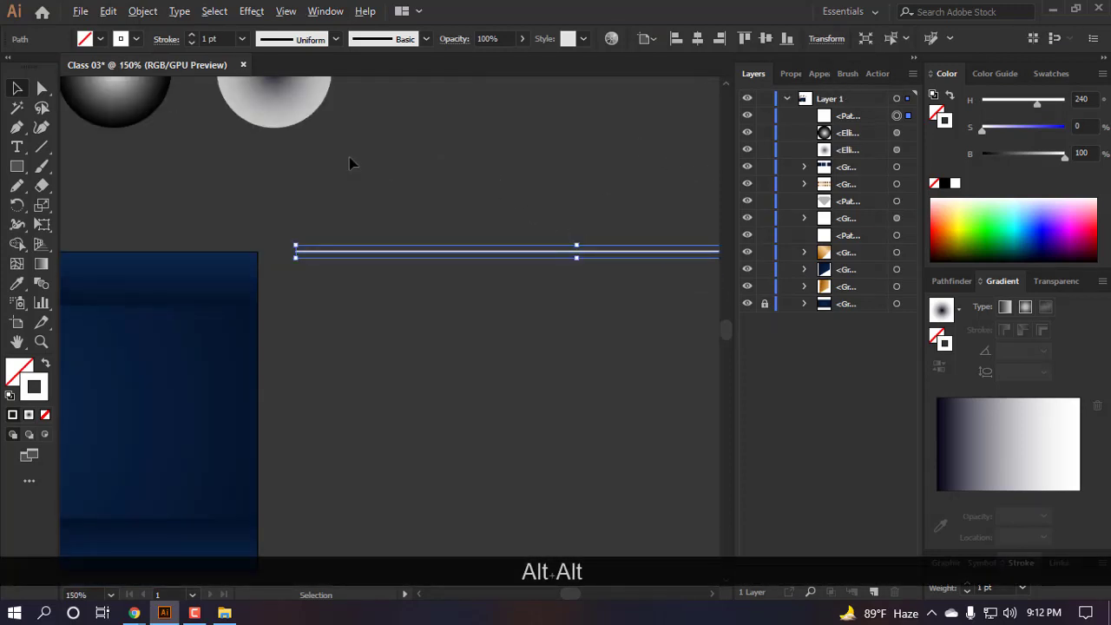
pyautogui.click(165, 40)
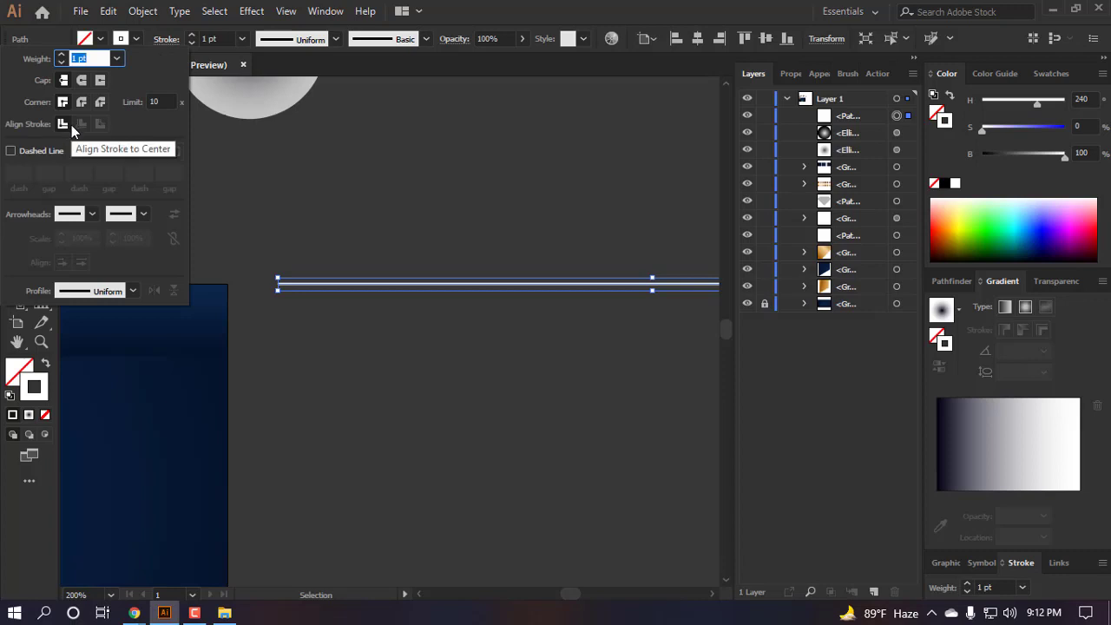
pyautogui.click(82, 80)
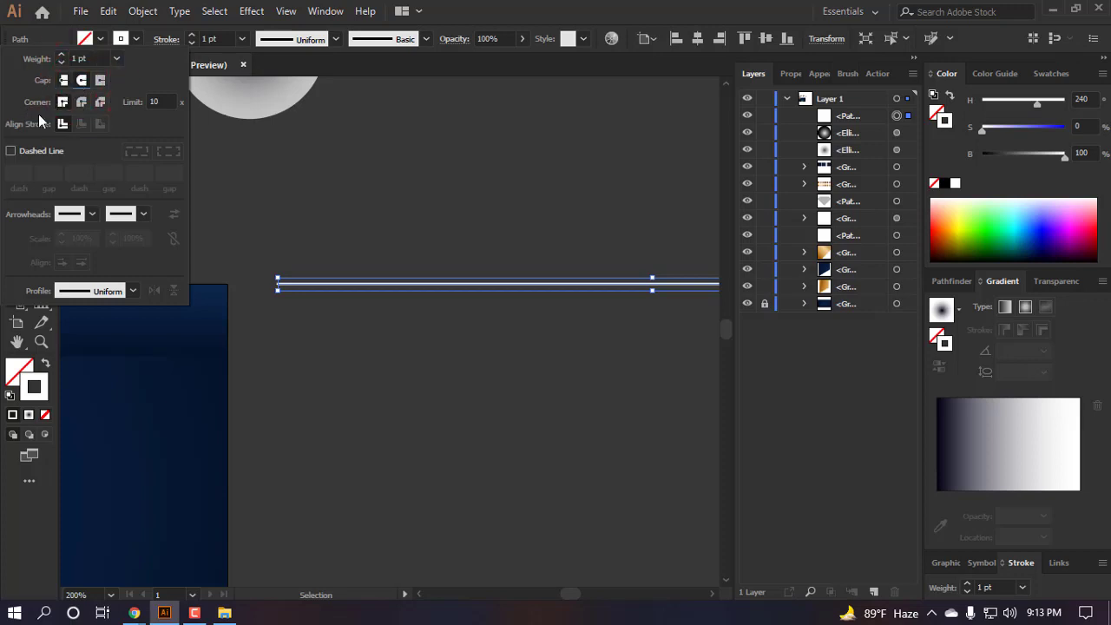
pyautogui.click(81, 102)
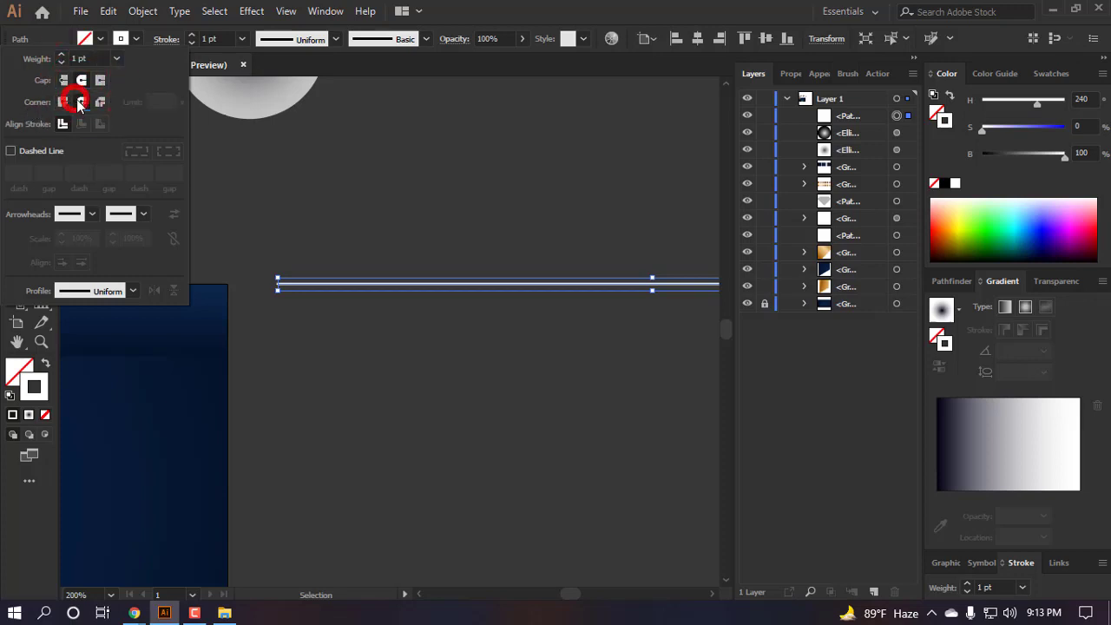
pyautogui.click(10, 151)
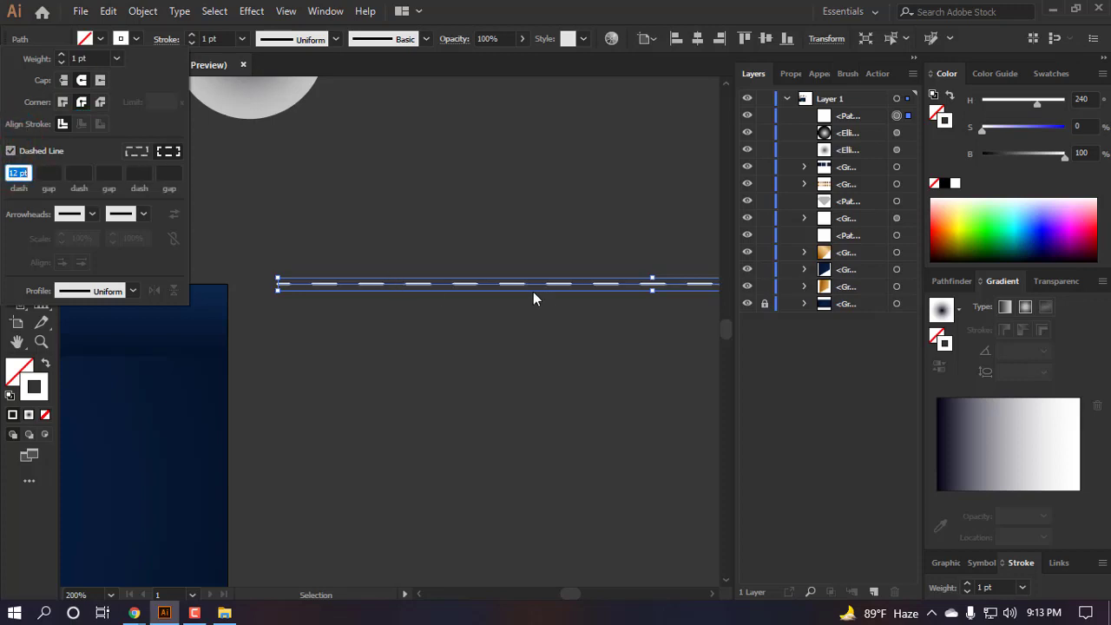
# - Set the white line's dash to 0 pt and its gap to 2 pt
pyautogui.write('0')
pyautogui.click(54, 171)
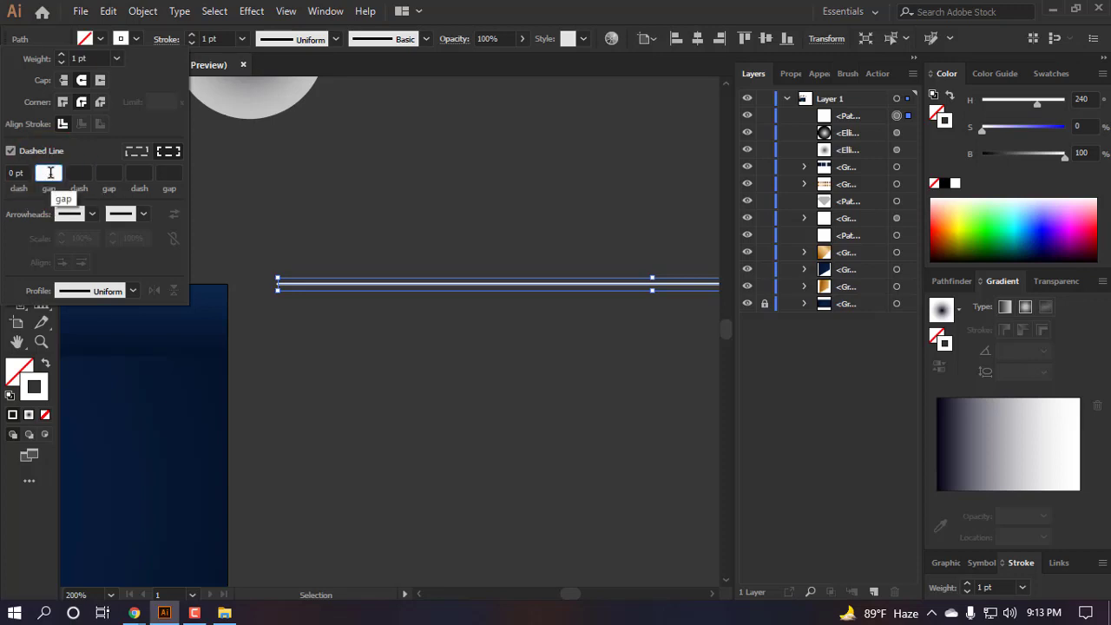
pyautogui.write('2')
pyautogui.press('Return')
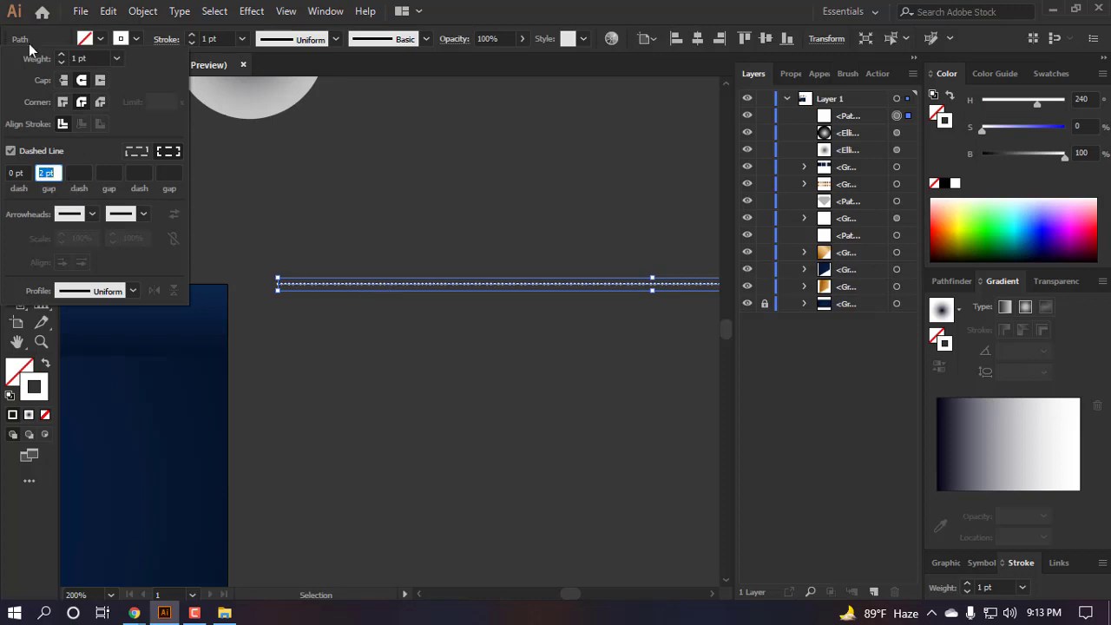
# - Raise the dotted line's stroke weight to 4 pt and its gap to 8 pt, and deselect it
pyautogui.click(61, 56)
pyautogui.click(62, 56)
pyautogui.click(61, 55)
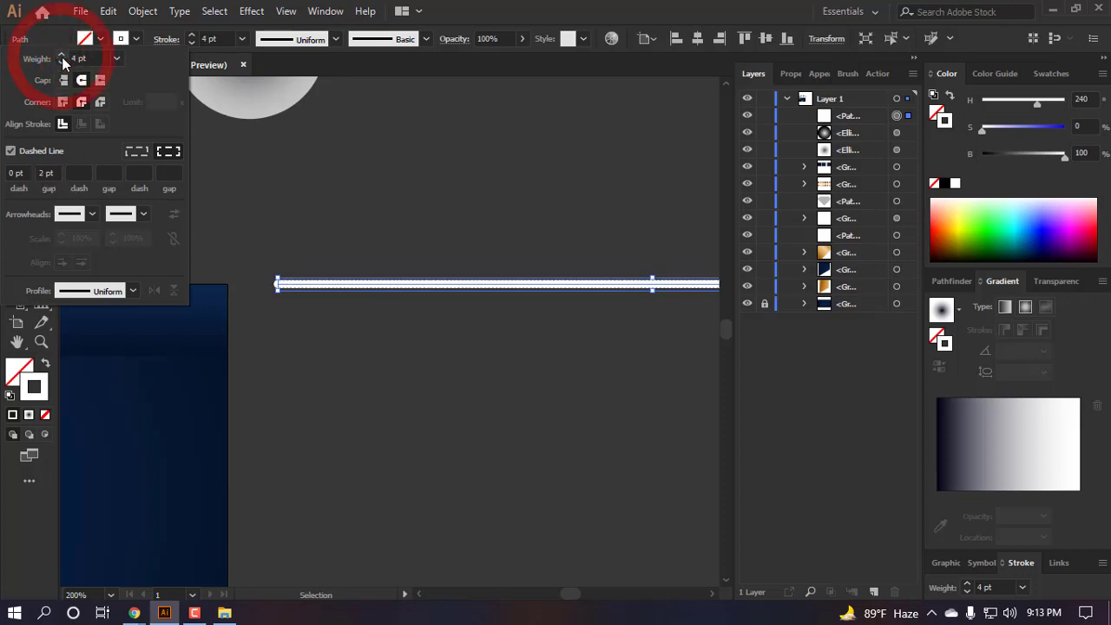
pyautogui.scroll(4, 48, 172)
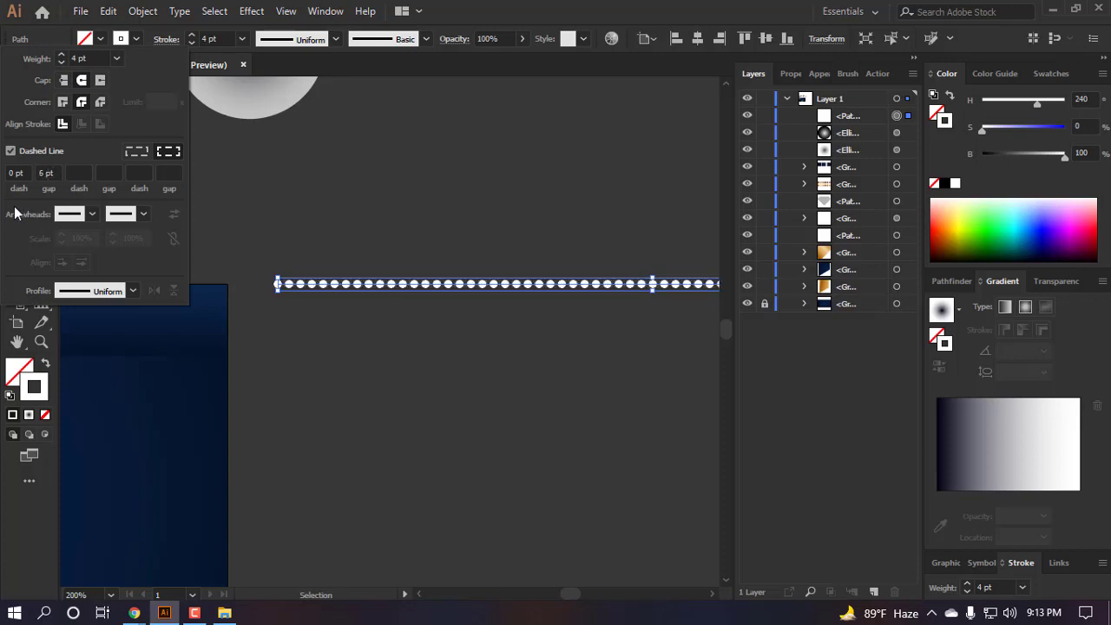
pyautogui.scroll(2, 46, 172)
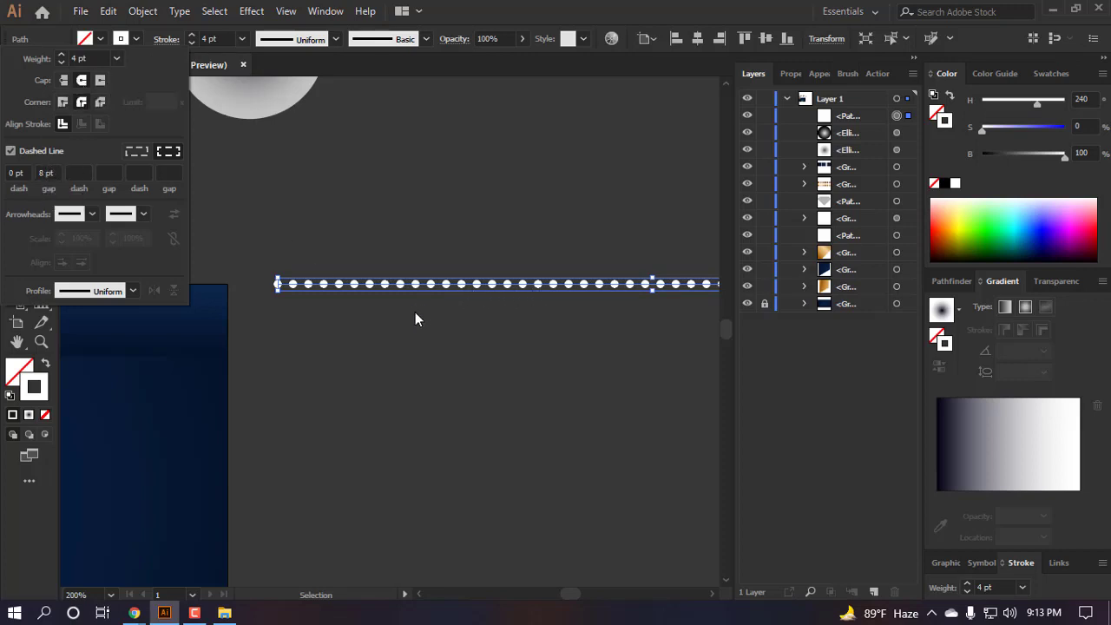
pyautogui.click(489, 338)
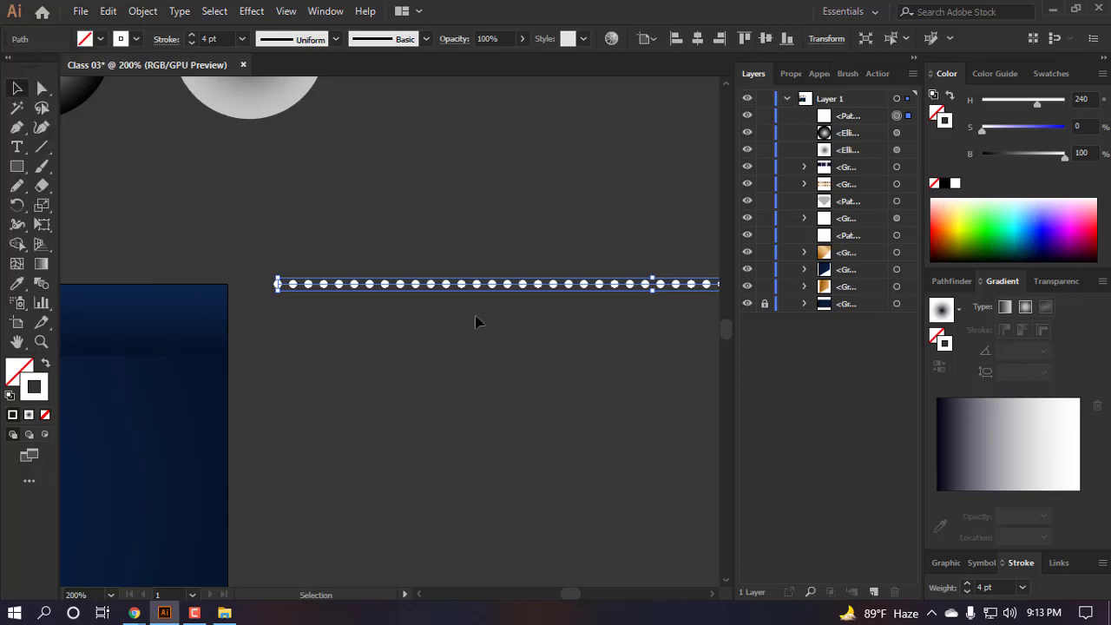
pyautogui.scroll(-5, 474, 318)
pyautogui.click(477, 350)
pyautogui.scroll(3, 424, 317)
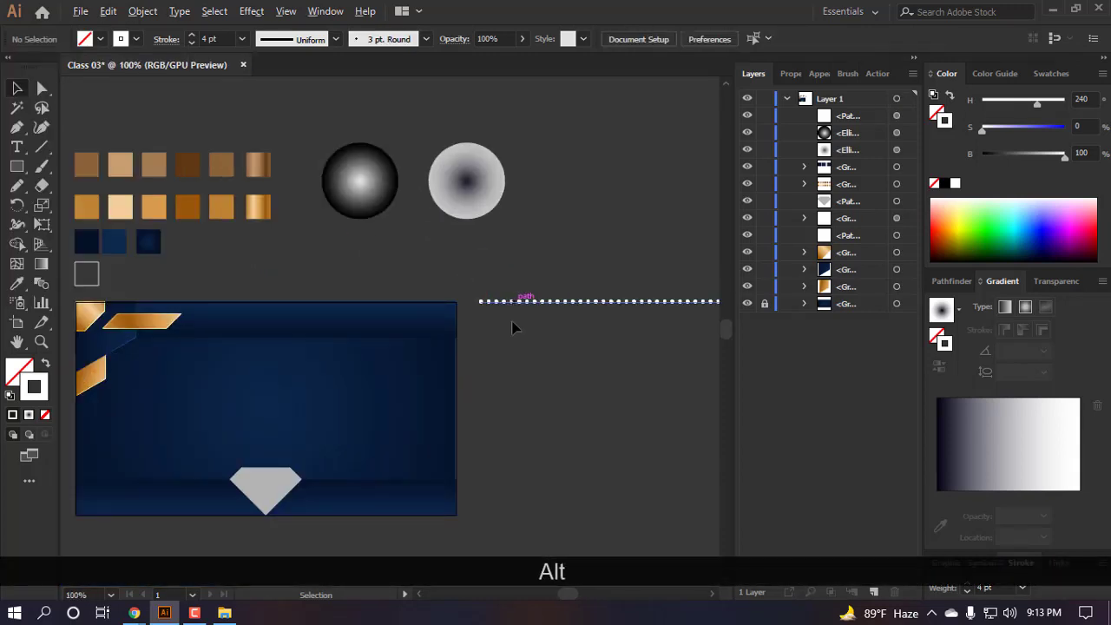
# - Duplicate the dotted line just below itself and repeat the copy four times to build six evenly spaced rows
pyautogui.keyDown('alt'); pyautogui.scroll(6, 513, 313); pyautogui.keyUp('alt')
pyautogui.moveTo(419, 258); pyautogui.dragTo(422, 317)
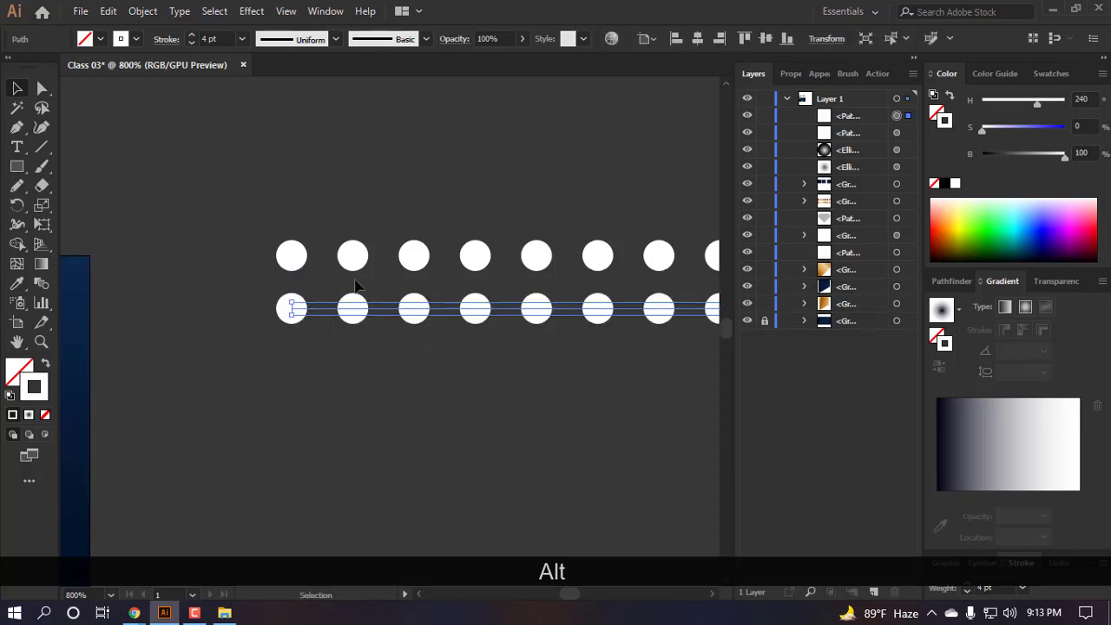
pyautogui.keyDown('alt'); pyautogui.scroll(-5, 356, 287); pyautogui.keyUp('alt')
pyautogui.hotkey('ctrl', 'alt', 'd')
pyautogui.hotkey('ctrl', 'alt', 'd')
pyautogui.hotkey('ctrl', 'alt', 'd')
pyautogui.hotkey('ctrl', 'alt', 'd')
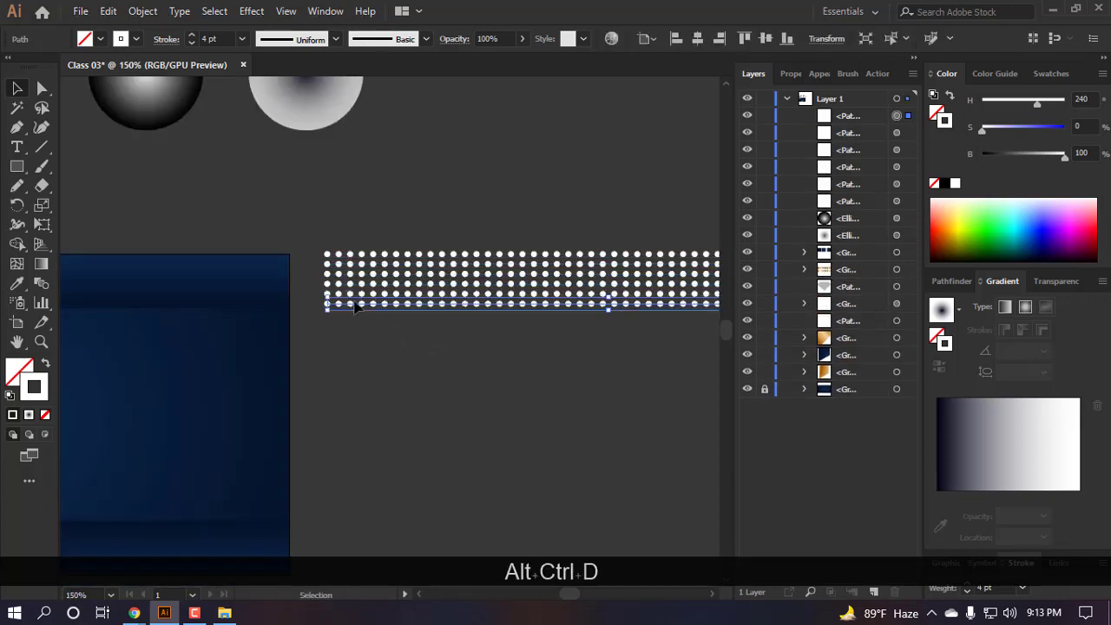
# - Group the six dotted rows and centre the group horizontally on the artboard
pyautogui.press('v')
pyautogui.moveTo(370, 342); pyautogui.dragTo(504, 246)
pyautogui.keyDown('alt'); pyautogui.scroll(4, 509, 274); pyautogui.keyUp('alt')
pyautogui.keyDown('alt'); pyautogui.scroll(-6, 484, 467); pyautogui.keyUp('alt')
pyautogui.scroll(-2, 503, 347)
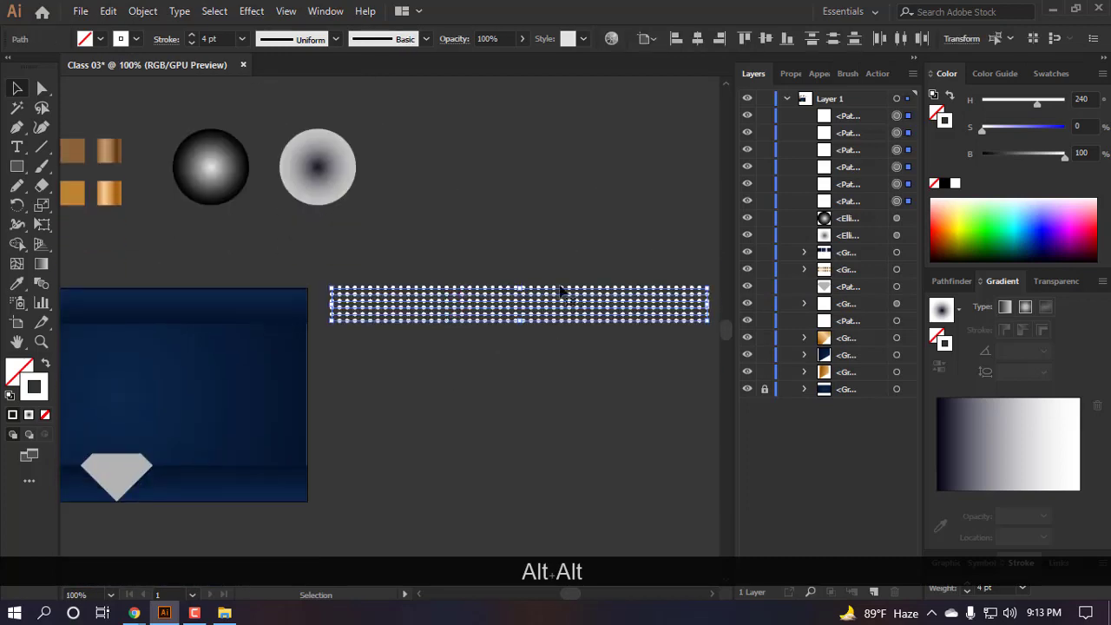
pyautogui.hotkey('ctrl', 'g')
pyautogui.click(697, 38)
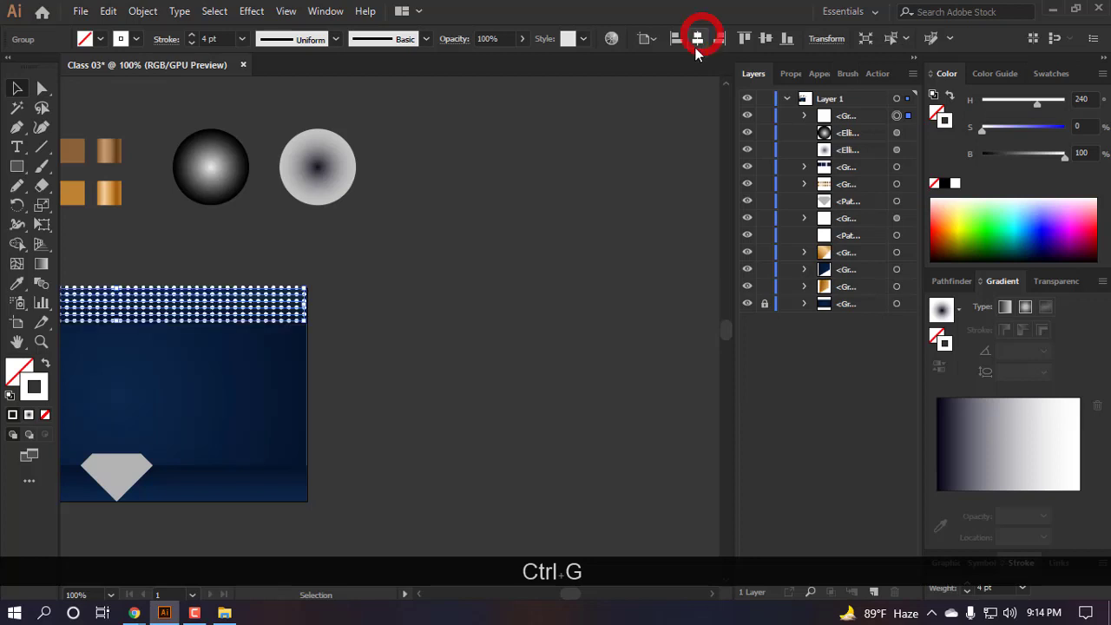
pyautogui.keyDown('alt'); pyautogui.scroll(4, 304, 304); pyautogui.keyUp('alt')
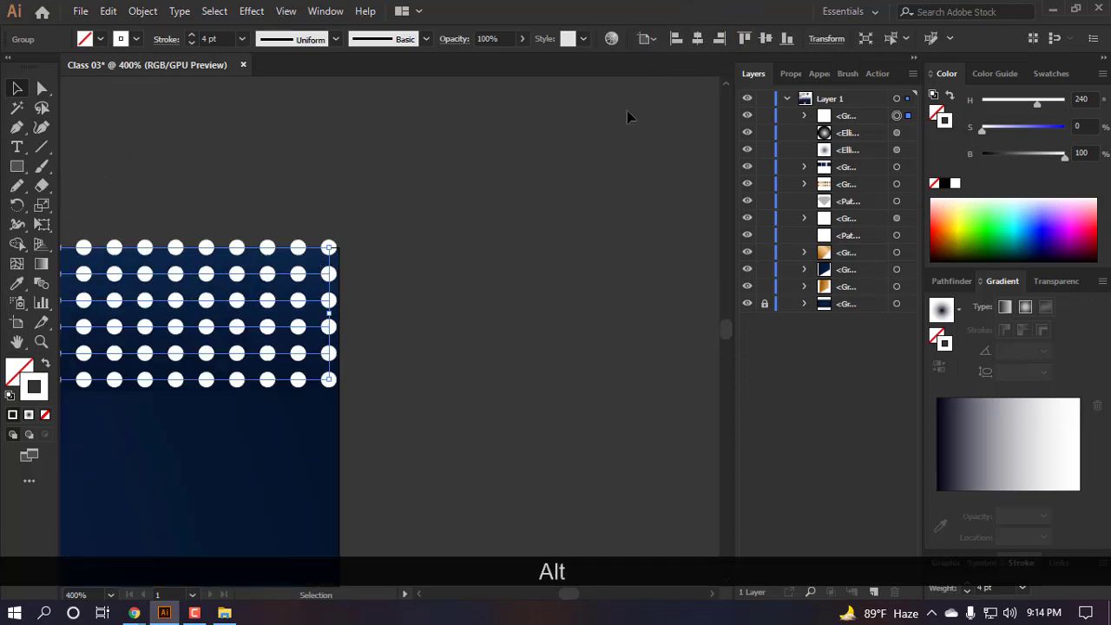
pyautogui.click(695, 40)
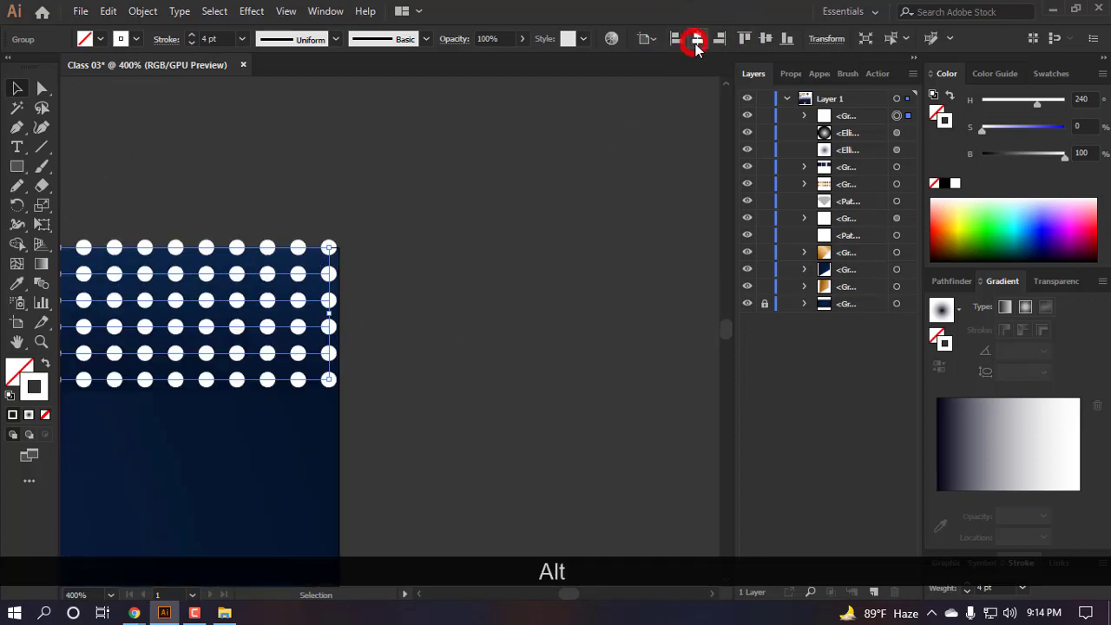
# - Unlink the dot group's width and height, and set its width to 400 px
pyautogui.click(842, 40)
pyautogui.click(786, 67)
pyautogui.press('Tab')
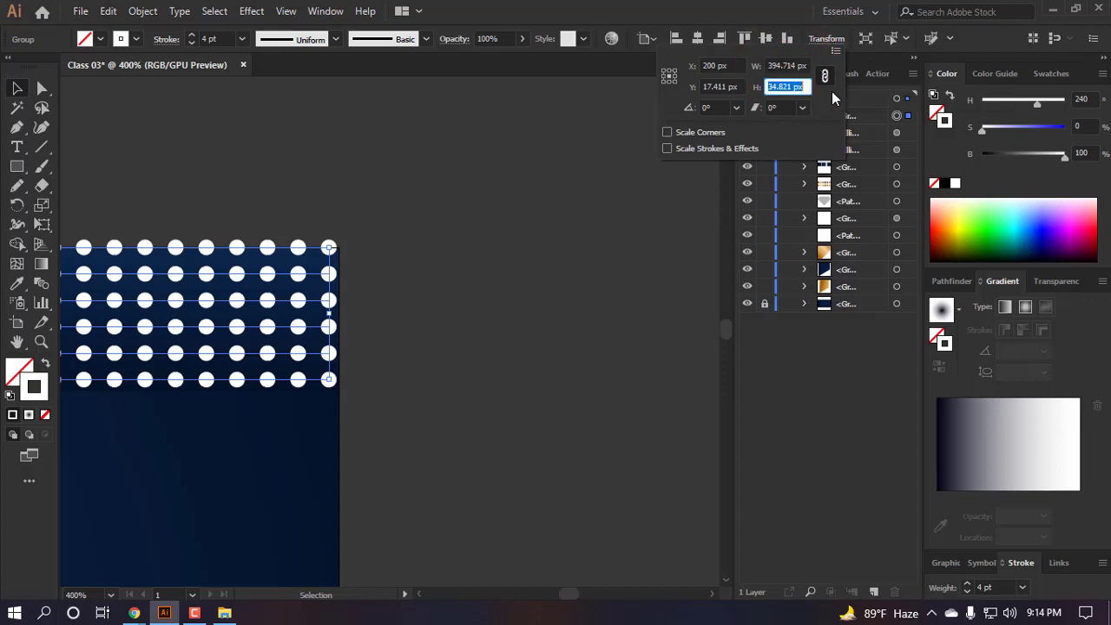
pyautogui.click(826, 77)
pyautogui.click(788, 66)
pyautogui.hotkey('ctrl', 'a')
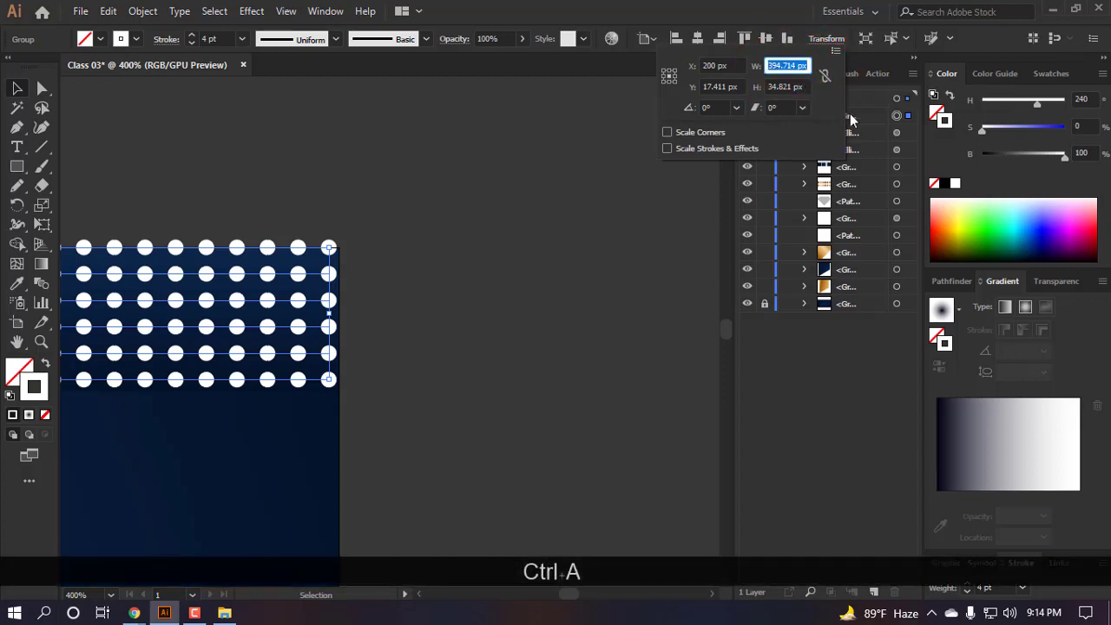
pyautogui.write('400')
pyautogui.press('Return')
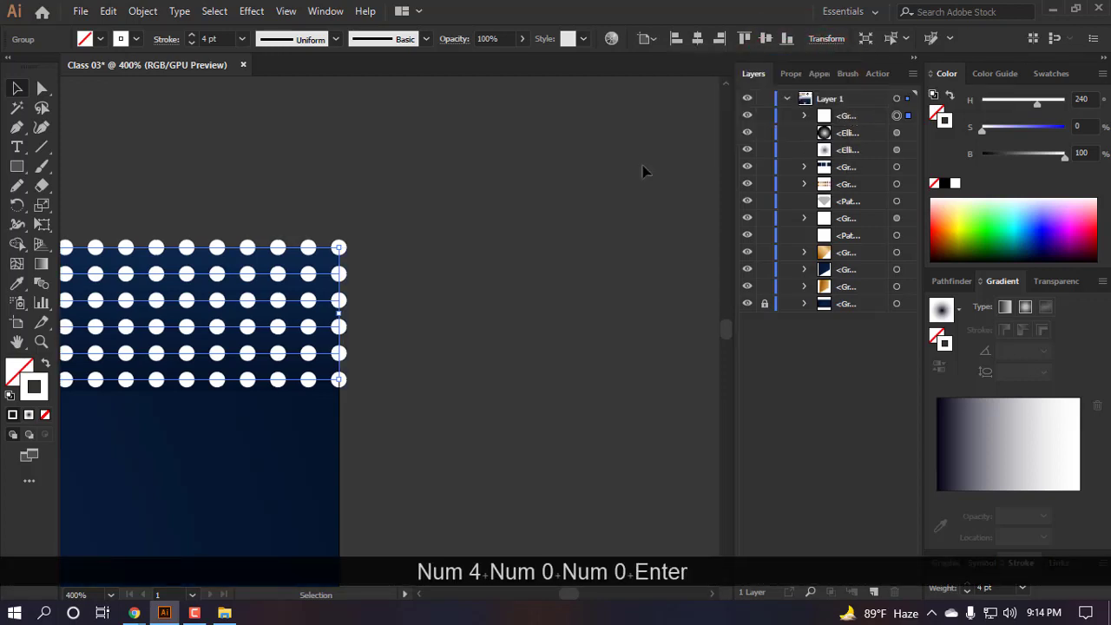
# - Move the dot group down the stacking order to directly above the locked background group, and deselect it
pyautogui.click(513, 224)
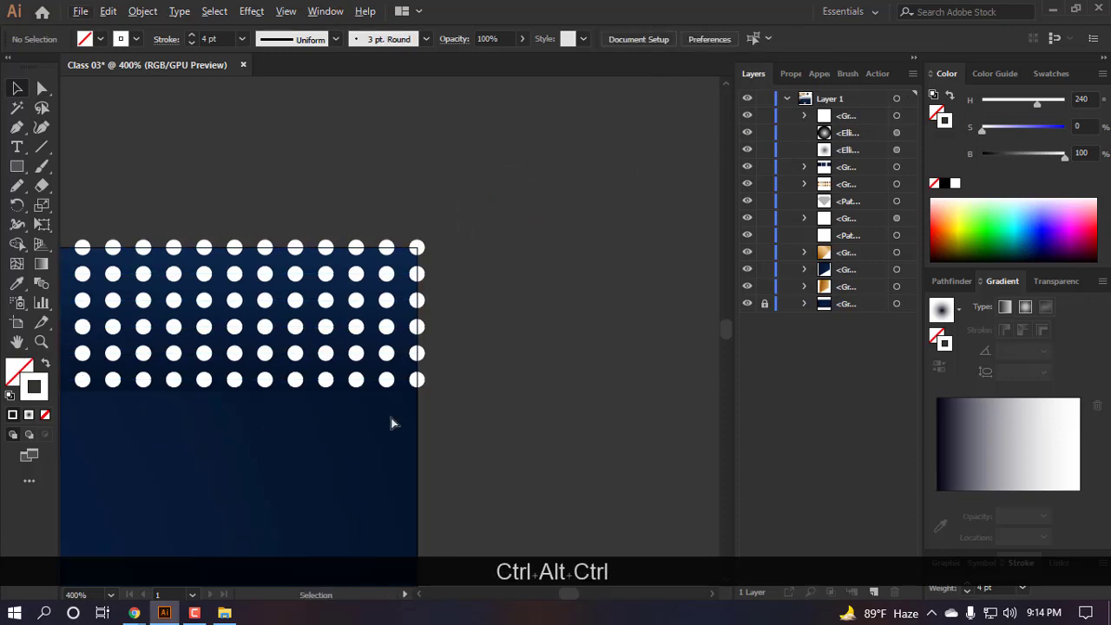
pyautogui.hscroll(-4, 239, 425)
pyautogui.keyDown('alt'); pyautogui.scroll(-4, 373, 377); pyautogui.keyUp('alt')
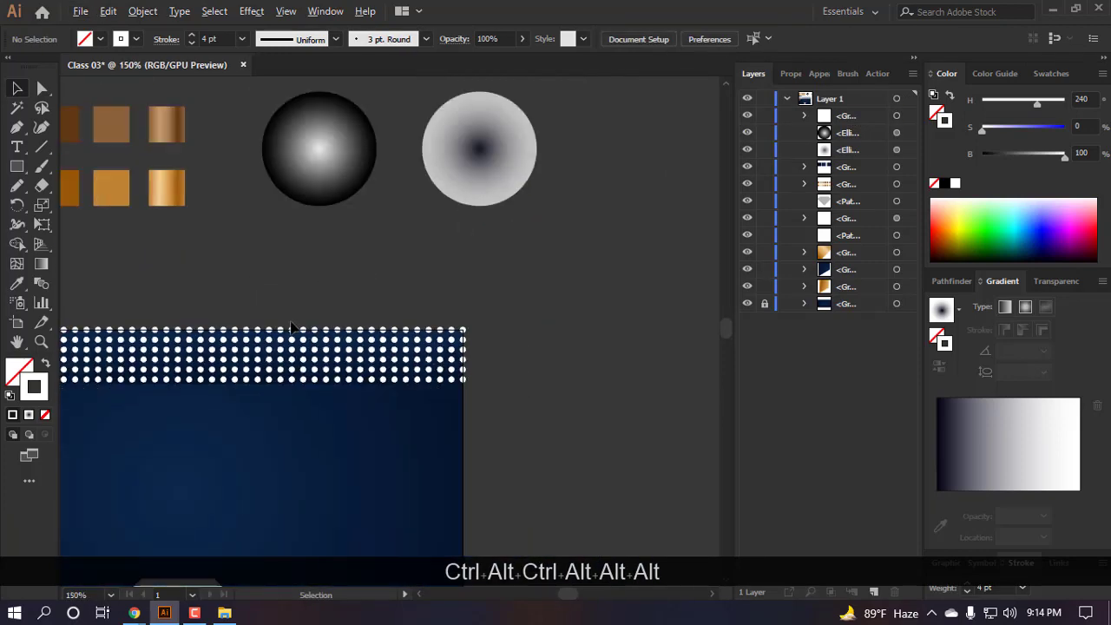
pyautogui.scroll(-2, 290, 326)
pyautogui.press('v')
pyautogui.click(552, 238)
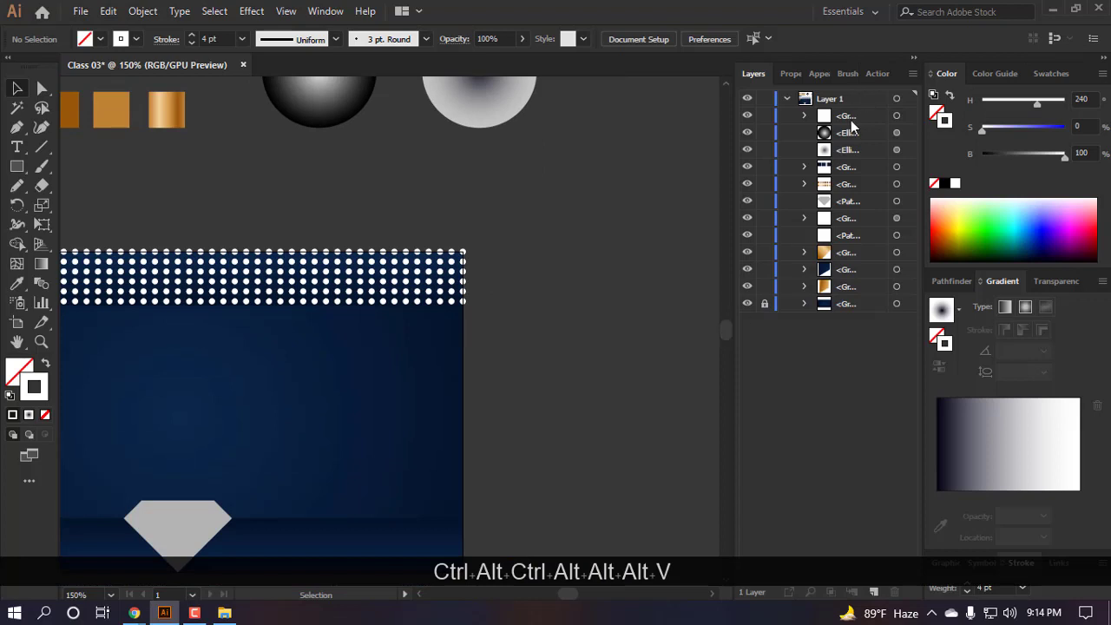
pyautogui.click(434, 281)
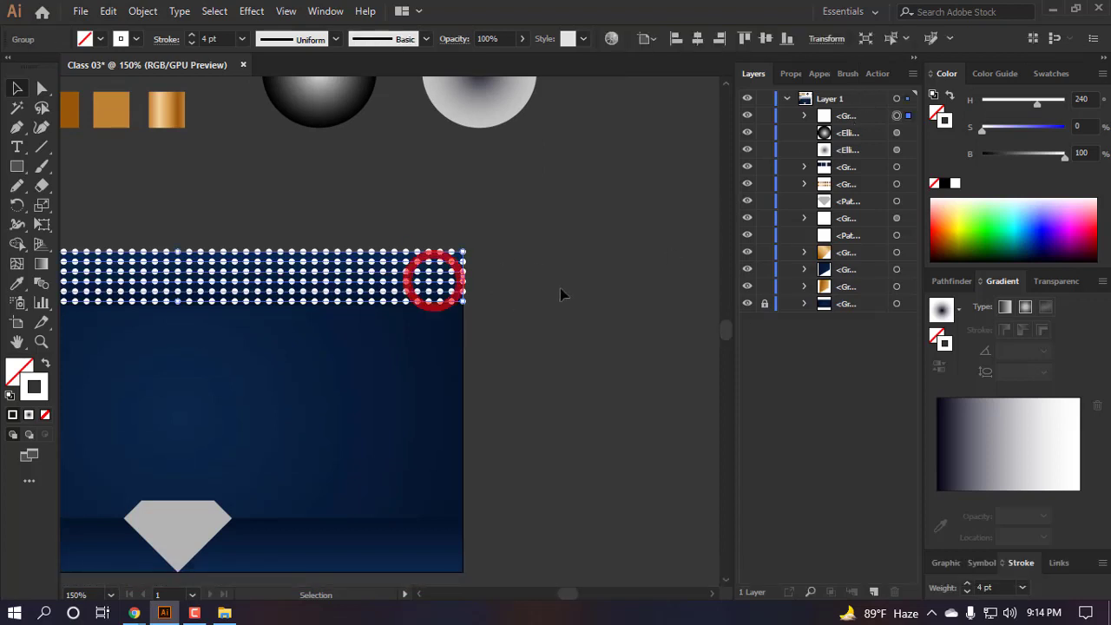
pyautogui.moveTo(842, 118); pyautogui.dragTo(860, 291)
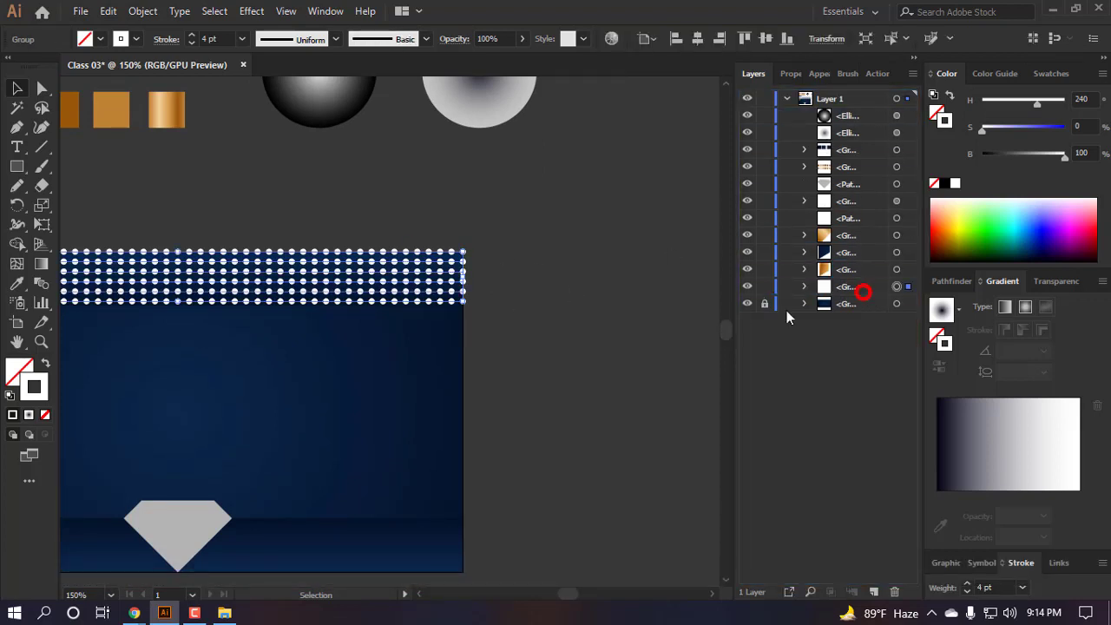
pyautogui.click(481, 293)
# - Expand the dot group's appearance, and expand its strokes into white filled circles
pyautogui.keyDown('alt'); pyautogui.scroll(3, 480, 292); pyautogui.keyUp('alt')
pyautogui.click(408, 289)
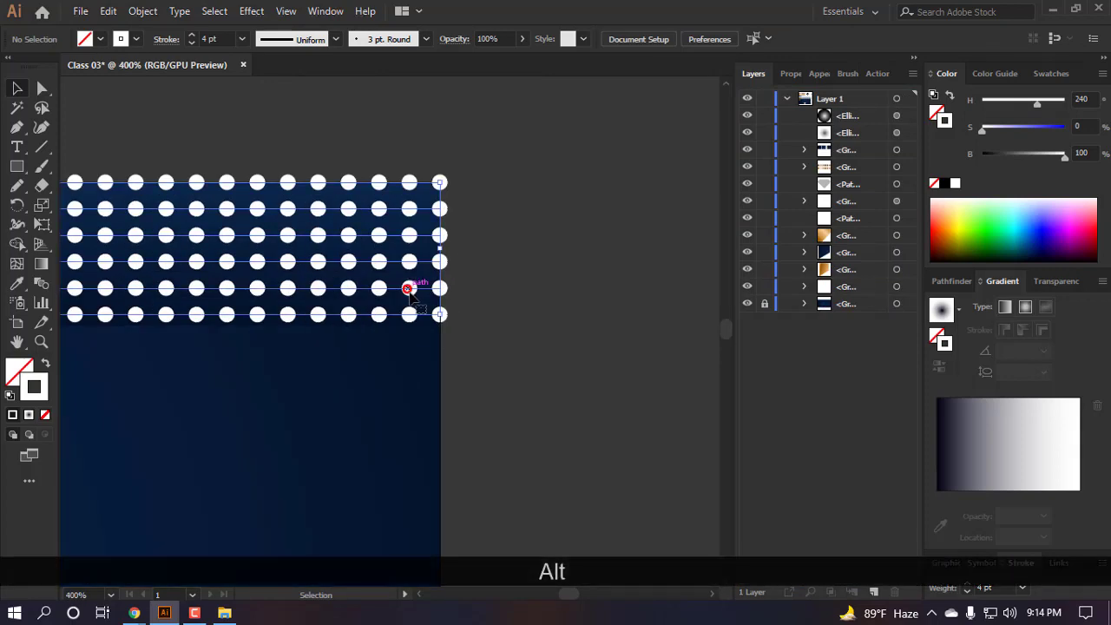
pyautogui.keyDown('alt'); pyautogui.scroll(3, 409, 278); pyautogui.keyUp('alt')
pyautogui.keyDown('alt'); pyautogui.scroll(-2, 405, 233); pyautogui.keyUp('alt')
pyautogui.keyDown('alt'); pyautogui.scroll(-5, 406, 235); pyautogui.keyUp('alt')
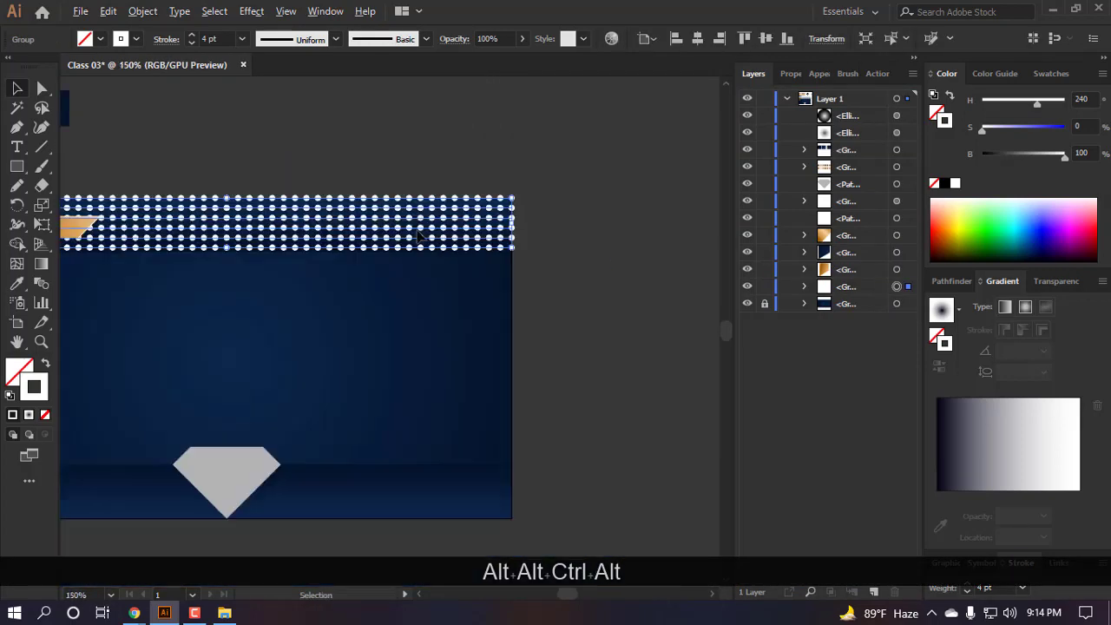
pyautogui.keyDown('alt'); pyautogui.scroll(1, 257, 208); pyautogui.keyUp('alt')
pyautogui.keyDown('ctrl'); pyautogui.hscroll(-1, 208, 213); pyautogui.keyUp('ctrl')
pyautogui.keyDown('alt'); pyautogui.scroll(3, 248, 212); pyautogui.keyUp('alt')
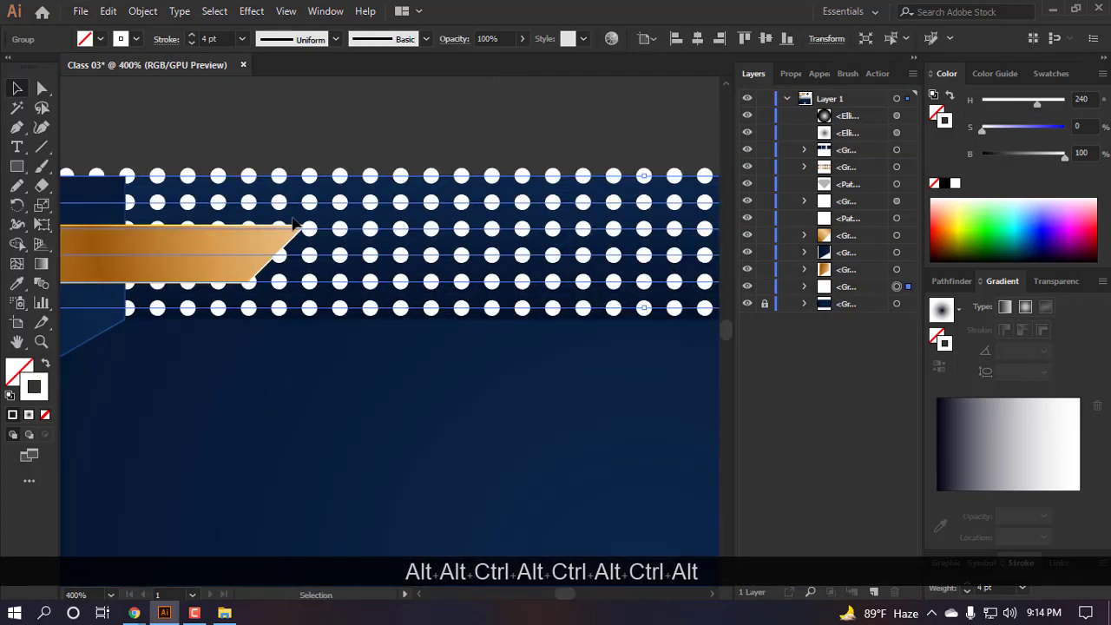
pyautogui.click(142, 10)
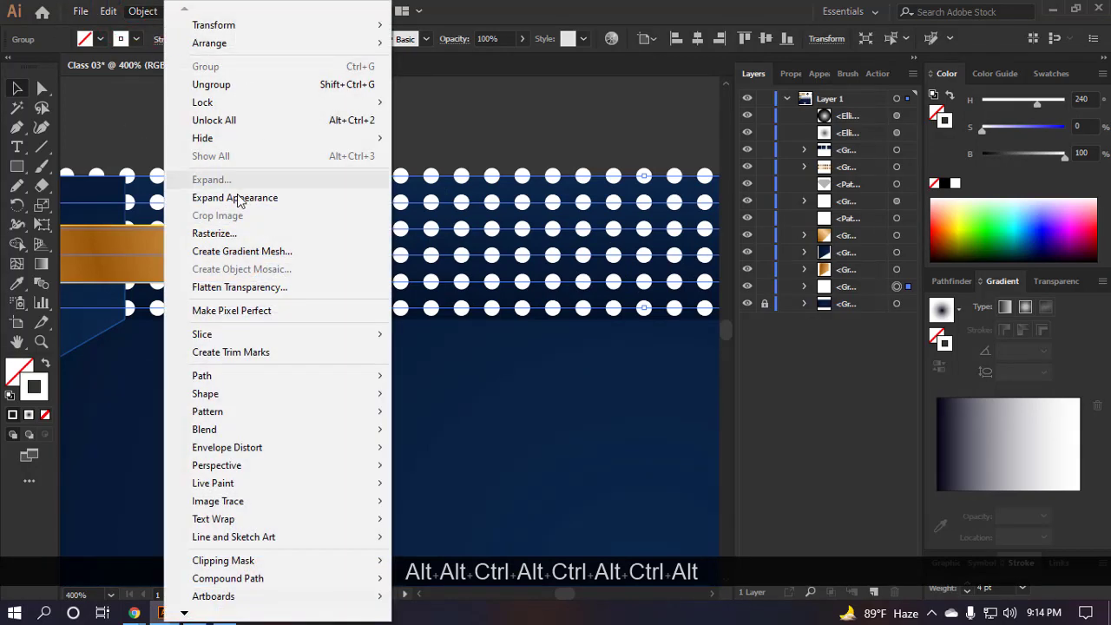
pyautogui.click(236, 191)
pyautogui.click(143, 11)
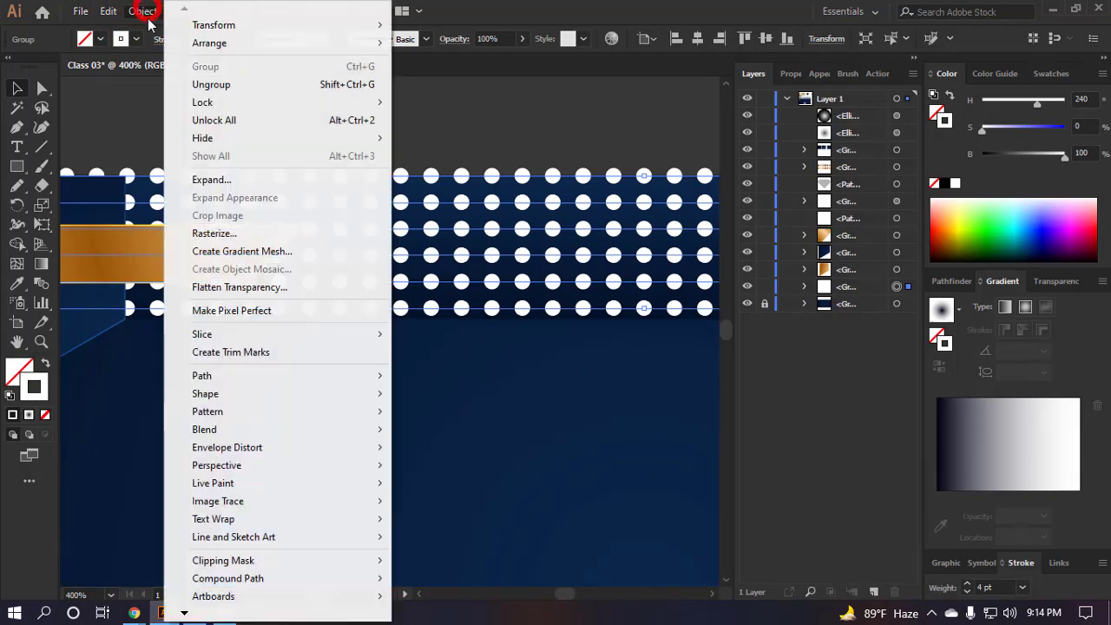
pyautogui.click(228, 179)
pyautogui.click(501, 403)
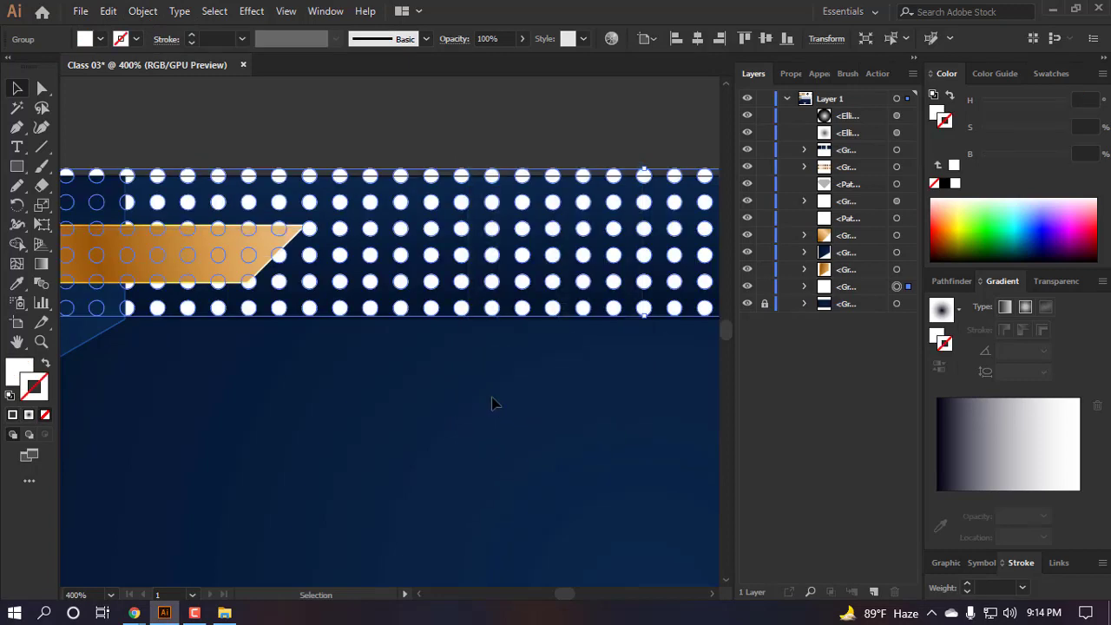
# - Apply the Divide pathfinder to the expanded dots
pyautogui.click(952, 282)
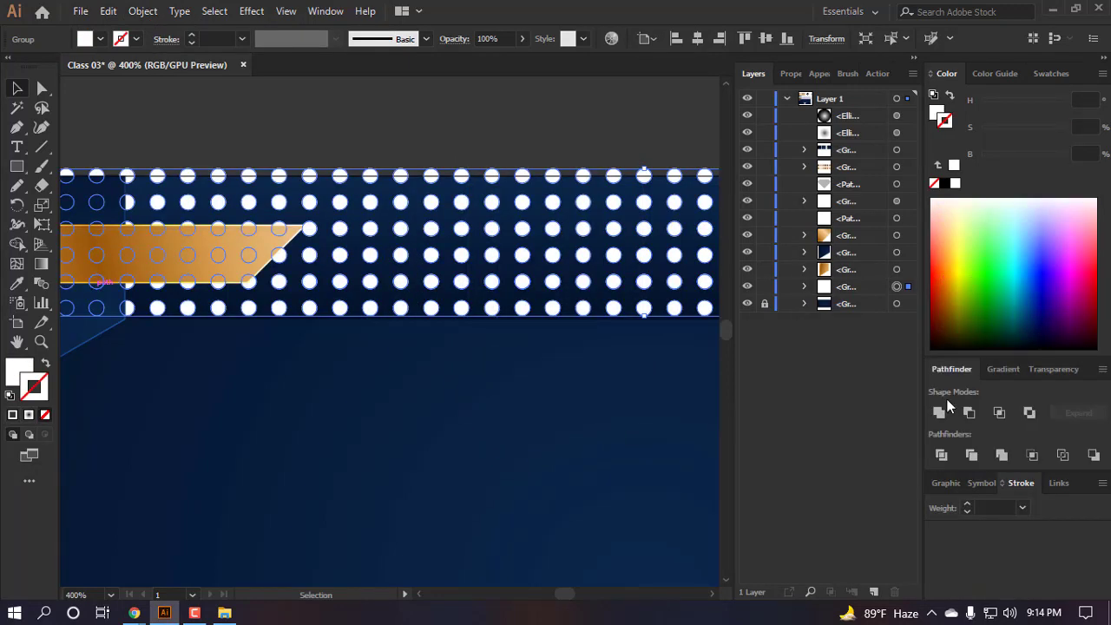
pyautogui.click(941, 454)
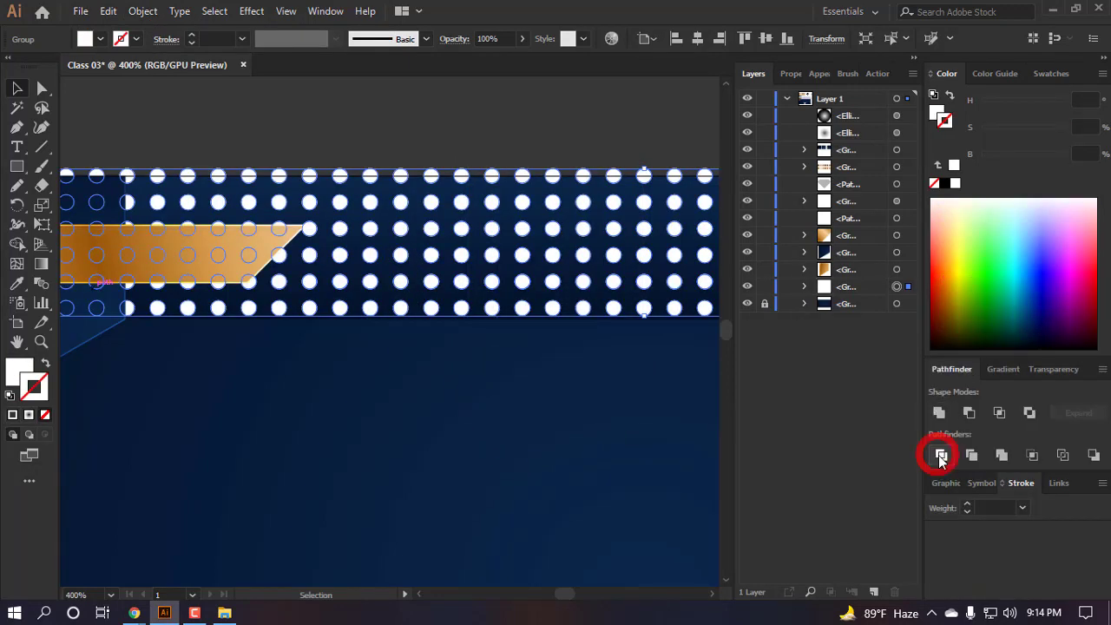
pyautogui.scroll(-4, 438, 278)
pyautogui.scroll(4, 439, 277)
pyautogui.scroll(-1, 439, 248)
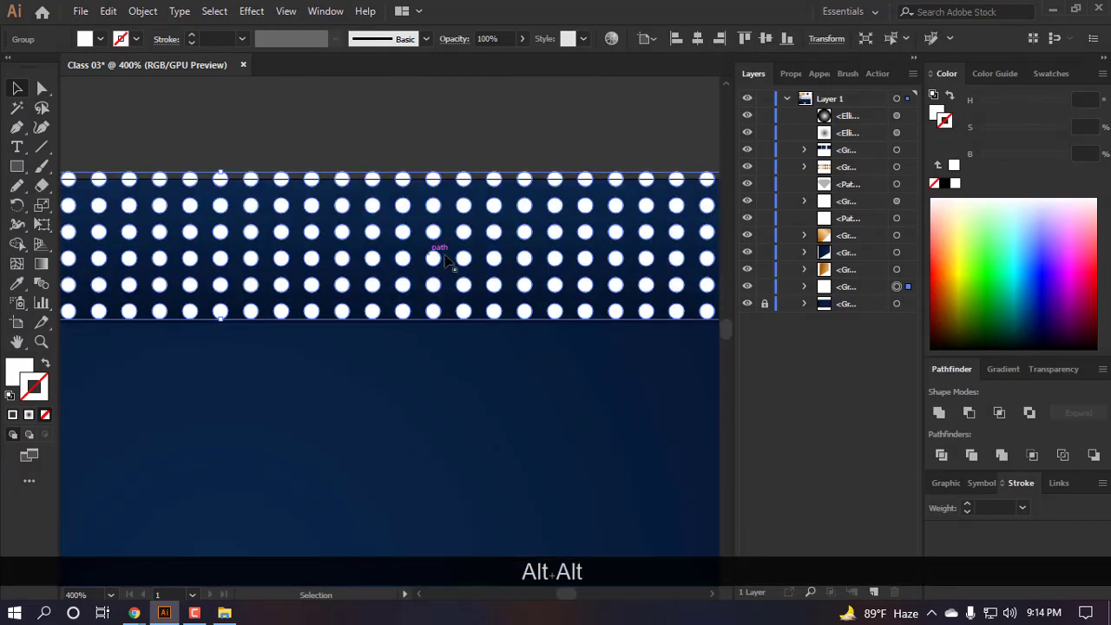
# - Try ungrouping the divided dots, and undo the ungrouping
pyautogui.rightClick(347, 217)
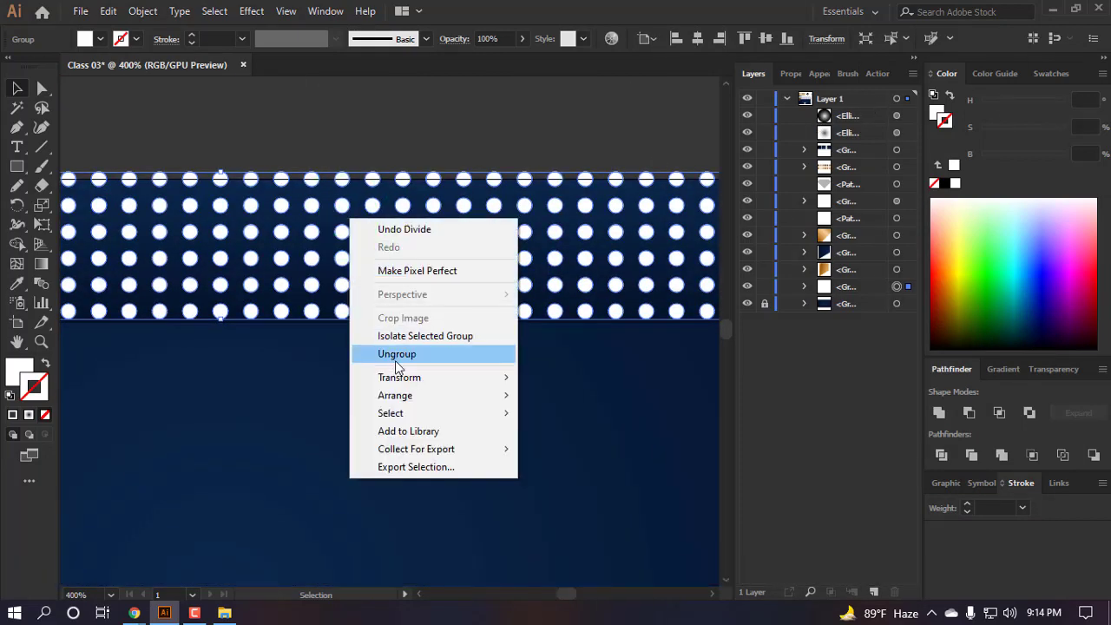
pyautogui.click(397, 351)
pyautogui.scroll(-5, 872, 425)
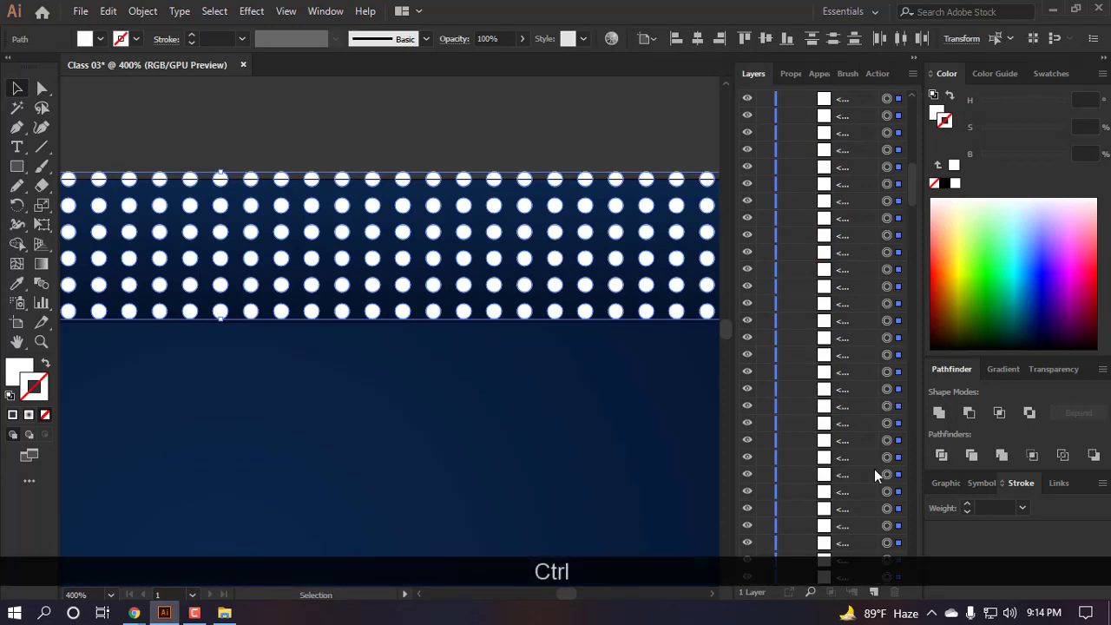
pyautogui.hotkey('ctrl', 'z')
# - Fill the dots with the radial gradient sampled from the circle with a white centre and black edge
pyautogui.scroll(-4, 202, 259)
pyautogui.scroll(2, 277, 224)
pyautogui.hscroll(-2, 286, 221)
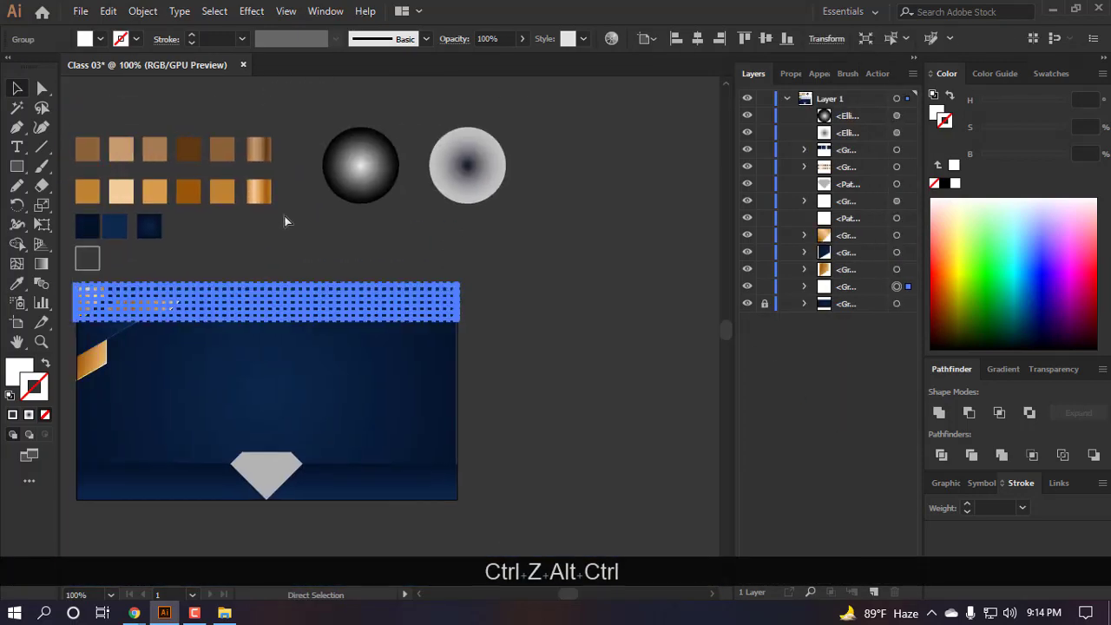
pyautogui.scroll(3, 348, 239)
pyautogui.scroll(-3, 391, 248)
pyautogui.hscroll(-3, 409, 247)
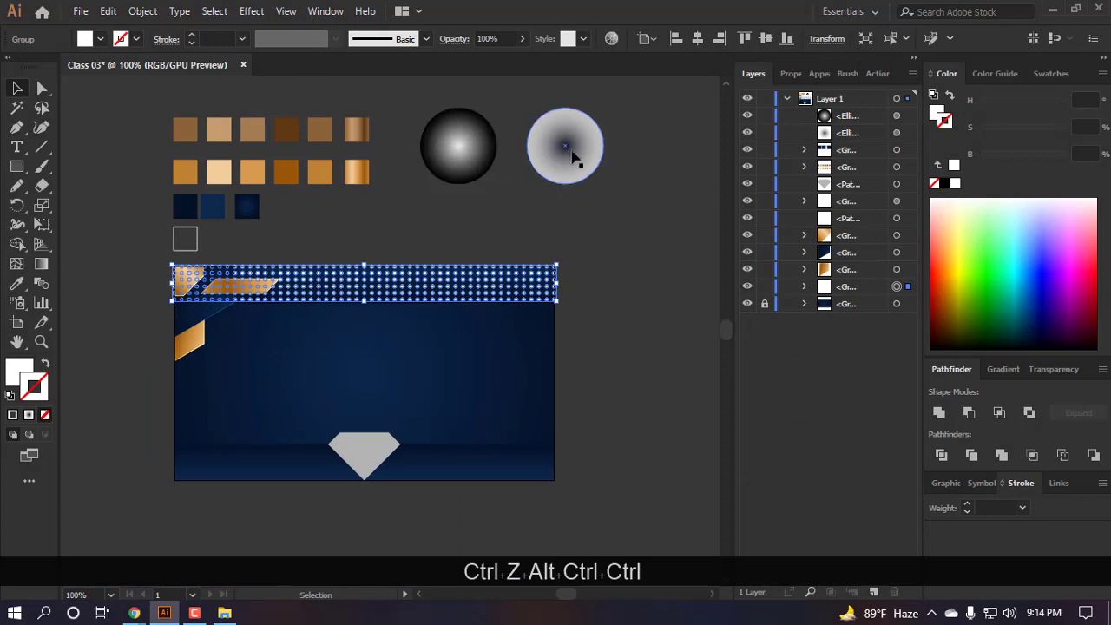
pyautogui.scroll(1, 422, 241)
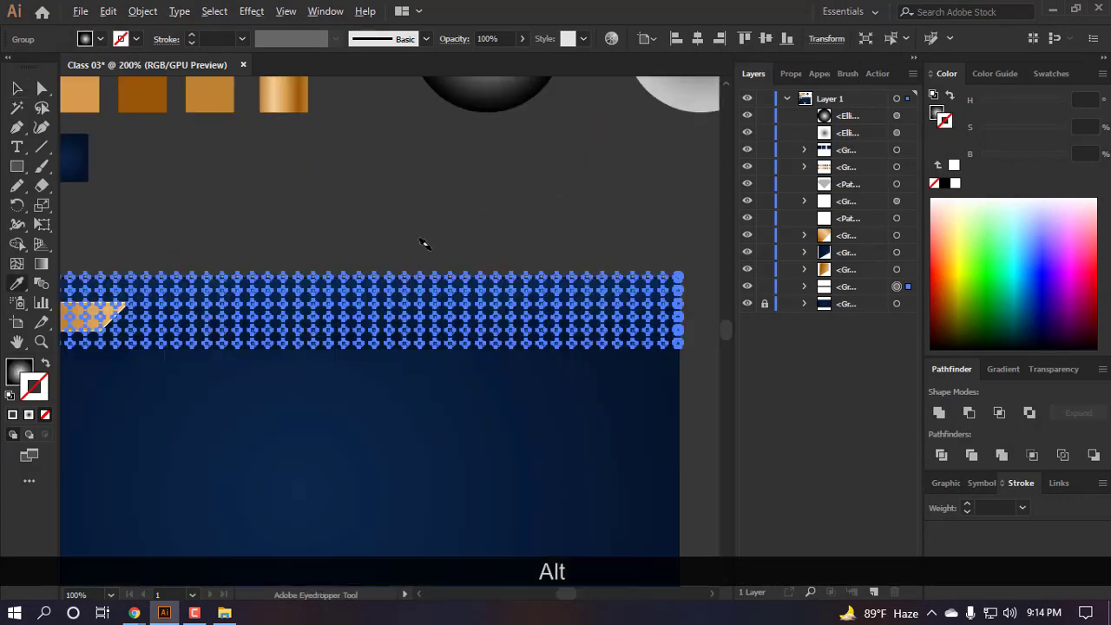
# - Inspect the gradient-filled dots along the top band and its outer edge, comparing them with the sample circle above the artboard
pyautogui.press('a')
pyautogui.click(437, 223)
pyautogui.scroll(7, 414, 299)
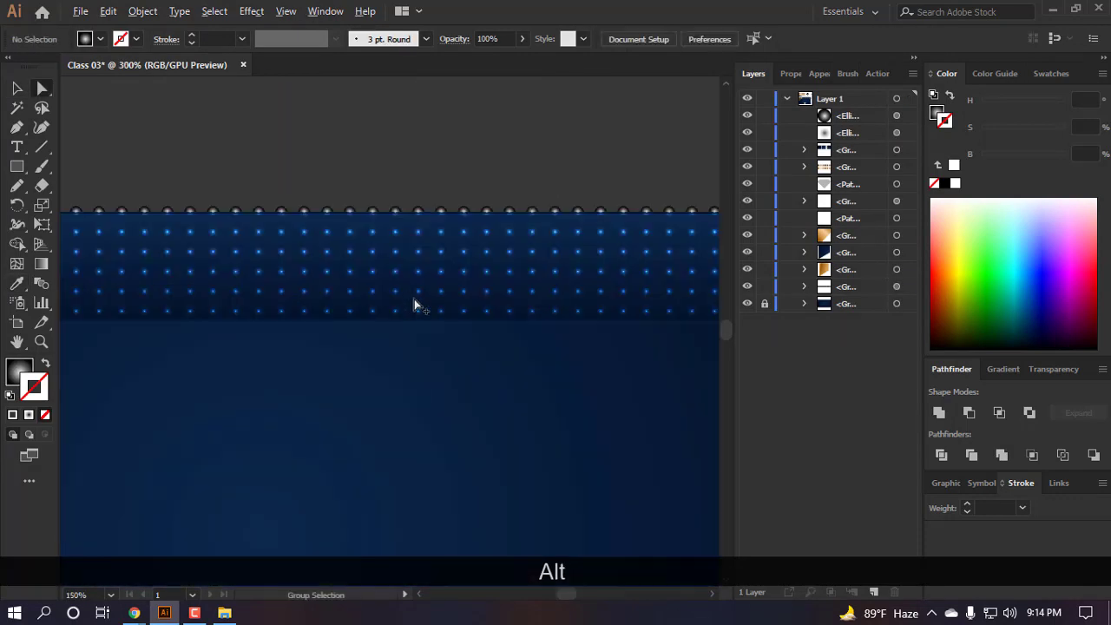
pyautogui.scroll(-7, 429, 226)
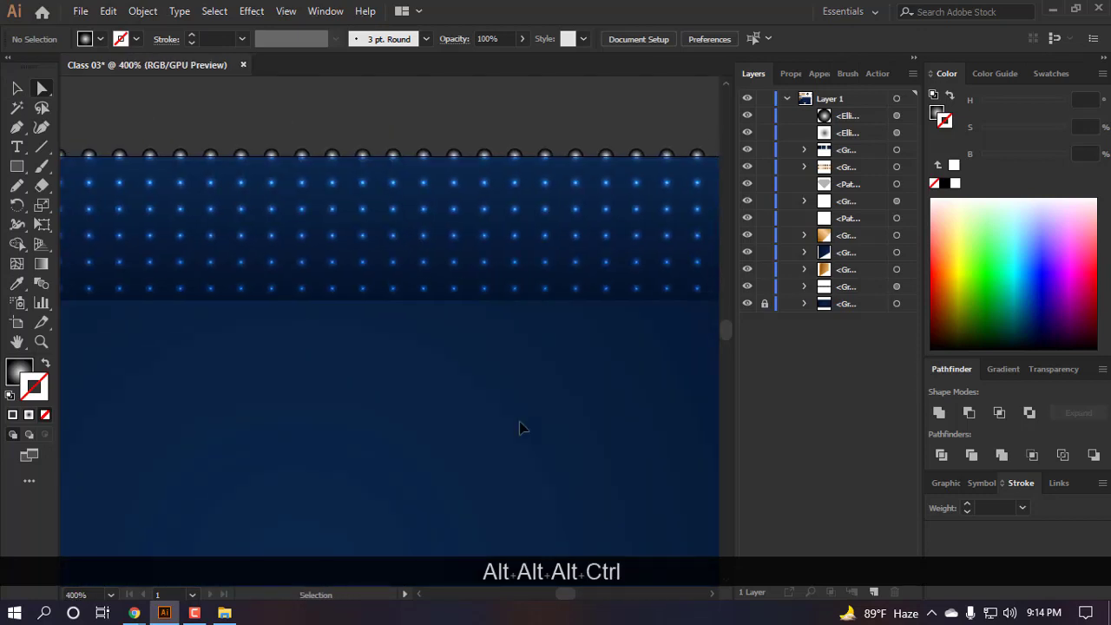
pyautogui.hscroll(1, 441, 400)
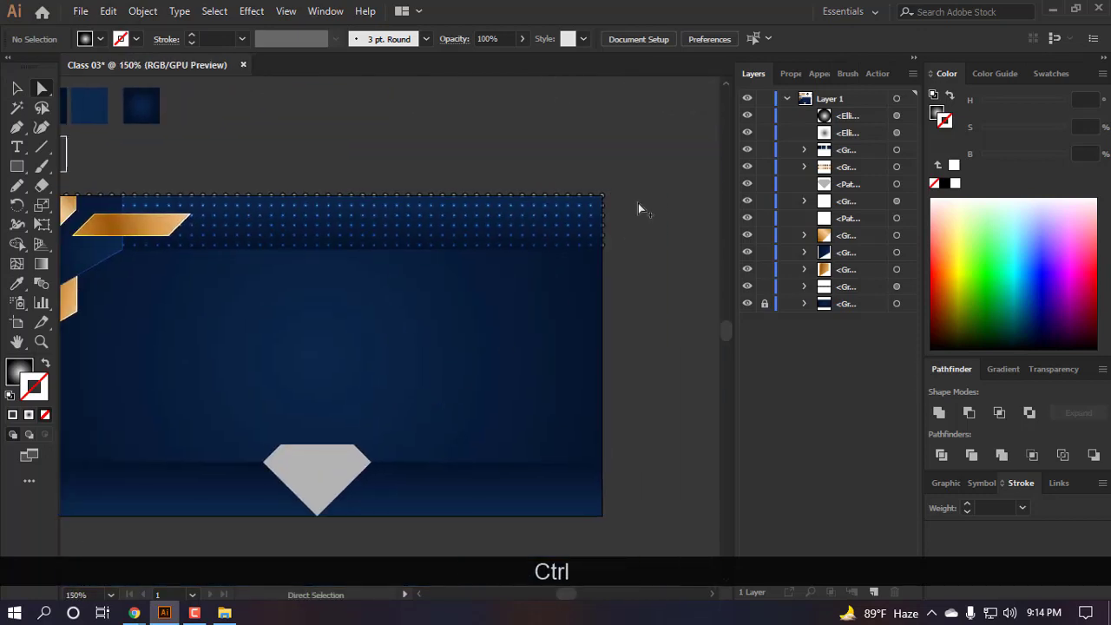
pyautogui.scroll(5, 635, 196)
pyautogui.scroll(3, 521, 299)
pyautogui.scroll(-1, 403, 299)
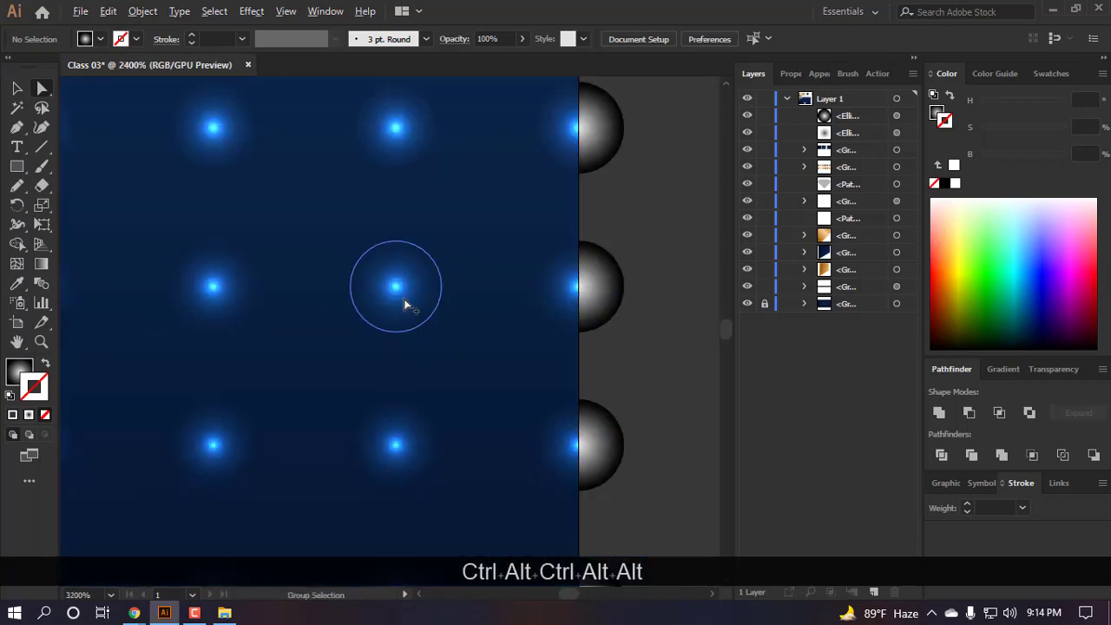
pyautogui.scroll(-5, 446, 339)
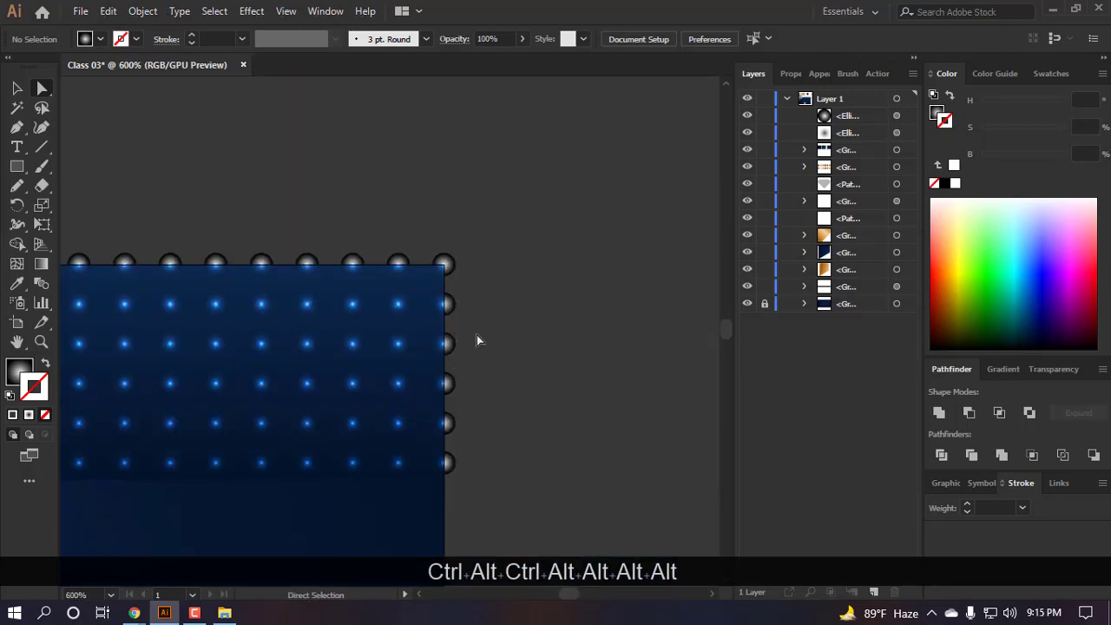
pyautogui.press('v')
pyautogui.scroll(6, 327, 199)
pyautogui.scroll(-4, 327, 199)
pyautogui.scroll(5, 260, 174)
pyautogui.click(218, 172)
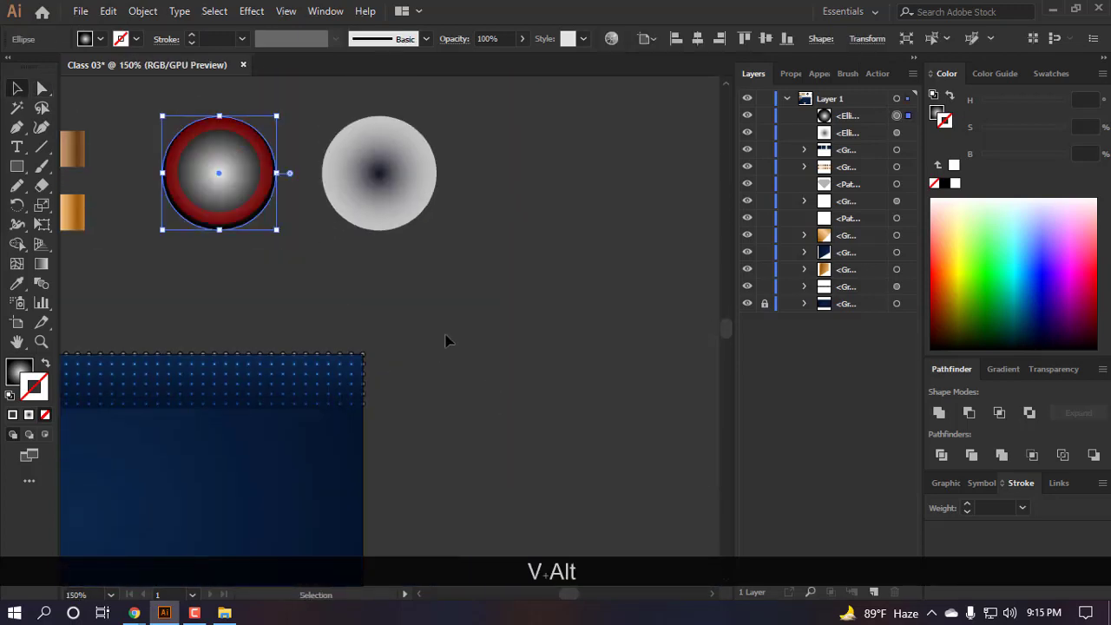
pyautogui.scroll(6, 365, 382)
# - Select the dot group and open the gradient settings
pyautogui.click(369, 377)
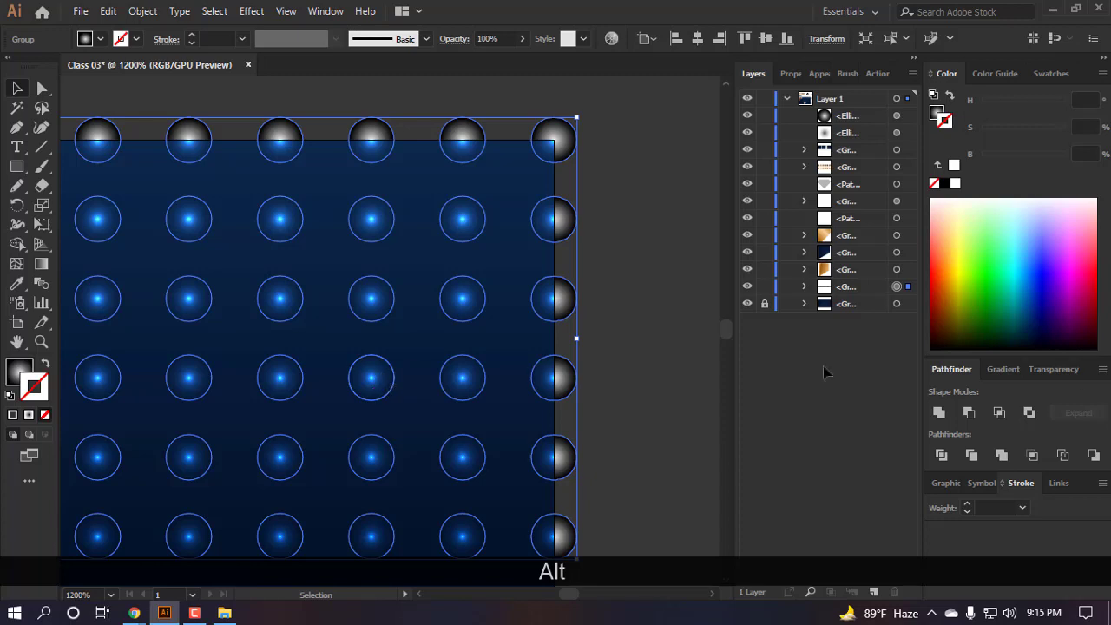
pyautogui.click(1000, 369)
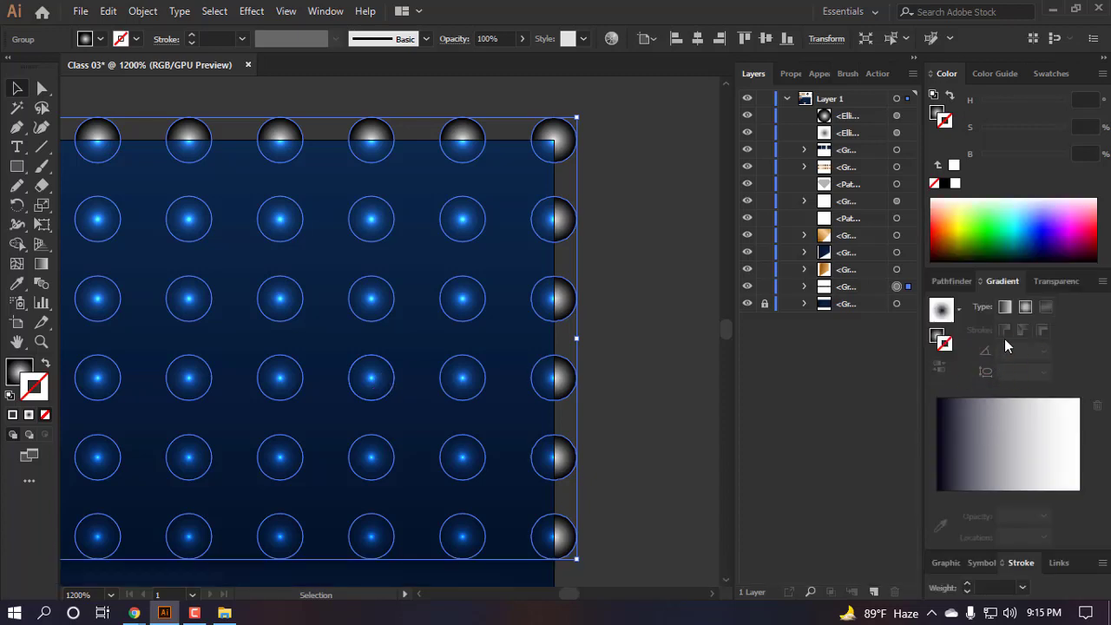
pyautogui.click(662, 409)
pyautogui.scroll(1, 580, 248)
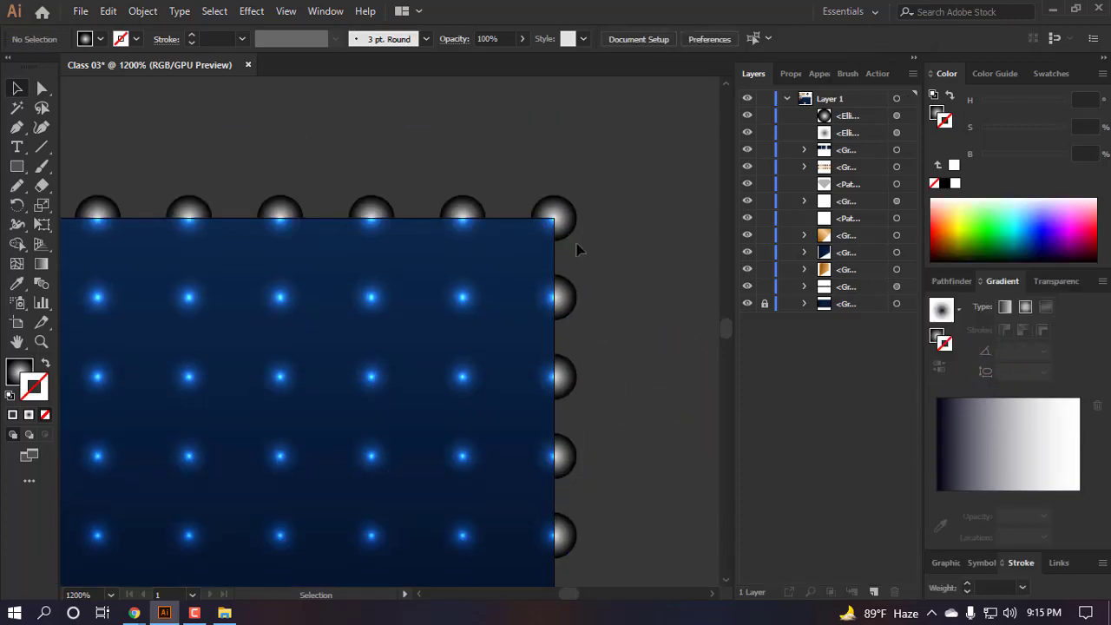
pyautogui.press('a')
pyautogui.click(566, 213)
pyautogui.click(625, 268)
pyautogui.scroll(-3, 607, 260)
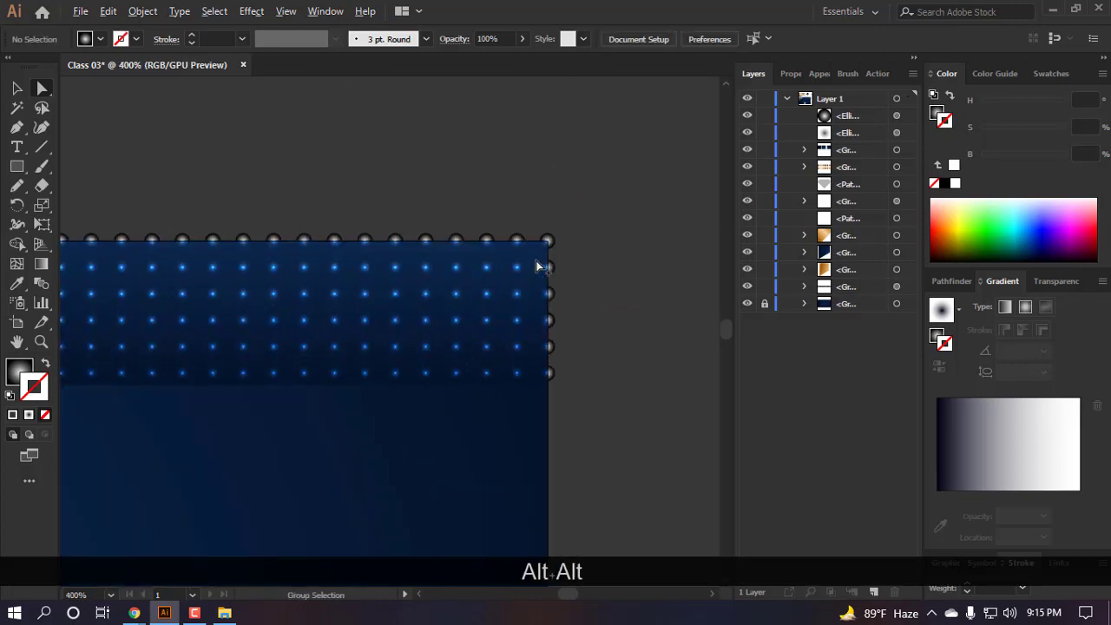
# - Enlarge the dots' bright centre by moving their radial gradient's light stop to a location of about 11.73%
pyautogui.press('v')
pyautogui.click(434, 304)
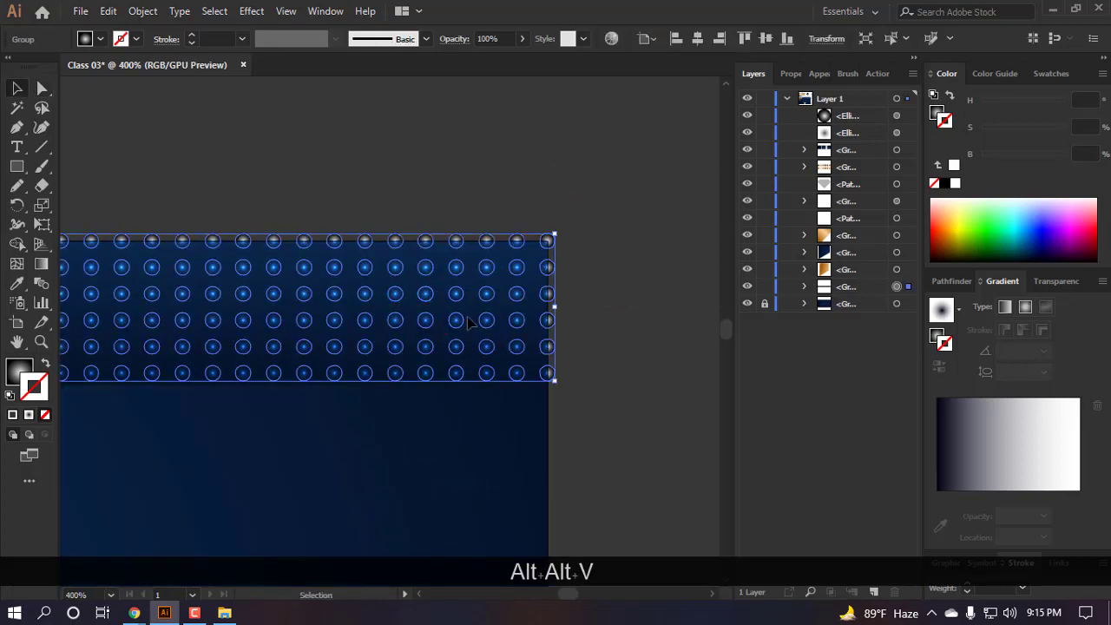
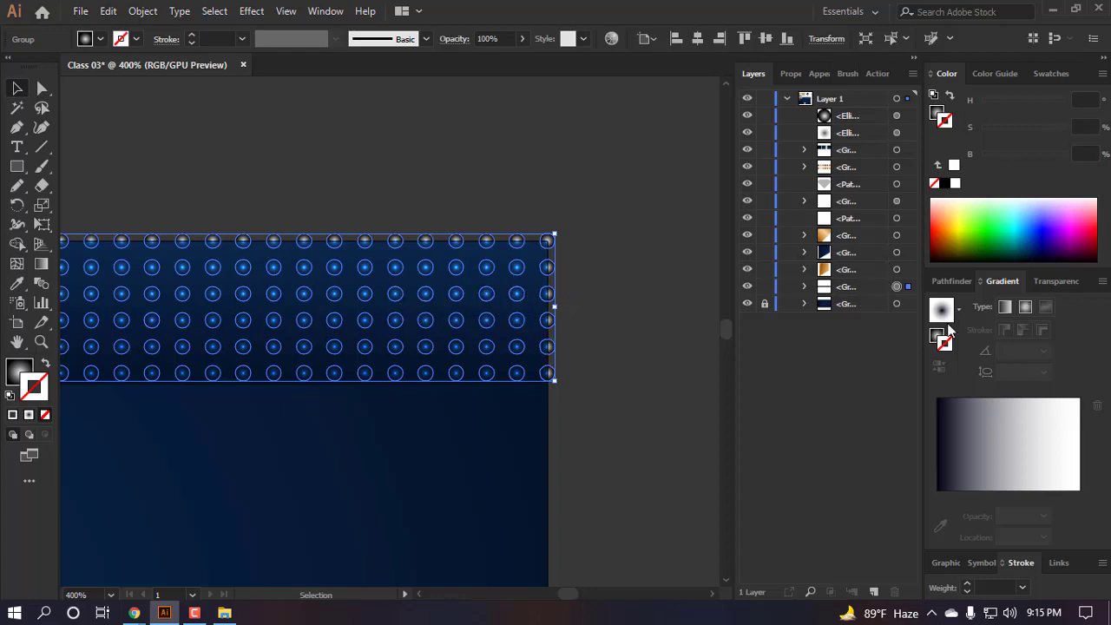
pyautogui.click(32, 386)
pyautogui.click(10, 379)
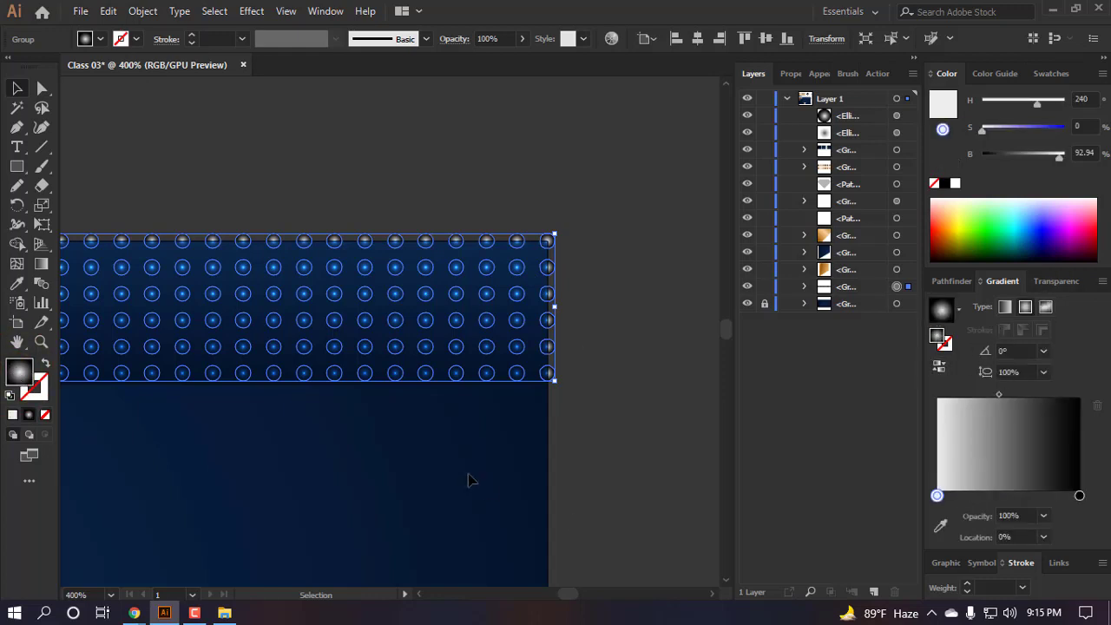
pyautogui.scroll(4, 573, 333)
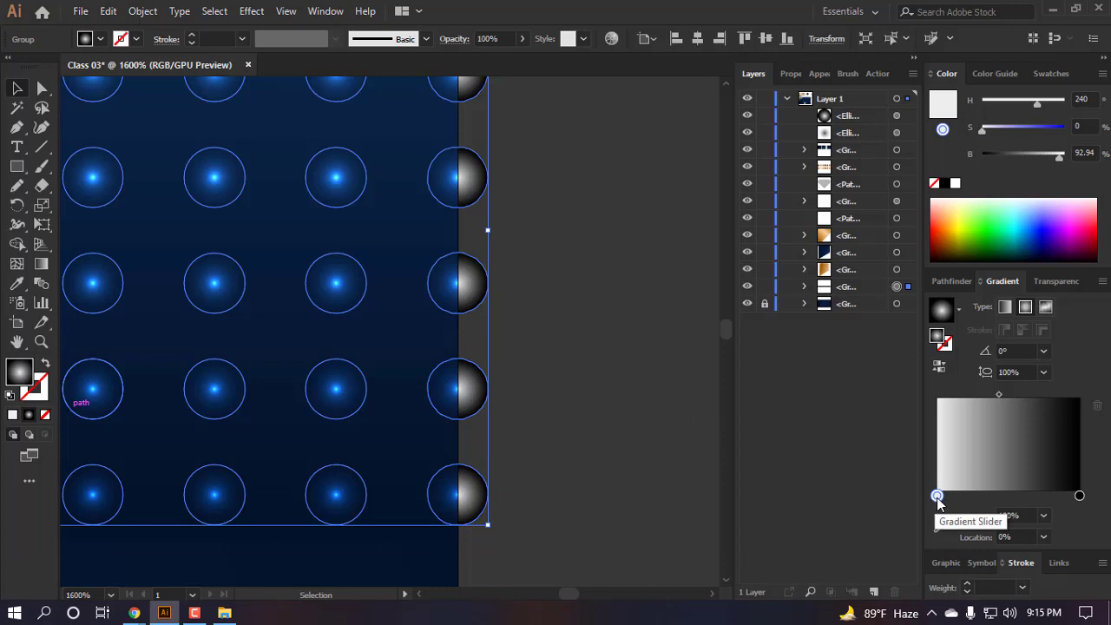
pyautogui.moveTo(938, 495); pyautogui.dragTo(953, 496)
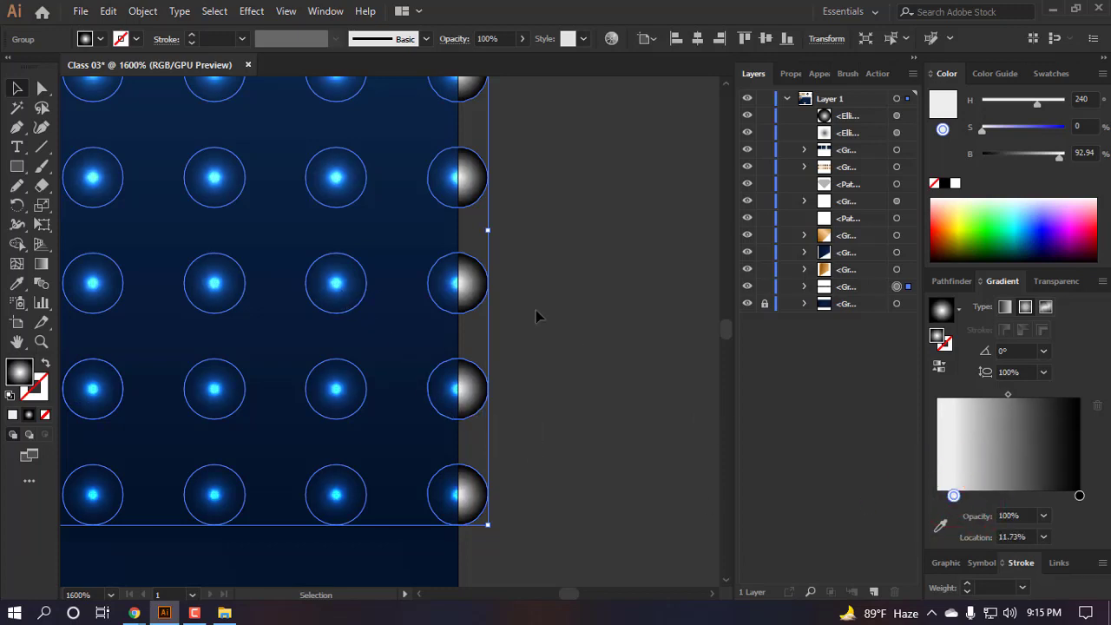
pyautogui.scroll(-5, 539, 312)
pyautogui.click(605, 357)
pyautogui.scroll(-2, 601, 356)
pyautogui.scroll(-2, 607, 360)
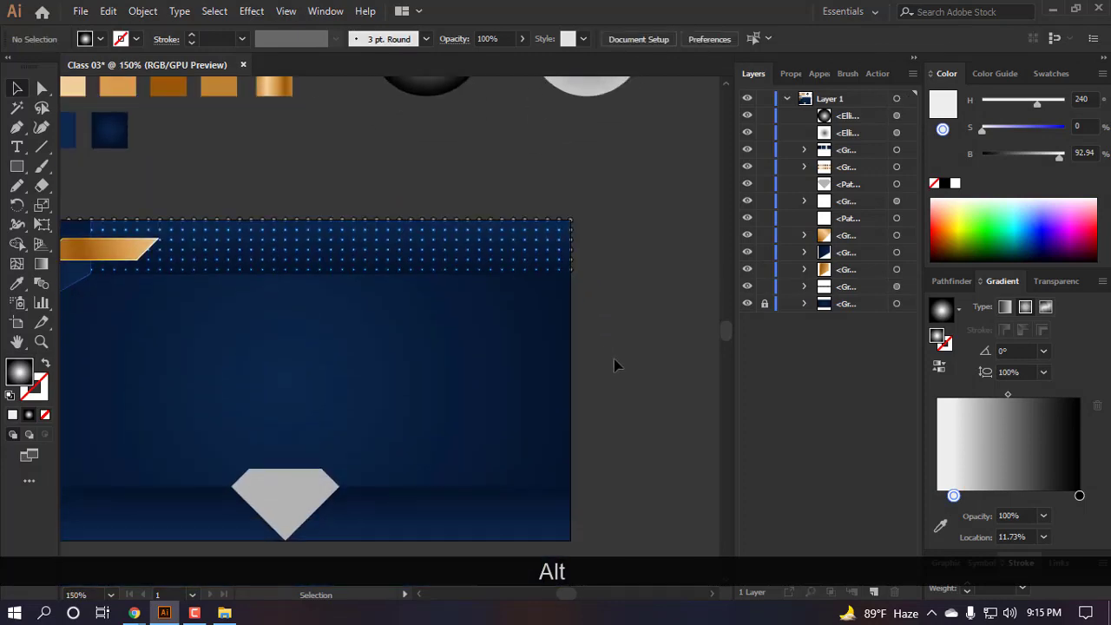
# - Duplicate the dot band downward, and align the copy to the artboard's horizontal centre and bottom edge
pyautogui.scroll(-3, 555, 382)
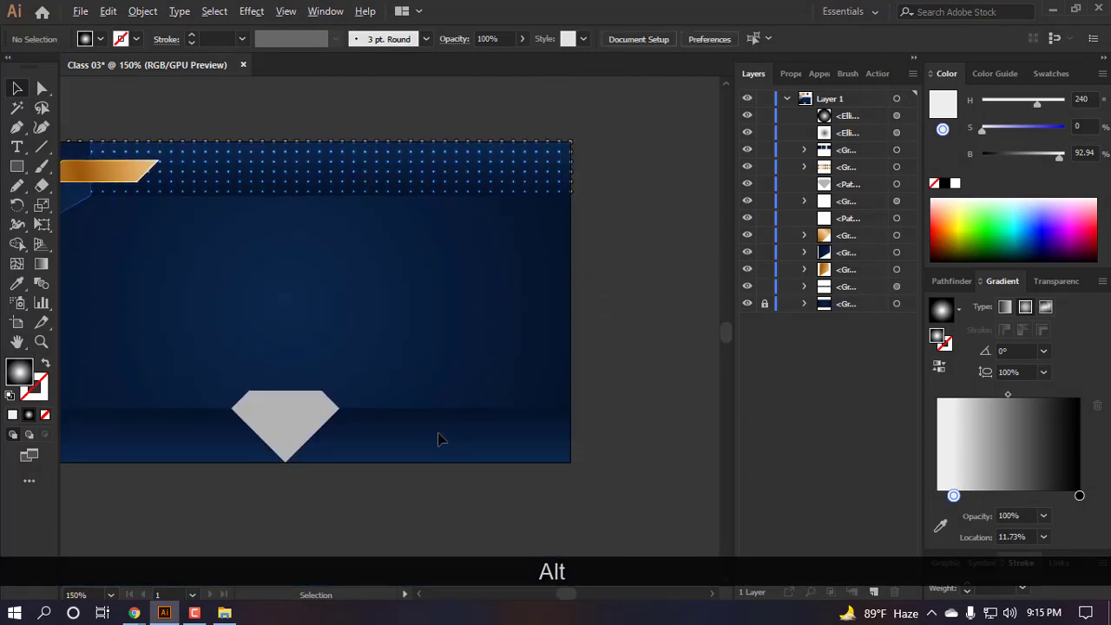
pyautogui.scroll(1, 446, 144)
pyautogui.scroll(-2, 458, 178)
pyautogui.scroll(-1, 453, 170)
pyautogui.scroll(5, 488, 175)
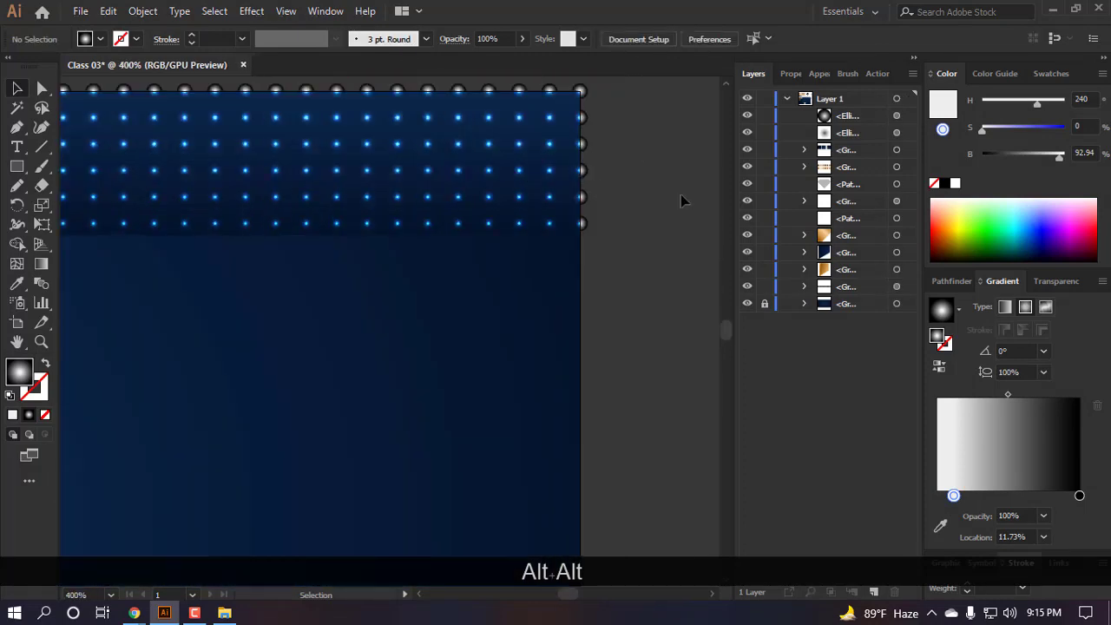
pyautogui.click(678, 197)
pyautogui.scroll(3, 646, 201)
pyautogui.scroll(-3, 598, 182)
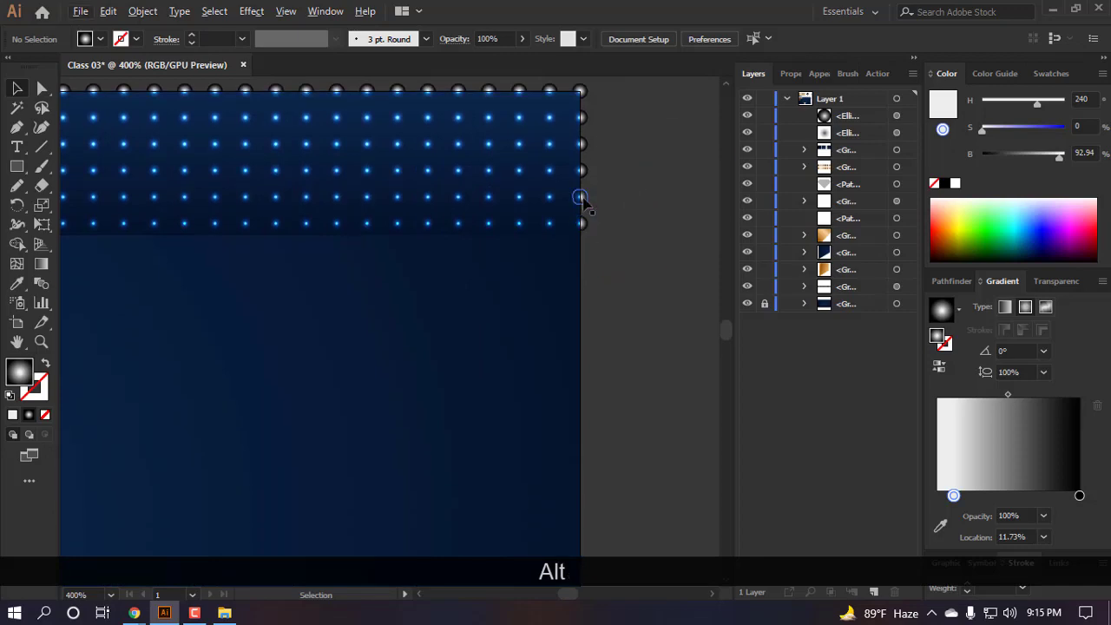
pyautogui.keyDown('alt'); pyautogui.moveTo(581, 197); pyautogui.dragTo(604, 427); pyautogui.keyUp('alt')
pyautogui.scroll(-5, 625, 382)
pyautogui.scroll(-2, 636, 355)
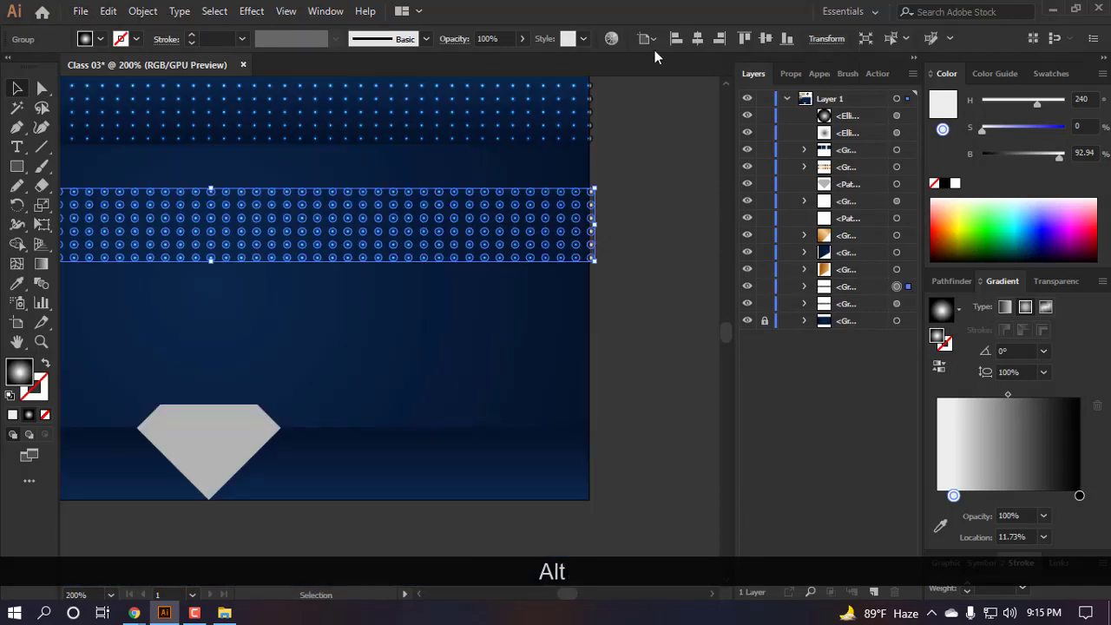
pyautogui.click(698, 41)
pyautogui.click(786, 38)
pyautogui.scroll(-2, 669, 434)
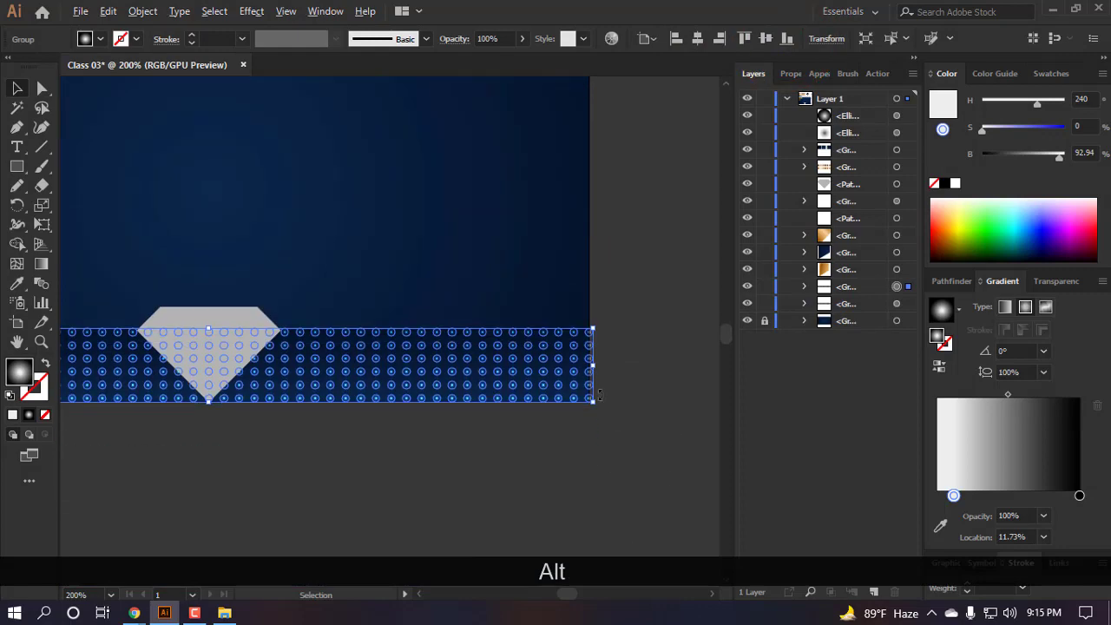
# - Move the copied dot band down by one dot radius so its lowest row is centred on the artboard's bottom edge
pyautogui.scroll(8, 580, 451)
pyautogui.scroll(2, 580, 451)
pyautogui.press('a')
pyautogui.moveTo(319, 265); pyautogui.dragTo(317, 355)
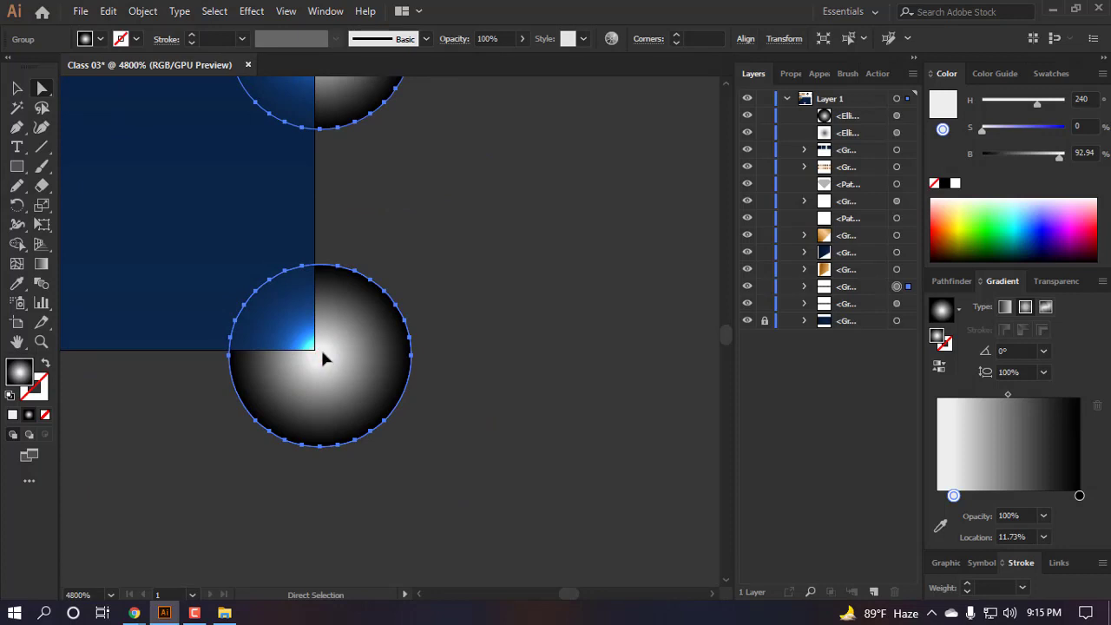
pyautogui.scroll(-1, 452, 219)
pyautogui.press('v')
pyautogui.click(516, 371)
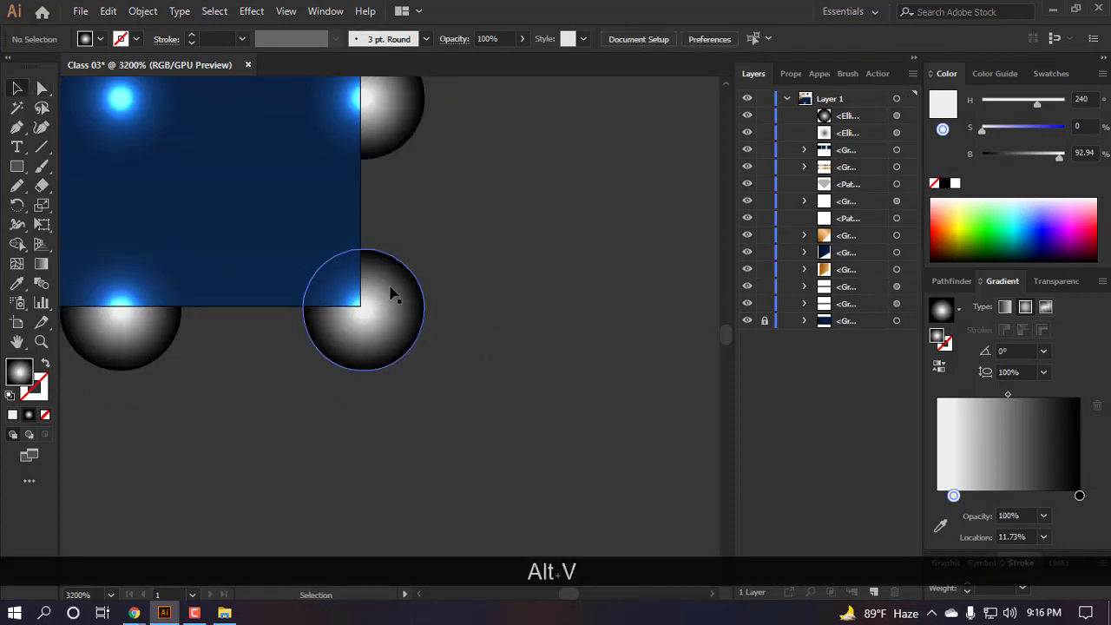
pyautogui.click(392, 296)
pyautogui.click(592, 287)
pyautogui.scroll(-6, 602, 350)
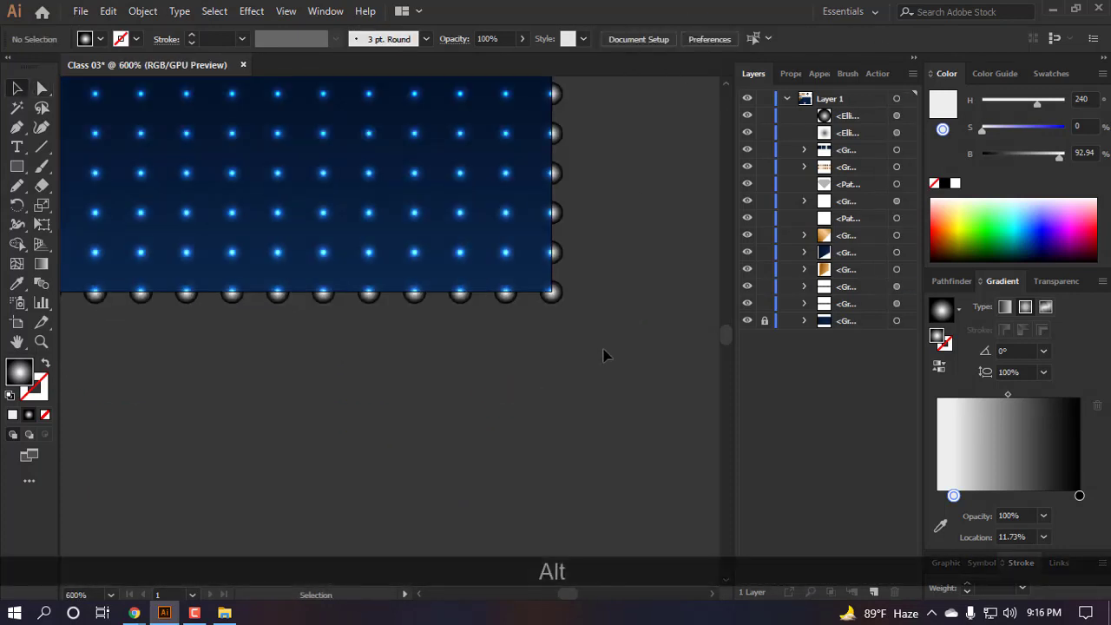
# - Group the top and bottom dot bands together
pyautogui.scroll(-2, 605, 326)
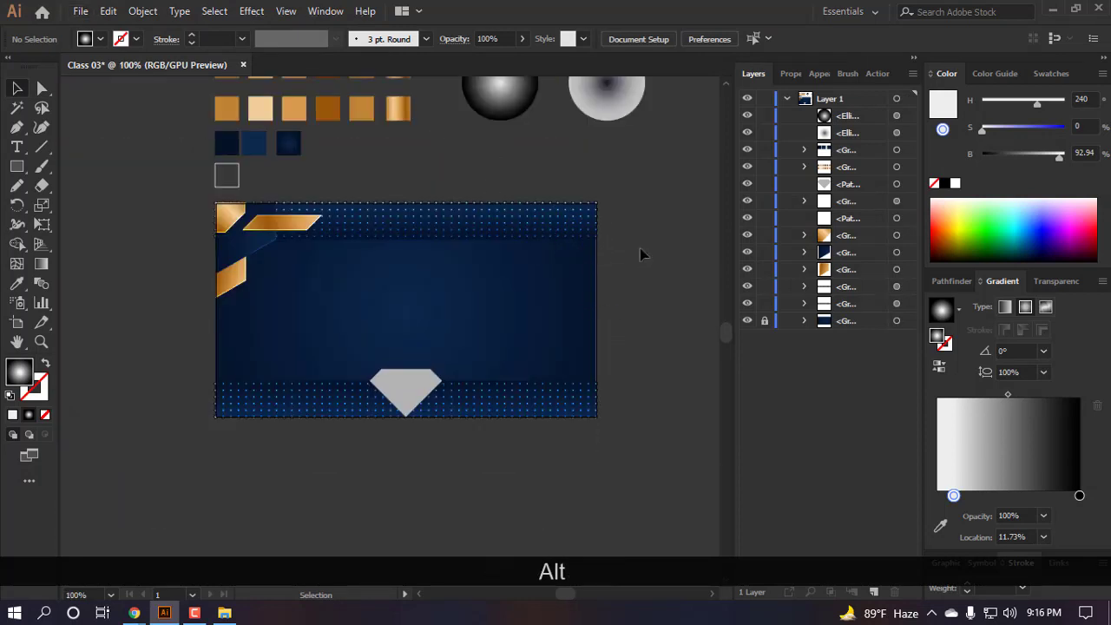
pyautogui.scroll(1, 640, 249)
pyautogui.scroll(-2, 640, 249)
pyautogui.click(573, 411)
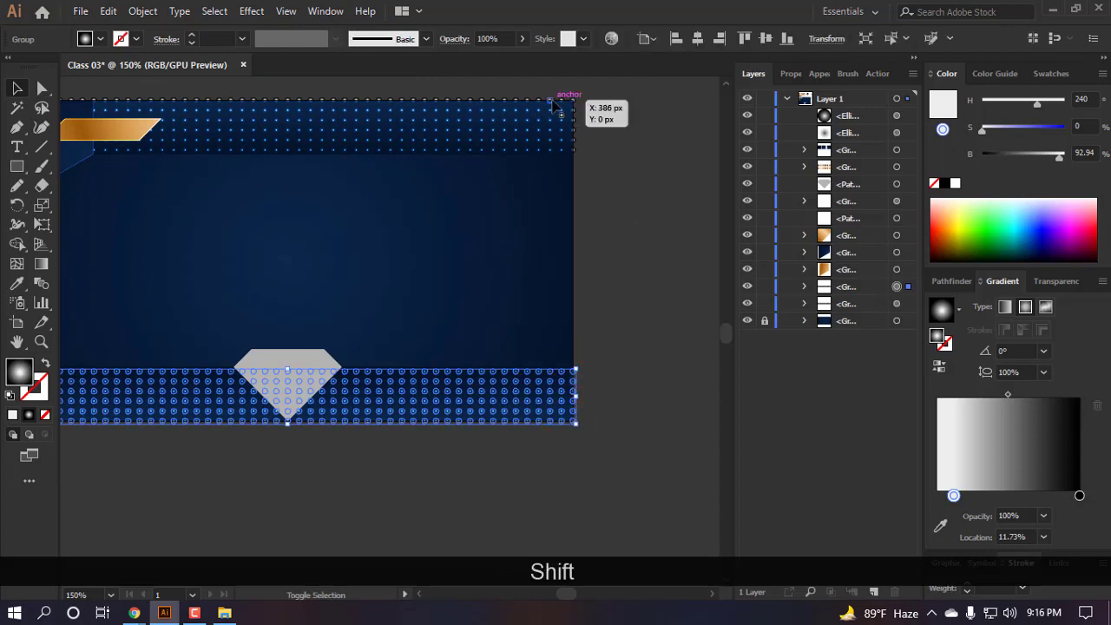
pyautogui.keyDown('shift'); pyautogui.click(568, 110); pyautogui.keyUp('shift')
pyautogui.hotkey('ctrl', 'shift', 'g')
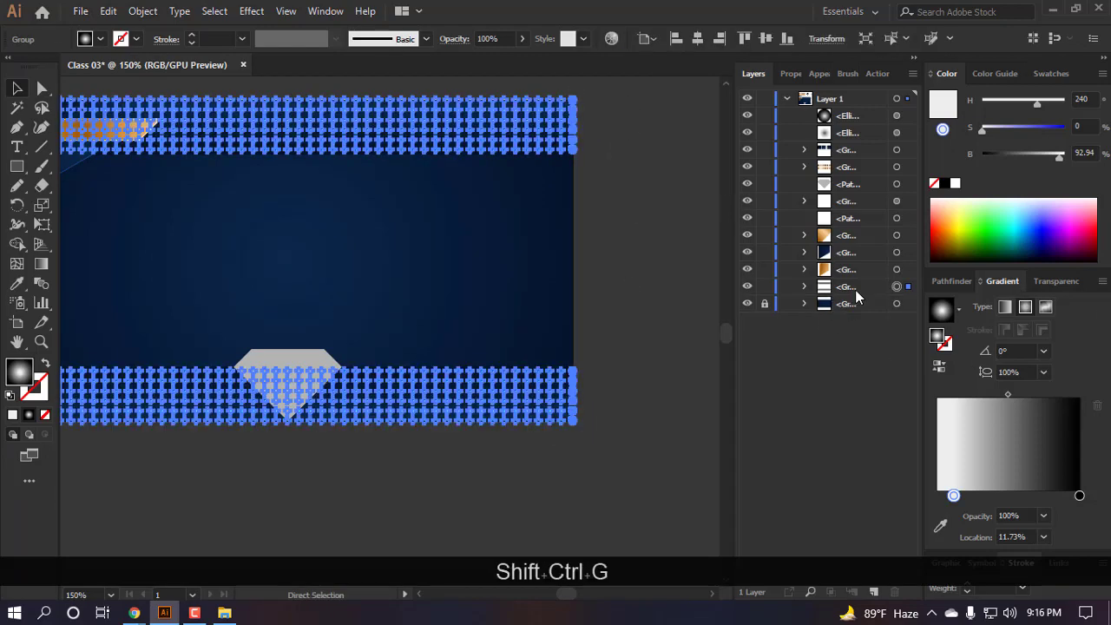
# - Rename the combined dot group as Dot Light and lock it
pyautogui.doubleClick(847, 287)
pyautogui.write('D')
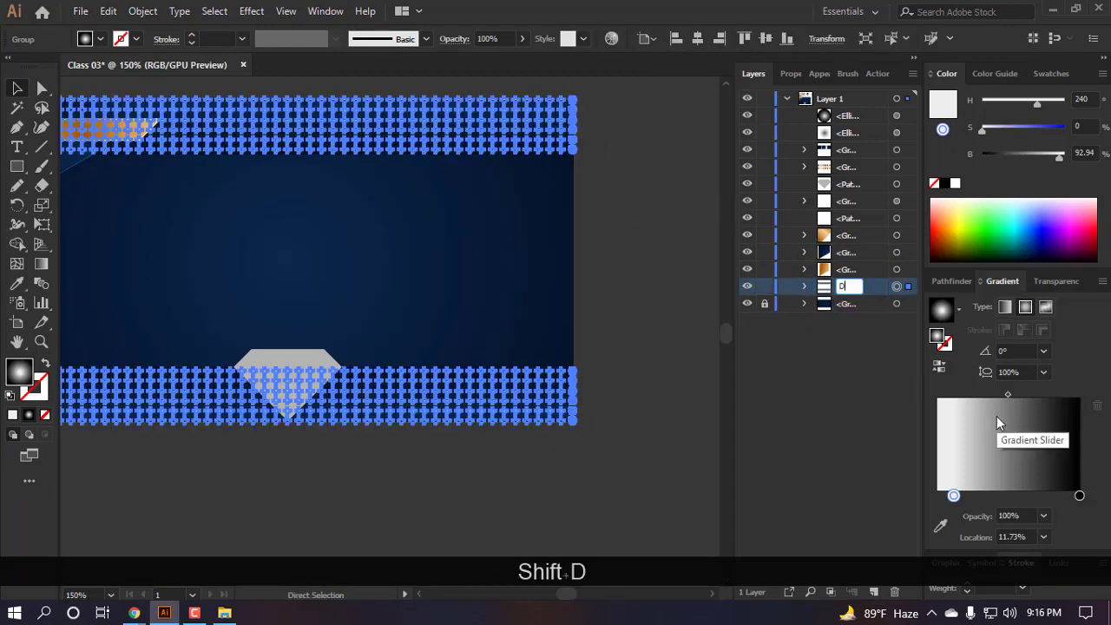
pyautogui.write('ot Light')
pyautogui.press('Return')
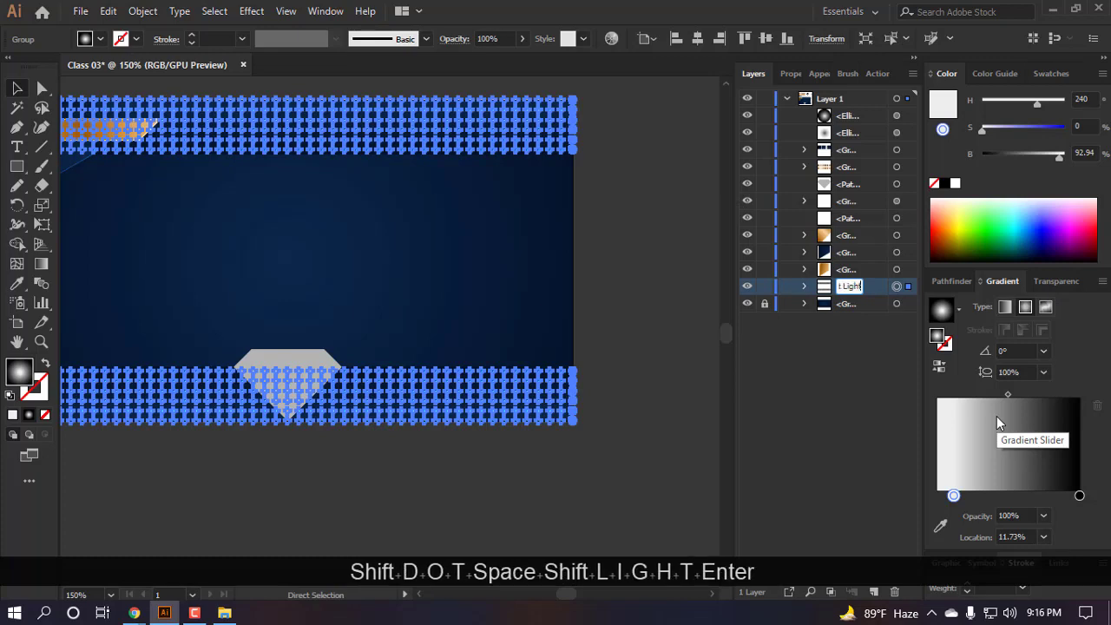
pyautogui.click(764, 288)
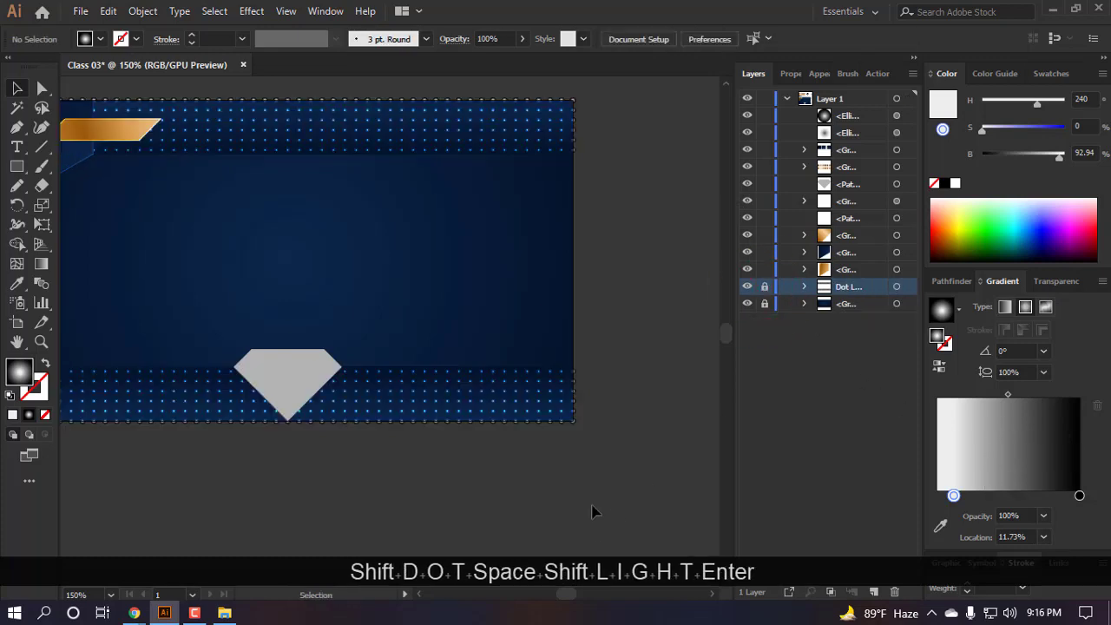
pyautogui.click(591, 484)
# - Try placing an enlarged copy of the dark-centred gradient circle over the background, and undo both the resizing and the copy
pyautogui.scroll(-1, 595, 408)
pyautogui.hscroll(-1, 245, 303)
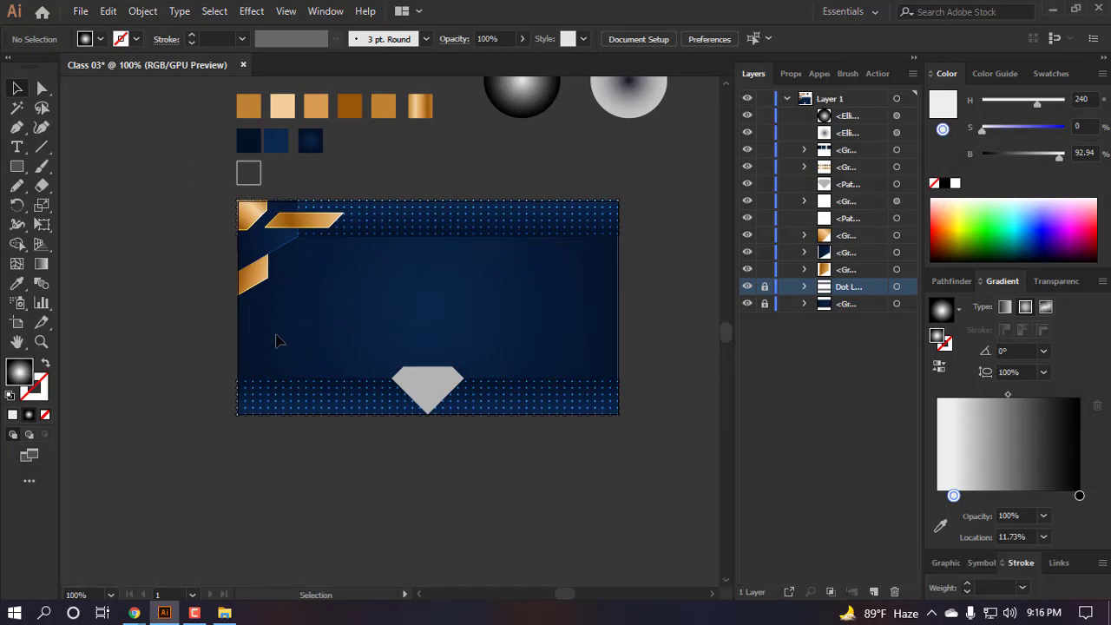
pyautogui.scroll(1, 294, 359)
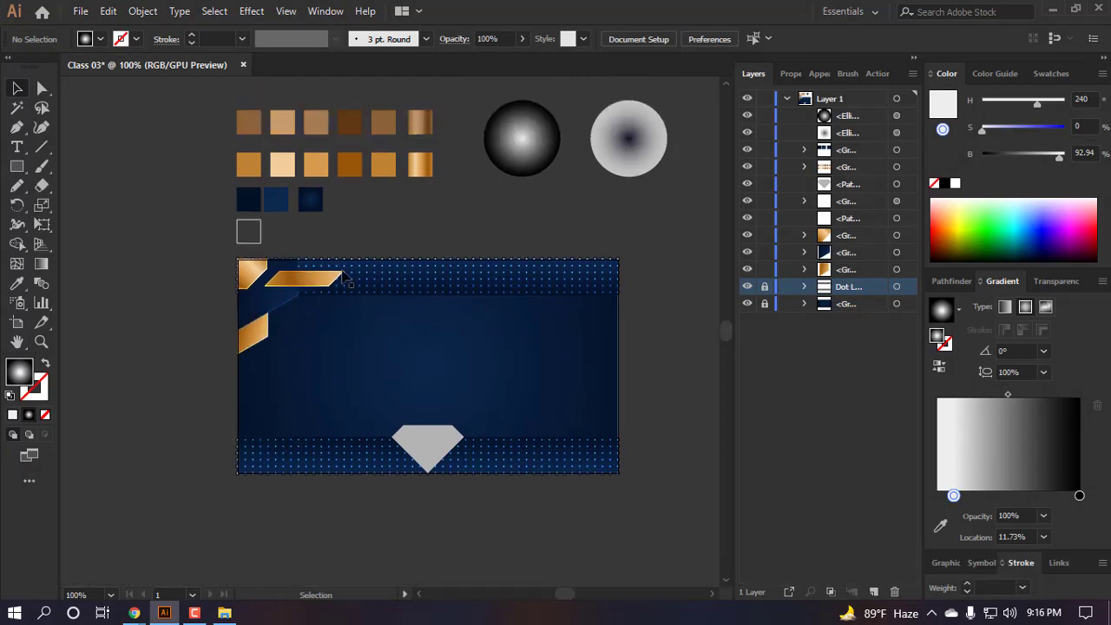
pyautogui.hscroll(-2, 347, 278)
pyautogui.click(580, 223)
pyautogui.moveTo(700, 154); pyautogui.dragTo(478, 345)
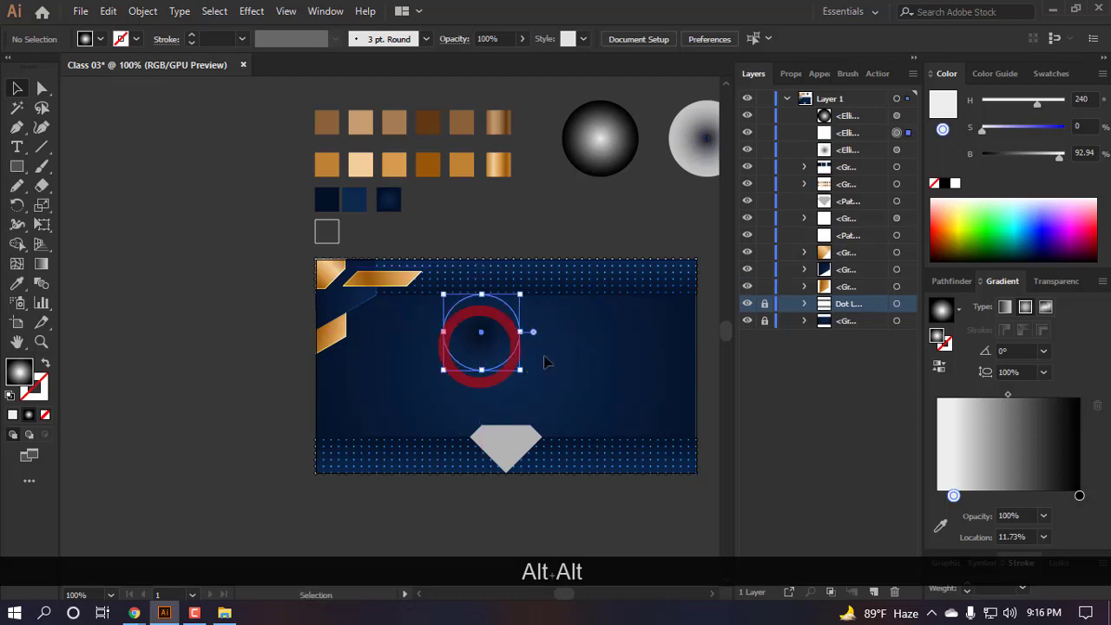
pyautogui.scroll(2, 545, 357)
pyautogui.moveTo(495, 382); pyautogui.dragTo(590, 471)
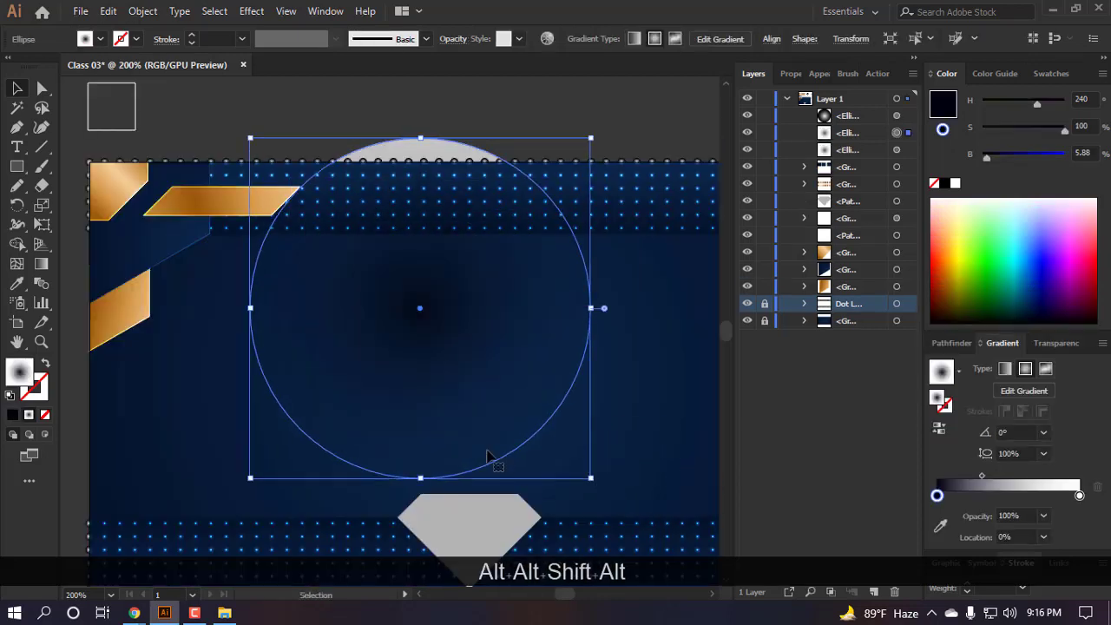
pyautogui.hotkey('ctrl', 'z')
pyautogui.scroll(-2, 436, 382)
pyautogui.hotkey('ctrl', 'z')
pyautogui.click(465, 306)
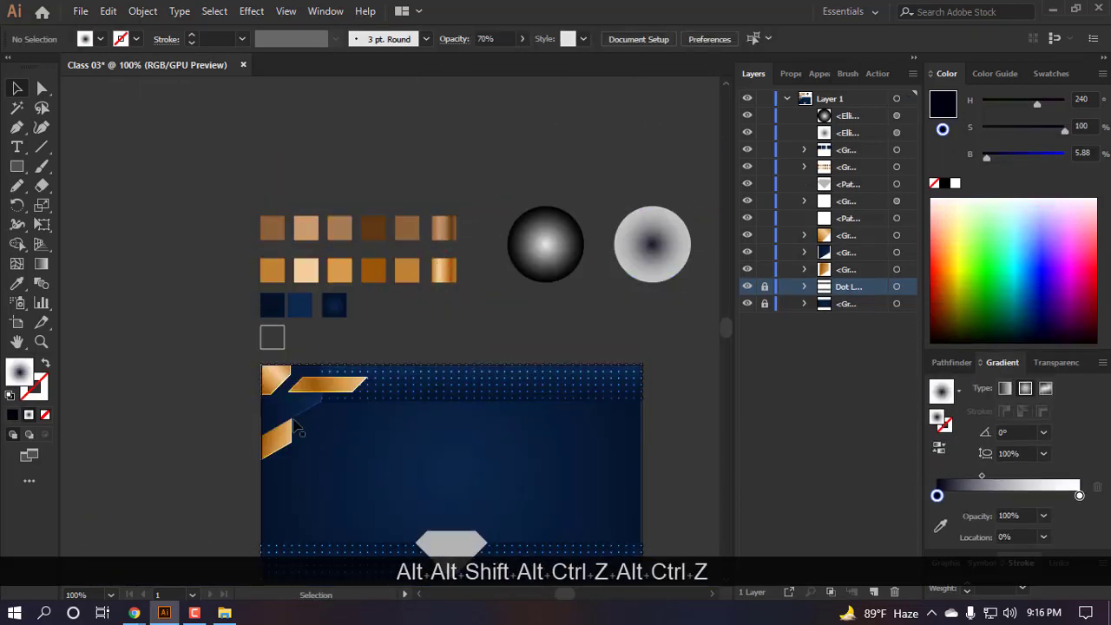
# - Try moving the gold corner shape down onto the background, and undo the move
pyautogui.scroll(3, 197, 290)
pyautogui.scroll(-3, 196, 285)
pyautogui.scroll(3, 191, 233)
pyautogui.scroll(-2, 193, 235)
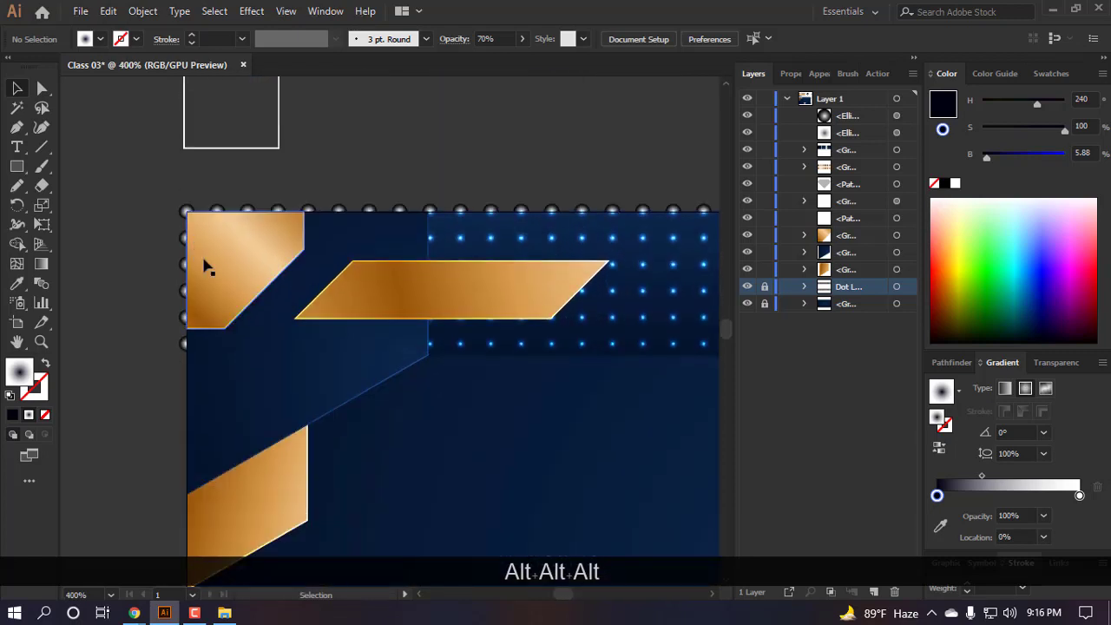
pyautogui.click(249, 263)
pyautogui.scroll(-1, 229, 260)
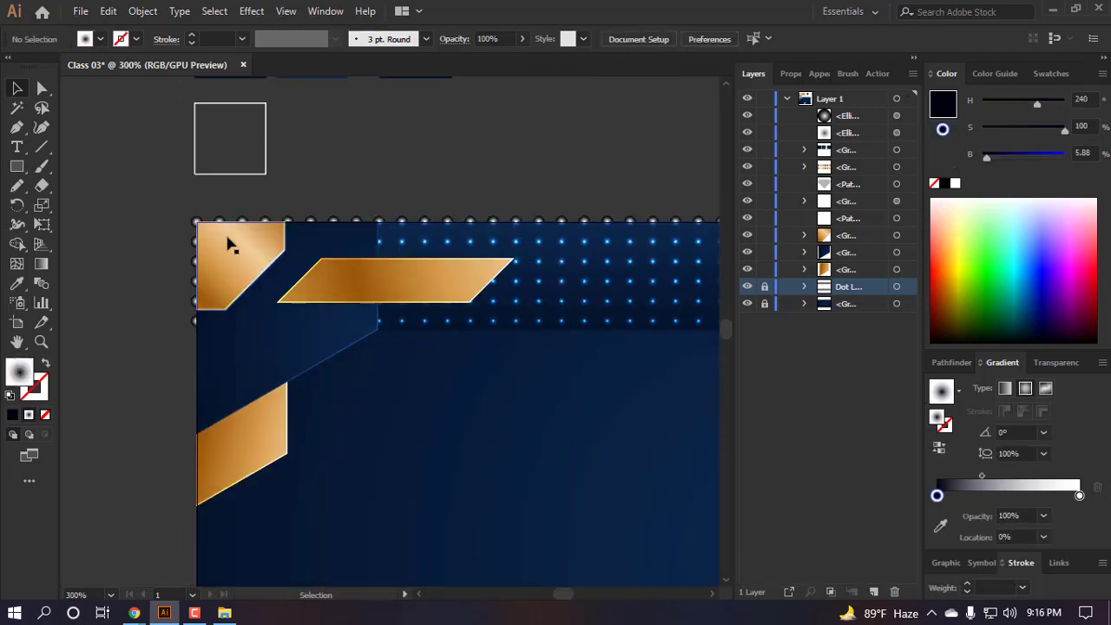
pyautogui.moveTo(229, 240); pyautogui.dragTo(373, 455)
pyautogui.hotkey('ctrl', 'z')
pyautogui.click(429, 449)
pyautogui.press('v')
pyautogui.press('v')
pyautogui.press('v')
pyautogui.press('v')
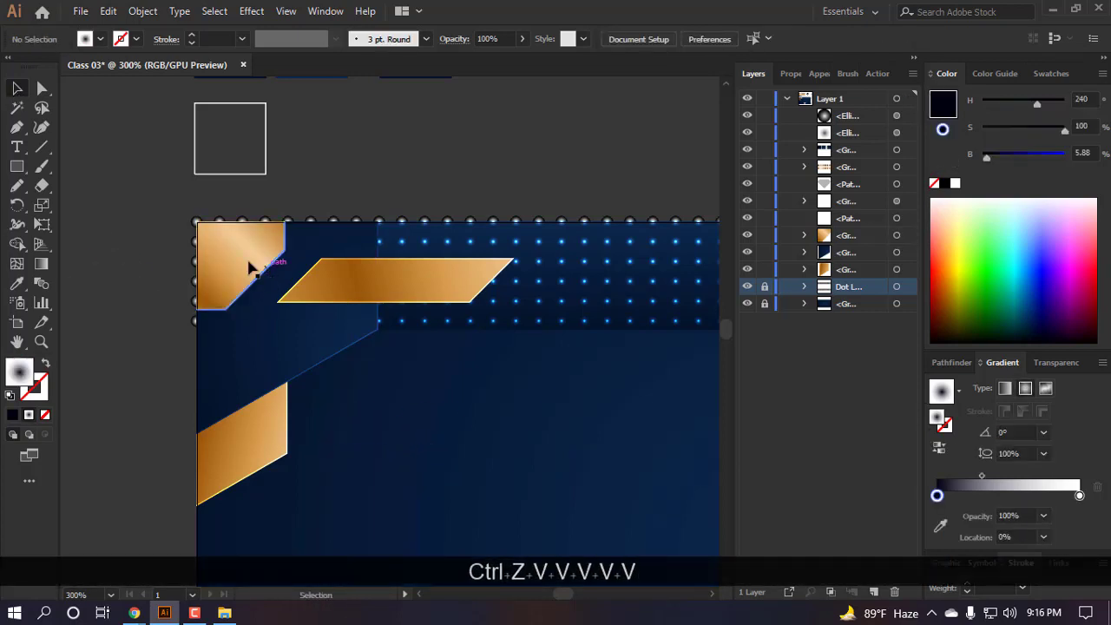
pyautogui.doubleClick(249, 264)
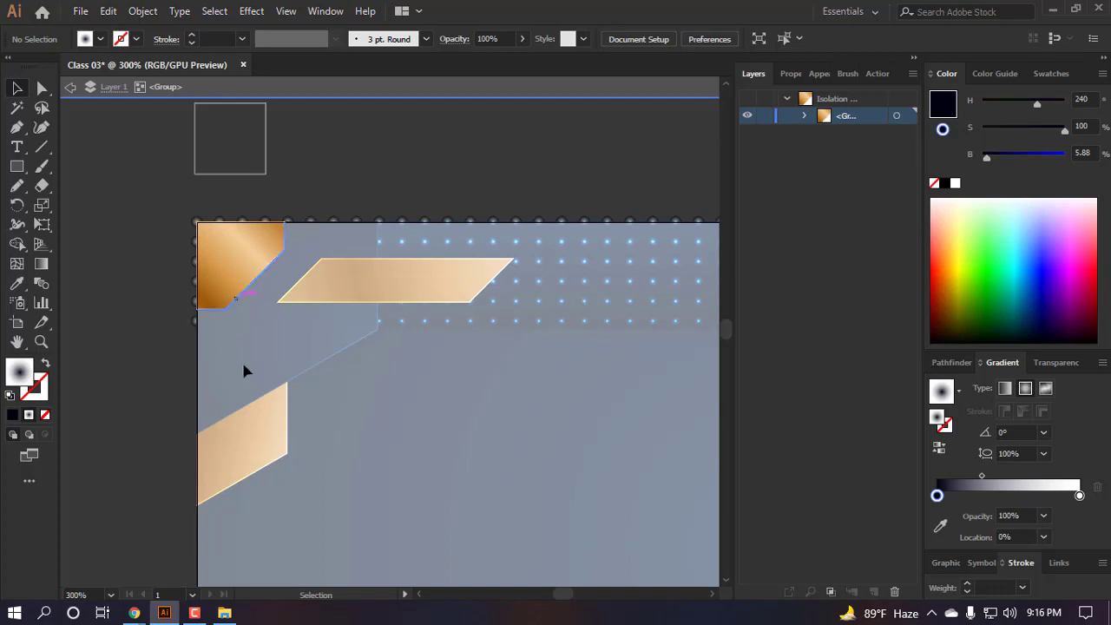
pyautogui.scroll(2, 266, 235)
pyautogui.scroll(-4, 285, 243)
pyautogui.scroll(3, 289, 227)
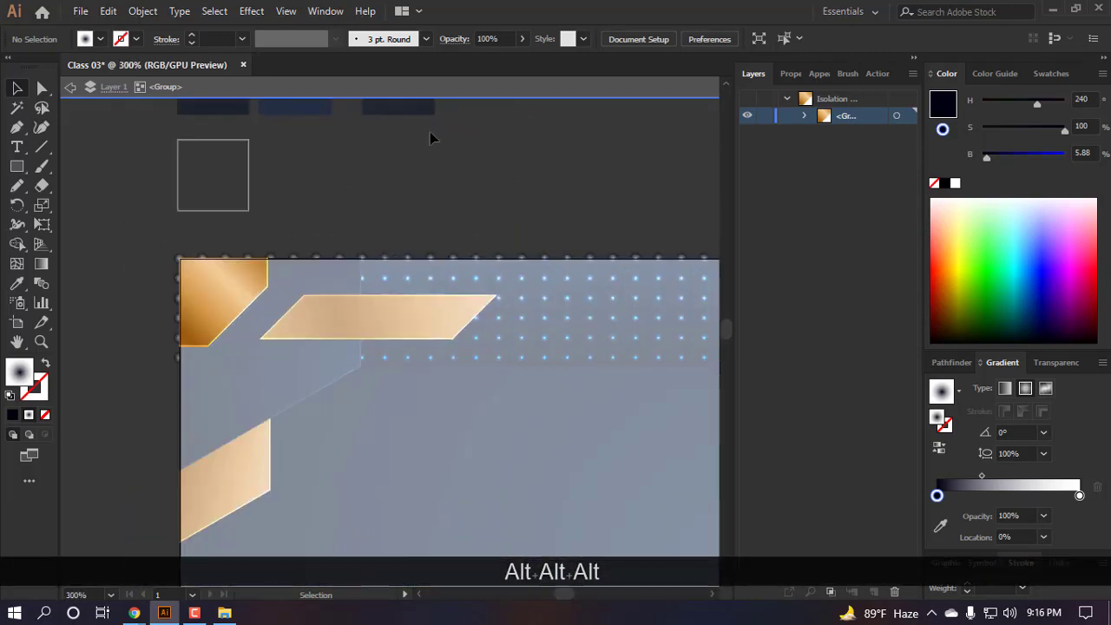
pyautogui.doubleClick(442, 201)
# - Bring the gold and navy corner shapes and the parallelogram to the front, with the gold corner piece topmost
pyautogui.scroll(-1, 330, 437)
pyautogui.click(238, 402)
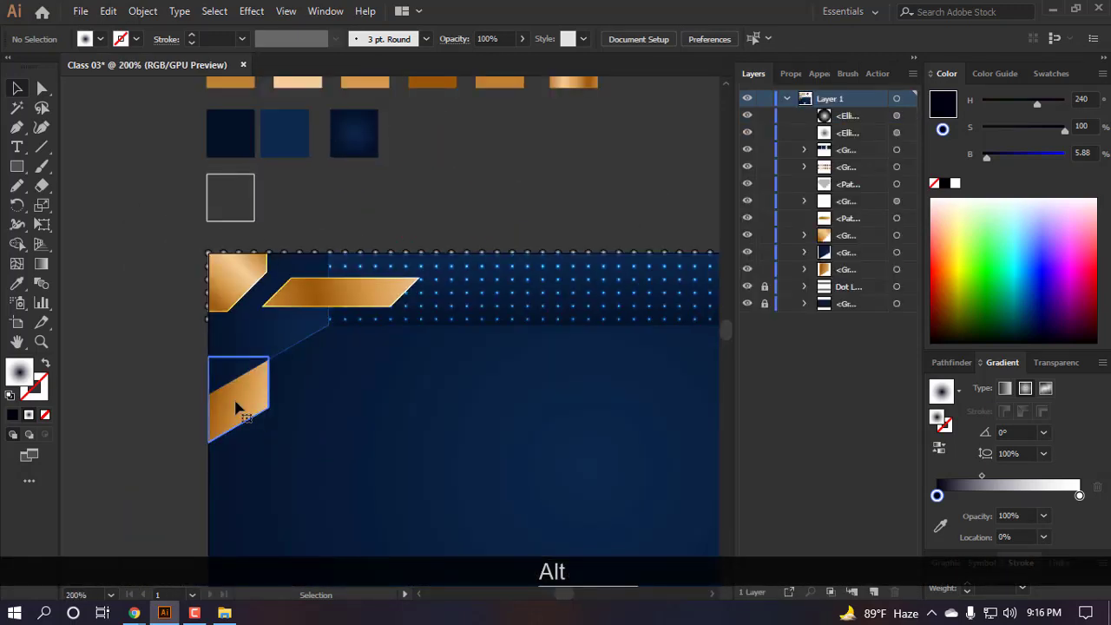
pyautogui.keyDown('shift'); pyautogui.click(276, 328); pyautogui.keyUp('shift')
pyautogui.keyDown('shift'); pyautogui.click(322, 287); pyautogui.keyUp('shift')
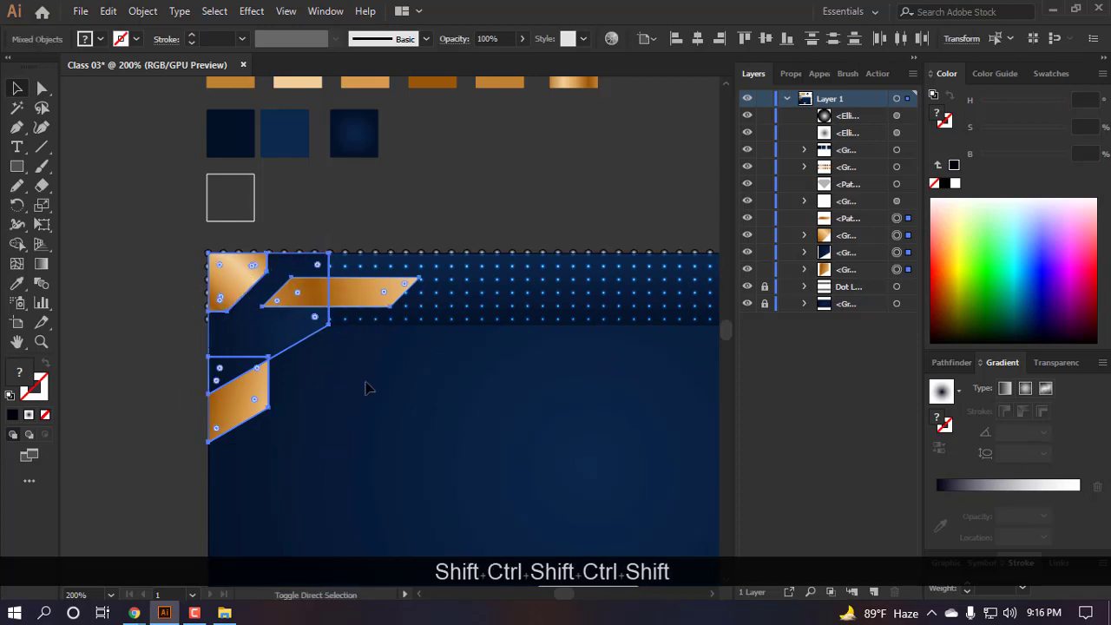
pyautogui.hotkey('ctrl', 'shift', ']')
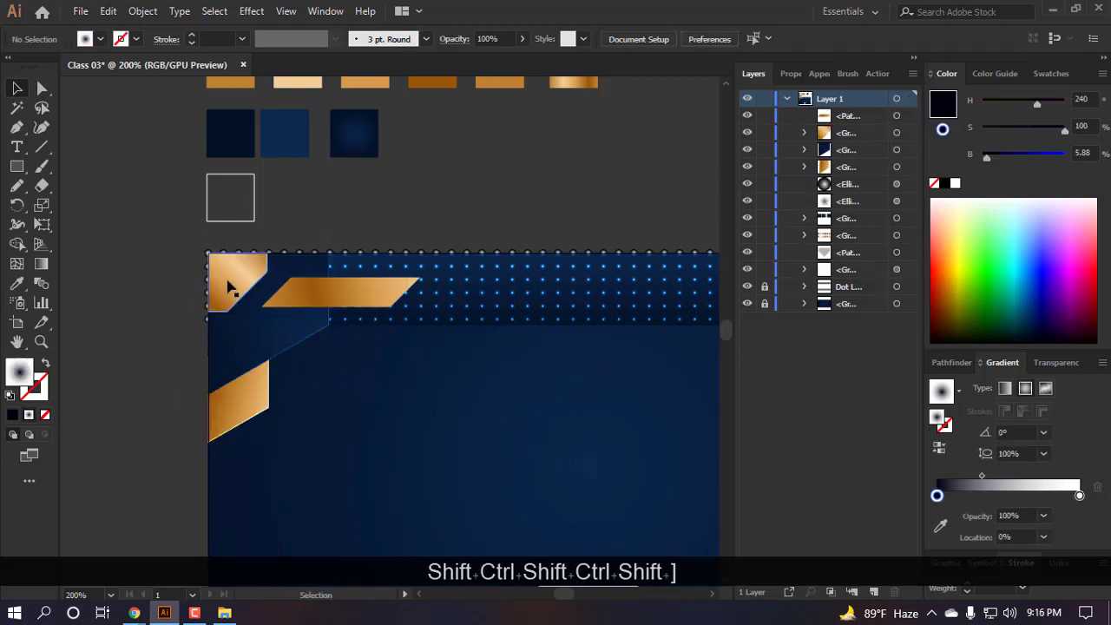
pyautogui.click(236, 293)
pyautogui.hotkey('ctrl', 'shift', ']')
pyautogui.click(486, 393)
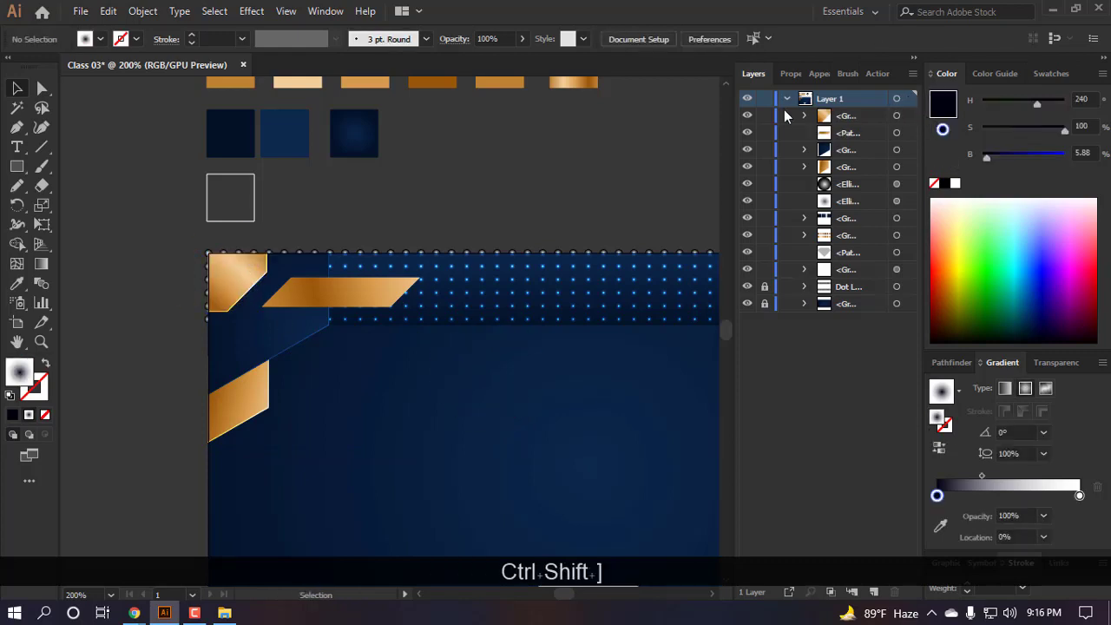
# - Lock the parallelogram, navy panel and lower gold strip, and hide the navy panel and lower strip
pyautogui.click(765, 149)
pyautogui.click(760, 166)
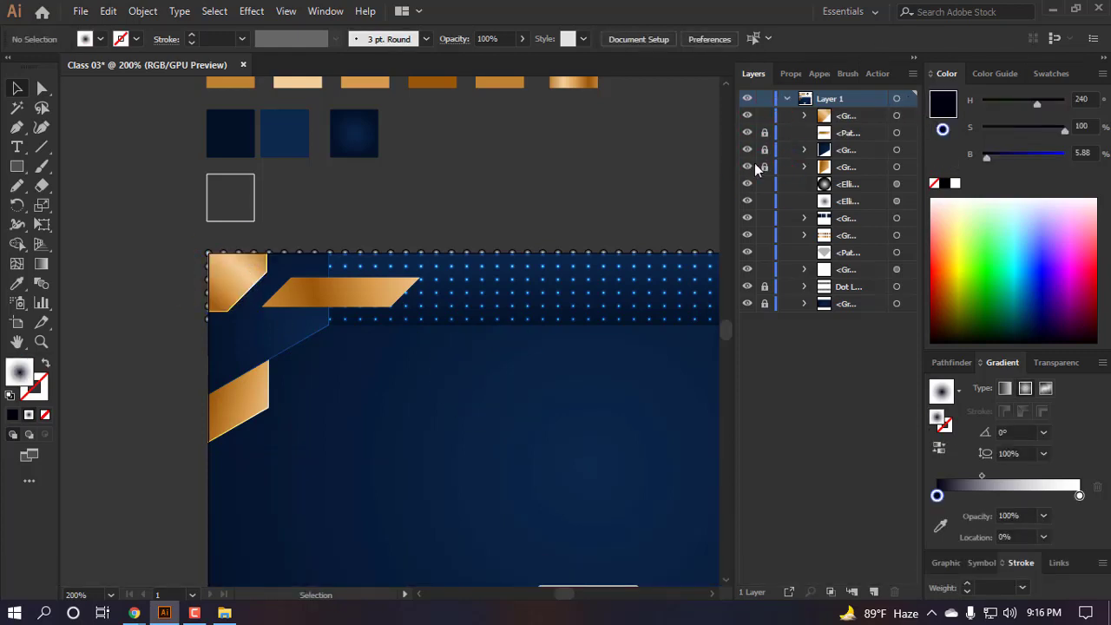
pyautogui.moveTo(748, 175); pyautogui.dragTo(747, 132)
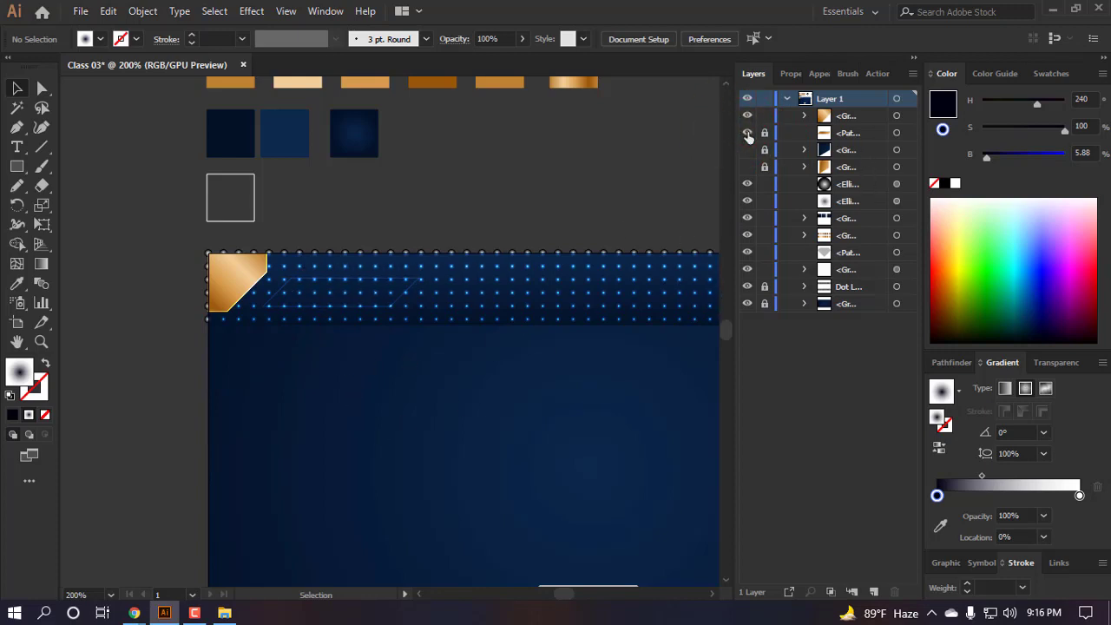
pyautogui.click(748, 133)
# - Try unlocking and selecting the gold parallelogram to inspect its edge, and undo the unlocking
pyautogui.scroll(10, 397, 304)
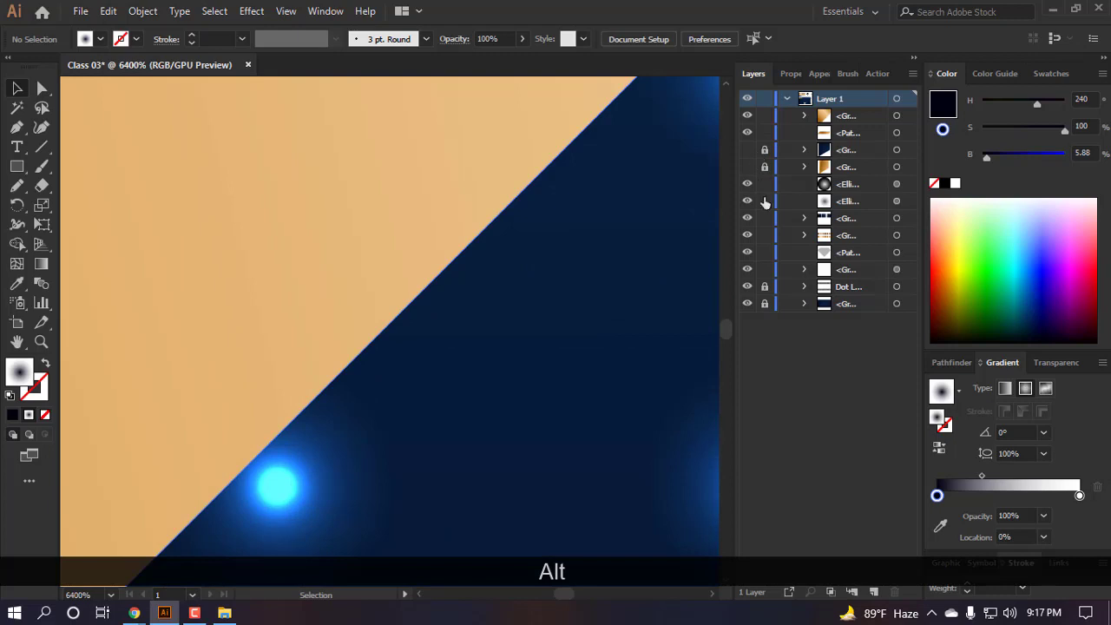
pyautogui.scroll(-6, 546, 279)
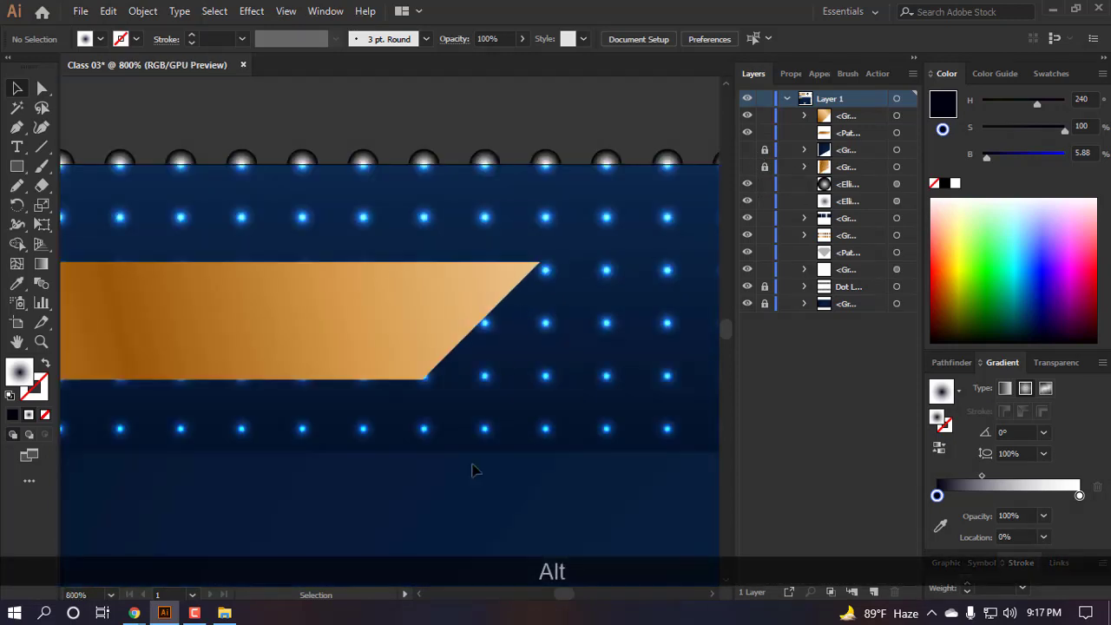
pyautogui.scroll(-2, 472, 463)
pyautogui.scroll(5, 434, 259)
pyautogui.click(445, 240)
pyautogui.scroll(-5, 445, 247)
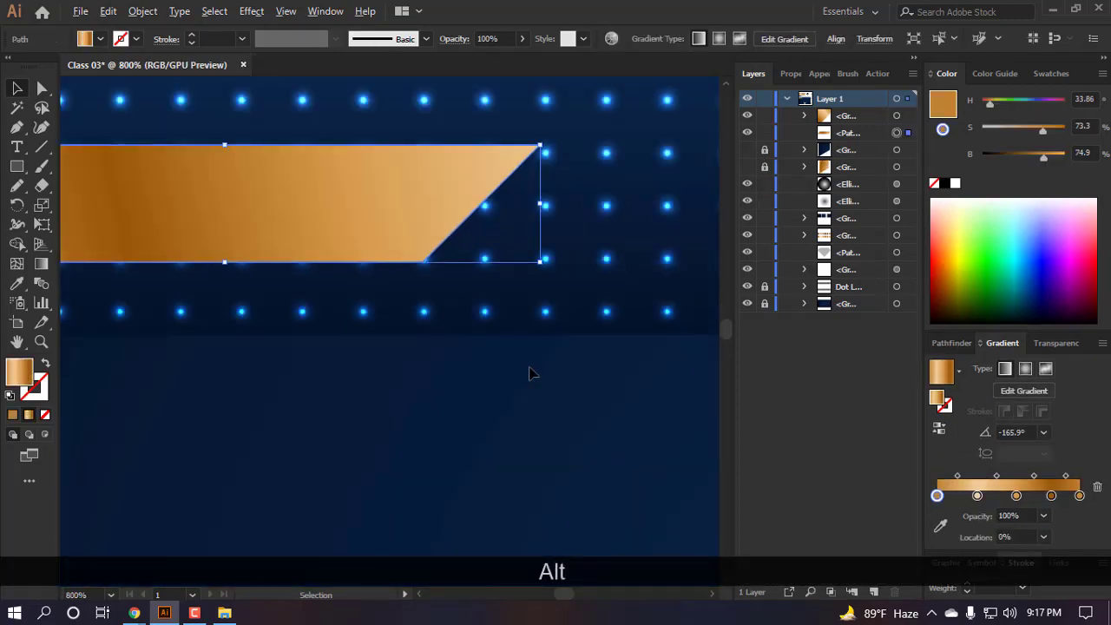
pyautogui.hotkey('ctrl', 'alt', 'z')
pyautogui.hotkey('ctrl', 'z')
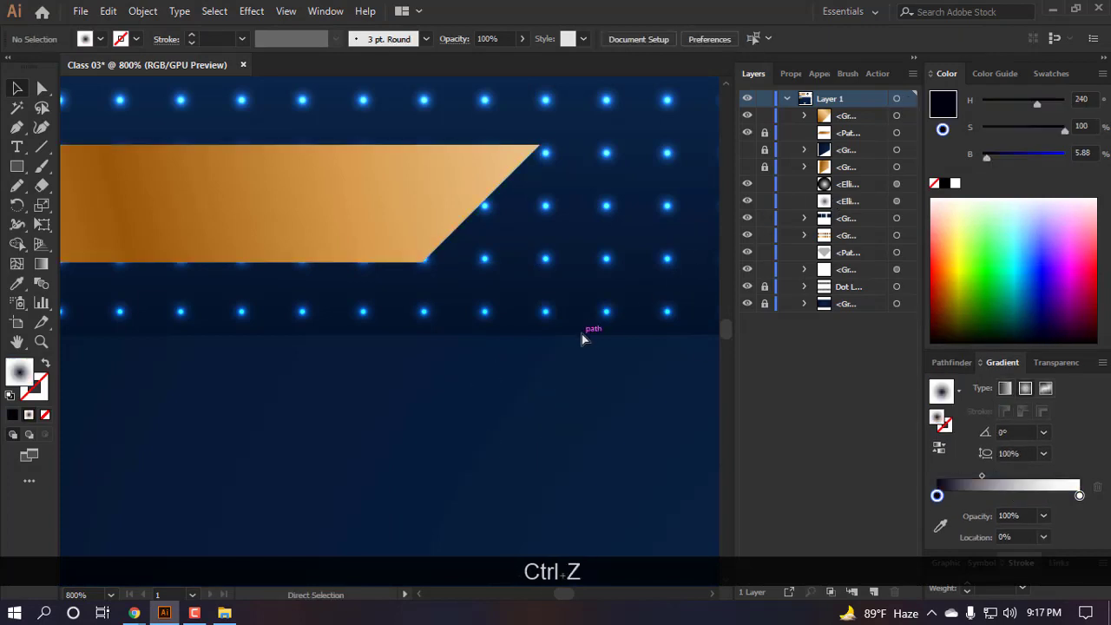
# - Move the parallelogram's white outline group to the top of the layer's stacking order
pyautogui.click(898, 270)
pyautogui.moveTo(846, 273); pyautogui.dragTo(866, 108)
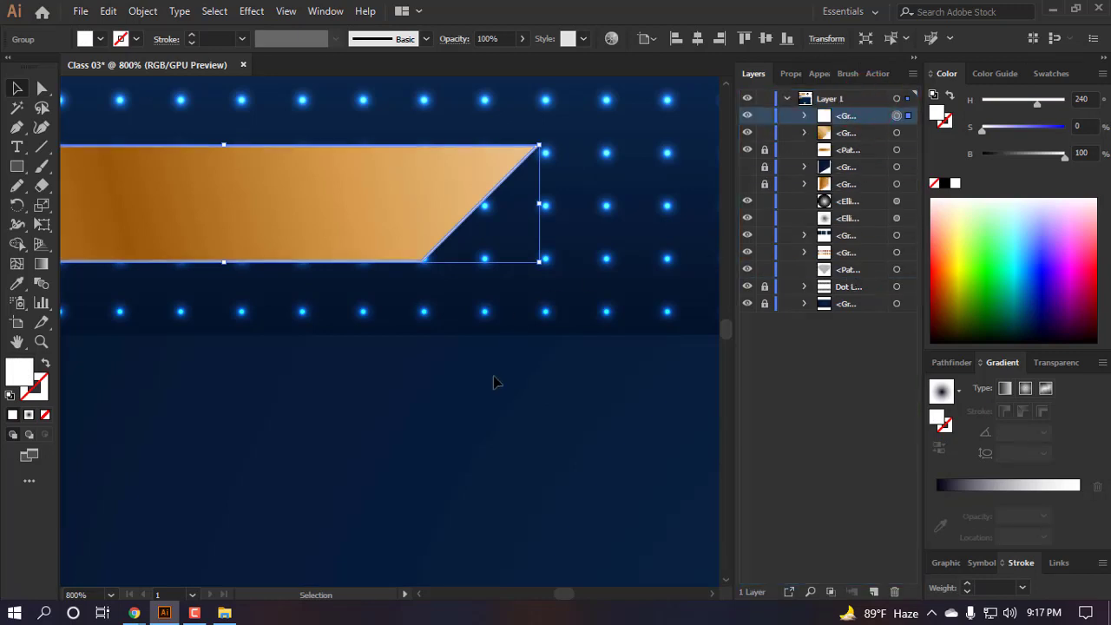
pyautogui.click(492, 382)
pyautogui.scroll(5, 461, 164)
pyautogui.scroll(1, 439, 264)
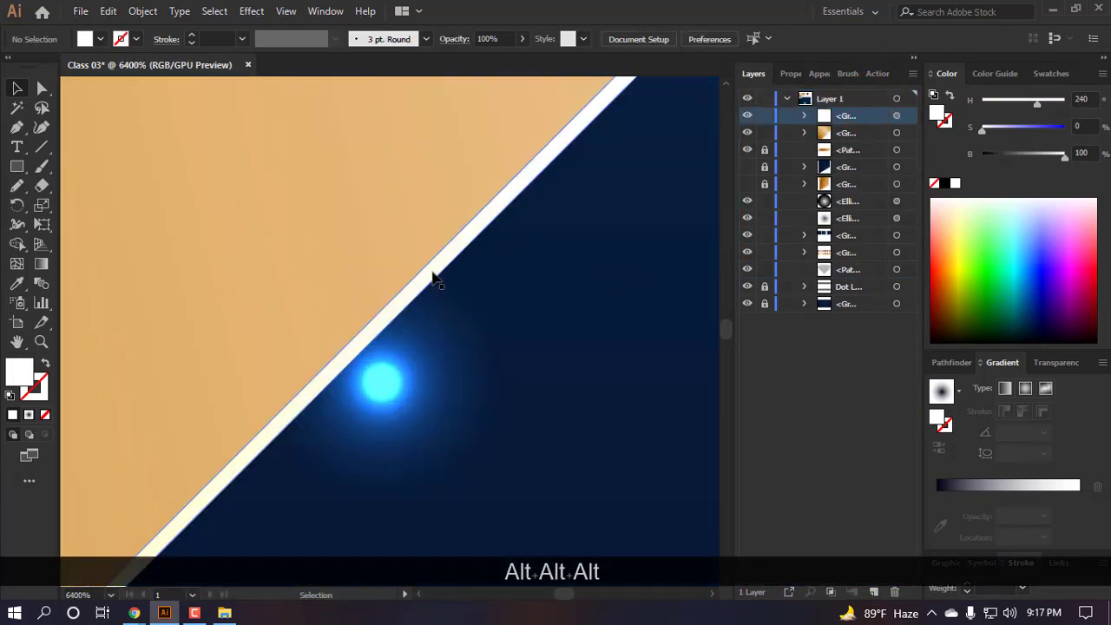
# - Try to group the white outline with the locked parallelogram, and toggle the outline's visibility to check it
pyautogui.keyDown('shift'); pyautogui.click(432, 270); pyautogui.keyUp('shift')
pyautogui.click(534, 296)
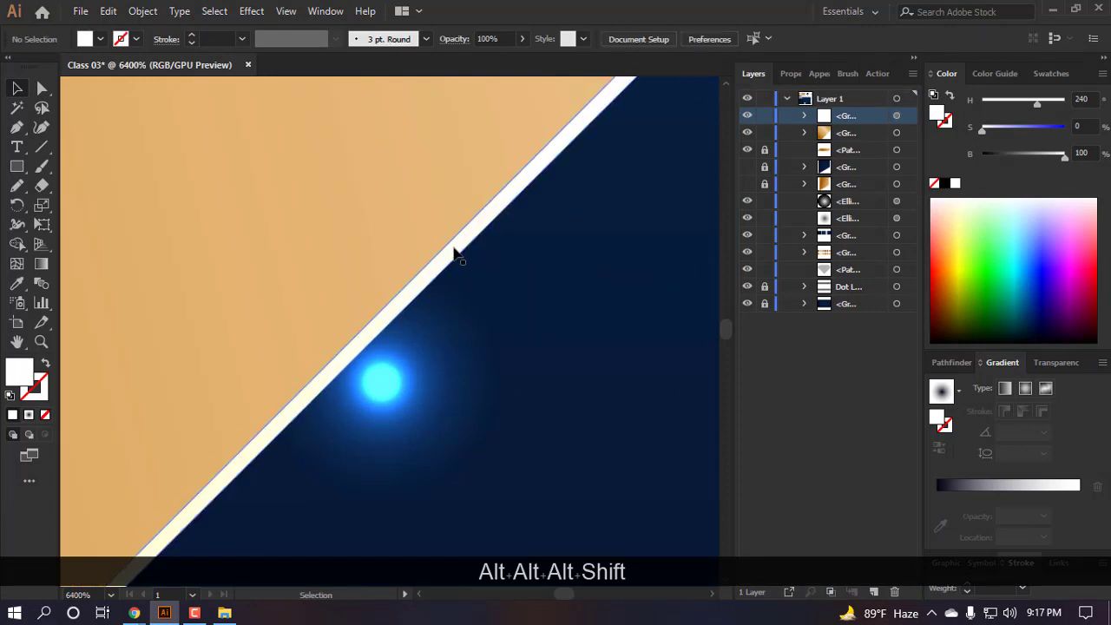
pyautogui.keyDown('shift'); pyautogui.click(453, 246); pyautogui.keyUp('shift')
pyautogui.scroll(-5, 462, 224)
pyautogui.hotkey('ctrl', 'shift', 'alt', 'g')
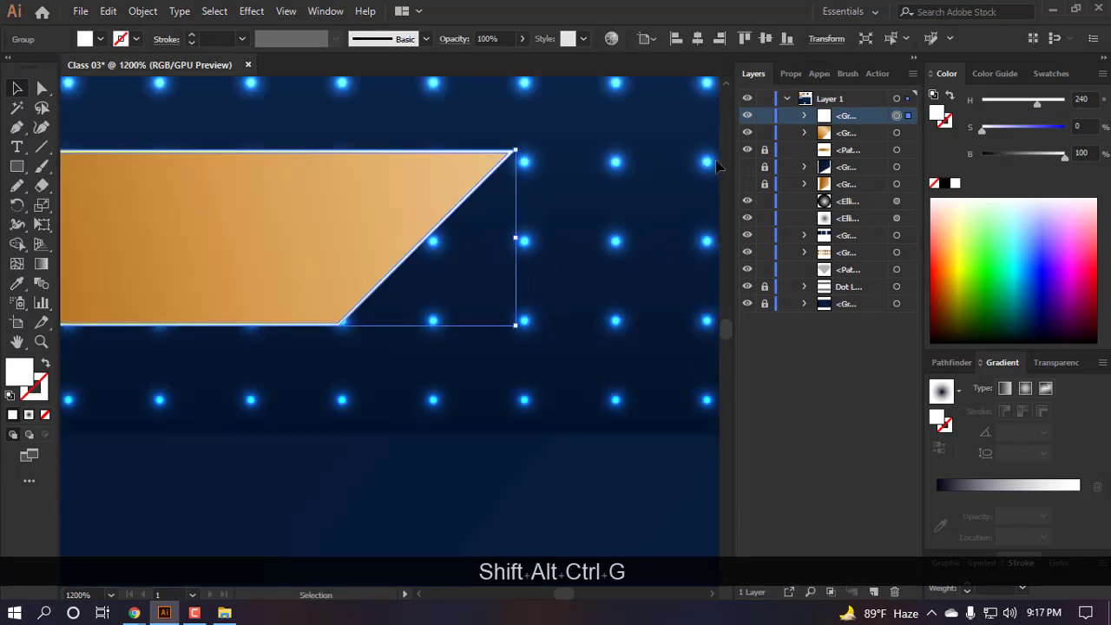
pyautogui.click(747, 115)
pyautogui.click(747, 115)
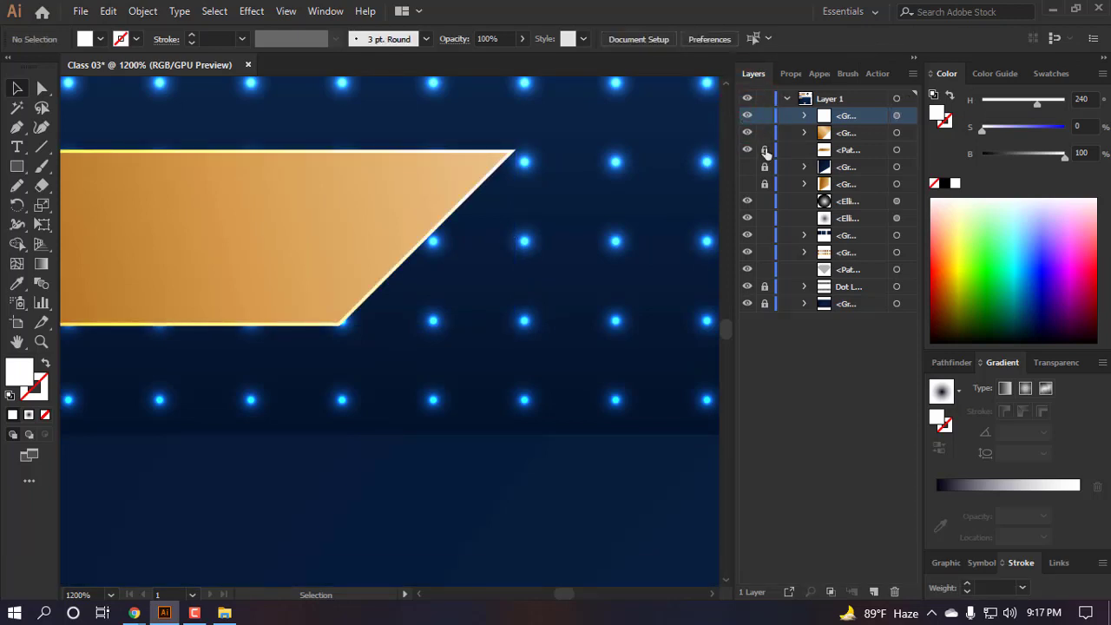
# - Unlock the gold parallelogram, group it with its white outline, and check the group by toggling its visibility
pyautogui.scroll(8, 486, 261)
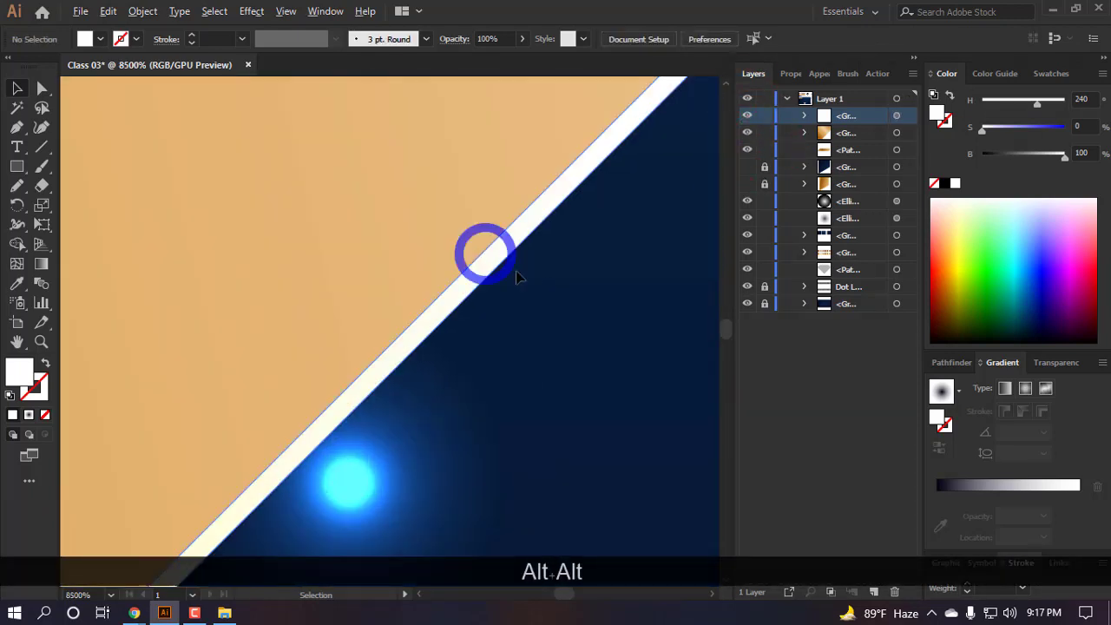
pyautogui.click(486, 261)
pyautogui.keyDown('shift'); pyautogui.click(350, 184); pyautogui.keyUp('shift')
pyautogui.scroll(-8, 497, 243)
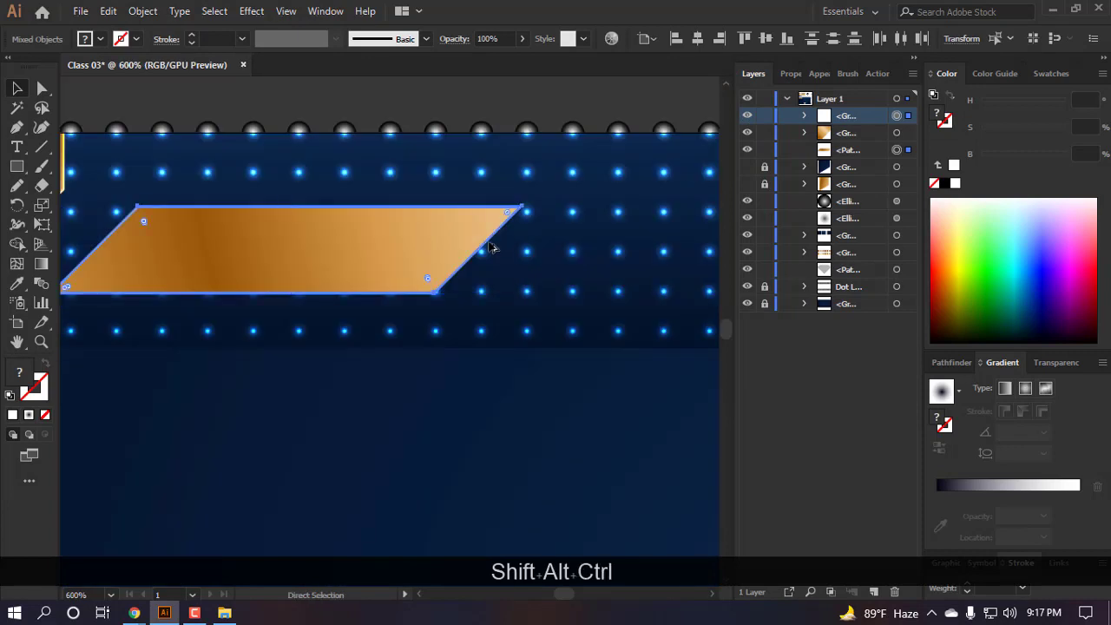
pyautogui.hotkey('ctrl', 'g')
pyautogui.click(746, 115)
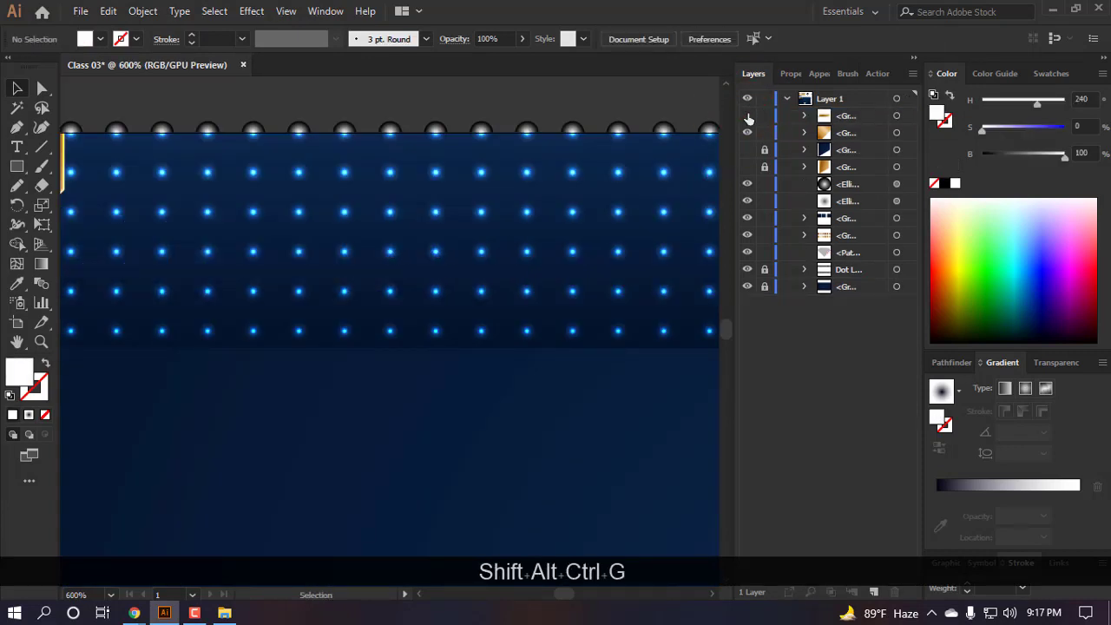
pyautogui.click(747, 116)
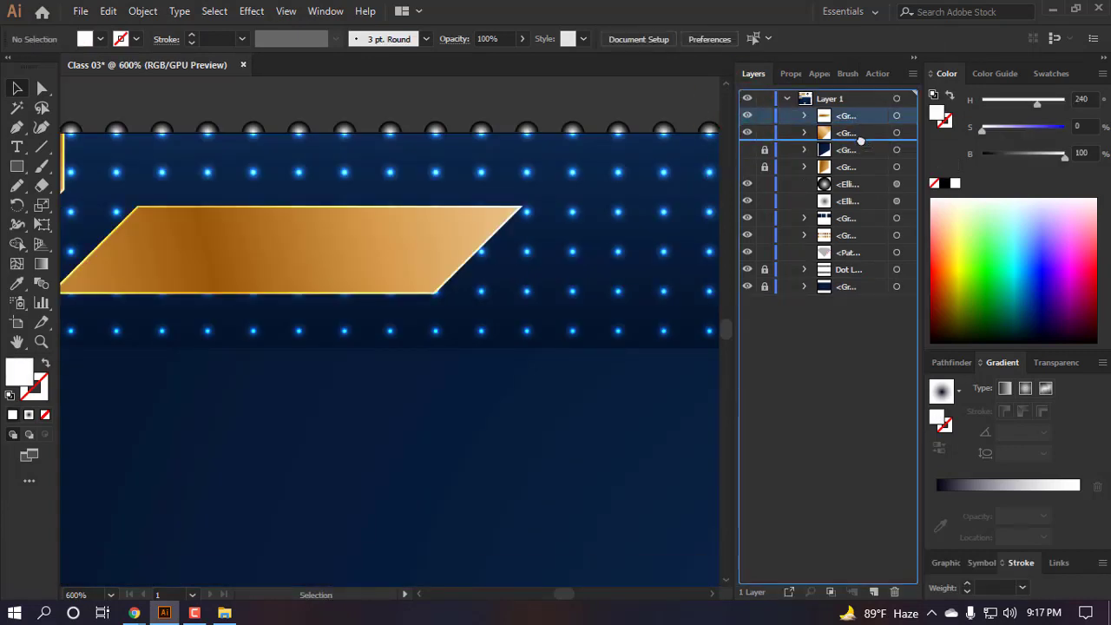
# - Place the parallelogram group beneath the gold corner group in the stacking order, then lock and hide it
pyautogui.moveTo(860, 140); pyautogui.dragTo(858, 140)
pyautogui.click(746, 133)
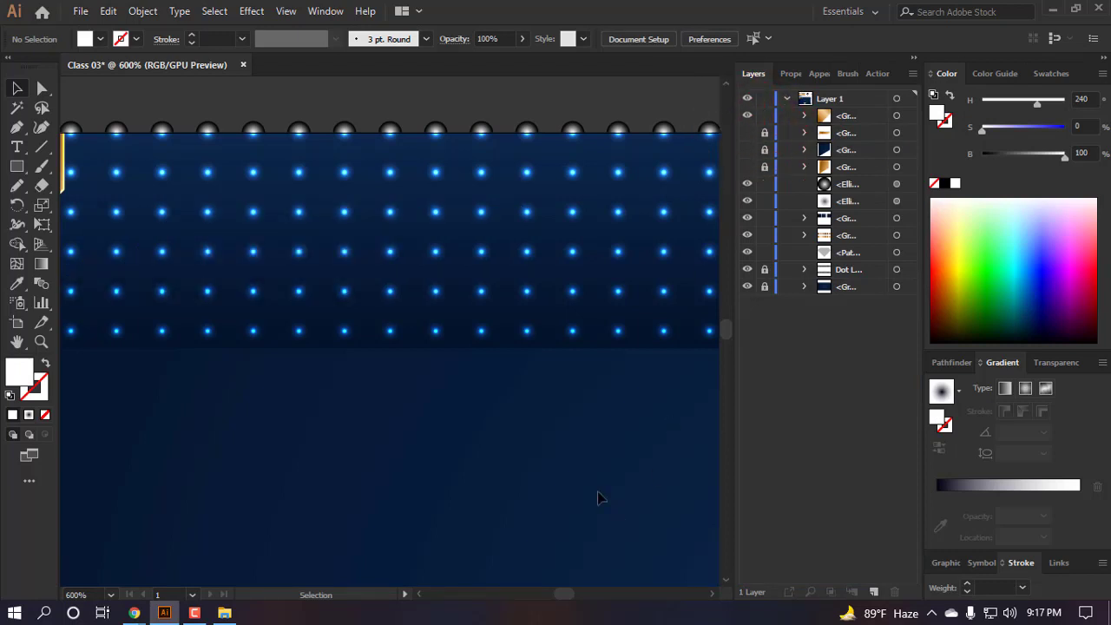
pyautogui.scroll(-3, 538, 437)
pyautogui.scroll(4, 407, 411)
pyautogui.scroll(-1, 410, 413)
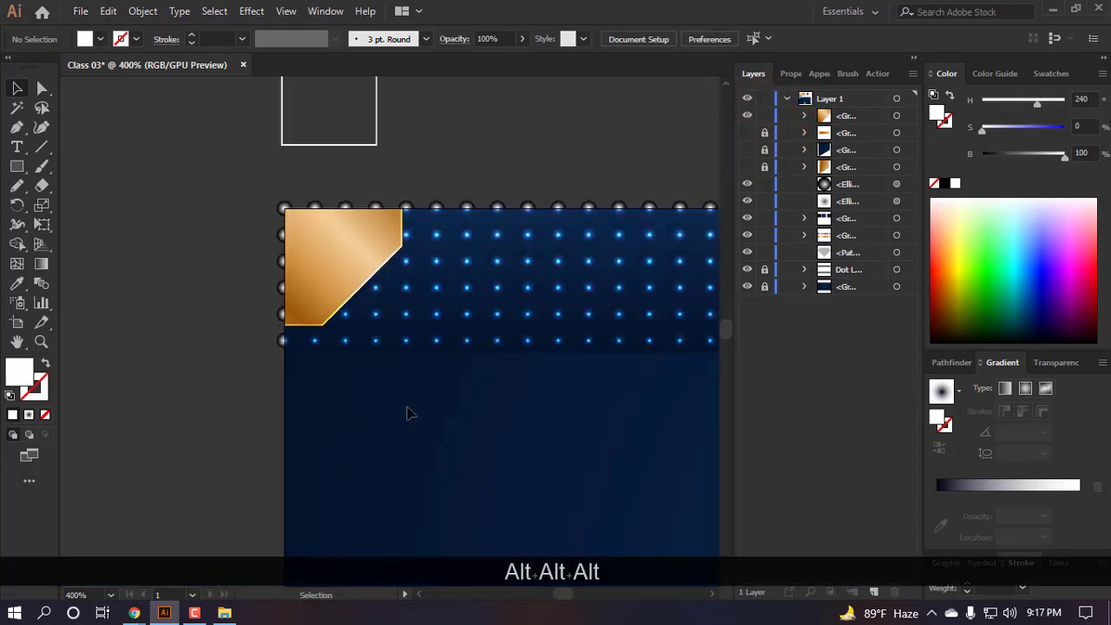
# - Copy the dark-centred gradient circle twice and overlap the copies behind the gold corner shape as its shadow
pyautogui.scroll(-5, 407, 413)
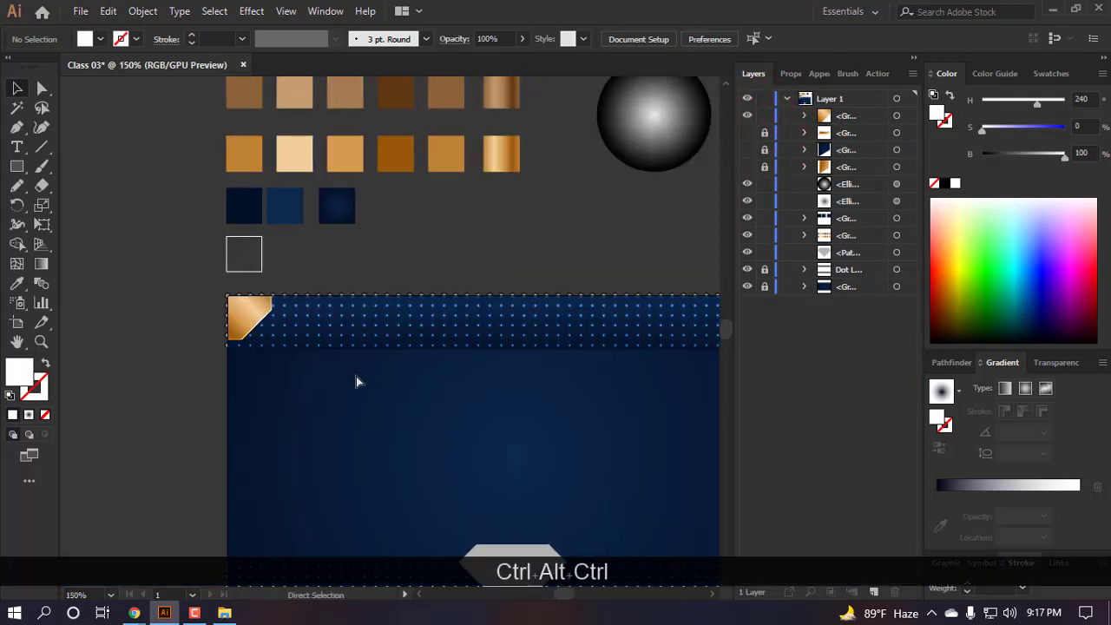
pyautogui.moveTo(555, 154); pyautogui.dragTo(317, 265)
pyautogui.scroll(5, 295, 234)
pyautogui.moveTo(426, 420); pyautogui.dragTo(251, 296)
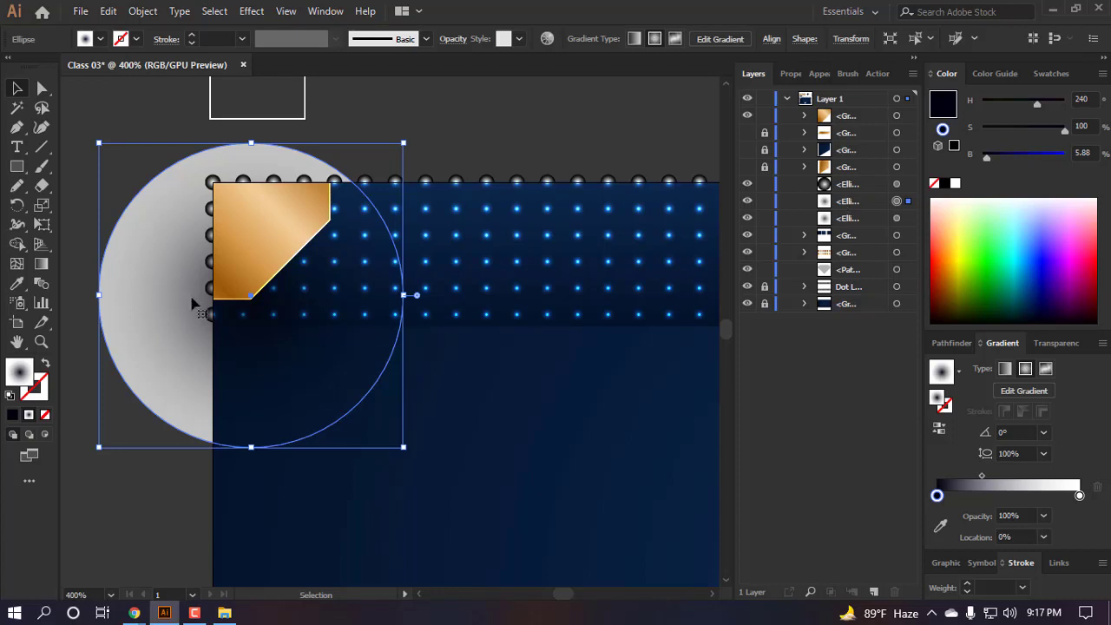
pyautogui.scroll(1, 254, 300)
pyautogui.moveTo(284, 351); pyautogui.dragTo(295, 243)
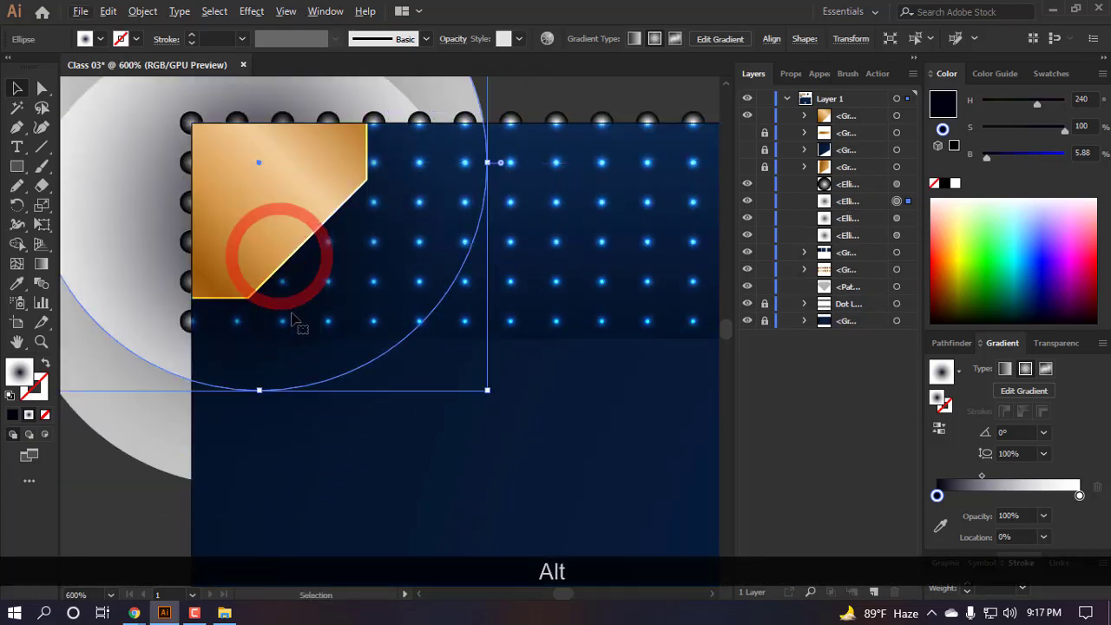
pyautogui.click(445, 506)
# - Show the navy panel and move the three dark-centred circles directly beneath the gold corner group in the stacking order
pyautogui.click(747, 149)
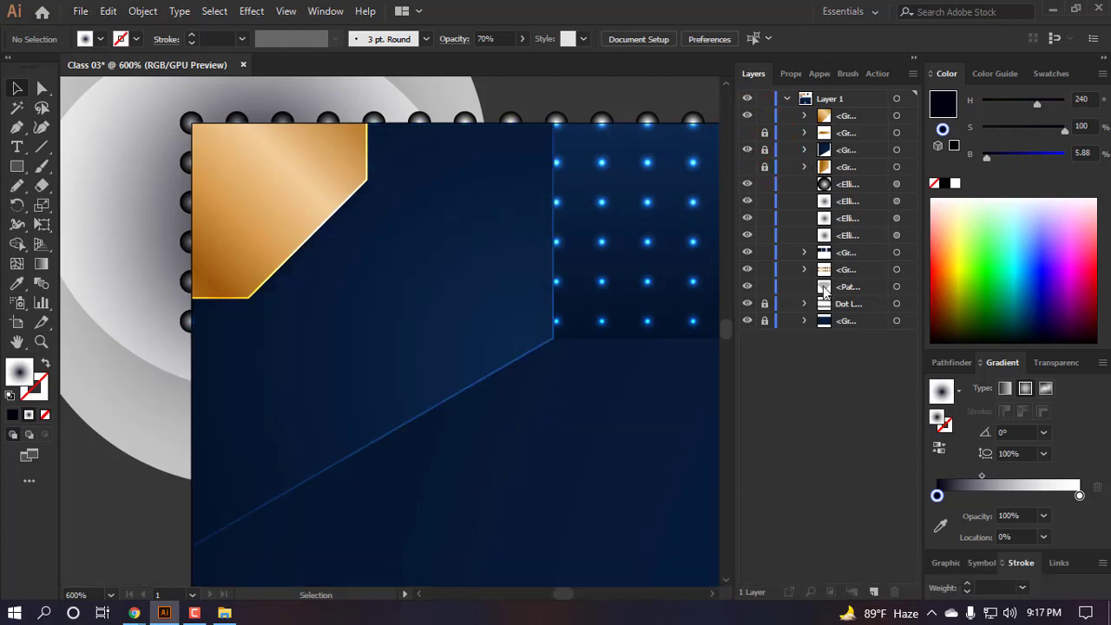
pyautogui.click(845, 233)
pyautogui.keyDown('shift'); pyautogui.click(851, 203); pyautogui.keyUp('shift')
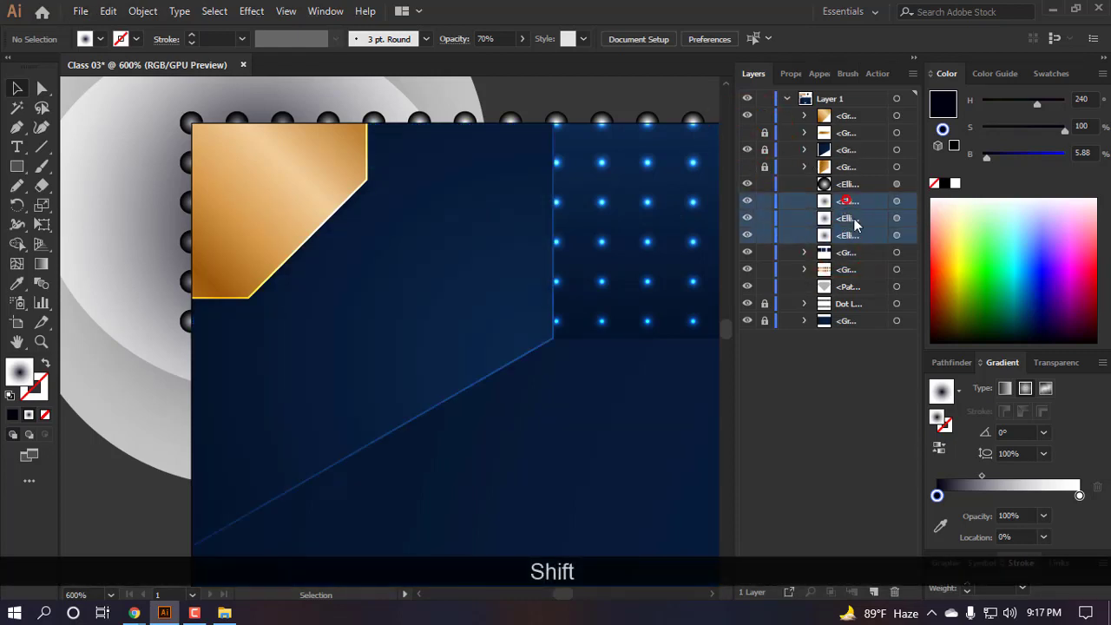
pyautogui.moveTo(853, 205); pyautogui.dragTo(853, 132)
pyautogui.scroll(-2, 418, 440)
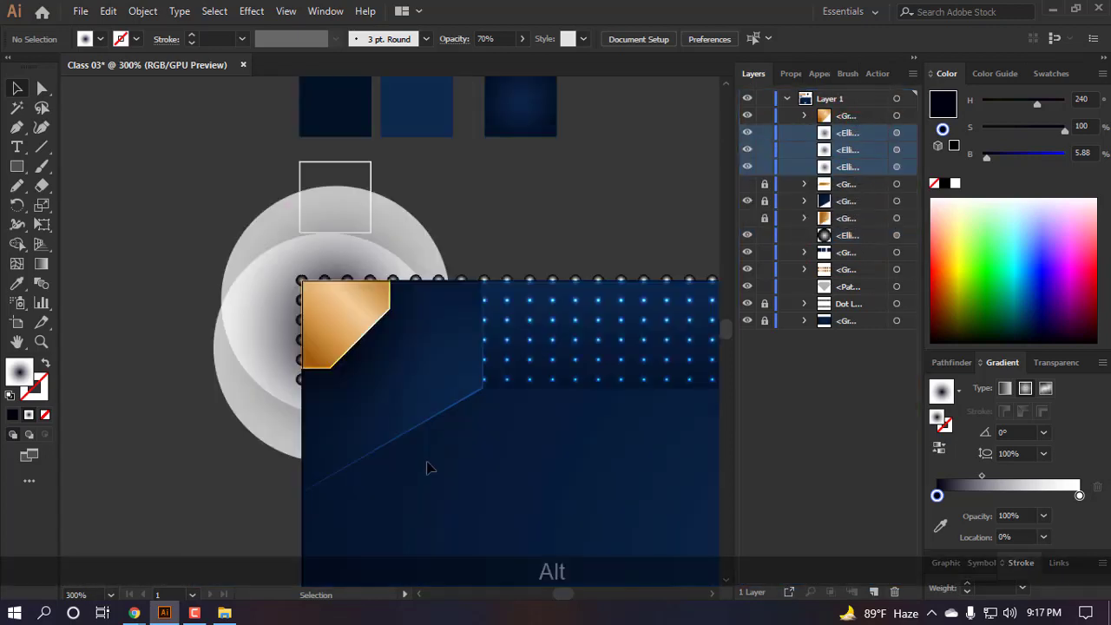
# - Adjust the positions of the two shadow circles around the gold corner shape's diagonal edge
pyautogui.scroll(3, 342, 385)
pyautogui.moveTo(445, 348); pyautogui.dragTo(427, 334)
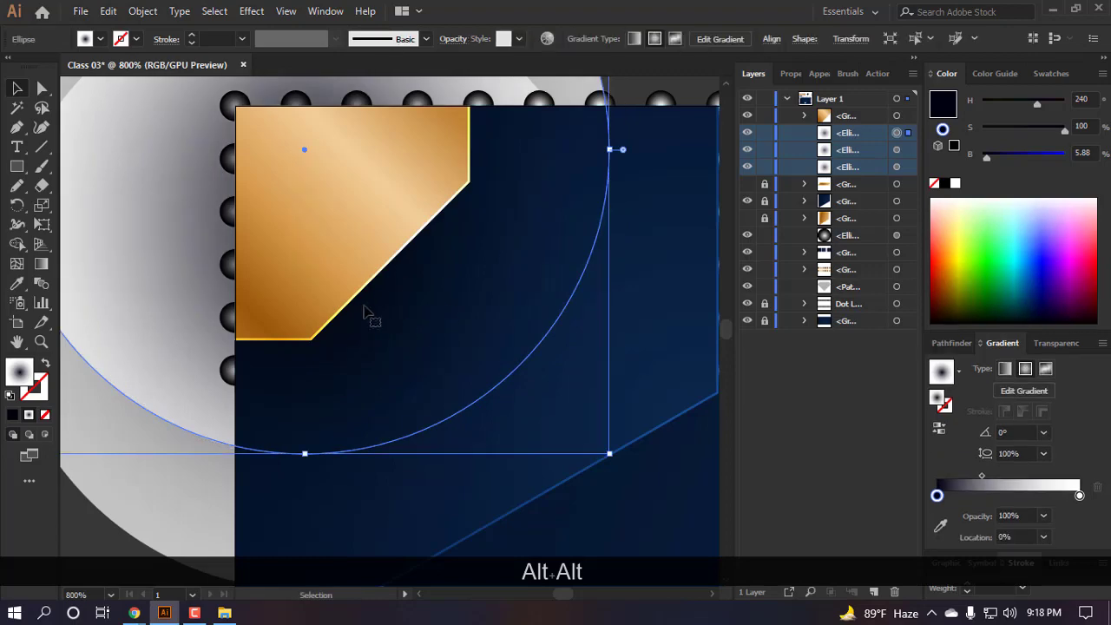
pyautogui.scroll(-2, 353, 305)
pyautogui.click(514, 473)
pyautogui.moveTo(247, 305); pyautogui.dragTo(214, 355)
pyautogui.click(530, 497)
pyautogui.scroll(-4, 174, 372)
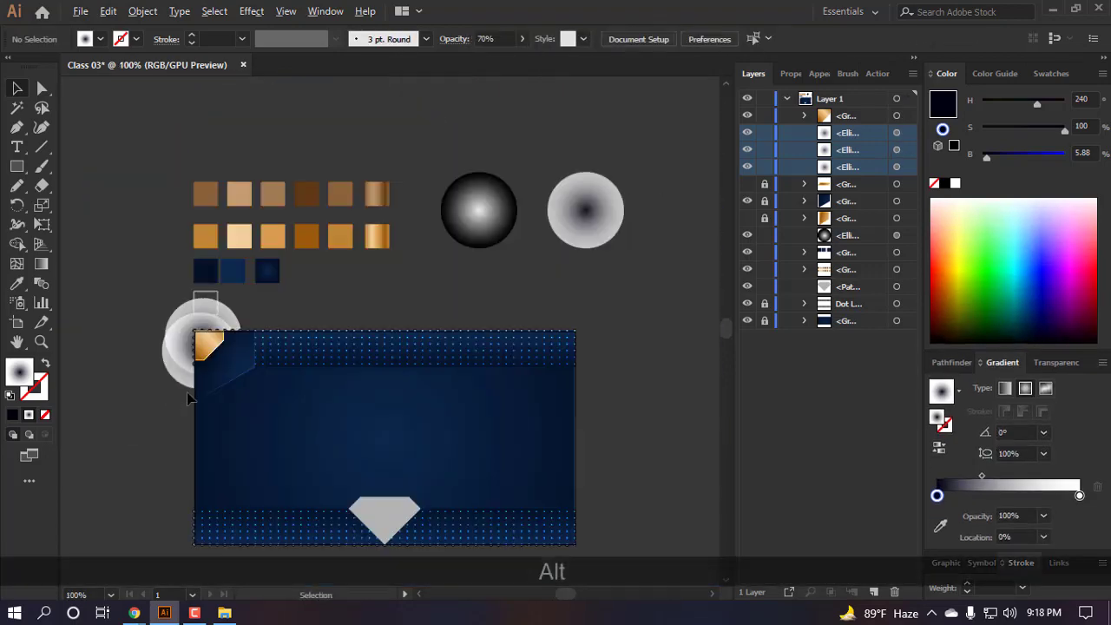
# - Group the two overlapping dark-centred shadow circles behind the gold corner shape, leaving the third circle separate
pyautogui.scroll(3, 175, 352)
pyautogui.click(908, 133)
pyautogui.keyDown('shift'); pyautogui.click(908, 150); pyautogui.keyUp('shift')
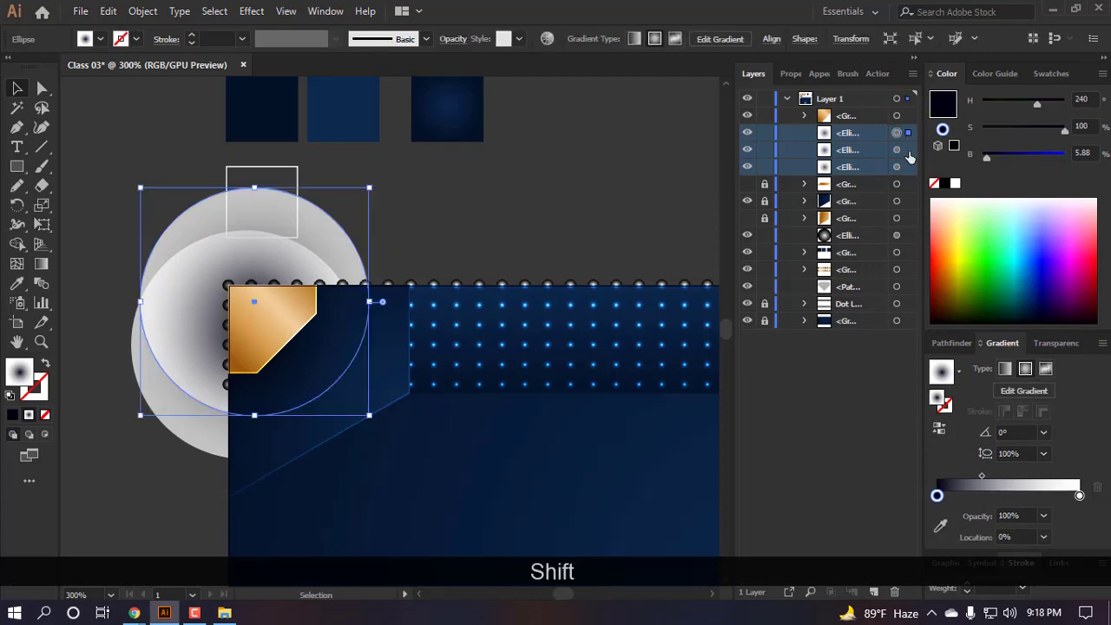
pyautogui.keyDown('shift'); pyautogui.click(908, 170); pyautogui.keyUp('shift')
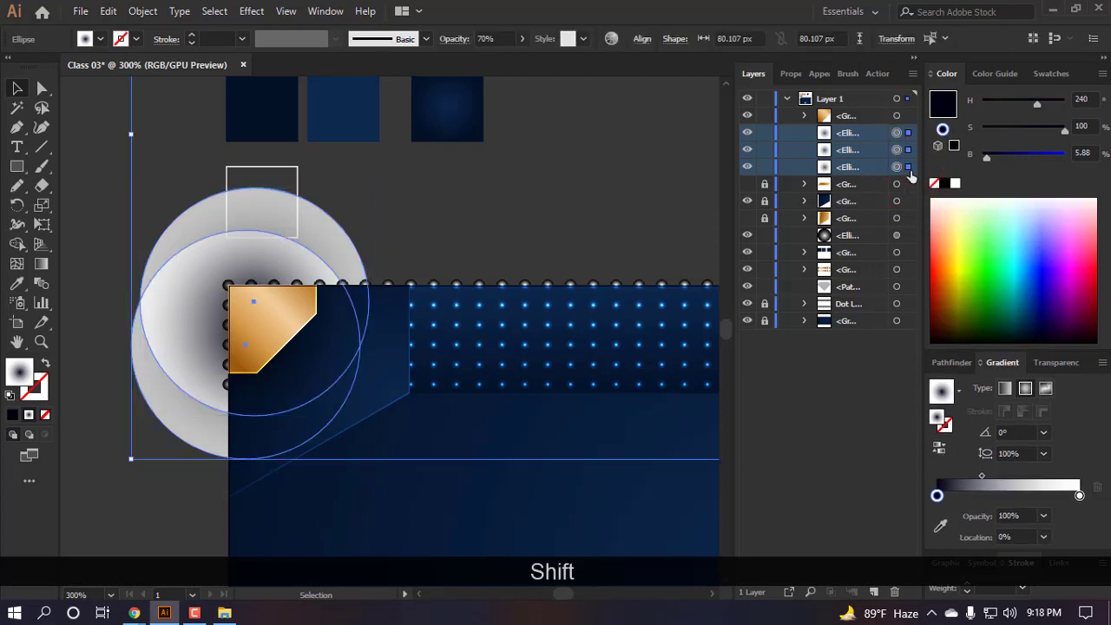
pyautogui.click(694, 205)
pyautogui.keyDown('shift'); pyautogui.click(908, 133); pyautogui.keyUp('shift')
pyautogui.keyDown('shift'); pyautogui.click(908, 150); pyautogui.keyUp('shift')
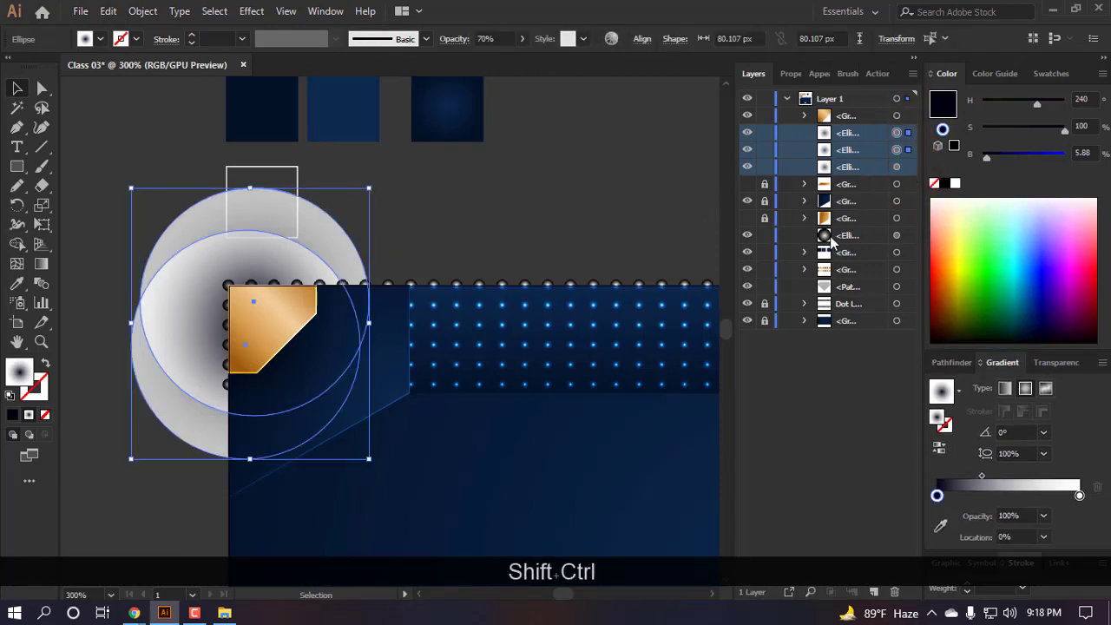
pyautogui.hotkey('ctrl', 'g')
pyautogui.click(727, 359)
pyautogui.scroll(4, 474, 274)
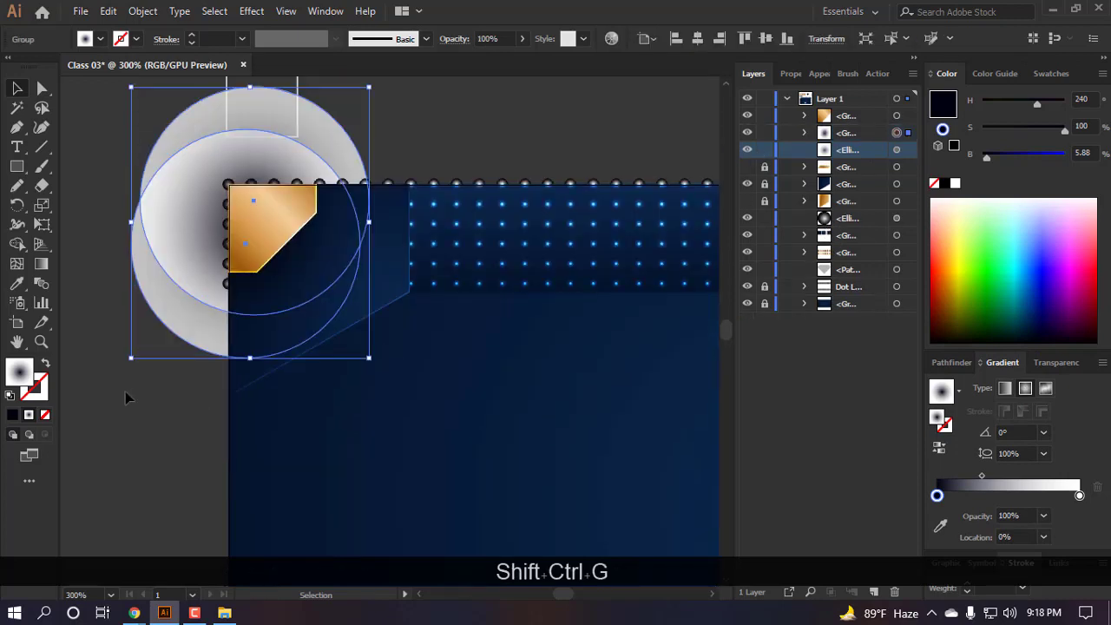
pyautogui.click(182, 446)
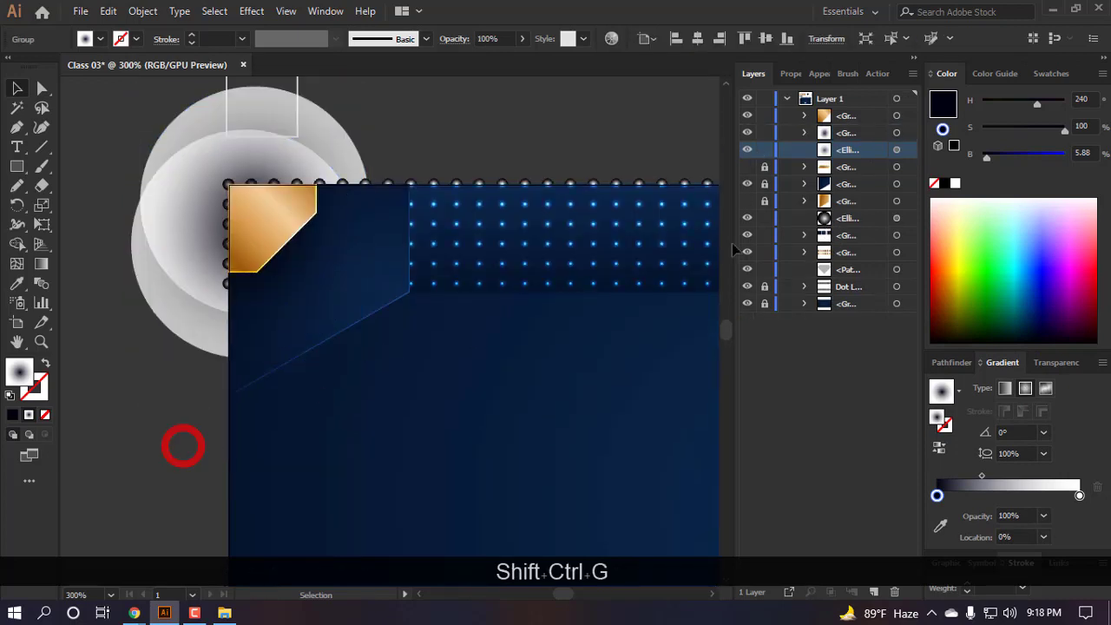
pyautogui.click(747, 133)
pyautogui.click(746, 133)
# - Group the gold corner shape together with its shadow circle group
pyautogui.scroll(3, 276, 229)
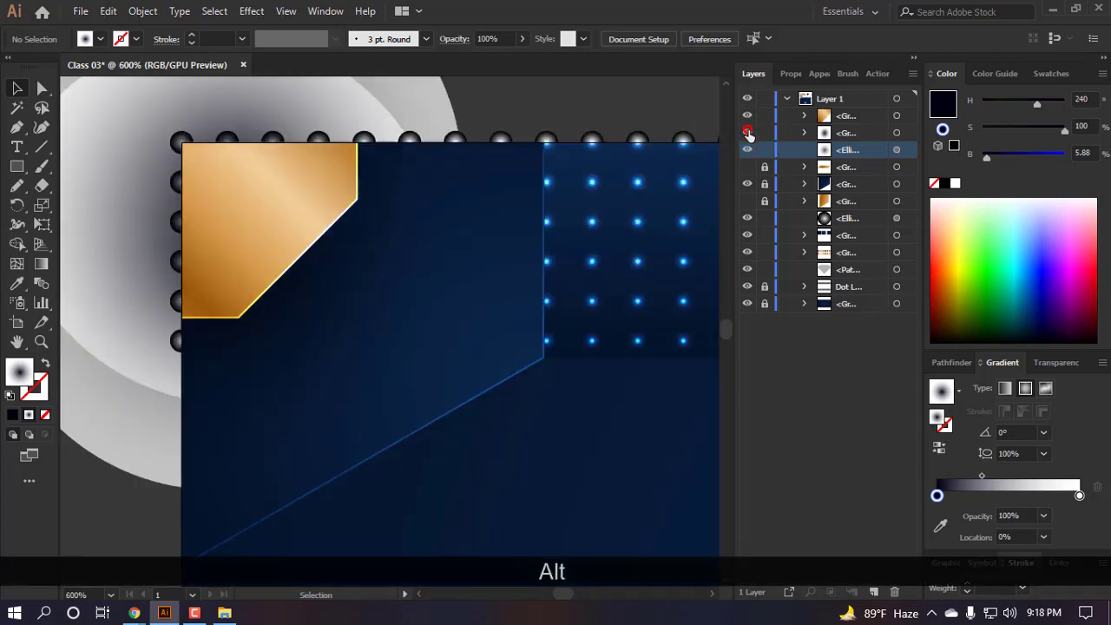
pyautogui.scroll(-4, 111, 385)
pyautogui.click(317, 482)
pyautogui.hscroll(-2, 250, 448)
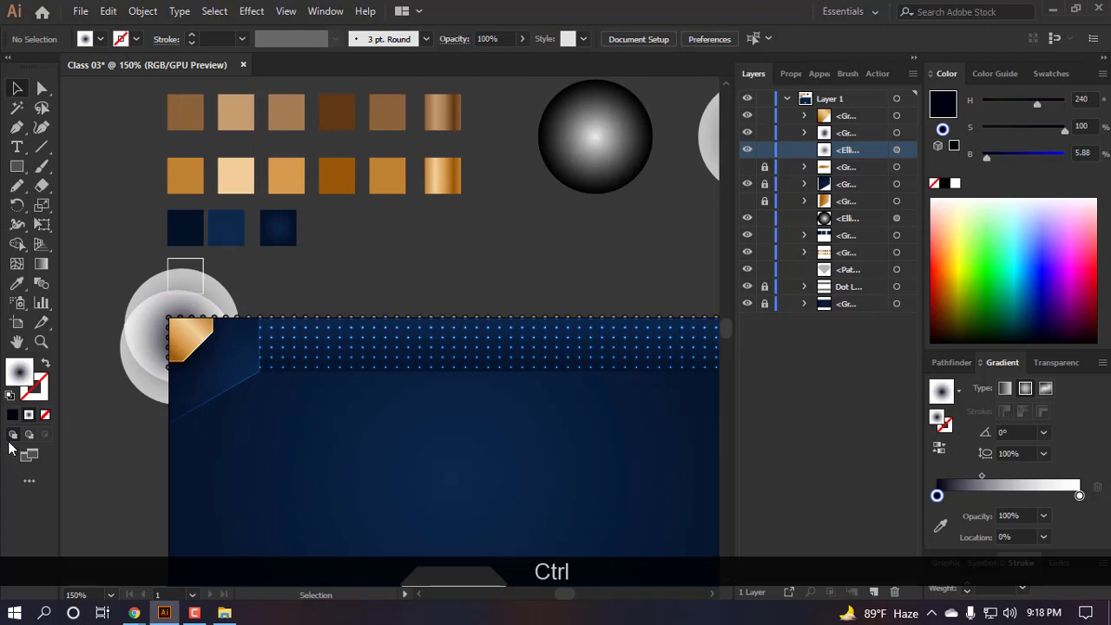
pyautogui.click(908, 116)
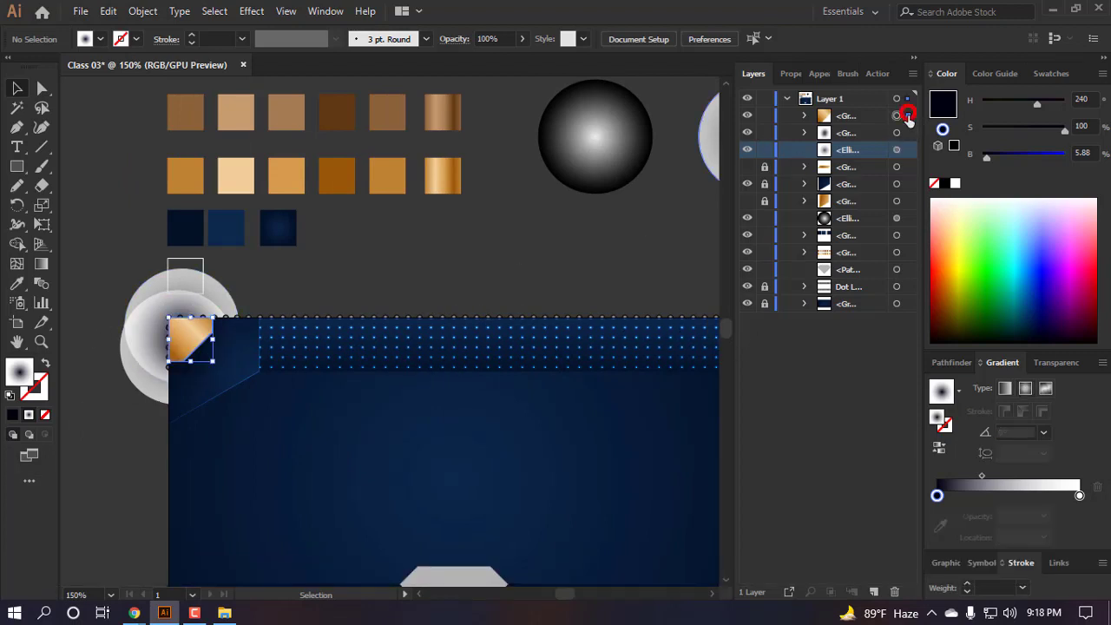
pyautogui.keyDown('shift'); pyautogui.click(907, 132); pyautogui.keyUp('shift')
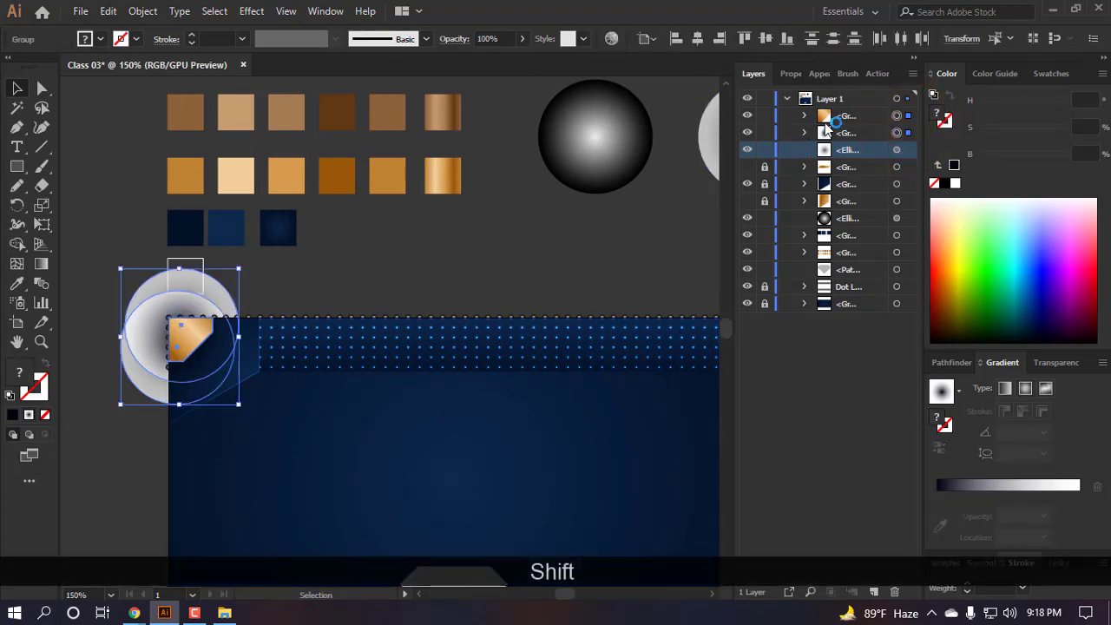
pyautogui.scroll(6, 156, 375)
pyautogui.scroll(-2, 317, 243)
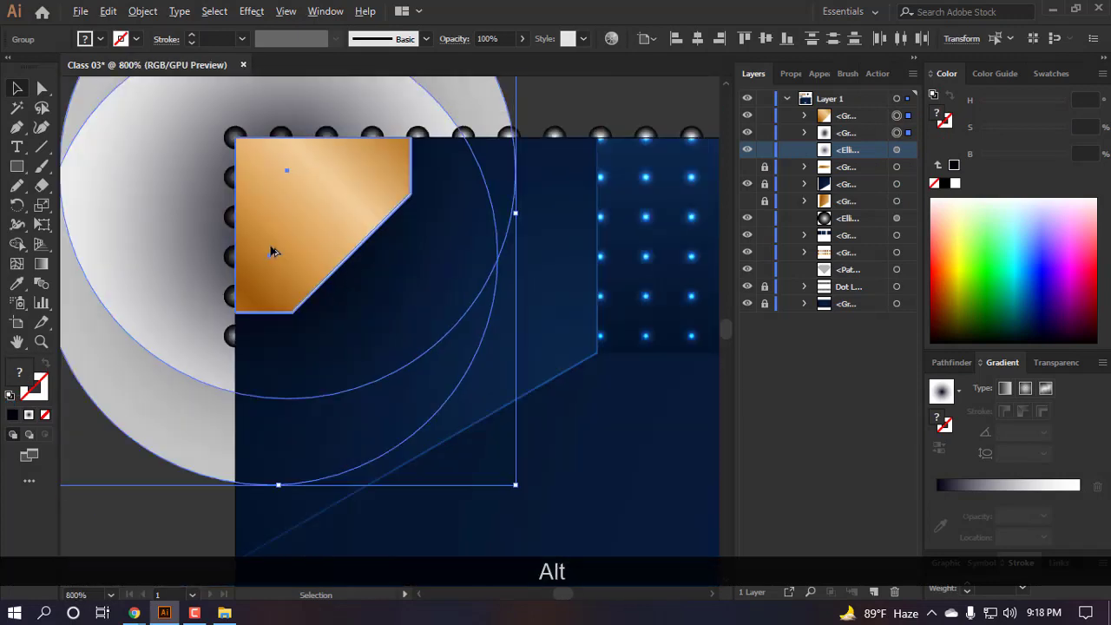
pyautogui.scroll(-2, 272, 251)
pyautogui.hotkey('ctrl', 'alt', 'g')
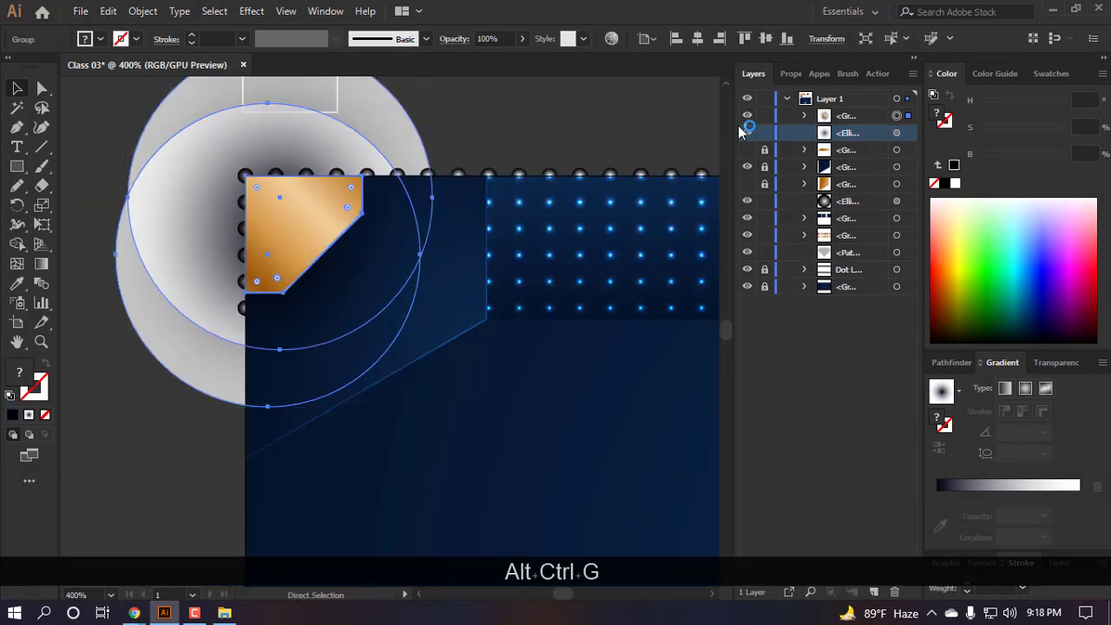
pyautogui.click(747, 115)
pyautogui.click(748, 116)
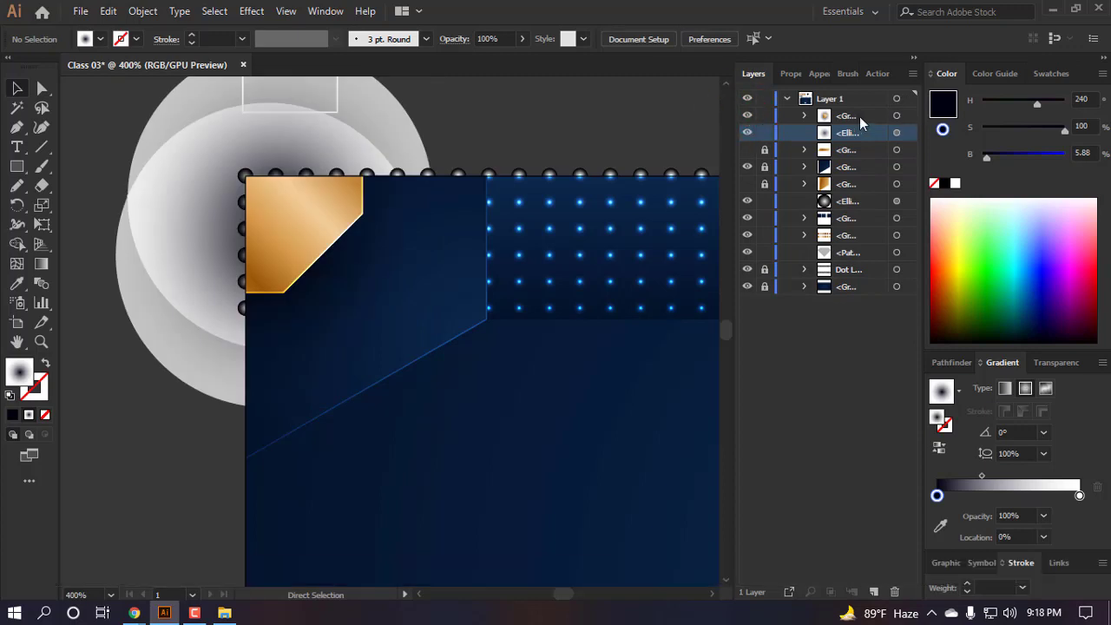
# - Rename the combined gold corner and shadow group as 01, then lock and hide it
pyautogui.doubleClick(864, 119)
pyautogui.write('01')
pyautogui.press('Return')
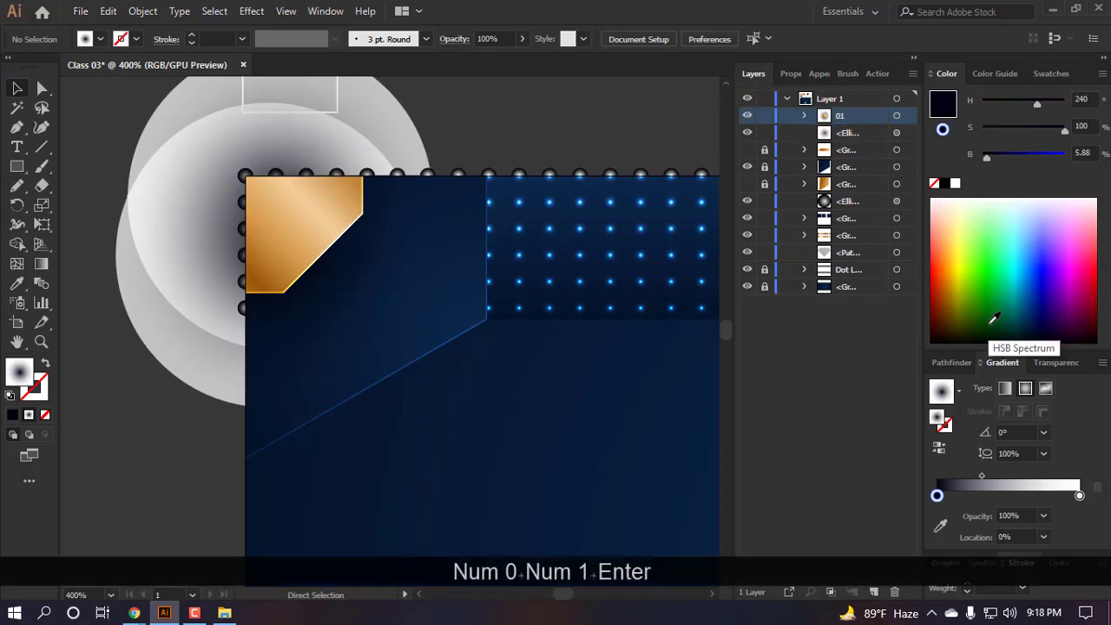
pyautogui.click(764, 116)
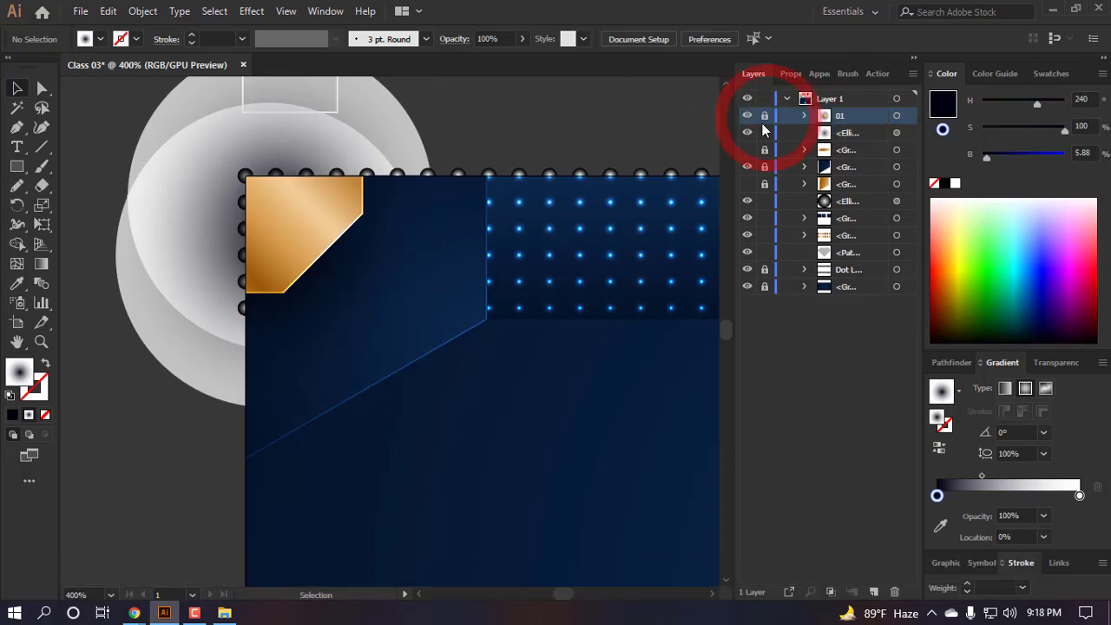
pyautogui.click(745, 117)
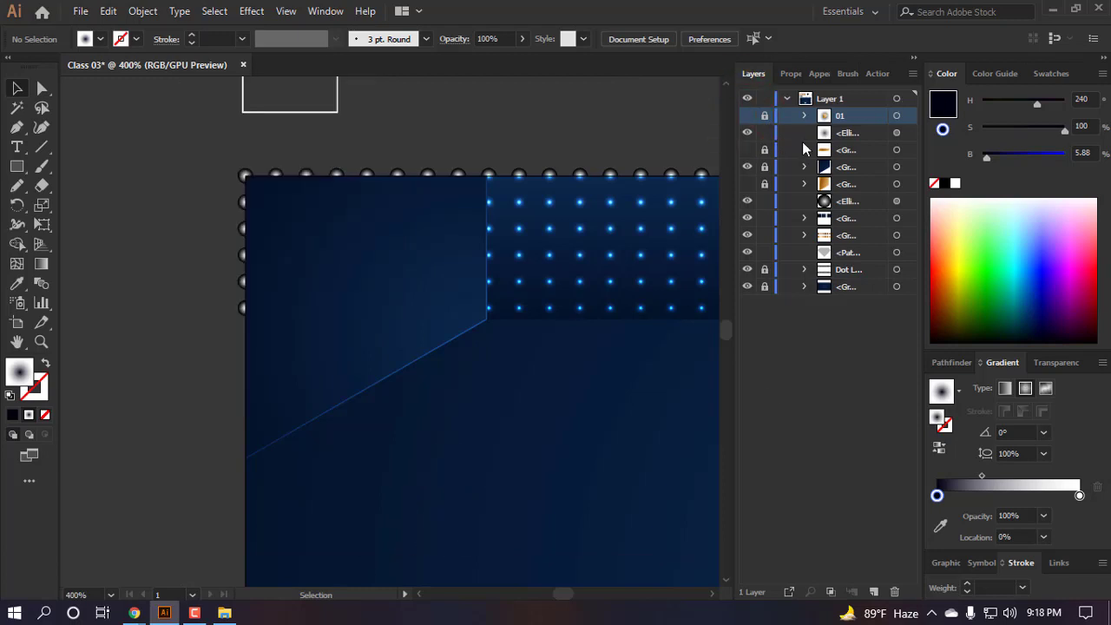
# - Move the remaining dark-centred circle beneath the navy corner panel in the stacking order
pyautogui.moveTo(855, 133); pyautogui.dragTo(860, 186)
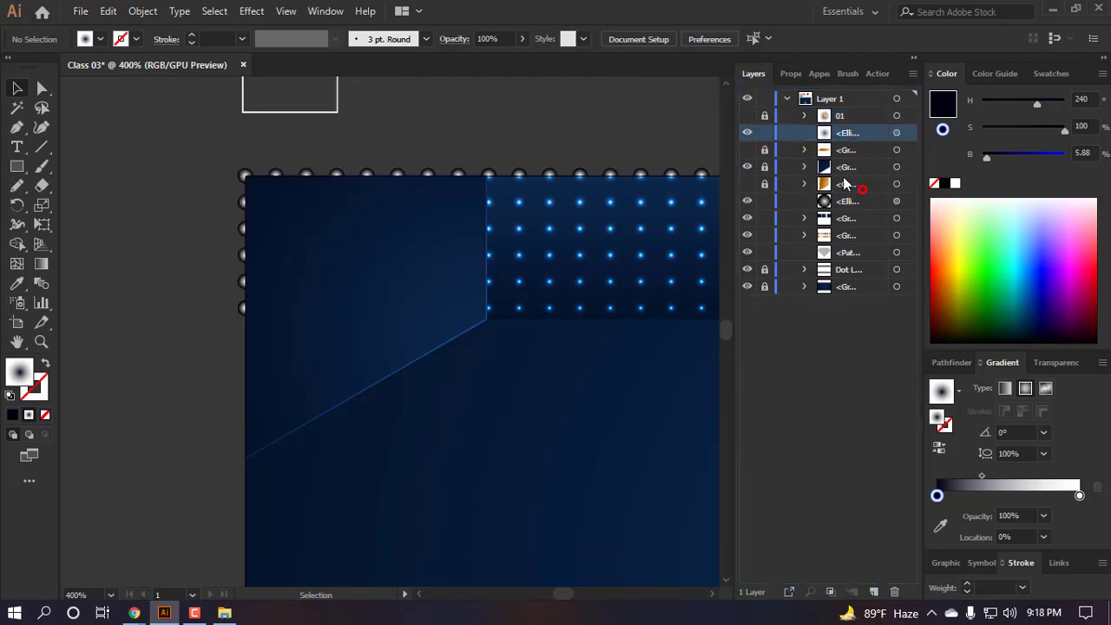
# - Move the dark-centred gradient circle below the gold and navy shape groups in the layer order and show the gold parallelogram
pyautogui.click(748, 132)
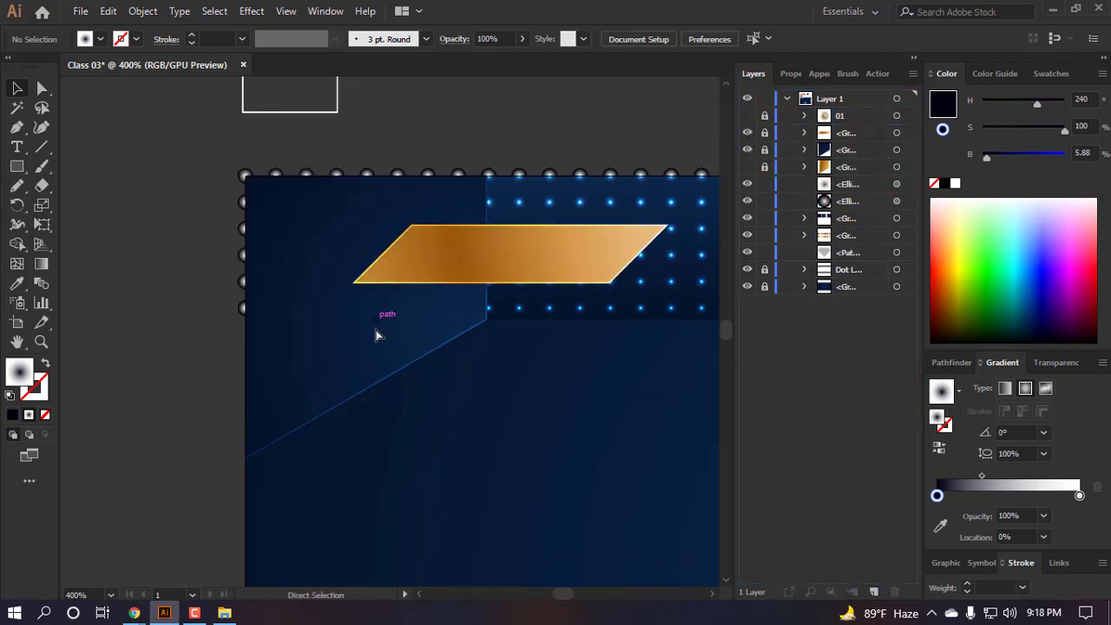
pyautogui.hscroll(3, 657, 295)
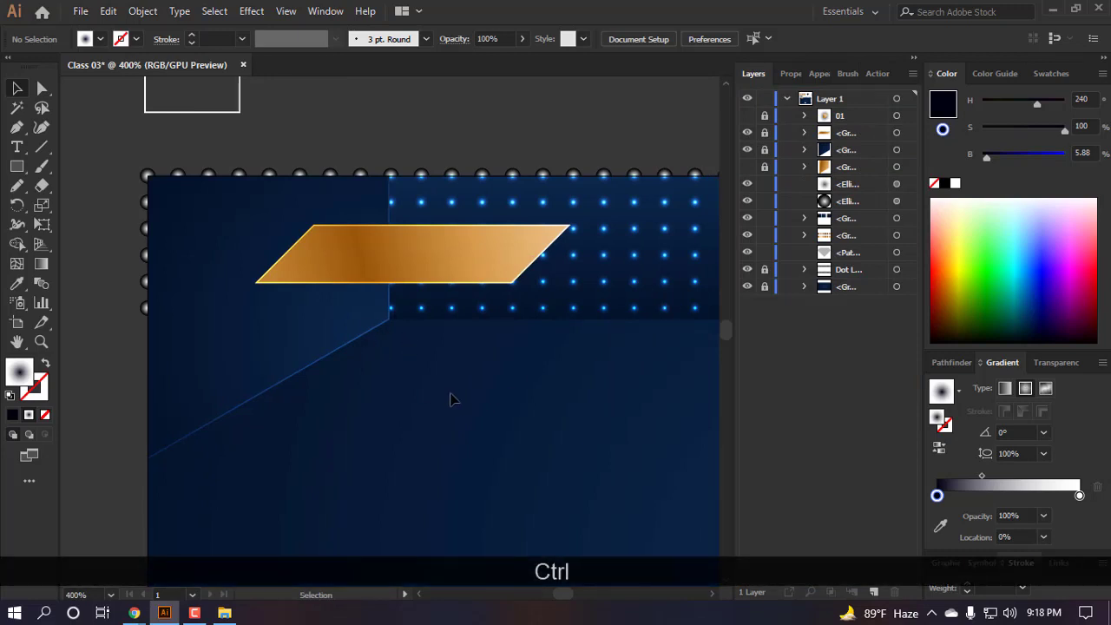
pyautogui.scroll(-5, 514, 231)
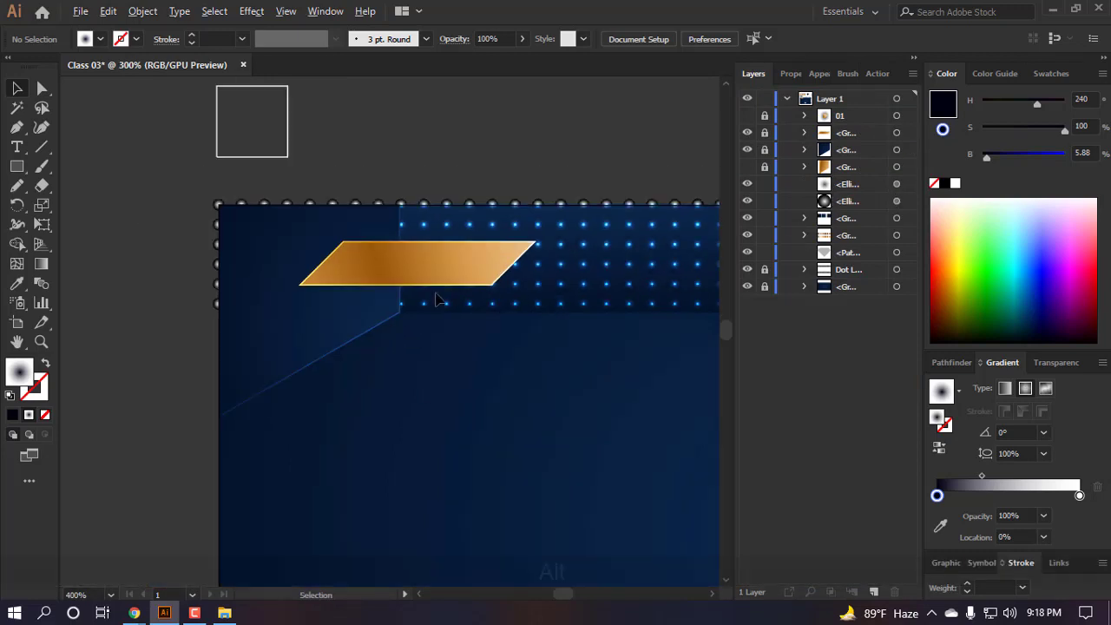
pyautogui.moveTo(621, 172); pyautogui.dragTo(499, 291)
pyautogui.scroll(4, 499, 290)
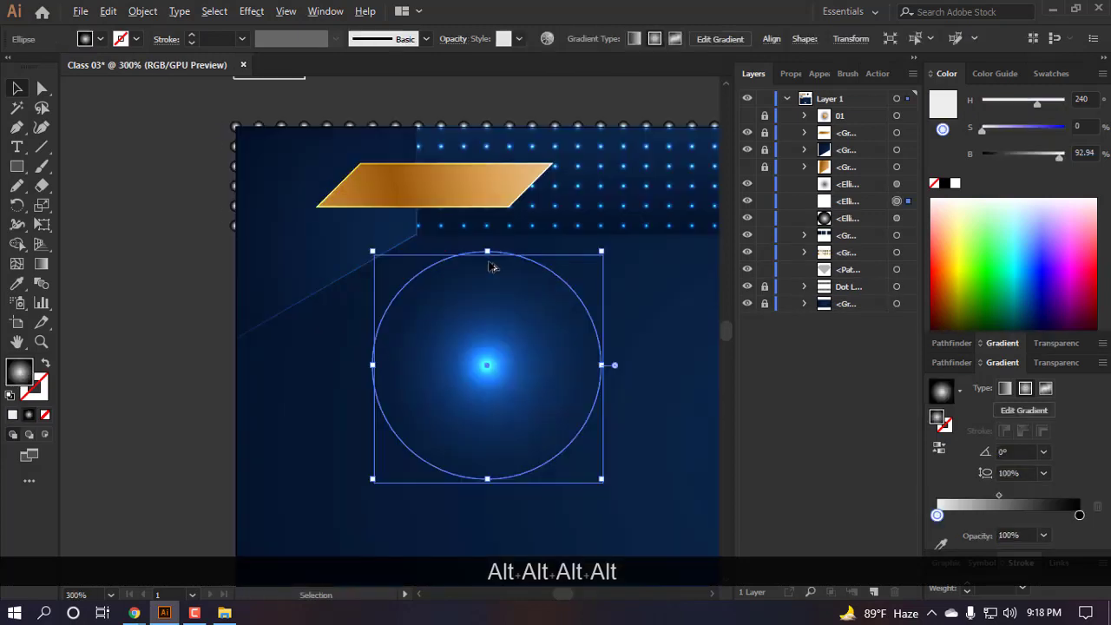
pyautogui.hotkey('ctrl', 'z')
pyautogui.scroll(-4, 439, 312)
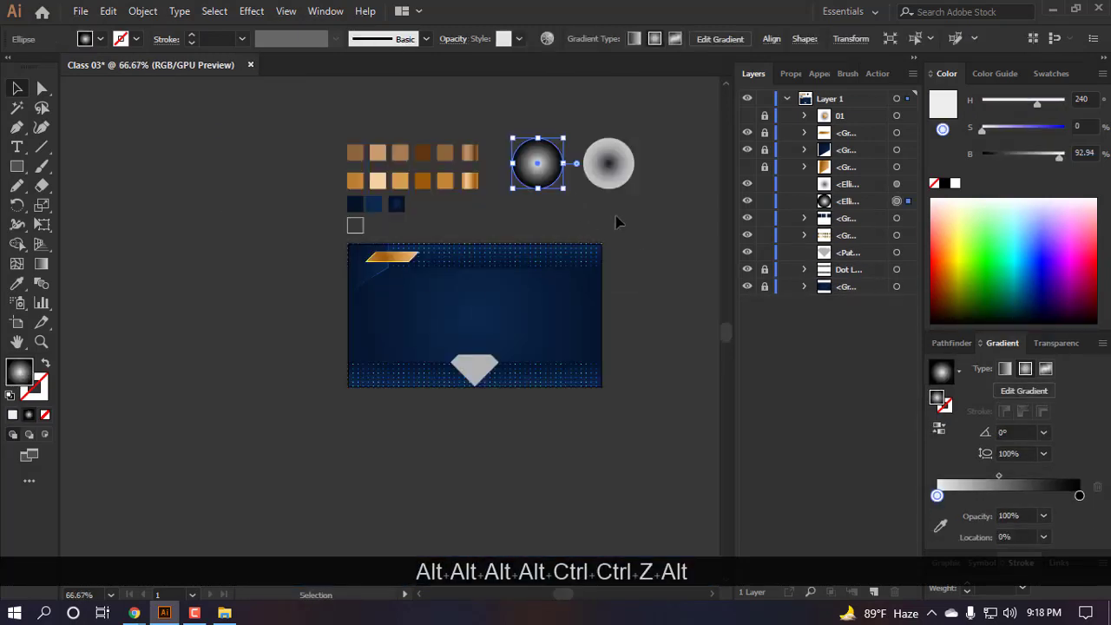
pyautogui.click(615, 217)
pyautogui.moveTo(537, 169); pyautogui.dragTo(515, 291)
pyautogui.hotkey('ctrl', 'z')
# - Duplicate the dark-centred gradient circle onto the banner, beside the gold parallelogram
pyautogui.moveTo(572, 271); pyautogui.dragTo(463, 293)
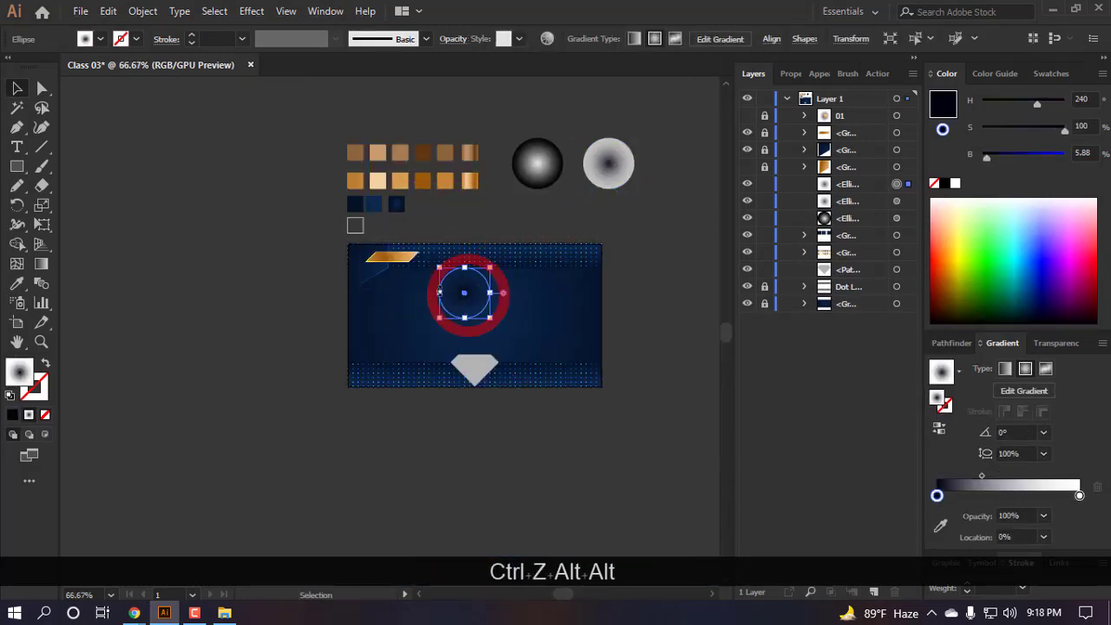
pyautogui.scroll(5, 441, 289)
pyautogui.moveTo(580, 314); pyautogui.dragTo(238, 295)
pyautogui.hscroll(-2, 453, 384)
pyautogui.moveTo(450, 382); pyautogui.dragTo(551, 415)
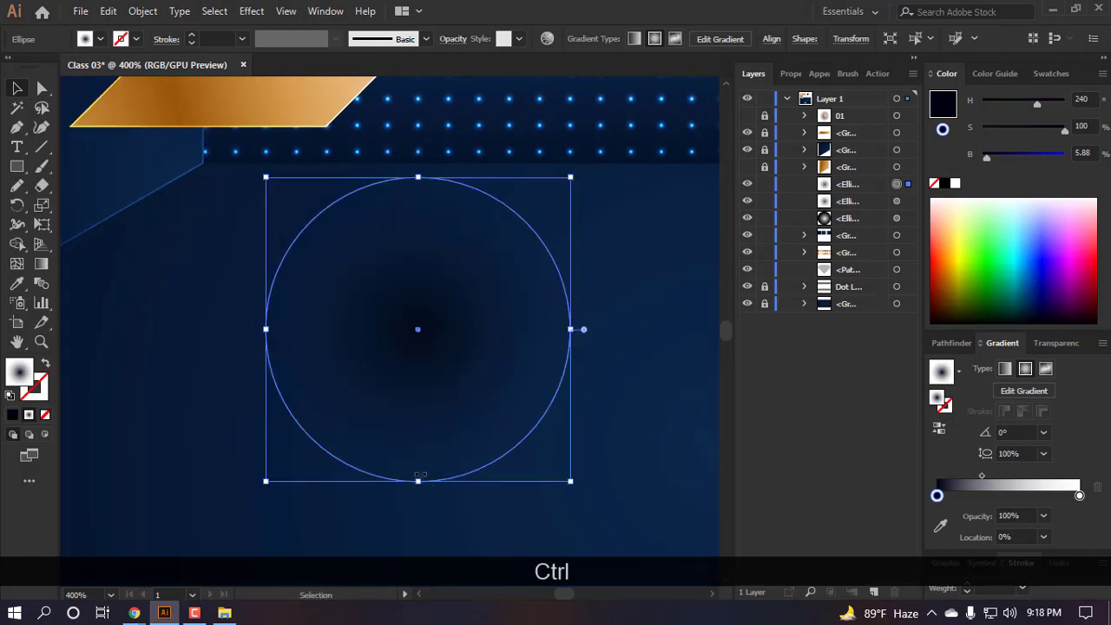
# - Reshape the copied gradient circle into a wide, thin ellipse of about 100 by 15 px
pyautogui.moveTo(420, 484); pyautogui.dragTo(450, 386)
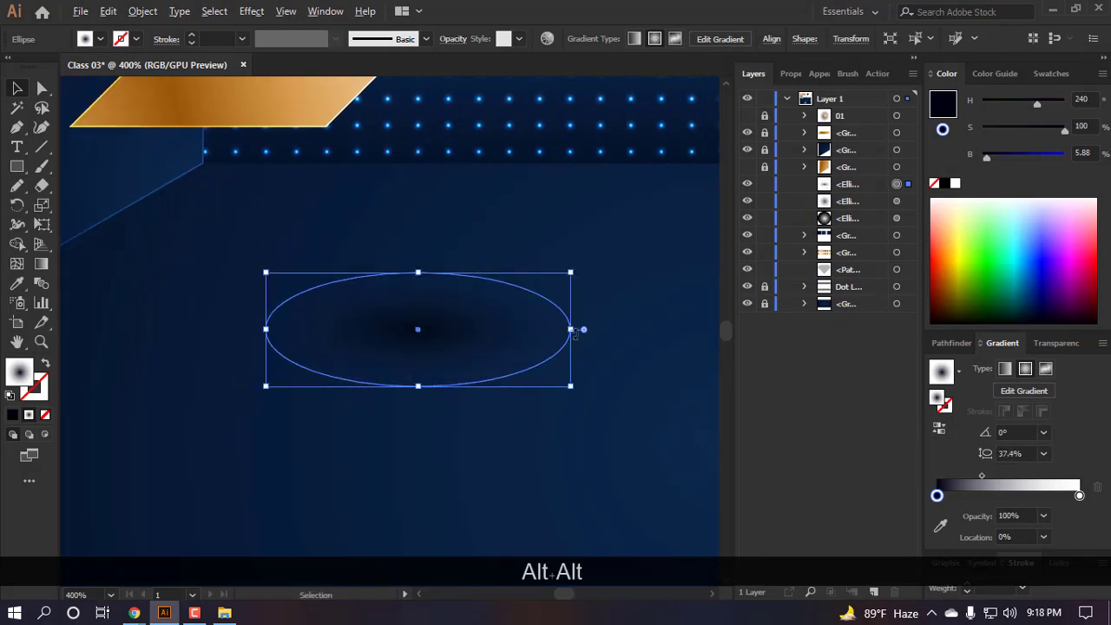
pyautogui.moveTo(572, 331); pyautogui.dragTo(610, 330)
pyautogui.moveTo(418, 390); pyautogui.dragTo(420, 354)
pyautogui.hotkey('ctrl', 'z')
pyautogui.hscroll(-2, 501, 456)
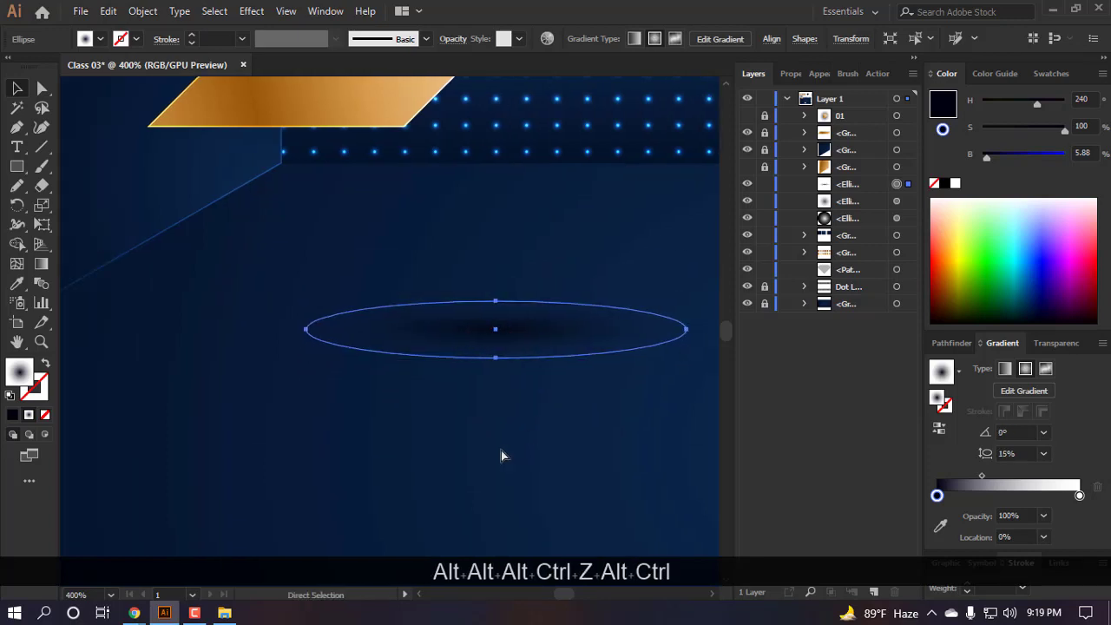
pyautogui.click(501, 456)
pyautogui.scroll(2, 523, 335)
pyautogui.scroll(-3, 524, 335)
# - Place the thin dark ellipse behind the gold parallelogram's lower edge as a shadow
pyautogui.moveTo(512, 328); pyautogui.dragTo(377, 185)
pyautogui.click(394, 302)
pyautogui.scroll(1, 382, 301)
pyautogui.scroll(2, 371, 301)
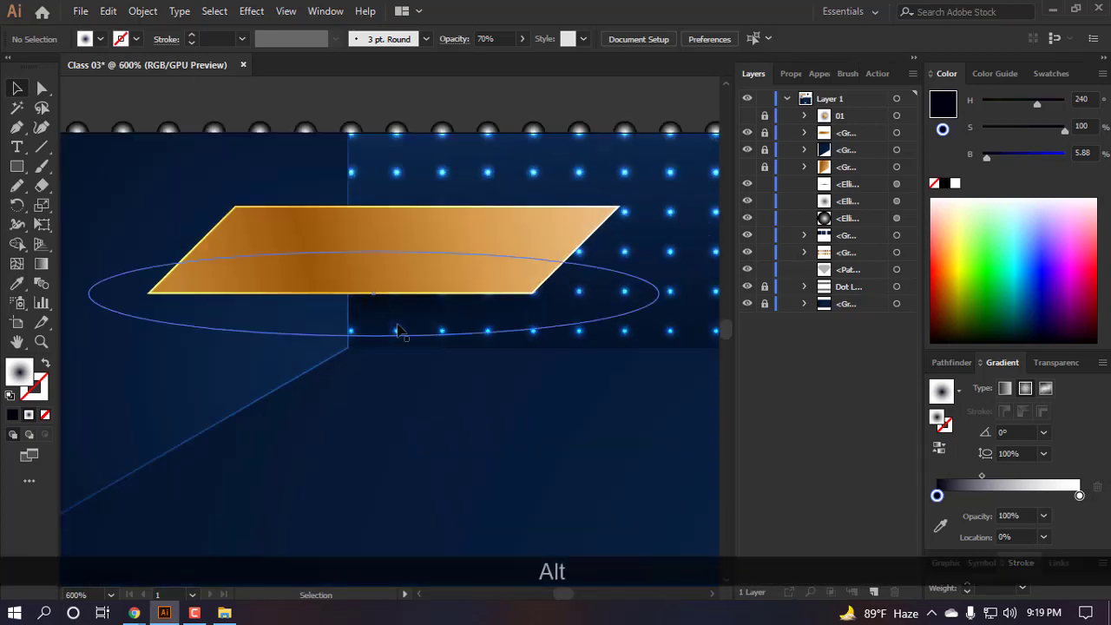
pyautogui.moveTo(398, 318); pyautogui.dragTo(398, 325)
pyautogui.click(392, 446)
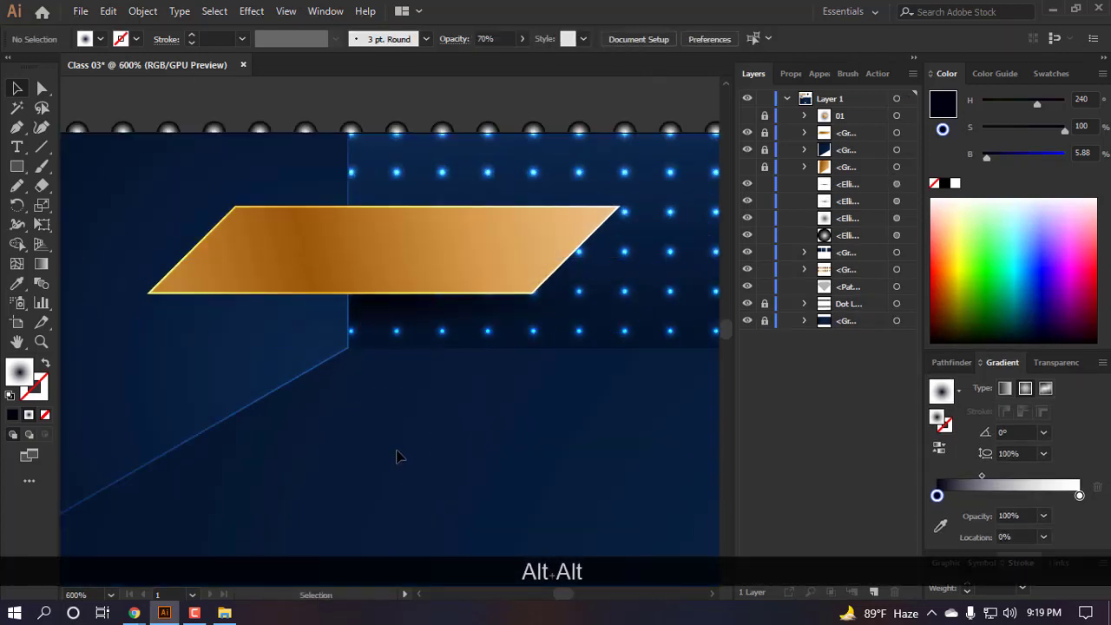
pyautogui.hotkey('ctrl', 'z')
pyautogui.hotkey('ctrl', 'z')
pyautogui.click(191, 349)
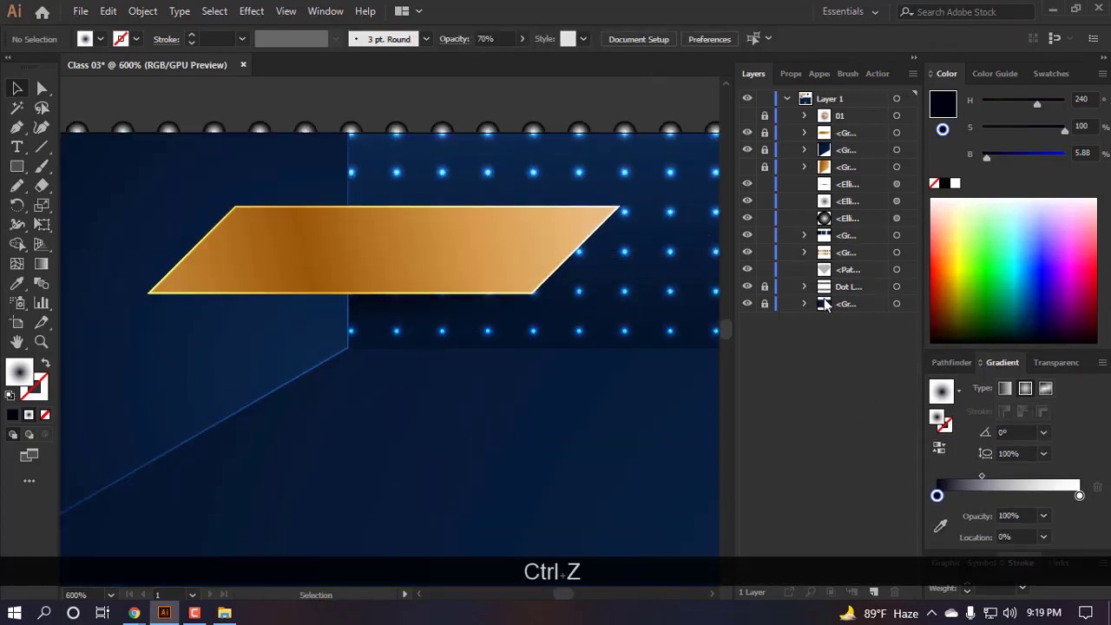
# - Move the navy corner panel group below the dark gradient ellipses in the layer order
pyautogui.click(473, 317)
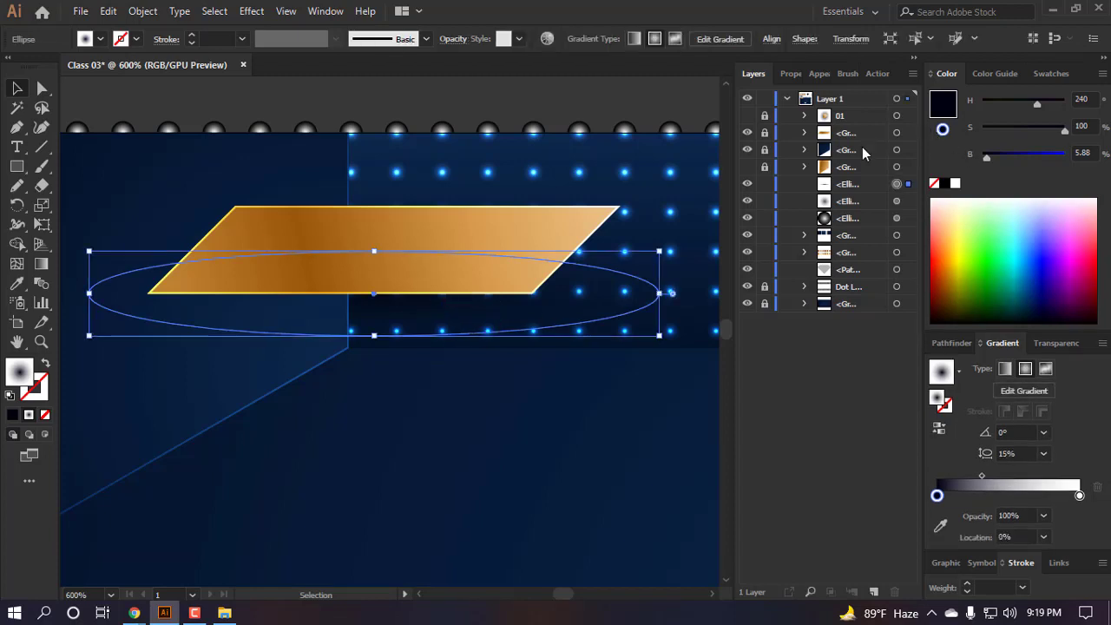
pyautogui.click(747, 150)
pyautogui.click(748, 151)
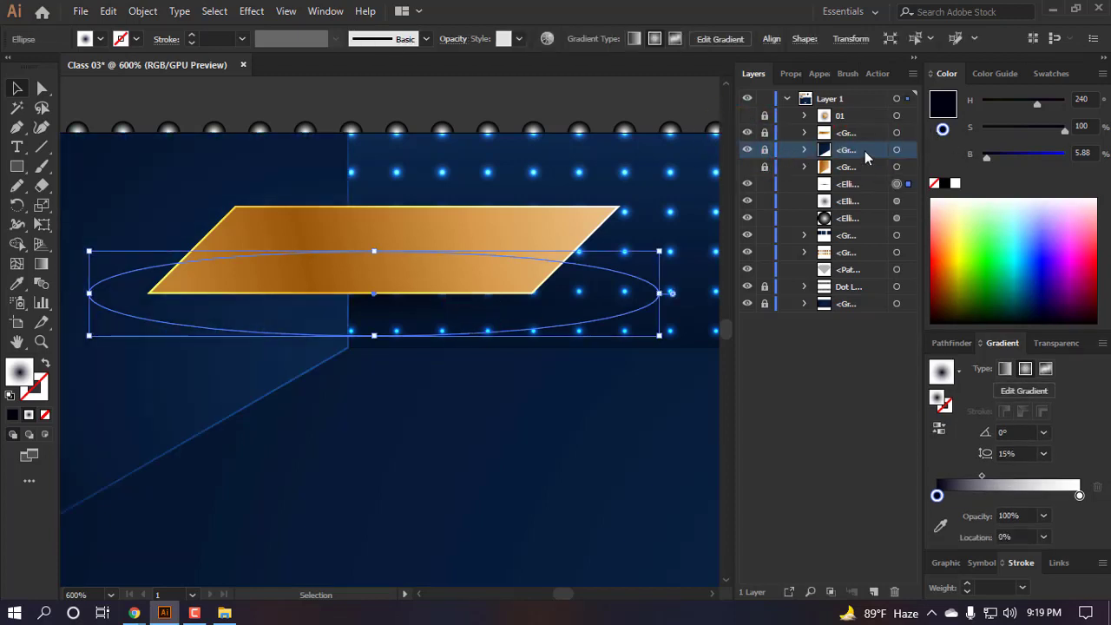
pyautogui.moveTo(863, 152); pyautogui.dragTo(862, 212)
pyautogui.click(451, 454)
# - Duplicate the thin shadow ellipse onto the gold parallelogram's upper edge
pyautogui.scroll(3, 270, 323)
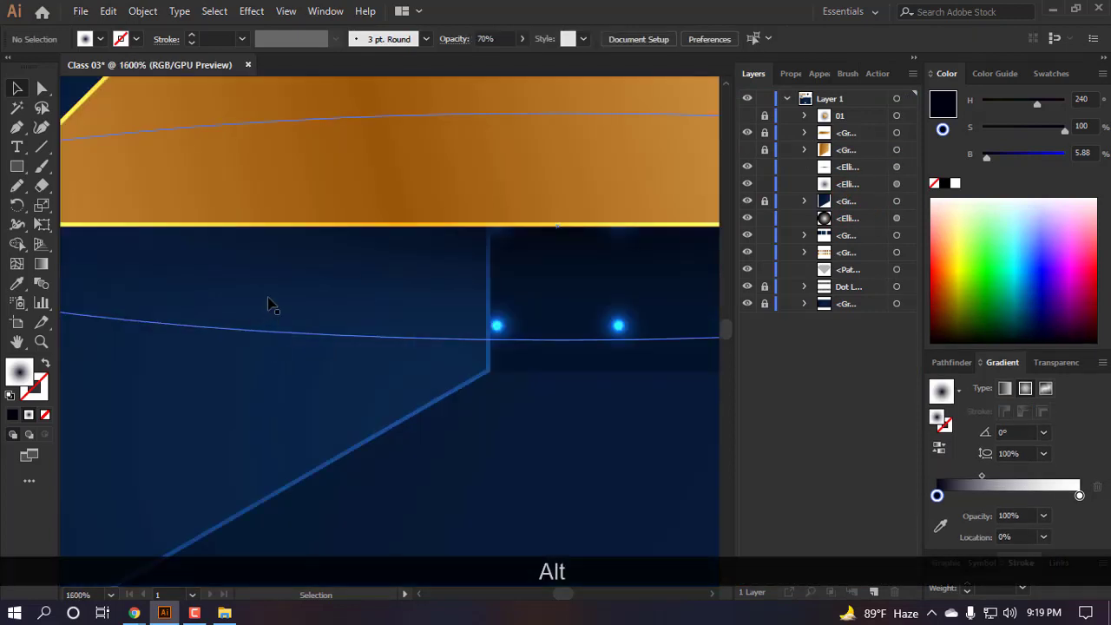
pyautogui.scroll(-4, 269, 304)
pyautogui.moveTo(384, 297); pyautogui.dragTo(391, 247)
pyautogui.click(404, 365)
pyautogui.hscroll(-2, 415, 425)
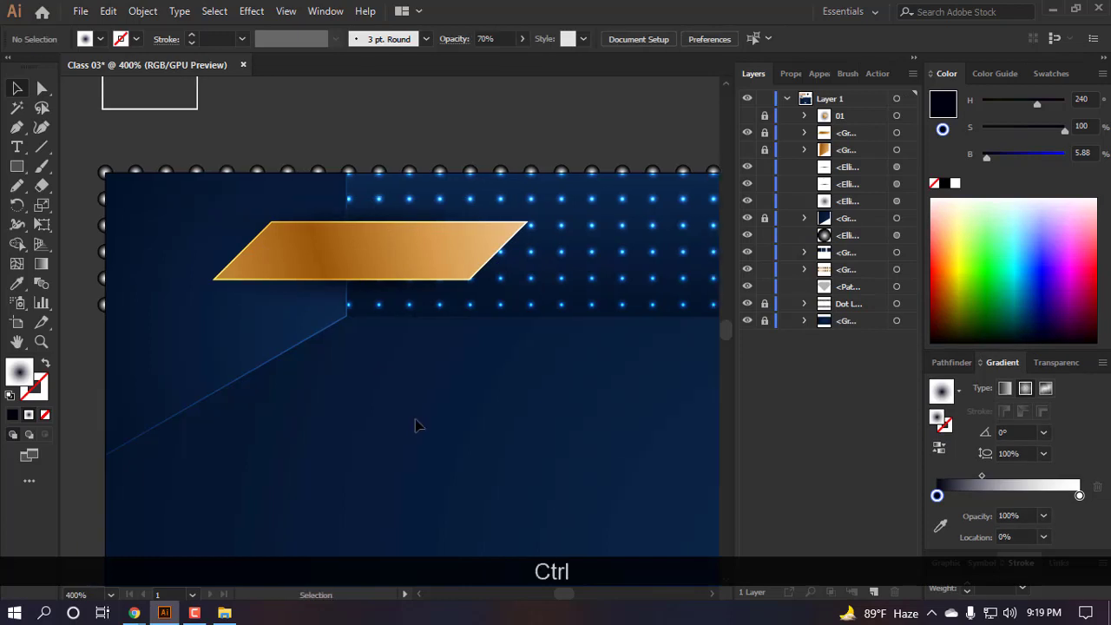
# - Add two shortened copies of the shadow ellipse, tilted 45° along the parallelogram's left and right slanted ends
pyautogui.moveTo(401, 327); pyautogui.dragTo(401, 447)
pyautogui.moveTo(580, 447); pyautogui.dragTo(325, 456)
pyautogui.moveTo(512, 280); pyautogui.dragTo(433, 363)
pyautogui.moveTo(393, 394); pyautogui.dragTo(461, 261)
pyautogui.click(354, 409)
pyautogui.click(503, 390)
pyautogui.scroll(-3, 520, 251)
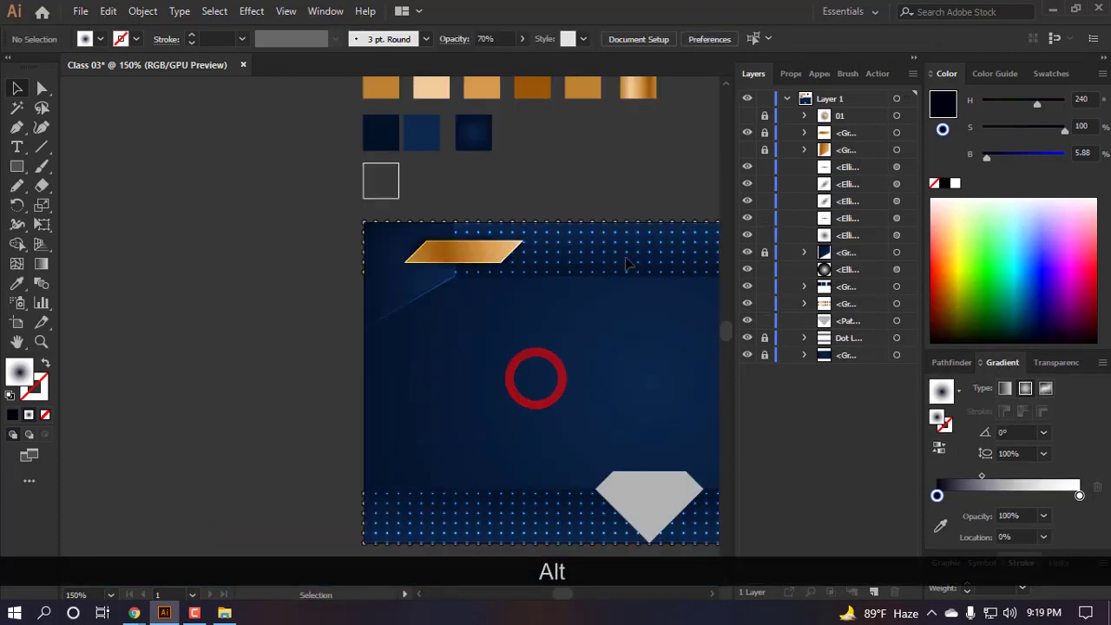
# - Select all four shadow ellipses around the gold parallelogram and group them
pyautogui.scroll(5, 432, 303)
pyautogui.click(477, 363)
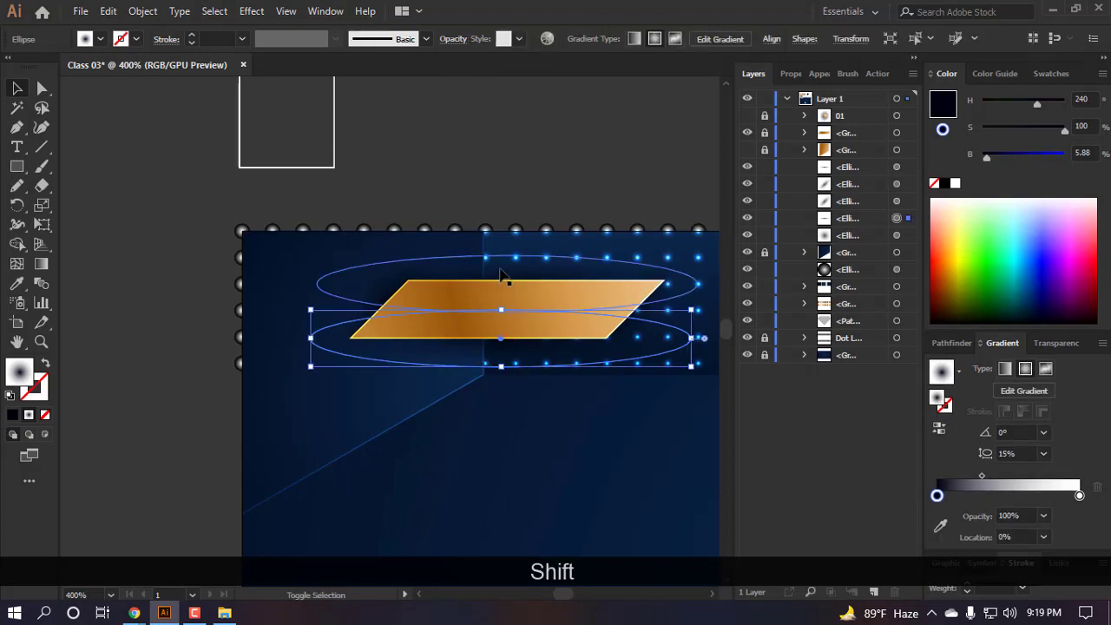
pyautogui.keyDown('shift'); pyautogui.click(504, 272); pyautogui.keyUp('shift')
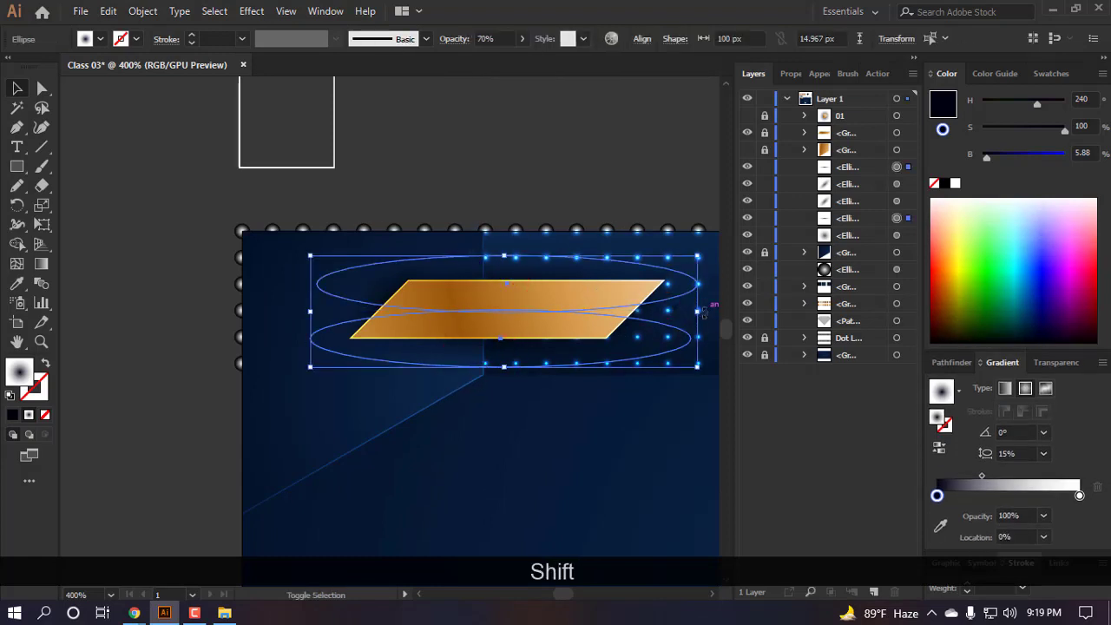
pyautogui.hscroll(2, 582, 460)
pyautogui.click(581, 456)
pyautogui.click(567, 317)
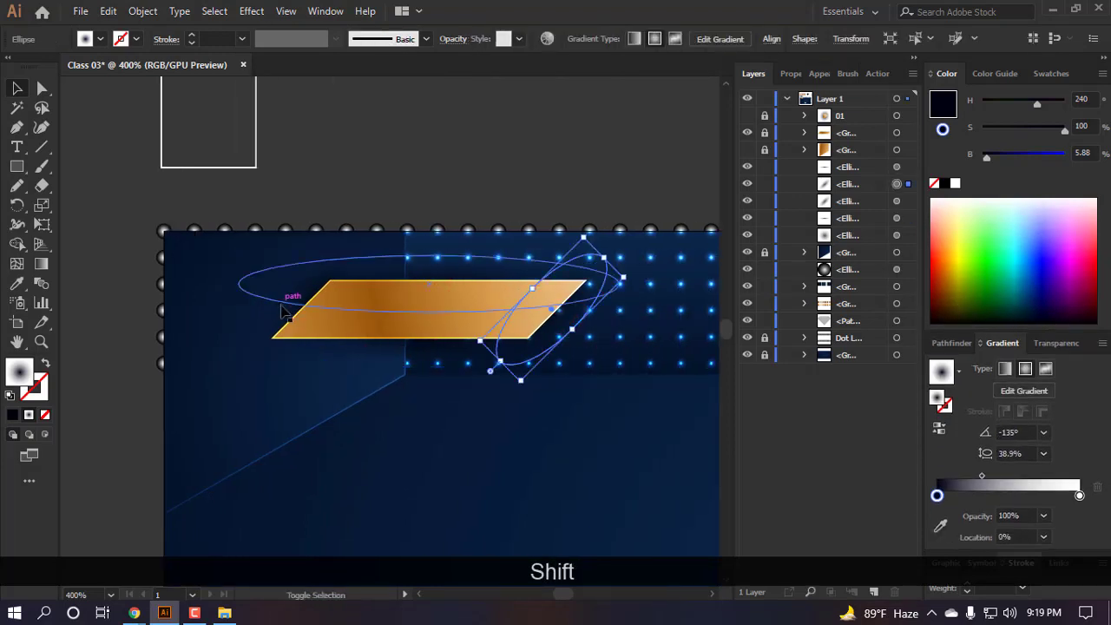
pyautogui.keyDown('shift'); pyautogui.click(279, 310); pyautogui.keyUp('shift')
pyautogui.keyDown('shift'); pyautogui.click(442, 258); pyautogui.keyUp('shift')
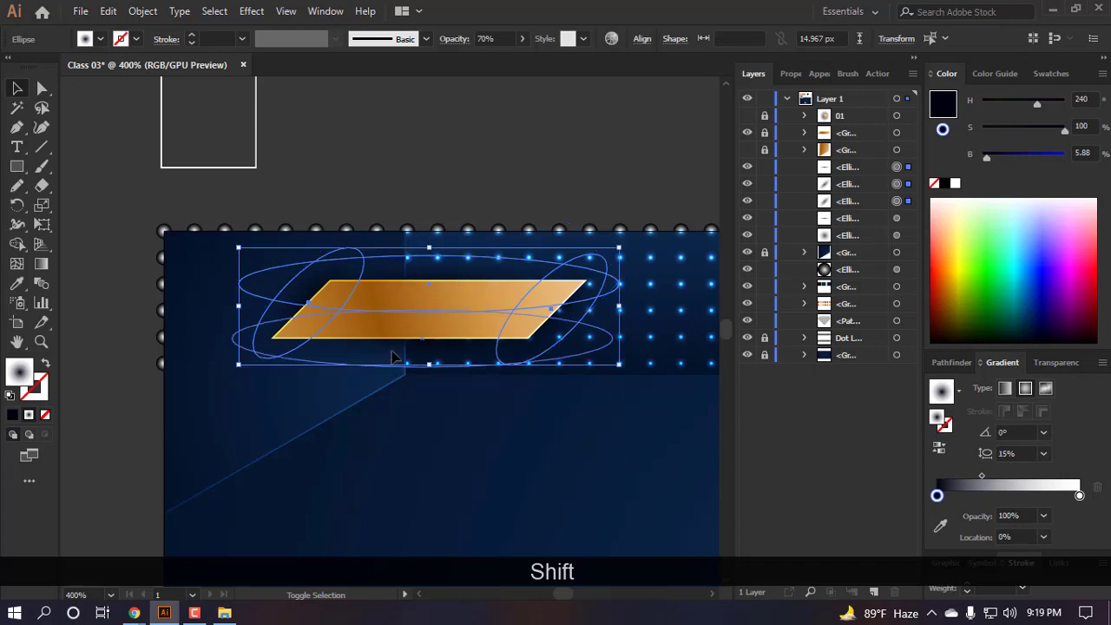
pyautogui.hotkey('ctrl', 'shift', 'g')
pyautogui.click(380, 369)
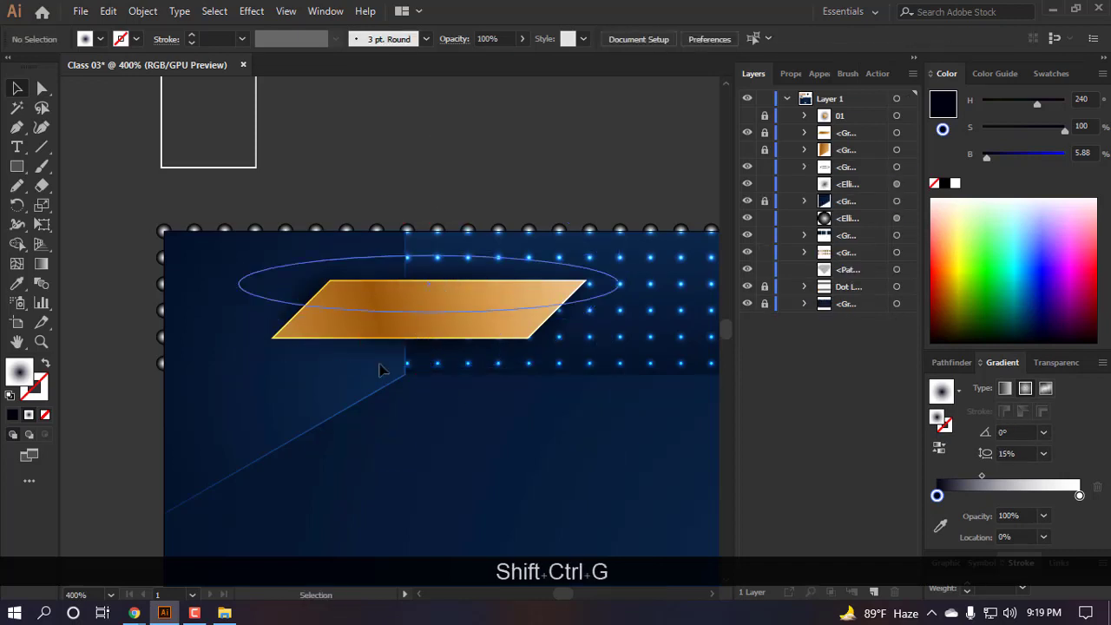
pyautogui.hotkey('ctrl', 'z')
pyautogui.hotkey('ctrl', 'z')
pyautogui.hotkey('ctrl', 'z')
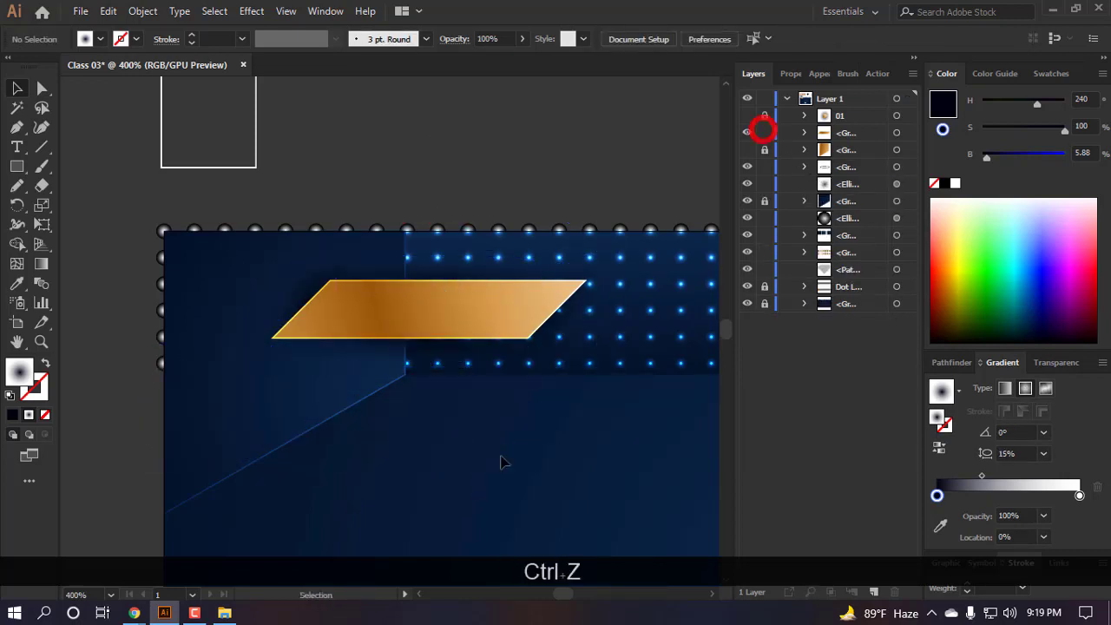
# - Group the gold parallelogram with its shadow group and rename the combined group 02
pyautogui.click(403, 361)
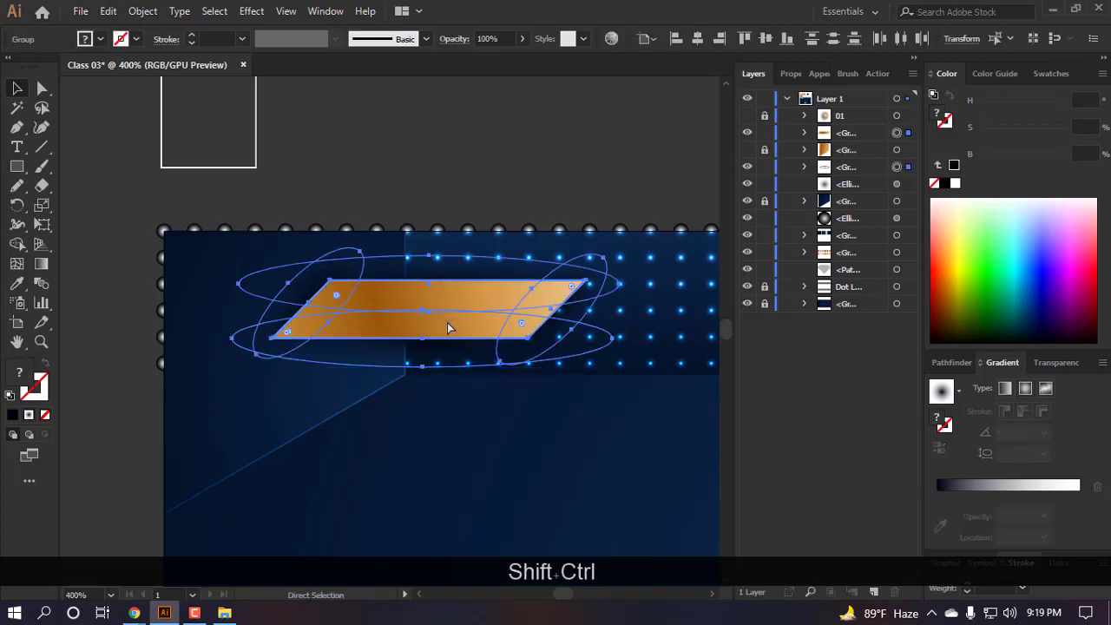
pyautogui.hotkey('ctrl', 'shift', 'g')
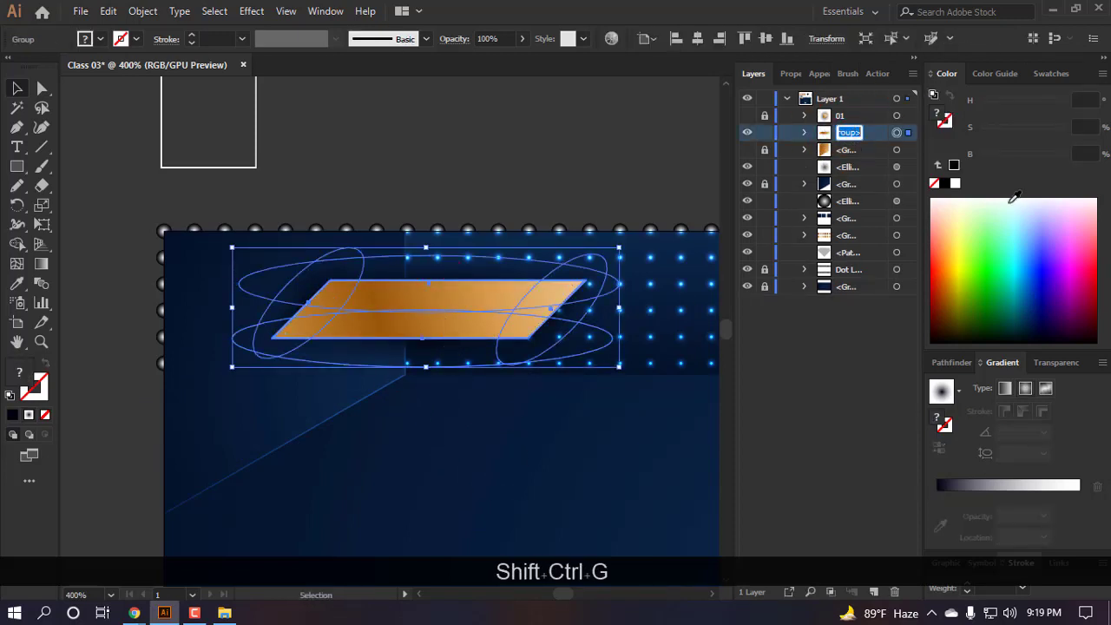
pyautogui.write('02')
pyautogui.press('Return')
# - Lock and hide group 02, and show the gold corner shape on the banner's left edge
pyautogui.click(765, 132)
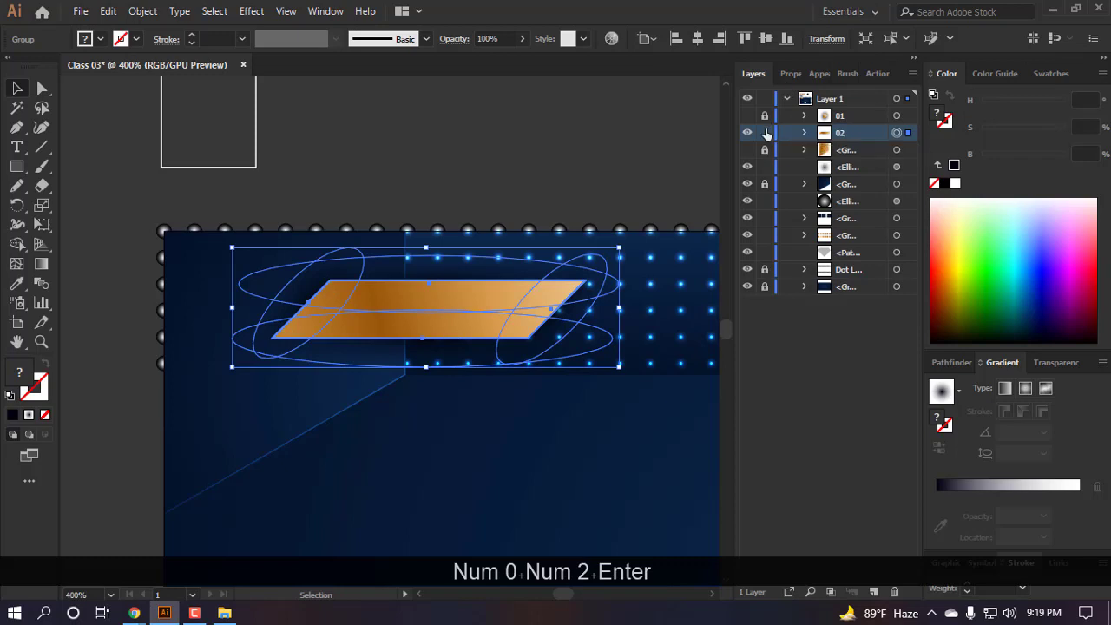
pyautogui.click(747, 132)
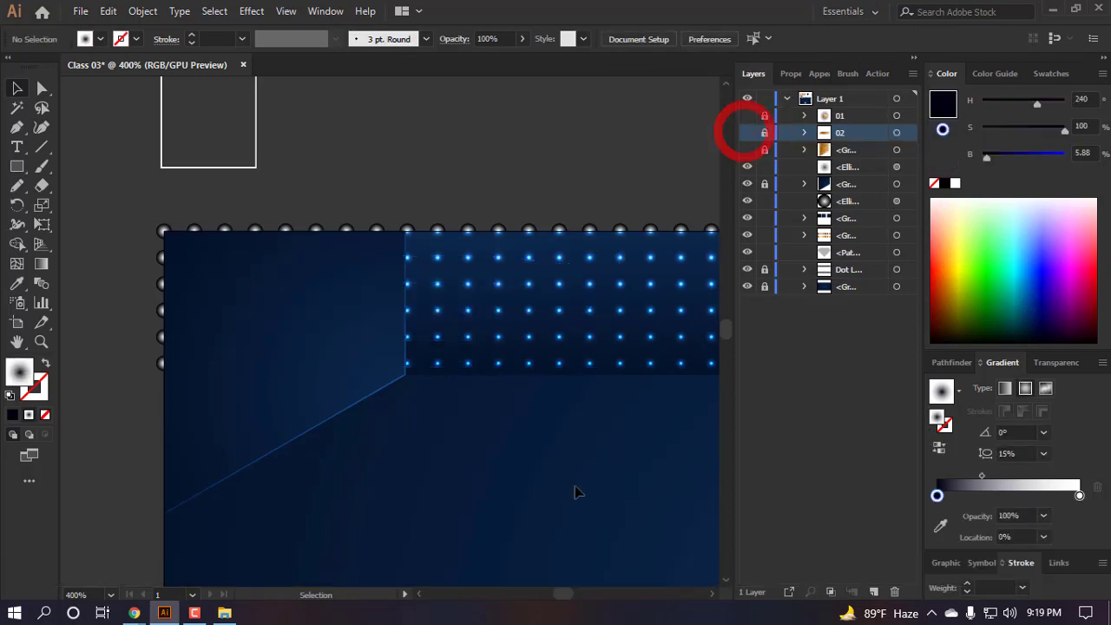
pyautogui.click(747, 149)
pyautogui.scroll(-3, 498, 513)
pyautogui.click(443, 420)
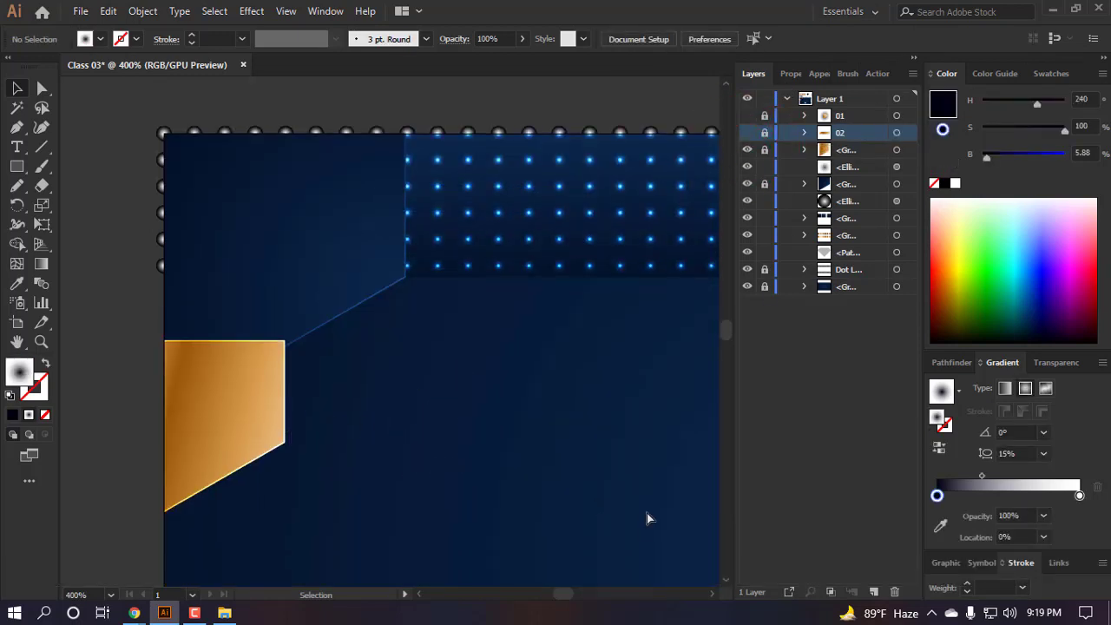
# - Move the gold corner shape group below the navy corner panel in the layer order
pyautogui.hscroll(-1, 647, 515)
pyautogui.click(630, 495)
pyautogui.click(360, 218)
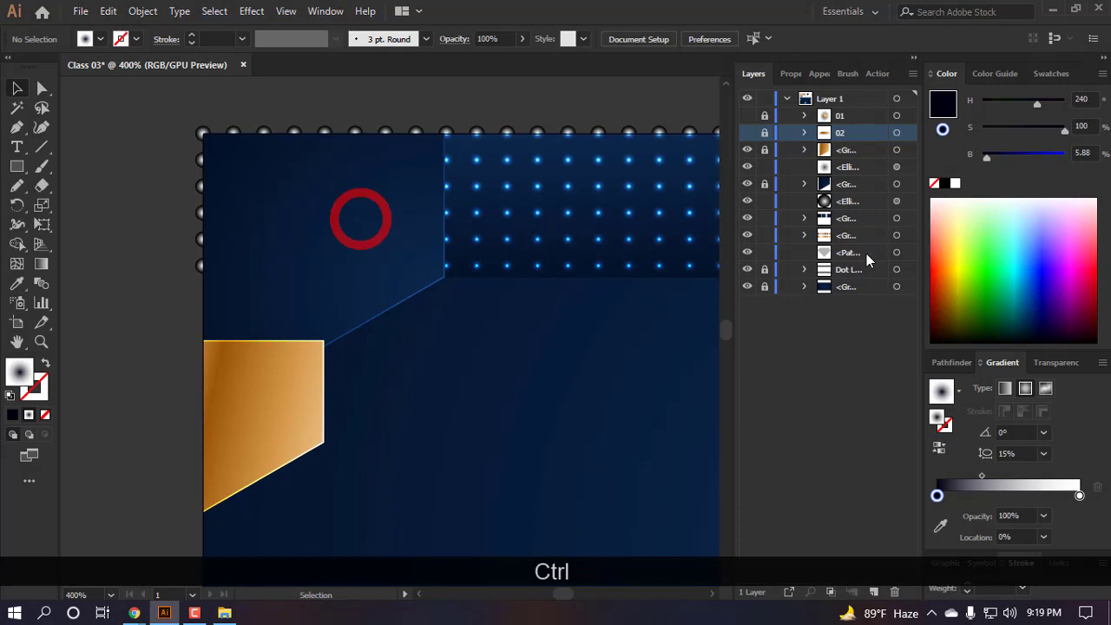
pyautogui.click(848, 151)
pyautogui.moveTo(856, 189); pyautogui.dragTo(857, 191)
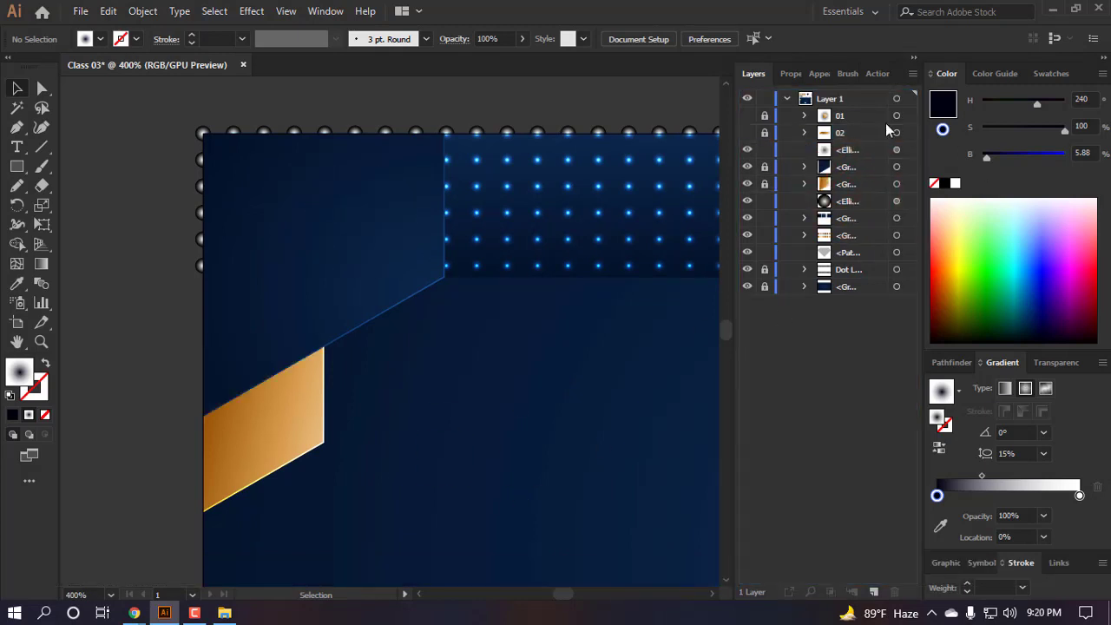
pyautogui.scroll(1, 218, 416)
pyautogui.scroll(-1, 236, 297)
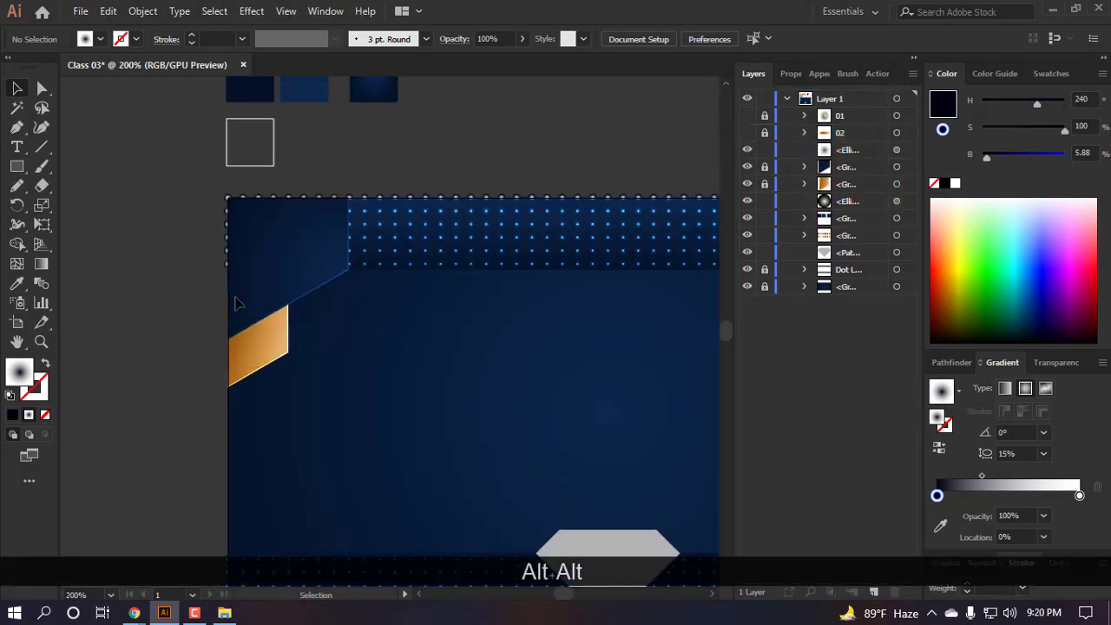
pyautogui.scroll(1, 416, 189)
pyautogui.scroll(-2, 246, 343)
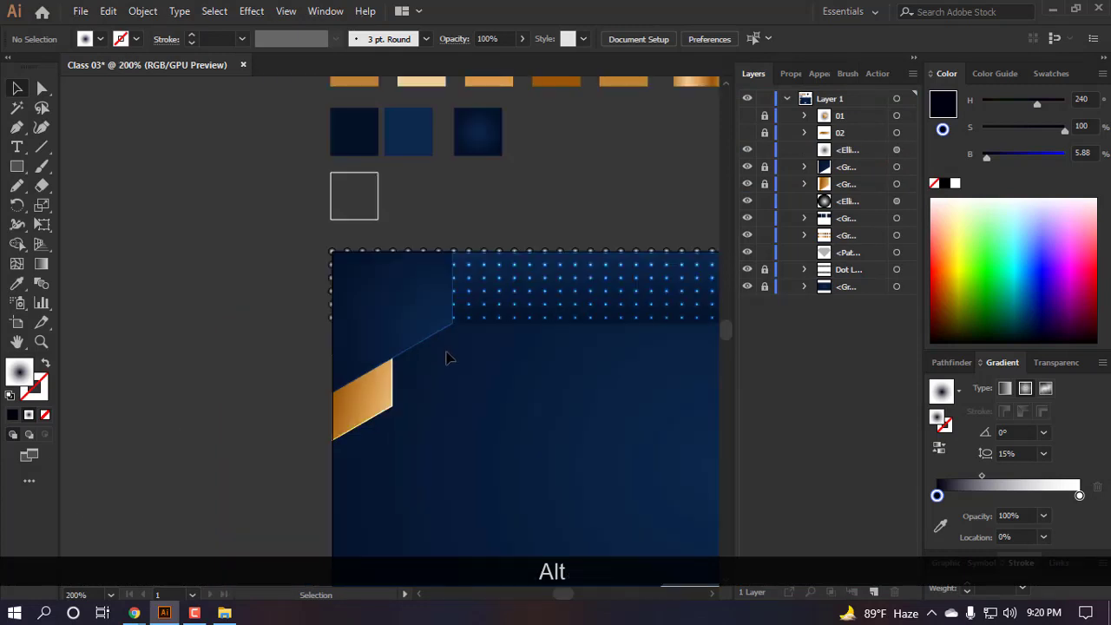
pyautogui.hscroll(1, 322, 388)
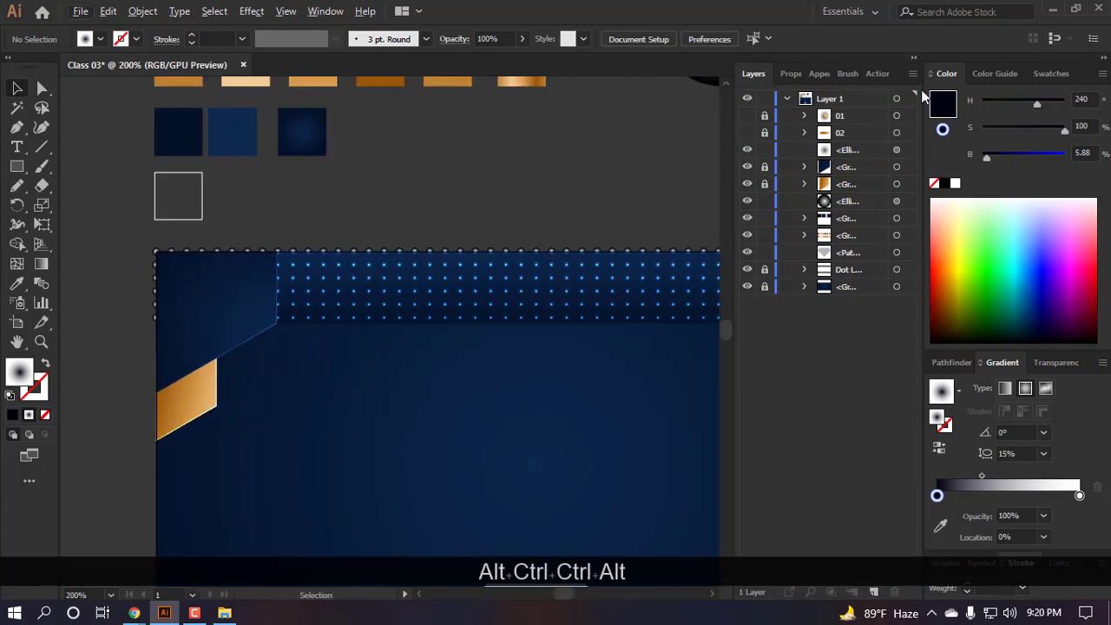
# - Move the dark-centred gradient circle below the navy corner panel in the layer order and duplicate it onto the banner's upper part
pyautogui.moveTo(853, 153); pyautogui.dragTo(846, 175)
pyautogui.scroll(-2, 449, 350)
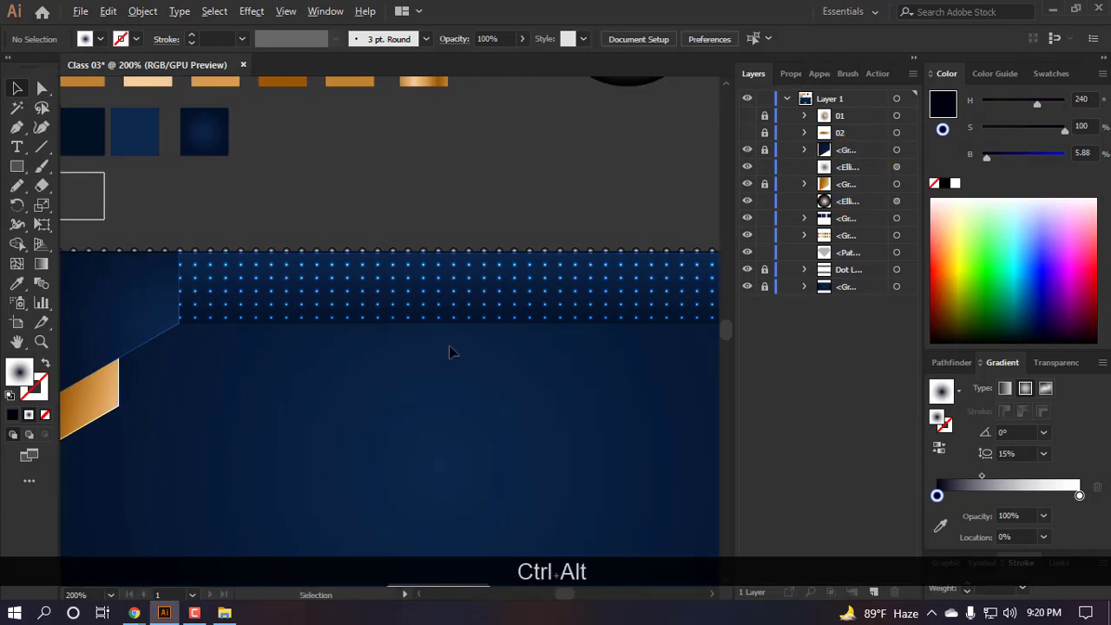
pyautogui.moveTo(665, 185); pyautogui.dragTo(413, 360)
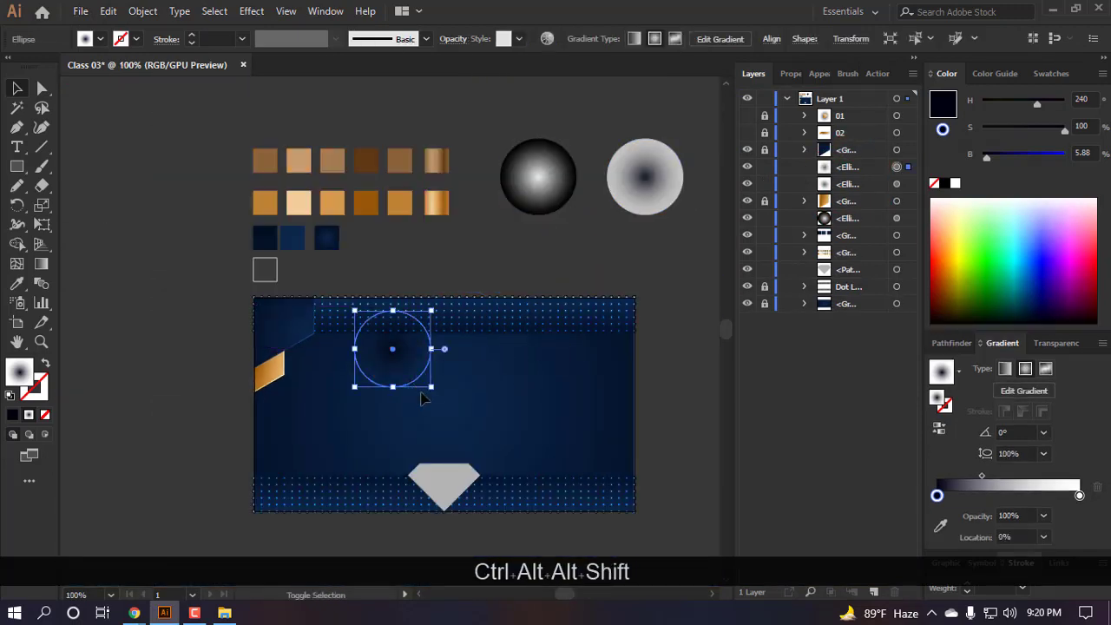
# - Flatten the duplicated gradient circle into a wide ellipse centred where the gold shape's right edge meets the navy panel
pyautogui.moveTo(439, 397); pyautogui.dragTo(459, 413)
pyautogui.hscroll(-1, 369, 359)
pyautogui.scroll(3, 422, 352)
pyautogui.moveTo(553, 347); pyautogui.dragTo(378, 356)
pyautogui.scroll(-1, 408, 371)
pyautogui.moveTo(399, 493); pyautogui.dragTo(405, 388)
pyautogui.hotkey('ctrl', 'z')
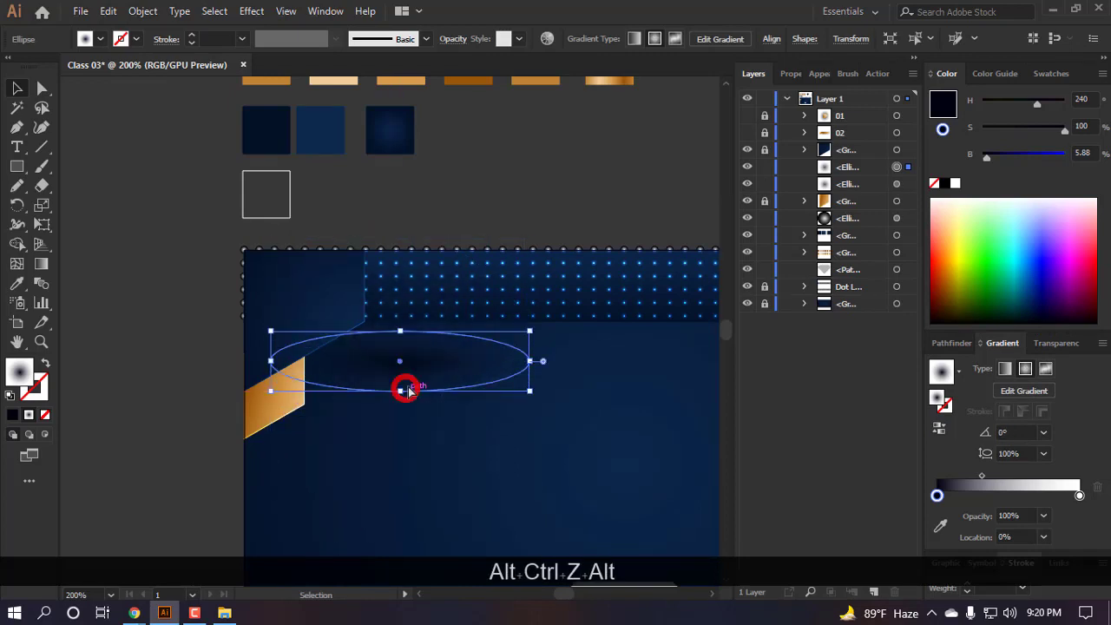
pyautogui.scroll(3, 405, 387)
pyautogui.moveTo(525, 388); pyautogui.dragTo(241, 374)
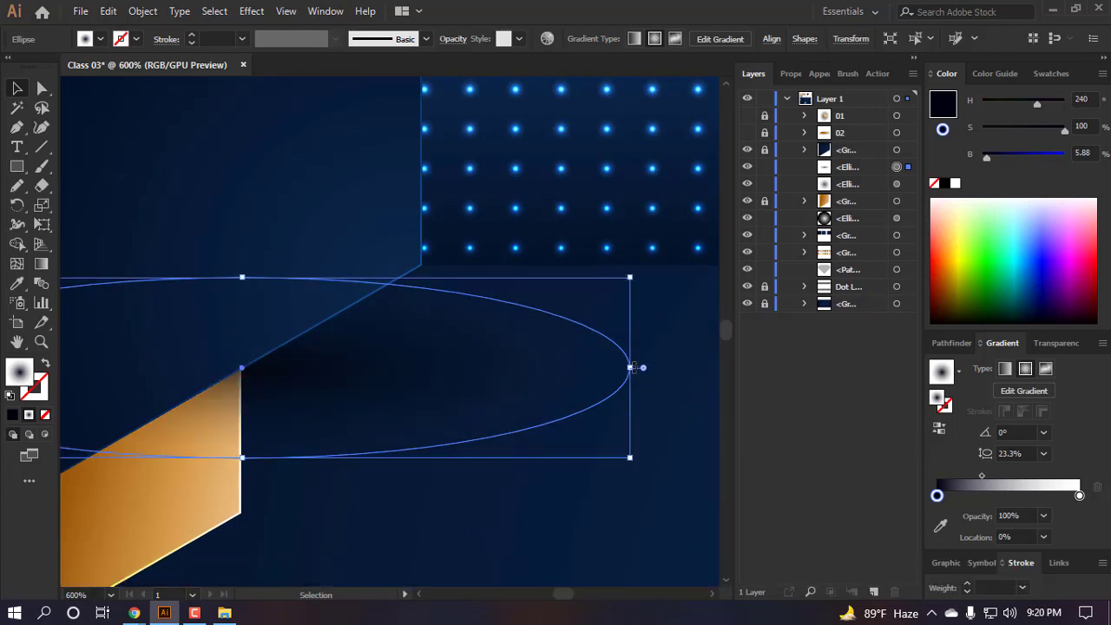
# - Rotate the shadow ellipse about 37°, narrow it to about a 19% aspect ratio, and keep it over the navy panel's slanted edge
pyautogui.moveTo(636, 372); pyautogui.dragTo(454, 217)
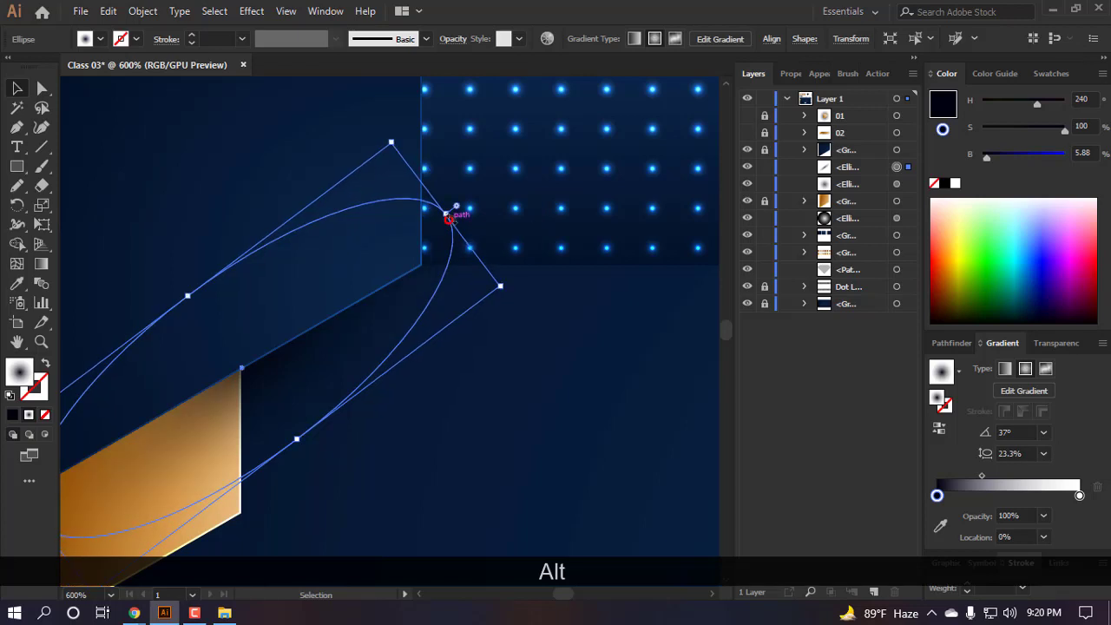
pyautogui.scroll(-2, 378, 347)
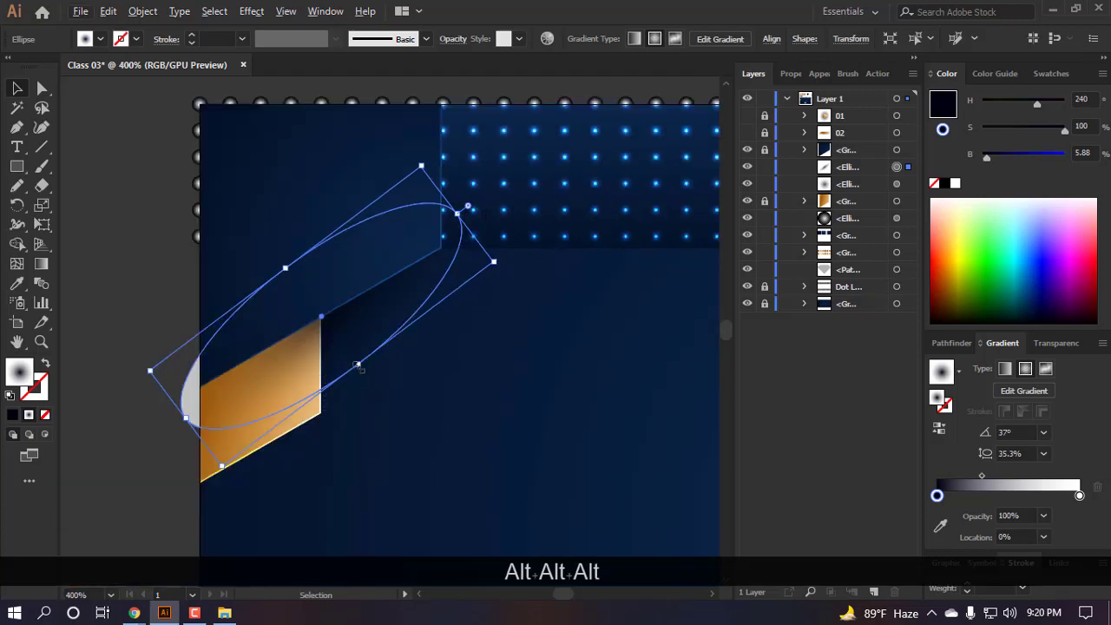
pyautogui.moveTo(357, 365); pyautogui.dragTo(341, 342)
pyautogui.scroll(2, 304, 334)
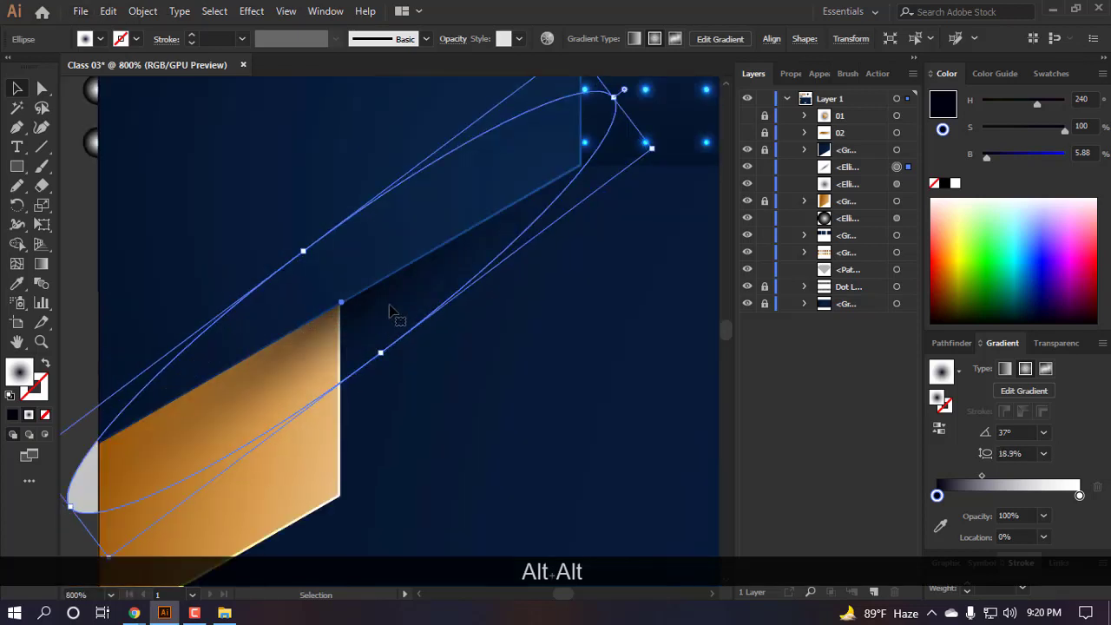
pyautogui.moveTo(390, 310); pyautogui.dragTo(334, 310)
# - Try setting the shadow ellipse's rotation to 300°, and undo that rotation
pyautogui.click(847, 39)
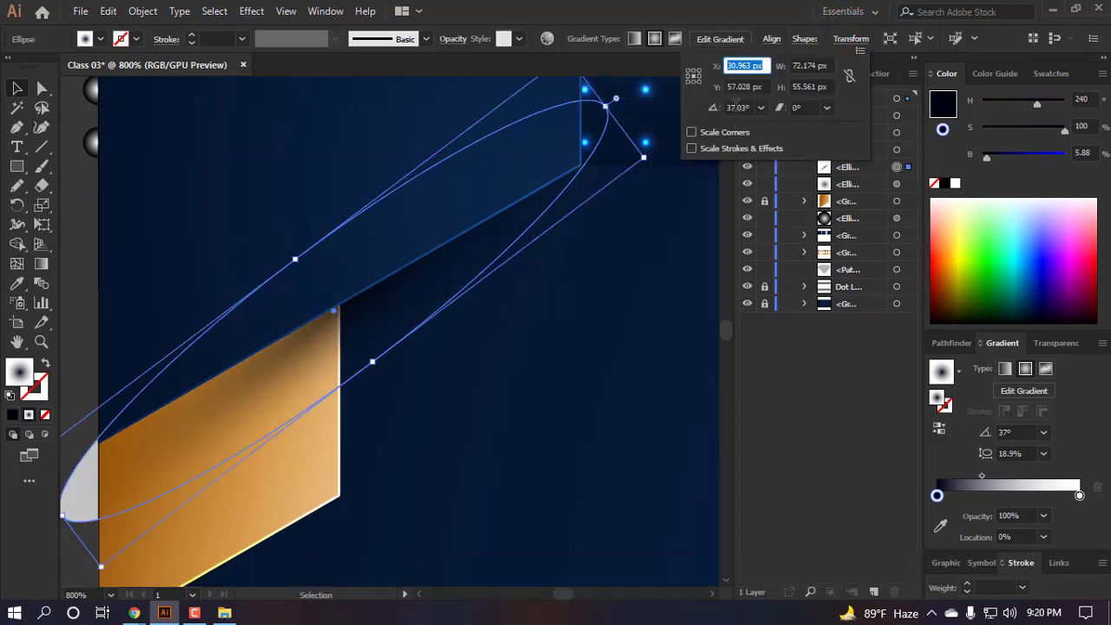
pyautogui.click(738, 106)
pyautogui.hotkey('ctrl', 'a')
pyautogui.write('300')
pyautogui.press('Return')
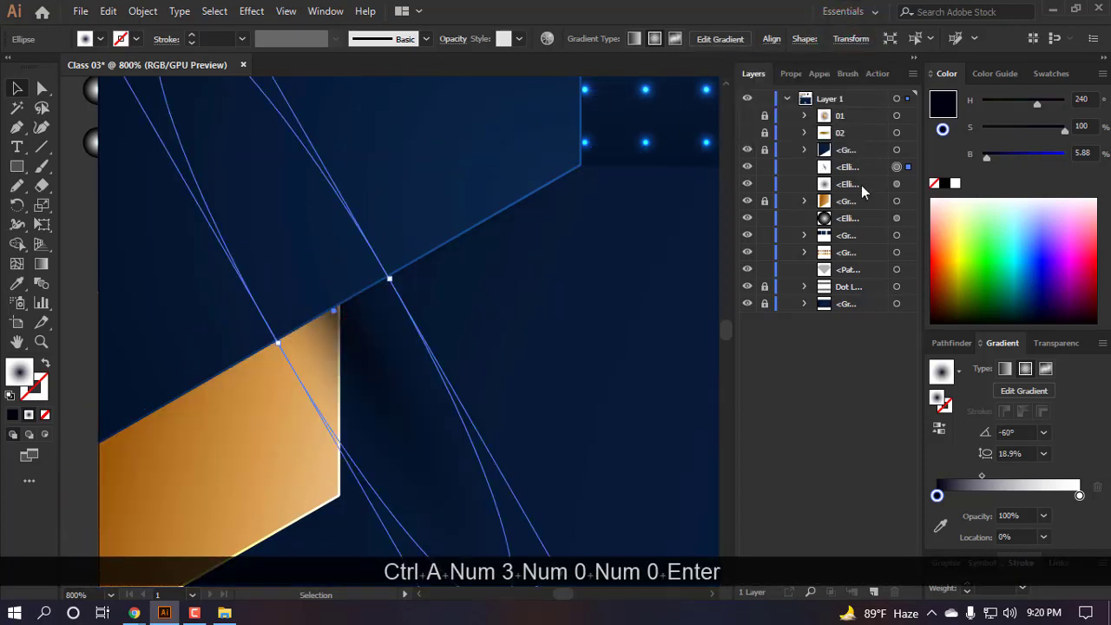
pyautogui.scroll(-2, 665, 399)
pyautogui.hotkey('ctrl', 'alt', 'z')
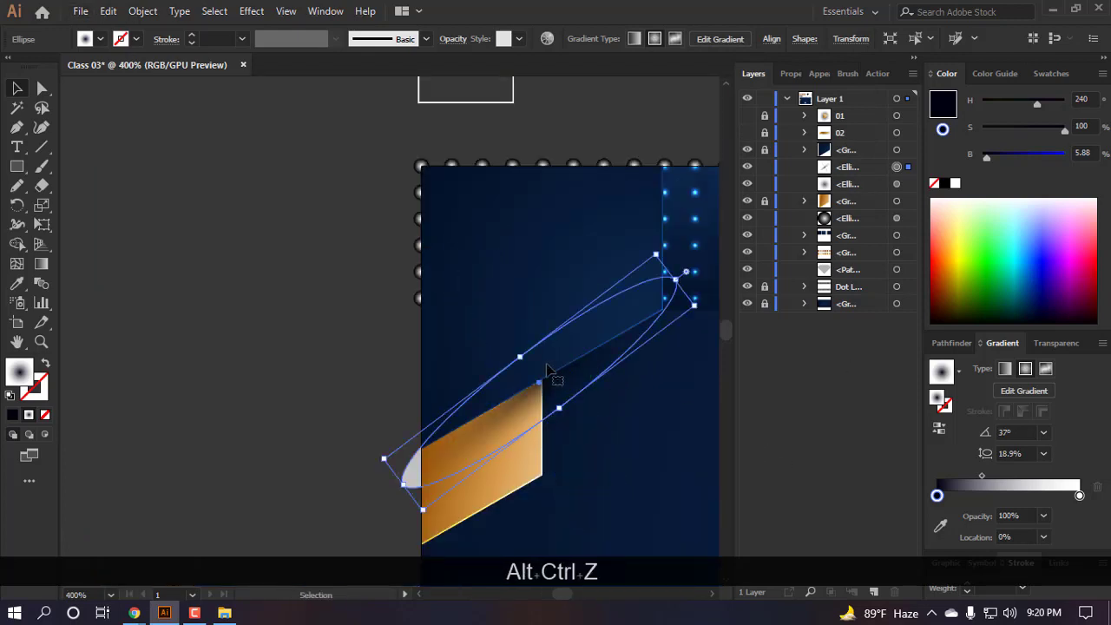
# - Try setting the shadow ellipse's rotation to -300°, and undo that rotation
pyautogui.hscroll(2, 547, 371)
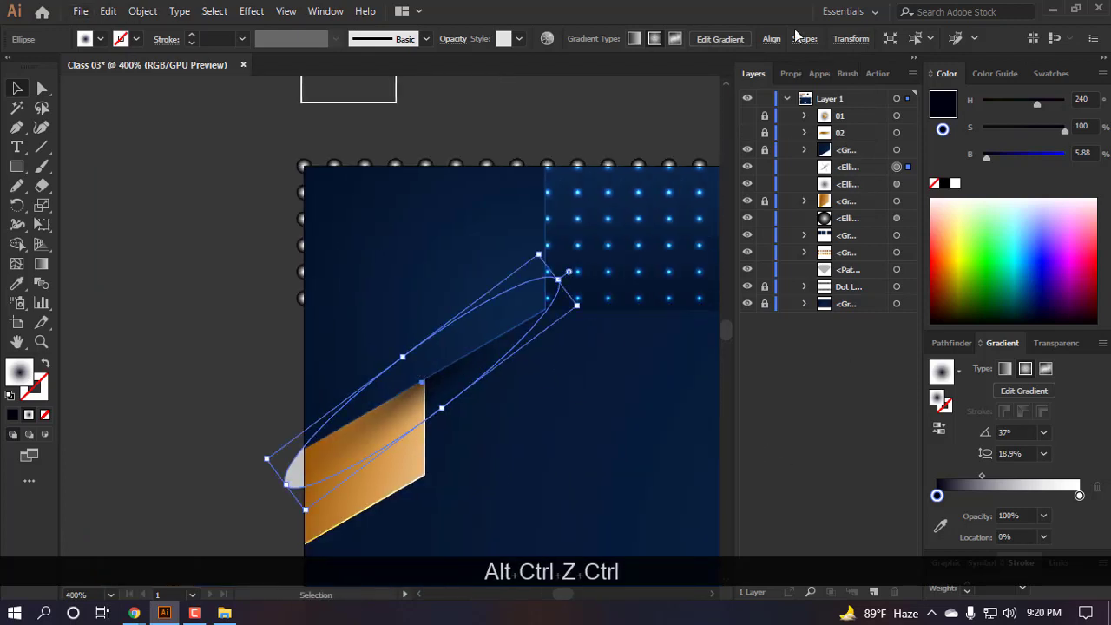
pyautogui.click(852, 39)
pyautogui.hotkey('ctrl', 'a')
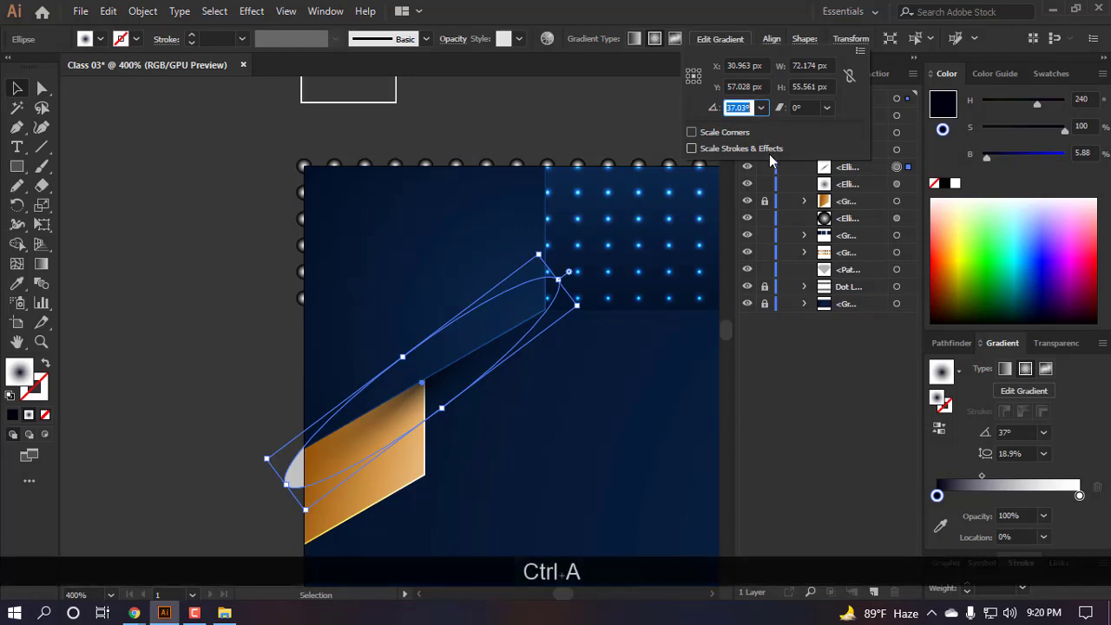
pyautogui.write('-300')
pyautogui.press('Return')
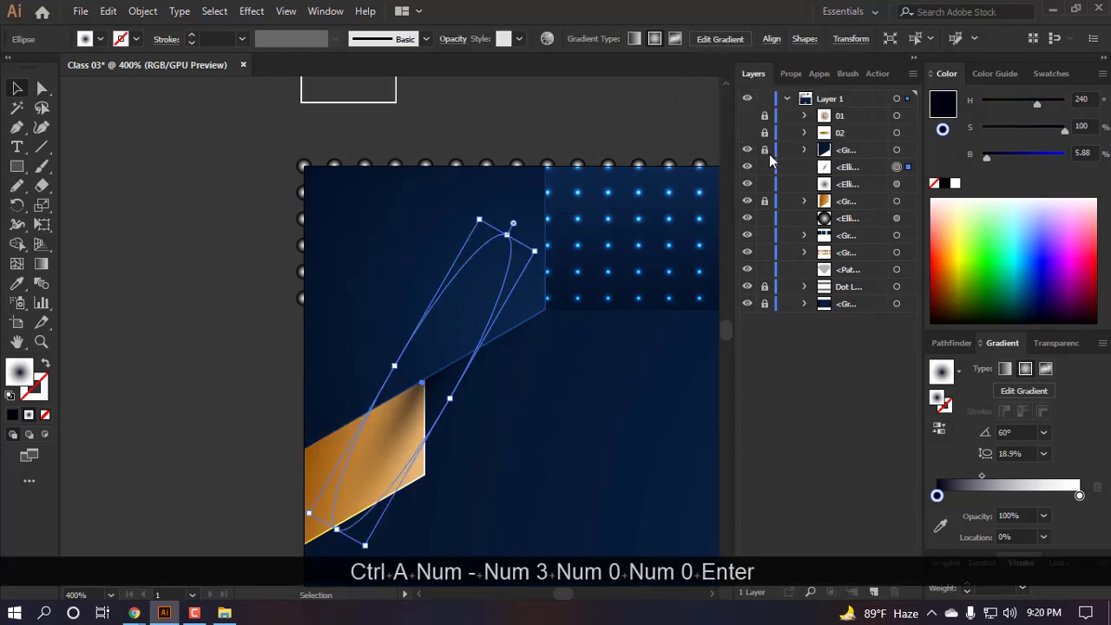
pyautogui.hotkey('ctrl', 'z')
pyautogui.scroll(2, 385, 397)
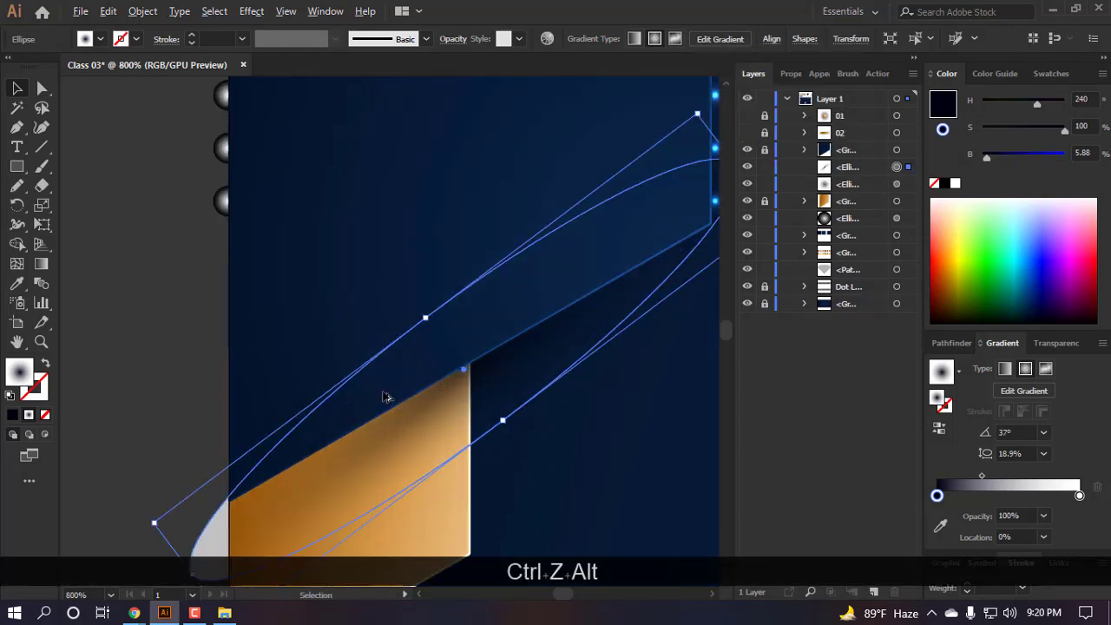
# - Rotate the shadow ellipse to about 32.4° to follow the navy panel's slanted edge, and nudge it into place
pyautogui.moveTo(184, 444); pyautogui.dragTo(168, 427)
pyautogui.scroll(-2, 156, 408)
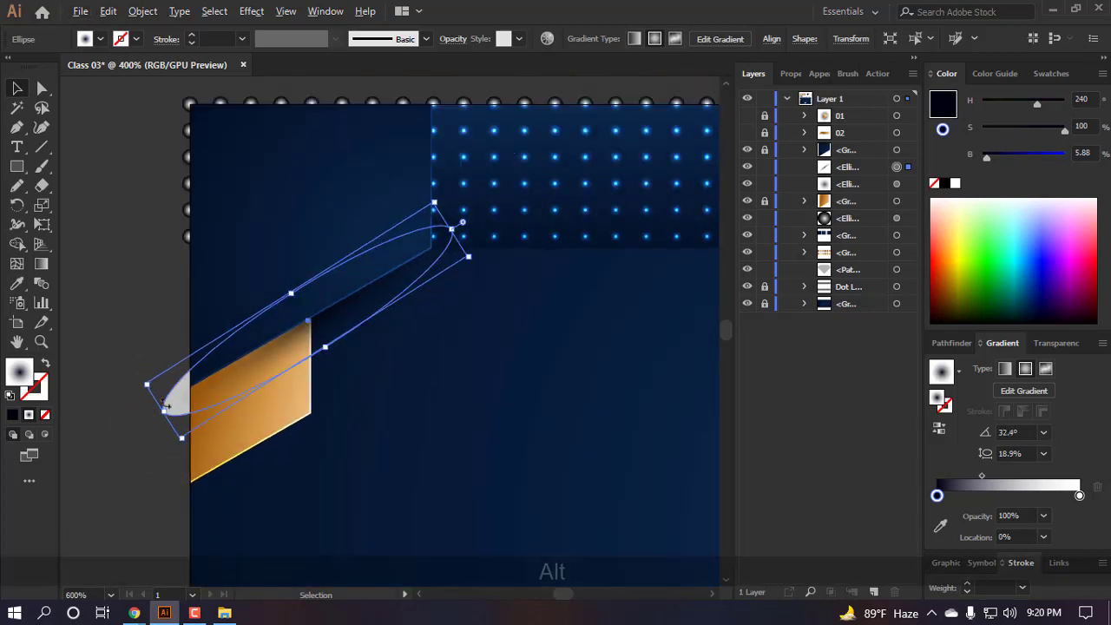
pyautogui.scroll(2, 332, 286)
pyautogui.scroll(2, 291, 366)
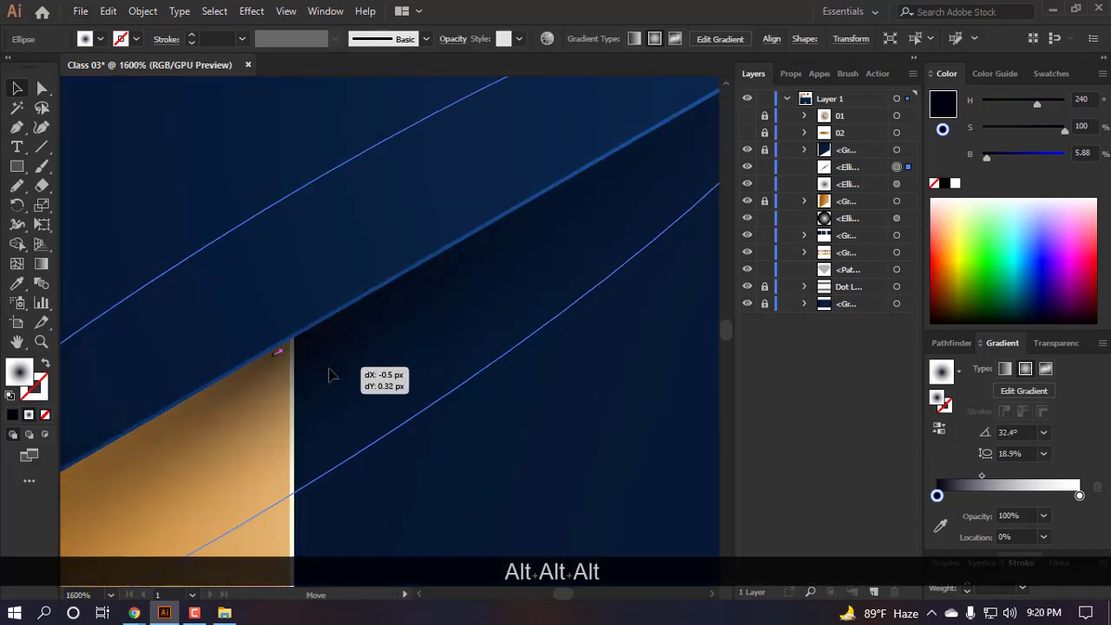
pyautogui.scroll(-3, 330, 377)
pyautogui.click(459, 422)
pyautogui.scroll(-2, 449, 418)
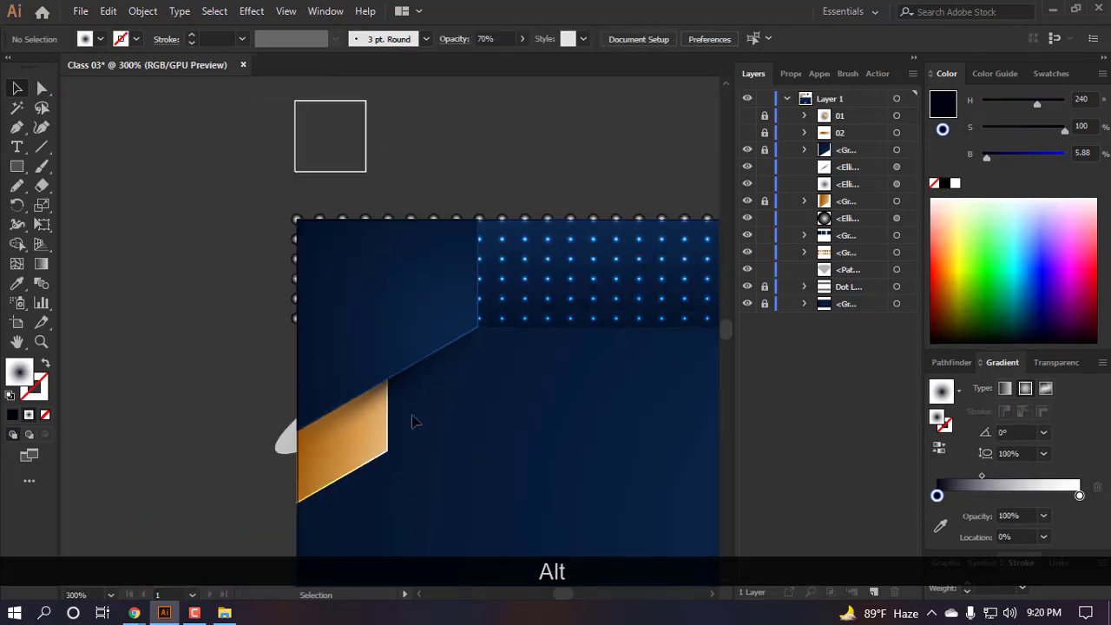
# - Duplicate the shadow ellipse down along the navy panel's slanted edge so the copy shades the gold shape's left part
pyautogui.scroll(3, 412, 422)
pyautogui.moveTo(377, 359); pyautogui.dragTo(306, 398)
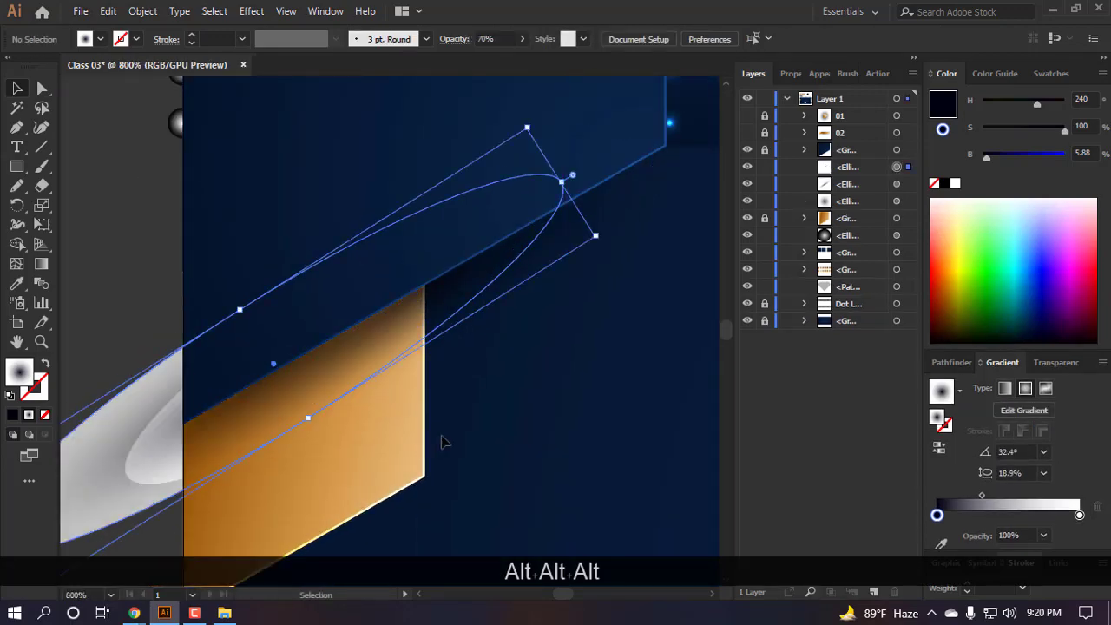
pyautogui.hotkey('ctrl', 'z')
pyautogui.moveTo(547, 226); pyautogui.dragTo(343, 340)
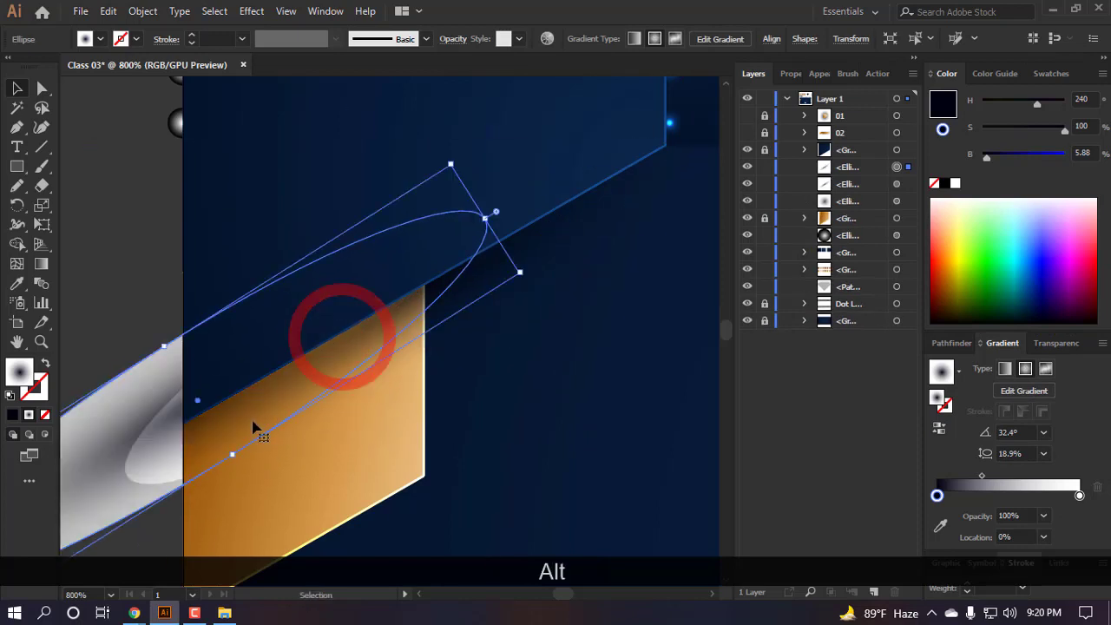
pyautogui.scroll(-1, 334, 367)
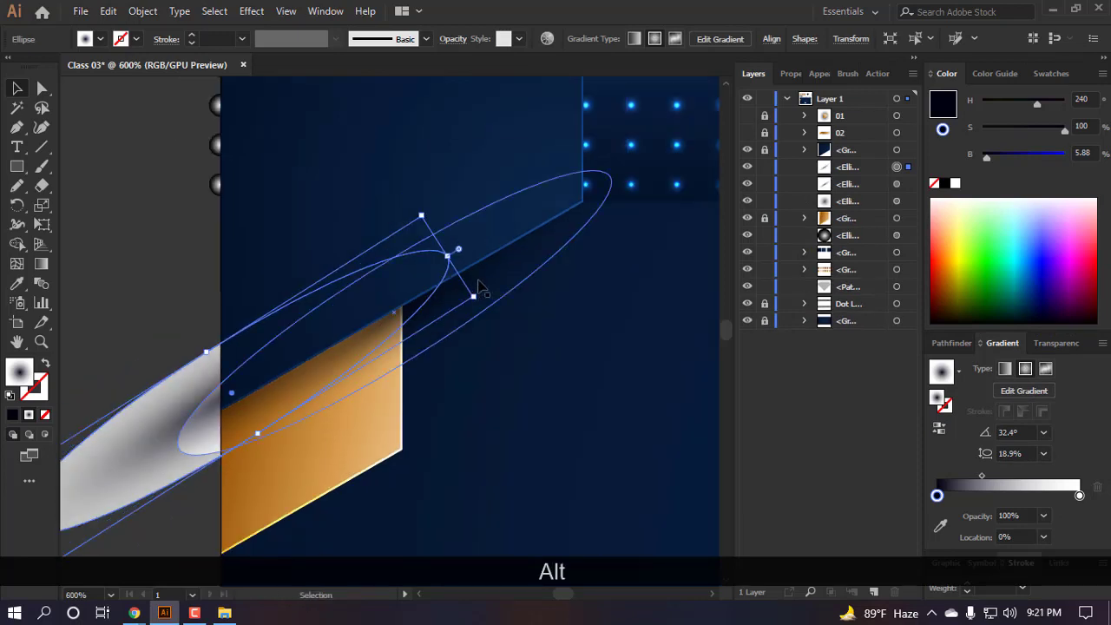
pyautogui.click(521, 404)
pyautogui.scroll(-1, 462, 379)
pyautogui.scroll(1, 475, 303)
pyautogui.scroll(-2, 490, 315)
pyautogui.scroll(2, 362, 347)
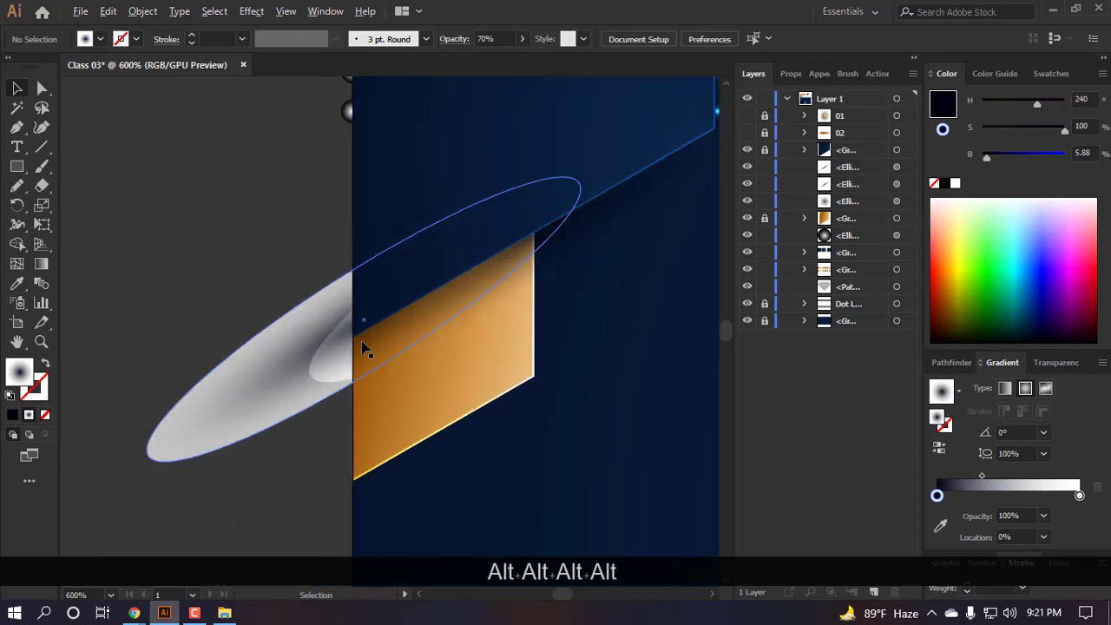
# - Group the two shadow ellipses along the navy panel's slanted edge
pyautogui.moveTo(259, 391)
pyautogui.mouseDown()
pyautogui.moveTo(256, 381)
pyautogui.moveTo(259, 390)
pyautogui.mouseUp()
pyautogui.keyDown('shift'); pyautogui.click(638, 200); pyautogui.keyUp('shift')
pyautogui.scroll(-2, 496, 266)
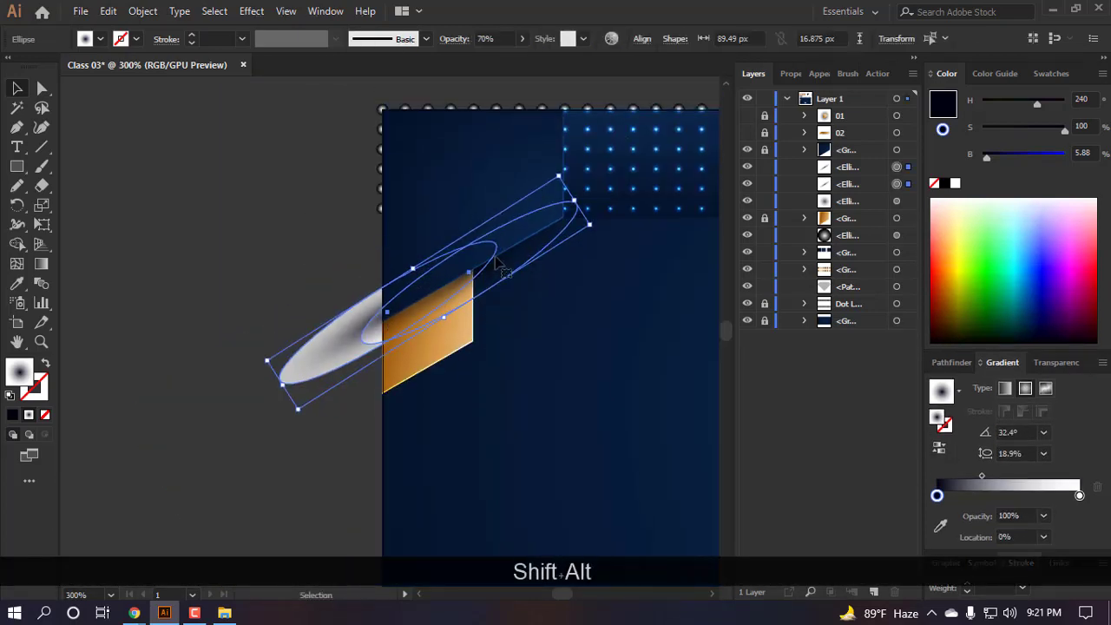
pyautogui.scroll(1, 493, 268)
pyautogui.hotkey('ctrl', 'shift', 'alt', 'g')
pyautogui.click(576, 359)
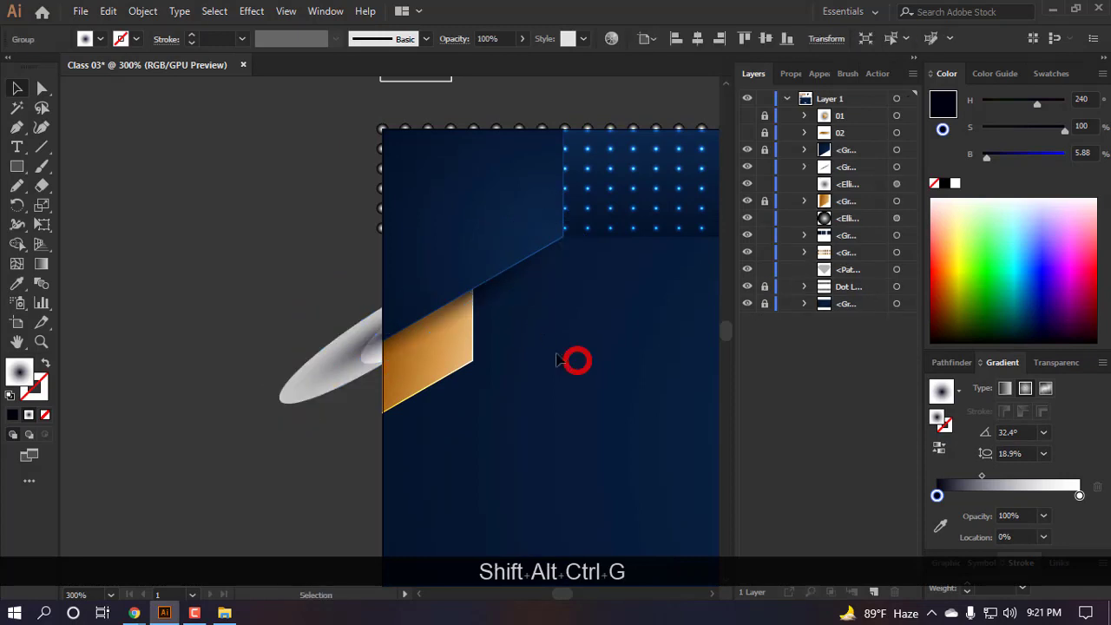
# - Duplicate the dark-centred gradient circle onto the navy panel's lower-right corner, enlarge it, and shift its centre slightly inside the panel
pyautogui.hscroll(3, 499, 429)
pyautogui.scroll(-1, 413, 362)
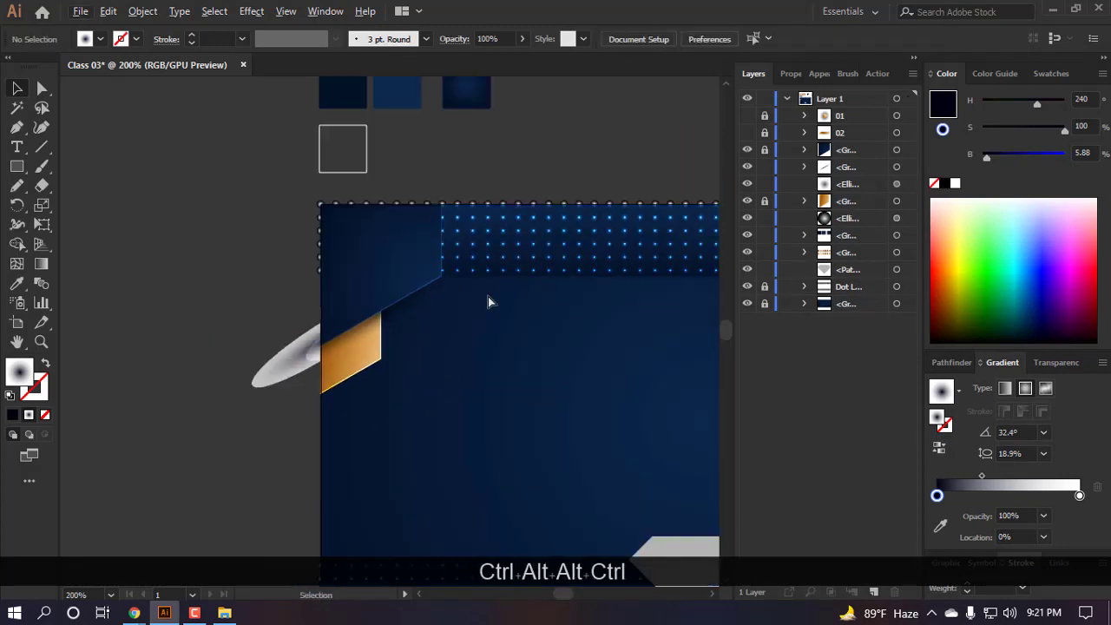
pyautogui.scroll(-3, 421, 300)
pyautogui.moveTo(595, 183); pyautogui.dragTo(304, 234)
pyautogui.scroll(4, 414, 306)
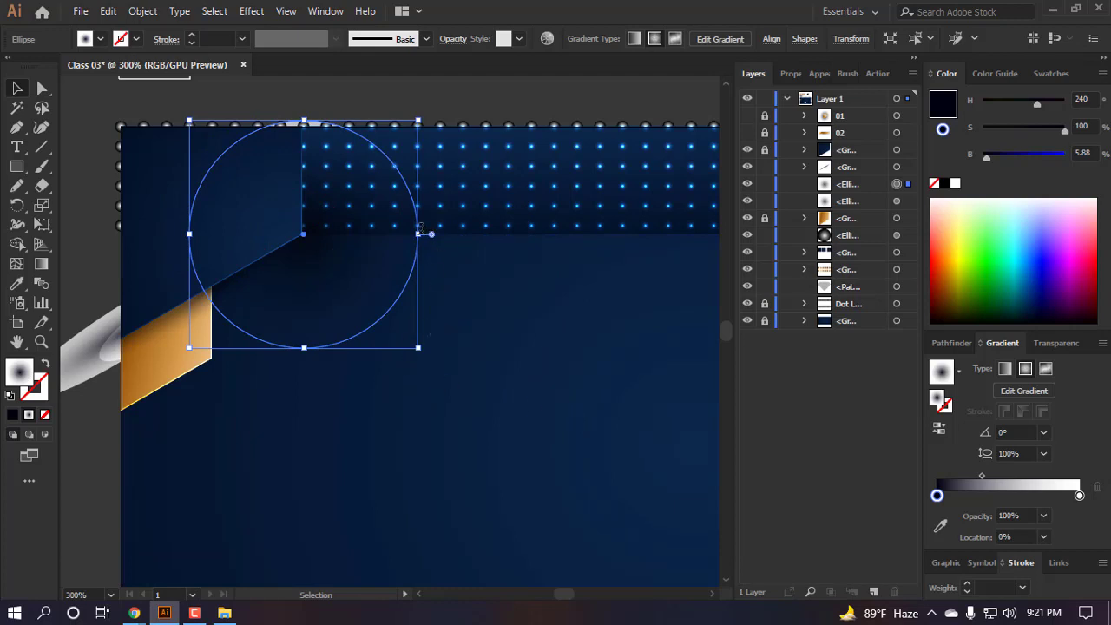
pyautogui.moveTo(305, 121); pyautogui.dragTo(304, 85)
pyautogui.moveTo(377, 365); pyautogui.dragTo(350, 365)
pyautogui.click(567, 456)
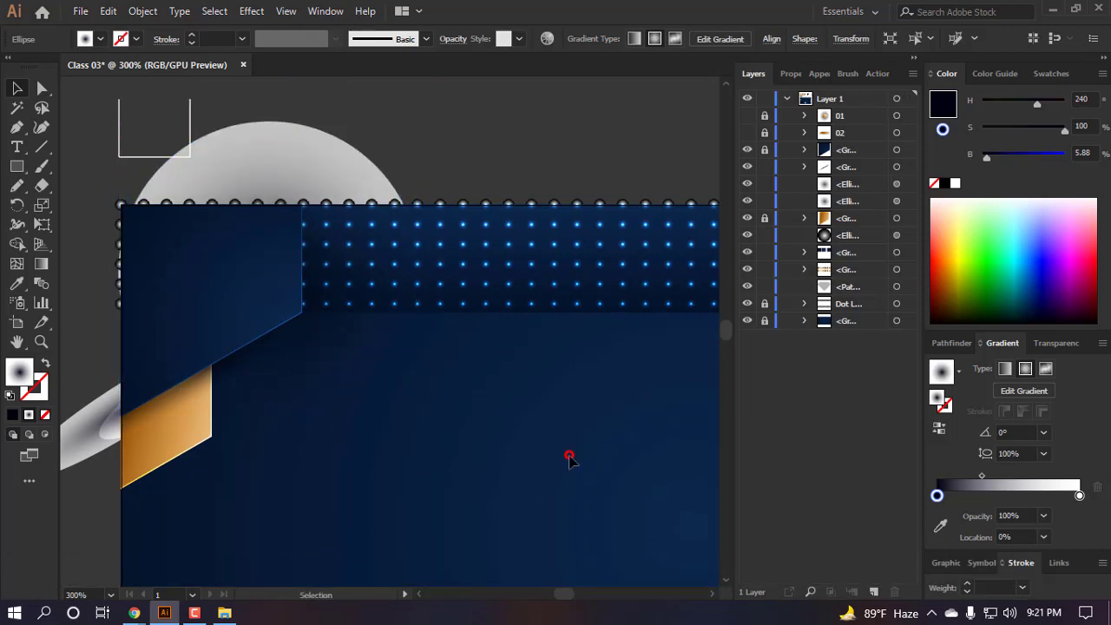
pyautogui.scroll(-2, 564, 462)
pyautogui.scroll(2, 279, 280)
pyautogui.scroll(-4, 408, 338)
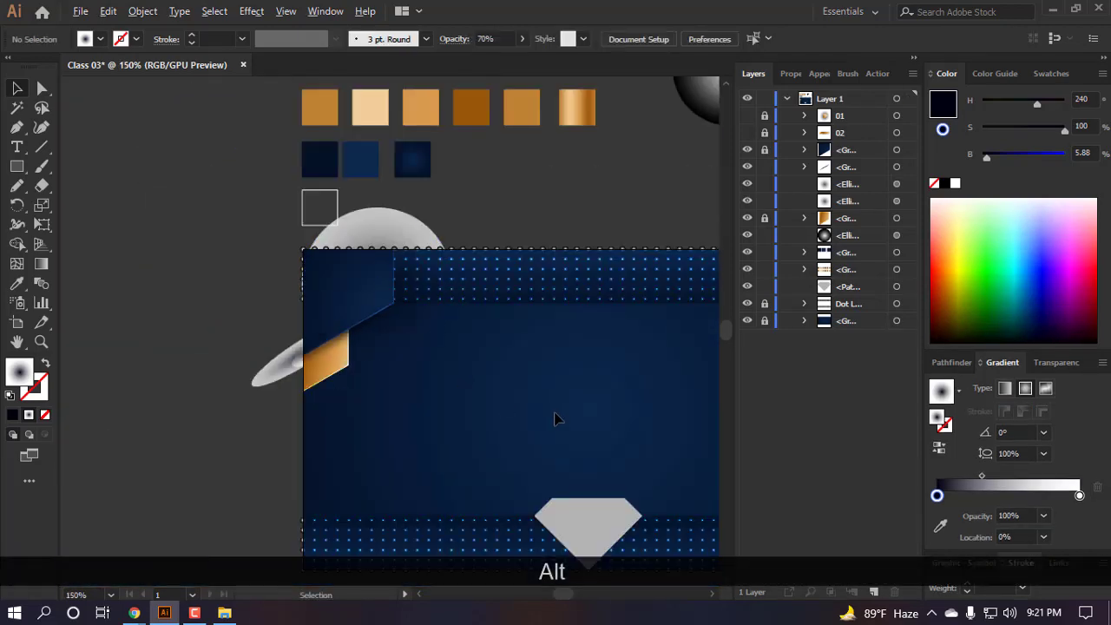
pyautogui.scroll(2, 391, 273)
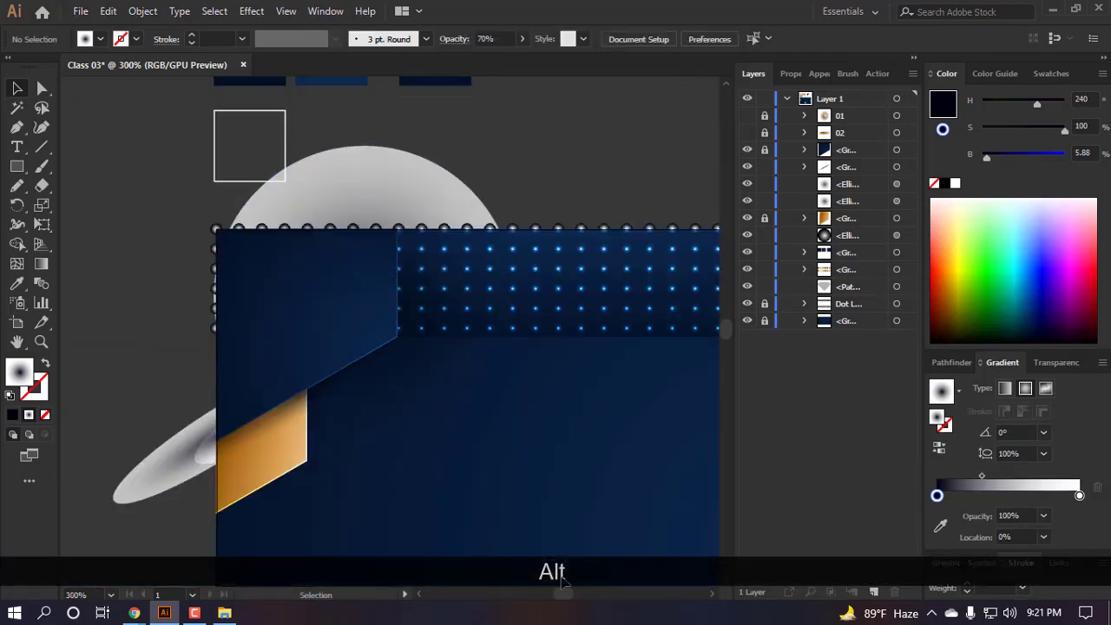
# - Group the large gradient circle with the shadow ellipse group behind the navy corner panel
pyautogui.click(170, 479)
pyautogui.hotkey('shift', 'ctrl', 'g')
pyautogui.click(428, 512)
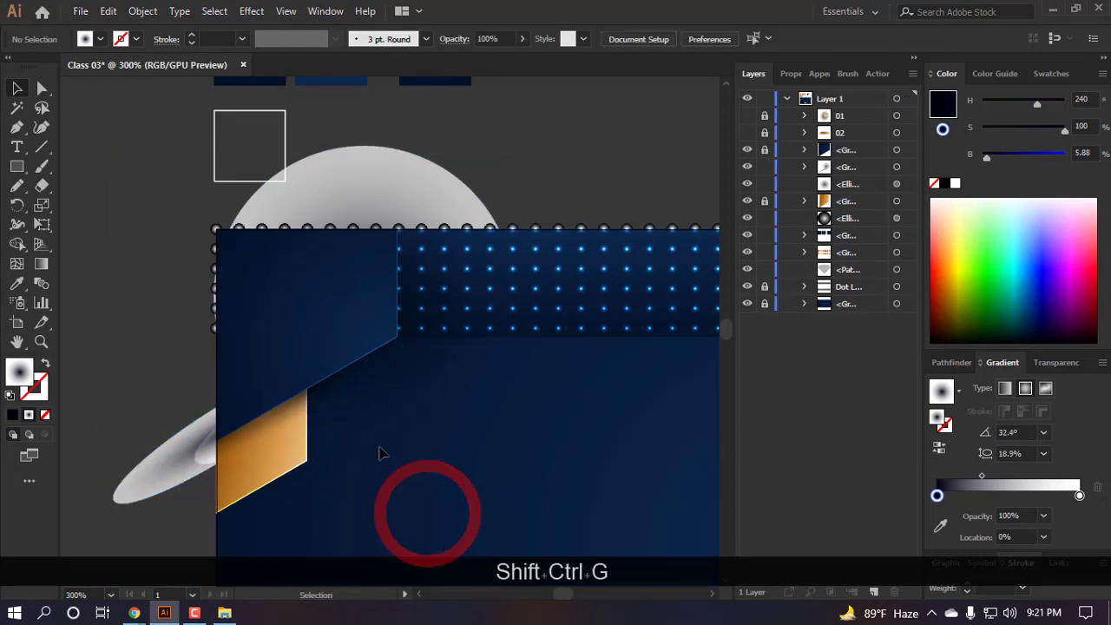
pyautogui.moveTo(329, 288); pyautogui.dragTo(193, 298)
pyautogui.hotkey('ctrl', 'z')
pyautogui.click(541, 473)
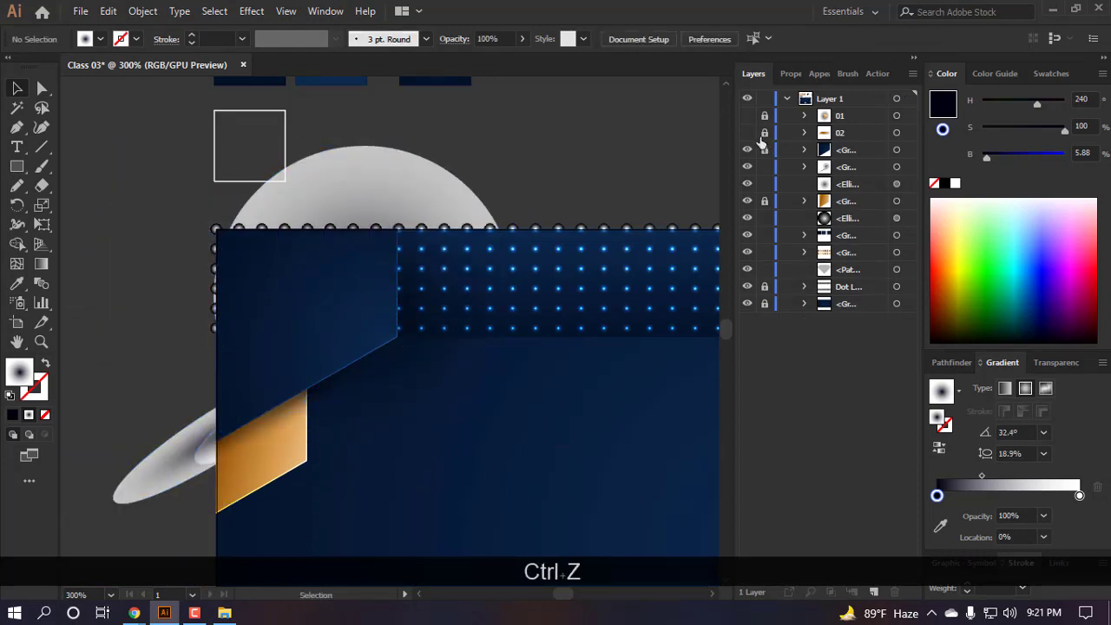
# - Unlock the navy corner panel, group it with its shadow group, and rename the combined group 03
pyautogui.click(764, 150)
pyautogui.click(467, 446)
pyautogui.click(292, 287)
pyautogui.keyDown('shift'); pyautogui.click(356, 380); pyautogui.keyUp('shift')
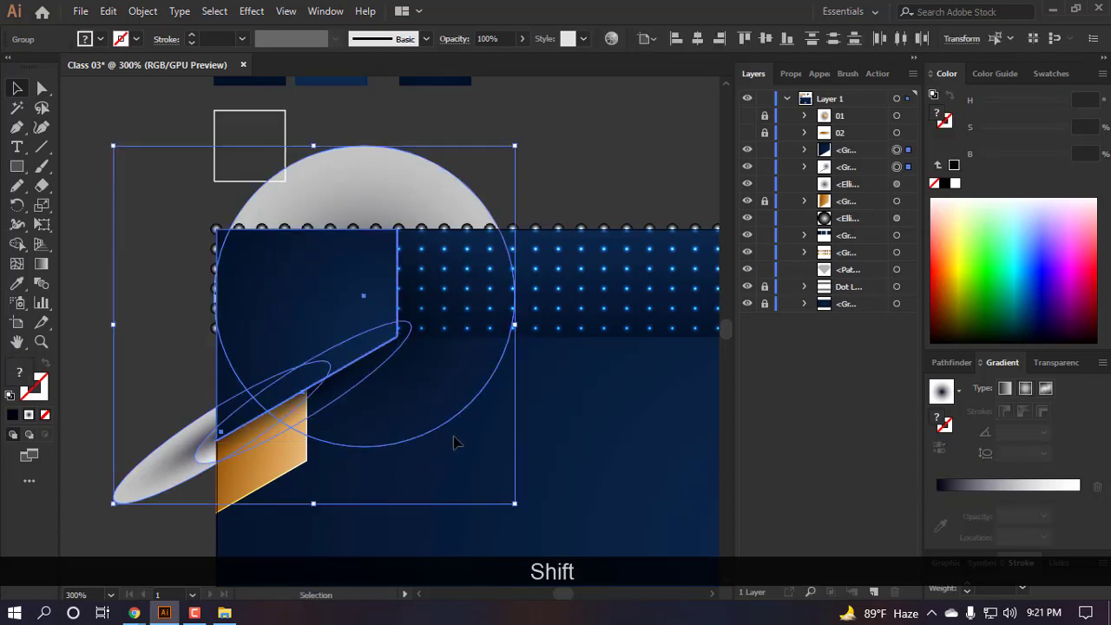
pyautogui.hotkey('ctrl', 'shift', 'g')
pyautogui.hotkey('ctrl', 'g')
pyautogui.click(859, 149)
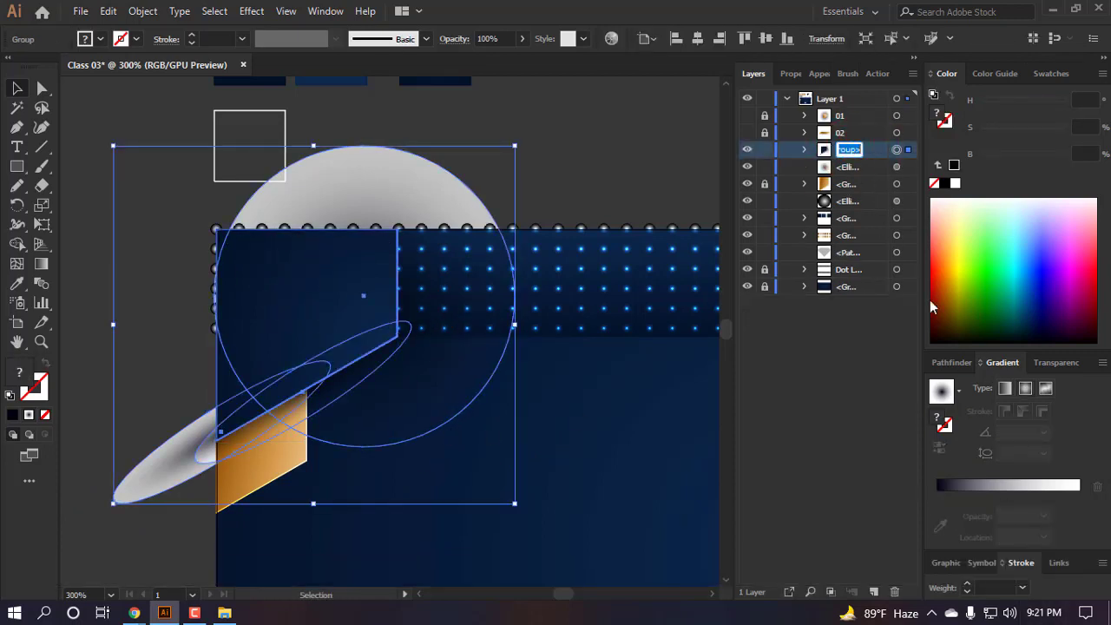
pyautogui.write('03')
pyautogui.press('Return')
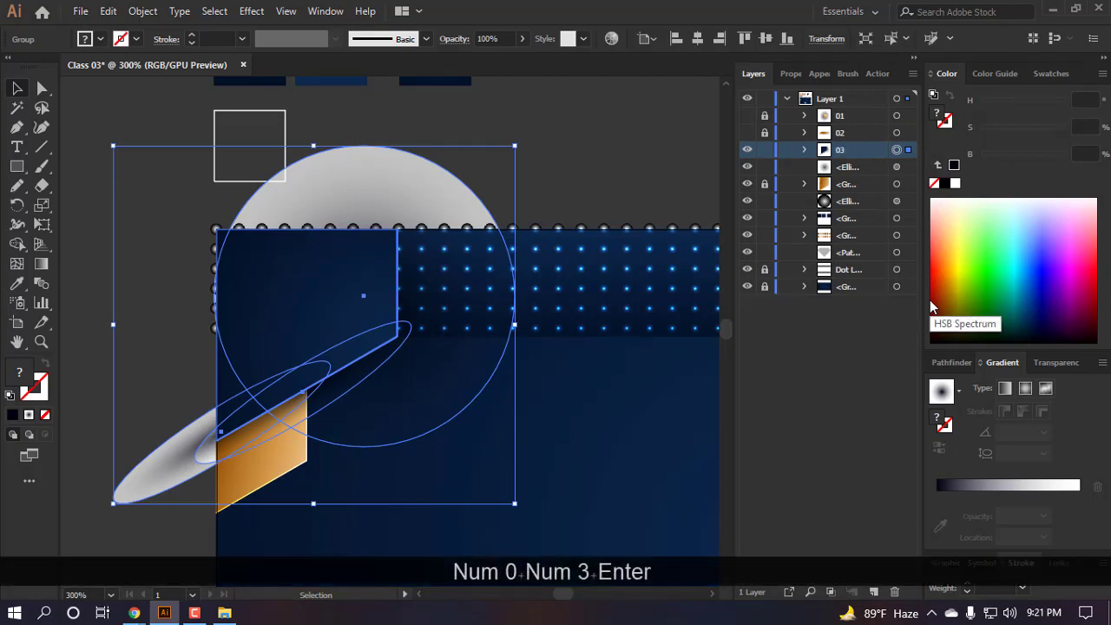
# - Lock and hide group 03
pyautogui.click(765, 149)
pyautogui.click(746, 150)
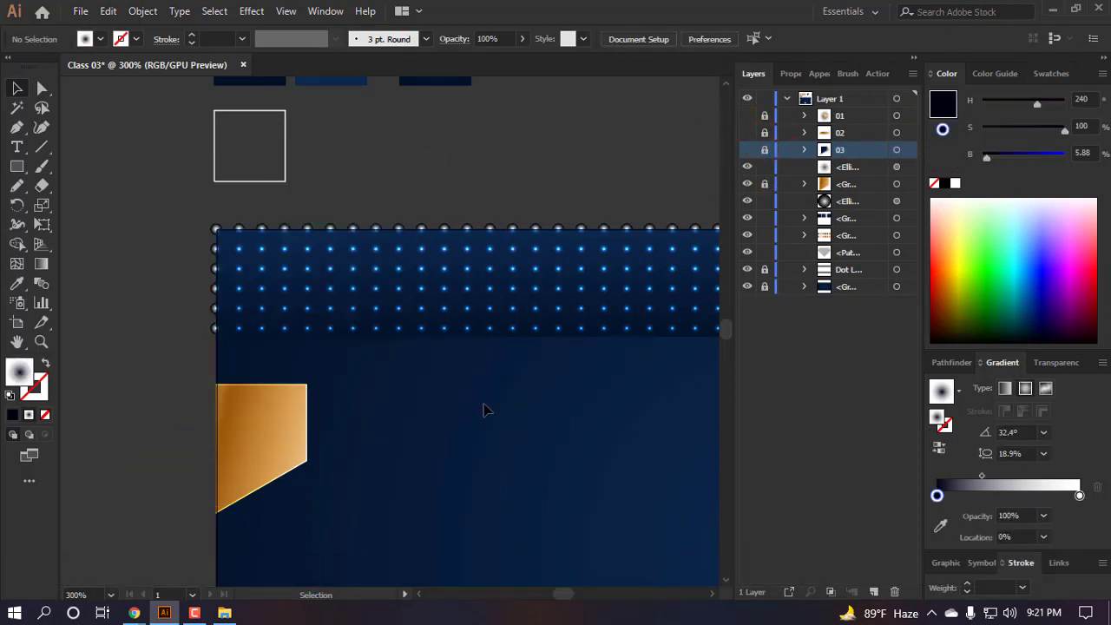
pyautogui.scroll(-3, 484, 413)
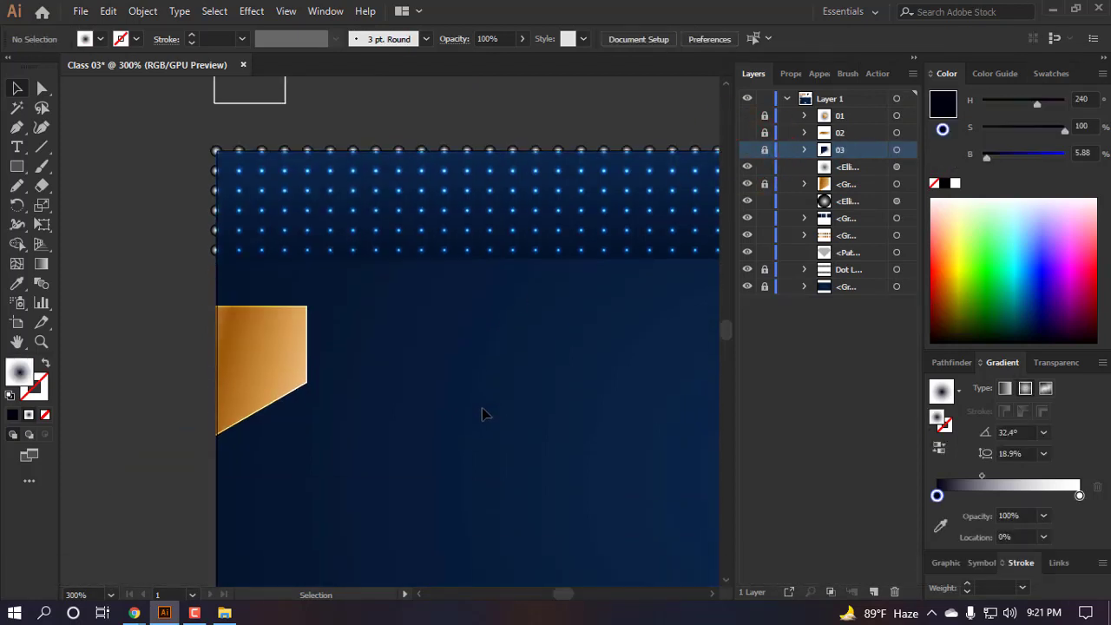
pyautogui.click(747, 151)
pyautogui.click(746, 150)
pyautogui.scroll(-2, 312, 360)
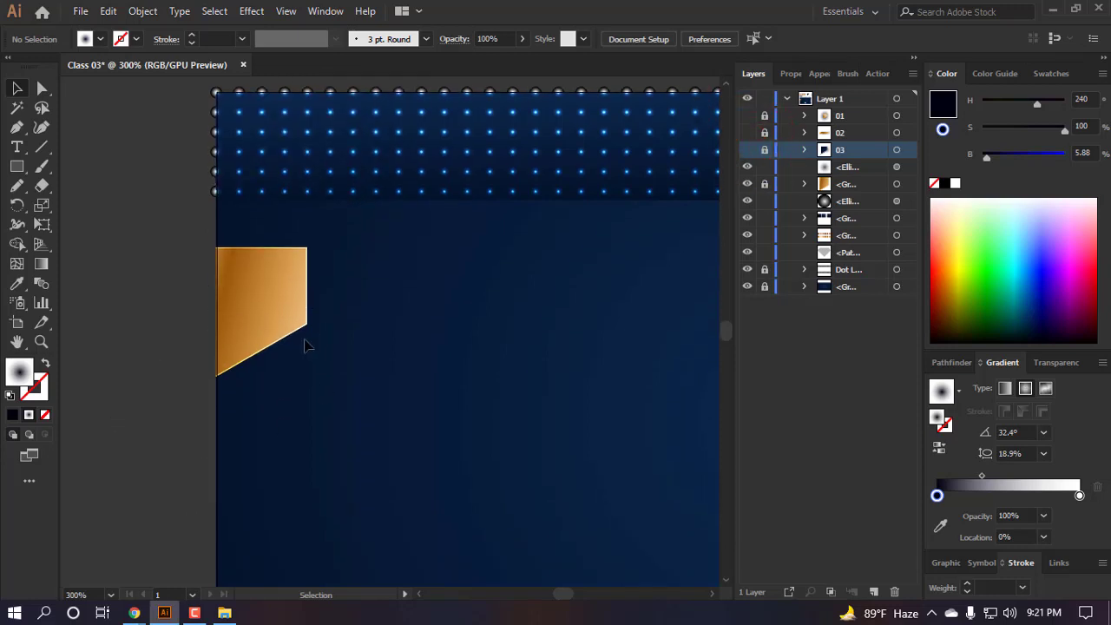
# - Unlock the gold corner shape group on the banner's left edge
pyautogui.click(764, 184)
pyautogui.keyDown('alt'); pyautogui.scroll(-2, 263, 340); pyautogui.keyUp('alt')
pyautogui.keyDown('ctrl'); pyautogui.scroll(2, 261, 334); pyautogui.keyUp('ctrl')
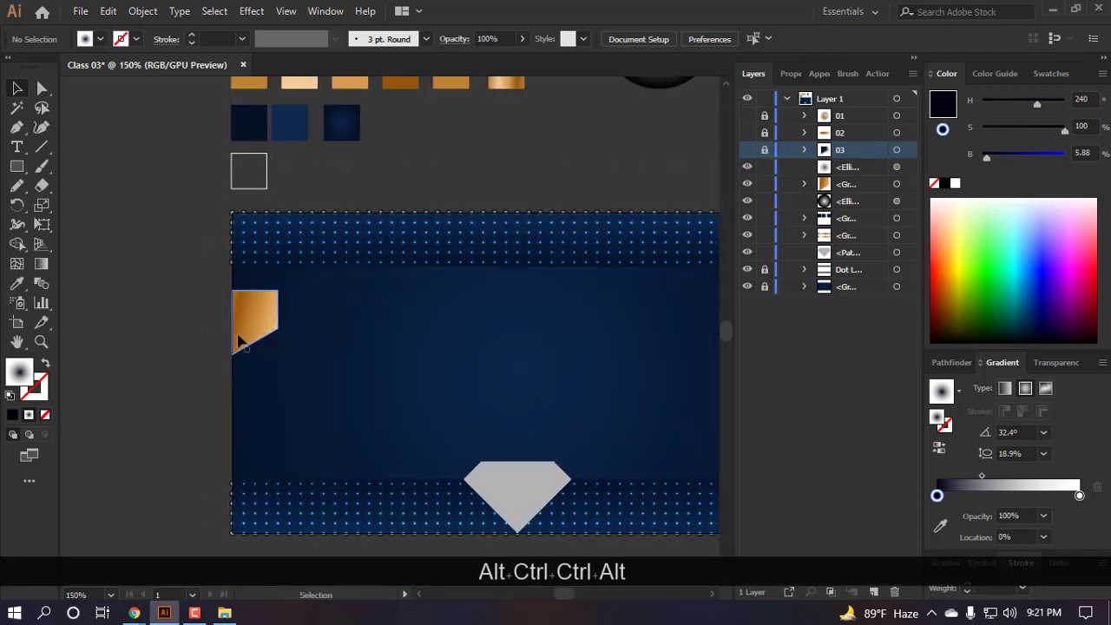
# - Duplicate the grey gradient circle beside the gold edge shape and narrow the copy to an ellipse 16 px wide
pyautogui.keyDown('alt'); pyautogui.scroll(-2, 239, 336); pyautogui.keyUp('alt')
pyautogui.keyDown('alt'); pyautogui.scroll(2, 247, 303); pyautogui.keyUp('alt')
pyautogui.click(376, 408)
pyautogui.keyDown('alt'); pyautogui.scroll(-2, 287, 268); pyautogui.keyUp('alt')
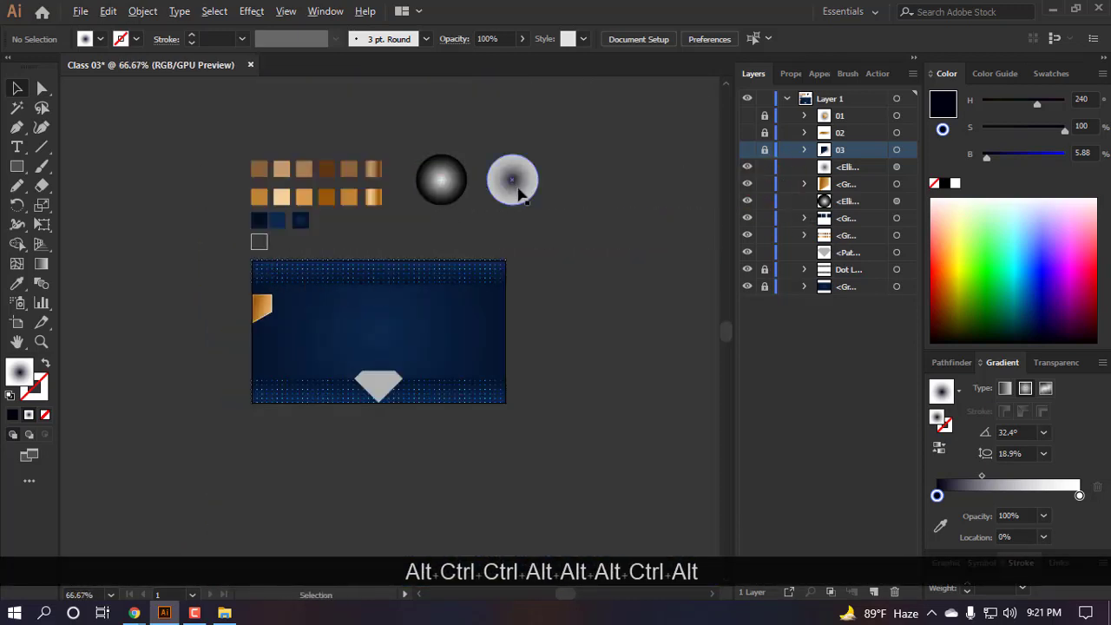
pyautogui.keyDown('alt'); pyautogui.moveTo(518, 192); pyautogui.dragTo(315, 322); pyautogui.keyUp('alt')
pyautogui.keyDown('alt'); pyautogui.scroll(5, 252, 305); pyautogui.keyUp('alt')
pyautogui.moveTo(658, 295); pyautogui.dragTo(546, 330)
pyautogui.scroll(-2, 479, 492)
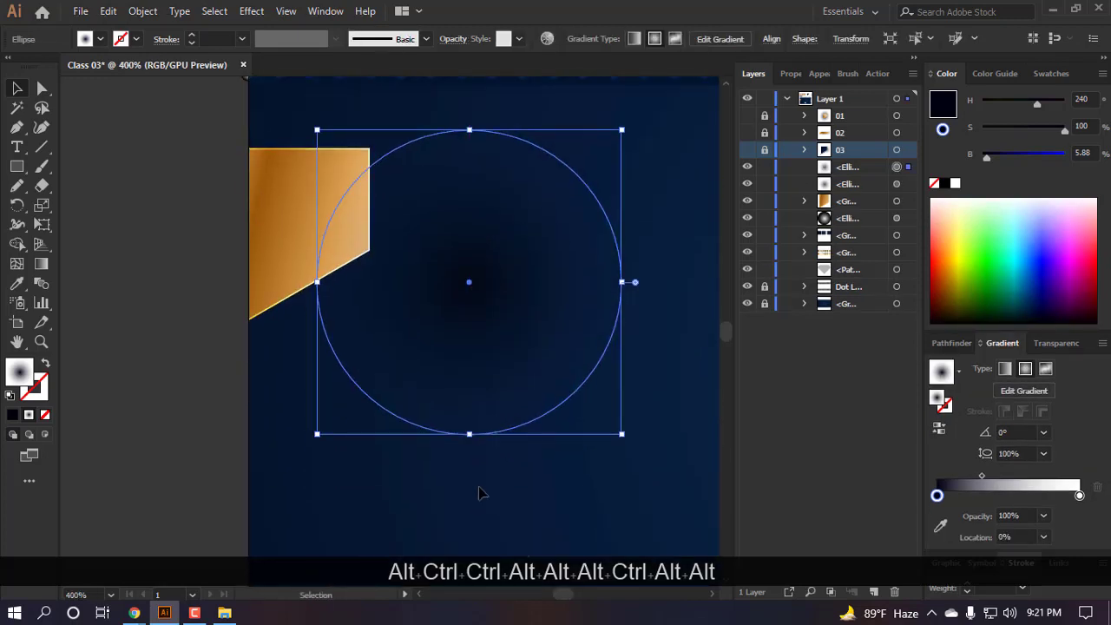
pyautogui.moveTo(623, 282); pyautogui.dragTo(505, 312)
# - Rotate the narrow shadow ellipse to 300° to match the slope of the gold shape's lower edge
pyautogui.click(850, 38)
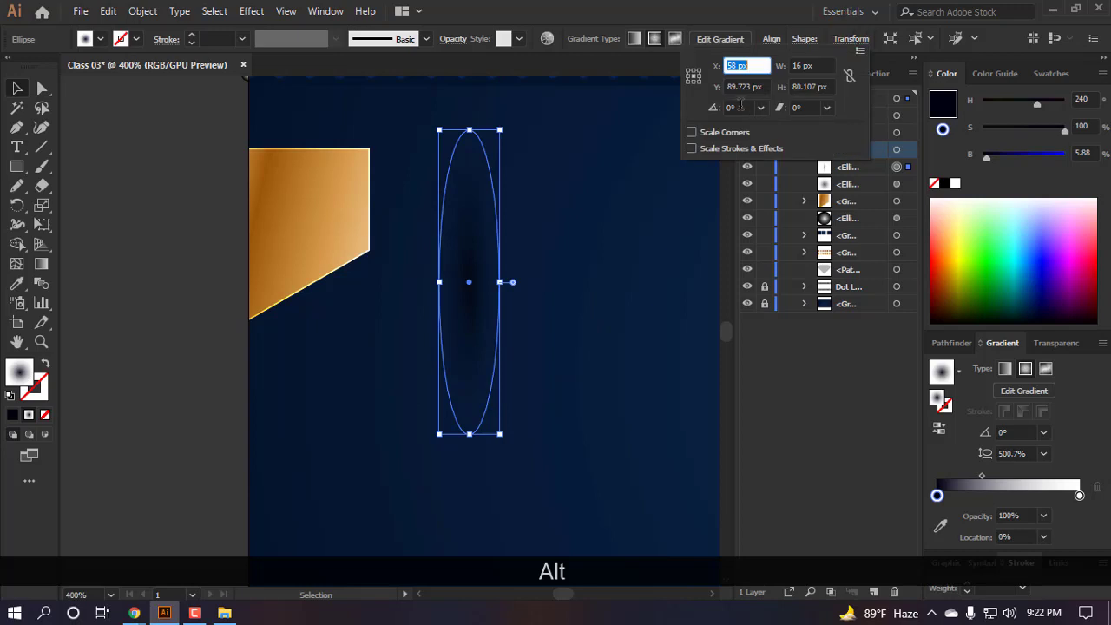
pyautogui.write('30')
pyautogui.press('Return')
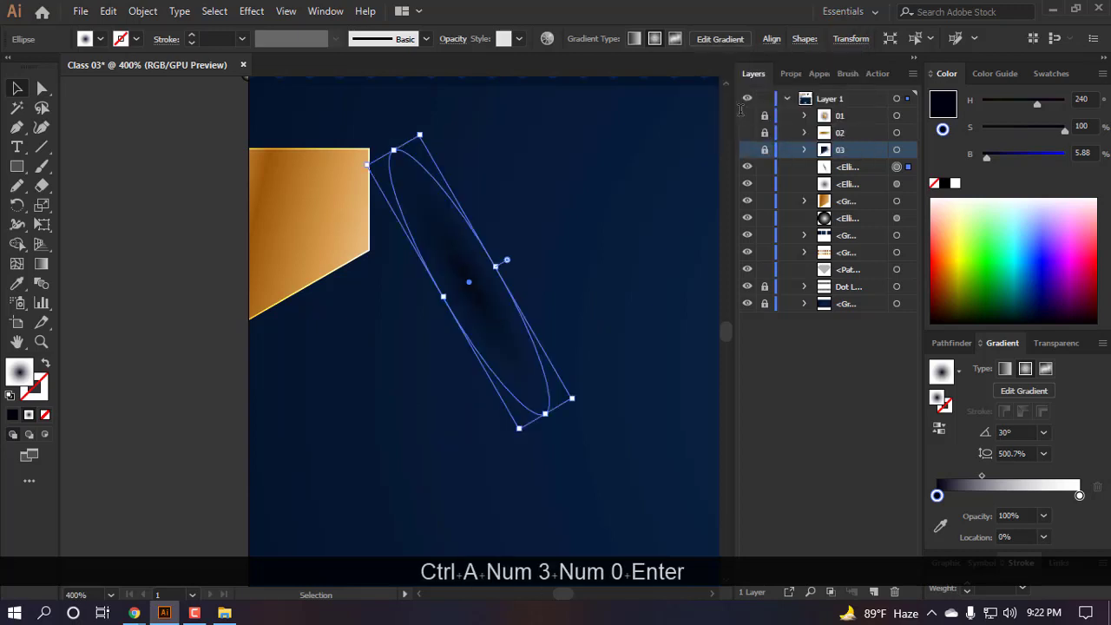
pyautogui.click(850, 41)
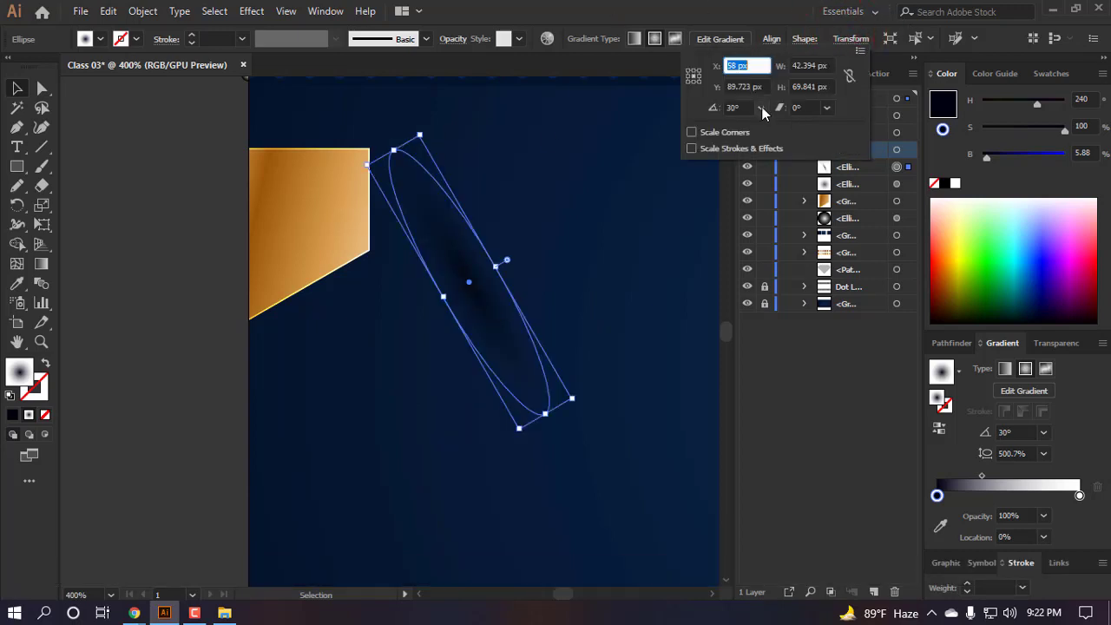
pyautogui.write('300')
pyautogui.press('Return')
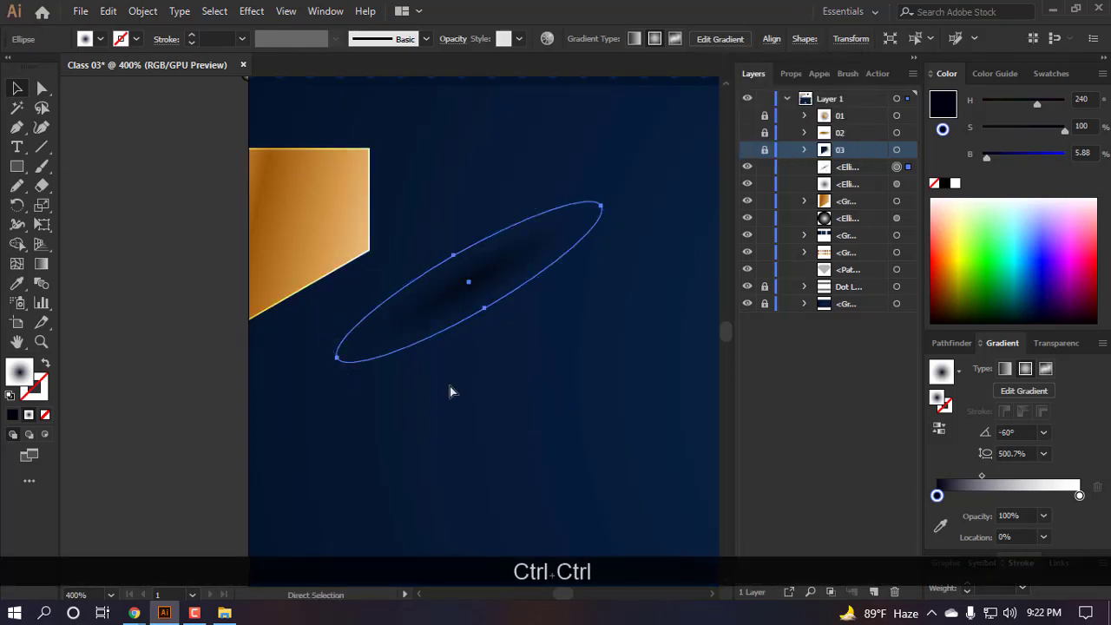
# - Place the tilted ellipse behind the gold shape along its slanted lower edge and shorten it
pyautogui.hscroll(-1, 451, 392)
pyautogui.click(474, 394)
pyautogui.moveTo(514, 290); pyautogui.dragTo(359, 307)
pyautogui.scroll(3, 349, 295)
pyautogui.moveTo(847, 174); pyautogui.dragTo(855, 212)
pyautogui.scroll(-3, 412, 339)
pyautogui.click(417, 348)
pyautogui.click(426, 340)
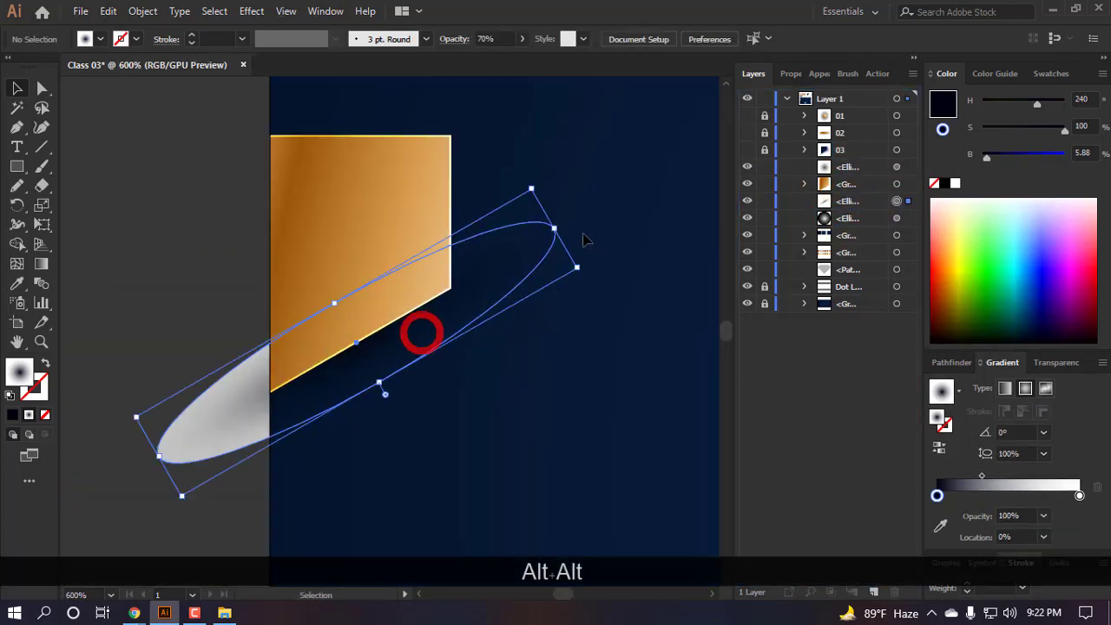
pyautogui.moveTo(546, 241); pyautogui.dragTo(493, 262)
pyautogui.click(511, 402)
# - Duplicate the shadow ellipse, set the copy's rotation to 0°, and place it behind the gold shape's vertical right edge
pyautogui.moveTo(369, 364); pyautogui.dragTo(570, 322)
pyautogui.click(848, 38)
pyautogui.click(736, 108)
pyautogui.hotkey('ctrl', 'a')
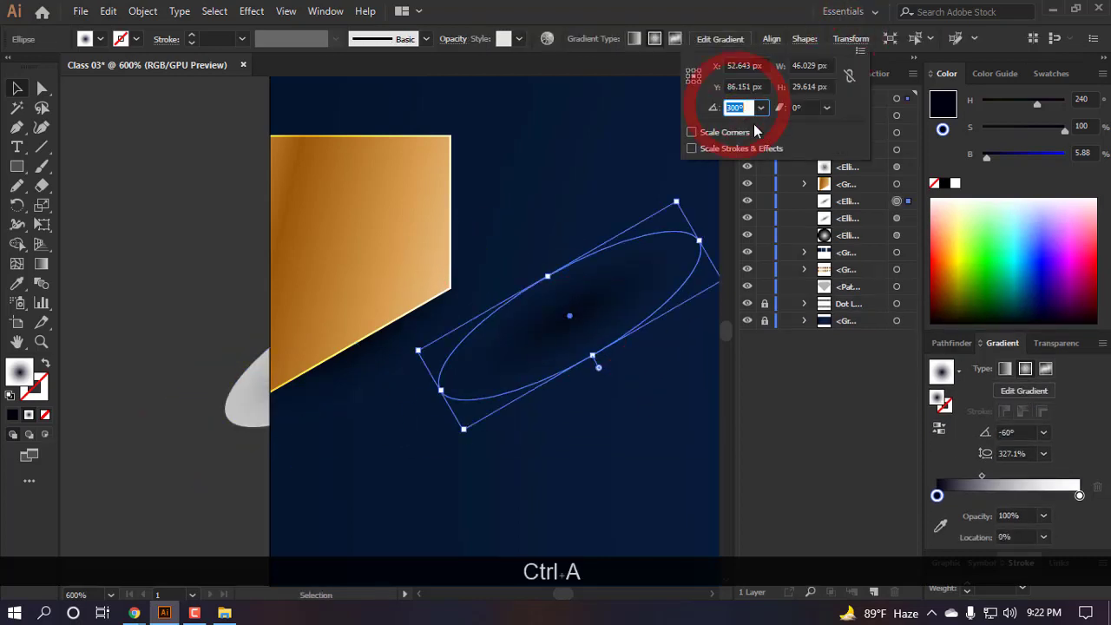
pyautogui.write('0')
pyautogui.press('Return')
pyautogui.moveTo(566, 341); pyautogui.dragTo(436, 230)
pyautogui.keyDown('alt'); pyautogui.scroll(1, 473, 230); pyautogui.keyUp('alt')
pyautogui.click(476, 228)
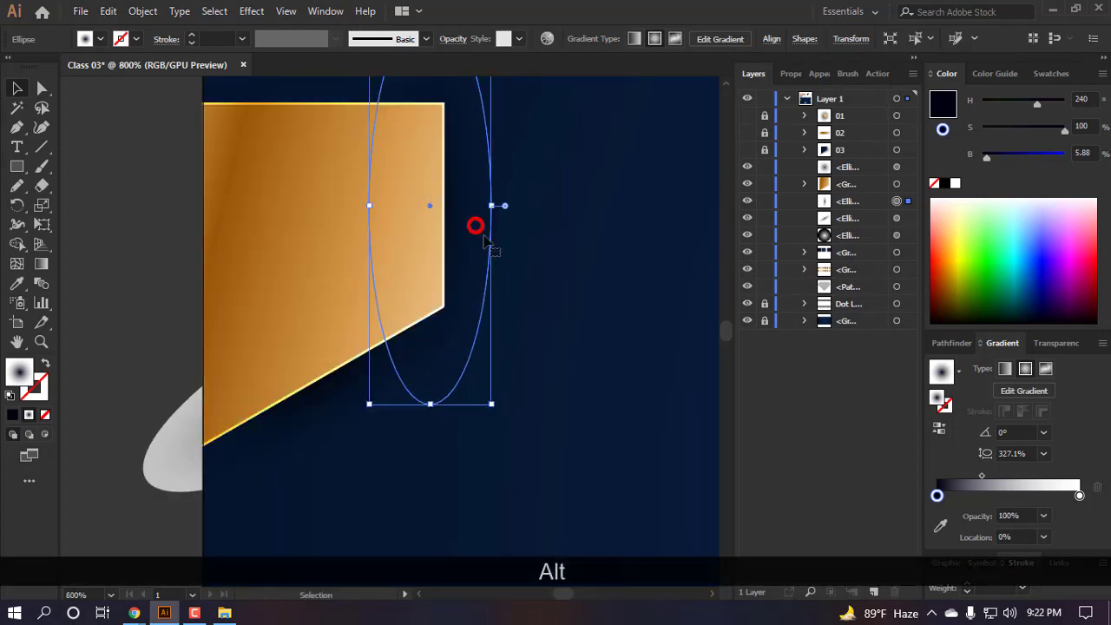
pyautogui.keyDown('alt'); pyautogui.scroll(-3, 473, 260); pyautogui.keyUp('alt')
pyautogui.keyDown('alt'); pyautogui.scroll(2, 363, 249); pyautogui.keyUp('alt')
pyautogui.click(482, 408)
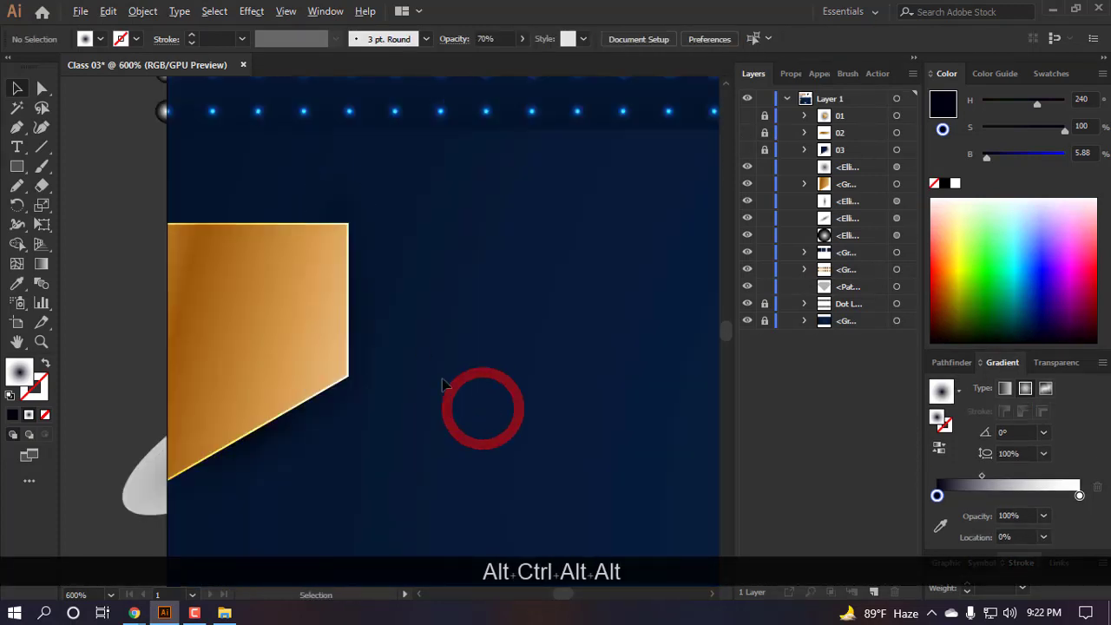
# - Group the gold shape with its two shadow ellipses directly below group 03 in the layer order and rename it 04
pyautogui.keyDown('alt'); pyautogui.scroll(-2, 518, 374); pyautogui.keyUp('alt')
pyautogui.moveTo(518, 374); pyautogui.dragTo(12, 286)
pyautogui.hotkey('ctrl', 'g')
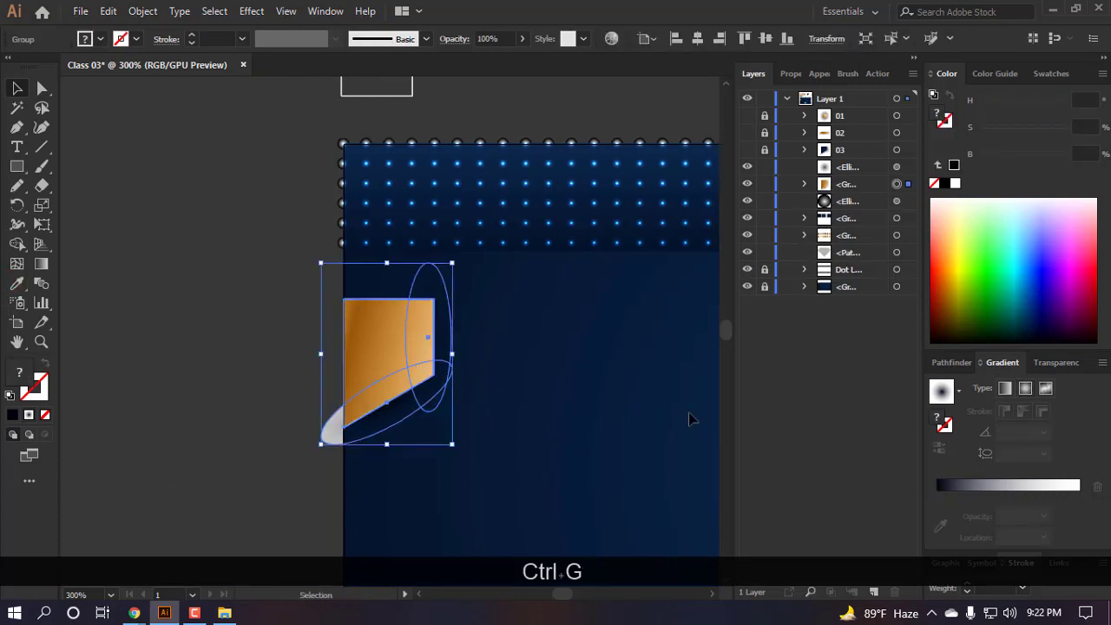
pyautogui.moveTo(838, 179); pyautogui.dragTo(848, 157)
pyautogui.doubleClick(848, 167)
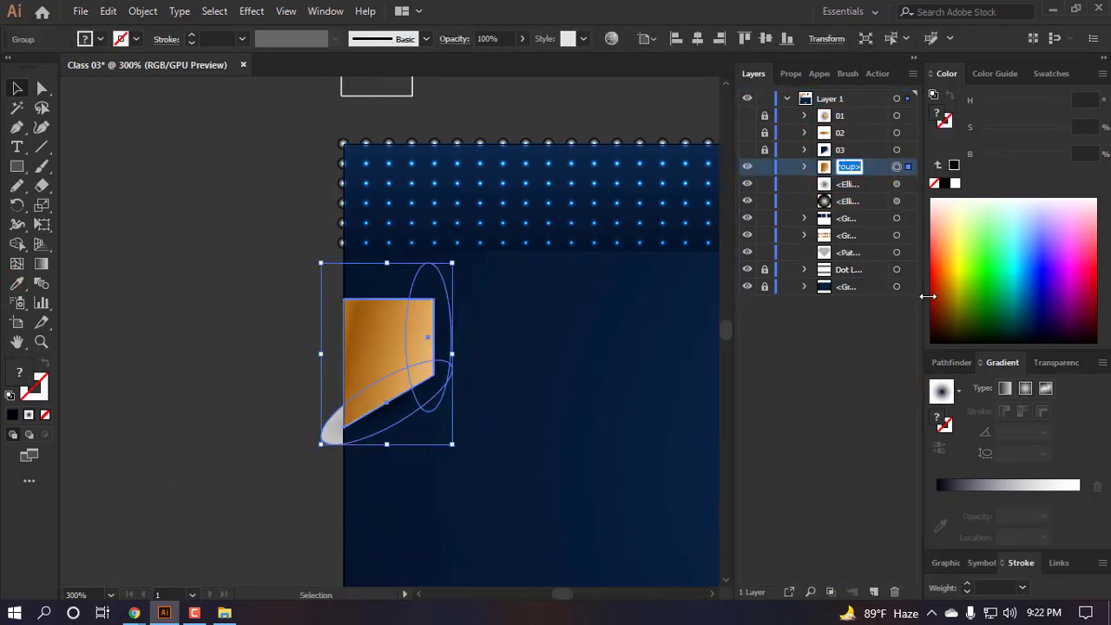
pyautogui.write('04')
pyautogui.press('Return')
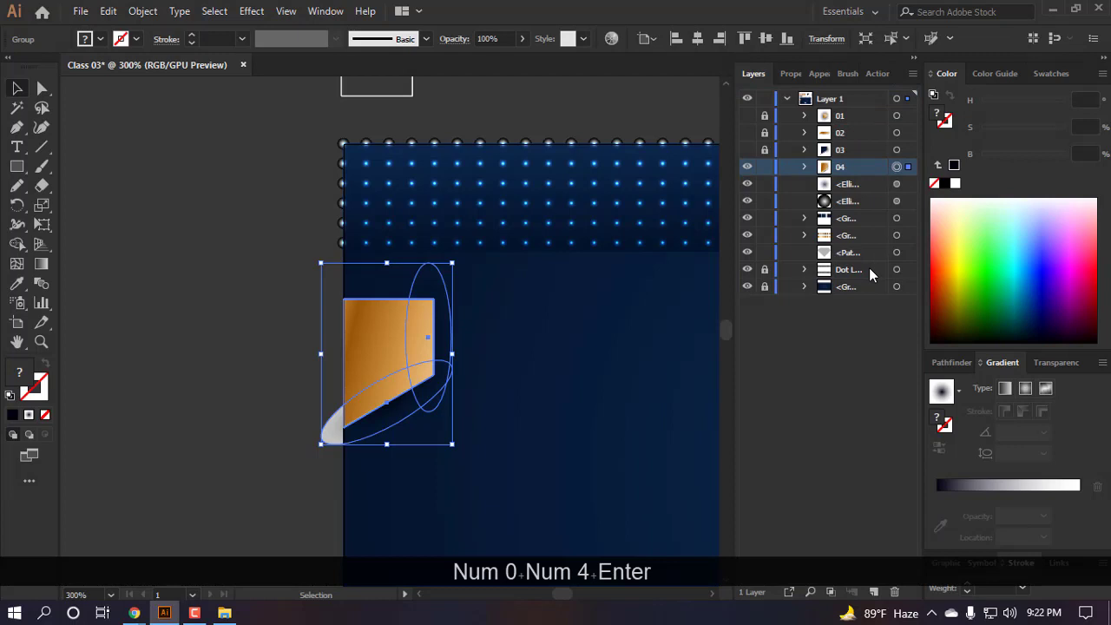
# - Lock and hide group 04
pyautogui.click(765, 166)
pyautogui.click(747, 167)
pyautogui.scroll(-1, 226, 360)
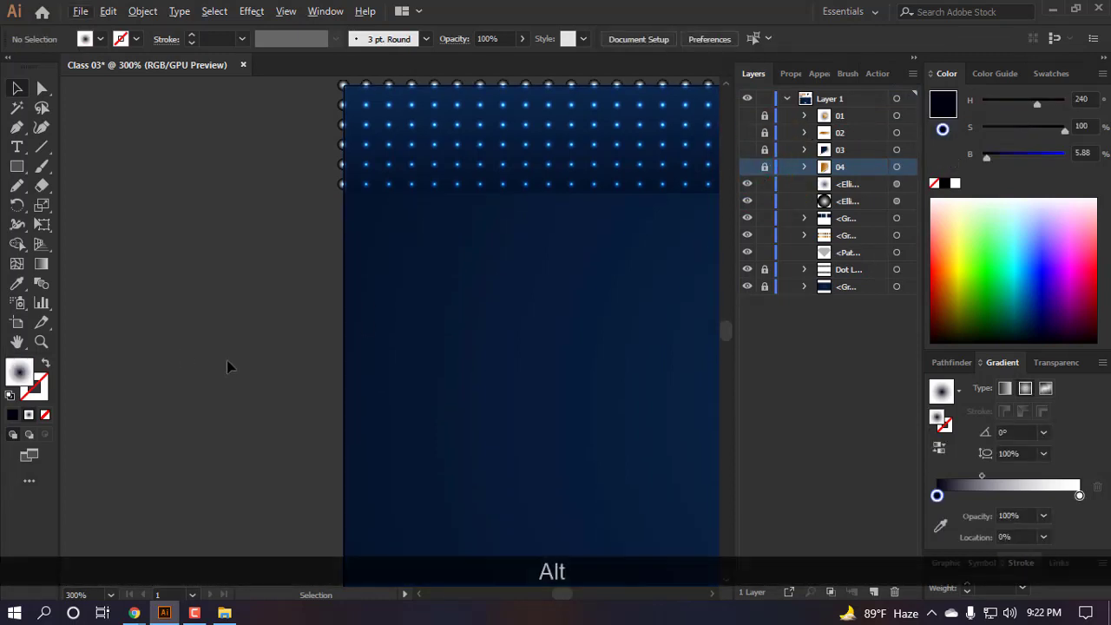
# - Draw a straight horizontal line about 248 px long across the middle of the banner with the Pen tool
pyautogui.scroll(-3, 277, 334)
pyautogui.hscroll(1, 379, 346)
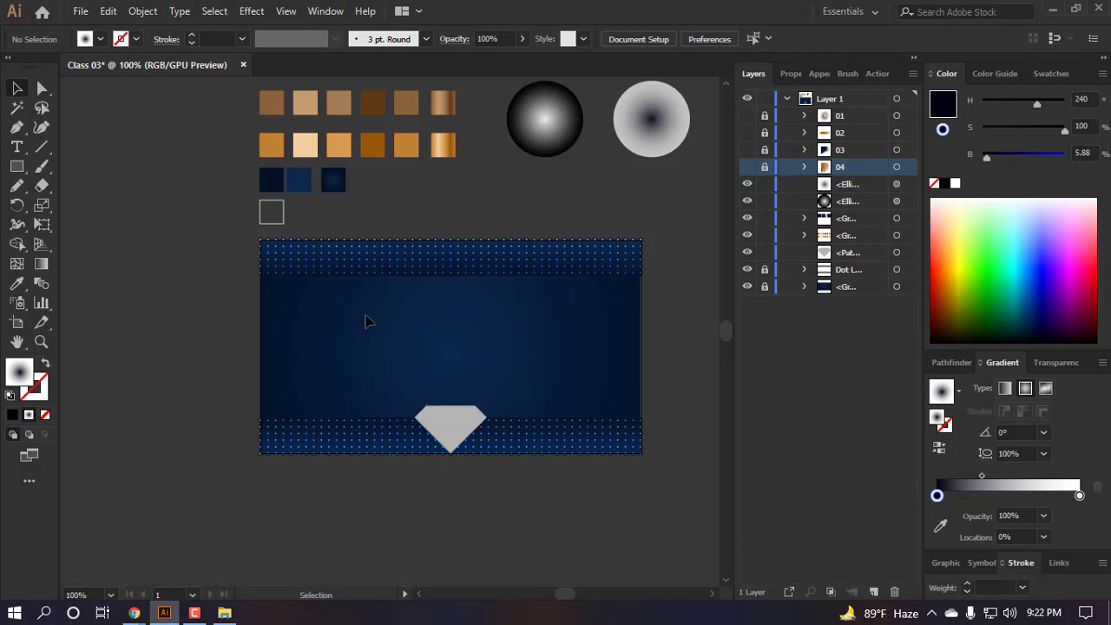
pyautogui.press('m')
pyautogui.scroll(-2, 373, 304)
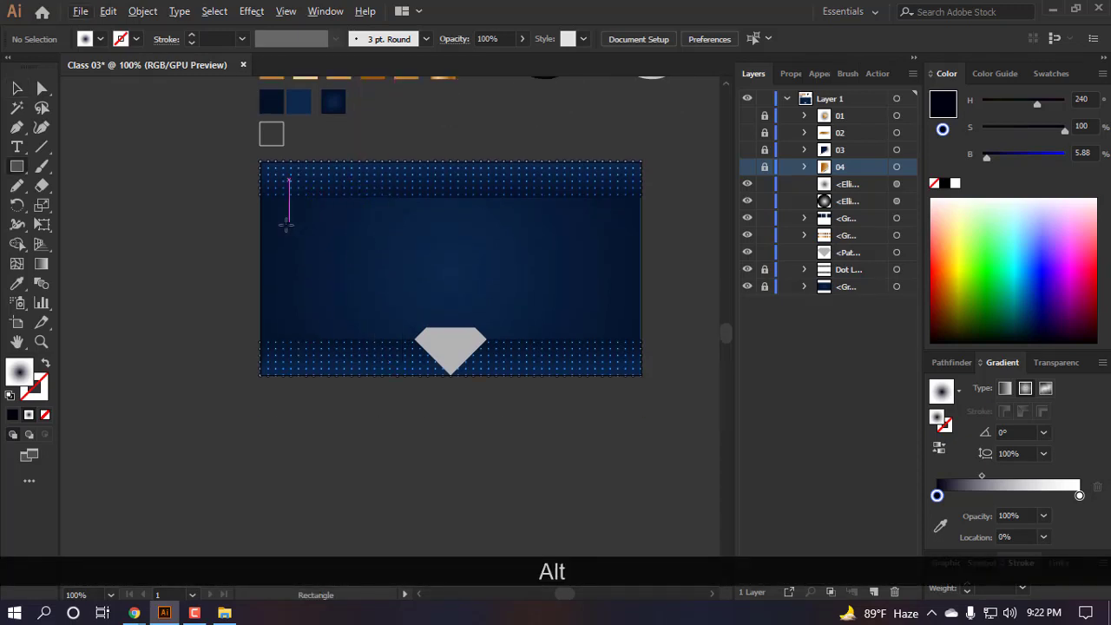
pyautogui.press('p')
pyautogui.click(305, 277)
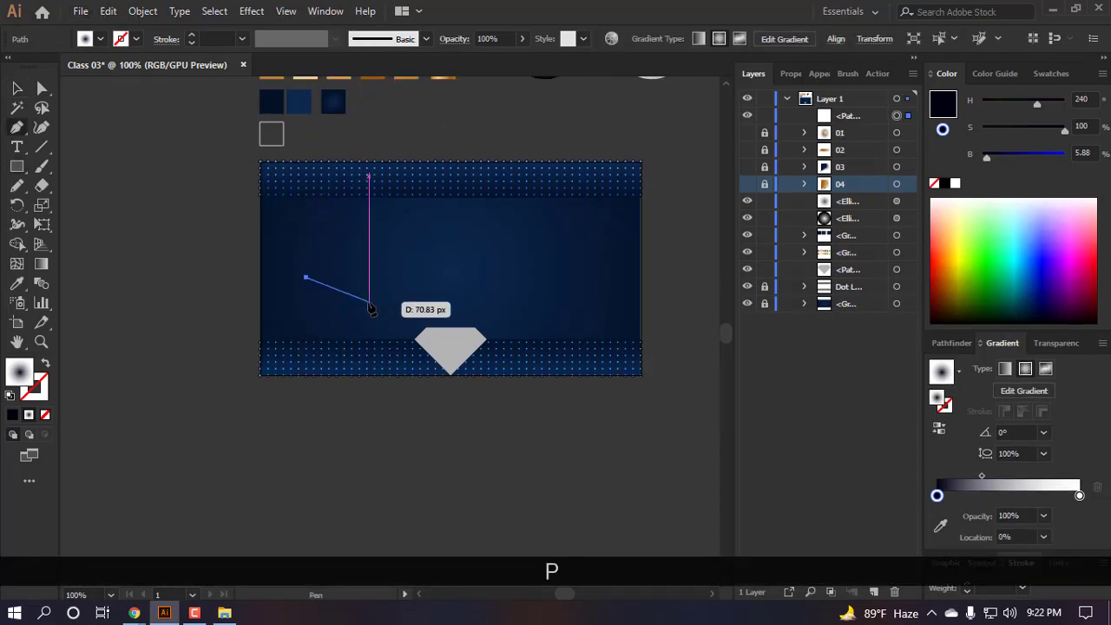
pyautogui.click(541, 251)
pyautogui.hotkey('ctrl', 'z')
pyautogui.keyDown('shift'); pyautogui.click(541, 263); pyautogui.keyUp('shift')
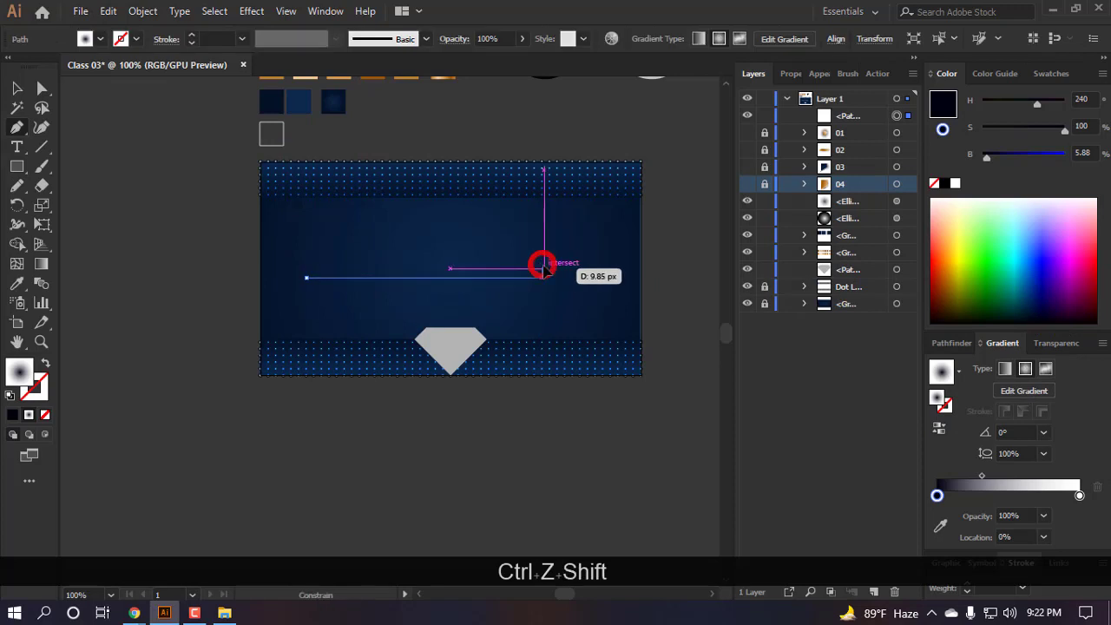
# - Set the horizontal line's width to 400 px
pyautogui.press('v')
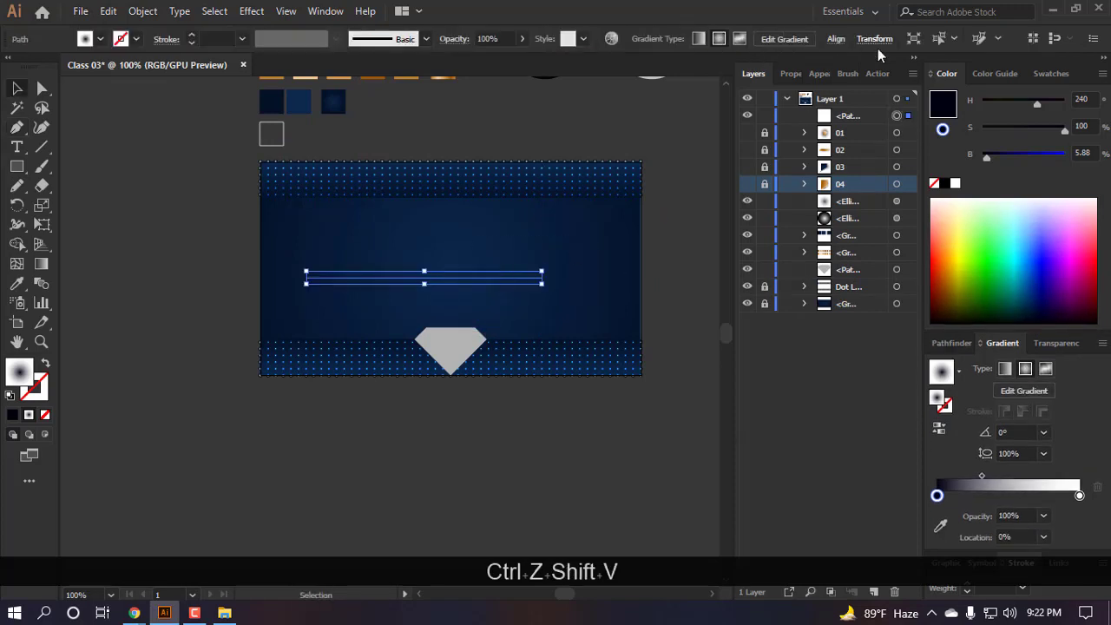
pyautogui.click(875, 39)
pyautogui.click(871, 76)
pyautogui.hotkey('ctrl', 'a')
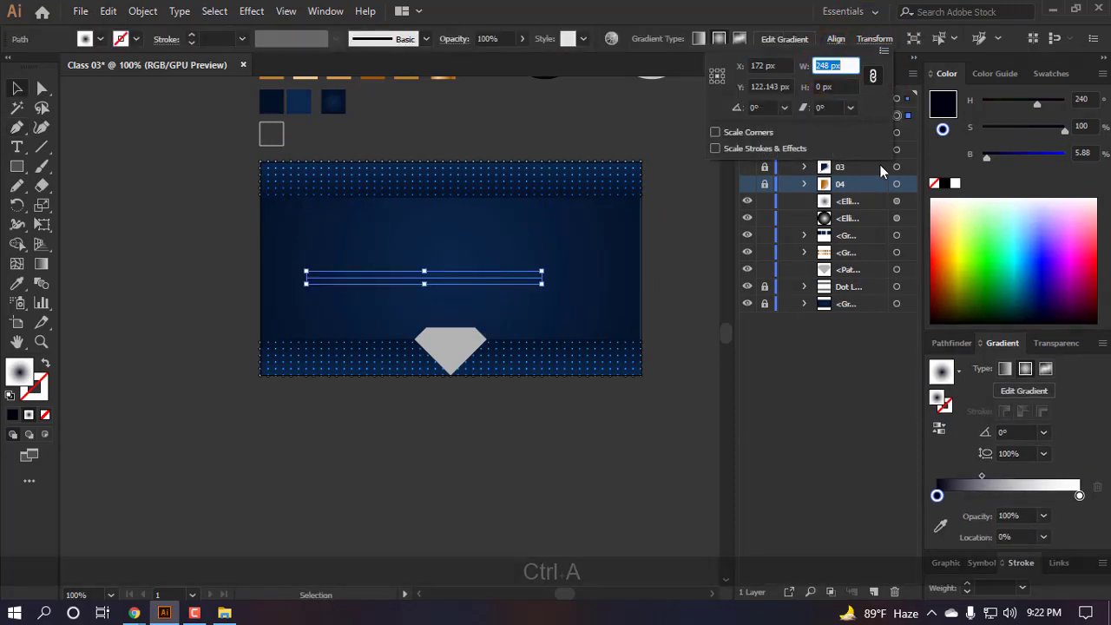
pyautogui.write('400')
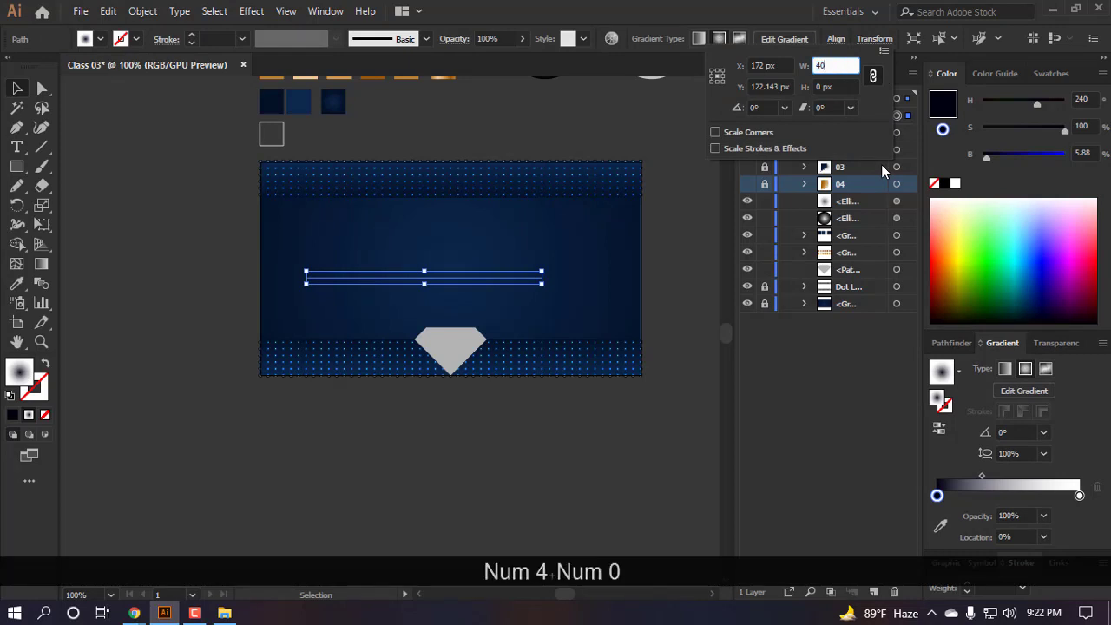
pyautogui.press('Return')
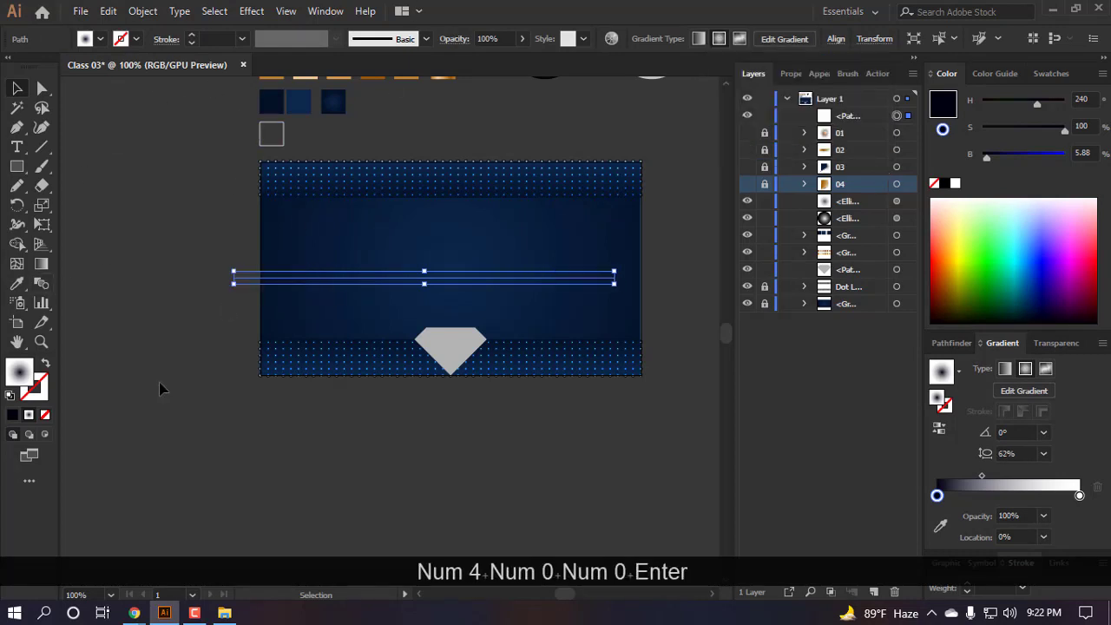
# - Give the horizontal line a solid dark navy stroke of 0.5 pt and no fill
pyautogui.click(45, 364)
pyautogui.click(13, 415)
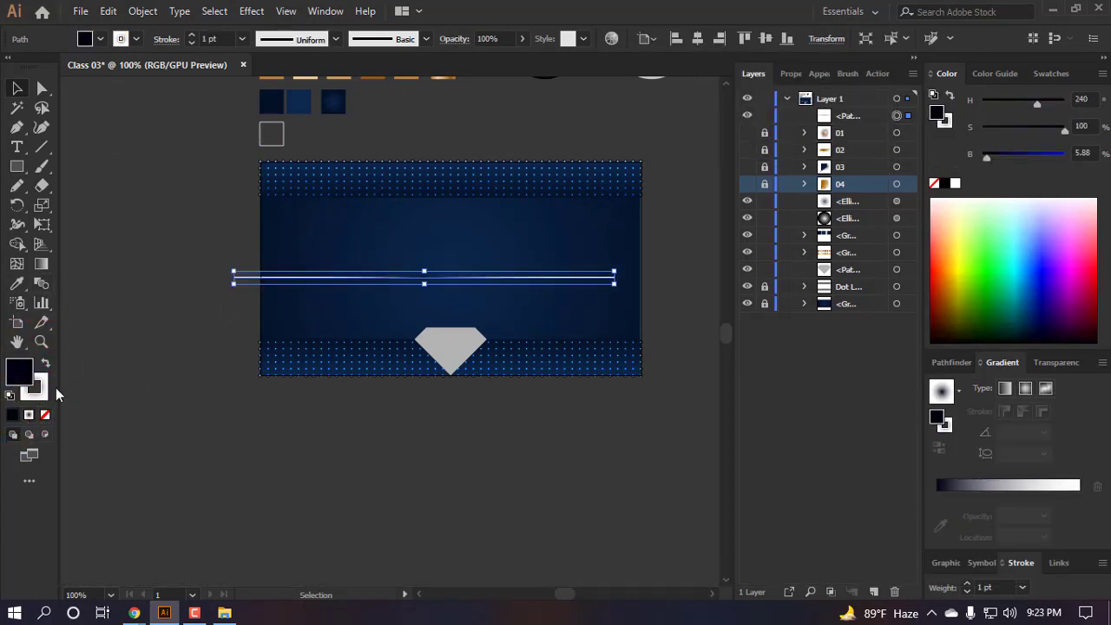
pyautogui.click(39, 388)
pyautogui.click(13, 415)
pyautogui.click(19, 368)
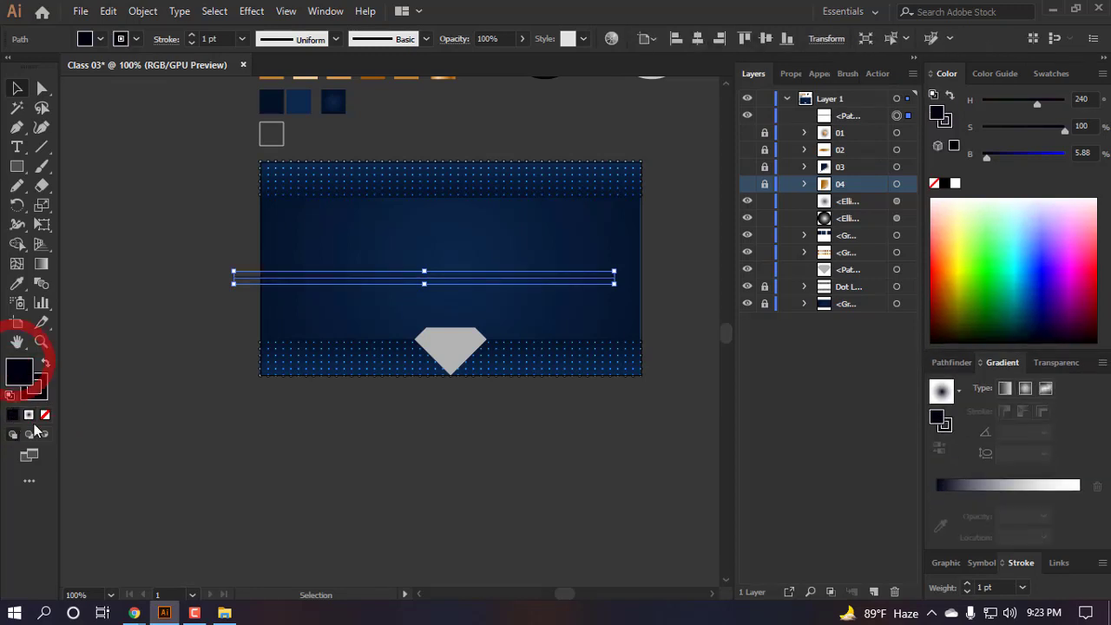
pyautogui.click(44, 414)
pyautogui.scroll(3, 304, 251)
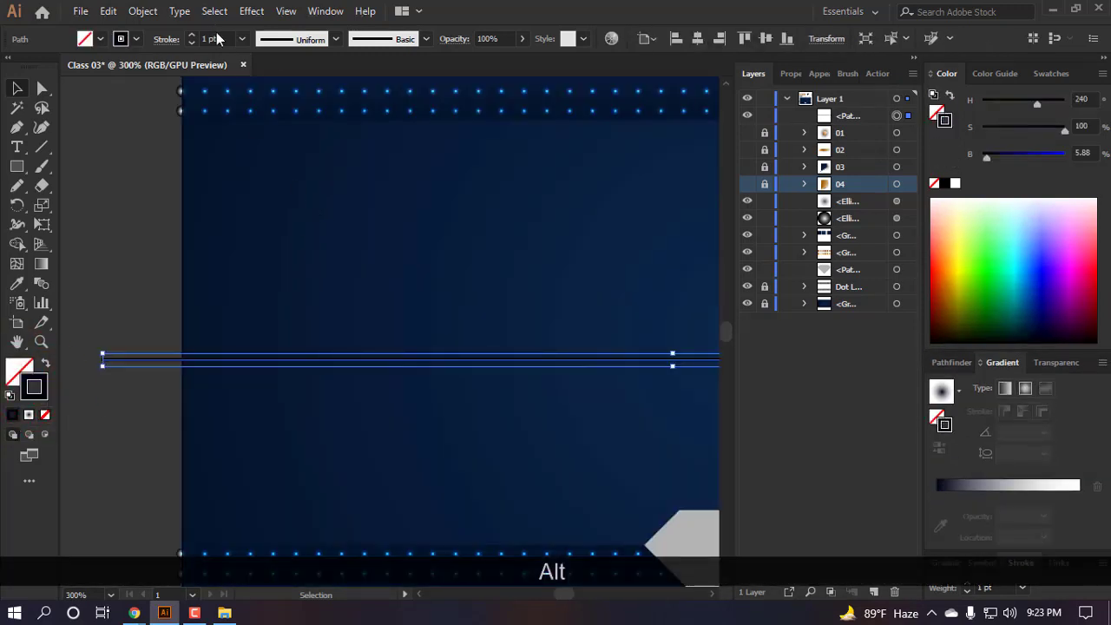
pyautogui.moveTo(354, 263); pyautogui.dragTo(501, 409)
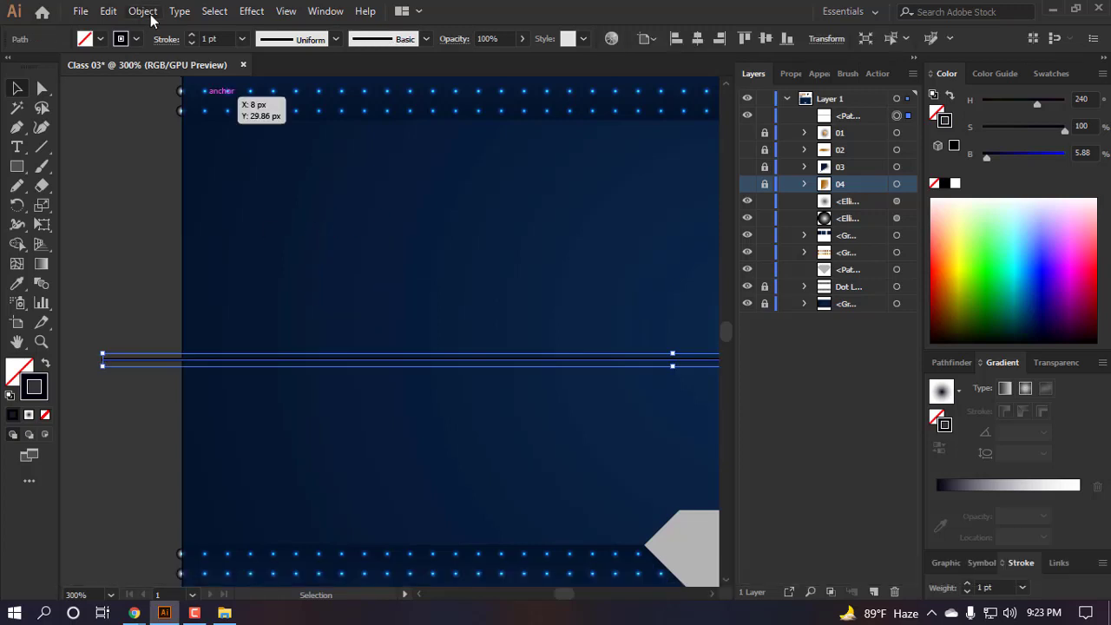
pyautogui.click(190, 43)
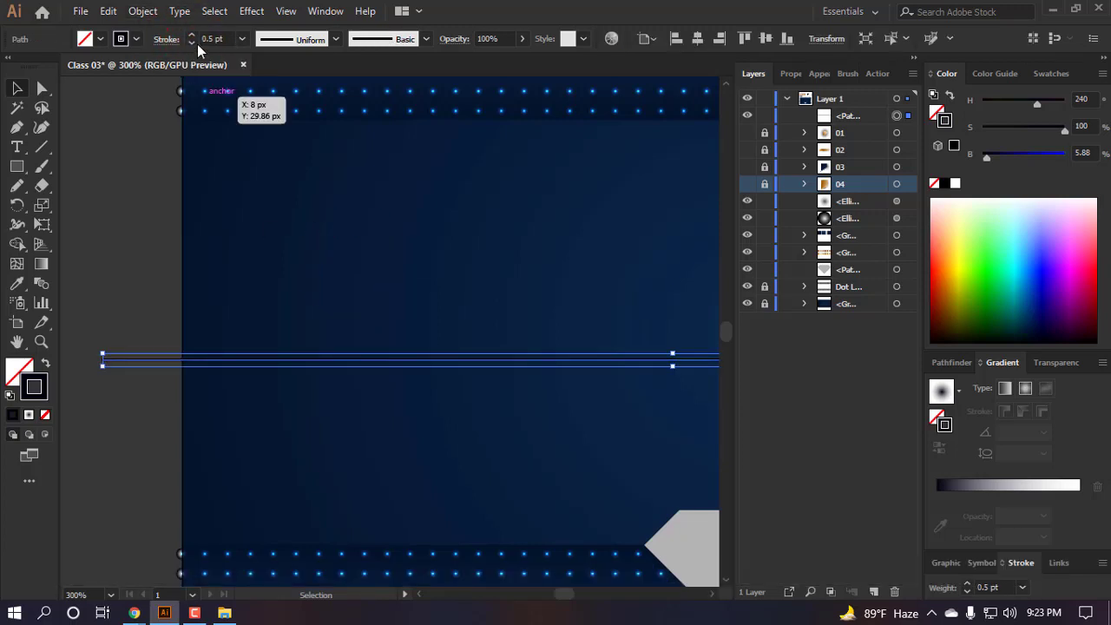
# - Try to expand the horizontal line
pyautogui.scroll(-2, 323, 154)
pyautogui.click(143, 12)
pyautogui.click(209, 180)
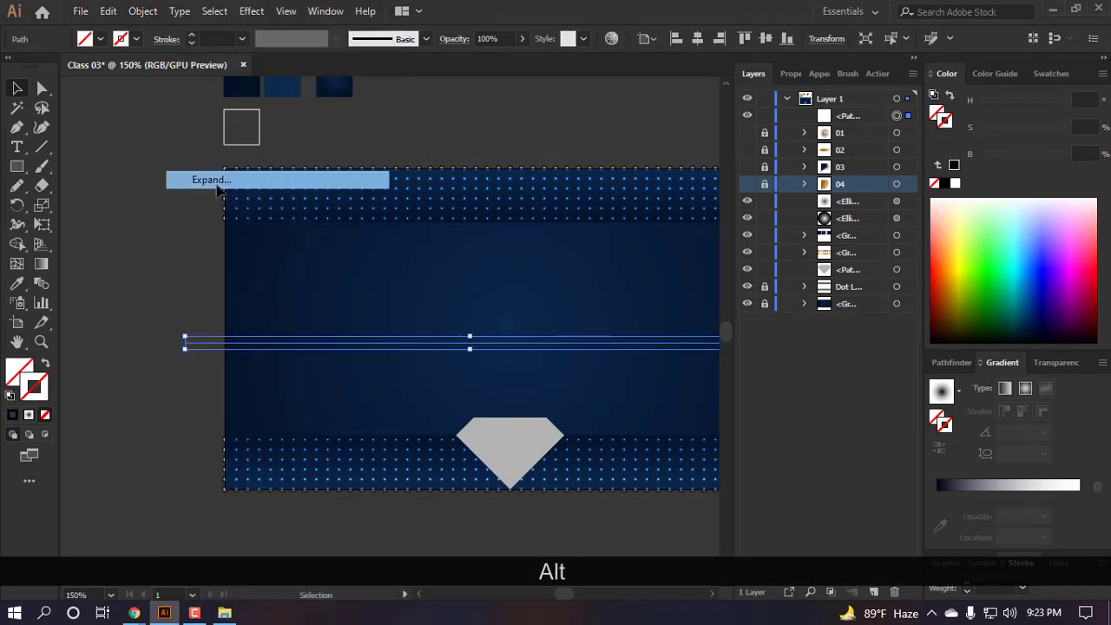
pyautogui.click(141, 12)
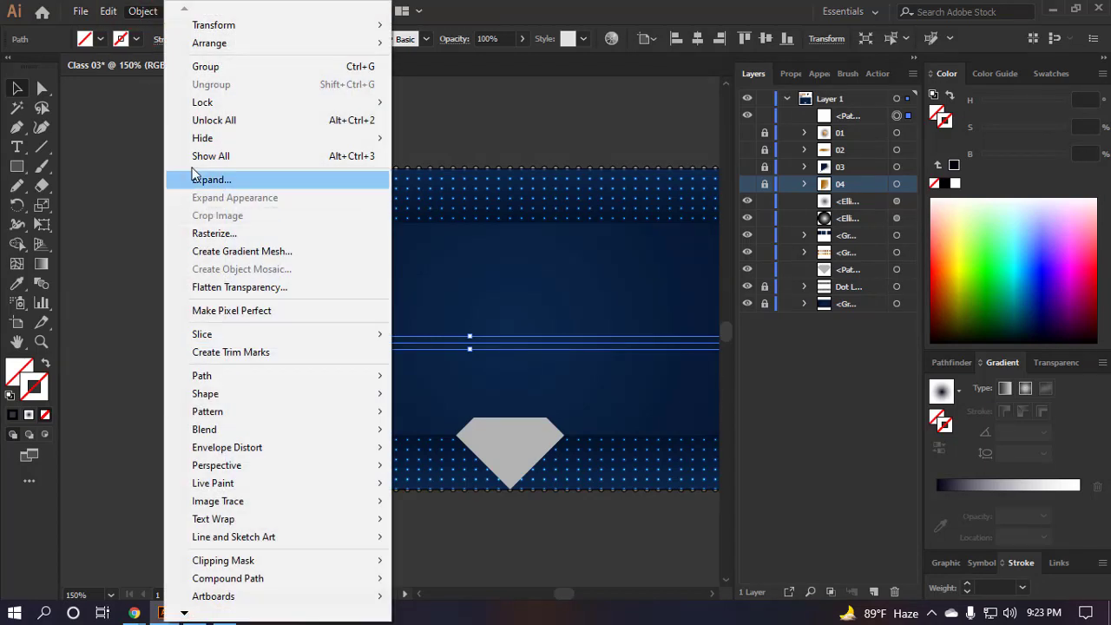
# - Sample the gold gradient swatch above the banner with the Eyedropper to fill the horizontal line
pyautogui.scroll(-2, 359, 246)
pyautogui.scroll(1, 413, 222)
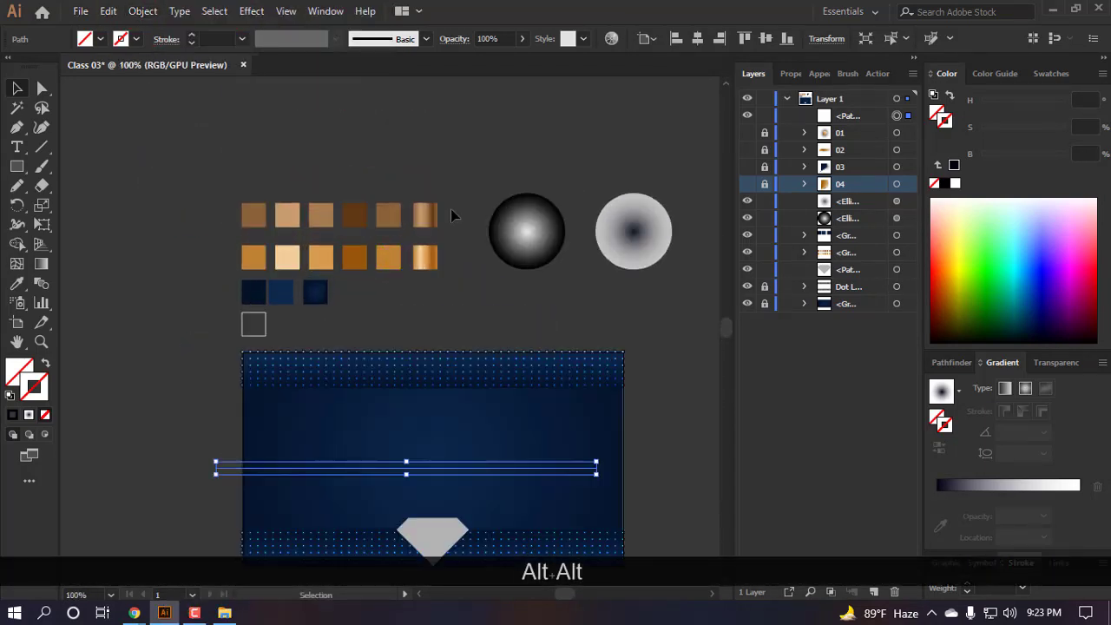
pyautogui.scroll(-1, 451, 213)
pyautogui.press('i')
pyautogui.click(427, 203)
pyautogui.scroll(-2, 438, 217)
pyautogui.press('v')
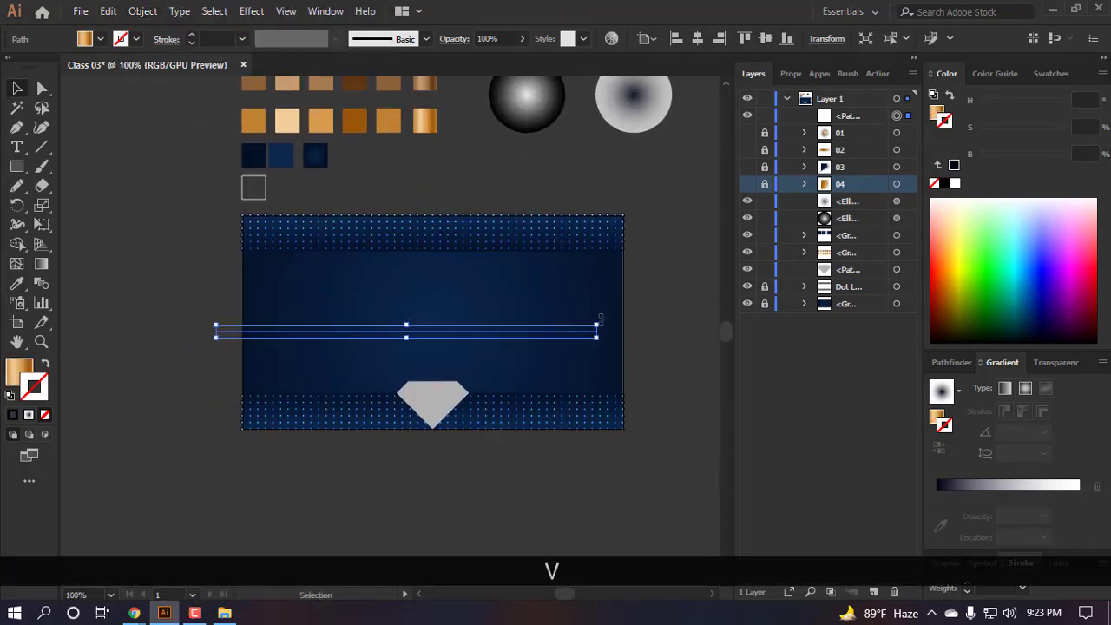
# - Move the thin gold line up to just below the banner's upper dotted band
pyautogui.click(650, 330)
pyautogui.scroll(2, 605, 348)
pyautogui.moveTo(463, 339); pyautogui.dragTo(478, 266)
pyautogui.scroll(3, 605, 345)
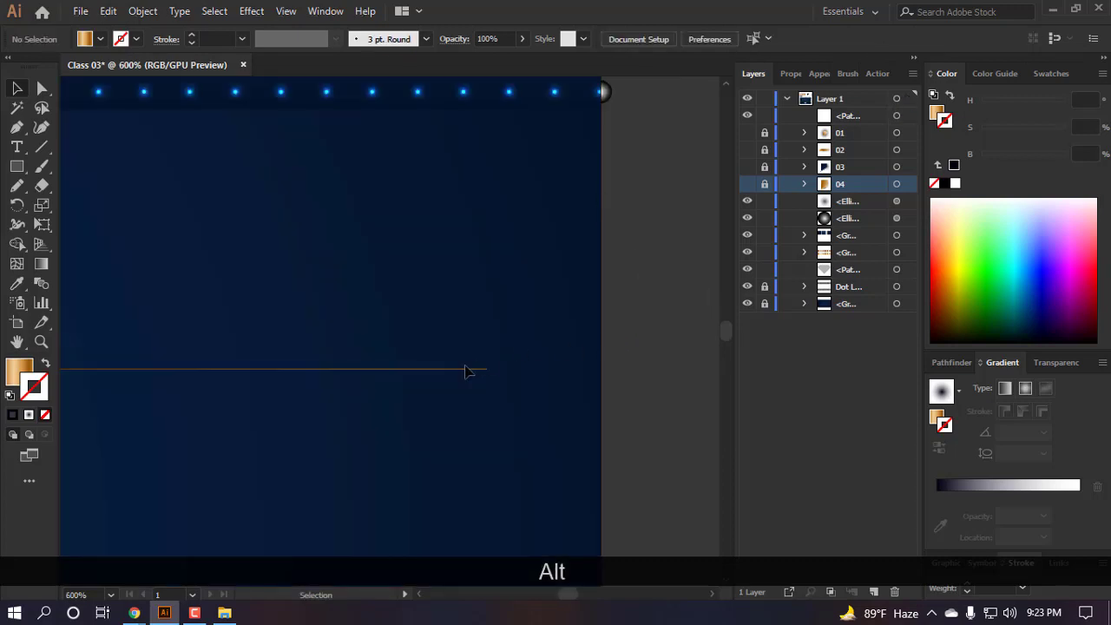
pyautogui.moveTo(466, 370); pyautogui.dragTo(531, 131)
pyautogui.scroll(5, 605, 180)
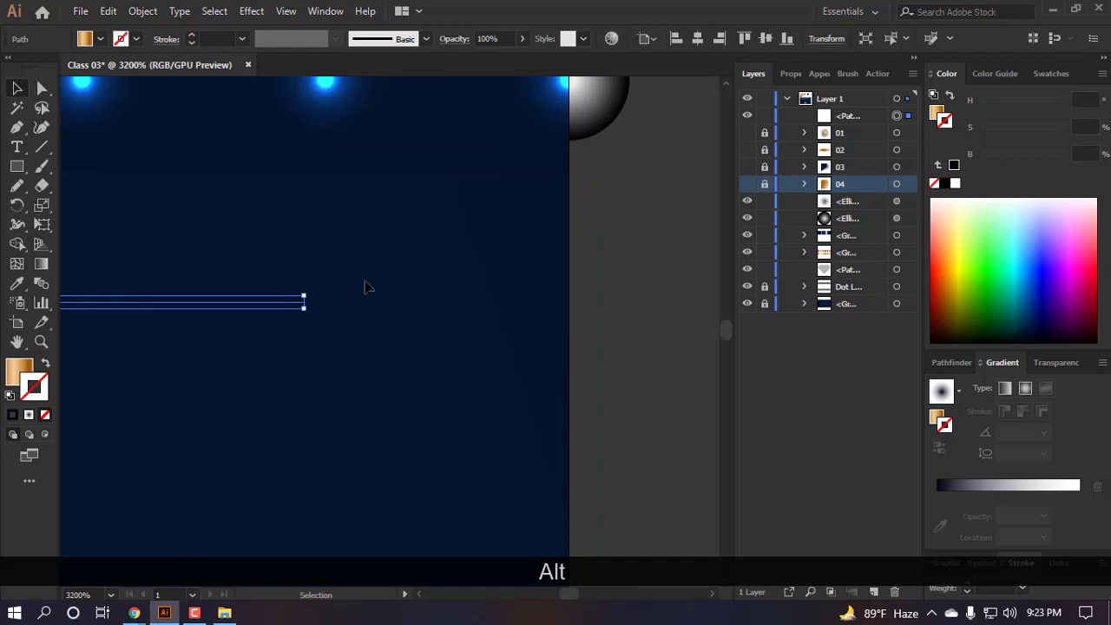
pyautogui.scroll(-6, 366, 286)
pyautogui.click(176, 293)
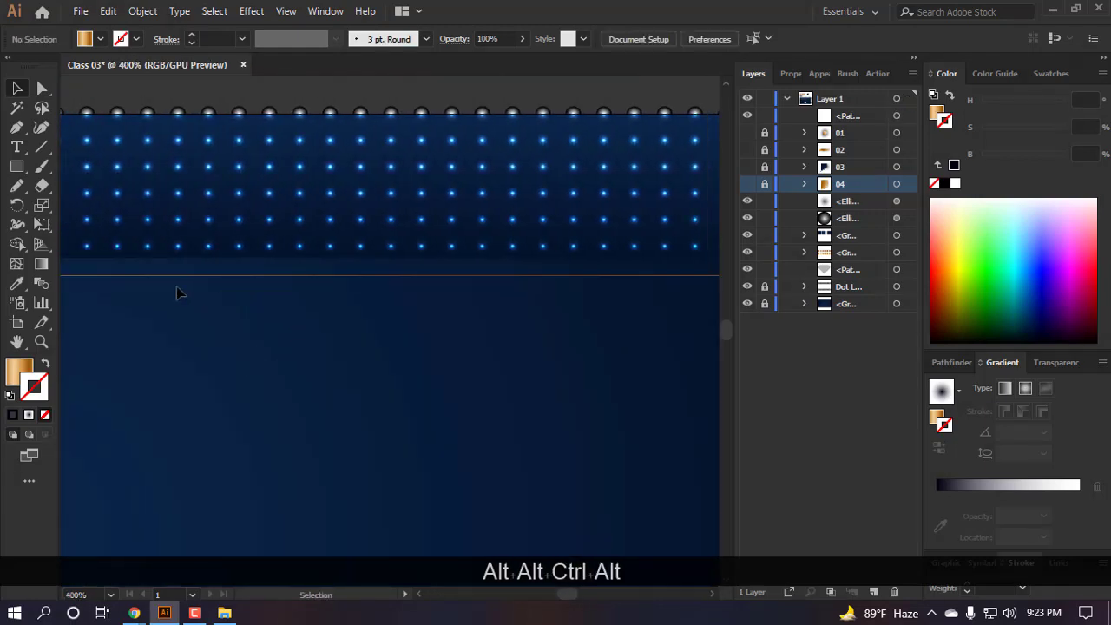
pyautogui.scroll(4, 176, 293)
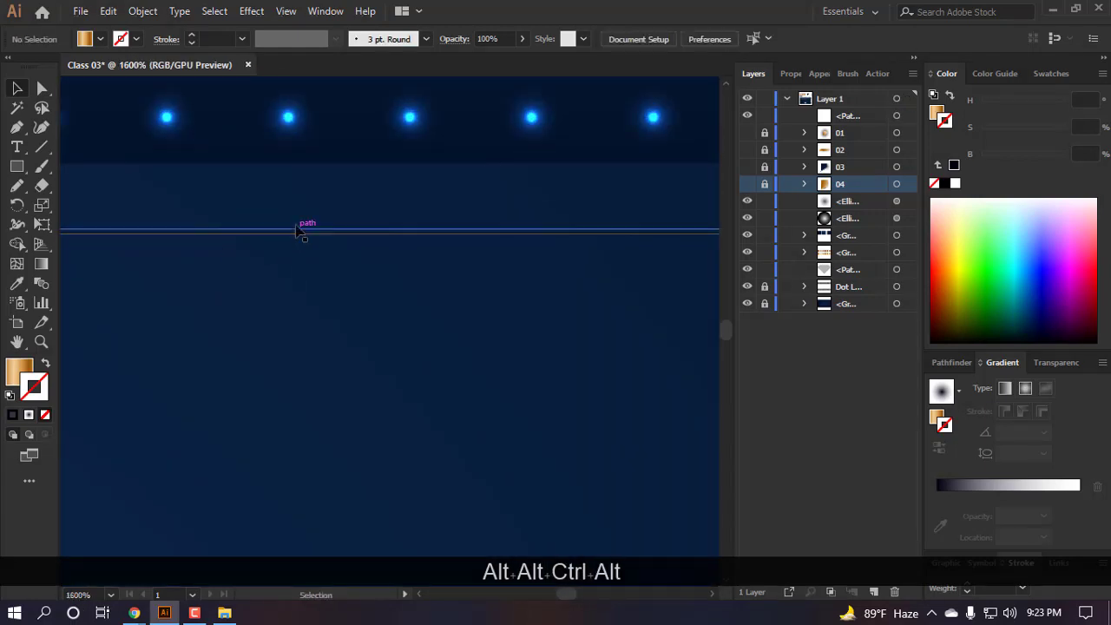
# - Swap the fill and stroke of the thin line below the upper dotted band so its stroke carries the gold gradient
pyautogui.click(222, 230)
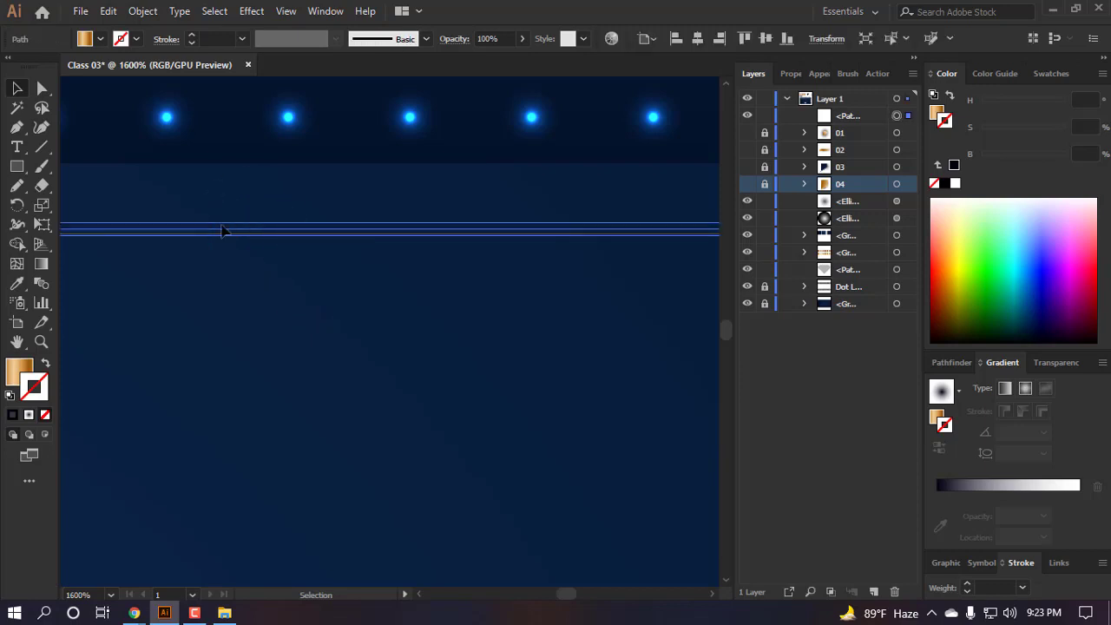
pyautogui.click(46, 365)
pyautogui.click(241, 339)
pyautogui.scroll(-3, 240, 339)
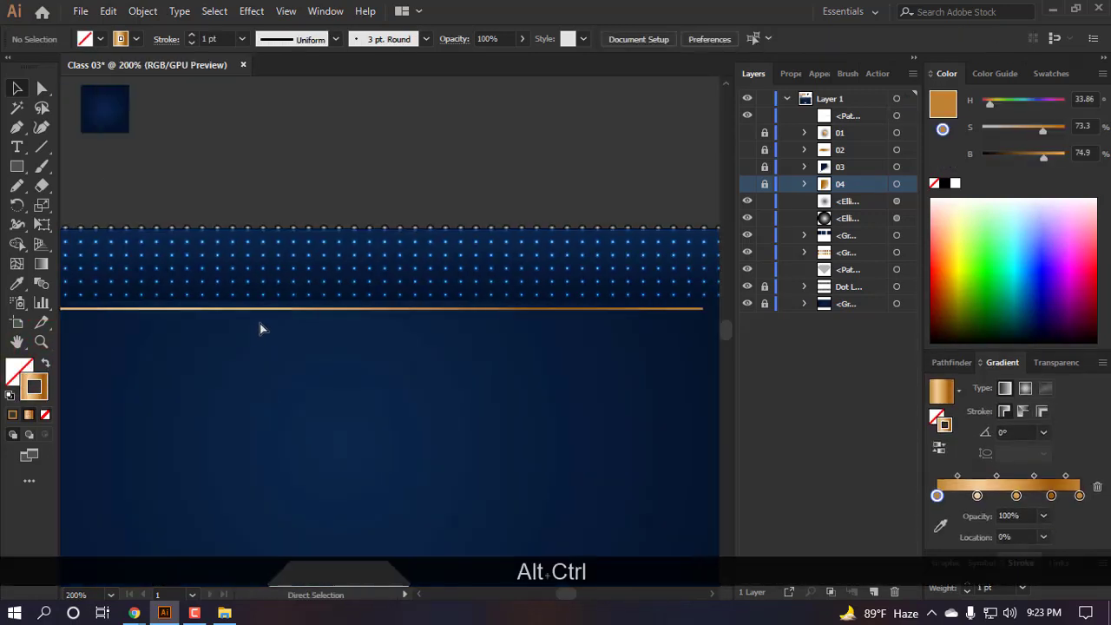
# - Expand the gold line's fill and stroke into an outlined shape
pyautogui.scroll(4, 259, 328)
pyautogui.click(334, 243)
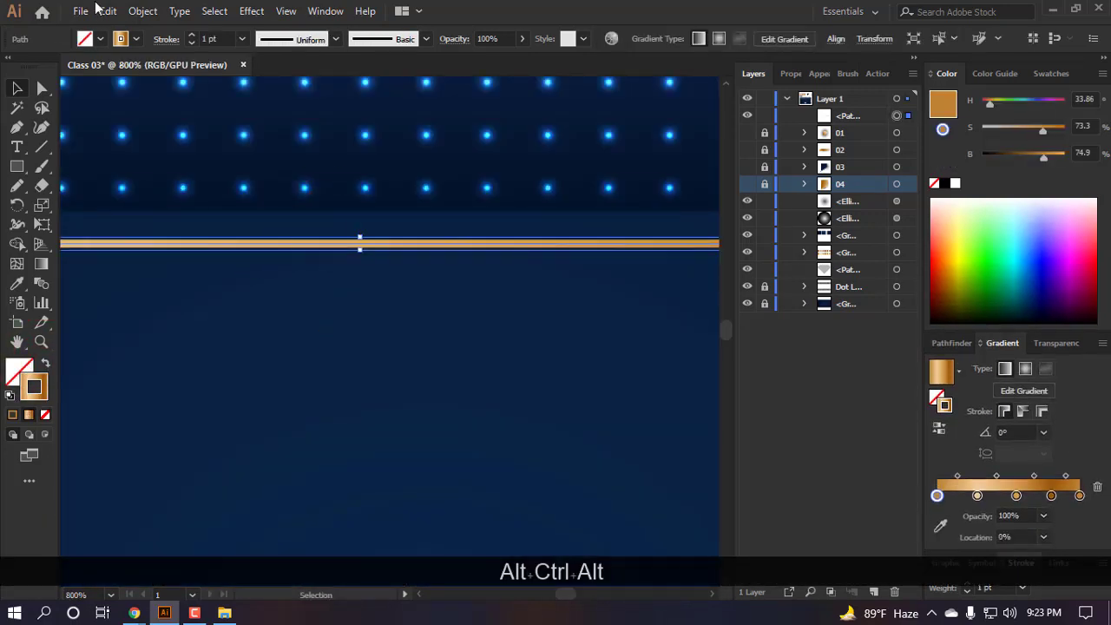
pyautogui.click(137, 12)
pyautogui.click(216, 179)
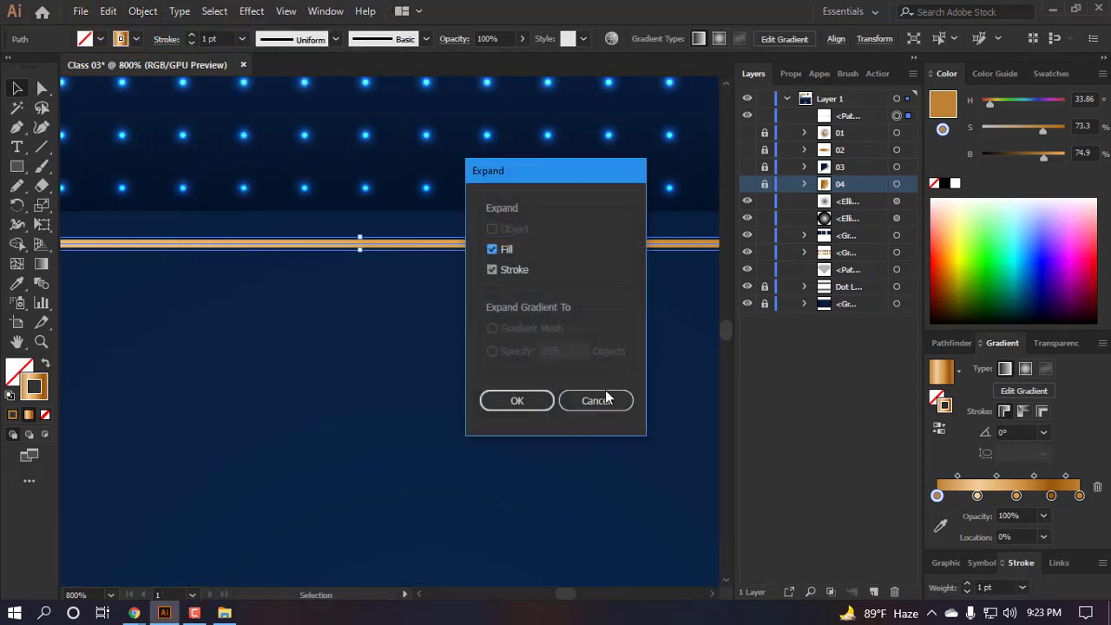
pyautogui.click(531, 401)
pyautogui.click(142, 11)
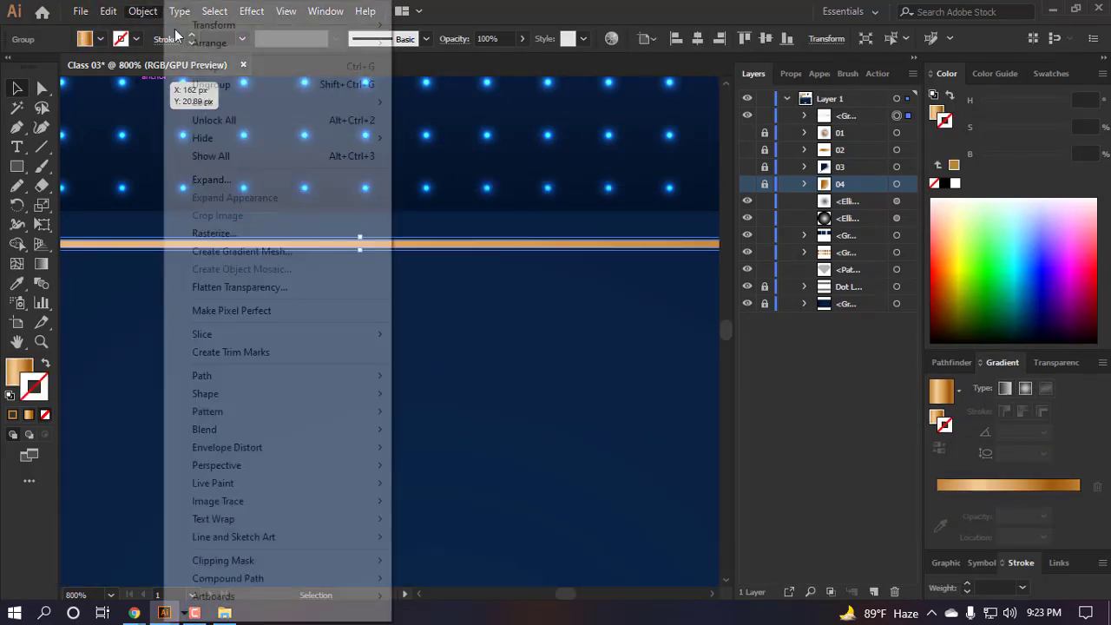
pyautogui.click(224, 184)
pyautogui.click(593, 397)
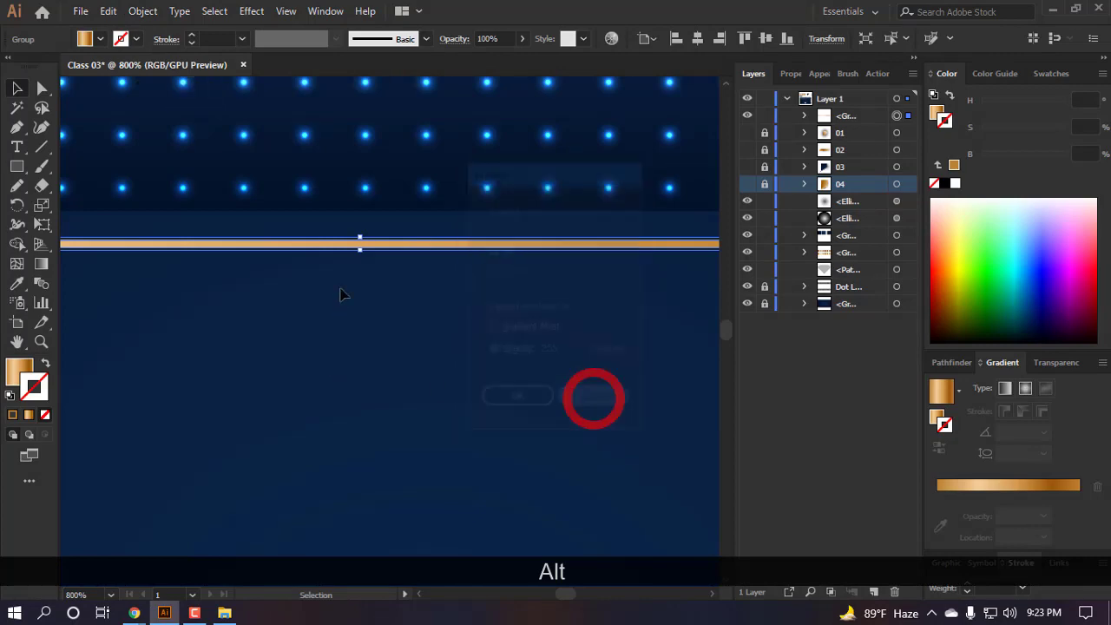
# - Centre the expanded gold line horizontally on the artboard so it spans the banner's full width
pyautogui.scroll(-4, 390, 328)
pyautogui.scroll(-3, 399, 332)
pyautogui.click(565, 342)
pyautogui.scroll(6, 513, 323)
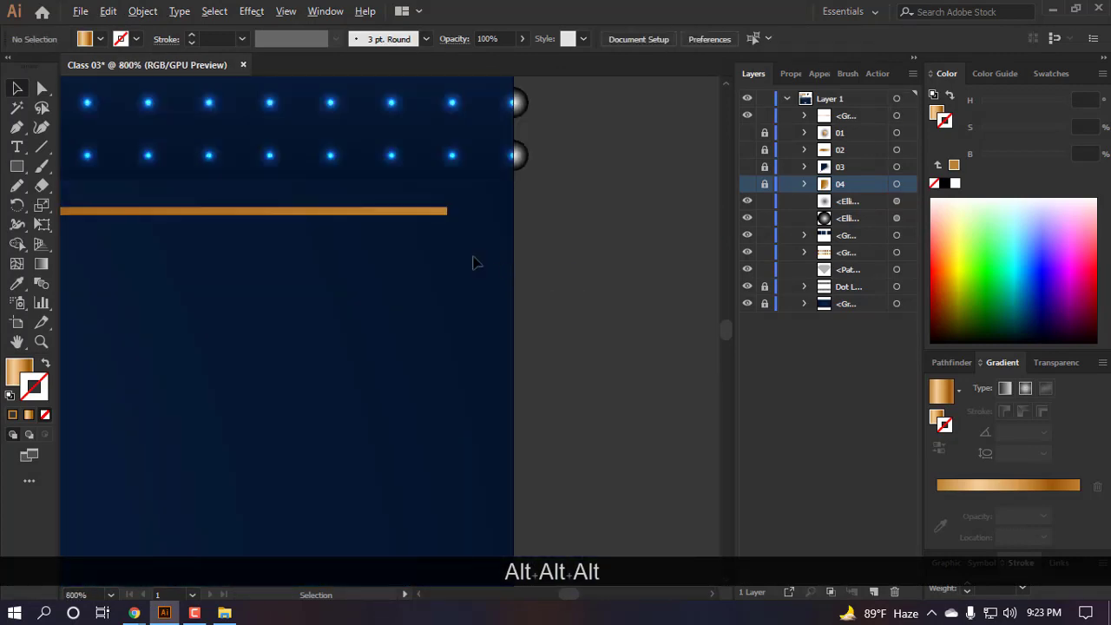
pyautogui.click(431, 211)
pyautogui.click(697, 39)
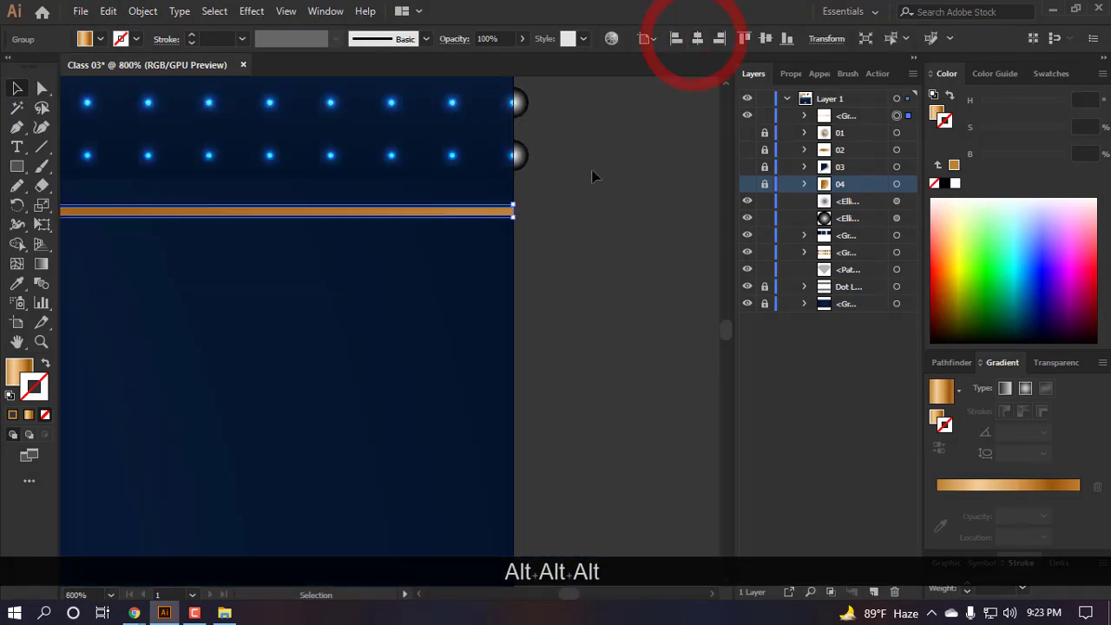
# - Move the gold line up against the lower edge of the banner's upper dotted band
pyautogui.scroll(4, 547, 146)
pyautogui.click(472, 348)
pyautogui.click(293, 293)
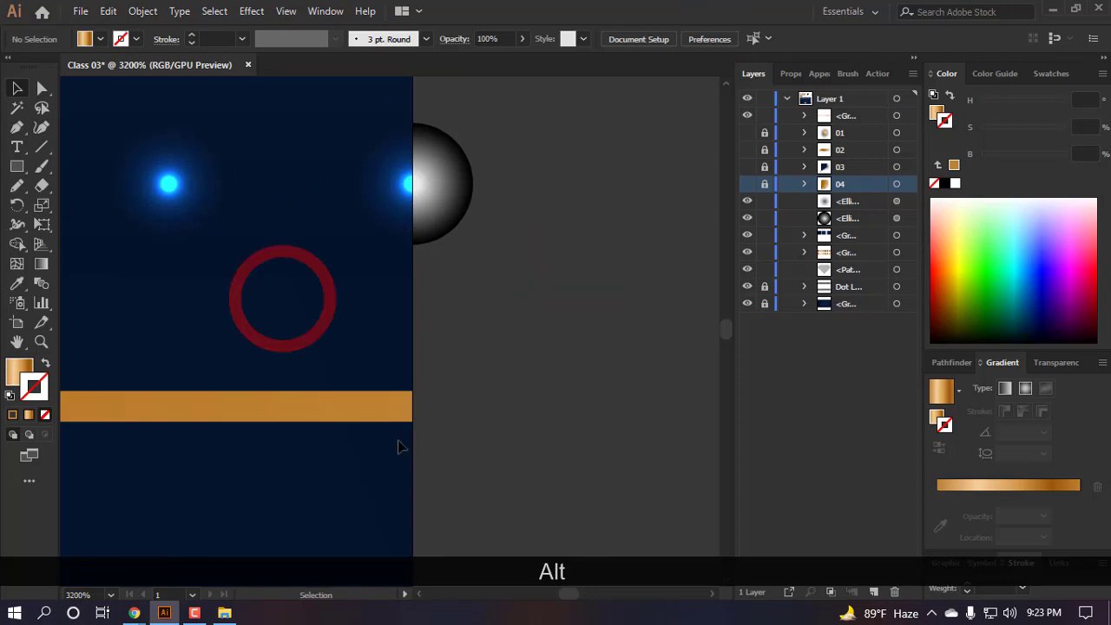
pyautogui.moveTo(390, 414); pyautogui.dragTo(388, 292)
pyautogui.scroll(-6, 522, 352)
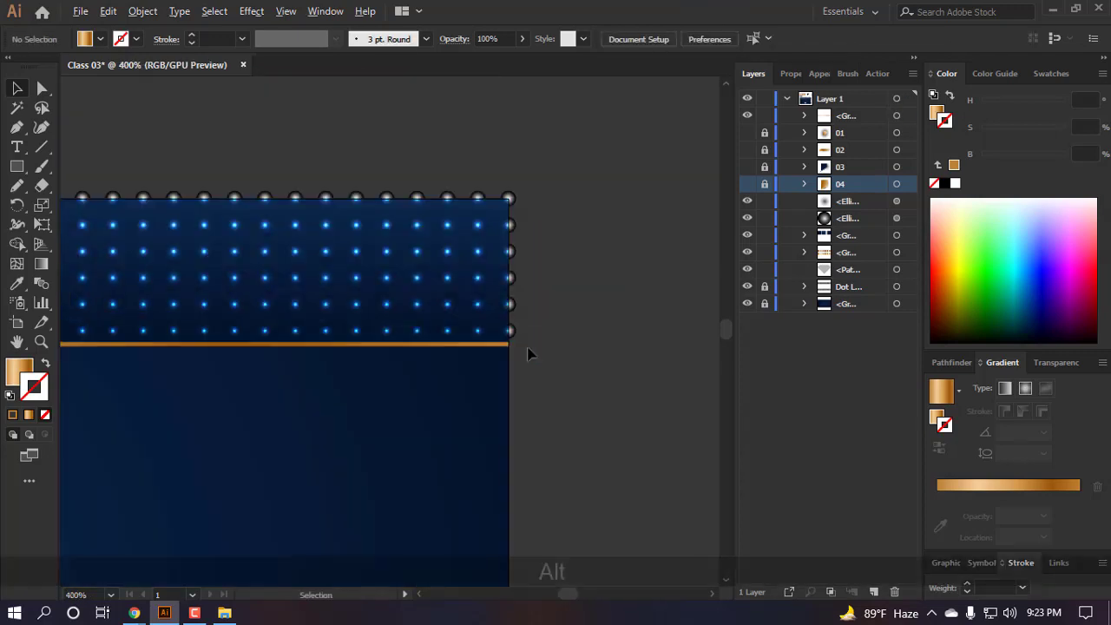
# - Duplicate the gold line downwards and align the copy to the bottom edge of the artboard
pyautogui.click(582, 373)
pyautogui.moveTo(434, 346); pyautogui.dragTo(443, 442)
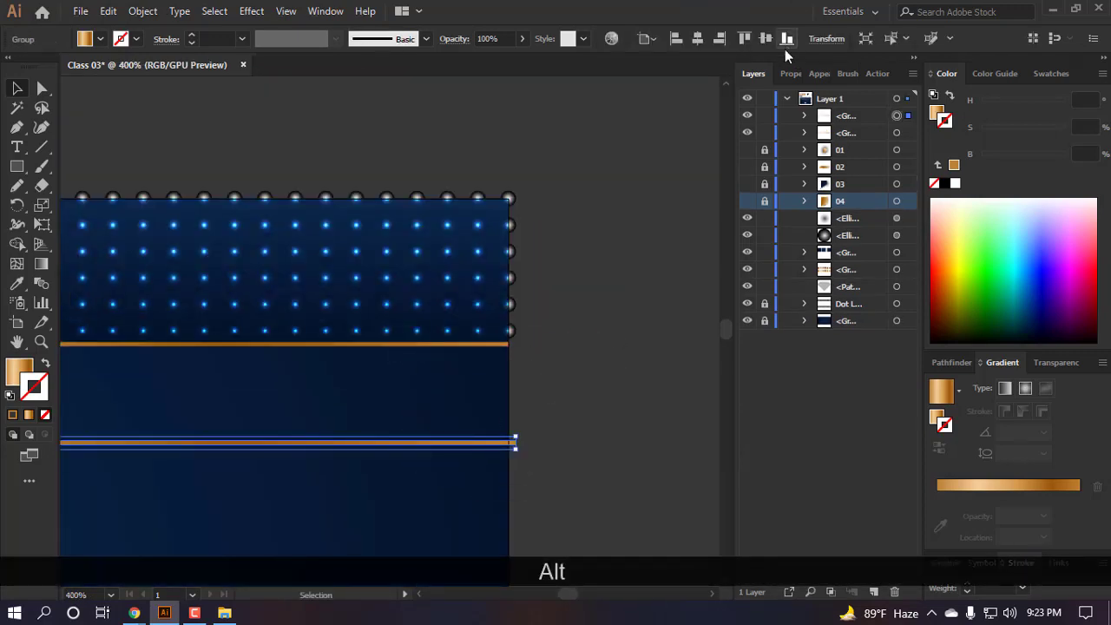
pyautogui.click(787, 39)
pyautogui.scroll(-3, 521, 359)
pyautogui.scroll(-2, 536, 390)
pyautogui.scroll(4, 535, 389)
pyautogui.click(538, 379)
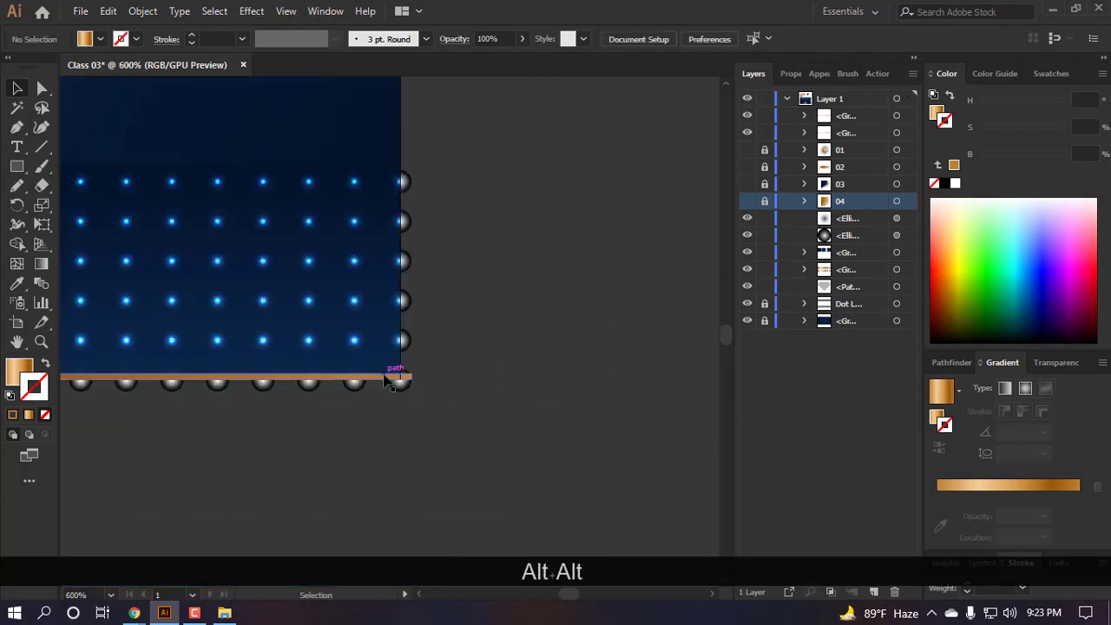
# - Move the copied gold line up to the top edge of the banner's lower dotted band
pyautogui.moveTo(387, 380); pyautogui.dragTo(388, 137)
pyautogui.scroll(4, 368, 131)
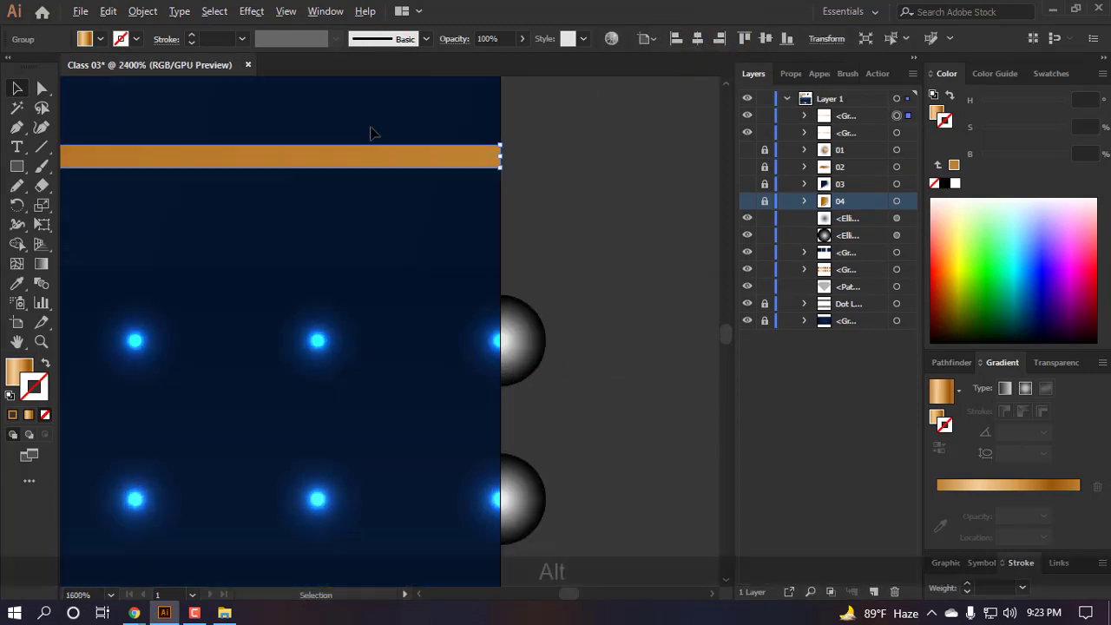
pyautogui.click(624, 228)
pyautogui.moveTo(468, 164); pyautogui.dragTo(466, 258)
pyautogui.click(558, 250)
# - Group the two gold lines and place the group beneath the grey diamond shape in the layer order
pyautogui.scroll(-12, 560, 256)
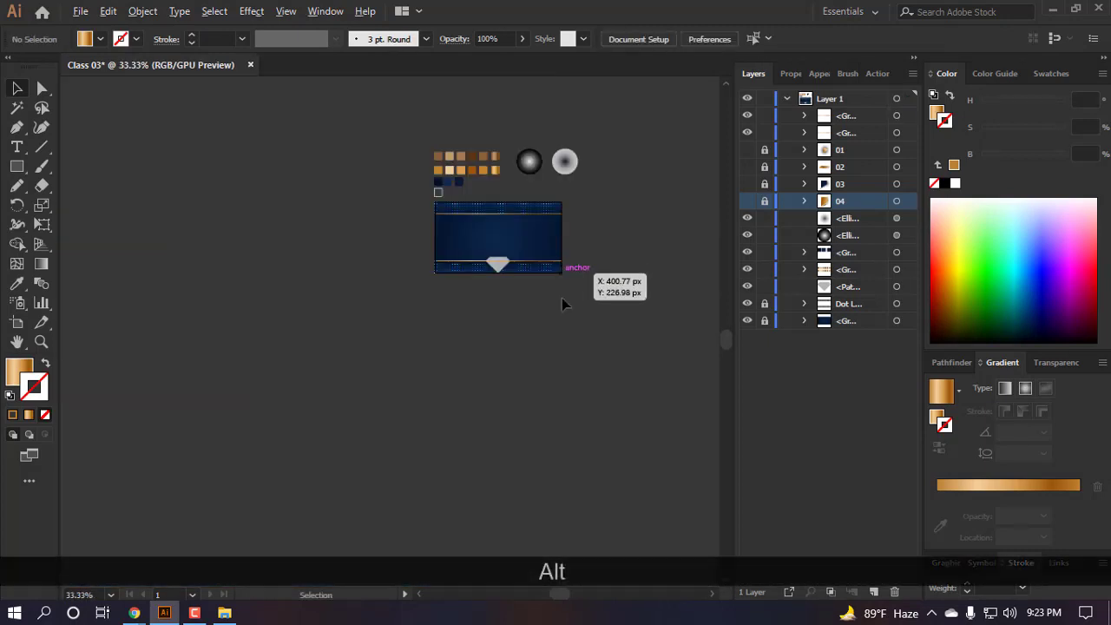
pyautogui.scroll(4, 550, 222)
pyautogui.scroll(-1, 460, 434)
pyautogui.scroll(-2, 437, 482)
pyautogui.click(368, 494)
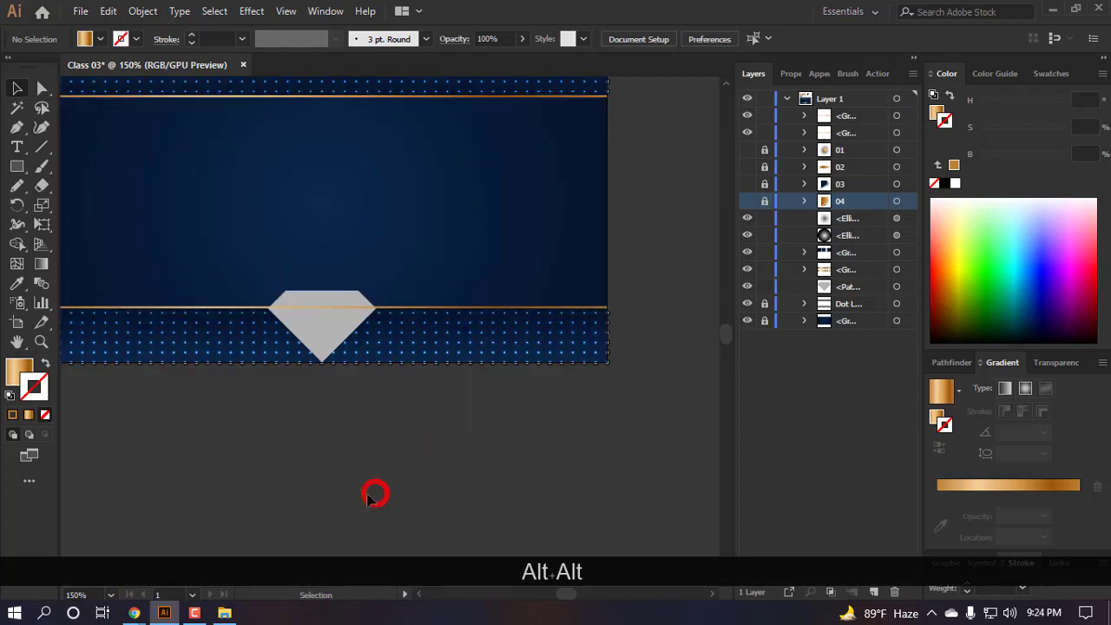
pyautogui.scroll(3, 437, 377)
pyautogui.hscroll(2, 622, 355)
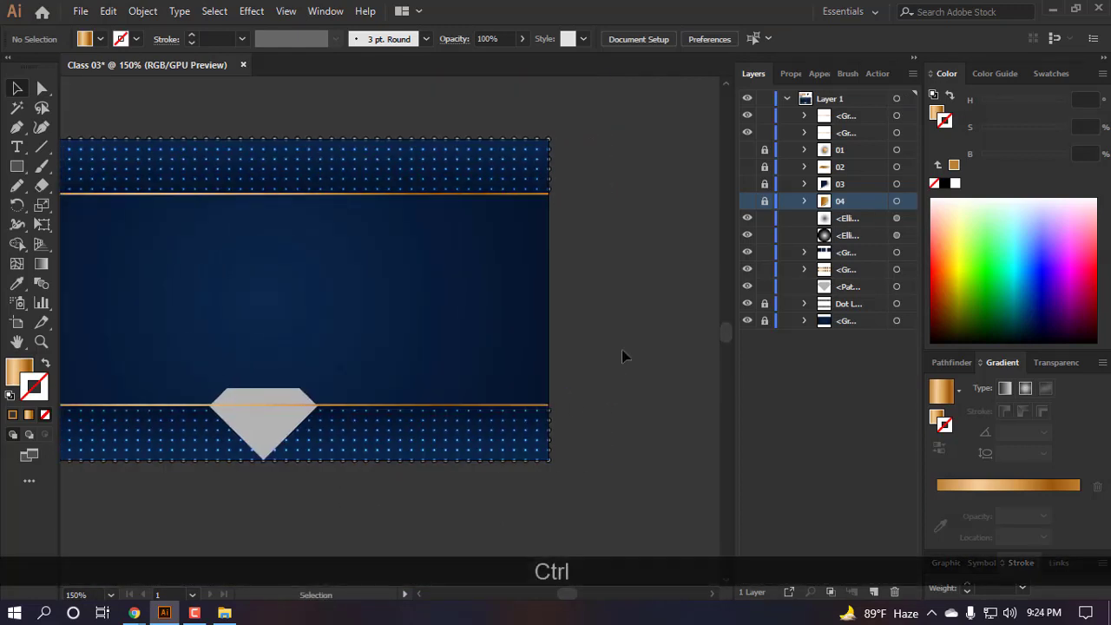
pyautogui.click(550, 258)
pyautogui.hotkey('ctrl', 'g')
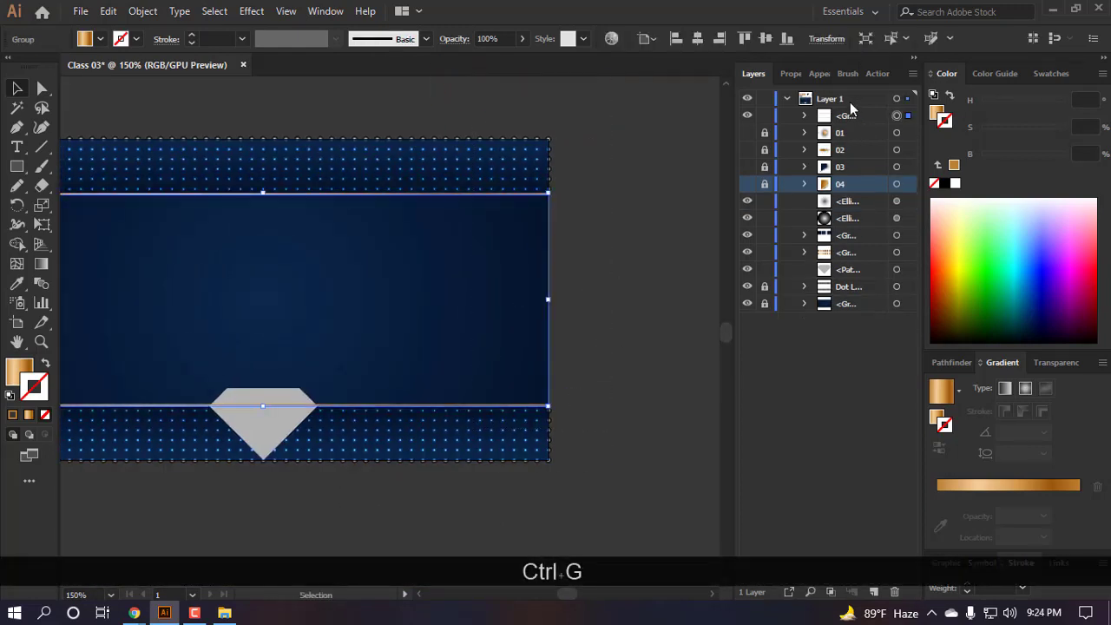
pyautogui.moveTo(851, 115); pyautogui.dragTo(867, 279)
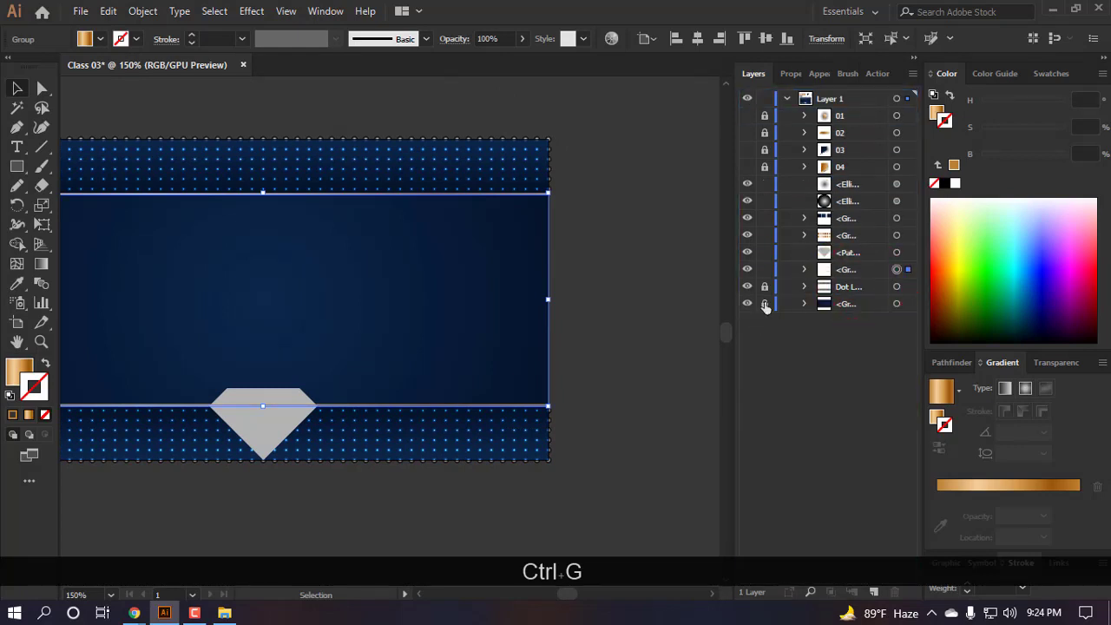
pyautogui.click(560, 464)
# - Fill the grey diamond shape with the brighter gold gradient swatch using the Eyedropper
pyautogui.hscroll(-1, 347, 454)
pyautogui.scroll(-3, 348, 454)
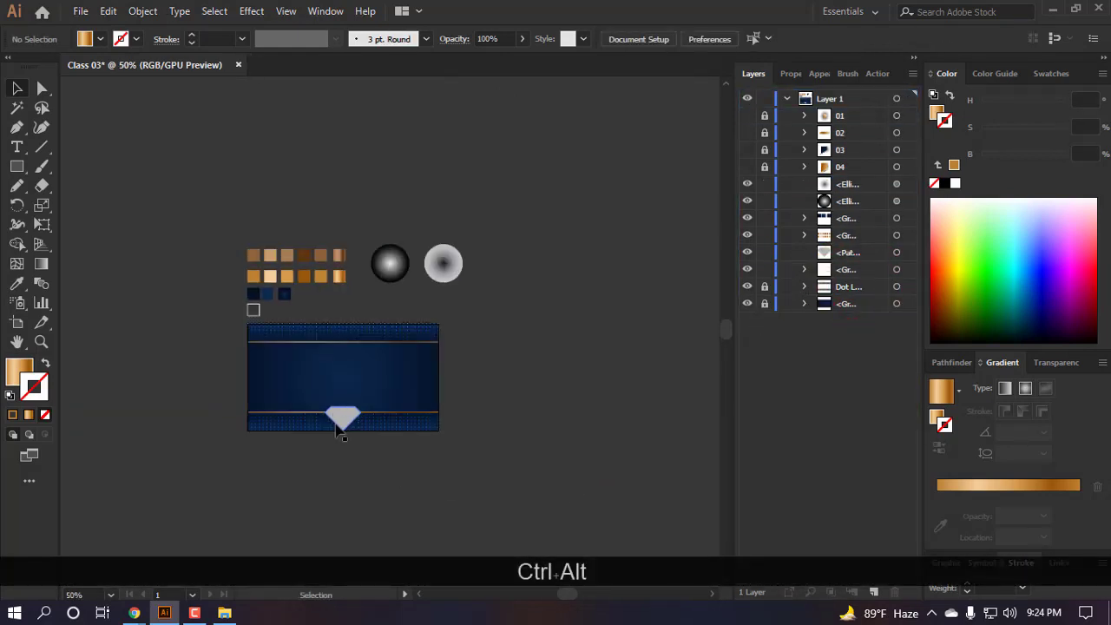
pyautogui.click(344, 439)
pyautogui.scroll(3, 340, 322)
pyautogui.click(339, 322)
pyautogui.scroll(-3, 343, 436)
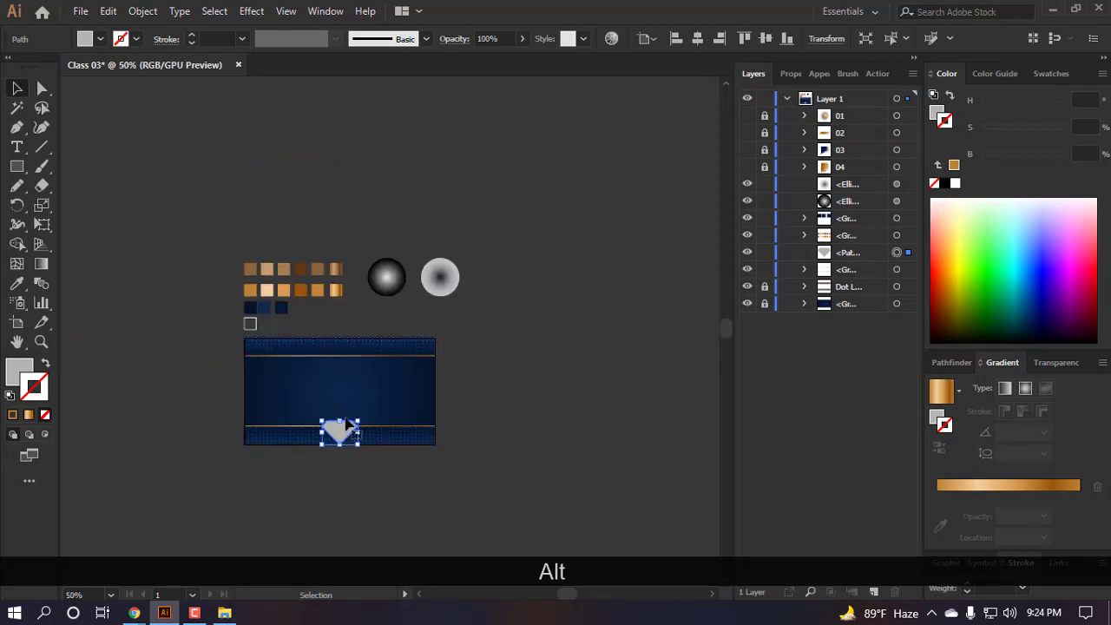
pyautogui.scroll(2, 317, 326)
pyautogui.click(360, 144)
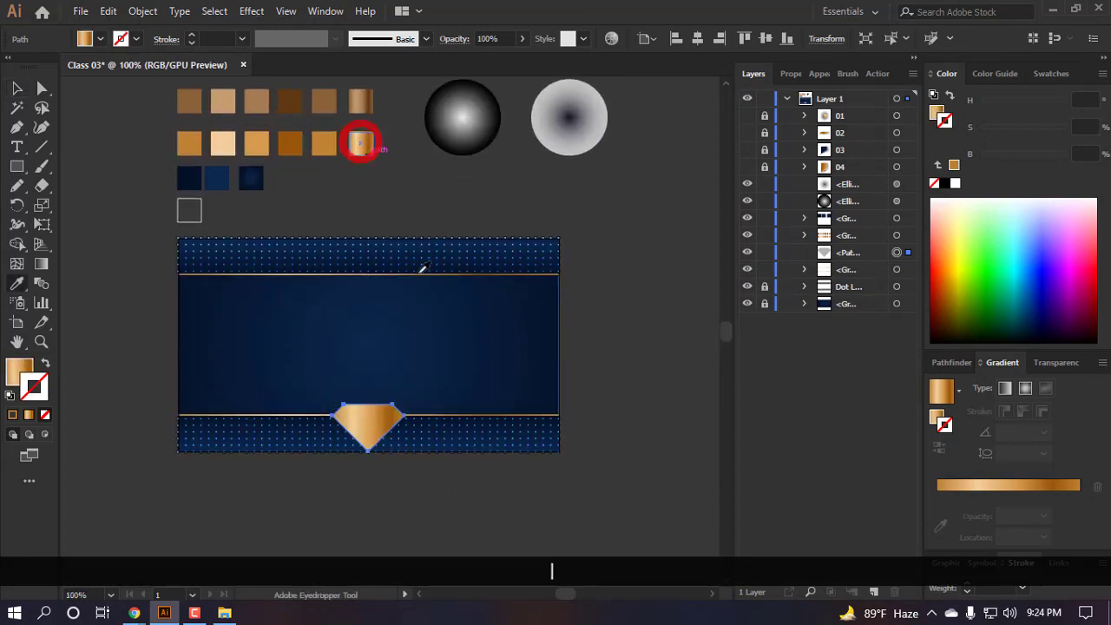
# - Change the diamond's gold fill to a radial gradient and leave its stroke empty
pyautogui.scroll(3, 367, 278)
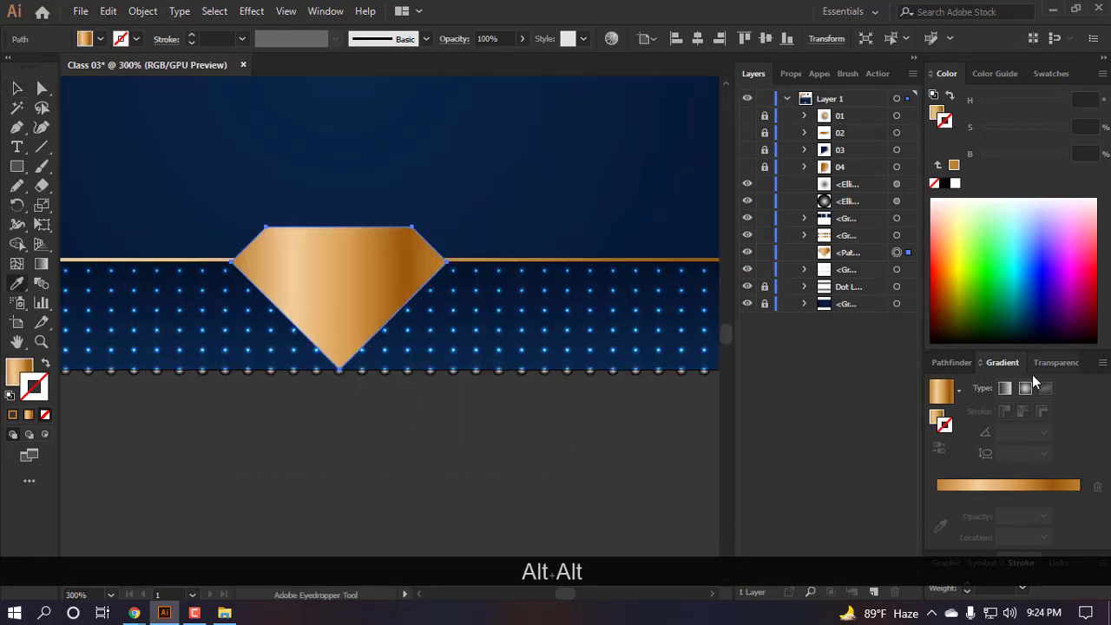
pyautogui.click(1030, 389)
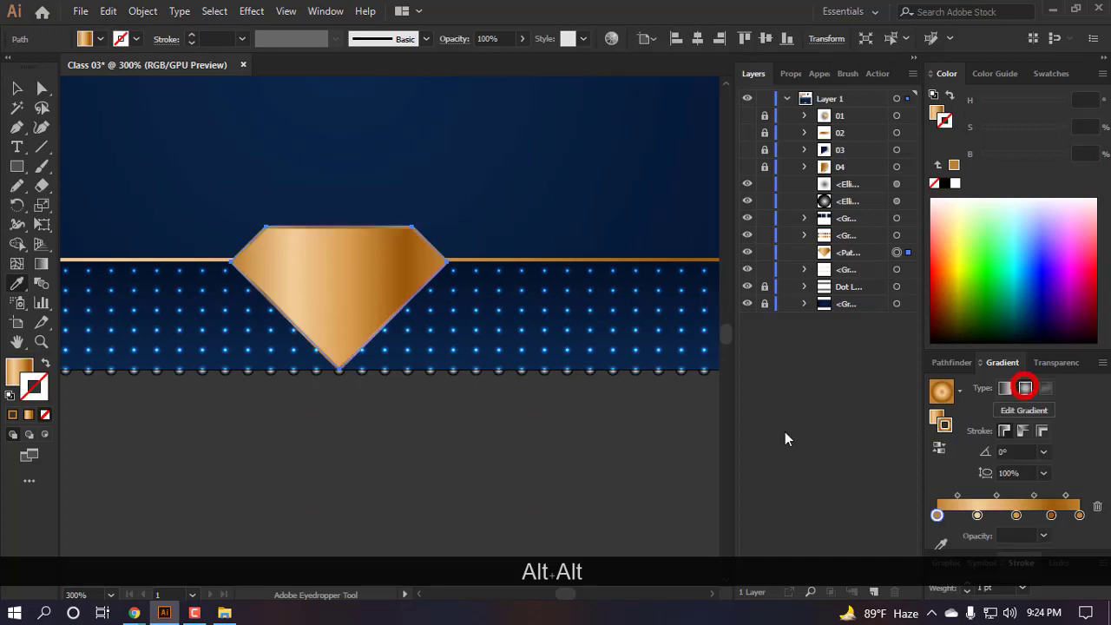
pyautogui.click(46, 418)
pyautogui.press('x')
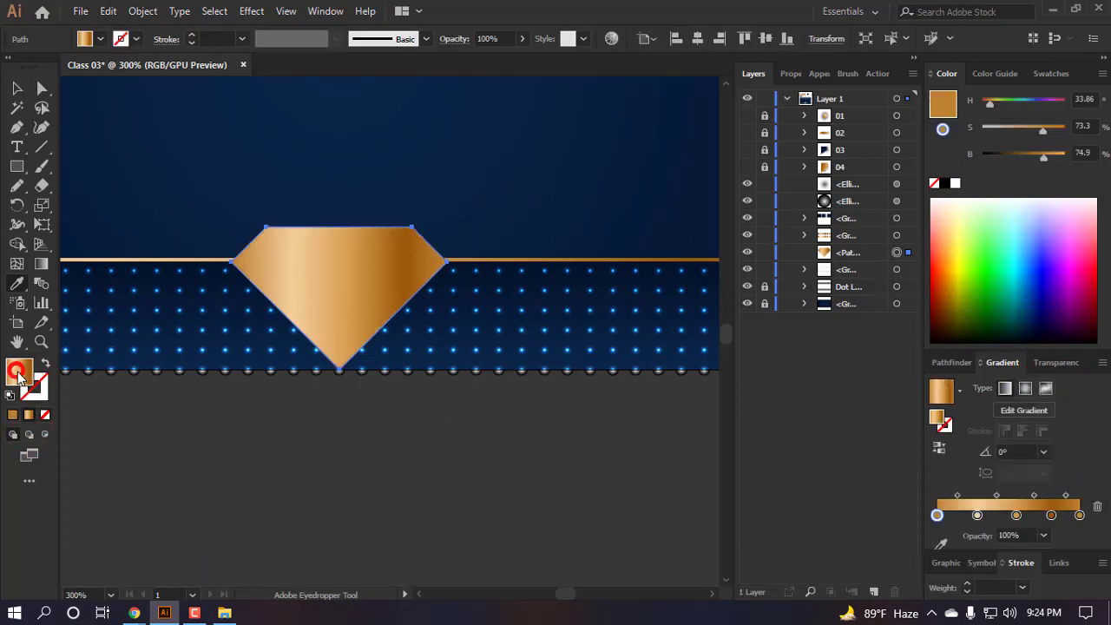
pyautogui.click(1026, 368)
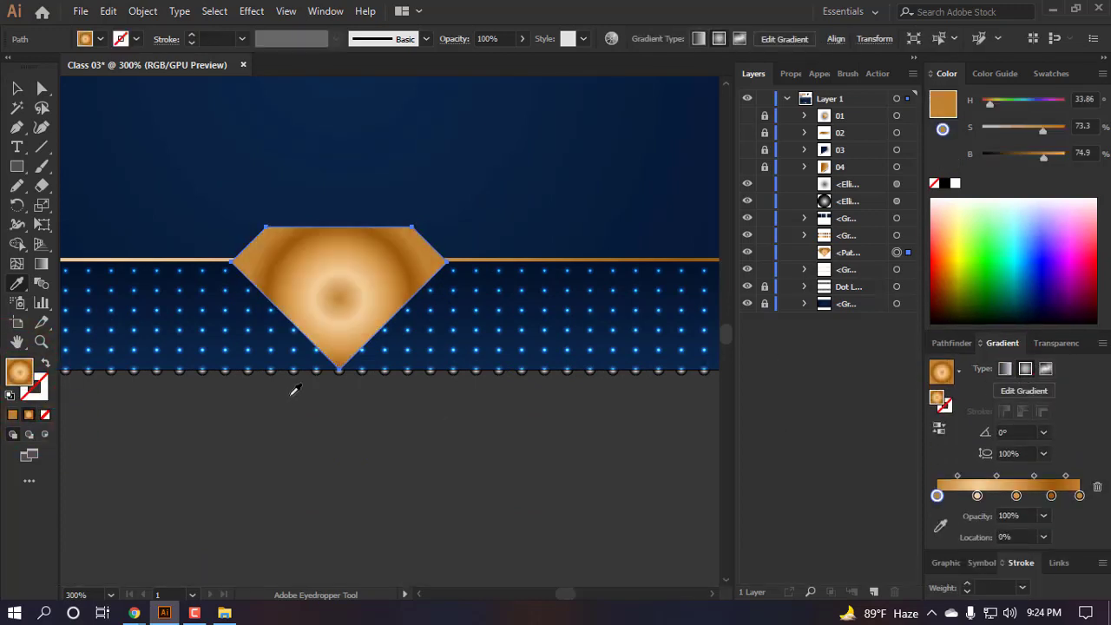
# - Run the diamond's radial gradient diagonally from above its upper-left corner past its lower tip, and shift the dark brown stop to 92.61%
pyautogui.press('g')
pyautogui.moveTo(258, 193); pyautogui.dragTo(377, 395)
pyautogui.moveTo(283, 232)
pyautogui.mouseDown()
pyautogui.moveTo(292, 247)
pyautogui.moveTo(262, 221)
pyautogui.mouseUp()
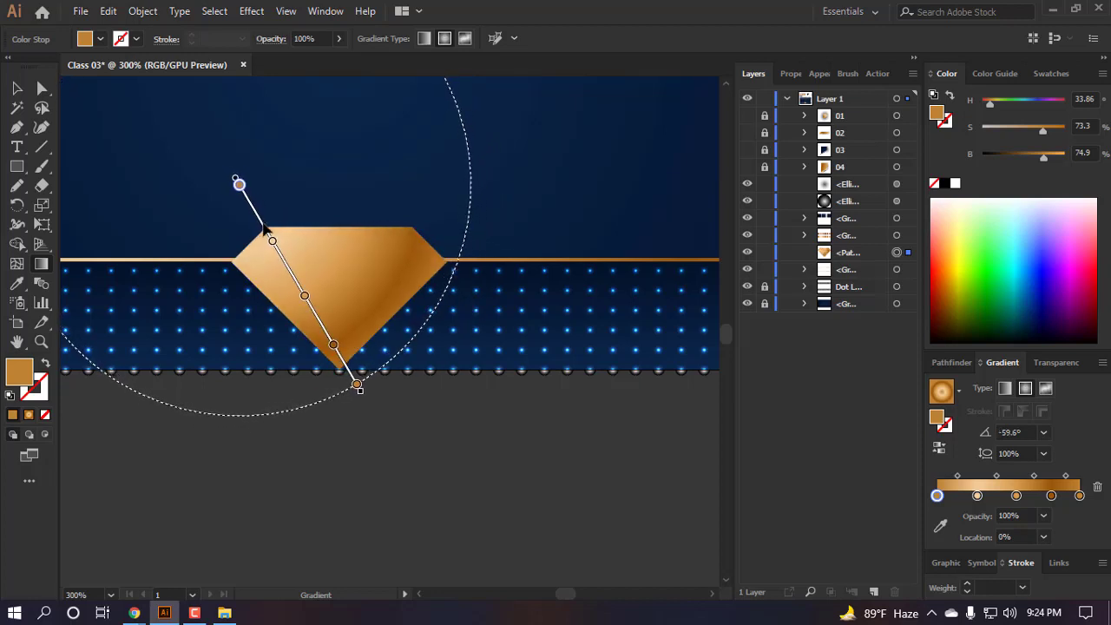
pyautogui.click(341, 355)
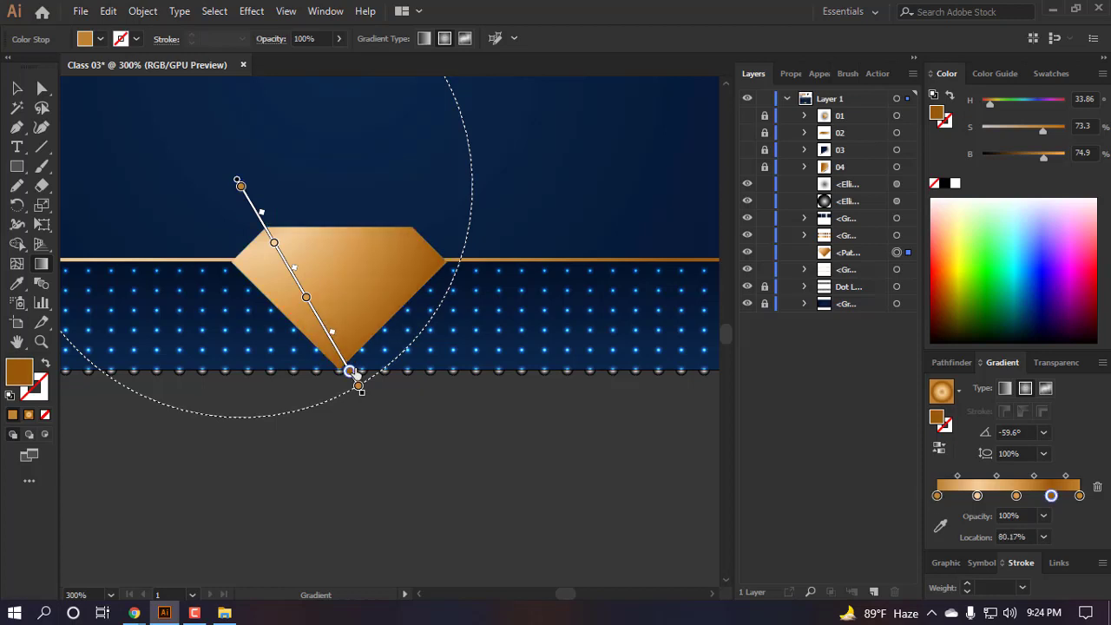
pyautogui.moveTo(352, 371); pyautogui.dragTo(352, 371)
pyautogui.press('a')
pyautogui.click(472, 474)
pyautogui.scroll(-4, 377, 409)
pyautogui.scroll(-1, 377, 413)
pyautogui.scroll(3, 366, 403)
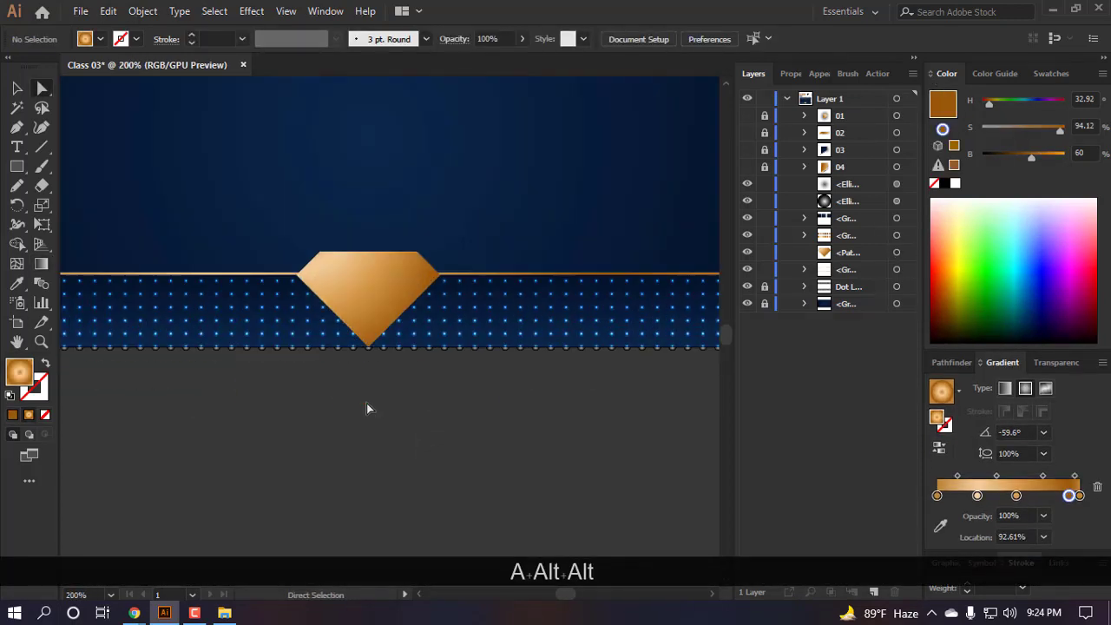
# - Paste a copy of the diamond in front and apply the outlined square swatch's no-fill, 0.25 pt stroke style with the Eyedropper
pyautogui.click(371, 297)
pyautogui.press('ctrl')
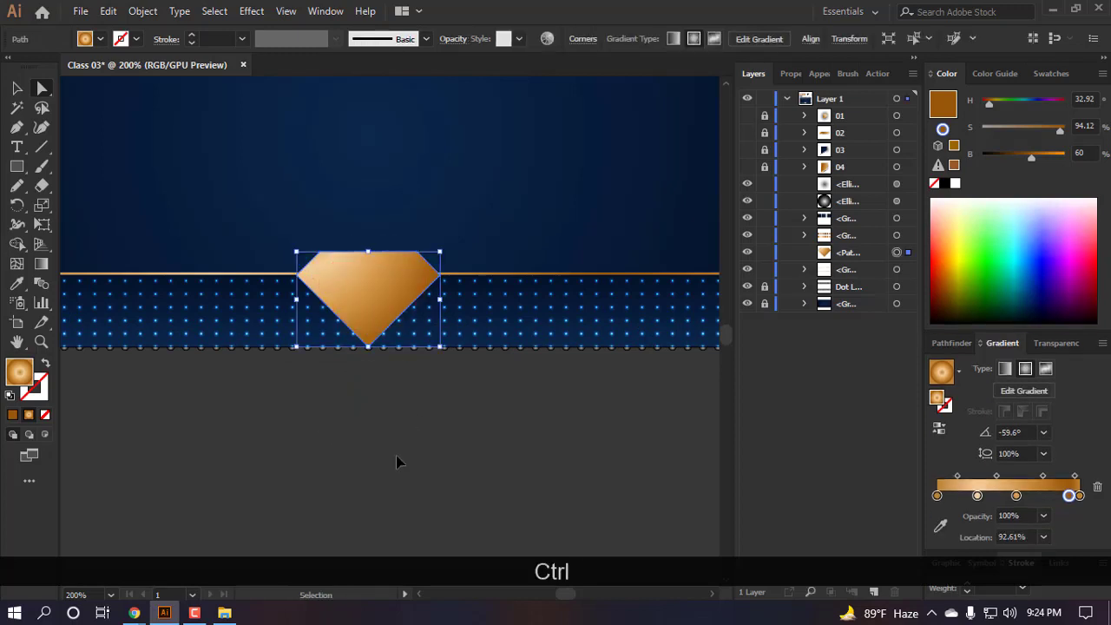
pyautogui.hotkey('ctrl', 'f')
pyautogui.keyDown('alt'); pyautogui.scroll(-5, 396, 463); pyautogui.keyUp('alt')
pyautogui.keyDown('alt'); pyautogui.scroll(5, 373, 368); pyautogui.keyUp('alt')
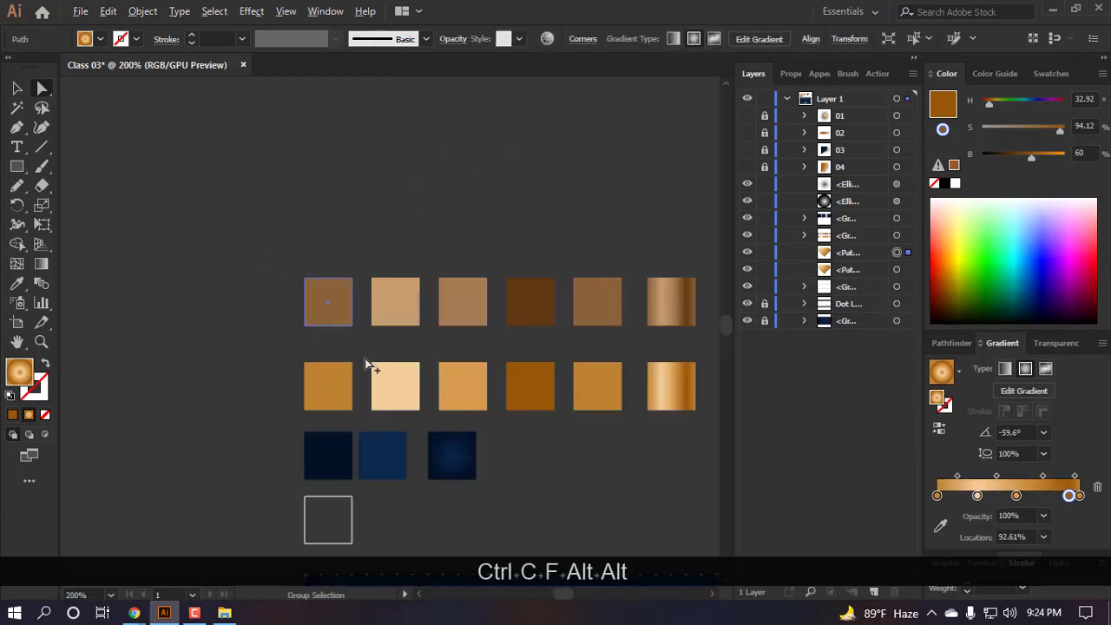
pyautogui.scroll(-3, 352, 361)
pyautogui.press('i')
pyautogui.click(352, 363)
pyautogui.keyDown('alt'); pyautogui.scroll(-3, 359, 367); pyautogui.keyUp('alt')
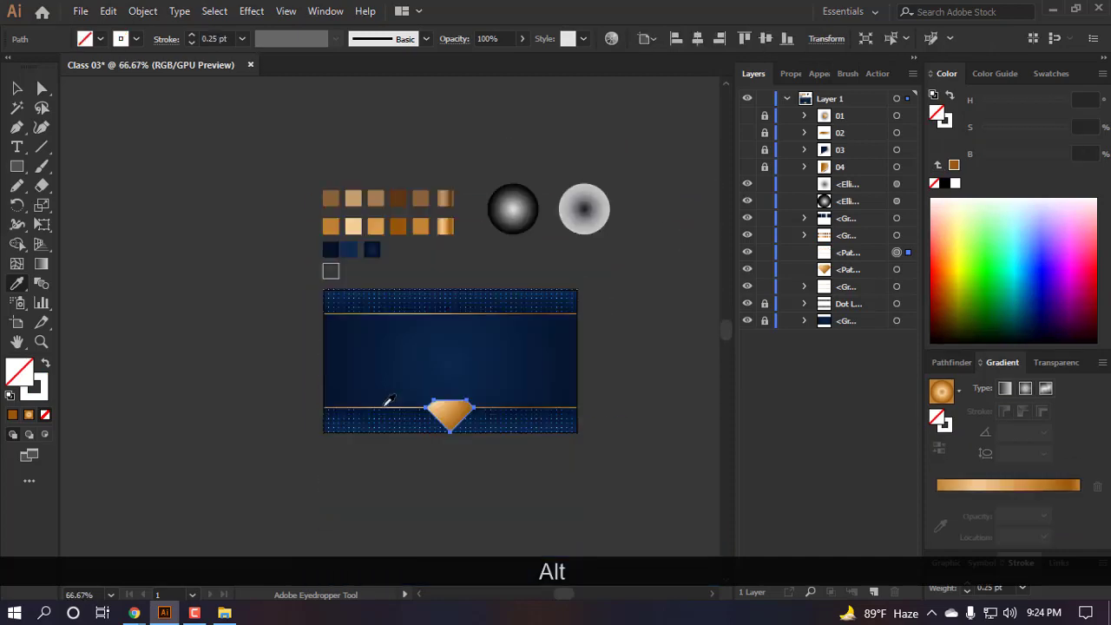
pyautogui.keyDown('alt'); pyautogui.scroll(5, 384, 402); pyautogui.keyUp('alt')
pyautogui.press('a')
pyautogui.click(466, 448)
pyautogui.keyDown('alt'); pyautogui.scroll(4, 608, 171); pyautogui.keyUp('alt')
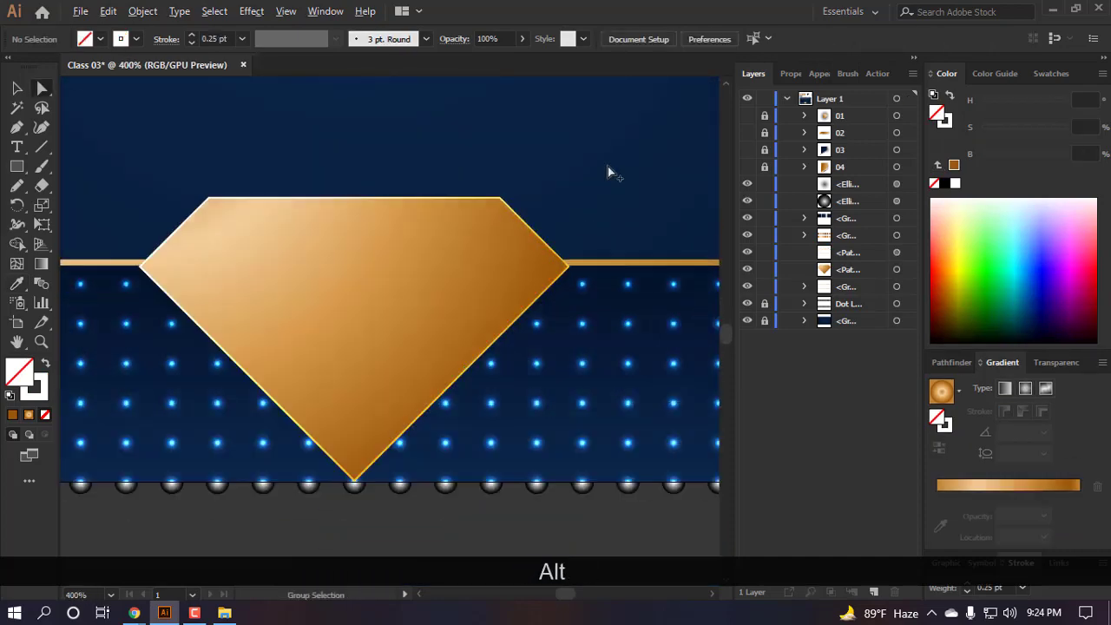
# - Expand the appearance of the diamond's thin outline and group it with the gold diamond
pyautogui.keyDown('alt'); pyautogui.scroll(3, 432, 256); pyautogui.keyUp('alt')
pyautogui.click(418, 259)
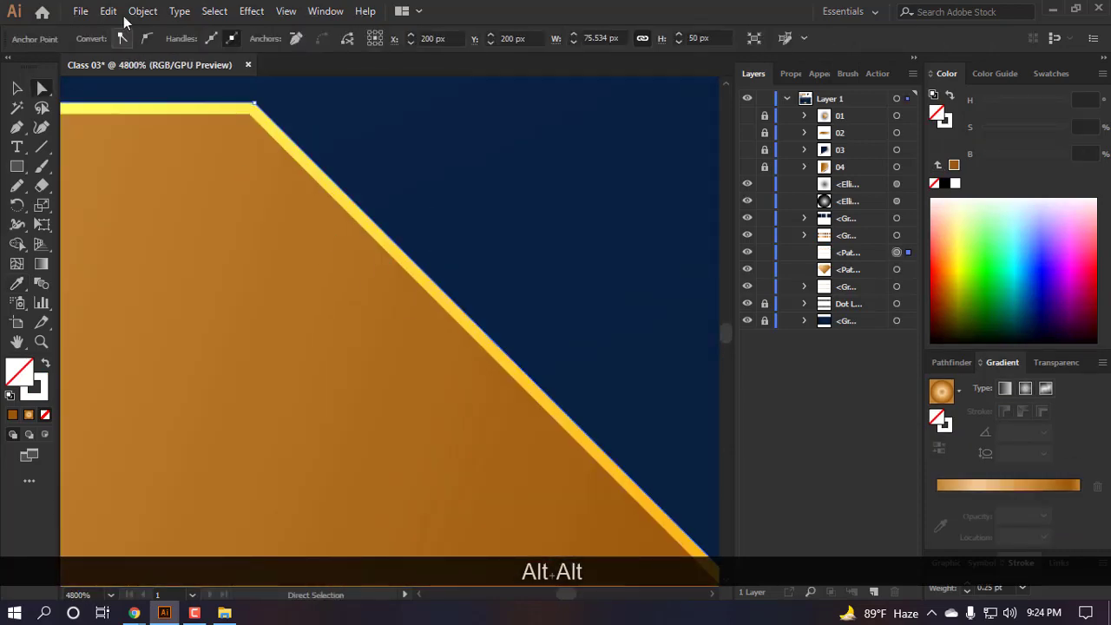
pyautogui.click(143, 11)
pyautogui.click(244, 196)
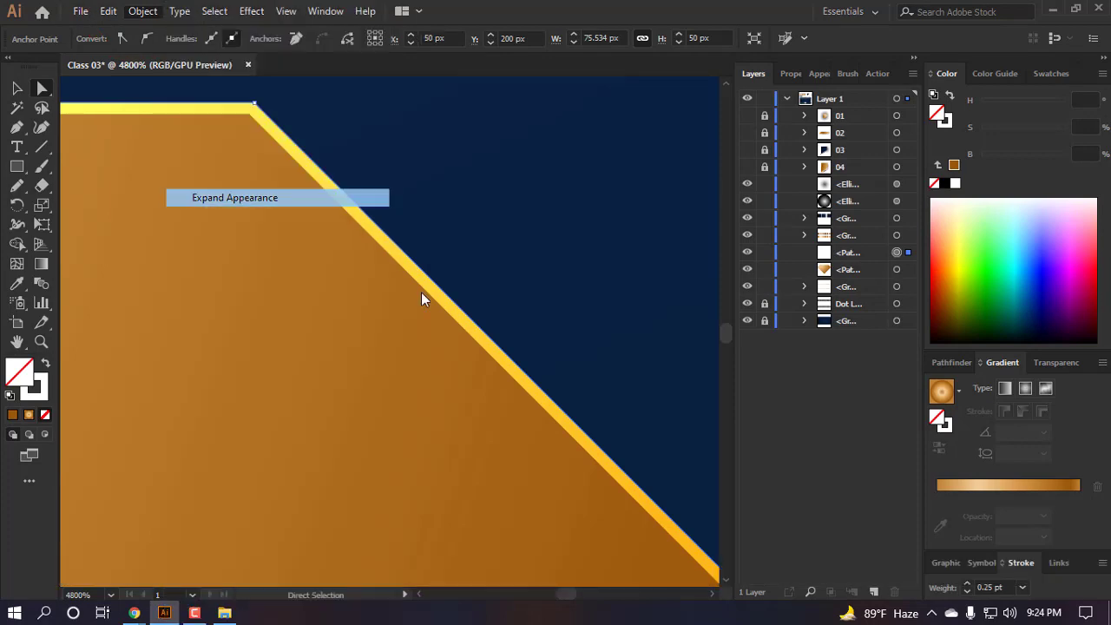
pyautogui.keyDown('alt'); pyautogui.scroll(-6, 466, 348); pyautogui.keyUp('alt')
pyautogui.hotkey('ctrl', 'shift', 'g')
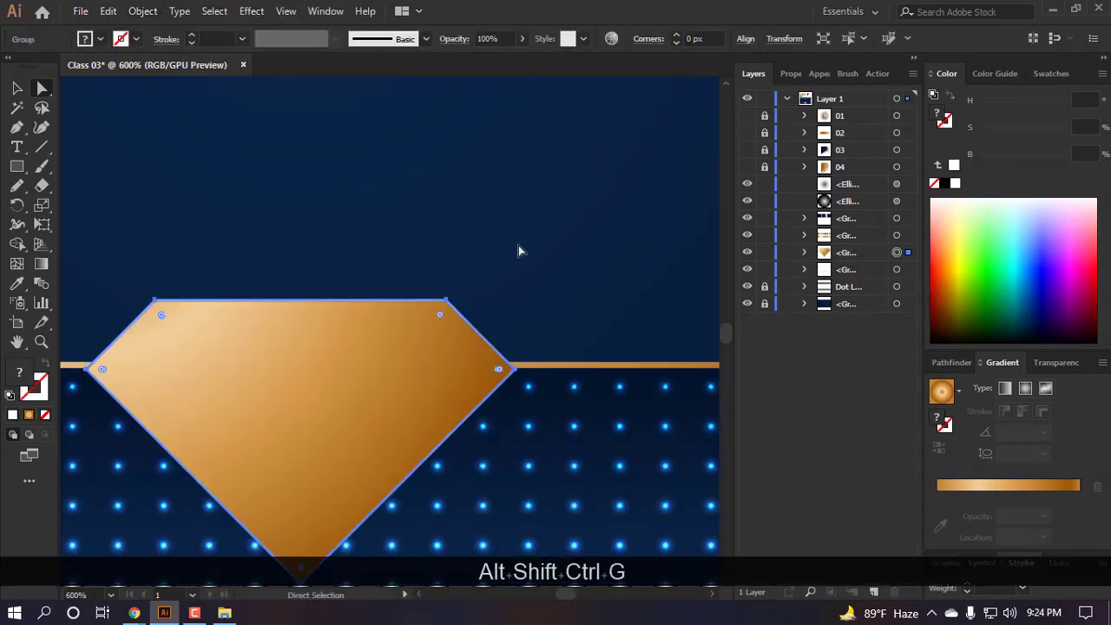
pyautogui.keyDown('alt'); pyautogui.scroll(-4, 518, 248); pyautogui.keyUp('alt')
pyautogui.press('v')
pyautogui.moveTo(443, 283); pyautogui.dragTo(377, 496)
pyautogui.hotkey('ctrl', 'z')
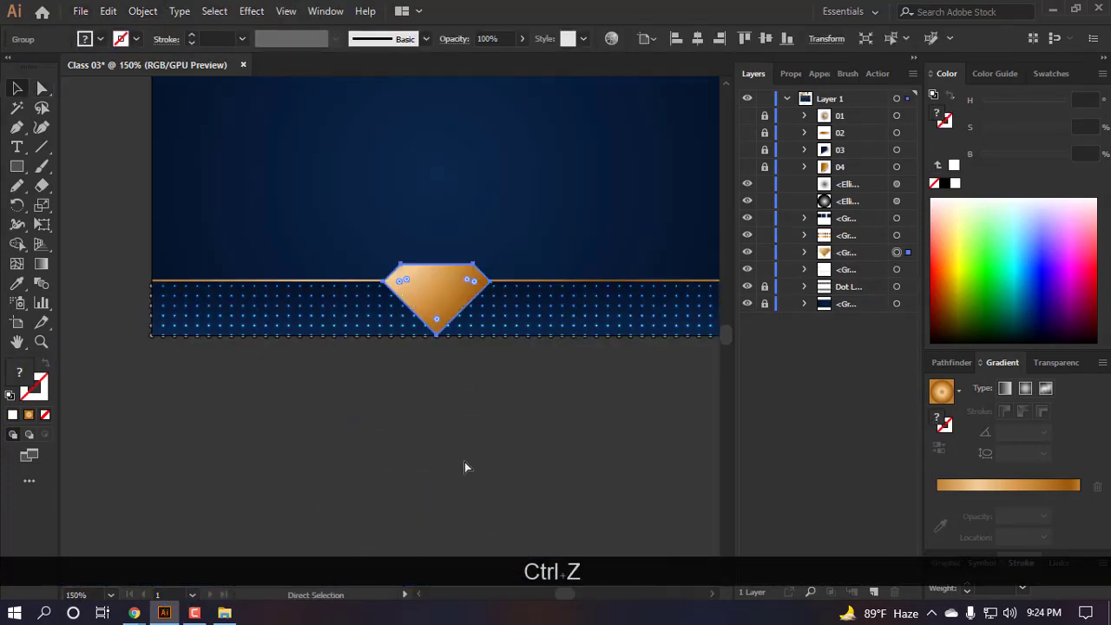
pyautogui.click(464, 466)
# - Copy the light grey radial shadow circle over the diamond's lower-right side and move the diamond group above it in the stacking order
pyautogui.keyDown('alt'); pyautogui.scroll(3, 436, 249); pyautogui.keyUp('alt')
pyautogui.keyDown('alt'); pyautogui.scroll(-6, 466, 442); pyautogui.keyUp('alt')
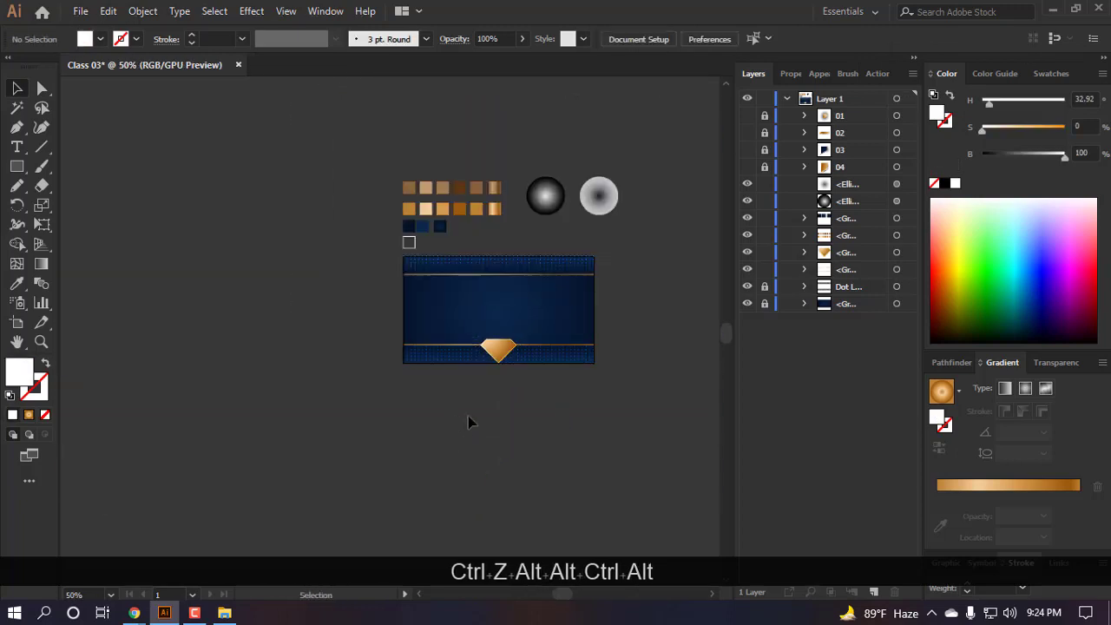
pyautogui.moveTo(582, 200); pyautogui.dragTo(550, 347)
pyautogui.keyDown('alt'); pyautogui.scroll(5, 547, 352); pyautogui.keyUp('alt')
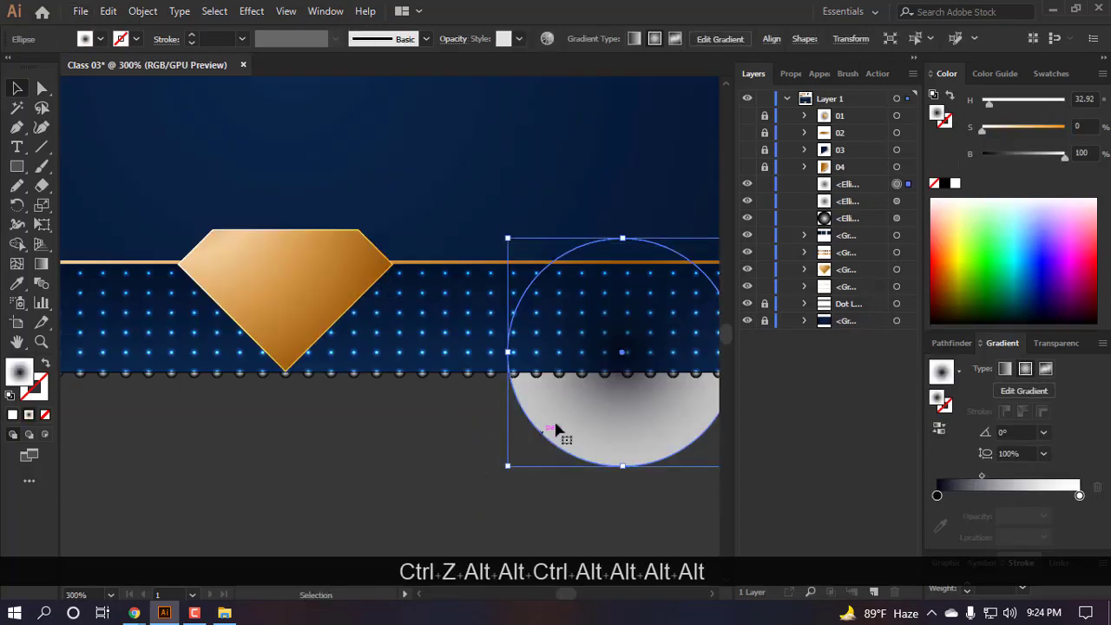
pyautogui.moveTo(573, 411); pyautogui.dragTo(335, 367)
pyautogui.keyDown('ctrl'); pyautogui.hscroll(-2, 347, 382); pyautogui.keyUp('ctrl')
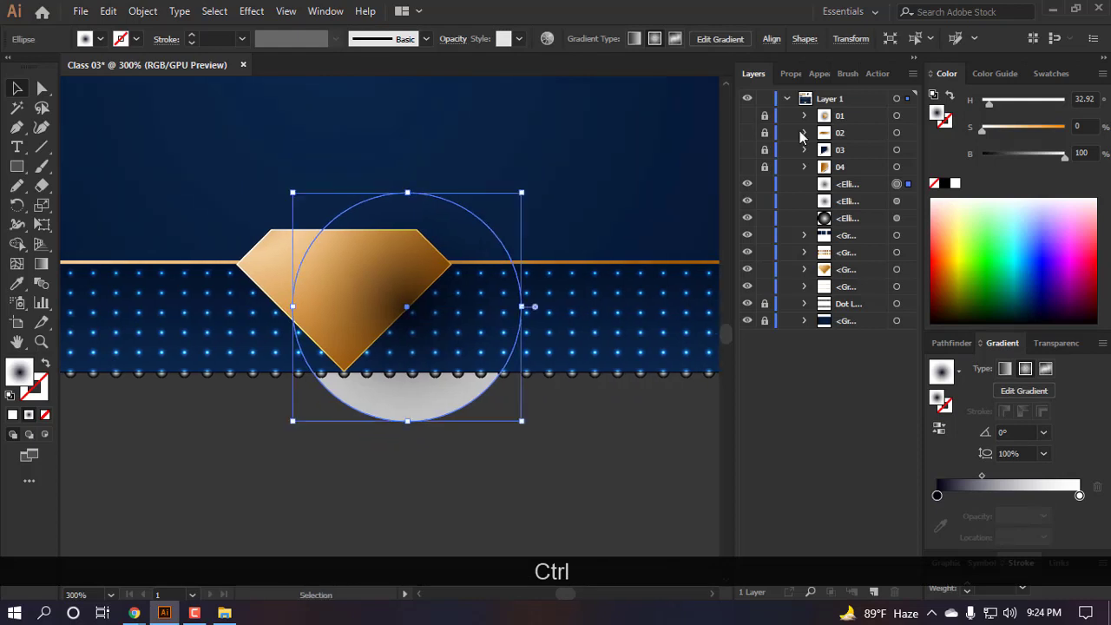
pyautogui.click(272, 260)
pyautogui.moveTo(847, 276); pyautogui.dragTo(847, 176)
# - Copy the shadow circle behind the diamond's lower-left side and upper area, and widen the upper copy slightly into an ellipse
pyautogui.keyDown('alt'); pyautogui.scroll(1, 424, 429); pyautogui.keyUp('alt')
pyautogui.keyDown('alt'); pyautogui.moveTo(448, 390); pyautogui.dragTo(322, 399); pyautogui.keyUp('alt')
pyautogui.scroll(1, 418, 564)
pyautogui.keyDown('alt'); pyautogui.moveTo(201, 382); pyautogui.dragTo(238, 356); pyautogui.keyUp('alt')
pyautogui.moveTo(310, 149); pyautogui.dragTo(346, 134)
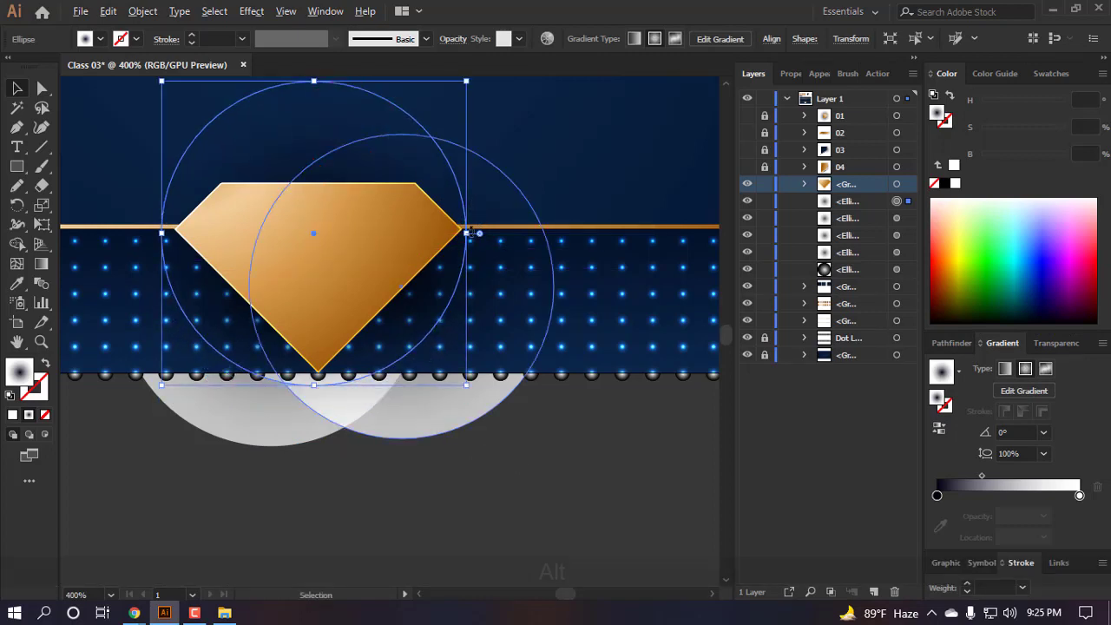
pyautogui.moveTo(466, 233); pyautogui.dragTo(483, 233)
pyautogui.click(568, 523)
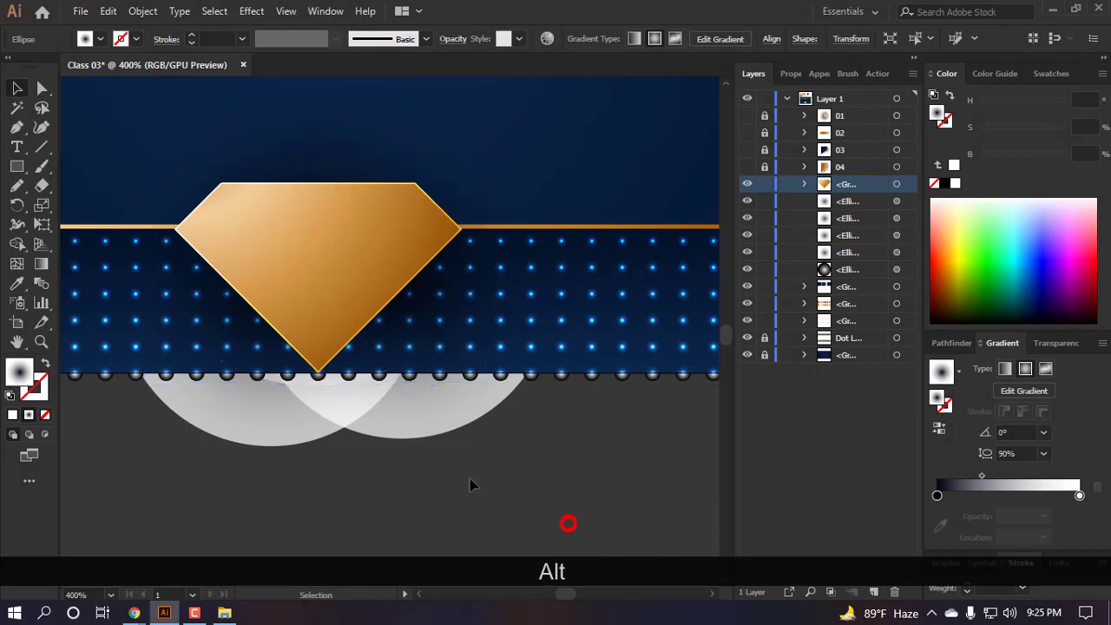
pyautogui.scroll(-3, 469, 478)
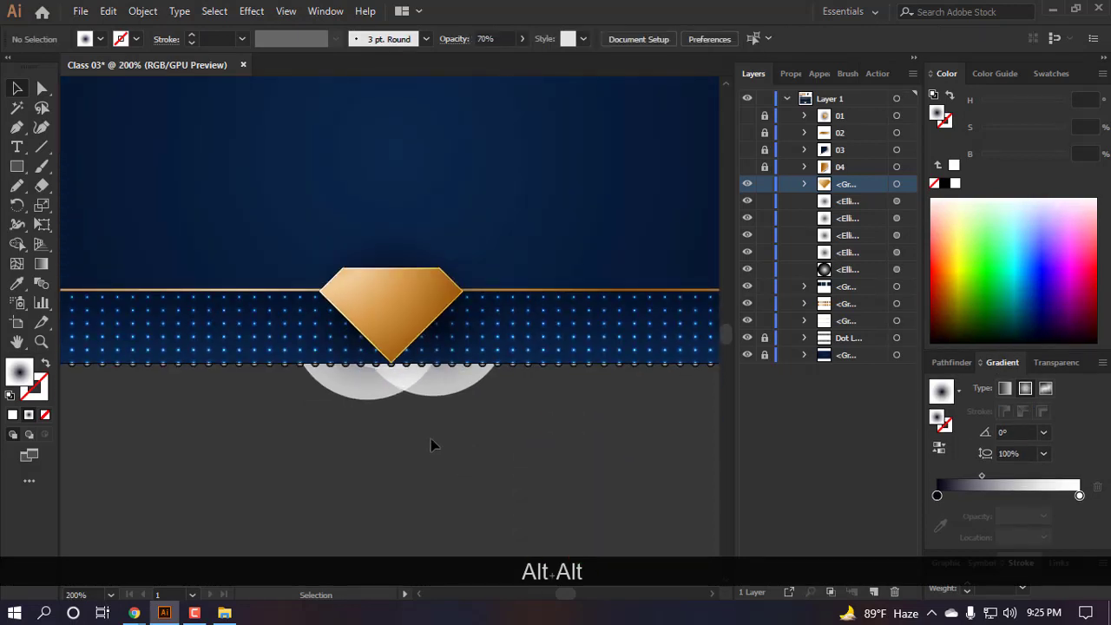
pyautogui.scroll(1, 431, 446)
pyautogui.click(347, 367)
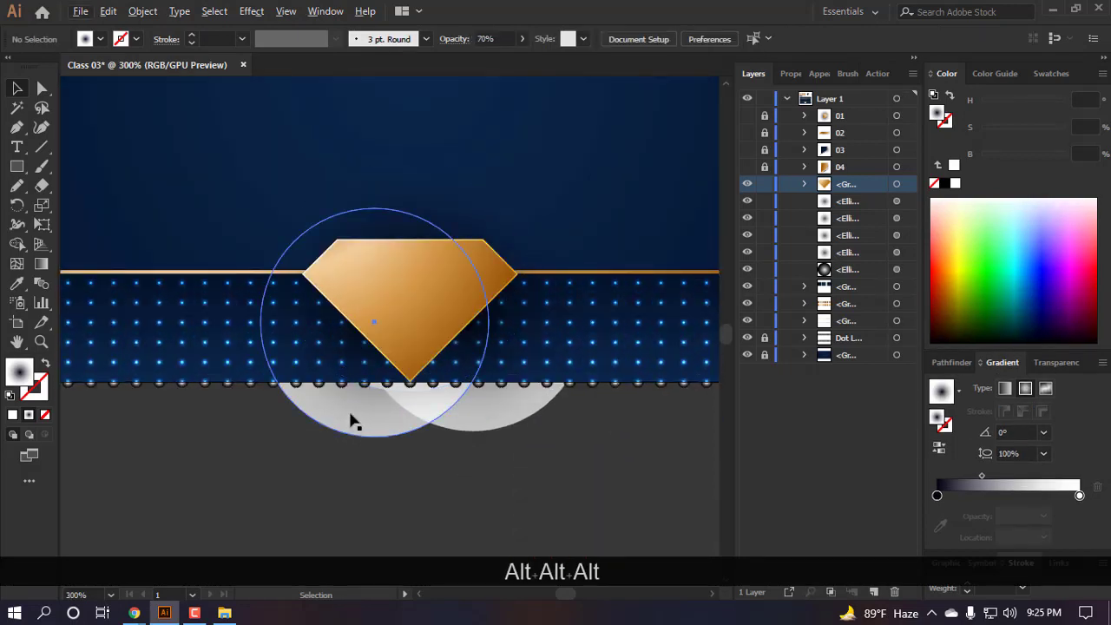
pyautogui.moveTo(351, 420); pyautogui.dragTo(315, 454)
pyautogui.scroll(3, 346, 445)
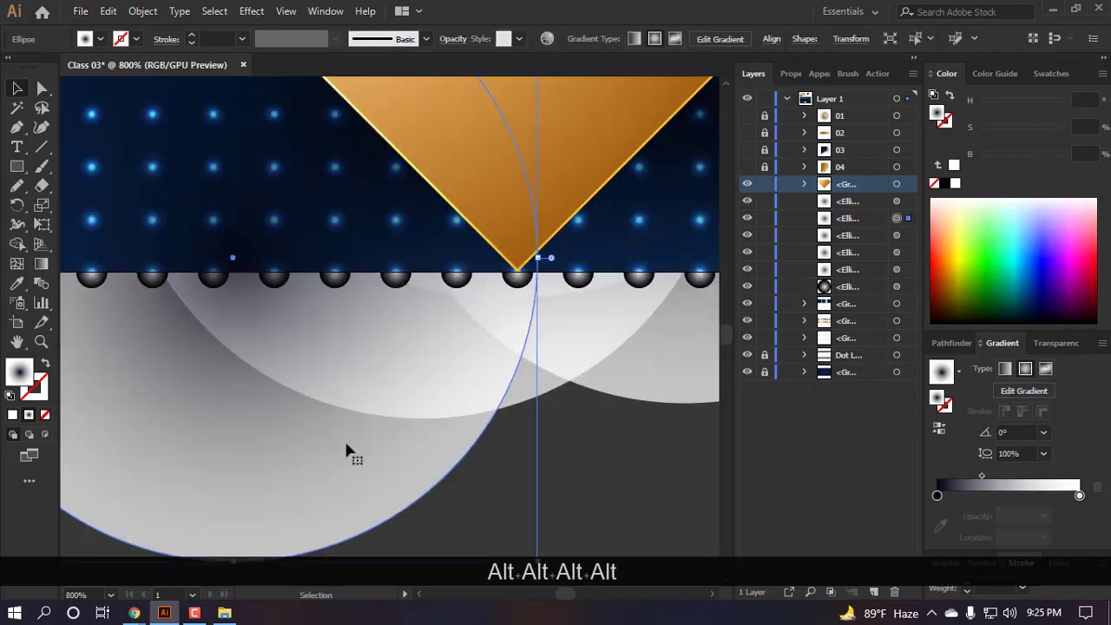
pyautogui.hotkey('ctrl', 'z')
# - Duplicate the lower-left and lower-right shadow circles with a slight offset to deepen the diamond's shadow
pyautogui.scroll(-2, 348, 442)
pyautogui.moveTo(371, 401); pyautogui.dragTo(353, 409)
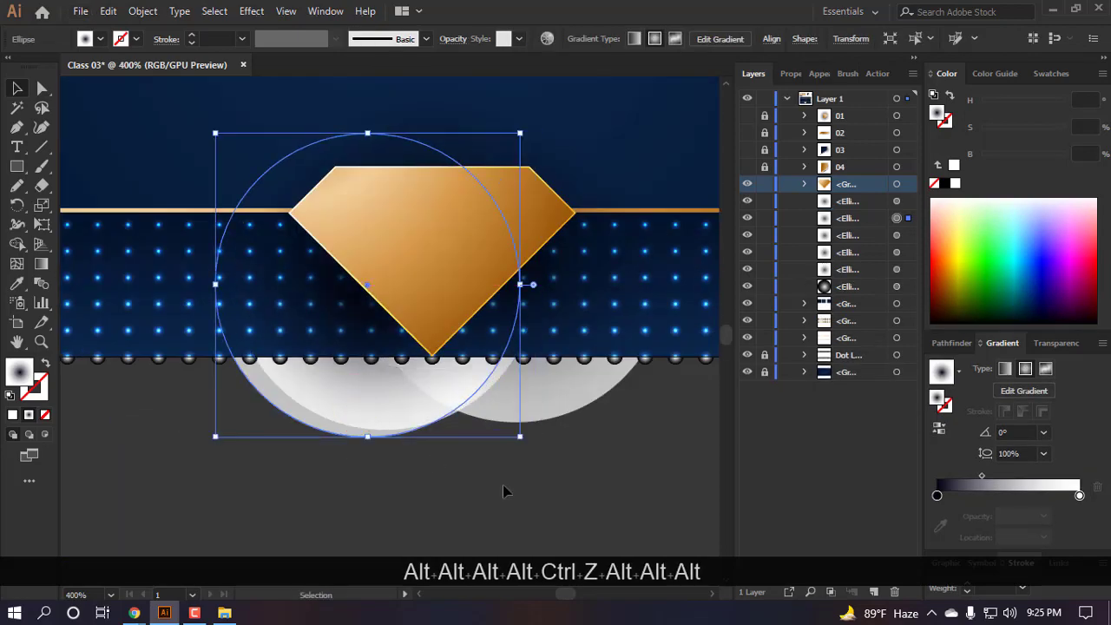
pyautogui.moveTo(545, 381); pyautogui.dragTo(549, 388)
pyautogui.click(603, 486)
pyautogui.scroll(-3, 381, 466)
pyautogui.scroll(-1, 385, 472)
pyautogui.scroll(1, 384, 451)
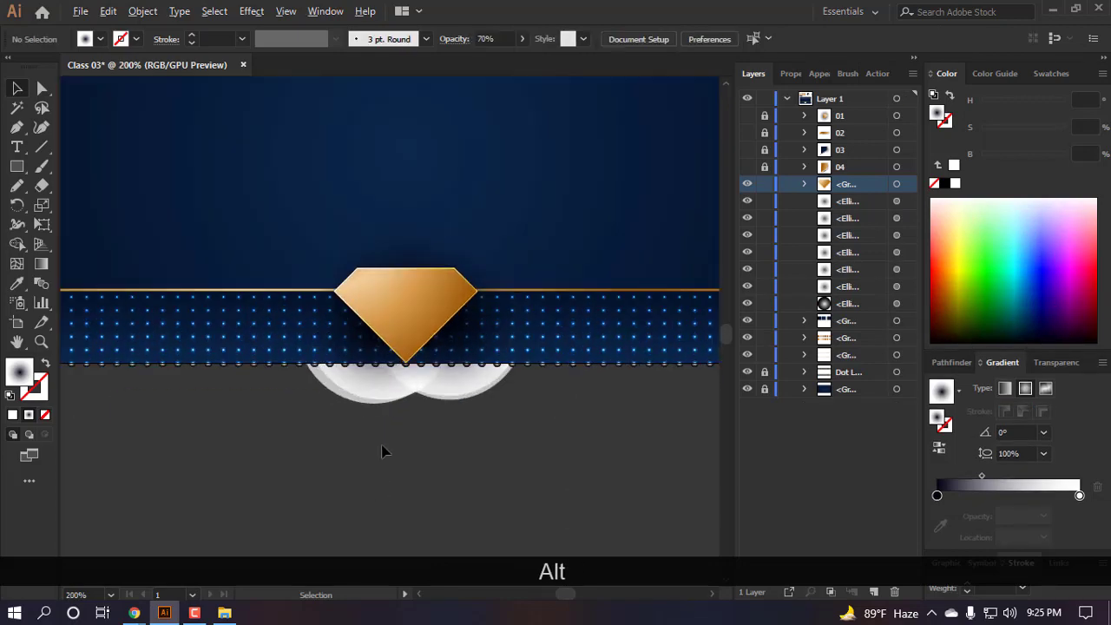
# - Group the five shadow ellipses around the diamond, and group them together with the gold diamond
pyautogui.scroll(2, 382, 208)
pyautogui.click(434, 286)
pyautogui.scroll(-3, 434, 290)
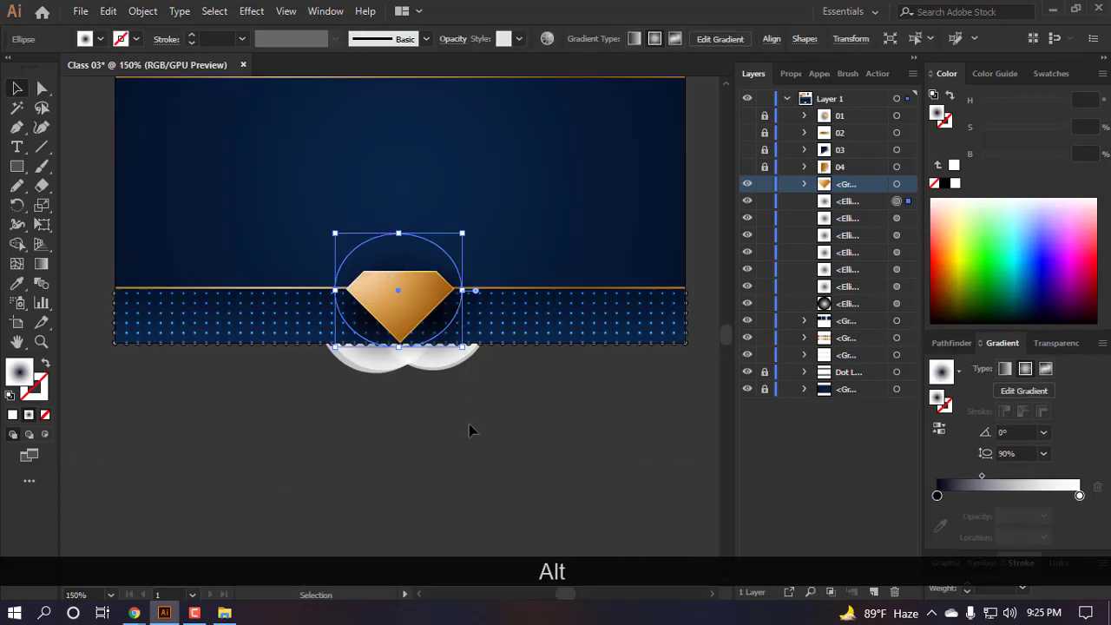
pyautogui.click(471, 431)
pyautogui.scroll(2, 452, 420)
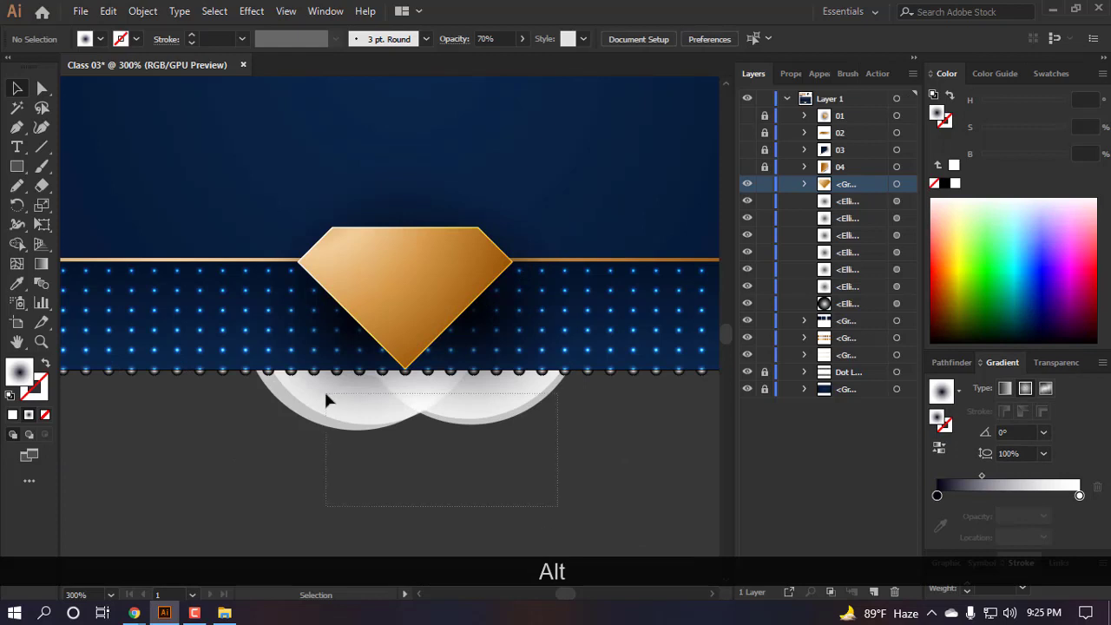
pyautogui.moveTo(326, 399); pyautogui.dragTo(333, 434)
pyautogui.keyDown('shift'); pyautogui.click(410, 191); pyautogui.keyUp('shift')
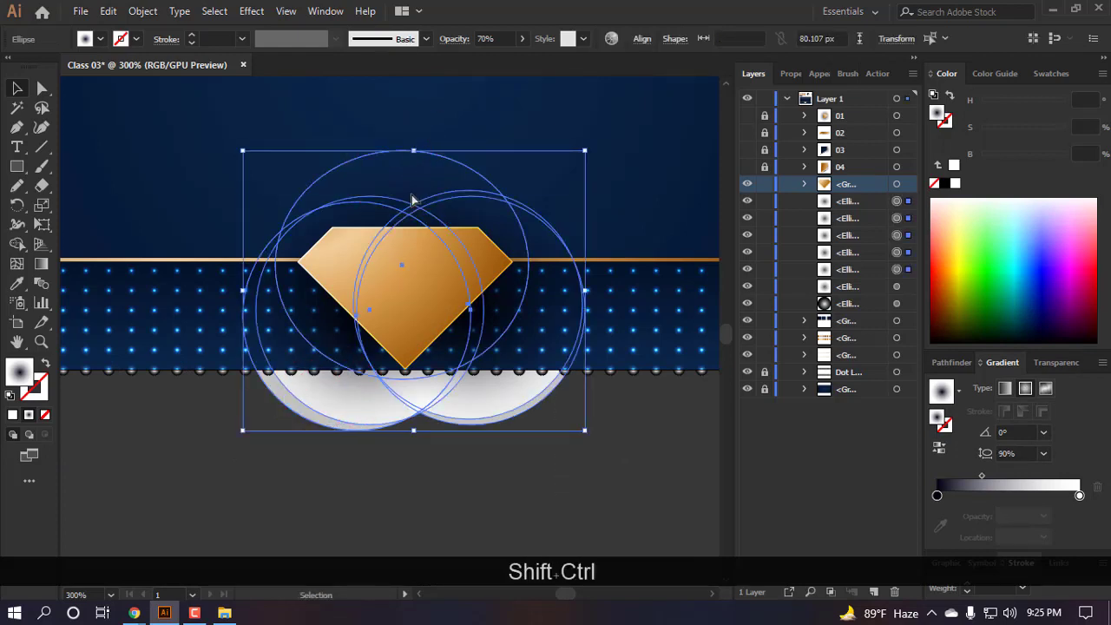
pyautogui.hotkey('ctrl', 'g')
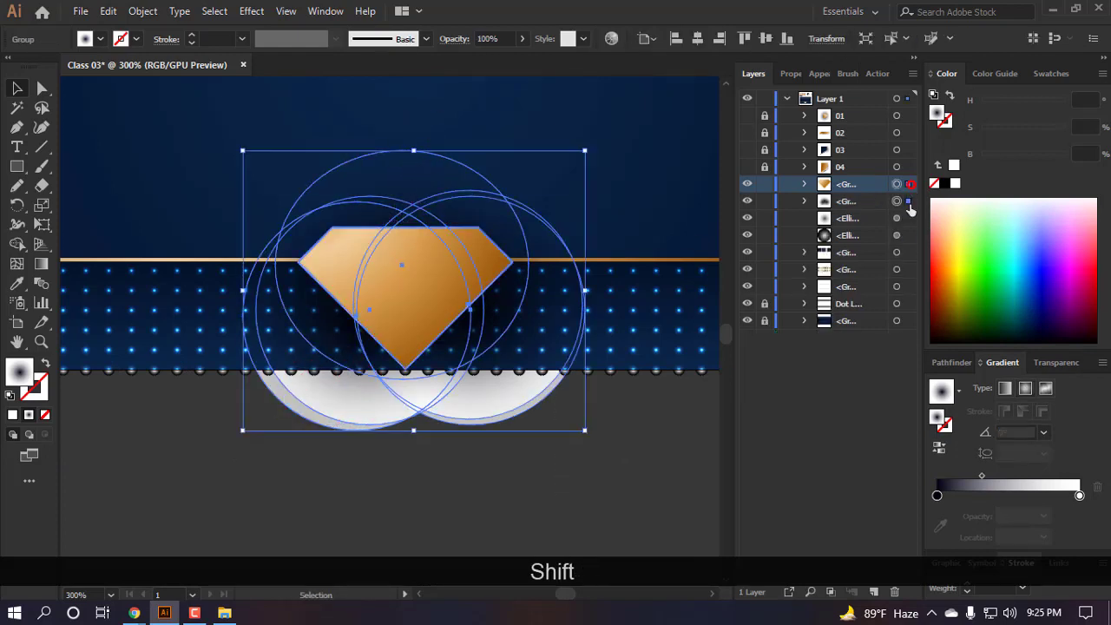
pyautogui.hotkey('ctrl', 'shift', 'g')
# - Rename the diamond and shadow group as 05, lock it and hide it
pyautogui.doubleClick(846, 184)
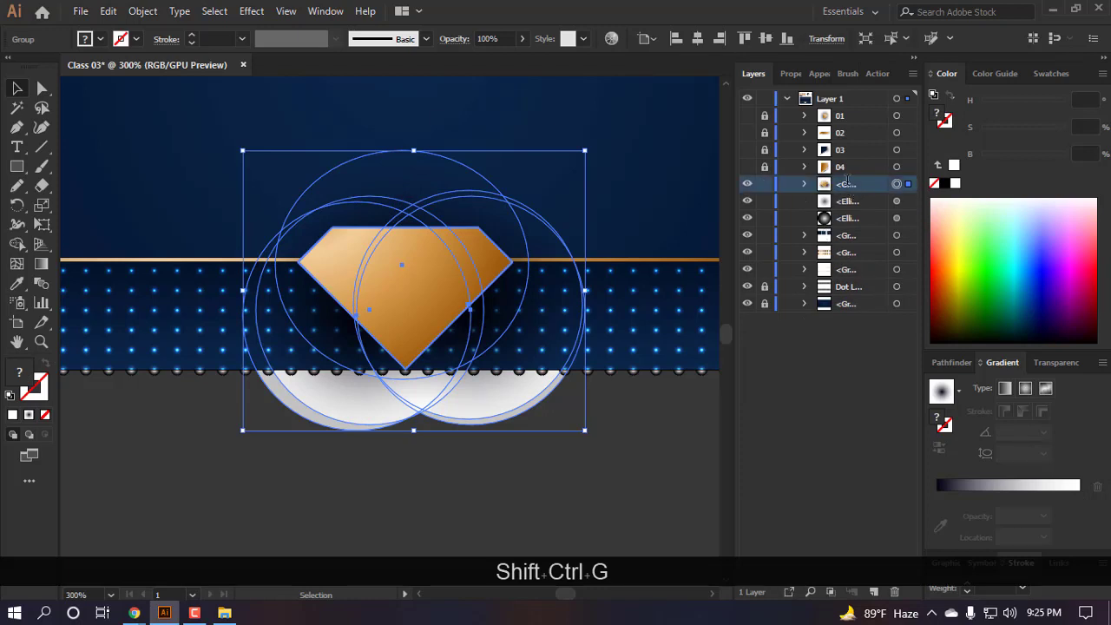
pyautogui.write('05')
pyautogui.press('Return')
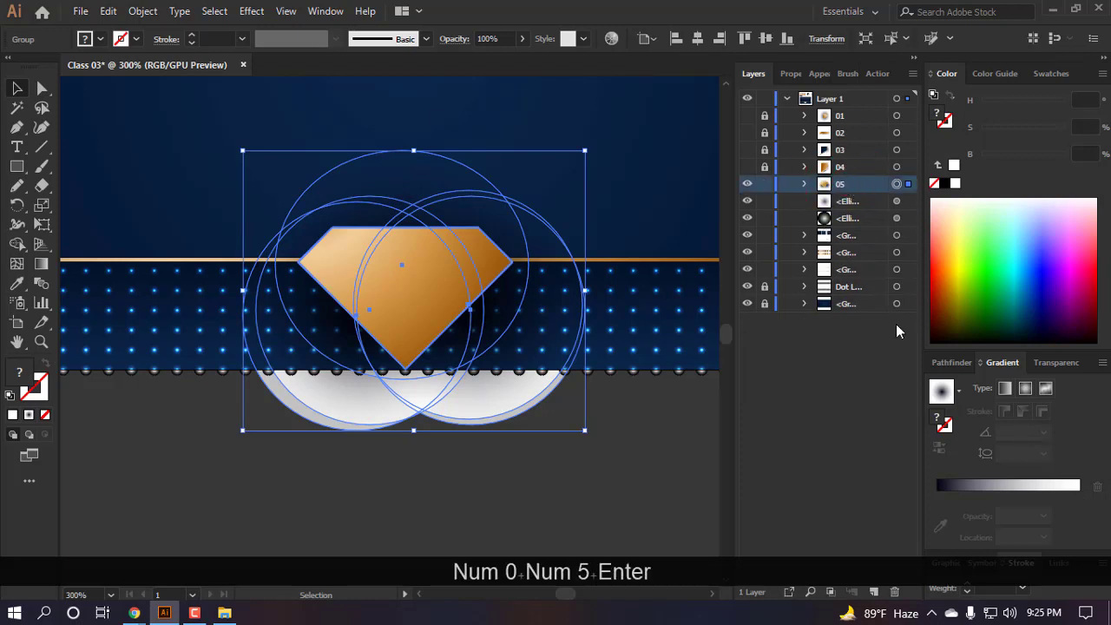
pyautogui.click(747, 184)
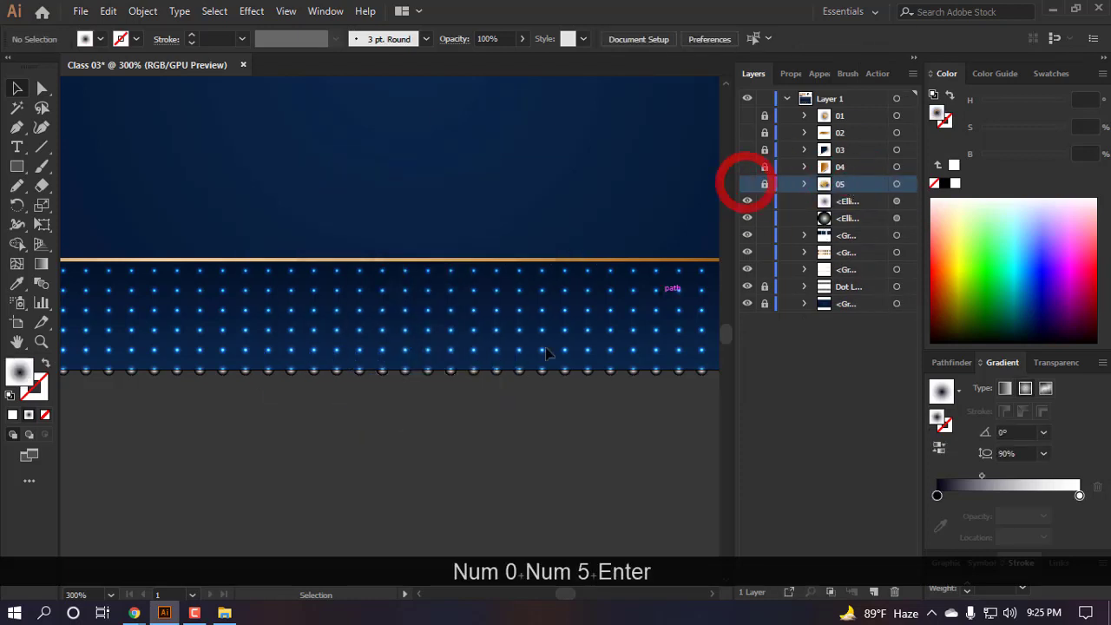
pyautogui.scroll(-4, 379, 337)
pyautogui.scroll(1, 355, 295)
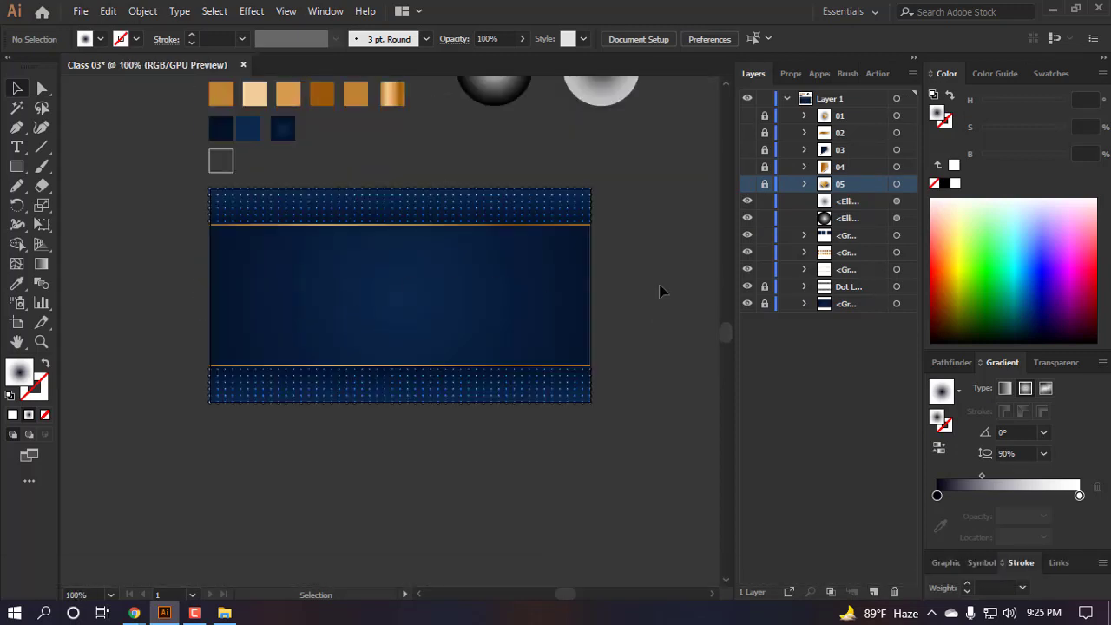
# - Make groups 01 through 05 visible on the banner
pyautogui.moveTo(747, 115); pyautogui.dragTo(750, 190)
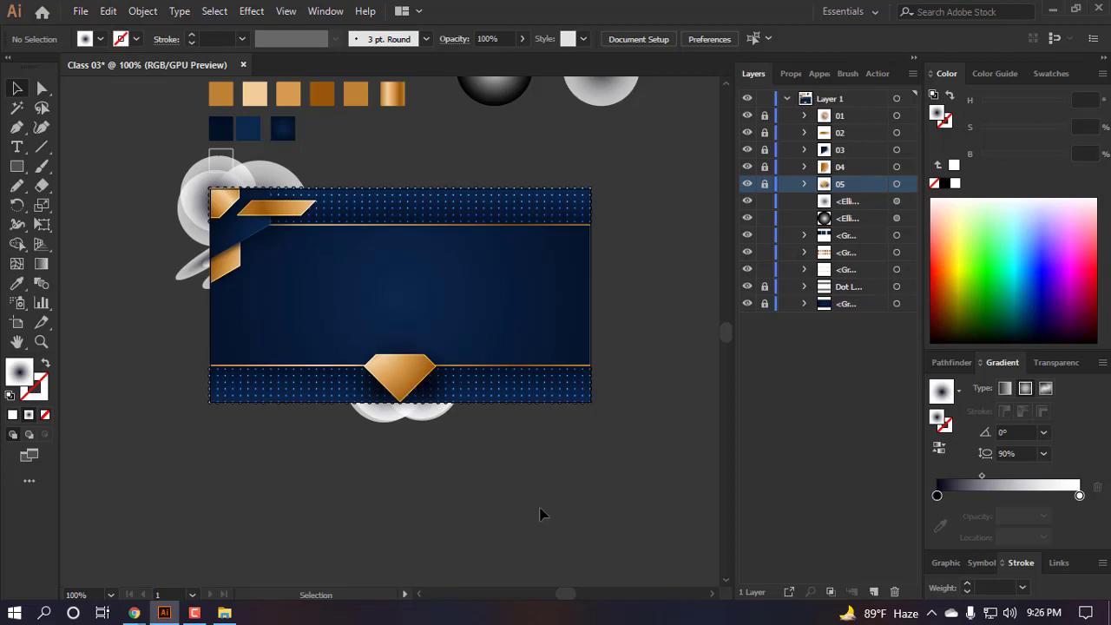
pyautogui.hscroll(-2, 500, 475)
pyautogui.scroll(1, 368, 196)
pyautogui.scroll(3, 363, 200)
pyautogui.scroll(1, 235, 224)
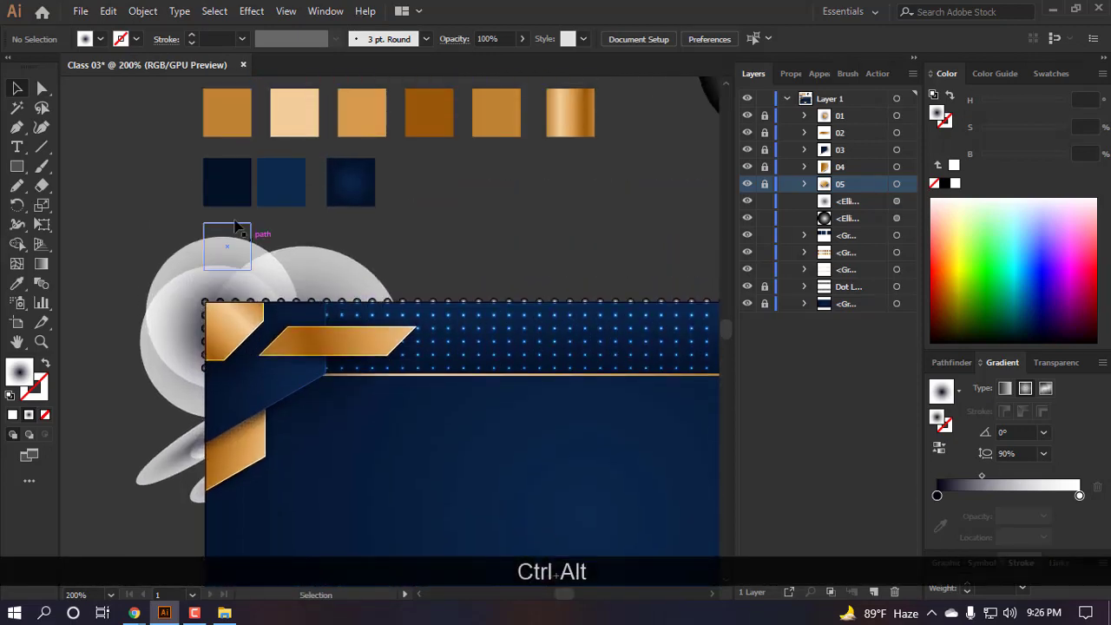
# - Copy the black radial glow circle onto the open middle area of the navy banner
pyautogui.scroll(4, 232, 220)
pyautogui.scroll(-7, 233, 217)
pyautogui.scroll(-1, 384, 305)
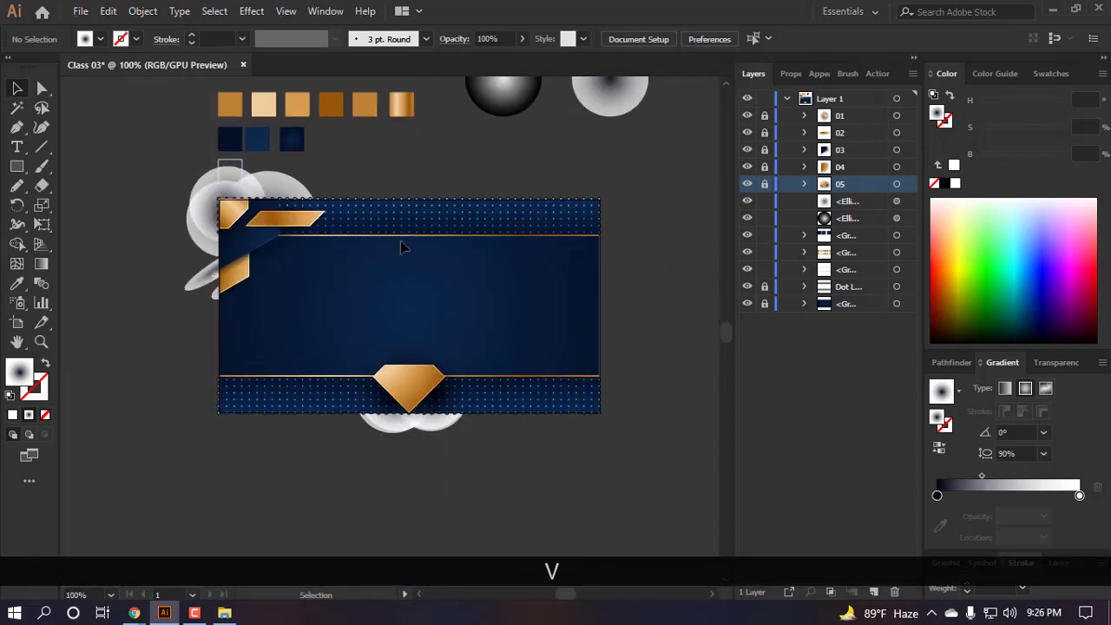
pyautogui.scroll(2, 401, 246)
pyautogui.scroll(-3, 518, 201)
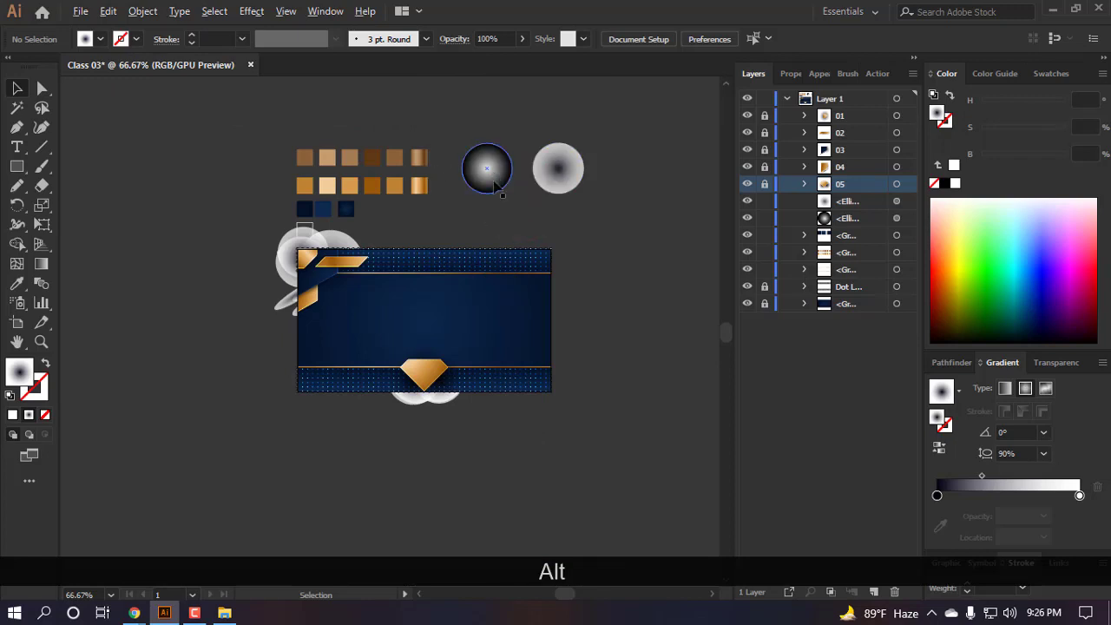
pyautogui.moveTo(500, 183); pyautogui.dragTo(416, 326)
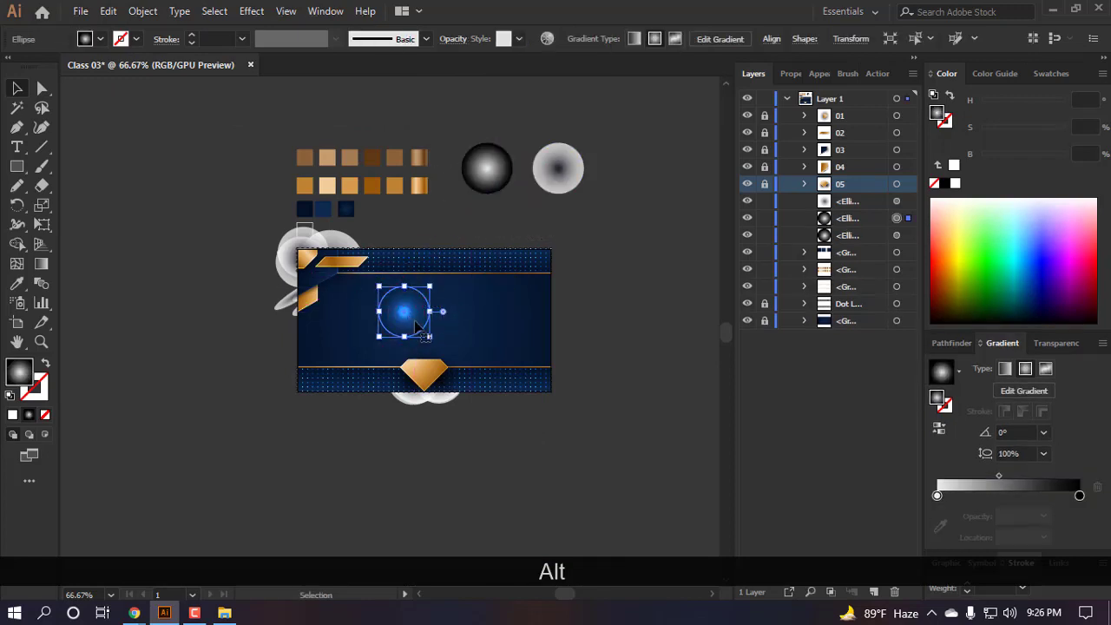
pyautogui.scroll(2, 417, 326)
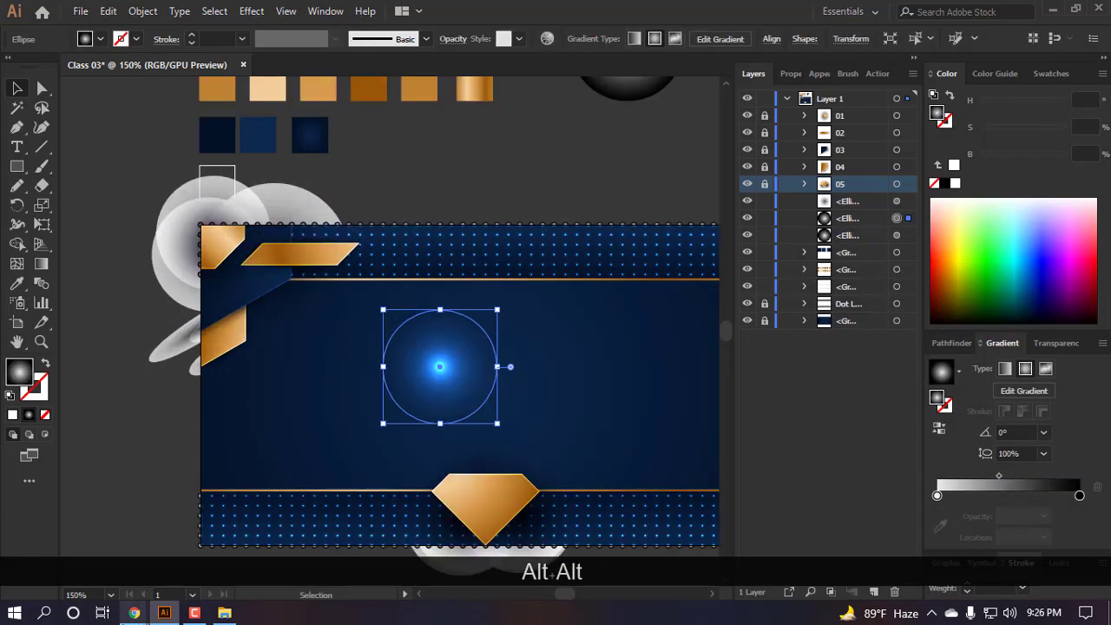
pyautogui.moveTo(134, 613)
pyautogui.click(30, 545)
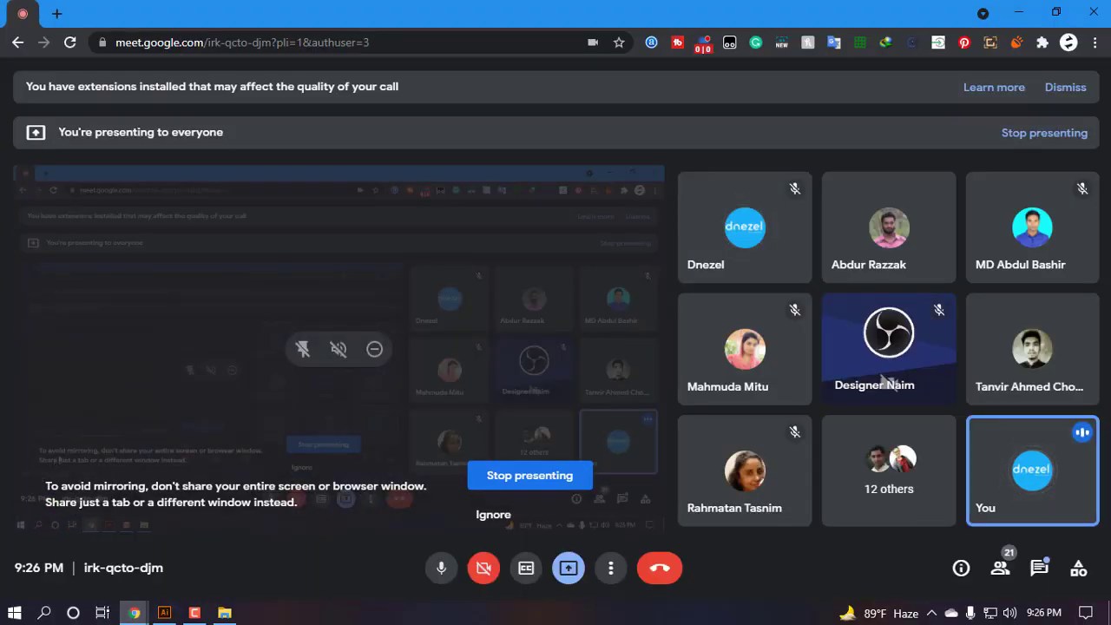
pyautogui.click(1013, 15)
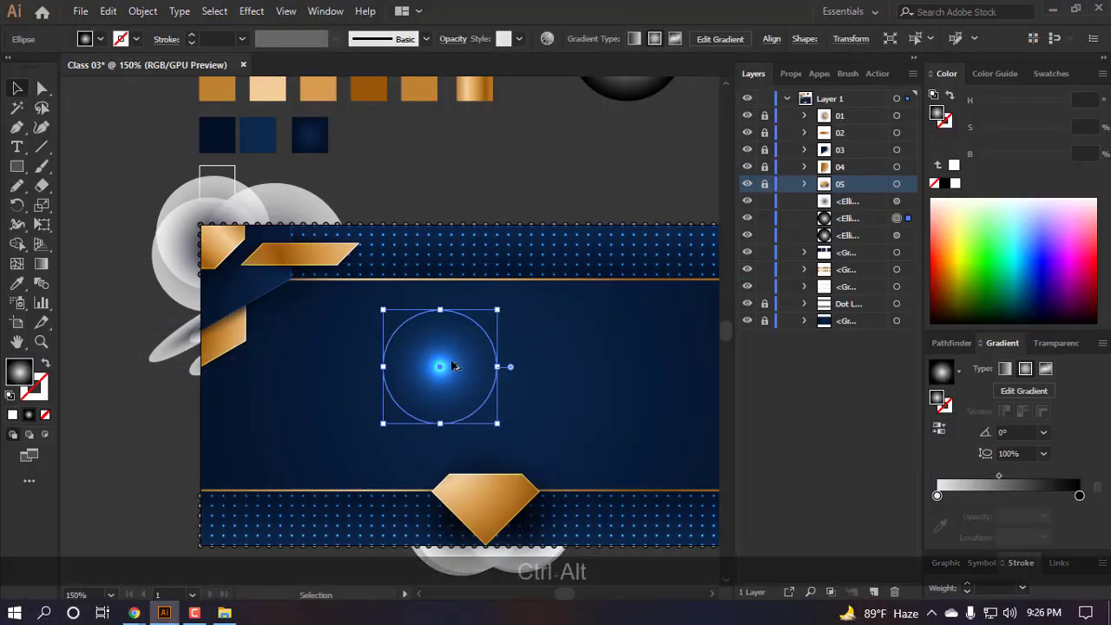
# - Flatten and widen the copied glow circle into a thin horizontal ellipse with a height of about 8.3% of its width
pyautogui.scroll(1, 452, 367)
pyautogui.moveTo(323, 367); pyautogui.dragTo(322, 352)
pyautogui.moveTo(454, 368); pyautogui.dragTo(347, 386)
pyautogui.scroll(2, 312, 374)
pyautogui.click(387, 397)
pyautogui.click(379, 379)
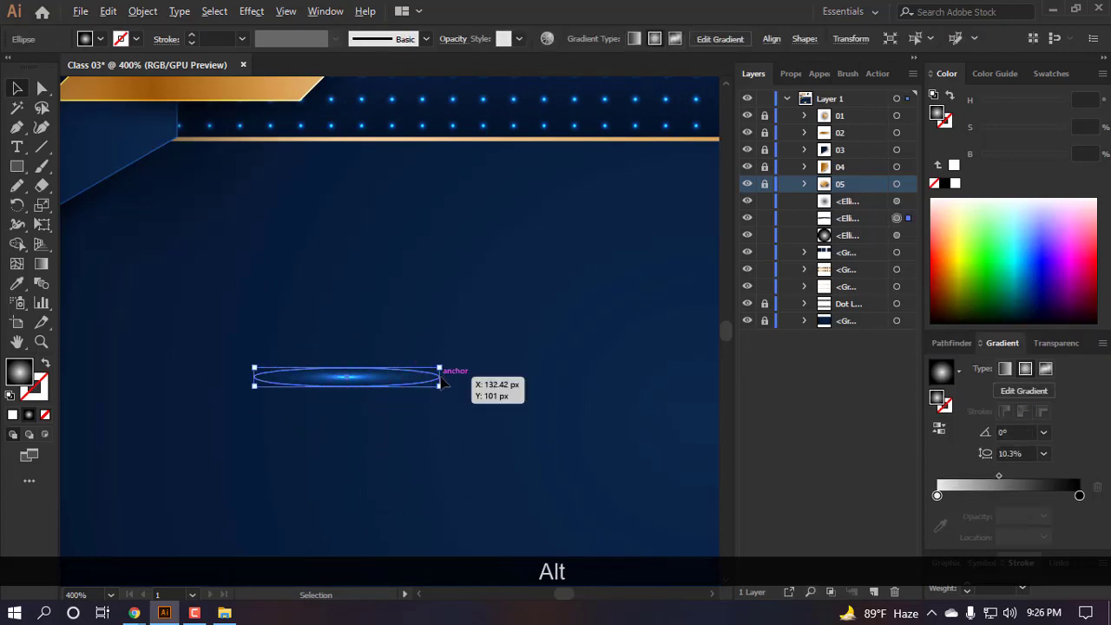
pyautogui.scroll(2, 441, 375)
pyautogui.moveTo(438, 375); pyautogui.dragTo(477, 375)
pyautogui.scroll(-5, 375, 440)
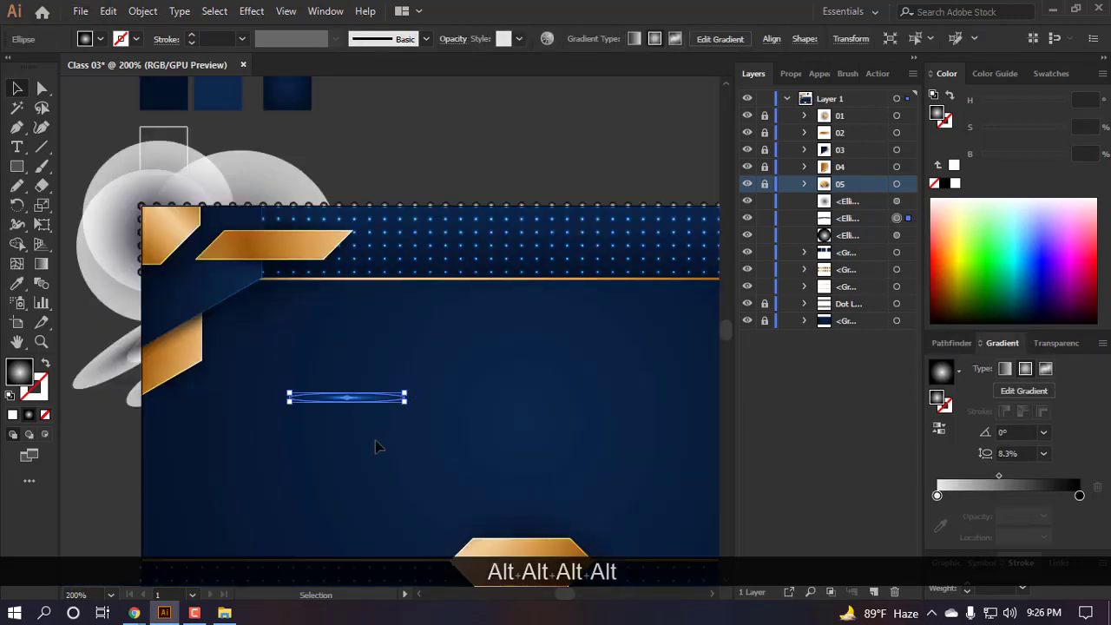
pyautogui.click(373, 440)
# - Move the thin glow ellipse onto the gold parallelogram bar near the banner's upper-left corner and bring it to the front
pyautogui.hscroll(-2, 408, 350)
pyautogui.scroll(2, 413, 418)
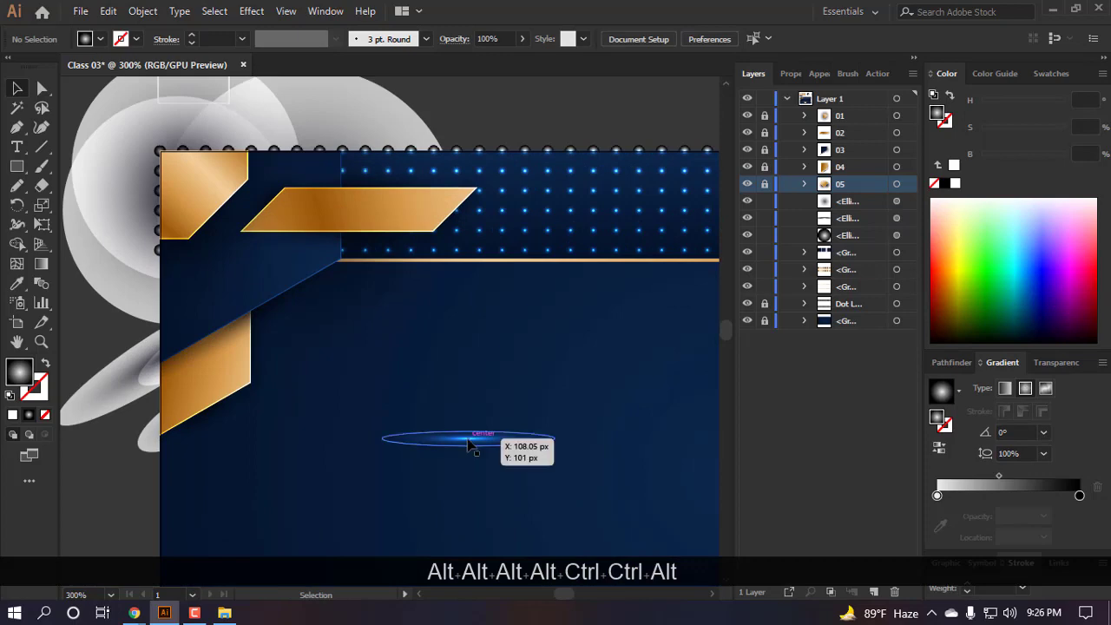
pyautogui.moveTo(468, 445); pyautogui.dragTo(382, 217)
pyautogui.scroll(3, 382, 217)
pyautogui.hotkey('ctrl', 'shift', ']')
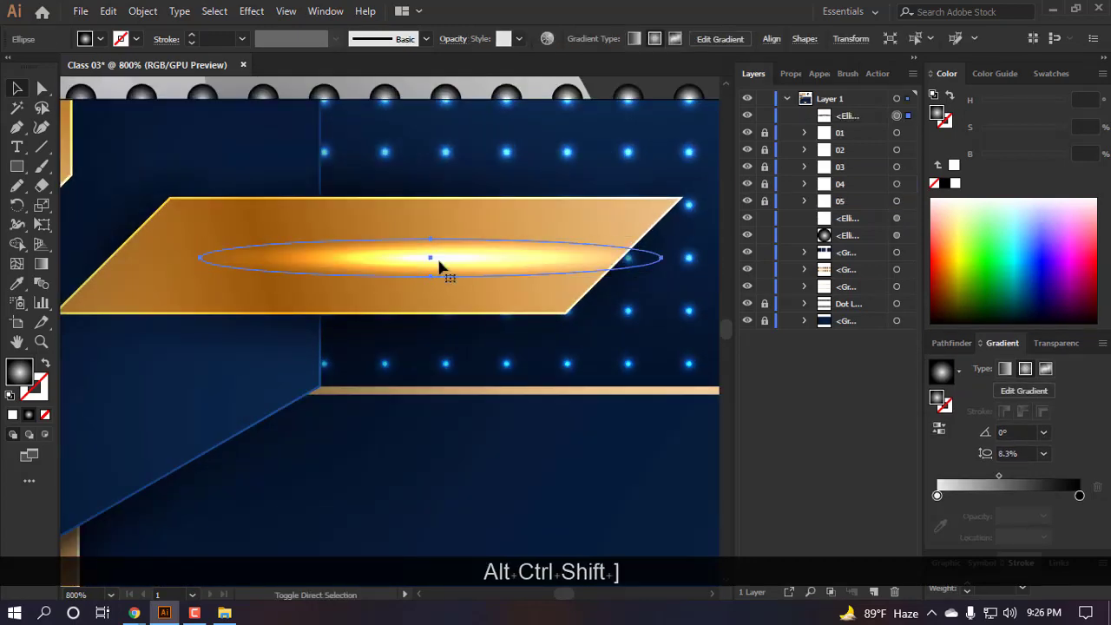
# - Place the glow ellipse along the gold bar's upper edge and stretch it sideways to about a 3.3% height-to-width ratio
pyautogui.scroll(2, 420, 247)
pyautogui.moveTo(408, 275); pyautogui.dragTo(339, 173)
pyautogui.scroll(-3, 373, 191)
pyautogui.scroll(2, 518, 221)
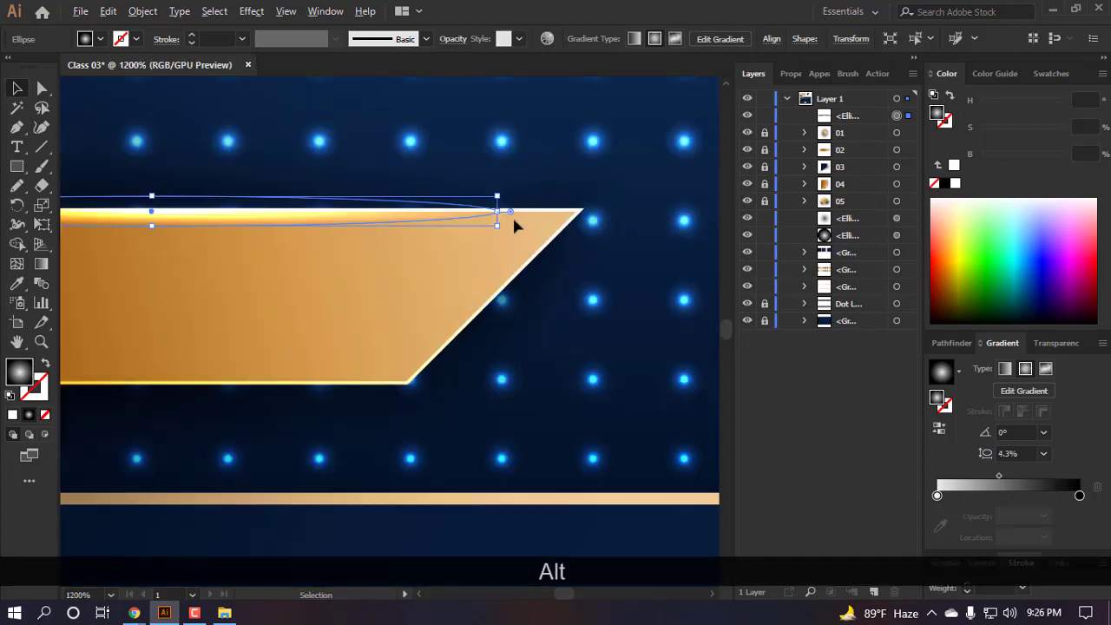
pyautogui.moveTo(502, 216); pyautogui.dragTo(613, 220)
pyautogui.scroll(-4, 558, 379)
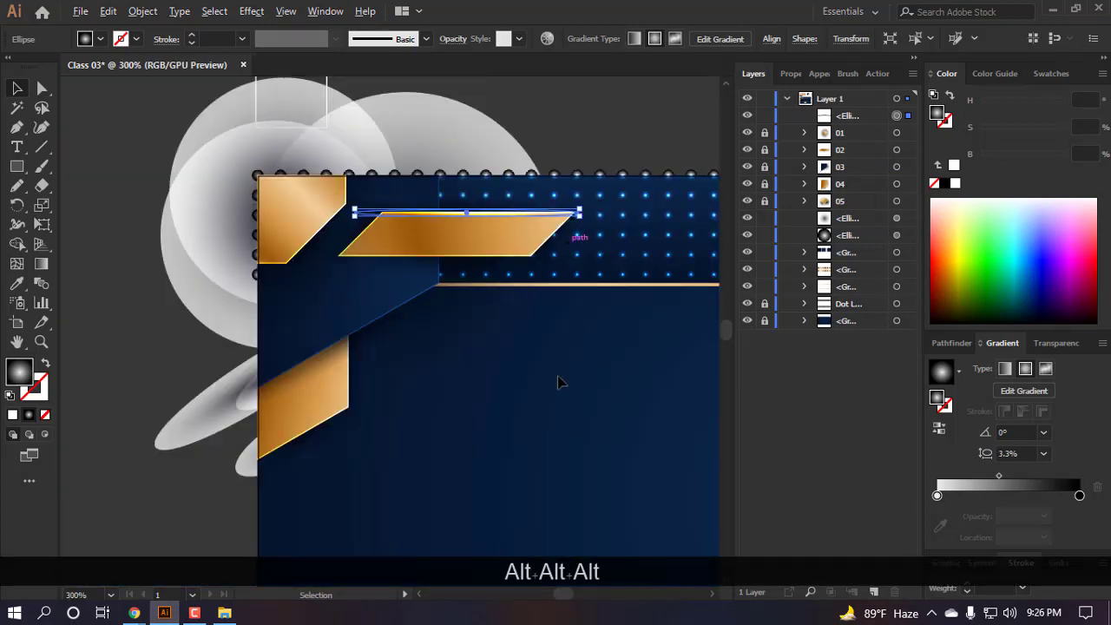
pyautogui.click(546, 395)
# - Copy the glow ellipse from the gold bar's upper edge onto its lower edge
pyautogui.scroll(4, 473, 217)
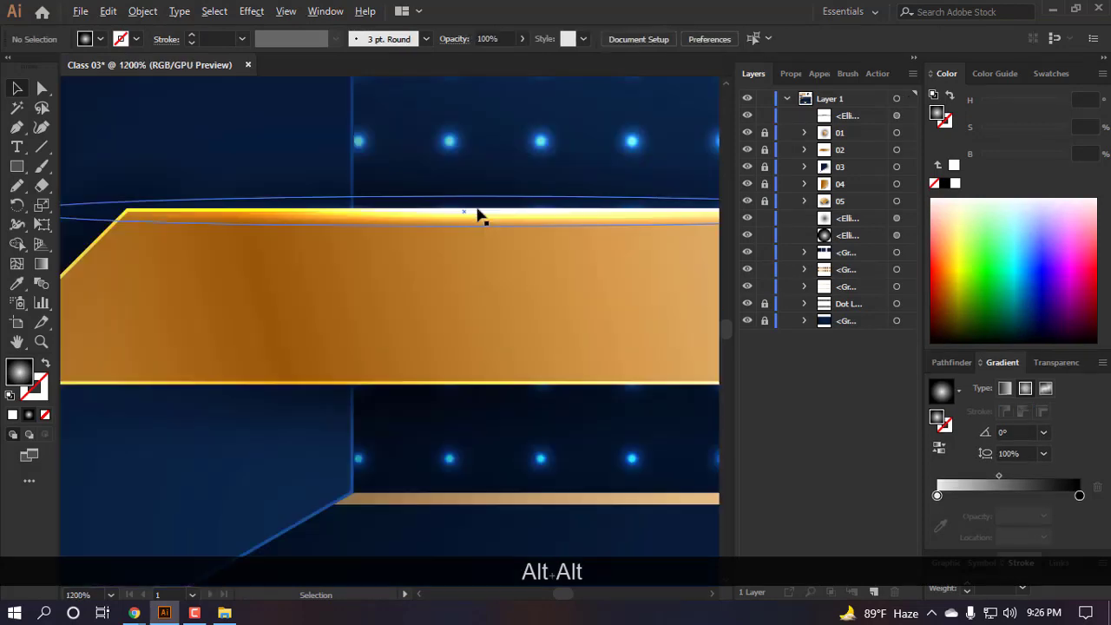
pyautogui.moveTo(479, 216); pyautogui.dragTo(442, 381)
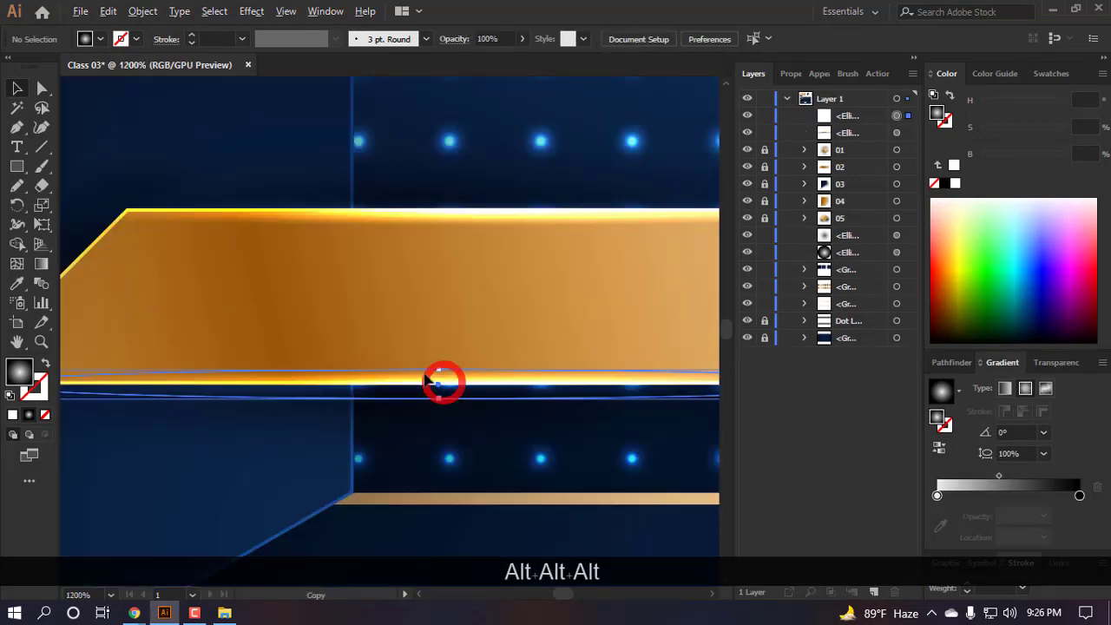
# - Copy the gold bar's lower-edge glow ellipse onto the upper-left corner gold shape and rotate it to 45° along the slanted edge
pyautogui.scroll(-5, 441, 382)
pyautogui.scroll(3, 331, 348)
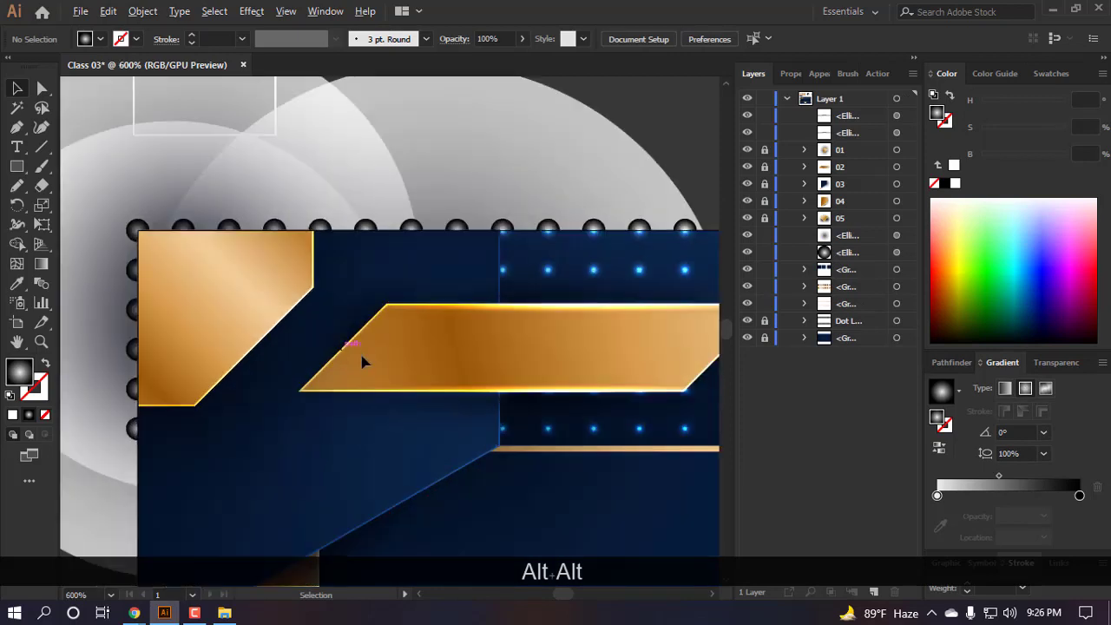
pyautogui.moveTo(506, 391); pyautogui.dragTo(497, 350)
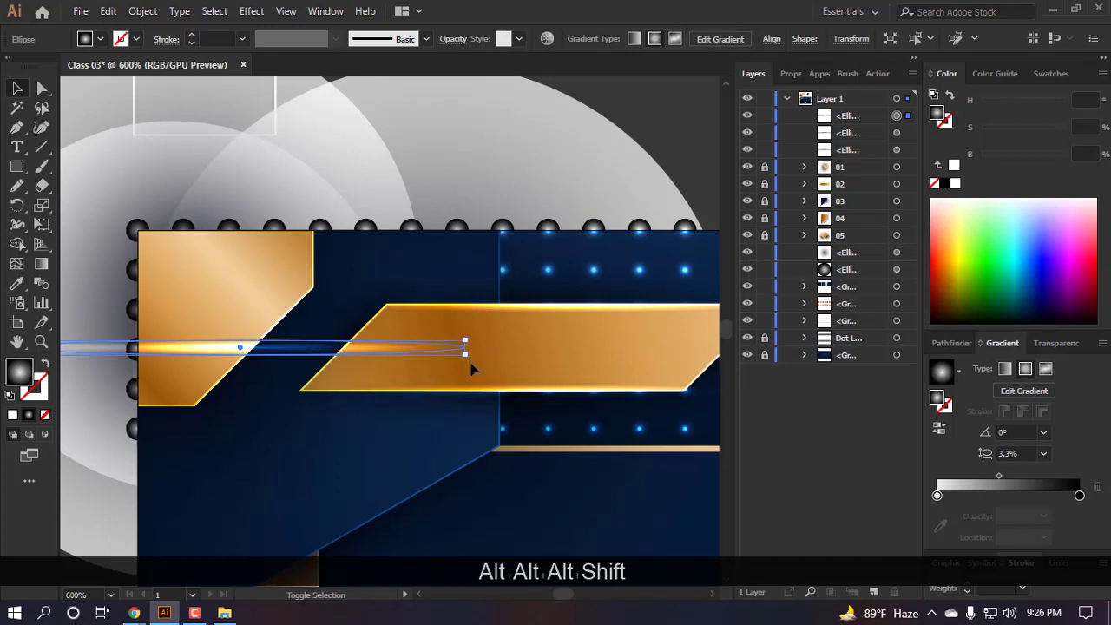
pyautogui.scroll(1, 470, 366)
pyautogui.moveTo(470, 362); pyautogui.dragTo(352, 116)
pyautogui.hscroll(-1, 374, 246)
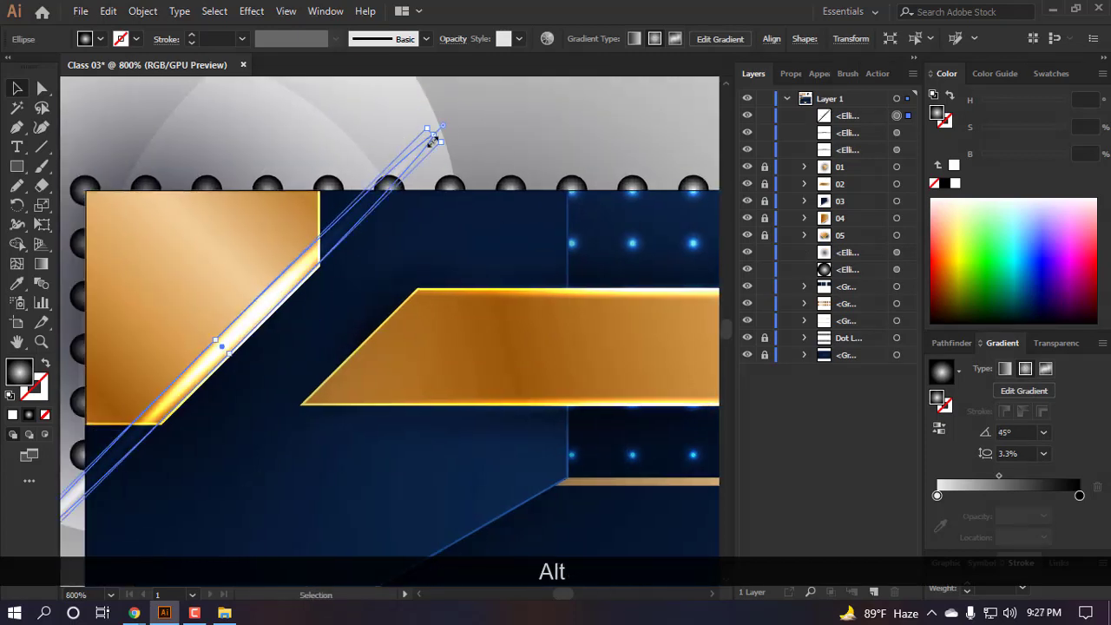
# - Shorten and thin the 45° glow ellipse to fit the corner shape's slanted edge, with a height of about 3.9% of its width
pyautogui.moveTo(433, 140); pyautogui.dragTo(315, 263)
pyautogui.scroll(3, 200, 349)
pyautogui.moveTo(297, 345); pyautogui.dragTo(315, 385)
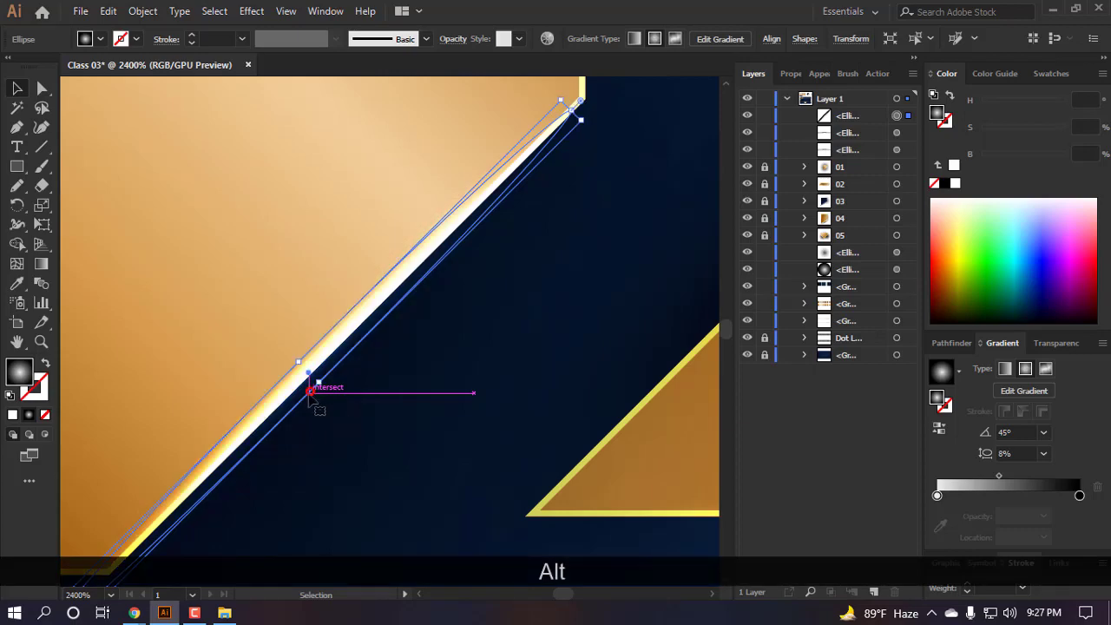
pyautogui.scroll(-5, 316, 399)
pyautogui.click(525, 489)
pyautogui.scroll(5, 310, 322)
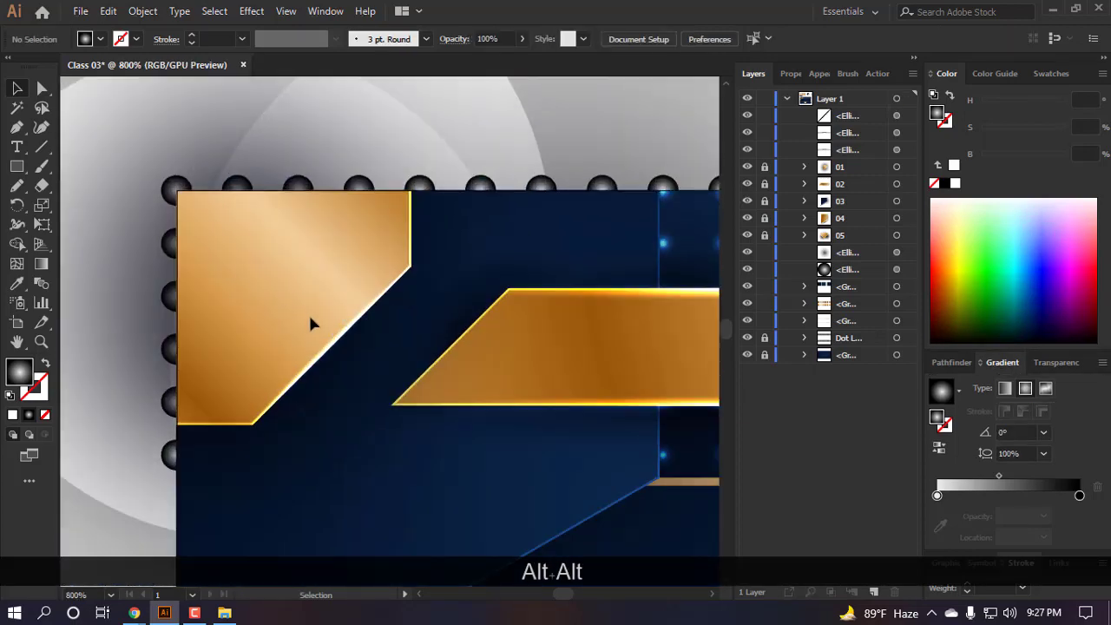
pyautogui.click(374, 369)
pyautogui.moveTo(327, 415); pyautogui.dragTo(356, 414)
pyautogui.scroll(-4, 358, 414)
pyautogui.click(570, 531)
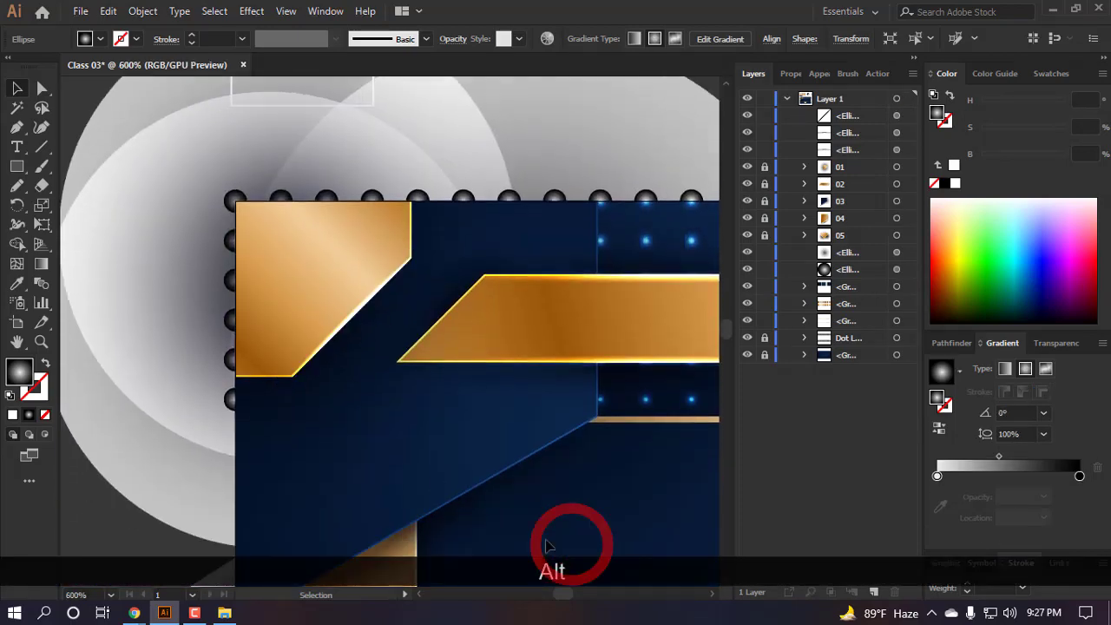
# - Copy the 45° glow ellipse onto the navy panel's slanted edge near the lower gold shape's upper corner
pyautogui.scroll(-1, 483, 495)
pyautogui.hscroll(2, 493, 483)
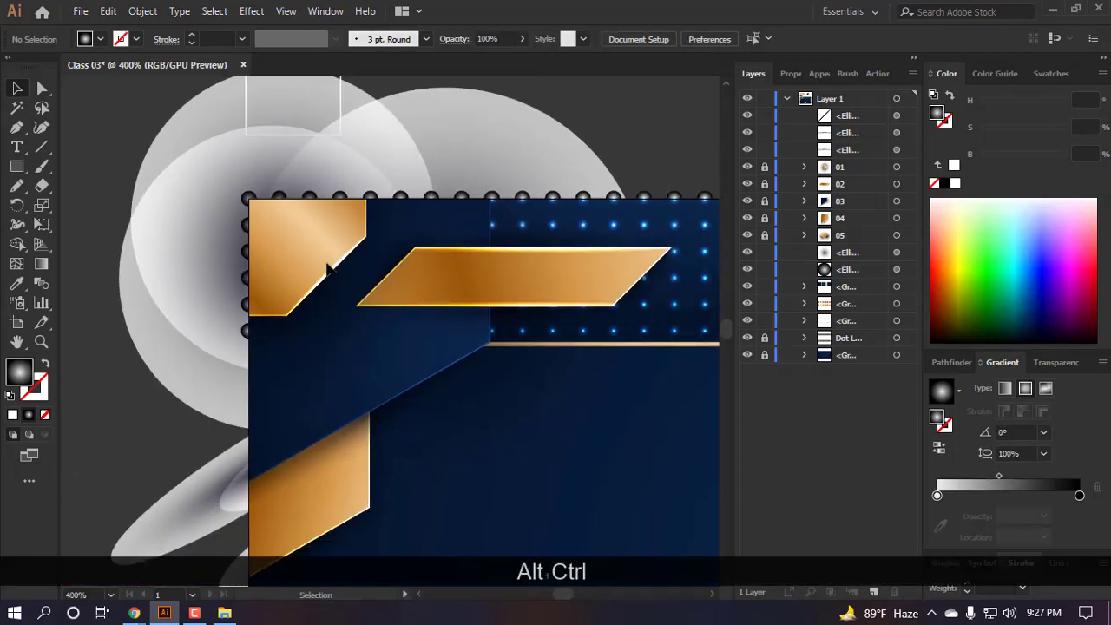
pyautogui.moveTo(336, 287); pyautogui.dragTo(442, 461)
pyautogui.scroll(-2, 442, 461)
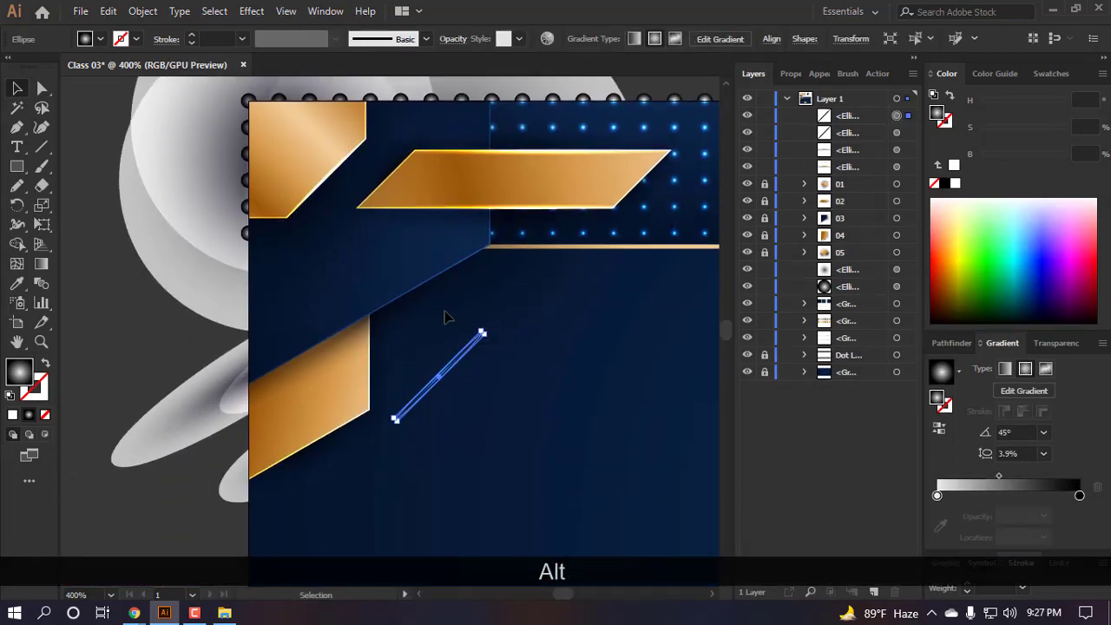
pyautogui.scroll(3, 444, 317)
pyautogui.moveTo(427, 523); pyautogui.dragTo(260, 308)
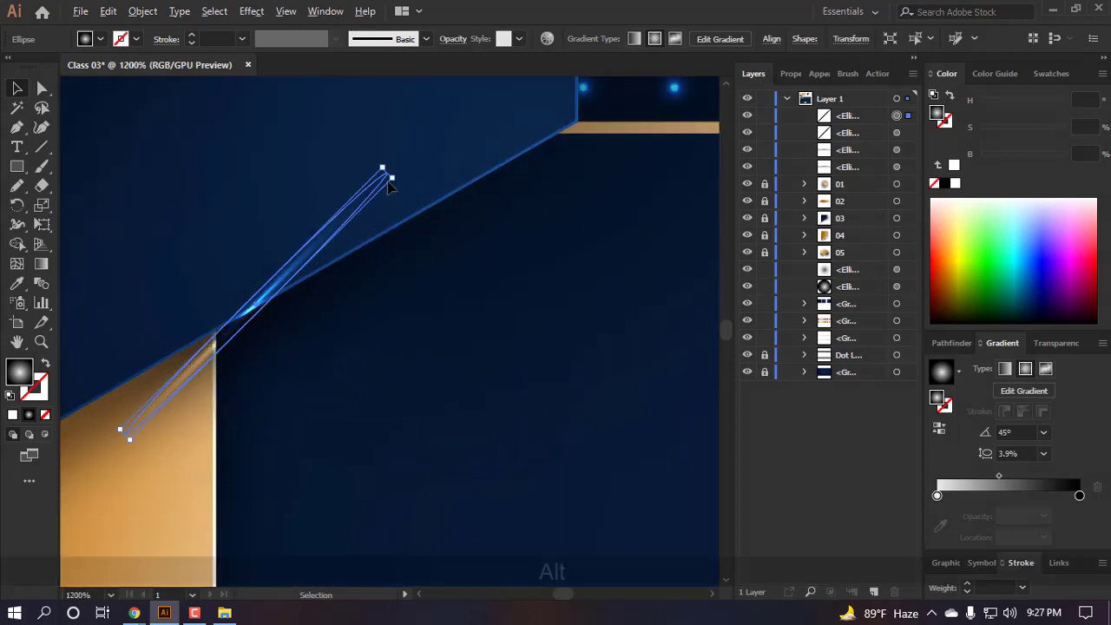
# - Fatten the copied glow ellipse to about a 27% height-to-width ratio and rotate it to about 28.8° to follow the navy panel's edge
pyautogui.moveTo(391, 177); pyautogui.dragTo(512, 157)
pyautogui.scroll(-1, 507, 161)
pyautogui.scroll(-1, 507, 161)
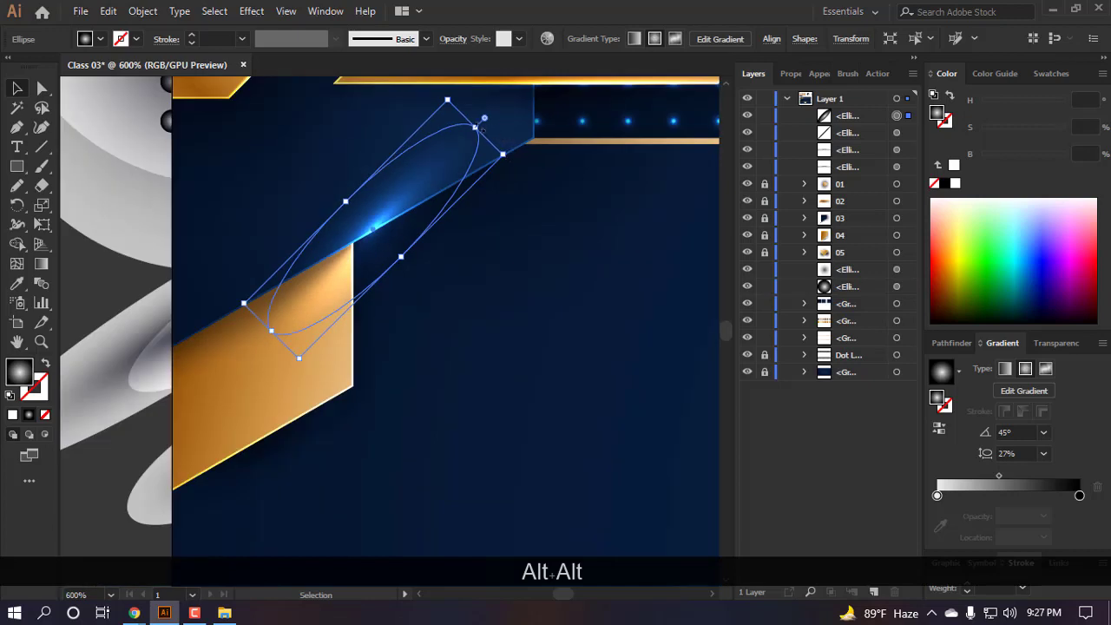
pyautogui.moveTo(484, 120); pyautogui.dragTo(508, 153)
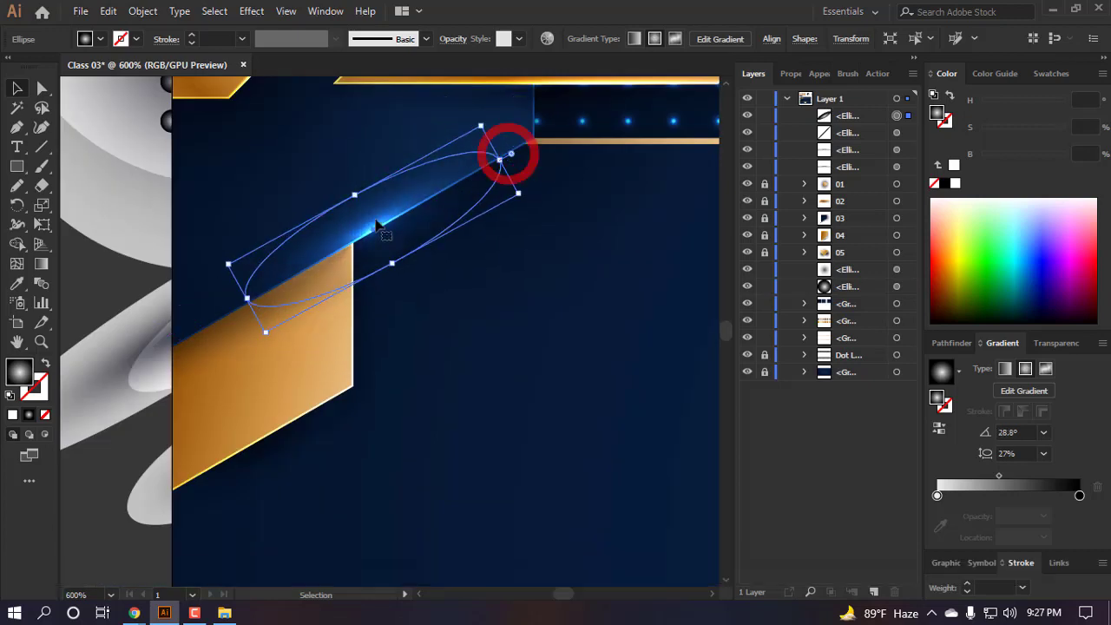
# - Thin the glow ellipse on the navy panel's slanted edge to a height of about 10.3% of its width
pyautogui.scroll(2, 437, 351)
pyautogui.moveTo(411, 334); pyautogui.dragTo(385, 290)
pyautogui.click(436, 344)
pyautogui.scroll(-4, 475, 393)
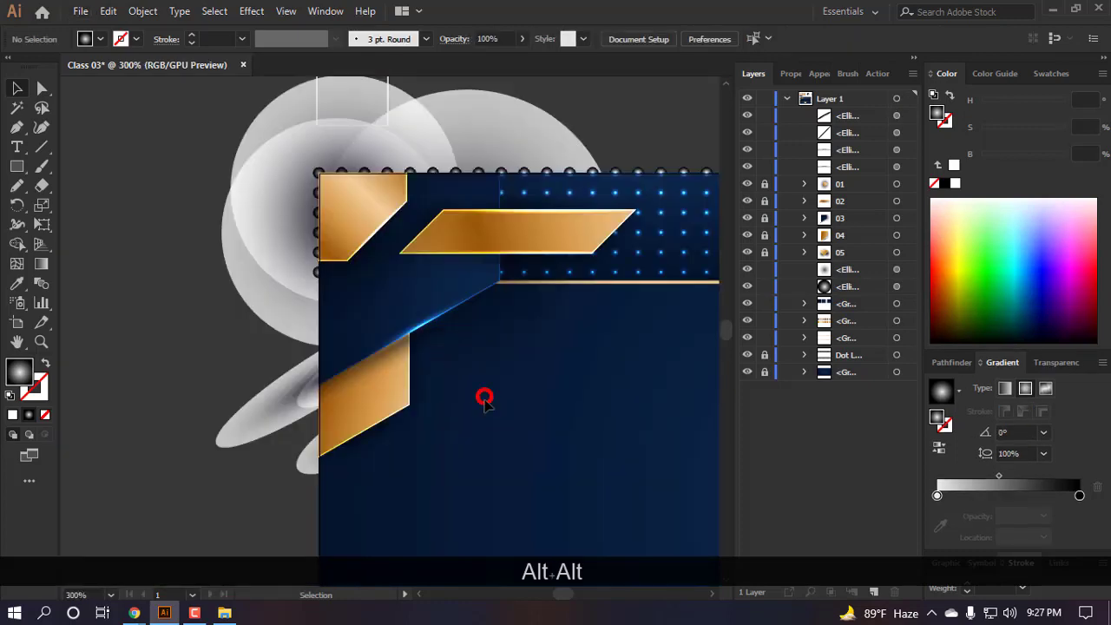
pyautogui.scroll(-1, 481, 385)
pyautogui.scroll(1, 412, 258)
# - Lengthen the navy panel's edge glow to the banner's left side, at about an 8% height-to-width ratio
pyautogui.click(393, 299)
pyautogui.scroll(2, 336, 308)
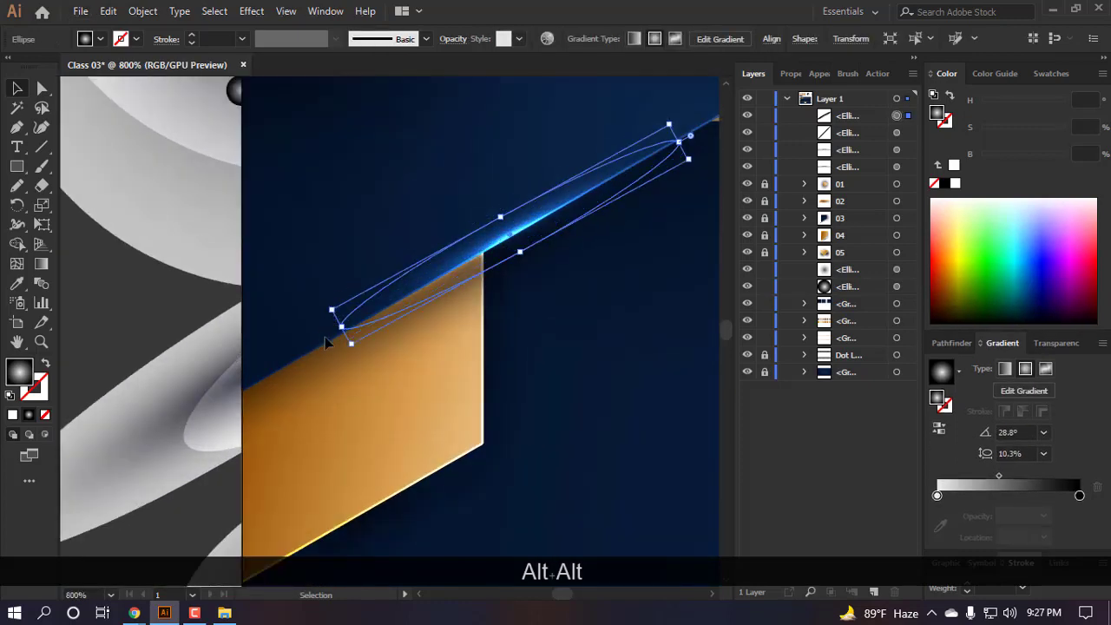
pyautogui.moveTo(342, 327); pyautogui.dragTo(251, 391)
pyautogui.scroll(-1, 251, 391)
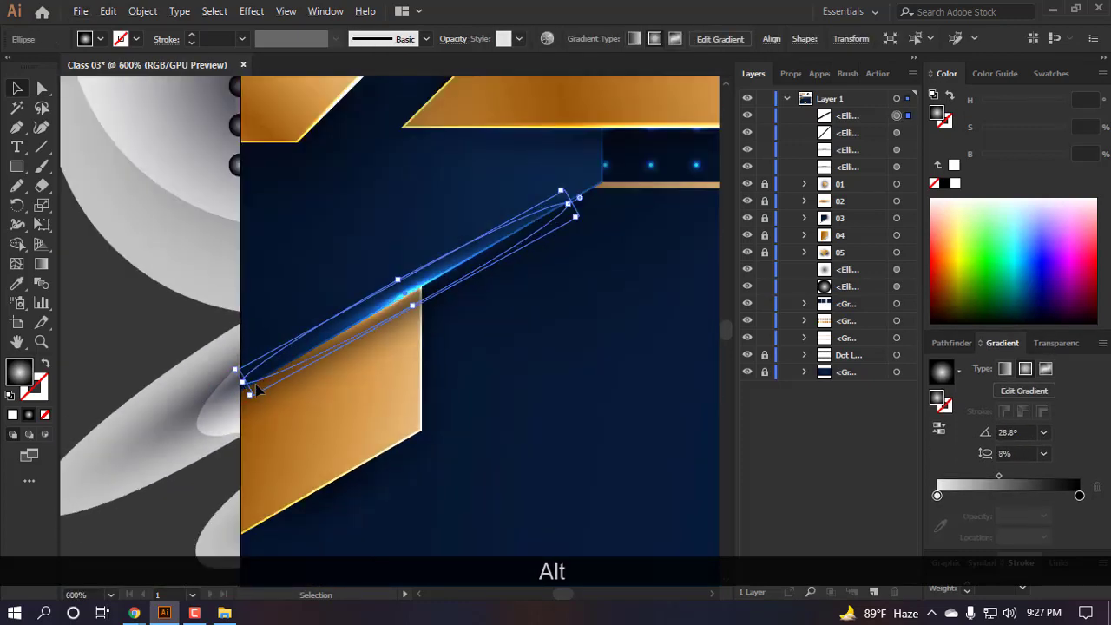
# - Nudge the lengthened glow ellipse onto the boundary line between the navy panel and the lower gold shape
pyautogui.scroll(2, 346, 327)
pyautogui.scroll(2, 471, 230)
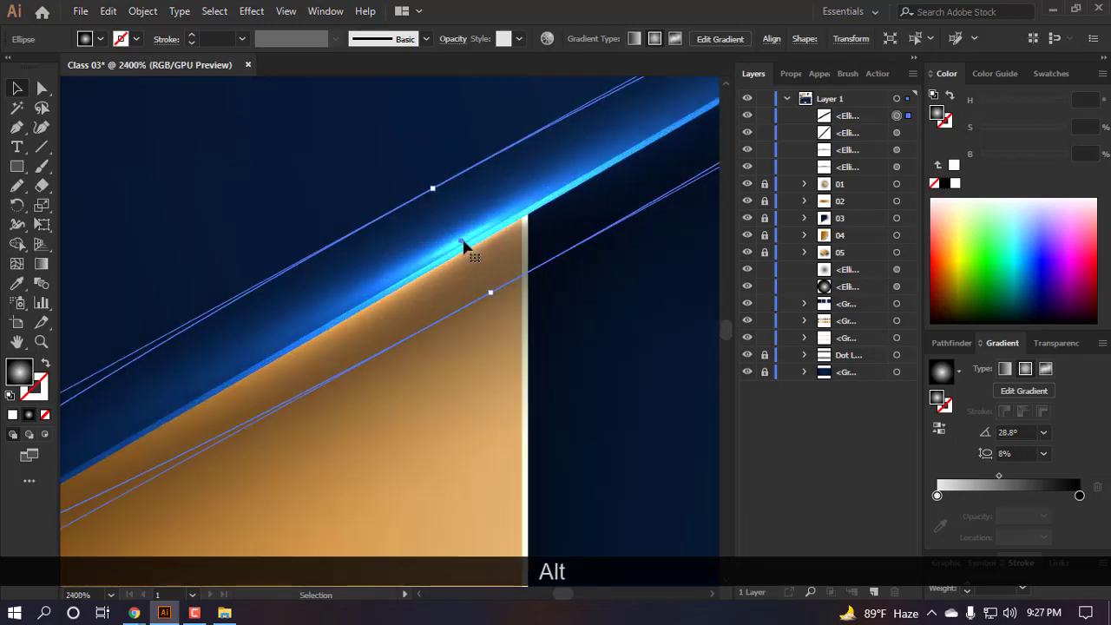
pyautogui.moveTo(461, 243); pyautogui.dragTo(466, 249)
pyautogui.scroll(-2, 456, 249)
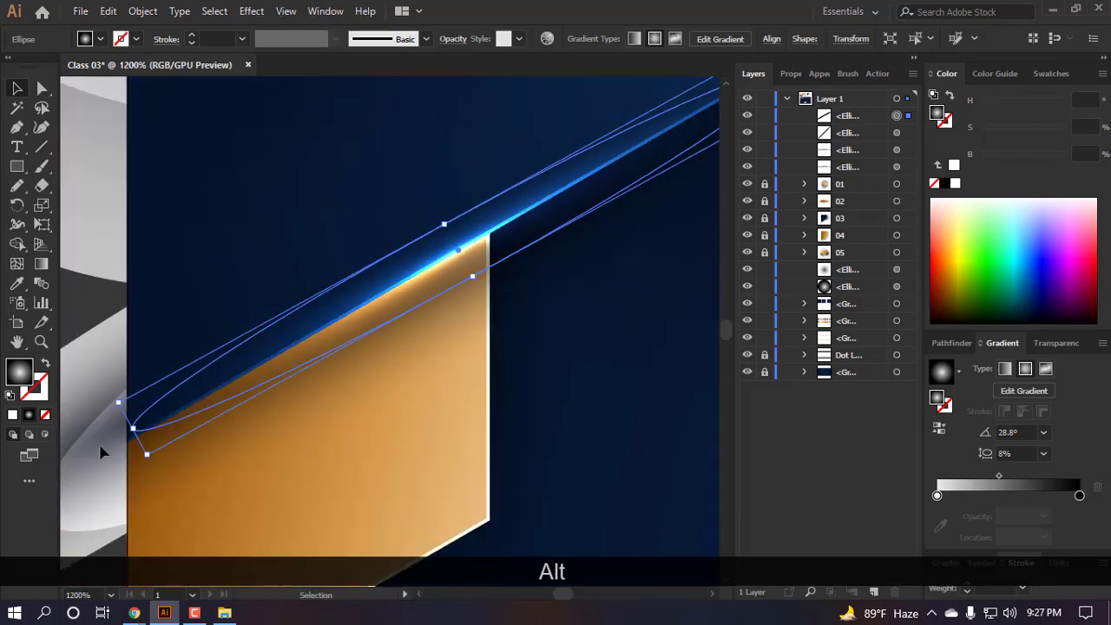
pyautogui.scroll(-1, 290, 387)
pyautogui.scroll(2, 547, 217)
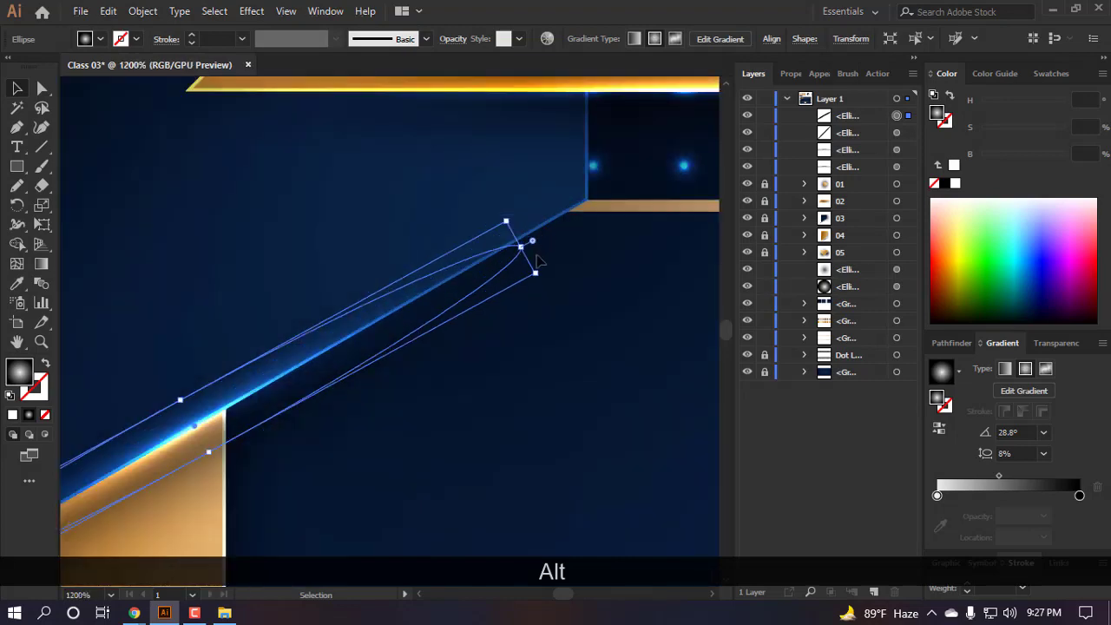
pyautogui.moveTo(527, 298); pyautogui.dragTo(525, 283)
pyautogui.click(528, 347)
pyautogui.scroll(-2, 532, 399)
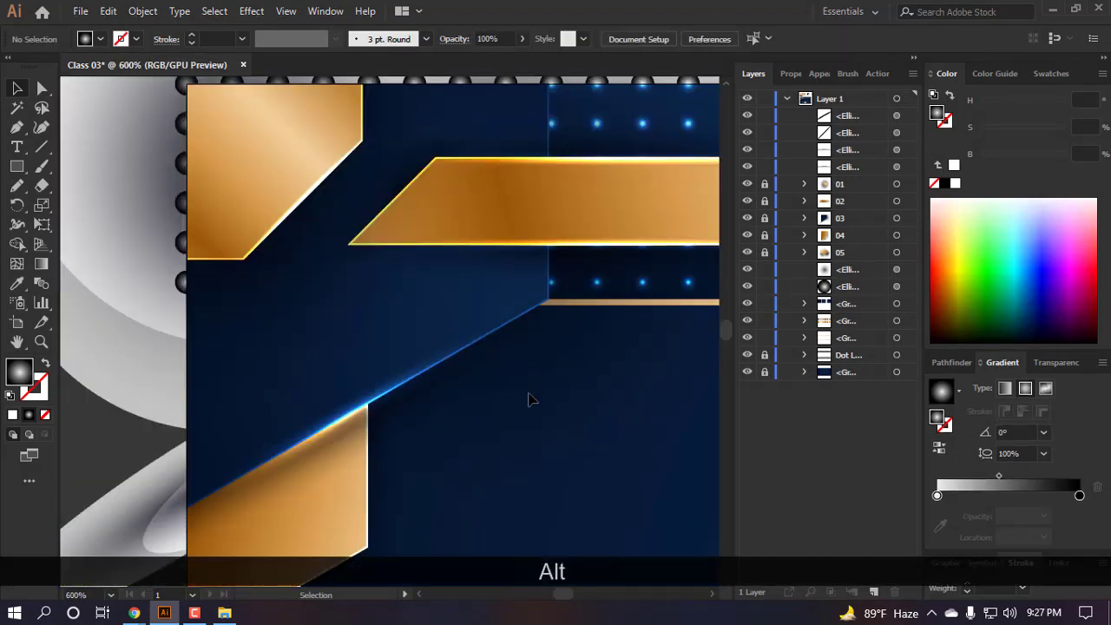
pyautogui.scroll(-3, 502, 391)
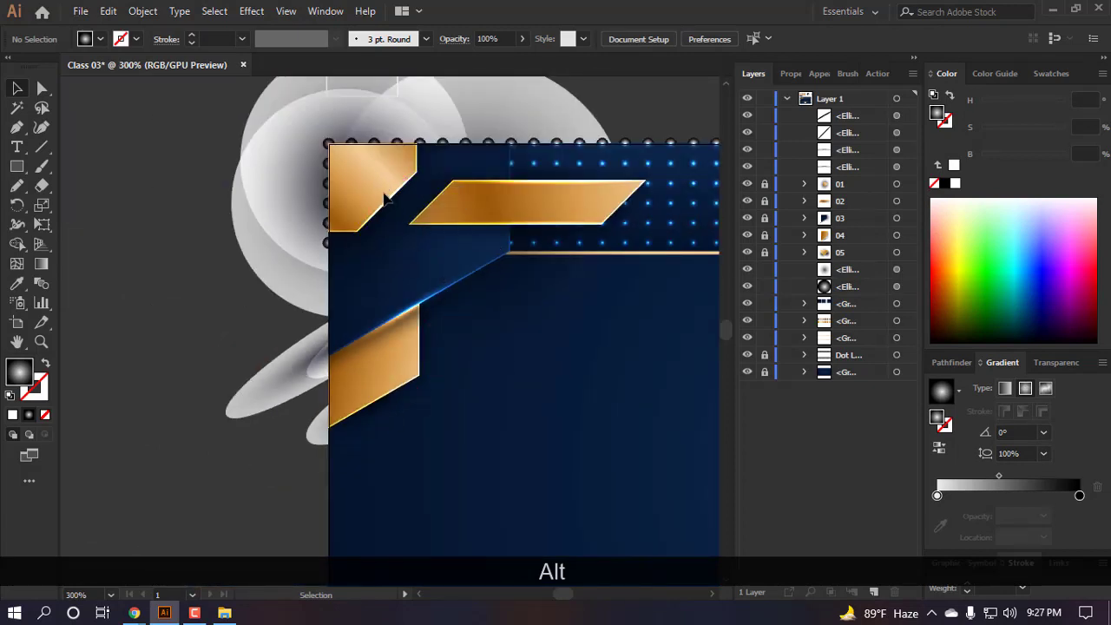
pyautogui.moveTo(400, 250); pyautogui.dragTo(417, 400)
pyautogui.scroll(1, 418, 399)
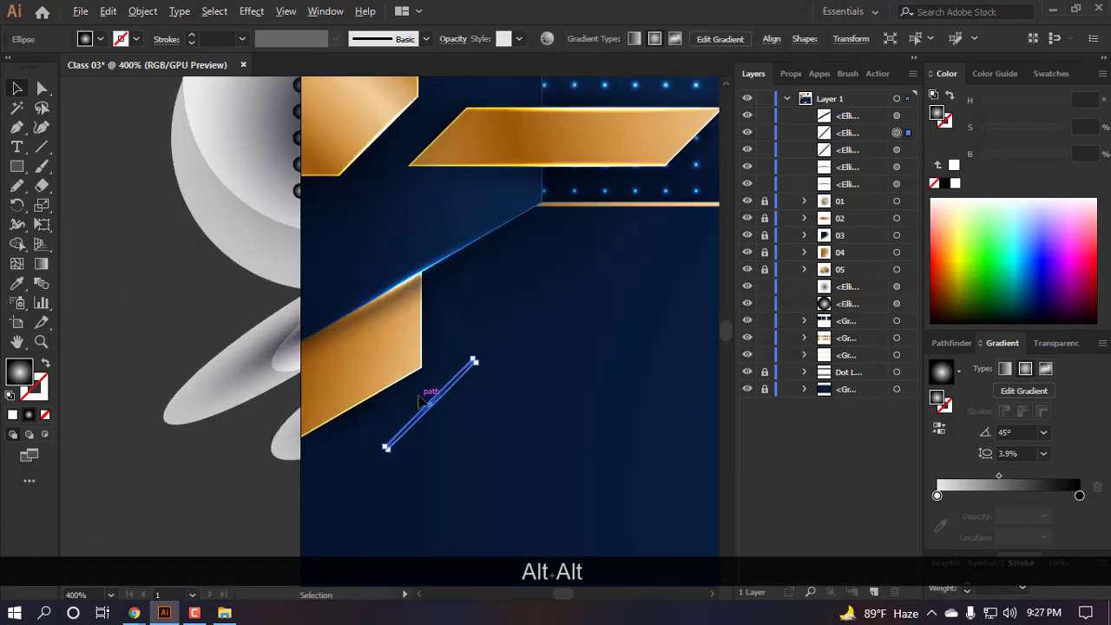
pyautogui.hotkey('ctrl', 'z')
pyautogui.click(531, 400)
# - Copy the navy panel's edge glow onto the lower gold shape's lower slanted edge, shortening it and rotating it to about 29.7°
pyautogui.moveTo(428, 270); pyautogui.dragTo(404, 405)
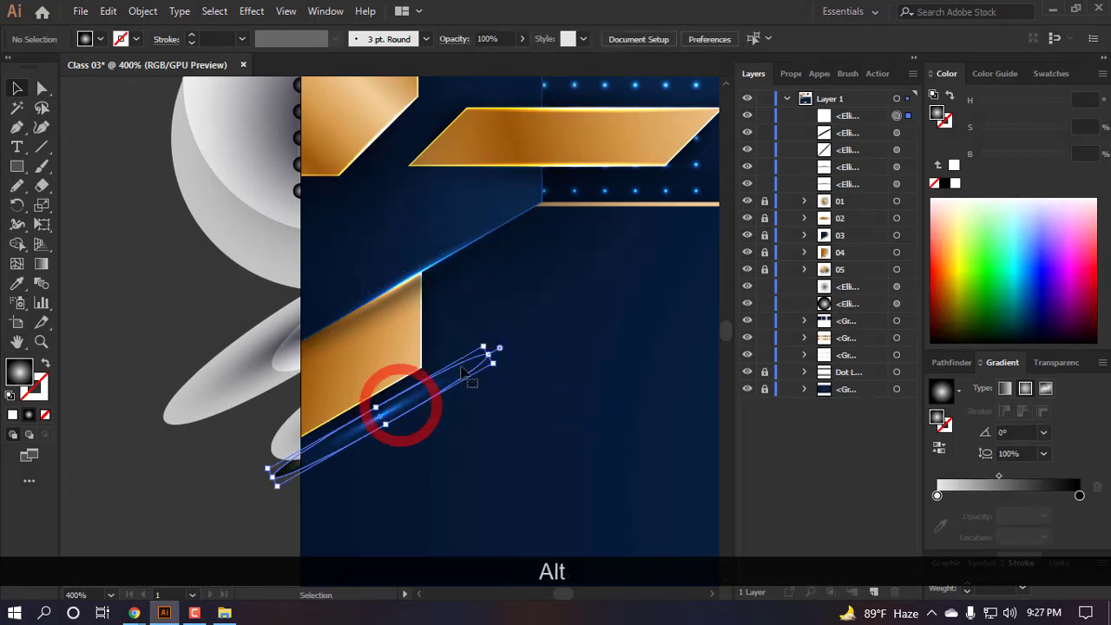
pyautogui.moveTo(491, 356); pyautogui.dragTo(440, 390)
pyautogui.scroll(2, 365, 395)
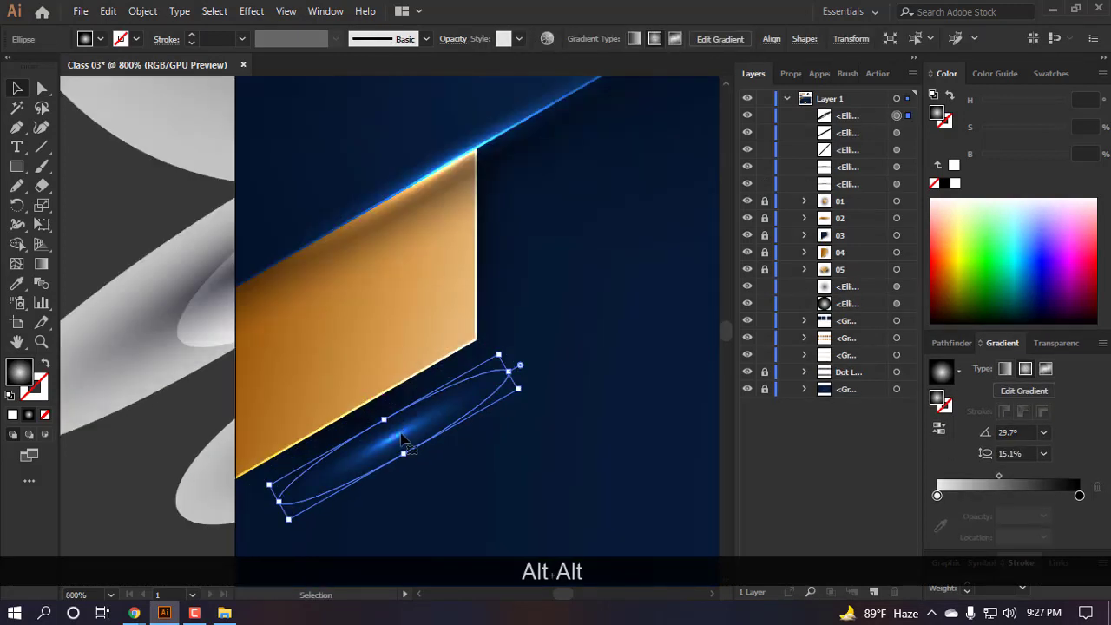
pyautogui.moveTo(368, 429); pyautogui.dragTo(350, 411)
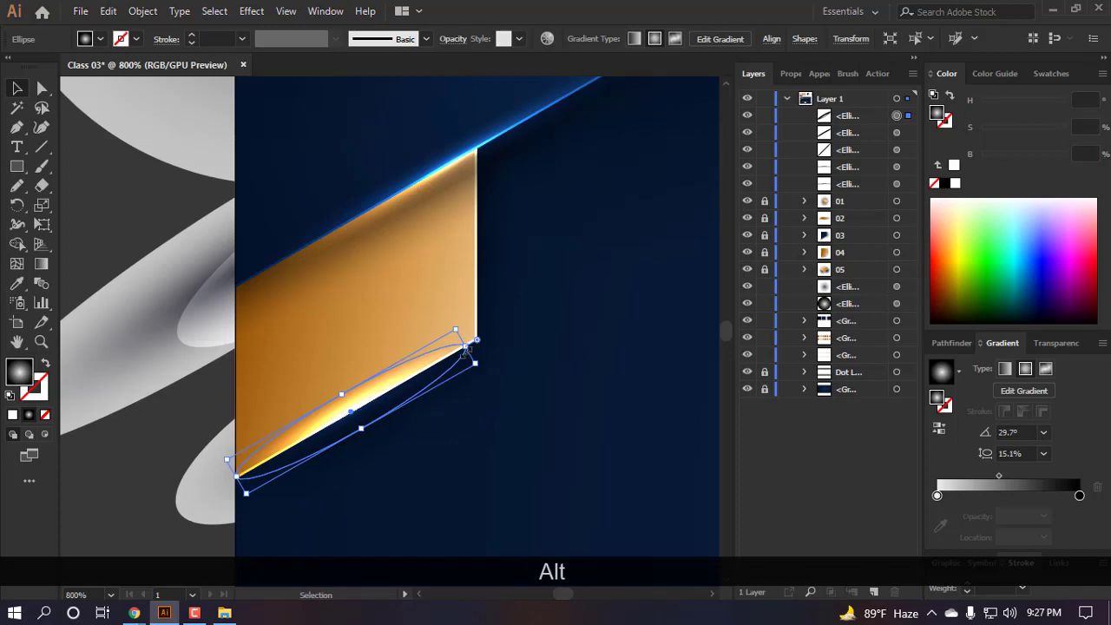
pyautogui.moveTo(466, 348)
pyautogui.mouseDown()
pyautogui.moveTo(496, 350)
pyautogui.moveTo(484, 352)
pyautogui.mouseUp()
pyautogui.click(512, 484)
pyautogui.scroll(-2, 476, 475)
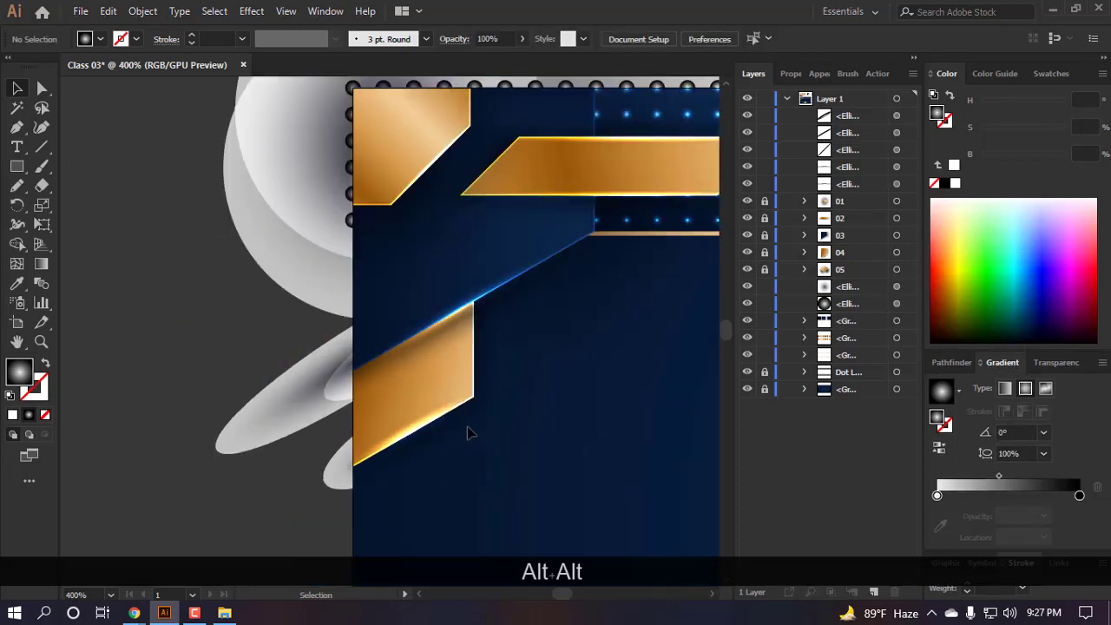
# - Copy the gold bar's upper glow ellipse to the middle of the banner and enlarge it proportionally
pyautogui.scroll(-4, 469, 429)
pyautogui.hscroll(3, 498, 340)
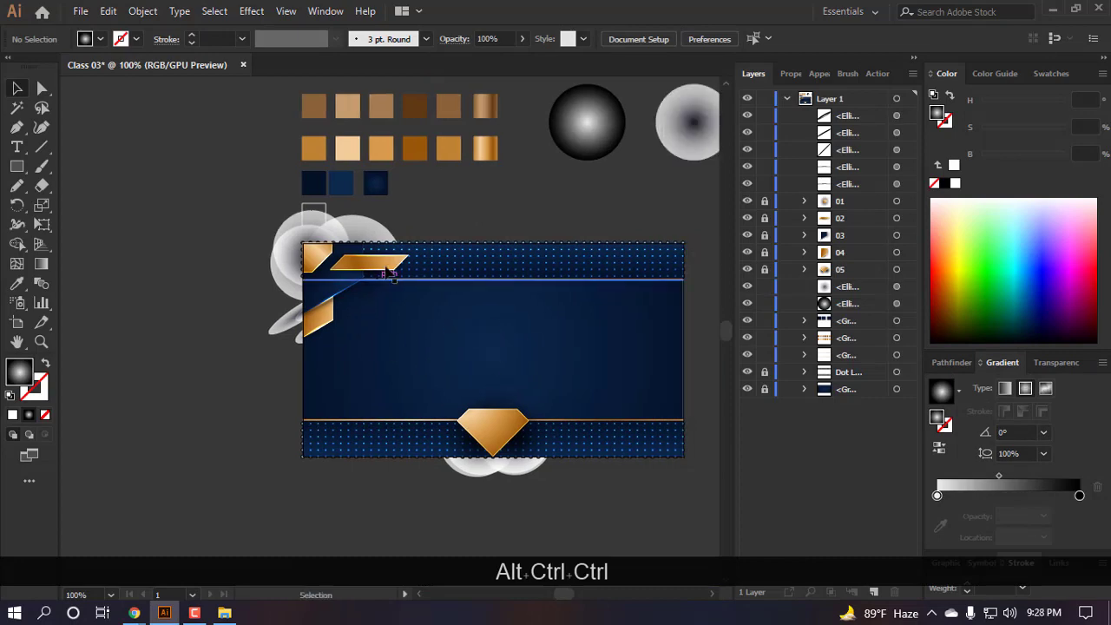
pyautogui.click(550, 309)
pyautogui.click(535, 346)
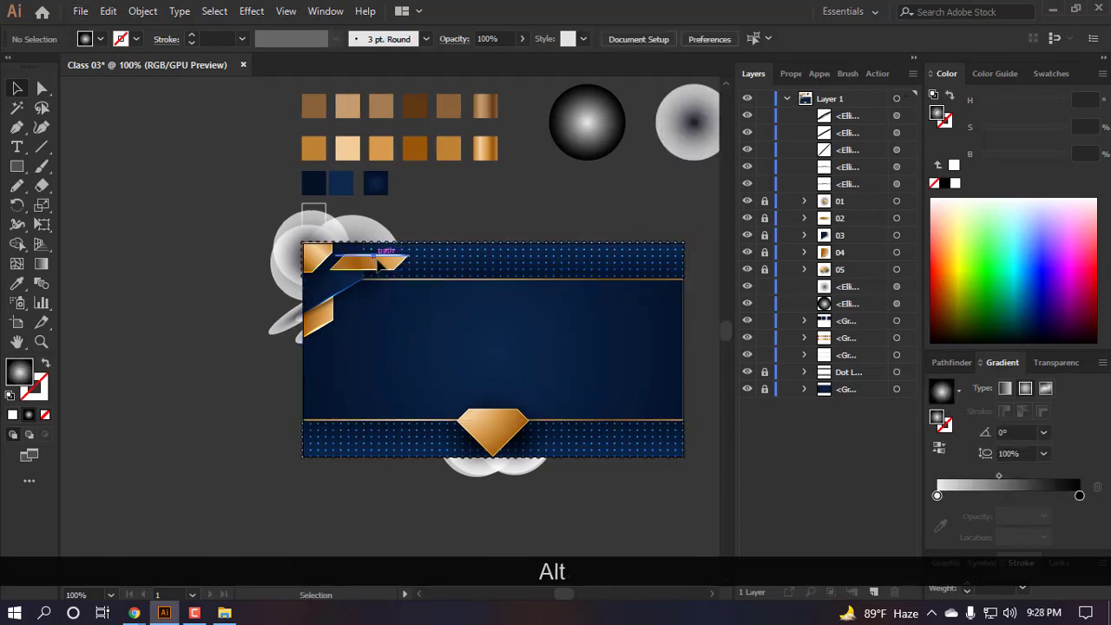
pyautogui.keyDown('alt'); pyautogui.moveTo(385, 257); pyautogui.dragTo(762, 353); pyautogui.keyUp('alt')
pyautogui.scroll(3, 512, 347)
pyautogui.scroll(-2, 414, 389)
pyautogui.scroll(-1, 429, 332)
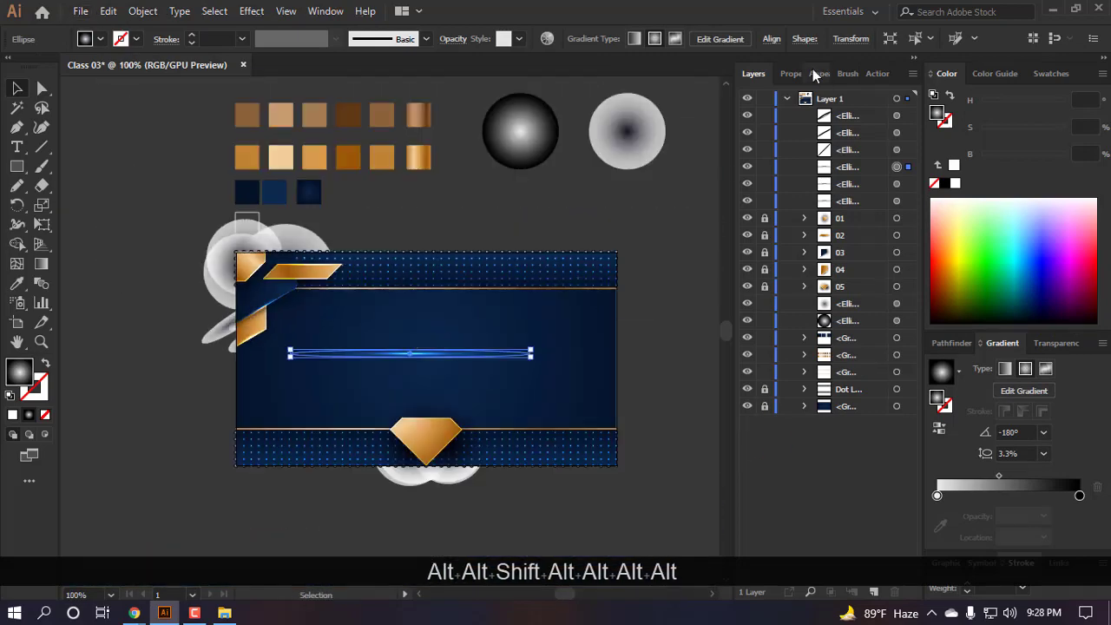
# - Centre the enlarged glow ellipse horizontally on the banner and move it up onto the upper gold accent line
pyautogui.click(770, 39)
pyautogui.click(637, 86)
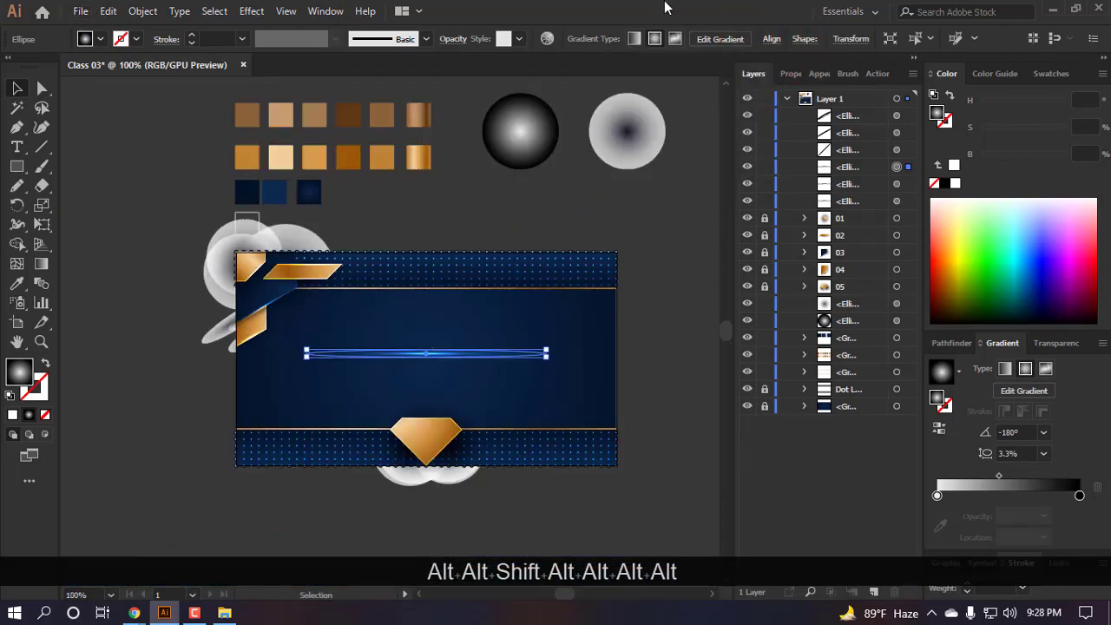
pyautogui.click(438, 306)
pyautogui.scroll(2, 427, 303)
pyautogui.click(435, 414)
pyautogui.scroll(3, 434, 408)
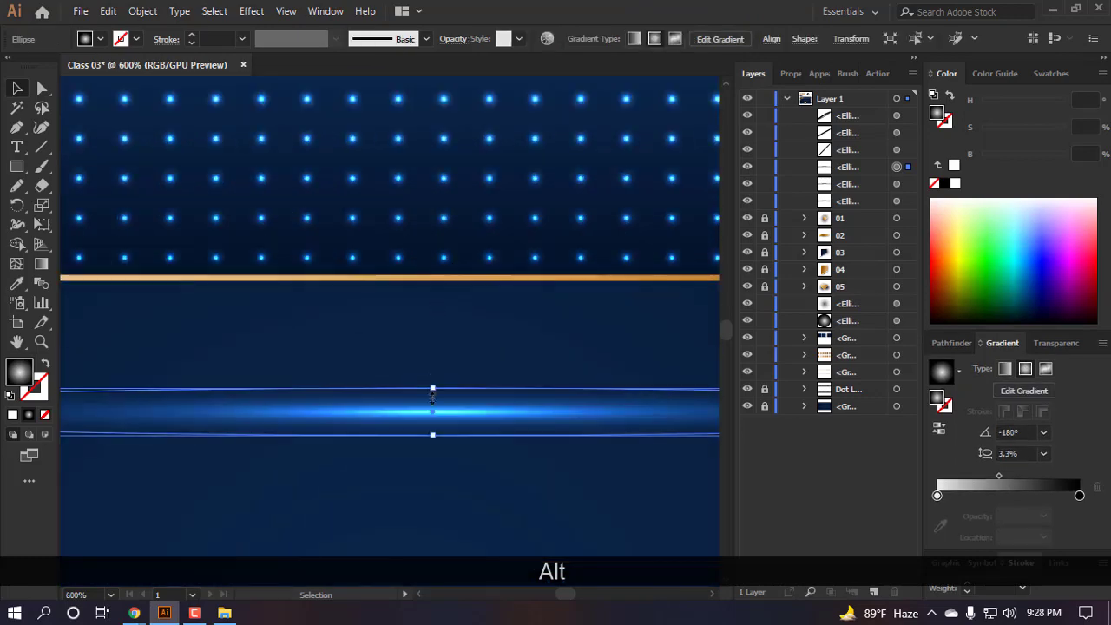
pyautogui.moveTo(434, 420); pyautogui.dragTo(434, 283)
pyautogui.click(432, 377)
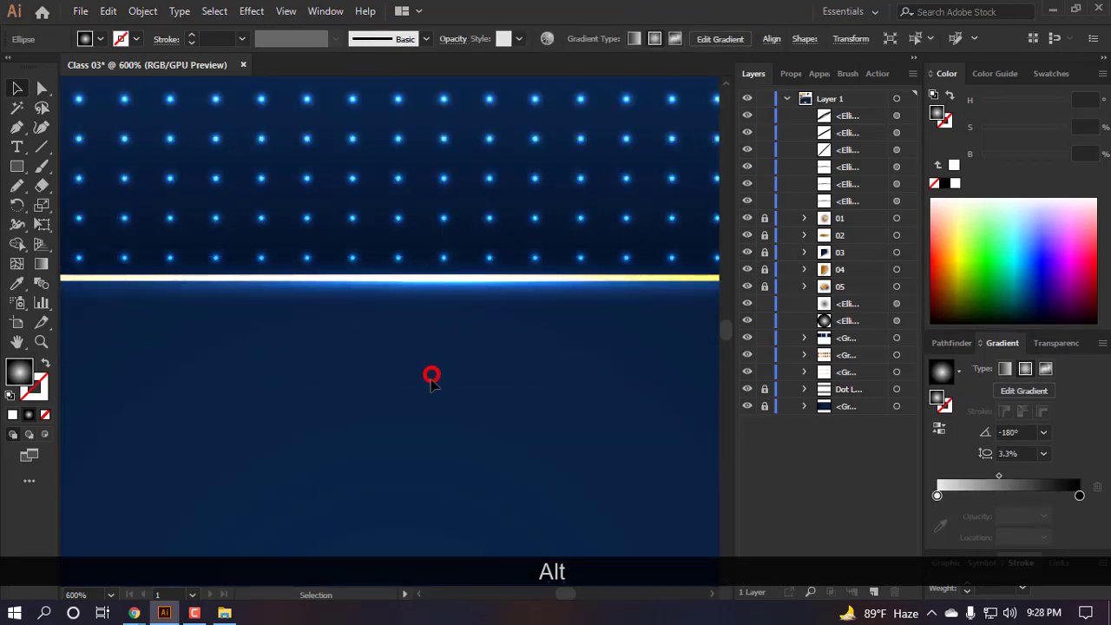
pyautogui.scroll(-3, 437, 414)
pyautogui.scroll(-2, 451, 348)
pyautogui.scroll(-1, 451, 338)
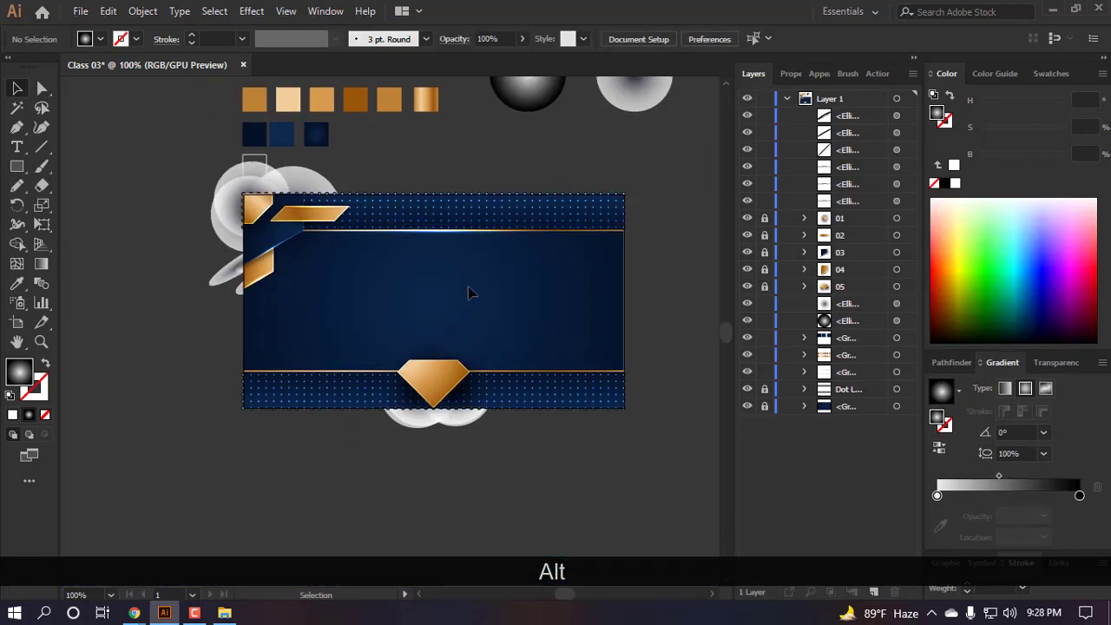
# - Copy the accent line's glow ellipse onto the gold diamond's upper edge and scale it down proportionally
pyautogui.moveTo(439, 230); pyautogui.dragTo(473, 364)
pyautogui.scroll(3, 434, 352)
pyautogui.moveTo(616, 366); pyautogui.dragTo(579, 365)
pyautogui.scroll(3, 451, 358)
pyautogui.moveTo(456, 372); pyautogui.dragTo(378, 414)
pyautogui.scroll(4, 372, 448)
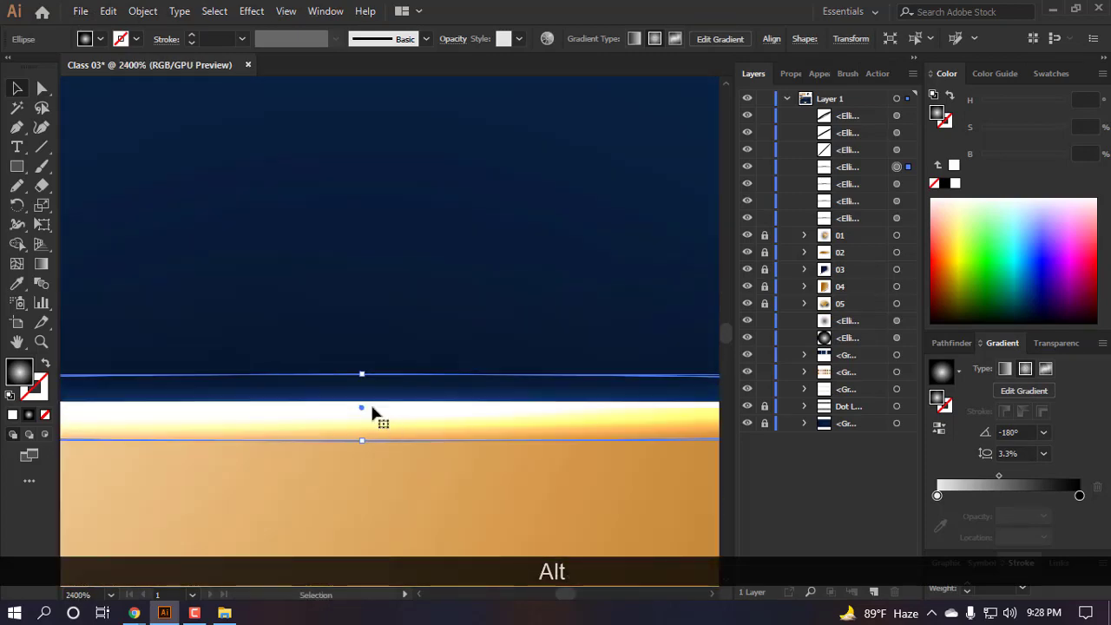
pyautogui.moveTo(377, 459); pyautogui.dragTo(390, 409)
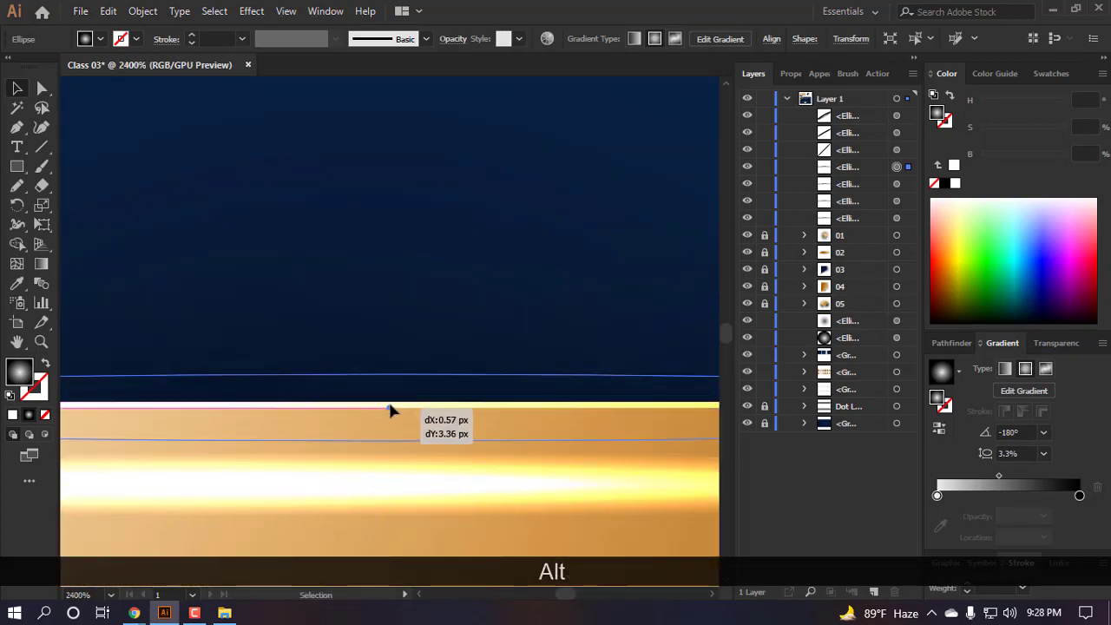
# - Align the glow ellipse with the diamond's upper edge and narrow it from both ends to fit the edge's width
pyautogui.scroll(-5, 390, 409)
pyautogui.click(454, 289)
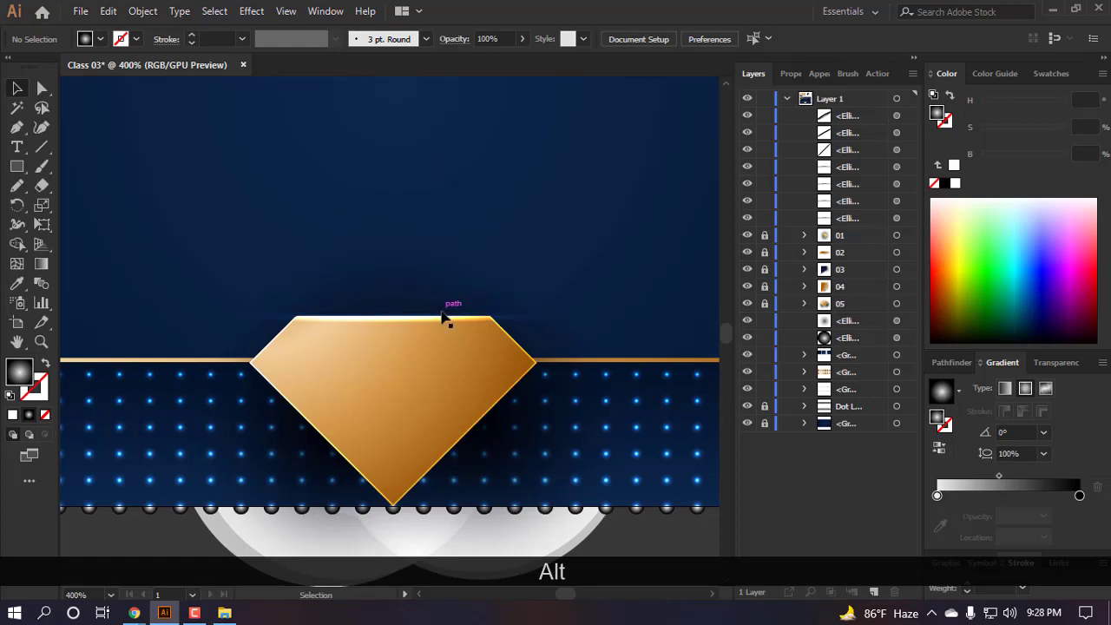
pyautogui.scroll(3, 489, 304)
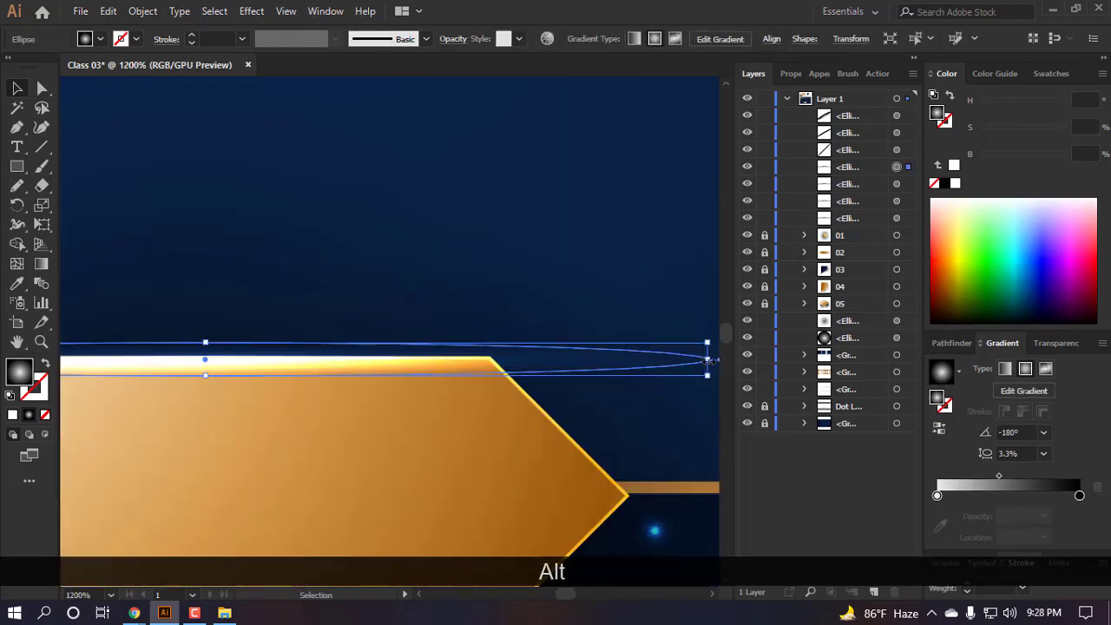
pyautogui.moveTo(708, 359); pyautogui.dragTo(483, 368)
pyautogui.scroll(-4, 490, 366)
pyautogui.click(503, 268)
pyautogui.scroll(-2, 499, 295)
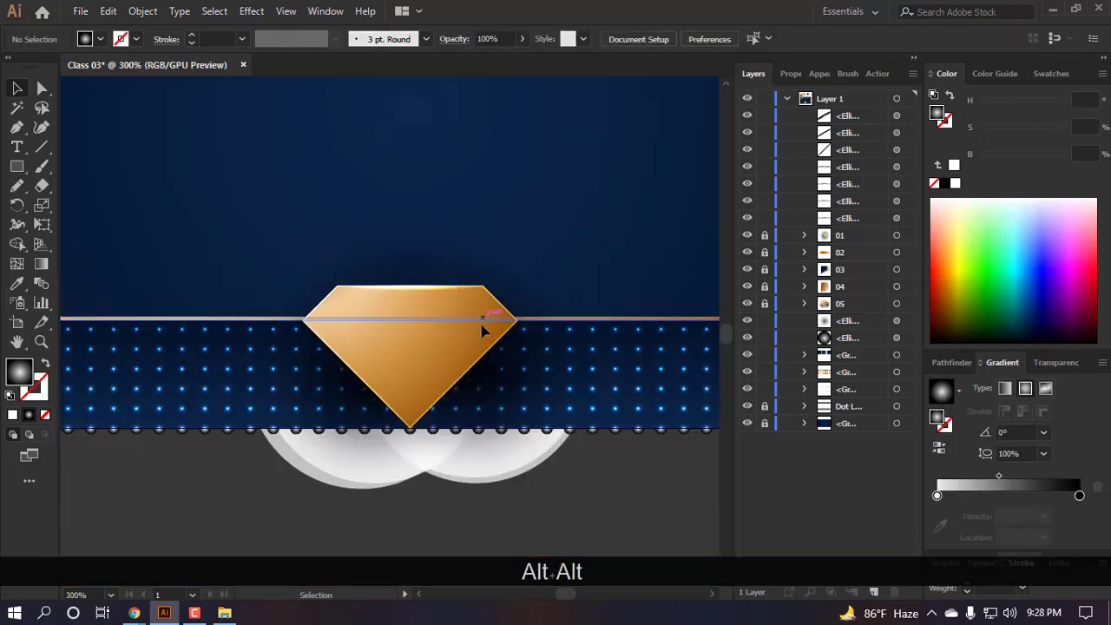
# - Copy the diamond's upper glow, rotate the copy 45° and place it along the diamond's lower right edge
pyautogui.moveTo(412, 291); pyautogui.dragTo(502, 399)
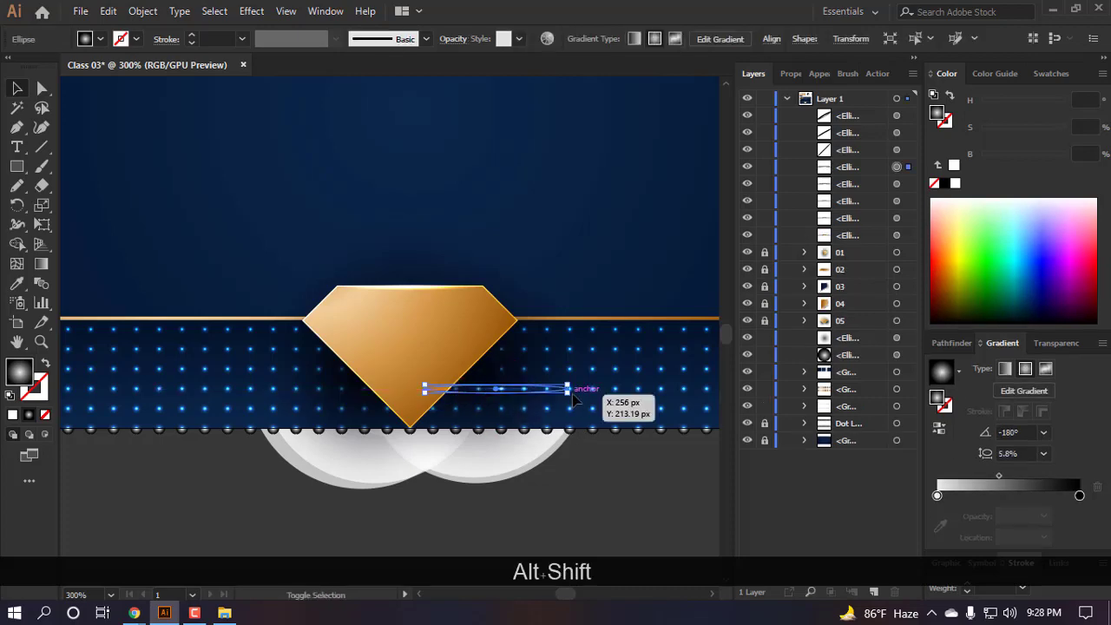
pyautogui.scroll(4, 572, 395)
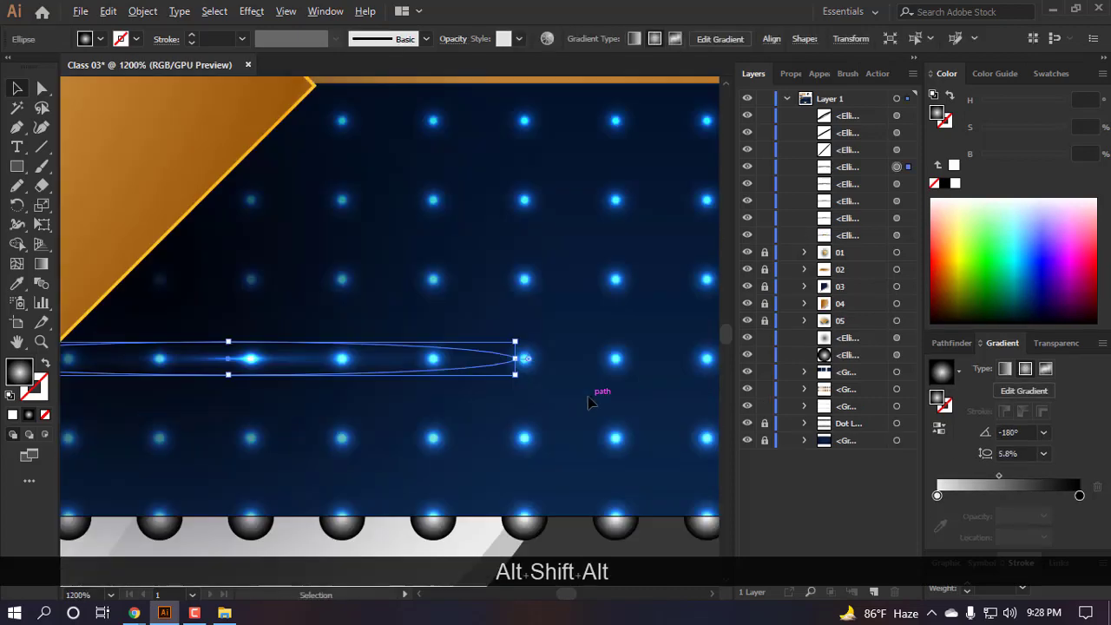
pyautogui.moveTo(538, 243); pyautogui.dragTo(526, 199)
pyautogui.scroll(-3, 330, 255)
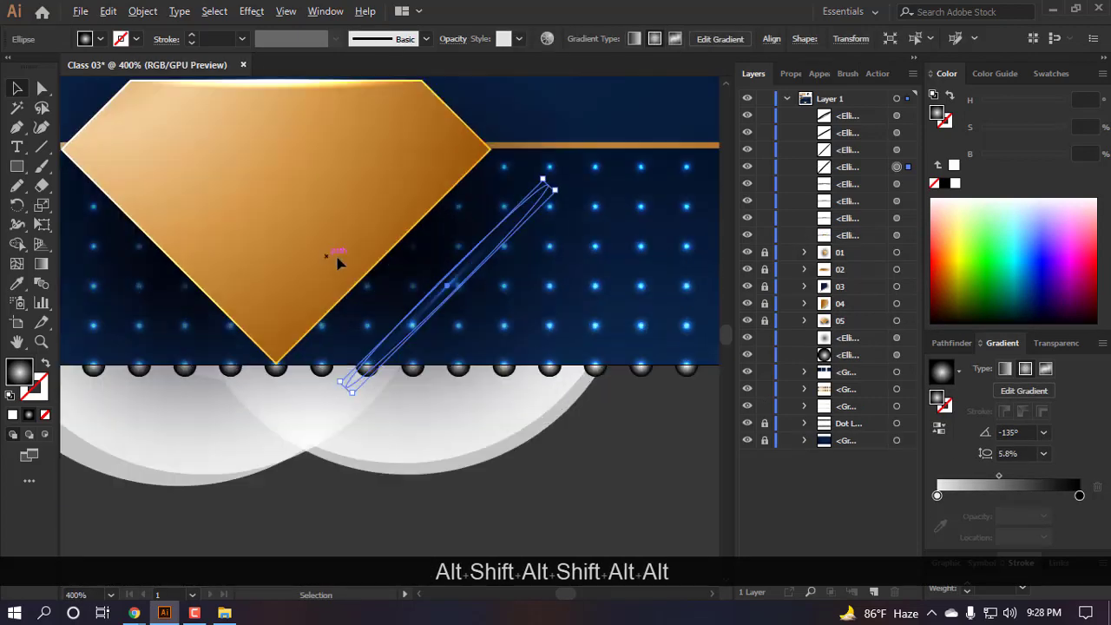
pyautogui.scroll(4, 536, 421)
pyautogui.moveTo(625, 345); pyautogui.dragTo(483, 237)
pyautogui.scroll(-6, 473, 240)
pyautogui.click(576, 466)
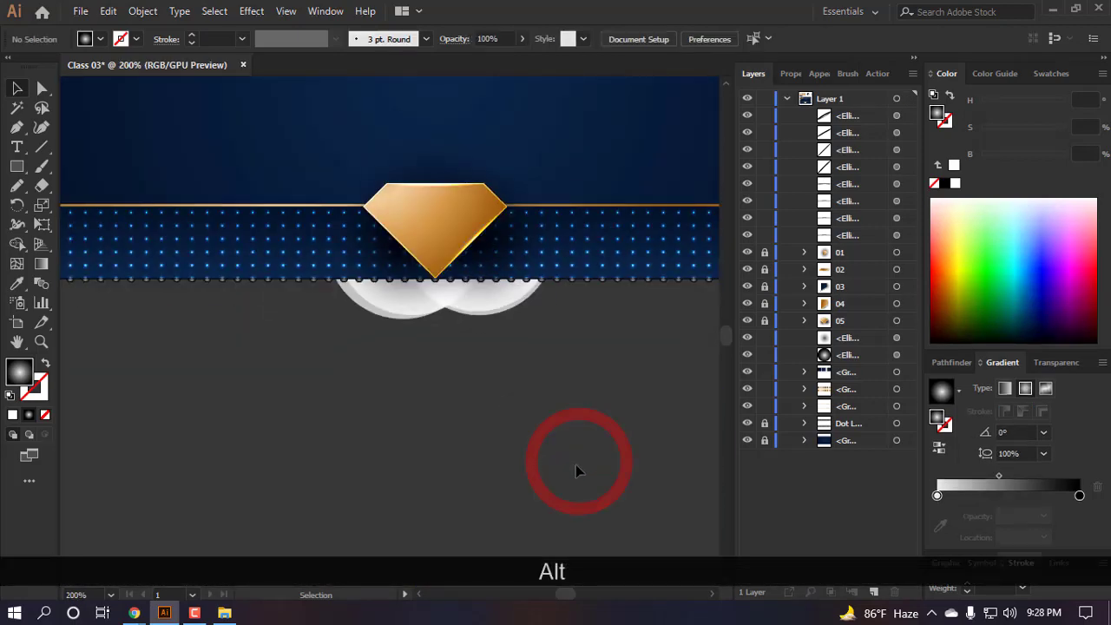
# - Copy the lower right edge glow onto the diamond's upper left edge and shorten it to fit that edge
pyautogui.scroll(3, 564, 456)
pyautogui.scroll(2, 503, 348)
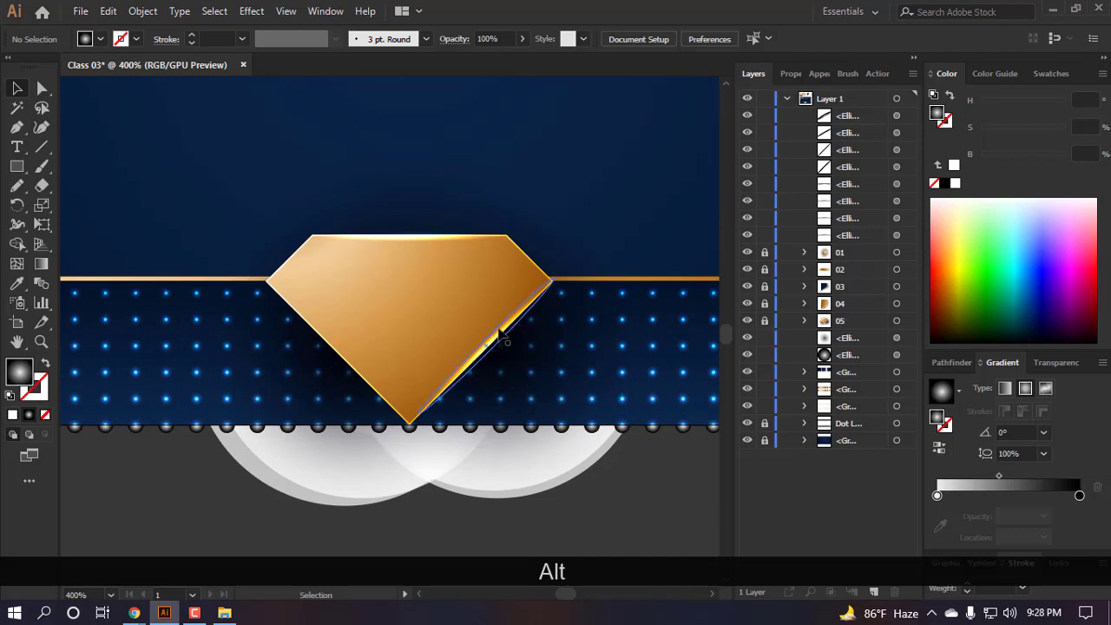
pyautogui.moveTo(500, 332); pyautogui.dragTo(286, 260)
pyautogui.scroll(3, 286, 260)
pyautogui.moveTo(371, 314); pyautogui.dragTo(372, 292)
pyautogui.scroll(2, 631, 239)
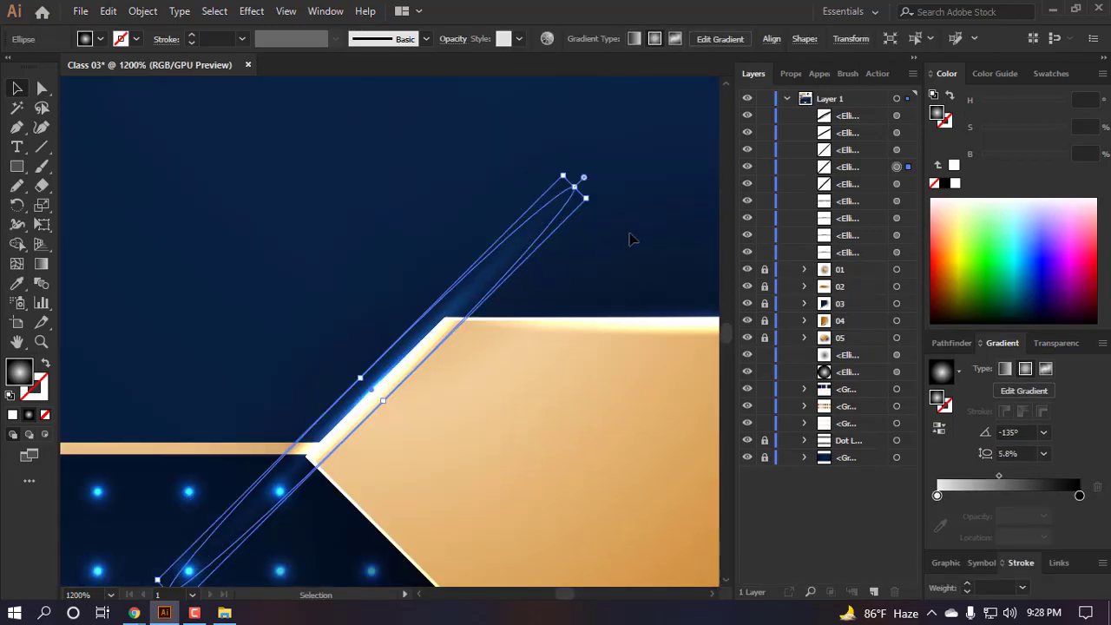
pyautogui.moveTo(578, 186); pyautogui.dragTo(469, 317)
pyautogui.click(472, 210)
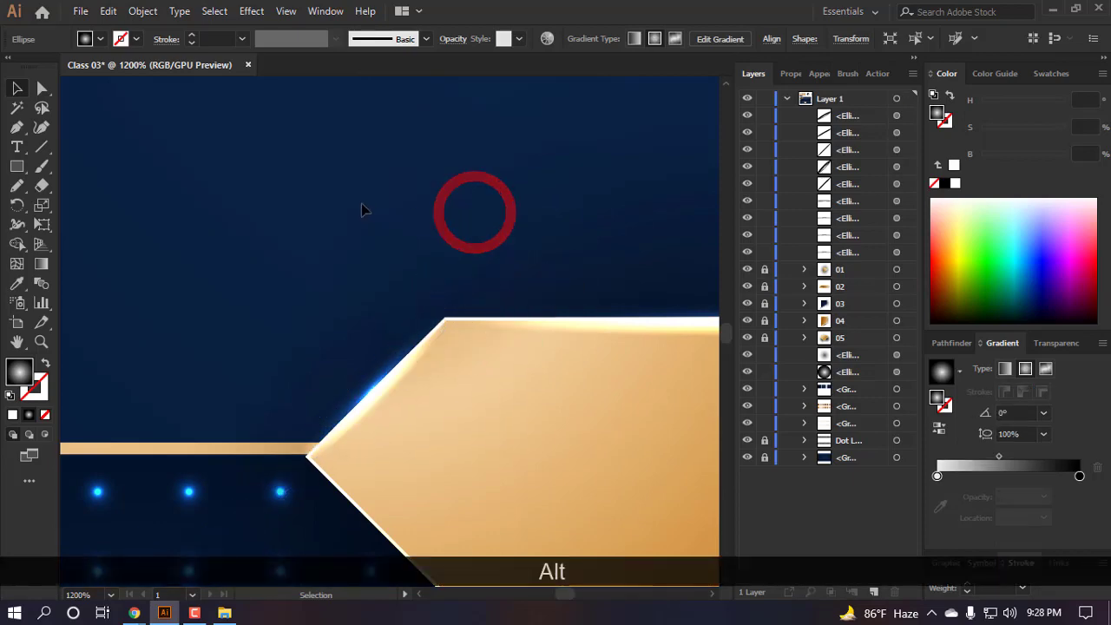
pyautogui.scroll(-5, 442, 502)
pyautogui.hscroll(2, 475, 476)
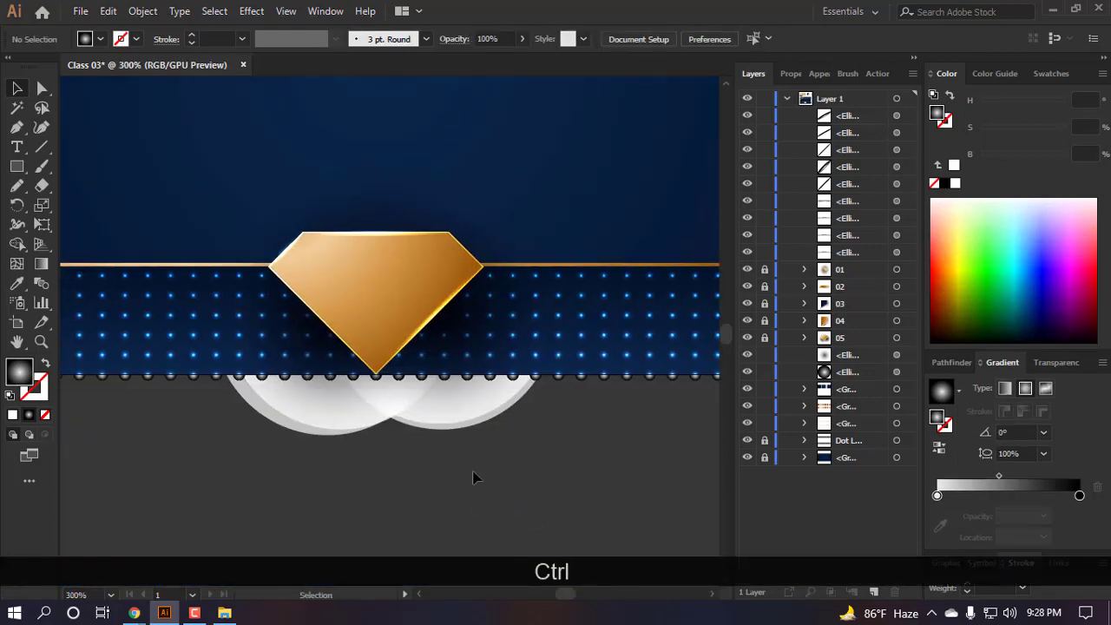
# - Thicken the glow ellipse on the diamond's lower right edge slightly
pyautogui.scroll(-2, 475, 475)
pyautogui.scroll(1, 477, 427)
pyautogui.scroll(3, 468, 391)
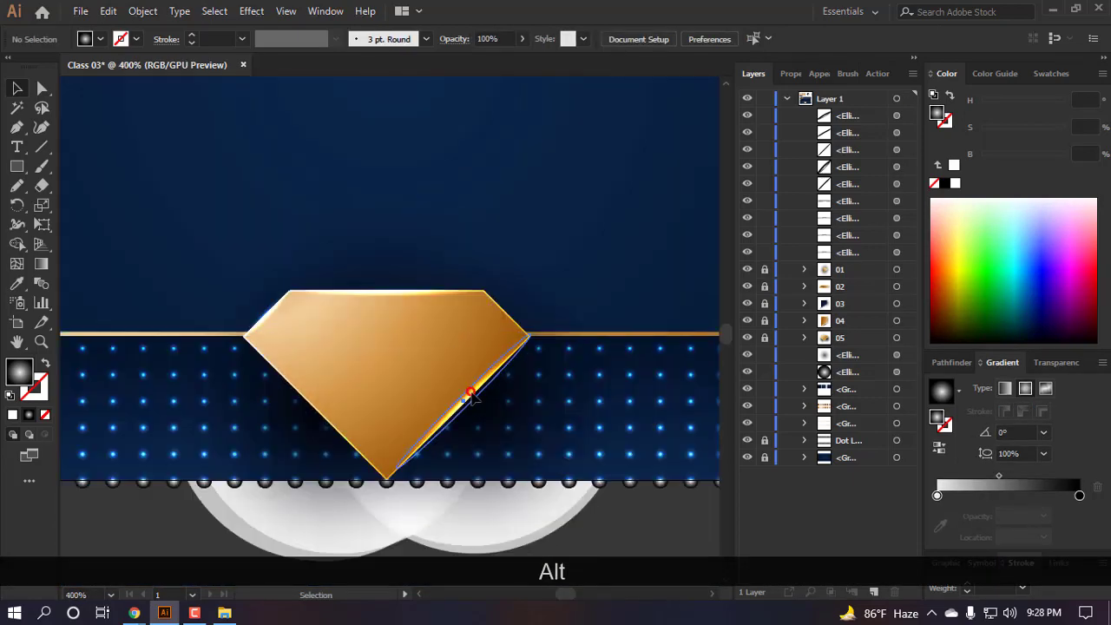
pyautogui.click(469, 395)
pyautogui.scroll(4, 469, 395)
pyautogui.moveTo(431, 406); pyautogui.dragTo(425, 395)
pyautogui.scroll(-6, 446, 417)
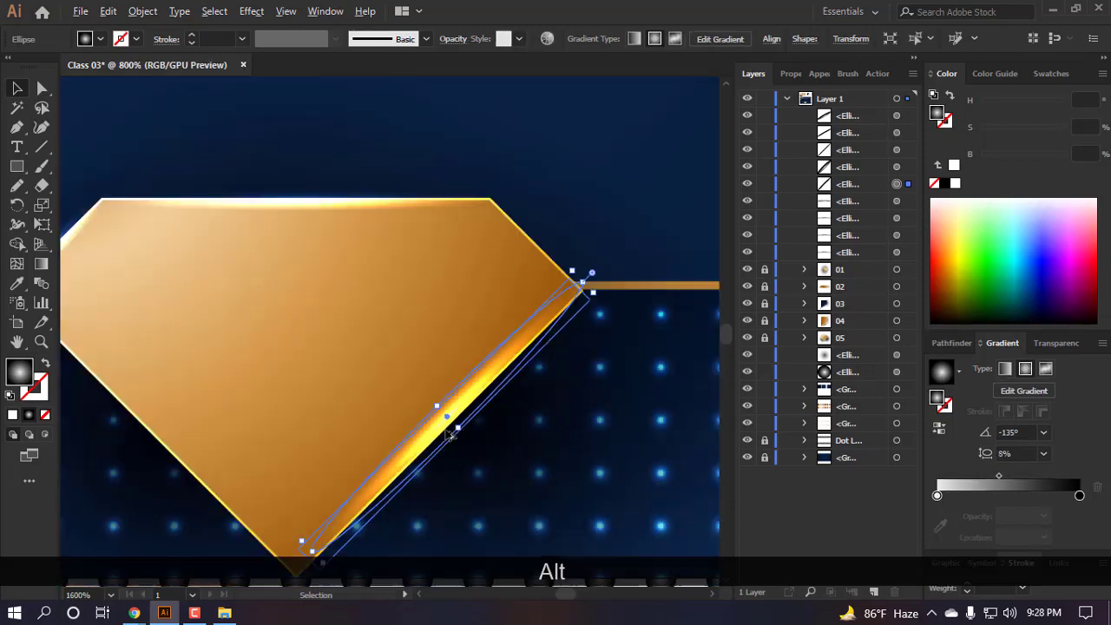
pyautogui.click(479, 554)
pyautogui.scroll(-1, 472, 513)
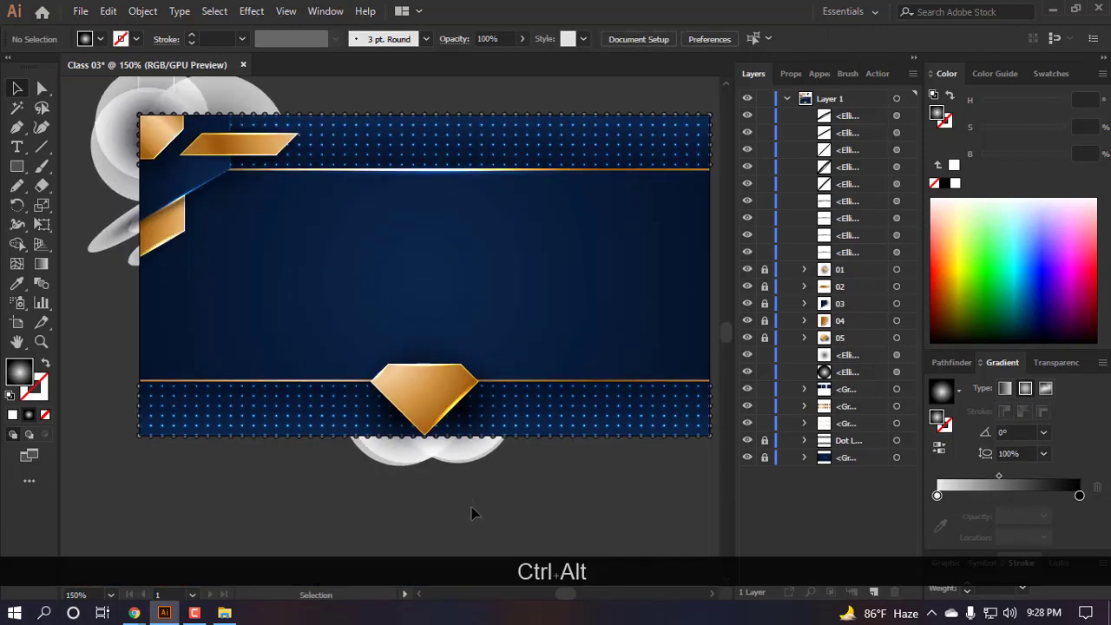
# - Nudge the thickened glow outward so its centre lies on the diamond's lower right edge
pyautogui.scroll(9, 457, 456)
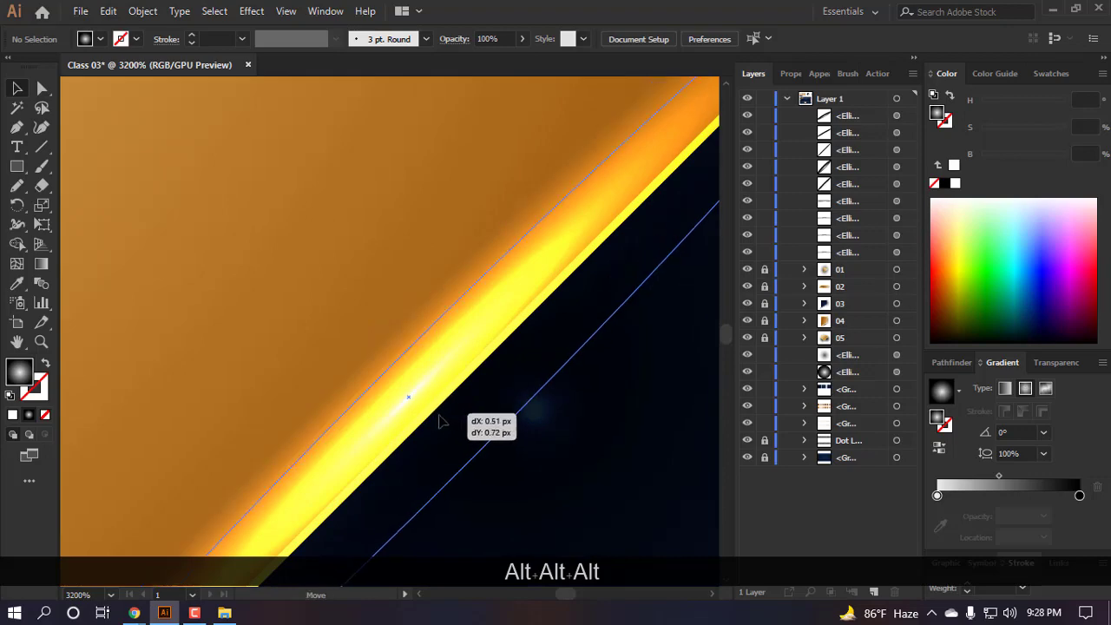
pyautogui.click(438, 428)
pyautogui.moveTo(435, 423); pyautogui.dragTo(430, 422)
pyautogui.scroll(-4, 429, 422)
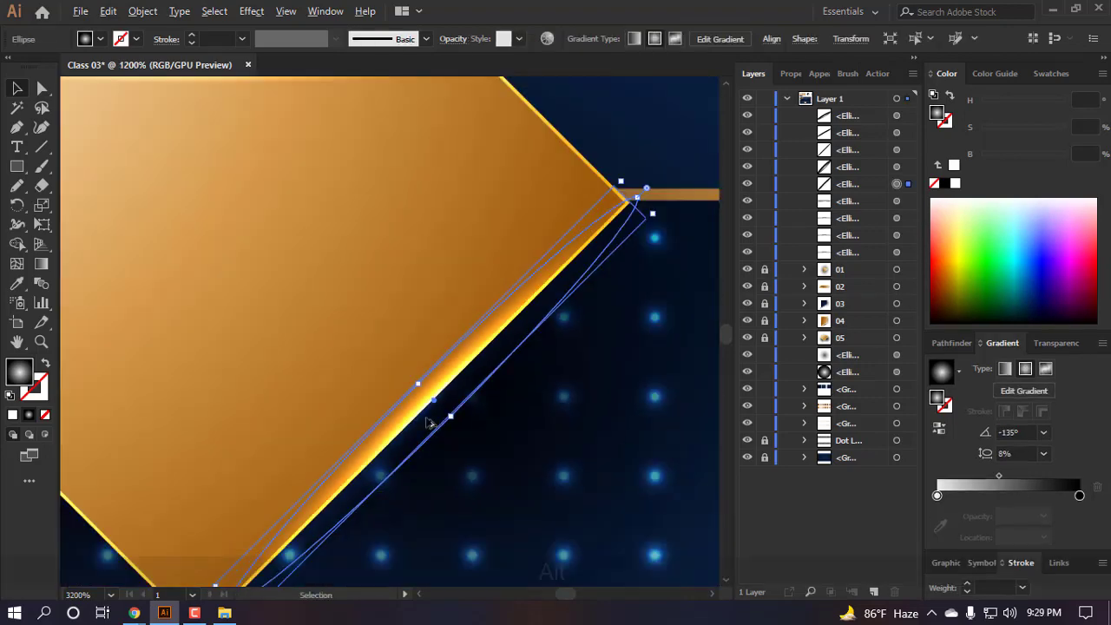
pyautogui.scroll(-5, 469, 505)
pyautogui.click(502, 542)
pyautogui.scroll(-3, 461, 519)
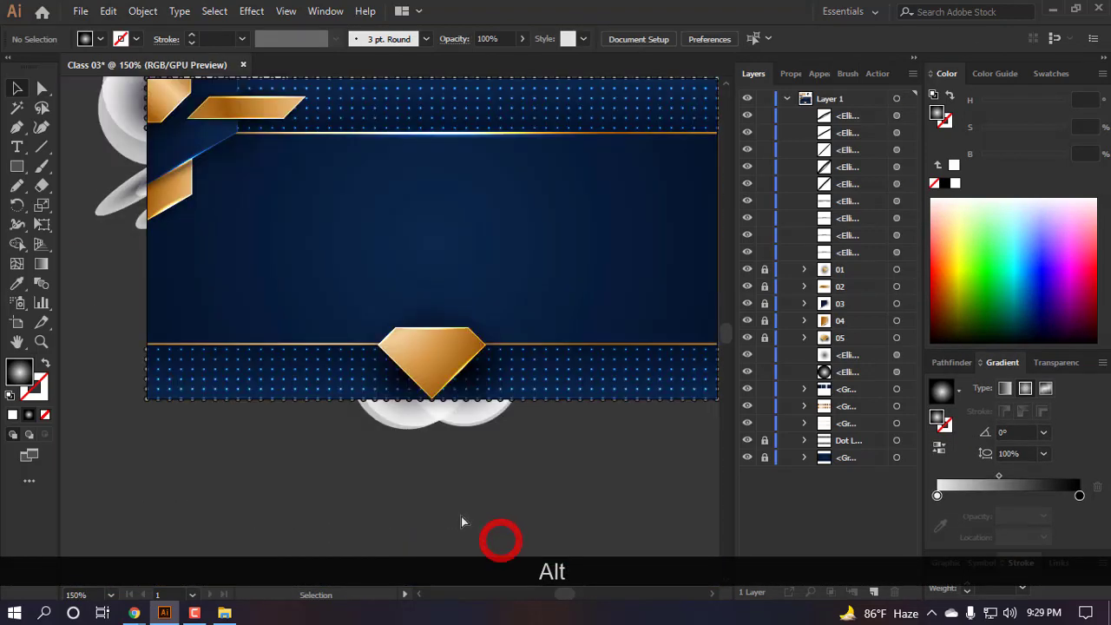
# - Nudge the glow ellipse slightly above the diamond's upper edge
pyautogui.hscroll(2, 457, 508)
pyautogui.scroll(5, 373, 334)
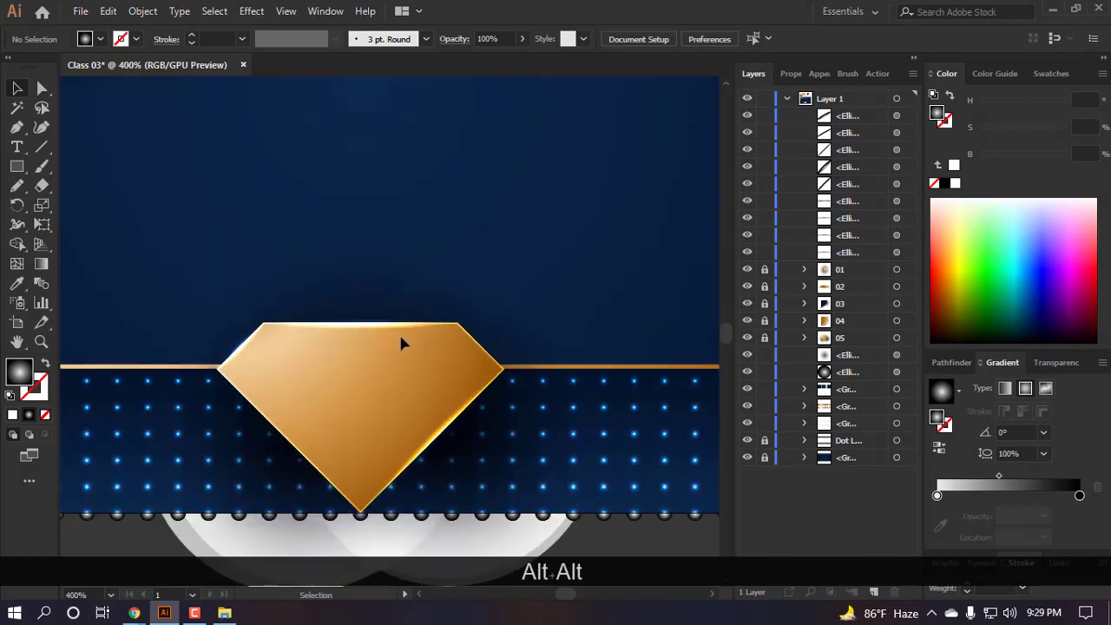
pyautogui.scroll(2, 392, 310)
pyautogui.moveTo(390, 316); pyautogui.dragTo(371, 379)
pyautogui.click(399, 210)
pyautogui.scroll(-6, 463, 501)
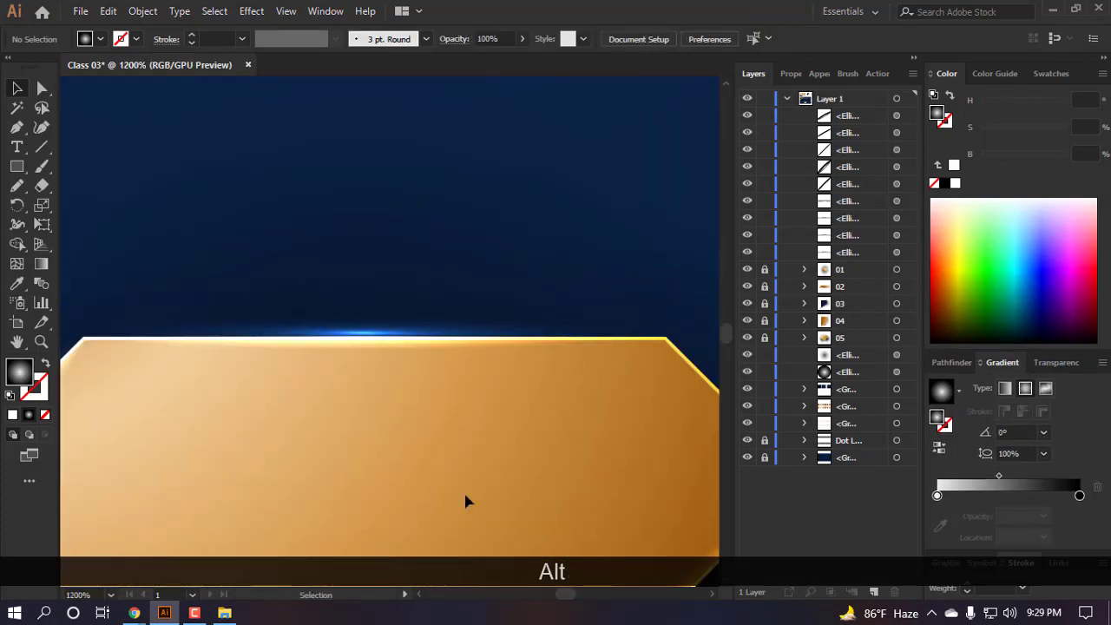
# - Lower the glow back onto the diamond's upper edge and stretch it slightly taller
pyautogui.scroll(8, 443, 354)
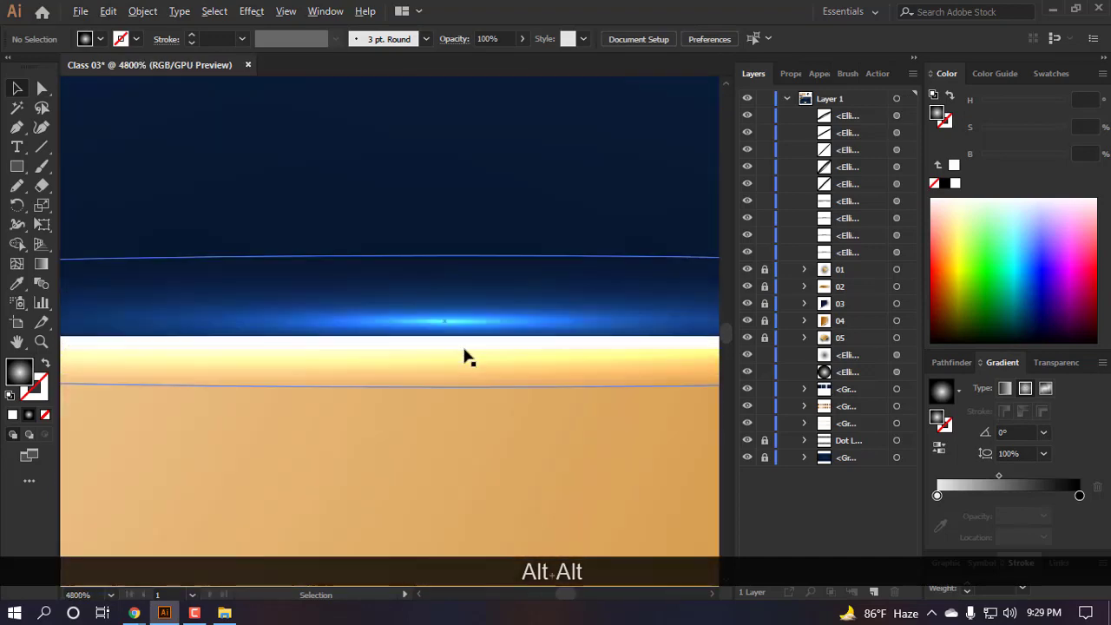
pyautogui.moveTo(444, 320); pyautogui.dragTo(444, 337)
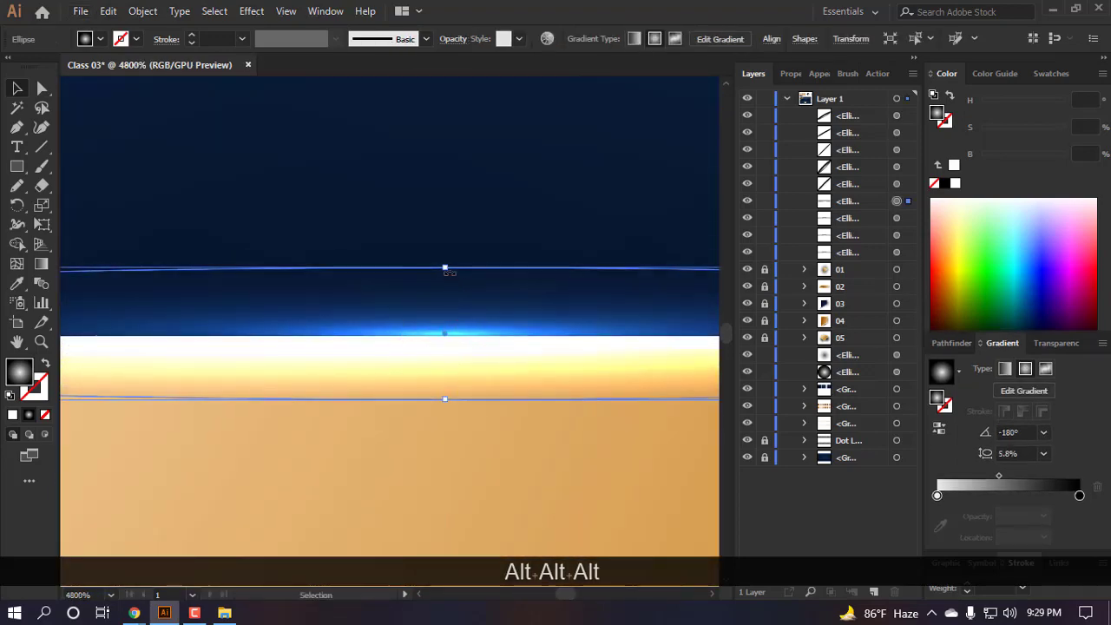
pyautogui.moveTo(444, 268); pyautogui.dragTo(445, 249)
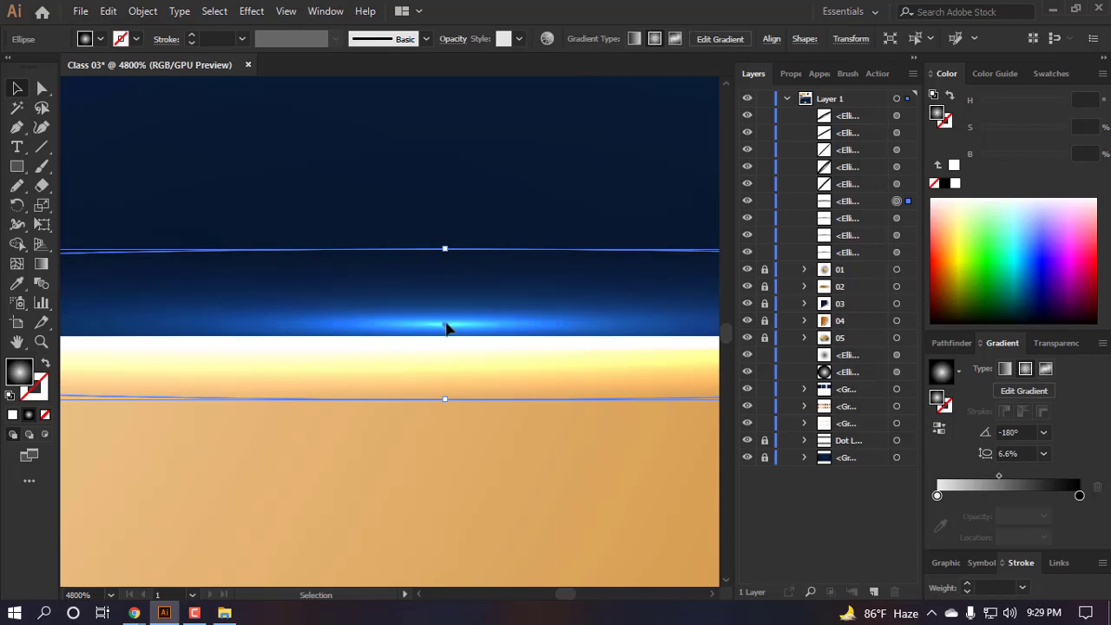
pyautogui.moveTo(445, 326); pyautogui.dragTo(446, 332)
pyautogui.scroll(-7, 397, 289)
pyautogui.click(627, 592)
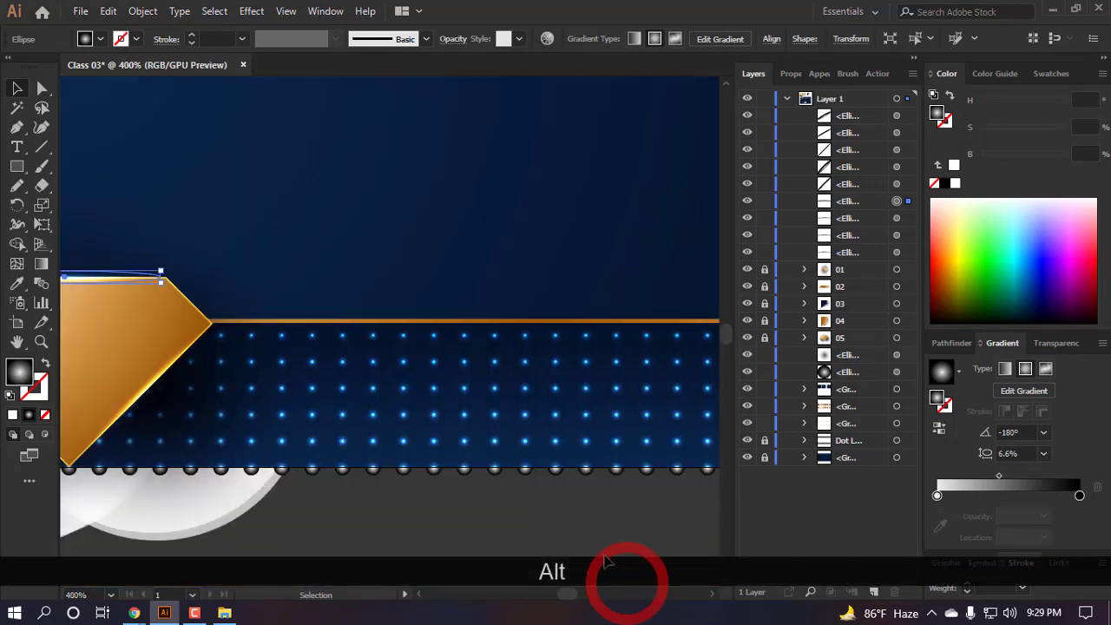
pyautogui.click(487, 498)
# - Increase the height of the diamond's upper edge glow to about 6 px, keeping it centred on the edge
pyautogui.scroll(-3, 486, 493)
pyautogui.scroll(5, 334, 396)
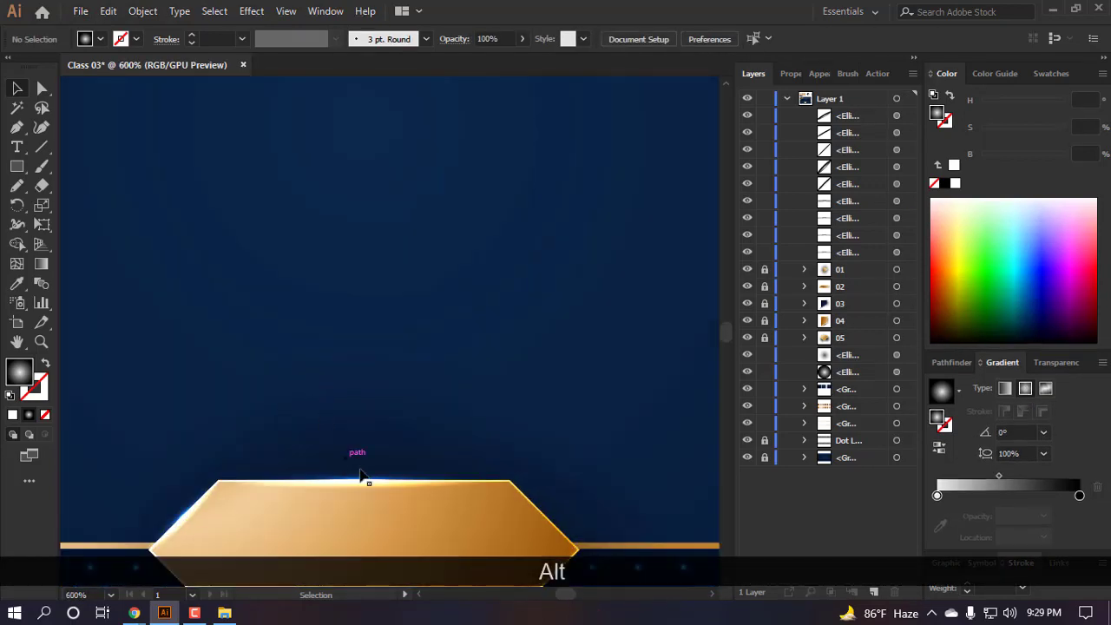
pyautogui.click(343, 391)
pyautogui.moveTo(344, 392); pyautogui.dragTo(344, 404)
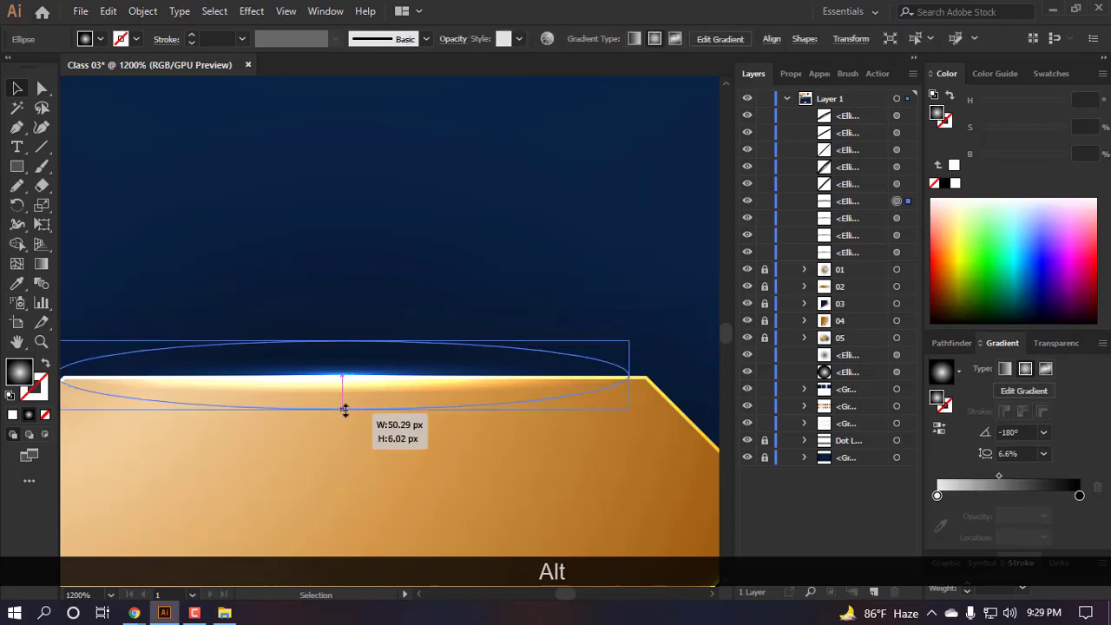
pyautogui.scroll(-3, 359, 404)
pyautogui.click(546, 519)
pyautogui.scroll(-4, 545, 519)
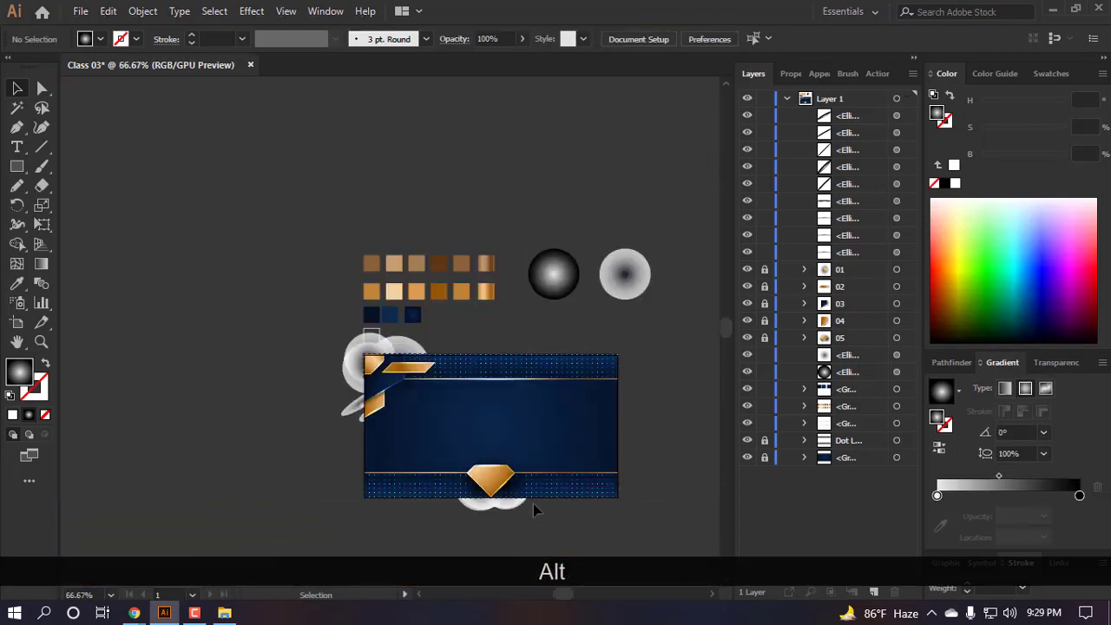
# - Reduce the height of the diamond's upper edge glow so it forms a thinner highlight
pyautogui.scroll(3, 501, 347)
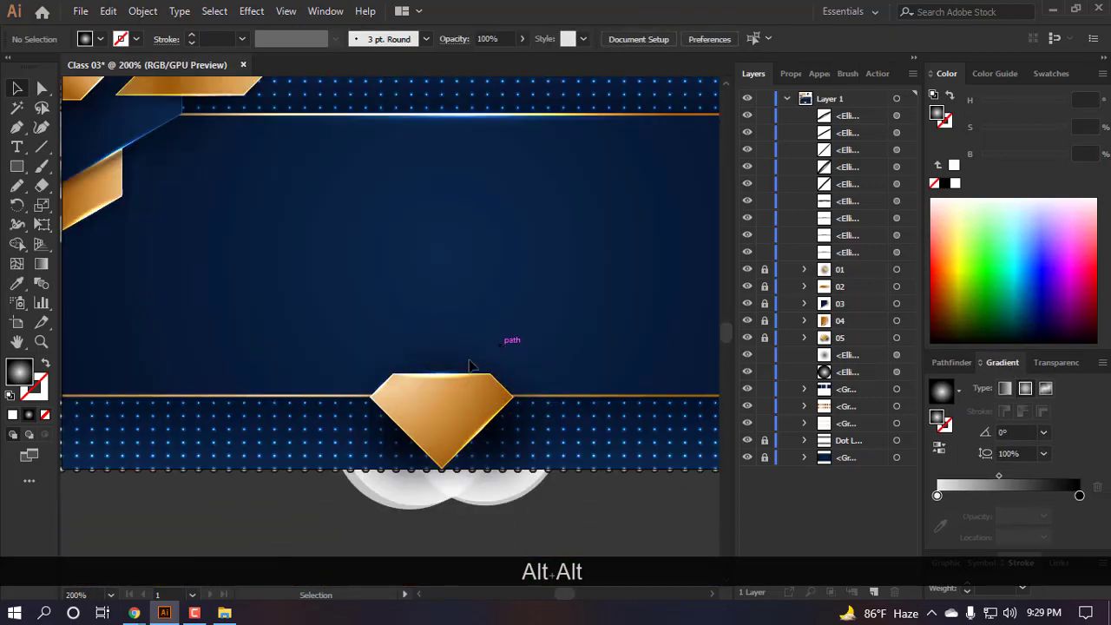
pyautogui.scroll(6, 500, 347)
pyautogui.click(373, 411)
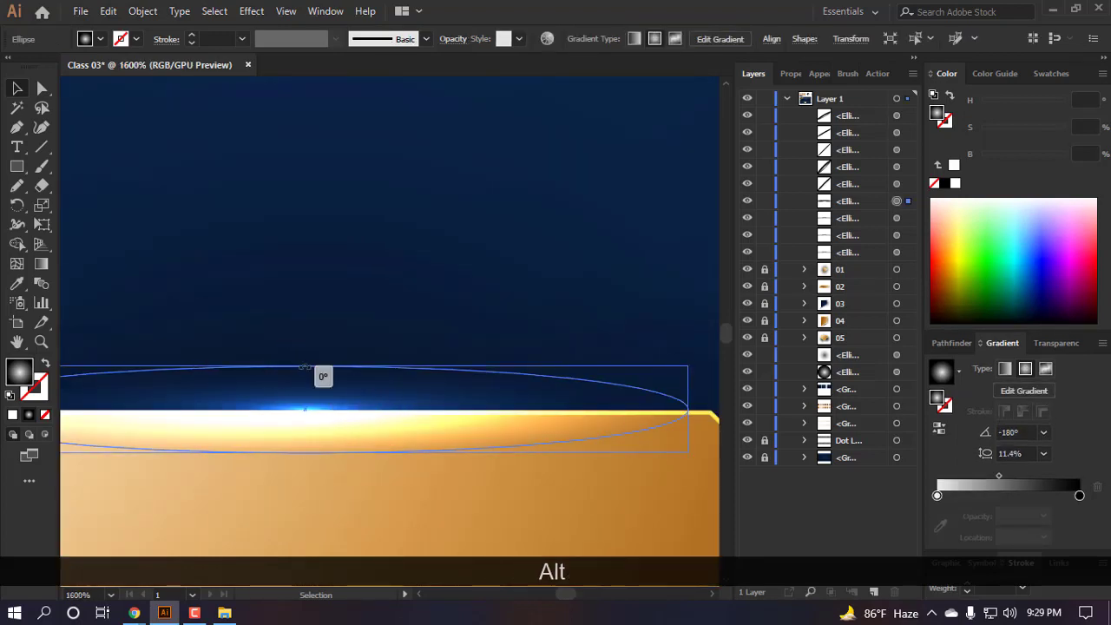
pyautogui.moveTo(305, 368); pyautogui.dragTo(332, 389)
pyautogui.scroll(-6, 364, 417)
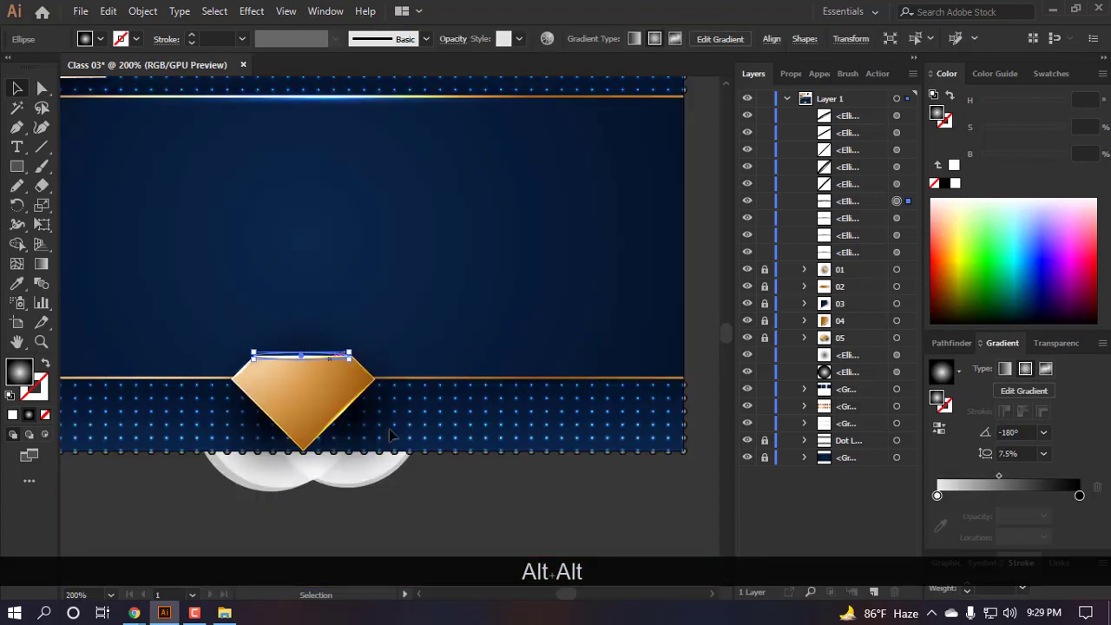
# - Group the diamond's three glow ellipses on the upper, upper left and lower right edges
pyautogui.scroll(4, 314, 317)
pyautogui.click(467, 382)
pyautogui.scroll(-1, 473, 373)
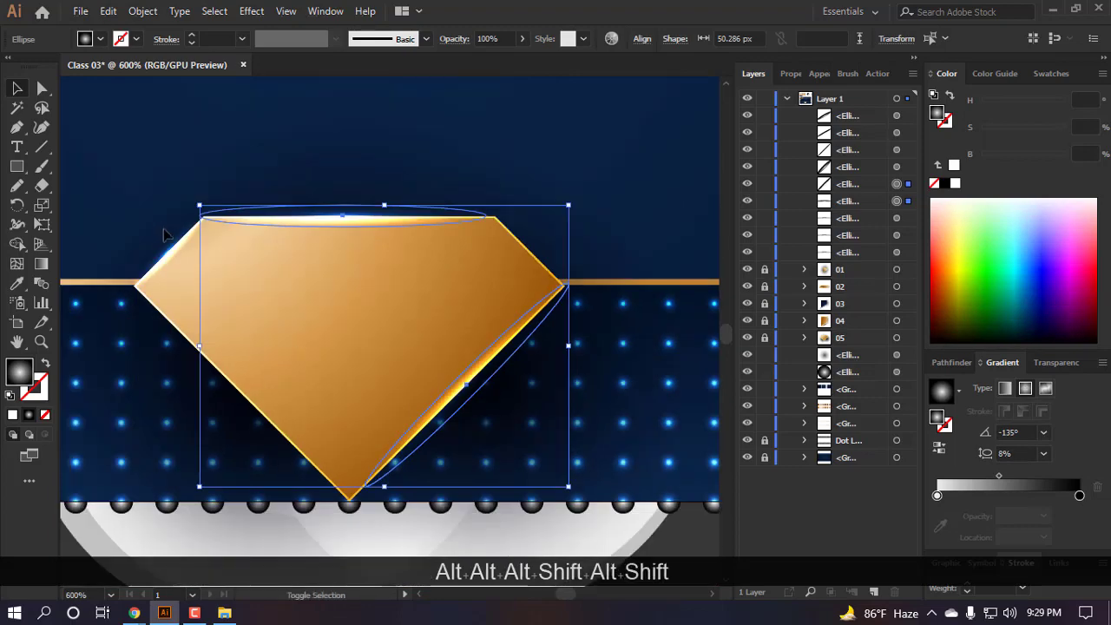
pyautogui.hotkey('ctrl', 'g')
pyautogui.scroll(-5, 372, 452)
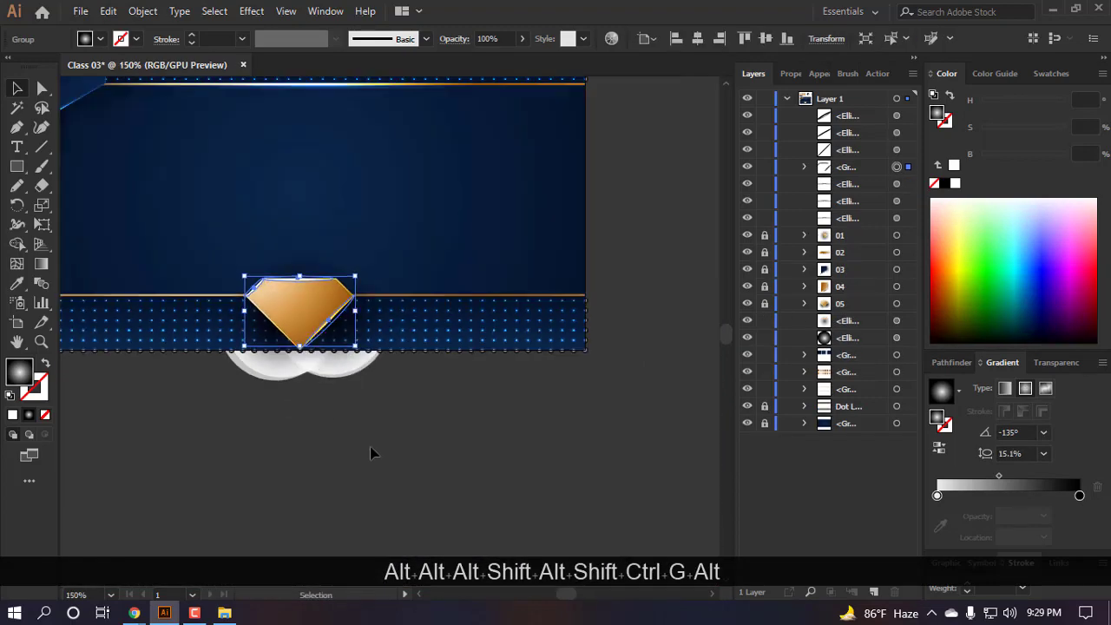
pyautogui.scroll(1, 387, 414)
# - Recolour the centre stop of the upper accent line's glow gradient with a light brown swatch
pyautogui.scroll(4, 387, 410)
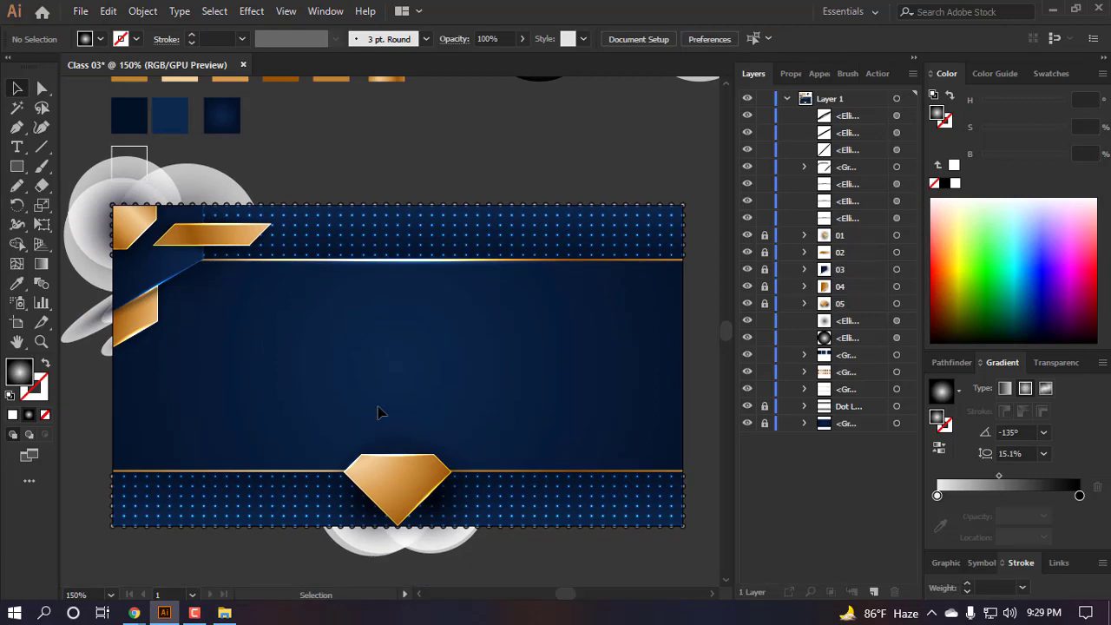
pyautogui.scroll(3, 427, 297)
pyautogui.click(467, 318)
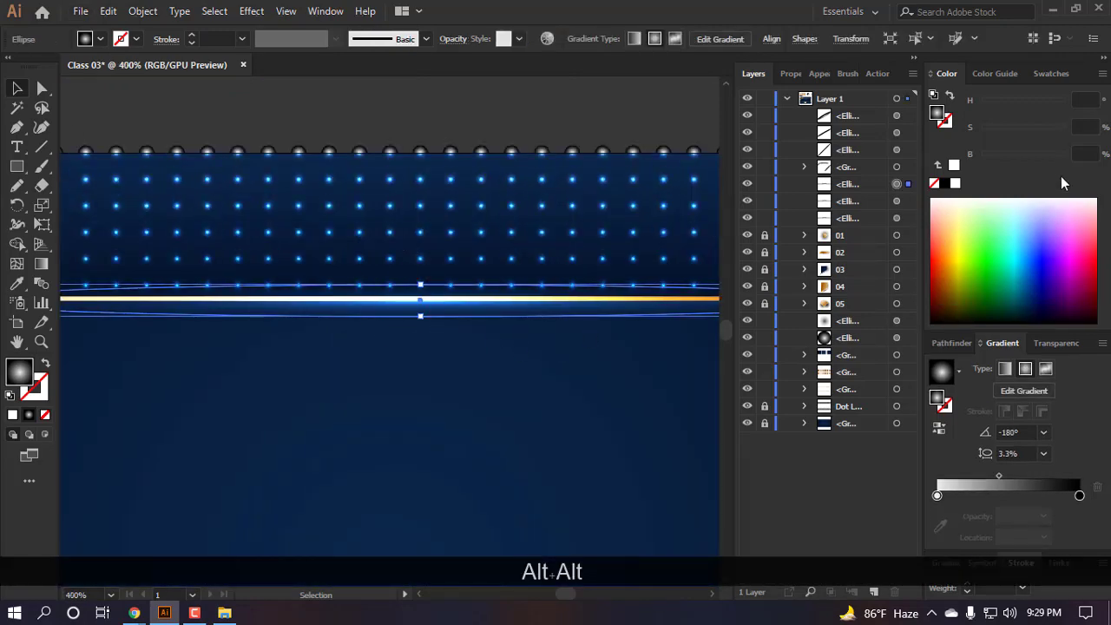
pyautogui.click(1049, 73)
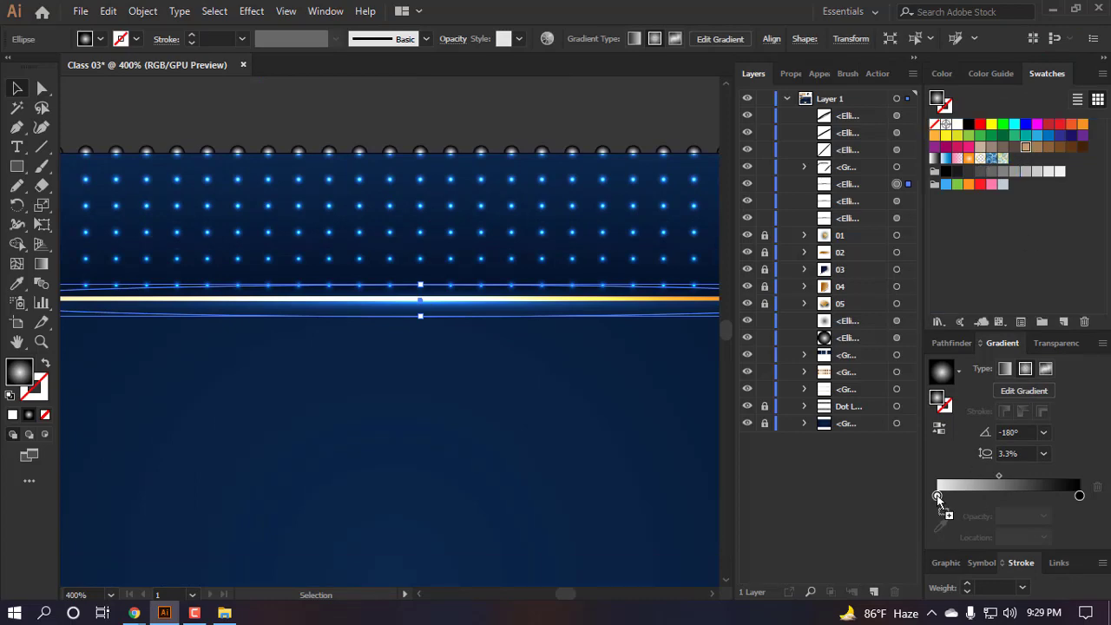
pyautogui.moveTo(938, 497); pyautogui.dragTo(937, 496)
pyautogui.click(476, 428)
pyautogui.keyDown('alt'); pyautogui.scroll(-3, 479, 414); pyautogui.keyUp('alt')
pyautogui.click(535, 201)
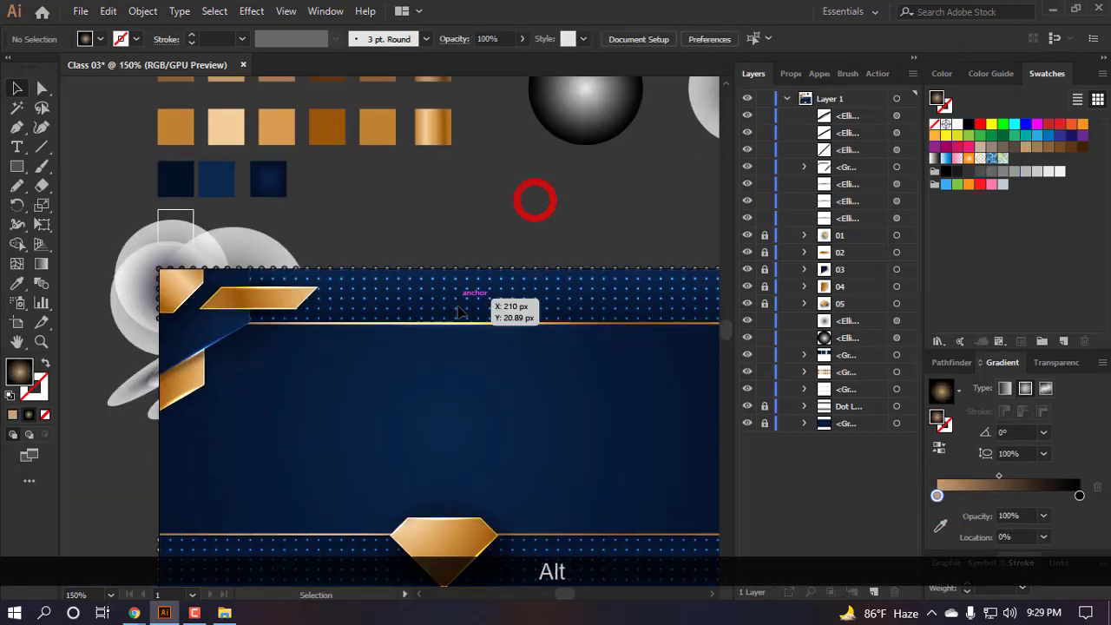
pyautogui.moveTo(461, 311); pyautogui.dragTo(466, 409)
pyautogui.click(541, 471)
pyautogui.scroll(2, 489, 439)
pyautogui.hotkey('ctrl', 'z')
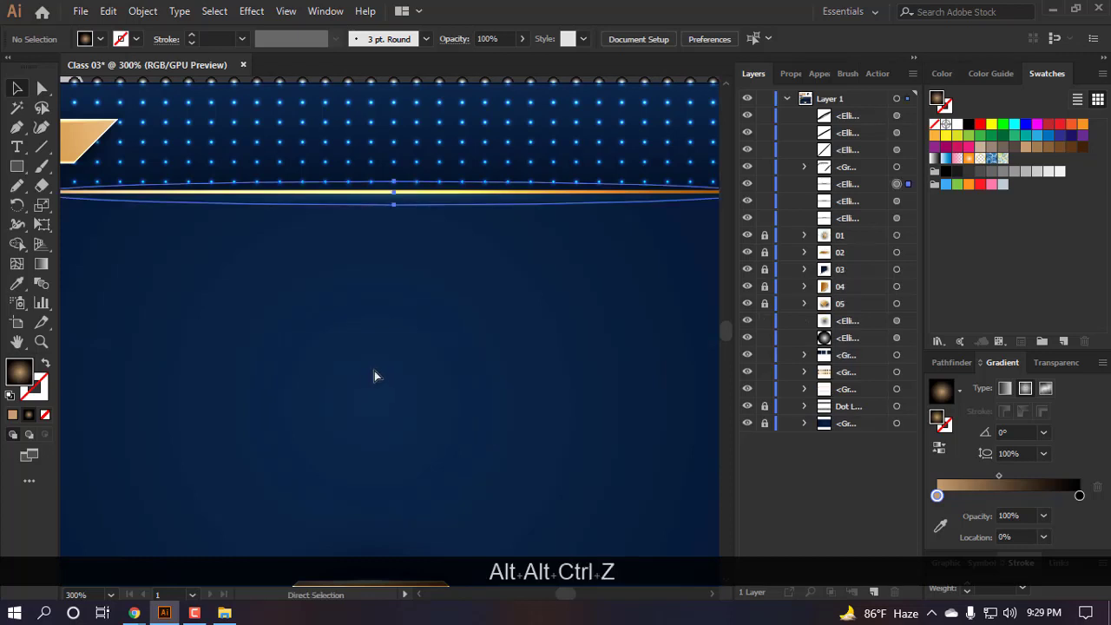
# - Centre the upper accent line's glow ellipse horizontally on the artboard and widen it evenly on both sides
pyautogui.scroll(-2, 384, 330)
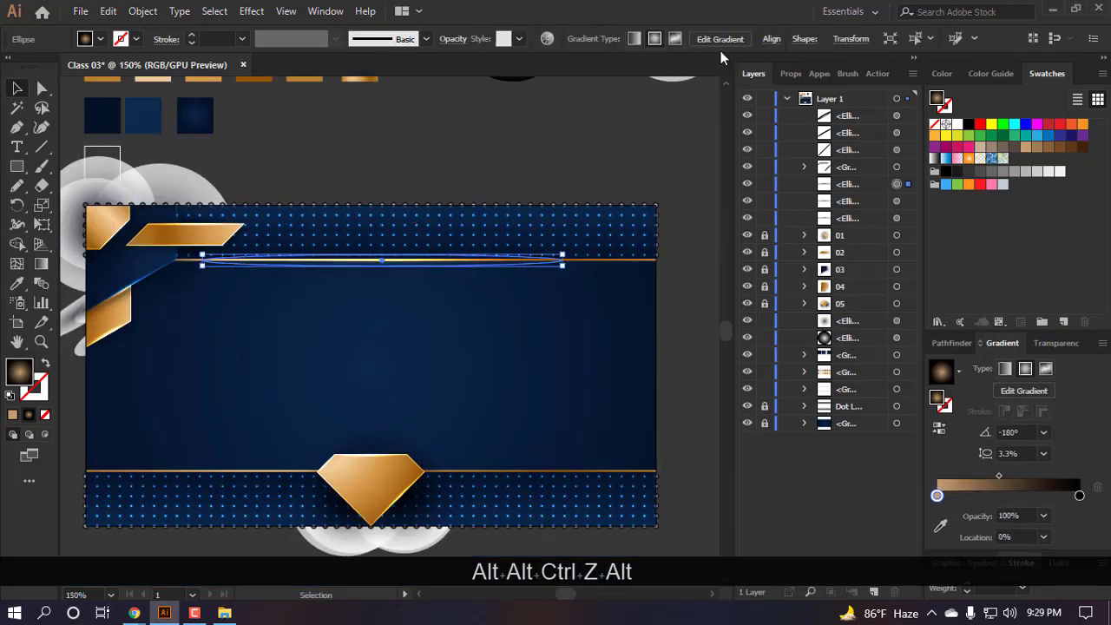
pyautogui.click(772, 39)
pyautogui.click(630, 87)
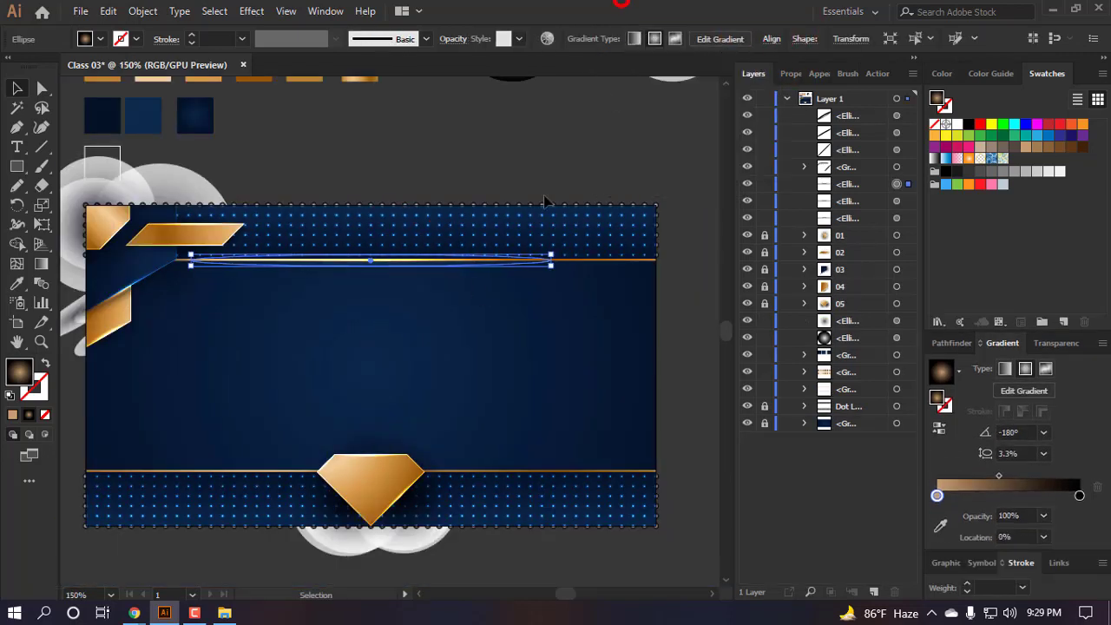
pyautogui.moveTo(552, 268); pyautogui.dragTo(569, 268)
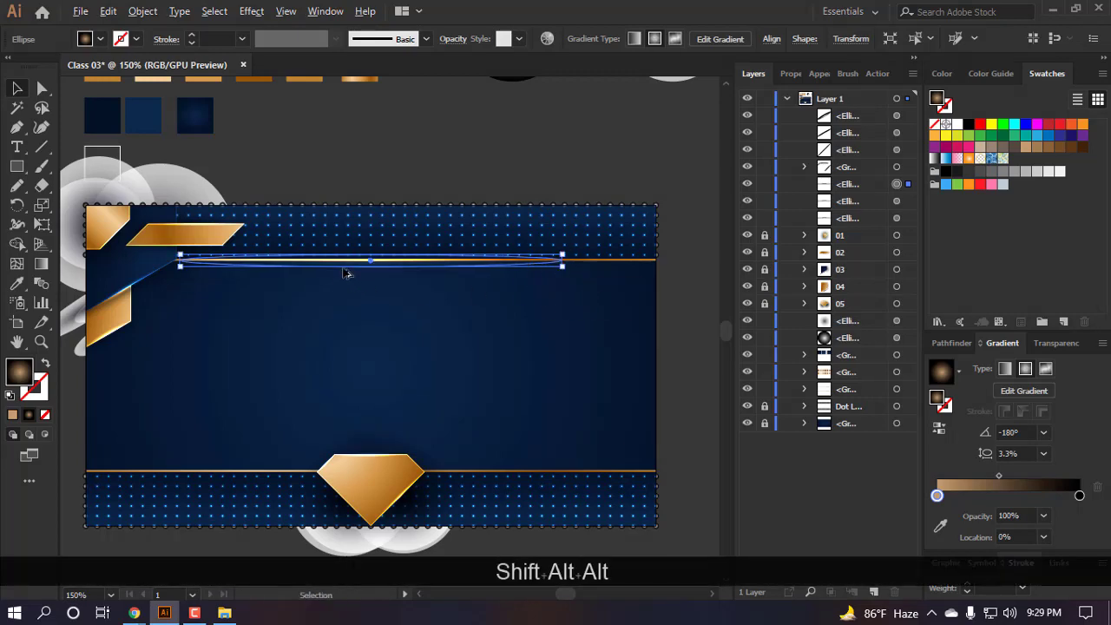
# - Duplicate the upper accent line's glow ellipse slightly lower so the copy overlaps the line's lower edge
pyautogui.scroll(5, 412, 253)
pyautogui.moveTo(465, 250); pyautogui.dragTo(465, 261)
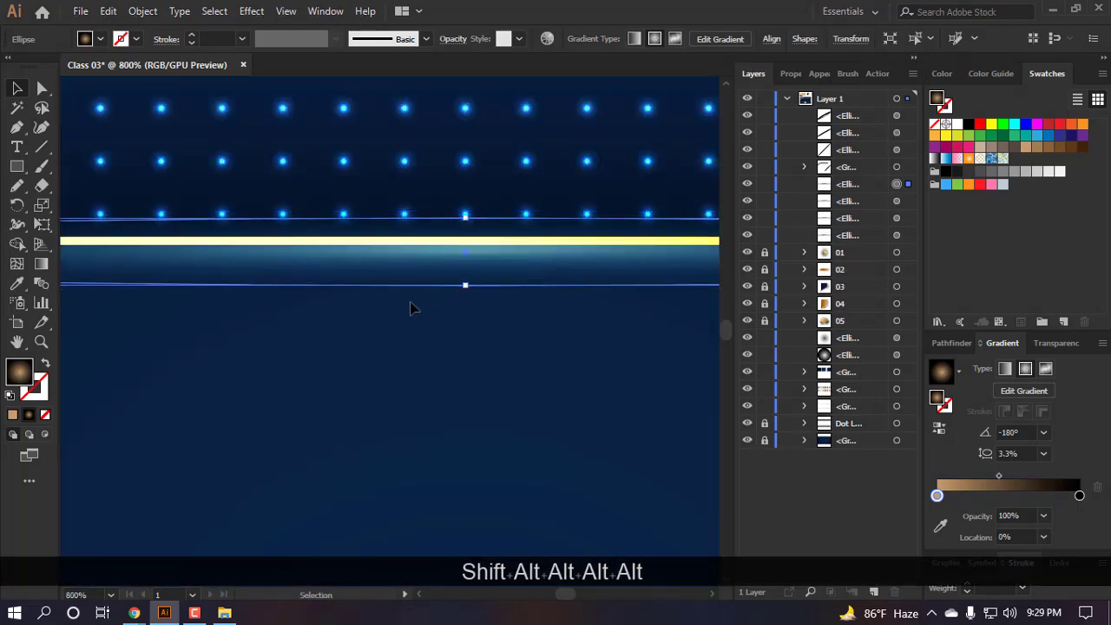
pyautogui.scroll(-4, 411, 305)
pyautogui.click(451, 152)
pyautogui.scroll(-4, 457, 484)
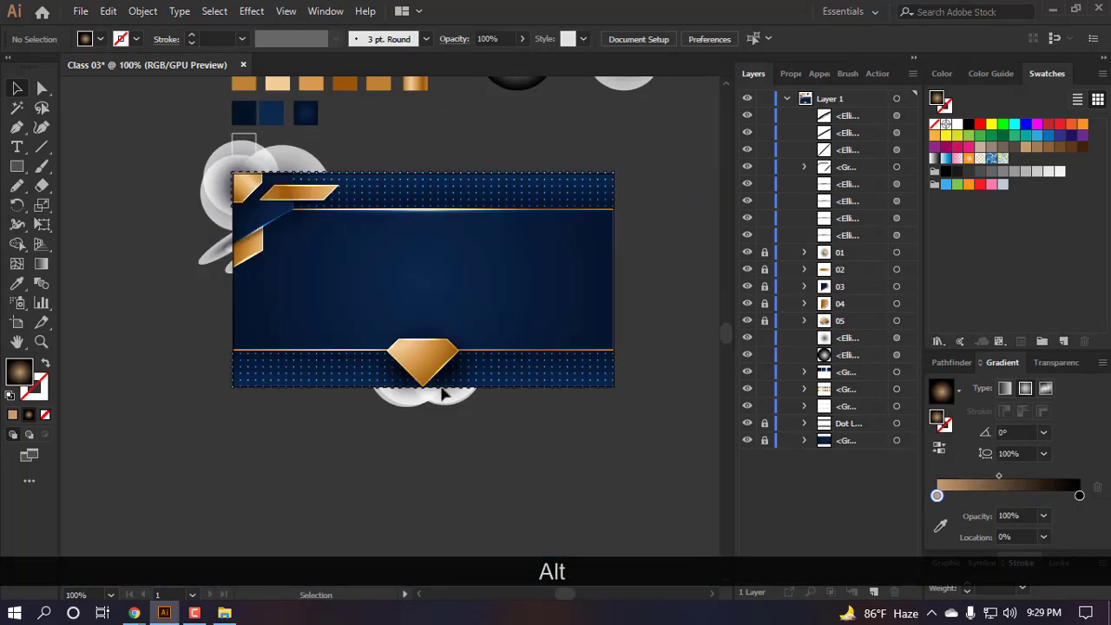
# - Copy the upper accent line's glow in place and shorten the copy from both ends to form a brighter, narrower core
pyautogui.scroll(2, 427, 142)
pyautogui.scroll(6, 387, 206)
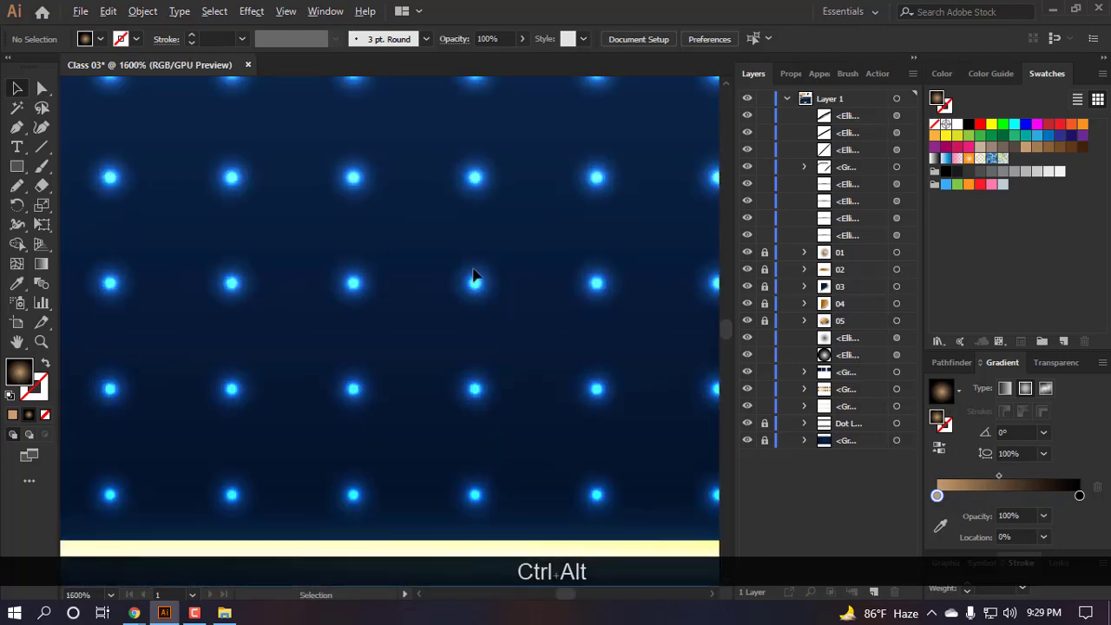
pyautogui.scroll(-3, 464, 362)
pyautogui.click(403, 306)
pyautogui.scroll(-5, 382, 306)
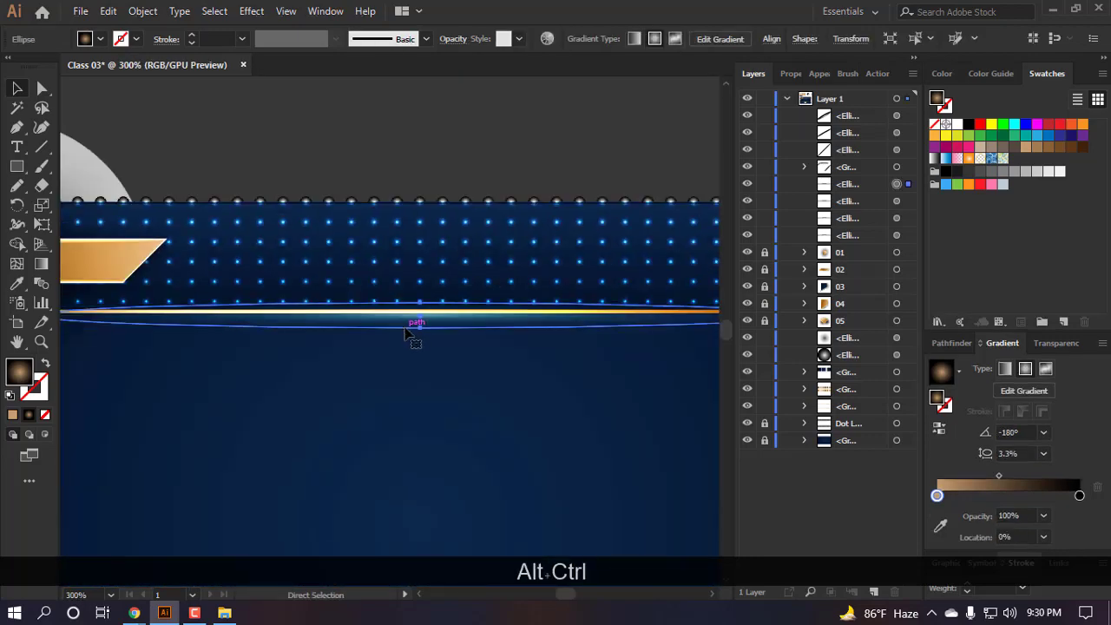
pyautogui.hotkey('ctrl', 'c')
pyautogui.hotkey('ctrl', 'f')
pyautogui.scroll(-1, 350, 318)
pyautogui.press('v')
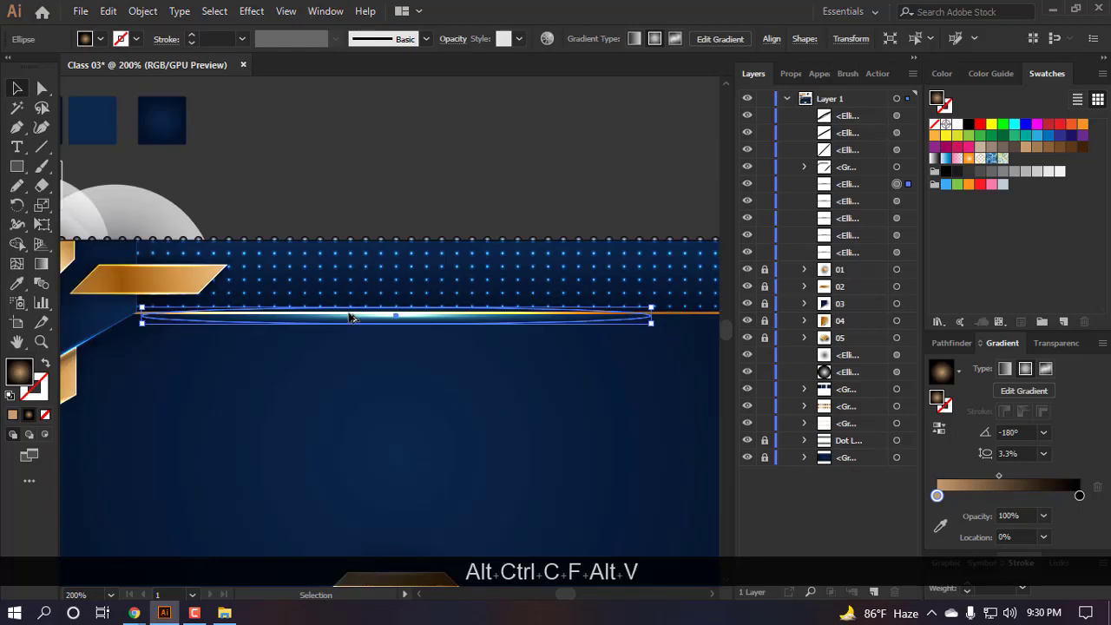
pyautogui.moveTo(651, 320); pyautogui.dragTo(514, 317)
pyautogui.click(458, 165)
pyautogui.scroll(-2, 454, 171)
pyautogui.scroll(4, 416, 180)
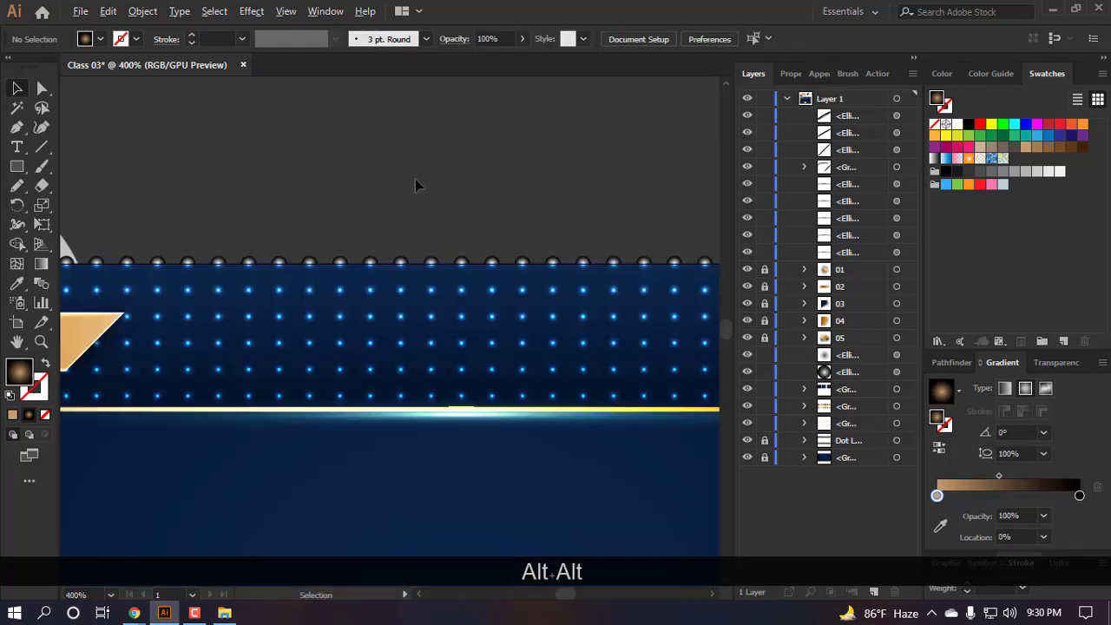
# - Group the three glow ellipses on the upper accent line, leaving the accent lines themselves out of the group
pyautogui.scroll(3, 437, 436)
pyautogui.moveTo(494, 474); pyautogui.dragTo(368, 172)
pyautogui.scroll(-6, 408, 272)
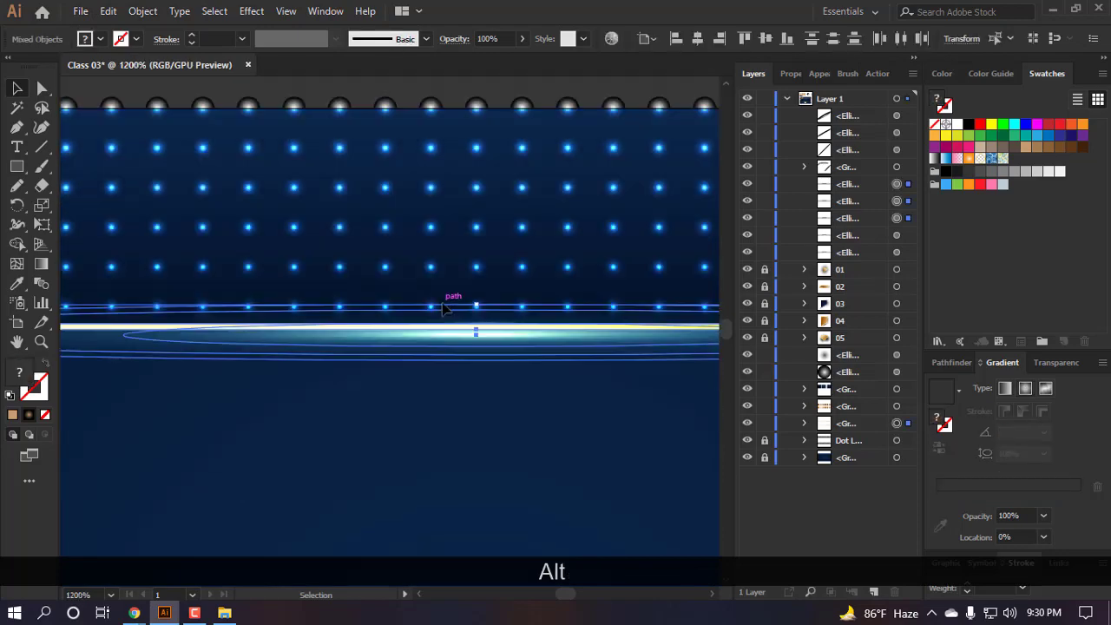
pyautogui.scroll(-1, 413, 317)
pyautogui.moveTo(680, 417); pyautogui.dragTo(345, 199)
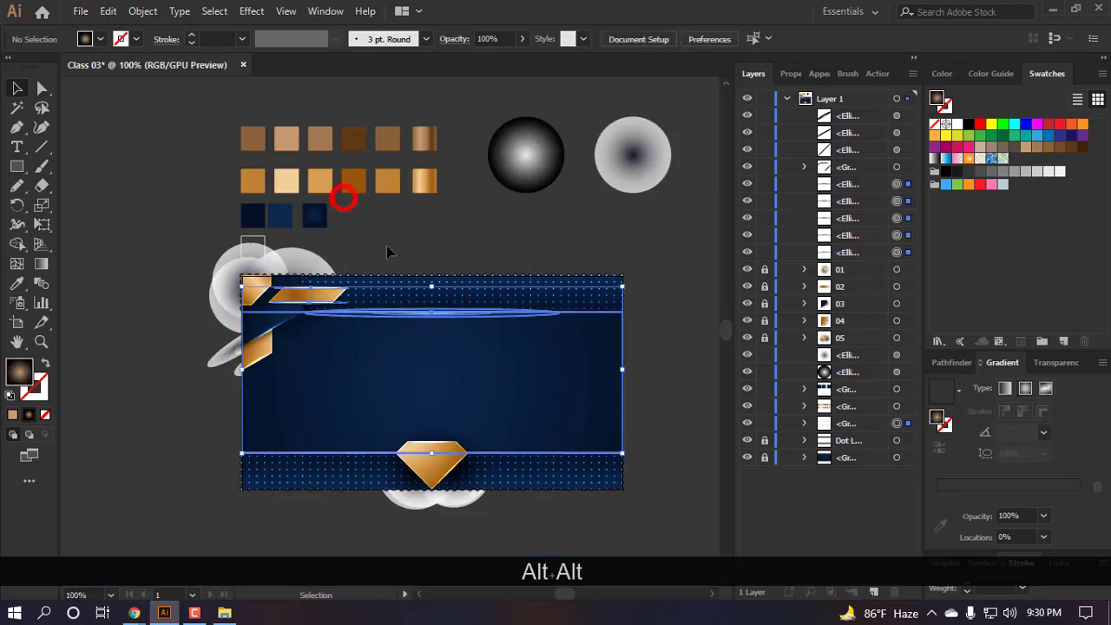
pyautogui.moveTo(518, 380); pyautogui.dragTo(414, 258)
pyautogui.moveTo(697, 526); pyautogui.dragTo(588, 232)
pyautogui.hotkey('ctrl', 'g')
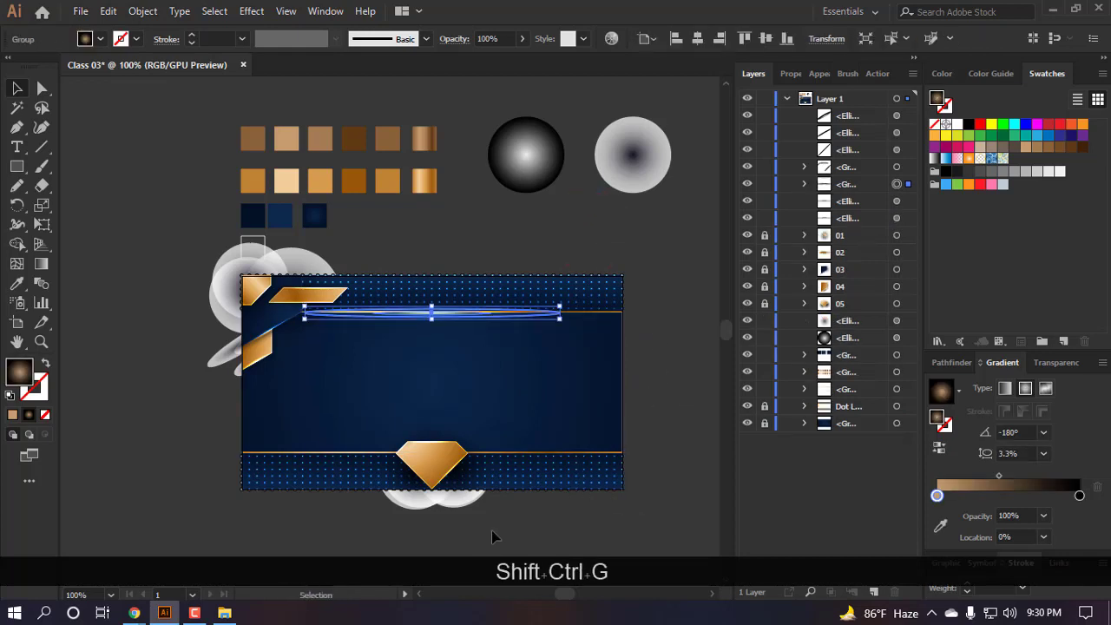
pyautogui.click(478, 385)
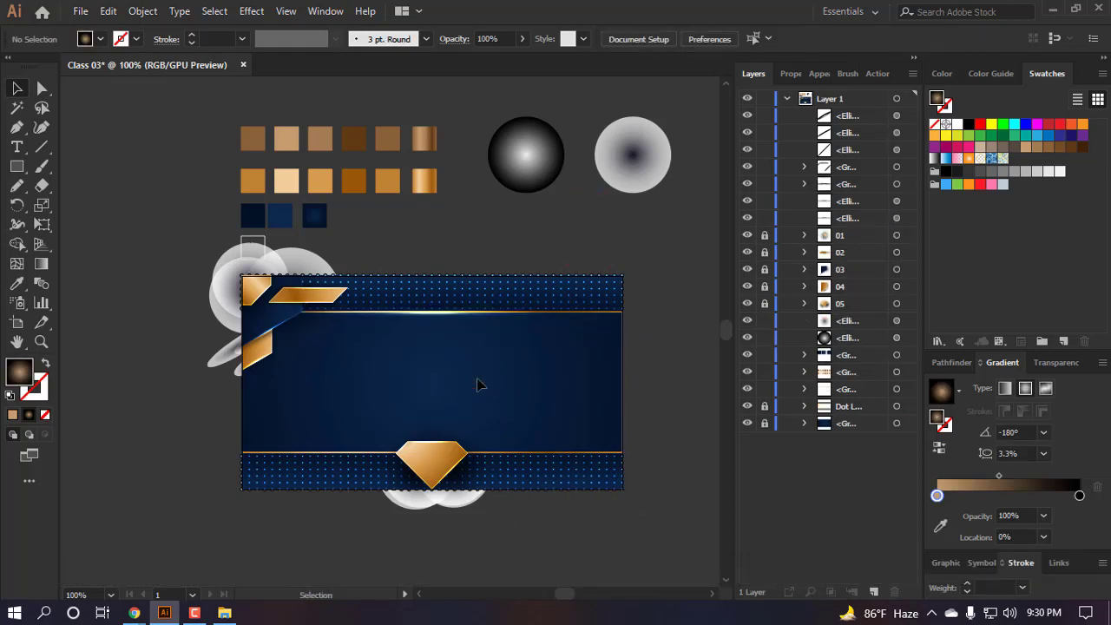
# - Duplicate the upper accent line's glow group down to the right part of the banner, just above the lower accent line
pyautogui.keyDown('alt'); pyautogui.moveTo(430, 313); pyautogui.dragTo(354, 514); pyautogui.keyUp('alt')
pyautogui.keyDown('alt'); pyautogui.scroll(3, 640, 436); pyautogui.keyUp('alt')
pyautogui.keyDown('alt'); pyautogui.scroll(-3, 374, 419); pyautogui.keyUp('alt')
pyautogui.scroll(4, 500, 399)
pyautogui.keyDown('alt'); pyautogui.scroll(-4, 347, 441); pyautogui.keyUp('alt')
pyautogui.keyDown('ctrl'); pyautogui.scroll(2, 360, 438); pyautogui.keyUp('ctrl')
pyautogui.keyDown('alt'); pyautogui.scroll(2, 342, 439); pyautogui.keyUp('alt')
pyautogui.keyDown('alt'); pyautogui.scroll(2, 340, 442); pyautogui.keyUp('alt')
pyautogui.scroll(-4, 608, 533)
pyautogui.moveTo(688, 451); pyautogui.dragTo(178, 382)
pyautogui.scroll(-2, 347, 390)
pyautogui.scroll(2, 352, 334)
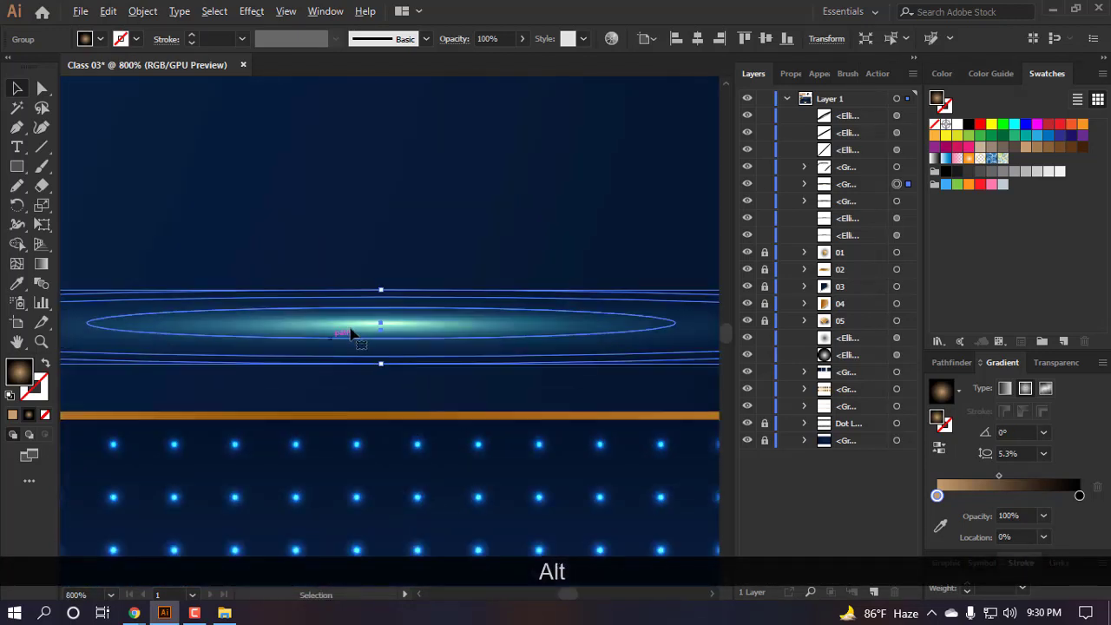
# - Move the duplicated glow group onto the lower accent line to the right of the diamond
pyautogui.moveTo(379, 327); pyautogui.dragTo(387, 390)
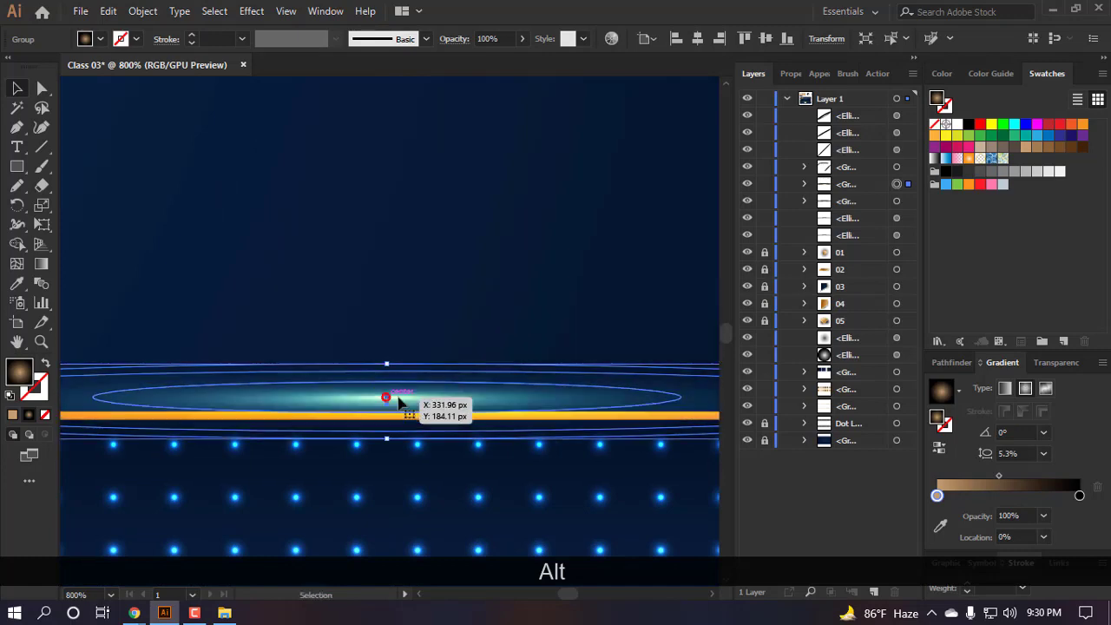
pyautogui.scroll(-4, 450, 382)
pyautogui.click(483, 492)
pyautogui.scroll(-2, 479, 476)
pyautogui.scroll(4, 468, 415)
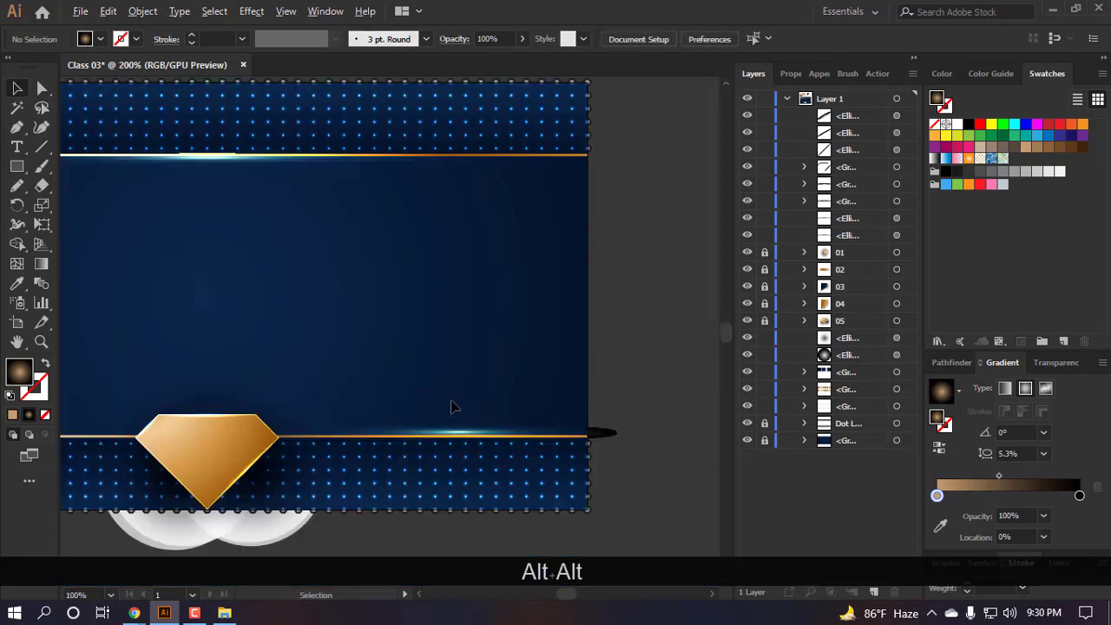
pyautogui.scroll(3, 482, 373)
pyautogui.click(466, 315)
pyautogui.scroll(2, 434, 299)
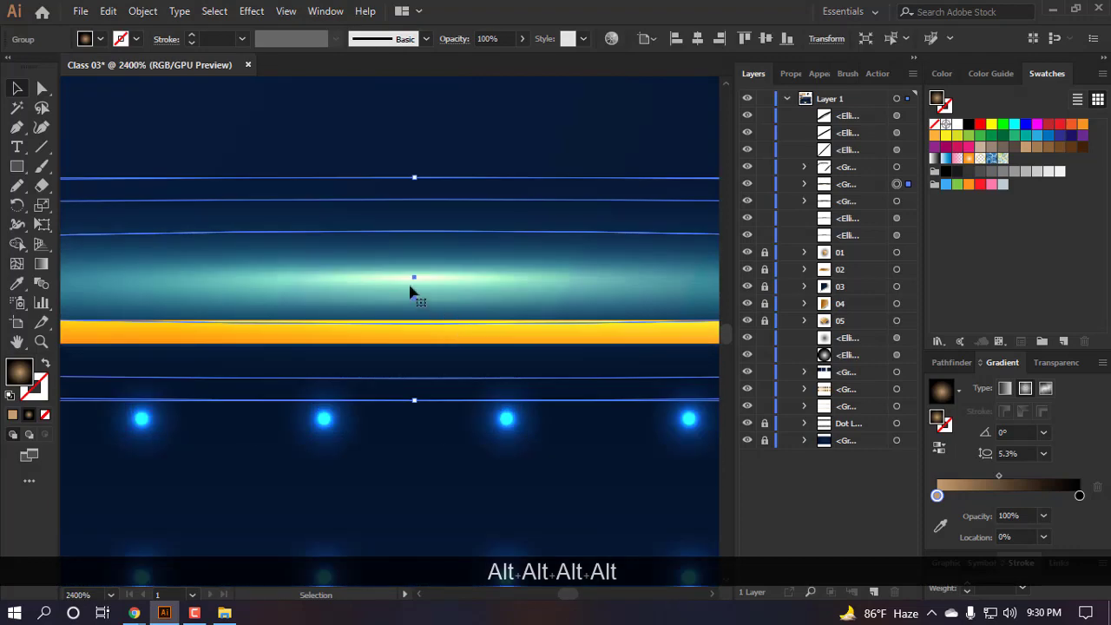
pyautogui.moveTo(411, 290); pyautogui.dragTo(417, 316)
pyautogui.scroll(-5, 438, 467)
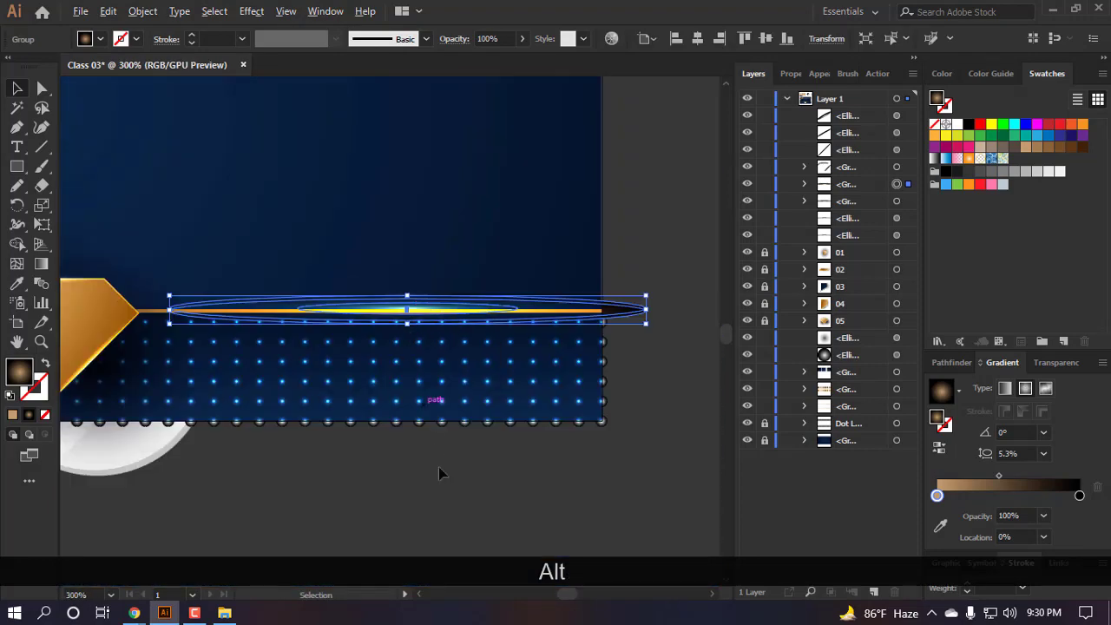
# - Duplicate the lower line's glow group to the left of the diamond and fit the copy onto the accent line
pyautogui.click(441, 483)
pyautogui.scroll(-1, 445, 476)
pyautogui.scroll(-1, 465, 456)
pyautogui.moveTo(498, 397); pyautogui.dragTo(173, 401)
pyautogui.scroll(8, 286, 404)
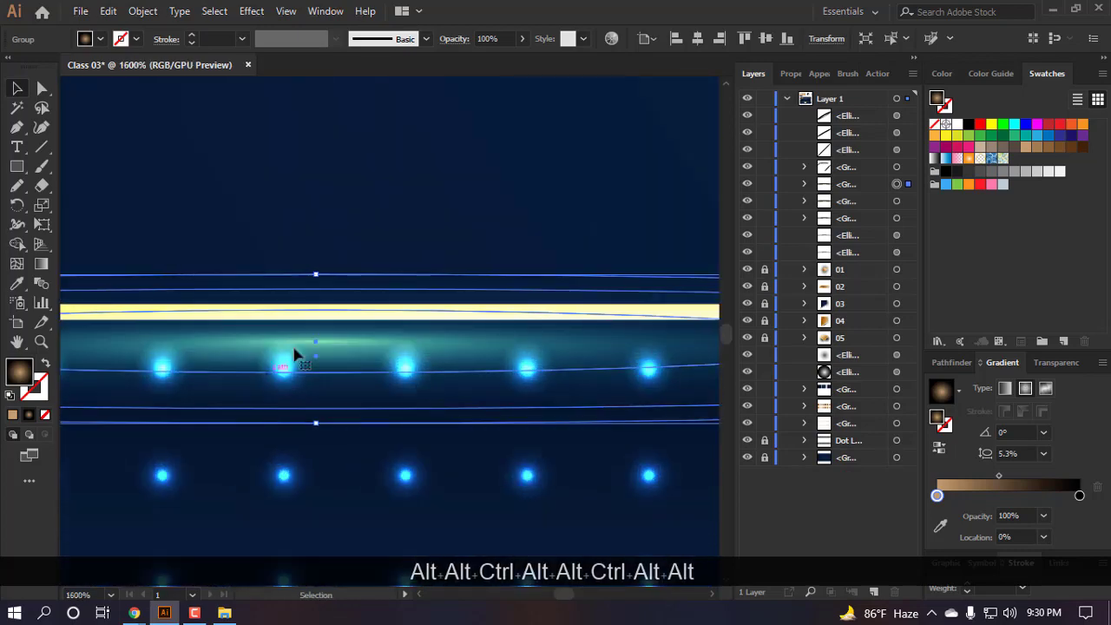
pyautogui.moveTo(316, 346); pyautogui.dragTo(303, 289)
pyautogui.scroll(2, 323, 288)
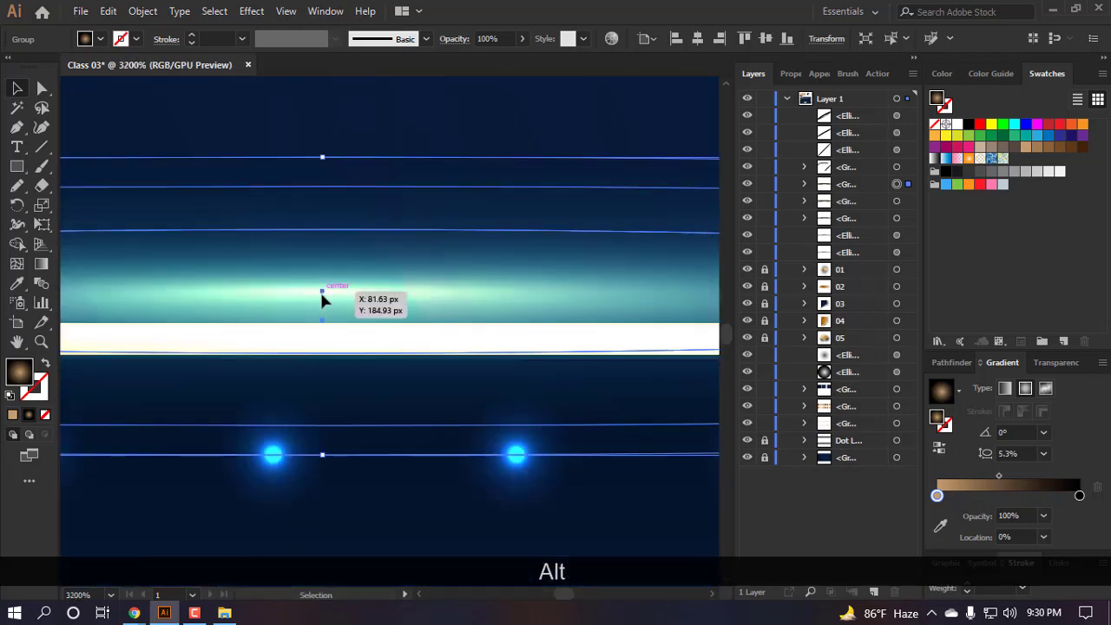
pyautogui.scroll(-10, 321, 300)
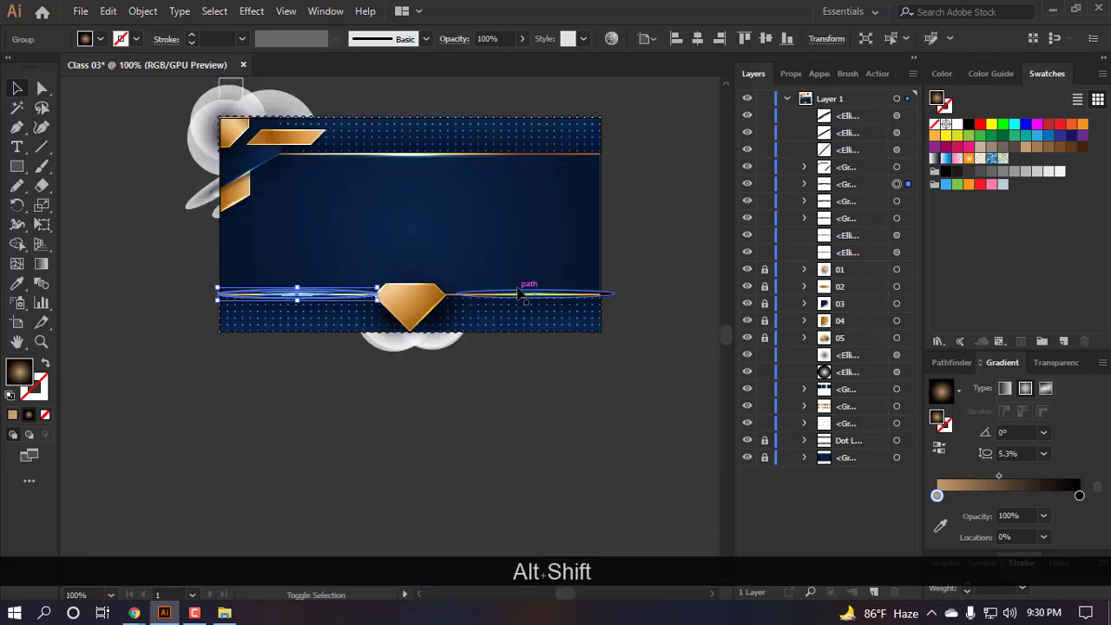
# - Align the two lower line glow groups to each other on their vertical centres and group them
pyautogui.keyDown('shift'); pyautogui.click(518, 291); pyautogui.keyUp('shift')
pyautogui.scroll(2, 401, 309)
pyautogui.click(643, 42)
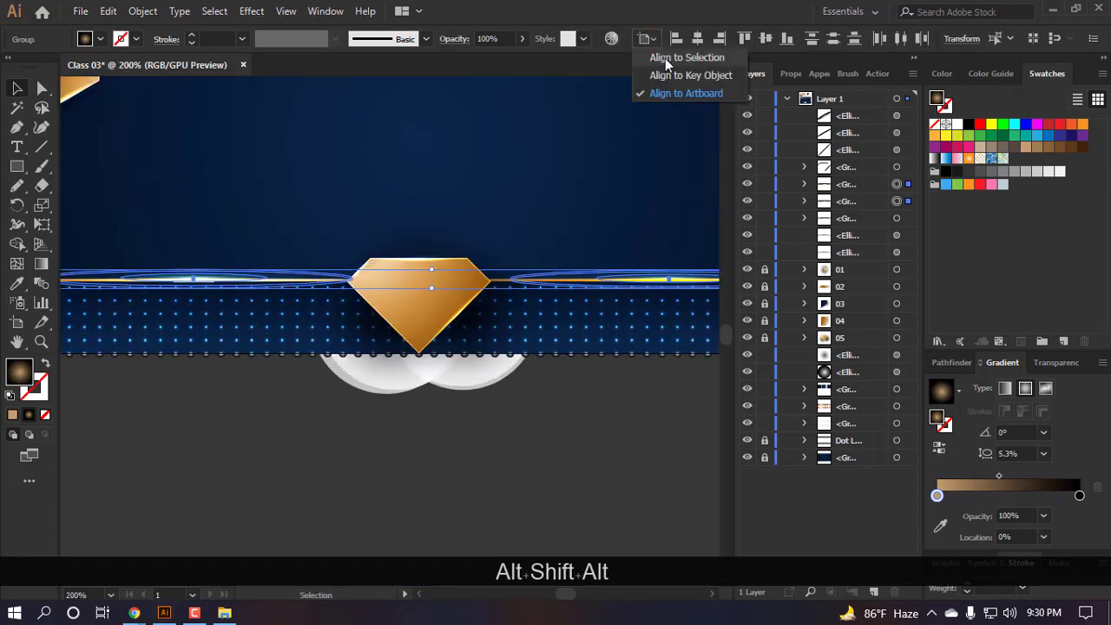
pyautogui.click(767, 37)
pyautogui.hotkey('ctrl', 'g')
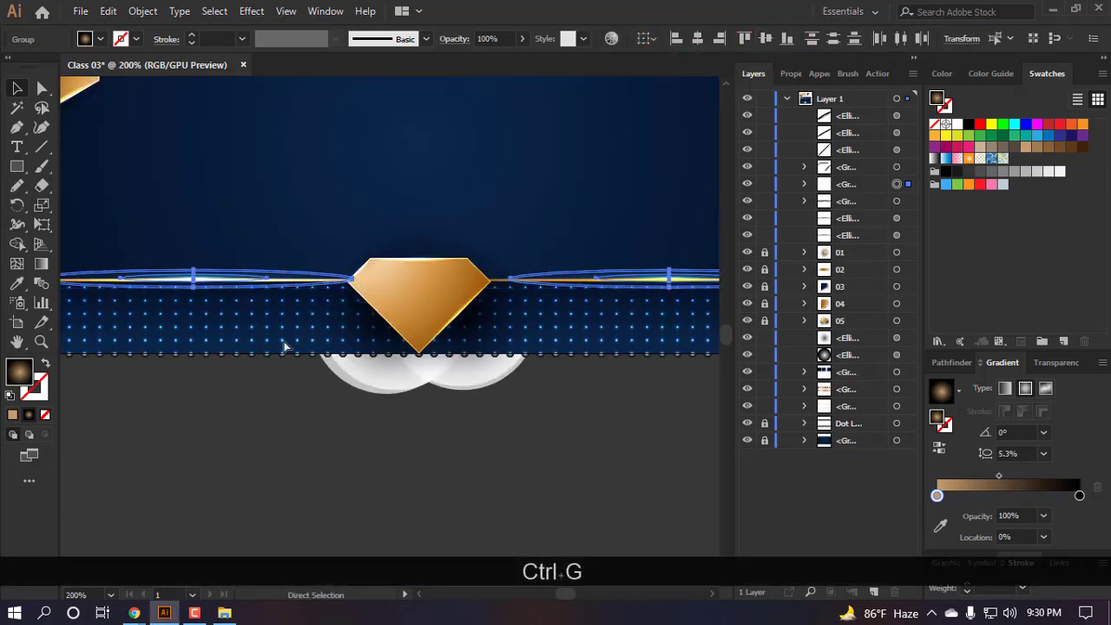
# - Centre the grouped lower line glows horizontally on the artboard
pyautogui.scroll(-2, 257, 481)
pyautogui.click(643, 38)
pyautogui.click(665, 90)
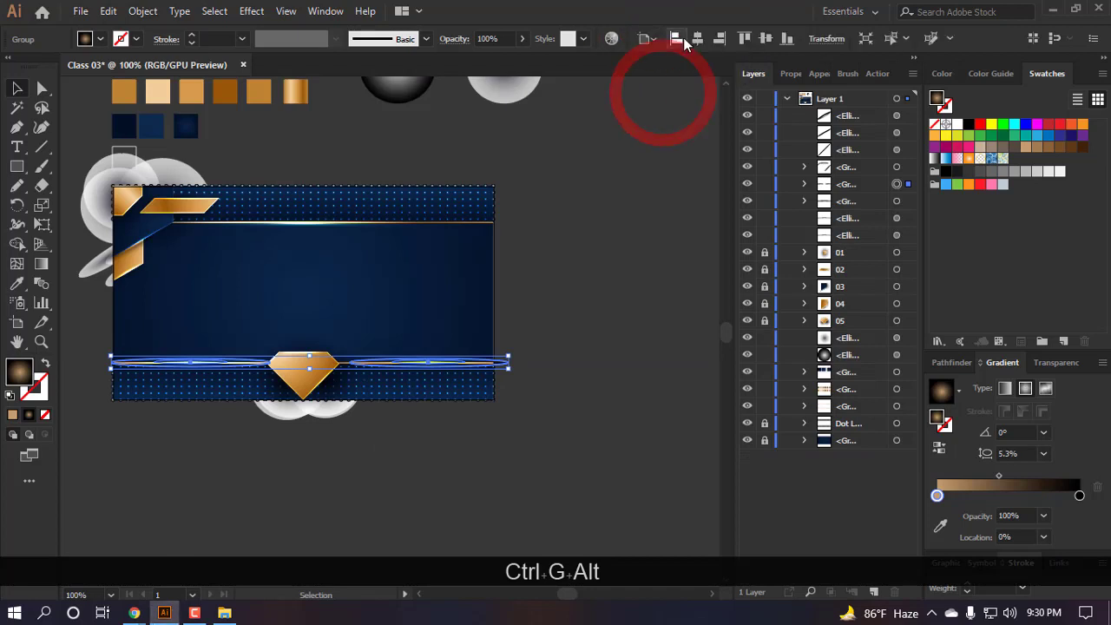
pyautogui.click(697, 38)
pyautogui.hotkey('ctrl', 'g')
pyautogui.click(498, 483)
# - Group the lower accent line's glows with the upper line's glow, and lock and hide the combined group
pyautogui.hscroll(-3, 498, 483)
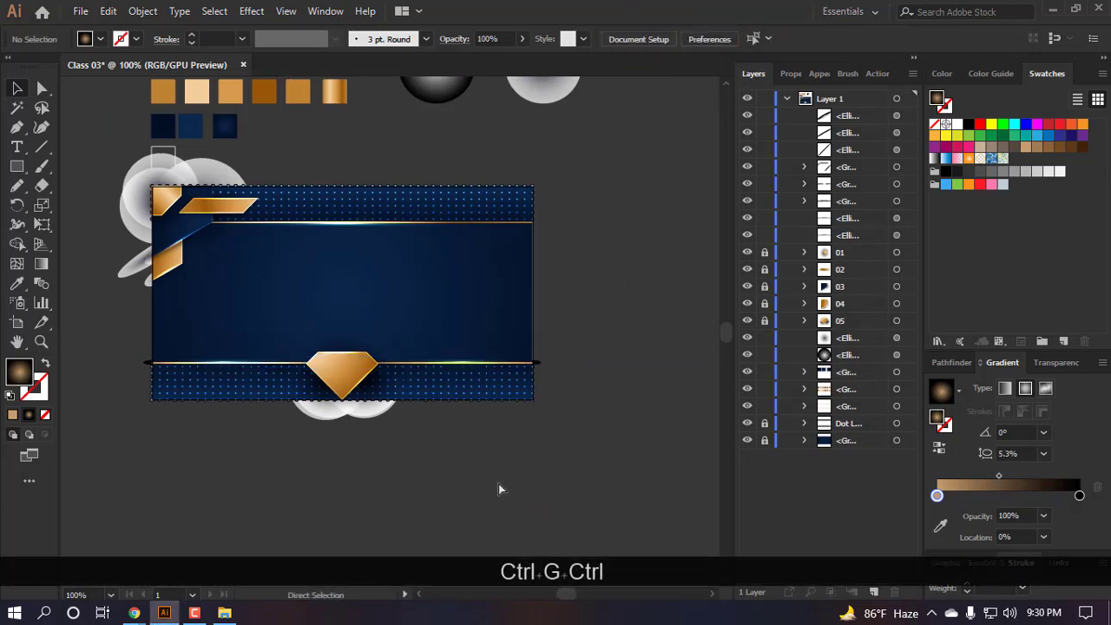
pyautogui.press('v')
pyautogui.click(474, 362)
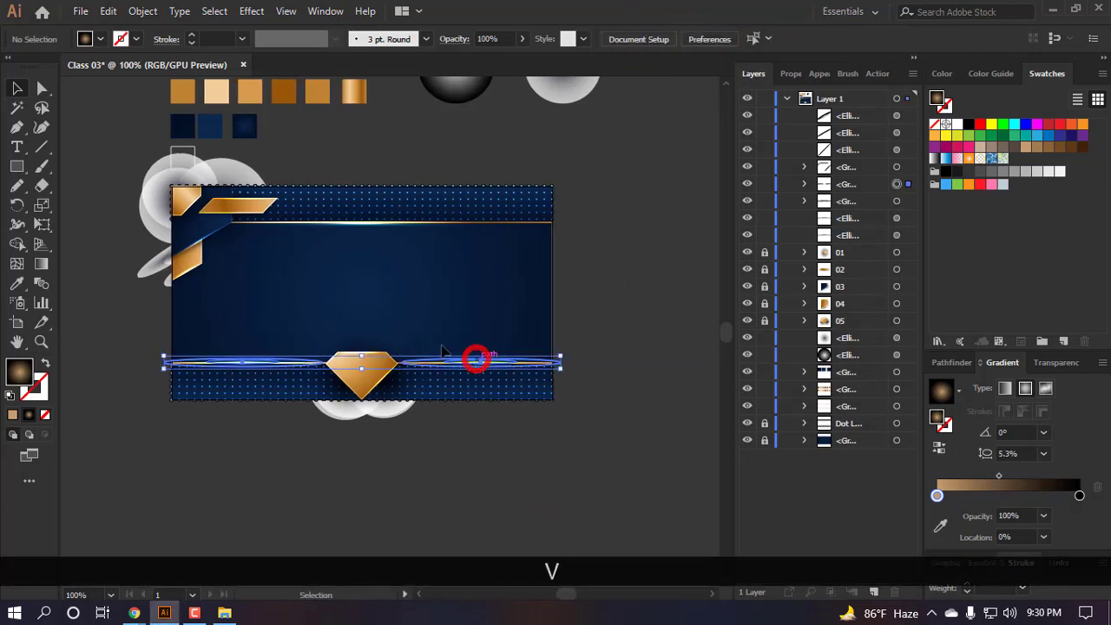
pyautogui.keyDown('shift'); pyautogui.click(375, 224); pyautogui.keyUp('shift')
pyautogui.hotkey('ctrl', 'shift', 'g')
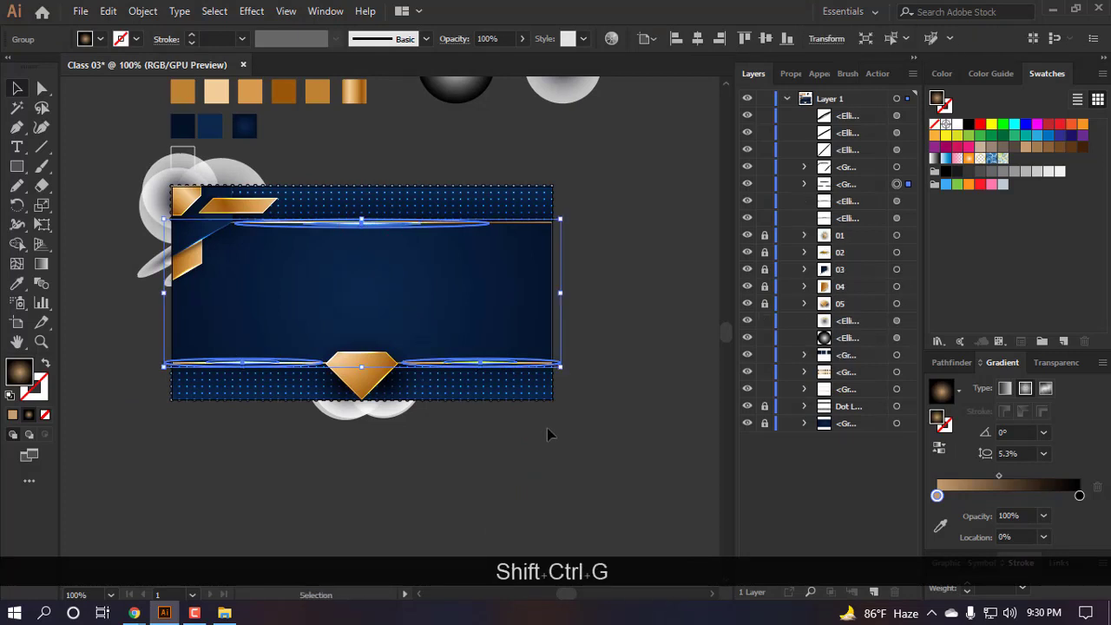
pyautogui.click(764, 184)
pyautogui.click(748, 184)
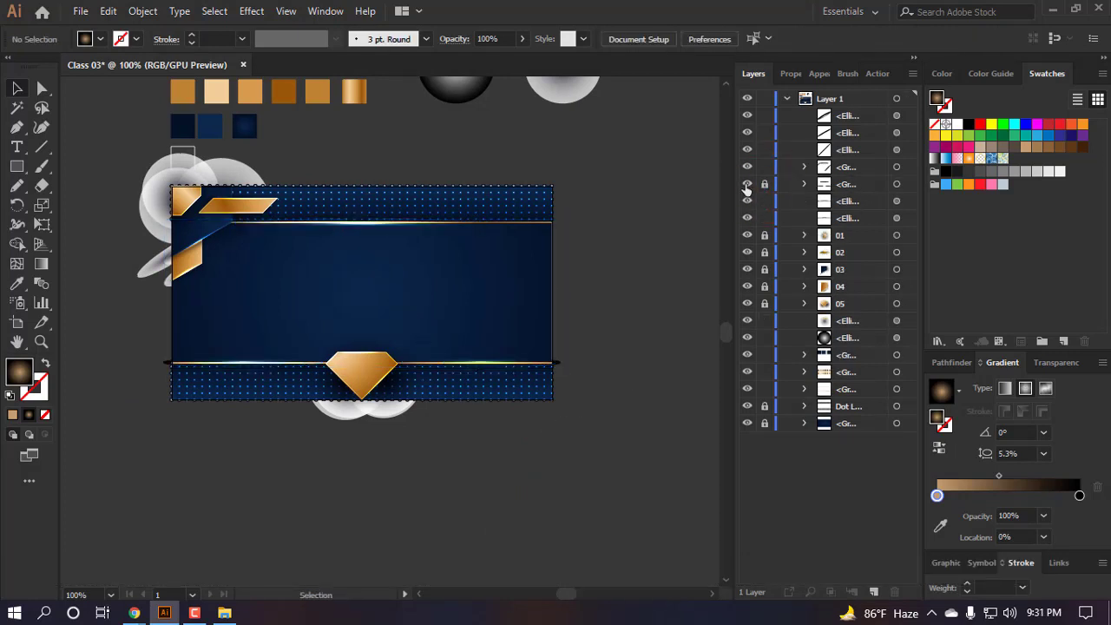
# - Duplicate the slanted glow ellipse further up along the diagonal edge of the blue corner shape
pyautogui.scroll(7, 265, 356)
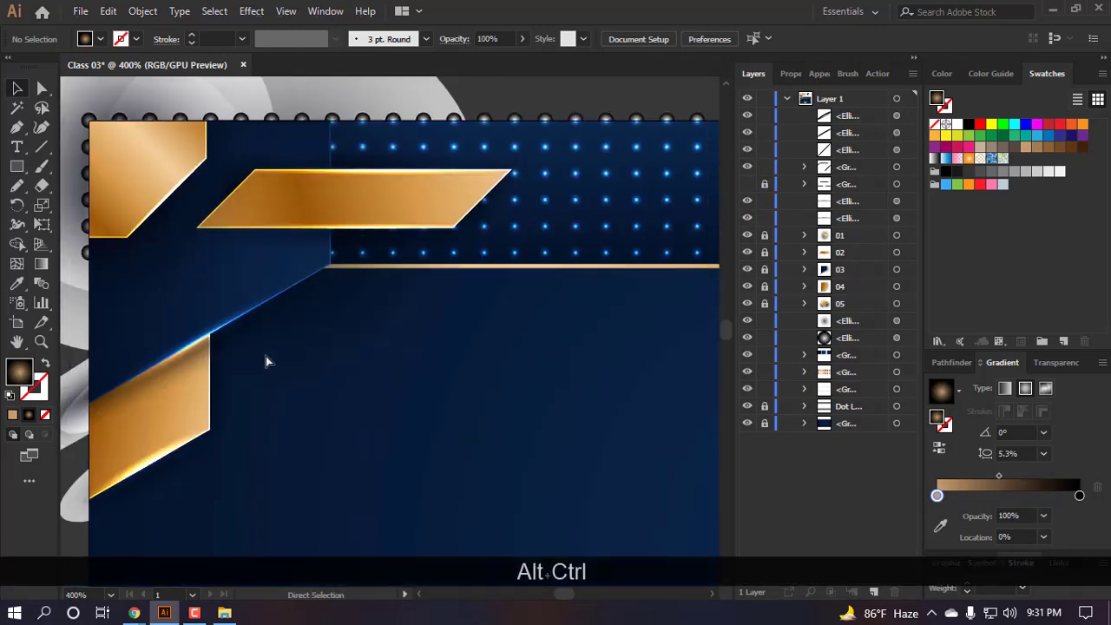
pyautogui.moveTo(265, 352); pyautogui.dragTo(335, 298)
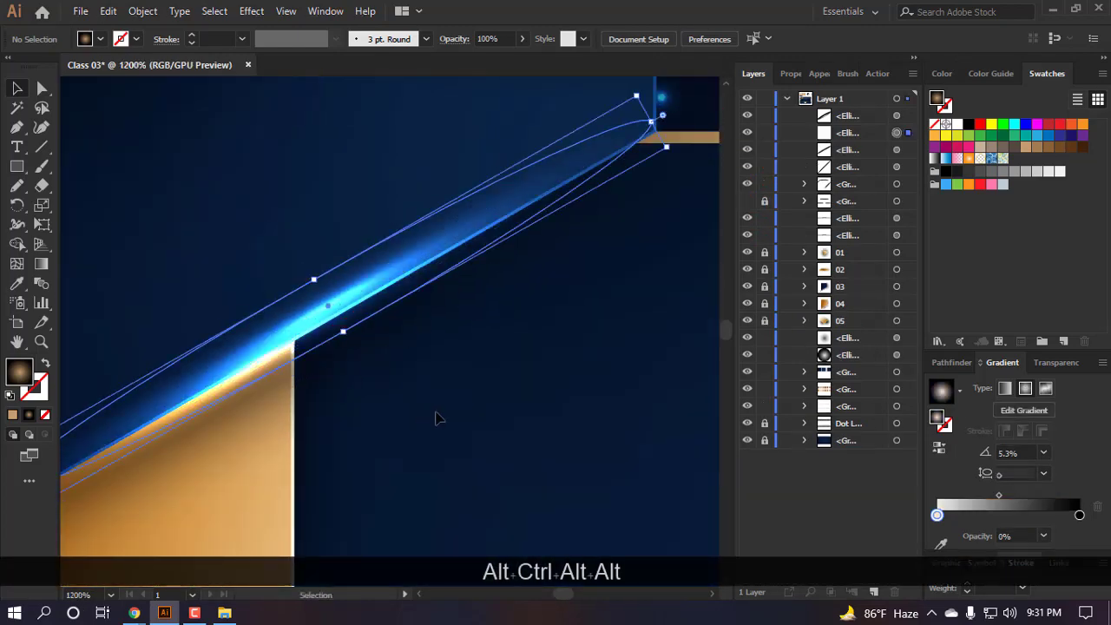
pyautogui.scroll(-2, 436, 408)
pyautogui.click(438, 391)
pyautogui.scroll(-3, 431, 389)
pyautogui.scroll(-2, 434, 417)
pyautogui.hotkey('ctrl', 'z')
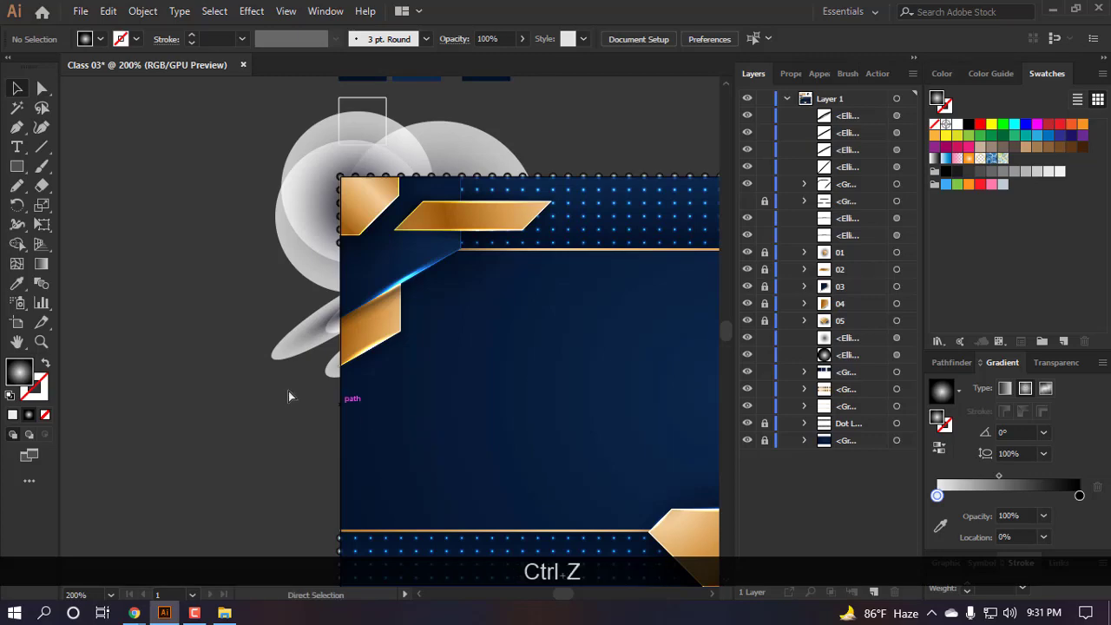
# - Reposition the duplicated slanted glow so it sits centred on the blue shape's diagonal edge by the gold shape's corner
pyautogui.scroll(6, 399, 287)
pyautogui.moveTo(250, 322); pyautogui.dragTo(338, 272)
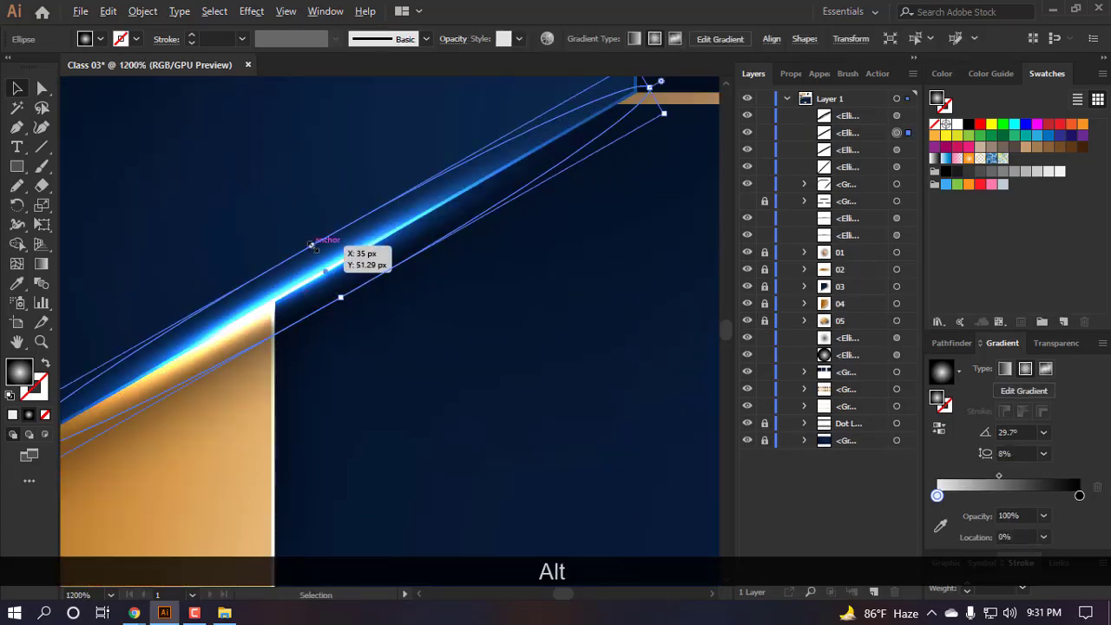
pyautogui.scroll(-5, 425, 322)
pyautogui.click(392, 327)
pyautogui.scroll(3, 356, 303)
pyautogui.scroll(-3, 355, 303)
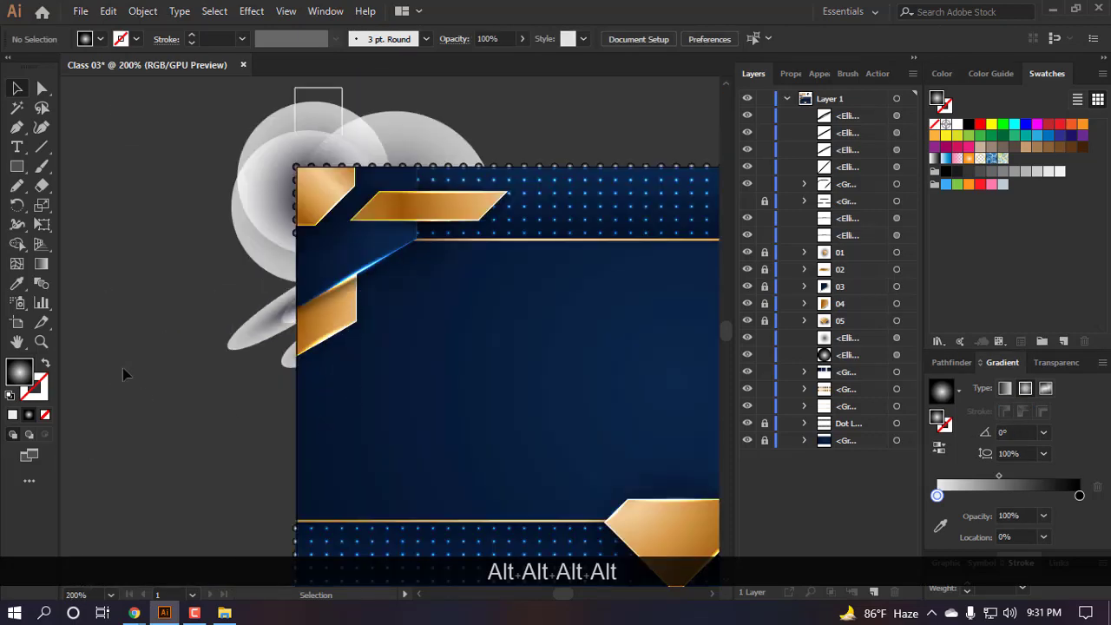
pyautogui.scroll(3, 391, 310)
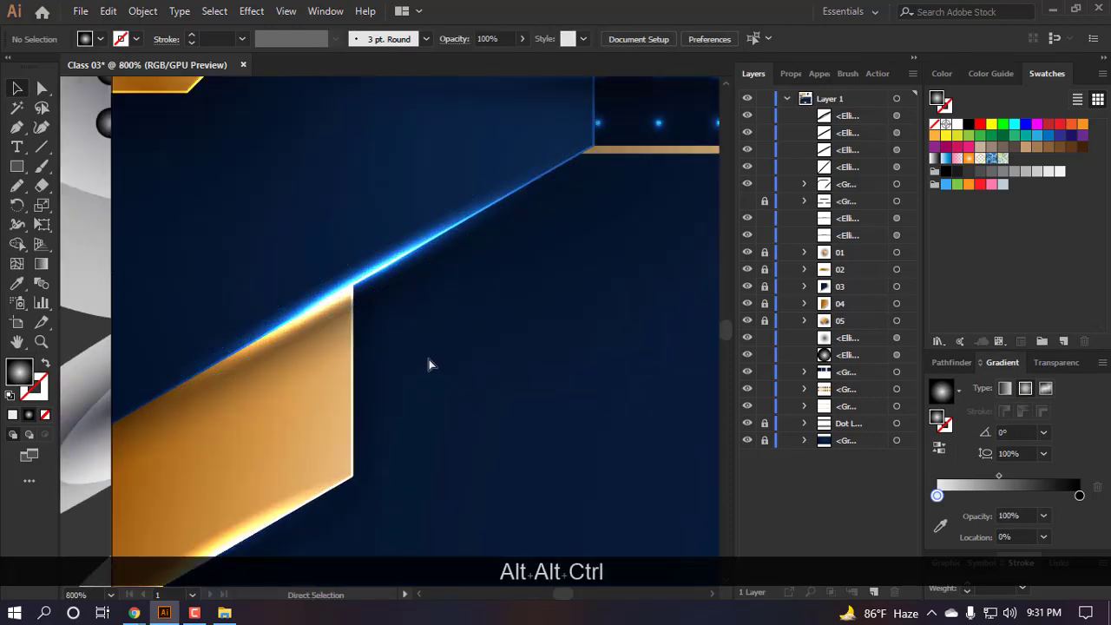
# - Undo the last glow duplicate, then thicken the slanted glow and stretch its upper end to the corner where the blue edge meets the accent line
pyautogui.hotkey('ctrl', 'z')
pyautogui.scroll(2, 310, 299)
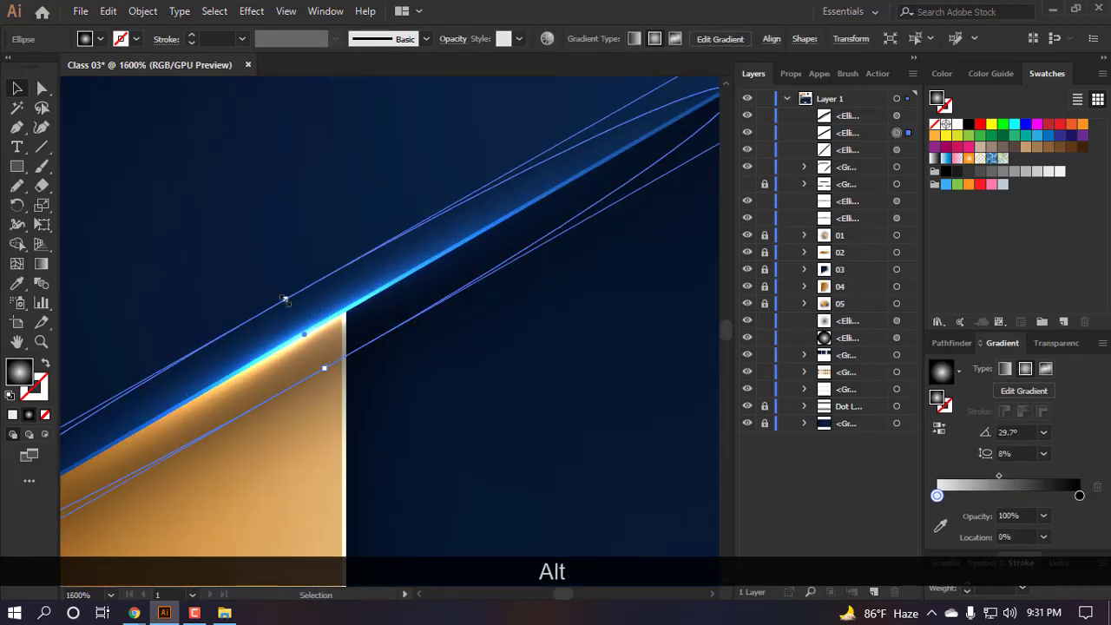
pyautogui.moveTo(285, 300); pyautogui.dragTo(279, 294)
pyautogui.scroll(-3, 280, 294)
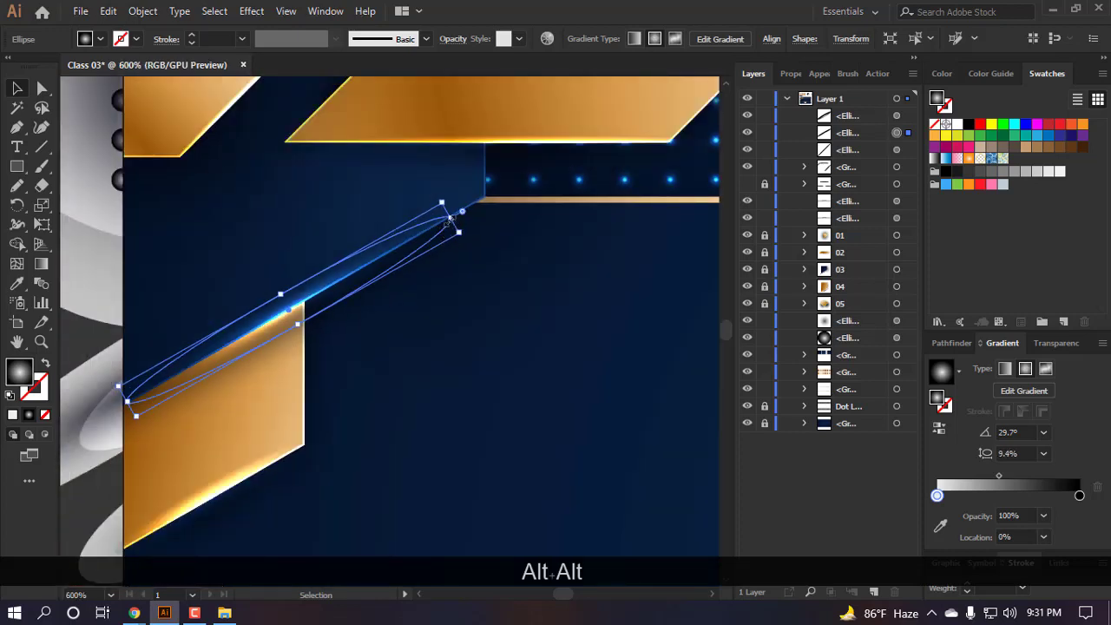
pyautogui.moveTo(450, 219); pyautogui.dragTo(484, 199)
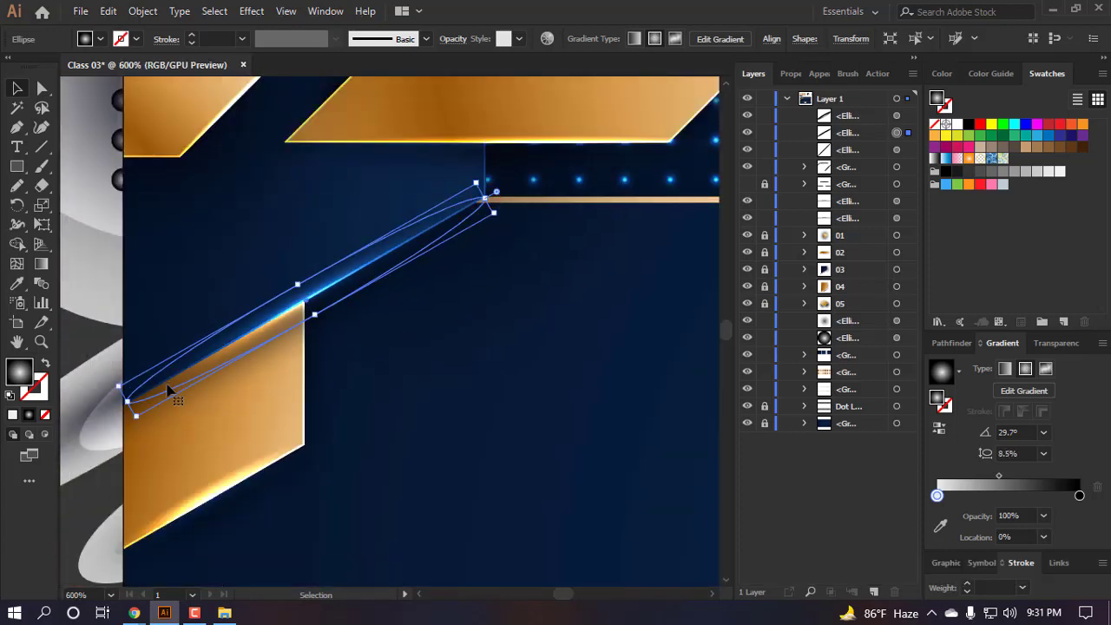
# - Try to stretch the slanted glow's lower end far past the artboard's side edge
pyautogui.moveTo(127, 401); pyautogui.dragTo(148, 484)
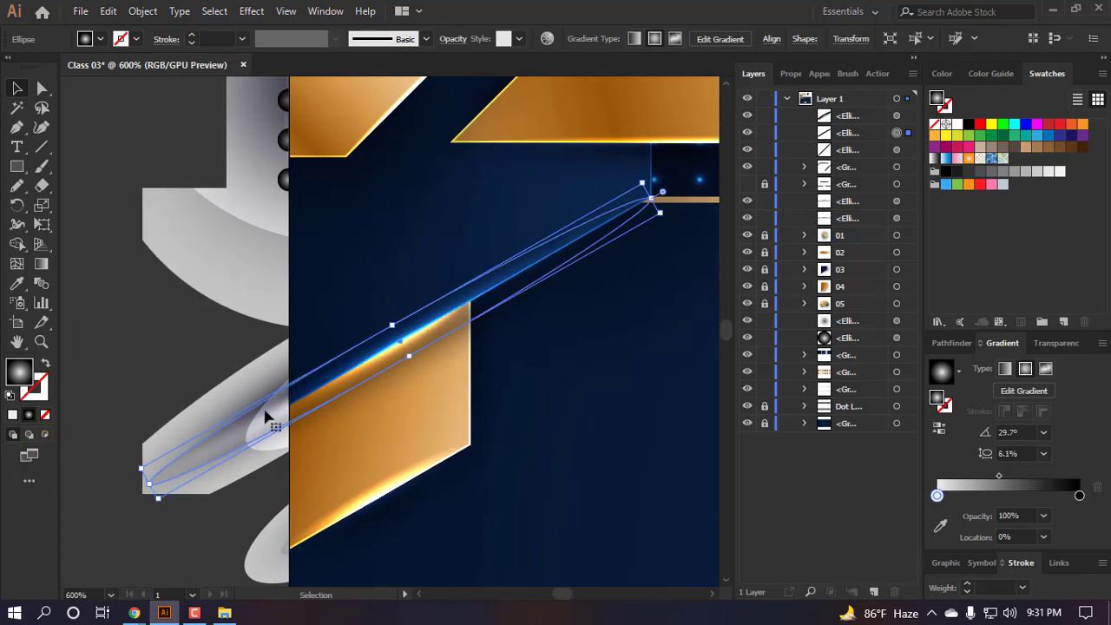
pyautogui.scroll(-3, 349, 329)
pyautogui.click(513, 355)
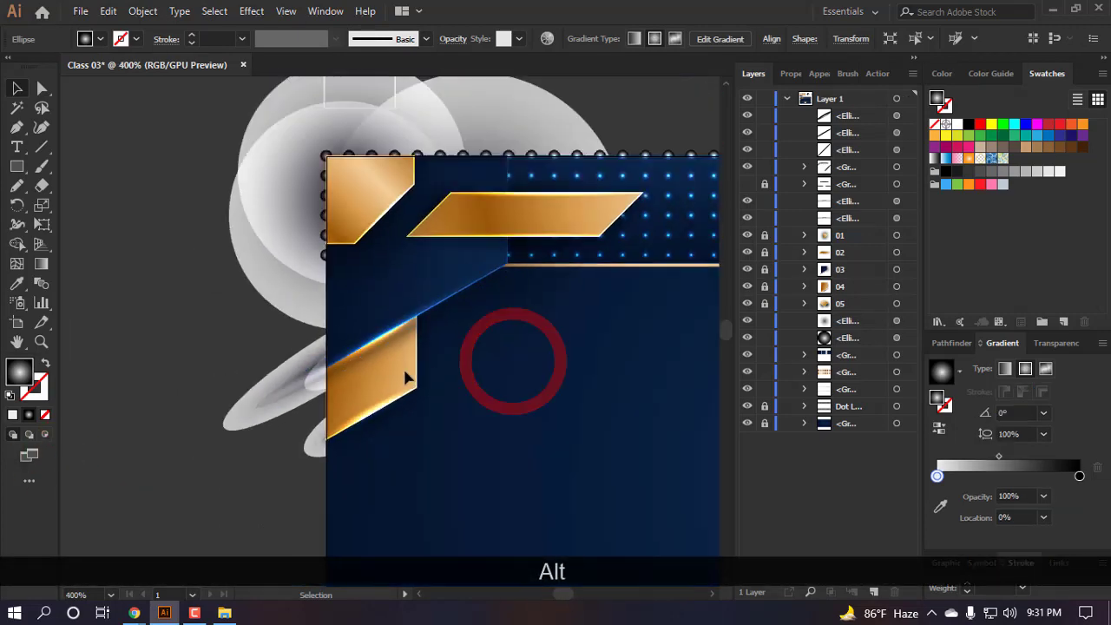
pyautogui.scroll(2, 442, 322)
pyautogui.hotkey('ctrl', 'alt', 'z')
pyautogui.hotkey('ctrl', 'alt', 'z')
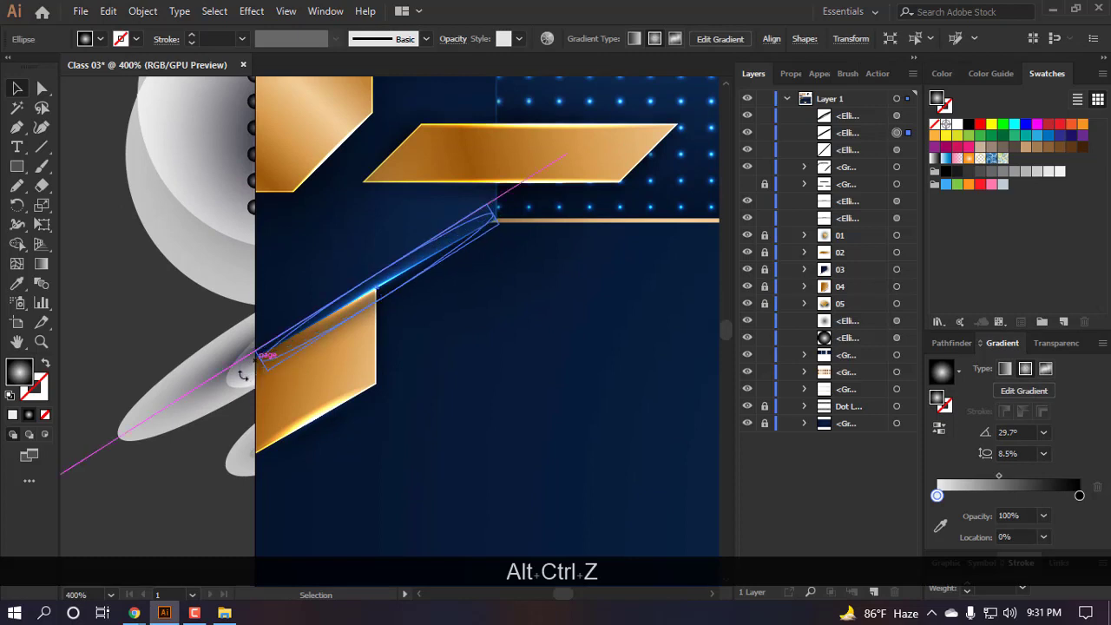
pyautogui.hotkey('ctrl', 'z')
# - Lengthen the slanted glow along the blue diagonal so both its ends reach slightly beyond the artboard edge and the accent line corner
pyautogui.moveTo(257, 356); pyautogui.dragTo(220, 372)
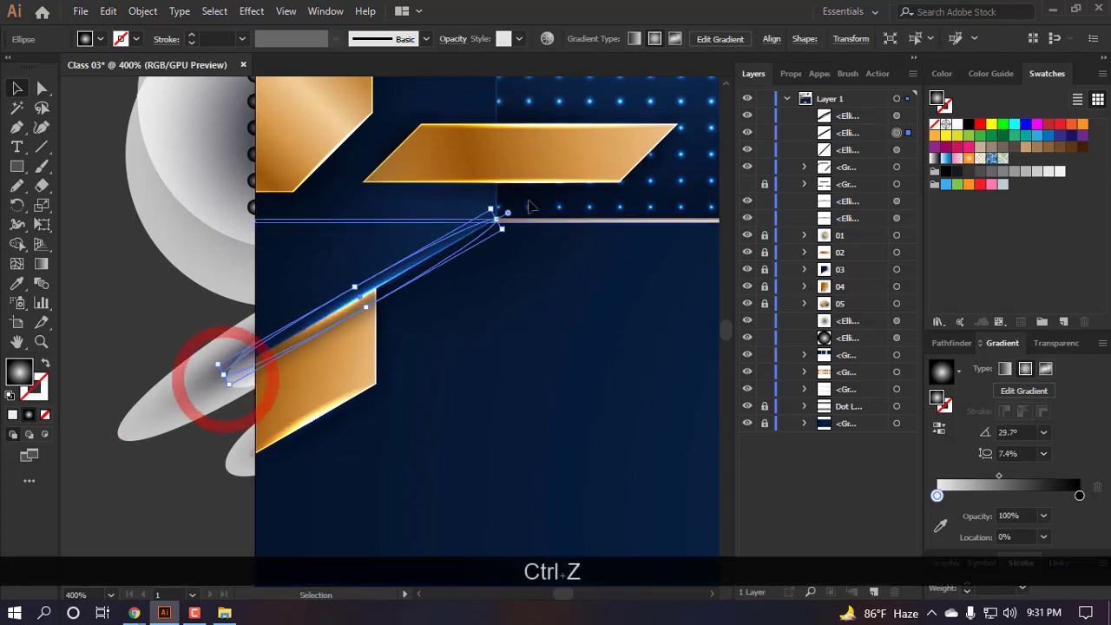
pyautogui.moveTo(497, 219); pyautogui.dragTo(518, 204)
pyautogui.click(502, 293)
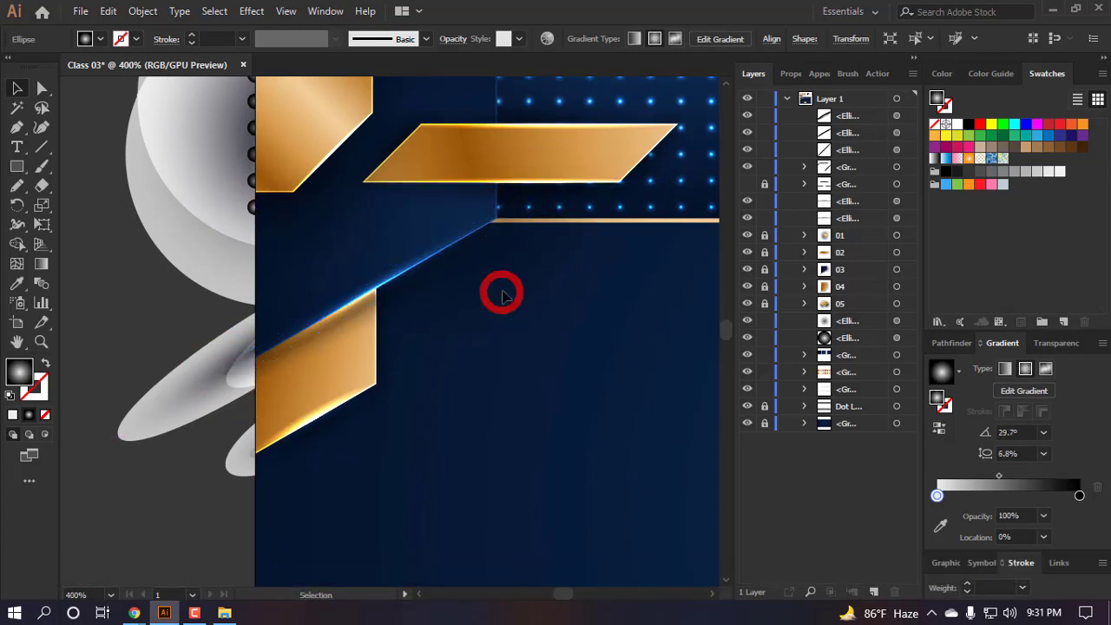
pyautogui.scroll(2, 500, 257)
pyautogui.scroll(-3, 475, 263)
pyautogui.scroll(-2, 422, 296)
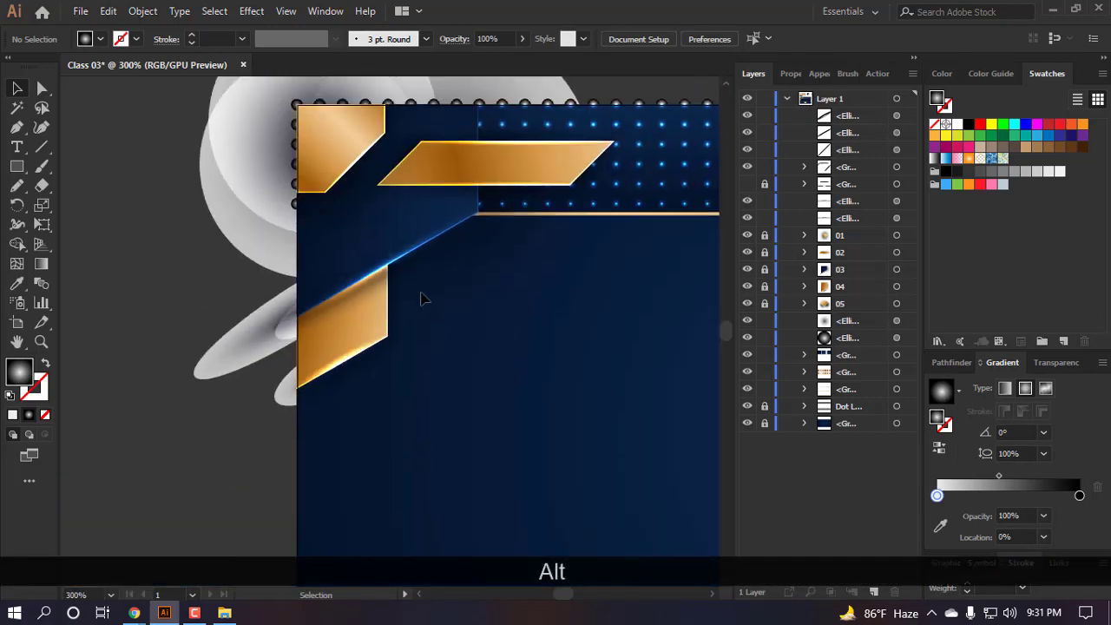
# - Try a second copy of the slanted glow lower down along the blue diagonal edge
pyautogui.scroll(2, 342, 245)
pyautogui.moveTo(405, 248); pyautogui.dragTo(291, 319)
pyautogui.click(564, 388)
pyautogui.scroll(-2, 547, 377)
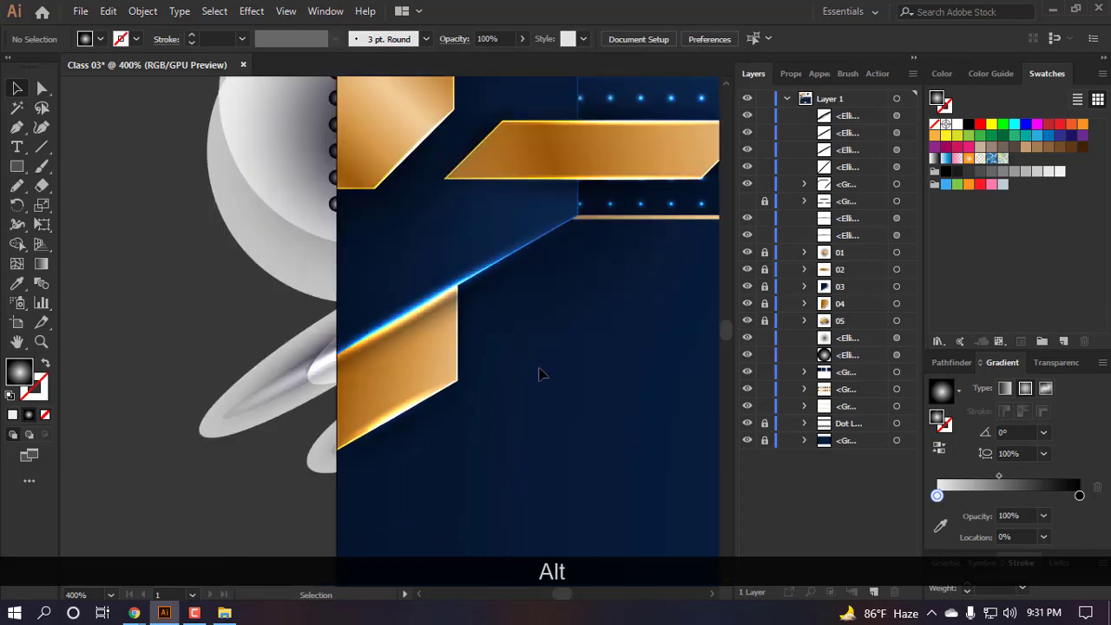
pyautogui.hotkey('ctrl', 'z')
# - Set the gradient midpoint of the slanted glow on the blue diagonal edge to 50%
pyautogui.scroll(3, 454, 292)
pyautogui.click(443, 310)
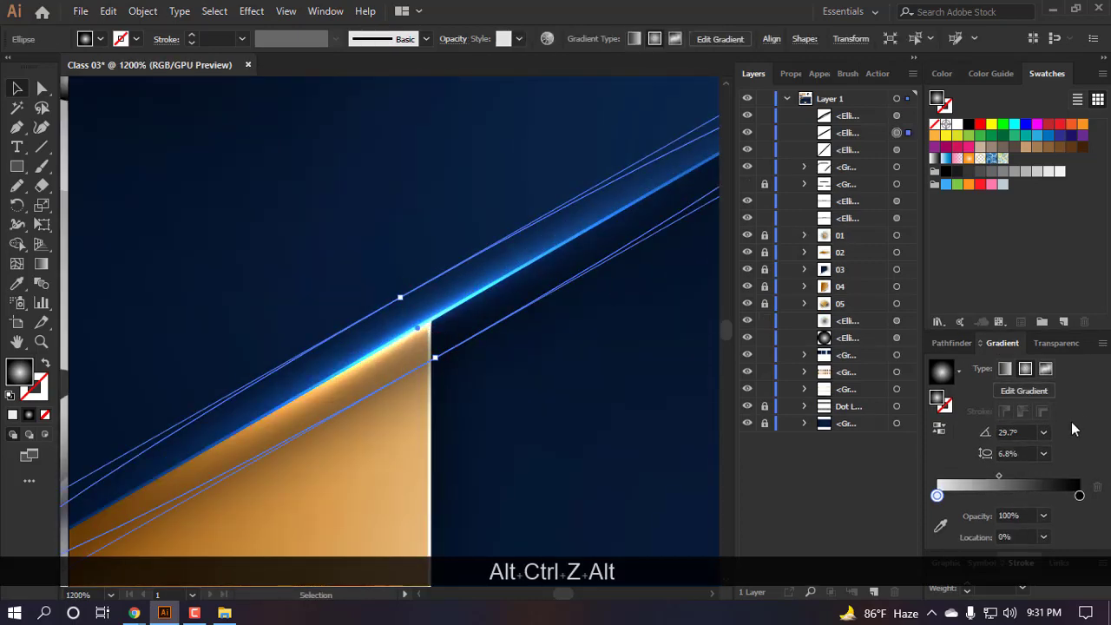
pyautogui.moveTo(999, 476); pyautogui.dragTo(1008, 476)
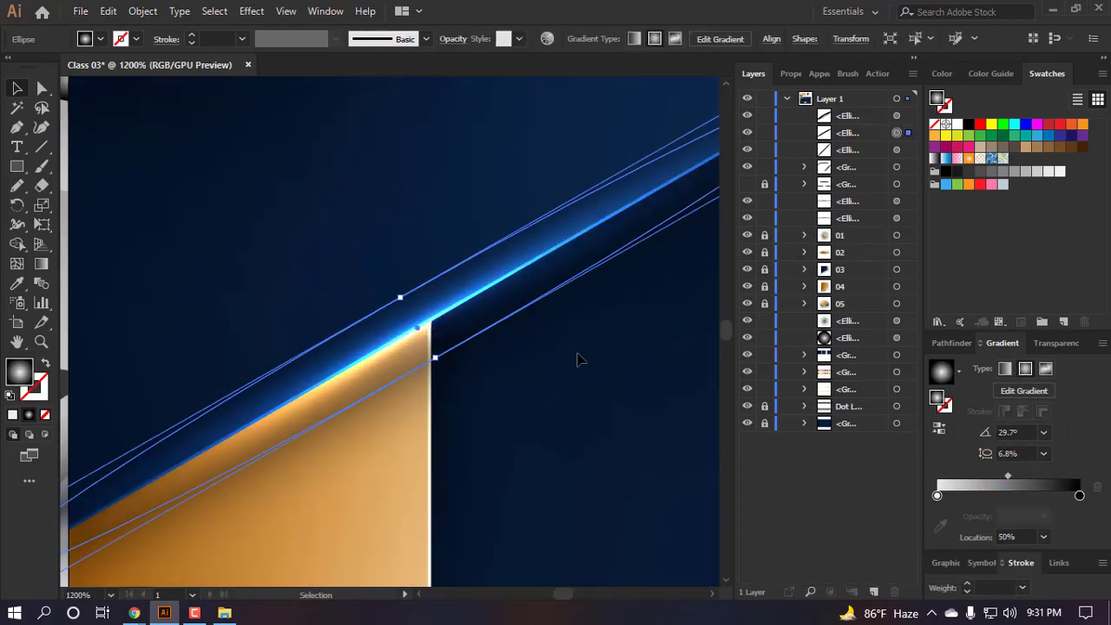
pyautogui.click(523, 349)
pyautogui.scroll(-4, 500, 349)
pyautogui.hscroll(2, 494, 373)
pyautogui.scroll(-2, 343, 335)
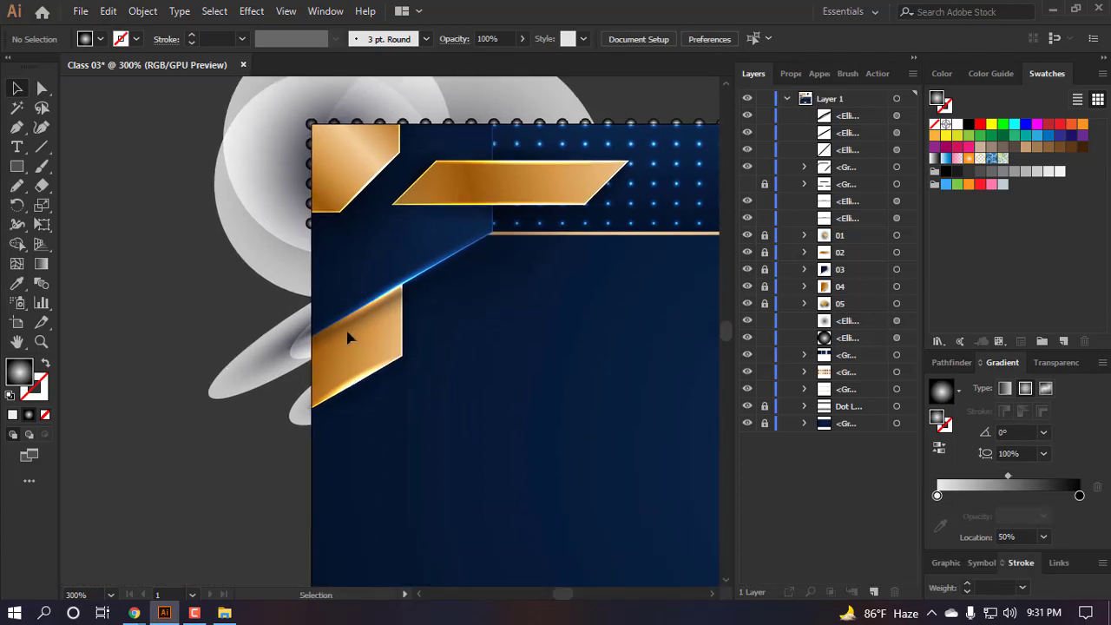
# - Try a duplicate of the diagonal glow on the gold corner shape's cut edge, then delete the extra copy
pyautogui.scroll(2, 293, 173)
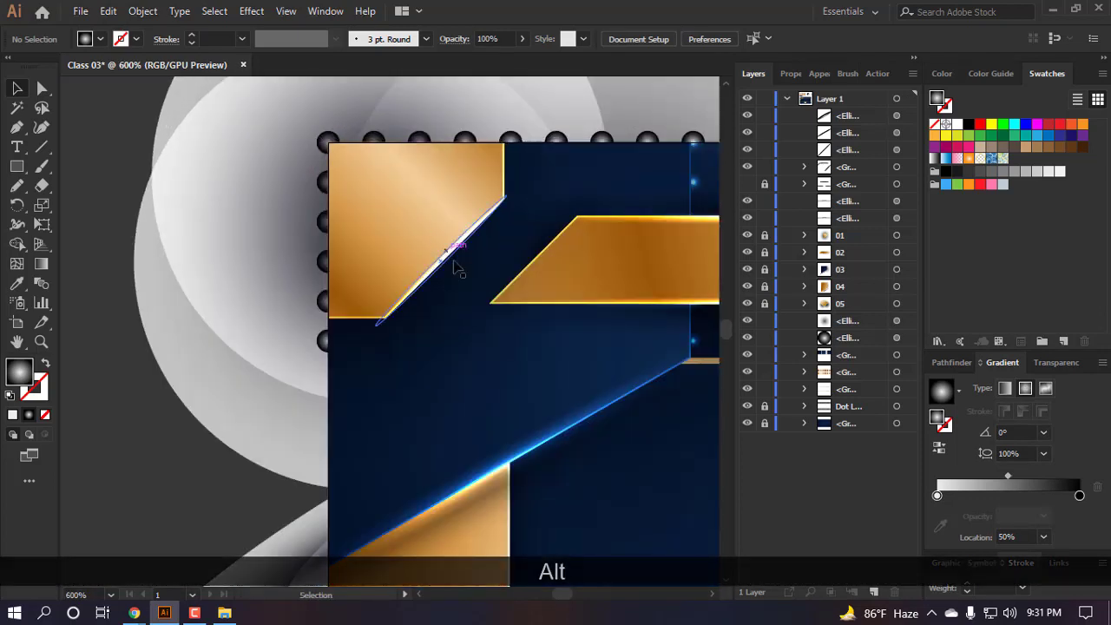
pyautogui.scroll(3, 454, 255)
pyautogui.moveTo(443, 247); pyautogui.dragTo(398, 268)
pyautogui.scroll(-3, 356, 236)
pyautogui.click(574, 522)
pyautogui.scroll(2, 380, 228)
pyautogui.hotkey('ctrl', 'z')
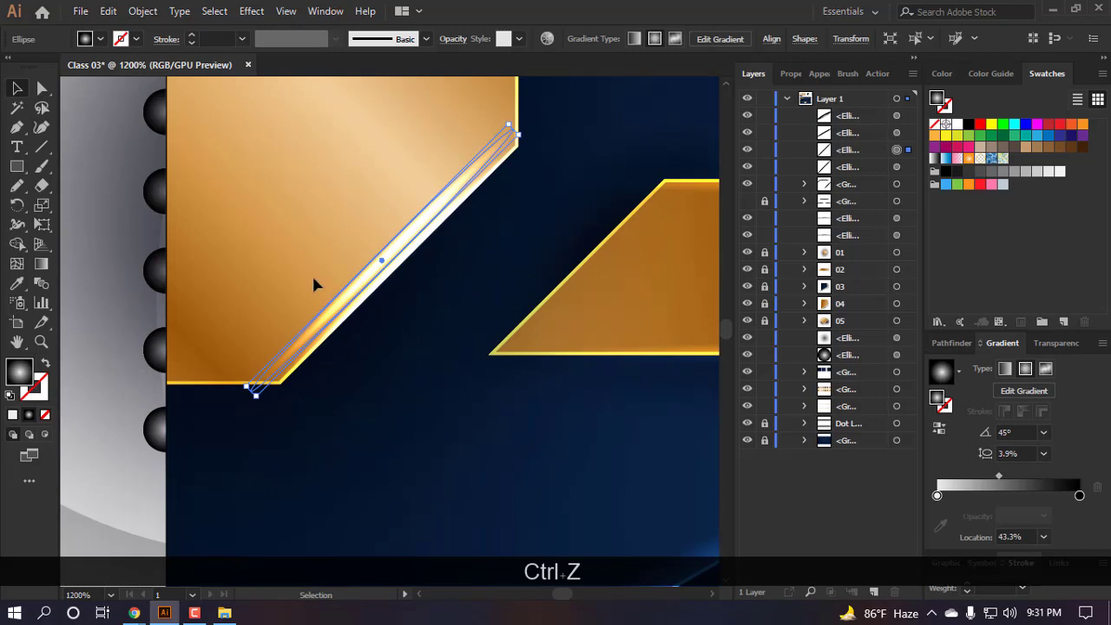
pyautogui.press('BackSpace')
# - Group the five glow ellipses on the gold bar, gold corner, blue diagonal and lower gold shape, and bring the group to the front
pyautogui.scroll(-5, 385, 260)
pyautogui.hscroll(2, 302, 351)
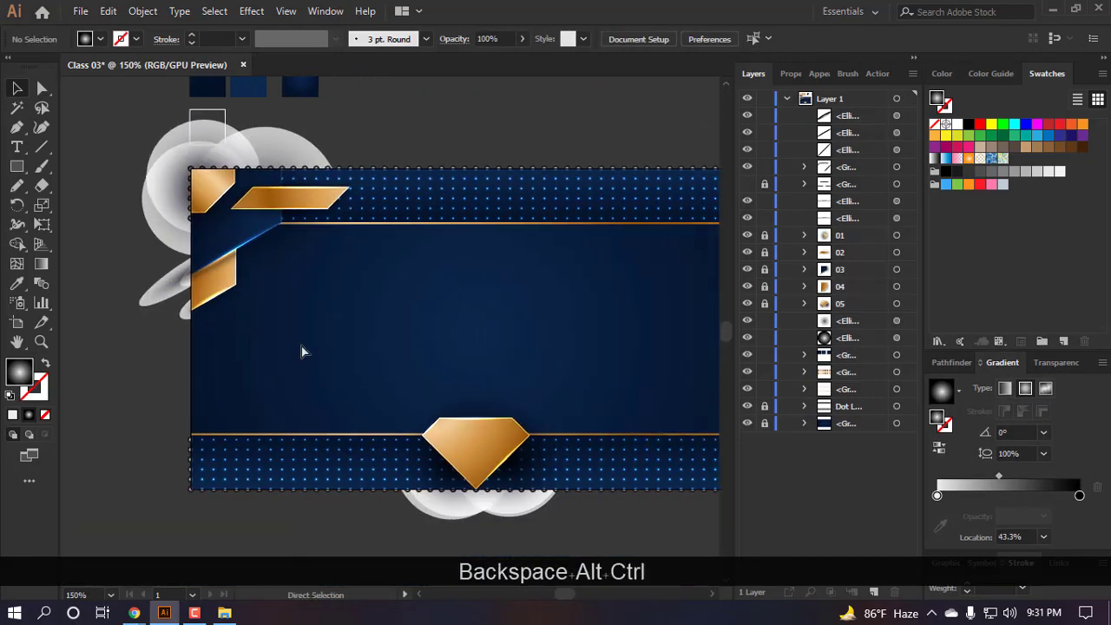
pyautogui.scroll(-1, 235, 228)
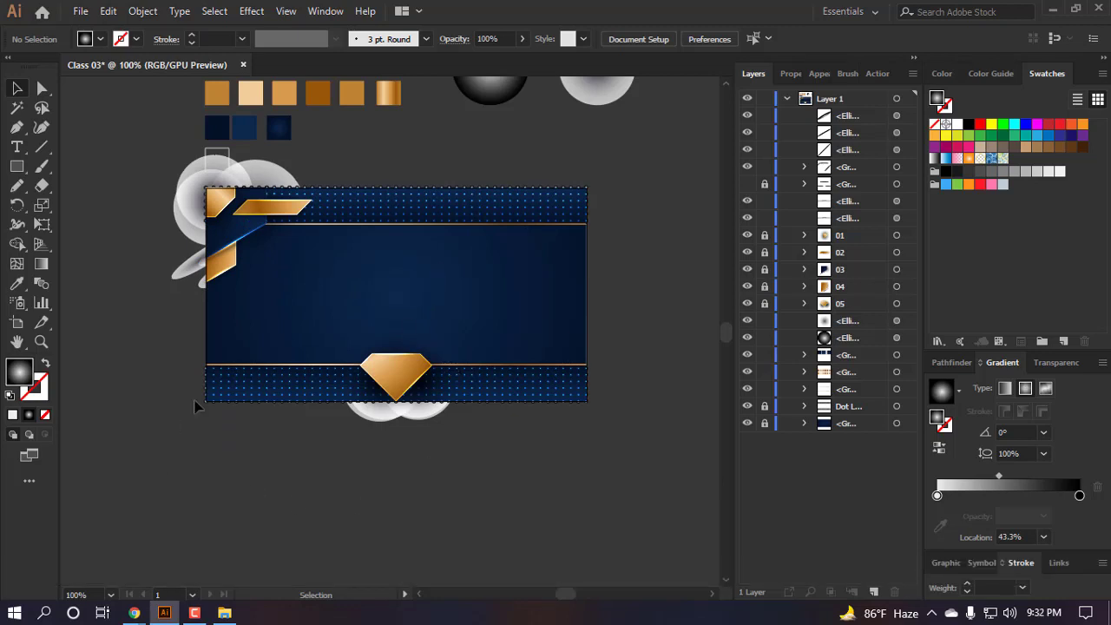
pyautogui.scroll(3, 196, 151)
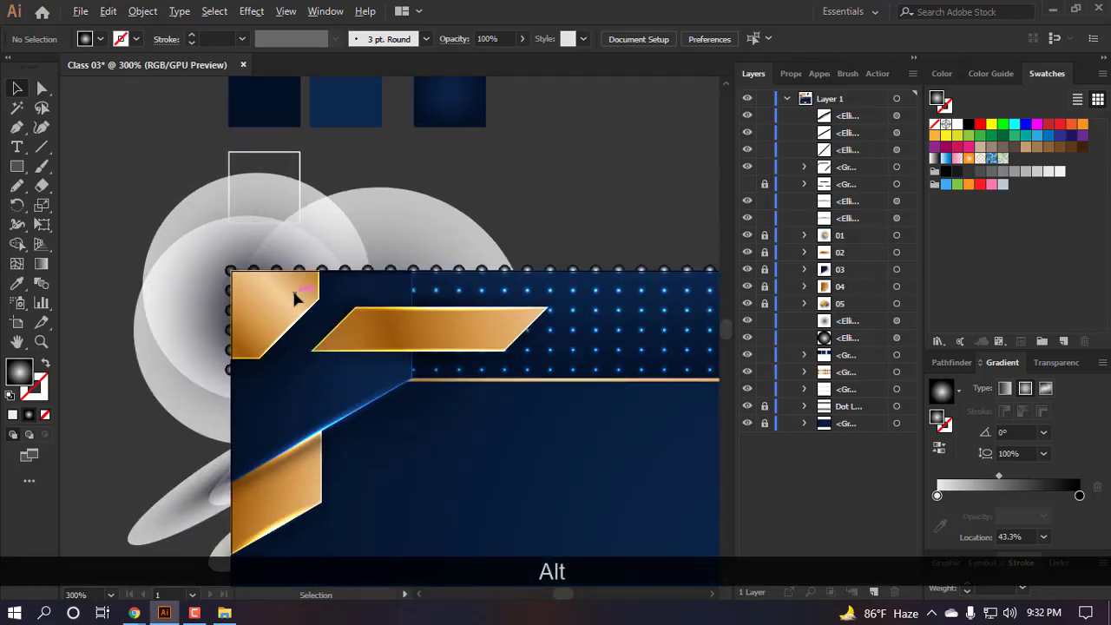
pyautogui.scroll(1, 295, 293)
pyautogui.press('v')
pyautogui.click(483, 261)
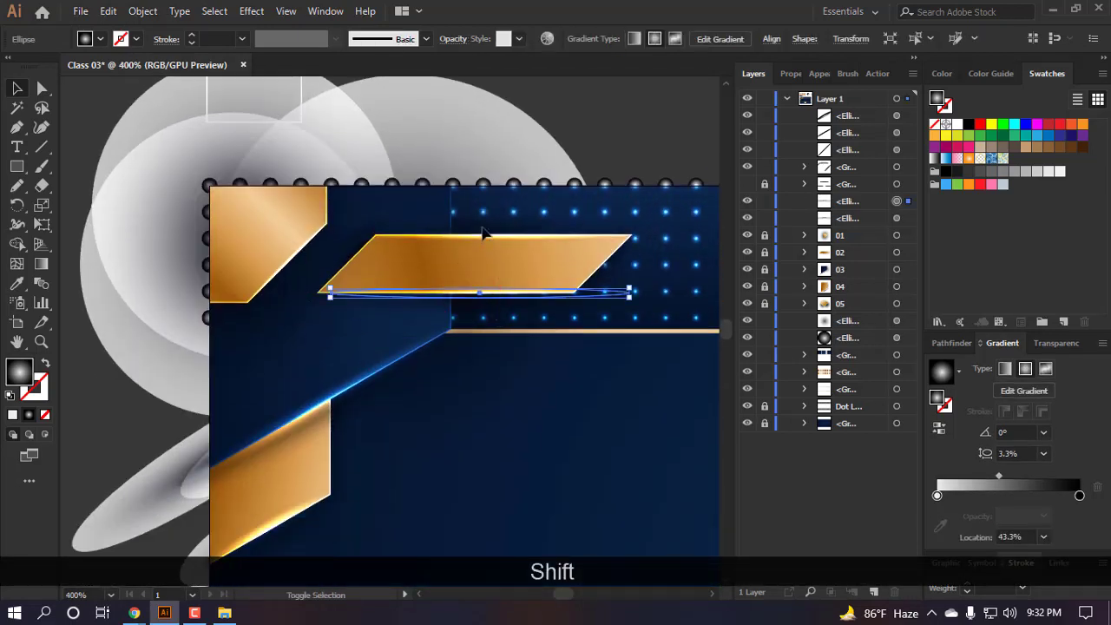
pyautogui.keyDown('shift'); pyautogui.click(470, 235); pyautogui.keyUp('shift')
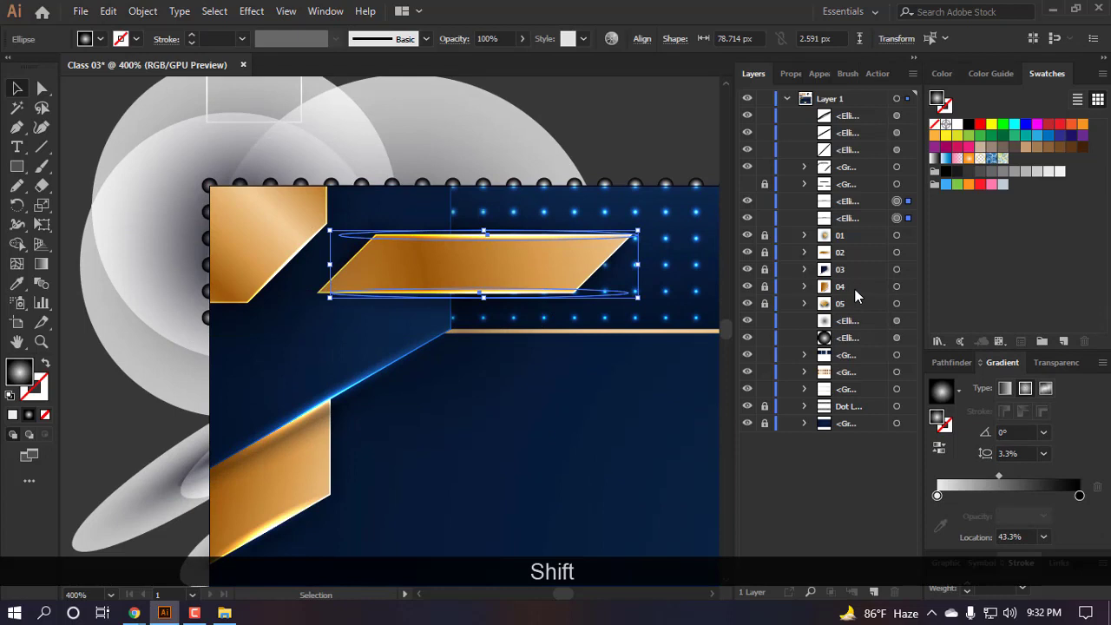
pyautogui.keyDown('shift'); pyautogui.click(282, 263); pyautogui.keyUp('shift')
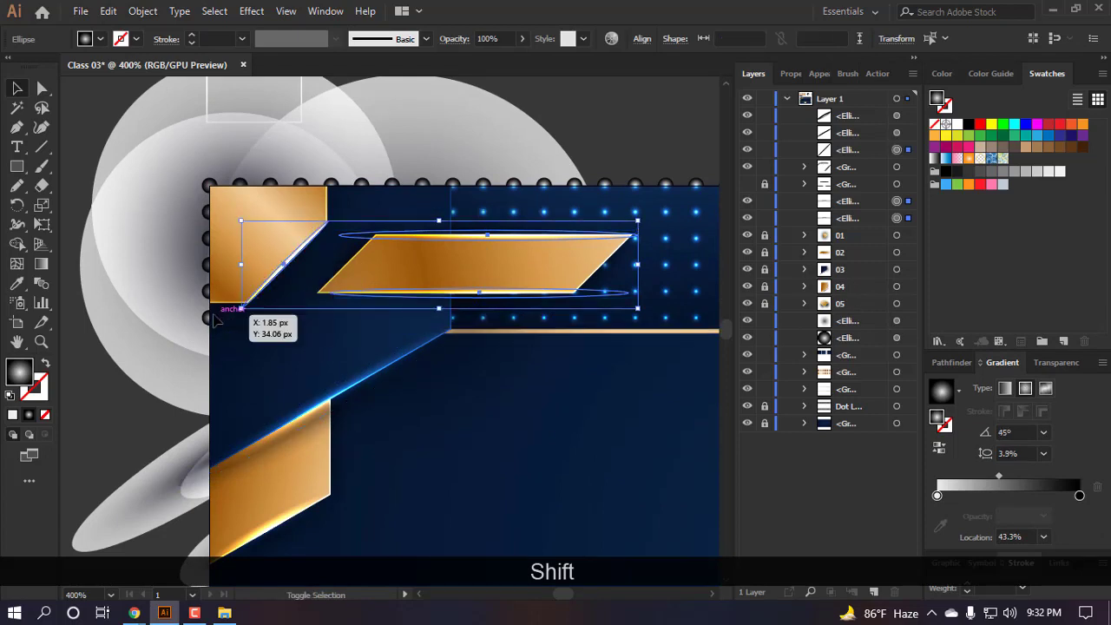
pyautogui.keyDown('shift'); pyautogui.click(330, 401); pyautogui.keyUp('shift')
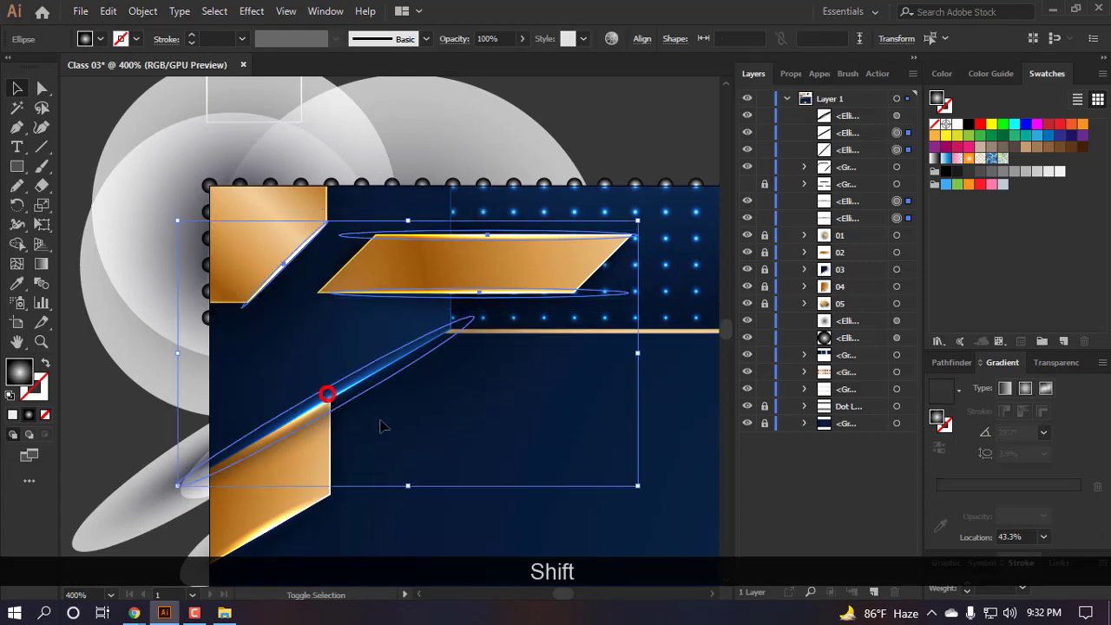
pyautogui.scroll(-10, 380, 441)
pyautogui.scroll(7, 293, 386)
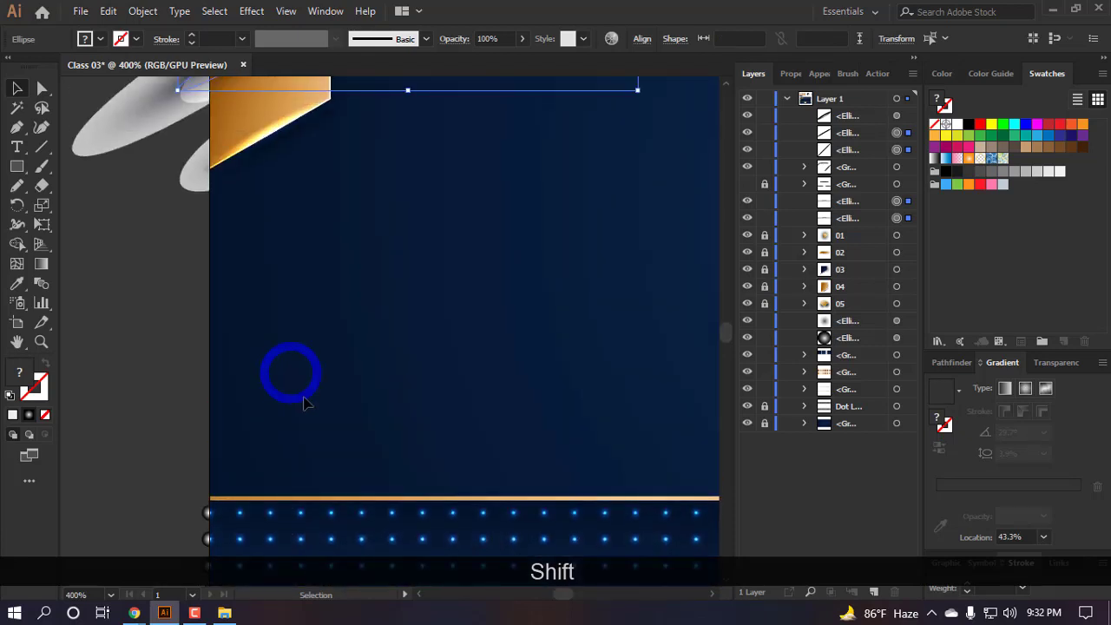
pyautogui.keyDown('shift'); pyautogui.click(273, 270); pyautogui.keyUp('shift')
pyautogui.scroll(-4, 343, 382)
pyautogui.scroll(3, 379, 347)
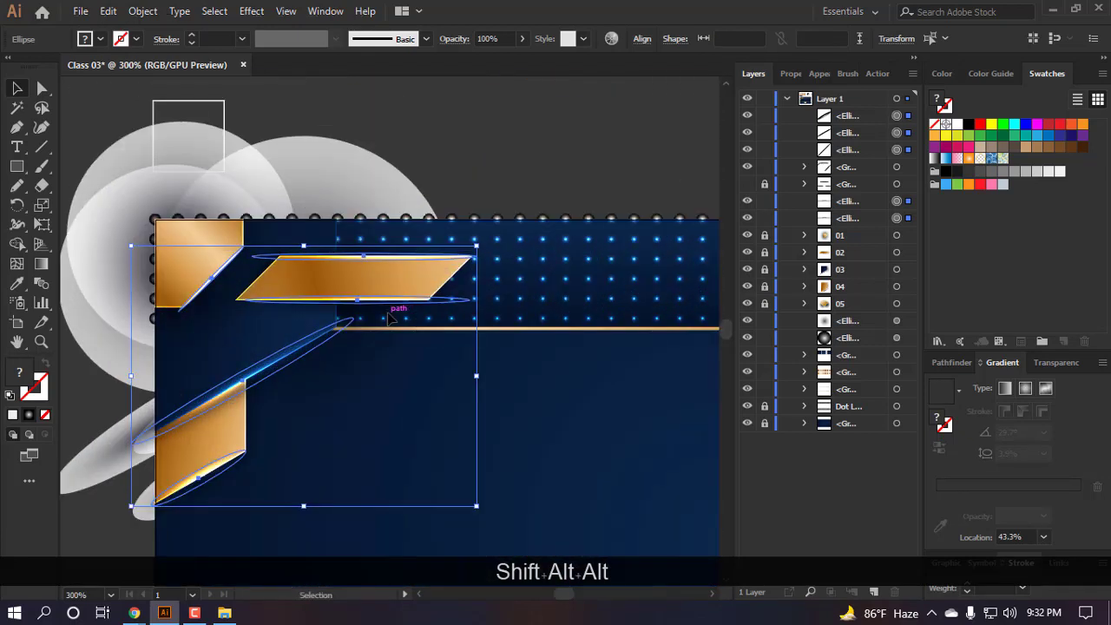
pyautogui.hotkey('ctrl', 'g')
pyautogui.hotkey('ctrl', 'shift', ']')
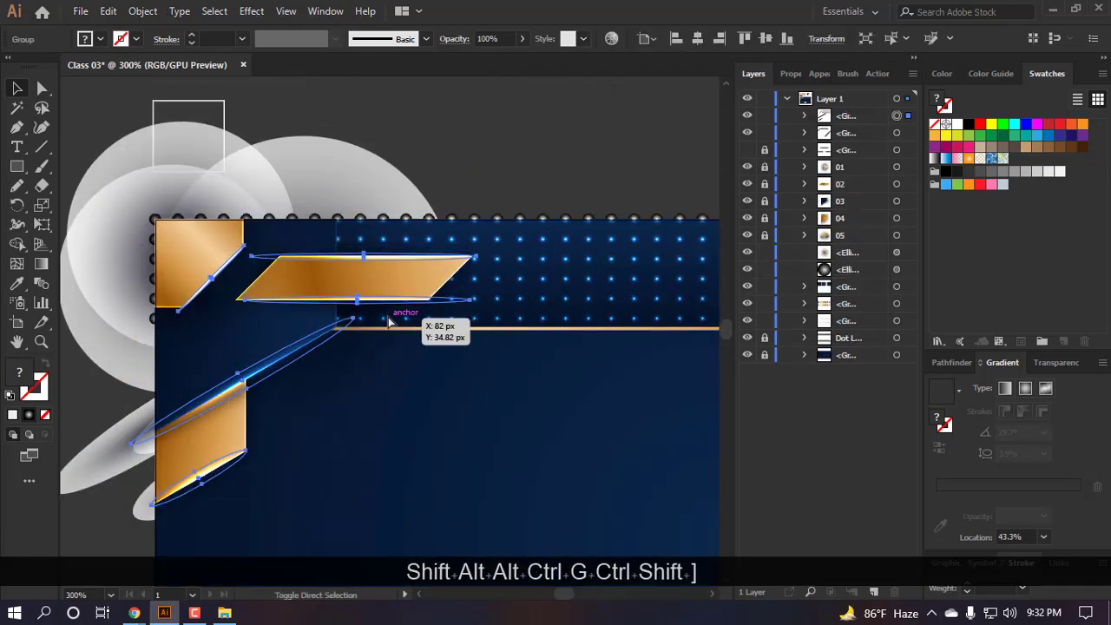
# - Hide and lock the corner shapes' glow group, and lock the diamond's glow group
pyautogui.click(746, 116)
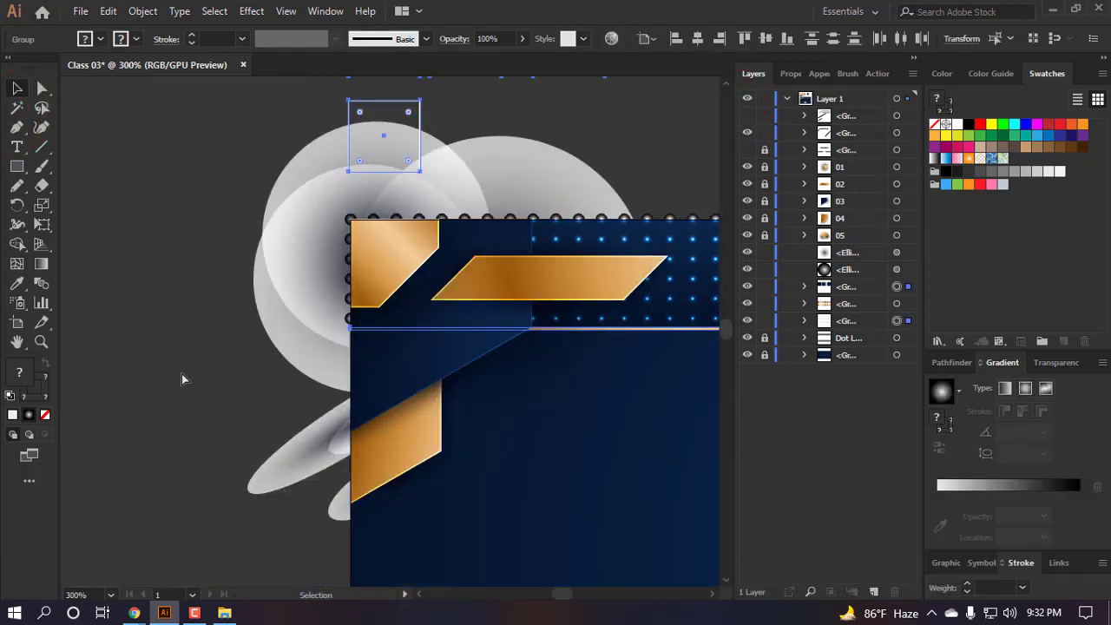
pyautogui.hscroll(3, 146, 362)
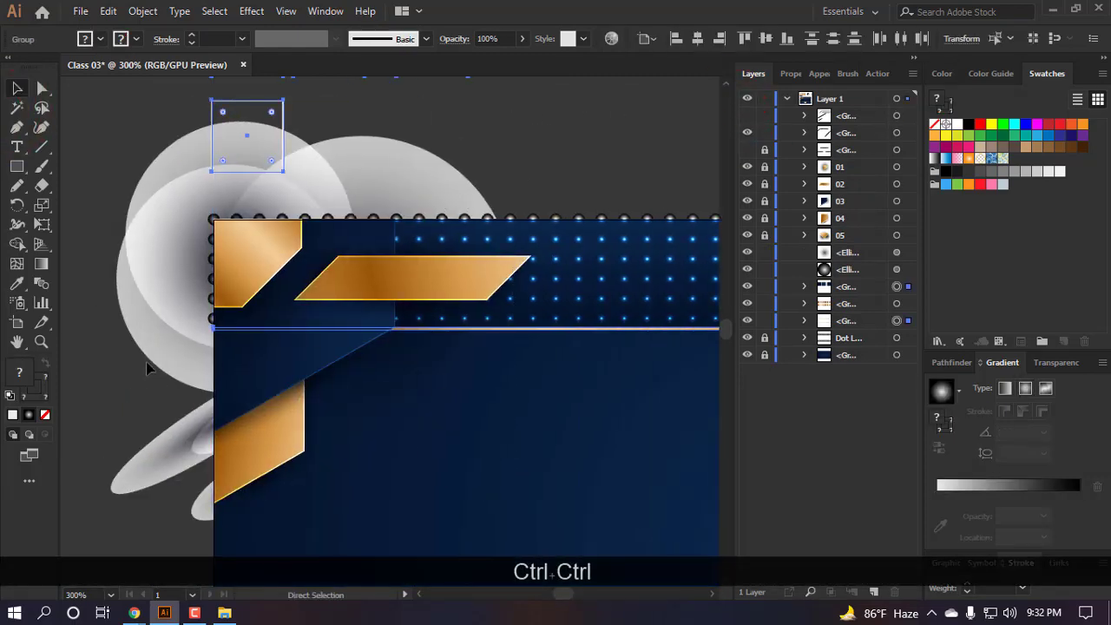
pyautogui.hotkey('ctrl', 'y')
pyautogui.hotkey('ctrl', 'y')
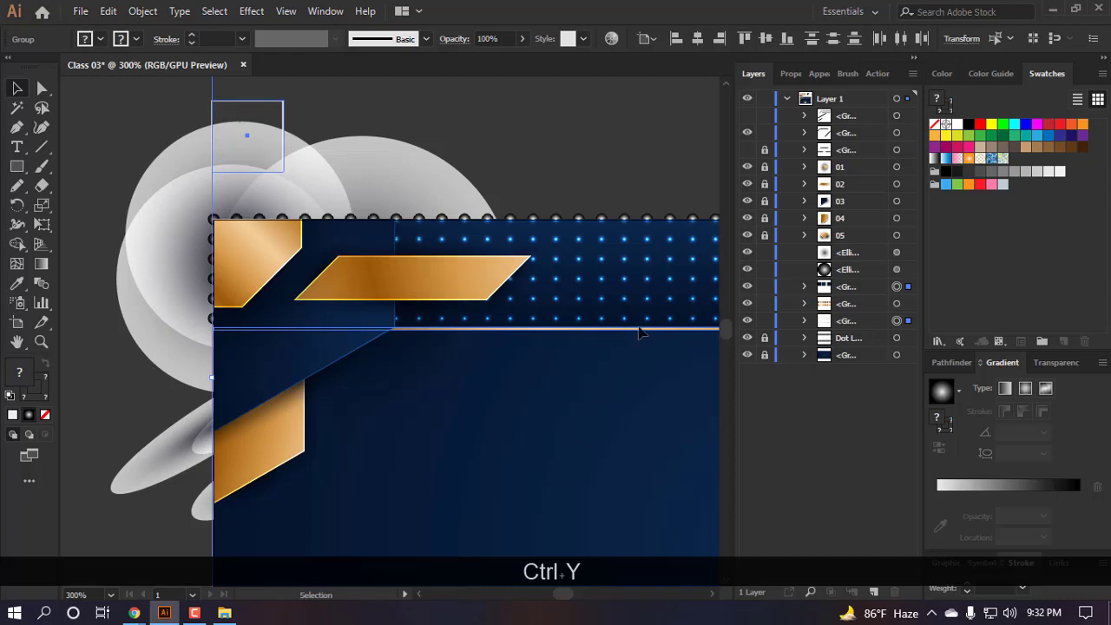
pyautogui.click(558, 139)
pyautogui.click(746, 115)
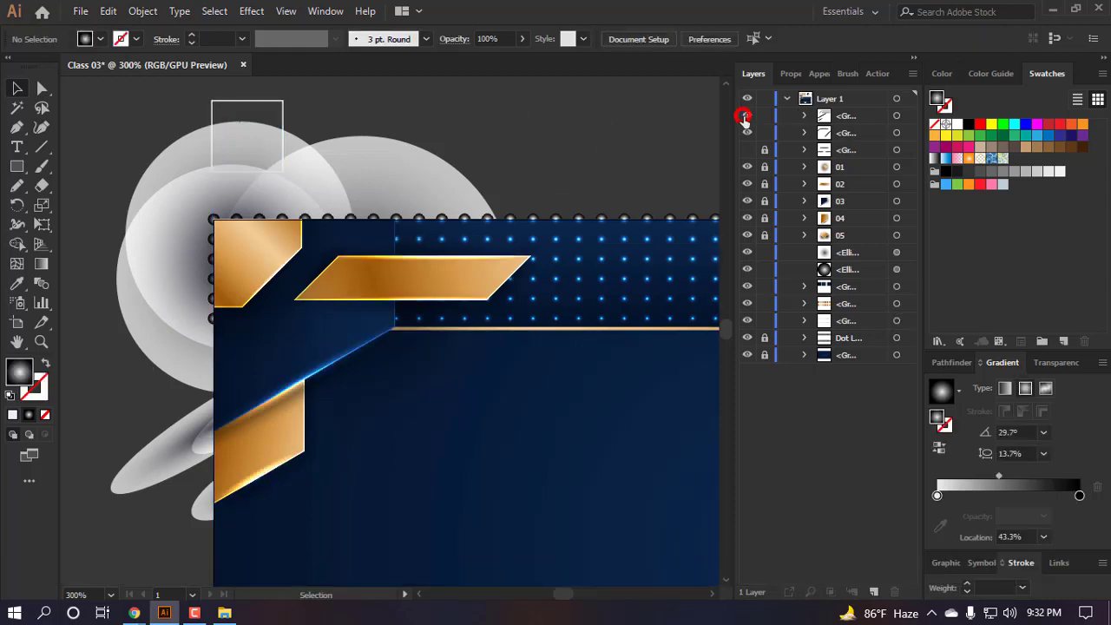
pyautogui.click(746, 118)
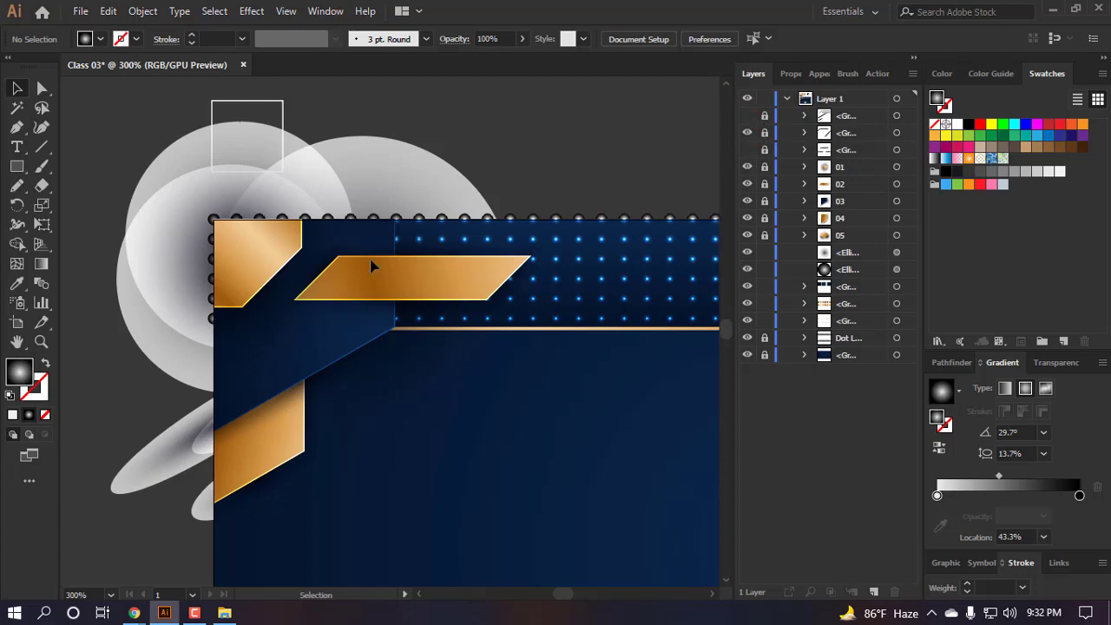
pyautogui.scroll(-4, 492, 310)
pyautogui.scroll(2, 491, 310)
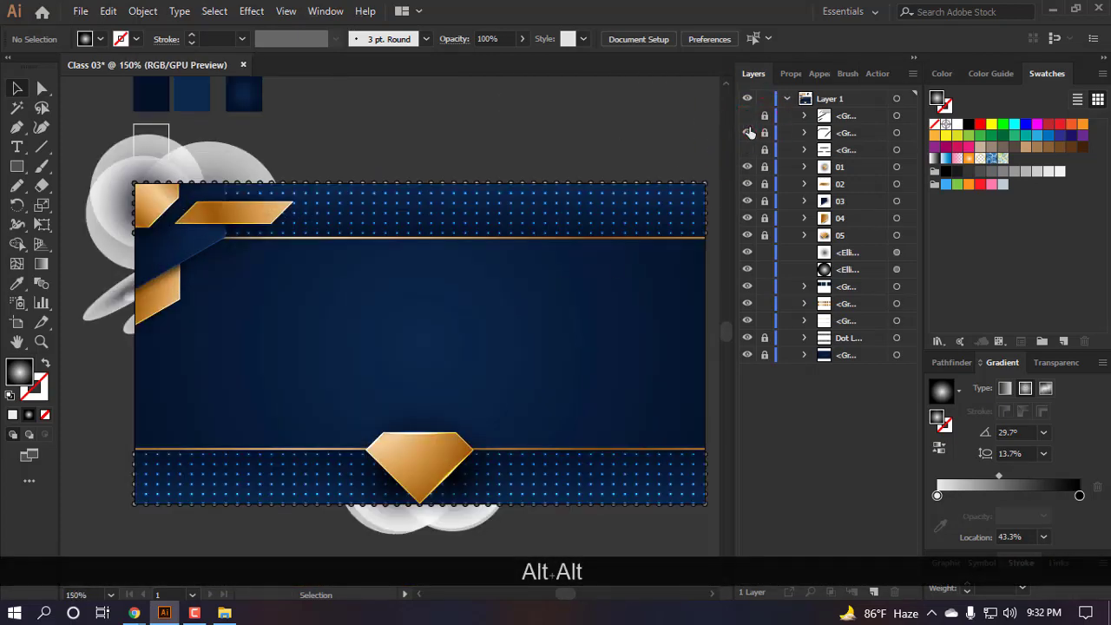
pyautogui.click(744, 134)
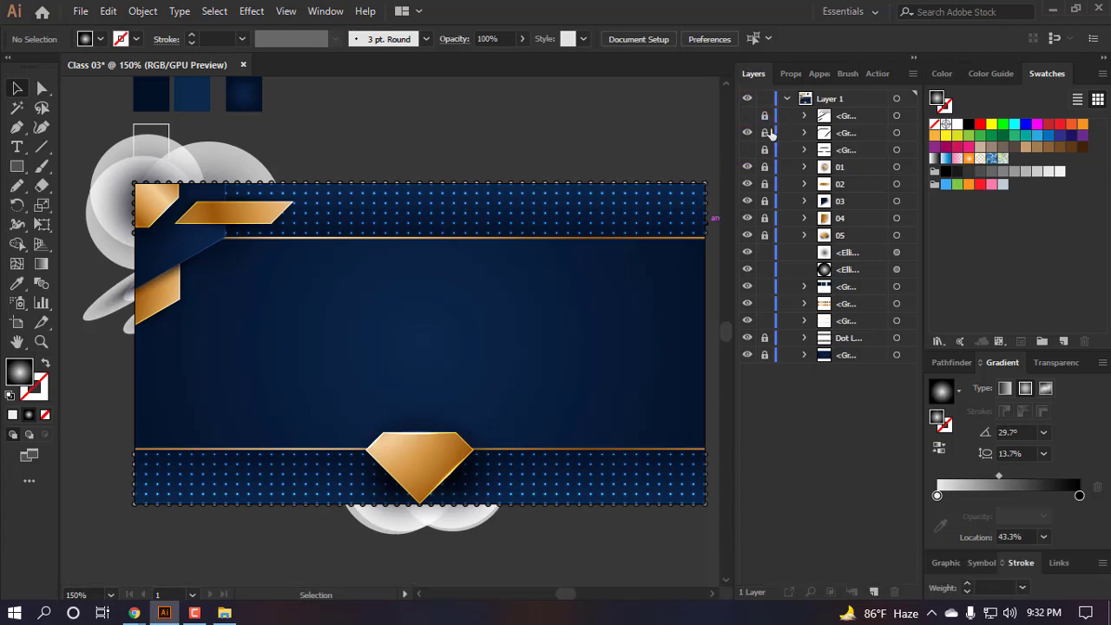
pyautogui.click(765, 132)
pyautogui.click(763, 132)
# - Hide the shape groups 01 to 05, leaving the background, dots and accent lines showing
pyautogui.scroll(-2, 469, 503)
pyautogui.keyDown('alt'); pyautogui.scroll(-1, 376, 481); pyautogui.keyUp('alt')
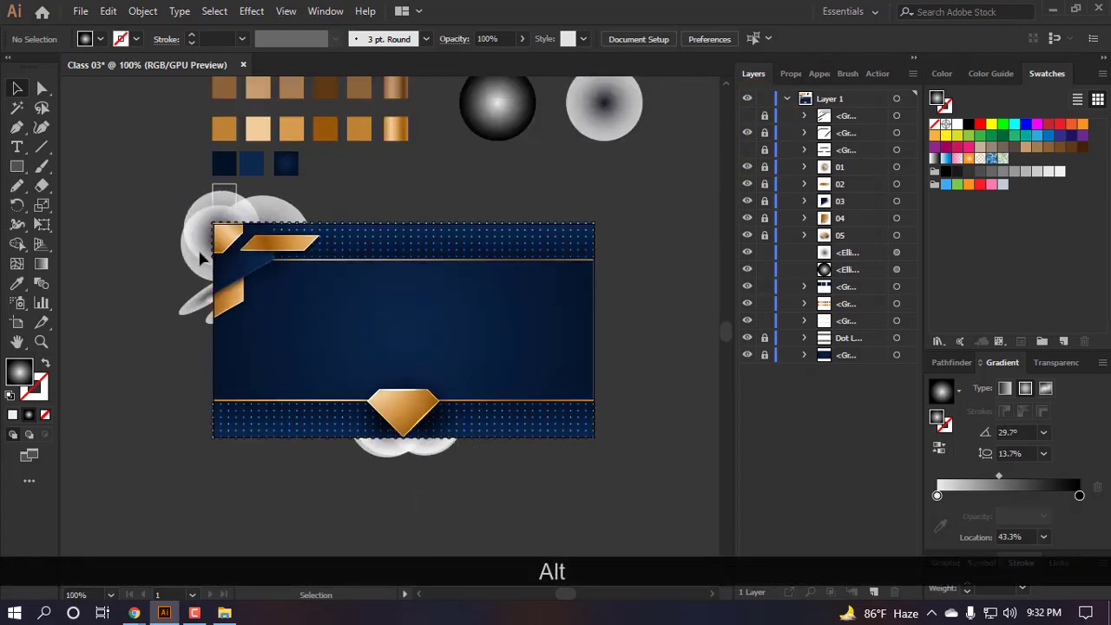
pyautogui.keyDown('alt'); pyautogui.scroll(3, 201, 258); pyautogui.keyUp('alt')
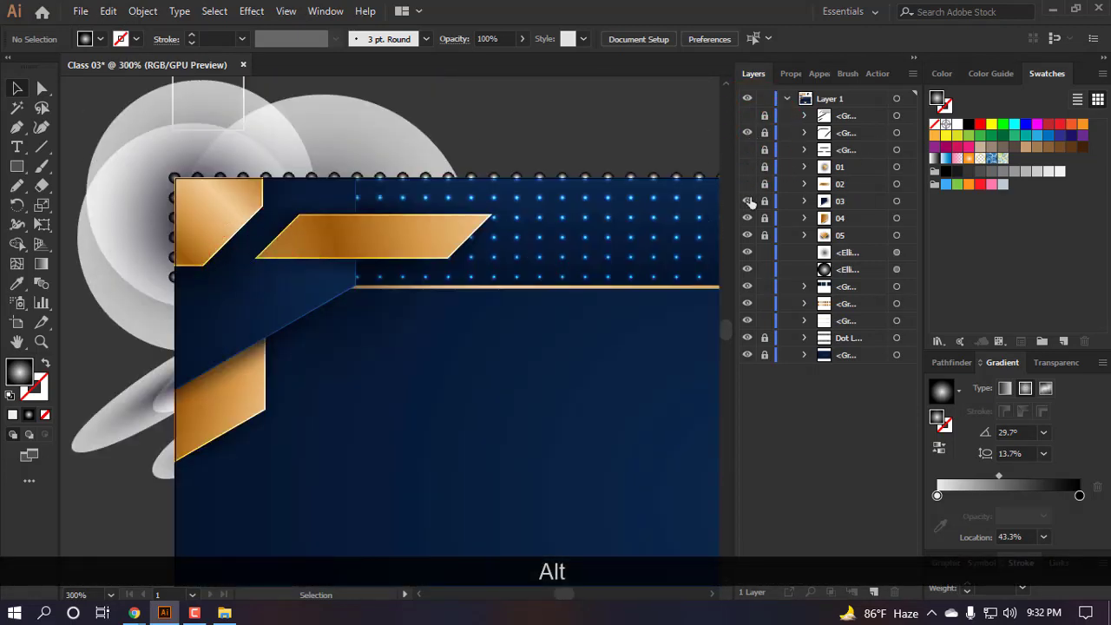
pyautogui.moveTo(745, 240); pyautogui.dragTo(745, 235)
pyautogui.keyDown('alt'); pyautogui.scroll(-1, 304, 284); pyautogui.keyUp('alt')
pyautogui.scroll(-1, 298, 283)
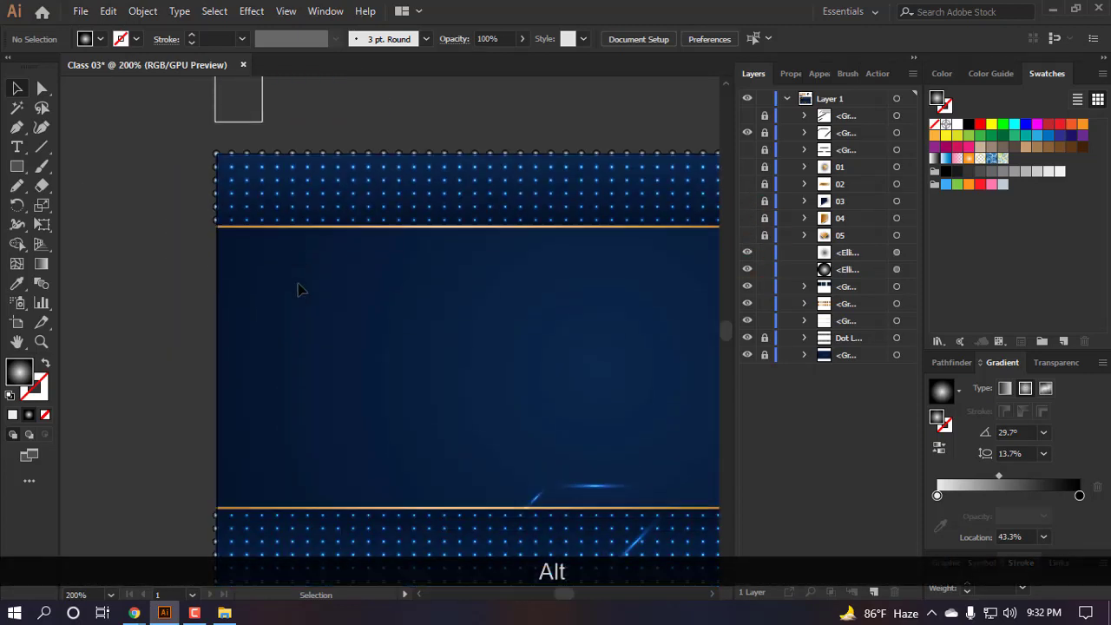
# - Hide the remaining glow group, the gold accent lines and the dot pattern, and lock the accent lines' group
pyautogui.keyDown('ctrl'); pyautogui.scroll(-1, 299, 282); pyautogui.keyUp('ctrl')
pyautogui.scroll(-2, 628, 334)
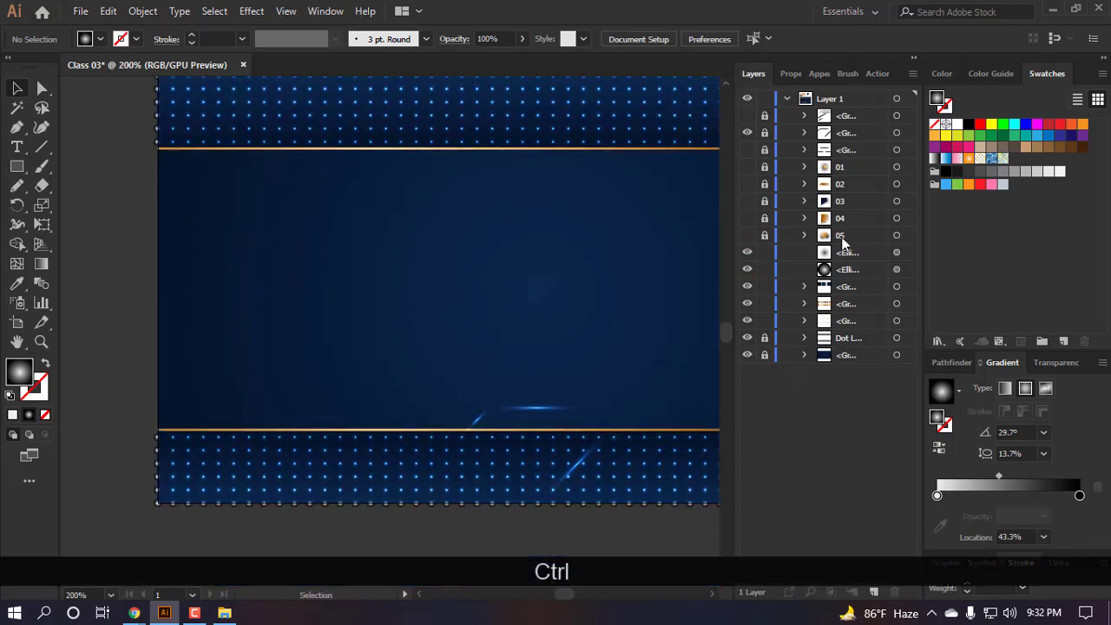
pyautogui.click(748, 321)
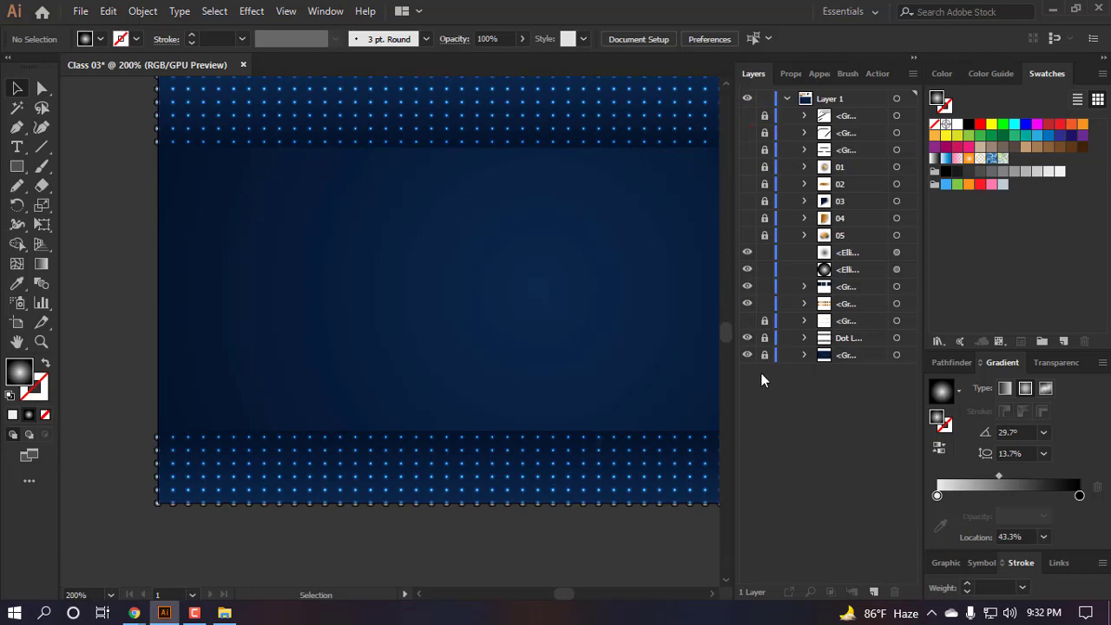
pyautogui.click(746, 337)
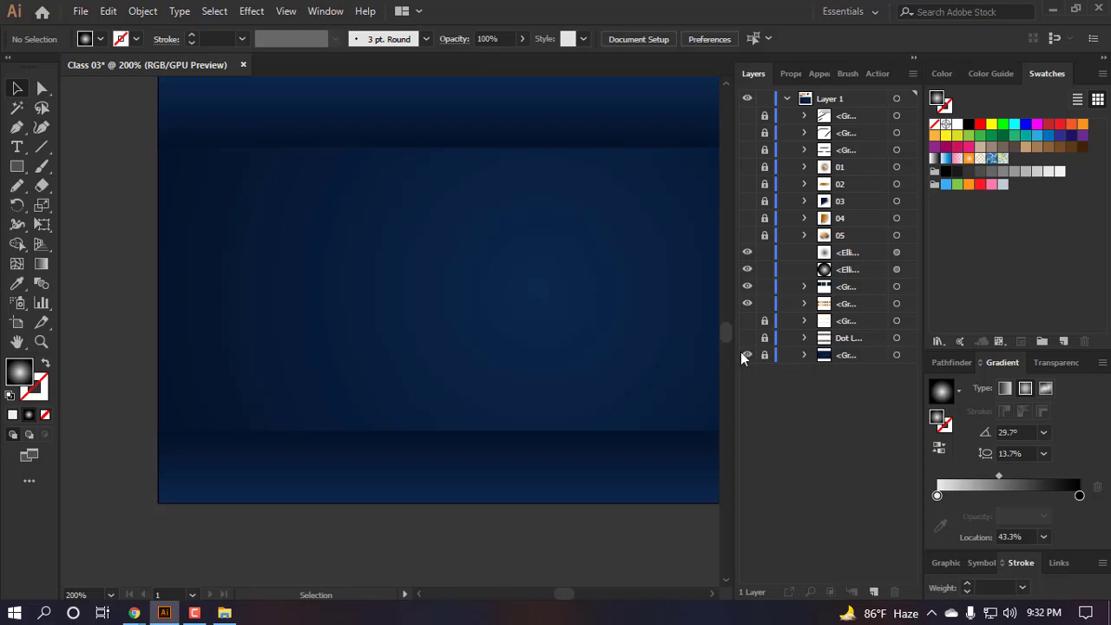
pyautogui.click(747, 355)
# - Group the background's upper and lower gradient bands, lock and hide that group, and lock the full-size background rectangle
pyautogui.scroll(-3, 406, 393)
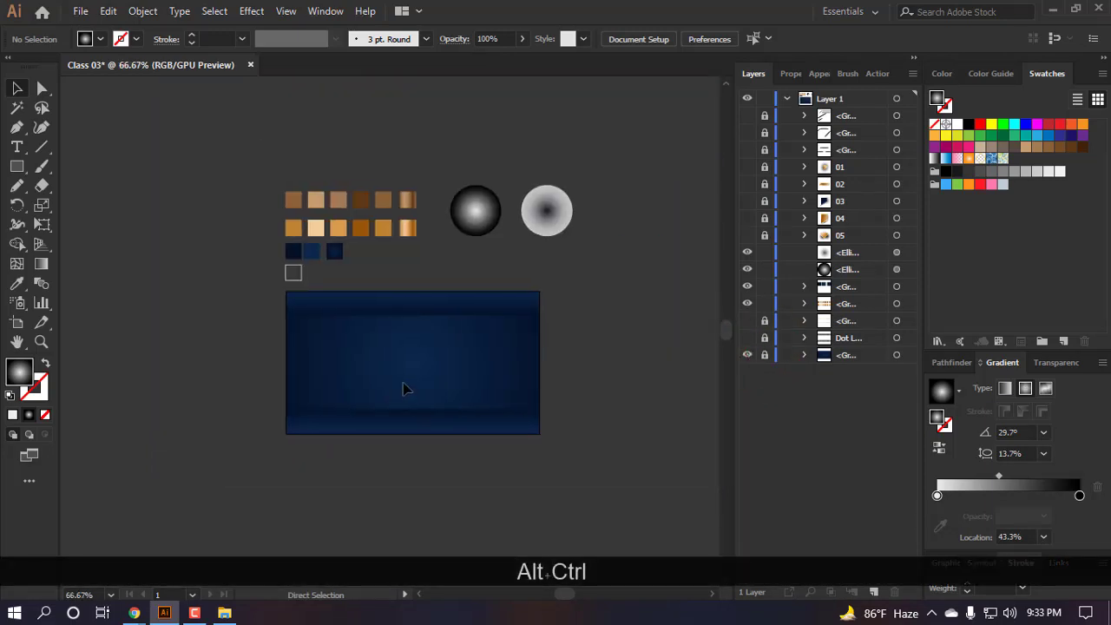
pyautogui.scroll(2, 404, 380)
pyautogui.hscroll(2, 402, 377)
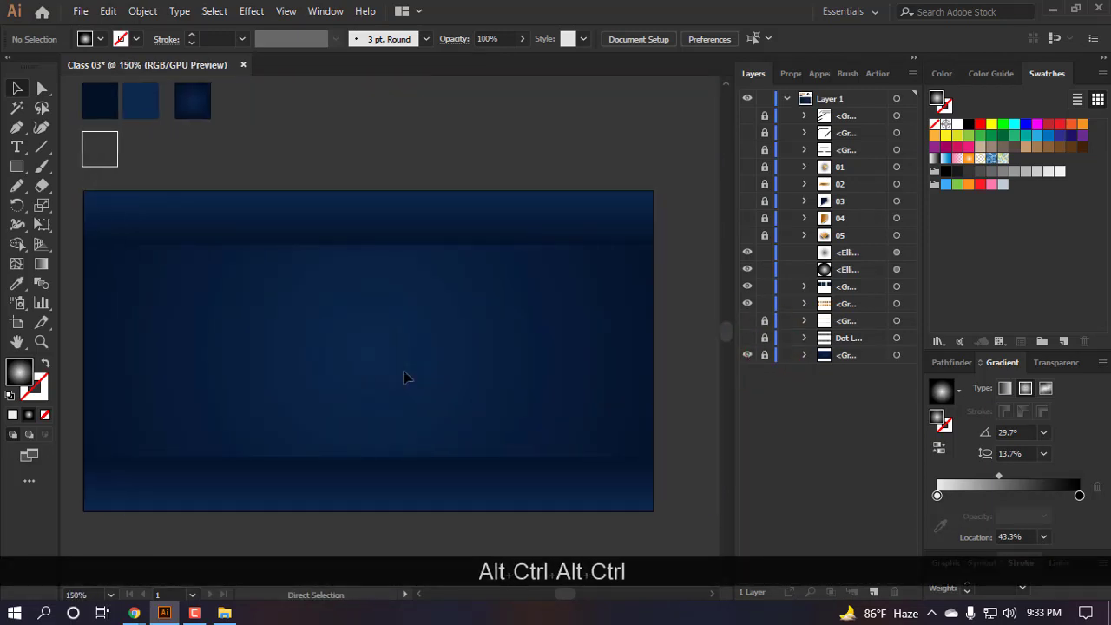
pyautogui.click(805, 354)
pyautogui.click(765, 355)
pyautogui.click(909, 372)
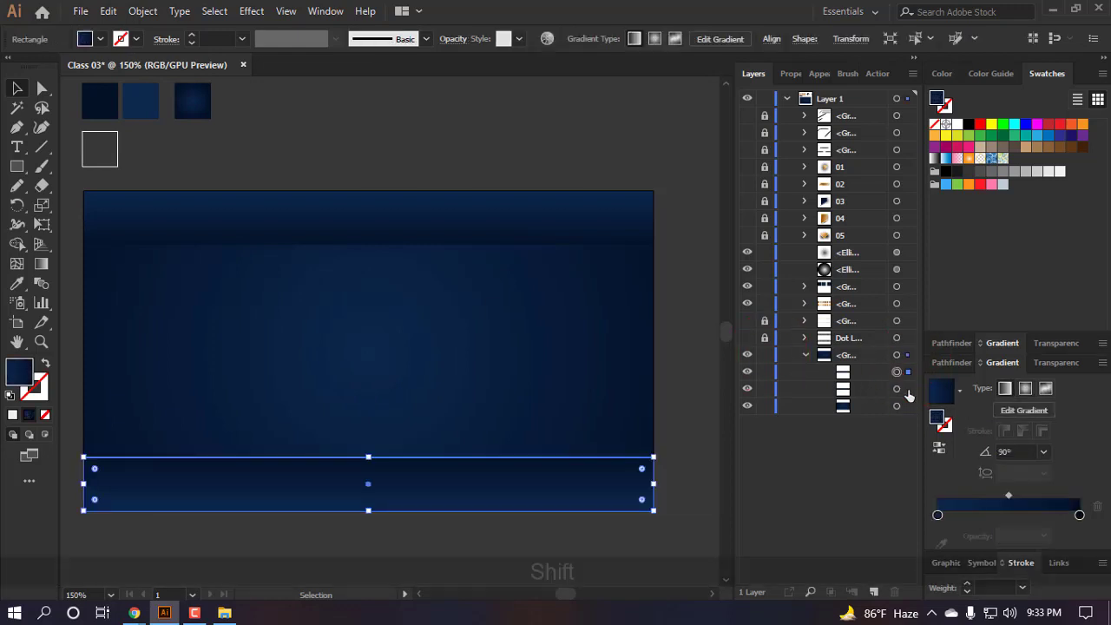
pyautogui.keyDown('shift'); pyautogui.click(907, 390); pyautogui.keyUp('shift')
pyautogui.hotkey('ctrl', 'g')
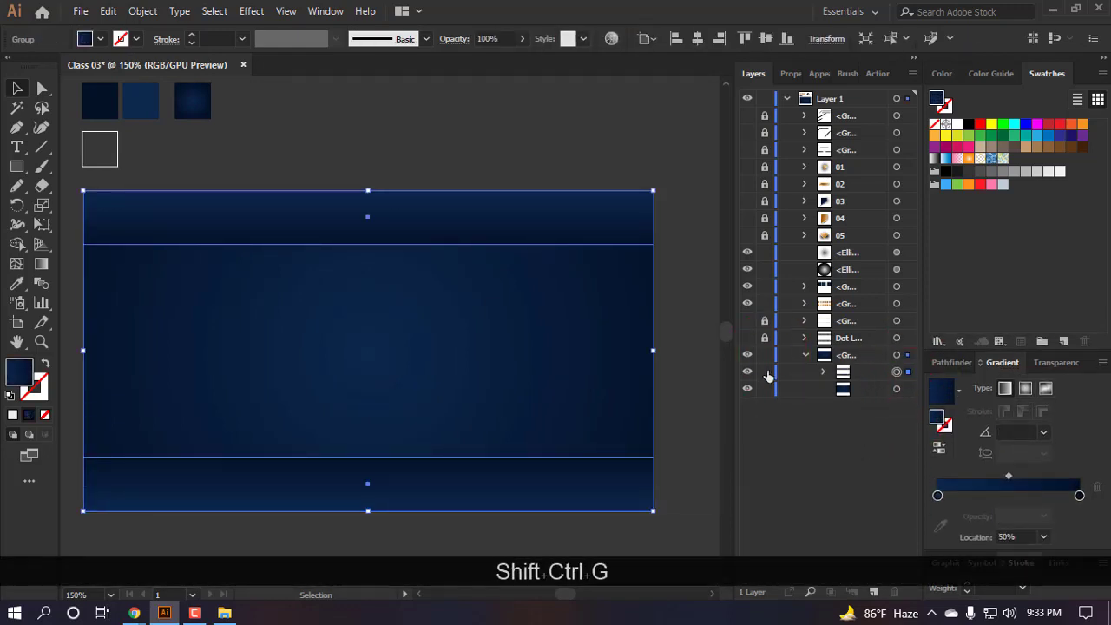
pyautogui.click(765, 371)
pyautogui.click(746, 371)
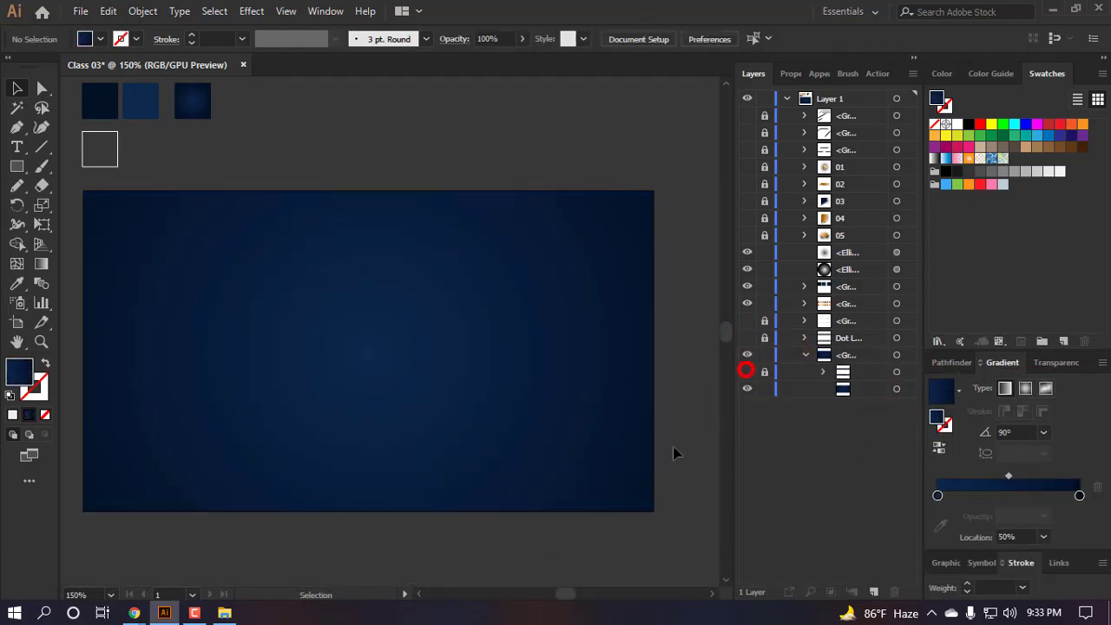
pyautogui.keyDown('alt'); pyautogui.click(764, 388); pyautogui.keyUp('alt')
# - Switch to File Explorer and examine the background patterns in reference images 04.jpg, 03.jpg and 01.jpg of the Example folder
pyautogui.click(1054, 9)
pyautogui.click(346, 288)
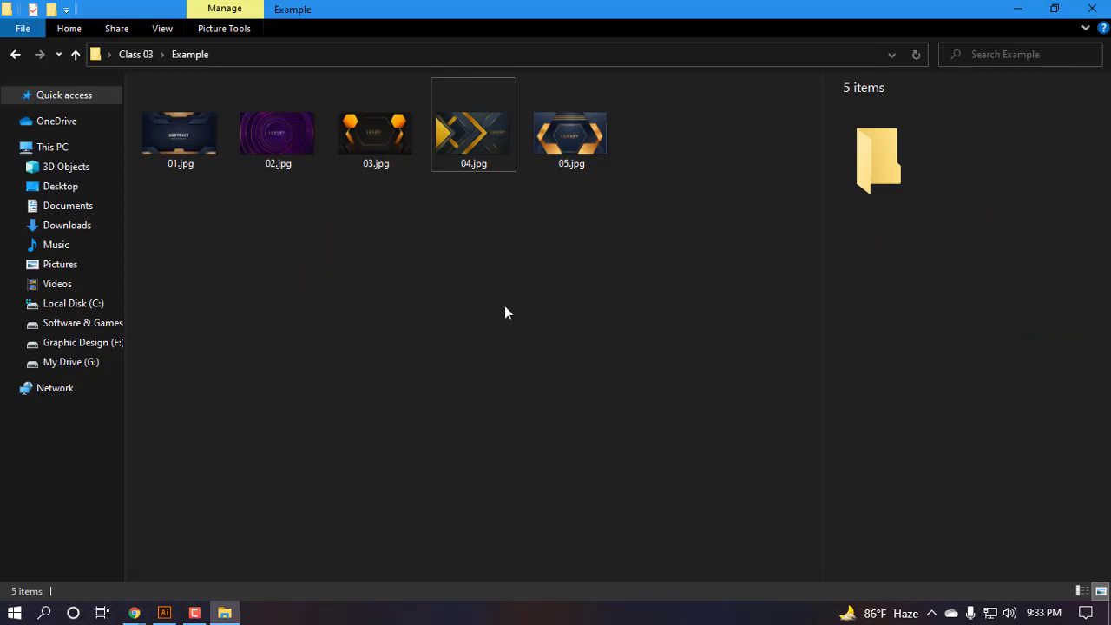
pyautogui.doubleClick(464, 122)
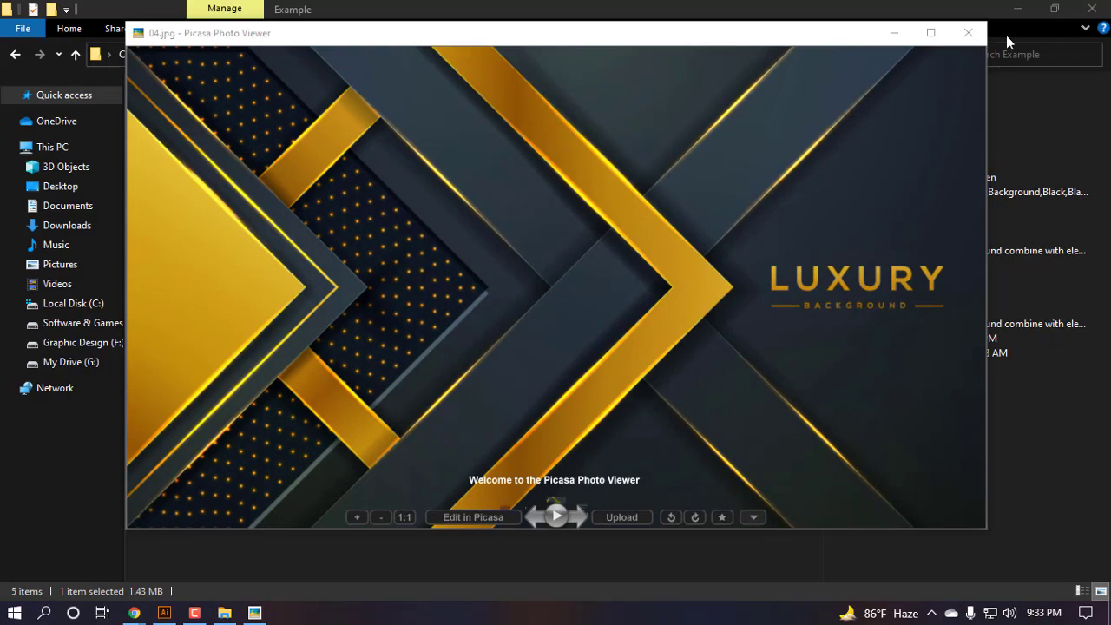
pyautogui.click(967, 32)
pyautogui.click(573, 238)
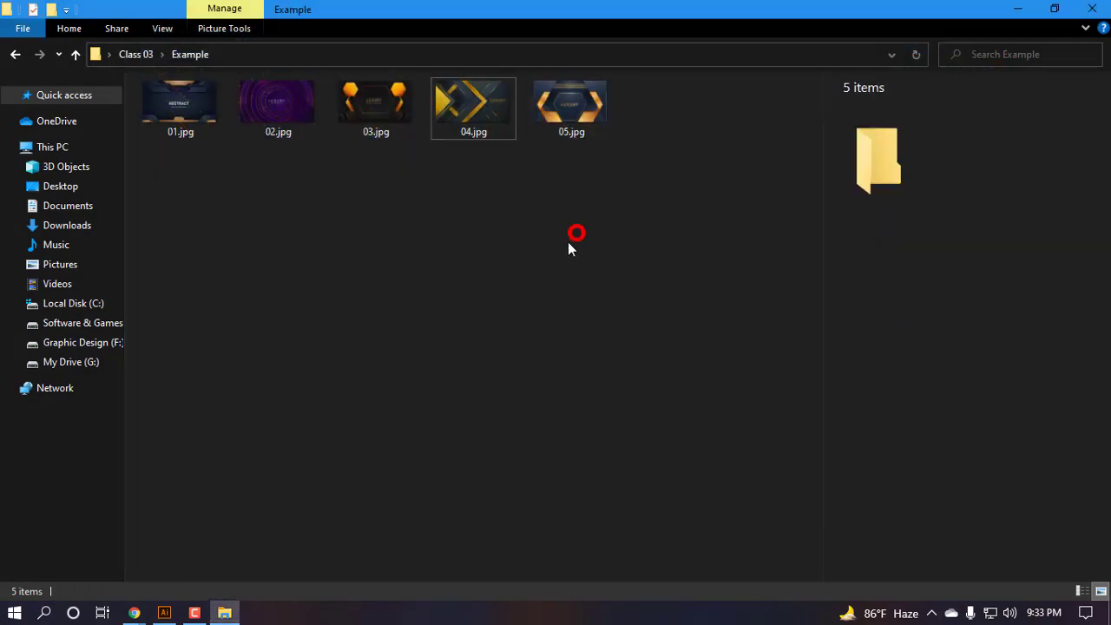
pyautogui.doubleClick(352, 94)
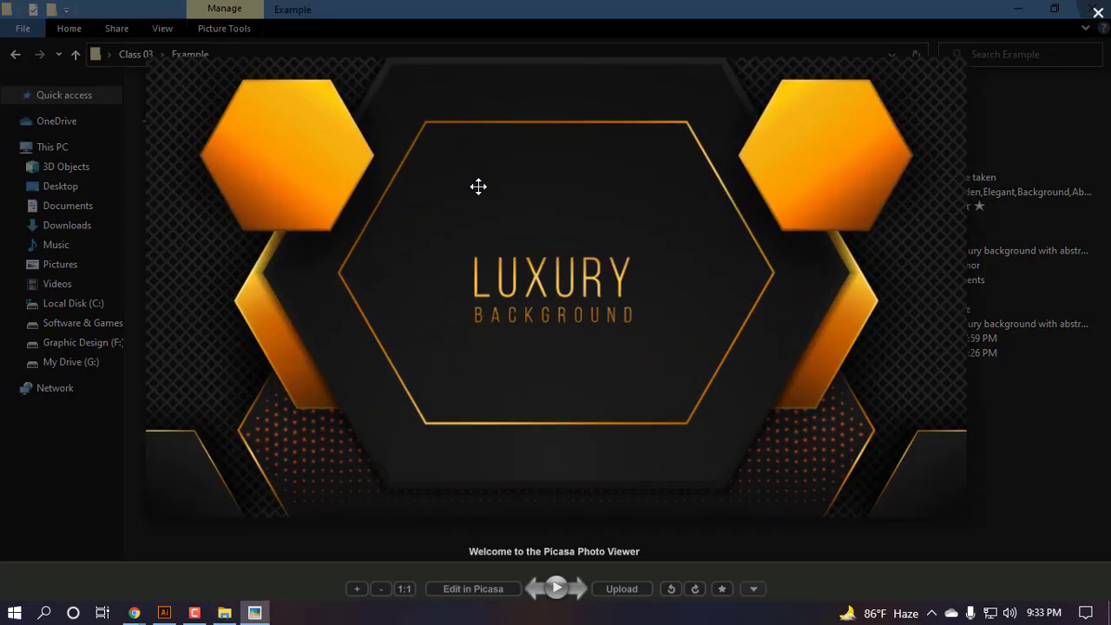
pyautogui.scroll(5, 806, 292)
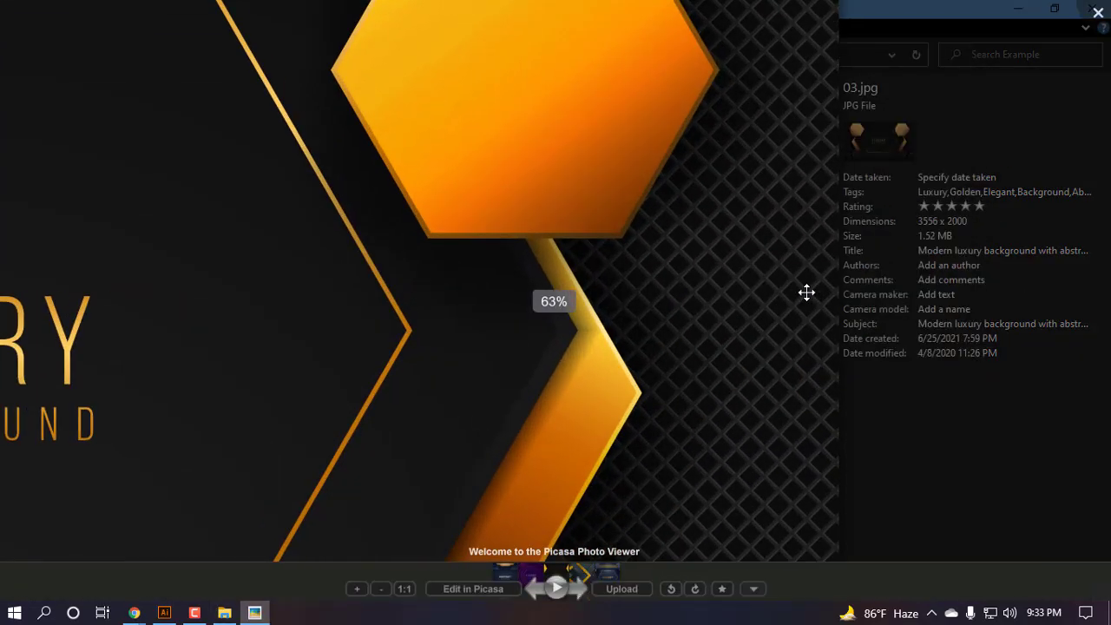
pyautogui.scroll(-4, 800, 294)
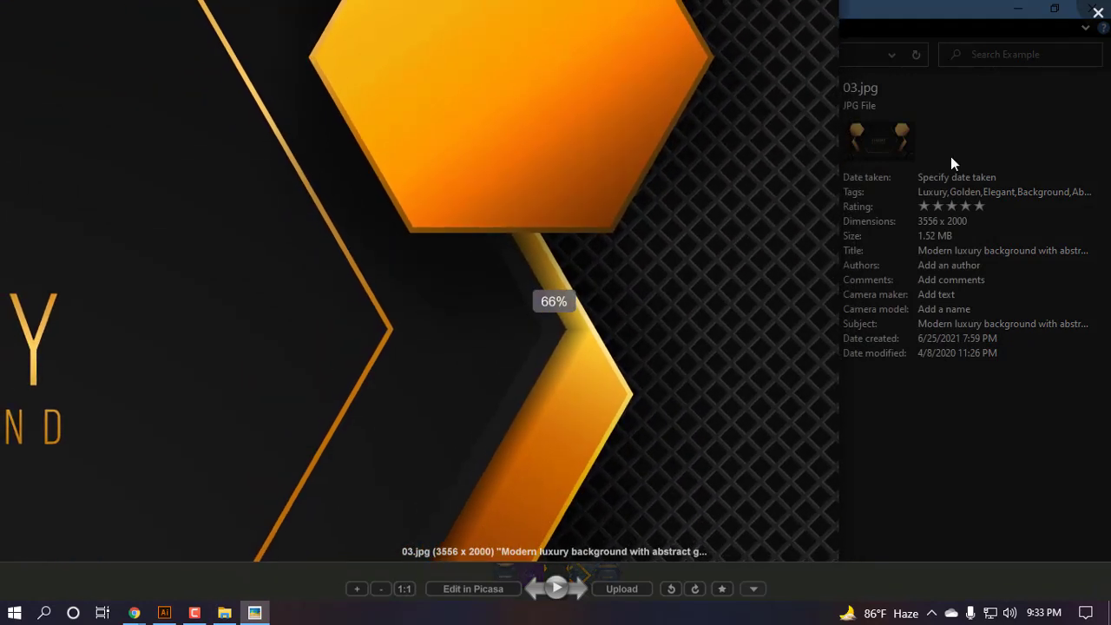
pyautogui.click(1098, 12)
pyautogui.doubleClick(199, 109)
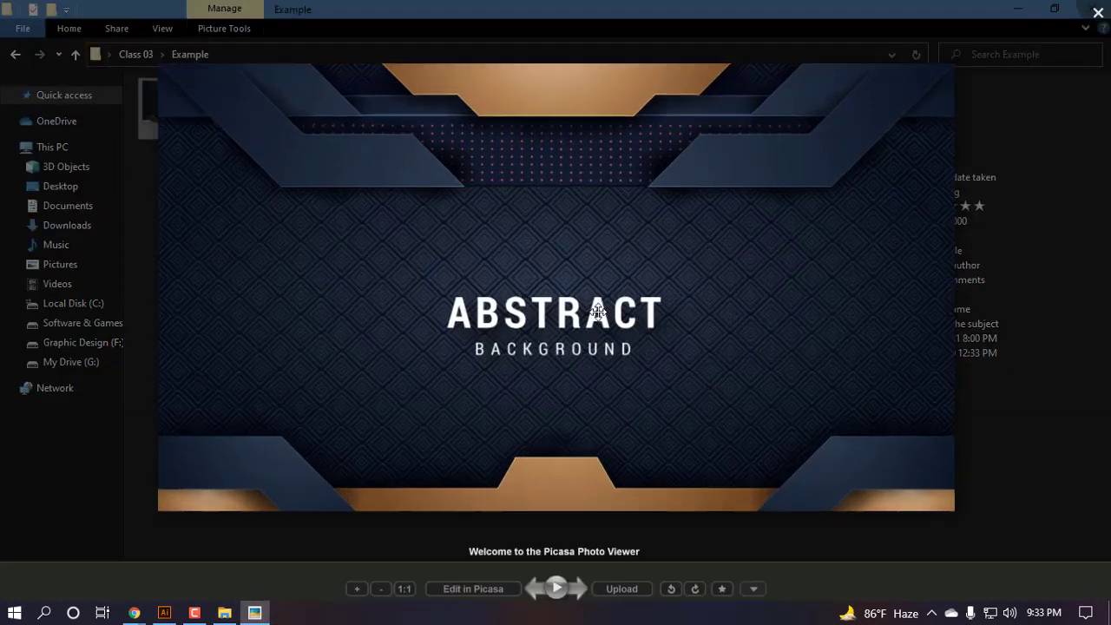
pyautogui.scroll(3, 265, 270)
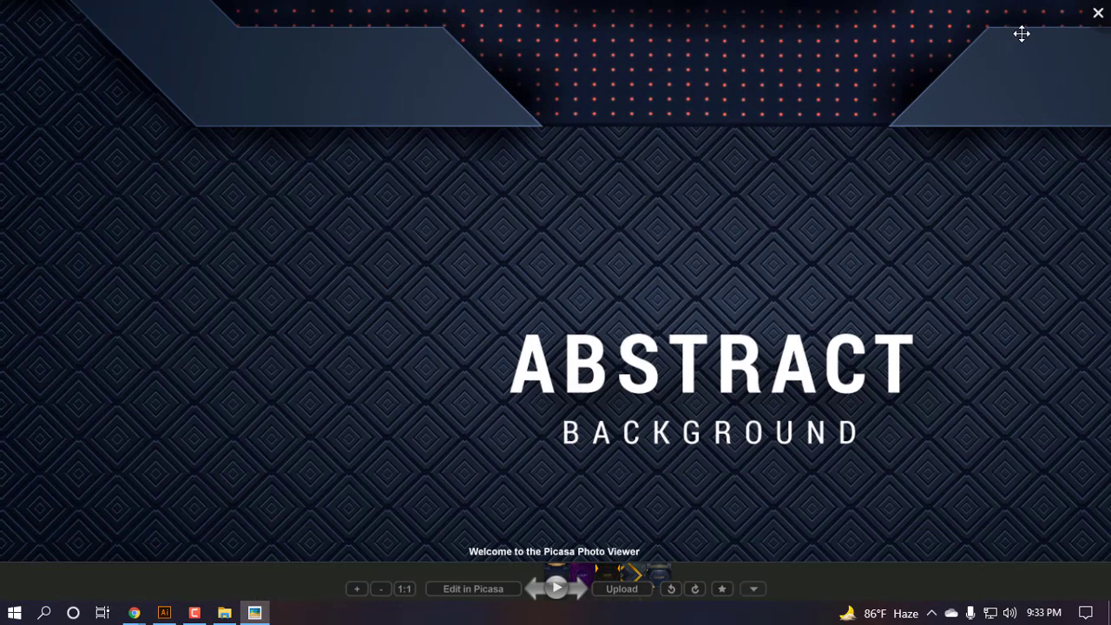
pyautogui.click(1099, 14)
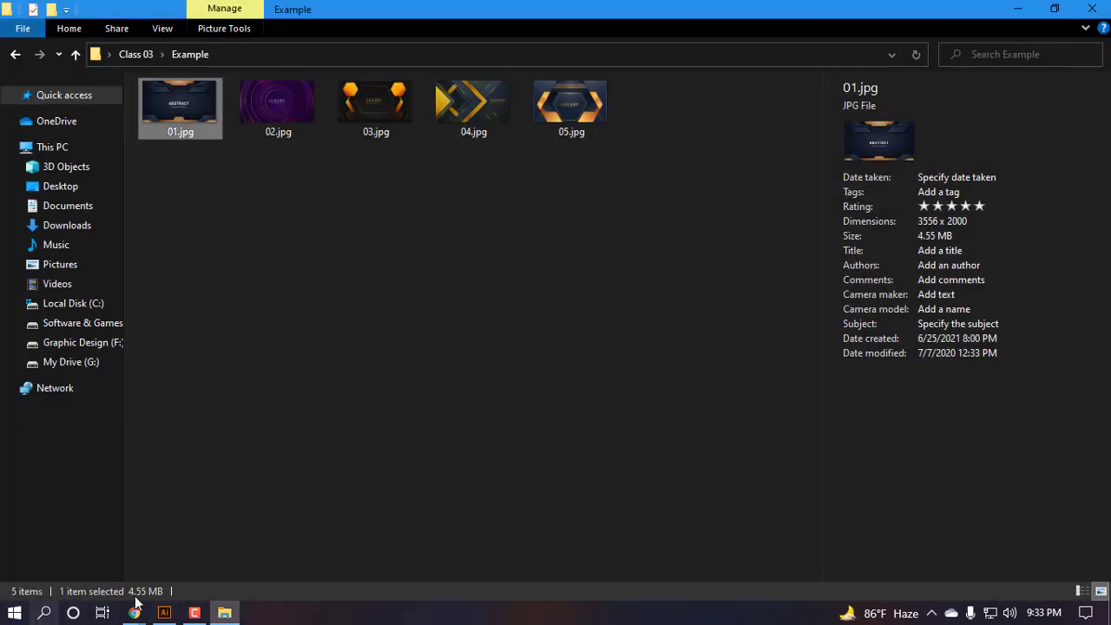
# - Return to Illustrator and draw a thin horizontal rectangle about 177 px wide and 3 px high across the upper middle of the background
pyautogui.click(164, 612)
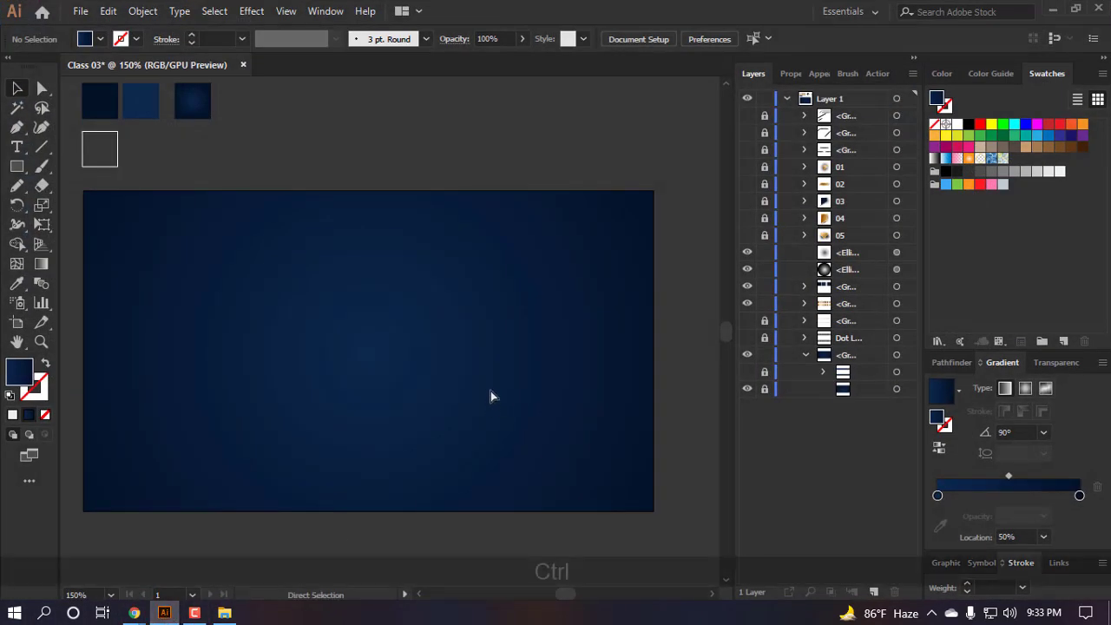
pyautogui.hotkey('ctrl', 'i')
pyautogui.press('m')
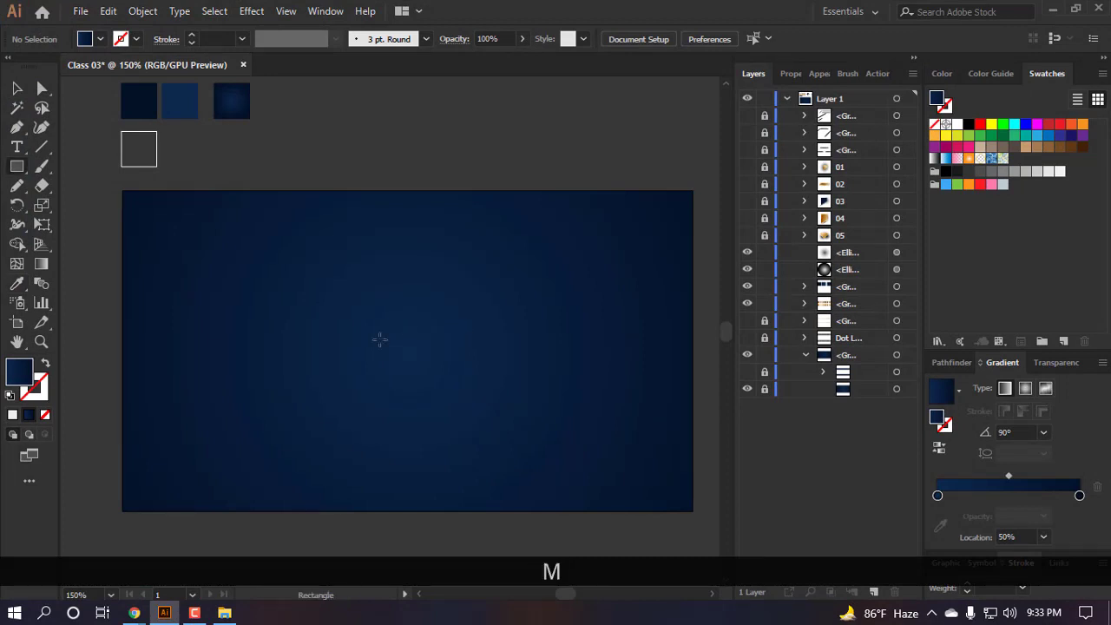
pyautogui.moveTo(291, 270); pyautogui.dragTo(546, 276)
pyautogui.hscroll(2, 474, 327)
pyautogui.scroll(2, 340, 295)
pyautogui.press('a')
pyautogui.click(303, 276)
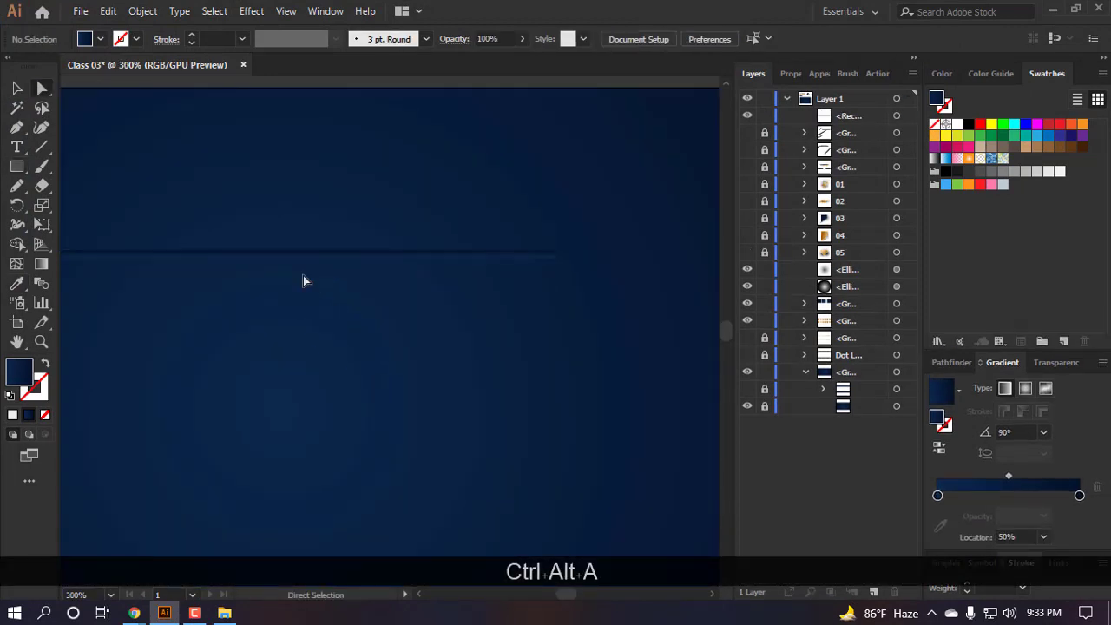
pyautogui.scroll(1, 306, 276)
pyautogui.keyDown('alt'); pyautogui.click(321, 271); pyautogui.keyUp('alt')
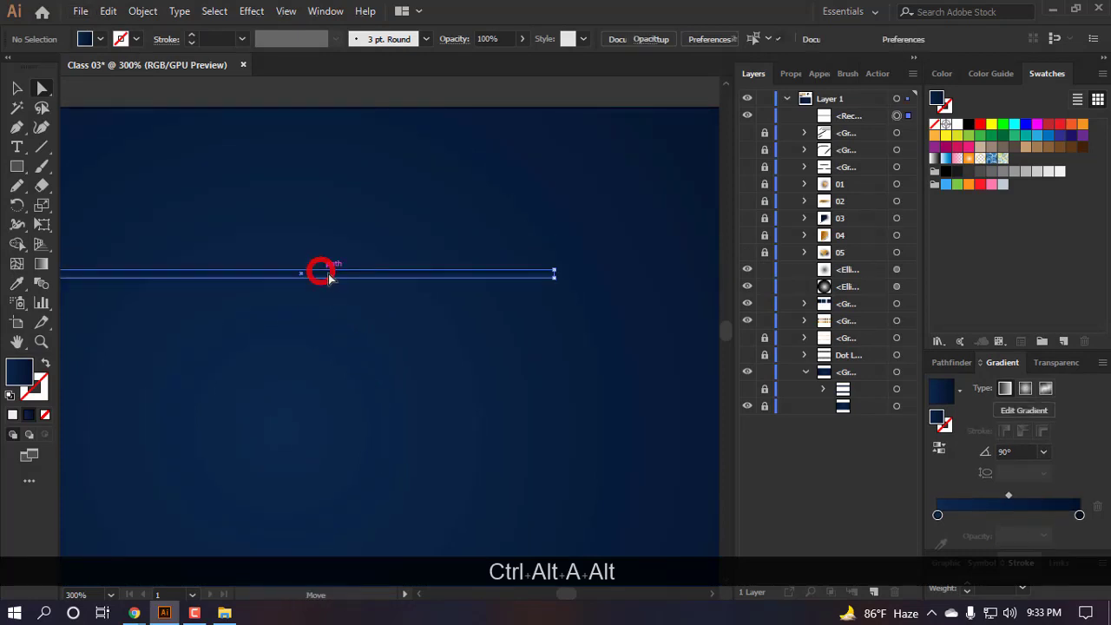
# - Fill the thin rectangle with mid grey and reduce its height evenly from both sides to about 1.6 px
pyautogui.click(1013, 172)
pyautogui.scroll(4, 287, 261)
pyautogui.press('v')
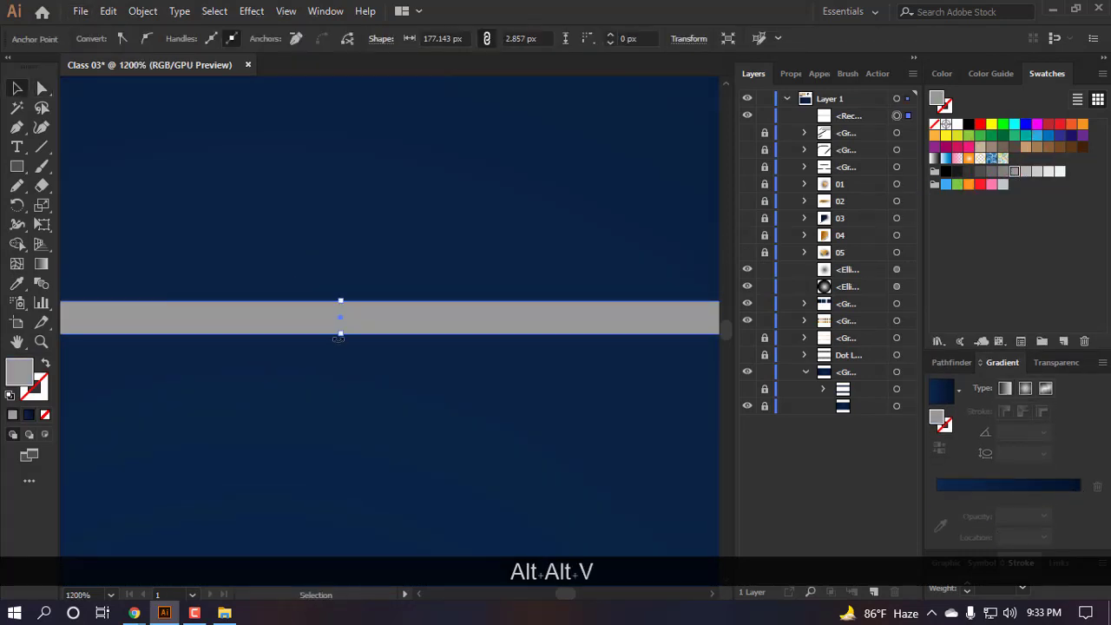
pyautogui.moveTo(338, 336); pyautogui.dragTo(345, 326)
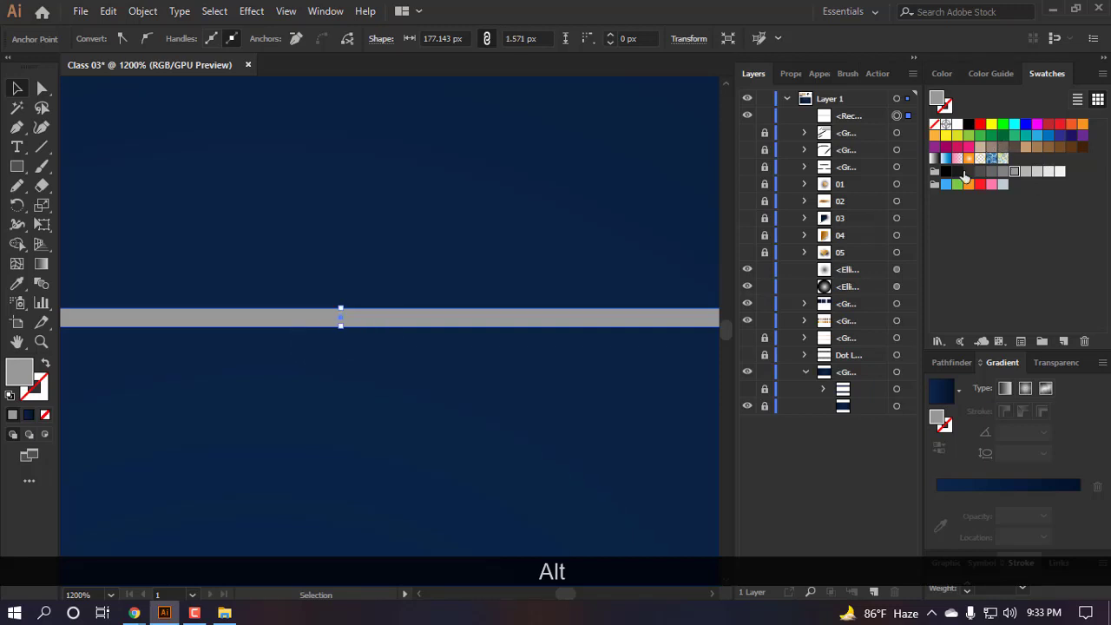
# - Try a dark grey fill on the thin strip, then recolor it with the indigo swatch
pyautogui.click(967, 172)
pyautogui.click(411, 417)
pyautogui.scroll(-4, 414, 386)
pyautogui.scroll(-3, 399, 347)
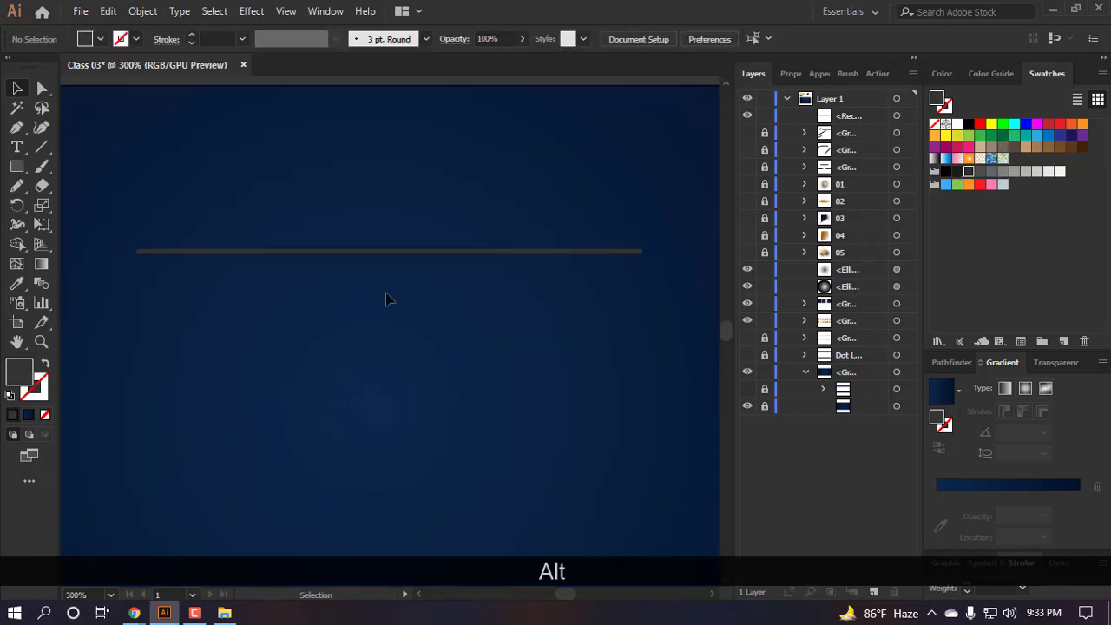
pyautogui.scroll(2, 382, 301)
pyautogui.click(383, 269)
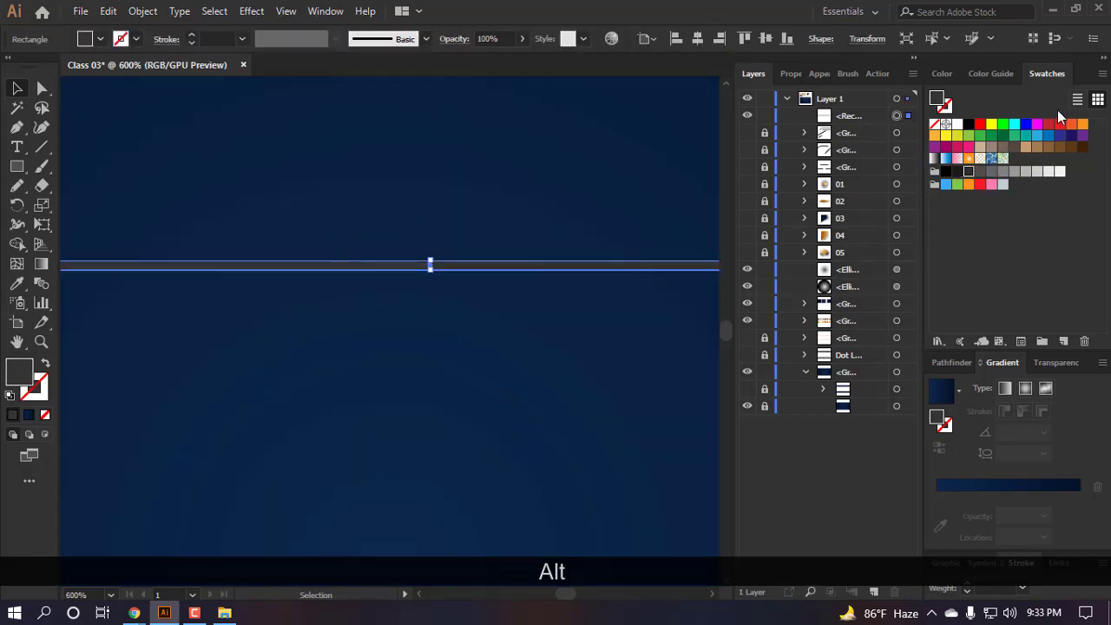
pyautogui.click(1060, 135)
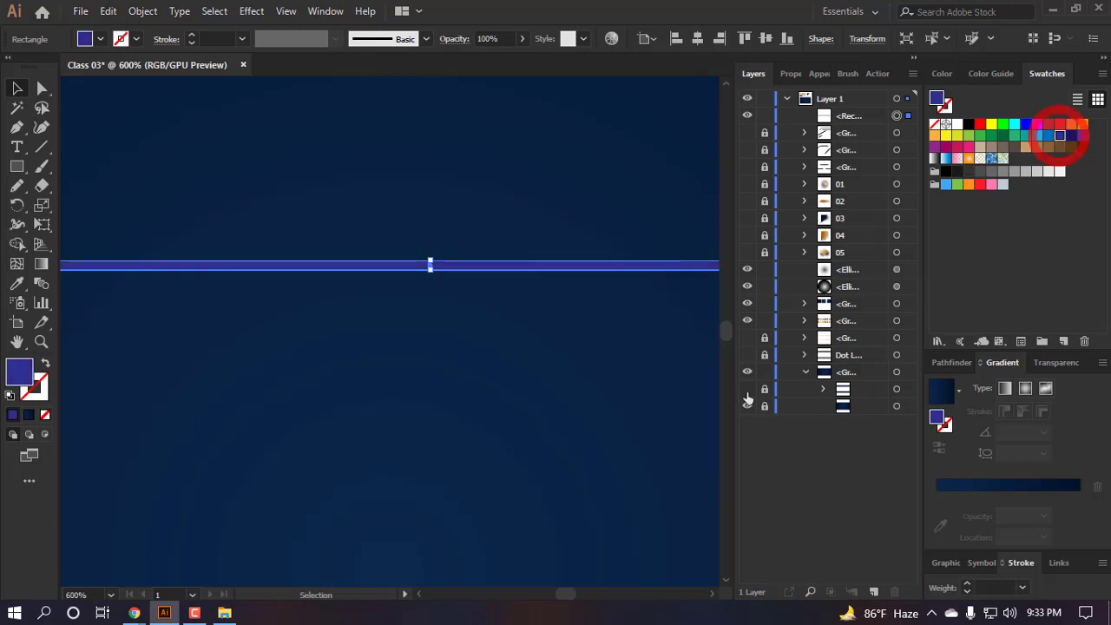
# - Duplicate the indigo strip a short distance below the original
pyautogui.press('a')
pyautogui.click(425, 347)
pyautogui.keyDown('alt'); pyautogui.scroll(-1, 417, 346); pyautogui.keyUp('alt')
pyautogui.keyDown('alt'); pyautogui.scroll(-2, 418, 347); pyautogui.keyUp('alt')
pyautogui.keyDown('ctrl'); pyautogui.hscroll(1, 400, 216); pyautogui.keyUp('ctrl')
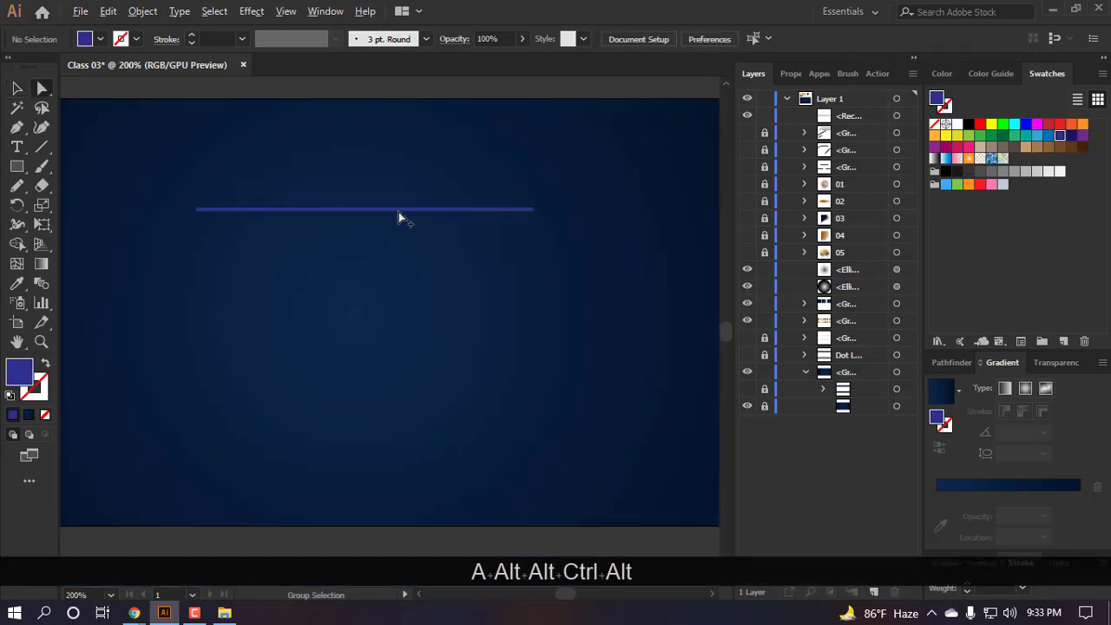
pyautogui.keyDown('alt'); pyautogui.scroll(3, 399, 216); pyautogui.keyUp('alt')
pyautogui.click(380, 331)
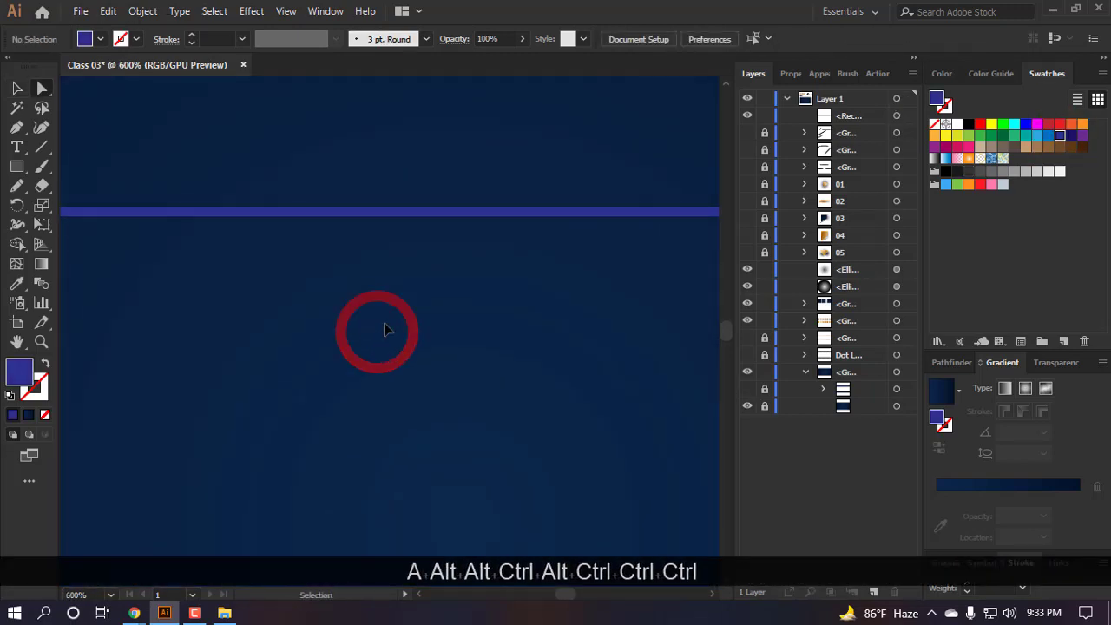
pyautogui.moveTo(398, 213); pyautogui.dragTo(401, 300)
# - Paste a copy of the lower strip in front of it and shift the copy slightly upward so the two overlap
pyautogui.keyDown('alt'); pyautogui.scroll(7, 415, 341); pyautogui.keyUp('alt')
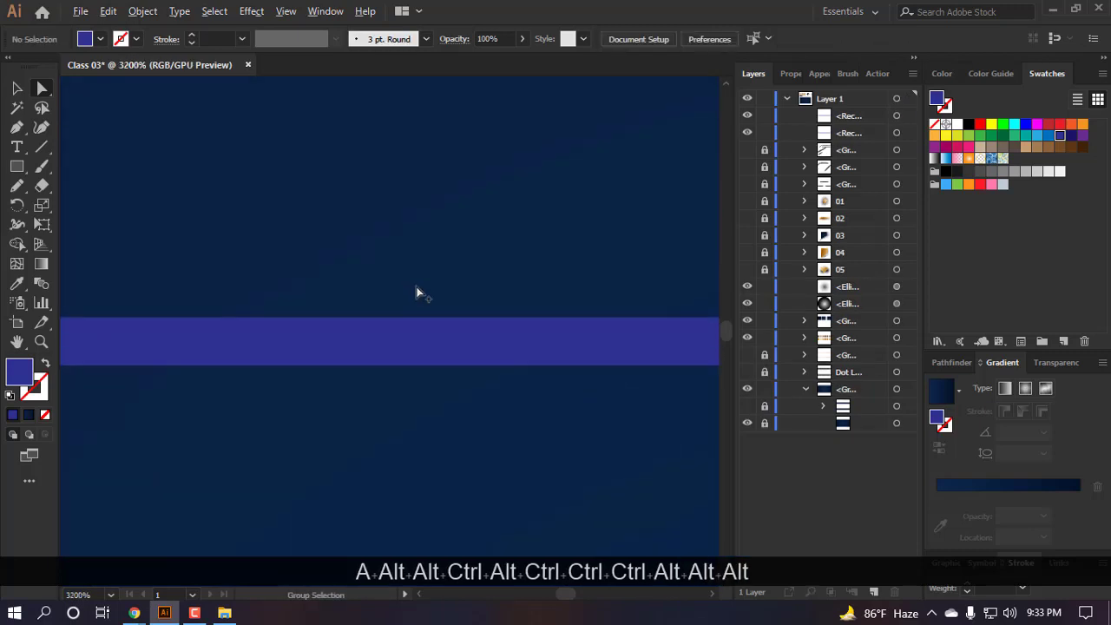
pyautogui.keyDown('ctrl'); pyautogui.click(421, 318); pyautogui.keyUp('ctrl')
pyautogui.hotkey('ctrl', 'c')
pyautogui.hotkey('ctrl', 'f')
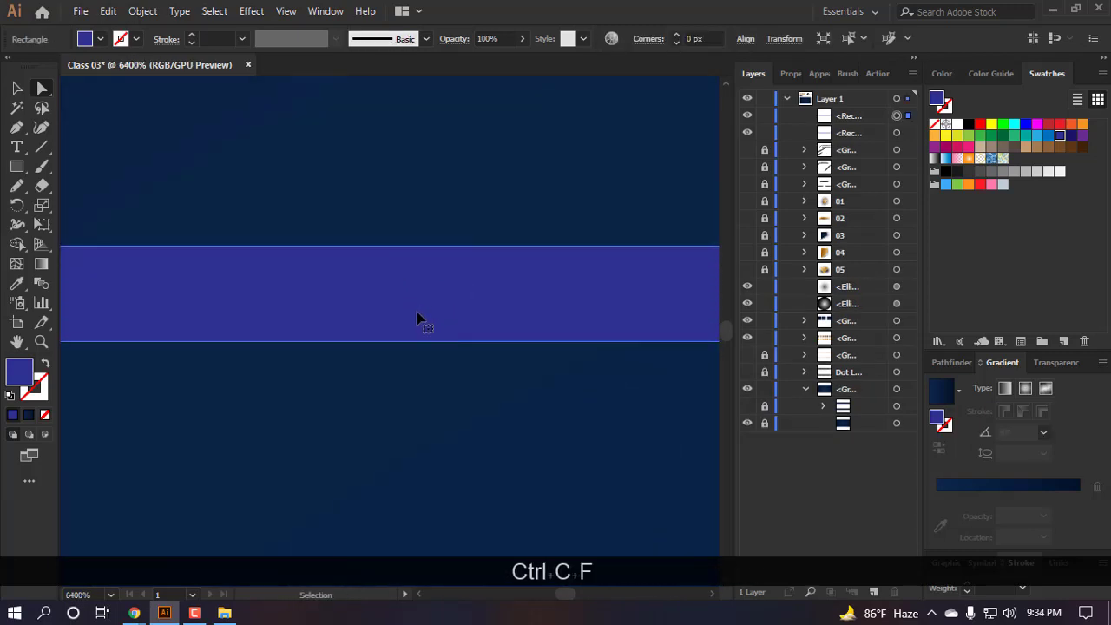
pyautogui.press('v')
pyautogui.moveTo(440, 323); pyautogui.dragTo(434, 296)
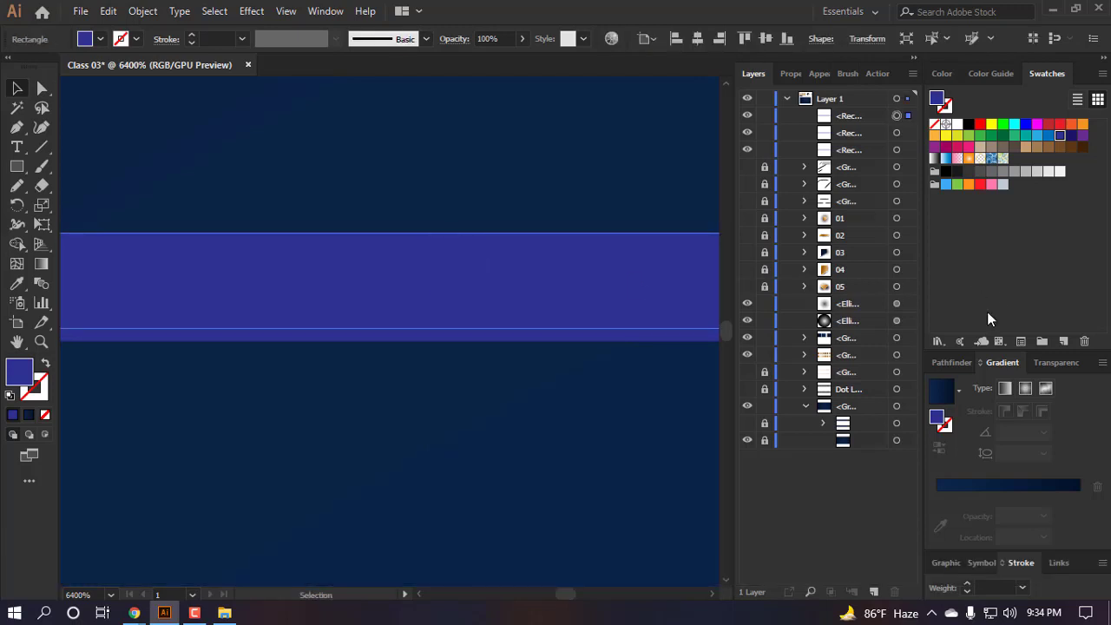
# - Select both overlapping strips and change their fill to a very dark navy blue
pyautogui.click(599, 417)
pyautogui.moveTo(590, 469); pyautogui.dragTo(521, 287)
pyautogui.doubleClick(20, 375)
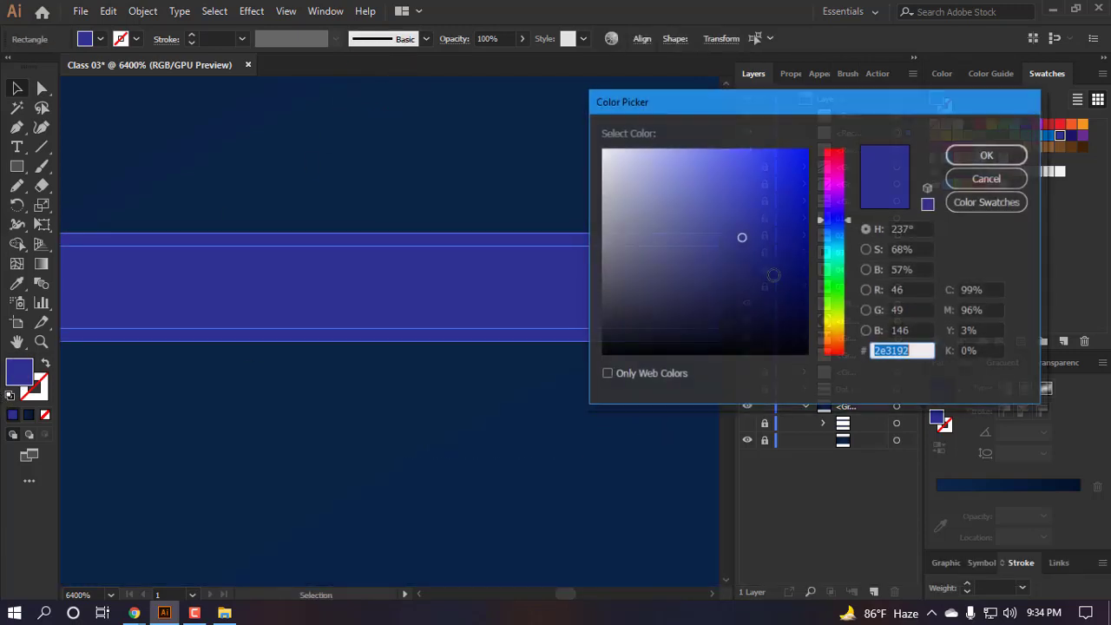
pyautogui.click(768, 314)
pyautogui.click(987, 154)
pyautogui.click(405, 449)
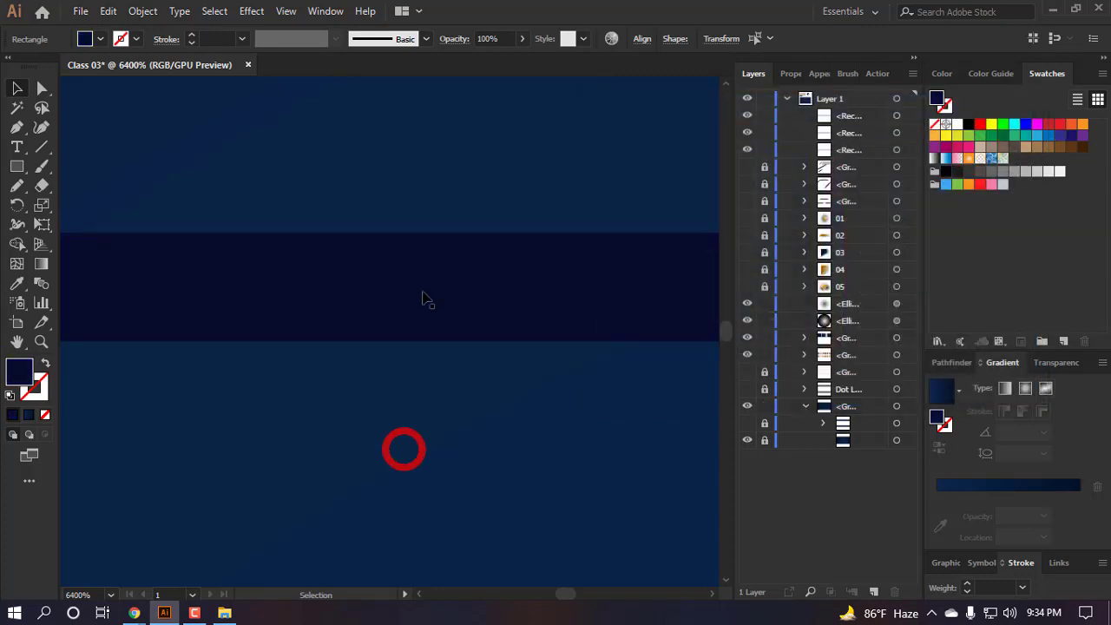
# - Set the blend mode of the front strip in the overlapping dark navy pair to Multiply
pyautogui.hotkey('ctrl', 'a')
pyautogui.click(476, 420)
pyautogui.click(469, 299)
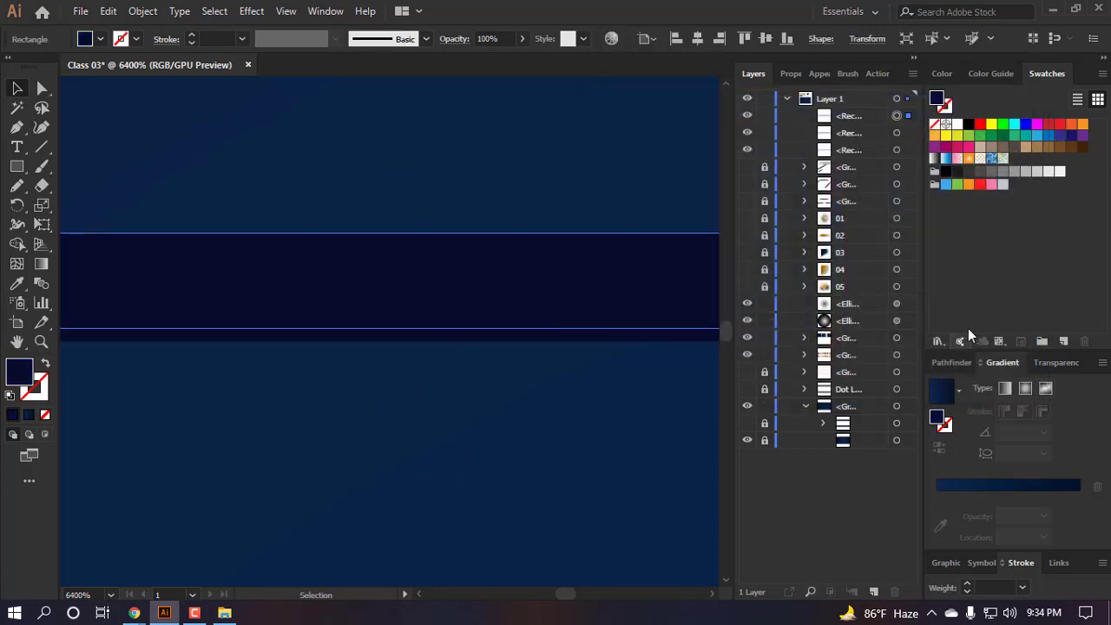
pyautogui.click(1054, 363)
pyautogui.click(965, 476)
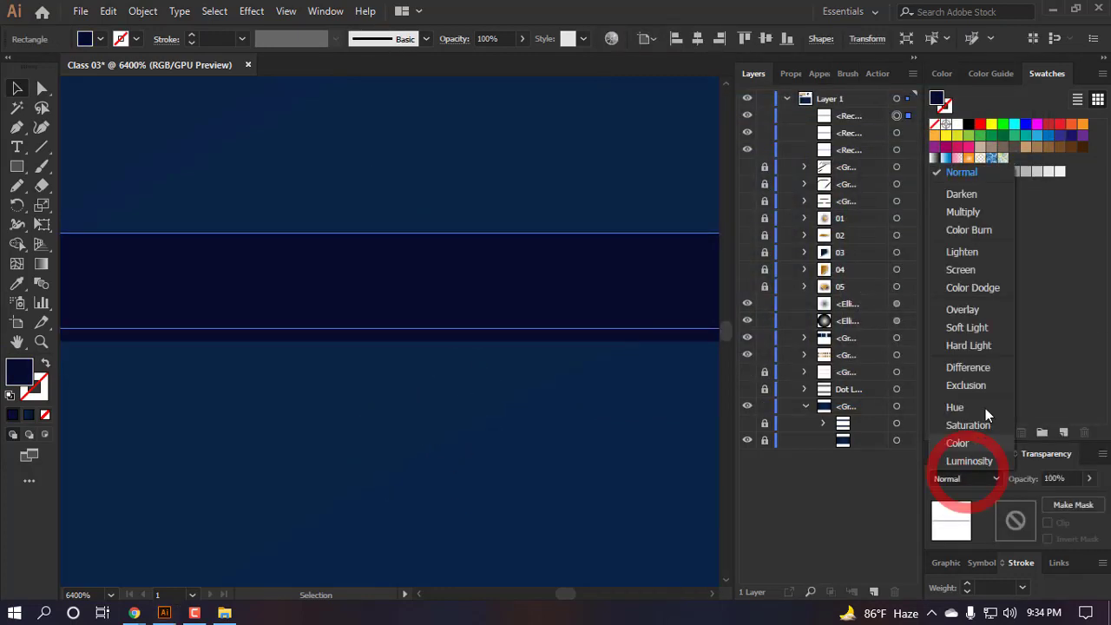
pyautogui.click(621, 444)
pyautogui.click(521, 243)
pyautogui.click(558, 466)
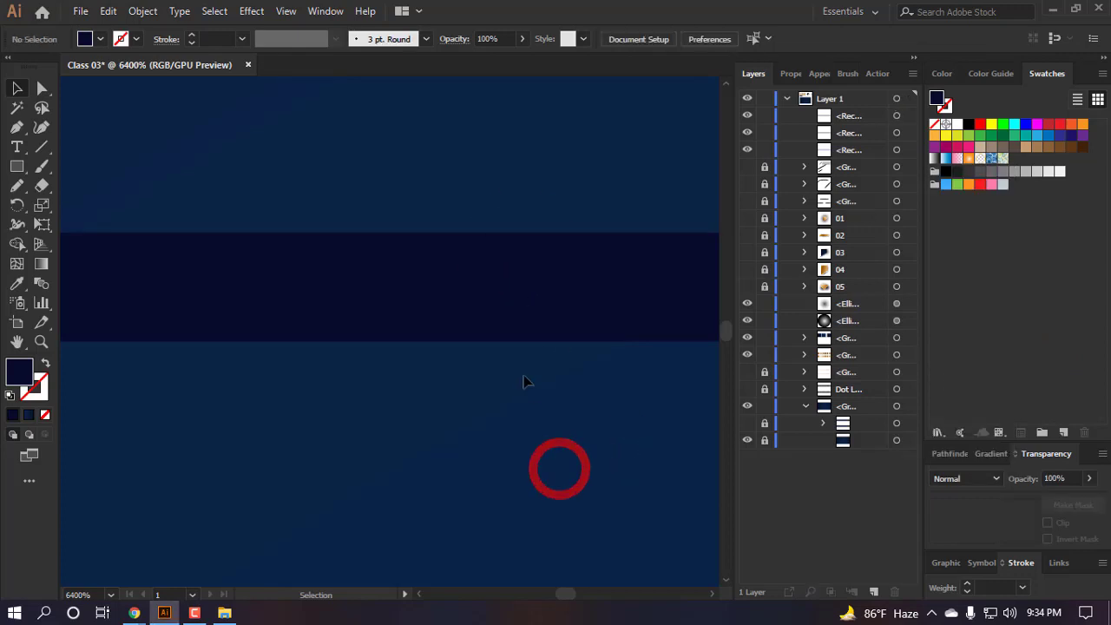
pyautogui.click(513, 290)
pyautogui.click(974, 477)
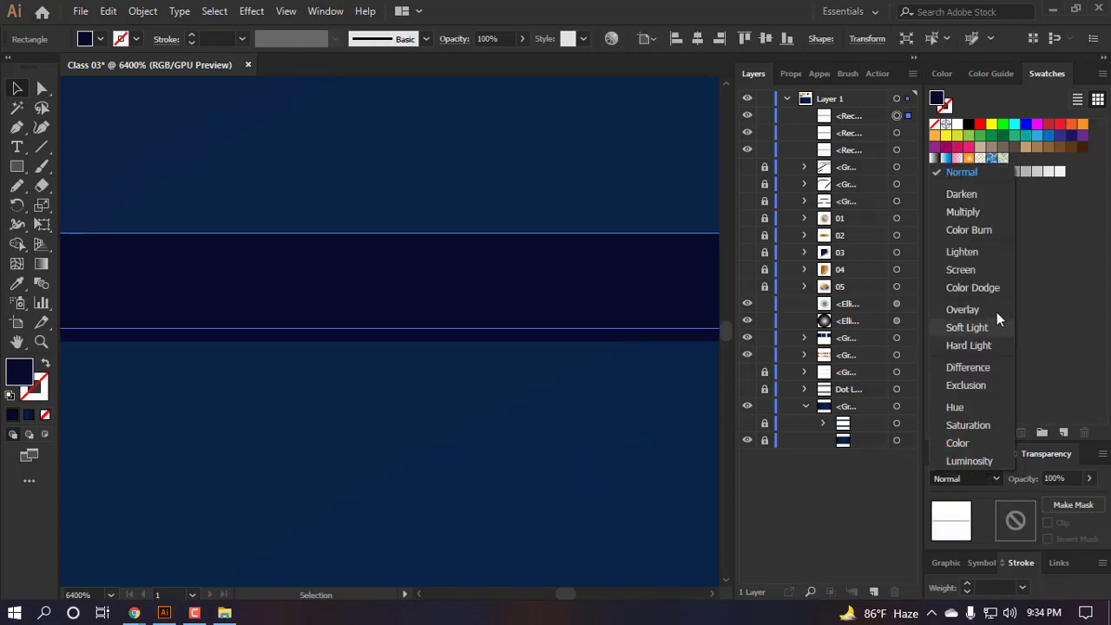
pyautogui.click(981, 215)
pyautogui.click(446, 449)
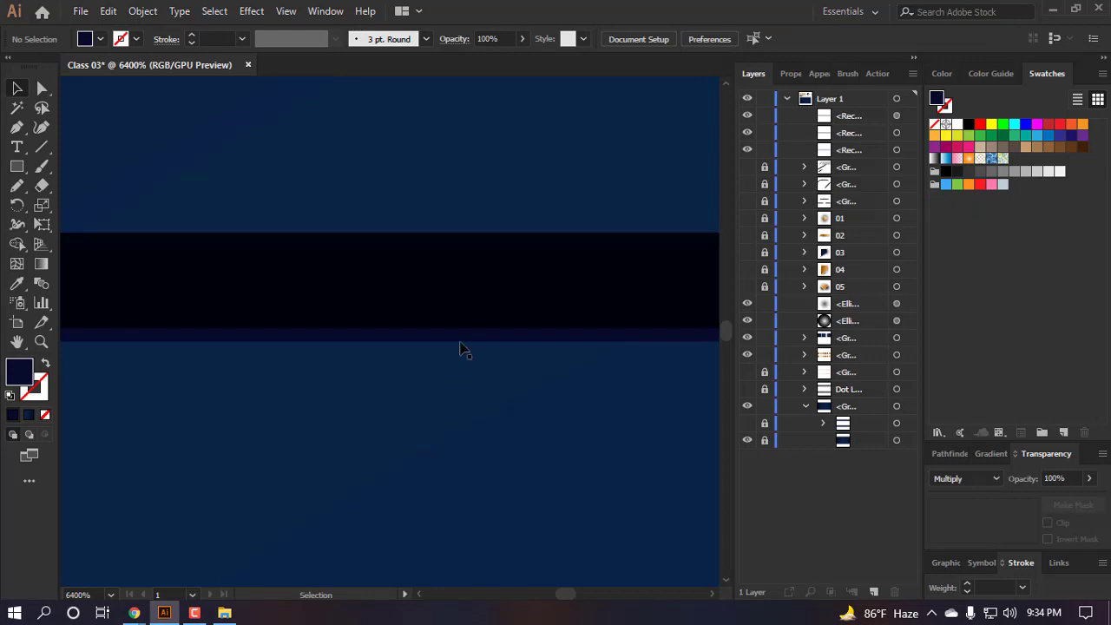
# - Set the blend mode of the rear strip in the overlapping pair to Screen
pyautogui.click(463, 336)
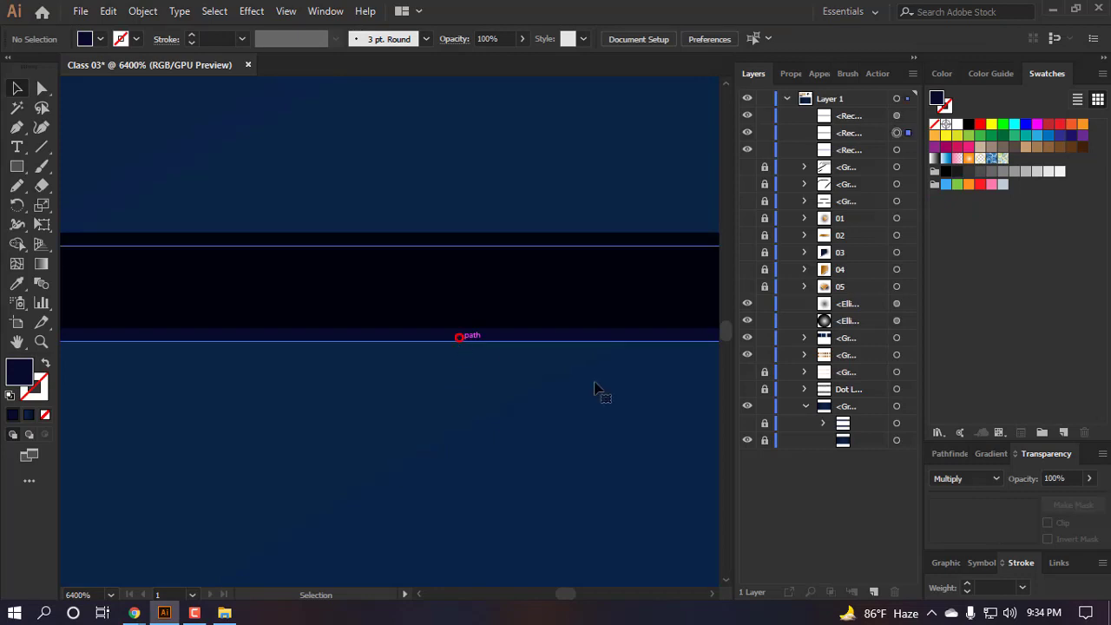
pyautogui.click(994, 478)
pyautogui.click(965, 269)
# - Select both overlapping strips and change their fill to the muted navy blue 2b325e
pyautogui.moveTo(506, 435); pyautogui.dragTo(347, 152)
pyautogui.doubleClick(17, 373)
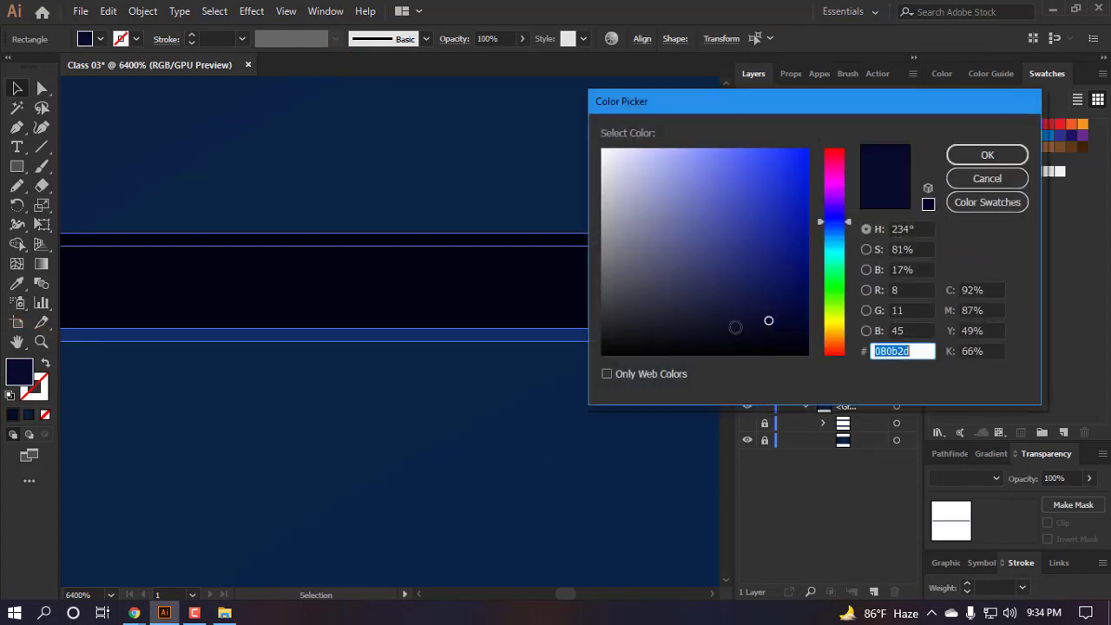
pyautogui.write('181e47')
pyautogui.click(711, 279)
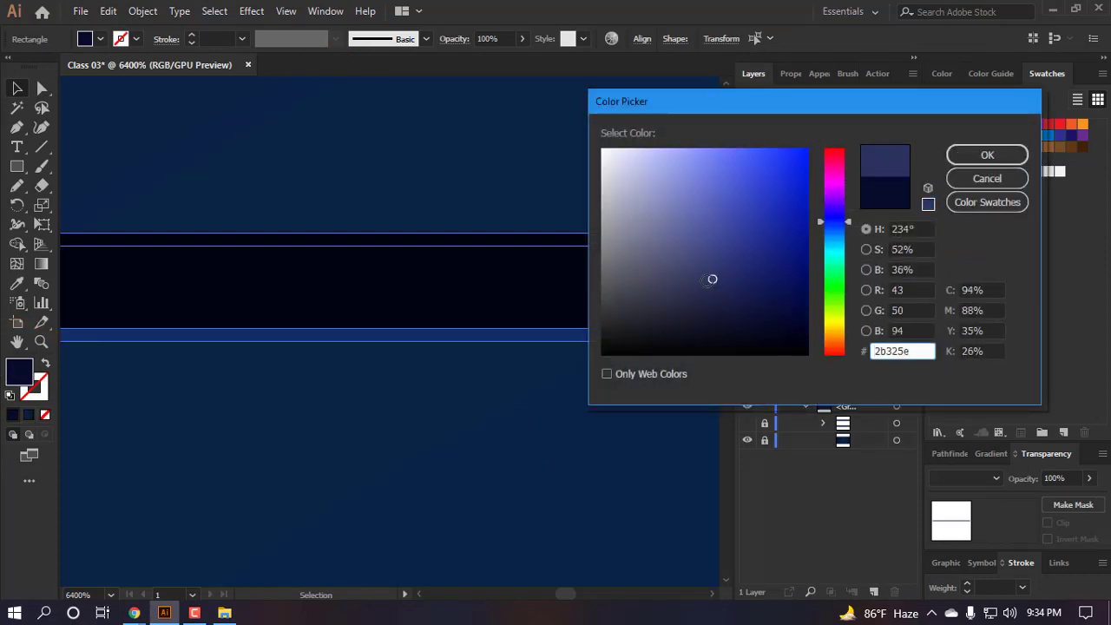
pyautogui.click(987, 155)
pyautogui.click(447, 417)
# - Shift the front Multiply strip slightly upward to widen the light edge along the embossed line's underside
pyautogui.scroll(-2, 469, 460)
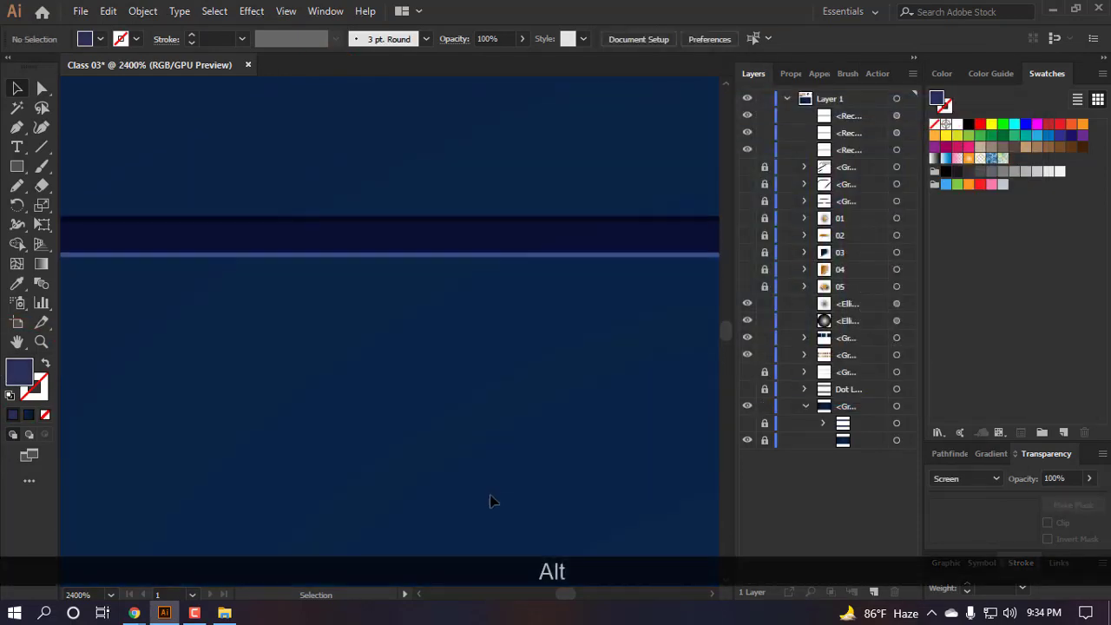
pyautogui.scroll(-1, 489, 448)
pyautogui.scroll(-1, 448, 452)
pyautogui.scroll(-1, 444, 450)
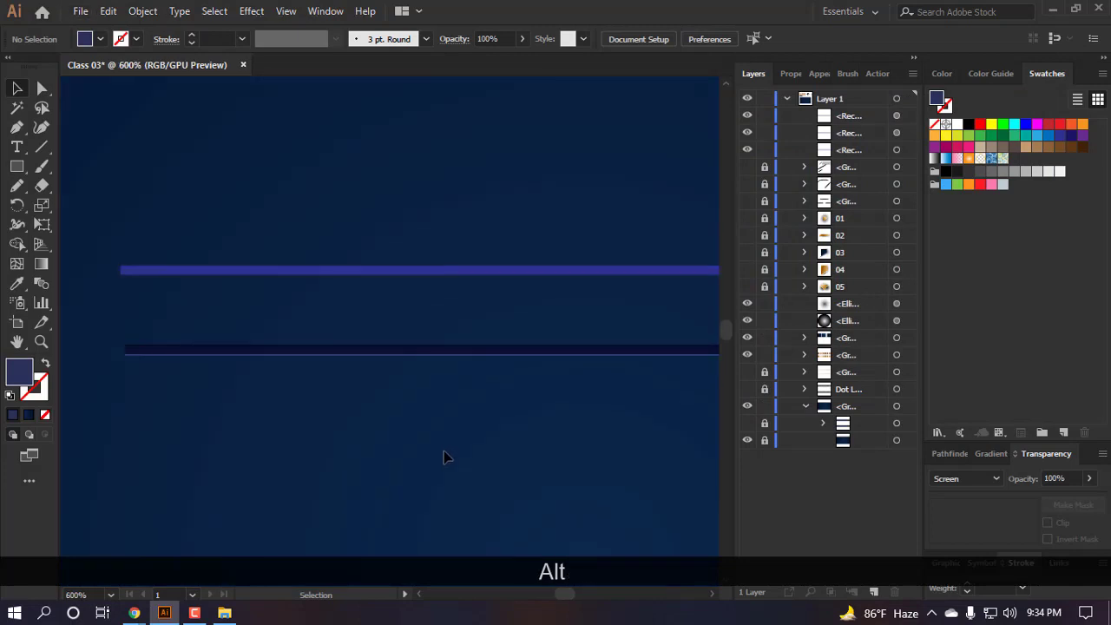
pyautogui.scroll(2, 402, 351)
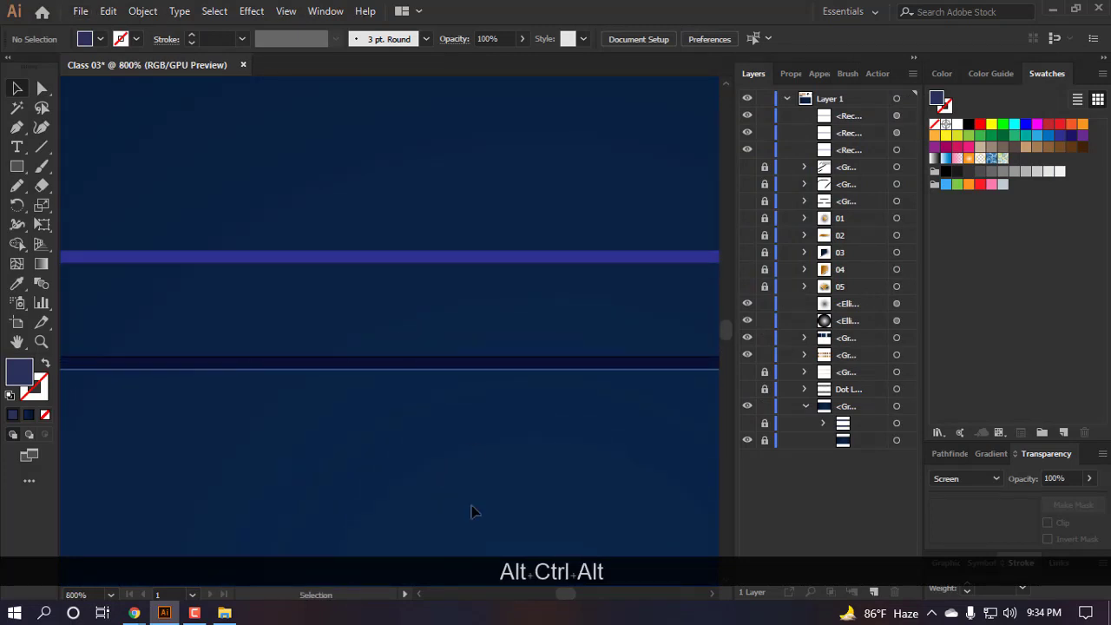
pyautogui.scroll(2, 404, 373)
pyautogui.scroll(2, 405, 330)
pyautogui.press('a')
pyautogui.moveTo(404, 312); pyautogui.dragTo(403, 304)
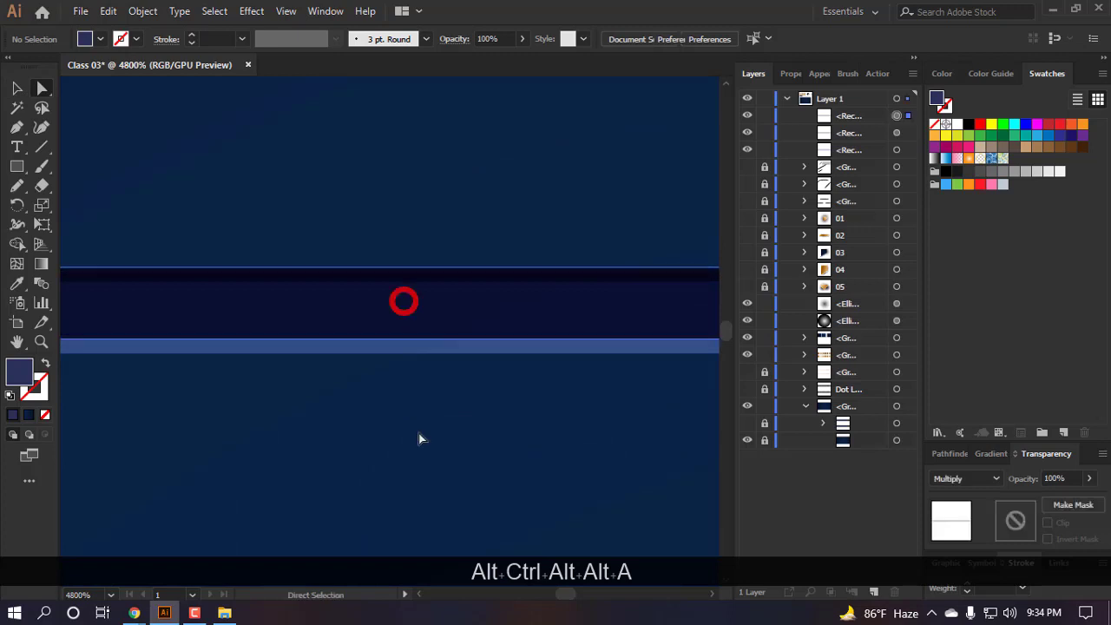
pyautogui.scroll(-3, 419, 427)
pyautogui.scroll(-3, 419, 428)
pyautogui.scroll(-1, 430, 406)
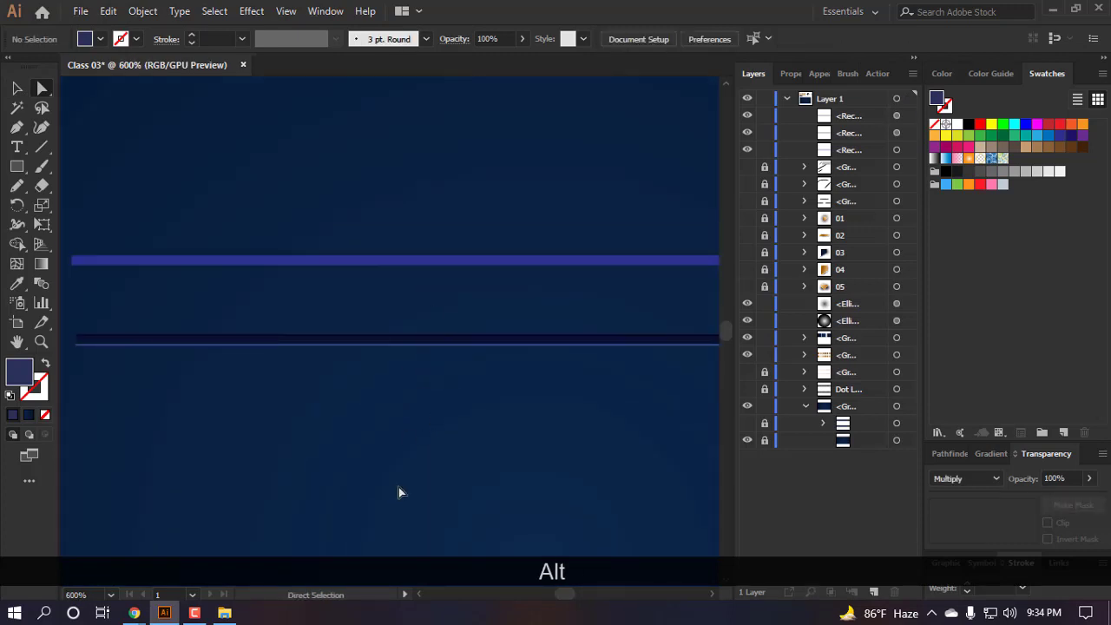
# - Delete the thin rectangles that form the two horizontal lines on the navy background
pyautogui.hscroll(1, 377, 504)
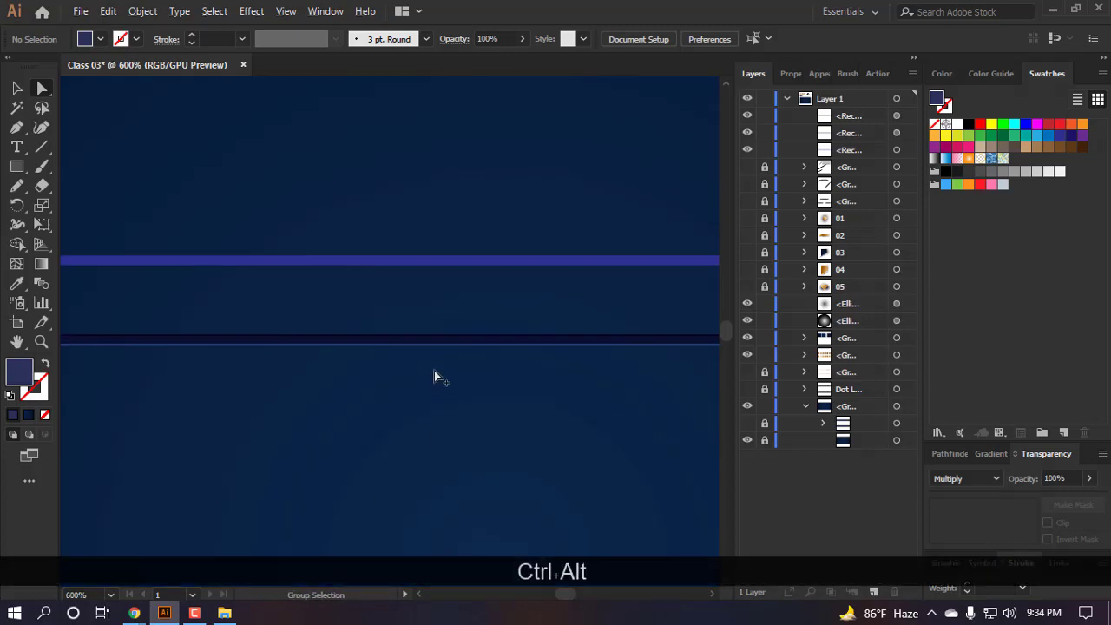
pyautogui.scroll(1, 432, 330)
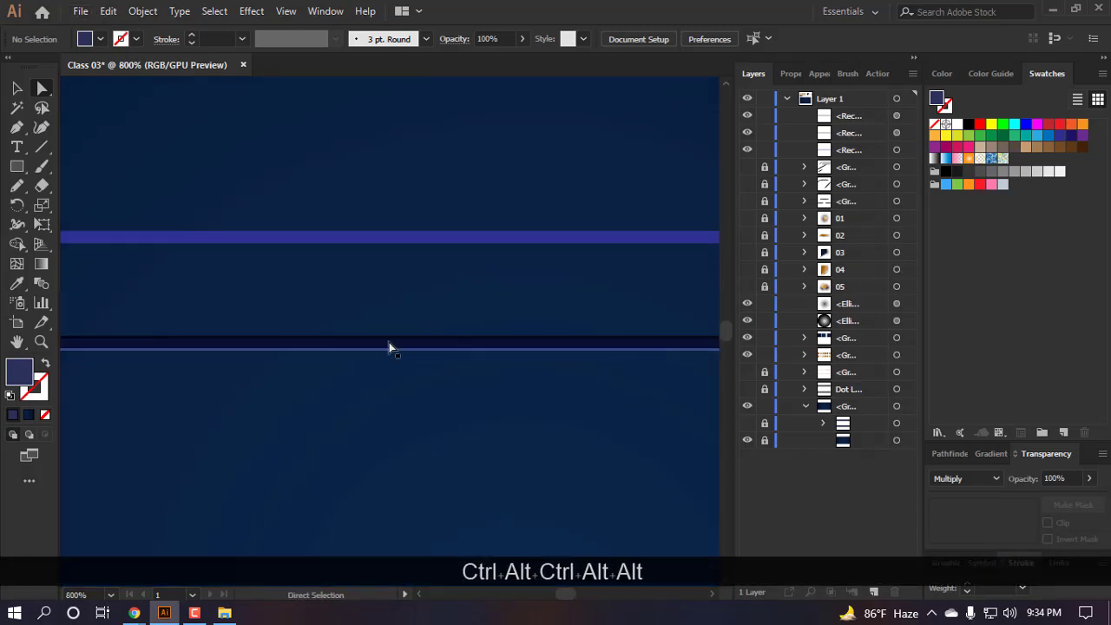
pyautogui.scroll(2, 390, 345)
pyautogui.scroll(-5, 329, 420)
pyautogui.scroll(-1, 334, 425)
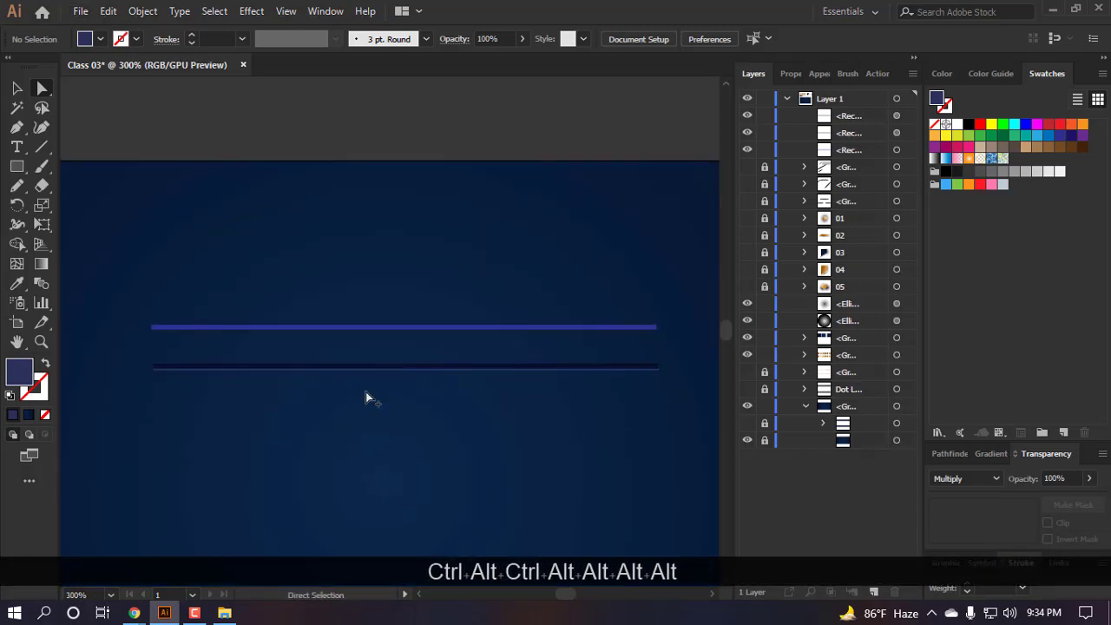
pyautogui.scroll(3, 365, 391)
pyautogui.scroll(-2, 400, 455)
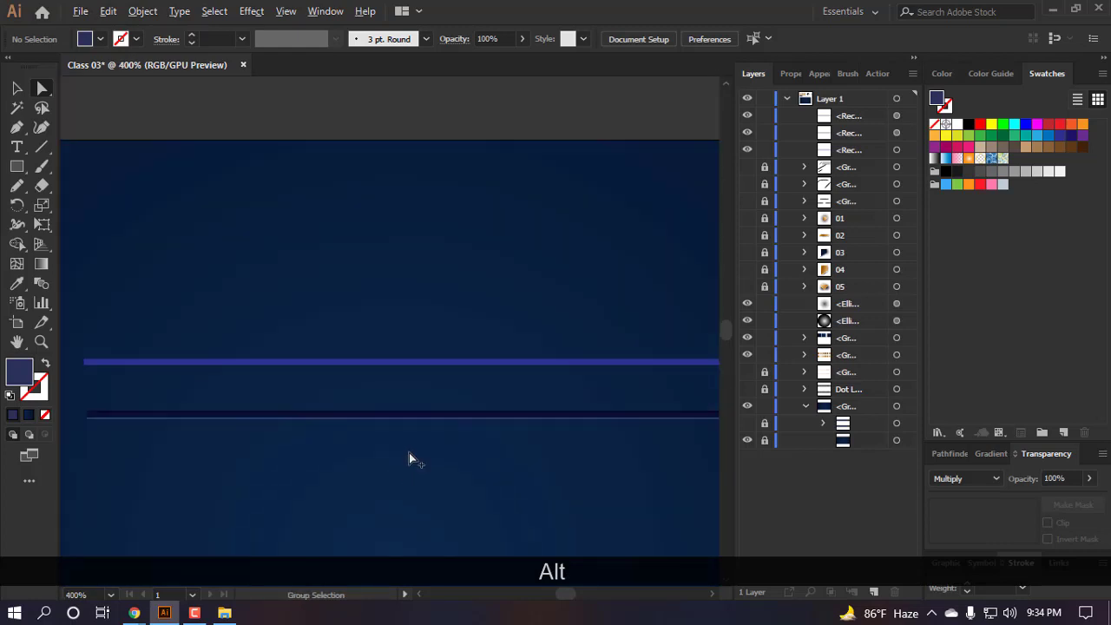
pyautogui.moveTo(512, 450); pyautogui.dragTo(364, 245)
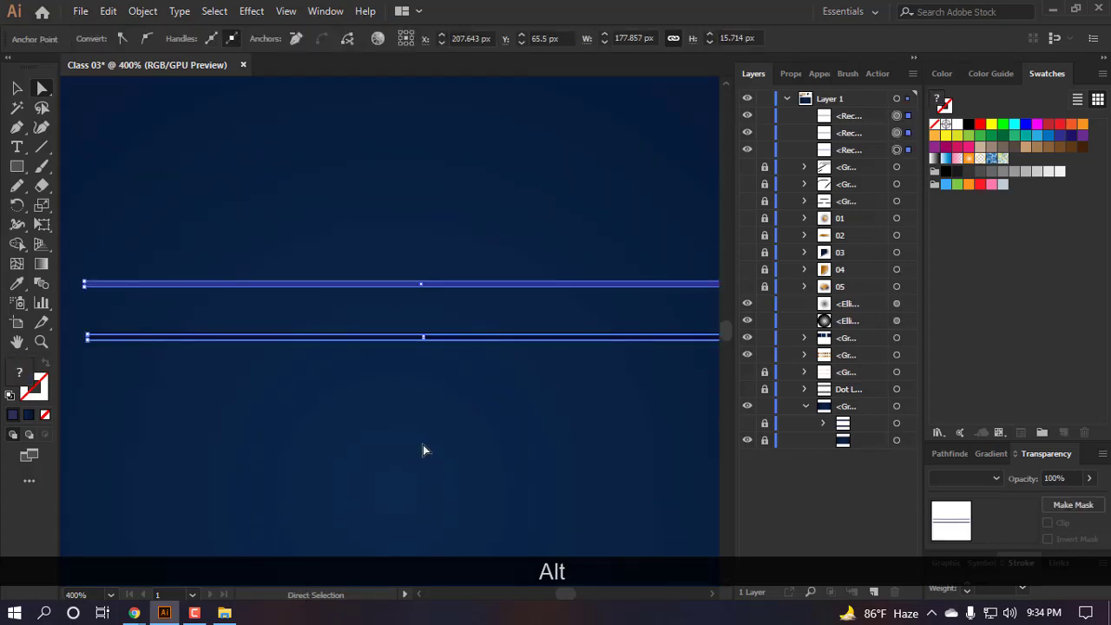
pyautogui.press('BackSpace')
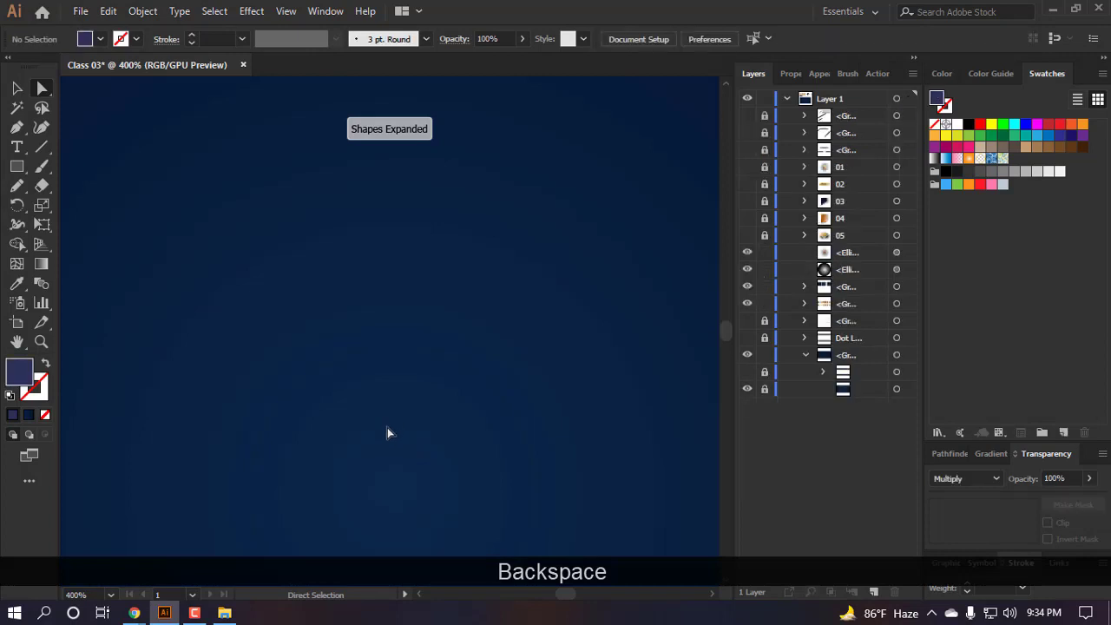
# - Draw a small dark purple circle in the left half of the navy background
pyautogui.scroll(-3, 394, 382)
pyautogui.scroll(-1, 330, 300)
pyautogui.scroll(2, 325, 318)
pyautogui.press('l')
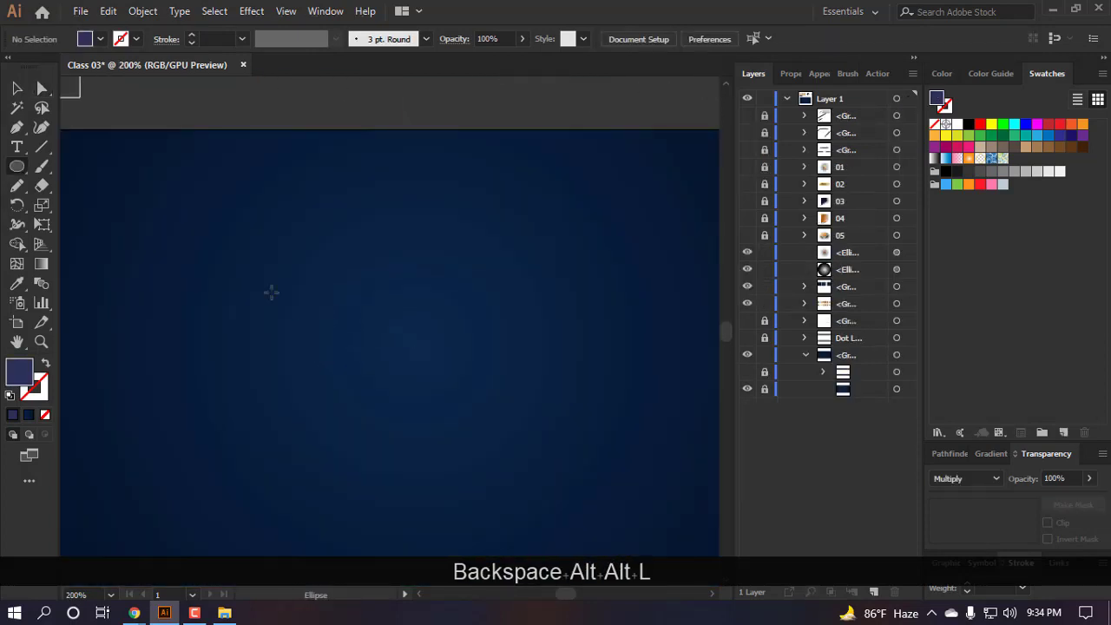
pyautogui.moveTo(218, 273); pyautogui.dragTo(297, 352)
pyautogui.press('v')
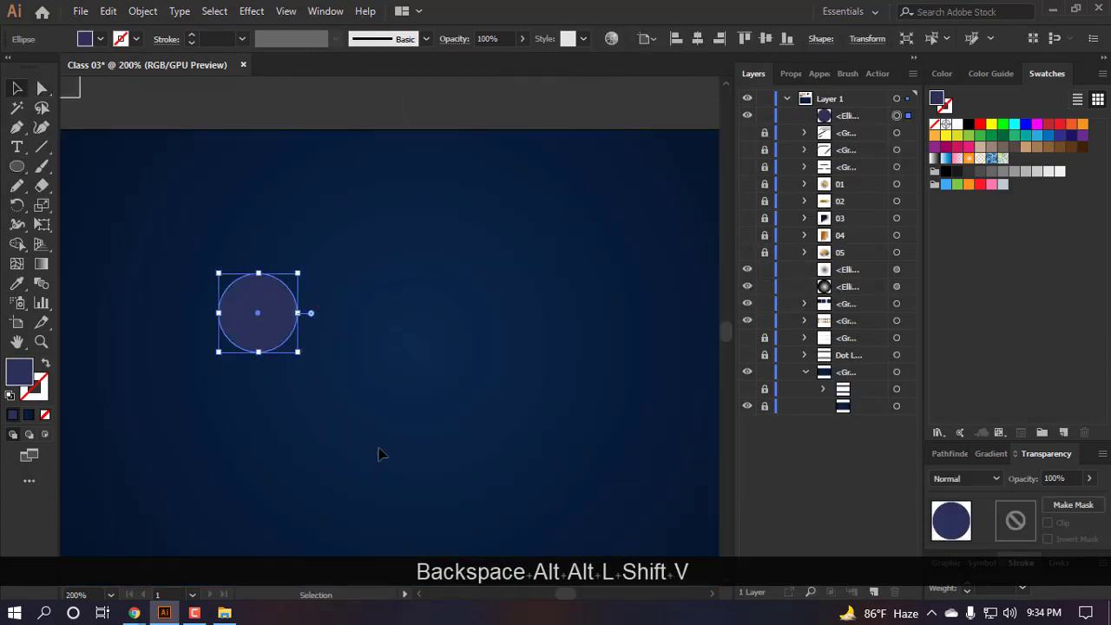
# - Move the circle slightly to the right and a little down, and deselect it
pyautogui.hscroll(-1, 409, 394)
pyautogui.press('v')
pyautogui.click(425, 391)
pyautogui.moveTo(313, 311); pyautogui.dragTo(360, 321)
pyautogui.hscroll(2, 421, 438)
pyautogui.click(421, 439)
pyautogui.scroll(2, 271, 356)
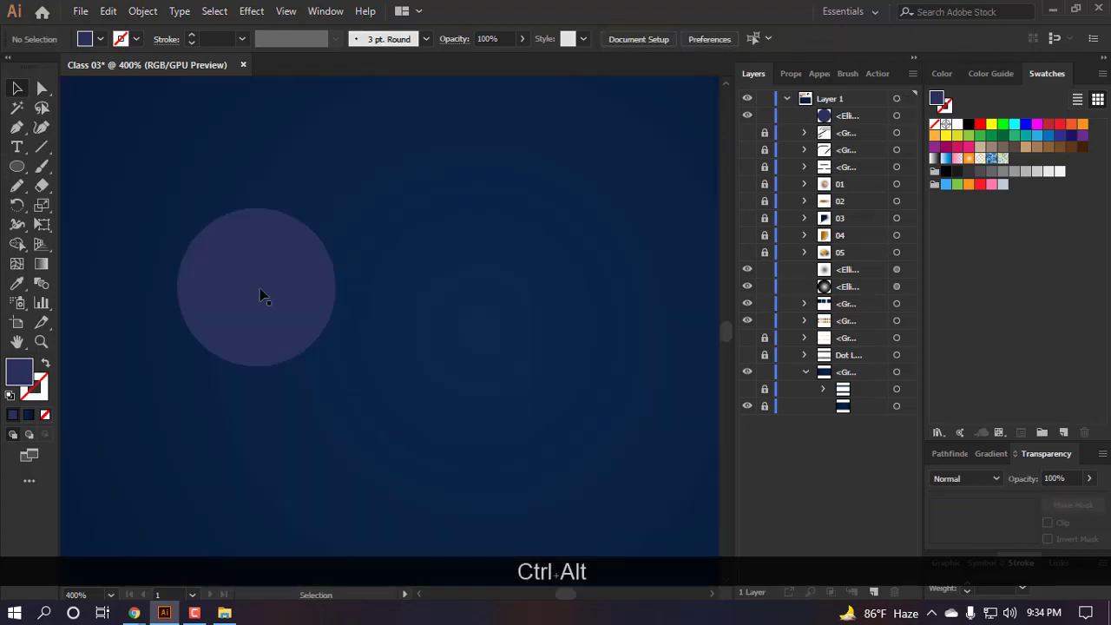
# - Place a copy of the circle to its right, with a gap between the two
pyautogui.moveTo(261, 295); pyautogui.dragTo(570, 277)
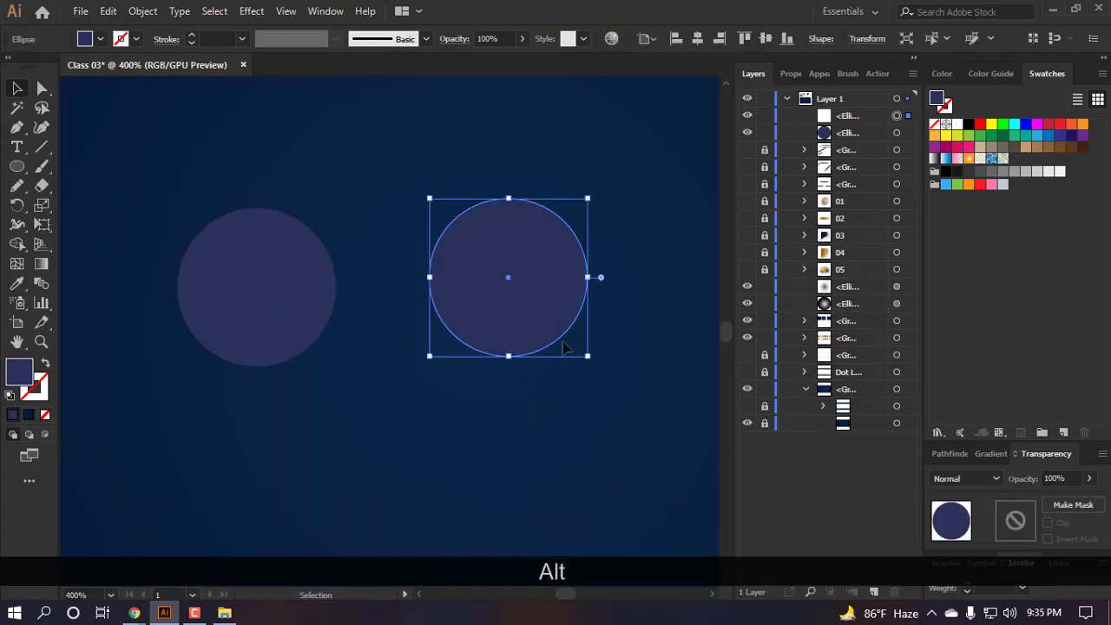
pyautogui.click(426, 427)
pyautogui.scroll(1, 509, 355)
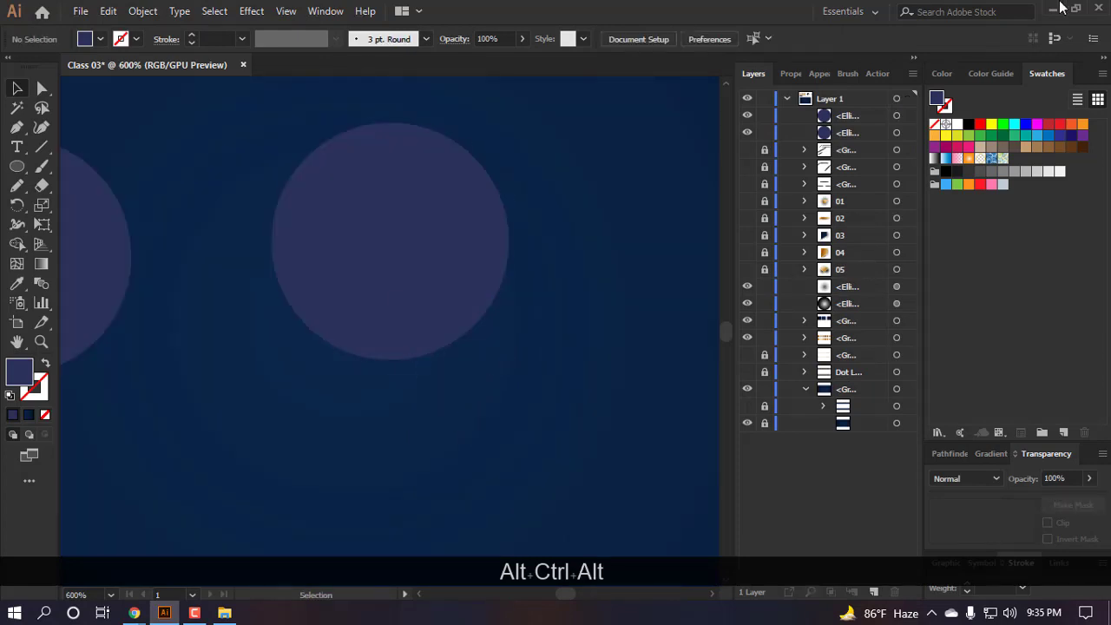
# - Set the row size of the Layers panel to Large
pyautogui.click(913, 73)
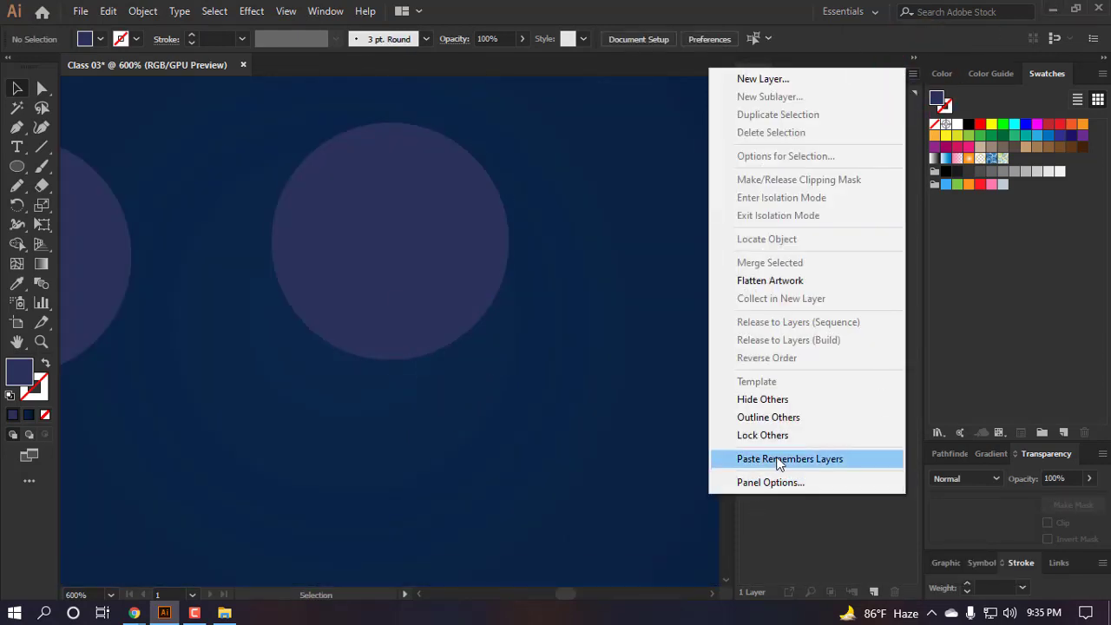
pyautogui.click(773, 483)
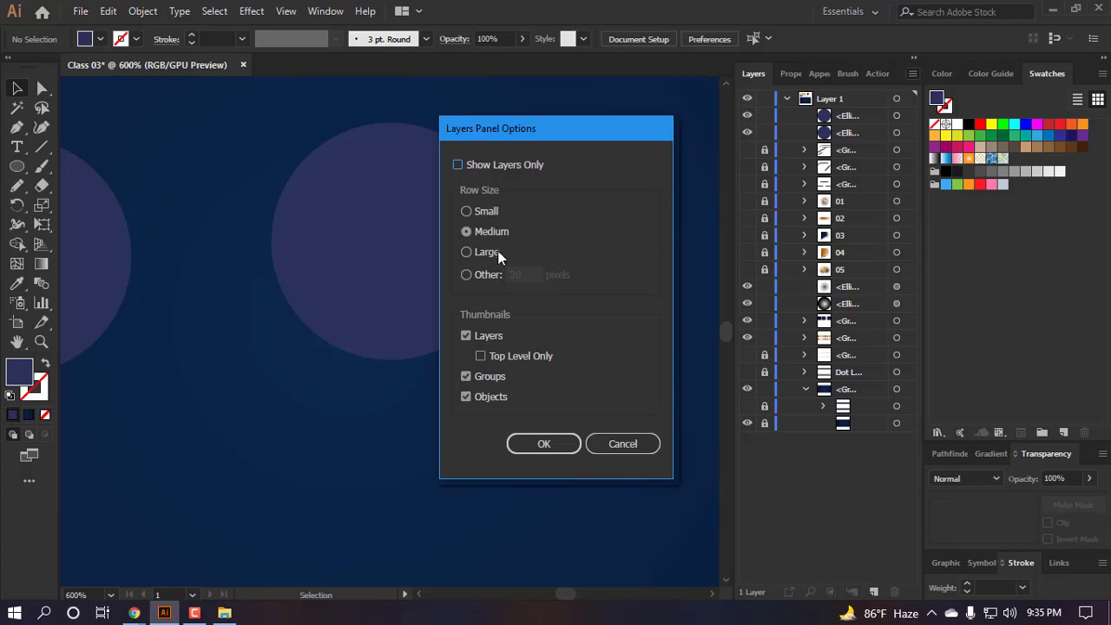
pyautogui.click(563, 443)
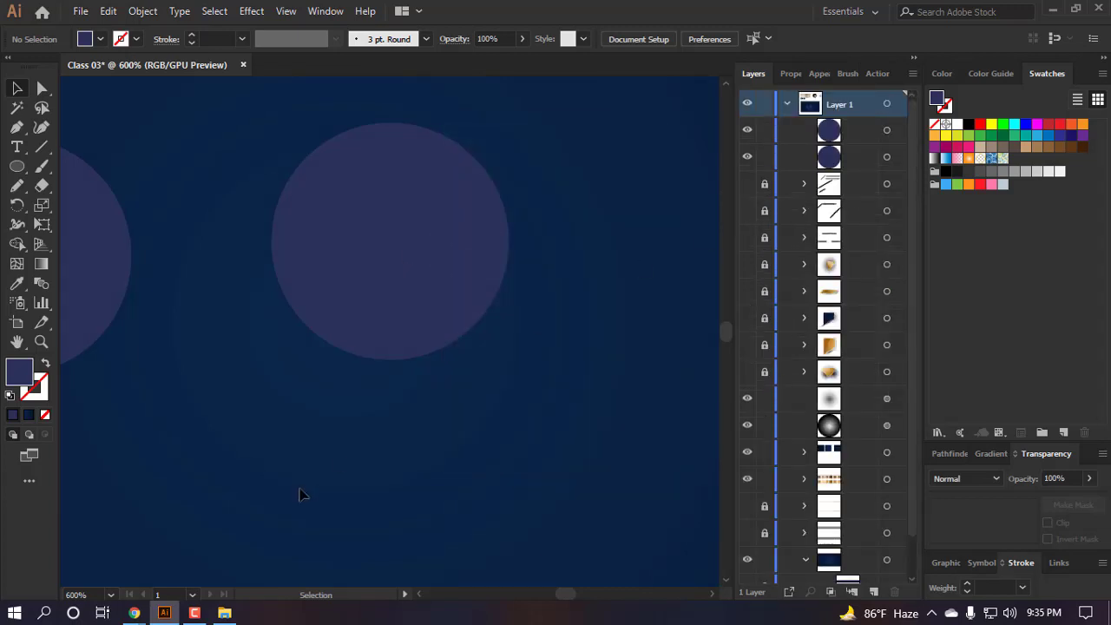
# - Collapse the side panels, widen the Layers panel and rename the right circle as 01
pyautogui.click(451, 220)
pyautogui.hotkey('ctrl', ']')
pyautogui.hotkey('ctrl', ']')
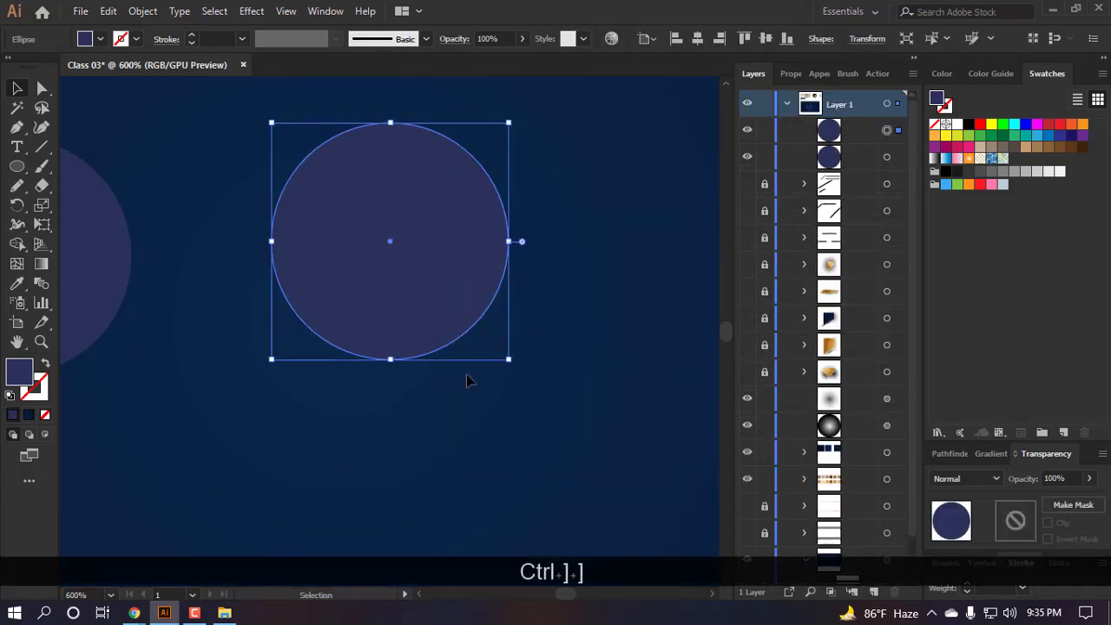
pyautogui.click(1103, 59)
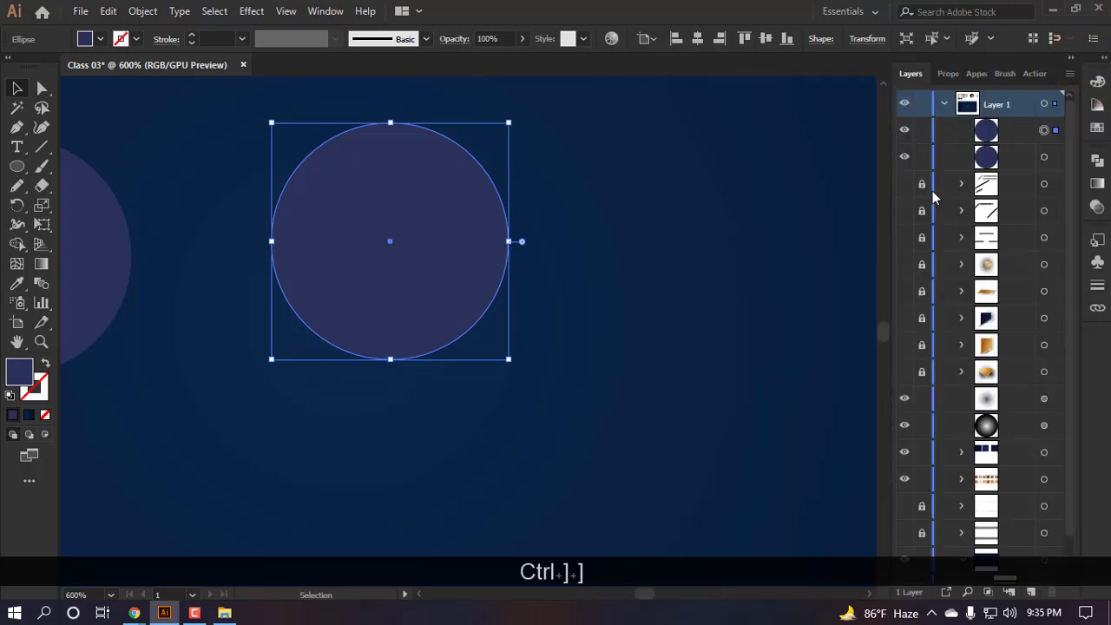
pyautogui.moveTo(691, 217); pyautogui.dragTo(665, 217)
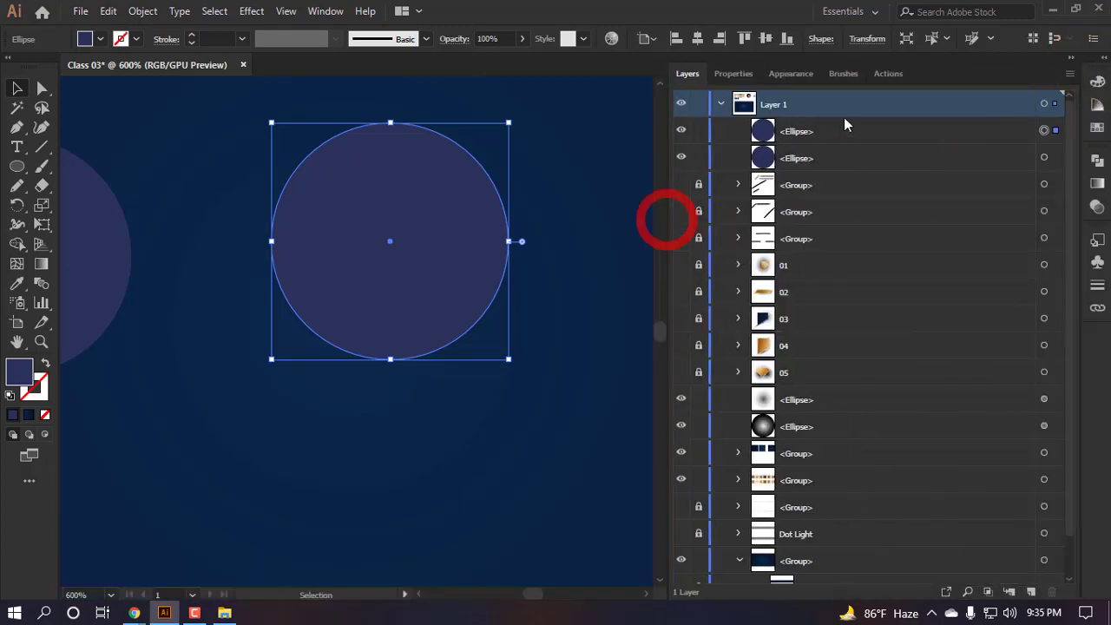
pyautogui.doubleClick(811, 132)
pyautogui.write('01')
pyautogui.press('Return')
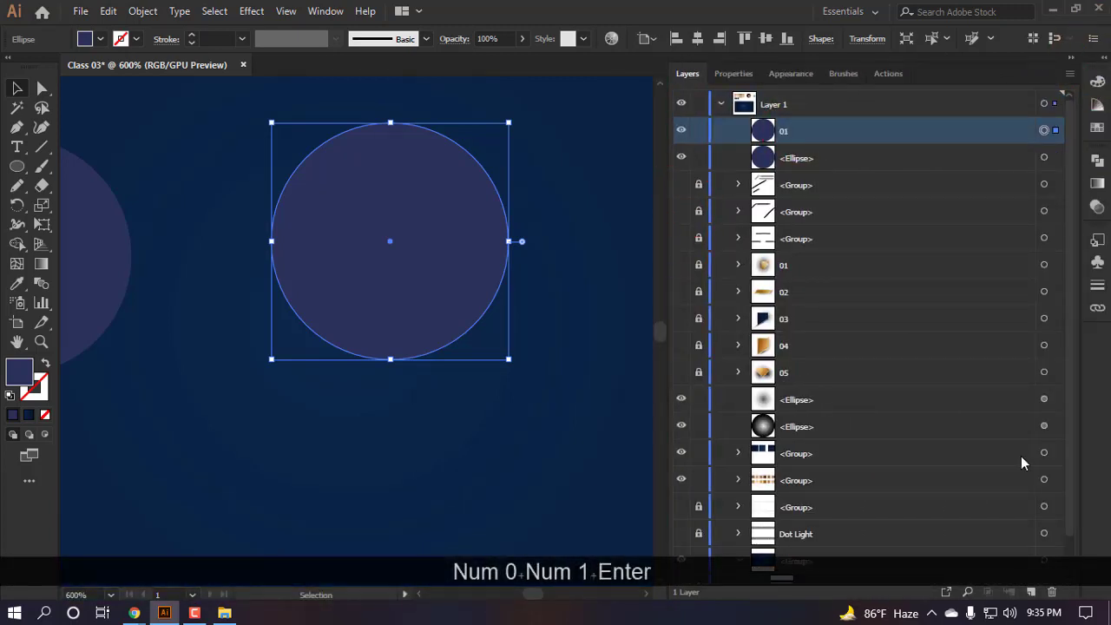
# - Copy circle 01 and paste the duplicate in place directly in front of it
pyautogui.click(623, 404)
pyautogui.click(463, 237)
pyautogui.press('ctrl')
pyautogui.hotkey('ctrl', 'c')
pyautogui.hotkey('ctrl', 'f')
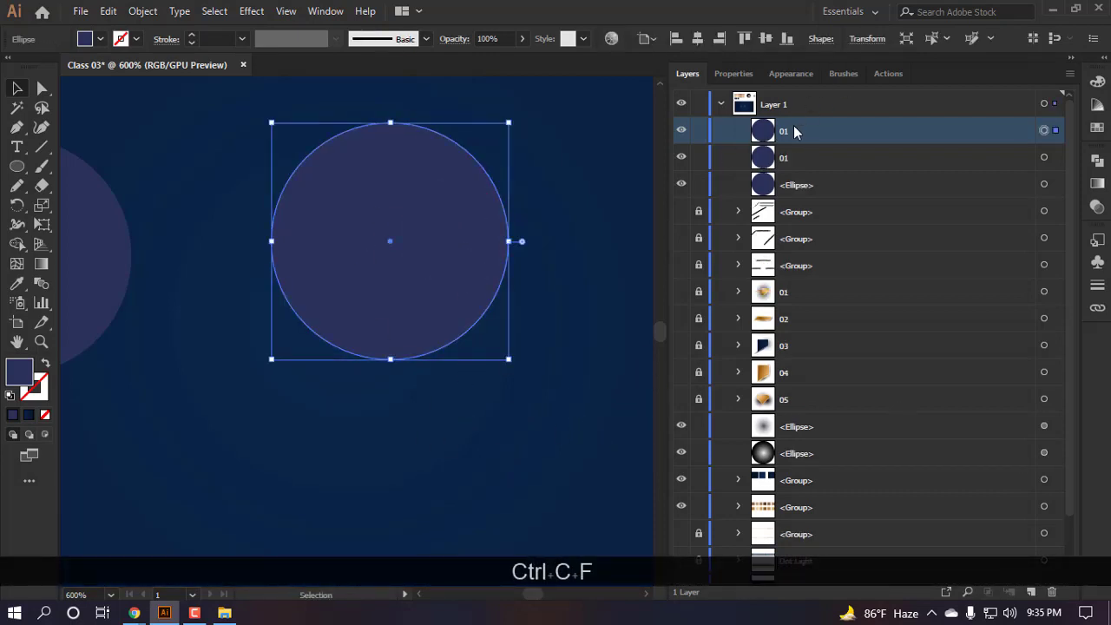
# - Rename the front copy of circle 01 as 2
pyautogui.doubleClick(786, 131)
pyautogui.write('2')
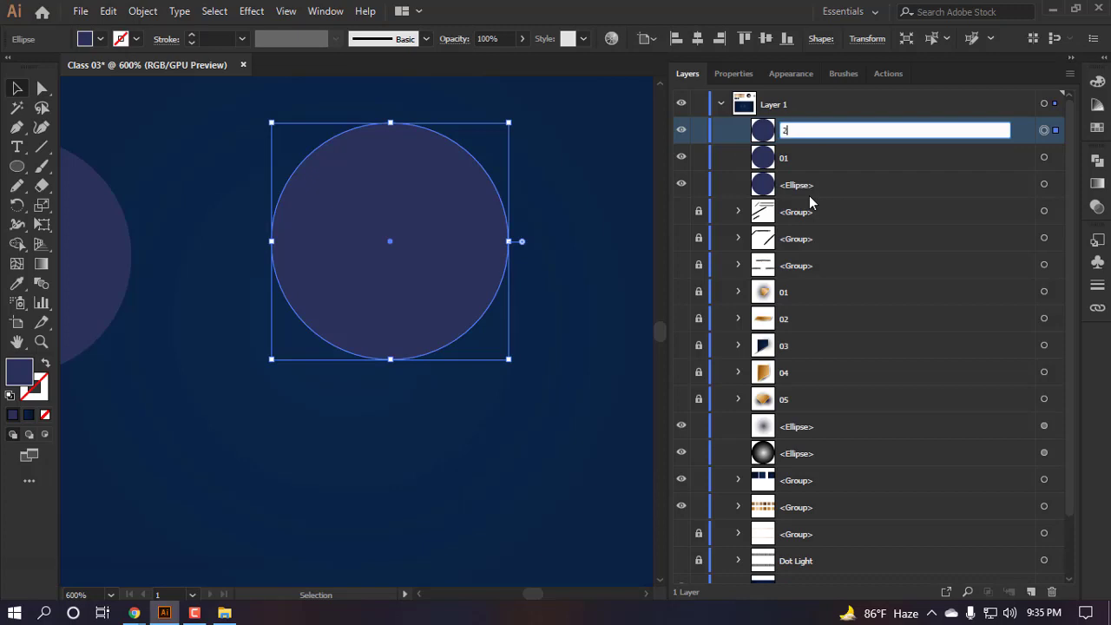
pyautogui.write('0')
pyautogui.press('BackSpace')
pyautogui.press('BackSpace')
pyautogui.write('2')
pyautogui.press('Return')
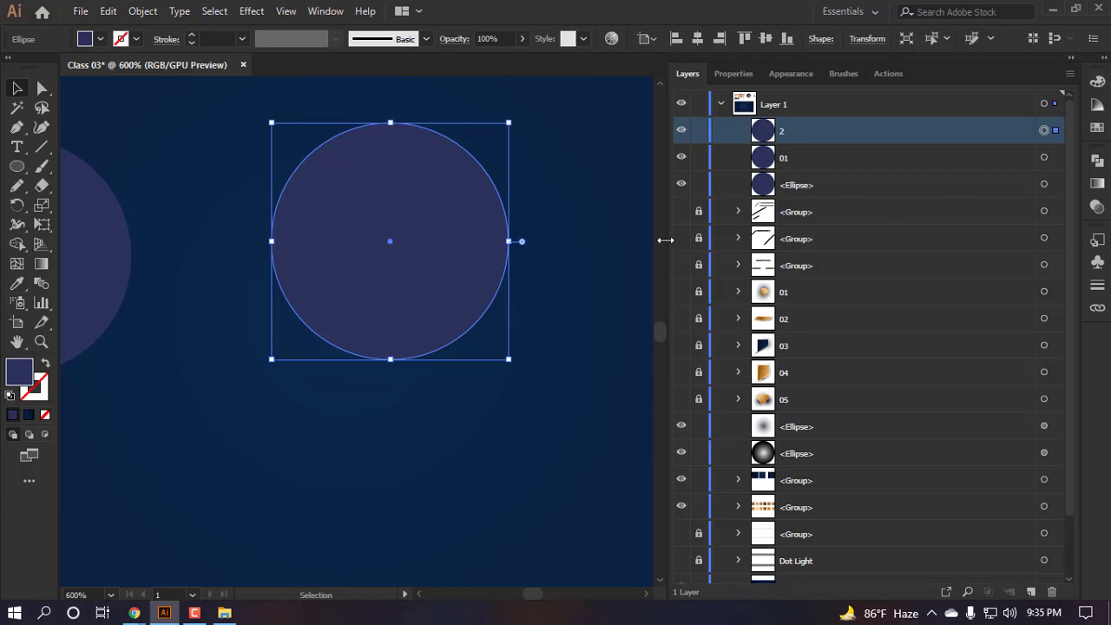
# - Narrow the Layers panel, expand the collapsed side panels again and clear the selection
pyautogui.moveTo(668, 240); pyautogui.dragTo(796, 241)
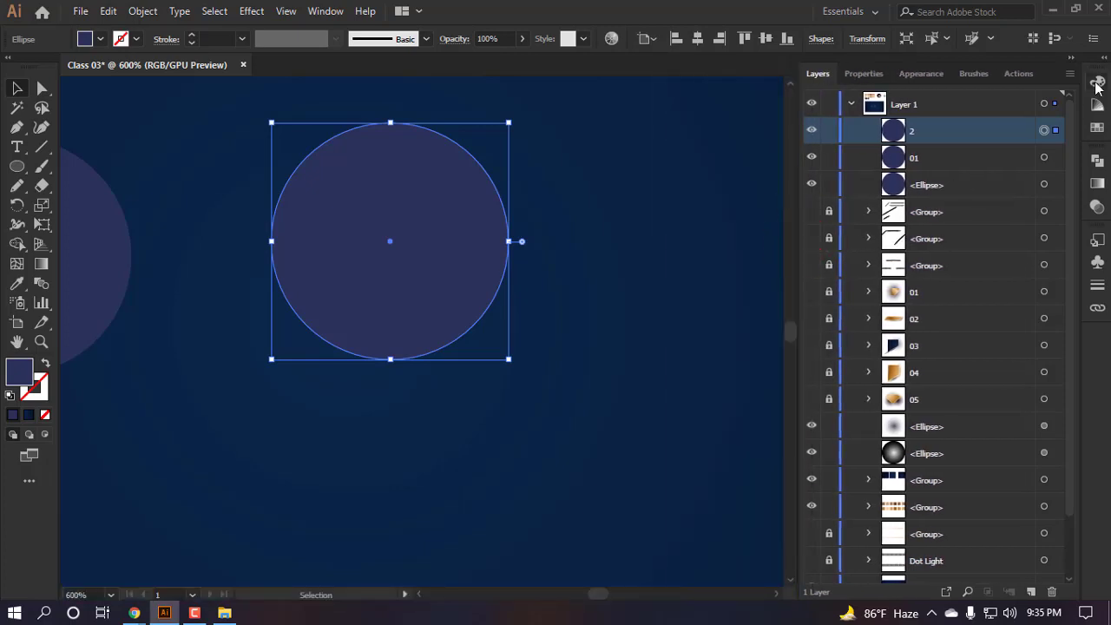
pyautogui.click(1105, 58)
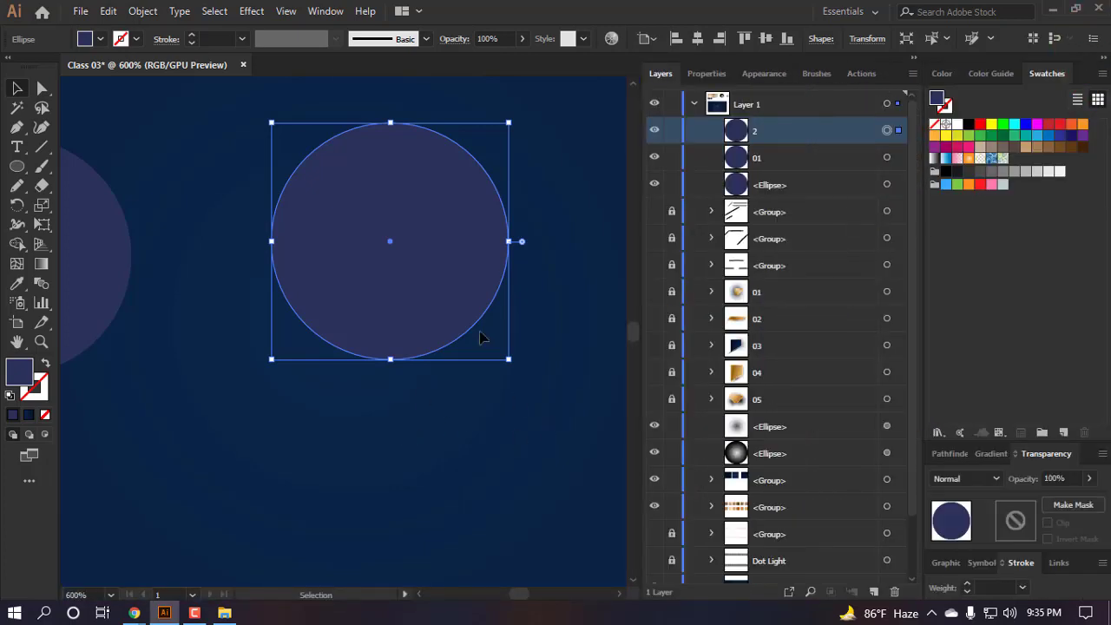
pyautogui.hotkey('ctrl', 'shift', 'a')
# - Nudge the front circle up two increments from the circle beneath it, and deselect it
pyautogui.scroll(3, 442, 261)
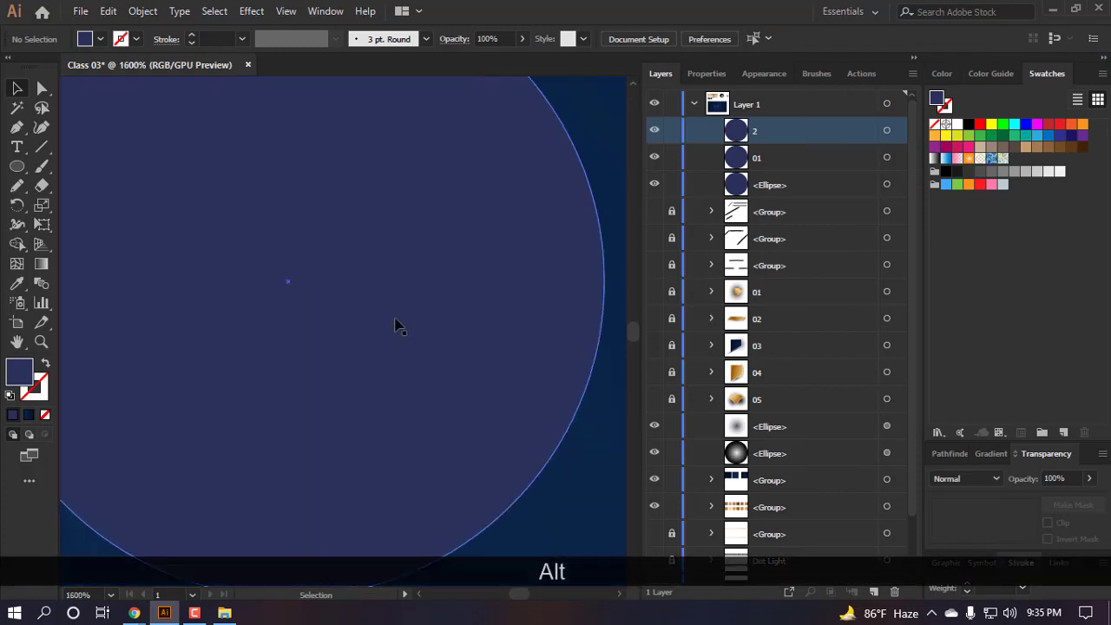
pyautogui.scroll(-1, 395, 325)
pyautogui.click(342, 330)
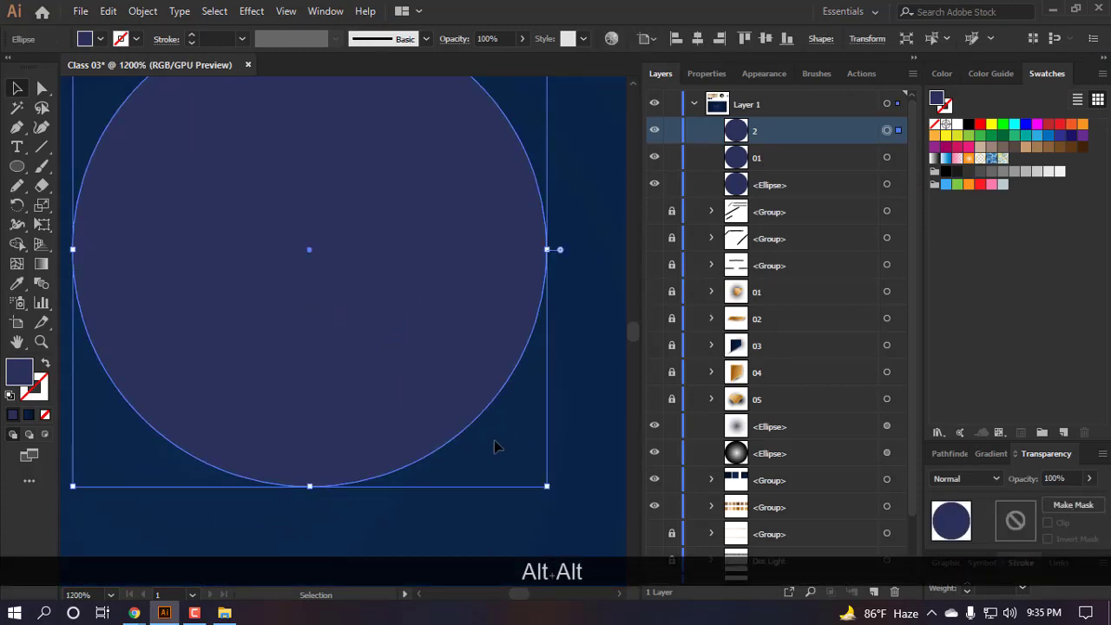
pyautogui.press('Up')
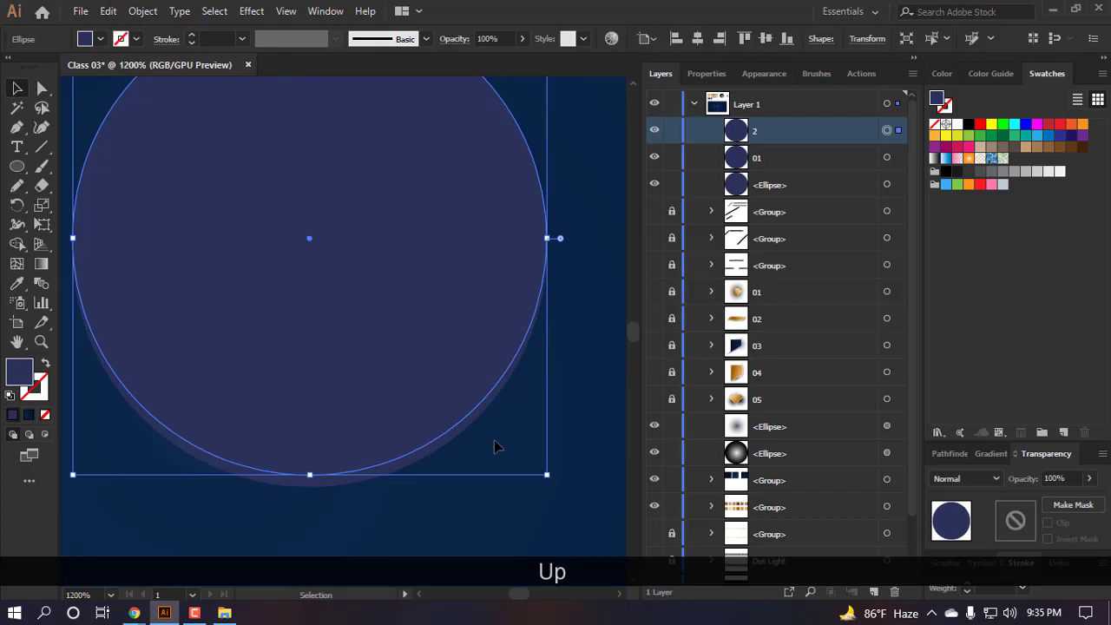
pyautogui.press('Up')
pyautogui.press('Down')
pyautogui.scroll(-3, 501, 413)
pyautogui.scroll(1, 441, 377)
pyautogui.press('Up')
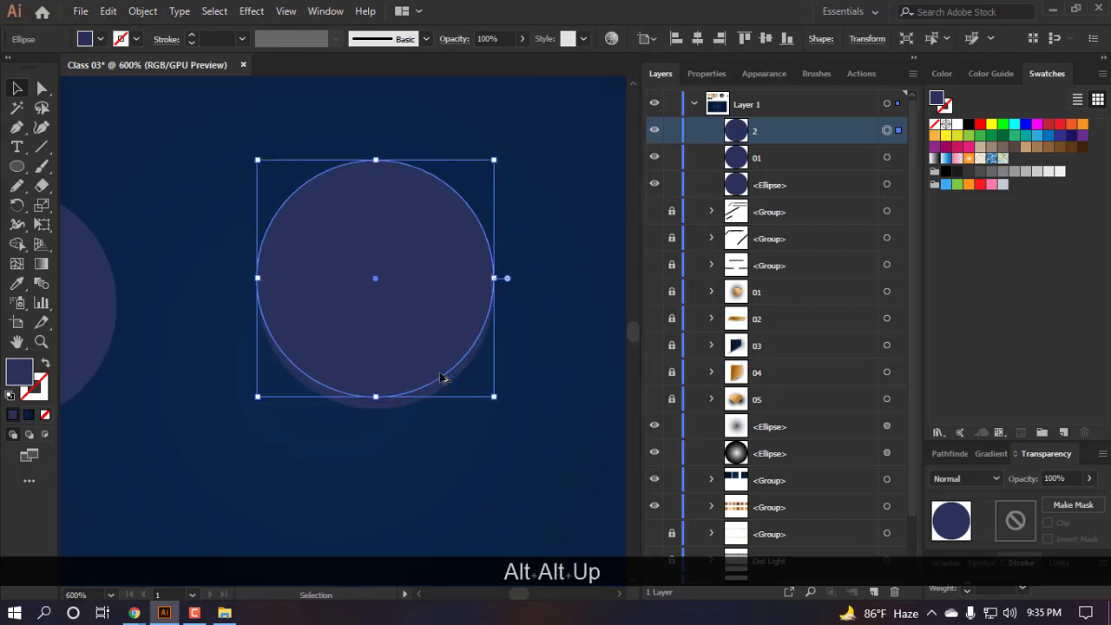
pyautogui.click(434, 467)
pyautogui.scroll(-2, 437, 448)
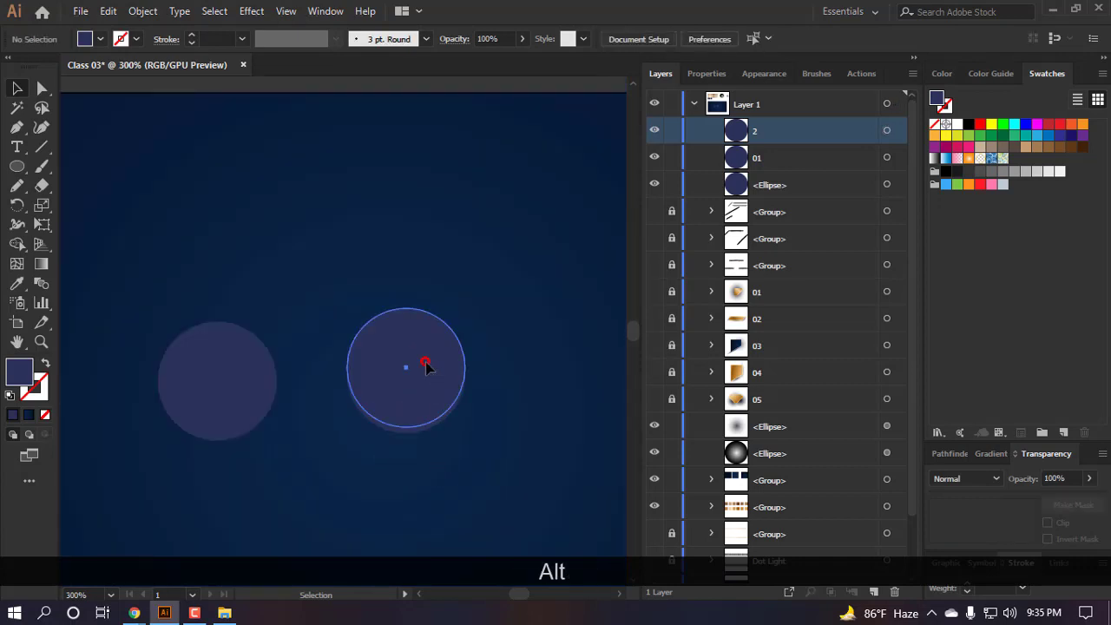
# - Select the raised front circle and rename it as 02
pyautogui.click(425, 364)
pyautogui.click(478, 489)
pyautogui.scroll(3, 367, 369)
pyautogui.click(388, 374)
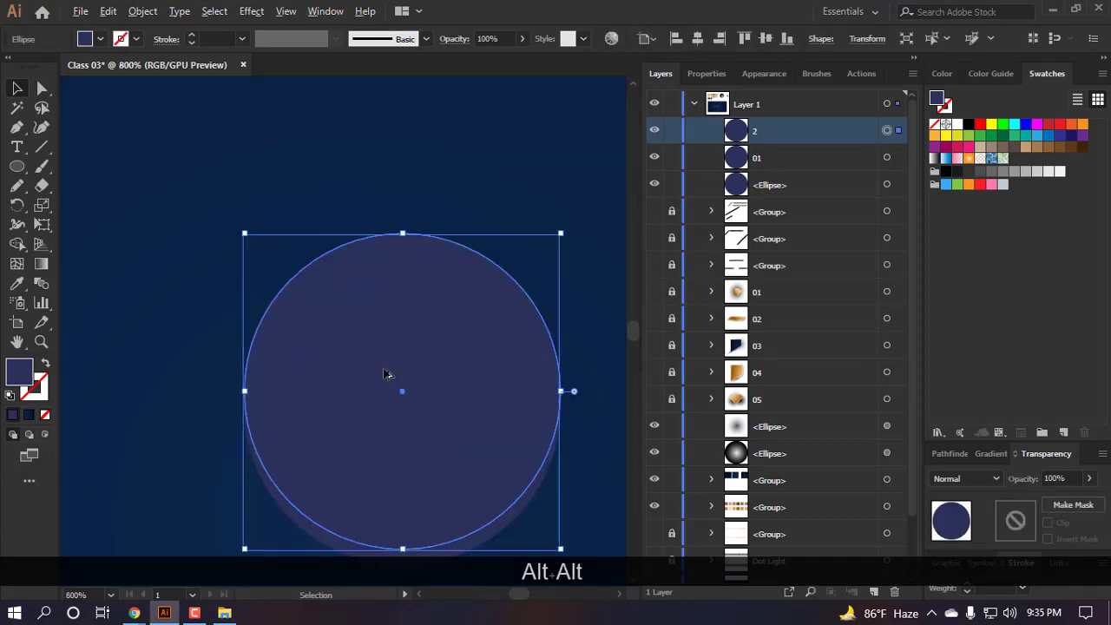
pyautogui.scroll(-1, 399, 378)
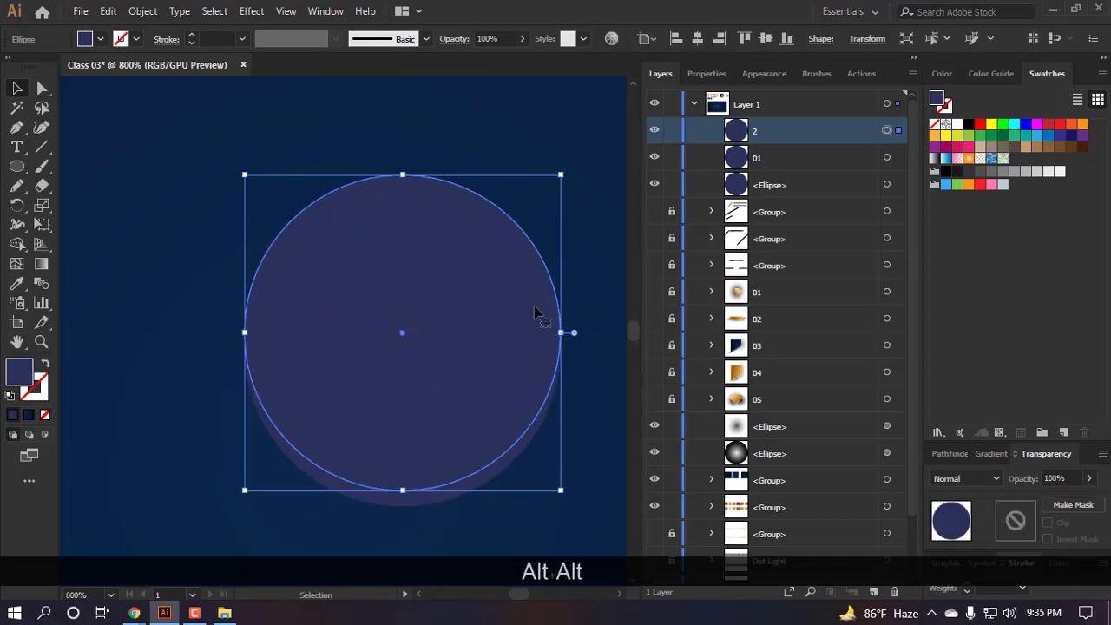
pyautogui.doubleClick(755, 131)
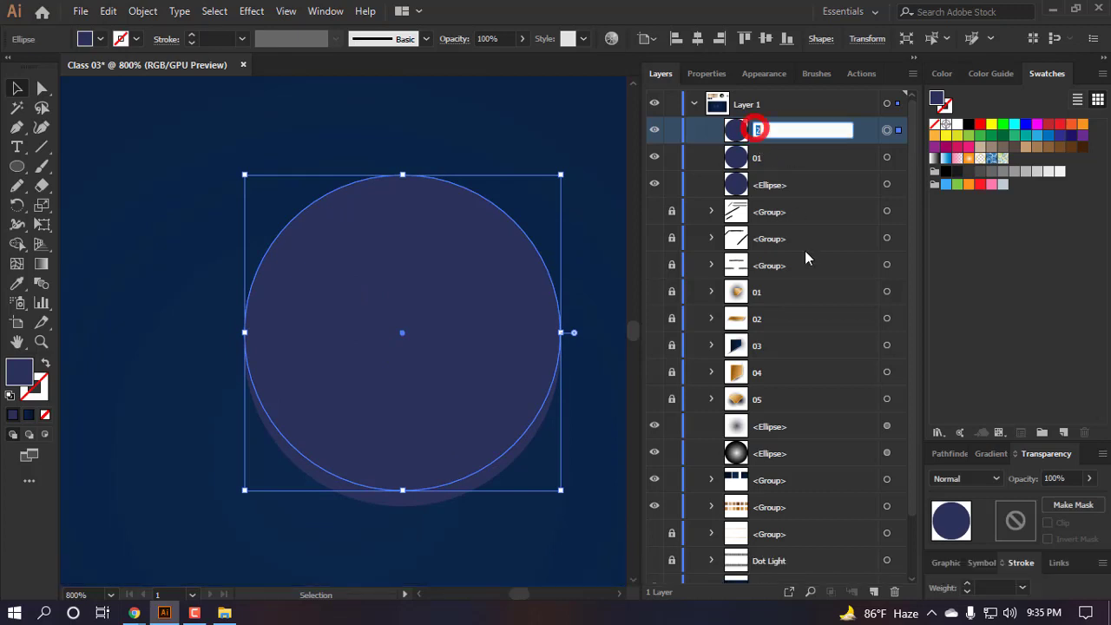
pyautogui.write('02')
pyautogui.press('Return')
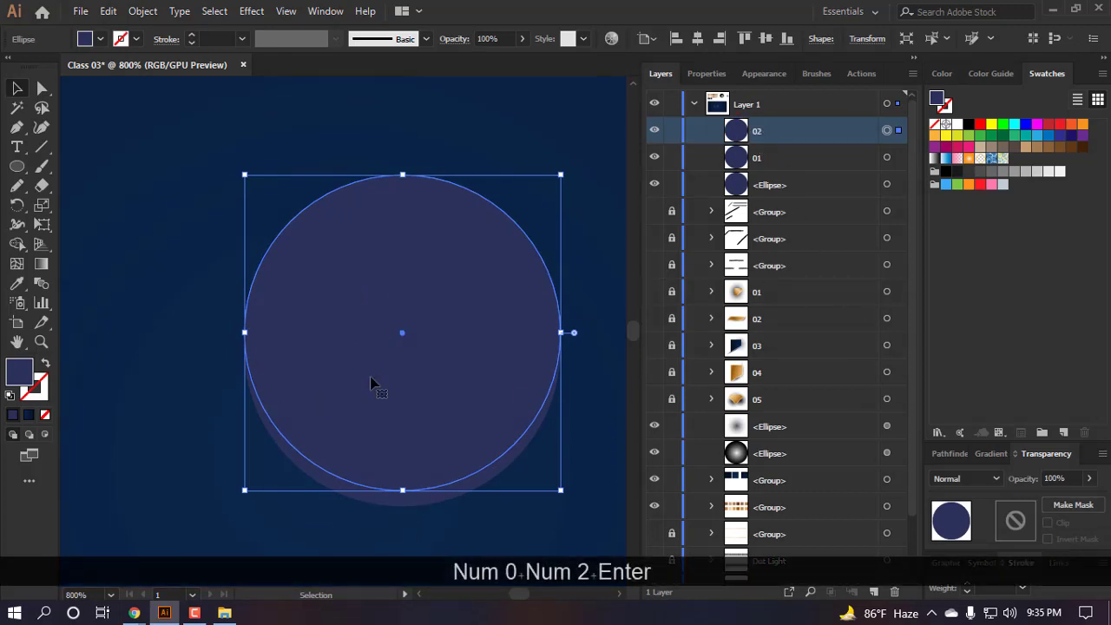
# - Set the blending mode of circle 02 to Multiply
pyautogui.scroll(-1, 392, 351)
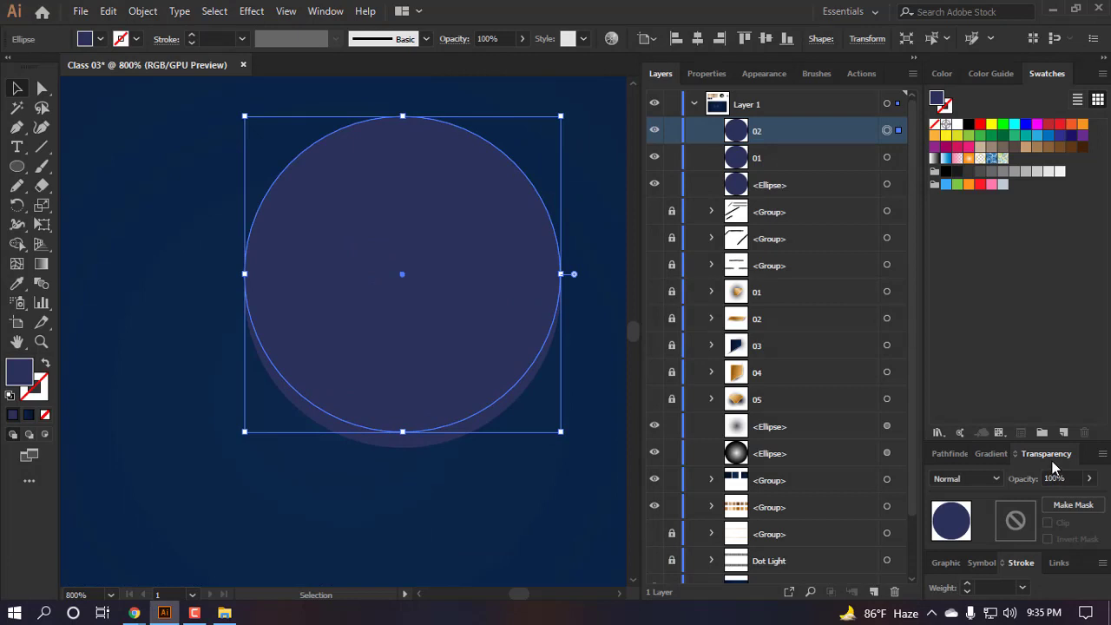
pyautogui.click(977, 481)
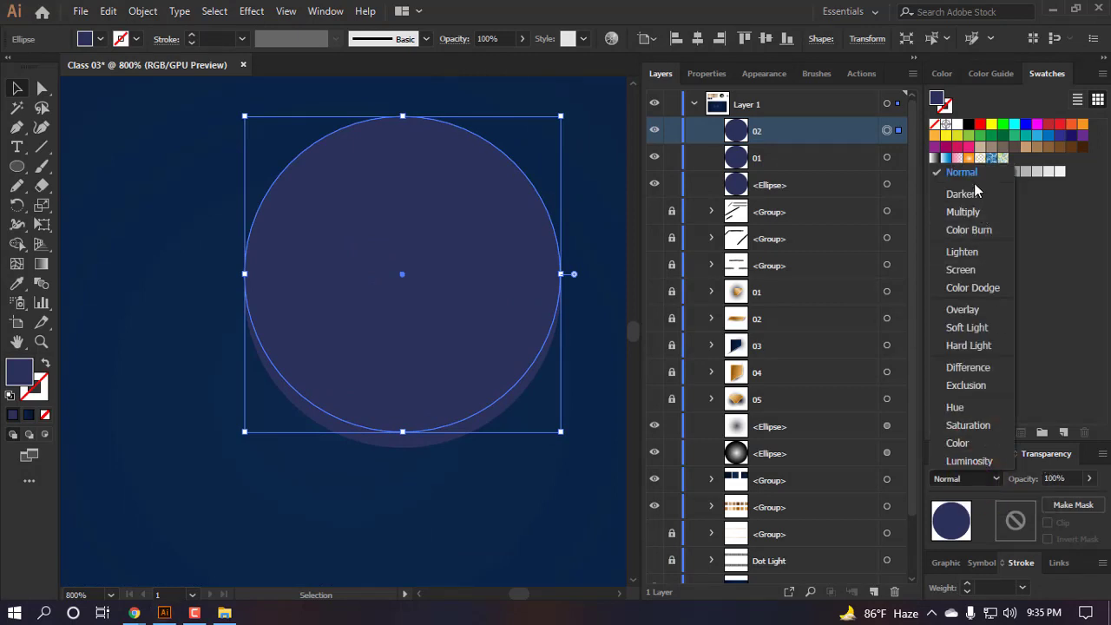
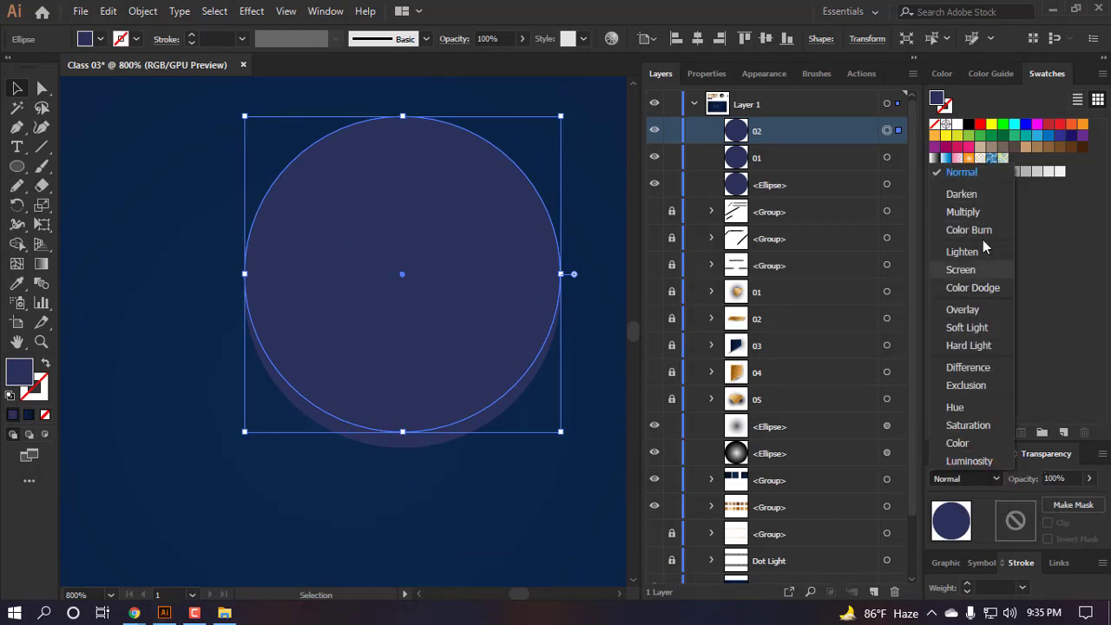
pyautogui.click(963, 212)
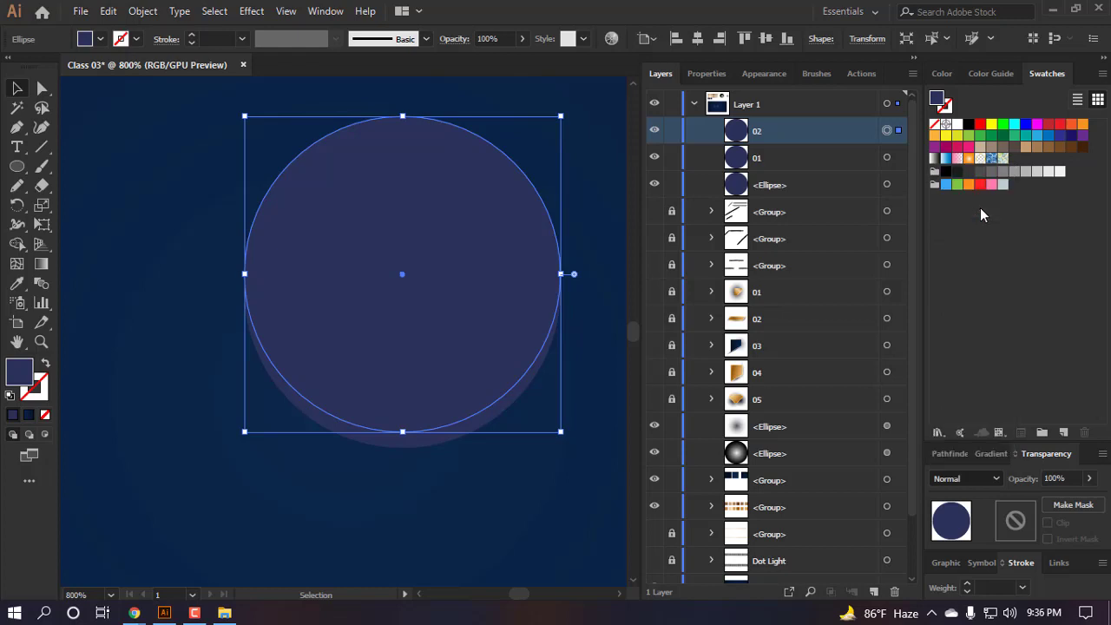
pyautogui.scroll(-2, 408, 516)
pyautogui.click(441, 488)
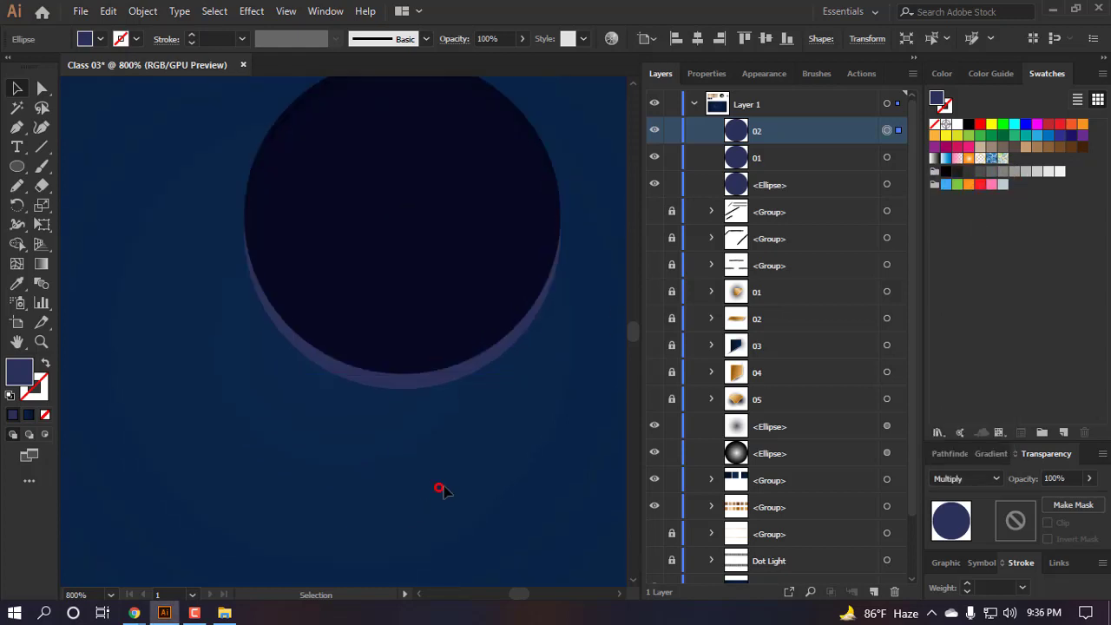
# - Select circle 01 beneath the dark front circle, set its blending mode to Screen and clear the selection
pyautogui.click(434, 385)
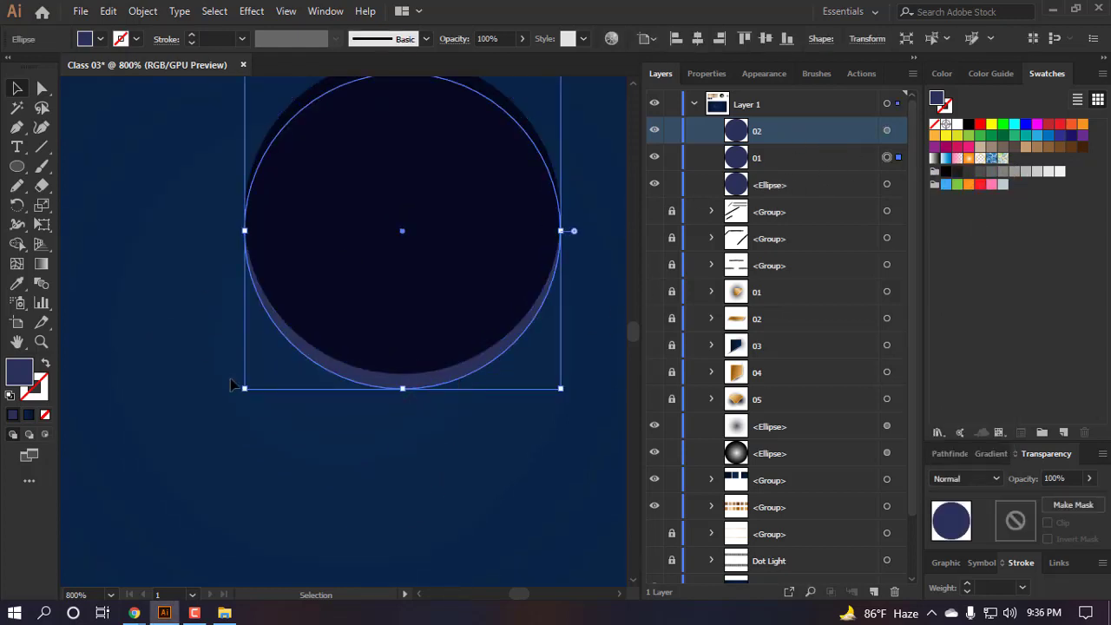
pyautogui.hscroll(2, 233, 387)
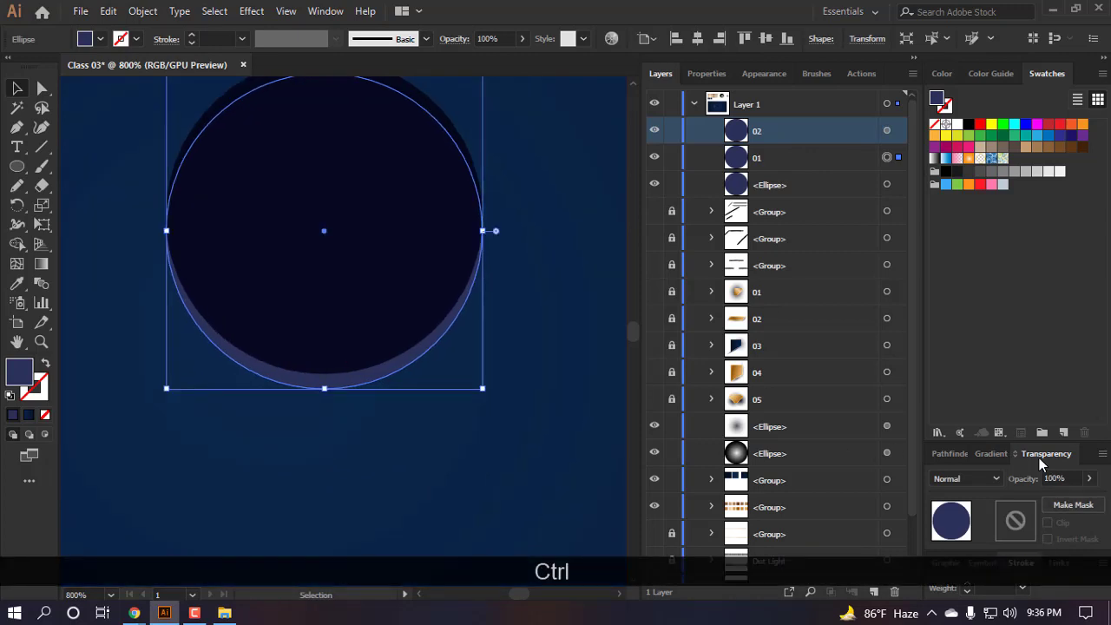
pyautogui.click(980, 482)
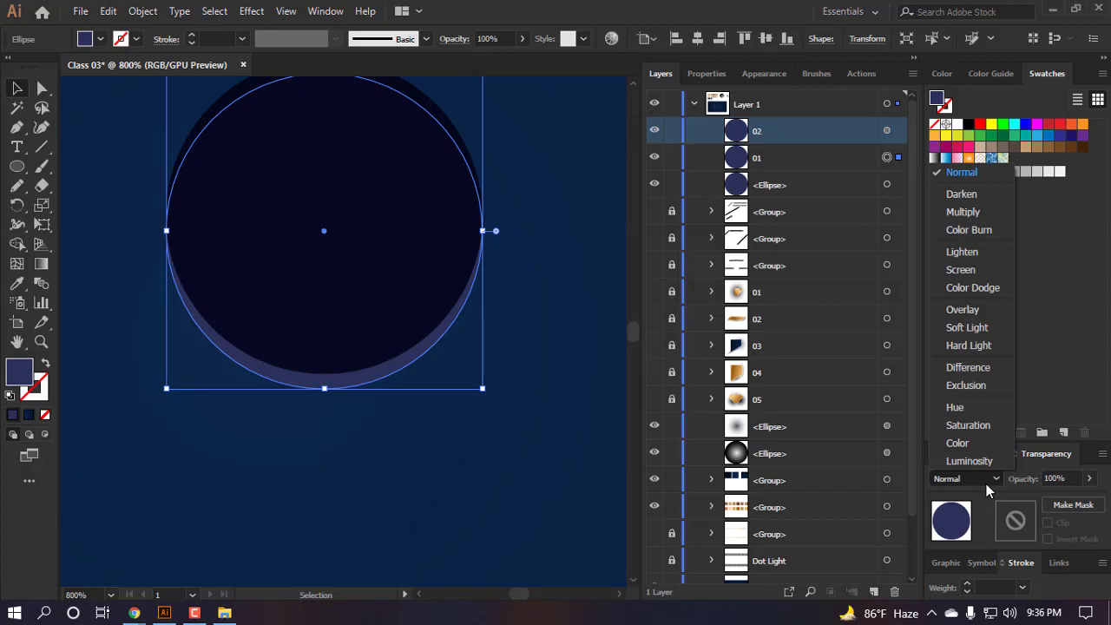
pyautogui.click(986, 484)
pyautogui.click(989, 483)
pyautogui.click(989, 483)
pyautogui.click(989, 483)
pyautogui.click(975, 276)
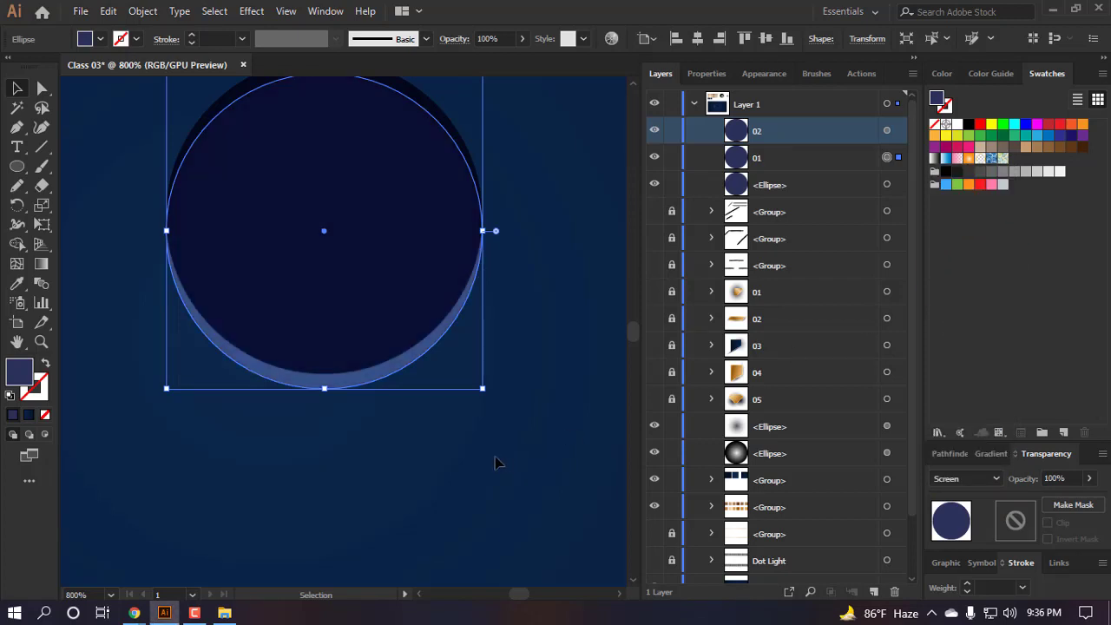
pyautogui.click(422, 457)
pyautogui.scroll(-2, 414, 460)
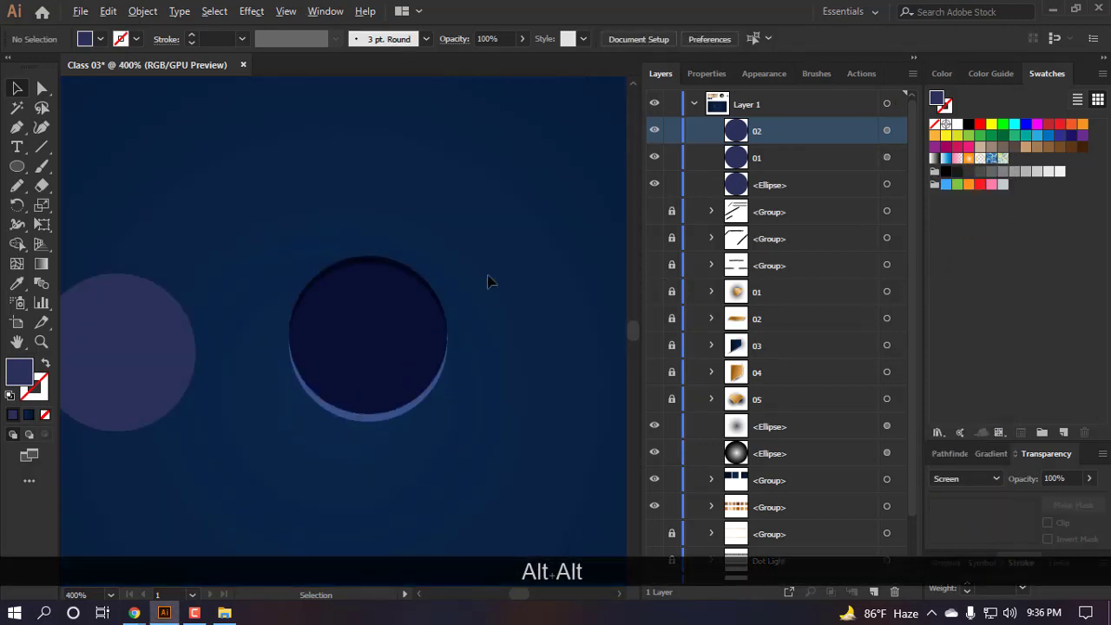
# - Move the front circle straight down about 1.43 px to reduce its offset from circle 01, and deselect it
pyautogui.scroll(-4, 478, 321)
pyautogui.scroll(3, 491, 325)
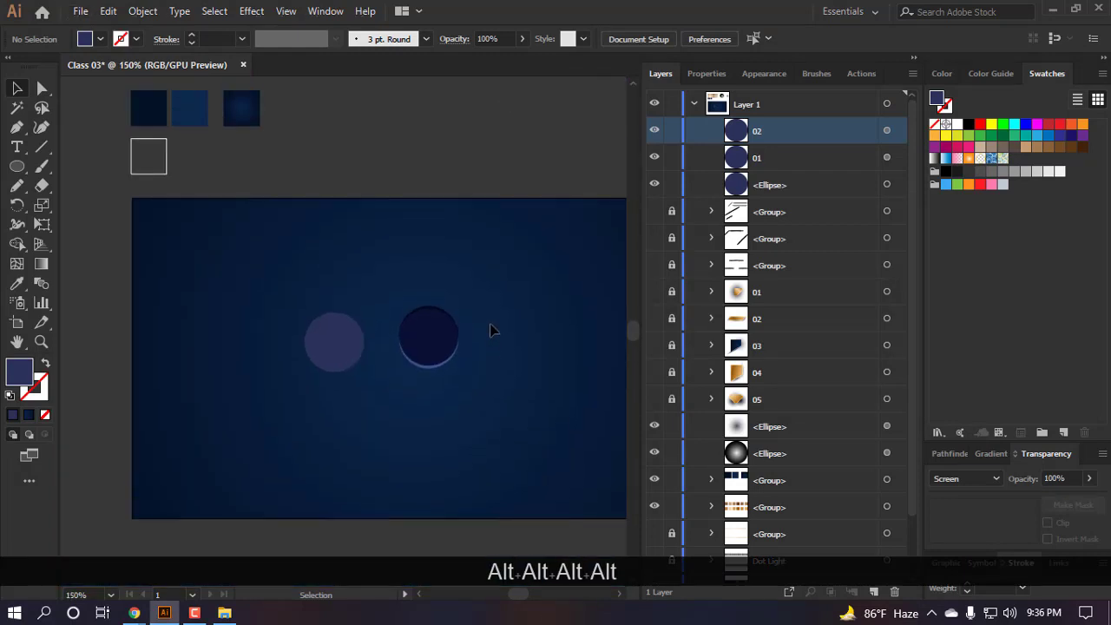
pyautogui.click(504, 367)
pyautogui.scroll(2, 360, 426)
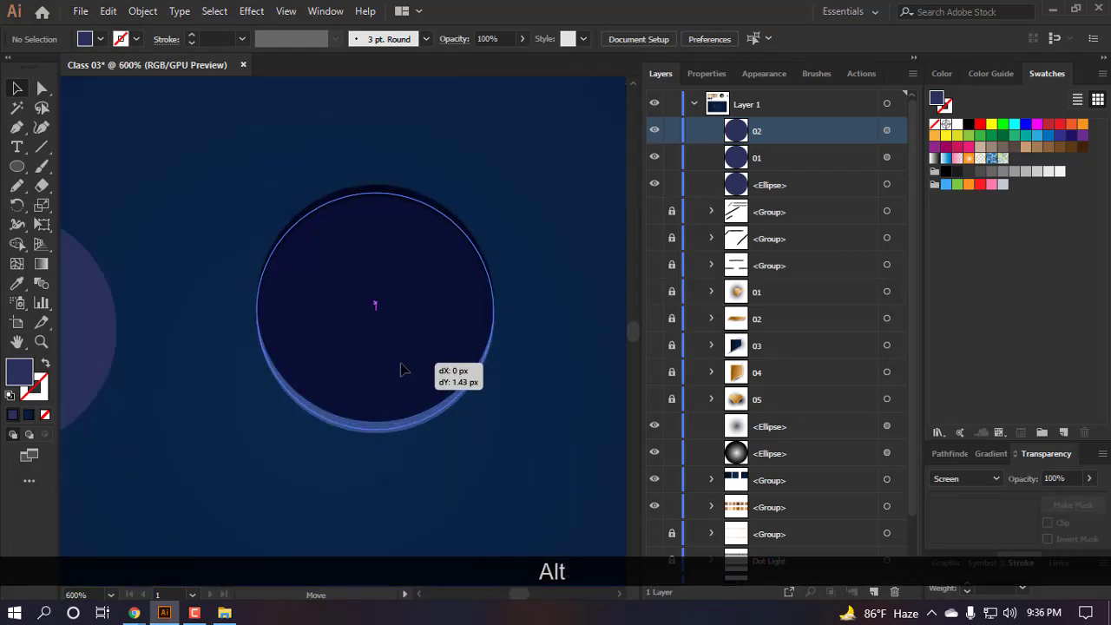
pyautogui.click(400, 372)
pyautogui.click(483, 477)
pyautogui.scroll(-2, 483, 477)
pyautogui.scroll(-2, 457, 482)
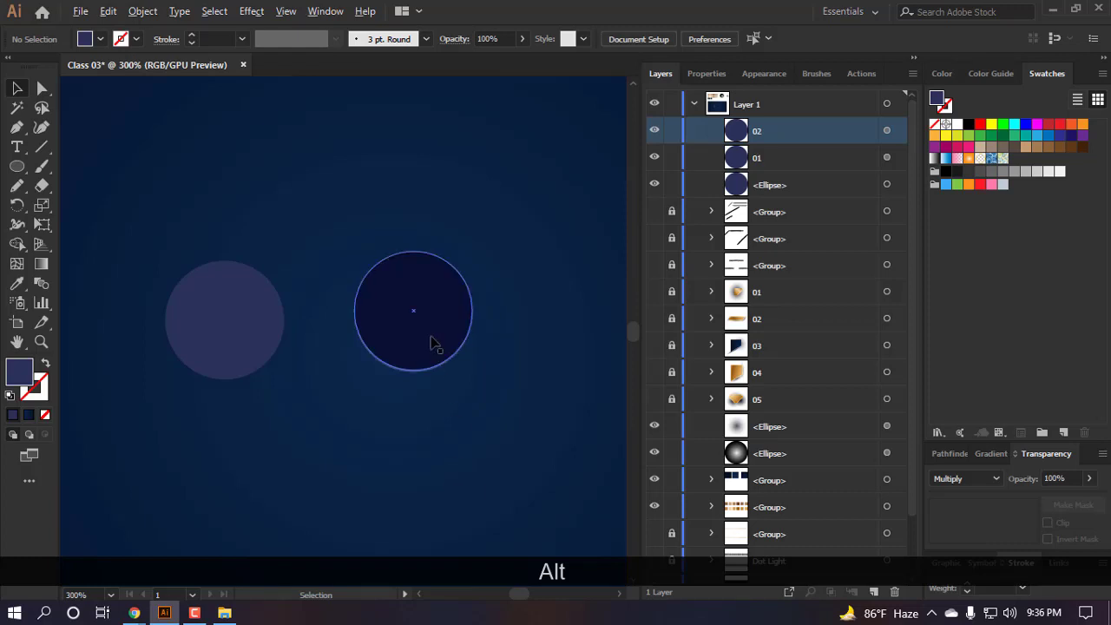
# - Try offsetting the front circle to the right of circle 01, and again upward to expose circle 01's lower edge
pyautogui.scroll(1, 432, 341)
pyautogui.moveTo(422, 345); pyautogui.dragTo(430, 345)
pyautogui.click(457, 434)
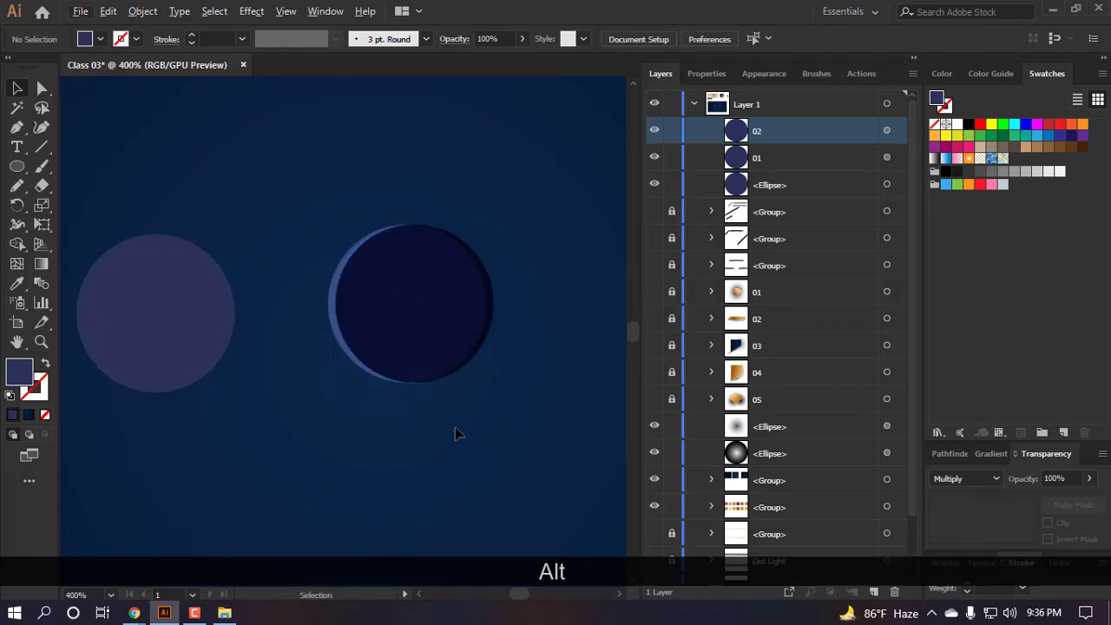
pyautogui.scroll(2, 392, 277)
pyautogui.moveTo(392, 278); pyautogui.dragTo(405, 310)
pyautogui.click(239, 493)
pyautogui.scroll(-3, 251, 499)
pyautogui.scroll(-3, 460, 228)
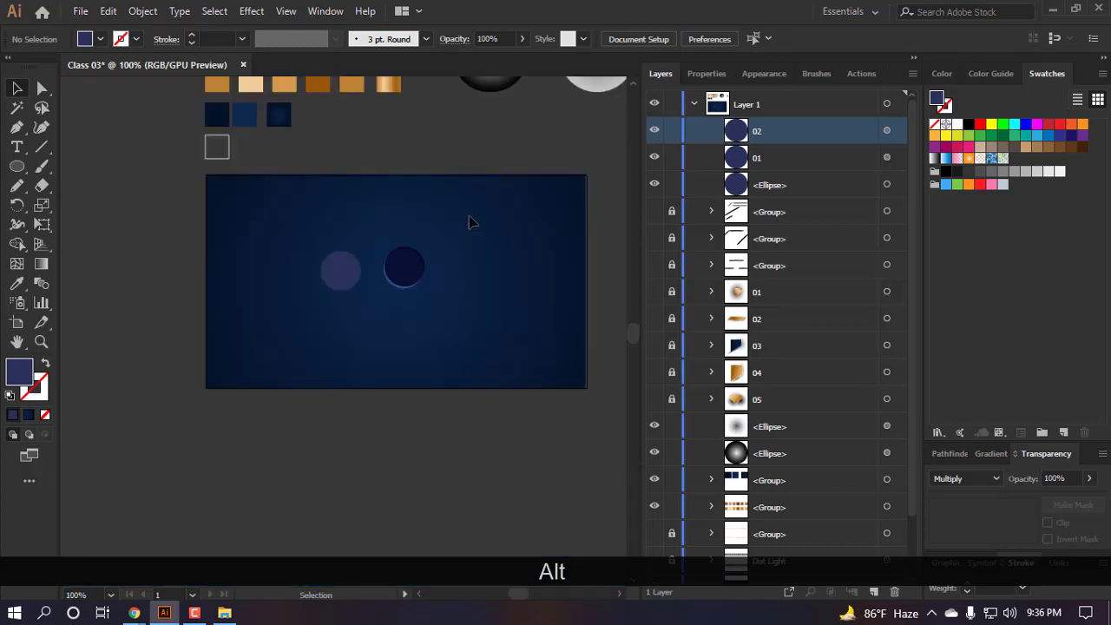
# - Shift the front circle diagonally up and left so circle 01 shows as a highlight along the lower-right edge
pyautogui.scroll(5, 393, 266)
pyautogui.moveTo(409, 290); pyautogui.dragTo(466, 334)
pyautogui.scroll(1, 533, 359)
pyautogui.click(473, 424)
pyautogui.scroll(-4, 454, 481)
pyautogui.scroll(-1, 455, 481)
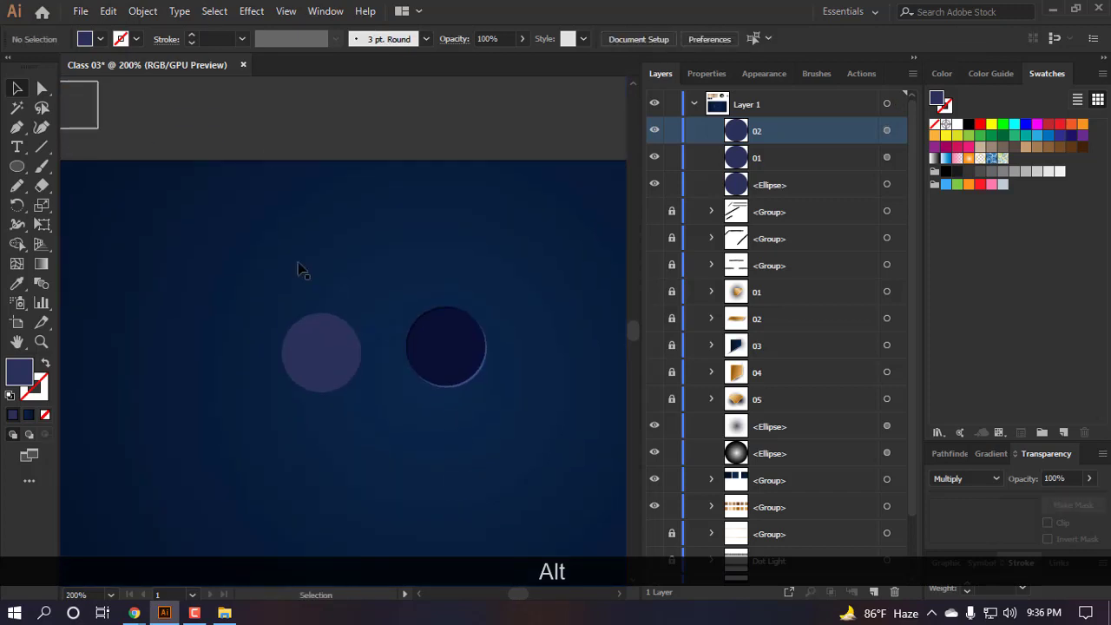
# - Examine the shadow and highlight edges of the offset circles against the navy background, up close and from a distance
pyautogui.scroll(-2, 486, 391)
pyautogui.hscroll(3, 471, 429)
pyautogui.scroll(2, 434, 396)
pyautogui.scroll(-7, 457, 347)
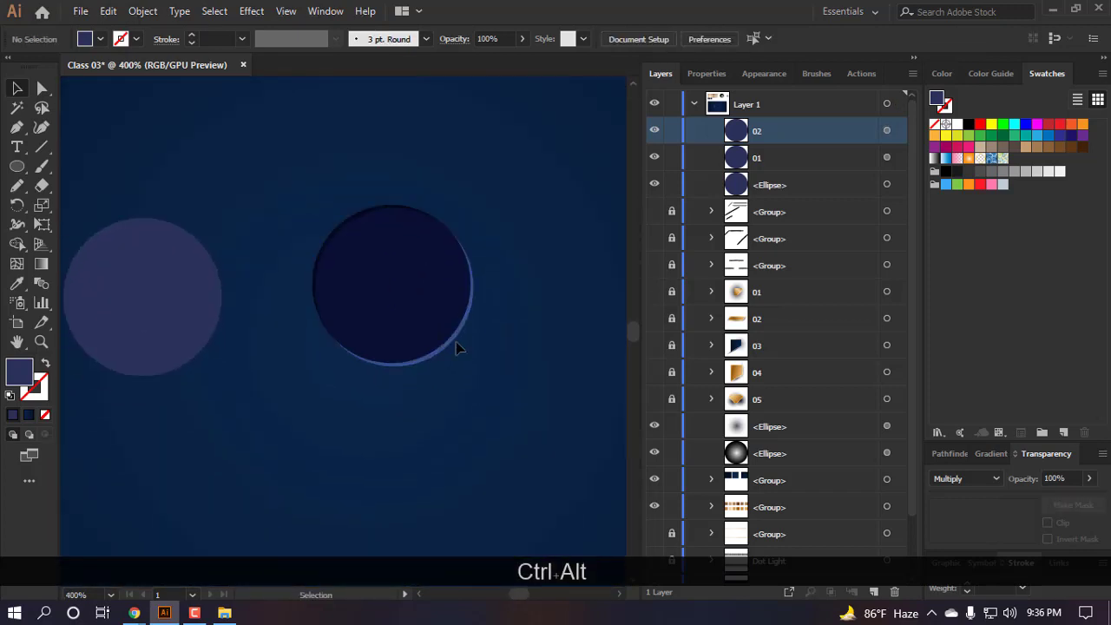
pyautogui.scroll(-2, 425, 333)
pyautogui.scroll(1, 434, 278)
pyautogui.scroll(2, 442, 232)
pyautogui.scroll(-1, 506, 342)
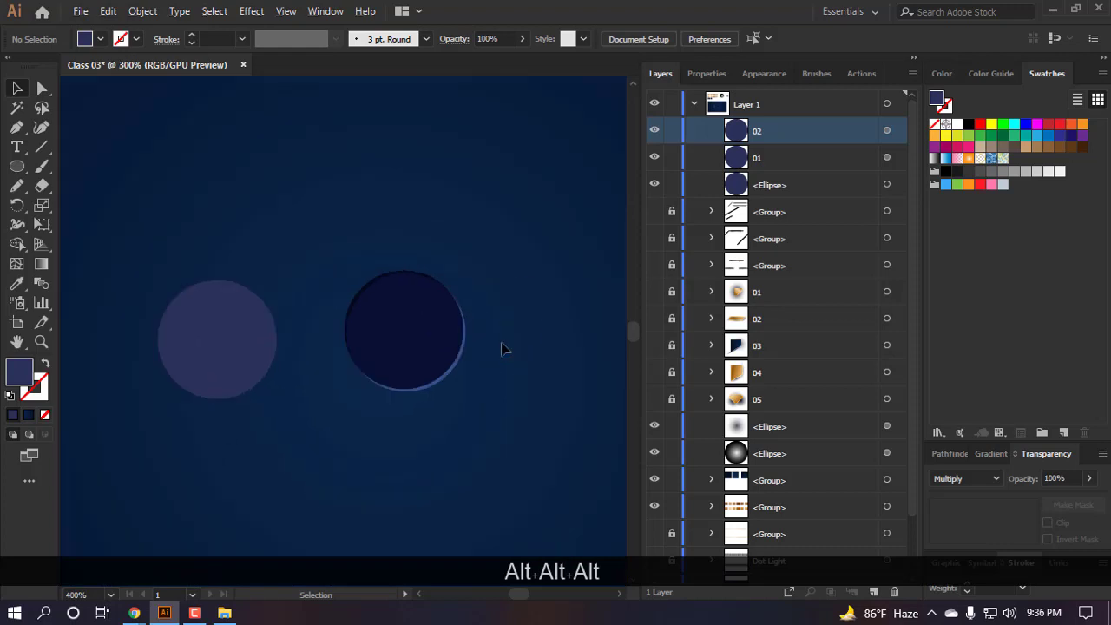
pyautogui.scroll(-3, 502, 349)
pyautogui.hscroll(2, 498, 352)
pyautogui.scroll(1, 347, 156)
pyautogui.scroll(-2, 355, 229)
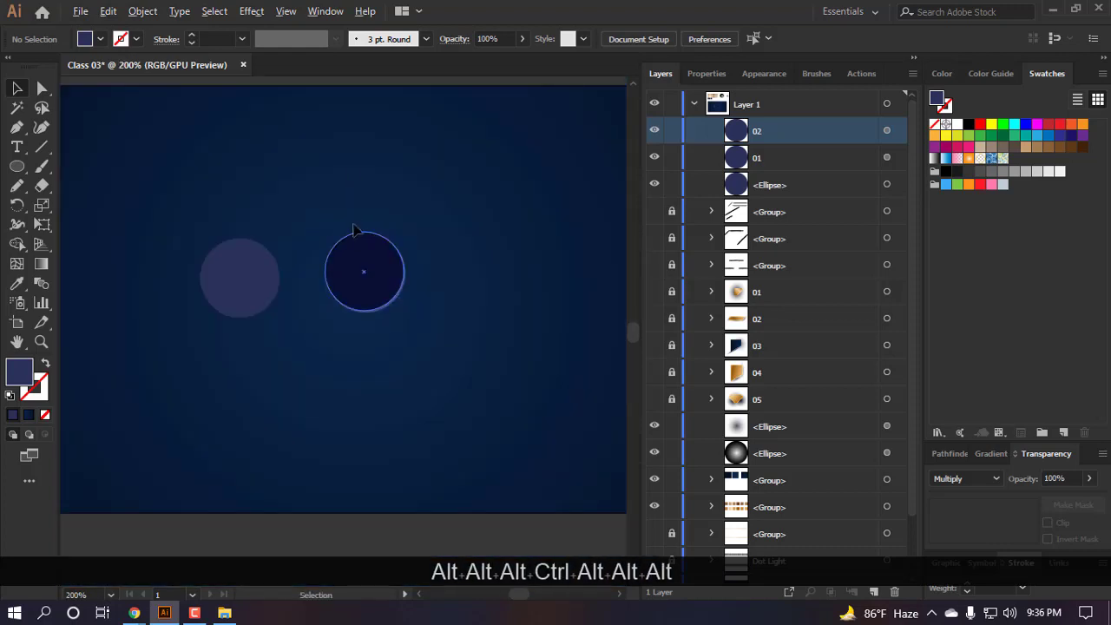
pyautogui.scroll(2, 352, 221)
pyautogui.scroll(-2, 384, 276)
pyautogui.scroll(2, 388, 294)
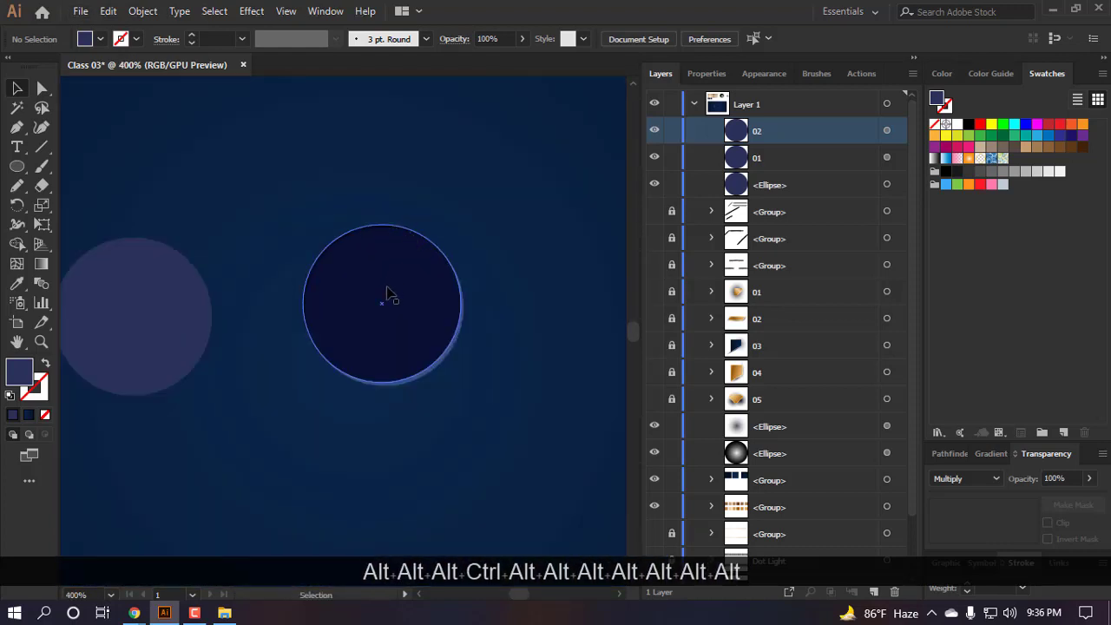
# - Move the front circle directly above circle 01 so the highlight lies along the bottom edge, and clear the selection
pyautogui.scroll(2, 417, 311)
pyautogui.moveTo(393, 352); pyautogui.dragTo(397, 339)
pyautogui.scroll(-4, 395, 337)
pyautogui.moveTo(352, 246); pyautogui.dragTo(374, 293)
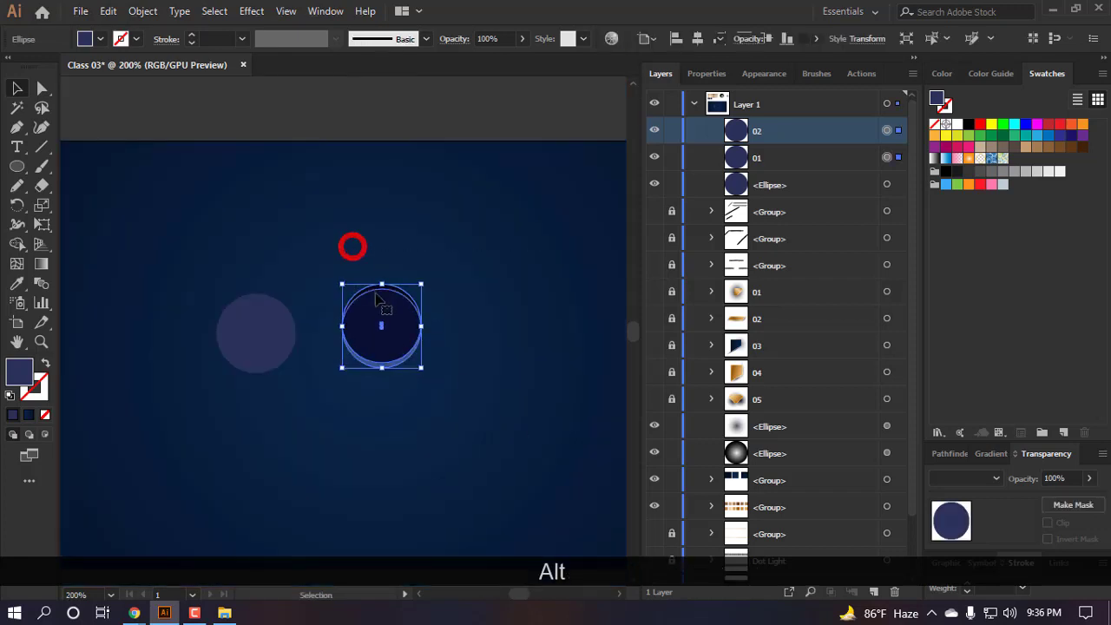
pyautogui.hscroll(2, 404, 355)
pyautogui.click(413, 375)
# - Draw a long, thin horizontal rectangle on the navy background beside the dark circle
pyautogui.scroll(3, 391, 334)
pyautogui.press('m')
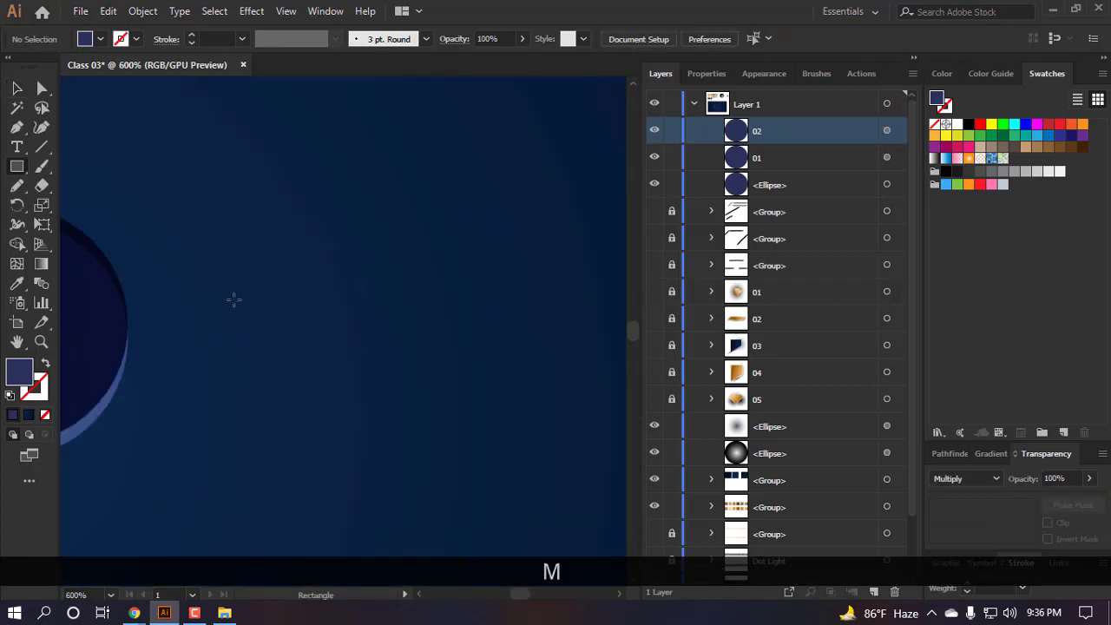
pyautogui.moveTo(247, 305); pyautogui.dragTo(573, 310)
pyautogui.press('v')
pyautogui.click(347, 288)
pyautogui.scroll(2, 395, 329)
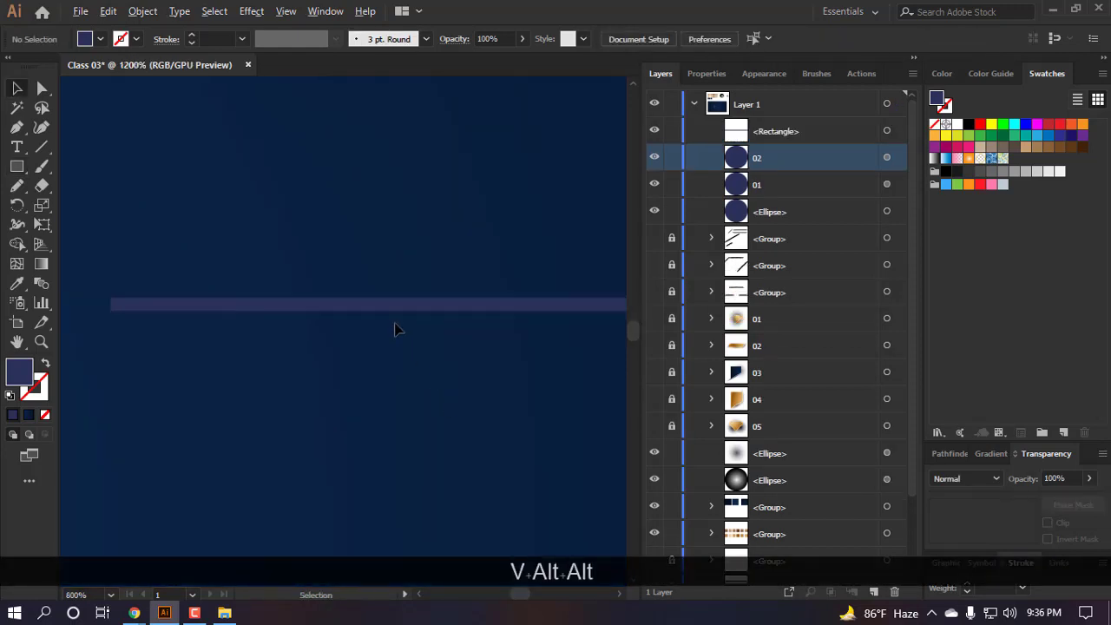
# - Paste a copy of the thin rectangle in front of itself and move the copy slightly upward
pyautogui.scroll(1, 395, 329)
pyautogui.click(374, 260)
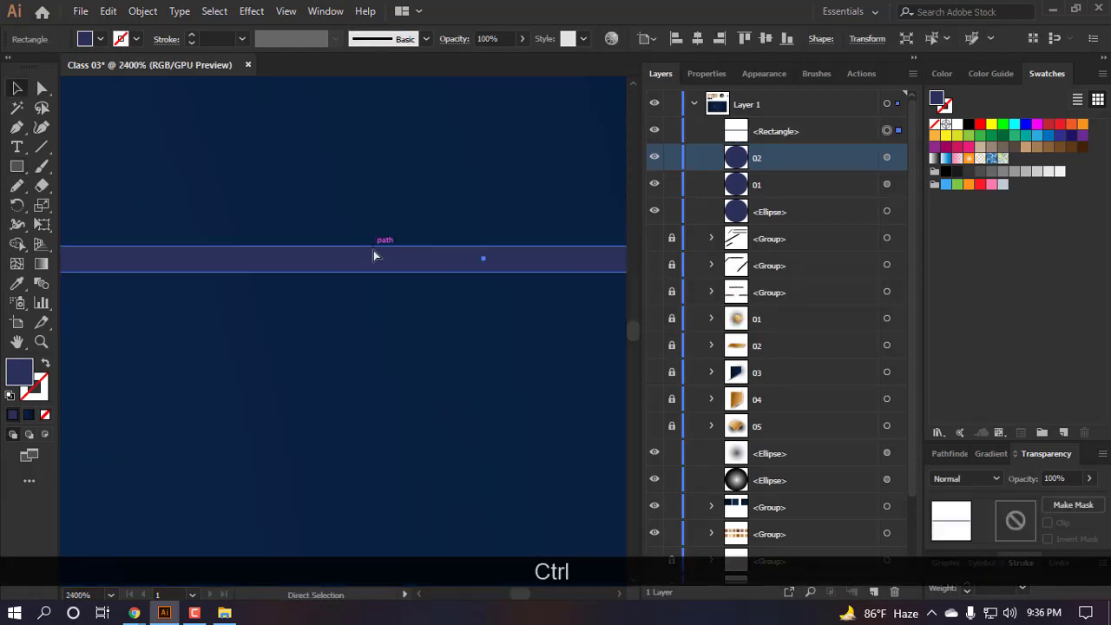
pyautogui.hotkey('ctrl', 'f')
pyautogui.scroll(1, 382, 217)
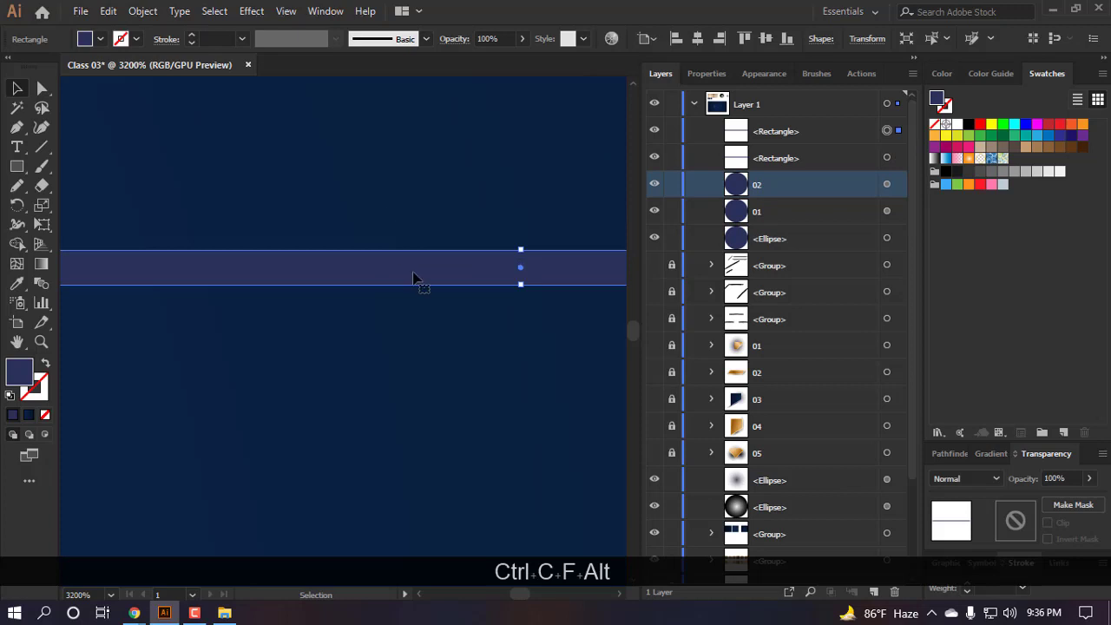
pyautogui.moveTo(414, 272); pyautogui.dragTo(417, 260)
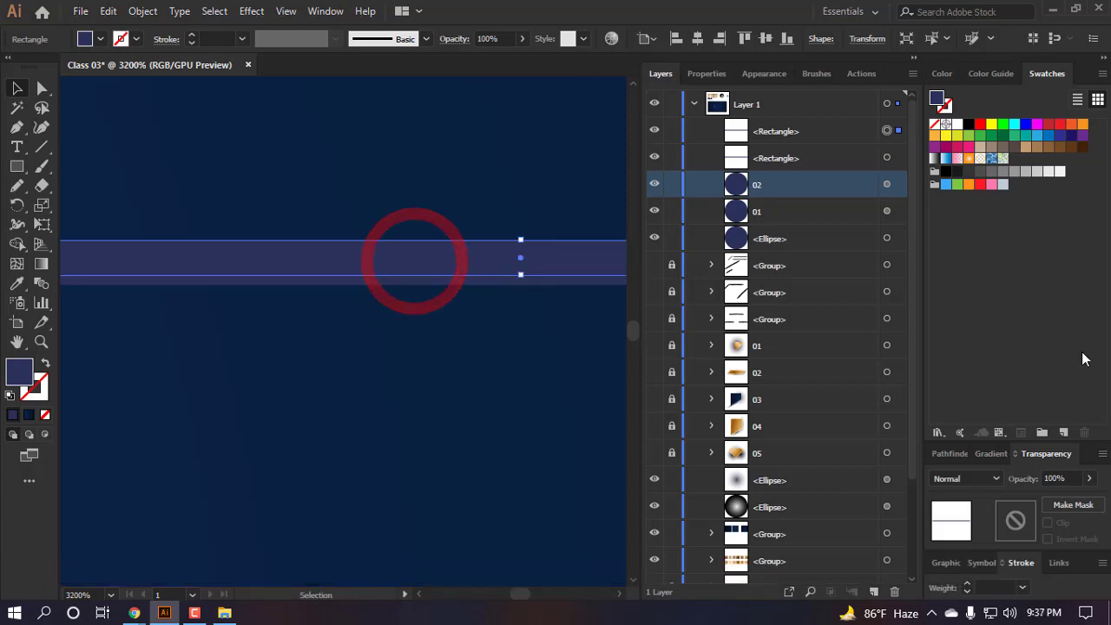
# - Set the blending mode of the upper rectangle copy to Multiply and deselect it
pyautogui.click(990, 478)
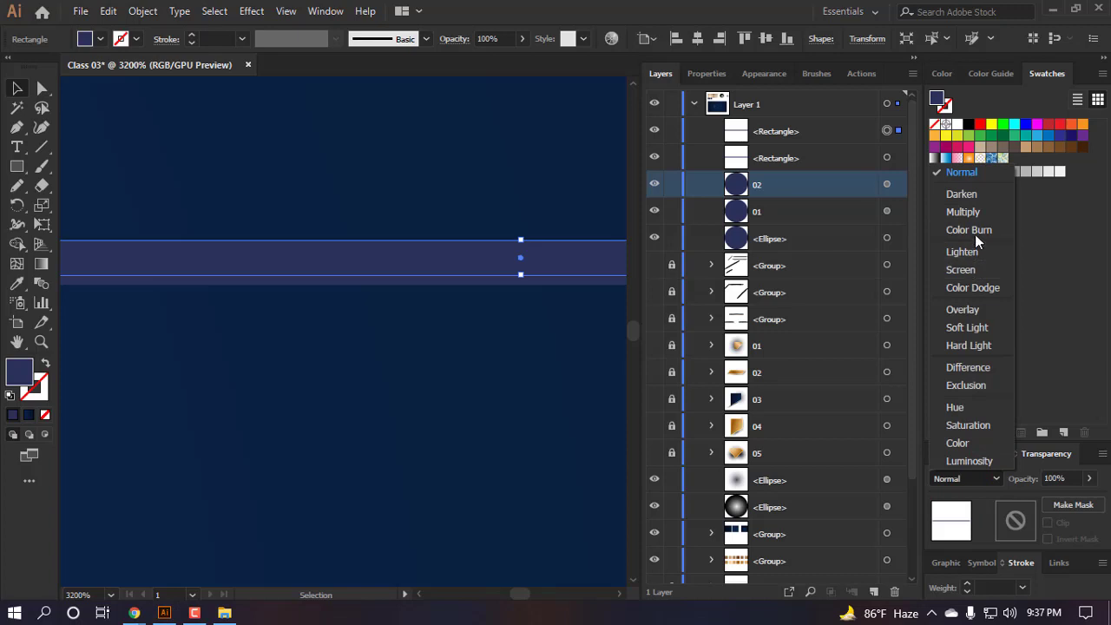
pyautogui.click(964, 212)
pyautogui.click(358, 347)
# - Set the blending mode of the lower rectangle to Screen and clear the selection
pyautogui.scroll(5, 408, 282)
pyautogui.click(408, 282)
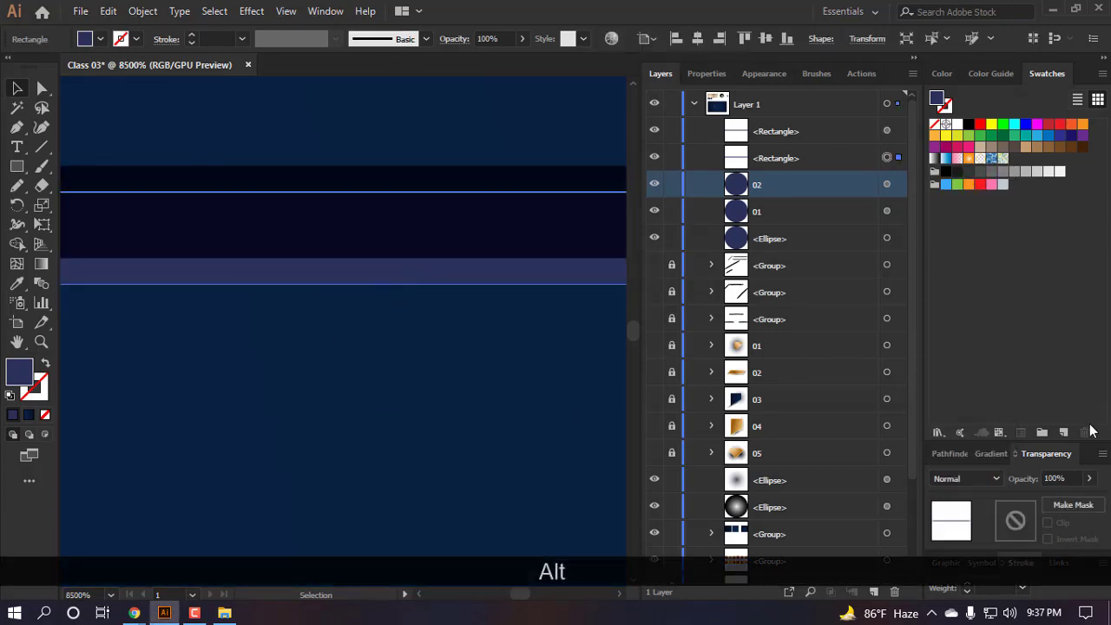
pyautogui.click(976, 480)
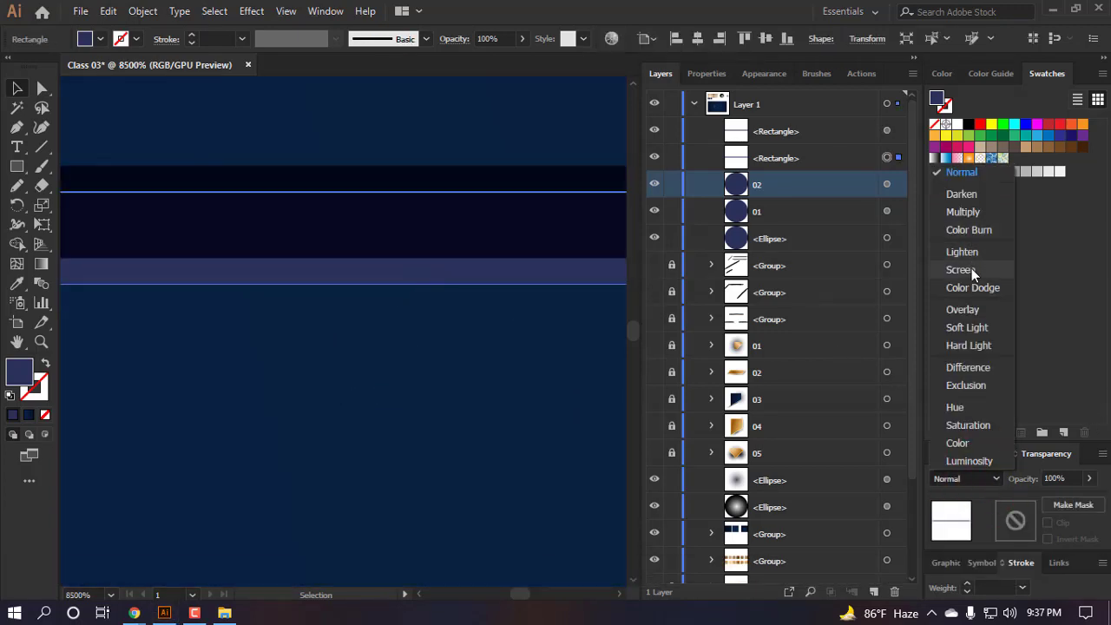
pyautogui.click(961, 270)
pyautogui.click(347, 380)
pyautogui.scroll(-8, 386, 441)
pyautogui.scroll(-6, 395, 425)
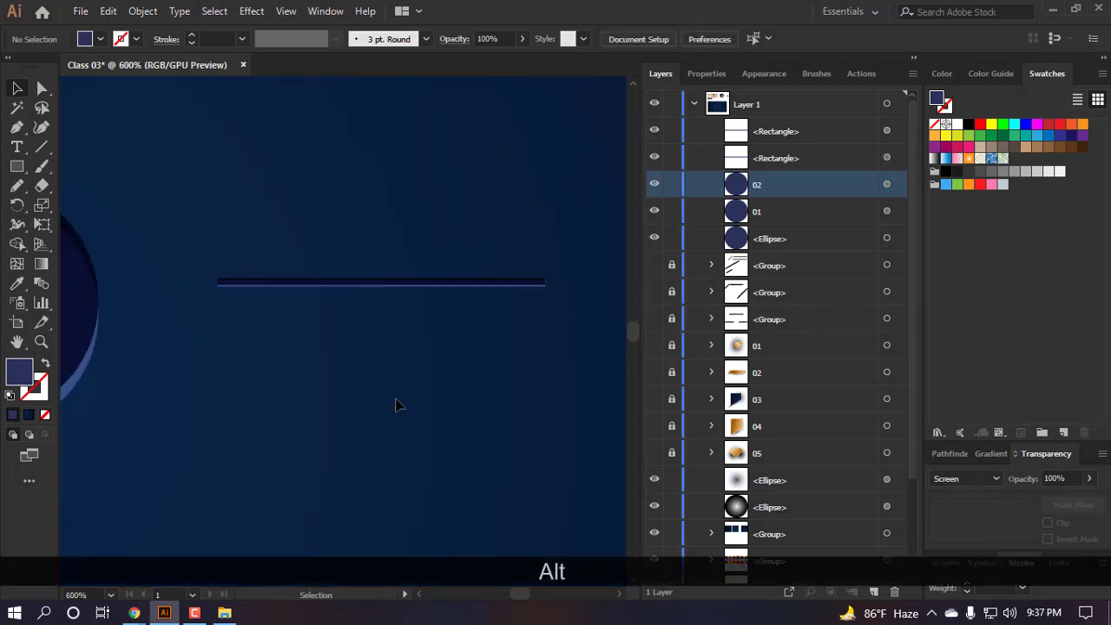
# - Select all the demo circles and both thin rectangles on the navy background and delete them
pyautogui.moveTo(464, 426); pyautogui.dragTo(161, 300)
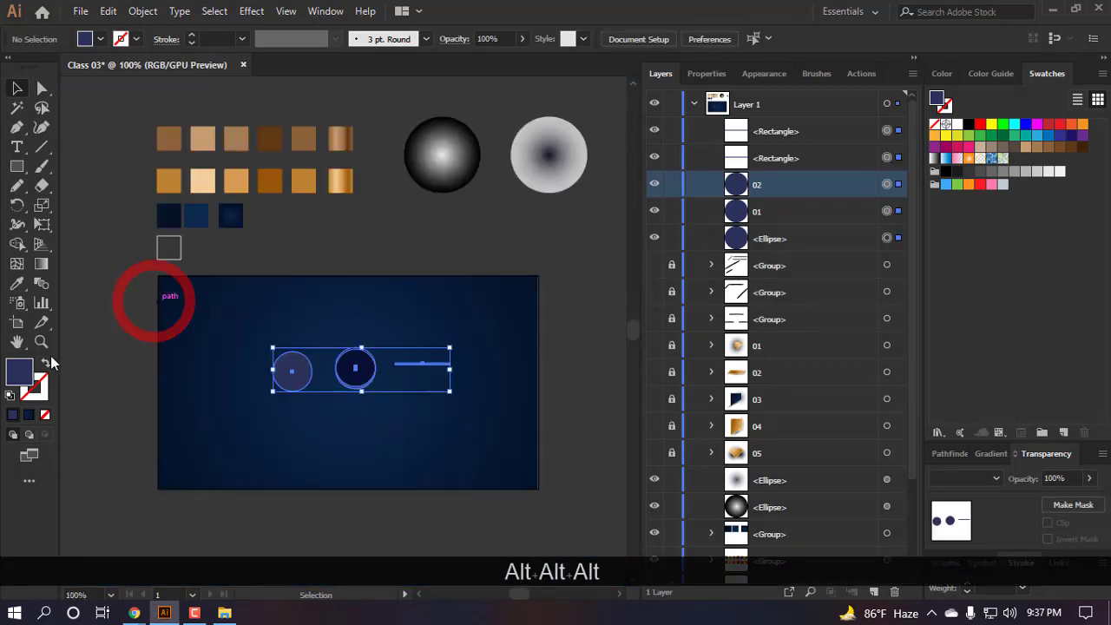
pyautogui.press('BackSpace')
pyautogui.press('BackSpace')
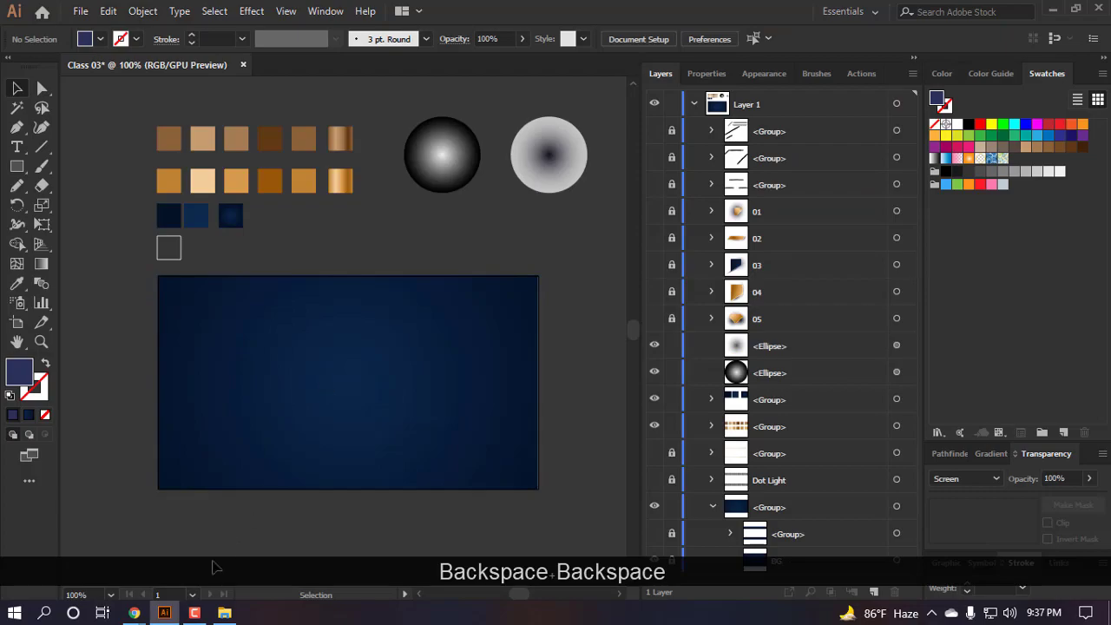
# - Switch to File Explorer, go back from the Example folder to Class 03 and open the Basic Sketch folder
pyautogui.click(223, 613)
pyautogui.click(223, 613)
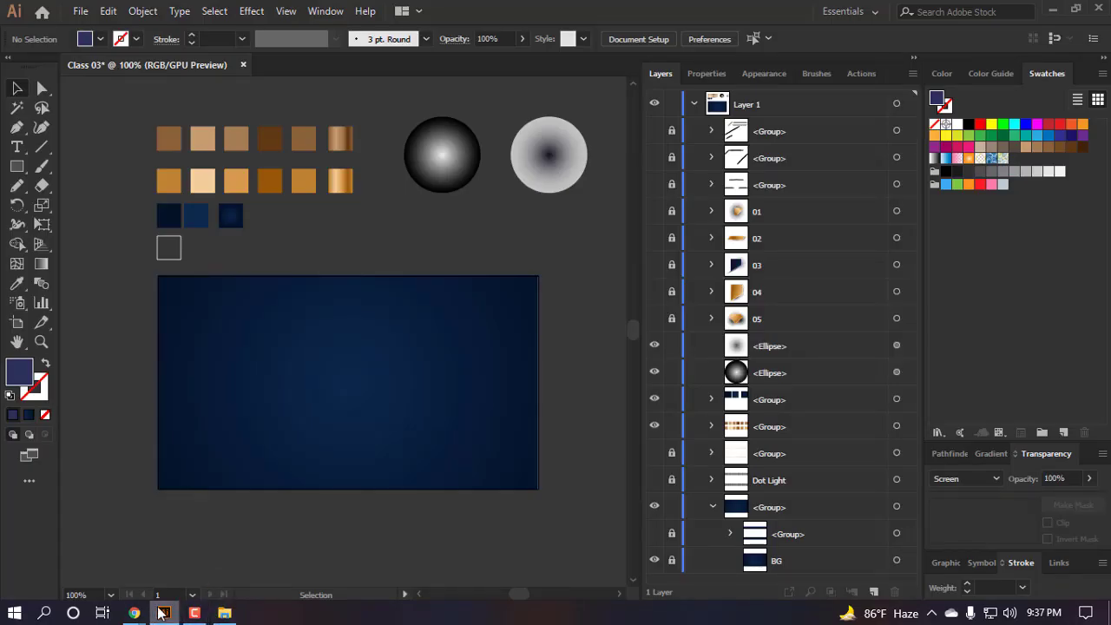
pyautogui.click(223, 614)
pyautogui.click(337, 382)
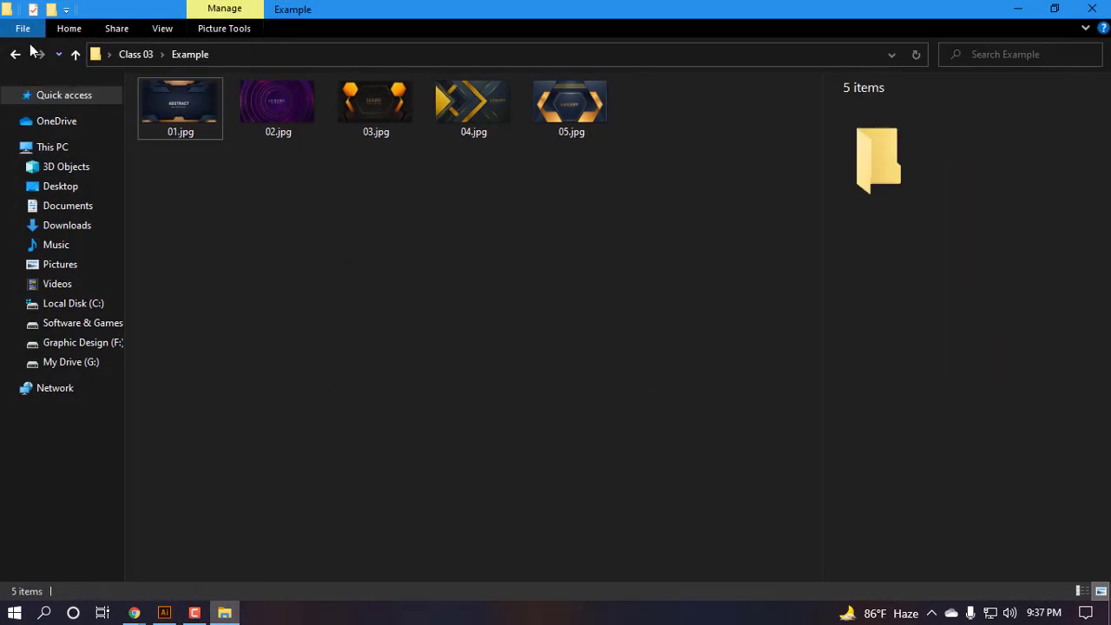
pyautogui.click(14, 54)
pyautogui.click(318, 317)
pyautogui.doubleClick(164, 107)
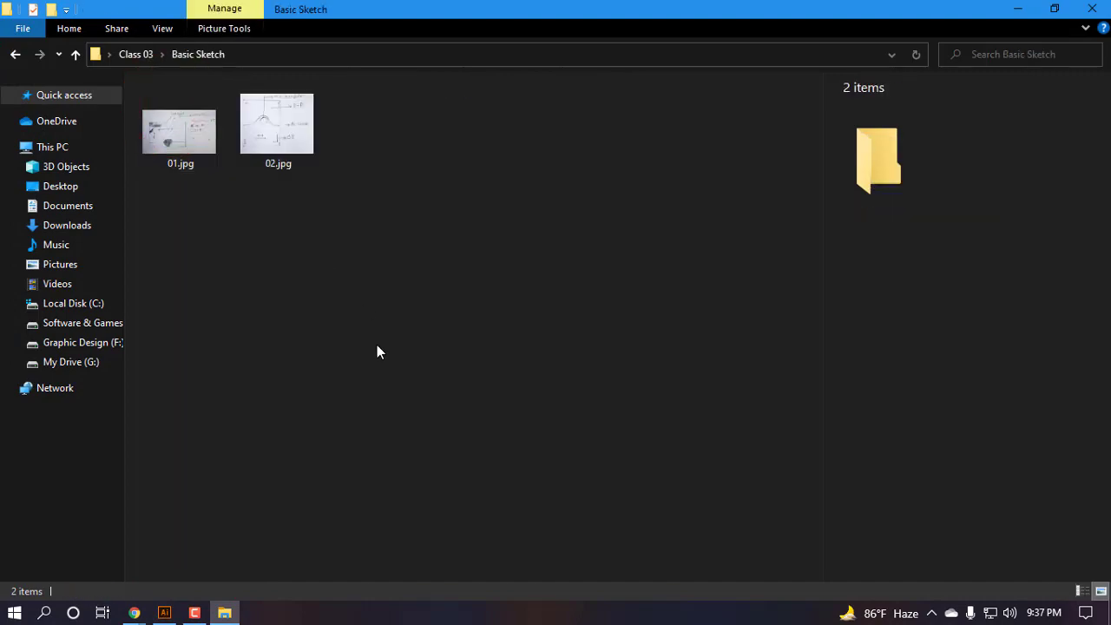
# - View the sketch 01.jpg in the Basic Sketch folder, close it and switch back to Illustrator
pyautogui.doubleClick(182, 120)
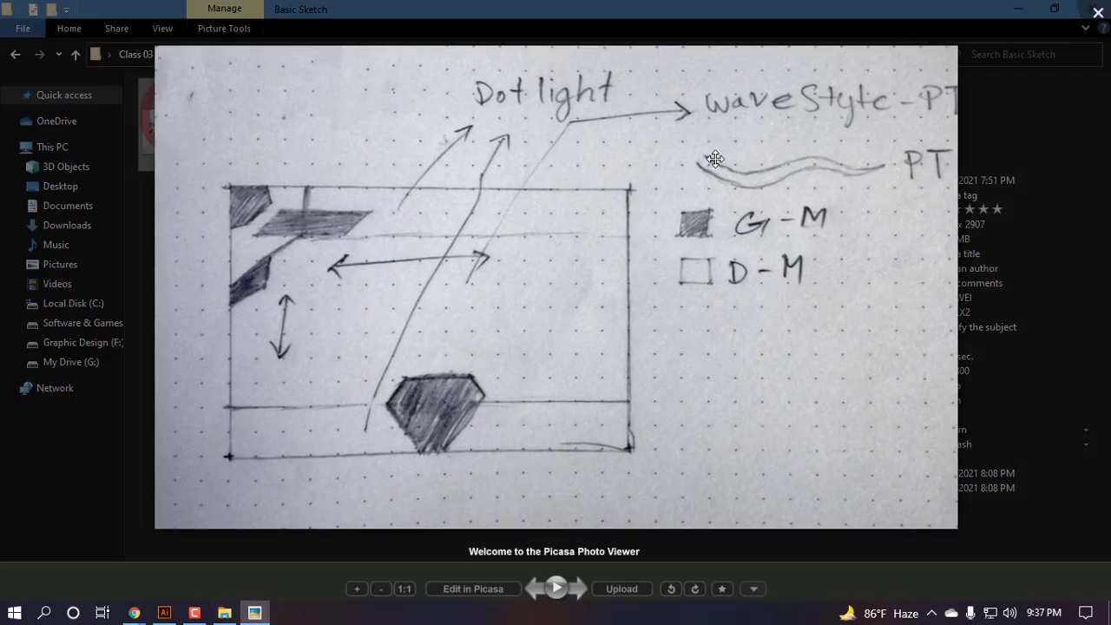
pyautogui.click(1098, 13)
pyautogui.click(274, 558)
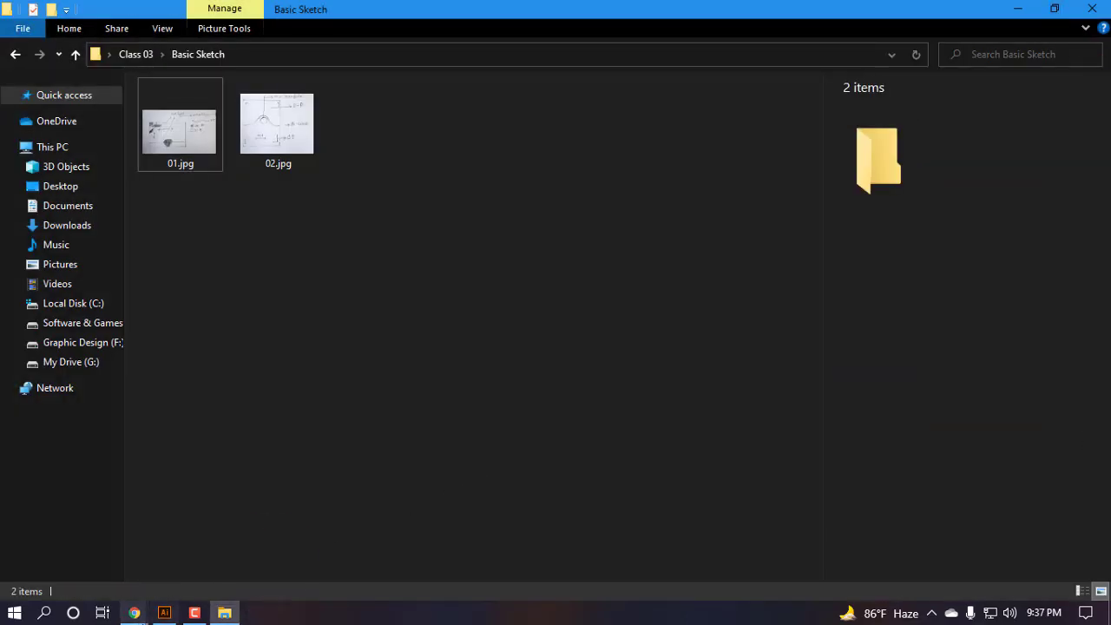
pyautogui.click(165, 613)
pyautogui.scroll(-1, 341, 341)
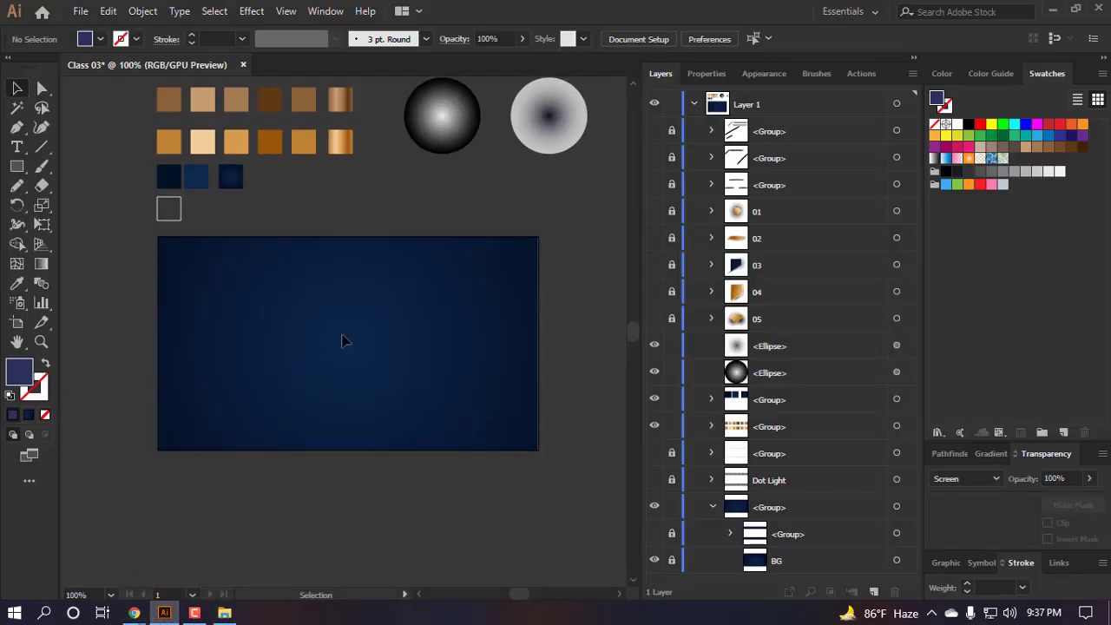
# - Draw a straight horizontal line about 401 px long across the navy background near its upper edge with the Pen tool
pyautogui.press('p')
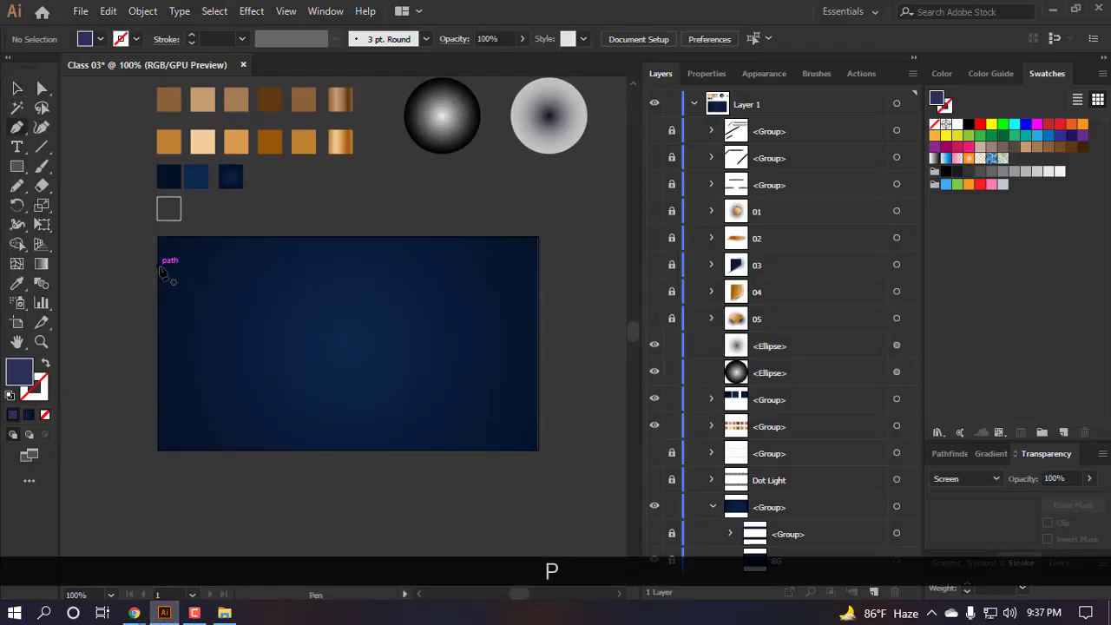
pyautogui.click(157, 267)
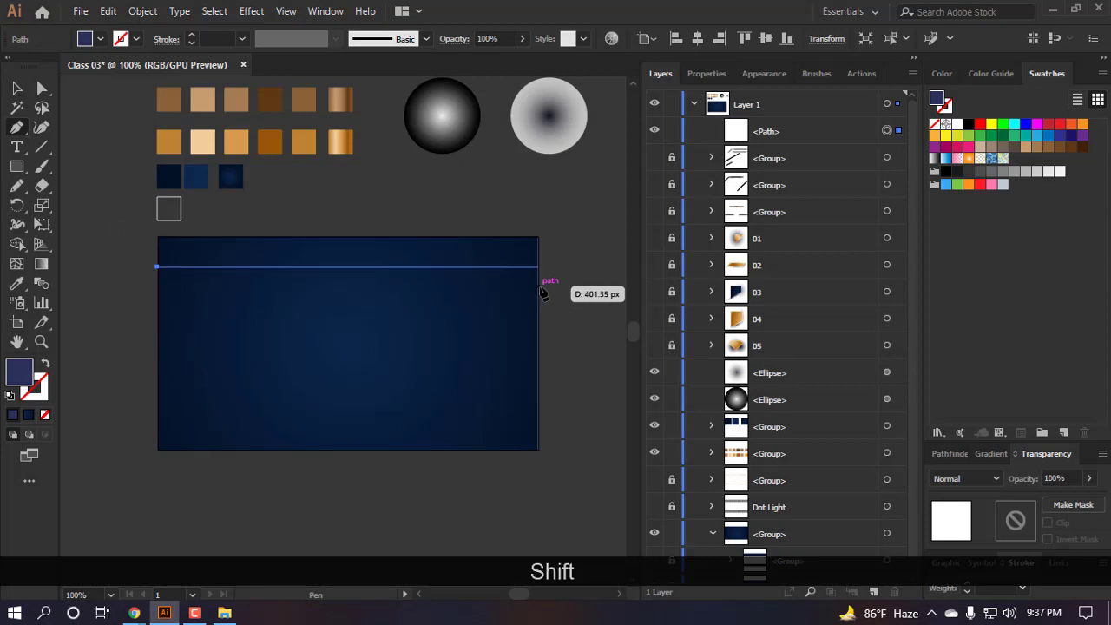
pyautogui.click(539, 287)
pyautogui.press('v')
pyautogui.click(471, 321)
# - Swap the horizontal line's fill and stroke, make the stroke white and deselect the line
pyautogui.click(346, 266)
pyautogui.scroll(2, 351, 268)
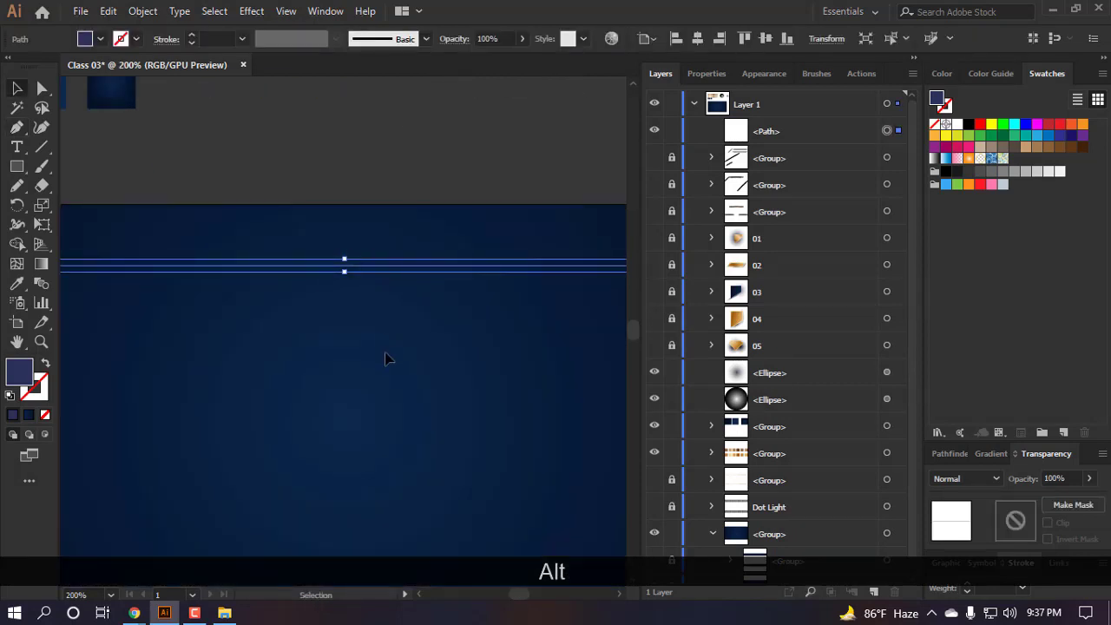
pyautogui.click(46, 363)
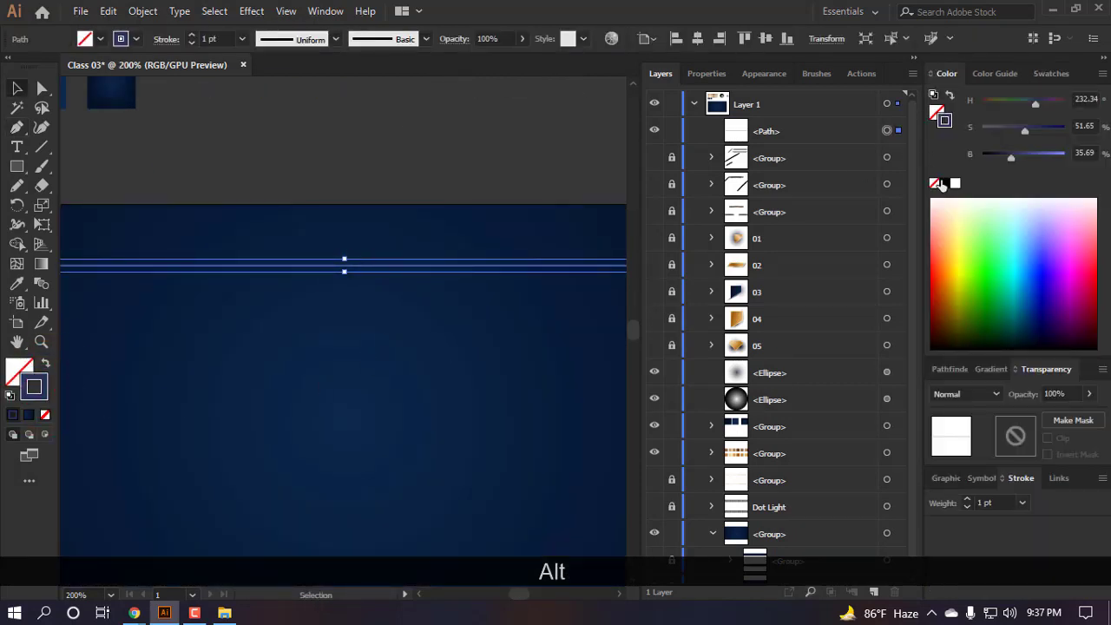
pyautogui.click(955, 184)
pyautogui.scroll(-2, 399, 298)
pyautogui.click(395, 324)
pyautogui.scroll(-1, 397, 325)
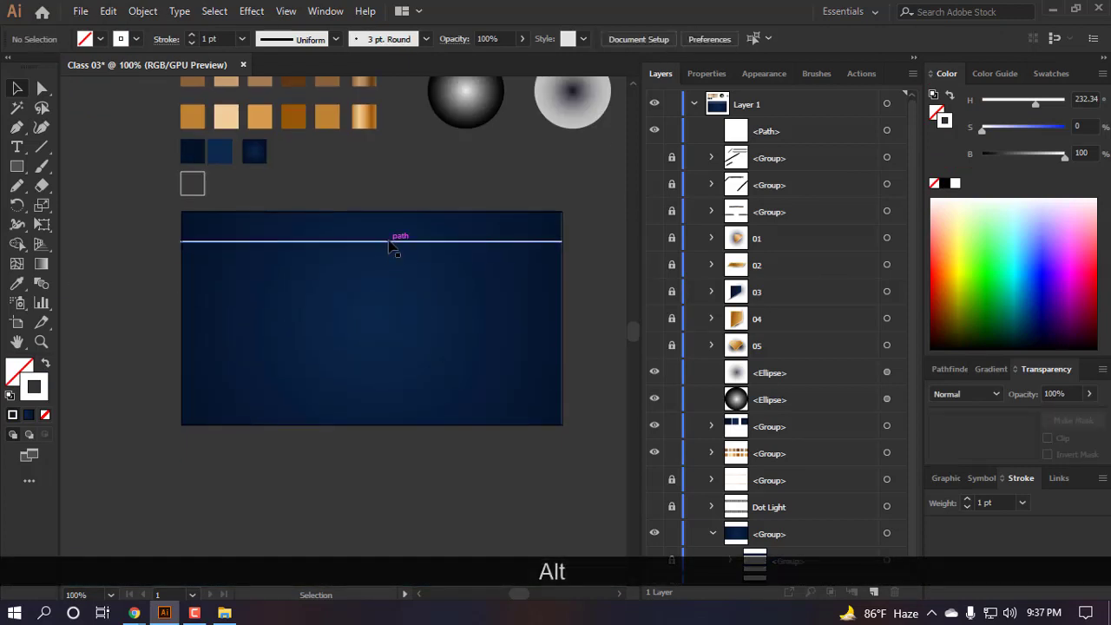
pyautogui.moveTo(390, 245); pyautogui.dragTo(395, 296)
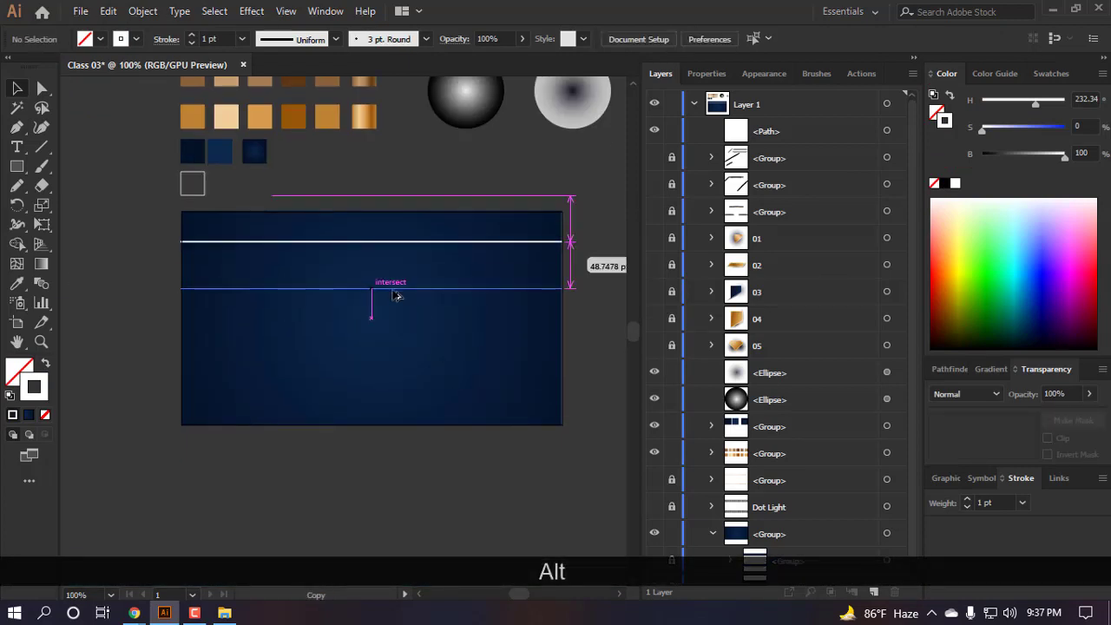
pyautogui.moveTo(395, 296); pyautogui.dragTo(397, 288)
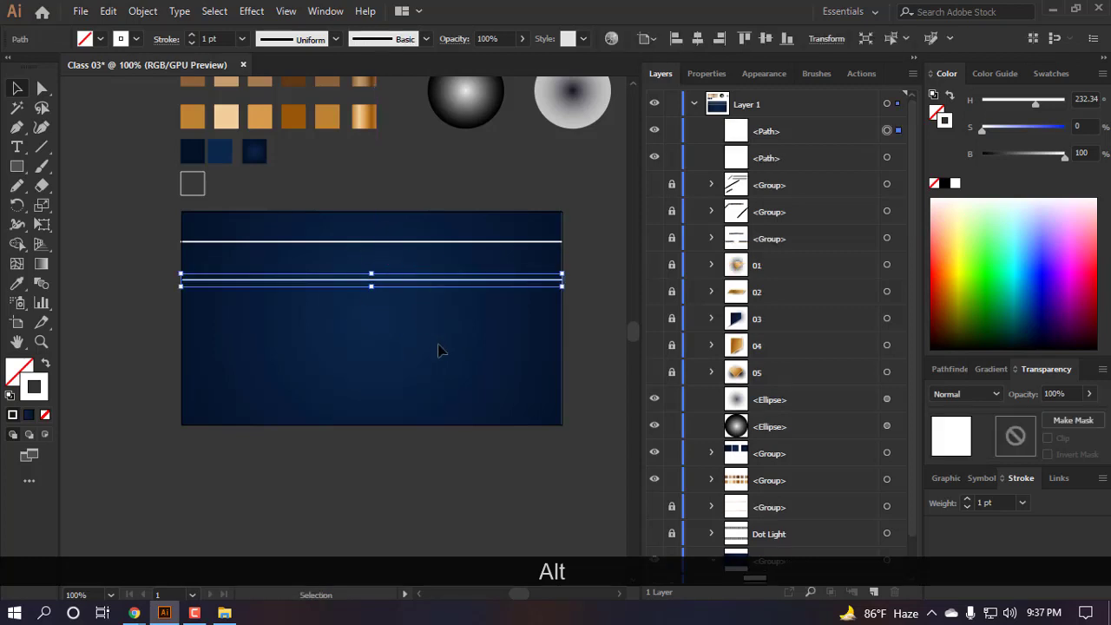
pyautogui.hotkey('ctrl', 'z')
pyautogui.scroll(1, 351, 286)
pyautogui.scroll(-2, 356, 278)
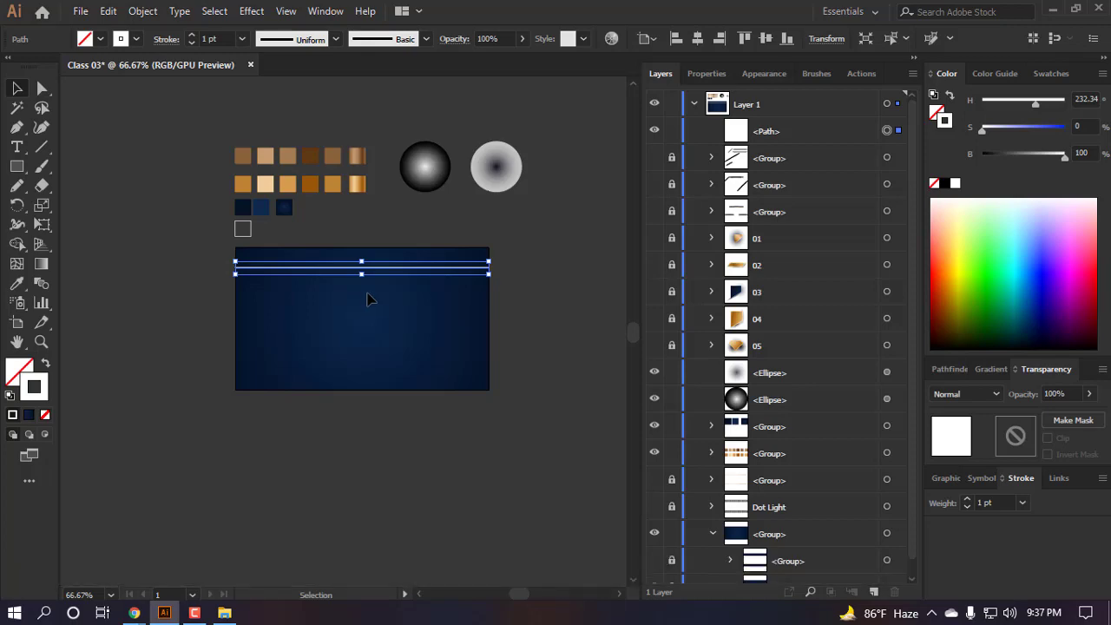
pyautogui.scroll(1, 359, 279)
pyautogui.press('super')
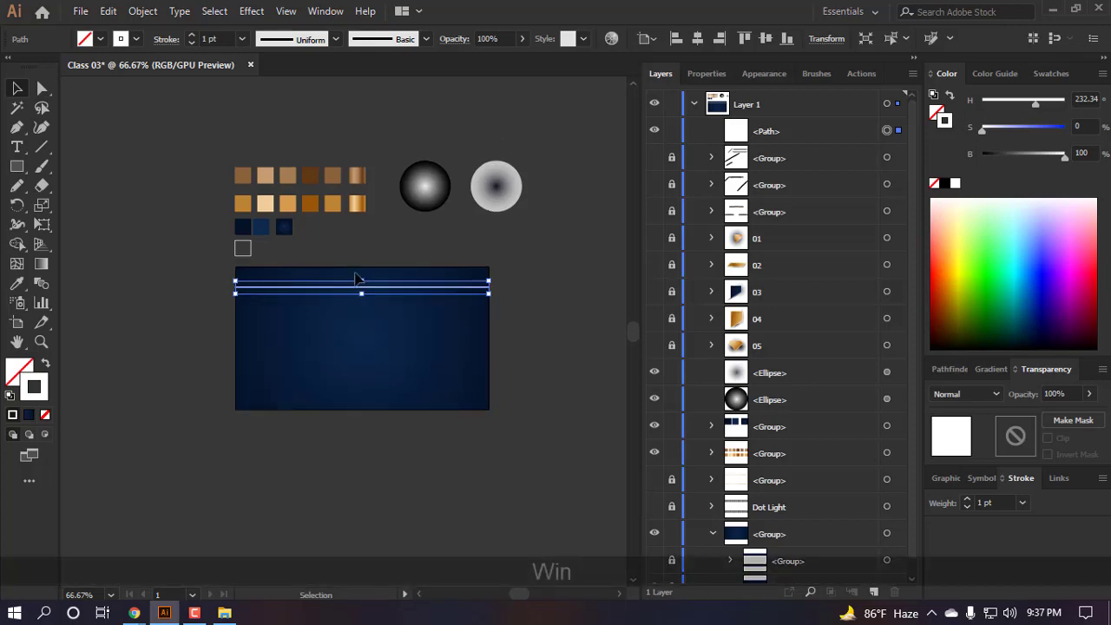
pyautogui.click(498, 25)
pyautogui.keyDown('alt'); pyautogui.scroll(1, 384, 181); pyautogui.keyUp('alt')
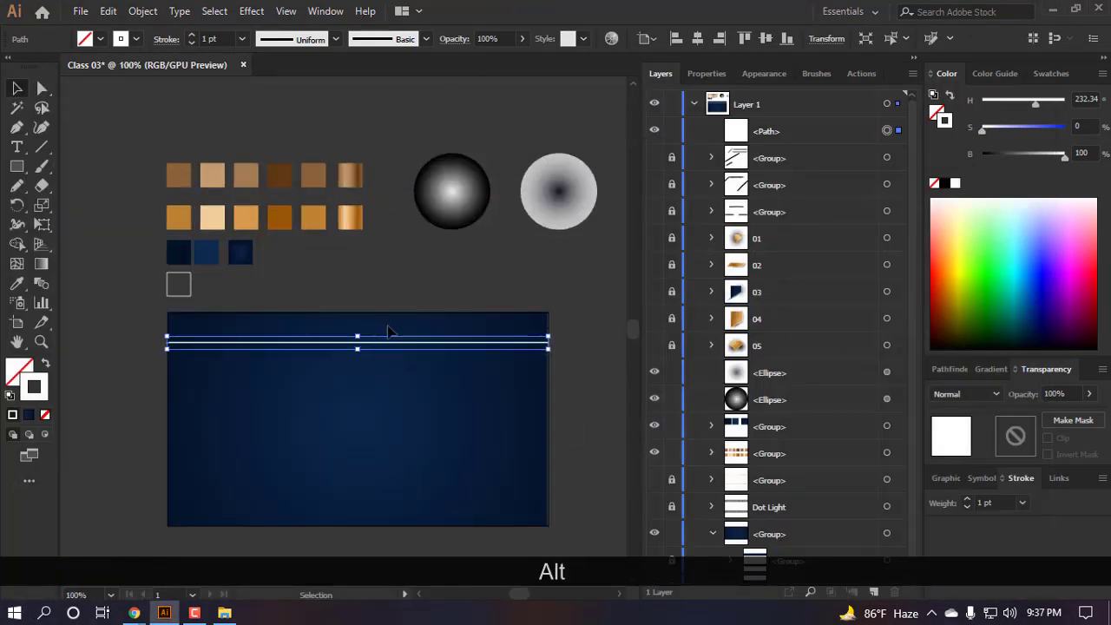
# - Start a Zig Zag effect on the white line with the preview on and Smooth points
pyautogui.click(252, 12)
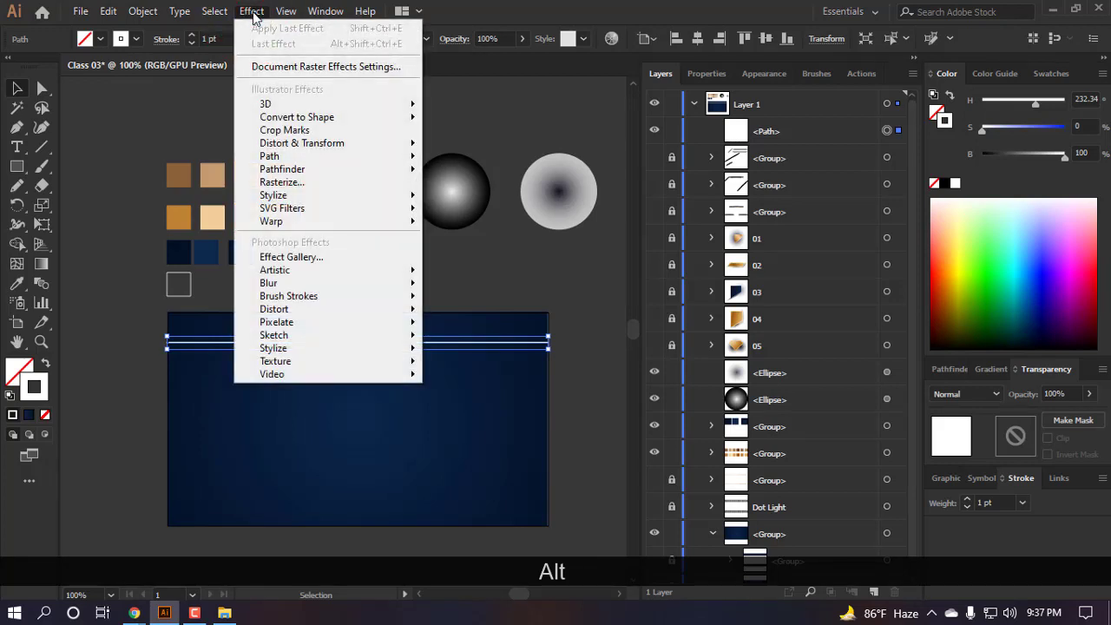
pyautogui.moveTo(304, 154)
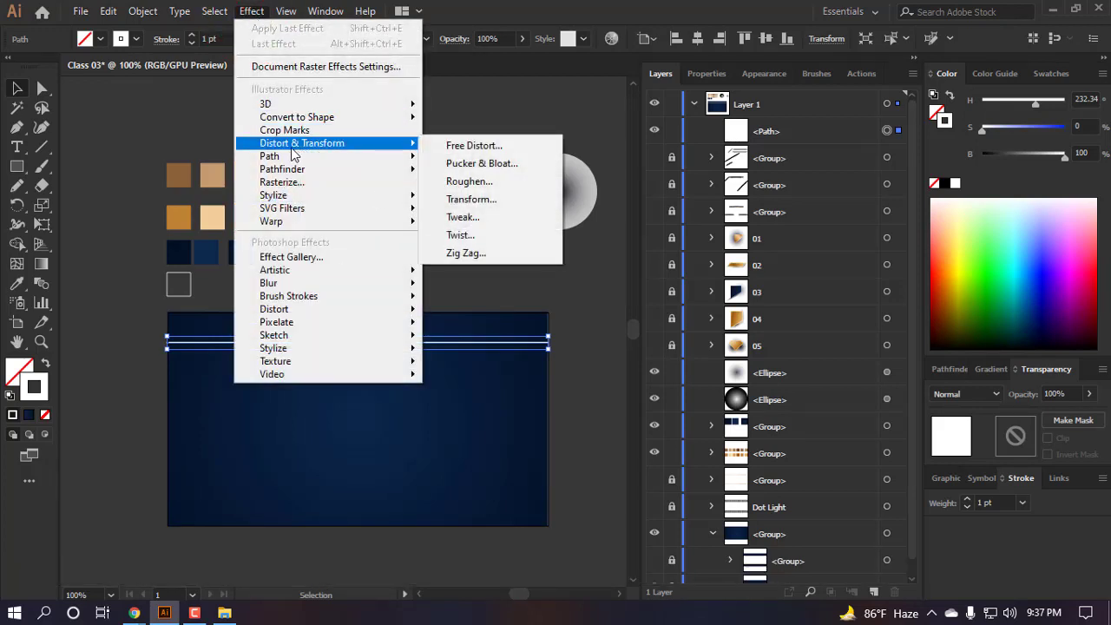
pyautogui.click(460, 251)
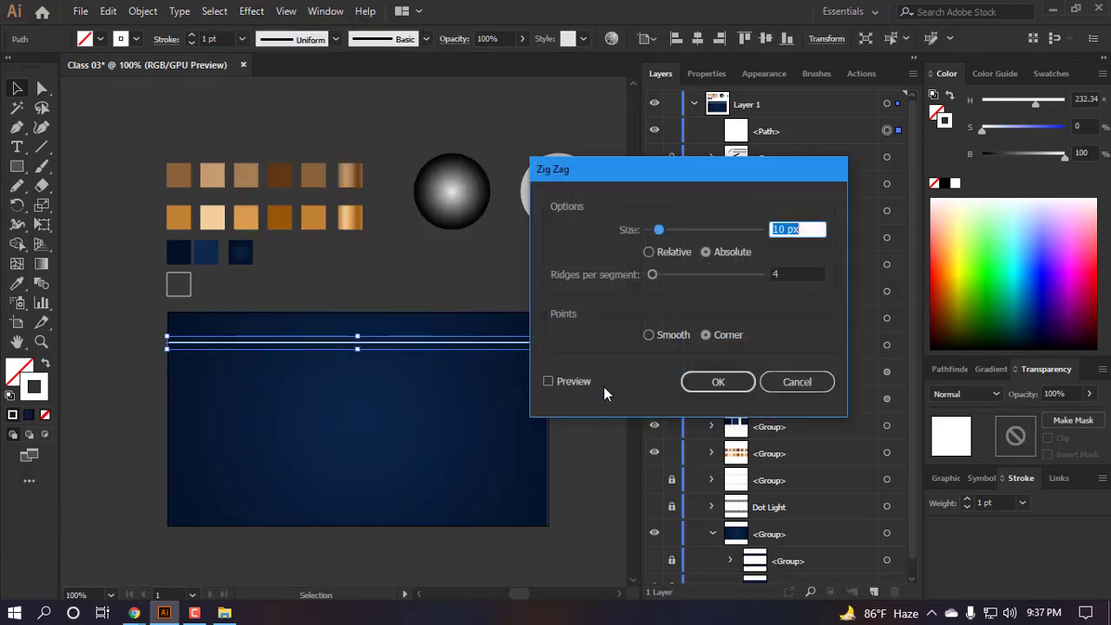
pyautogui.click(574, 381)
pyautogui.moveTo(690, 172); pyautogui.dragTo(779, 176)
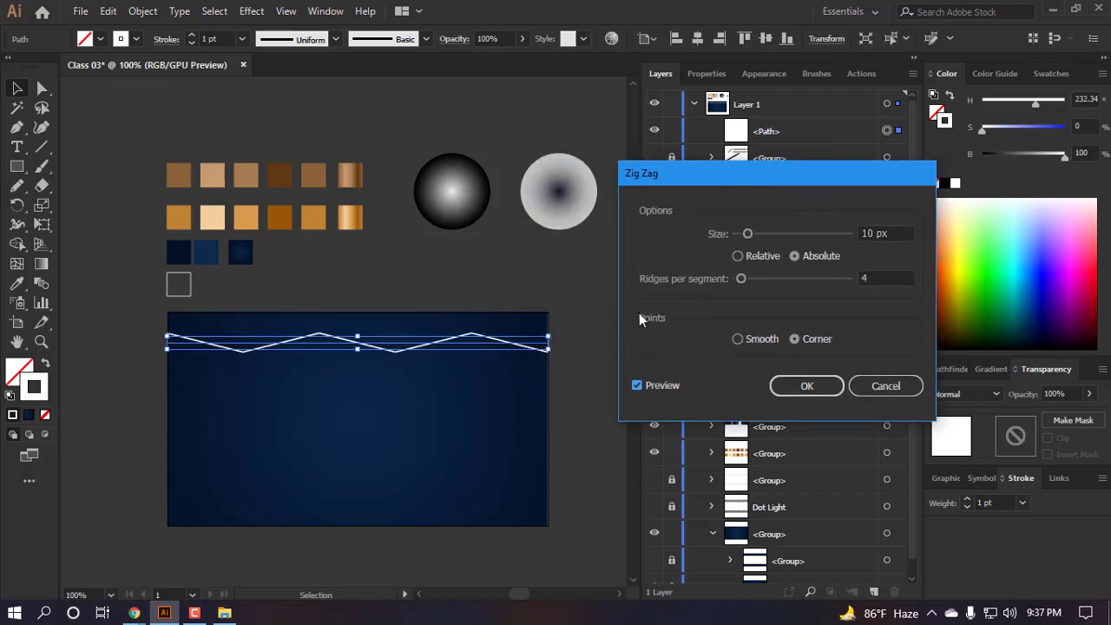
pyautogui.click(737, 339)
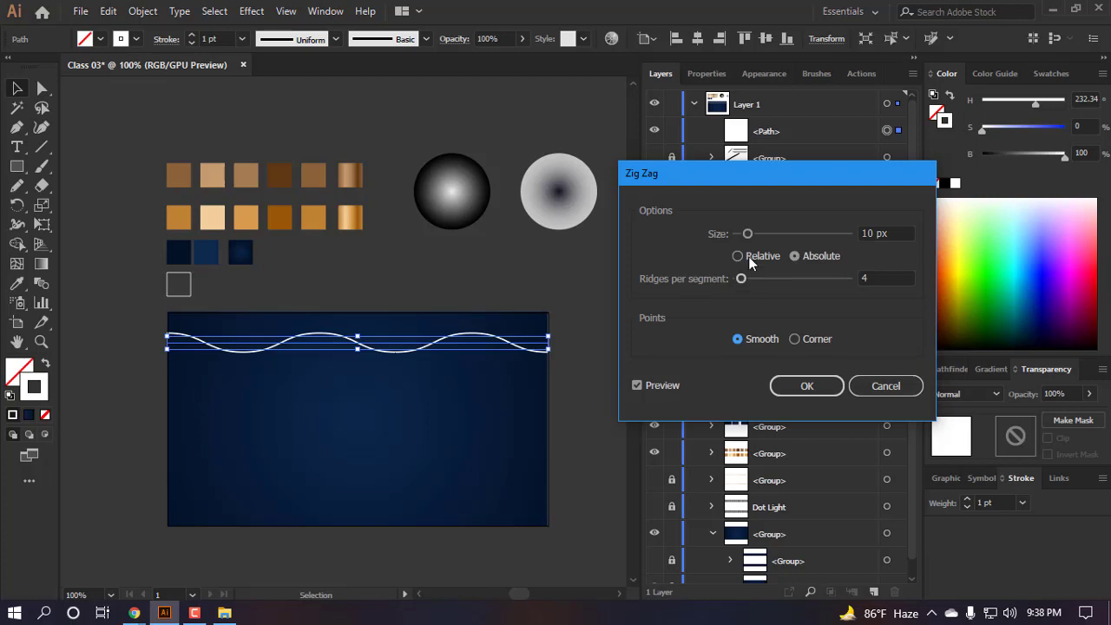
# - Set the Zig Zag size to 18 px with 3 ridges per segment, apply the effect and deselect the line
pyautogui.moveTo(758, 232); pyautogui.dragTo(757, 233)
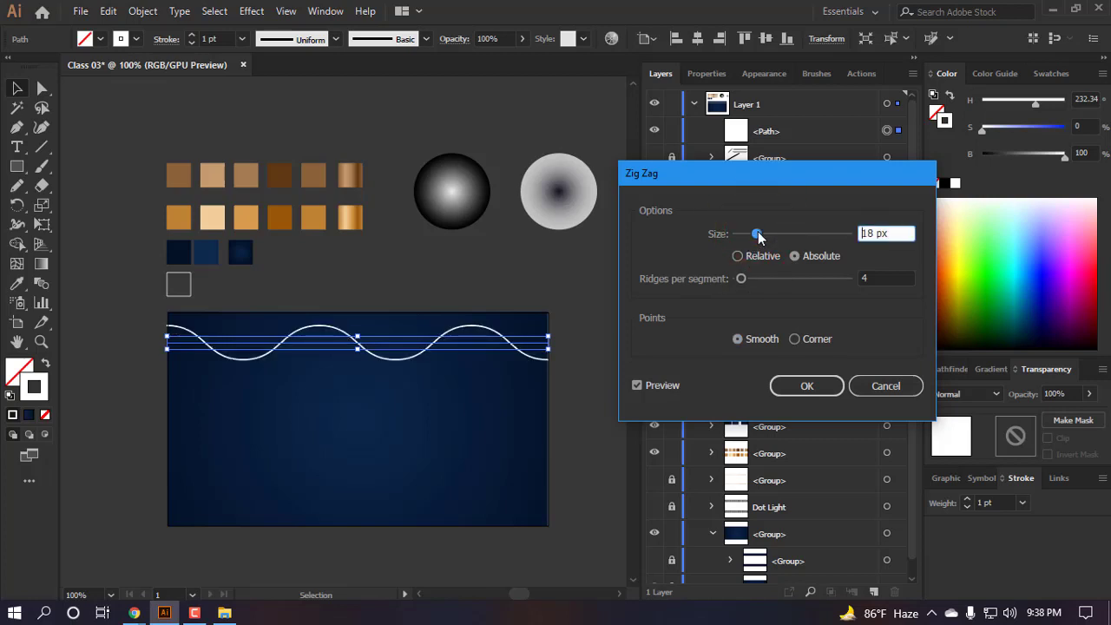
pyautogui.click(885, 276)
pyautogui.write('3')
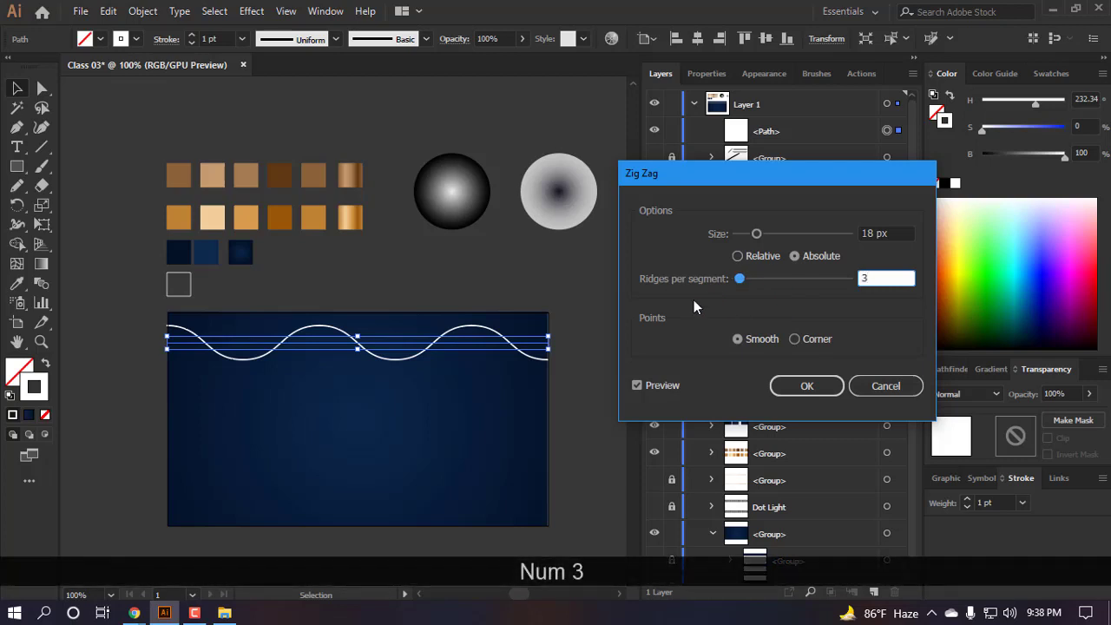
pyautogui.click(894, 232)
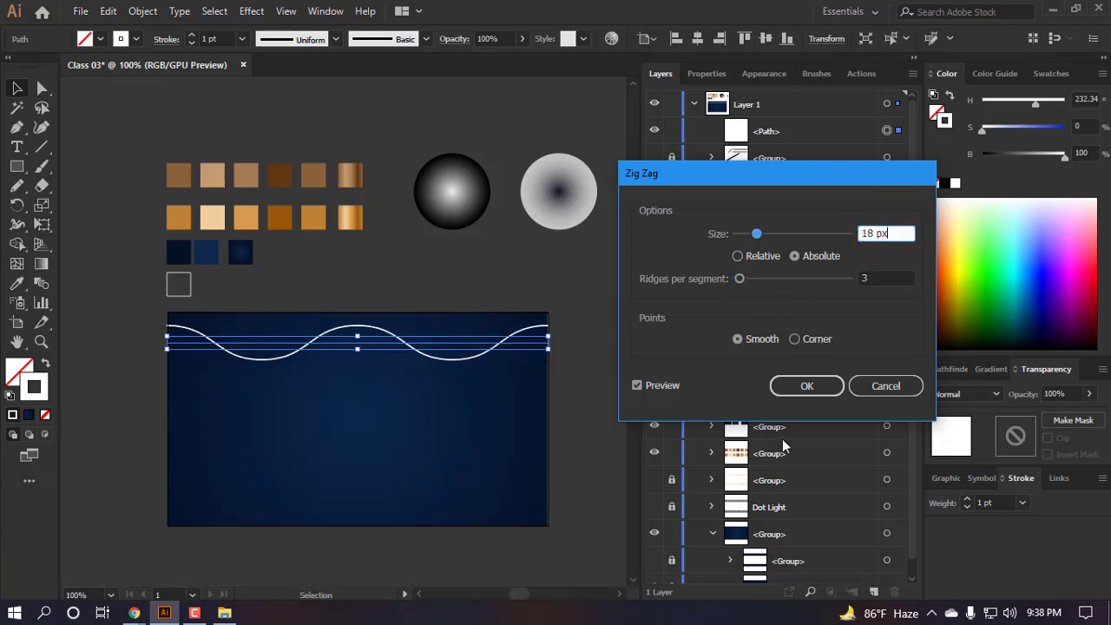
pyautogui.click(817, 387)
pyautogui.click(538, 469)
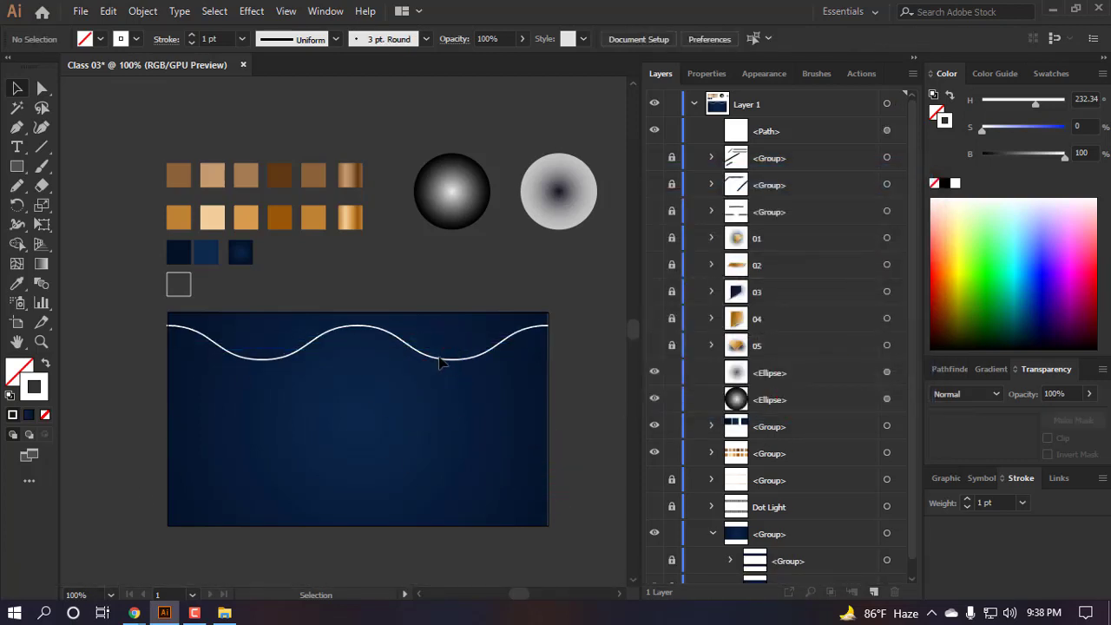
# - Expand the appearance of the wavy line into a real path and clear the selection
pyautogui.click(445, 361)
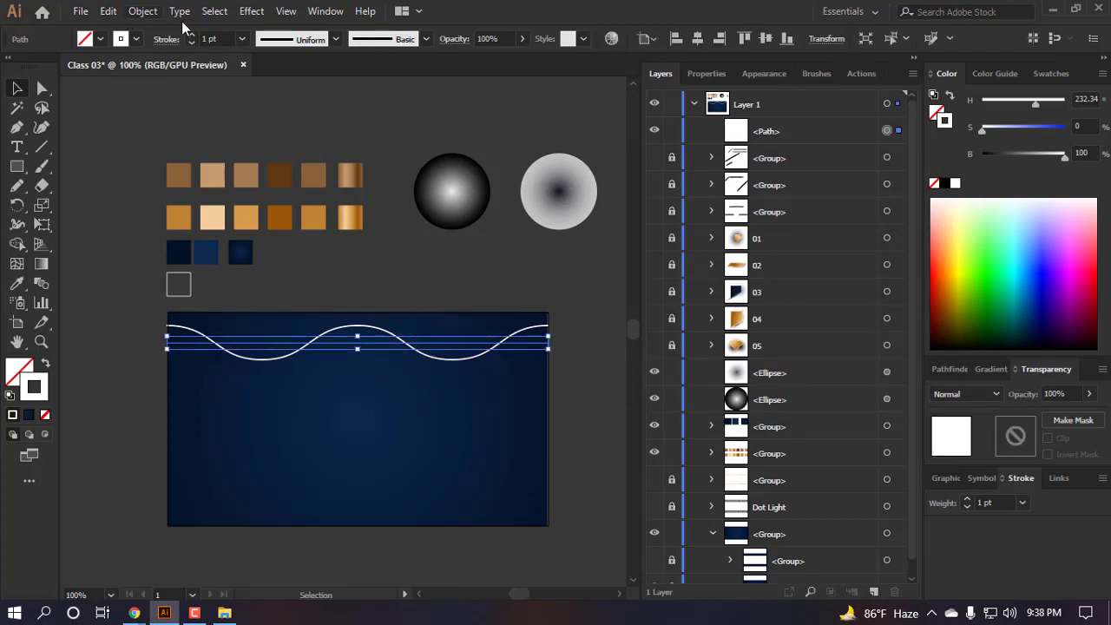
pyautogui.click(141, 11)
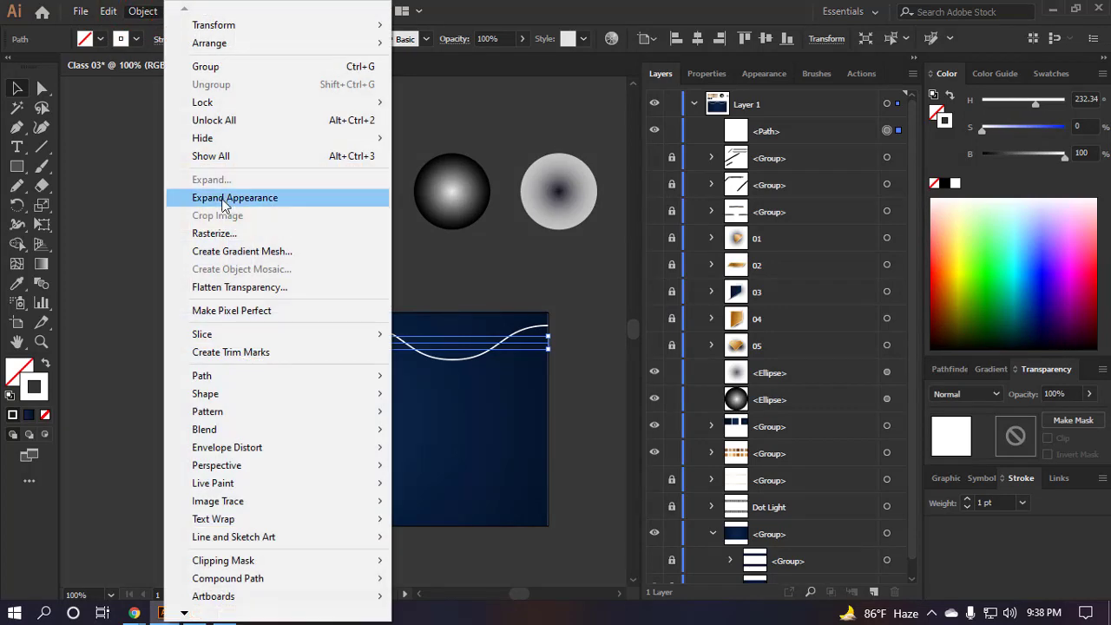
pyautogui.click(226, 194)
pyautogui.click(442, 356)
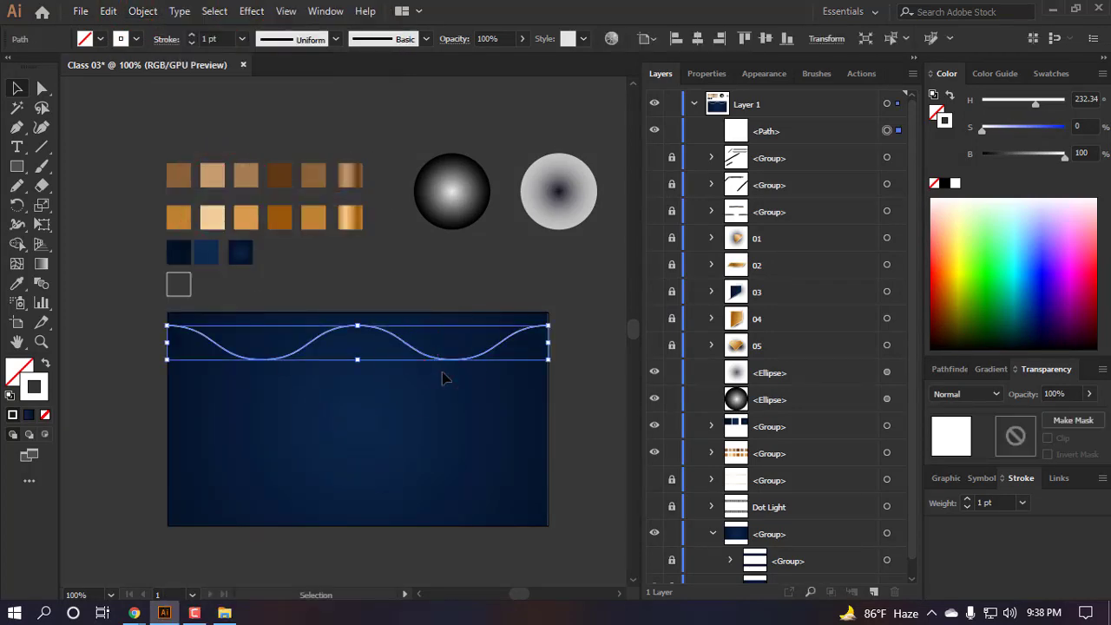
pyautogui.scroll(6, 439, 369)
pyautogui.press('a')
pyautogui.scroll(-6, 429, 387)
pyautogui.click(433, 413)
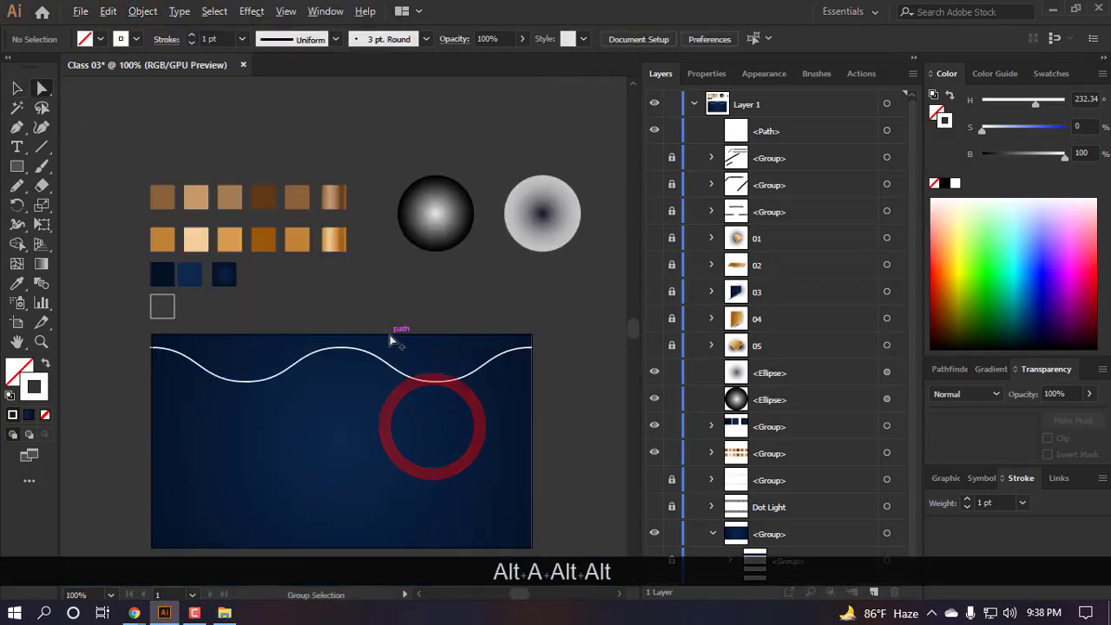
# - Apply the triangular tapered width profile to the wavy path's stroke, thick at the start and thin at the end
pyautogui.scroll(2, 373, 359)
pyautogui.press('v')
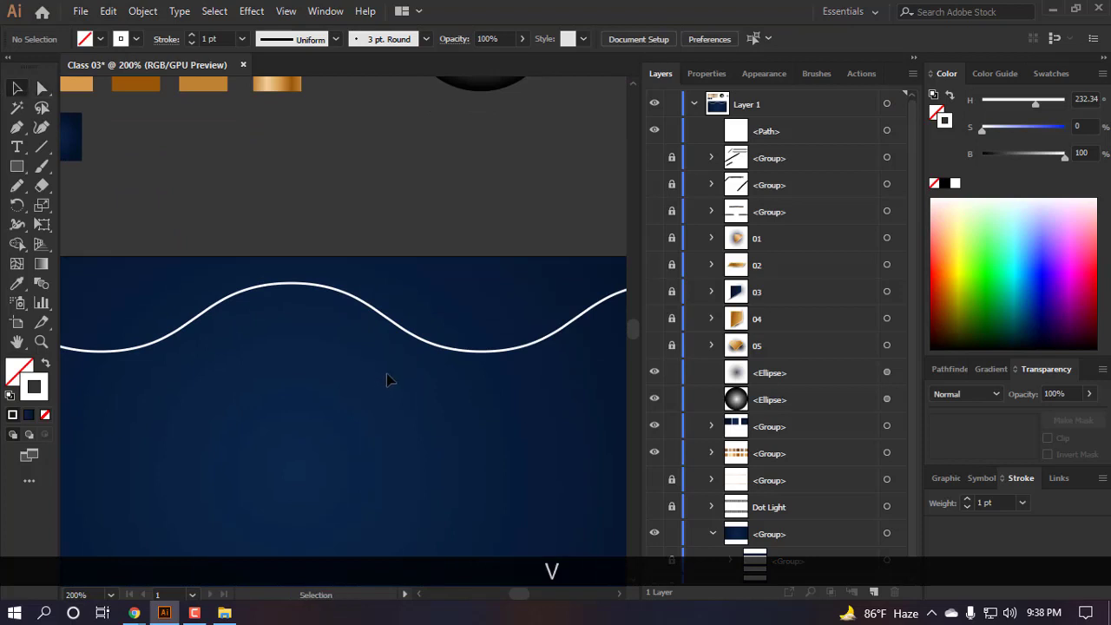
pyautogui.scroll(-5, 385, 380)
pyautogui.scroll(3, 408, 434)
pyautogui.click(347, 388)
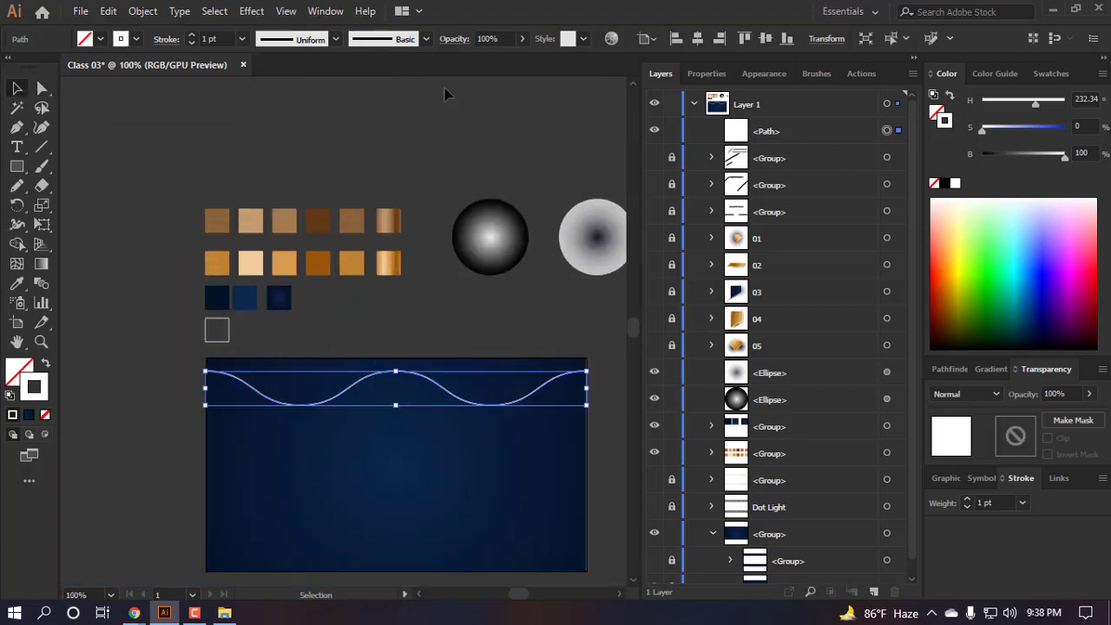
pyautogui.click(427, 39)
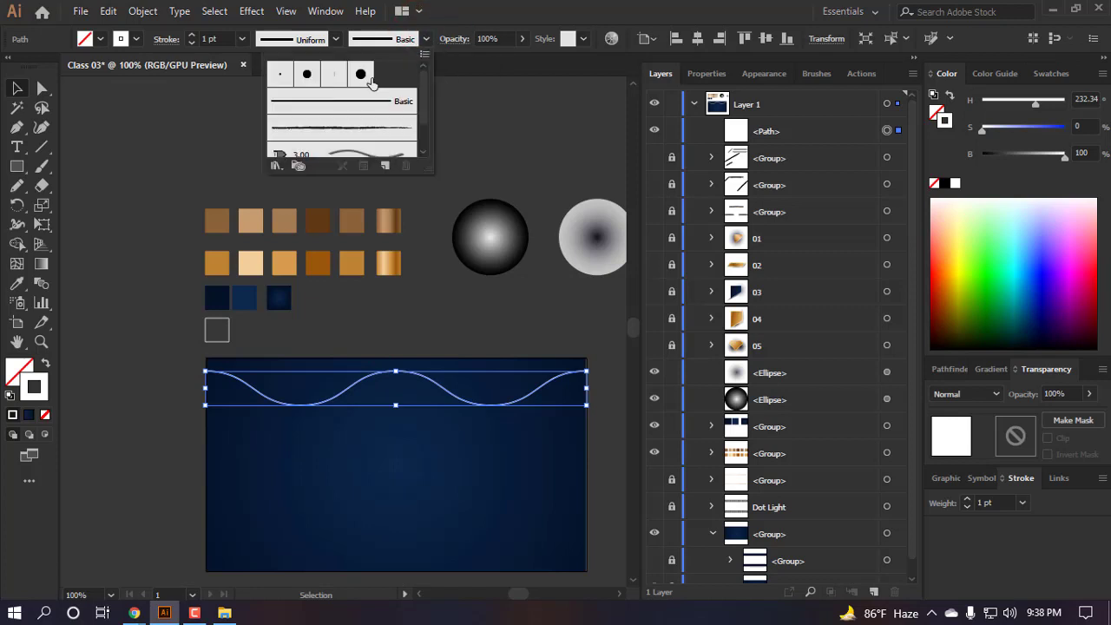
pyautogui.scroll(-2, 333, 107)
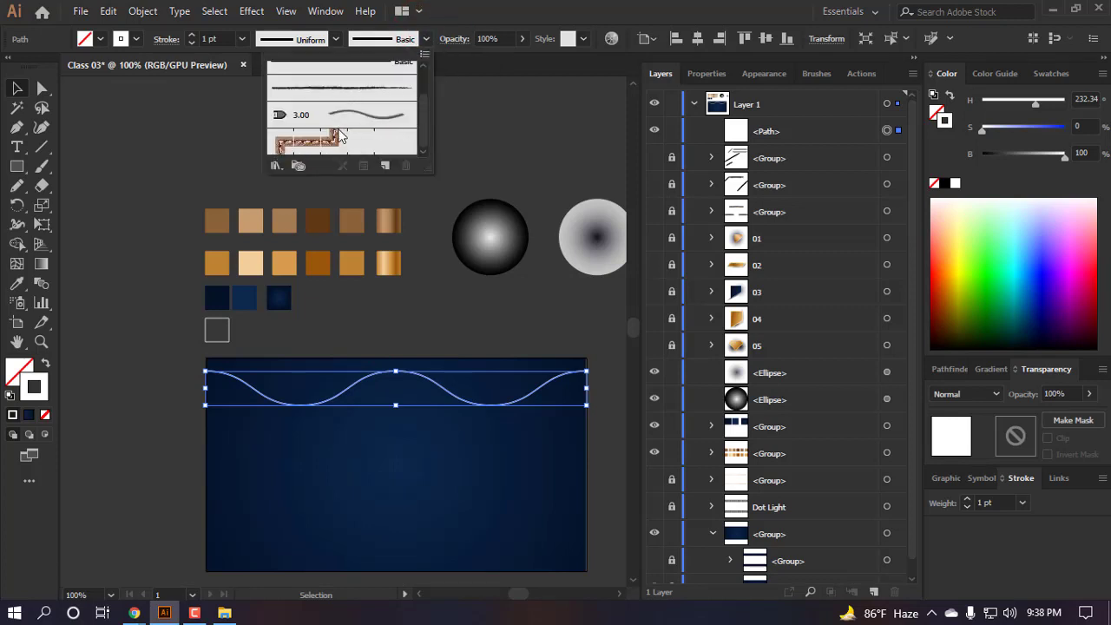
pyautogui.click(318, 35)
pyautogui.click(318, 39)
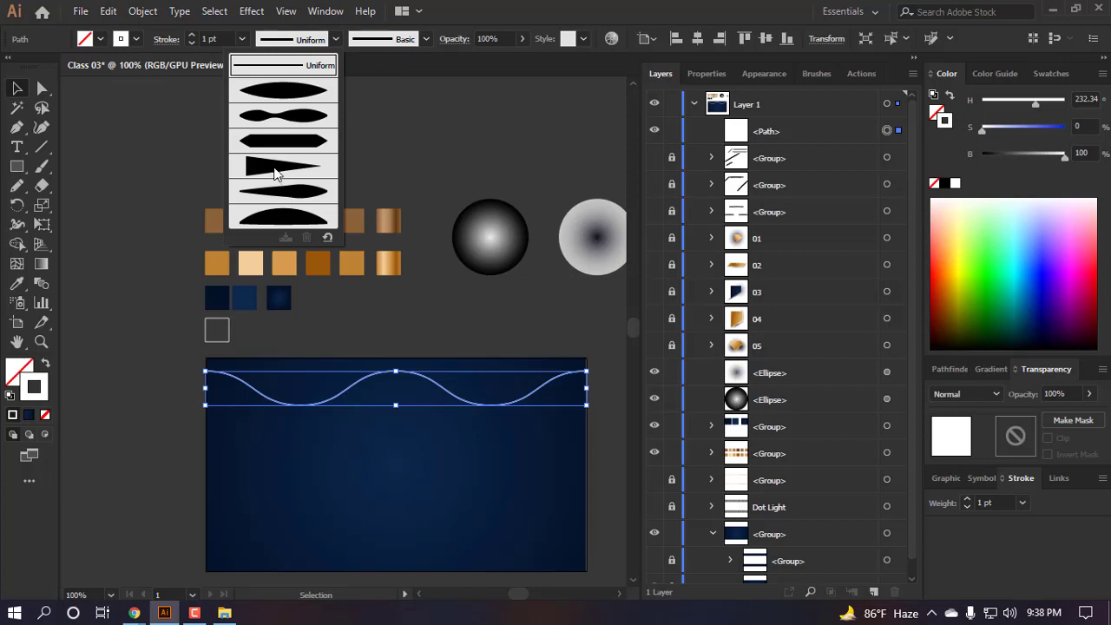
pyautogui.click(276, 169)
pyautogui.click(387, 444)
# - Increase the tapered wave's stroke weight to 9 pt and deselect it
pyautogui.click(282, 398)
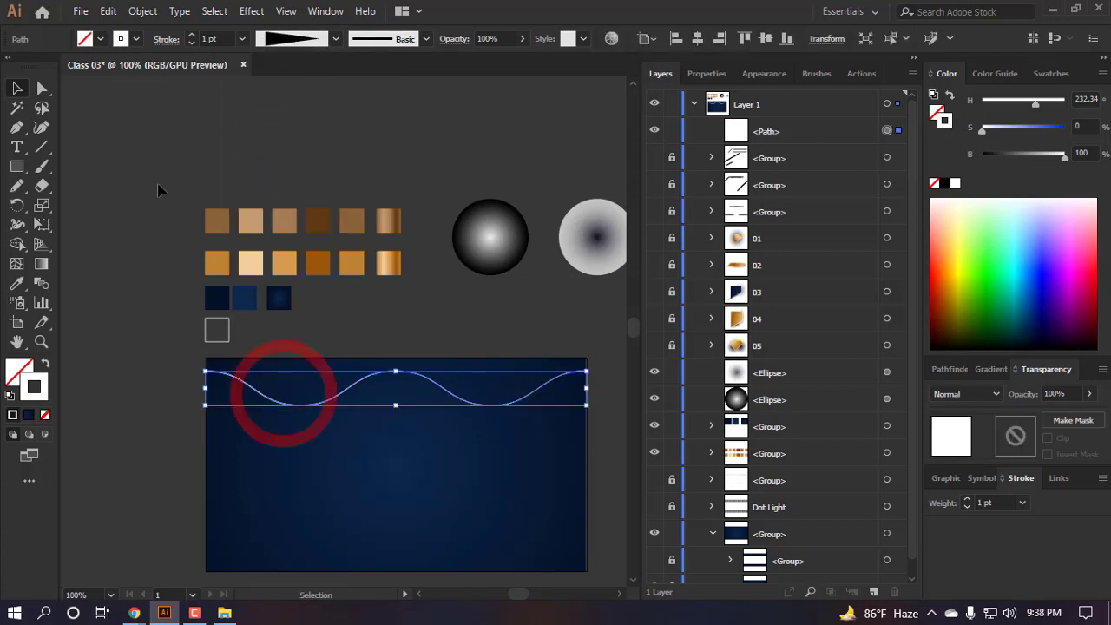
pyautogui.tripleClick(191, 34)
pyautogui.tripleClick(190, 34)
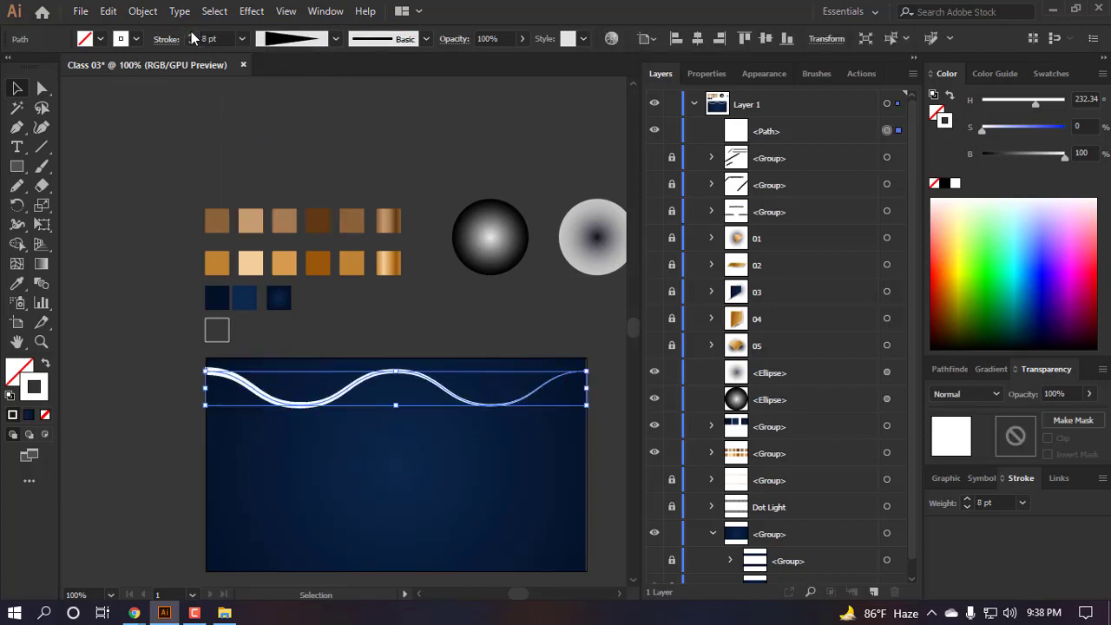
pyautogui.click(190, 34)
pyautogui.click(347, 479)
pyautogui.hscroll(1, 353, 486)
pyautogui.click(350, 485)
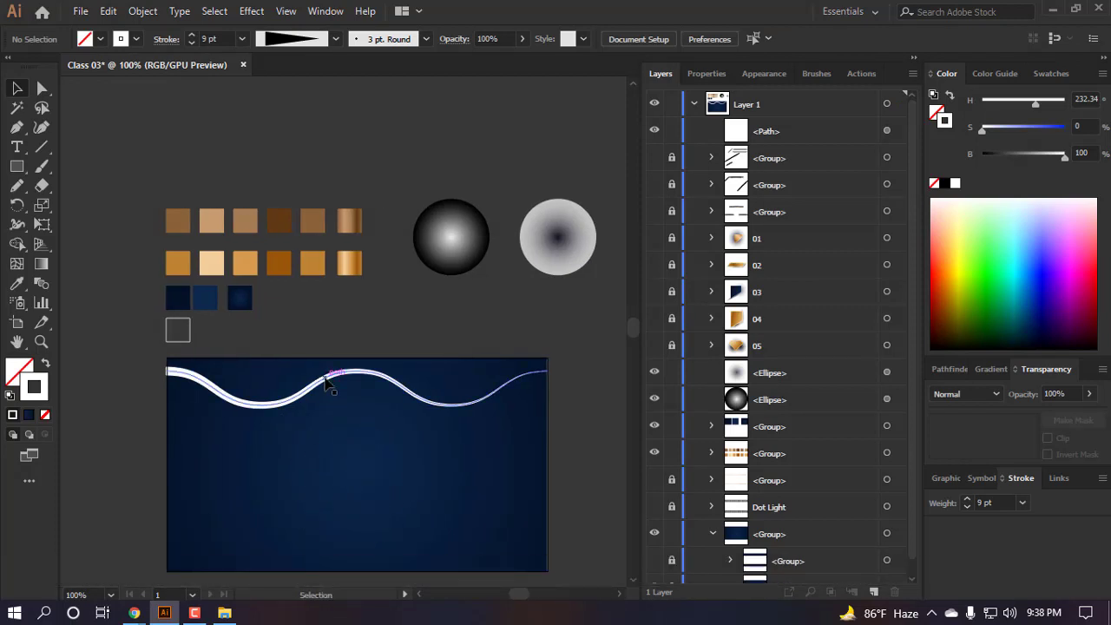
# - Duplicate the tapered white wave slightly below the original on the navy background
pyautogui.moveTo(330, 385); pyautogui.dragTo(331, 409)
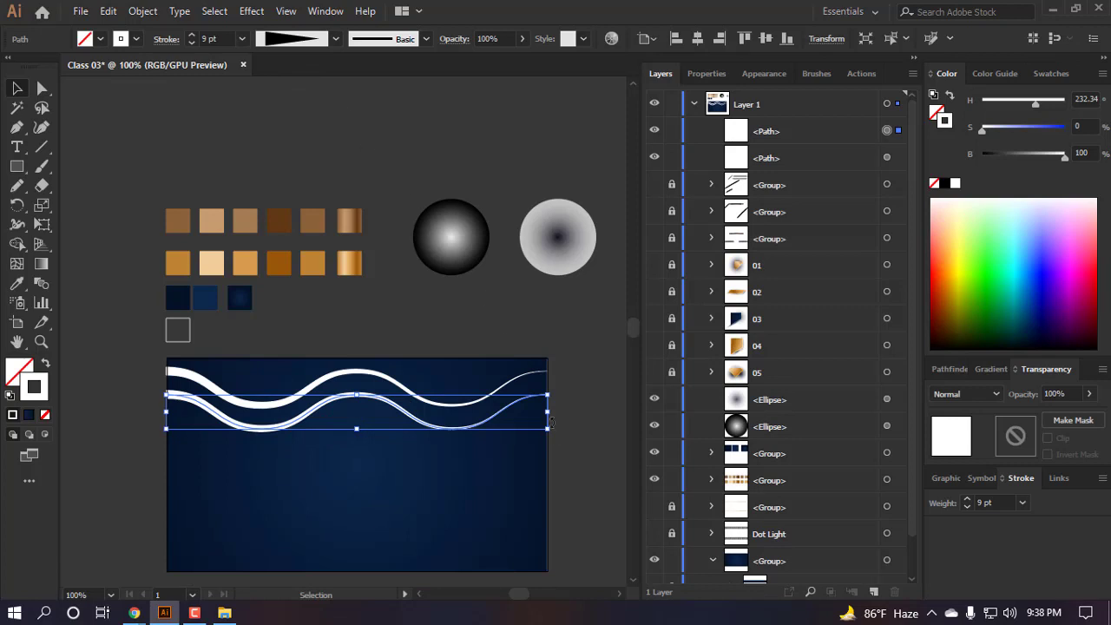
# - Reflect the lower tapered wave across the vertical axis so its thick end lies opposite the upper wave's
pyautogui.moveTo(552, 432); pyautogui.dragTo(115, 385)
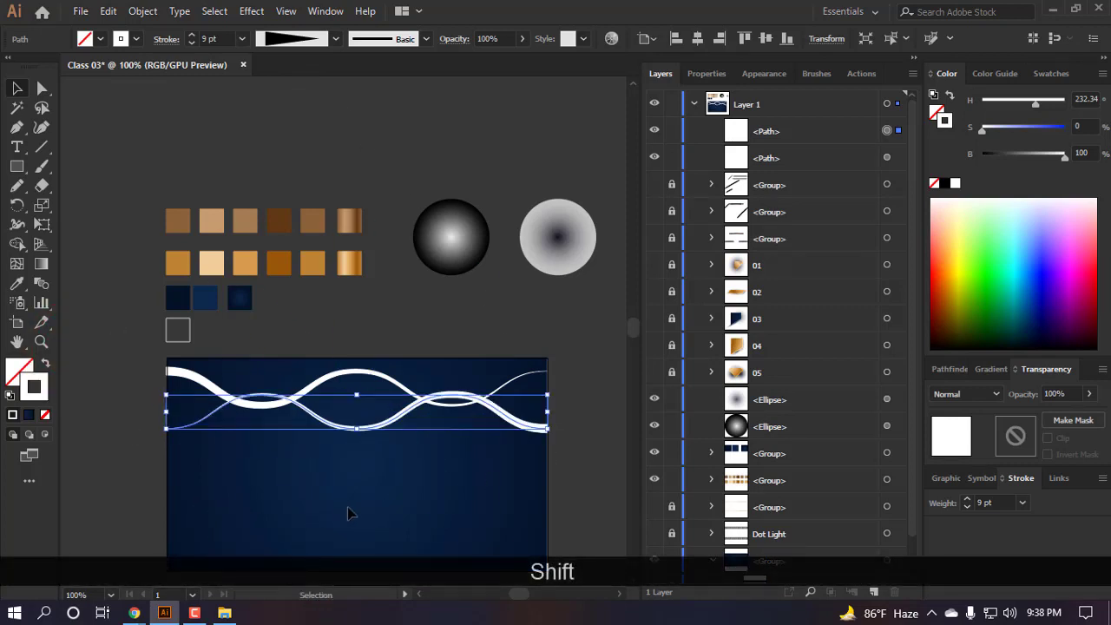
pyautogui.hotkey('ctrl', 'z')
pyautogui.rightClick(325, 423)
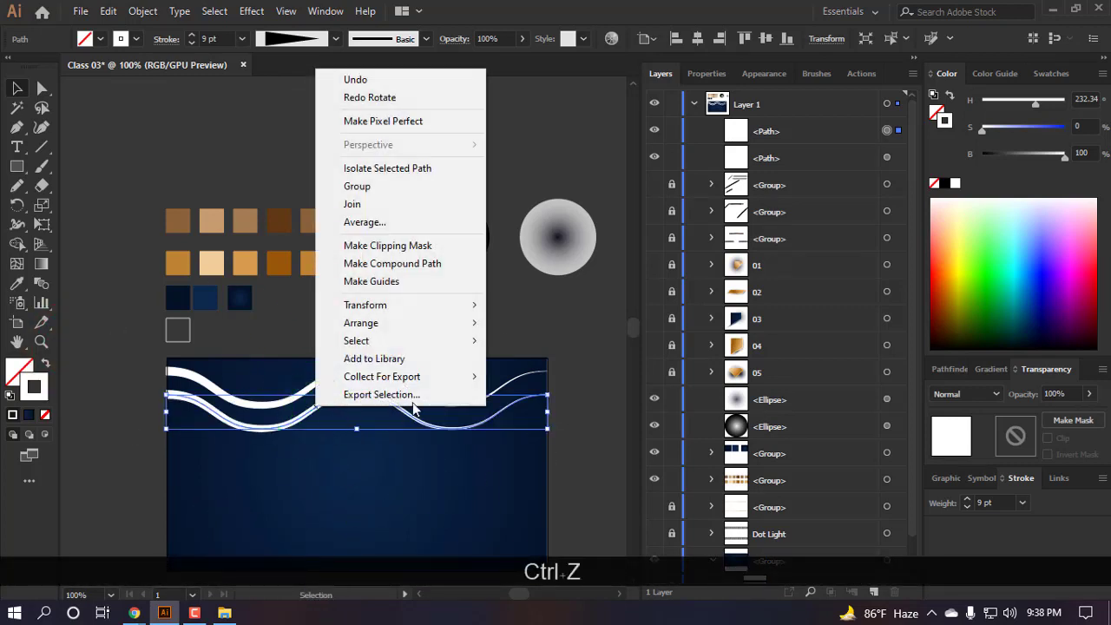
pyautogui.moveTo(438, 309)
pyautogui.click(536, 364)
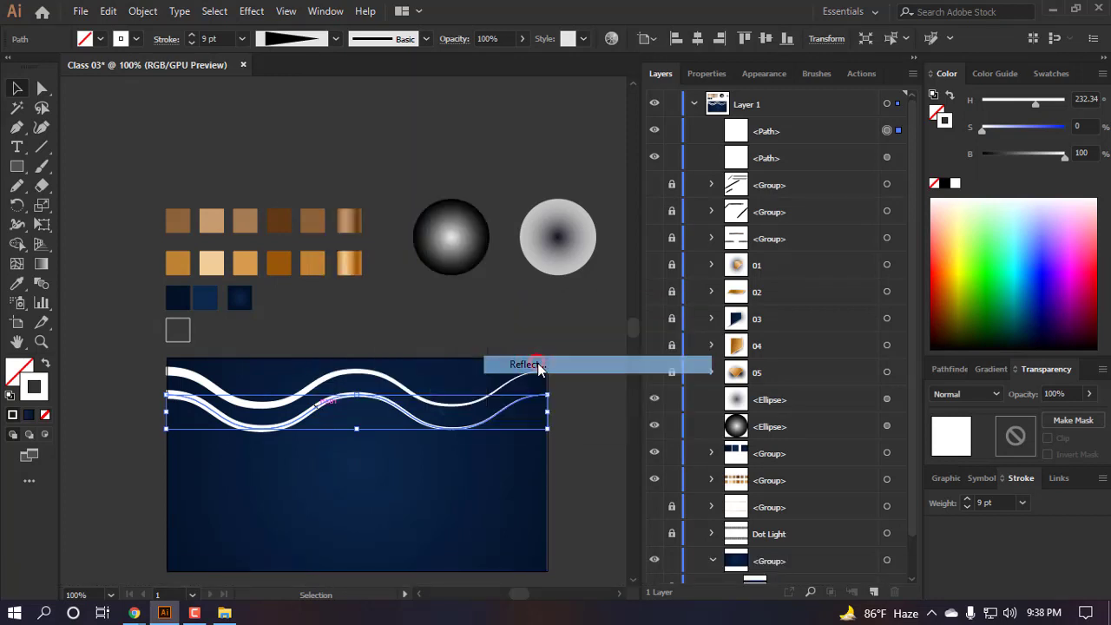
pyautogui.click(569, 407)
pyautogui.click(571, 451)
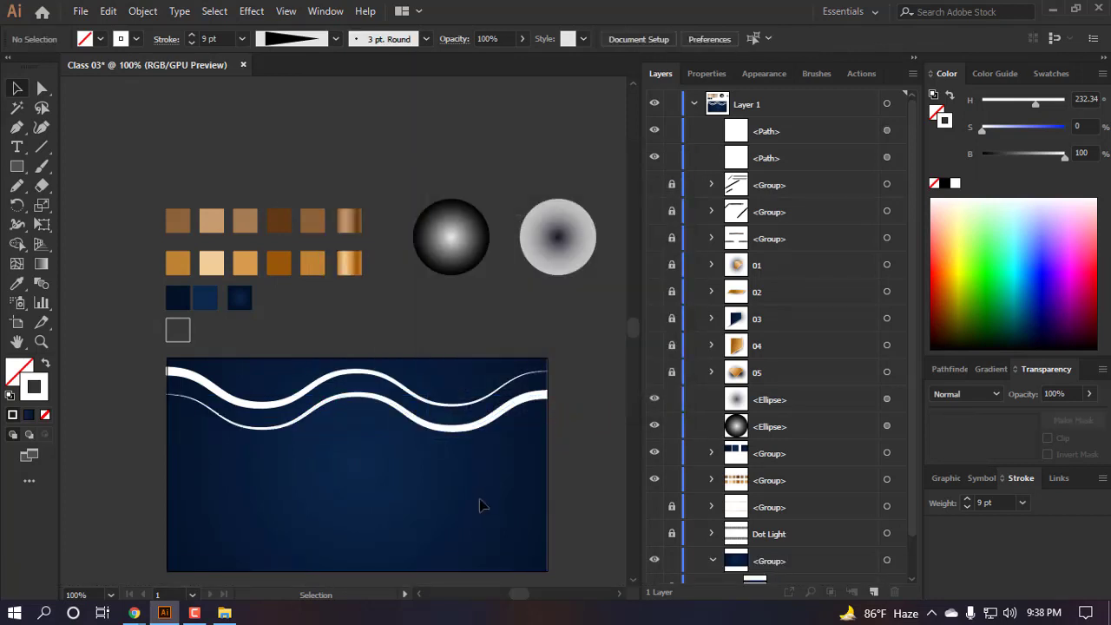
# - Nudge the reflected lower wave up closer to the upper wave and clear the selection
pyautogui.keyDown('alt'); pyautogui.click(460, 427); pyautogui.keyUp('alt')
pyautogui.press('Up')
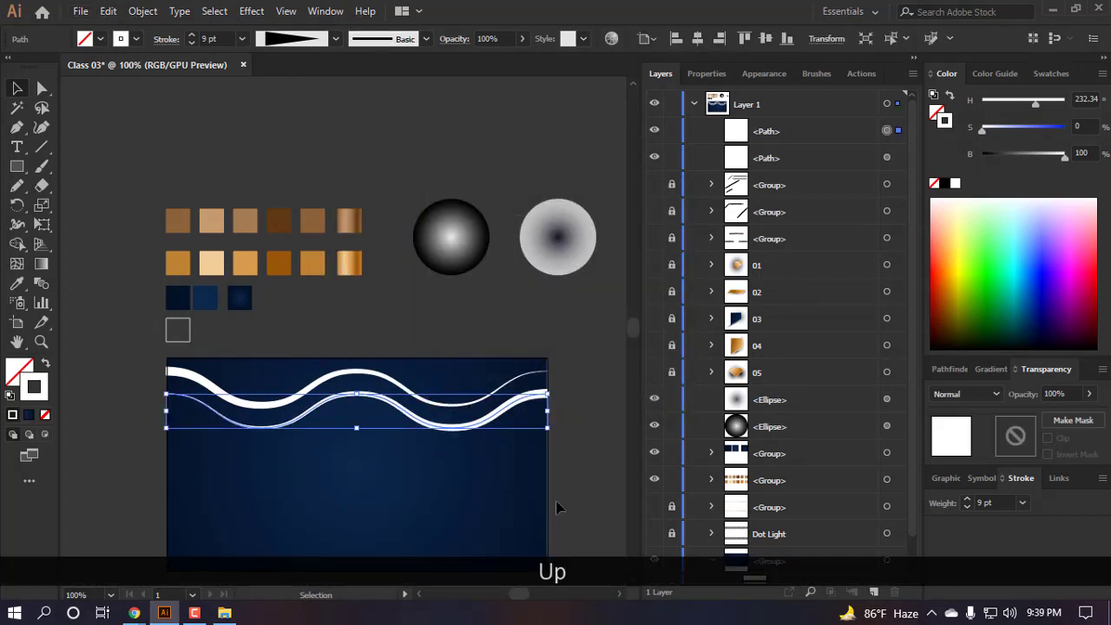
pyautogui.hotkey('shift', 'Up')
pyautogui.press('Down')
pyautogui.press('Down')
pyautogui.press('Down')
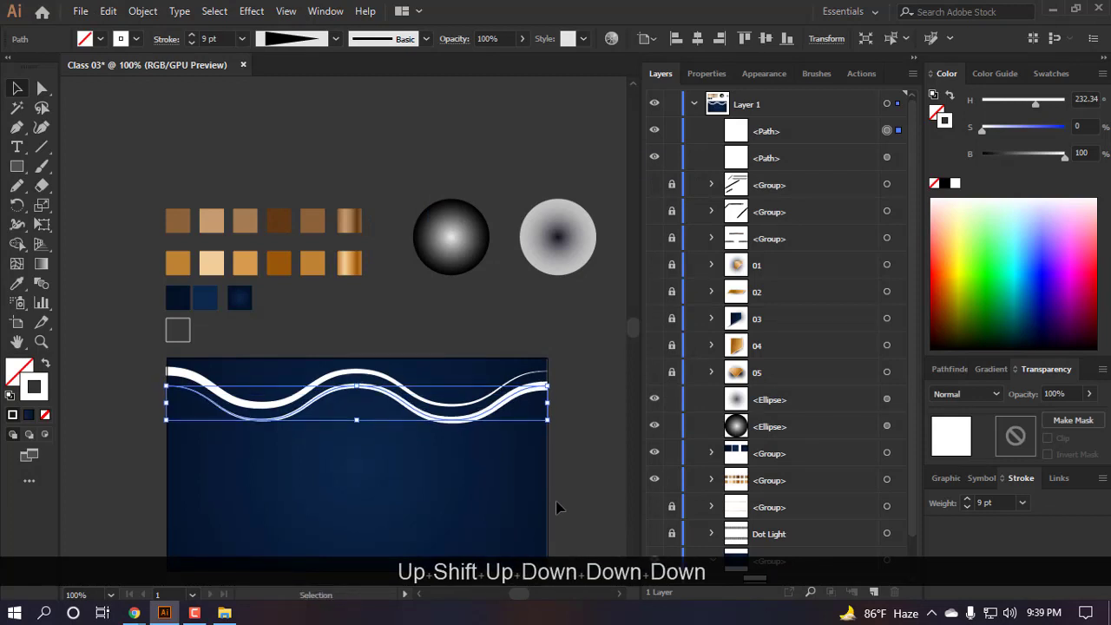
pyautogui.click(513, 479)
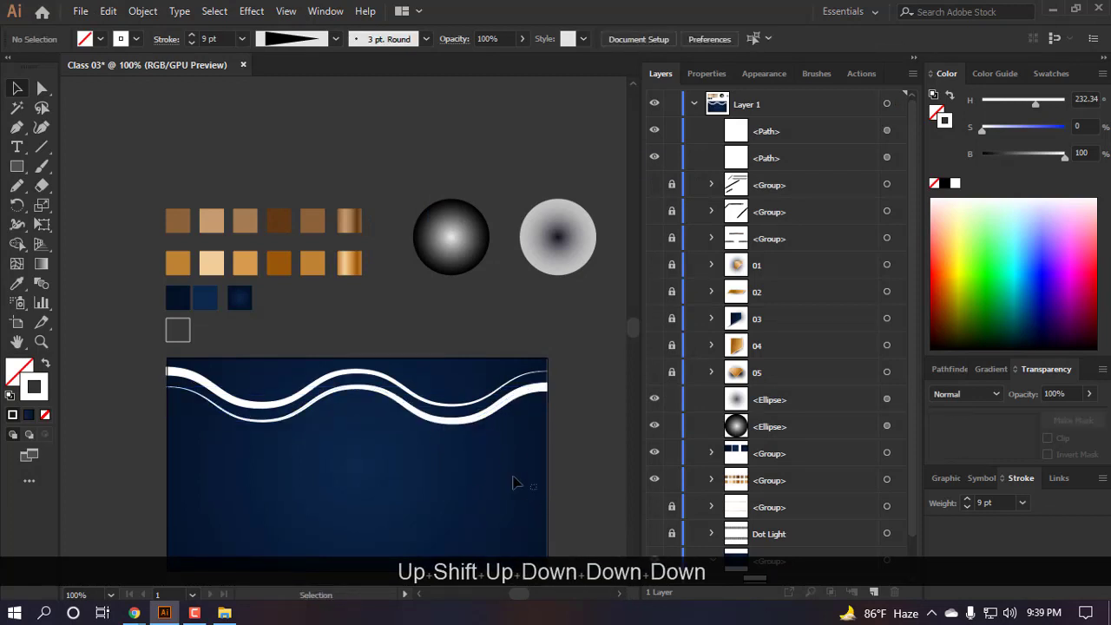
# - Increase the stroke weight of both tapered waves to 10 pt and deselect them
pyautogui.moveTo(543, 488); pyautogui.dragTo(300, 341)
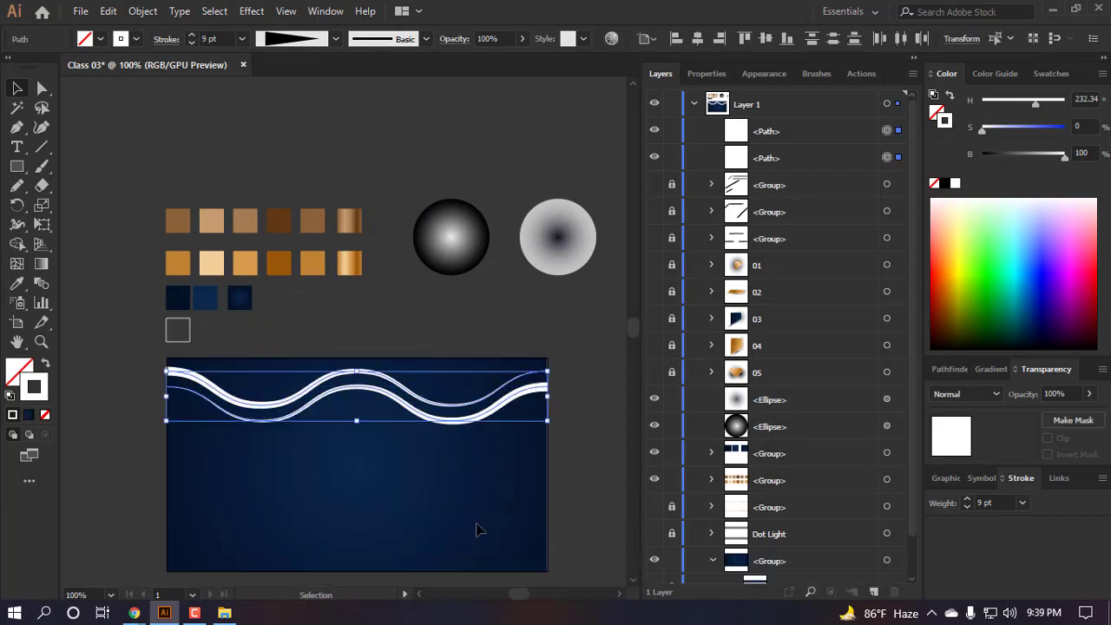
pyautogui.click(192, 36)
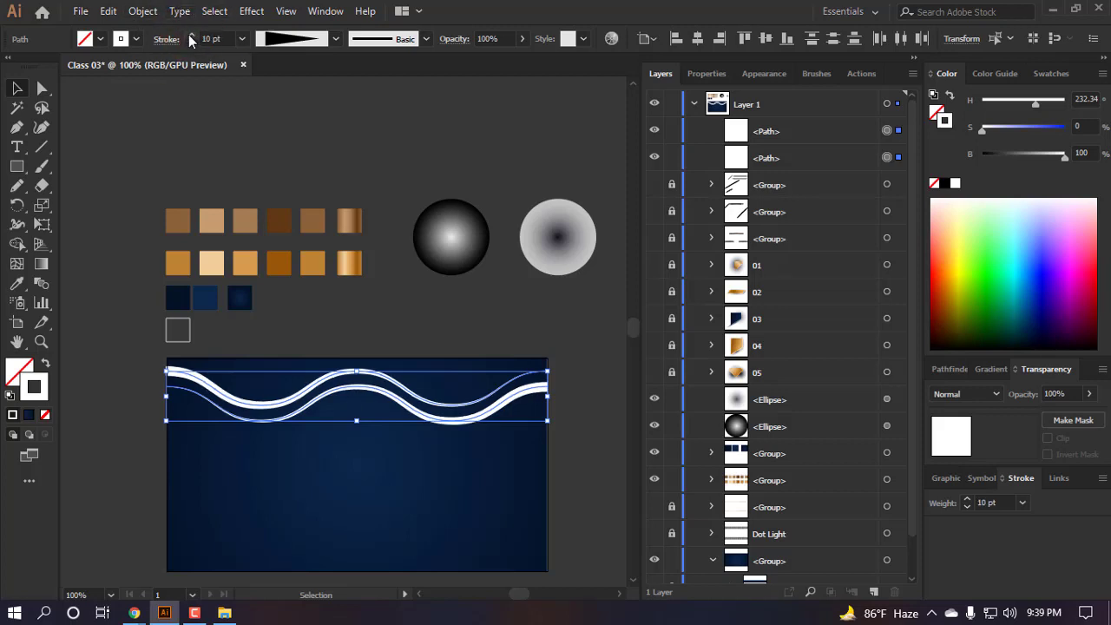
pyautogui.click(459, 492)
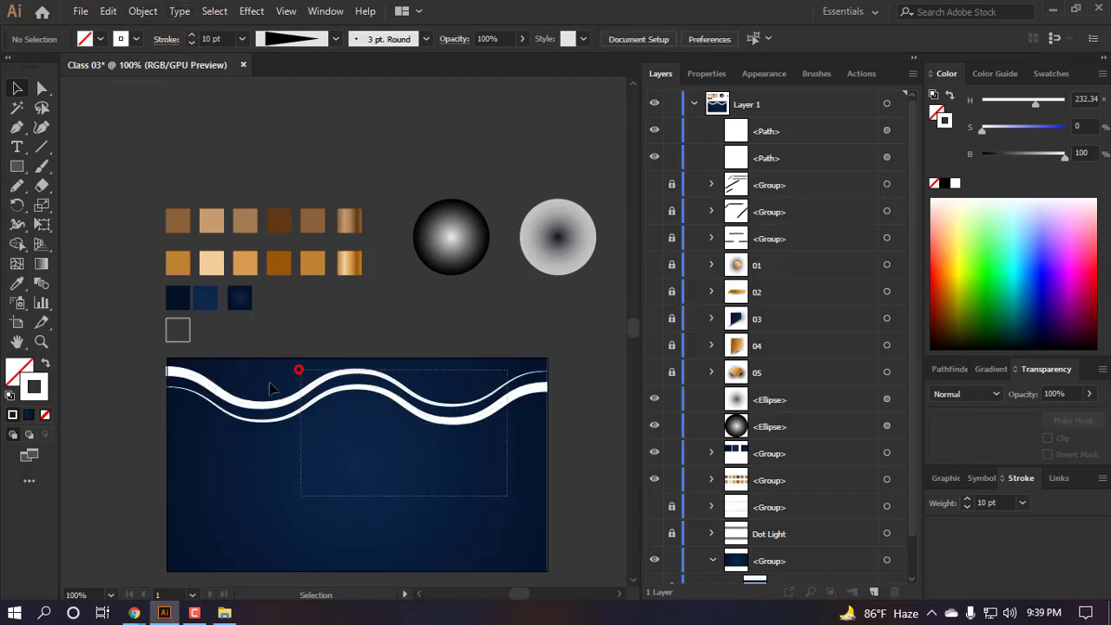
# - Expand the appearance of both tapered waves into filled shapes and deselect them
pyautogui.moveTo(272, 388); pyautogui.dragTo(272, 387)
pyautogui.click(142, 10)
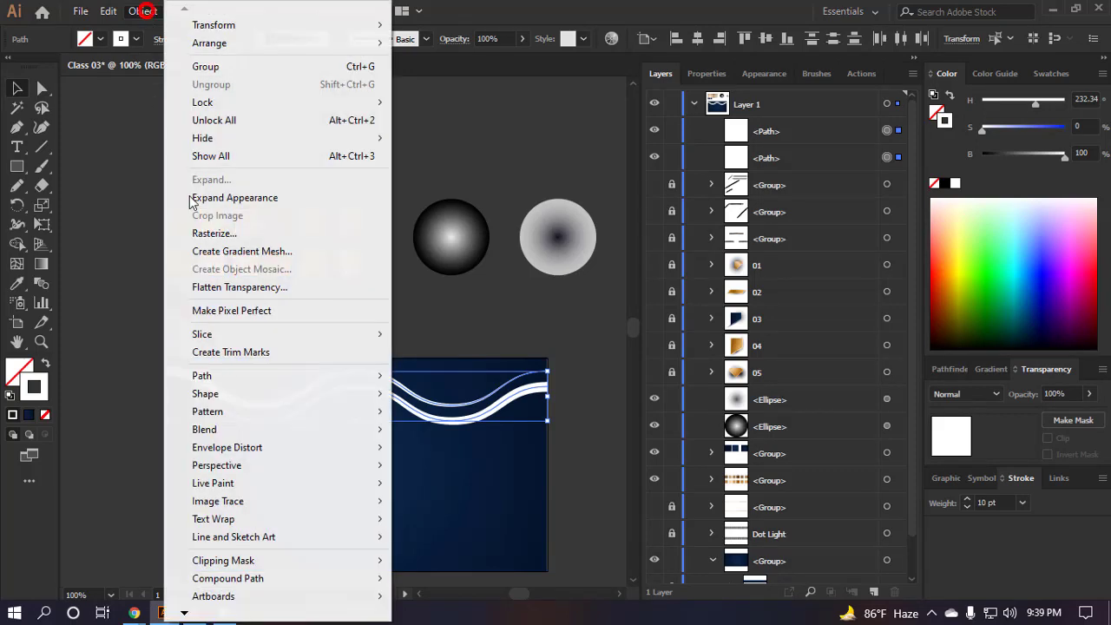
pyautogui.click(234, 198)
pyautogui.click(323, 359)
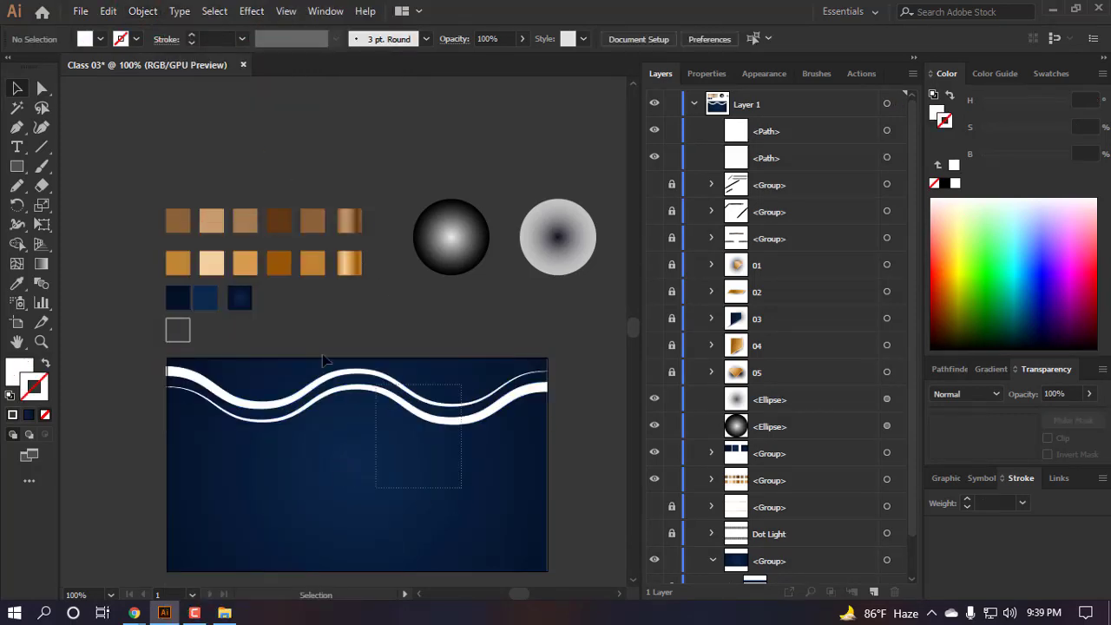
# - Group the two expanded white waves into a single object
pyautogui.moveTo(323, 360); pyautogui.dragTo(377, 436)
pyautogui.scroll(2, 347, 372)
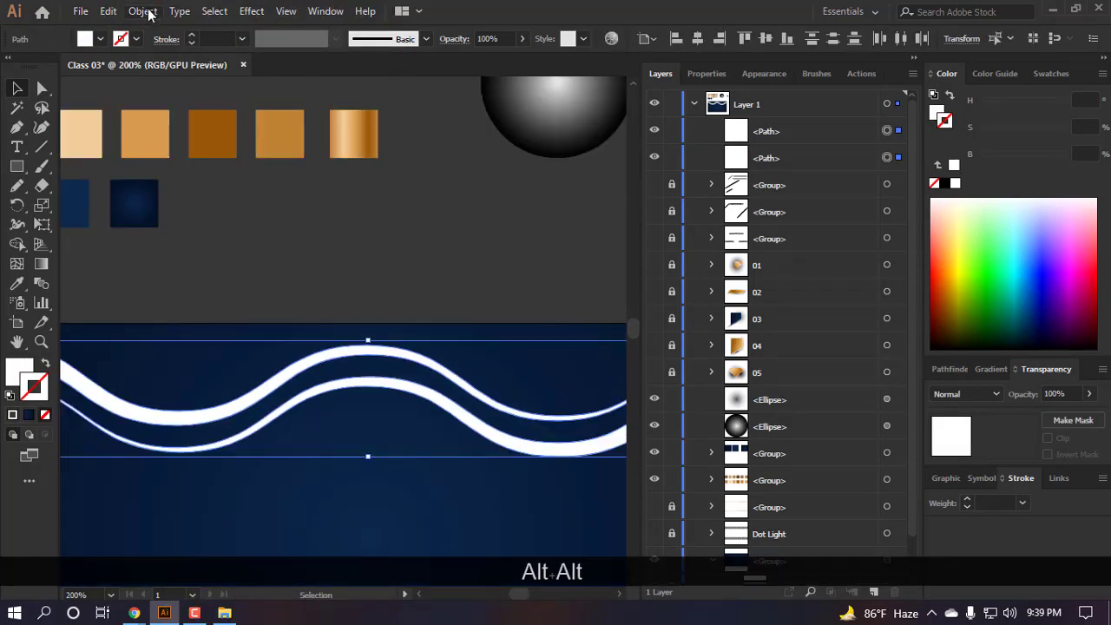
pyautogui.click(148, 11)
pyautogui.press('alt')
pyautogui.scroll(-2, 304, 196)
pyautogui.click(320, 397)
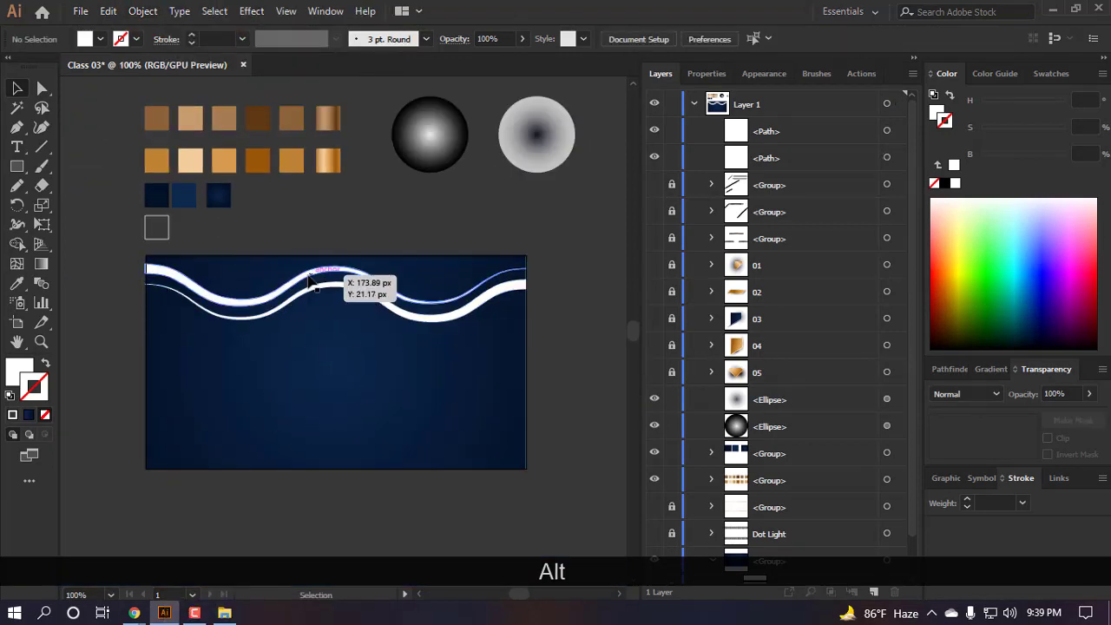
pyautogui.moveTo(309, 275); pyautogui.dragTo(312, 391)
pyautogui.hotkey('ctrl', 'z')
pyautogui.hotkey('ctrl', 'z')
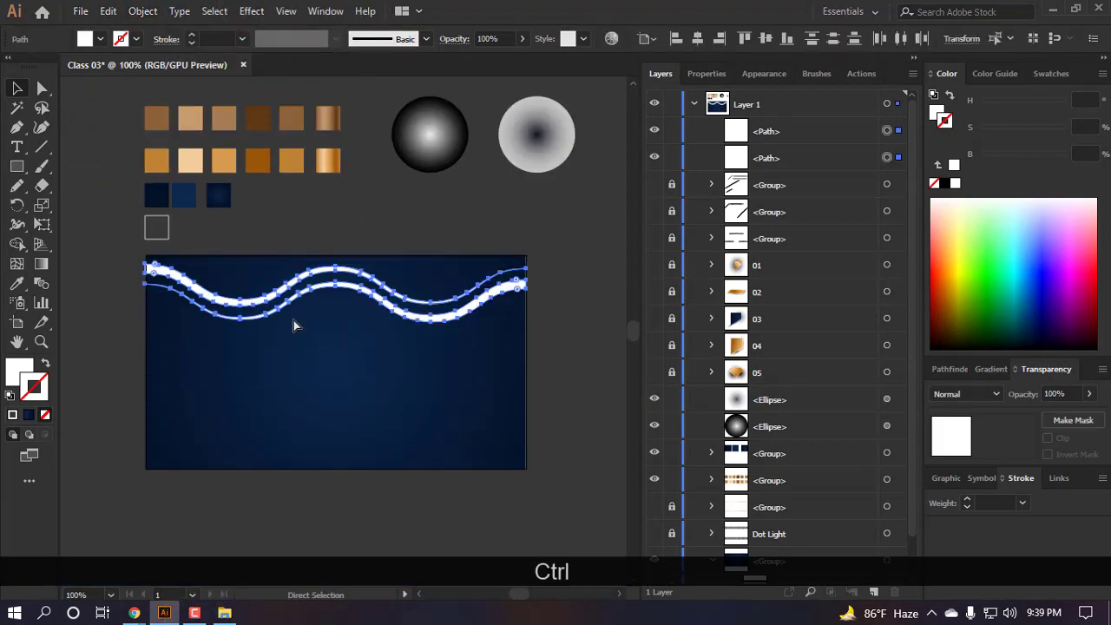
pyautogui.hotkey('ctrl', 'g')
pyautogui.press('v')
pyautogui.click(380, 401)
pyautogui.moveTo(459, 310); pyautogui.dragTo(461, 422)
pyautogui.hotkey('ctrl', 'z')
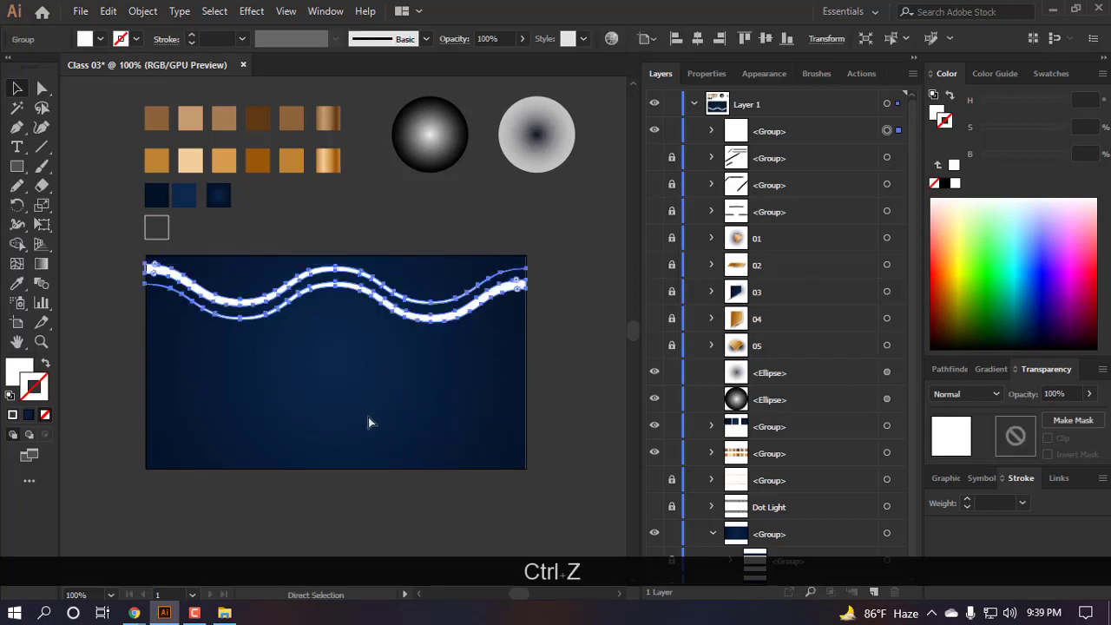
# - Move the grouped wave pair up to the top edge of the navy background
pyautogui.click(369, 423)
pyautogui.click(337, 267)
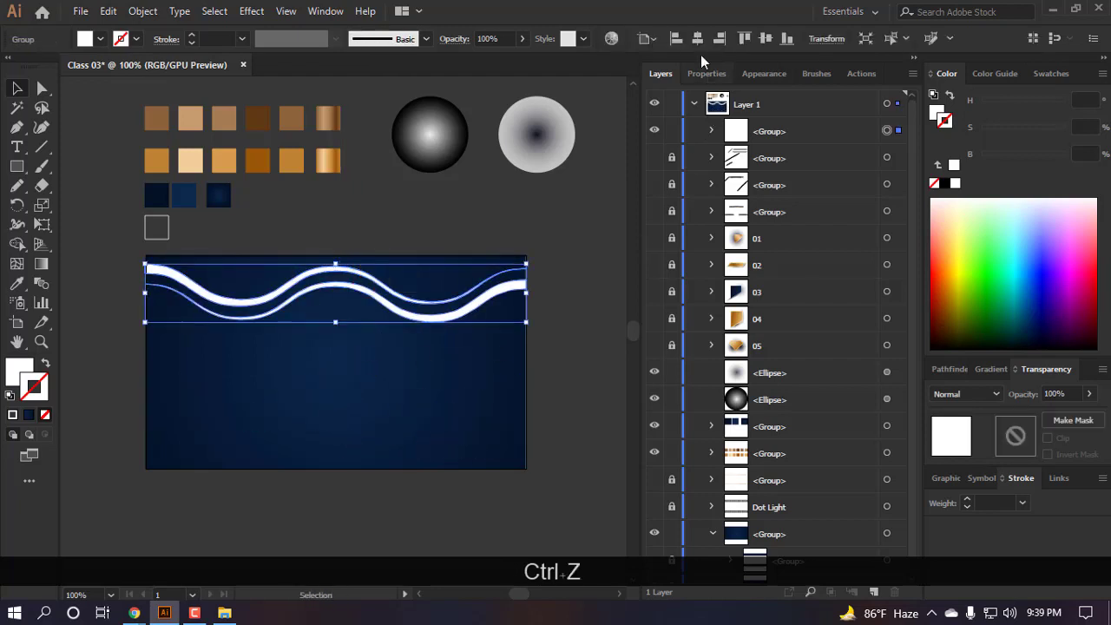
pyautogui.click(454, 397)
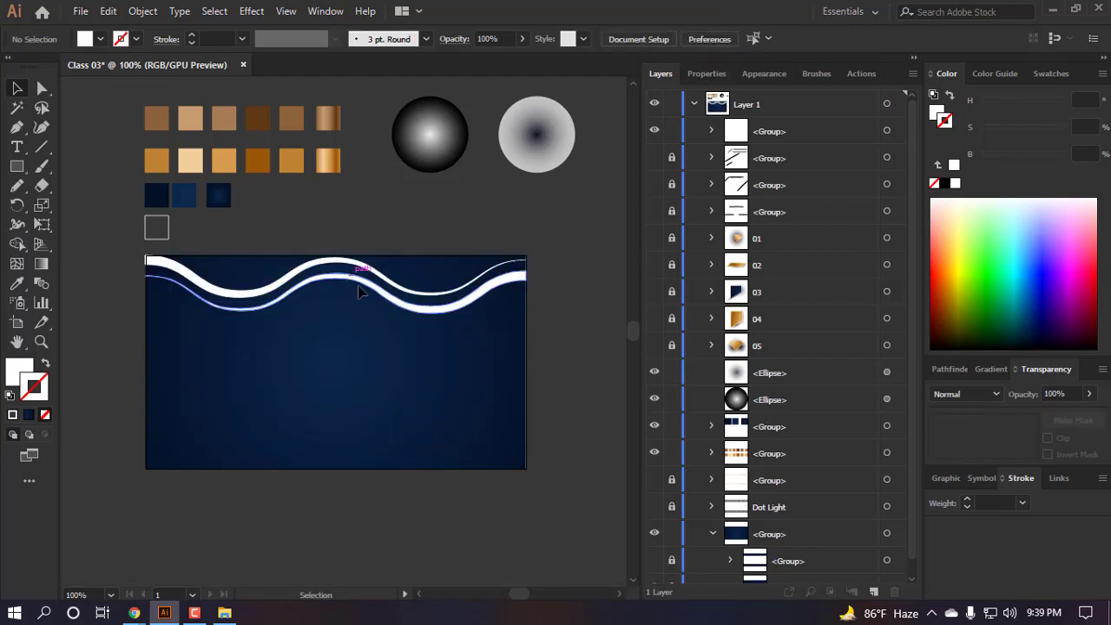
# - Duplicate the wave pair directly below itself and repeat the copy until eight evenly spaced pairs cover the navy background
pyautogui.moveTo(363, 289); pyautogui.dragTo(361, 317)
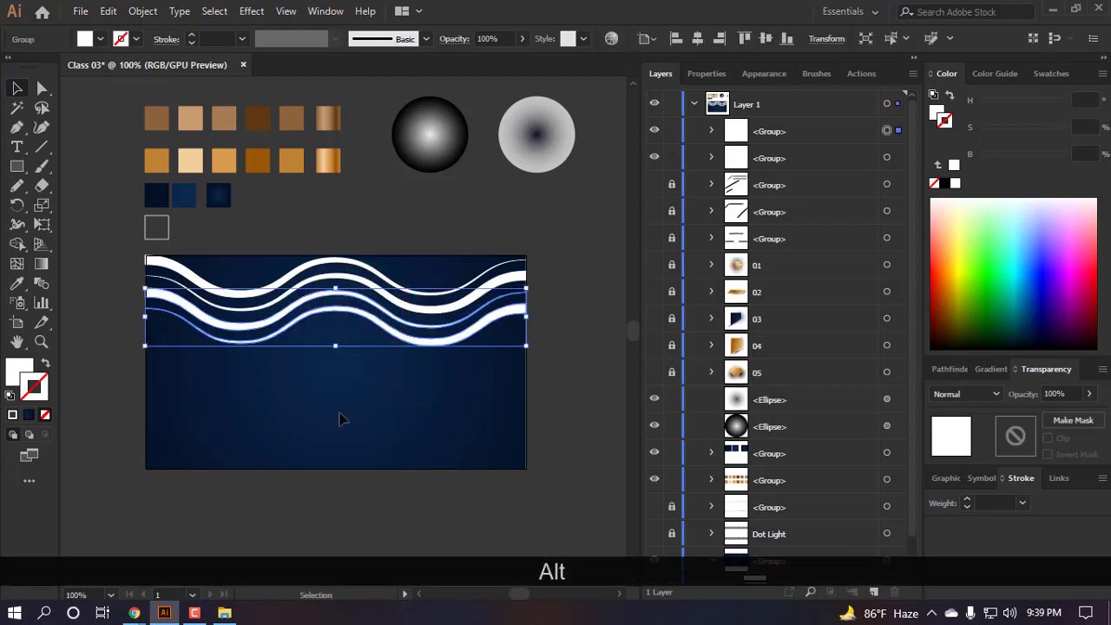
pyautogui.hotkey('ctrl', 'd')
pyautogui.hotkey('ctrl', 'd')
pyautogui.hotkey('ctrl', 'd')
pyautogui.hotkey('ctrl', 'd')
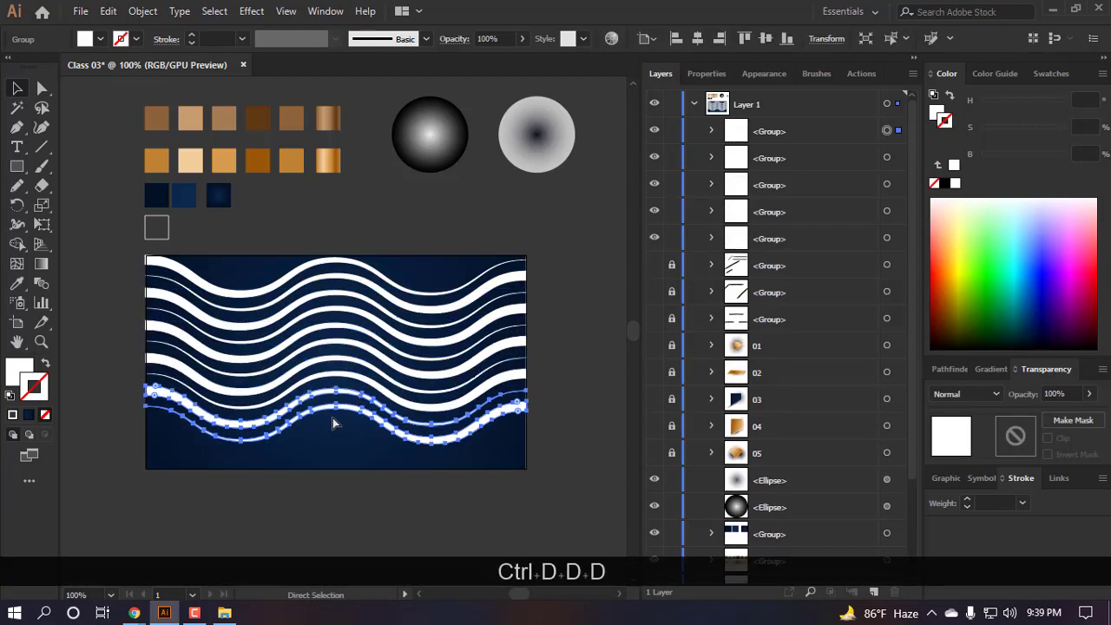
pyautogui.hotkey('ctrl', 'd')
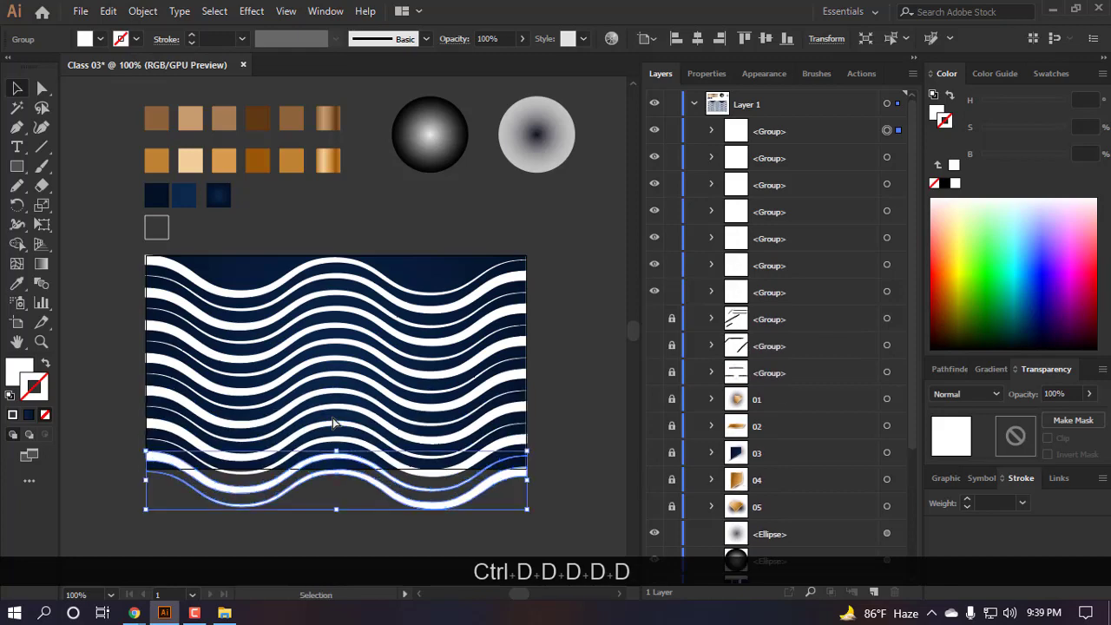
pyautogui.hotkey('ctrl', 'd')
pyautogui.scroll(-1, 322, 430)
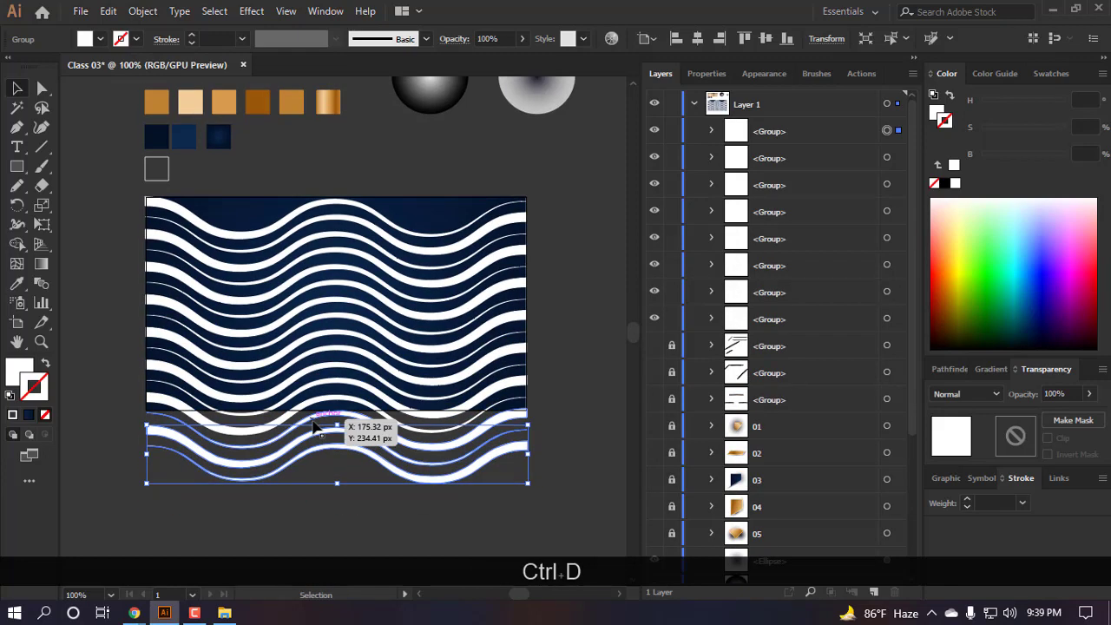
# - Select all the repeated wave pairs and group them into one pattern
pyautogui.press('v')
pyautogui.scroll(-3, 365, 480)
pyautogui.moveTo(352, 333); pyautogui.dragTo(351, 294)
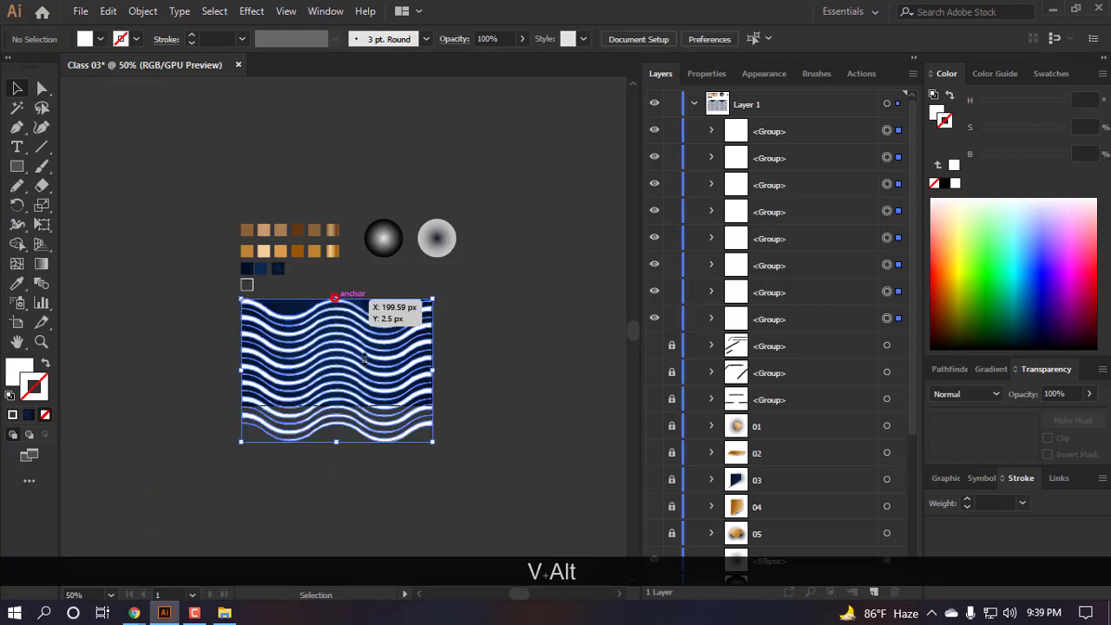
pyautogui.hotkey('ctrl', 'g')
pyautogui.press('v')
# - Enlarge the wave pattern group around its center and try rotating it diagonally
pyautogui.moveTo(425, 391); pyautogui.dragTo(447, 410)
pyautogui.moveTo(452, 450); pyautogui.dragTo(382, 499)
pyautogui.scroll(3, 374, 377)
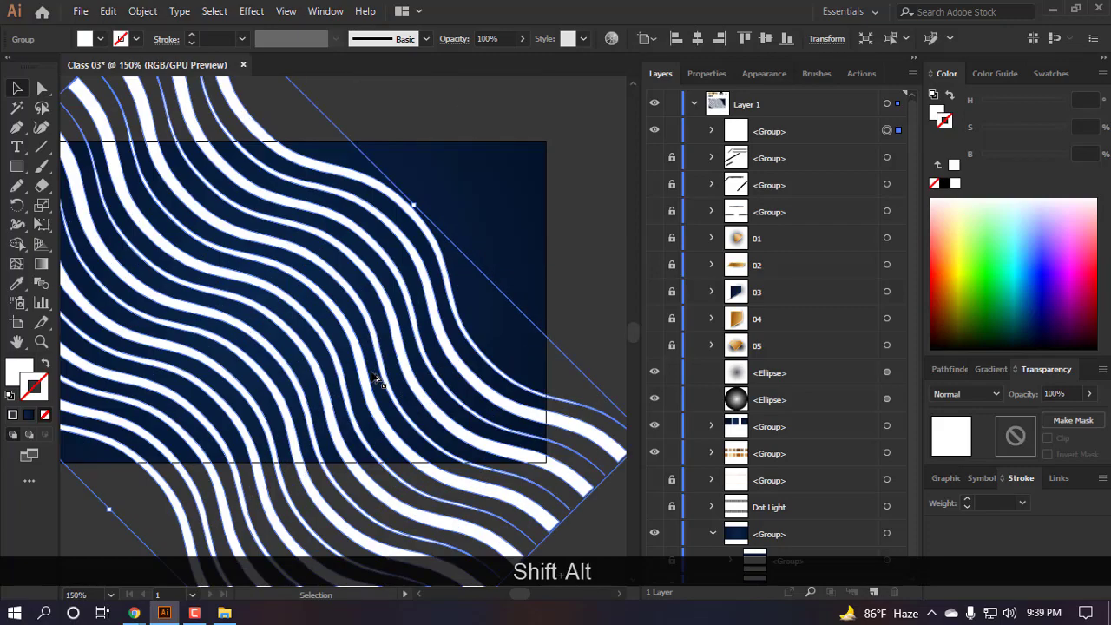
pyautogui.scroll(-2, 367, 367)
pyautogui.hotkey('ctrl', 'z')
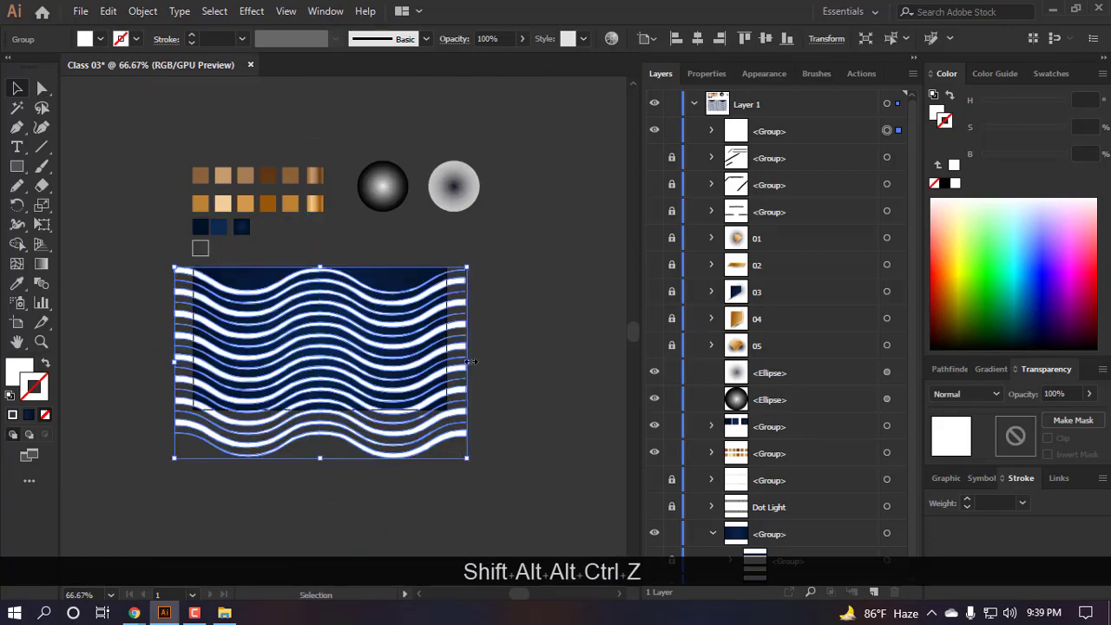
# - Scale the wave pattern up slightly more and shift it so it overhangs the navy background, then deselect
pyautogui.moveTo(470, 361); pyautogui.dragTo(489, 365)
pyautogui.click(551, 427)
pyautogui.scroll(1, 179, 284)
pyautogui.moveTo(249, 357); pyautogui.dragTo(270, 349)
pyautogui.click(116, 366)
pyautogui.scroll(-2, 116, 363)
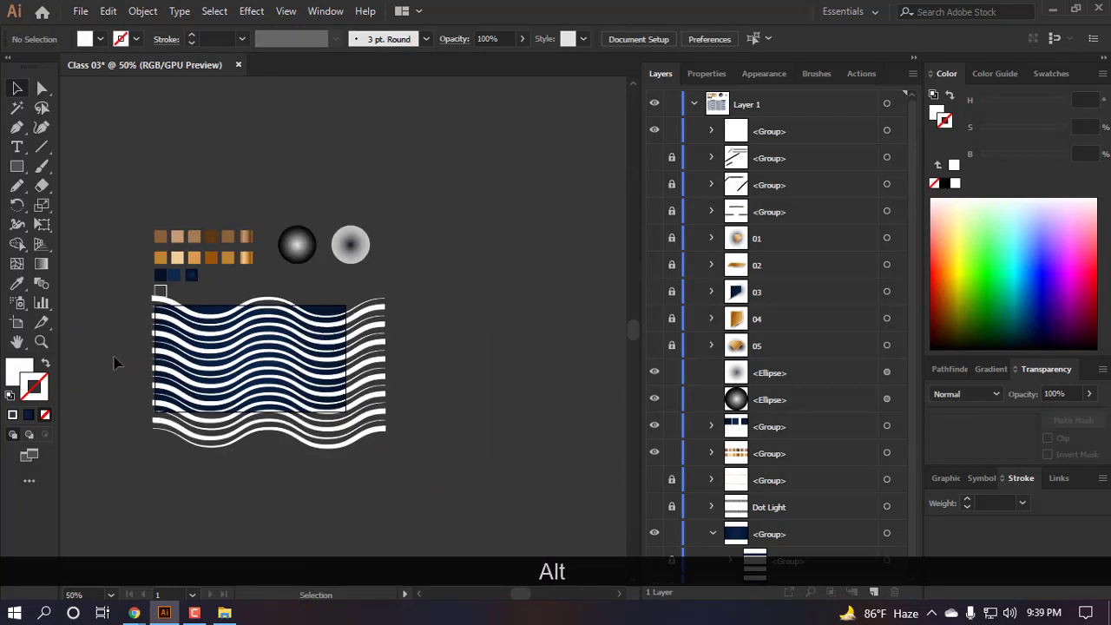
# - Copy the finished wave pattern group and undo the edits back to the two unreflected 9 pt tapered waves
pyautogui.moveTo(116, 362); pyautogui.dragTo(389, 445)
pyautogui.hotkey('ctrl', 'c')
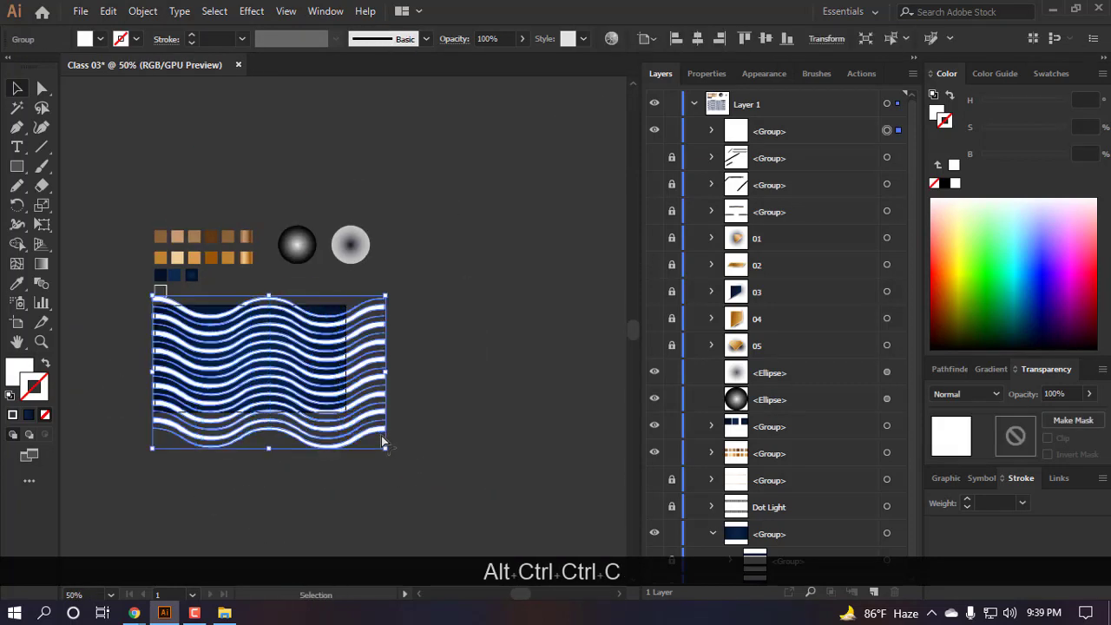
pyautogui.hotkey('ctrl', 'z')
pyautogui.hotkey('ctrl', 'z')
pyautogui.hotkey('ctrl', 'z')
pyautogui.hotkey('ctrl', 'z')
pyautogui.hotkey('ctrl', 'z')
pyautogui.hotkey('ctrl', 'z')
pyautogui.hotkey('ctrl', 'z')
pyautogui.hotkey('ctrl', 'z')
pyautogui.hotkey('ctrl', 'z')
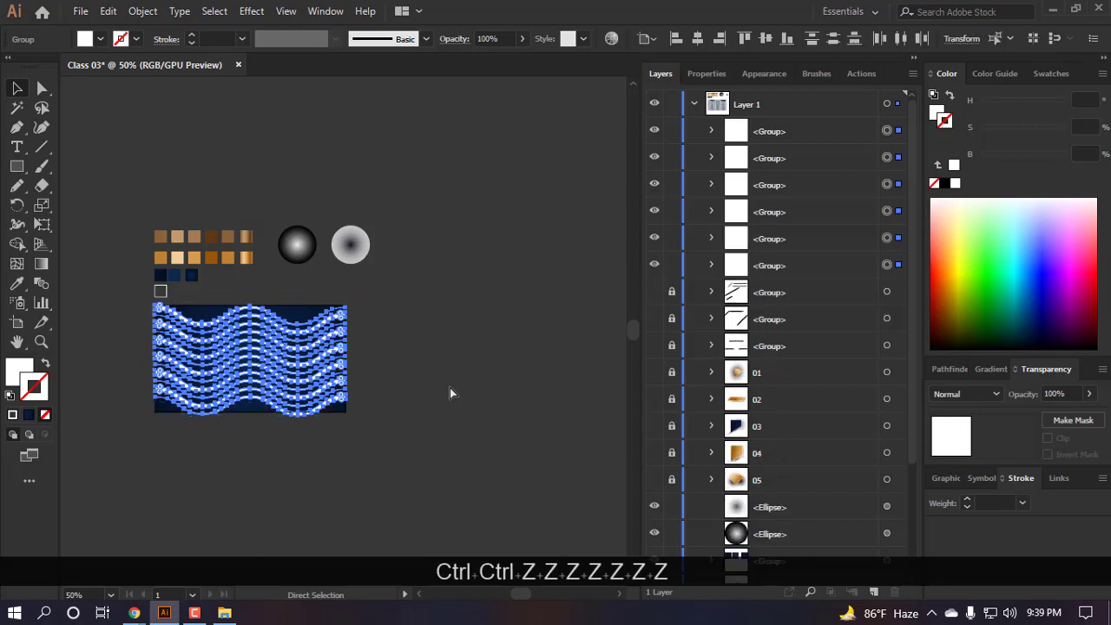
pyautogui.hotkey('ctrl', 'z')
pyautogui.hotkey('ctrl', 'z')
pyautogui.hotkey('ctrl', 'z')
pyautogui.hotkey('ctrl', 'z')
pyautogui.hotkey('ctrl', 'z')
pyautogui.hotkey('ctrl', 'z')
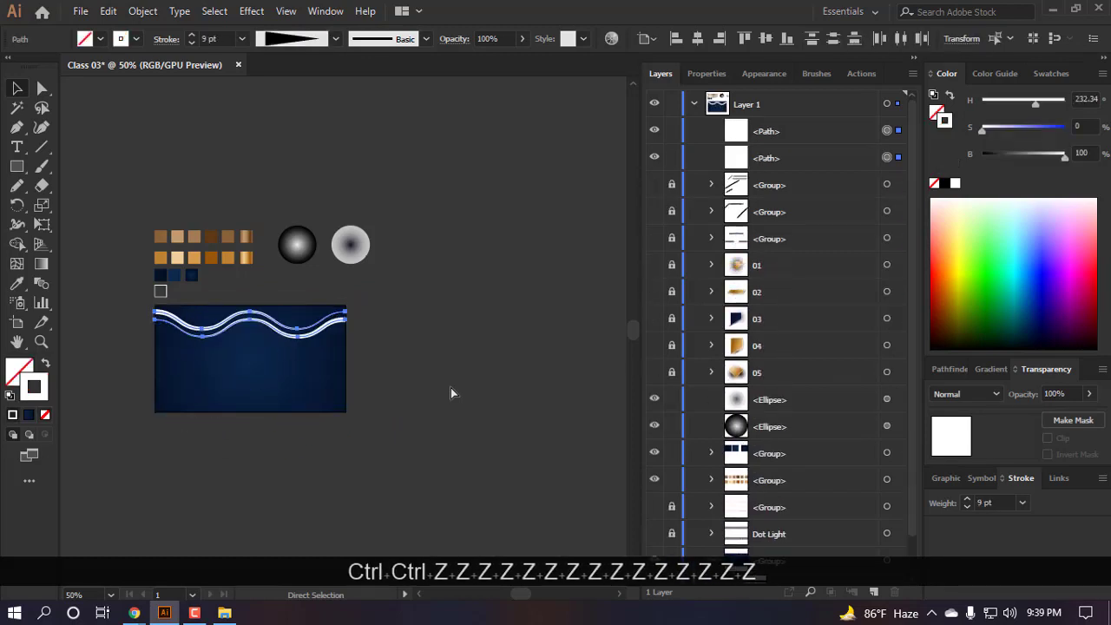
pyautogui.hotkey('ctrl', 'z')
pyautogui.hotkey('ctrl', 'z')
pyautogui.hotkey('ctrl', 'z')
pyautogui.hotkey('ctrl', 'z')
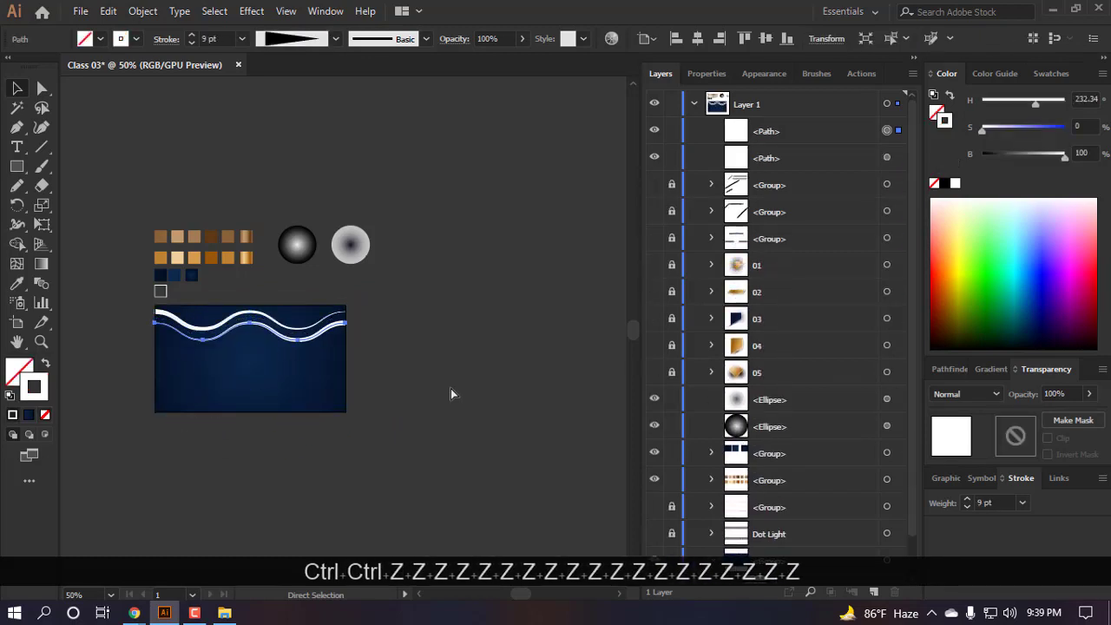
pyautogui.hotkey('ctrl', 'z')
pyautogui.hotkey('ctrl', 'z')
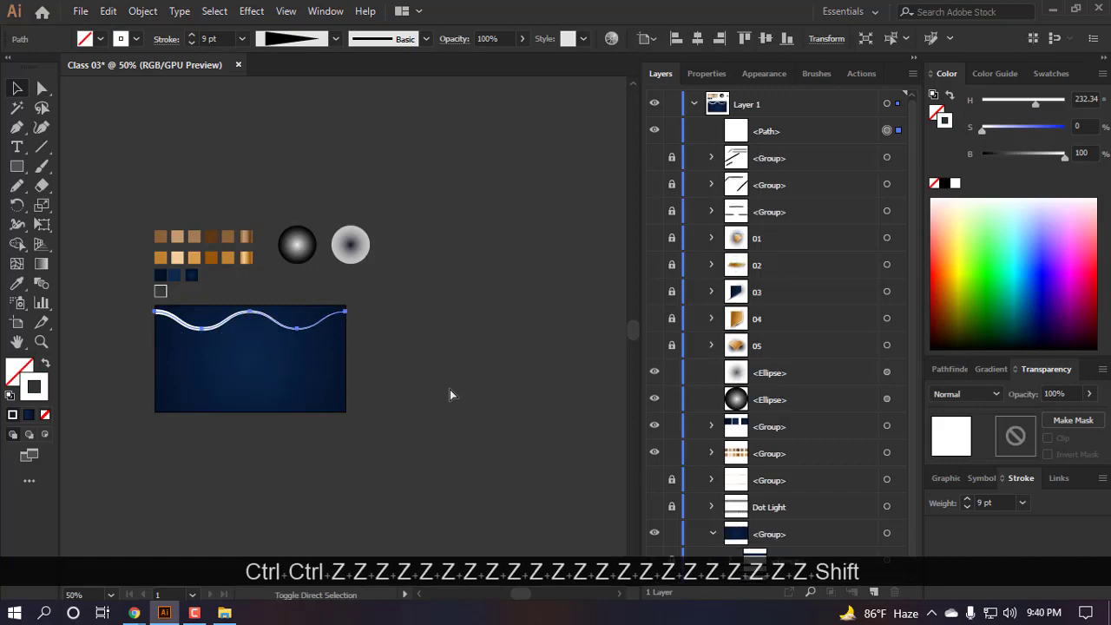
pyautogui.hotkey('ctrl', 'shift', 'z')
# - Paste the copied wave pattern and place it in the empty space above the color swatches
pyautogui.click(484, 298)
pyautogui.scroll(2, 468, 304)
pyautogui.hotkey('ctrl', 'v')
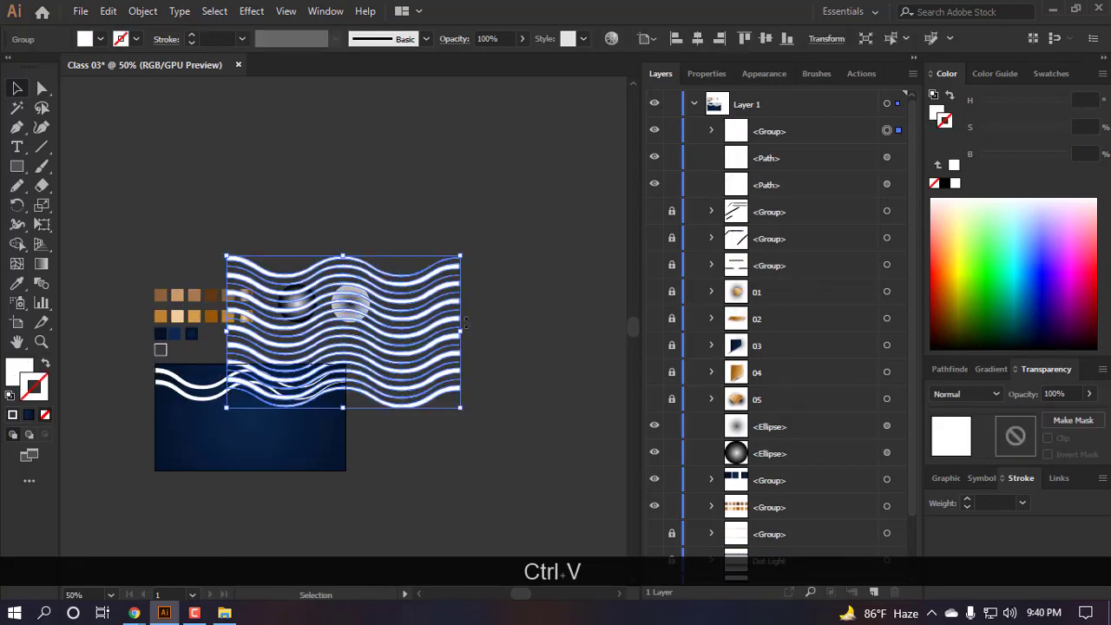
pyautogui.hscroll(2, 390, 364)
pyautogui.press('v')
pyautogui.click(442, 348)
pyautogui.moveTo(328, 371); pyautogui.dragTo(297, 180)
pyautogui.hscroll(-2, 479, 379)
pyautogui.click(482, 373)
pyautogui.click(515, 347)
pyautogui.hscroll(-2, 515, 347)
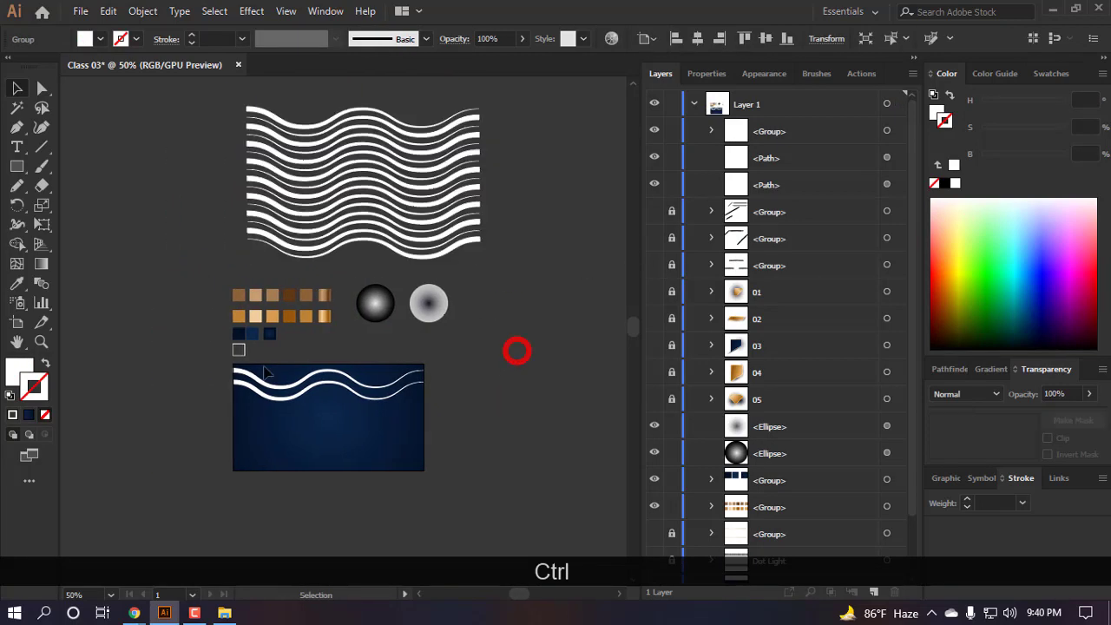
# - Increase the stroke weight of the upper wave on the navy background to 14 pt and deselect it
pyautogui.scroll(1, 300, 271)
pyautogui.scroll(-2, 378, 243)
pyautogui.scroll(2, 356, 347)
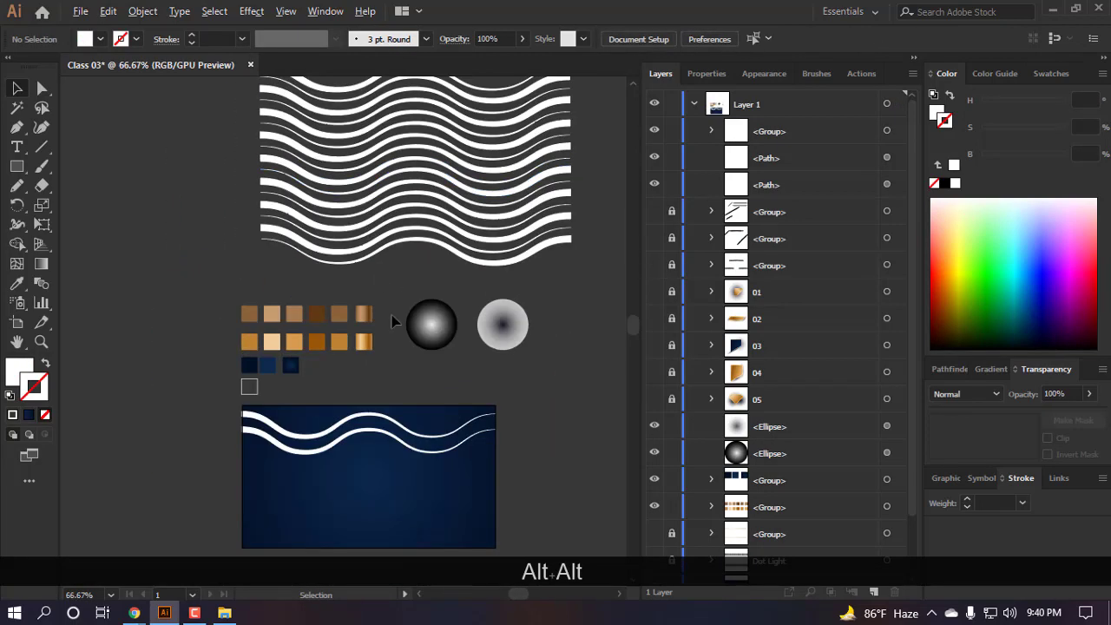
pyautogui.scroll(1, 347, 373)
pyautogui.scroll(2, 228, 320)
pyautogui.click(223, 298)
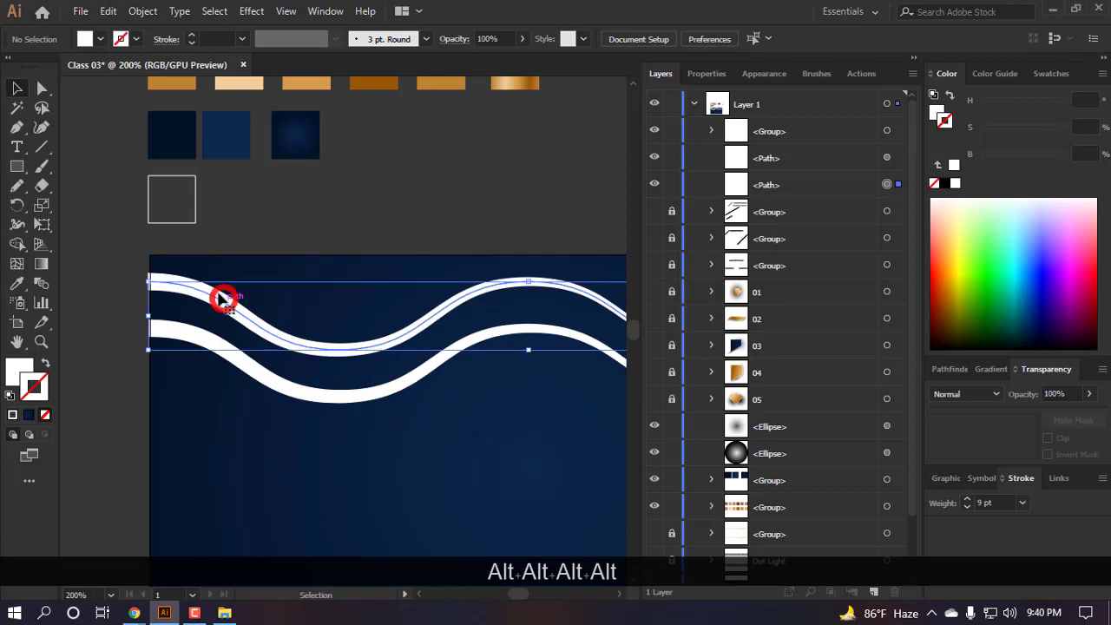
pyautogui.scroll(-1, 213, 290)
pyautogui.click(190, 36)
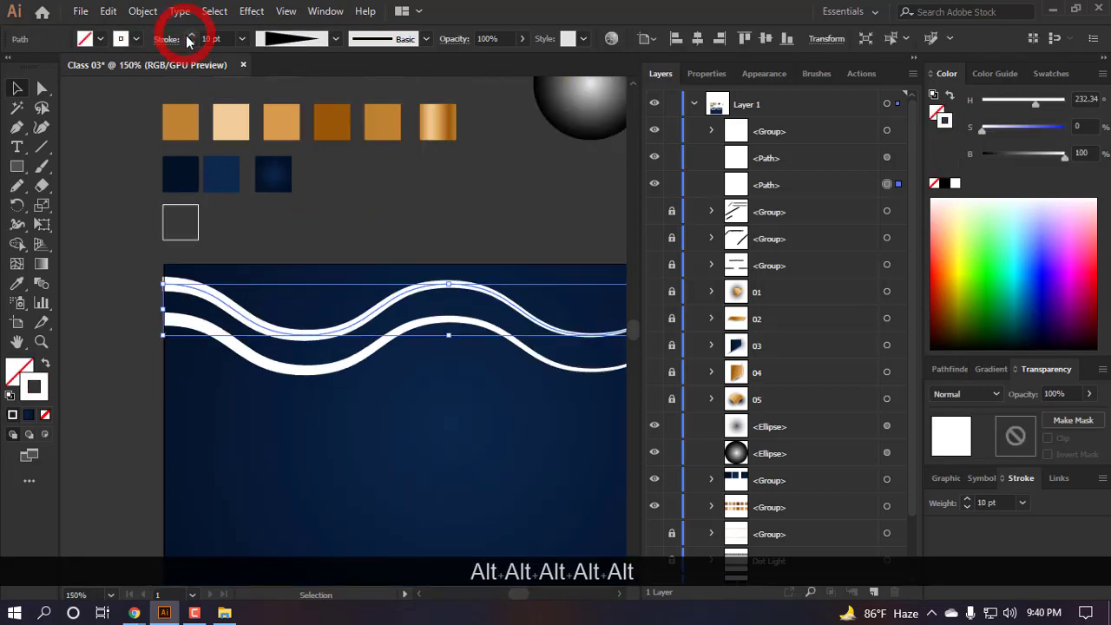
pyautogui.click(190, 36)
pyautogui.click(190, 36)
pyautogui.click(190, 35)
pyautogui.click(190, 35)
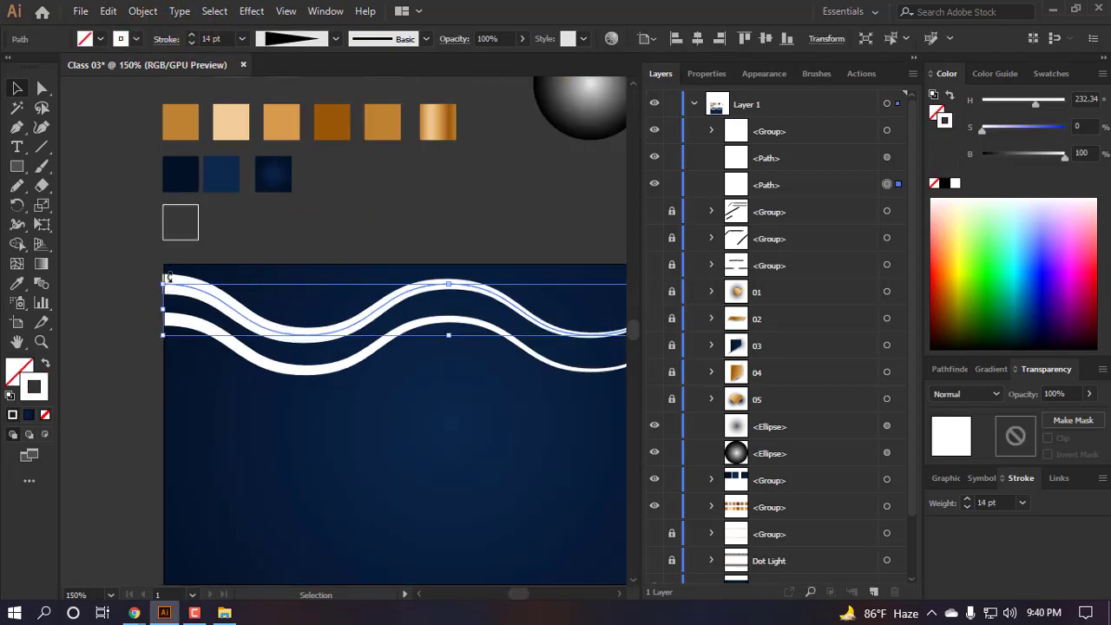
pyautogui.scroll(-1, 209, 395)
pyautogui.click(129, 404)
pyautogui.press('v')
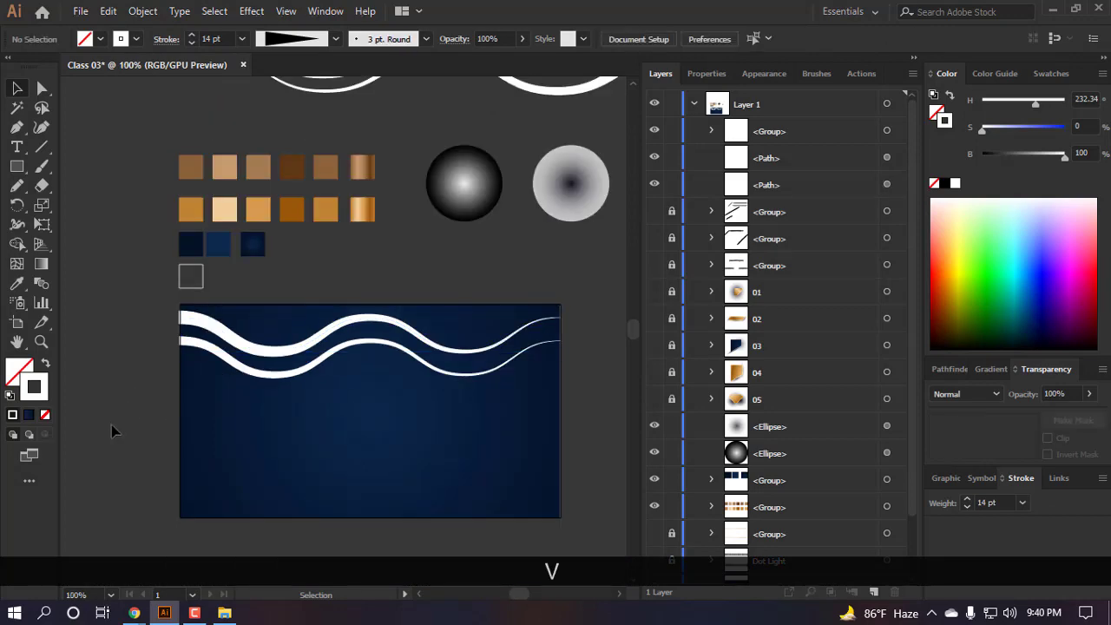
# - Delete the lower 9 pt wave so only the thicker upper wave remains on the navy background
pyautogui.scroll(3, 256, 287)
pyautogui.scroll(3, 240, 501)
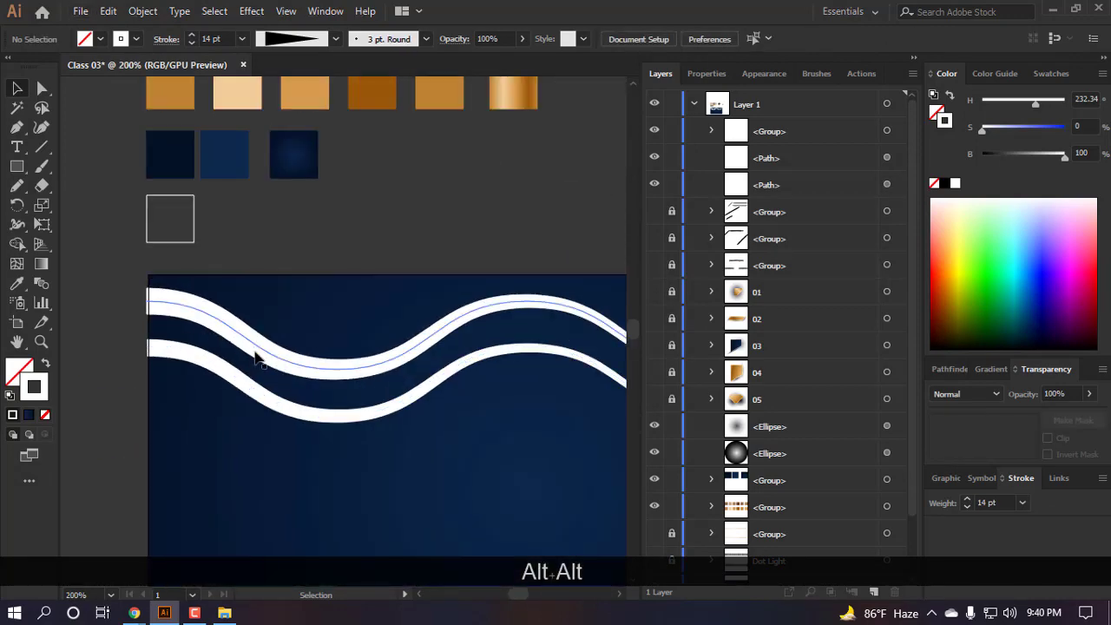
pyautogui.click(254, 345)
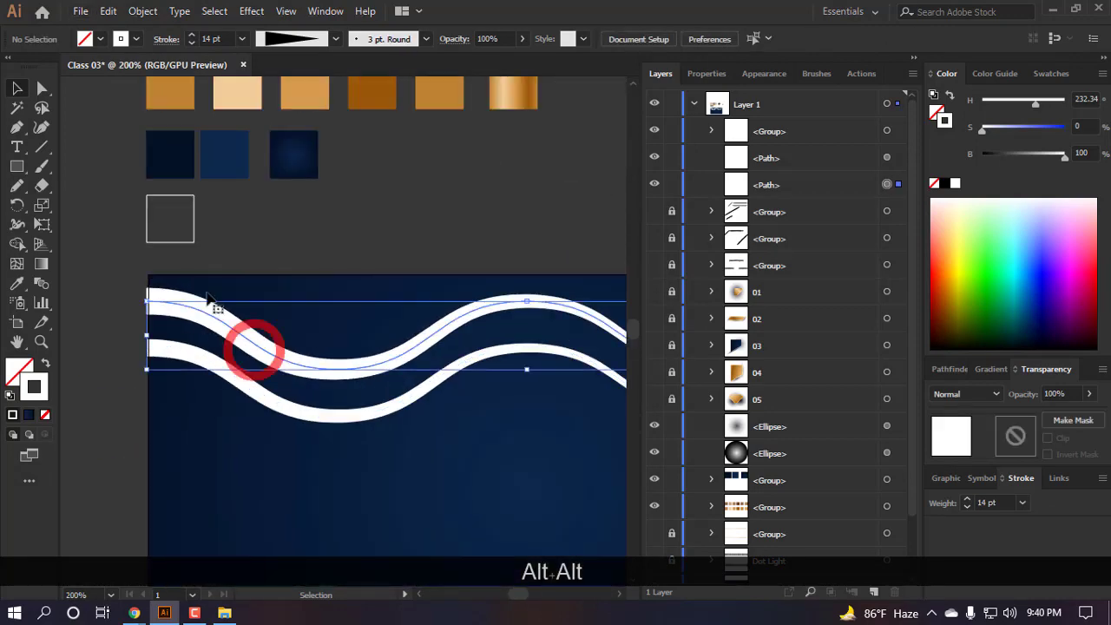
pyautogui.click(97, 314)
pyautogui.scroll(-2, 278, 409)
pyautogui.click(216, 365)
pyautogui.press('BackSpace')
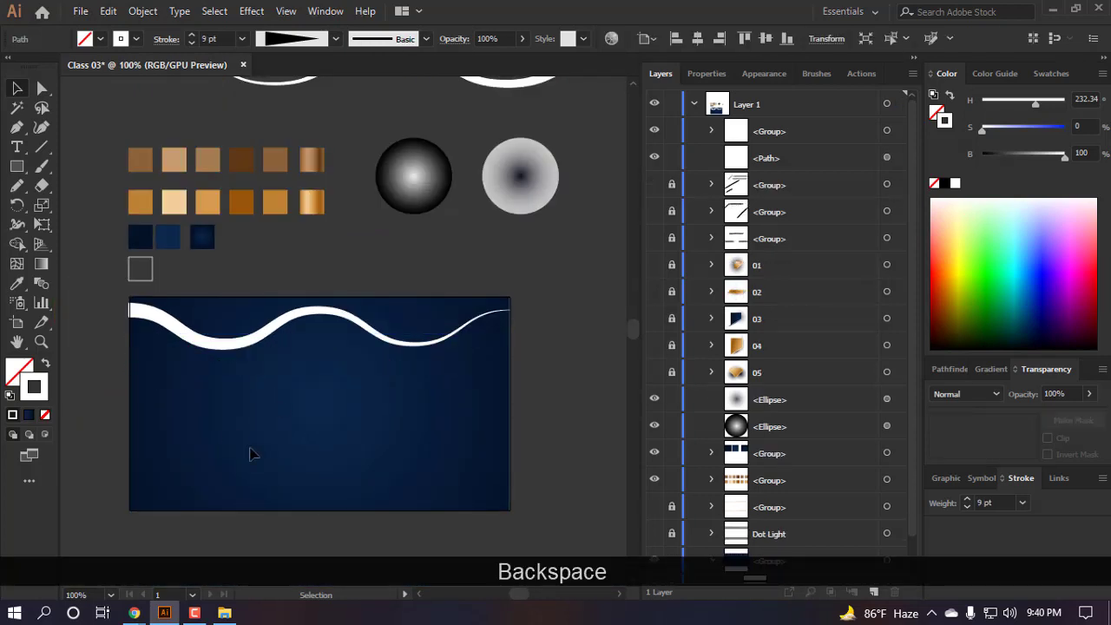
# - Duplicate the remaining wave straight below itself at 15 pt stroke weight and adjust the gap between the two
pyautogui.click(268, 446)
pyautogui.moveTo(238, 347); pyautogui.dragTo(238, 371)
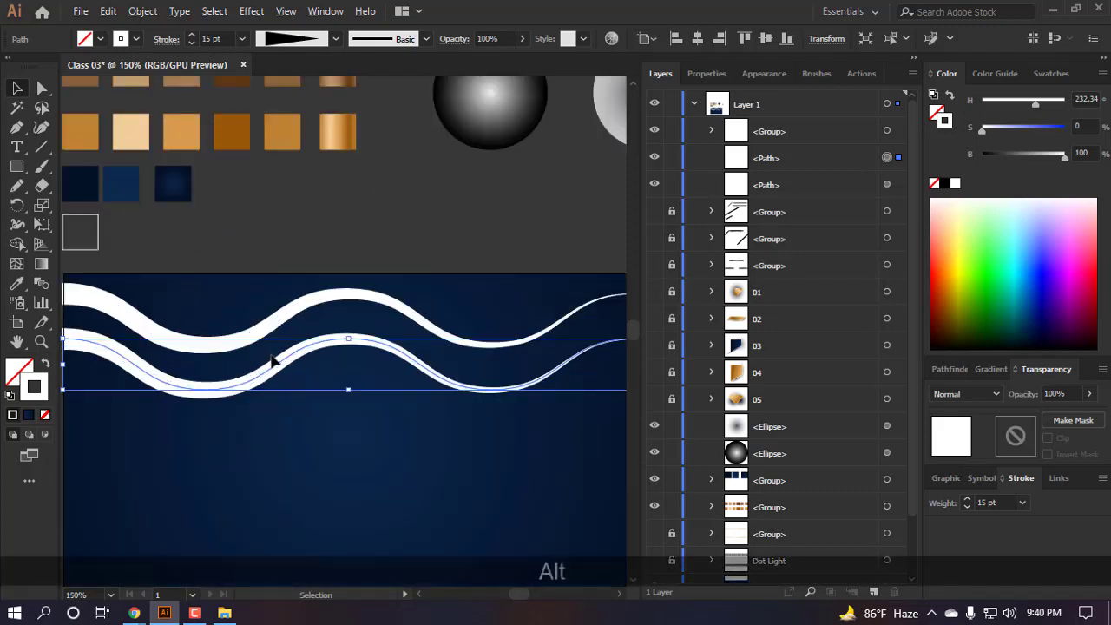
pyautogui.scroll(1, 267, 362)
pyautogui.moveTo(276, 369); pyautogui.dragTo(272, 349)
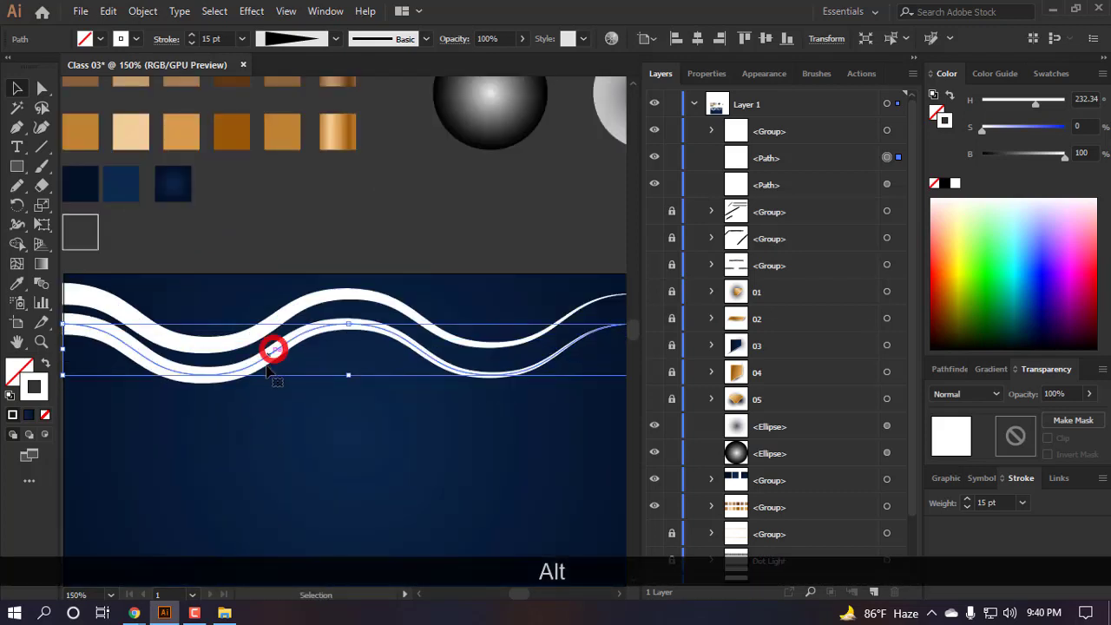
pyautogui.scroll(-1, 257, 367)
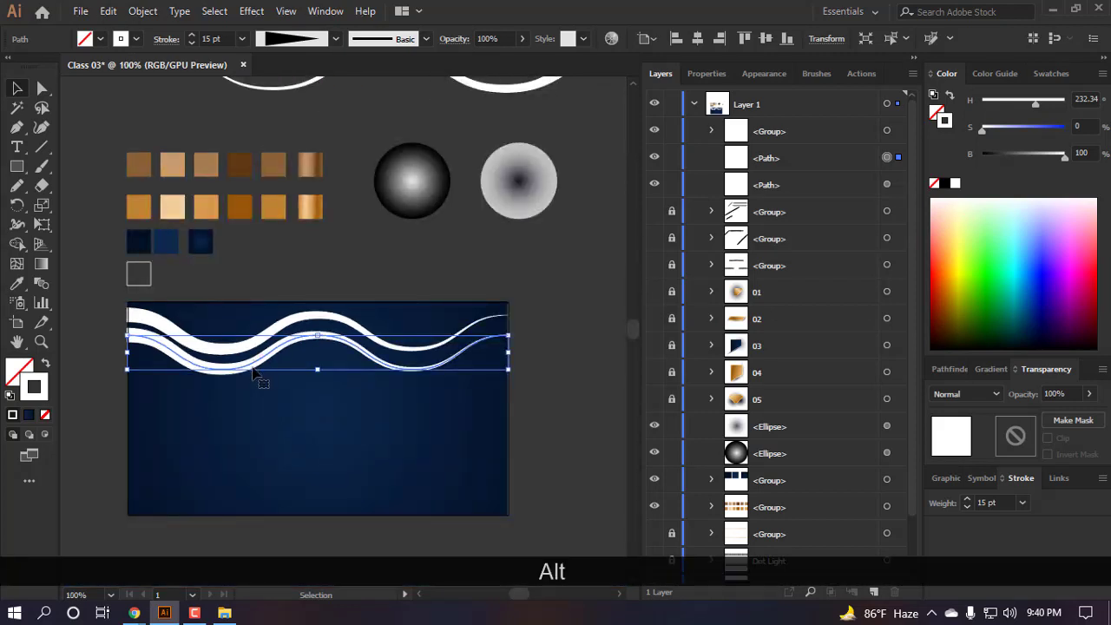
pyautogui.moveTo(251, 365); pyautogui.dragTo(250, 370)
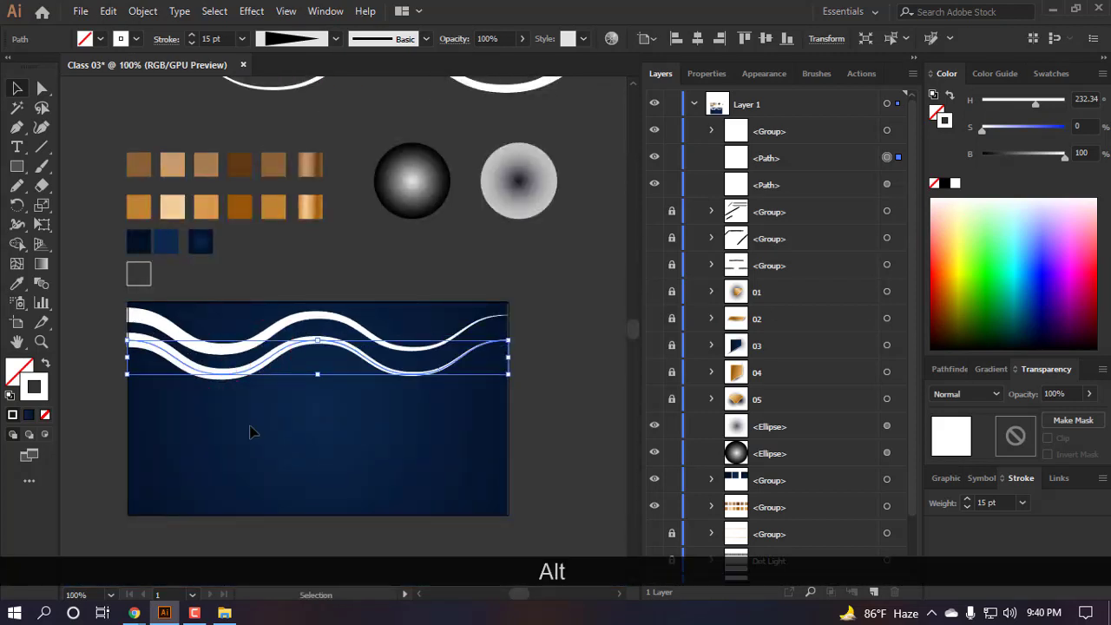
# - Try repeating the last move of the lower wave, undo the repeats and delete that duplicate
pyautogui.hotkey('ctrl', 'd')
pyautogui.hotkey('ctrl', 'd')
pyautogui.hotkey('ctrl', 'd')
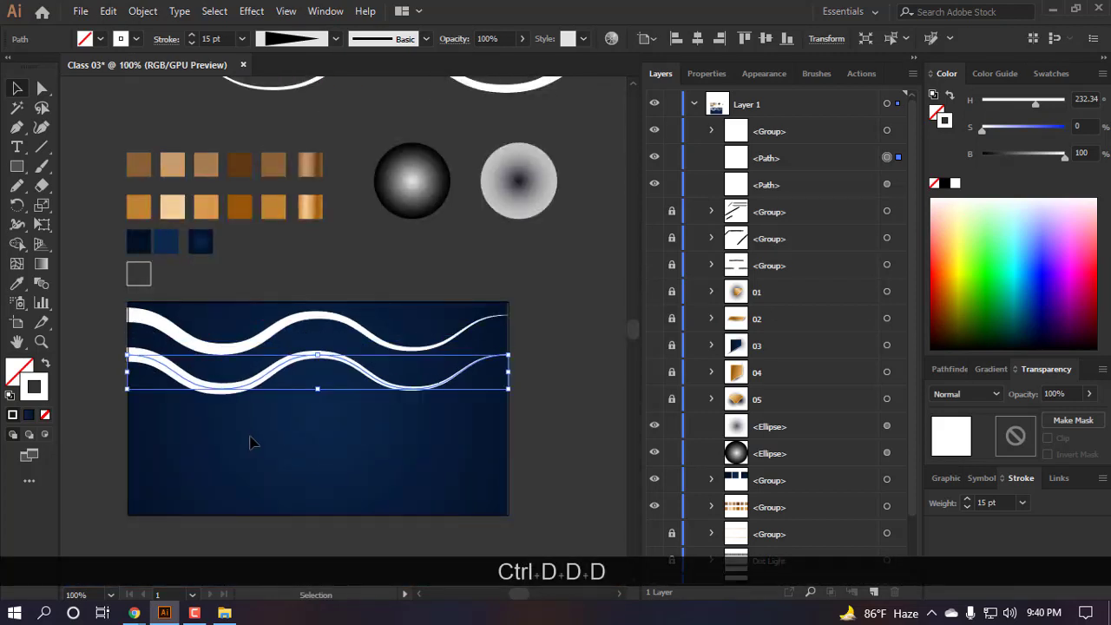
pyautogui.hotkey('ctrl', 'z')
pyautogui.hotkey('ctrl', 'z')
pyautogui.hotkey('ctrl', 'z')
pyautogui.hotkey('ctrl', 'z')
pyautogui.press('BackSpace')
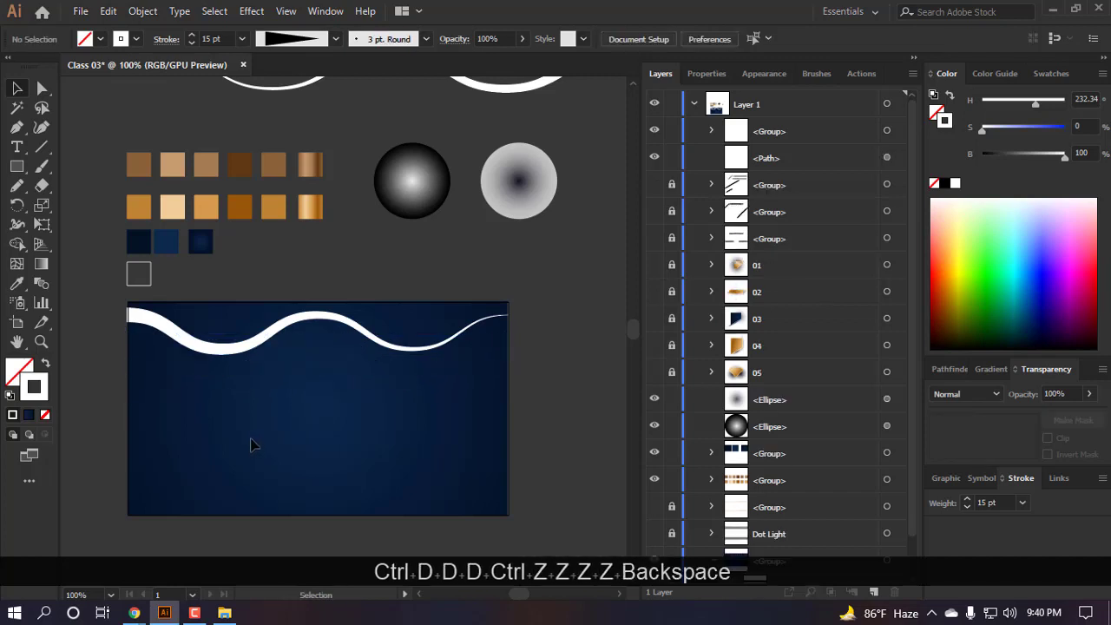
# - Duplicate the 15 pt wave below itself and repeat the duplication down the navy background
pyautogui.moveTo(250, 344); pyautogui.dragTo(249, 379)
pyautogui.hotkey('ctrl', 'd')
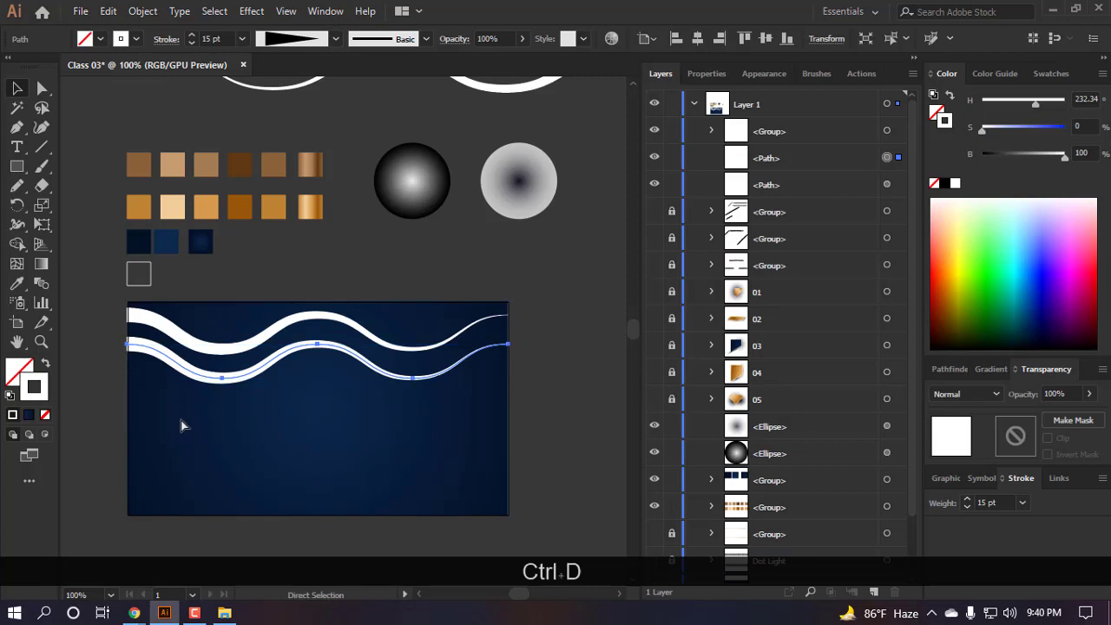
pyautogui.hotkey('ctrl', 'd')
pyautogui.hotkey('ctrl', 'd')
pyautogui.hotkey('ctrl', 'd')
pyautogui.hotkey('ctrl', 'd')
pyautogui.hotkey('ctrl', 'd')
pyautogui.hotkey('ctrl', 'd')
# - Undo the repeated 15 pt duplicates back to the single original wave
pyautogui.hotkey('ctrl', 'z')
pyautogui.hotkey('ctrl', 'z')
pyautogui.hotkey('ctrl', 'z')
pyautogui.hotkey('ctrl', 'z')
pyautogui.hotkey('ctrl', 'z')
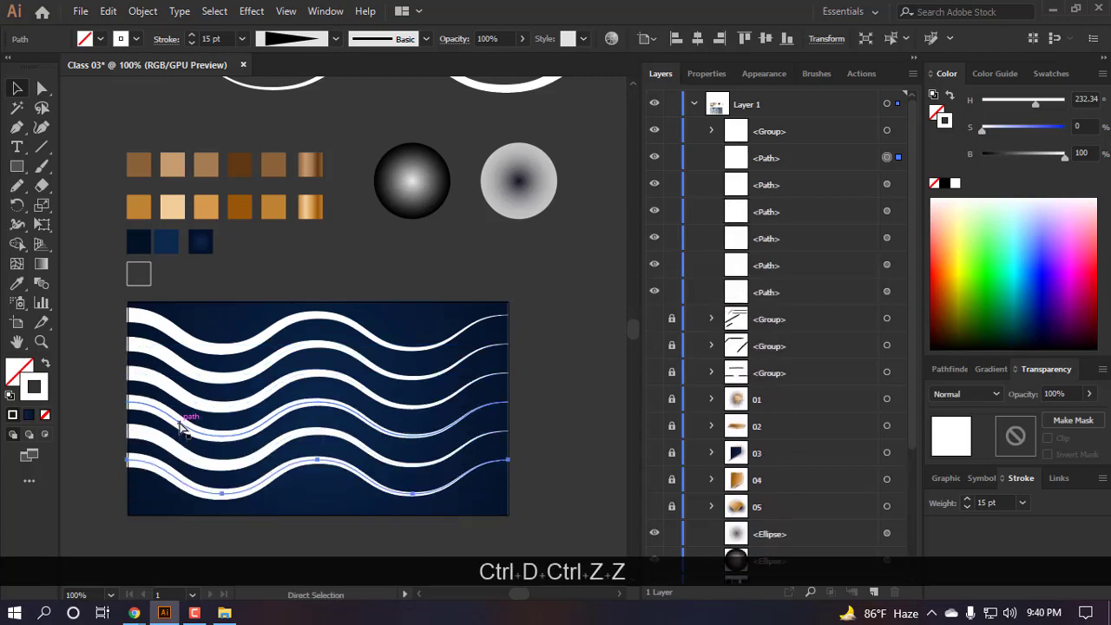
pyautogui.hotkey('ctrl', 'z')
pyautogui.hotkey('ctrl', 'z')
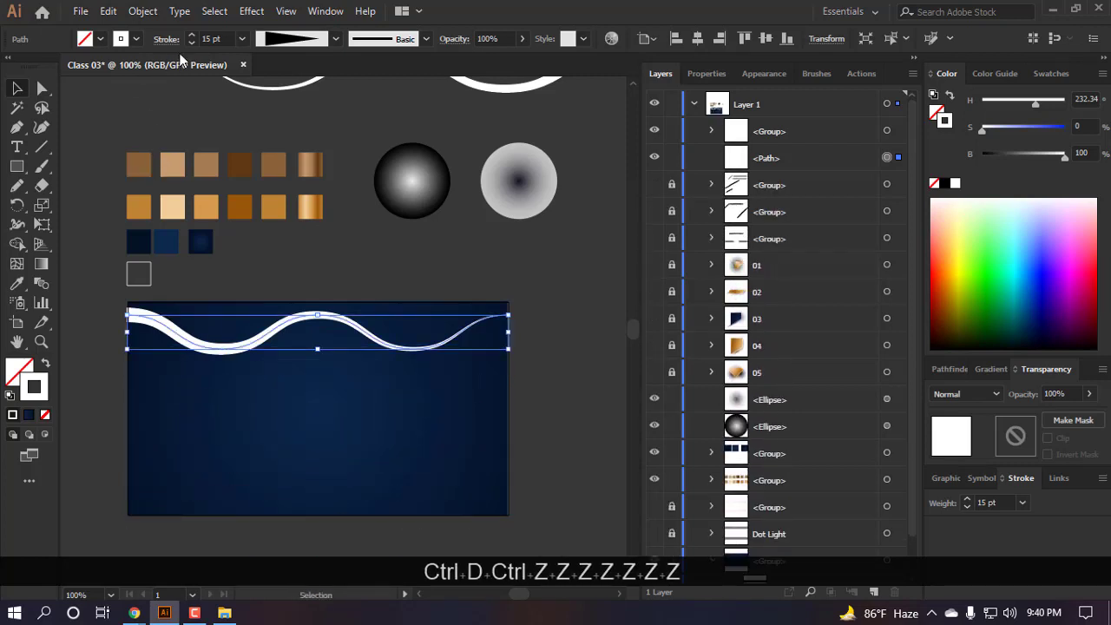
# - Set the stroke weight of the remaining wave to 10 pt
pyautogui.click(224, 38)
pyautogui.write('10')
pyautogui.press('Return')
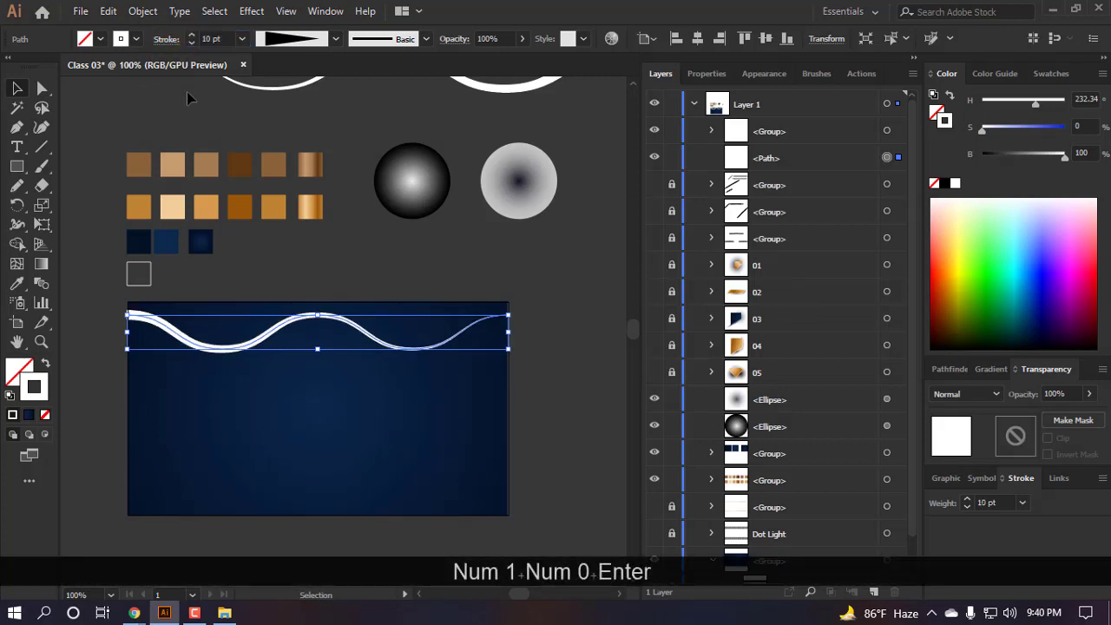
# - Duplicate the 10 pt wave slightly below itself and repeat the duplication until the waves extend past the navy background's bottom edge
pyautogui.scroll(2, 241, 391)
pyautogui.moveTo(240, 334); pyautogui.dragTo(221, 354)
pyautogui.scroll(-2, 297, 397)
pyautogui.hotkey('ctrl', 'd')
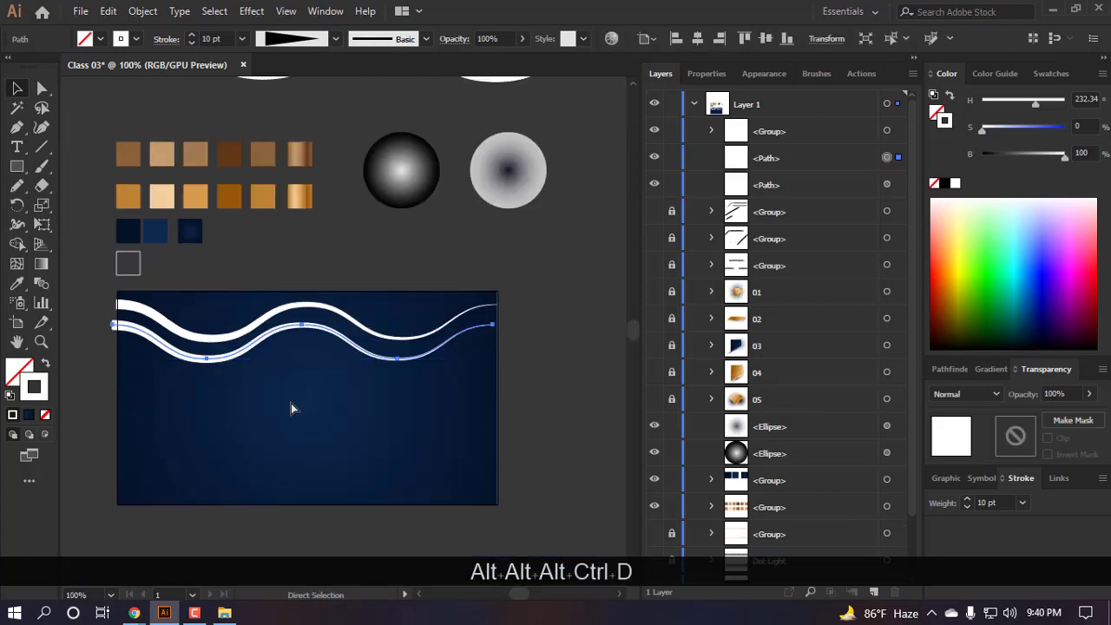
pyautogui.hotkey('ctrl', 'd')
pyautogui.hotkey('ctrl', 'd')
pyautogui.hotkey('ctrl', 'd')
pyautogui.hotkey('ctrl', 'd')
pyautogui.hotkey('ctrl', 'd')
pyautogui.hotkey('ctrl', 'd')
pyautogui.hotkey('ctrl', 'd')
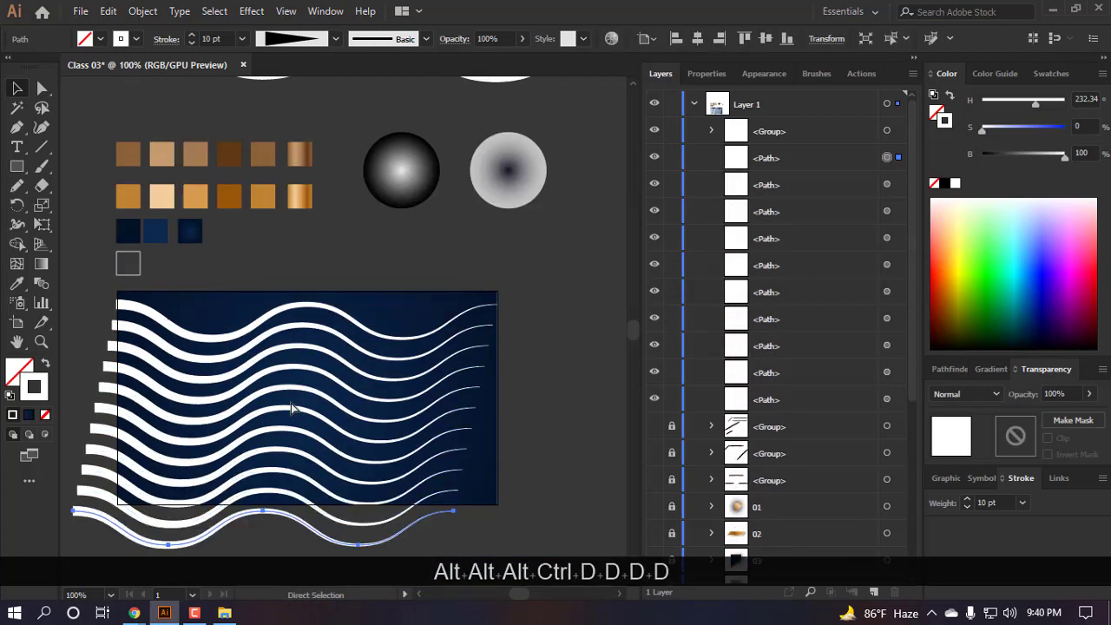
pyautogui.hotkey('ctrl', 'd')
pyautogui.scroll(-3, 287, 401)
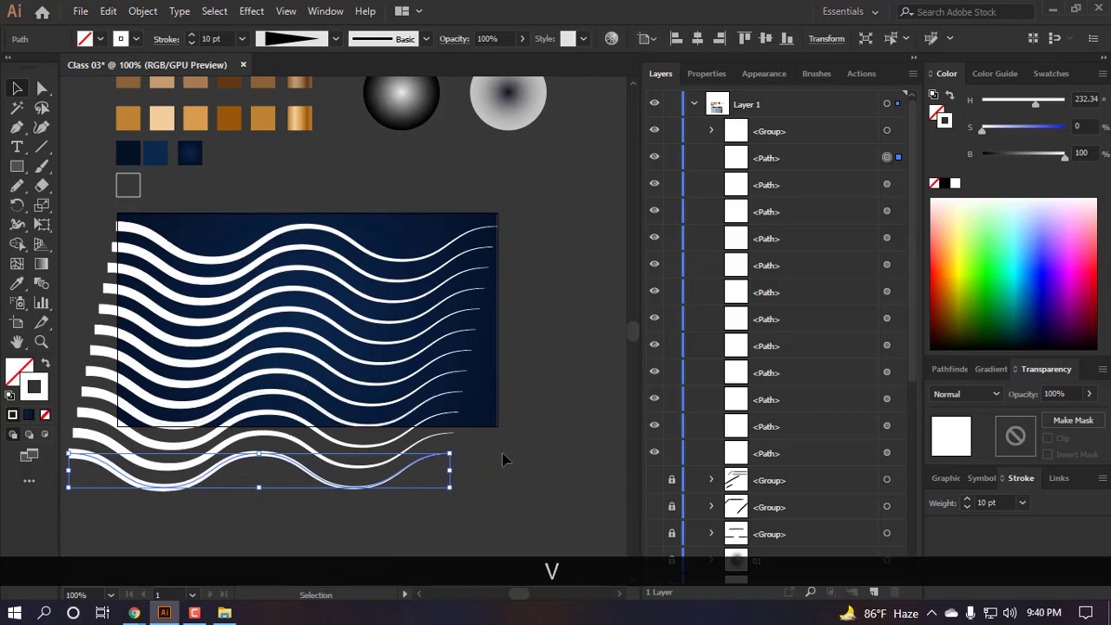
# - Align all the 10 pt waves by their horizontal centers and group them
pyautogui.moveTo(503, 460); pyautogui.dragTo(250, 175)
pyautogui.click(697, 38)
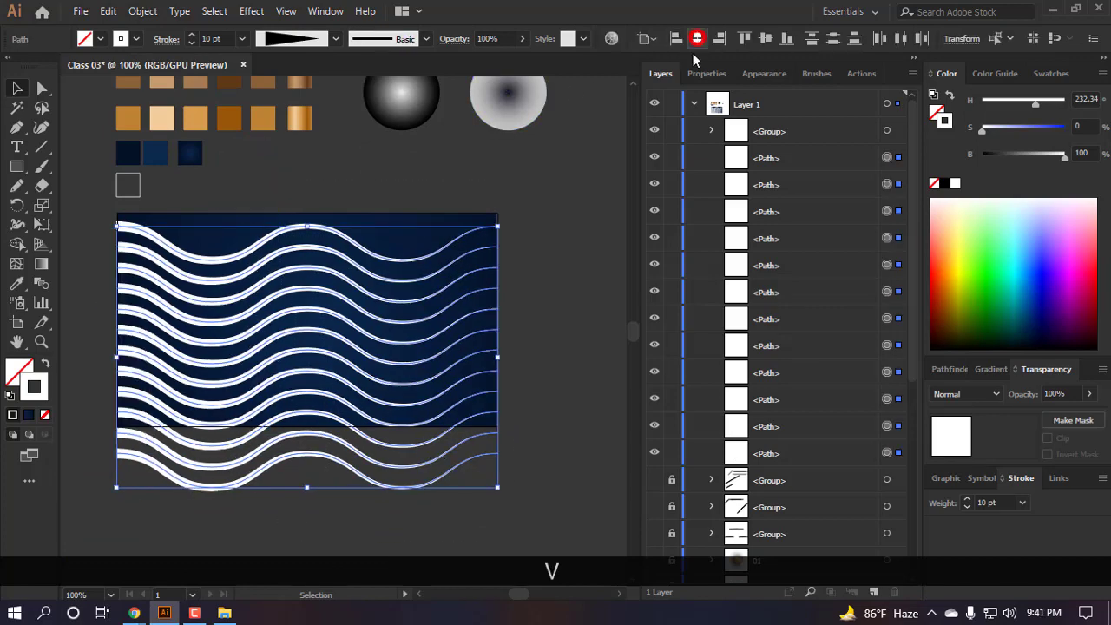
pyautogui.hotkey('ctrl', 'g')
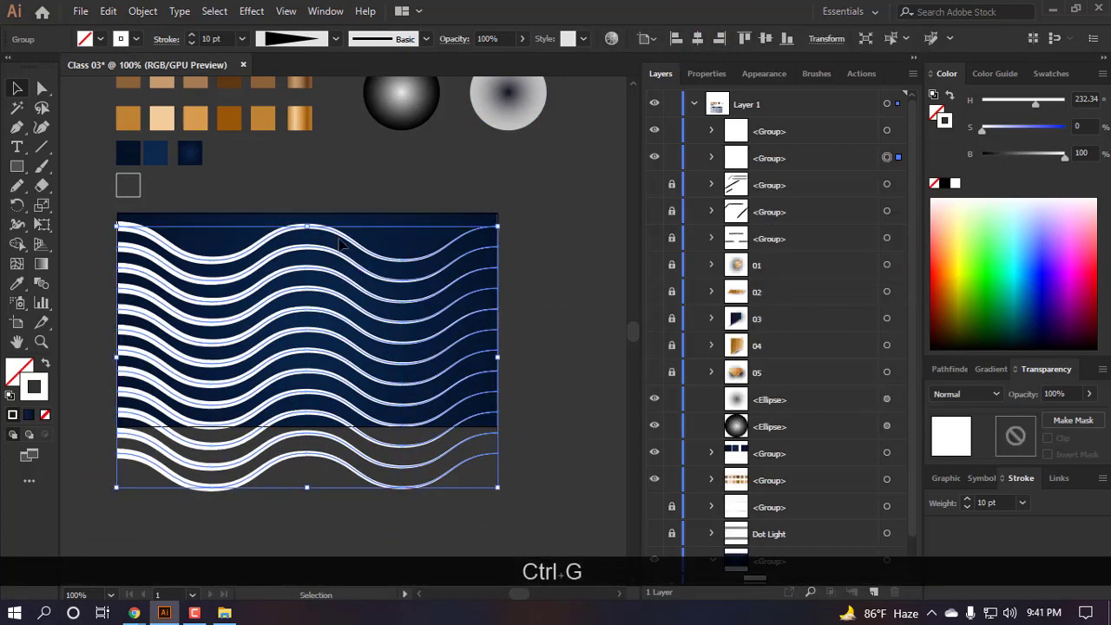
# - Reposition the wave group, enlarging and tilting it clockwise so it overhangs the navy background, and deselect it
pyautogui.moveTo(341, 246); pyautogui.dragTo(346, 212)
pyautogui.moveTo(510, 465); pyautogui.dragTo(501, 482)
pyautogui.moveTo(499, 337); pyautogui.dragTo(521, 340)
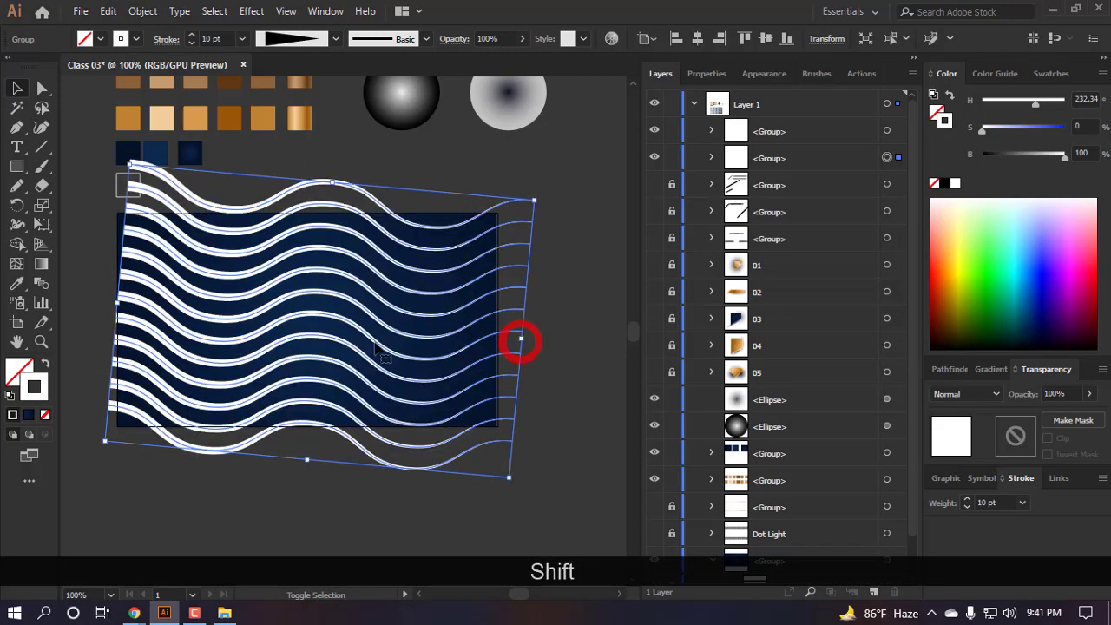
pyautogui.moveTo(375, 341); pyautogui.dragTo(349, 340)
pyautogui.moveTo(494, 339); pyautogui.dragTo(521, 367)
pyautogui.click(548, 420)
pyautogui.click(350, 362)
pyautogui.click(565, 396)
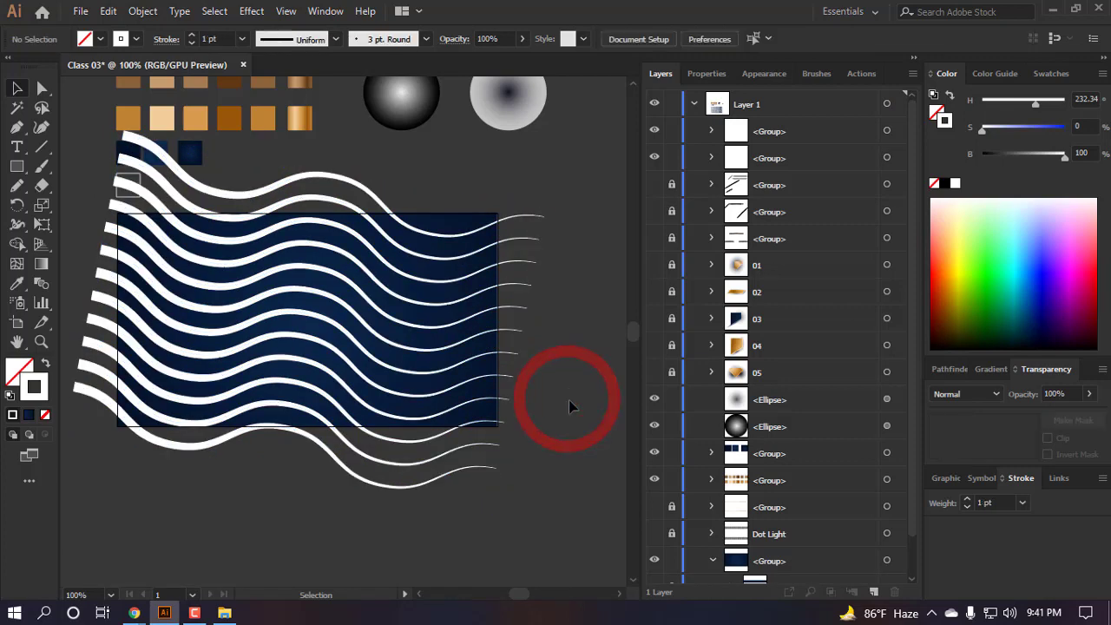
# - Expand the appearance of the tilted wave group into filled shapes
pyautogui.click(317, 267)
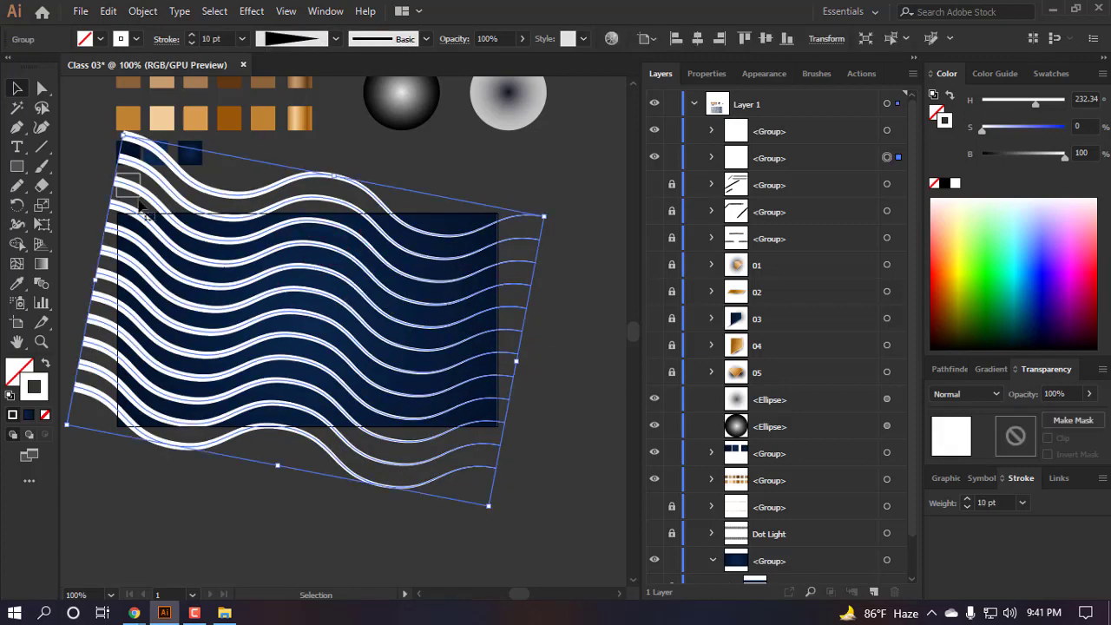
pyautogui.click(157, 11)
pyautogui.click(228, 198)
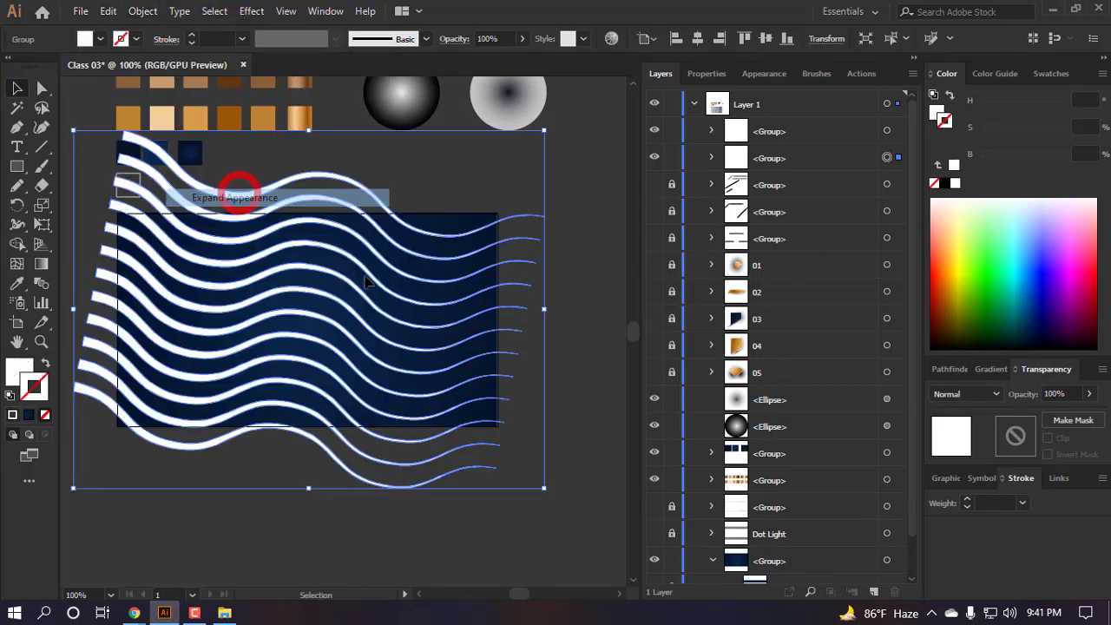
# - Delete the earlier wave pattern group placed above the color swatches
pyautogui.keyDown('alt'); pyautogui.scroll(-3, 366, 272); pyautogui.keyUp('alt')
pyautogui.keyDown('alt'); pyautogui.scroll(4, 363, 239); pyautogui.keyUp('alt')
pyautogui.keyDown('alt'); pyautogui.scroll(-4, 382, 195); pyautogui.keyUp('alt')
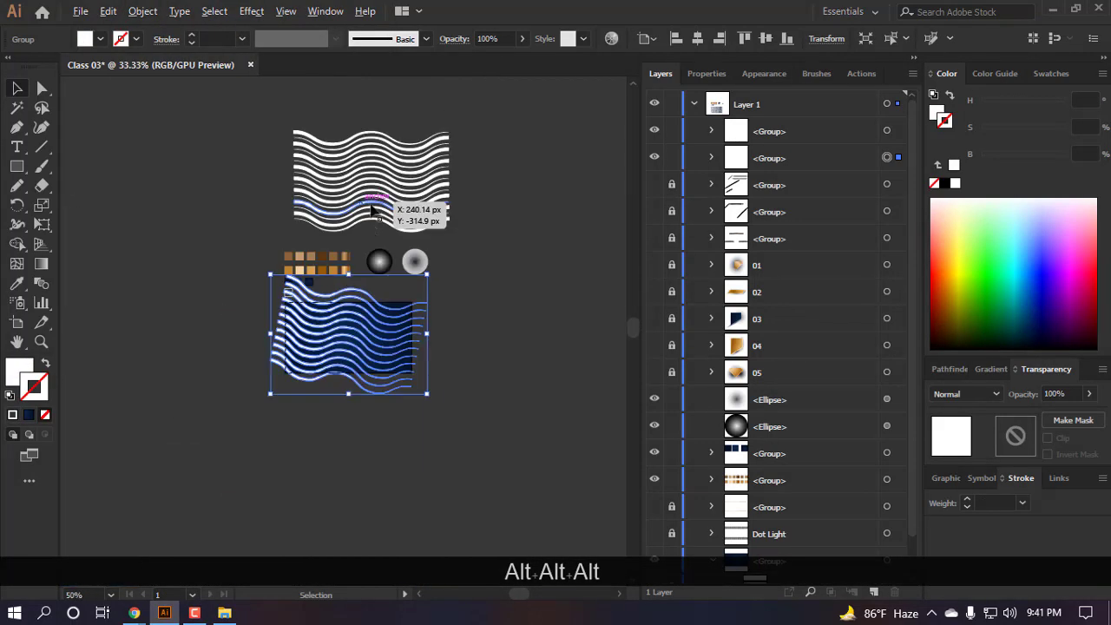
pyautogui.click(373, 208)
pyautogui.press('BackSpace')
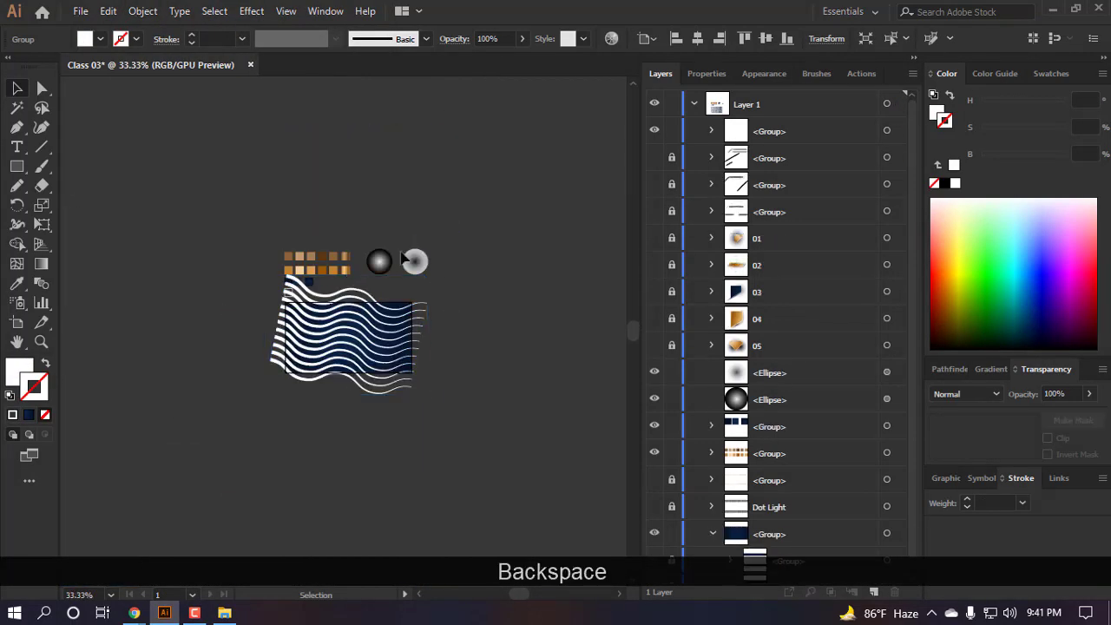
# - Shift the expanded wave pattern slightly up and to the right over the navy background, and deselect it
pyautogui.scroll(3, 356, 316)
pyautogui.scroll(-1, 357, 313)
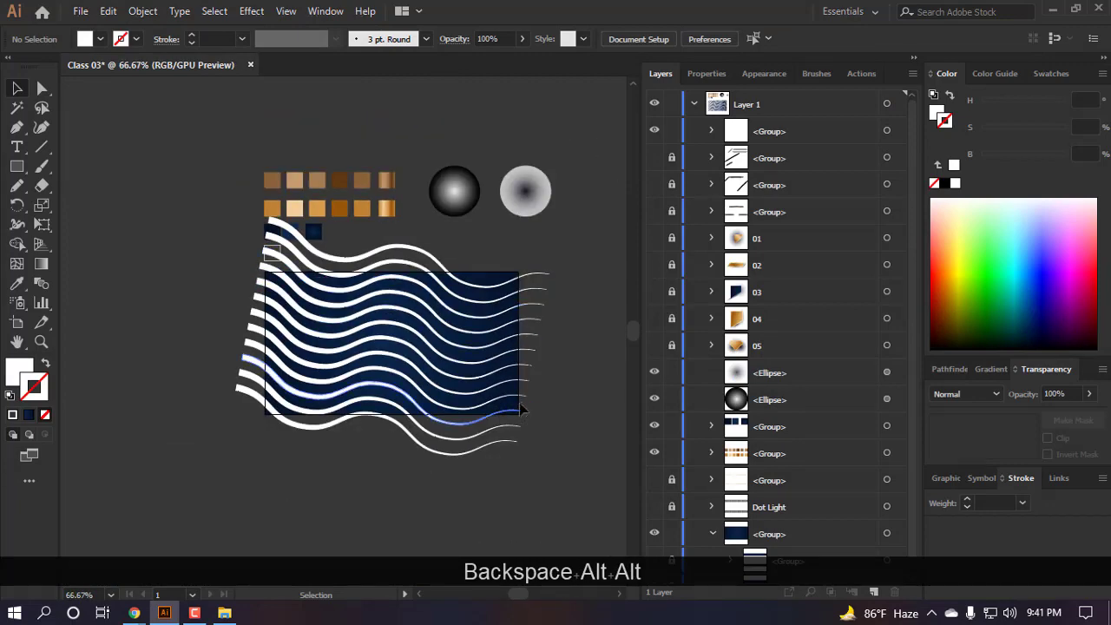
pyautogui.click(430, 338)
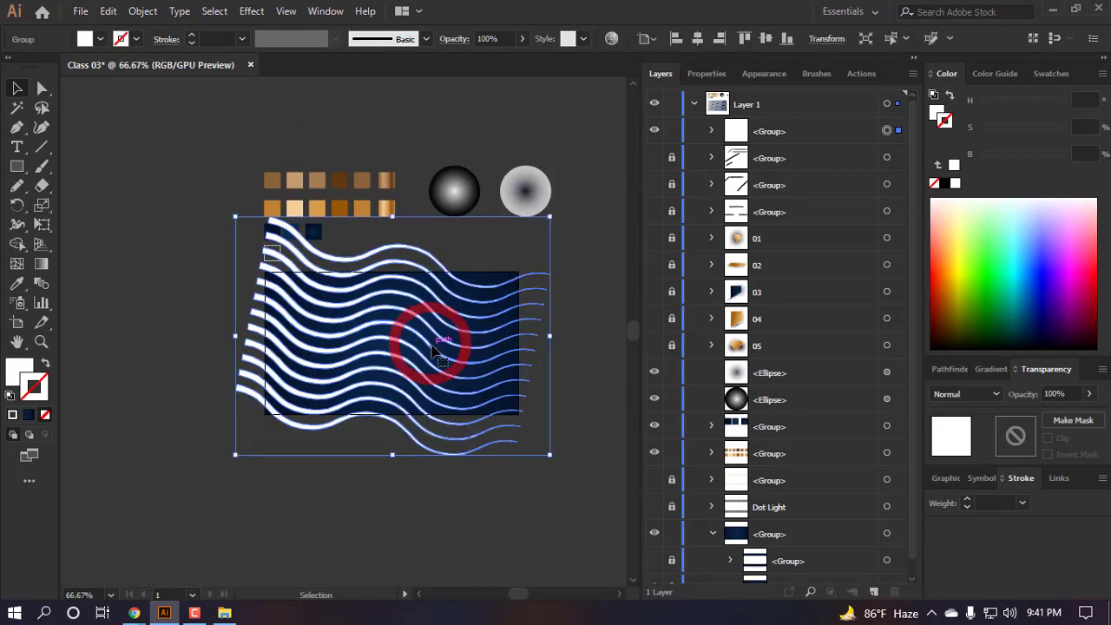
pyautogui.moveTo(483, 295); pyautogui.dragTo(488, 292)
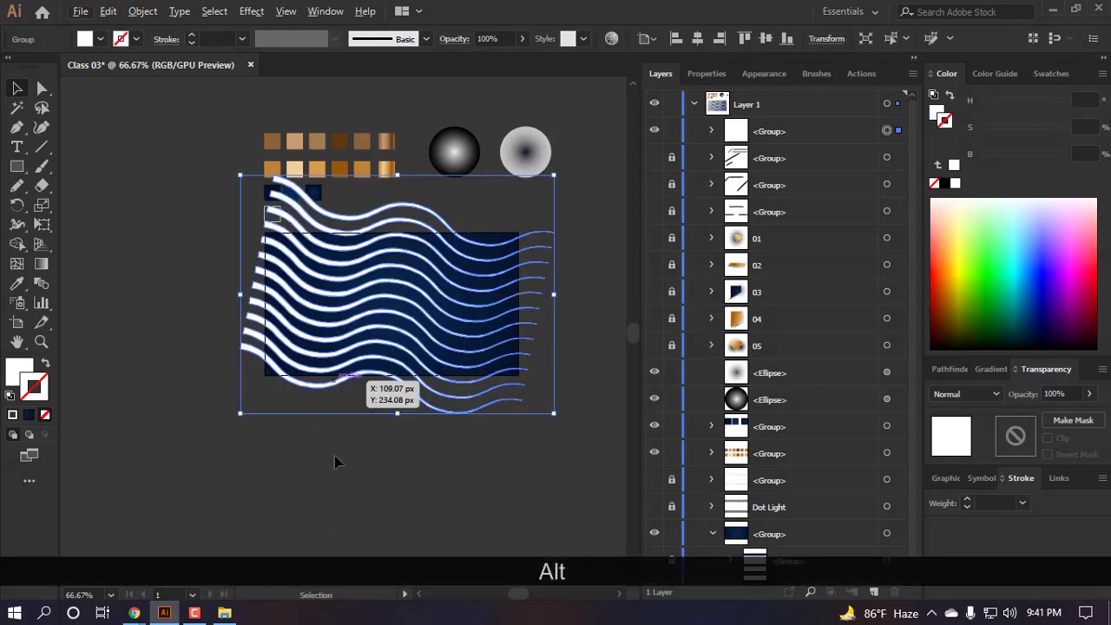
pyautogui.click(331, 460)
pyautogui.scroll(-3, 331, 460)
pyautogui.scroll(1, 278, 284)
pyautogui.hscroll(1, 278, 284)
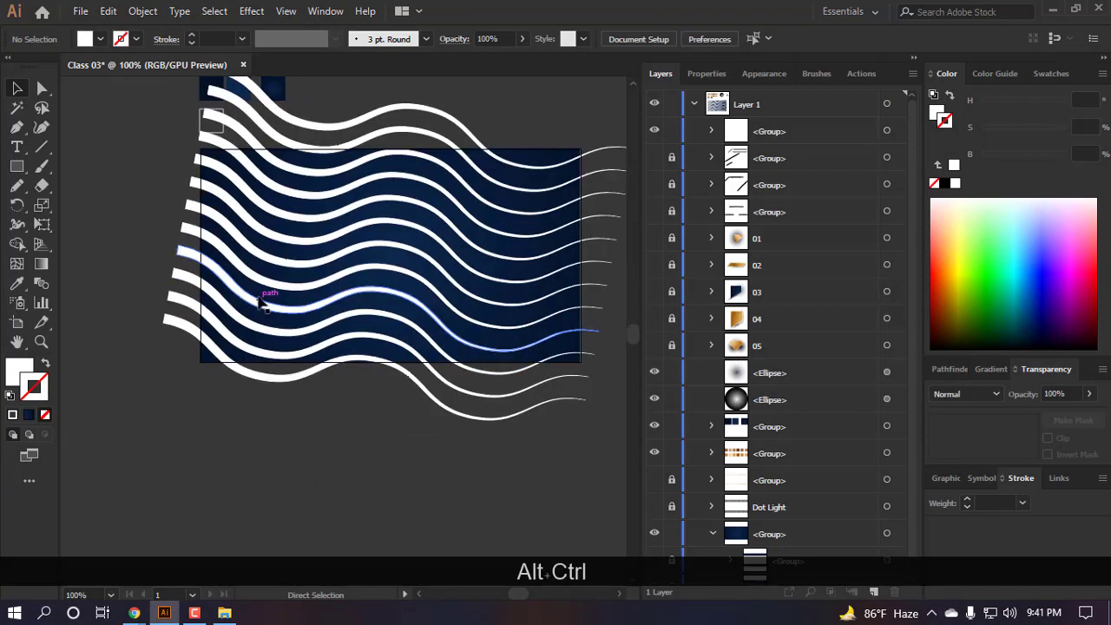
# - Apply the Divide pathfinder to the expanded white wave group and deselect it
pyautogui.press('v')
pyautogui.click(355, 313)
pyautogui.scroll(2, 296, 337)
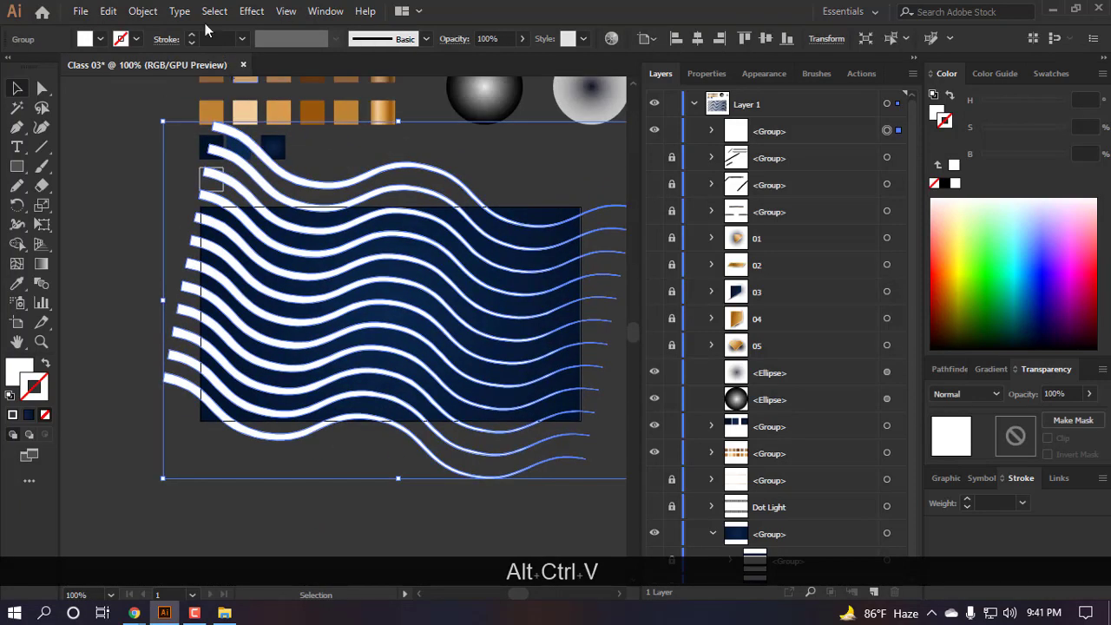
pyautogui.click(129, 12)
pyautogui.click(478, 461)
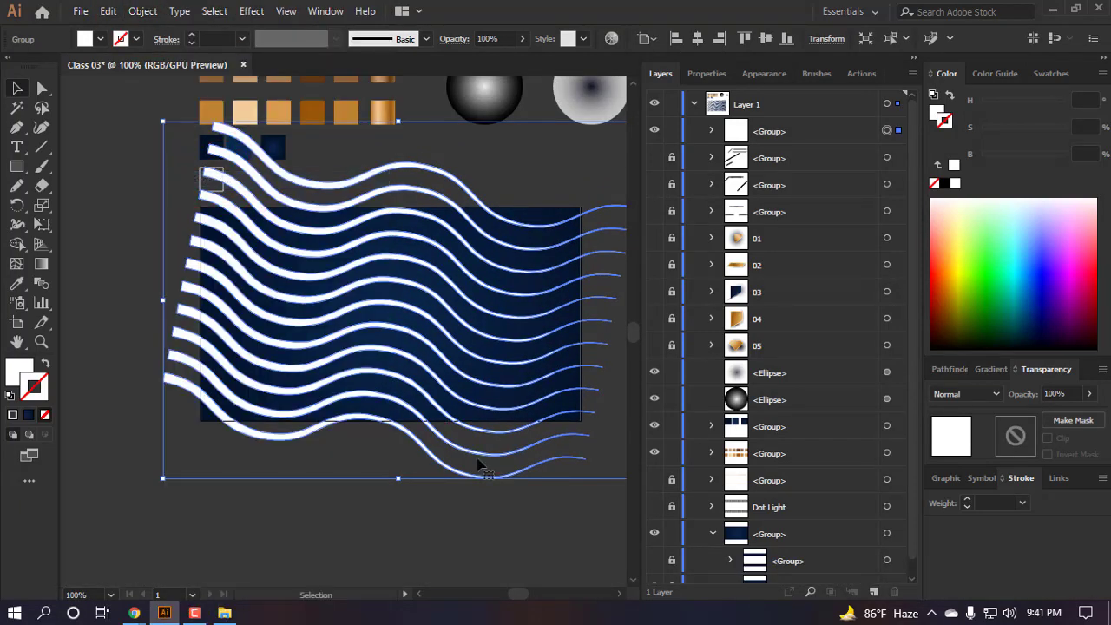
pyautogui.click(952, 368)
pyautogui.click(941, 454)
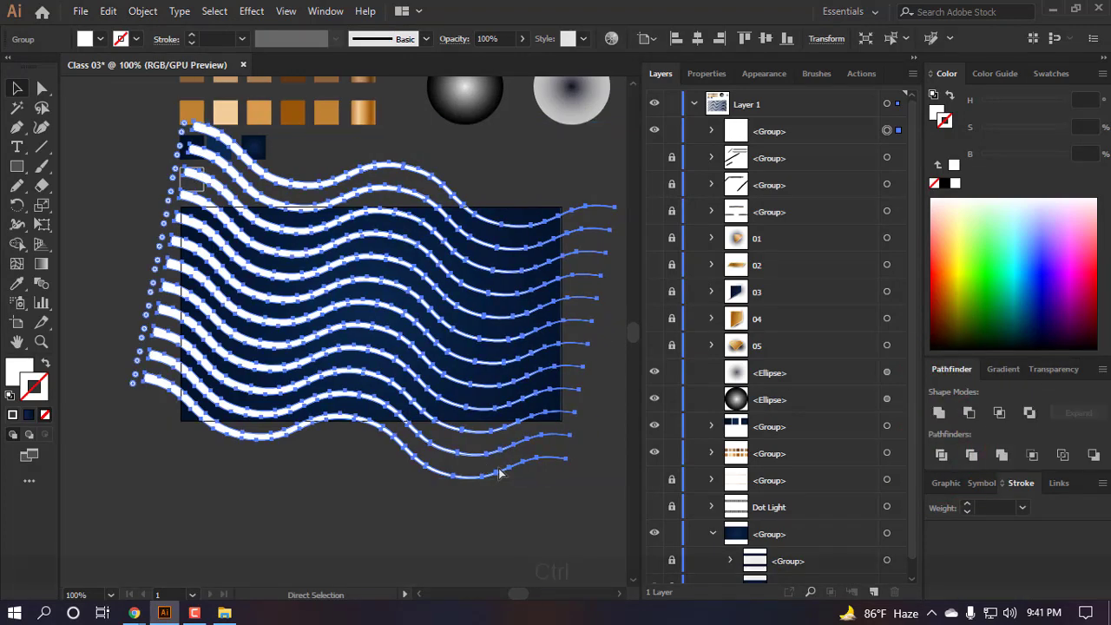
pyautogui.hscroll(2, 448, 524)
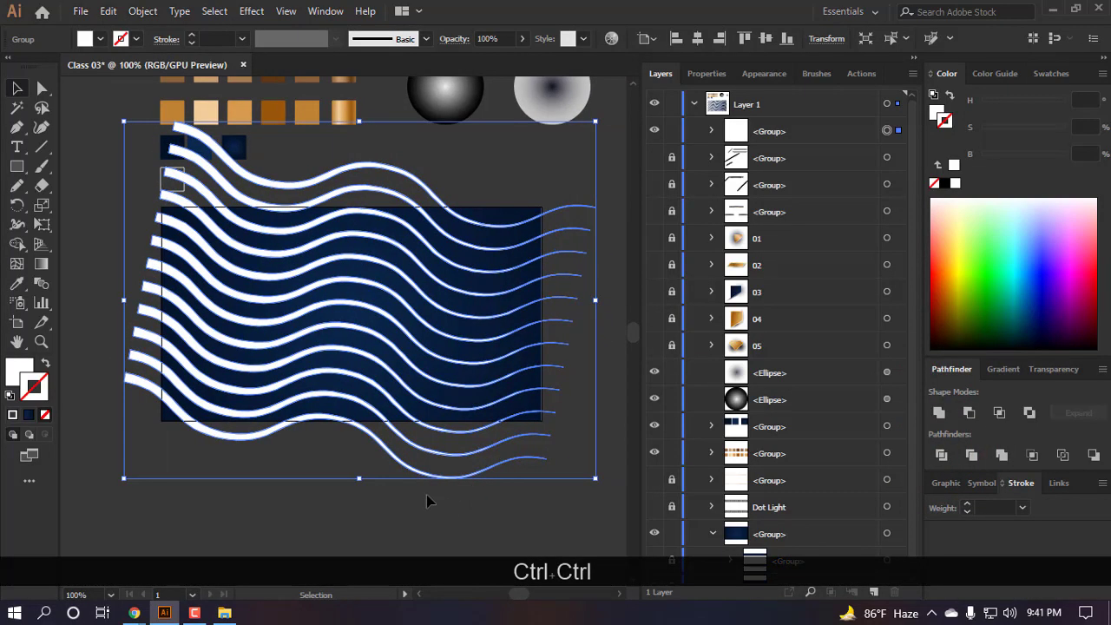
pyautogui.press('v')
pyautogui.click(344, 488)
pyautogui.scroll(2, 345, 488)
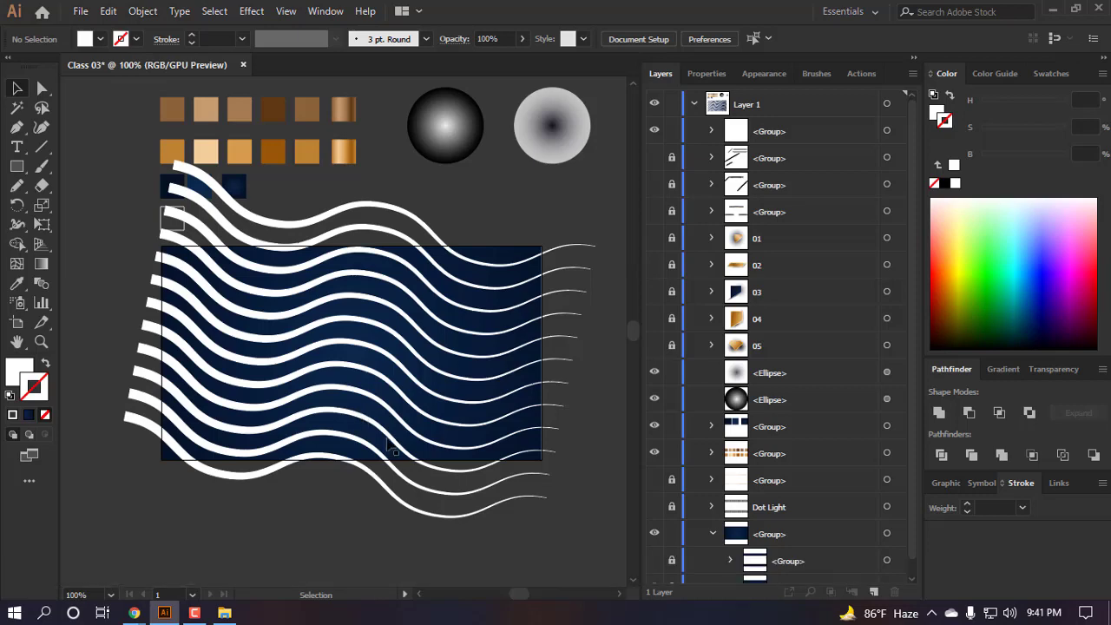
# - Fill the wave group with the navy gradient sampled from the background using the Eyedropper
pyautogui.scroll(4, 393, 450)
pyautogui.scroll(-2, 483, 260)
pyautogui.click(483, 260)
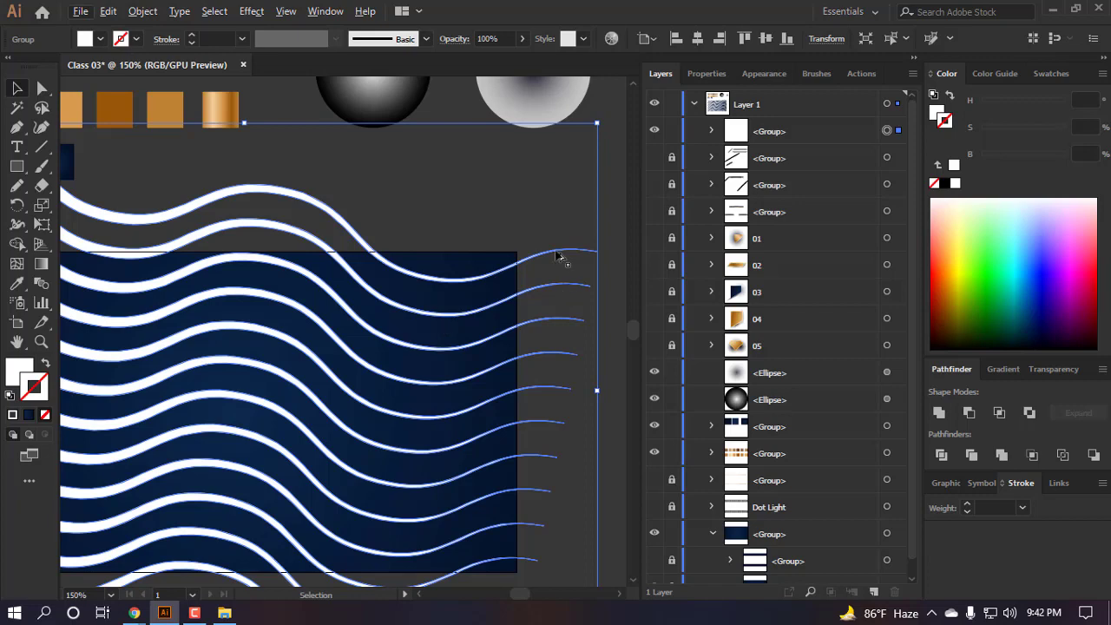
pyautogui.scroll(3, 347, 292)
pyautogui.scroll(-5, 369, 286)
pyautogui.scroll(5, 362, 298)
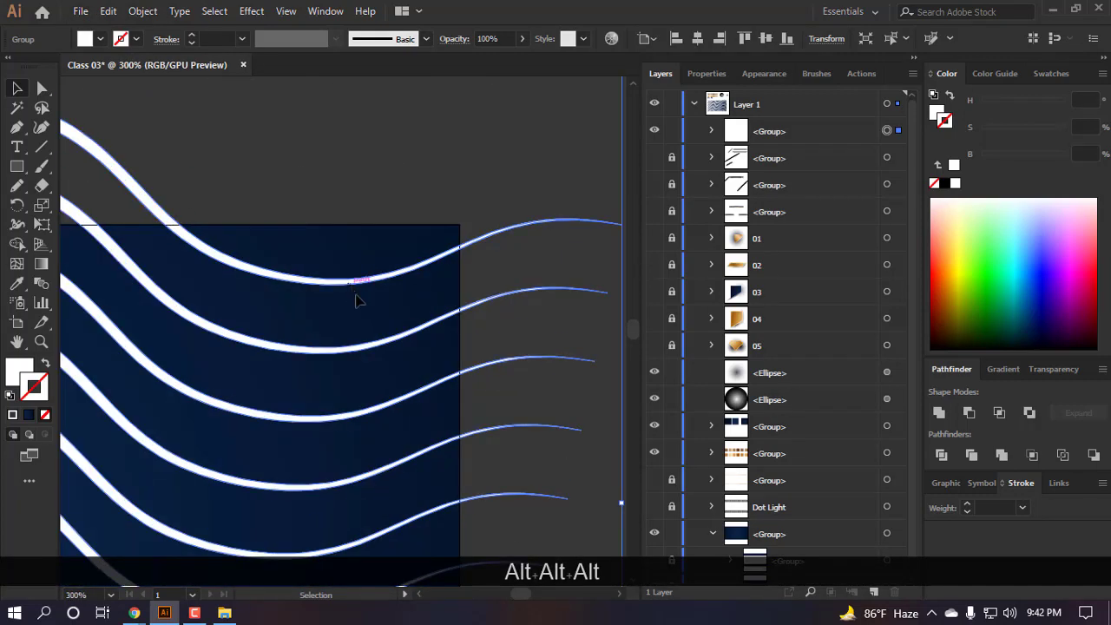
pyautogui.press('i')
pyautogui.click(397, 256)
pyautogui.scroll(-4, 404, 263)
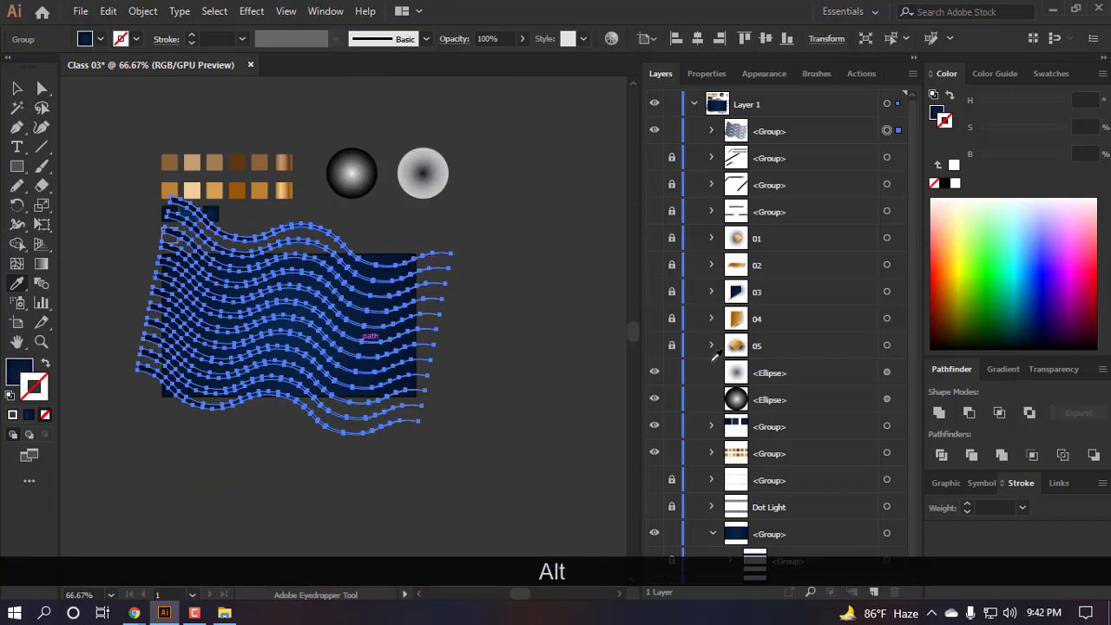
# - Change the waves' gradient fill to a solid fill of the gradient's lighter navy stop, and deselect the group
pyautogui.click(1002, 369)
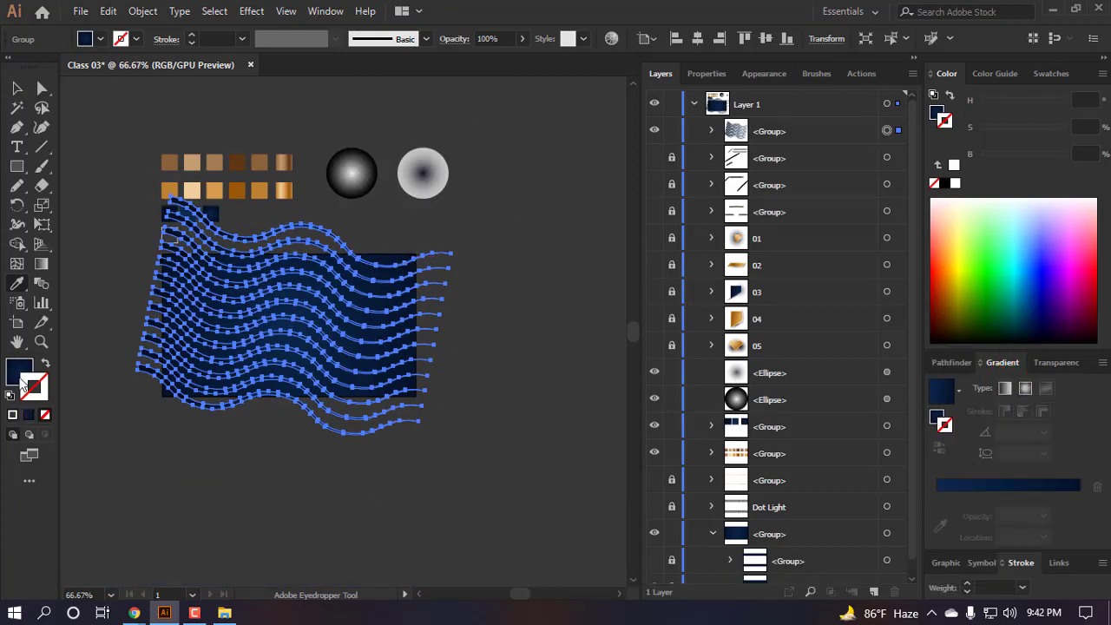
pyautogui.press('x')
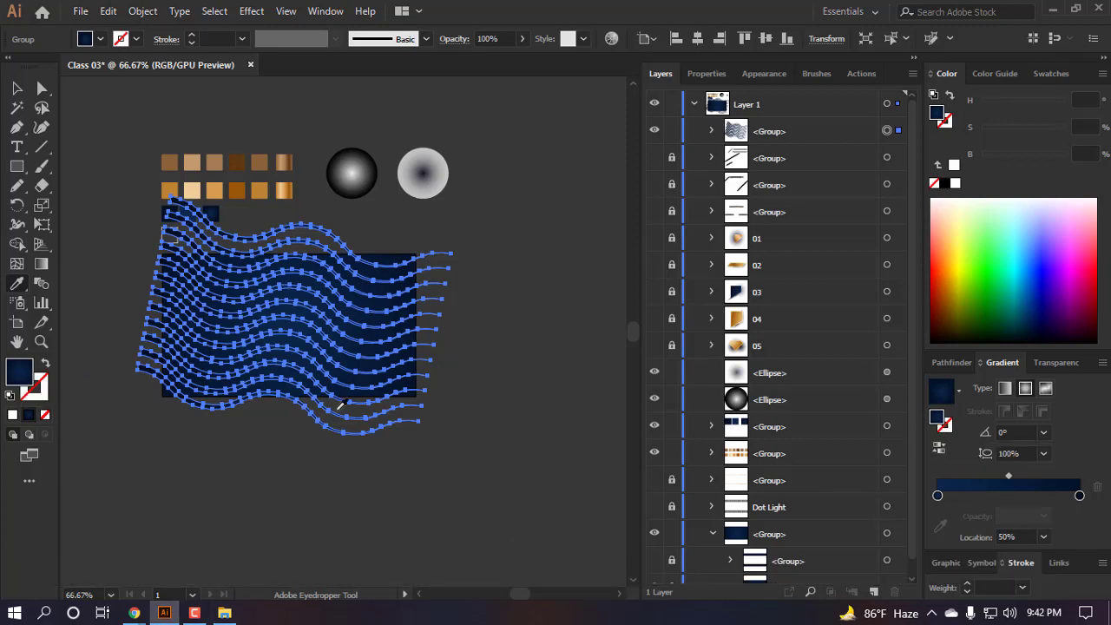
pyautogui.click(938, 495)
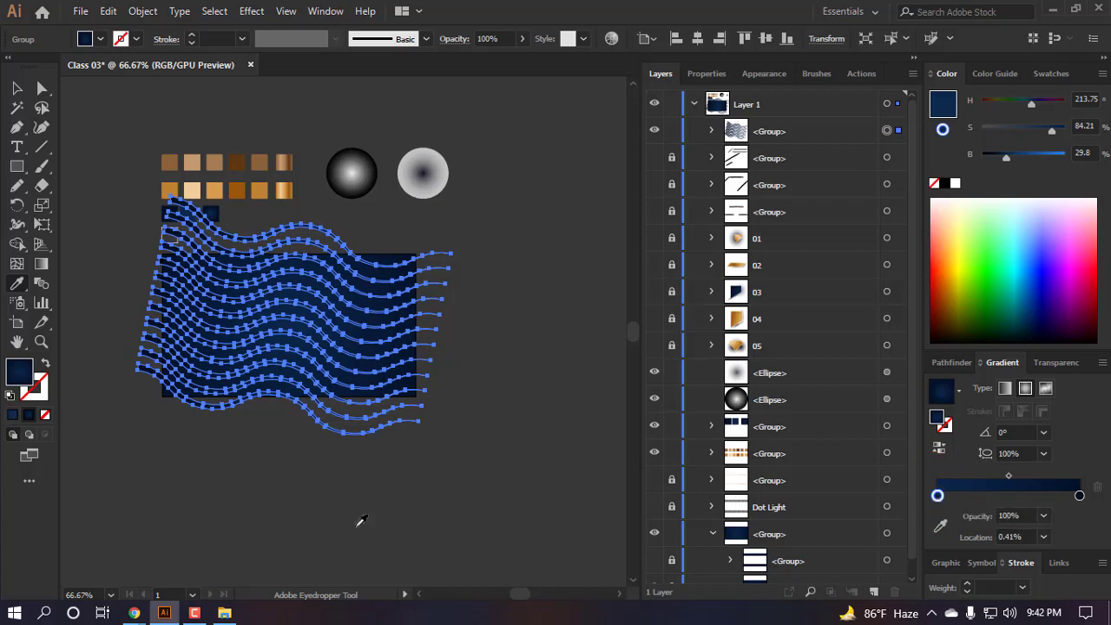
pyautogui.click(12, 415)
pyautogui.scroll(3, 319, 260)
pyautogui.press('a')
pyautogui.click(442, 187)
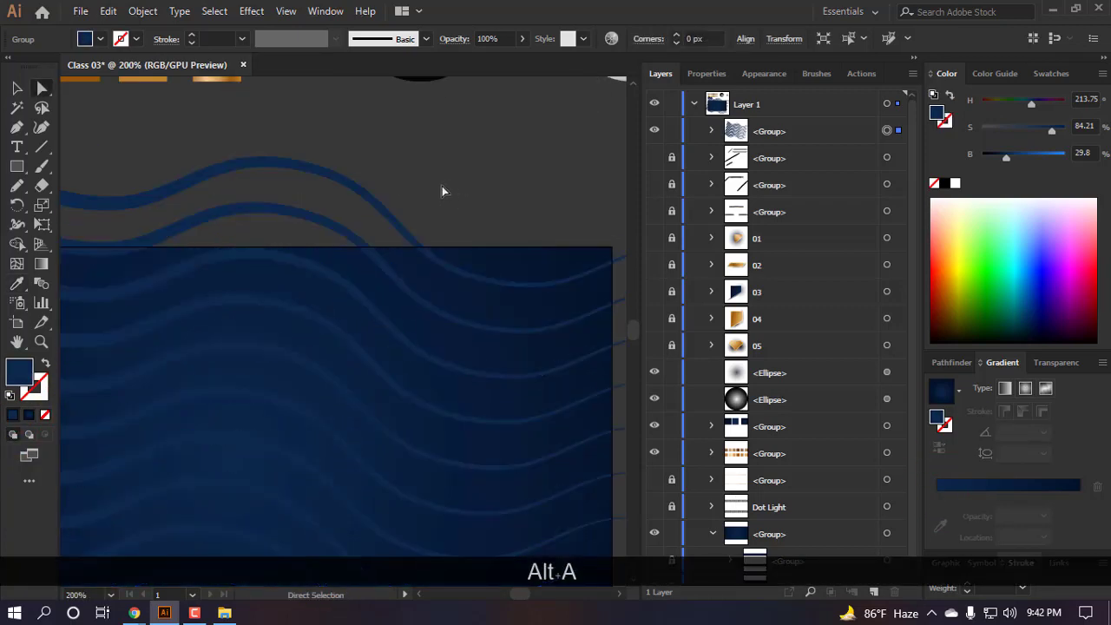
# - Copy the solid navy wave group and paste the duplicate directly in front of the original
pyautogui.scroll(-4, 439, 183)
pyautogui.scroll(3, 417, 212)
pyautogui.press('v')
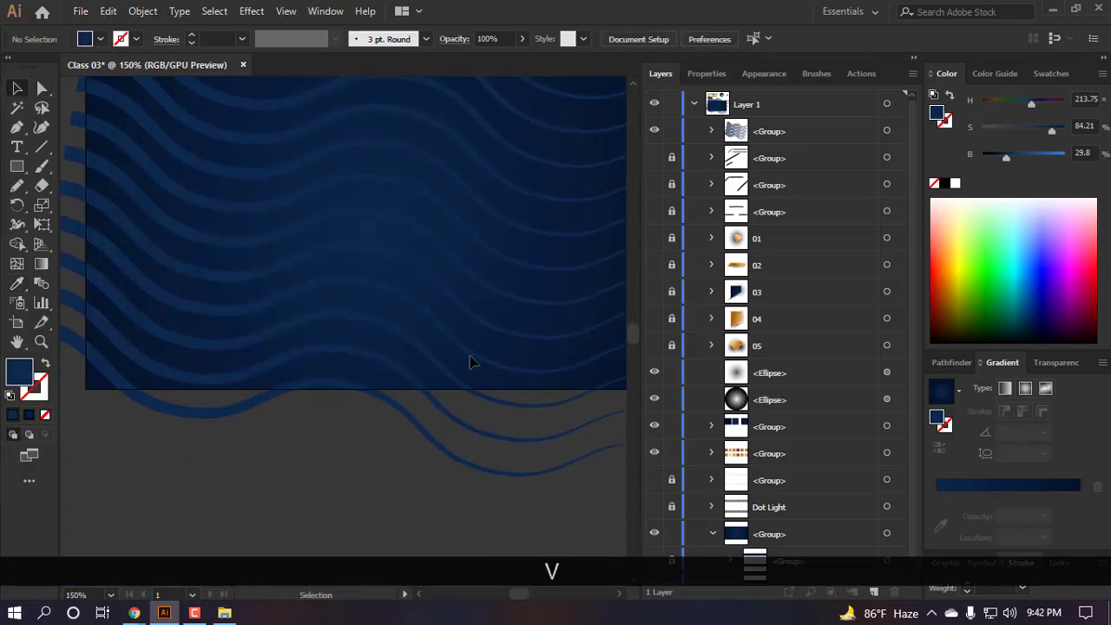
pyautogui.scroll(2, 469, 338)
pyautogui.click(462, 294)
pyautogui.press('ctrl')
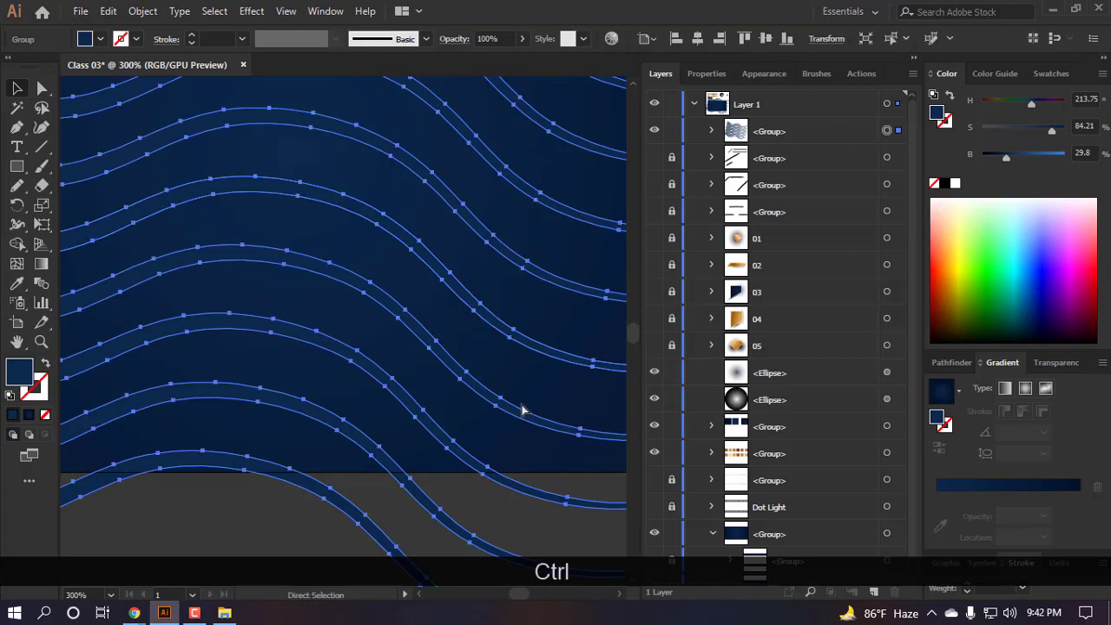
pyautogui.hotkey('ctrl', 'f')
# - Shift the front wave copy slightly upward so it is offset from the original waves beneath
pyautogui.scroll(3, 372, 272)
pyautogui.press('v')
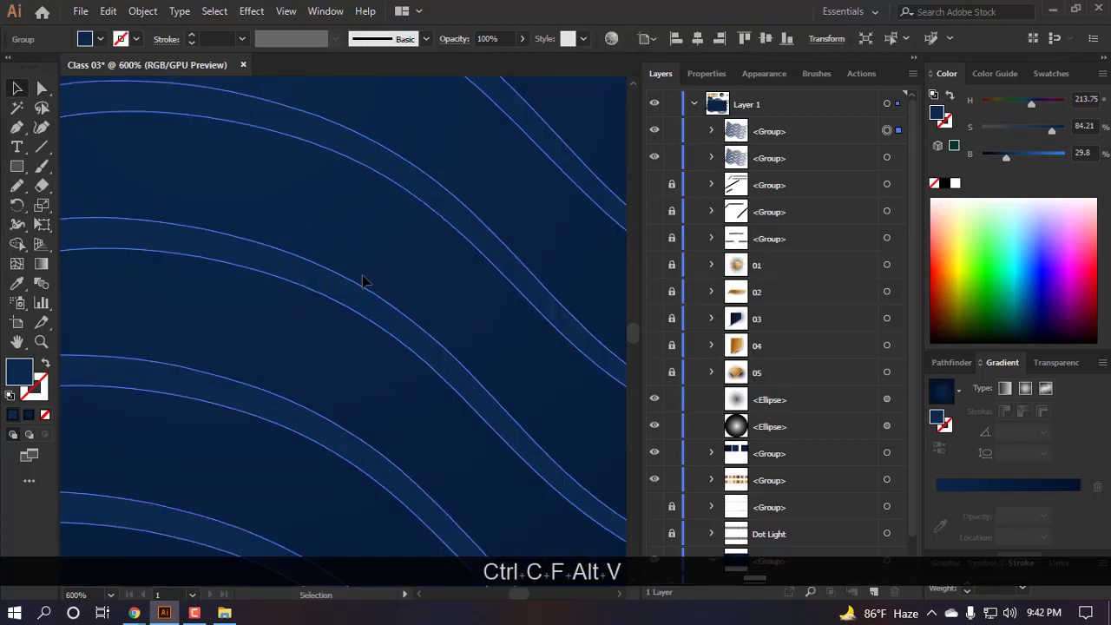
pyautogui.scroll(1, 340, 269)
pyautogui.moveTo(357, 304)
pyautogui.mouseDown()
pyautogui.moveTo(322, 310)
pyautogui.moveTo(356, 297)
pyautogui.mouseUp()
pyautogui.scroll(3, 307, 300)
pyautogui.scroll(-4, 309, 290)
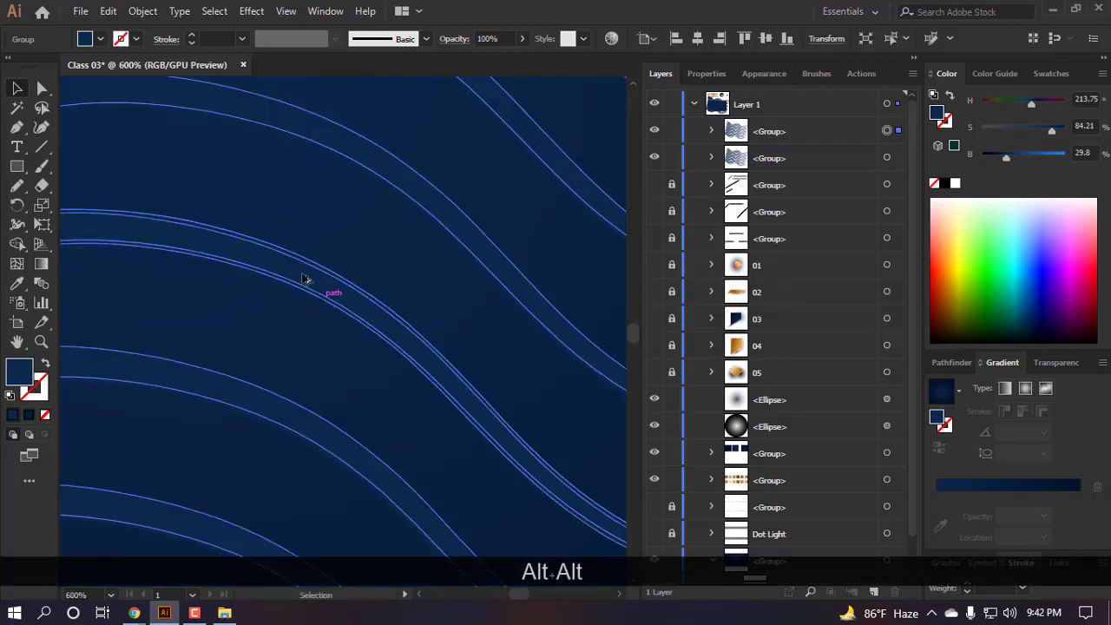
# - Set the front wave group's blending mode to Multiply
pyautogui.scroll(3, 303, 267)
pyautogui.click(1044, 363)
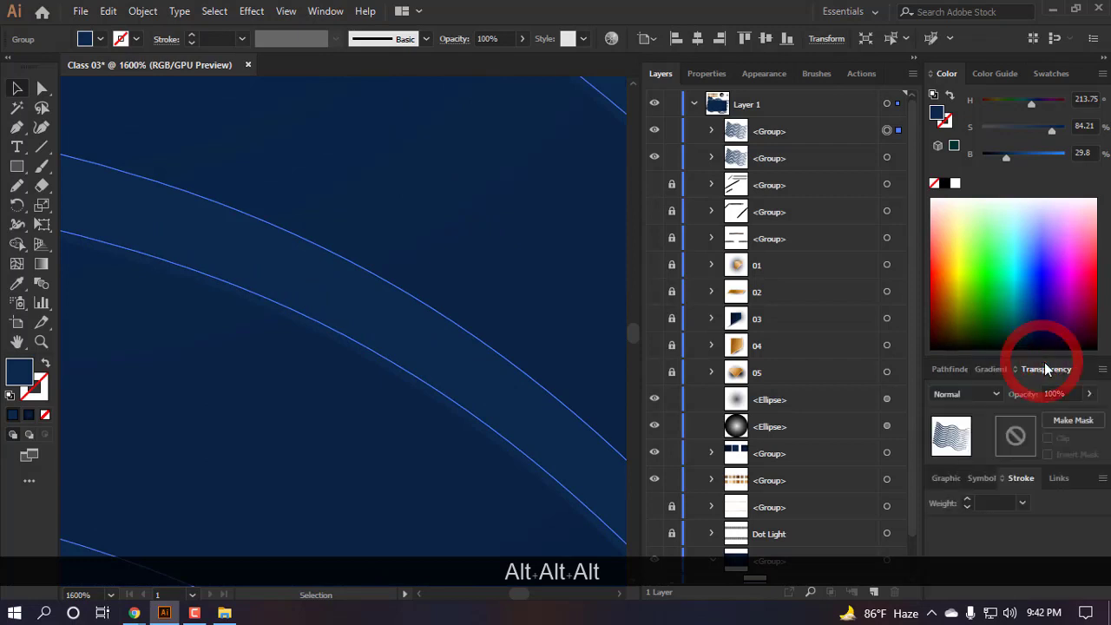
pyautogui.click(966, 392)
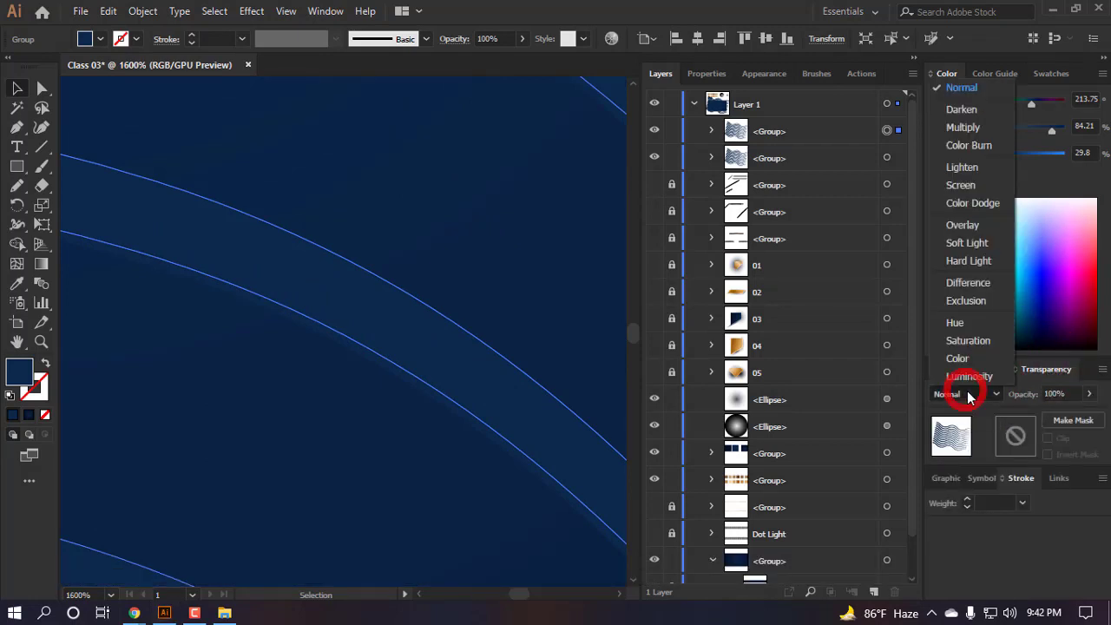
pyautogui.click(963, 127)
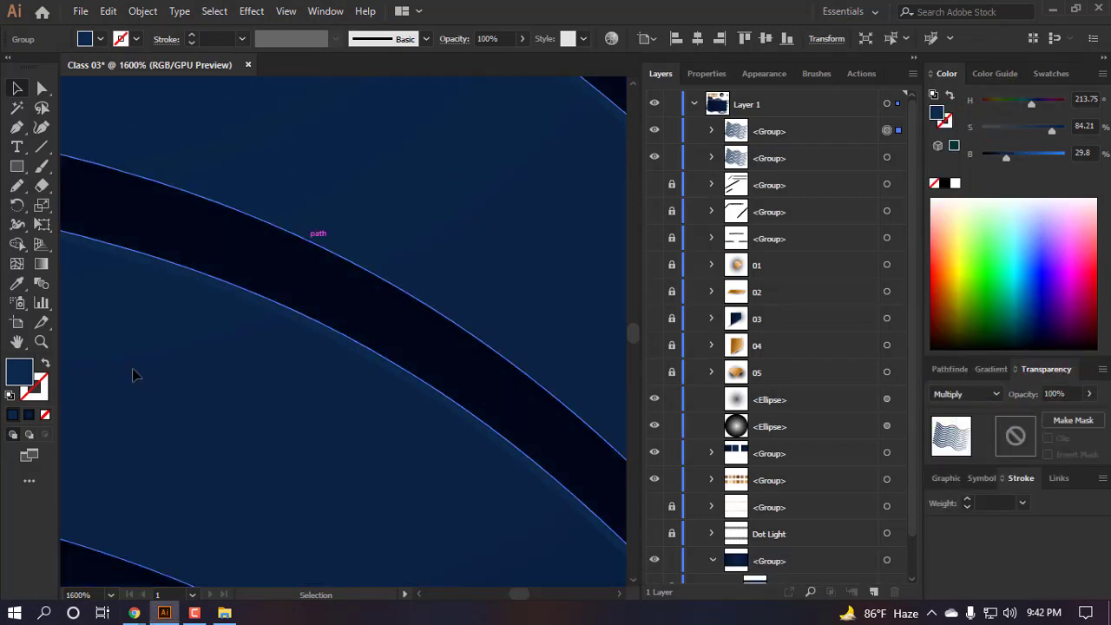
# - Set the rear wave group's blending mode to Screen and deselect it
pyautogui.click(255, 303)
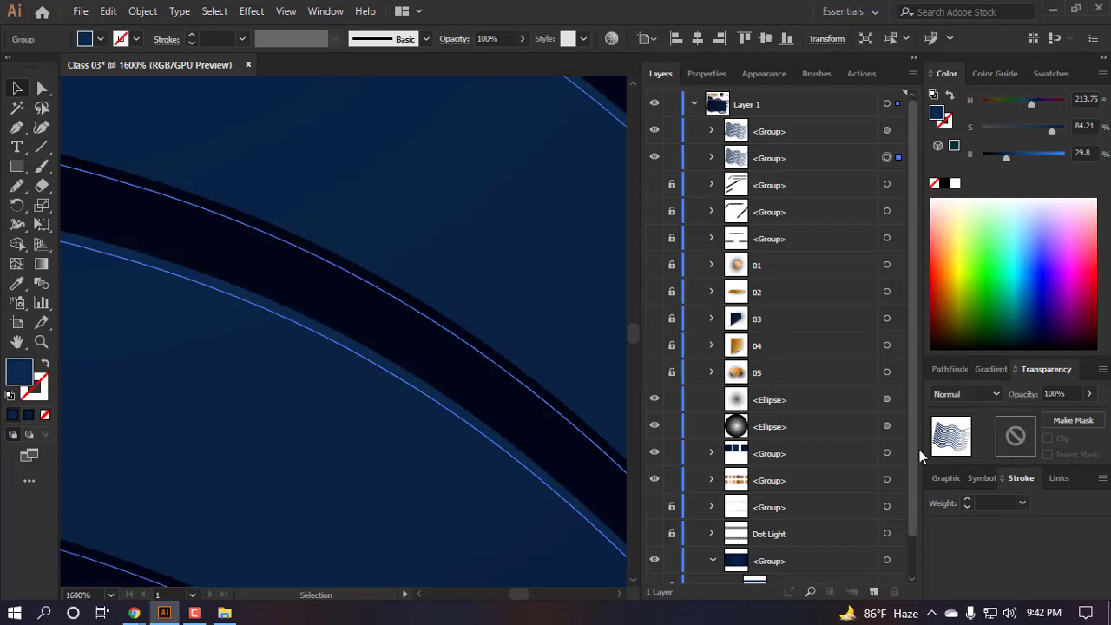
pyautogui.click(975, 393)
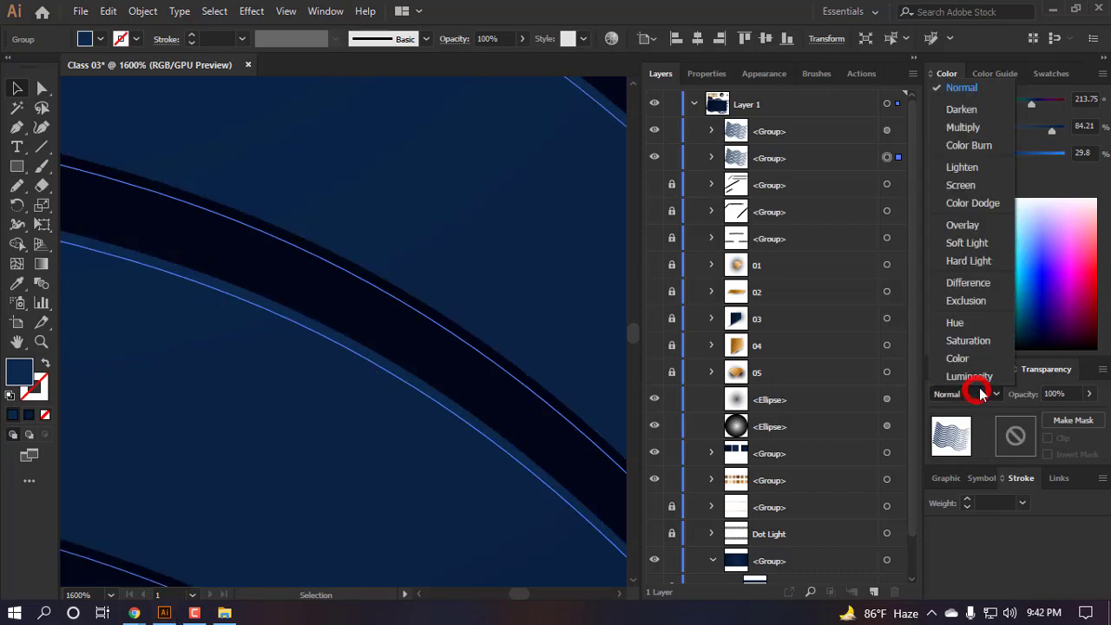
pyautogui.click(972, 187)
pyautogui.scroll(-10, 355, 370)
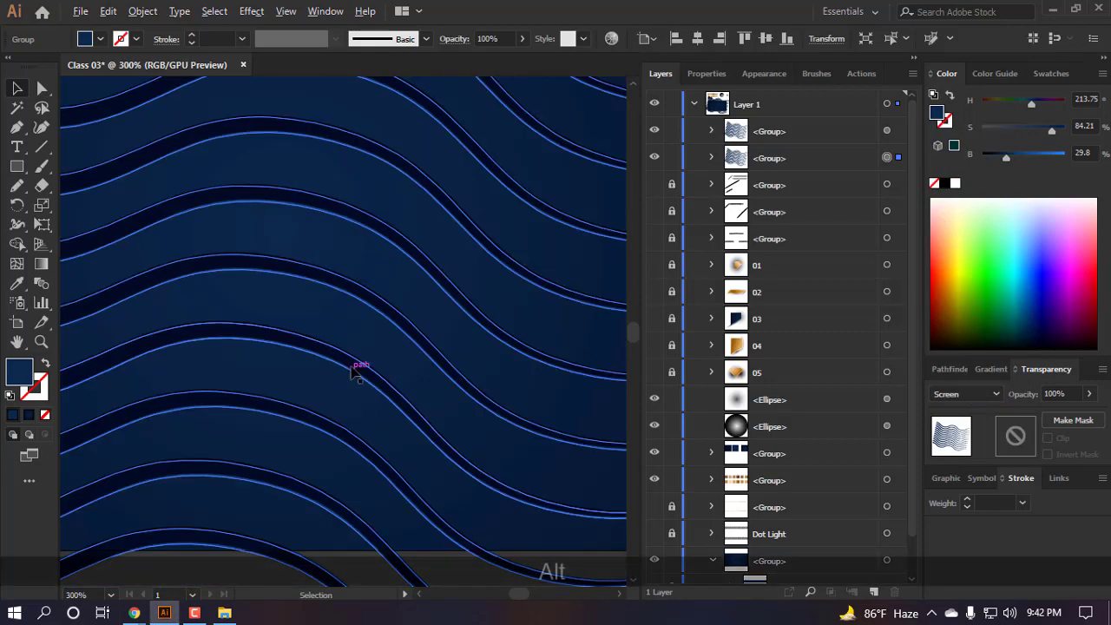
pyautogui.click(405, 489)
# - Nudge the front Multiply wave group slightly up and to the left, and deselect it
pyautogui.scroll(3, 270, 373)
pyautogui.hscroll(6, 358, 544)
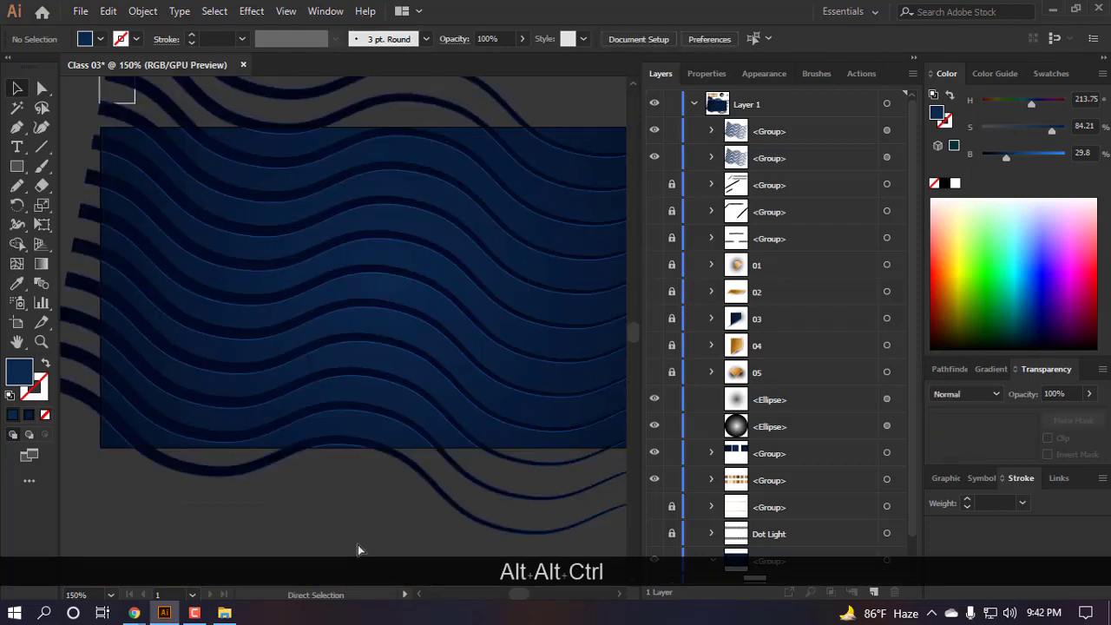
pyautogui.scroll(3, 325, 315)
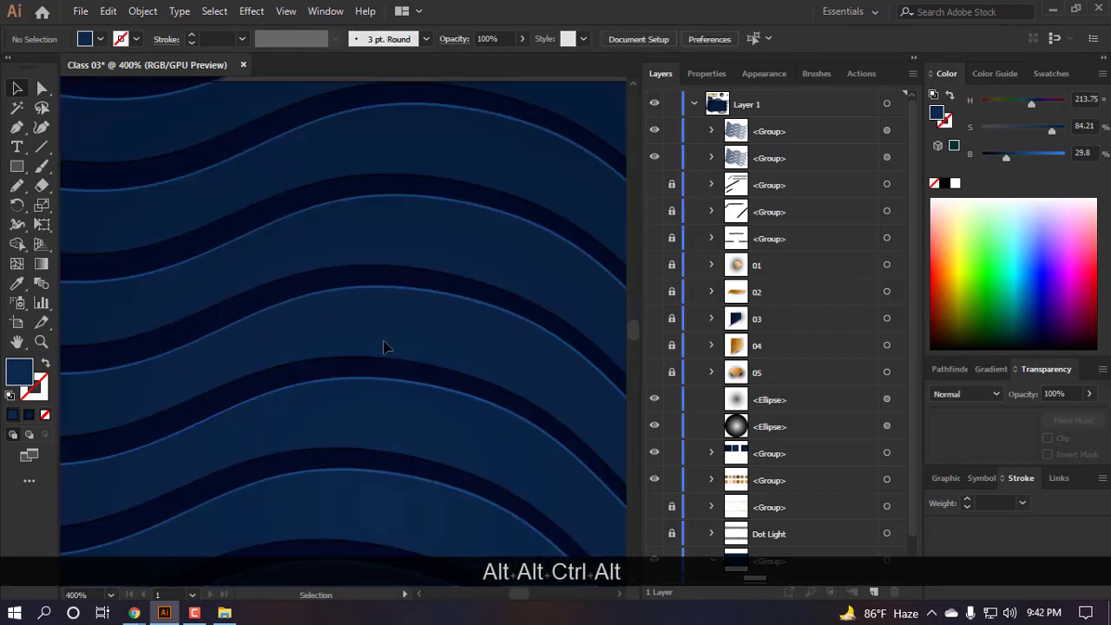
pyautogui.scroll(2, 388, 355)
pyautogui.doubleClick(397, 378)
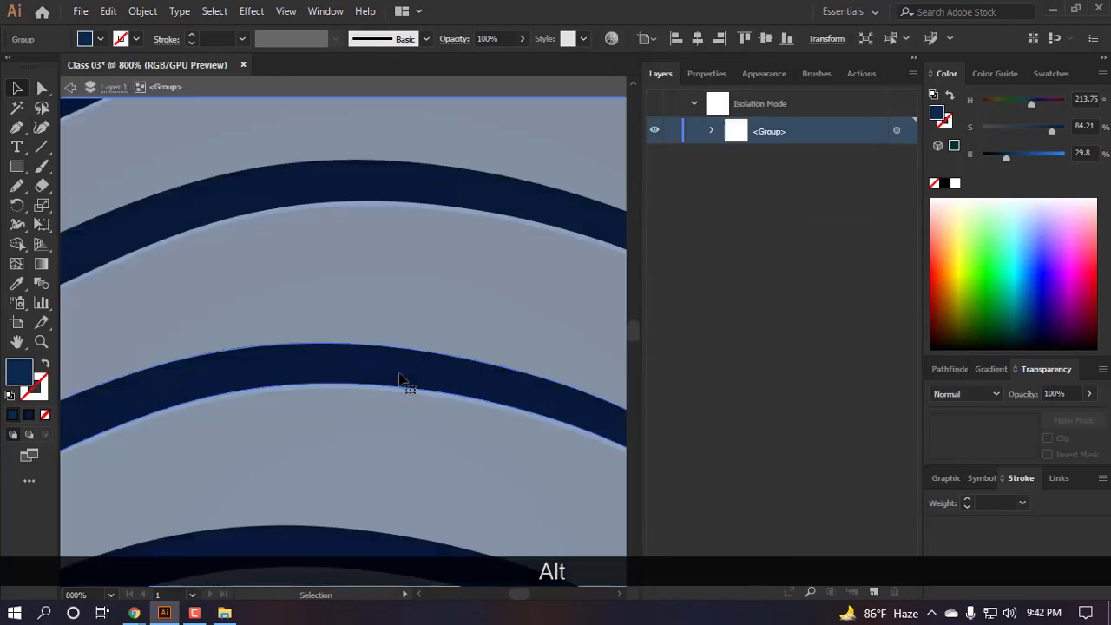
pyautogui.doubleClick(422, 86)
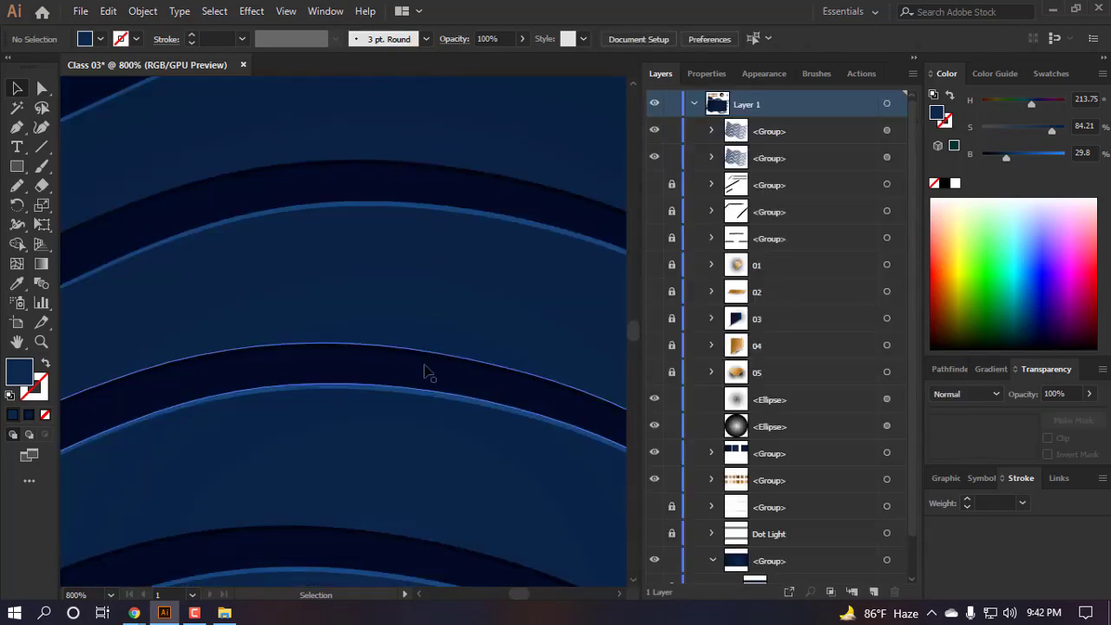
pyautogui.moveTo(426, 370); pyautogui.dragTo(422, 362)
pyautogui.scroll(-7, 382, 314)
pyautogui.click(385, 563)
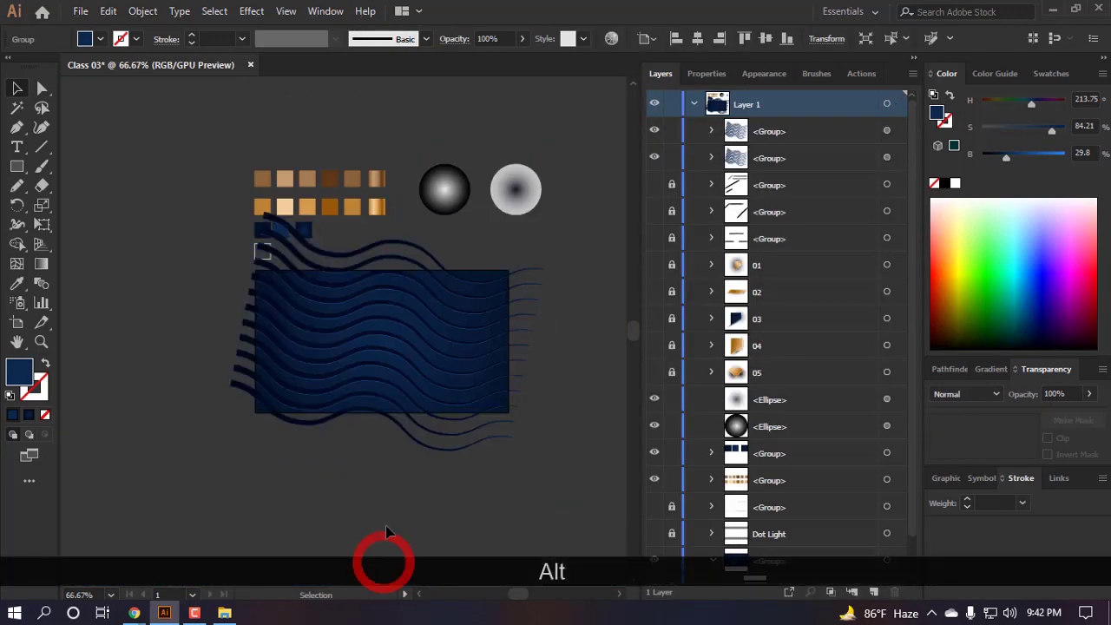
# - Unlock the BG rectangle in the layer stack and select it between the waves
pyautogui.scroll(1, 385, 523)
pyautogui.press('a')
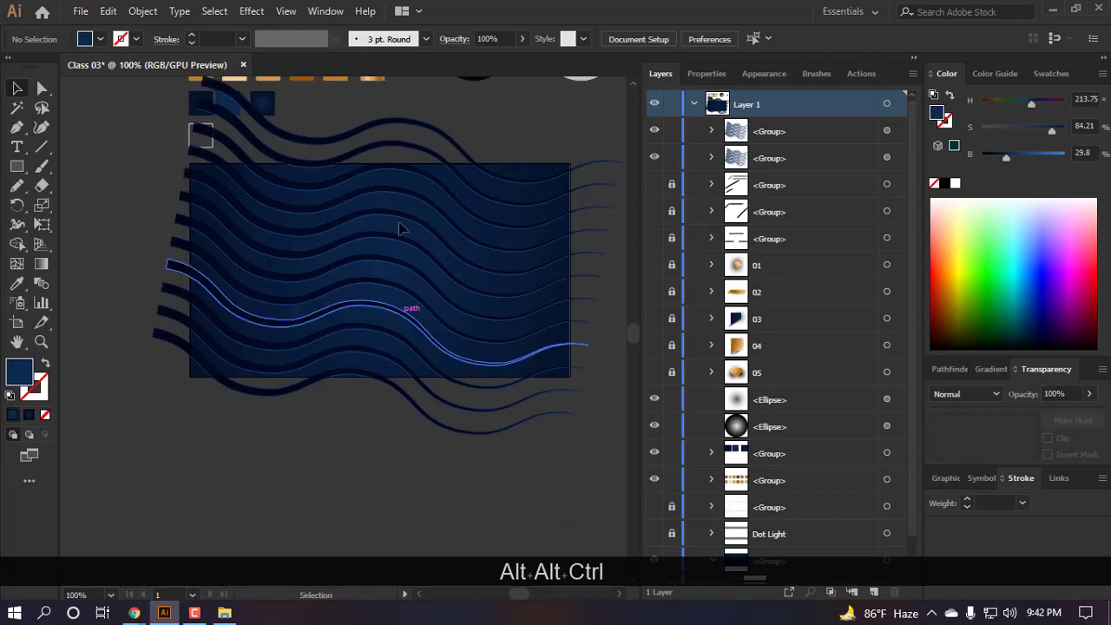
pyautogui.scroll(3, 395, 260)
pyautogui.scroll(-1, 825, 403)
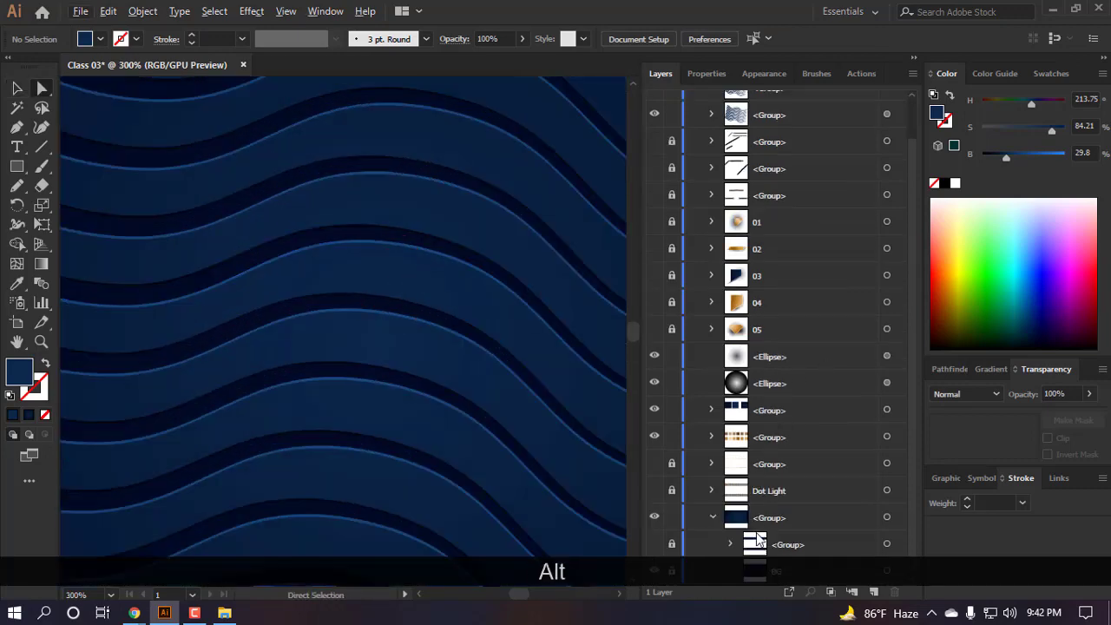
pyautogui.scroll(1, 577, 375)
pyautogui.scroll(1, 694, 263)
pyautogui.scroll(-1, 848, 451)
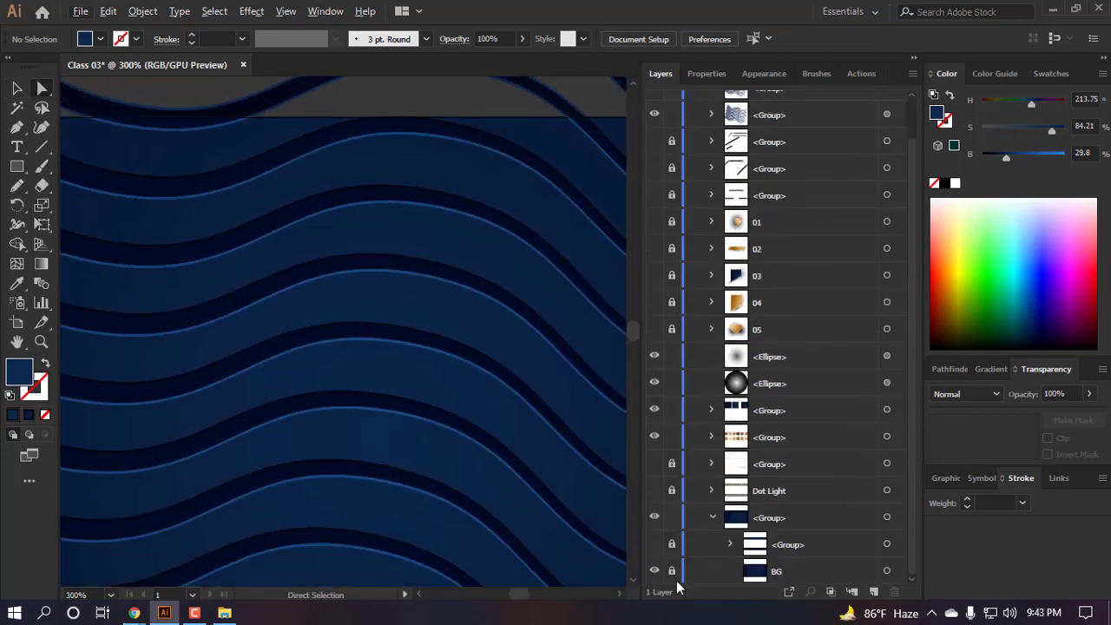
pyautogui.click(672, 572)
pyautogui.scroll(-5, 388, 393)
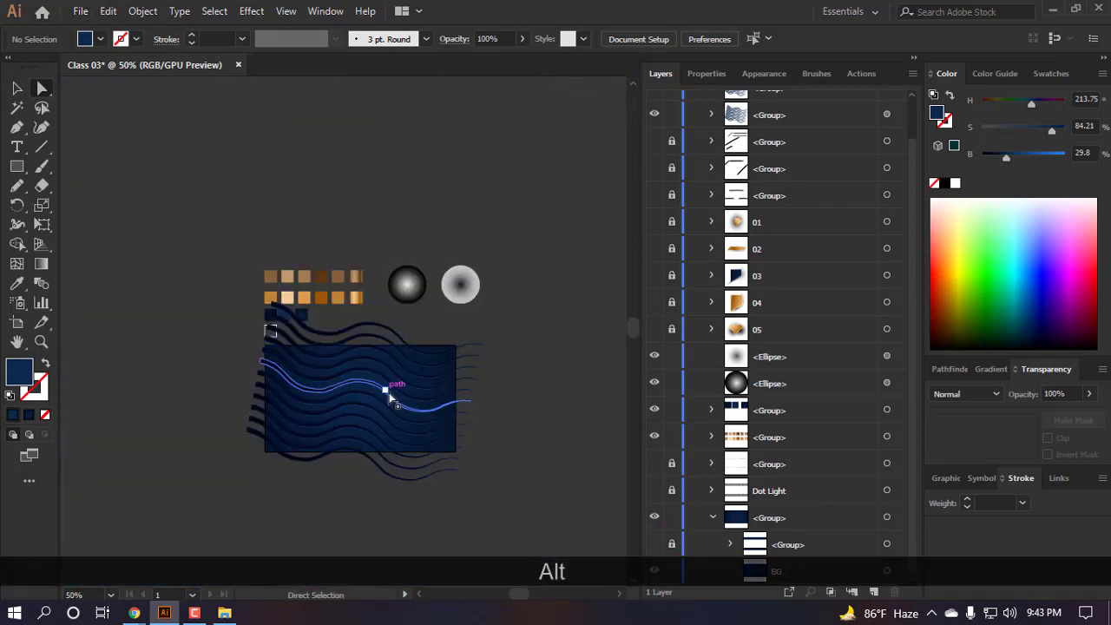
pyautogui.scroll(3, 389, 389)
pyautogui.scroll(1, 454, 429)
pyautogui.click(442, 446)
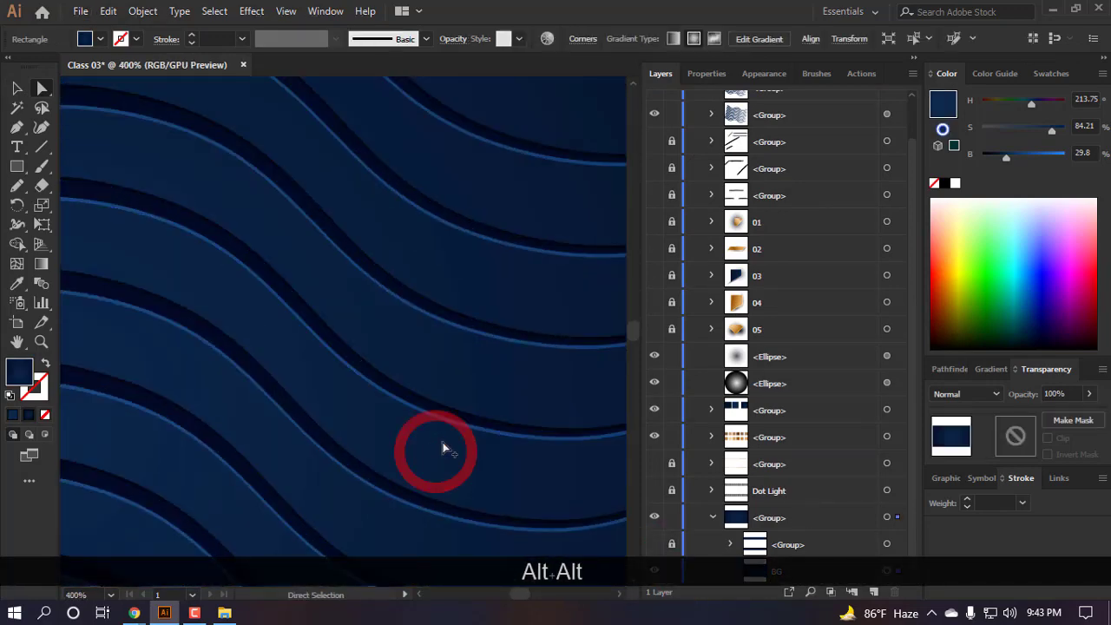
# - Redraw the BG rectangle's radial gradient from near its center to just below its bottom edge, and add an intermediate color stop
pyautogui.scroll(-3, 446, 426)
pyautogui.press('g')
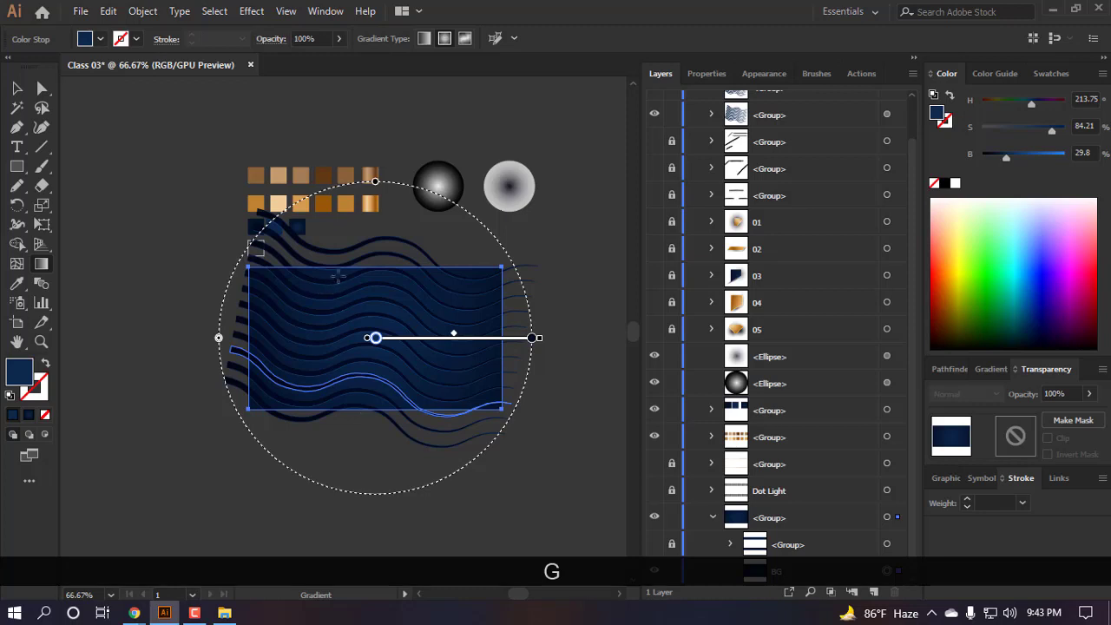
pyautogui.moveTo(335, 270); pyautogui.dragTo(494, 407)
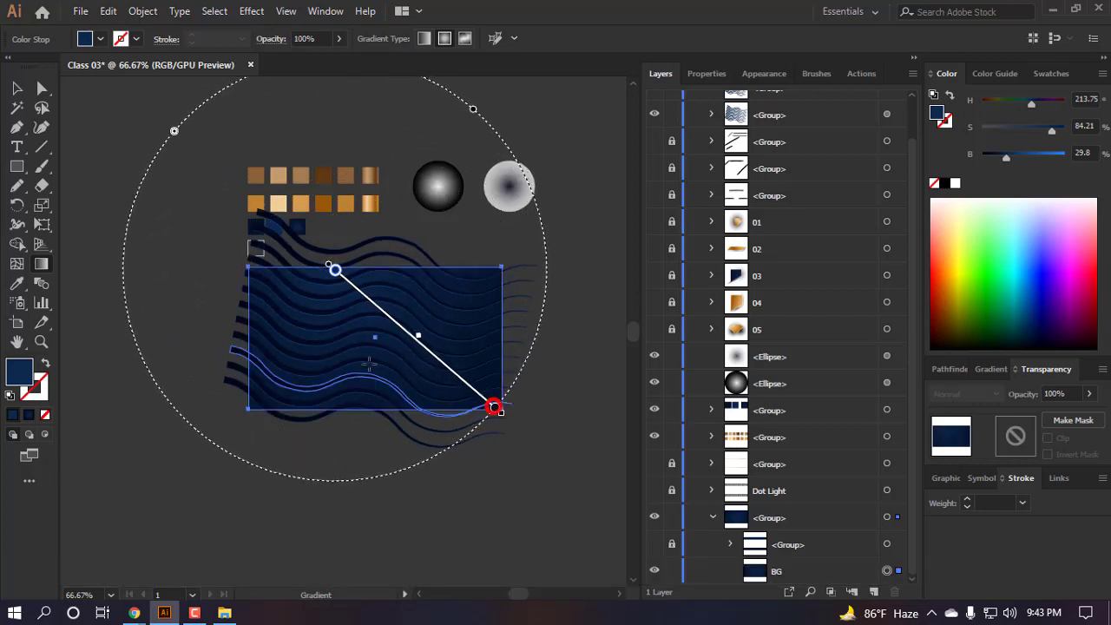
pyautogui.moveTo(313, 304); pyautogui.dragTo(498, 416)
pyautogui.moveTo(378, 315); pyautogui.dragTo(390, 435)
pyautogui.click(380, 341)
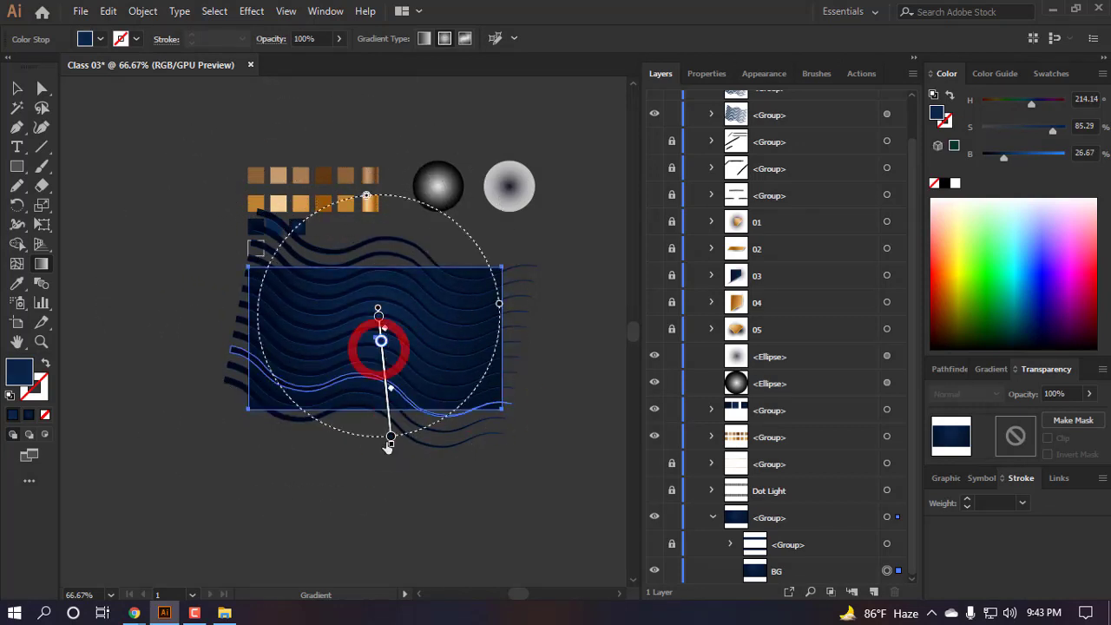
# - Undo the recent gradient edits and redraw the BG rectangle's radial gradient from near its center to below its bottom edge, and deselect it
pyautogui.hotkey('ctrl', 'z')
pyautogui.scroll(1, 372, 331)
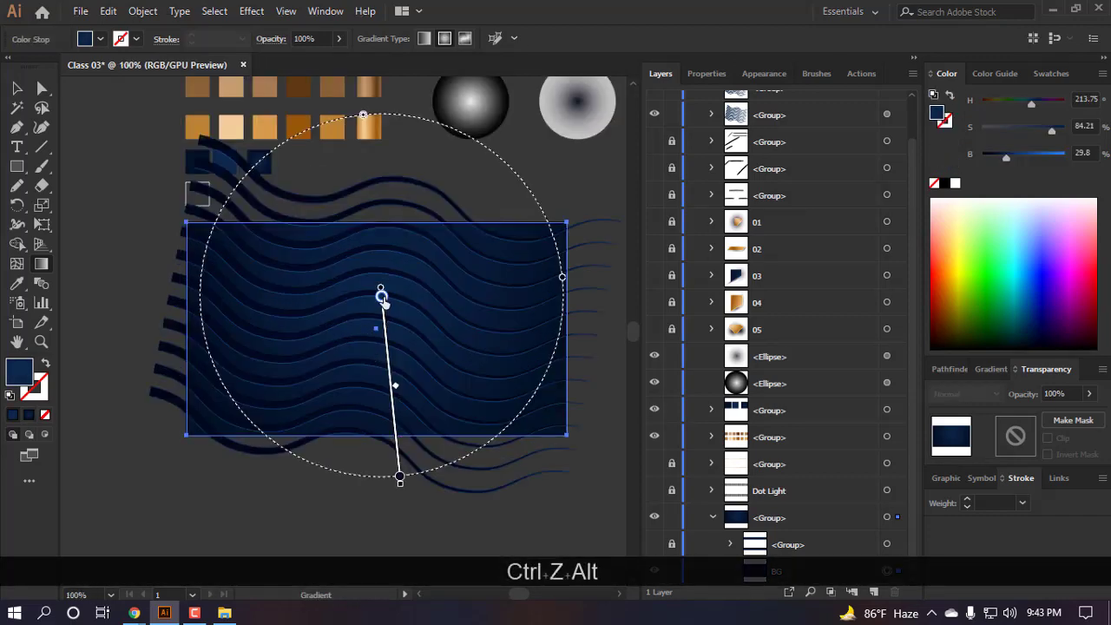
pyautogui.hotkey('ctrl', 'z')
pyautogui.hotkey('ctrl', 'z')
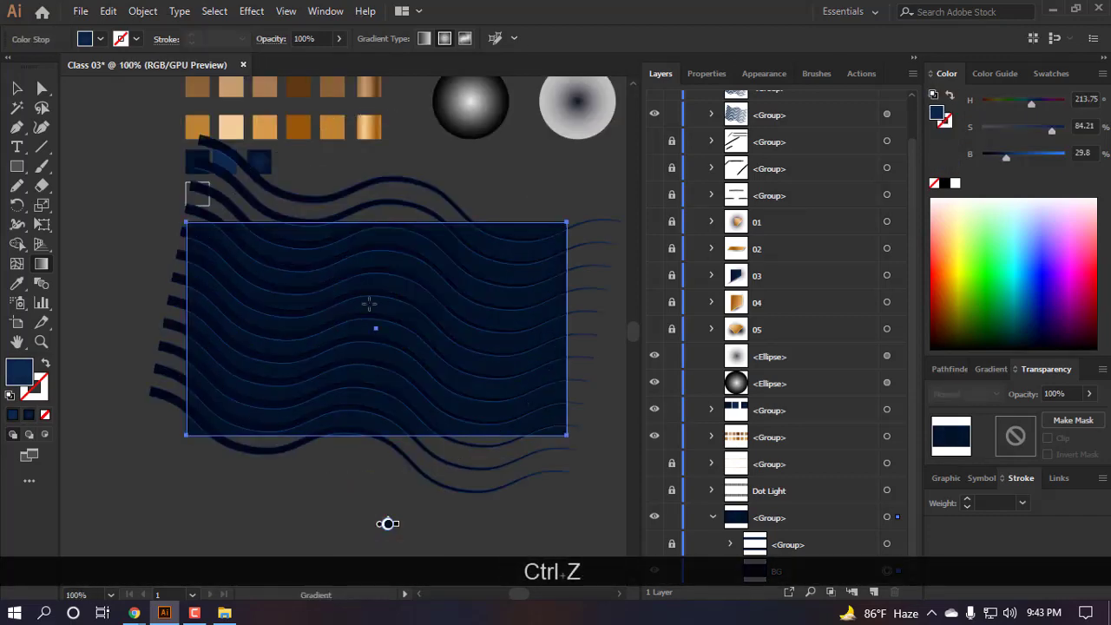
pyautogui.moveTo(370, 303); pyautogui.dragTo(411, 499)
pyautogui.press('a')
pyautogui.click(321, 469)
pyautogui.scroll(-2, 321, 469)
pyautogui.scroll(-1, 321, 463)
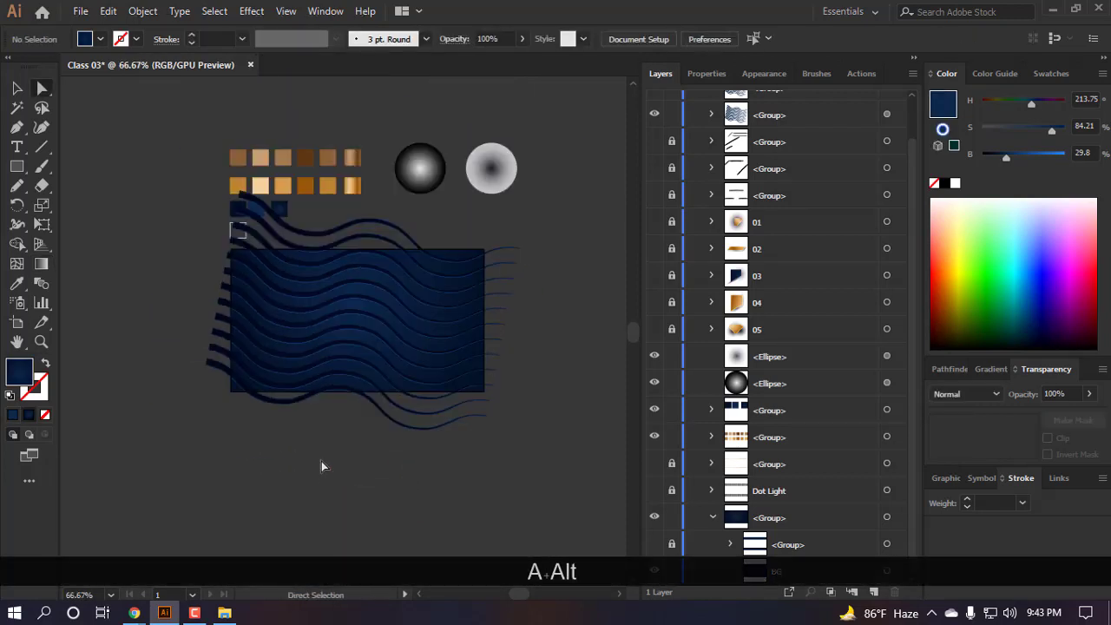
# - Duplicate the white-to-black Color Dodge circle, enlarge the copy beyond the rectangle's height, and position it over the middle of the waves
pyautogui.moveTo(426, 172); pyautogui.dragTo(332, 466)
pyautogui.scroll(-2, 336, 451)
pyautogui.press('v')
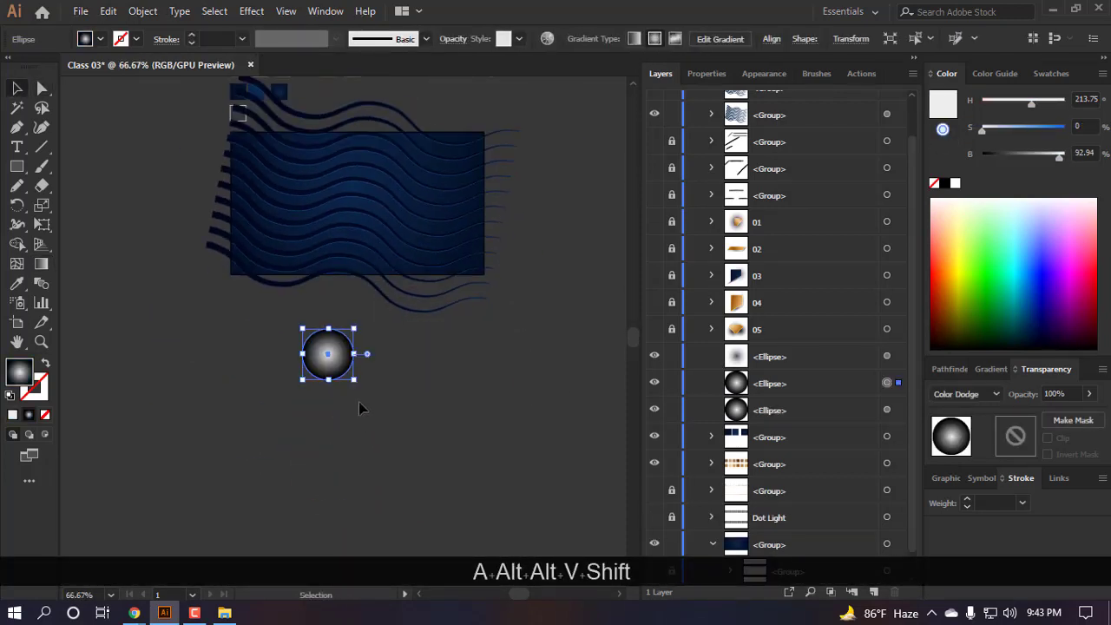
pyautogui.moveTo(353, 379); pyautogui.dragTo(461, 460)
pyautogui.moveTo(339, 383); pyautogui.dragTo(355, 269)
pyautogui.scroll(2, 354, 321)
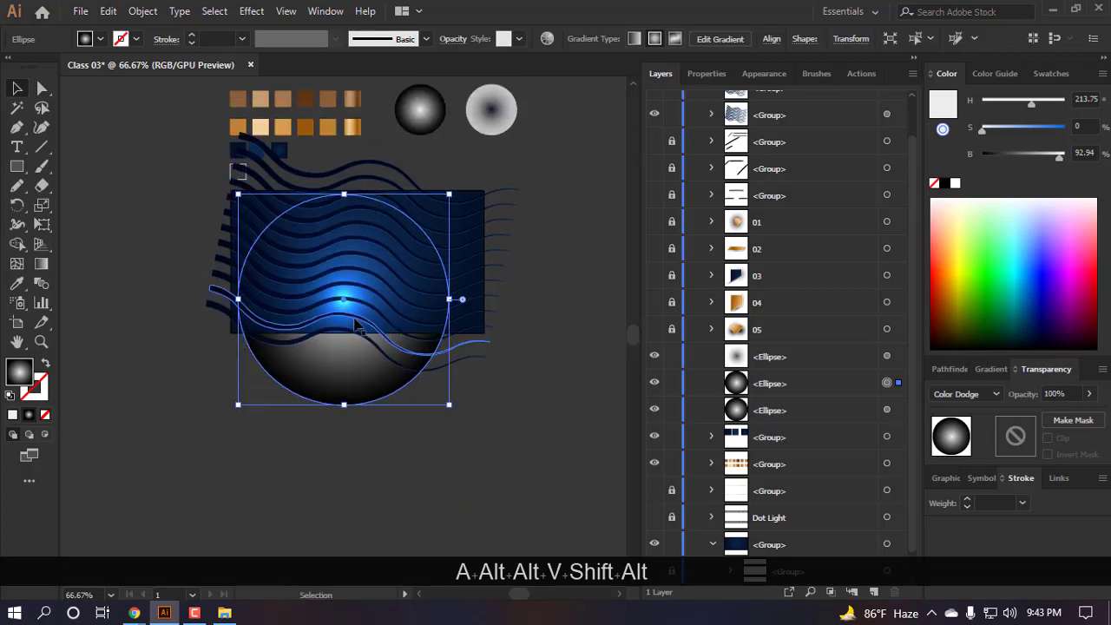
pyautogui.moveTo(356, 324); pyautogui.dragTo(366, 283)
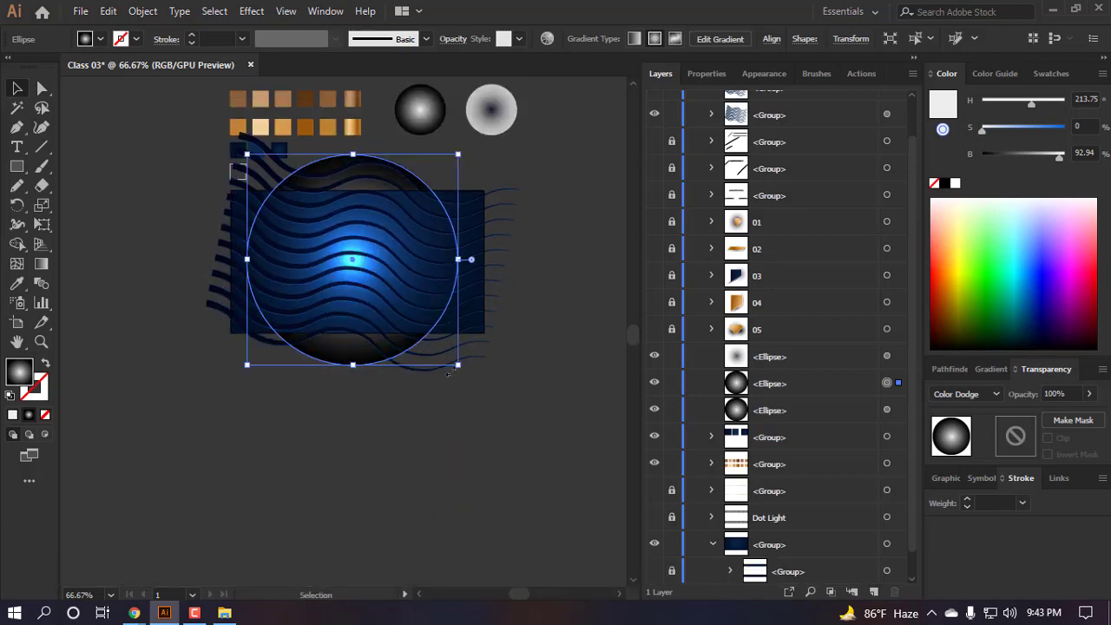
pyautogui.moveTo(448, 373); pyautogui.dragTo(521, 401)
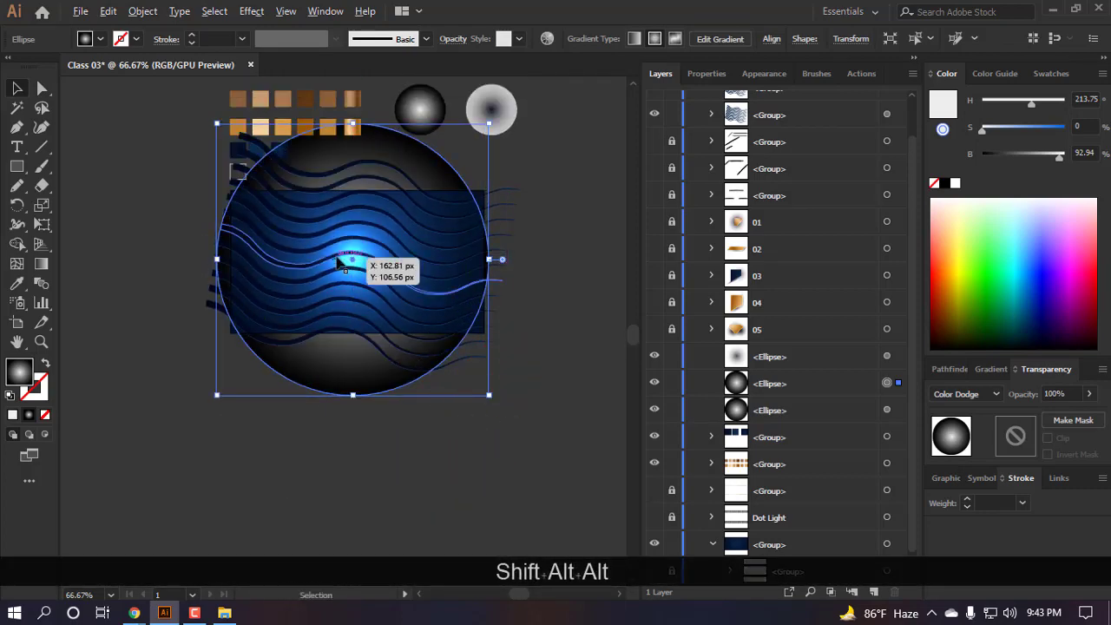
# - Recolor the large circle's center gradient stop to a muted blue-gray with H 214.74, S 12.67 and B 58.82
pyautogui.scroll(1, 341, 264)
pyautogui.press('a')
pyautogui.click(977, 369)
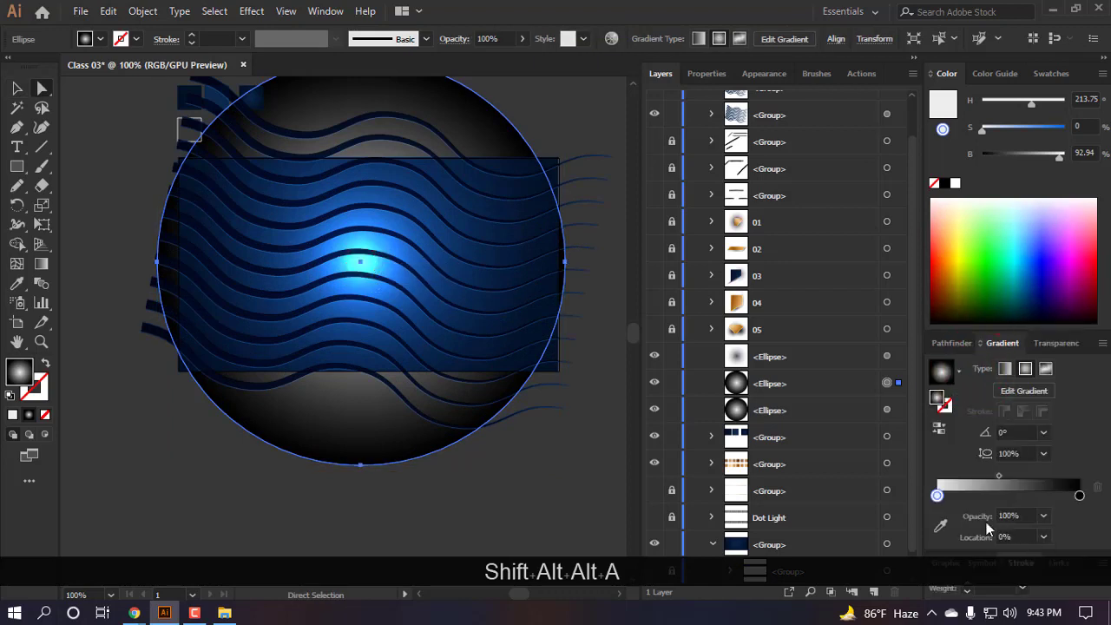
pyautogui.doubleClick(938, 495)
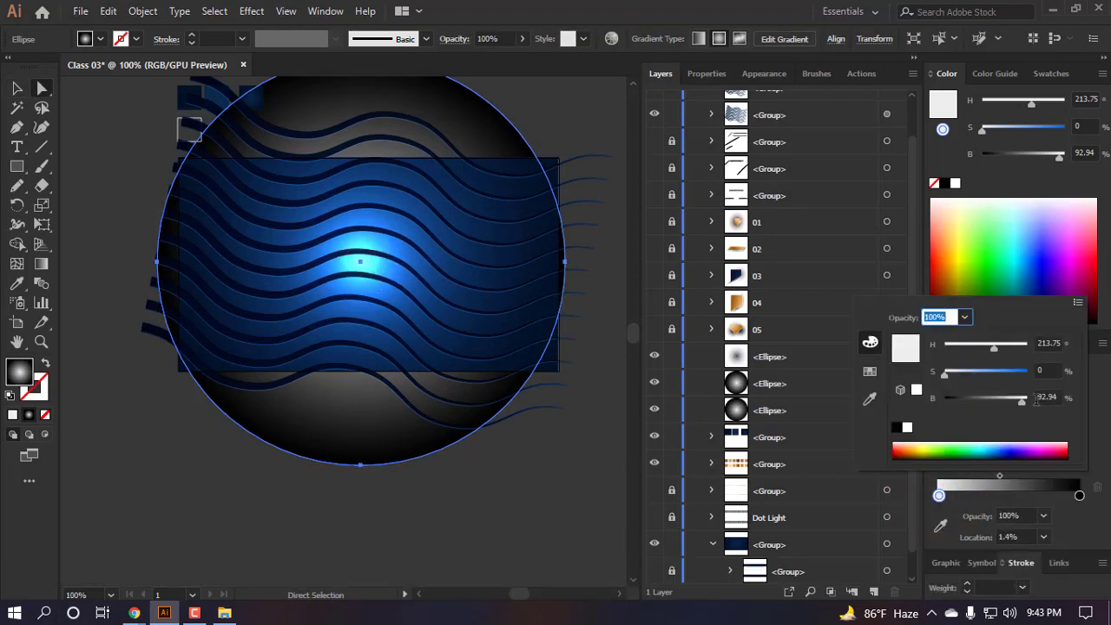
pyautogui.moveTo(1016, 398); pyautogui.dragTo(968, 382)
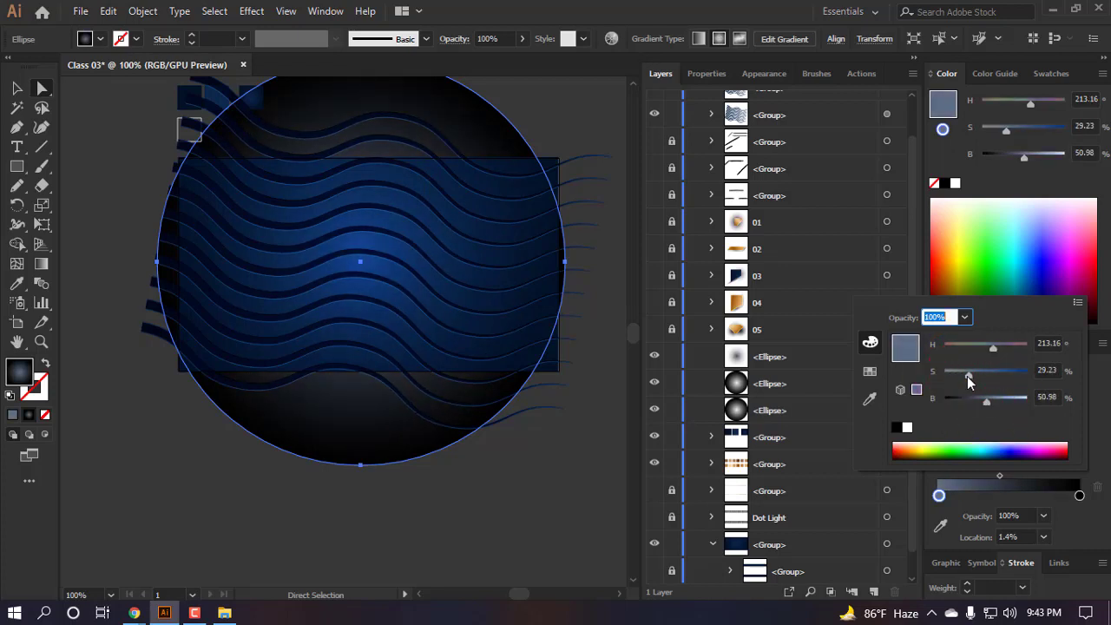
pyautogui.click(954, 377)
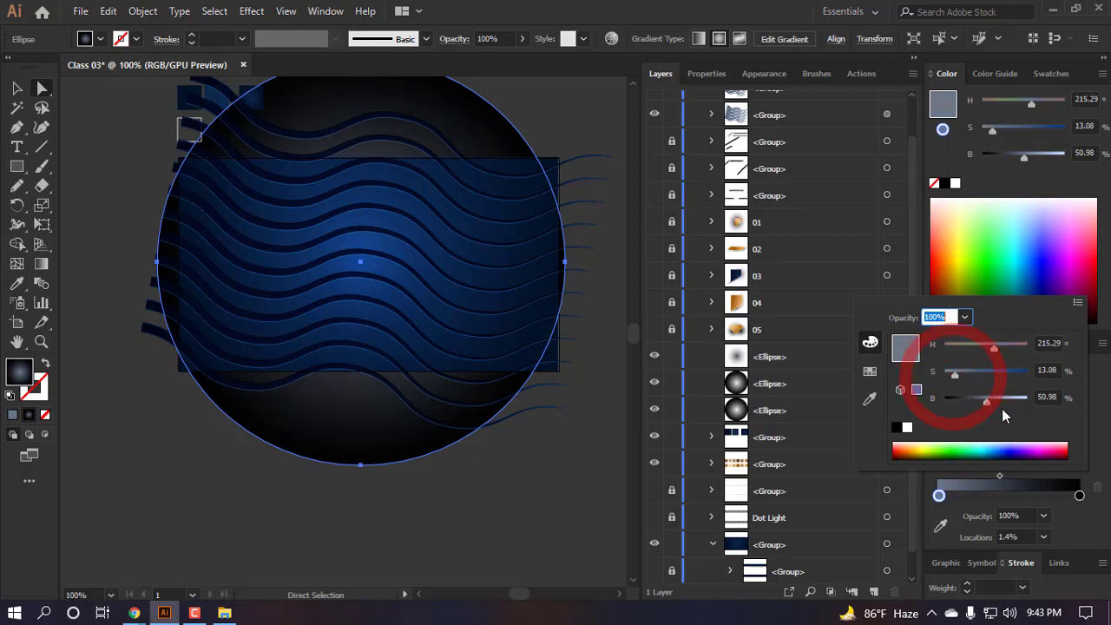
pyautogui.moveTo(989, 402); pyautogui.dragTo(993, 403)
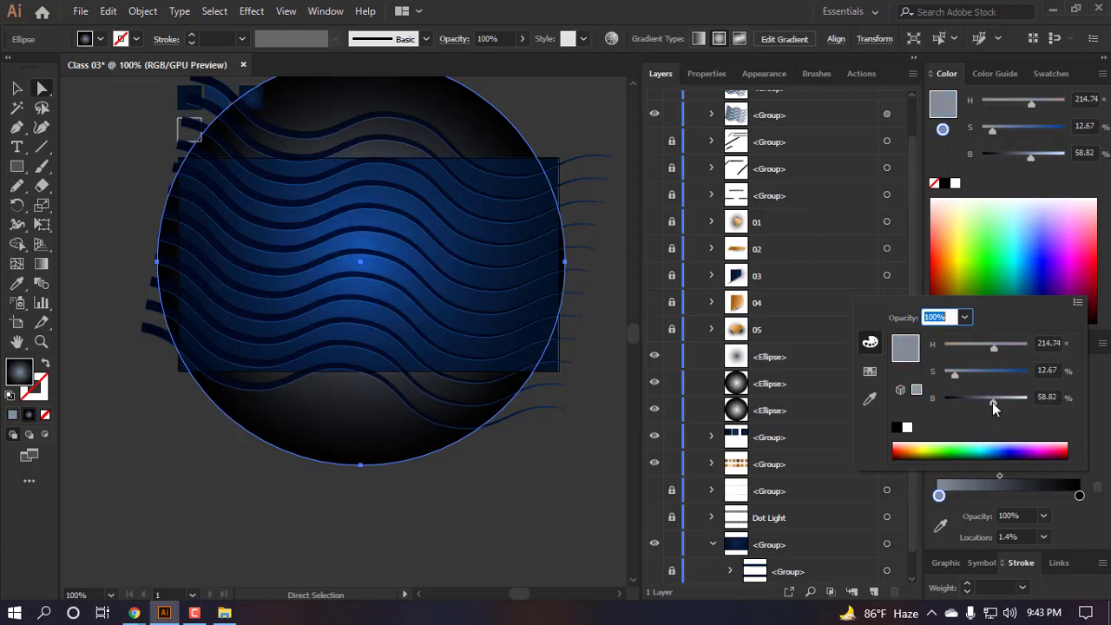
pyautogui.click(527, 487)
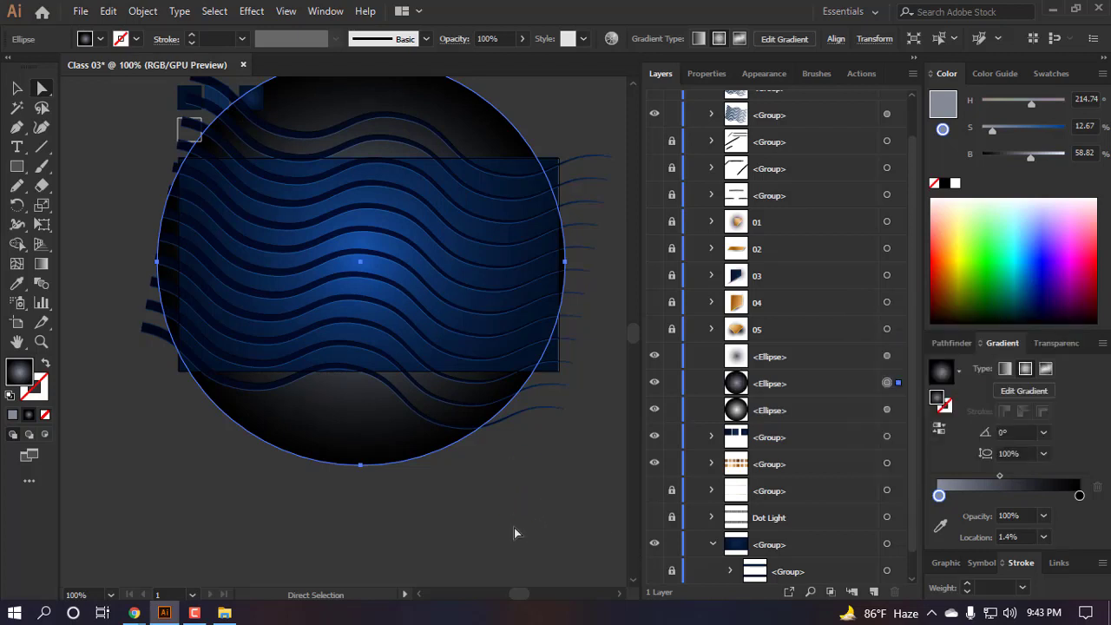
# - Select both overlapping wave groups without the glow circle and group them together
pyautogui.press('v')
pyautogui.click(544, 437)
pyautogui.click(556, 412)
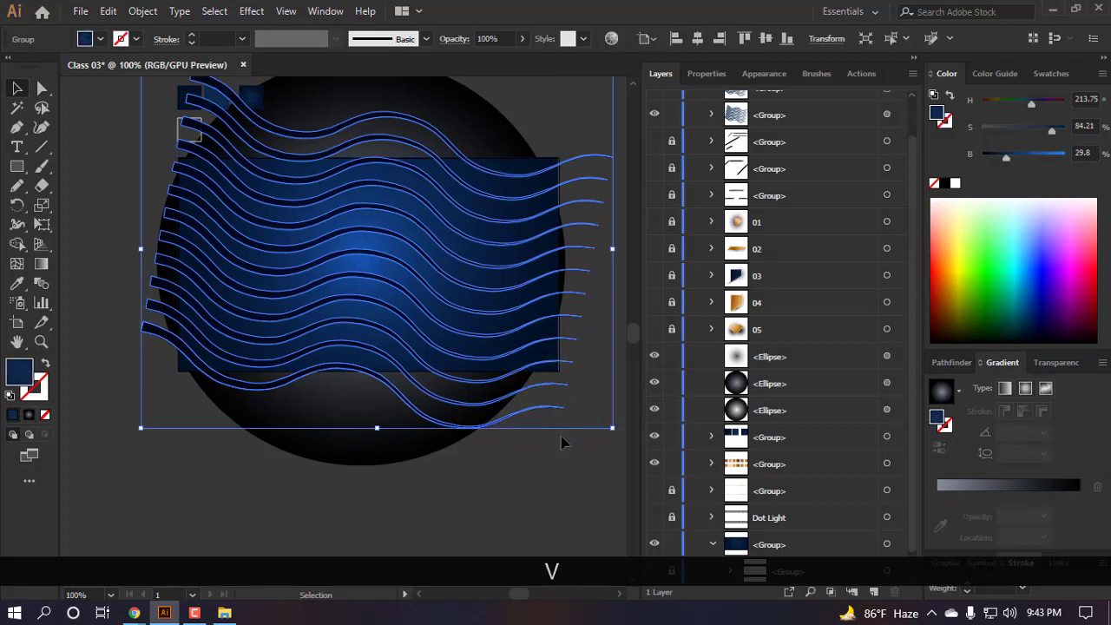
pyautogui.click(535, 467)
pyautogui.moveTo(482, 465); pyautogui.dragTo(378, 418)
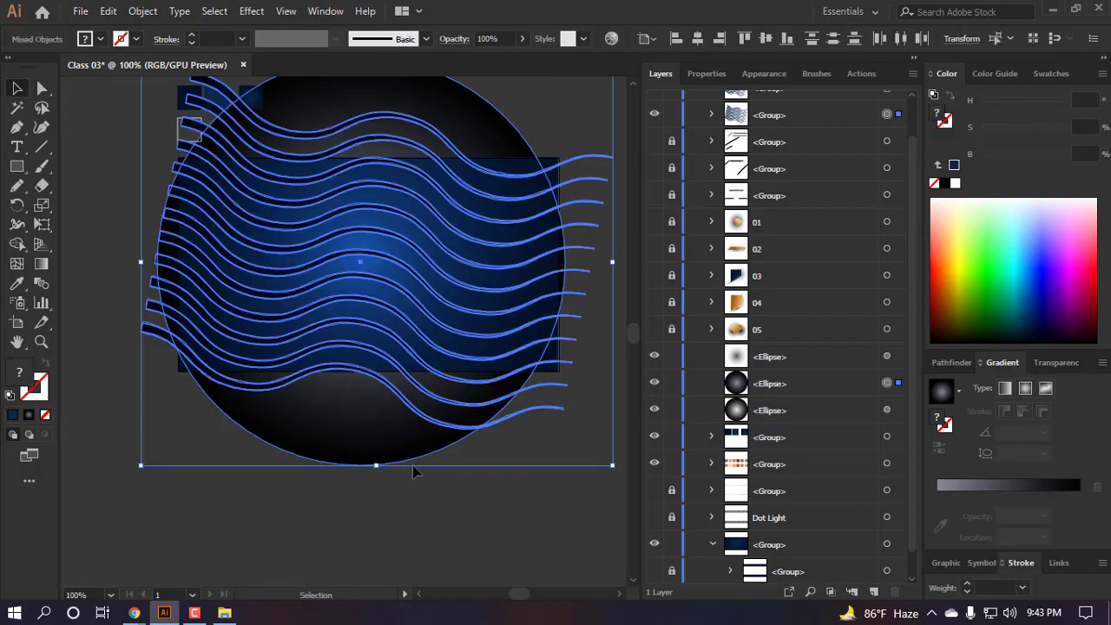
pyautogui.scroll(-1, 767, 484)
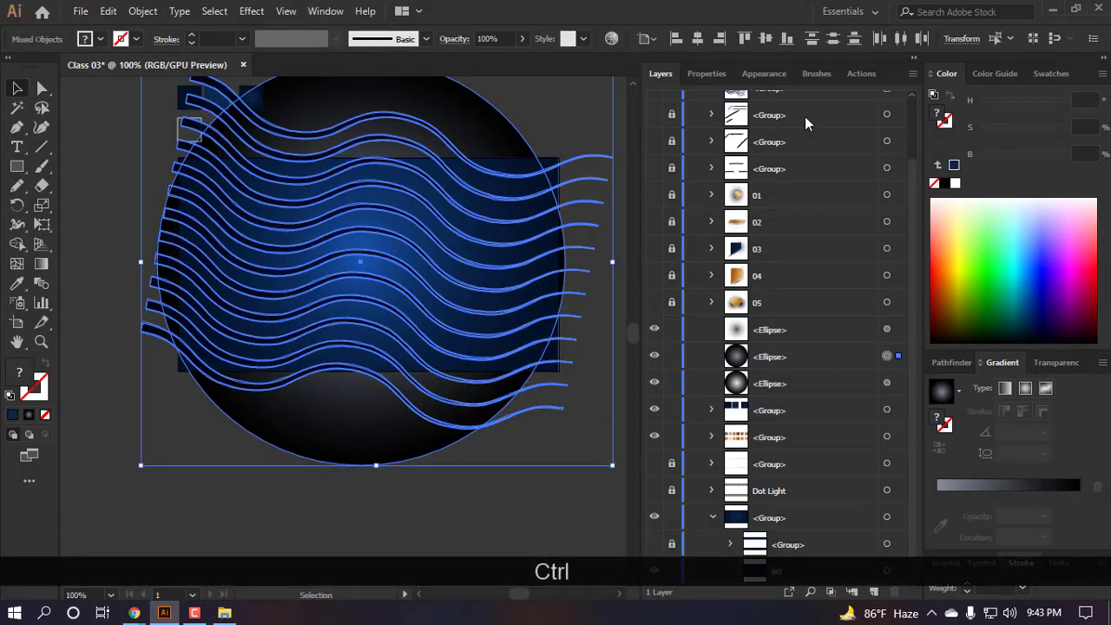
pyautogui.scroll(3, 821, 283)
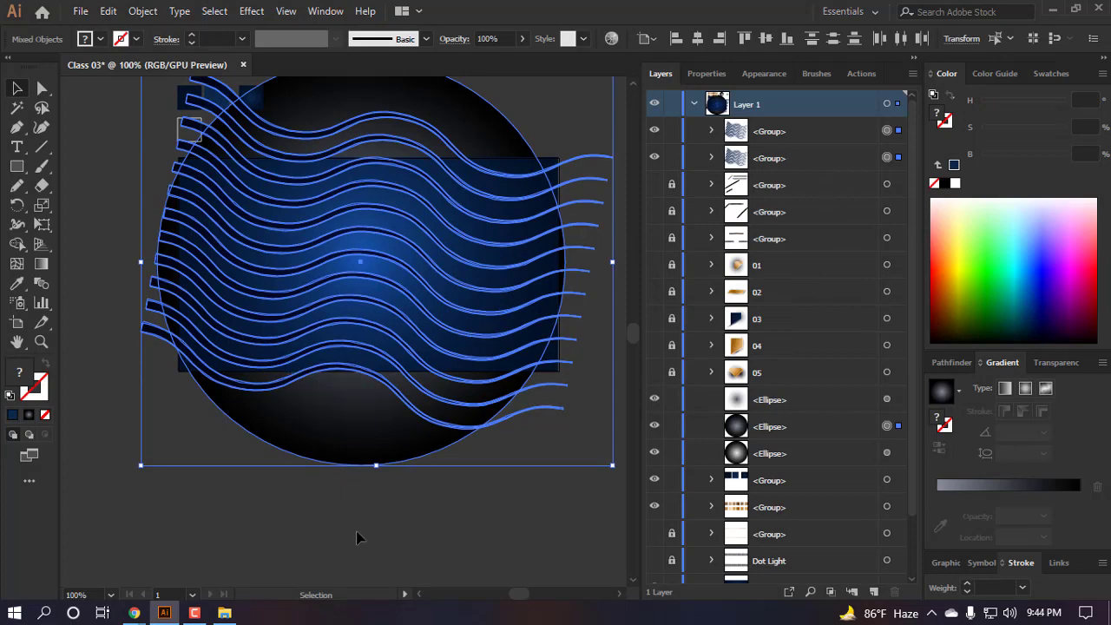
pyautogui.click(417, 541)
pyautogui.click(533, 392)
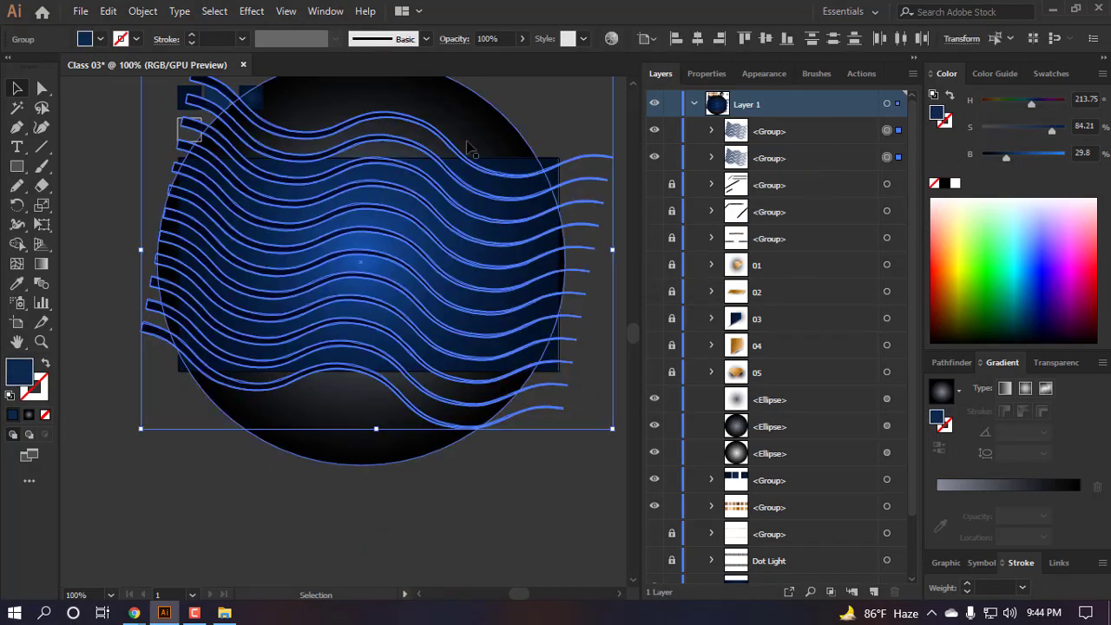
pyautogui.hotkey('ctrl', 'g')
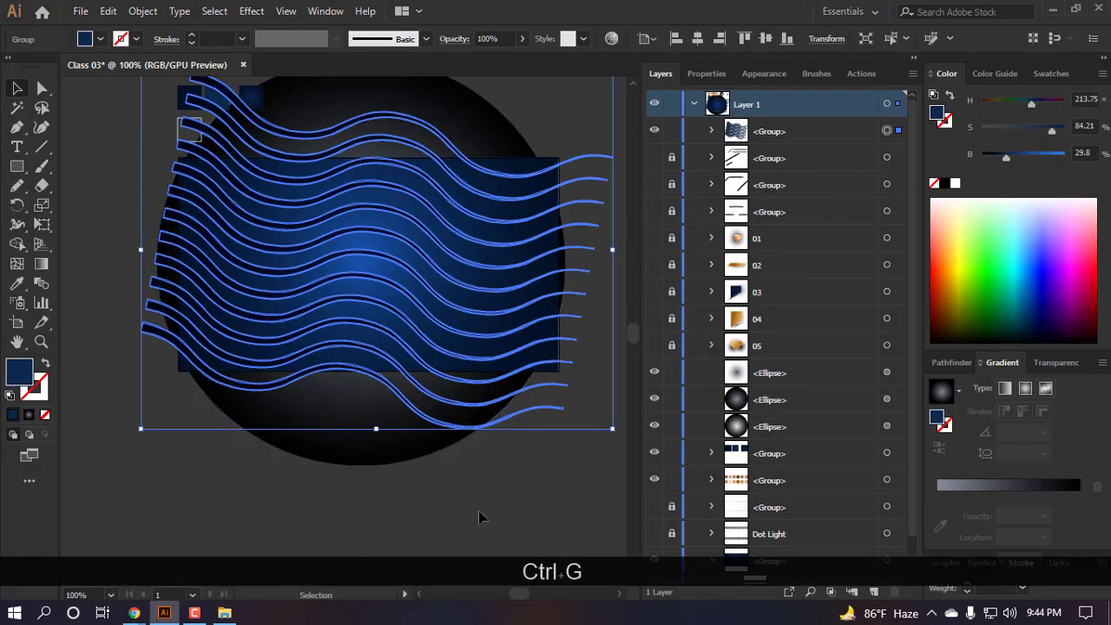
# - Move the large glow circle directly beneath the combined wave group in the layer stack, and group the circle with the waves
pyautogui.click(399, 441)
pyautogui.moveTo(770, 399); pyautogui.dragTo(803, 145)
pyautogui.keyDown('shift'); pyautogui.click(886, 130); pyautogui.keyUp('shift')
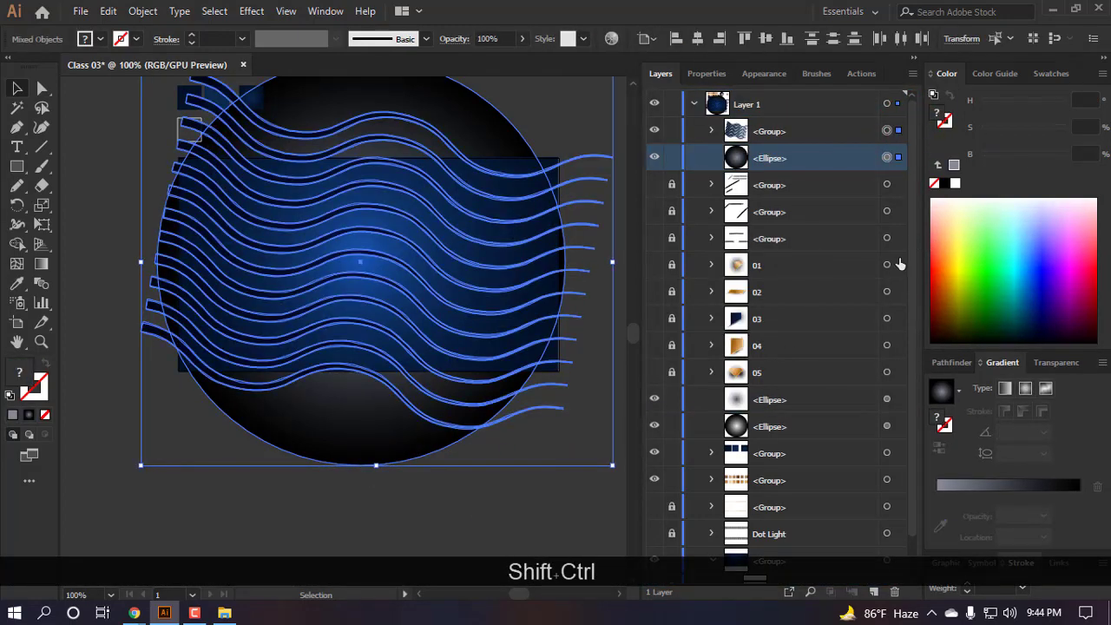
pyautogui.hotkey('ctrl', 'shift', 'g')
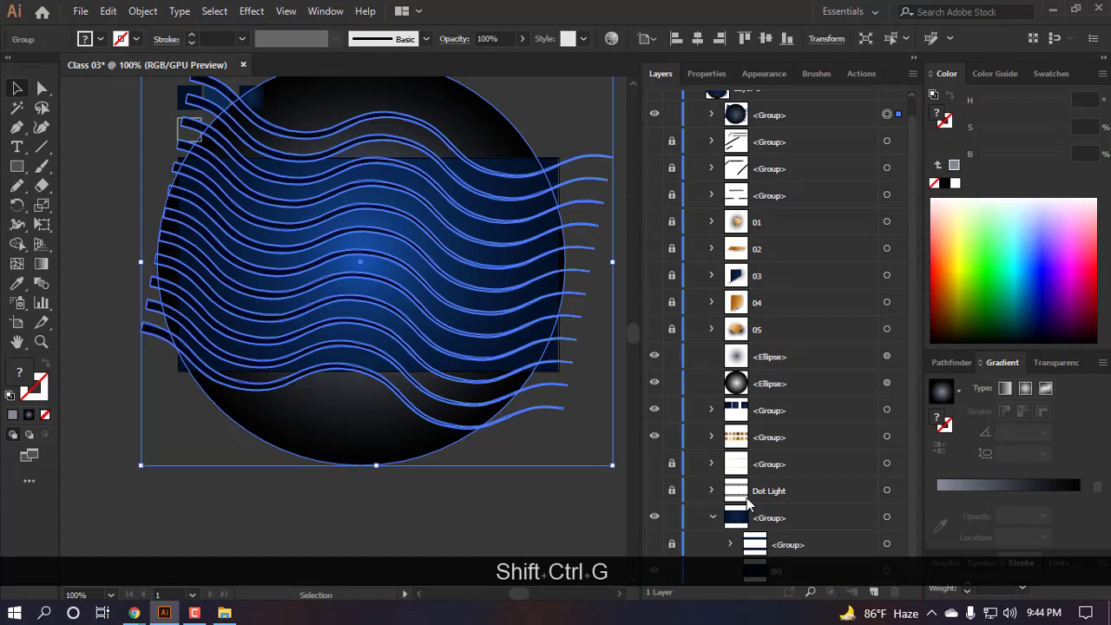
# - Move the wave-and-glow group into the background group, between the bars group and BG, and show the hidden bars
pyautogui.scroll(1, 793, 143)
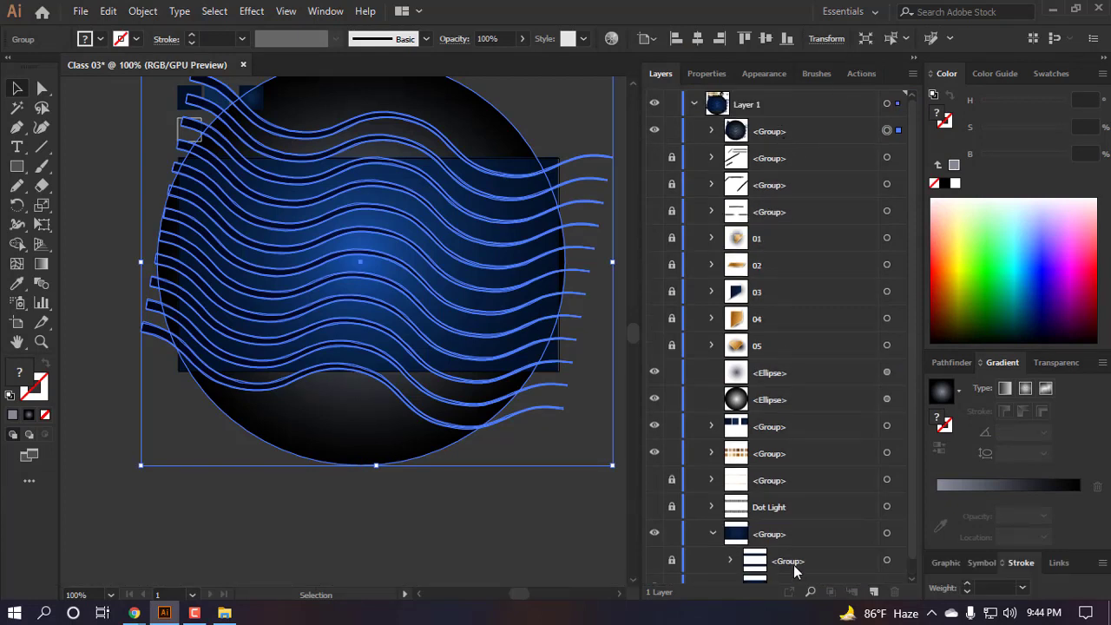
pyautogui.moveTo(798, 141); pyautogui.dragTo(807, 559)
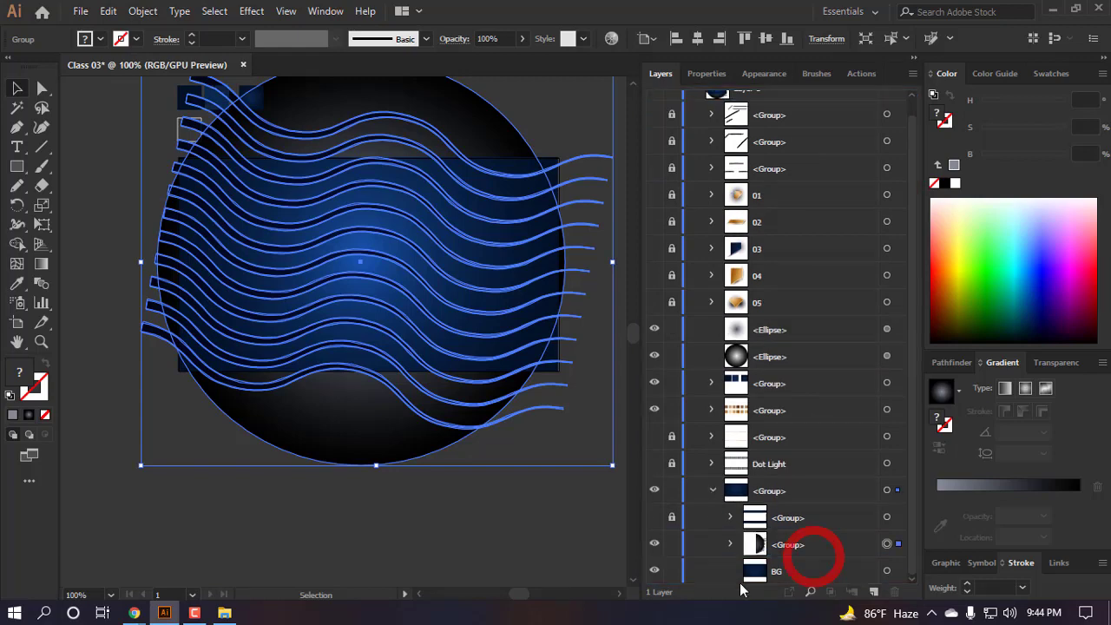
pyautogui.click(452, 560)
pyautogui.click(654, 517)
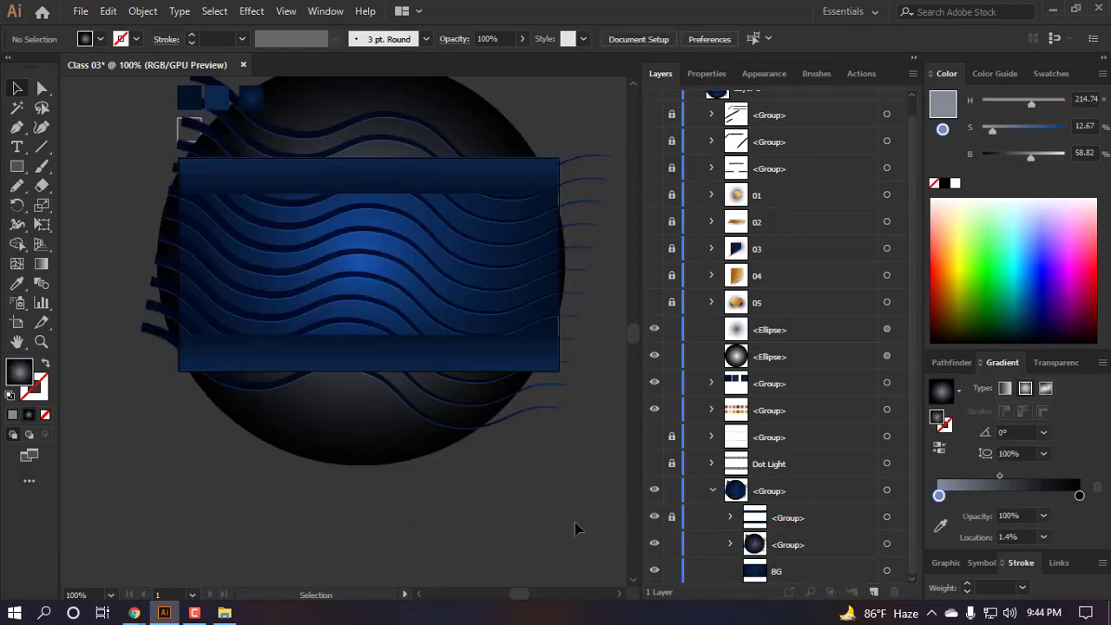
# - Examine how the waves and glow look between the dark blue bars
pyautogui.press('a')
pyautogui.click(524, 506)
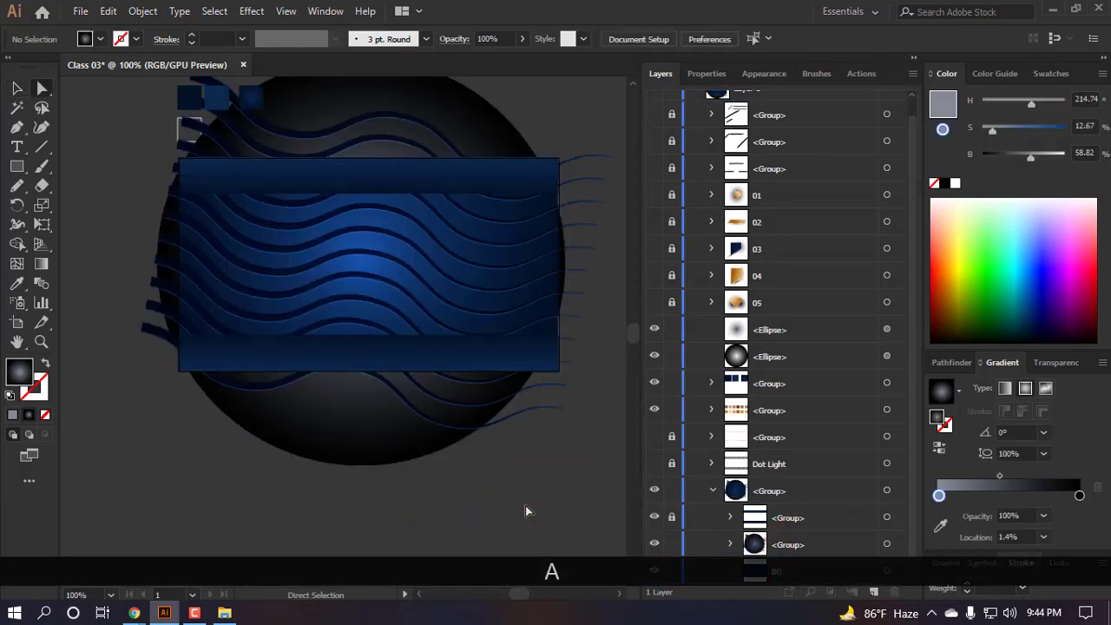
pyautogui.click(400, 352)
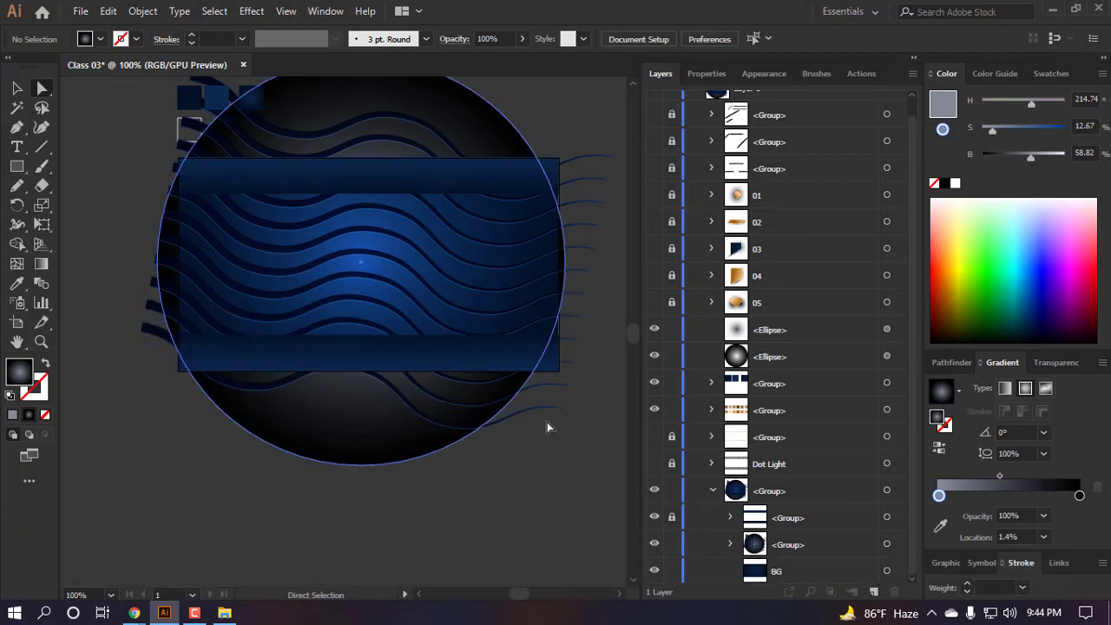
pyautogui.scroll(-8, 544, 425)
pyautogui.hscroll(4, 473, 438)
pyautogui.scroll(2, 399, 343)
pyautogui.scroll(6, 394, 340)
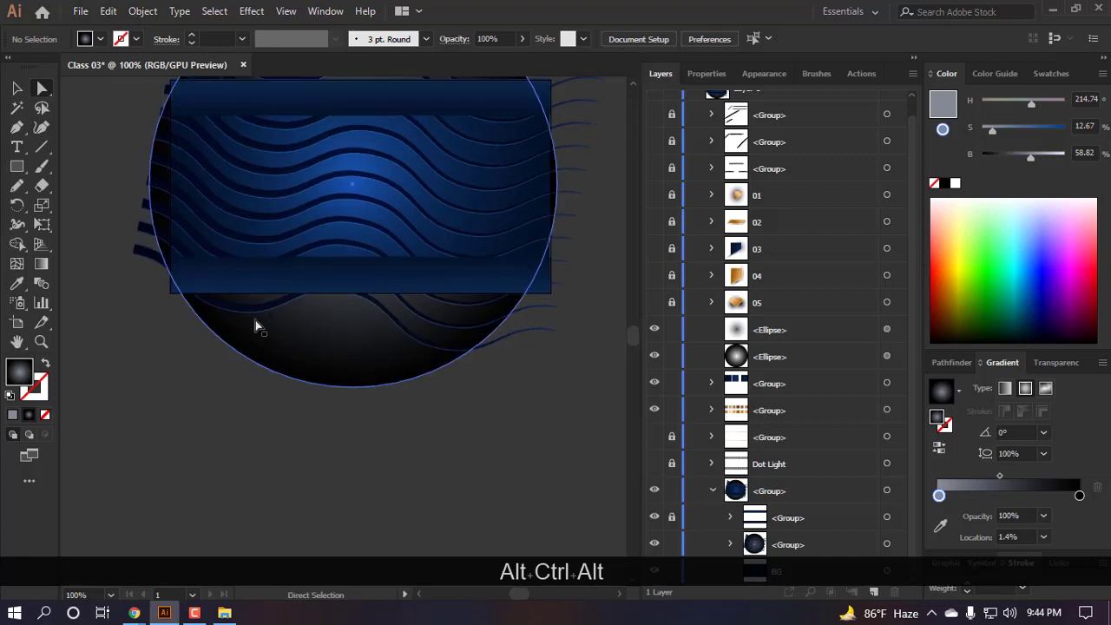
pyautogui.hscroll(-3, 244, 312)
pyautogui.scroll(6, 215, 291)
pyautogui.scroll(-2, 208, 293)
pyautogui.keyDown('alt'); pyautogui.scroll(-1, 204, 291); pyautogui.keyUp('alt')
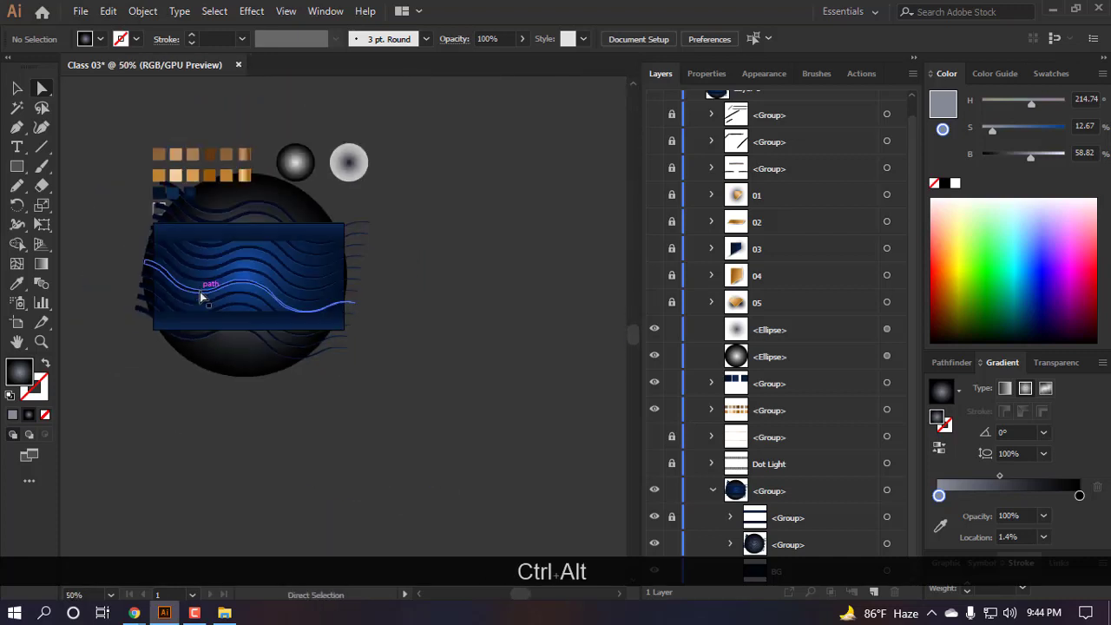
# - Collapse the background group, unlock Dot Light and the gold line group above it, and show the gold lines
pyautogui.click(713, 490)
pyautogui.click(671, 480)
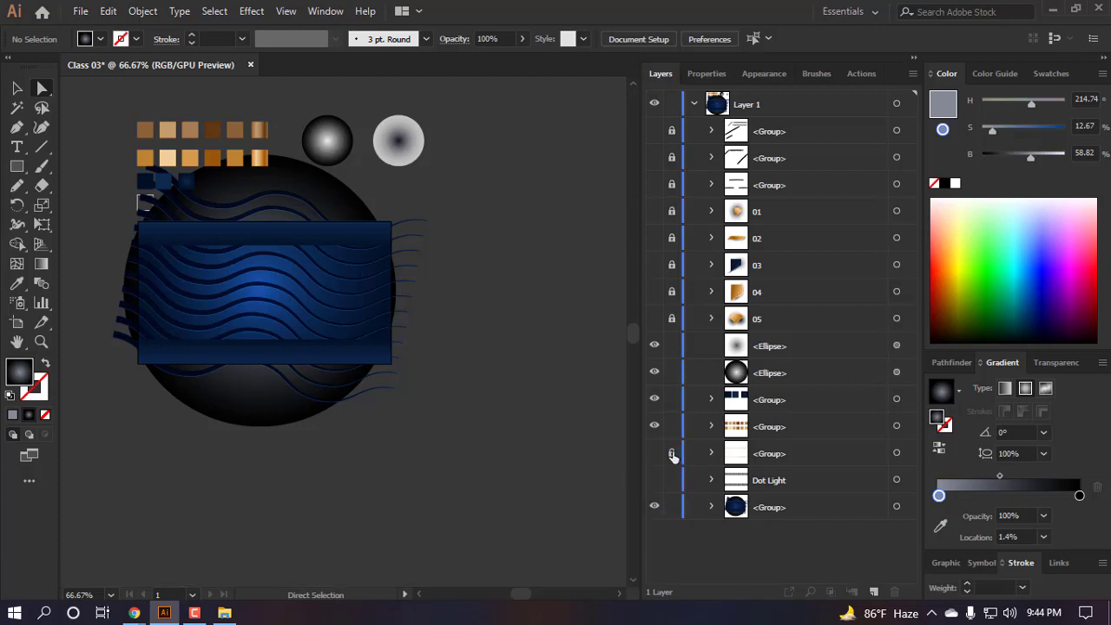
pyautogui.click(655, 455)
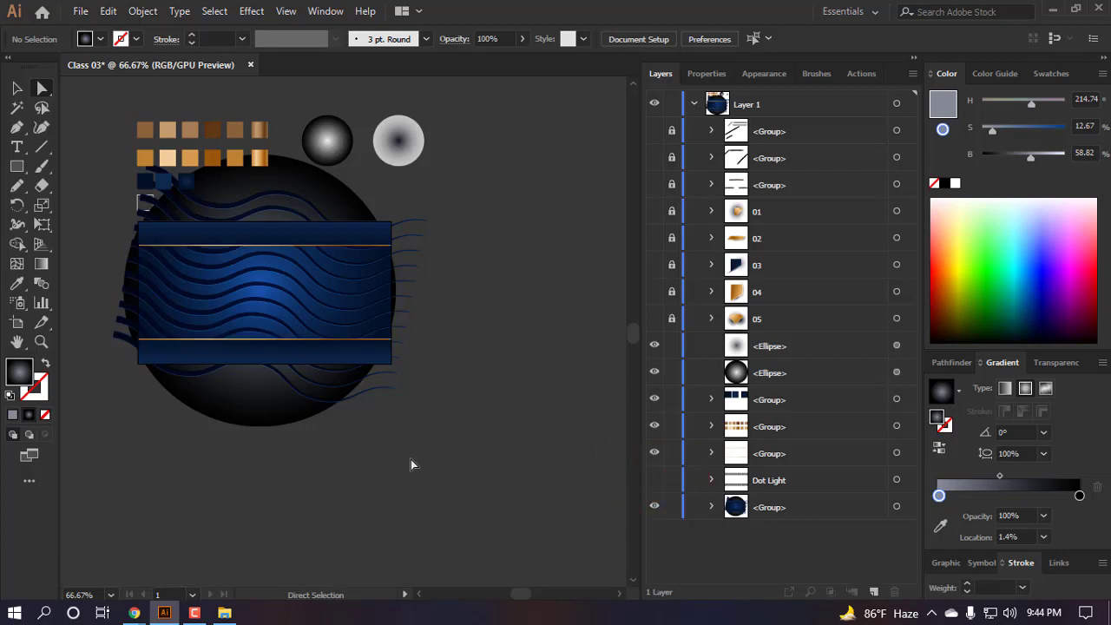
pyautogui.scroll(1, 430, 369)
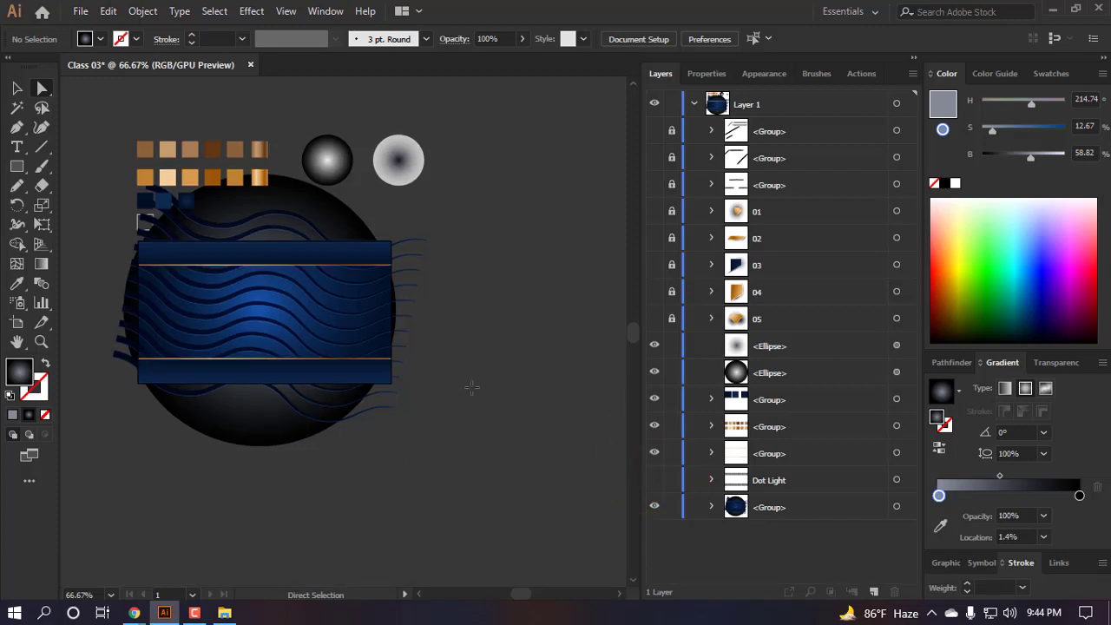
# - Rename the background group at the bottom of the layer stack as BG
pyautogui.press('m')
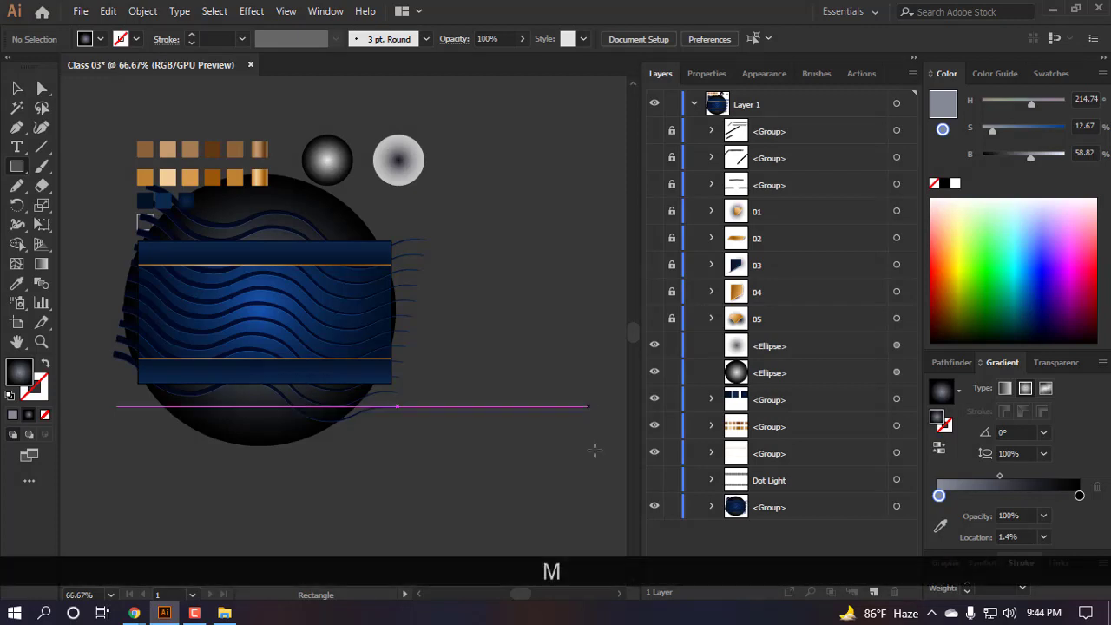
pyautogui.click(710, 507)
pyautogui.scroll(-1, 694, 521)
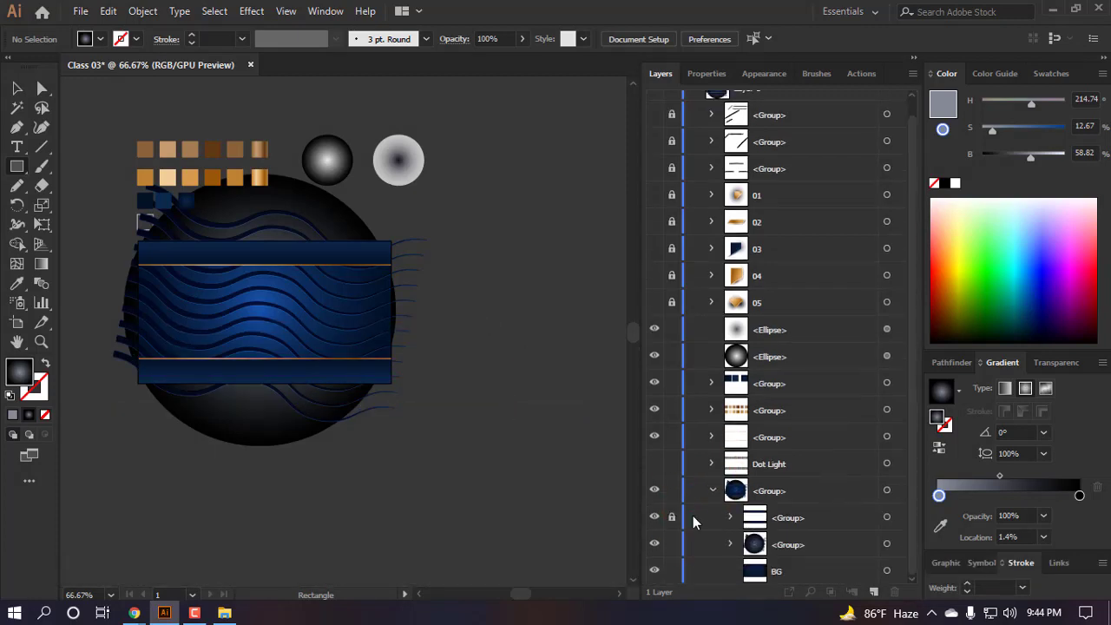
pyautogui.click(713, 491)
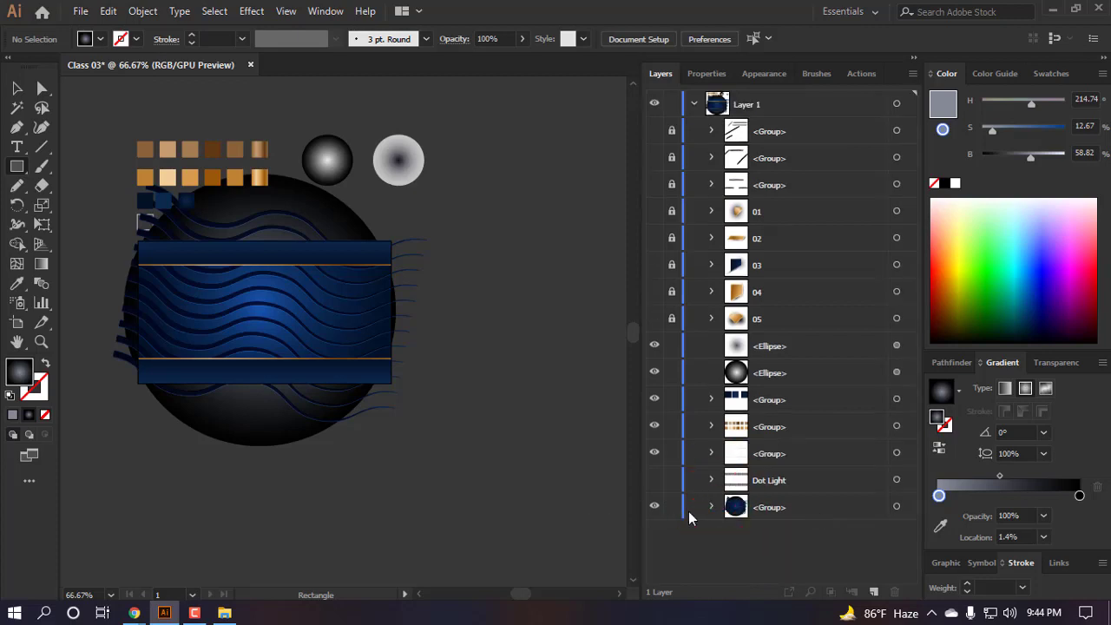
pyautogui.doubleClick(769, 507)
pyautogui.write('BG')
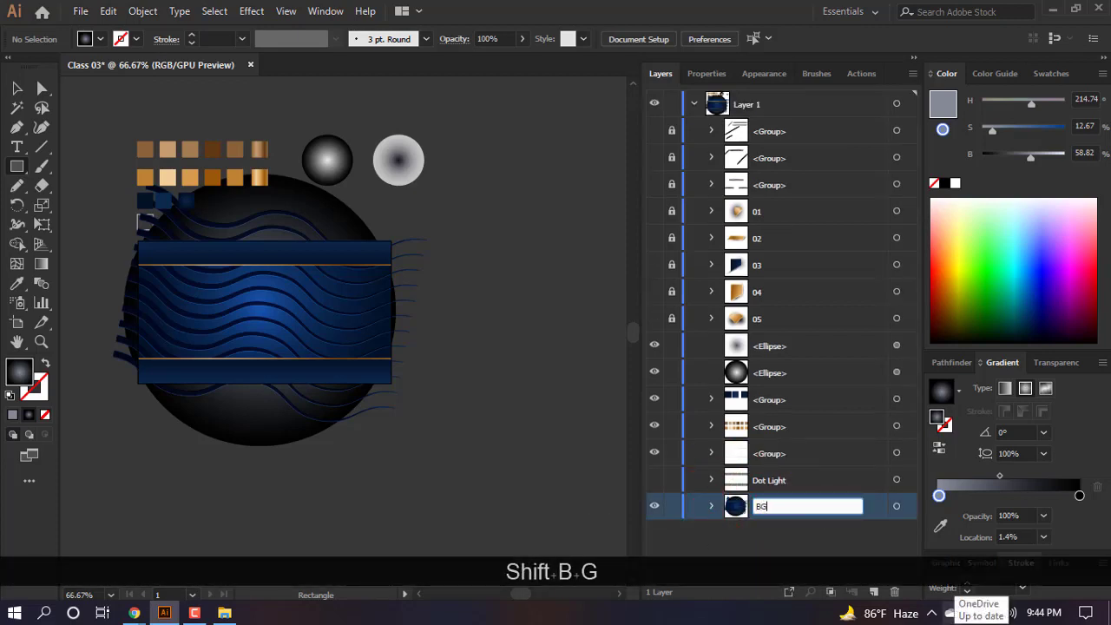
pyautogui.press('Return')
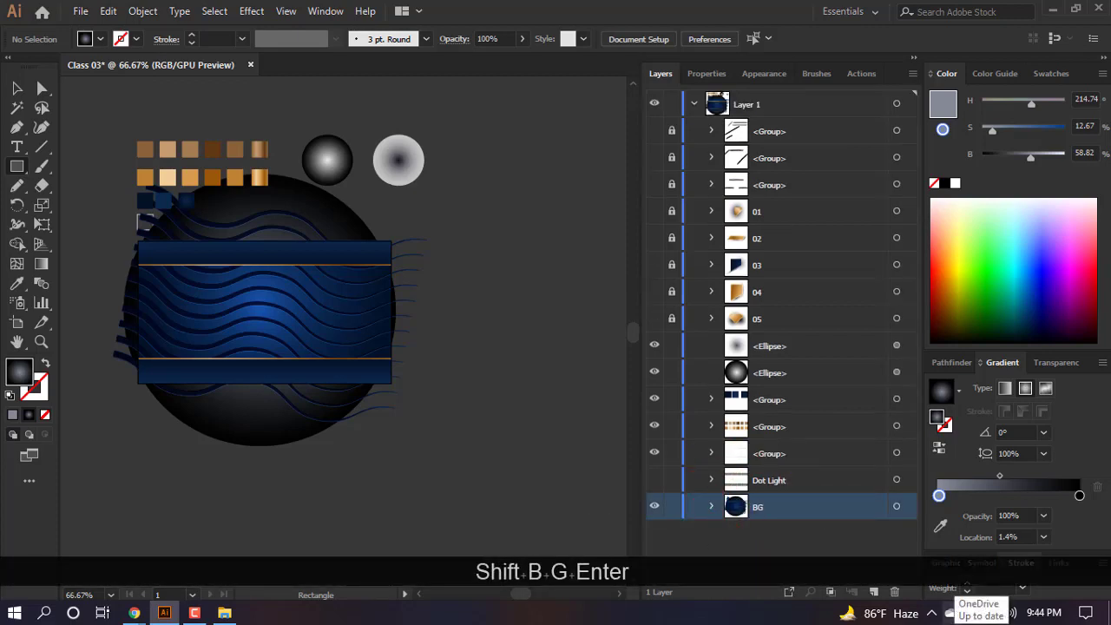
# - Show the Dot Light group and move it to the top of the layer stack
pyautogui.click(655, 483)
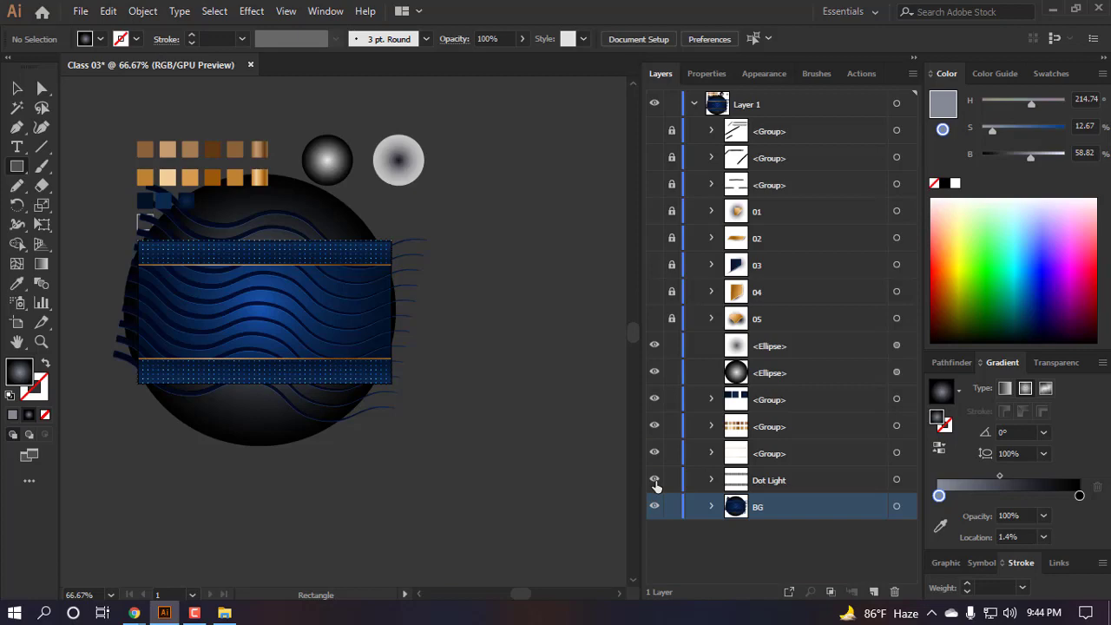
pyautogui.scroll(2, 343, 369)
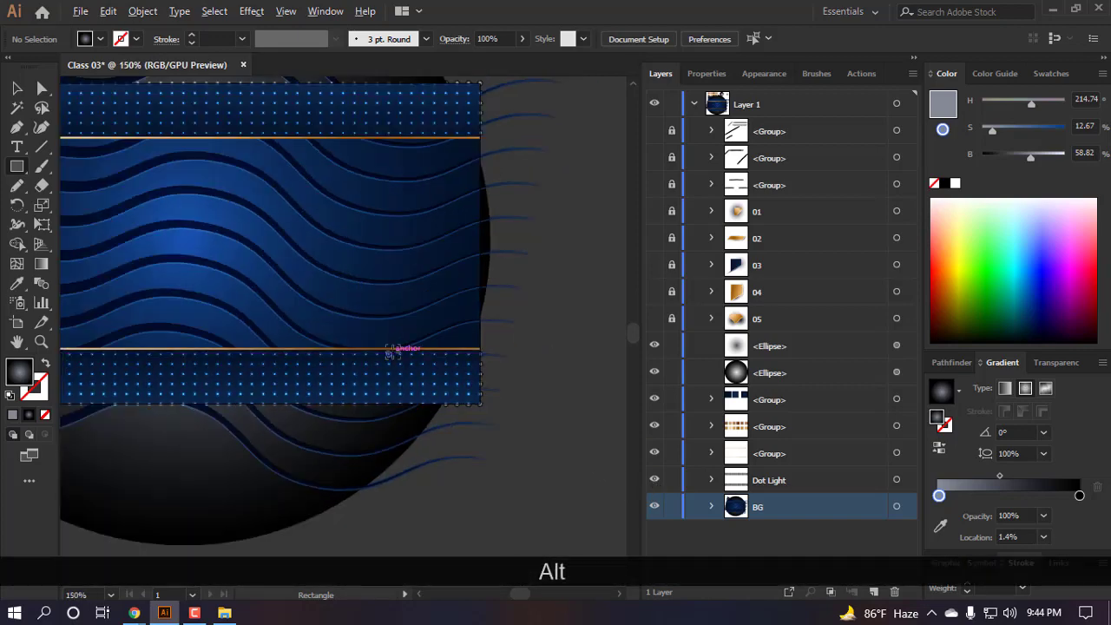
pyautogui.moveTo(790, 486); pyautogui.dragTo(803, 120)
pyautogui.press('a')
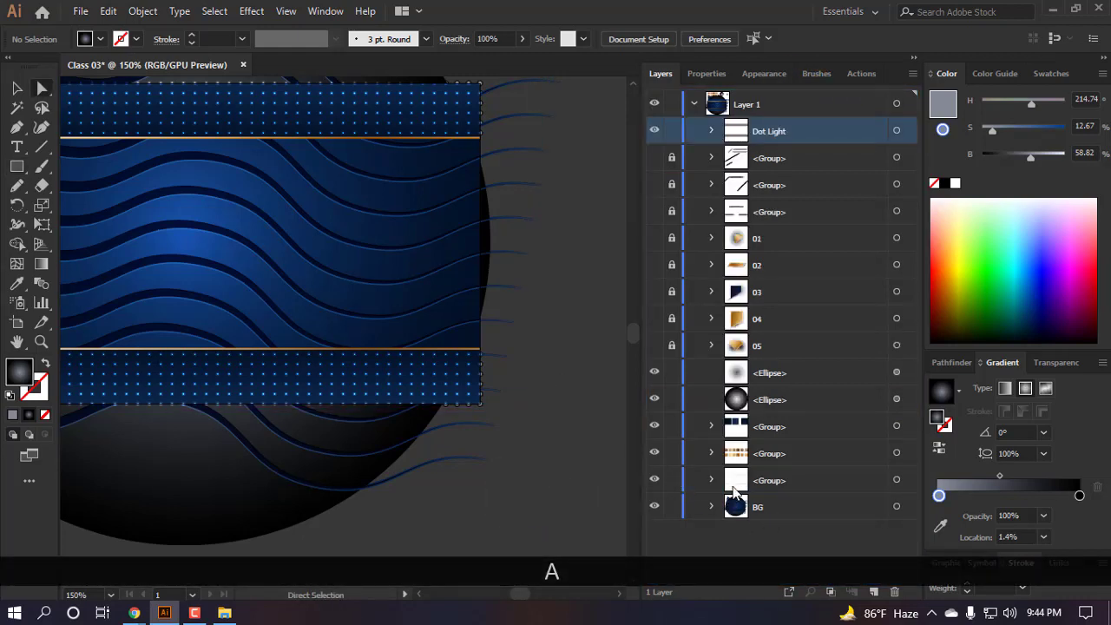
pyautogui.click(654, 480)
pyautogui.click(655, 479)
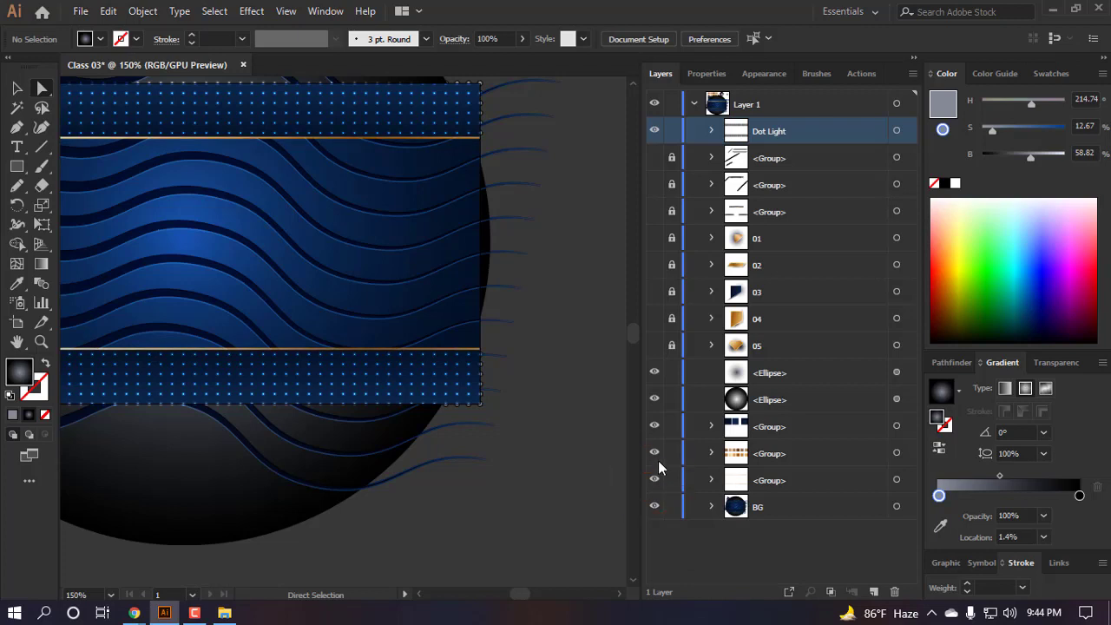
# - Draw a 400 × 225 px rectangle on the empty area beside the background artwork
pyautogui.scroll(-3, 598, 452)
pyautogui.scroll(-1, 538, 421)
pyautogui.hscroll(3, 491, 401)
pyautogui.scroll(-2, 457, 419)
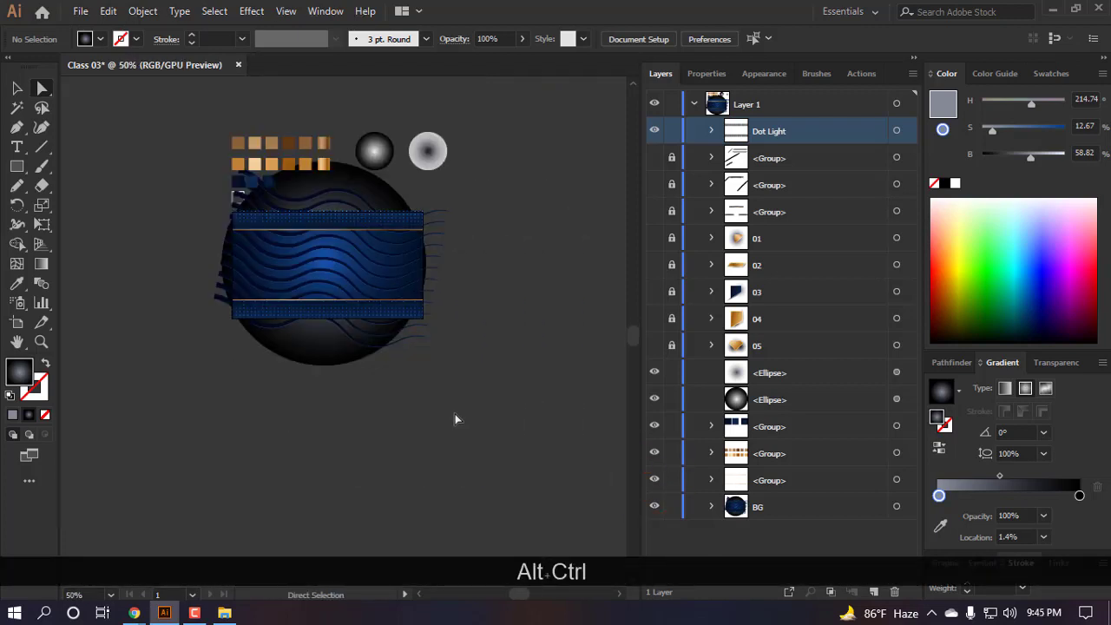
pyautogui.press('m')
pyautogui.scroll(1, 258, 318)
pyautogui.hscroll(3, 258, 318)
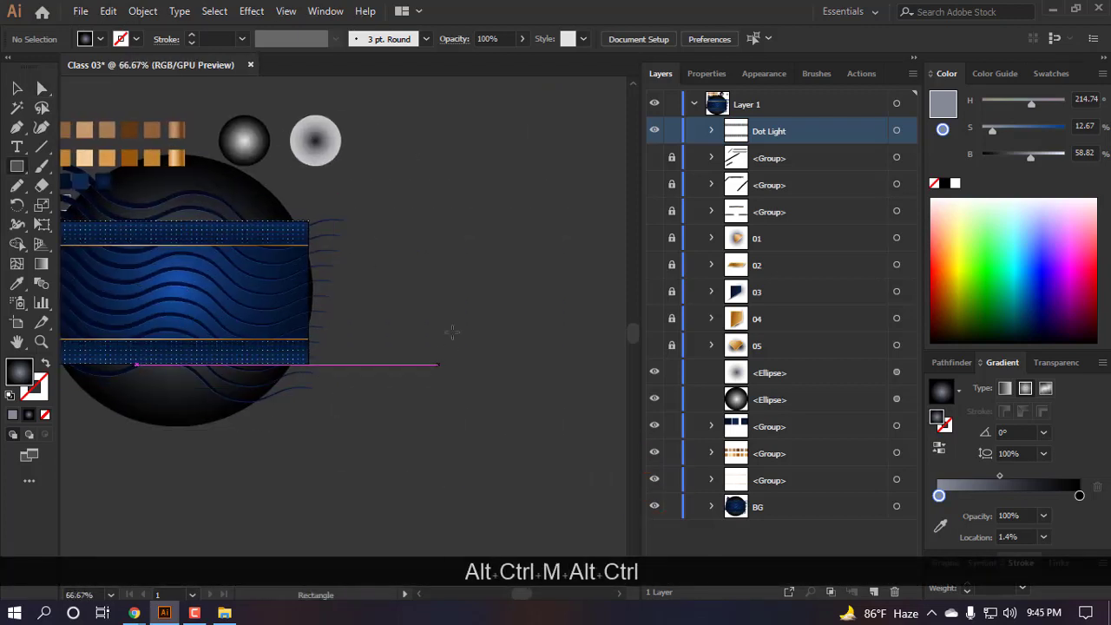
pyautogui.click(450, 306)
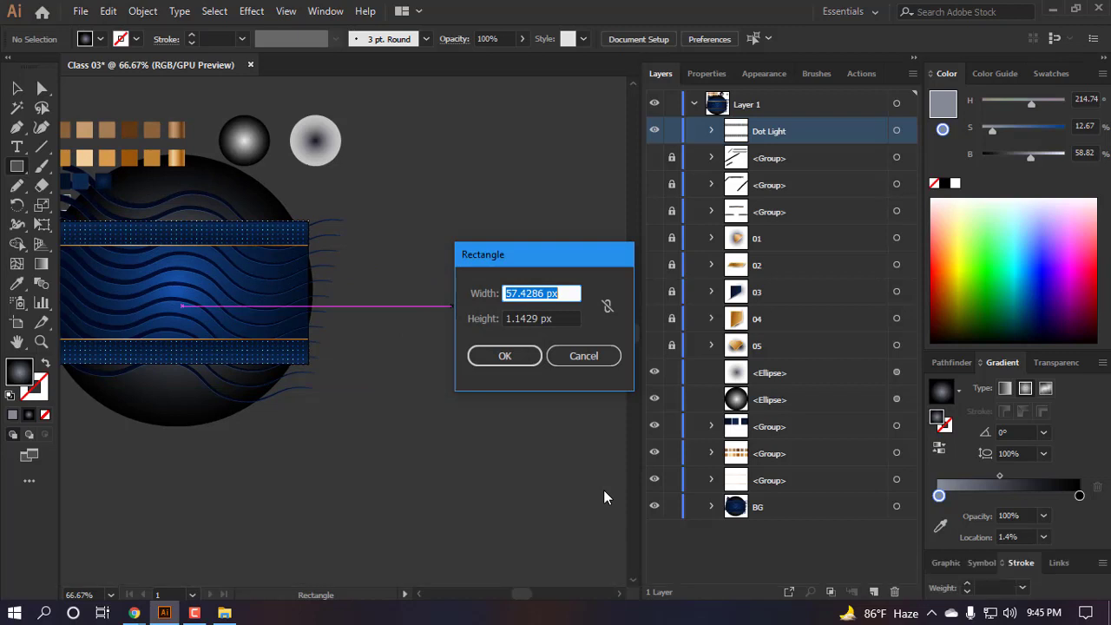
pyautogui.write('400')
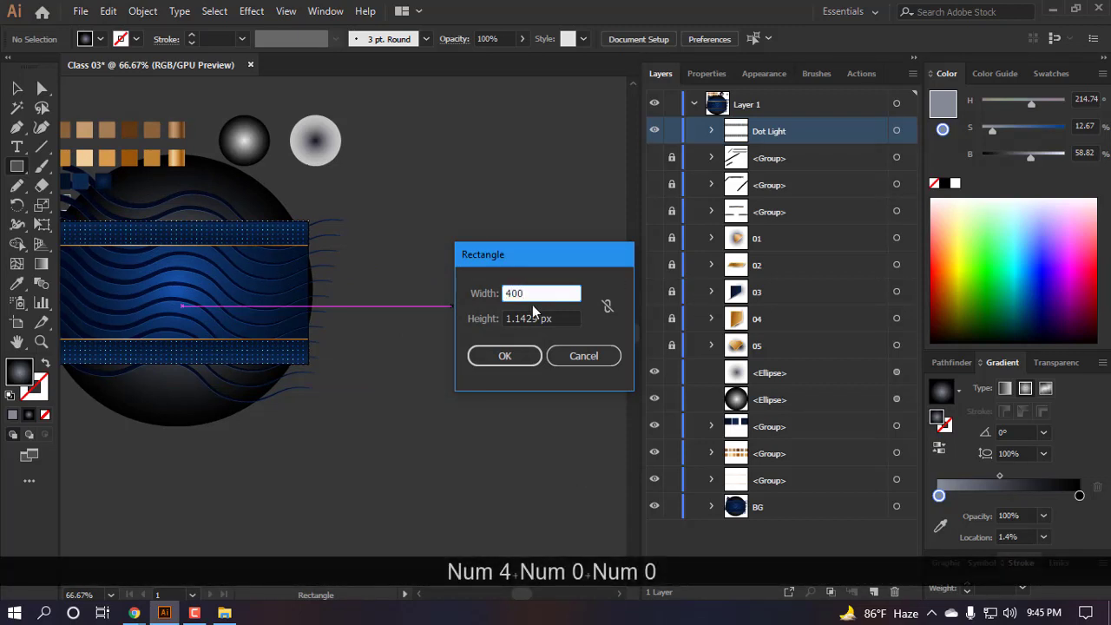
pyautogui.press('Tab')
pyautogui.write('225')
pyautogui.press('Return')
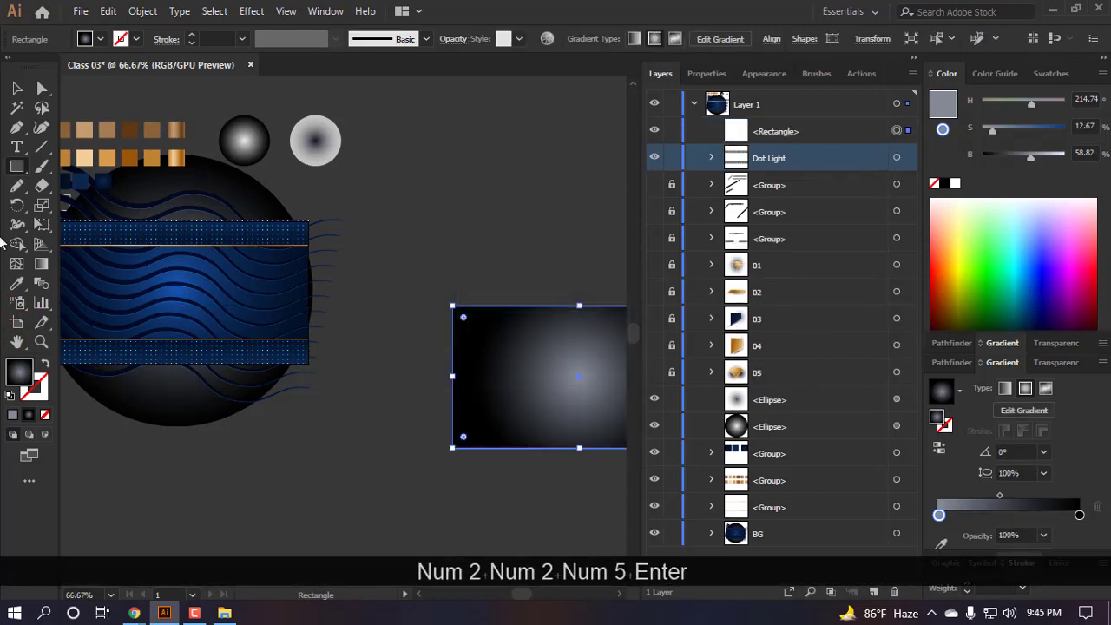
# - Give the new rectangle a solid color fill and align it horizontally and vertically to the center of the artboard
pyautogui.press('v')
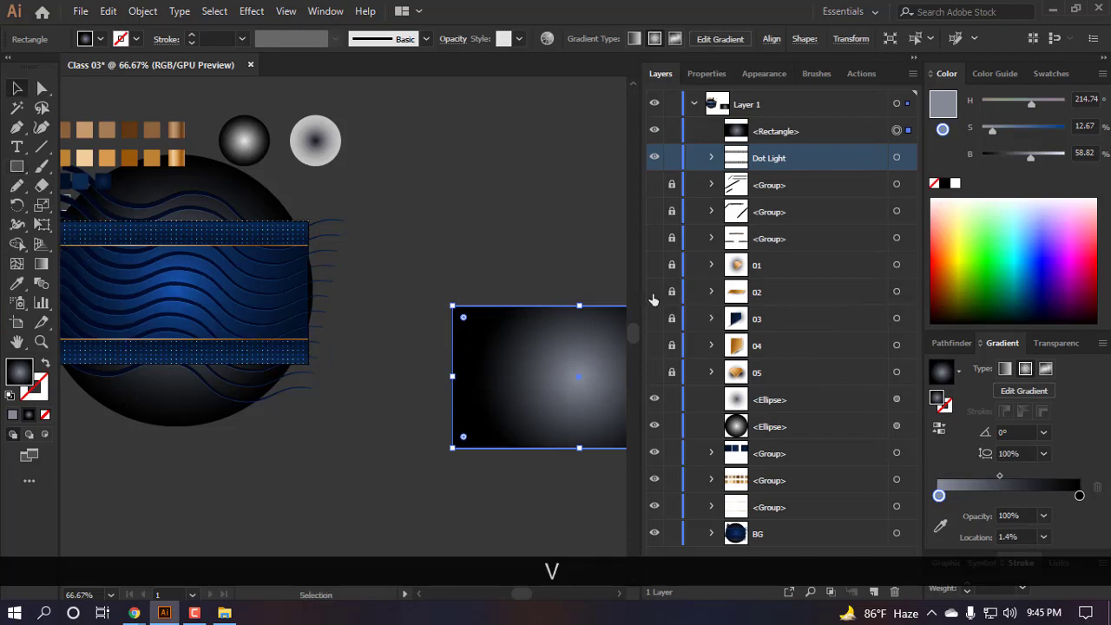
pyautogui.click(14, 415)
pyautogui.click(698, 40)
pyautogui.click(764, 38)
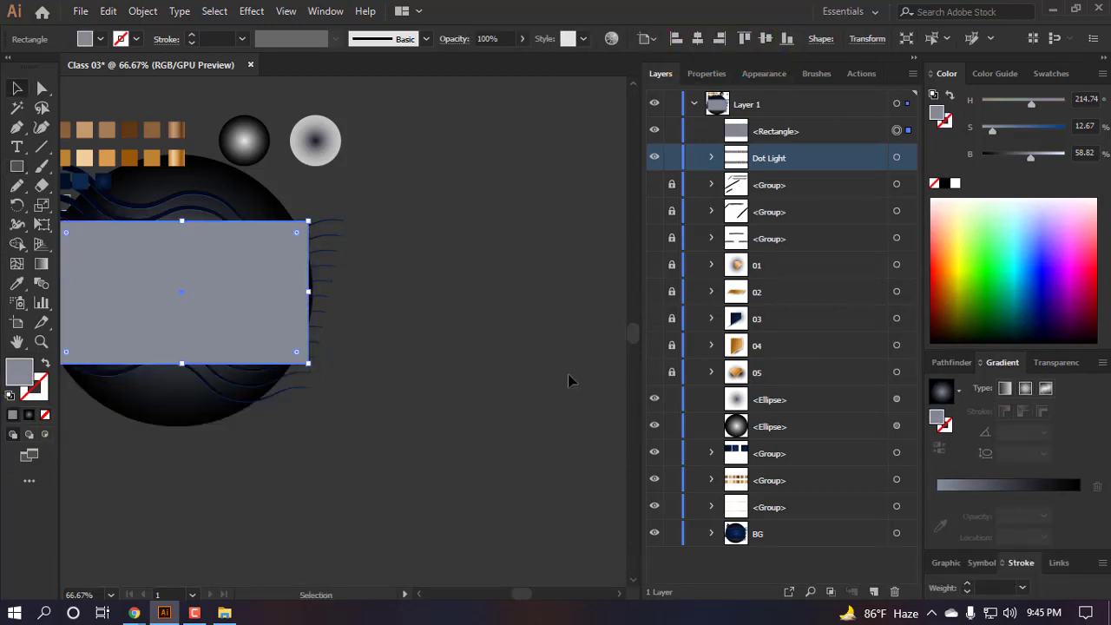
pyautogui.hscroll(-1, 458, 389)
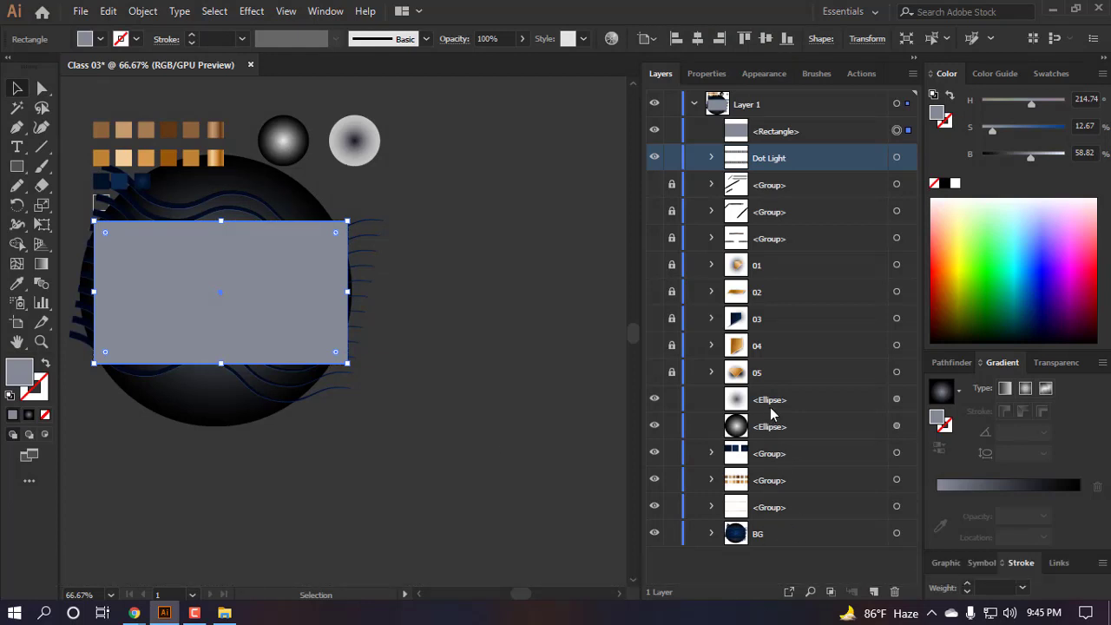
# - Check which canvas objects the two ellipse entries and the blue swatch group entry in the layer stack refer to
pyautogui.click(898, 399)
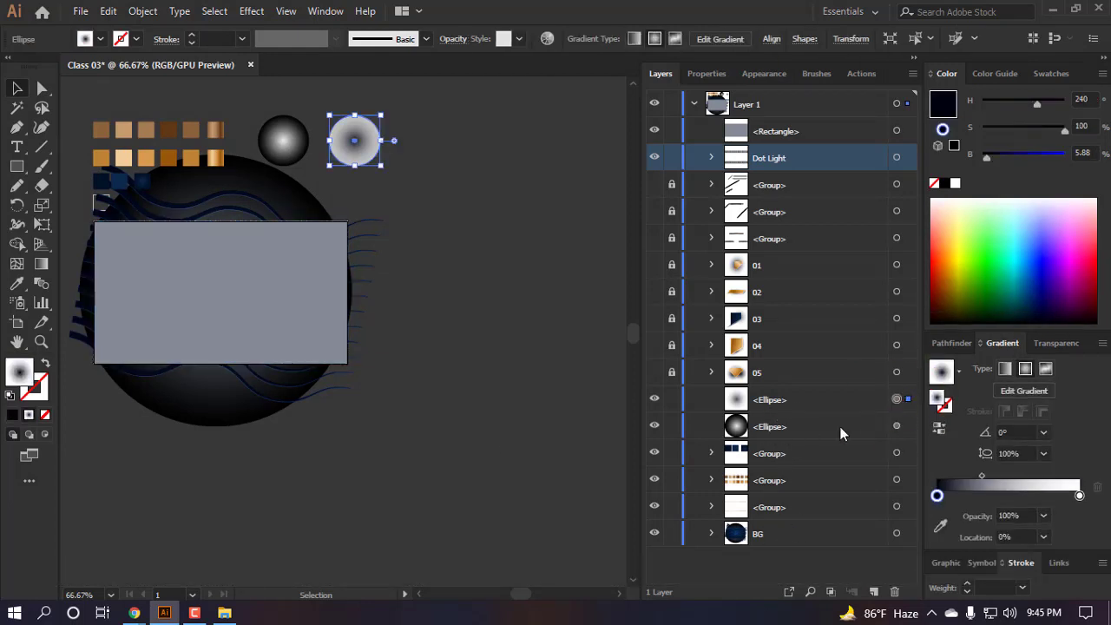
pyautogui.click(897, 427)
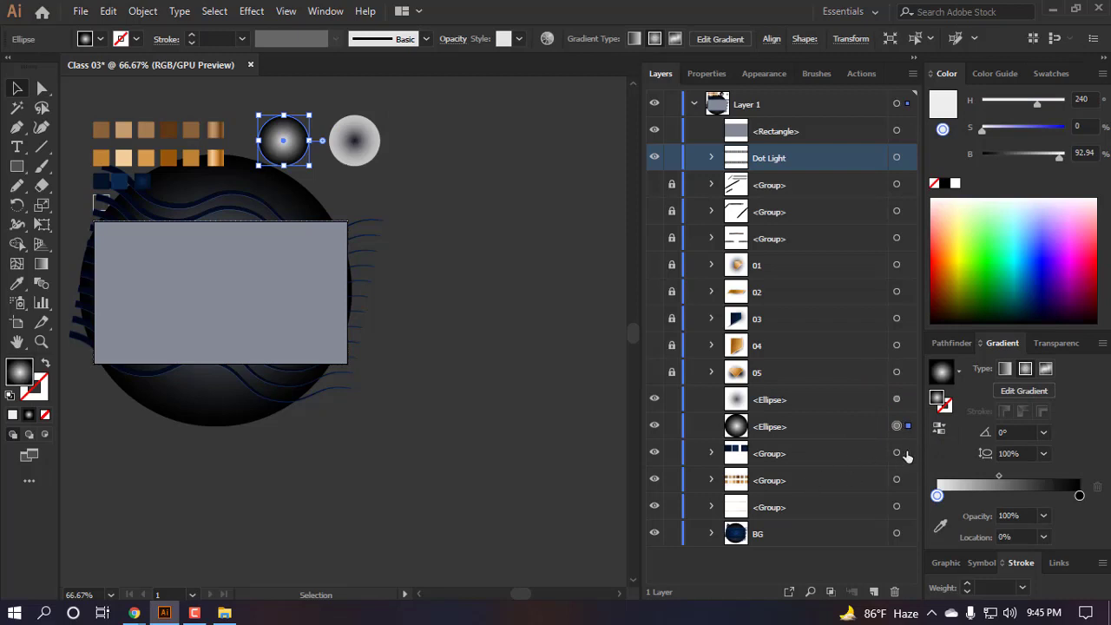
pyautogui.click(899, 453)
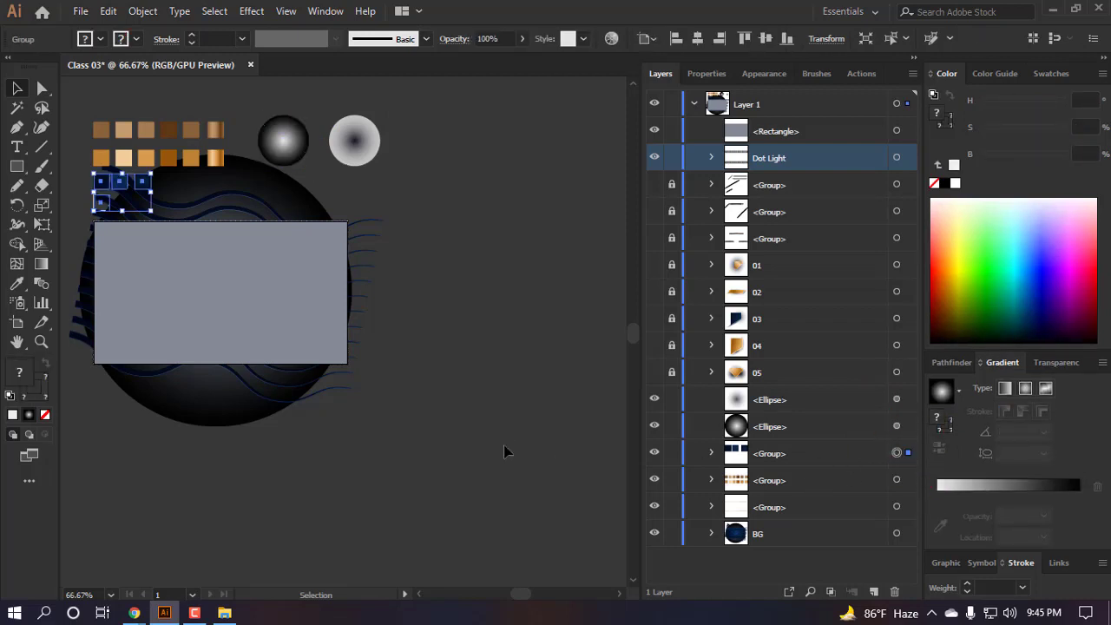
pyautogui.press('v')
pyautogui.click(384, 416)
pyautogui.hscroll(-1, 508, 523)
pyautogui.moveTo(506, 518); pyautogui.dragTo(245, 517)
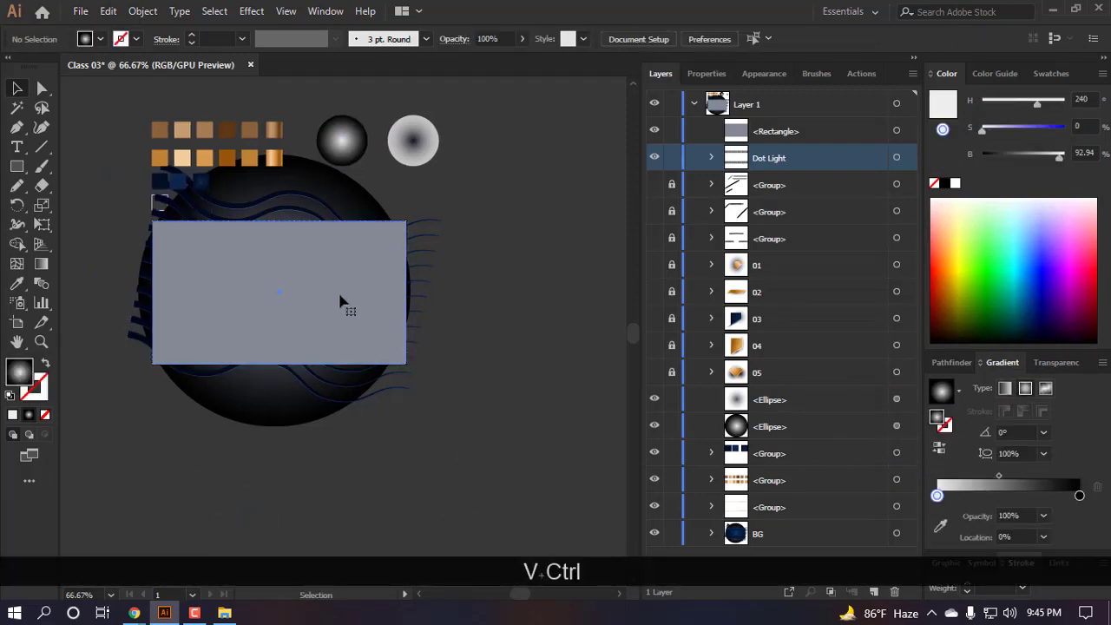
# - Remove the fill from the 400 × 225 px rectangle covering the background
pyautogui.click(340, 297)
pyautogui.click(46, 415)
pyautogui.click(450, 466)
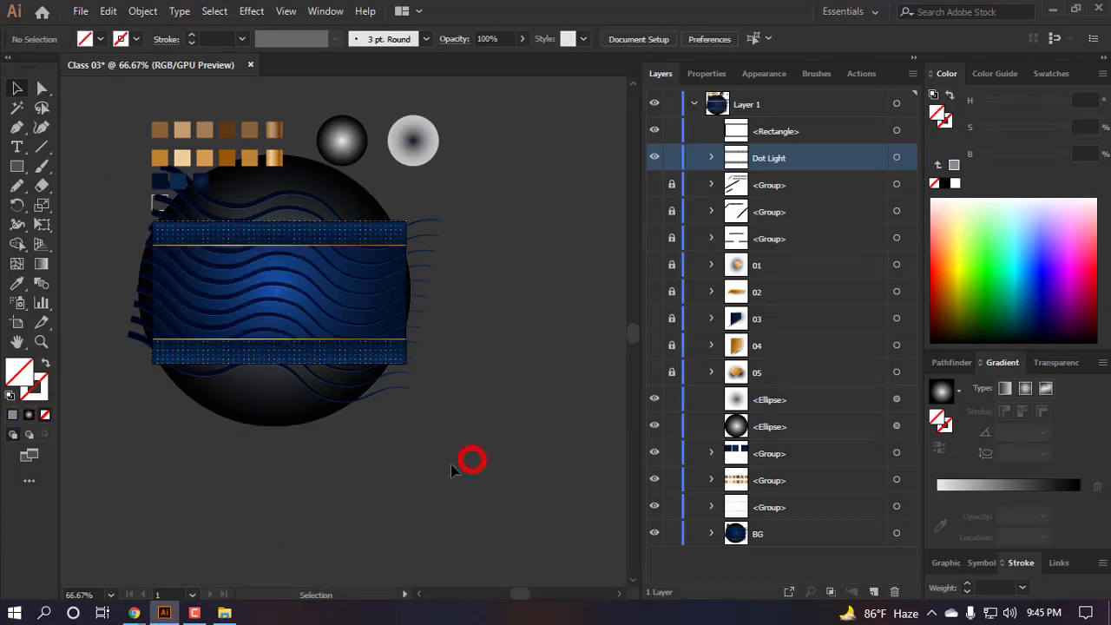
# - Clip Dot Light, the gold lines and BG with the rectangle as a clipping mask, and move the clip group to the bottom of the stack
pyautogui.moveTo(84, 252); pyautogui.dragTo(95, 231)
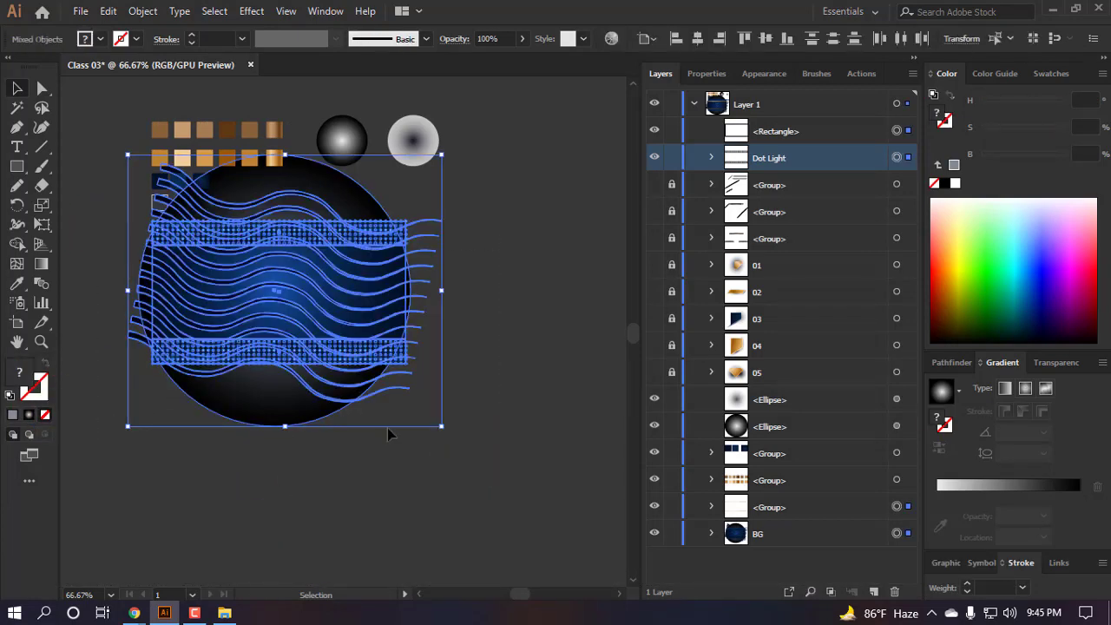
pyautogui.hotkey('ctrl', 'y')
pyautogui.hotkey('ctrl', 'y')
pyautogui.hotkey('ctrl', '7')
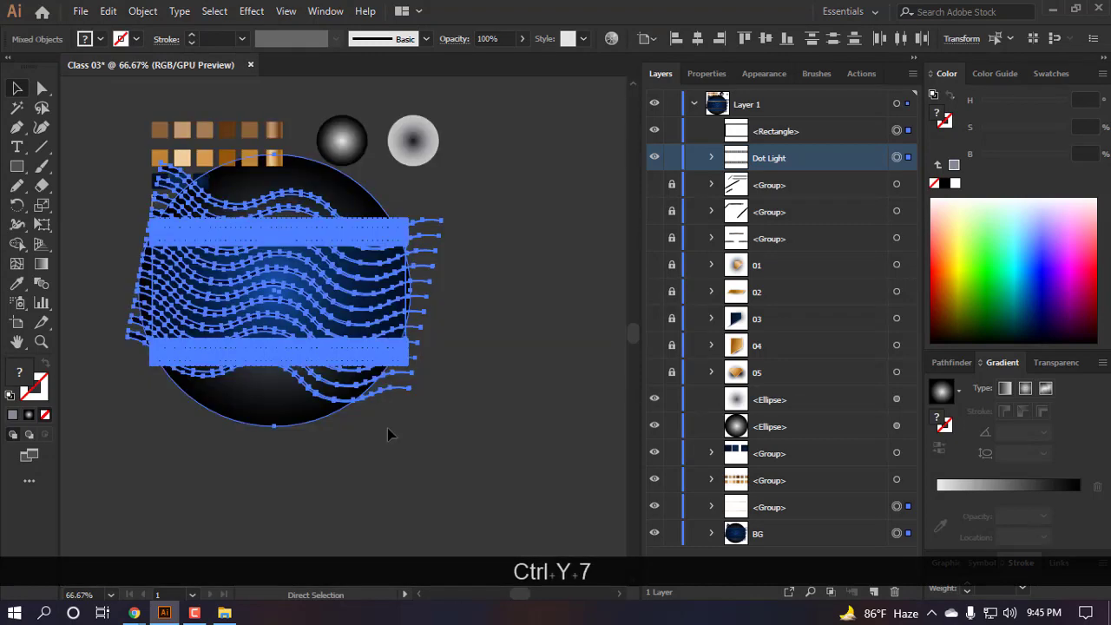
pyautogui.press('a')
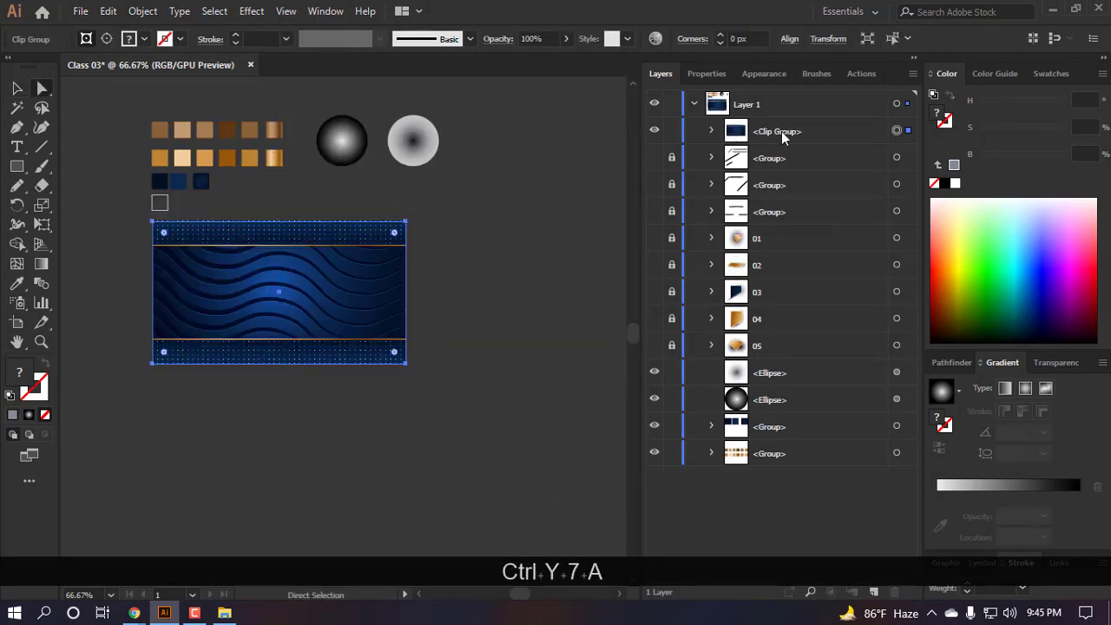
pyautogui.moveTo(784, 137); pyautogui.dragTo(811, 466)
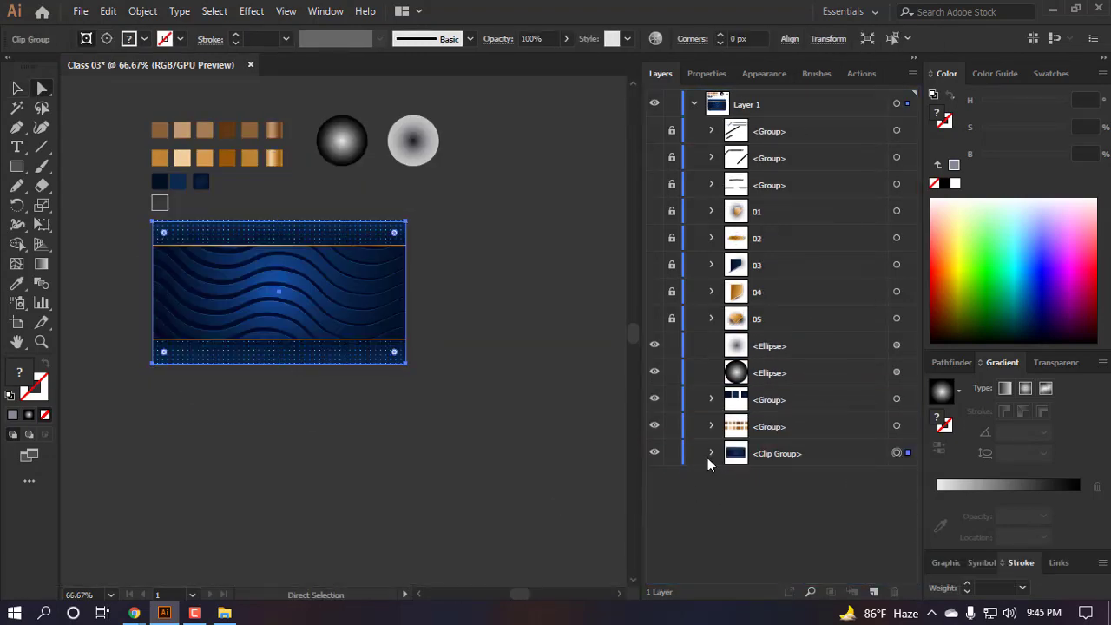
# - Expand the clip group, hide its clipping rectangle and rename the rectangle as Mask
pyautogui.click(711, 453)
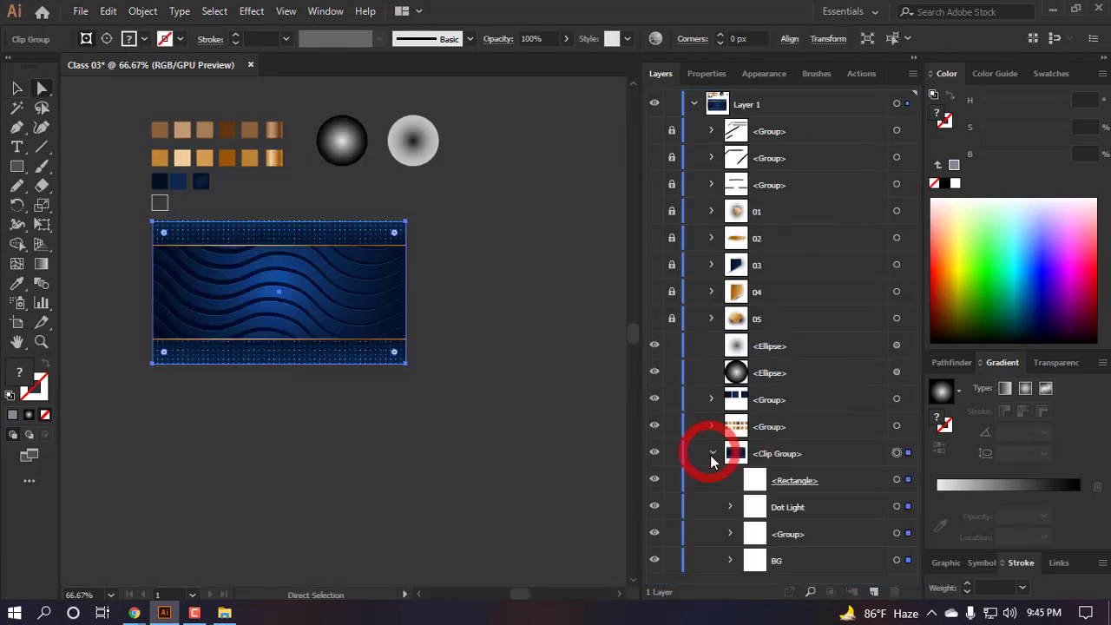
pyautogui.click(654, 481)
pyautogui.click(557, 504)
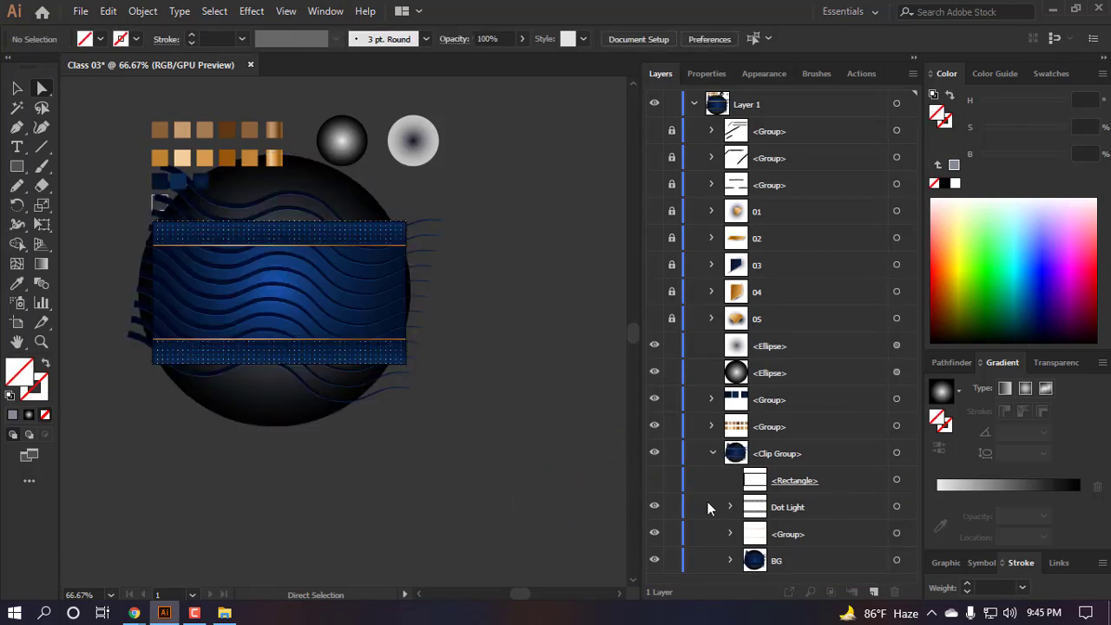
pyautogui.doubleClick(792, 482)
pyautogui.write('Mask')
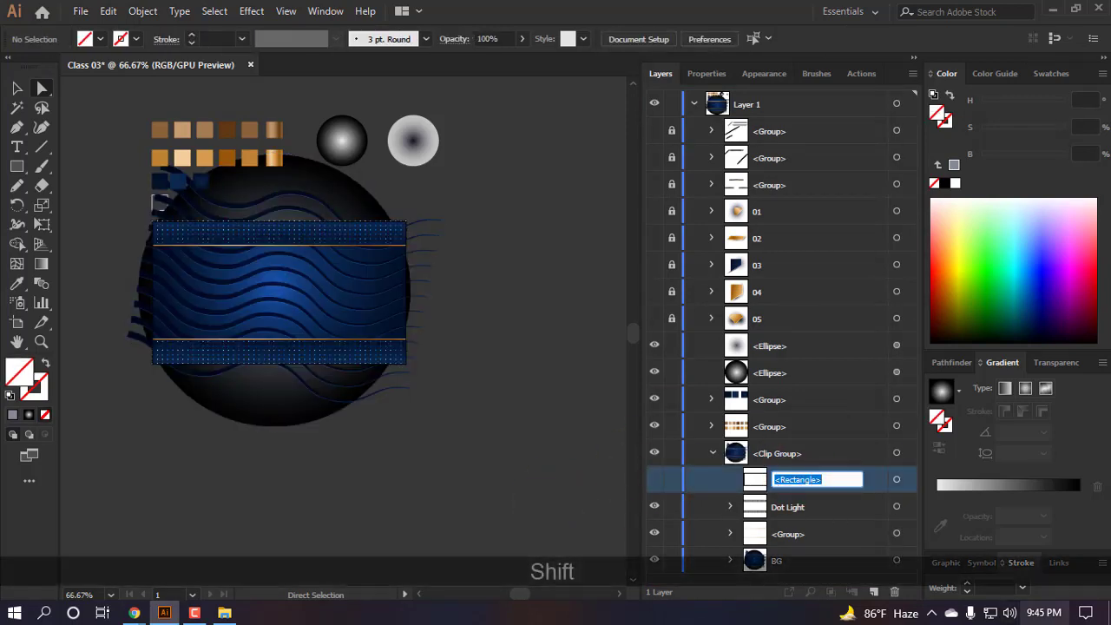
pyautogui.press('Return')
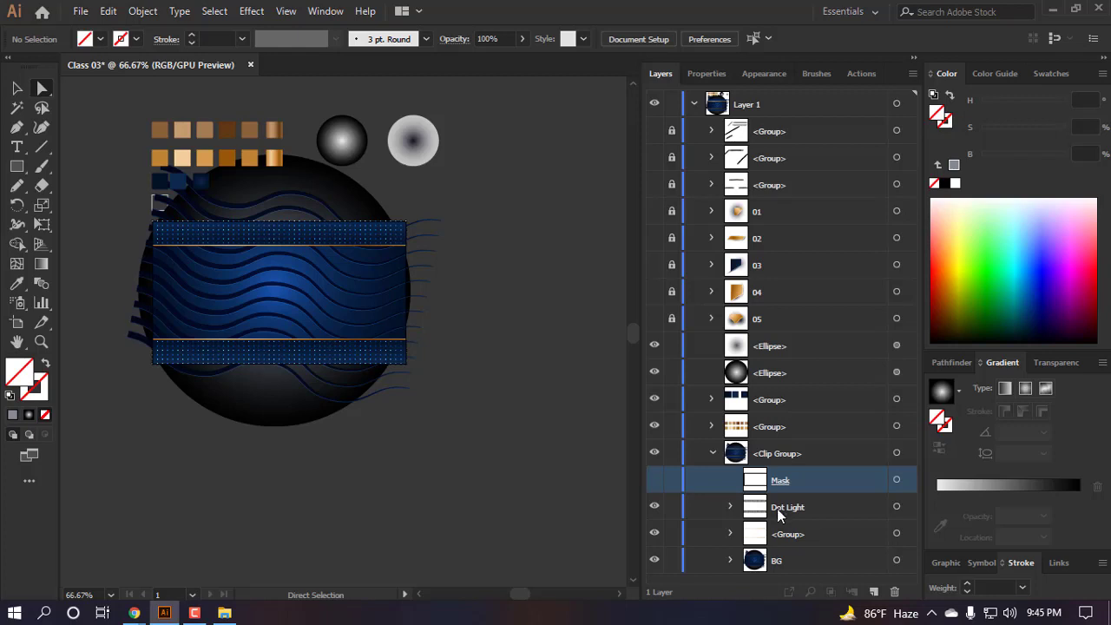
# - Move Dot Light out of the clip group to directly above it, and show Mask again
pyautogui.moveTo(779, 514); pyautogui.dragTo(763, 457)
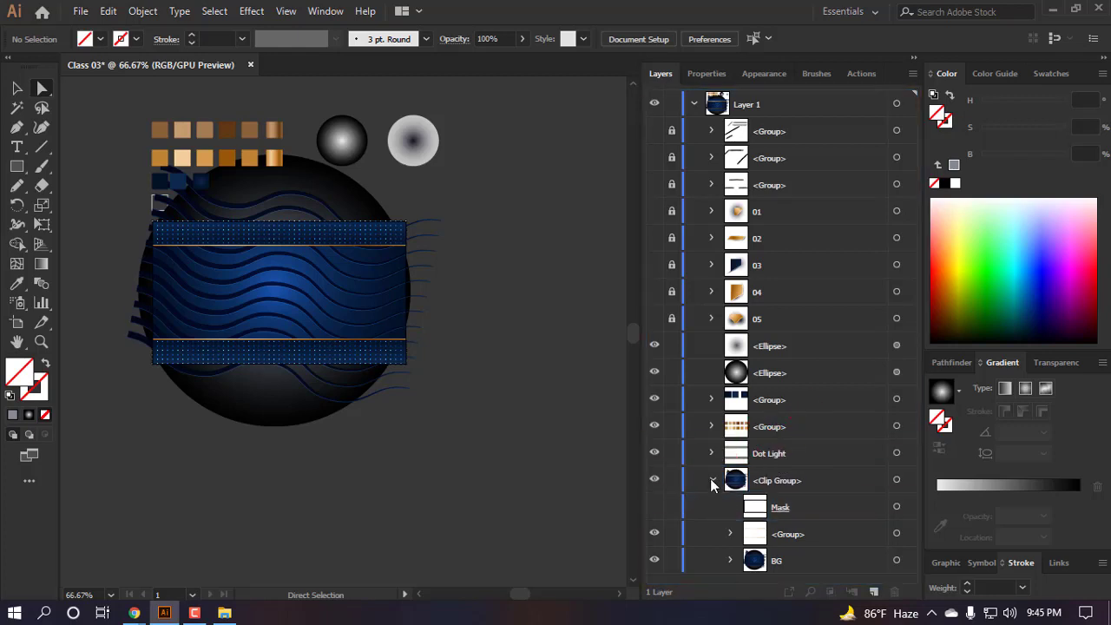
pyautogui.click(654, 507)
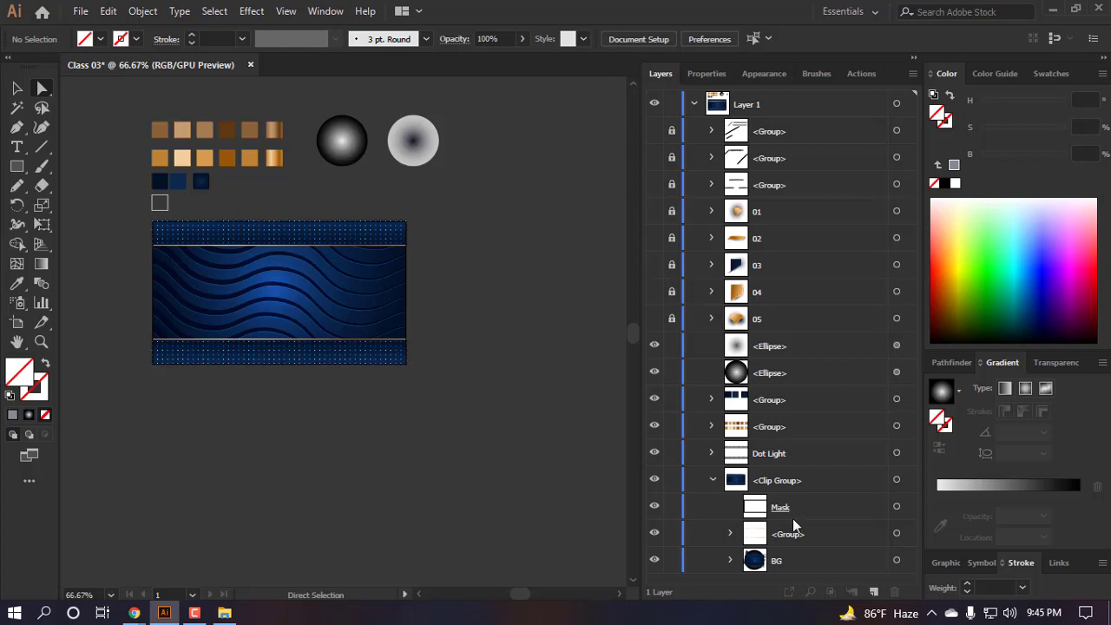
# - Identify the gold line group by toggling its visibility, and move it into the BG group above the blue bars
pyautogui.click(655, 533)
pyautogui.click(655, 533)
pyautogui.click(730, 561)
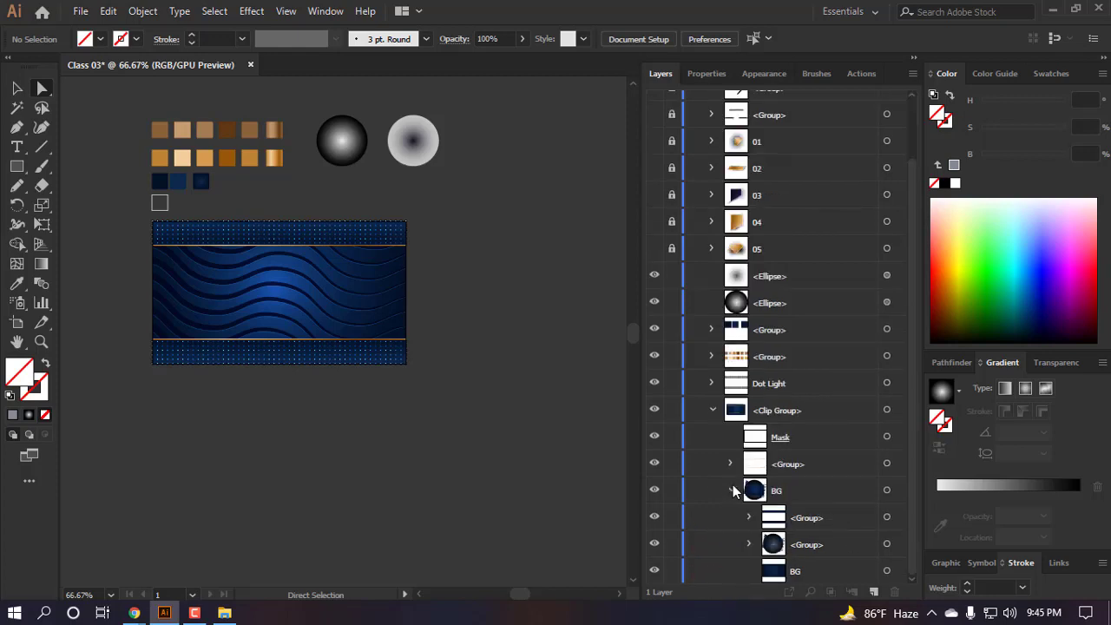
pyautogui.moveTo(799, 465); pyautogui.dragTo(807, 508)
pyautogui.click(731, 463)
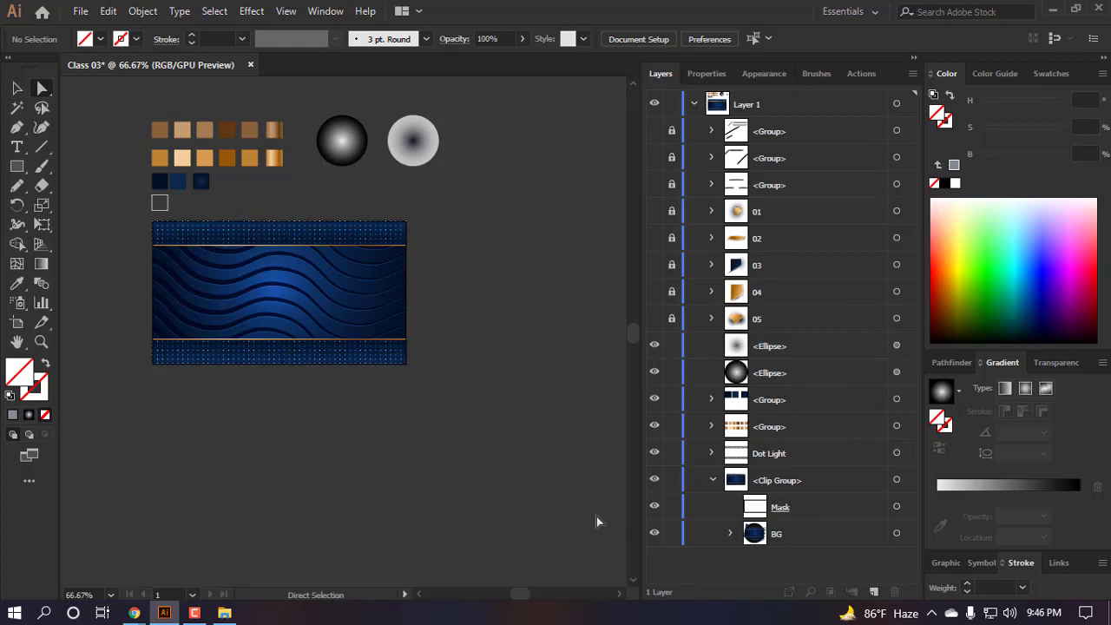
# - Check BG by toggling its visibility, move Dot Light back into the clip group between Mask and BG, and collapse the clip group
pyautogui.click(655, 535)
pyautogui.click(655, 534)
pyautogui.click(655, 534)
pyautogui.click(656, 534)
pyautogui.moveTo(775, 460); pyautogui.dragTo(788, 524)
pyautogui.click(713, 452)
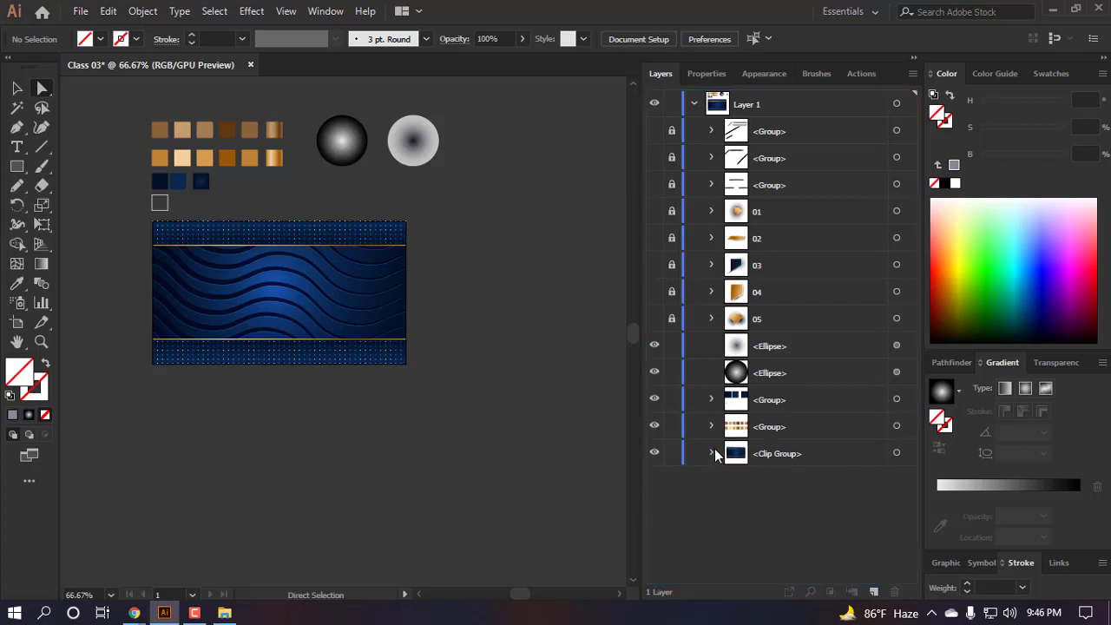
# - Rename the clip group as background
pyautogui.click(795, 457)
pyautogui.doubleClick(794, 456)
pyautogui.write('Bac')
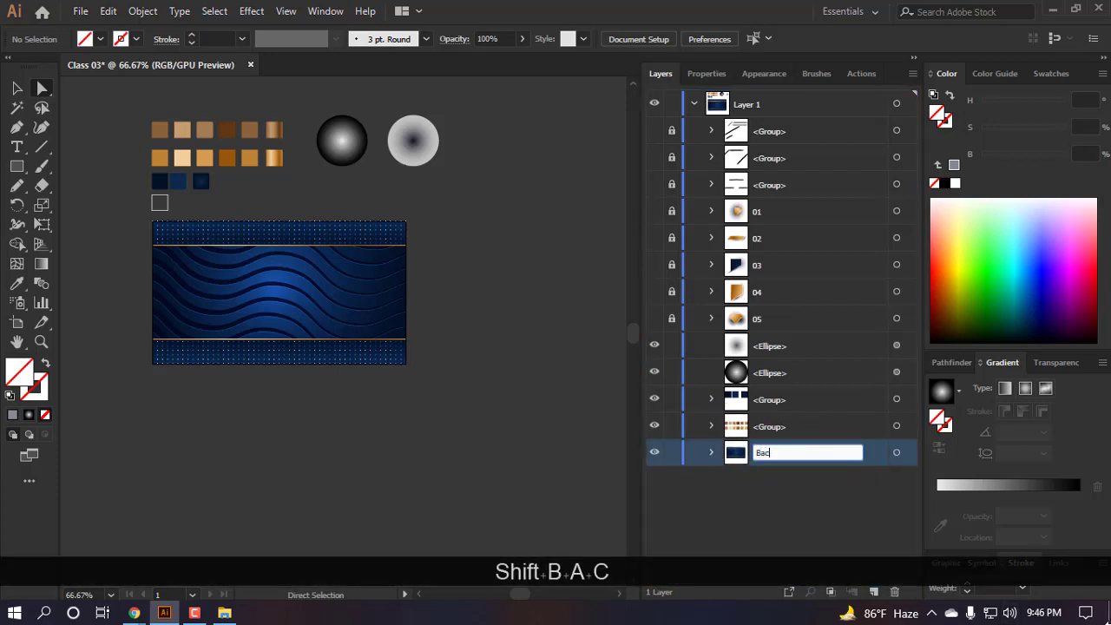
pyautogui.write('kground')
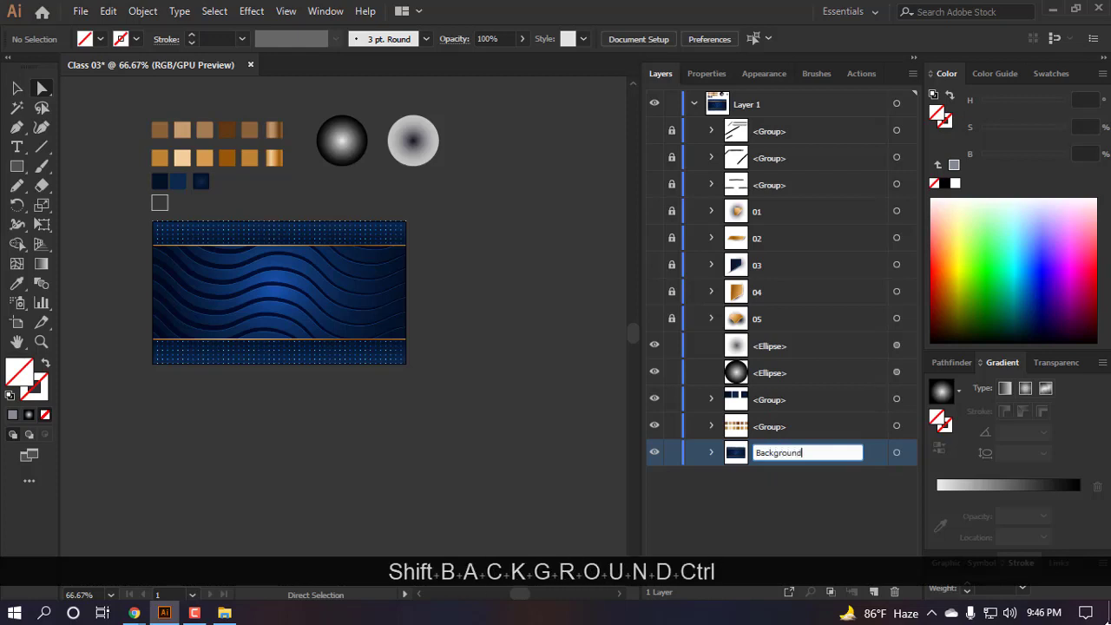
pyautogui.hotkey('ctrl', 'a')
pyautogui.write('backgro')
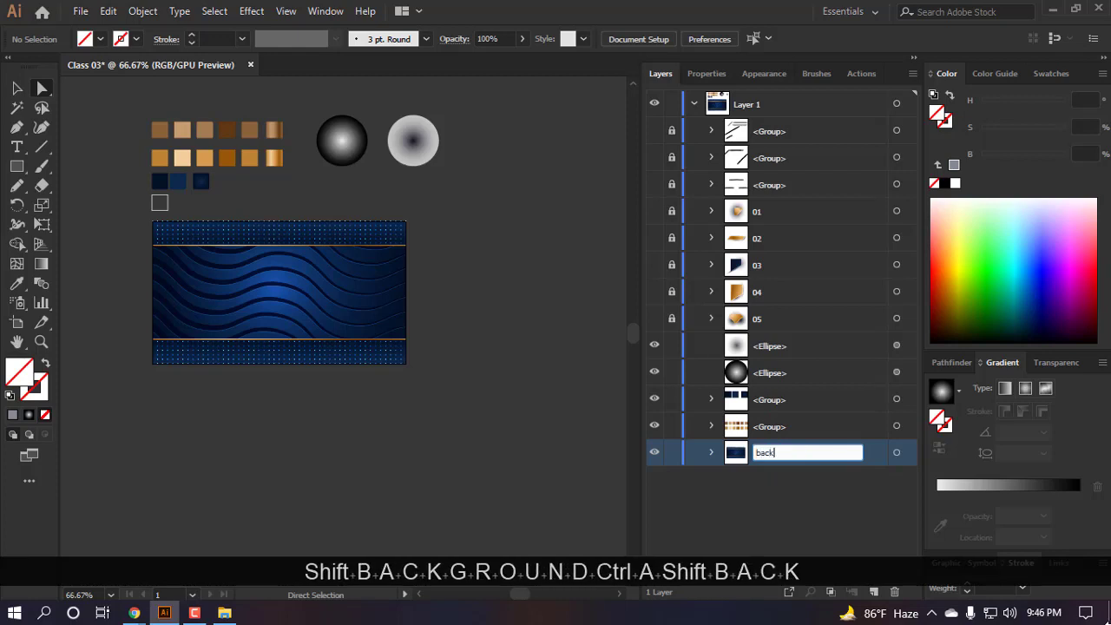
pyautogui.write('und')
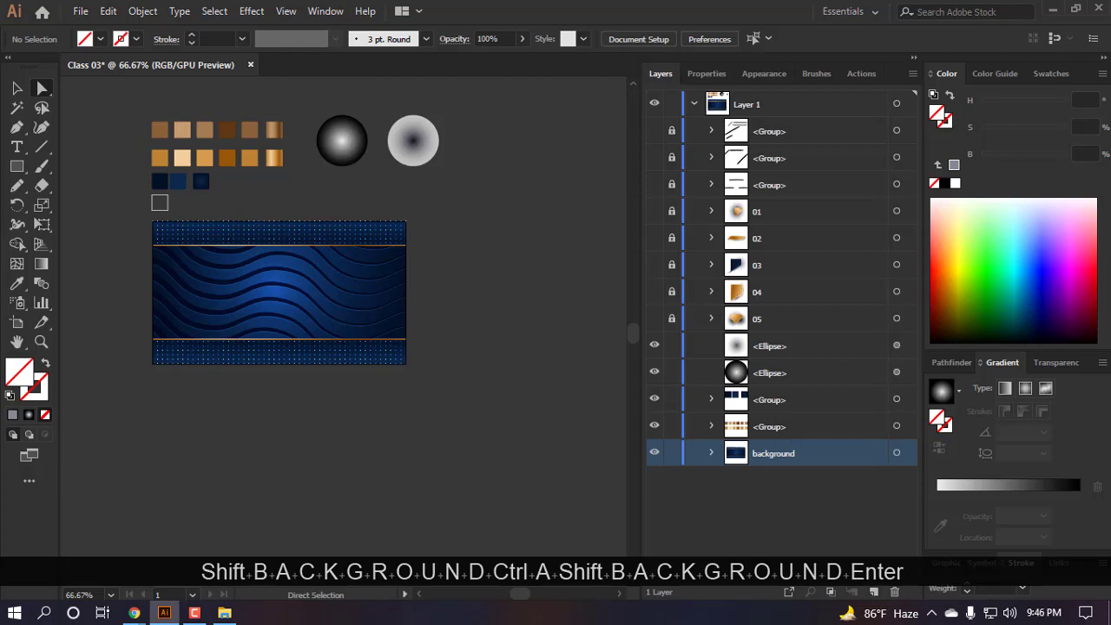
# - Capitalize the first letter of the clip group's name so it reads Background
pyautogui.doubleClick(753, 457)
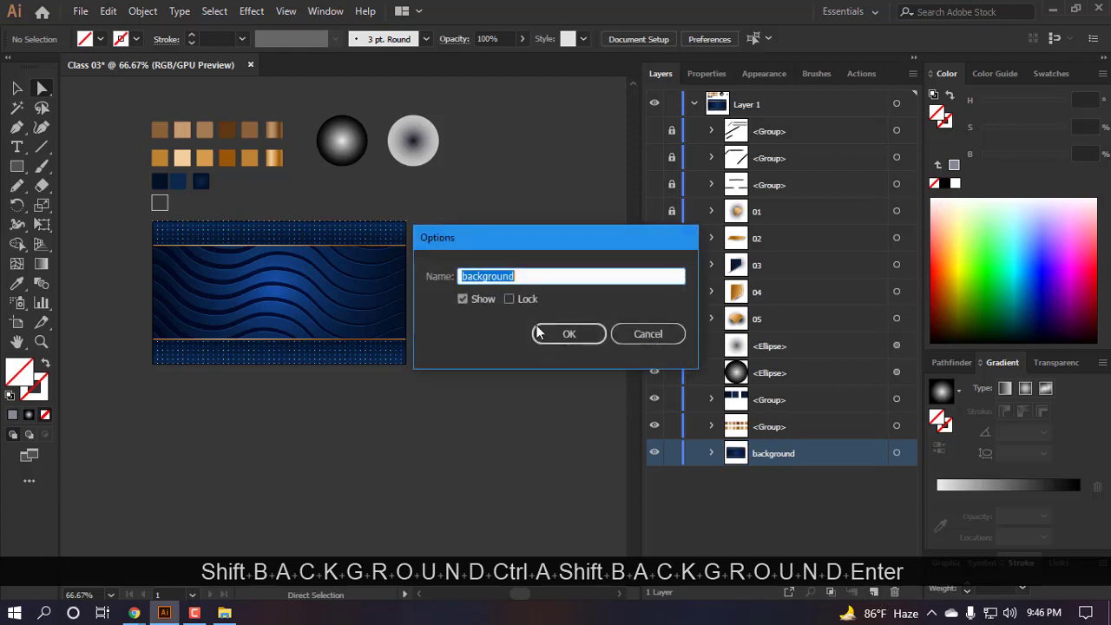
pyautogui.click(470, 276)
pyautogui.press('Left')
pyautogui.press('Left')
pyautogui.press('Left')
pyautogui.press('Left')
pyautogui.press('Right')
pyautogui.press('BackSpace')
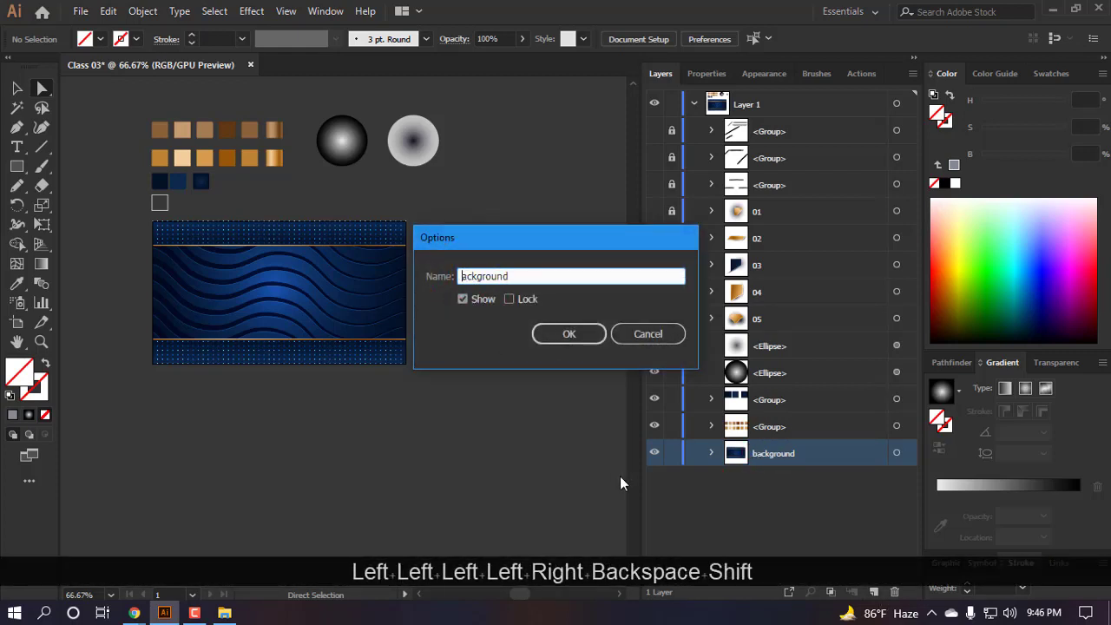
pyautogui.write('B')
pyautogui.press('Return')
pyautogui.press('Return')
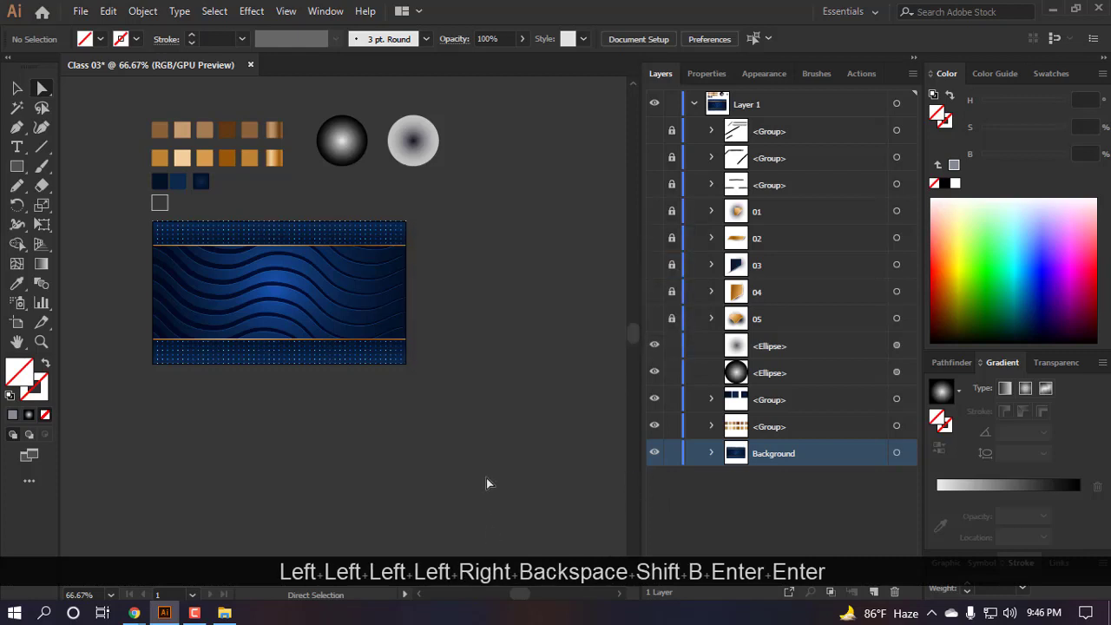
# - Lock Background, show all the hidden groups above it, and unlock every one except the topmost line group
pyautogui.doubleClick(17, 341)
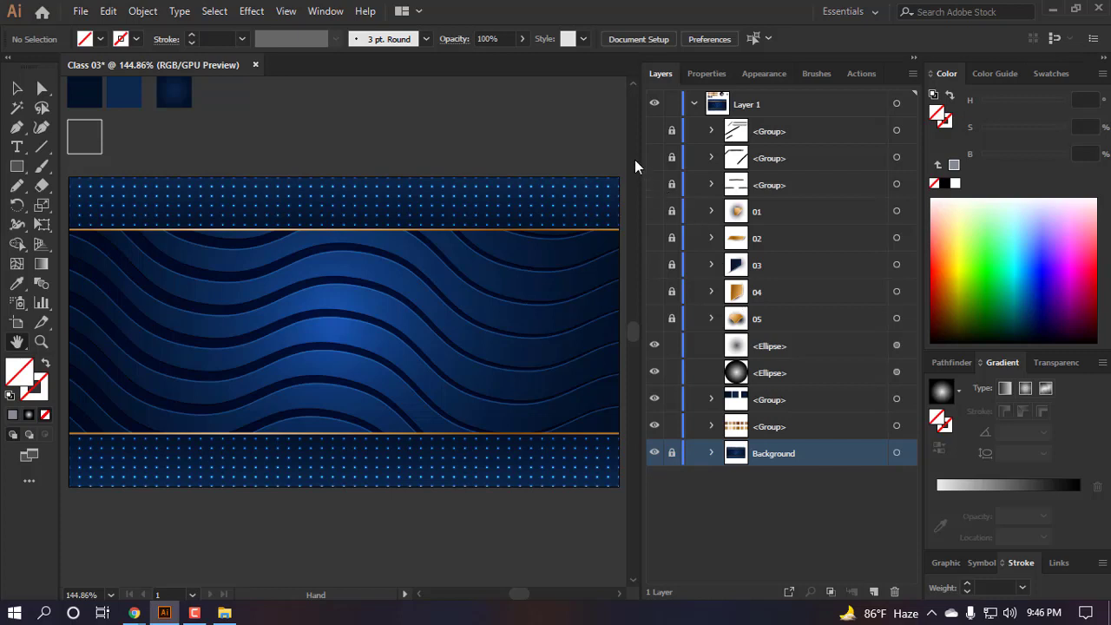
pyautogui.click(655, 131)
pyautogui.hscroll(-1, 65, 259)
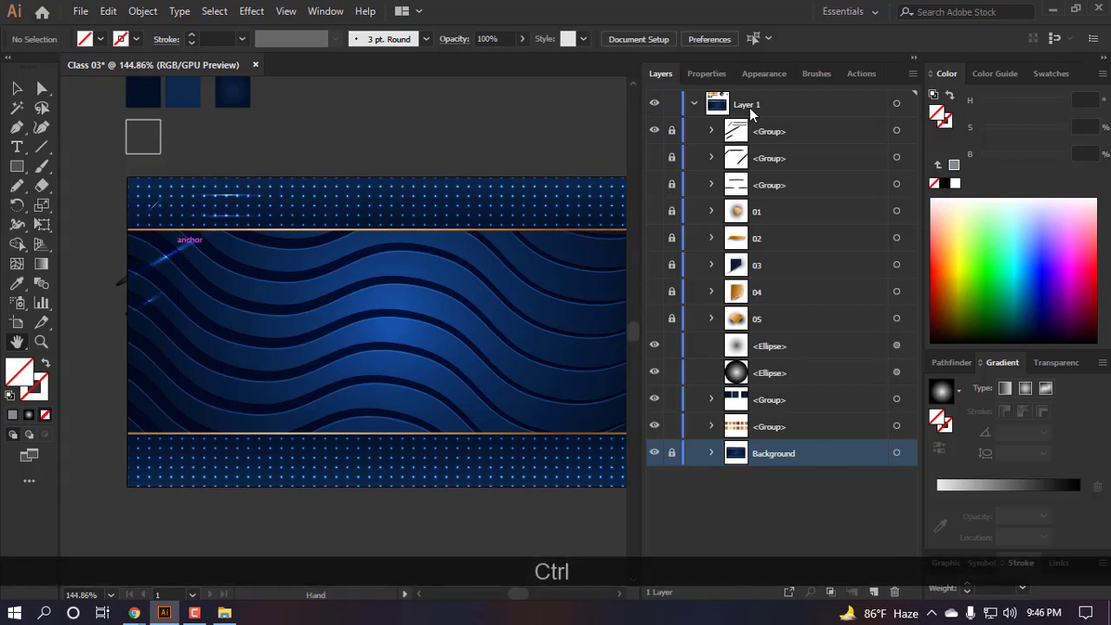
pyautogui.click(655, 158)
pyautogui.moveTo(675, 164); pyautogui.dragTo(654, 258)
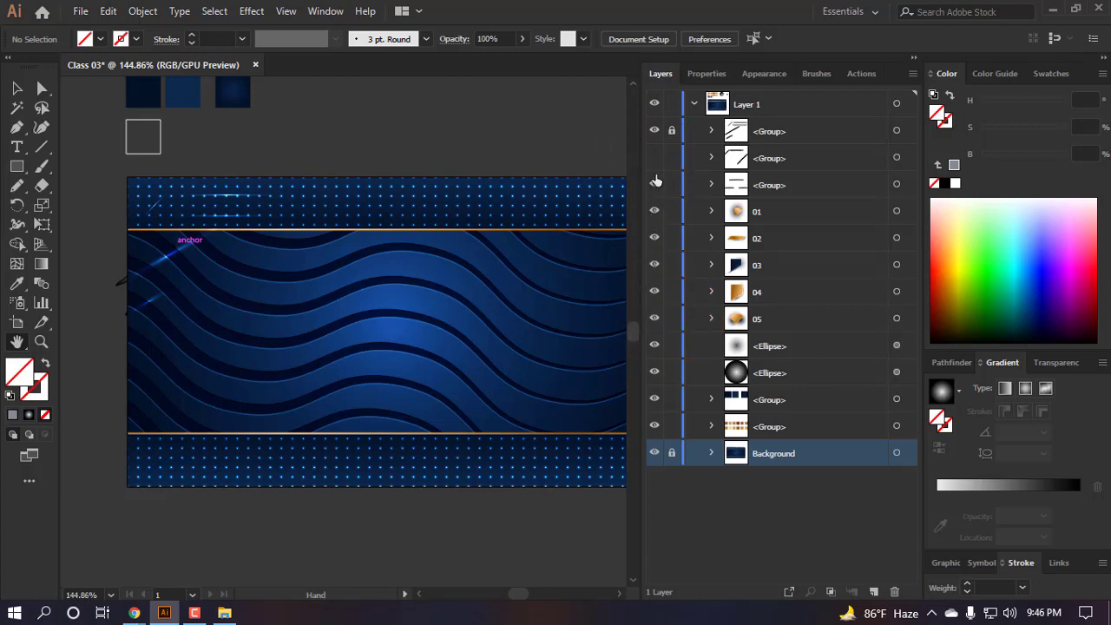
pyautogui.moveTo(656, 180); pyautogui.dragTo(654, 158)
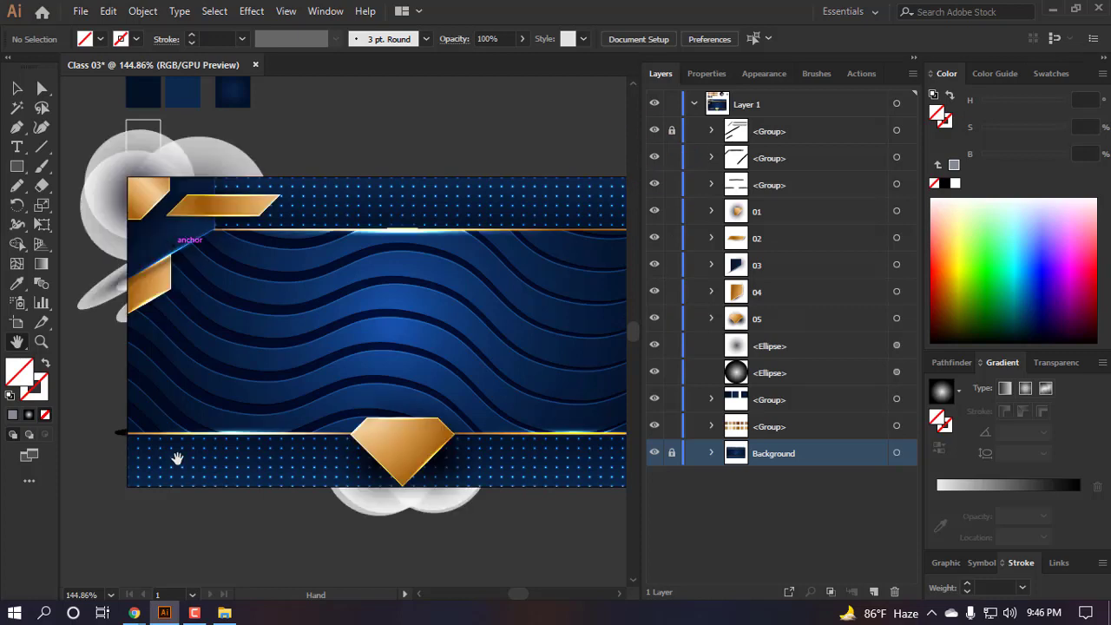
pyautogui.click(655, 454)
pyautogui.click(655, 454)
pyautogui.scroll(3, 308, 409)
pyautogui.scroll(-2, 457, 318)
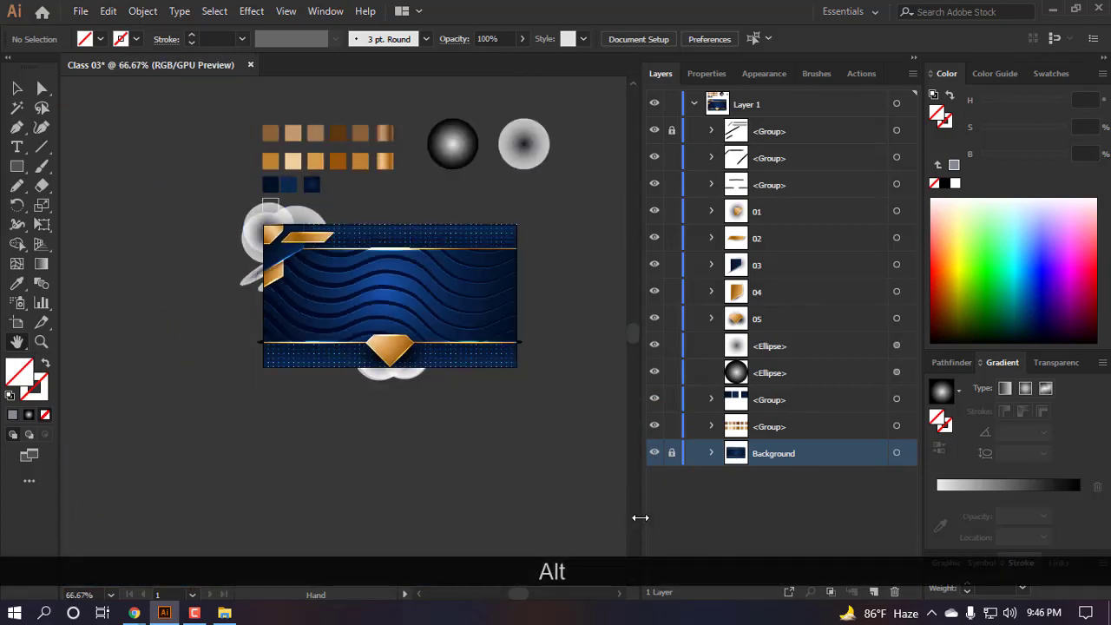
# - Narrow the layer list to enlarge the canvas and draw a 400 × 225 px rectangle below the artwork
pyautogui.moveTo(640, 518); pyautogui.dragTo(731, 517)
pyautogui.doubleClick(18, 342)
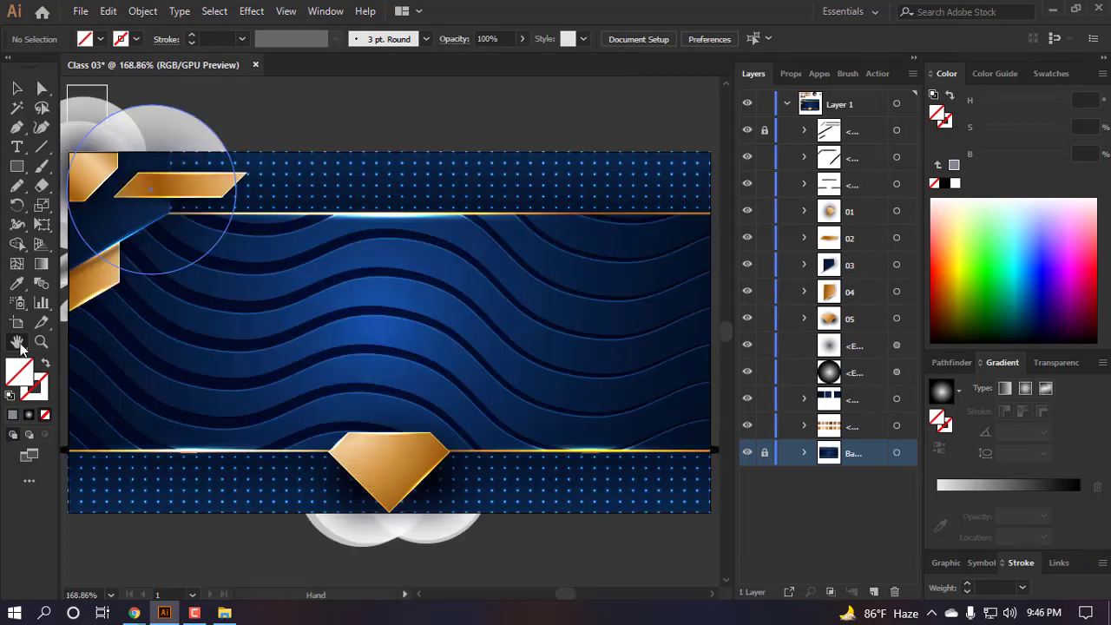
pyautogui.scroll(-4, 335, 404)
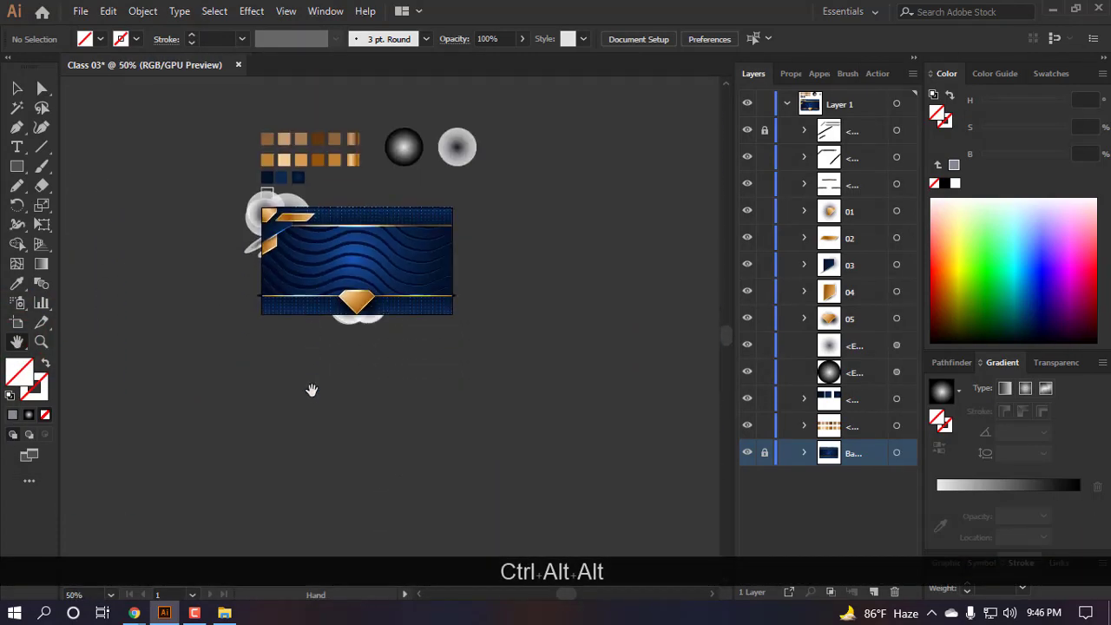
pyautogui.press('m')
pyautogui.click(453, 392)
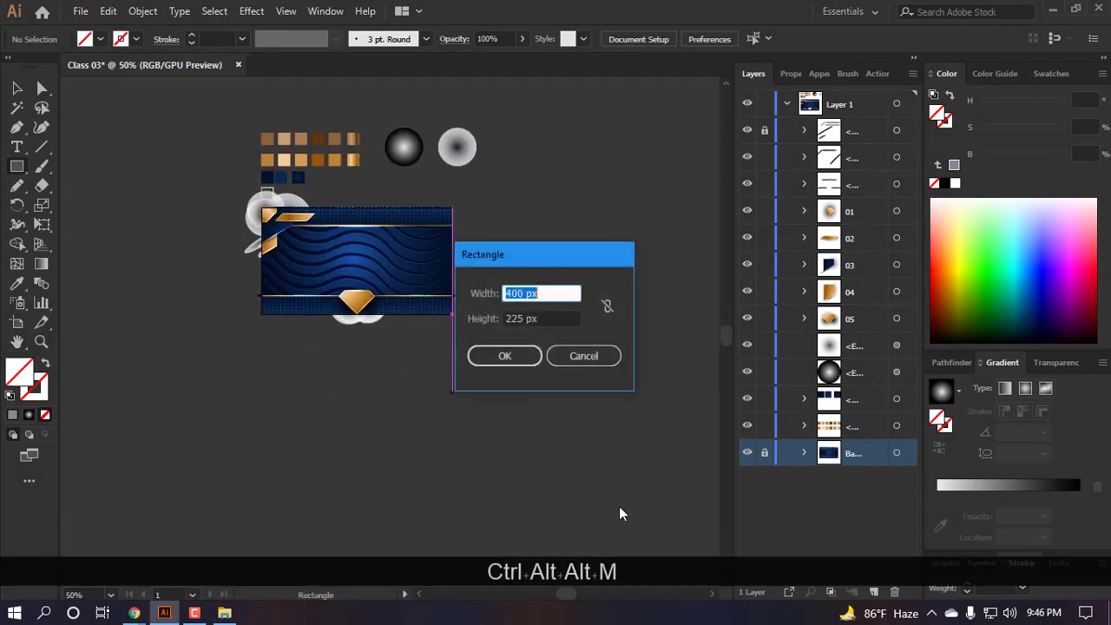
pyautogui.click(504, 356)
pyautogui.press('v')
# - Fill the new rectangle with bright blue (H 254.63, S 100, B 96.47) and move it to the right of the artwork
pyautogui.click(531, 423)
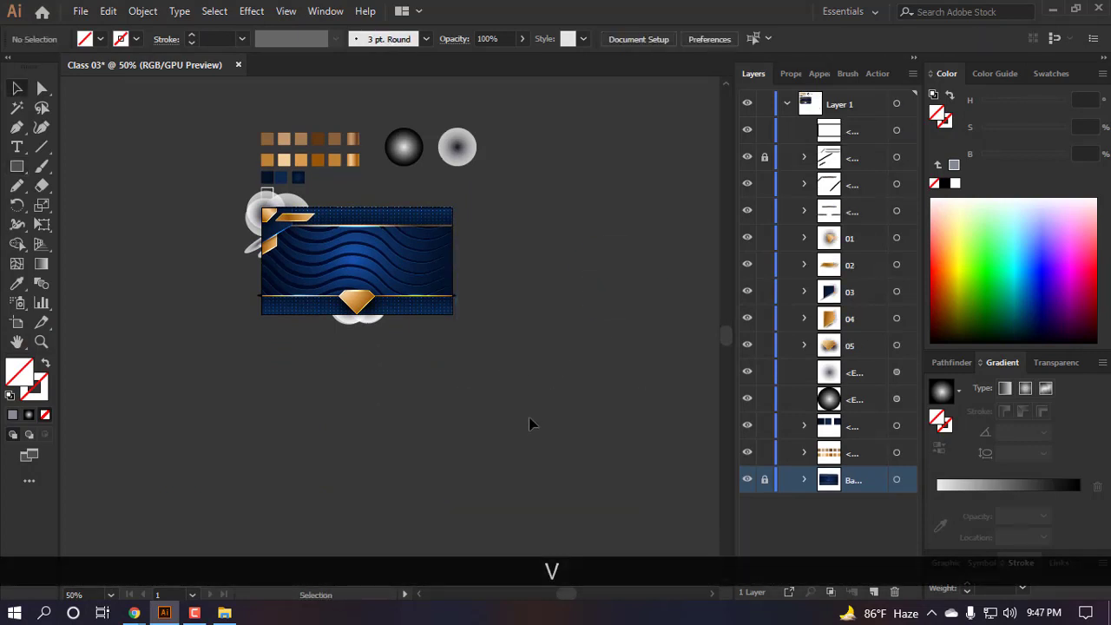
pyautogui.moveTo(528, 340); pyautogui.dragTo(532, 407)
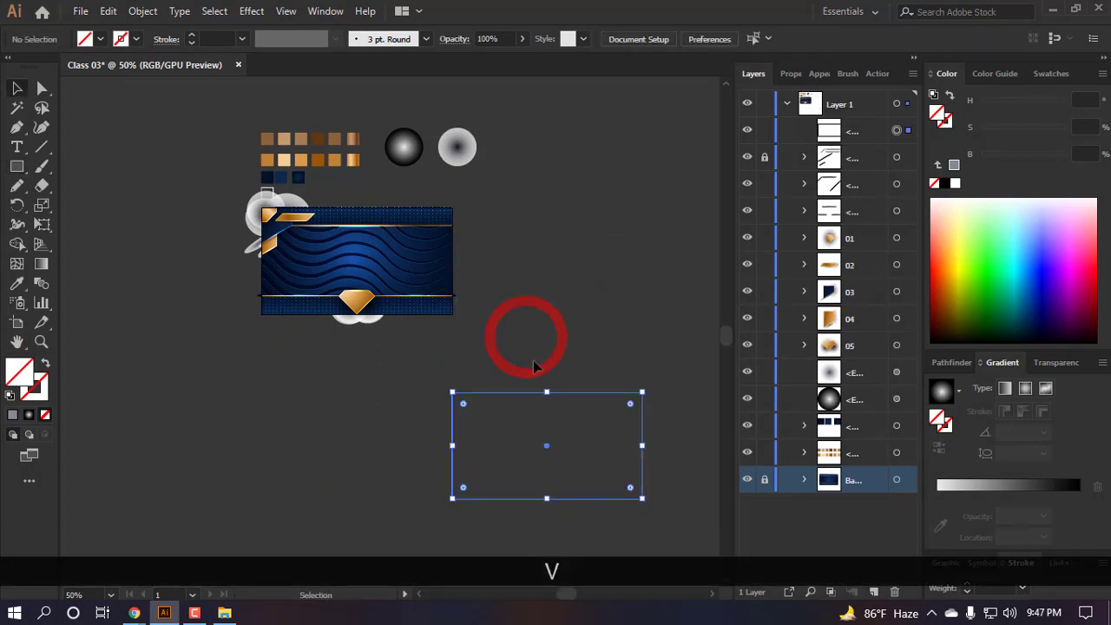
pyautogui.click(1053, 265)
pyautogui.press('v')
pyautogui.moveTo(526, 469); pyautogui.dragTo(556, 283)
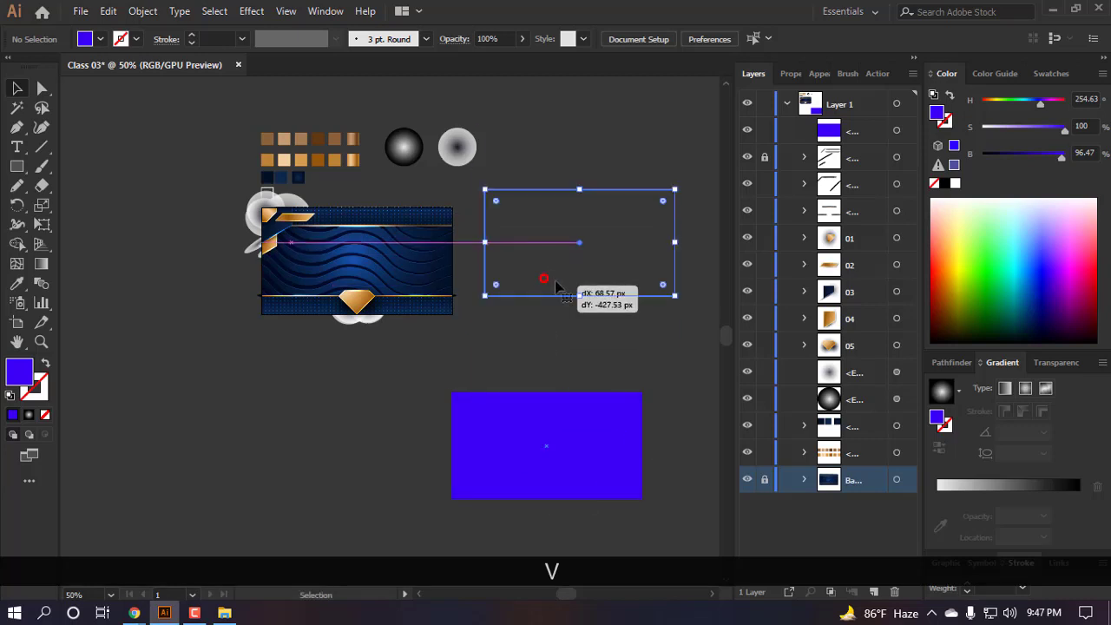
pyautogui.scroll(1, 587, 218)
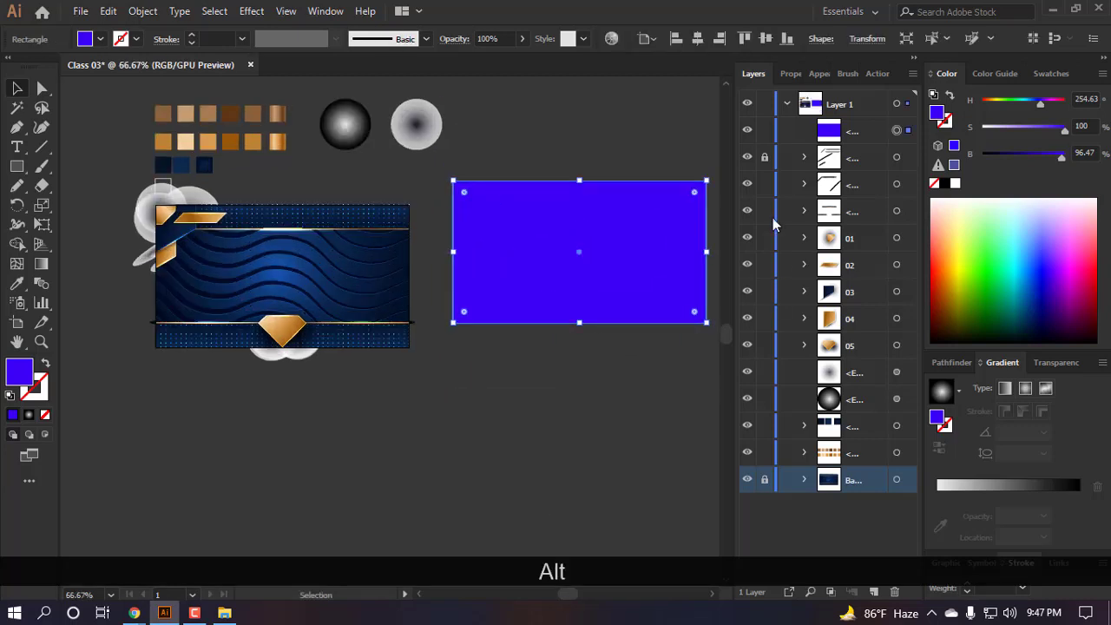
# - Identify the topmost line group by toggling its visibility, leave it hidden, and lock and hide group 05
pyautogui.click(746, 153)
pyautogui.click(746, 154)
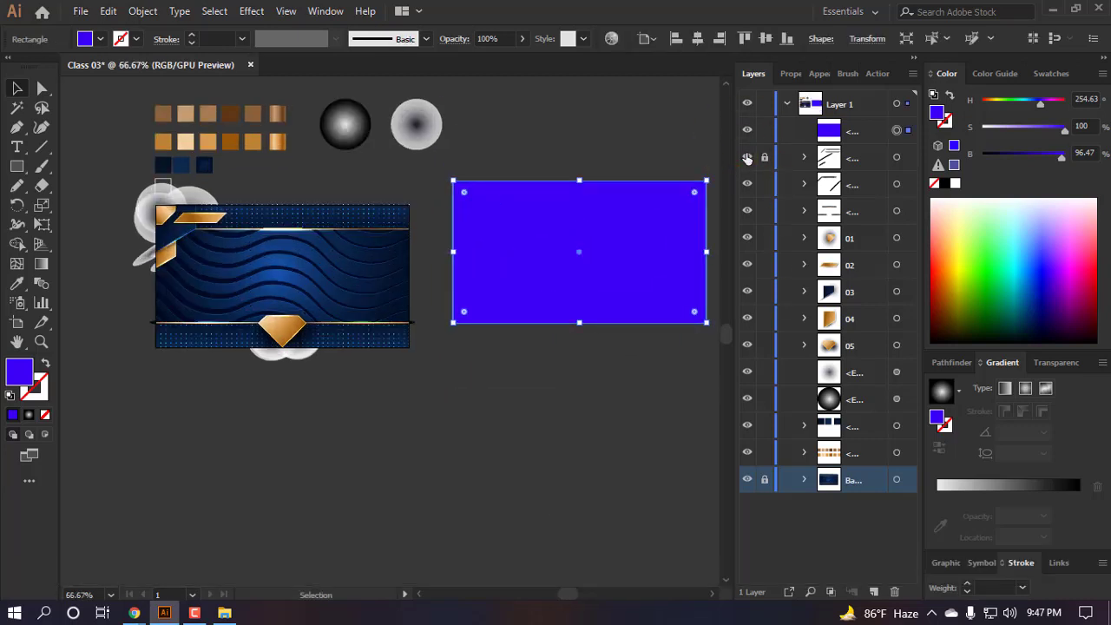
pyautogui.click(747, 158)
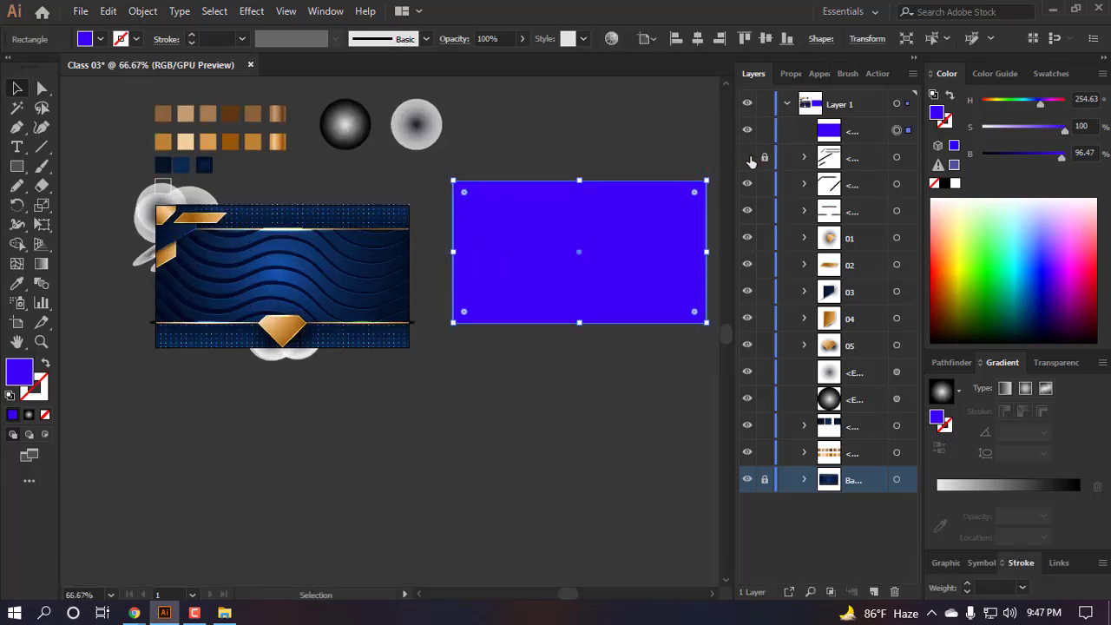
pyautogui.click(282, 328)
pyautogui.click(763, 347)
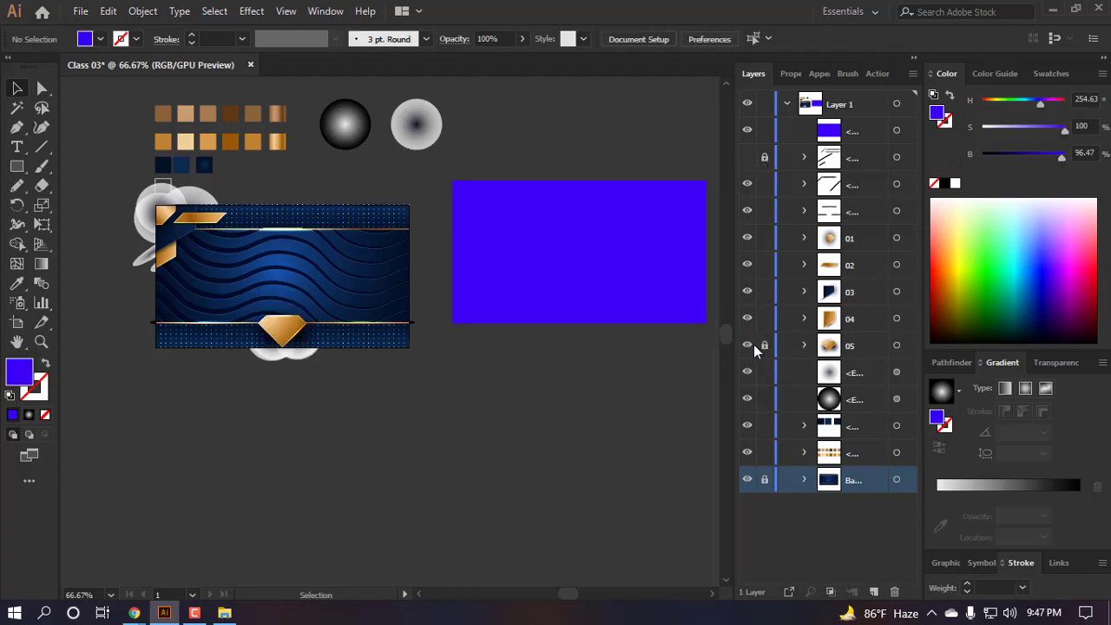
pyautogui.click(747, 346)
pyautogui.click(500, 455)
# - Hide and lock the line group below the topmost one, and move it directly above group 05
pyautogui.hscroll(-2, 243, 312)
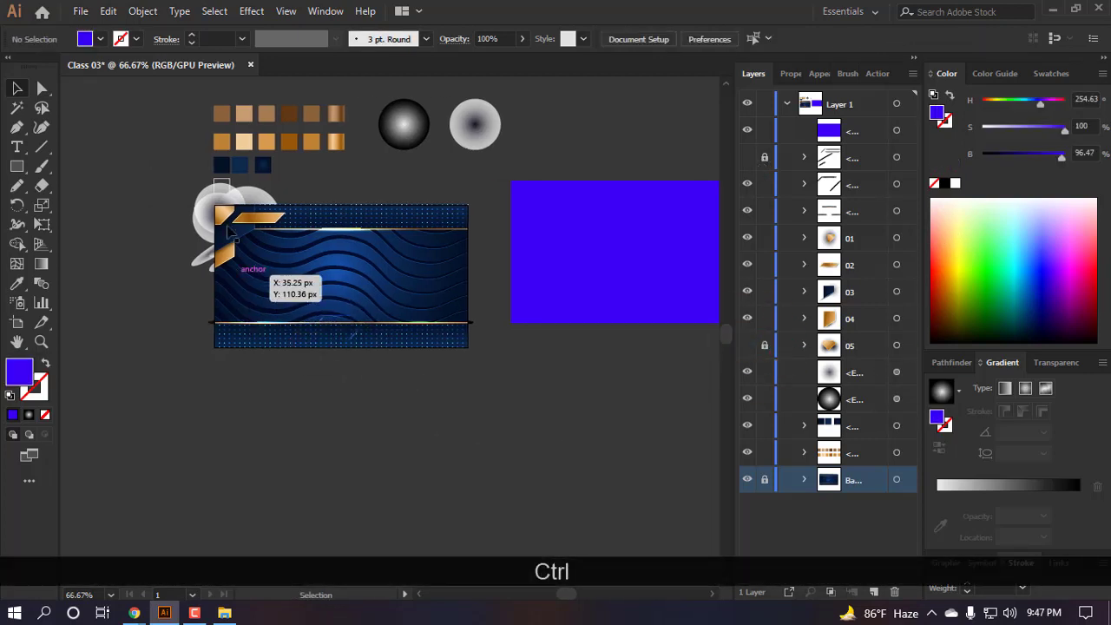
pyautogui.click(751, 185)
pyautogui.click(750, 185)
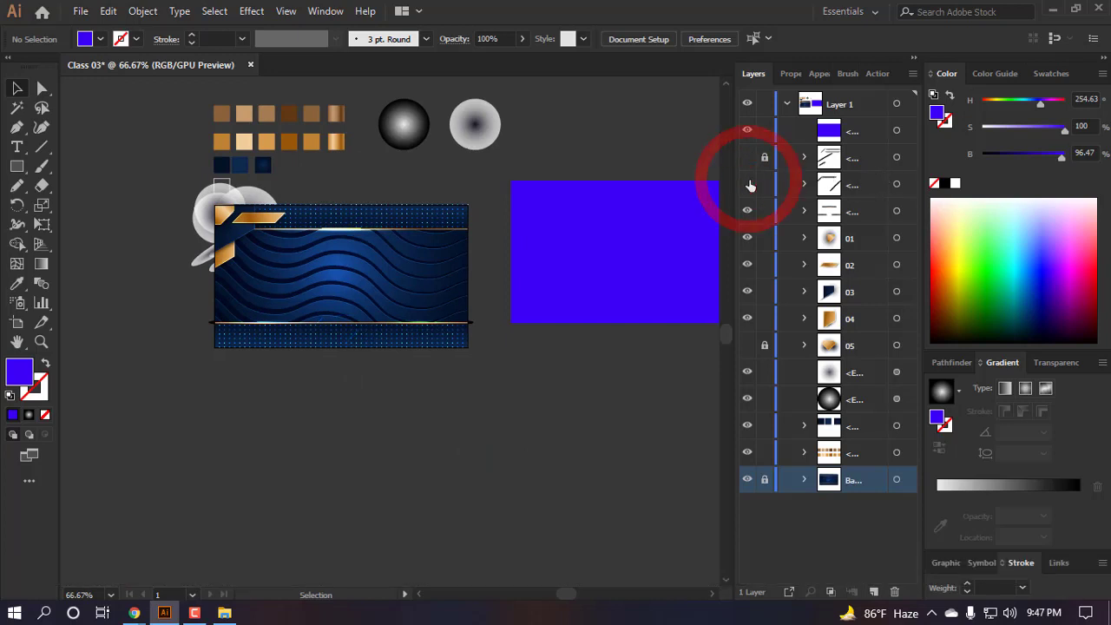
pyautogui.click(764, 184)
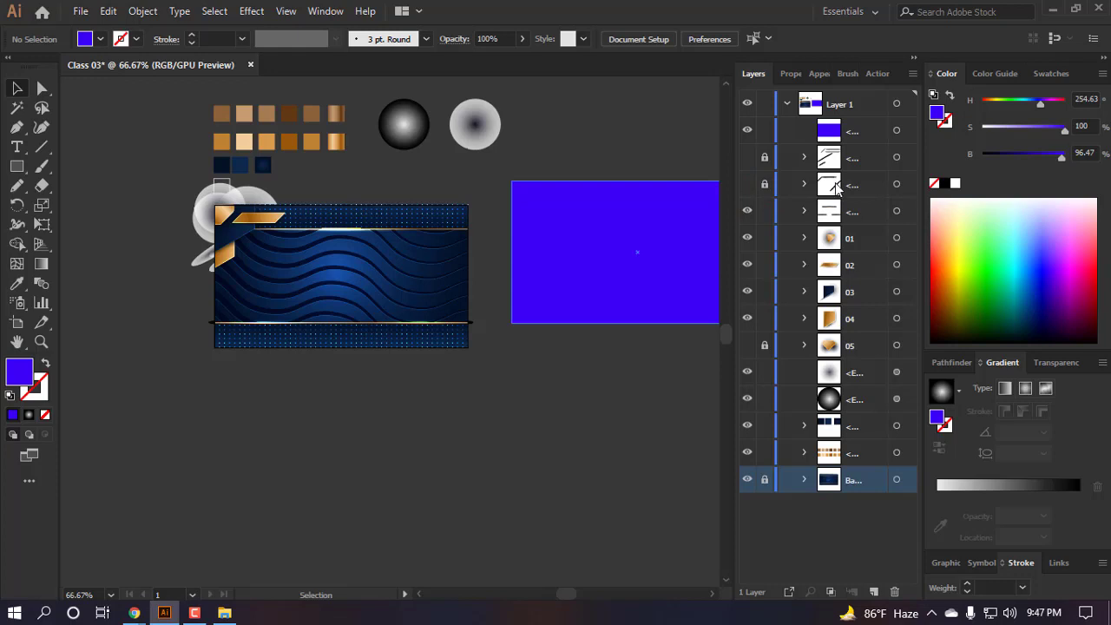
pyautogui.moveTo(838, 190); pyautogui.dragTo(842, 334)
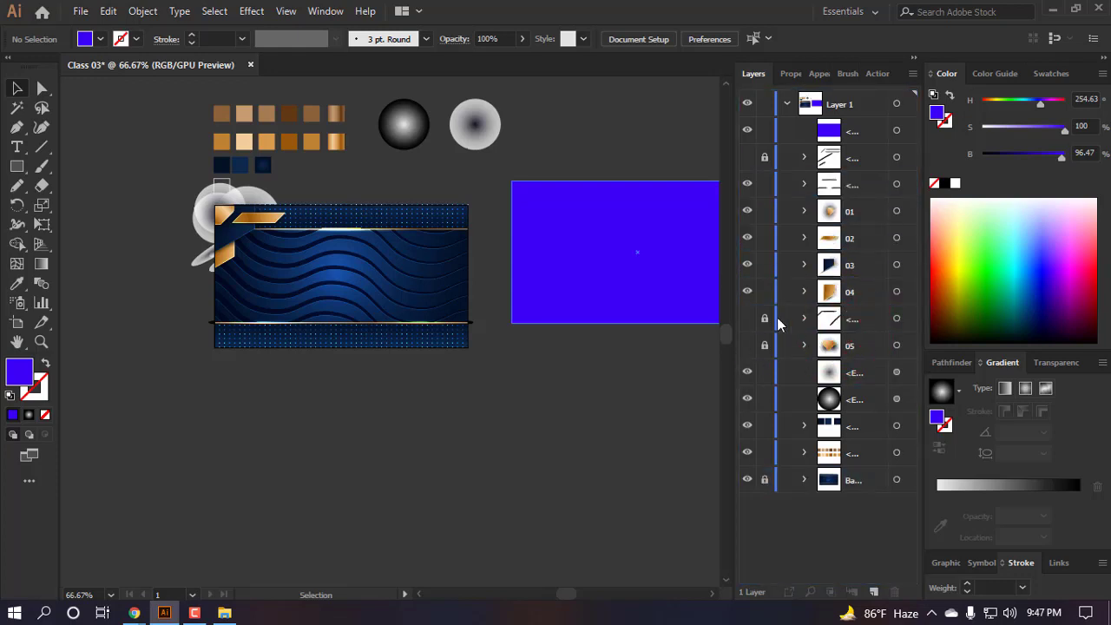
# - Hide and lock the horizontal line group above 01, and show and unlock the topmost line group
pyautogui.click(748, 184)
pyautogui.click(748, 184)
pyautogui.click(764, 186)
pyautogui.click(747, 182)
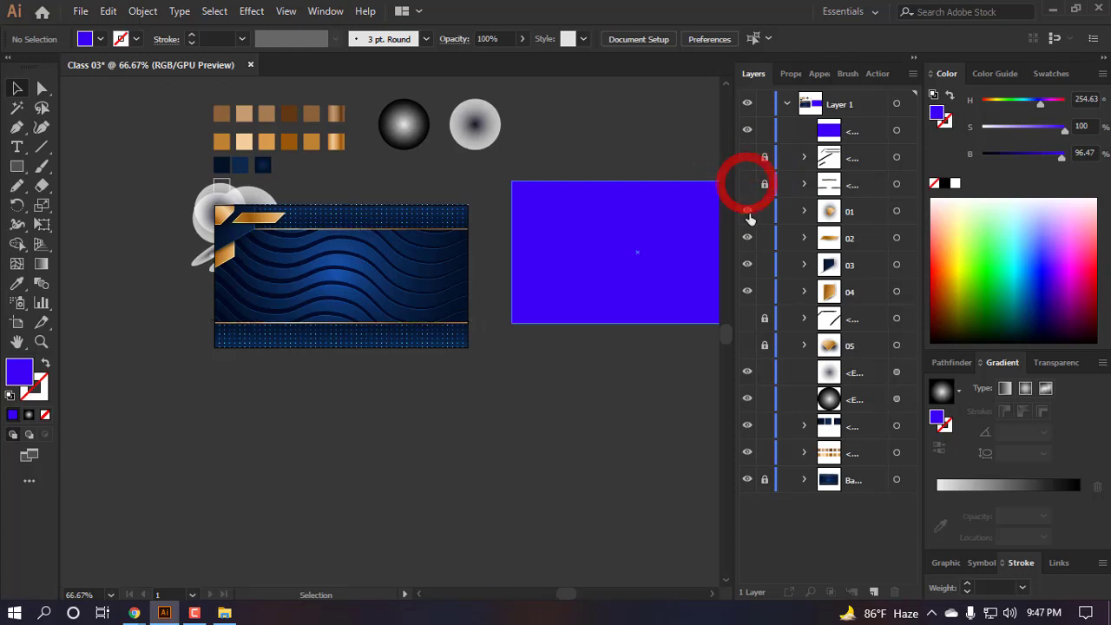
pyautogui.click(748, 157)
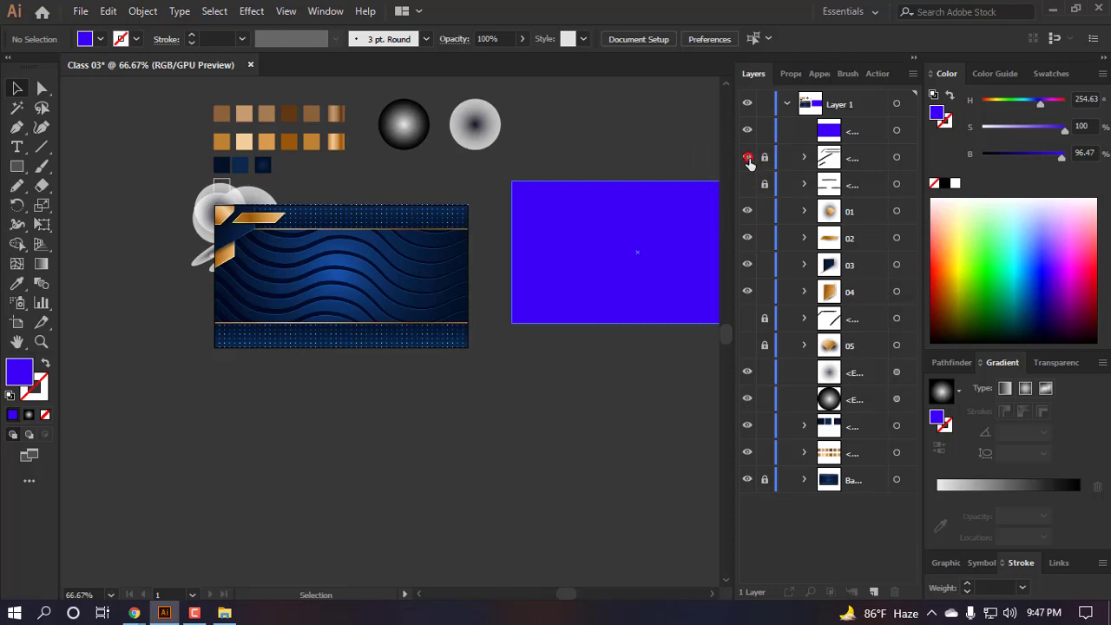
pyautogui.click(764, 157)
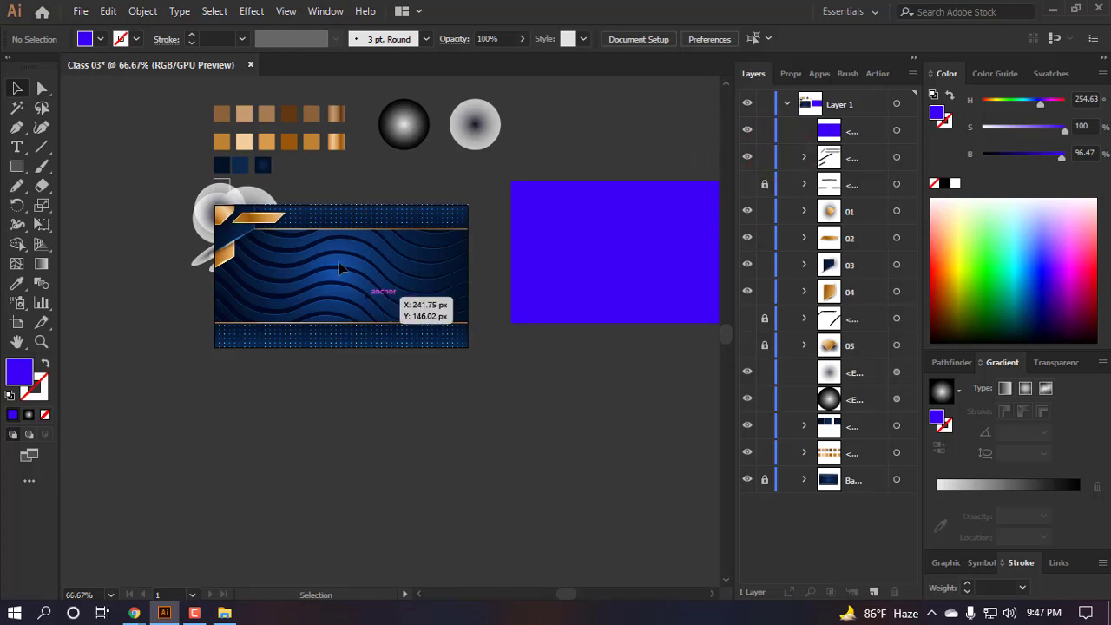
# - Examine the gold and navy corner shapes, their glow lines and shadow ellipses at the artwork's upper-left corner
pyautogui.scroll(2, 226, 235)
pyautogui.scroll(-2, 260, 248)
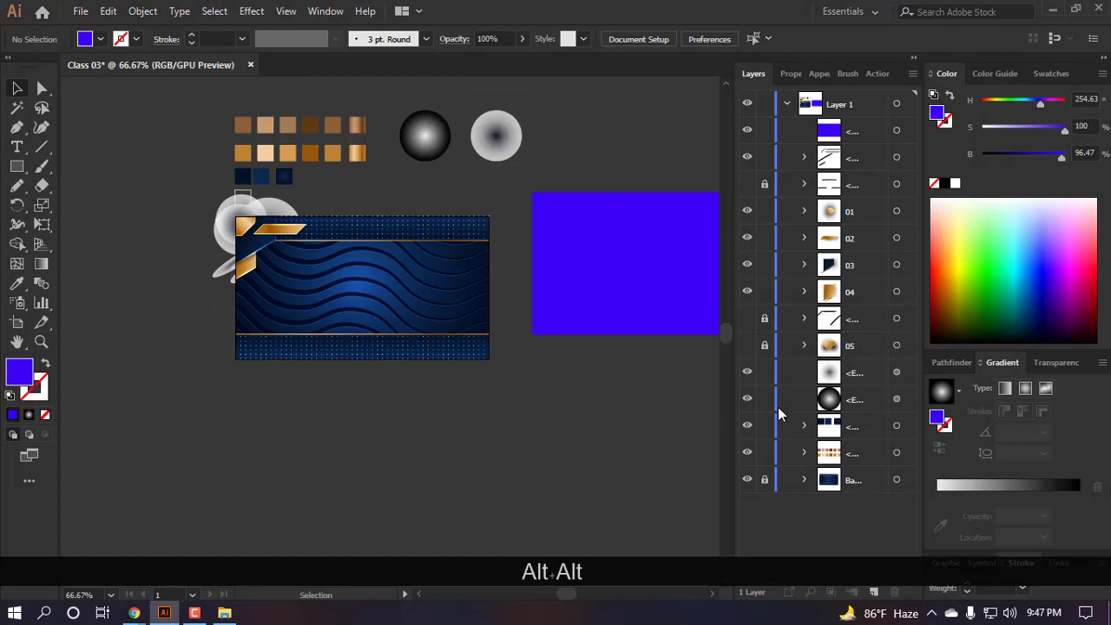
pyautogui.scroll(4, 148, 240)
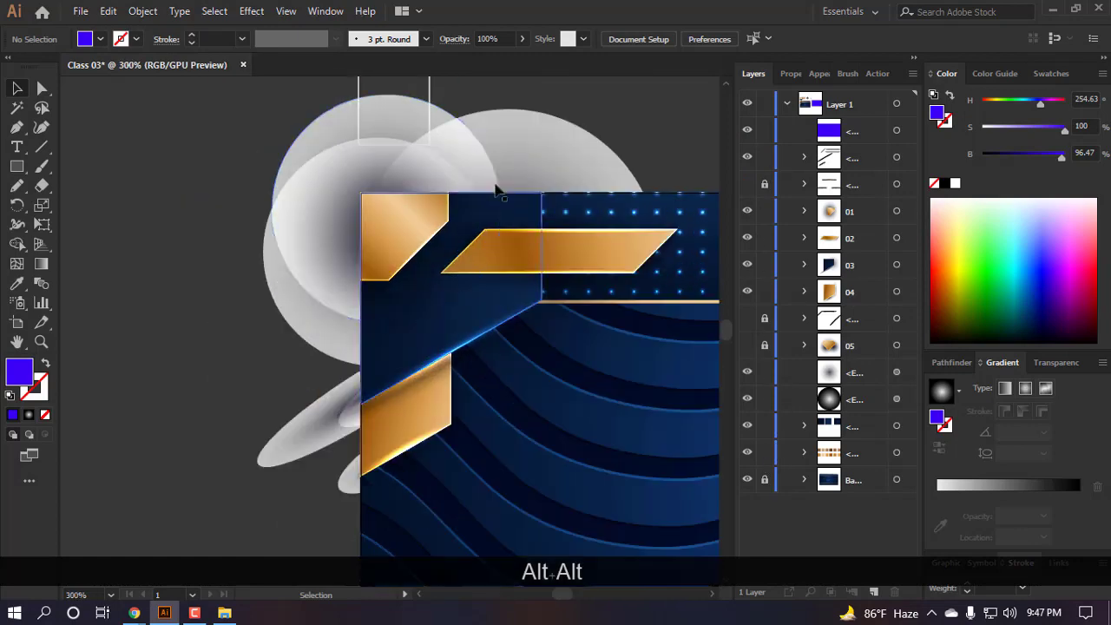
pyautogui.scroll(-4, 176, 251)
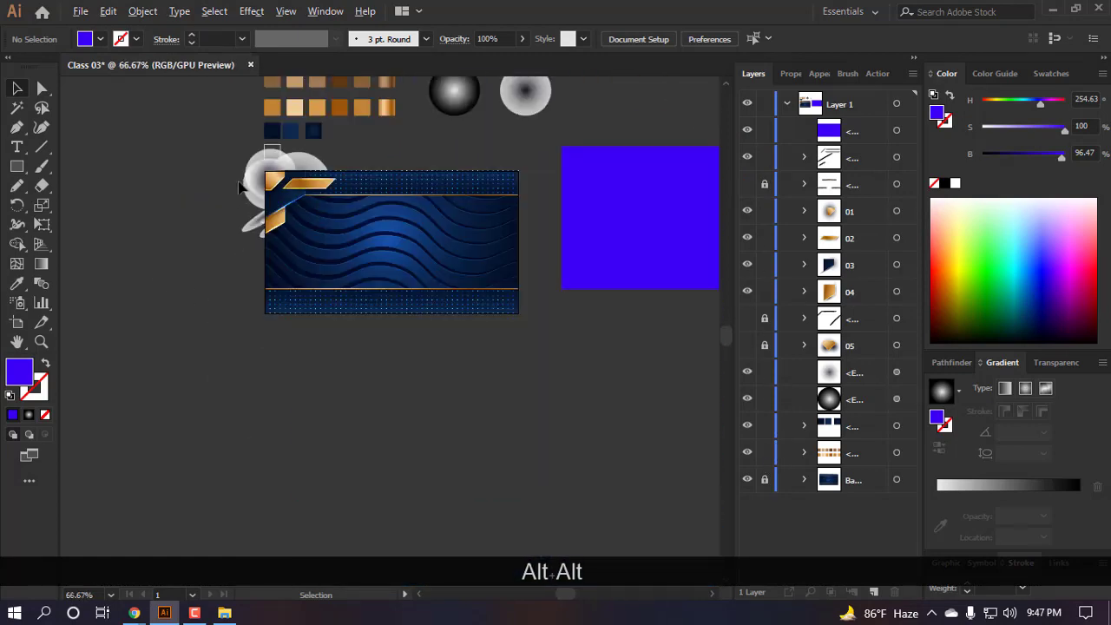
pyautogui.scroll(1, 233, 176)
pyautogui.scroll(2, 230, 177)
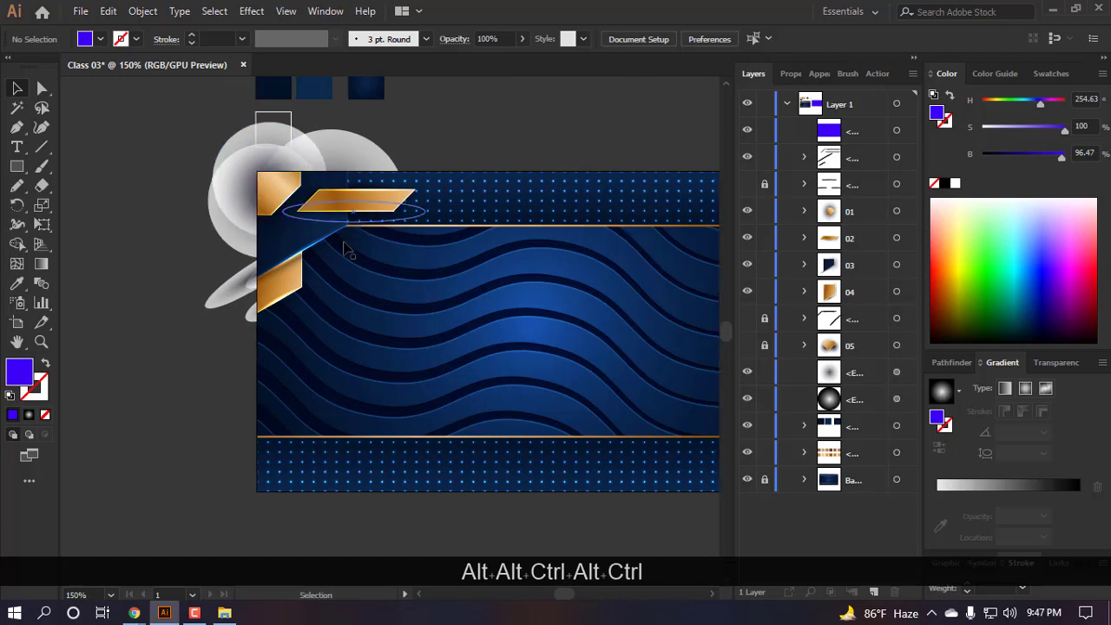
pyautogui.scroll(3, 365, 167)
pyautogui.scroll(-2, 454, 268)
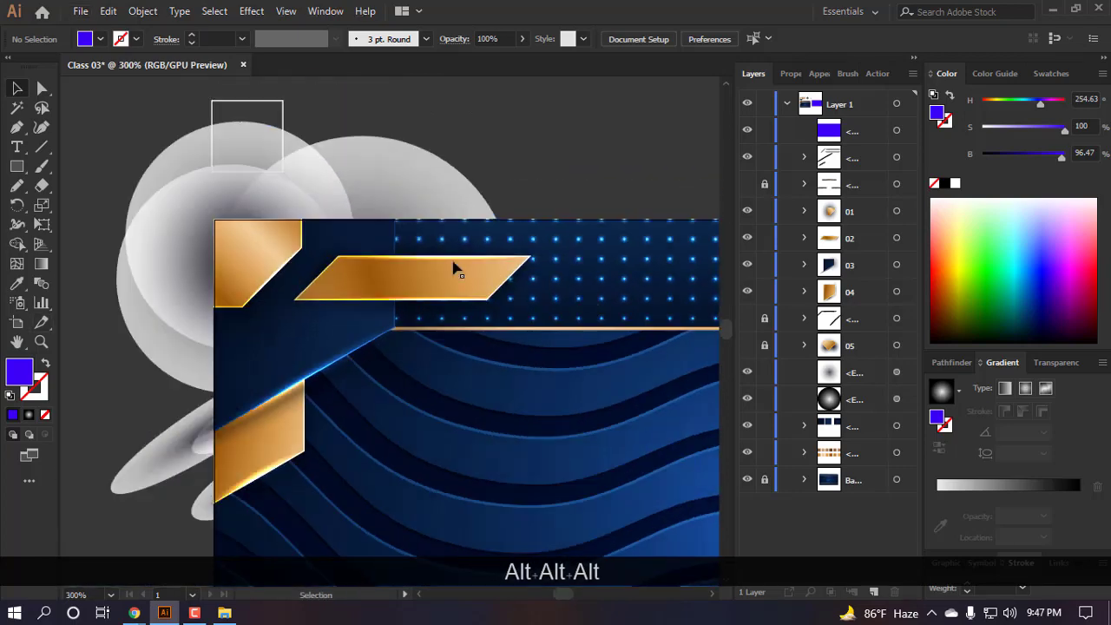
pyautogui.hscroll(1, 387, 261)
pyautogui.scroll(-1, 387, 260)
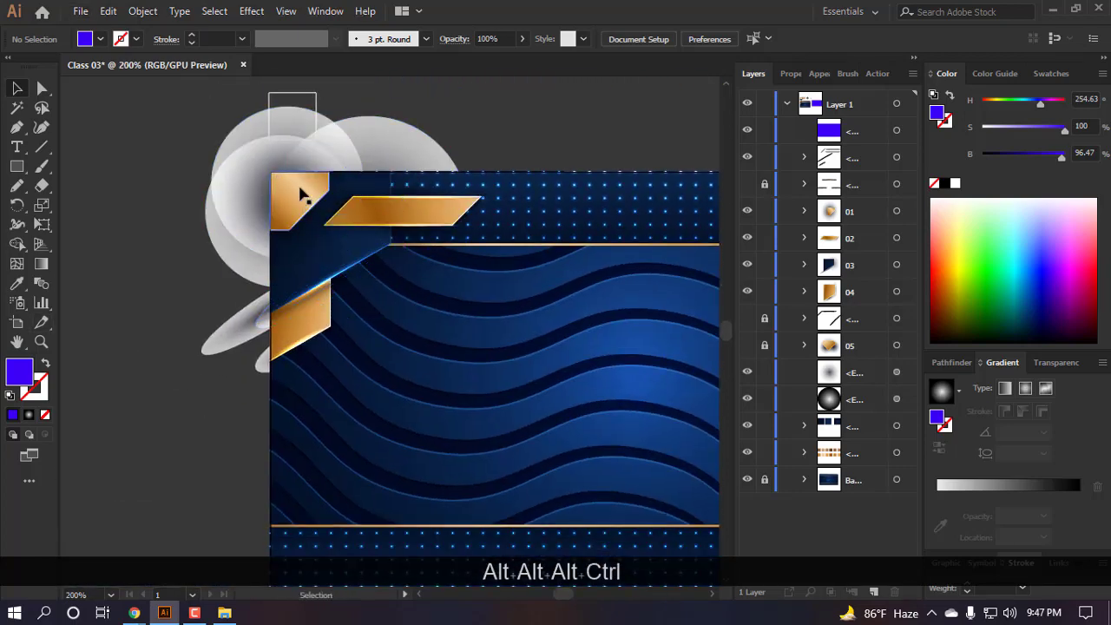
# - Align the blue rectangle with the artboard's left and upper edges so that it covers the artwork
pyautogui.scroll(-2, 303, 191)
pyautogui.scroll(-1, 284, 200)
pyautogui.hscroll(2, 284, 200)
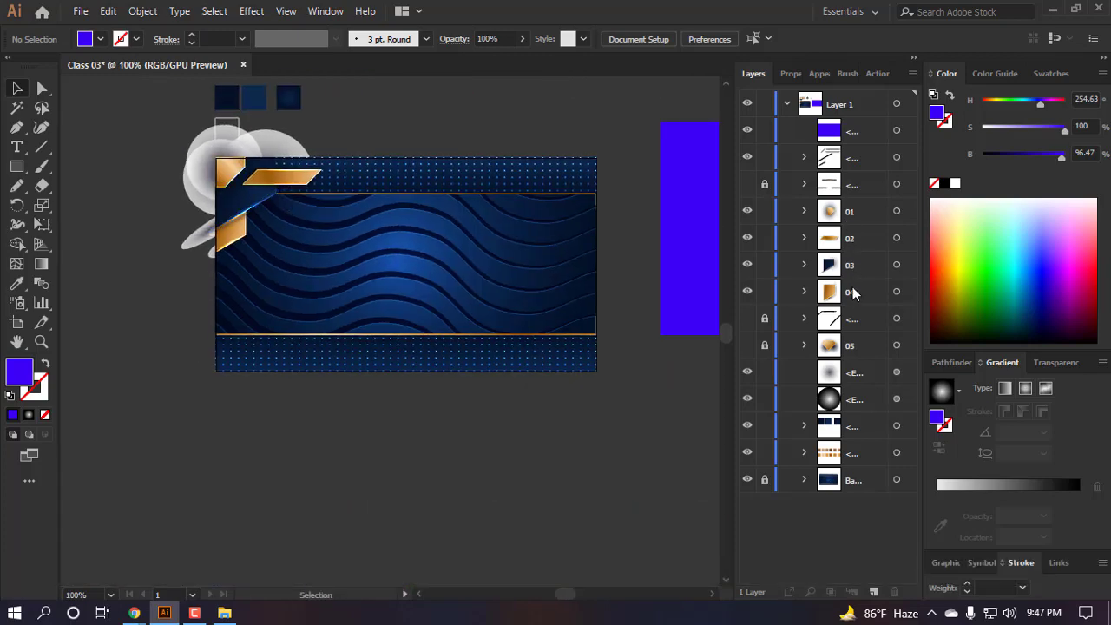
pyautogui.hscroll(1, 512, 349)
pyautogui.scroll(2, 530, 348)
pyautogui.hotkey('ctrl', 'v')
pyautogui.click(673, 293)
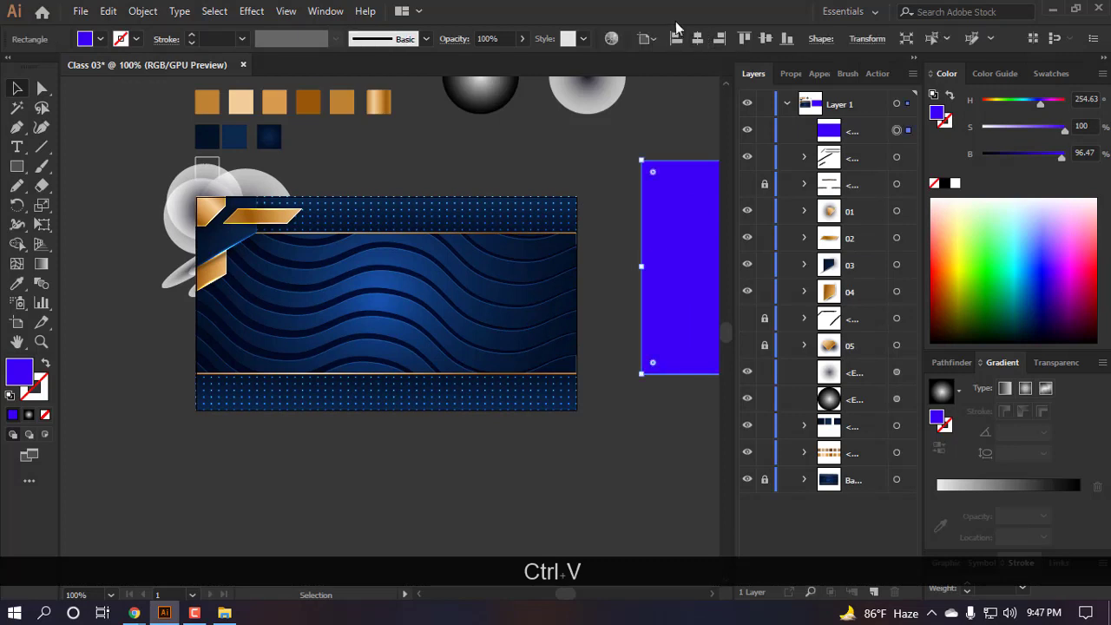
pyautogui.click(676, 38)
pyautogui.click(744, 38)
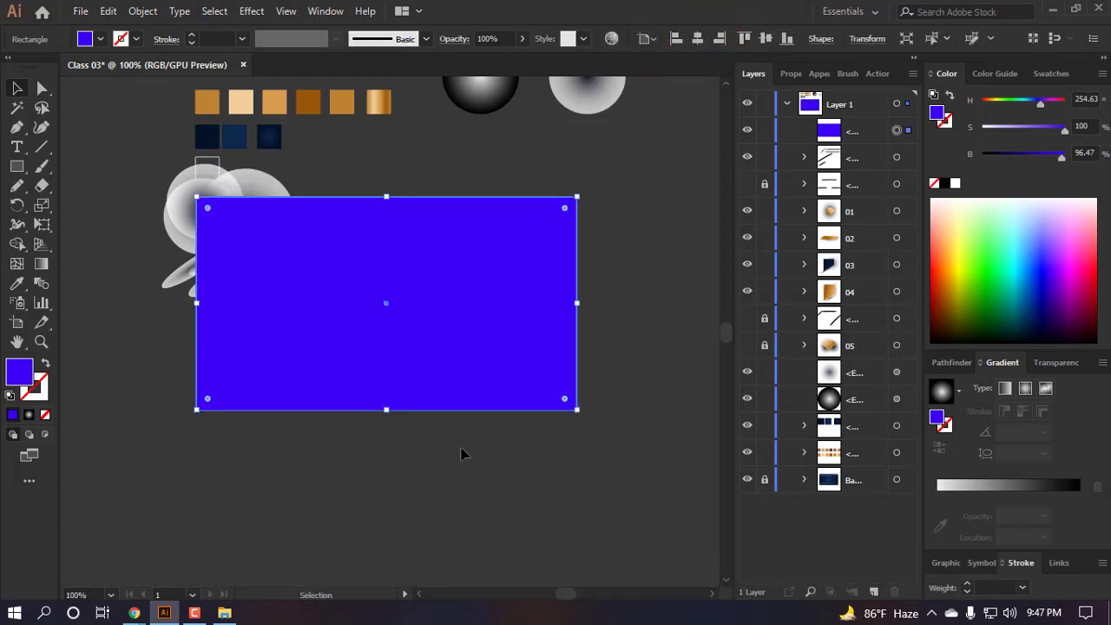
# - Hide the blue rectangle that covers the artwork
pyautogui.press('v')
pyautogui.click(431, 496)
pyautogui.moveTo(485, 486); pyautogui.dragTo(149, 199)
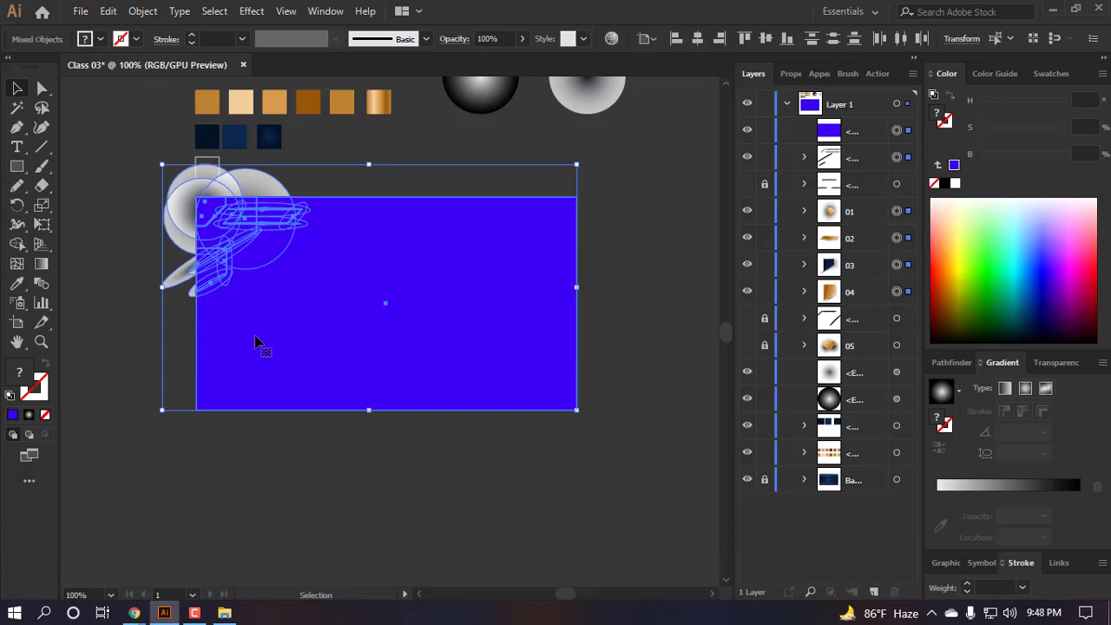
pyautogui.click(613, 179)
pyautogui.click(747, 129)
pyautogui.hscroll(-3, 307, 220)
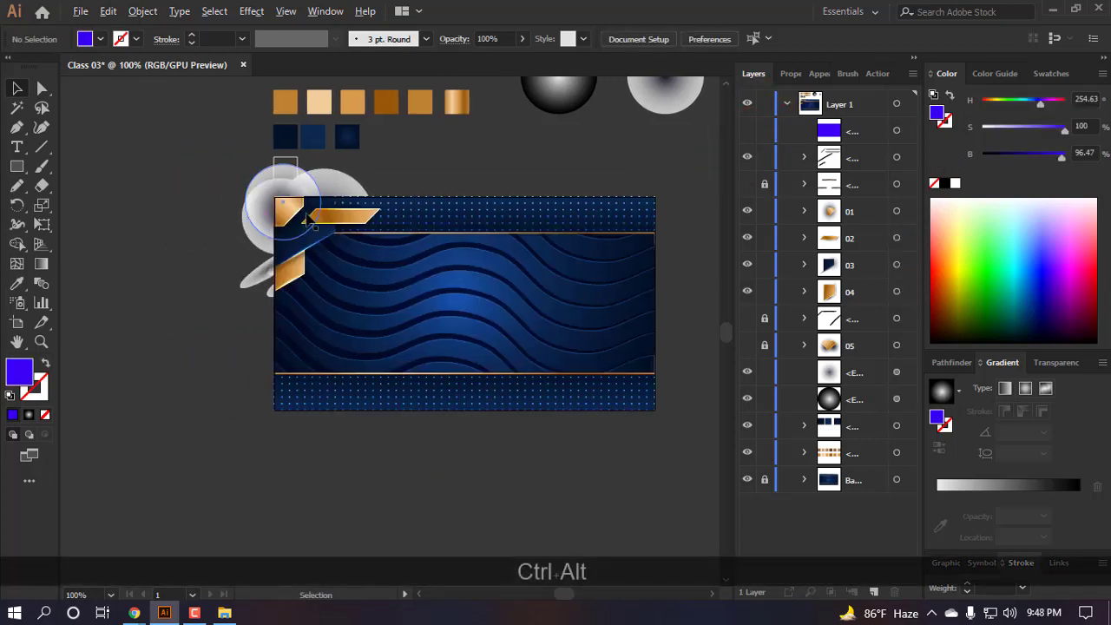
# - Hide the topmost glow line group and group the corner shape groups 01, 02, 03 and 04 together
pyautogui.scroll(2, 305, 213)
pyautogui.click(392, 206)
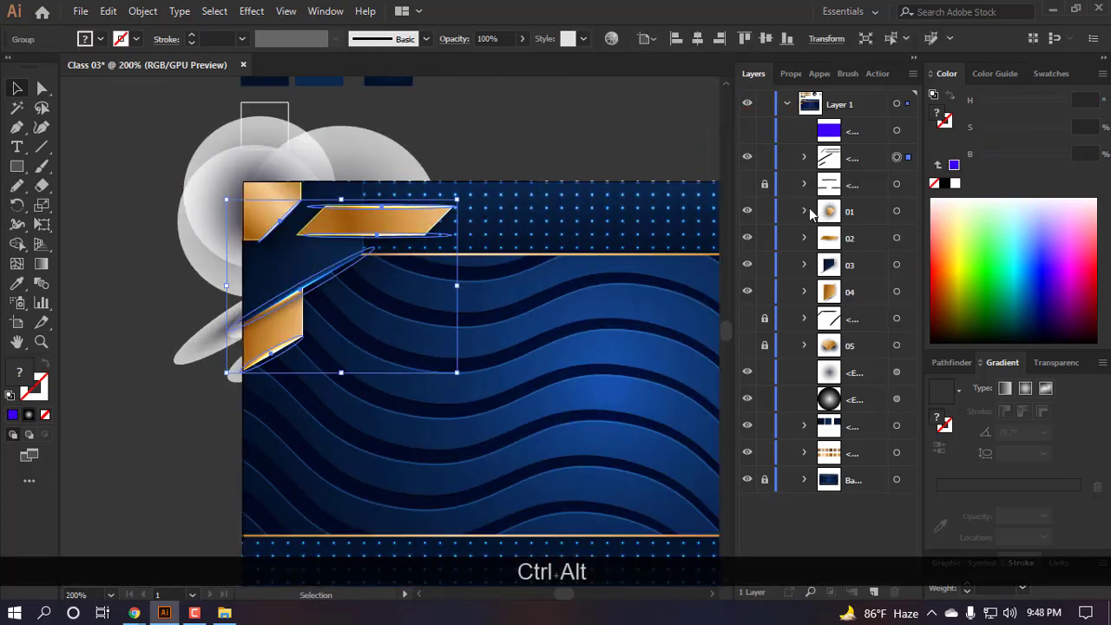
pyautogui.click(747, 157)
pyautogui.click(373, 355)
pyautogui.moveTo(461, 415); pyautogui.dragTo(122, 208)
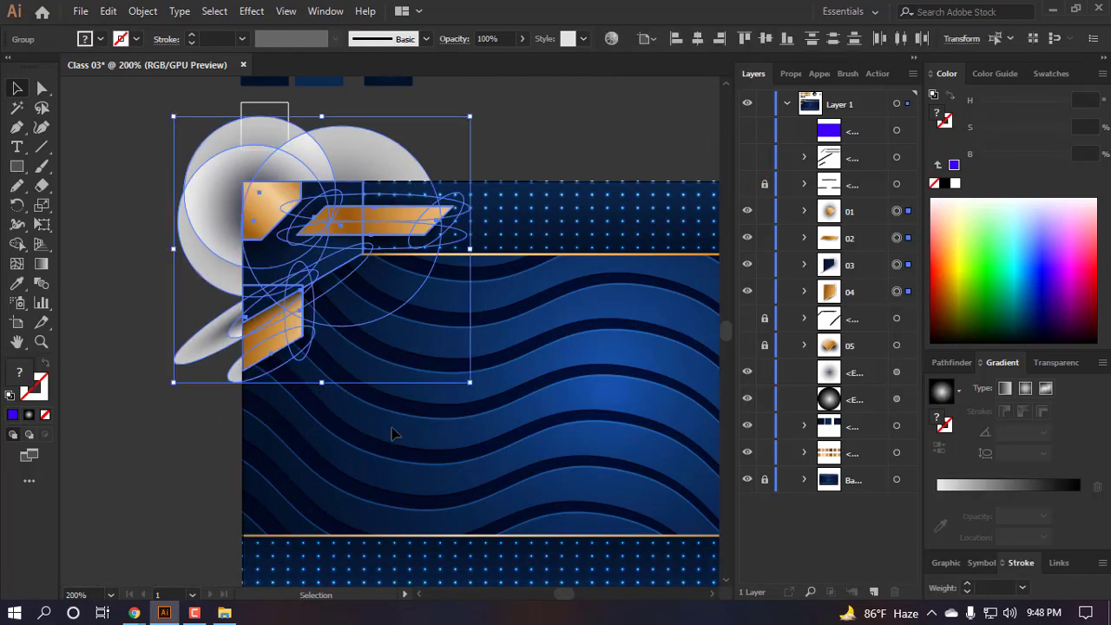
pyautogui.hotkey('ctrl', 'g')
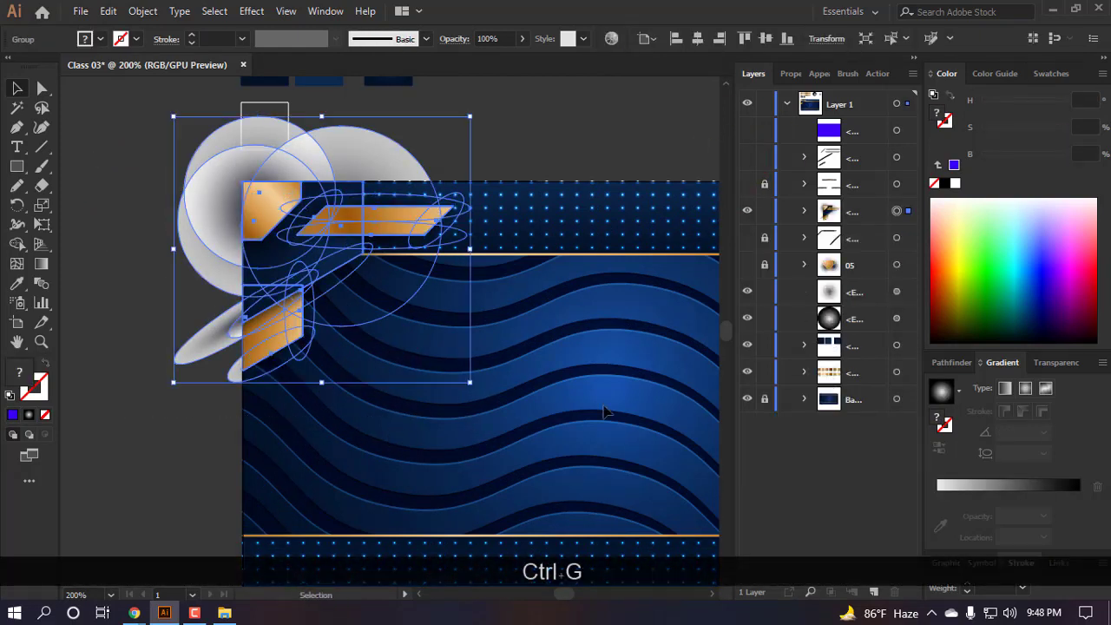
pyautogui.click(750, 210)
pyautogui.click(750, 210)
pyautogui.click(134, 282)
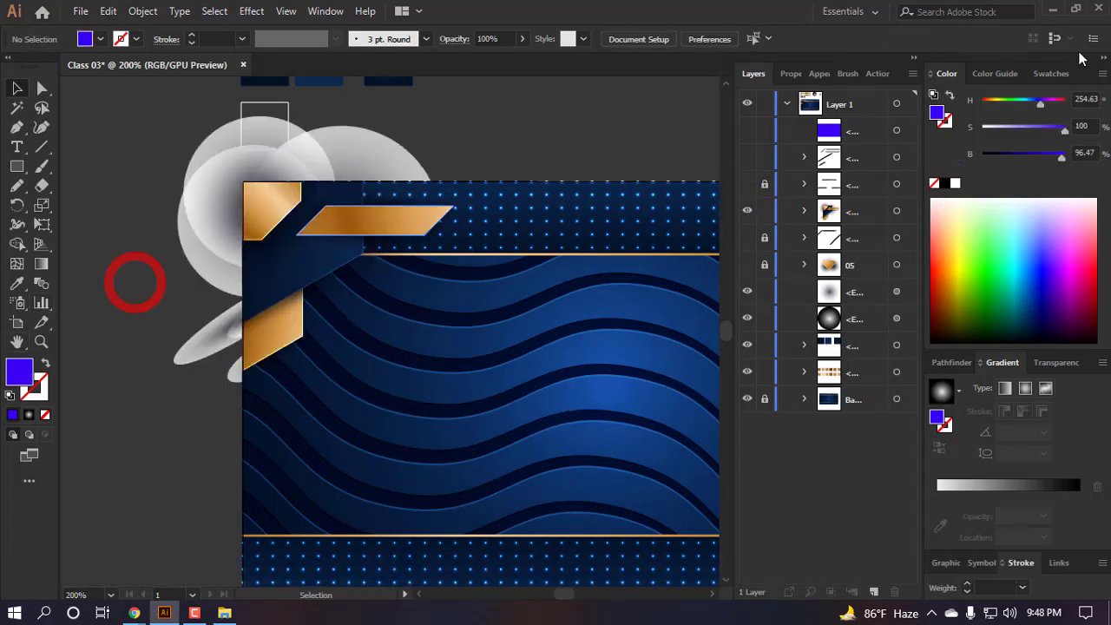
# - Move the new corner shapes group directly below the topmost glow line group, keeping the glow lines hidden
pyautogui.click(746, 158)
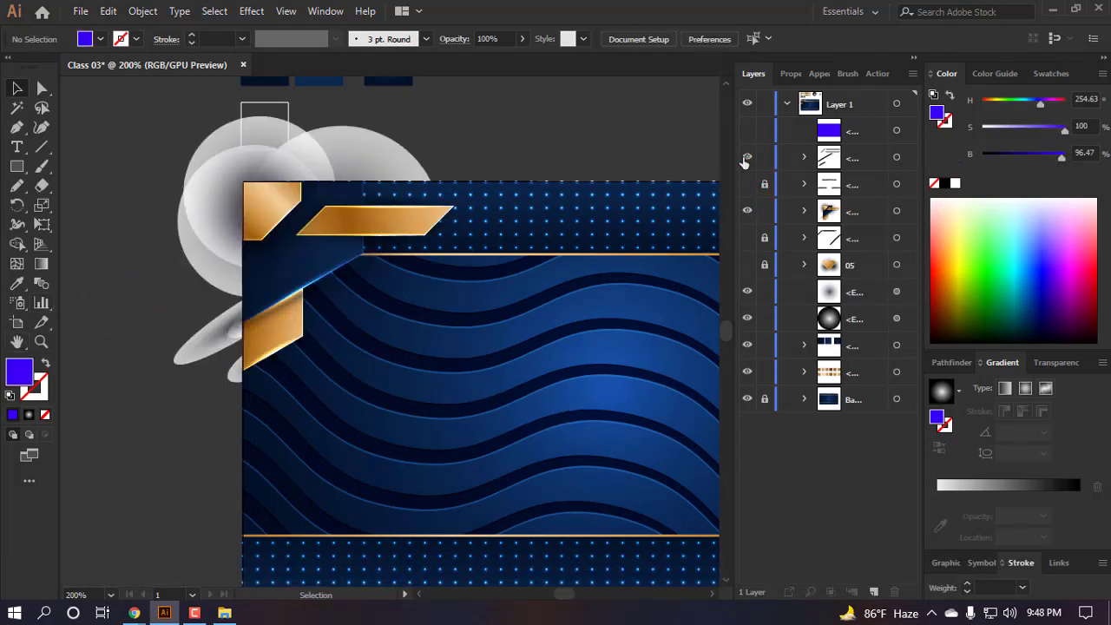
pyautogui.click(745, 158)
pyautogui.click(744, 158)
pyautogui.moveTo(834, 228); pyautogui.dragTo(855, 181)
pyautogui.click(746, 157)
pyautogui.click(746, 184)
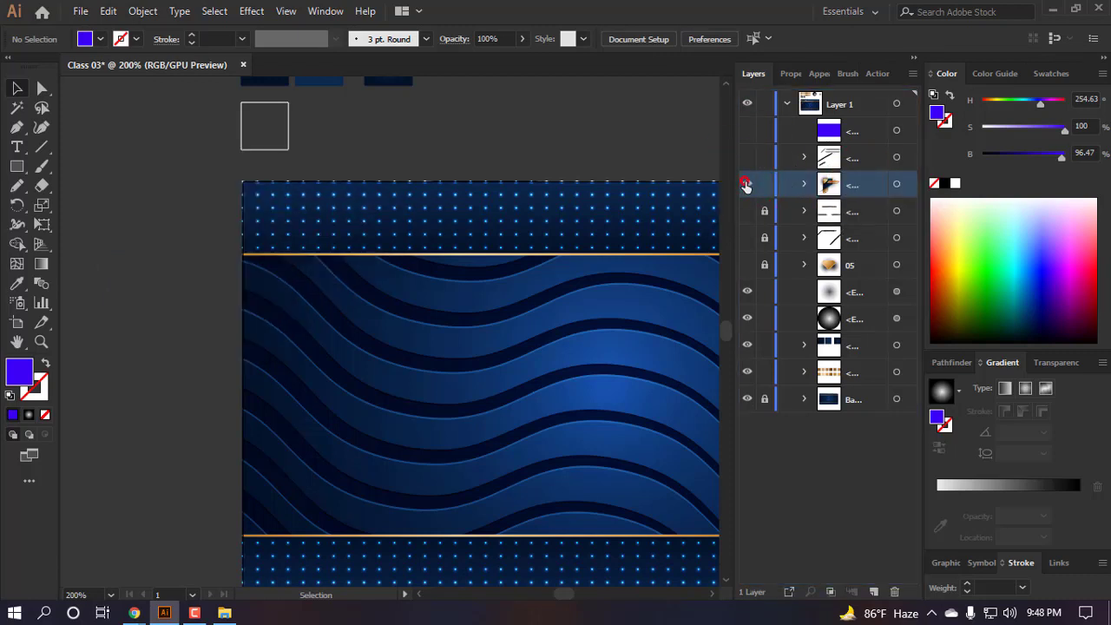
pyautogui.click(745, 184)
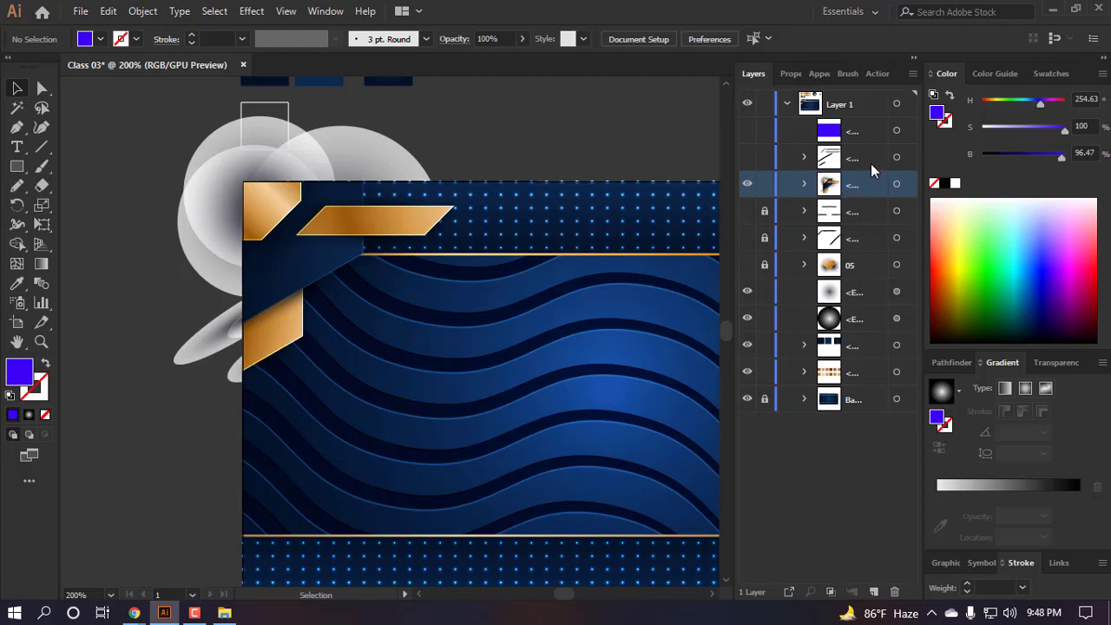
# - Rename the corner shapes group as Shapes 01
pyautogui.doubleClick(855, 185)
pyautogui.write('S')
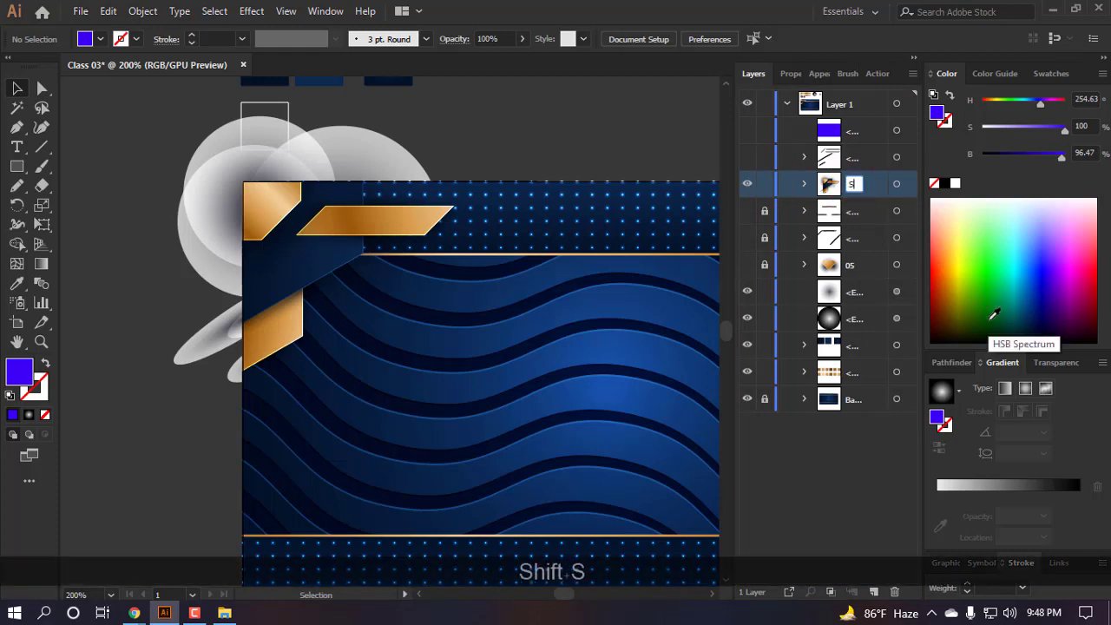
pyautogui.write('hap')
pyautogui.press('BackSpace')
pyautogui.press('BackSpace')
pyautogui.press('BackSpace')
pyautogui.press('BackSpace')
pyautogui.press('BackSpace')
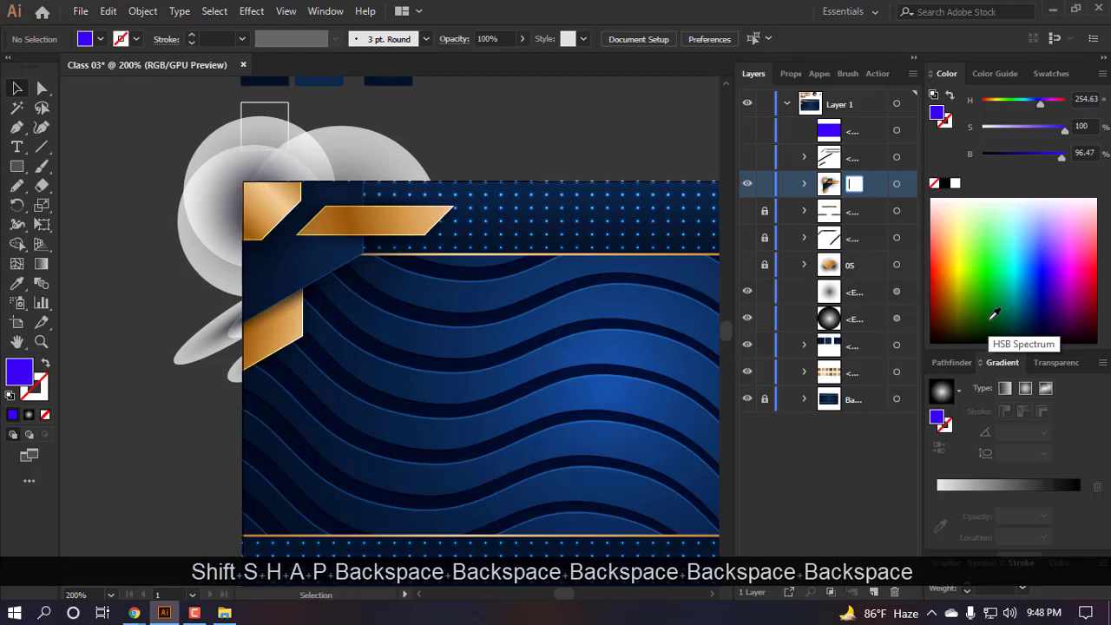
pyautogui.write('Shapes 01')
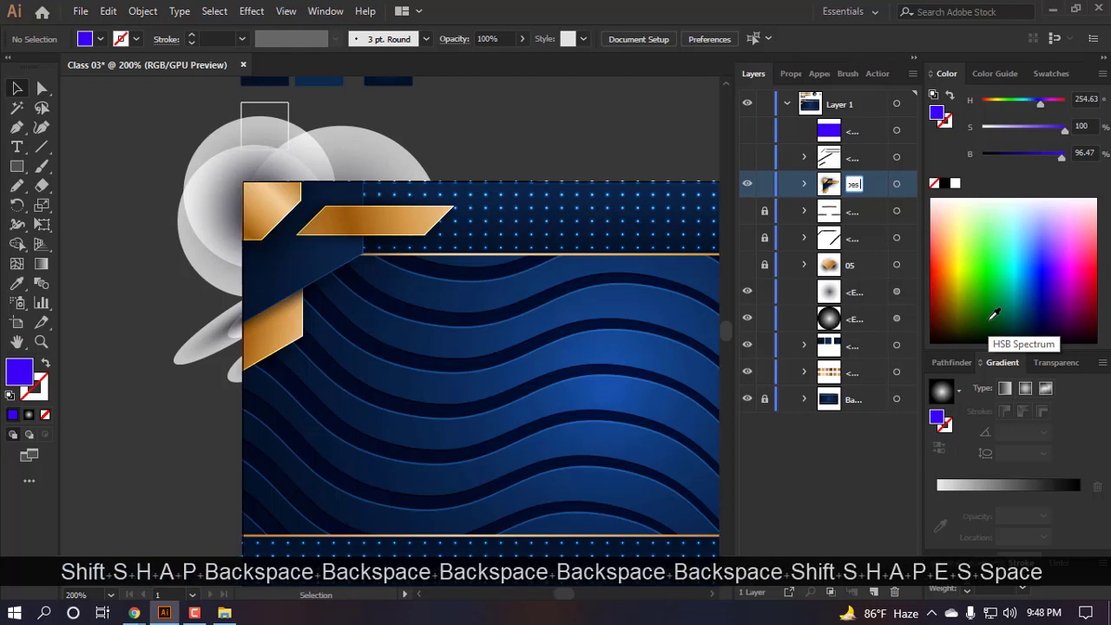
pyautogui.press('Return')
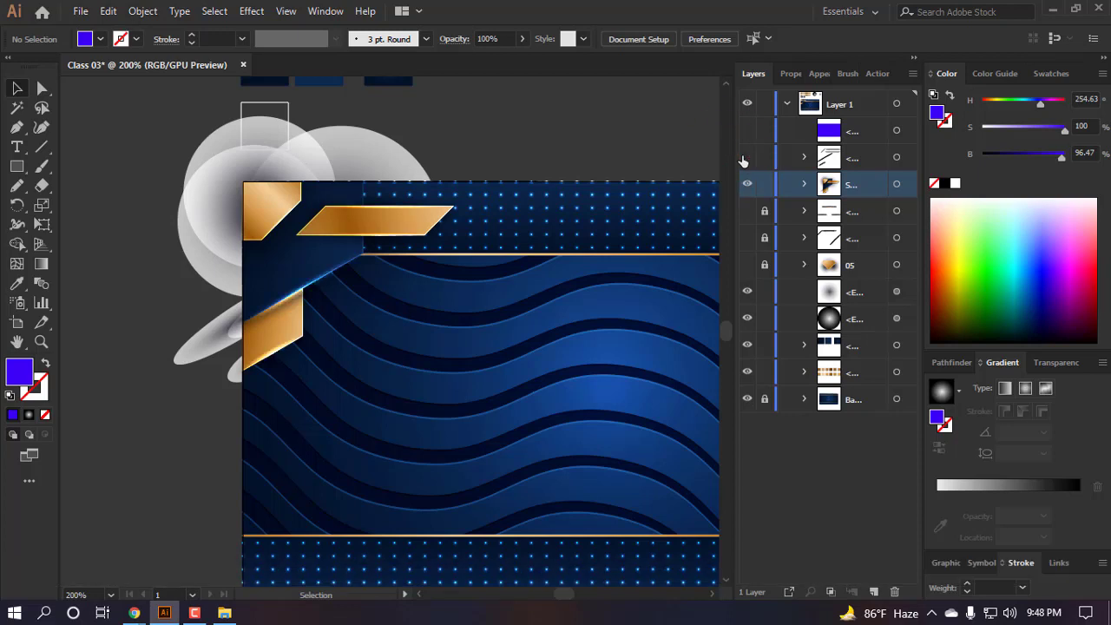
# - Show the topmost glow line group and the blue rectangle above the Shapes 01 group
pyautogui.scroll(-2, 260, 286)
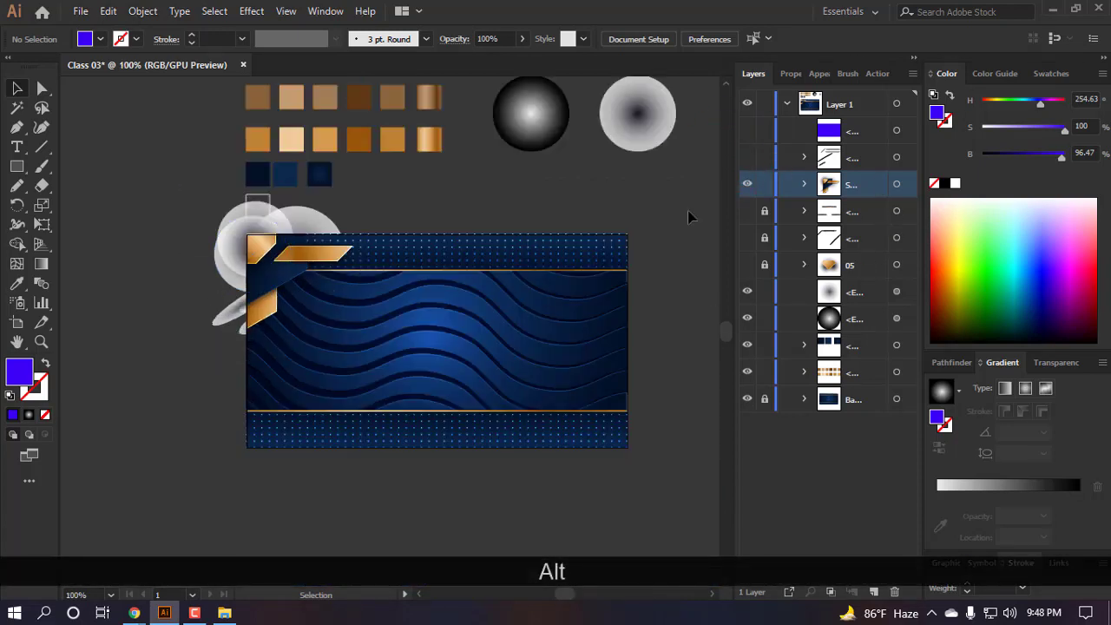
pyautogui.click(748, 131)
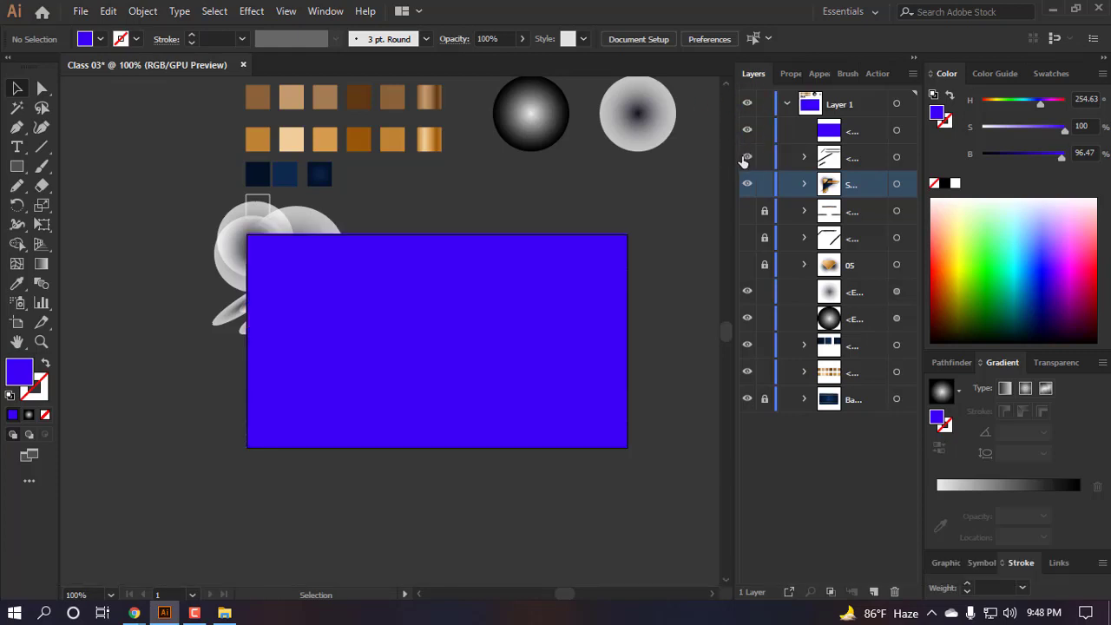
pyautogui.click(747, 130)
pyautogui.click(747, 157)
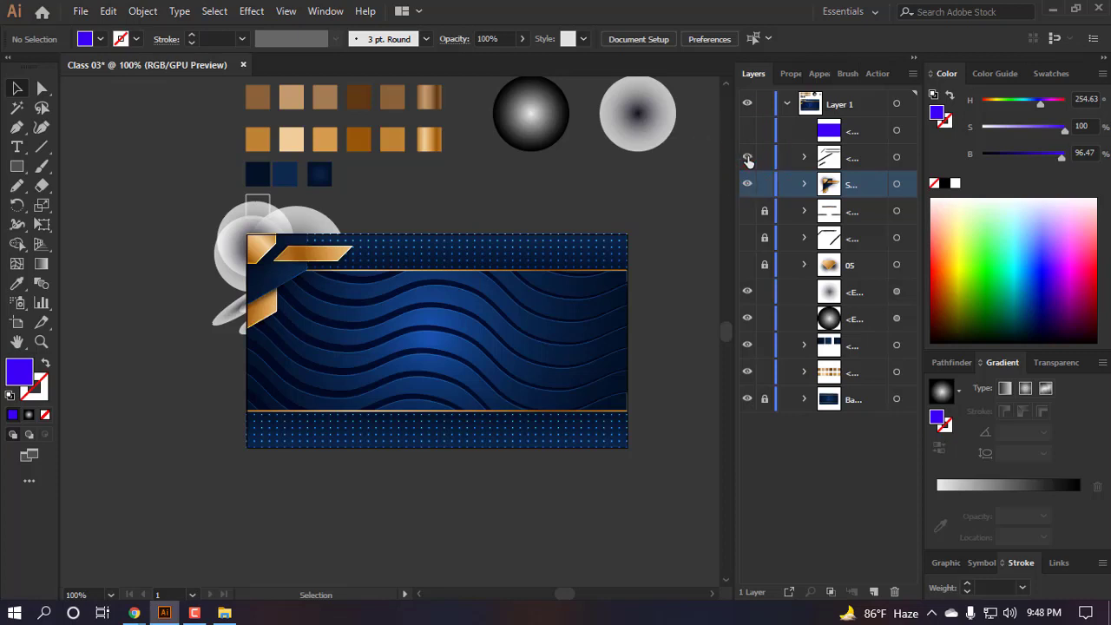
pyautogui.click(747, 130)
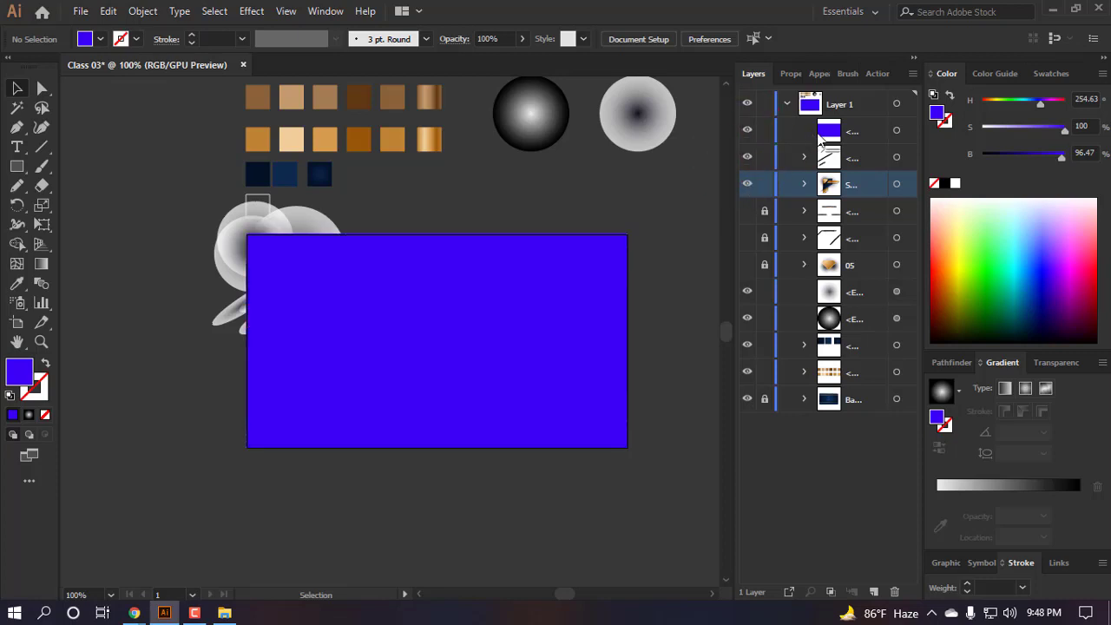
# - Make a clipping mask from the blue rectangle over the glow line group and the Shapes 01 group
pyautogui.press('v')
pyautogui.click(451, 372)
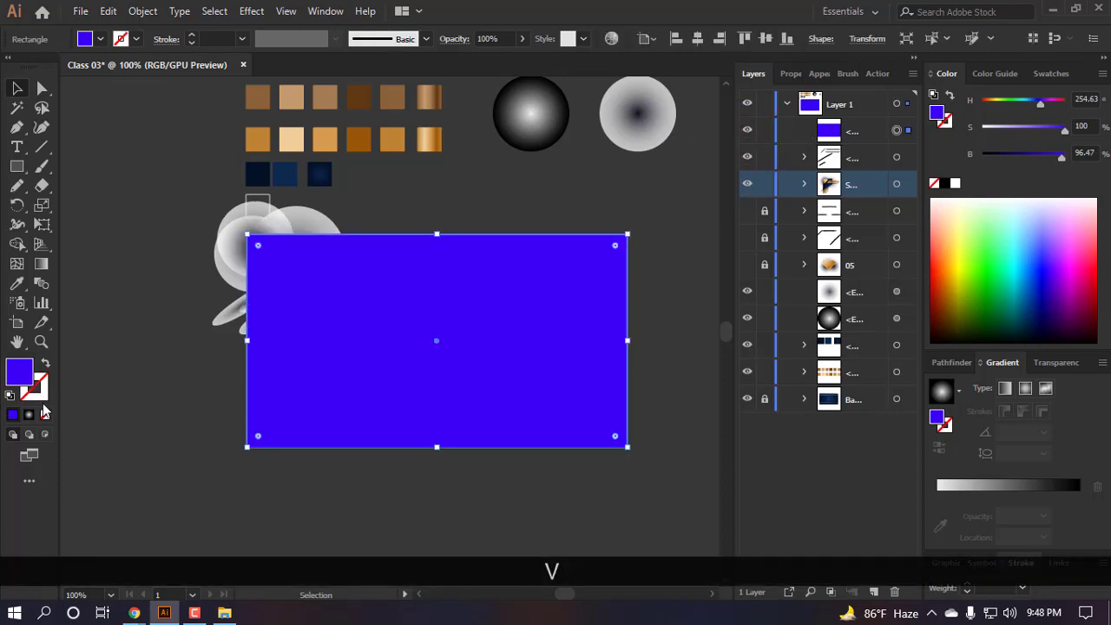
pyautogui.click(382, 545)
pyautogui.moveTo(182, 236); pyautogui.dragTo(429, 465)
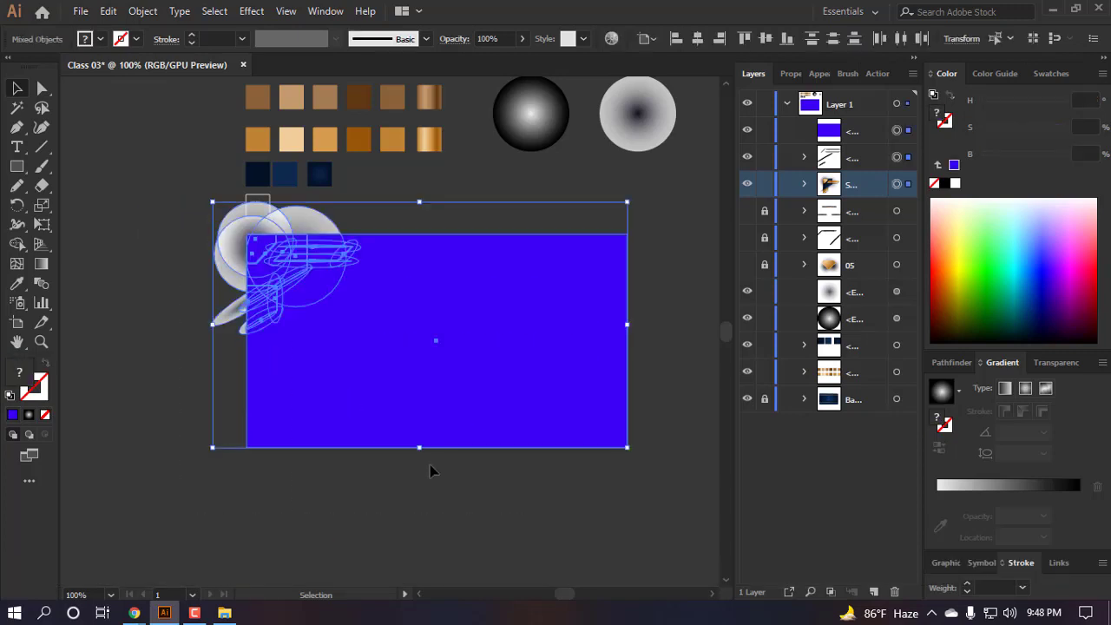
pyautogui.press('ctrl')
pyautogui.hotkey('ctrl', '7')
pyautogui.scroll(-3, 504, 469)
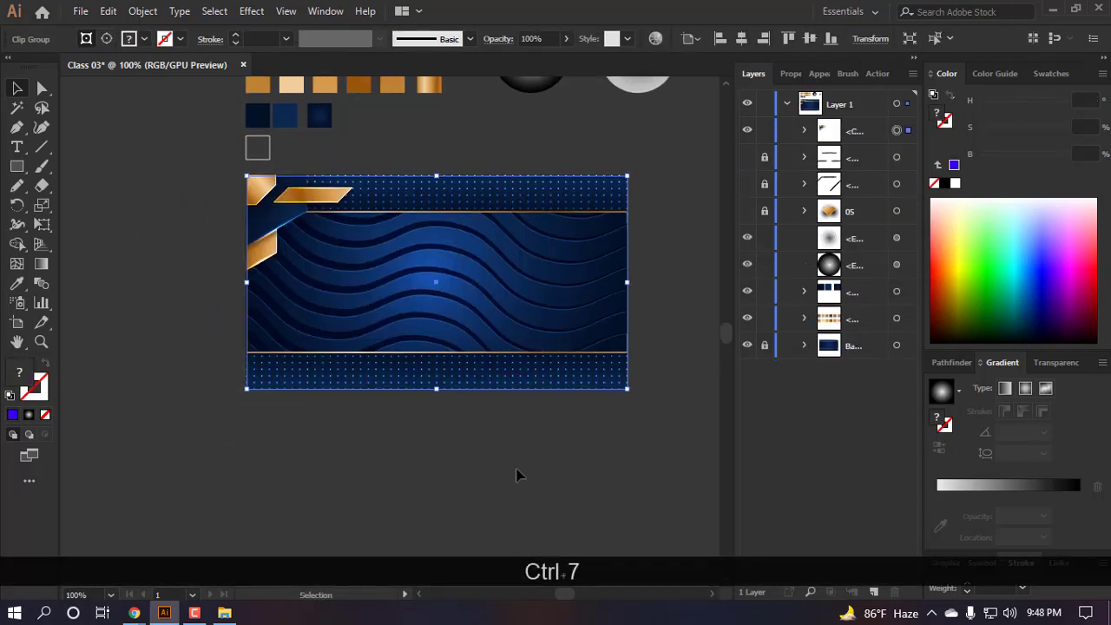
pyautogui.press('v')
pyautogui.click(416, 460)
pyautogui.moveTo(296, 160); pyautogui.dragTo(315, 356)
pyautogui.hotkey('ctrl', 'z')
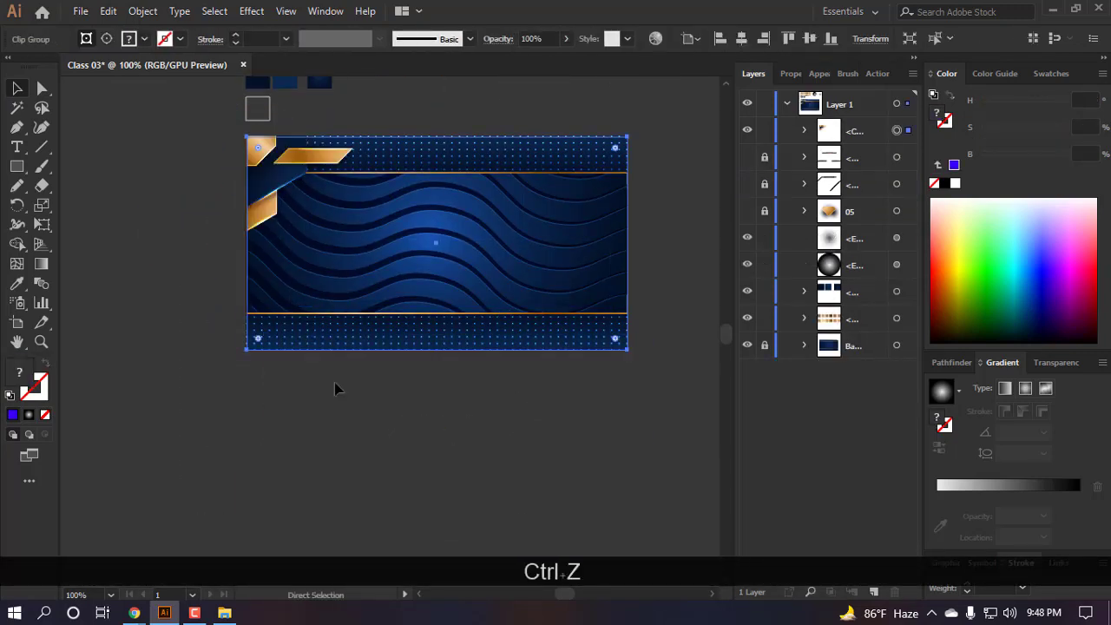
pyautogui.moveTo(278, 182); pyautogui.dragTo(309, 368)
pyautogui.hotkey('ctrl', 'z')
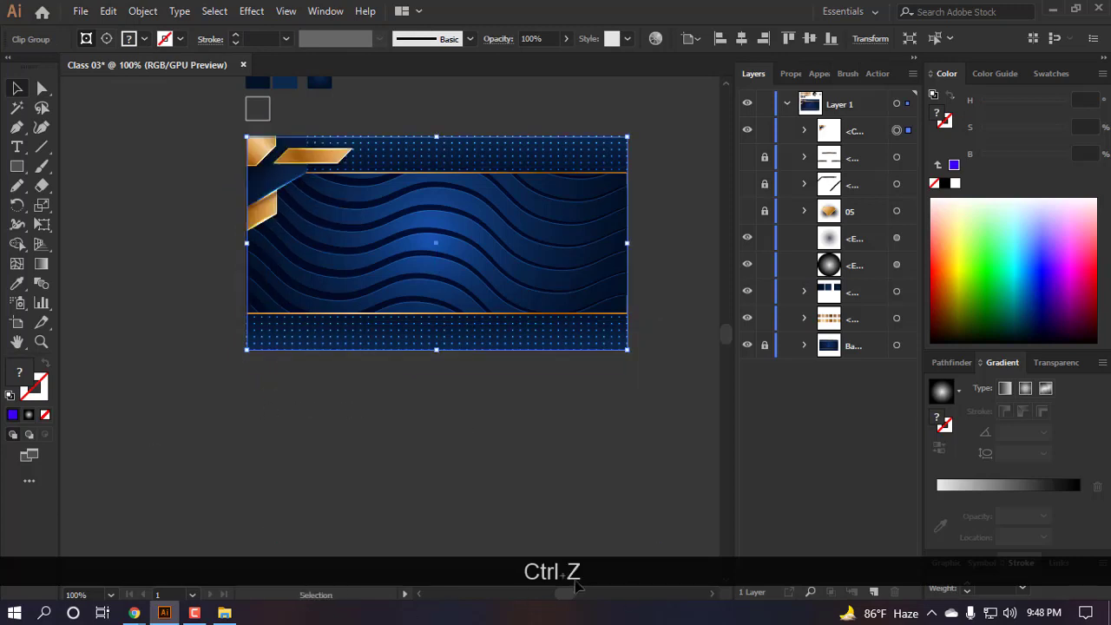
pyautogui.click(312, 380)
pyautogui.moveTo(273, 184); pyautogui.dragTo(347, 396)
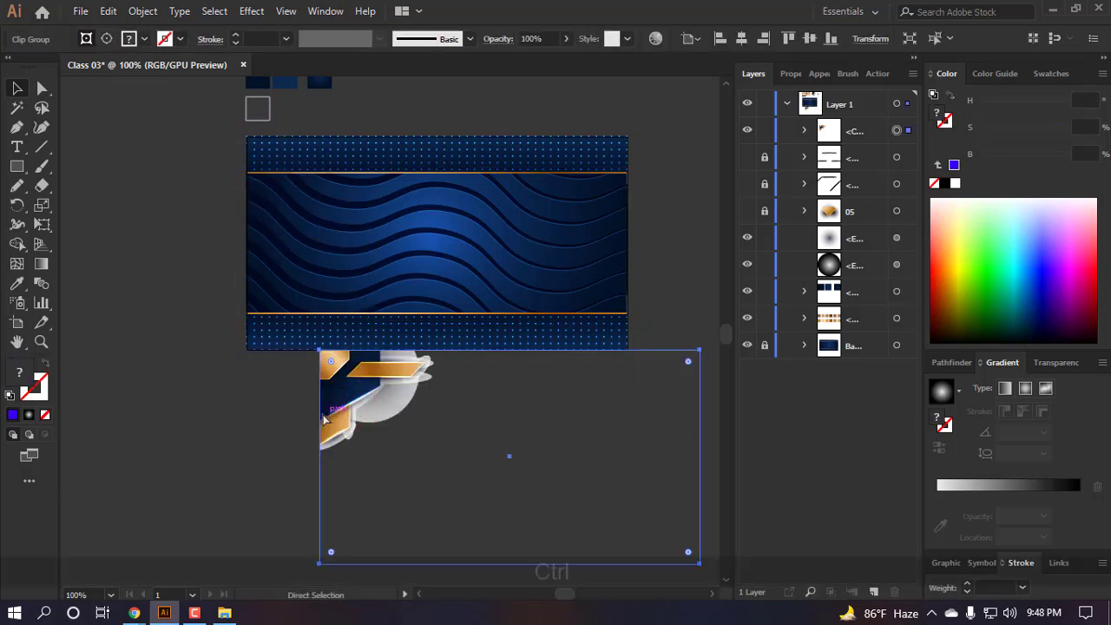
pyautogui.hotkey('ctrl', 'z')
# - Place a horizontally mirrored copy of the clipped corner group in the artboard's upper-right corner
pyautogui.click(129, 389)
pyautogui.moveTo(260, 137); pyautogui.dragTo(359, 322)
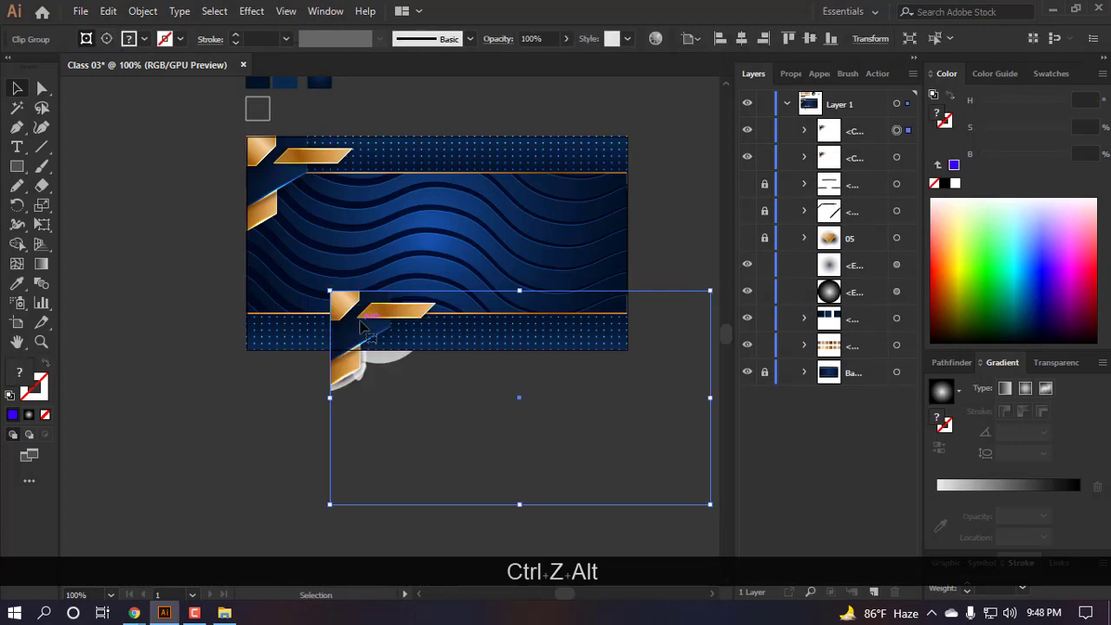
pyautogui.rightClick(359, 322)
pyautogui.moveTo(434, 481)
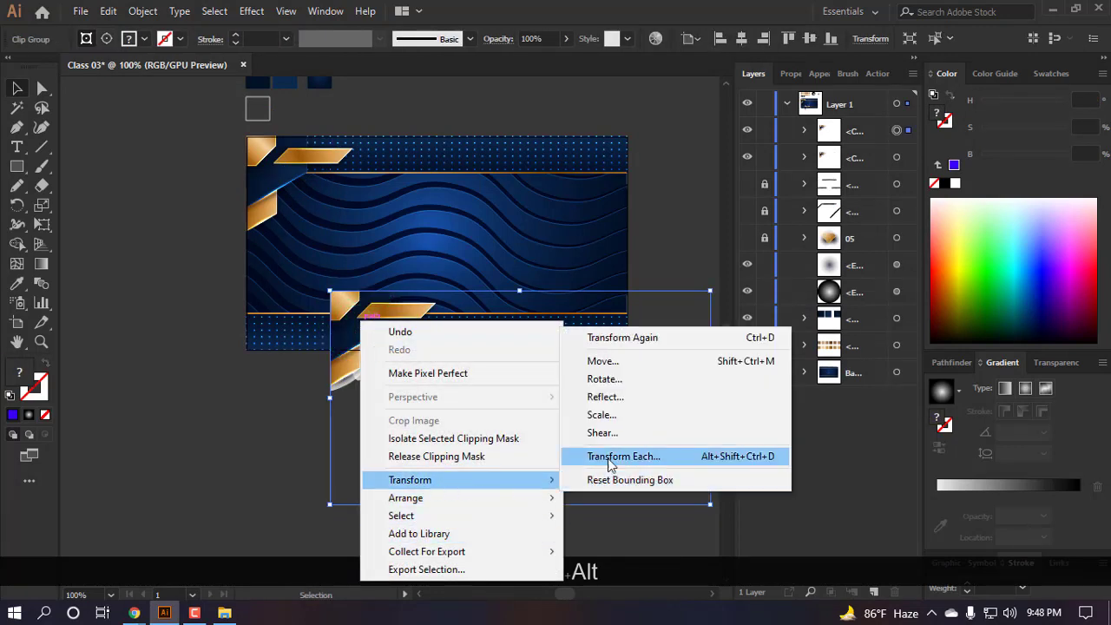
pyautogui.click(629, 401)
pyautogui.click(573, 412)
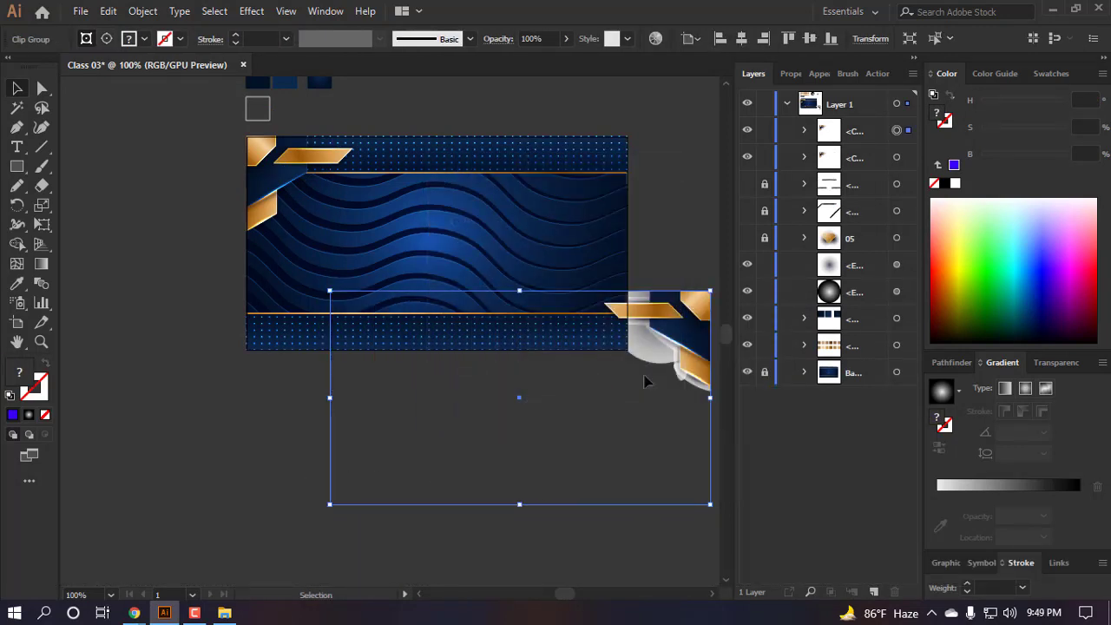
pyautogui.click(764, 45)
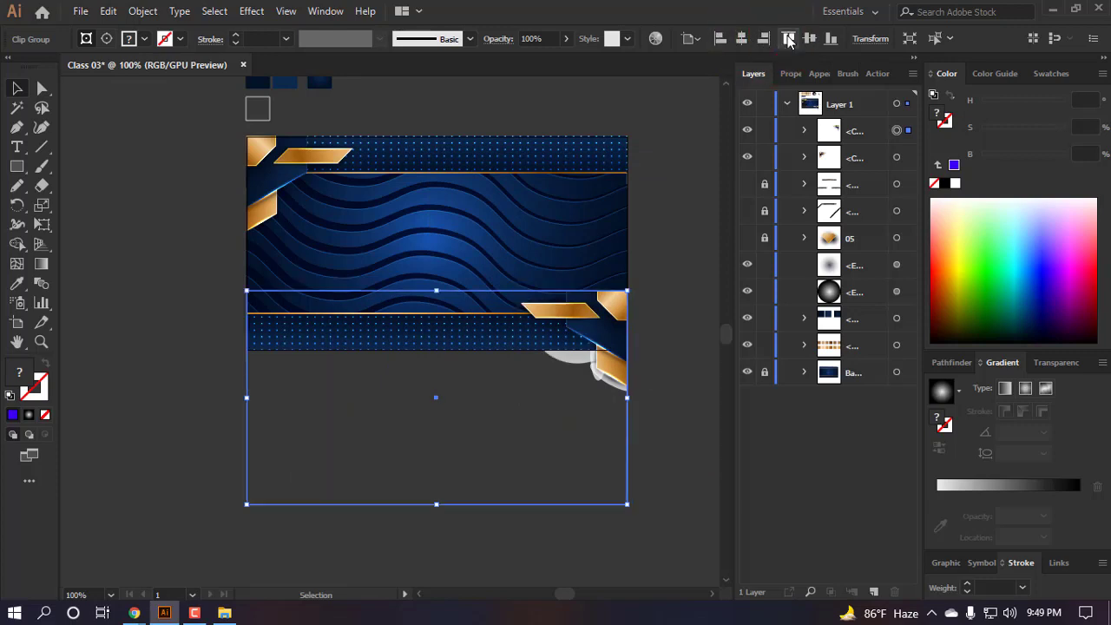
pyautogui.click(787, 38)
# - Place a copy of the upper-right corner group, rotated 180°, in the artboard's lower-left corner
pyautogui.click(600, 443)
pyautogui.moveTo(601, 184); pyautogui.dragTo(595, 432)
pyautogui.scroll(-2, 565, 483)
pyautogui.moveTo(565, 471); pyautogui.dragTo(176, 243)
pyautogui.click(720, 38)
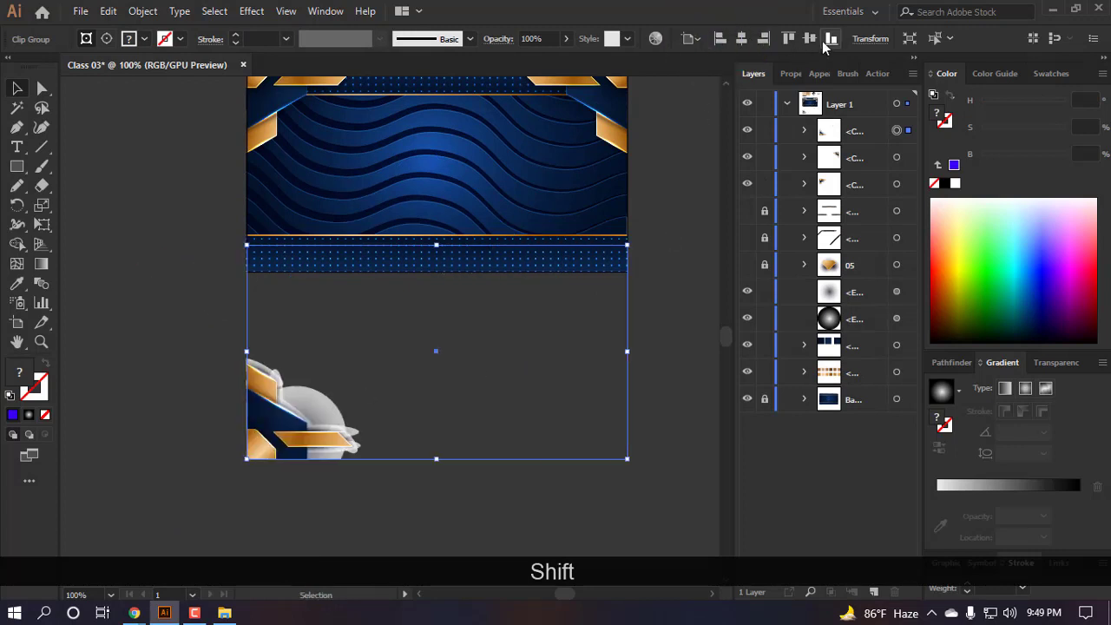
pyautogui.click(787, 38)
# - Place a copy of the upper-left corner group, rotated 180°, in the artboard's lower-right corner and deselect it
pyautogui.click(492, 461)
pyautogui.moveTo(276, 151); pyautogui.dragTo(451, 347)
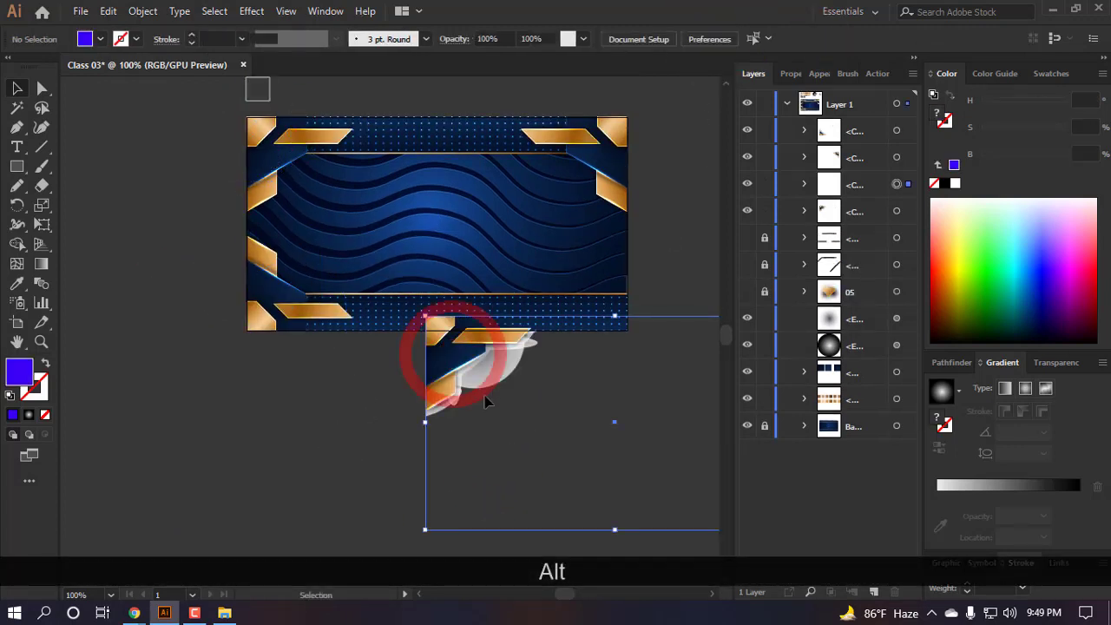
pyautogui.scroll(-2, 452, 347)
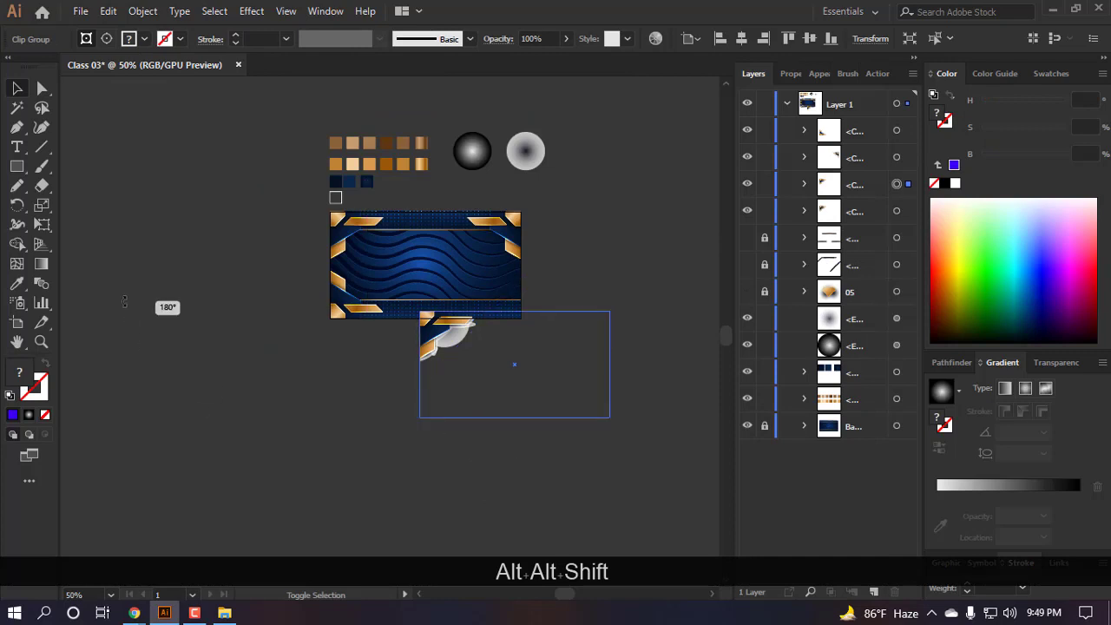
pyautogui.moveTo(603, 449); pyautogui.dragTo(426, 281)
pyautogui.click(831, 39)
pyautogui.click(764, 38)
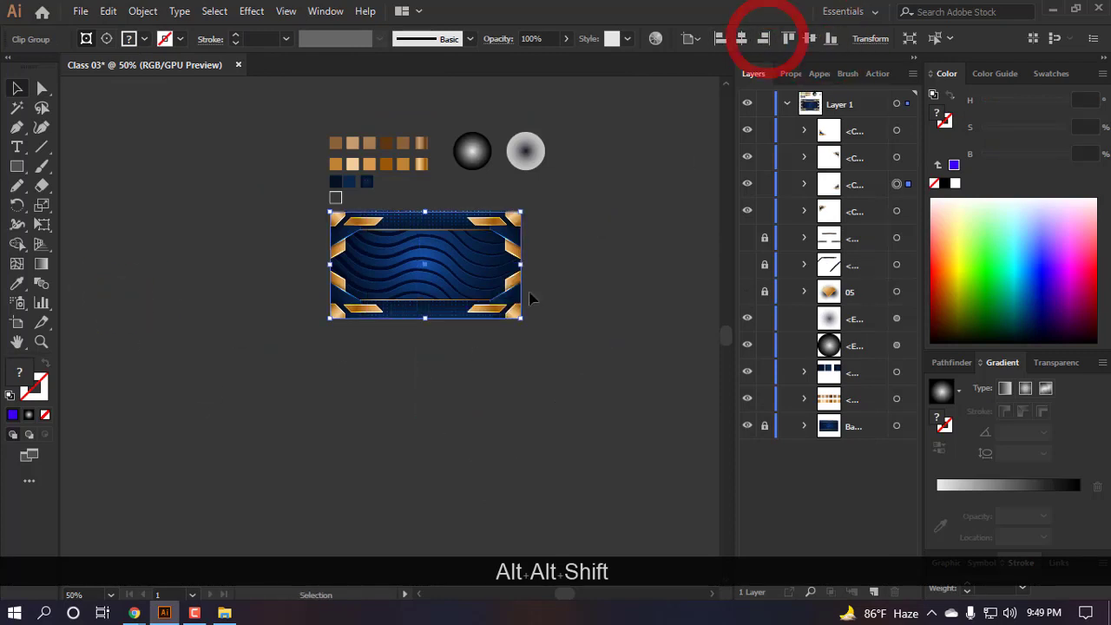
pyautogui.click(511, 367)
pyautogui.scroll(2, 499, 364)
pyautogui.hscroll(-1, 484, 388)
pyautogui.hscroll(2, 489, 395)
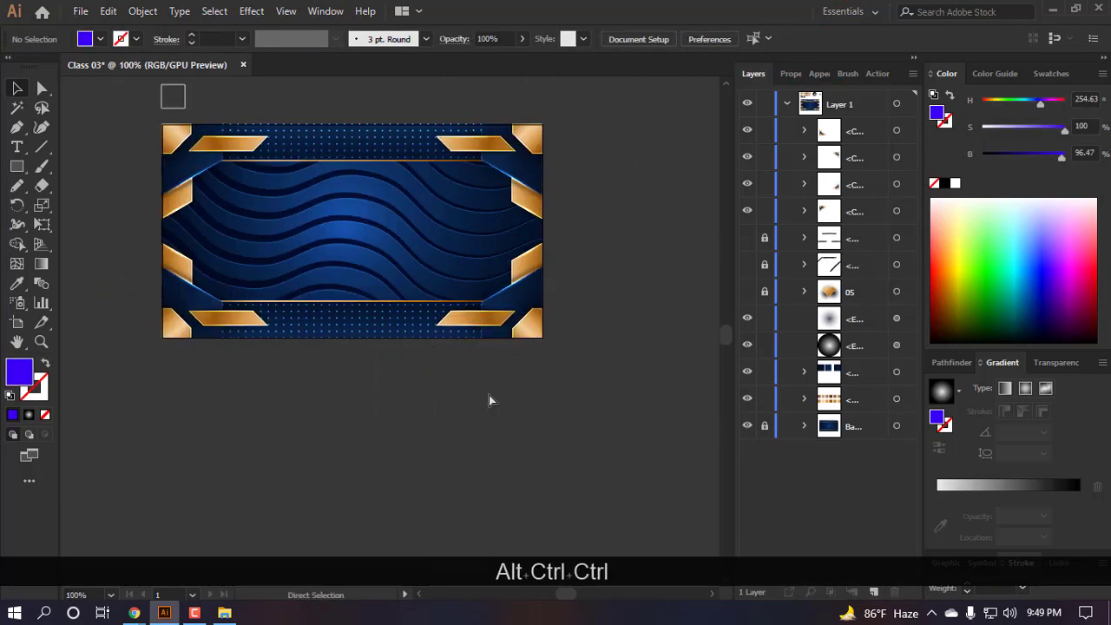
# - Examine the shadow ellipses around the gold bars and check the corner artwork along the artboard's lower edge
pyautogui.scroll(2, 489, 399)
pyautogui.scroll(2, 473, 369)
pyautogui.press('a')
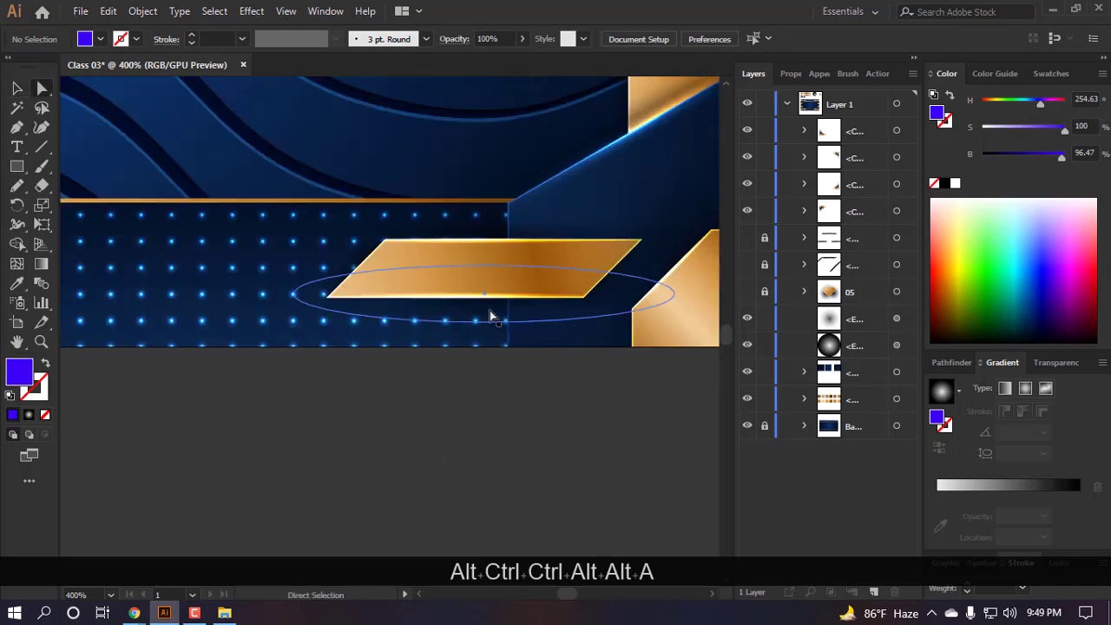
pyautogui.click(490, 316)
pyautogui.scroll(-4, 496, 424)
pyautogui.hscroll(-2, 402, 436)
pyautogui.scroll(4, 378, 398)
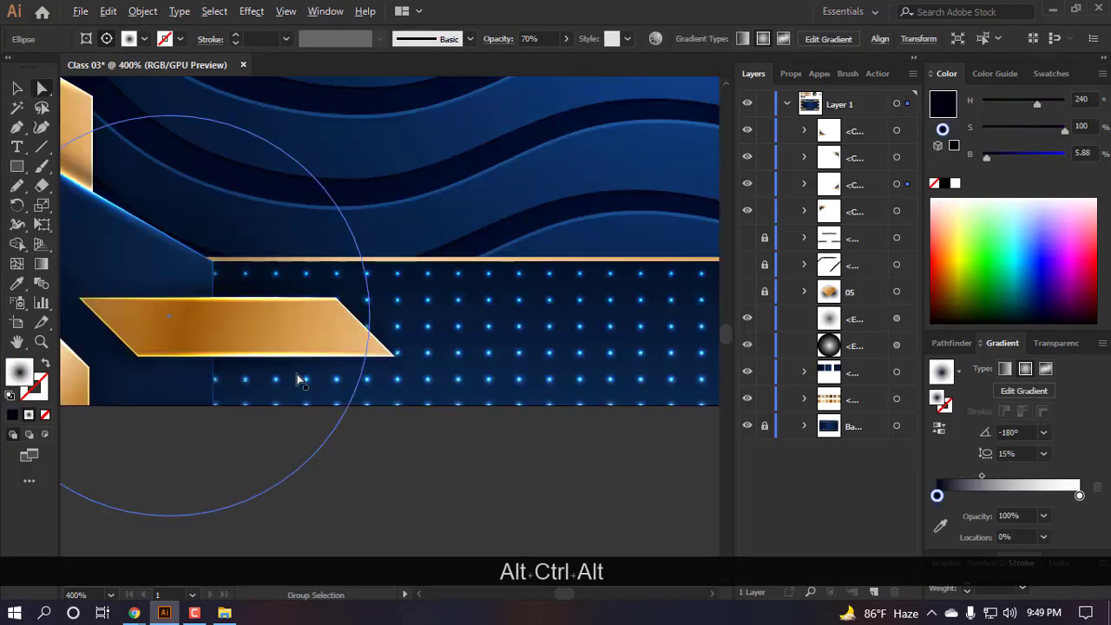
pyautogui.press('a')
pyautogui.moveTo(318, 378); pyautogui.dragTo(320, 388)
pyautogui.click(378, 491)
pyautogui.scroll(-4, 315, 415)
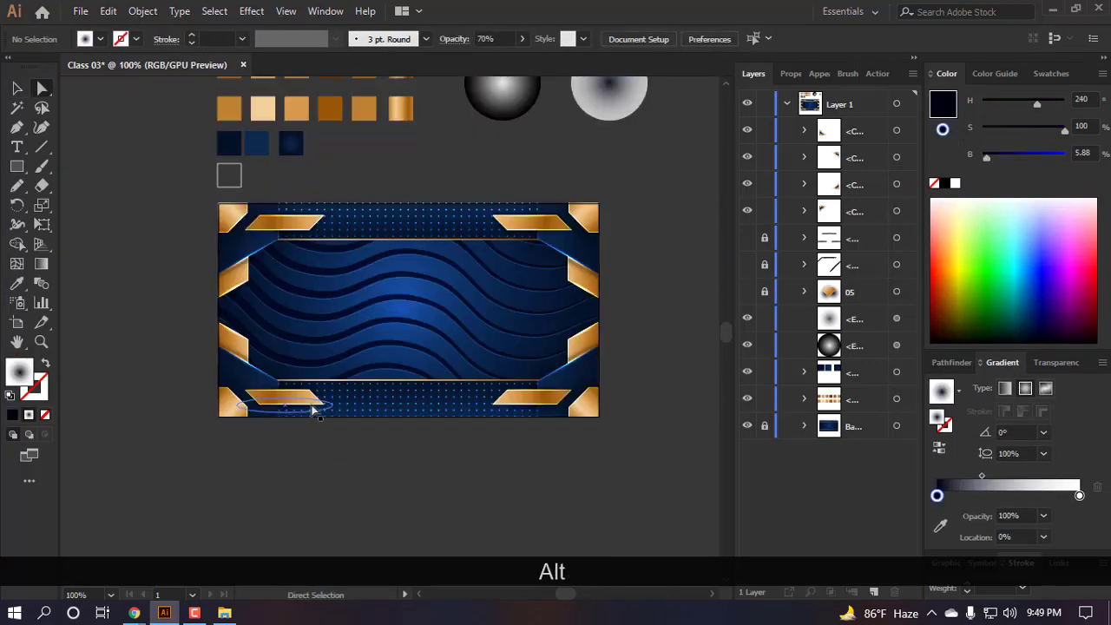
pyautogui.scroll(-3, 315, 407)
pyautogui.click(338, 402)
pyautogui.hscroll(2, 348, 405)
pyautogui.scroll(2, 395, 421)
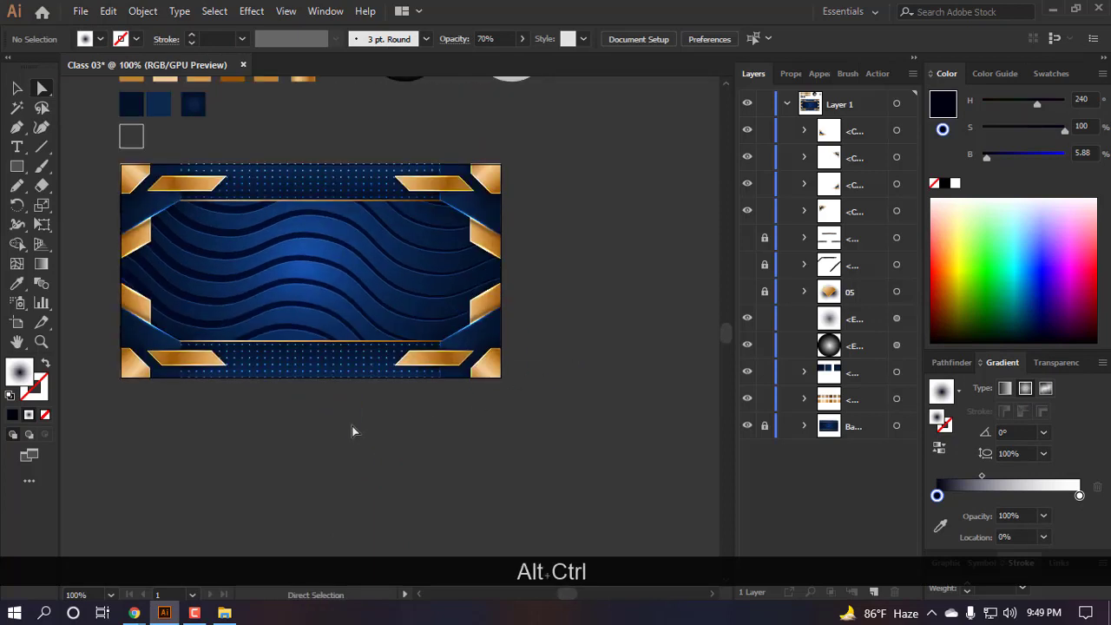
# - Release the clipping mask of the upper-right corner group and deselect the artwork
pyautogui.press('v')
pyautogui.hscroll(-1, 568, 411)
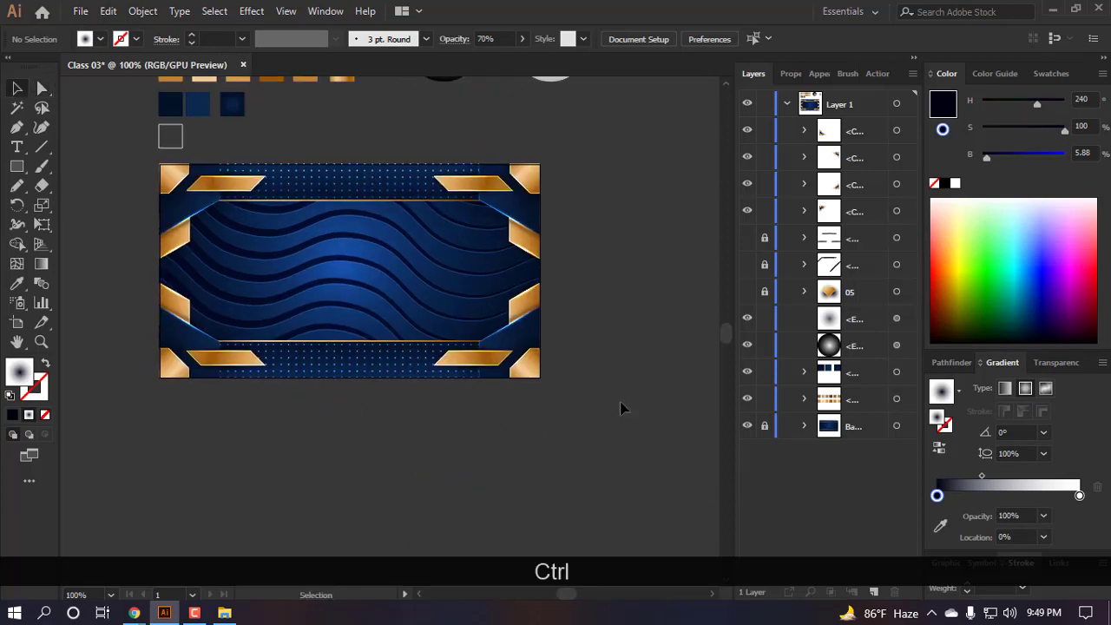
pyautogui.click(527, 227)
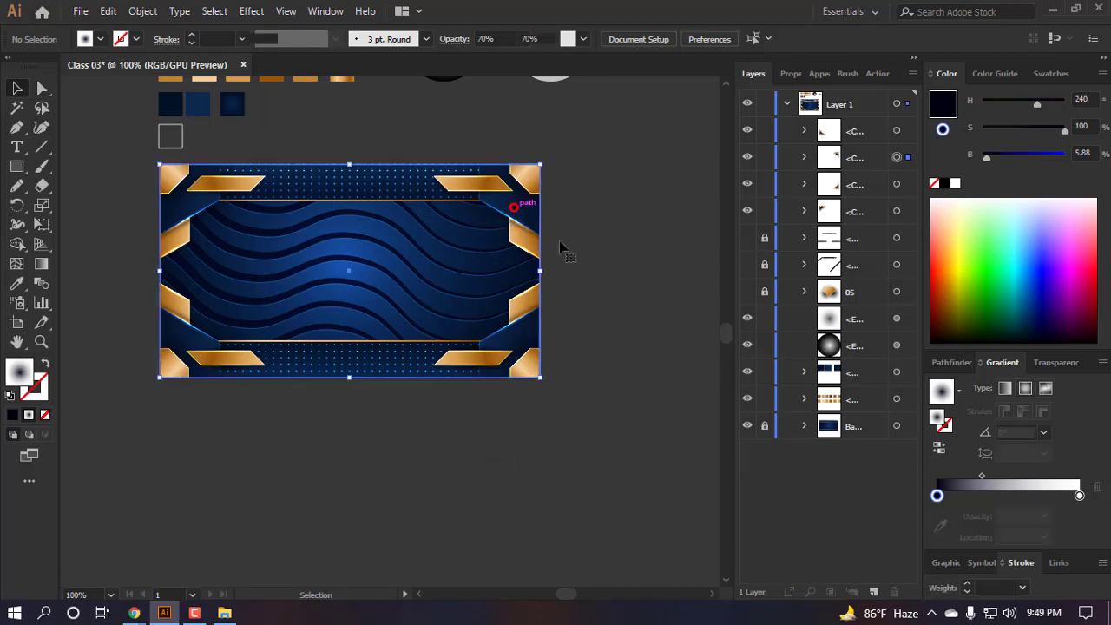
pyautogui.rightClick(475, 193)
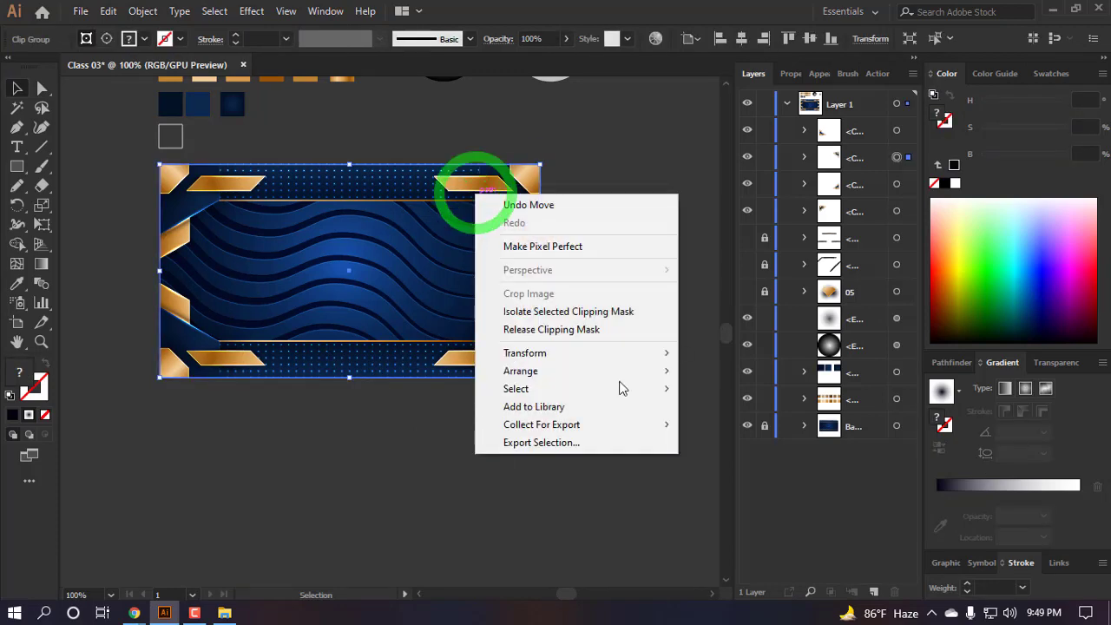
pyautogui.click(565, 330)
pyautogui.click(599, 252)
# - Release the clipping mask of the lower-right corner group
pyautogui.rightClick(528, 316)
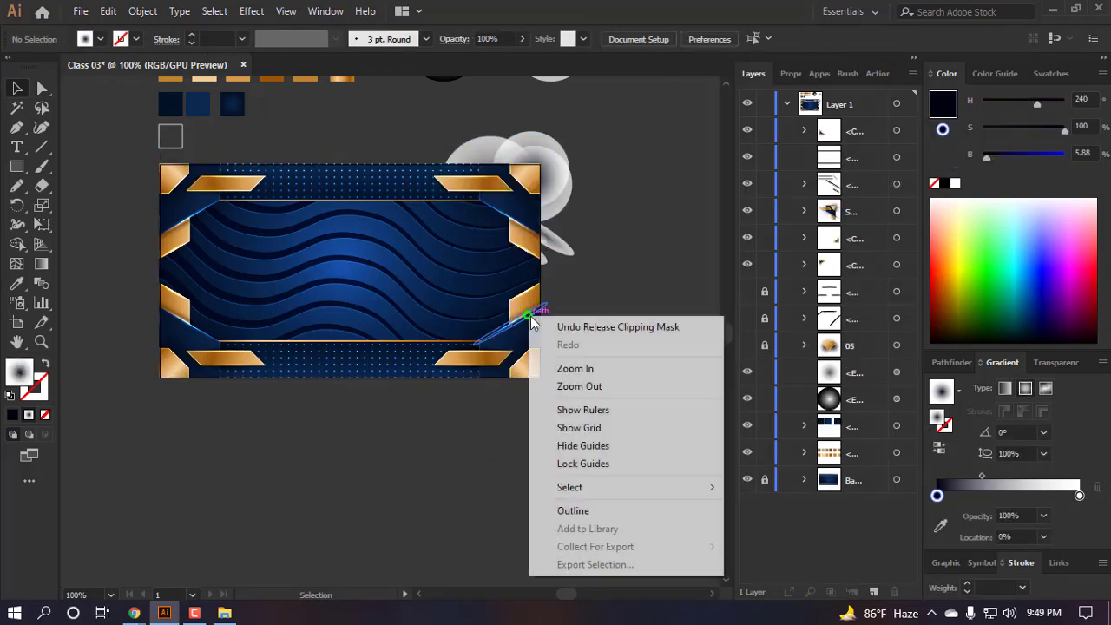
pyautogui.press('Escape')
pyautogui.click(520, 334)
pyautogui.rightClick(519, 334)
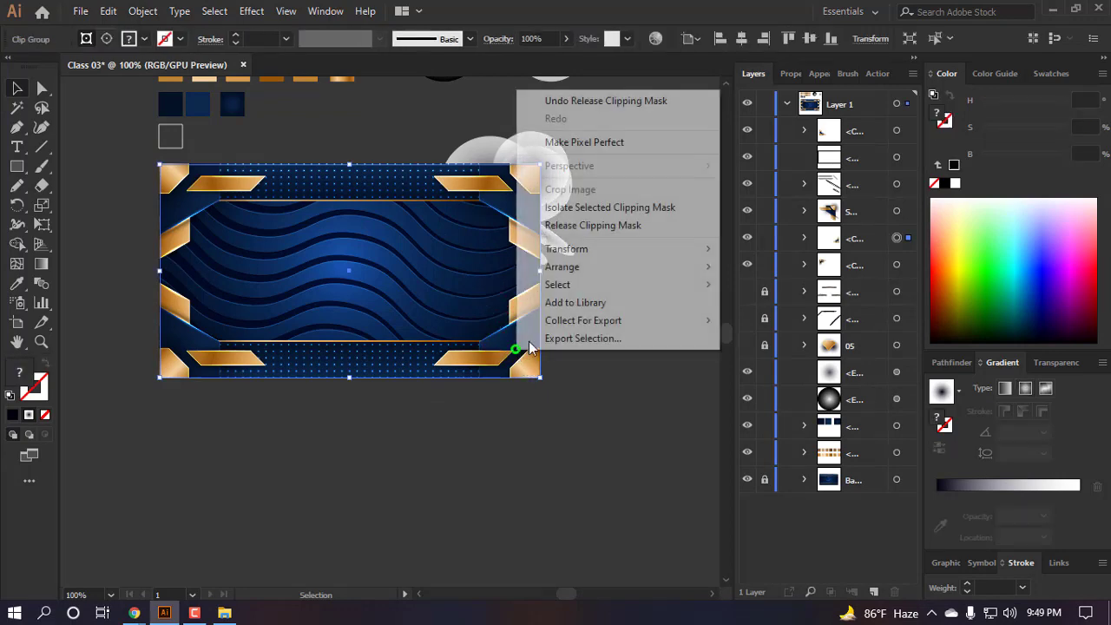
pyautogui.click(599, 224)
pyautogui.click(567, 419)
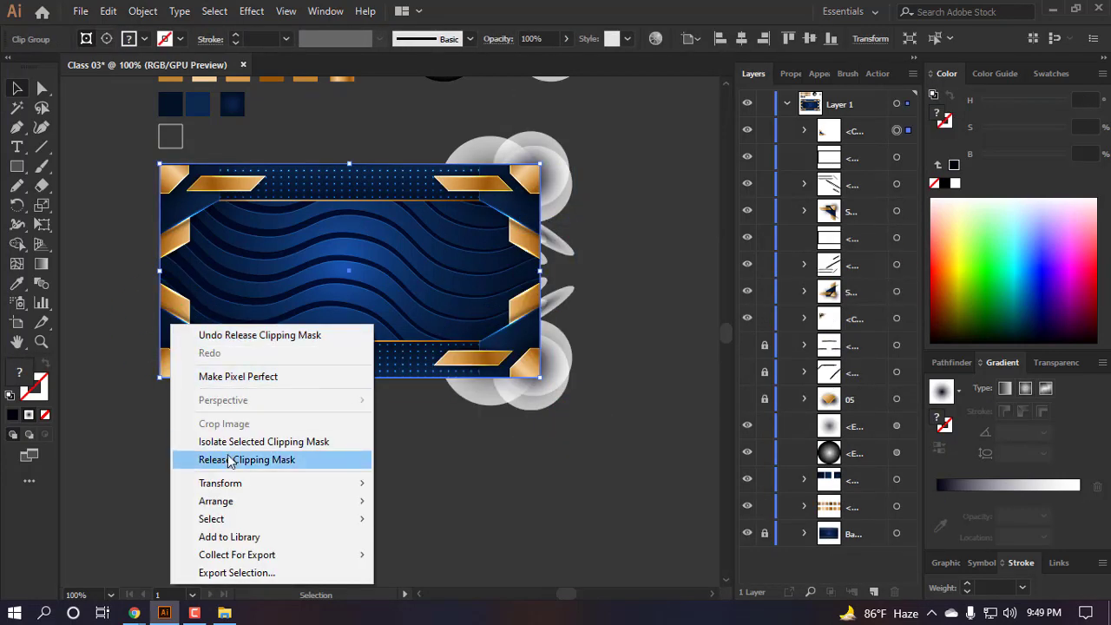
# - Release the clipping masks of the lower-left and upper-left corner groups
pyautogui.click(226, 459)
pyautogui.click(200, 455)
pyautogui.click(180, 216)
pyautogui.rightClick(180, 216)
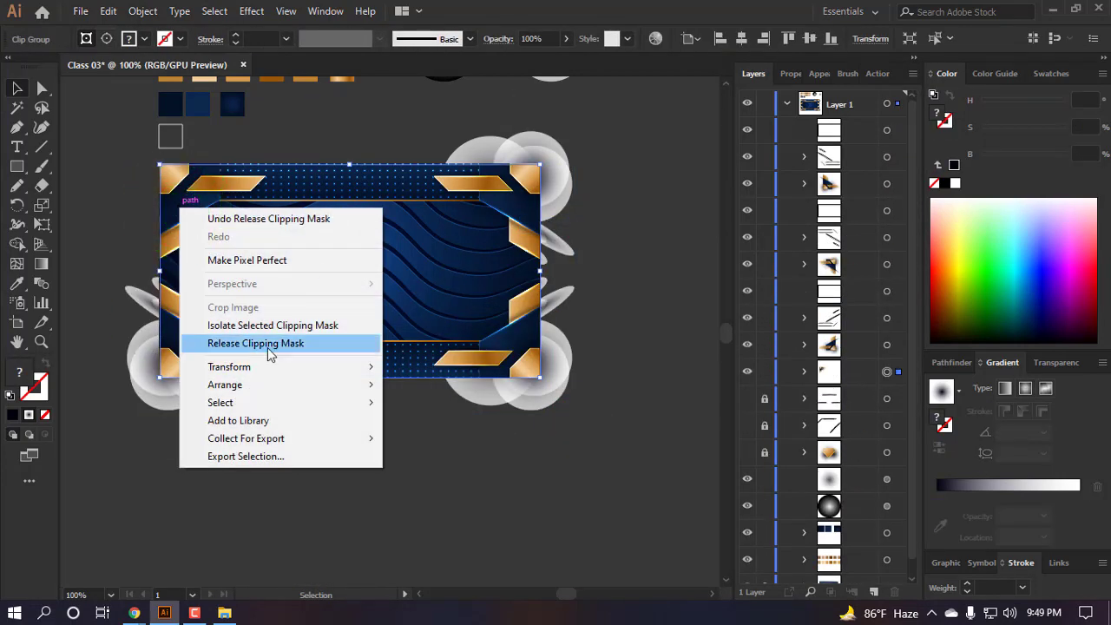
pyautogui.click(273, 343)
pyautogui.click(371, 454)
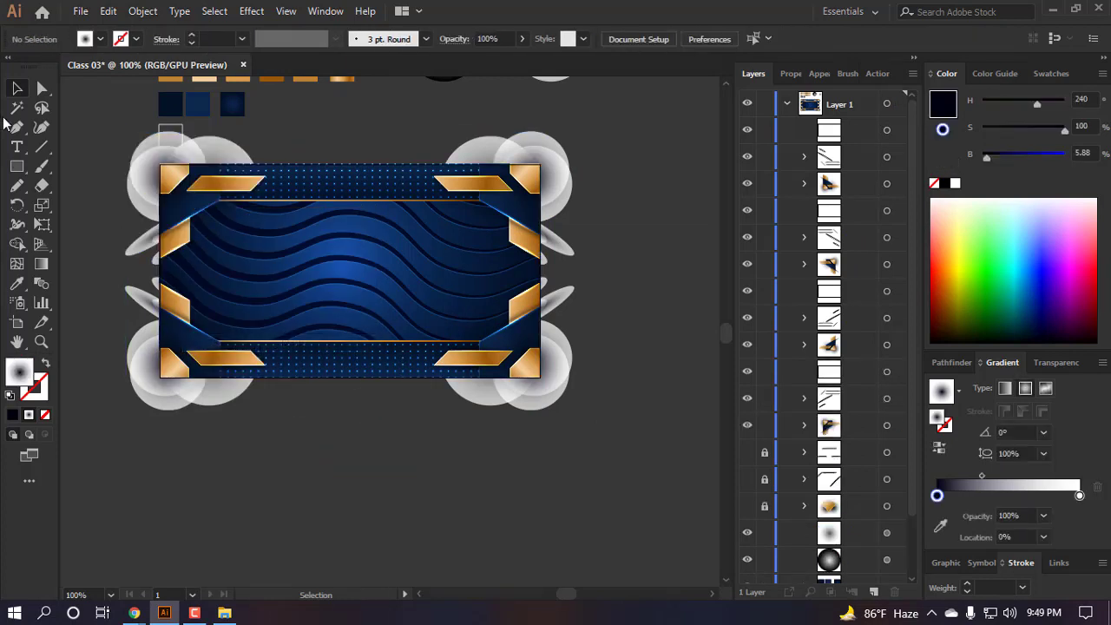
# - Select the leftover unfilled clipping rectangles with the Magic Wand, lock the navy swatch group to exclude it, and delete the rectangles
pyautogui.click(17, 107)
pyautogui.click(338, 376)
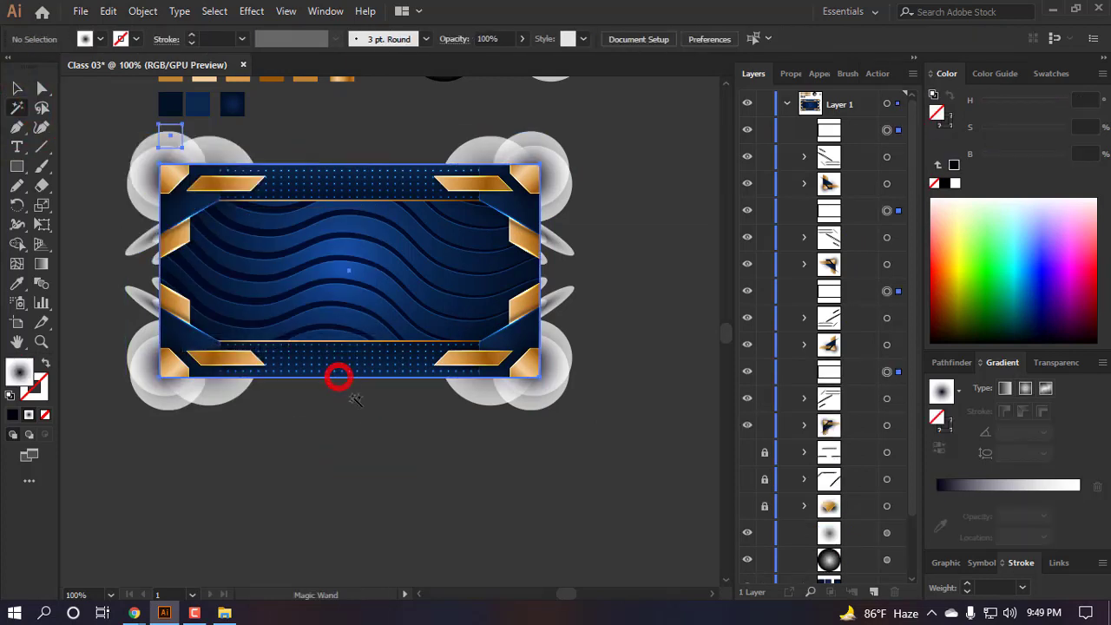
pyautogui.scroll(-3, 883, 375)
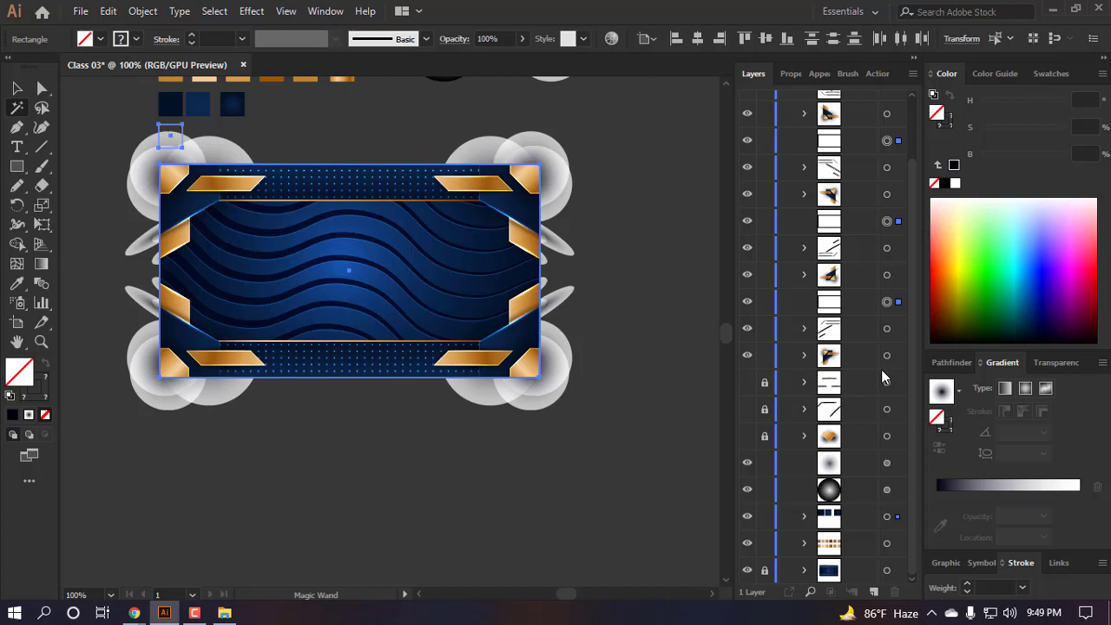
pyautogui.click(764, 515)
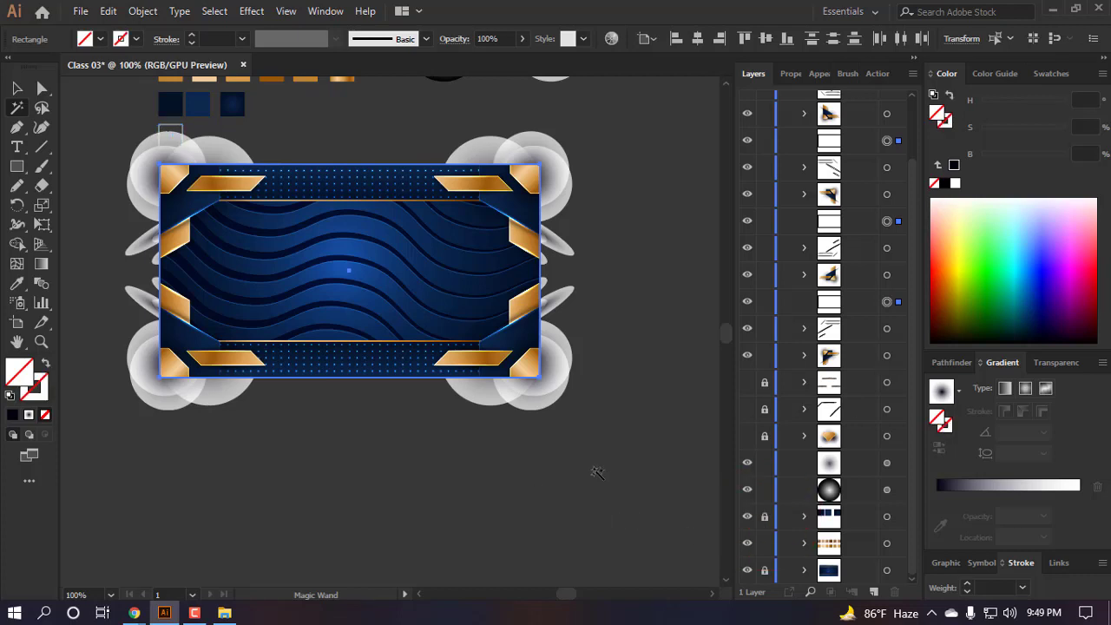
pyautogui.press('BackSpace')
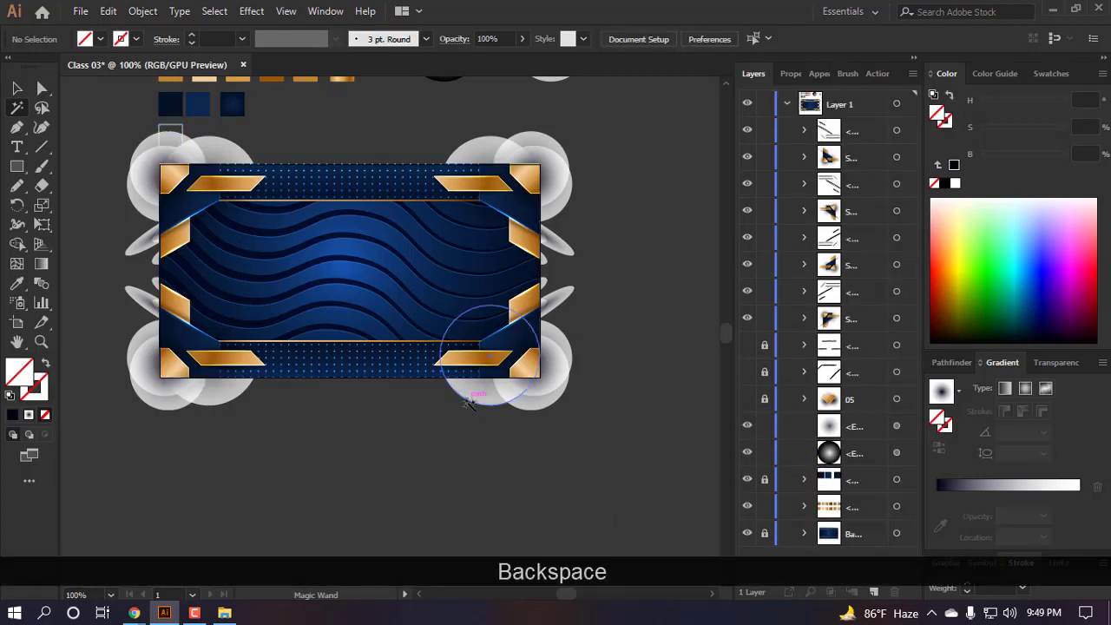
pyautogui.scroll(2, 470, 404)
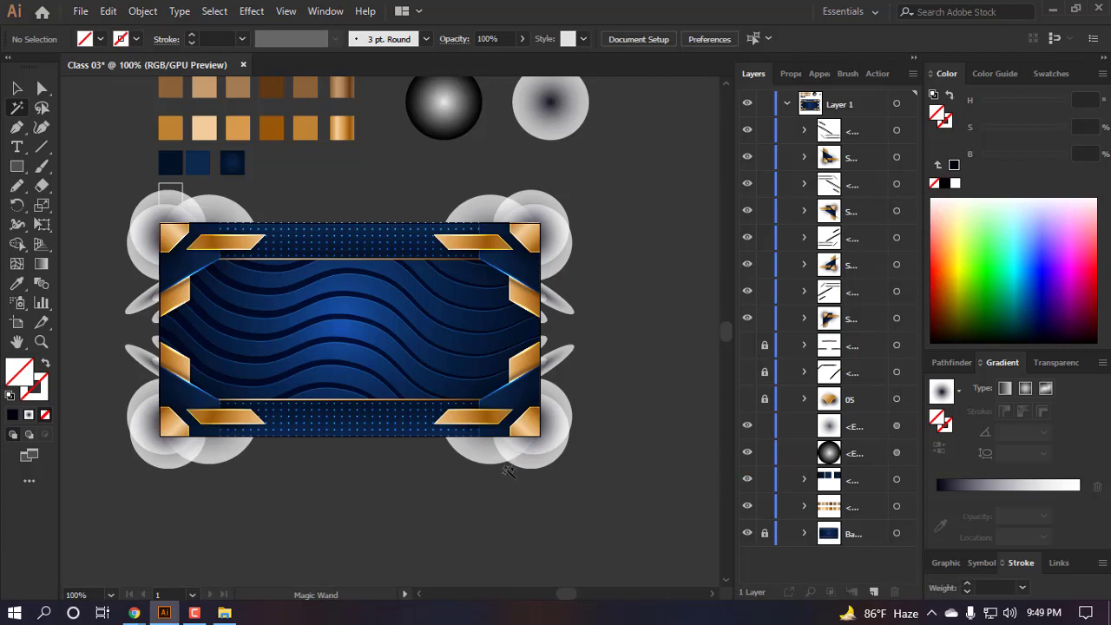
pyautogui.scroll(1, 499, 248)
pyautogui.scroll(-2, 482, 234)
pyautogui.scroll(1, 478, 231)
pyautogui.scroll(-3, 478, 231)
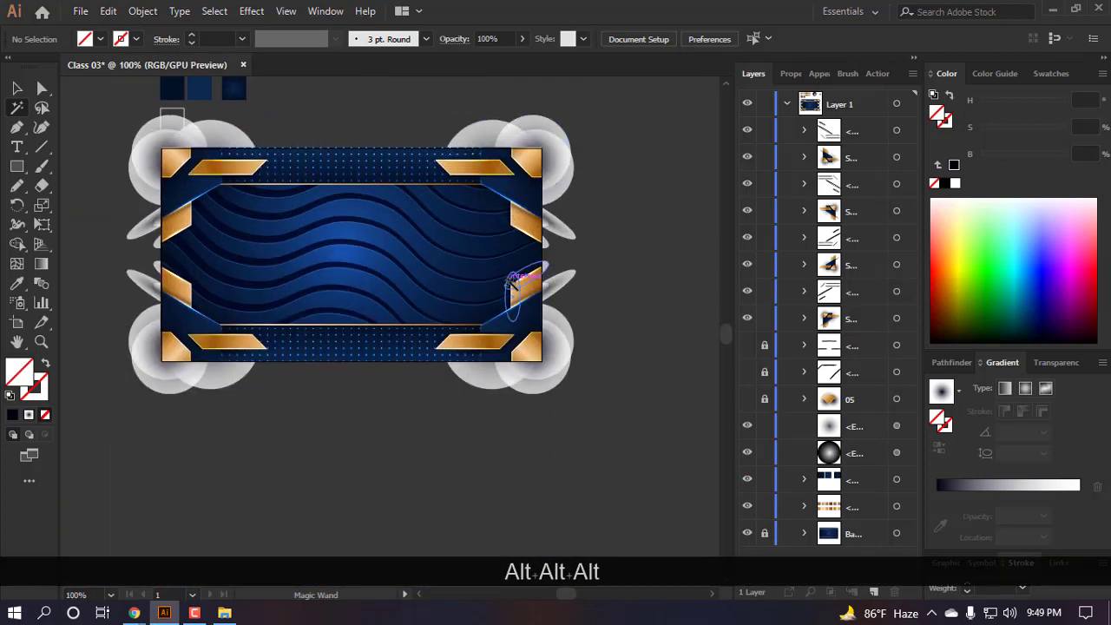
pyautogui.press('v')
pyautogui.moveTo(564, 174); pyautogui.dragTo(675, 292)
pyautogui.hotkey('ctrl', 'z')
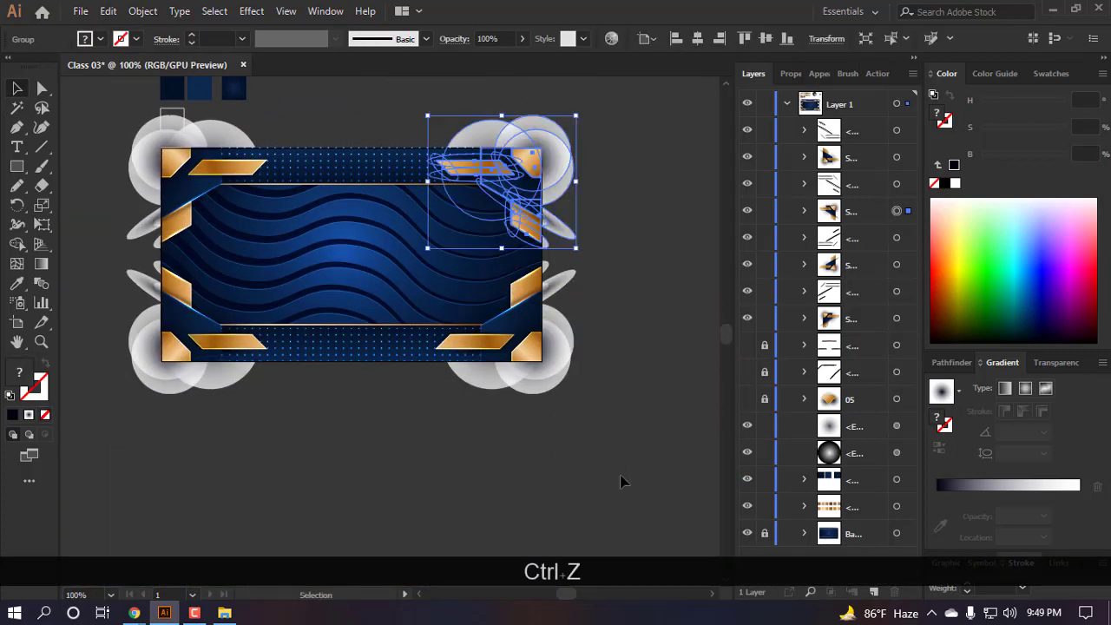
# - Group the light-line groups of all four frame corners into a single group
pyautogui.click(623, 480)
pyautogui.scroll(1, 627, 377)
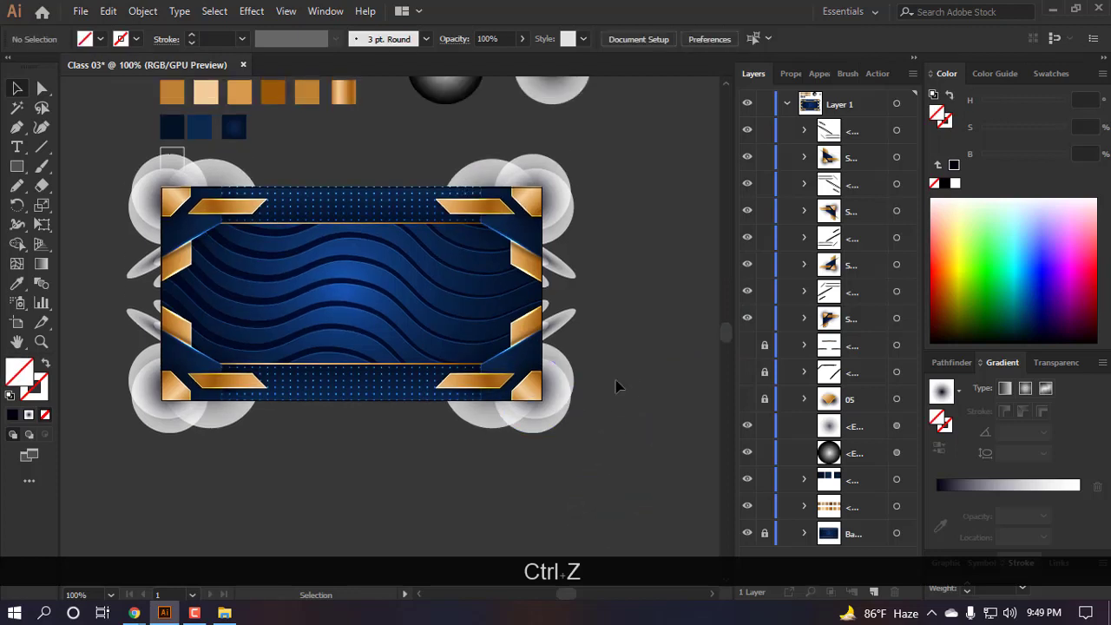
pyautogui.click(510, 346)
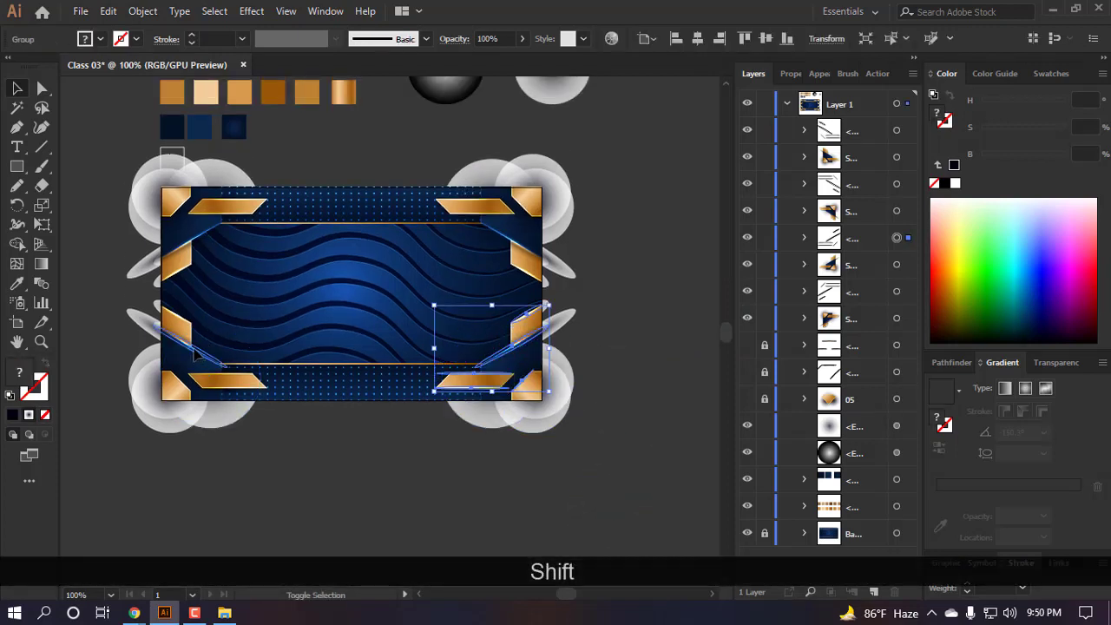
pyautogui.keyDown('shift'); pyautogui.click(186, 348); pyautogui.keyUp('shift')
pyautogui.keyDown('shift'); pyautogui.click(194, 238); pyautogui.keyUp('shift')
pyautogui.keyDown('shift'); pyautogui.click(510, 237); pyautogui.keyUp('shift')
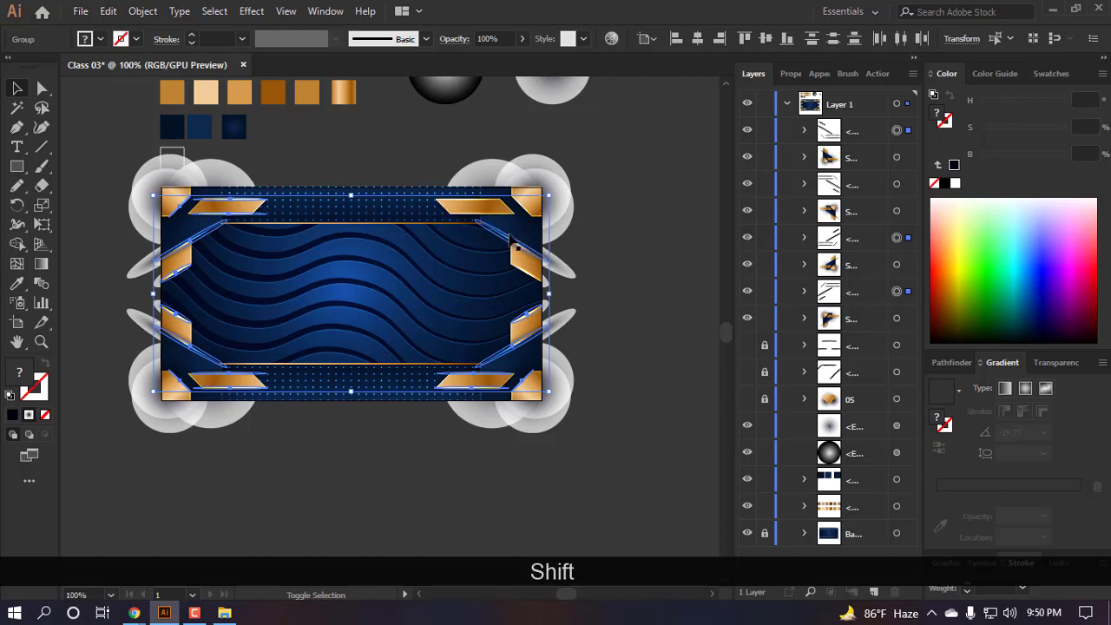
pyautogui.hotkey('ctrl', 'shift', 'g')
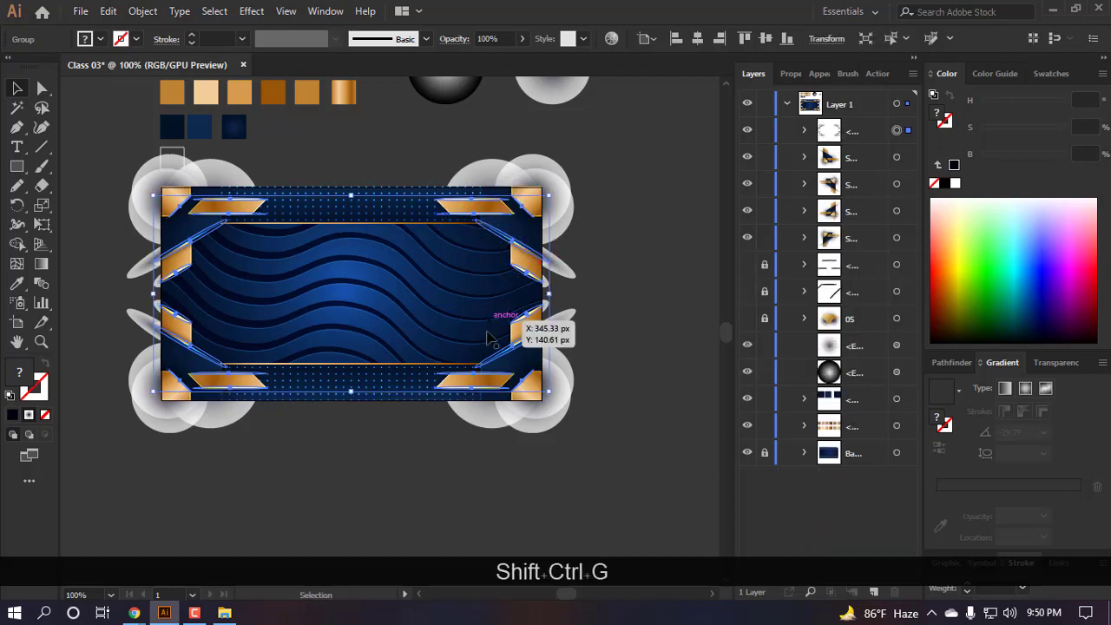
# - Abandon renaming the combined line group as Light and undo the grouping of the four corners' lines
pyautogui.doubleClick(865, 142)
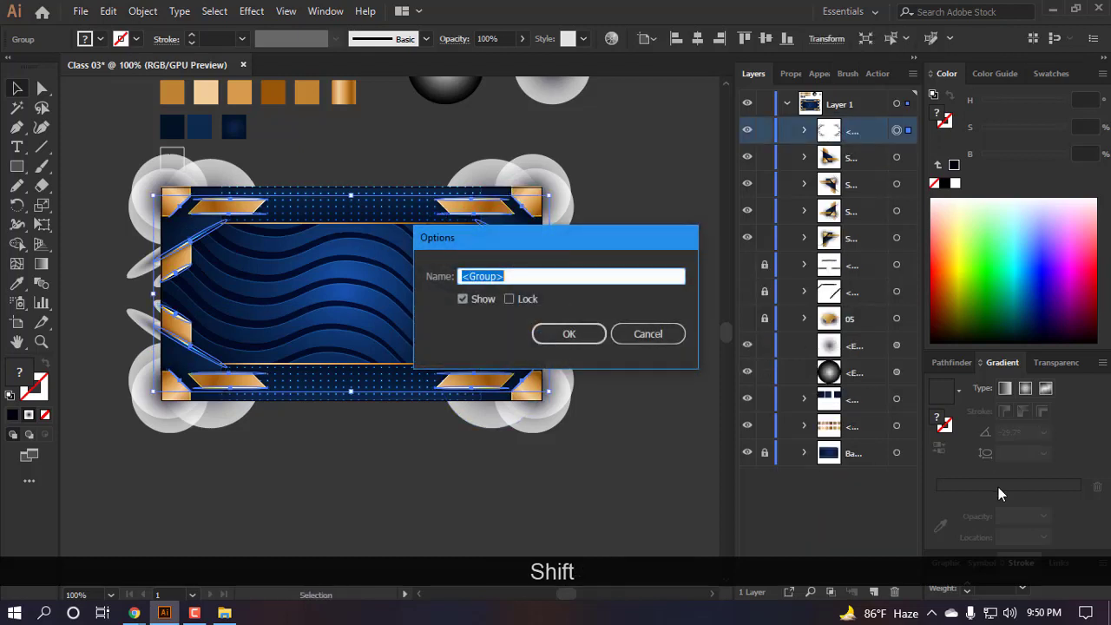
pyautogui.write('Light')
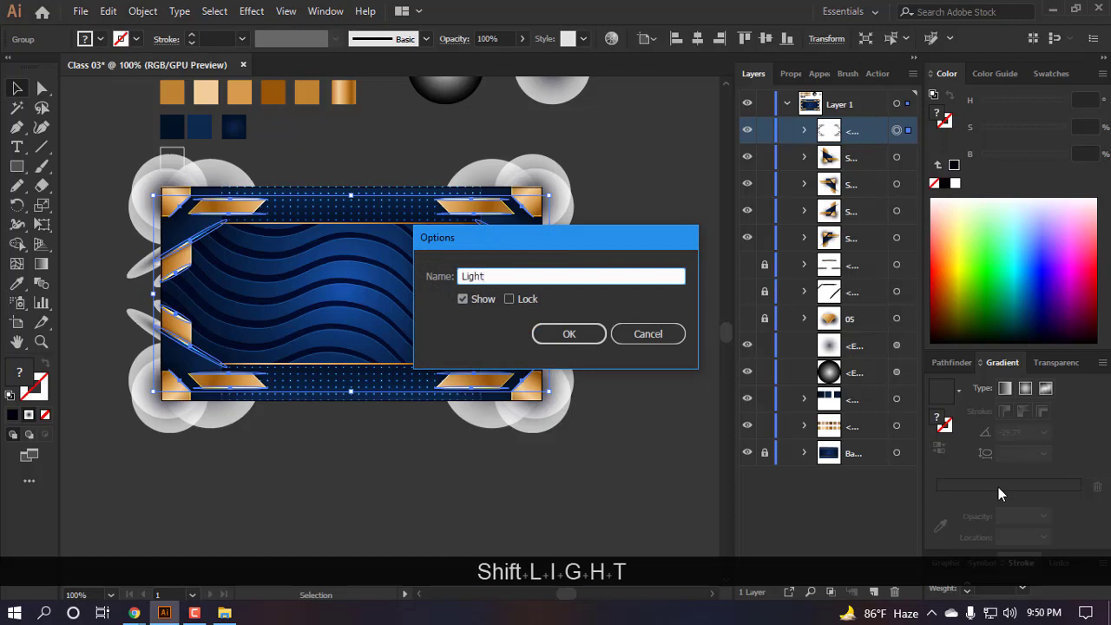
pyautogui.click(648, 333)
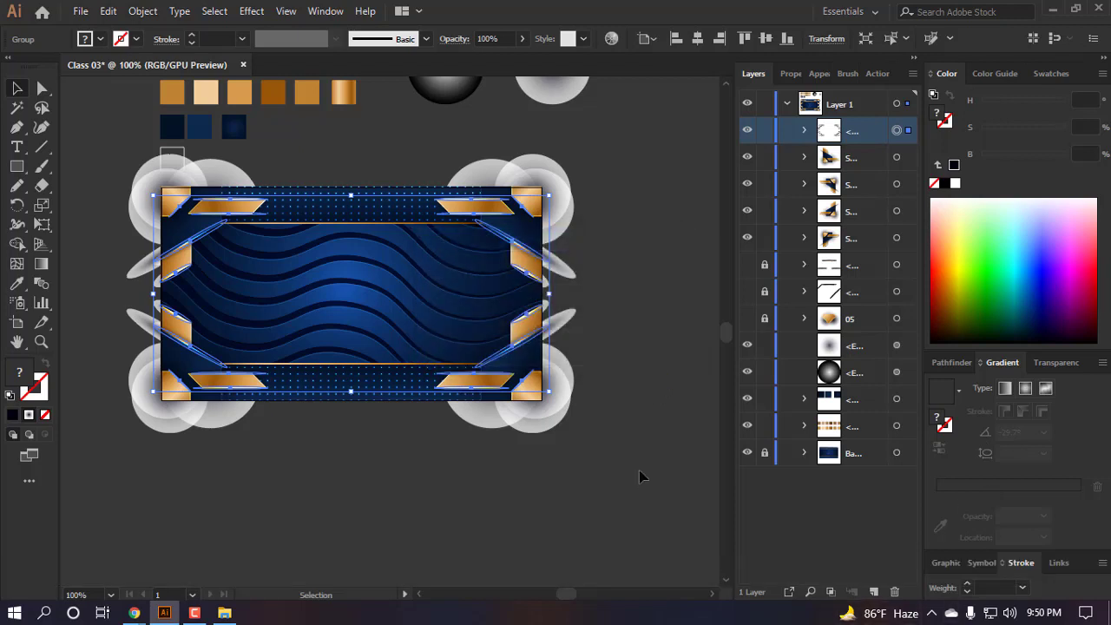
pyautogui.hotkey('ctrl', 'z')
pyautogui.moveTo(167, 197); pyautogui.dragTo(103, 250)
pyautogui.hotkey('ctrl', 'z')
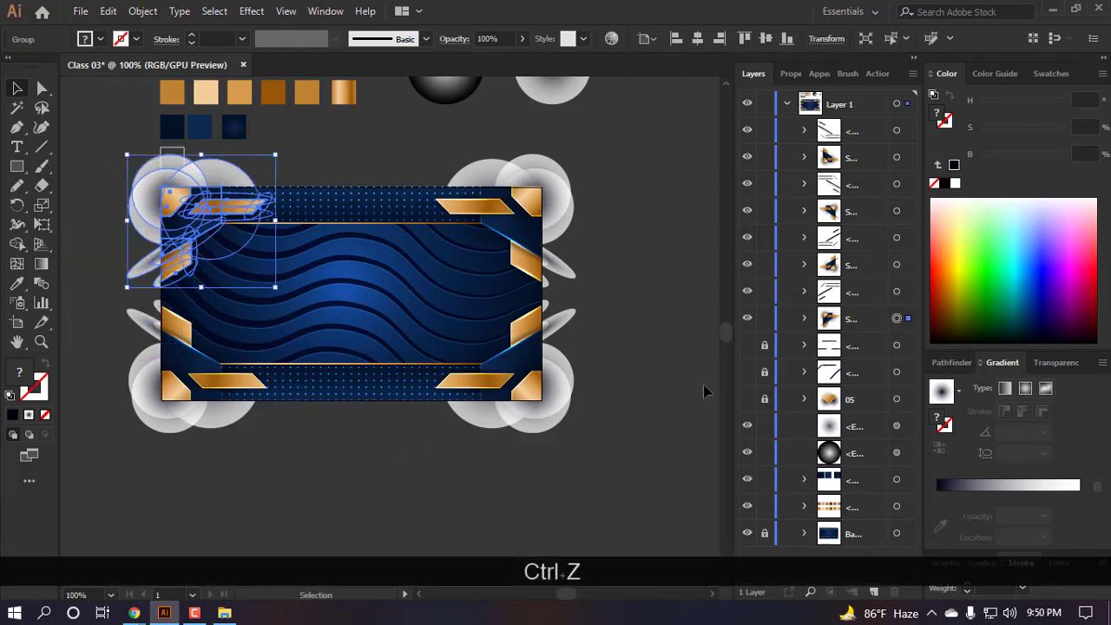
# - Bring the upper-left corner's line group to the front and move that corner's Shapes 01 group directly beneath it
pyautogui.moveTo(735, 399); pyautogui.dragTo(620, 404)
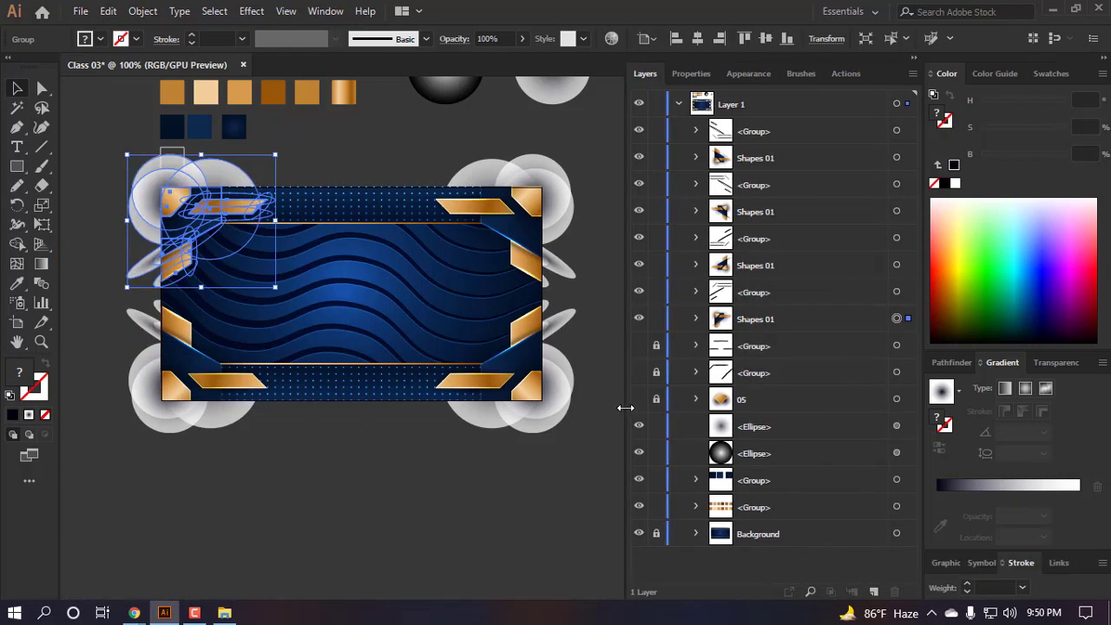
pyautogui.click(333, 493)
pyautogui.click(209, 231)
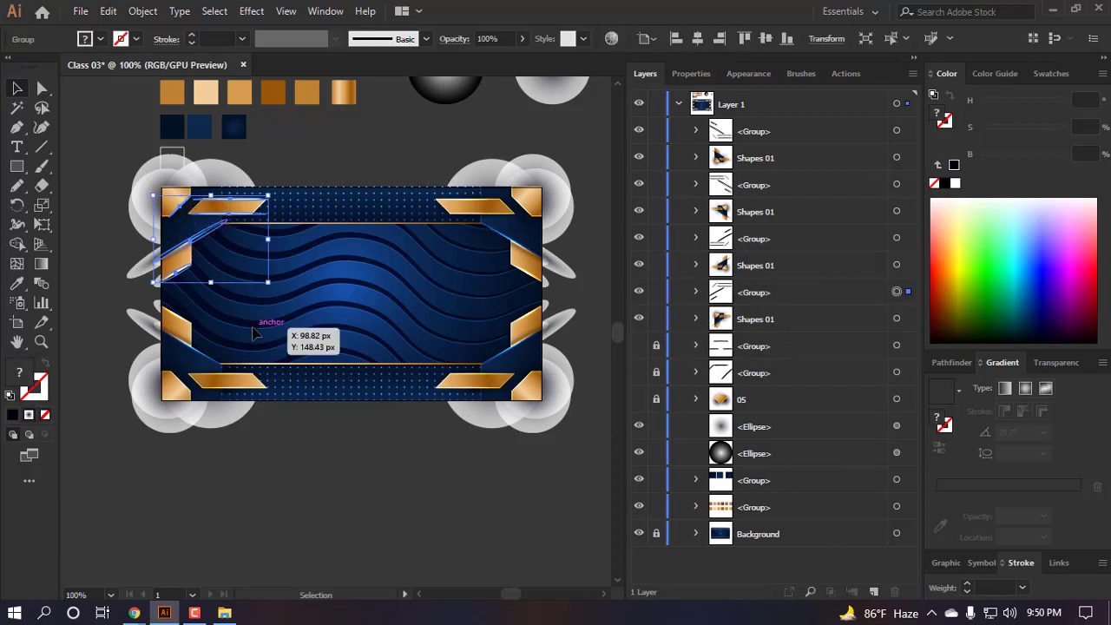
pyautogui.press('ctrl')
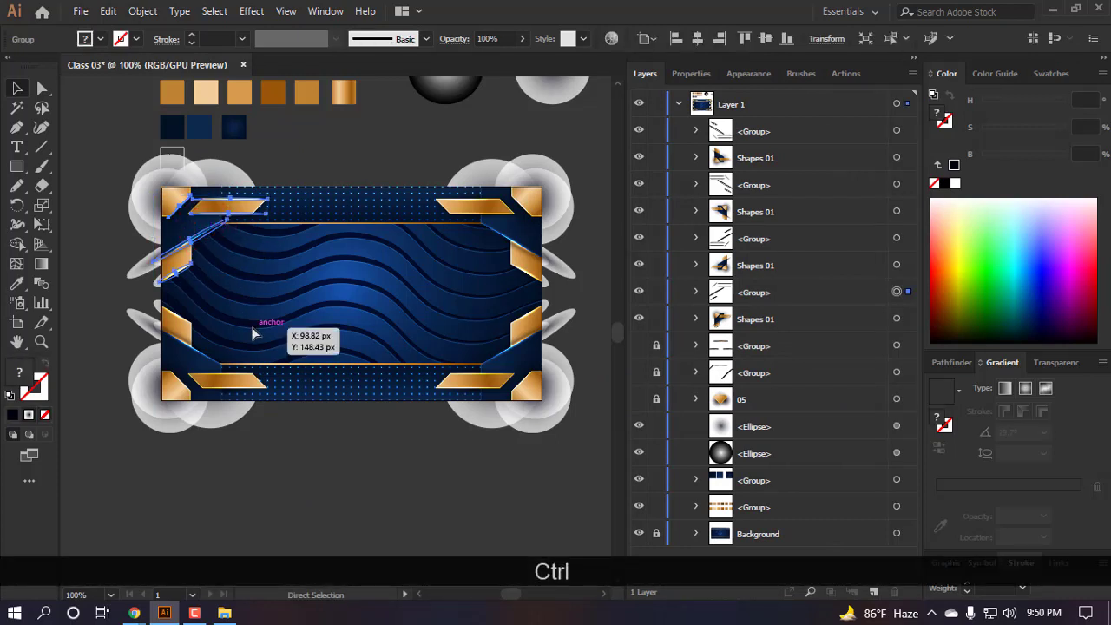
pyautogui.hotkey('ctrl', ']')
pyautogui.hotkey('ctrl', 'shift', ']')
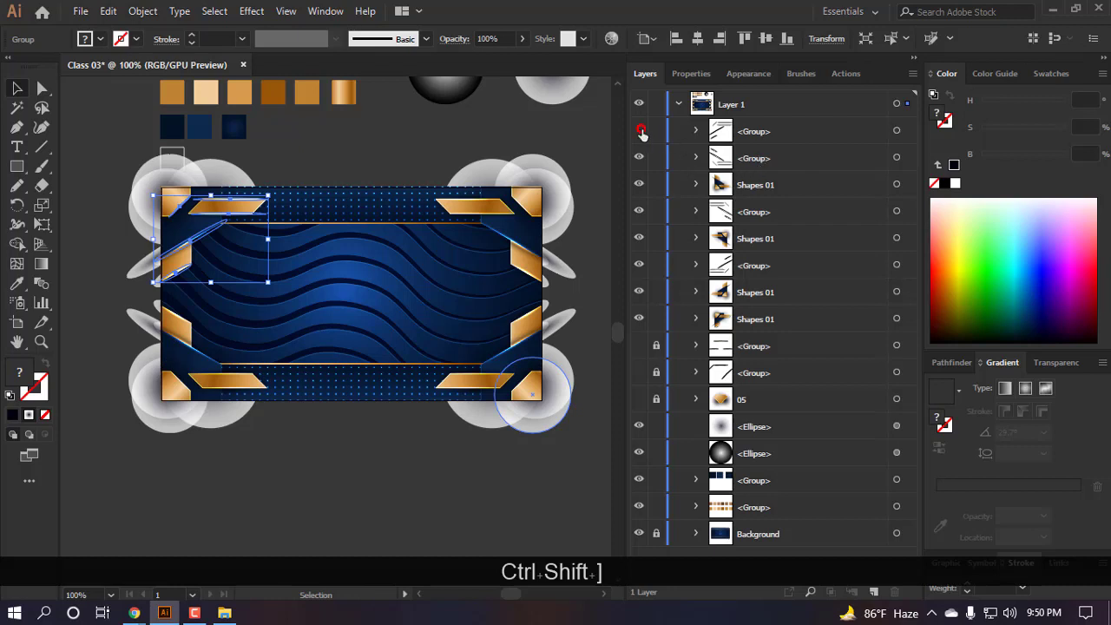
pyautogui.click(141, 181)
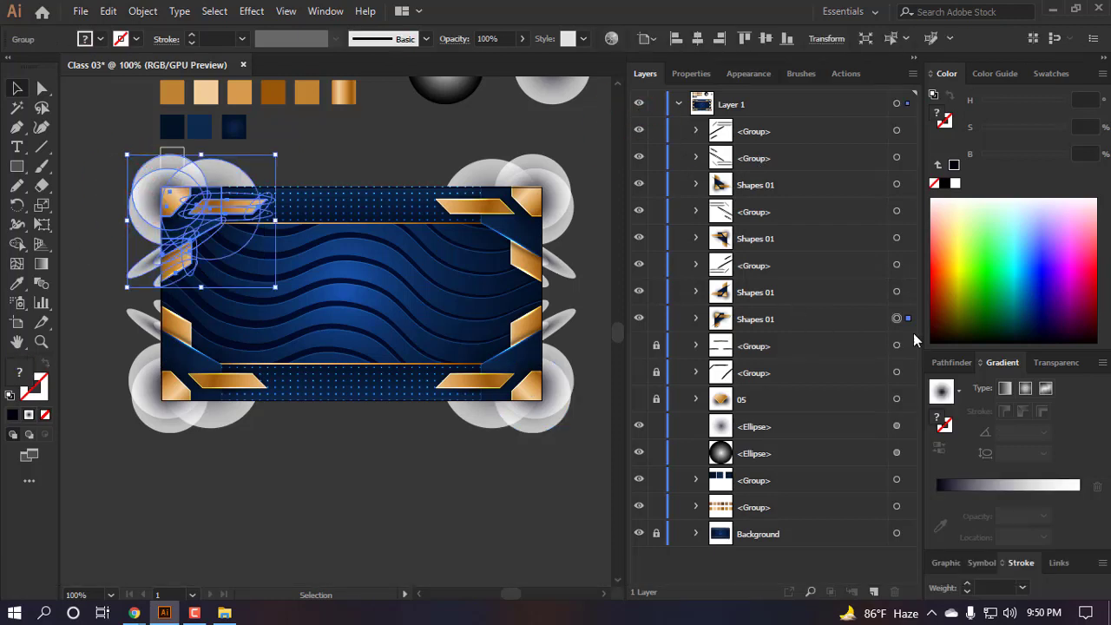
pyautogui.moveTo(752, 320); pyautogui.dragTo(751, 163)
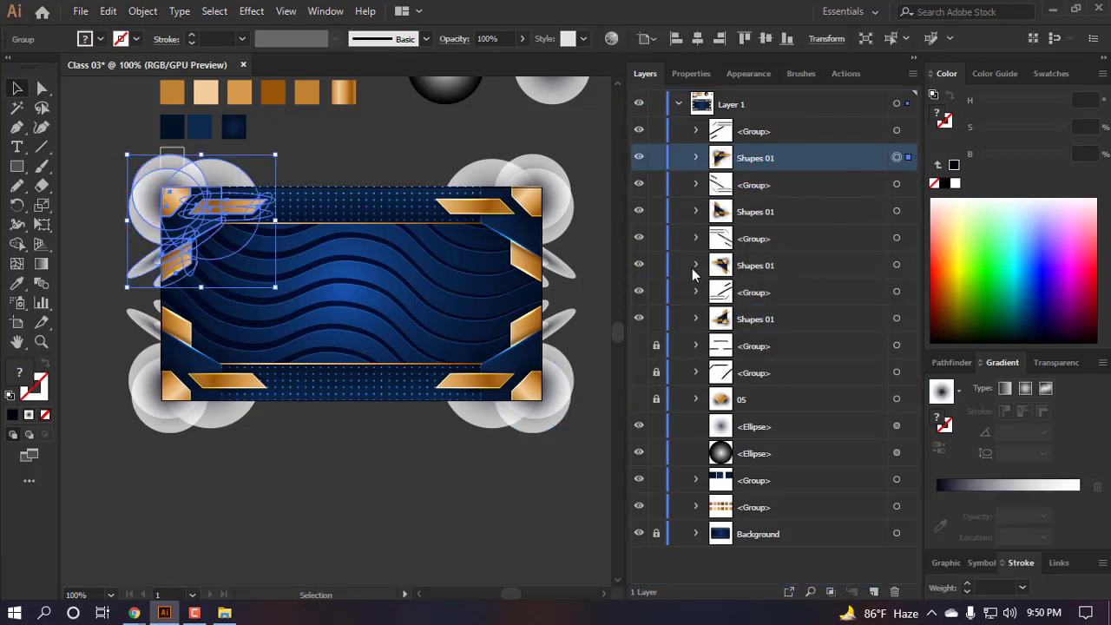
# - Rename the topmost line group as Light S
pyautogui.doubleClick(755, 131)
pyautogui.write('L')
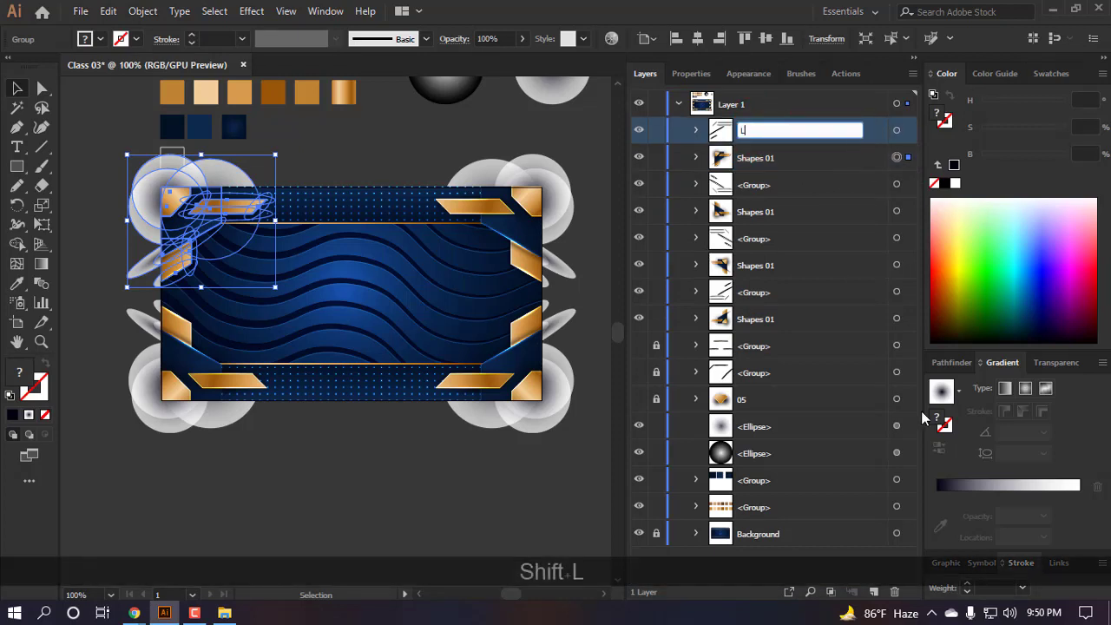
pyautogui.write('ight s')
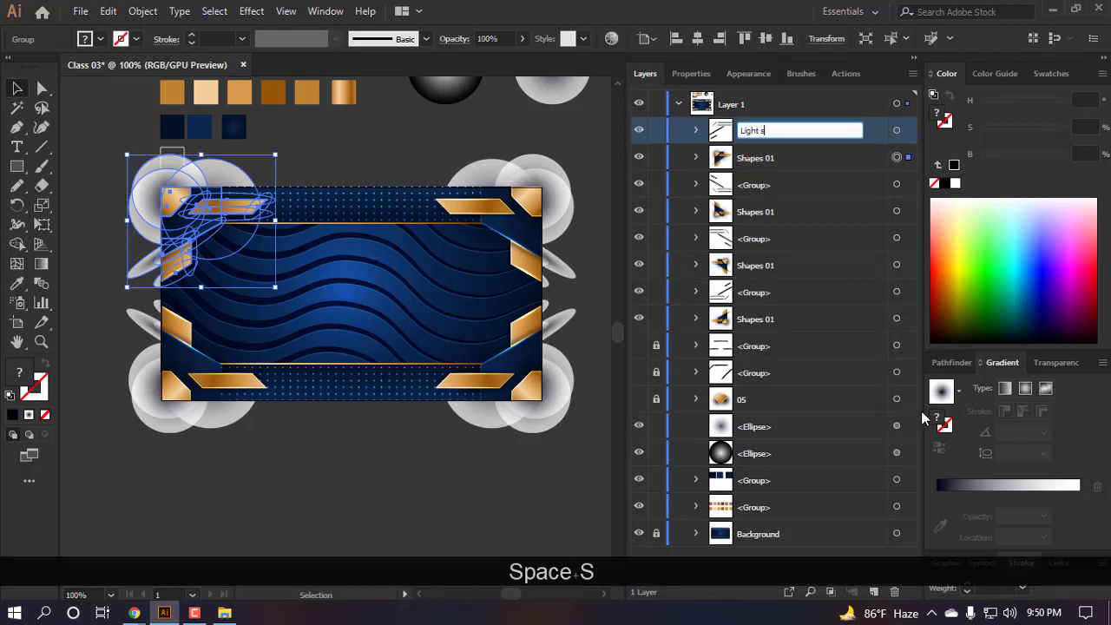
pyautogui.press('BackSpace')
pyautogui.write('S')
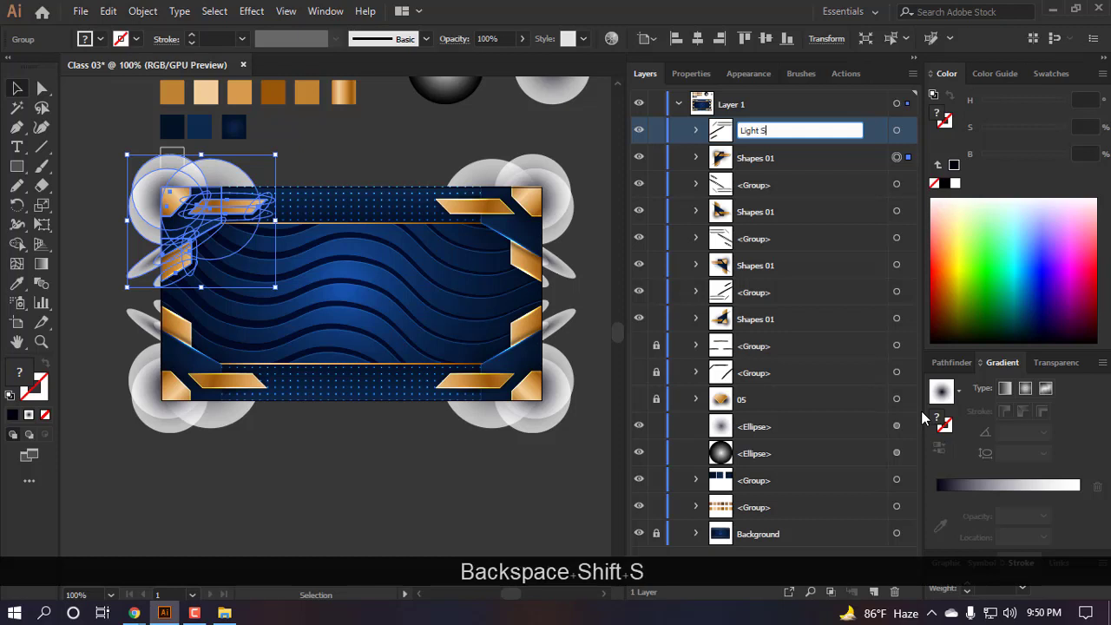
pyautogui.press('Return')
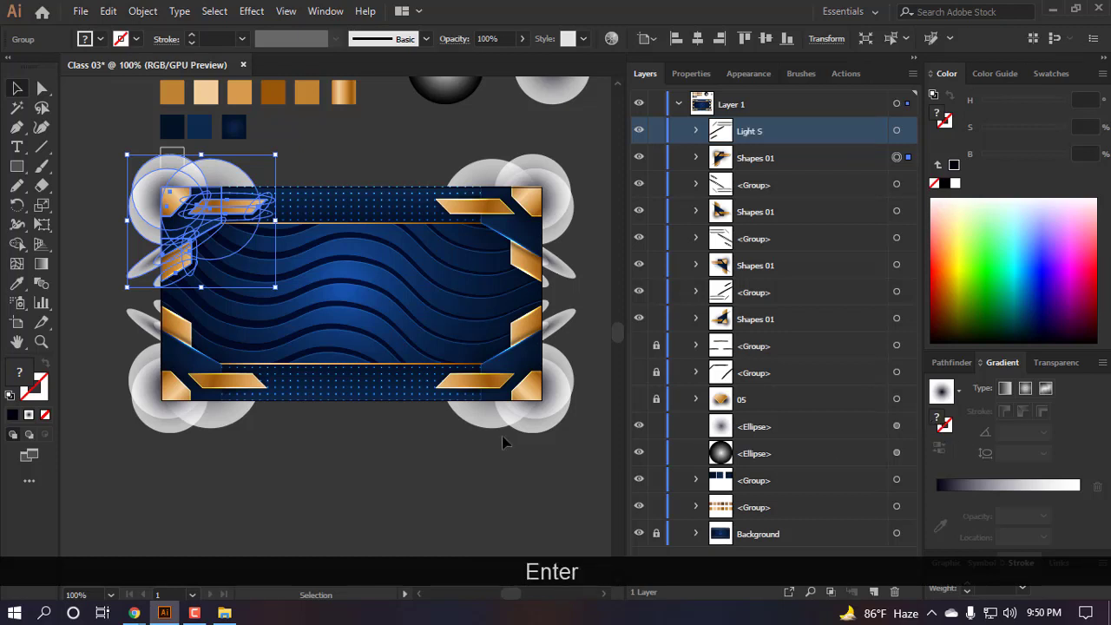
pyautogui.click(352, 470)
# - Clear the custom names of the topmost line group and the Shapes 01 group directly beneath it
pyautogui.doubleClick(749, 131)
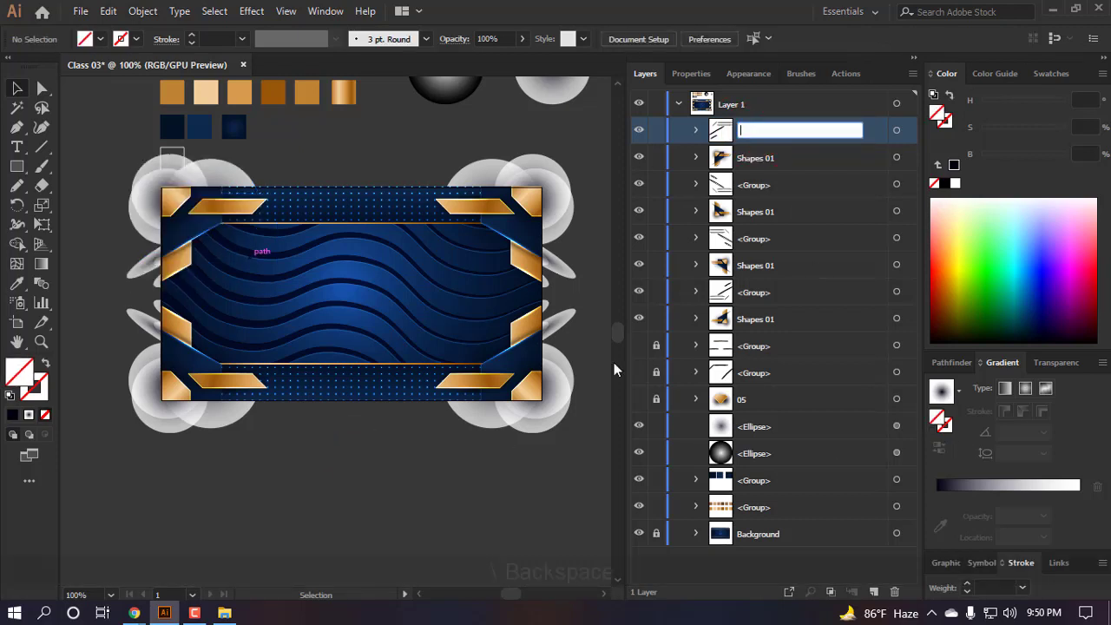
pyautogui.press('BackSpace')
pyautogui.click(459, 455)
pyautogui.doubleClick(761, 161)
pyautogui.press('BackSpace')
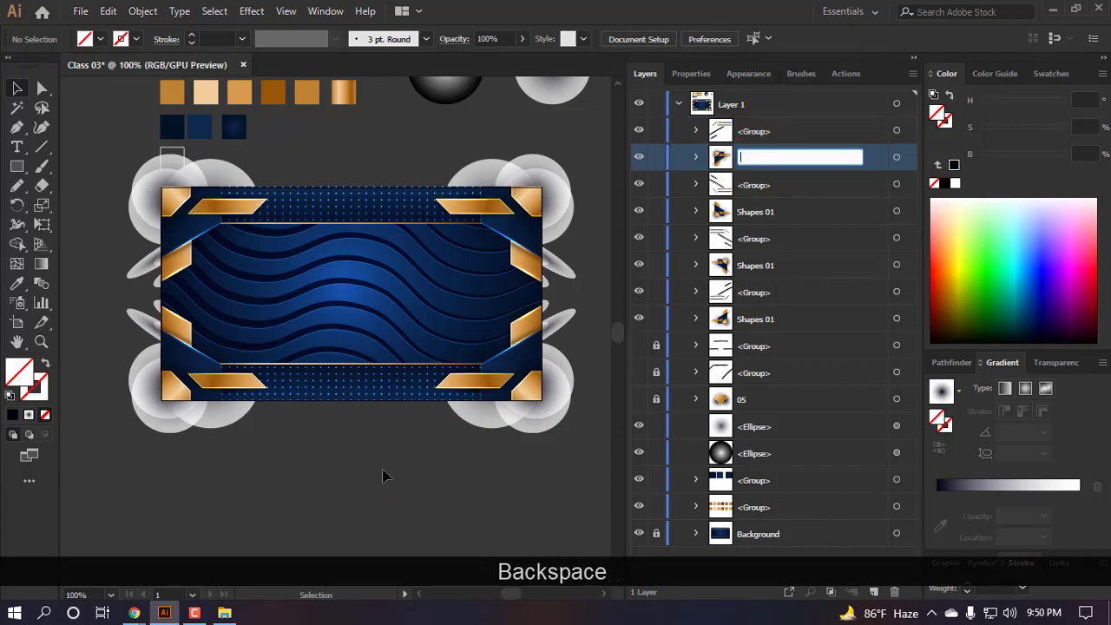
pyautogui.click(384, 470)
pyautogui.press('v')
# - Group the upper-left corner's lines and shapes together and toggle the group's visibility to check its contents
pyautogui.scroll(3, 382, 310)
pyautogui.hscroll(-2, 352, 307)
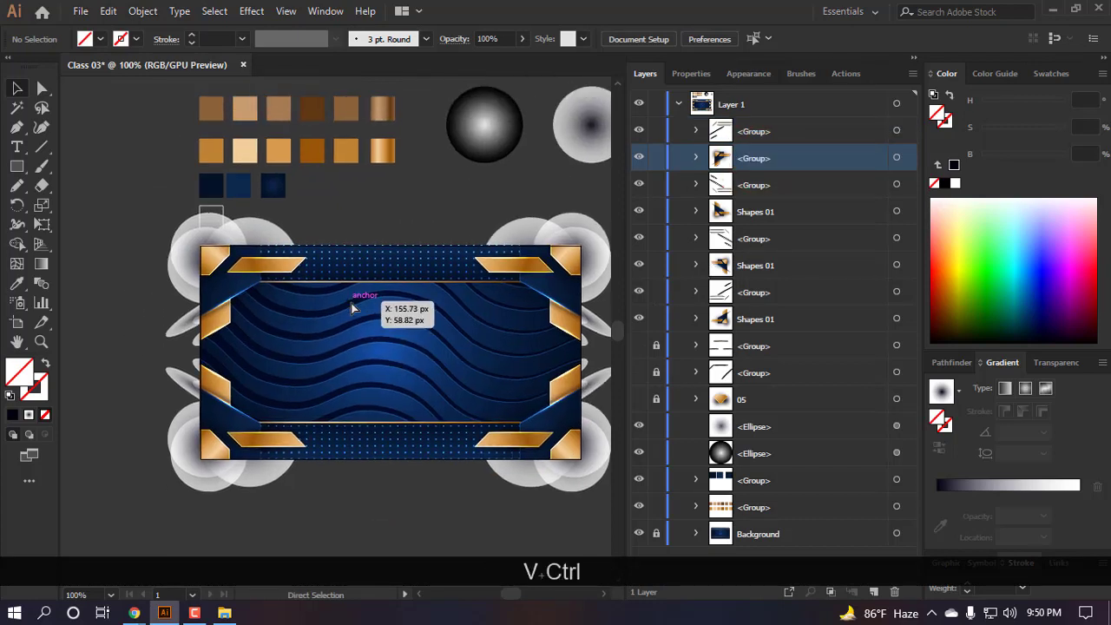
pyautogui.scroll(2, 347, 302)
pyautogui.press('v')
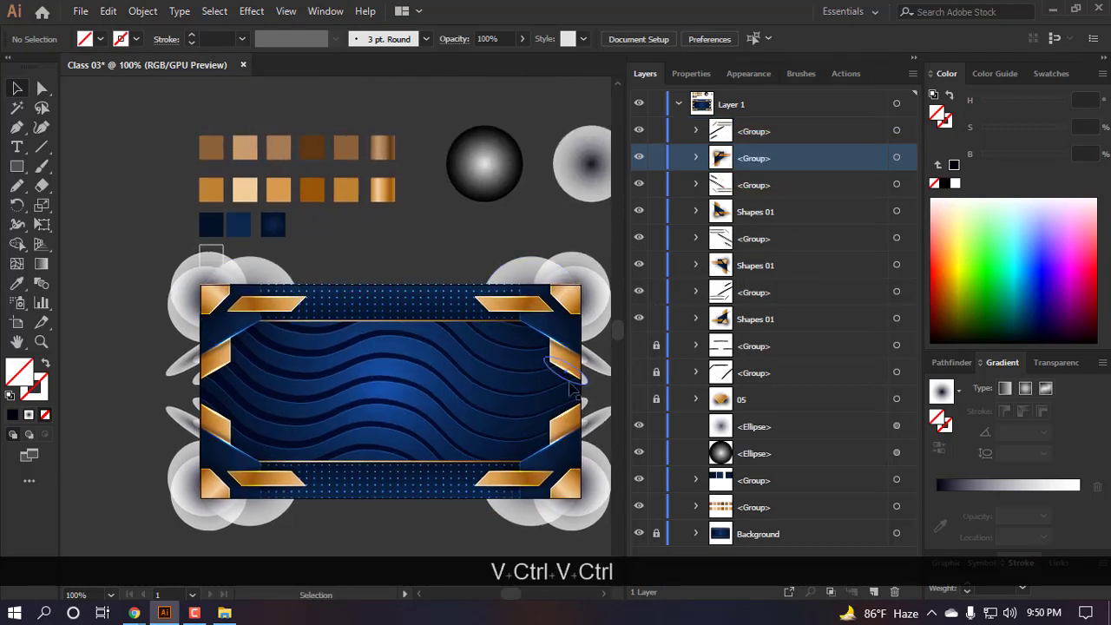
pyautogui.hscroll(-3, 369, 374)
pyautogui.hscroll(-1, 369, 373)
pyautogui.moveTo(404, 355); pyautogui.dragTo(307, 296)
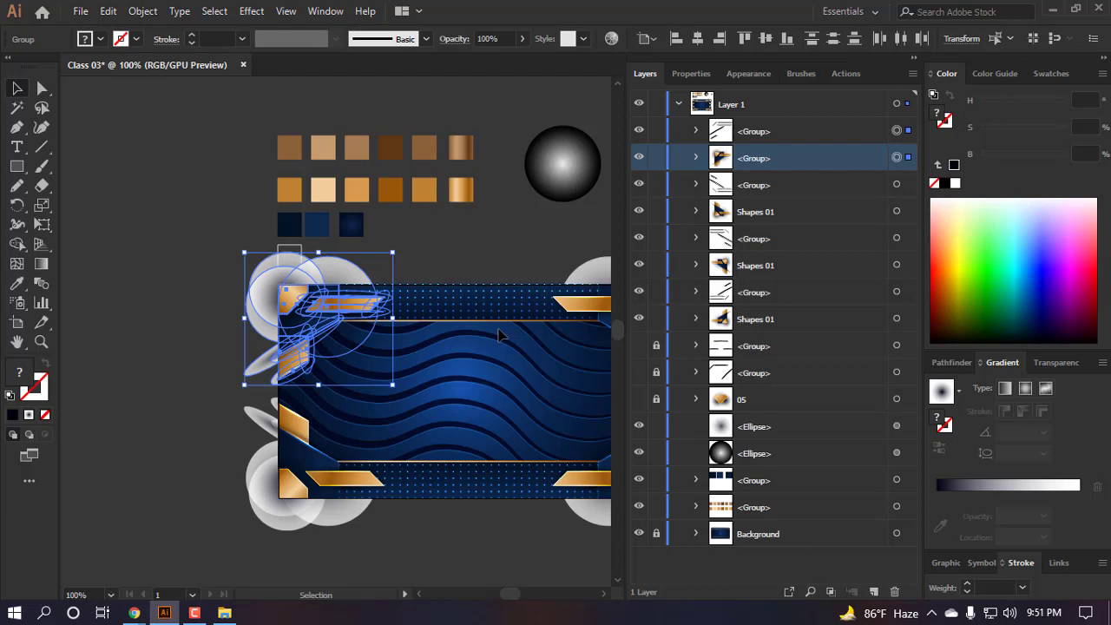
pyautogui.hotkey('ctrl', 'g')
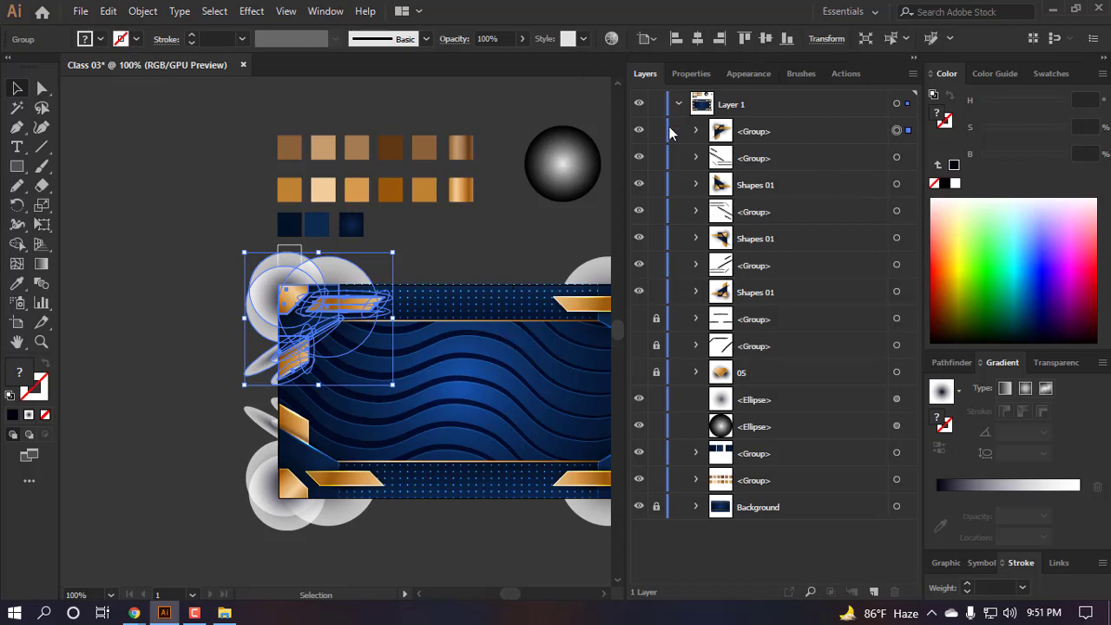
pyautogui.scroll(4, 326, 321)
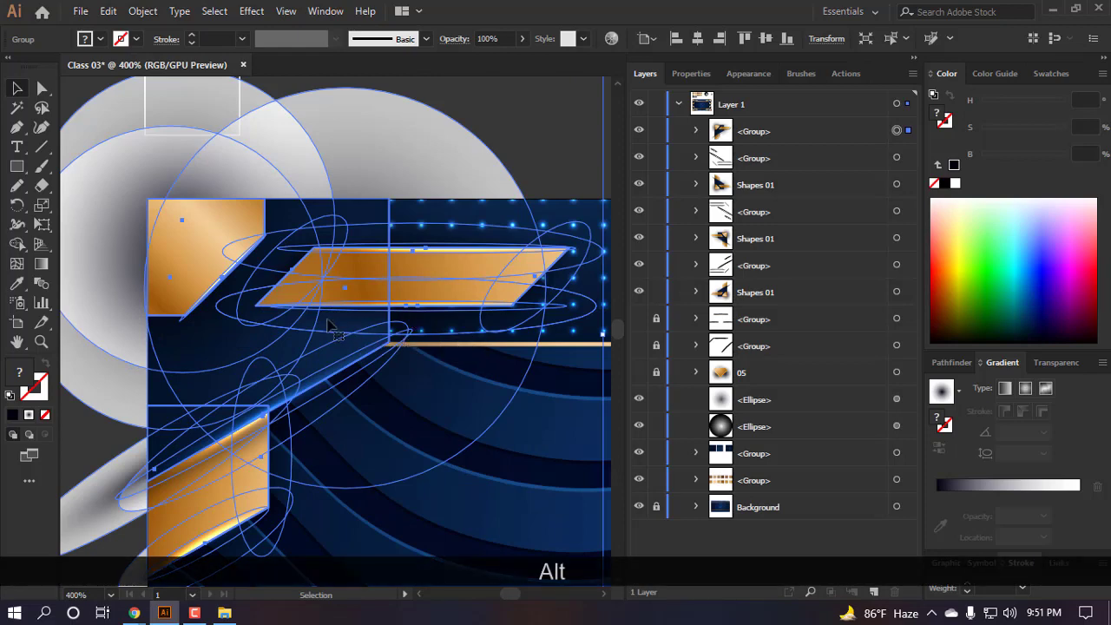
pyautogui.click(640, 131)
pyautogui.click(639, 130)
# - Rename the upper-left corner's new group as "Shape & Lifgt 01" and copy the name
pyautogui.doubleClick(792, 132)
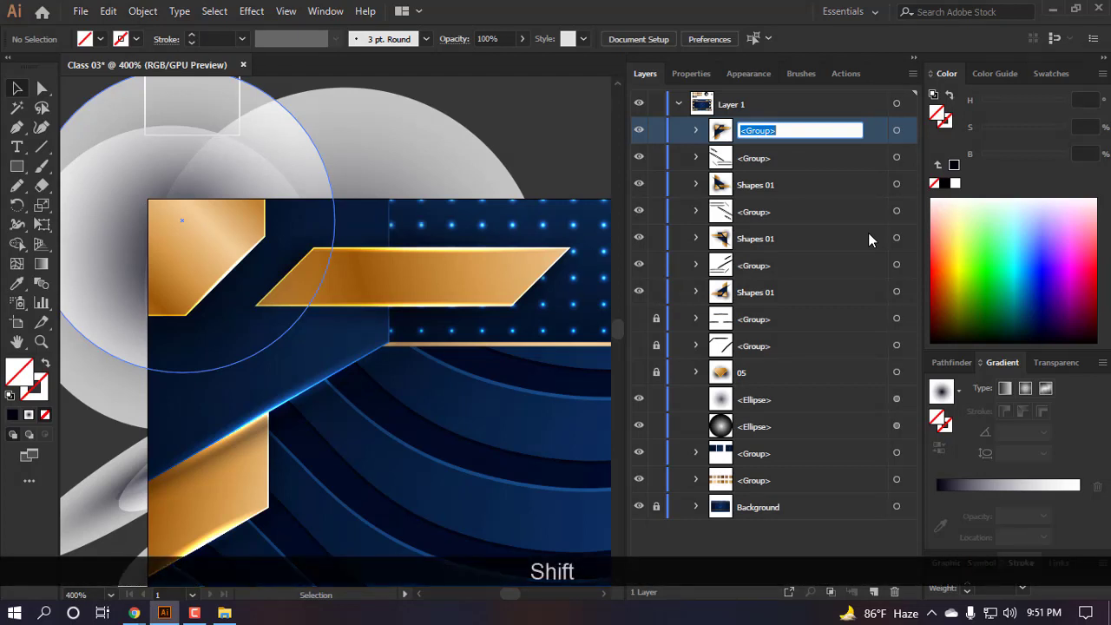
pyautogui.write('Light')
pyautogui.press('BackSpace')
pyautogui.press('BackSpace')
pyautogui.press('BackSpace')
pyautogui.press('BackSpace')
pyautogui.press('BackSpace')
pyautogui.press('BackSpace')
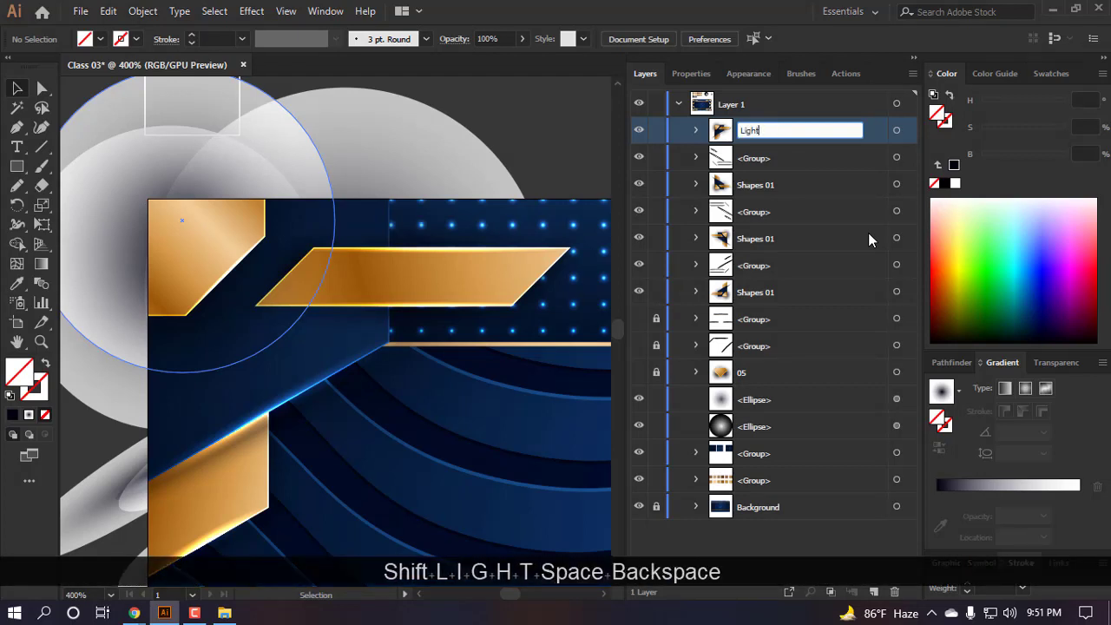
pyautogui.write('Shae')
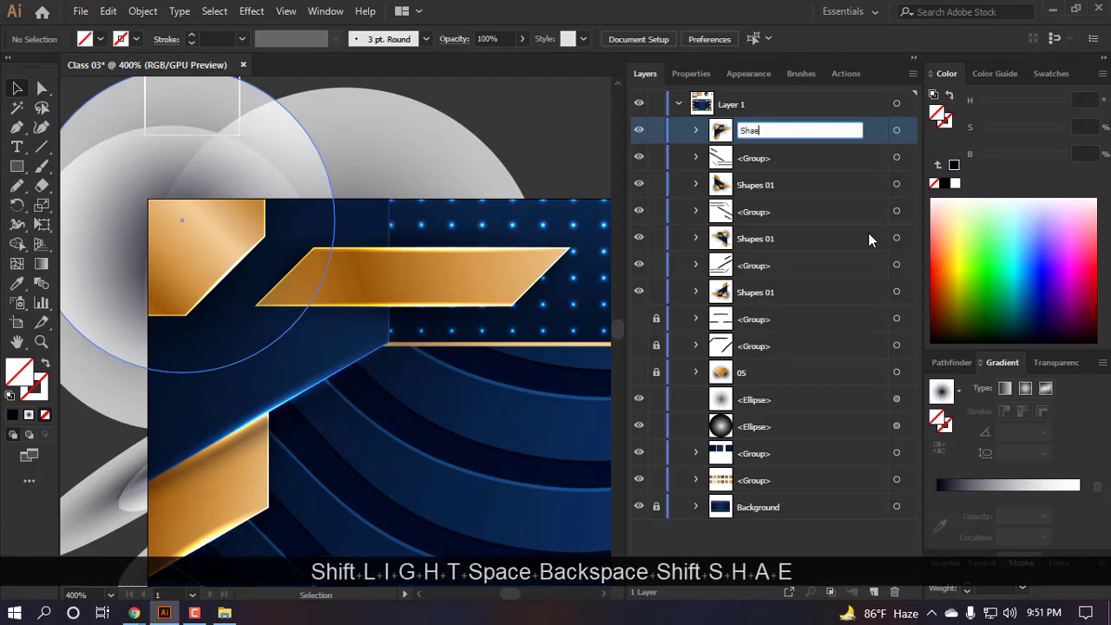
pyautogui.press('BackSpace')
pyautogui.press('BackSpace')
pyautogui.press('BackSpace')
pyautogui.press('BackSpace')
pyautogui.press('BackSpace')
pyautogui.write('Sha')
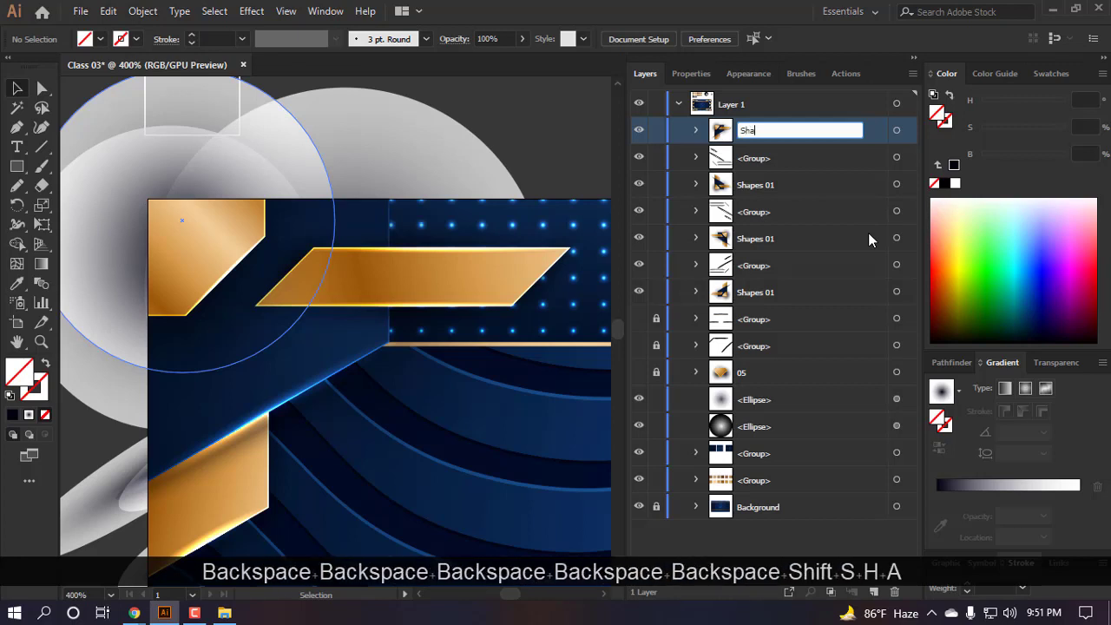
pyautogui.write('pe & Li')
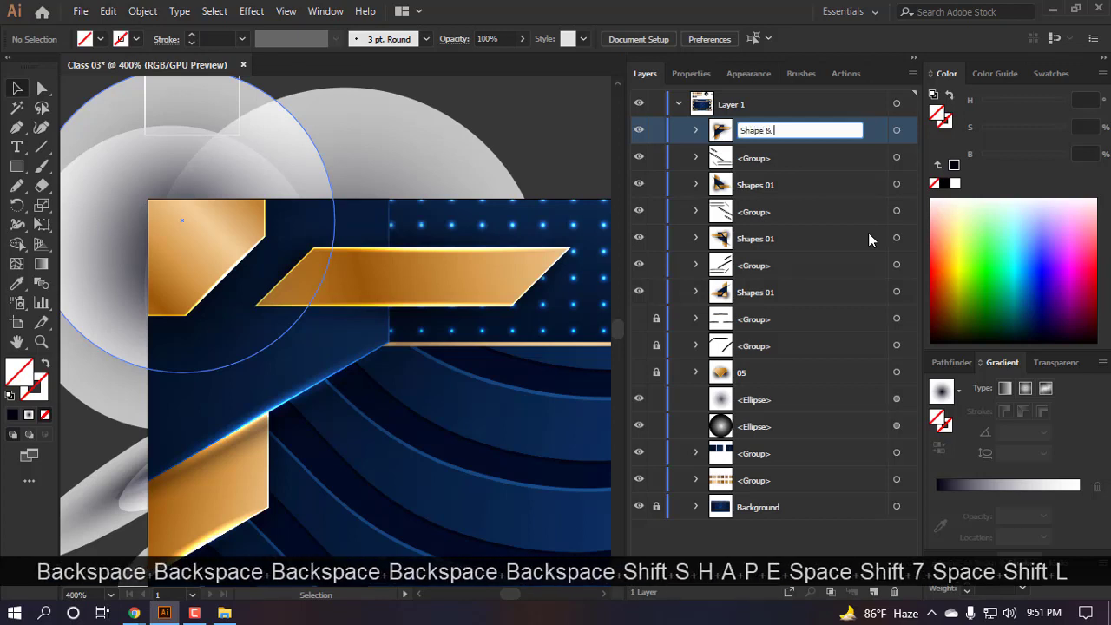
pyautogui.write('fgr')
pyautogui.press('BackSpace')
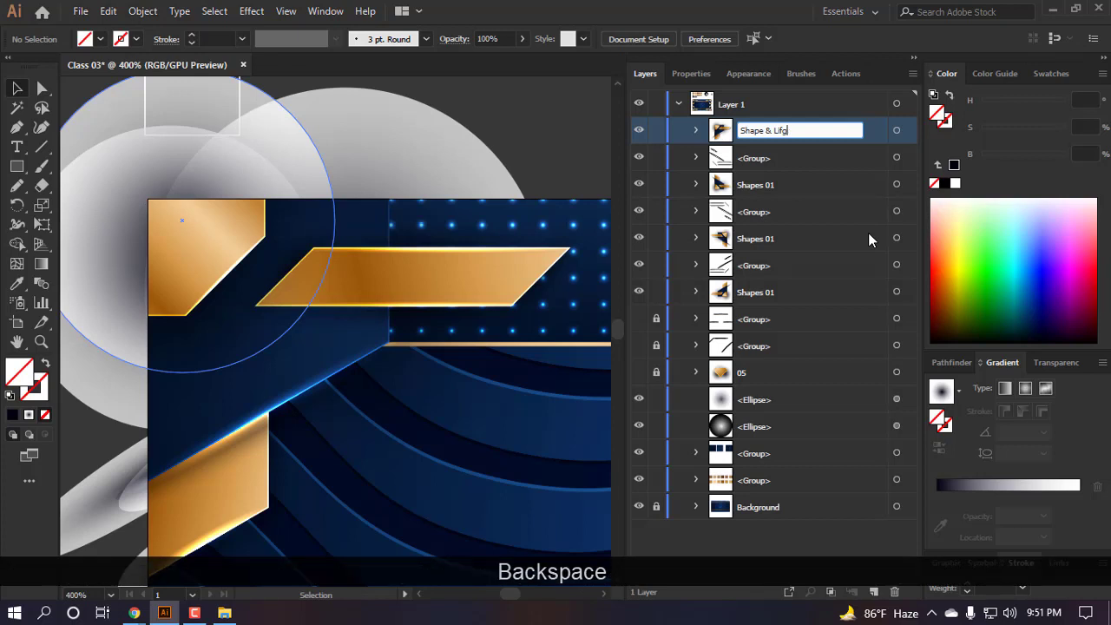
pyautogui.write('t 01')
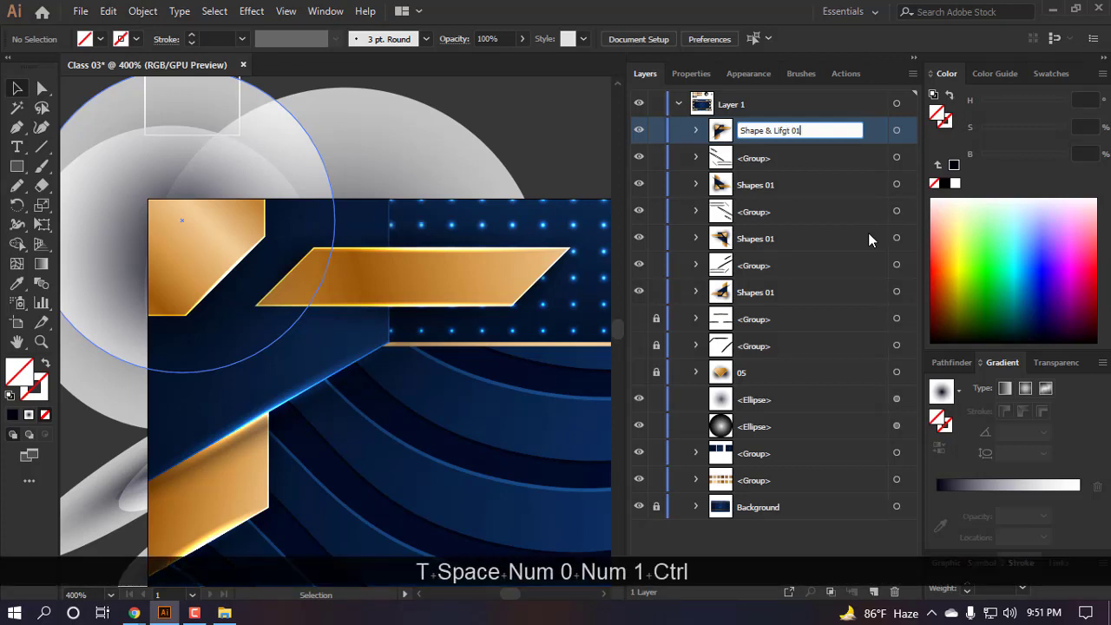
pyautogui.hotkey('ctrl', 'a')
pyautogui.hotkey('ctrl', 'c')
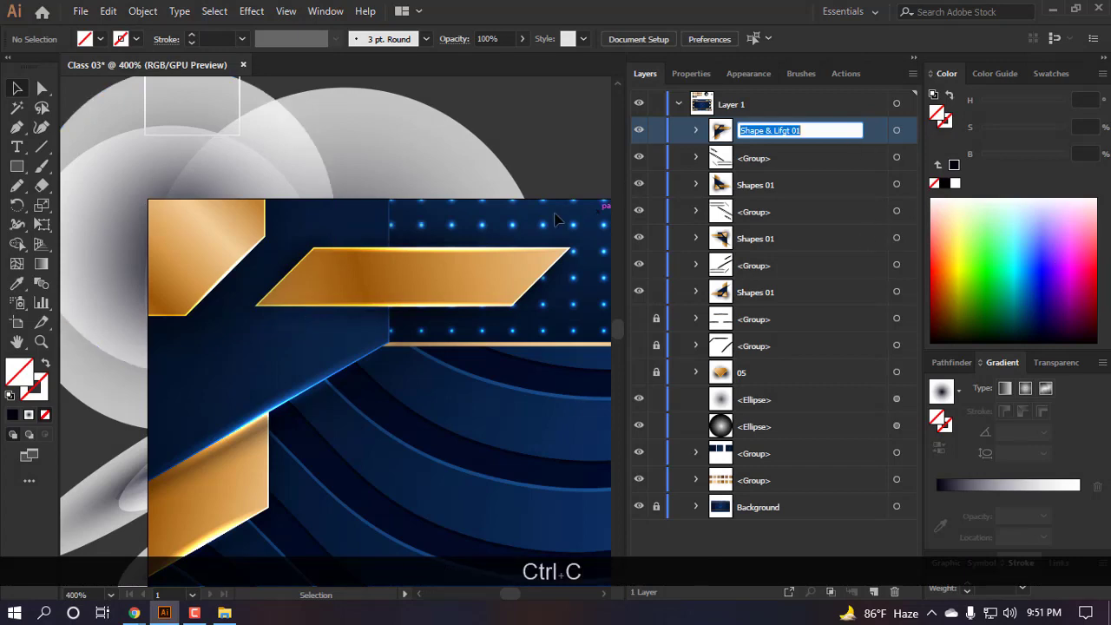
# - Lock and hide the Shape & Lifgt 01 group
pyautogui.scroll(-2, 339, 473)
pyautogui.click(657, 133)
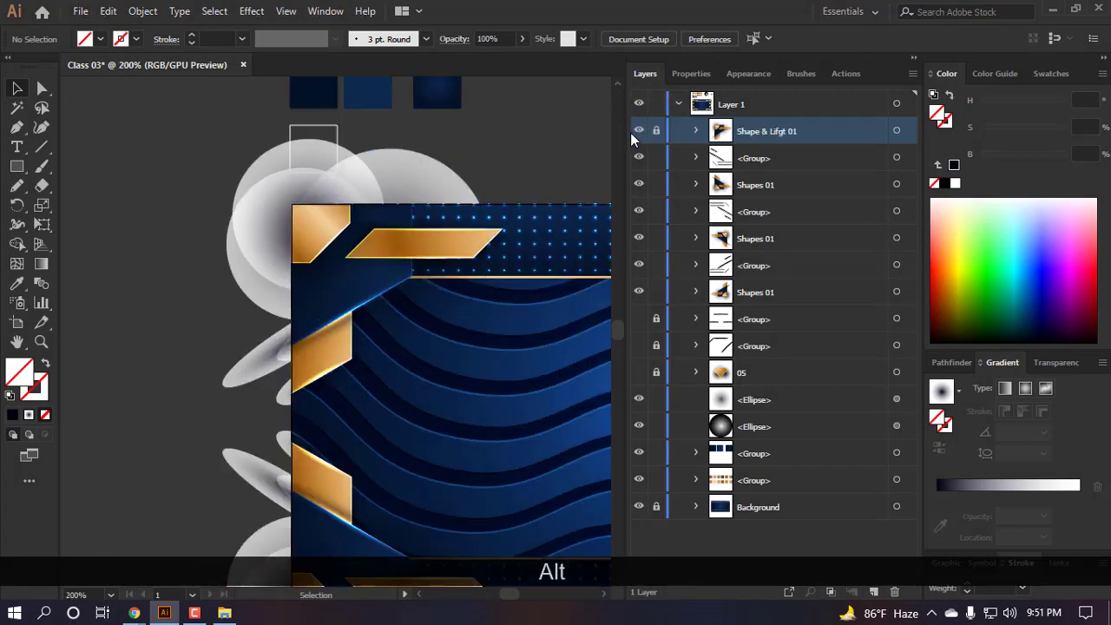
pyautogui.click(636, 131)
# - Group the upper-right corner's line group and Shapes 01 group together
pyautogui.scroll(-4, 521, 231)
pyautogui.hscroll(2, 542, 363)
pyautogui.scroll(3, 503, 215)
pyautogui.moveTo(585, 182); pyautogui.dragTo(423, 320)
pyautogui.hotkey('ctrl', 'g')
# - Group the lower-right corner's lines and shapes together, and do the same for the lower-left corner
pyautogui.hscroll(1, 476, 303)
pyautogui.scroll(-4, 521, 371)
pyautogui.click(317, 290)
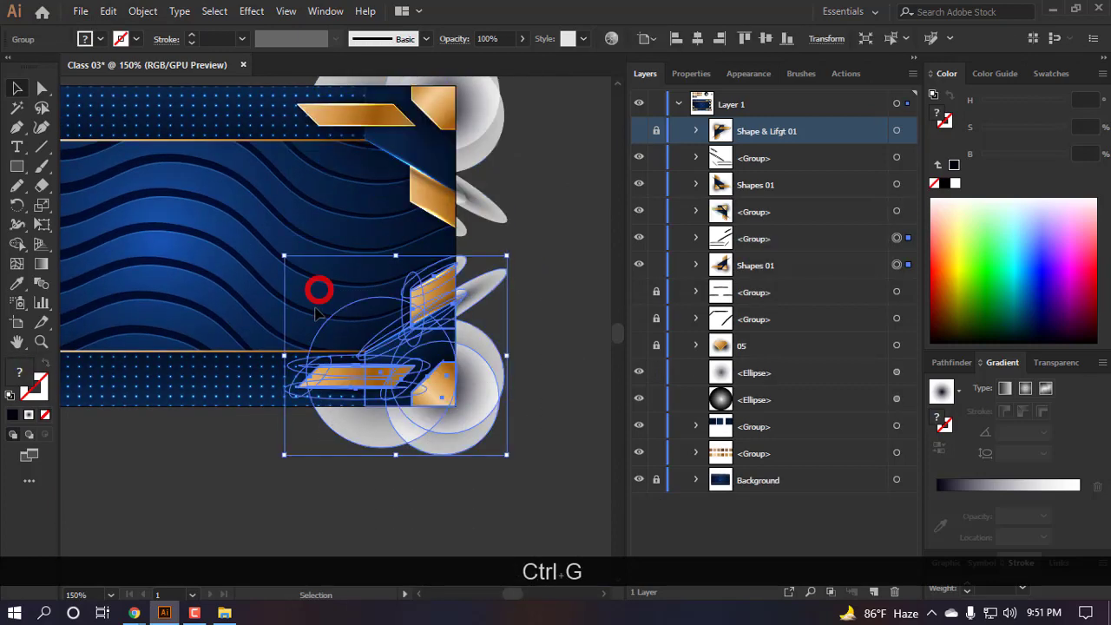
pyautogui.hotkey('ctrl', 'g')
pyautogui.scroll(-3, 312, 304)
pyautogui.scroll(1, 311, 301)
pyautogui.moveTo(394, 422); pyautogui.dragTo(220, 269)
pyautogui.hotkey('ctrl', 'g')
pyautogui.click(290, 429)
# - Place the upper-right corner's group directly below Shape & Lifgt 01 and rename it as "Shape & Lifgt 02"
pyautogui.click(558, 202)
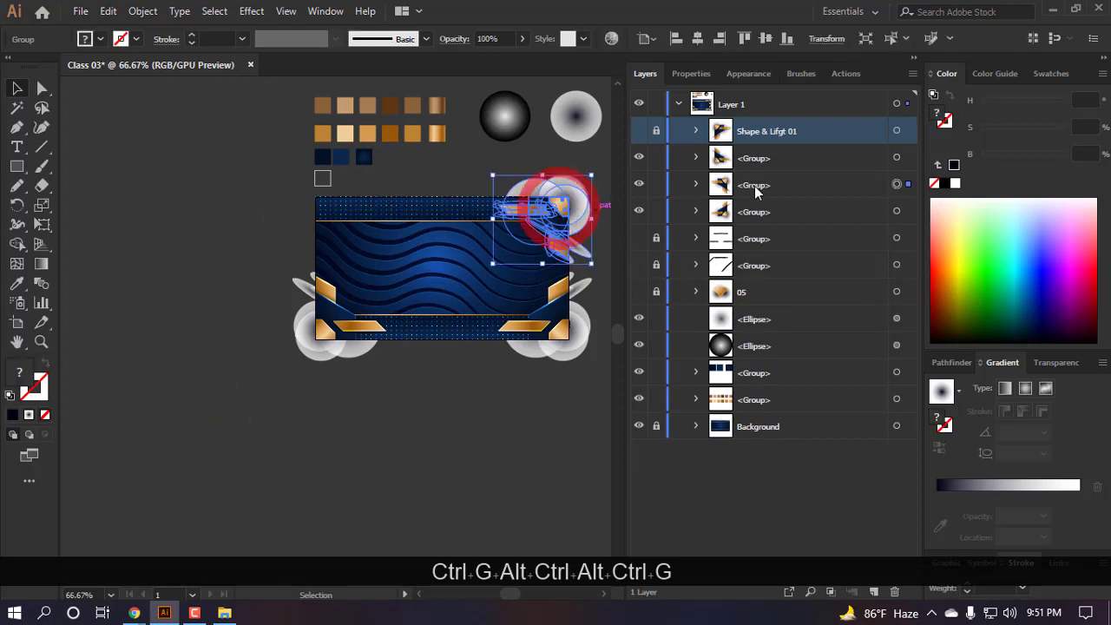
pyautogui.moveTo(790, 193); pyautogui.dragTo(798, 154)
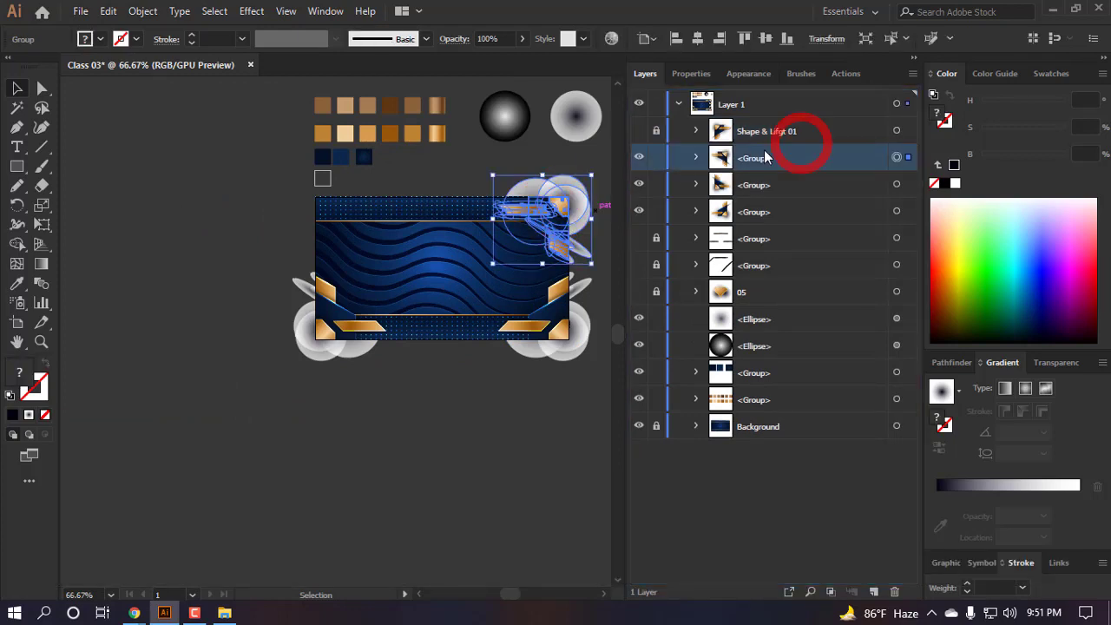
pyautogui.doubleClick(759, 158)
pyautogui.hotkey('ctrl', 'v')
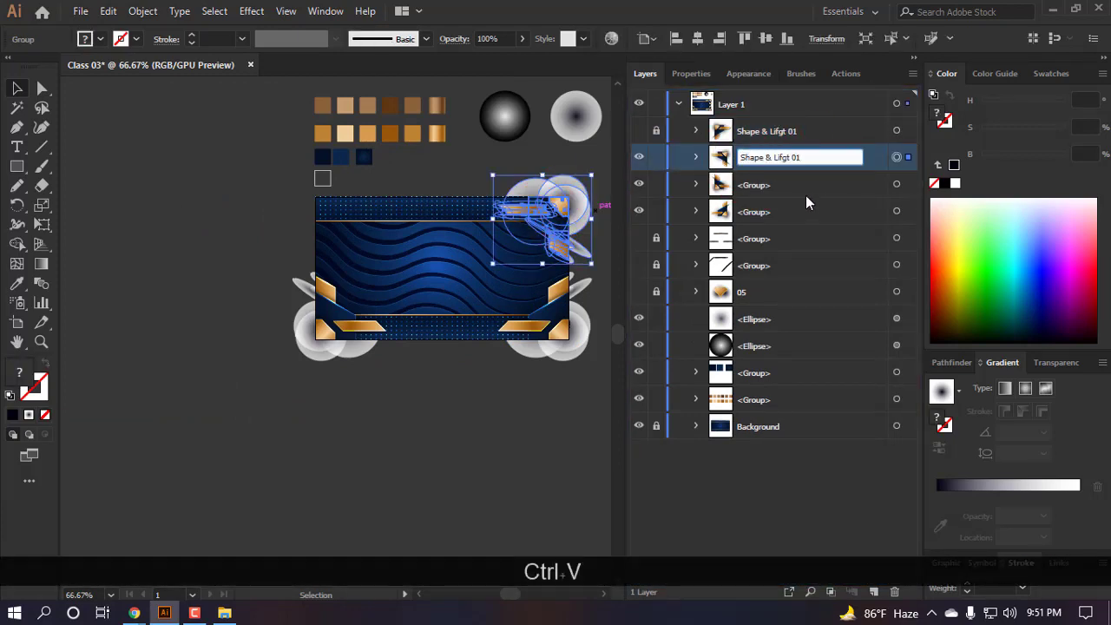
pyautogui.press('BackSpace')
pyautogui.write('2')
pyautogui.press('Return')
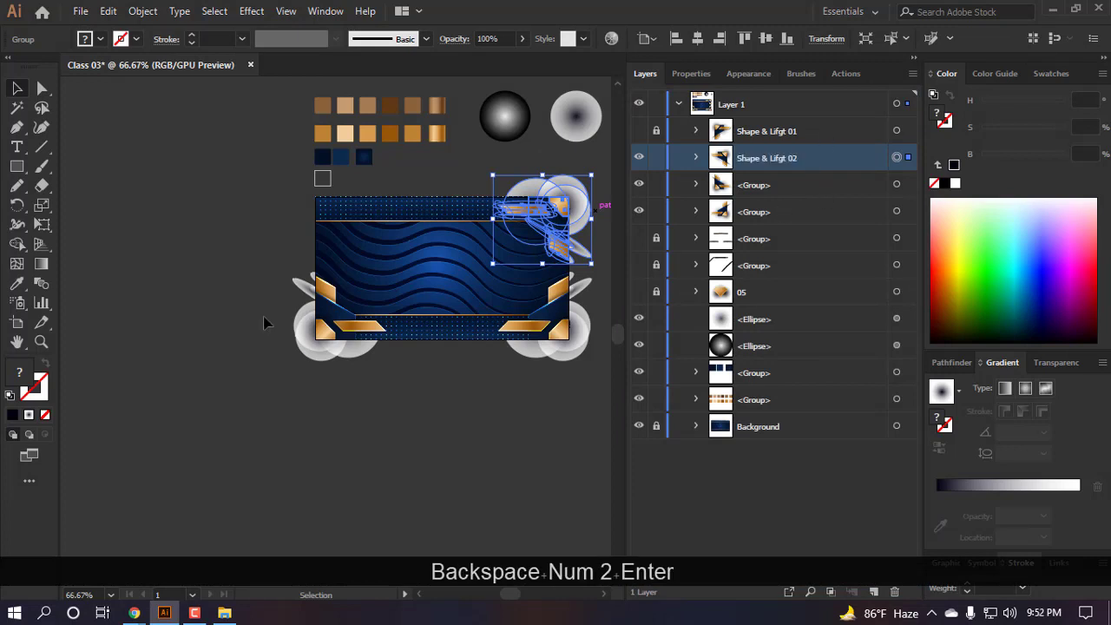
# - Rename the lower-left corner's group as "Shape & Lifgt 03"
pyautogui.click(300, 311)
pyautogui.doubleClick(761, 185)
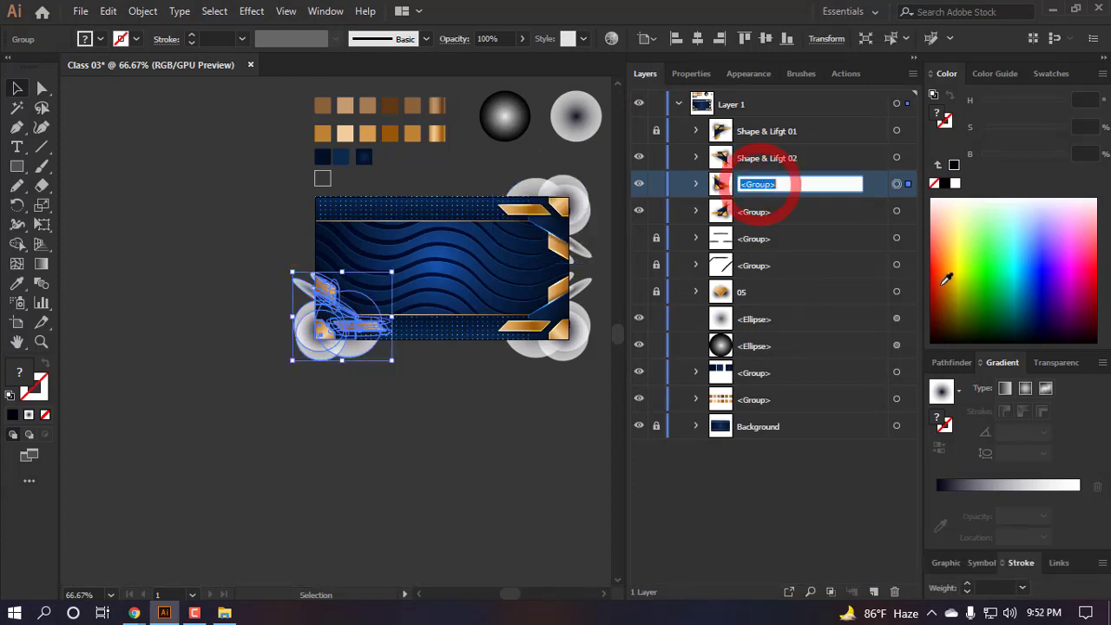
pyautogui.hotkey('ctrl', 'b')
pyautogui.hotkey('ctrl', 'v')
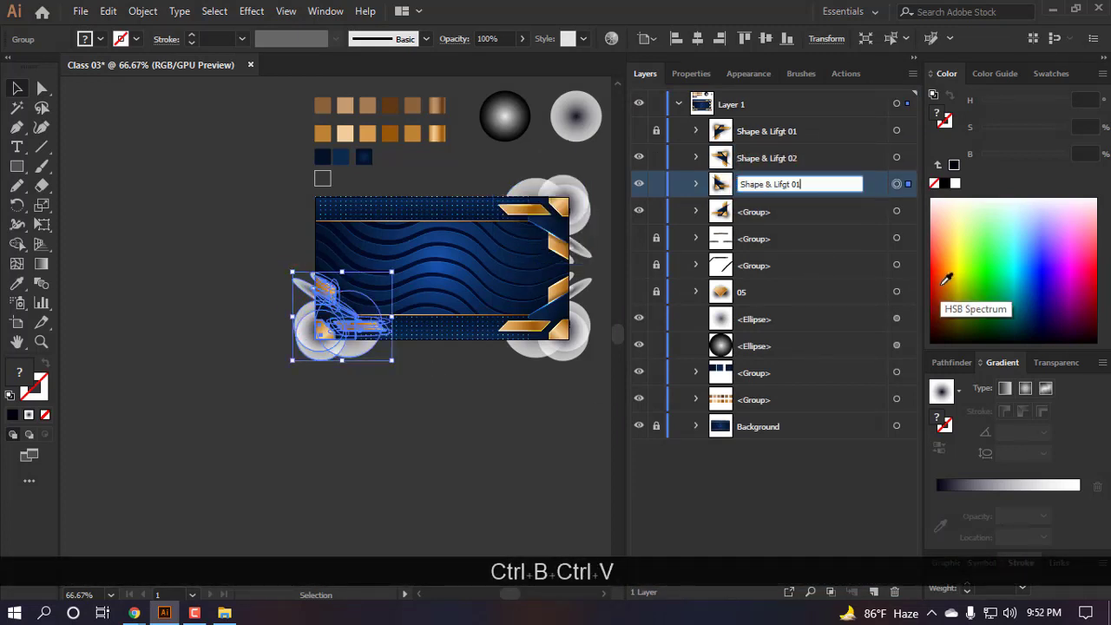
pyautogui.press('BackSpace')
pyautogui.write('3')
pyautogui.press('Return')
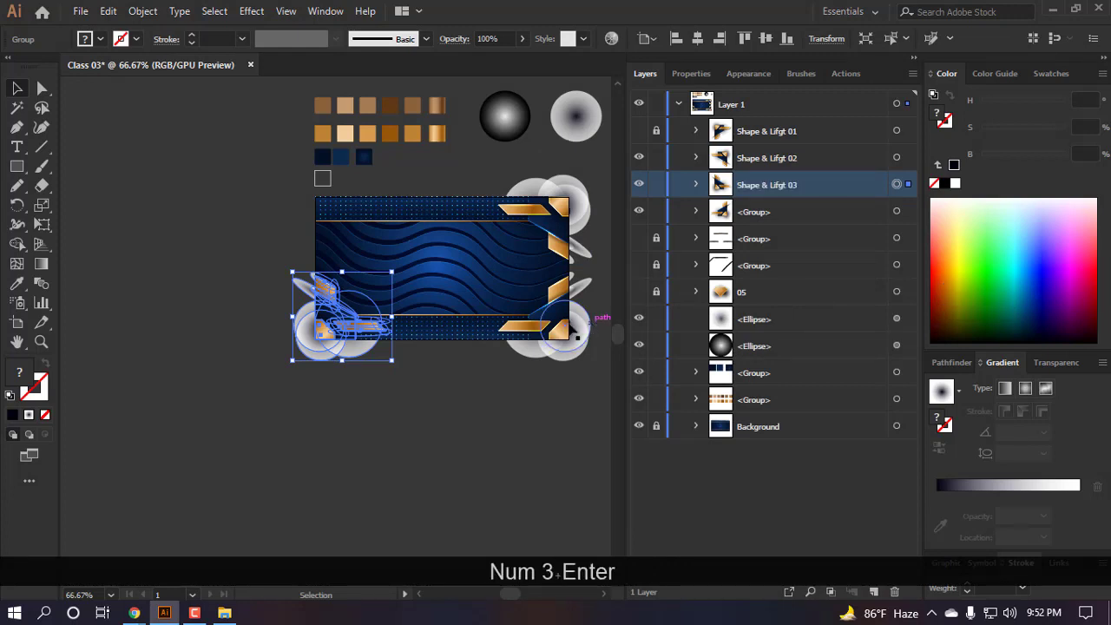
# - Rename the lower-right corner's group as "Shape & Lifgt 04"
pyautogui.click(573, 331)
pyautogui.doubleClick(762, 216)
pyautogui.hotkey('ctrl', 'v')
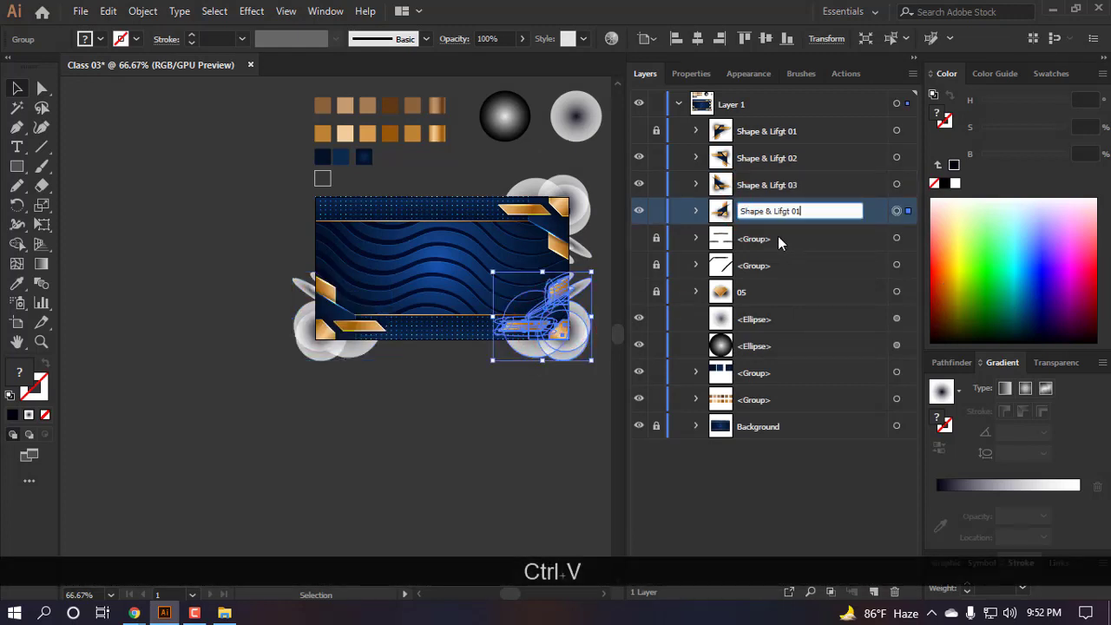
pyautogui.press('BackSpace')
pyautogui.write('4')
pyautogui.press('Return')
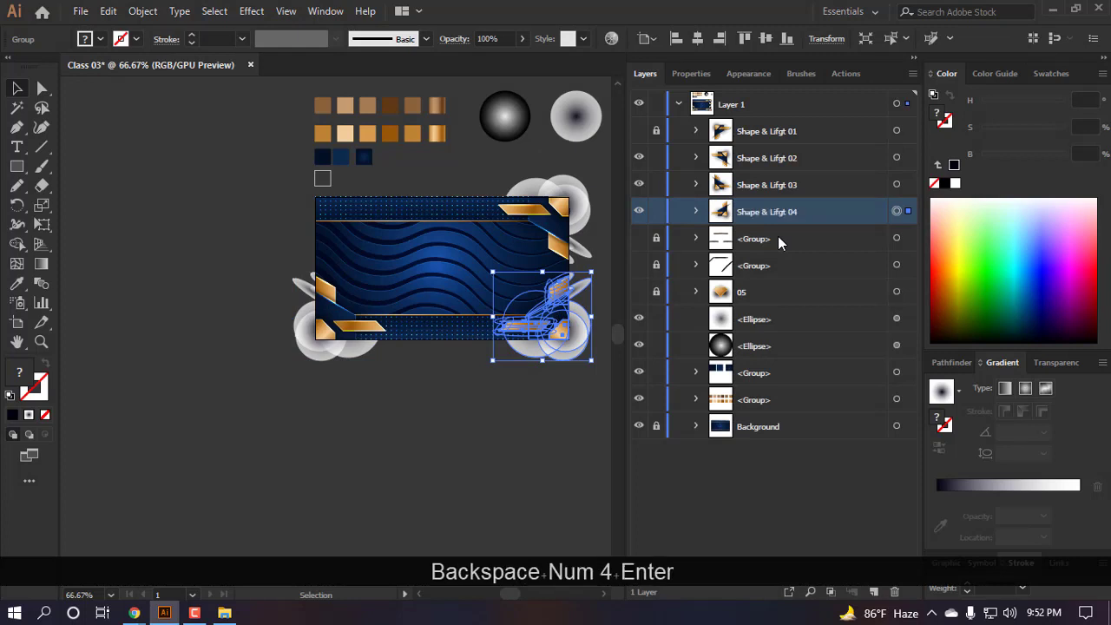
# - Show the Shape & Lifgt 01 group again and clear the selection
pyautogui.click(639, 130)
pyautogui.click(429, 402)
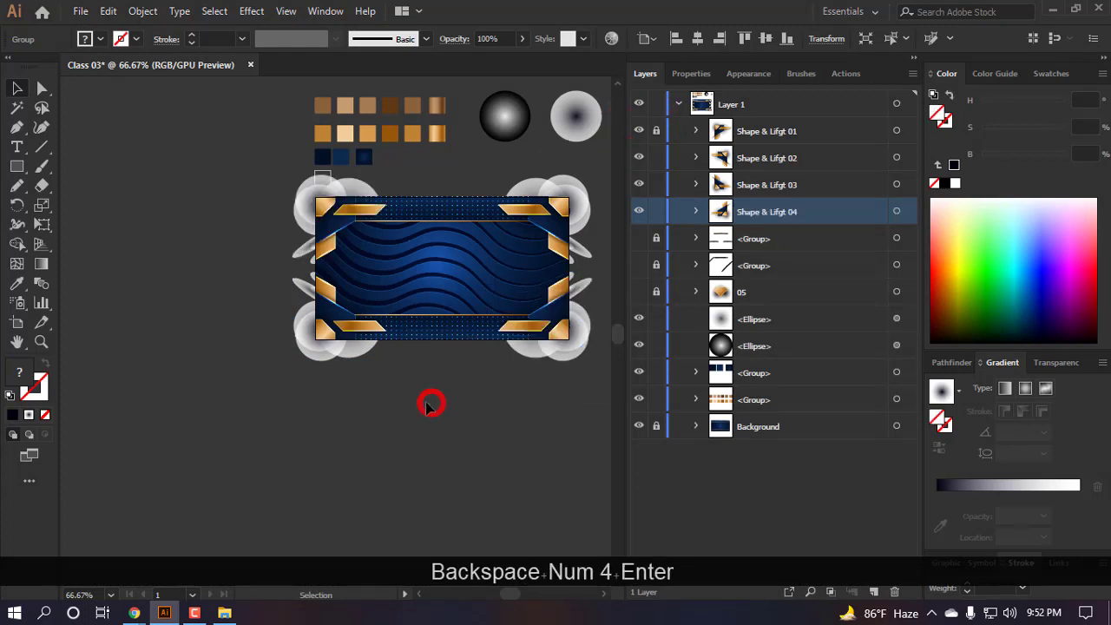
pyautogui.hscroll(2, 580, 248)
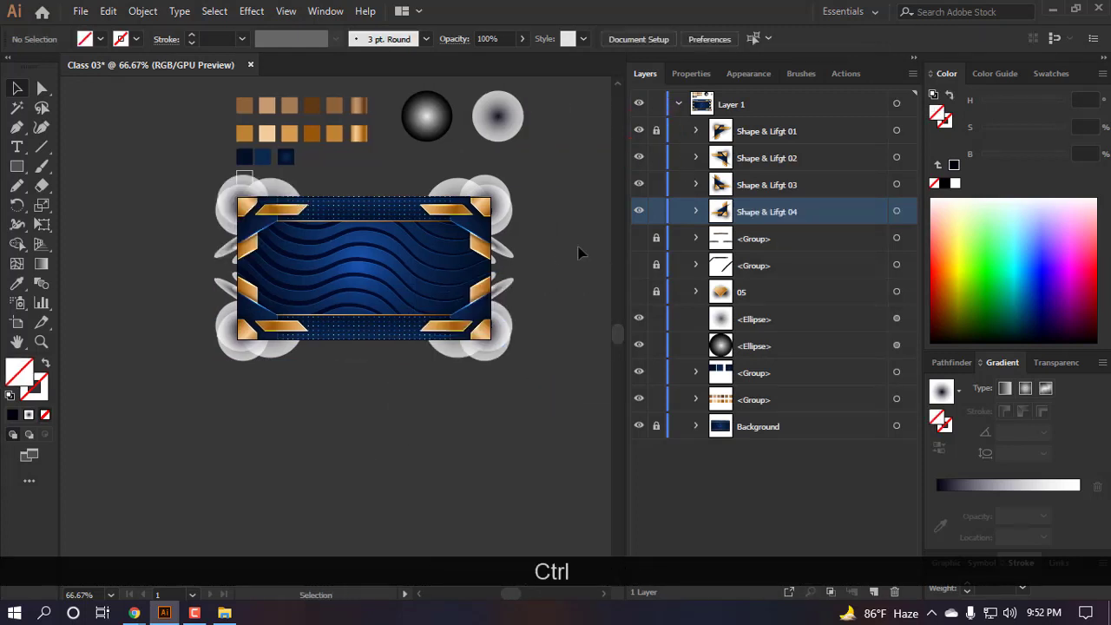
# - Unlock the Background group and move Shape & Lifgt 01 through 04 into it, between Mask and Dot Light
pyautogui.keyDown('shift'); pyautogui.click(795, 138); pyautogui.keyUp('shift')
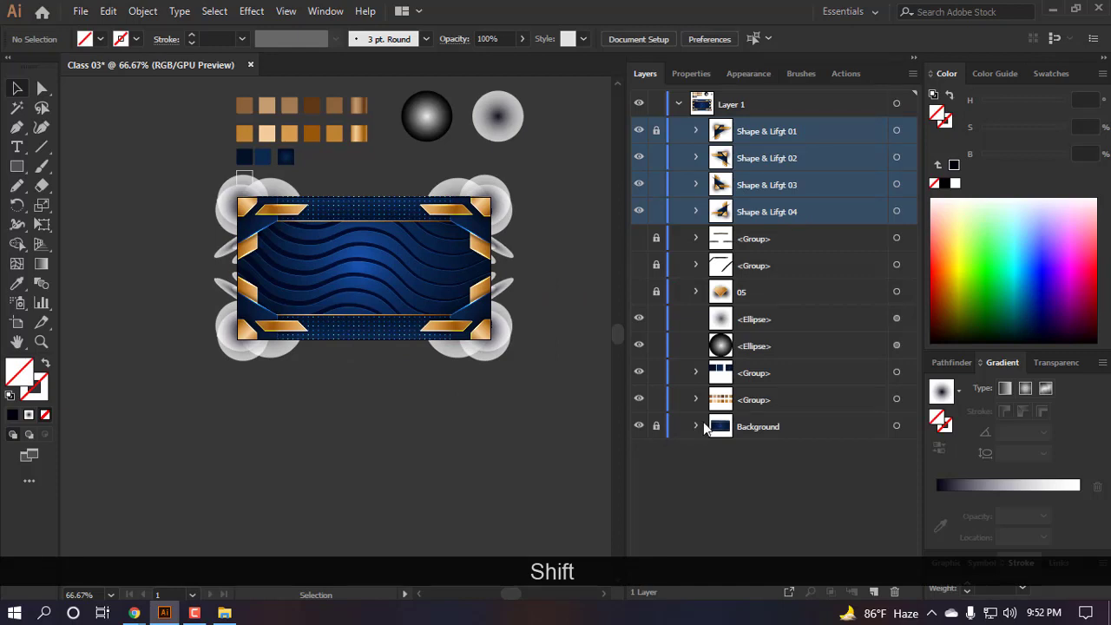
pyautogui.click(695, 426)
pyautogui.click(656, 427)
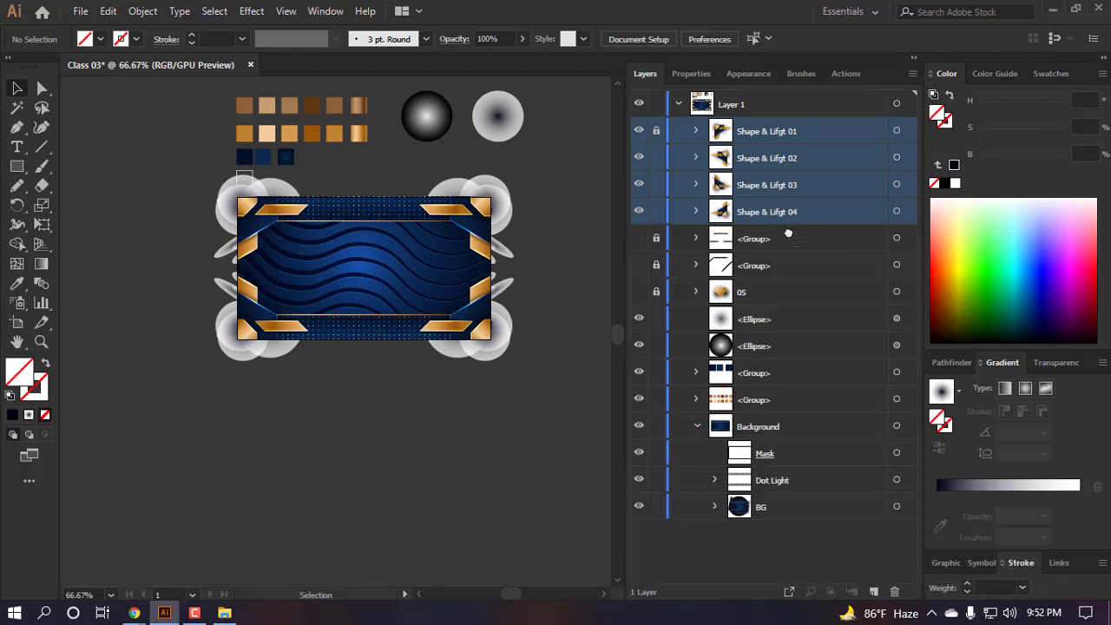
pyautogui.moveTo(789, 230); pyautogui.dragTo(807, 466)
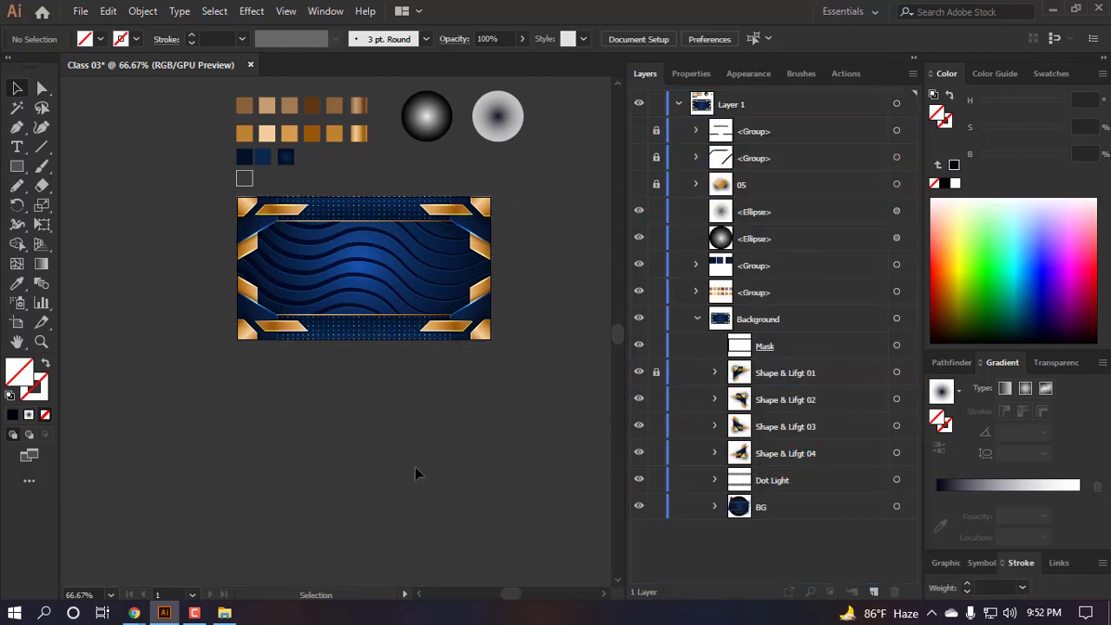
pyautogui.scroll(3, 396, 280)
pyautogui.scroll(-2, 385, 307)
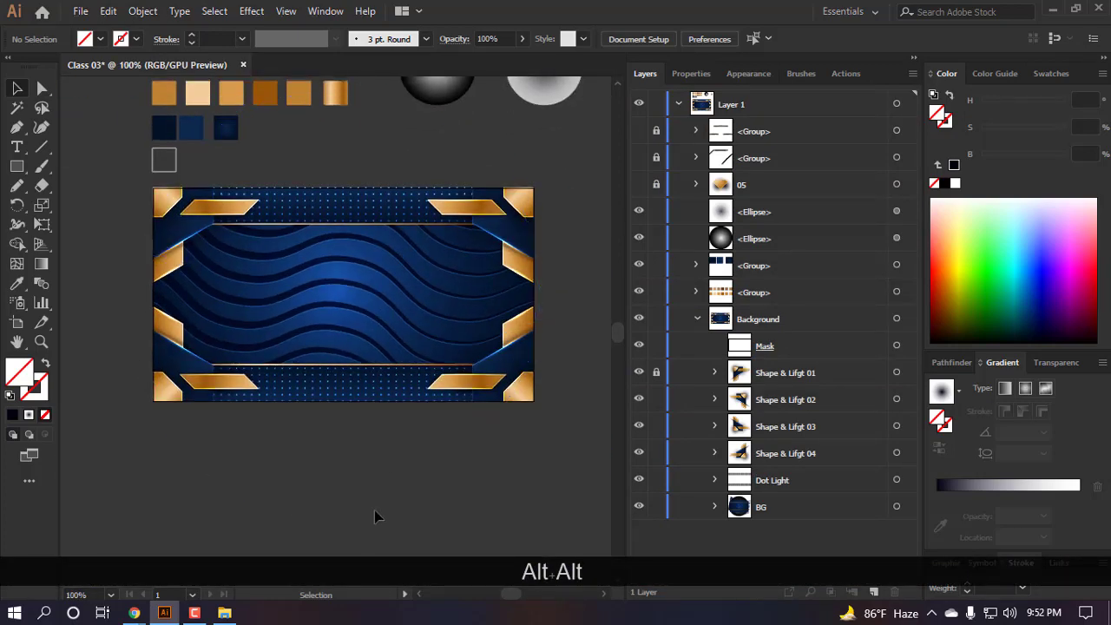
# - Collapse the Background group, and show and unlock the 05 group and the line group above it
pyautogui.click(697, 318)
pyautogui.click(639, 184)
pyautogui.click(639, 158)
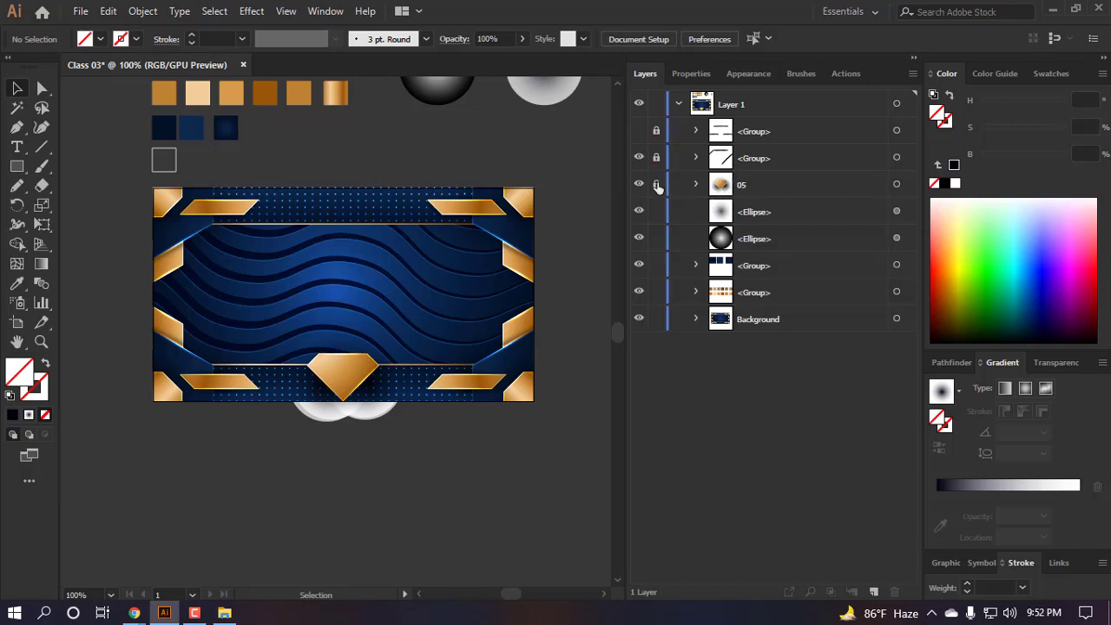
pyautogui.click(657, 184)
pyautogui.click(656, 157)
# - Clear the custom name of the 05 group
pyautogui.doubleClick(743, 185)
pyautogui.press('BackSpace')
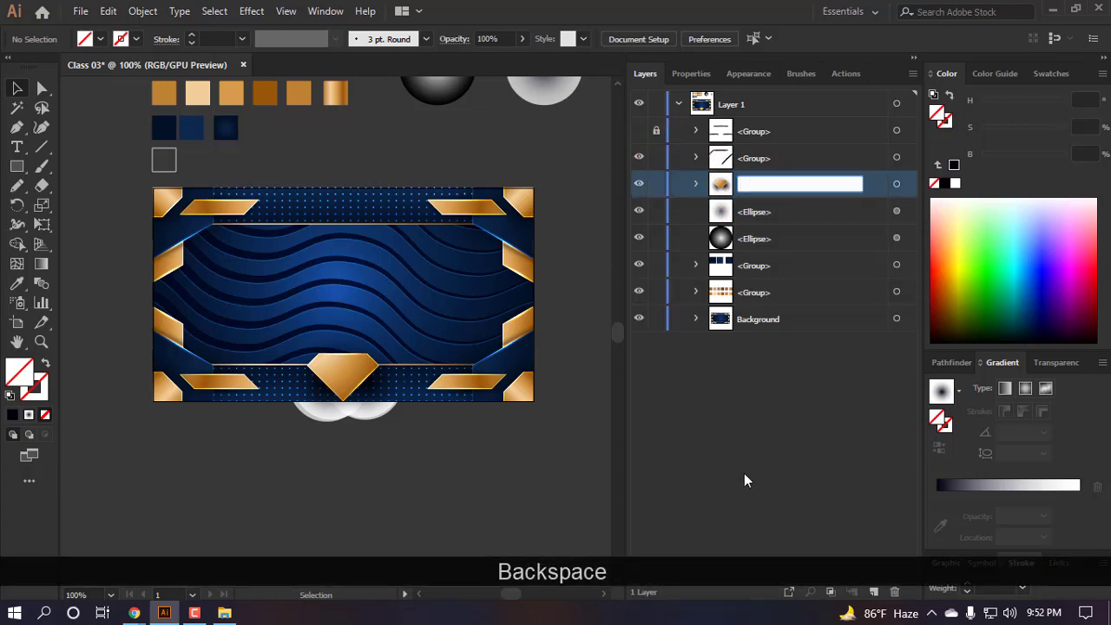
pyautogui.click(745, 480)
# - Group the gold bottom-centre shape's group with the line group directly above it in the layer stack
pyautogui.click(762, 158)
pyautogui.keyDown('shift'); pyautogui.click(768, 184); pyautogui.keyUp('shift')
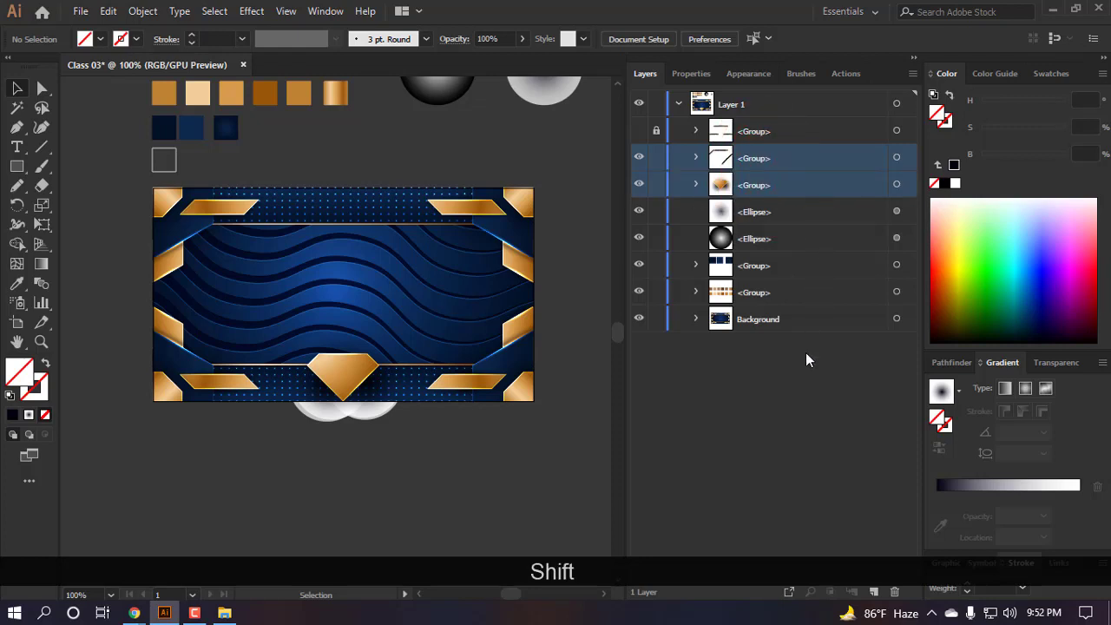
pyautogui.click(638, 131)
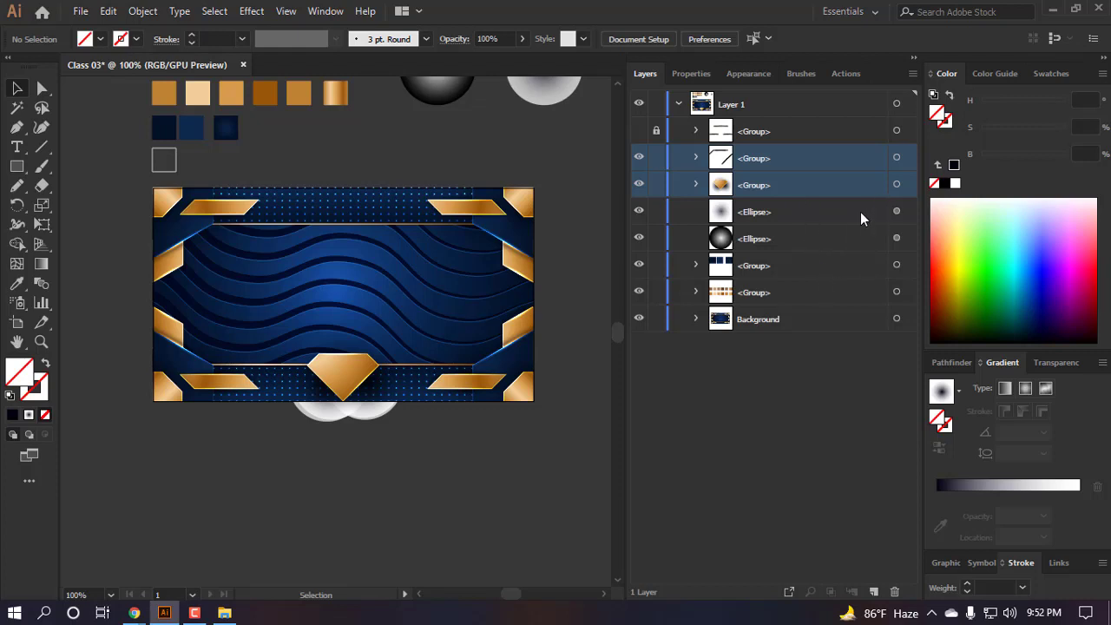
pyautogui.click(635, 153)
pyautogui.click(634, 152)
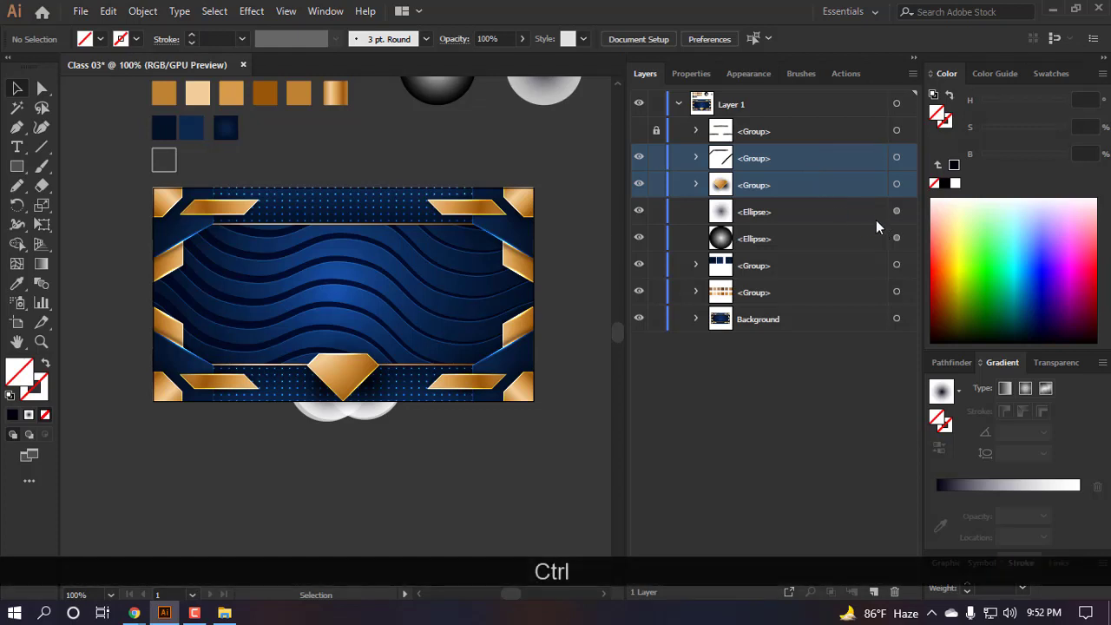
pyautogui.click(897, 157)
pyautogui.keyDown('shift'); pyautogui.click(896, 184); pyautogui.keyUp('shift')
pyautogui.hotkey('ctrl', 'g')
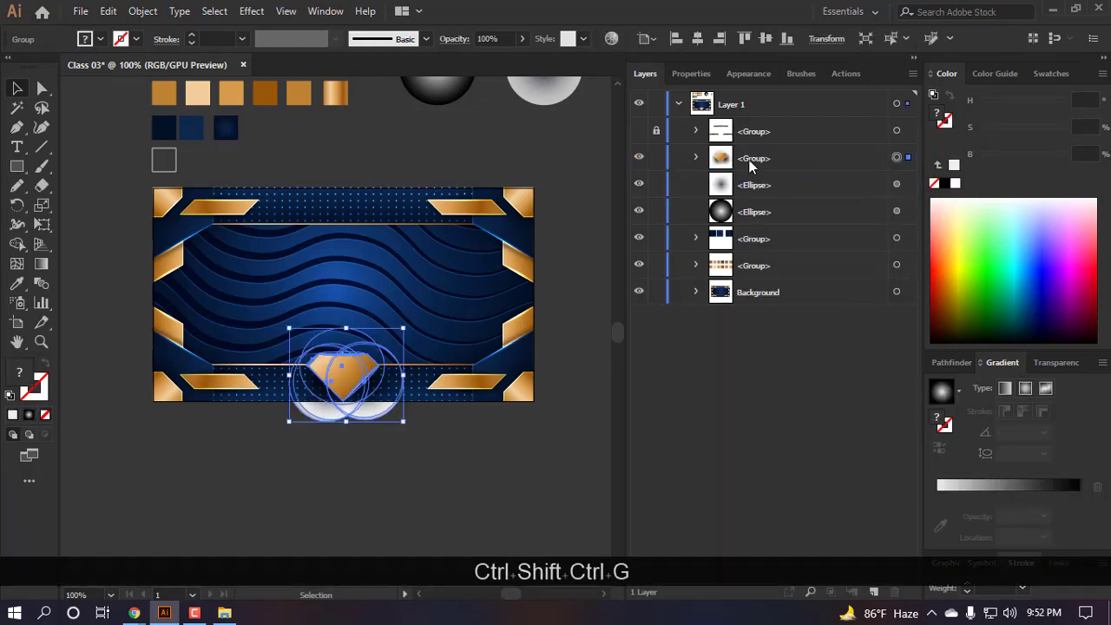
# - Rename the bottom-centre gold shape's new group as "Shape & Lifgt 05"
pyautogui.doubleClick(754, 158)
pyautogui.write('Shape & Lifgt 01')
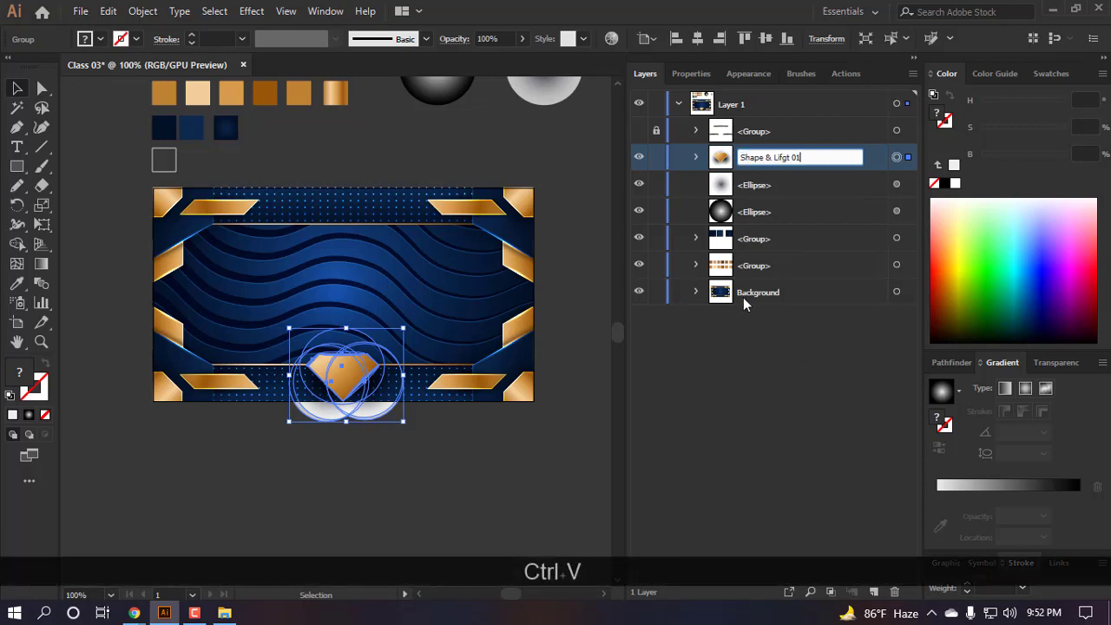
pyautogui.press('BackSpace')
pyautogui.write('5')
pyautogui.press('Return')
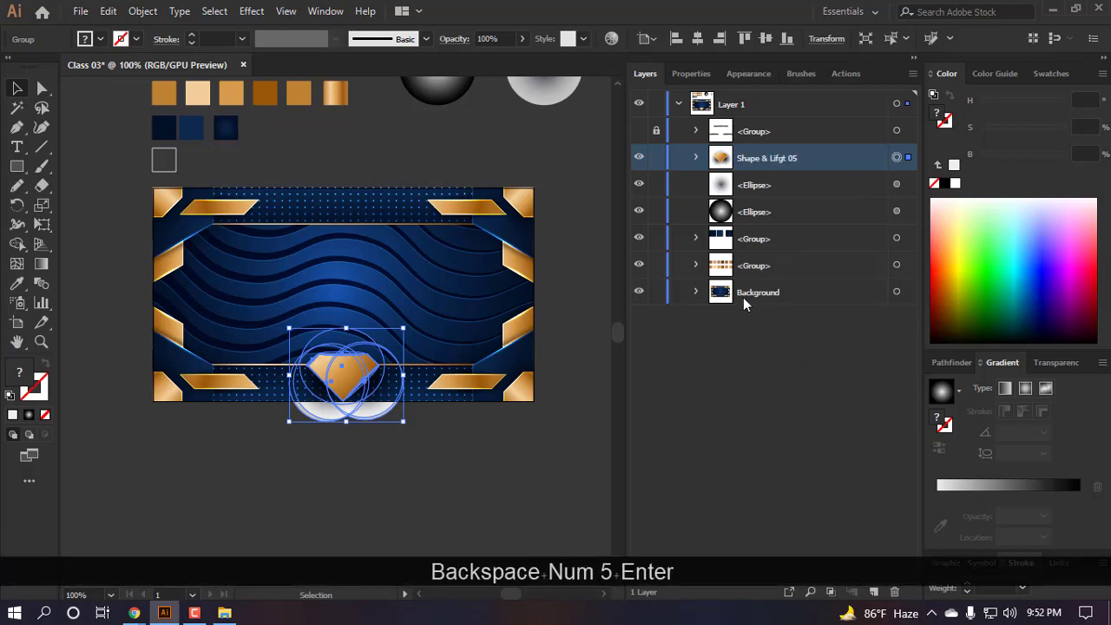
# - Move Shape & Lifgt 05 into the Background group between Shape & Lifgt 04 and Dot Light, and deselect everything
pyautogui.moveTo(799, 151); pyautogui.dragTo(806, 434)
pyautogui.press('a')
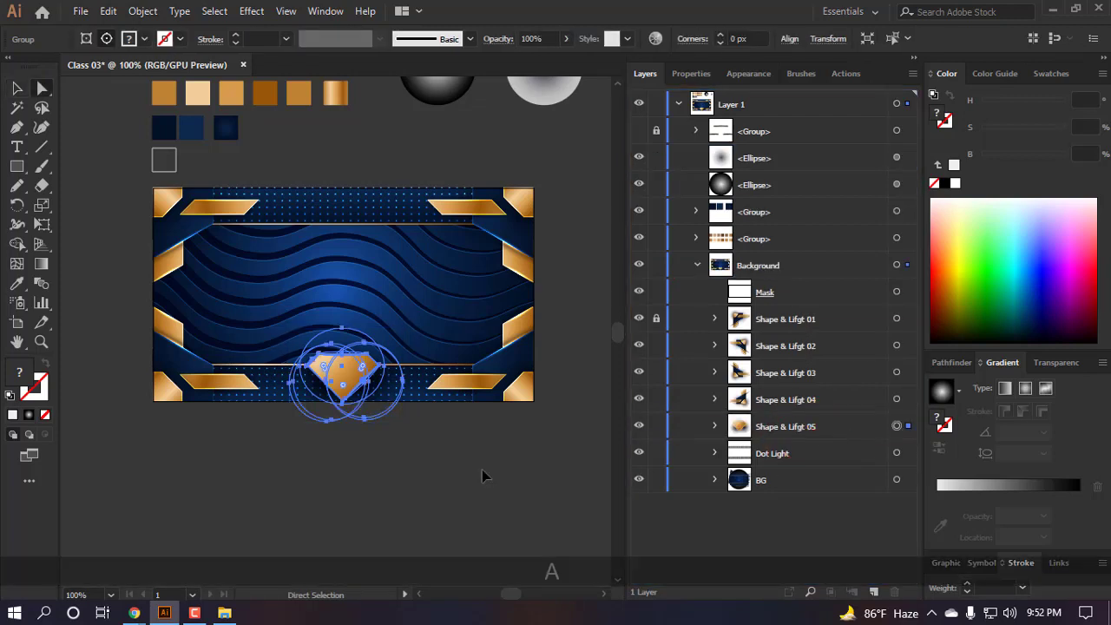
pyautogui.click(481, 470)
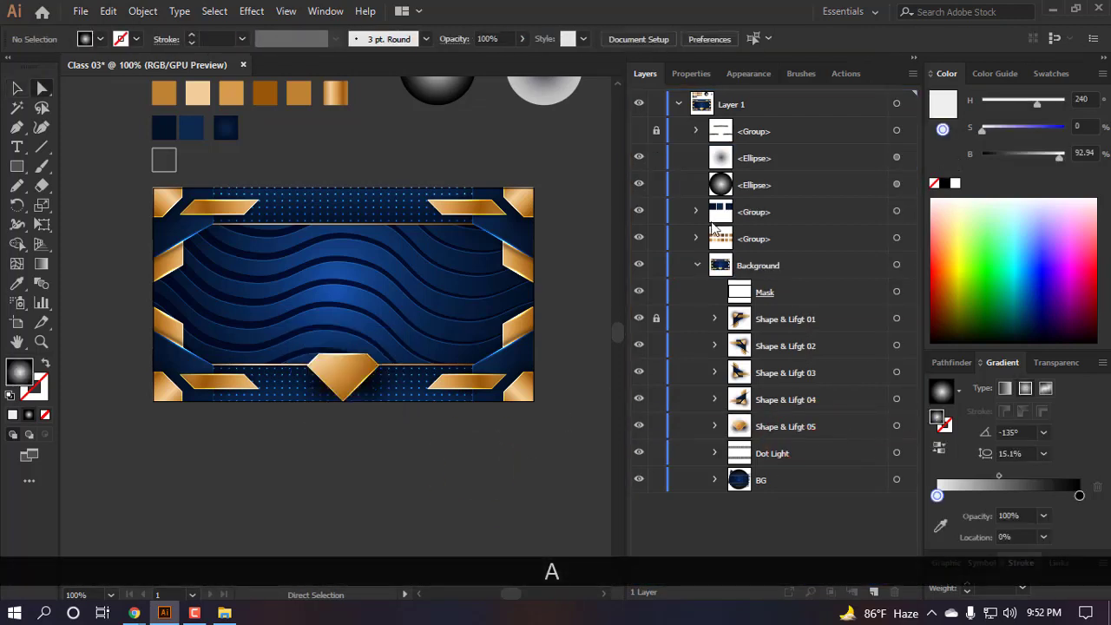
# - Show and unlock the horizontal light lines group and move it into Background, between Shape & Lifgt 05 and Dot Light
pyautogui.click(639, 130)
pyautogui.moveTo(762, 137); pyautogui.dragTo(820, 441)
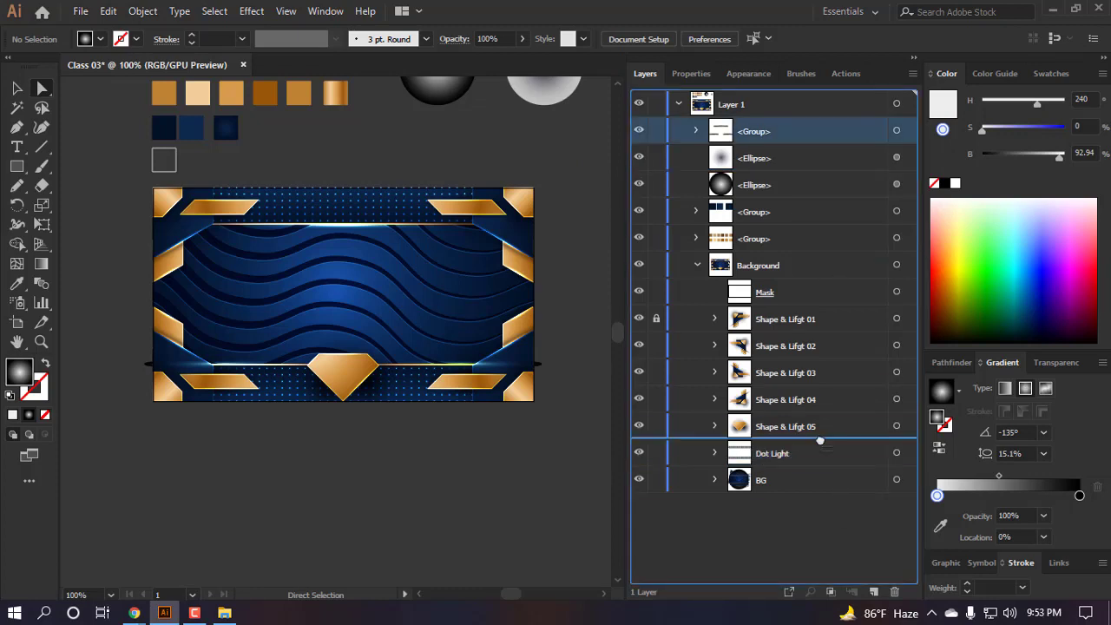
pyautogui.moveTo(820, 441); pyautogui.dragTo(820, 443)
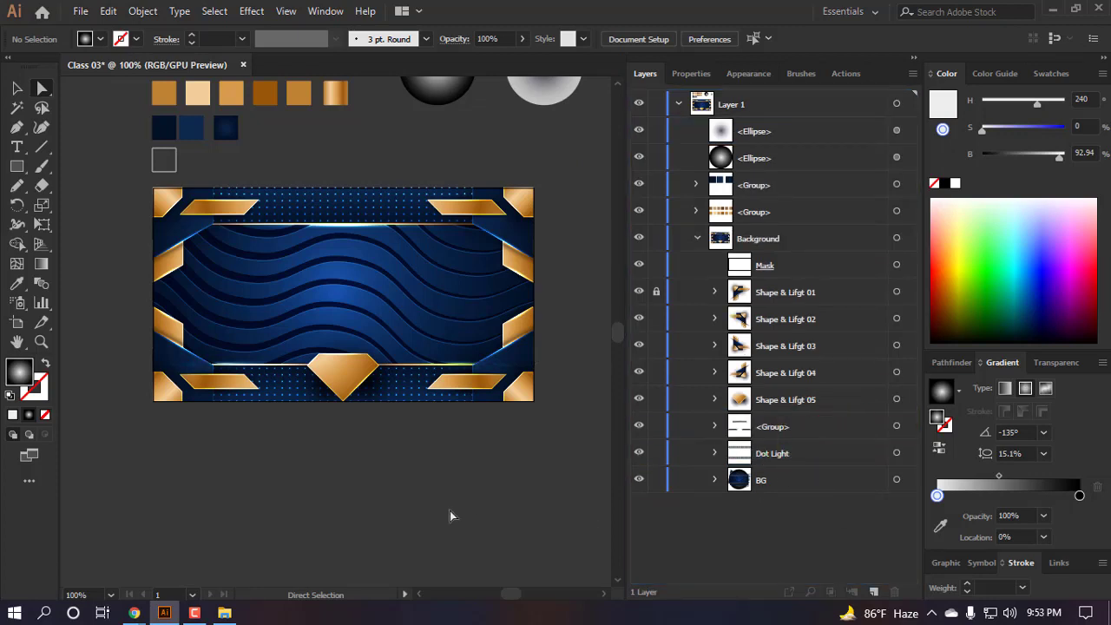
# - Examine the light lines along the frame's upper and lower inner edges, undoing the accidental edit made there
pyautogui.scroll(2, 369, 250)
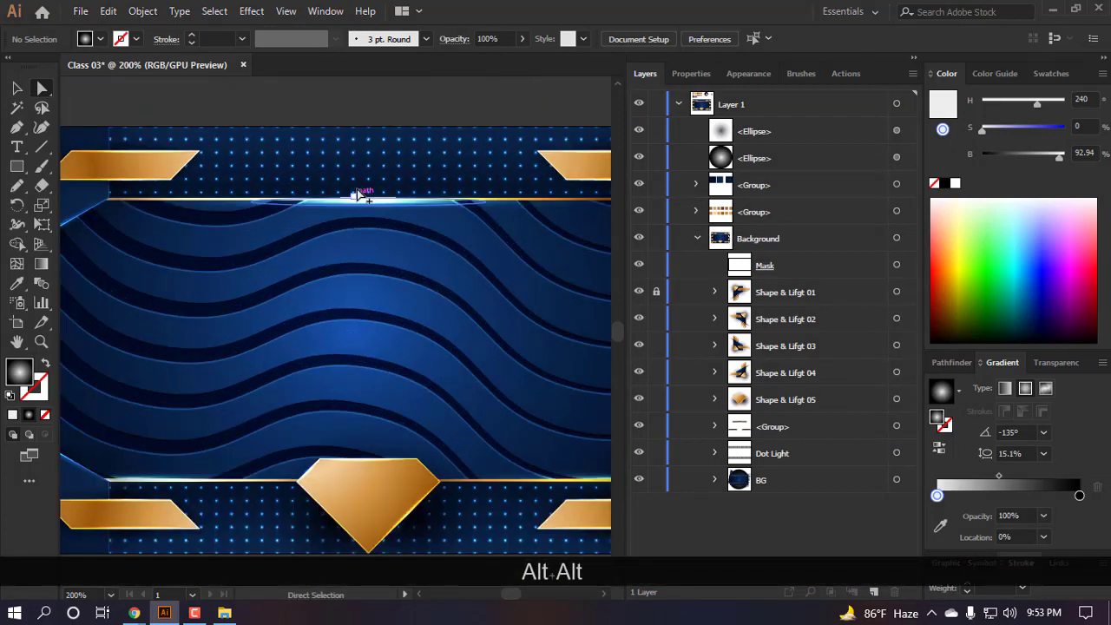
pyautogui.scroll(5, 389, 279)
pyautogui.moveTo(389, 276); pyautogui.dragTo(411, 277)
pyautogui.hotkey('ctrl', 'z')
pyautogui.scroll(1, 415, 256)
pyautogui.scroll(-7, 410, 259)
pyautogui.click(408, 116)
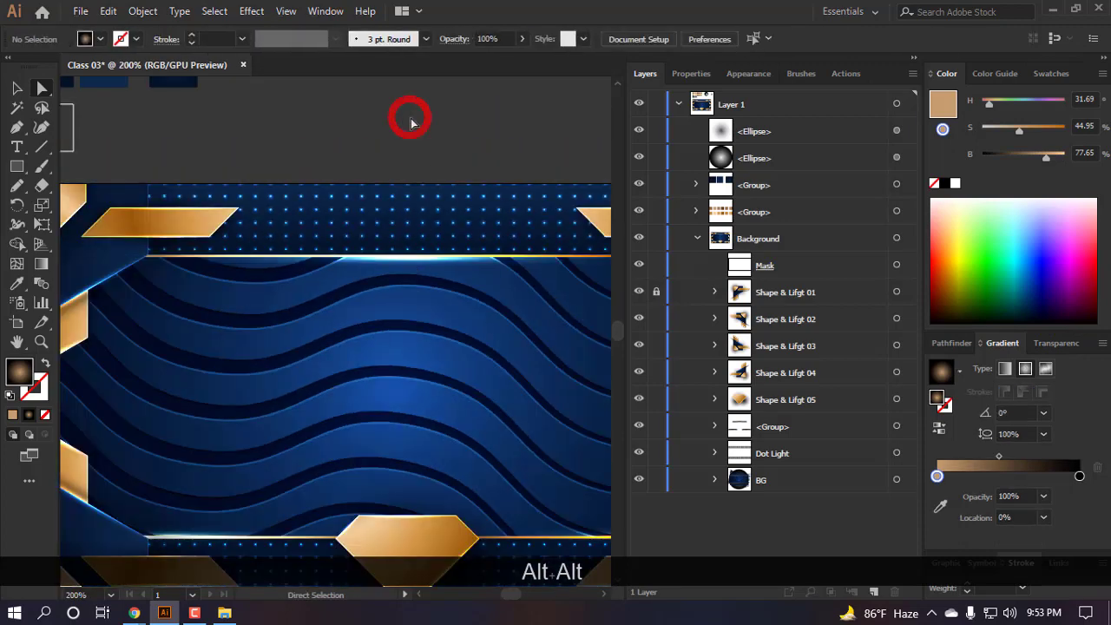
pyautogui.scroll(-4, 379, 112)
pyautogui.scroll(5, 417, 285)
pyautogui.hscroll(-1, 442, 388)
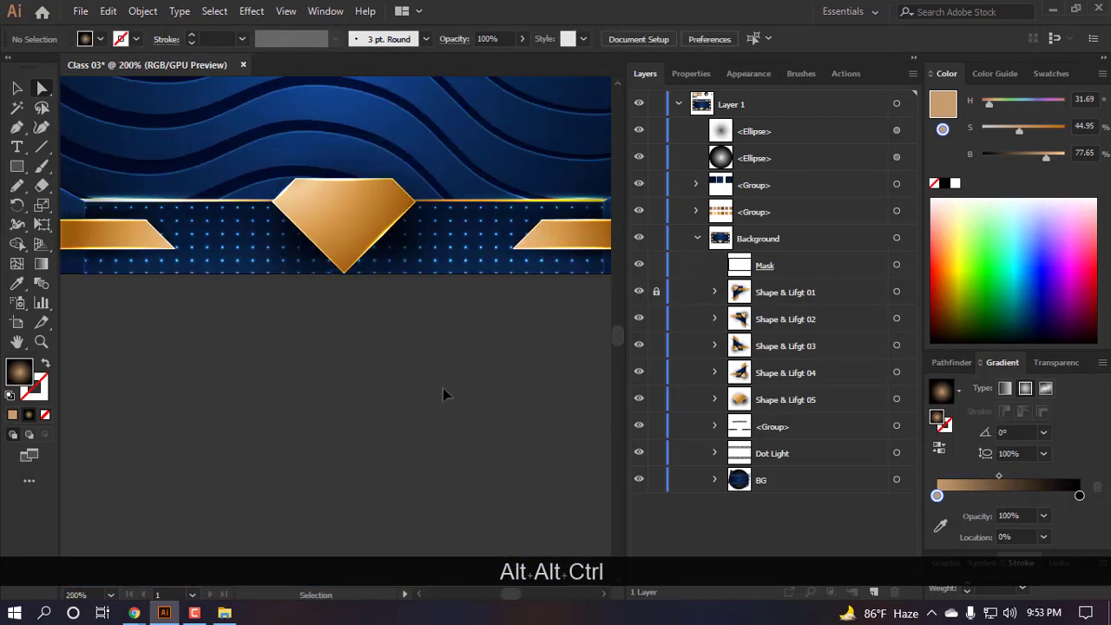
pyautogui.scroll(-2, 443, 387)
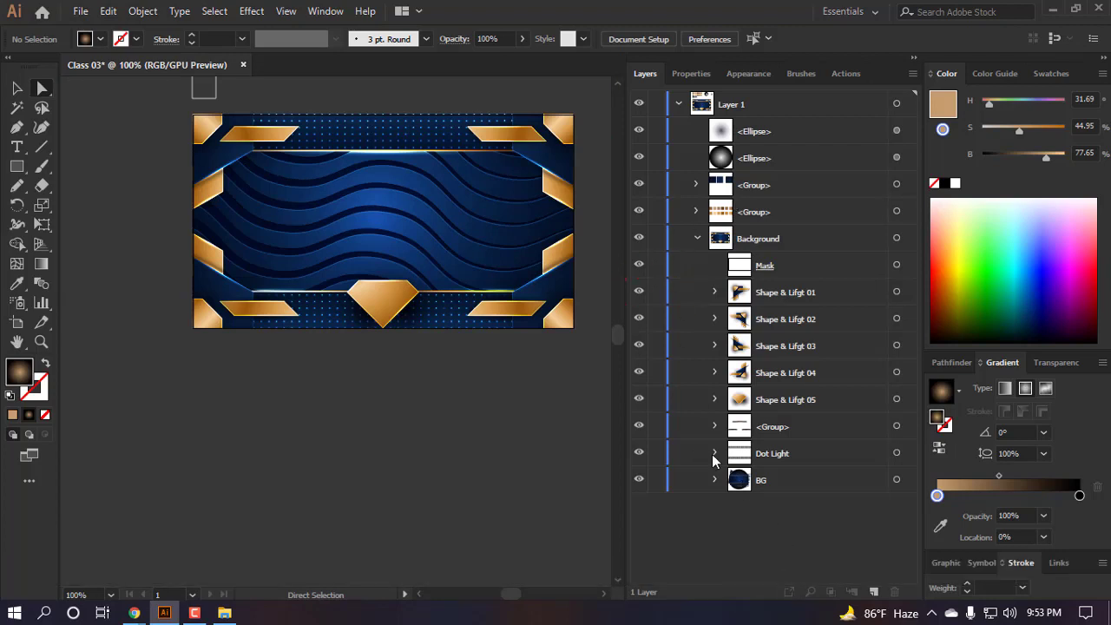
# - Rename the light lines group inside Background as "Line Light" and collapse the Background group
pyautogui.doubleClick(773, 426)
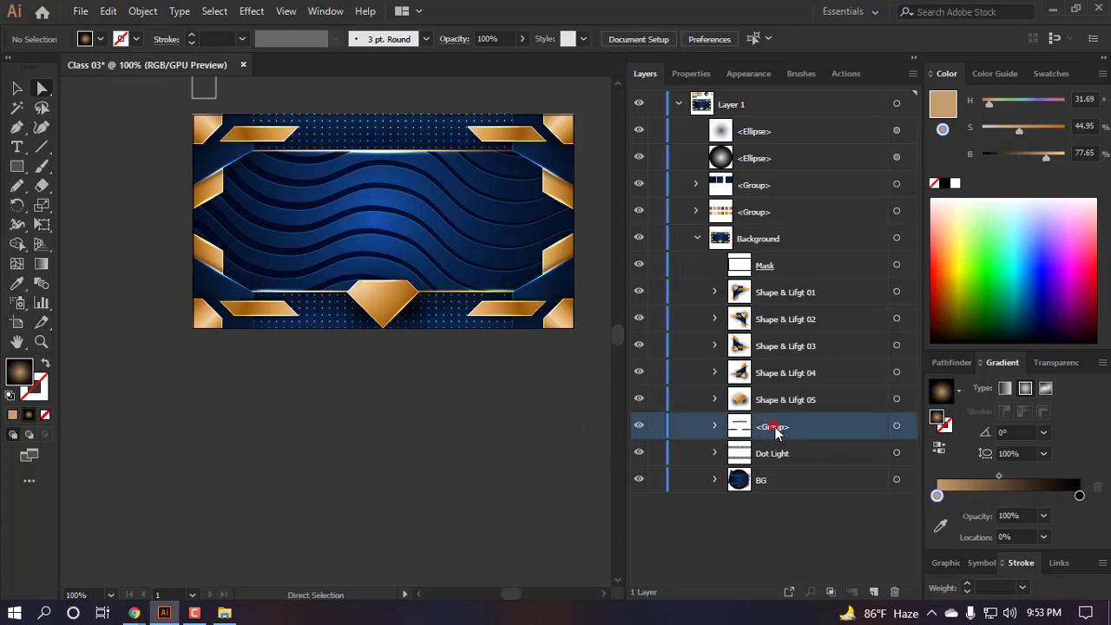
pyautogui.write('Li')
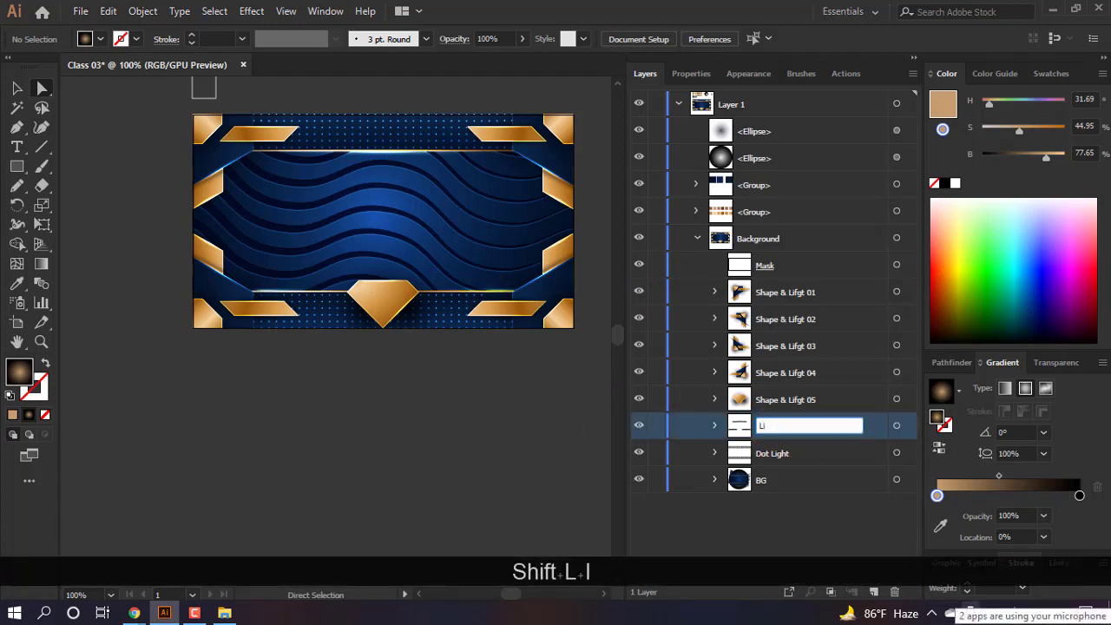
pyautogui.press('BackSpace')
pyautogui.press('BackSpace')
pyautogui.press('BackSpace')
pyautogui.press('BackSpace')
pyautogui.write('Li')
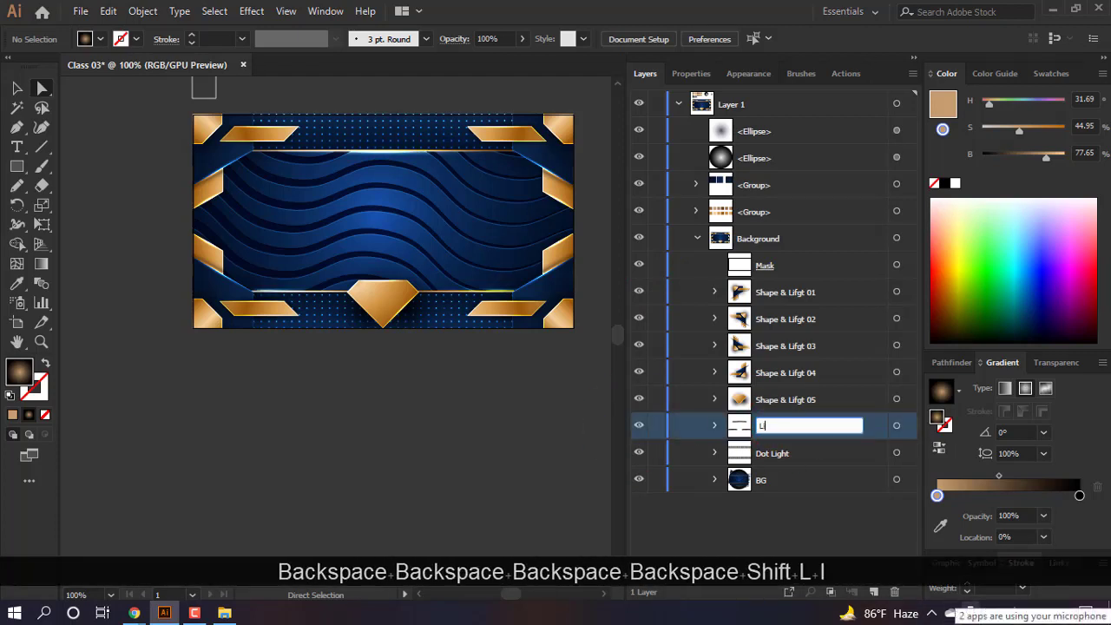
pyautogui.write('n')
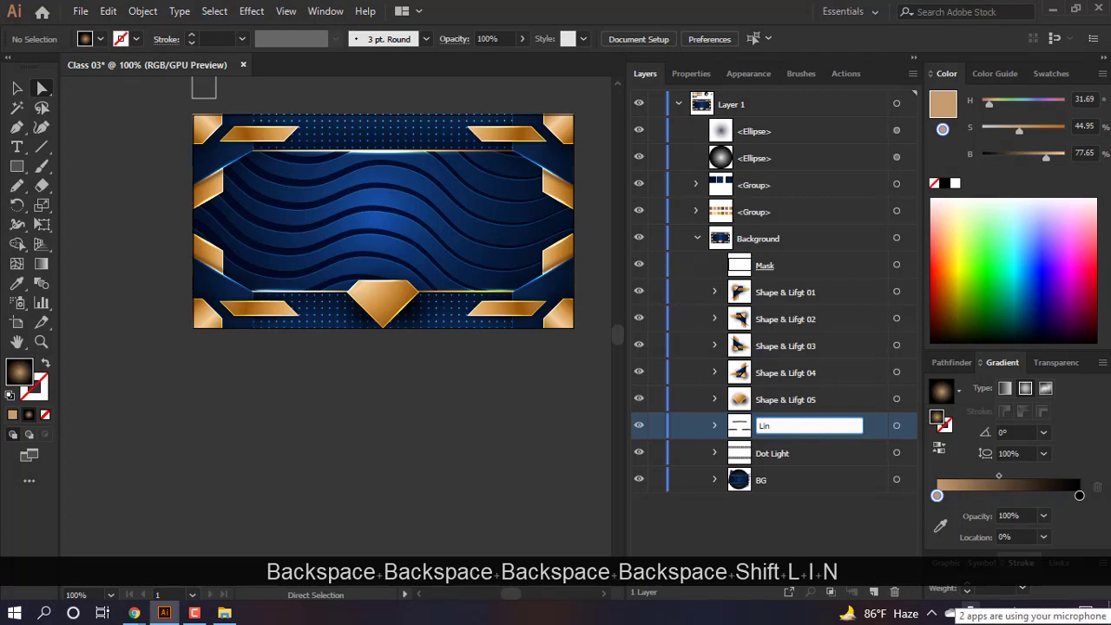
pyautogui.write('e Li')
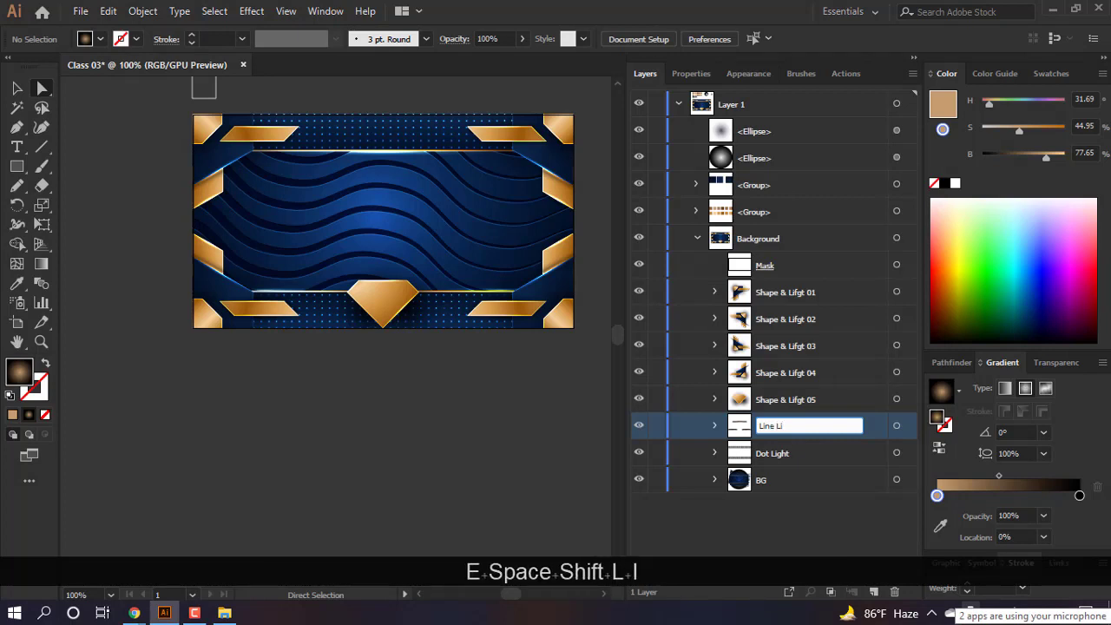
pyautogui.write('n')
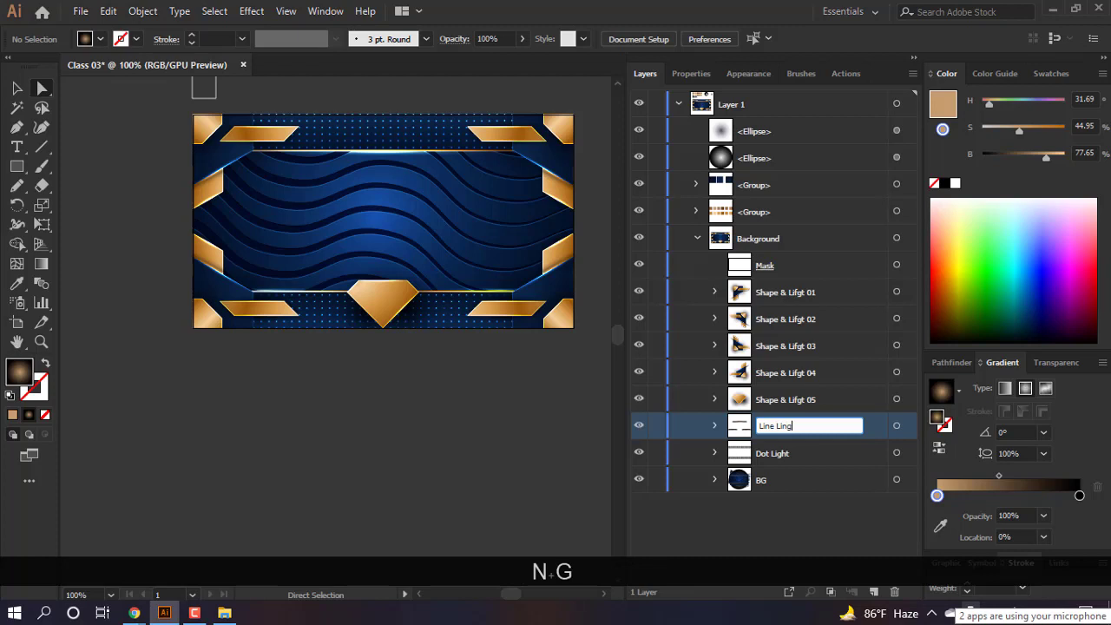
pyautogui.write('g')
pyautogui.press('BackSpace')
pyautogui.press('BackSpace')
pyautogui.press('BackSpace')
pyautogui.press('BackSpace')
pyautogui.press('BackSpace')
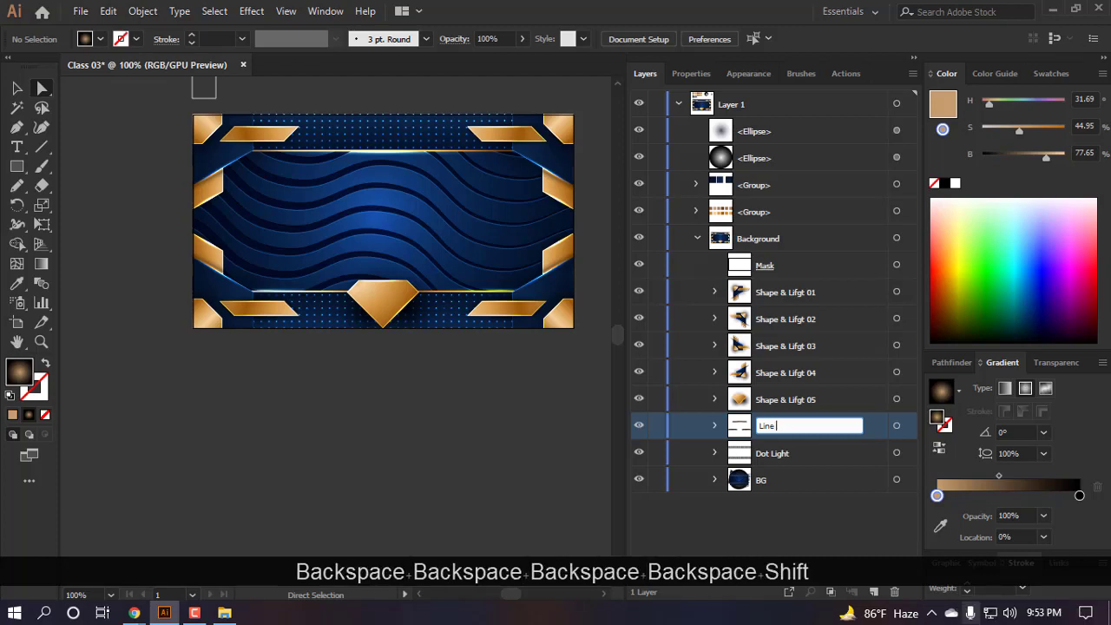
pyautogui.write('Light')
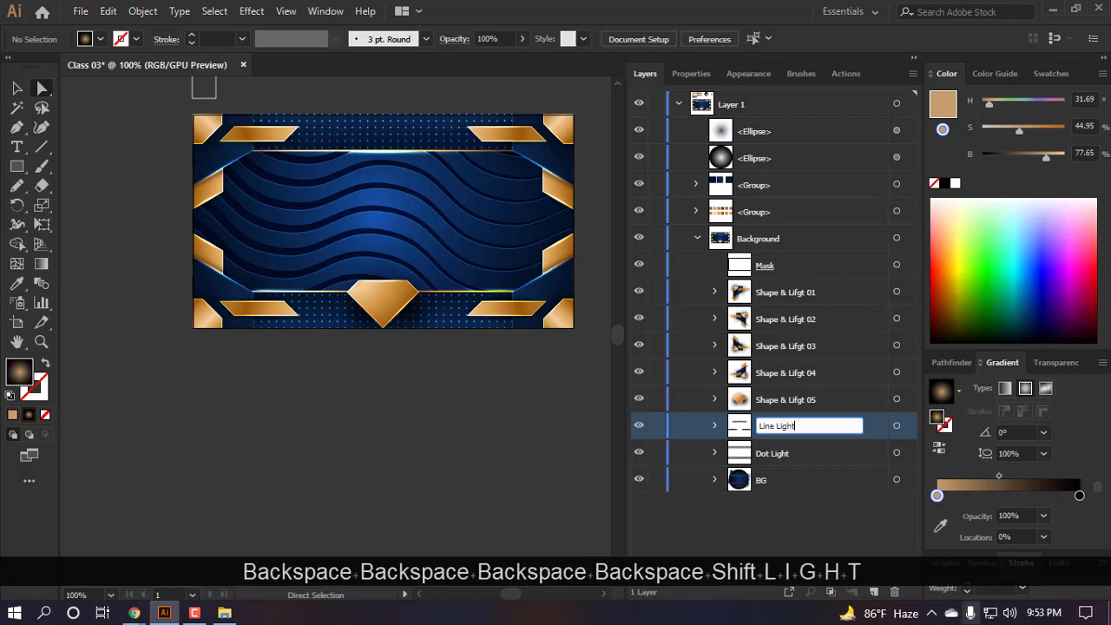
pyautogui.press('Return')
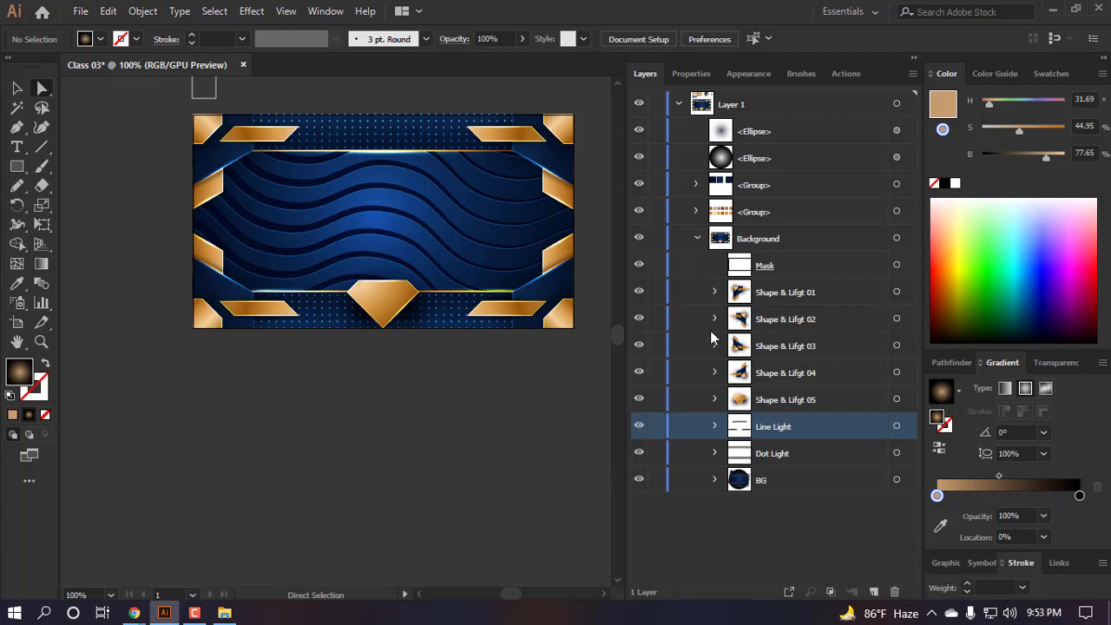
pyautogui.click(695, 238)
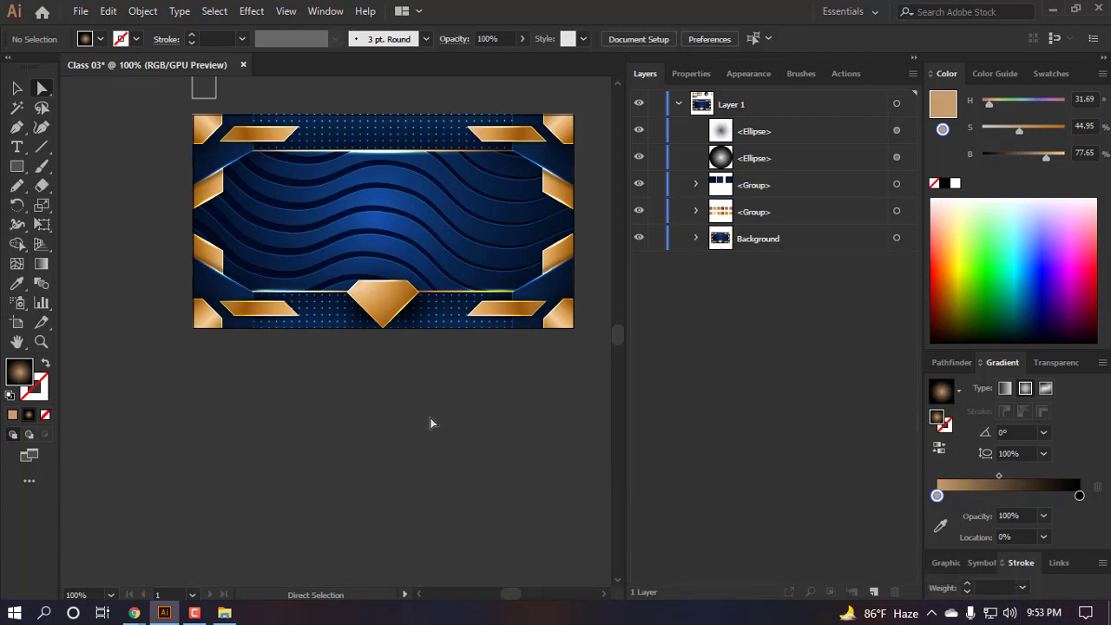
# - Group the colour swatches and the two gradient circles above the artwork, and lock and hide that group
pyautogui.scroll(-2, 425, 417)
pyautogui.scroll(1, 378, 204)
pyautogui.scroll(-1, 254, 166)
pyautogui.press('v')
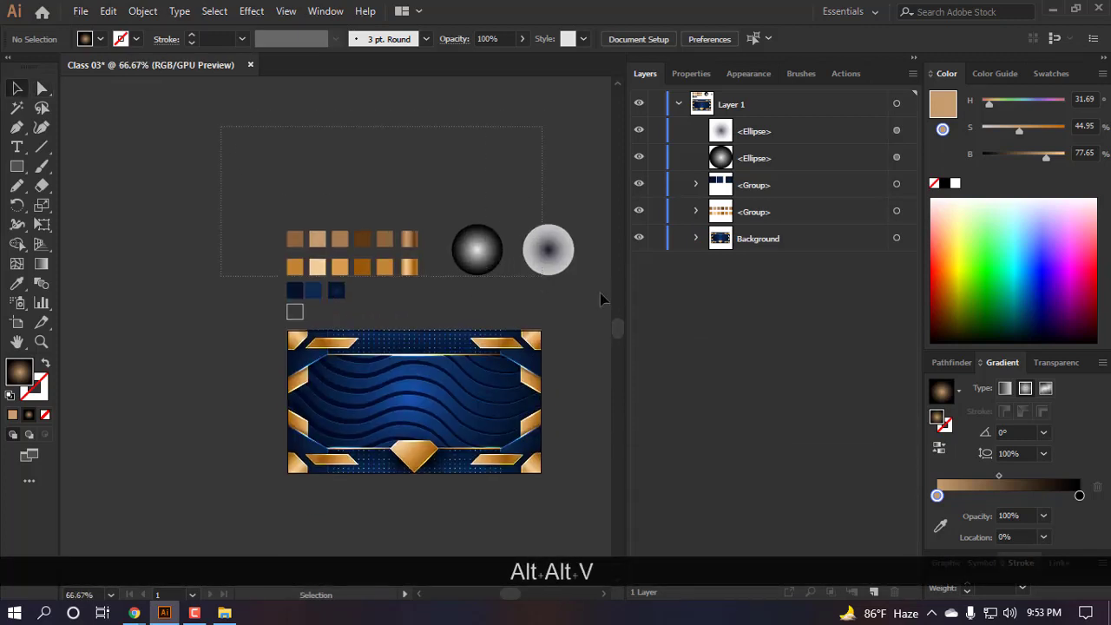
pyautogui.moveTo(600, 293); pyautogui.dragTo(485, 306)
pyautogui.hscroll(-3, 547, 301)
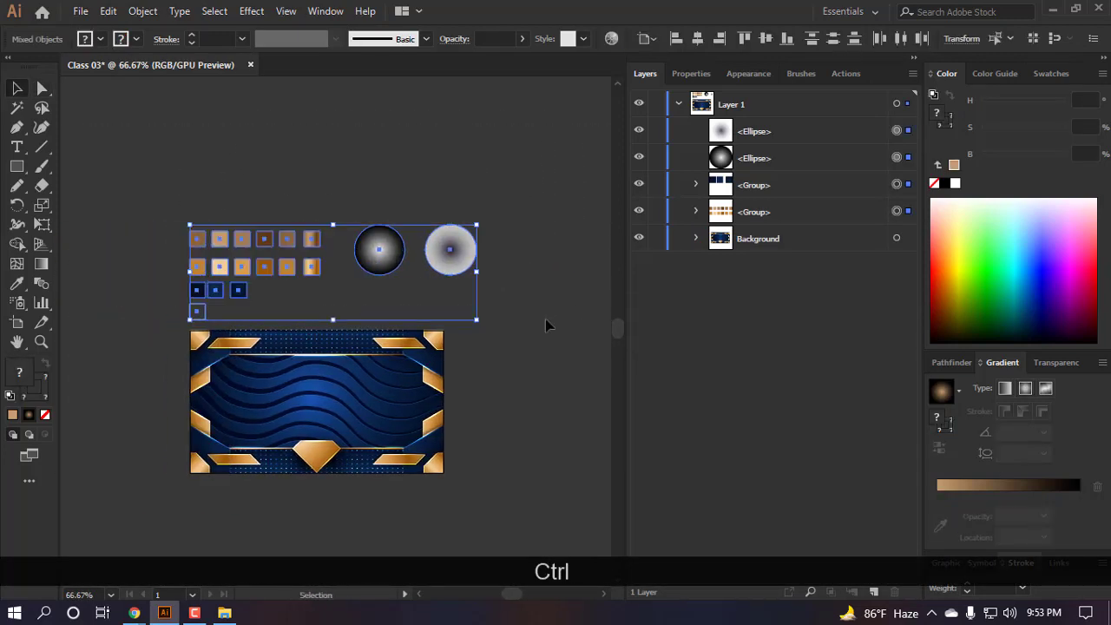
pyautogui.click(432, 145)
pyautogui.moveTo(198, 251); pyautogui.dragTo(437, 309)
pyautogui.hotkey('ctrl', 'g')
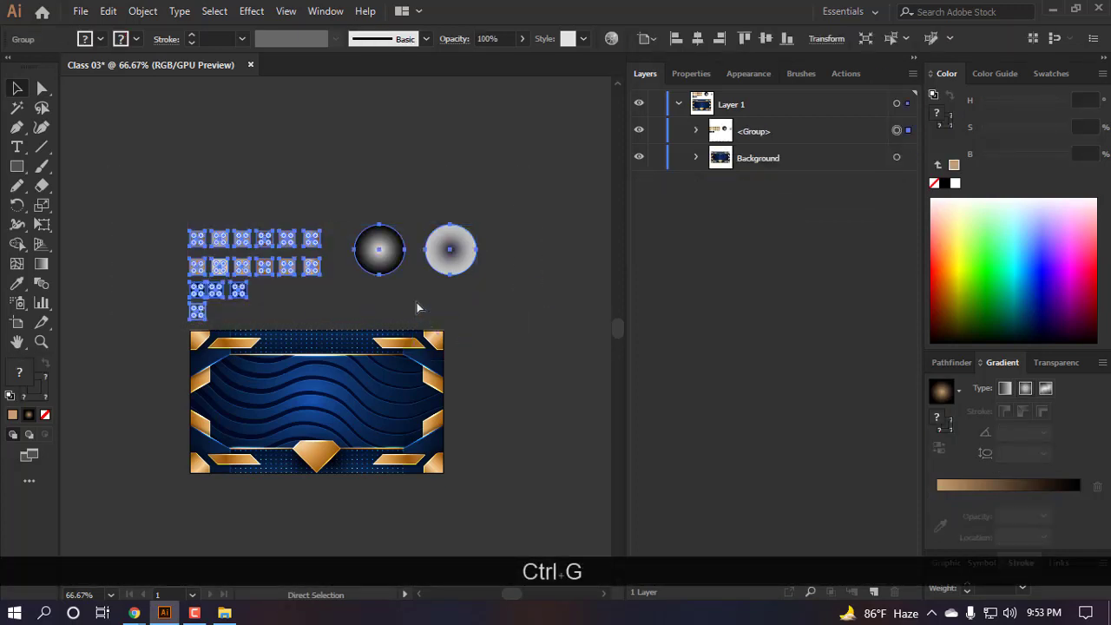
pyautogui.click(656, 131)
pyautogui.click(639, 131)
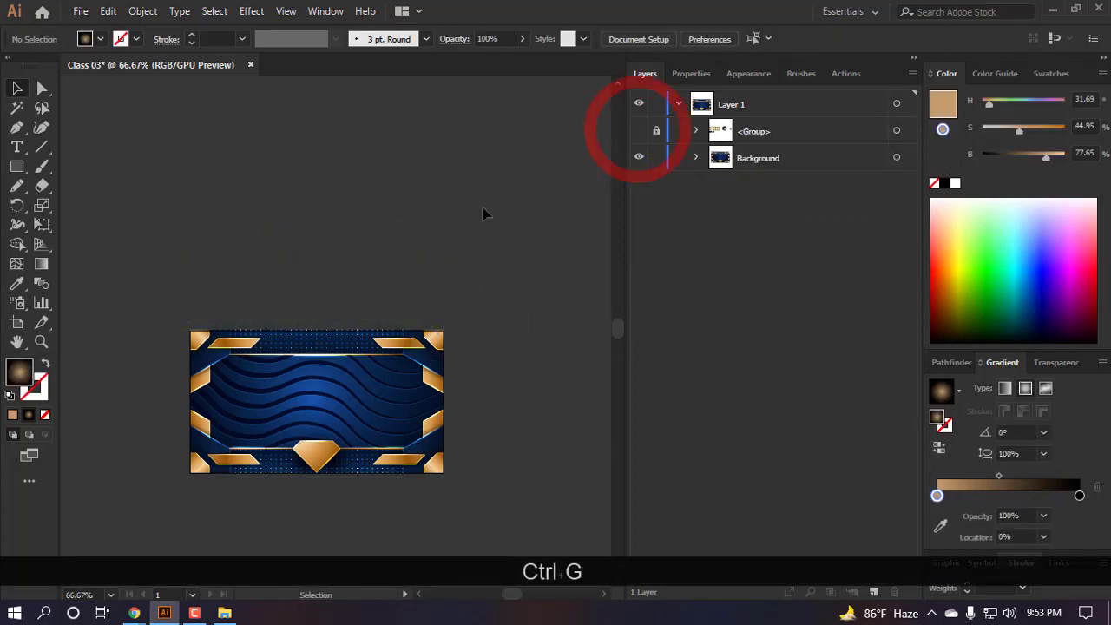
# - Examine the organised frame design as a whole and the light line along its upper inner edge up close
pyautogui.scroll(2, 173, 356)
pyautogui.doubleClick(12, 338)
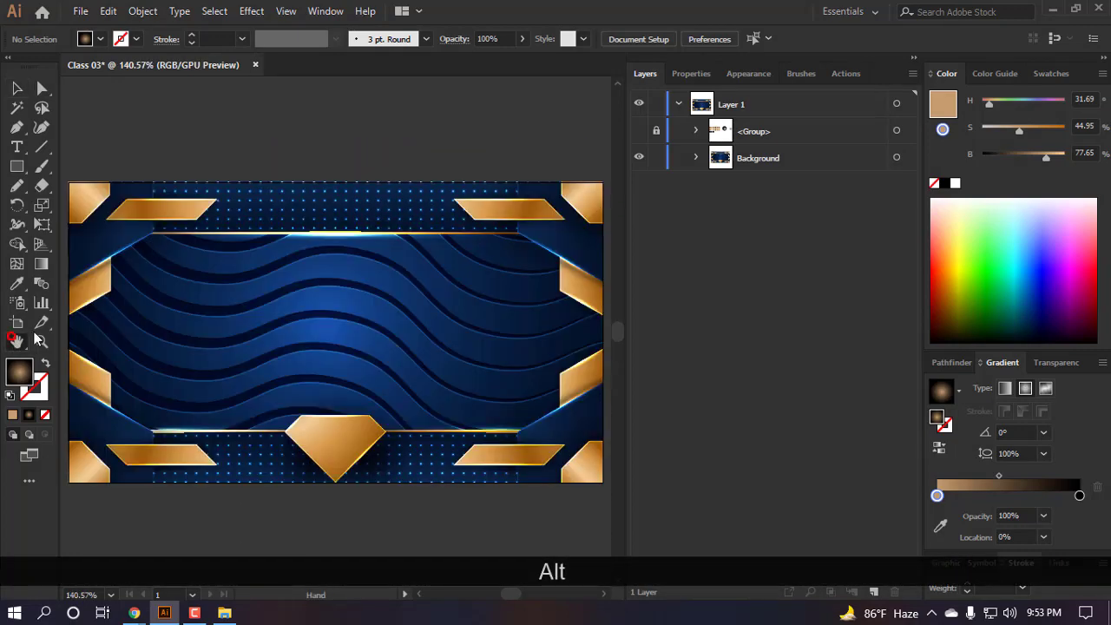
pyautogui.scroll(-1, 308, 330)
pyautogui.scroll(-1, 338, 307)
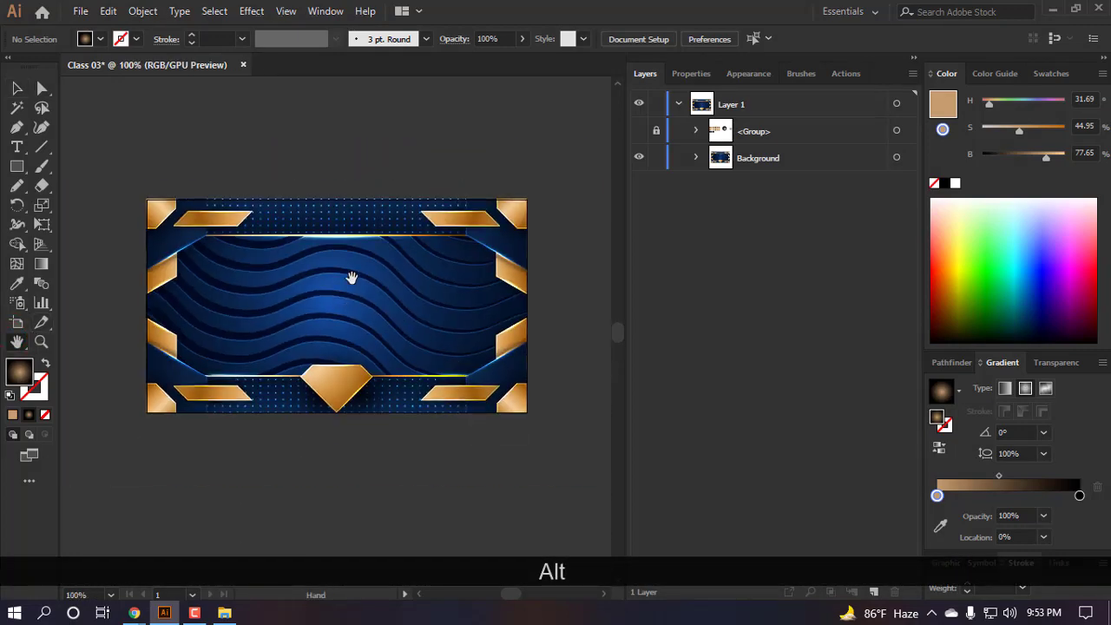
pyautogui.scroll(6, 339, 235)
pyautogui.press('a')
pyautogui.moveTo(354, 303); pyautogui.dragTo(347, 297)
pyautogui.scroll(-4, 343, 278)
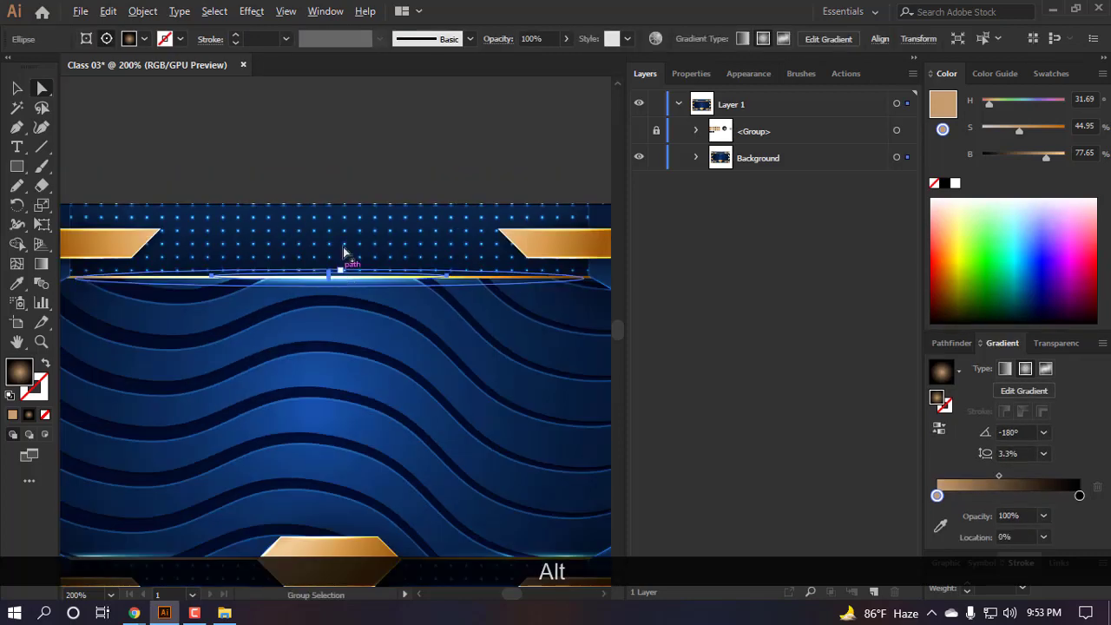
pyautogui.click(347, 148)
pyautogui.scroll(-2, 347, 141)
pyautogui.scroll(-2, 352, 142)
pyautogui.scroll(1, 346, 151)
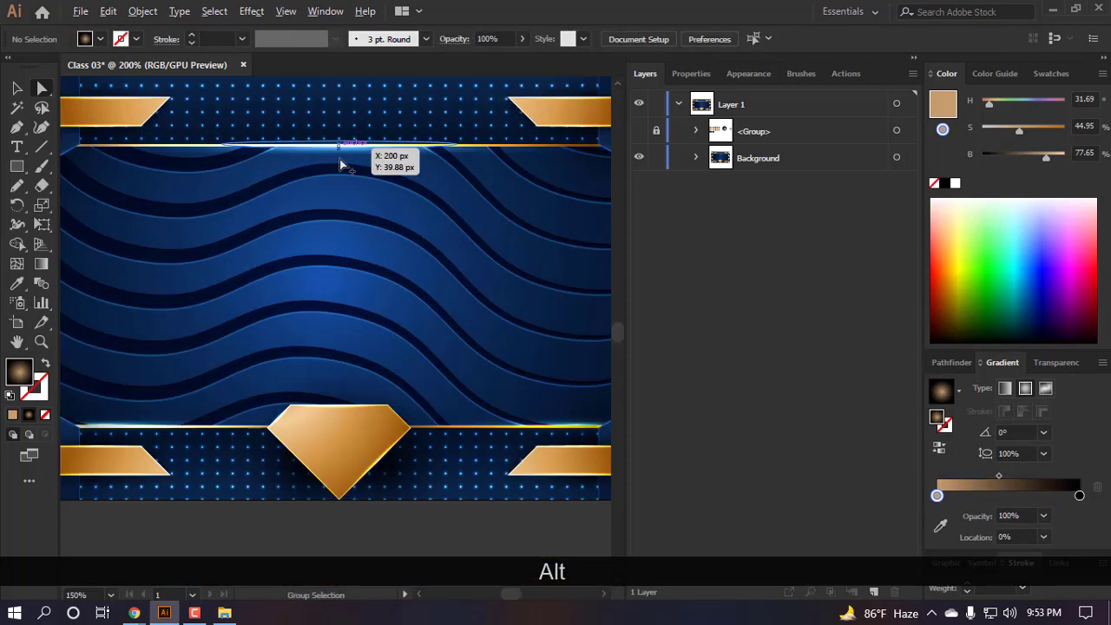
pyautogui.scroll(-1, 341, 452)
pyautogui.scroll(-1, 345, 468)
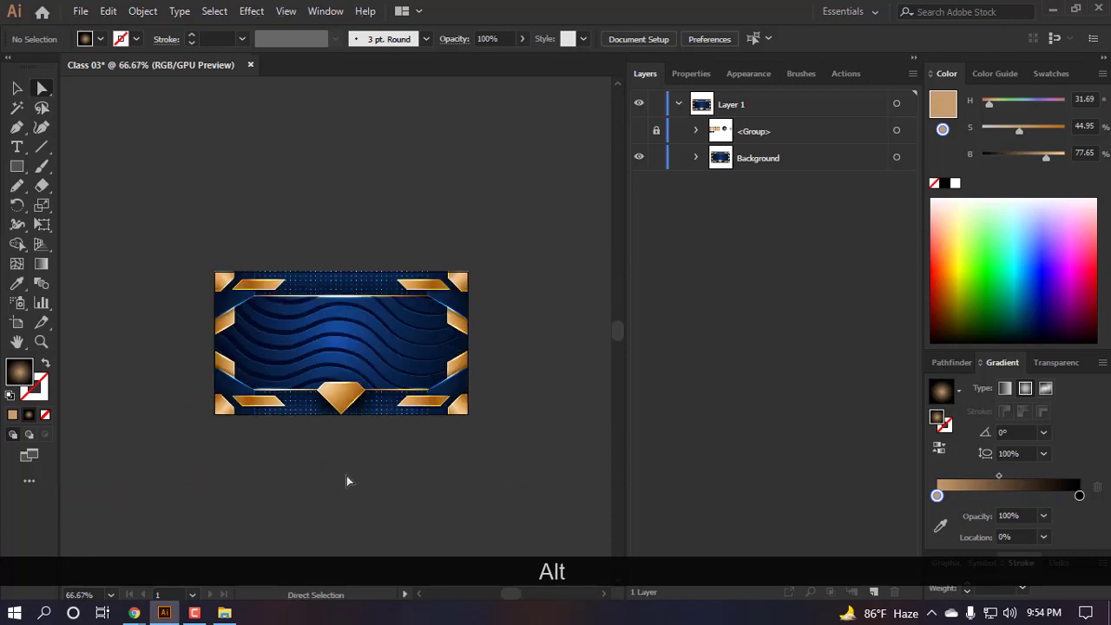
# - Switch to File Explorer, open the Example folder in Class 03 and view the reference images 03.jpg and 05.jpg
pyautogui.click(224, 613)
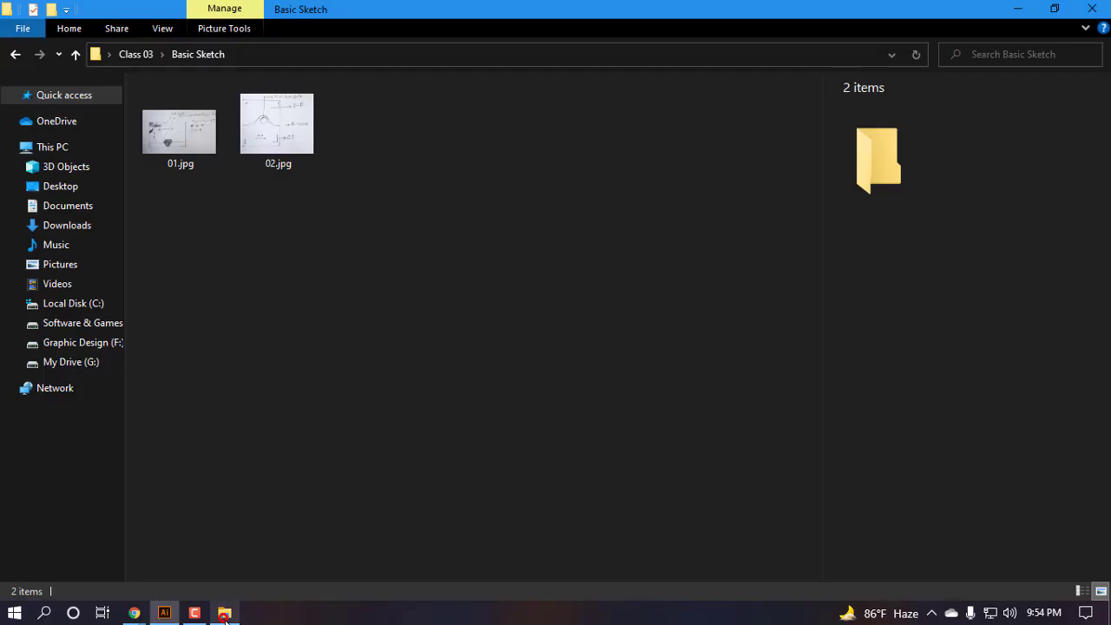
pyautogui.click(15, 54)
pyautogui.doubleClick(175, 123)
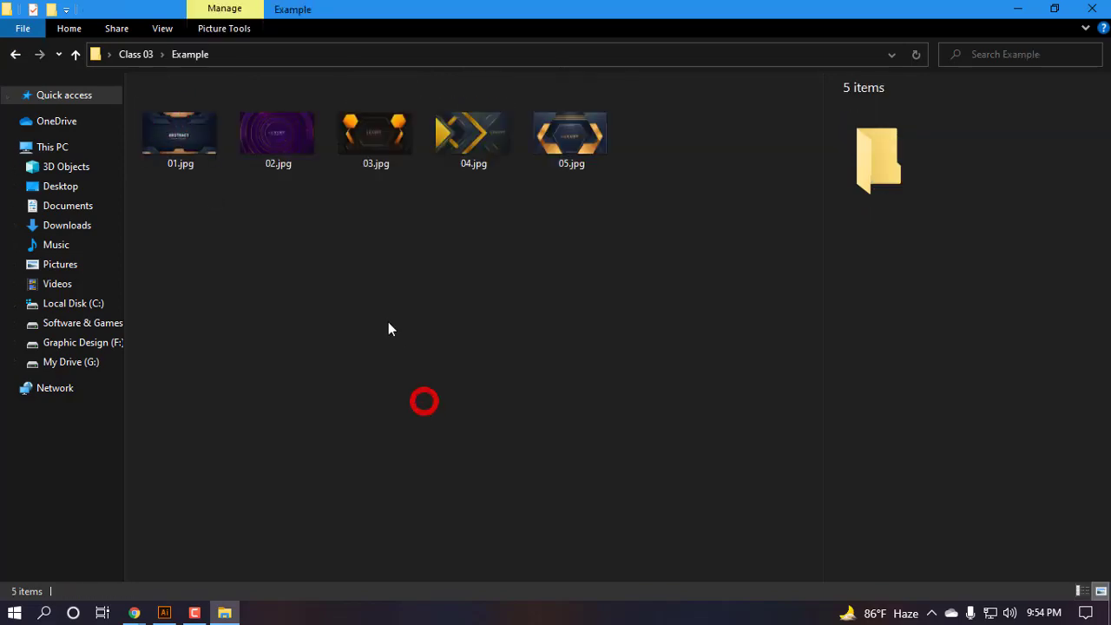
pyautogui.doubleClick(358, 130)
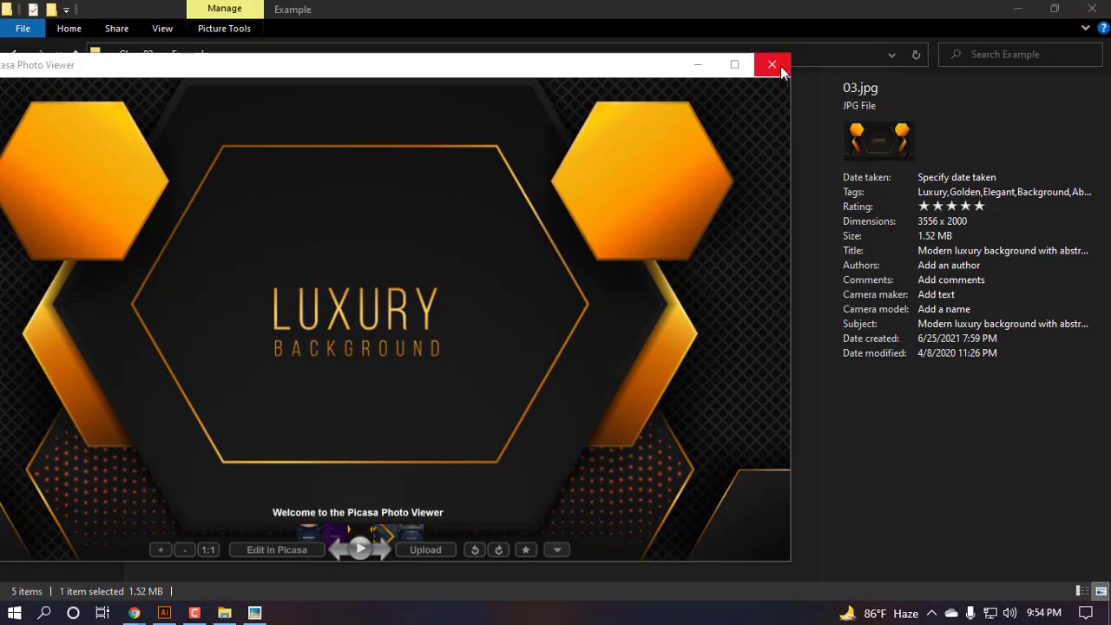
pyautogui.click(772, 65)
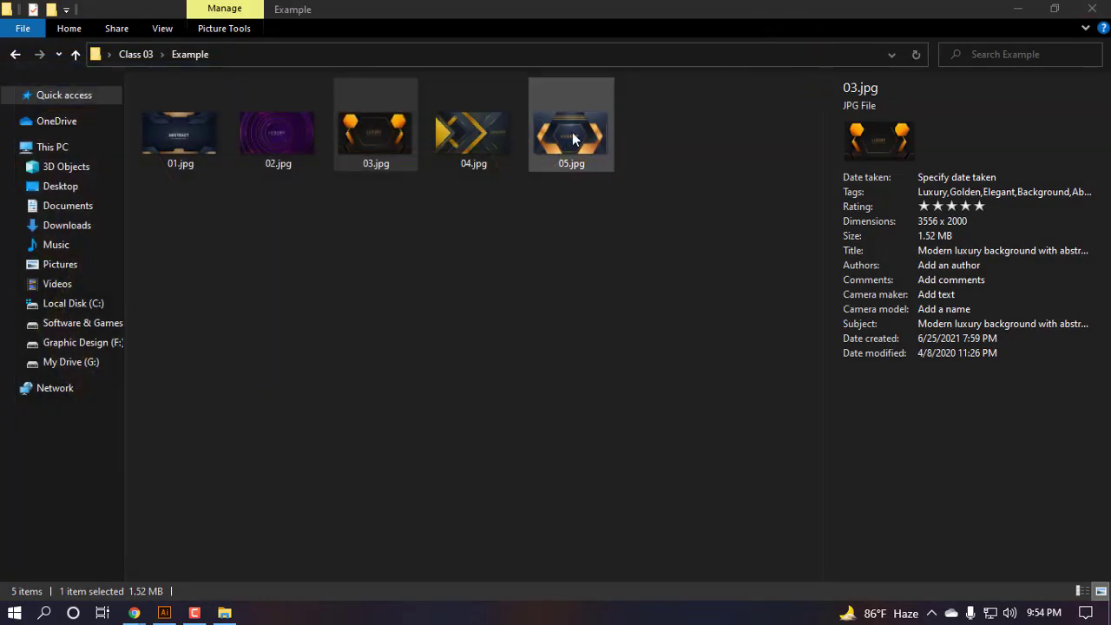
pyautogui.doubleClick(572, 132)
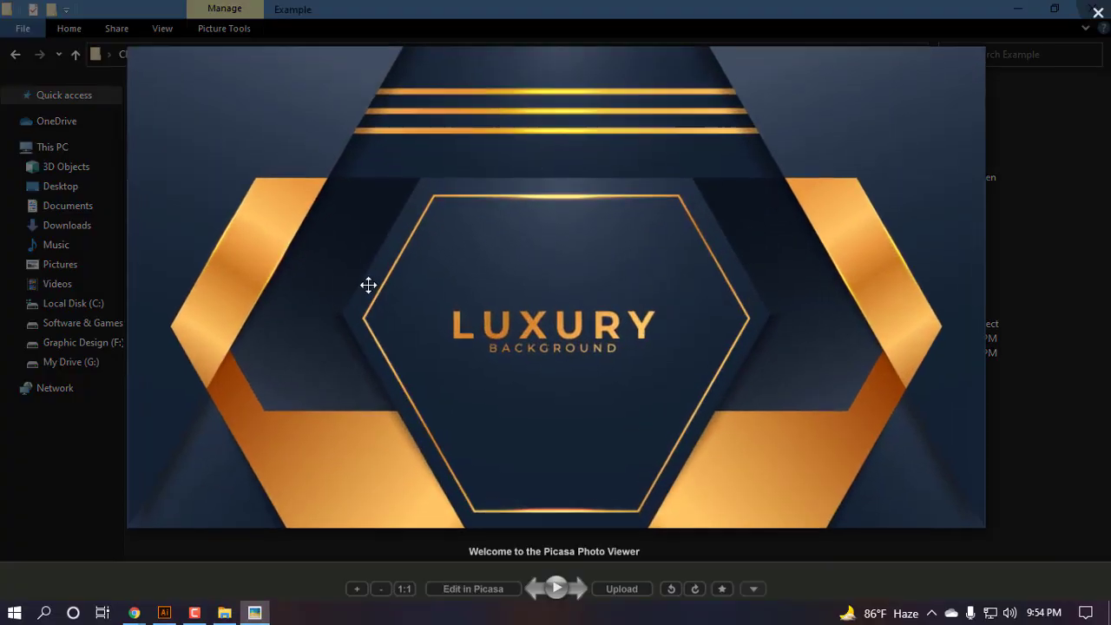
pyautogui.click(1098, 12)
# - View the reference images 04.jpg, 01.jpg and 02.jpg, and return to Illustrator
pyautogui.doubleClick(473, 148)
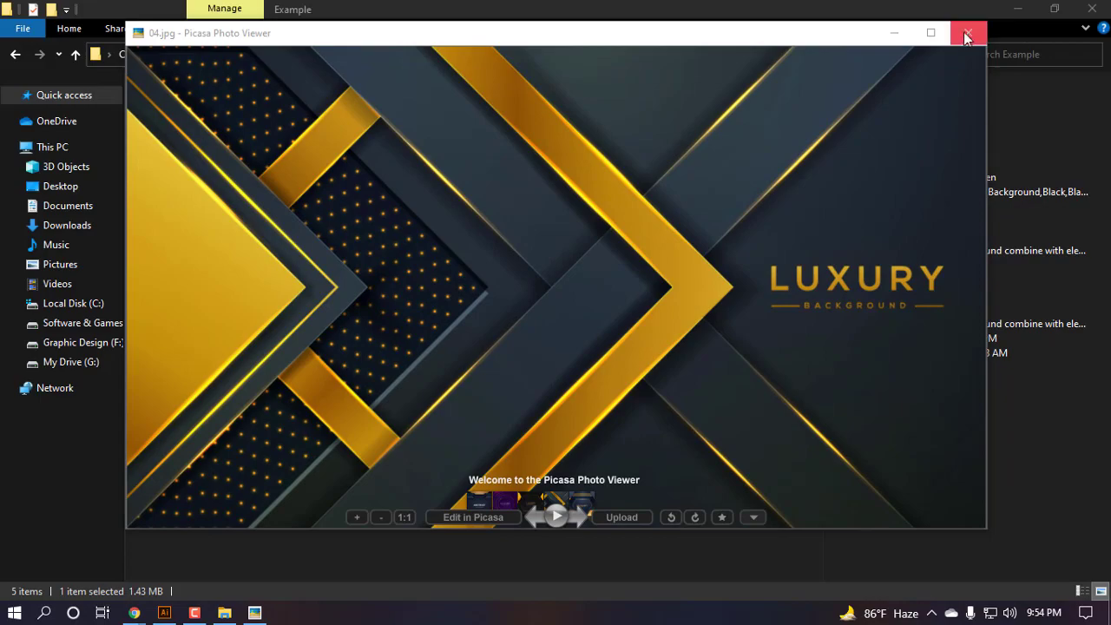
pyautogui.click(963, 37)
pyautogui.doubleClick(179, 137)
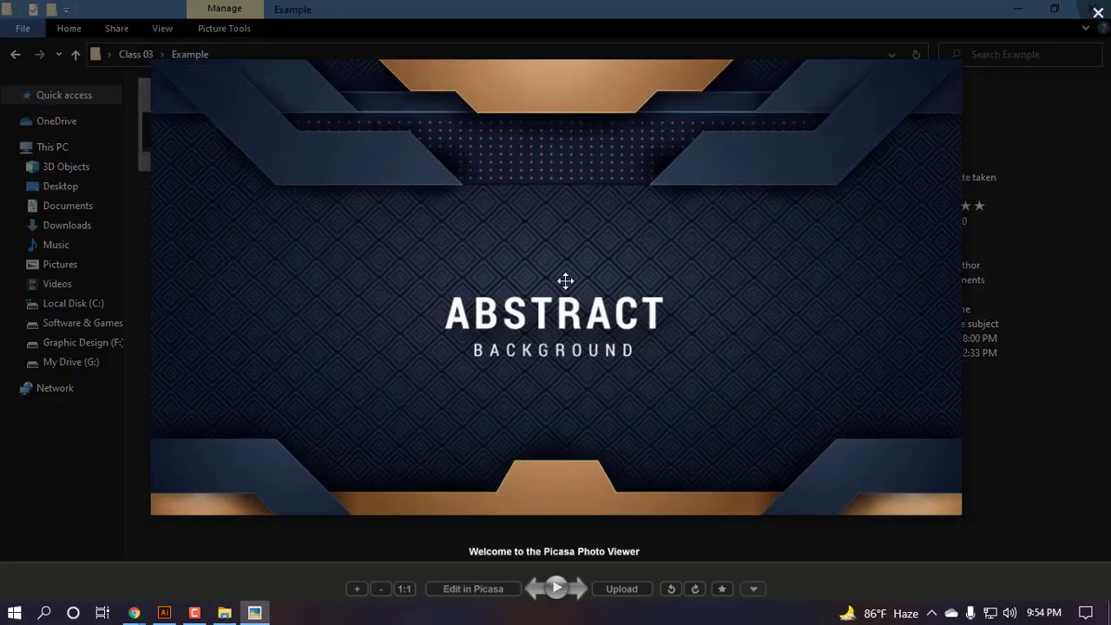
pyautogui.press('Escape')
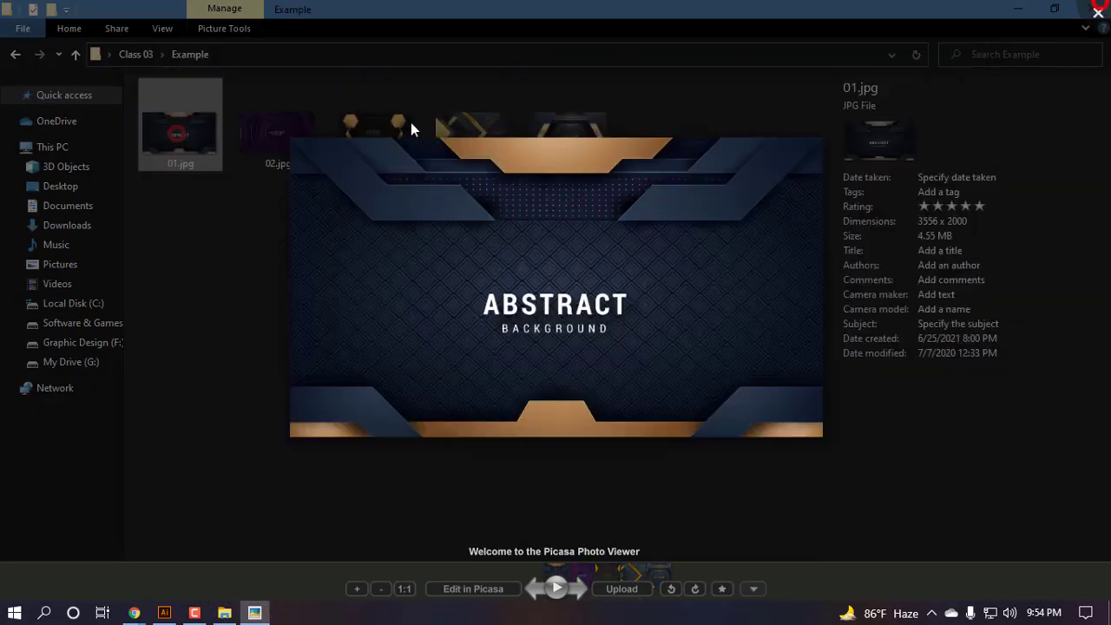
pyautogui.doubleClick(270, 157)
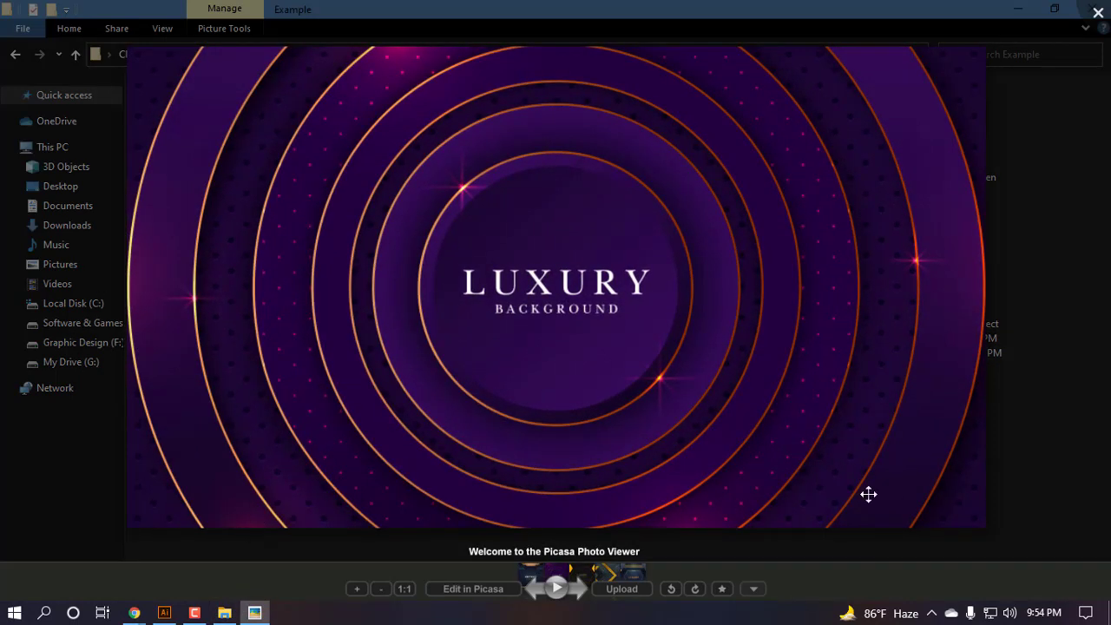
pyautogui.click(1099, 13)
pyautogui.click(164, 613)
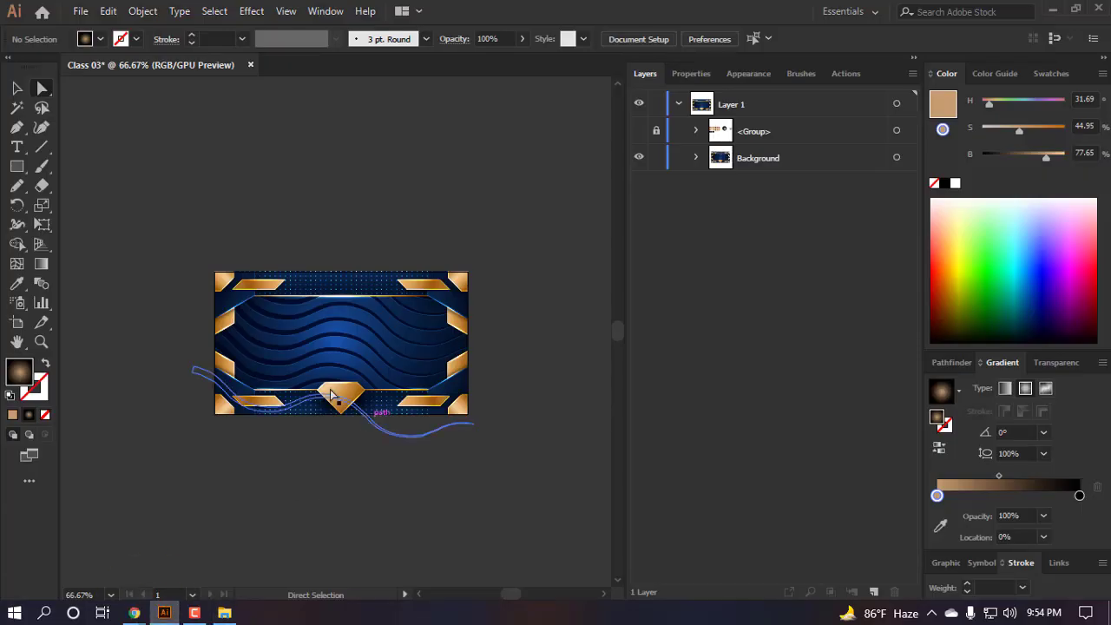
# - Lock the Background group in Layer 1
pyautogui.scroll(2, 287, 323)
pyautogui.scroll(1, 321, 300)
pyautogui.scroll(-3, 309, 282)
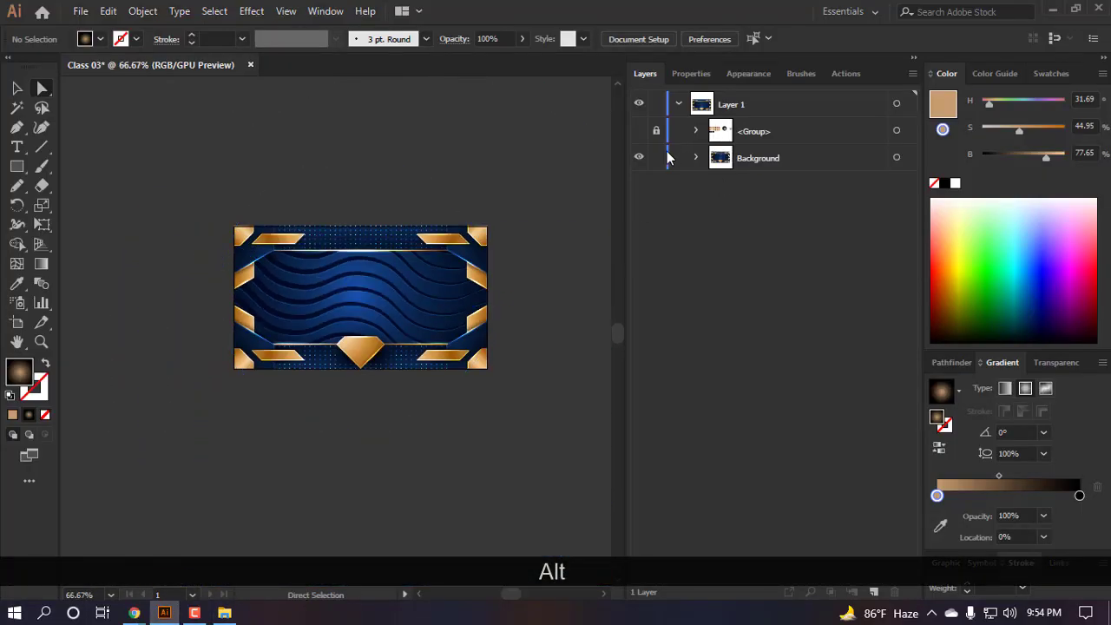
pyautogui.scroll(1, 352, 310)
pyautogui.hscroll(2, 343, 288)
pyautogui.scroll(2, 343, 287)
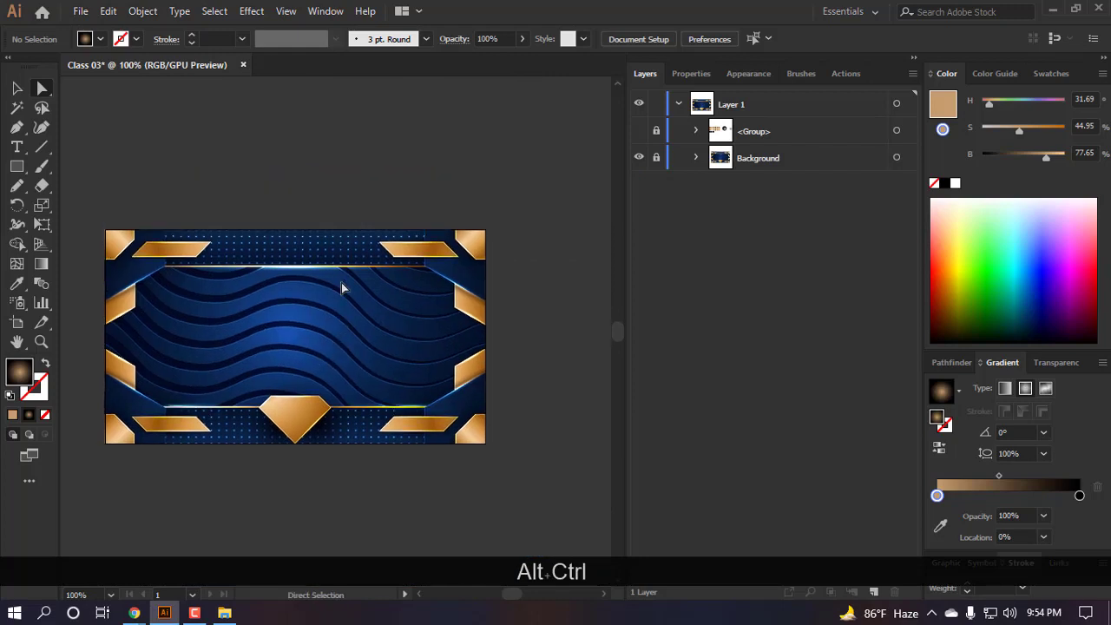
# - Draw a large circle with the Ellipse tool in the empty space above the frame design
pyautogui.press('l')
pyautogui.scroll(2, 230, 129)
pyautogui.moveTo(231, 130)
pyautogui.mouseDown()
pyautogui.moveTo(459, 290)
pyautogui.moveTo(448, 276)
pyautogui.mouseUp()
pyautogui.press('a')
pyautogui.moveTo(345, 255)
pyautogui.mouseDown()
pyautogui.moveTo(333, 215)
pyautogui.moveTo(357, 251)
pyautogui.moveTo(343, 239)
pyautogui.mouseUp()
pyautogui.scroll(1, 385, 260)
pyautogui.hscroll(-1, 385, 261)
# - Fill the circle with the White, Black gradient preset set to radial, and shift the circle slightly sideways above the artwork
pyautogui.click(955, 371)
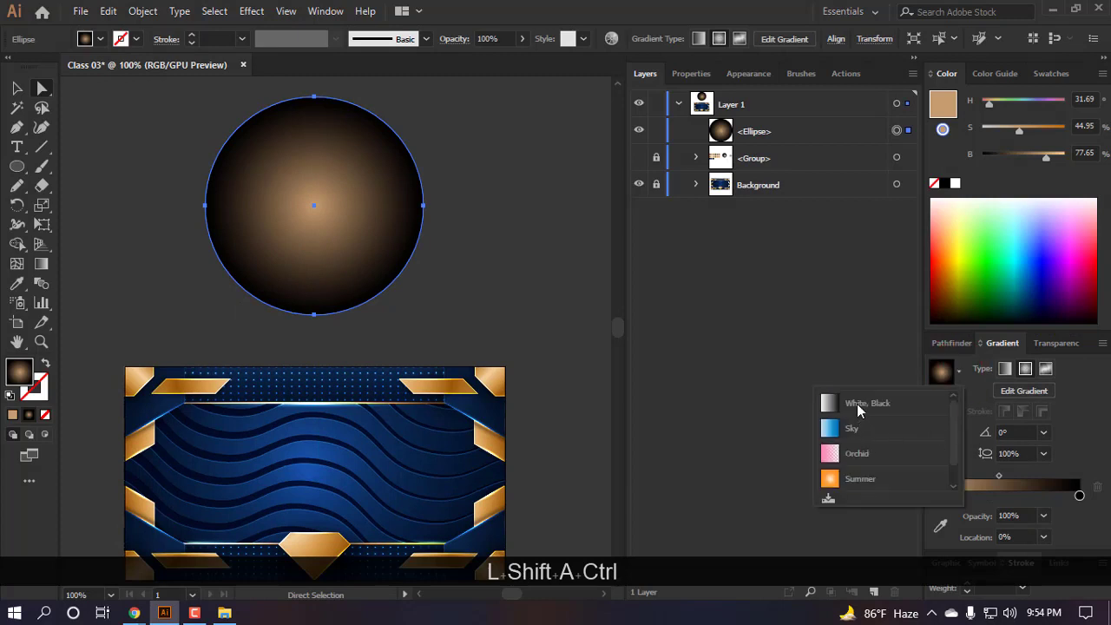
pyautogui.click(858, 411)
pyautogui.moveTo(326, 231); pyautogui.dragTo(439, 227)
pyautogui.click(1025, 369)
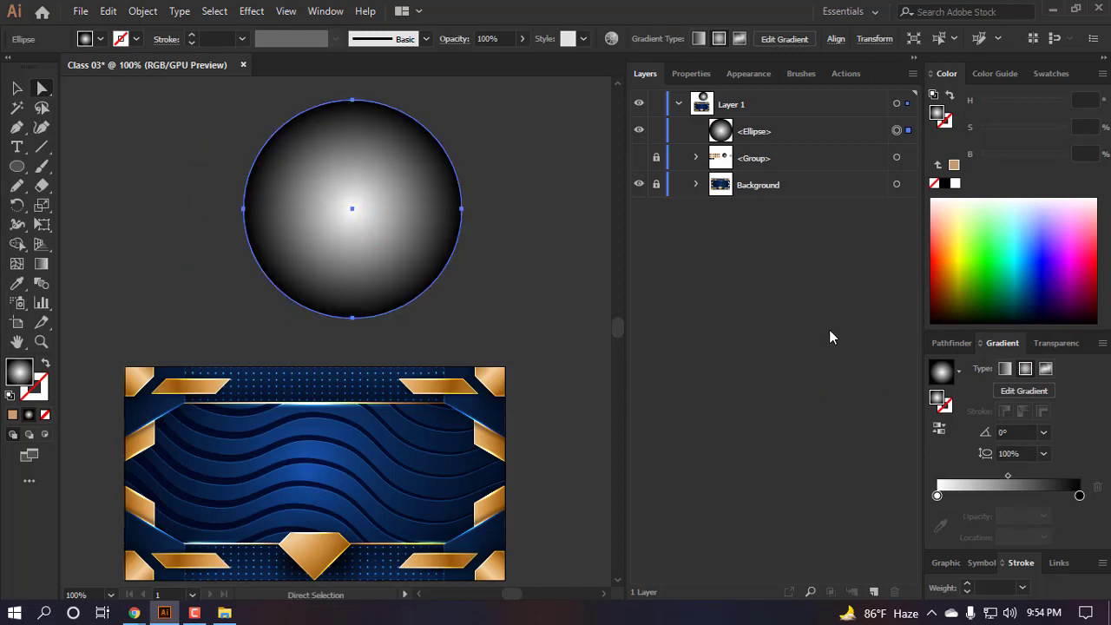
# - Recolour the circle's radial gradient with magenta at the centre stop and white at the outer stop
pyautogui.click(938, 496)
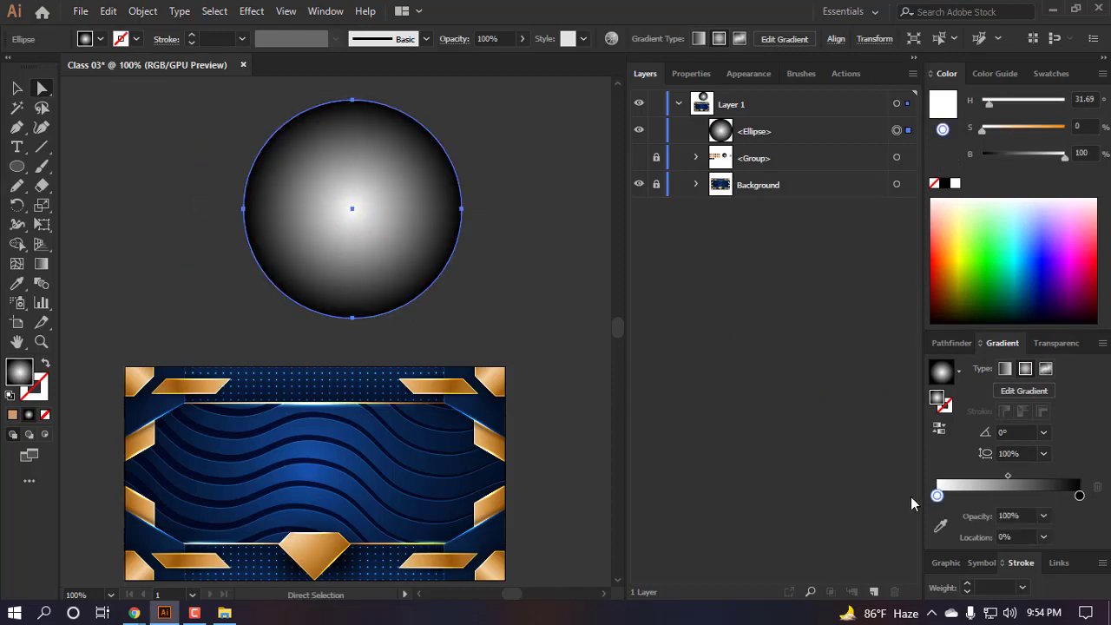
pyautogui.click(1047, 74)
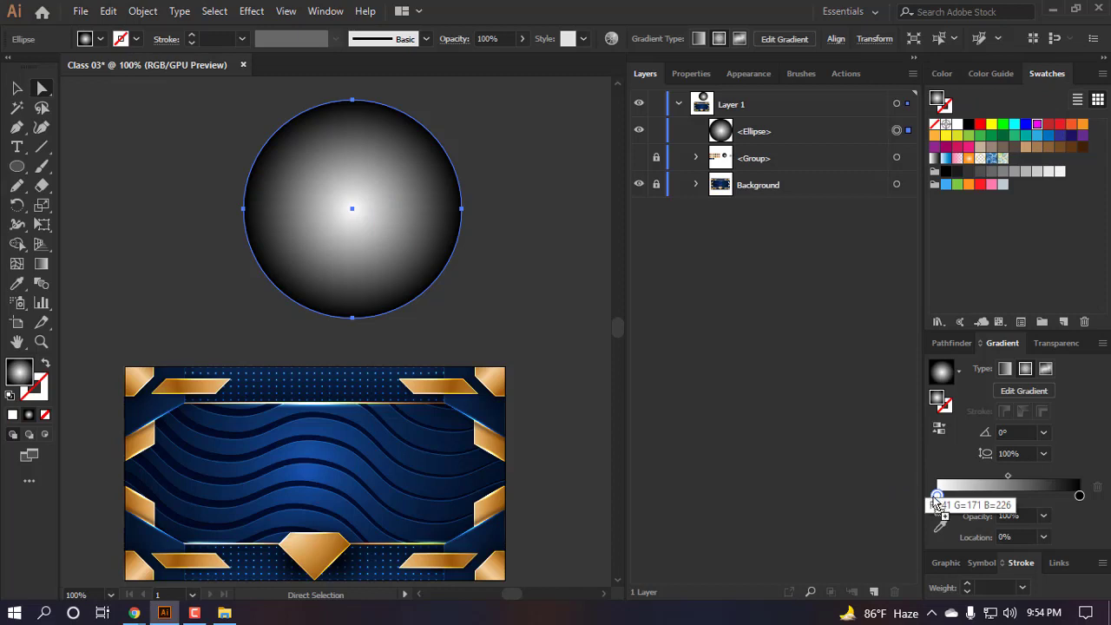
pyautogui.moveTo(937, 502); pyautogui.dragTo(938, 497)
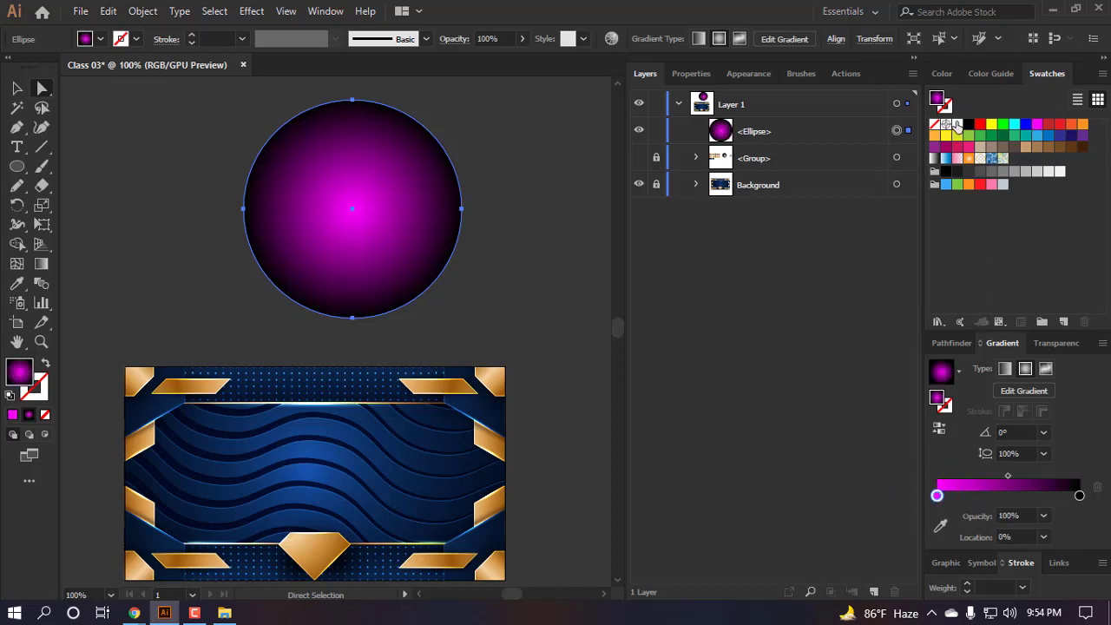
pyautogui.moveTo(957, 125); pyautogui.dragTo(1079, 496)
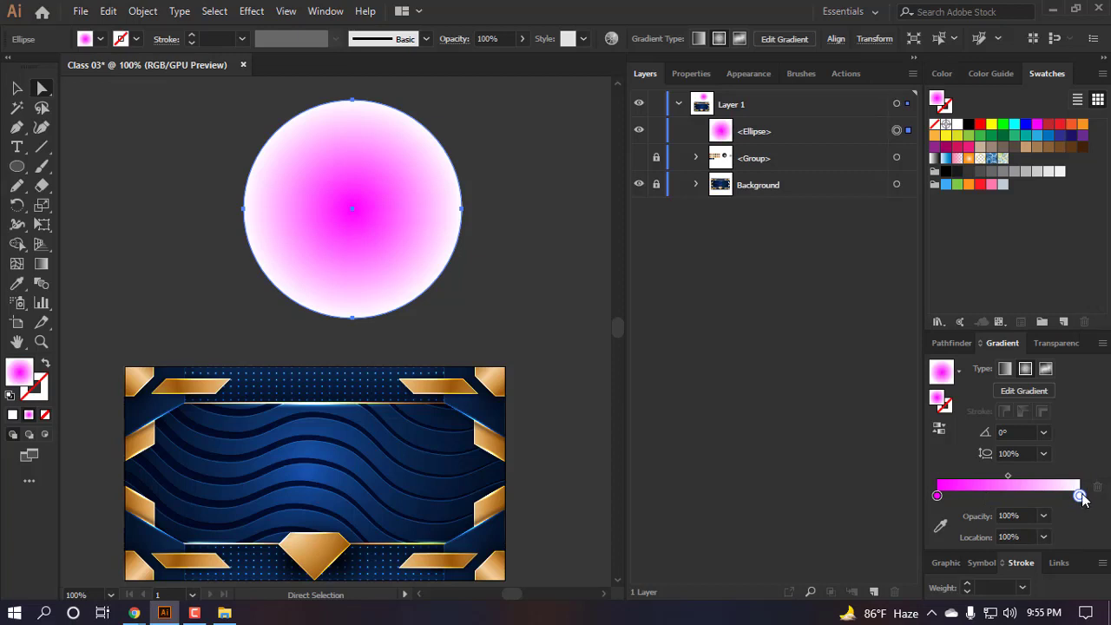
# - Set the white outer stop's opacity to 0% and shift the gradient midpoint to about 34%
pyautogui.click(1043, 515)
pyautogui.click(1062, 320)
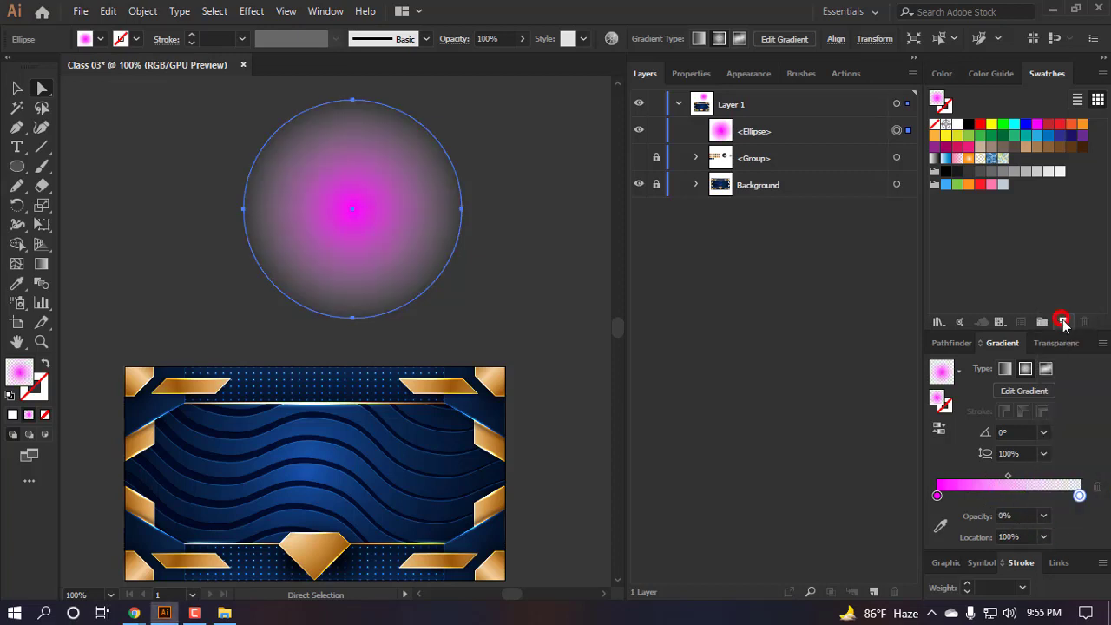
pyautogui.click(1007, 479)
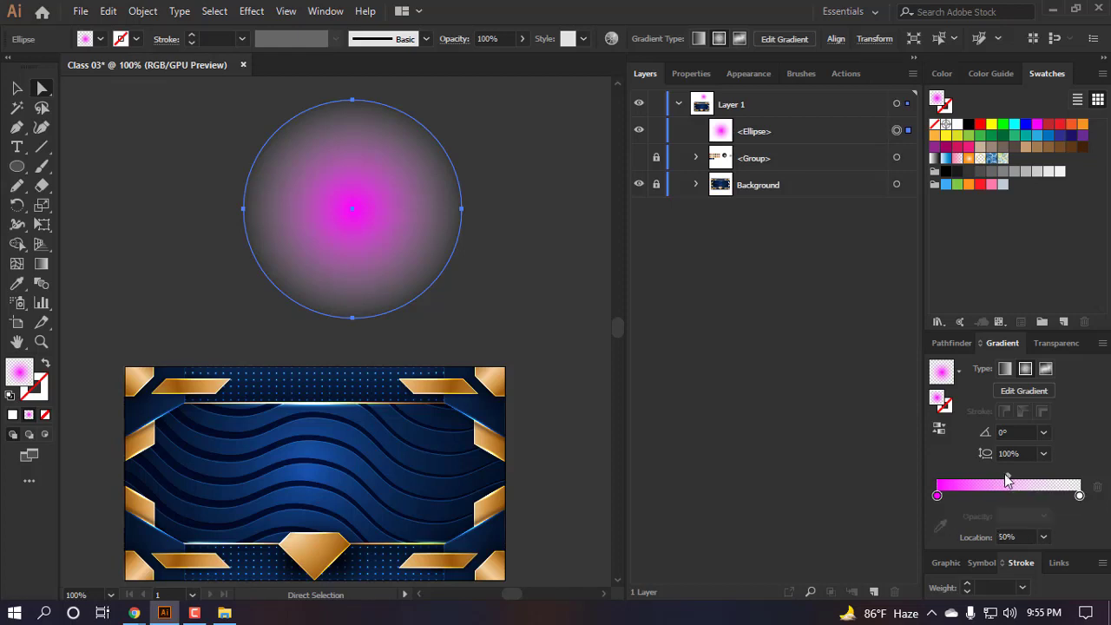
pyautogui.moveTo(984, 477); pyautogui.dragTo(981, 476)
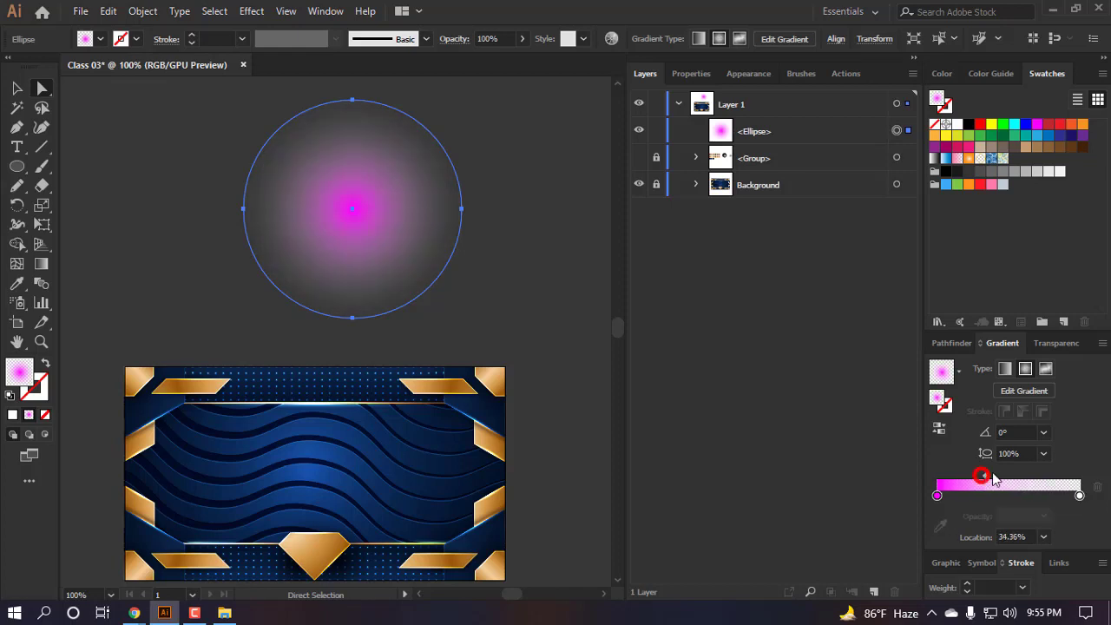
# - Set the circle's blend mode to Overlay and its opacity to 50%
pyautogui.click(1056, 344)
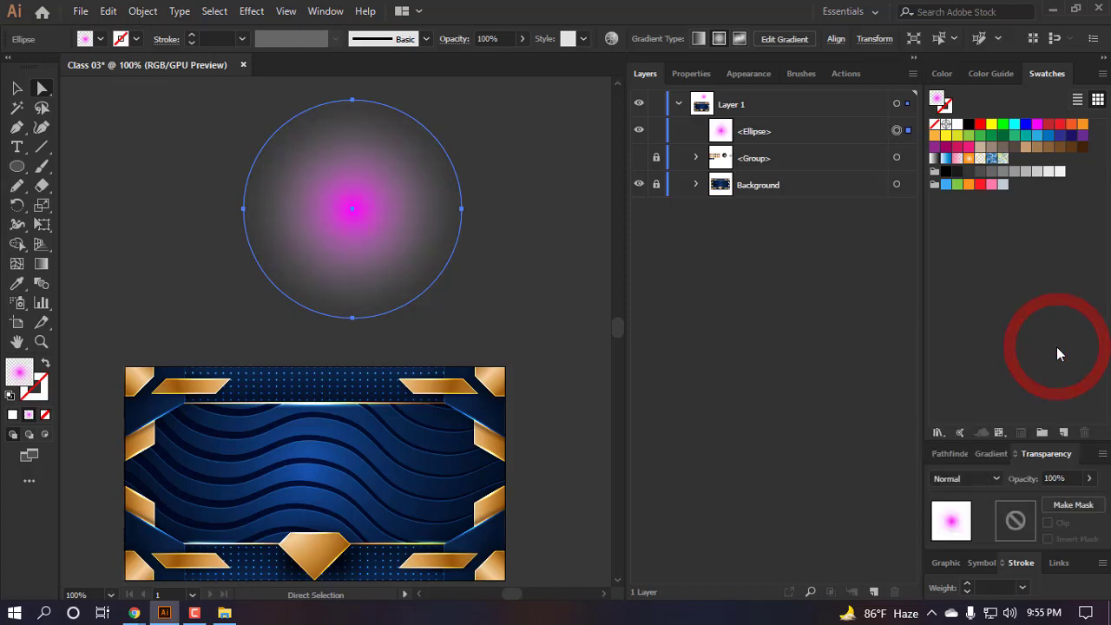
pyautogui.click(963, 479)
pyautogui.click(1003, 310)
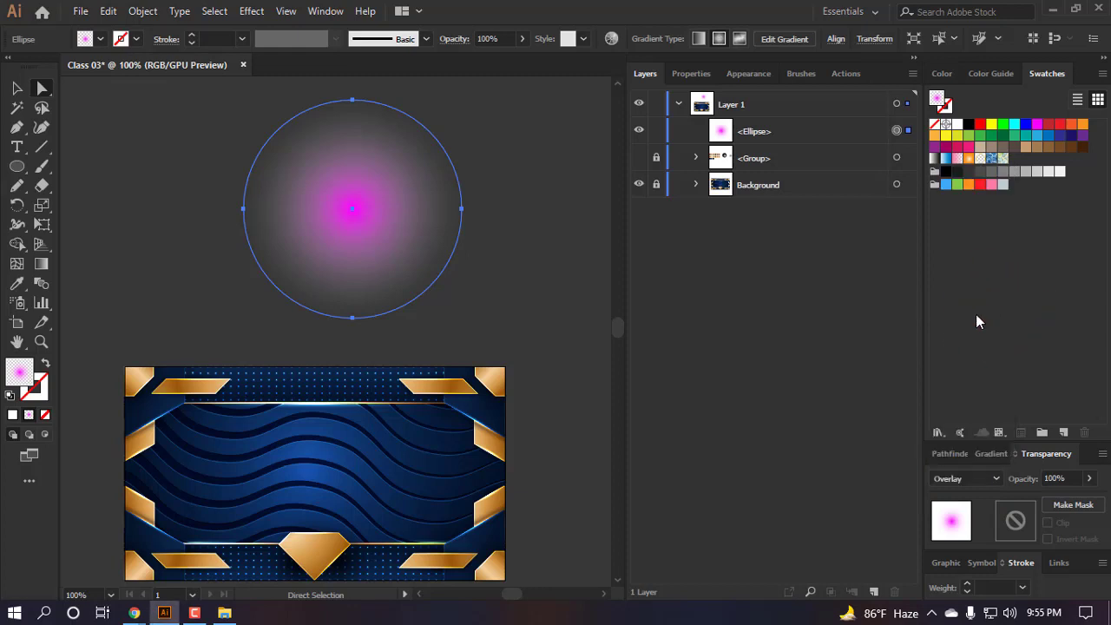
pyautogui.click(1073, 480)
pyautogui.write('50')
pyautogui.press('Return')
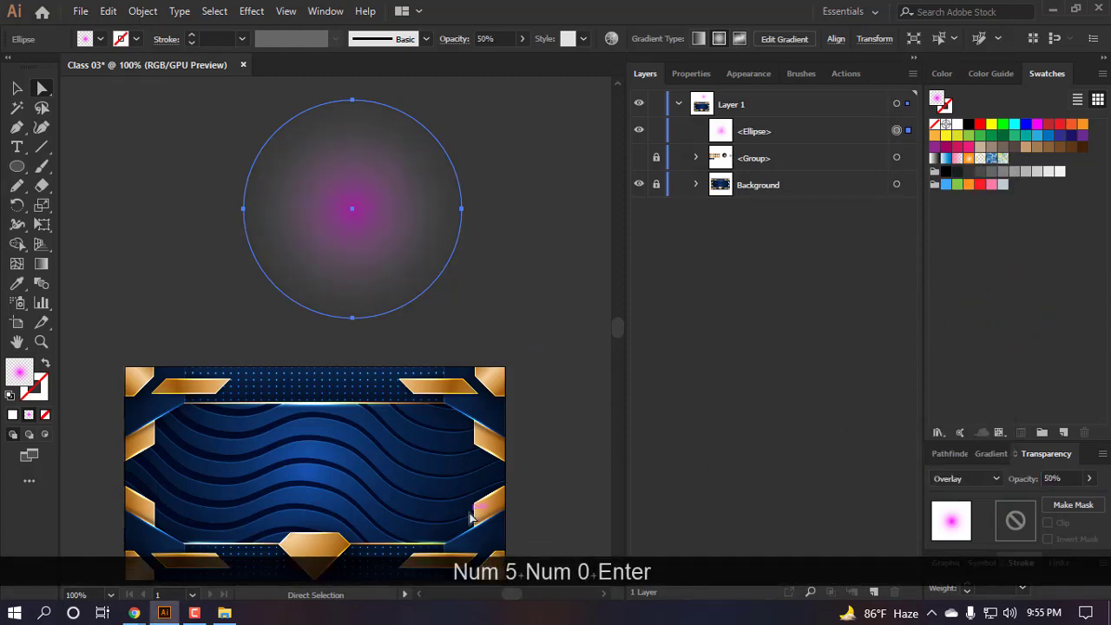
# - Move the magenta circle down onto the wave pattern in the right half of the frame design
pyautogui.press('v')
pyautogui.scroll(-2, 121, 417)
pyautogui.click(508, 186)
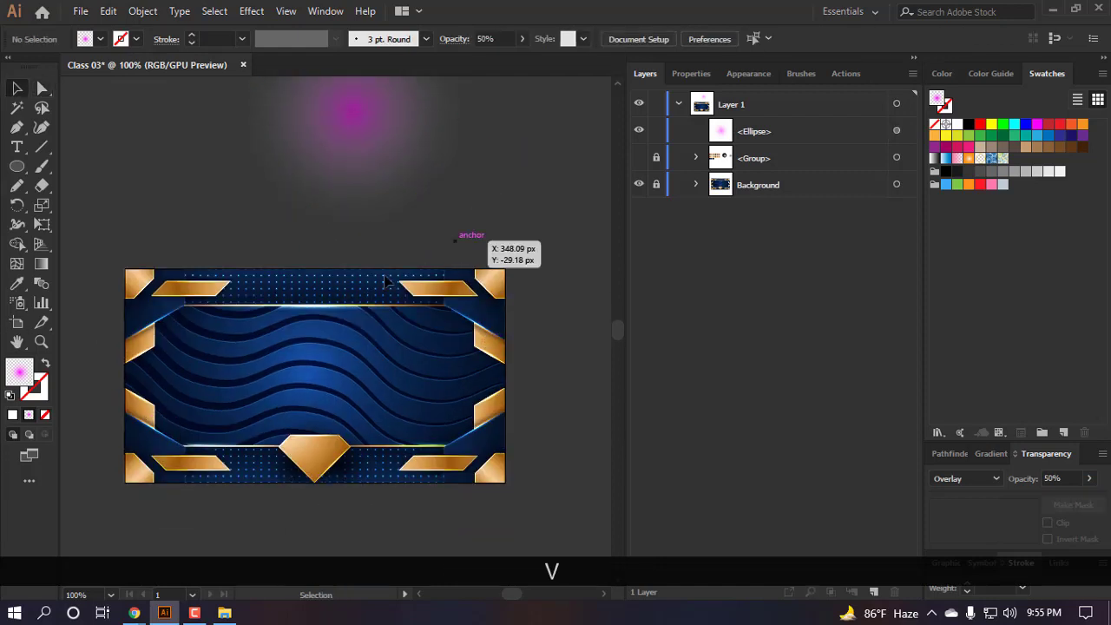
pyautogui.doubleClick(14, 340)
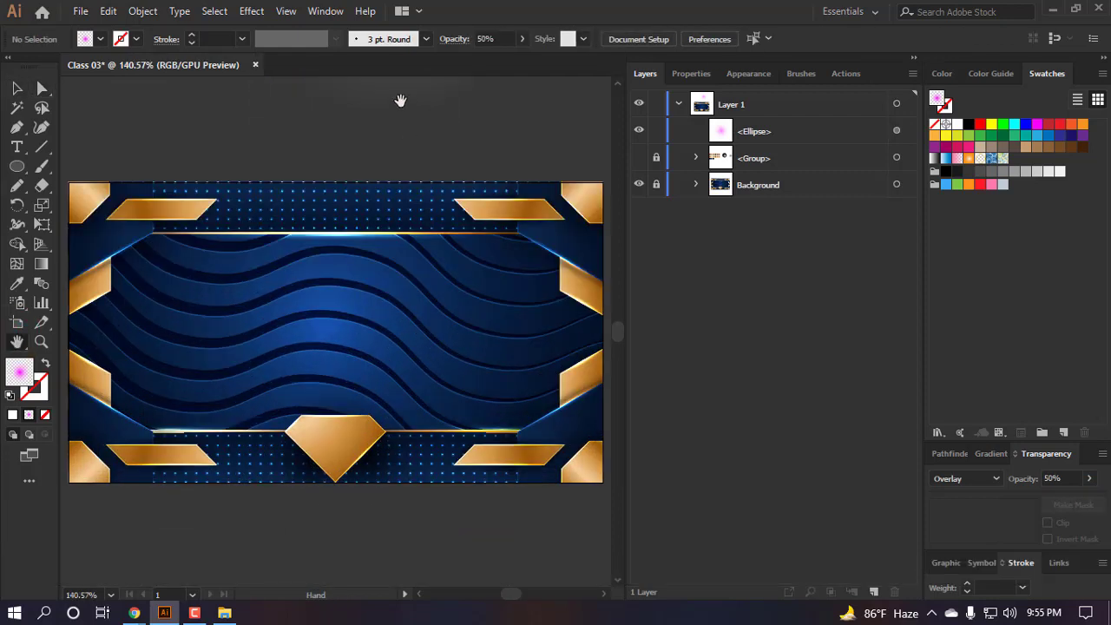
pyautogui.press('v')
pyautogui.moveTo(396, 99); pyautogui.dragTo(379, 380)
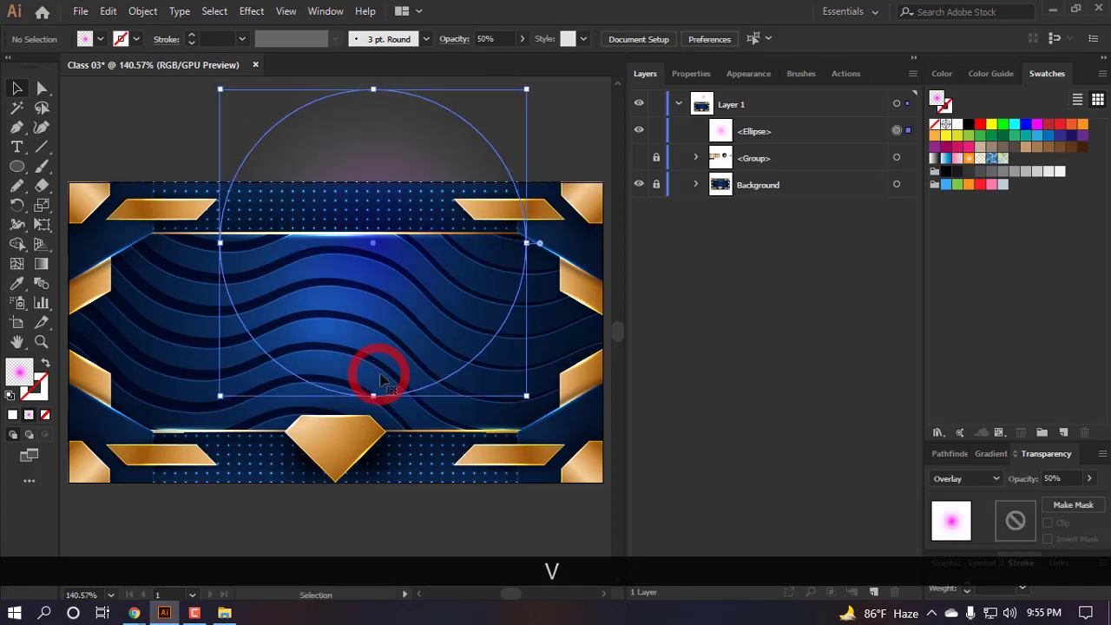
pyautogui.moveTo(418, 270); pyautogui.dragTo(422, 299)
pyautogui.moveTo(373, 270); pyautogui.dragTo(404, 273)
pyautogui.scroll(1, 343, 330)
pyautogui.hotkey('ctrl', 'z')
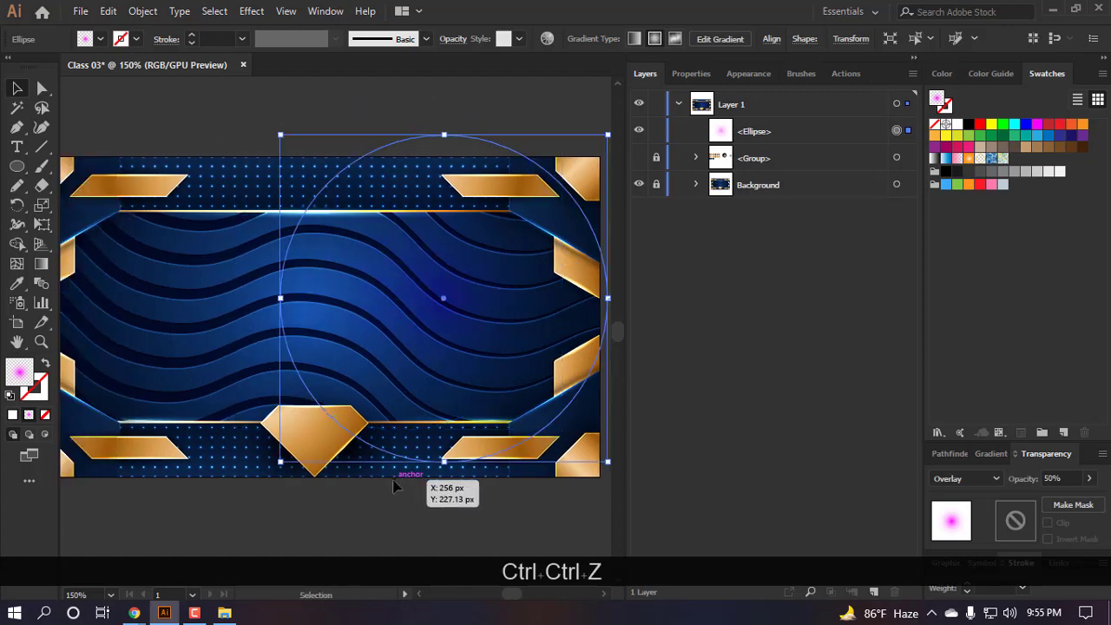
# - Set the circle's opacity to 85% and move it to roughly the middle of the frame design
pyautogui.keyDown('alt'); pyautogui.scroll(-2, 408, 386); pyautogui.keyUp('alt')
pyautogui.keyDown('alt'); pyautogui.scroll(3, 440, 404); pyautogui.keyUp('alt')
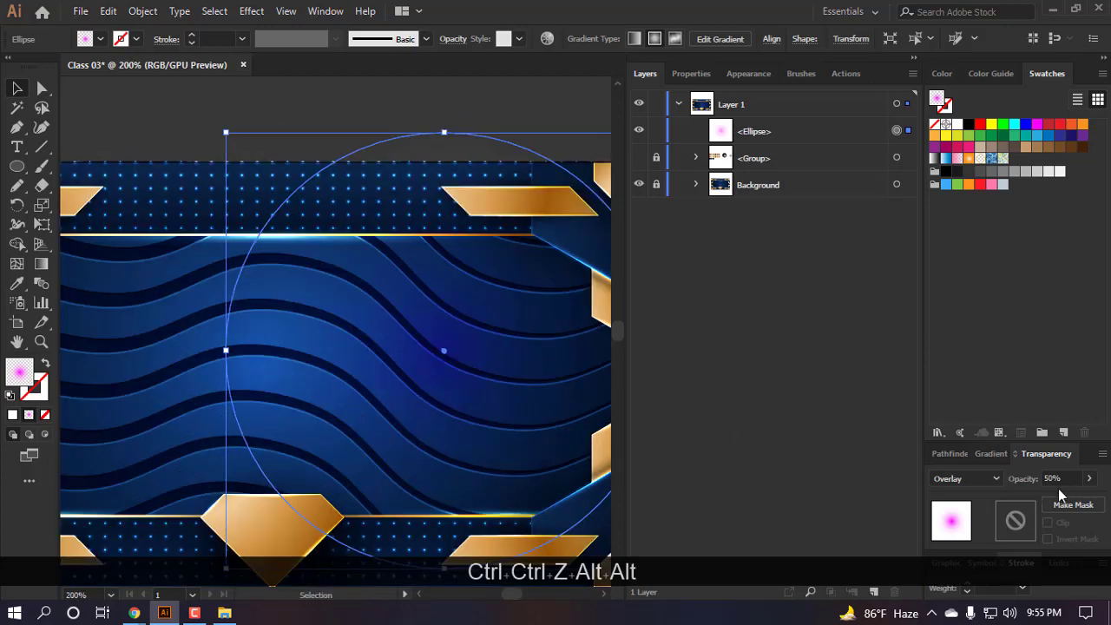
pyautogui.click(1090, 482)
pyautogui.moveTo(1073, 502); pyautogui.dragTo(1086, 502)
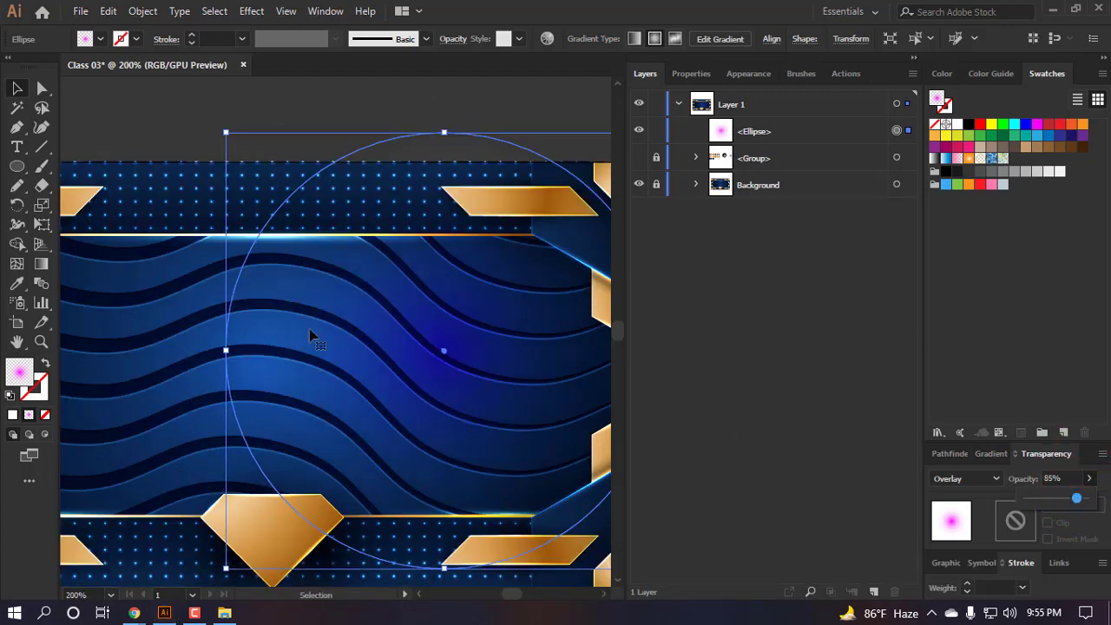
pyautogui.keyDown('alt'); pyautogui.scroll(-1, 333, 304); pyautogui.keyUp('alt')
pyautogui.moveTo(415, 264); pyautogui.dragTo(263, 281)
# - Change the circle's inner gradient colour to yellow and move the circle just outside the frame's right edge
pyautogui.click(976, 453)
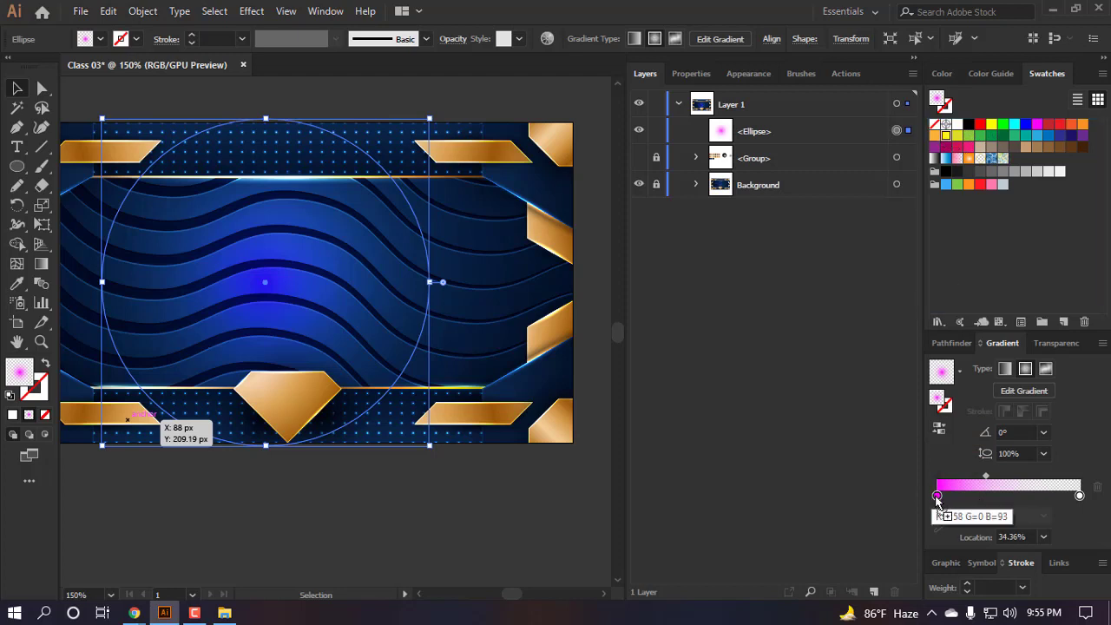
pyautogui.moveTo(937, 498); pyautogui.dragTo(937, 499)
pyautogui.moveTo(283, 296); pyautogui.dragTo(352, 131)
pyautogui.moveTo(397, 223); pyautogui.dragTo(608, 400)
pyautogui.scroll(-2, 521, 296)
pyautogui.hscroll(1, 499, 330)
pyautogui.moveTo(483, 320); pyautogui.dragTo(501, 320)
pyautogui.click(451, 496)
# - Duplicate the yellow circle to the left of and below the frame, and recolour the lower copy's gradient centre cyan
pyautogui.moveTo(463, 289); pyautogui.dragTo(144, 290)
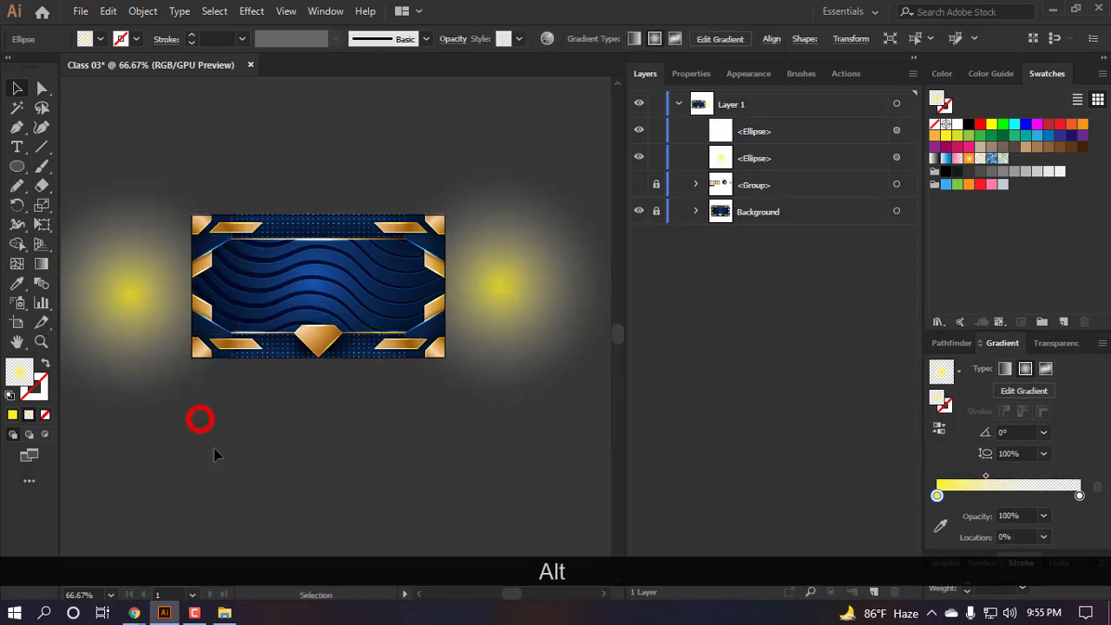
pyautogui.moveTo(166, 344); pyautogui.dragTo(321, 408)
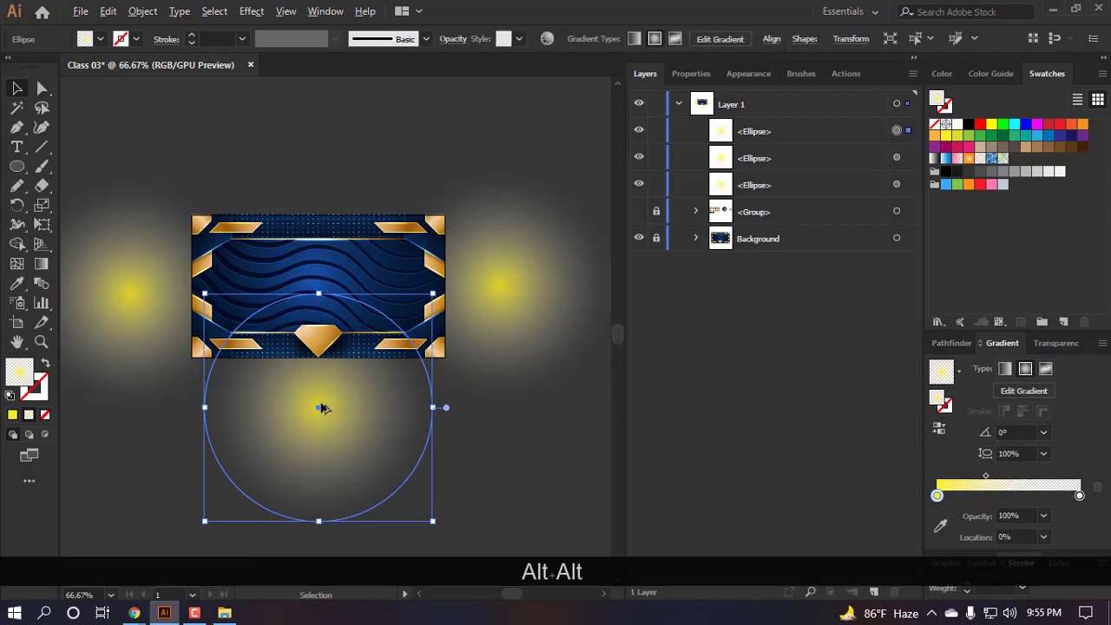
pyautogui.scroll(1, 322, 408)
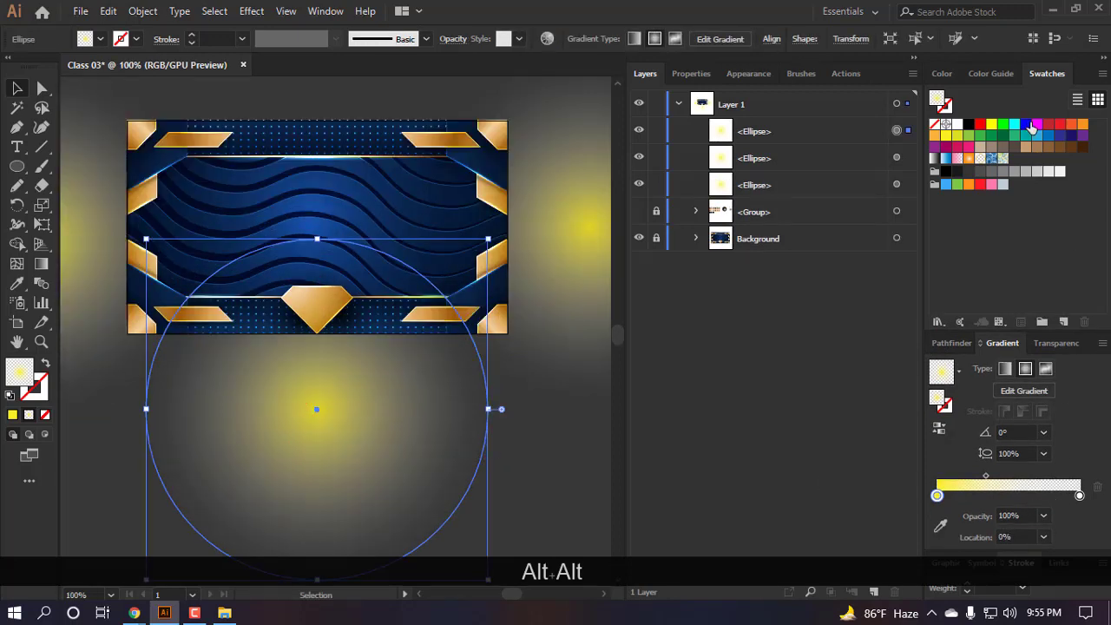
pyautogui.moveTo(948, 511); pyautogui.dragTo(937, 495)
pyautogui.moveTo(375, 431); pyautogui.dragTo(416, 355)
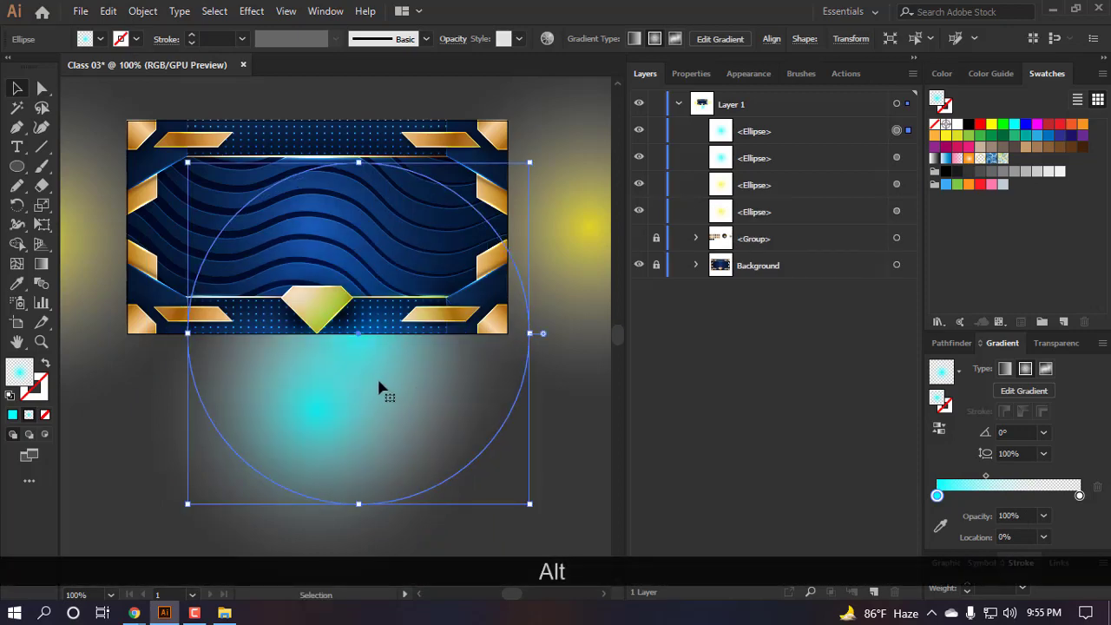
pyautogui.moveTo(370, 420); pyautogui.dragTo(347, 253)
pyautogui.hotkey('ctrl', 'z')
pyautogui.hotkey('ctrl', 'z')
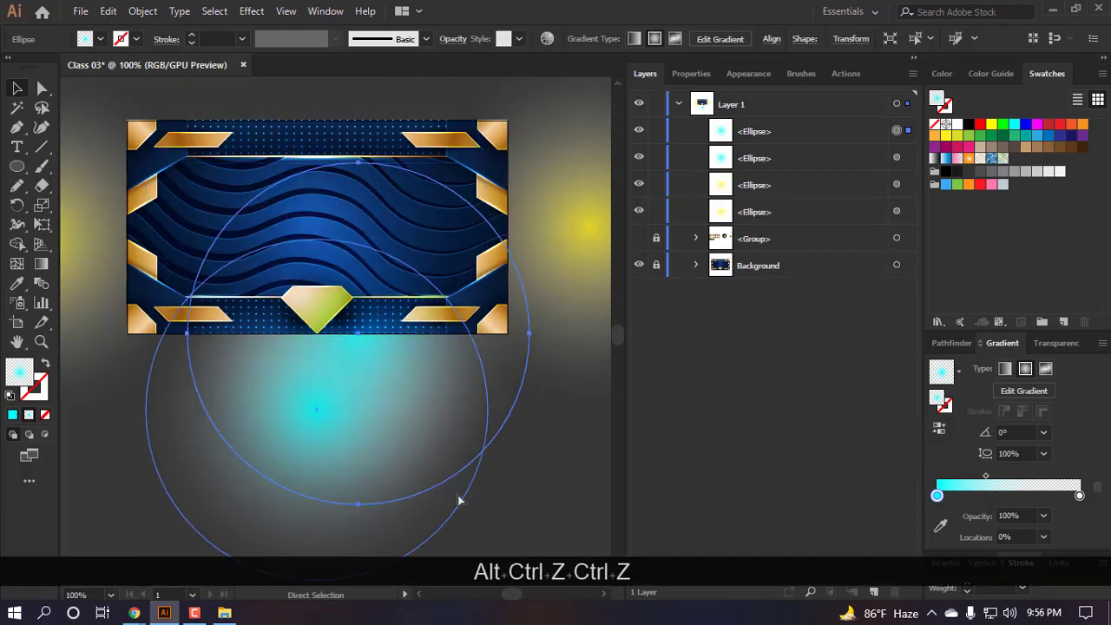
# - Duplicate the cyan circle to just above the frame and recolour the circle below the frame with a yellow centre
pyautogui.moveTo(340, 443); pyautogui.dragTo(312, 147)
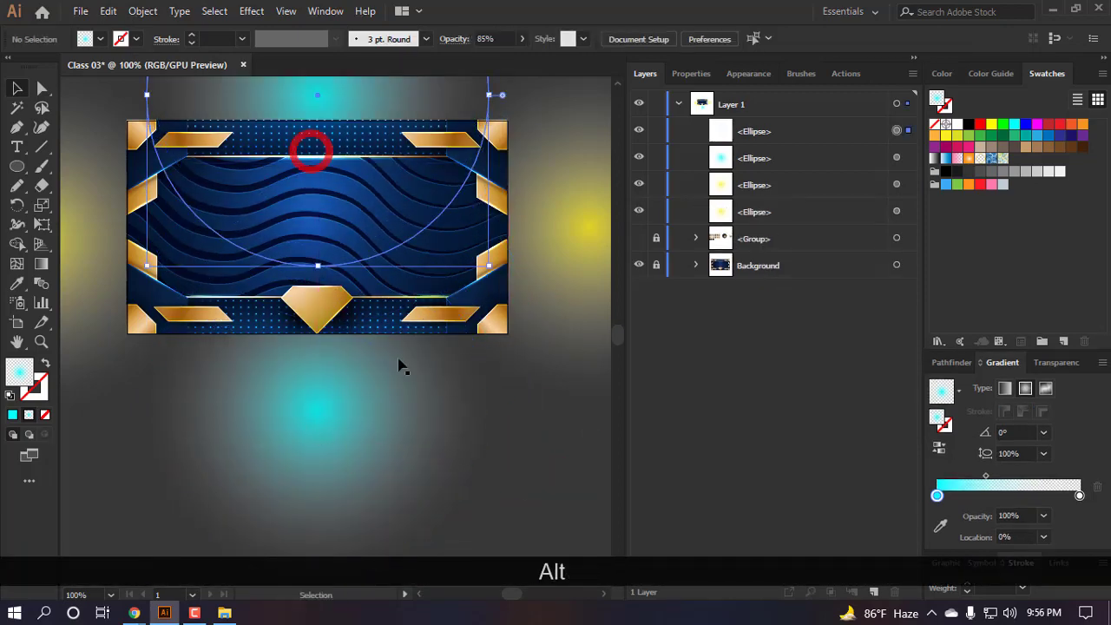
pyautogui.scroll(1, 473, 412)
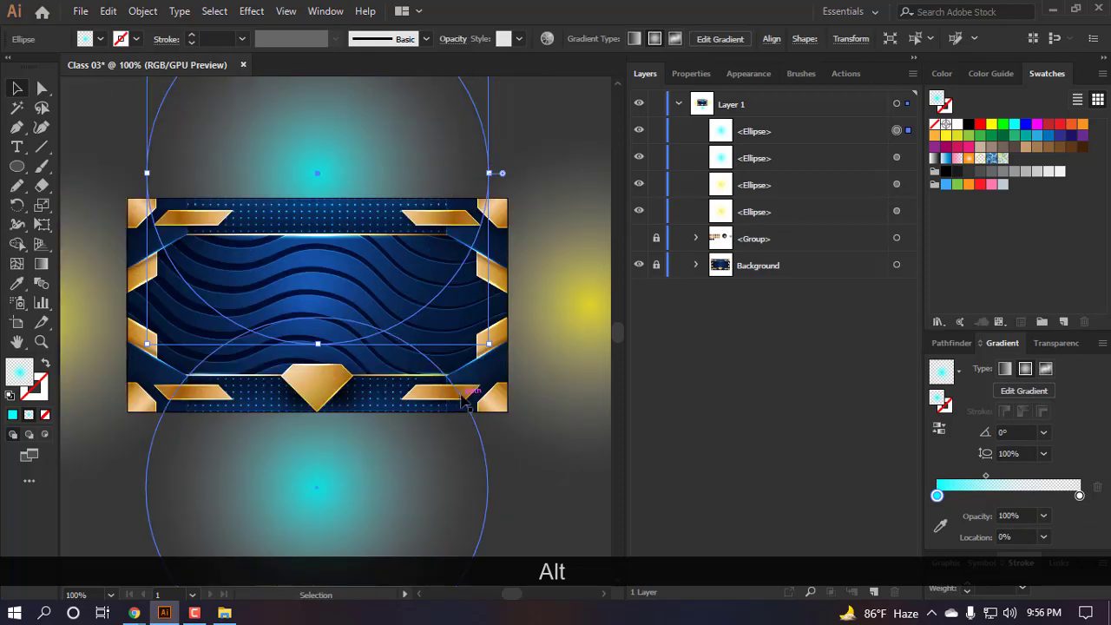
pyautogui.scroll(-2, 467, 403)
pyautogui.click(497, 479)
pyautogui.scroll(1, 382, 371)
pyautogui.moveTo(366, 368); pyautogui.dragTo(367, 347)
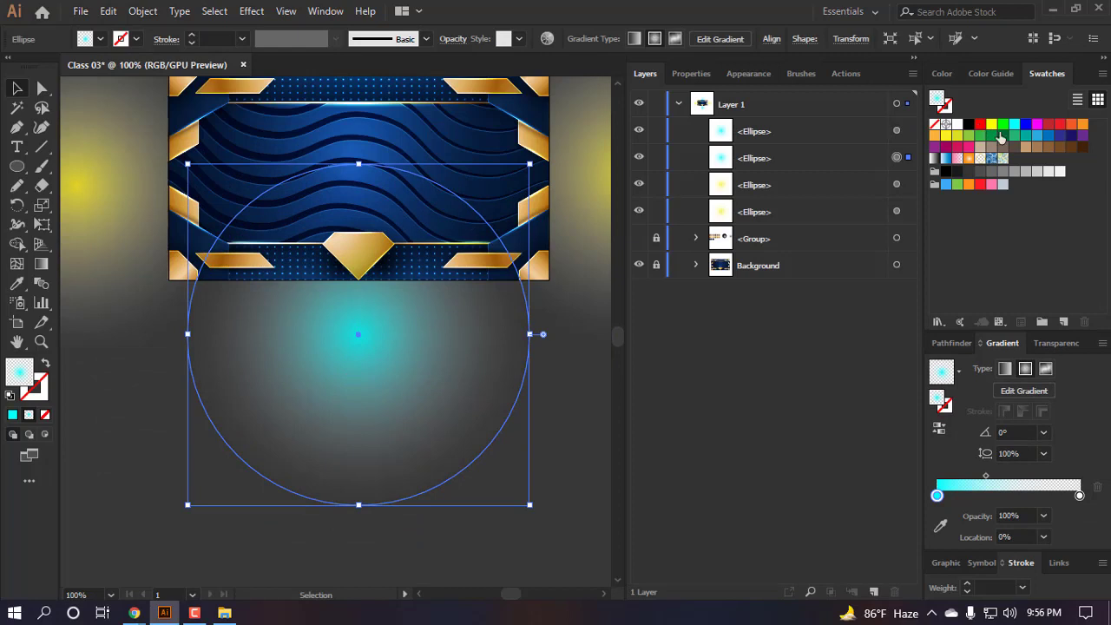
pyautogui.moveTo(949, 144); pyautogui.dragTo(937, 494)
# - Duplicate the lower yellow circle onto the middle of the design and scale the copy down proportionally
pyautogui.scroll(1, 345, 379)
pyautogui.keyDown('alt'); pyautogui.scroll(-1, 343, 378); pyautogui.keyUp('alt')
pyautogui.click(487, 375)
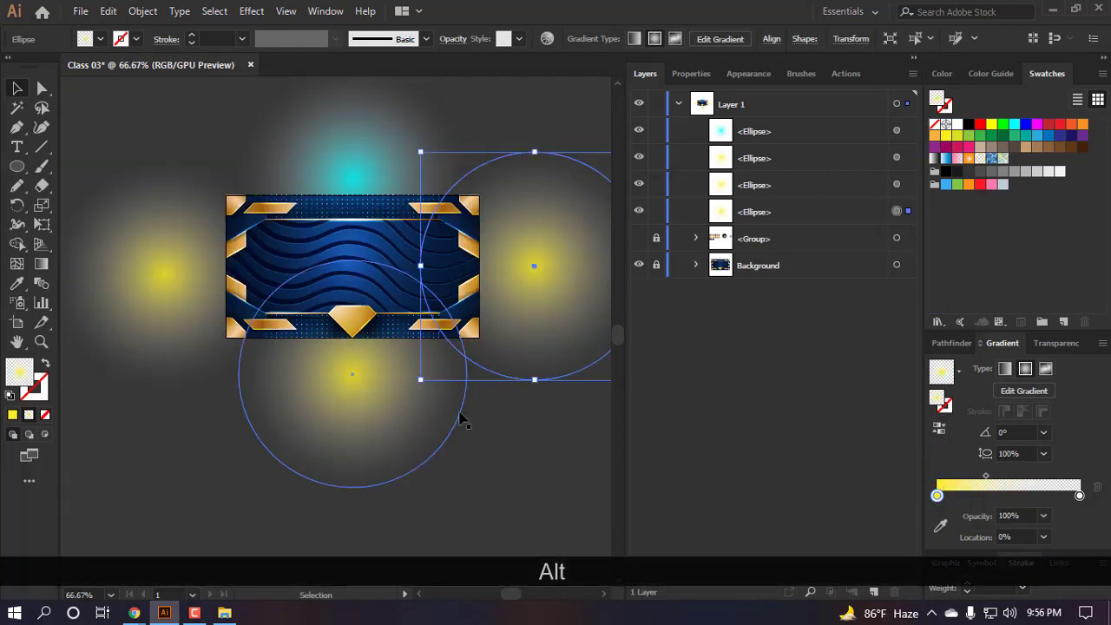
pyautogui.click(501, 467)
pyautogui.keyDown('alt'); pyautogui.moveTo(387, 404); pyautogui.dragTo(373, 314); pyautogui.keyUp('alt')
pyautogui.keyDown('alt'); pyautogui.scroll(2, 397, 260); pyautogui.keyUp('alt')
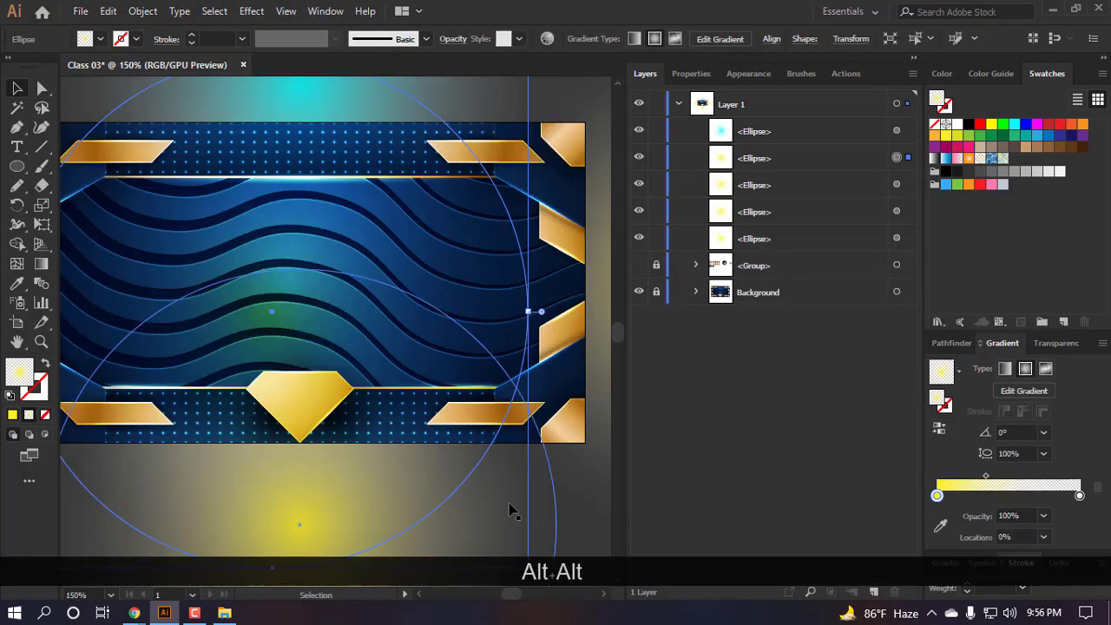
pyautogui.keyDown('alt'); pyautogui.scroll(-1, 497, 410); pyautogui.keyUp('alt')
pyautogui.moveTo(500, 413); pyautogui.dragTo(519, 496)
pyautogui.moveTo(476, 467); pyautogui.dragTo(446, 442)
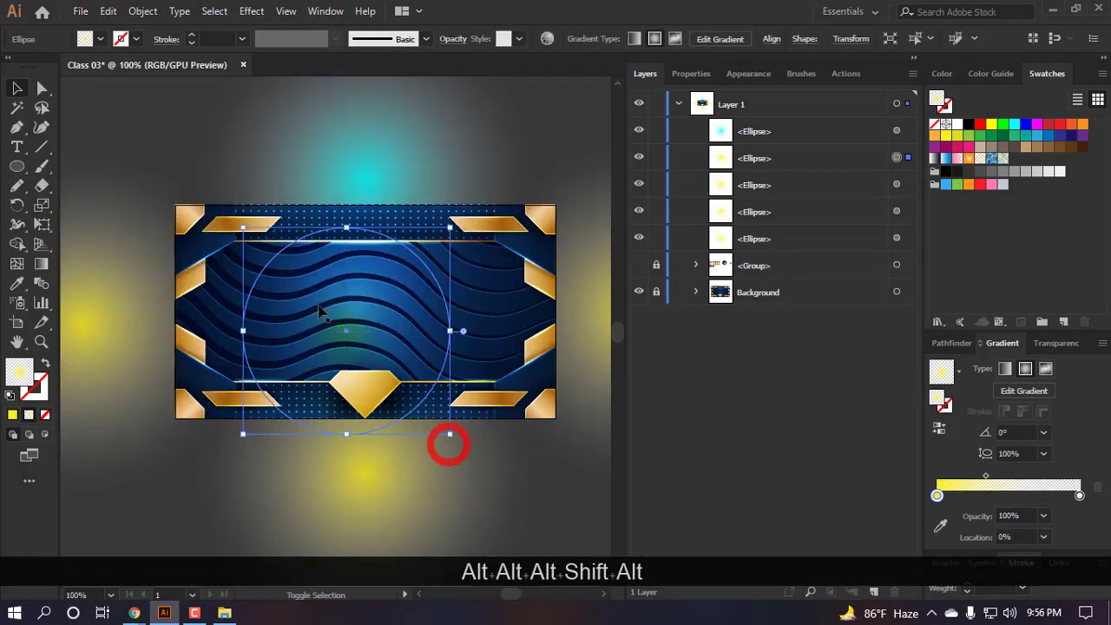
# - Reposition the smaller circle and align it vertically and horizontally to the centre of the artboard
pyautogui.scroll(2, 373, 362)
pyautogui.moveTo(218, 405); pyautogui.dragTo(249, 336)
pyautogui.scroll(-2, 322, 360)
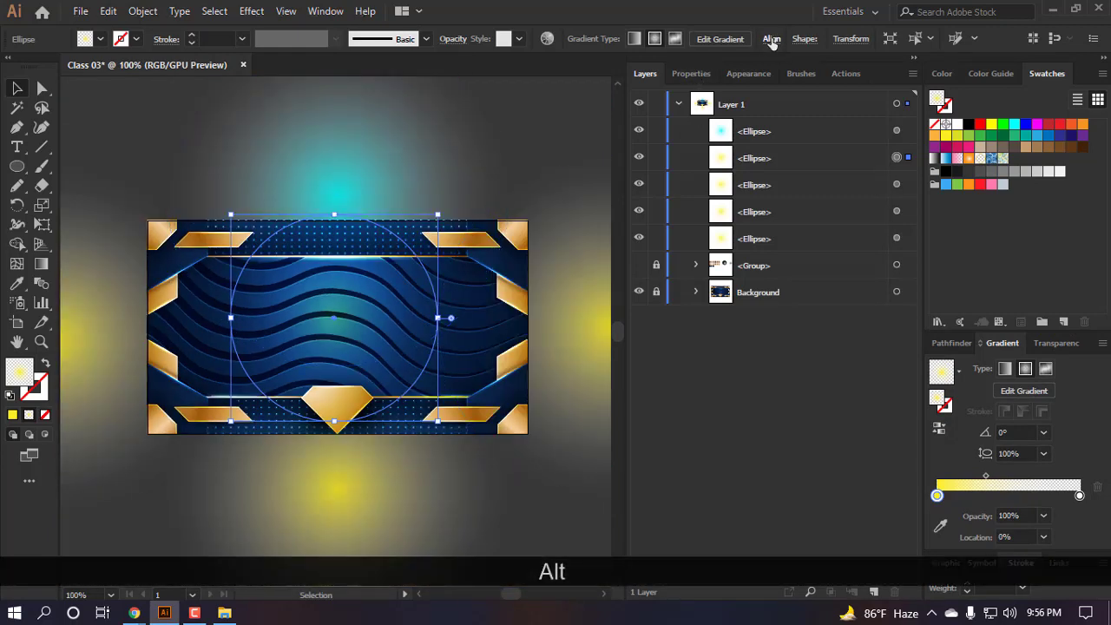
pyautogui.click(771, 39)
pyautogui.click(736, 84)
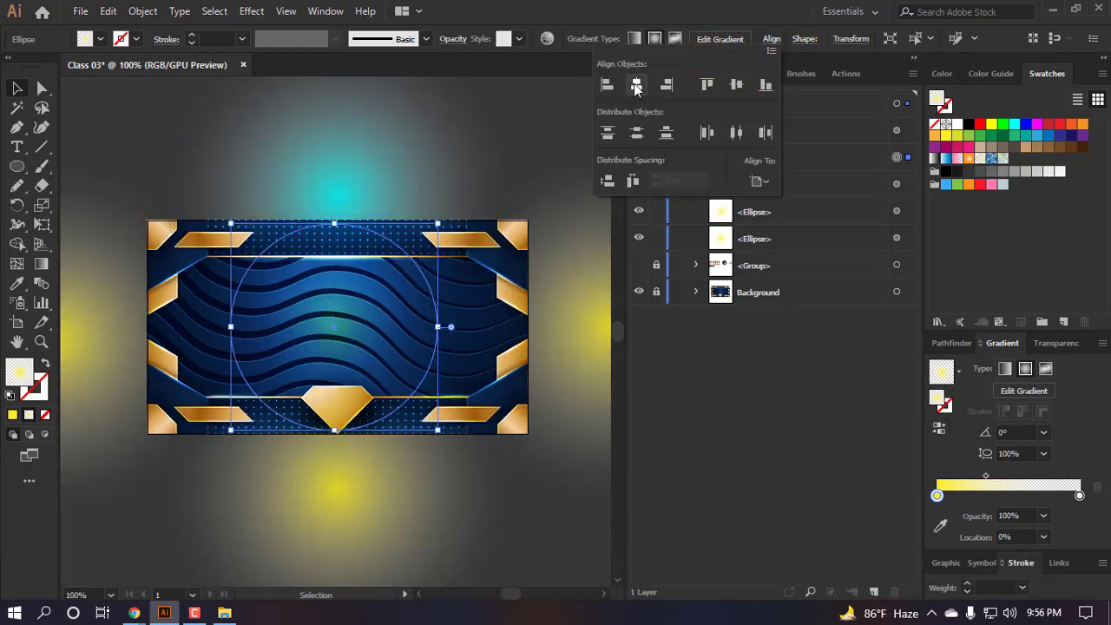
pyautogui.click(637, 84)
pyautogui.click(581, 7)
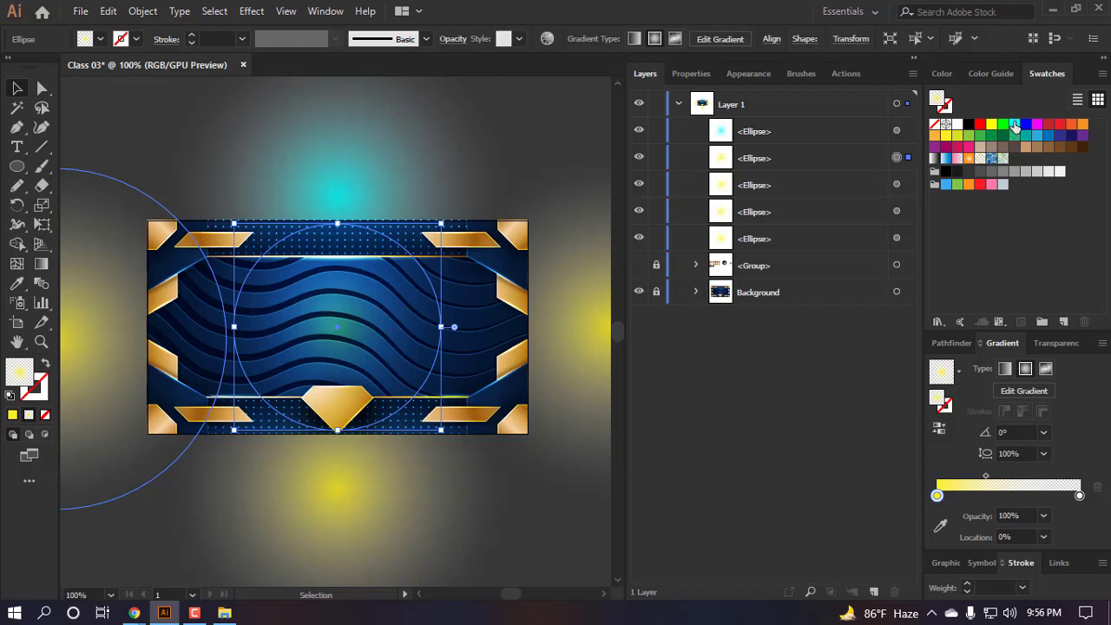
# - Recolour the central circle's inner gradient stop cyan and set its opacity to 40%
pyautogui.moveTo(1016, 126); pyautogui.dragTo(937, 495)
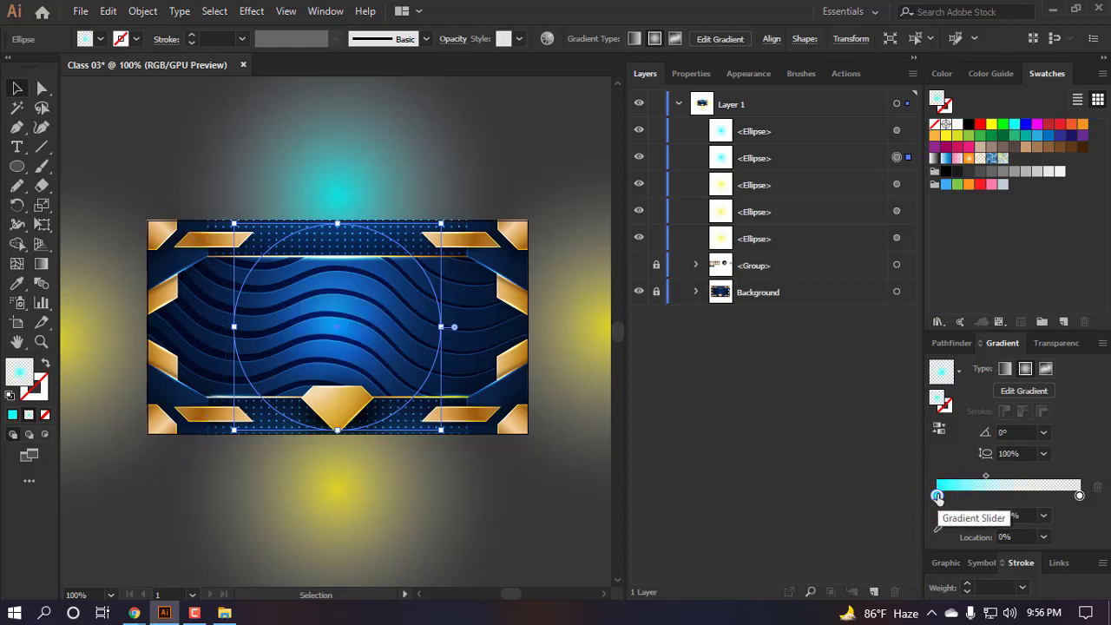
pyautogui.click(1057, 342)
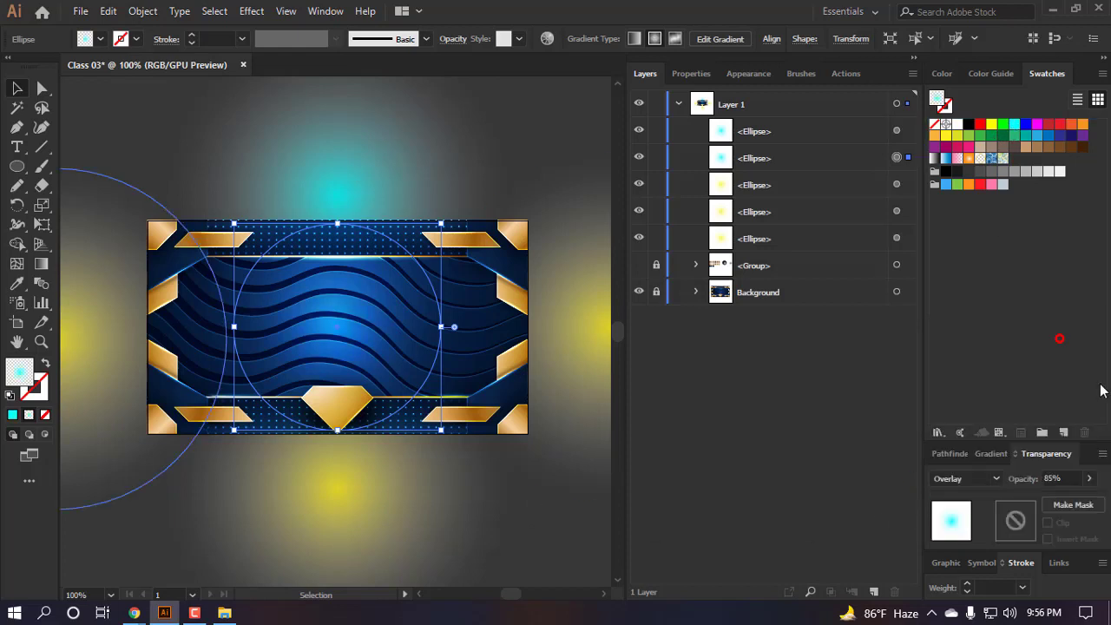
pyautogui.click(1074, 478)
pyautogui.write('40')
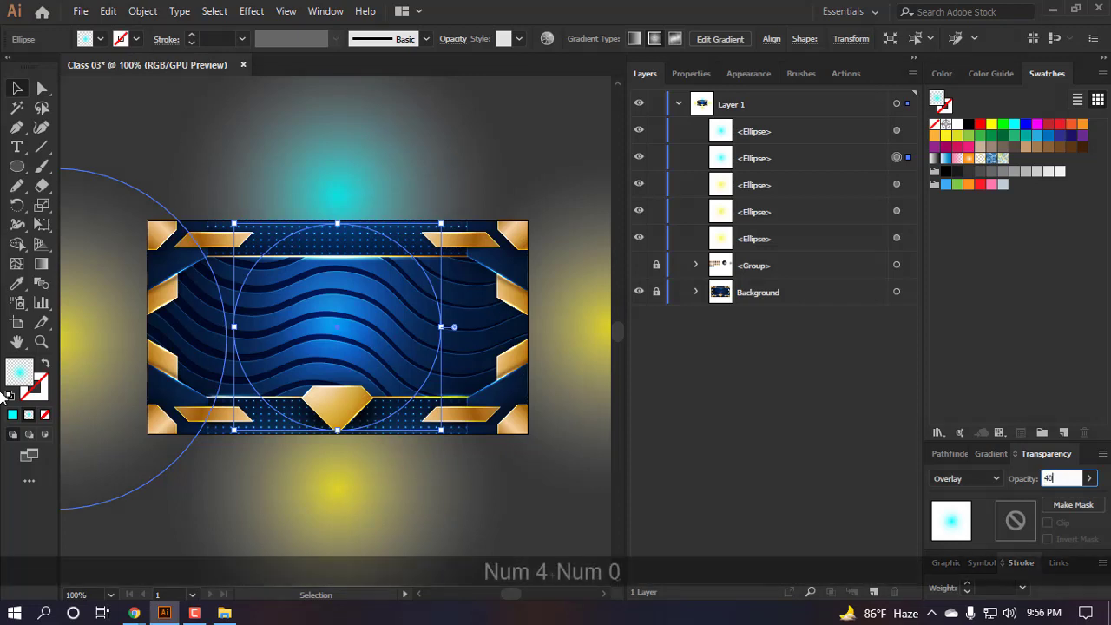
pyautogui.press('Return')
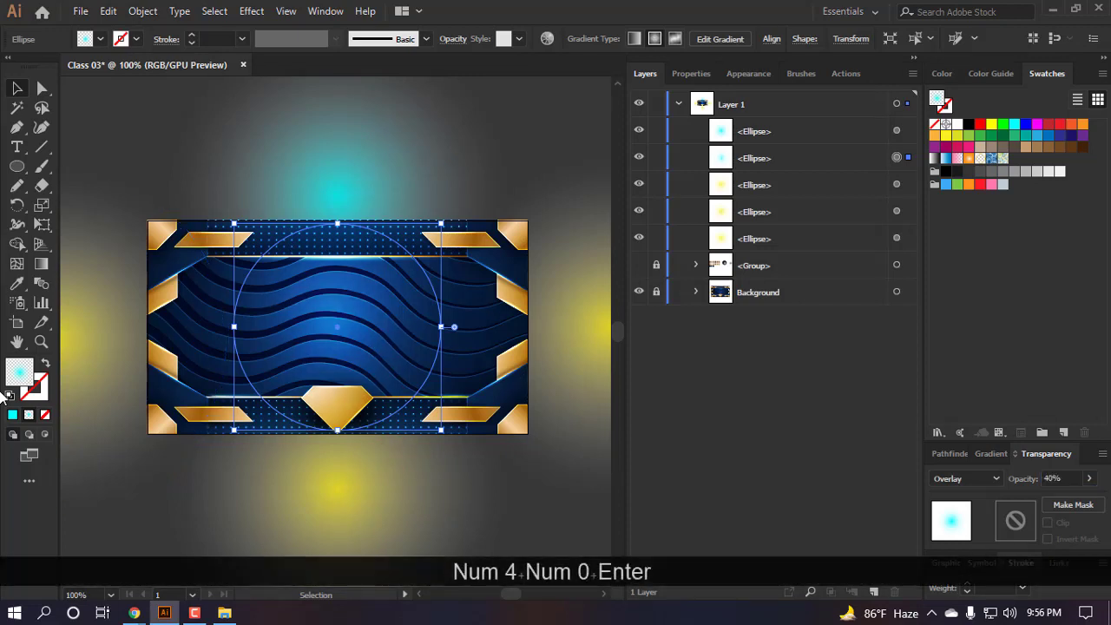
# - Set the central cyan circle's opacity to 50% and enlarge it slightly about its centre
pyautogui.click(1067, 479)
pyautogui.write('50')
pyautogui.press('Return')
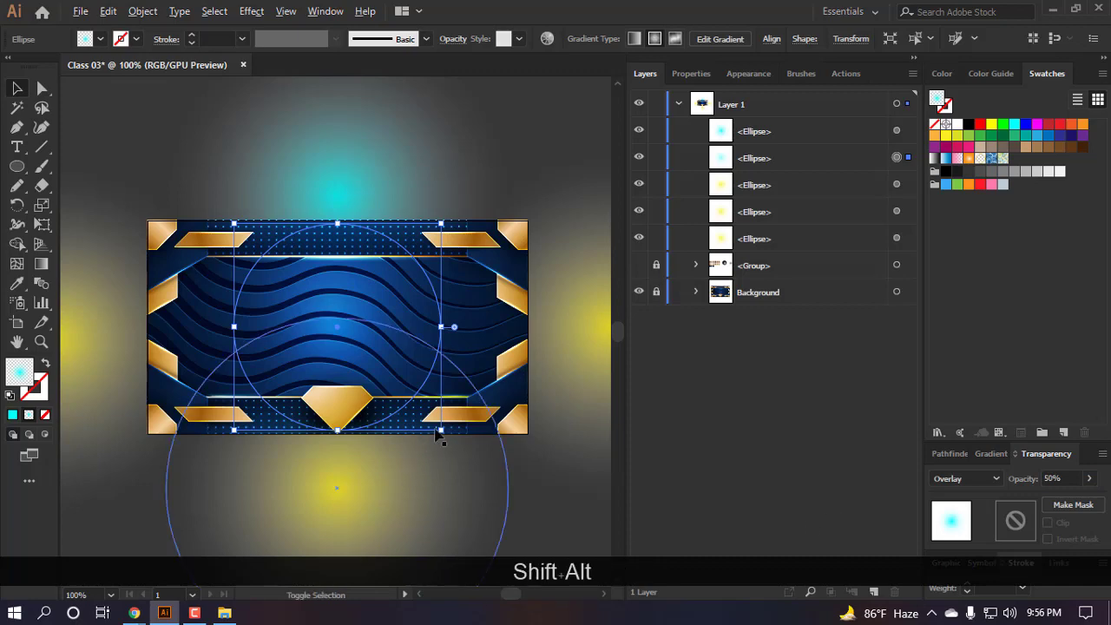
pyautogui.moveTo(441, 428); pyautogui.dragTo(465, 442)
pyautogui.scroll(-5, 511, 461)
pyautogui.click(551, 494)
# - Recolour the inner gradient stop of the circle below the frame orange
pyautogui.press('a')
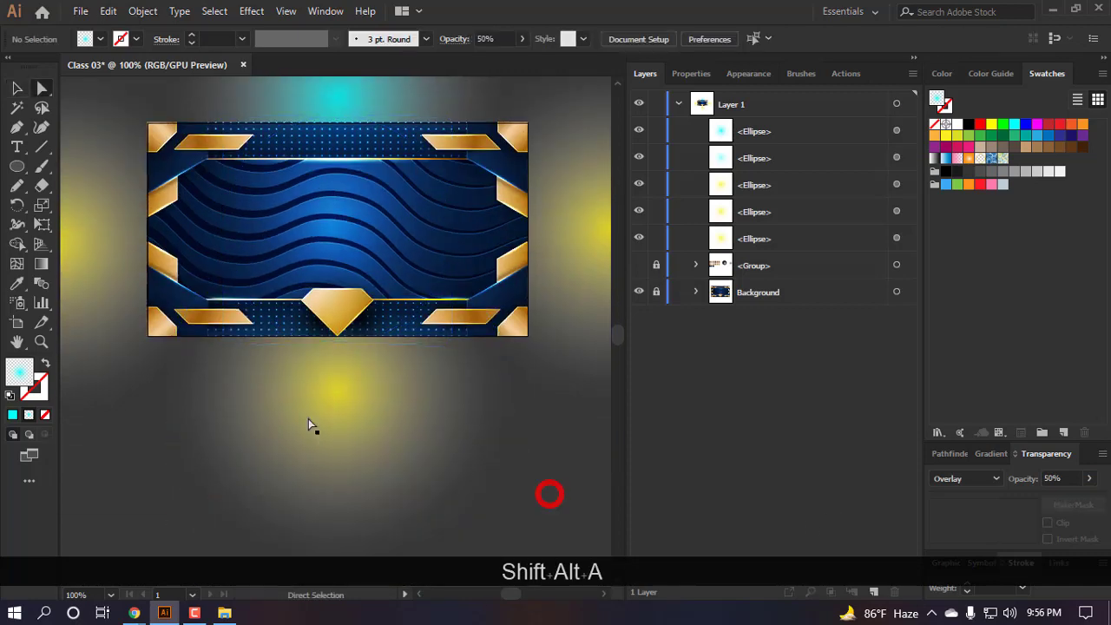
pyautogui.click(308, 418)
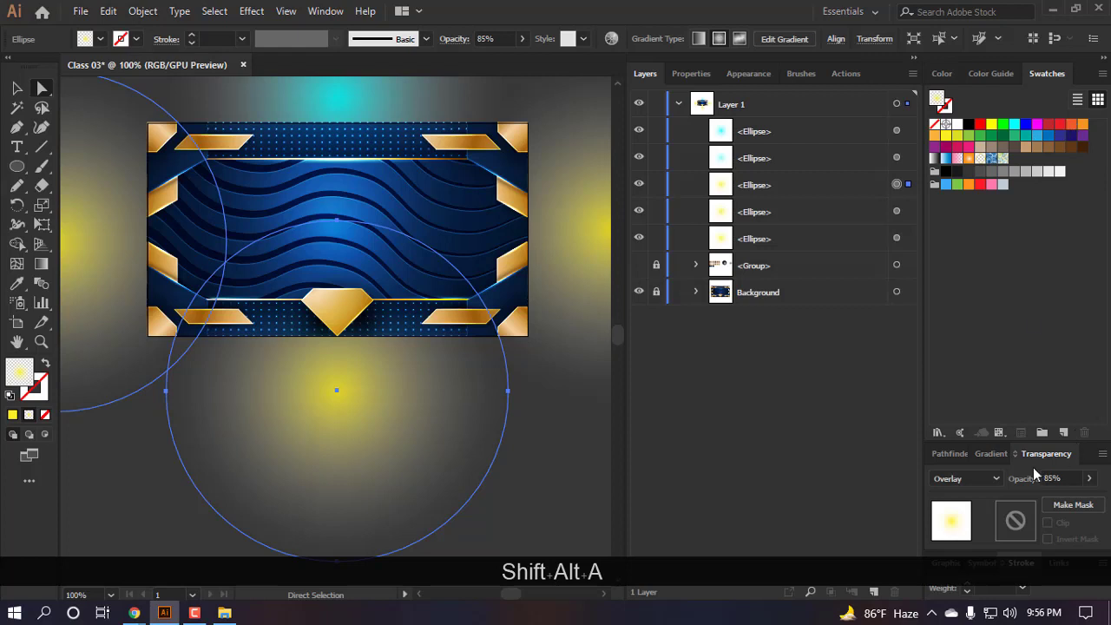
pyautogui.click(991, 453)
pyautogui.moveTo(1082, 127); pyautogui.dragTo(938, 500)
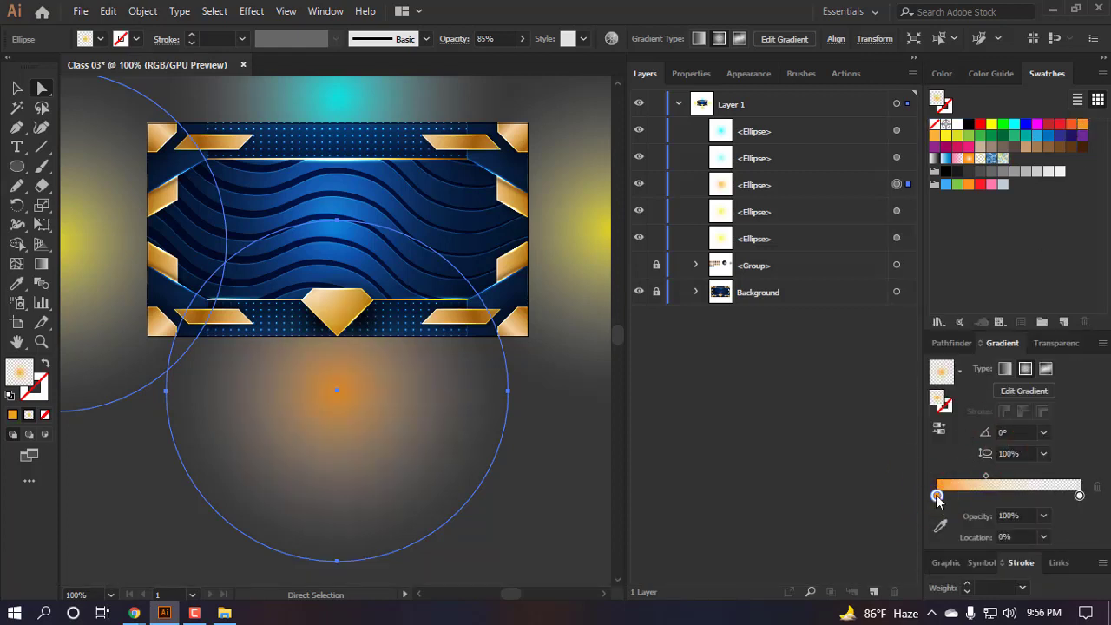
pyautogui.scroll(-1, 455, 419)
pyautogui.scroll(3, 415, 376)
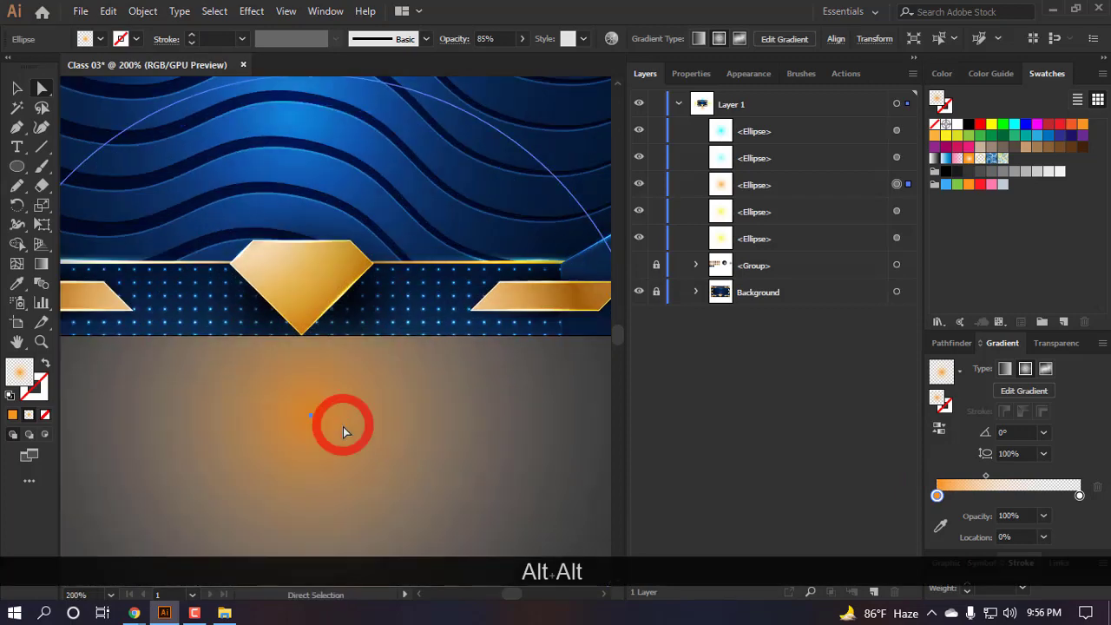
pyautogui.scroll(-3, 344, 431)
# - Apply the lower circle's orange gradient to the two yellow circles on either side of the frame using the Eyedropper
pyautogui.click(539, 309)
pyautogui.keyDown('shift'); pyautogui.click(125, 344); pyautogui.keyUp('shift')
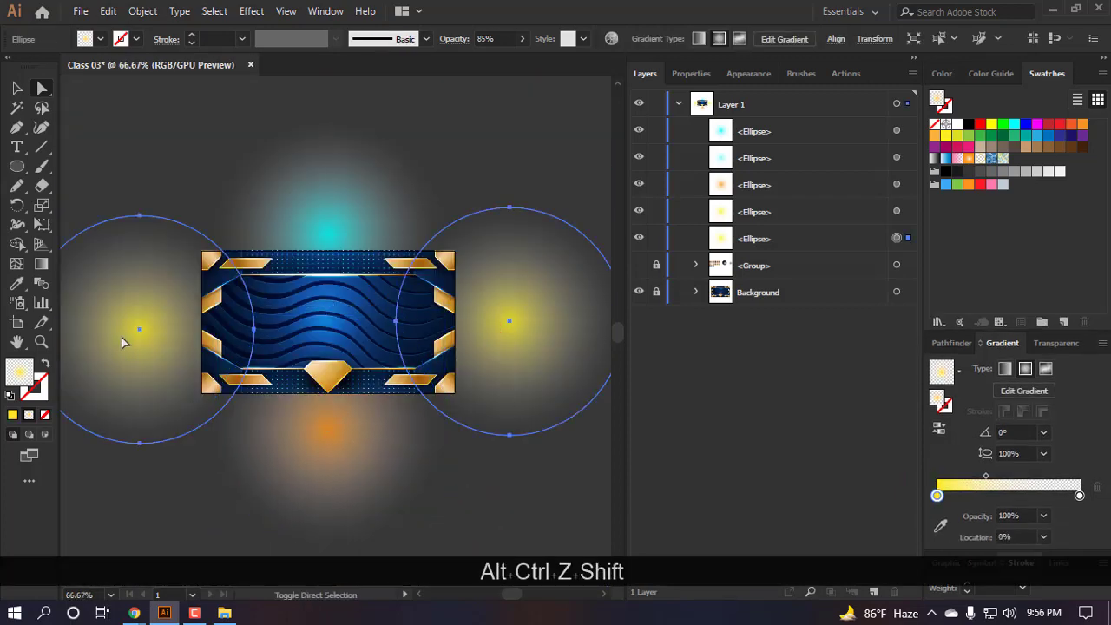
pyautogui.press('i')
pyautogui.click(336, 434)
pyautogui.press('a')
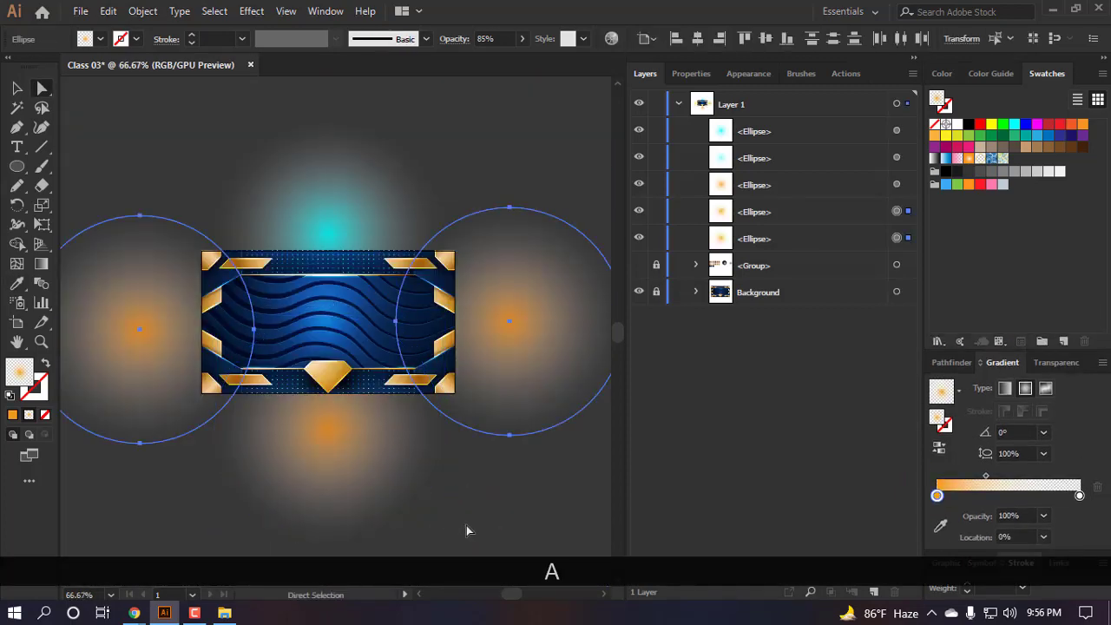
pyautogui.click(466, 525)
# - Move both orange side circles slightly inward toward the frame
pyautogui.scroll(3, 428, 241)
pyautogui.scroll(-2, 396, 314)
pyautogui.moveTo(508, 396); pyautogui.dragTo(493, 394)
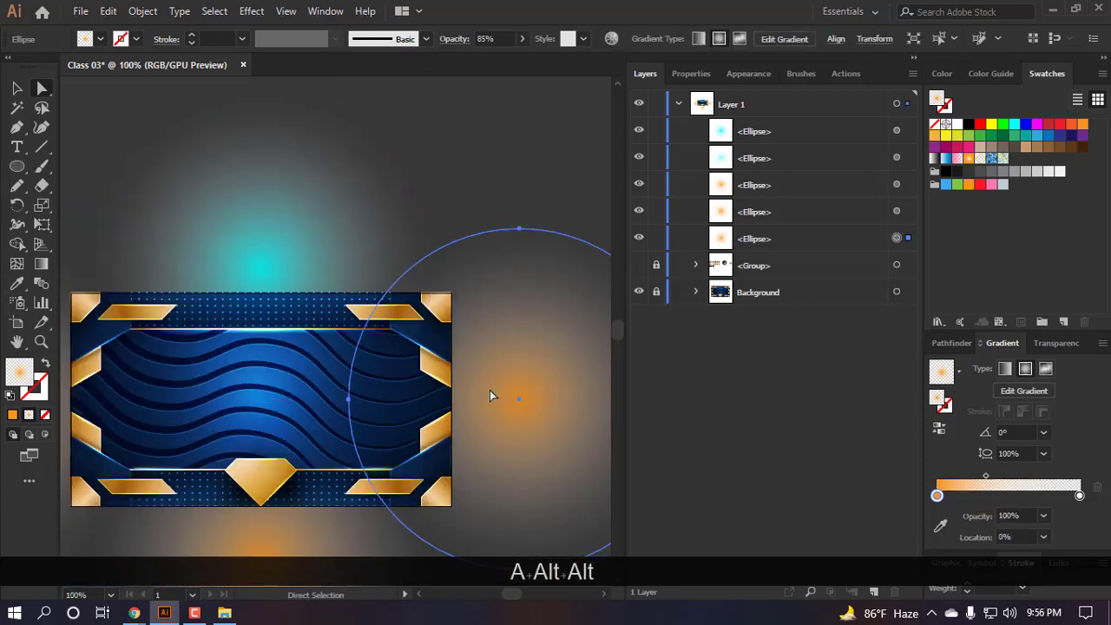
pyautogui.scroll(-2, 489, 390)
pyautogui.moveTo(245, 410); pyautogui.dragTo(265, 408)
pyautogui.scroll(-2, 347, 461)
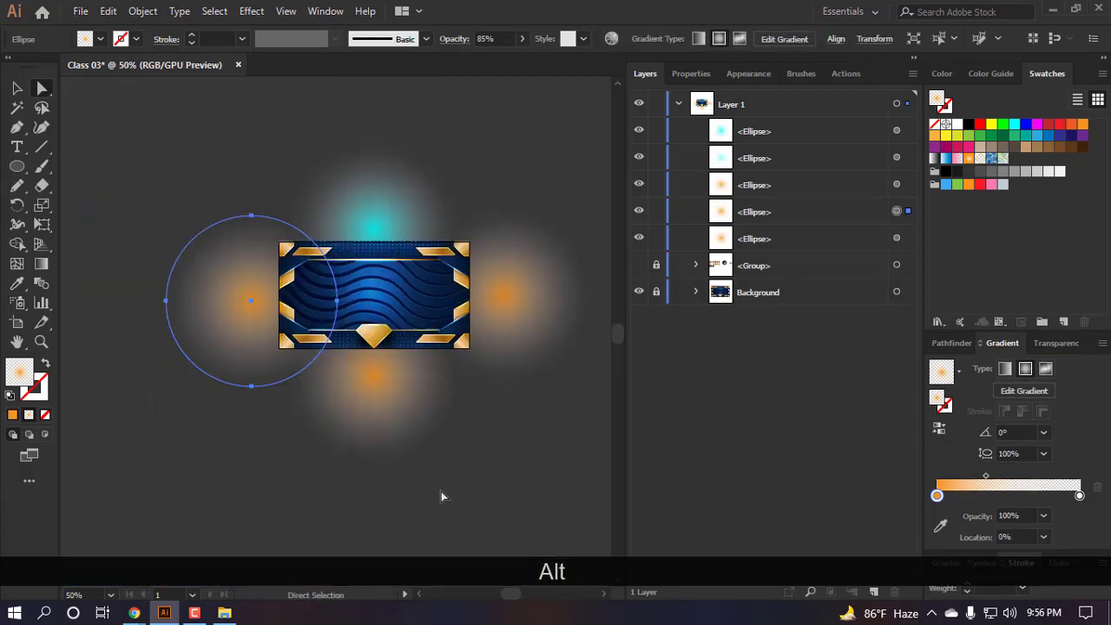
pyautogui.click(367, 393)
pyautogui.click(404, 175)
pyautogui.scroll(1, 387, 181)
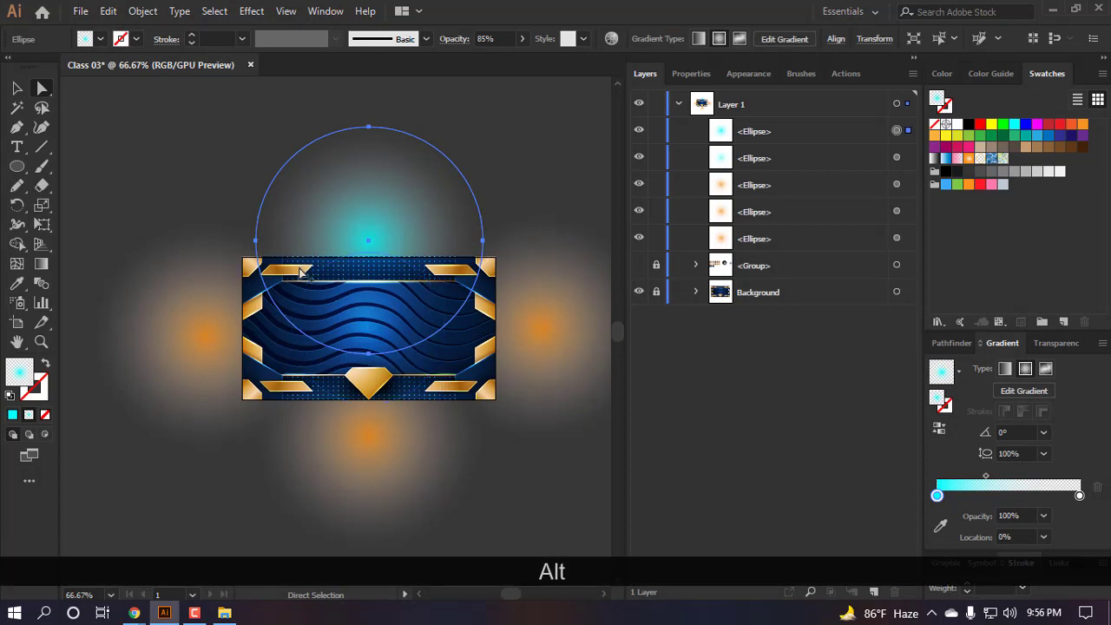
pyautogui.scroll(-2, 301, 273)
pyautogui.click(434, 422)
# - Group all five gradient light ellipses together
pyautogui.click(899, 130)
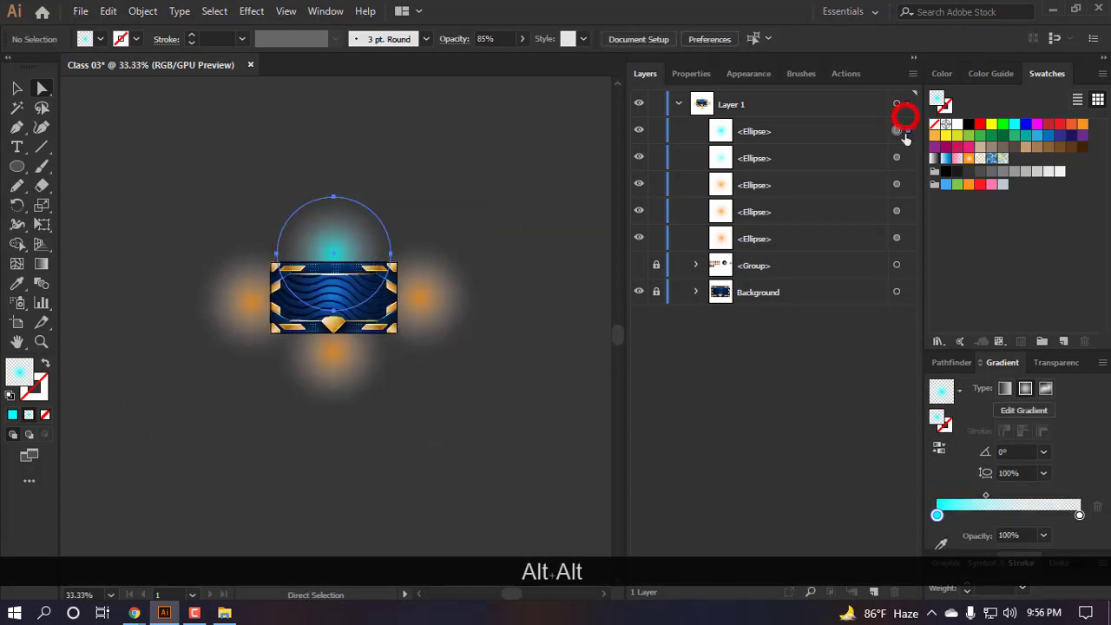
pyautogui.keyDown('shift'); pyautogui.click(897, 157); pyautogui.keyUp('shift')
pyautogui.keyDown('shift'); pyautogui.click(898, 184); pyautogui.keyUp('shift')
pyautogui.keyDown('shift'); pyautogui.click(896, 211); pyautogui.keyUp('shift')
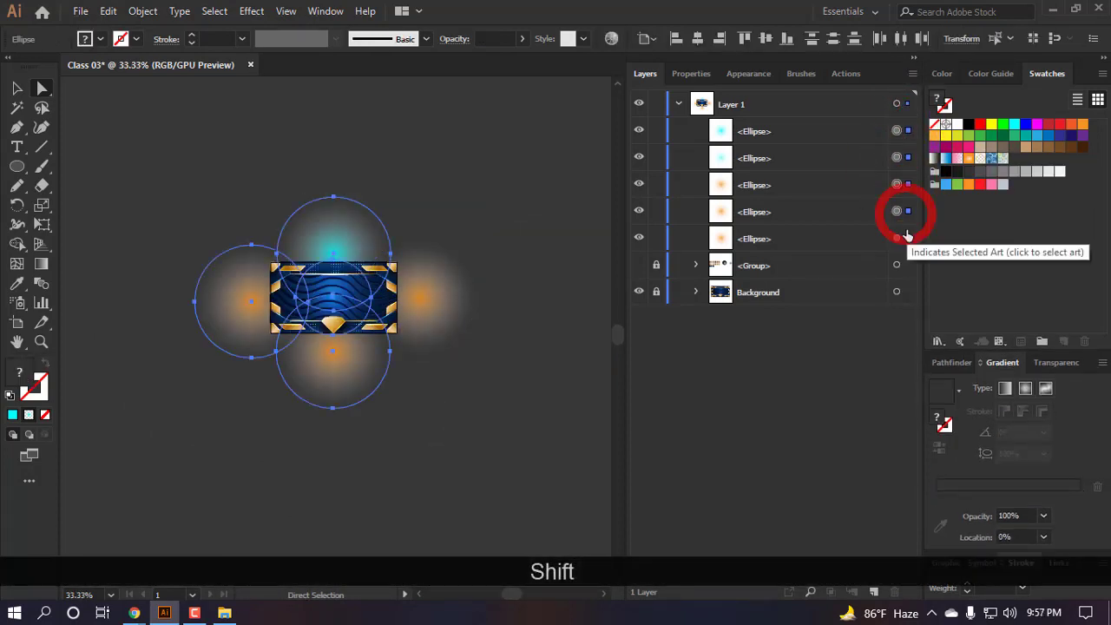
pyautogui.keyDown('shift'); pyautogui.click(896, 237); pyautogui.keyUp('shift')
pyautogui.hotkey('ctrl', 'g')
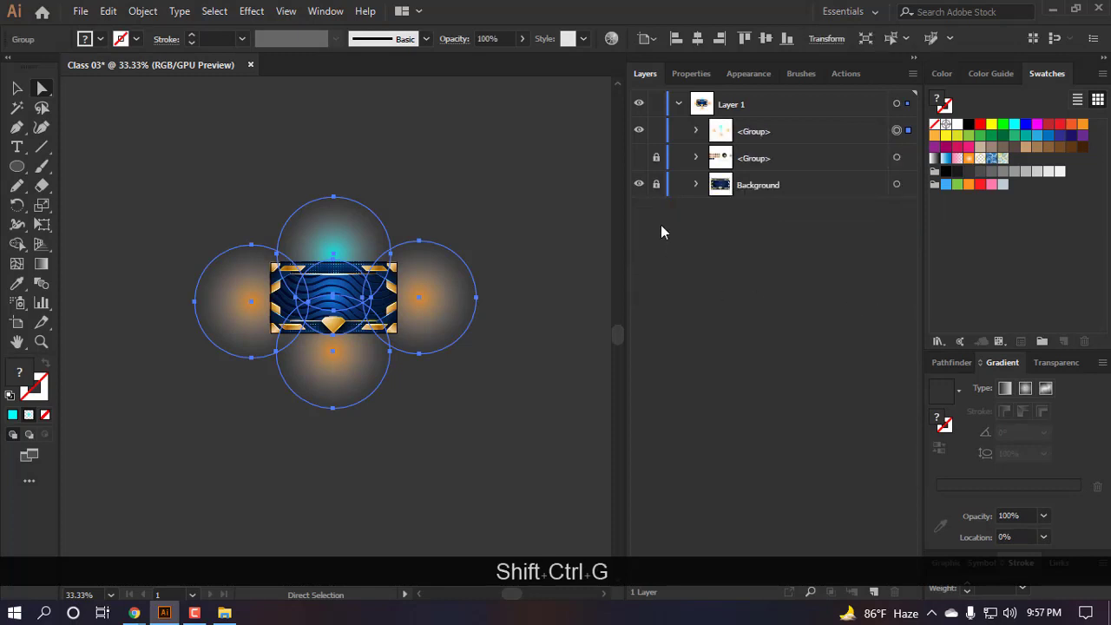
# - Unlock the Background group and move the lights group into it, directly beneath Mask and above Shape & Lifgt 01
pyautogui.click(693, 186)
pyautogui.moveTo(773, 131); pyautogui.dragTo(805, 228)
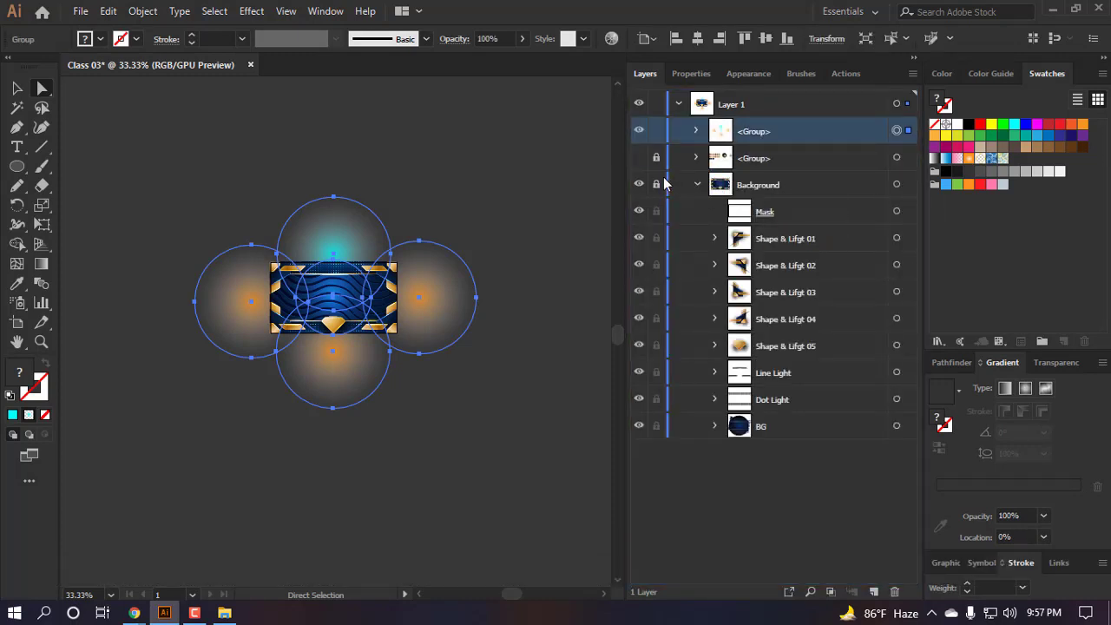
pyautogui.click(656, 184)
pyautogui.moveTo(759, 132); pyautogui.dragTo(776, 243)
pyautogui.scroll(1, 433, 276)
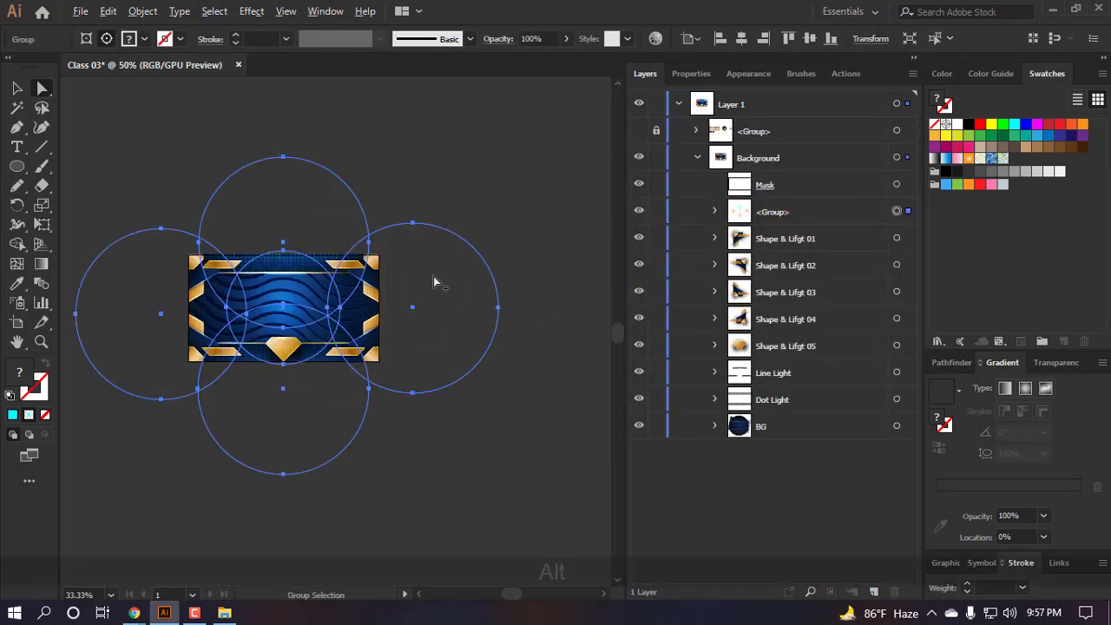
# - Rename the lights group as Overlay and lock it
pyautogui.doubleClick(775, 211)
pyautogui.write('O')
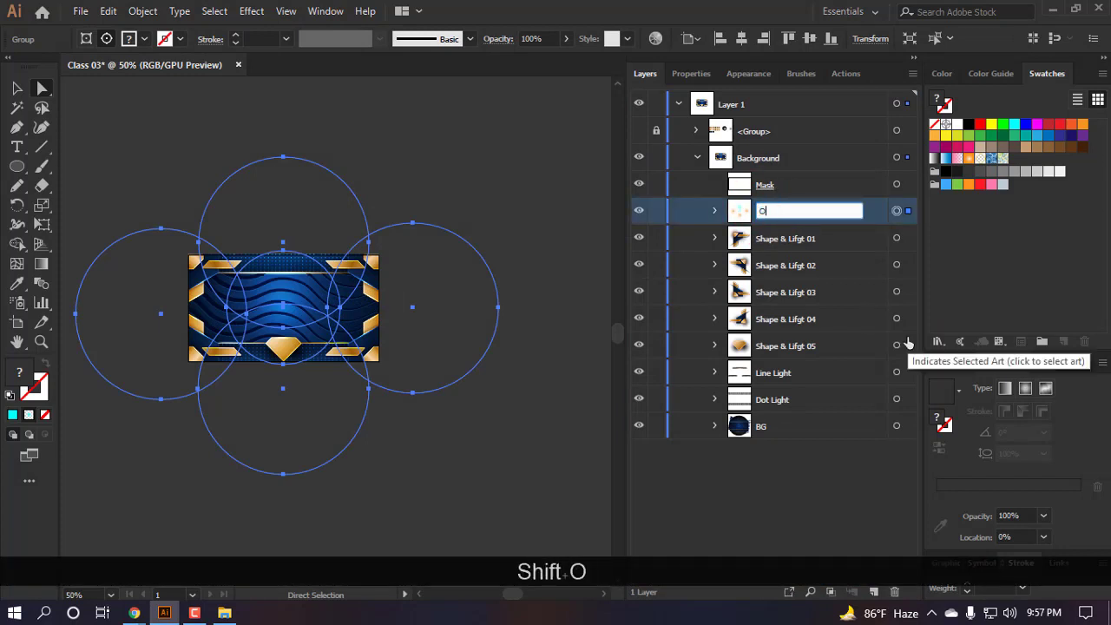
pyautogui.write('verlay')
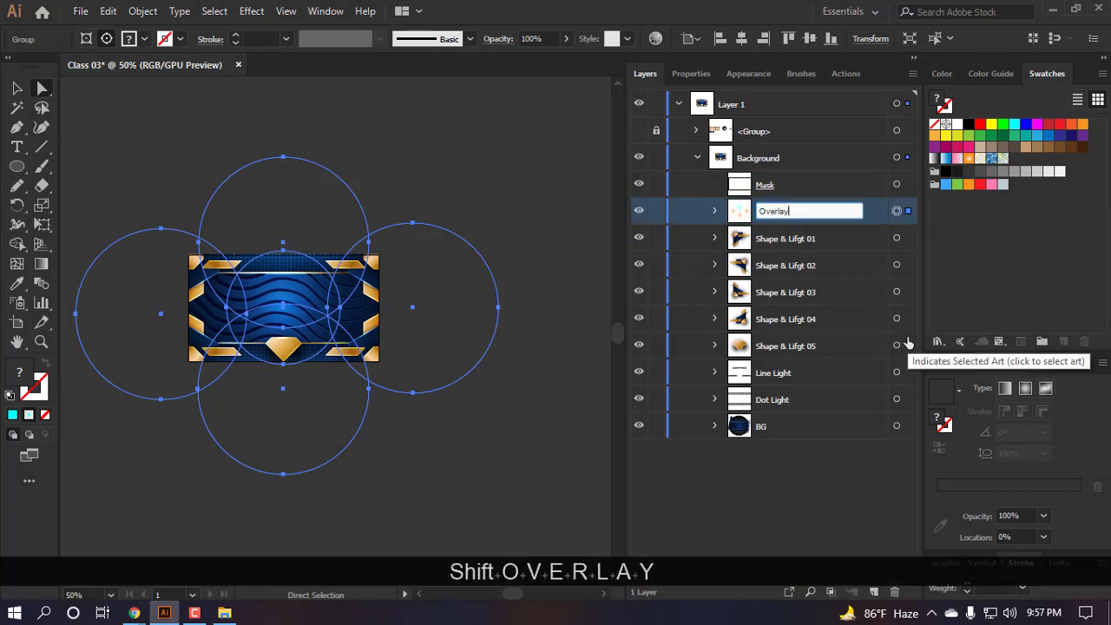
pyautogui.press('Return')
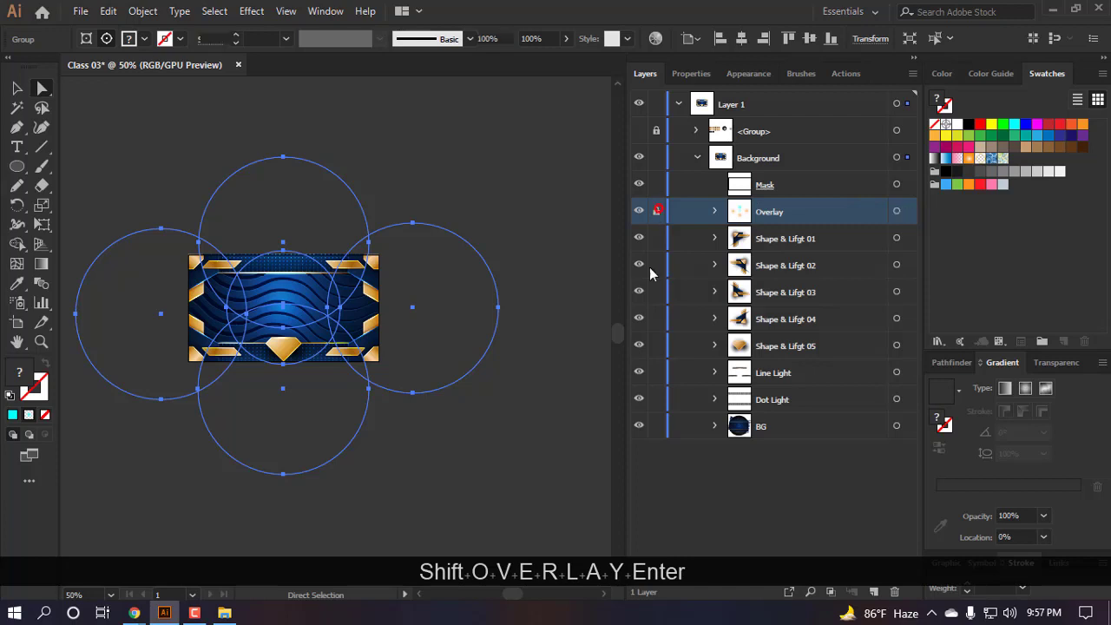
pyautogui.click(657, 211)
pyautogui.press('a')
# - Collapse the Background group's contents and fit the artboard in the window
pyautogui.scroll(3, 180, 243)
pyautogui.scroll(-1, 180, 247)
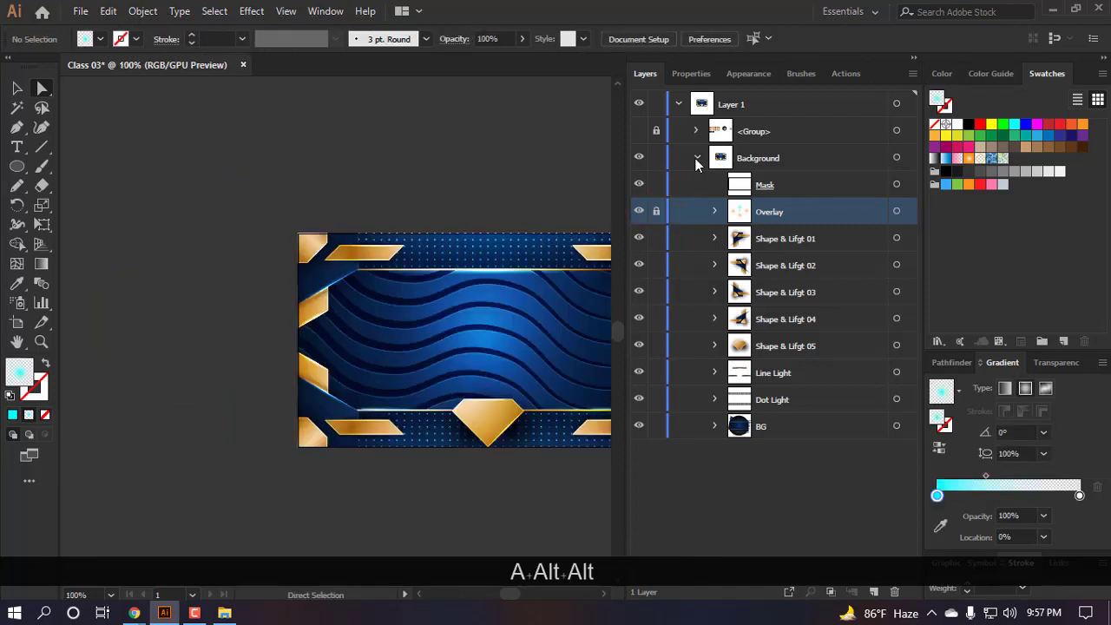
pyautogui.click(697, 158)
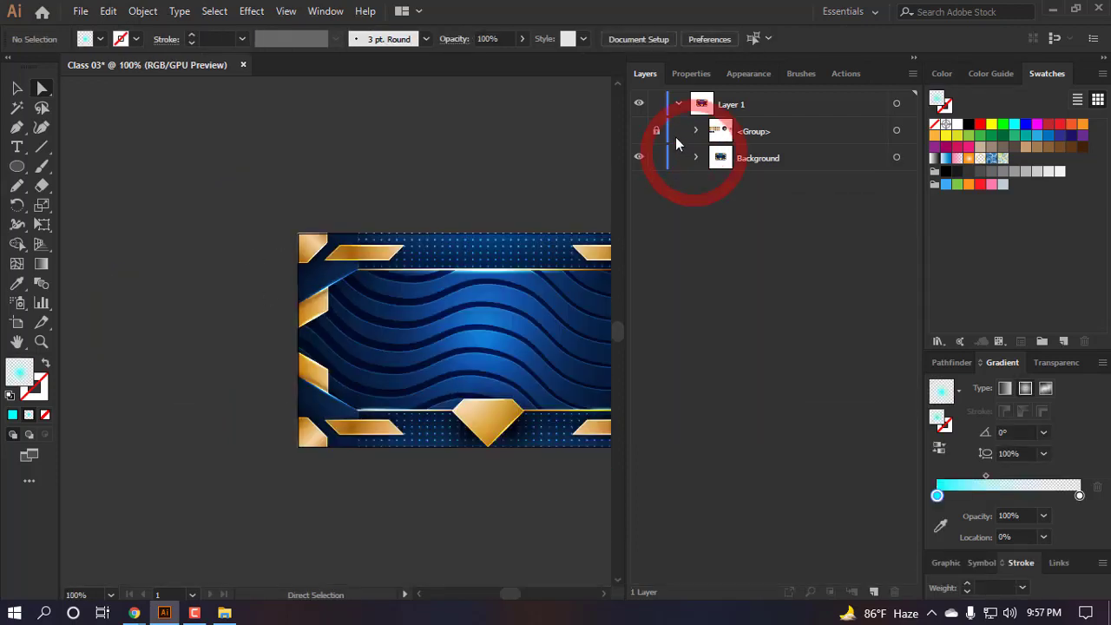
pyautogui.scroll(-1, 241, 314)
pyautogui.scroll(-1, 234, 296)
pyautogui.doubleClick(17, 342)
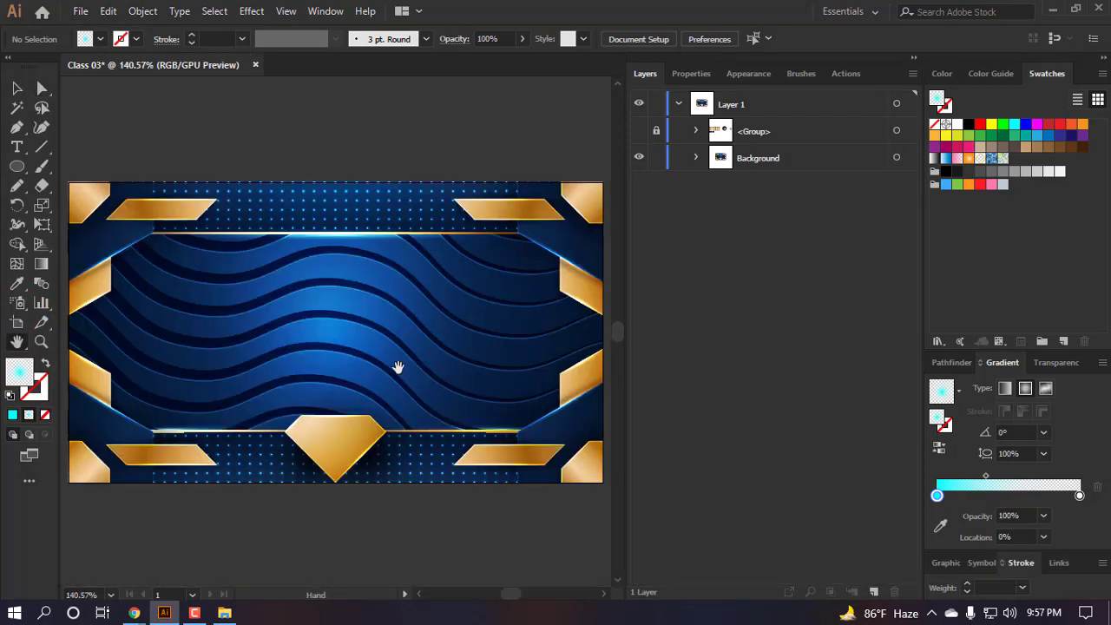
# - Reduce the central cyan light circle's opacity to 30%
pyautogui.scroll(1, 343, 297)
pyautogui.press('a')
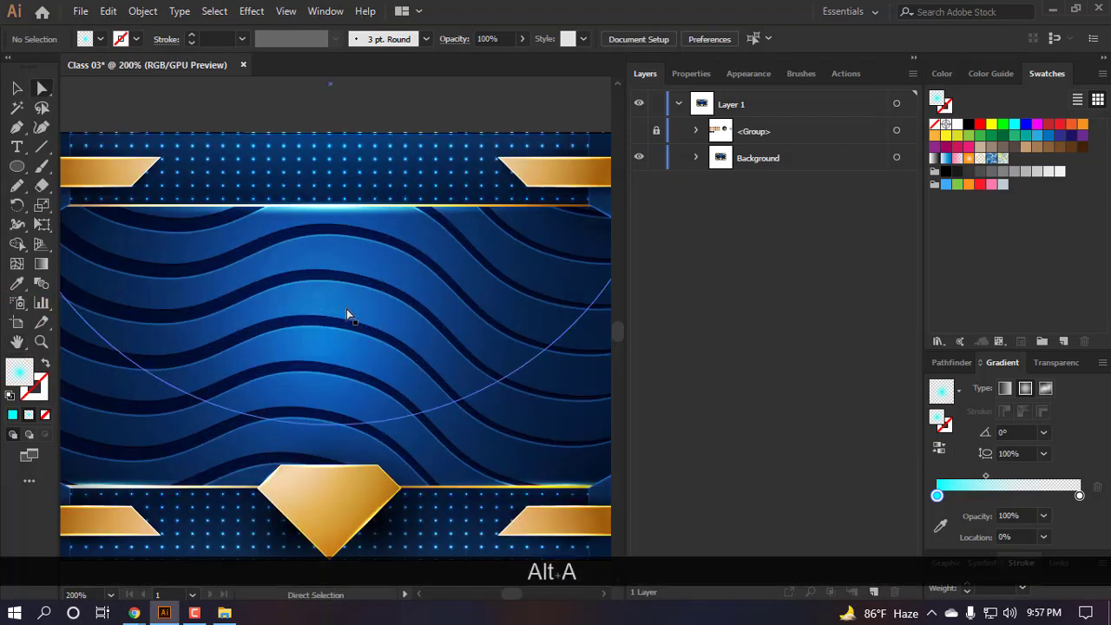
pyautogui.click(458, 413)
pyautogui.click(1071, 342)
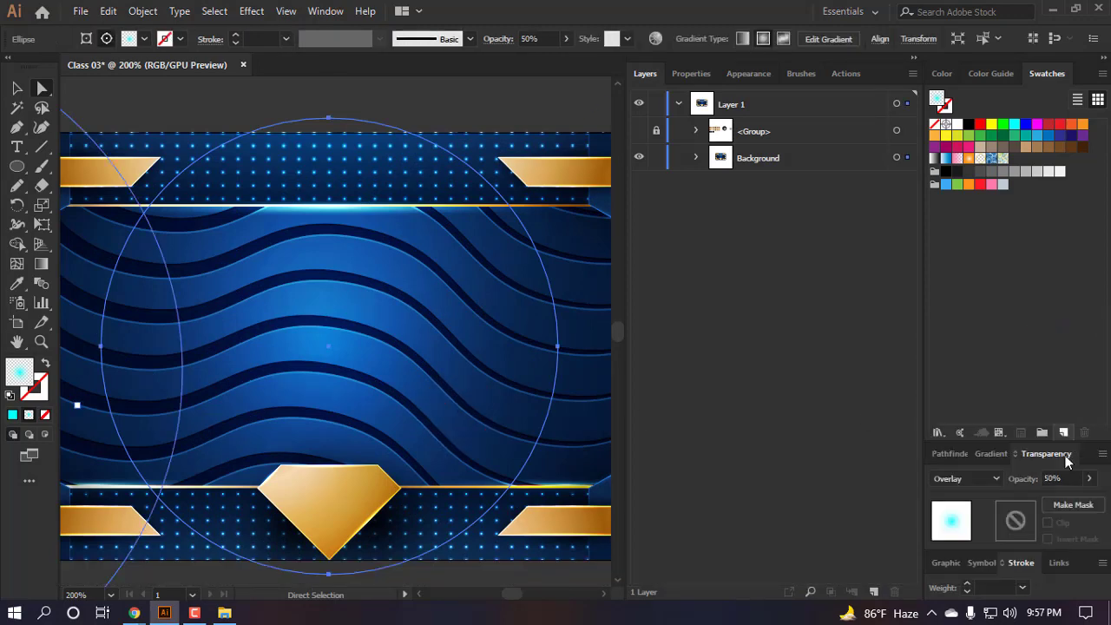
pyautogui.click(1066, 477)
pyautogui.write('30')
pyautogui.press('Return')
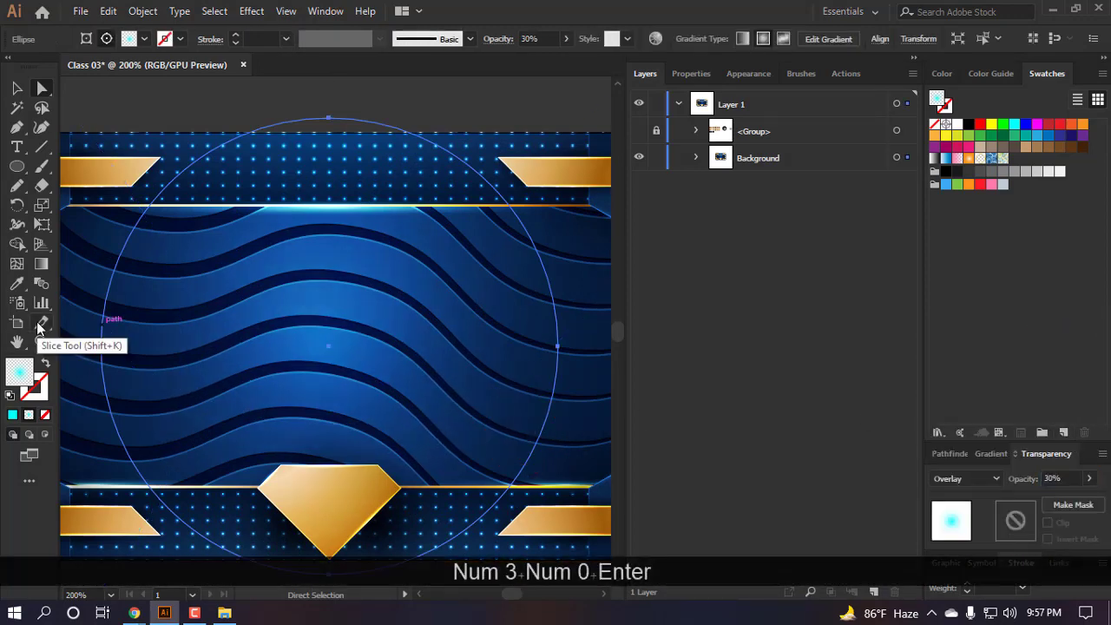
pyautogui.press('a')
# - Lock the Background group and make the hidden colour swatch group above the artboard visible
pyautogui.scroll(-1, 75, 130)
pyautogui.scroll(-4, 487, 397)
pyautogui.click(429, 437)
pyautogui.scroll(-2, 424, 433)
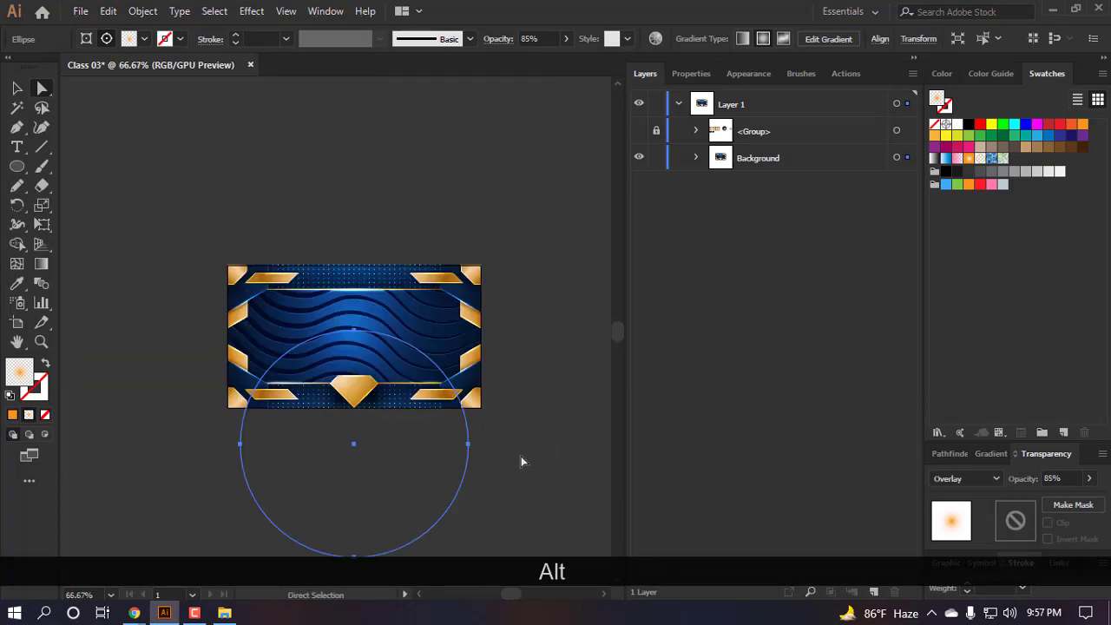
pyautogui.click(521, 456)
pyautogui.press('v')
pyautogui.click(767, 131)
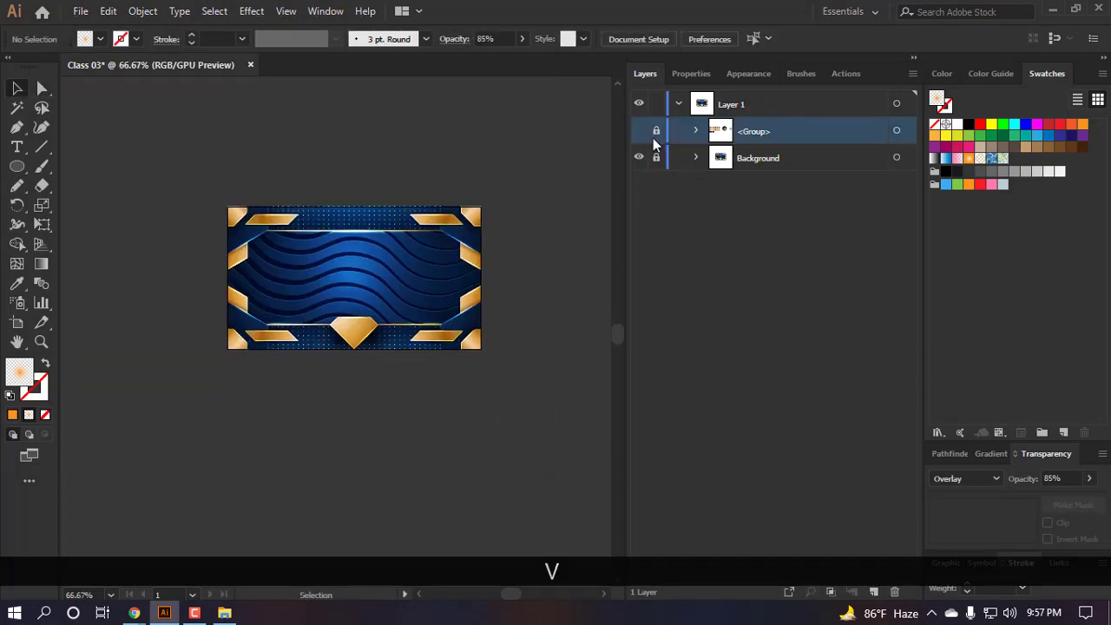
pyautogui.click(638, 130)
pyautogui.scroll(4, 265, 209)
pyautogui.scroll(-2, 263, 208)
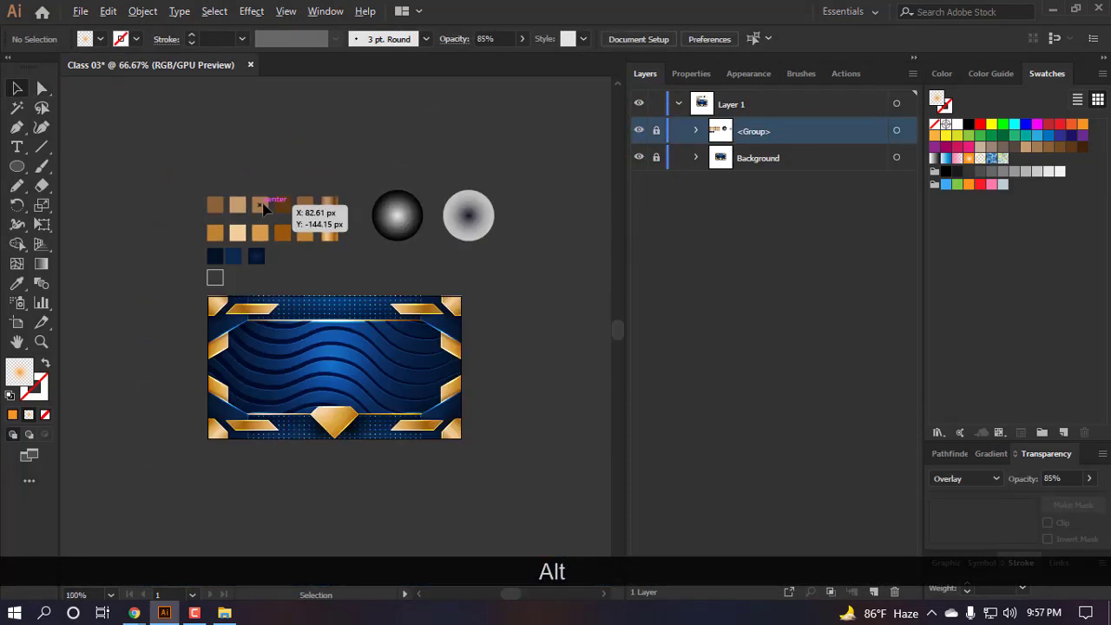
pyautogui.scroll(1, 292, 243)
pyautogui.scroll(-1, 294, 247)
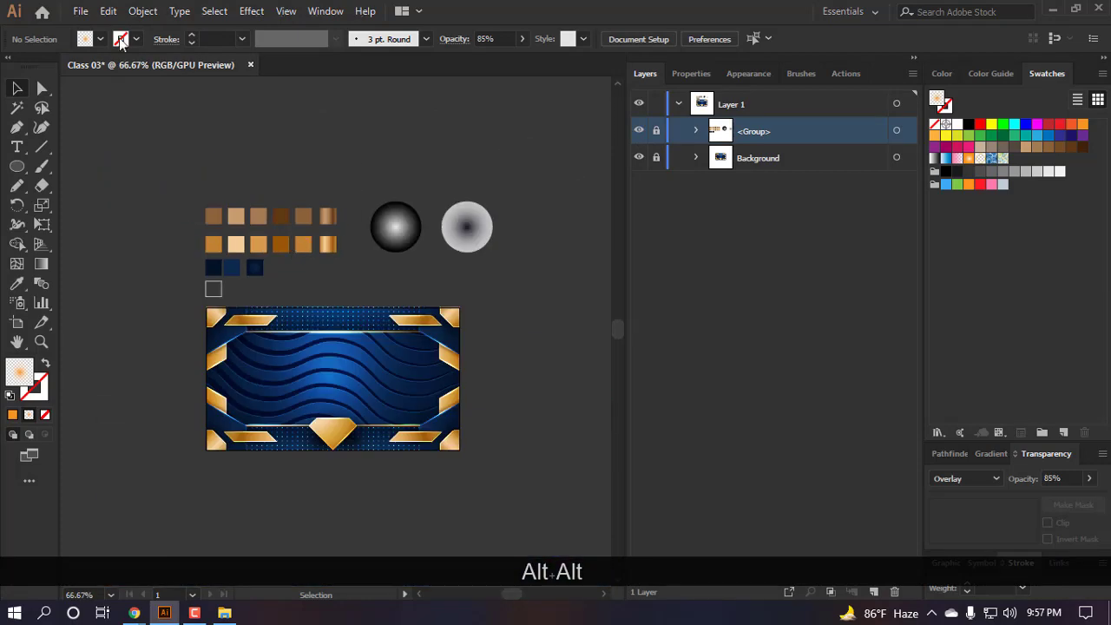
pyautogui.scroll(1, 295, 273)
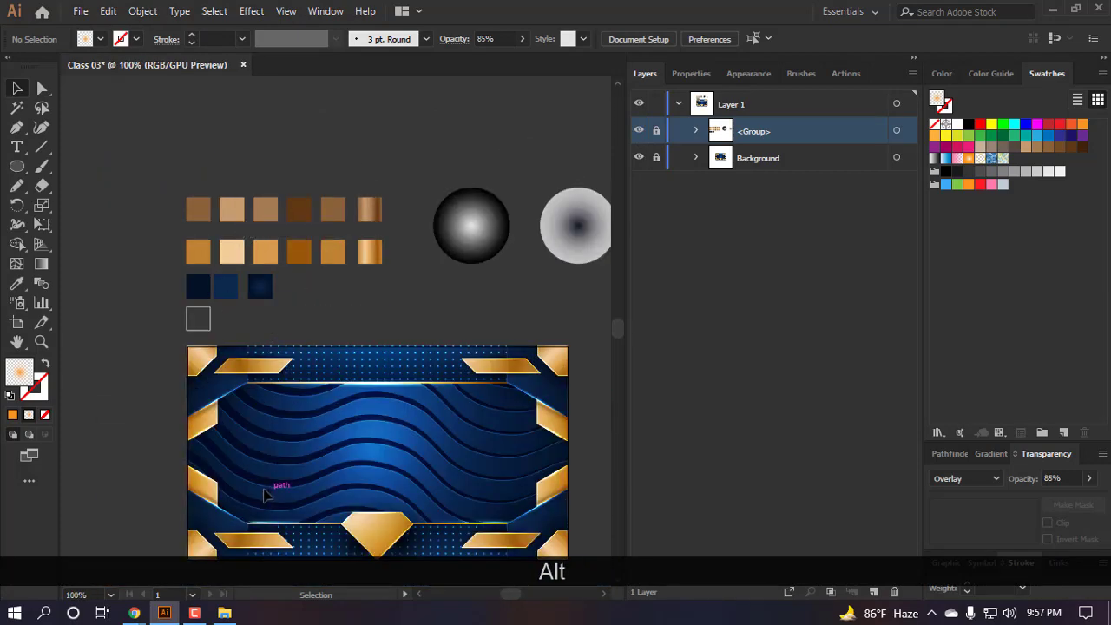
pyautogui.click(194, 613)
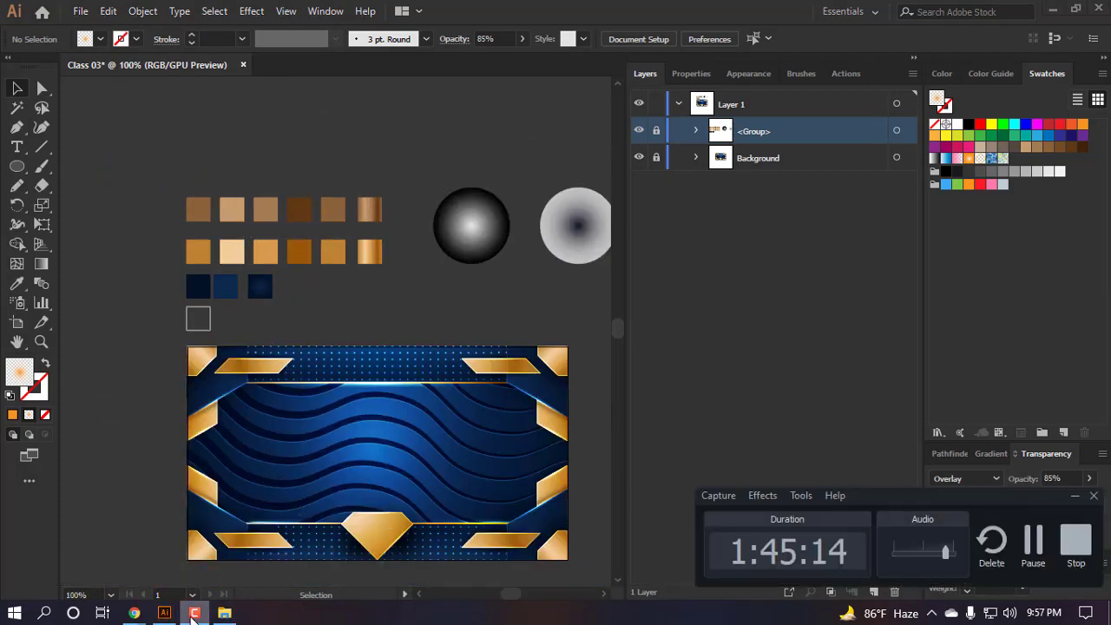
pyautogui.click(194, 613)
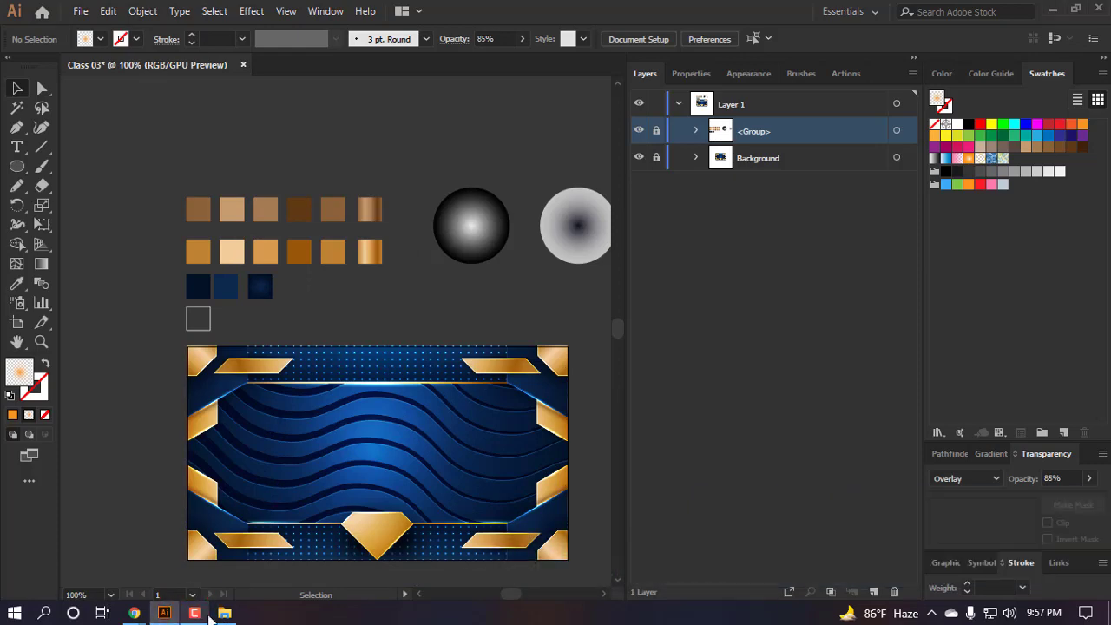
pyautogui.click(223, 612)
pyautogui.click(223, 613)
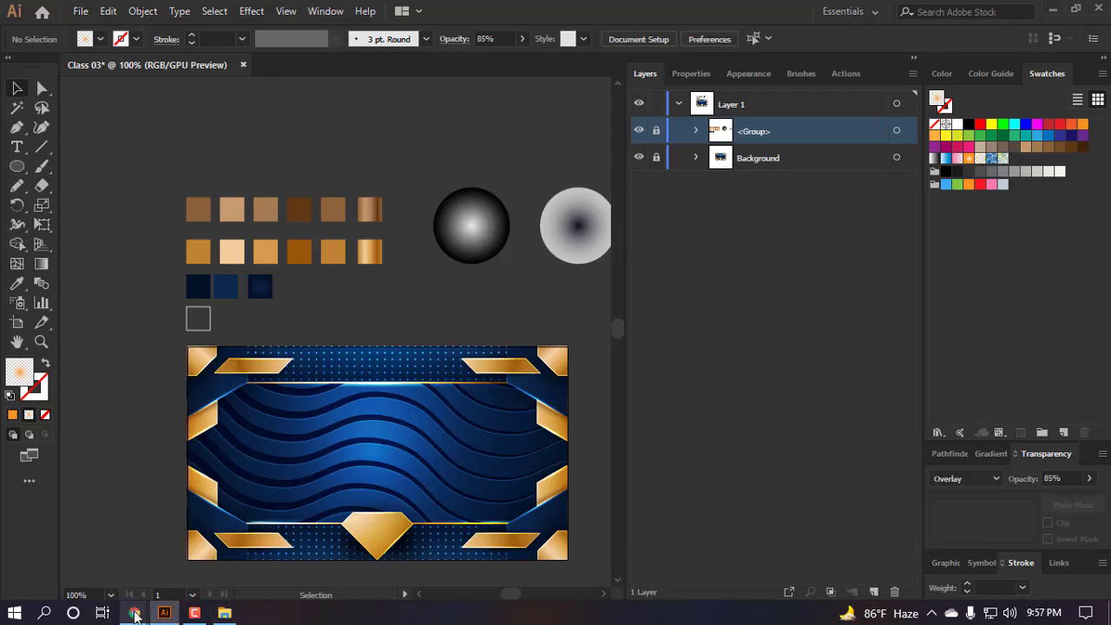
pyautogui.moveTo(134, 613)
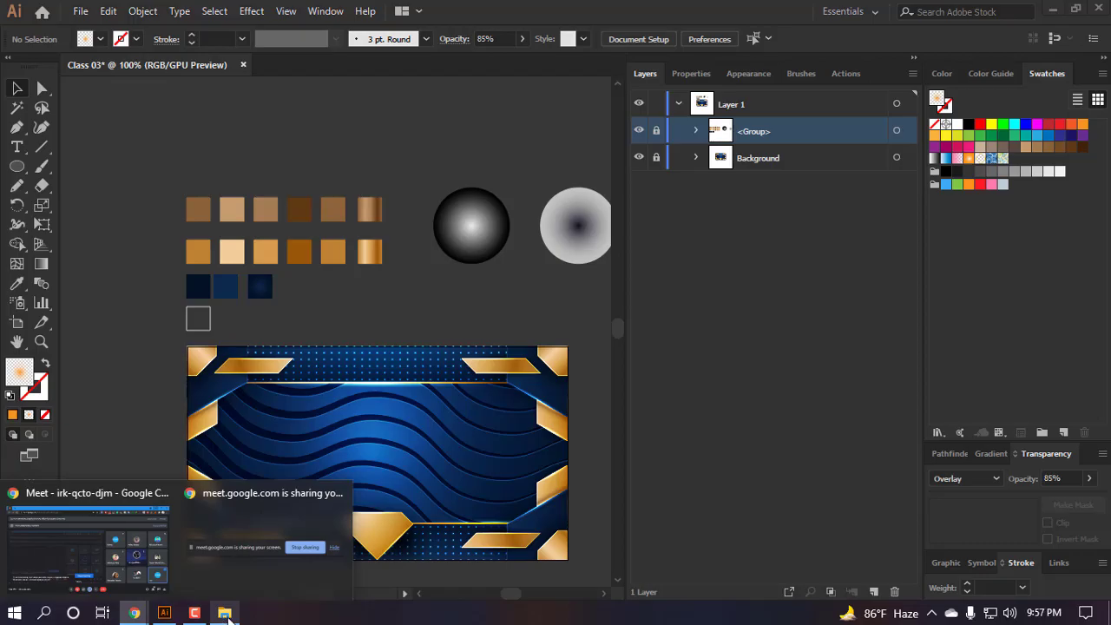
pyautogui.click(226, 613)
pyautogui.click(226, 613)
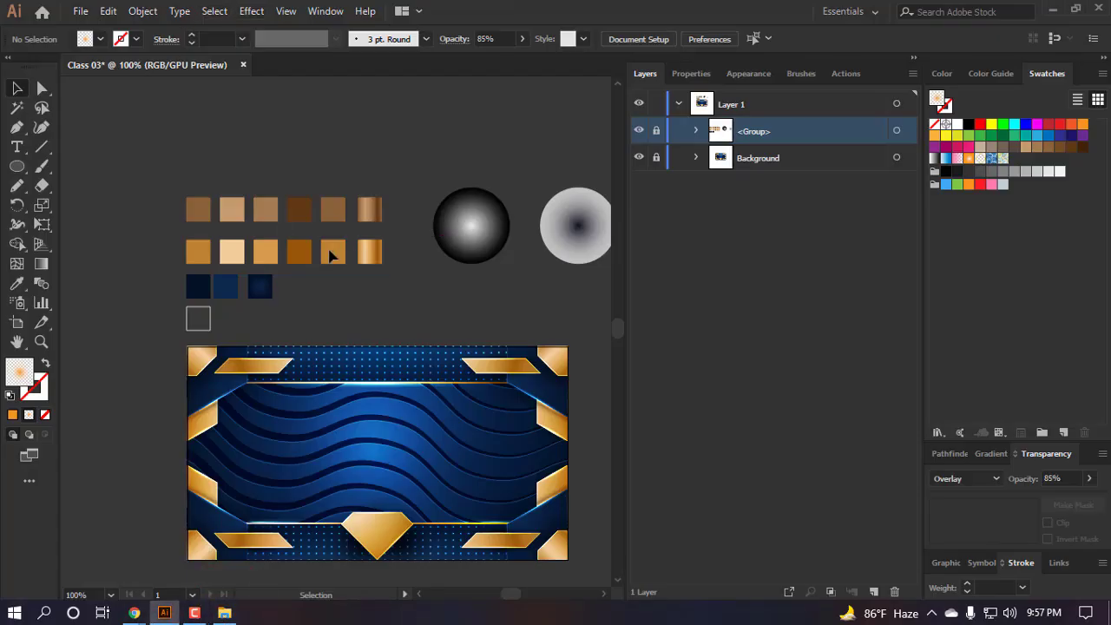
# - Start a new document from the Web presets and name it Class 3.1
pyautogui.click(80, 10)
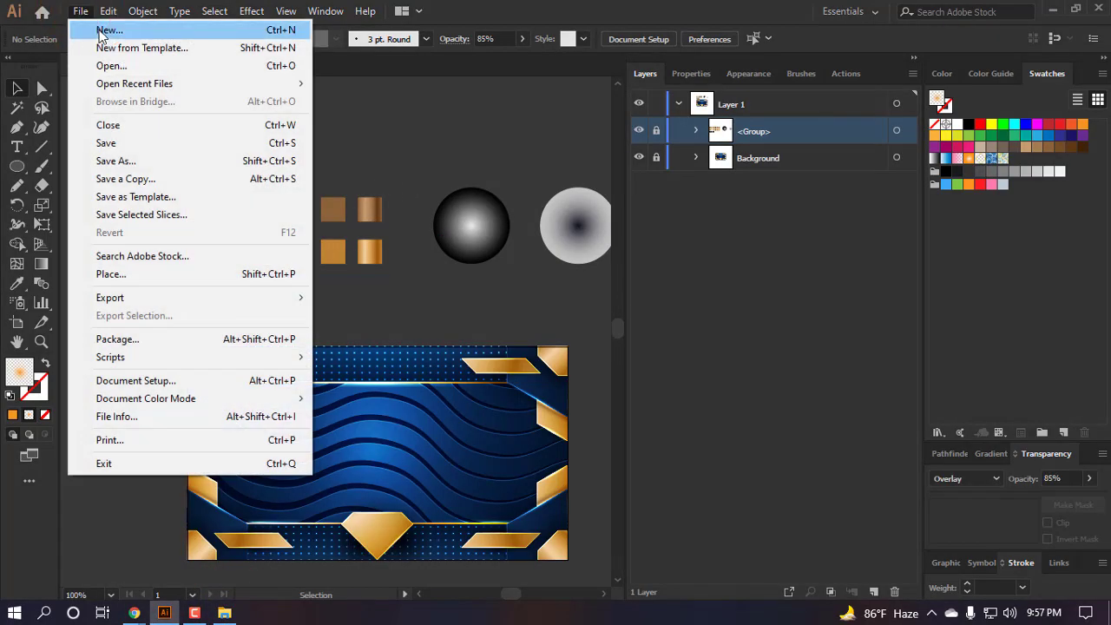
pyautogui.click(91, 27)
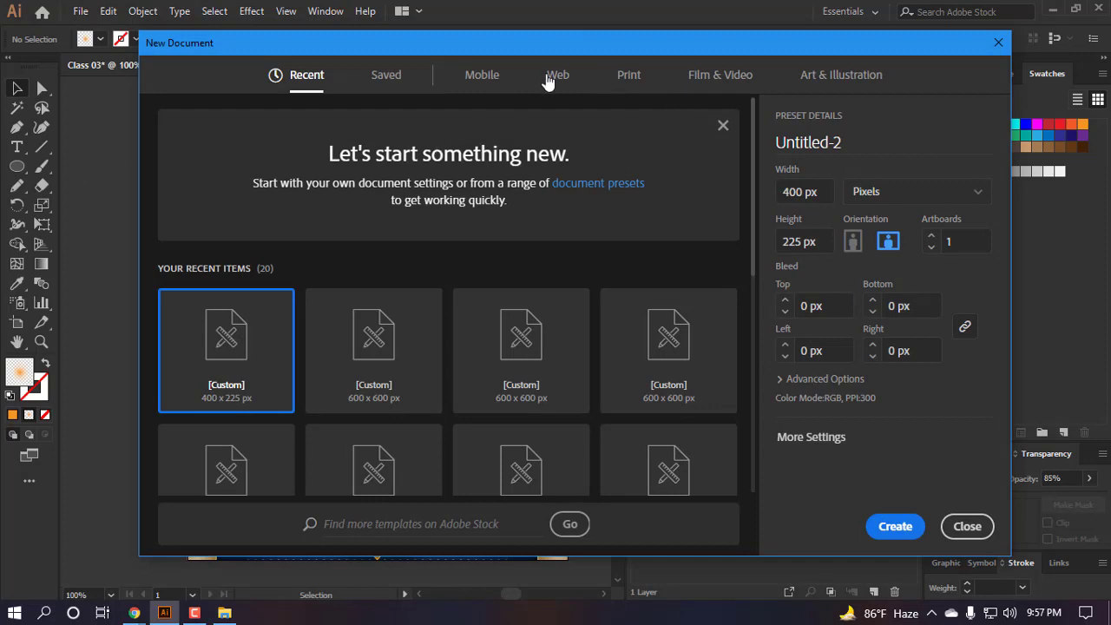
pyautogui.click(549, 81)
pyautogui.click(885, 148)
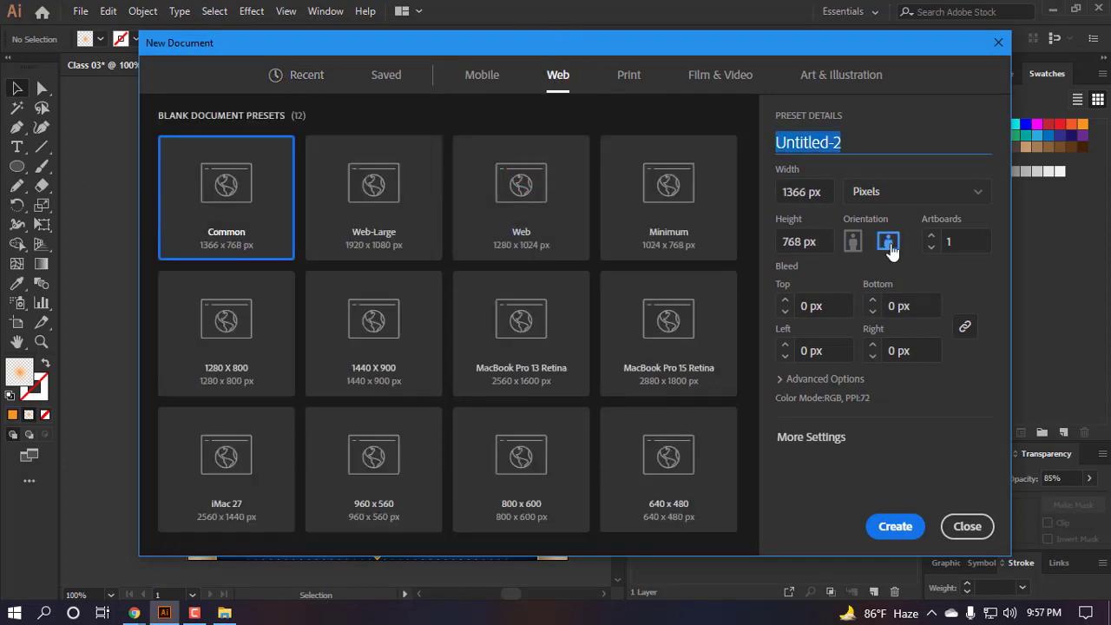
pyautogui.write('Cla')
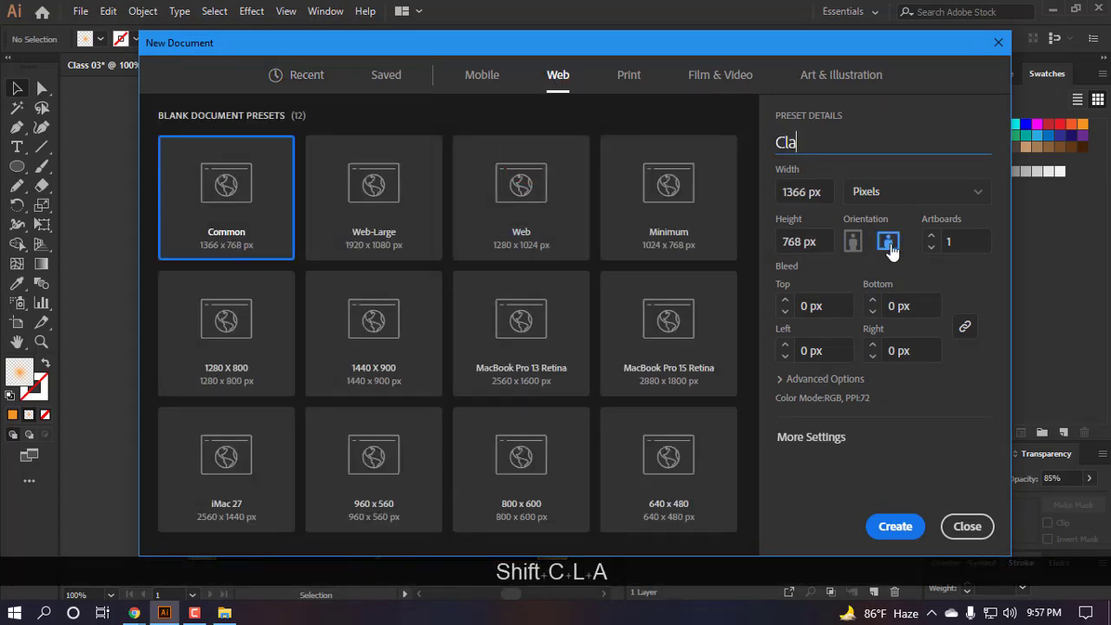
pyautogui.press('BackSpace')
pyautogui.press('BackSpace')
pyautogui.press('BackSpace')
pyautogui.press('BackSpace')
pyautogui.write('Cla')
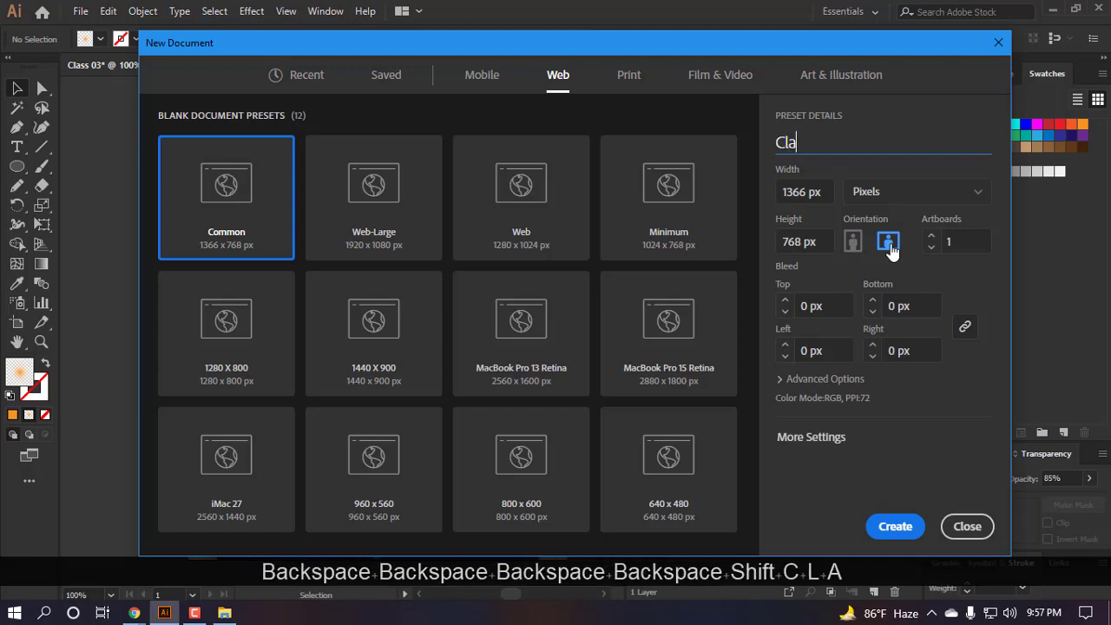
pyautogui.write('ss 3.1')
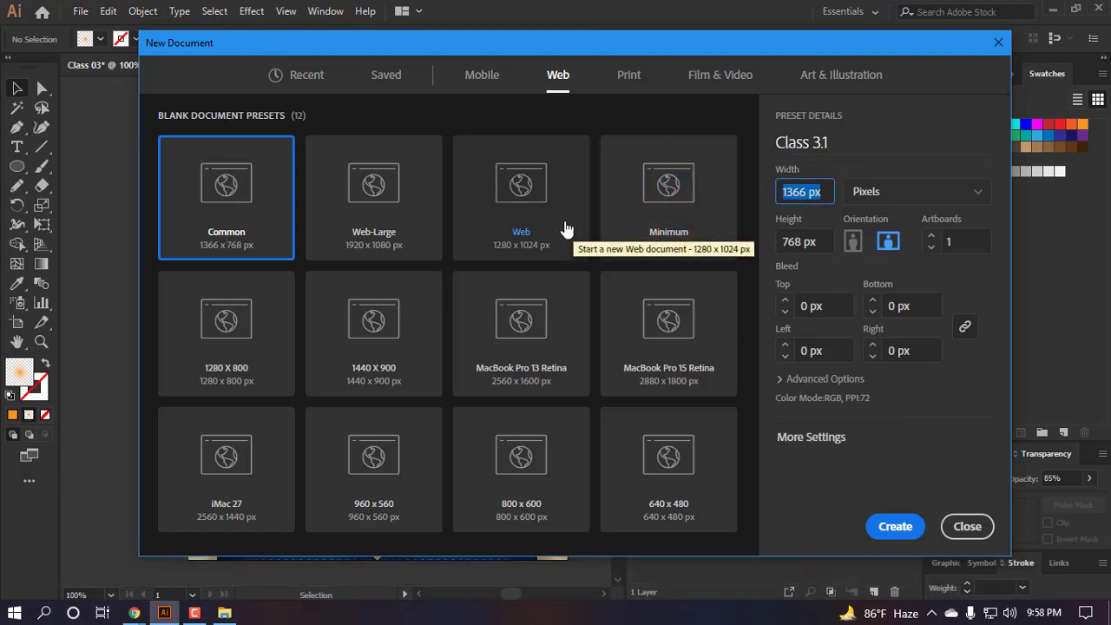
# - Set the new document's width and height to 500 px each
pyautogui.write('400')
pyautogui.press('BackSpace')
pyautogui.press('BackSpace')
pyautogui.press('BackSpace')
pyautogui.press('BackSpace')
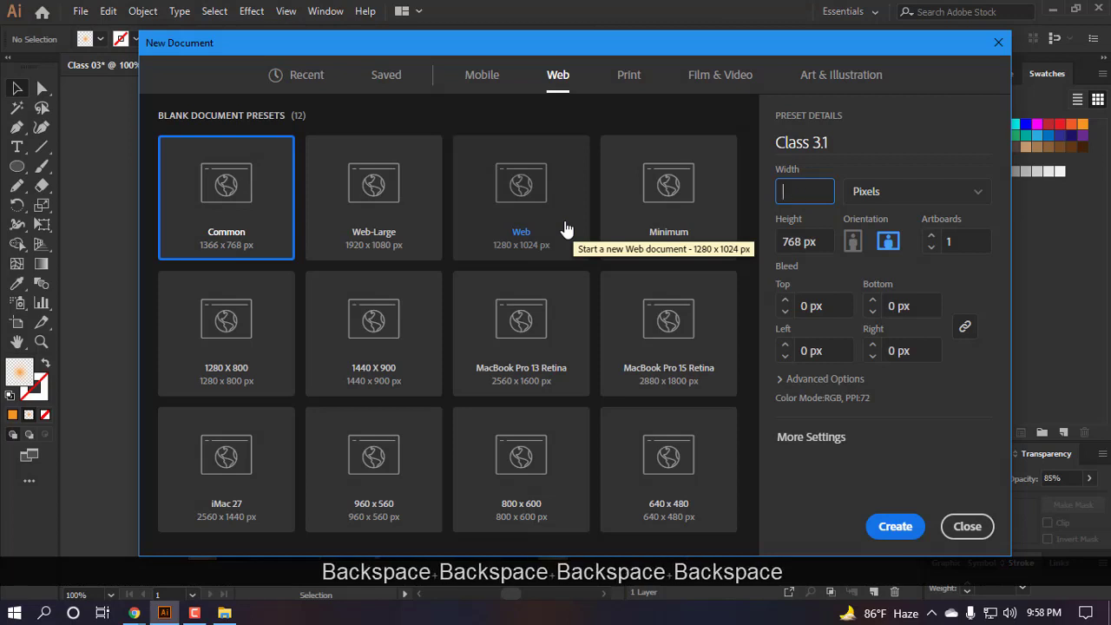
pyautogui.write('500')
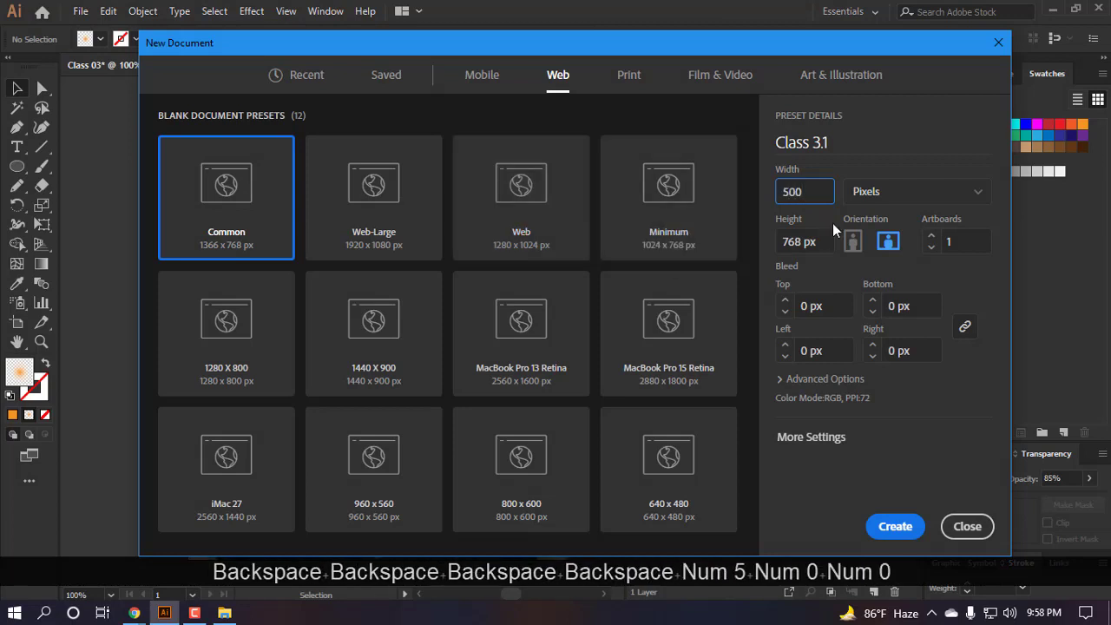
pyautogui.click(821, 241)
pyautogui.write('500')
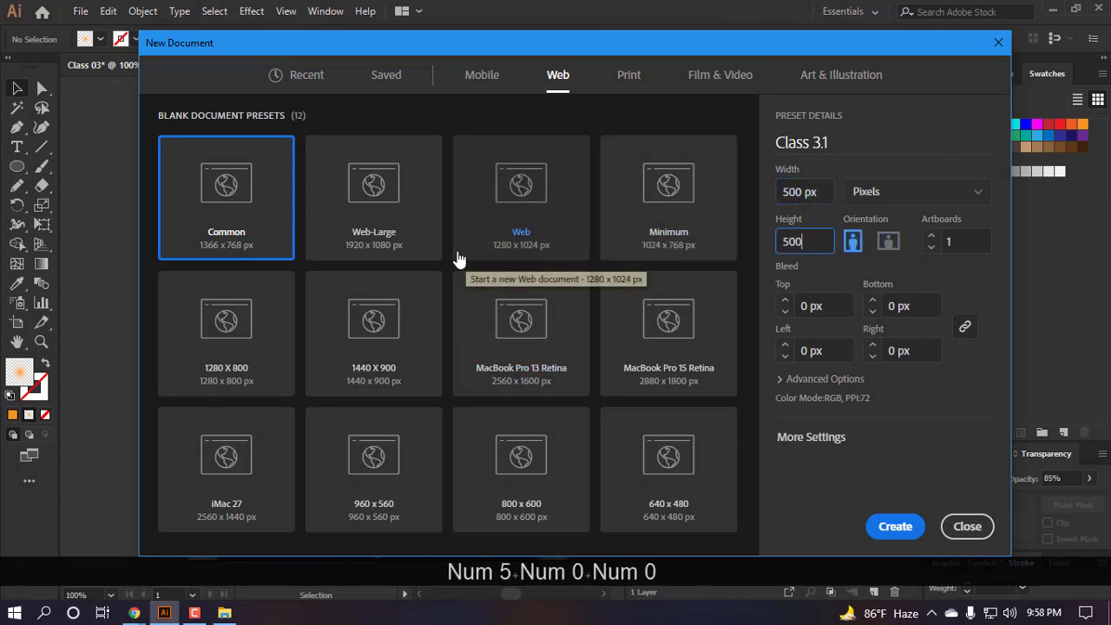
# - Set the raster effects to High (300 ppi) and create the Class 3.1 document
pyautogui.click(800, 383)
pyautogui.click(811, 396)
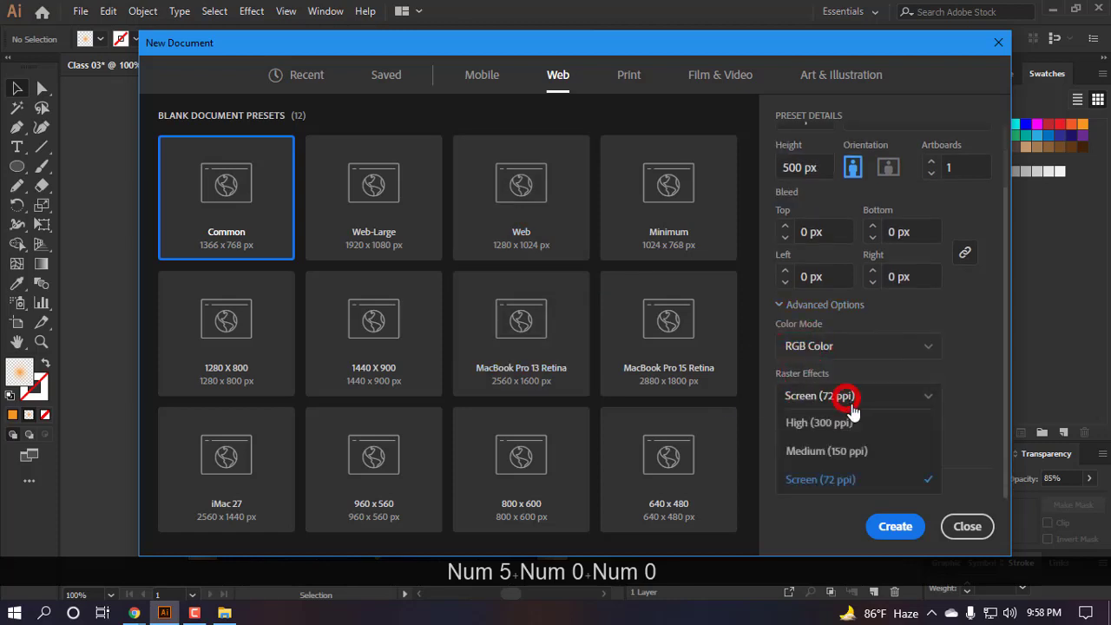
pyautogui.click(807, 423)
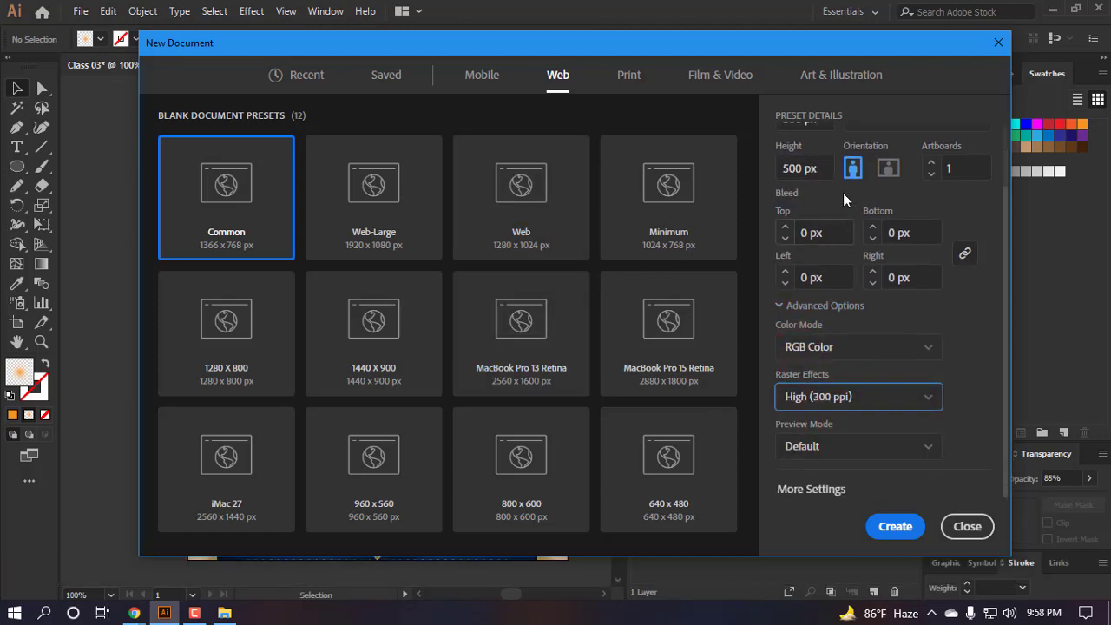
pyautogui.scroll(2, 842, 193)
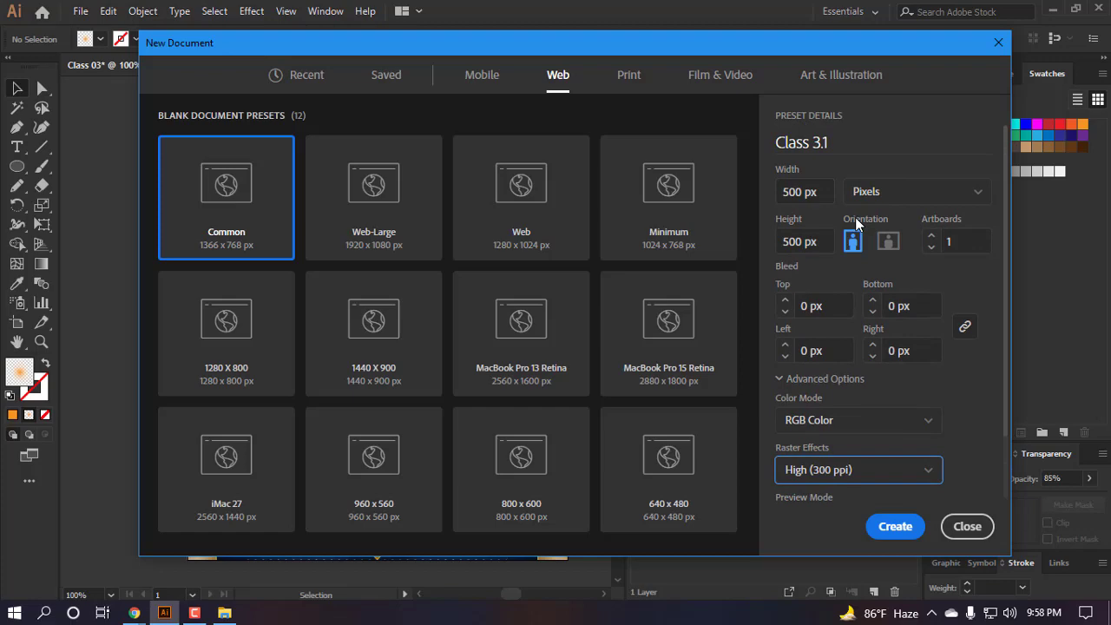
pyautogui.scroll(-3, 903, 390)
pyautogui.click(895, 526)
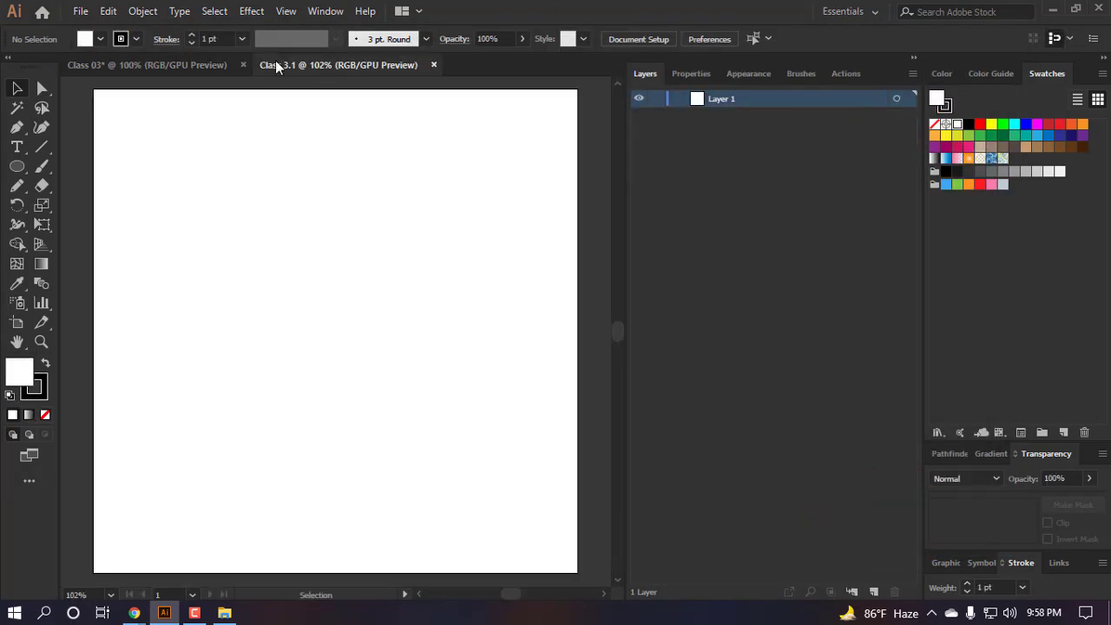
# - Cut the colour swatch group from the Class 03 document and paste it into the Class 3.1 document
pyautogui.click(199, 66)
pyautogui.scroll(-1, 322, 308)
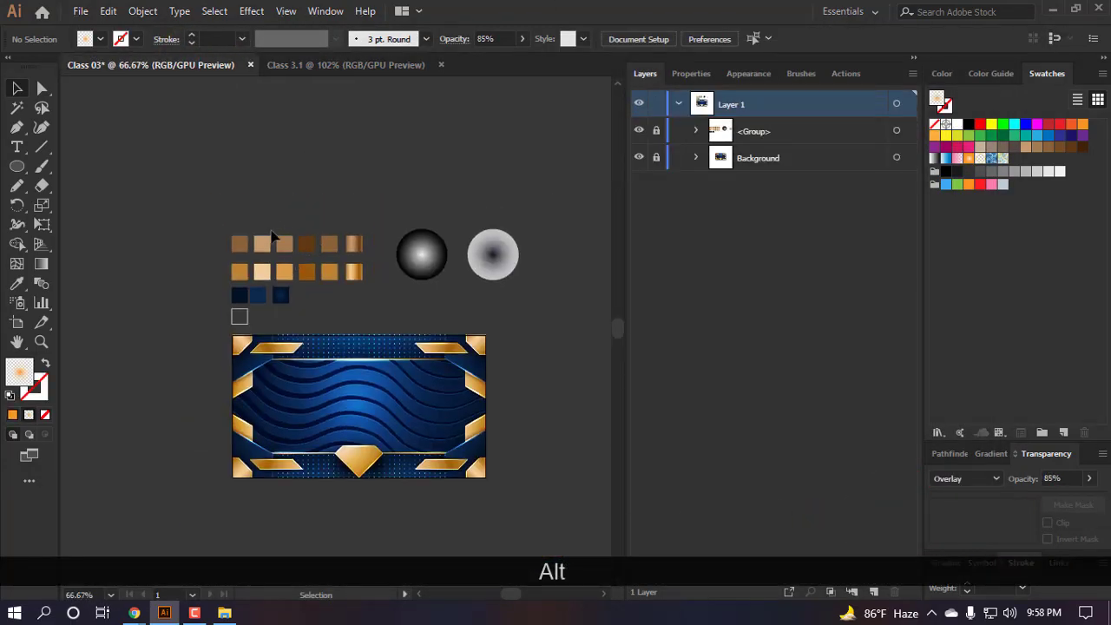
pyautogui.press('v')
pyautogui.click(256, 177)
pyautogui.click(257, 269)
pyautogui.hotkey('ctrl', 'x')
pyautogui.click(303, 64)
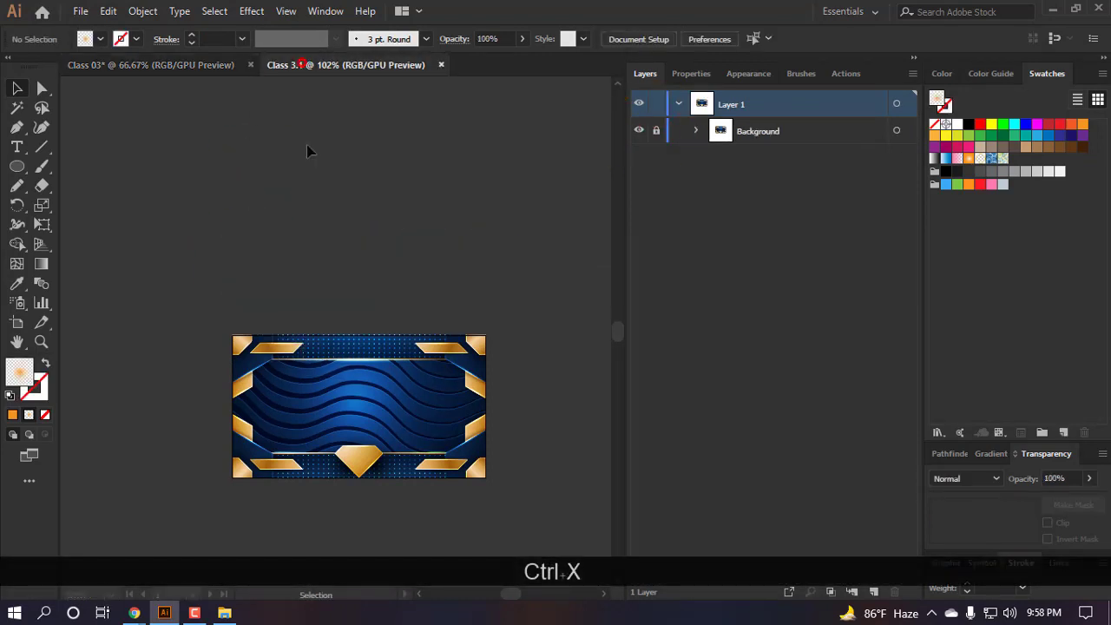
pyautogui.hotkey('ctrl', 'v')
# - Move the pasted colour swatch group up, clear of the artboard's top edge, and deselect it
pyautogui.scroll(2, 258, 263)
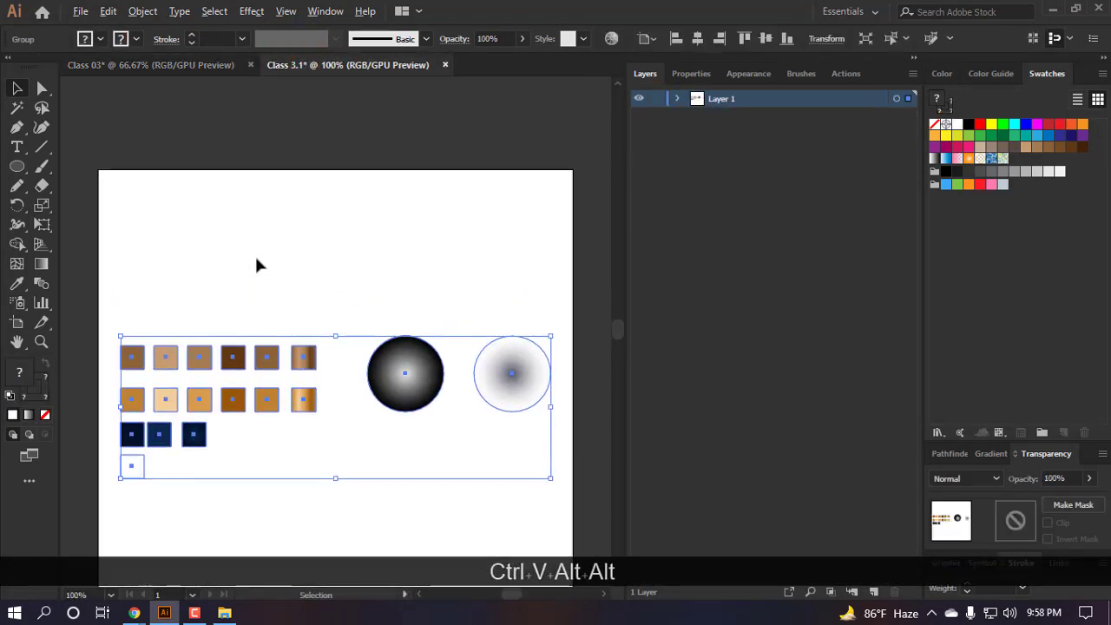
pyautogui.scroll(-2, 255, 260)
pyautogui.moveTo(228, 305); pyautogui.dragTo(216, 134)
pyautogui.click(469, 239)
# - Return to the Class 03 document, unlock and expand the Background group, and hide its Overlay group
pyautogui.click(156, 65)
pyautogui.click(391, 181)
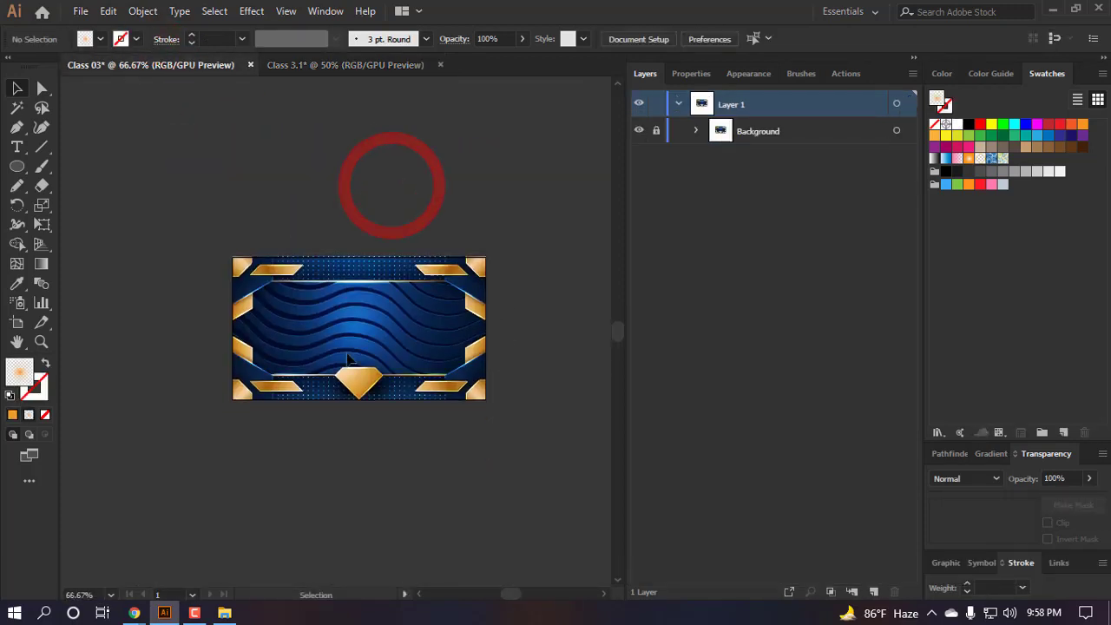
pyautogui.scroll(3, 363, 297)
pyautogui.press('a')
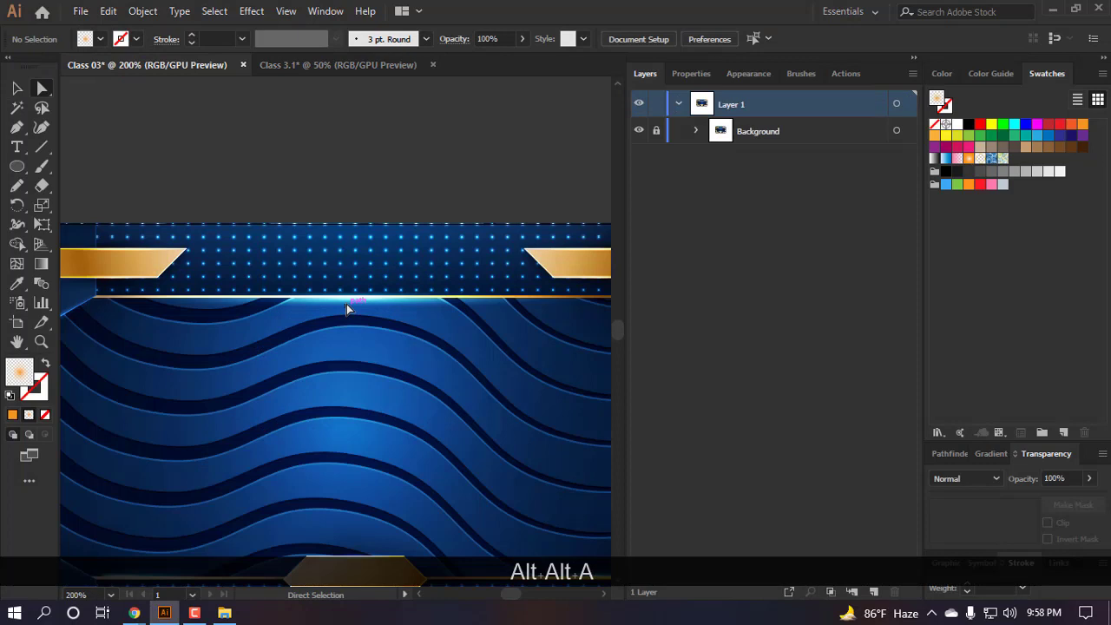
pyautogui.click(695, 130)
pyautogui.click(639, 184)
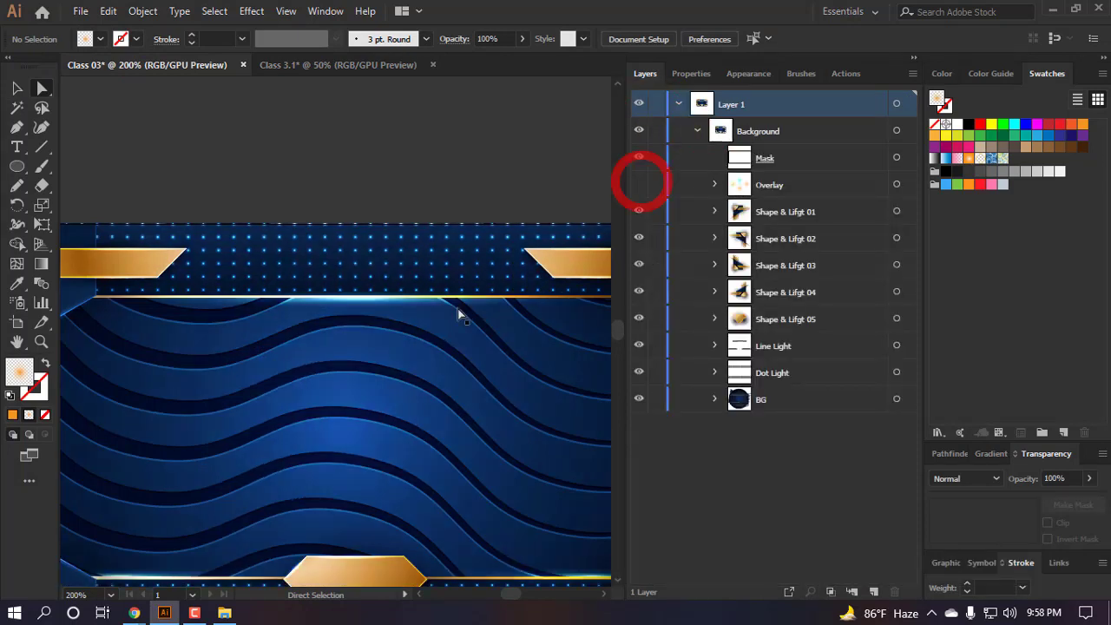
# - Delete the wide glow ellipse from the upper gold line and make the Overlay group visible again
pyautogui.press('a')
pyautogui.click(366, 304)
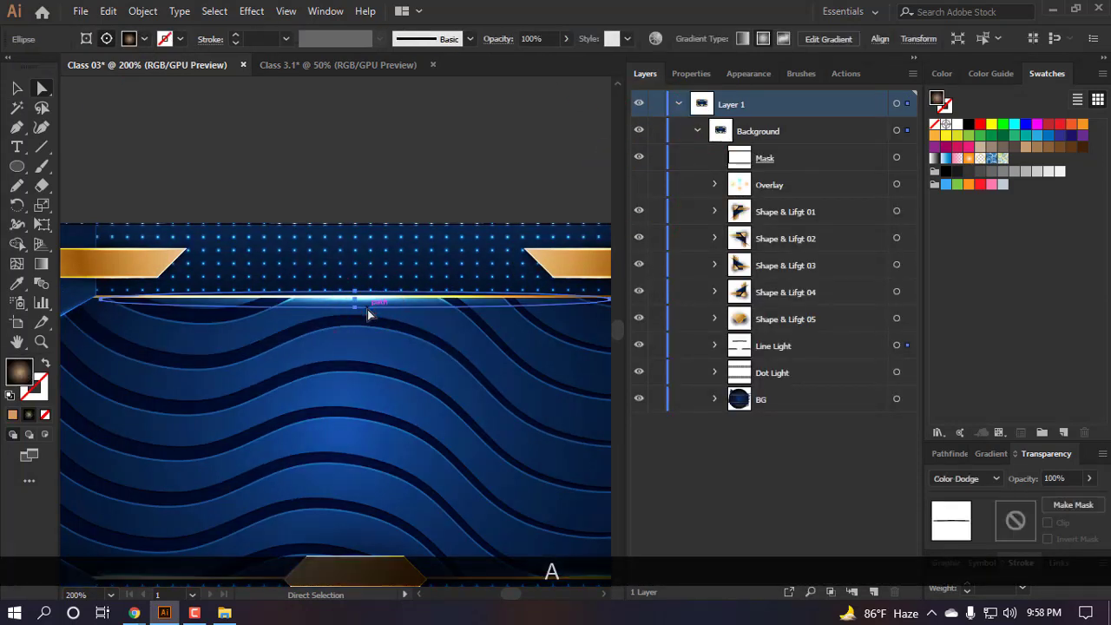
pyautogui.press('BackSpace')
pyautogui.click(405, 143)
pyautogui.click(639, 188)
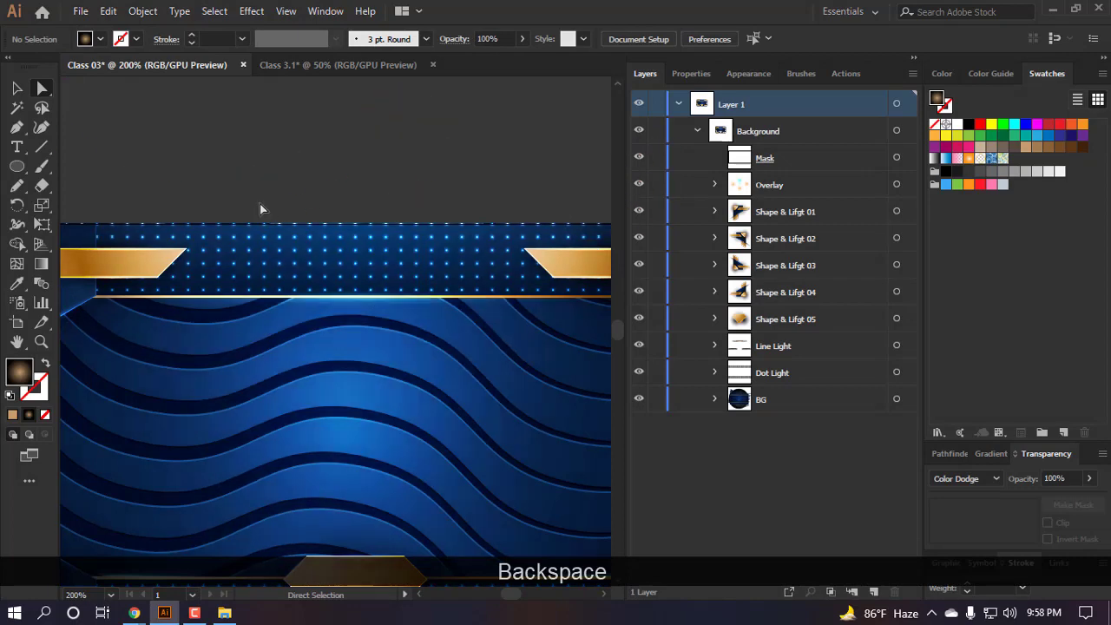
# - Collapse the Background group's contents, and widen the canvas area by narrowing the Layers panel with the artboard fitted in the window
pyautogui.scroll(-2, 278, 213)
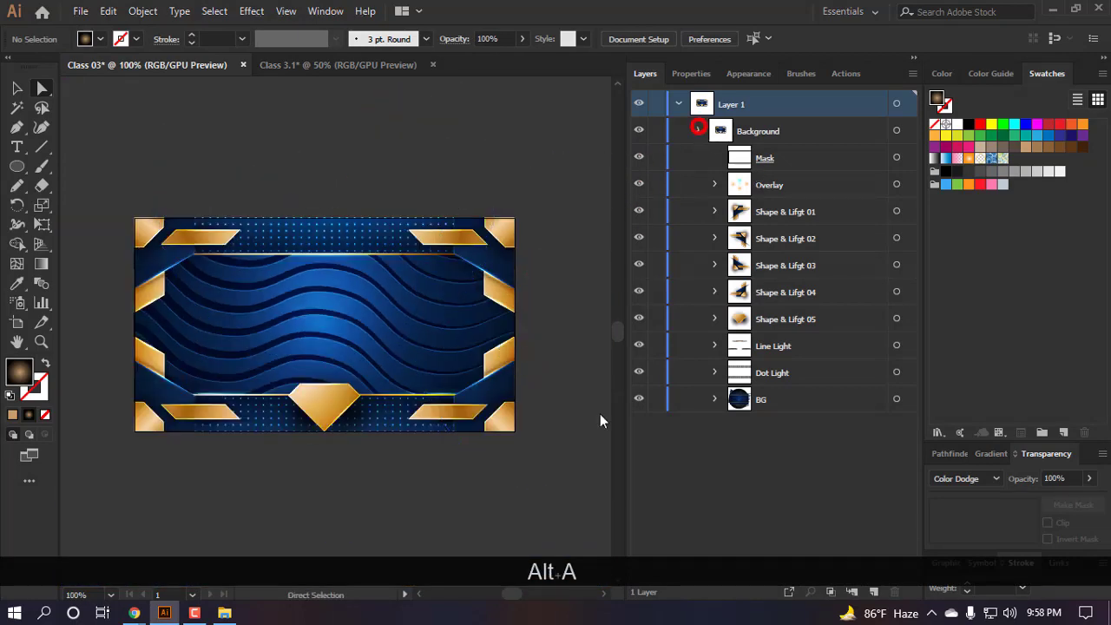
pyautogui.click(470, 476)
pyautogui.doubleClick(16, 341)
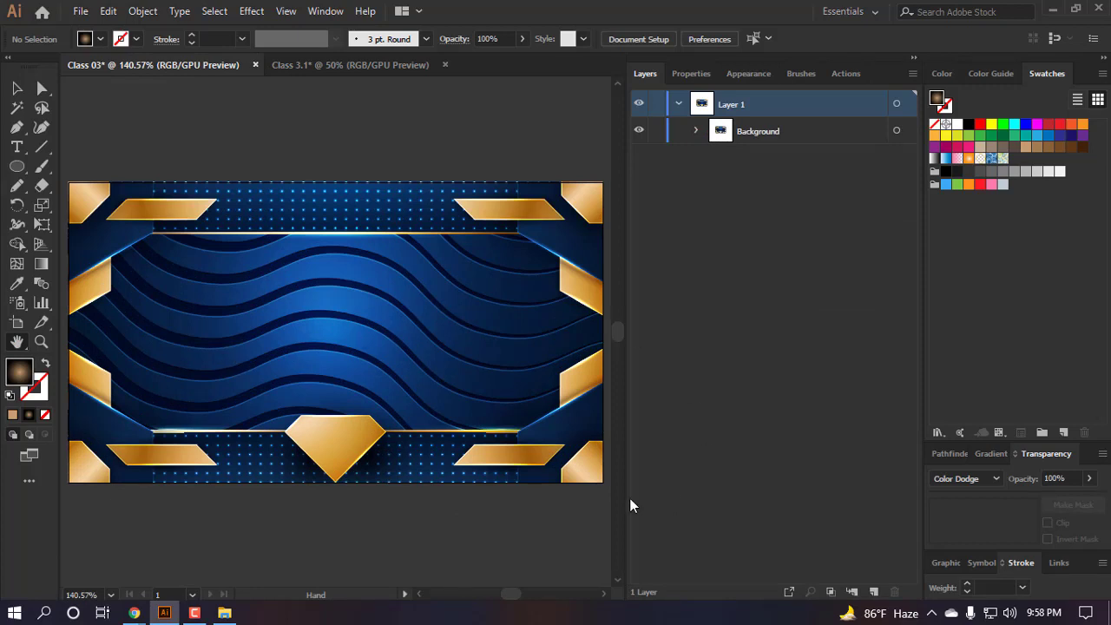
pyautogui.moveTo(625, 501); pyautogui.dragTo(981, 501)
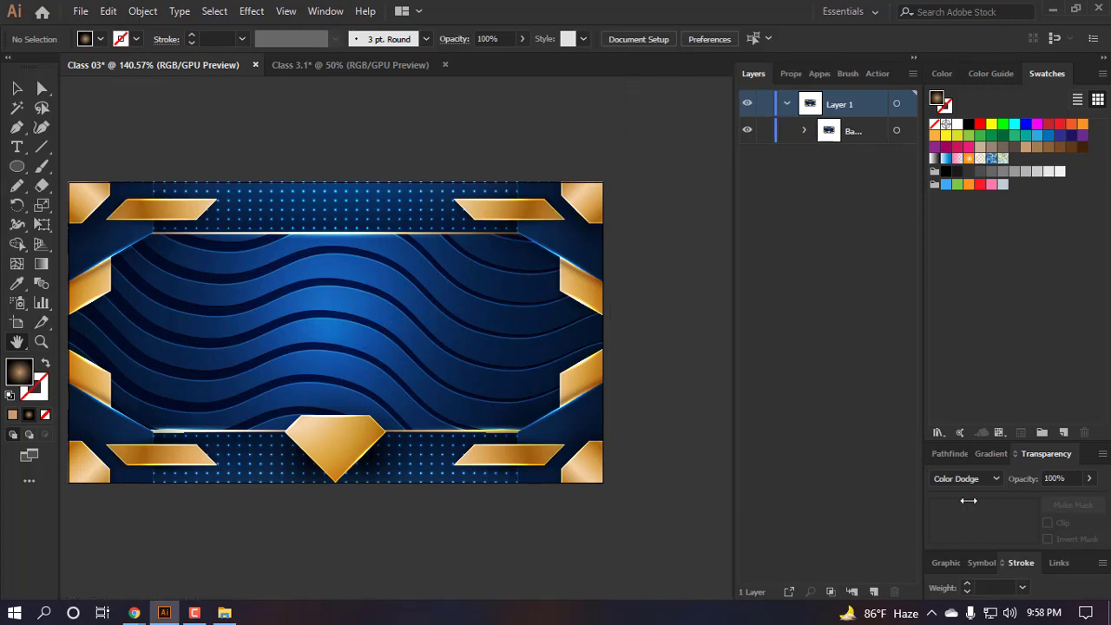
# - Add a point text reading "luxury" in the empty area above the artboard
pyautogui.scroll(-1, 520, 431)
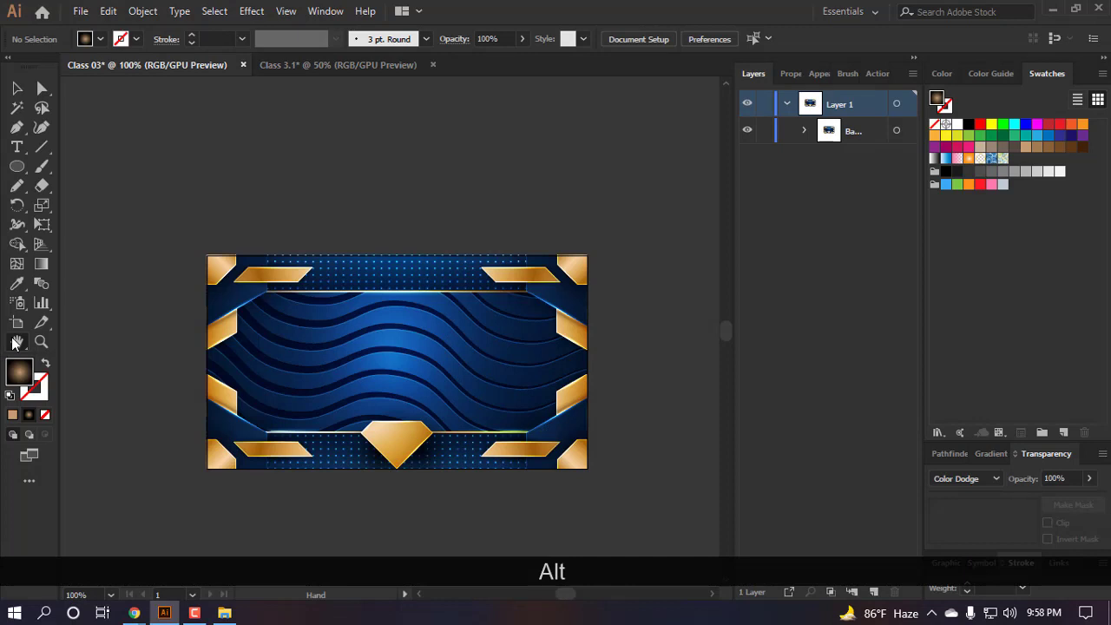
pyautogui.scroll(2, 324, 223)
pyautogui.scroll(2, 324, 223)
pyautogui.press('t')
pyautogui.scroll(1, 380, 208)
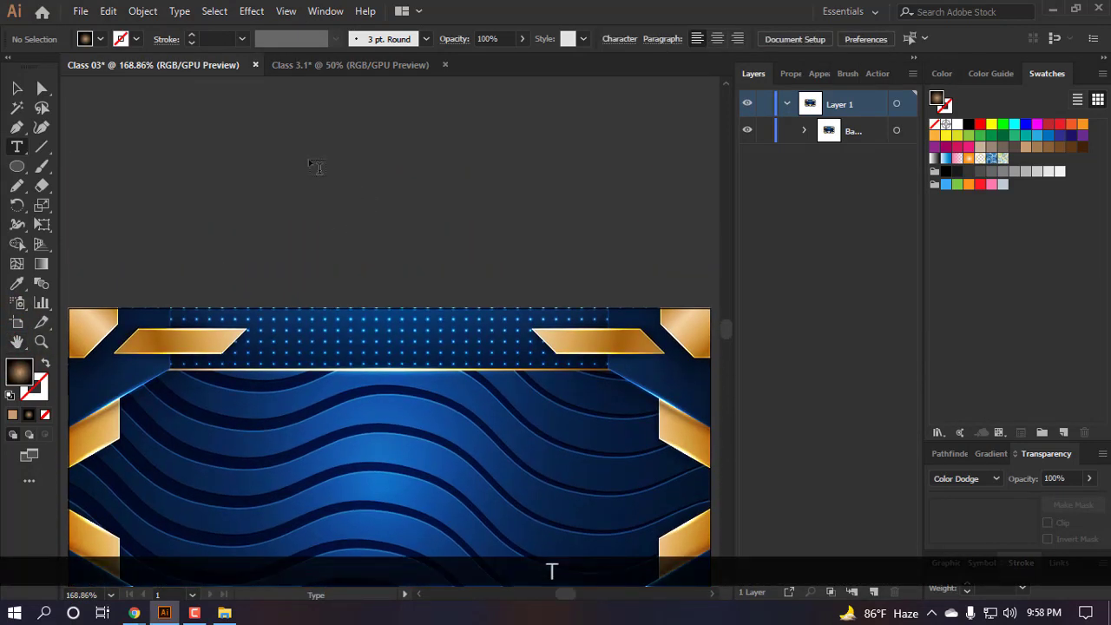
pyautogui.click(311, 161)
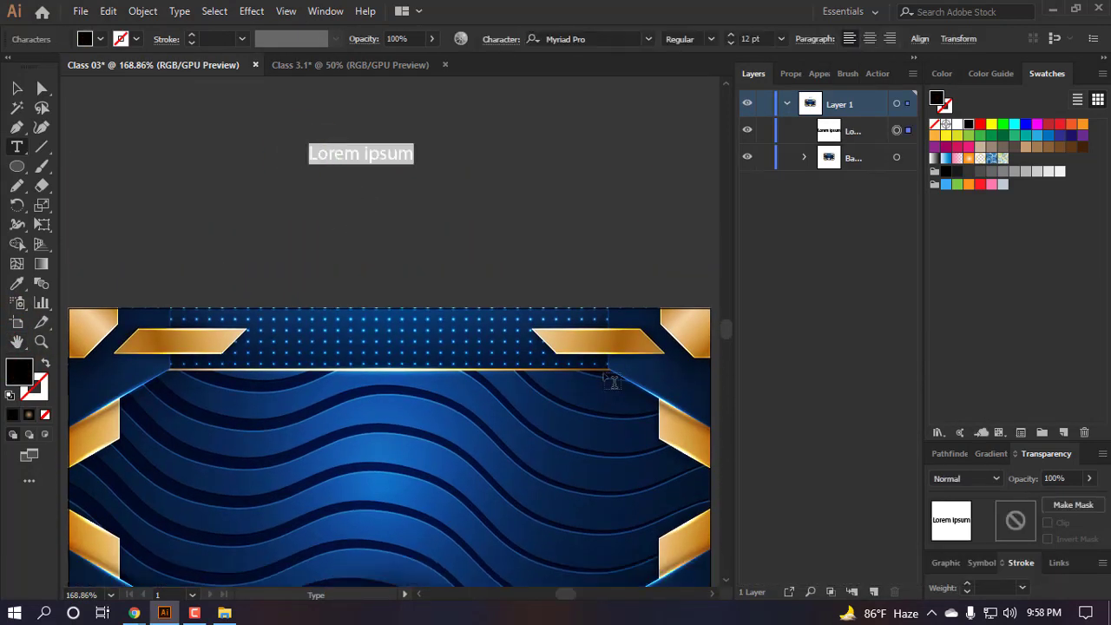
pyautogui.write('luxu')
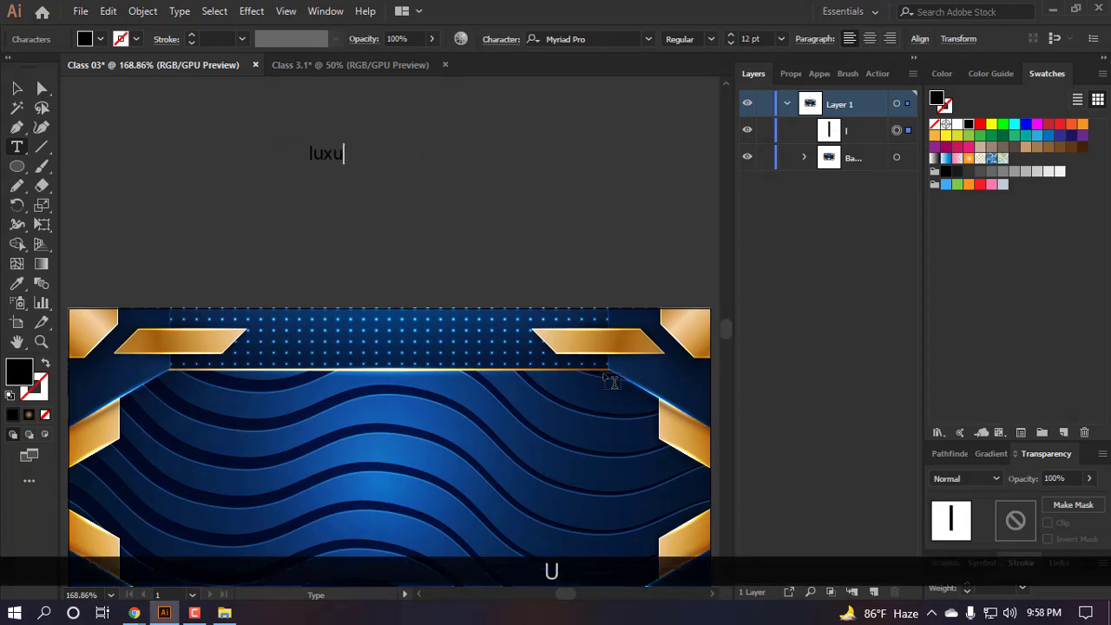
pyautogui.write('ry')
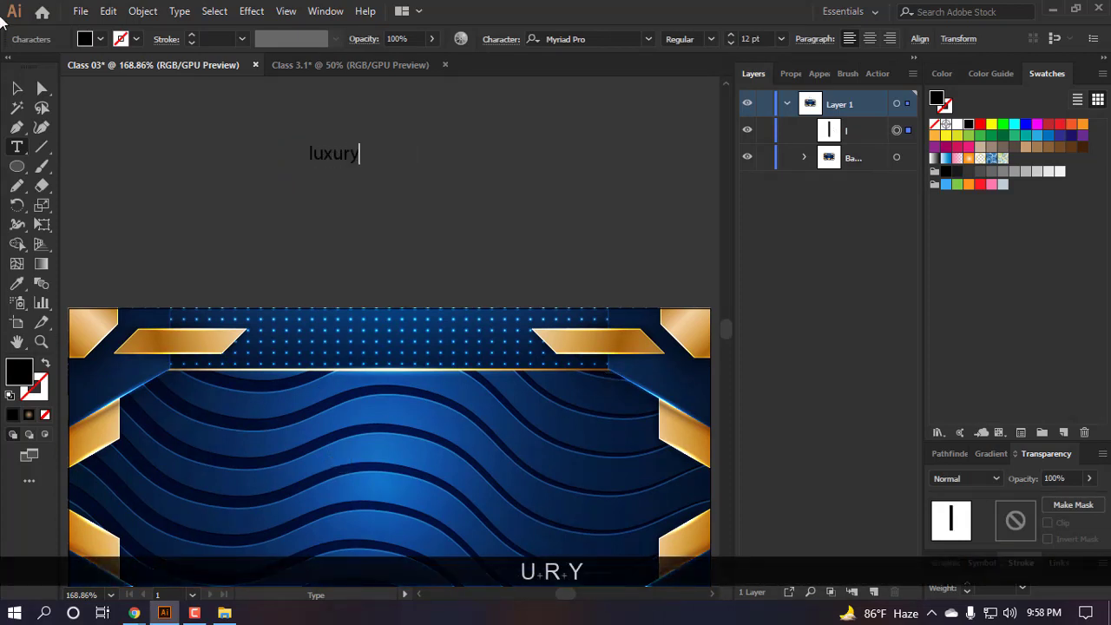
pyautogui.press('Escape')
# - Duplicate the "luxury" text straight down, directly below the original
pyautogui.click(305, 202)
pyautogui.moveTo(335, 154); pyautogui.dragTo(336, 207)
pyautogui.click(417, 215)
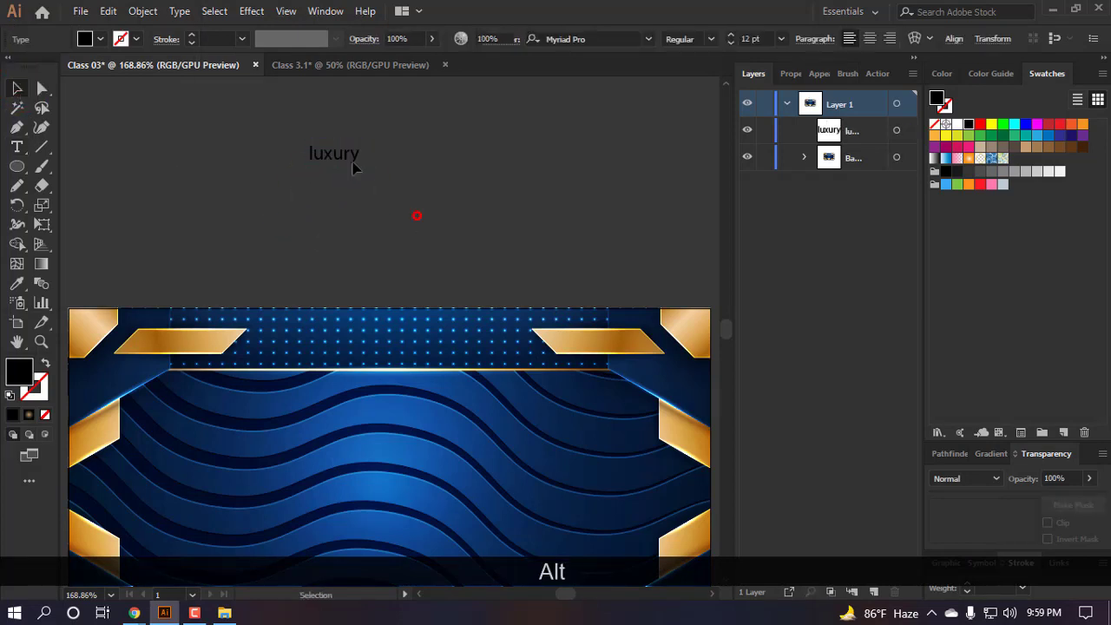
pyautogui.moveTo(337, 155); pyautogui.dragTo(337, 209)
# - Replace the wording of the lower "luxury" copy with "background"
pyautogui.press('t')
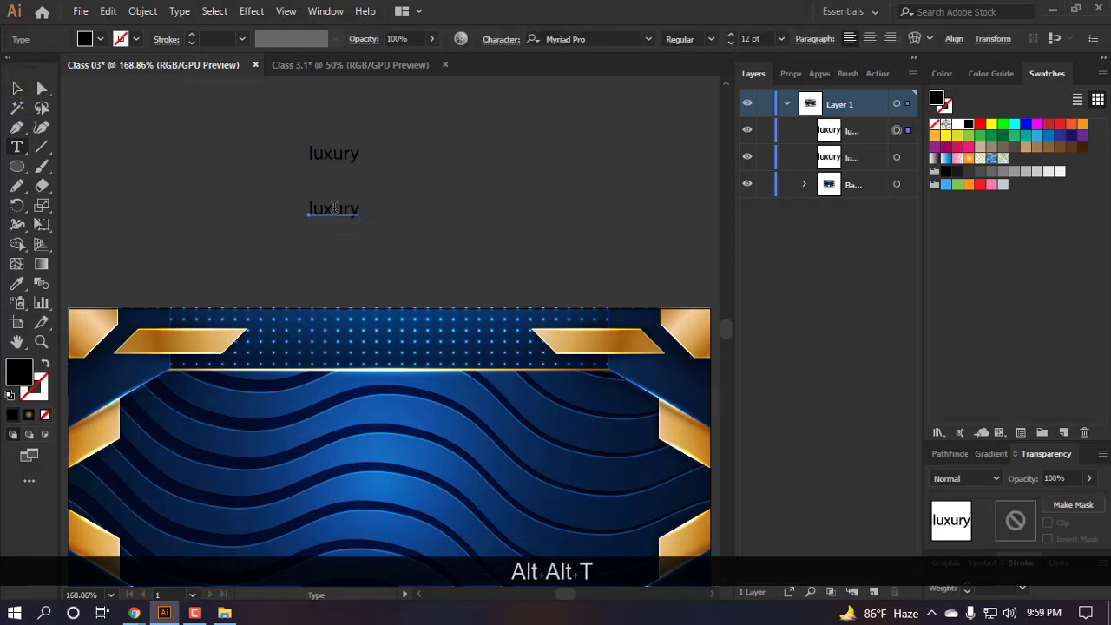
pyautogui.click(334, 209)
pyautogui.hotkey('ctrl', 'a')
pyautogui.write('bac')
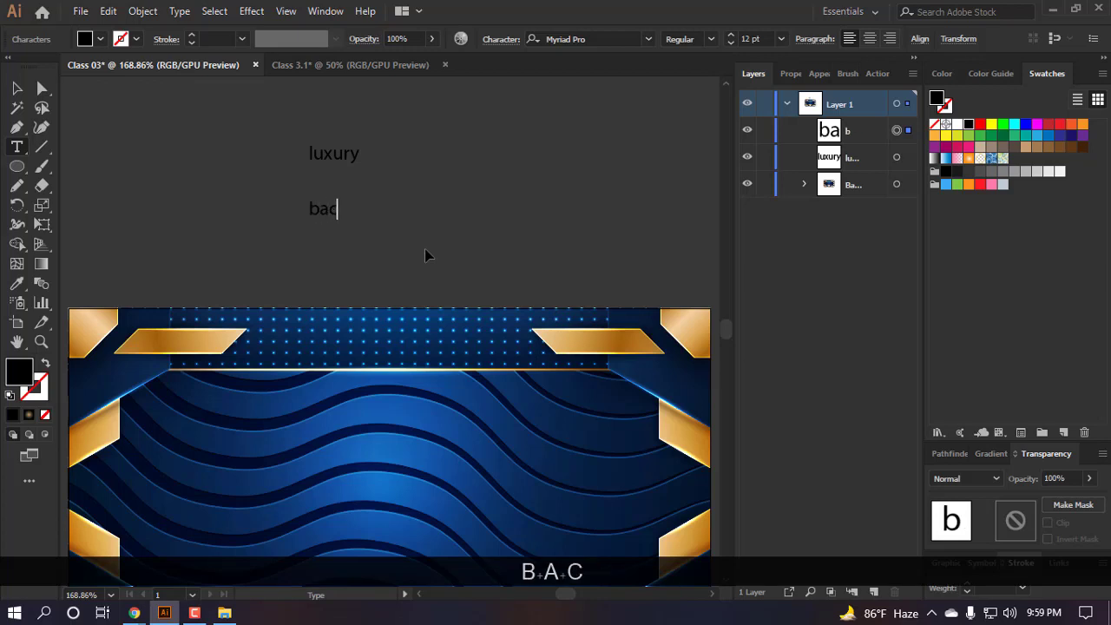
pyautogui.press('BackSpace')
pyautogui.press('BackSpace')
pyautogui.press('BackSpace')
pyautogui.press('BackSpace')
pyautogui.write('backg')
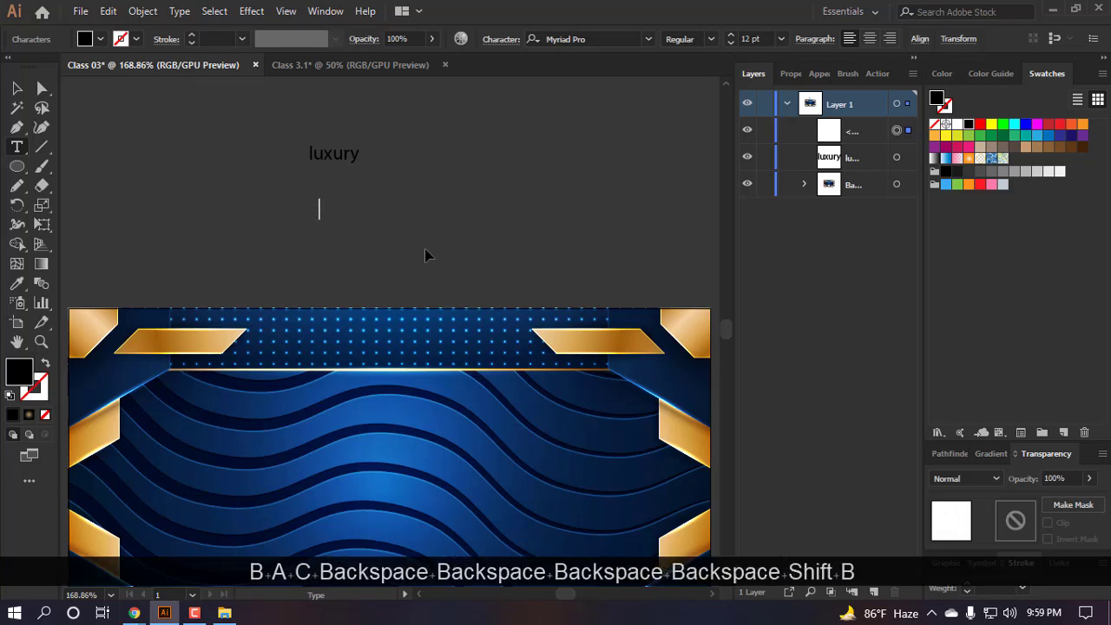
pyautogui.write('round')
pyautogui.press('Return')
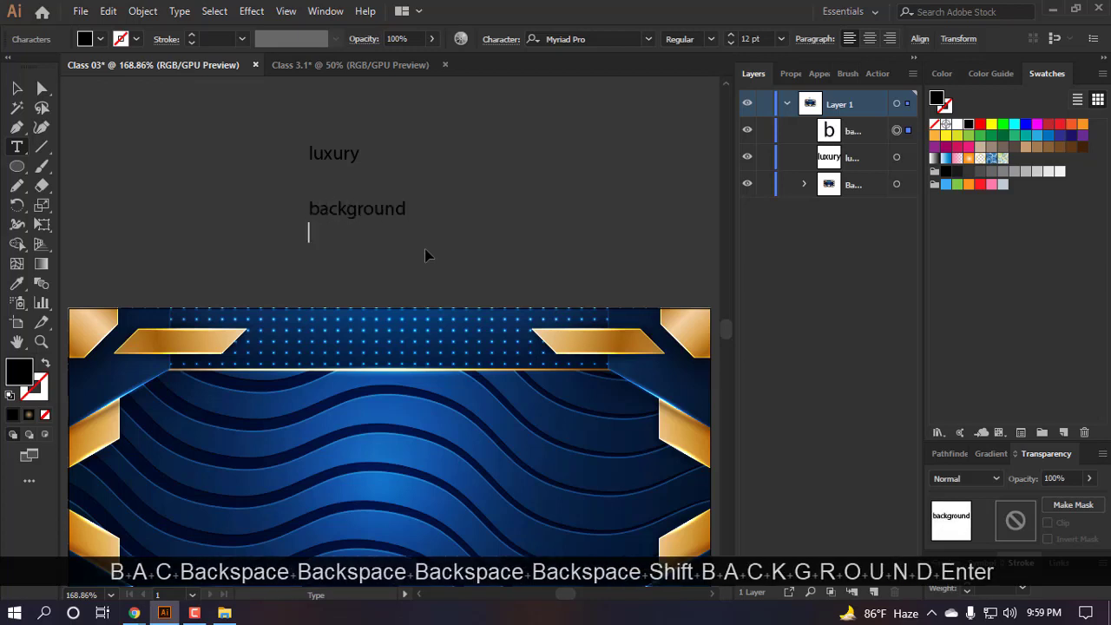
pyautogui.press('BackSpace')
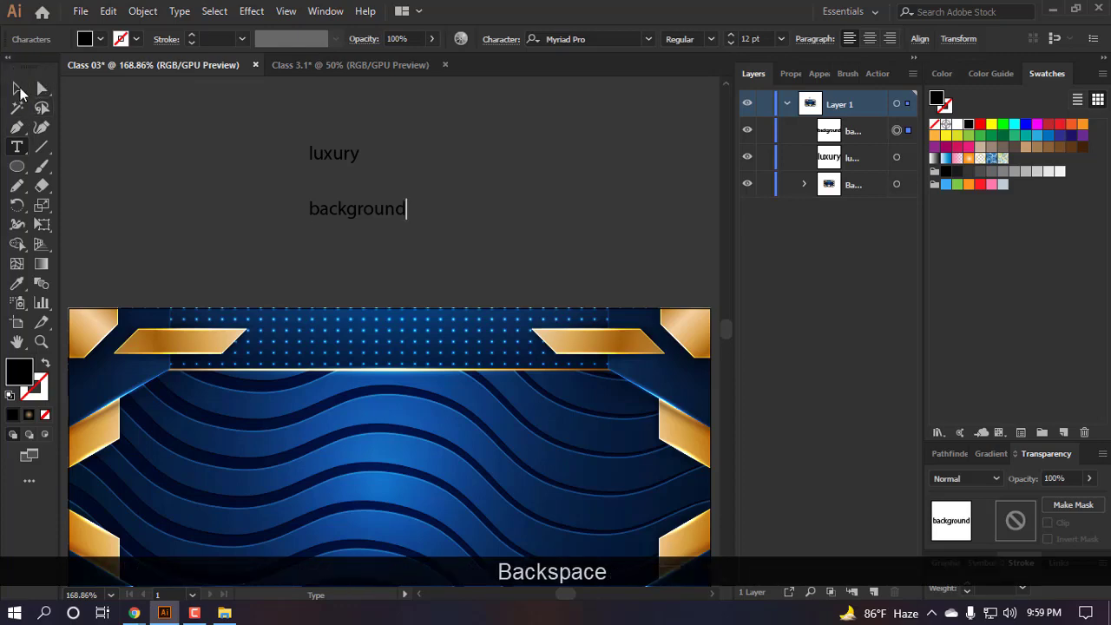
# - Set the upper "luxury" text in Montserrat and apply All Caps to it
pyautogui.click(17, 88)
pyautogui.click(322, 146)
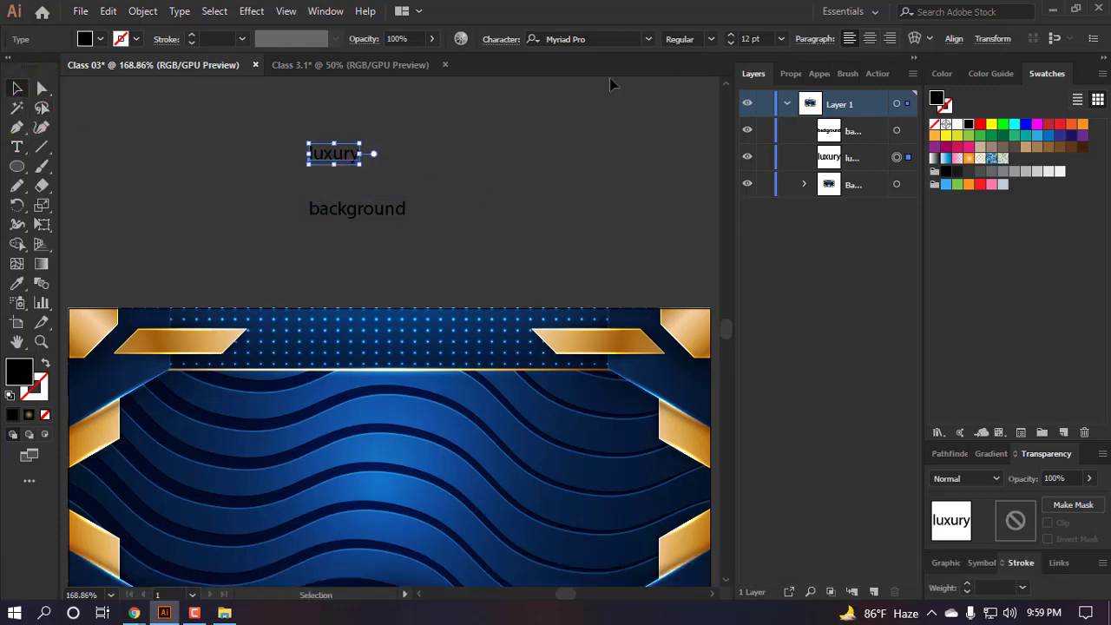
pyautogui.click(649, 39)
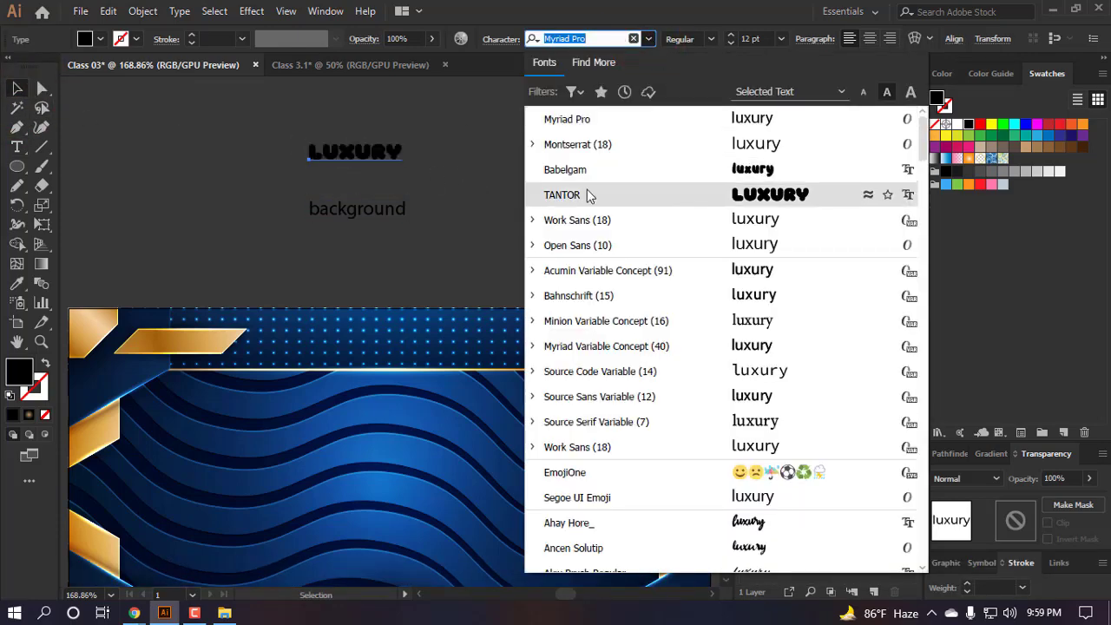
pyautogui.click(607, 144)
pyautogui.click(497, 39)
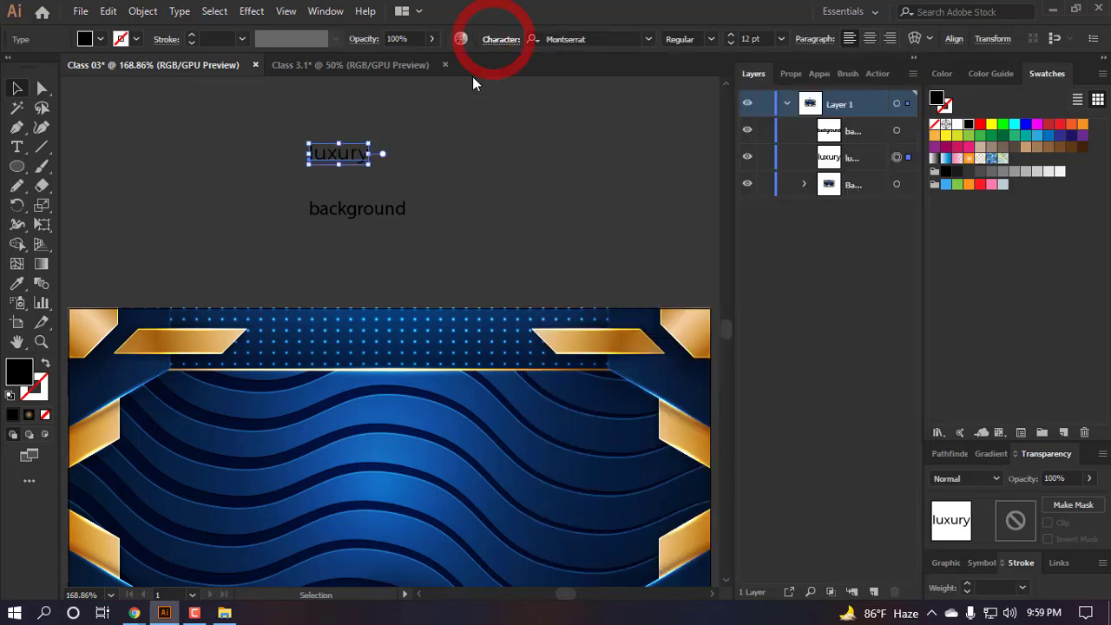
pyautogui.click(346, 207)
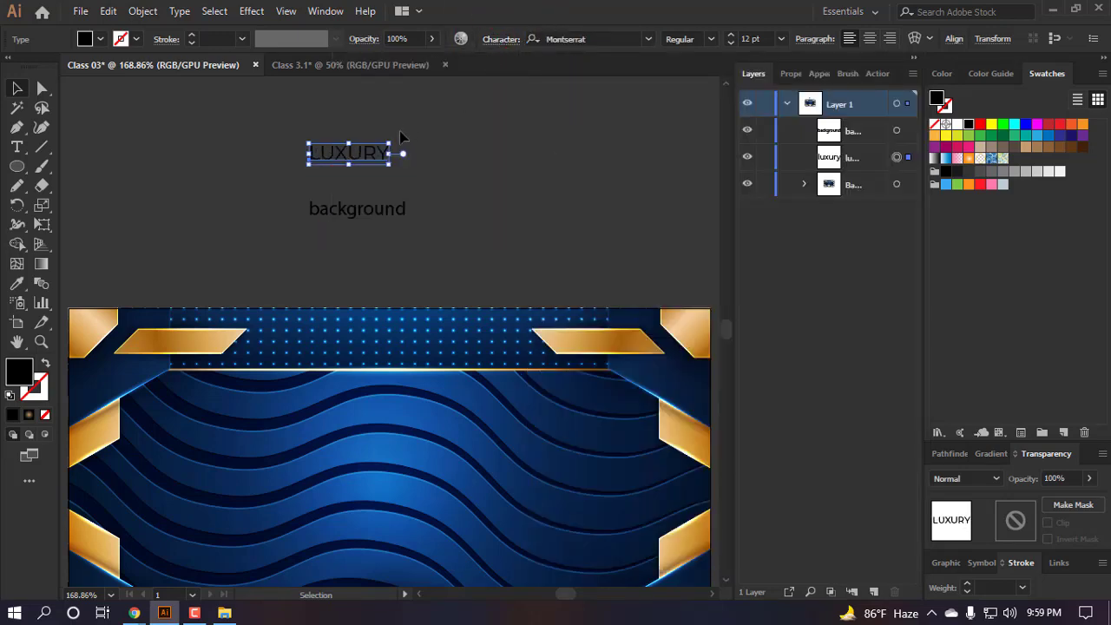
# - Change the "luxury" text's font to Minion Variable Concept and turn off its All Caps
pyautogui.scroll(2, 400, 131)
pyautogui.click(649, 39)
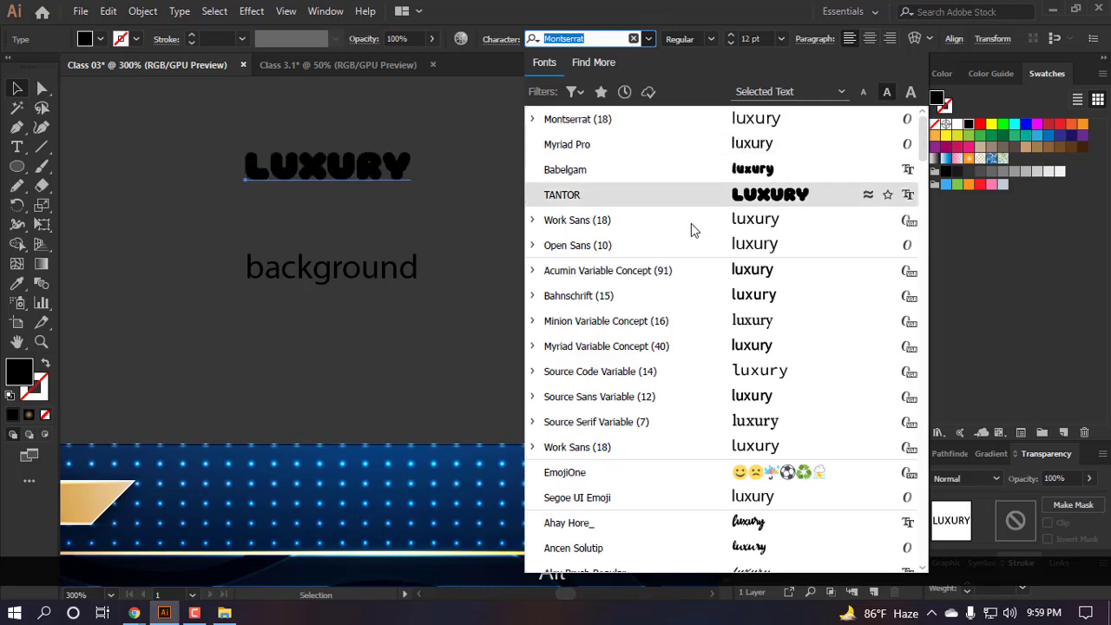
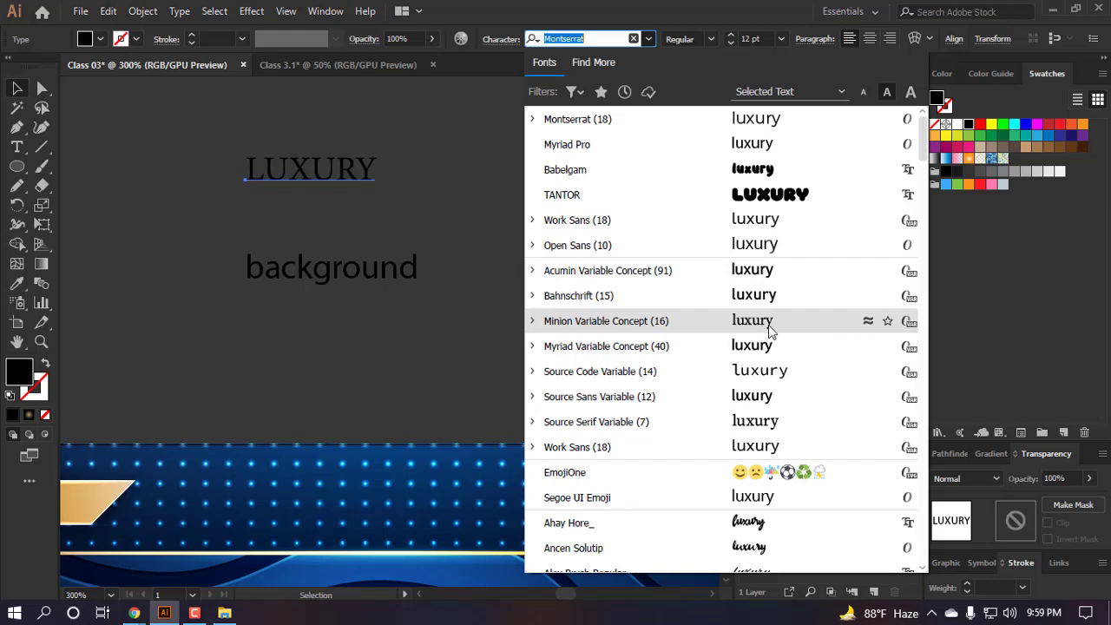
pyautogui.click(769, 323)
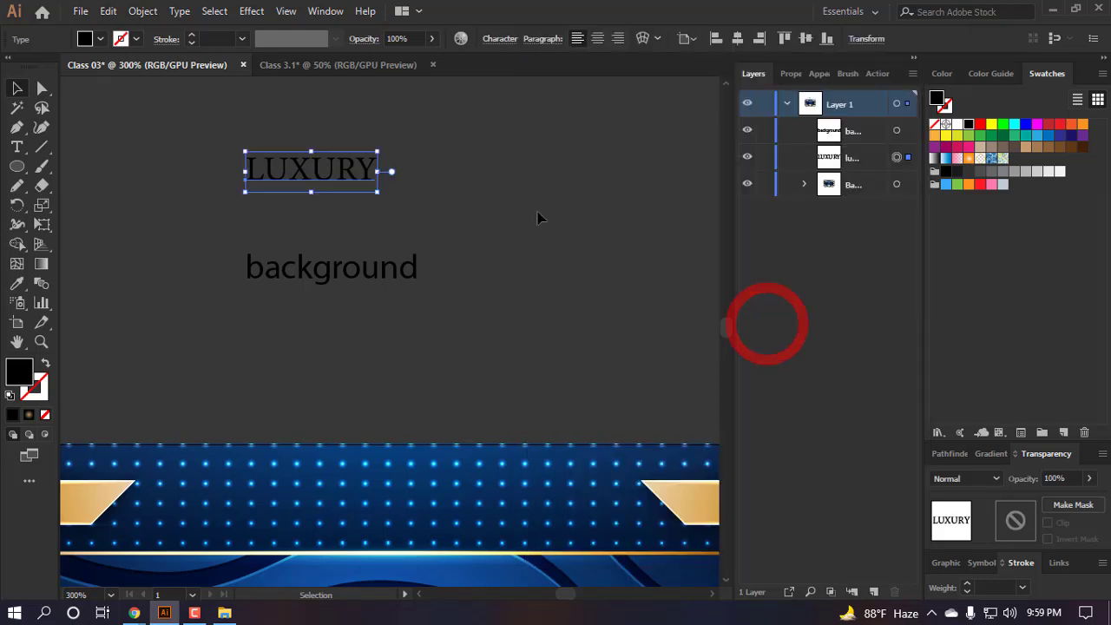
pyautogui.click(496, 39)
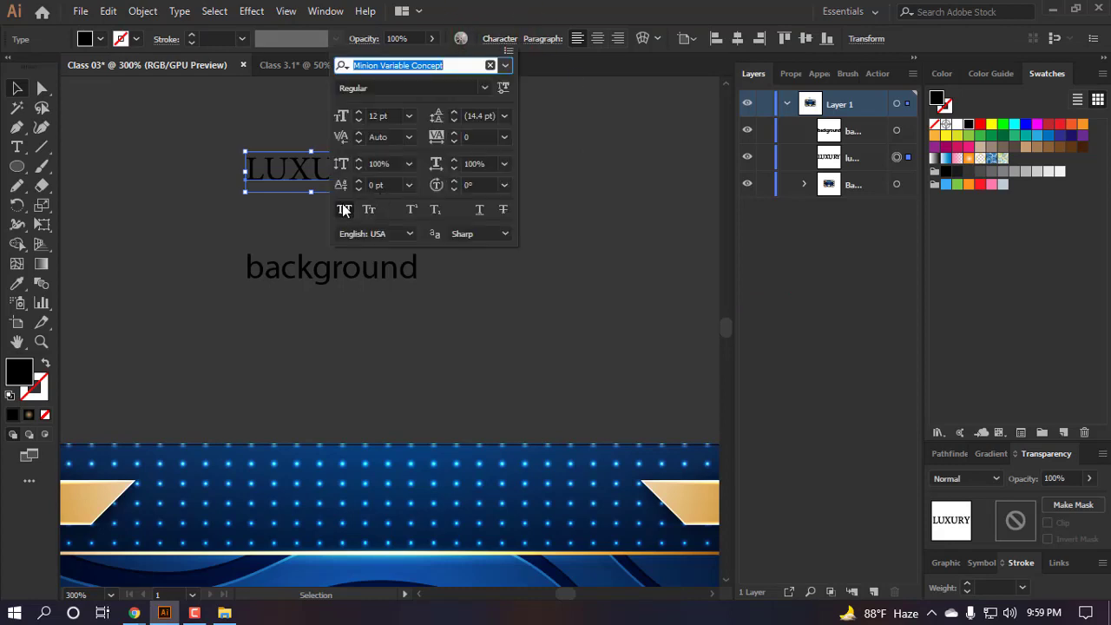
pyautogui.click(344, 210)
pyautogui.press('Escape')
# - Enlarge the "luxury" text to about 36 pt and replace its first letter with a capital "L"
pyautogui.moveTo(341, 193); pyautogui.dragTo(511, 268)
pyautogui.click(507, 298)
pyautogui.press('t')
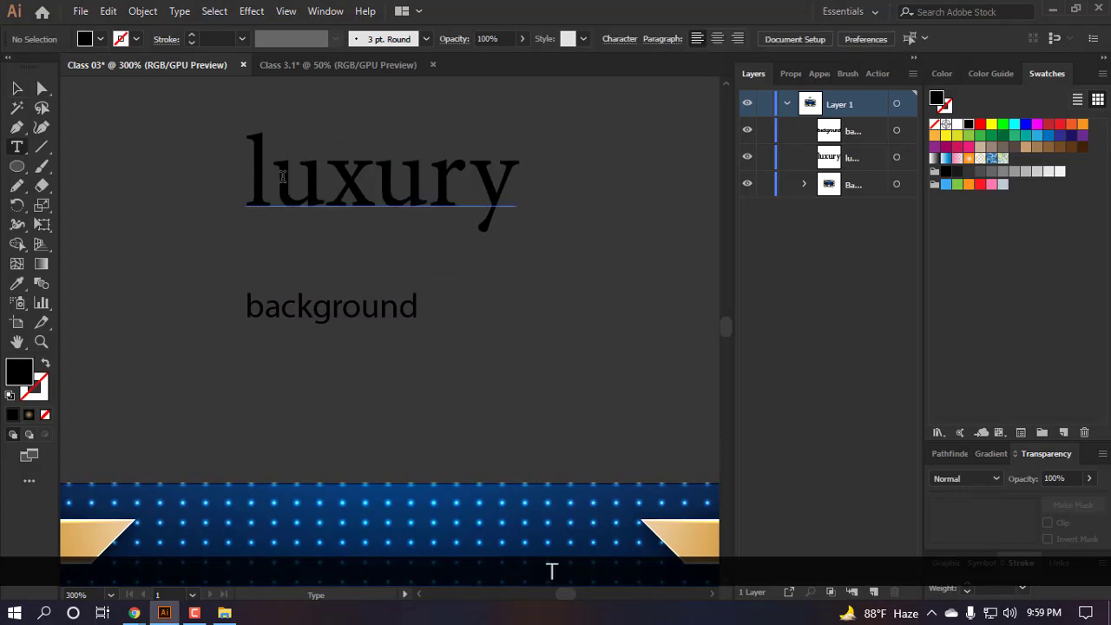
pyautogui.moveTo(273, 174); pyautogui.dragTo(82, 175)
pyautogui.write('L')
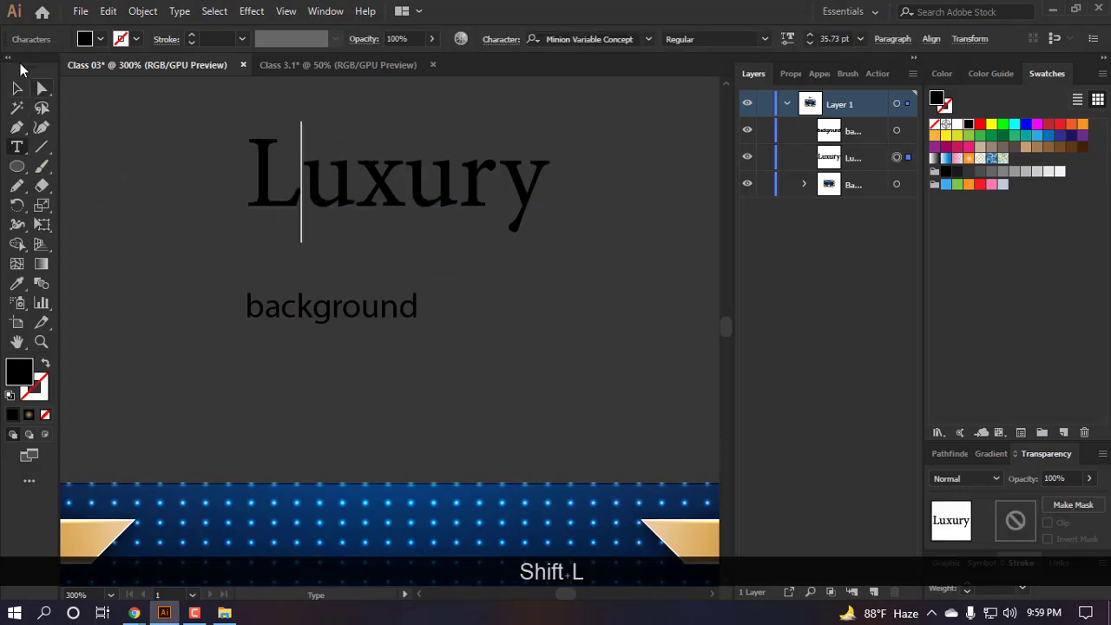
pyautogui.press('Escape')
pyautogui.click(419, 363)
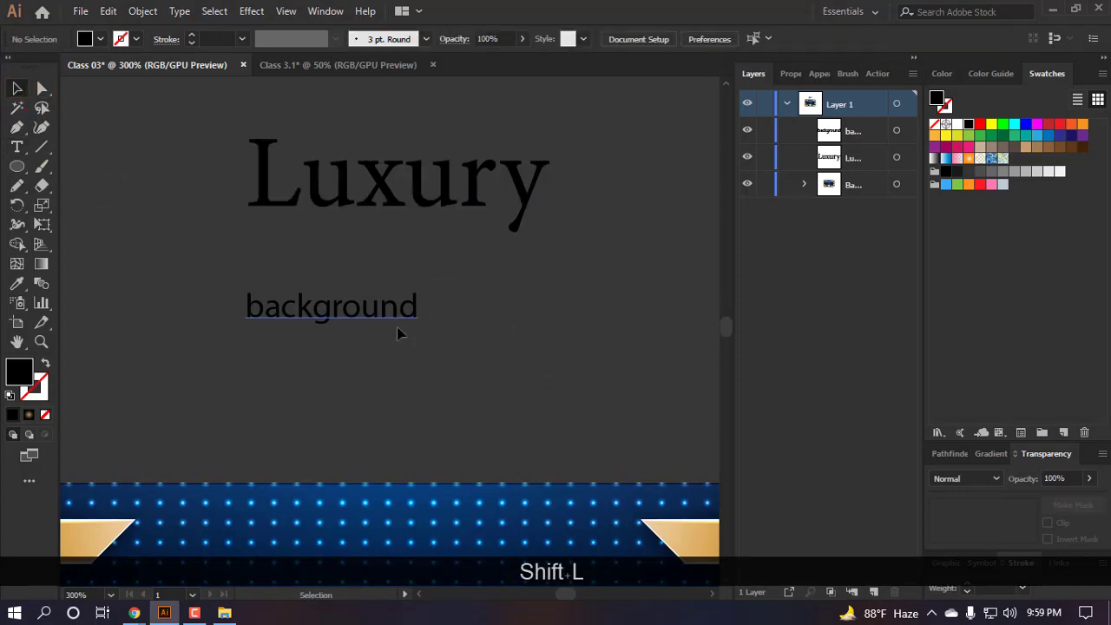
# - Match the "background" text to the type attributes of "Luxury" with the Eyedropper and move it centrally beneath "Luxury"
pyautogui.click(335, 302)
pyautogui.press('i')
pyautogui.click(368, 196)
pyautogui.press('a')
pyautogui.click(447, 363)
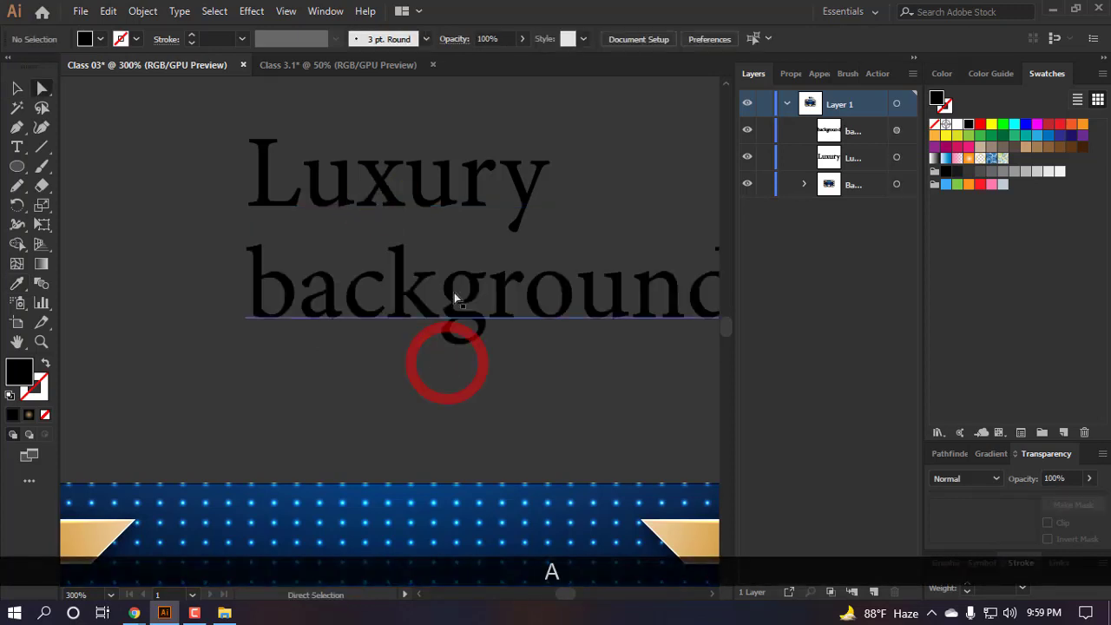
pyautogui.moveTo(455, 298); pyautogui.dragTo(362, 337)
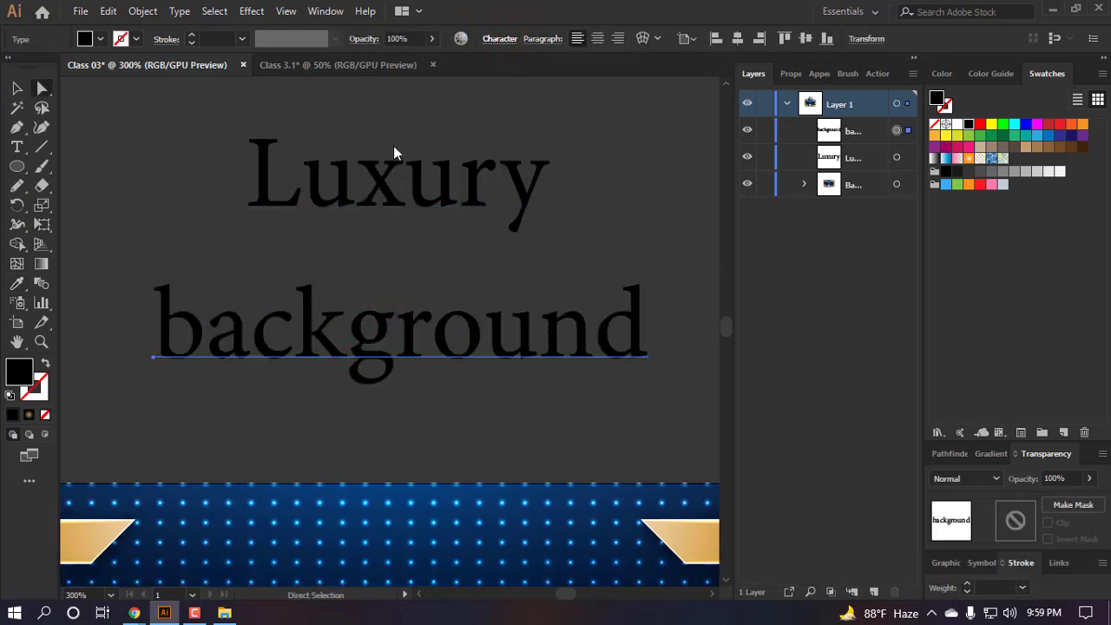
# - Apply All Caps to the "background" text
pyautogui.click(492, 41)
pyautogui.click(339, 208)
pyautogui.click(486, 39)
pyautogui.scroll(-2, 173, 226)
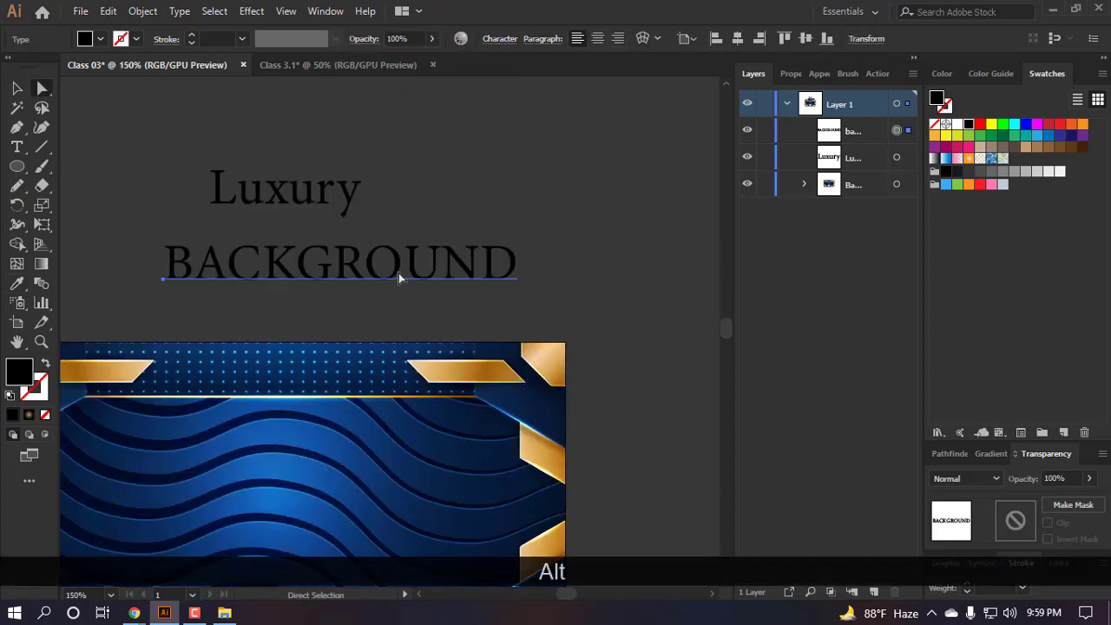
pyautogui.click(382, 272)
pyautogui.hscroll(-2, 485, 328)
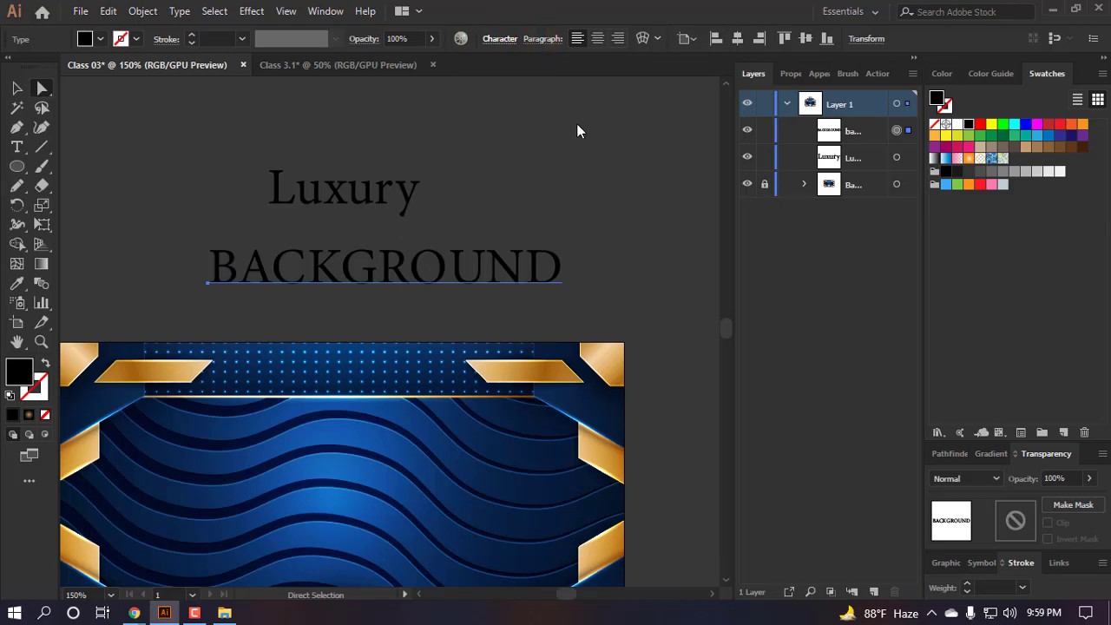
# - Set the tracking of the "BACKGROUND" text to 600
pyautogui.click(500, 39)
pyautogui.click(473, 136)
pyautogui.write('600')
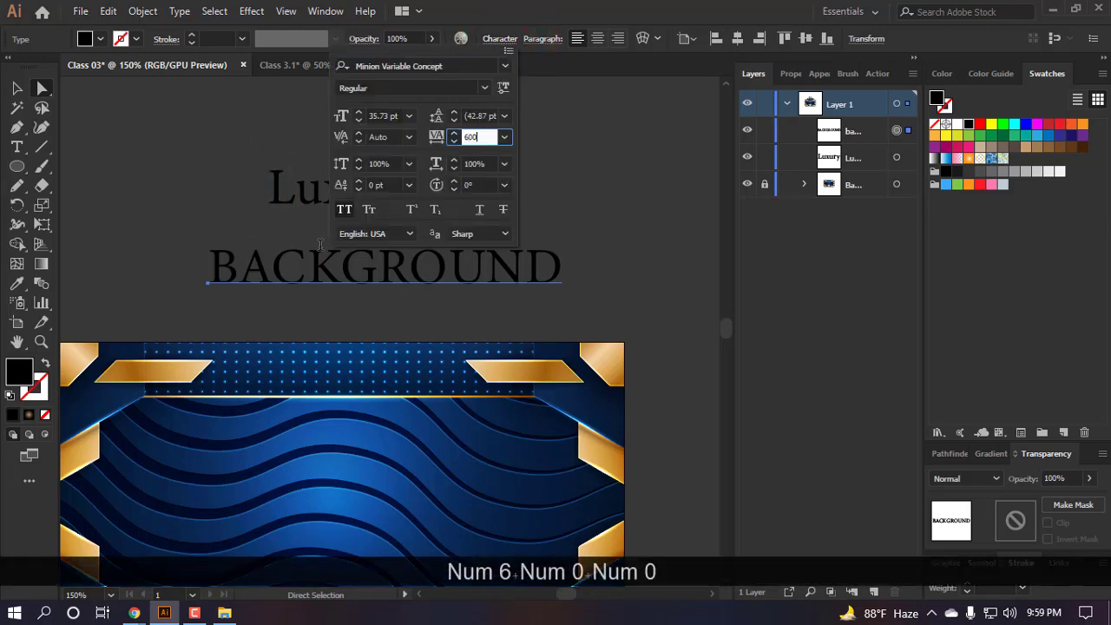
pyautogui.press('Return')
pyautogui.scroll(-3, 429, 299)
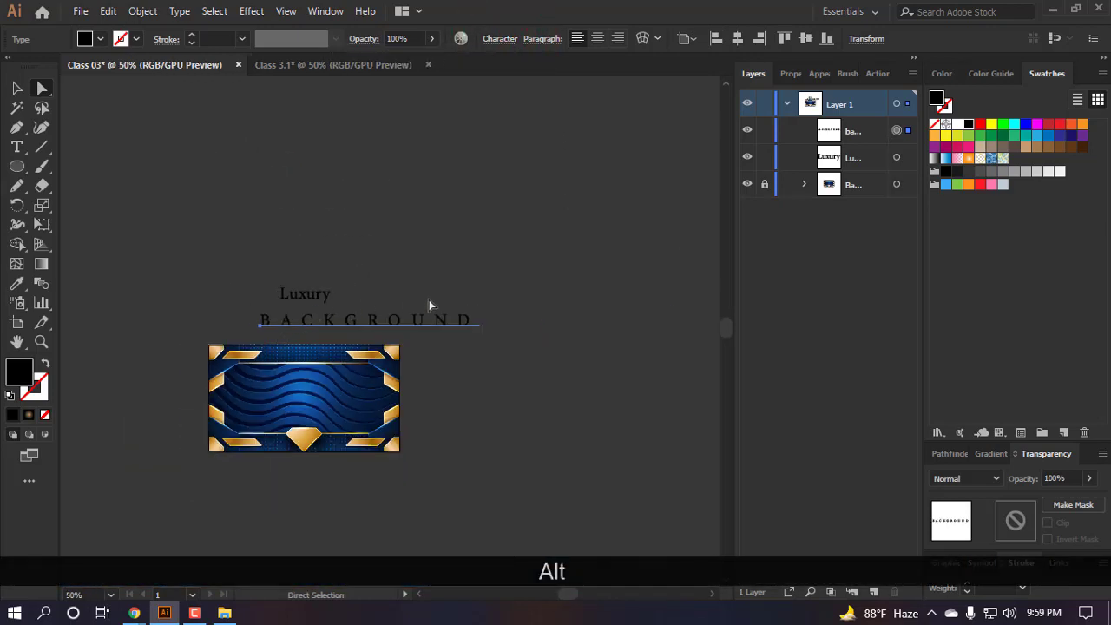
# - Scale the "BACKGROUND" text down to fit under the "Luxury" lettering and place it directly beneath that word
pyautogui.scroll(2, 380, 283)
pyautogui.press('v')
pyautogui.click(547, 356)
pyautogui.moveTo(584, 361); pyautogui.dragTo(236, 357)
pyautogui.scroll(2, 178, 321)
pyautogui.click(234, 334)
pyautogui.scroll(1, 160, 373)
pyautogui.moveTo(184, 408); pyautogui.dragTo(303, 307)
pyautogui.click(377, 439)
# - Align the left edge of "BACKGROUND" with the "L" of "Luxury" and nudge the line slightly downward
pyautogui.scroll(2, 207, 297)
pyautogui.click(205, 290)
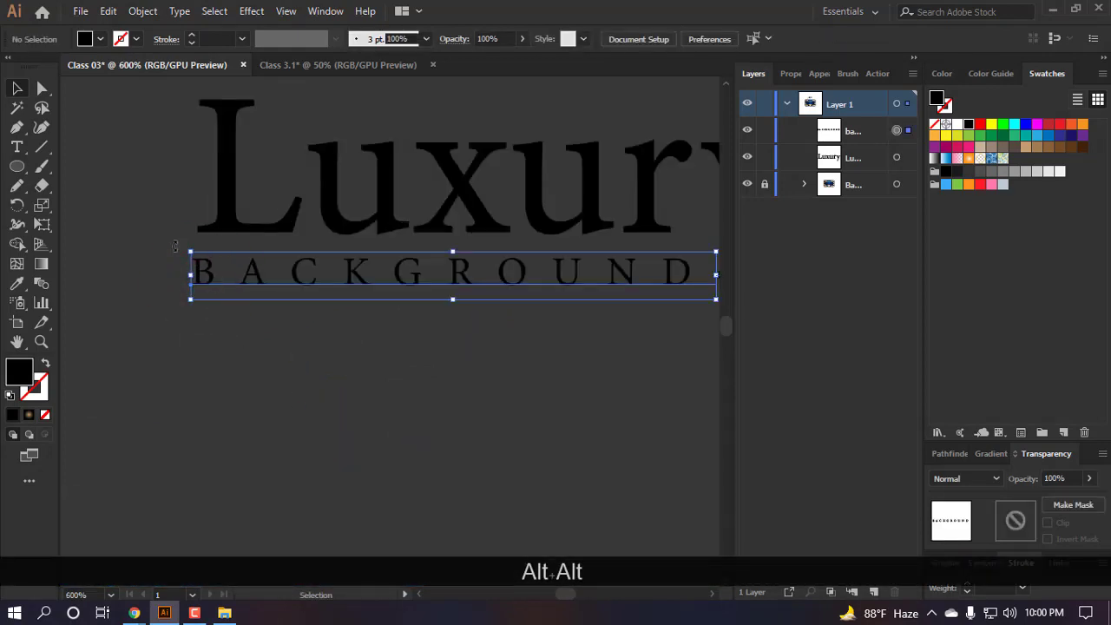
pyautogui.scroll(1, 200, 308)
pyautogui.moveTo(196, 314); pyautogui.dragTo(200, 321)
pyautogui.click(149, 361)
pyautogui.scroll(-4, 146, 347)
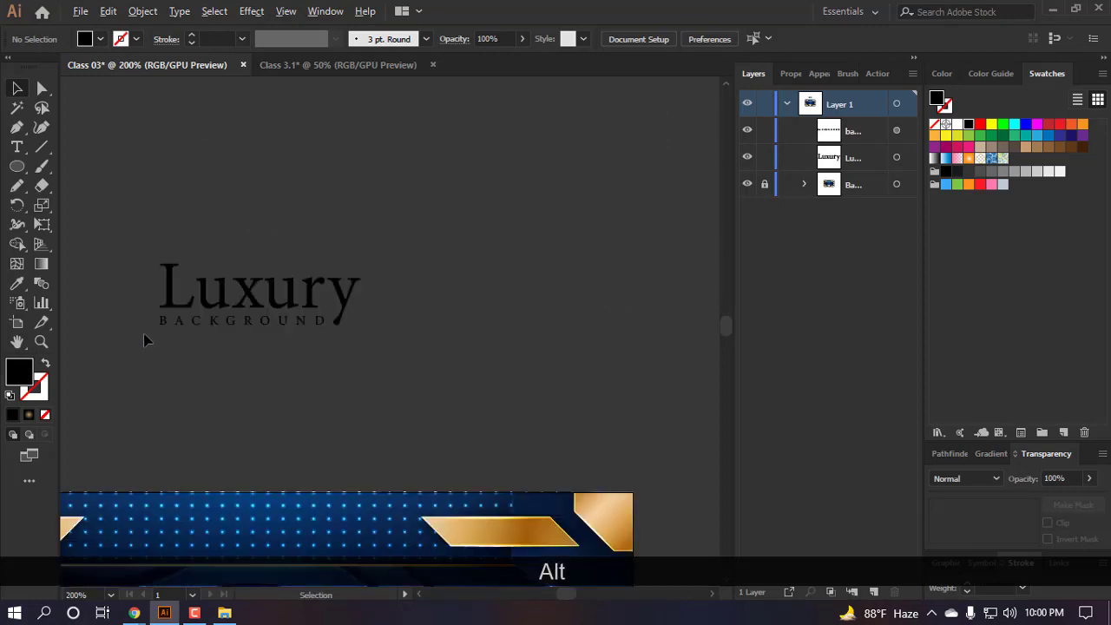
pyautogui.scroll(1, 171, 349)
pyautogui.click(297, 318)
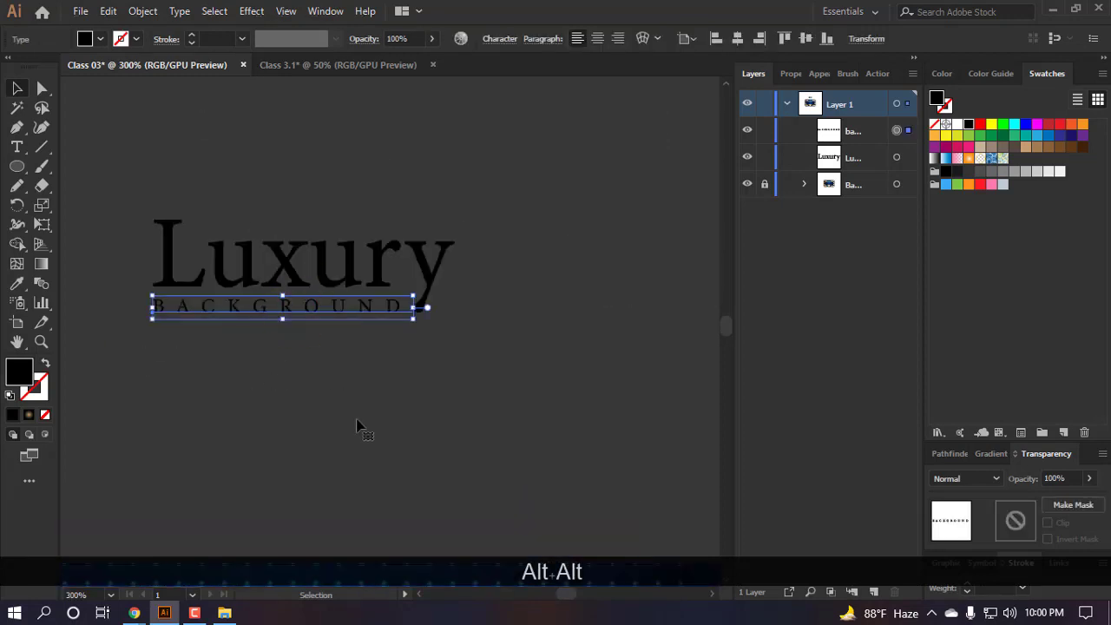
pyautogui.press('Down')
pyautogui.click(595, 450)
pyautogui.scroll(-2, 421, 356)
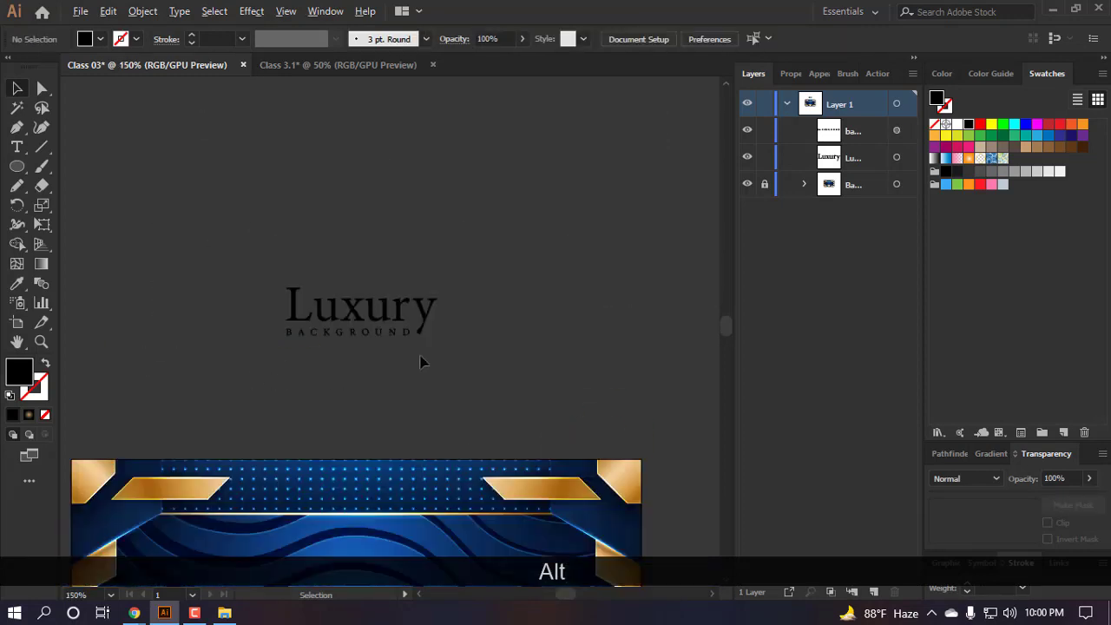
# - Group the "Luxury" and "BACKGROUND" texts and fill the group with white
pyautogui.moveTo(552, 411); pyautogui.dragTo(125, 217)
pyautogui.hotkey('ctrl', 'g')
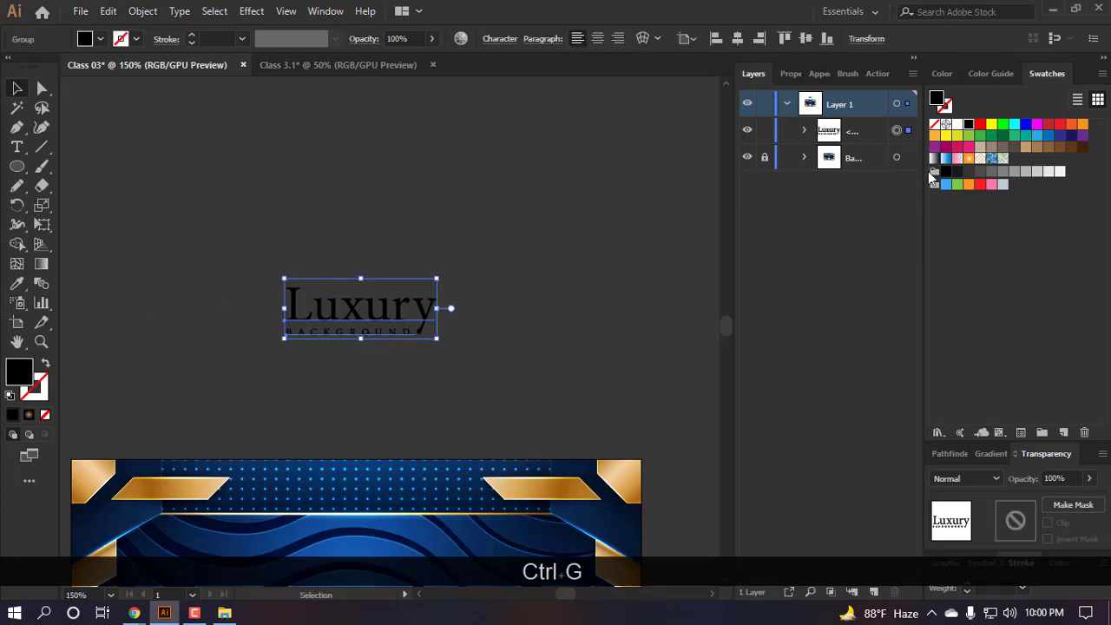
pyautogui.click(956, 125)
# - Enlarge the title group proportionally to about 150 px wide and center it horizontally and vertically on the artboard
pyautogui.scroll(-2, 428, 368)
pyautogui.moveTo(443, 260); pyautogui.dragTo(482, 269)
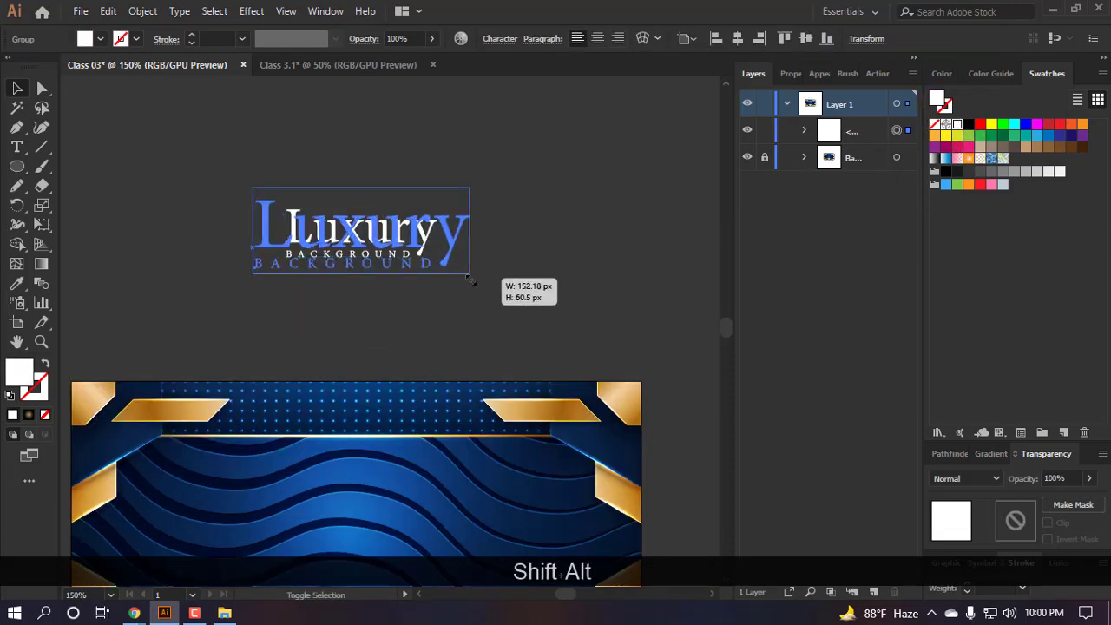
pyautogui.scroll(-3, 482, 269)
pyautogui.click(737, 38)
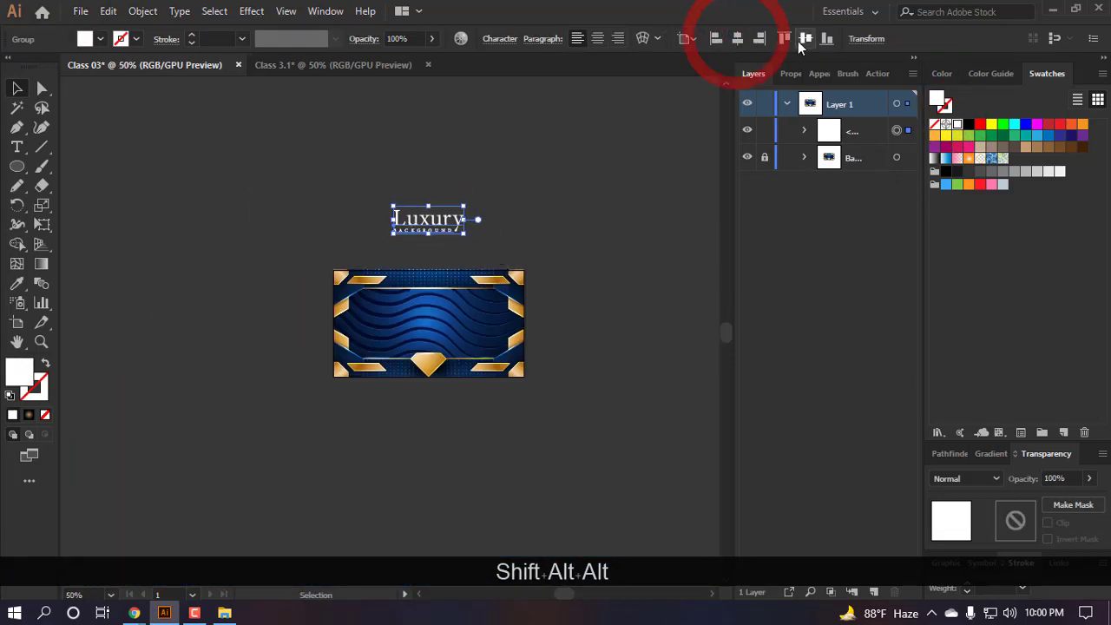
pyautogui.click(805, 38)
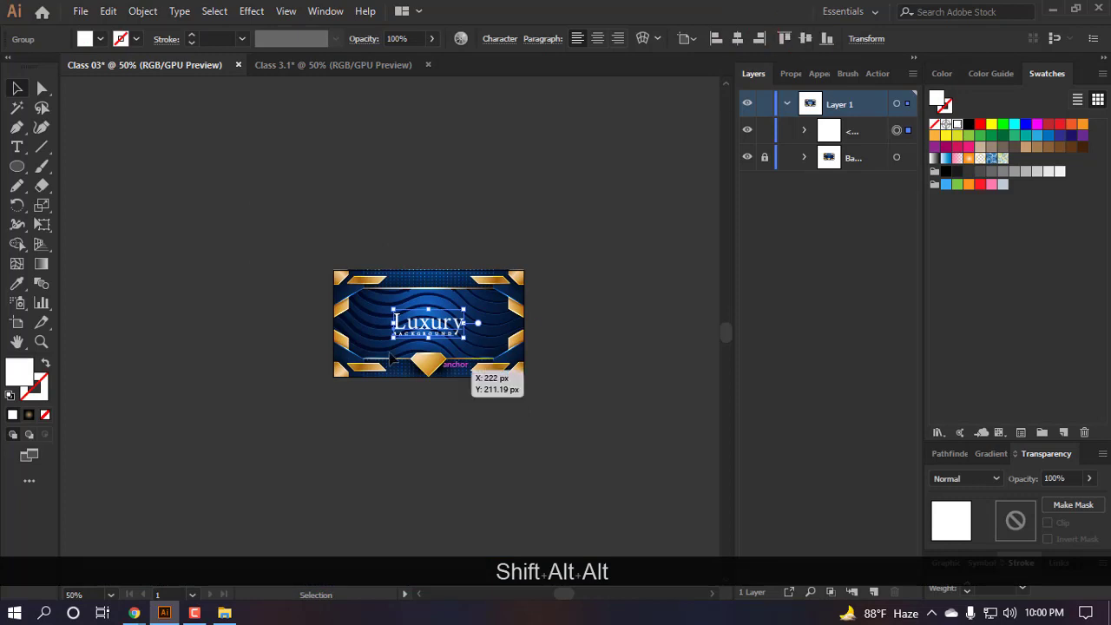
# - Shrink the centered title group proportionally around its center so it sits with more space inside the frame
pyautogui.doubleClick(19, 343)
pyautogui.press('v')
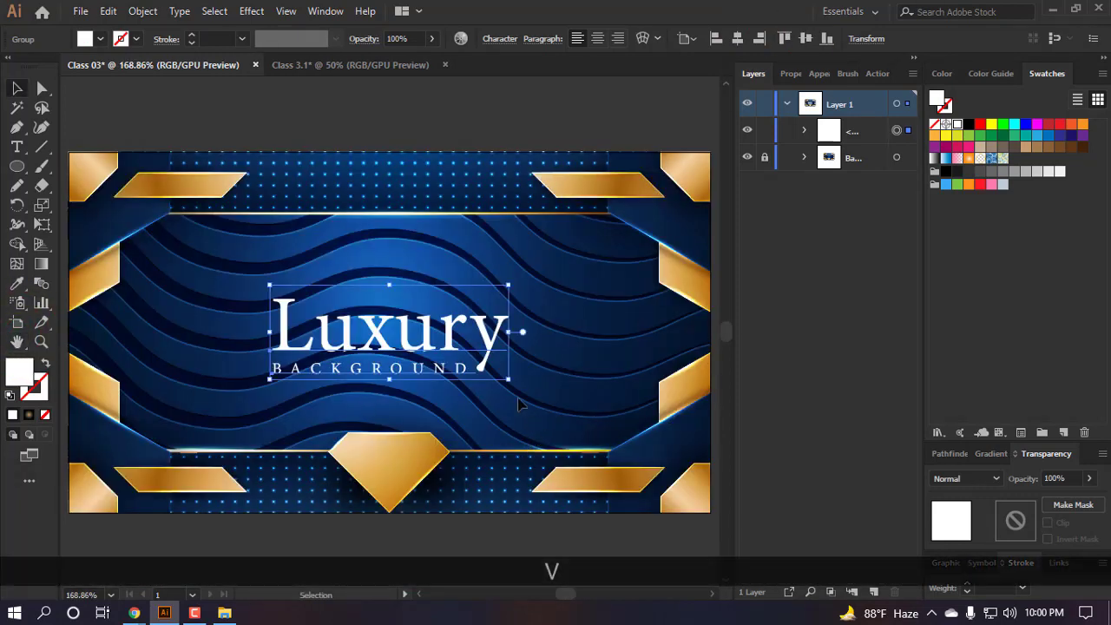
pyautogui.moveTo(513, 376); pyautogui.dragTo(464, 379)
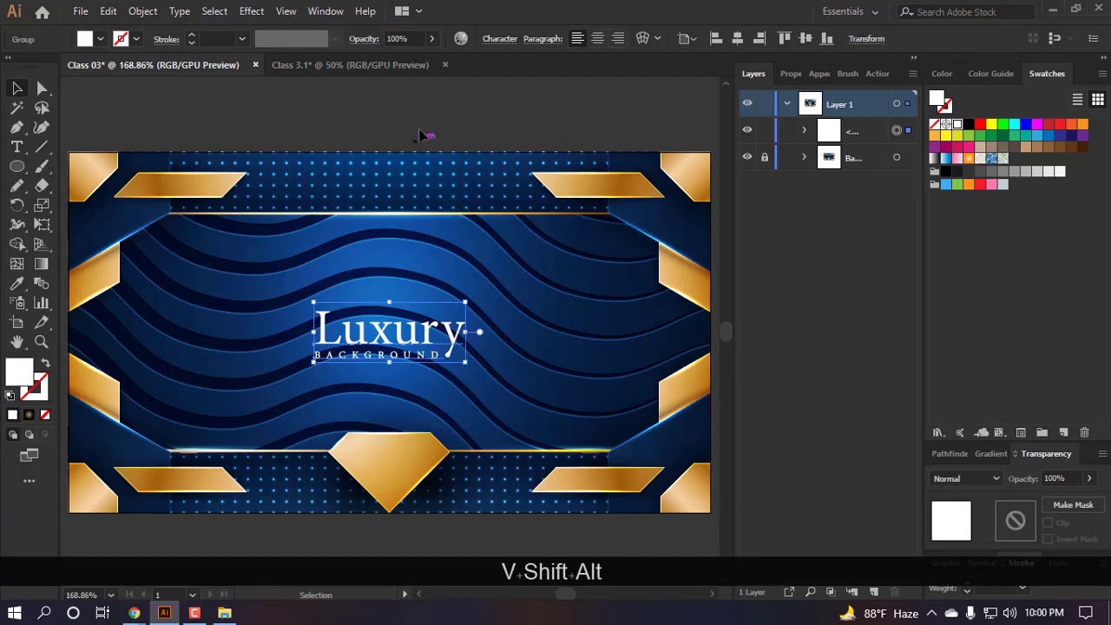
pyautogui.click(425, 178)
# - Duplicate the title group and place the copy in the empty area above the artboard
pyautogui.scroll(-2, 425, 178)
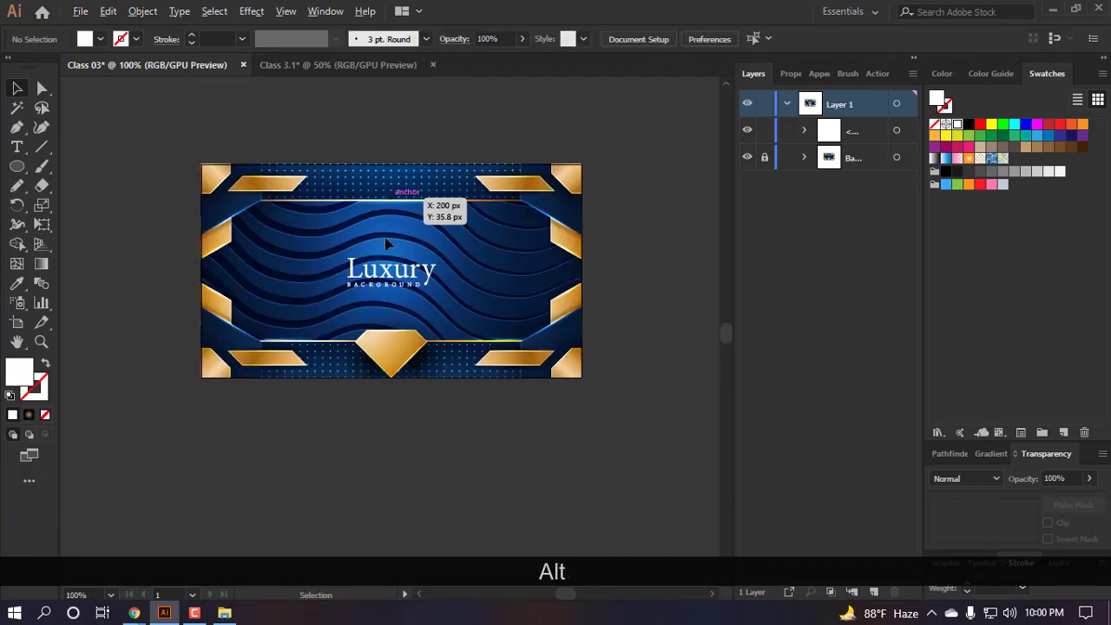
pyautogui.scroll(-1, 367, 422)
pyautogui.scroll(1, 367, 422)
pyautogui.moveTo(384, 275); pyautogui.dragTo(172, 117)
pyautogui.scroll(3, 347, 129)
pyautogui.moveTo(175, 221); pyautogui.dragTo(409, 143)
pyautogui.scroll(3, 443, 139)
# - Ungroup the title copy above the artboard and move its "BACKGROUND" line straight down, away from "Luxury"
pyautogui.rightClick(376, 161)
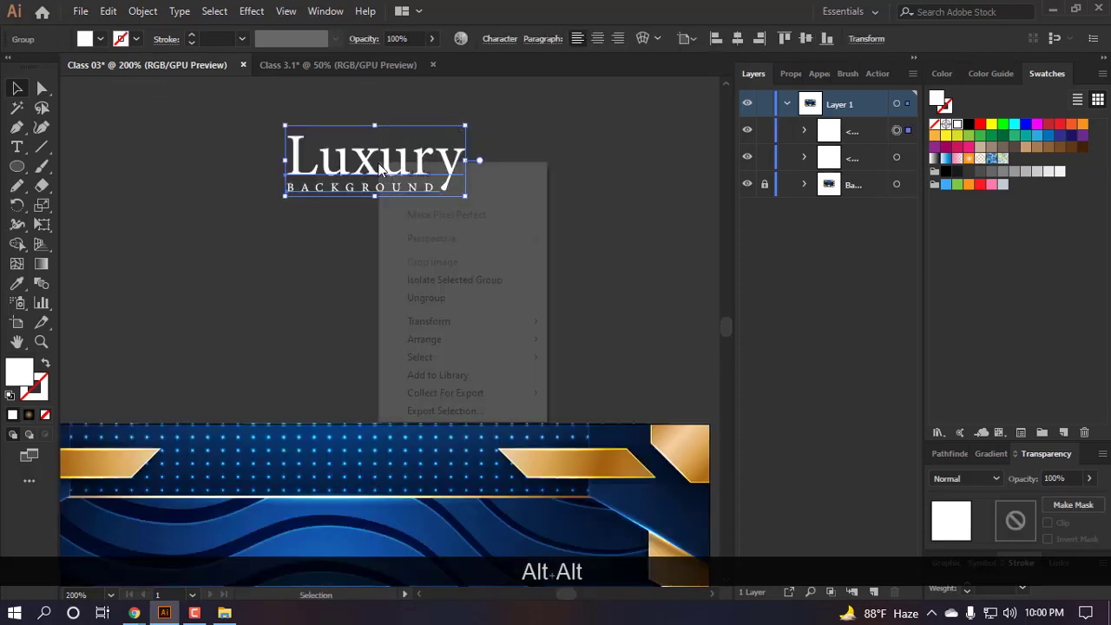
pyautogui.click(422, 297)
pyautogui.click(422, 303)
pyautogui.moveTo(382, 188); pyautogui.dragTo(382, 254)
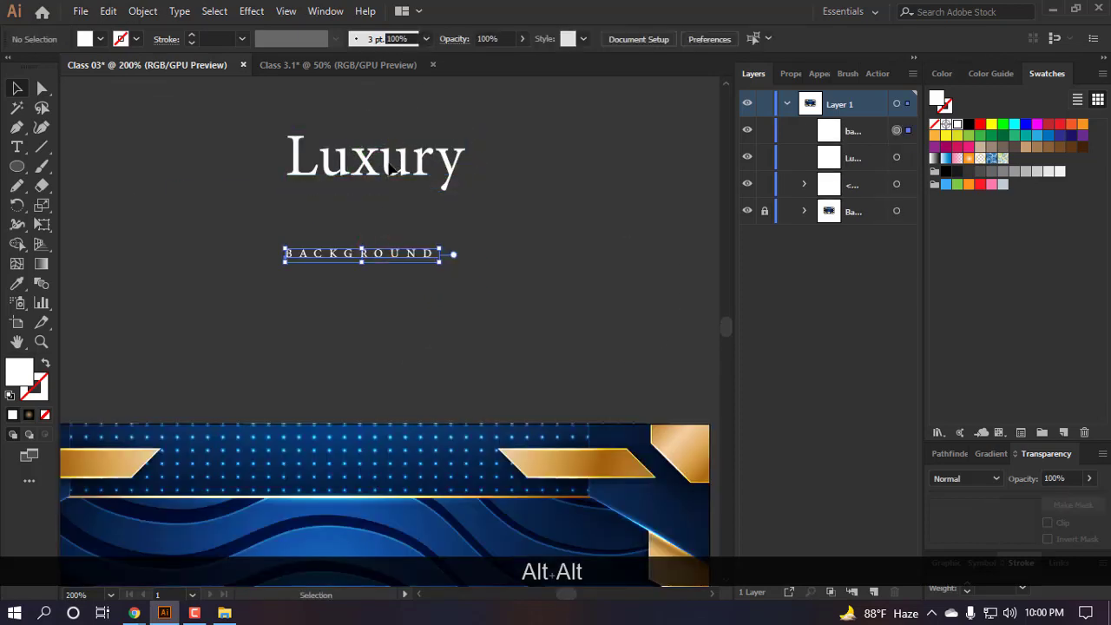
# - Apply All Caps to the "Luxury" text of the ungrouped title copy
pyautogui.click(373, 158)
pyautogui.click(497, 38)
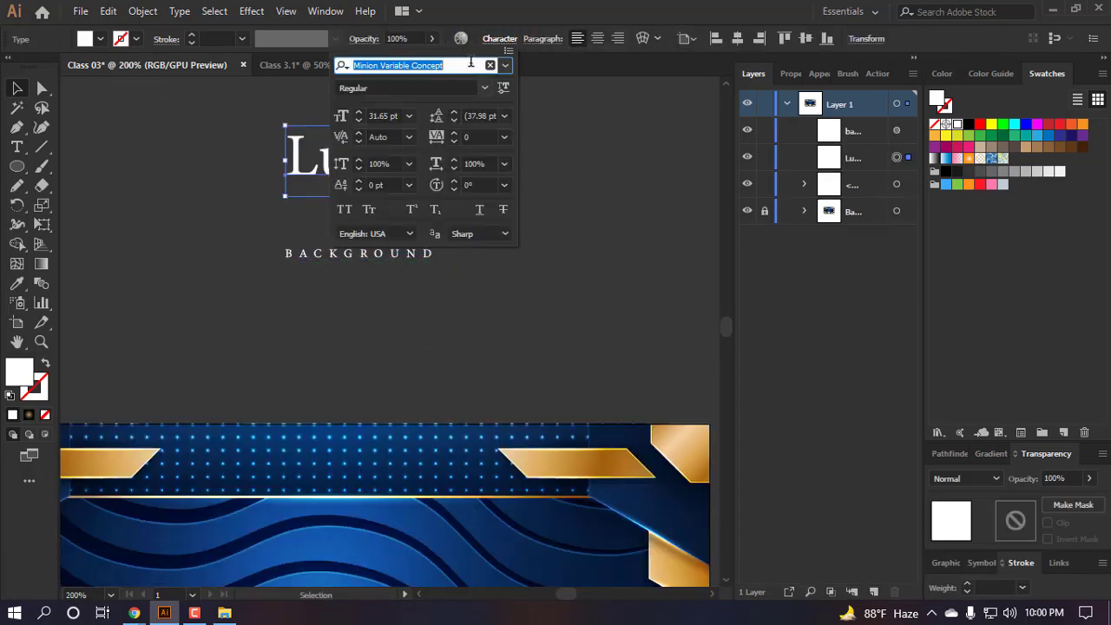
pyautogui.click(346, 209)
pyautogui.click(530, 7)
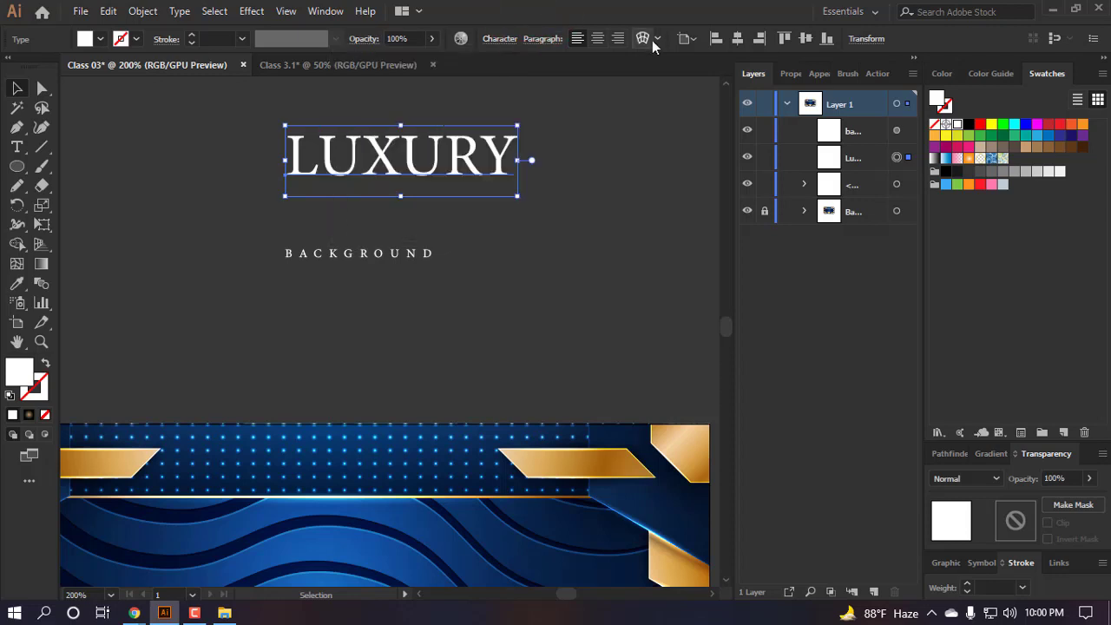
# - Set the "LUXURY" text of the title copy above the artboard in the Montserrat font with the Bold weight
pyautogui.click(499, 40)
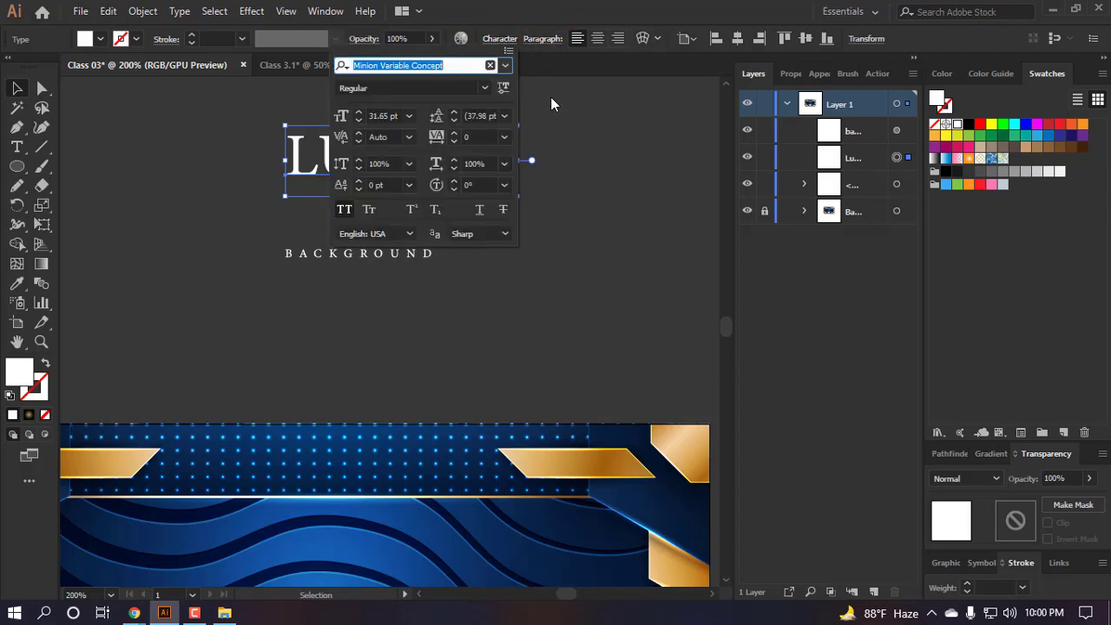
pyautogui.click(510, 63)
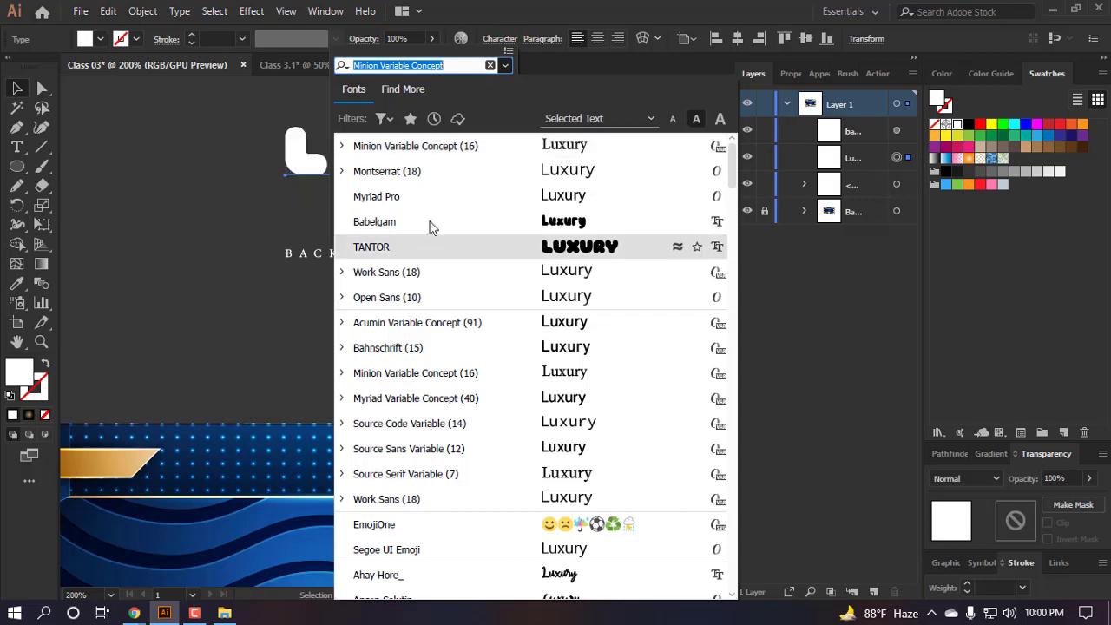
pyautogui.click(444, 171)
pyautogui.click(604, 22)
pyautogui.click(739, 38)
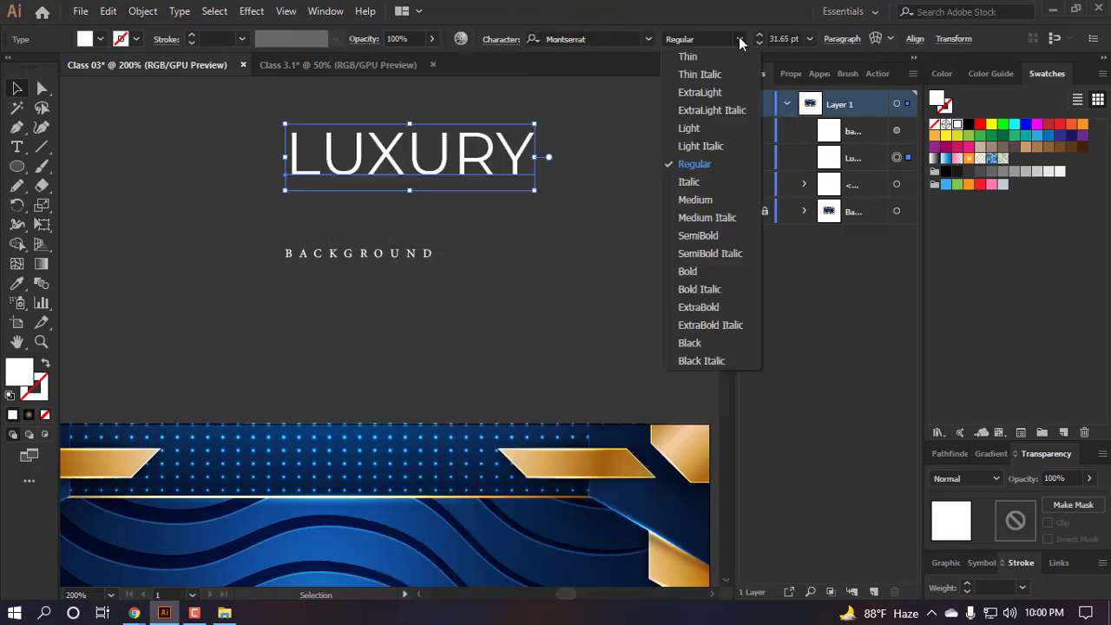
pyautogui.click(712, 271)
pyautogui.click(426, 272)
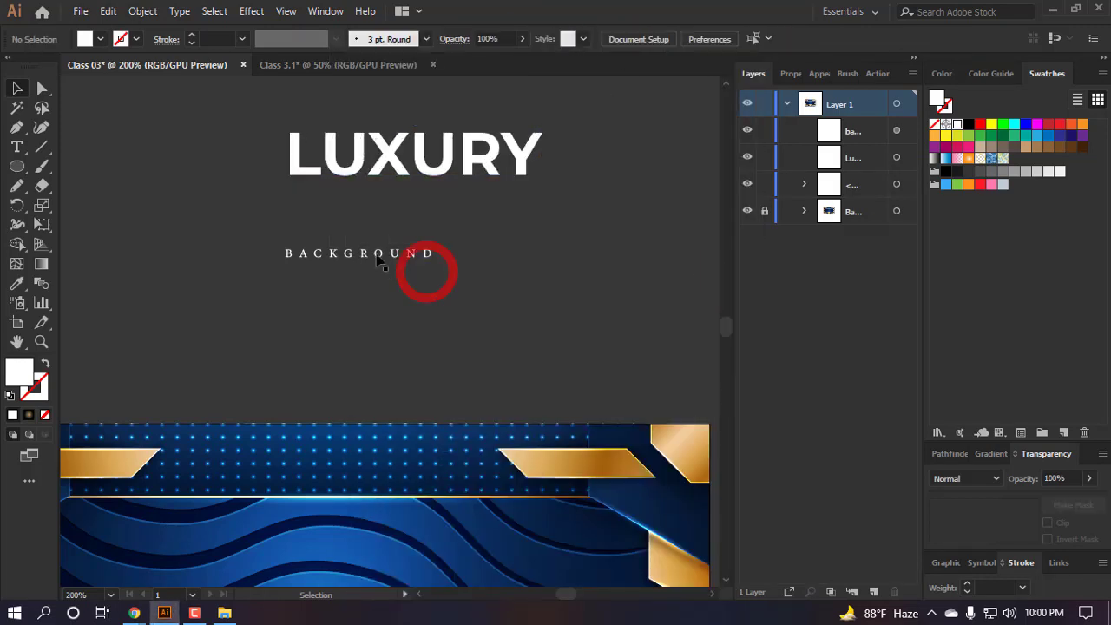
# - Copy the character formatting of "LUXURY" to the "BACKGROUND" line with the Eyedropper and set its weight to Medium
pyautogui.click(388, 274)
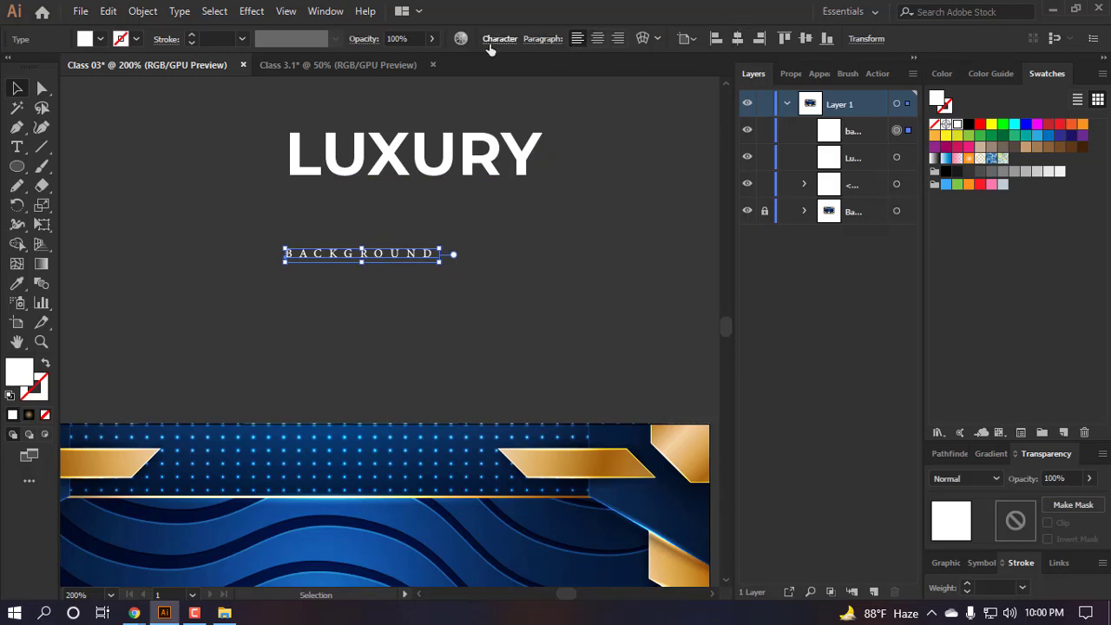
pyautogui.press('i')
pyautogui.click(472, 148)
pyautogui.press('v')
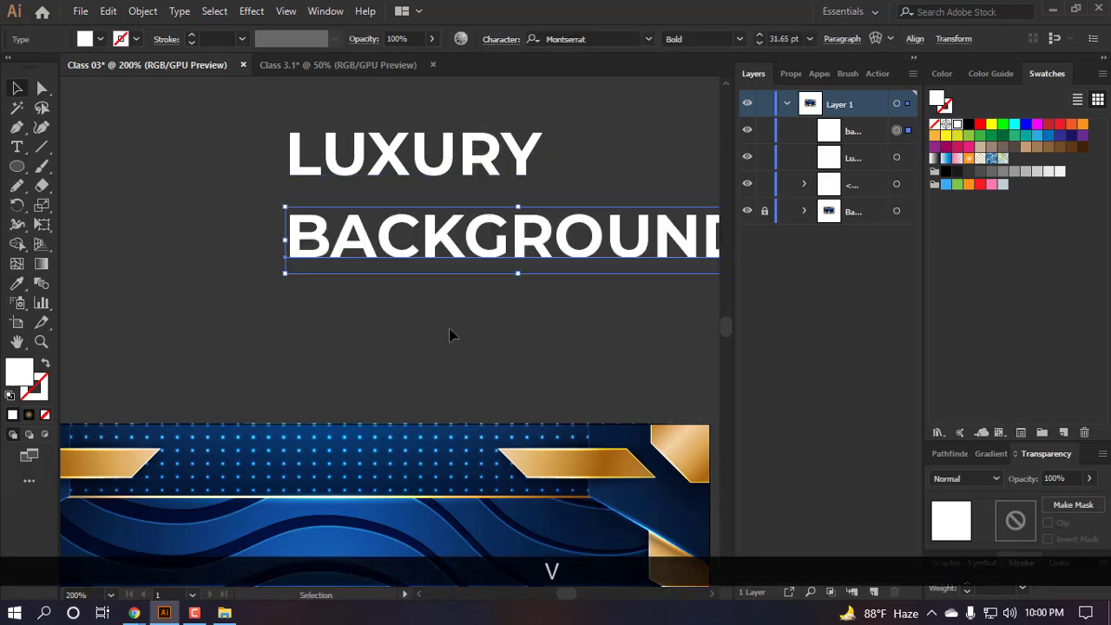
pyautogui.click(451, 332)
pyautogui.click(473, 216)
pyautogui.click(739, 39)
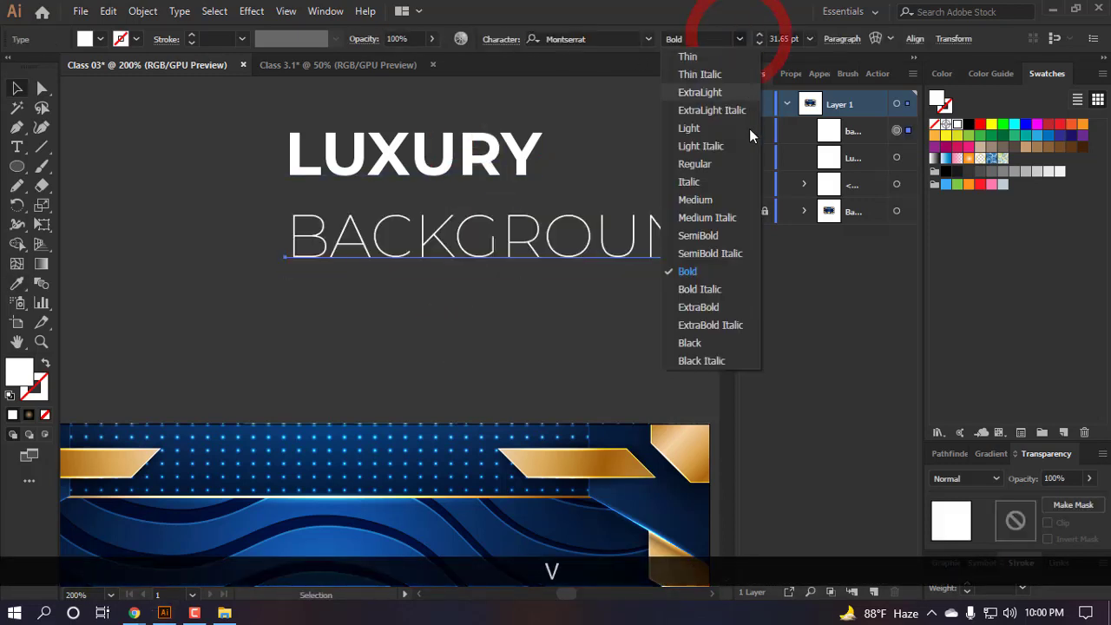
pyautogui.click(723, 200)
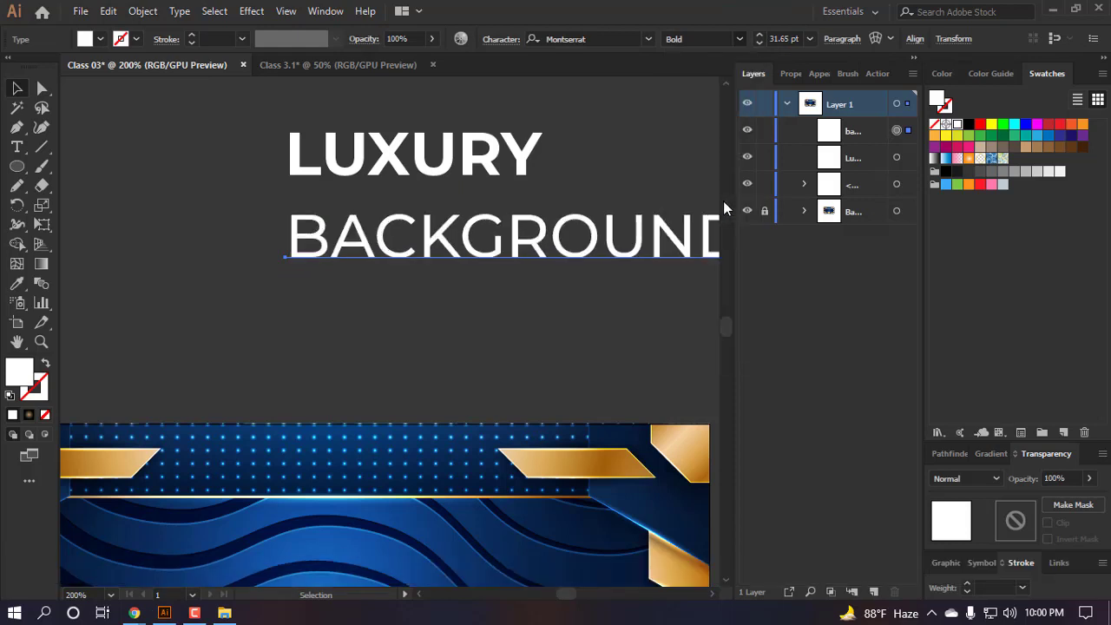
# - Set the tracking of "BACKGROUND" to 600 and scale the line down proportionally to about 11 pt beneath "LUXURY"
pyautogui.click(511, 40)
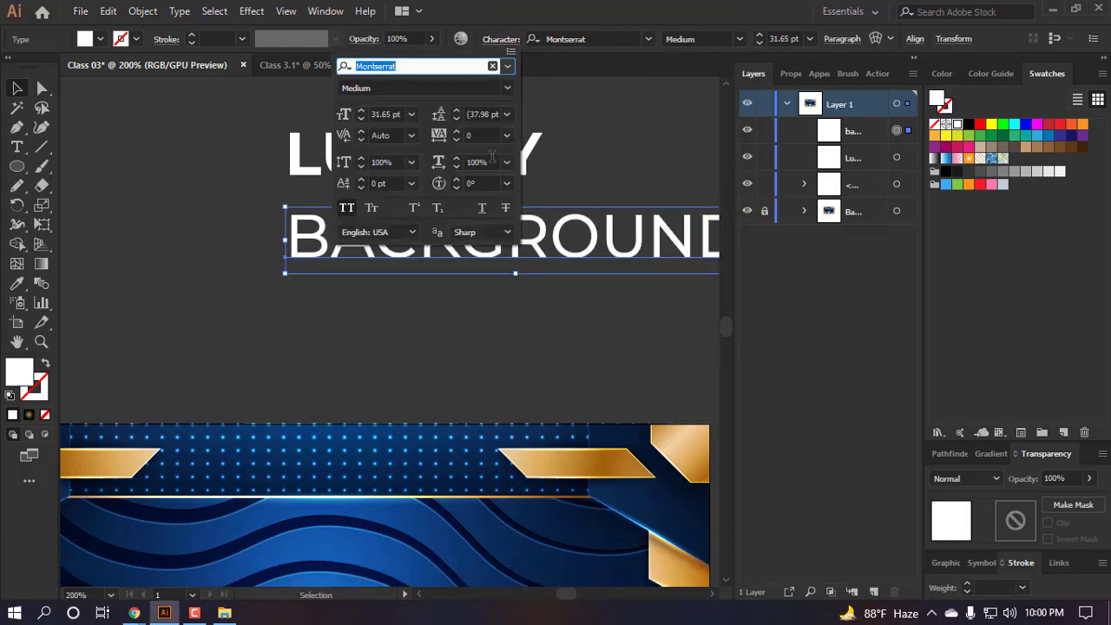
pyautogui.click(470, 136)
pyautogui.write('600')
pyautogui.press('Return')
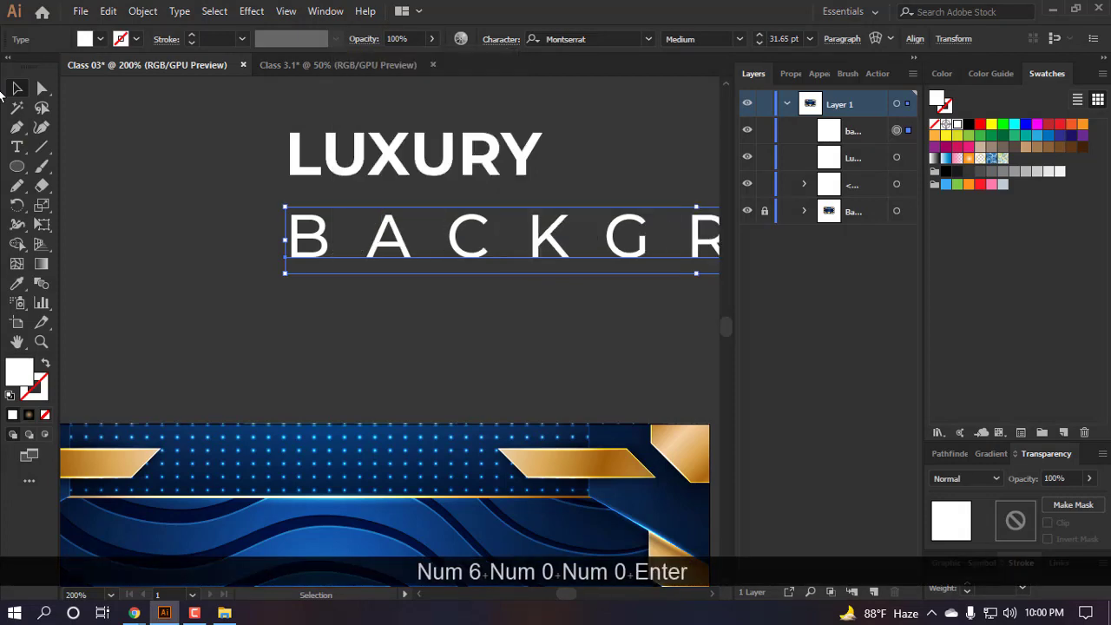
pyautogui.scroll(-3, 224, 258)
pyautogui.moveTo(514, 249); pyautogui.dragTo(302, 247)
pyautogui.scroll(4, 286, 243)
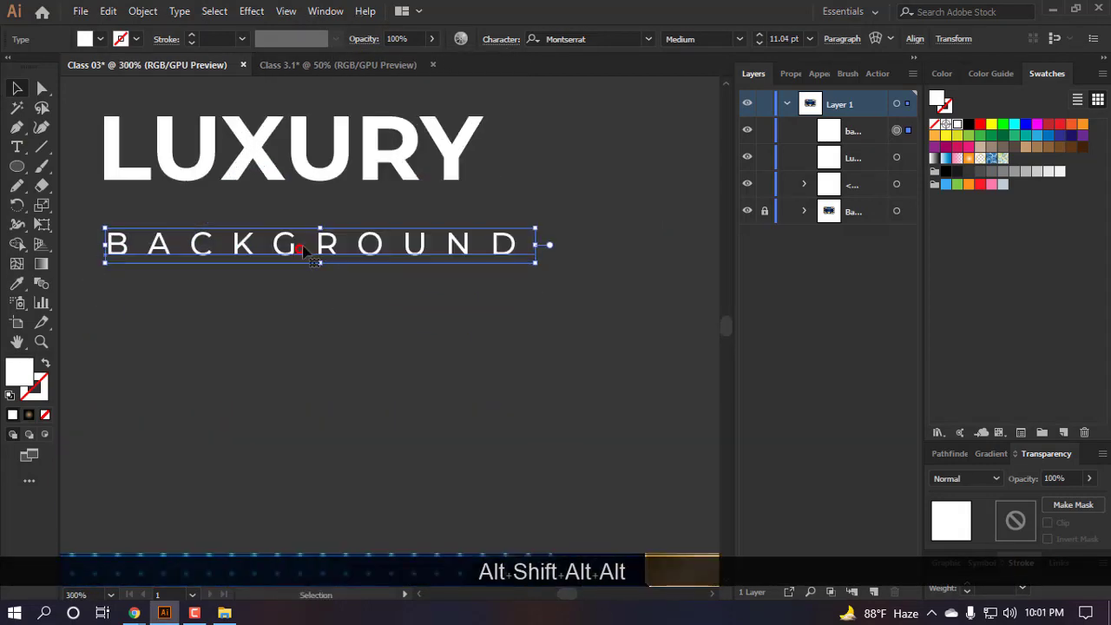
# - Tighten the tracking of "BACKGROUND" and move the line up, roughly centered under "LUXURY"
pyautogui.click(500, 38)
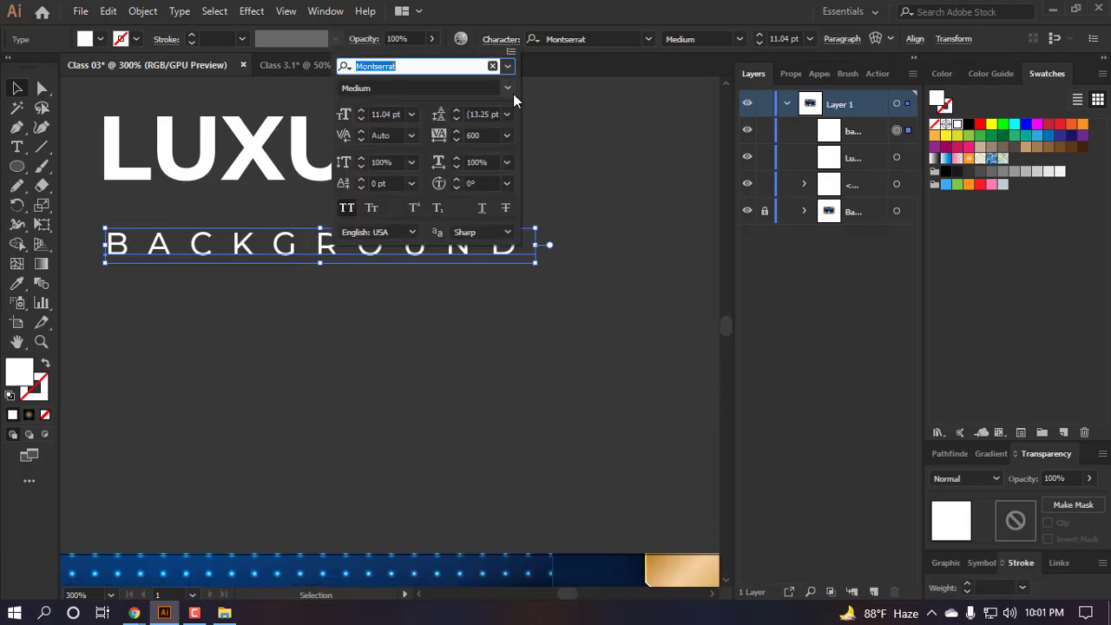
pyautogui.click(506, 134)
pyautogui.click(538, 391)
pyautogui.click(537, 398)
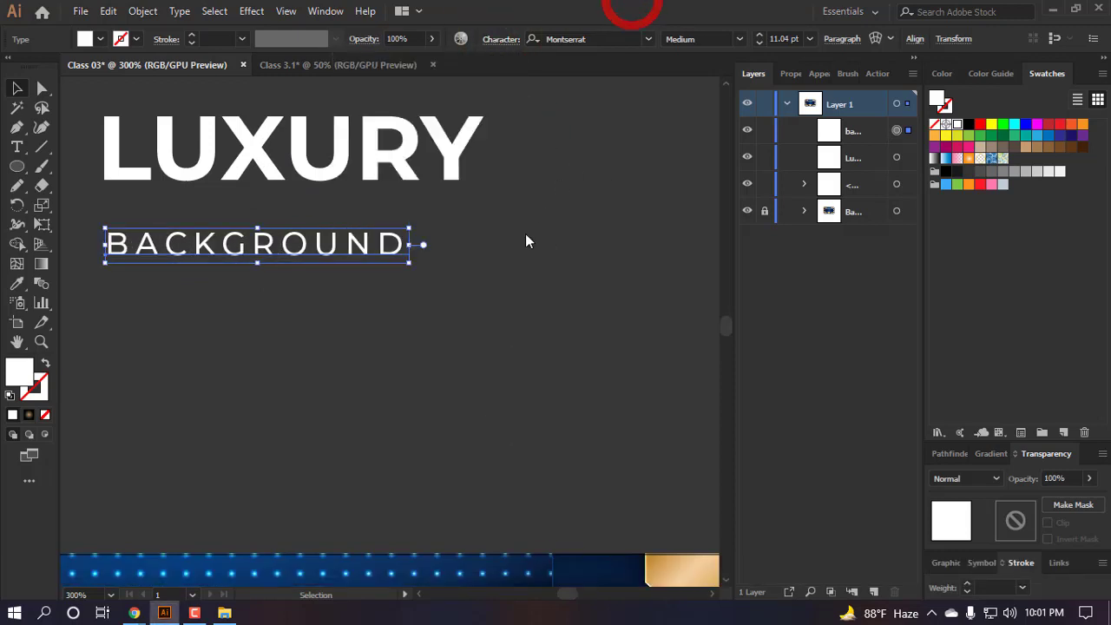
pyautogui.click(525, 238)
pyautogui.moveTo(212, 247); pyautogui.dragTo(241, 223)
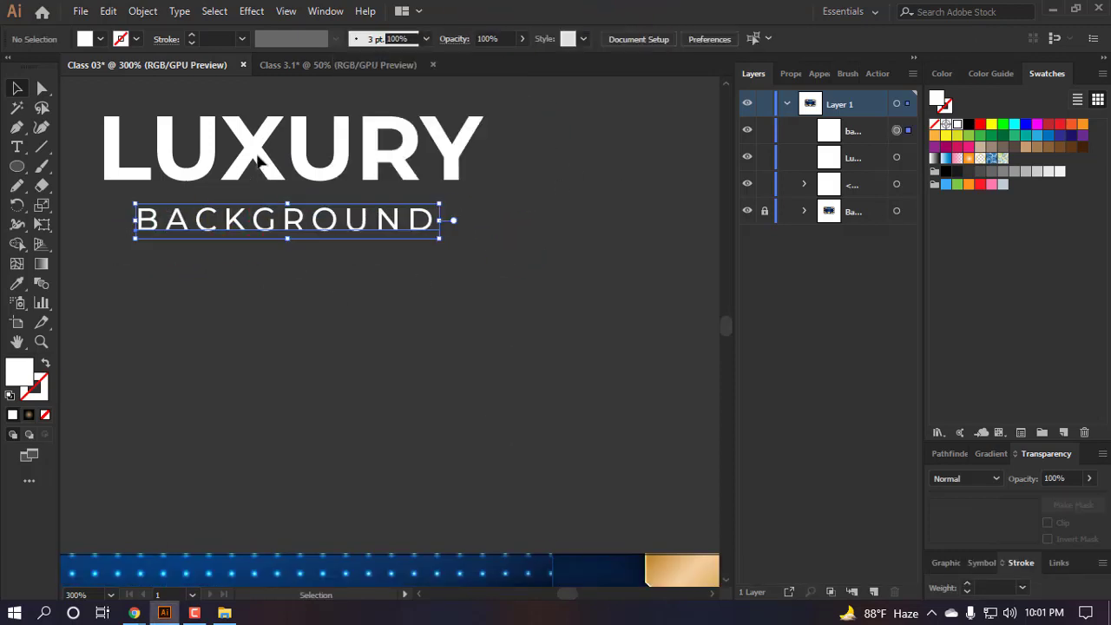
# - Set the tracking of the "LUXURY" text to 100
pyautogui.click(258, 154)
pyautogui.click(501, 39)
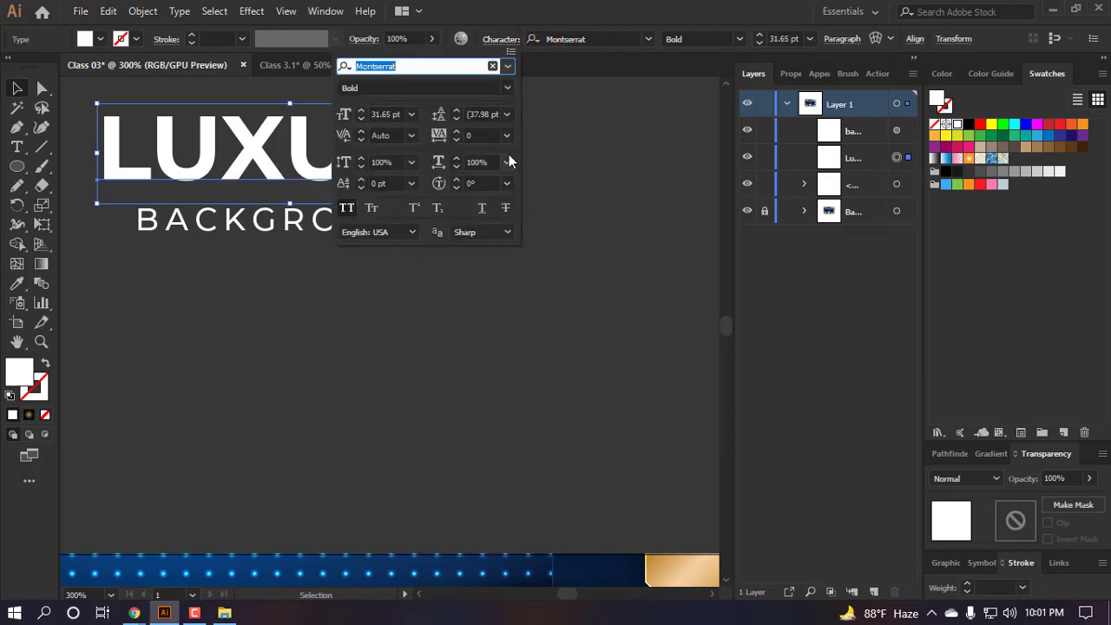
pyautogui.click(507, 136)
pyautogui.click(526, 375)
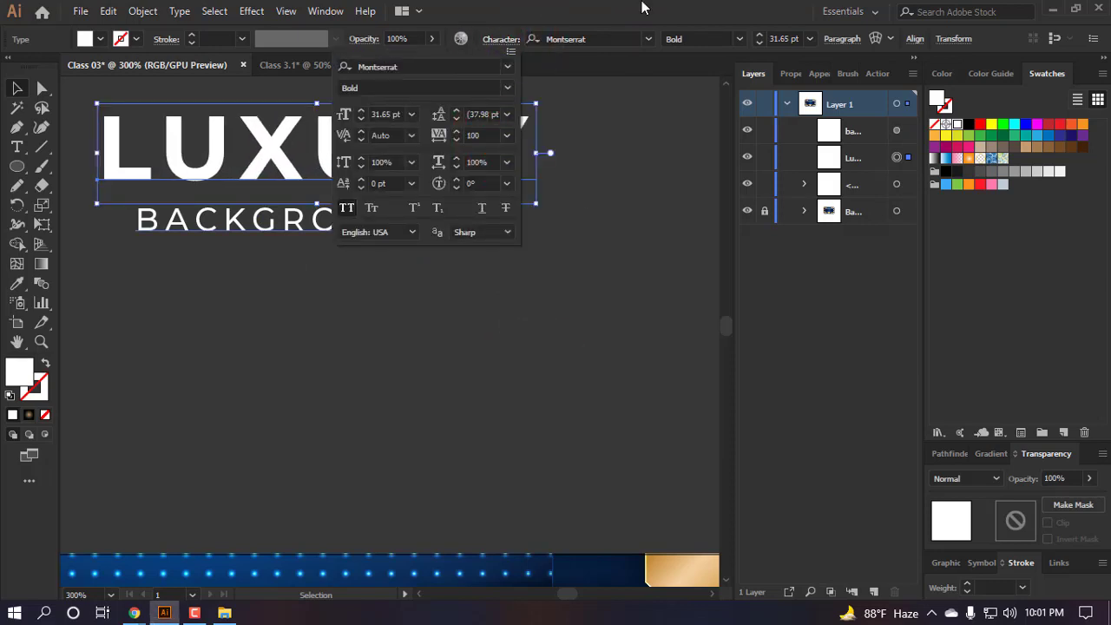
pyautogui.click(521, 405)
pyautogui.click(519, 398)
# - Enlarge "BACKGROUND" to about 12 pt close beneath "LUXURY" and apply center paragraph alignment to both lines
pyautogui.moveTo(318, 236); pyautogui.dragTo(330, 225)
pyautogui.moveTo(515, 235); pyautogui.dragTo(542, 248)
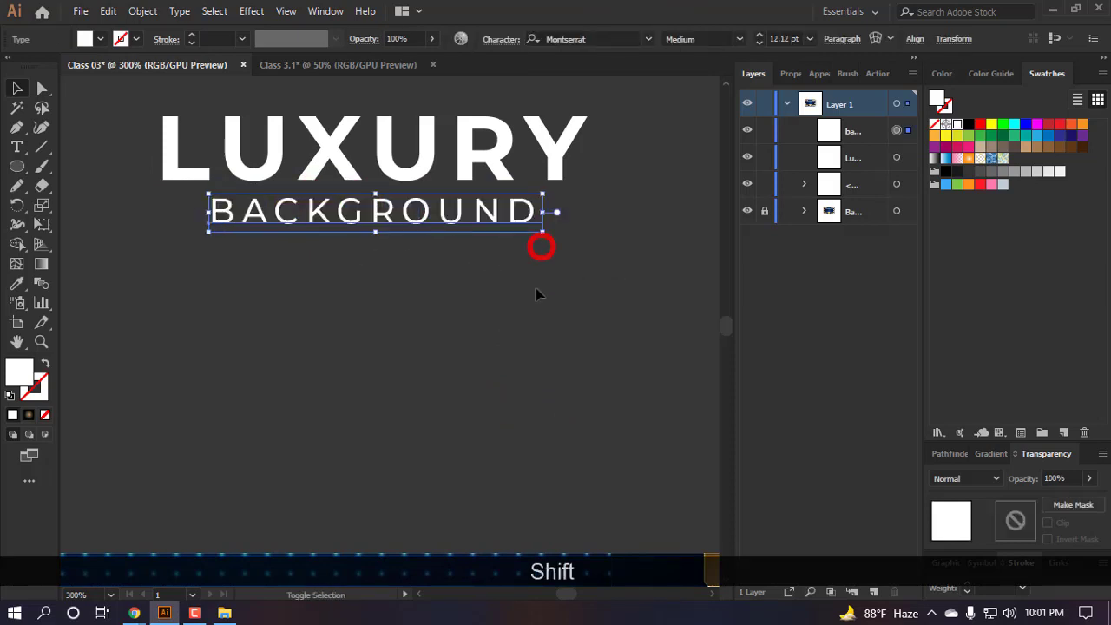
pyautogui.scroll(1, 547, 347)
pyautogui.keyDown('shift'); pyautogui.click(553, 201); pyautogui.keyUp('shift')
pyautogui.click(899, 39)
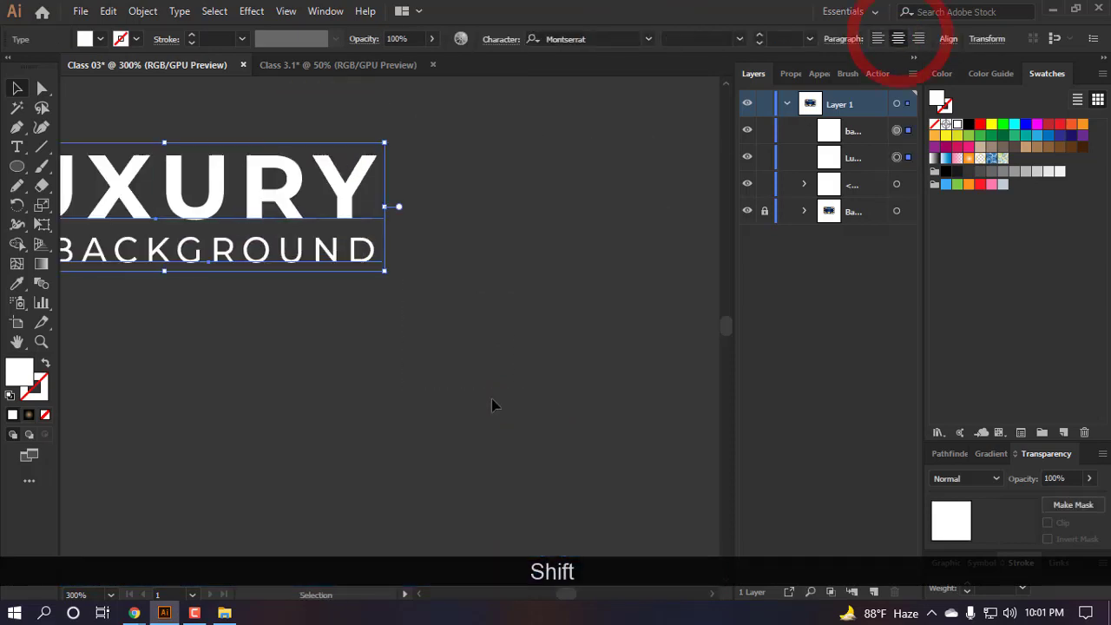
# - Change the weight of "BACKGROUND" to SemiBold and slide the line back to the middle beneath "LUXURY"
pyautogui.click(322, 250)
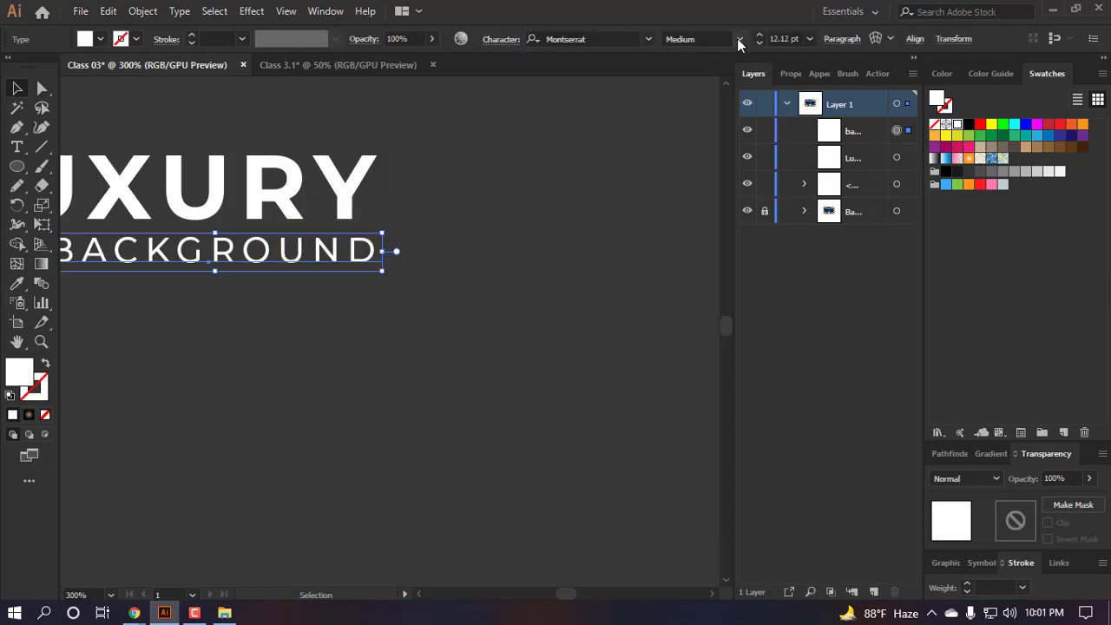
pyautogui.click(737, 38)
pyautogui.click(714, 238)
pyautogui.click(364, 375)
pyautogui.hscroll(-3, 368, 384)
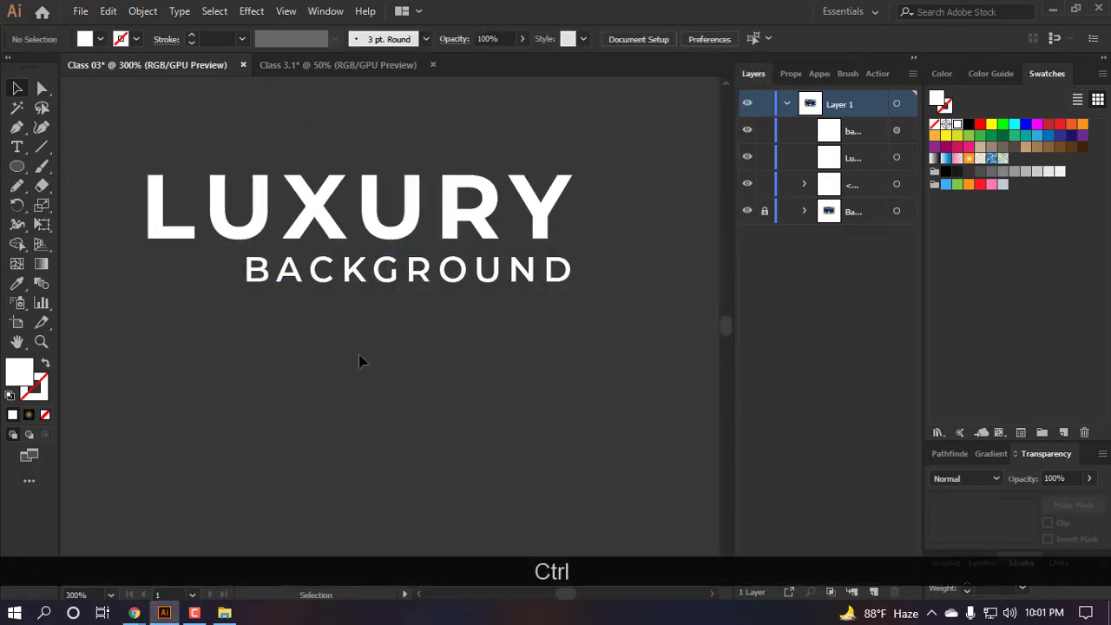
pyautogui.moveTo(356, 269); pyautogui.dragTo(309, 269)
pyautogui.click(345, 354)
# - Center the "LUXURY" and "BACKGROUND" lines horizontally on the artboard and group them
pyautogui.scroll(-2, 346, 354)
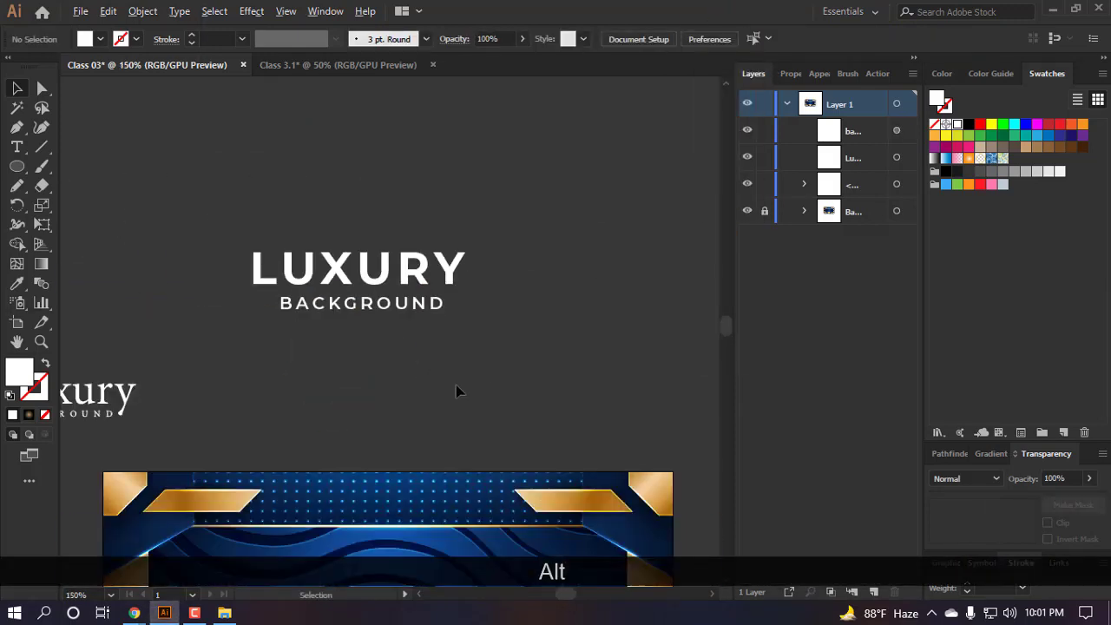
pyautogui.moveTo(486, 423); pyautogui.dragTo(59, 243)
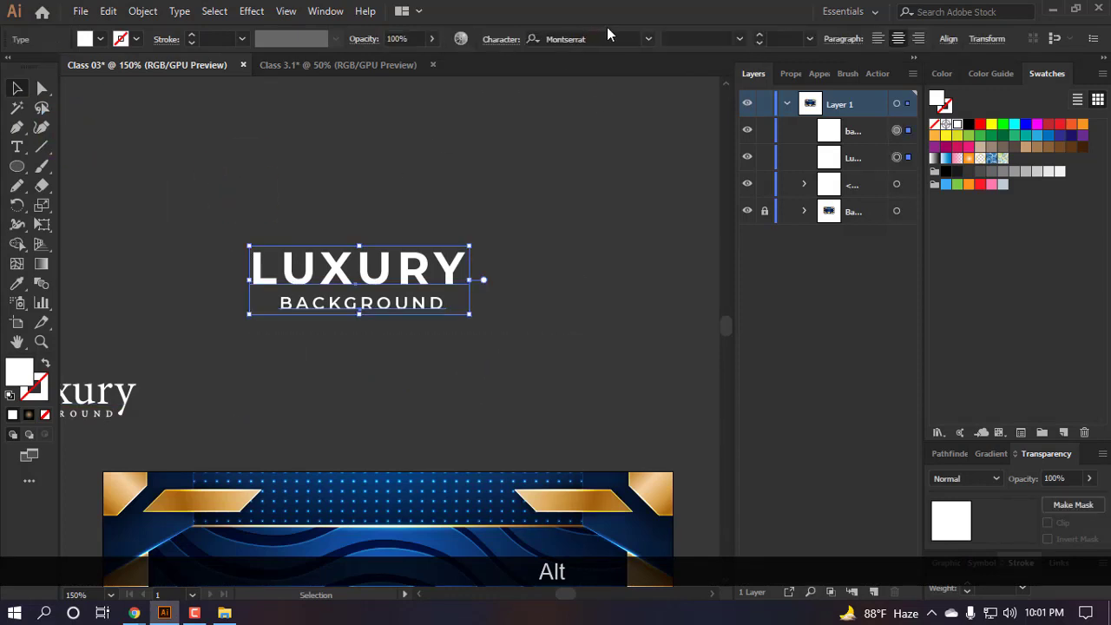
pyautogui.click(948, 38)
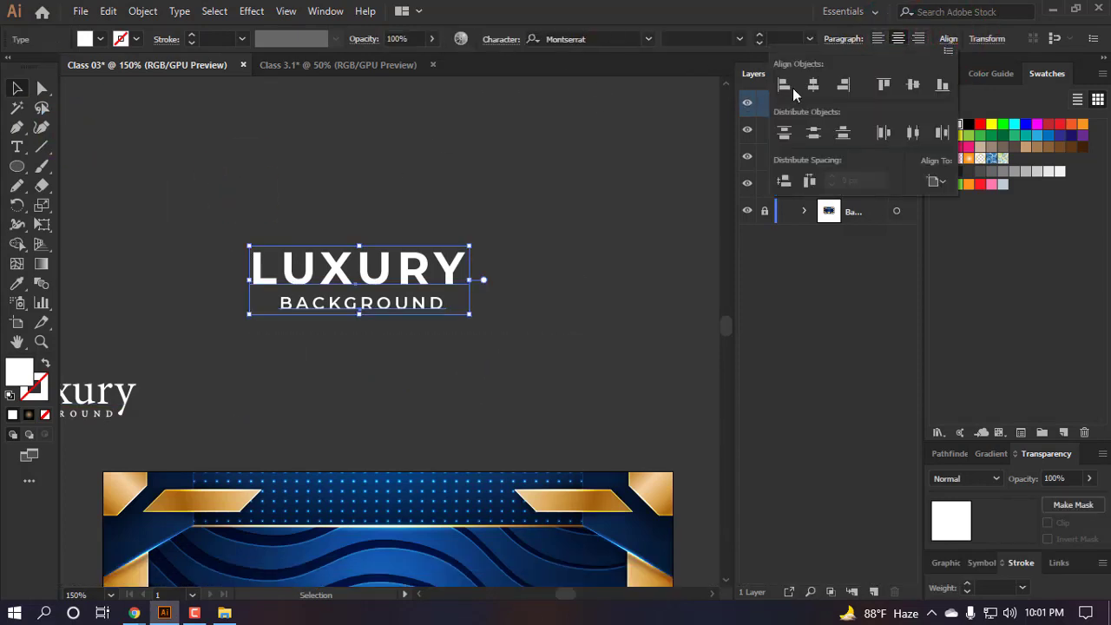
pyautogui.click(811, 84)
pyautogui.scroll(-2, 517, 354)
pyautogui.scroll(-2, 512, 354)
pyautogui.hotkey('ctrl', 'g')
pyautogui.press('v')
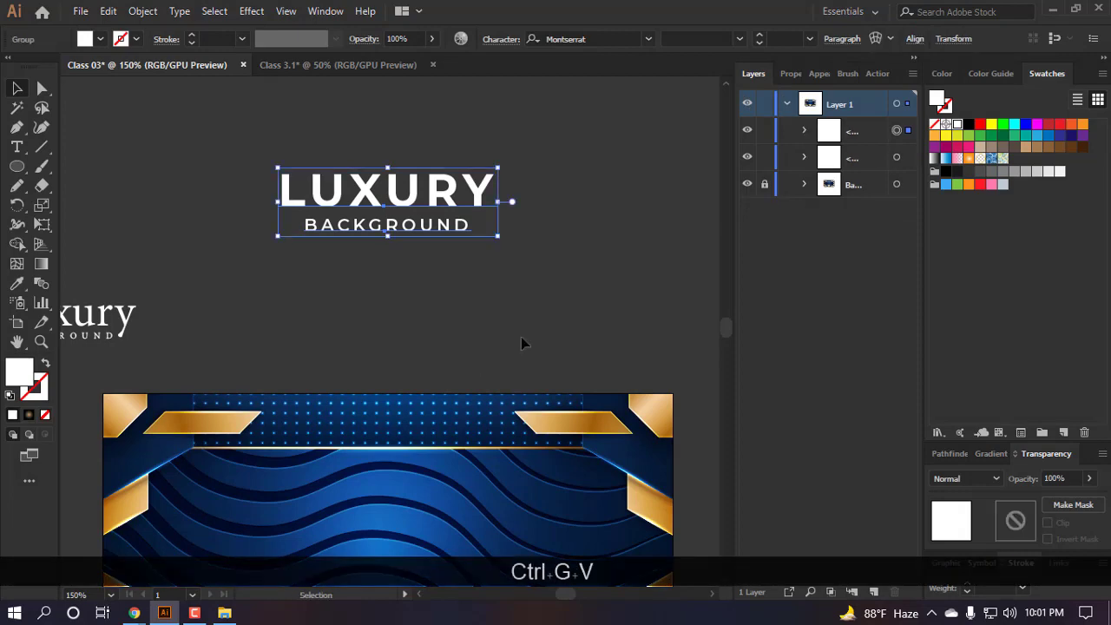
# - Center the Montserrat title group vertically on the artboard and shrink it proportionally around its center
pyautogui.click(915, 39)
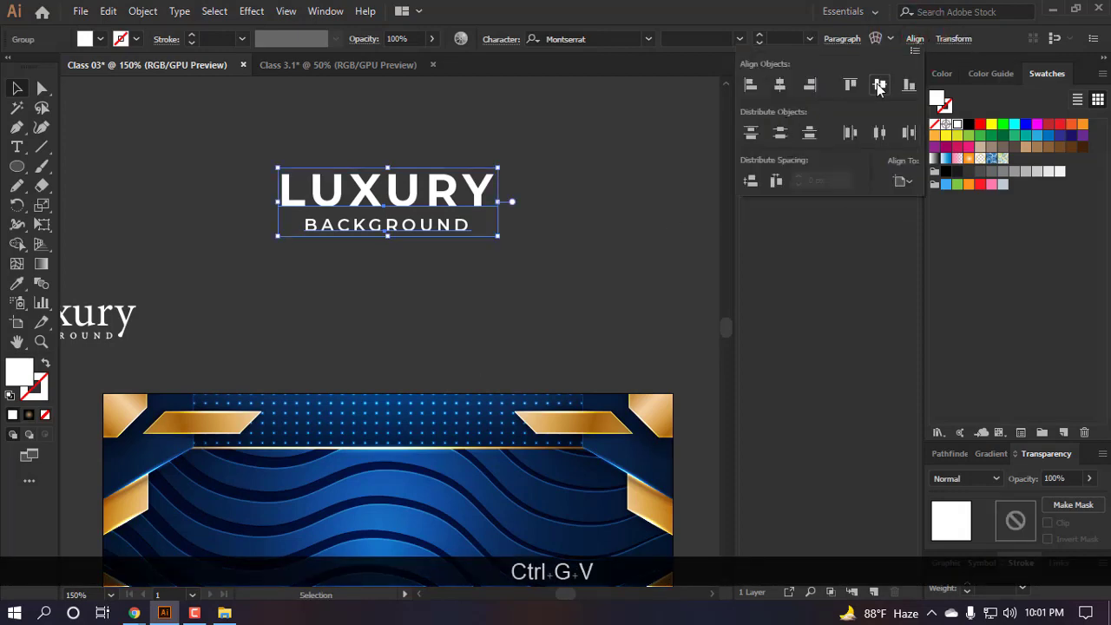
pyautogui.click(879, 87)
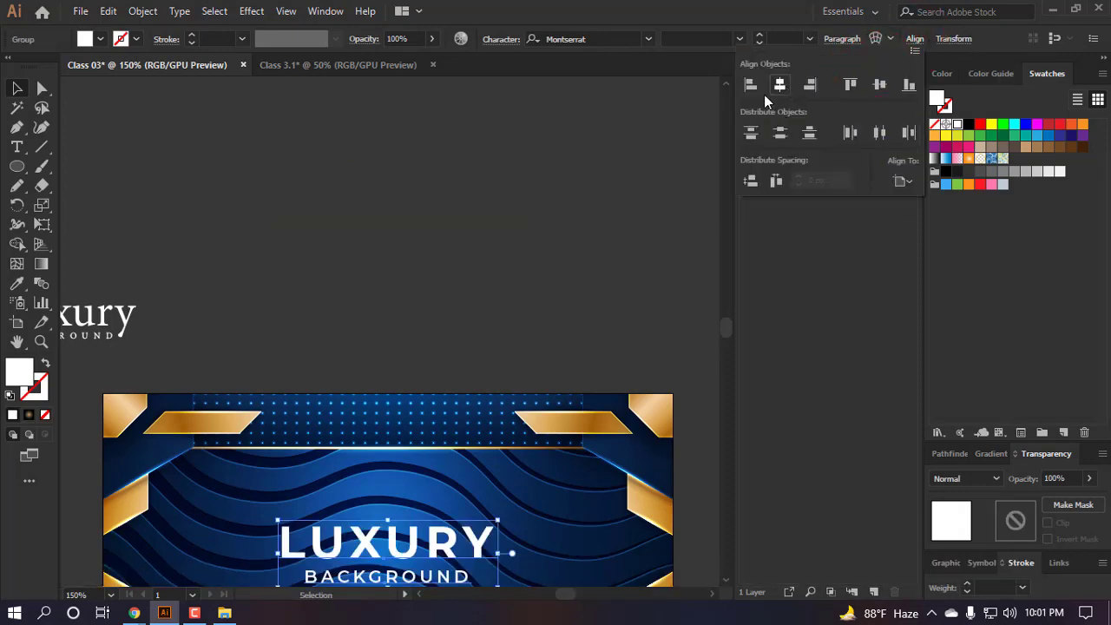
pyautogui.doubleClick(14, 340)
pyautogui.scroll(-1, 465, 304)
pyautogui.scroll(2, 466, 304)
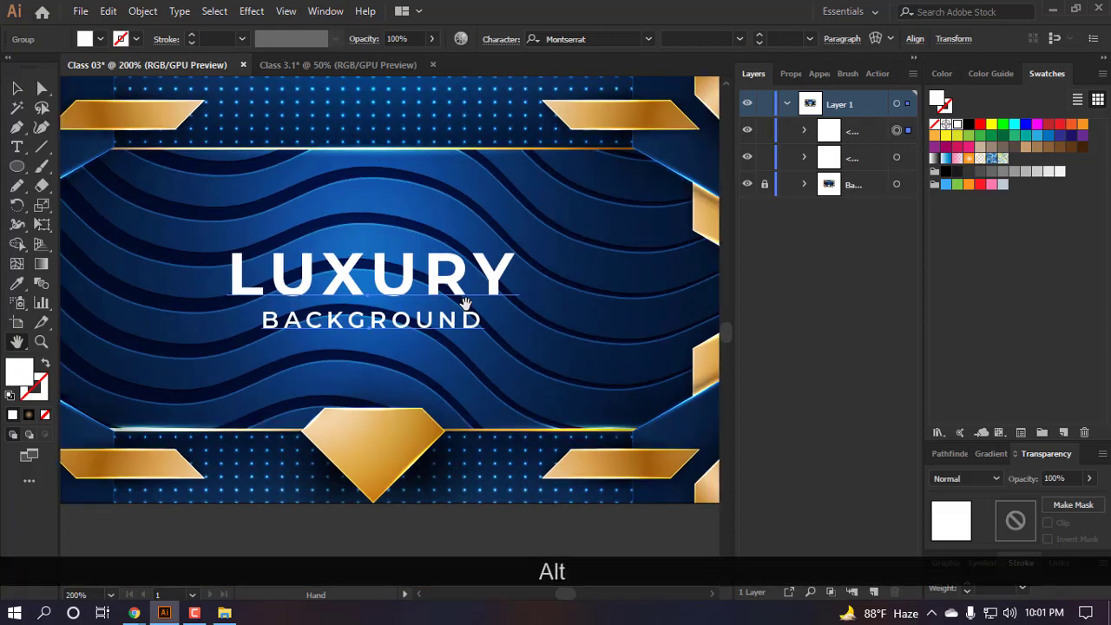
pyautogui.press('v')
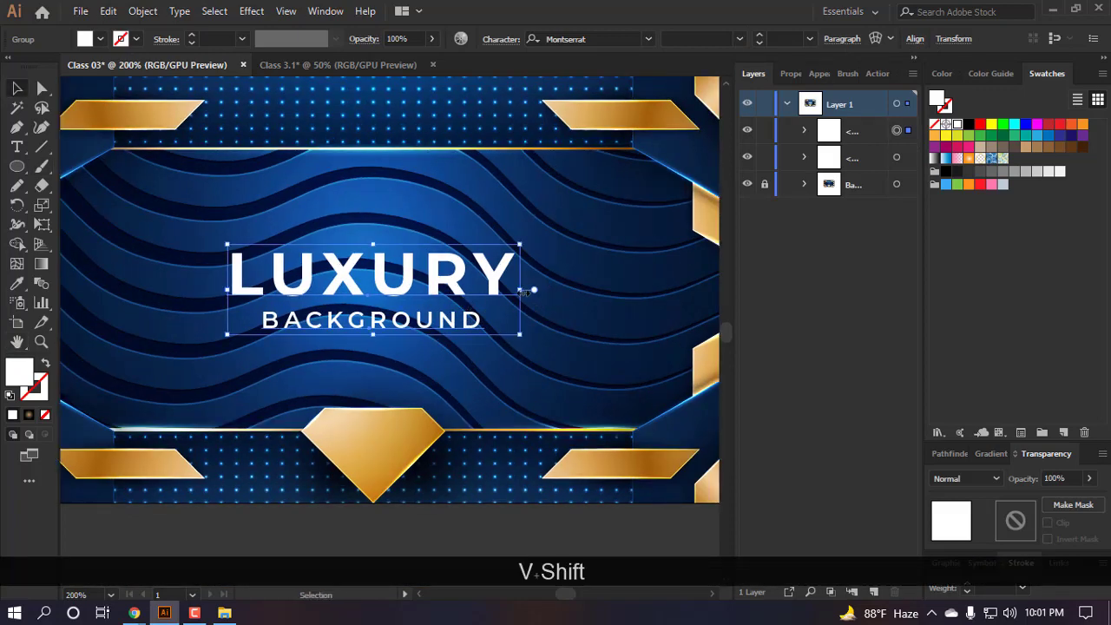
pyautogui.moveTo(524, 292); pyautogui.dragTo(496, 289)
pyautogui.scroll(-2, 381, 280)
pyautogui.click(421, 476)
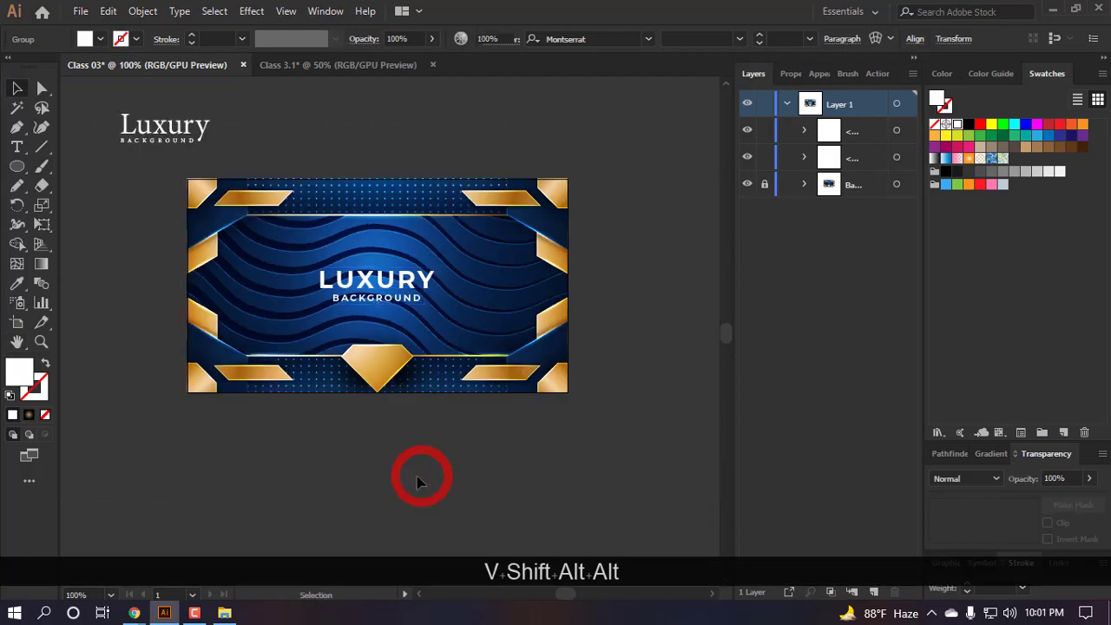
# - Draw a large white circle in the empty area below the artboard with the Ellipse tool
pyautogui.scroll(2, 345, 238)
pyautogui.scroll(-4, 371, 303)
pyautogui.scroll(1, 374, 286)
pyautogui.scroll(-1, 375, 260)
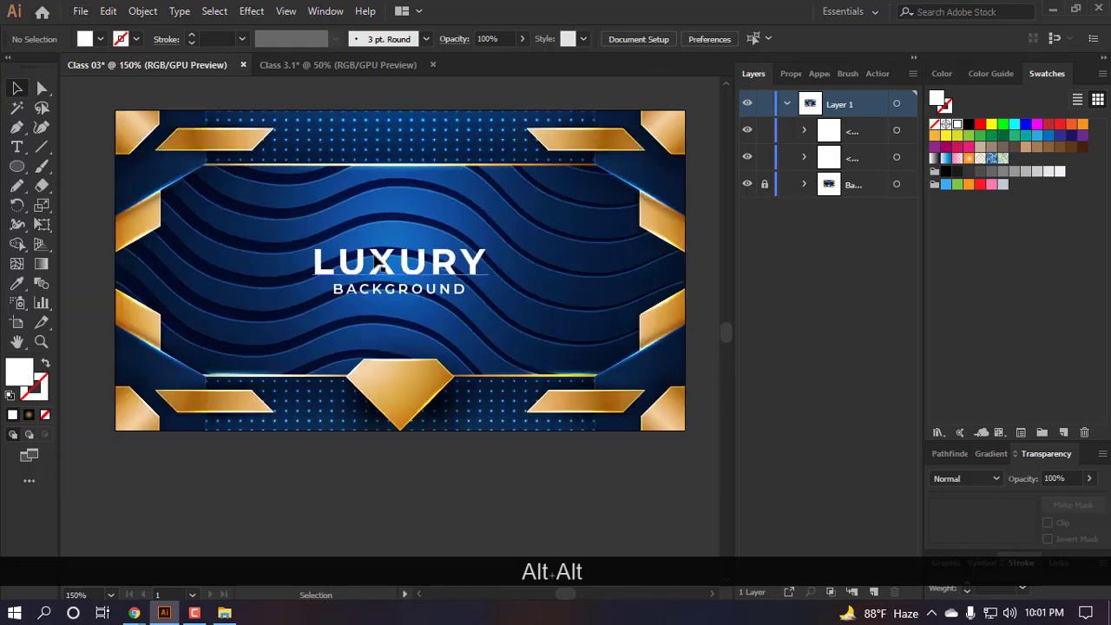
pyautogui.scroll(-2, 380, 264)
pyautogui.scroll(-2, 408, 399)
pyautogui.press('l')
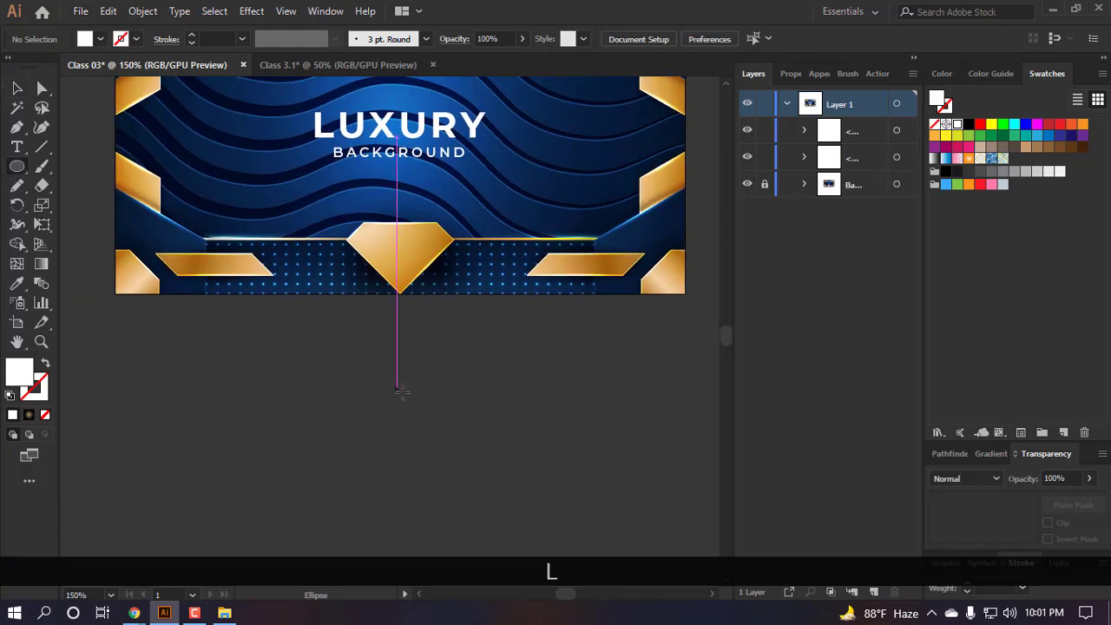
pyautogui.moveTo(268, 480); pyautogui.dragTo(372, 469)
# - Unlock the background group, hide its cyan glow sublayer, and sample the dark shadow beside the gold diamond onto the circle
pyautogui.press('i')
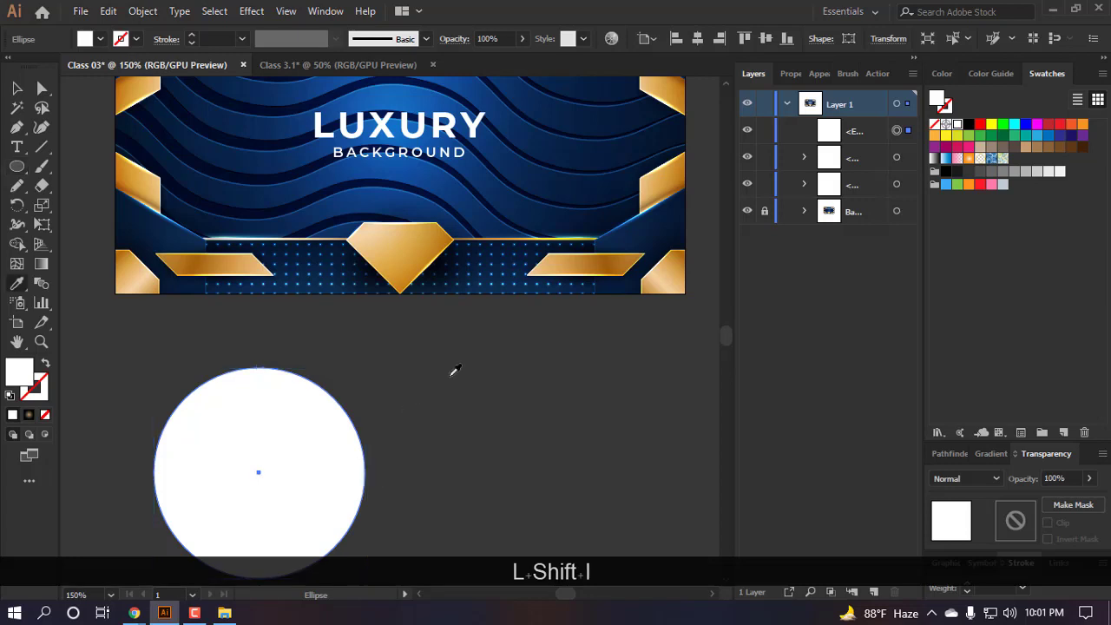
pyautogui.click(432, 276)
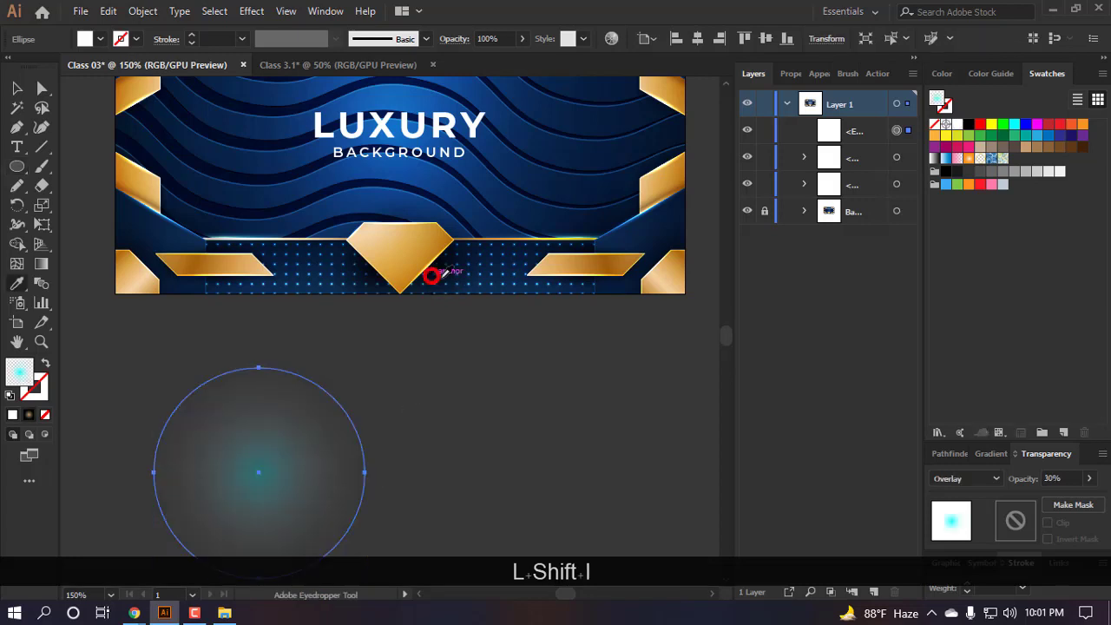
pyautogui.click(764, 210)
pyautogui.click(804, 210)
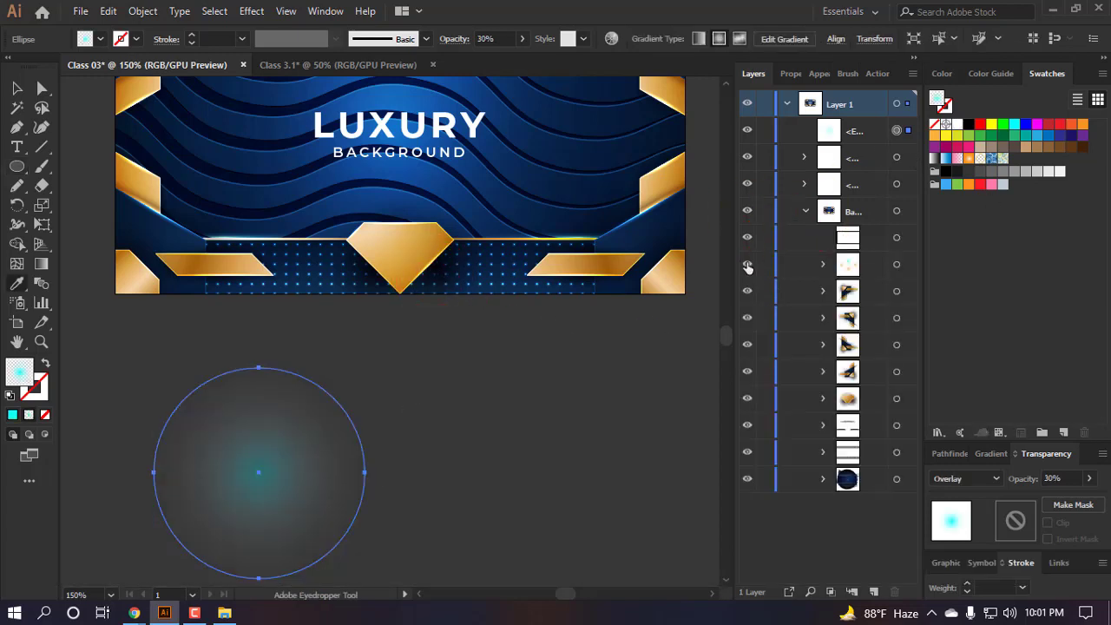
pyautogui.click(747, 266)
pyautogui.click(446, 277)
pyautogui.scroll(-2, 424, 396)
pyautogui.press('v')
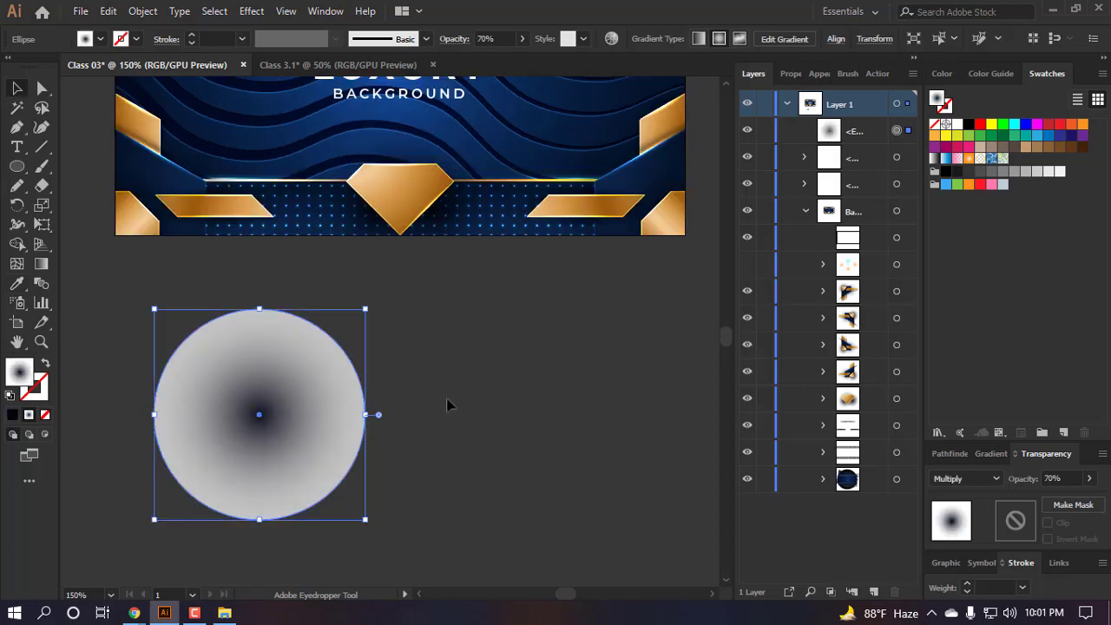
# - Squash the gradient circle into a wide, flat ellipse and position it over the "LUXURY BACKGROUND" title
pyautogui.press('v')
pyautogui.moveTo(268, 510); pyautogui.dragTo(385, 418)
pyautogui.scroll(2, 390, 501)
pyautogui.moveTo(372, 480); pyautogui.dragTo(445, 128)
pyautogui.scroll(2, 445, 128)
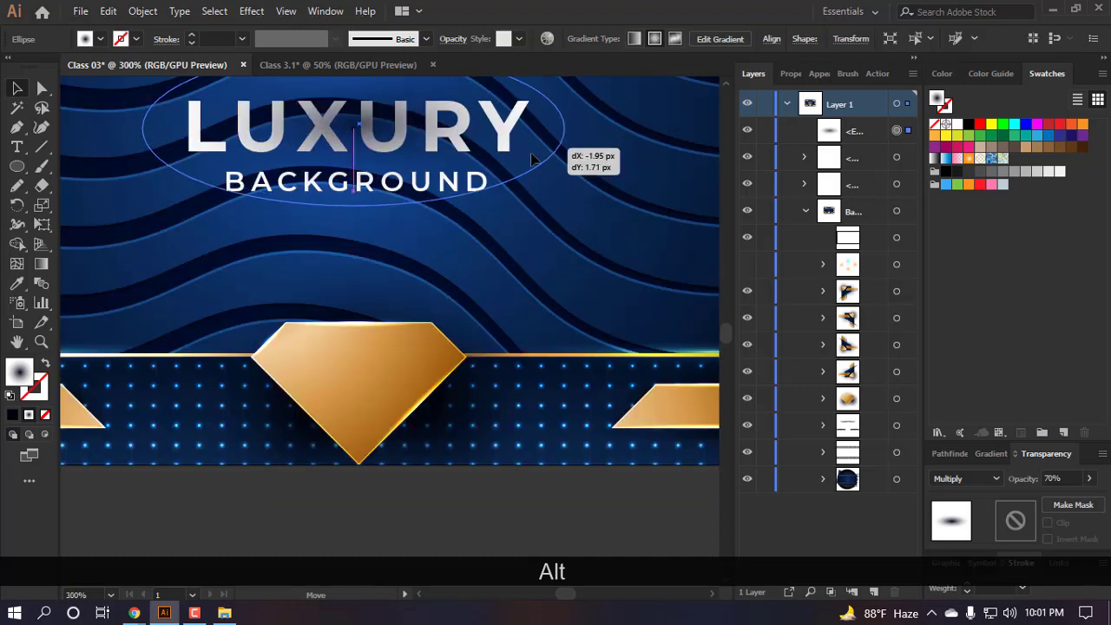
# - Stack the shadow ellipse behind both text groups and stretch it slightly taller around the title
pyautogui.moveTo(865, 142); pyautogui.dragTo(868, 204)
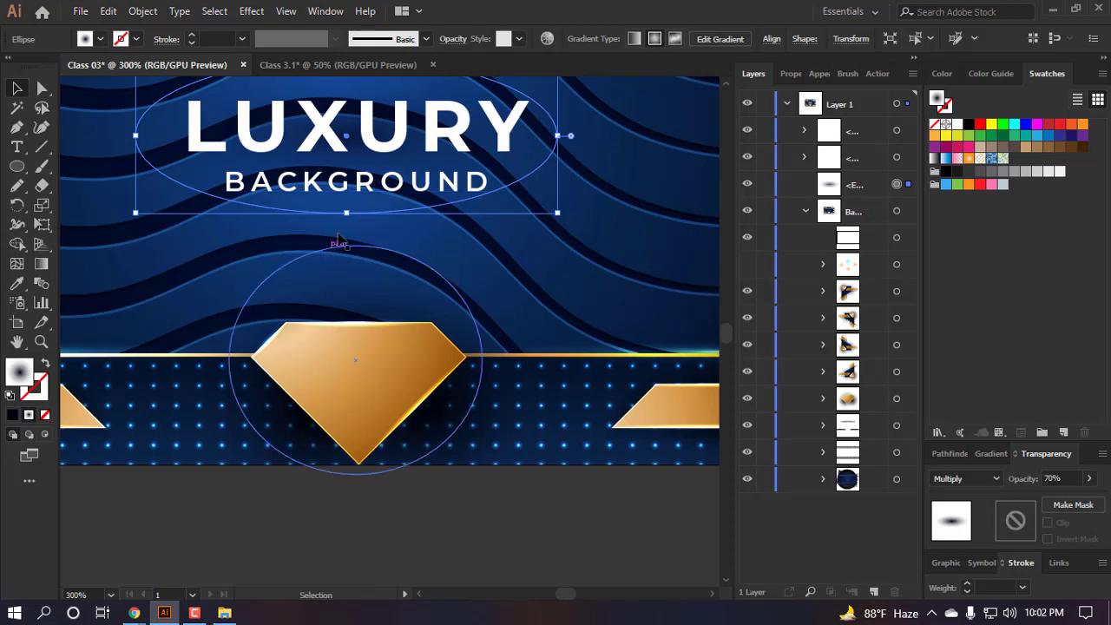
pyautogui.moveTo(347, 211); pyautogui.dragTo(347, 223)
pyautogui.moveTo(513, 159); pyautogui.dragTo(544, 164)
pyautogui.hotkey('ctrl', 'z')
pyautogui.scroll(-1, 500, 161)
pyautogui.click(396, 424)
pyautogui.scroll(-1, 395, 429)
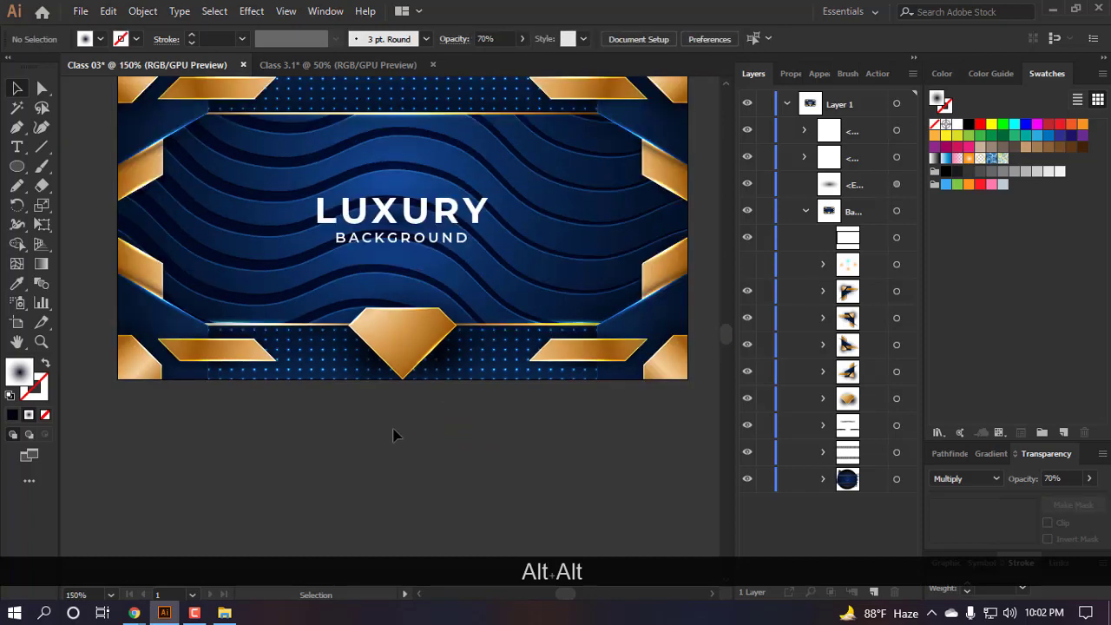
pyautogui.scroll(1, 476, 233)
pyautogui.click(485, 239)
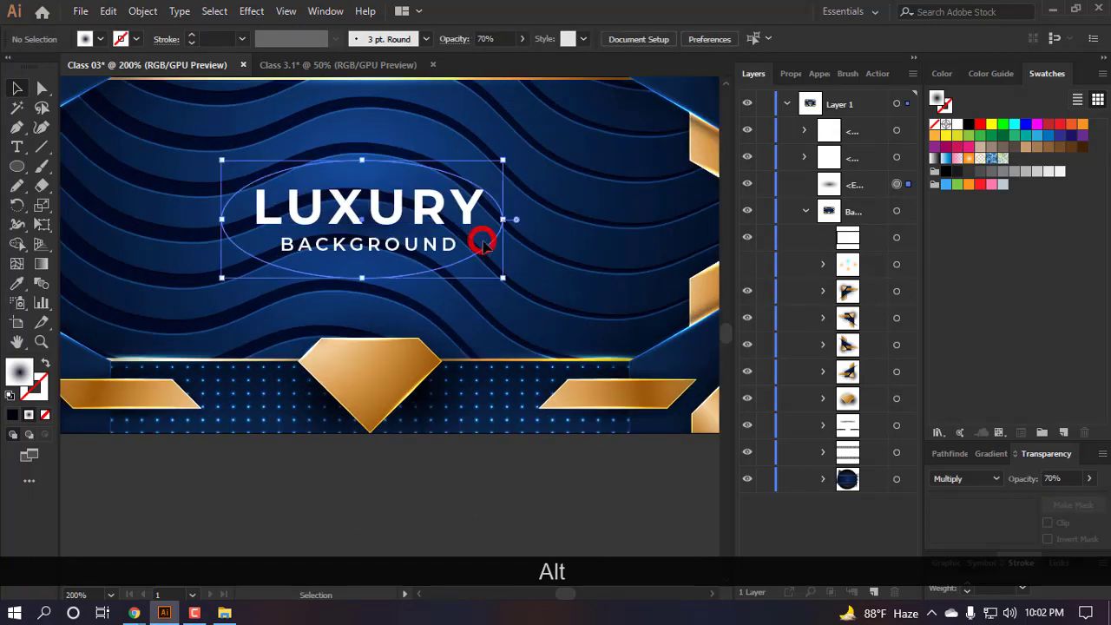
pyautogui.moveTo(363, 279); pyautogui.dragTo(365, 289)
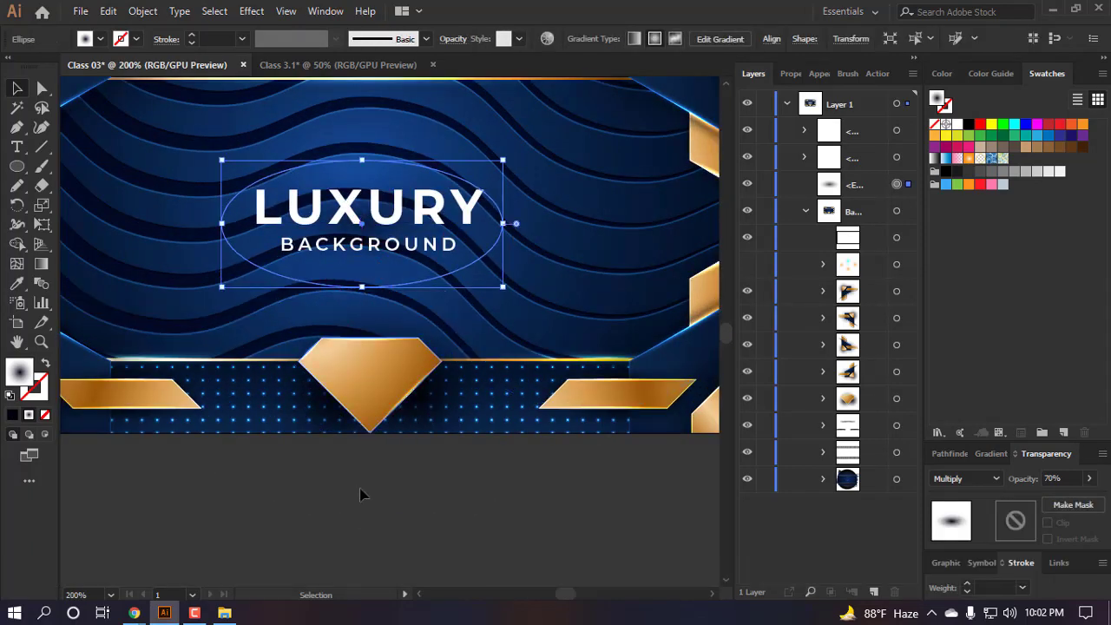
pyautogui.click(359, 480)
# - Set the opacity of the shadow ellipse behind the title to 80%
pyautogui.scroll(-3, 359, 480)
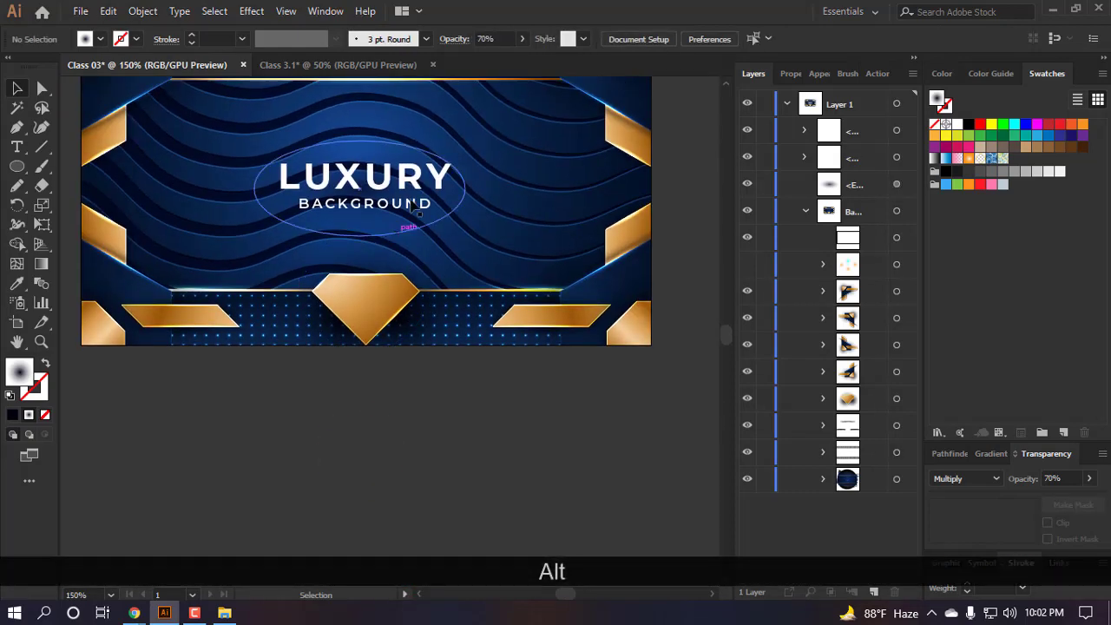
pyautogui.scroll(2, 411, 198)
pyautogui.click(479, 199)
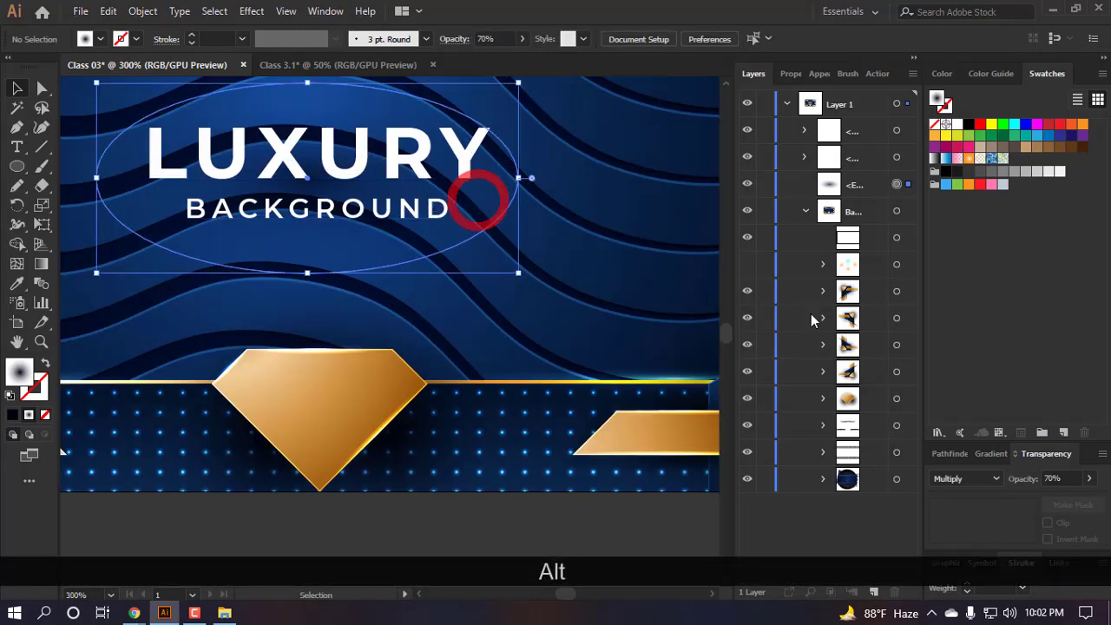
pyautogui.click(1085, 480)
pyautogui.write('80')
pyautogui.press('Return')
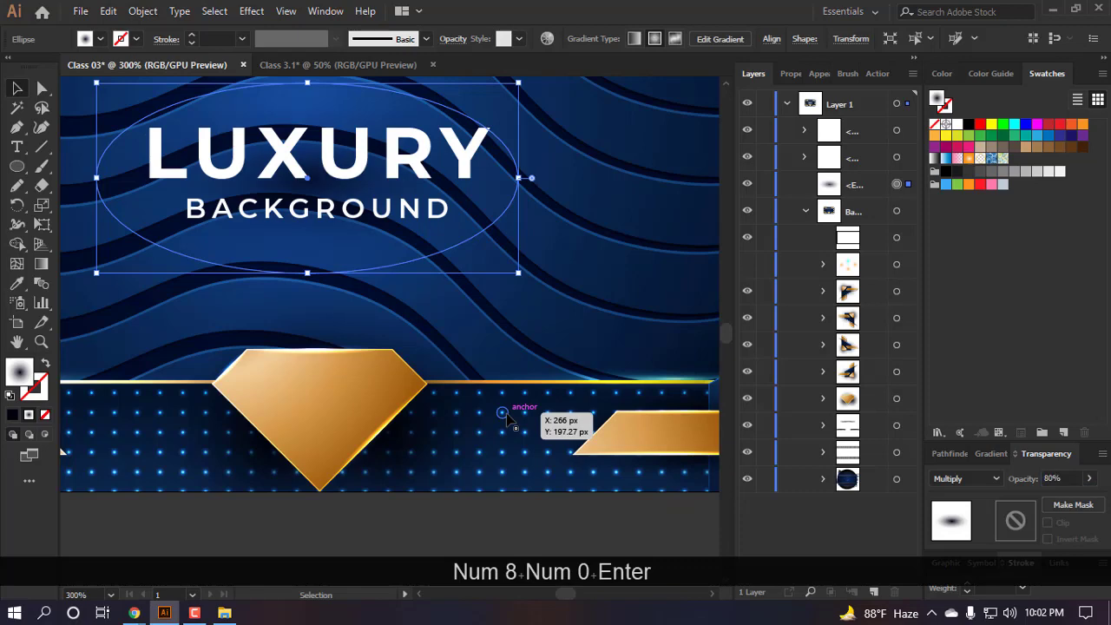
pyautogui.scroll(-2, 370, 295)
pyautogui.scroll(-3, 408, 417)
pyautogui.click(425, 484)
pyautogui.scroll(2, 402, 394)
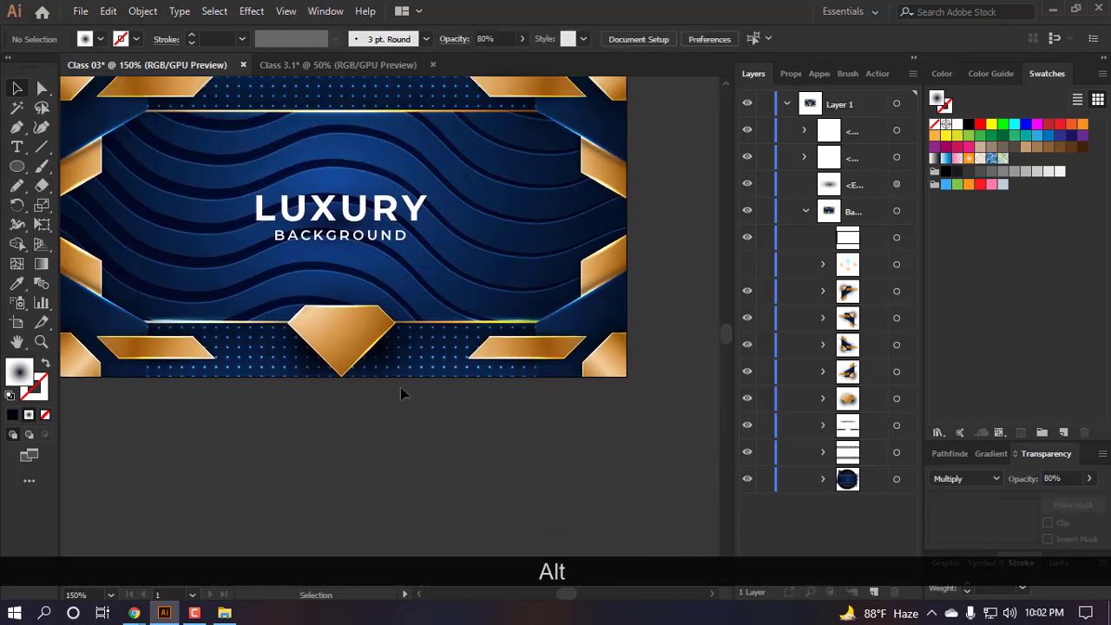
# - Realign the white title group to the artboard's vertical center and scale it down slightly around its center
pyautogui.click(359, 220)
pyautogui.click(915, 39)
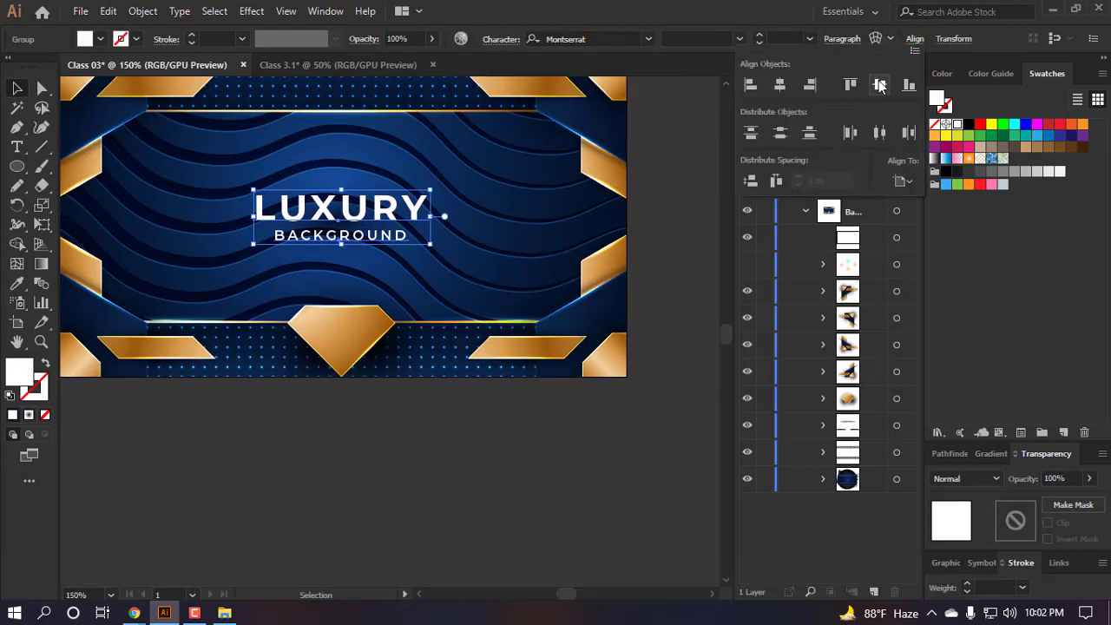
pyautogui.click(665, 7)
pyautogui.press('v')
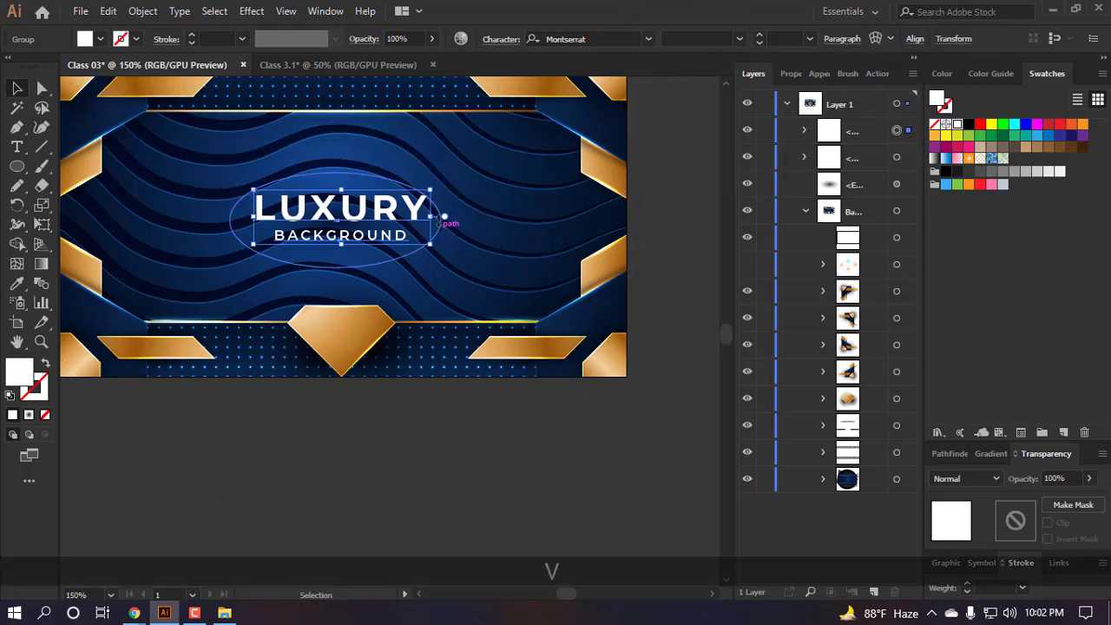
pyautogui.moveTo(431, 217)
pyautogui.mouseDown()
pyautogui.moveTo(441, 216)
pyautogui.moveTo(422, 213)
pyautogui.mouseUp()
pyautogui.click(357, 463)
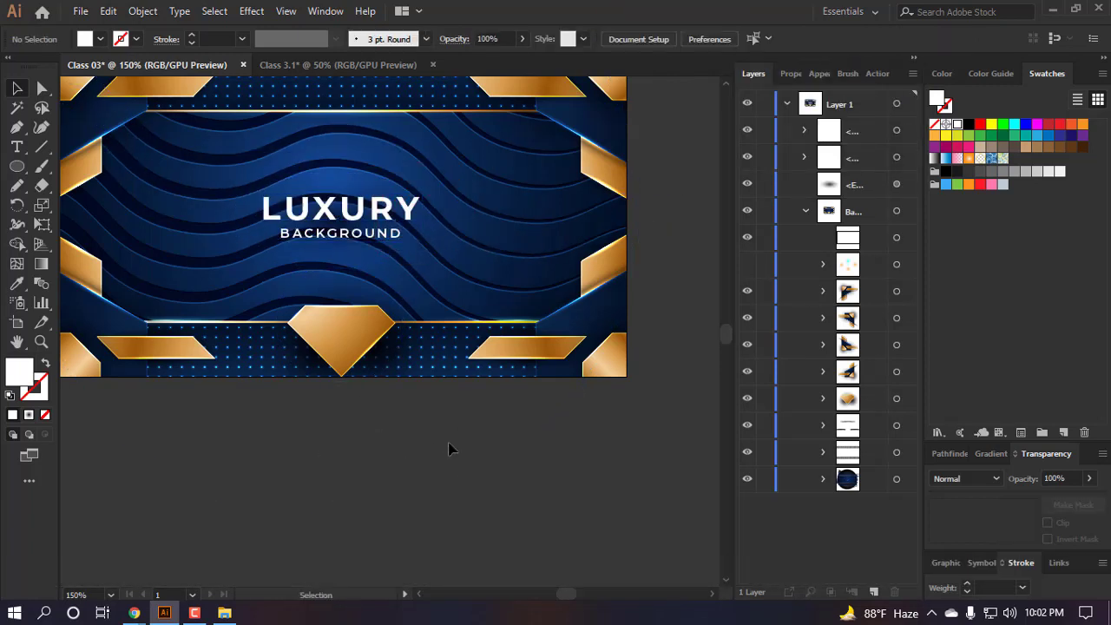
# - Compare the design with the cyan glow sublayer hidden and shown, and leave the glow visible
pyautogui.click(747, 265)
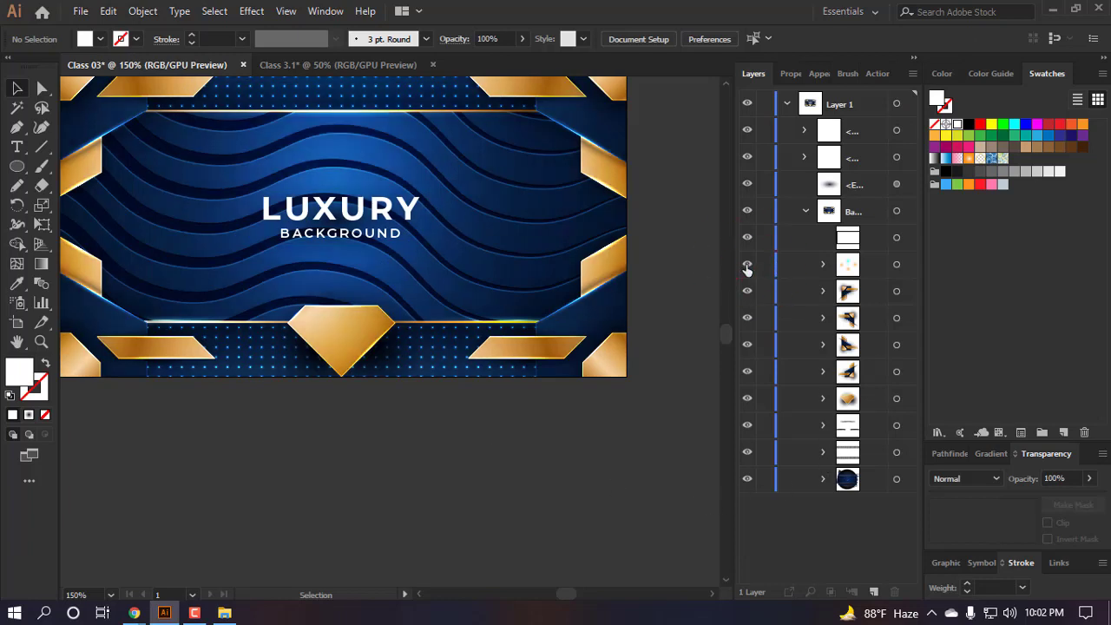
pyautogui.scroll(1, 426, 508)
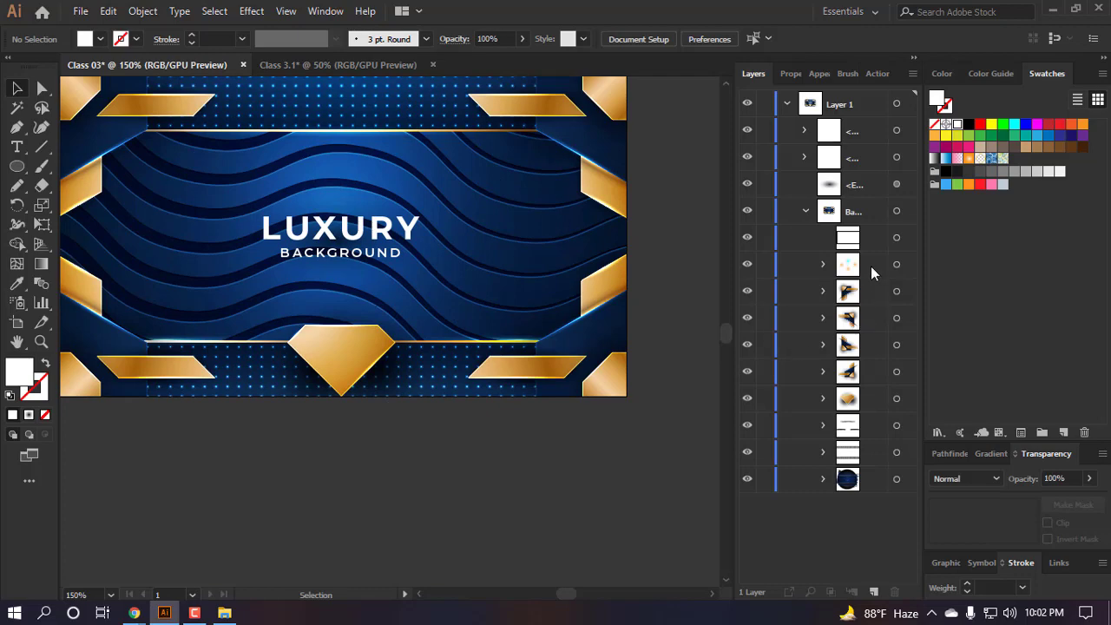
pyautogui.click(747, 266)
pyautogui.keyDown('alt'); pyautogui.scroll(-2, 377, 315); pyautogui.keyUp('alt')
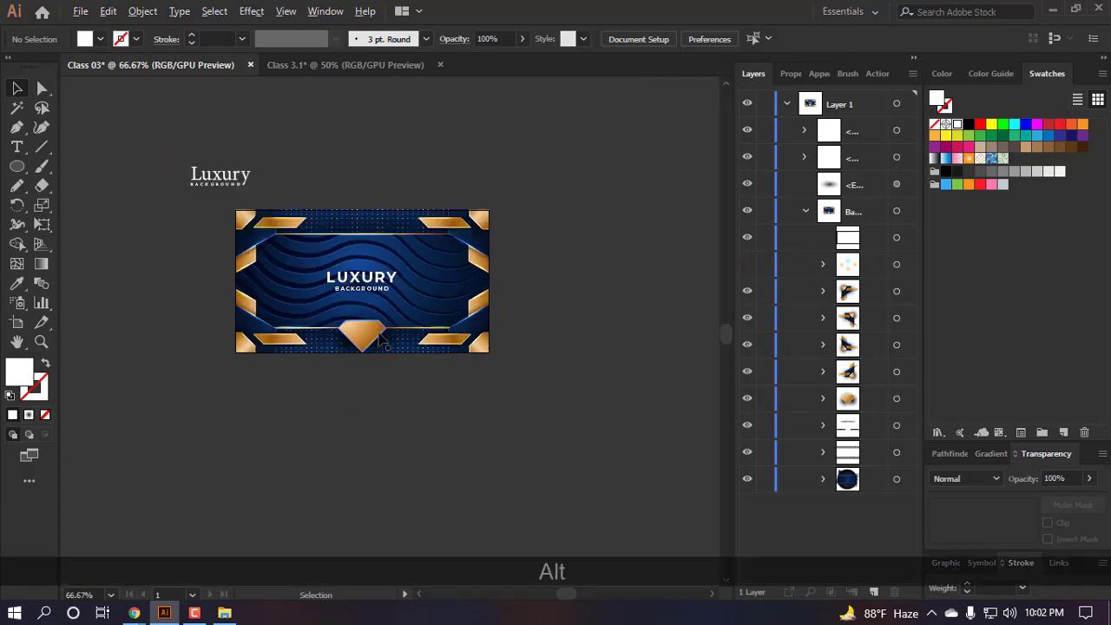
pyautogui.keyDown('alt'); pyautogui.scroll(2, 345, 247); pyautogui.keyUp('alt')
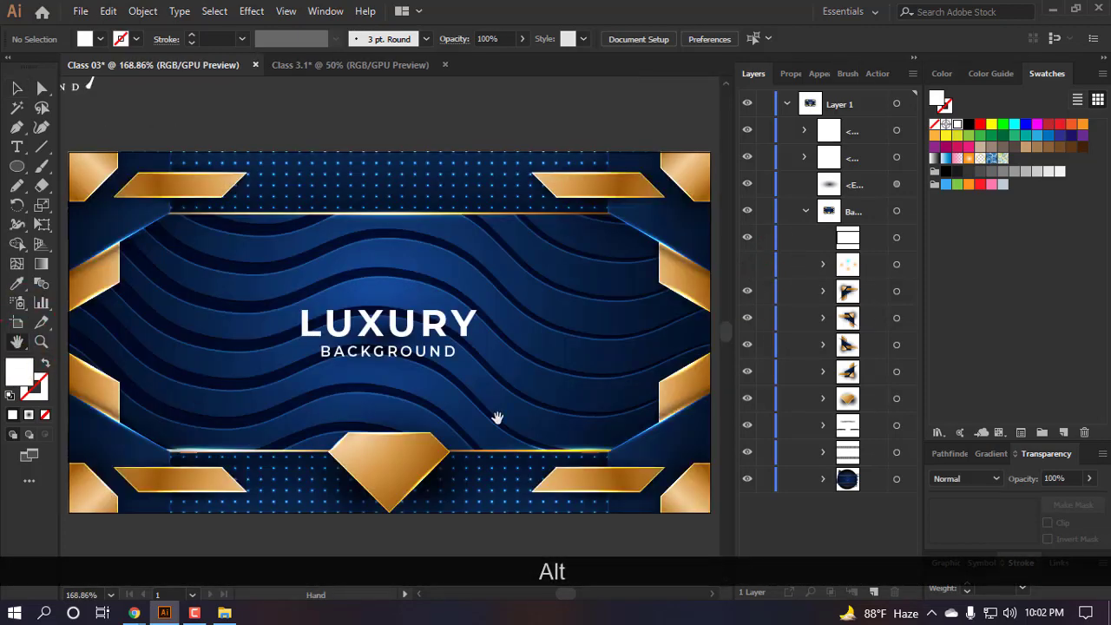
pyautogui.click(746, 267)
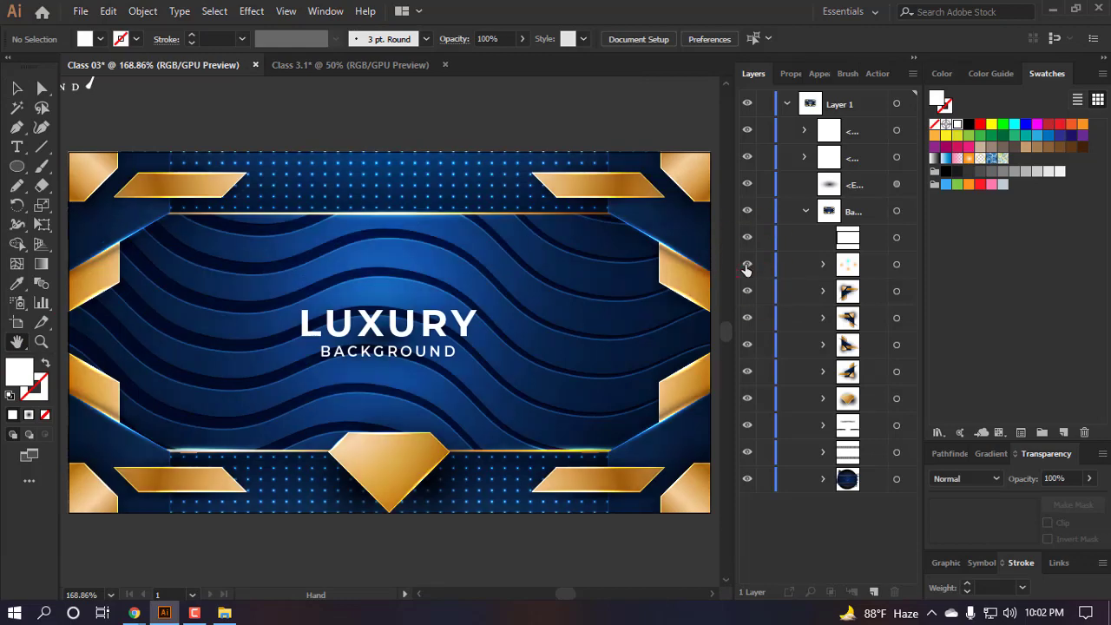
pyautogui.click(746, 266)
pyautogui.click(745, 266)
pyautogui.click(746, 267)
pyautogui.press('a')
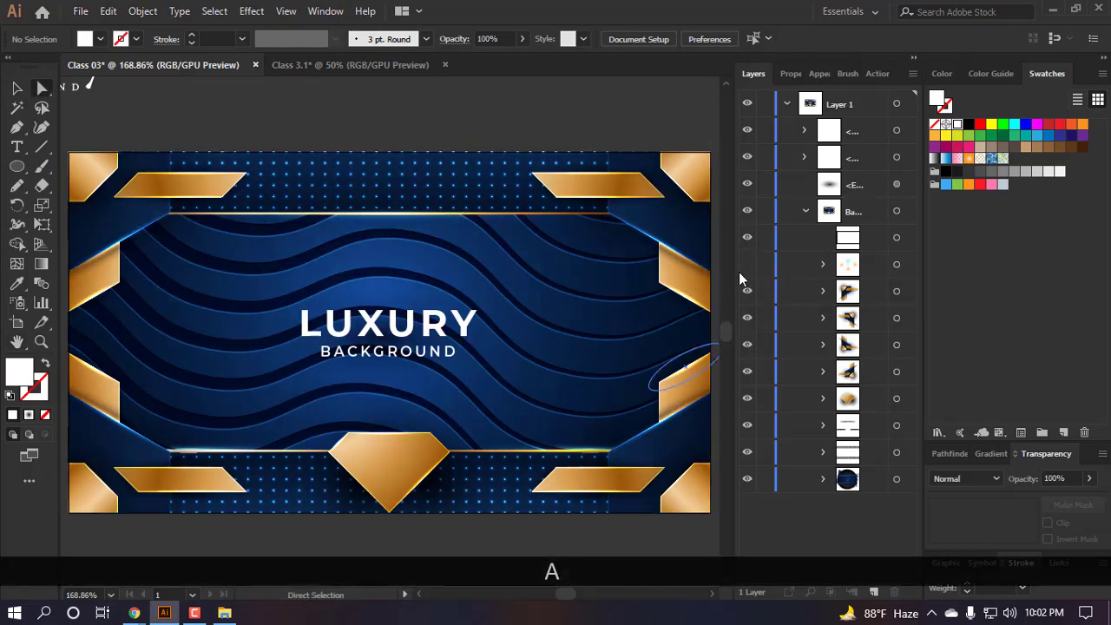
pyautogui.click(746, 266)
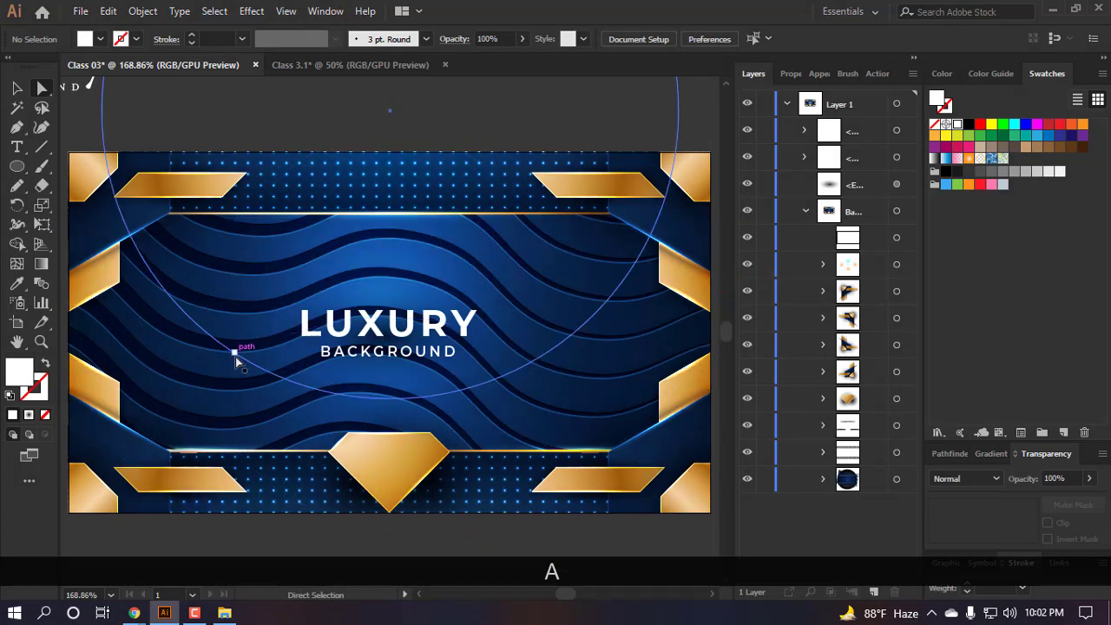
# - Delete one large cyan glow circle overlapping the upper middle of the artwork with the Direct Selection tool
pyautogui.click(223, 369)
pyautogui.press('BackSpace')
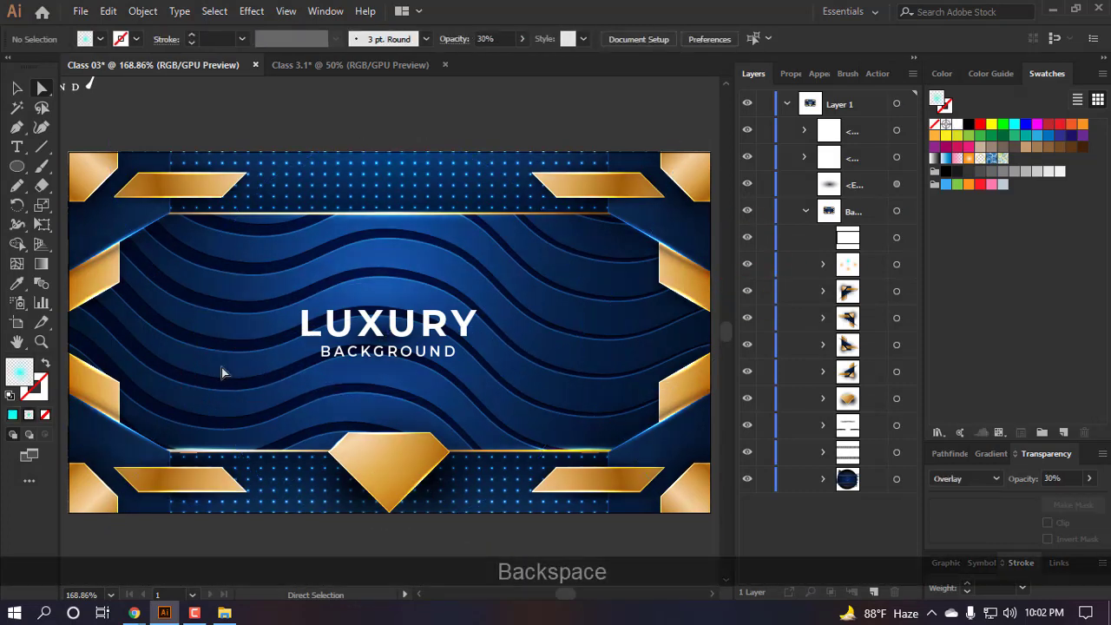
pyautogui.scroll(-2, 365, 317)
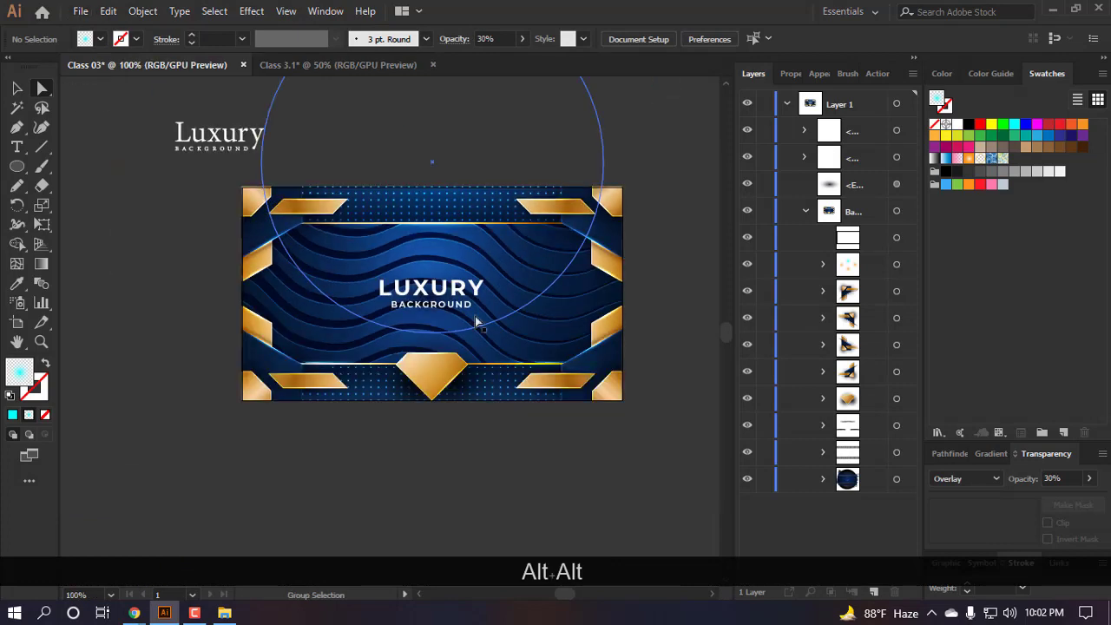
pyautogui.scroll(-1, 503, 365)
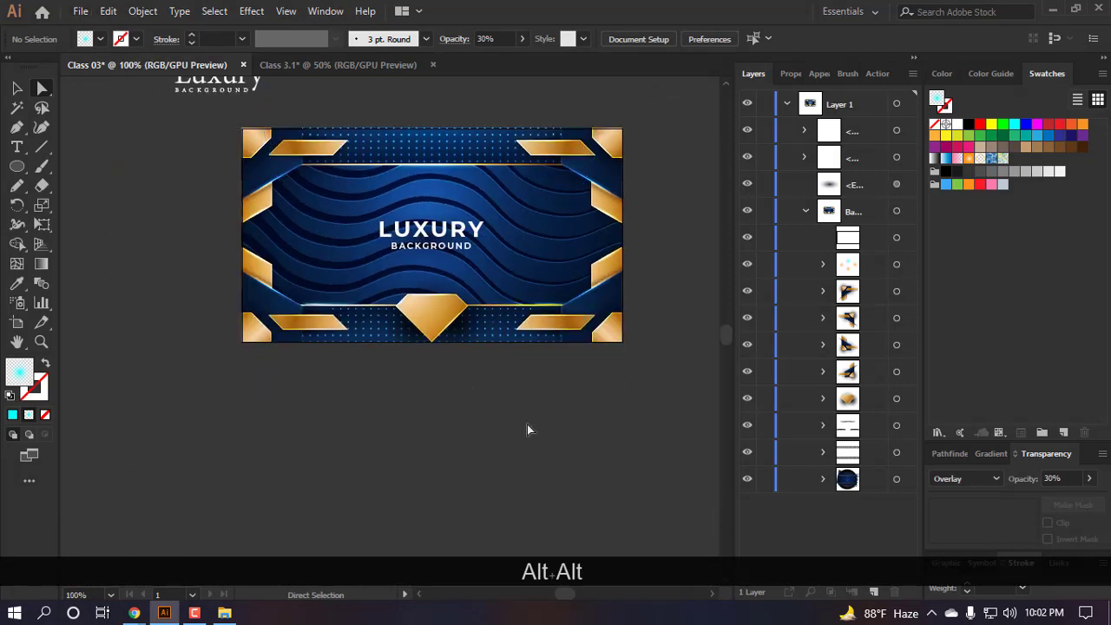
# - Collapse the background group in the layer list and lock it
pyautogui.click(802, 211)
pyautogui.scroll(1, 521, 391)
pyautogui.hscroll(1, 562, 398)
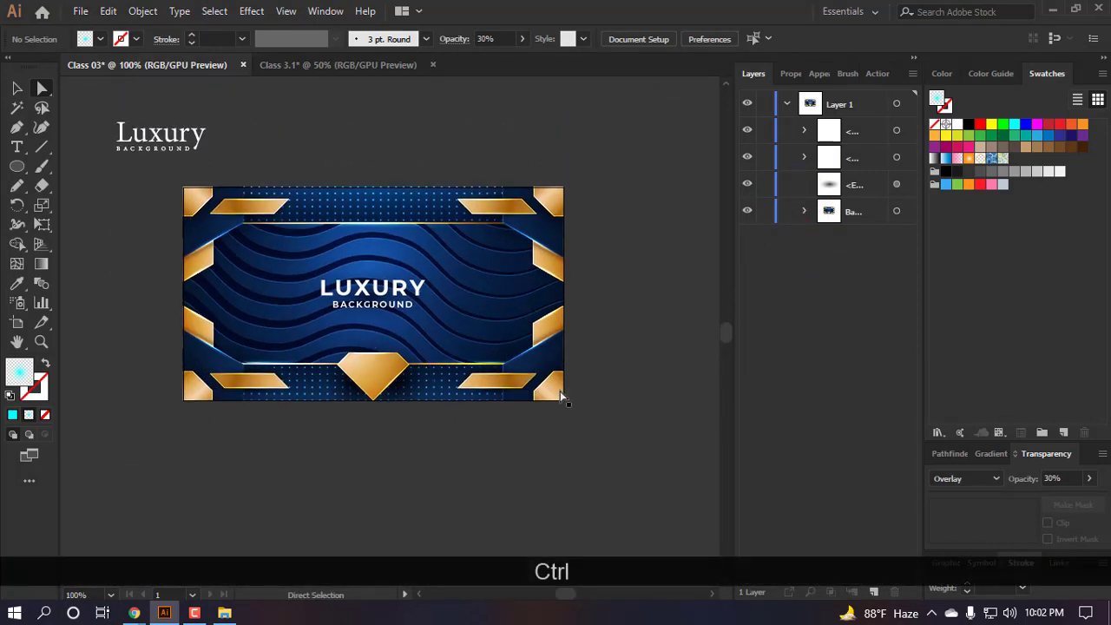
pyautogui.click(764, 211)
pyautogui.scroll(1, 447, 396)
pyautogui.press('v')
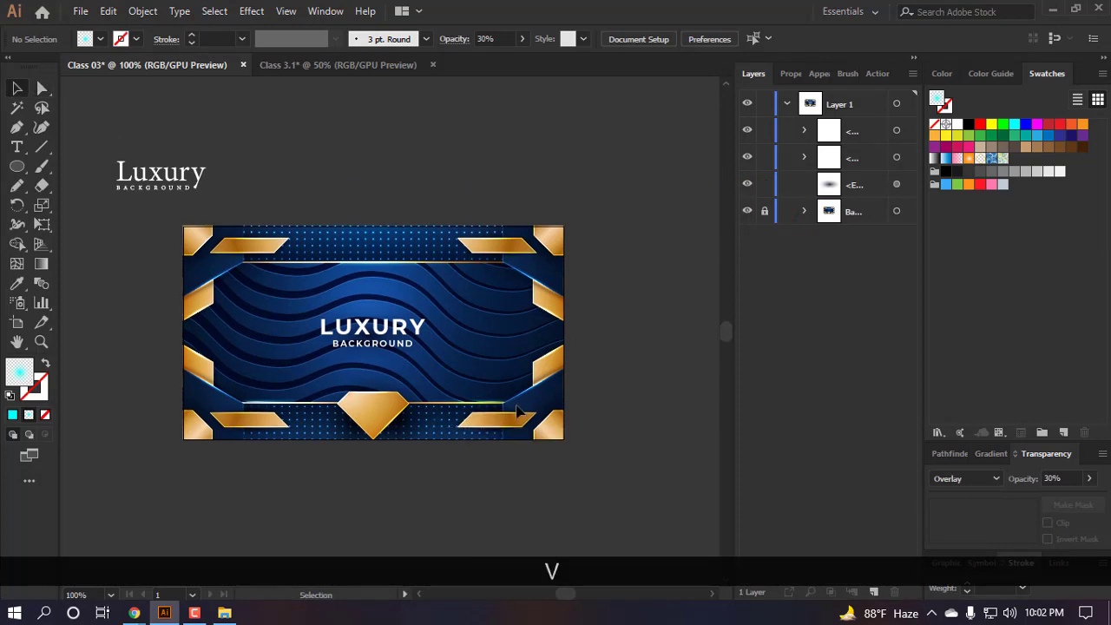
# - Cut the serif "Luxury BACKGROUND" text, paste it beside the gradient circles in the Class 3.1 document, and return to Class 03
pyautogui.moveTo(256, 307); pyautogui.dragTo(392, 429)
pyautogui.moveTo(152, 198); pyautogui.dragTo(489, 142)
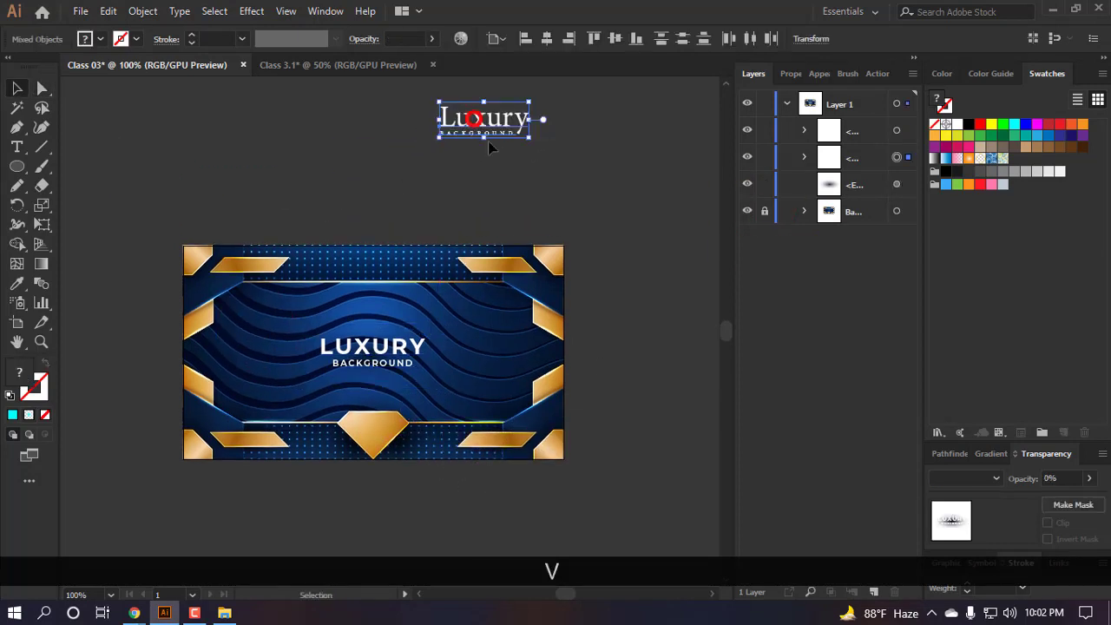
pyautogui.hotkey('ctrl', 'x')
pyautogui.click(319, 64)
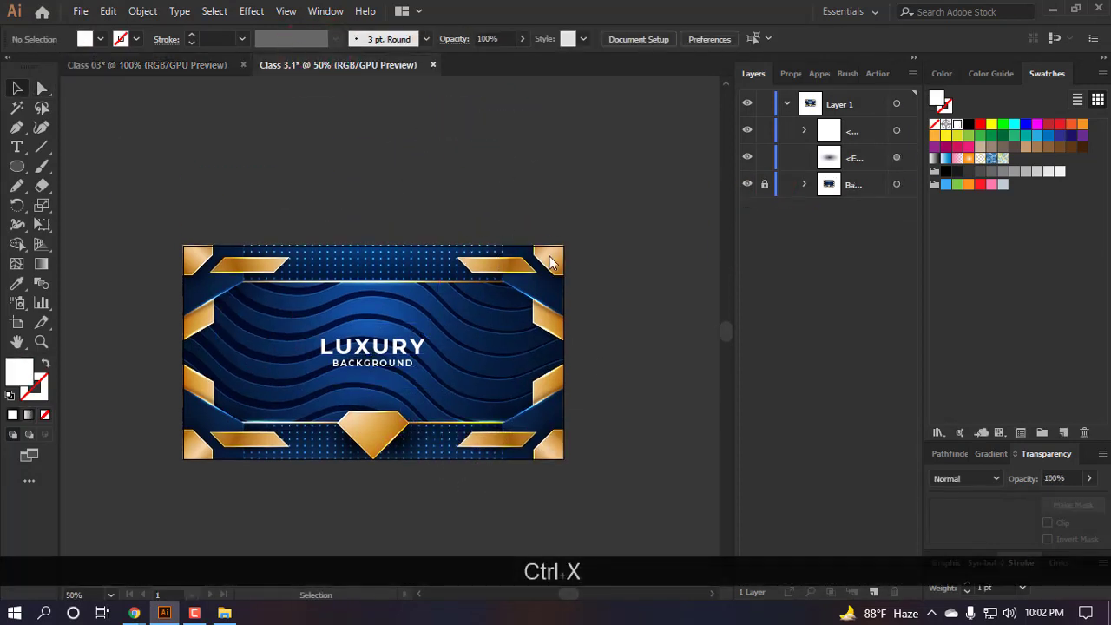
pyautogui.hotkey('ctrl', 'v')
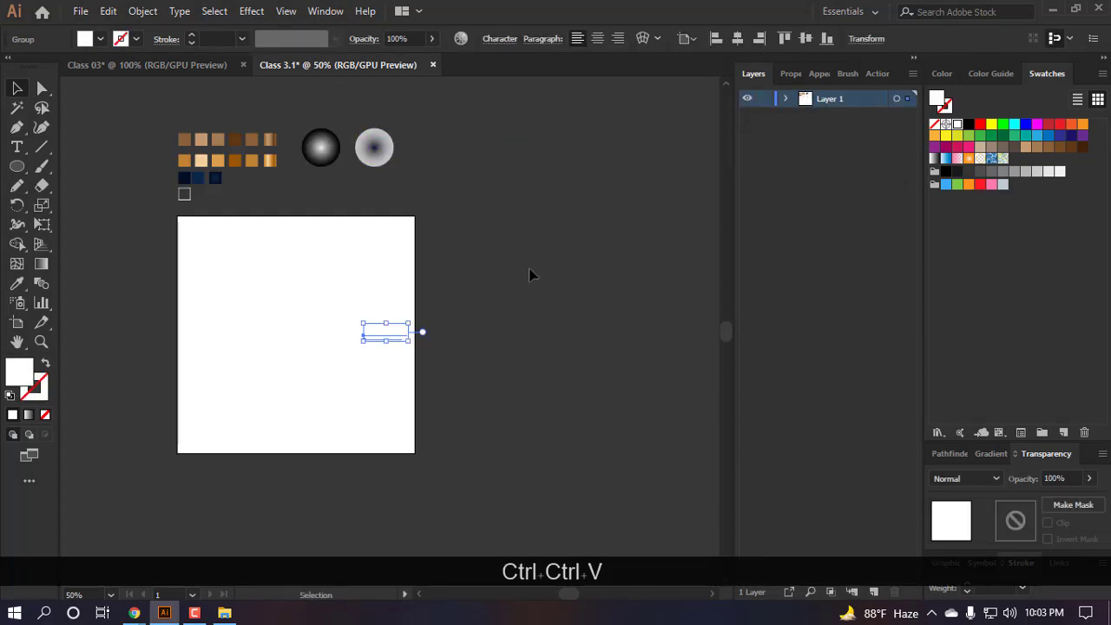
pyautogui.moveTo(397, 338); pyautogui.dragTo(480, 146)
pyautogui.click(117, 64)
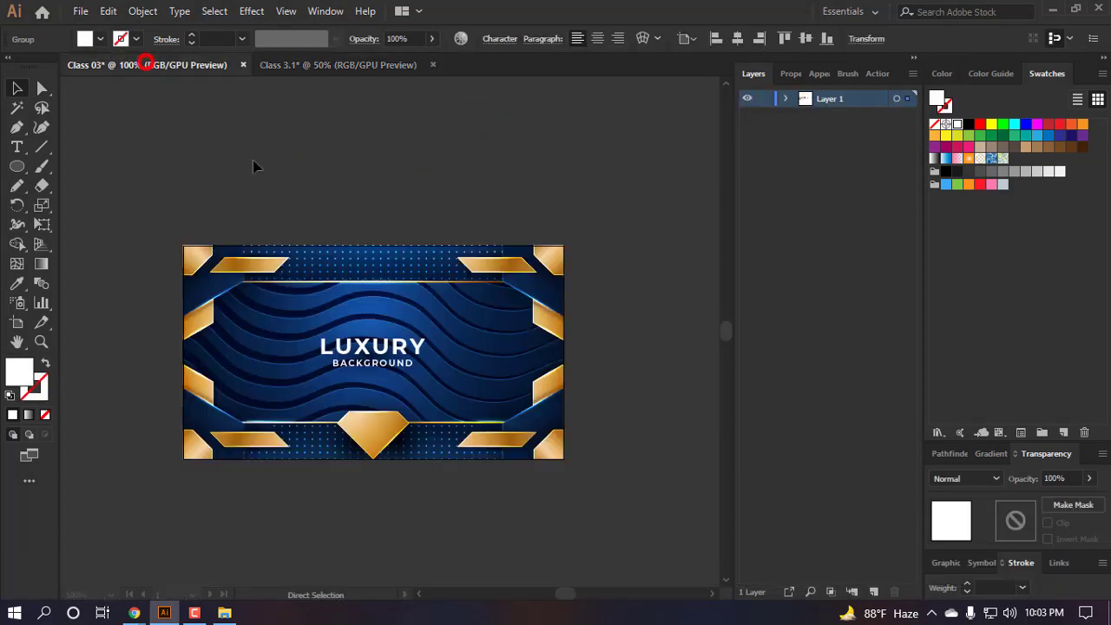
# - Center the "LUXURY BACKGROUND" title group horizontally on the artboard
pyautogui.keyDown('alt'); pyautogui.scroll(2, 382, 373); pyautogui.keyUp('alt')
pyautogui.click(382, 373)
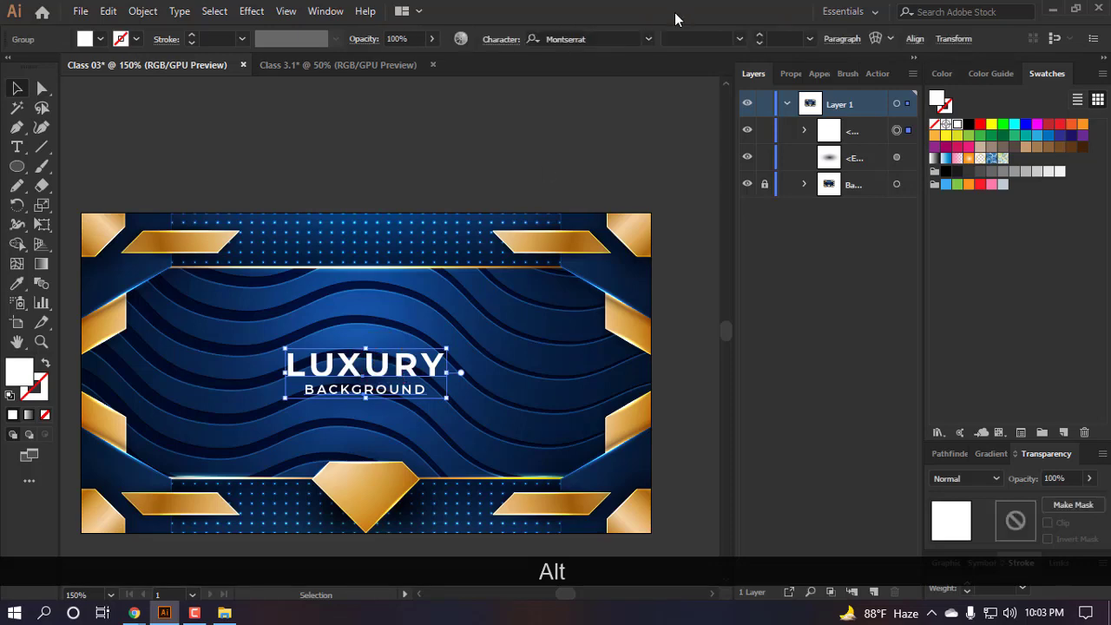
pyautogui.click(916, 39)
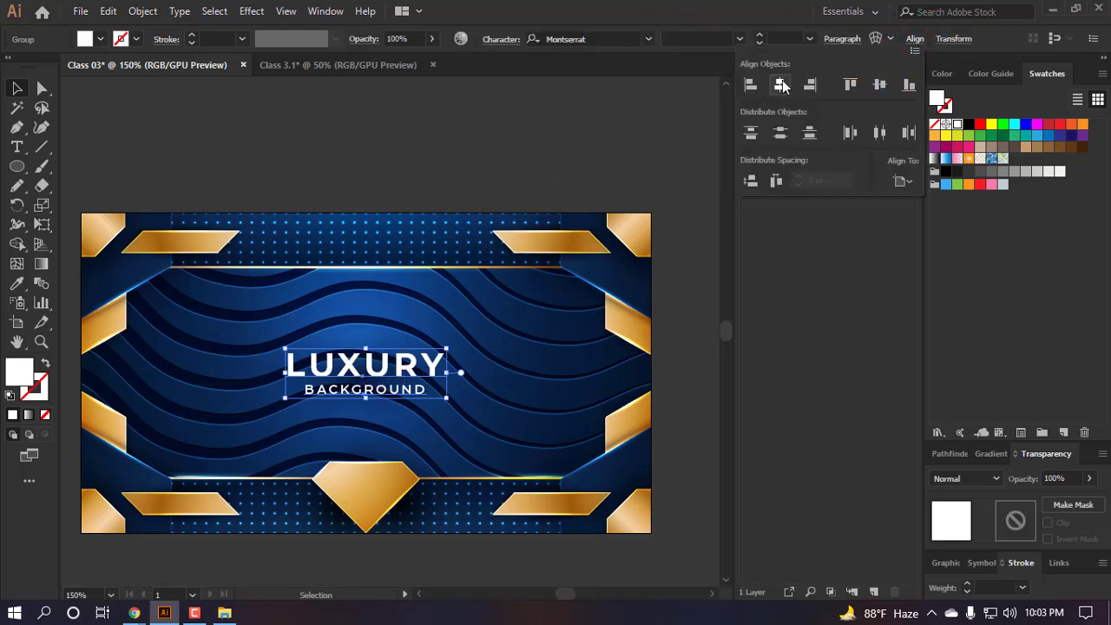
pyautogui.click(526, 260)
pyautogui.keyDown('alt'); pyautogui.scroll(-2, 526, 261); pyautogui.keyUp('alt')
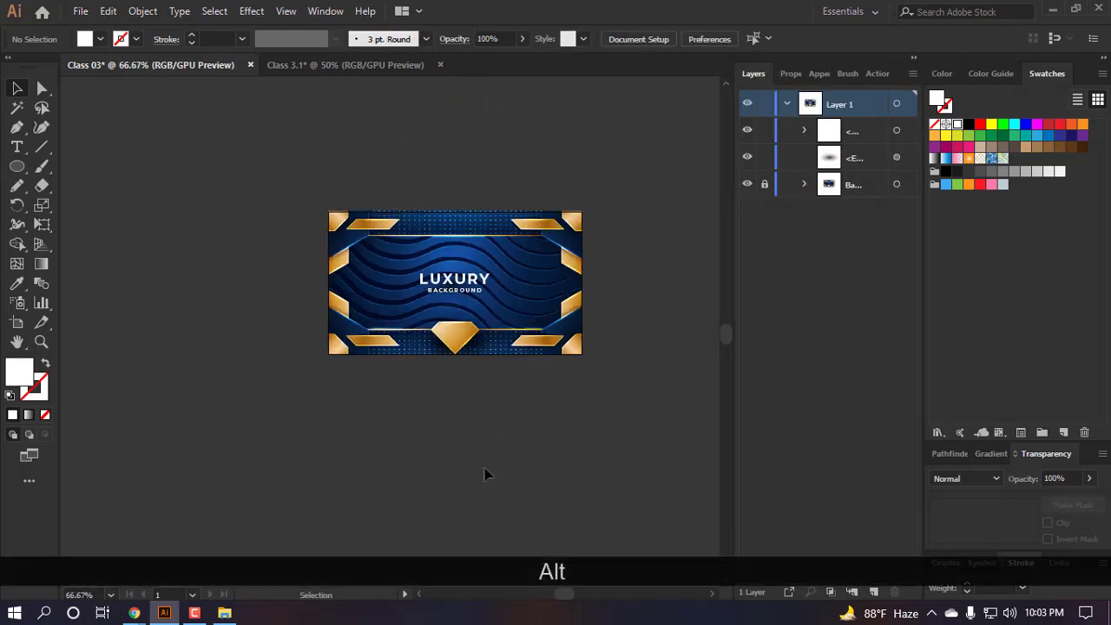
pyautogui.keyDown('alt'); pyautogui.scroll(1, 474, 320); pyautogui.keyUp('alt')
# - Group the title text with the shadow ellipse behind it
pyautogui.doubleClick(16, 341)
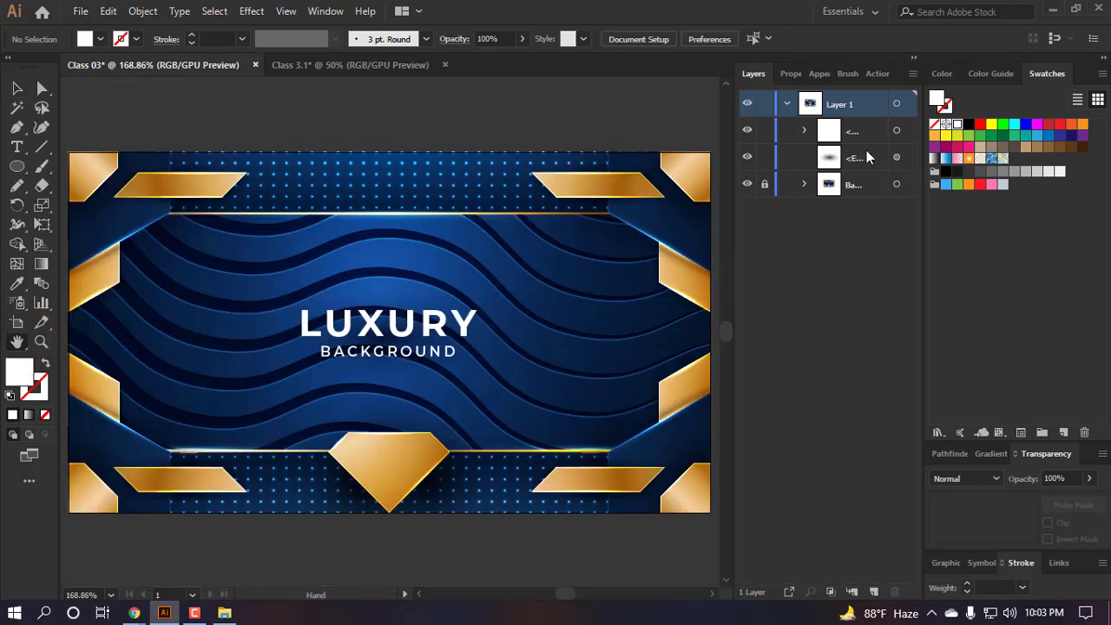
pyautogui.click(903, 129)
pyautogui.keyDown('shift'); pyautogui.click(904, 157); pyautogui.keyUp('shift')
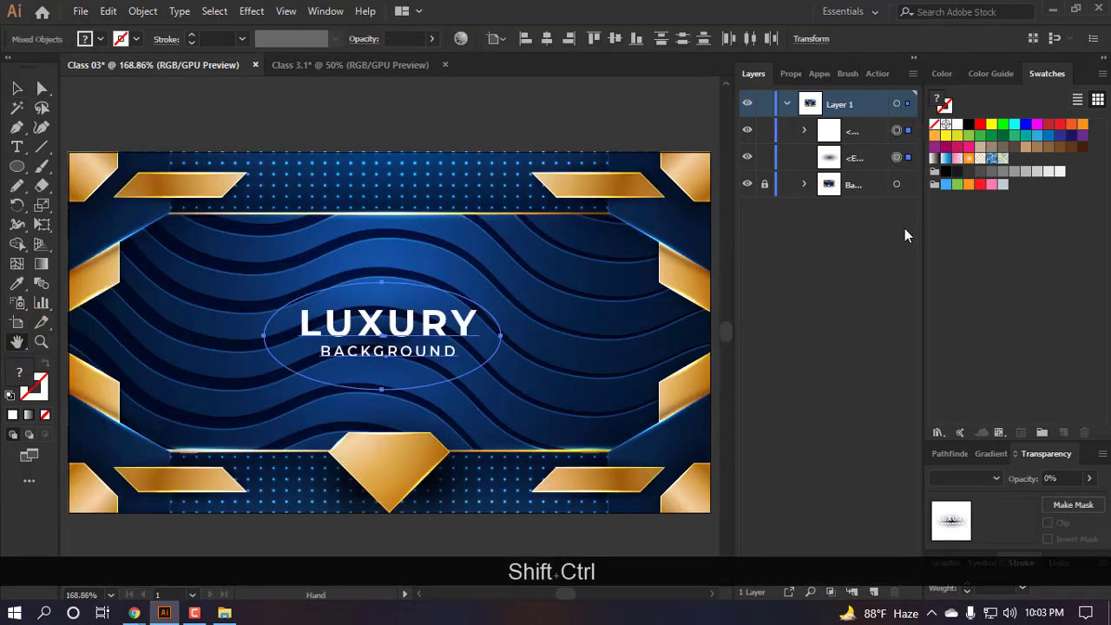
pyautogui.hotkey('ctrl', 'g')
# - Set the row size of the layer list to Medium
pyautogui.click(914, 74)
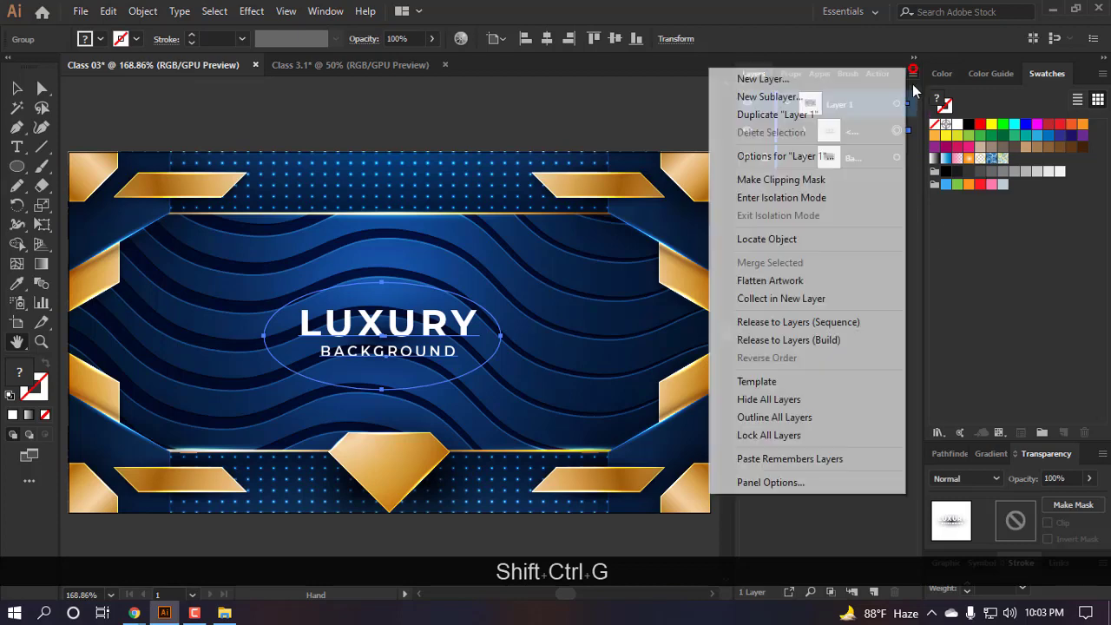
pyautogui.click(770, 482)
pyautogui.click(481, 231)
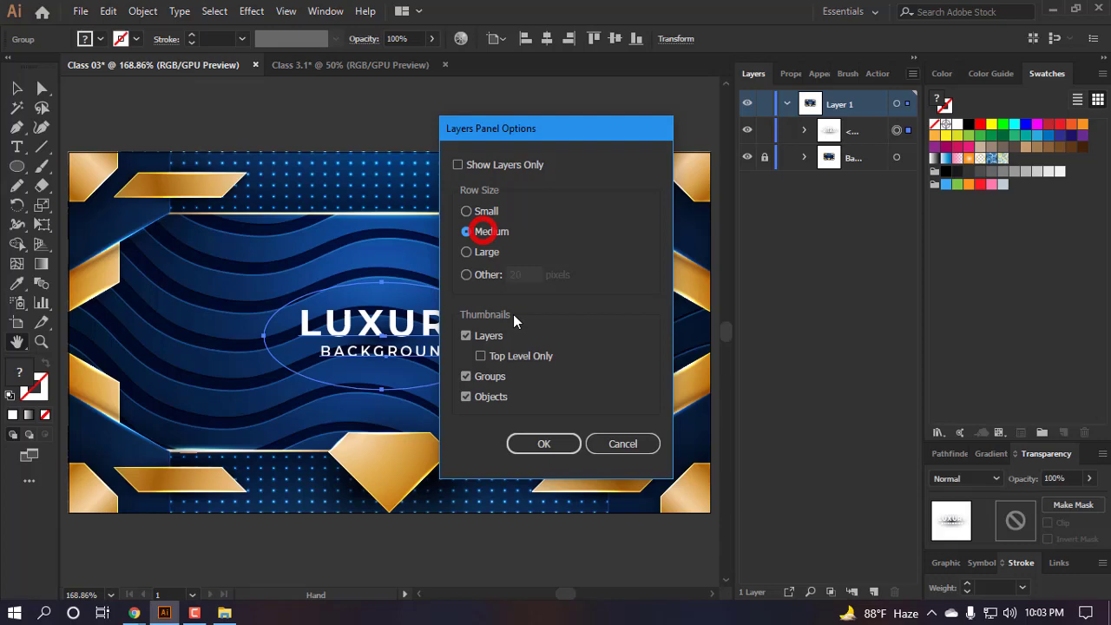
pyautogui.click(545, 444)
# - Rename the group holding the title and its shadow ellipse as Text
pyautogui.doubleClick(846, 117)
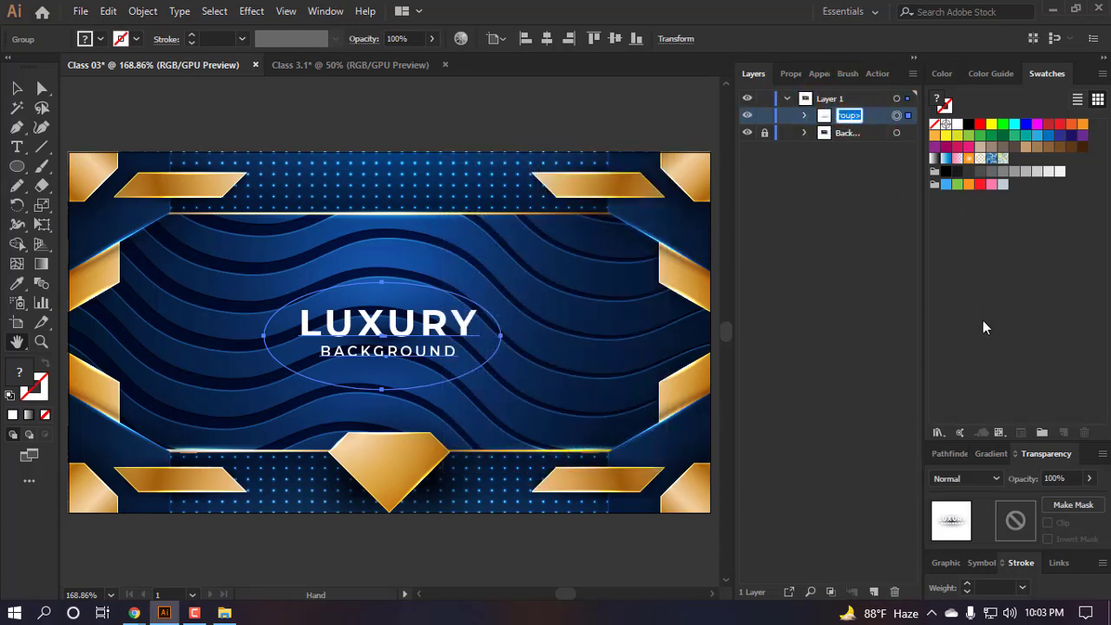
pyautogui.write('Tex')
pyautogui.press('BackSpace')
pyautogui.press('BackSpace')
pyautogui.press('BackSpace')
pyautogui.press('BackSpace')
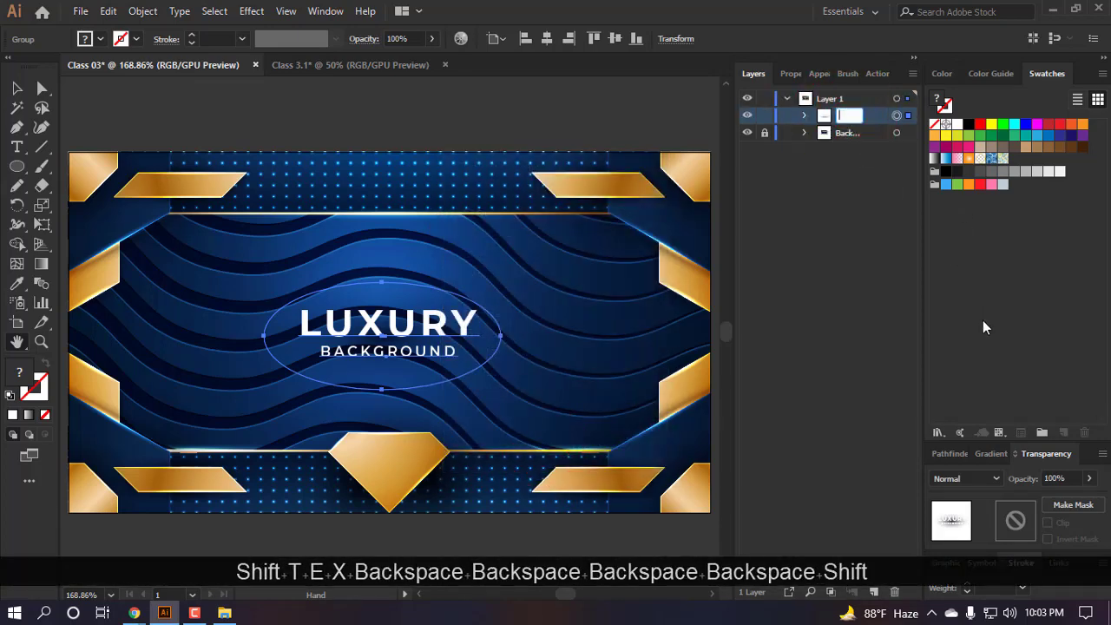
pyautogui.write('Text')
pyautogui.press('Return')
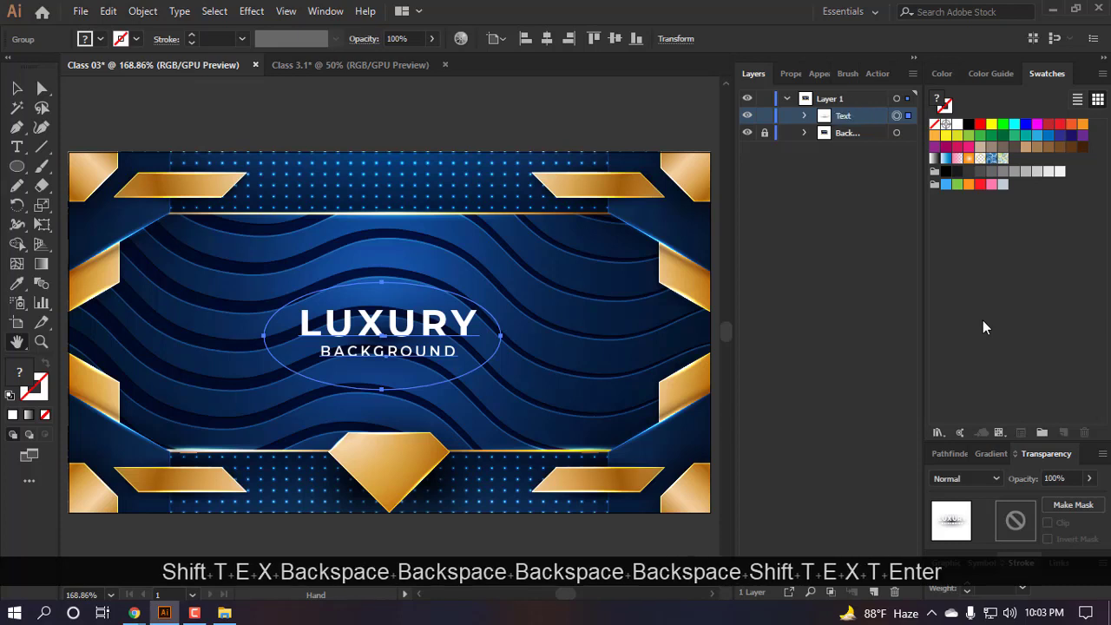
# - Rename the top-level layer as Objects
pyautogui.doubleClick(824, 98)
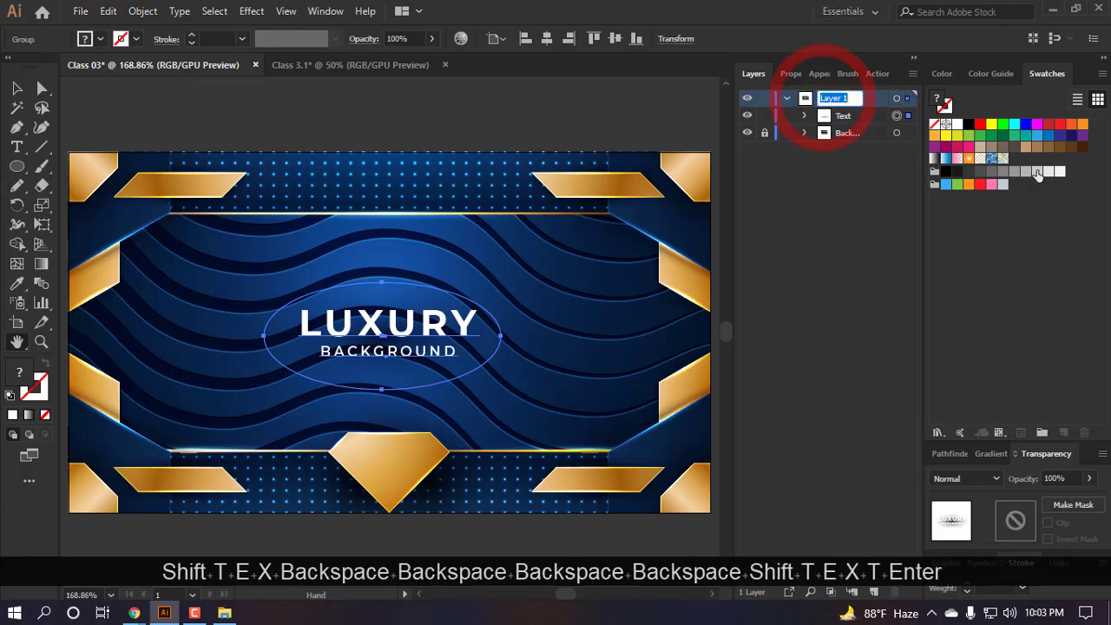
pyautogui.write('Objects')
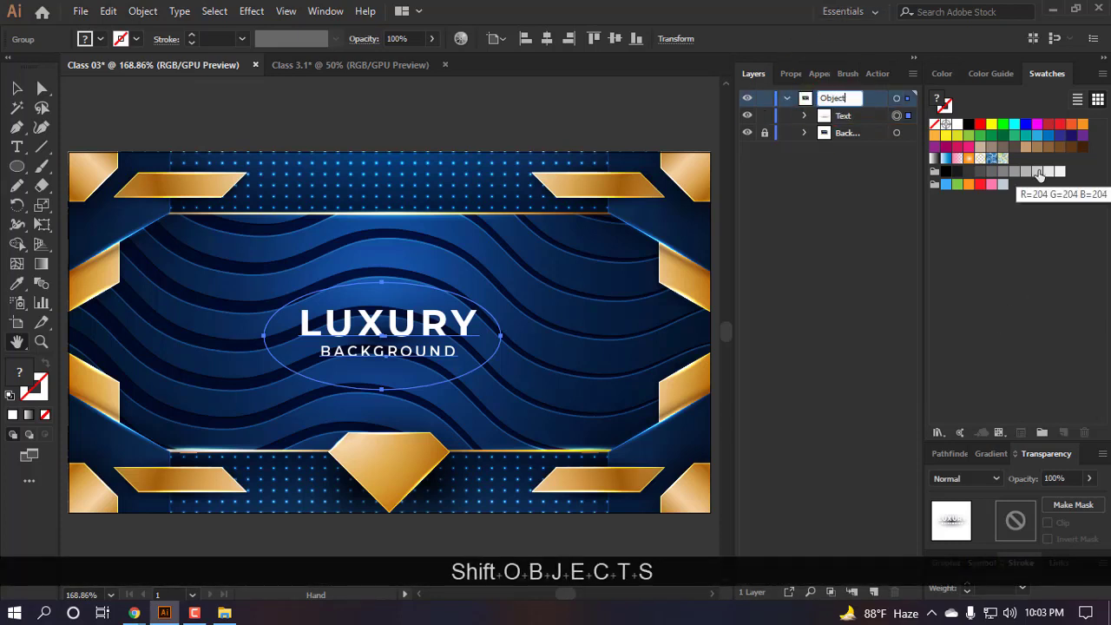
pyautogui.press('Return')
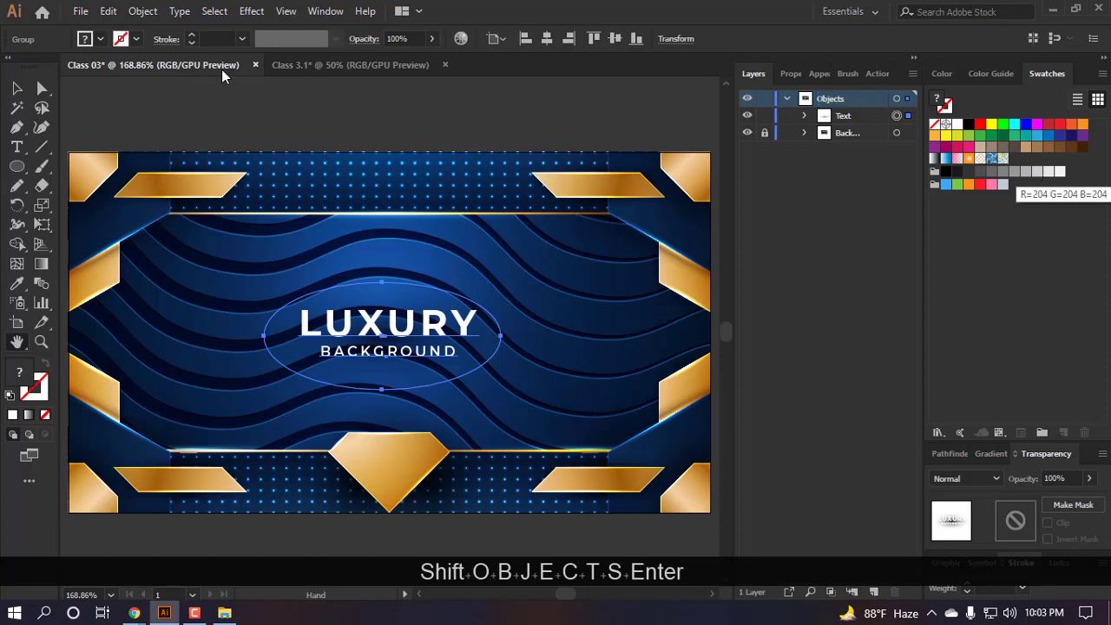
# - Fit the artboard in view, deselect the artwork, and unlock the background group, leaving it collapsed
pyautogui.doubleClick(18, 341)
pyautogui.press('a')
pyautogui.press('v')
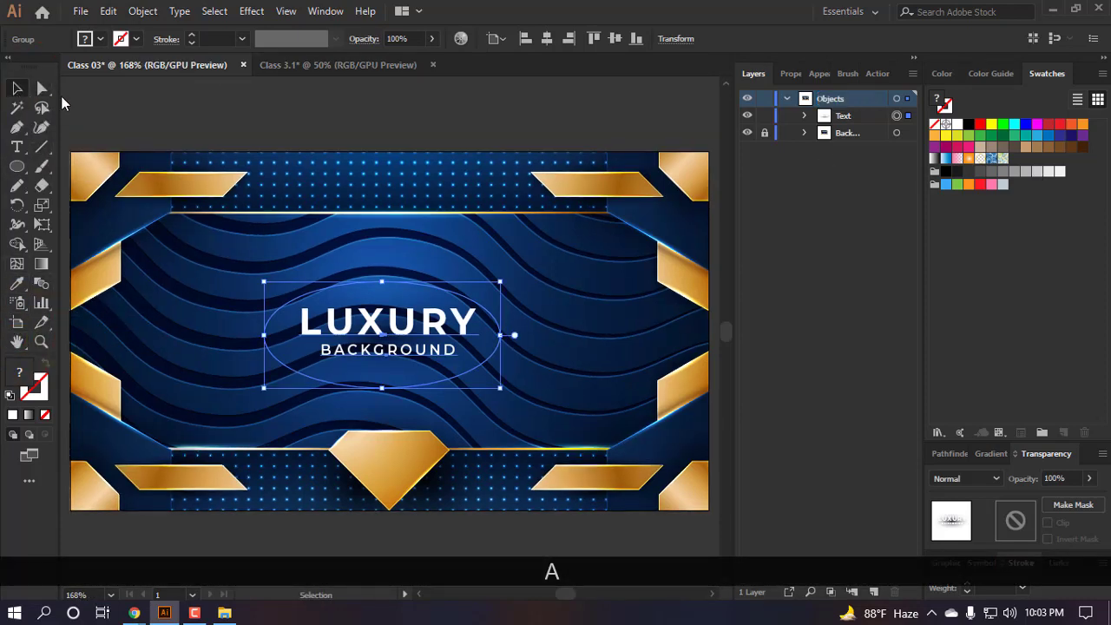
pyautogui.click(130, 102)
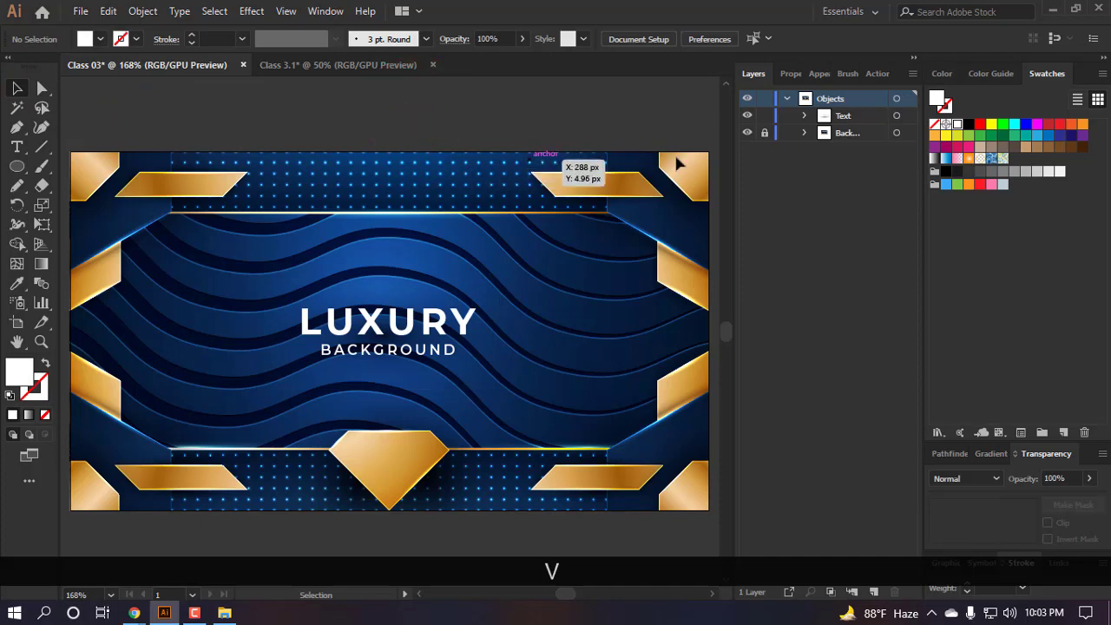
pyautogui.click(804, 132)
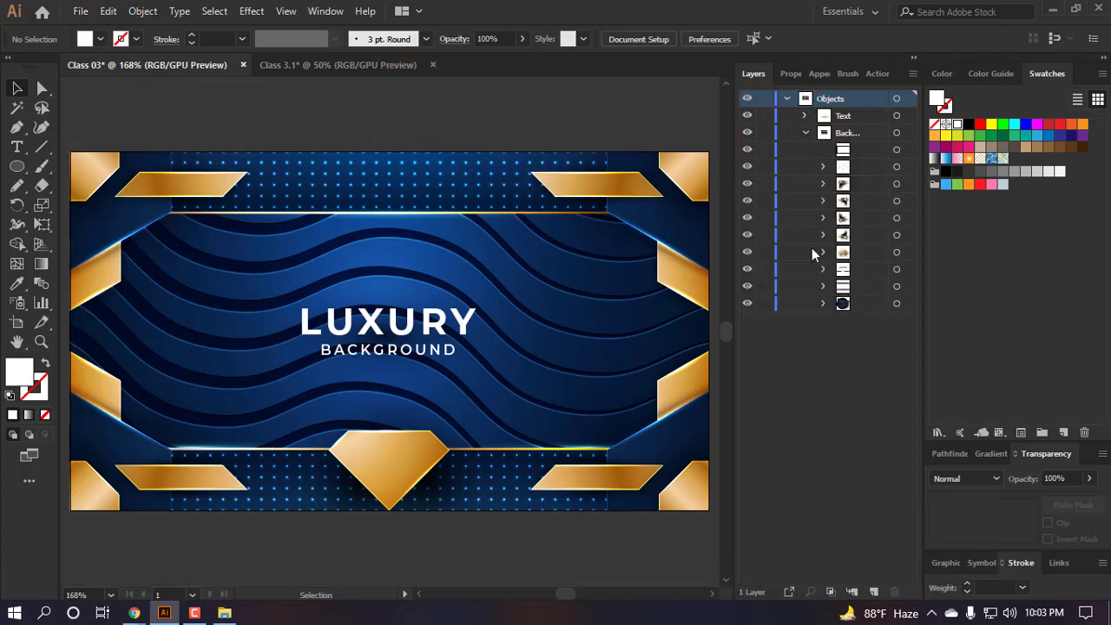
pyautogui.click(803, 132)
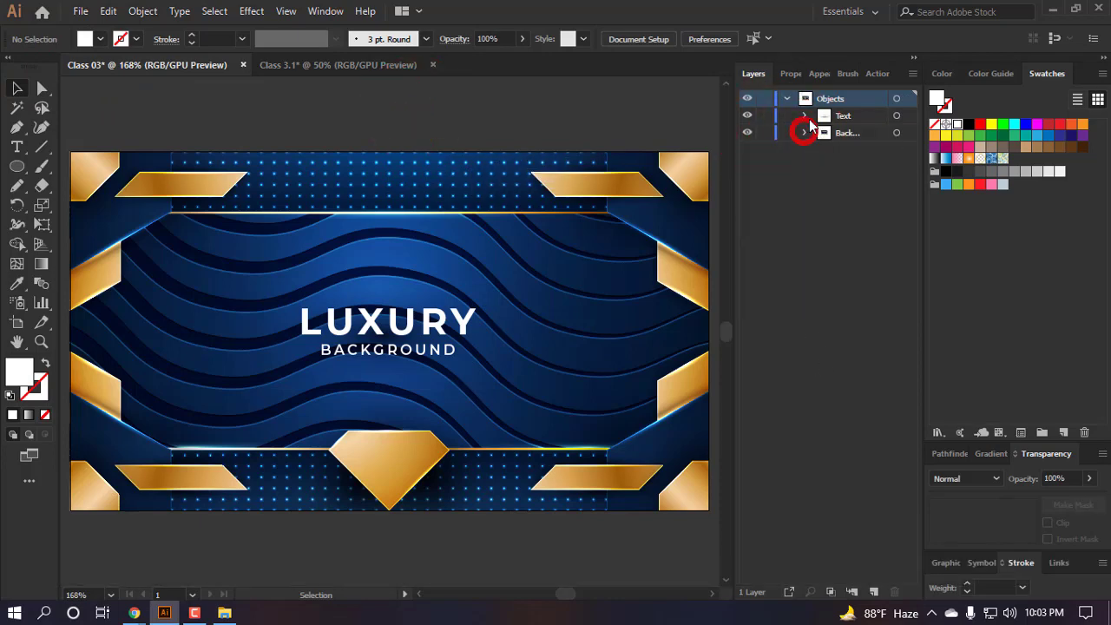
# - Start a Save for Web (Legacy) export of the artwork with JPEG as the format
pyautogui.click(80, 10)
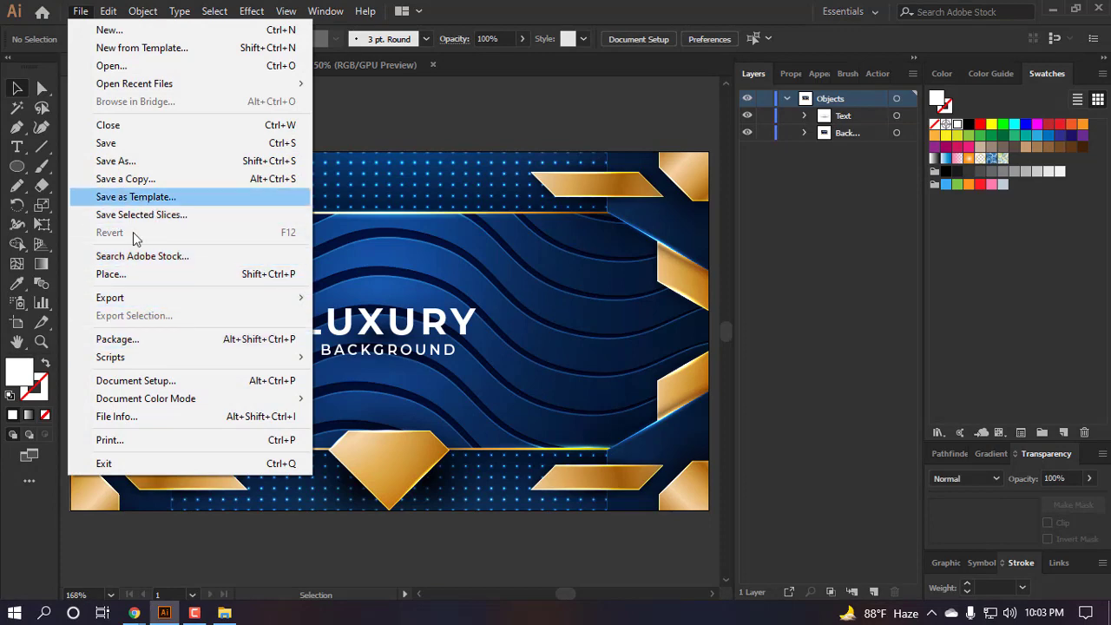
pyautogui.moveTo(245, 299)
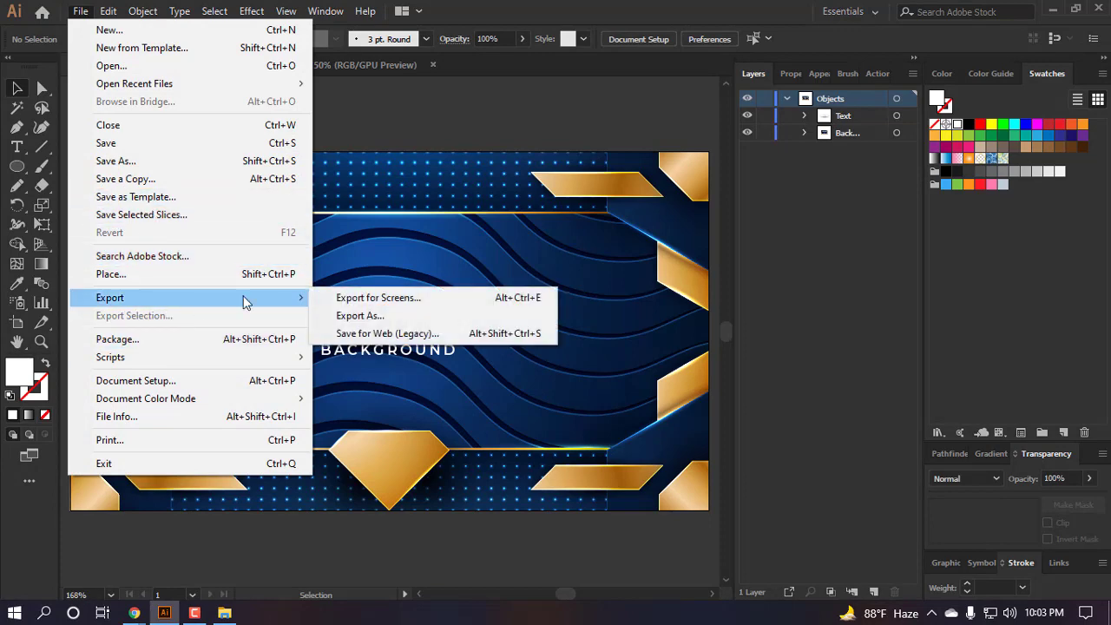
pyautogui.click(388, 335)
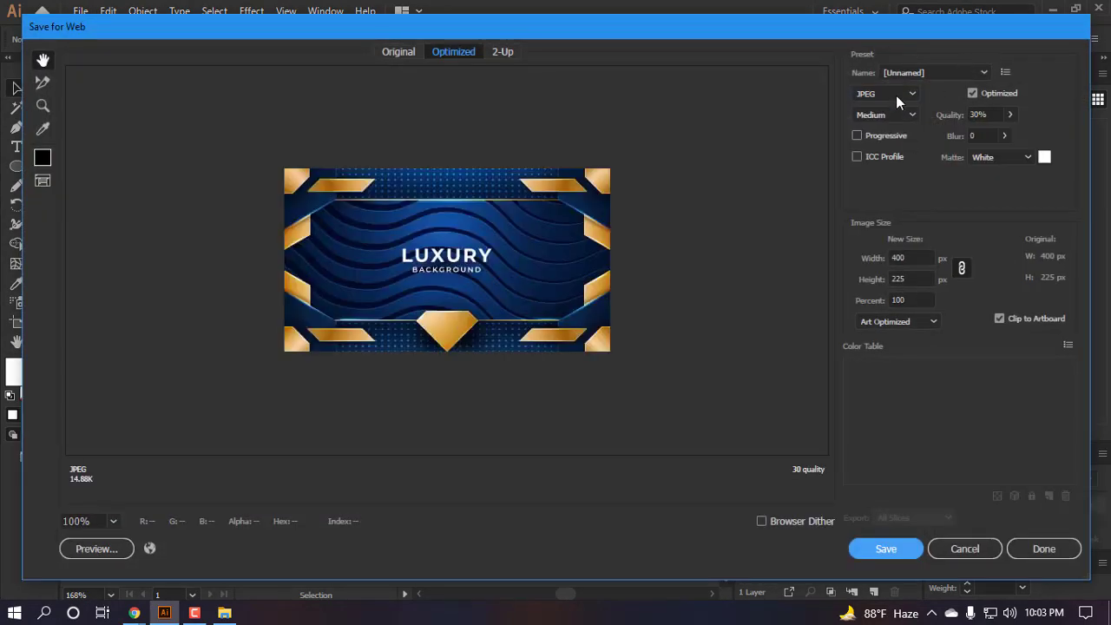
pyautogui.click(908, 93)
pyautogui.click(873, 127)
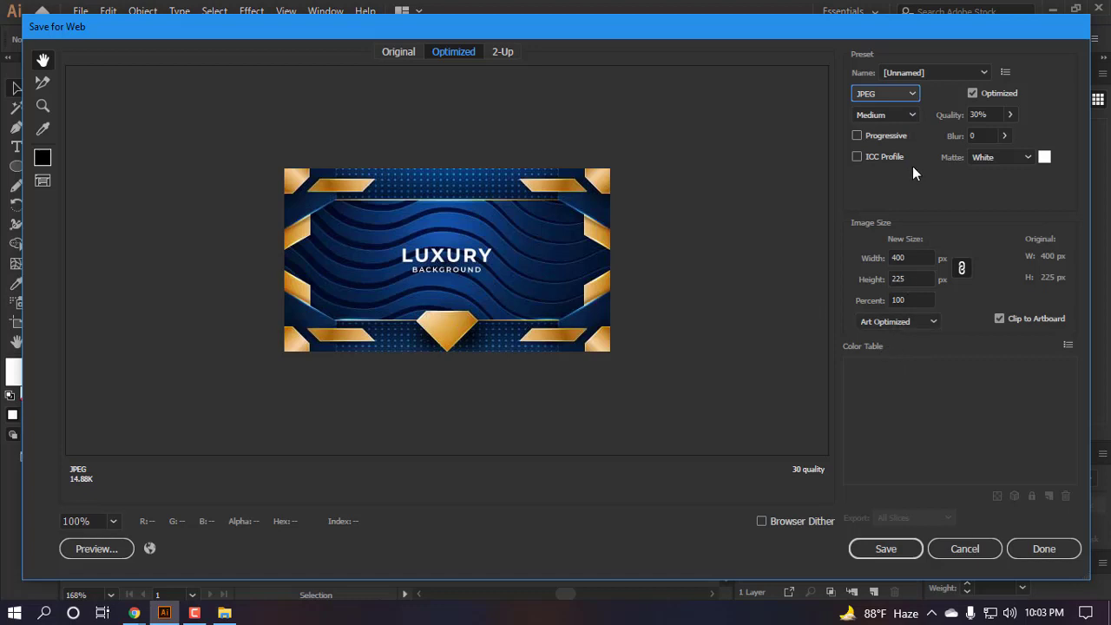
# - Set the exported image's height to 2000 px with linked proportions and its JPEG quality to 100%
pyautogui.click(927, 278)
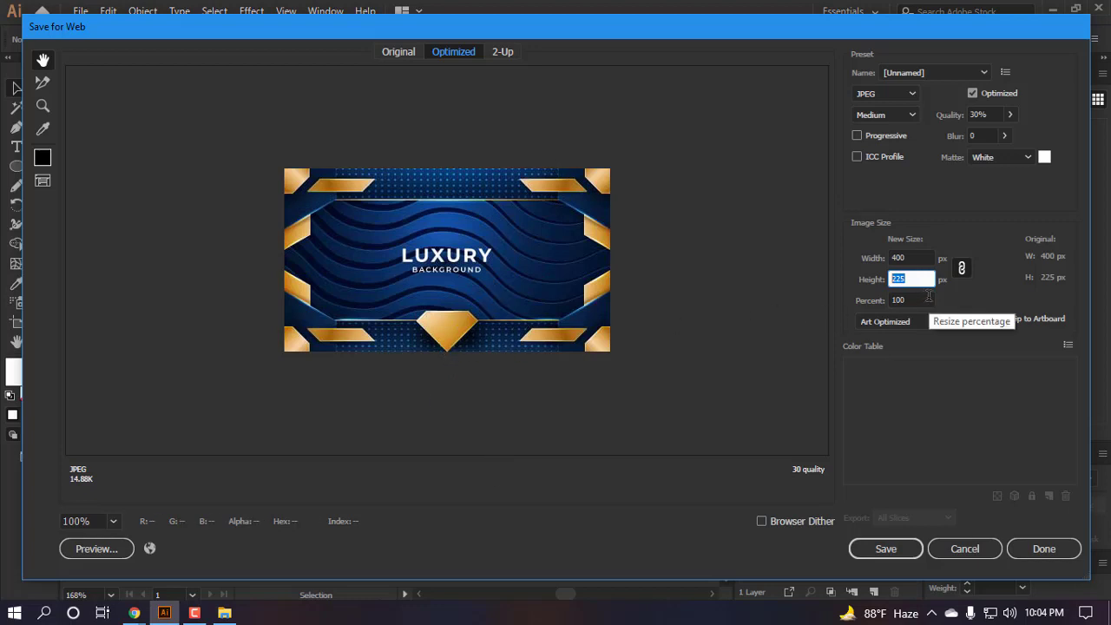
pyautogui.write('2000')
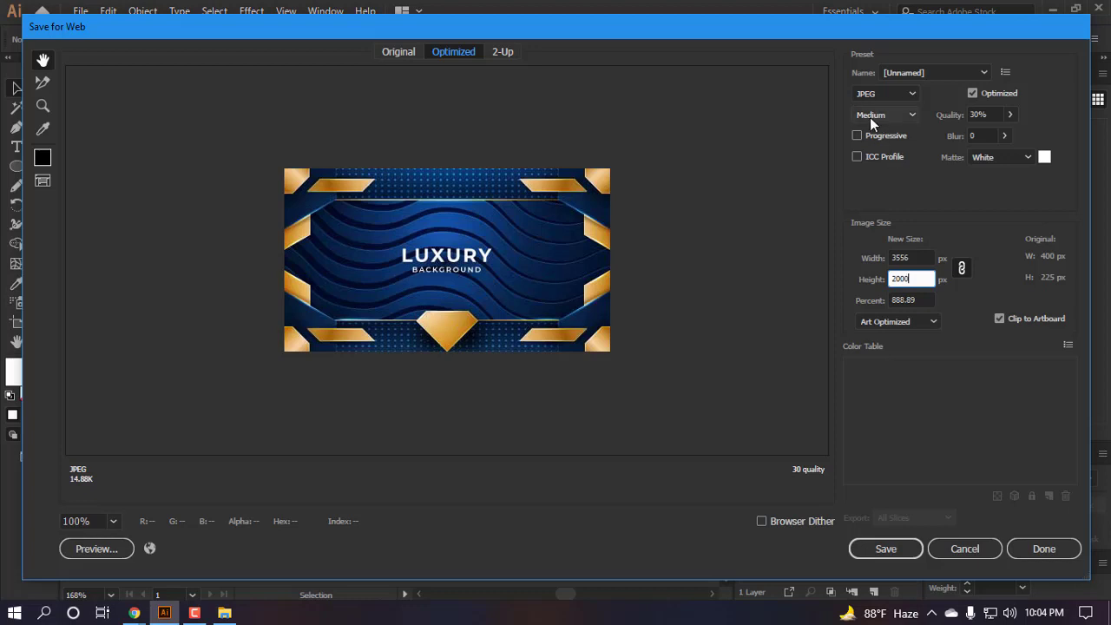
pyautogui.click(928, 259)
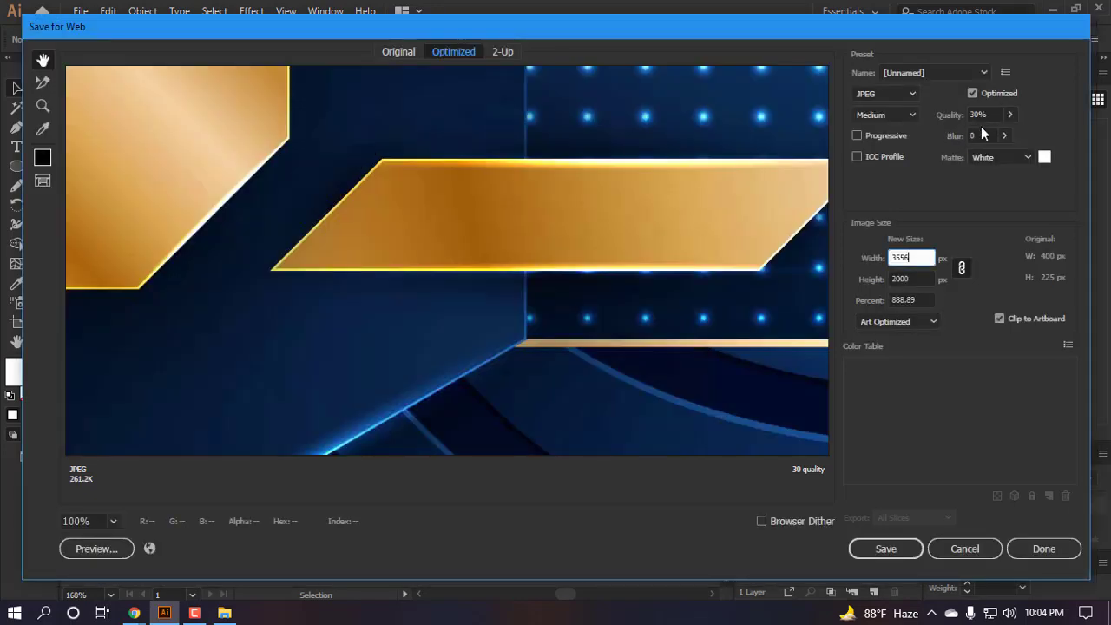
pyautogui.click(1011, 115)
pyautogui.moveTo(982, 137); pyautogui.dragTo(1106, 136)
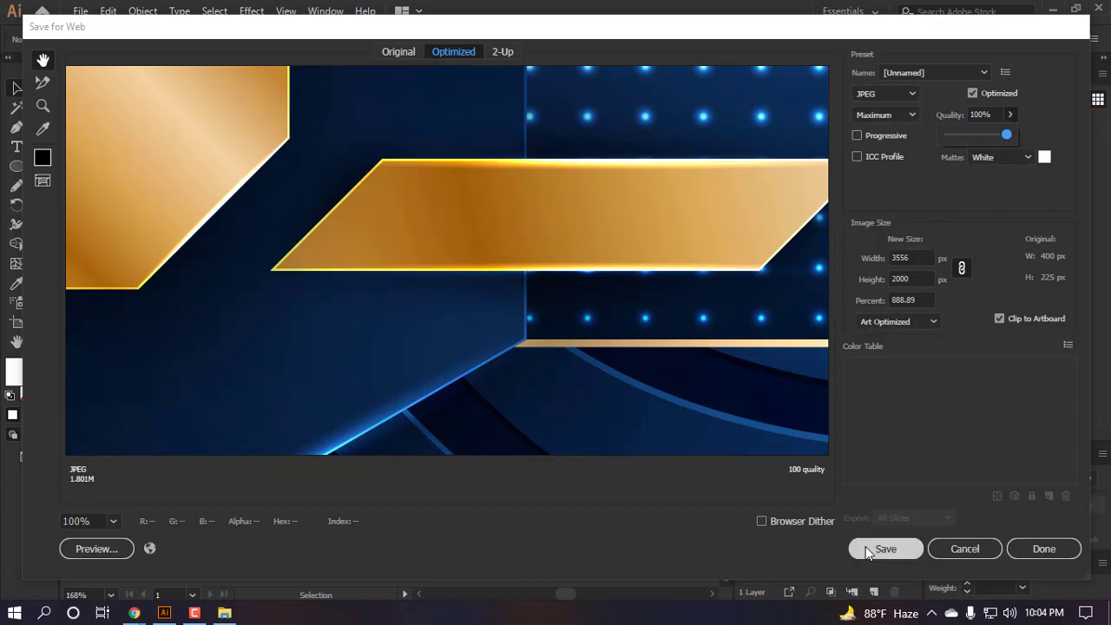
# - Save the exported image as Class-03.jpg in the Class 03 folder on the Desktop
pyautogui.click(891, 556)
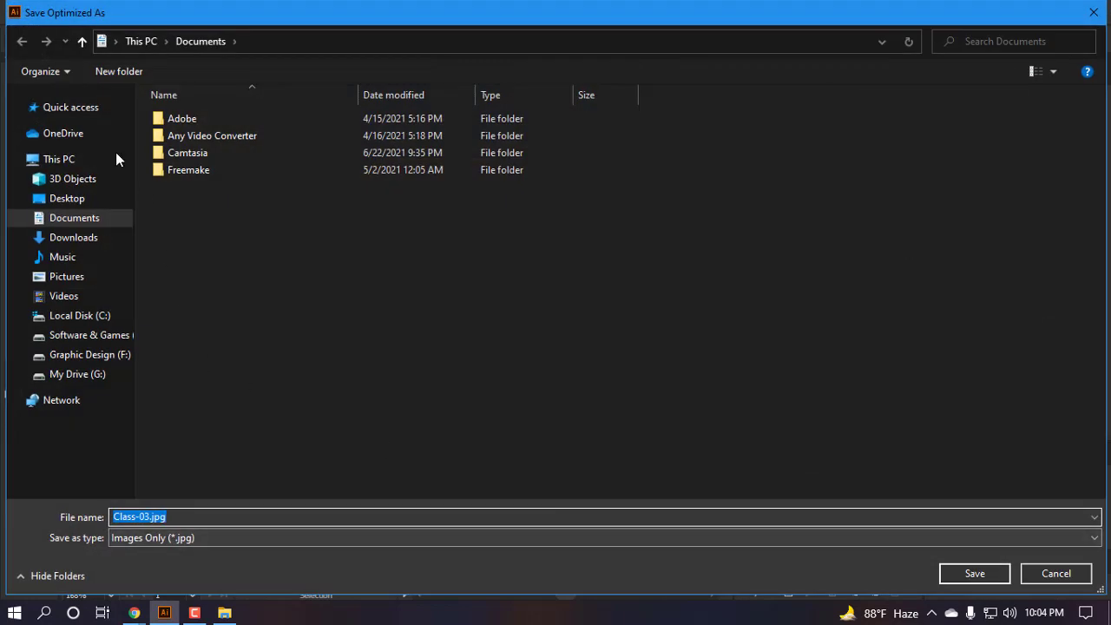
pyautogui.click(63, 160)
pyautogui.click(63, 199)
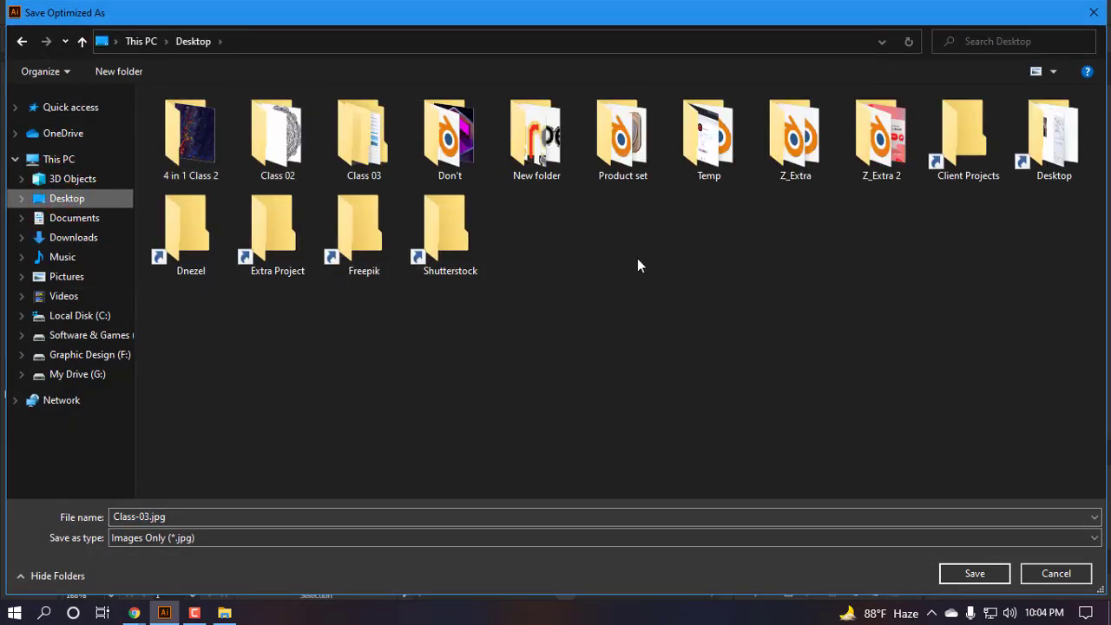
pyautogui.doubleClick(395, 135)
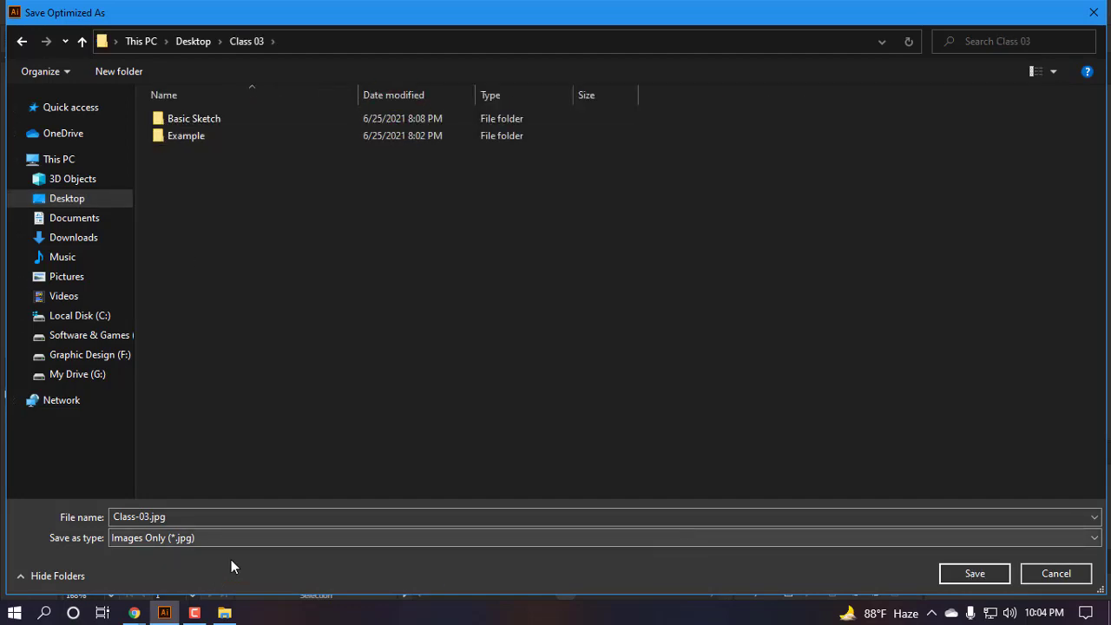
pyautogui.click(976, 578)
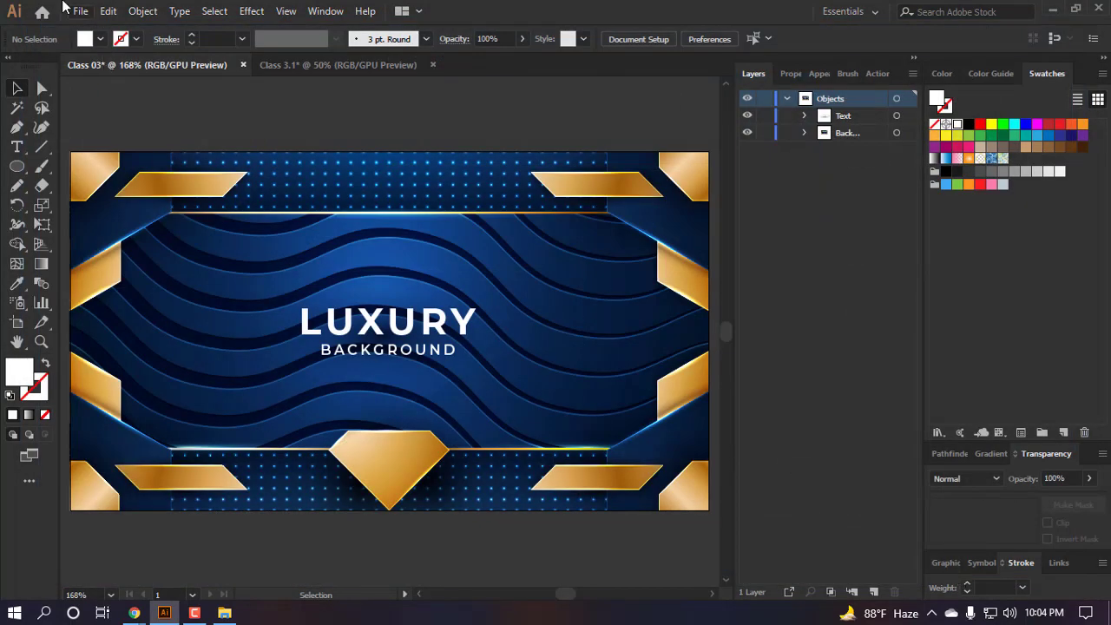
# - Save the document as Class 03.eps in the Class 03 folder, using the Illustrator CC EPS version
pyautogui.click(77, 10)
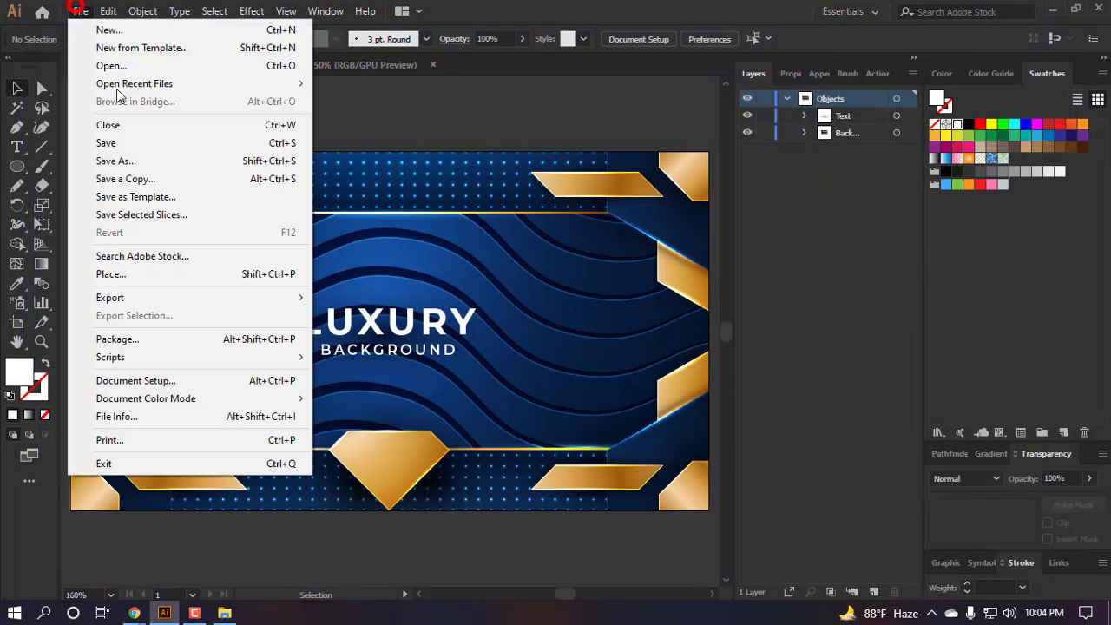
pyautogui.click(142, 162)
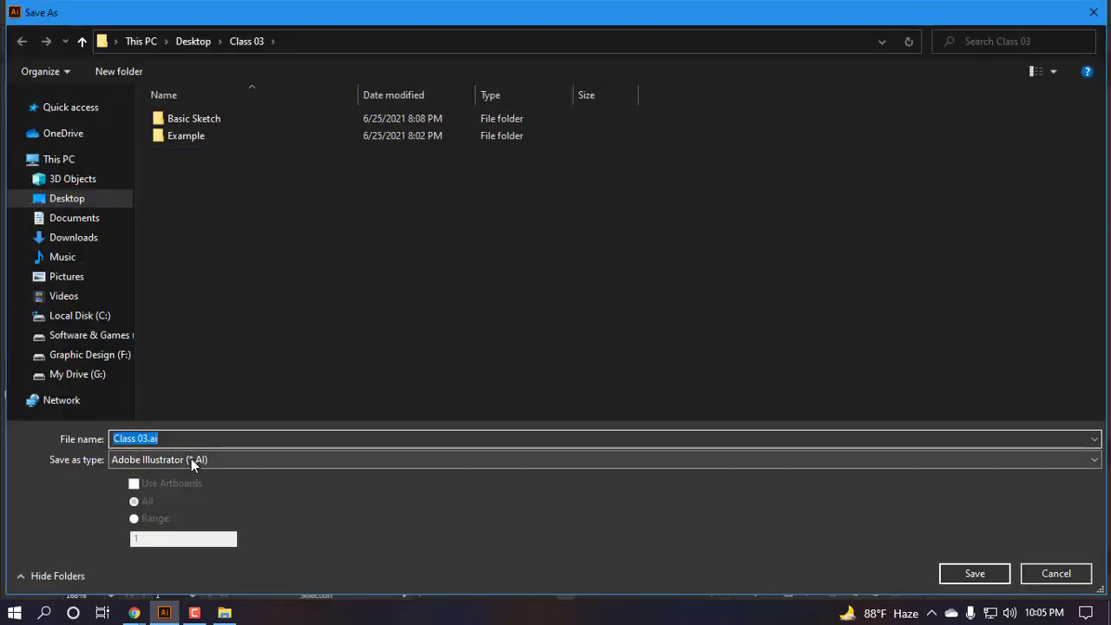
pyautogui.click(194, 460)
pyautogui.click(209, 495)
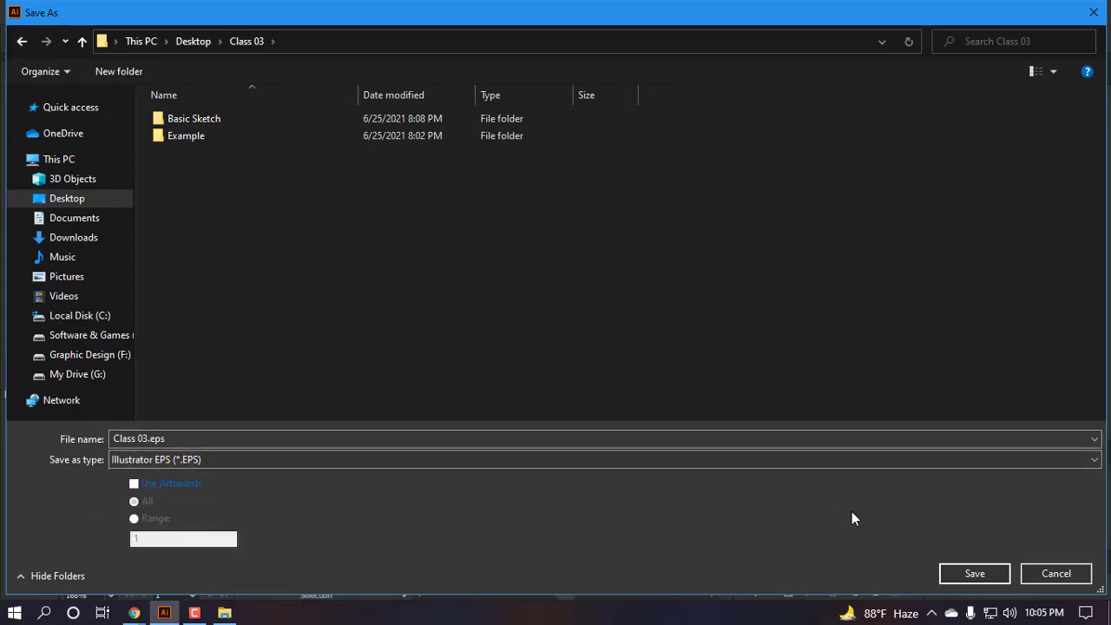
pyautogui.click(983, 575)
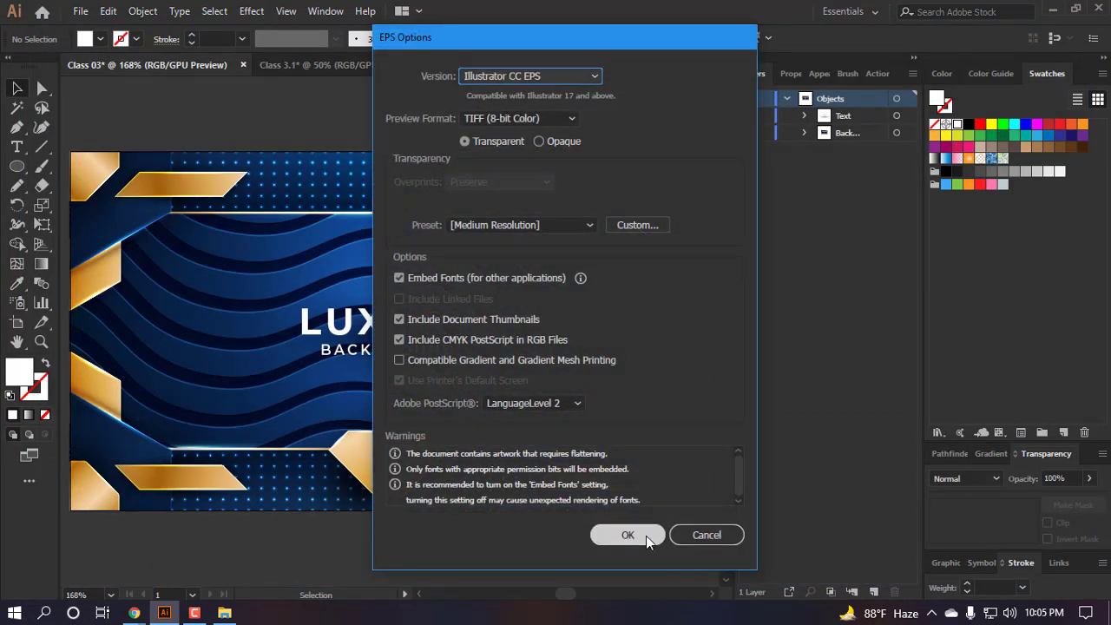
pyautogui.click(646, 535)
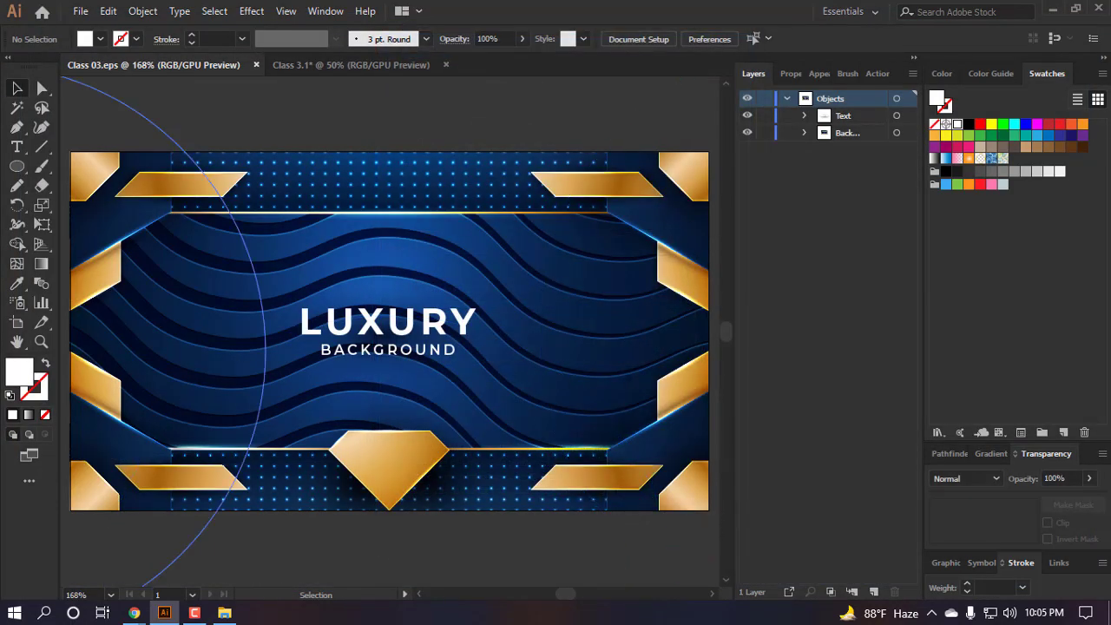
# - Switch to the desktop, open the Class 03 folder in File Explorer and show its files as large thumbnails
pyautogui.click(1052, 8)
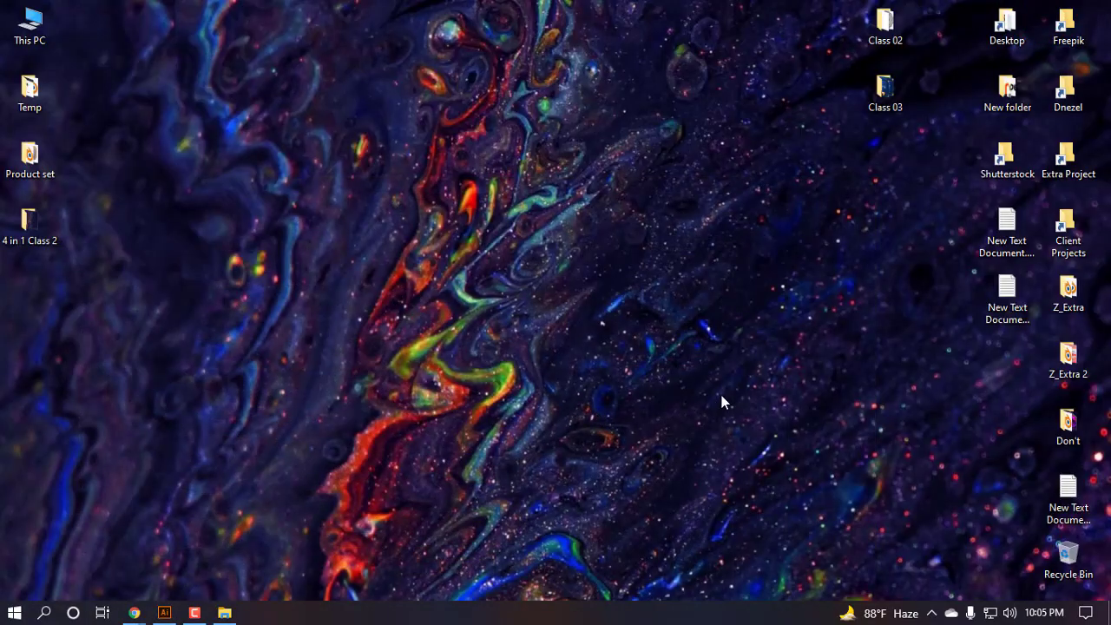
pyautogui.doubleClick(891, 97)
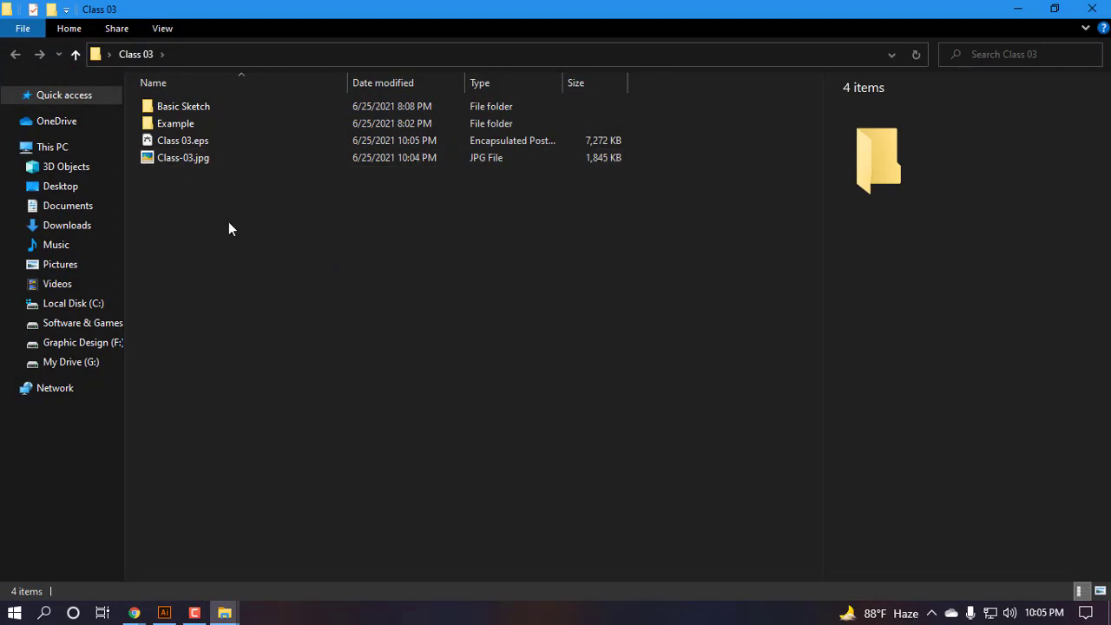
pyautogui.rightClick(228, 222)
pyautogui.moveTo(260, 234)
pyautogui.click(497, 250)
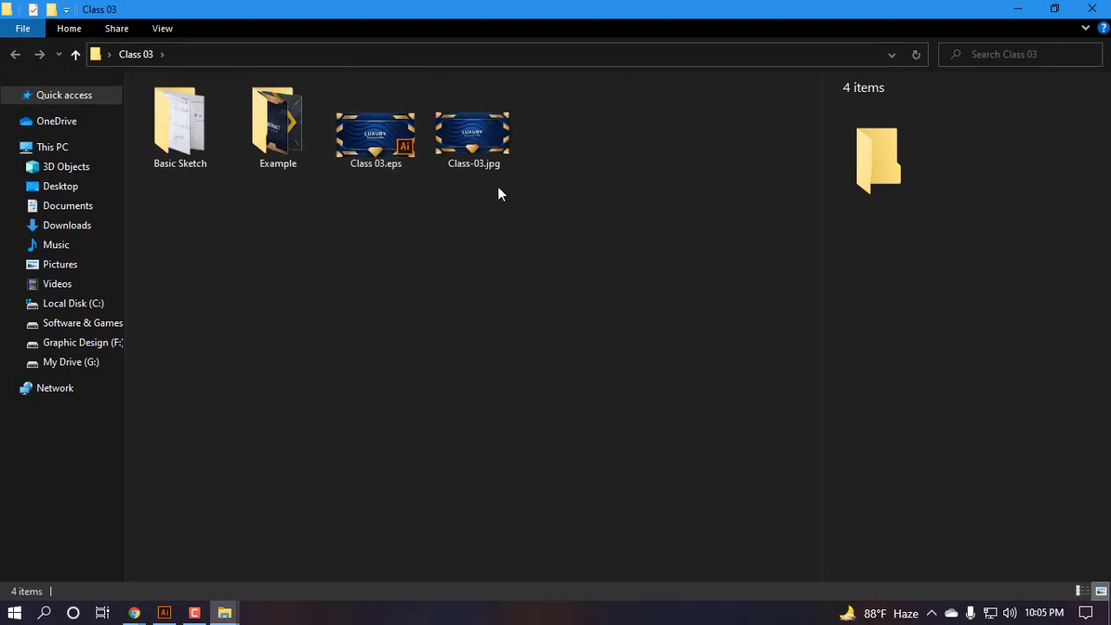
pyautogui.keyDown('ctrl'); pyautogui.scroll(3, 459, 165); pyautogui.keyUp('ctrl')
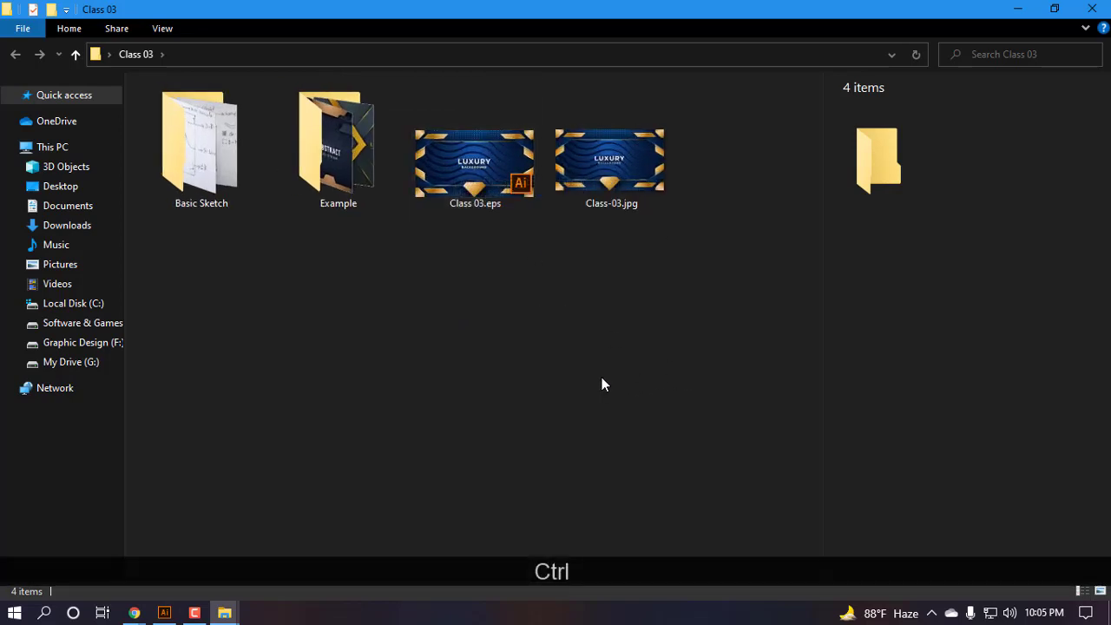
pyautogui.click(612, 205)
pyautogui.click(610, 204)
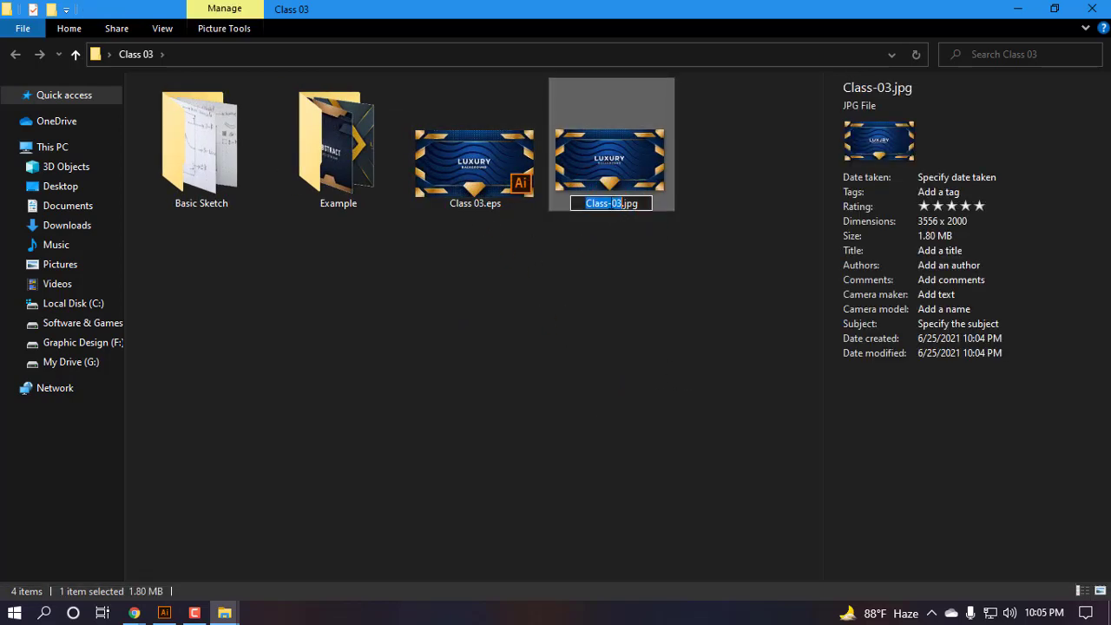
pyautogui.click(608, 203)
pyautogui.click(610, 254)
pyautogui.click(608, 204)
pyautogui.click(591, 295)
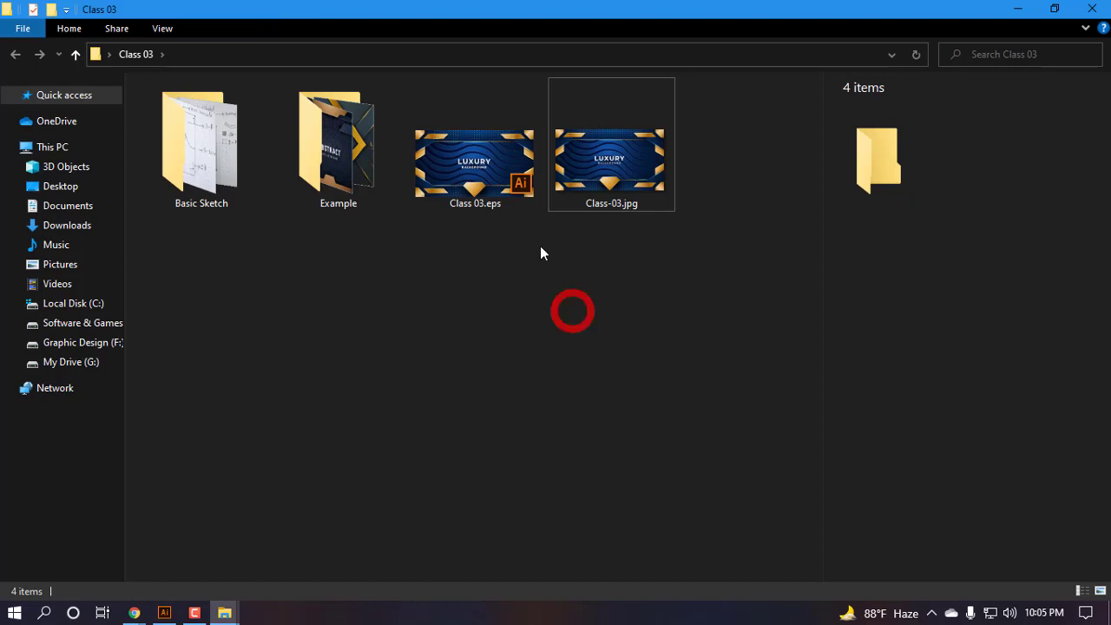
# - Rename the Class 03.eps file as Class-03.eps, copying the base name from the JPG file
pyautogui.click(587, 208)
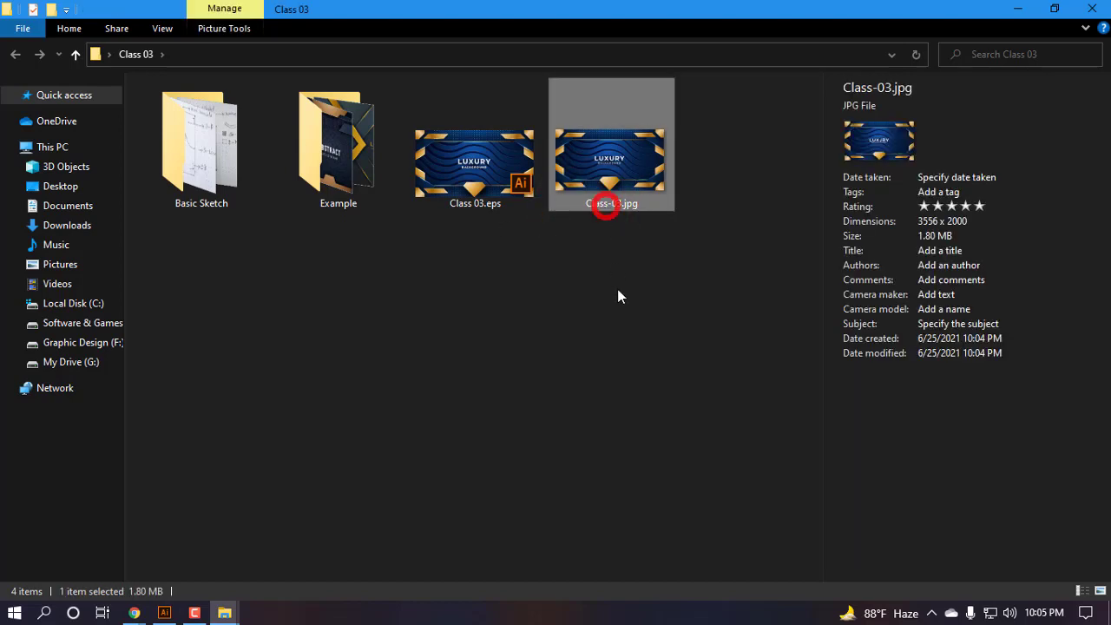
pyautogui.hotkey('ctrl', 'c')
pyautogui.click(605, 327)
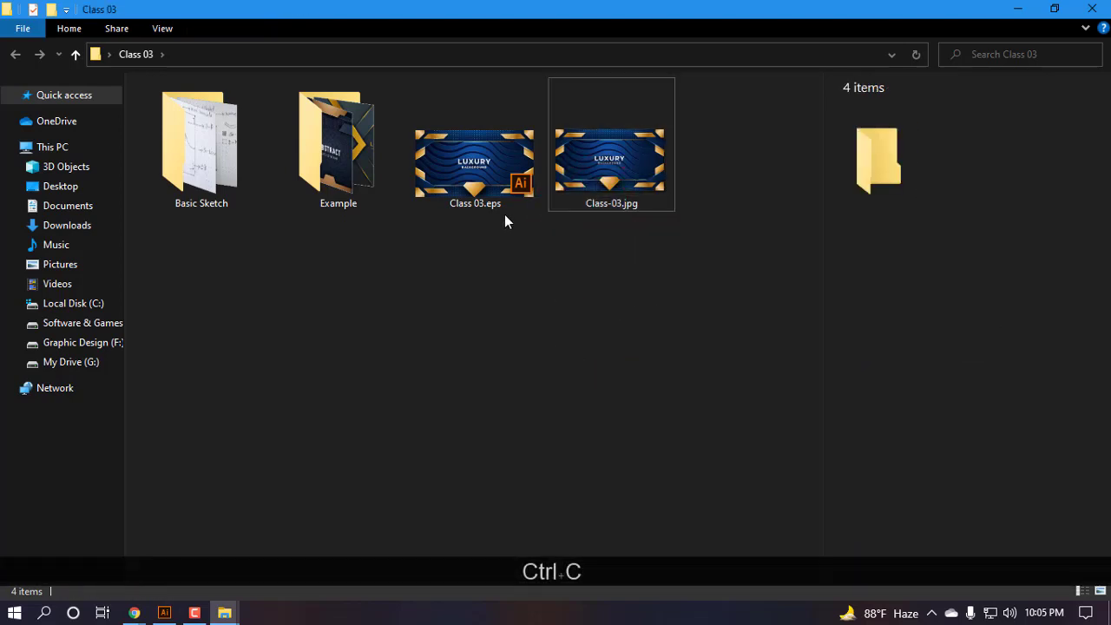
pyautogui.click(491, 202)
pyautogui.hotkey('ctrl', 'v')
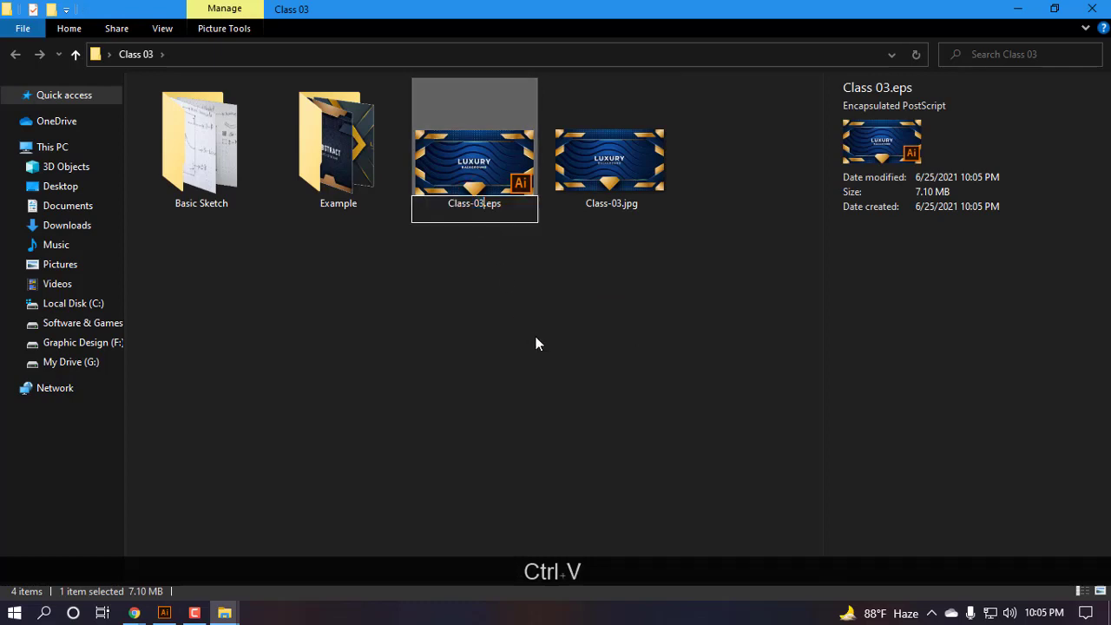
pyautogui.click(537, 338)
pyautogui.click(636, 203)
pyautogui.click(616, 314)
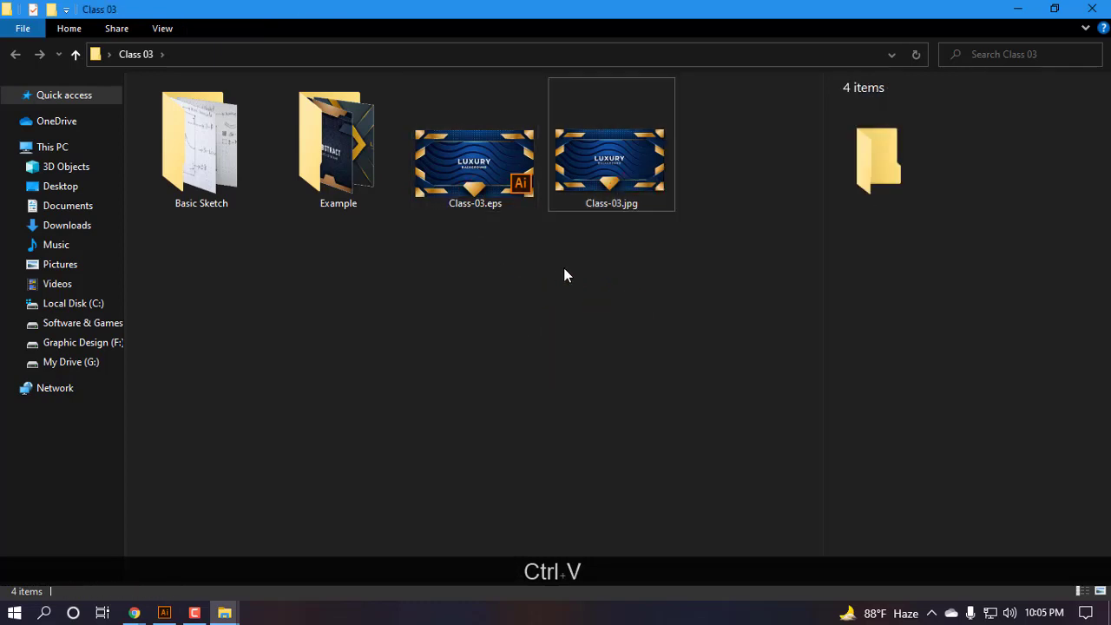
# - Open Class-03.jpg in the image viewer, inspect it as a full-screen slideshow, and close the viewer
pyautogui.doubleClick(609, 147)
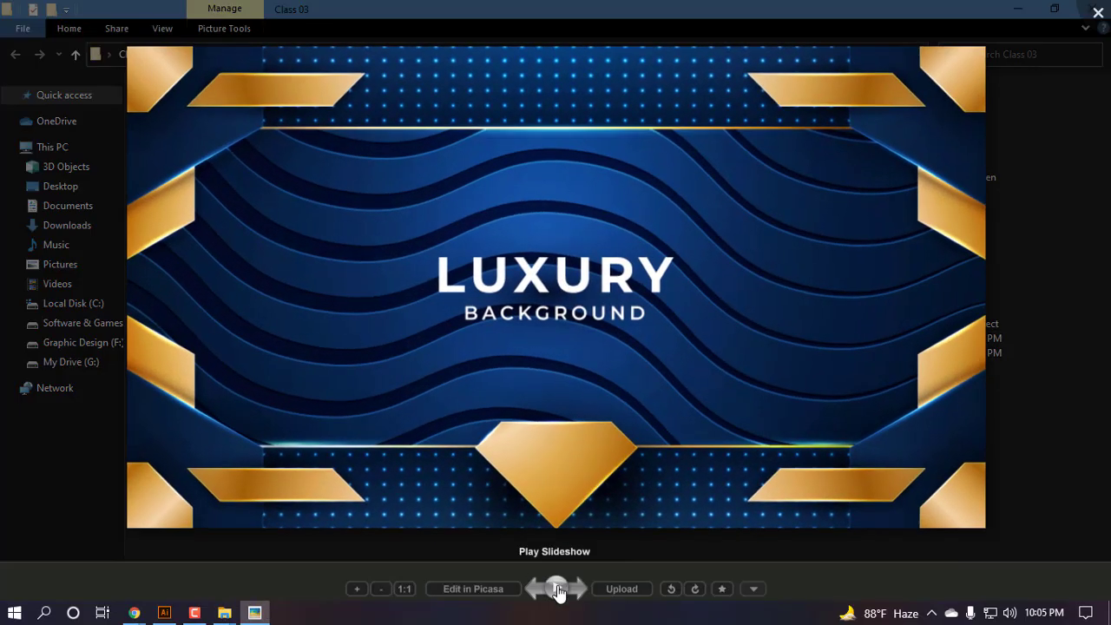
pyautogui.click(557, 589)
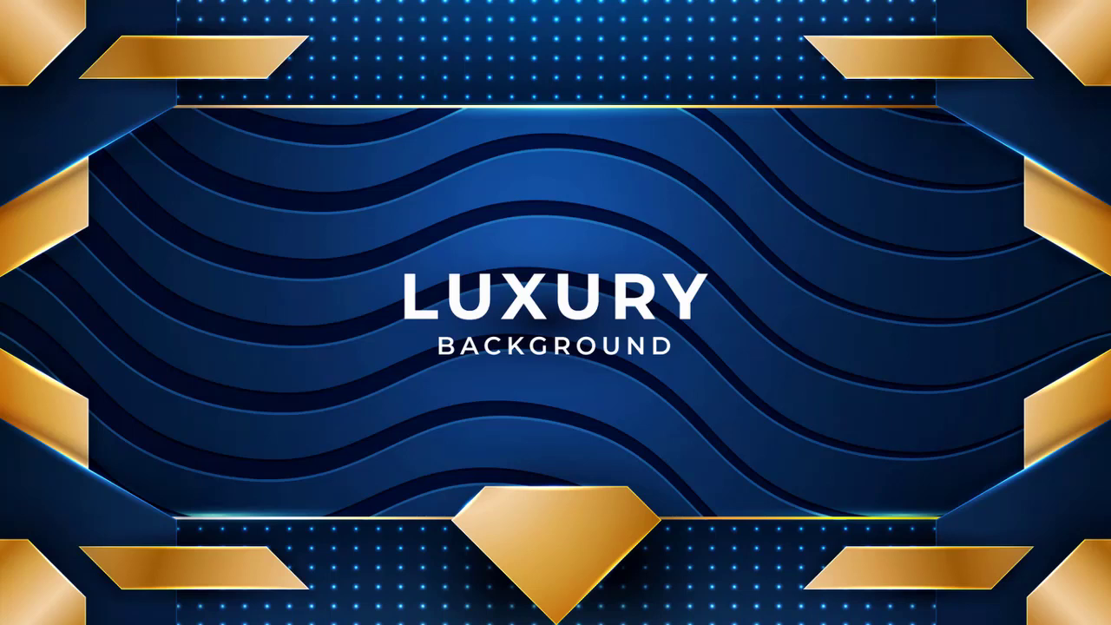
pyautogui.press('Escape')
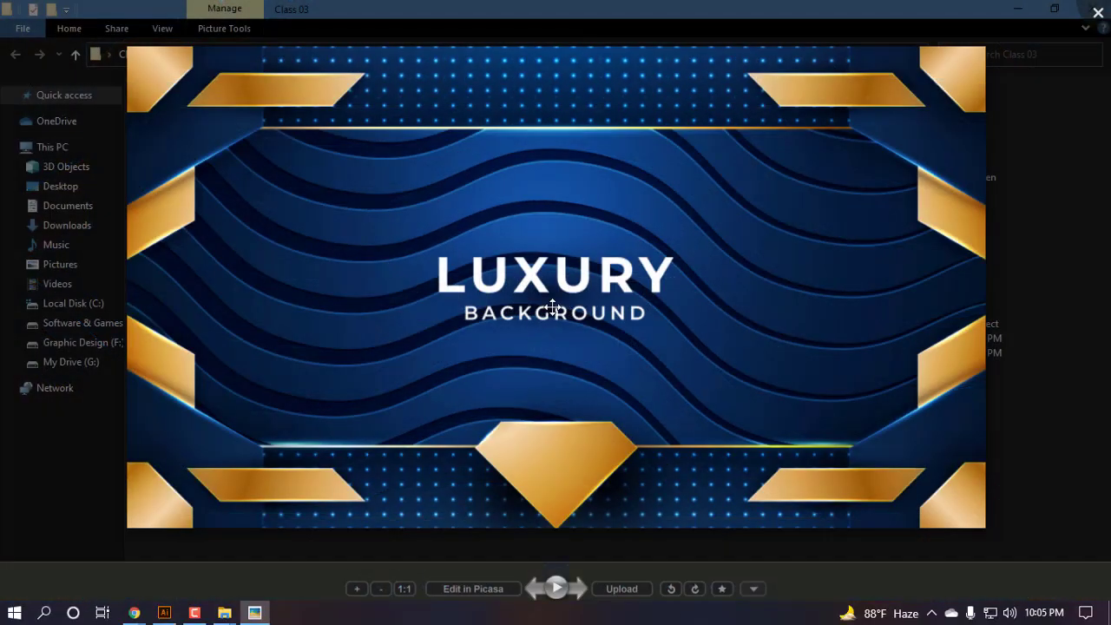
pyautogui.press('Escape')
pyautogui.click(525, 345)
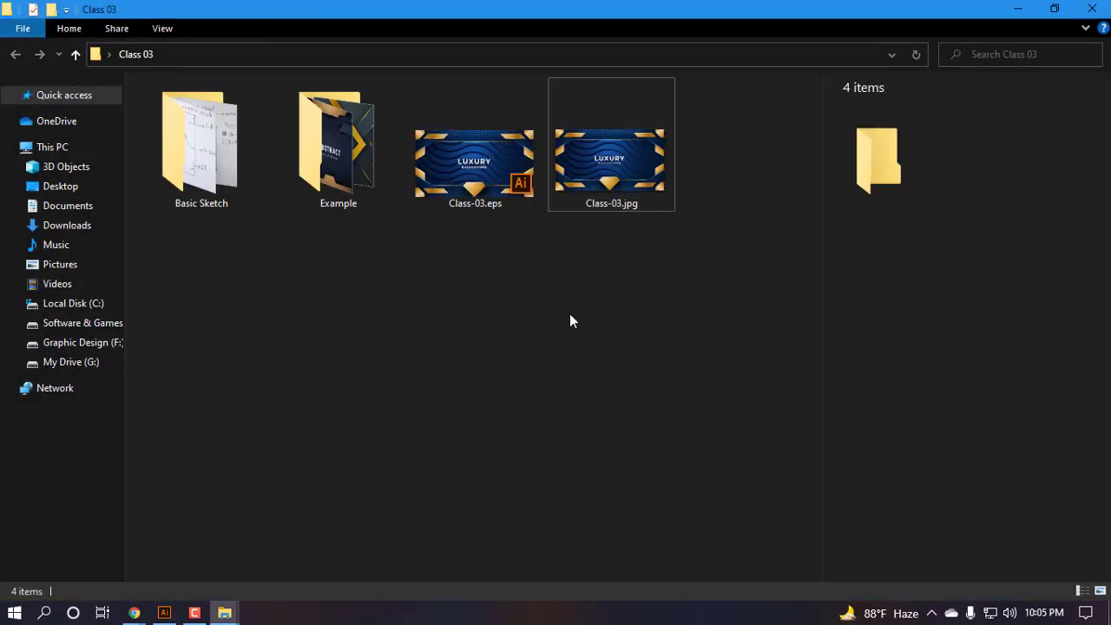
pyautogui.rightClick(539, 315)
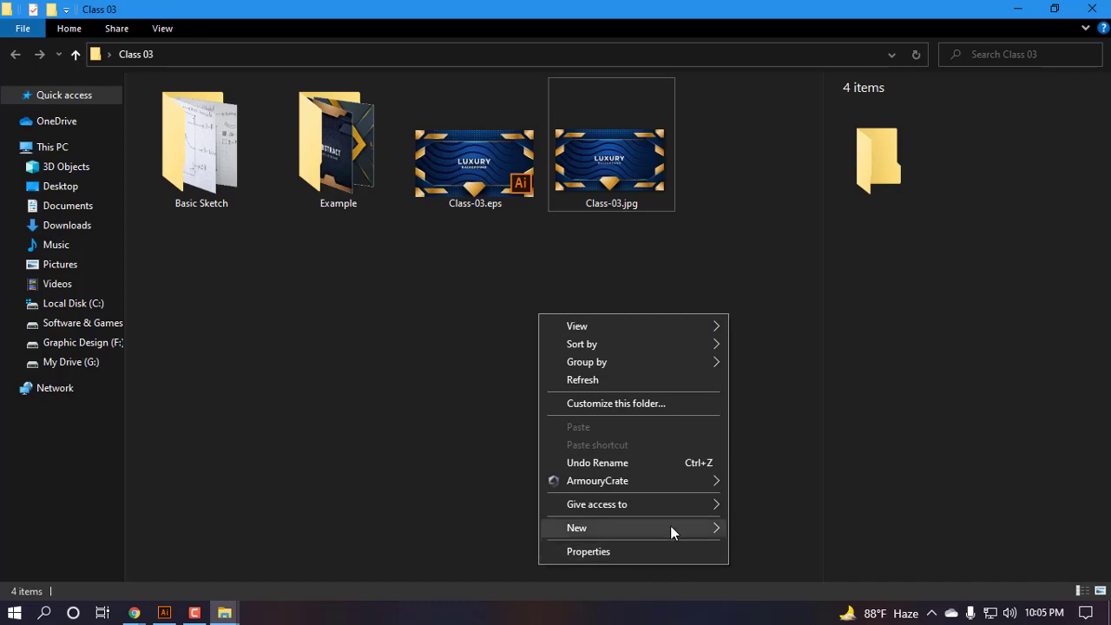
pyautogui.click(451, 300)
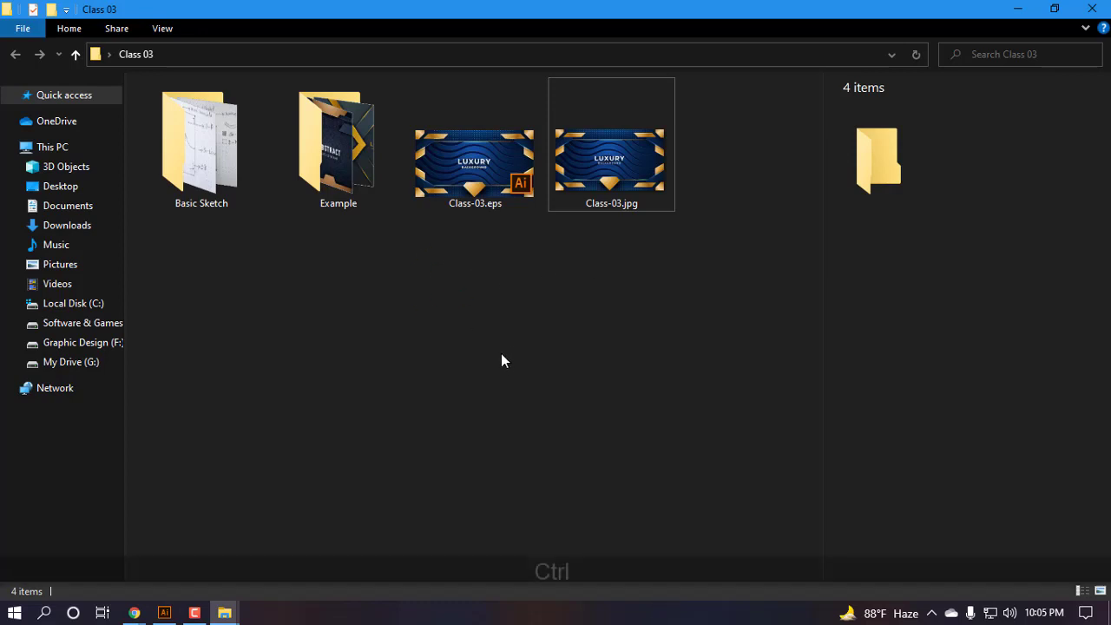
pyautogui.keyDown('ctrl'); pyautogui.scroll(-1, 501, 353); pyautogui.keyUp('ctrl')
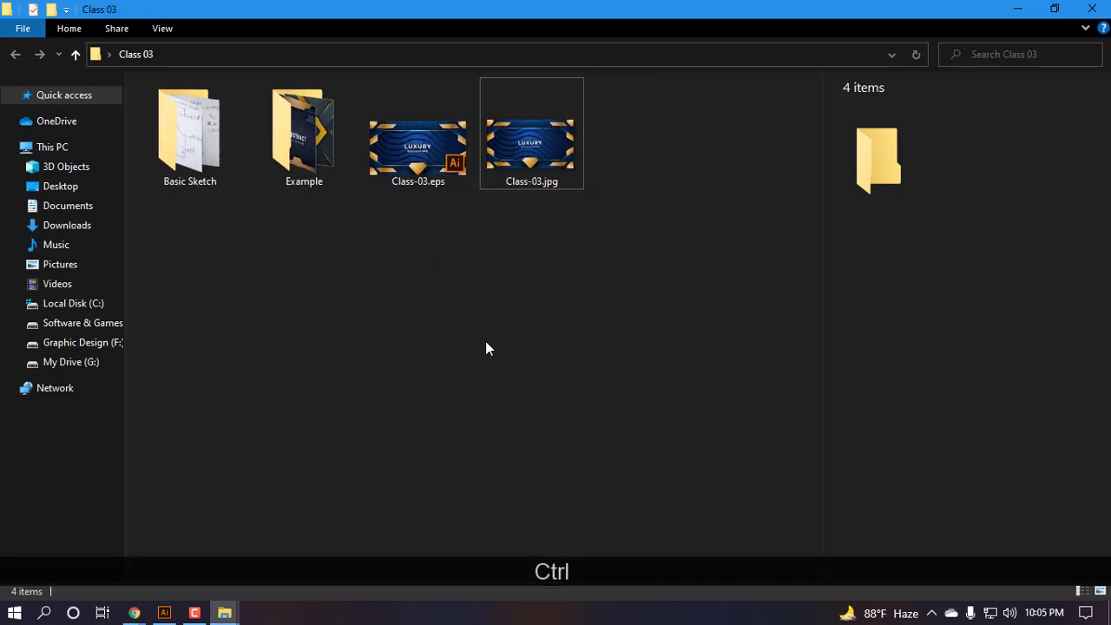
pyautogui.rightClick(423, 248)
pyautogui.click(443, 310)
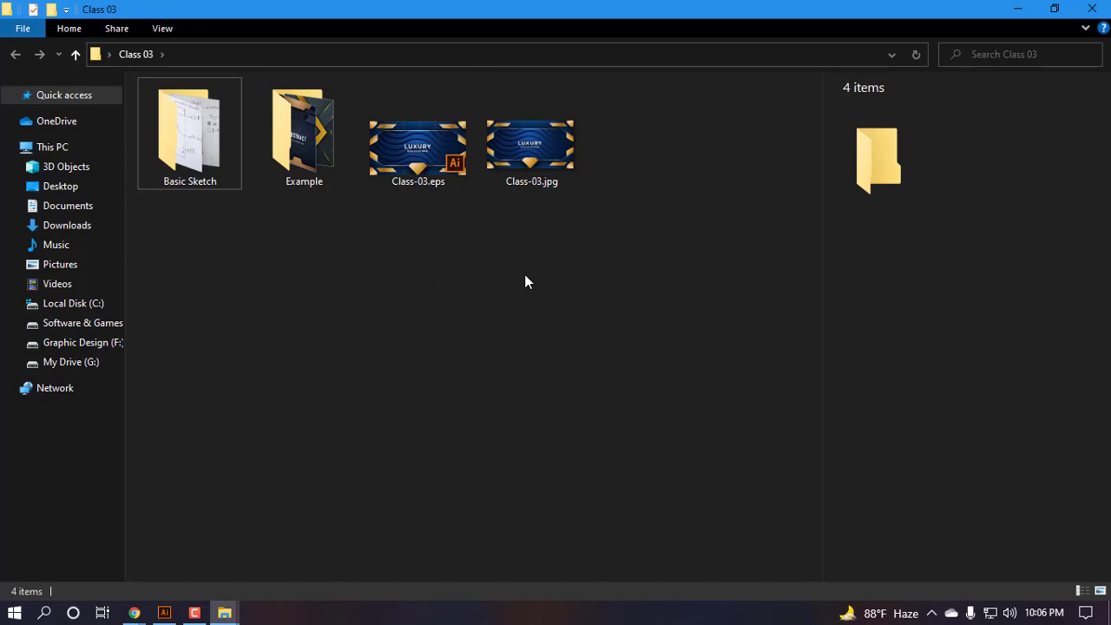
pyautogui.keyDown('ctrl'); pyautogui.scroll(-1, 524, 276); pyautogui.keyUp('ctrl')
pyautogui.keyDown('ctrl'); pyautogui.scroll(2, 523, 276); pyautogui.keyUp('ctrl')
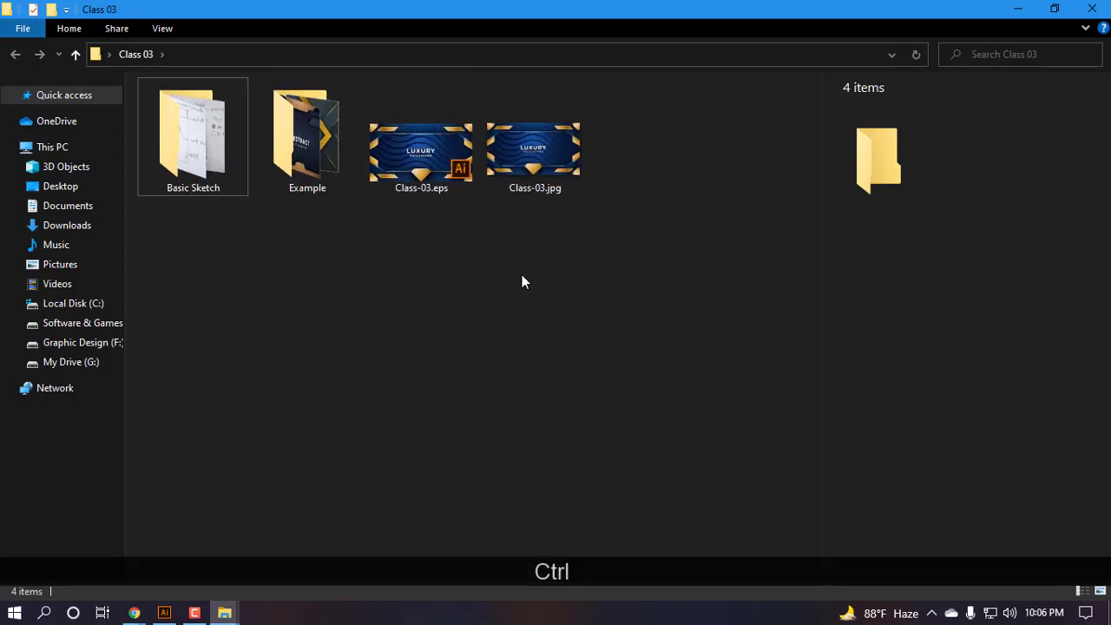
pyautogui.keyDown('ctrl'); pyautogui.scroll(1, 522, 277); pyautogui.keyUp('ctrl')
pyautogui.keyDown('ctrl'); pyautogui.scroll(-2, 505, 279); pyautogui.keyUp('ctrl')
pyautogui.keyDown('ctrl'); pyautogui.scroll(1, 502, 280); pyautogui.keyUp('ctrl')
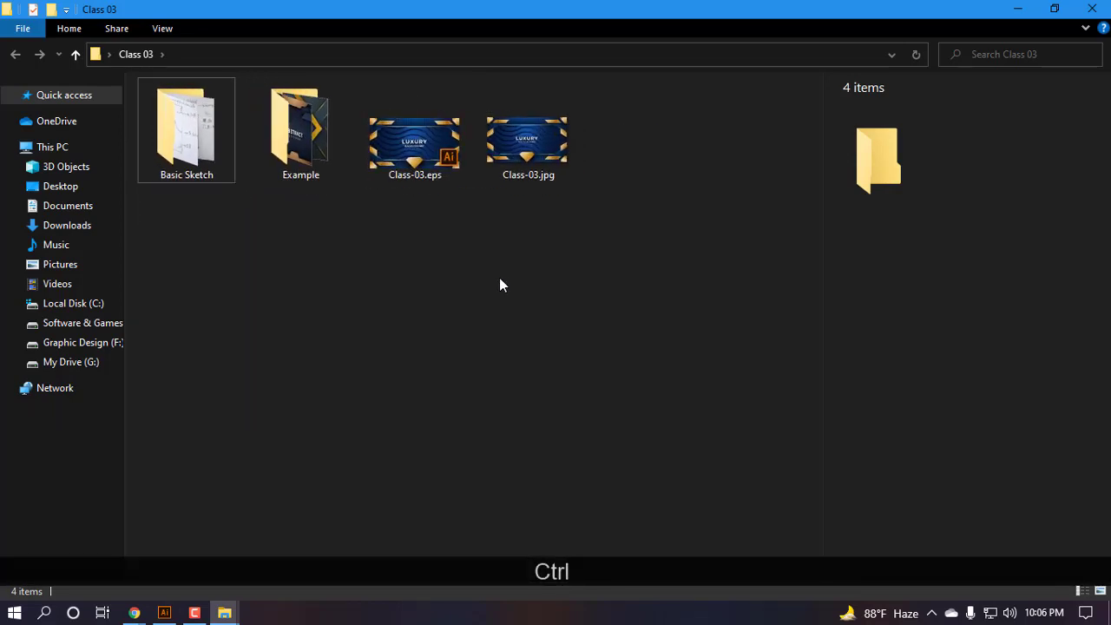
pyautogui.keyDown('ctrl'); pyautogui.scroll(-1, 499, 279); pyautogui.keyUp('ctrl')
# - Display the contents of the Class 03 folder as large icons and close the folder window
pyautogui.rightClick(475, 271)
pyautogui.moveTo(521, 283)
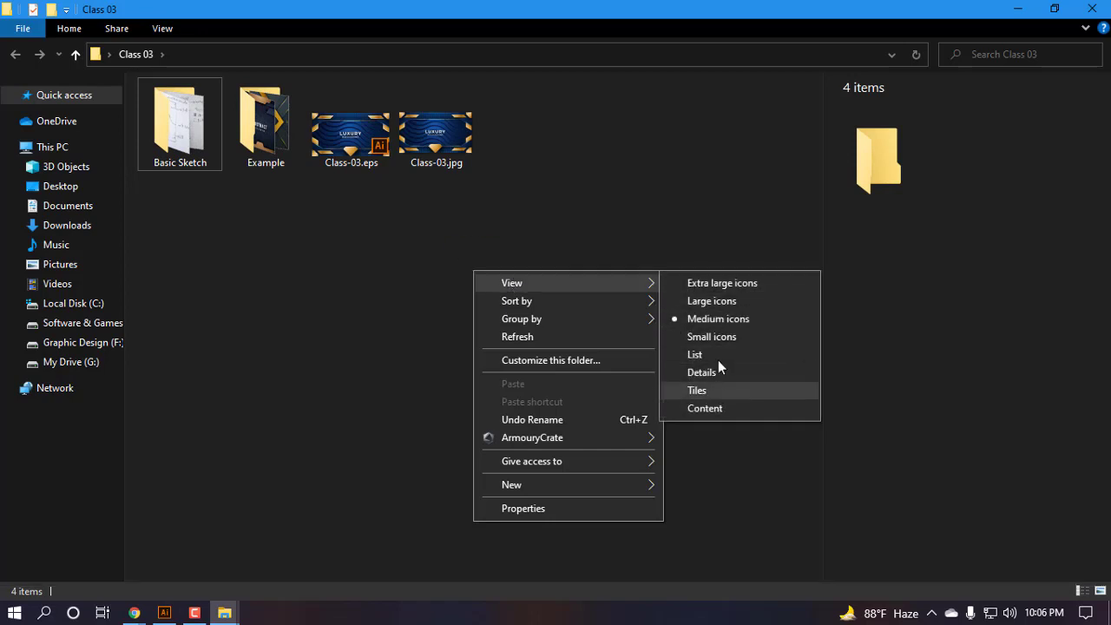
pyautogui.click(717, 303)
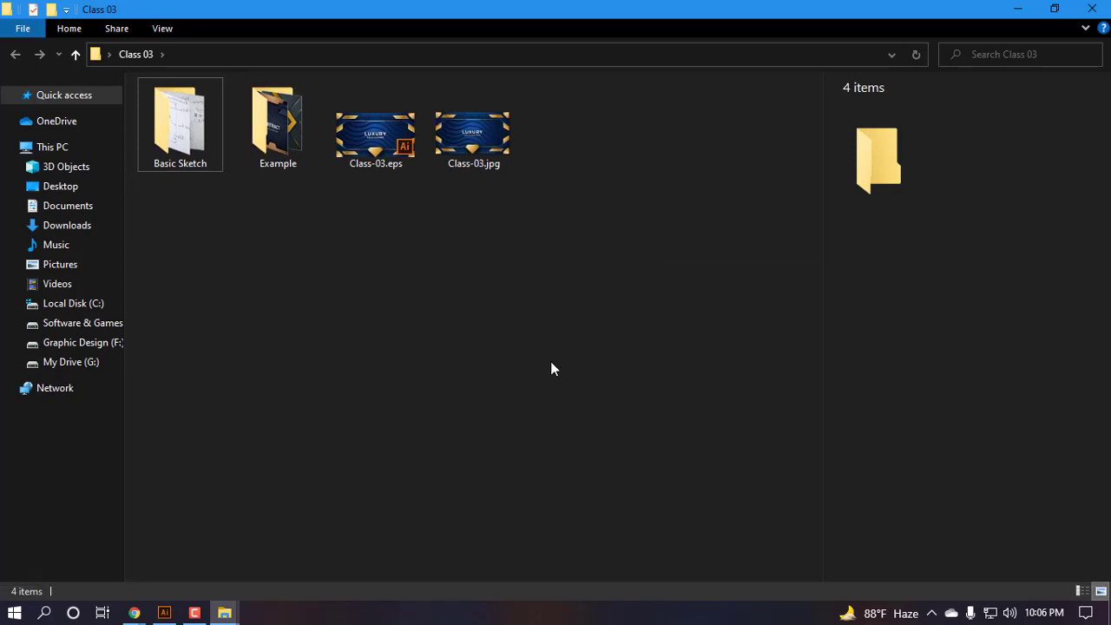
pyautogui.click(1087, 11)
pyautogui.rightClick(463, 213)
pyautogui.click(505, 267)
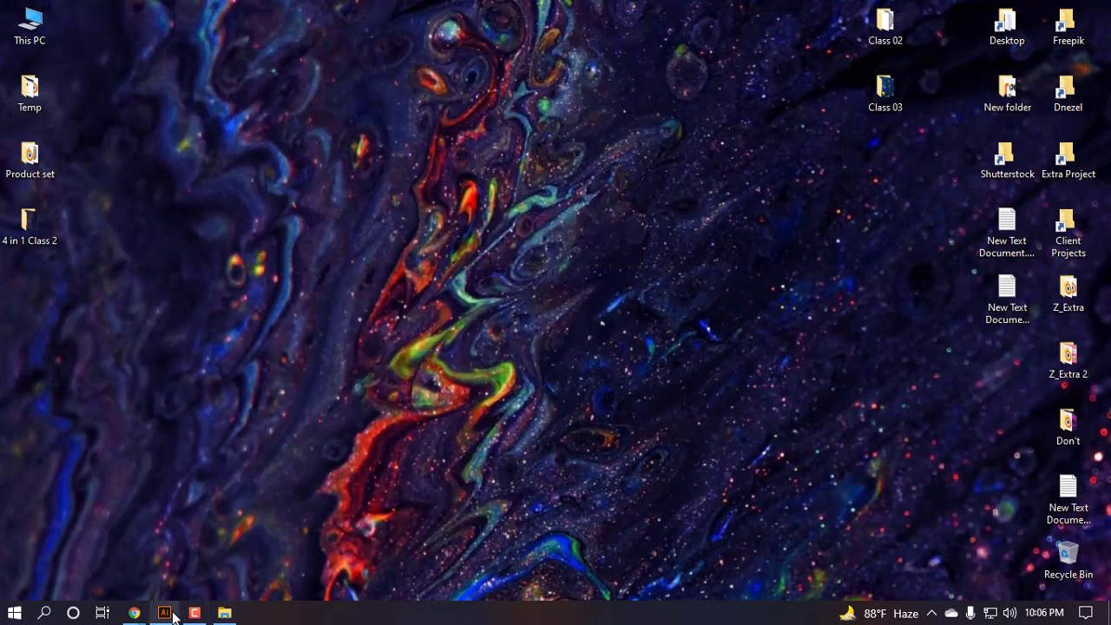
# - Switch to Illustrator and close the Class 03.eps document, leaving the Class 3.1 document open
pyautogui.click(173, 615)
pyautogui.click(367, 67)
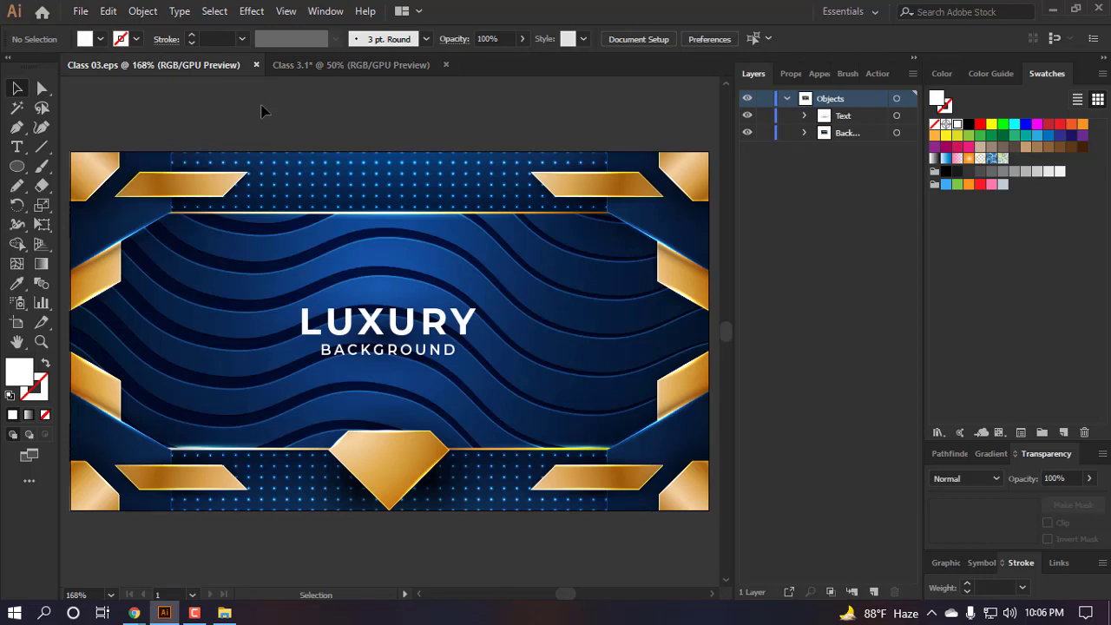
pyautogui.click(356, 68)
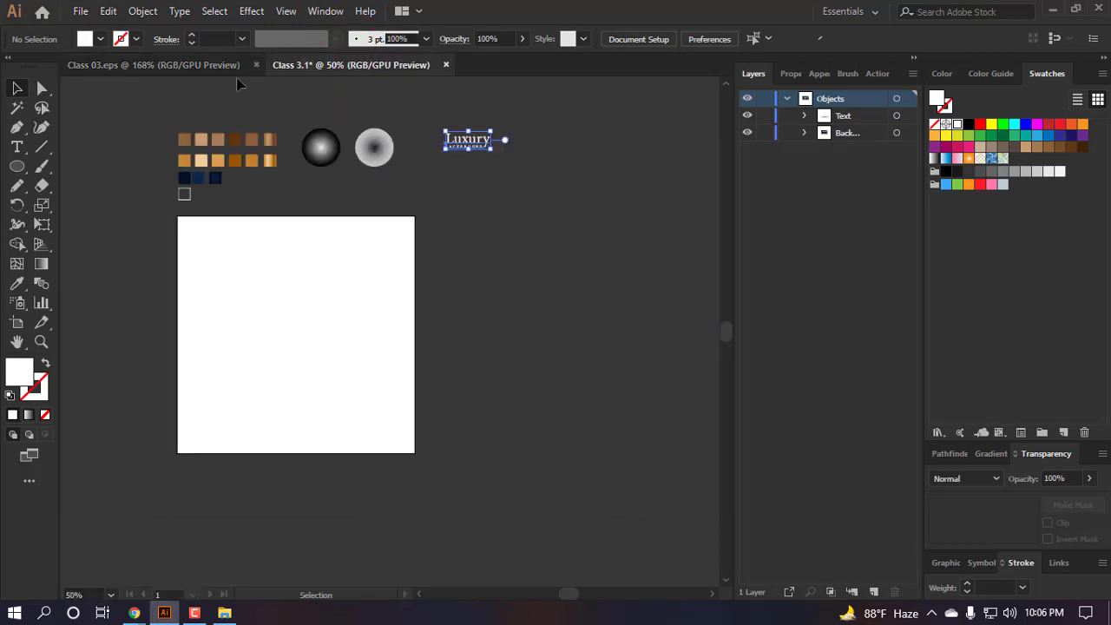
pyautogui.click(243, 69)
pyautogui.click(255, 66)
pyautogui.click(553, 301)
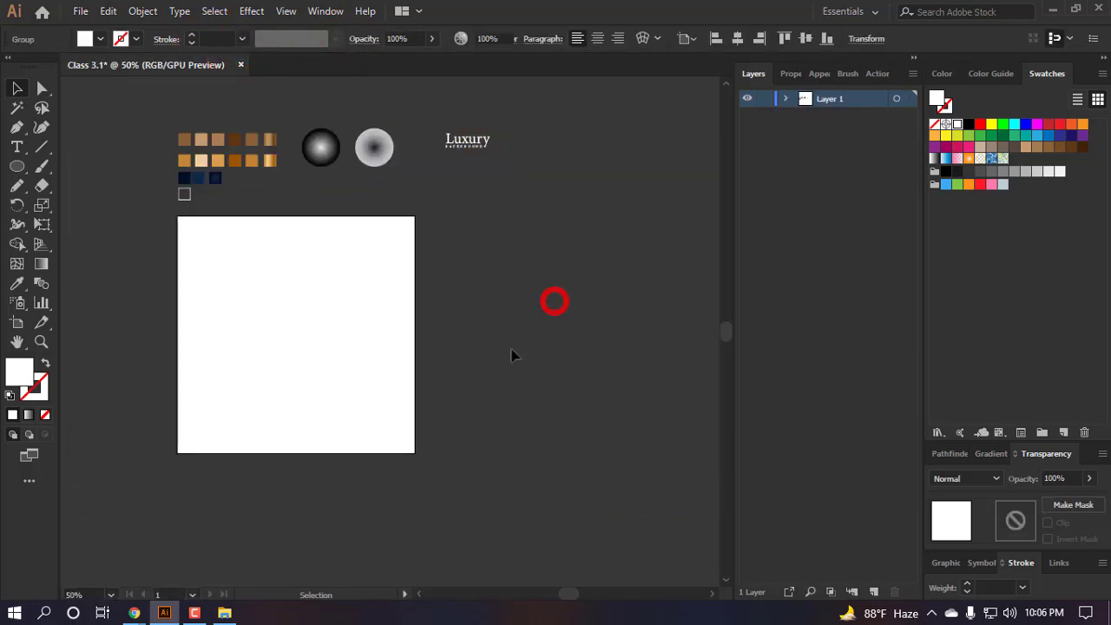
# - Switch to File Explorer and open the sketch 02.jpg from the Basic Sketch folder in Class 03
pyautogui.click(509, 316)
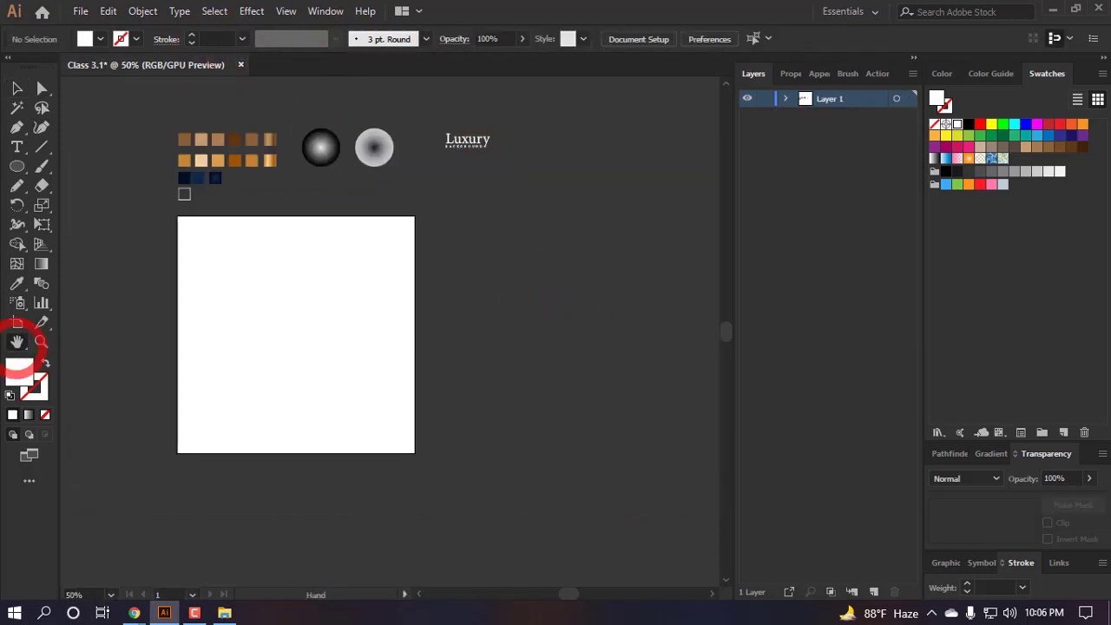
pyautogui.click(224, 612)
pyautogui.click(388, 247)
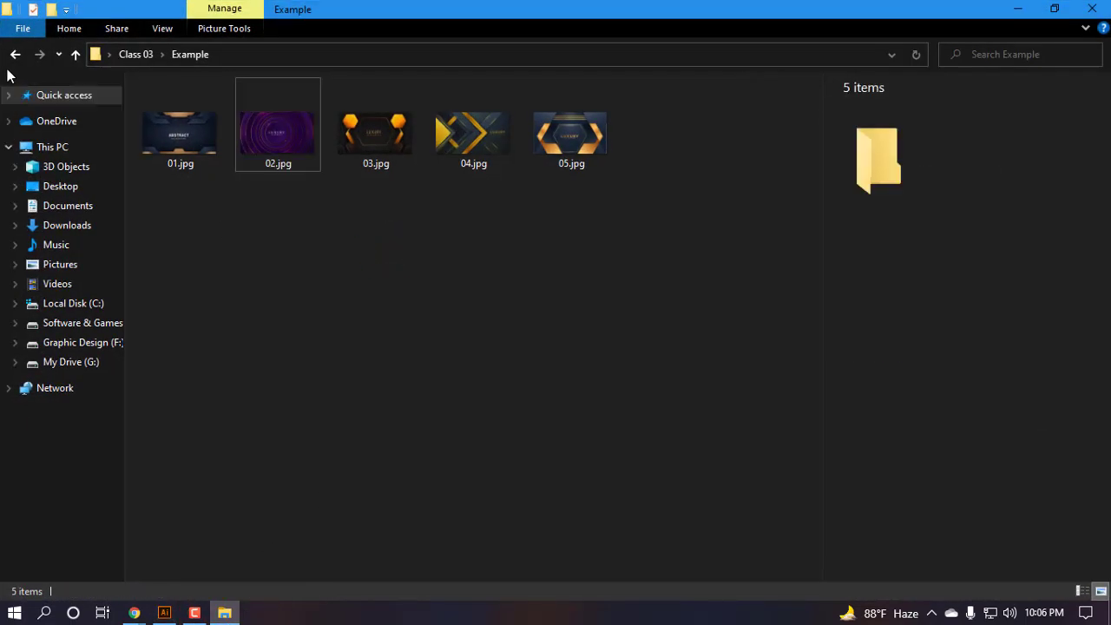
pyautogui.click(15, 54)
pyautogui.click(363, 368)
pyautogui.doubleClick(205, 158)
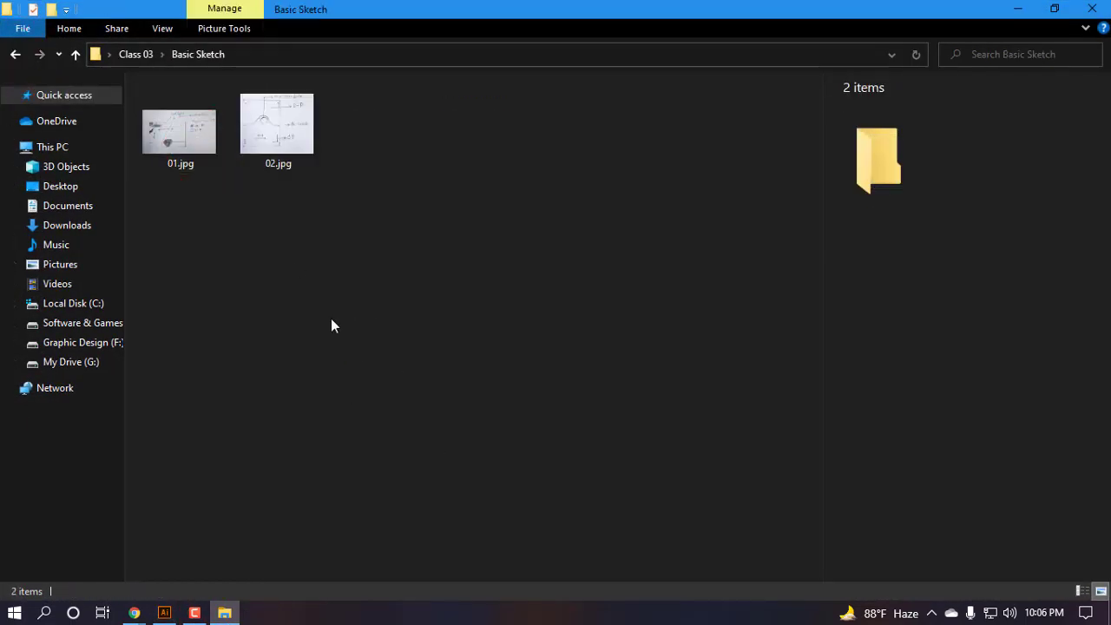
pyautogui.doubleClick(291, 148)
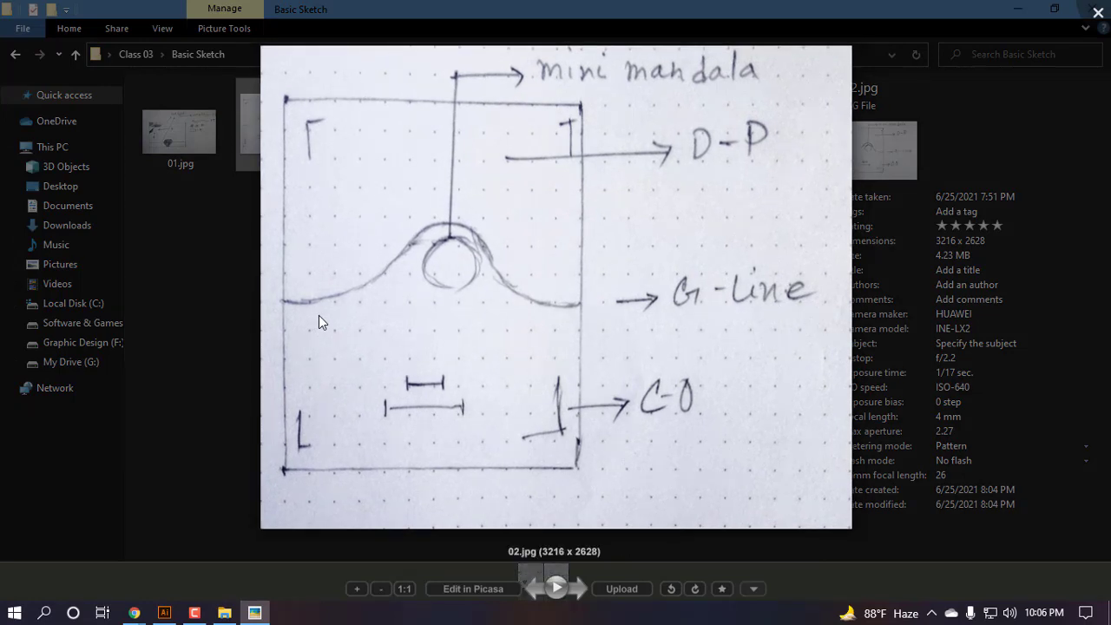
# - Examine the sketch's layout with its mini mandala, D-P, G-line and C-O labels, and close the image
pyautogui.scroll(3, 404, 206)
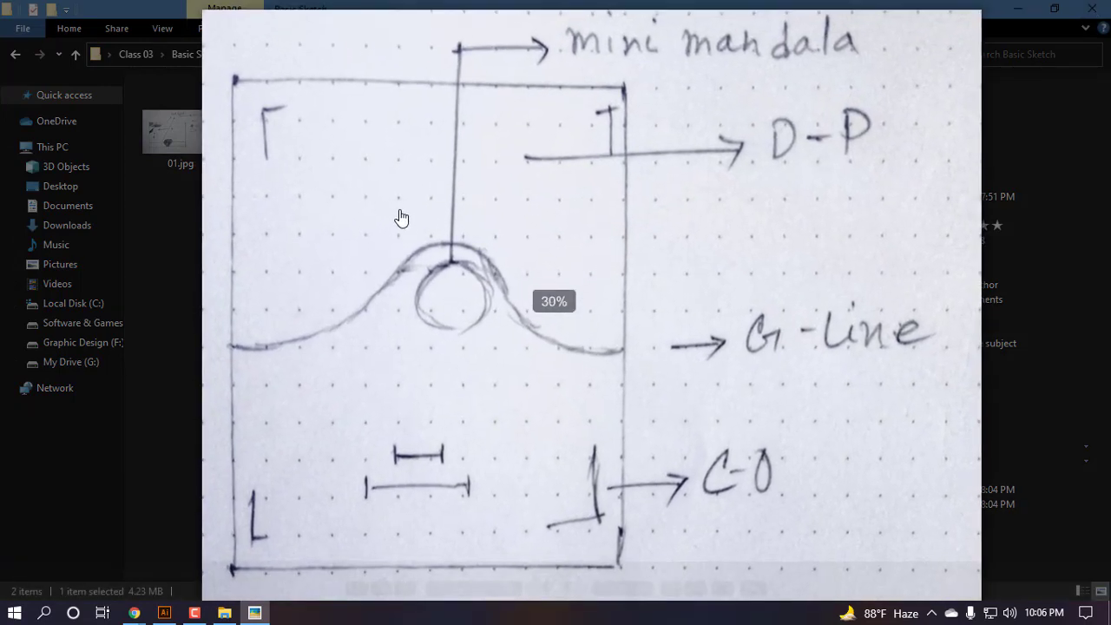
pyautogui.scroll(-2, 458, 210)
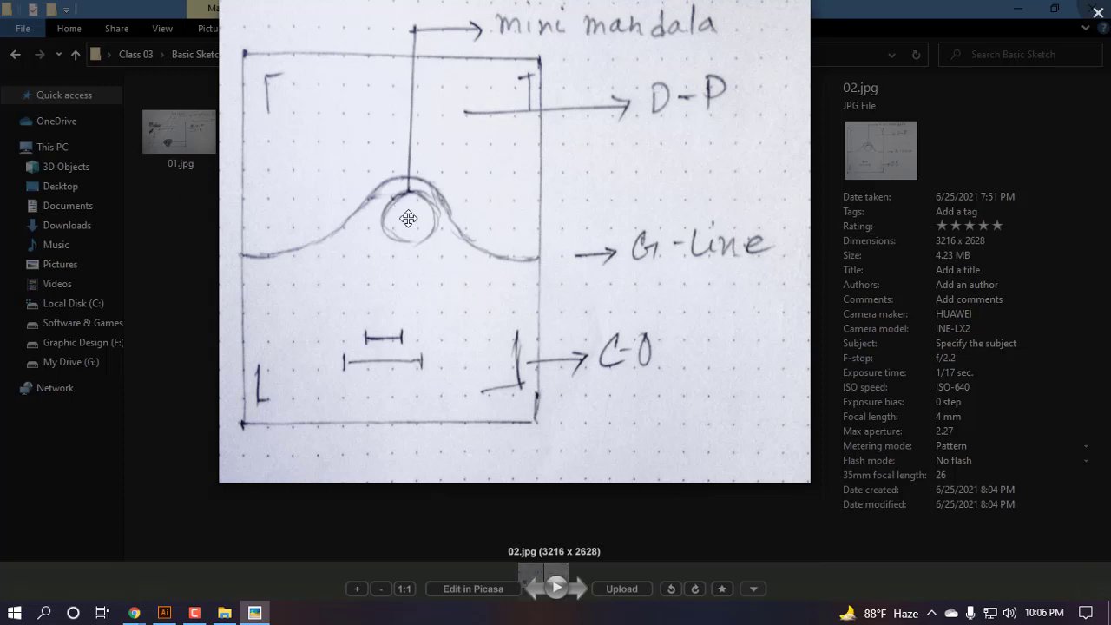
pyautogui.moveTo(409, 223); pyautogui.dragTo(424, 301)
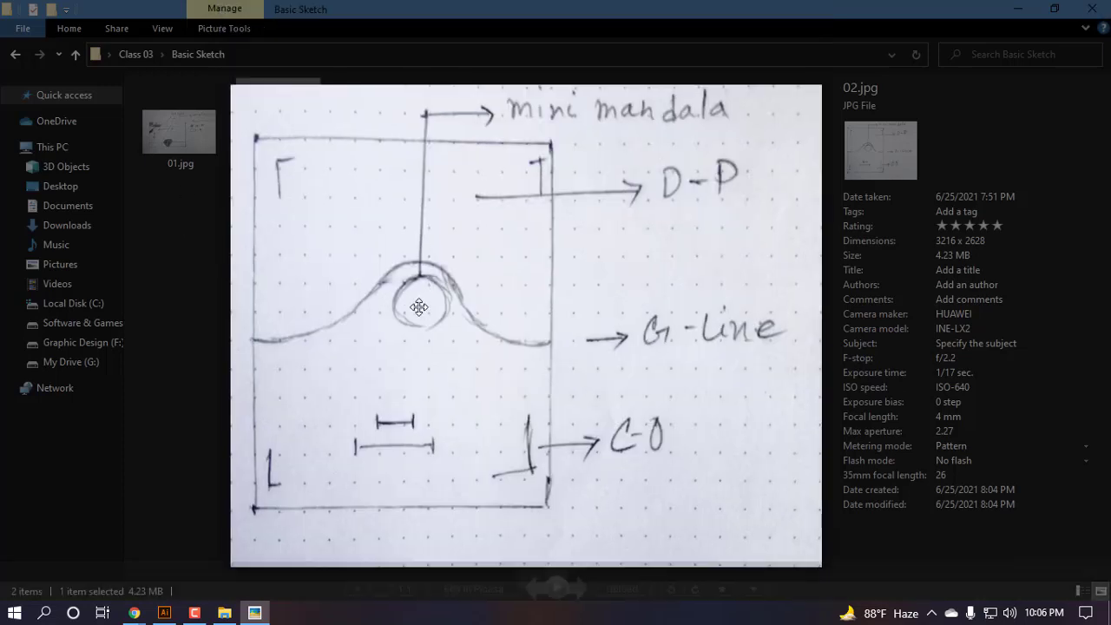
pyautogui.moveTo(464, 266); pyautogui.dragTo(452, 274)
pyautogui.click(1097, 13)
pyautogui.click(439, 371)
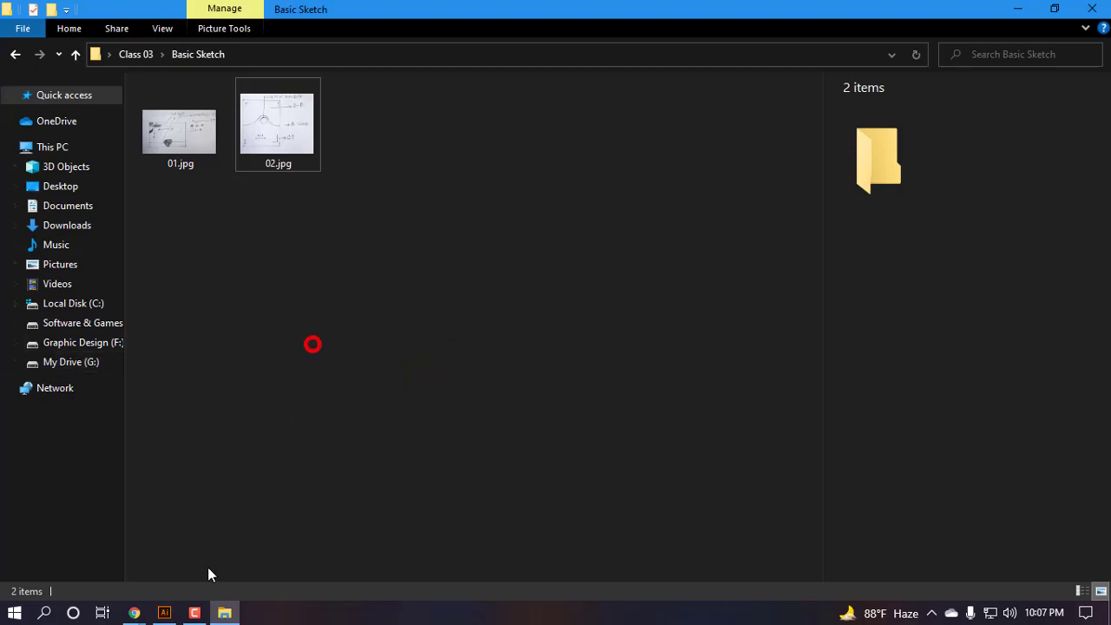
# - Switch back to Illustrator and create a 500 px by 500 px rectangle
pyautogui.click(164, 613)
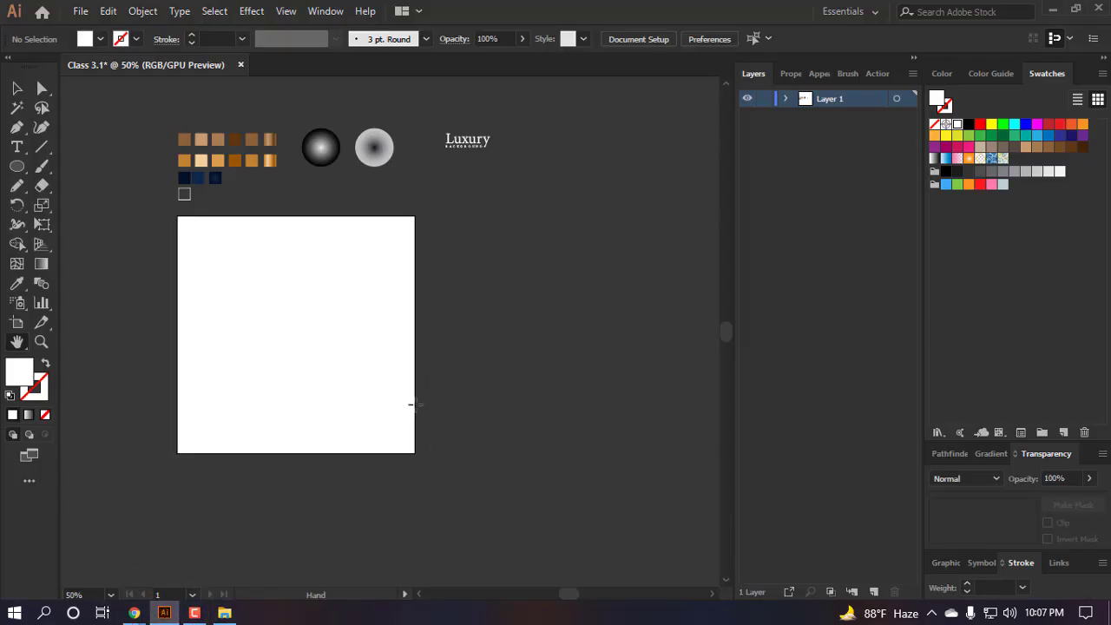
pyautogui.press('m')
pyautogui.scroll(-3, 278, 291)
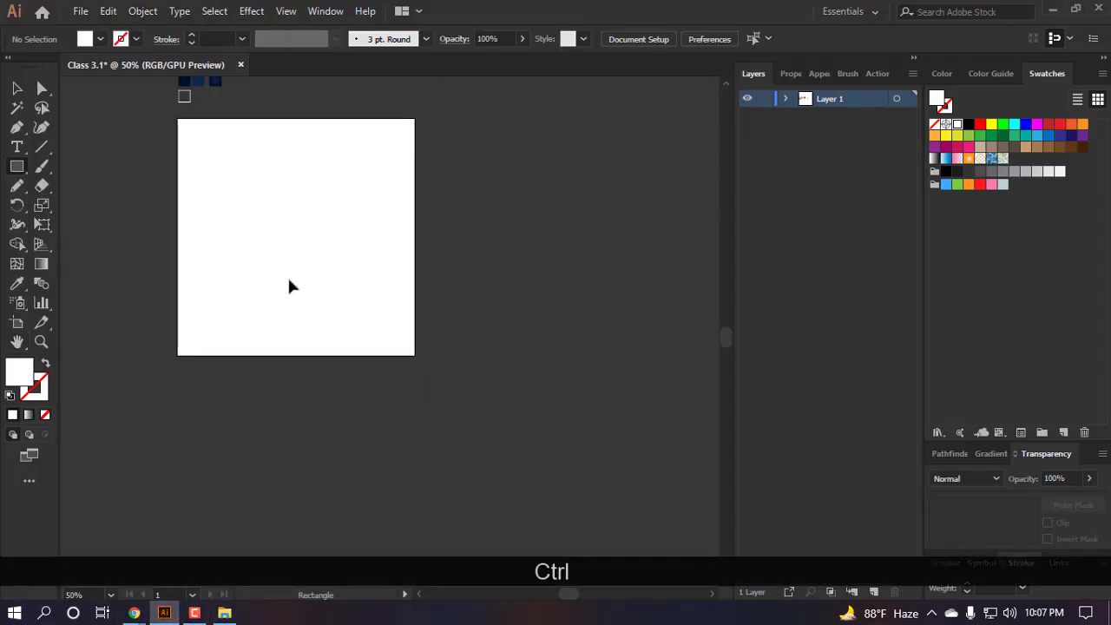
pyautogui.hscroll(-2, 296, 289)
pyautogui.scroll(1, 305, 289)
pyautogui.click(360, 271)
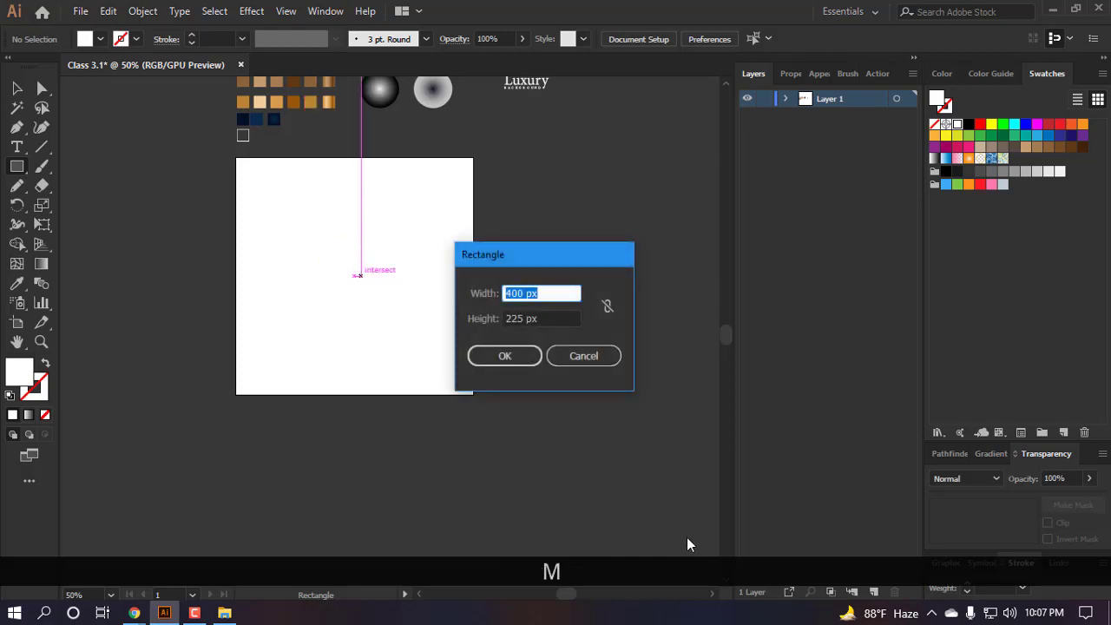
pyautogui.write('500')
pyautogui.click(540, 318)
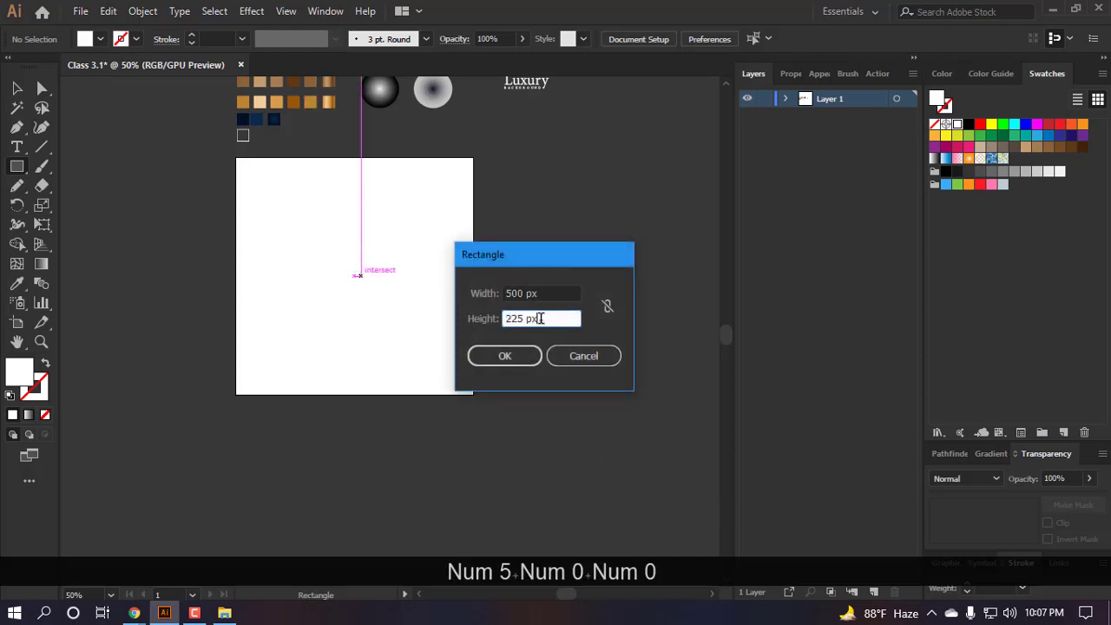
pyautogui.write('500')
pyautogui.press('Return')
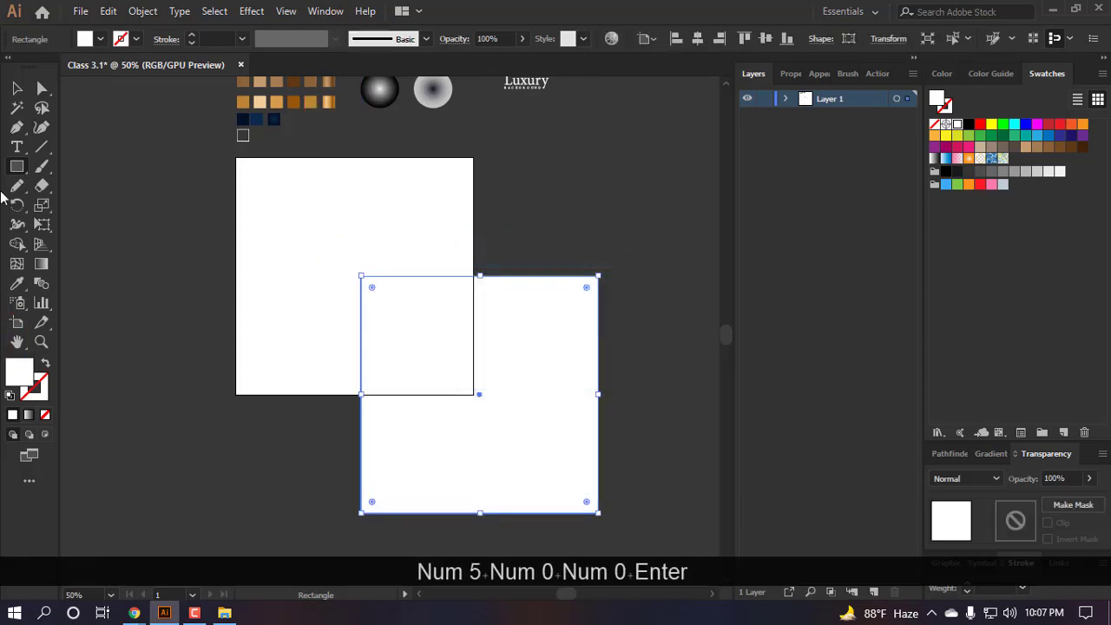
# - Center the rectangle horizontally and vertically on the artboard
pyautogui.press('v')
pyautogui.click(699, 41)
pyautogui.click(764, 39)
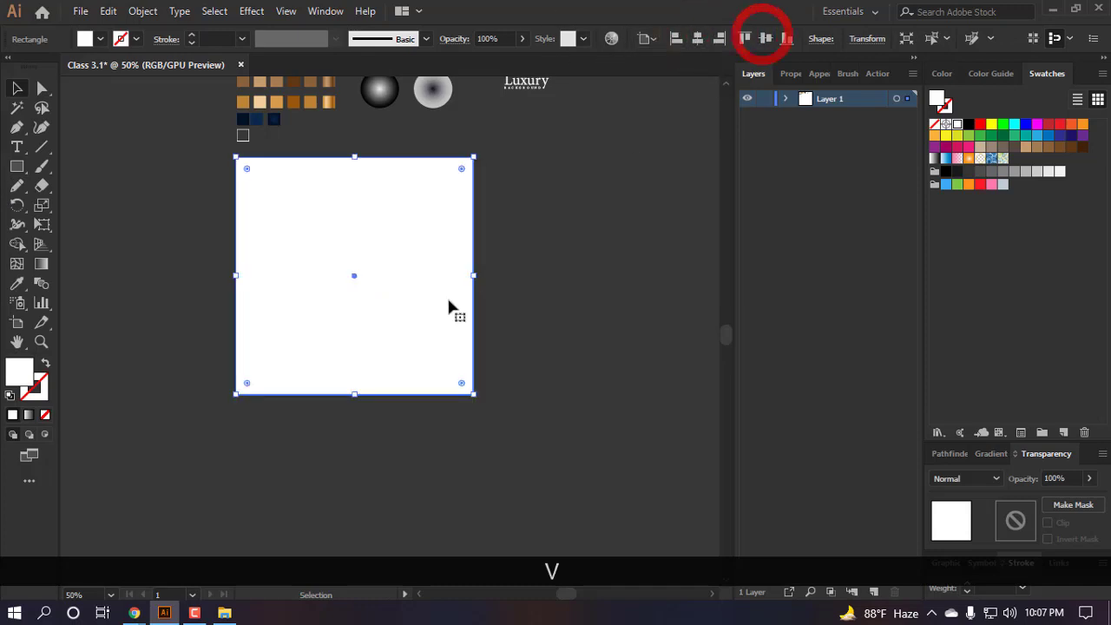
# - Fill the rectangle with the dark blue radial gradient sampled from the color samples above the artboard
pyautogui.scroll(3, 417, 286)
pyautogui.scroll(-2, 379, 260)
pyautogui.press('i')
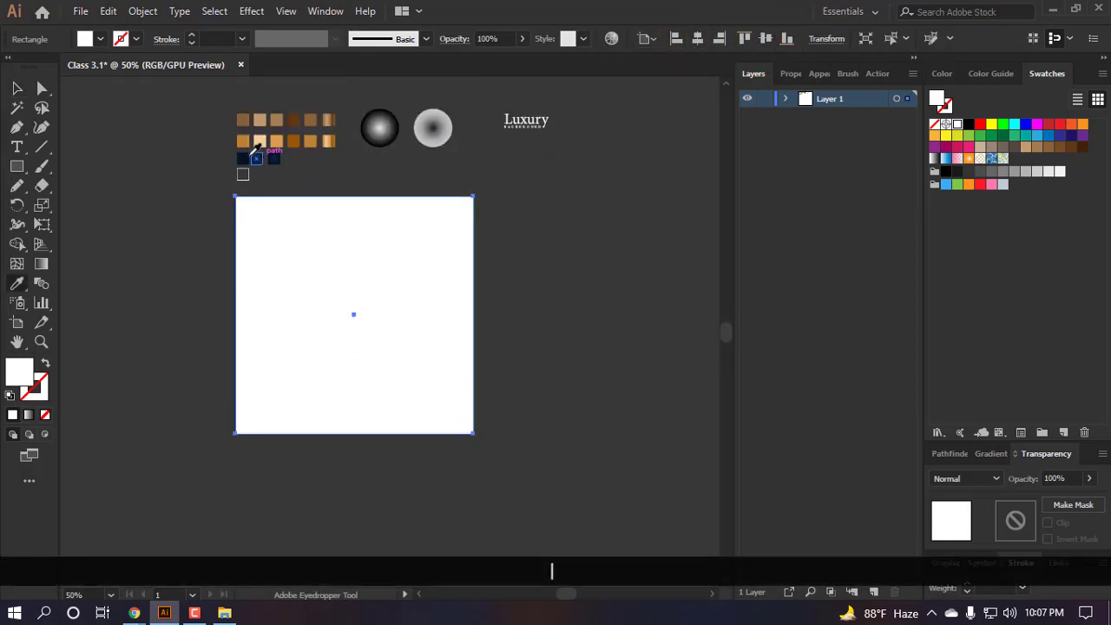
pyautogui.scroll(4, 275, 156)
pyautogui.click(339, 214)
# - Redirect the radial gradient vertically, with its center near the square's top edge and its end near the bottom edge
pyautogui.scroll(-5, 320, 182)
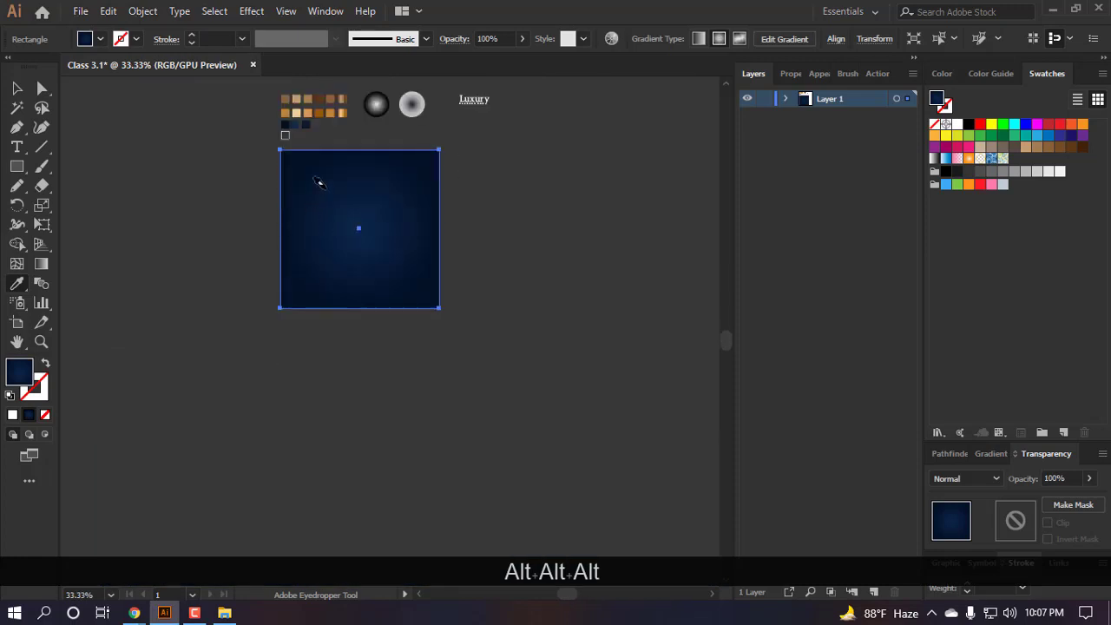
pyautogui.scroll(2, 355, 206)
pyautogui.scroll(-4, 356, 208)
pyautogui.press('g')
pyautogui.scroll(3, 373, 261)
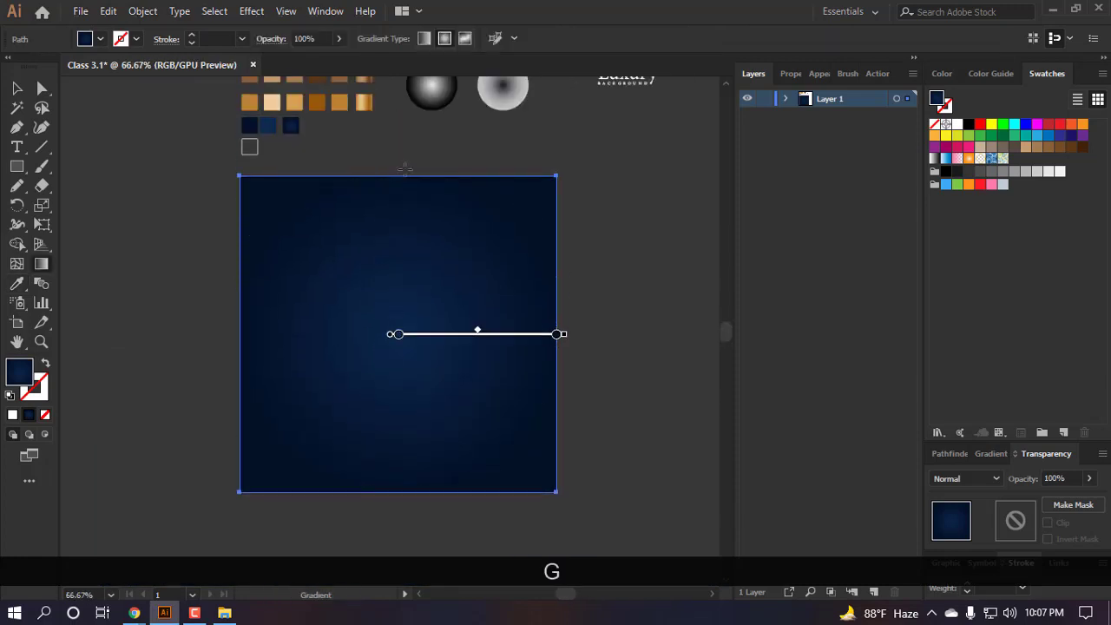
pyautogui.moveTo(405, 169); pyautogui.dragTo(426, 485)
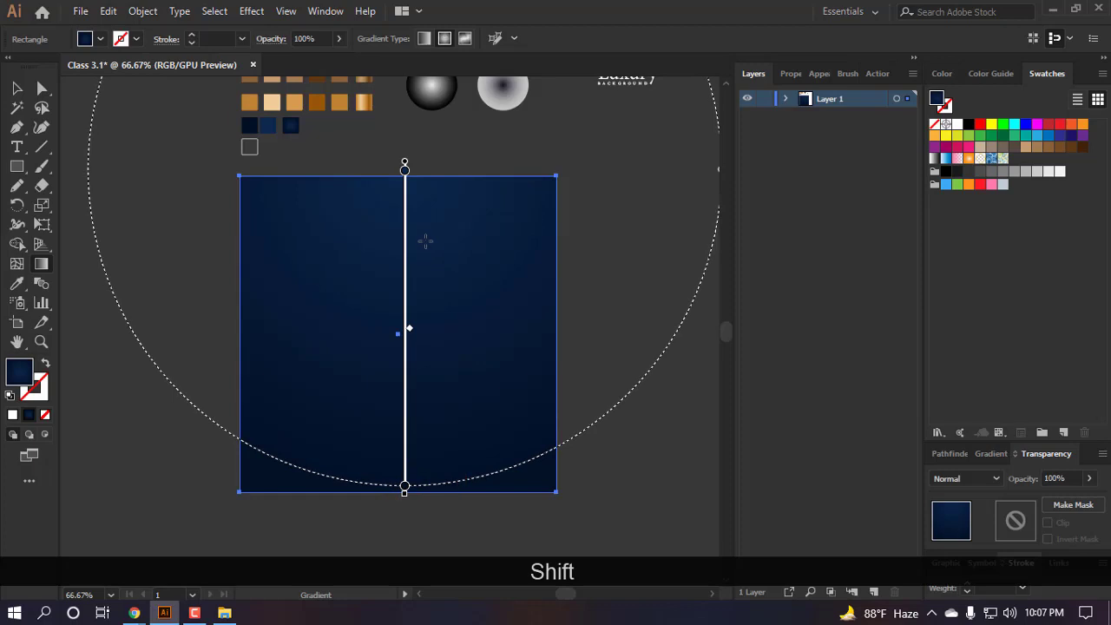
pyautogui.hotkey('ctrl', 'z')
pyautogui.hotkey('ctrl', 'z')
pyautogui.click(407, 280)
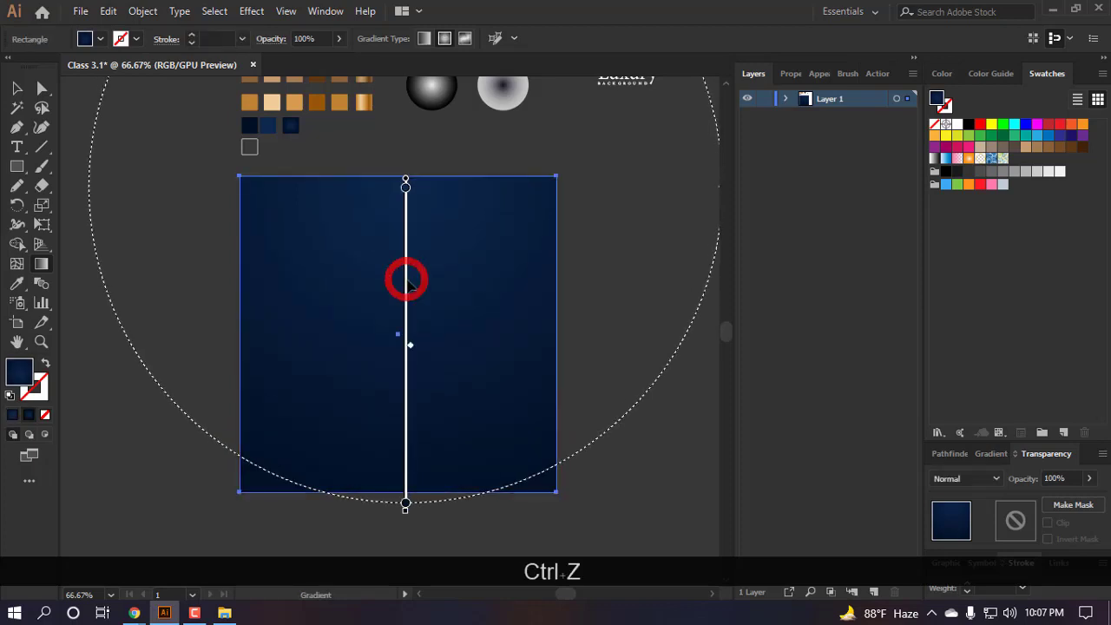
# - Select the blue gradient square and lock it
pyautogui.press('v')
pyautogui.scroll(-2, 331, 310)
pyautogui.click(572, 374)
pyautogui.scroll(1, 407, 278)
pyautogui.click(379, 326)
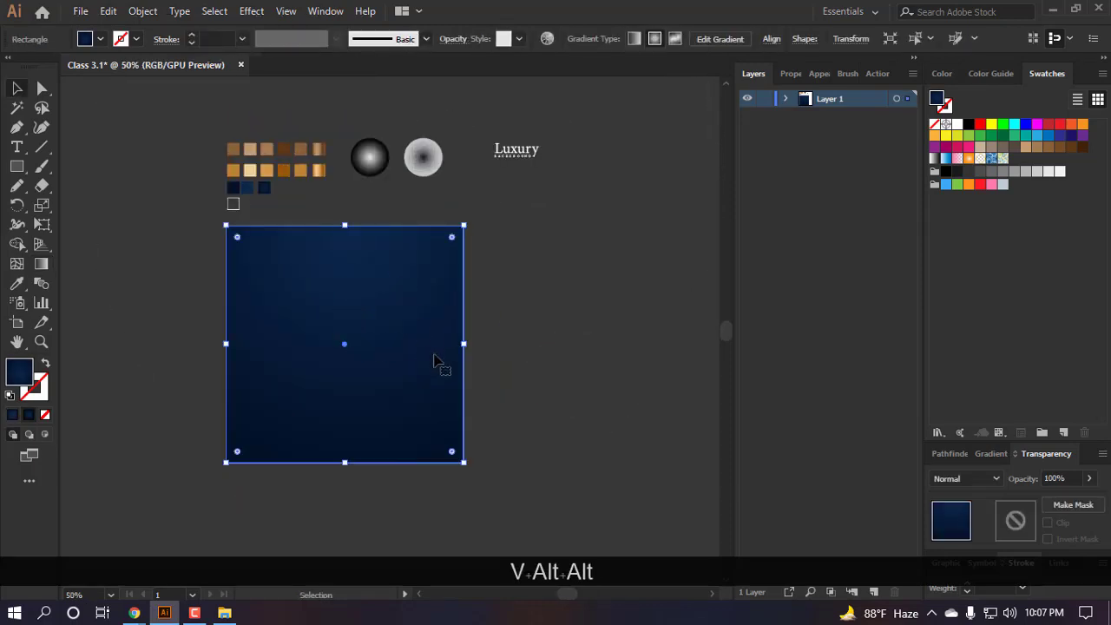
pyautogui.hotkey('ctrl', '2')
# - Draw a vertical line about 500 px long with the Pen tool beside the square's right edge and select it
pyautogui.press('p')
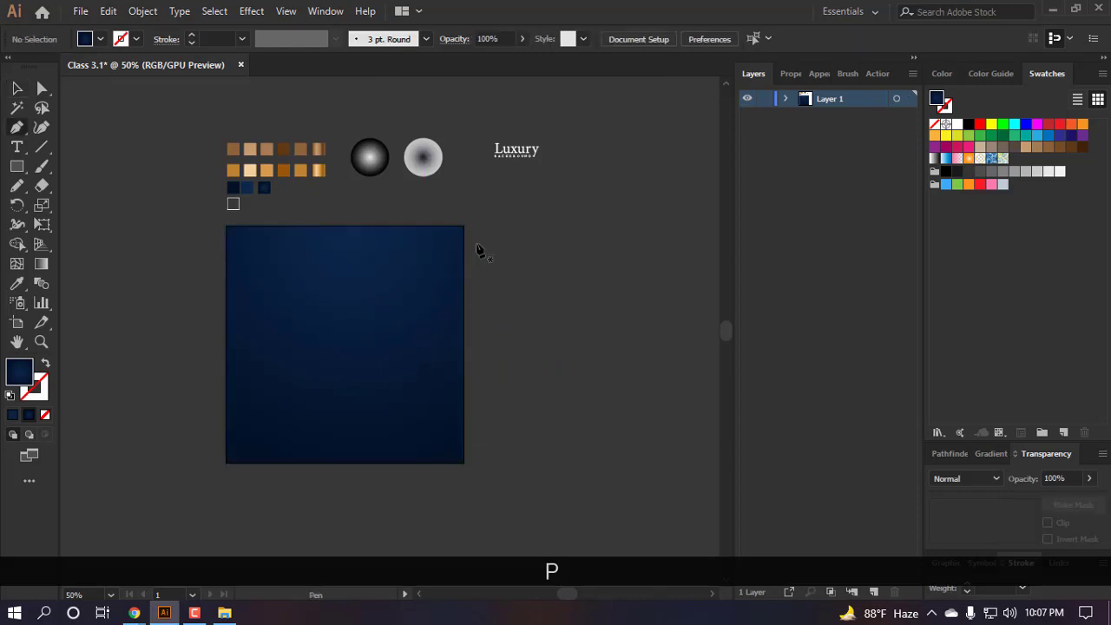
pyautogui.click(476, 227)
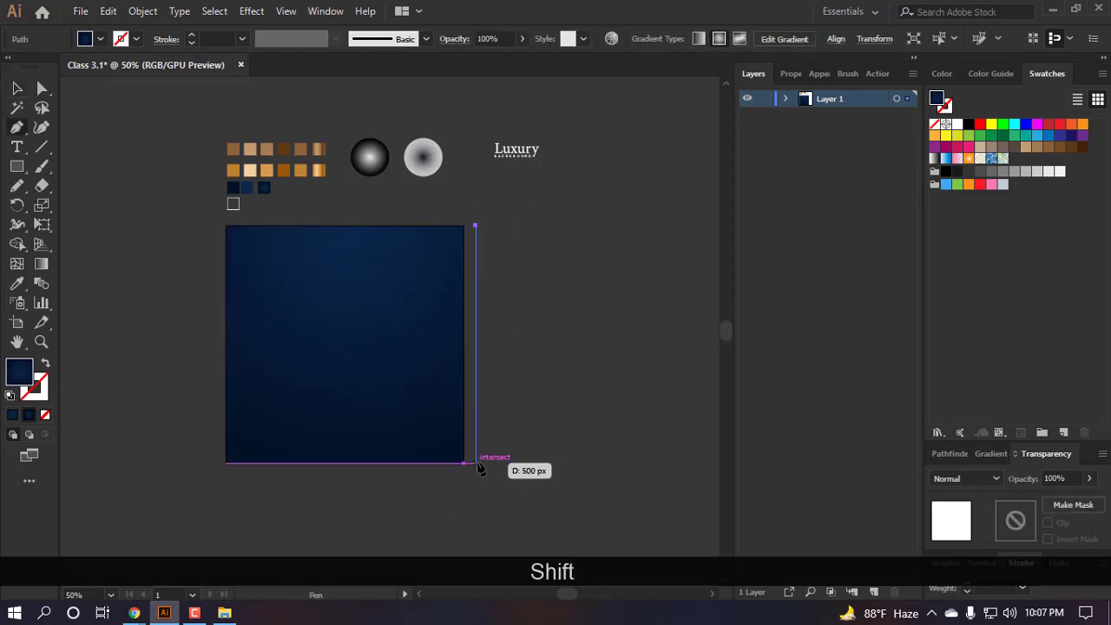
pyautogui.keyDown('shift'); pyautogui.click(481, 466); pyautogui.keyUp('shift')
pyautogui.press('v')
pyautogui.click(483, 308)
pyautogui.scroll(2, 484, 308)
pyautogui.moveTo(556, 348); pyautogui.dragTo(439, 473)
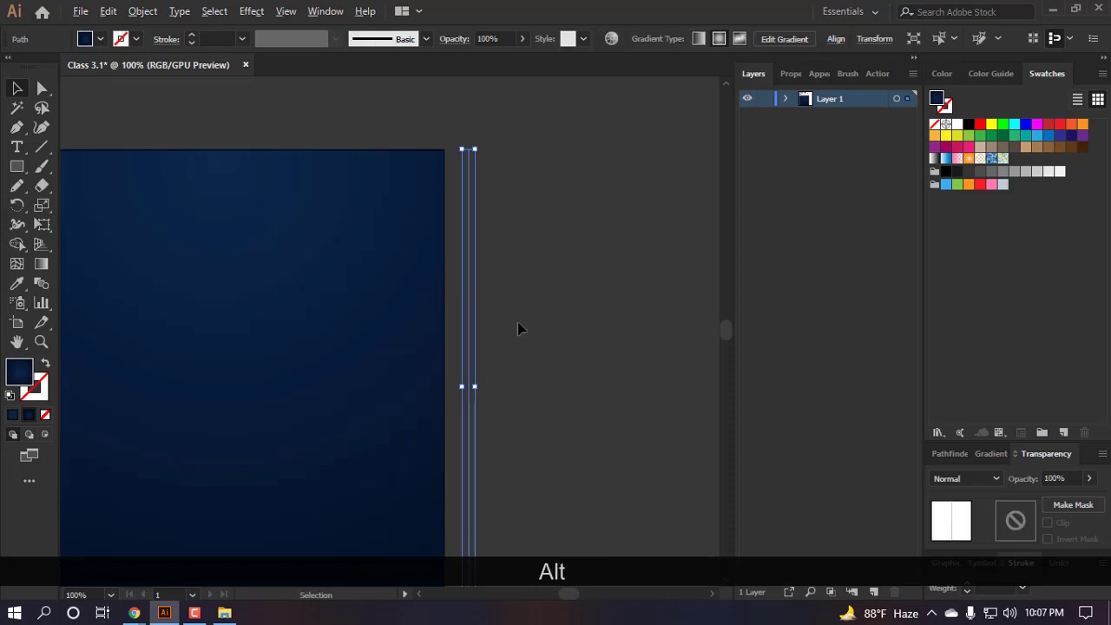
# - Give the vertical line no fill and a white stroke
pyautogui.scroll(3, 518, 322)
pyautogui.click(141, 10)
pyautogui.click(660, 13)
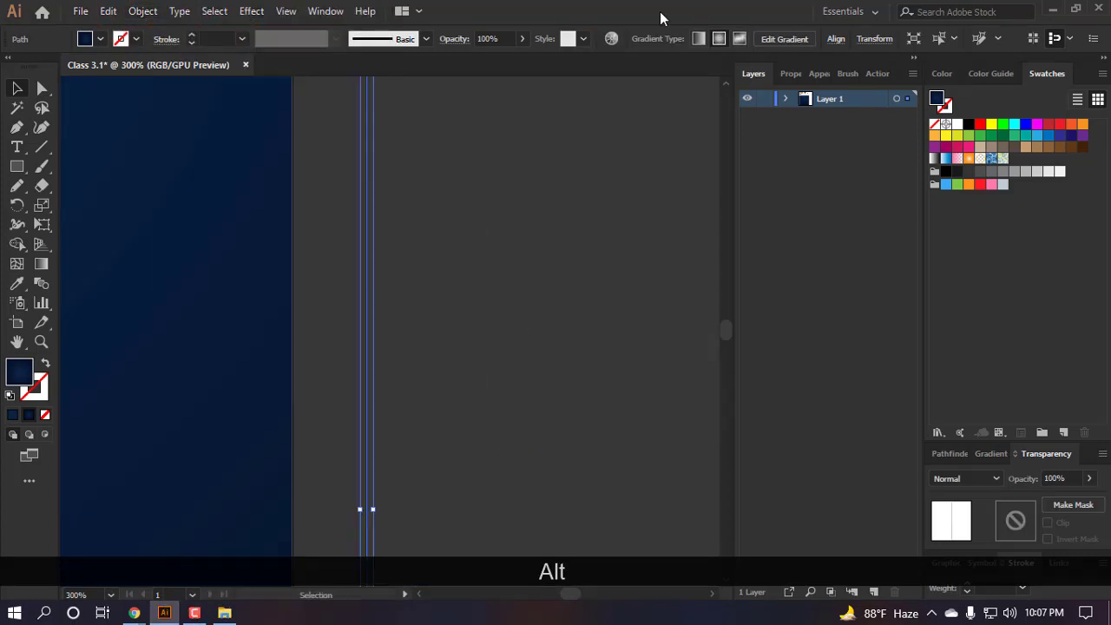
pyautogui.click(41, 388)
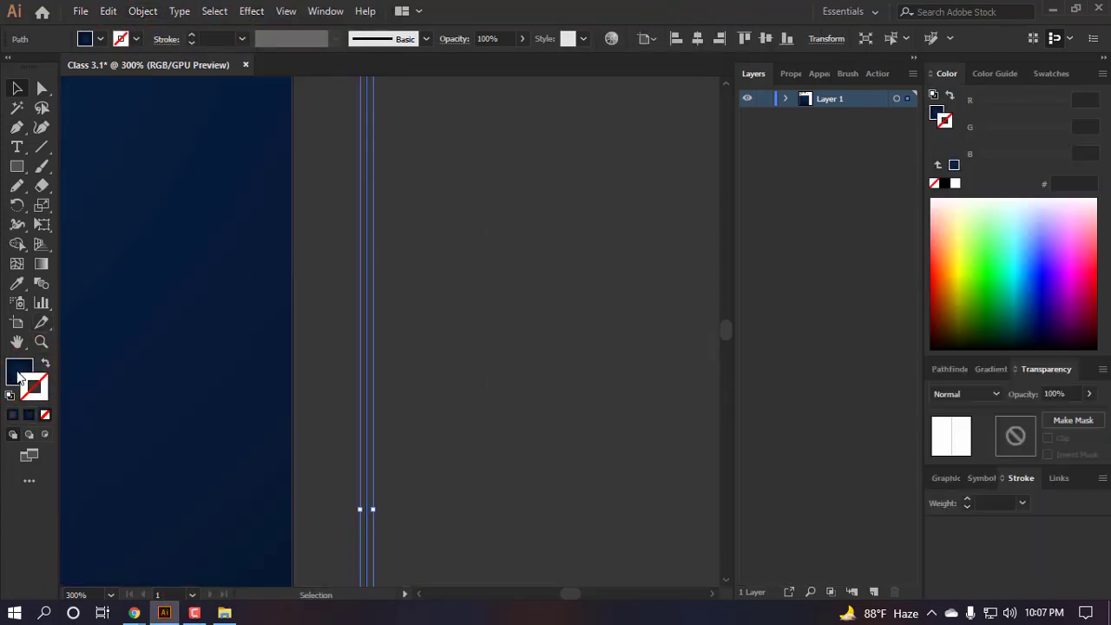
pyautogui.click(19, 376)
pyautogui.click(46, 364)
pyautogui.click(39, 389)
pyautogui.click(12, 415)
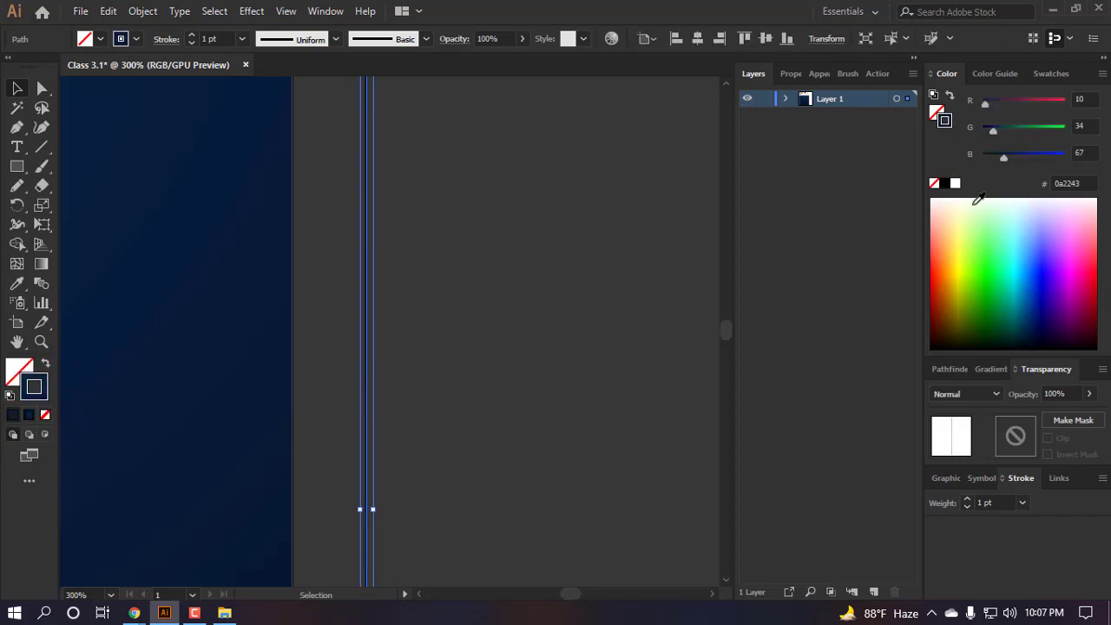
pyautogui.click(954, 184)
# - Set the vertical line's stroke weight to 4 pt and open its stroke options
pyautogui.scroll(2, 374, 152)
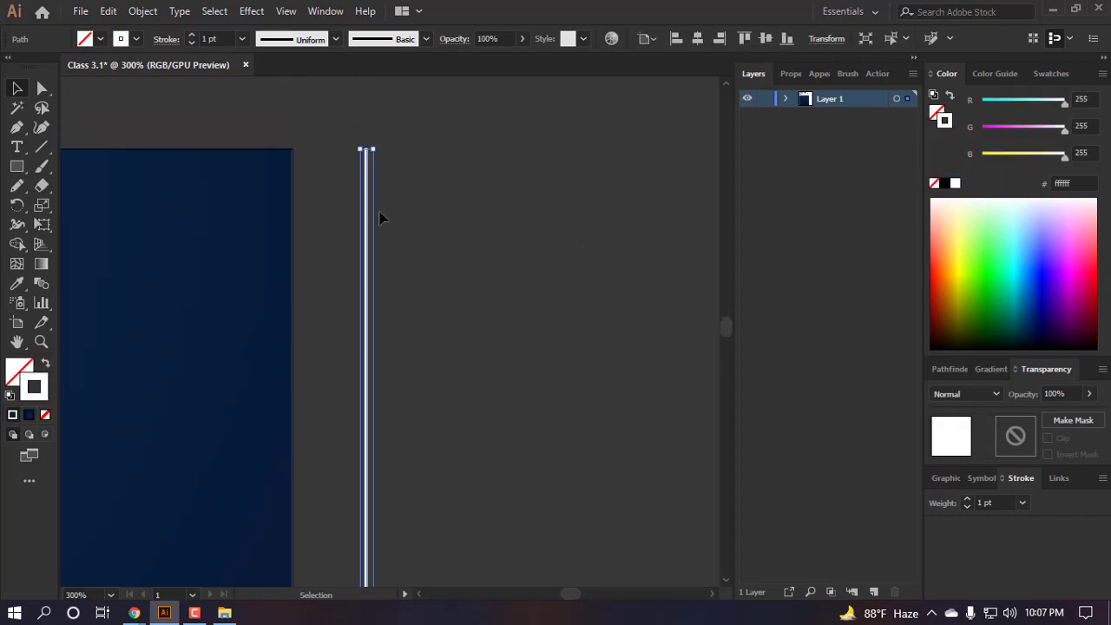
pyautogui.keyDown('alt'); pyautogui.scroll(3, 379, 215); pyautogui.keyUp('alt')
pyautogui.click(191, 34)
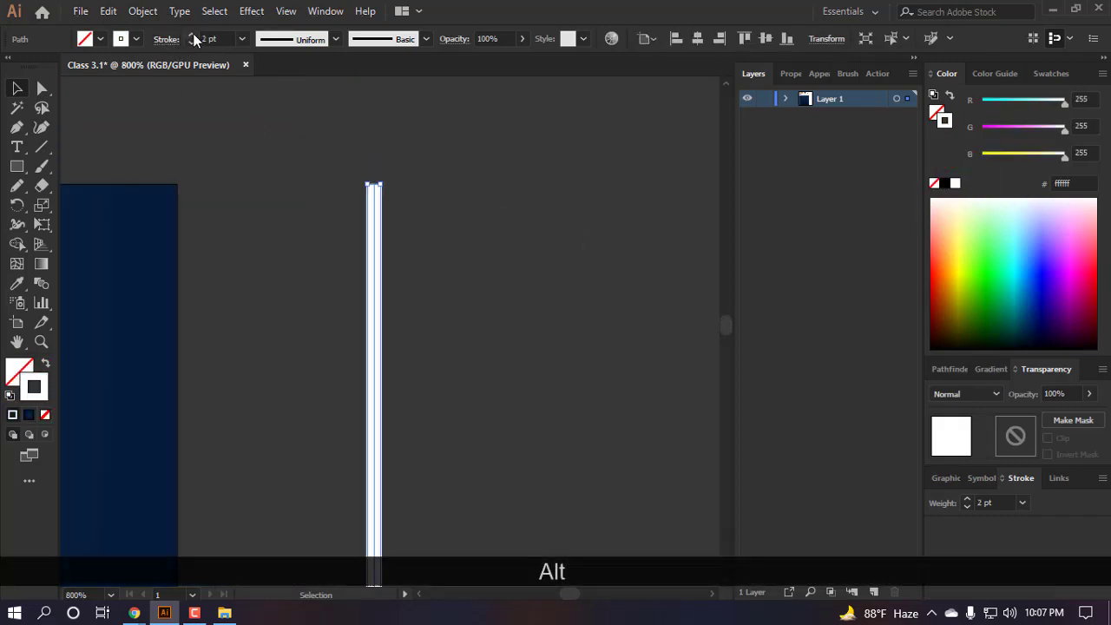
pyautogui.click(191, 34)
pyautogui.click(191, 35)
pyautogui.click(169, 39)
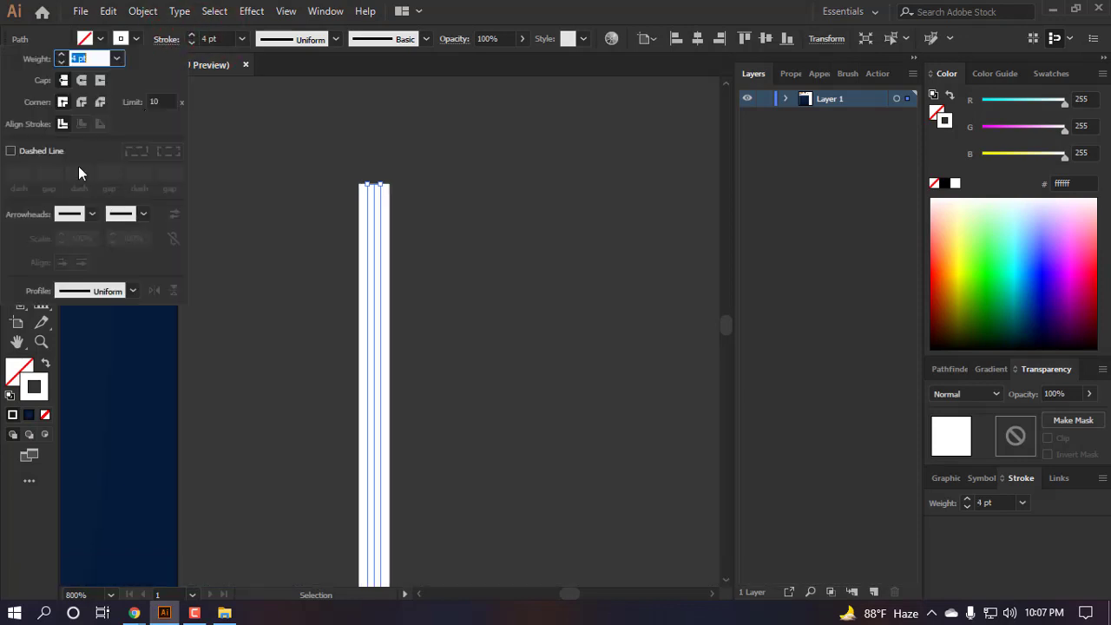
# - Delete the white vertical line beside the square
pyautogui.keyDown('alt'); pyautogui.scroll(-3, 343, 406); pyautogui.keyUp('alt')
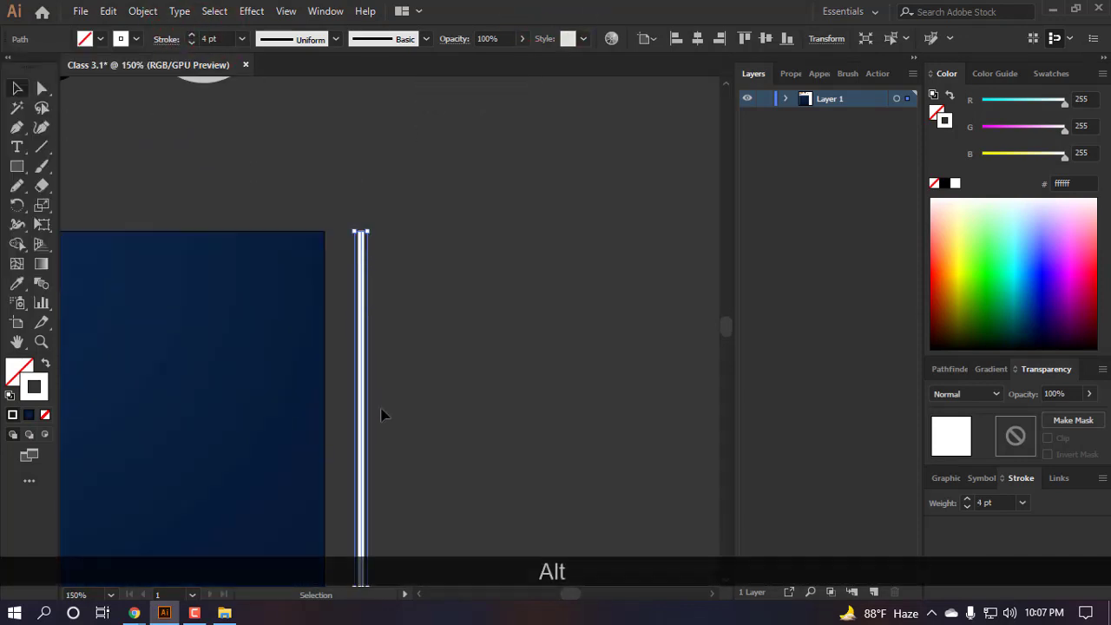
pyautogui.keyDown('alt'); pyautogui.scroll(-2, 384, 404); pyautogui.keyUp('alt')
pyautogui.scroll(-2, 387, 329)
pyautogui.keyDown('alt'); pyautogui.scroll(2, 389, 248); pyautogui.keyUp('alt')
pyautogui.click(463, 317)
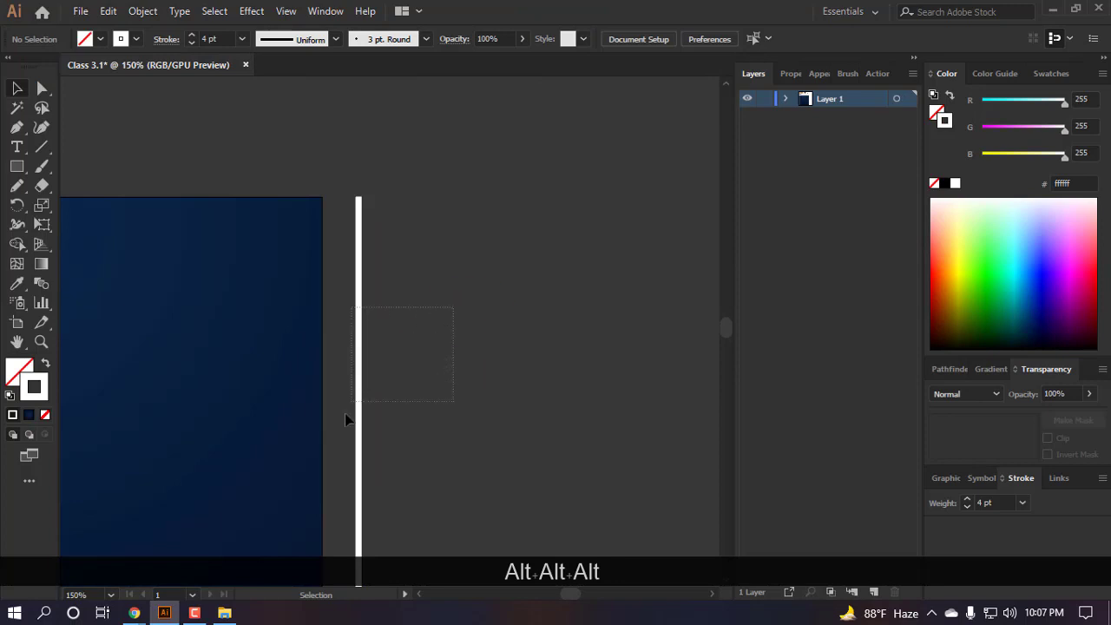
pyautogui.moveTo(345, 415); pyautogui.dragTo(399, 471)
pyautogui.press('BackSpace')
pyautogui.press('BackSpace')
# - Draw a small circle beside the blue square and give it a white fill with no stroke
pyautogui.keyDown('alt'); pyautogui.scroll(4, 419, 299); pyautogui.keyUp('alt')
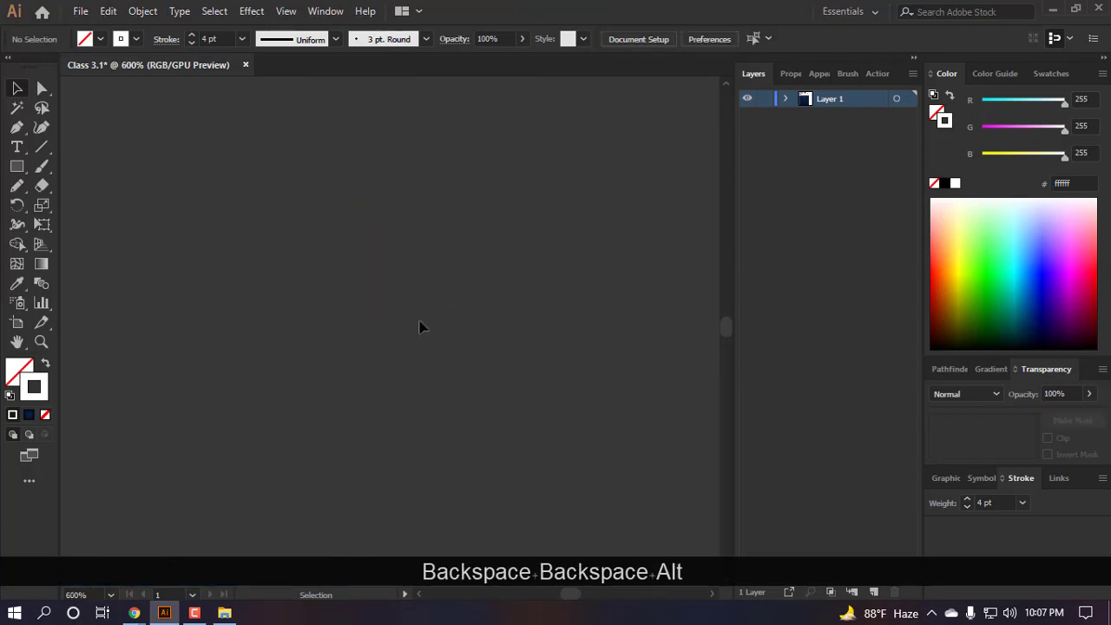
pyautogui.press('l')
pyautogui.moveTo(257, 200); pyautogui.dragTo(332, 260)
pyautogui.press('v')
pyautogui.click(375, 296)
pyautogui.keyDown('alt'); pyautogui.scroll(-2, 333, 278); pyautogui.keyUp('alt')
pyautogui.click(46, 362)
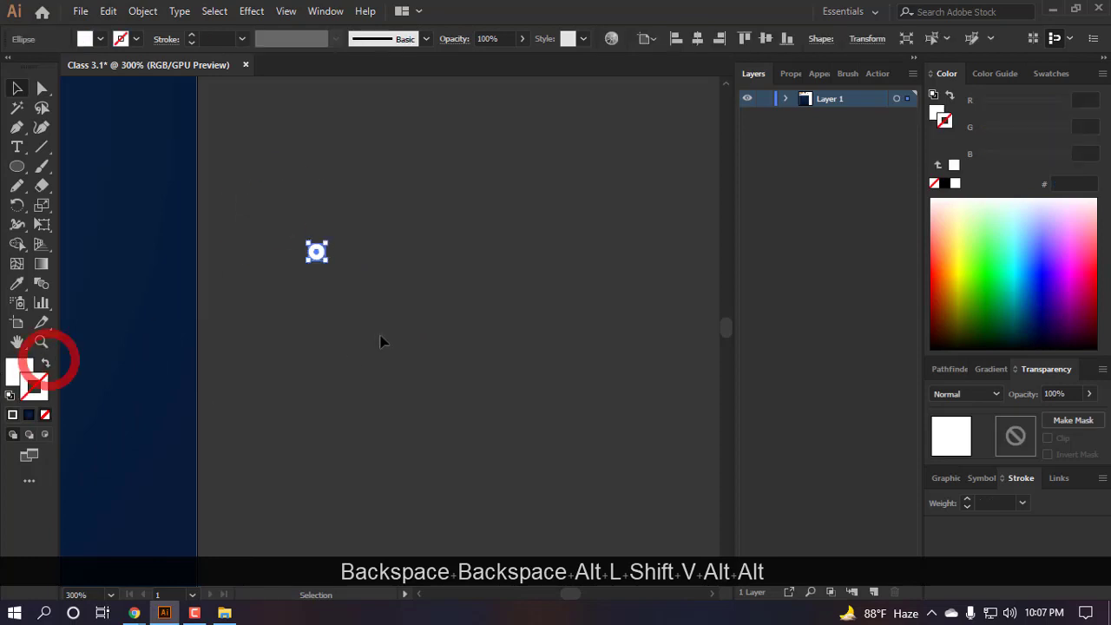
pyautogui.click(382, 341)
pyautogui.keyDown('alt'); pyautogui.scroll(-3, 373, 295); pyautogui.keyUp('alt')
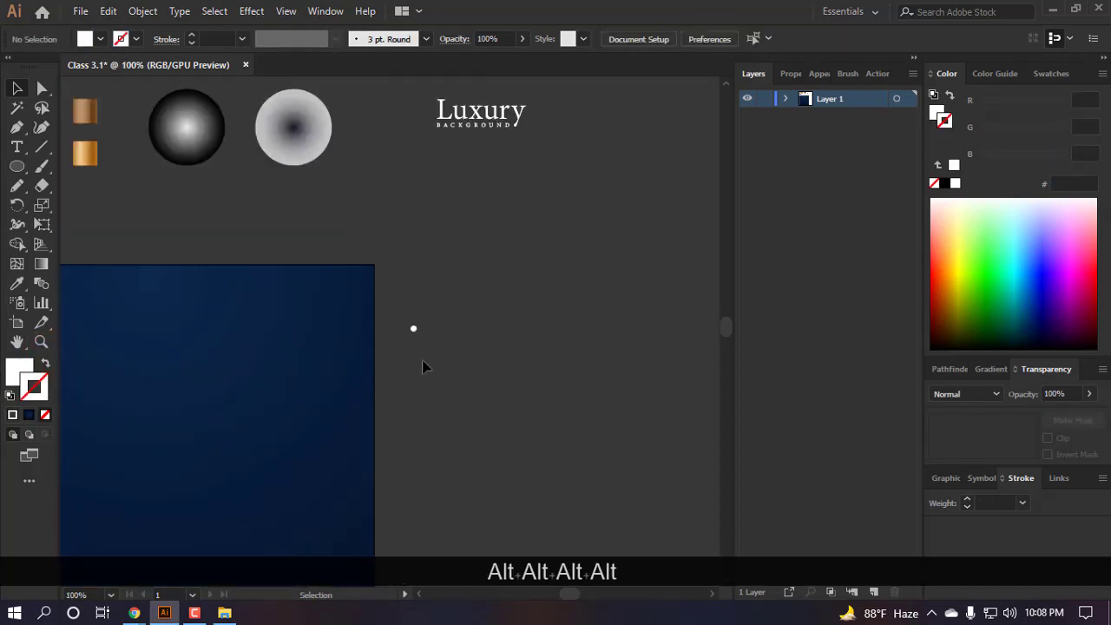
pyautogui.keyDown('alt'); pyautogui.scroll(-3, 422, 366); pyautogui.keyUp('alt')
pyautogui.keyDown('alt'); pyautogui.scroll(8, 431, 309); pyautogui.keyUp('alt')
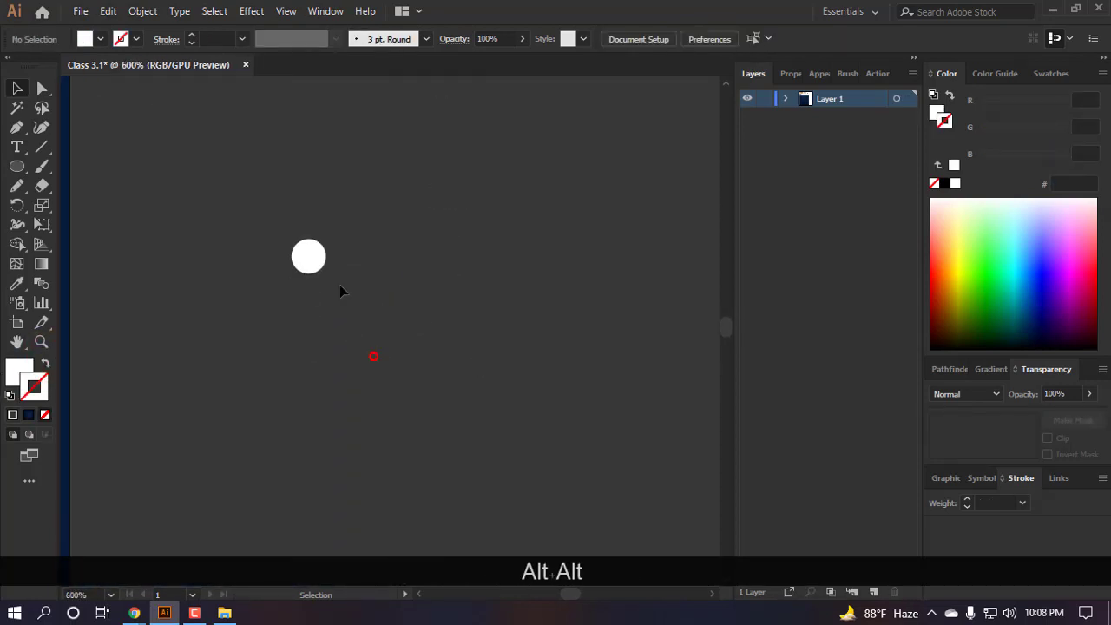
# - Place a copy of the small white circle directly below it, leaving about one circle's width between them
pyautogui.moveTo(314, 265); pyautogui.dragTo(318, 334)
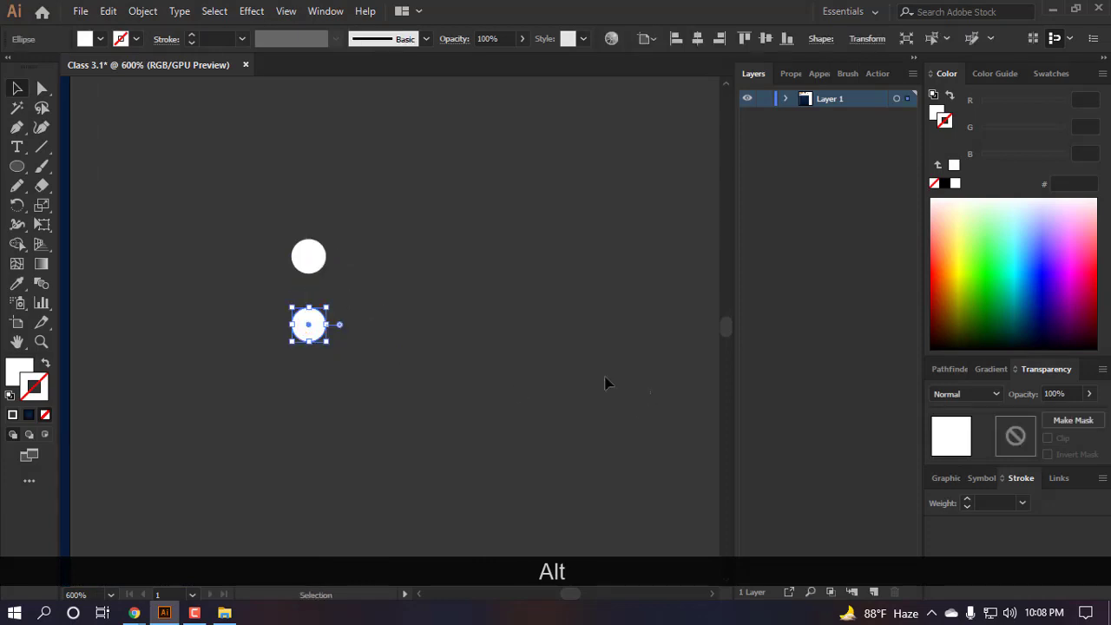
pyautogui.click(605, 382)
pyautogui.click(286, 11)
pyautogui.click(347, 563)
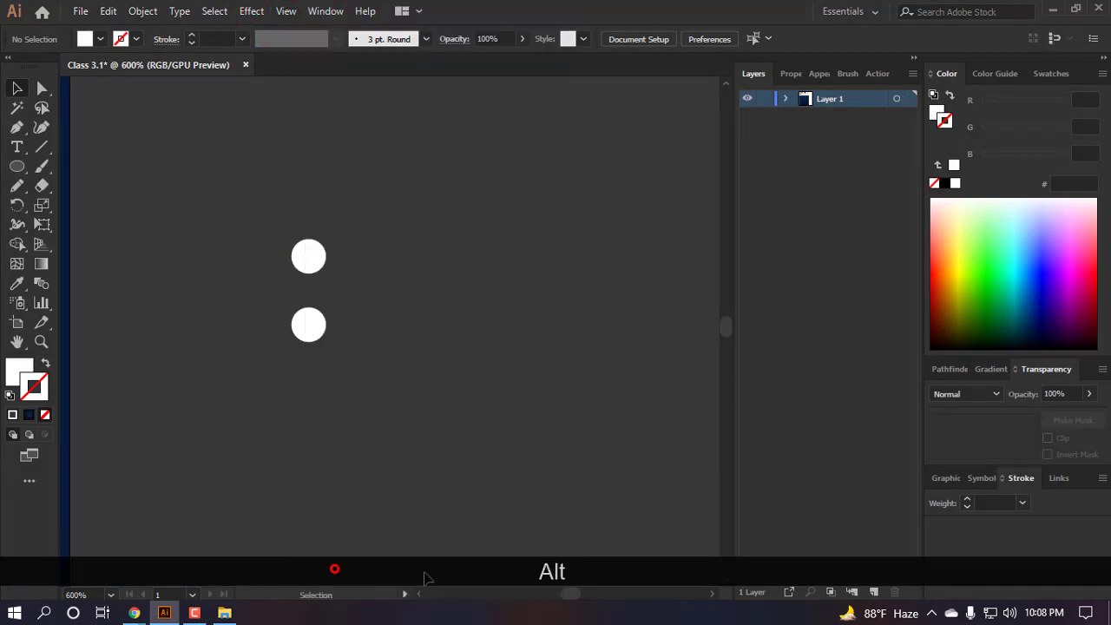
pyautogui.moveTo(307, 323); pyautogui.dragTo(347, 291)
pyautogui.hotkey('ctrl', 'z')
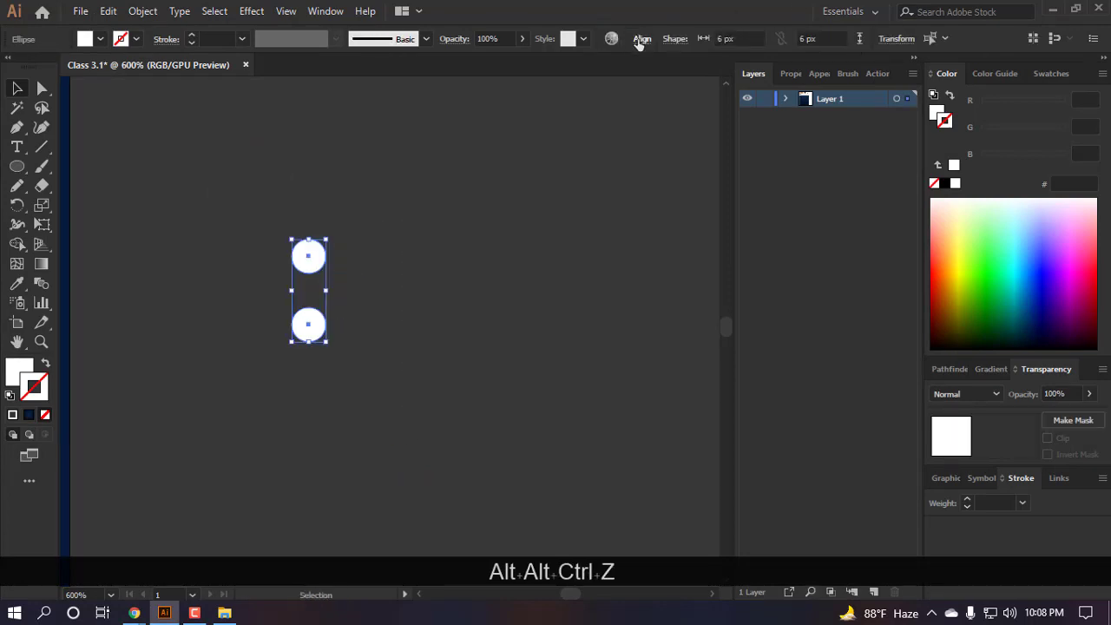
# - Align the two white circles to the selection by their horizontal centers and group them as a pair
pyautogui.click(642, 39)
pyautogui.click(630, 180)
pyautogui.click(641, 200)
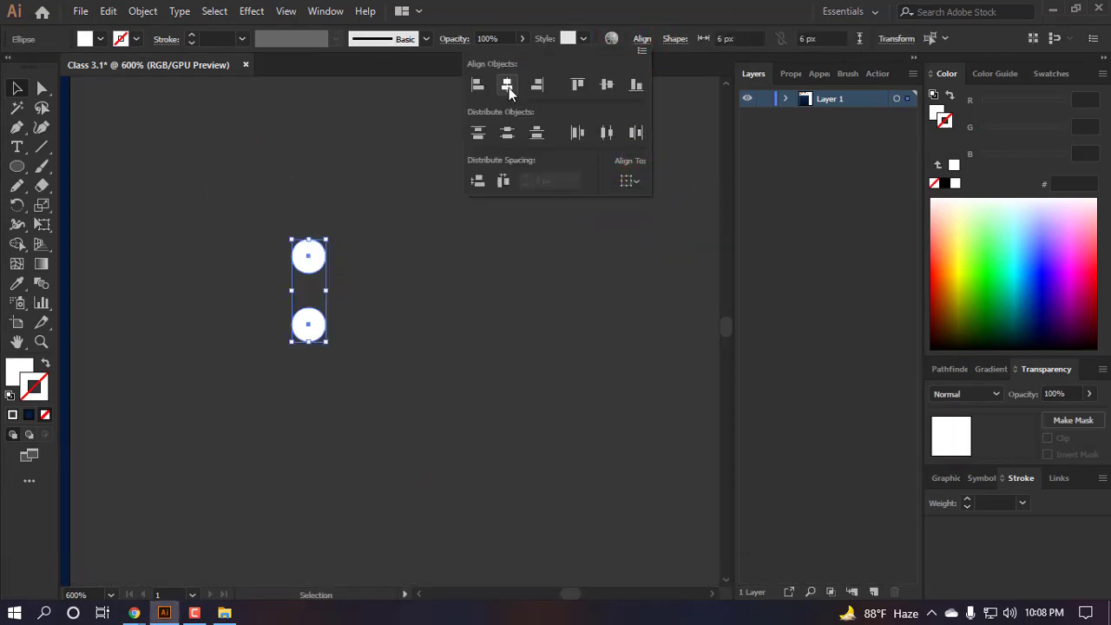
pyautogui.hotkey('ctrl', 'g')
pyautogui.click(395, 408)
pyautogui.moveTo(305, 338); pyautogui.dragTo(401, 337)
pyautogui.hotkey('ctrl', 'z')
pyautogui.moveTo(449, 422); pyautogui.dragTo(217, 224)
pyautogui.hotkey('ctrl', 'g')
pyautogui.hotkey('ctrl', 'g')
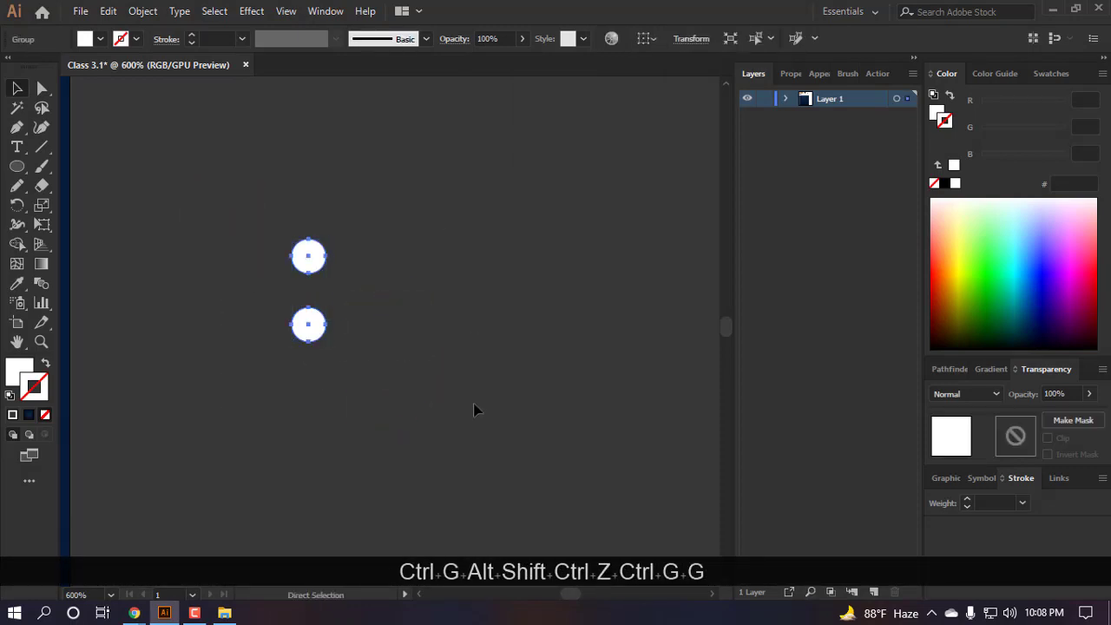
# - Paste a copy of the circle pair in front and rotate it 90° to form a four-dot diamond
pyautogui.press('v')
pyautogui.press('shift')
pyautogui.hotkey('ctrl', 'c')
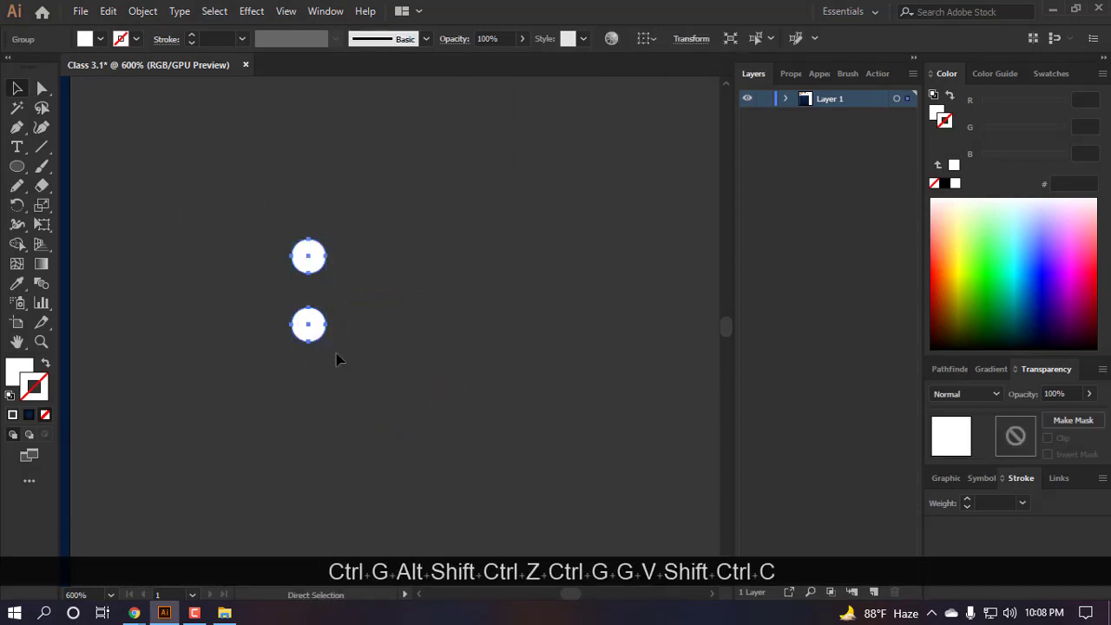
pyautogui.hotkey('ctrl', 'f')
pyautogui.press('v')
pyautogui.press('shift')
pyautogui.moveTo(339, 358); pyautogui.dragTo(200, 295)
pyautogui.click(509, 426)
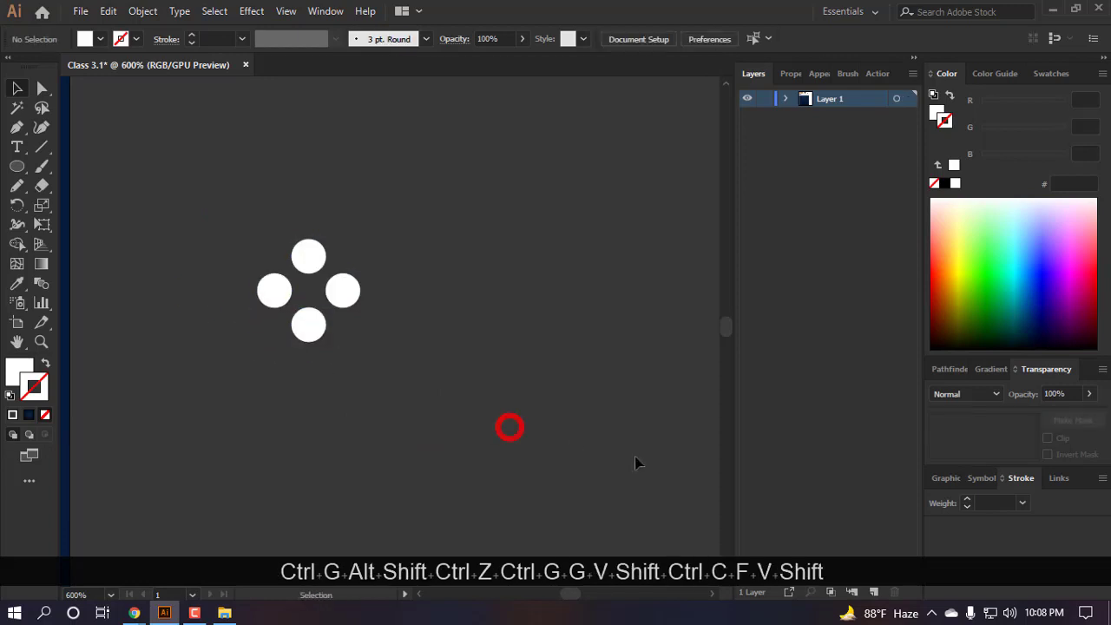
# - Group all four white circles into one diamond-shaped cluster
pyautogui.moveTo(634, 460); pyautogui.dragTo(239, 221)
pyautogui.hotkey('ctrl', 'g')
pyautogui.press('v')
pyautogui.click(554, 306)
# - Align the four-dot cluster to the artboard's left and top edges
pyautogui.scroll(-3, 424, 274)
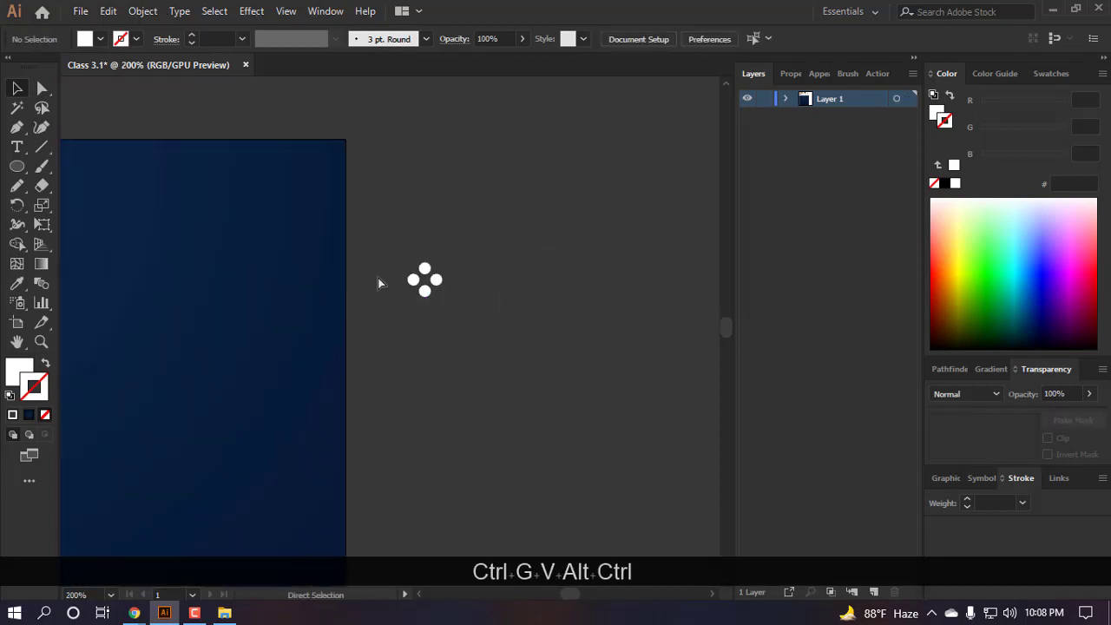
pyautogui.click(441, 278)
pyautogui.click(650, 38)
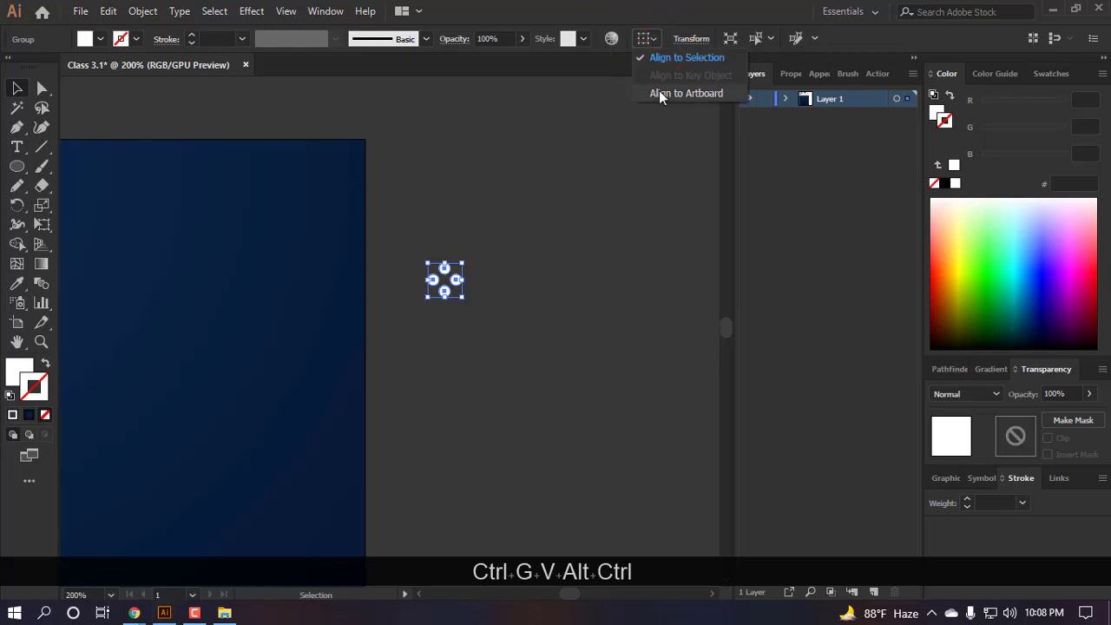
pyautogui.click(672, 92)
pyautogui.click(676, 39)
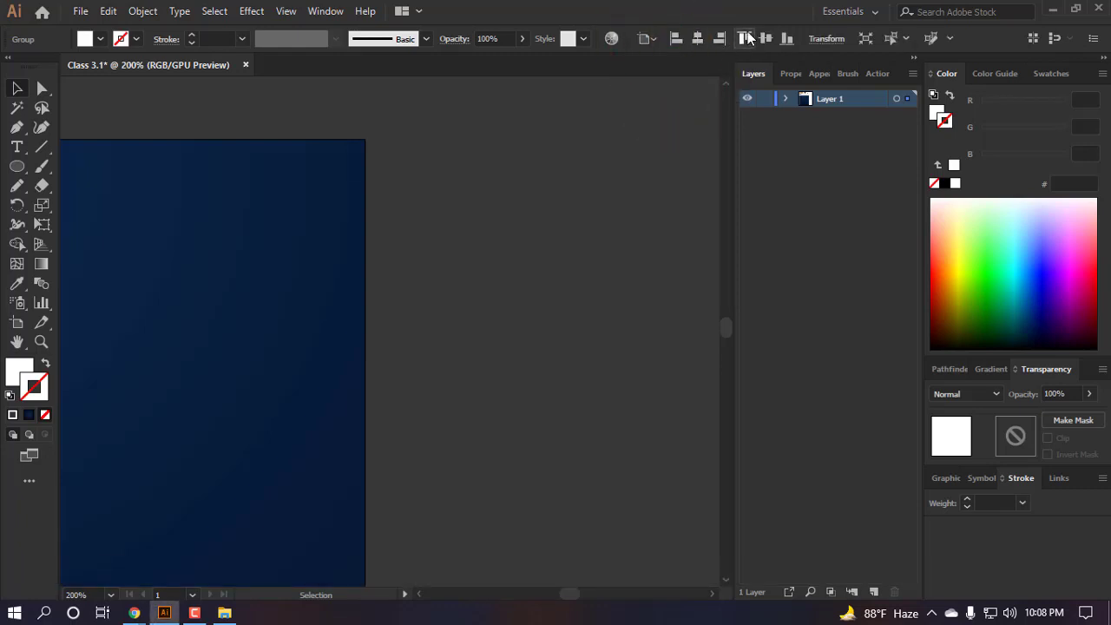
pyautogui.click(744, 38)
# - Move the four-dot cluster 10 px down and 10 px right from the artboard's upper-left corner
pyautogui.scroll(-4, 612, 141)
pyautogui.scroll(2, 416, 200)
pyautogui.scroll(3, 323, 171)
pyautogui.keyDown('alt'); pyautogui.scroll(3, 290, 204); pyautogui.keyUp('alt')
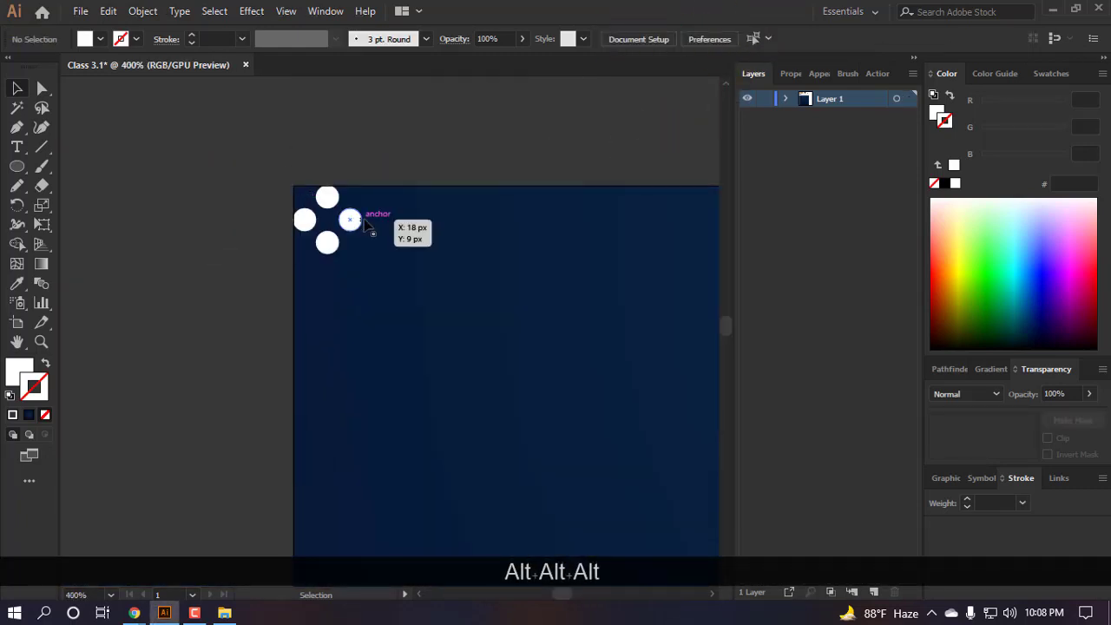
pyautogui.hotkey('shift', 'Down')
pyautogui.hotkey('shift', 'Right')
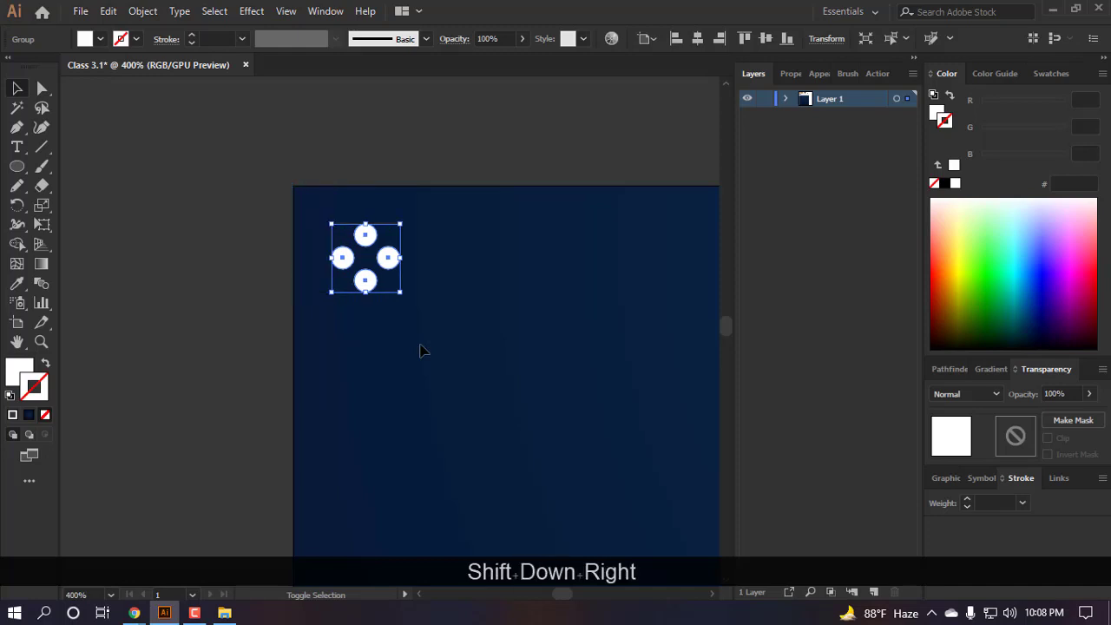
# - Place a copy of the four-dot cluster to its right along the square's upper edge
pyautogui.click(414, 299)
pyautogui.keyDown('alt'); pyautogui.moveTo(389, 258); pyautogui.dragTo(507, 261); pyautogui.keyUp('alt')
pyautogui.keyDown('alt'); pyautogui.scroll(-6, 195, 306); pyautogui.keyUp('alt')
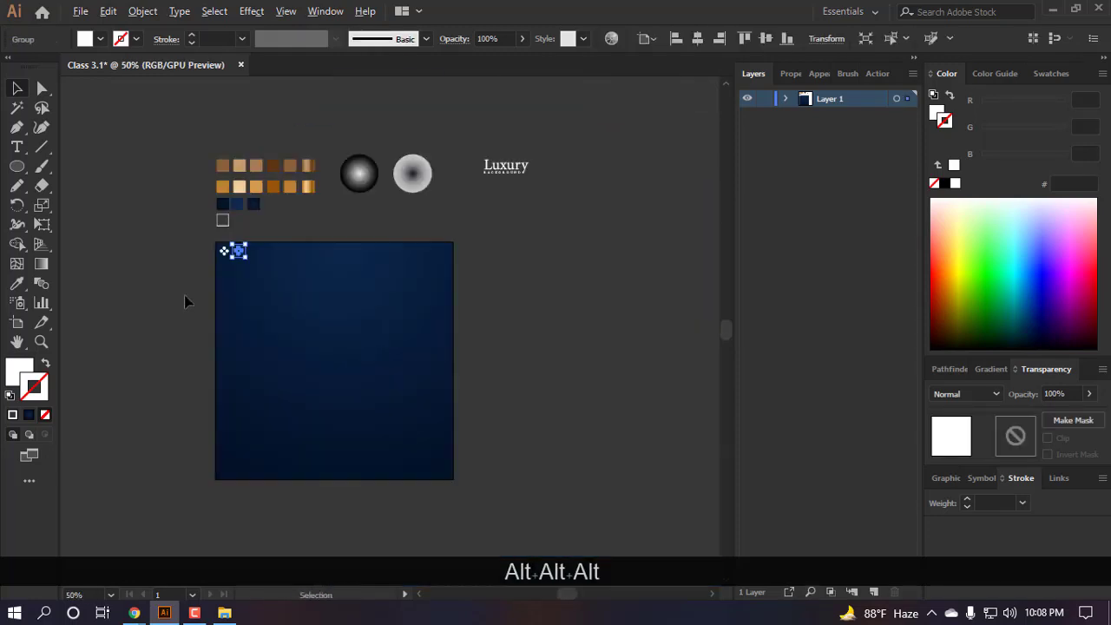
pyautogui.keyDown('alt'); pyautogui.scroll(7, 189, 259); pyautogui.keyUp('alt')
pyautogui.click(323, 365)
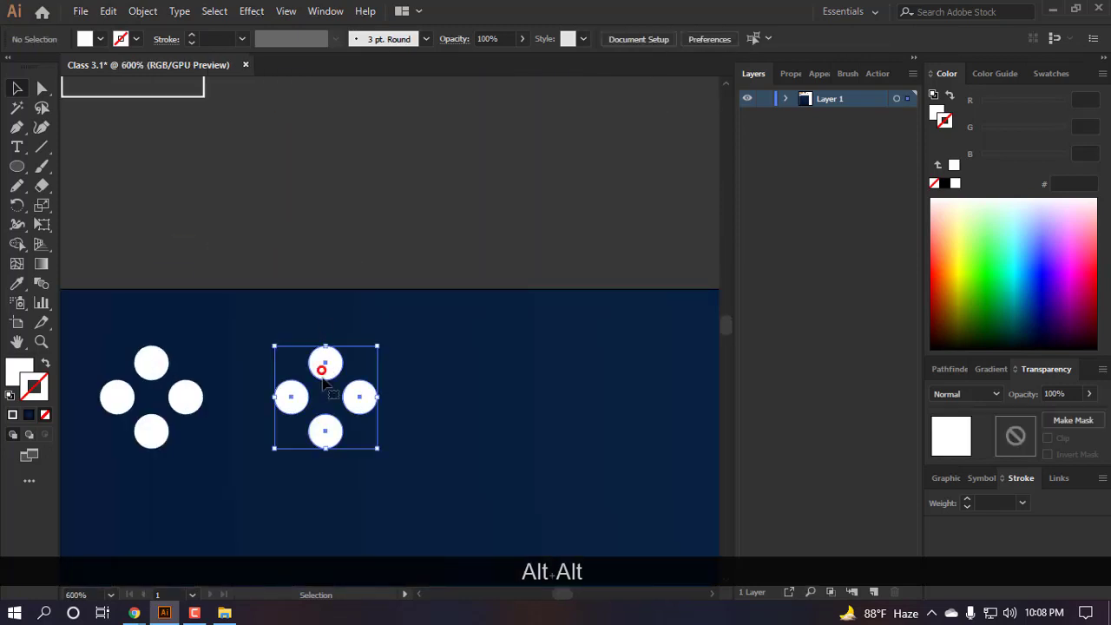
pyautogui.click(497, 373)
# - Start a global edit of all similar circles from the top circle of the copied cluster
pyautogui.press('a')
pyautogui.click(324, 362)
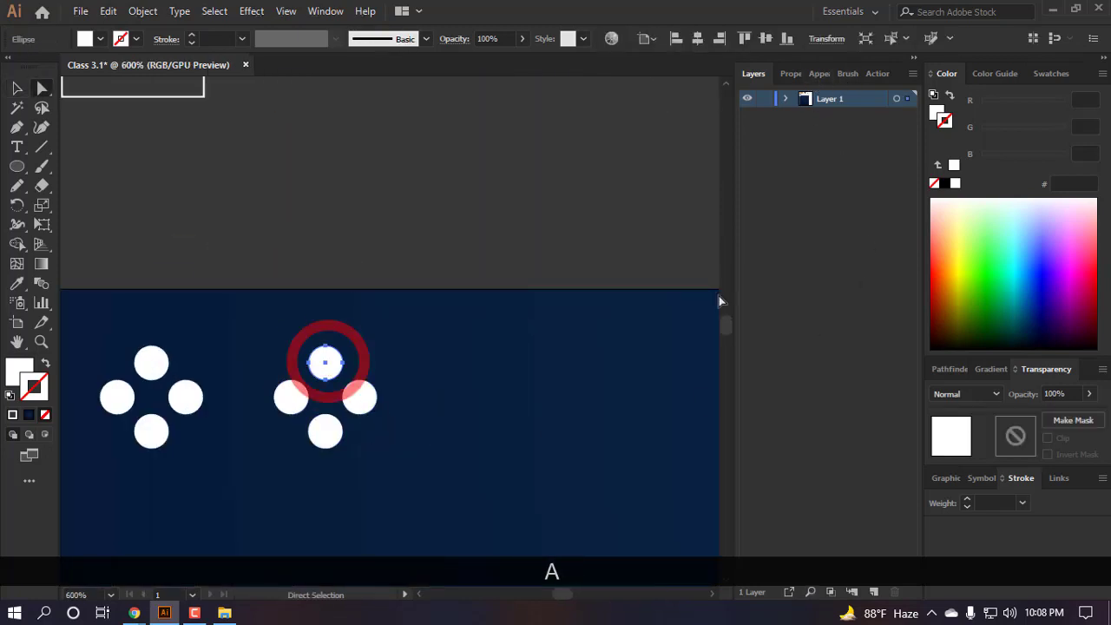
pyautogui.click(865, 73)
pyautogui.click(780, 74)
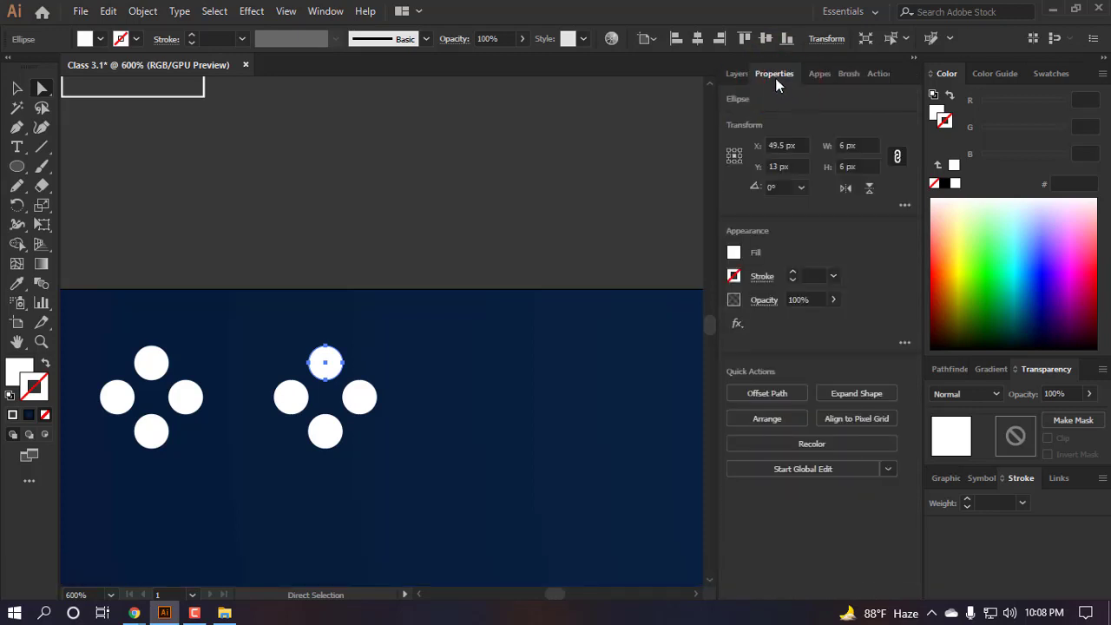
pyautogui.click(801, 469)
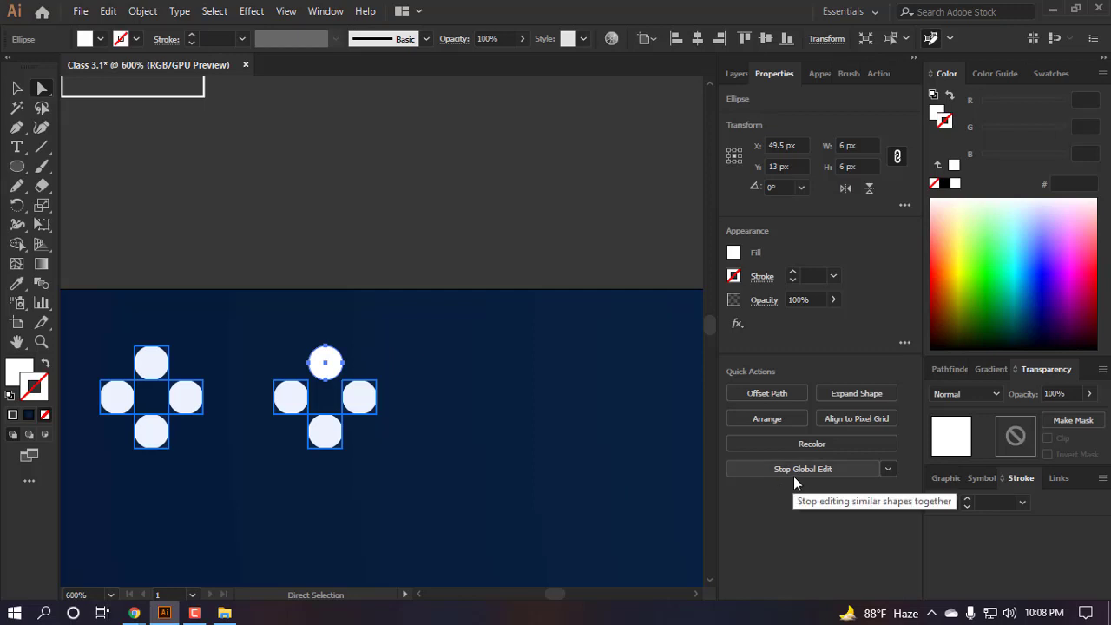
# - Shrink the globally edited circles about their centers to about 3.14 px in diameter and finish the edit
pyautogui.scroll(2, 330, 363)
pyautogui.press('v')
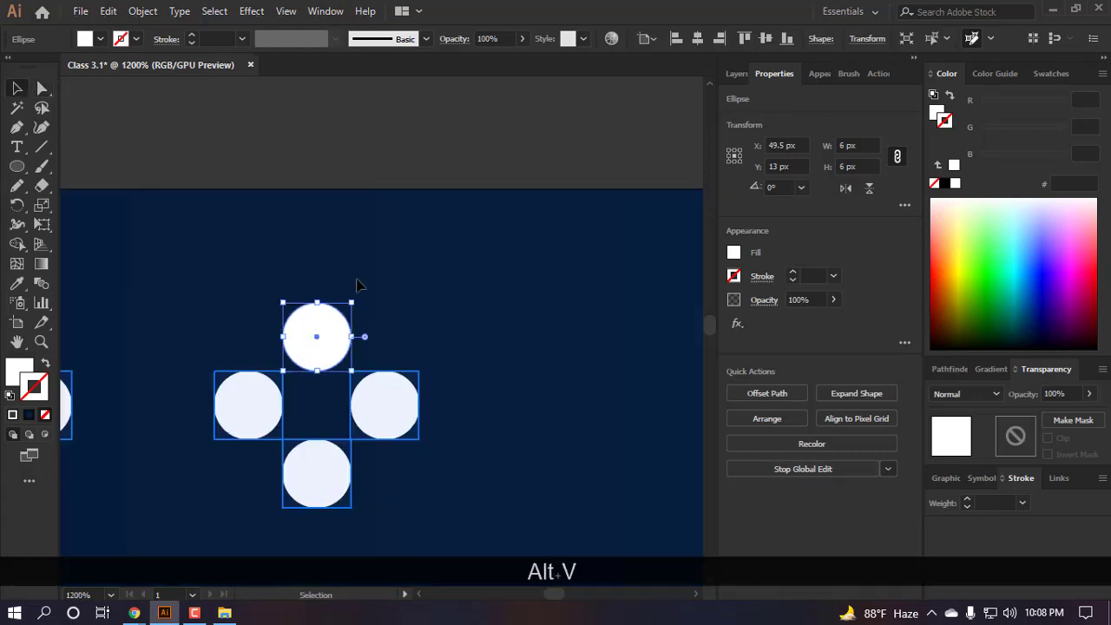
pyautogui.moveTo(317, 302); pyautogui.dragTo(315, 325)
pyautogui.scroll(-2, 355, 296)
pyautogui.scroll(-1, 354, 295)
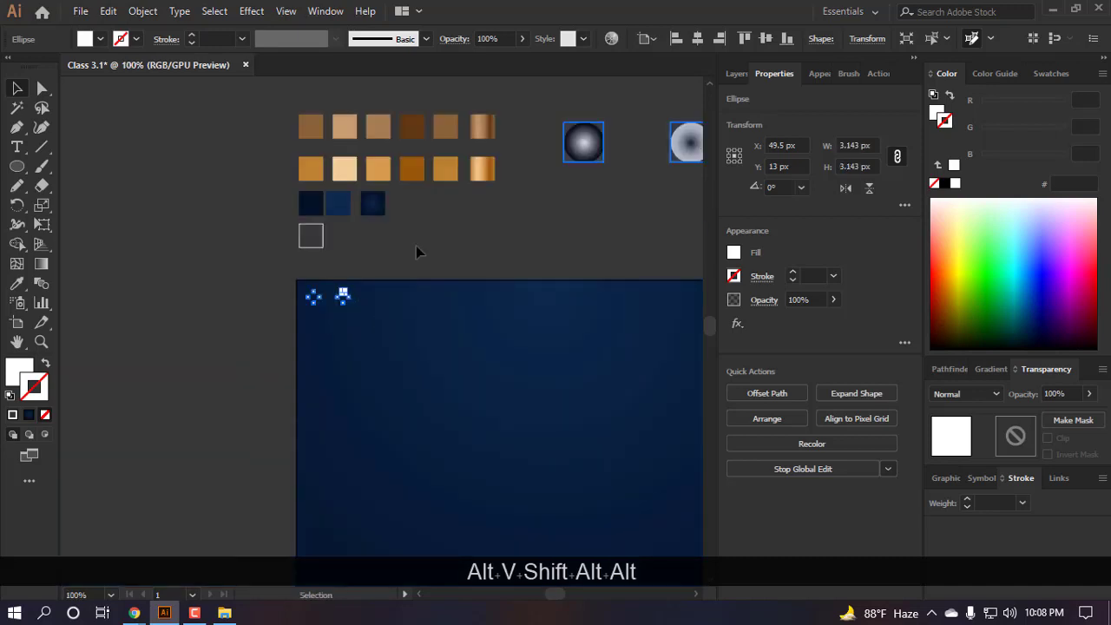
pyautogui.click(416, 247)
# - Delete the second four-dot cluster, keeping only the one in the square's corner
pyautogui.scroll(-1, 412, 361)
pyautogui.hscroll(2, 410, 360)
pyautogui.scroll(-3, 404, 354)
pyautogui.scroll(1, 323, 223)
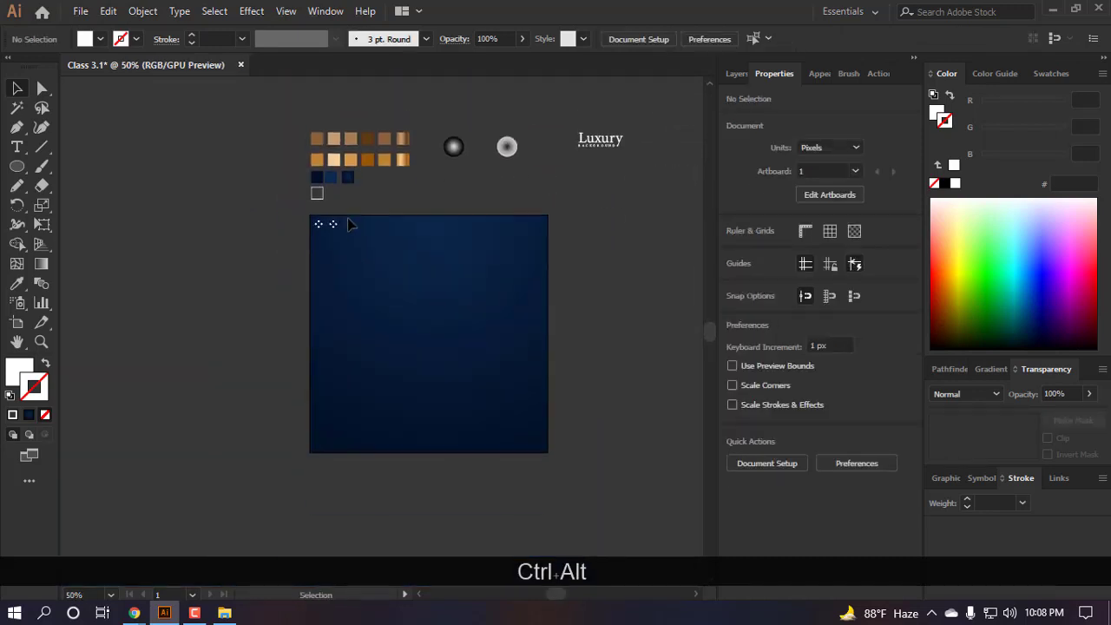
pyautogui.scroll(7, 324, 222)
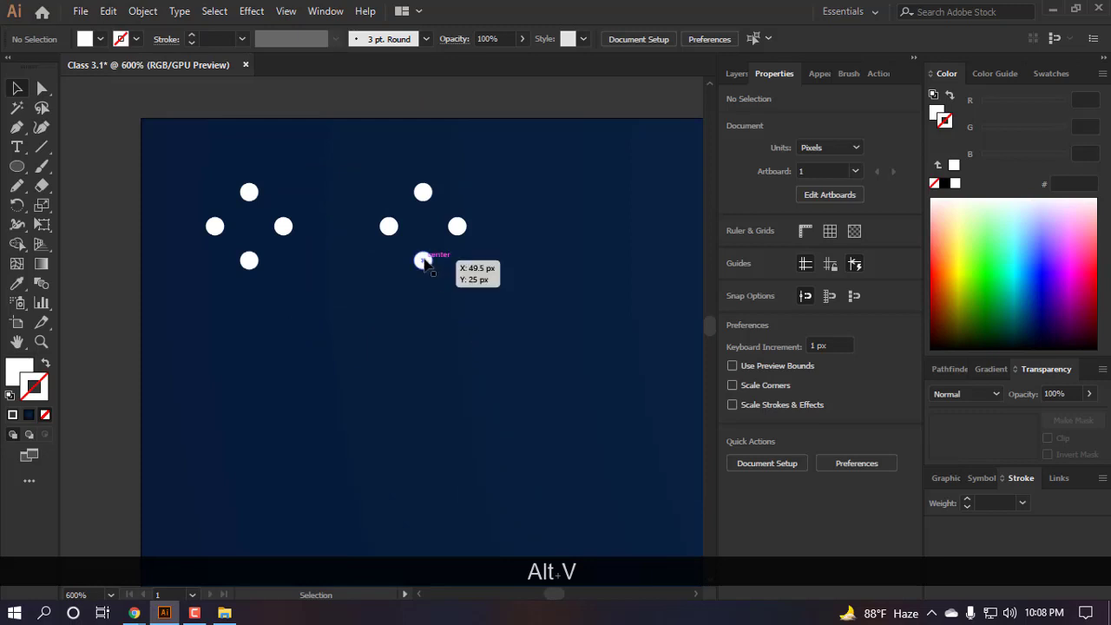
pyautogui.click(423, 260)
pyautogui.press('BackSpace')
# - Try to fill the top row with closely spaced copies of the four-dot cluster by repeating the duplication
pyautogui.moveTo(283, 226); pyautogui.dragTo(401, 230)
pyautogui.scroll(-4, 298, 233)
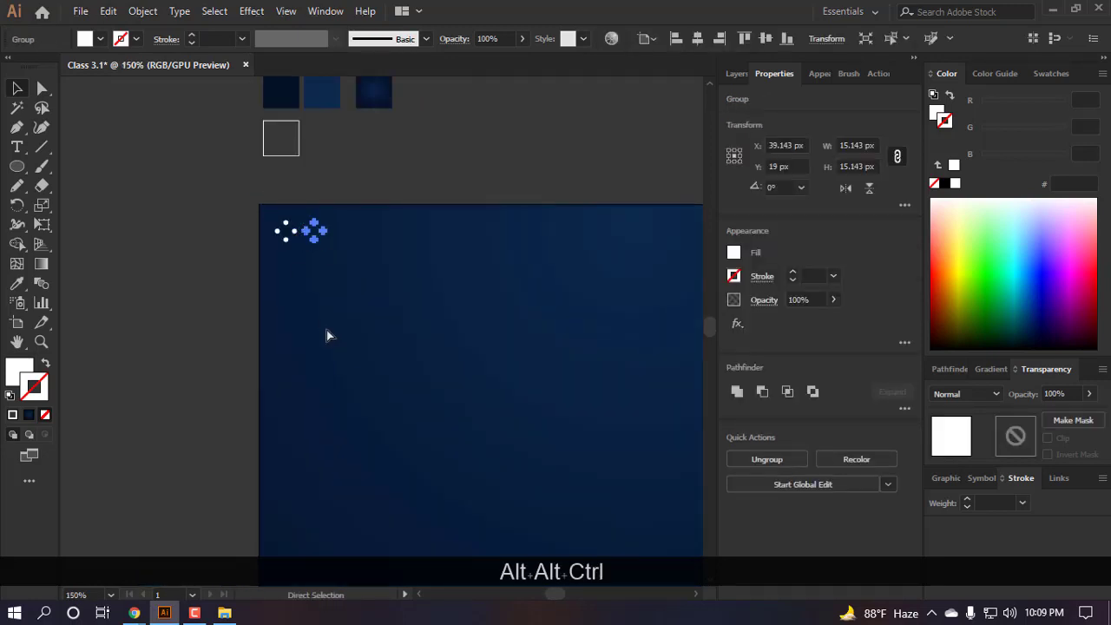
pyautogui.hotkey('ctrl', 'd')
pyautogui.hotkey('ctrl', 'd')
pyautogui.hotkey('ctrl', 'd')
pyautogui.hotkey('ctrl', 'd')
pyautogui.hotkey('ctrl', 'd')
pyautogui.hotkey('ctrl', 'd')
pyautogui.hotkey('ctrl', 'd')
pyautogui.hotkey('ctrl', 'd')
pyautogui.hotkey('ctrl', 'd')
pyautogui.hotkey('ctrl', 'd')
pyautogui.hotkey('ctrl', 'd')
pyautogui.hotkey('ctrl', 'd')
pyautogui.hotkey('ctrl', 'd')
pyautogui.hotkey('ctrl', 'd')
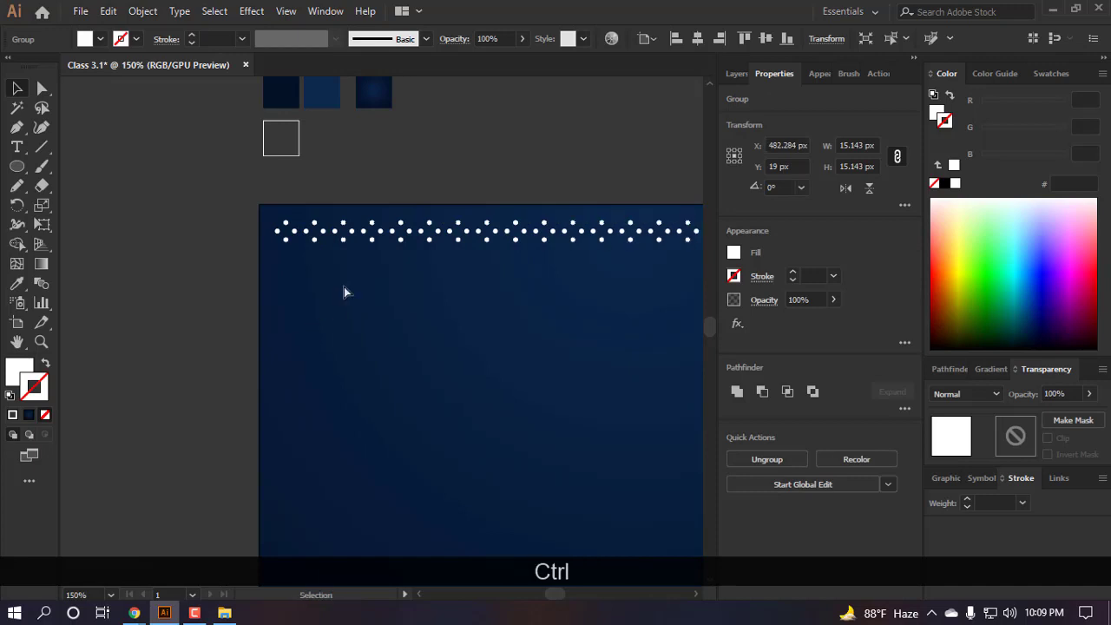
# - Undo the repeated closely spaced copies and delete the remaining copy beside the original cluster
pyautogui.hotkey('ctrl', 'z')
pyautogui.hotkey('ctrl', 'z')
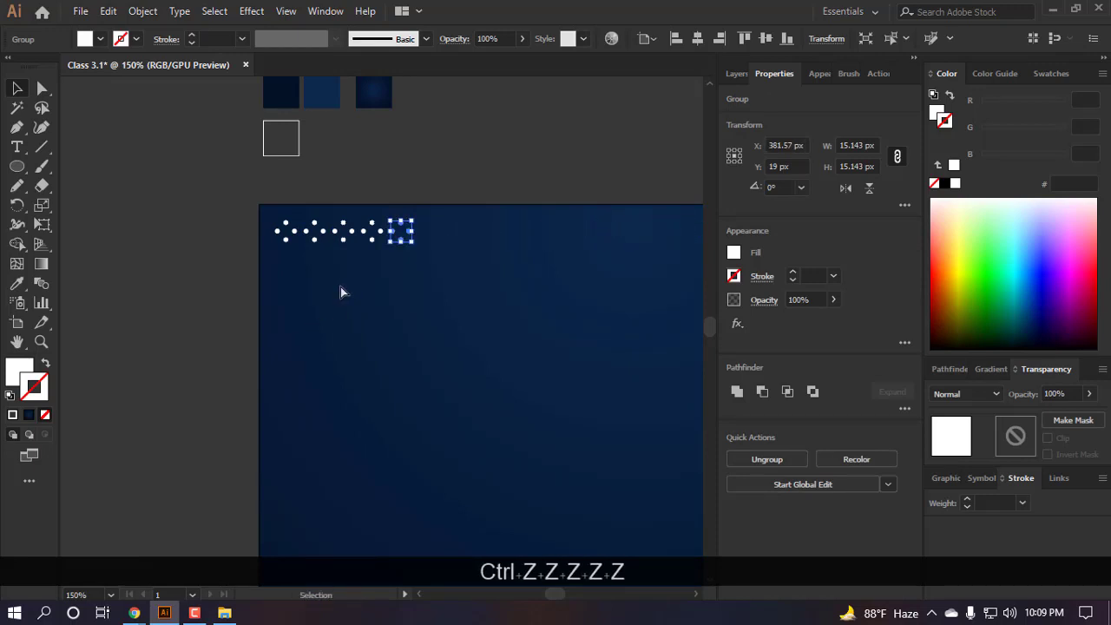
pyautogui.hotkey('ctrl', 'z')
pyautogui.hotkey('ctrl', 'z')
pyautogui.hotkey('ctrl', 'z')
pyautogui.scroll(2, 321, 221)
pyautogui.press('BackSpace')
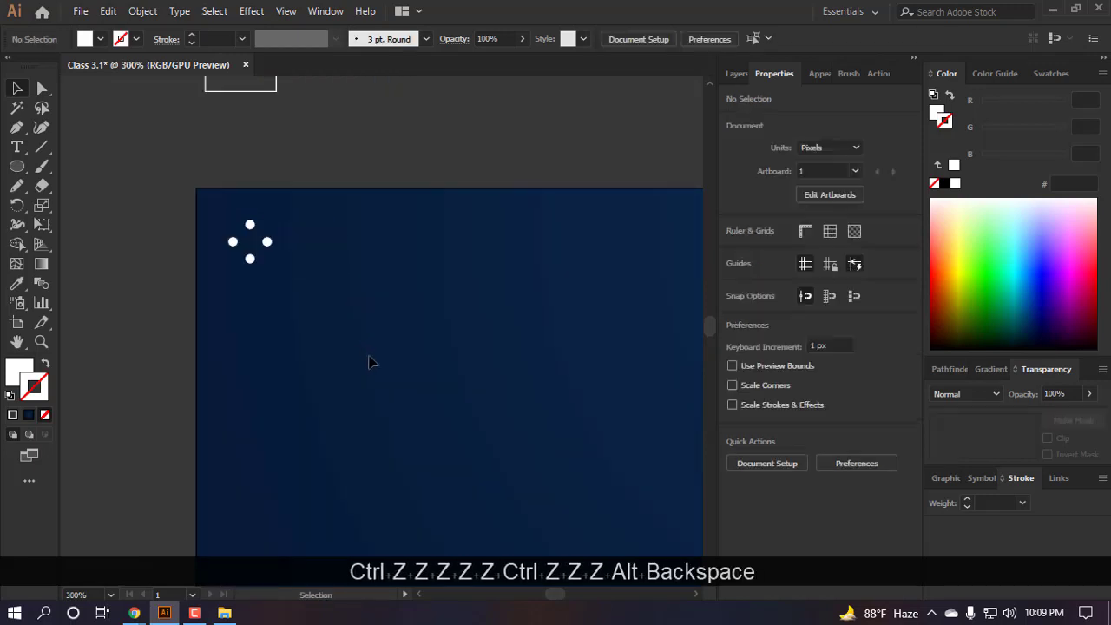
# - Duplicate the four-dot cluster about 40 px to the right and repeat the copy until the row runs past the square
pyautogui.moveTo(273, 243); pyautogui.dragTo(383, 242)
pyautogui.scroll(-2, 148, 317)
pyautogui.hotkey('ctrl', 'd')
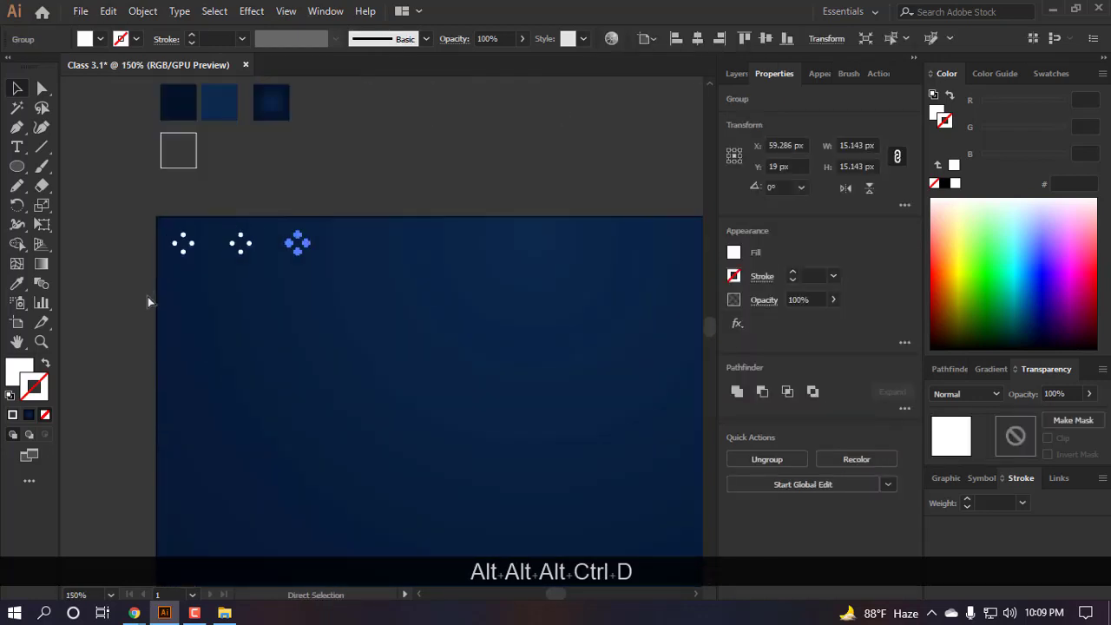
pyautogui.hotkey('ctrl', 'd')
pyautogui.hotkey('ctrl', 'd')
pyautogui.hotkey('ctrl', 'd')
pyautogui.hotkey('ctrl', 'd')
pyautogui.hotkey('ctrl', 'd')
pyautogui.hotkey('ctrl', 'd')
pyautogui.hotkey('ctrl', 'd')
pyautogui.hotkey('ctrl', 'd')
pyautogui.hotkey('ctrl', 'd')
pyautogui.hotkey('ctrl', 'd')
pyautogui.hotkey('ctrl', 'd')
pyautogui.hotkey('ctrl', 'd')
pyautogui.hotkey('ctrl', 'd')
pyautogui.hotkey('ctrl', 'd')
pyautogui.hotkey('ctrl', 'd')
pyautogui.hotkey('ctrl', 'd')
pyautogui.hotkey('ctrl', 'd')
pyautogui.hotkey('ctrl', 'd')
pyautogui.scroll(-2, 150, 295)
# - Undo the surplus cluster copies so that the row ends at the square's right edge
pyautogui.hotkey('ctrl', 'z')
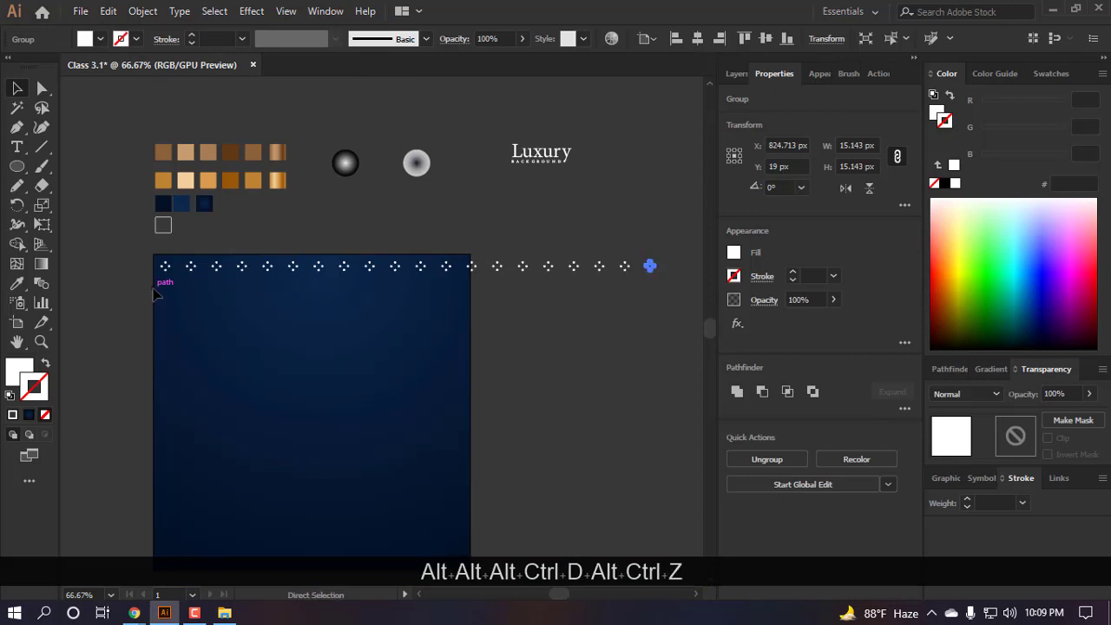
pyautogui.hotkey('ctrl', 'z')
pyautogui.hotkey('ctrl', 'z')
pyautogui.hotkey('ctrl', 'z')
pyautogui.hotkey('ctrl', 'z')
pyautogui.hotkey('ctrl', 'z')
pyautogui.hotkey('ctrl', 'z')
pyautogui.hotkey('ctrl', 'z')
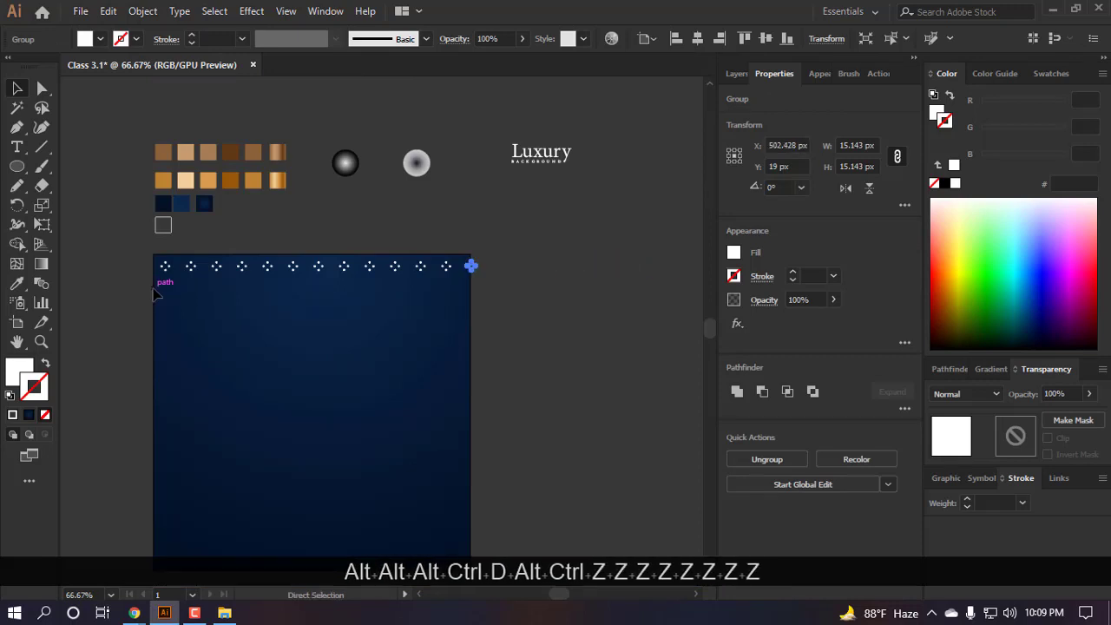
# - Select every four-dot cluster in the top row and group them into one row
pyautogui.moveTo(558, 312); pyautogui.dragTo(156, 290)
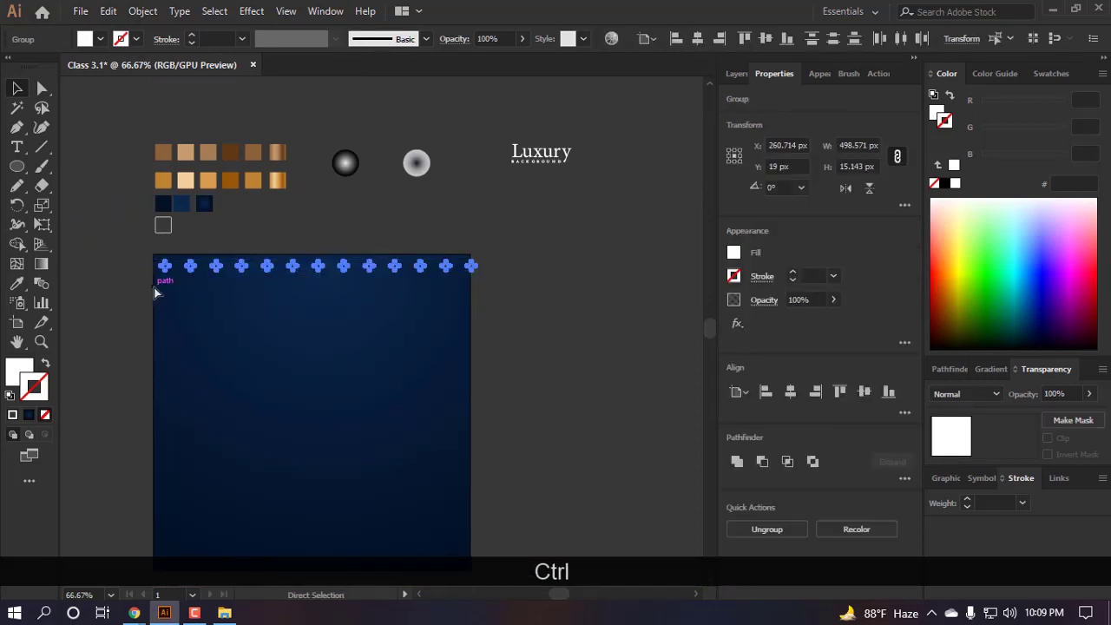
pyautogui.hotkey('ctrl', 'g')
pyautogui.press('v')
# - Place a staggered copy of the row about 21 px right of and 20 px below the first
pyautogui.scroll(4, 124, 273)
pyautogui.moveTo(425, 262); pyautogui.dragTo(493, 325)
pyautogui.click(289, 392)
pyautogui.scroll(-4, 237, 374)
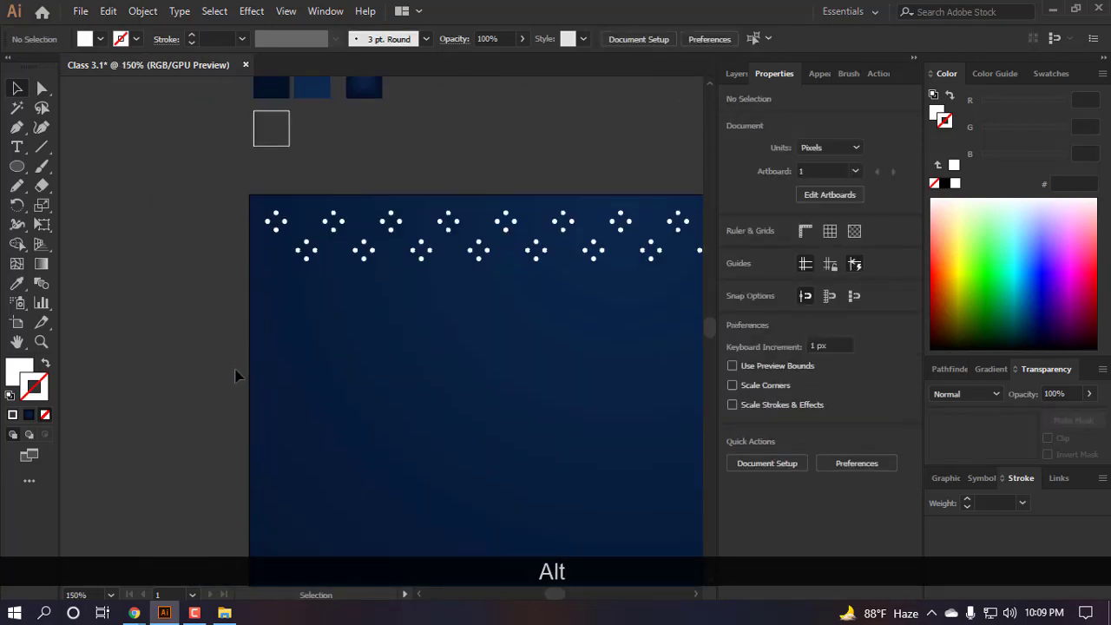
# - Select both staggered dot rows and group them into a single two-row unit
pyautogui.moveTo(365, 289); pyautogui.dragTo(310, 340)
pyautogui.scroll(3, 283, 340)
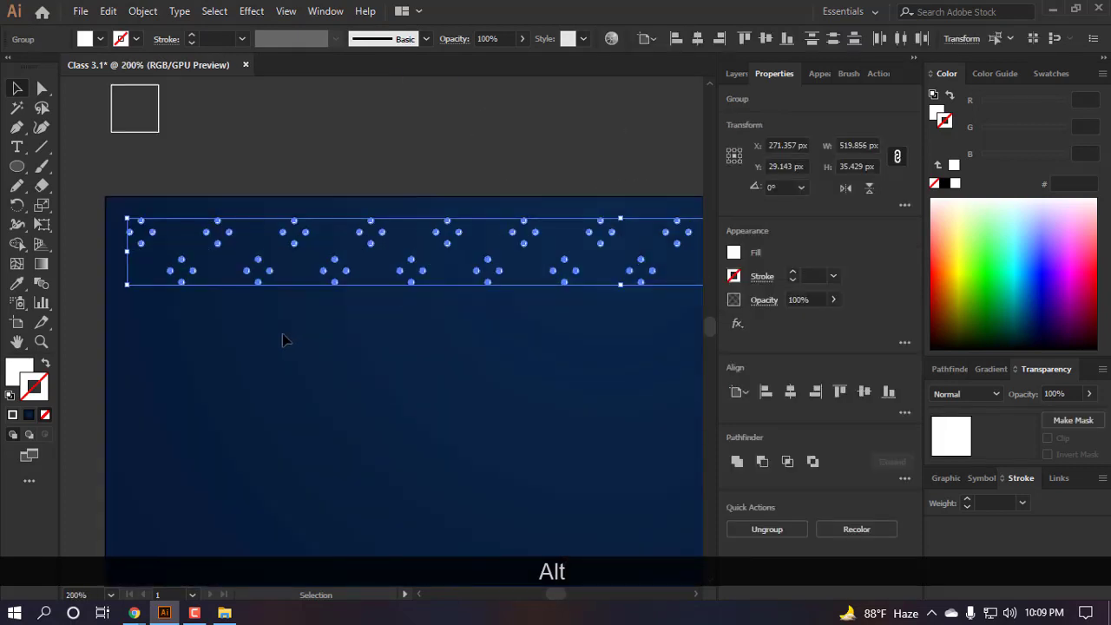
pyautogui.hotkey('ctrl', 'alt', 'g')
# - Duplicate the two-row group straight down by about 34 px
pyautogui.moveTo(344, 278); pyautogui.dragTo(346, 340)
pyautogui.scroll(3, 340, 265)
pyautogui.scroll(-5, 344, 229)
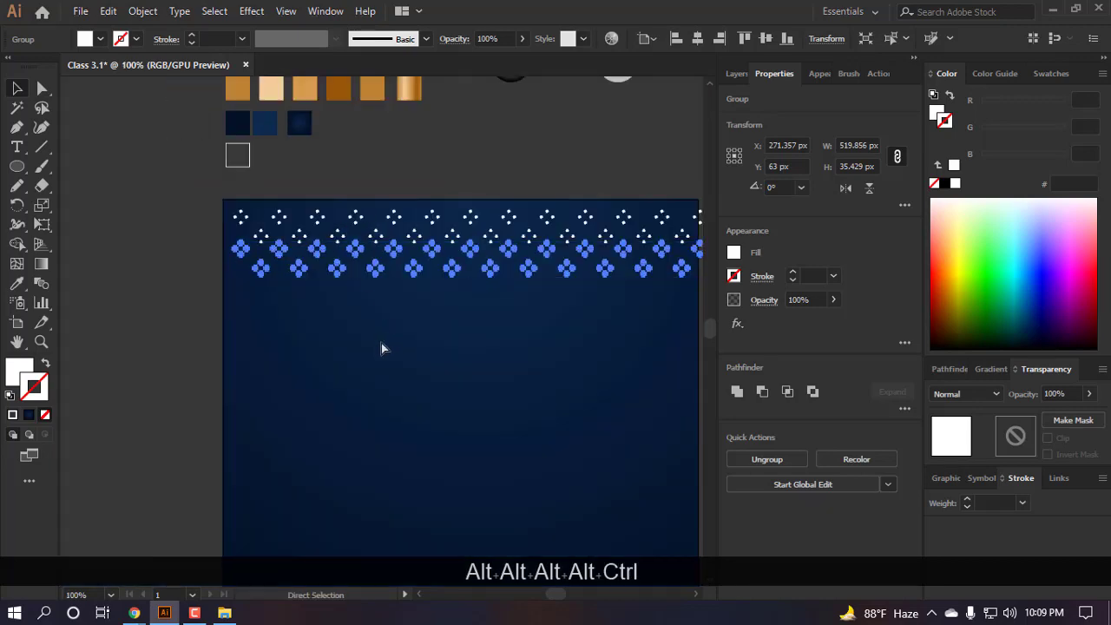
# - Repeat the two-row duplication downward until the dot pattern passes the square's bottom edge
pyautogui.hotkey('ctrl', 'd')
pyautogui.hotkey('ctrl', 'd')
pyautogui.hotkey('ctrl', 'd')
pyautogui.hotkey('ctrl', 'd')
pyautogui.hotkey('ctrl', 'd')
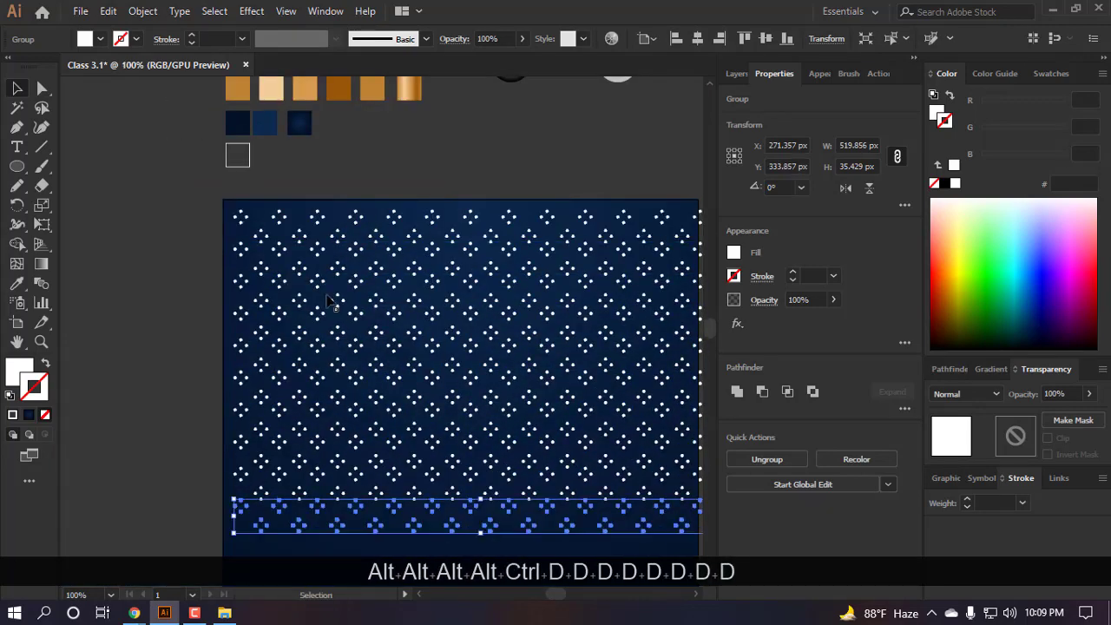
pyautogui.scroll(-1, 323, 300)
pyautogui.hotkey('ctrl', 'd')
pyautogui.hotkey('ctrl', 'd')
pyautogui.hotkey('ctrl', 'd')
pyautogui.hotkey('ctrl', 'd')
pyautogui.hotkey('ctrl', 'd')
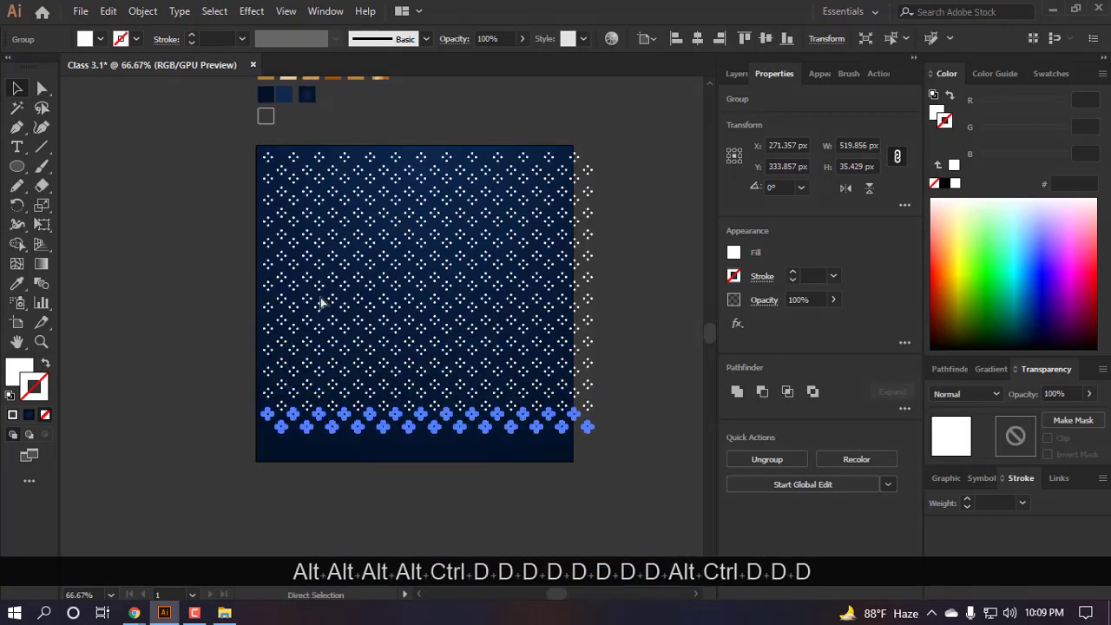
pyautogui.press('v')
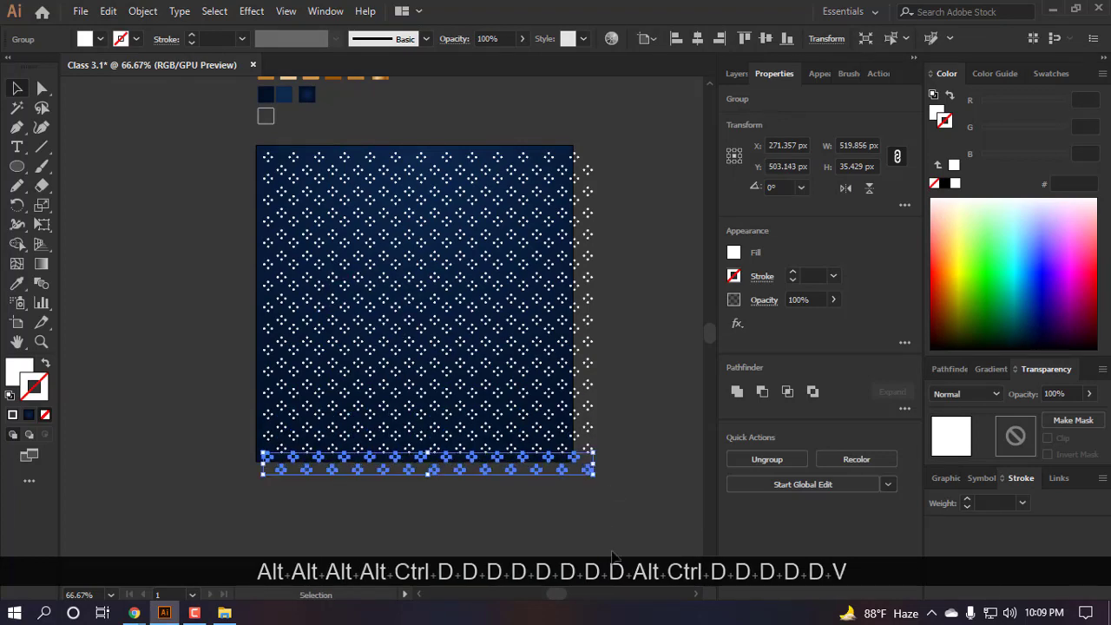
# - Select all the dot rows, group them, and centre the group horizontally and vertically on the artboard
pyautogui.moveTo(610, 521); pyautogui.dragTo(446, 129)
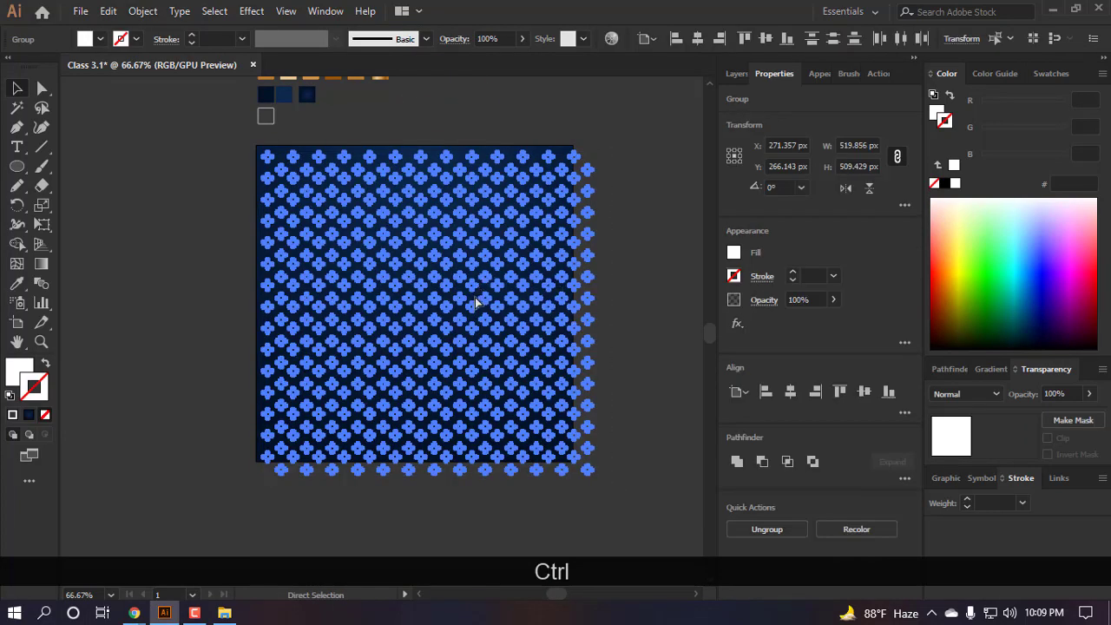
pyautogui.hotkey('ctrl', 'g')
pyautogui.click(697, 38)
pyautogui.click(765, 38)
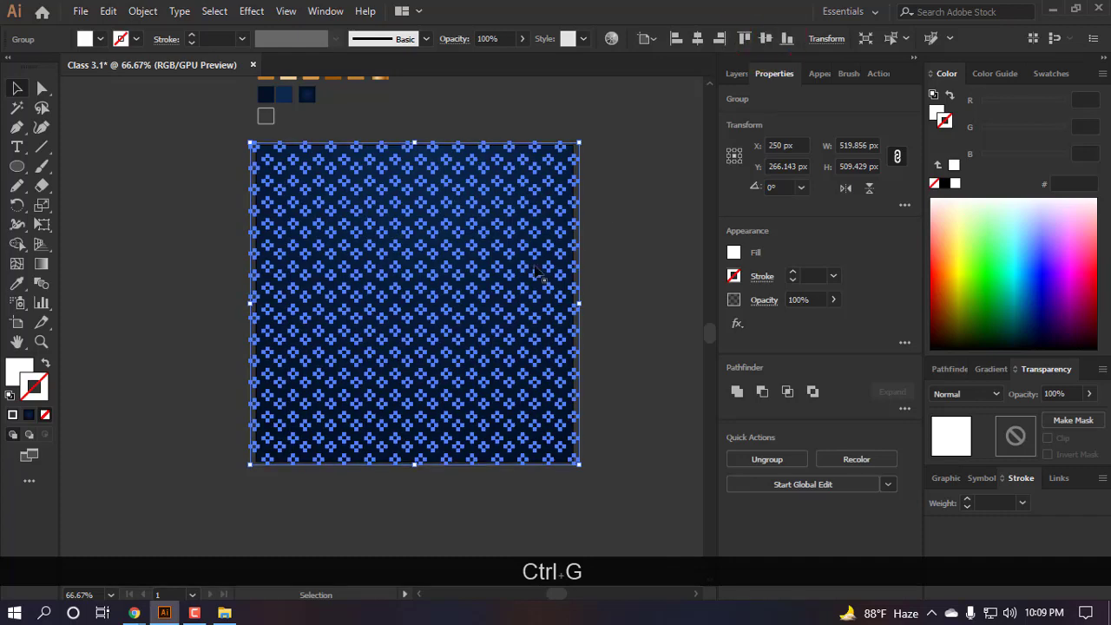
pyautogui.scroll(2, 363, 130)
pyautogui.click(298, 131)
# - Unite all the dots of the pattern group with the Pathfinder Unite operation
pyautogui.scroll(-2, 286, 126)
pyautogui.scroll(-1, 263, 116)
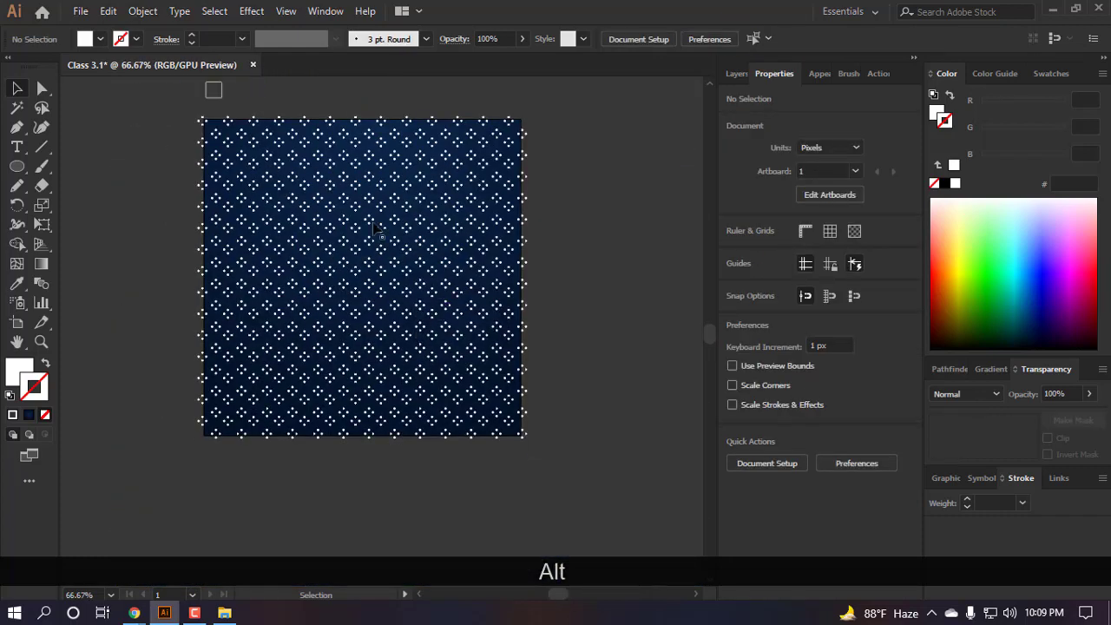
pyautogui.scroll(2, 379, 232)
pyautogui.click(380, 227)
pyautogui.scroll(7, 384, 221)
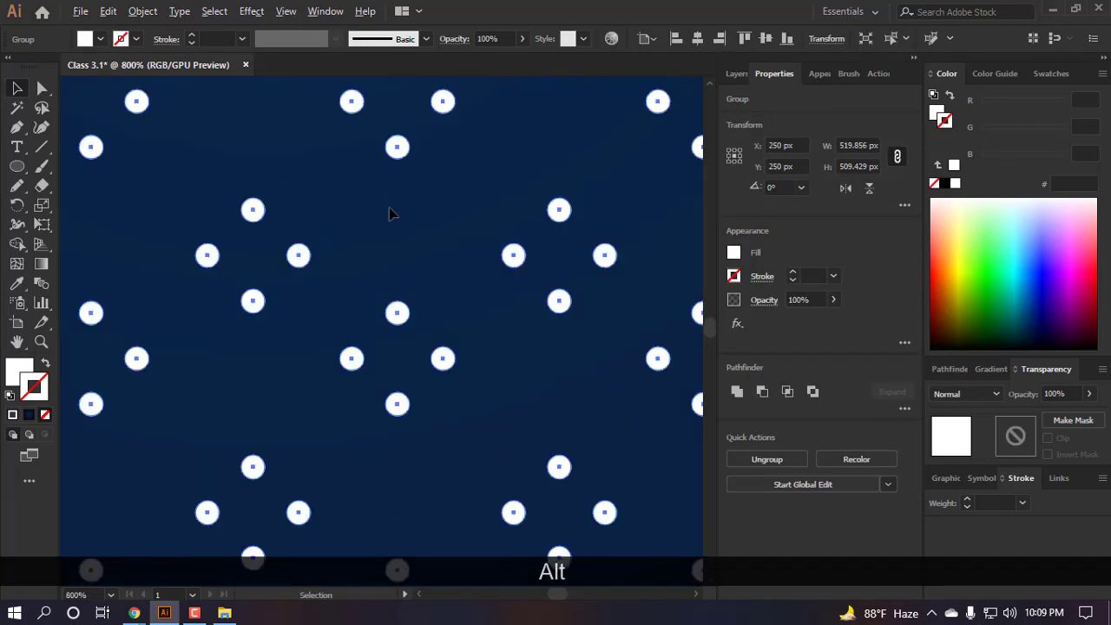
pyautogui.press('i')
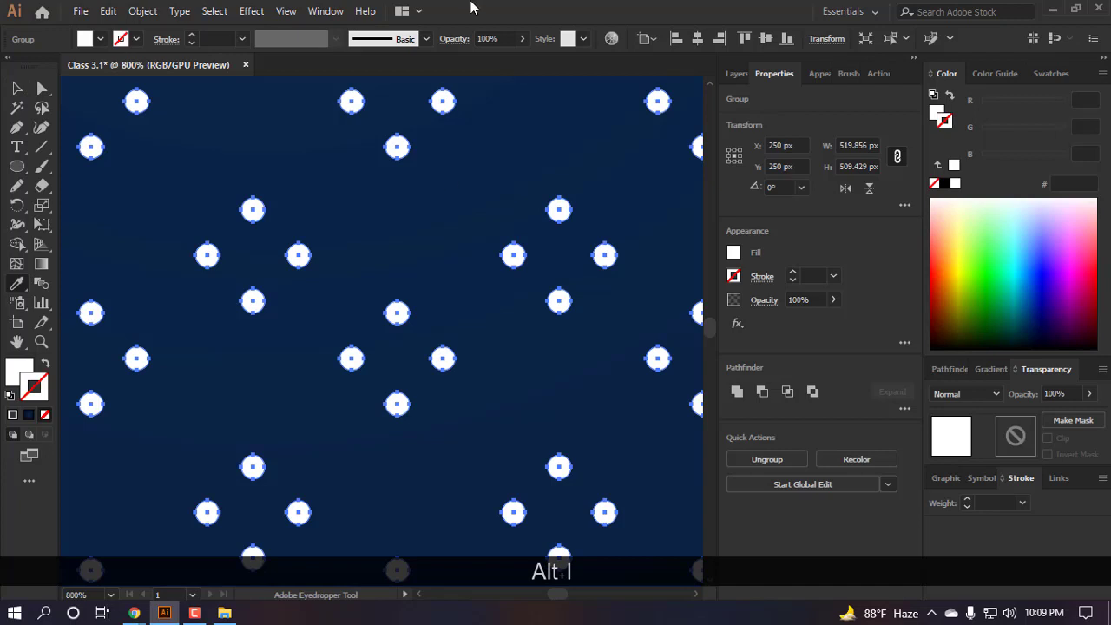
pyautogui.press('v')
pyautogui.scroll(-2, 600, 323)
pyautogui.click(936, 373)
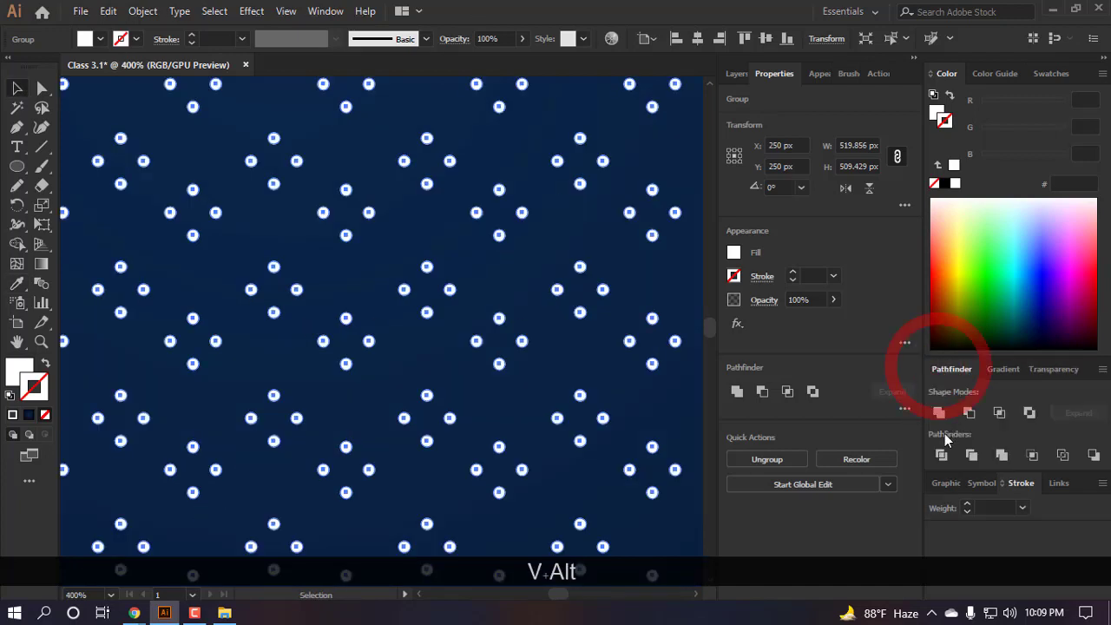
pyautogui.click(942, 456)
pyautogui.press('alt')
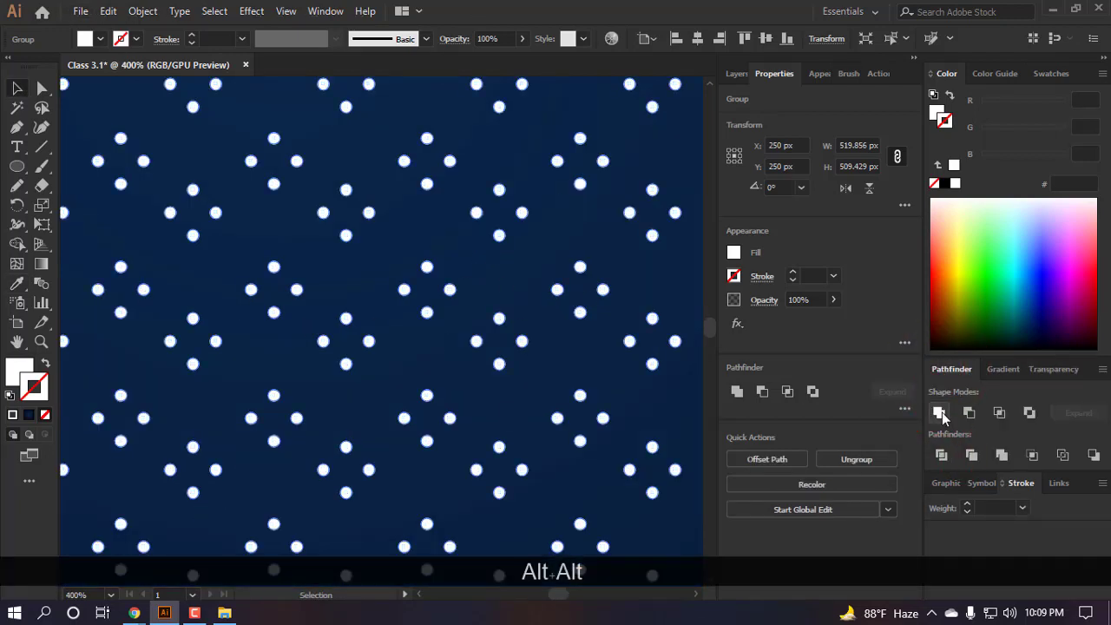
# - Sample the background square's gradient for the dots, then reduce their fill to its solid blue #0c284c
pyautogui.scroll(3, 547, 276)
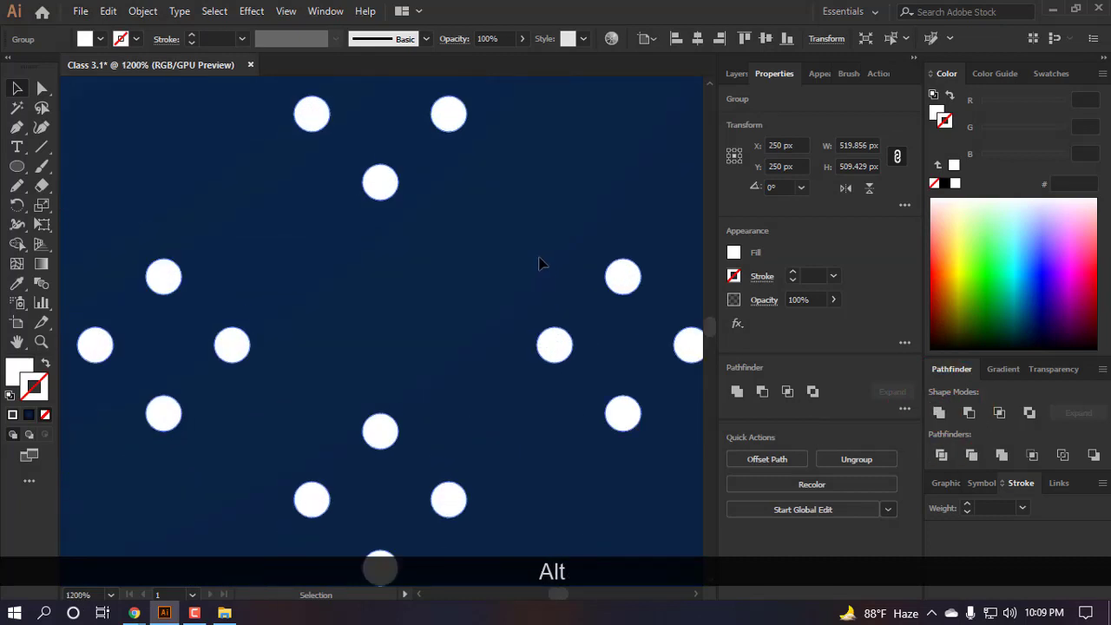
pyautogui.press('i')
pyautogui.click(424, 243)
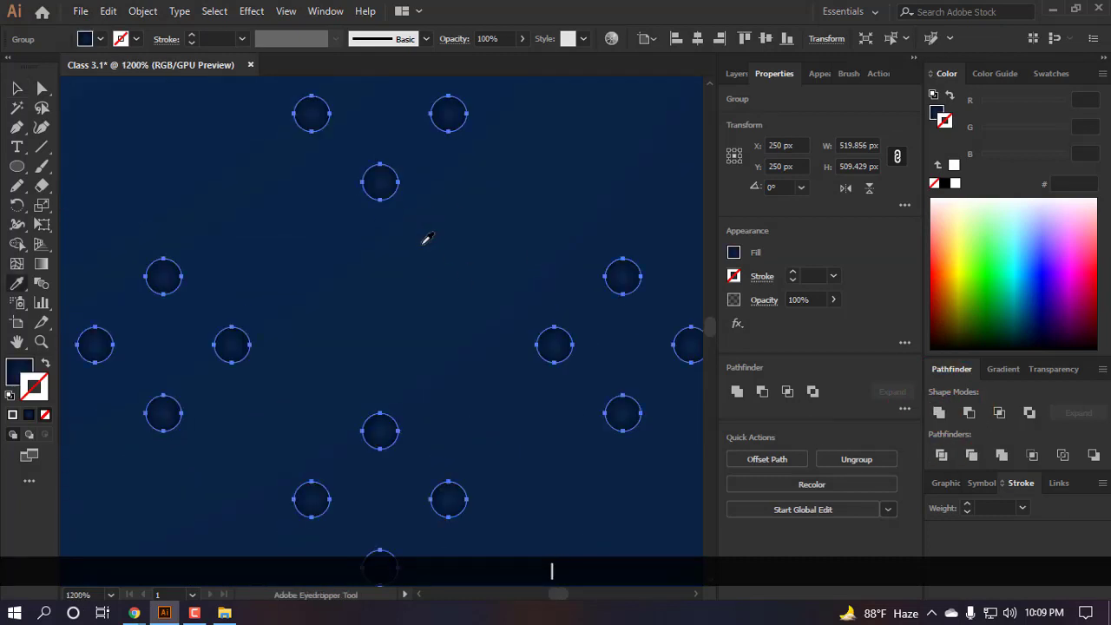
pyautogui.click(13, 380)
pyautogui.click(1003, 368)
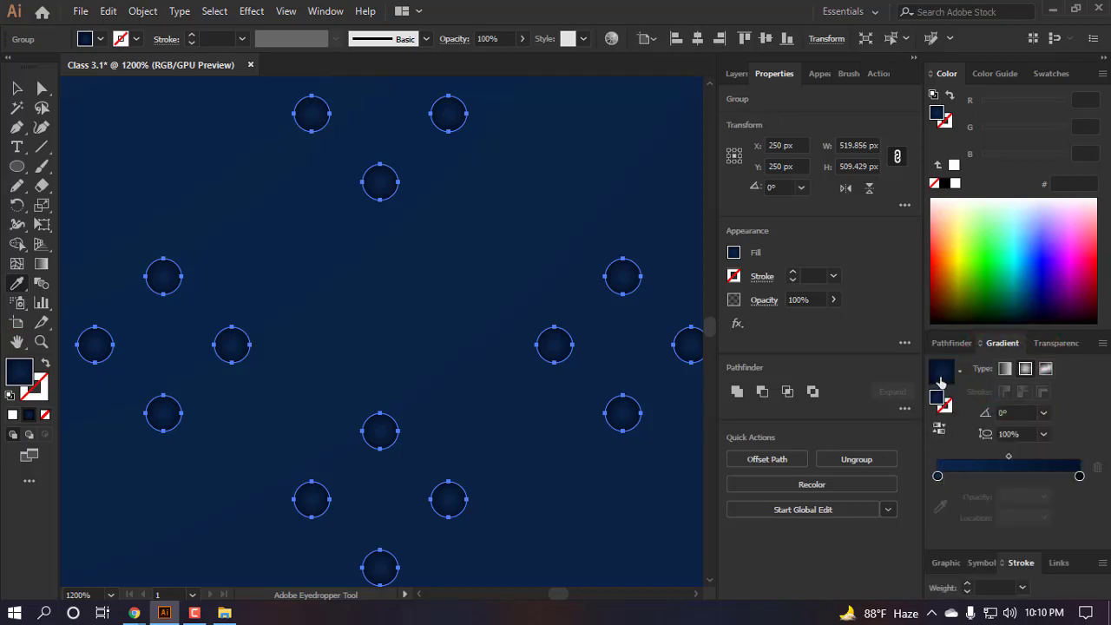
pyautogui.click(937, 477)
pyautogui.click(14, 415)
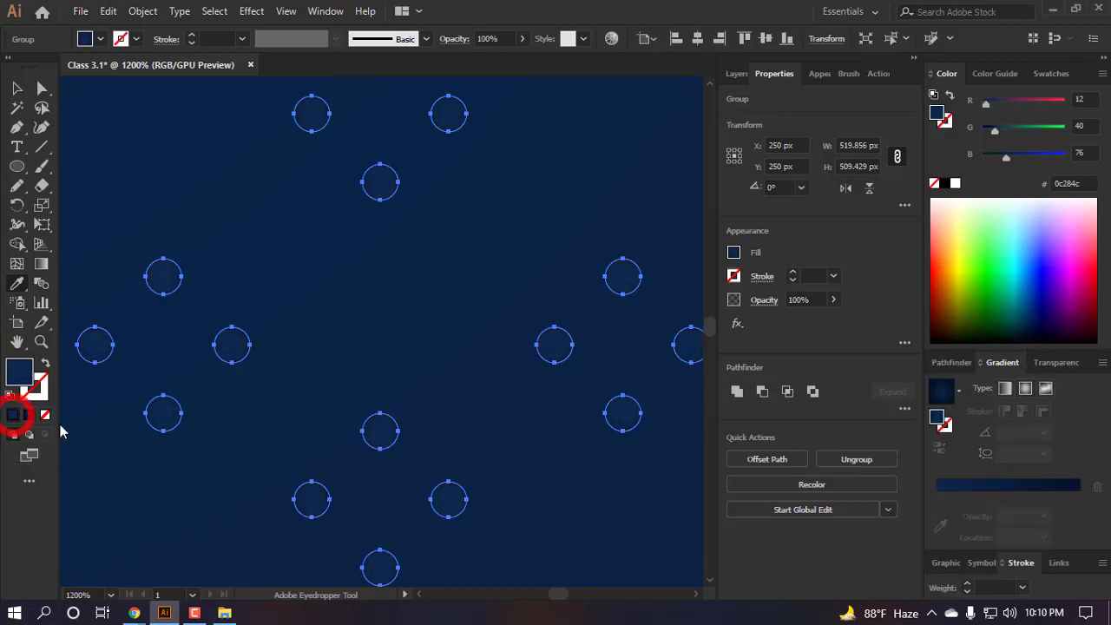
pyautogui.press('v')
# - Duplicate the dot group in place and shift the front copy very slightly upward
pyautogui.scroll(-1, 387, 377)
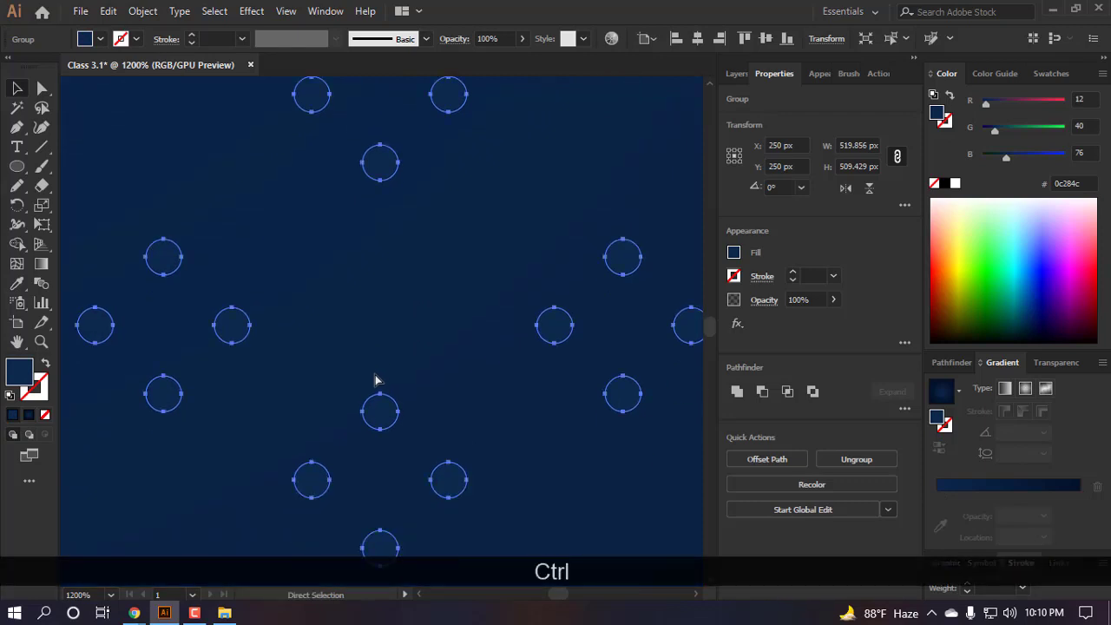
pyautogui.click(733, 74)
pyautogui.click(785, 99)
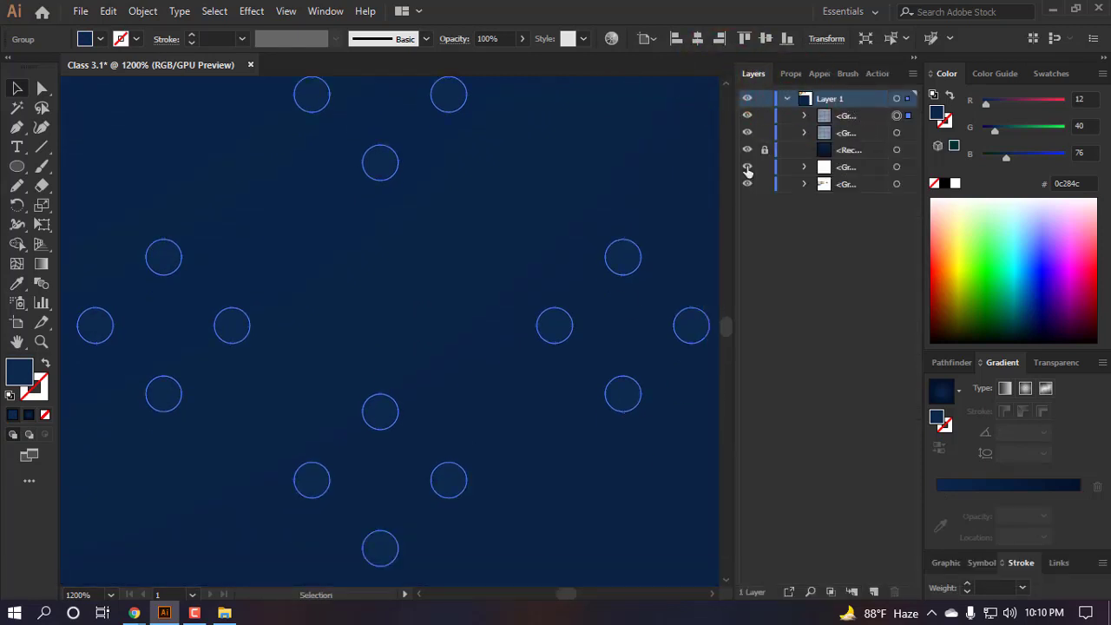
pyautogui.scroll(3, 382, 417)
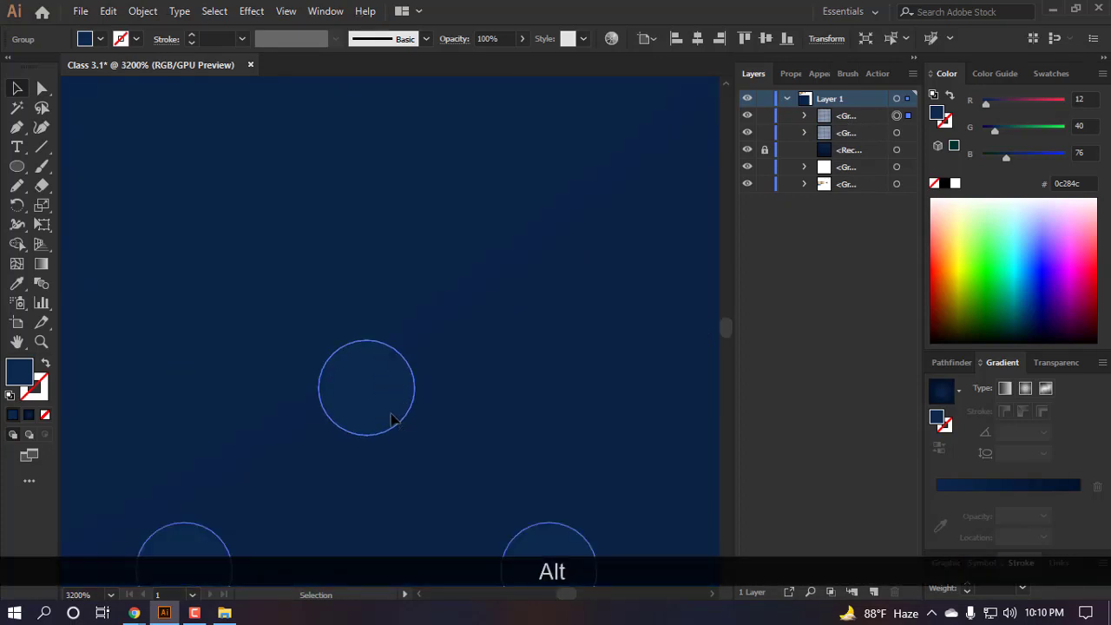
pyautogui.moveTo(391, 418); pyautogui.dragTo(392, 412)
# - Set the front dot group's blend mode to Multiply
pyautogui.scroll(-3, 531, 212)
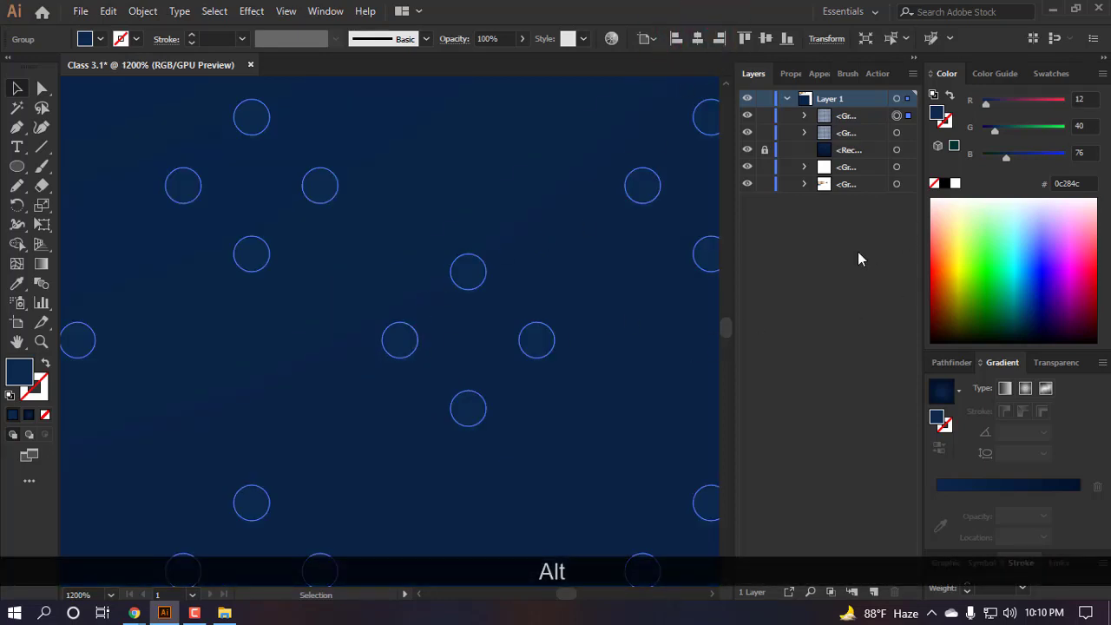
pyautogui.click(1052, 362)
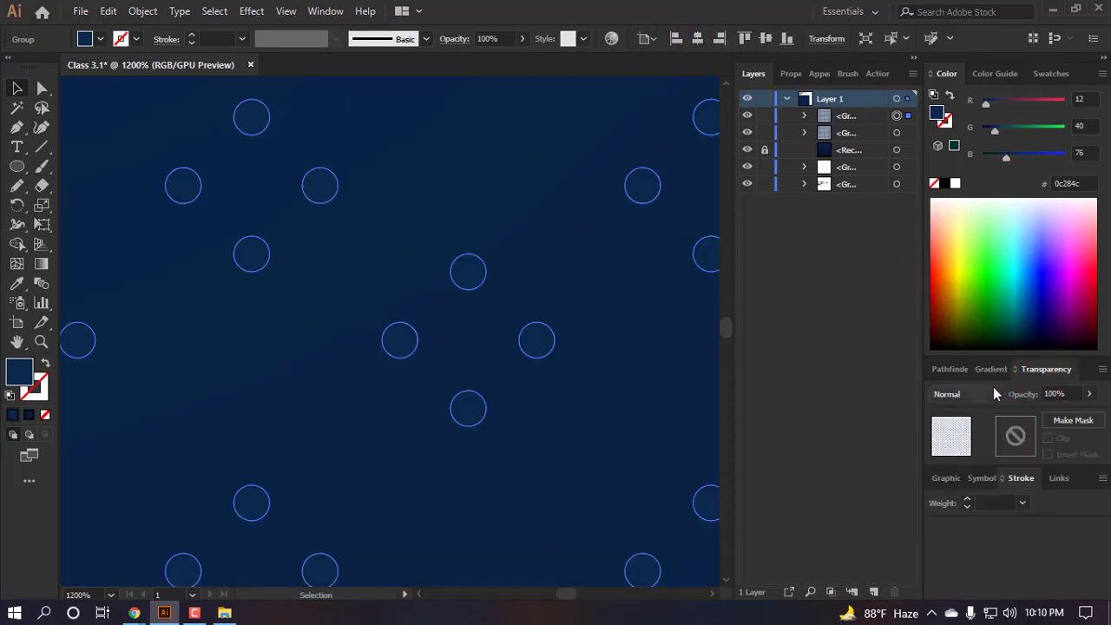
pyautogui.click(977, 394)
pyautogui.click(964, 129)
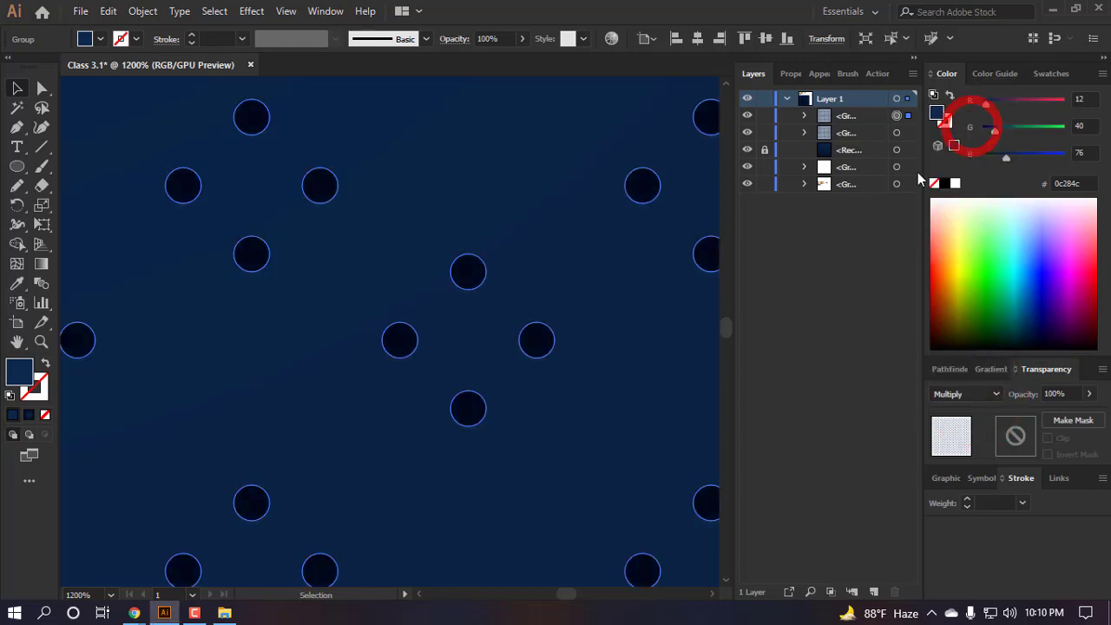
# - Select the dot group behind and give it a lightening blend mode to form a highlight under the dark dots
pyautogui.scroll(3, 462, 401)
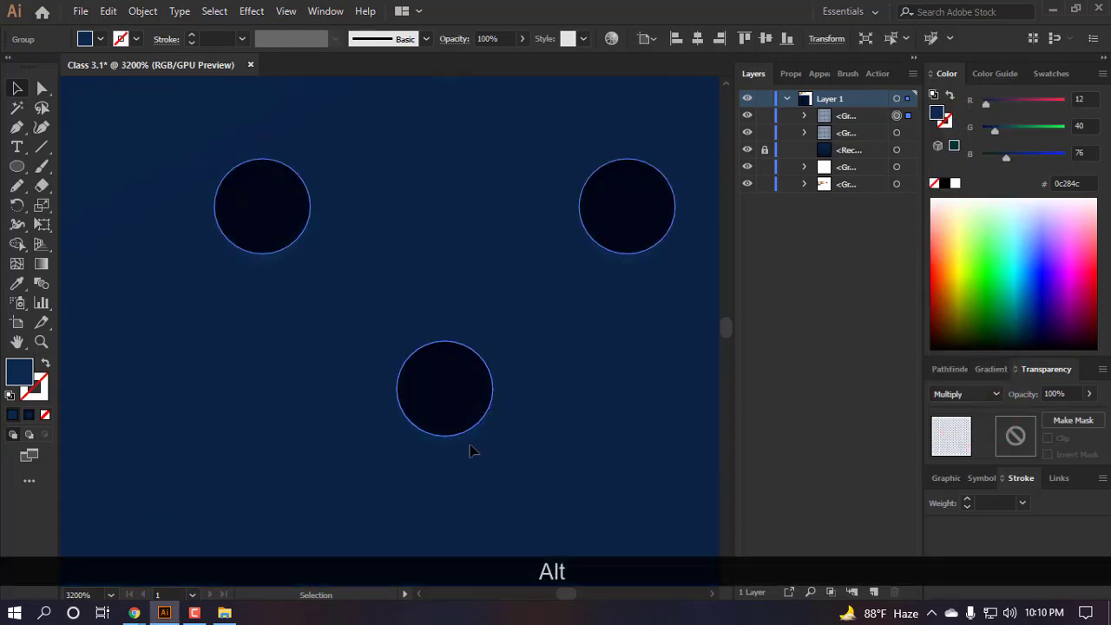
pyautogui.click(461, 442)
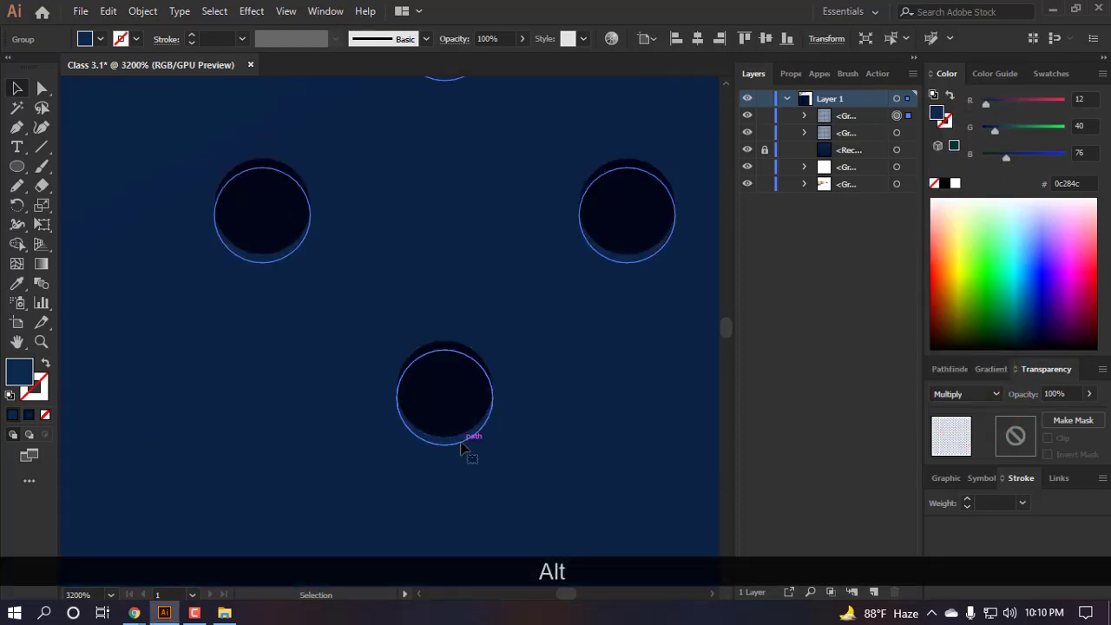
pyautogui.click(984, 393)
pyautogui.click(961, 185)
pyautogui.click(596, 446)
# - Move the dark front dot group straight up by about 0.21 px to widen the highlight crescents
pyautogui.scroll(-8, 472, 395)
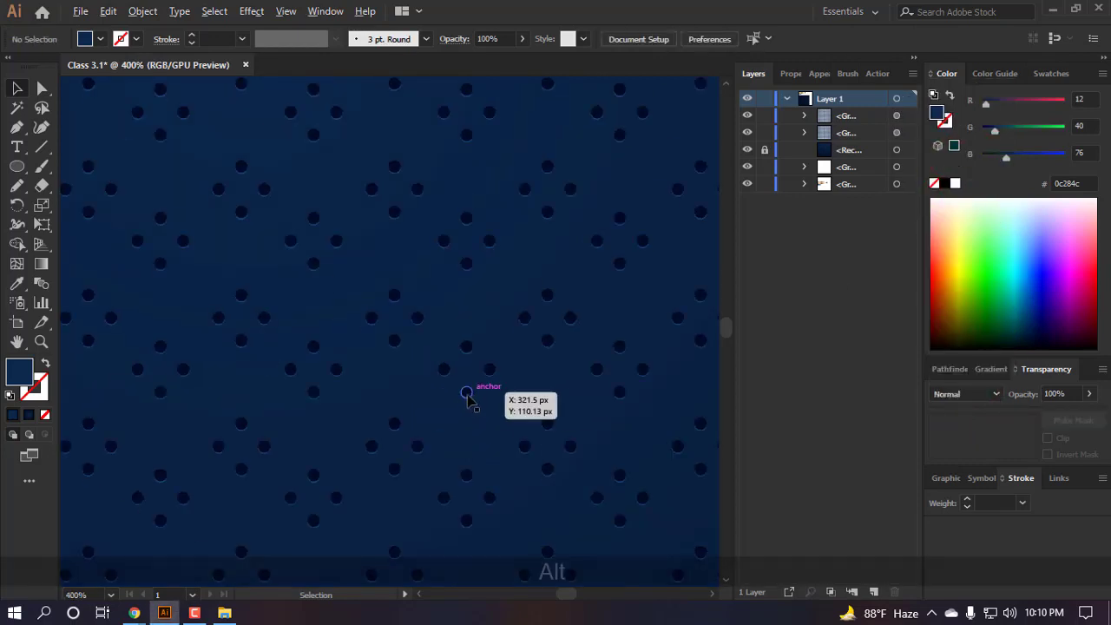
pyautogui.scroll(-1, 458, 278)
pyautogui.scroll(8, 478, 313)
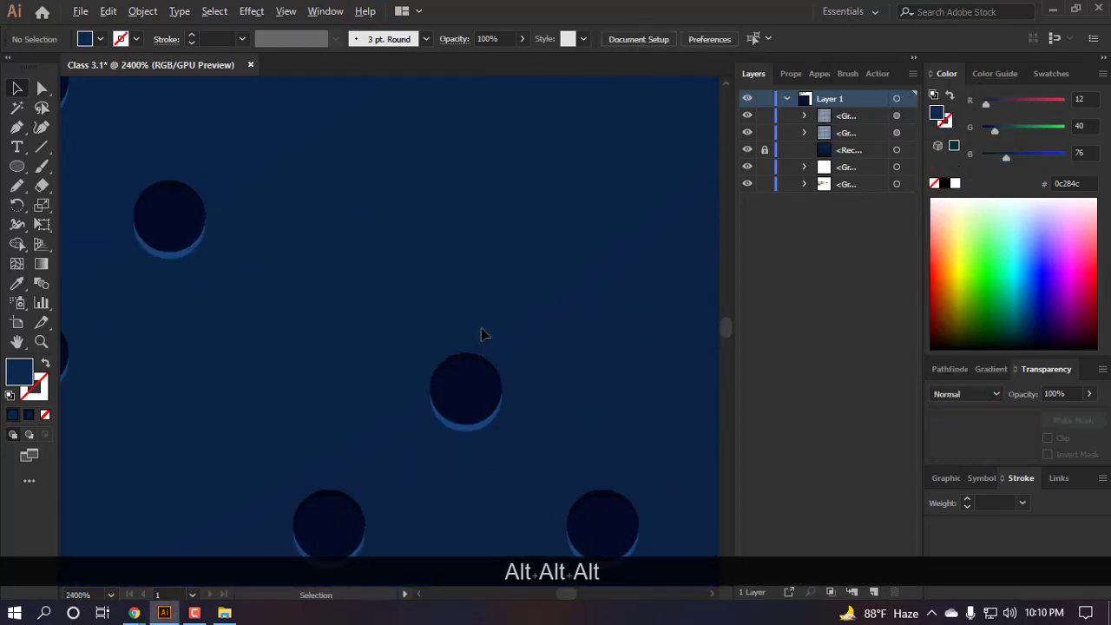
pyautogui.moveTo(470, 269); pyautogui.dragTo(470, 263)
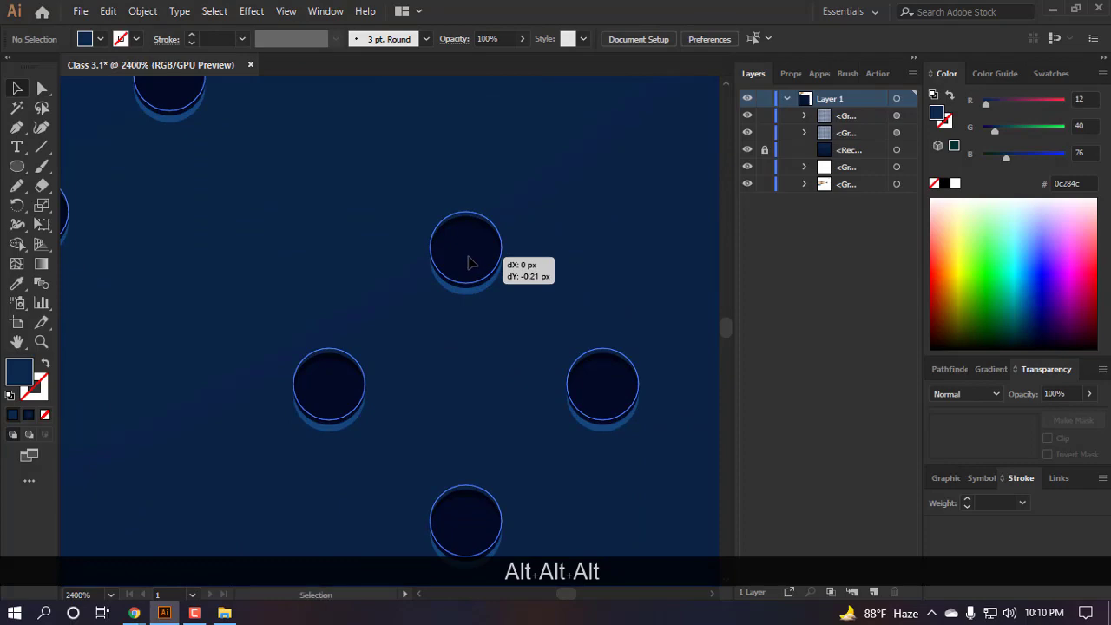
# - Select both dot groups and set their fill colour to #213f60
pyautogui.scroll(-10, 442, 250)
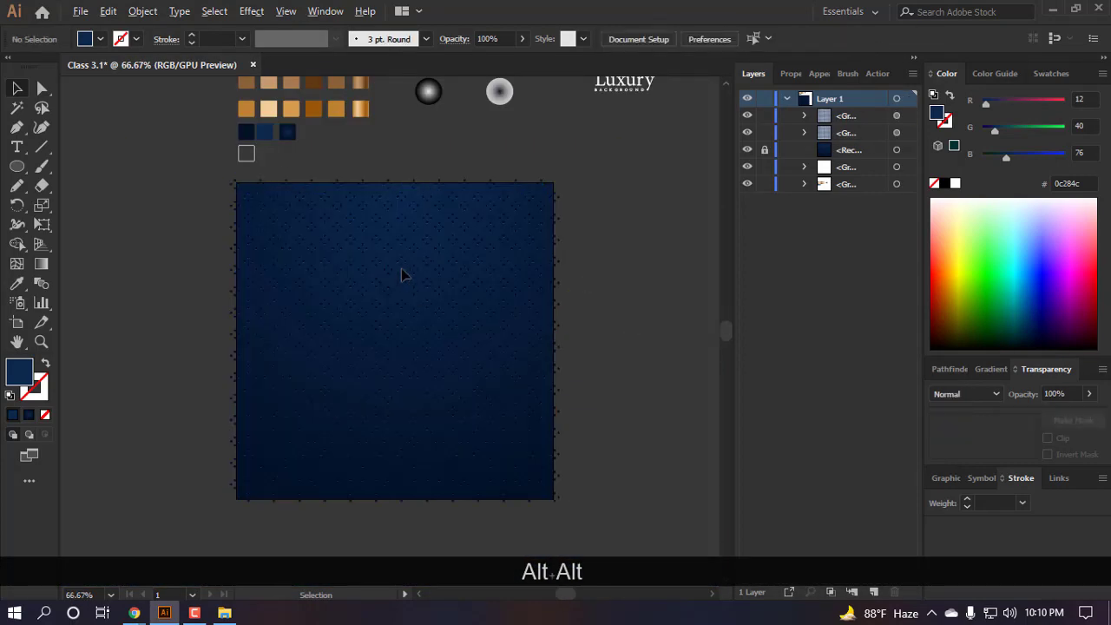
pyautogui.scroll(1, 401, 274)
pyautogui.scroll(1, 298, 218)
pyautogui.scroll(2, 298, 217)
pyautogui.scroll(1, 363, 400)
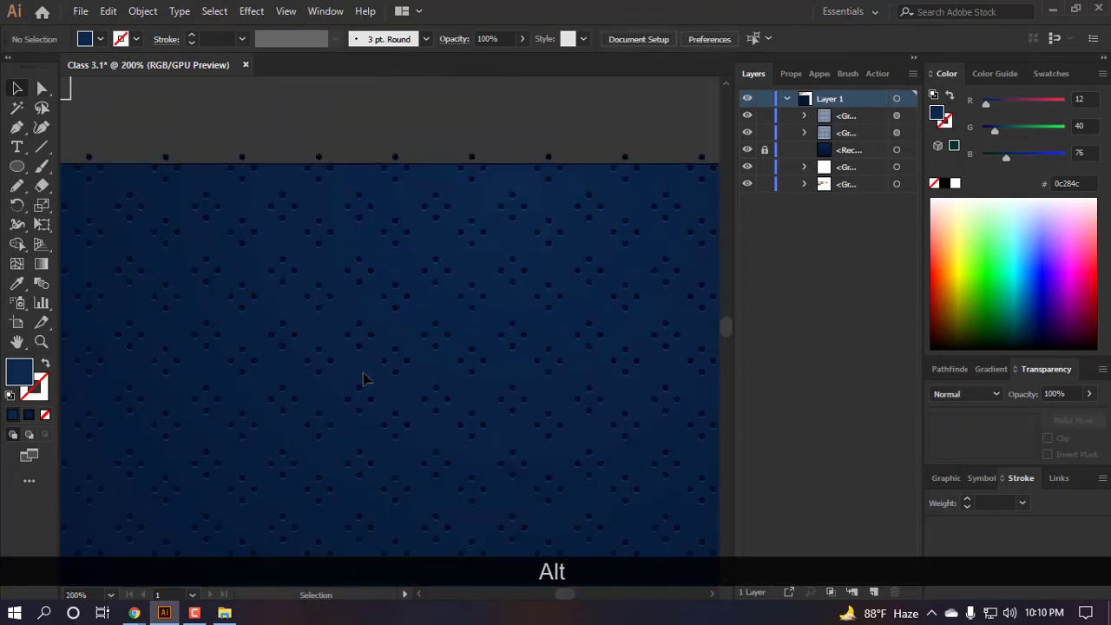
pyautogui.scroll(-1, 363, 379)
pyautogui.click(556, 289)
pyautogui.scroll(2, 462, 236)
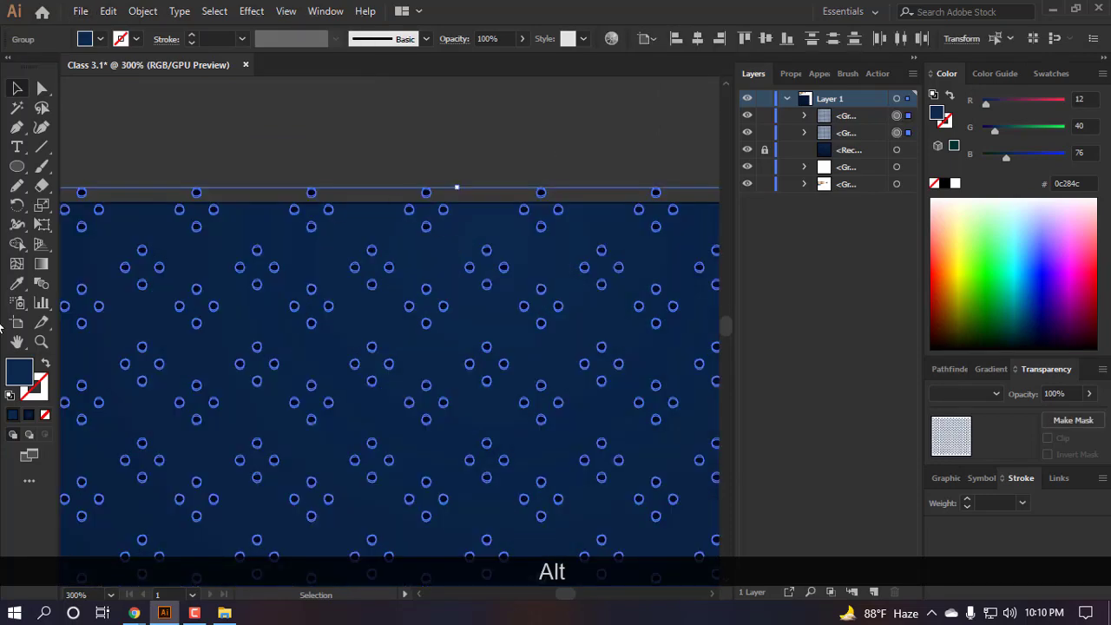
pyautogui.doubleClick(22, 371)
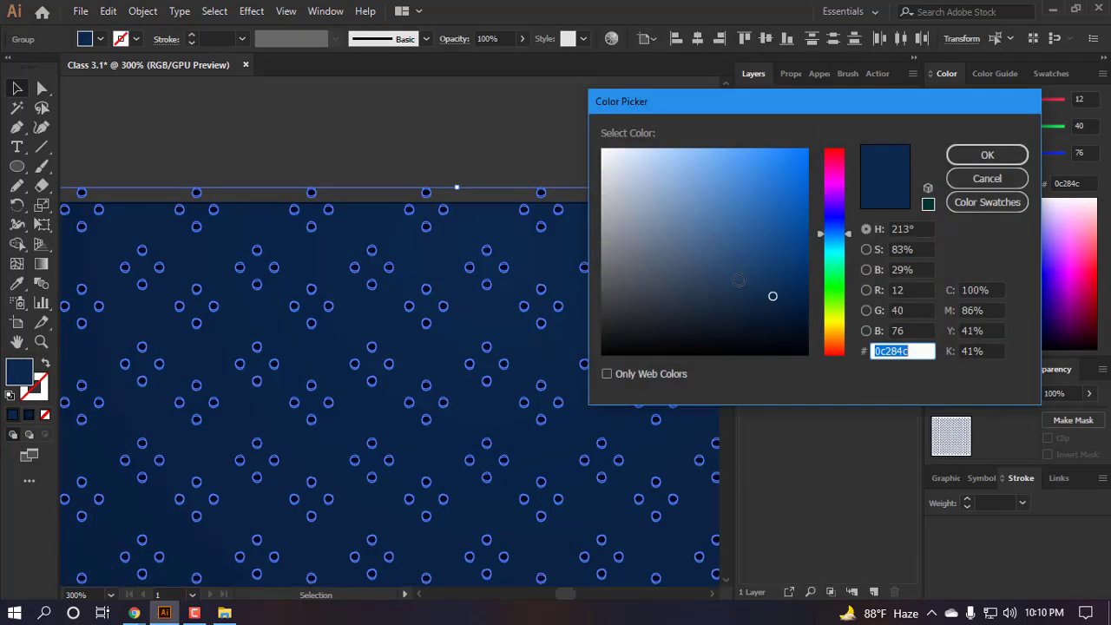
pyautogui.click(987, 155)
pyautogui.click(417, 123)
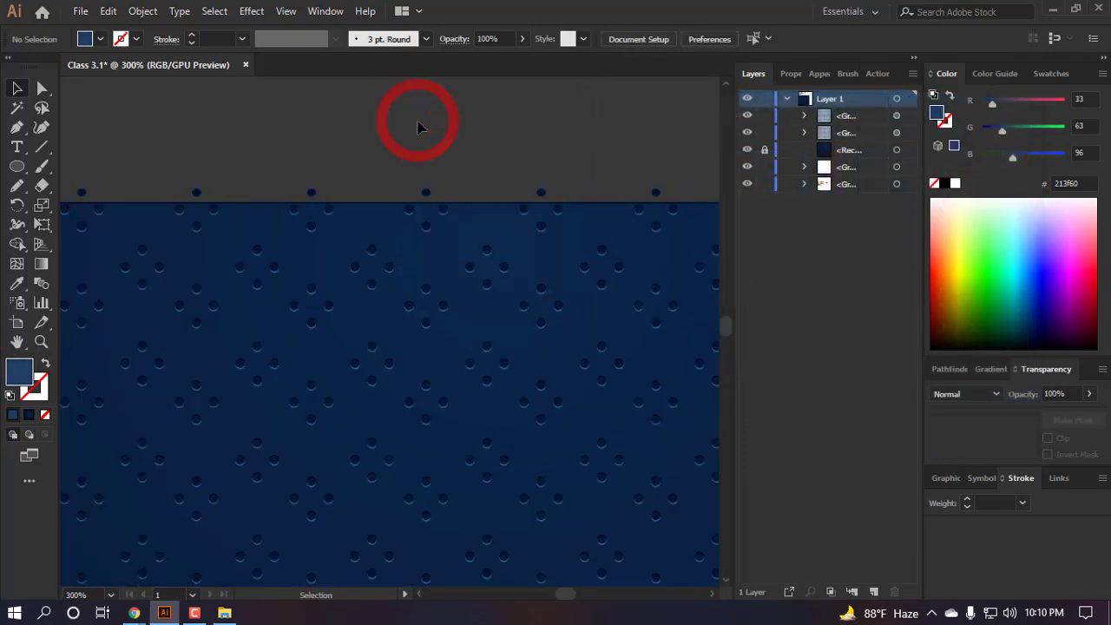
# - Lighten the fill colour of both dot groups to #456a8c
pyautogui.scroll(-2, 409, 130)
pyautogui.scroll(1, 408, 131)
pyautogui.moveTo(390, 117); pyautogui.dragTo(541, 251)
pyautogui.scroll(2, 341, 298)
pyautogui.doubleClick(22, 380)
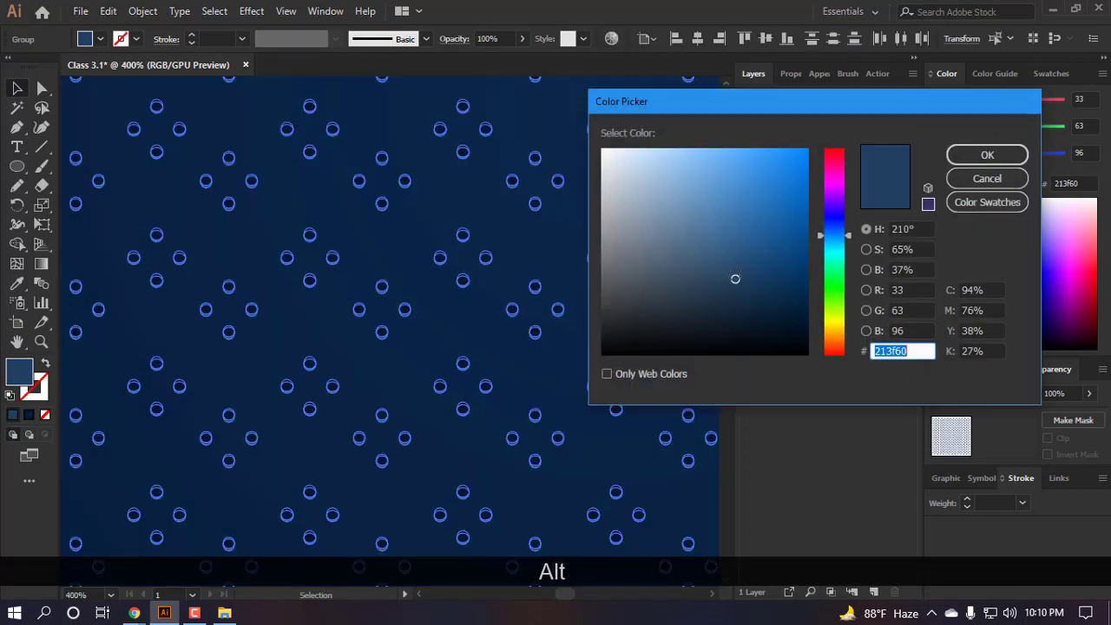
pyautogui.click(707, 243)
pyautogui.click(991, 153)
pyautogui.scroll(2, 486, 311)
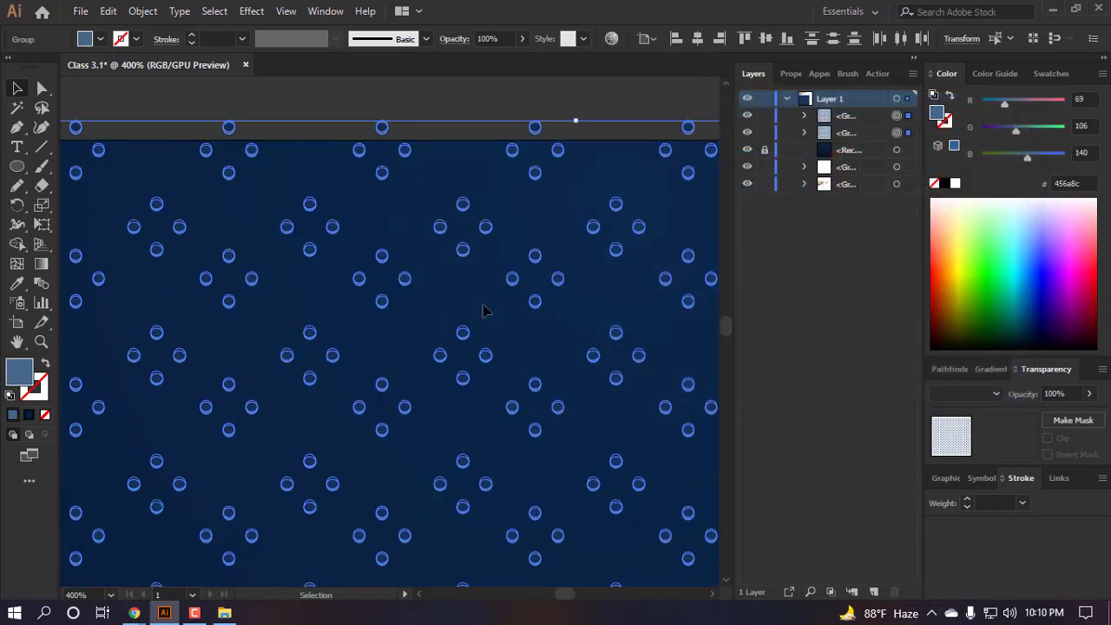
pyautogui.click(486, 106)
# - Set the fill colour of both dot groups to the more muted blue #355b77
pyautogui.scroll(-3, 385, 179)
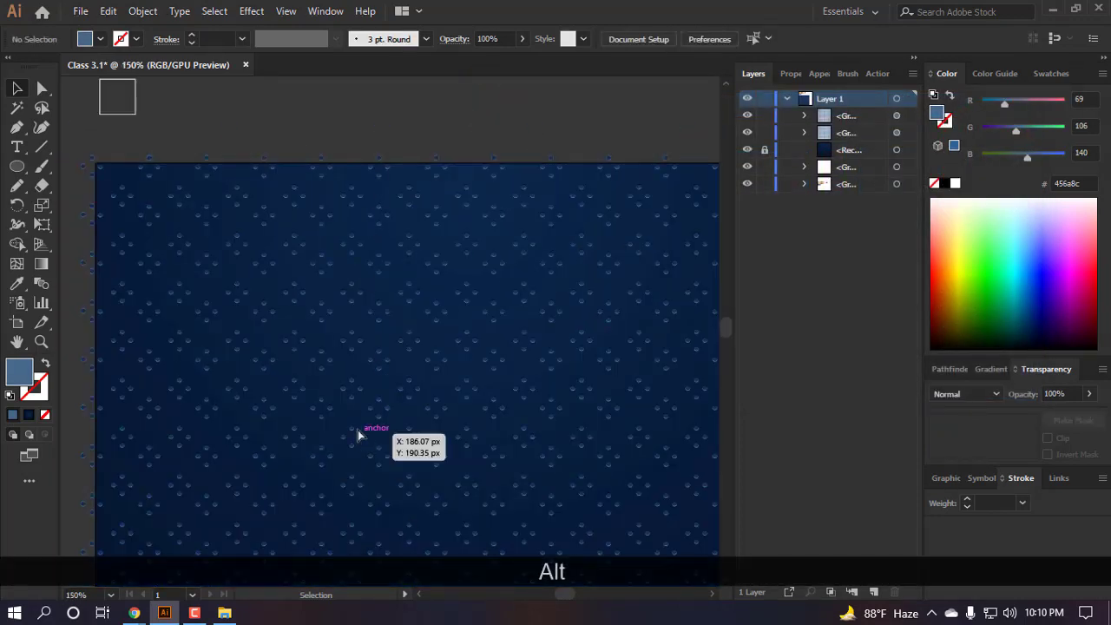
pyautogui.scroll(-1, 358, 430)
pyautogui.scroll(-2, 395, 441)
pyautogui.scroll(1, 419, 186)
pyautogui.scroll(-3, 419, 185)
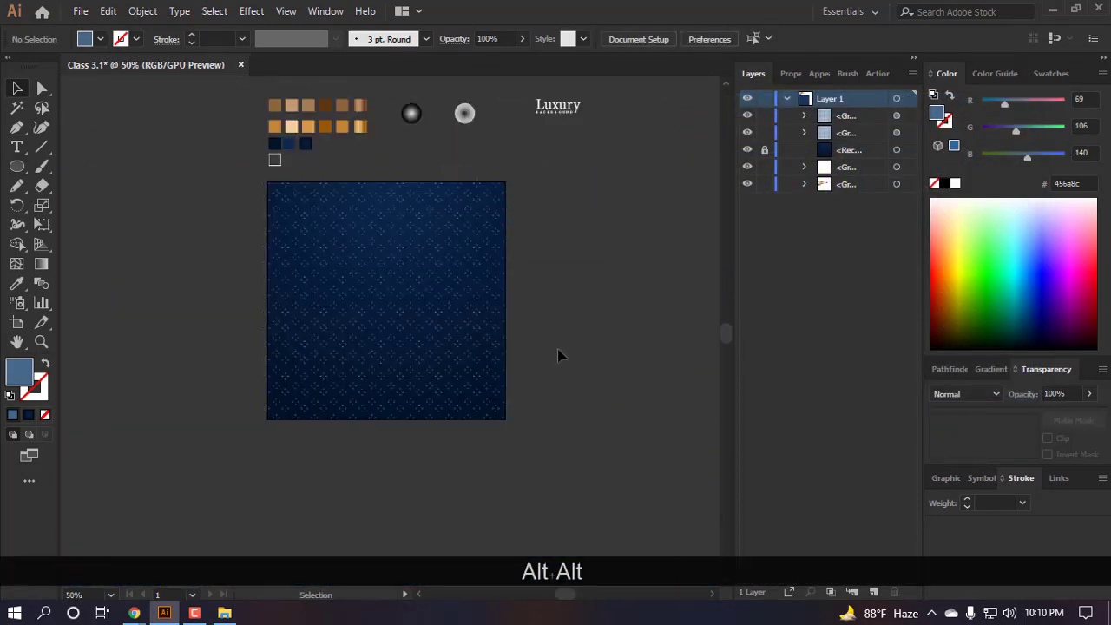
pyautogui.scroll(1, 465, 155)
pyautogui.click(397, 265)
pyautogui.scroll(2, 397, 260)
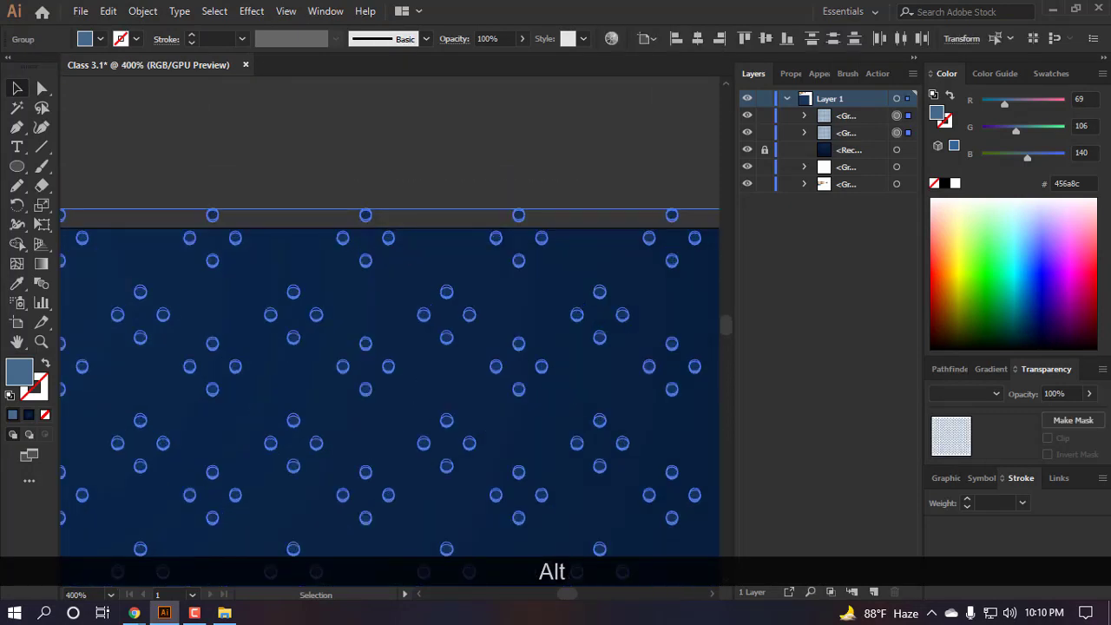
pyautogui.doubleClick(22, 374)
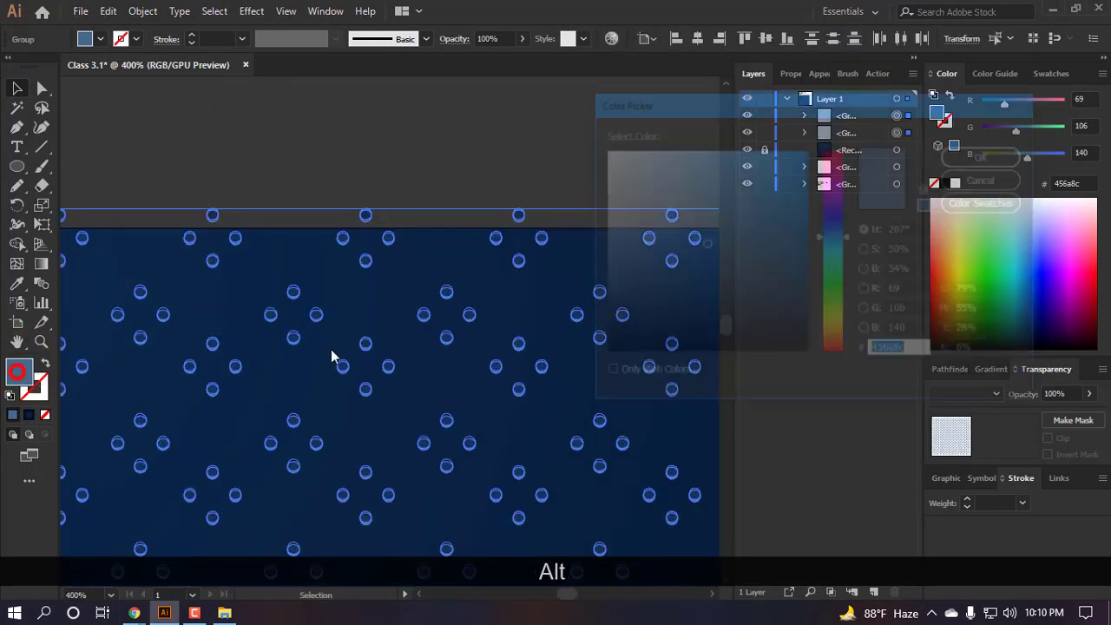
pyautogui.click(709, 255)
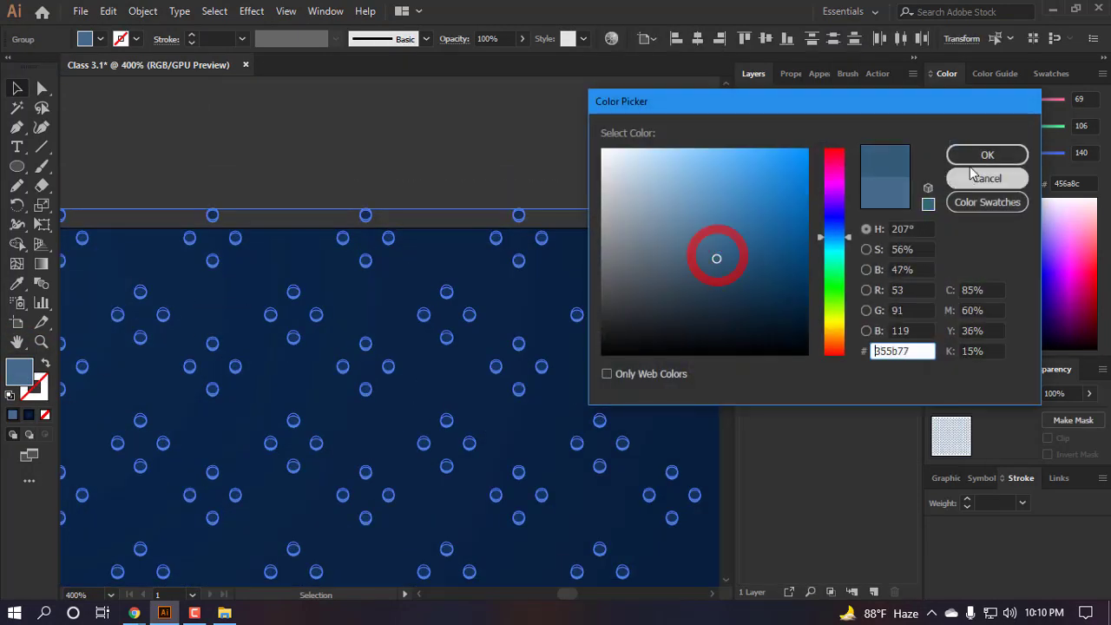
pyautogui.click(986, 154)
pyautogui.click(452, 153)
pyautogui.scroll(-4, 452, 154)
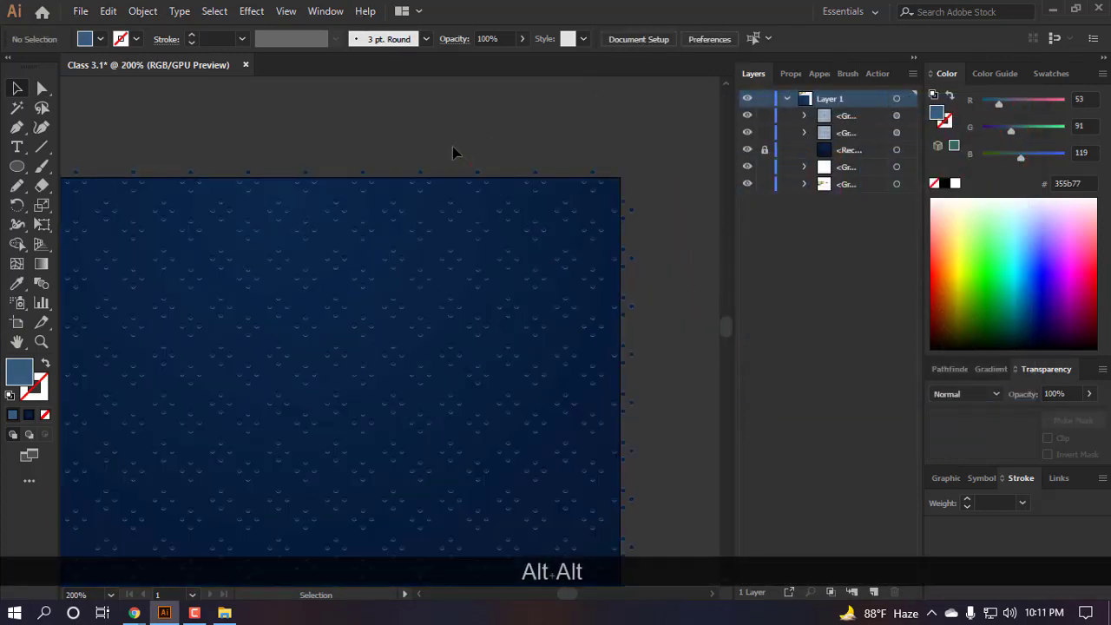
# - Set the fill colour of the highlight dot group, the one blended with Screen, to the greyer blue #485c68
pyautogui.hscroll(-1, 633, 397)
pyautogui.scroll(10, 405, 240)
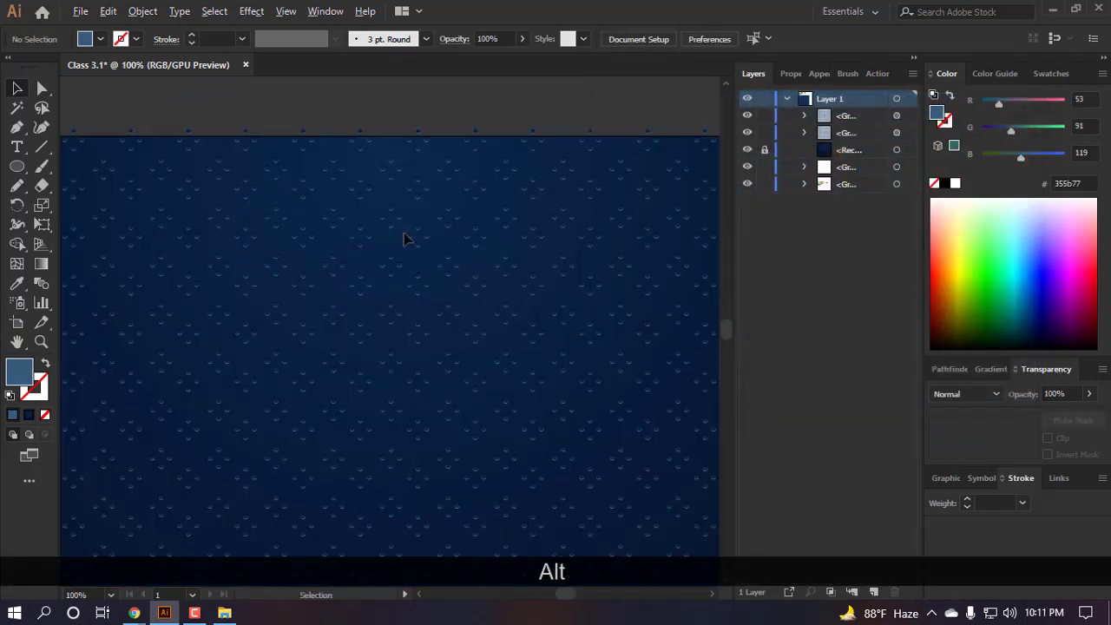
pyautogui.click(896, 132)
pyautogui.doubleClick(19, 372)
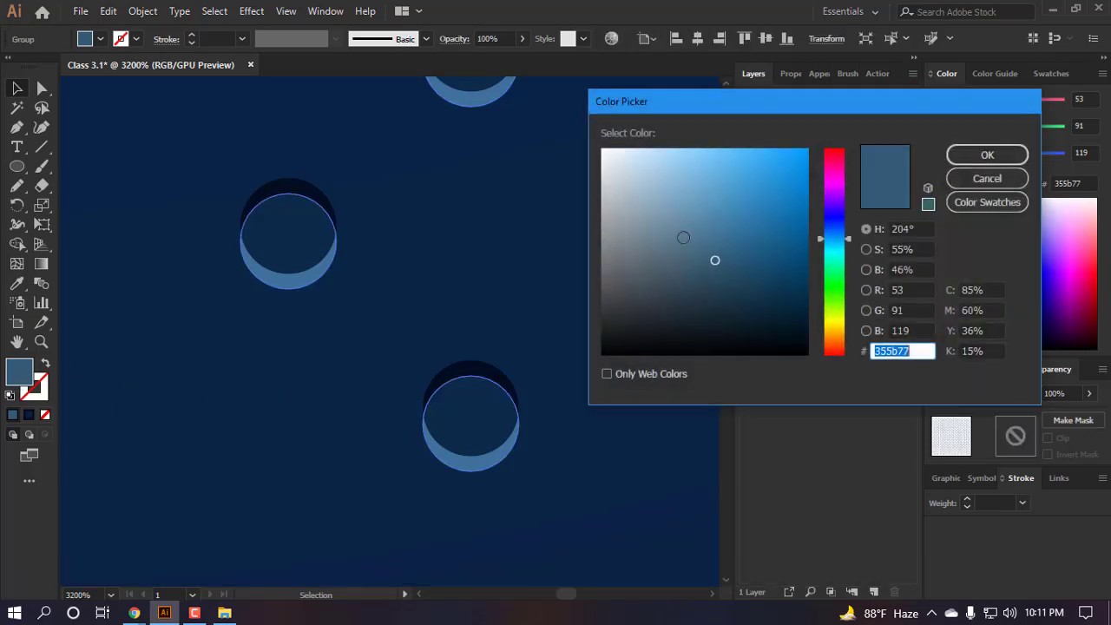
pyautogui.click(987, 155)
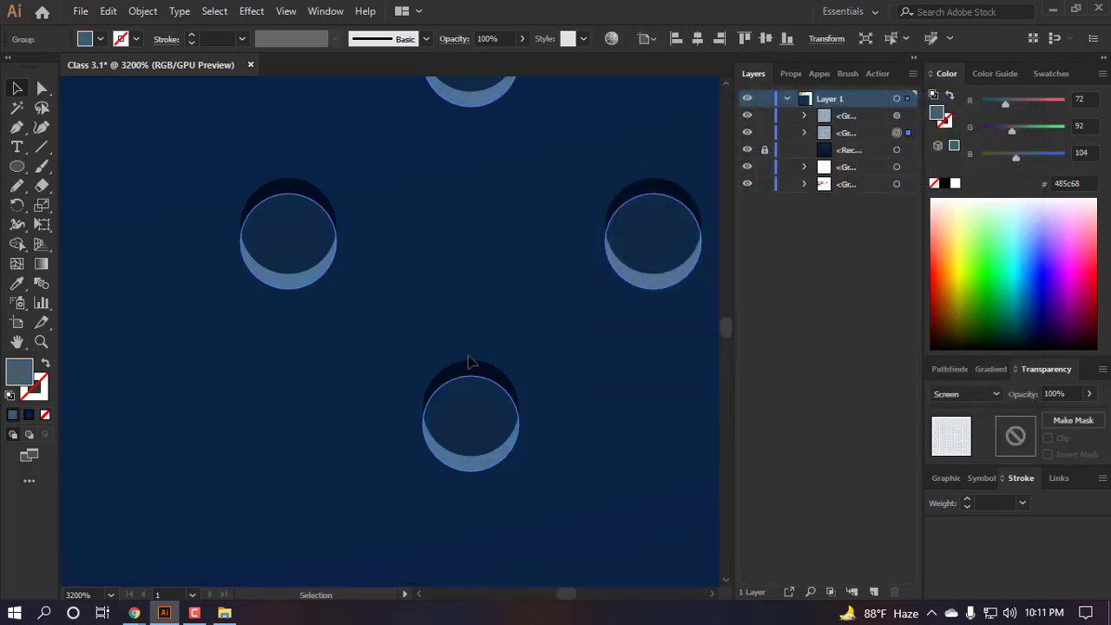
pyautogui.scroll(-6, 471, 364)
pyautogui.scroll(-4, 388, 313)
pyautogui.click(425, 192)
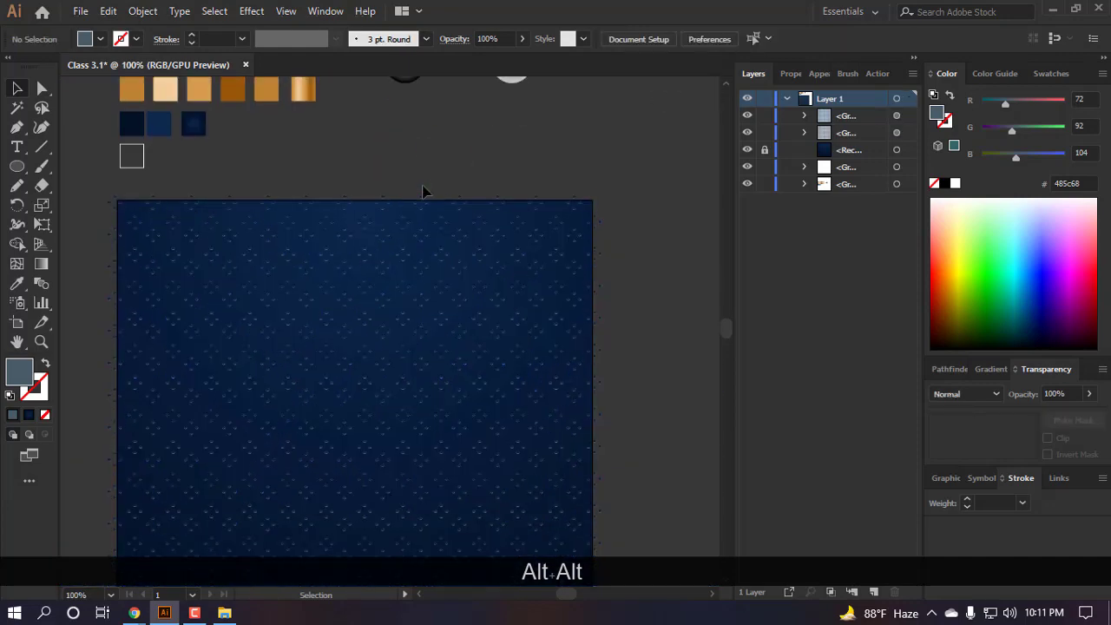
# - Darken the fill colour of the front dot group, the one blended with Multiply, to #1f4156
pyautogui.scroll(-1, 417, 208)
pyautogui.scroll(3, 372, 241)
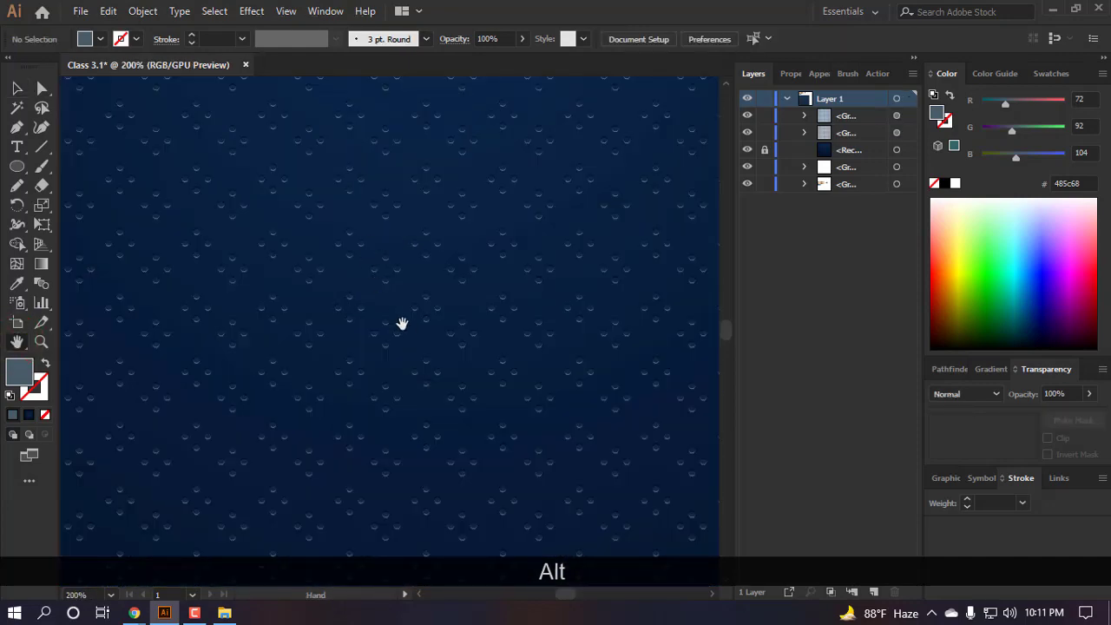
pyautogui.scroll(5, 399, 287)
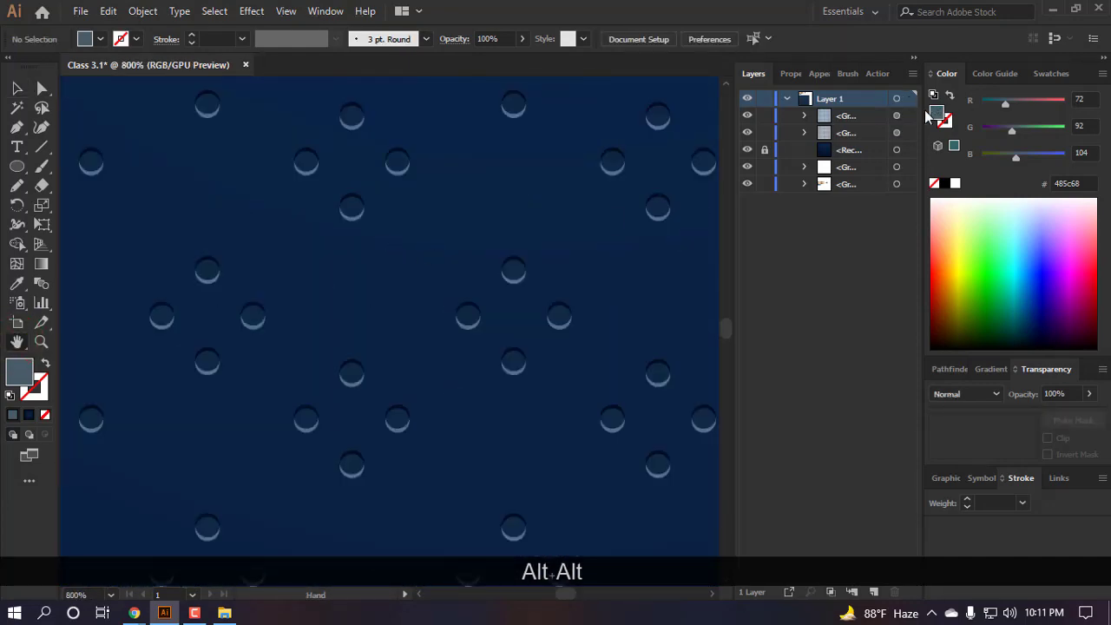
pyautogui.click(899, 115)
pyautogui.doubleClick(20, 372)
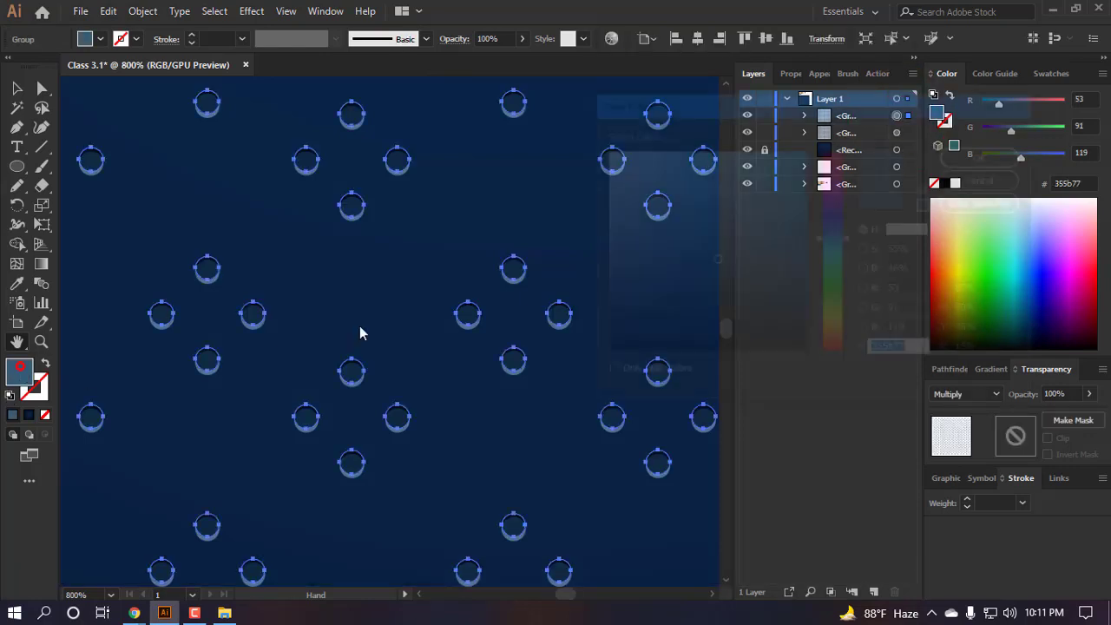
pyautogui.moveTo(721, 267); pyautogui.dragTo(727, 289)
pyautogui.click(727, 289)
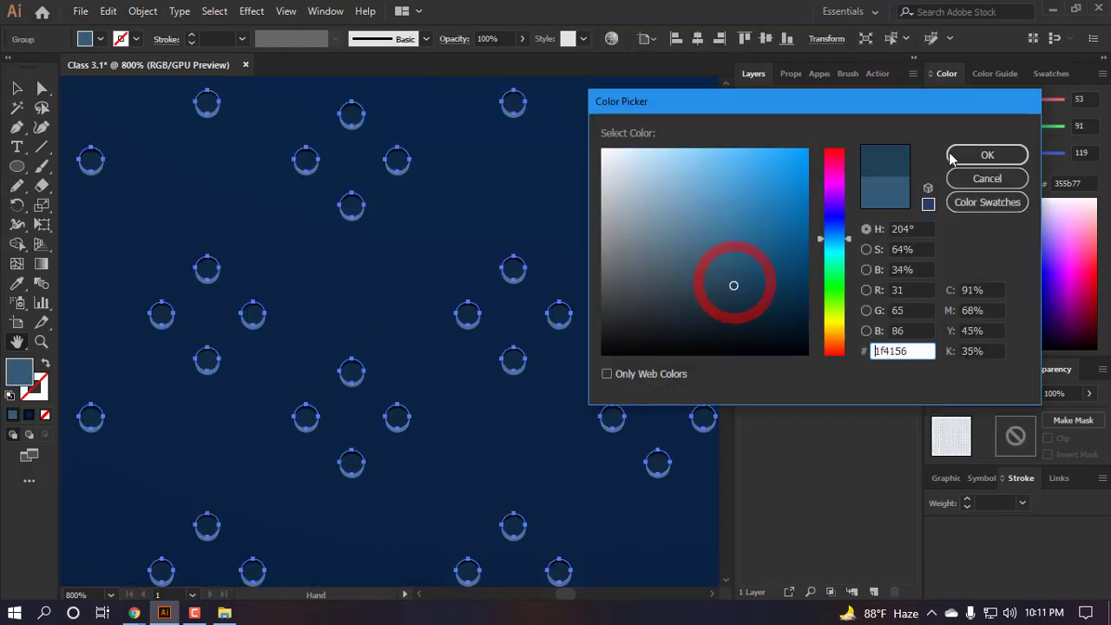
pyautogui.click(986, 155)
pyautogui.keyDown('alt'); pyautogui.scroll(-3, 396, 253); pyautogui.keyUp('alt')
pyautogui.keyDown('alt'); pyautogui.scroll(-2, 395, 308); pyautogui.keyUp('alt')
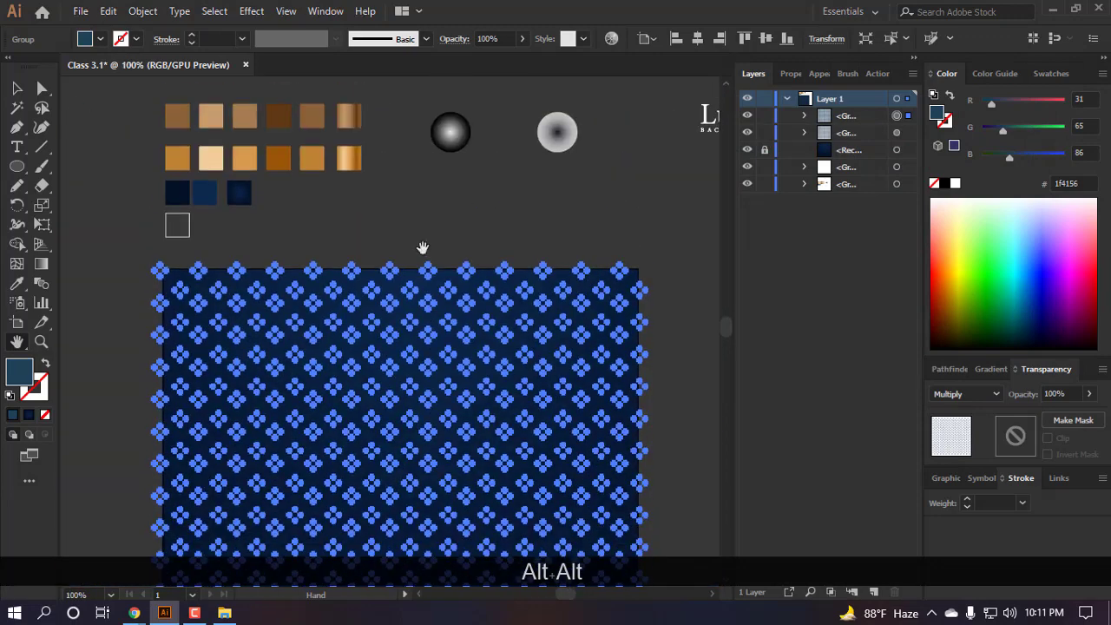
pyautogui.moveTo(421, 248); pyautogui.dragTo(422, 191)
pyautogui.press('v')
pyautogui.click(434, 168)
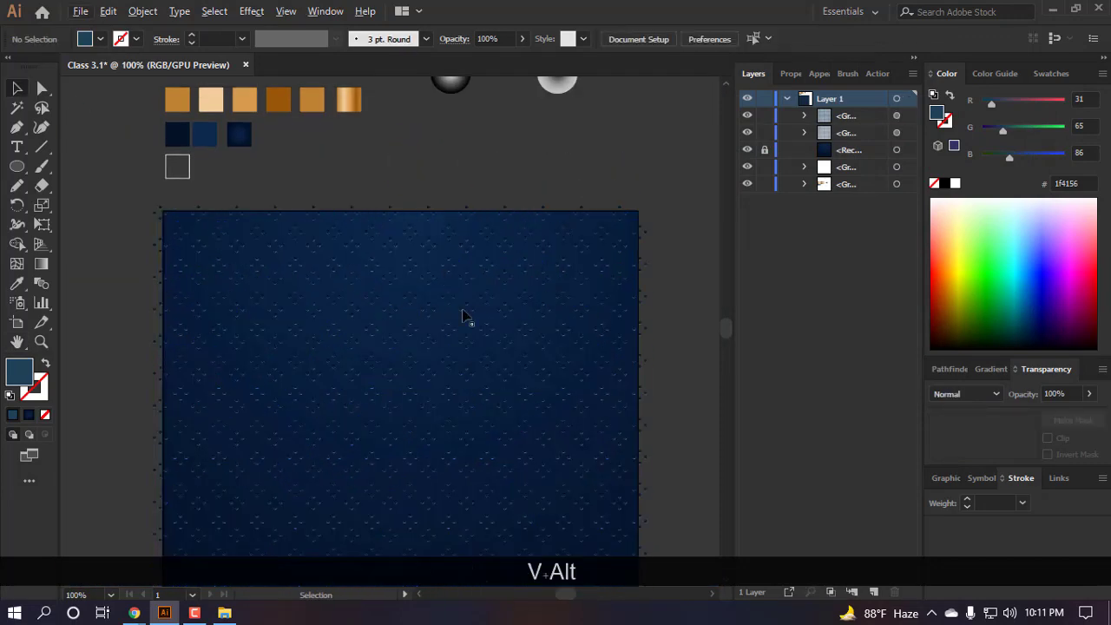
# - Select both dot groups over the gradient square and combine them into a single group
pyautogui.keyDown('alt'); pyautogui.scroll(2, 446, 365); pyautogui.keyUp('alt')
pyautogui.keyDown('alt'); pyautogui.scroll(-3, 557, 368); pyautogui.keyUp('alt')
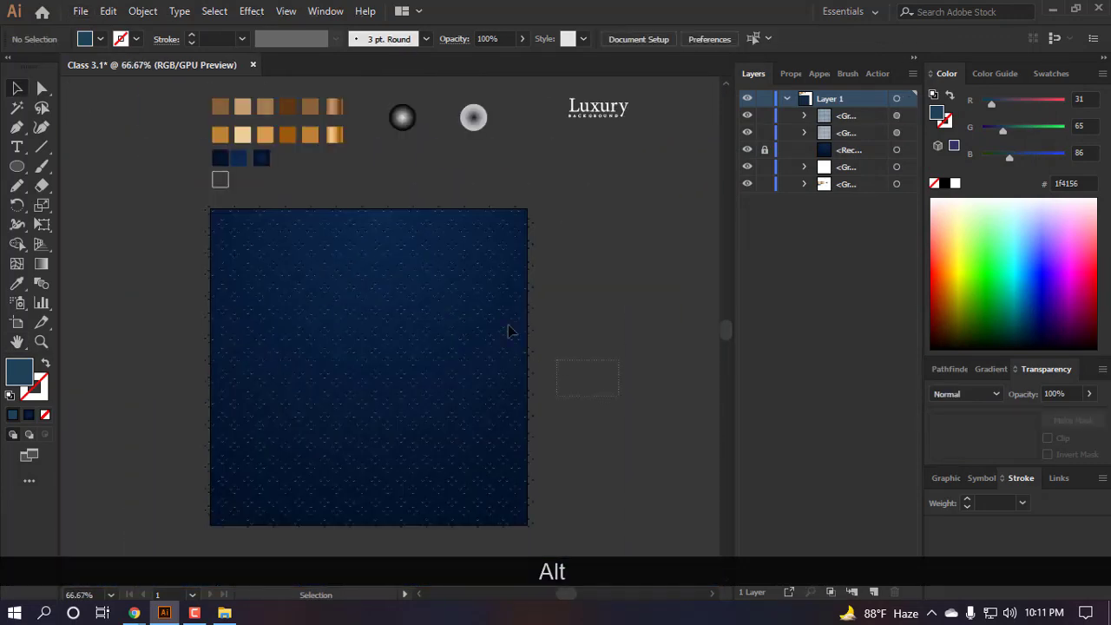
pyautogui.moveTo(510, 330); pyautogui.dragTo(546, 439)
pyautogui.hotkey('ctrl', 'g')
pyautogui.press('v')
pyautogui.click(172, 407)
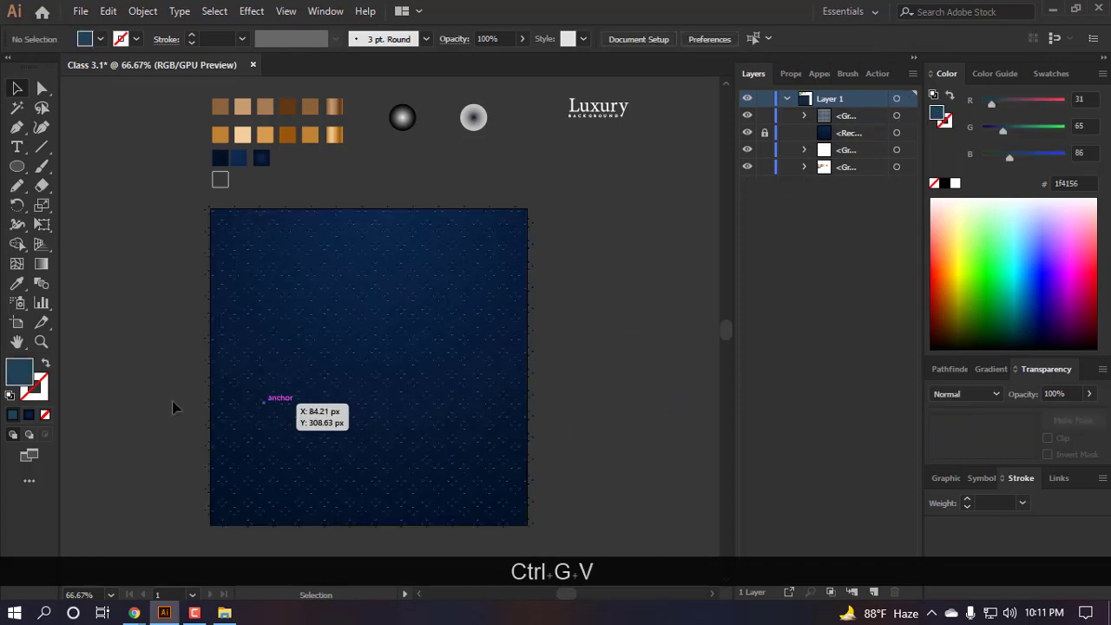
# - Stack the combined dot pattern and the gradient square beneath all other artwork and lock the pattern group
pyautogui.doubleClick(17, 342)
pyautogui.keyDown('alt'); pyautogui.scroll(6, 354, 240); pyautogui.keyUp('alt')
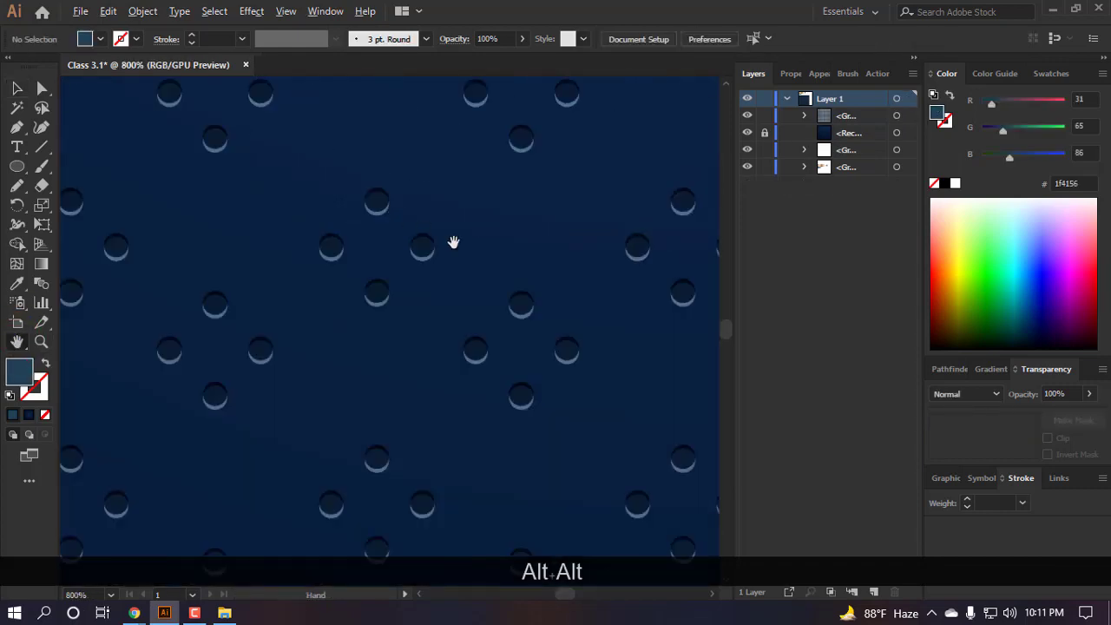
pyautogui.keyDown('alt'); pyautogui.scroll(-7, 449, 290); pyautogui.keyUp('alt')
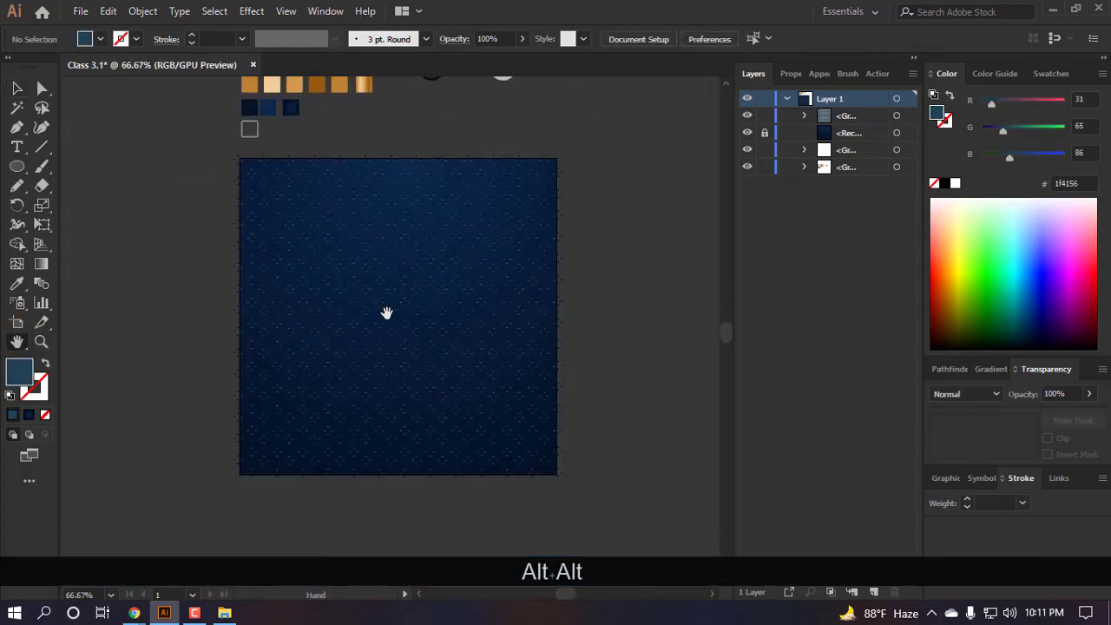
pyautogui.moveTo(840, 120); pyautogui.dragTo(855, 163)
pyautogui.keyDown('alt'); pyautogui.scroll(2, 418, 297); pyautogui.keyUp('alt')
pyautogui.click(765, 150)
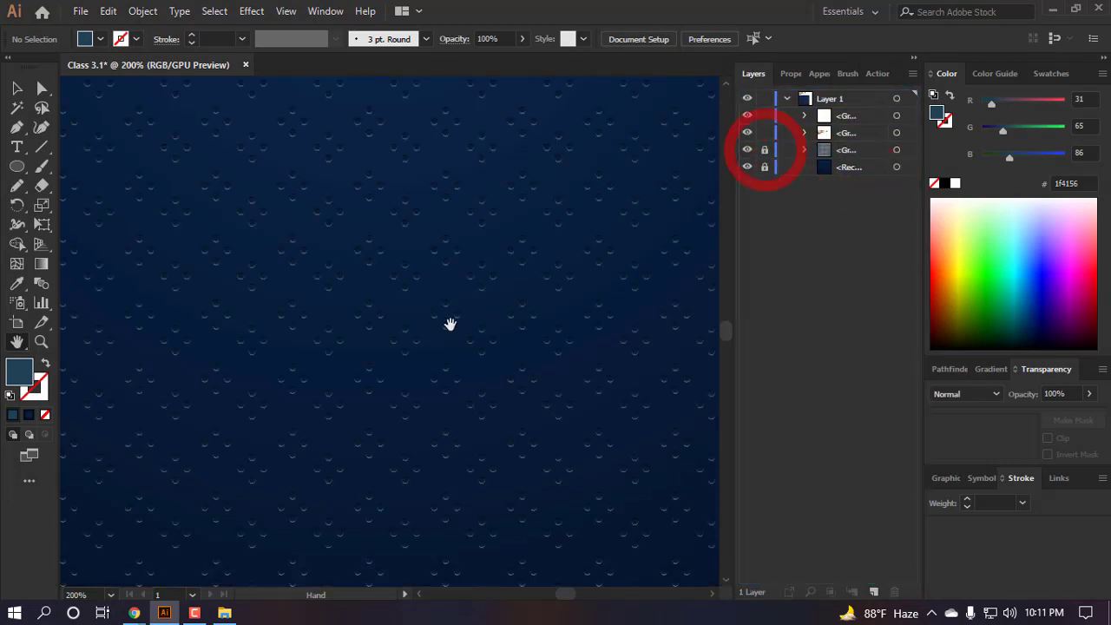
# - Hide the locked dot pattern group so only the plain gradient square shows
pyautogui.keyDown('alt'); pyautogui.scroll(-4, 450, 323); pyautogui.keyUp('alt')
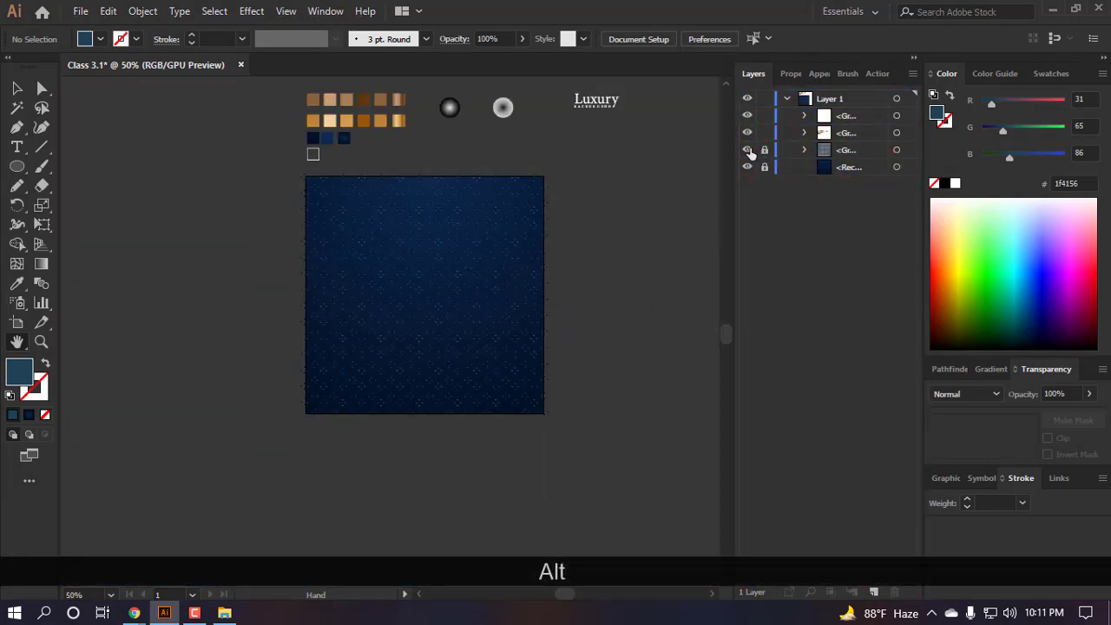
pyautogui.keyDown('alt'); pyautogui.scroll(2, 474, 298); pyautogui.keyUp('alt')
pyautogui.press('m')
pyautogui.keyDown('alt'); pyautogui.scroll(-2, 520, 426); pyautogui.keyUp('alt')
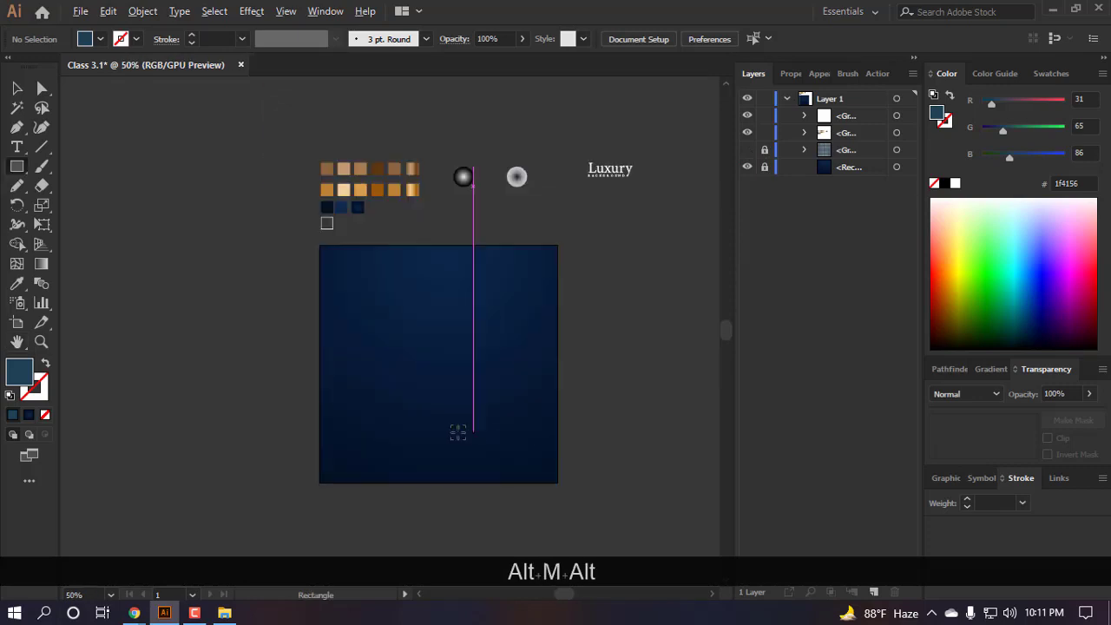
pyautogui.keyDown('alt'); pyautogui.scroll(1, 483, 397); pyautogui.keyUp('alt')
pyautogui.scroll(-1, 363, 477)
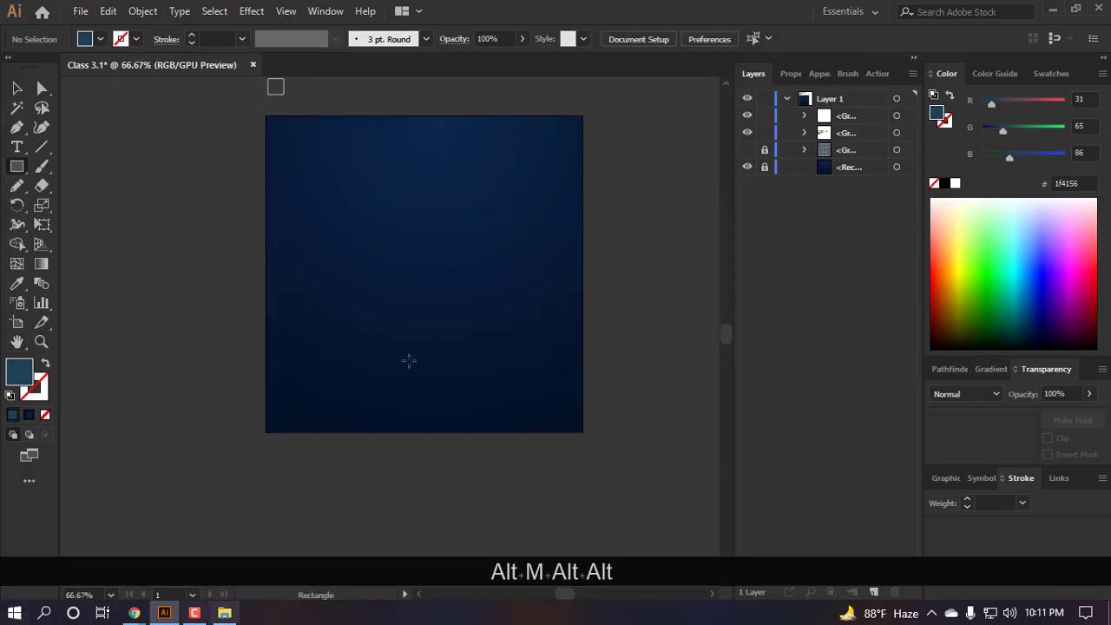
pyautogui.scroll(1, 349, 412)
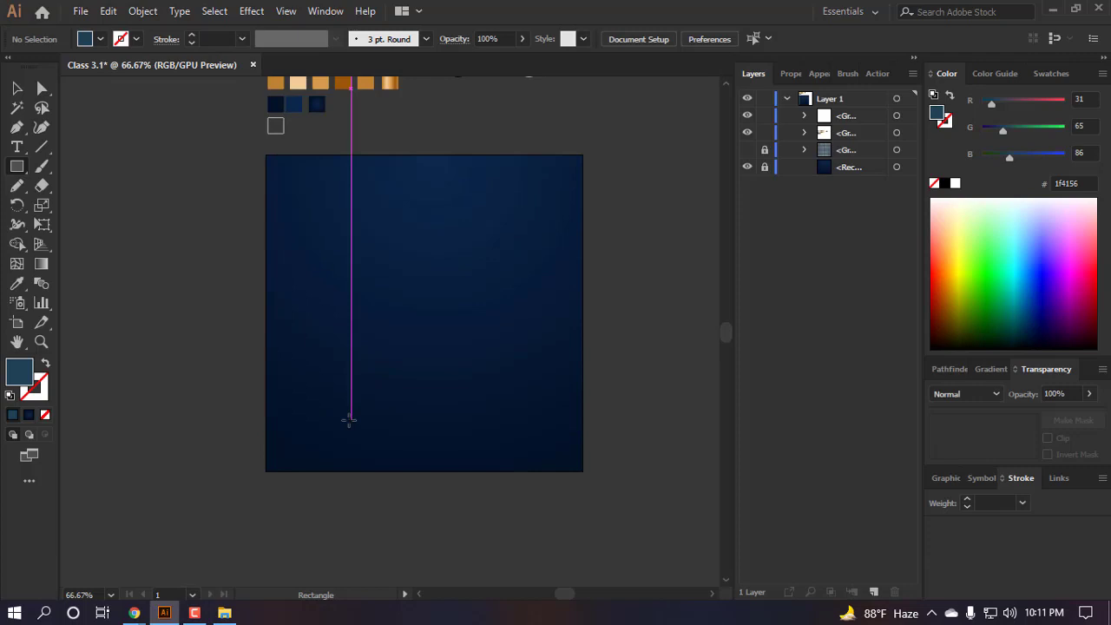
# - Create a 500 × 500 px square and move it onto the empty canvas to the left of the gradient square
pyautogui.press('m')
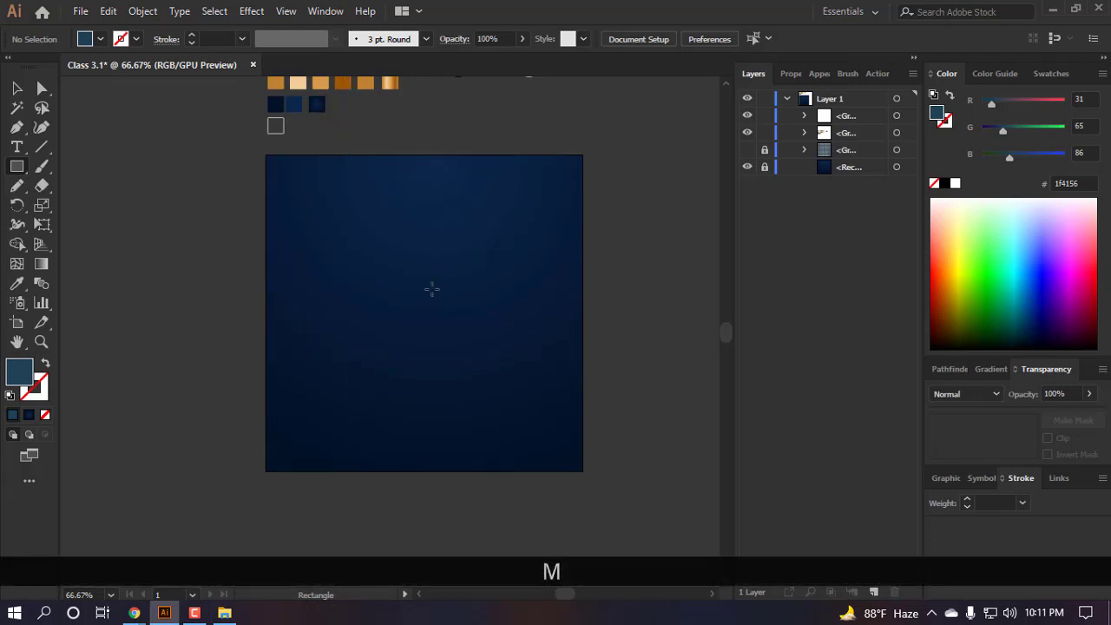
pyautogui.click(433, 289)
pyautogui.press('Return')
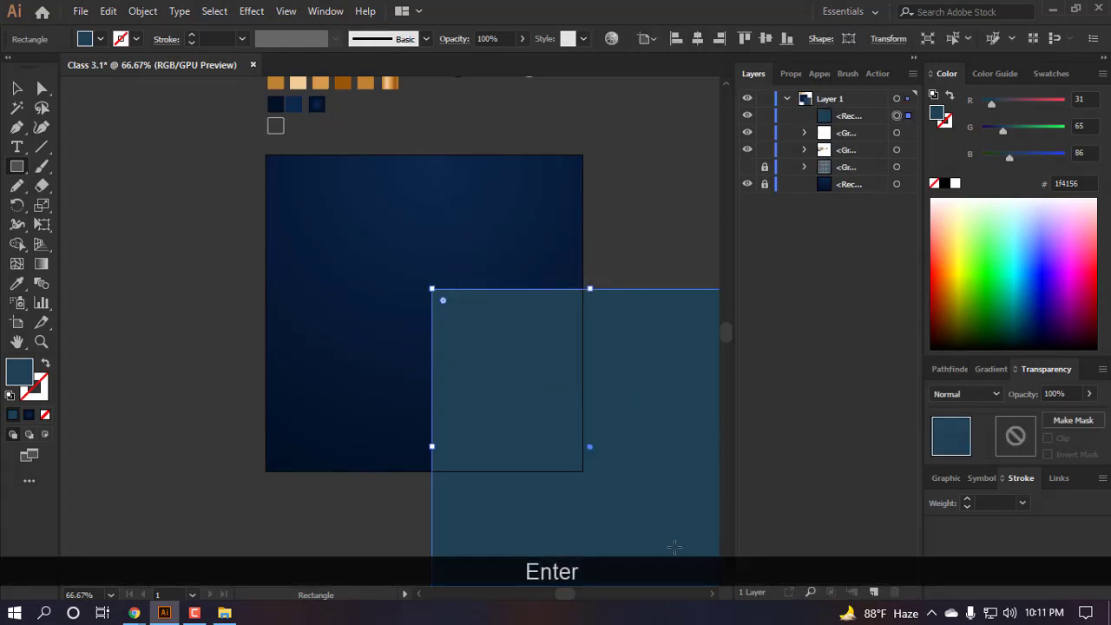
pyautogui.press('v')
pyautogui.scroll(-3, 547, 456)
pyautogui.moveTo(590, 464); pyautogui.dragTo(322, 424)
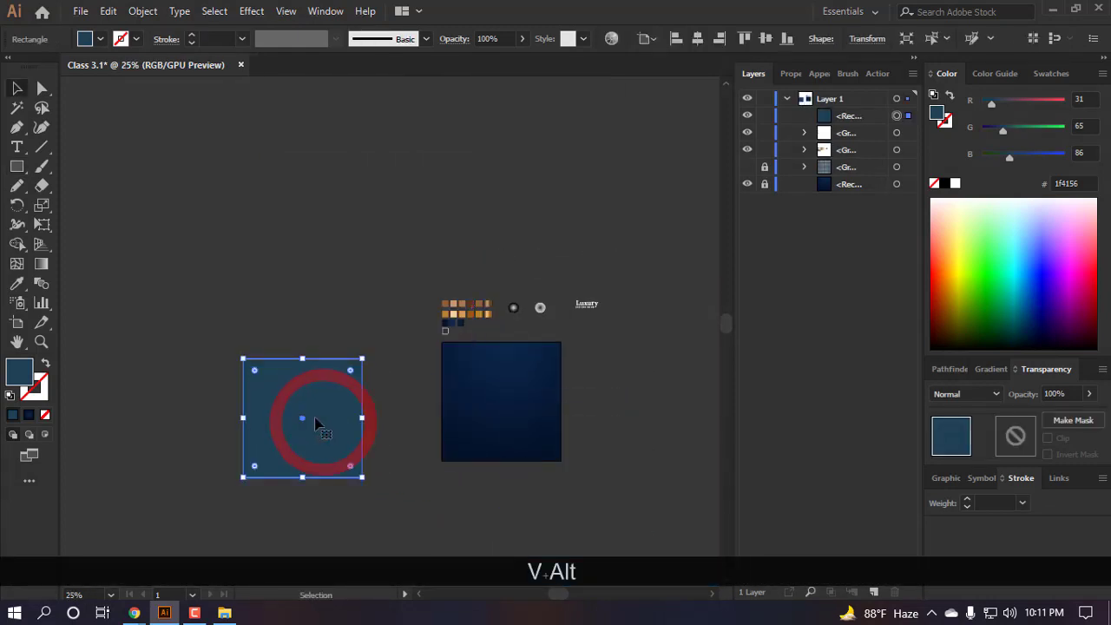
pyautogui.scroll(2, 316, 413)
pyautogui.moveTo(341, 377); pyautogui.dragTo(367, 304)
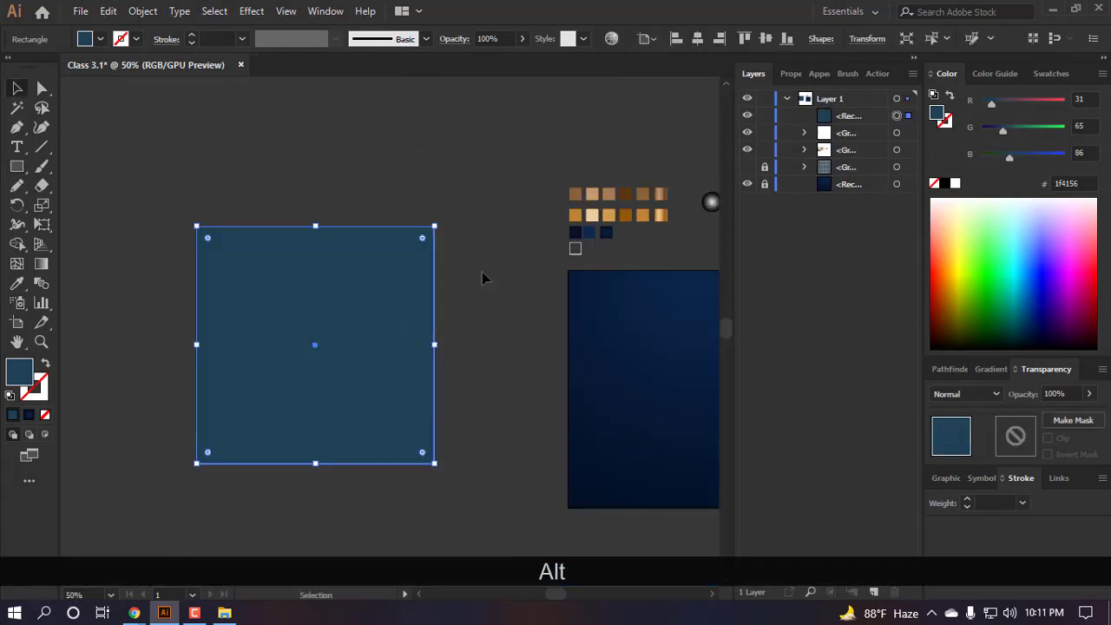
# - Scale the new square proportionally to one third of its size by setting the width to 500 px/3
pyautogui.click(868, 38)
pyautogui.click(829, 65)
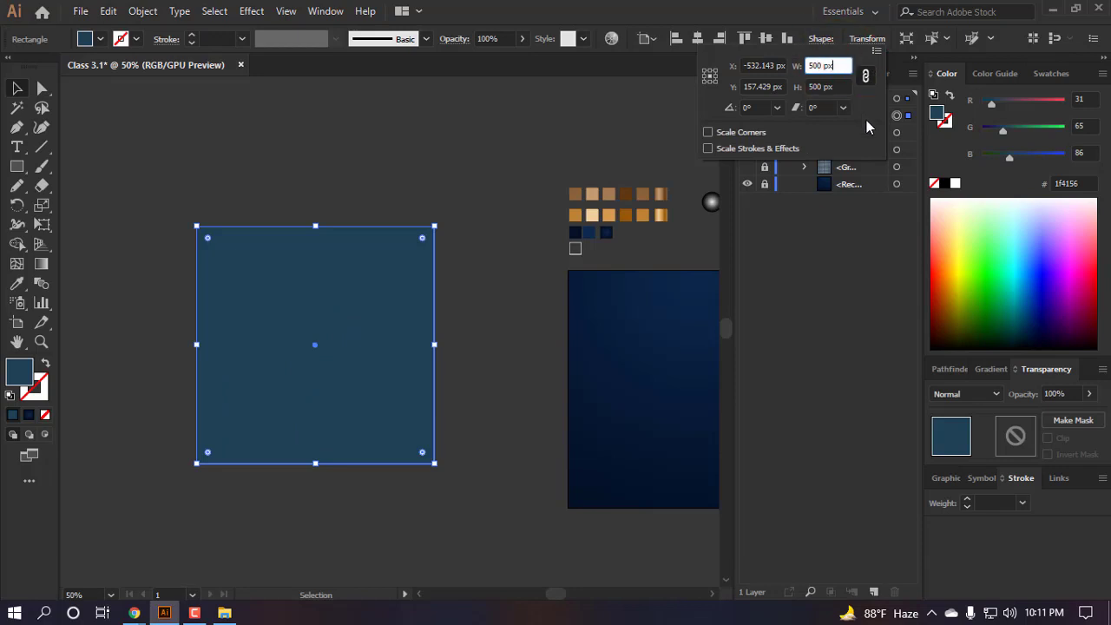
pyautogui.write('/3')
pyautogui.press('Return')
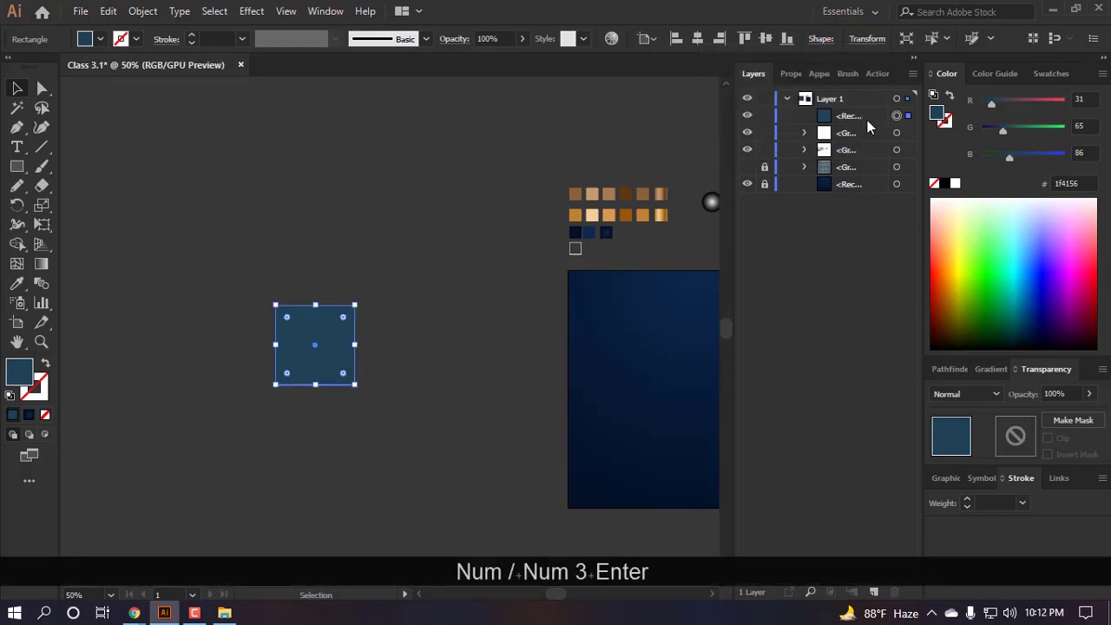
# - Duplicate the small square diagonally down to its lower right so the two squares meet at one corner
pyautogui.press('v')
pyautogui.click(448, 455)
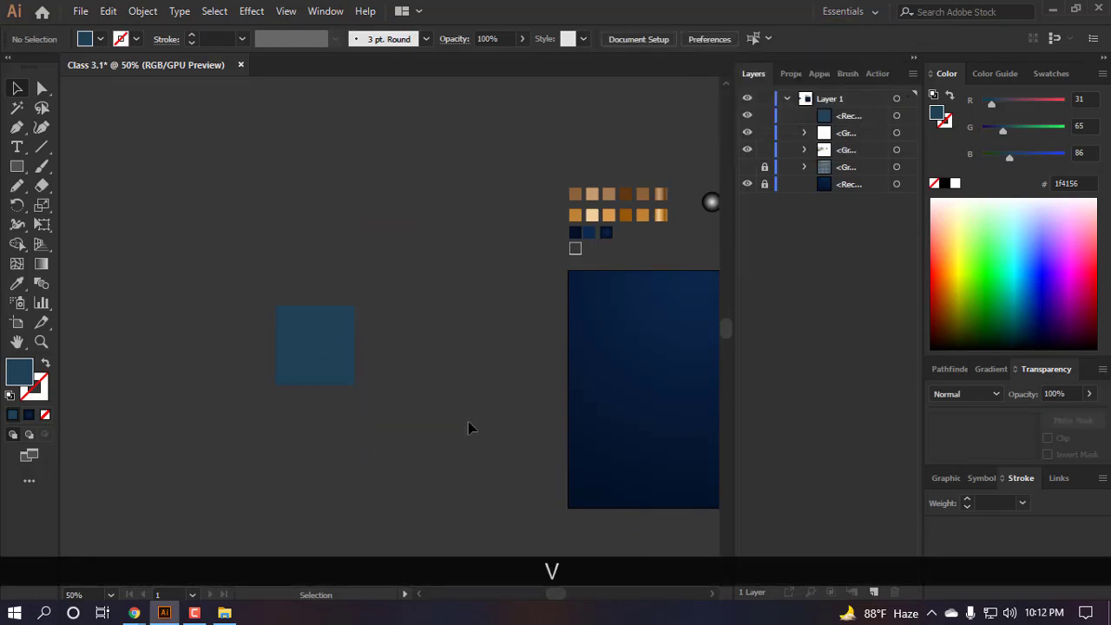
pyautogui.moveTo(297, 359); pyautogui.dragTo(380, 443)
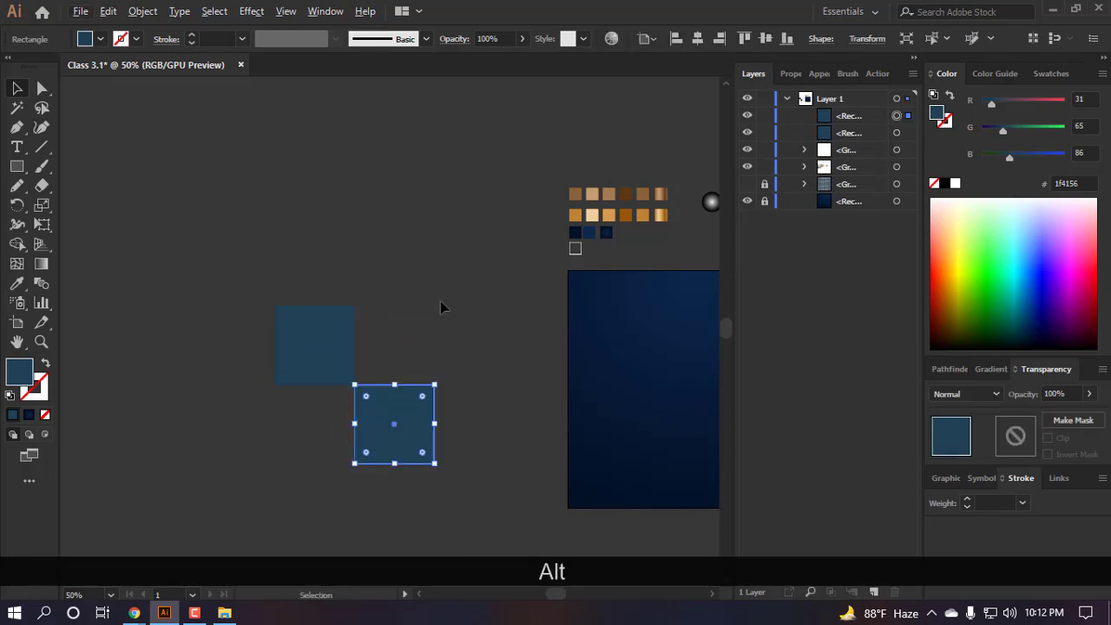
pyautogui.click(440, 302)
# - Try to duplicate the lower square to the other side of the upper one, and undo the copy
pyautogui.scroll(-2, 440, 301)
pyautogui.moveTo(425, 372); pyautogui.dragTo(264, 370)
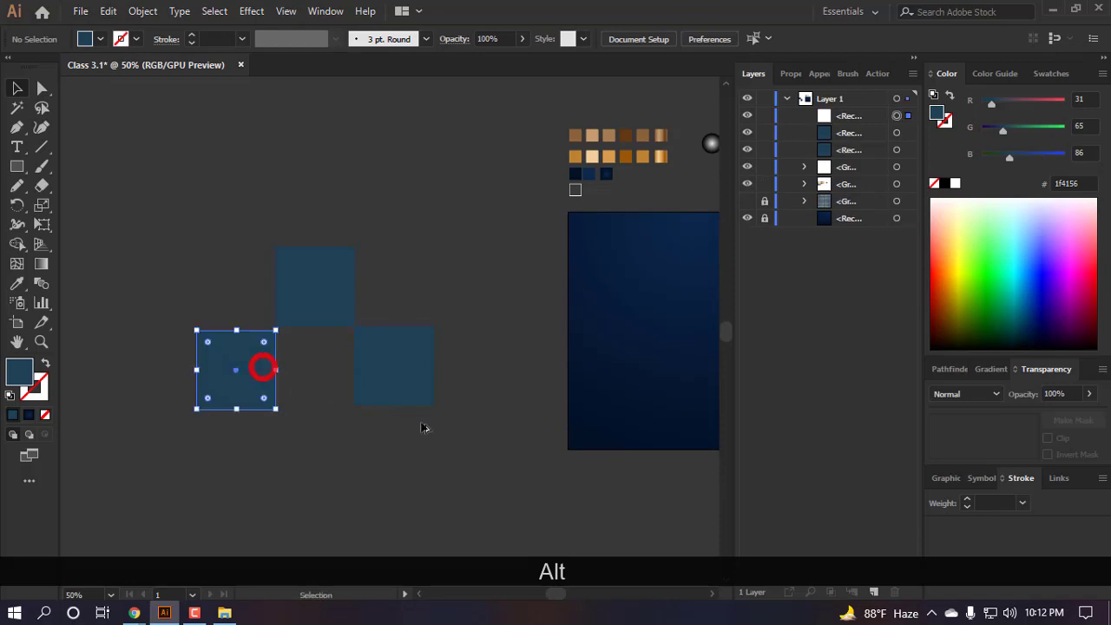
pyautogui.hotkey('ctrl', 'z')
# - Move the lower square away from the upper one so that a gap separates them
pyautogui.click(470, 258)
pyautogui.scroll(2, 373, 277)
pyautogui.moveTo(405, 424); pyautogui.dragTo(456, 403)
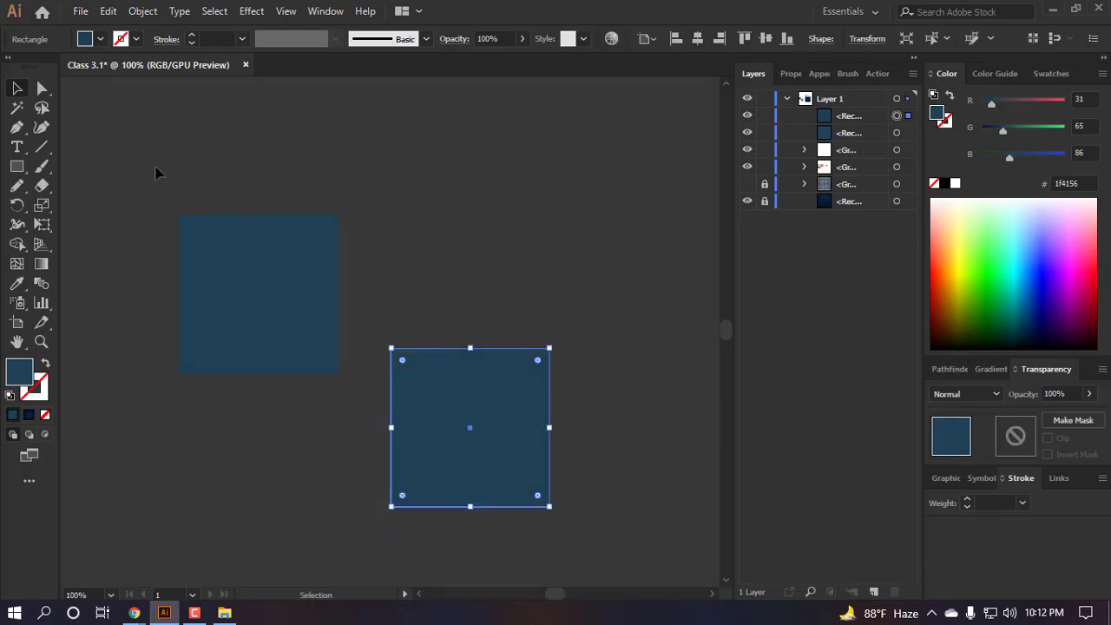
# - Try rounding the upper square's corners to the maximum radius of 83.33 px, and undo it
pyautogui.moveTo(125, 174); pyautogui.dragTo(372, 281)
pyautogui.click(291, 276)
pyautogui.press('a')
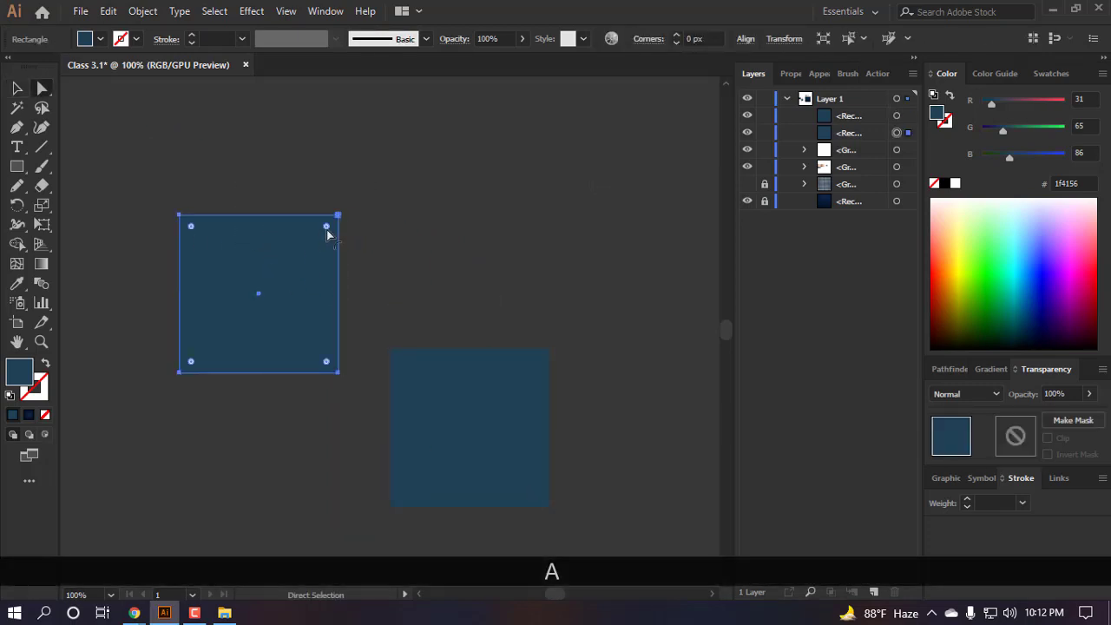
pyautogui.moveTo(326, 229); pyautogui.dragTo(300, 477)
pyautogui.hotkey('ctrl', 'z')
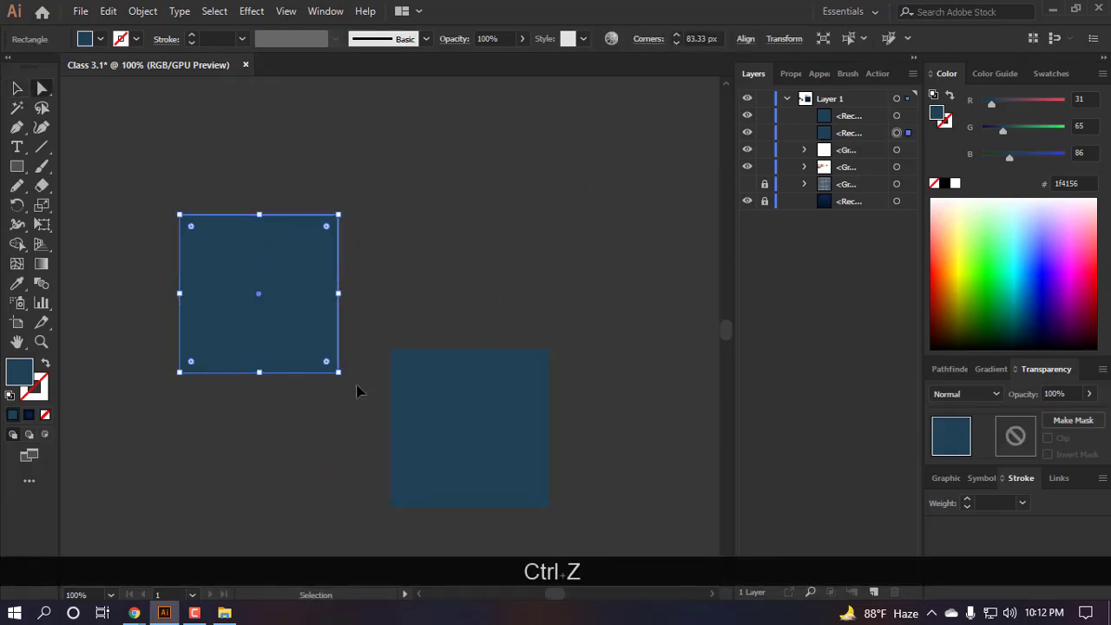
# - Move the upper square against the lower square's left edge, offset upward by half a square's height
pyautogui.click(446, 179)
pyautogui.press('v')
pyautogui.click(452, 383)
pyautogui.click(308, 315)
pyautogui.scroll(1, 392, 304)
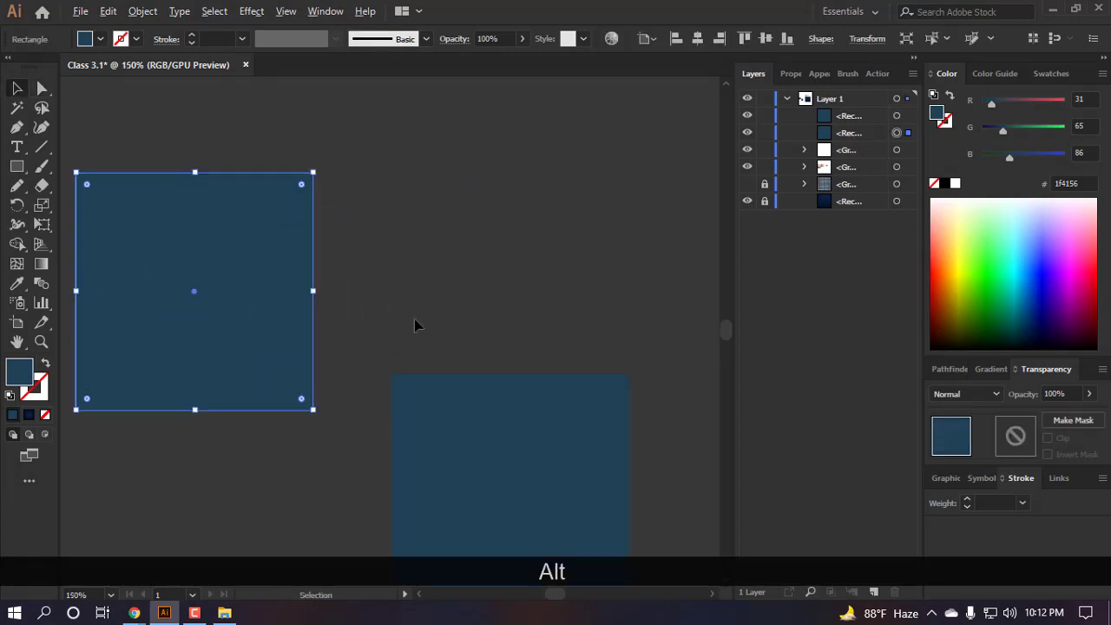
pyautogui.moveTo(177, 253); pyautogui.dragTo(413, 368)
pyautogui.scroll(-2, 473, 297)
pyautogui.scroll(-1, 473, 297)
pyautogui.click(558, 382)
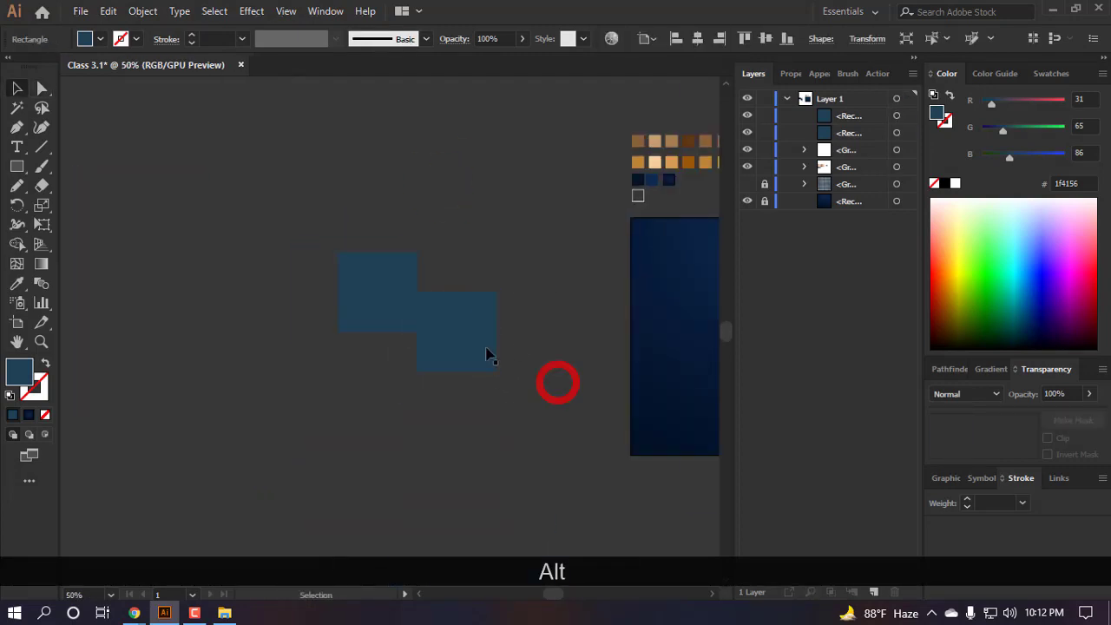
# - Duplicate the lower right square to the opposite side of the upper square, touching its left edge
pyautogui.moveTo(477, 331); pyautogui.dragTo(319, 334)
pyautogui.click(430, 506)
pyautogui.click(436, 304)
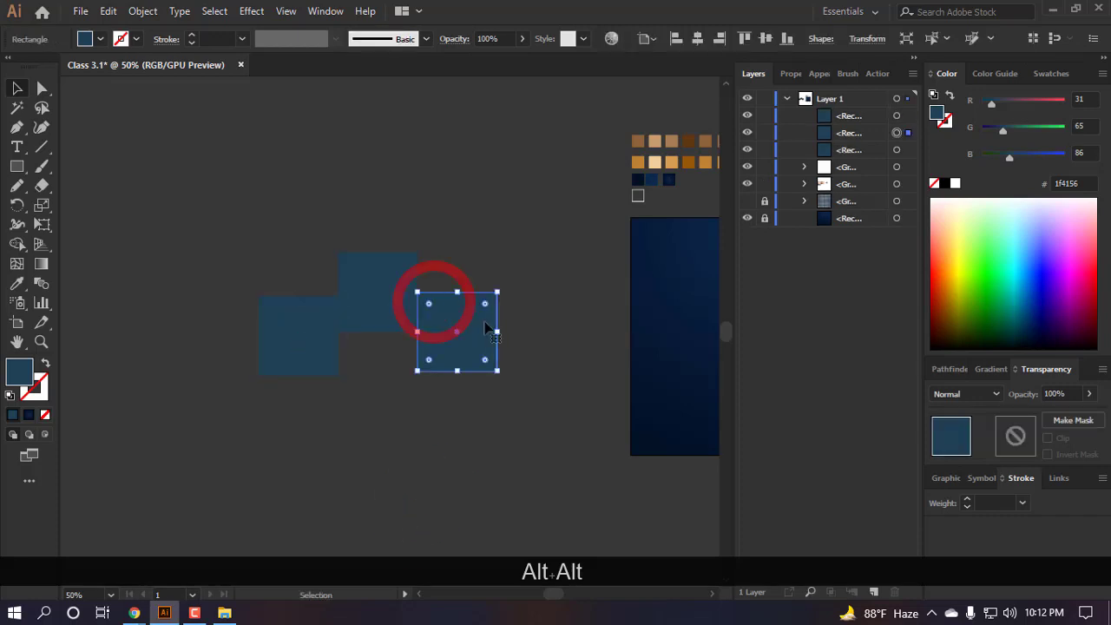
pyautogui.click(444, 230)
pyautogui.scroll(1, 418, 266)
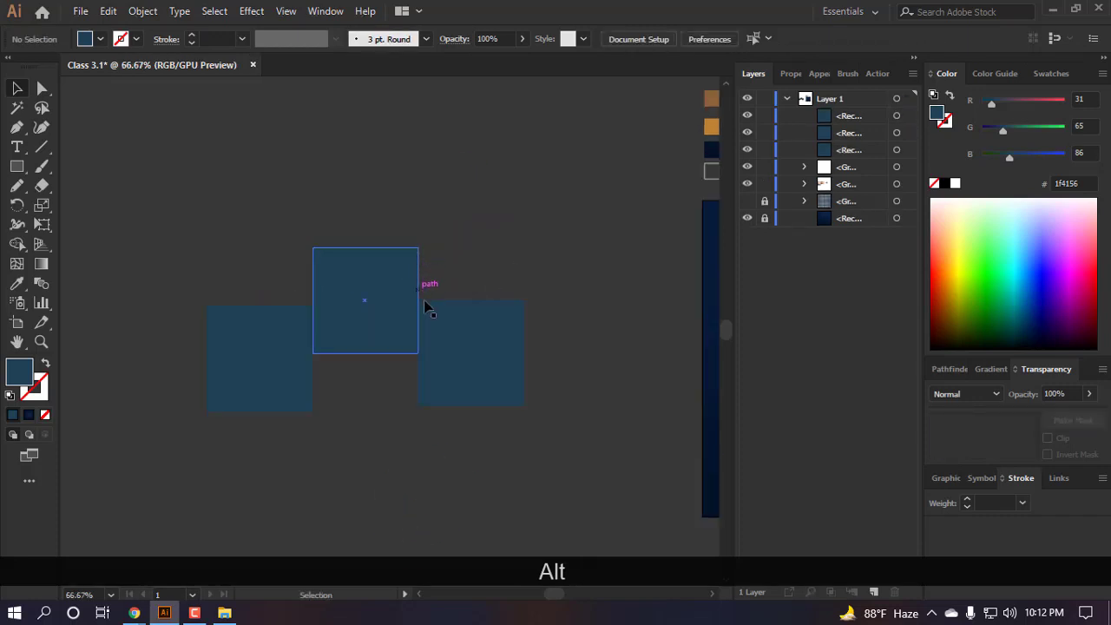
# - Duplicate the arrangement of three squares, leaving a vertical gap between the two sets
pyautogui.click(375, 265)
pyautogui.click(462, 226)
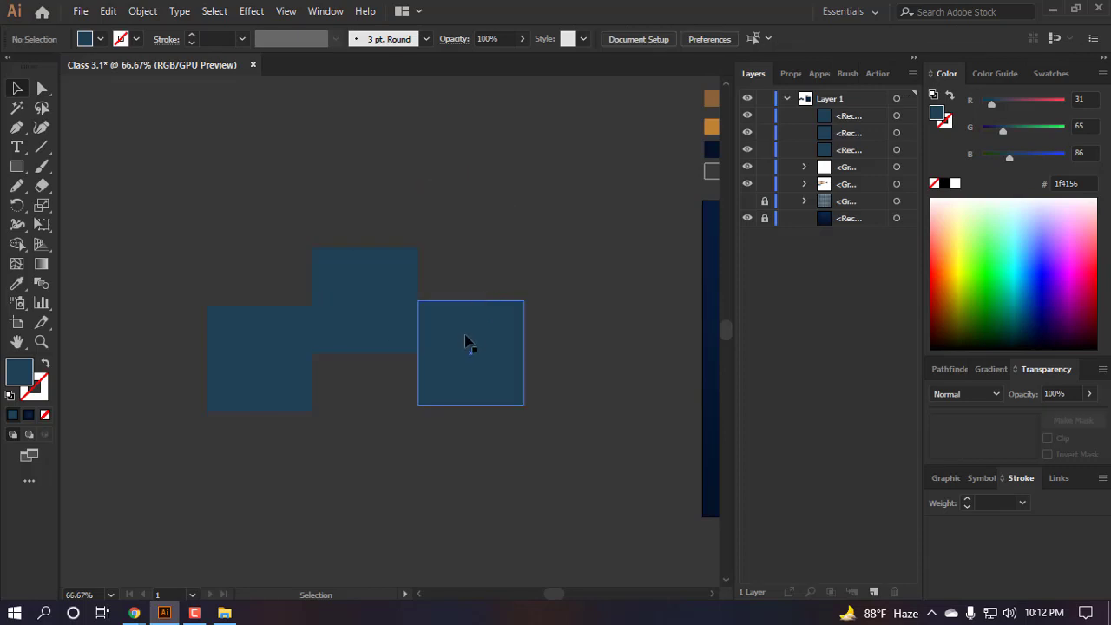
pyautogui.scroll(-2, 459, 427)
pyautogui.scroll(-1, 476, 388)
pyautogui.moveTo(283, 284); pyautogui.dragTo(471, 226)
pyautogui.click(480, 345)
pyautogui.scroll(1, 464, 248)
pyautogui.scroll(1, 464, 248)
pyautogui.click(493, 291)
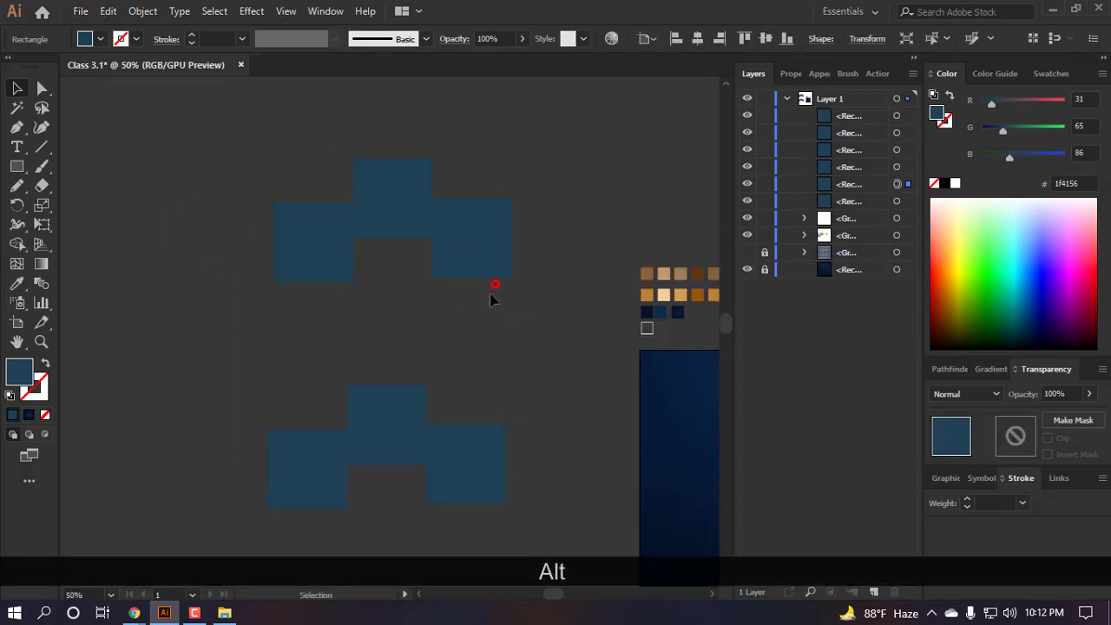
# - Level the upper set's left square with its right square and unite the three squares into one shape
pyautogui.moveTo(294, 269); pyautogui.dragTo(299, 255)
pyautogui.click(417, 337)
pyautogui.scroll(2, 527, 334)
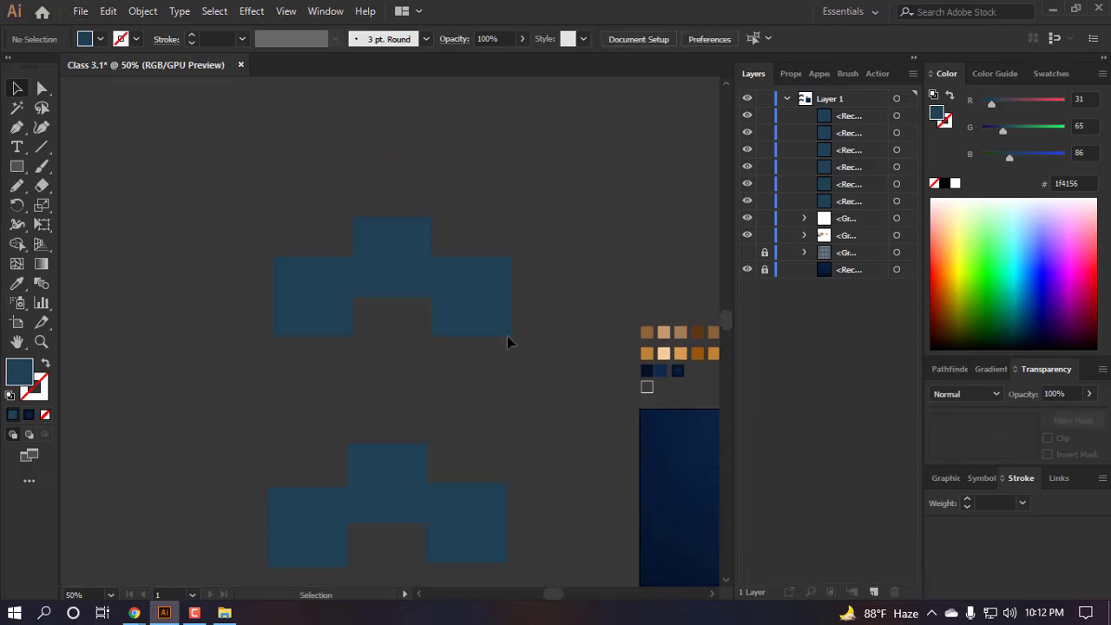
pyautogui.moveTo(510, 339); pyautogui.dragTo(85, 147)
pyautogui.click(949, 369)
pyautogui.click(938, 412)
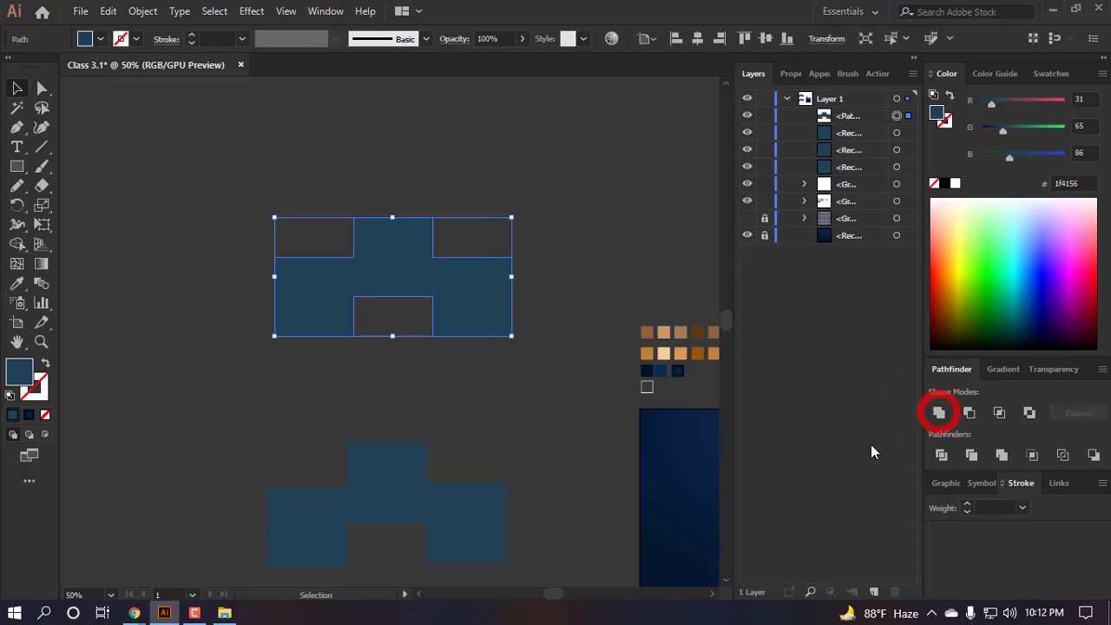
pyautogui.click(559, 226)
# - Try rounding the corners of the united shape's raised middle section to 41.67 px, and undo it
pyautogui.scroll(1, 425, 216)
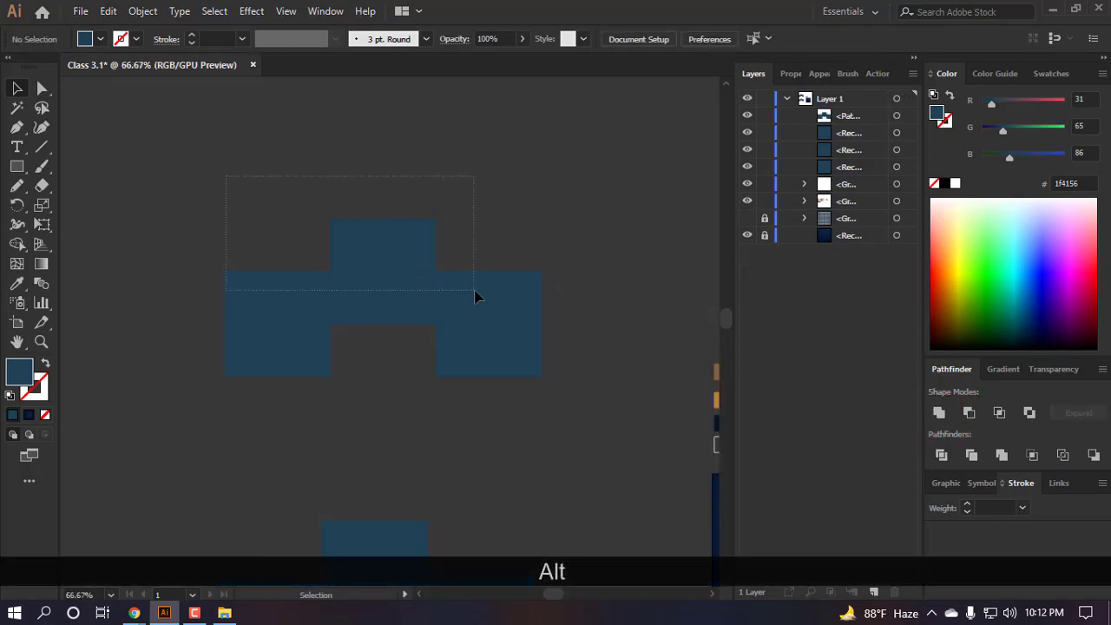
pyautogui.moveTo(476, 296); pyautogui.dragTo(299, 441)
pyautogui.press('a')
pyautogui.hotkey('ctrl', 'z')
pyautogui.hotkey('ctrl', 'z')
pyautogui.hotkey('ctrl', 'z')
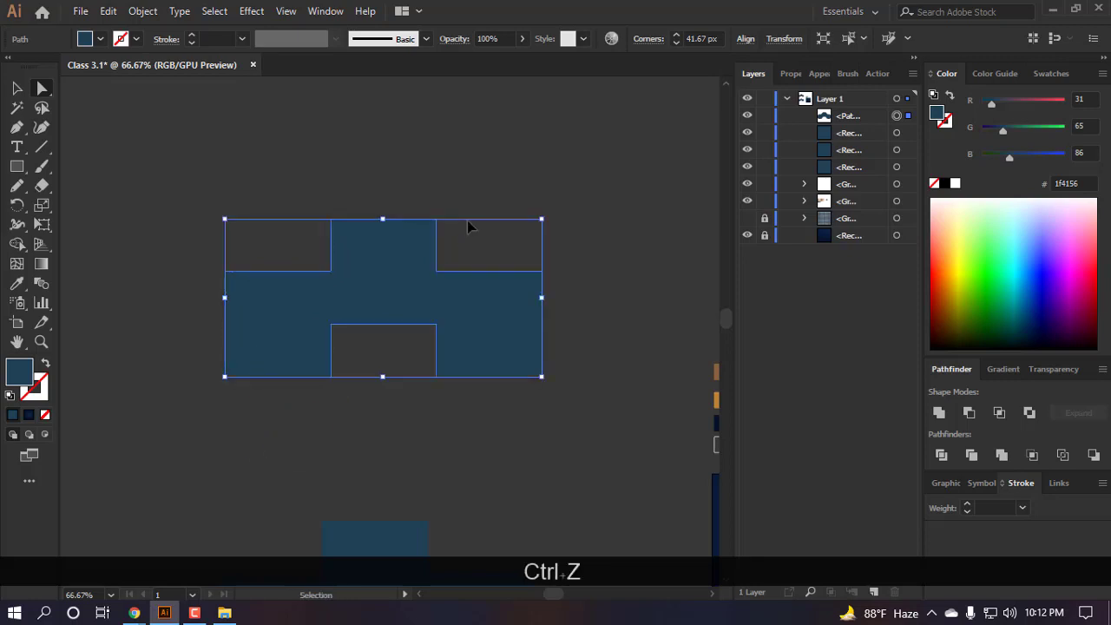
# - Round the four upper corners around the united shape's raised middle section to a radius of 41.67 px
pyautogui.moveTo(457, 286); pyautogui.dragTo(456, 286)
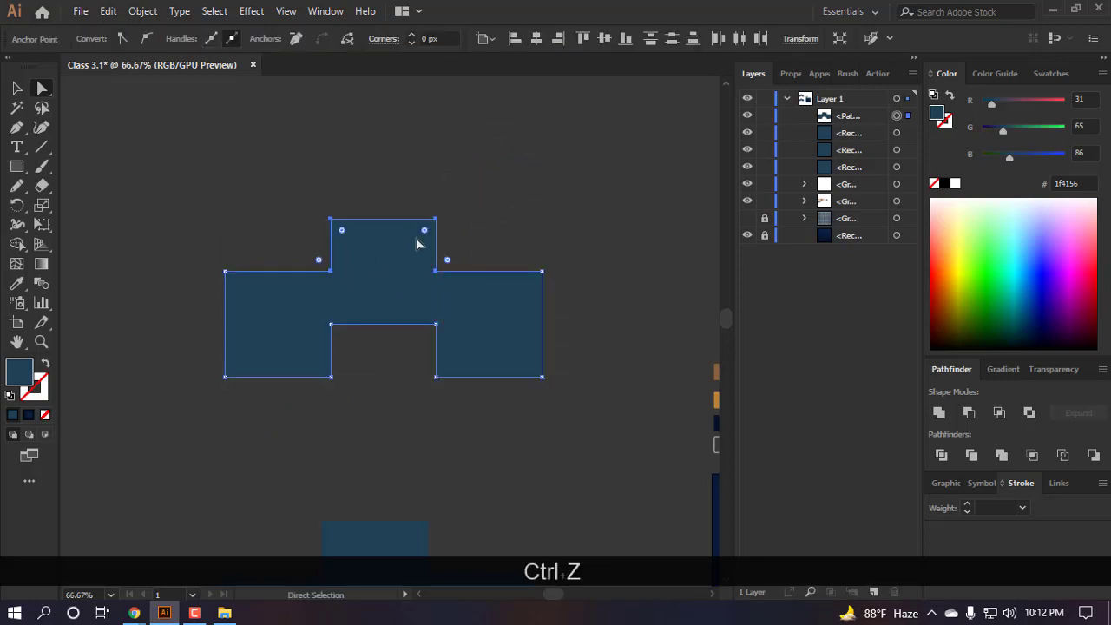
pyautogui.moveTo(423, 232); pyautogui.dragTo(304, 351)
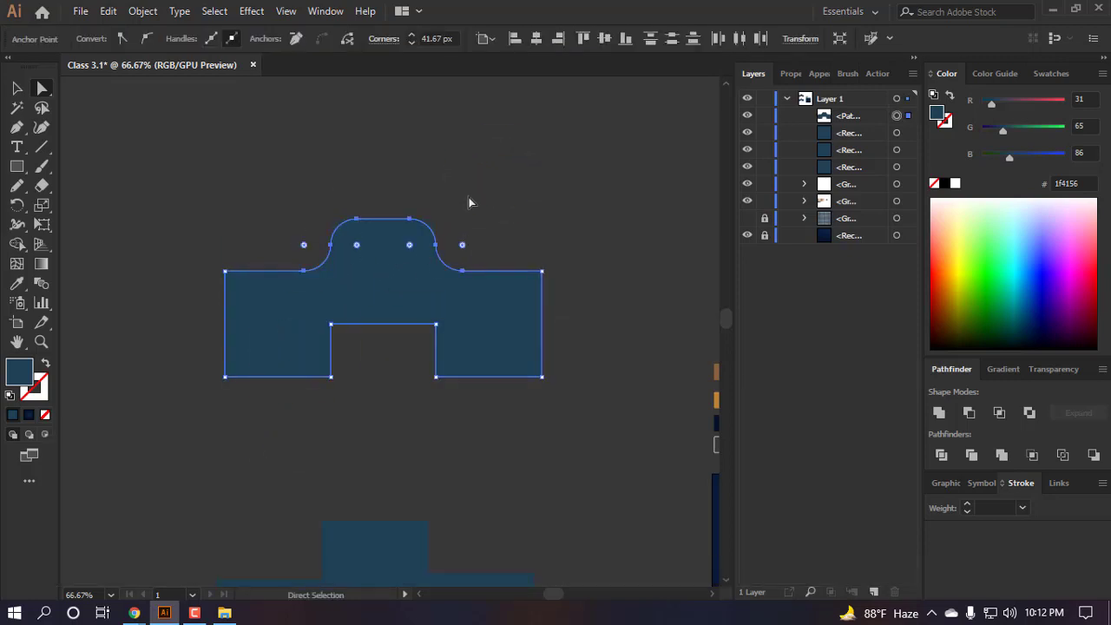
pyautogui.click(469, 201)
pyautogui.moveTo(468, 248); pyautogui.dragTo(322, 322)
pyautogui.click(436, 189)
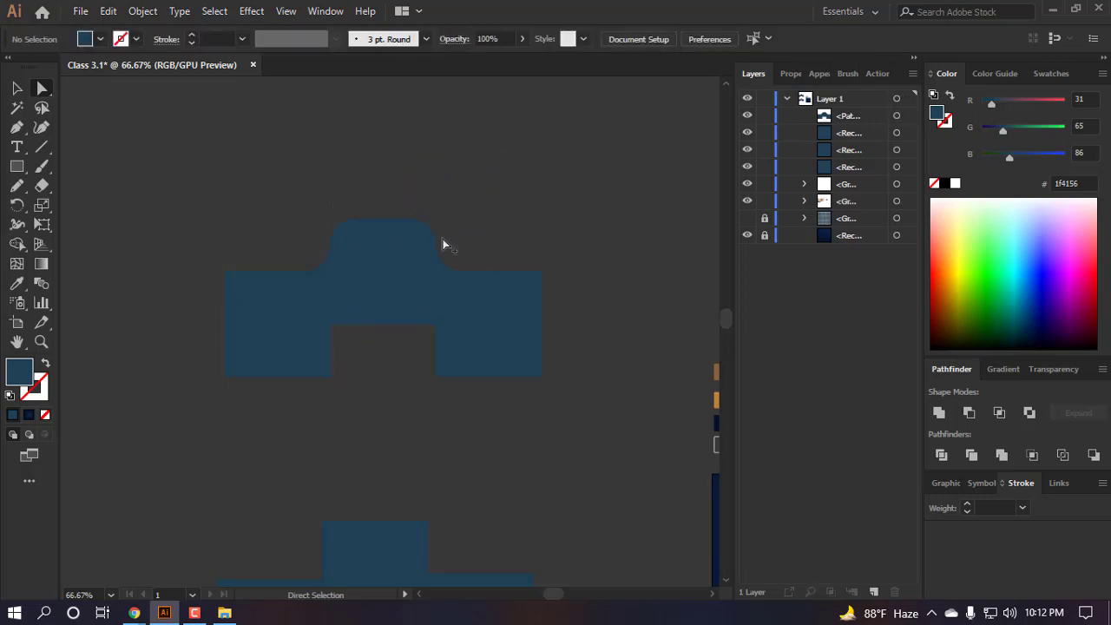
# - Duplicate the remaining three-square set below it and level the copy's left square with its right square
pyautogui.keyDown('alt'); pyautogui.scroll(-3, 443, 239); pyautogui.keyUp('alt')
pyautogui.keyDown('alt'); pyautogui.scroll(1, 472, 323); pyautogui.keyUp('alt')
pyautogui.moveTo(413, 295); pyautogui.dragTo(401, 425)
pyautogui.click(387, 492)
pyautogui.scroll(-2, 368, 458)
pyautogui.scroll(2, 347, 416)
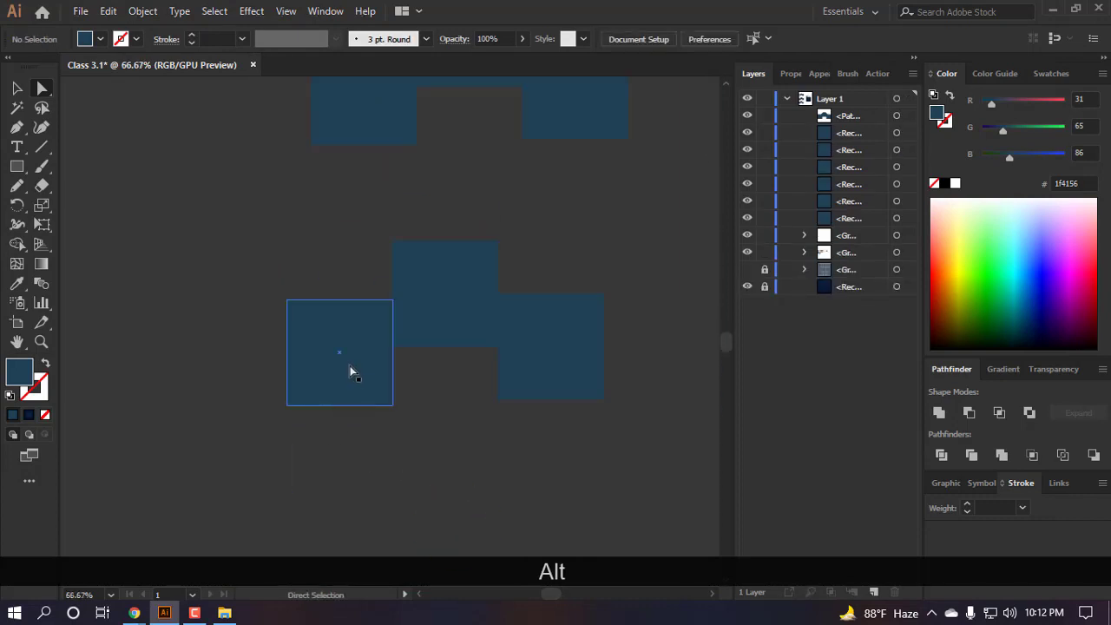
pyautogui.moveTo(351, 366); pyautogui.dragTo(353, 366)
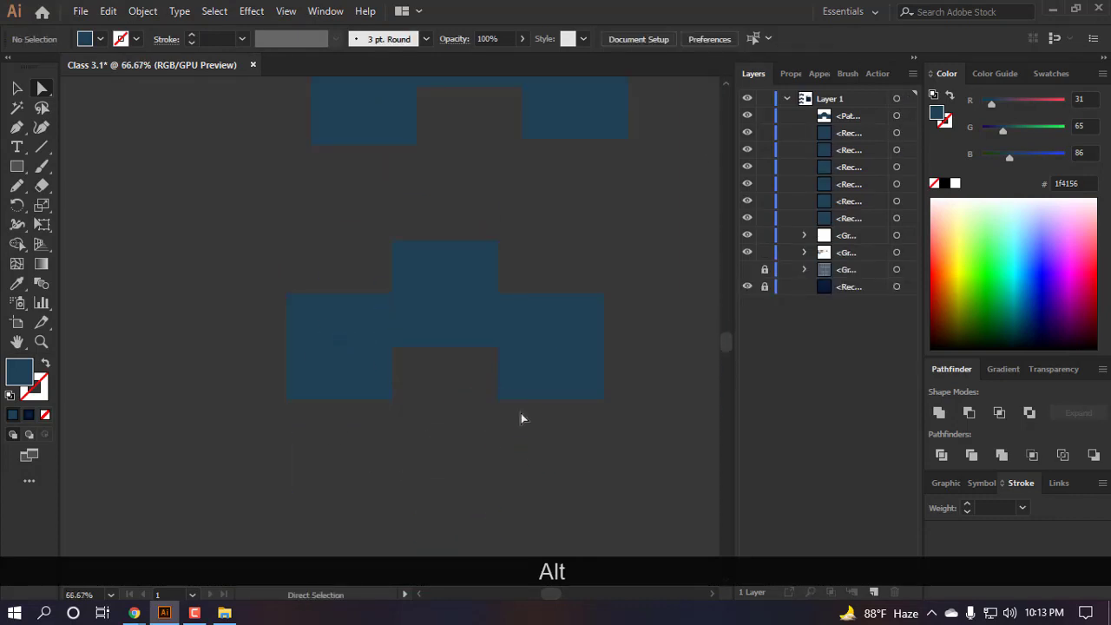
# - Group the copy's two side squares and move them down until their top corners touch the upper square's bottom corners
pyautogui.moveTo(521, 419); pyautogui.dragTo(261, 280)
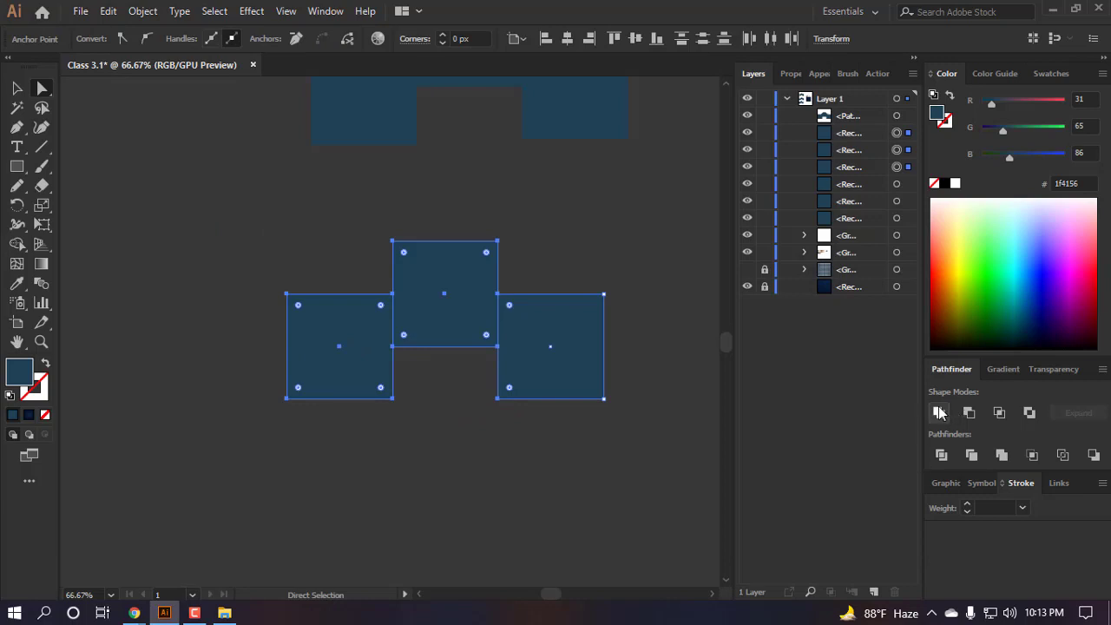
pyautogui.click(565, 354)
pyautogui.keyDown('shift'); pyautogui.click(329, 341); pyautogui.keyUp('shift')
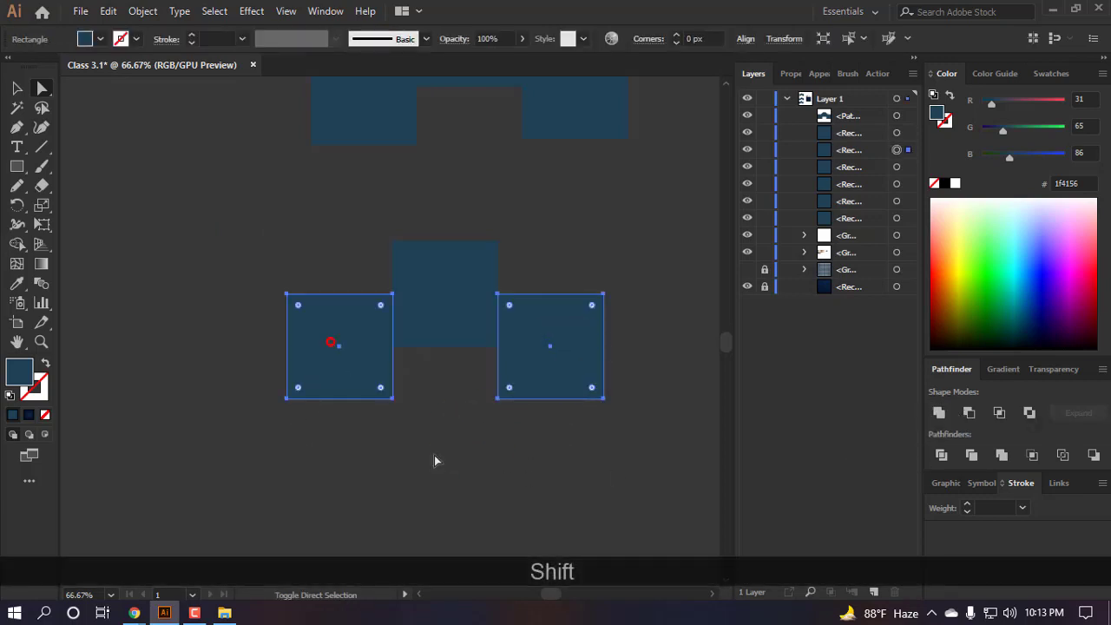
pyautogui.hotkey('ctrl', 'g')
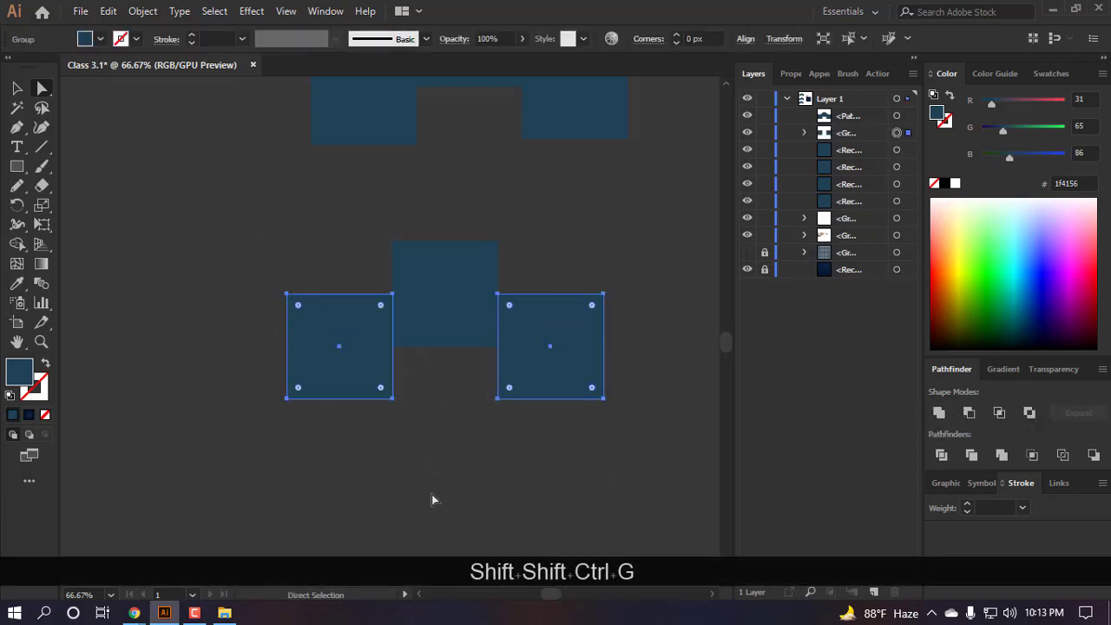
pyautogui.moveTo(549, 359); pyautogui.dragTo(548, 523)
pyautogui.moveTo(538, 503); pyautogui.dragTo(536, 394)
pyautogui.scroll(-1, 401, 301)
pyautogui.click(494, 451)
# - Unite the three corner-touching squares and round the upper square's two top corners to 83.33 px
pyautogui.moveTo(556, 462); pyautogui.dragTo(283, 231)
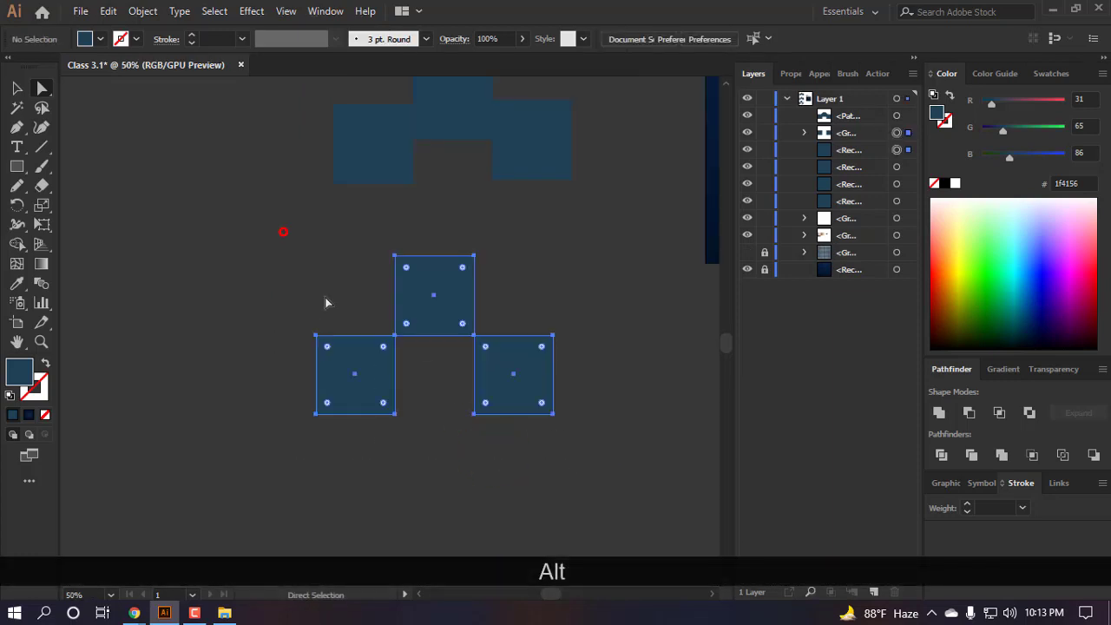
pyautogui.click(941, 412)
pyautogui.click(547, 258)
pyautogui.moveTo(541, 269); pyautogui.dragTo(541, 269)
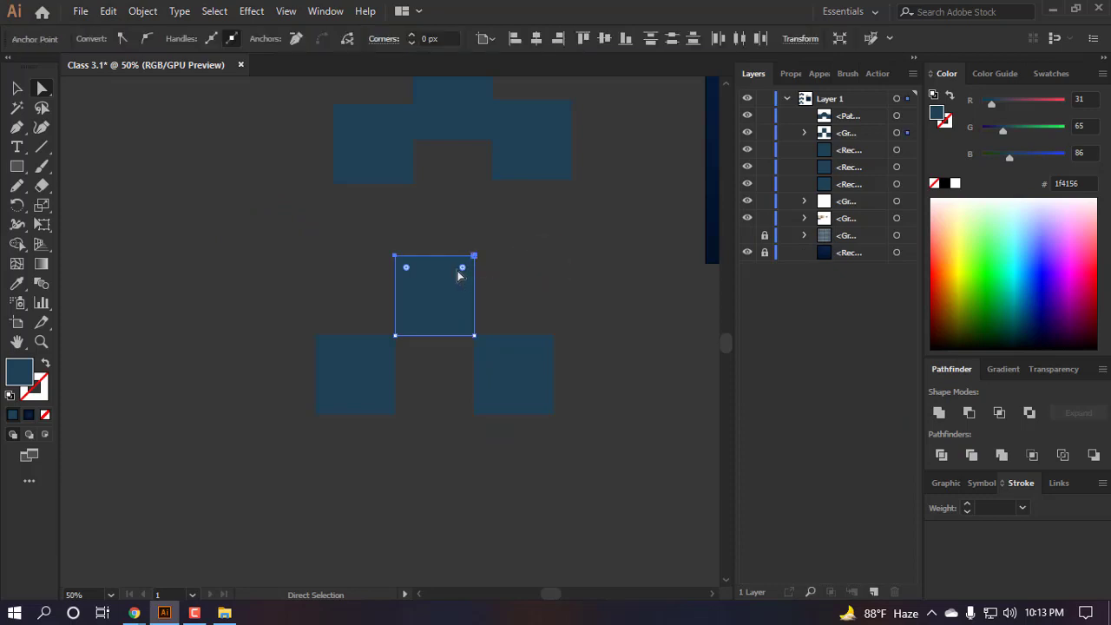
pyautogui.moveTo(462, 276); pyautogui.dragTo(421, 436)
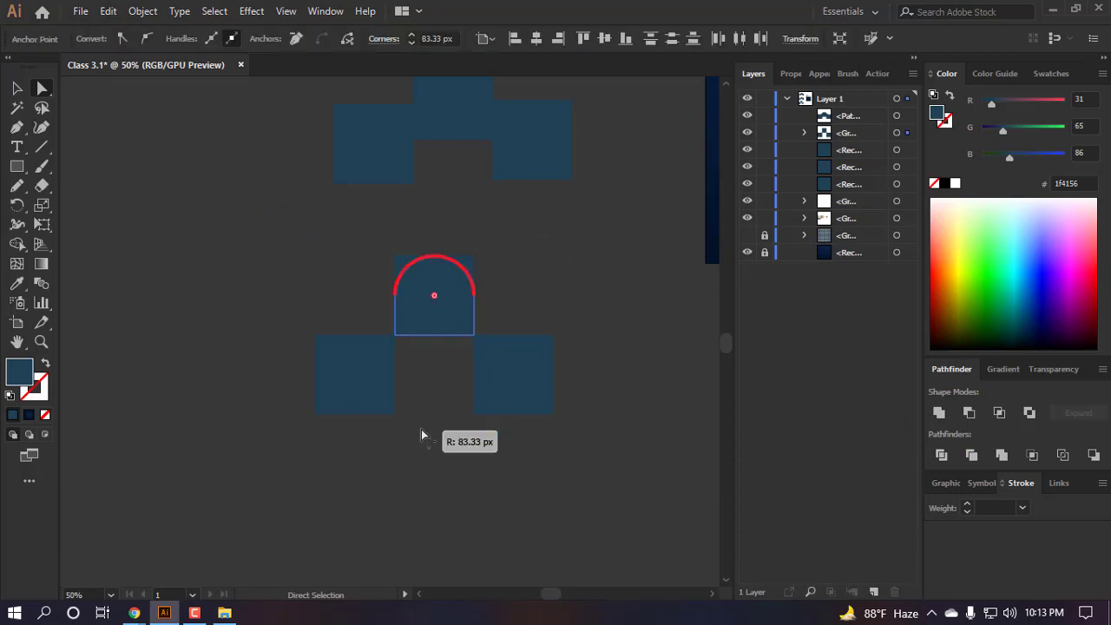
pyautogui.click(612, 492)
# - Try uniting the domed piece with the two lower squares again, and undo it
pyautogui.moveTo(284, 331); pyautogui.dragTo(577, 430)
pyautogui.click(943, 412)
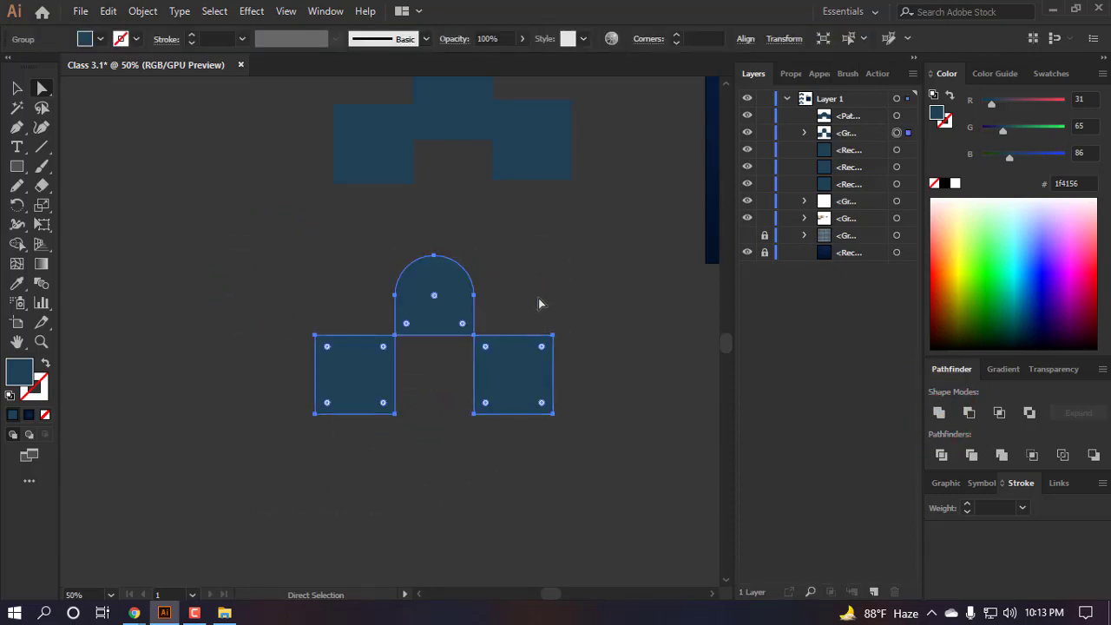
pyautogui.click(509, 316)
pyautogui.hotkey('ctrl', 'z')
# - Try filling the gap between the two lower squares using the right square, and undo it
pyautogui.scroll(1, 475, 387)
pyautogui.moveTo(525, 379); pyautogui.dragTo(450, 376)
pyautogui.moveTo(573, 472); pyautogui.dragTo(149, 139)
pyautogui.click(411, 487)
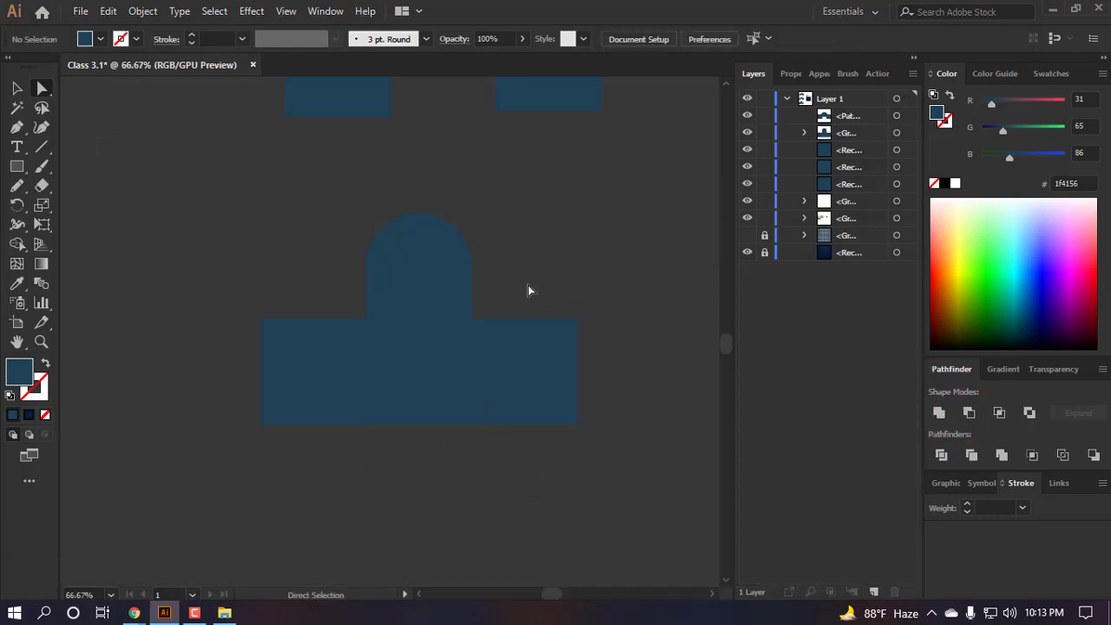
pyautogui.hotkey('ctrl', 'z')
pyautogui.hotkey('ctrl', 'z')
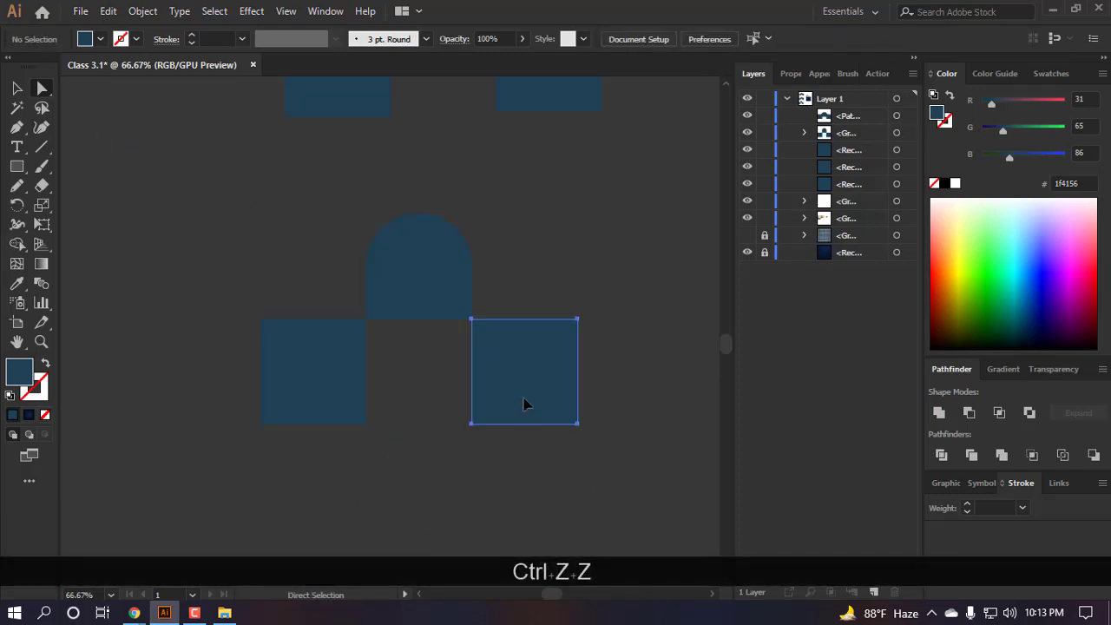
# - Stretch the lower right square sideways across the gap until it reaches the left square's outer edge
pyautogui.click(523, 404)
pyautogui.press('v')
pyautogui.moveTo(471, 372); pyautogui.dragTo(246, 466)
pyautogui.click(292, 437)
pyautogui.hotkey('ctrl', 'z')
pyautogui.click(318, 493)
pyautogui.press('a')
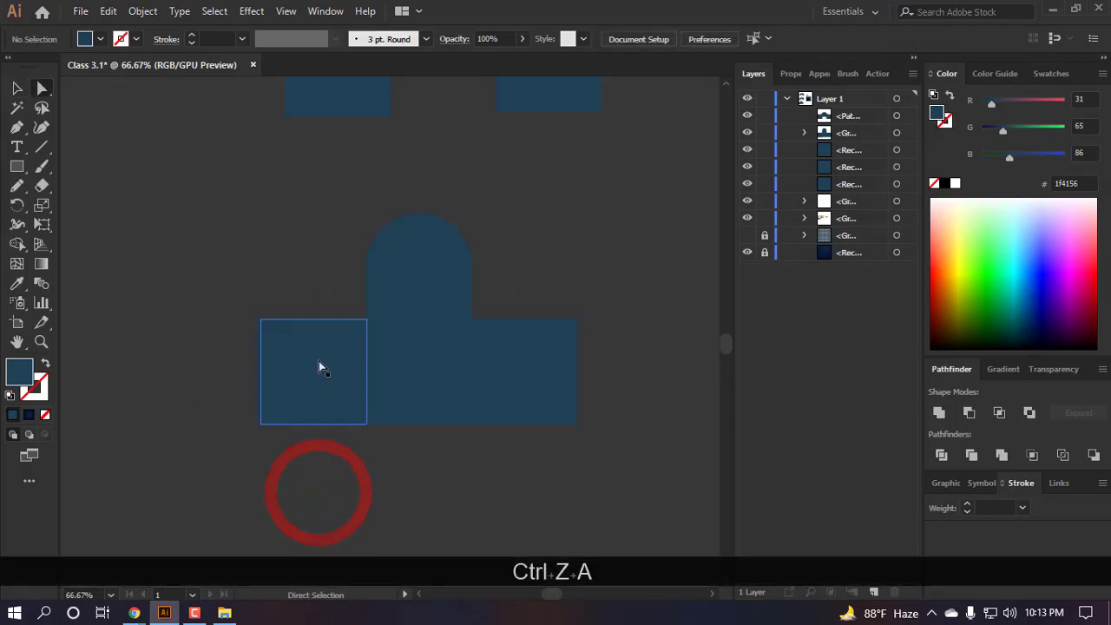
# - Delete the overlapped left square and unite the stretched rectangle with the domed piece
pyautogui.moveTo(329, 386); pyautogui.dragTo(272, 481)
pyautogui.press('BackSpace')
pyautogui.click(521, 444)
pyautogui.moveTo(629, 484); pyautogui.dragTo(137, 151)
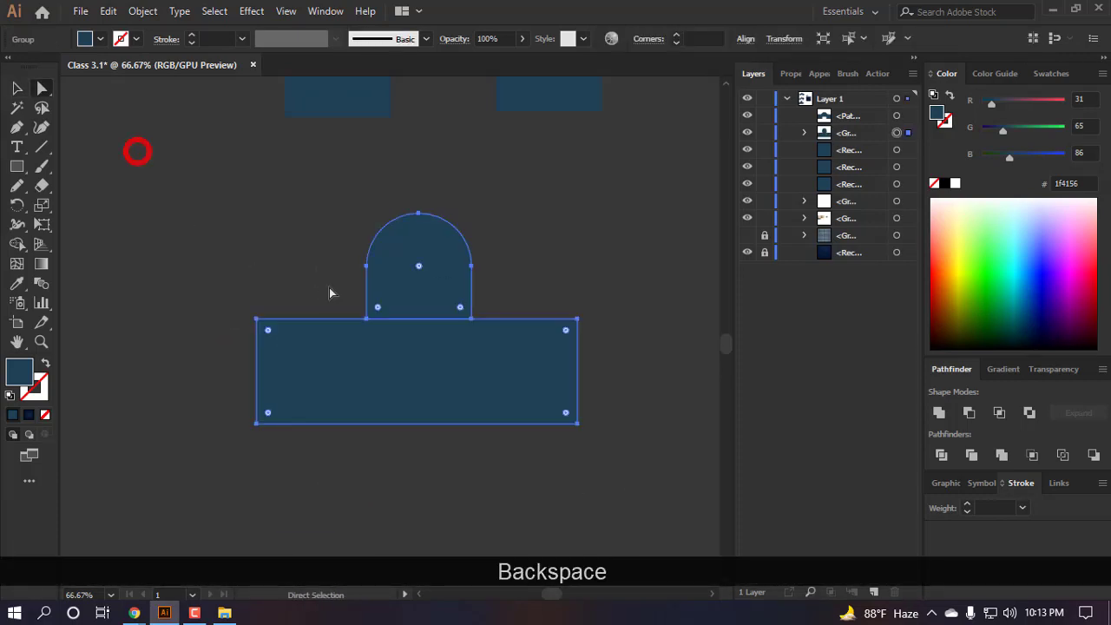
pyautogui.click(610, 454)
# - Try rounding the two inner corners where the dome meets the base to 83.33 px
pyautogui.press('a')
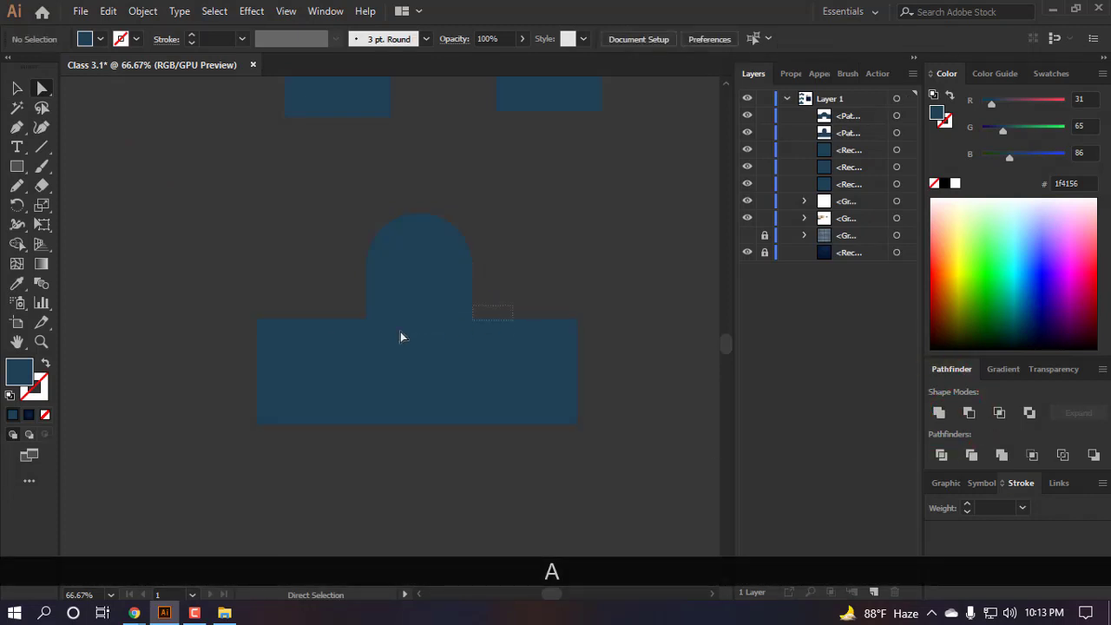
pyautogui.click(404, 330)
pyautogui.click(472, 319)
pyautogui.moveTo(483, 308); pyautogui.dragTo(699, 291)
pyautogui.click(565, 253)
# - Try nudging the dome's anchor points down toward the base, and undo it
pyautogui.scroll(-1, 460, 364)
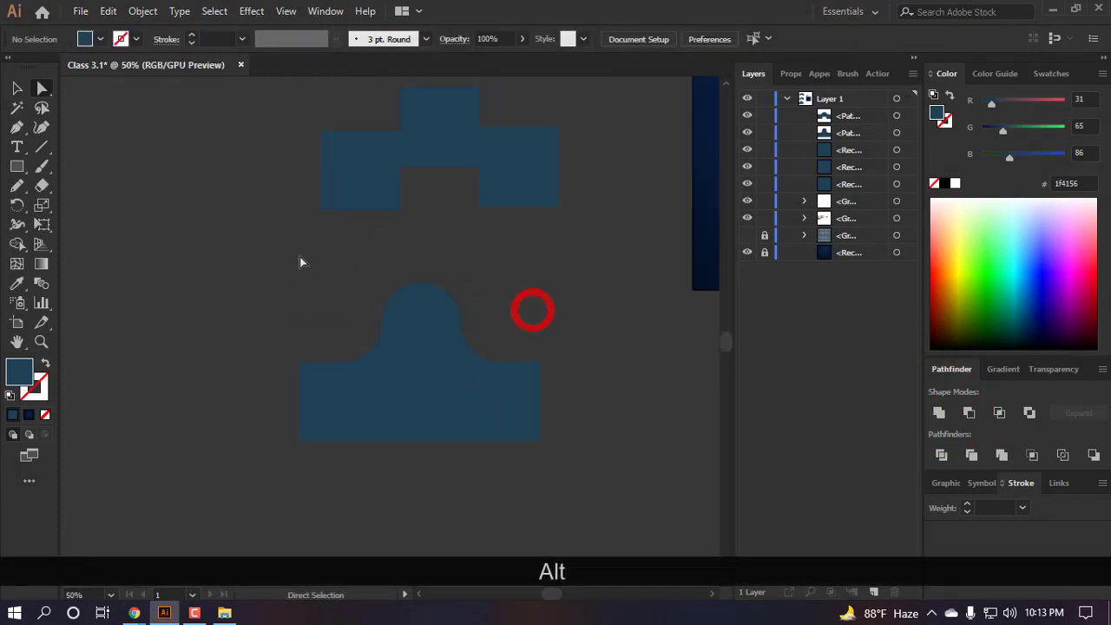
pyautogui.moveTo(542, 348)
pyautogui.mouseDown()
pyautogui.moveTo(556, 352)
pyautogui.moveTo(529, 348)
pyautogui.mouseUp()
pyautogui.scroll(1, 478, 274)
pyautogui.click(314, 281)
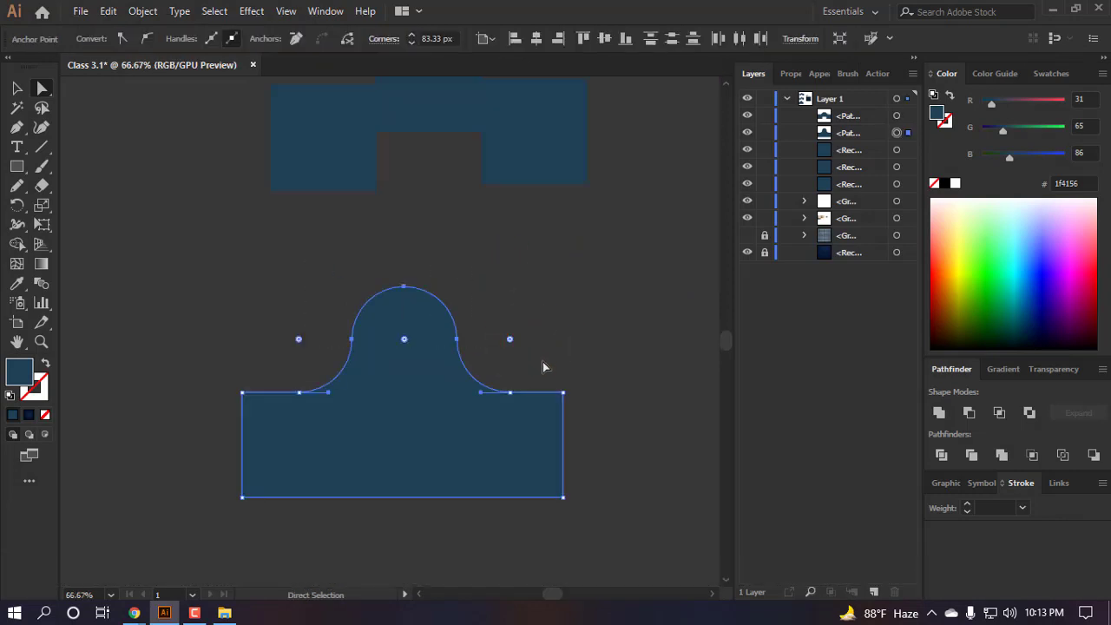
pyautogui.hotkey('shift', 'Down')
pyautogui.hotkey('shift', 'Down')
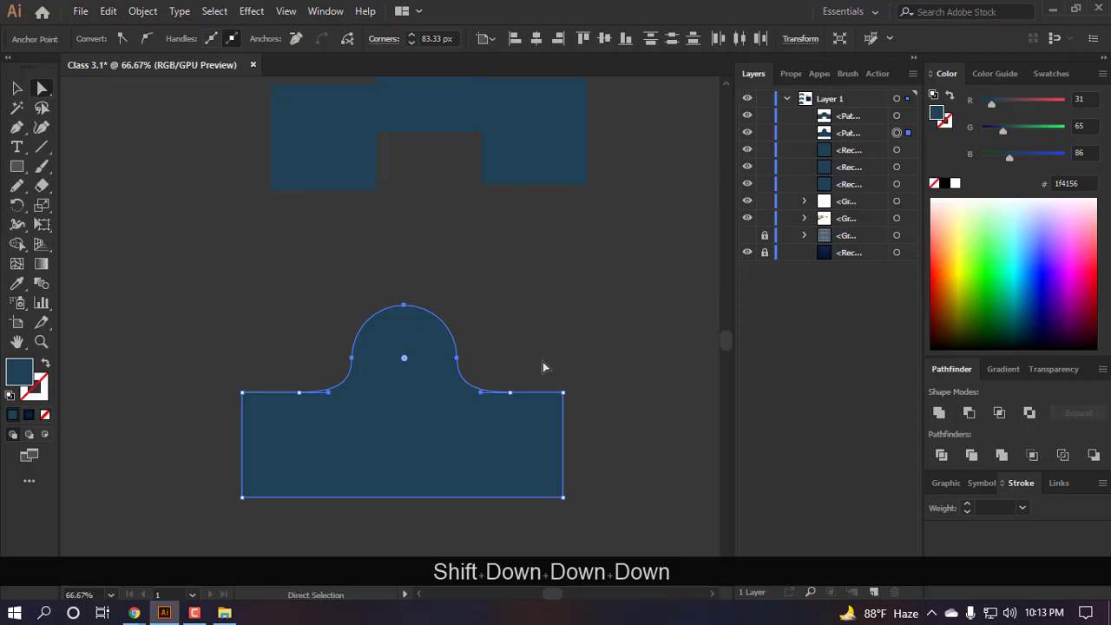
pyautogui.hotkey('ctrl', 'z')
pyautogui.hotkey('ctrl', 'z')
# - Undo the rounding of the corners between the dome and the base
pyautogui.click(536, 342)
pyautogui.hotkey('ctrl', 'z')
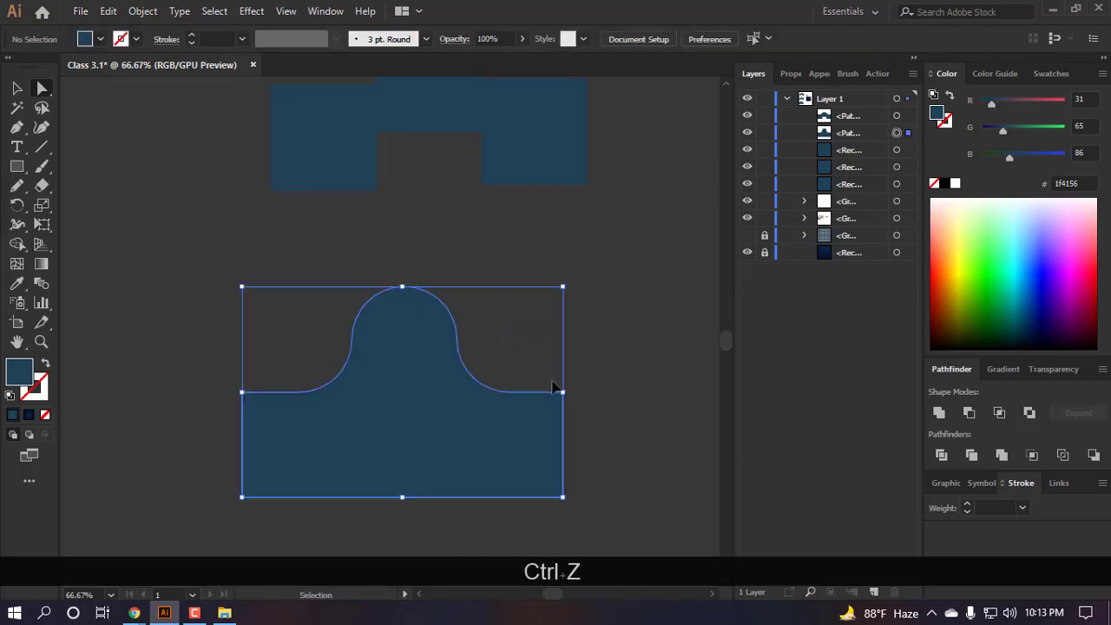
pyautogui.hotkey('ctrl', 'z')
pyautogui.click(623, 347)
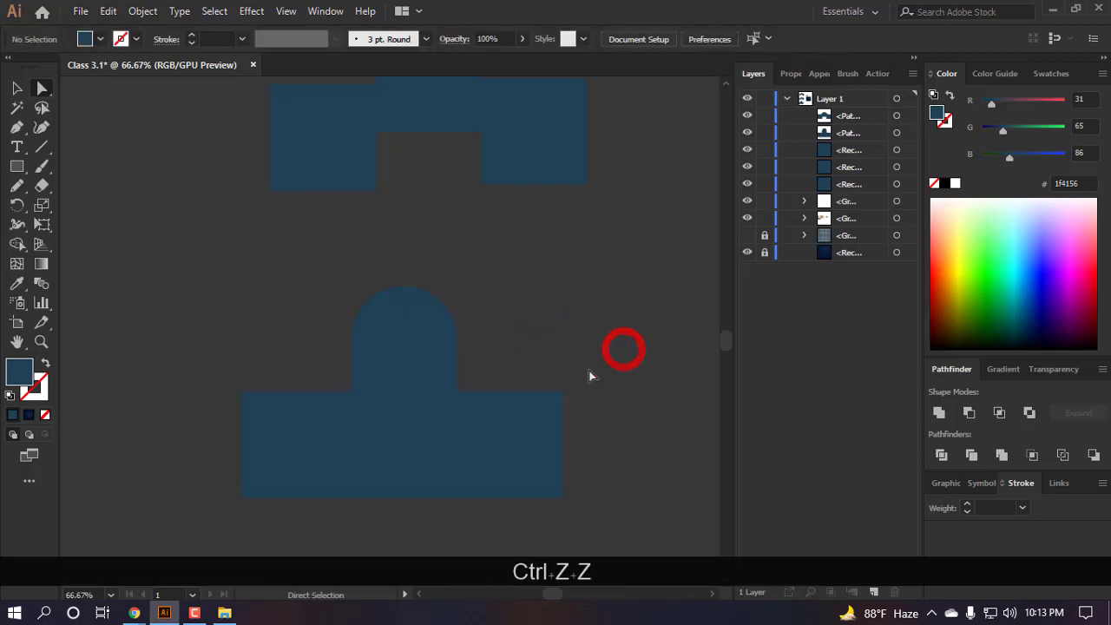
# - Nudge the two anchor points at the foot of the dome outward by equal amounts so its sides slant
pyautogui.click(458, 392)
pyautogui.hotkey('shift', 'Right')
pyautogui.hotkey('shift', 'Right')
pyautogui.hotkey('shift', 'Right')
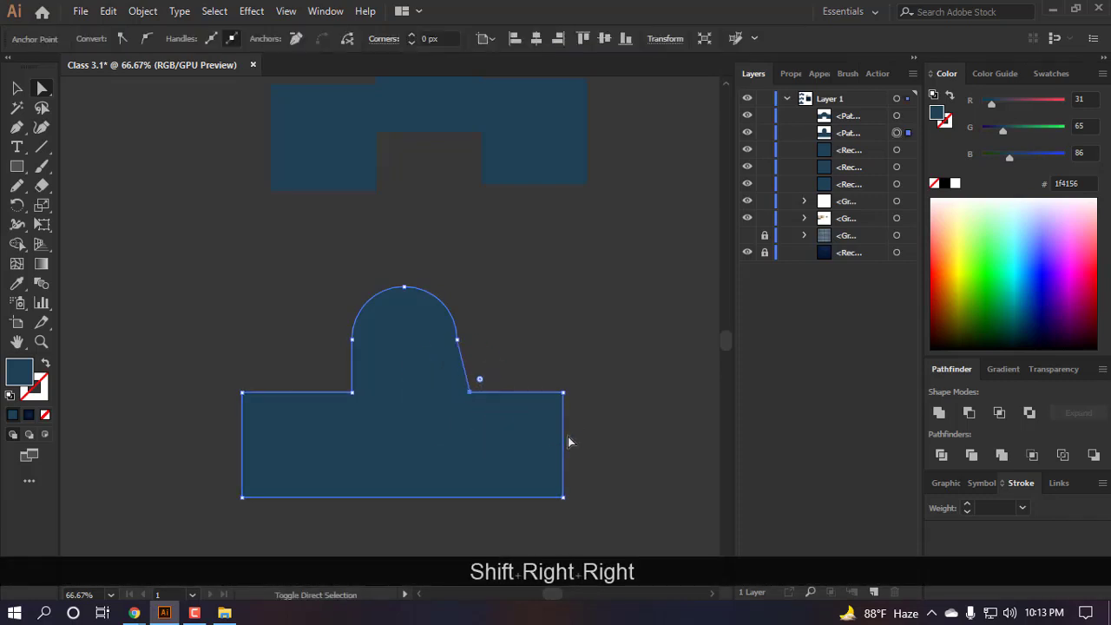
pyautogui.click(351, 393)
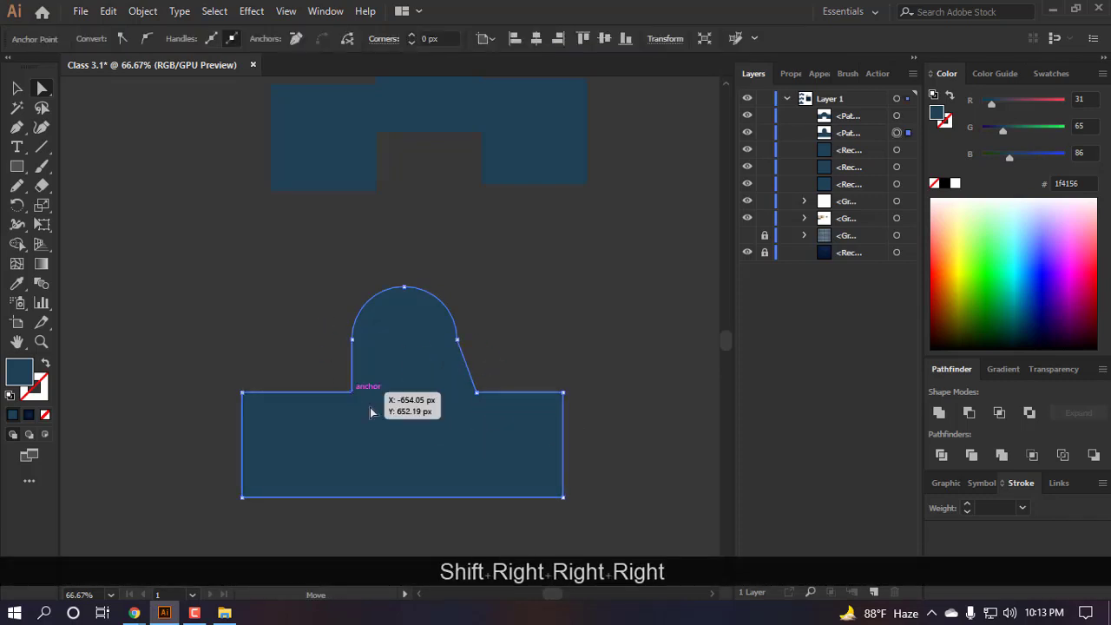
pyautogui.hotkey('shift', 'Left')
pyautogui.hotkey('shift', 'Left')
pyautogui.hotkey('shift', 'Left')
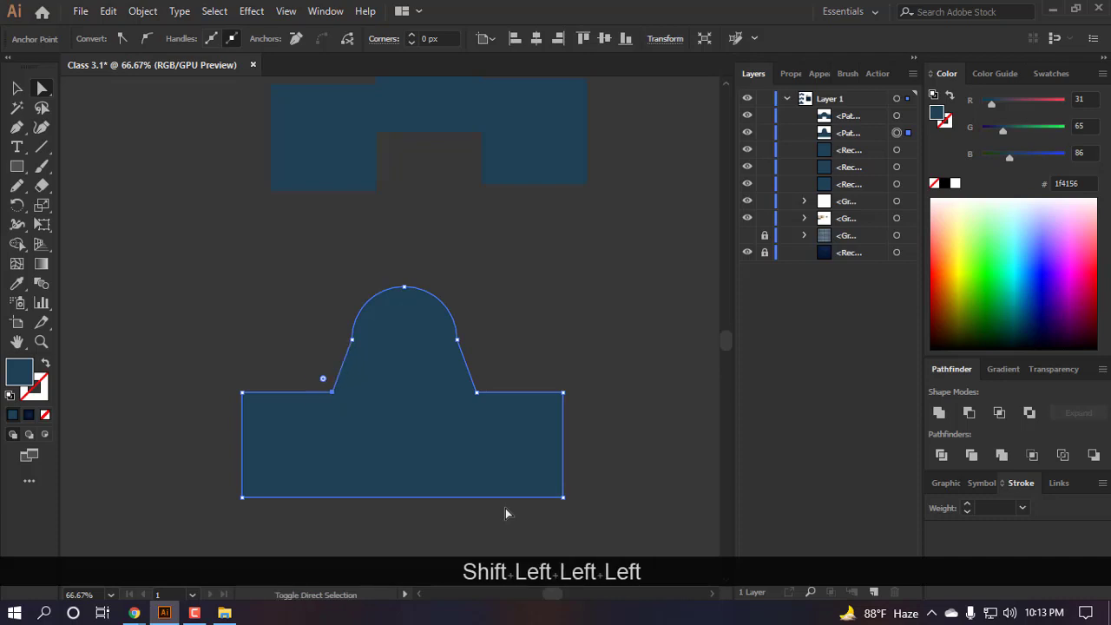
# - Round both corners at the foot of the slanted dome sides to a radius of 126.02 px
pyautogui.press('a')
pyautogui.click(512, 336)
pyautogui.keyDown('shift'); pyautogui.click(351, 430); pyautogui.keyUp('shift')
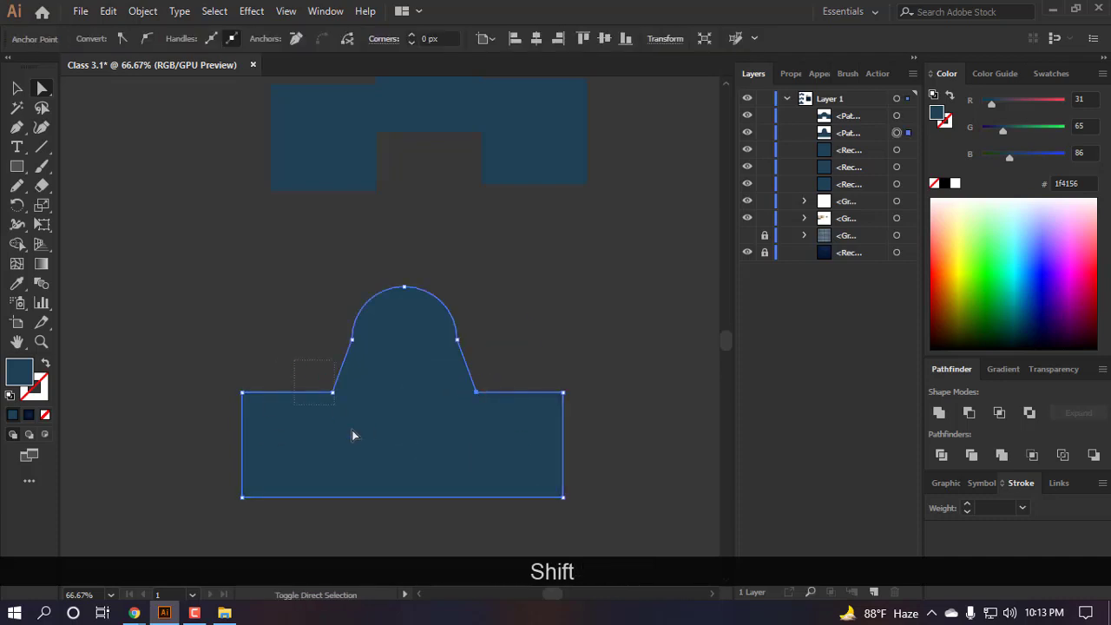
pyautogui.moveTo(493, 380); pyautogui.dragTo(530, 313)
pyautogui.click(588, 286)
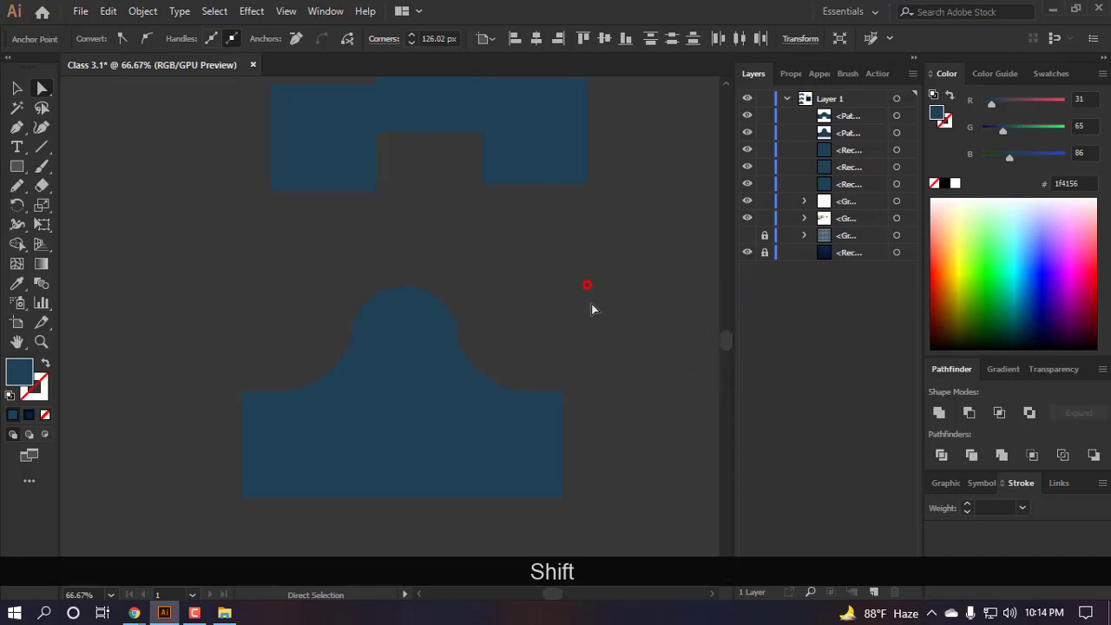
# - Inspect the transitions between the dome and the curved sides up close
pyautogui.scroll(2, 488, 439)
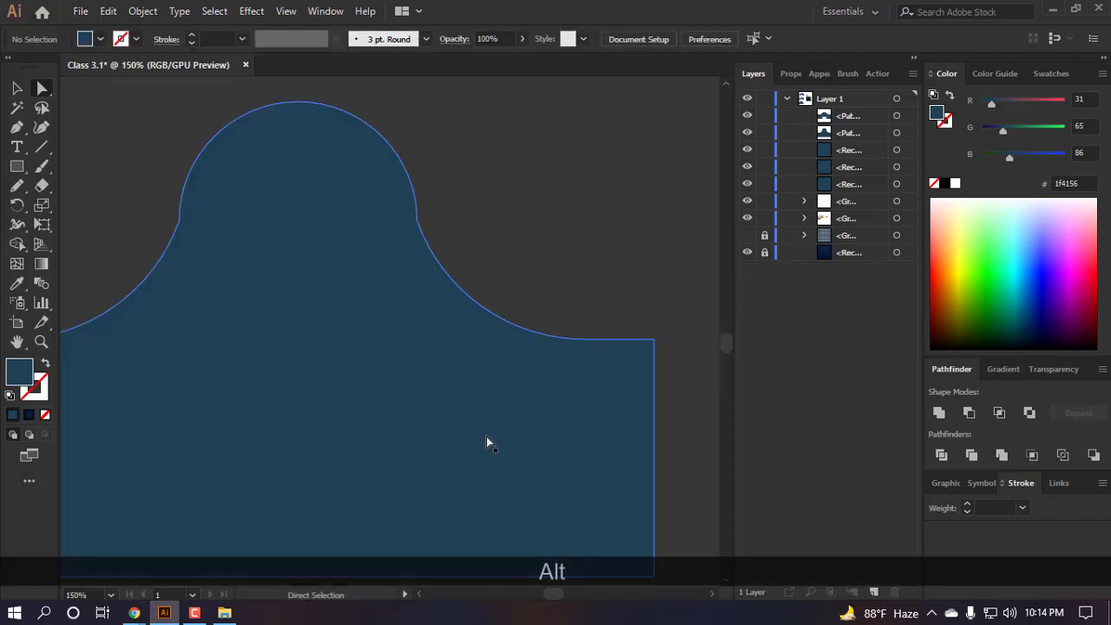
pyautogui.click(323, 164)
pyautogui.scroll(1, 465, 230)
pyautogui.click(476, 246)
pyautogui.scroll(-2, 417, 255)
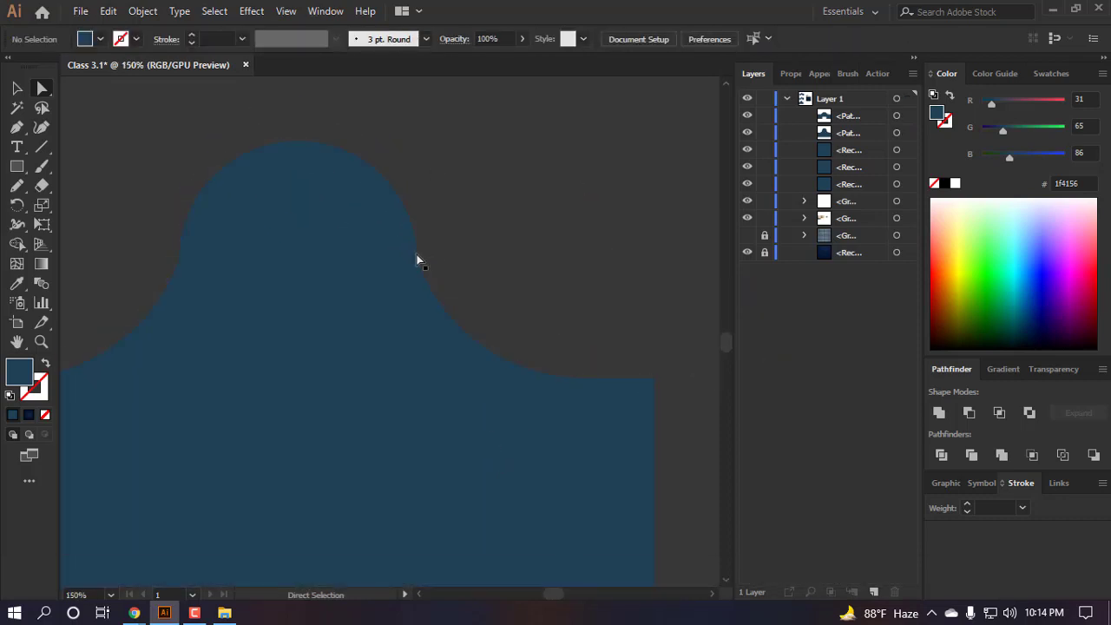
# - Fill the domed shape that has the slanted, rounded sides with white
pyautogui.click(385, 322)
pyautogui.scroll(-1, 392, 360)
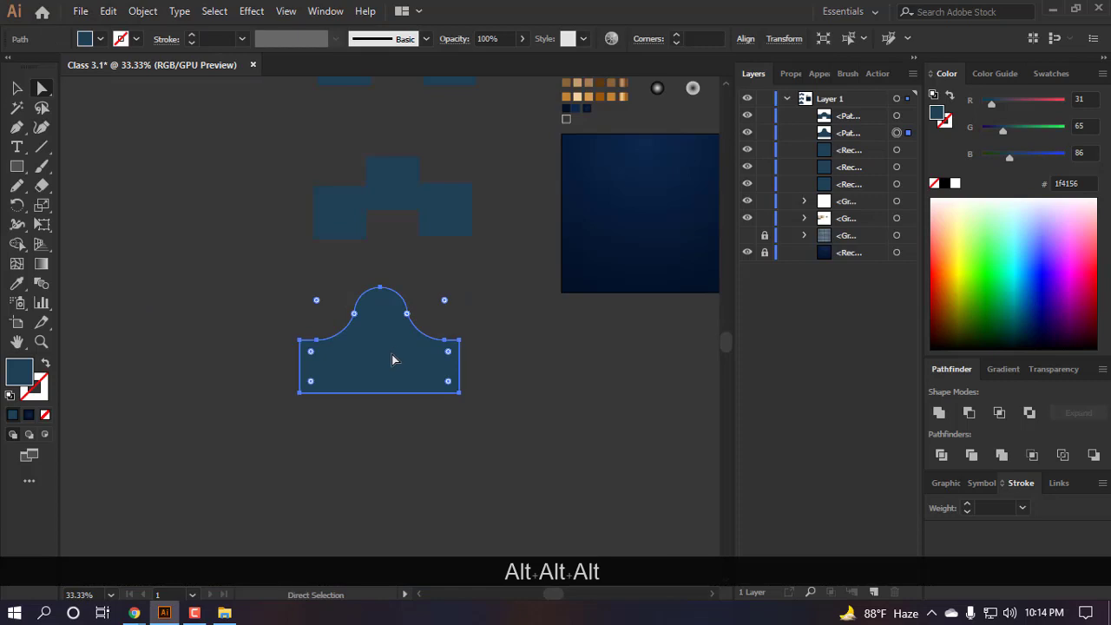
pyautogui.click(954, 183)
pyautogui.scroll(2, 191, 266)
pyautogui.click(191, 266)
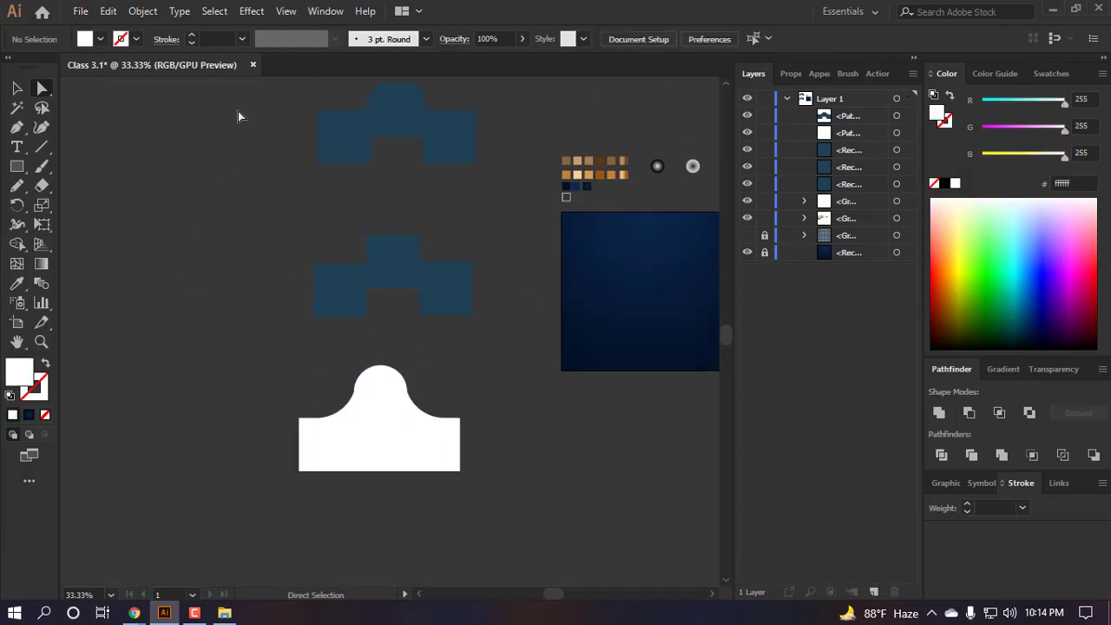
# - Delete the remaining blue practice shapes above the white domed shape
pyautogui.moveTo(239, 116); pyautogui.dragTo(487, 318)
pyautogui.press('BackSpace')
pyautogui.press('BackSpace')
# - Smooth the junction between the dome and its right curved side with the Smooth tool
pyautogui.keyDown('alt'); pyautogui.scroll(3, 394, 408); pyautogui.keyUp('alt')
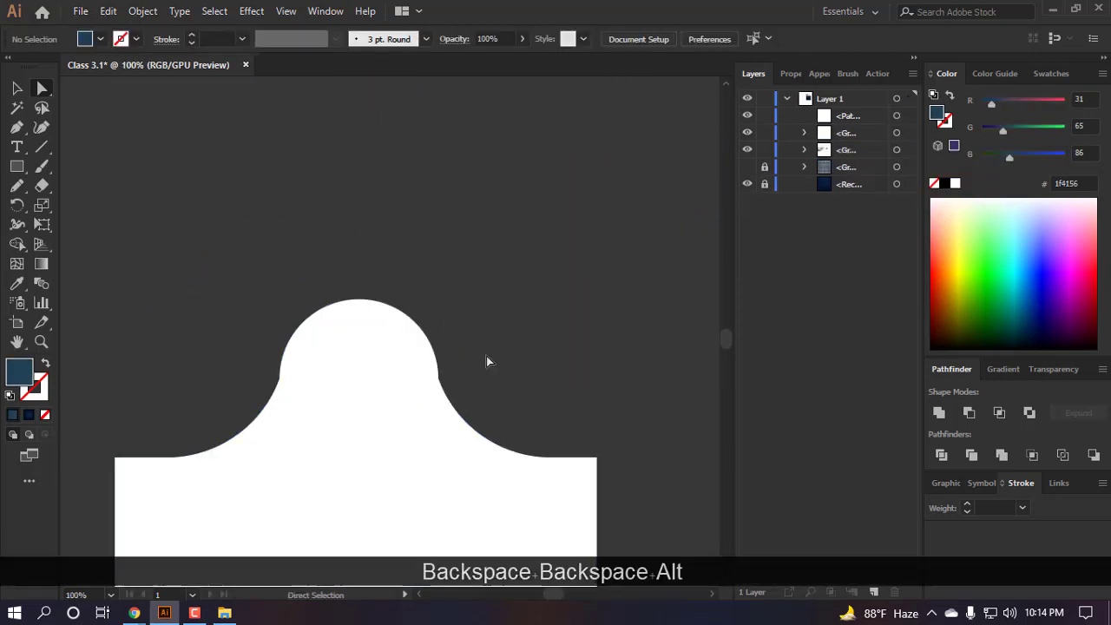
pyautogui.moveTo(426, 386); pyautogui.dragTo(413, 399)
pyautogui.keyDown('shift'); pyautogui.moveTo(220, 345); pyautogui.dragTo(312, 391); pyautogui.keyUp('shift')
pyautogui.moveTo(445, 379); pyautogui.dragTo(564, 359)
pyautogui.click(280, 402)
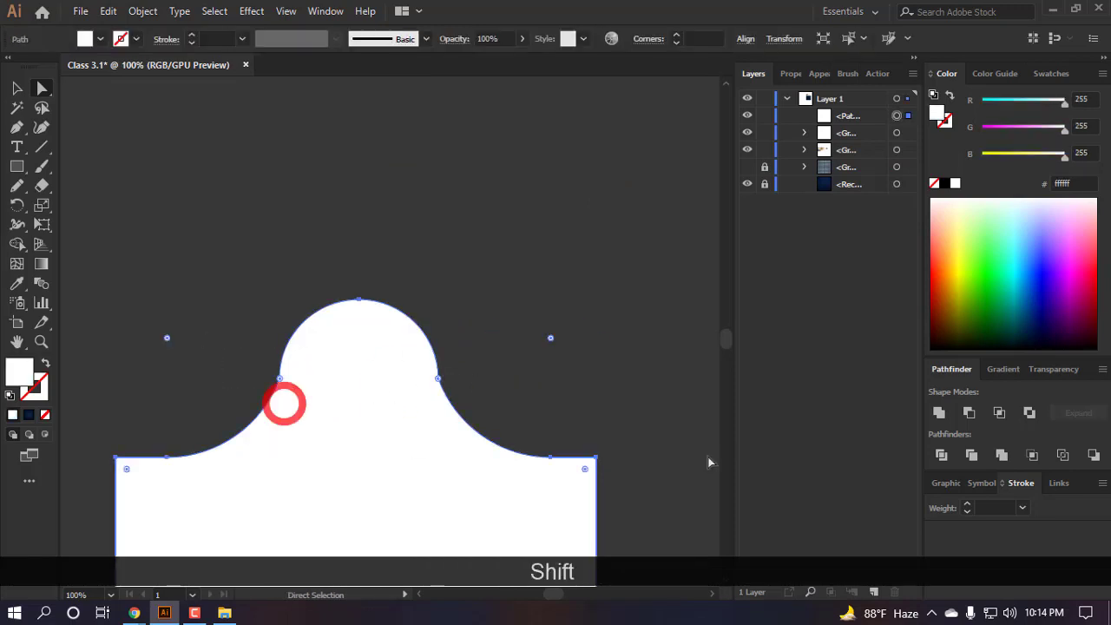
pyautogui.click(938, 414)
pyautogui.scroll(2, 436, 380)
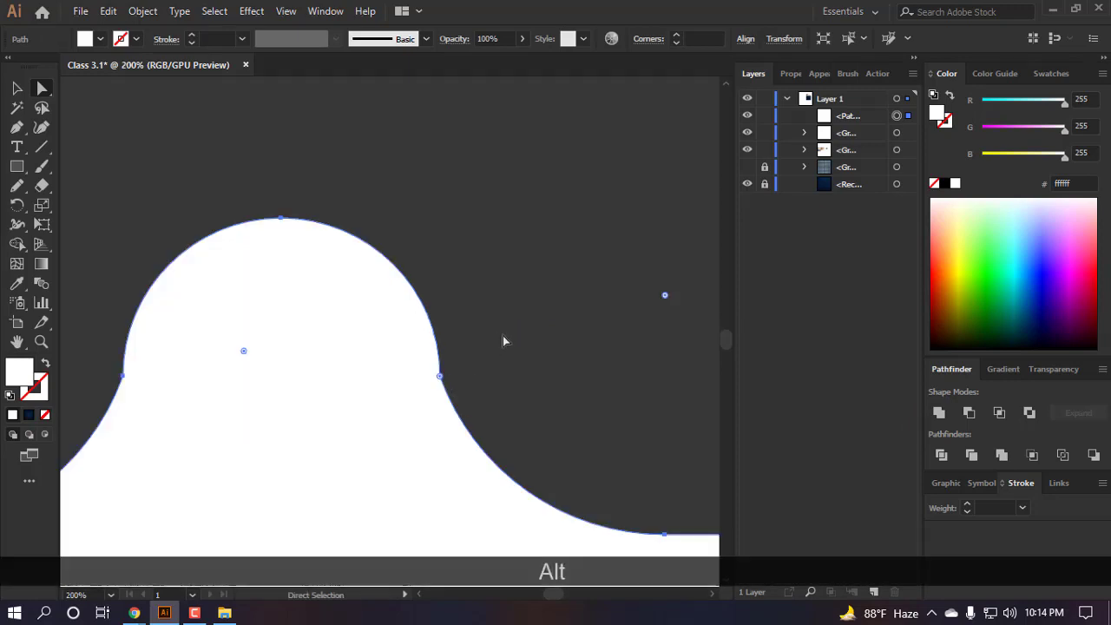
pyautogui.moveTo(501, 351); pyautogui.dragTo(349, 381)
pyautogui.moveTo(111, 410); pyautogui.dragTo(108, 409)
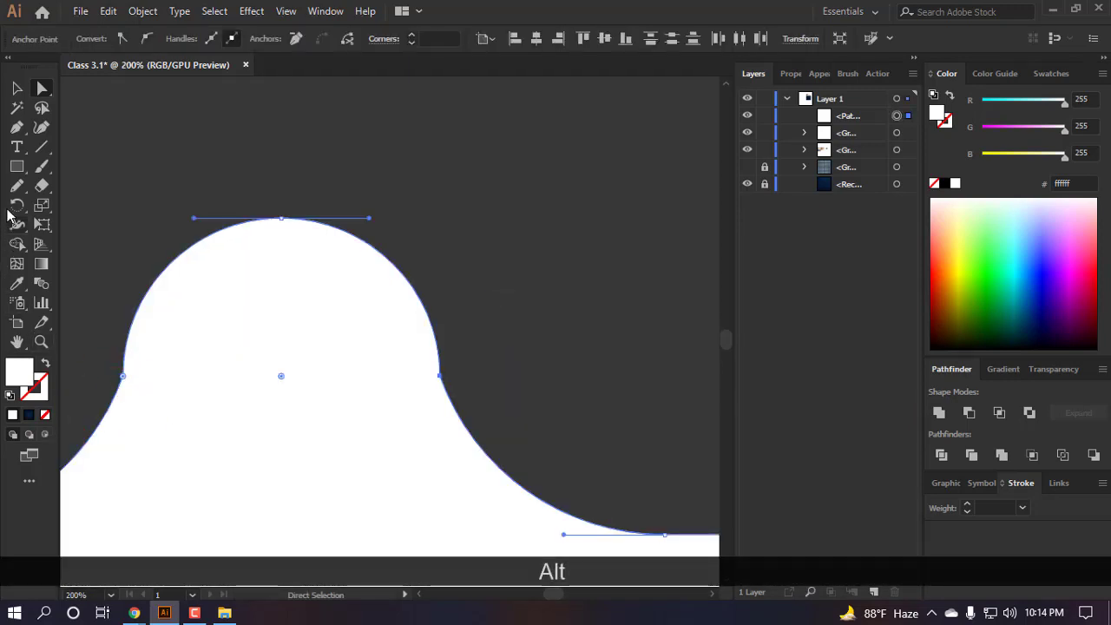
pyautogui.moveTo(17, 185); pyautogui.dragTo(69, 223)
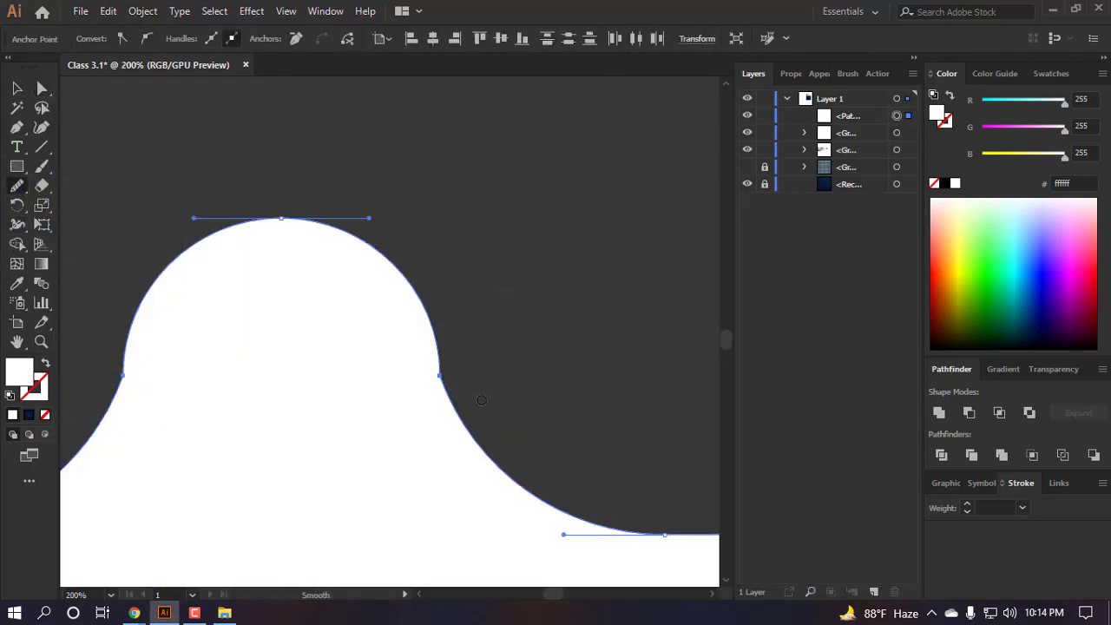
pyautogui.moveTo(447, 383); pyautogui.dragTo(469, 429)
# - Smooth the junction between the dome and its left curved side with the Smooth tool, redoing the stroke to refine it
pyautogui.hscroll(-1, 469, 428)
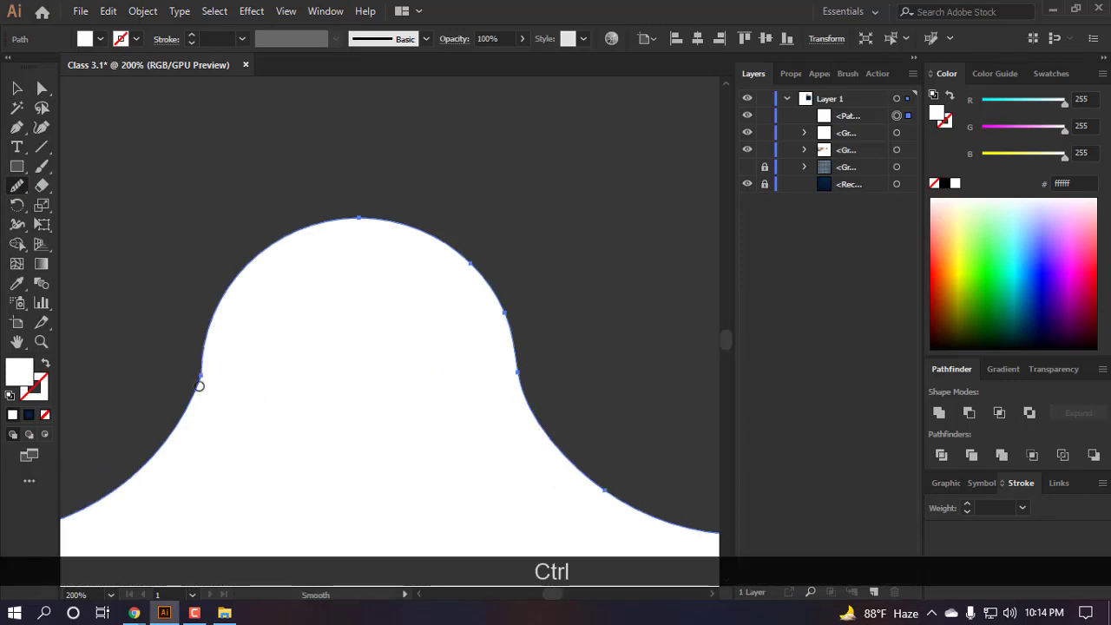
pyautogui.scroll(-3, 198, 388)
pyautogui.scroll(2, 245, 373)
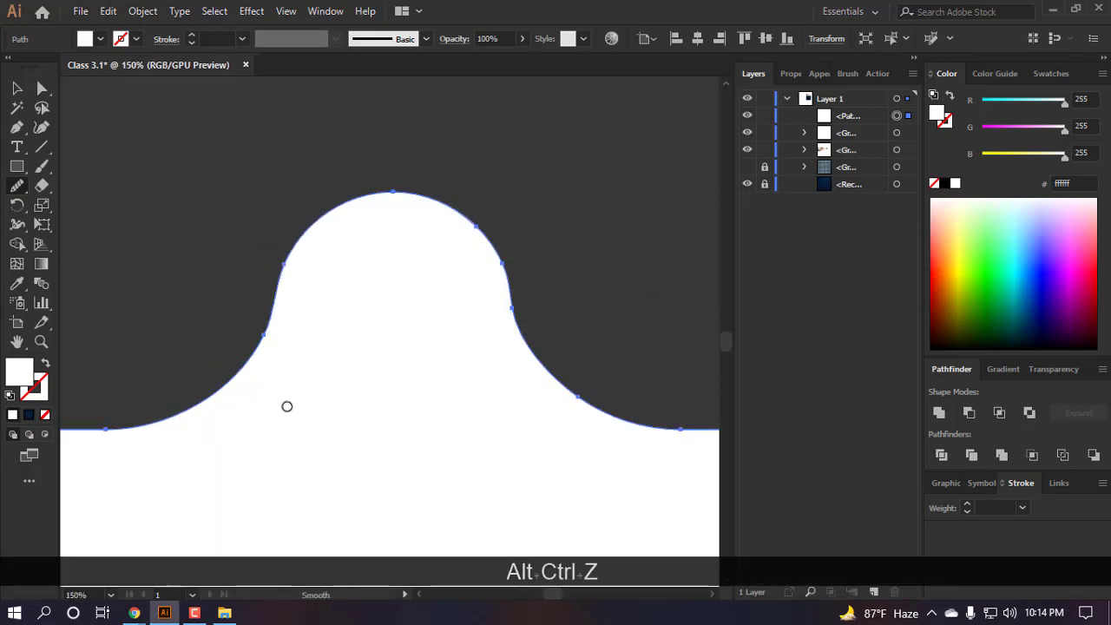
pyautogui.press('a')
pyautogui.click(274, 310)
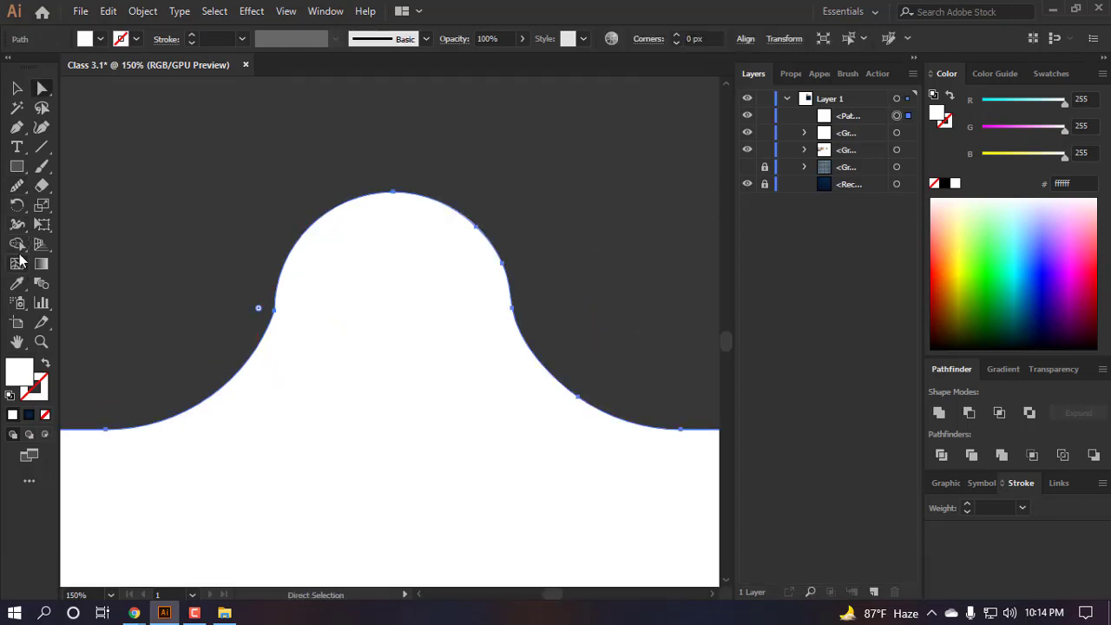
pyautogui.click(16, 185)
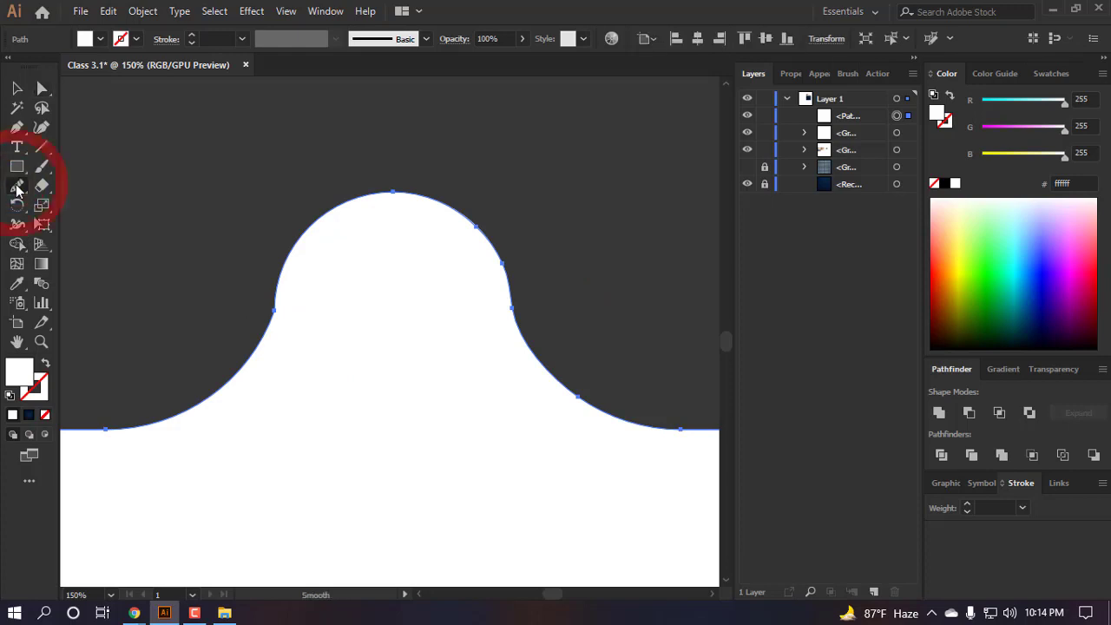
pyautogui.click(70, 225)
pyautogui.moveTo(270, 309); pyautogui.dragTo(241, 358)
pyautogui.hotkey('ctrl', 'alt', 'z')
pyautogui.scroll(-3, 576, 332)
pyautogui.scroll(3, 571, 330)
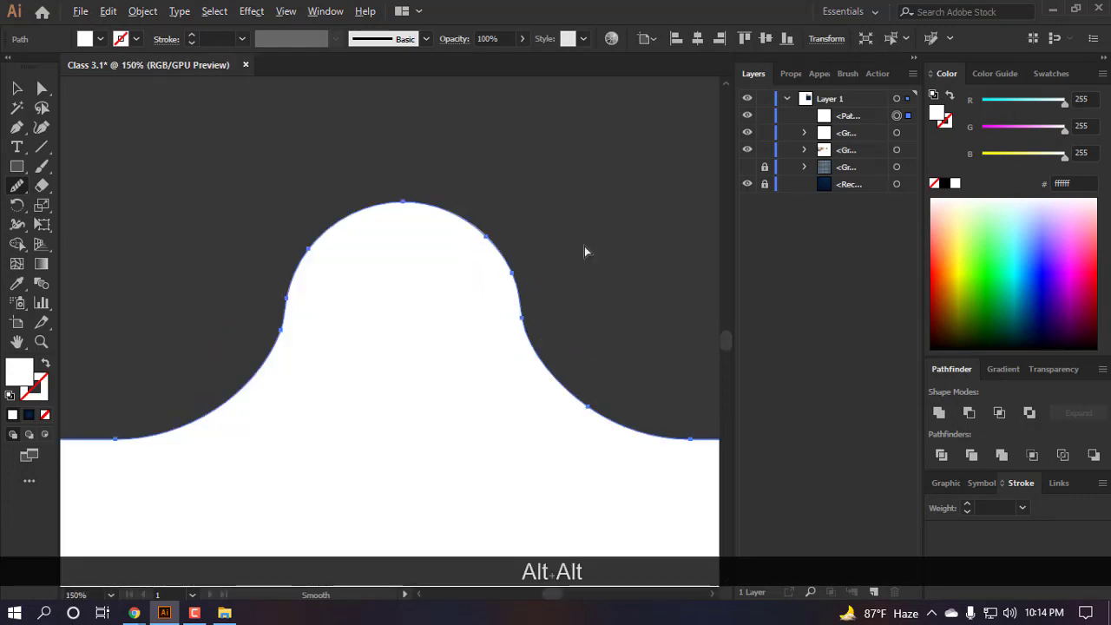
# - Examine the smoothed outline of the white domed shape as a whole
pyautogui.press('a')
pyautogui.click(568, 228)
pyautogui.scroll(-3, 395, 234)
pyautogui.scroll(-1, 400, 244)
pyautogui.click(419, 372)
pyautogui.click(397, 290)
pyautogui.hscroll(2, 347, 347)
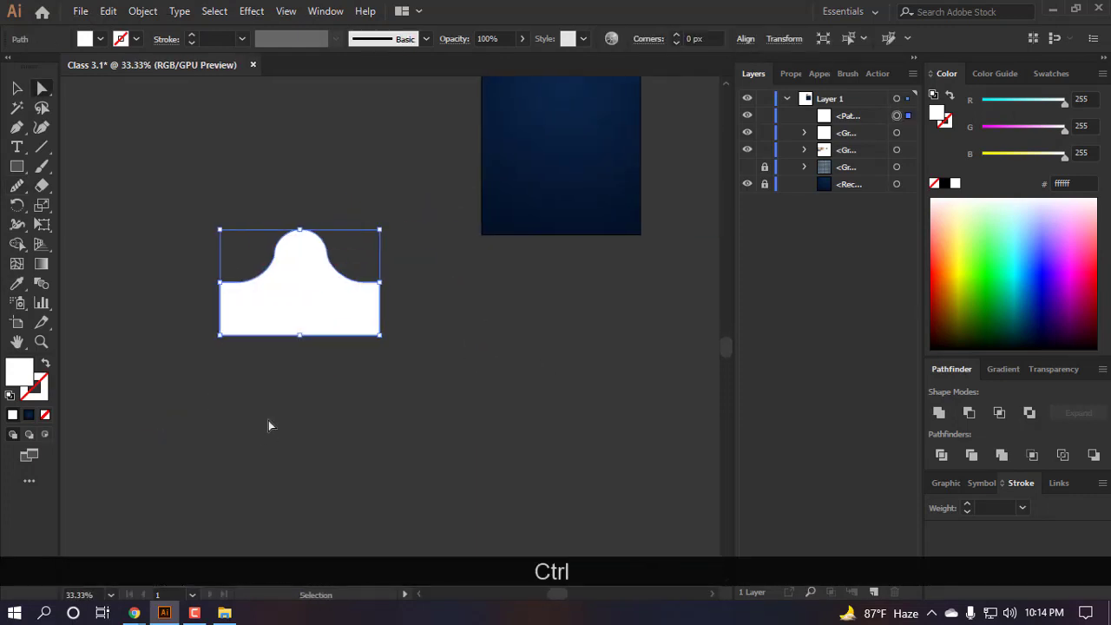
pyautogui.scroll(-2, 268, 397)
pyautogui.press('v')
pyautogui.keyDown('alt'); pyautogui.scroll(2, 280, 338); pyautogui.keyUp('alt')
pyautogui.click(484, 466)
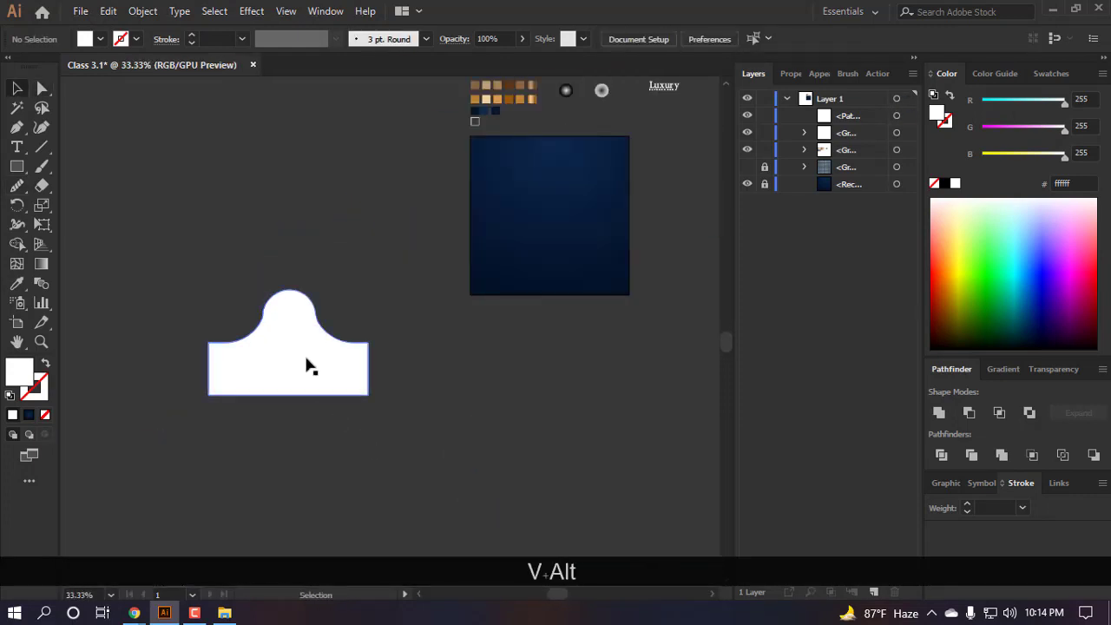
# - Scale the white domed shape proportionally to a width of 400 px
pyautogui.click(309, 367)
pyautogui.click(826, 39)
pyautogui.hotkey('ctrl', 'a')
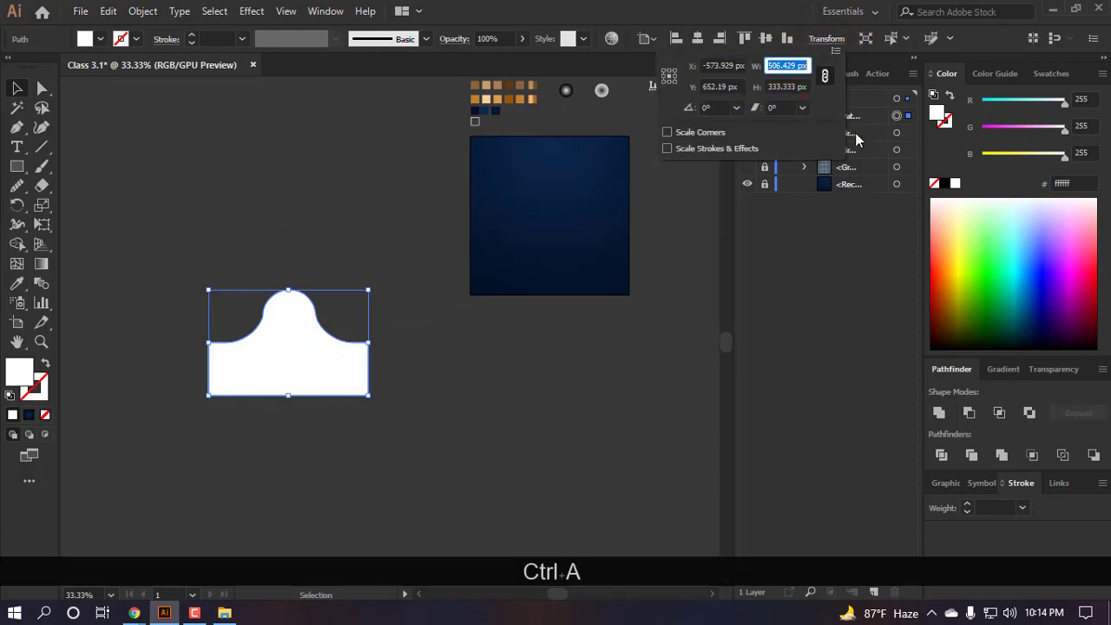
pyautogui.write('400')
pyautogui.press('Return')
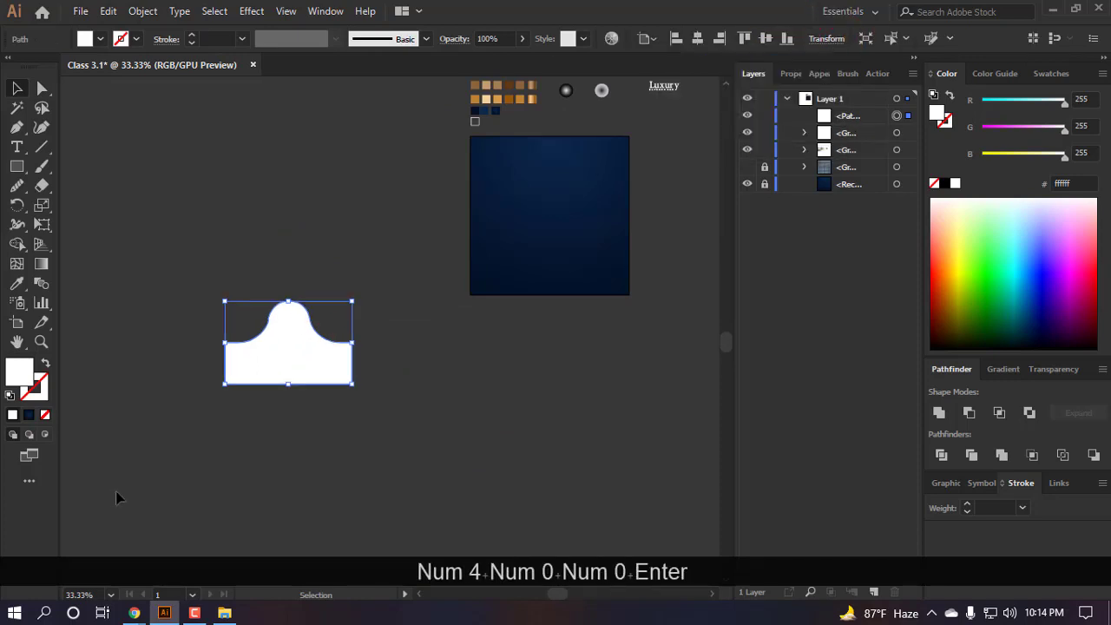
# - Try the domed shape against the lower edge of the dark blue artboard and move it back off the artboard
pyautogui.moveTo(295, 345); pyautogui.dragTo(556, 218)
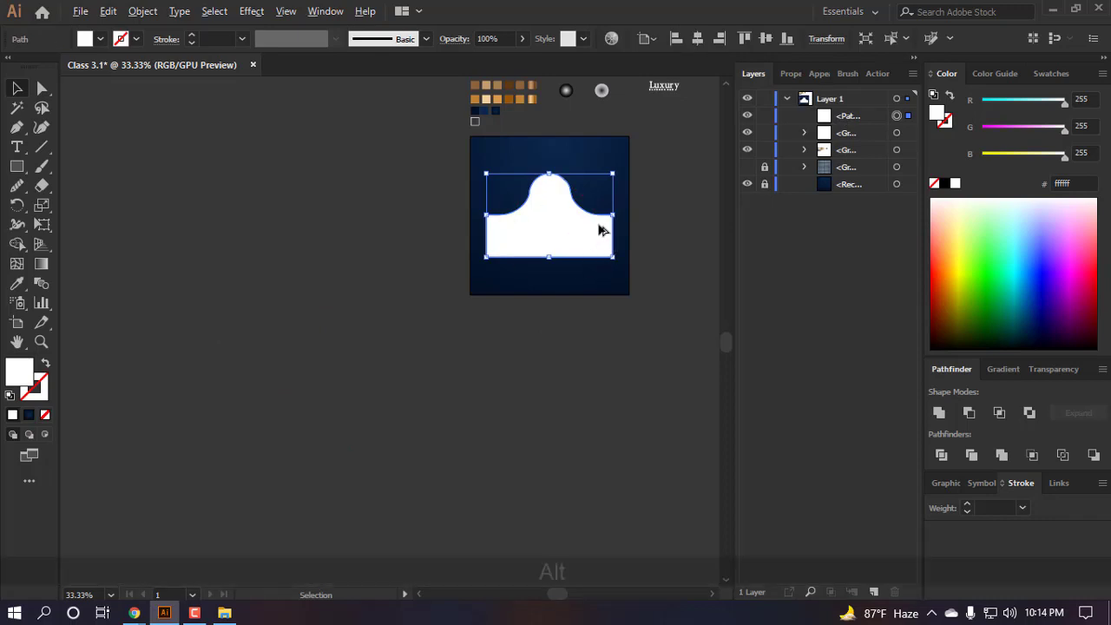
pyautogui.keyDown('alt'); pyautogui.scroll(1, 599, 229); pyautogui.keyUp('alt')
pyautogui.click(474, 434)
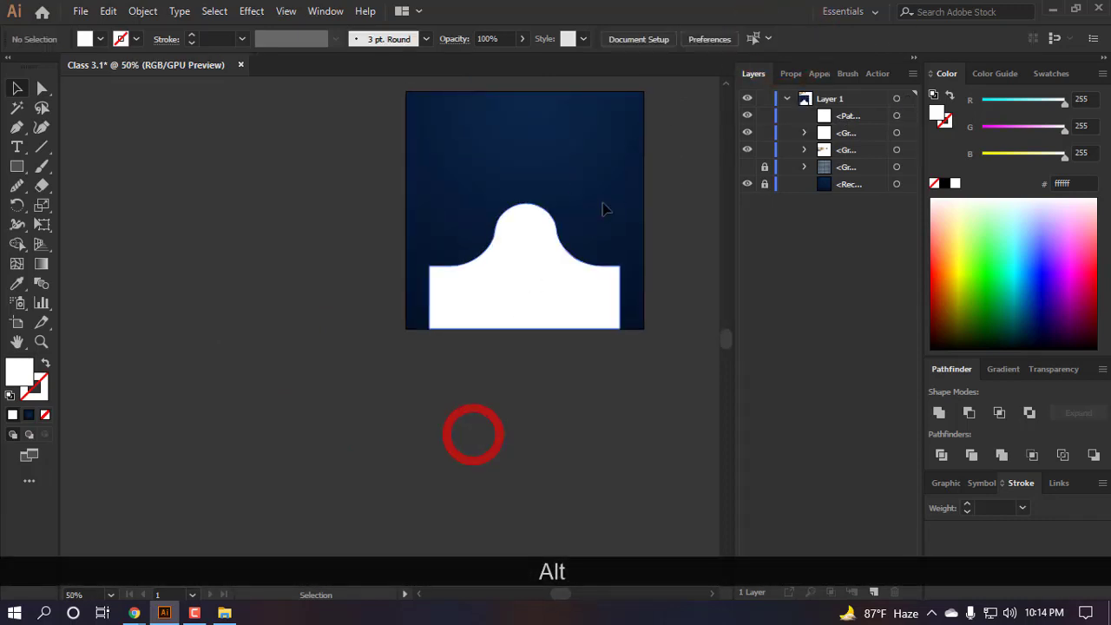
pyautogui.moveTo(556, 263); pyautogui.dragTo(263, 534)
pyautogui.click(378, 318)
# - Draw a straight horizontal line across the artboard and centre it on the artboard both ways
pyautogui.keyDown('ctrl'); pyautogui.scroll(-1, 310, 317); pyautogui.keyUp('ctrl')
pyautogui.press('p')
pyautogui.scroll(1, 296, 330)
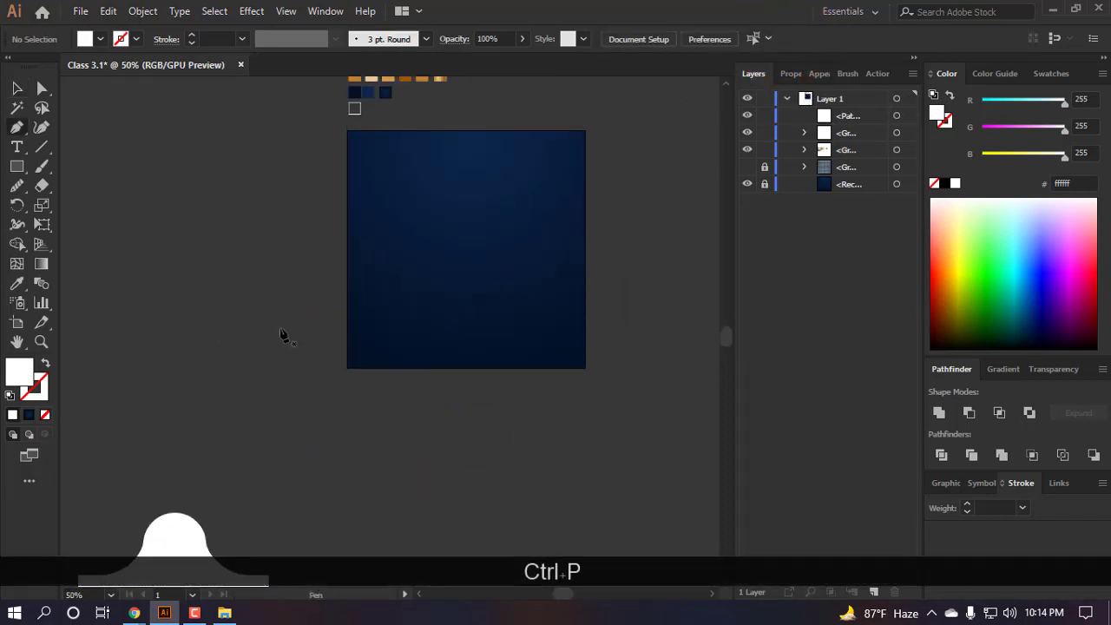
pyautogui.click(236, 257)
pyautogui.keyDown('shift'); pyautogui.click(661, 258); pyautogui.keyUp('shift')
pyautogui.press('v')
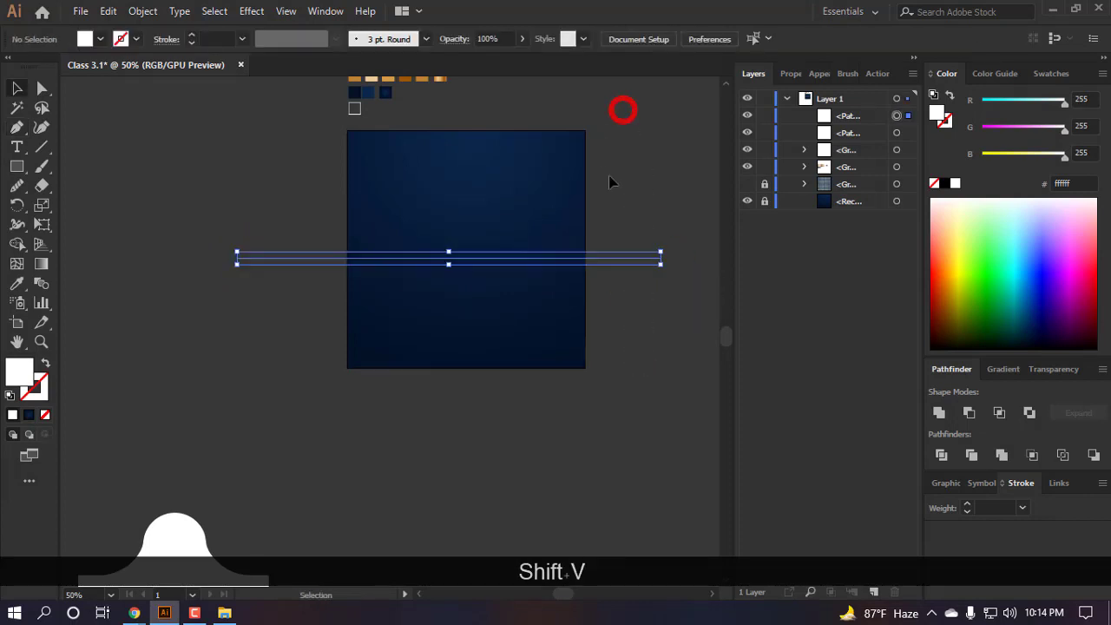
pyautogui.click(766, 38)
pyautogui.click(512, 294)
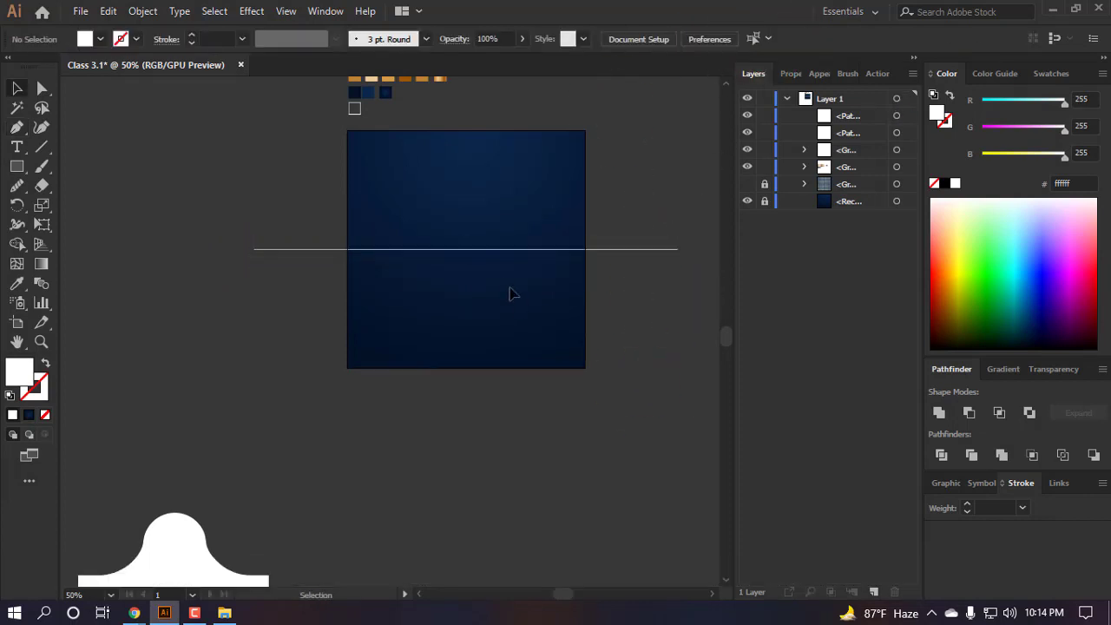
# - Move the white domed shape onto the artboard and align it to the artboard's bottom edge
pyautogui.scroll(-2, 444, 375)
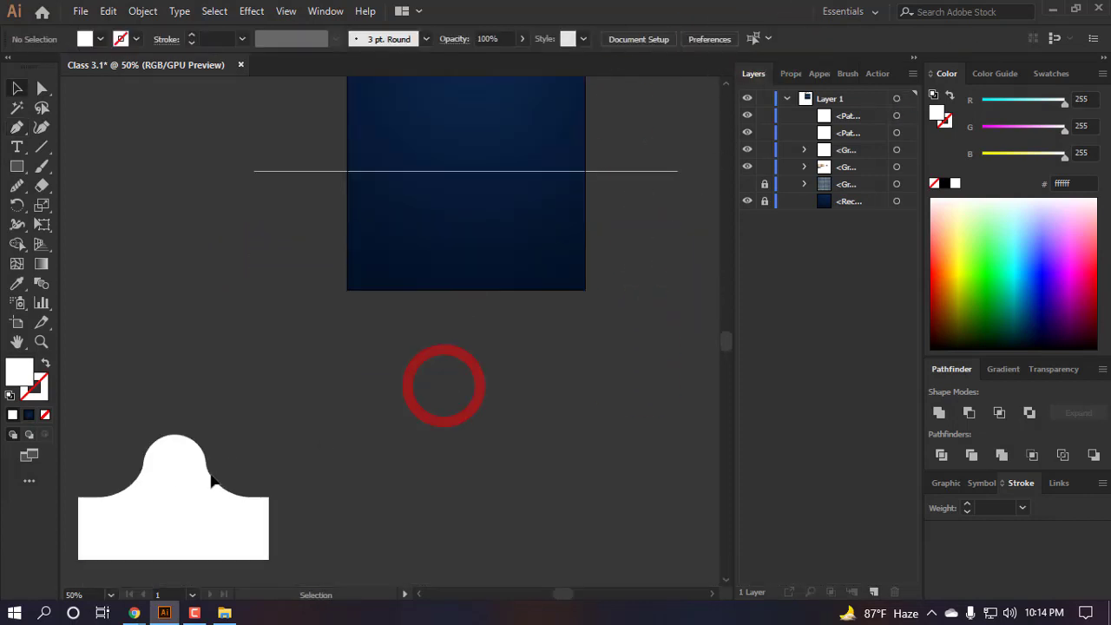
pyautogui.moveTo(212, 480); pyautogui.dragTo(468, 230)
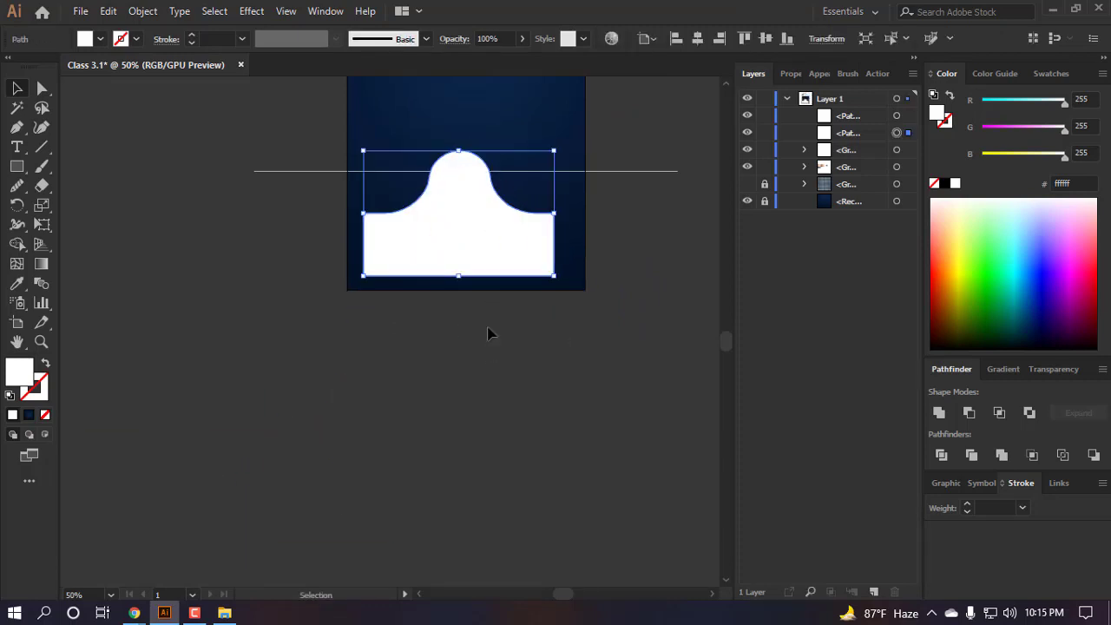
pyautogui.click(452, 238)
pyautogui.click(787, 38)
# - Re-enter 400 px as the width of the domed shape
pyautogui.click(826, 38)
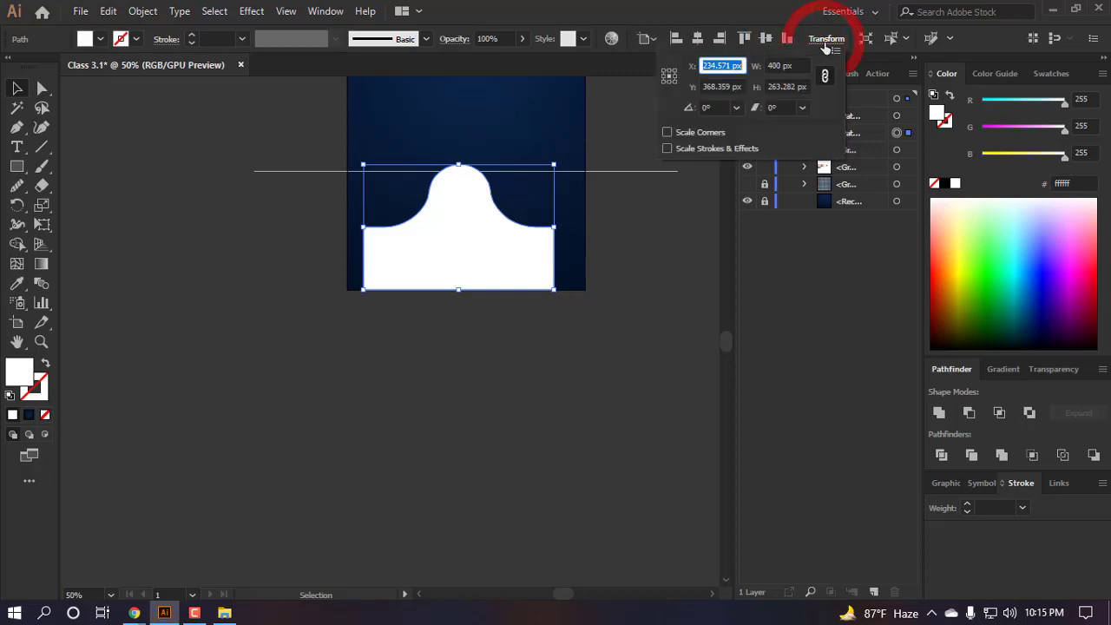
pyautogui.click(779, 66)
pyautogui.press('ctrl')
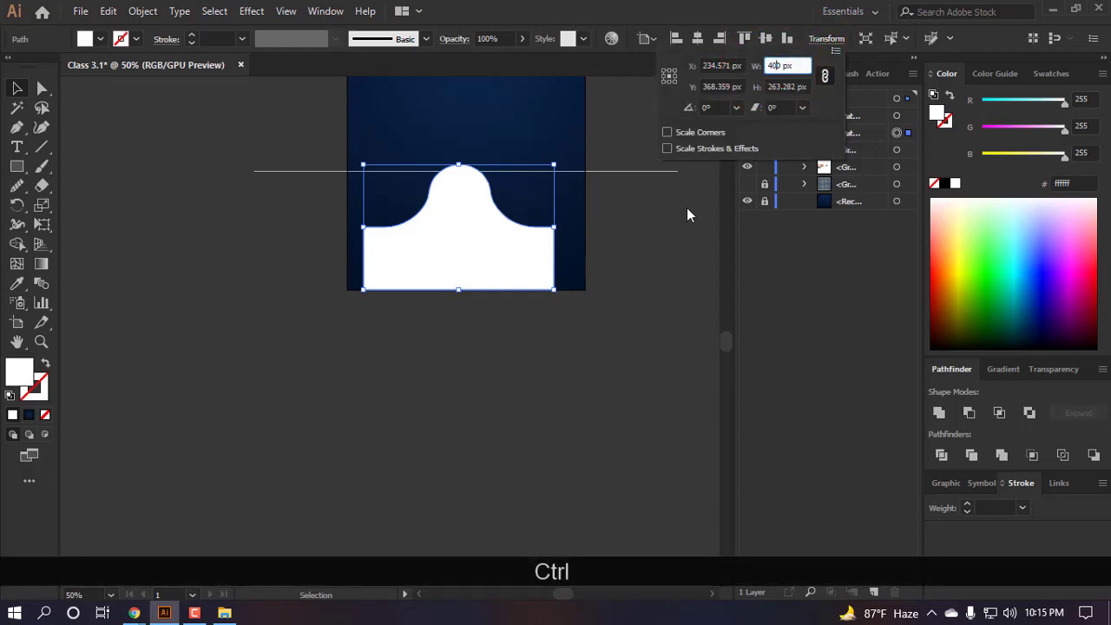
pyautogui.hotkey('ctrl', 'a')
pyautogui.write('400')
pyautogui.press('Return')
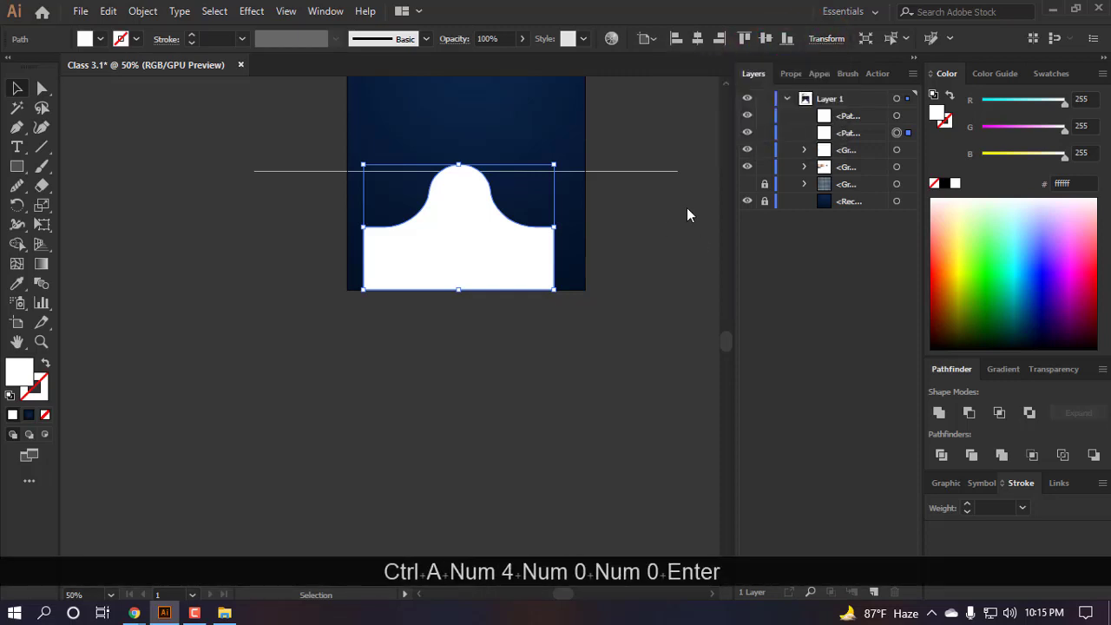
# - Scale the domed shape proportionally to a width of 500 px and centre it horizontally on the artboard
pyautogui.click(822, 38)
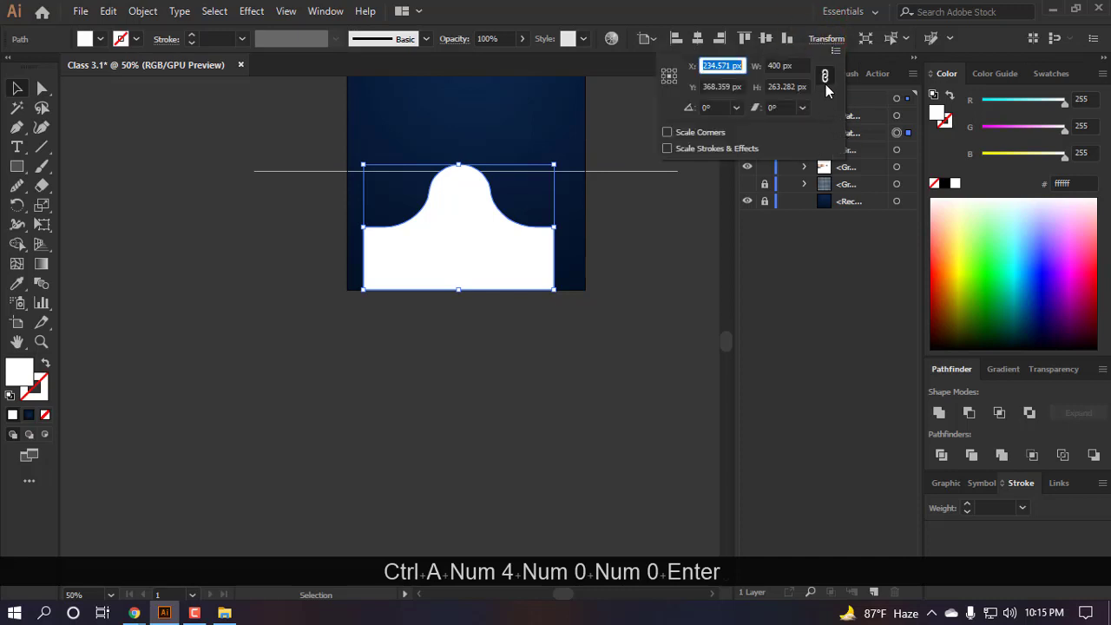
pyautogui.click(780, 66)
pyautogui.hotkey('ctrl', 'a')
pyautogui.write('500')
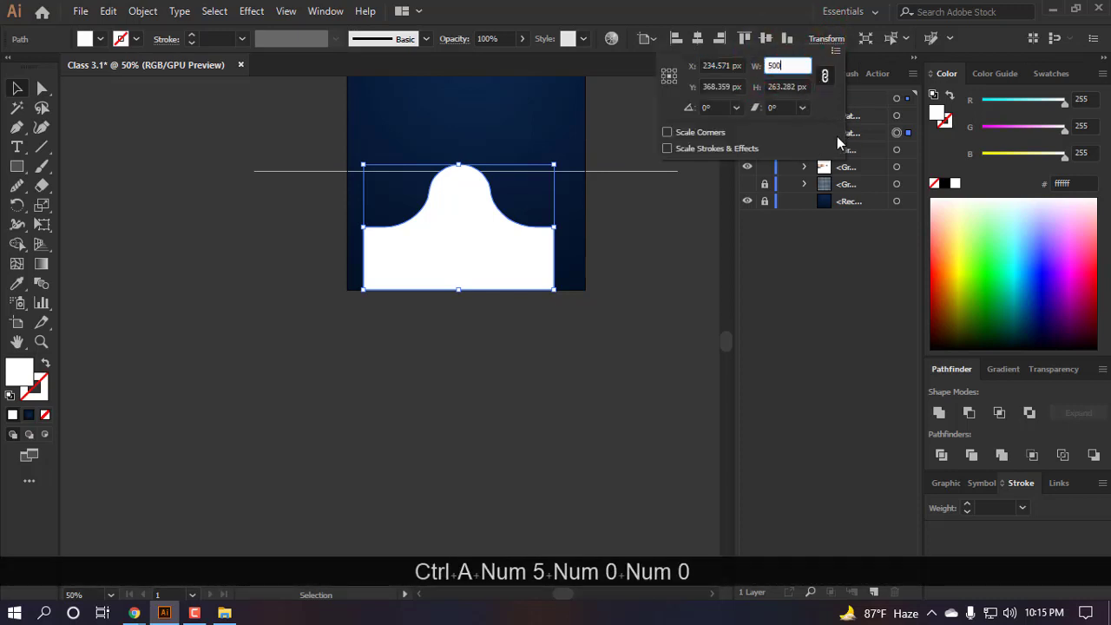
pyautogui.press('Return')
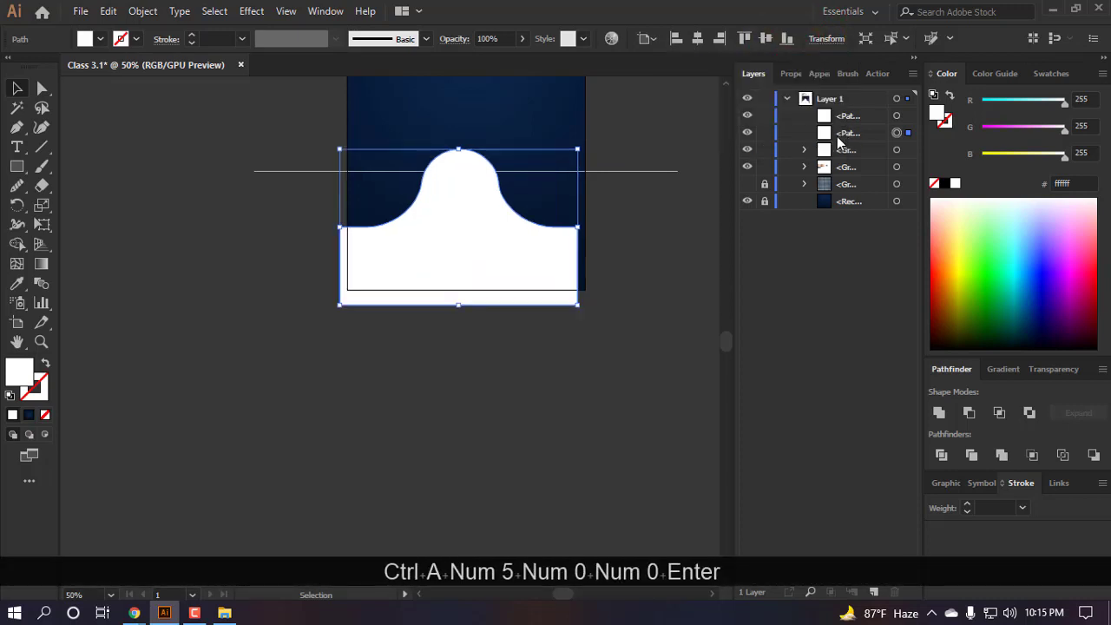
pyautogui.click(697, 38)
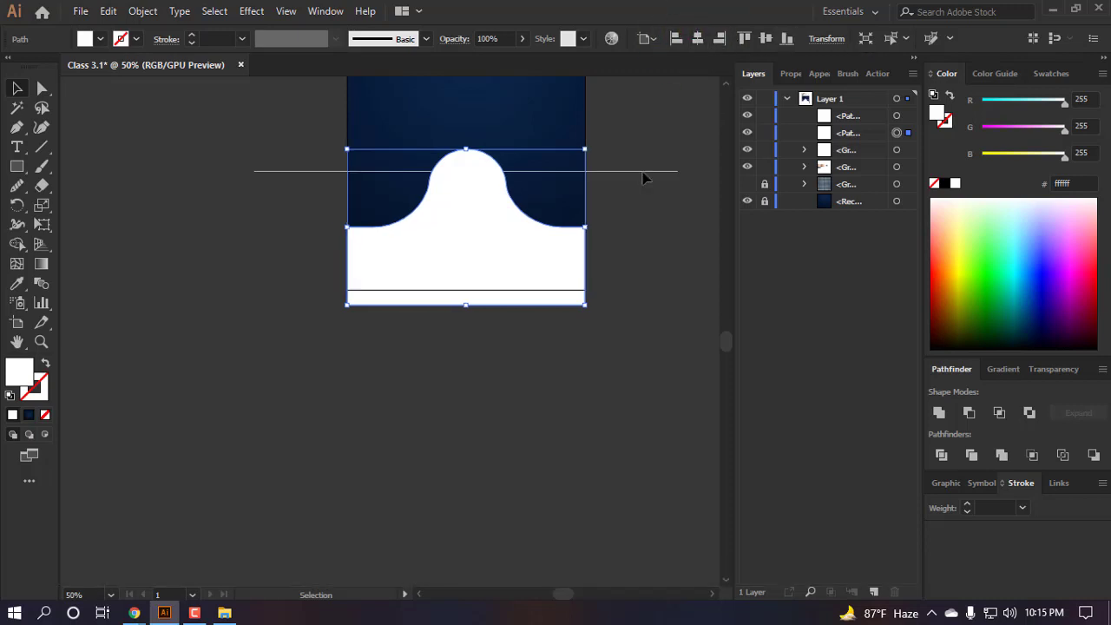
# - Align the widened domed shape to the artboard's bottom edge, undoing the trial change to its lower edge
pyautogui.moveTo(466, 305); pyautogui.dragTo(470, 274)
pyautogui.hotkey('ctrl', 'z')
pyautogui.click(596, 347)
pyautogui.keyDown('alt'); pyautogui.scroll(1, 516, 213); pyautogui.keyUp('alt')
pyautogui.click(480, 395)
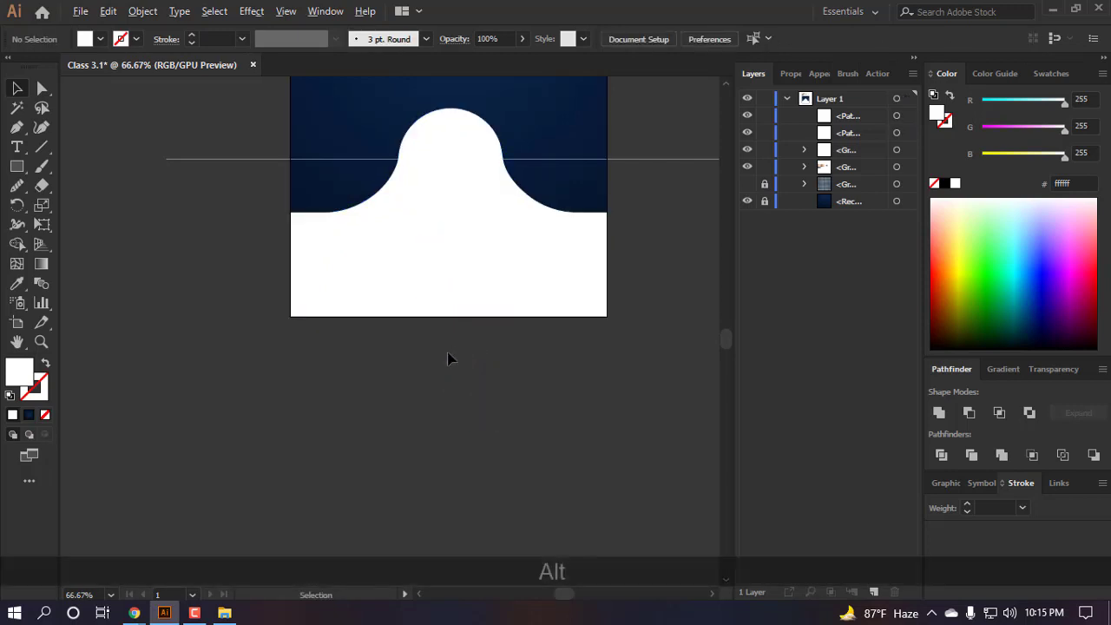
pyautogui.scroll(2, 447, 361)
pyautogui.click(422, 276)
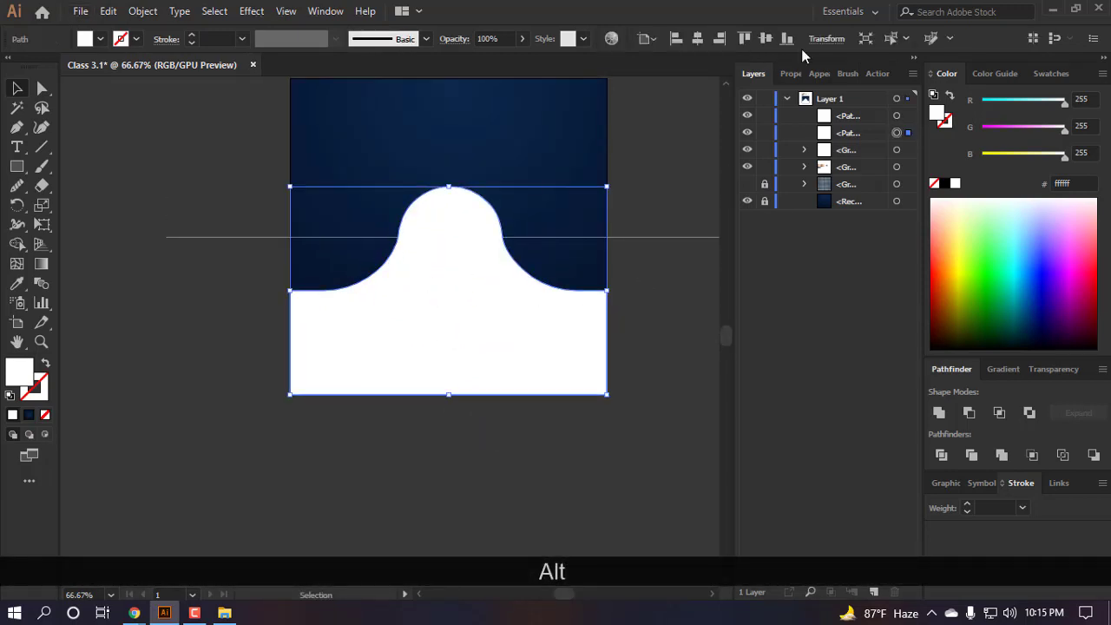
pyautogui.click(786, 40)
pyautogui.click(596, 504)
pyautogui.scroll(-1, 516, 372)
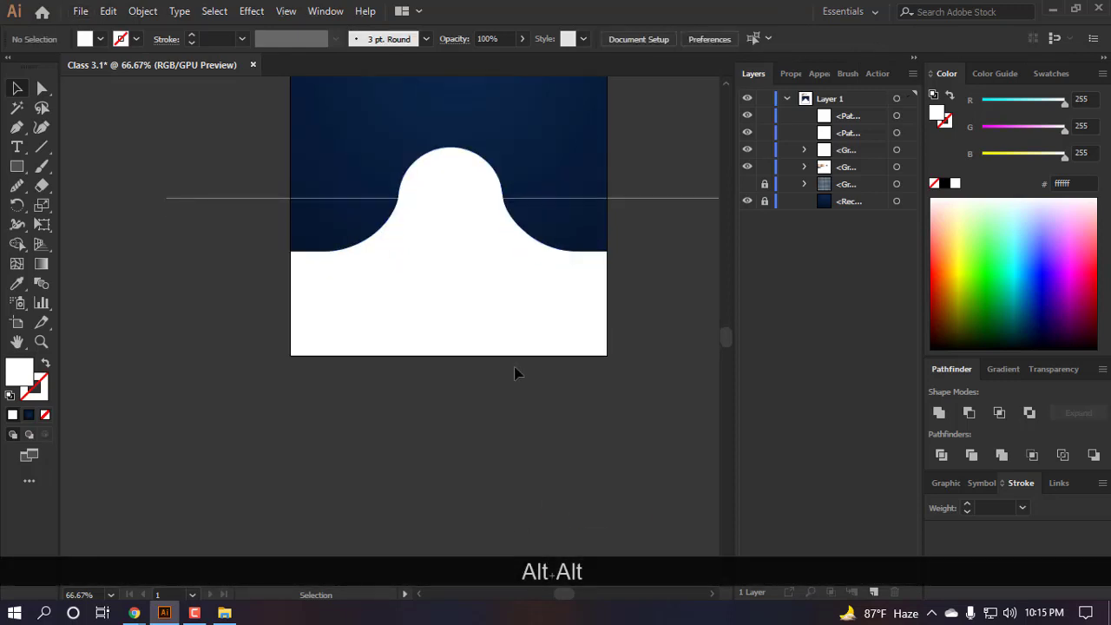
# - Delete the horizontal centre line that crosses the artboard
pyautogui.keyDown('alt'); pyautogui.scroll(-2, 360, 383); pyautogui.keyUp('alt')
pyautogui.click(516, 348)
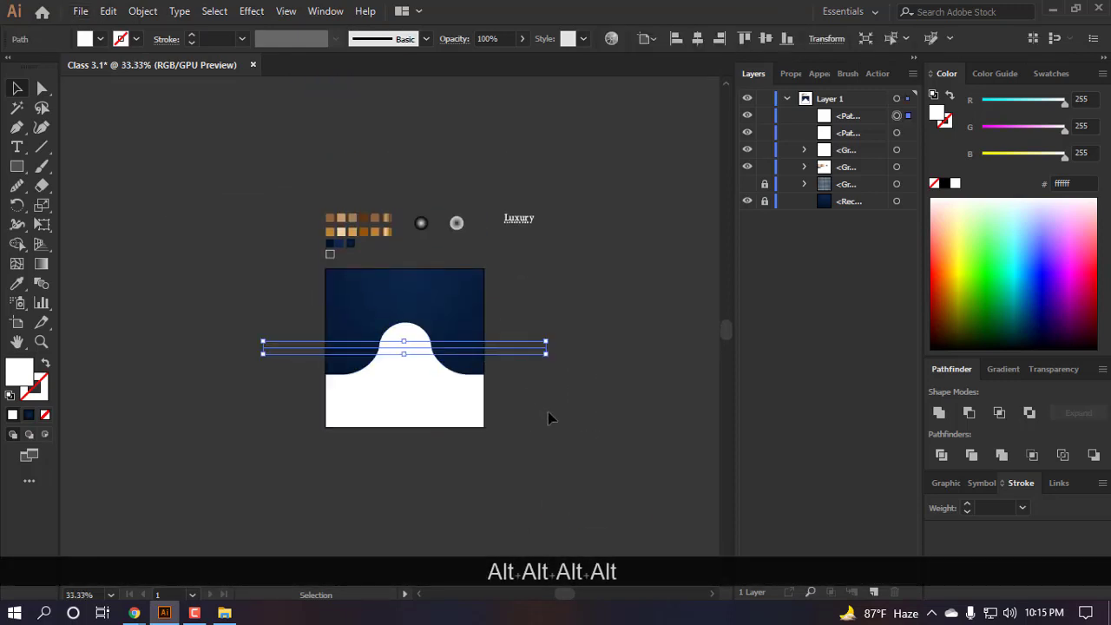
pyautogui.press('BackSpace')
pyautogui.press('BackSpace')
pyautogui.keyDown('alt'); pyautogui.scroll(2, 421, 378); pyautogui.keyUp('alt')
pyautogui.keyDown('alt'); pyautogui.scroll(-2, 425, 382); pyautogui.keyUp('alt')
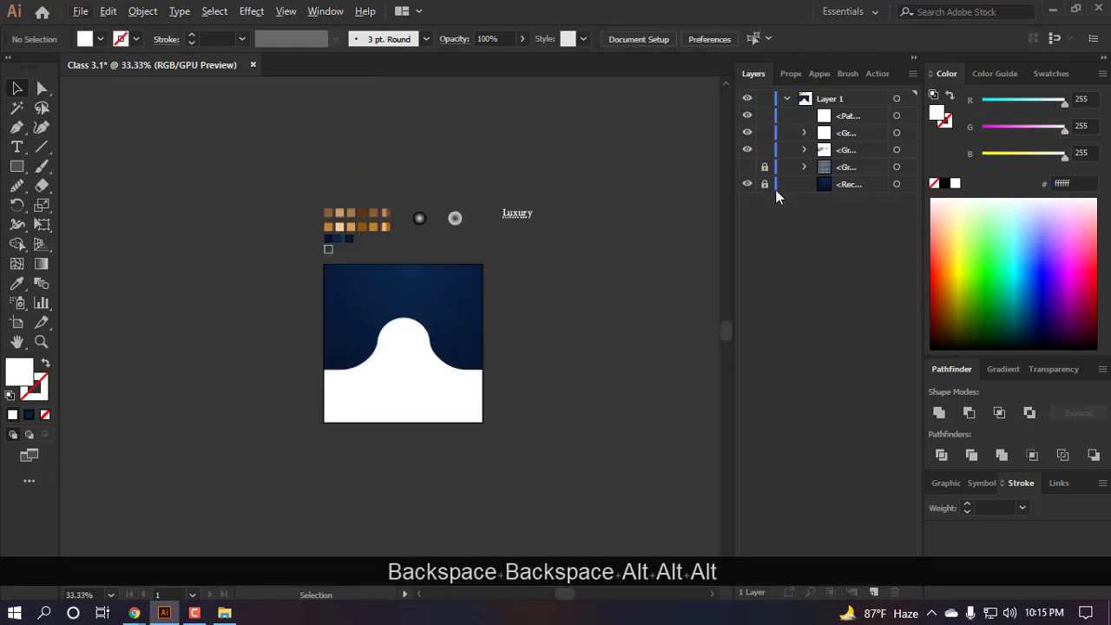
# - Close the sketch folder and open Mandala.ai from the Class 02 folder on the desktop
pyautogui.click(1052, 9)
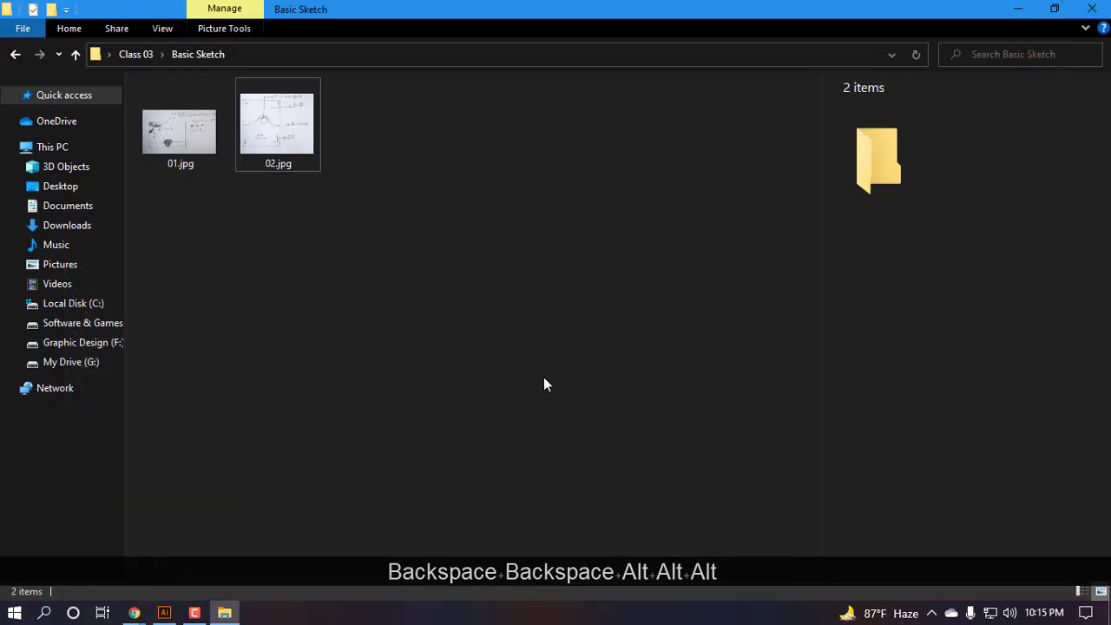
pyautogui.click(1095, 9)
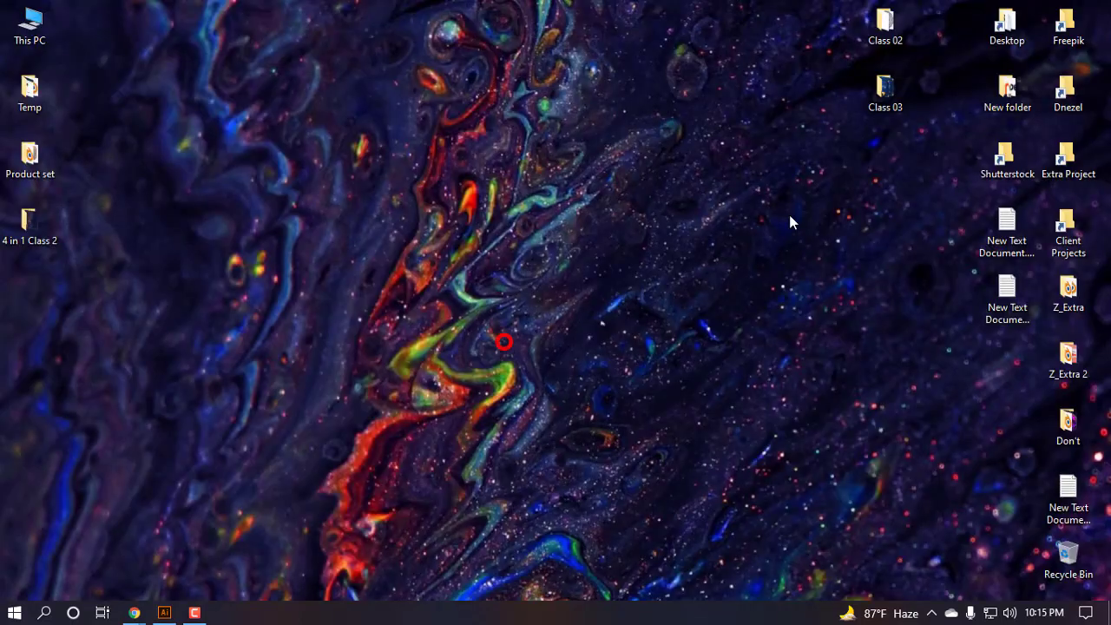
pyautogui.doubleClick(885, 26)
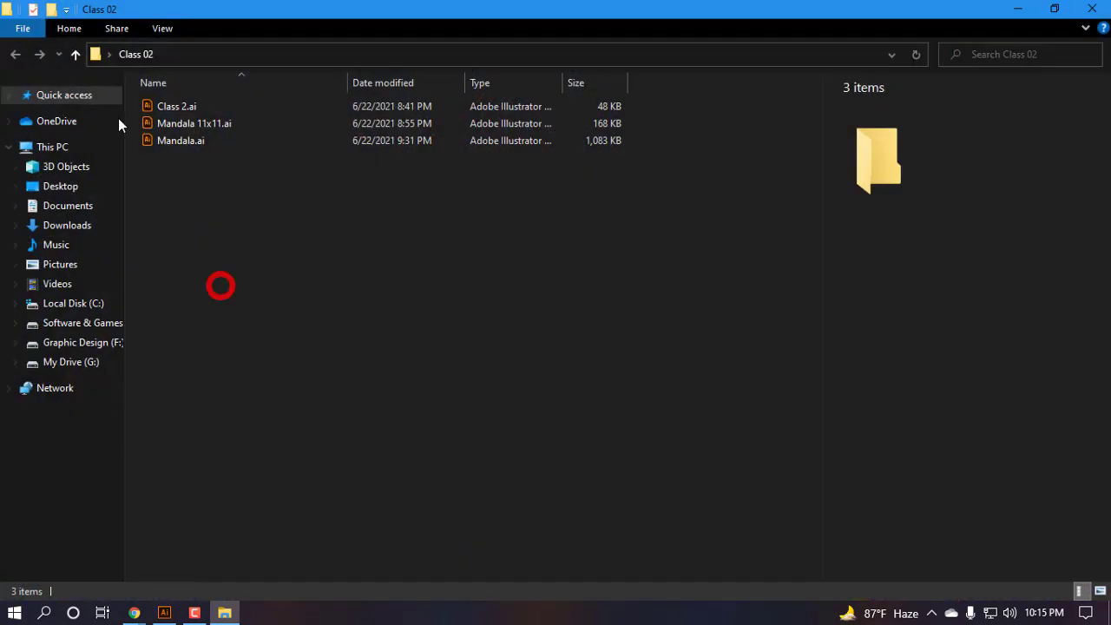
pyautogui.click(175, 105)
pyautogui.click(181, 124)
pyautogui.click(180, 139)
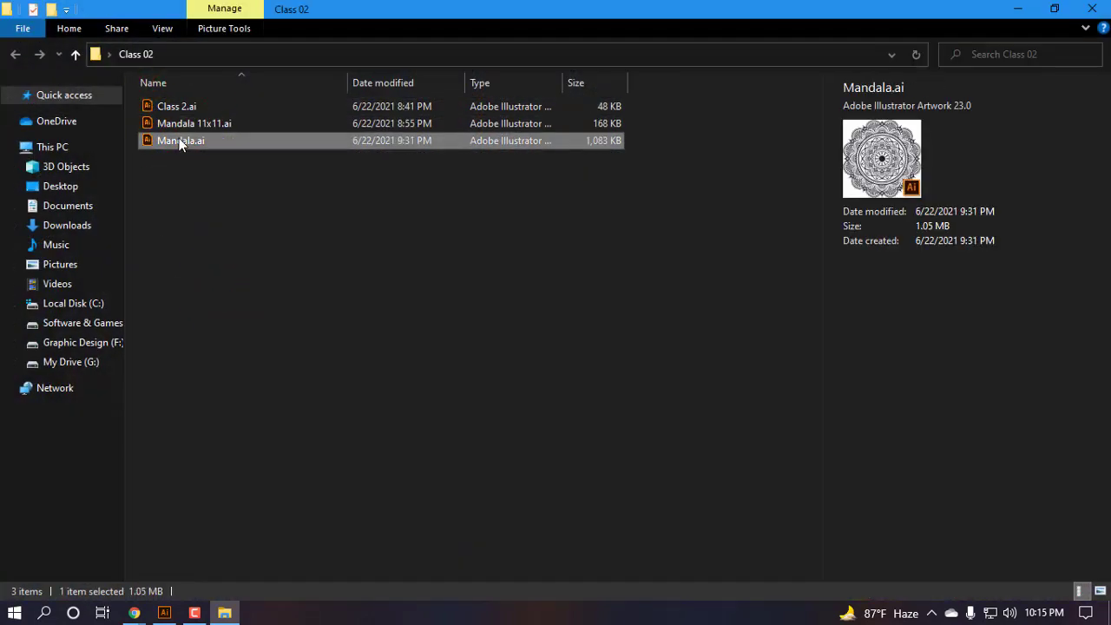
pyautogui.click(188, 165)
pyautogui.doubleClick(187, 141)
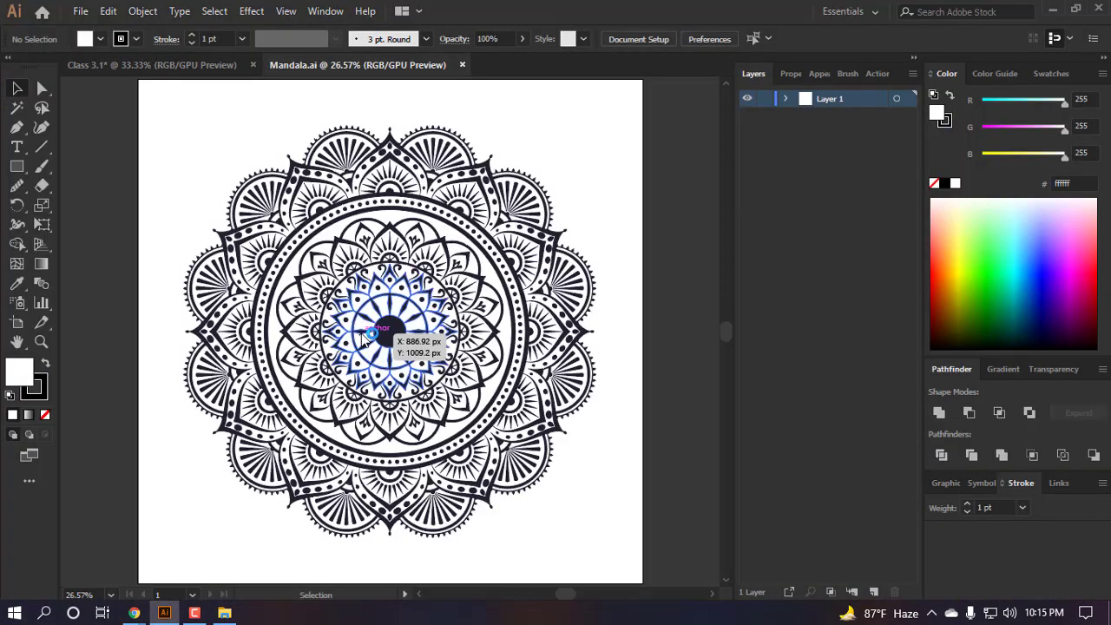
# - Copy the mandala artwork from Mandala.ai and paste it into the Class 3.1 document
pyautogui.press('v')
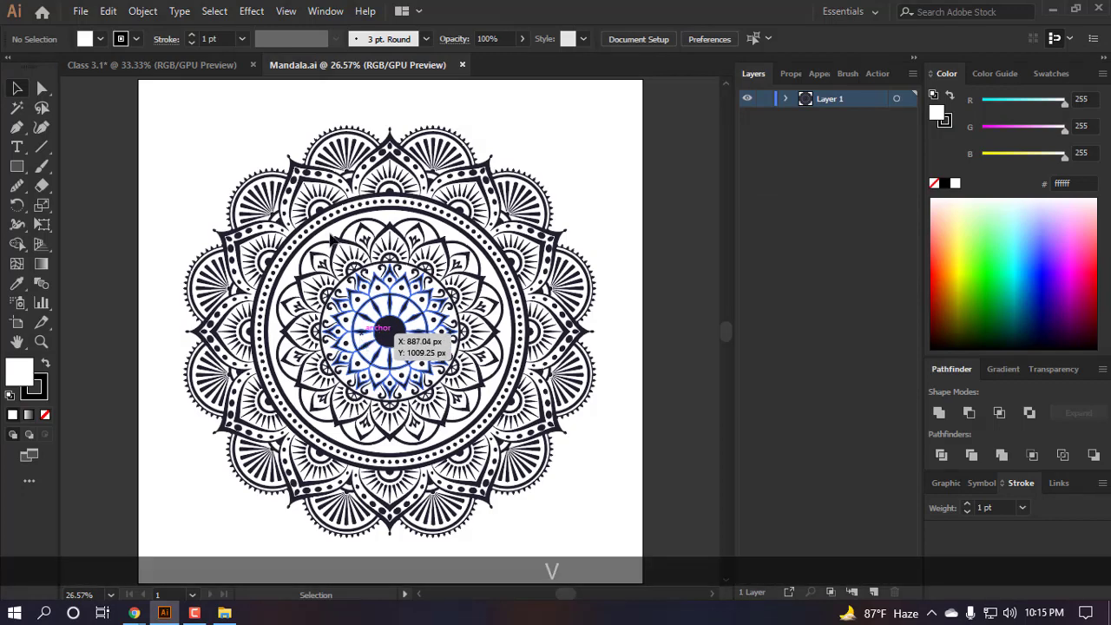
pyautogui.click(390, 280)
pyautogui.hotkey('ctrl', 'c')
pyautogui.click(129, 523)
pyautogui.click(224, 613)
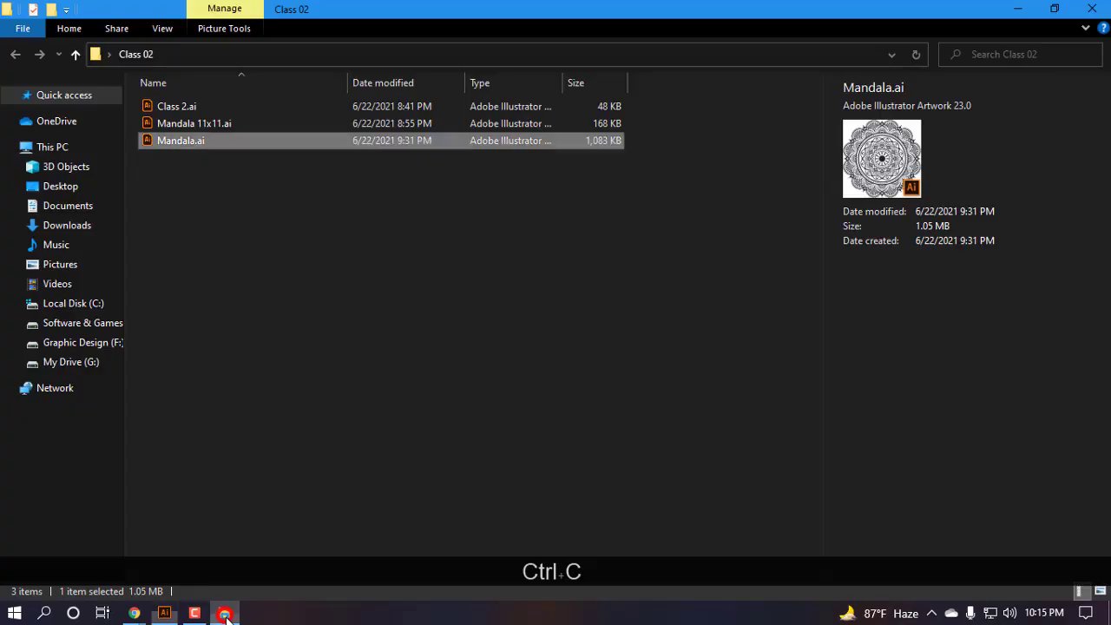
pyautogui.click(224, 612)
pyautogui.click(170, 613)
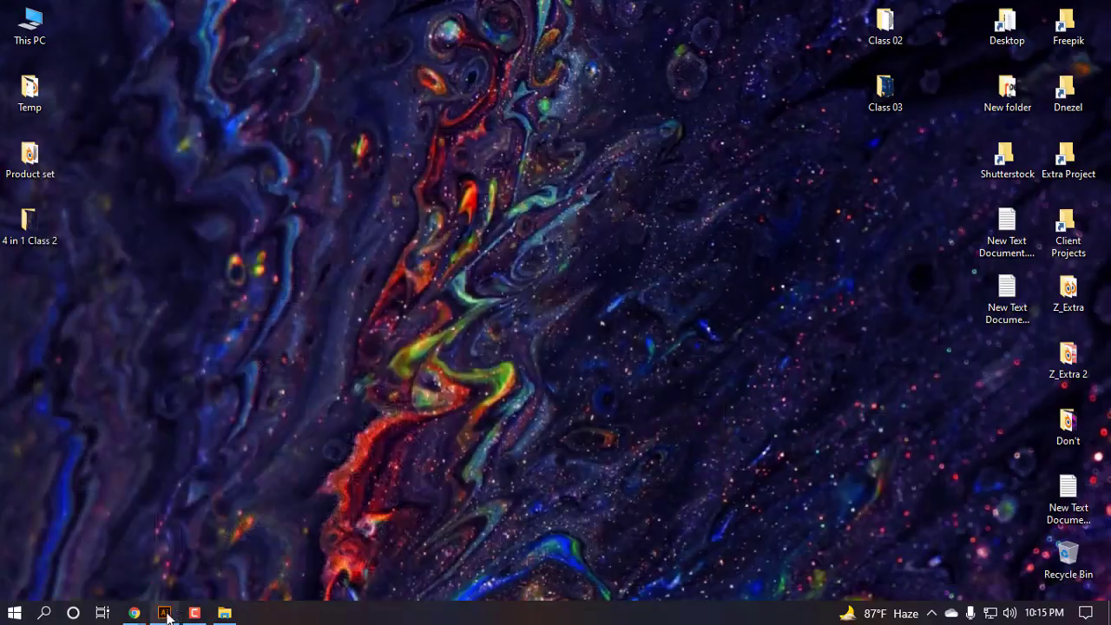
pyautogui.click(164, 613)
pyautogui.click(152, 65)
pyautogui.hotkey('ctrl', 'v')
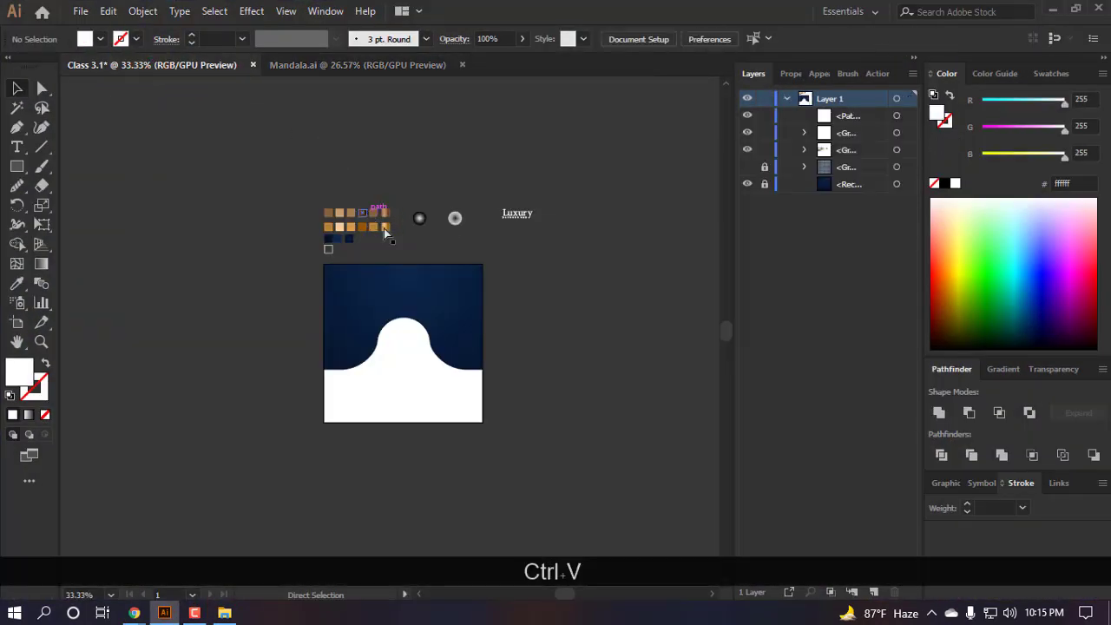
# - Scale the pasted mandala proportionally to a width of 350 px
pyautogui.click(827, 38)
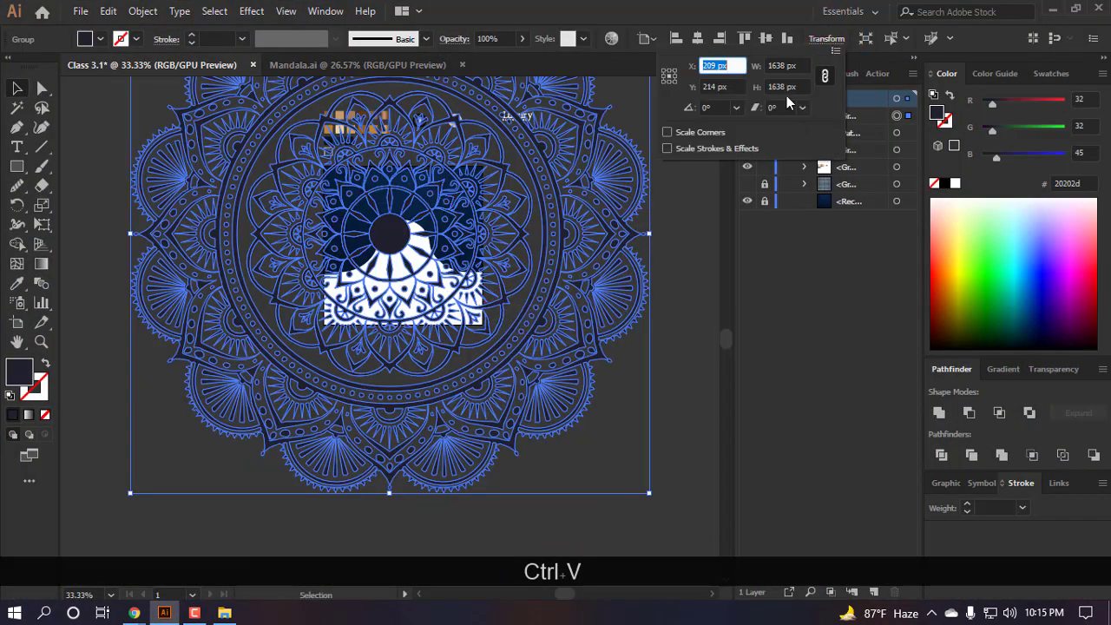
pyautogui.click(785, 66)
pyautogui.hotkey('ctrl', 'a')
pyautogui.write('350')
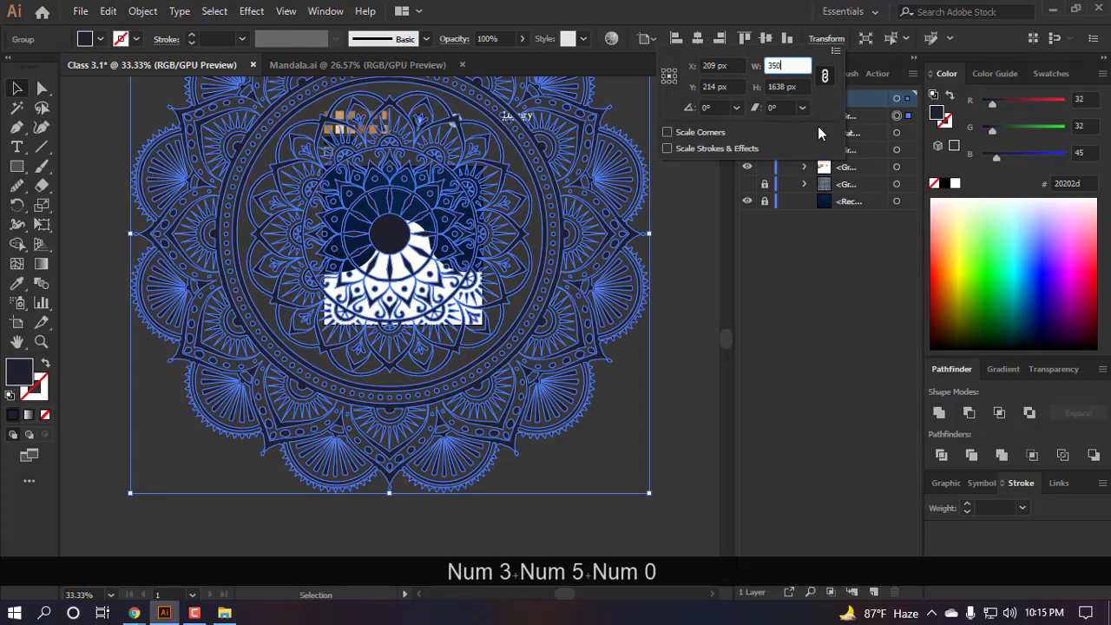
pyautogui.press('Return')
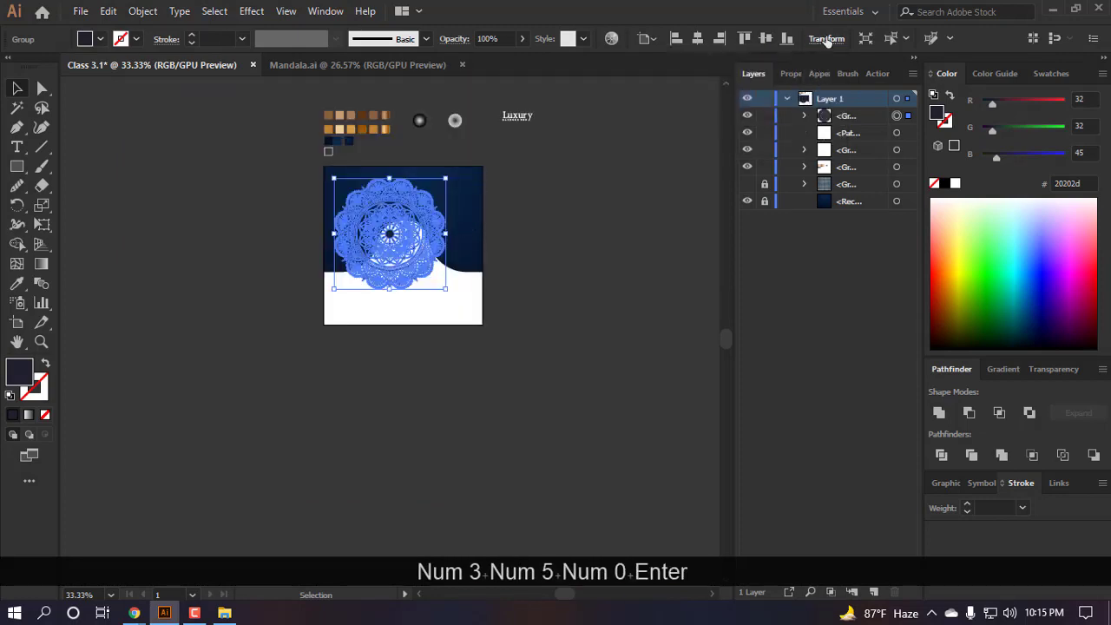
# - Scale the mandala proportionally to a width of 480 px and centre it horizontally and vertically on the artboard
pyautogui.click(826, 38)
pyautogui.click(779, 66)
pyautogui.hotkey('ctrl', 'a')
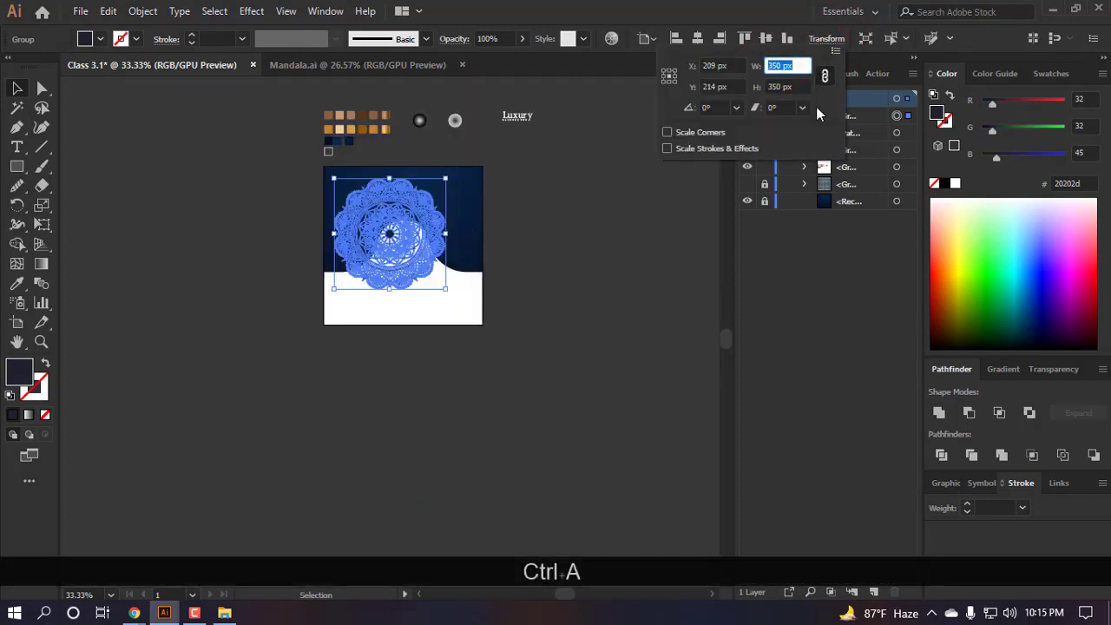
pyautogui.write('480')
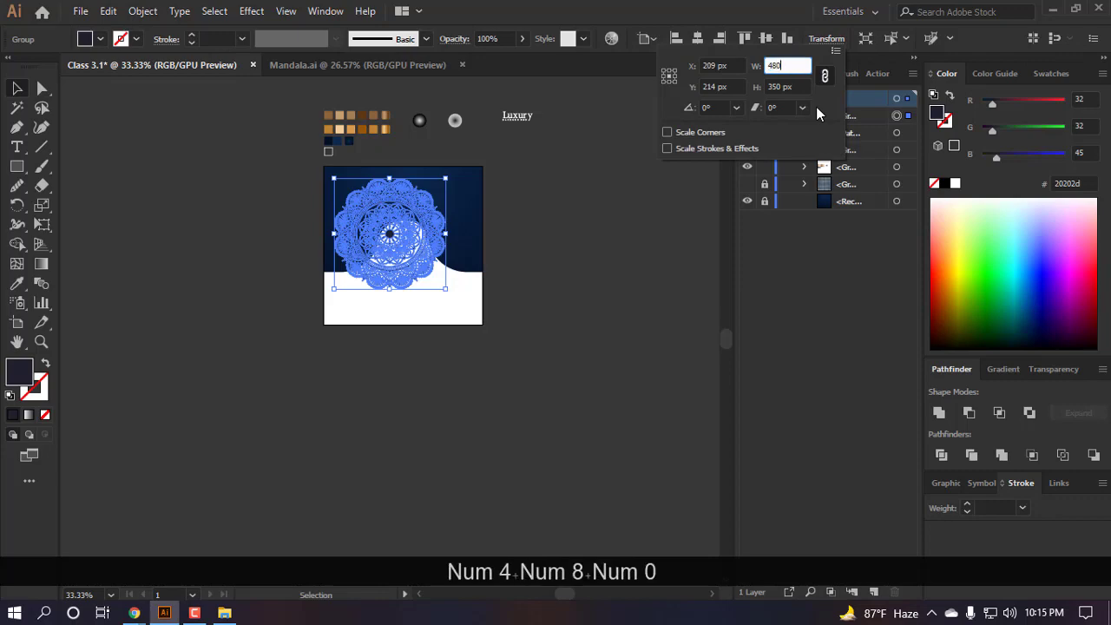
pyautogui.press('Return')
pyautogui.click(698, 39)
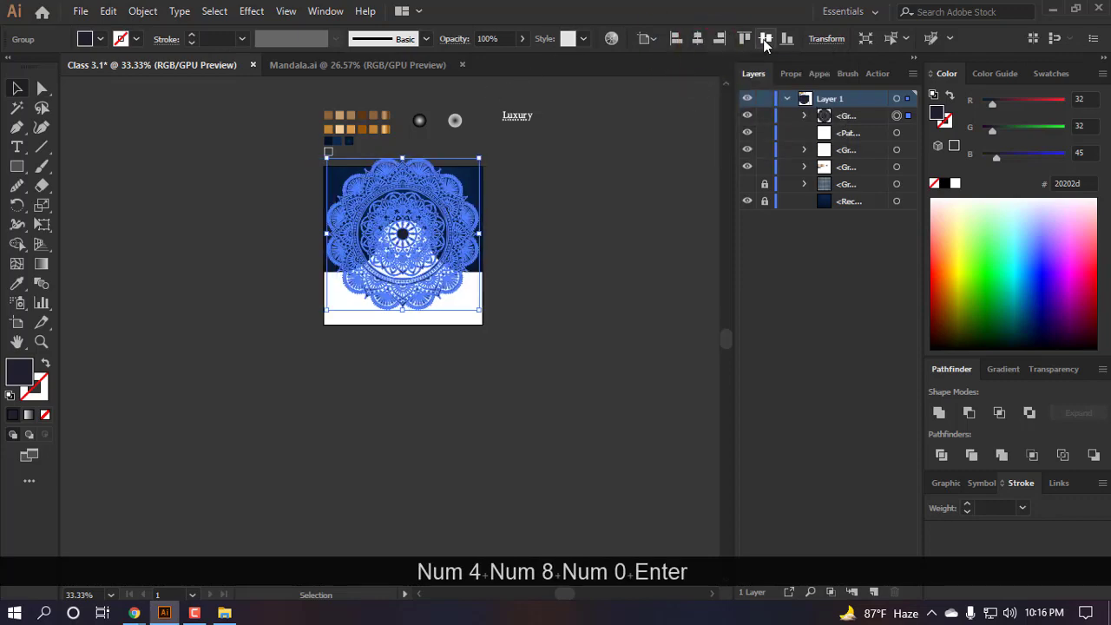
pyautogui.click(765, 39)
# - Change the mandala's fill colour to white
pyautogui.scroll(2, 489, 193)
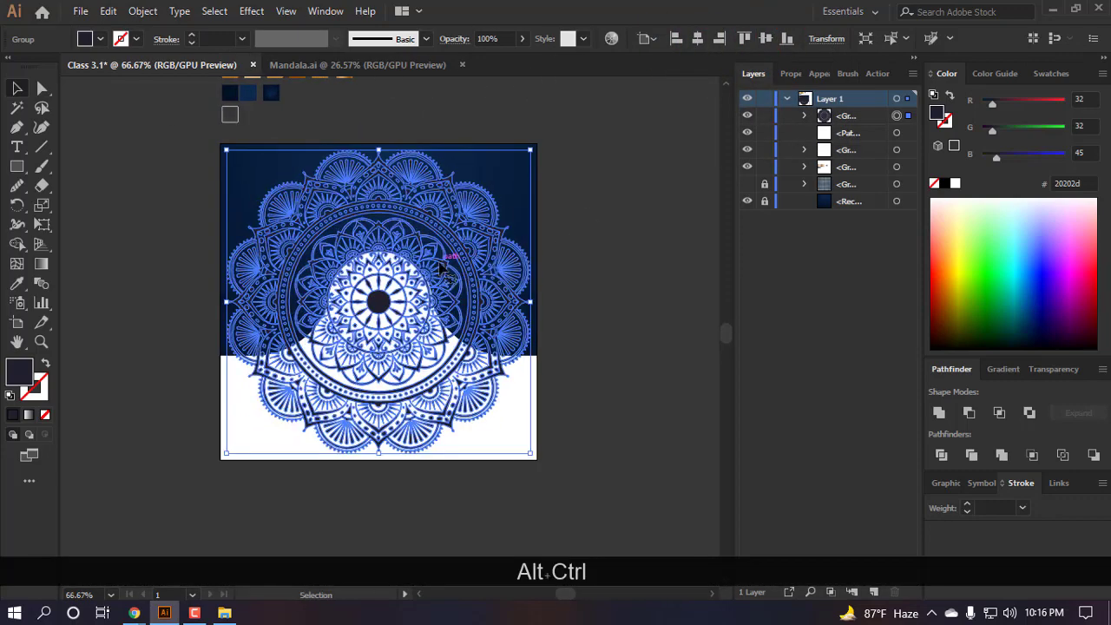
pyautogui.scroll(2, 390, 260)
pyautogui.scroll(1, 385, 270)
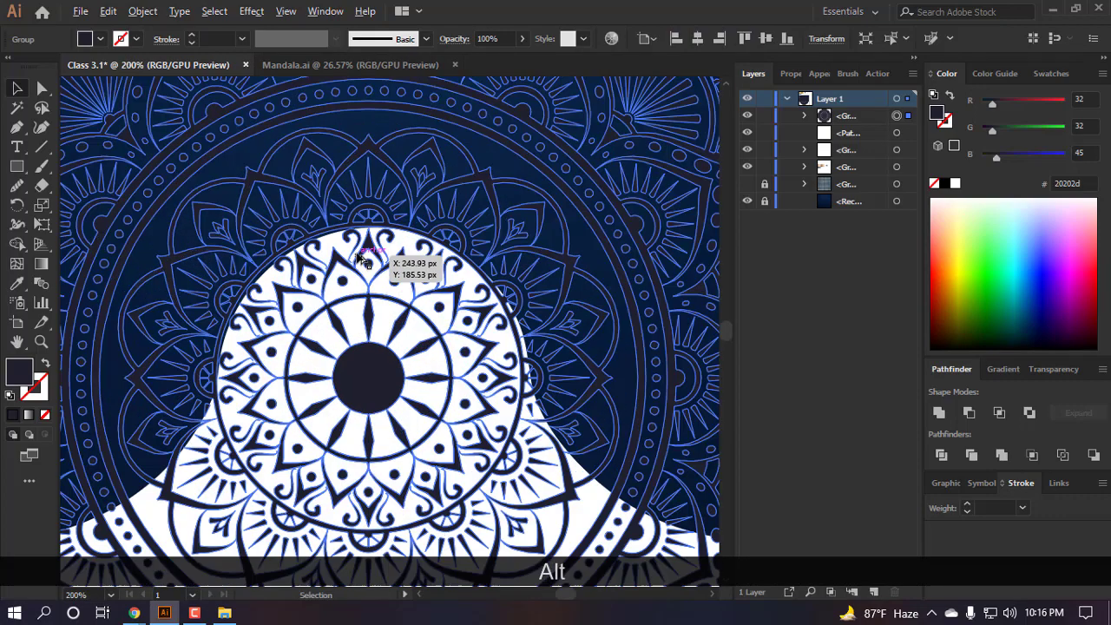
pyautogui.scroll(-3, 362, 259)
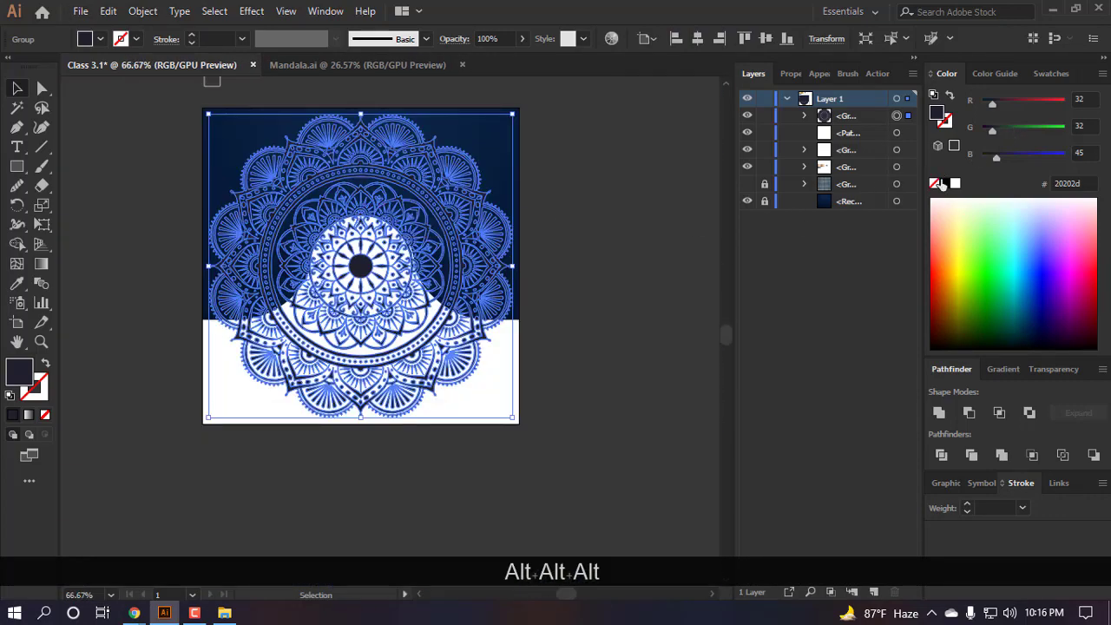
pyautogui.click(957, 184)
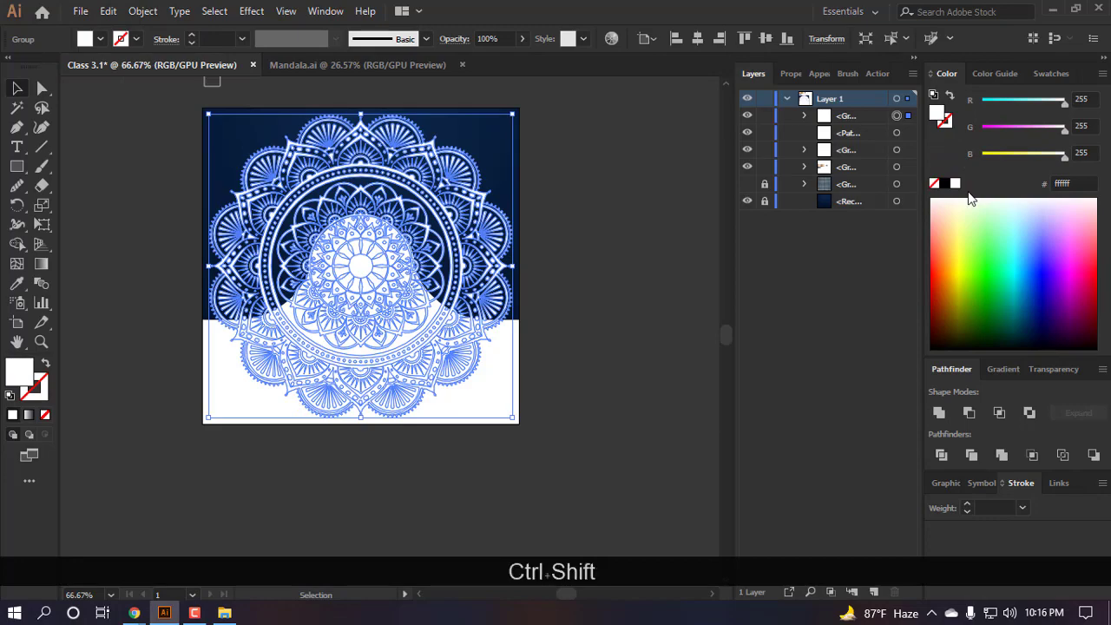
# - Arrange the mandala behind the white domed shape, directly above the locked navy background rectangle
pyautogui.hotkey('ctrl', 'shift', 'p')
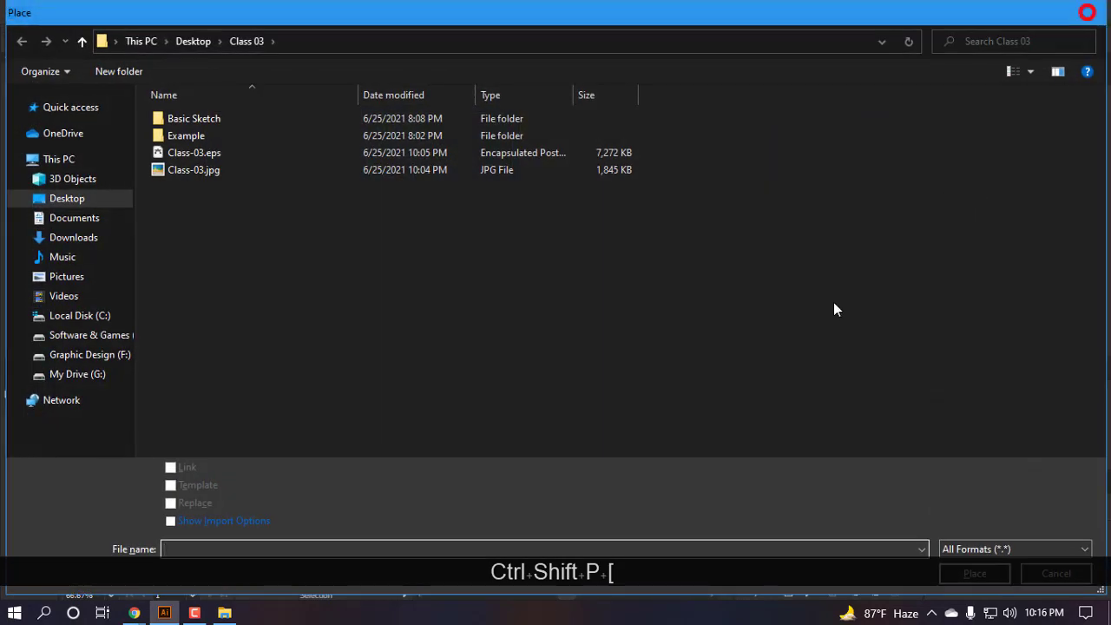
pyautogui.press('Escape')
pyautogui.hotkey('ctrl', 'shift', '[')
pyautogui.hotkey('ctrl', ']')
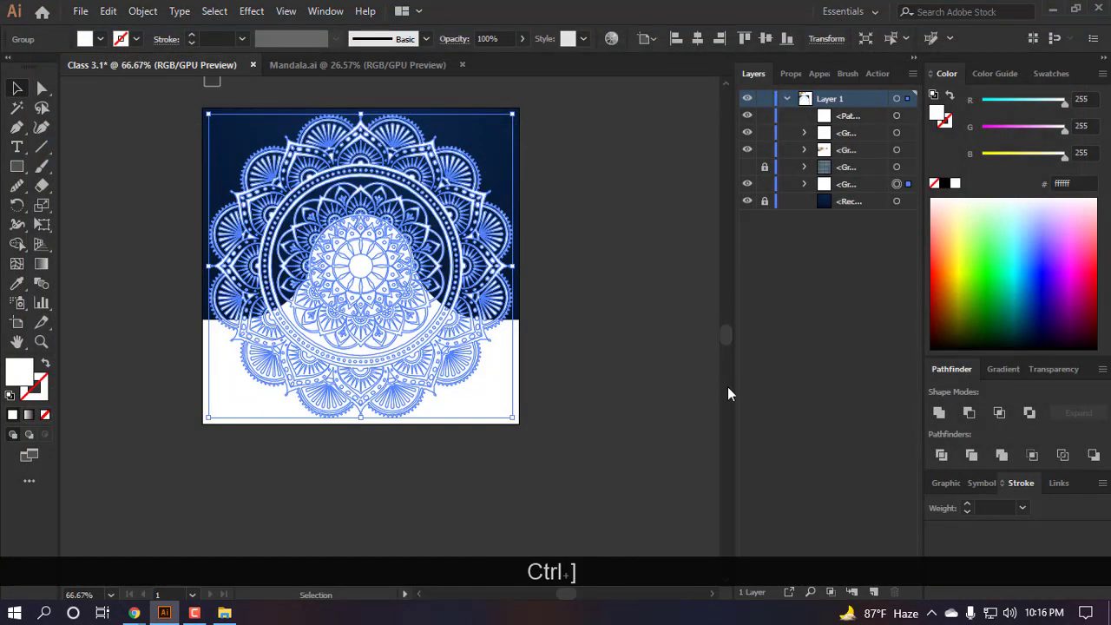
pyautogui.press('a')
pyautogui.click(640, 366)
pyautogui.scroll(3, 484, 356)
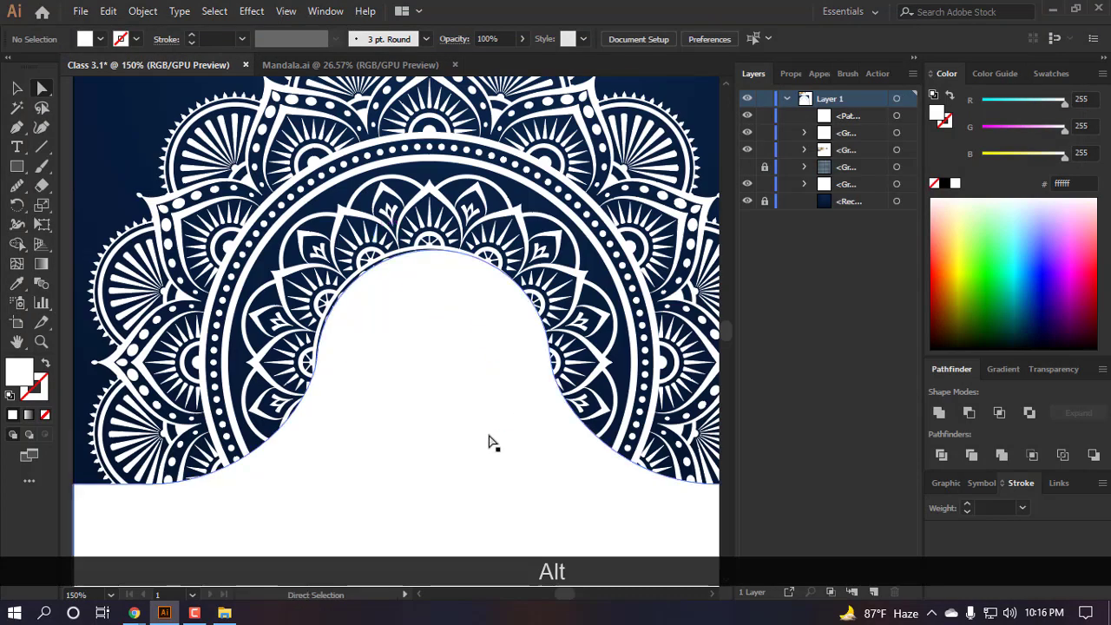
pyautogui.scroll(-2, 488, 441)
# - Select the white mandala and realign it to the artboard's horizontal and vertical centre
pyautogui.press('v')
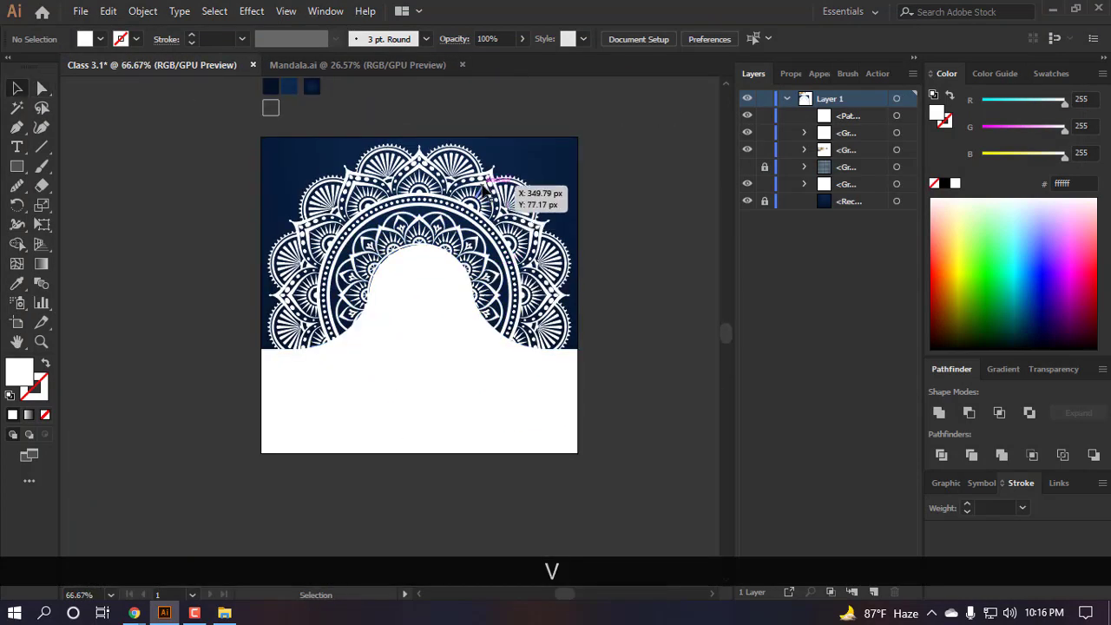
pyautogui.scroll(1, 484, 183)
pyautogui.click(486, 183)
pyautogui.click(693, 38)
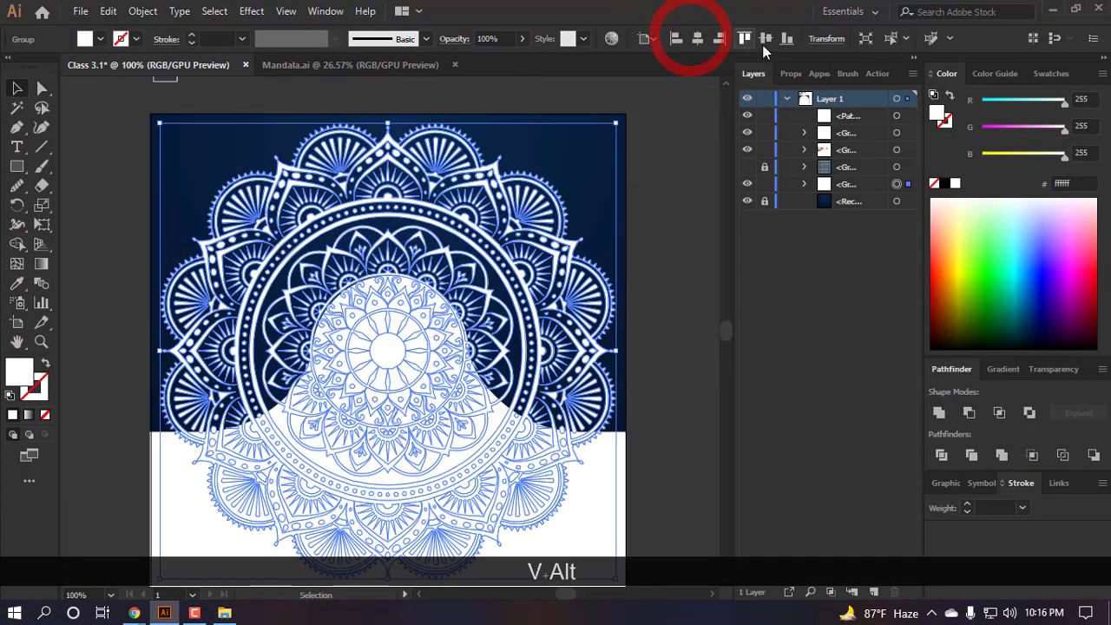
pyautogui.click(764, 39)
pyautogui.click(673, 333)
# - Nudge the white domed shape two increments to the left
pyautogui.scroll(-1, 658, 364)
pyautogui.scroll(-1, 658, 371)
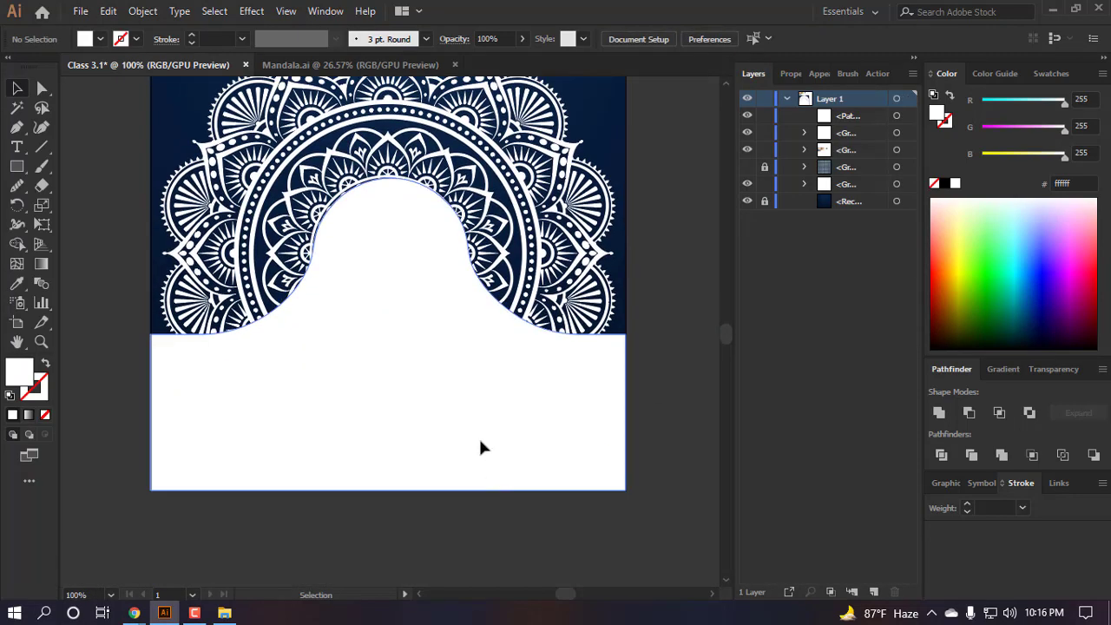
pyautogui.click(480, 441)
pyautogui.press('Left')
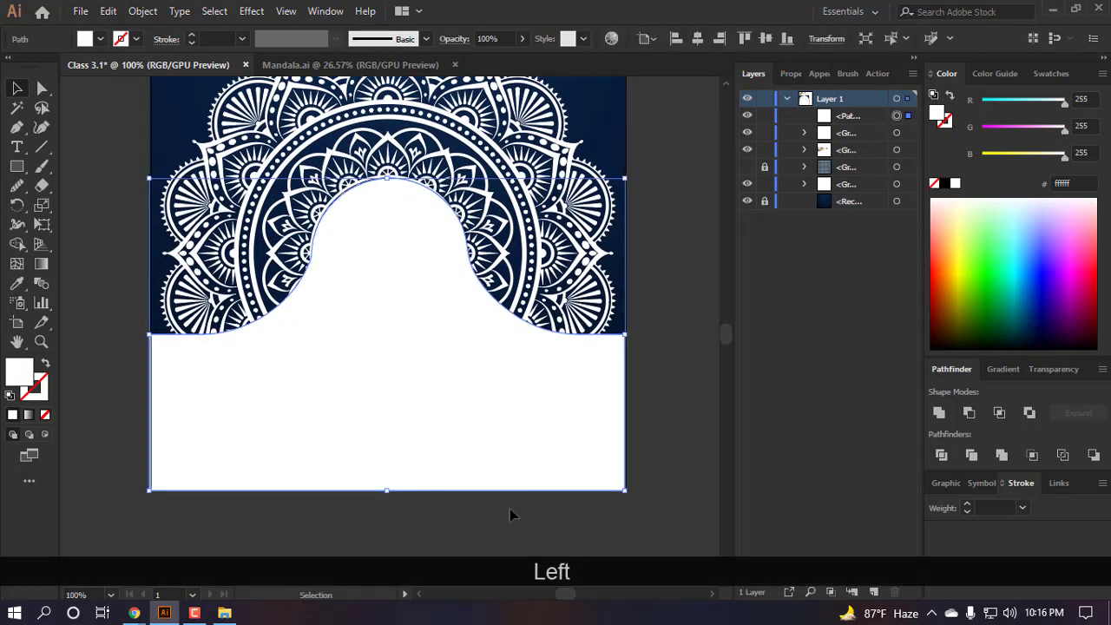
pyautogui.press('Left')
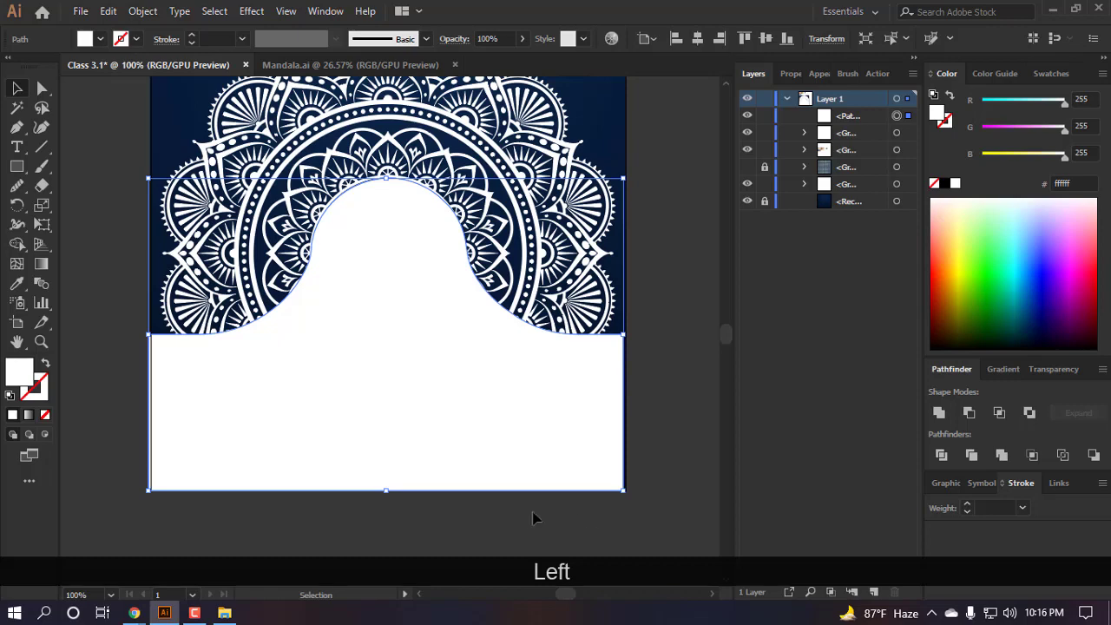
pyautogui.click(507, 529)
# - Align the two anchor points on the domed shape's left side to the artboard's left edge
pyautogui.scroll(2, 114, 300)
pyautogui.press('a')
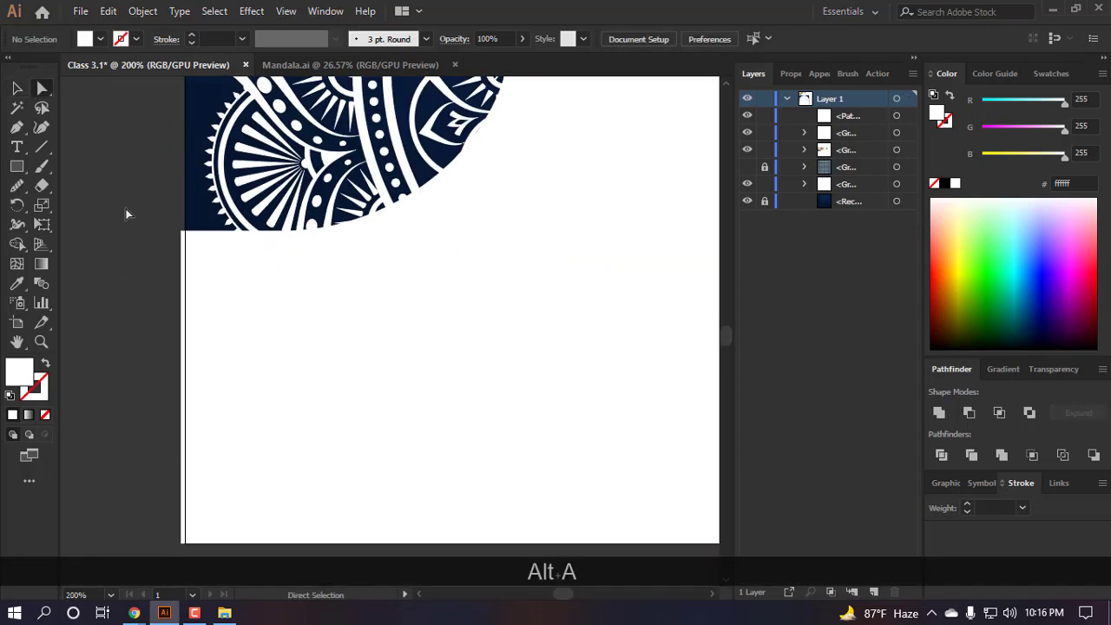
pyautogui.moveTo(125, 206); pyautogui.dragTo(142, 343)
pyautogui.keyDown('alt'); pyautogui.scroll(-1, 143, 344); pyautogui.keyUp('alt')
pyautogui.scroll(-2, 129, 203)
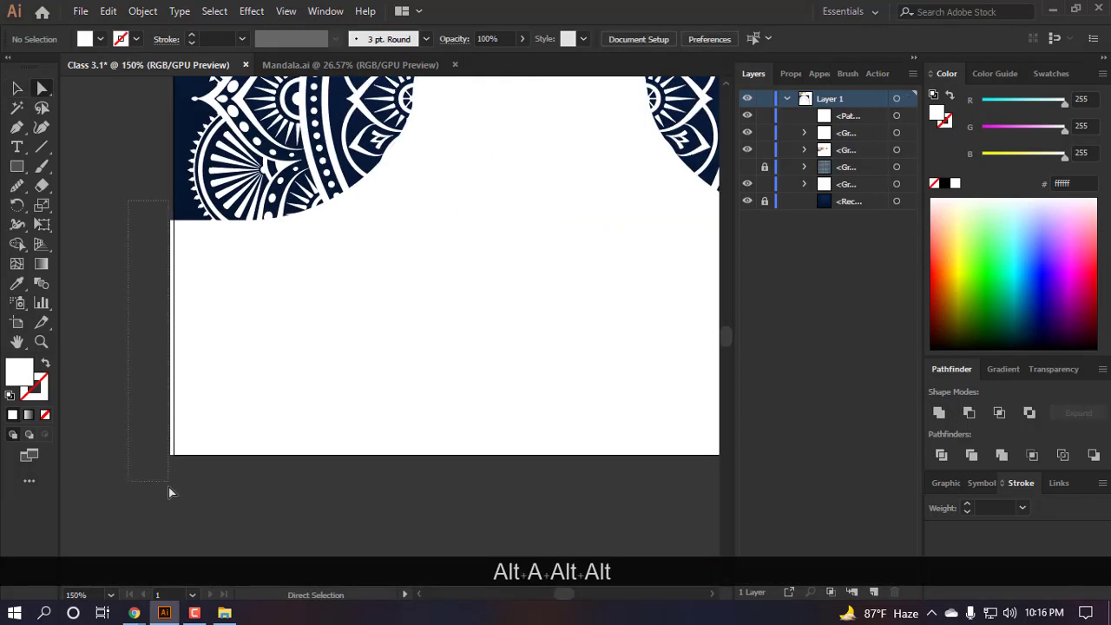
pyautogui.moveTo(171, 517); pyautogui.dragTo(172, 517)
pyautogui.click(514, 38)
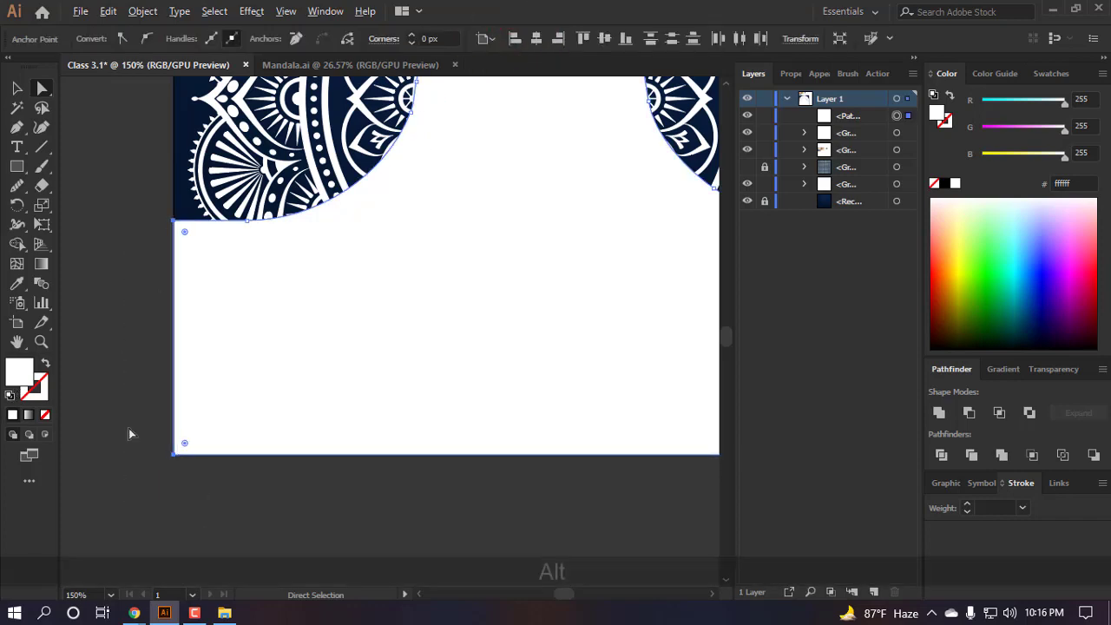
# - Align the lower and upper corner anchor points on the domed shape's right side to the artboard's right edge
pyautogui.keyDown('alt'); pyautogui.scroll(-2, 350, 420); pyautogui.keyUp('alt')
pyautogui.keyDown('alt'); pyautogui.scroll(2, 538, 419); pyautogui.keyUp('alt')
pyautogui.click(543, 443)
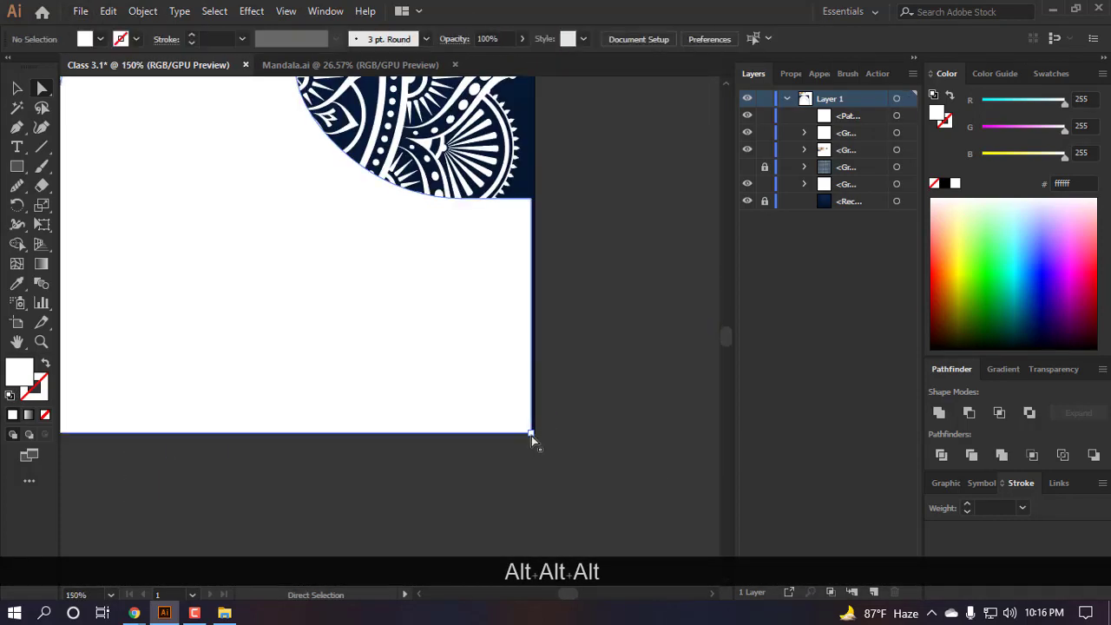
pyautogui.click(531, 435)
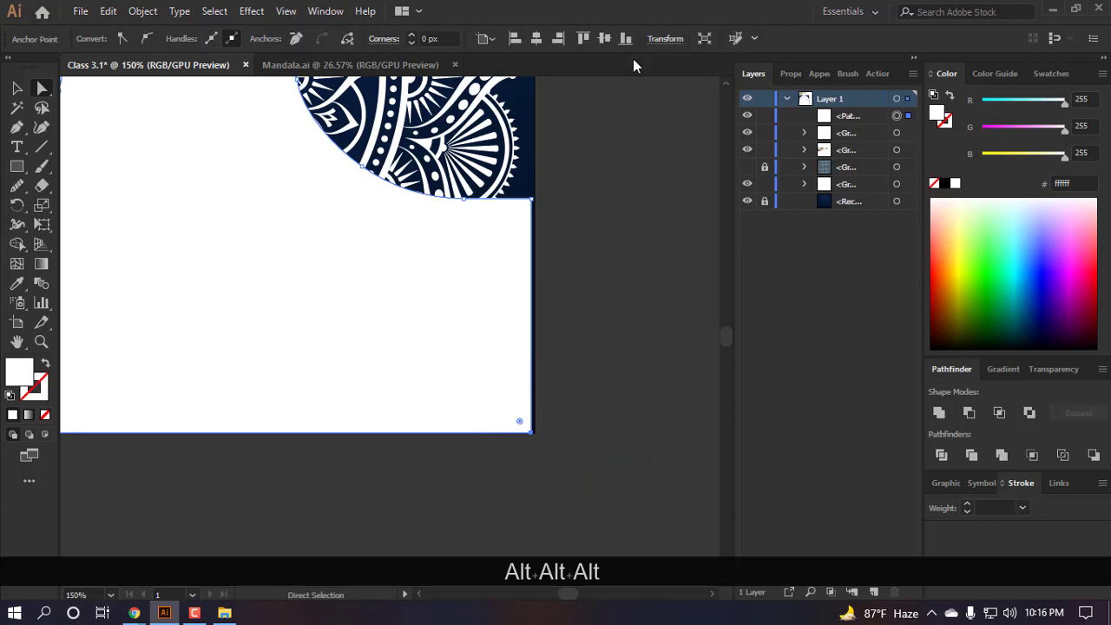
pyautogui.click(559, 38)
pyautogui.click(531, 199)
pyautogui.moveTo(534, 204); pyautogui.dragTo(533, 202)
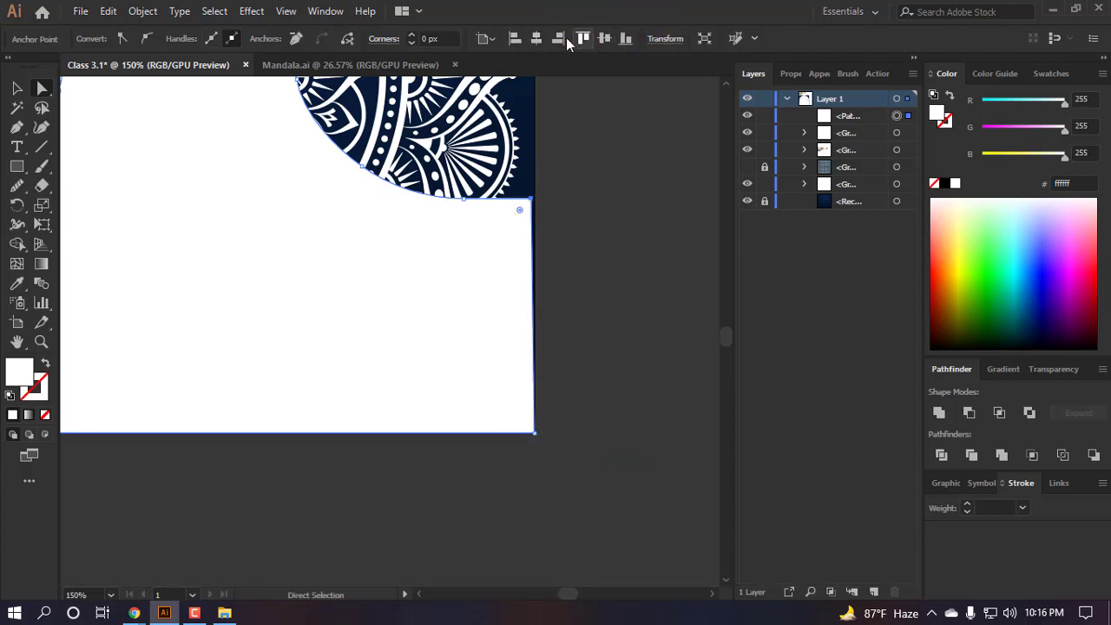
pyautogui.click(605, 310)
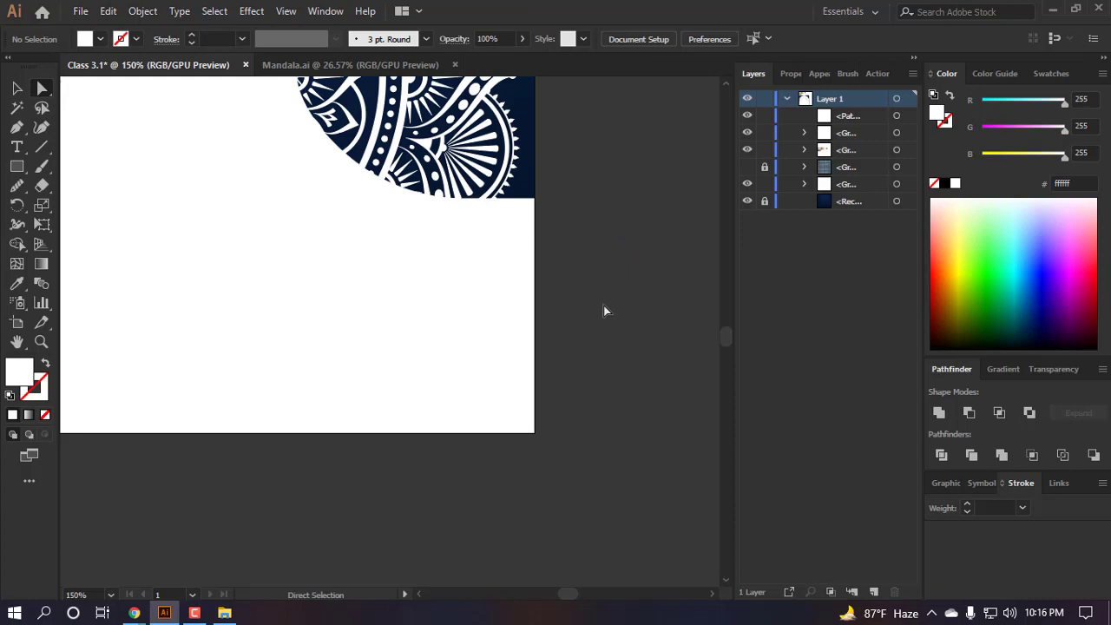
pyautogui.scroll(-2, 504, 408)
pyautogui.hscroll(-1, 555, 448)
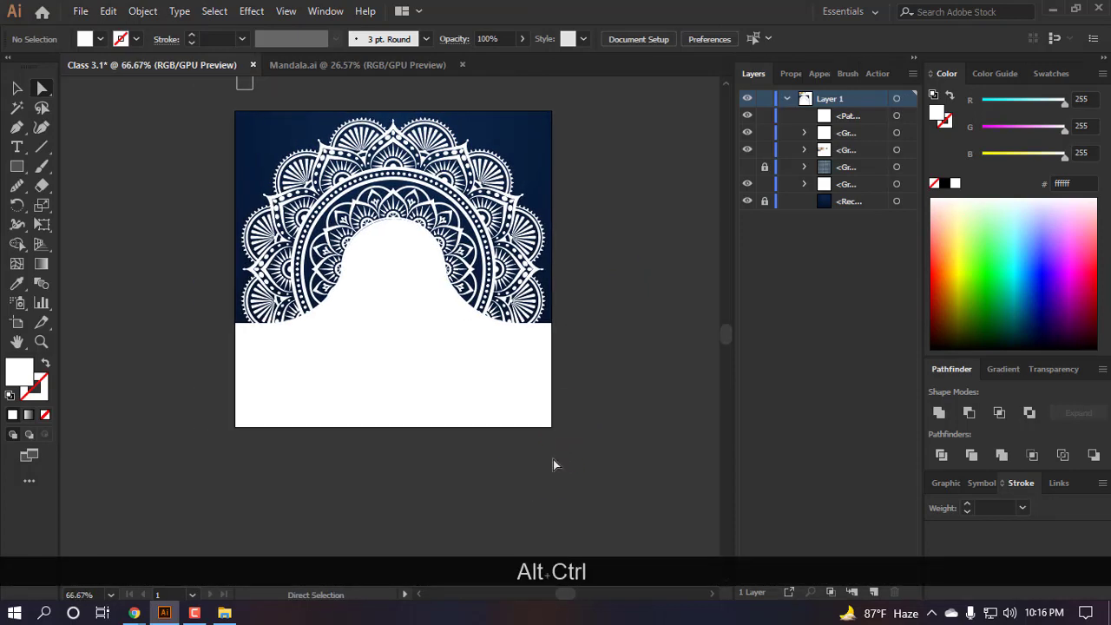
# - Try to scale the white domed shape down proportionally about its centre, and undo the resize
pyautogui.press('v')
pyautogui.moveTo(539, 475); pyautogui.dragTo(482, 423)
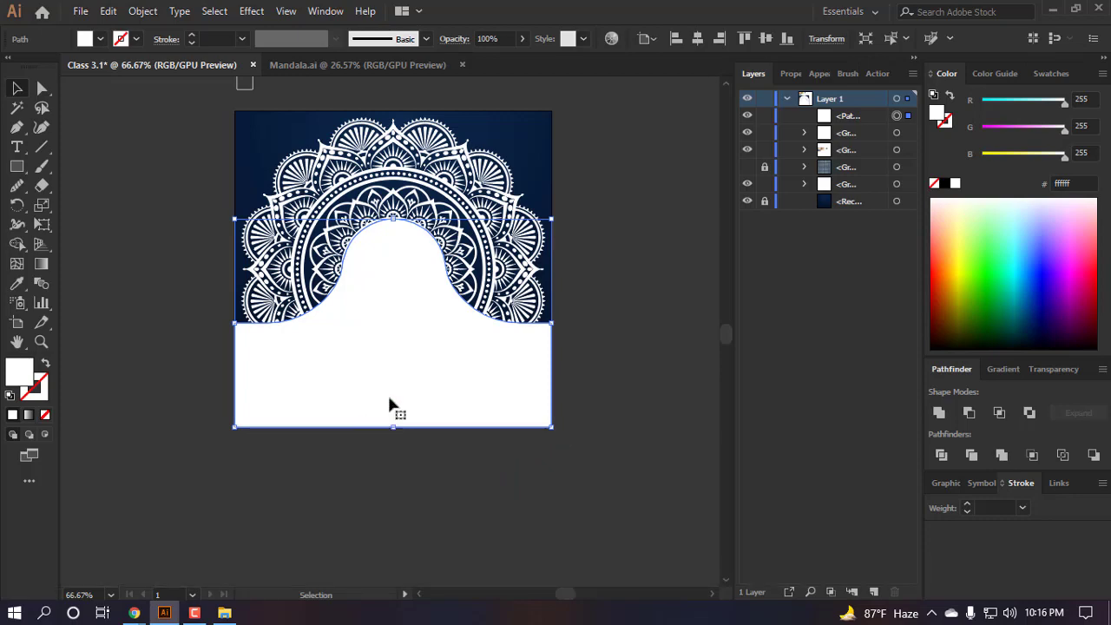
pyautogui.keyDown('shift'); pyautogui.click(400, 240); pyautogui.keyUp('shift')
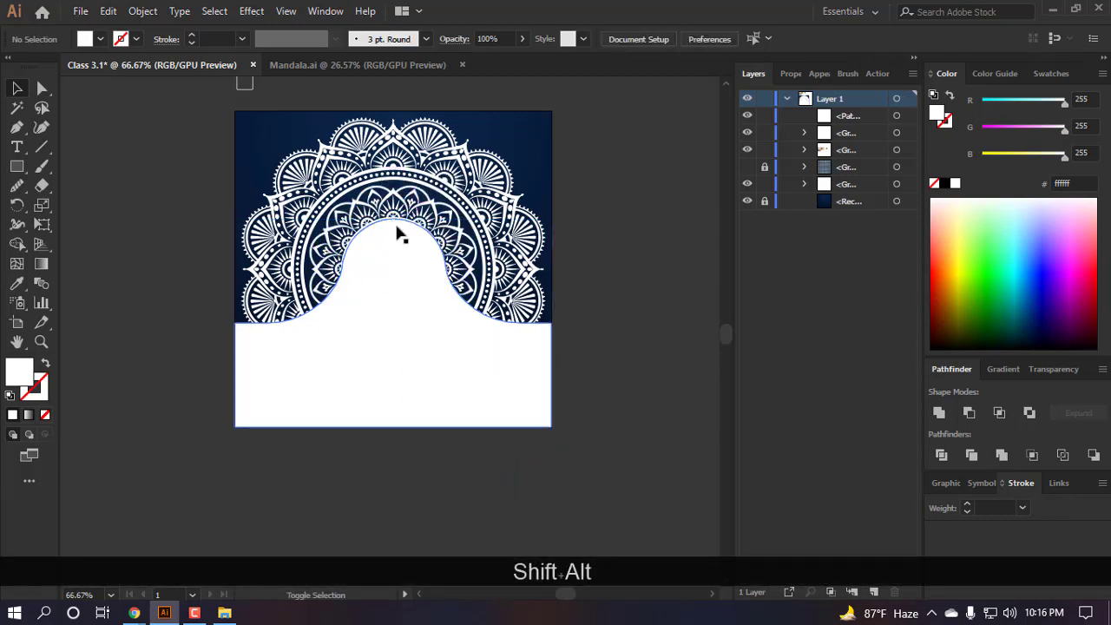
pyautogui.click(391, 240)
pyautogui.moveTo(397, 425); pyautogui.dragTo(395, 372)
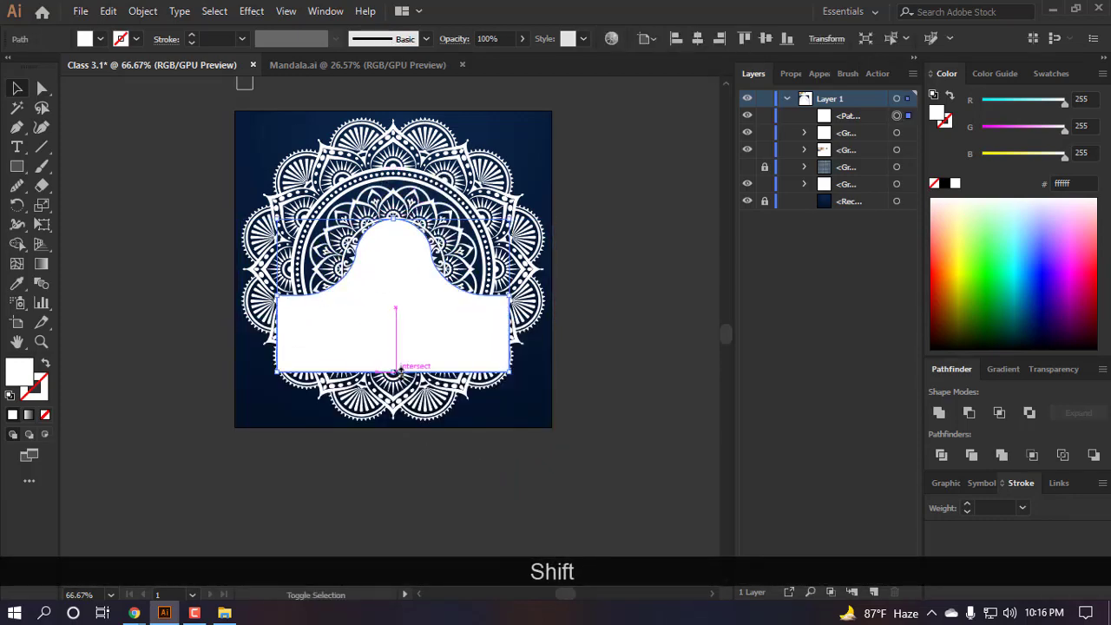
pyautogui.hotkey('ctrl', 'shift', 'z')
pyautogui.hotkey('ctrl', 'shift', 'z')
pyautogui.hotkey('ctrl', 'shift', 'z')
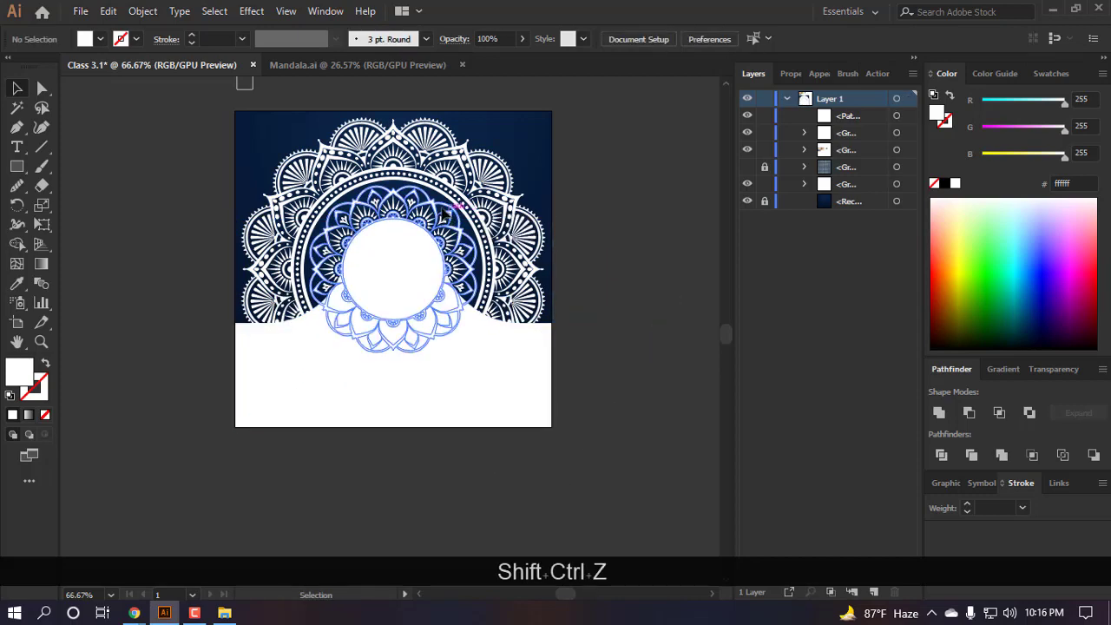
pyautogui.keyDown('alt'); pyautogui.scroll(4, 420, 212); pyautogui.keyUp('alt')
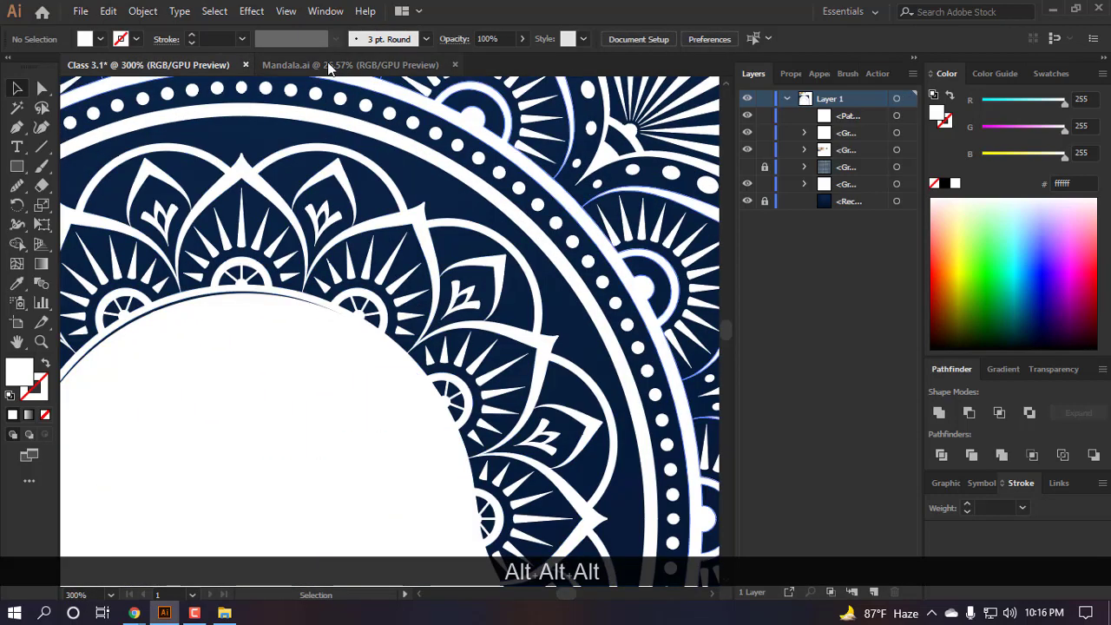
pyautogui.keyDown('alt'); pyautogui.scroll(-3, 362, 217); pyautogui.keyUp('alt')
pyautogui.click(335, 342)
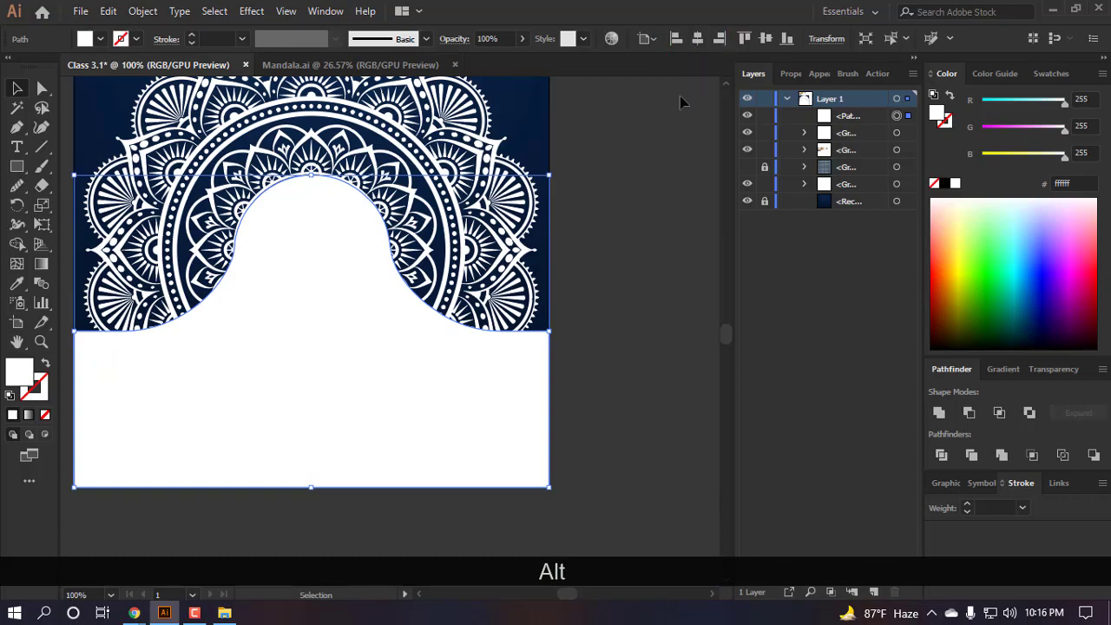
pyautogui.click(643, 278)
pyautogui.keyDown('alt'); pyautogui.scroll(2, 356, 195); pyautogui.keyUp('alt')
pyautogui.keyDown('alt'); pyautogui.scroll(-2, 373, 195); pyautogui.keyUp('alt')
# - In the Mandala.ai document, duplicate the mandala beyond the artboard's right edge and ungroup the copy
pyautogui.click(368, 66)
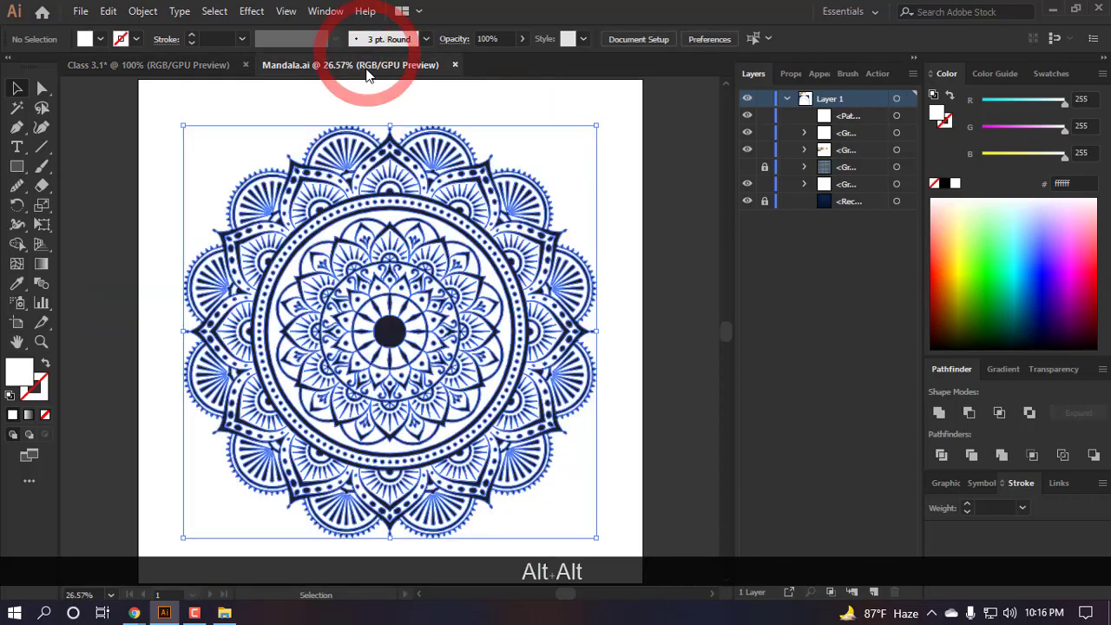
pyautogui.click(434, 206)
pyautogui.keyDown('alt'); pyautogui.scroll(3, 434, 303); pyautogui.keyUp('alt')
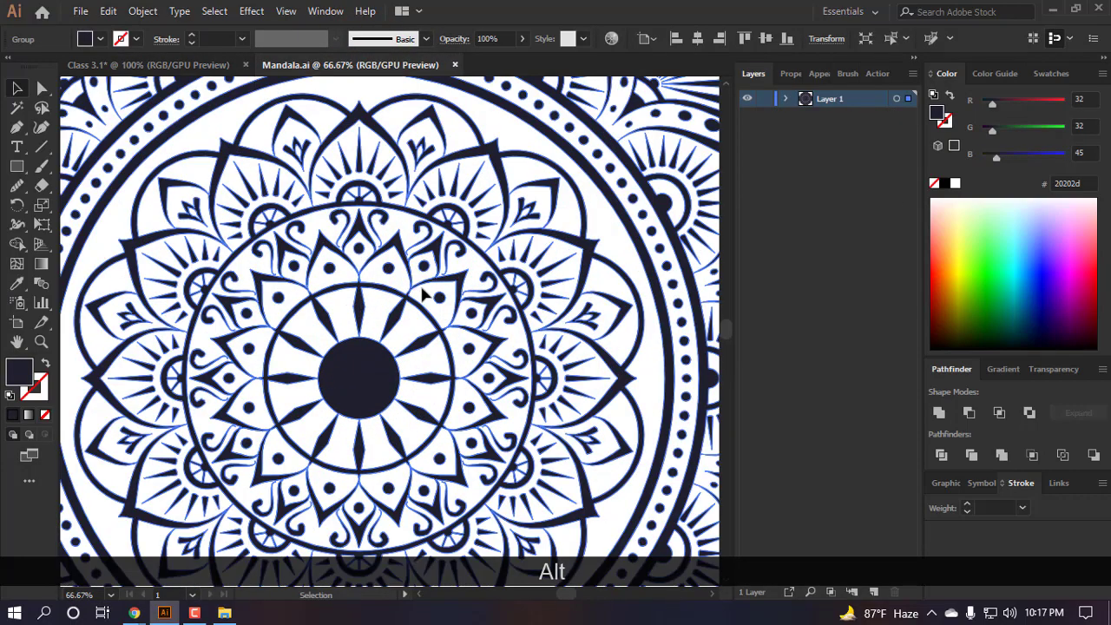
pyautogui.keyDown('alt'); pyautogui.scroll(-6, 417, 283); pyautogui.keyUp('alt')
pyautogui.keyDown('alt'); pyautogui.moveTo(414, 282); pyautogui.dragTo(595, 294); pyautogui.keyUp('alt')
pyautogui.keyDown('ctrl'); pyautogui.scroll(-2, 555, 312); pyautogui.keyUp('ctrl')
pyautogui.keyDown('alt'); pyautogui.scroll(3, 504, 297); pyautogui.keyUp('alt')
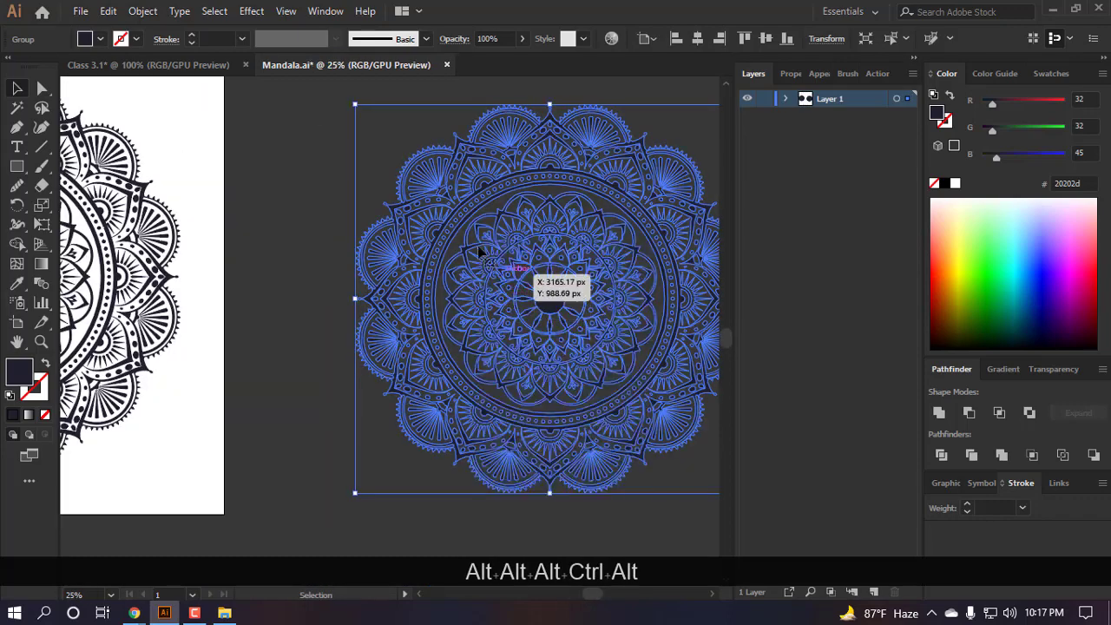
pyautogui.rightClick(481, 250)
pyautogui.click(548, 379)
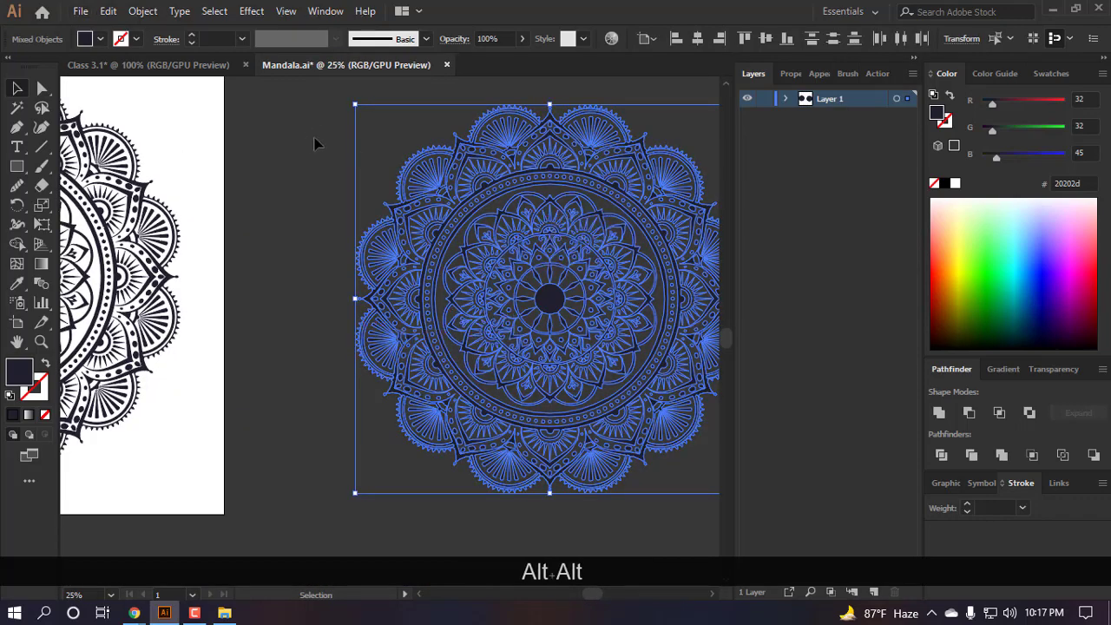
# - Delete the outer petal outlines and the thick outer ring from the ungrouped mandala copy
pyautogui.keyDown('ctrl'); pyautogui.scroll(-1, 327, 315); pyautogui.keyUp('ctrl')
pyautogui.click(638, 136)
pyautogui.click(527, 198)
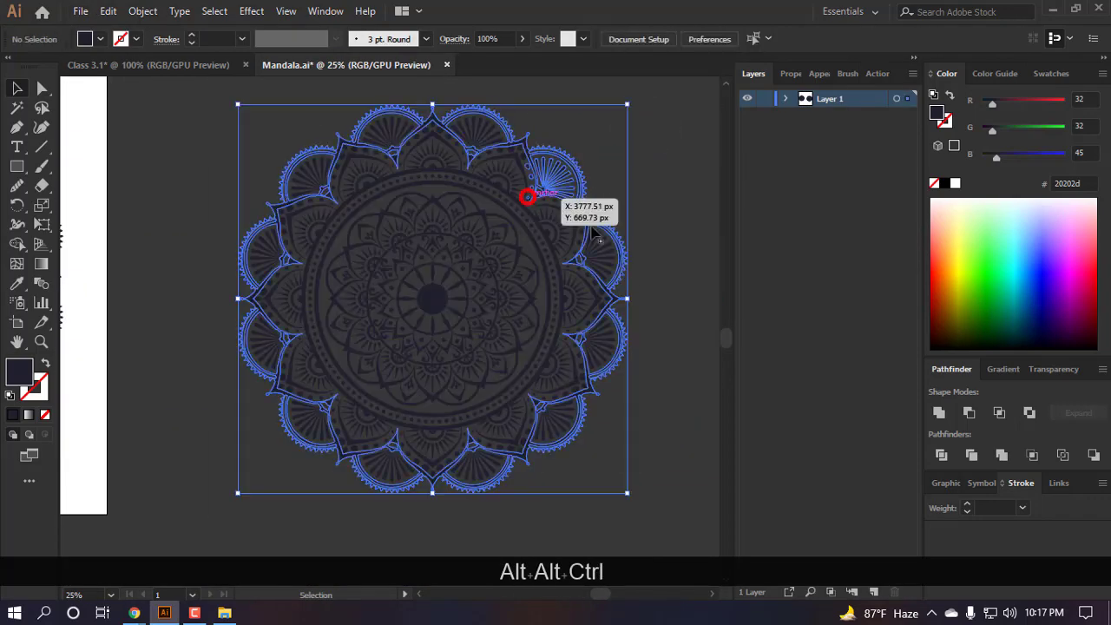
pyautogui.press('BackSpace')
pyautogui.press('BackSpace')
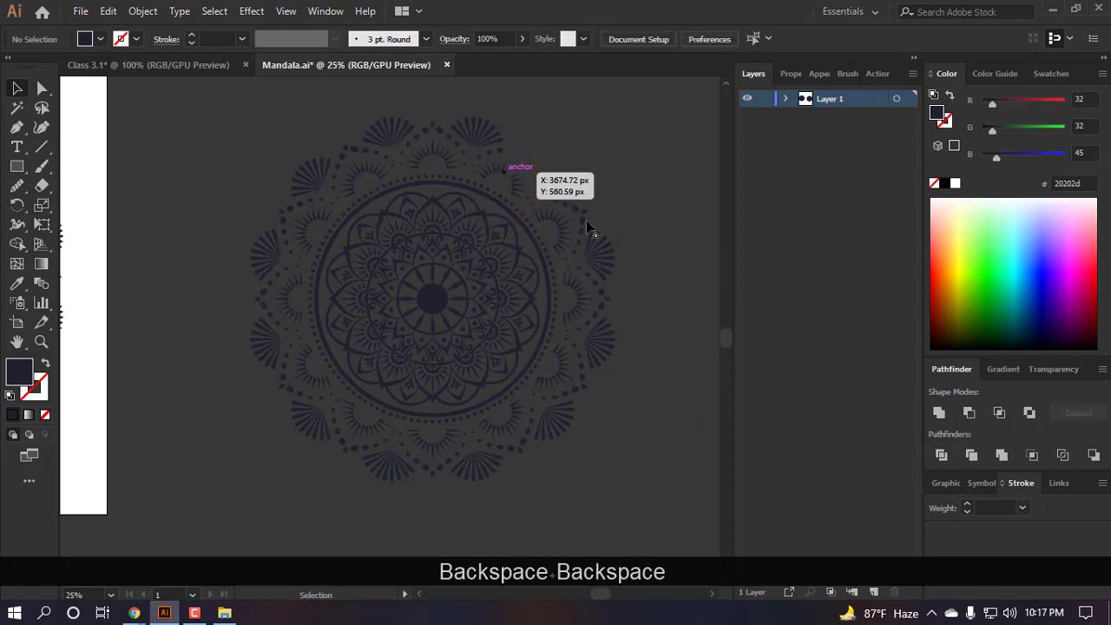
# - Select all remaining pieces of the mandala copy and fill them with white (#ffffff)
pyautogui.keyDown('alt'); pyautogui.scroll(-1, 218, 158); pyautogui.keyUp('alt')
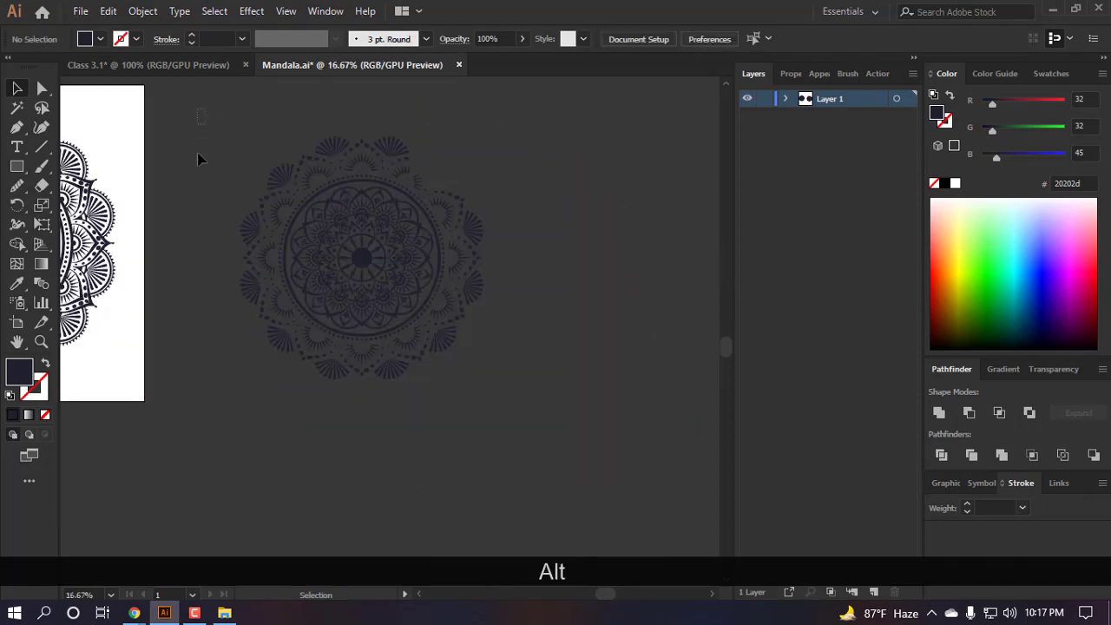
pyautogui.moveTo(199, 159); pyautogui.dragTo(542, 467)
pyautogui.click(954, 184)
pyautogui.keyDown('alt'); pyautogui.scroll(2, 625, 208); pyautogui.keyUp('alt')
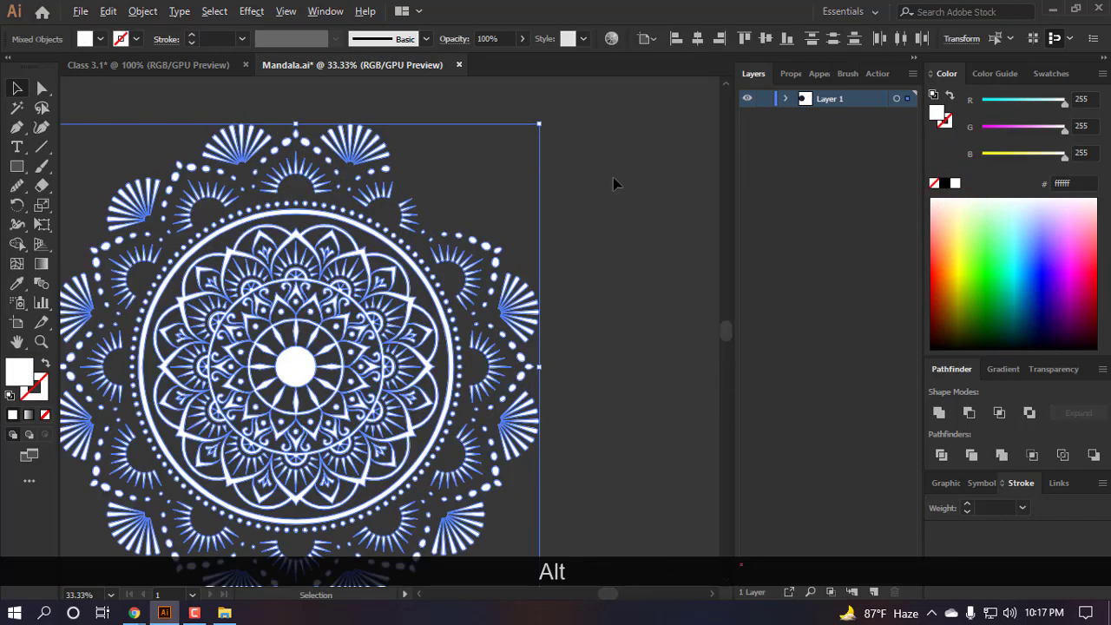
pyautogui.click(614, 182)
# - Delete the solid circle inside the dotted ring, the inner petal outlines and the upper-right pieces of the mandala copy
pyautogui.moveTo(385, 245); pyautogui.dragTo(384, 238)
pyautogui.press('BackSpace')
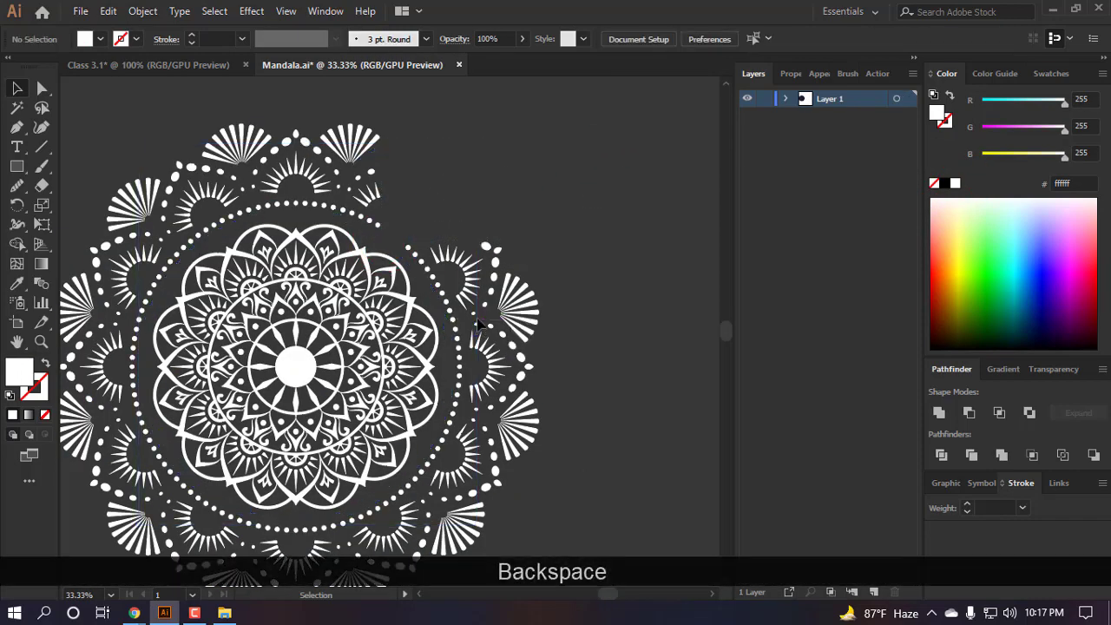
pyautogui.click(174, 64)
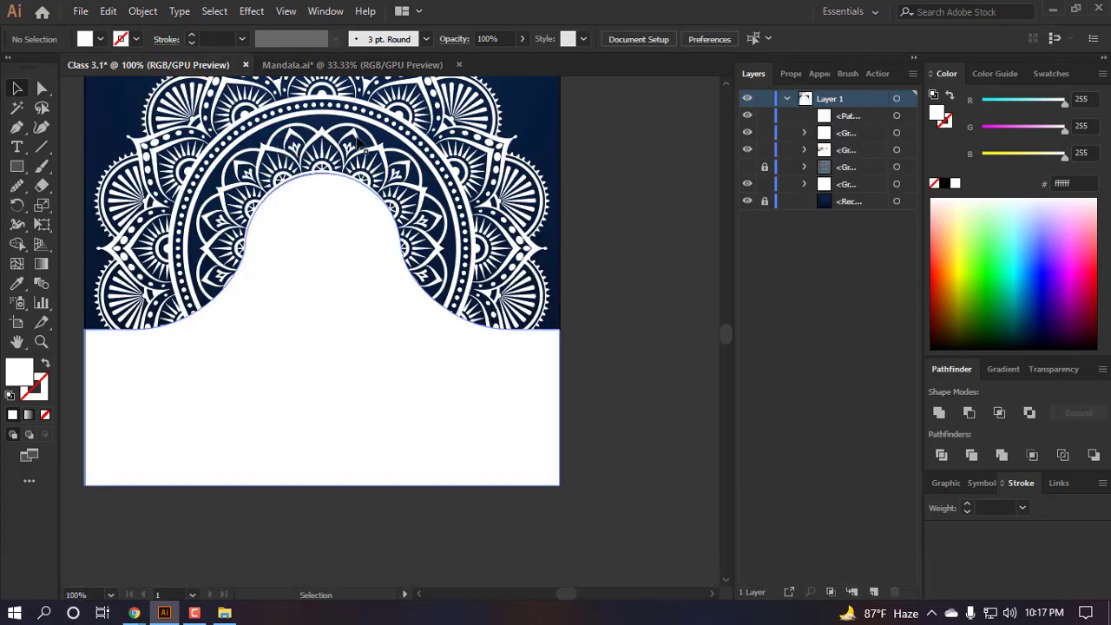
pyautogui.click(356, 64)
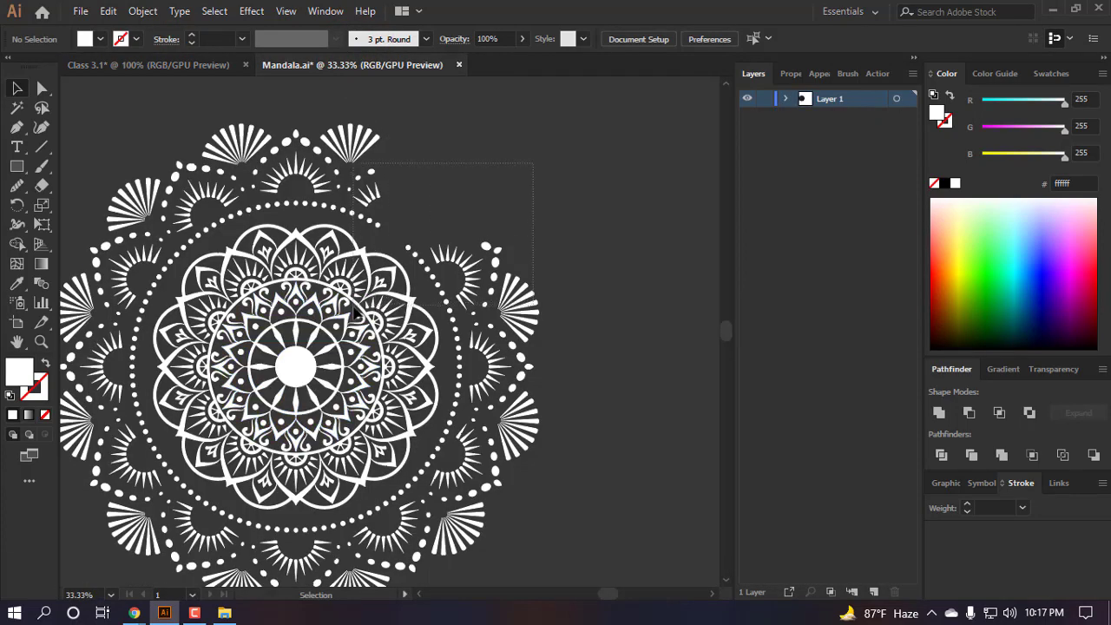
pyautogui.click(354, 303)
pyautogui.press('BackSpace')
# - Delete the mandala copy's remaining outer ornaments on the right and along the bottom
pyautogui.scroll(-2, 525, 261)
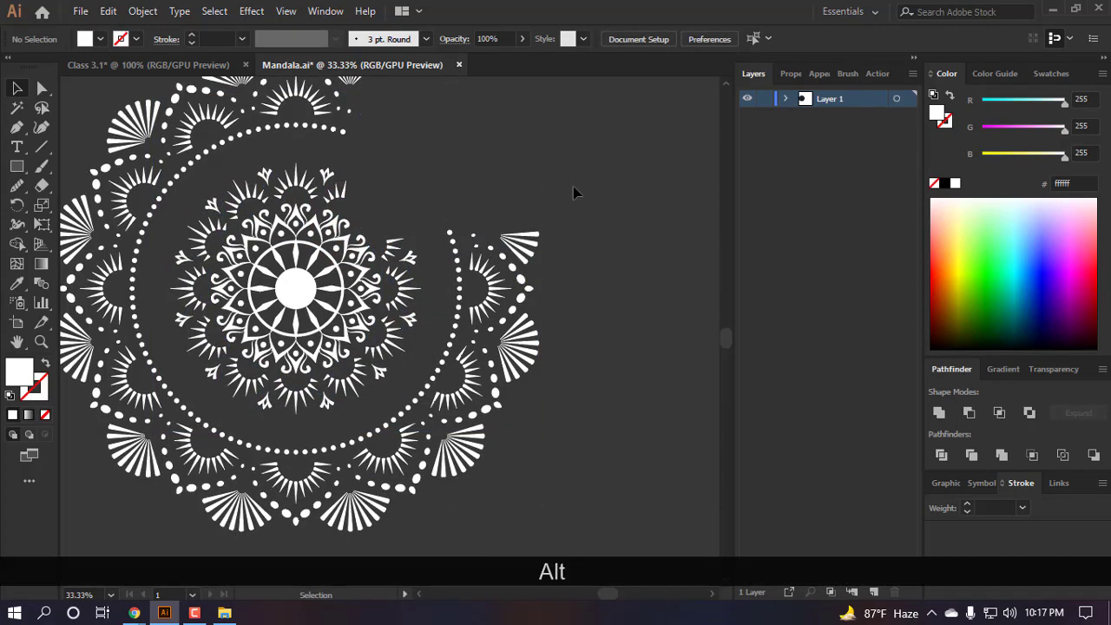
pyautogui.scroll(-1, 520, 178)
pyautogui.moveTo(434, 148); pyautogui.dragTo(431, 143)
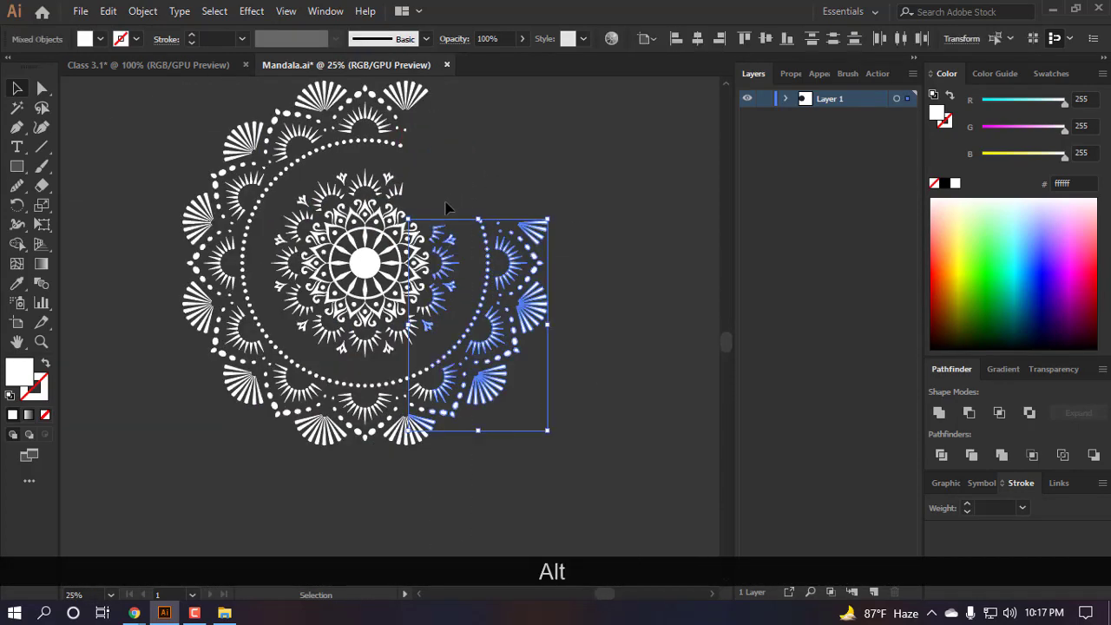
pyautogui.press('BackSpace')
pyautogui.press('BackSpace')
pyautogui.moveTo(120, 388); pyautogui.dragTo(118, 363)
pyautogui.press('BackSpace')
pyautogui.press('BackSpace')
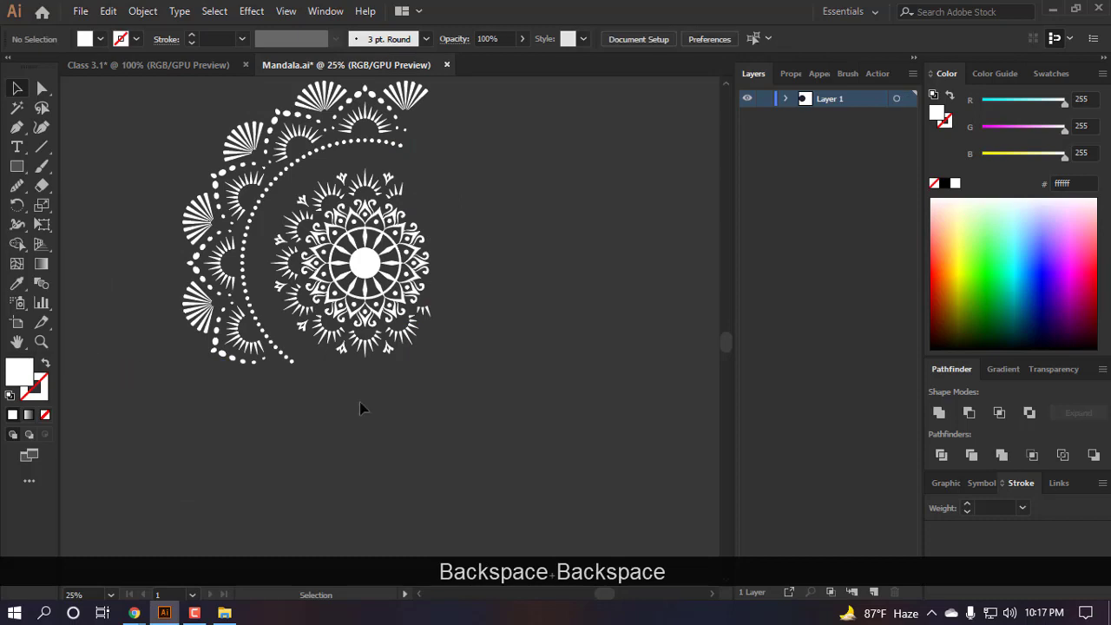
# - Delete the ray and leaf ornaments directly above the mandala copy's central rosette
pyautogui.scroll(1, 373, 278)
pyautogui.scroll(1, 420, 365)
pyautogui.hscroll(-2, 485, 368)
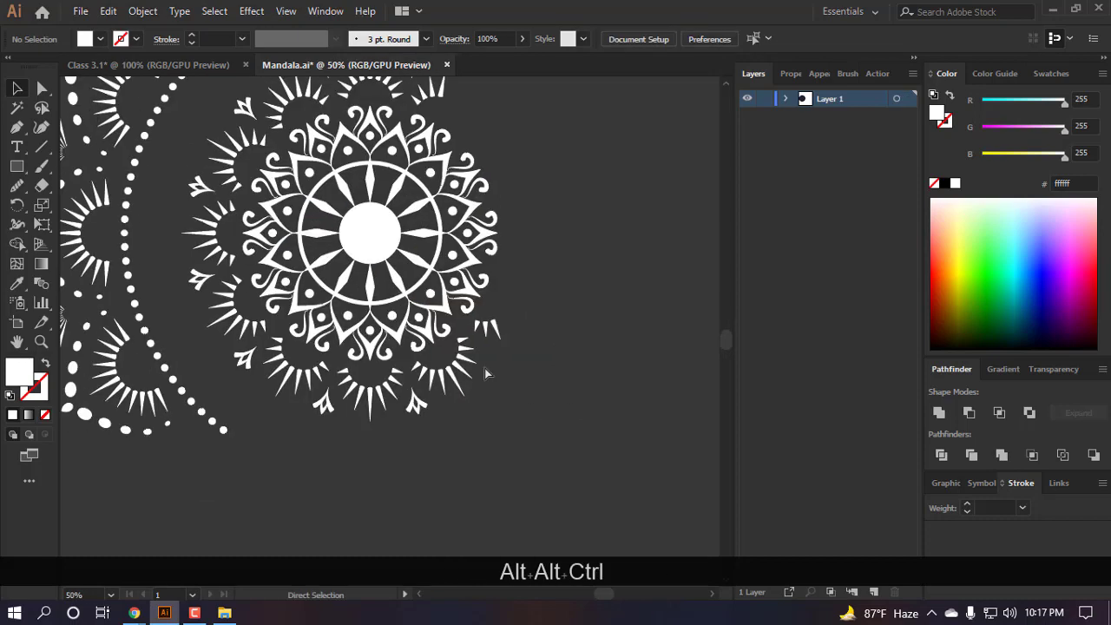
pyautogui.scroll(1, 272, 221)
pyautogui.scroll(1, 273, 220)
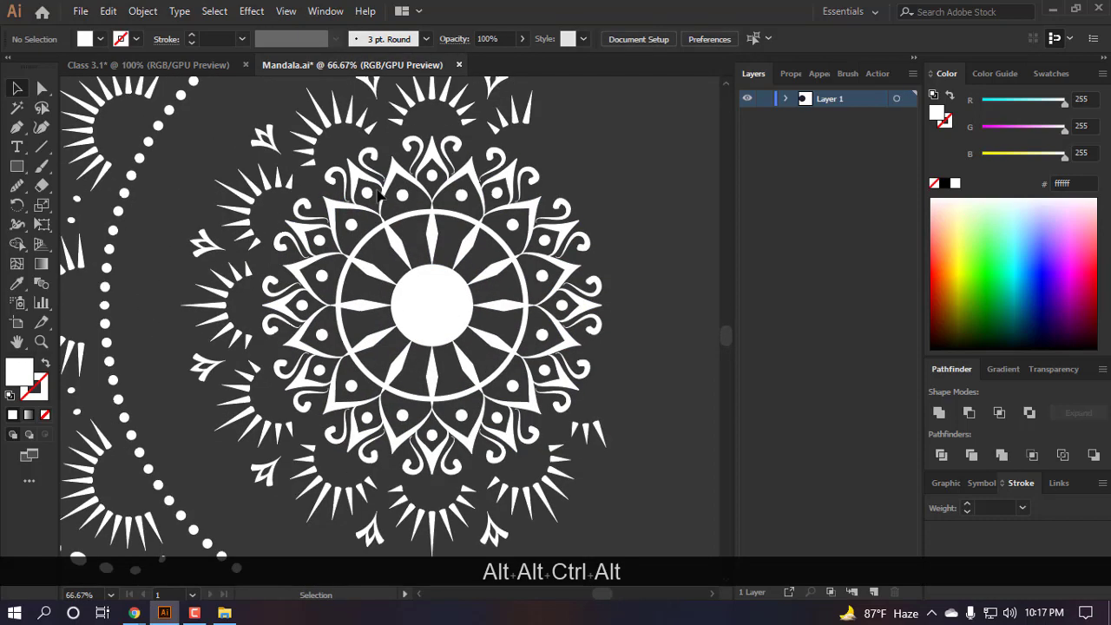
pyautogui.hscroll(1, 426, 148)
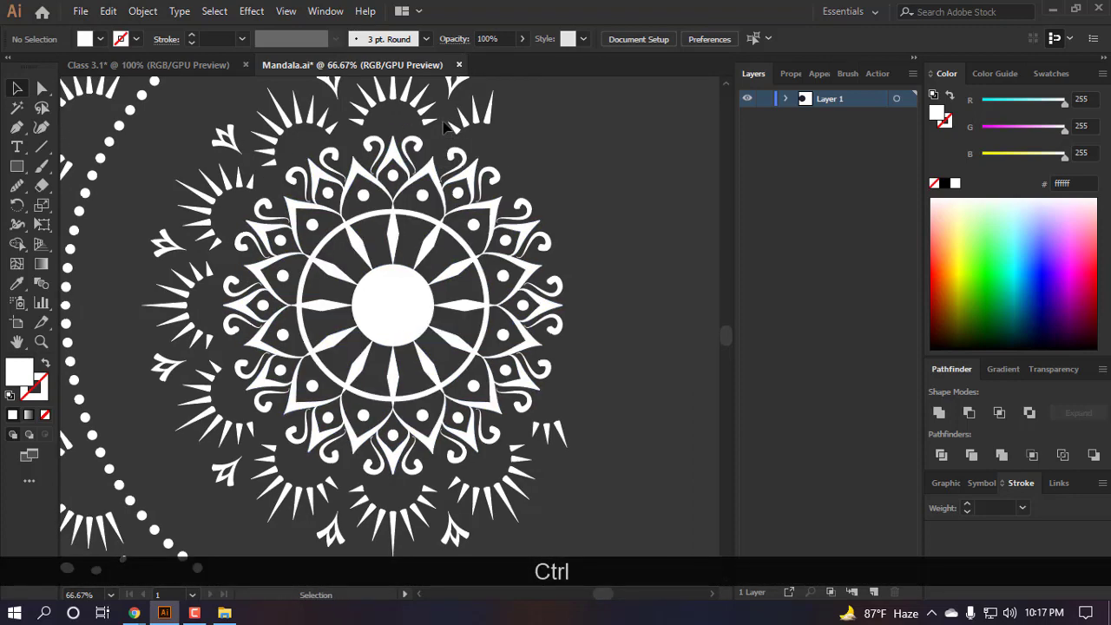
pyautogui.scroll(1, 451, 130)
pyautogui.scroll(-1, 486, 210)
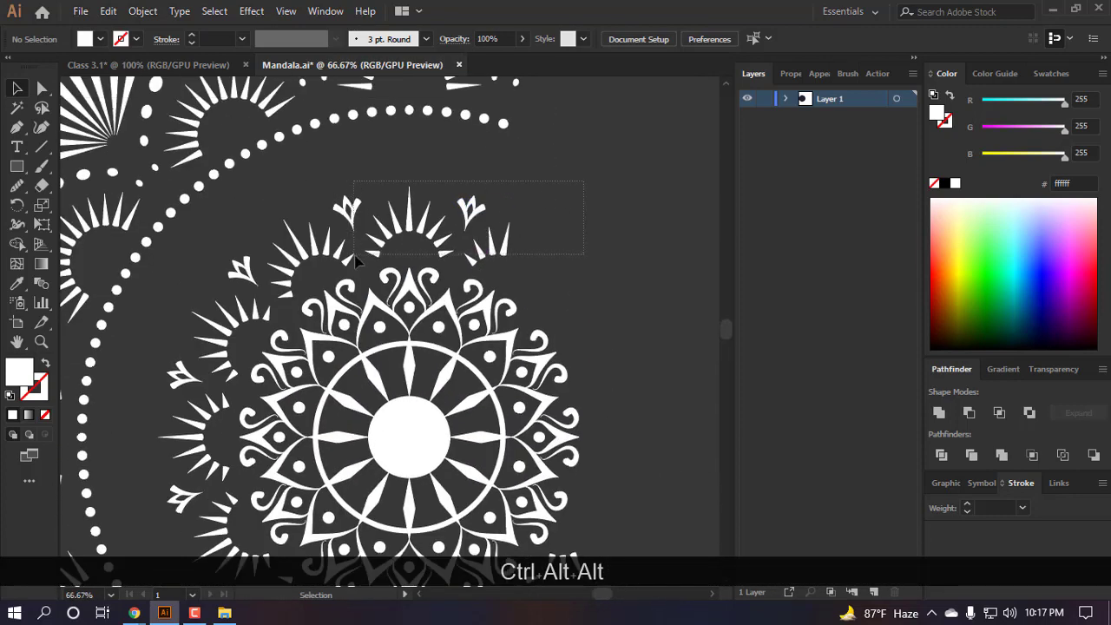
pyautogui.moveTo(356, 258); pyautogui.dragTo(360, 243)
pyautogui.press('BackSpace')
pyautogui.press('BackSpace')
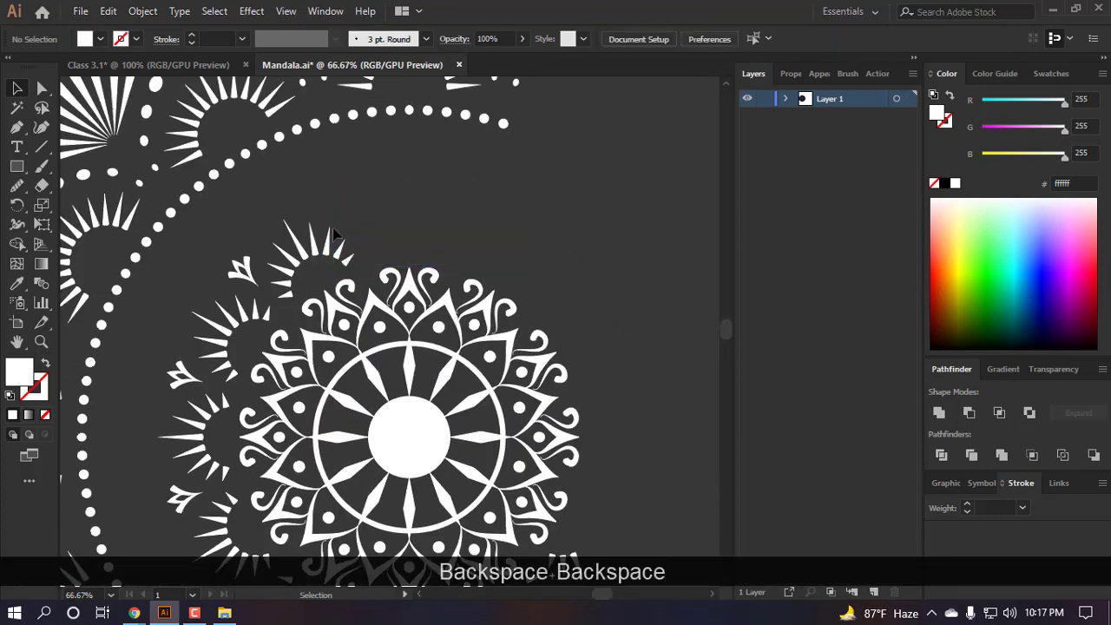
pyautogui.scroll(-2, 443, 282)
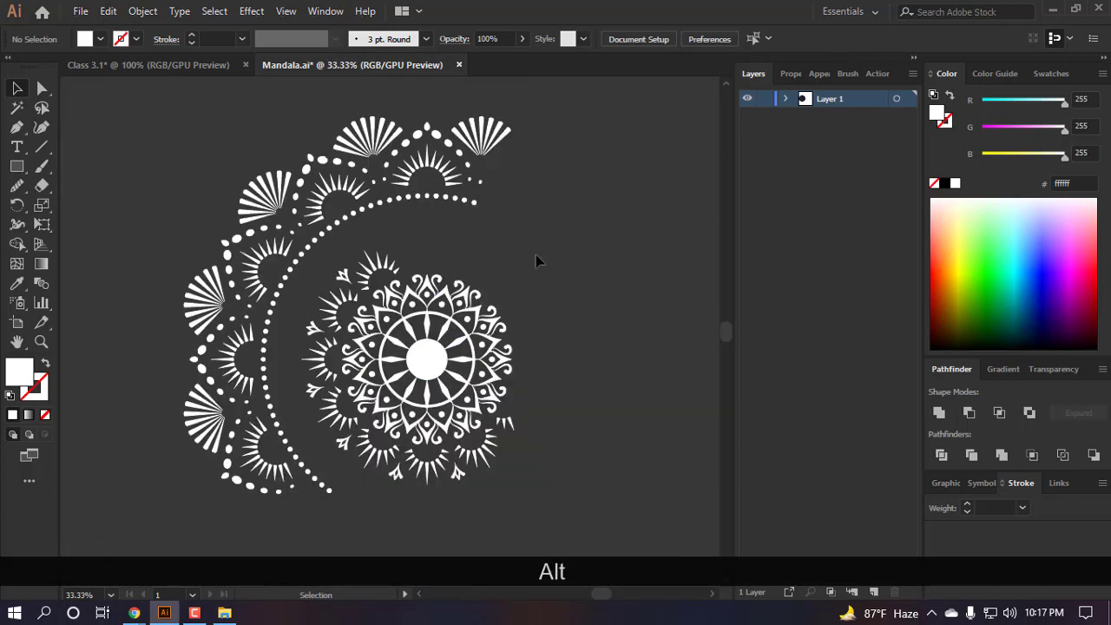
# - Return to the Class 3.1 document and examine how the mandala sits behind the white domed shape
pyautogui.click(170, 65)
pyautogui.scroll(-1, 413, 413)
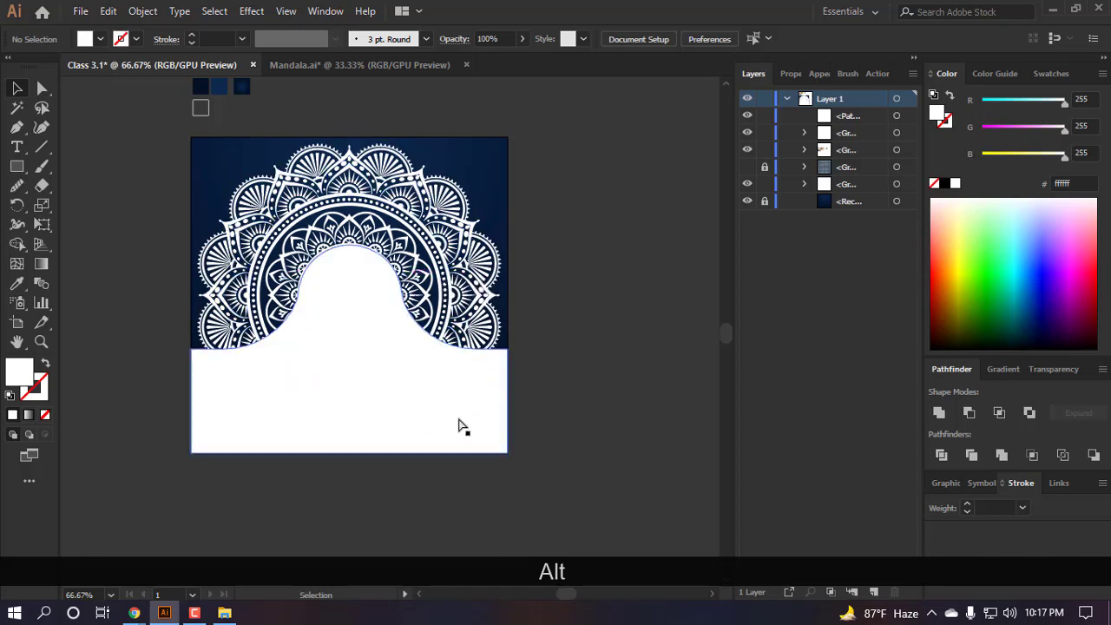
pyautogui.hscroll(-2, 644, 415)
pyautogui.scroll(2, 644, 415)
pyautogui.scroll(-3, 389, 439)
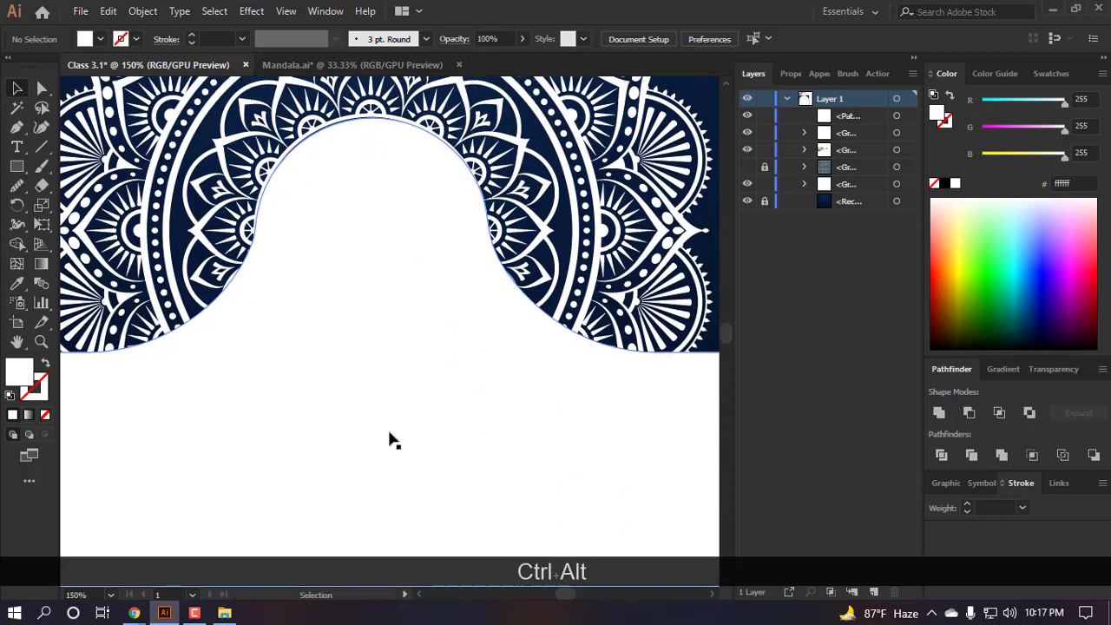
pyautogui.scroll(1, 392, 330)
pyautogui.scroll(-2, 436, 356)
pyautogui.scroll(1, 447, 352)
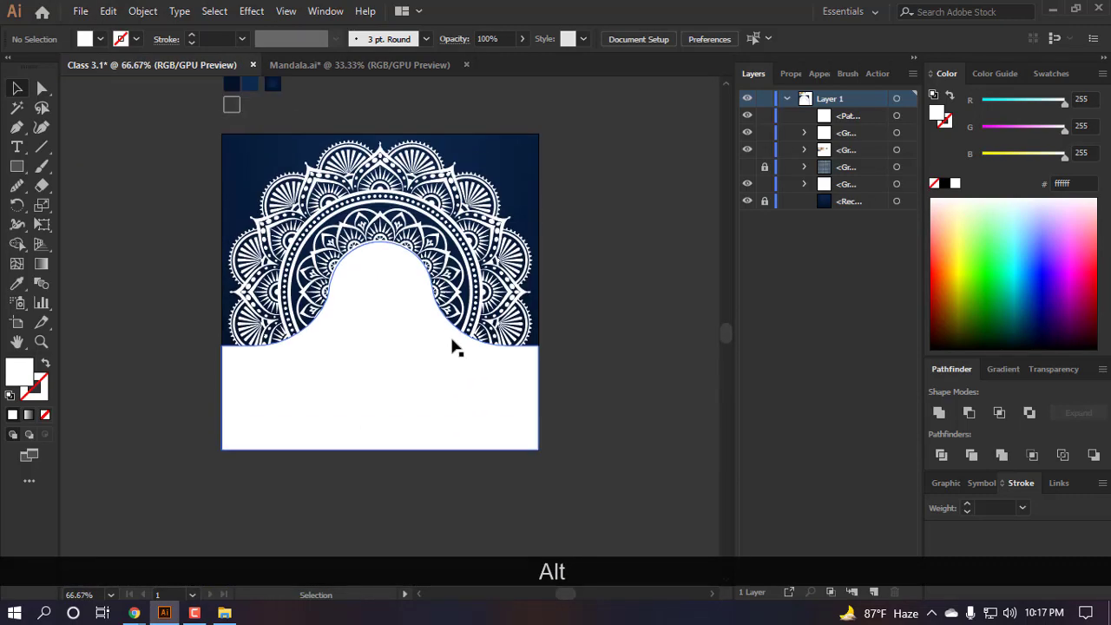
pyautogui.scroll(2, 420, 211)
pyautogui.scroll(-2, 447, 184)
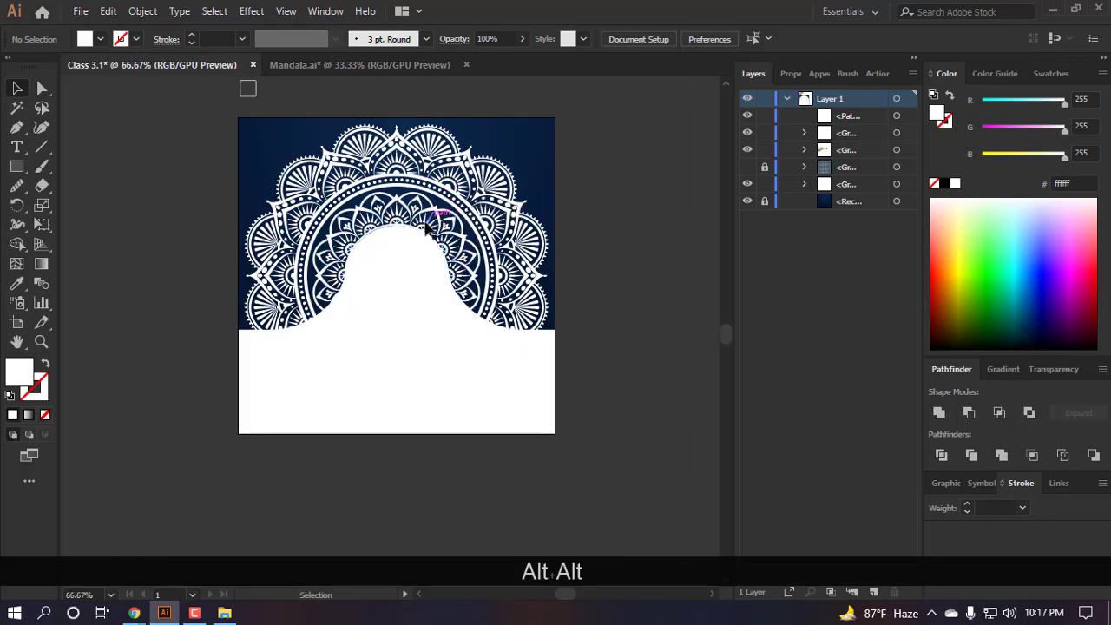
pyautogui.scroll(1, 452, 193)
# - Resize the white mandala proportionally to 470 px wide and align it to the vertical centre
pyautogui.press('v')
pyautogui.click(466, 195)
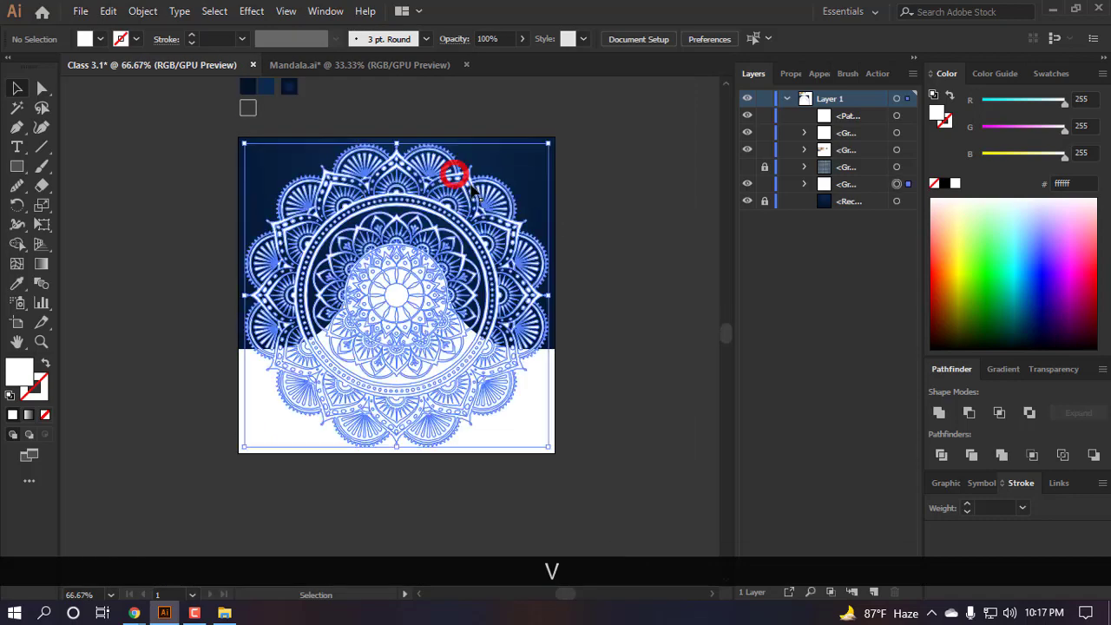
pyautogui.click(826, 38)
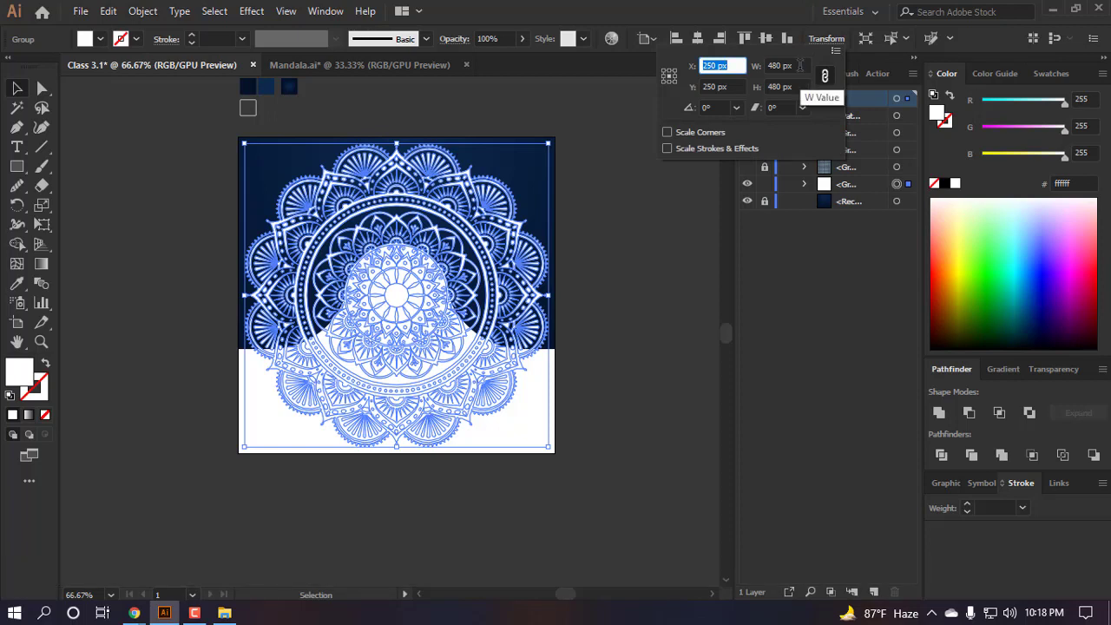
pyautogui.press('Tab')
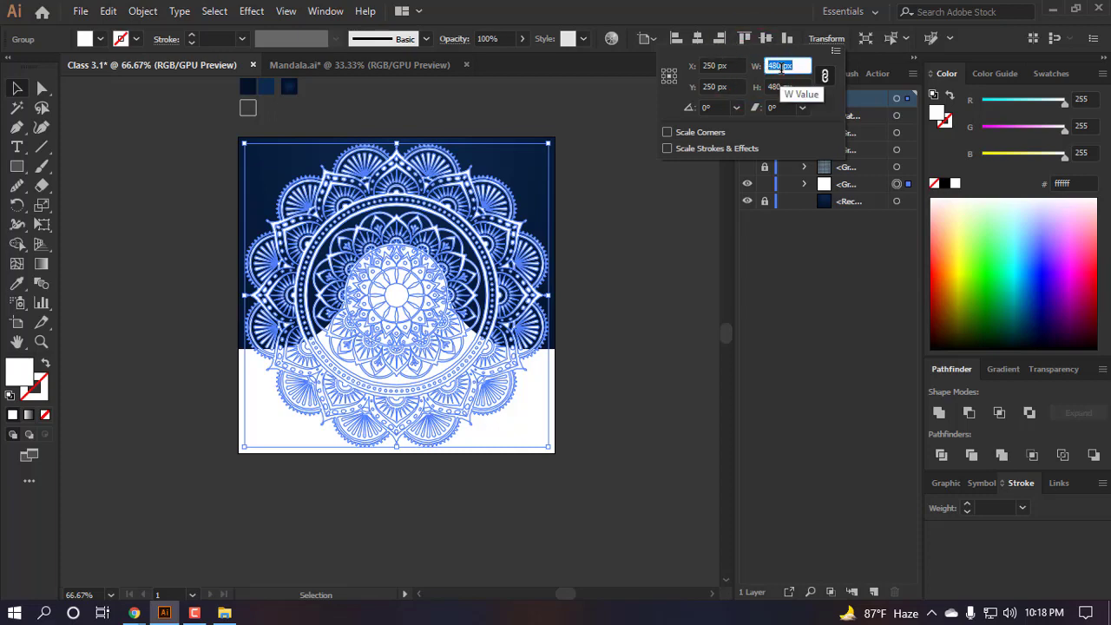
pyautogui.write('470')
pyautogui.press('Return')
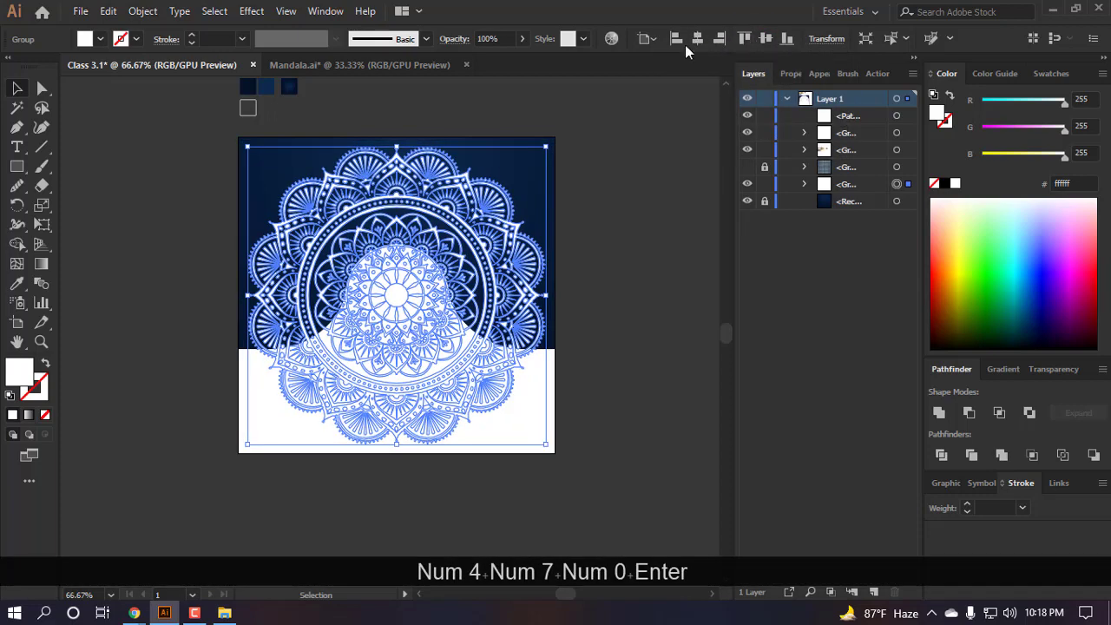
pyautogui.click(763, 41)
pyautogui.click(633, 228)
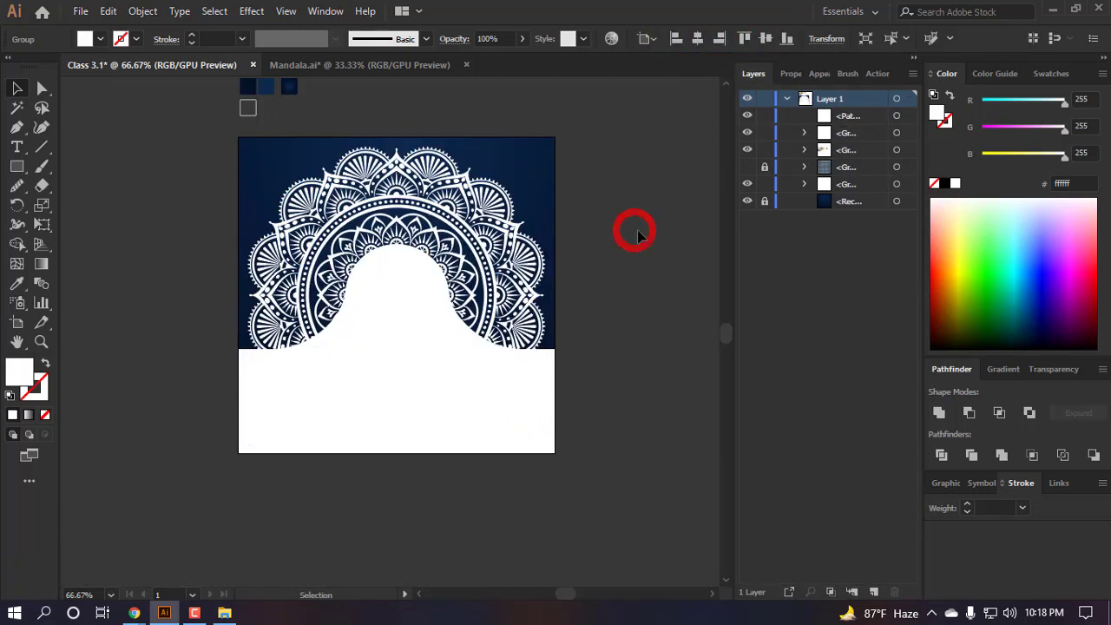
# - Switch to the Mandala document and delete the ray and leaf ornaments at the upper left of the central rosette
pyautogui.press('a')
pyautogui.click(1051, 10)
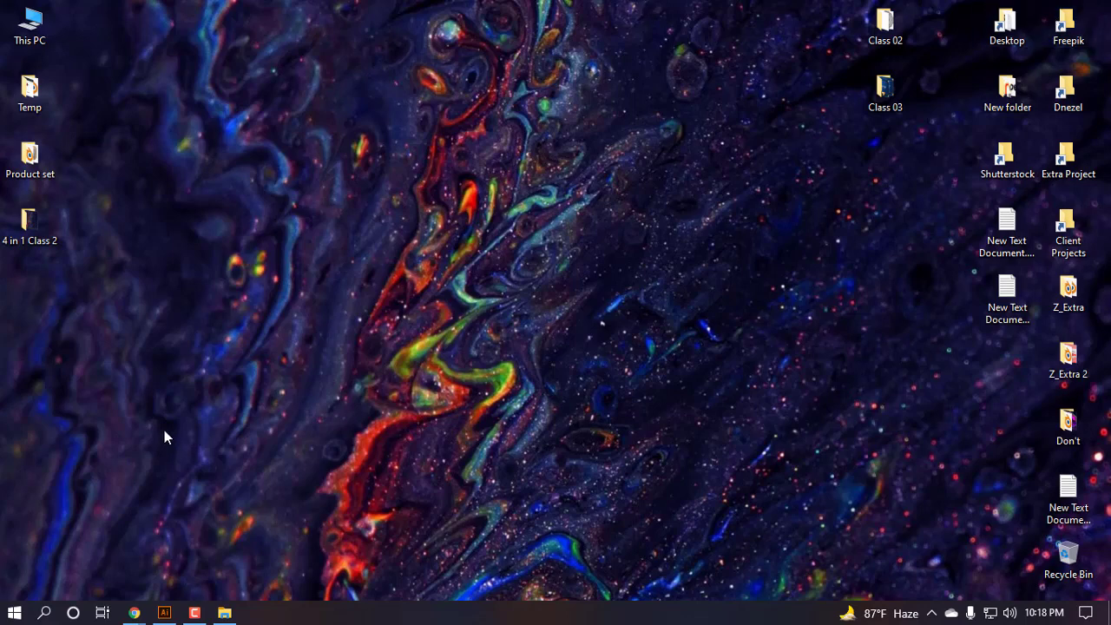
pyautogui.click(164, 612)
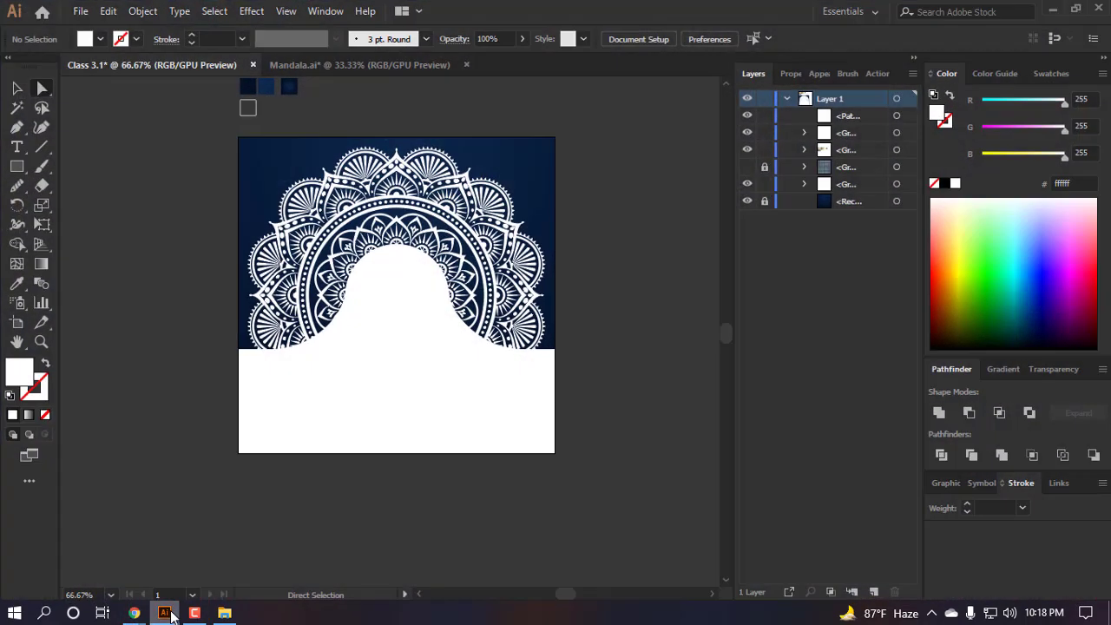
pyautogui.click(348, 59)
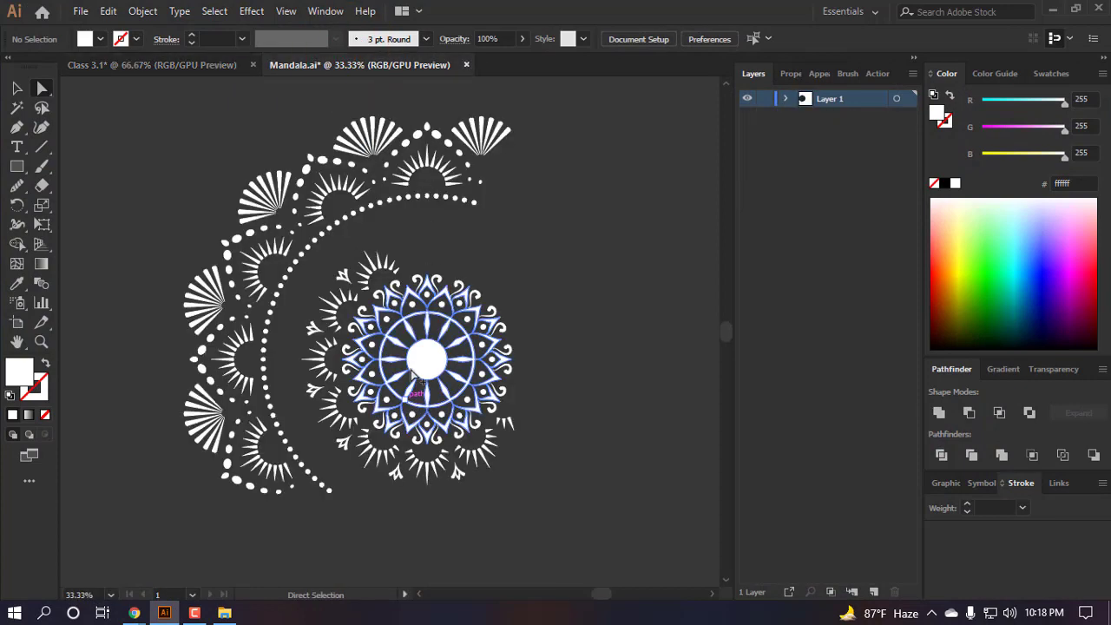
pyautogui.scroll(2, 426, 295)
pyautogui.scroll(2, 289, 179)
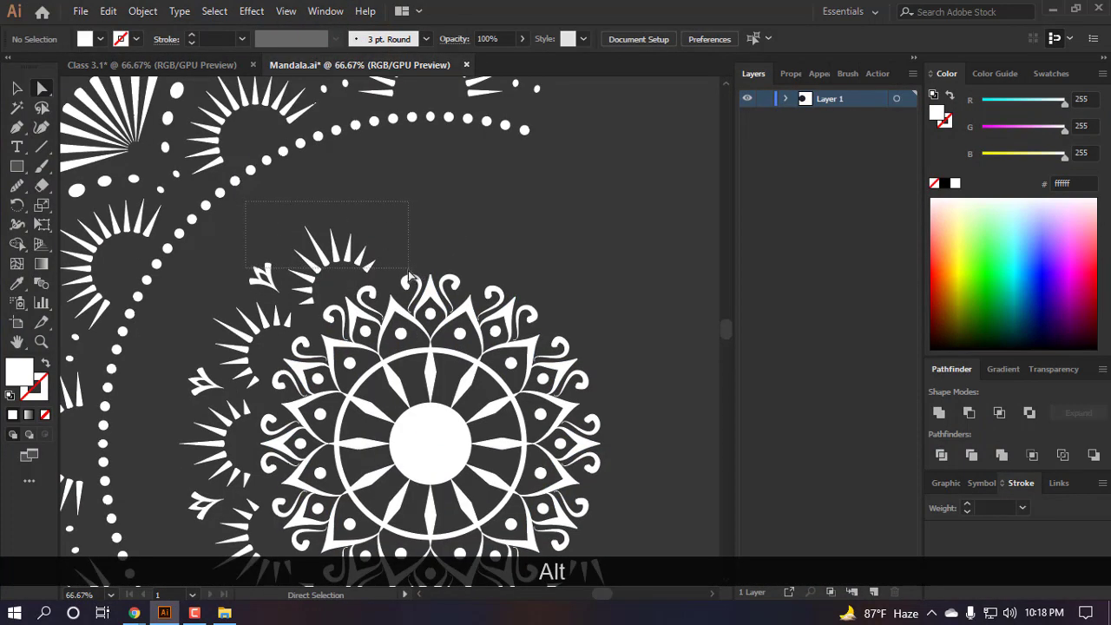
pyautogui.moveTo(409, 278); pyautogui.dragTo(404, 269)
pyautogui.press('BackSpace')
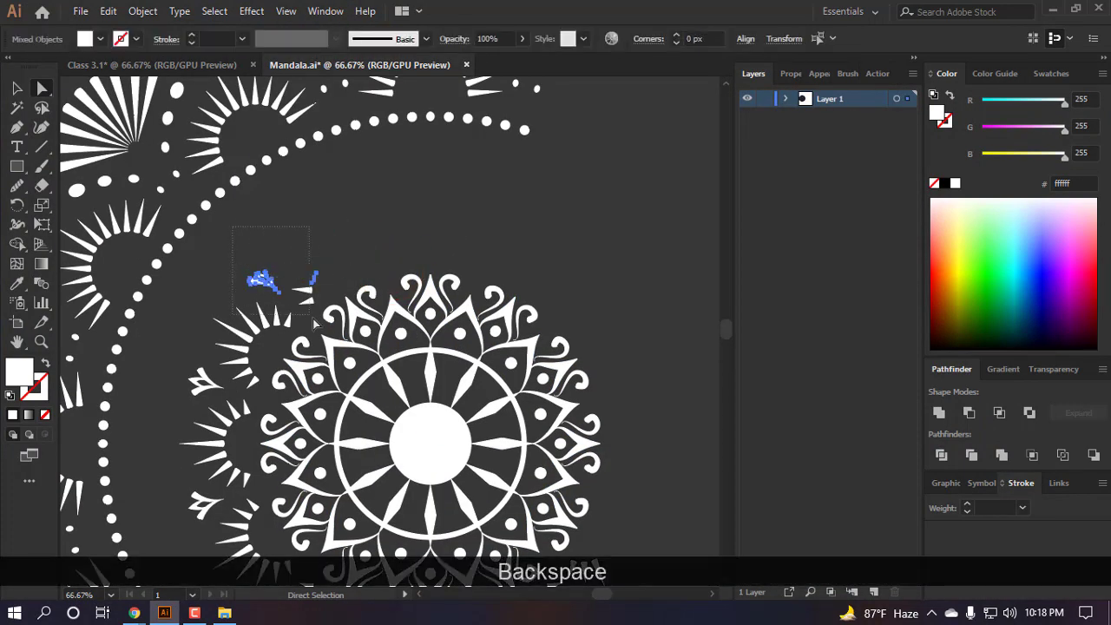
pyautogui.press('BackSpace')
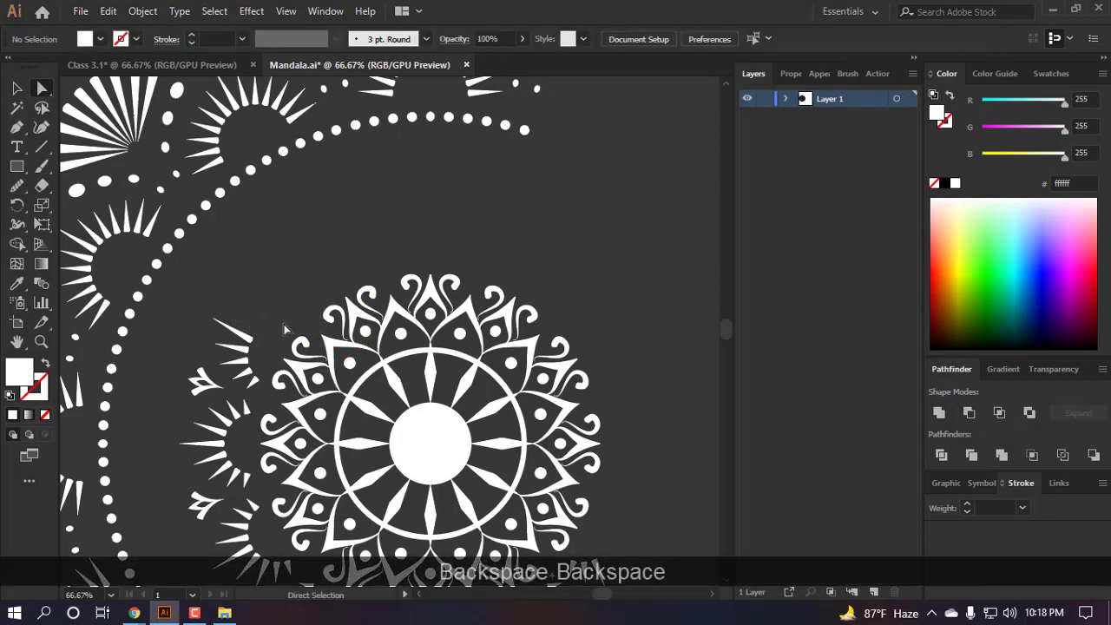
# - Delete the ray and leaf ornaments along the rosette's left and lower-left side
pyautogui.scroll(-3, 235, 365)
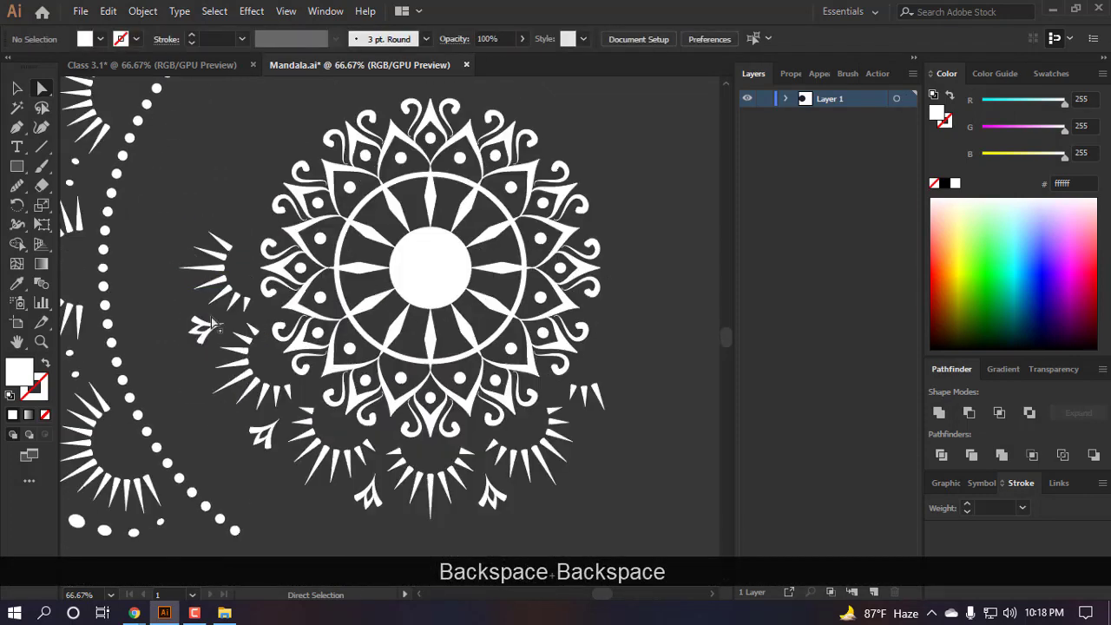
pyautogui.moveTo(251, 451); pyautogui.dragTo(248, 441)
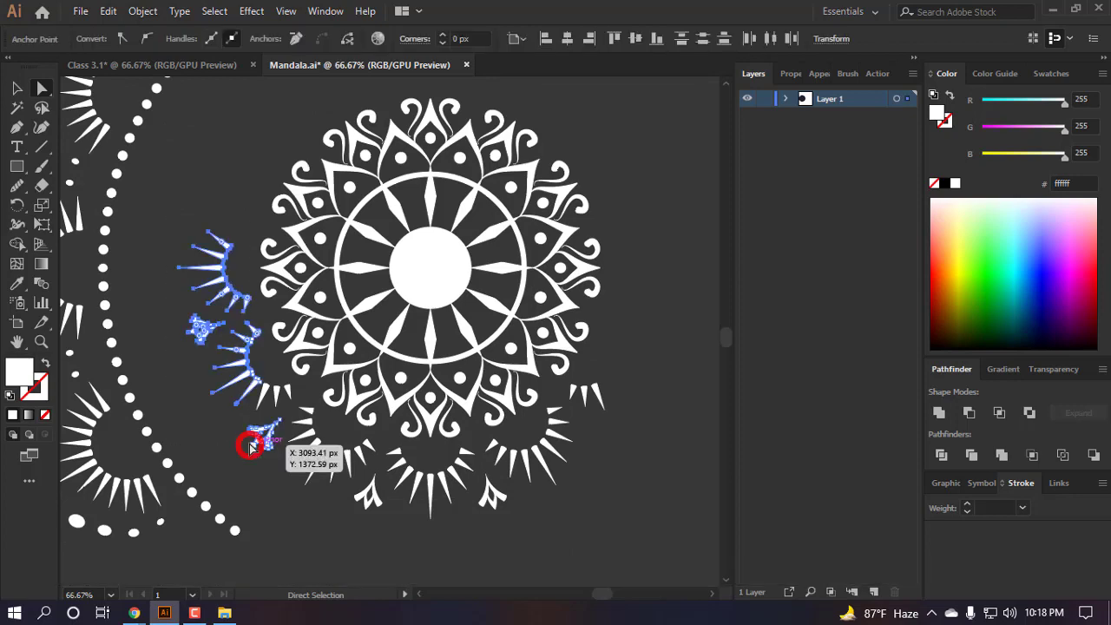
pyautogui.press('BackSpace')
pyautogui.moveTo(230, 356); pyautogui.dragTo(277, 467)
pyautogui.moveTo(307, 507); pyautogui.dragTo(250, 402)
pyautogui.press('BackSpace')
pyautogui.press('BackSpace')
# - Delete the remaining ray and leaf ornaments below the rosette and at its lower right
pyautogui.scroll(-2, 346, 469)
pyautogui.moveTo(330, 409); pyautogui.dragTo(305, 366)
pyautogui.press('BackSpace')
pyautogui.press('BackSpace')
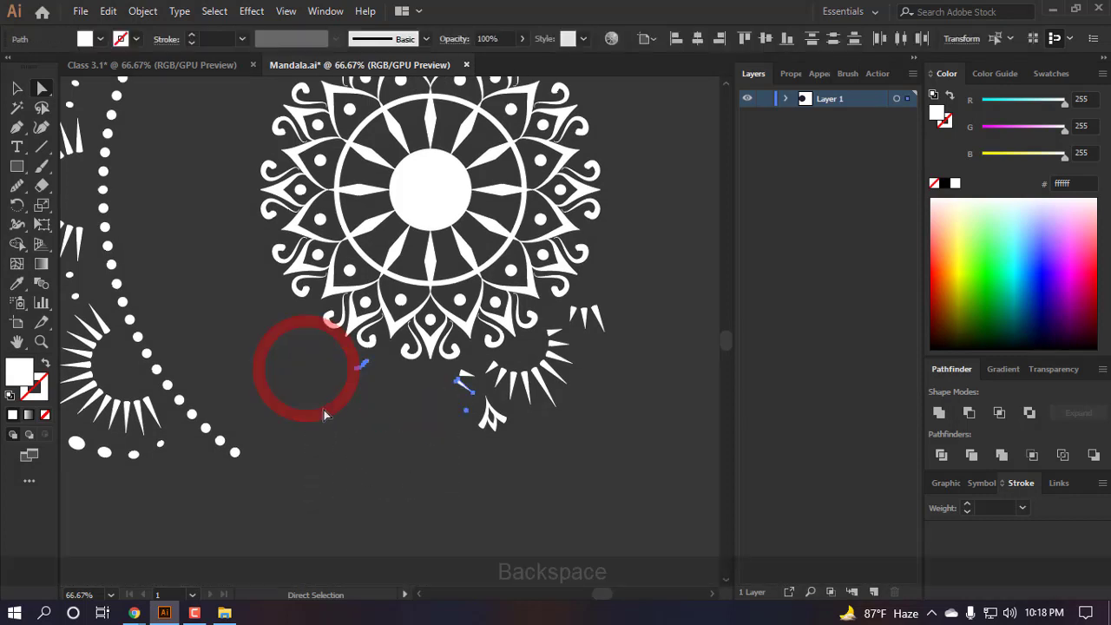
pyautogui.moveTo(463, 374); pyautogui.dragTo(460, 371)
pyautogui.press('BackSpace')
pyautogui.press('BackSpace')
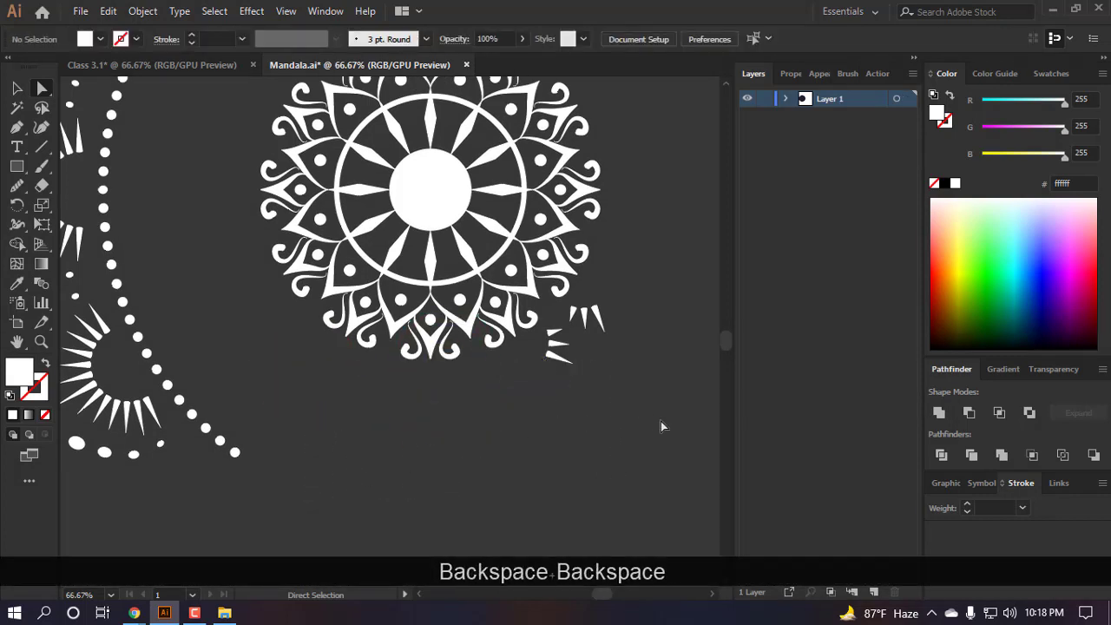
pyautogui.moveTo(547, 313); pyautogui.dragTo(546, 309)
pyautogui.press('BackSpace')
pyautogui.press('BackSpace')
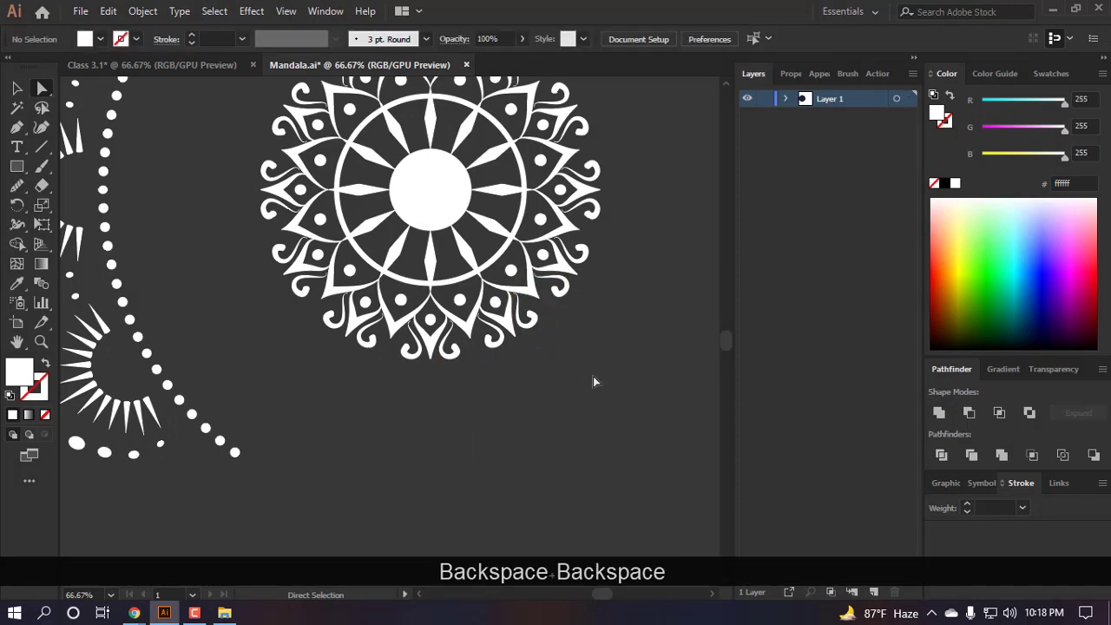
# - Group the isolated rosette and move it up and to the right, clear of the outer ornament arc
pyautogui.scroll(2, 611, 367)
pyautogui.scroll(-2, 611, 374)
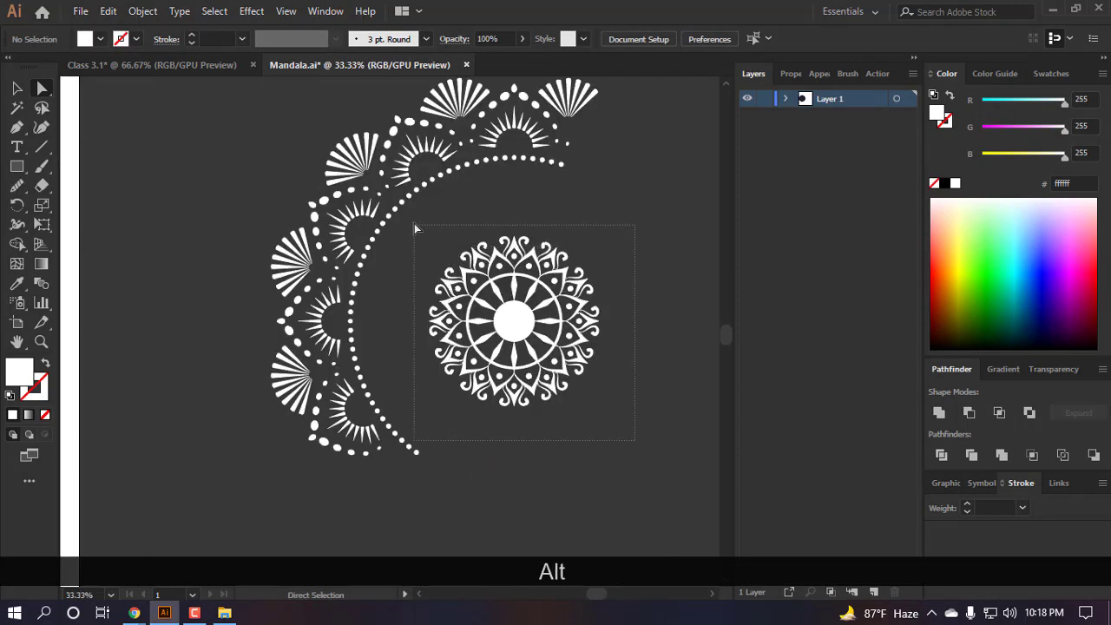
pyautogui.moveTo(414, 224); pyautogui.dragTo(414, 223)
pyautogui.hotkey('ctrl', 'g')
pyautogui.press('v')
pyautogui.scroll(-1, 482, 395)
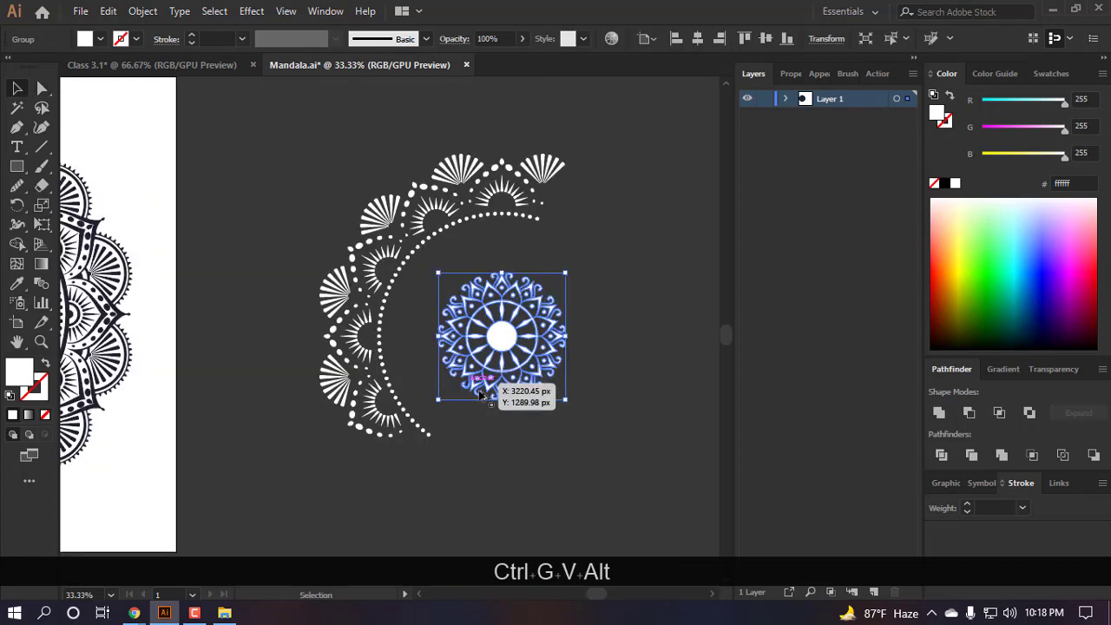
pyautogui.scroll(-1, 482, 395)
pyautogui.moveTo(525, 356); pyautogui.dragTo(600, 203)
# - Copy the rosette group into the Class 3.1 document and shrink it proportionally to fit within the white dome
pyautogui.hotkey('ctrl', 'c')
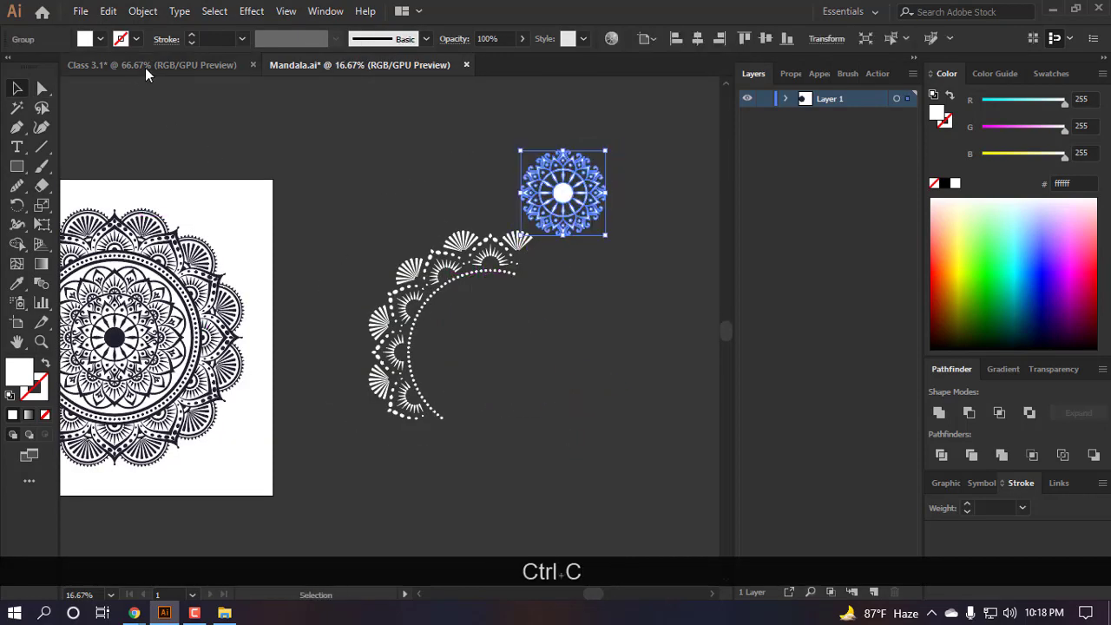
pyautogui.click(145, 68)
pyautogui.hotkey('ctrl', 'v')
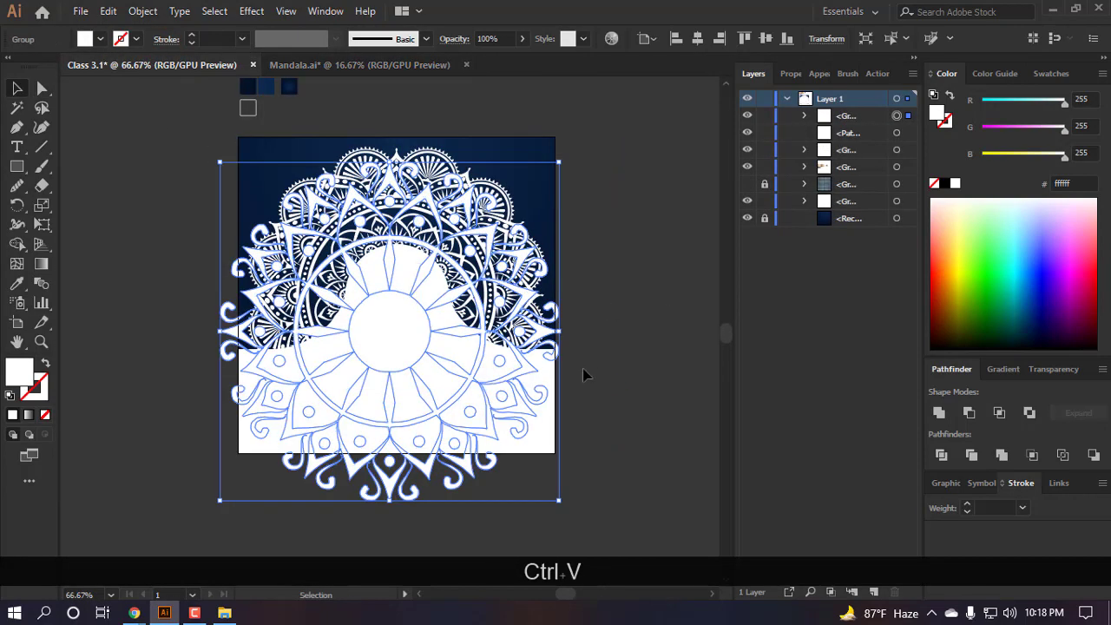
pyautogui.scroll(-1, 385, 335)
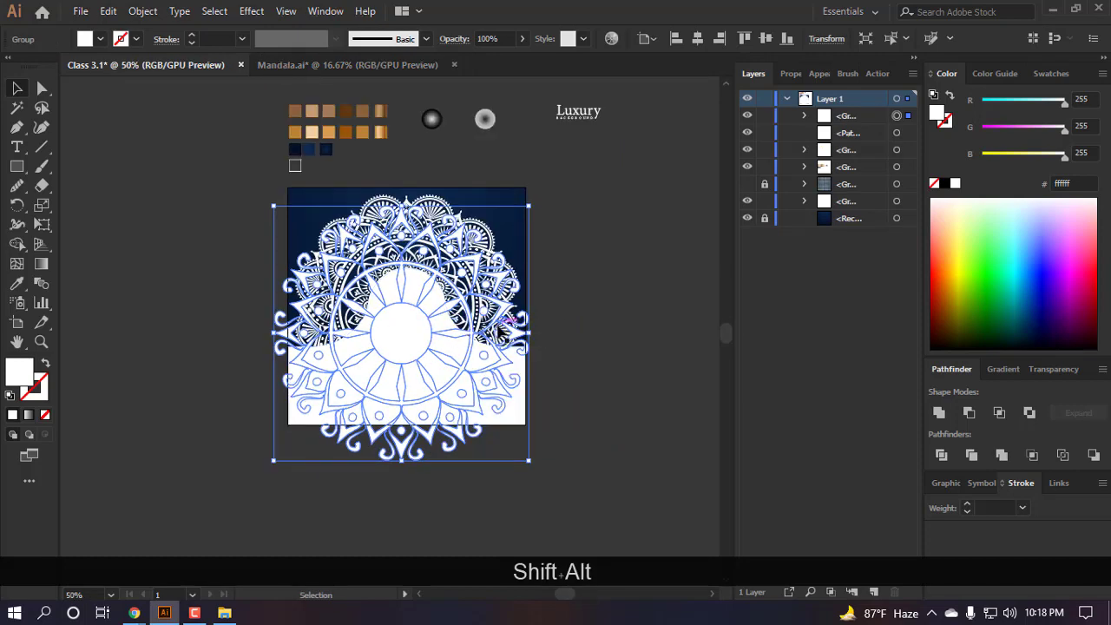
pyautogui.moveTo(528, 338); pyautogui.dragTo(429, 354)
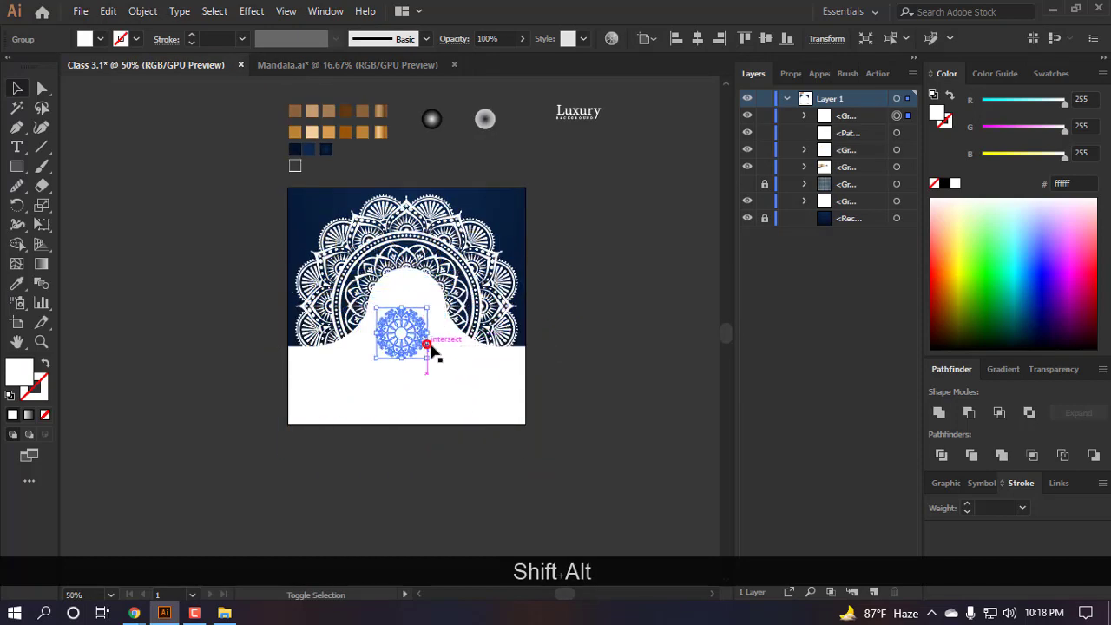
# - Centre the rosette horizontally and vertically on the artboard and enlarge it proportionally from its centre to fill the dome's width
pyautogui.scroll(1, 428, 354)
pyautogui.click(697, 38)
pyautogui.click(764, 38)
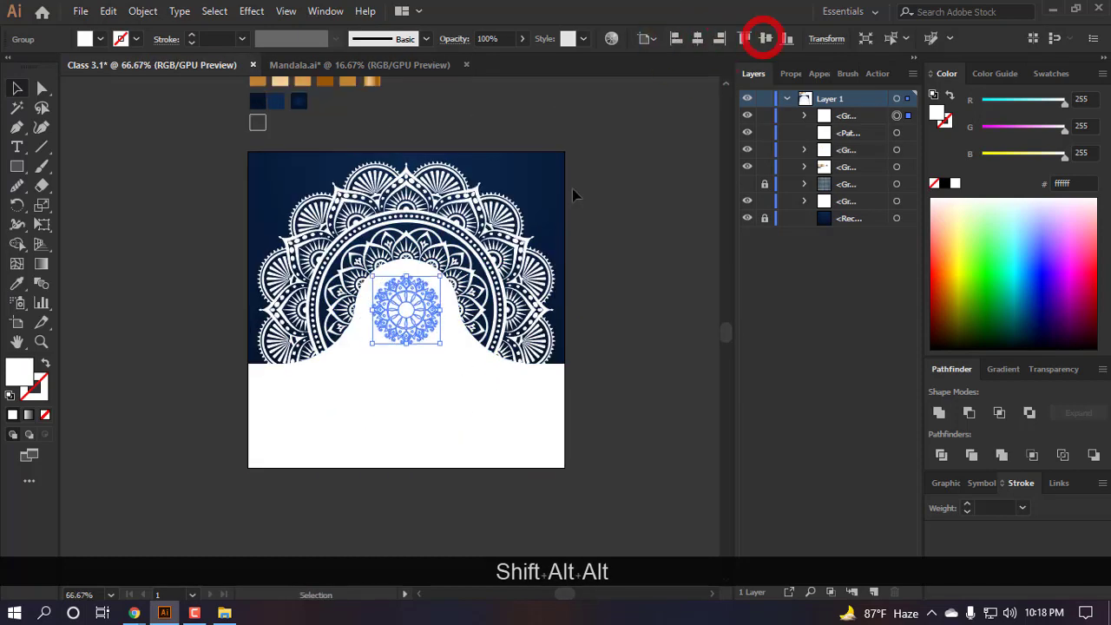
pyautogui.scroll(1, 436, 313)
pyautogui.moveTo(393, 303); pyautogui.dragTo(395, 287)
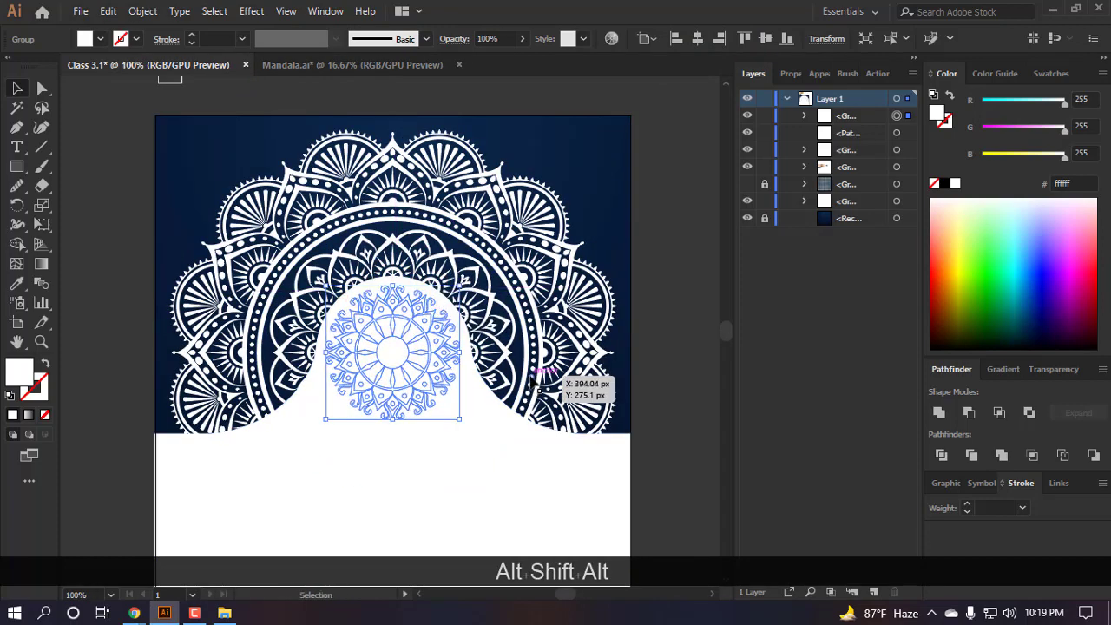
# - Recolour the small rosette with a mid-grey swatch and check it against the white dome
pyautogui.click(1051, 72)
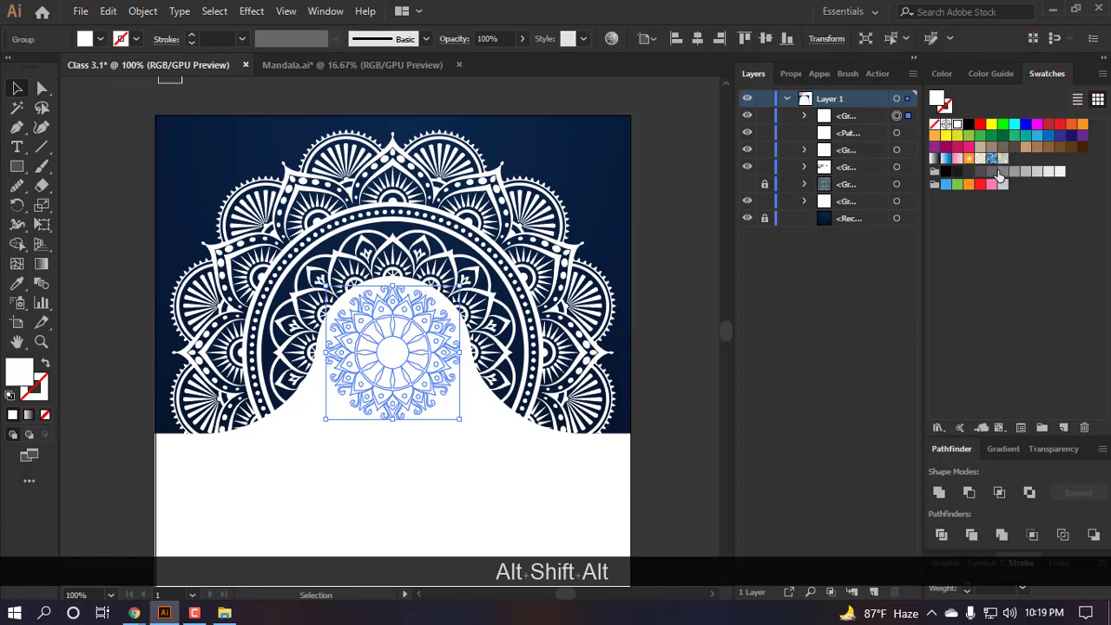
pyautogui.click(1003, 171)
pyautogui.hscroll(2, 590, 232)
pyautogui.click(590, 231)
pyautogui.scroll(-2, 590, 232)
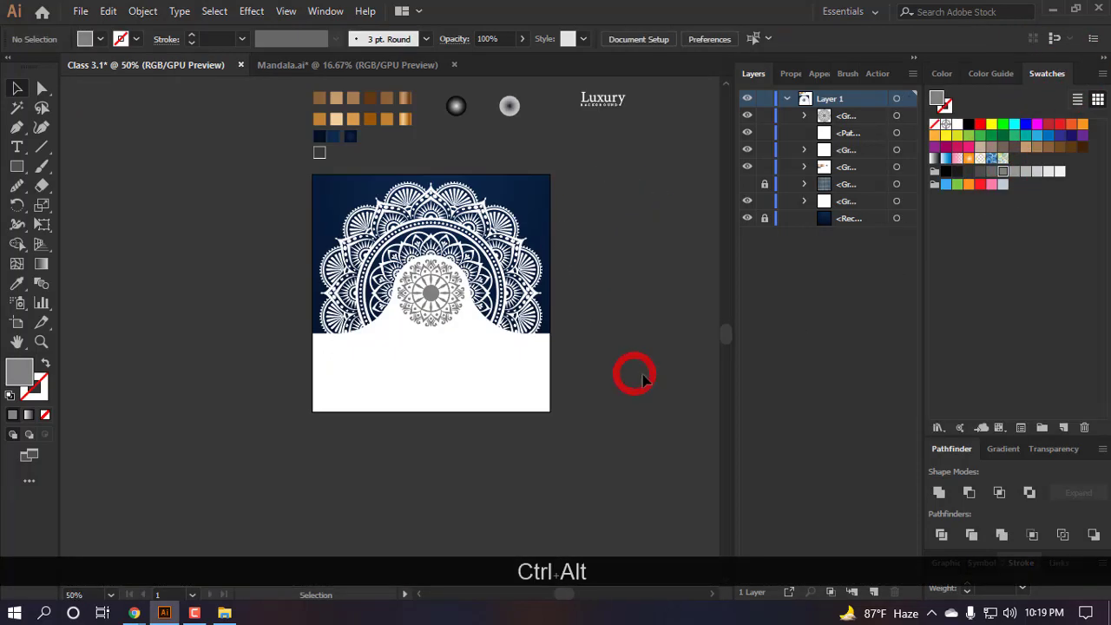
pyautogui.scroll(3, 611, 429)
pyautogui.scroll(-2, 611, 429)
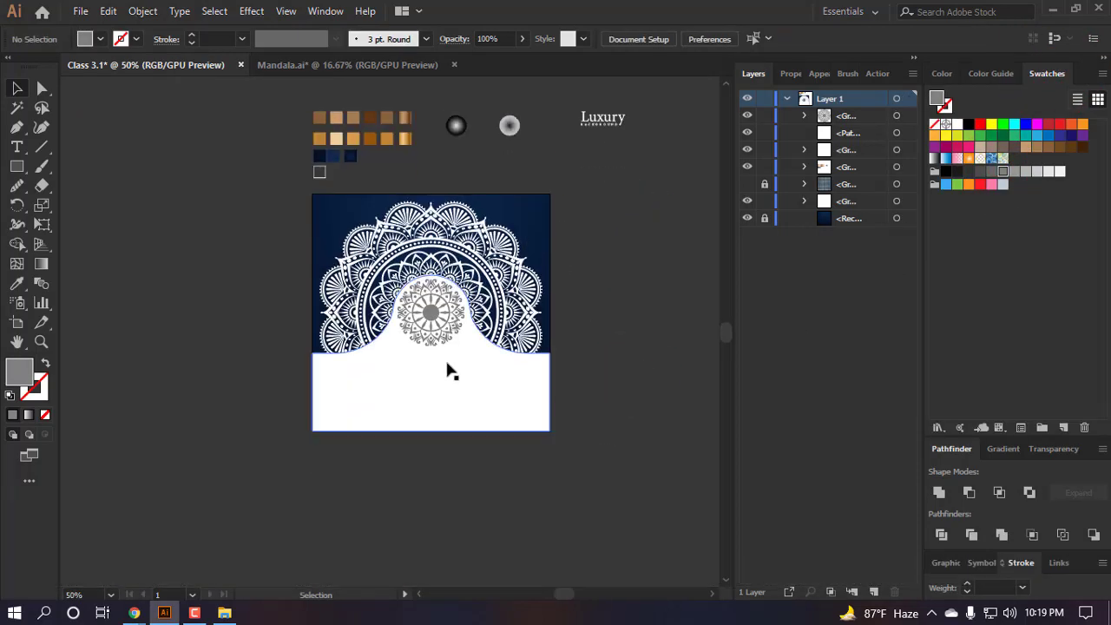
# - Fill the white domed shape with the background's navy gradient and redraw the gradient downward across the shape
pyautogui.click(446, 365)
pyautogui.scroll(1, 488, 455)
pyautogui.press('i')
pyautogui.click(538, 223)
pyautogui.scroll(-3, 468, 305)
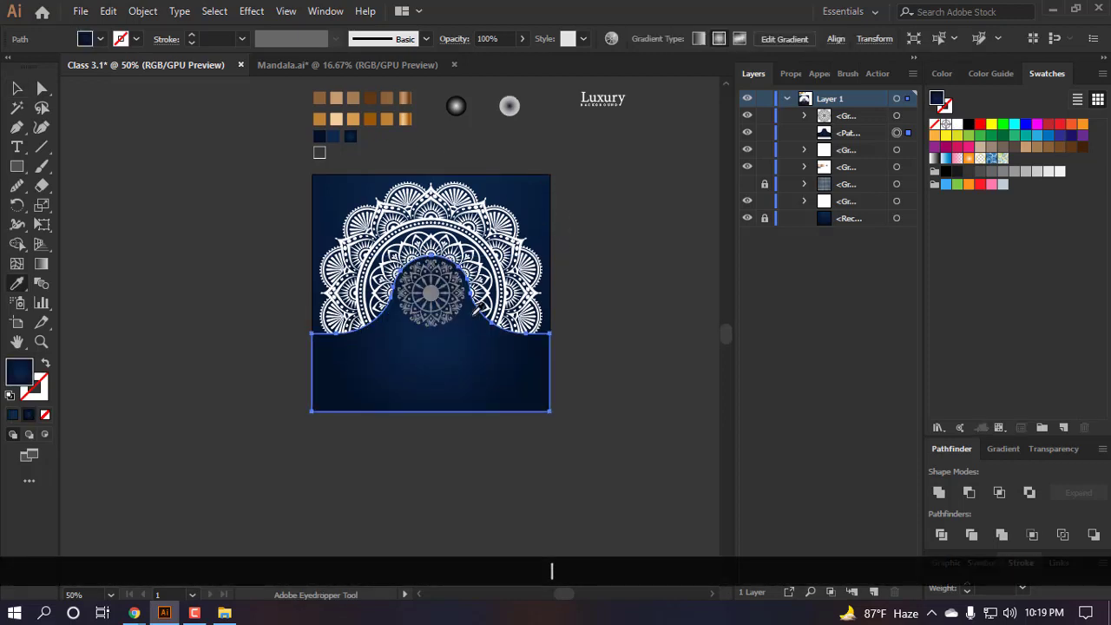
pyautogui.press('g')
pyautogui.moveTo(433, 200)
pyautogui.mouseDown()
pyautogui.moveTo(432, 389)
pyautogui.moveTo(432, 365)
pyautogui.moveTo(432, 375)
pyautogui.mouseUp()
# - Duplicate the navy domed shape below the artboard, move the copy, and undo both changes
pyautogui.press('a')
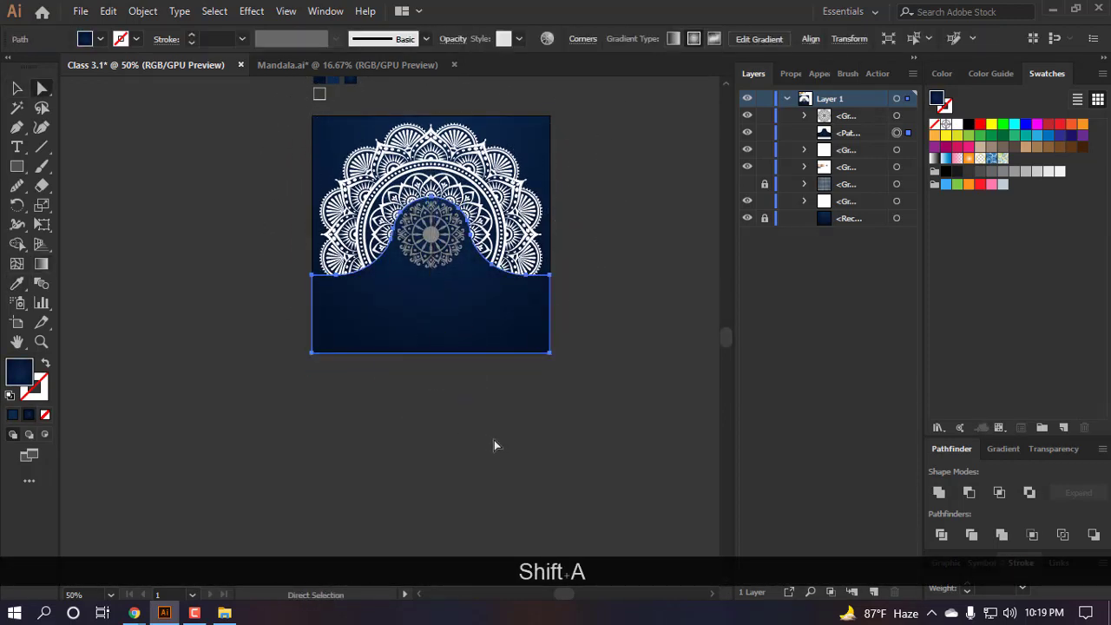
pyautogui.click(493, 440)
pyautogui.hscroll(1, 327, 430)
pyautogui.moveTo(383, 341); pyautogui.dragTo(377, 540)
pyautogui.scroll(-2, 387, 485)
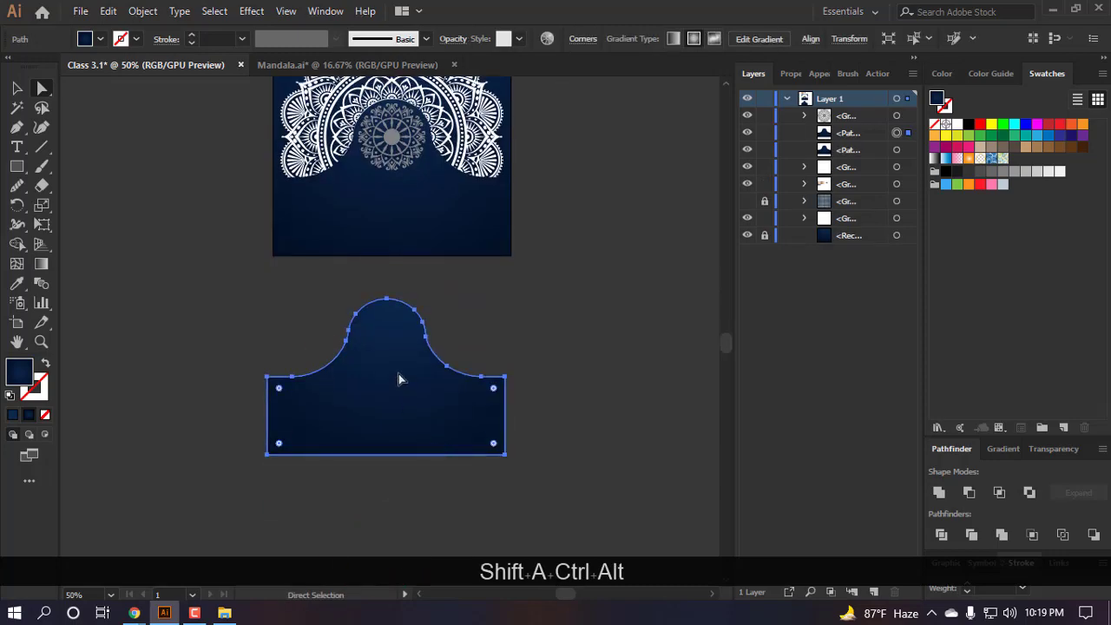
pyautogui.moveTo(398, 380); pyautogui.dragTo(383, 433)
pyautogui.hotkey('ctrl', 'z')
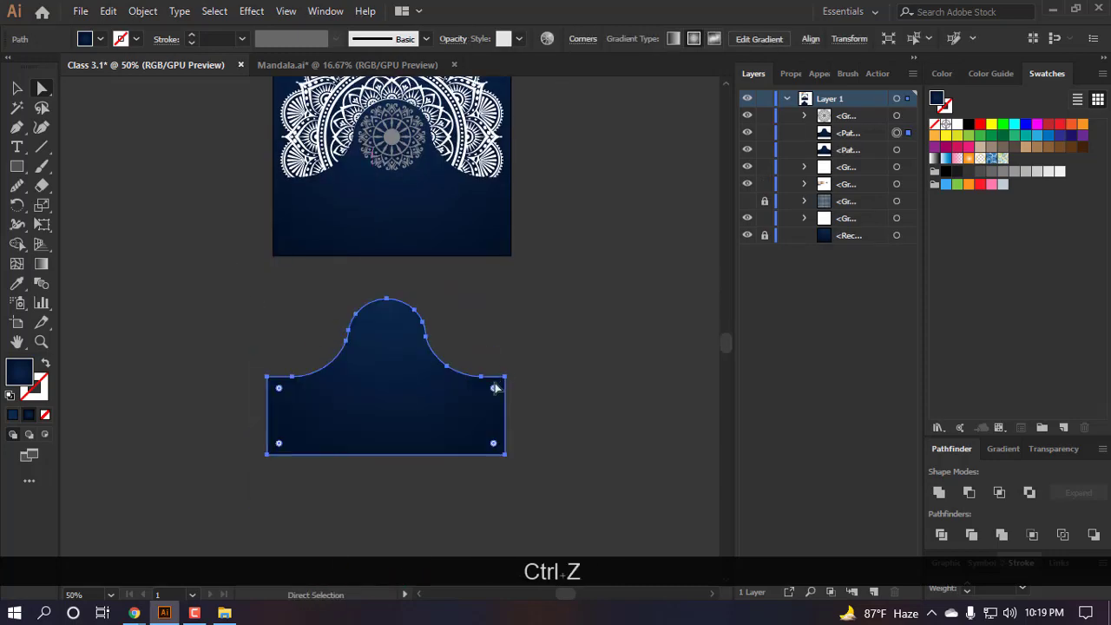
pyautogui.hotkey('ctrl', 'z')
pyautogui.scroll(2, 531, 367)
pyautogui.click(551, 362)
# - Swap the domed shape's fill and stroke, leaving it unfilled with a navy outline
pyautogui.scroll(4, 434, 408)
pyautogui.click(387, 382)
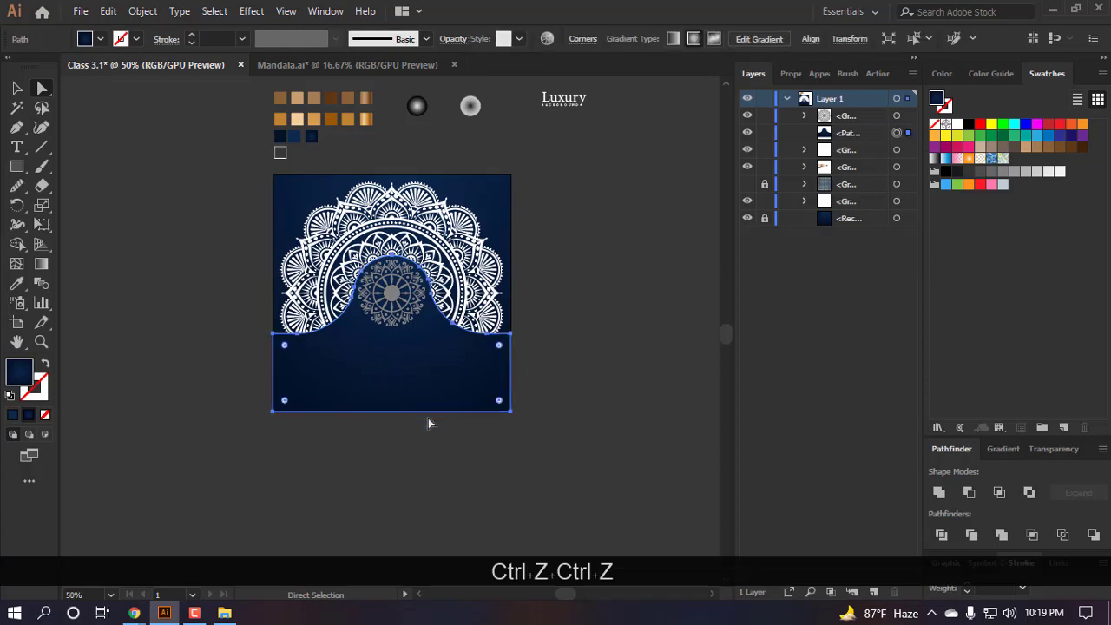
pyautogui.scroll(2, 428, 419)
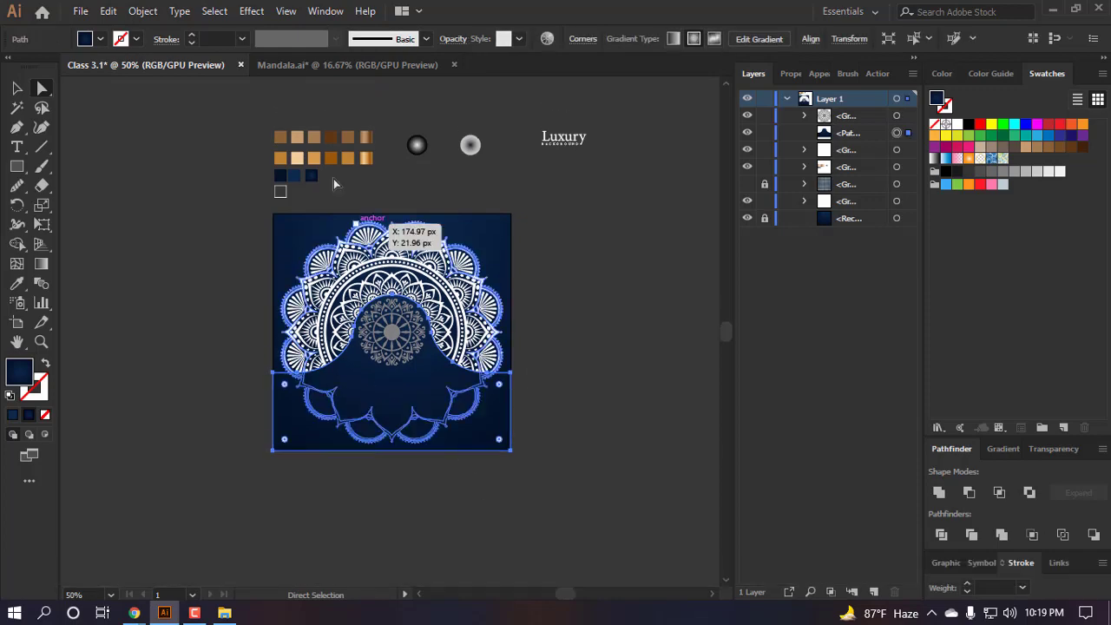
pyautogui.keyDown('alt'); pyautogui.scroll(2, 431, 408); pyautogui.keyUp('alt')
pyautogui.keyDown('alt'); pyautogui.scroll(-2, 203, 359); pyautogui.keyUp('alt')
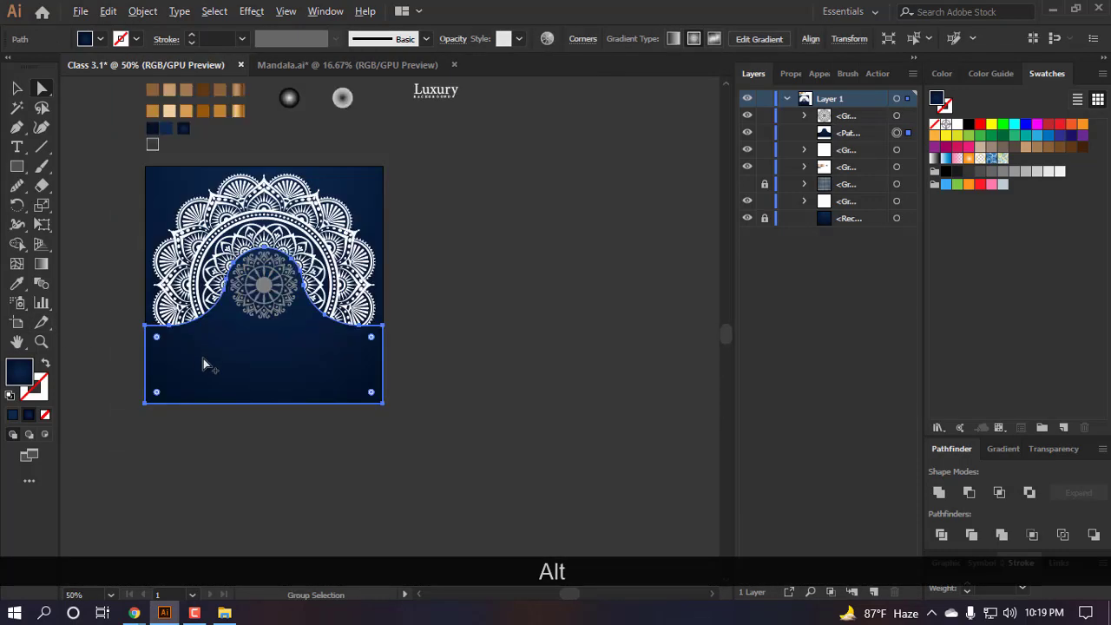
pyautogui.keyDown('ctrl'); pyautogui.hscroll(-2, 237, 339); pyautogui.keyUp('ctrl')
pyautogui.keyDown('alt'); pyautogui.scroll(2, 238, 335); pyautogui.keyUp('alt')
pyautogui.click(46, 363)
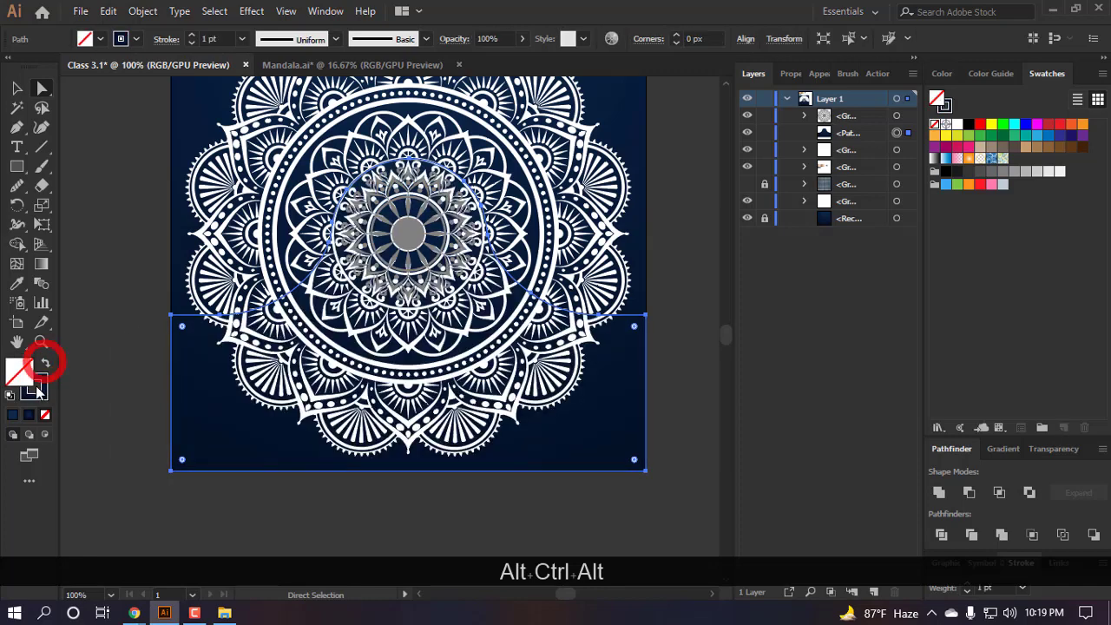
pyautogui.click(39, 387)
pyautogui.scroll(2, 143, 423)
pyautogui.scroll(3, 161, 399)
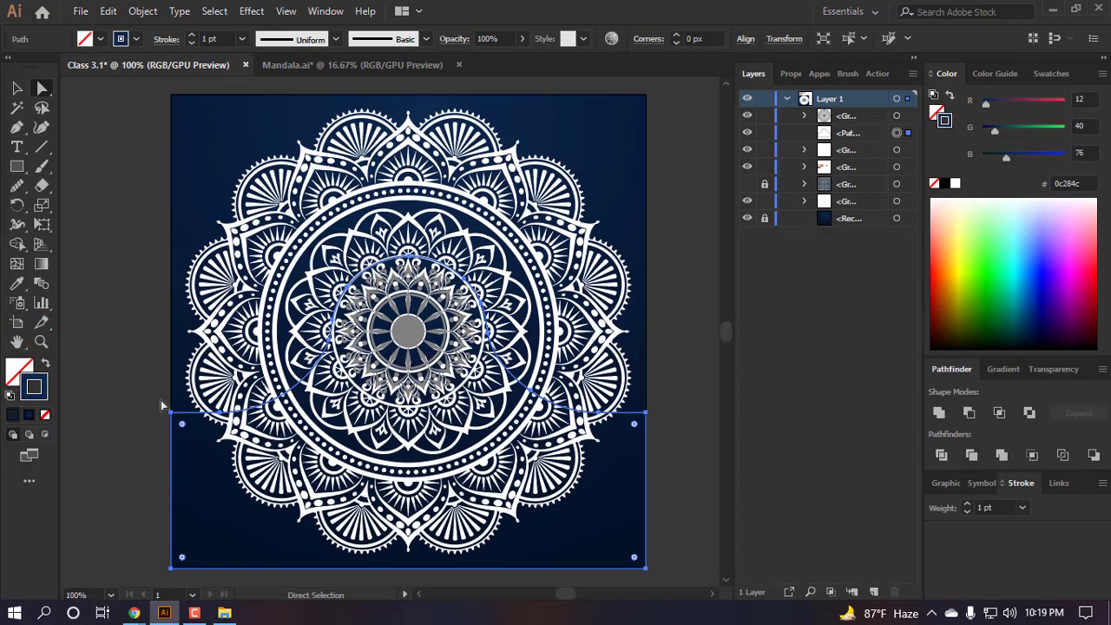
# - Align the domed shape's 1 pt stroke to the inside of its path
pyautogui.keyDown('alt'); pyautogui.scroll(1, 318, 285); pyautogui.keyUp('alt')
pyautogui.click(166, 39)
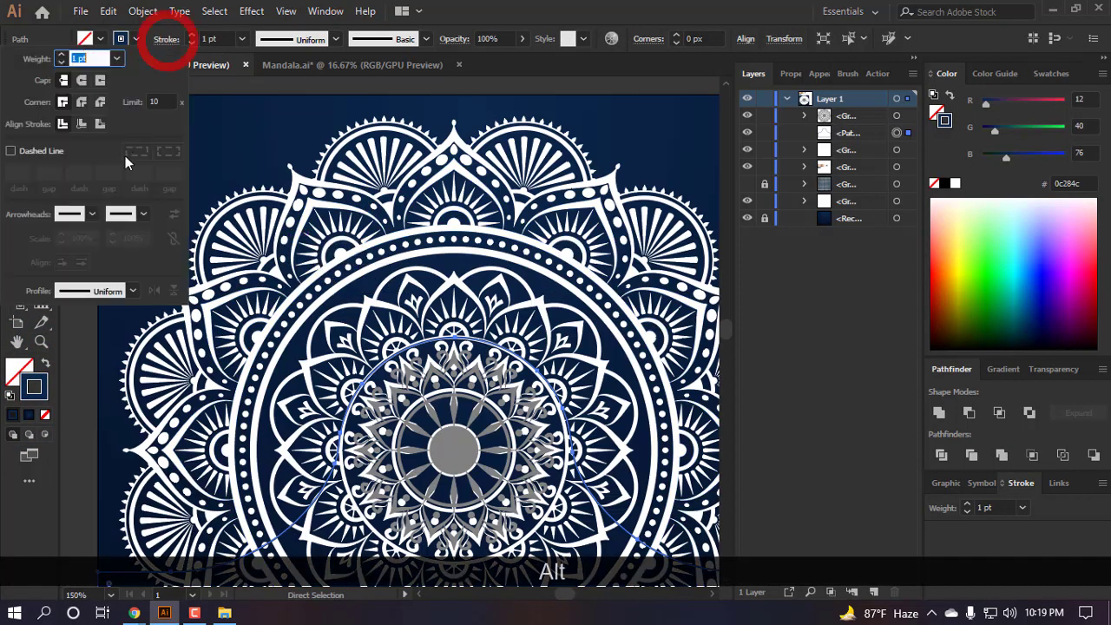
pyautogui.click(81, 124)
pyautogui.click(408, 9)
pyautogui.keyDown('alt'); pyautogui.scroll(-3, 403, 172); pyautogui.keyUp('alt')
pyautogui.scroll(-1, 403, 229)
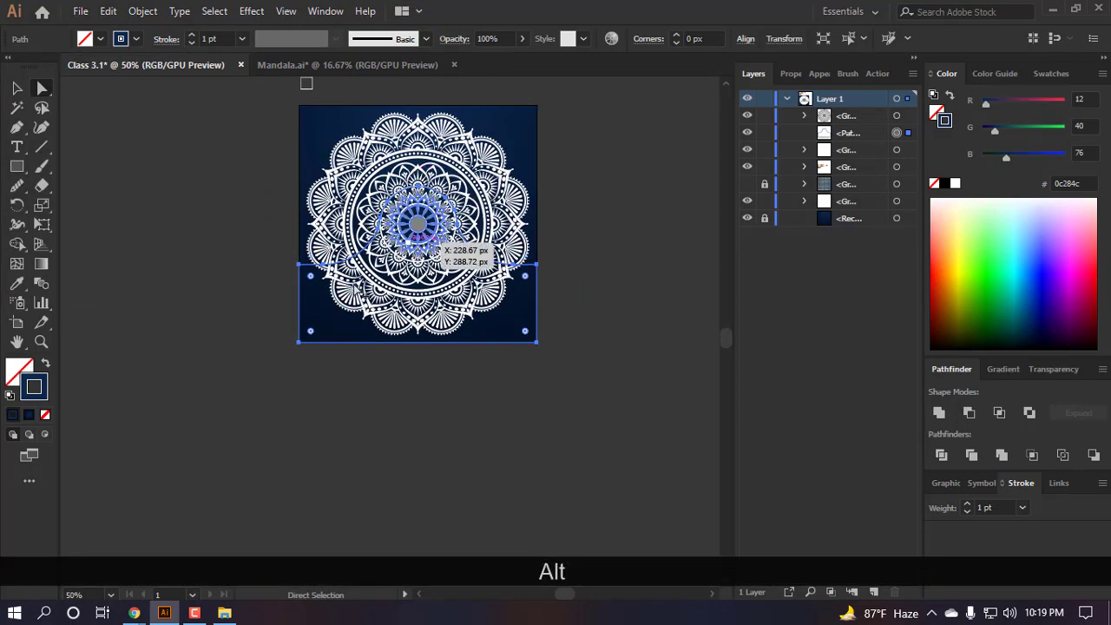
# - Undo the domed shape's outline and navy gradient changes back to its plain white fill
pyautogui.keyDown('alt'); pyautogui.scroll(3, 331, 263); pyautogui.keyUp('alt')
pyautogui.keyDown('alt'); pyautogui.scroll(-2, 182, 332); pyautogui.keyUp('alt')
pyautogui.click(506, 410)
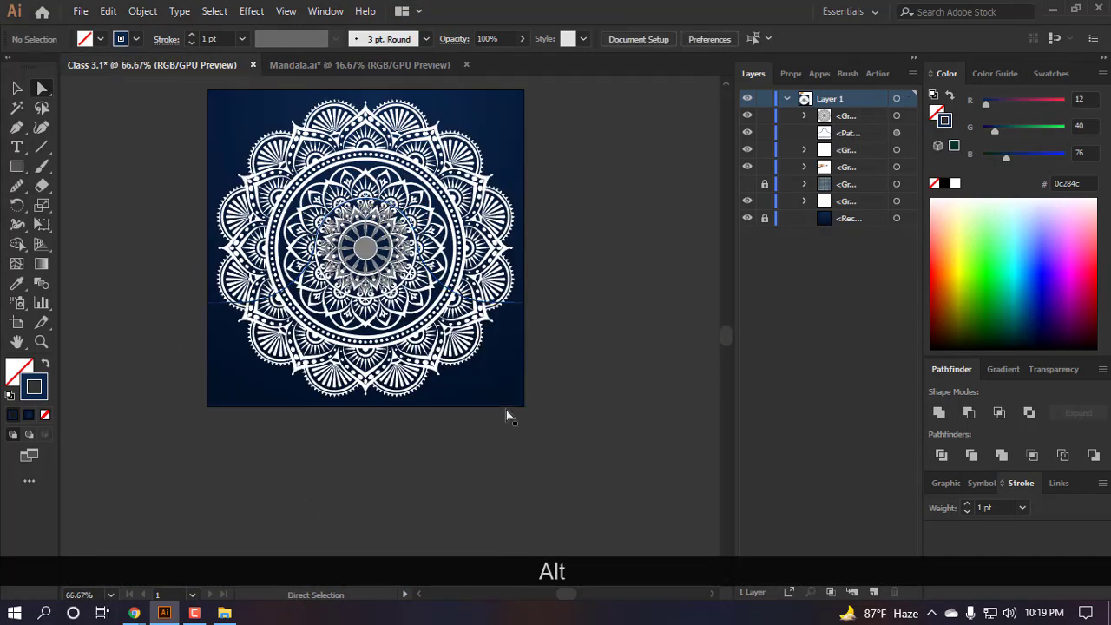
pyautogui.moveTo(496, 552); pyautogui.dragTo(501, 521)
pyautogui.hotkey('ctrl', 'z')
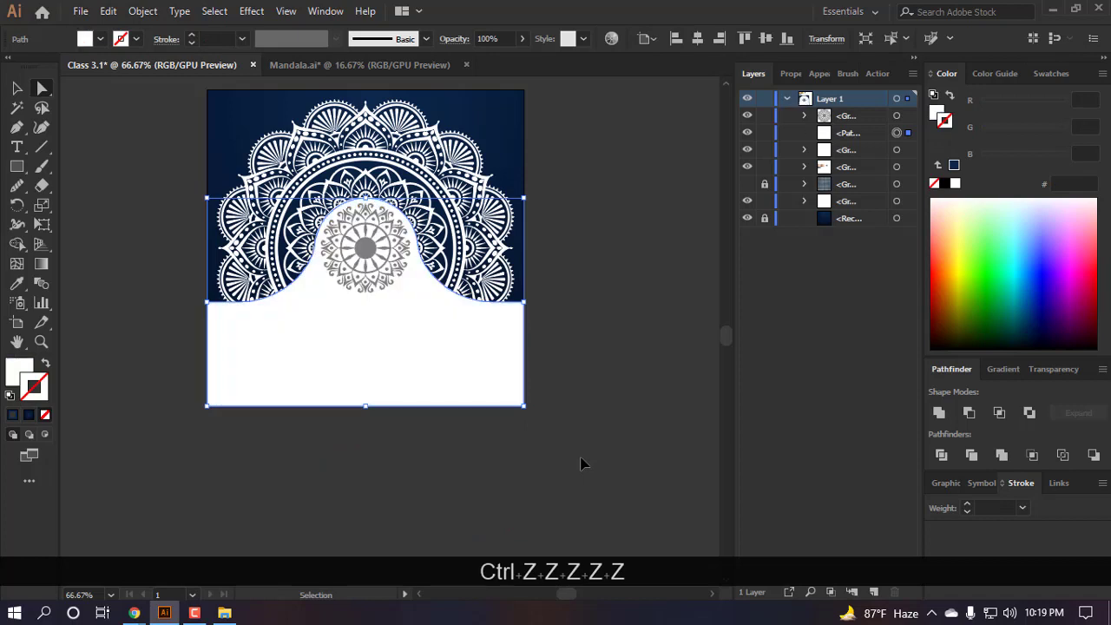
# - Redo the undone fill change to restore the domed shape's navy gradient
pyautogui.hotkey('ctrl', 'shift', 'z')
pyautogui.hotkey('ctrl', 'shift', 'z')
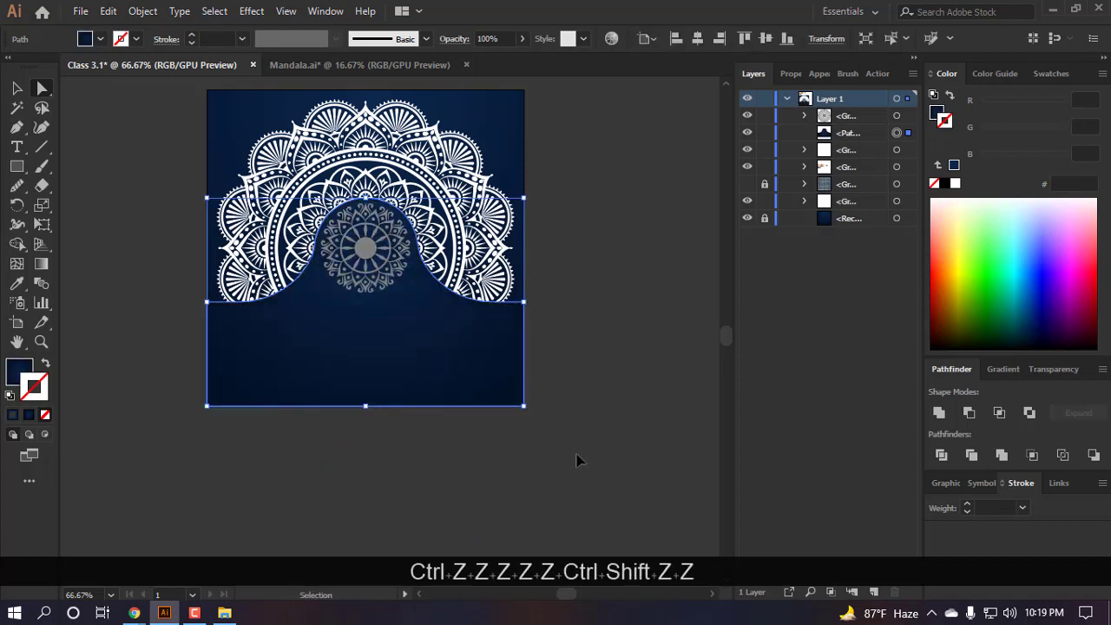
pyautogui.hotkey('ctrl', 'shift', 'z')
pyautogui.click(570, 429)
pyautogui.moveTo(405, 367); pyautogui.dragTo(405, 449)
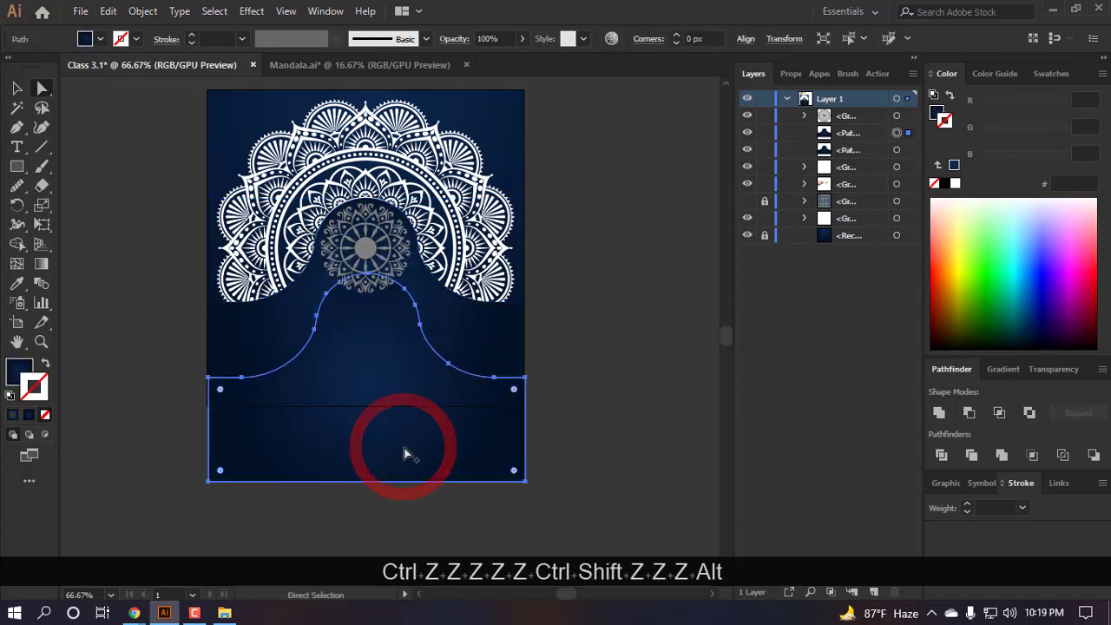
pyautogui.hotkey('ctrl', 'z')
# - Copy the navy domed shape and paste the duplicate directly in front of the original
pyautogui.click(386, 356)
pyautogui.hotkey('ctrl', 'c')
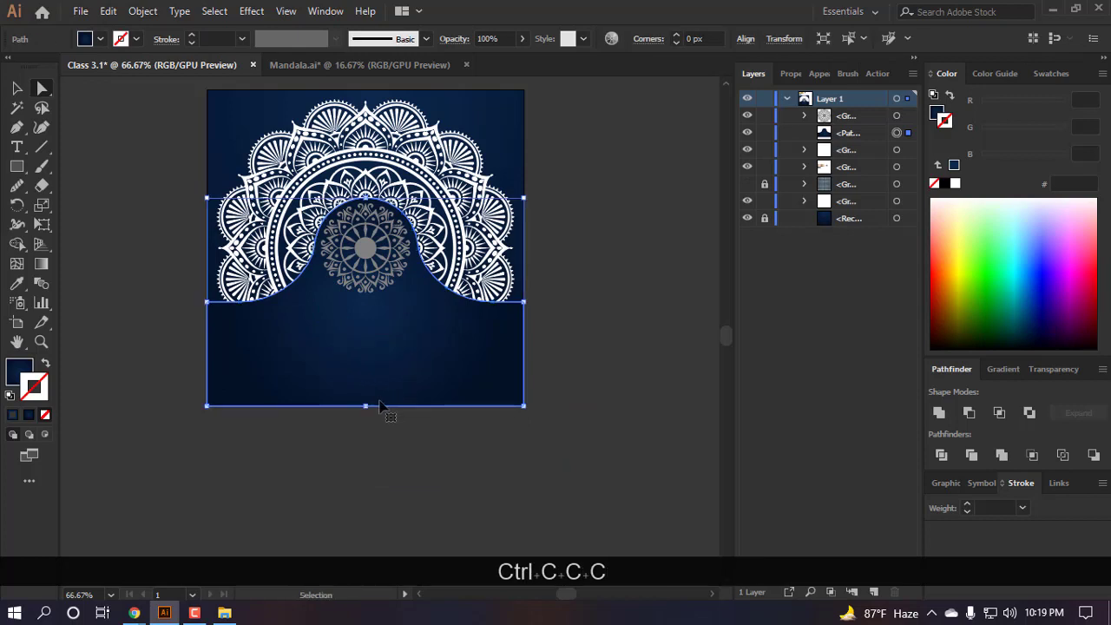
pyautogui.hotkey('ctrl', 'f')
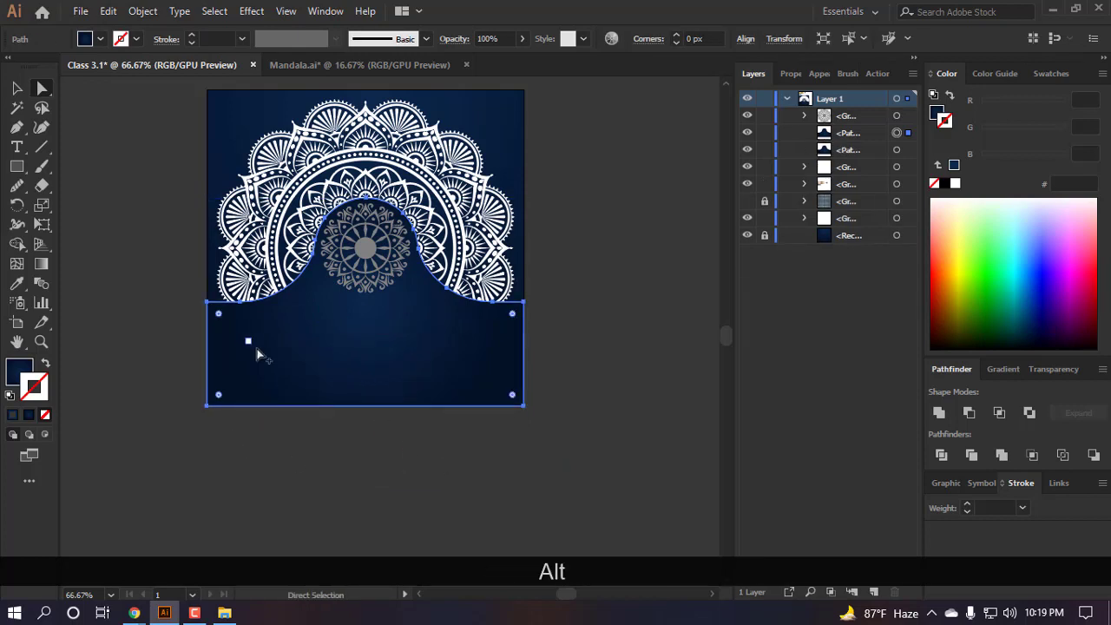
pyautogui.moveTo(257, 354); pyautogui.dragTo(268, 484)
pyautogui.hotkey('ctrl', 'z')
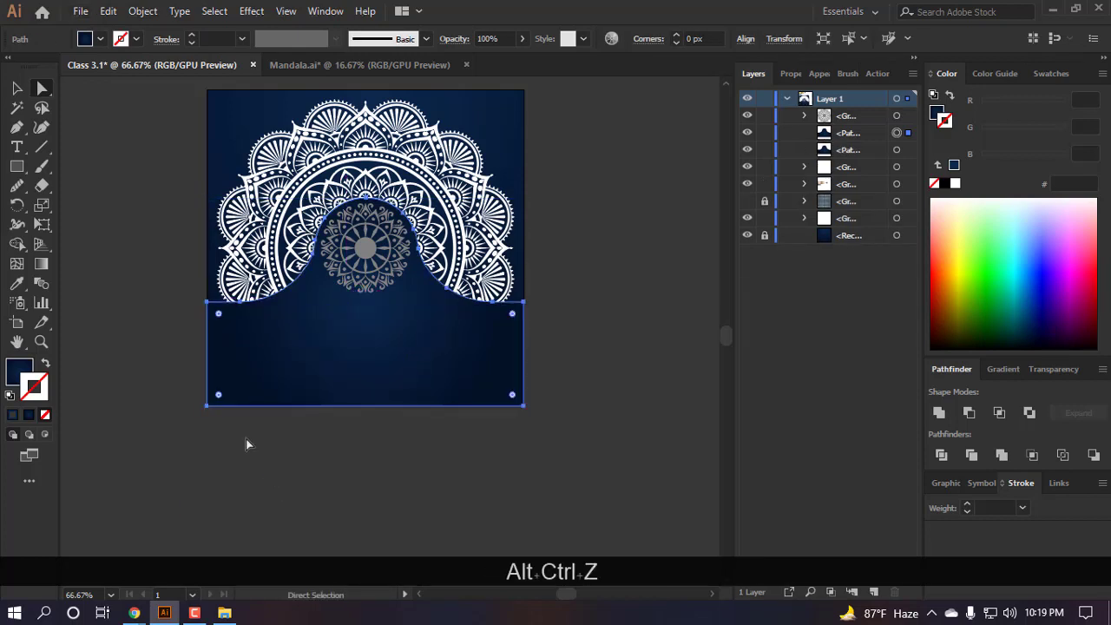
# - Swap the front copy's fill and stroke, leaving it unfilled, and align its 1 pt stroke to the inside of the path
pyautogui.click(46, 364)
pyautogui.click(34, 387)
pyautogui.scroll(3, 191, 283)
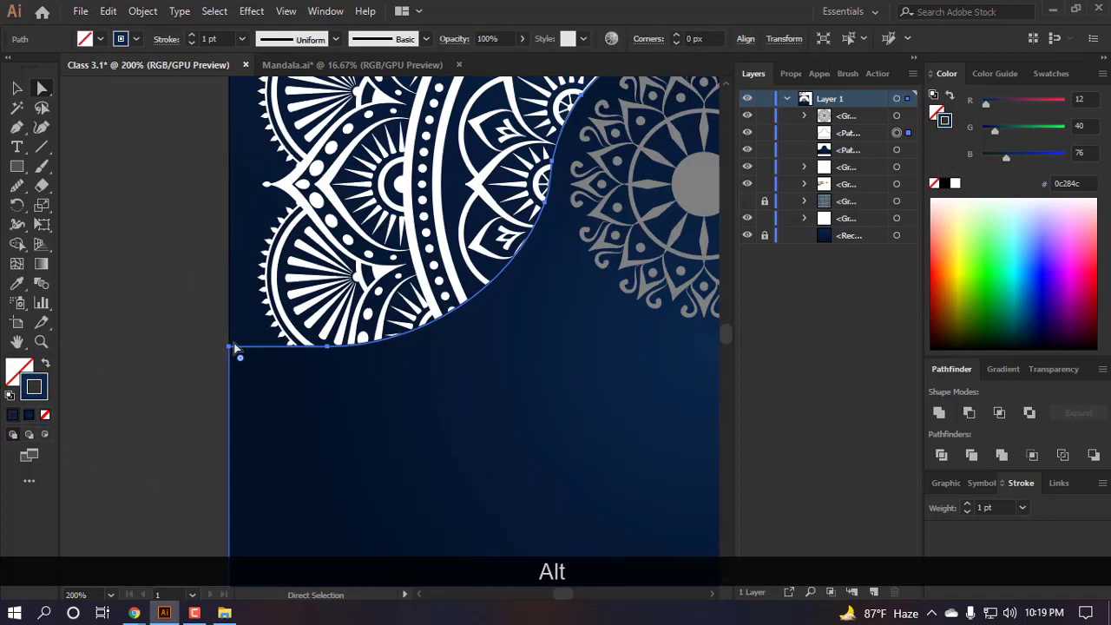
pyautogui.scroll(-3, 235, 347)
pyautogui.click(168, 40)
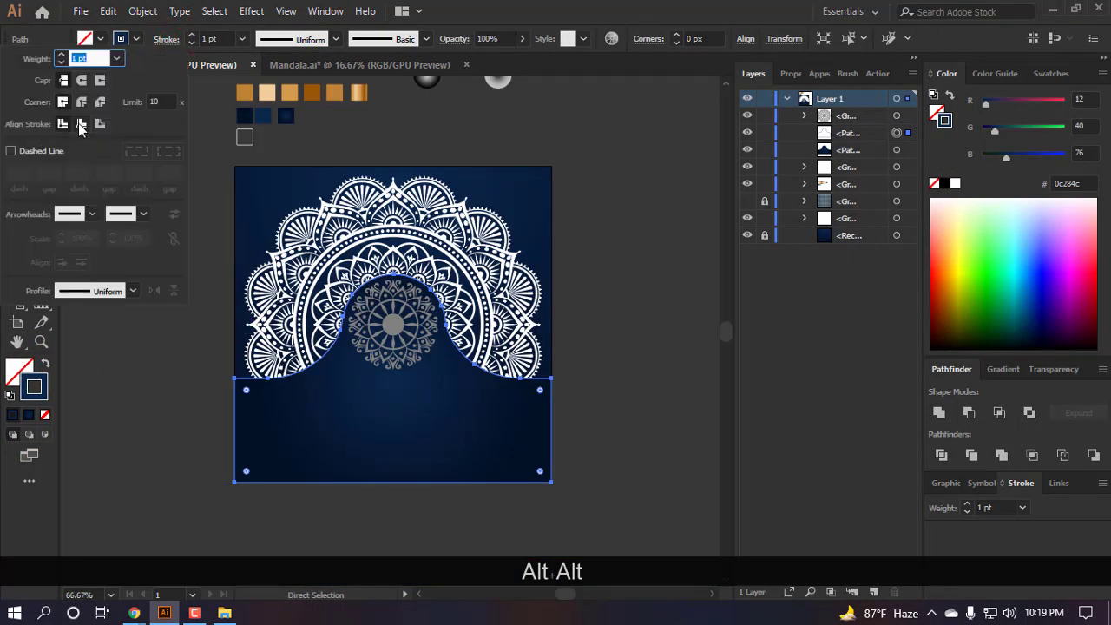
pyautogui.scroll(3, 245, 382)
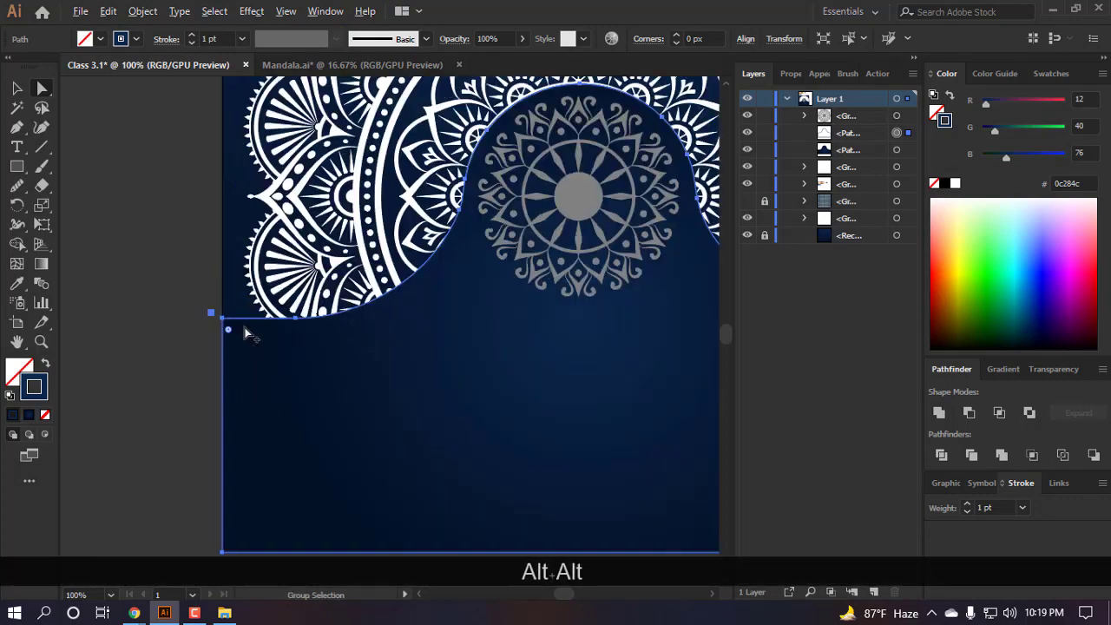
pyautogui.scroll(-3, 268, 340)
pyautogui.scroll(3, 313, 360)
pyautogui.scroll(-4, 311, 365)
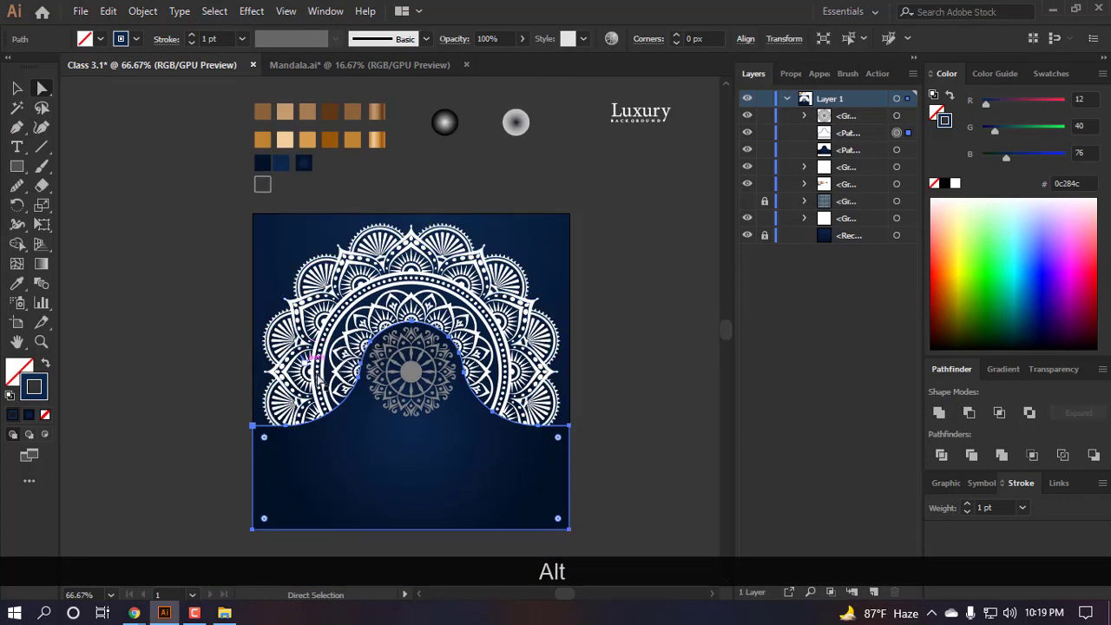
# - Set the dome outline's stroke weight to 2 pt and its stroke colour to white
pyautogui.scroll(1, 284, 93)
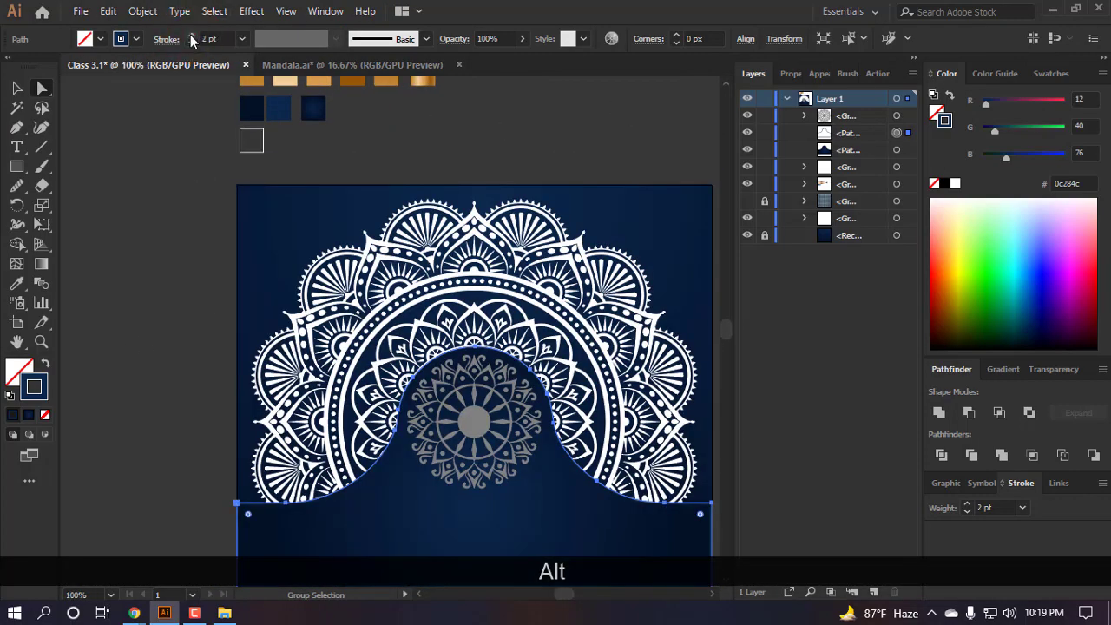
pyautogui.scroll(3, 369, 479)
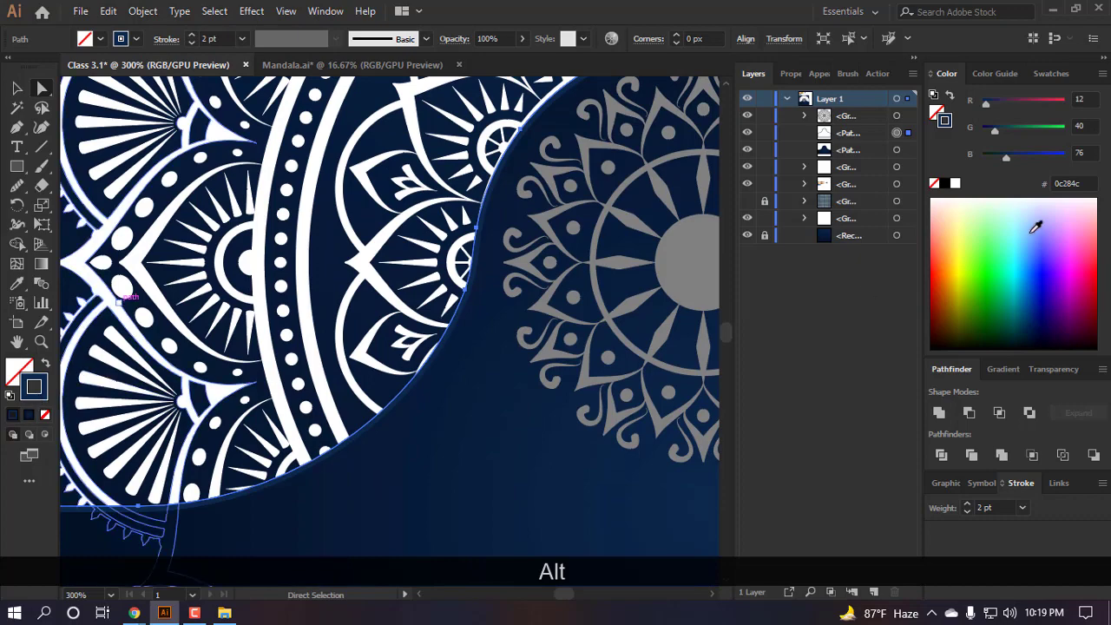
pyautogui.click(954, 184)
pyautogui.scroll(-2, 435, 356)
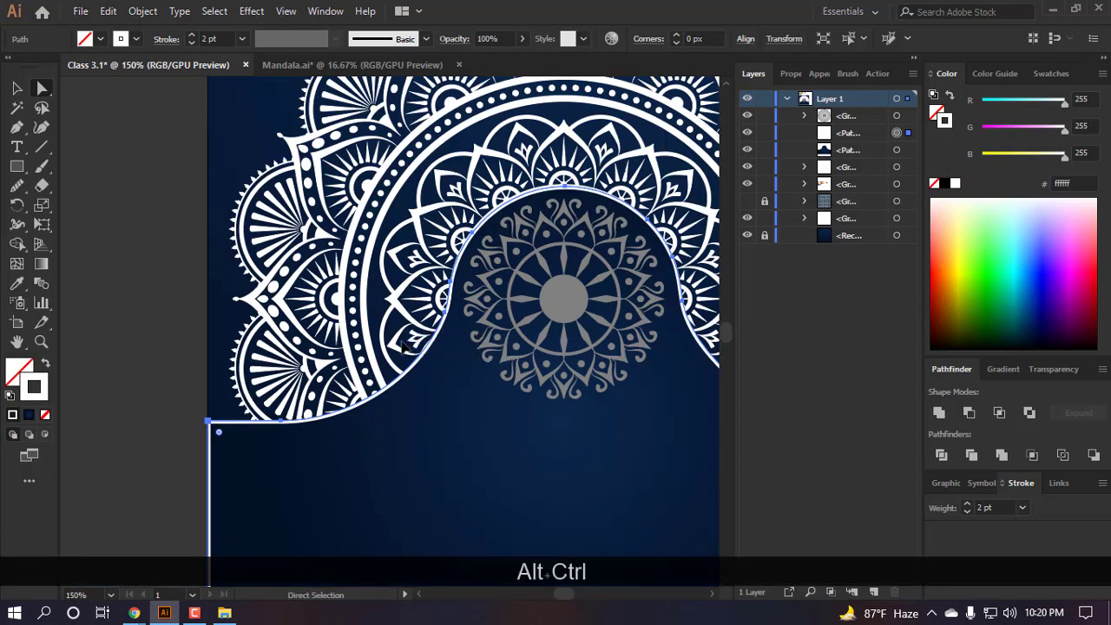
pyautogui.hscroll(2, 402, 344)
pyautogui.scroll(-2, 403, 343)
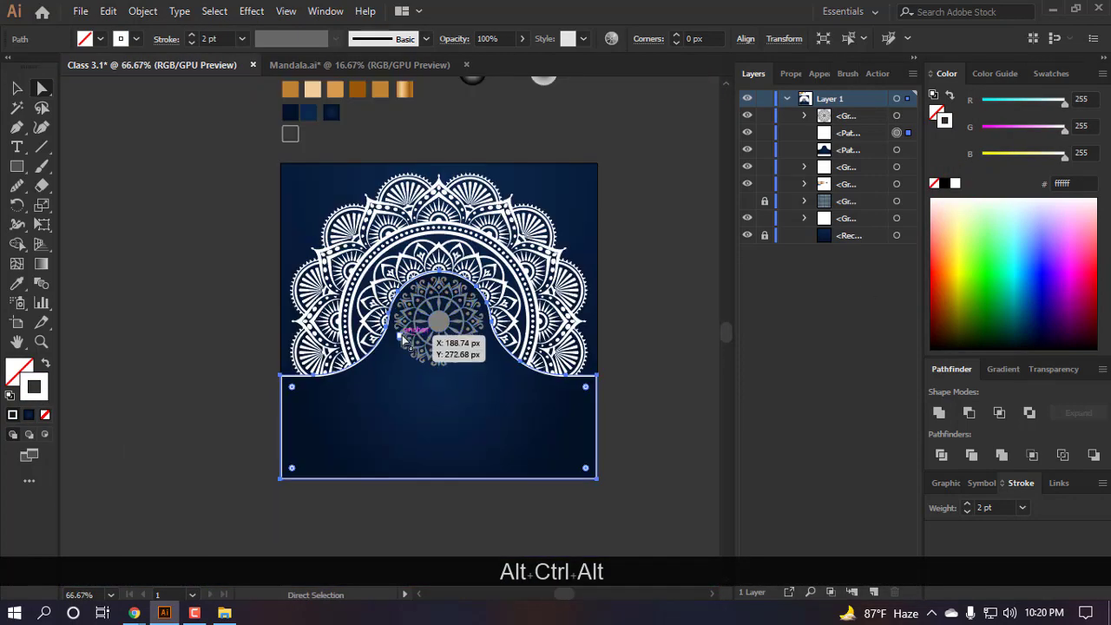
pyautogui.scroll(-1, 410, 339)
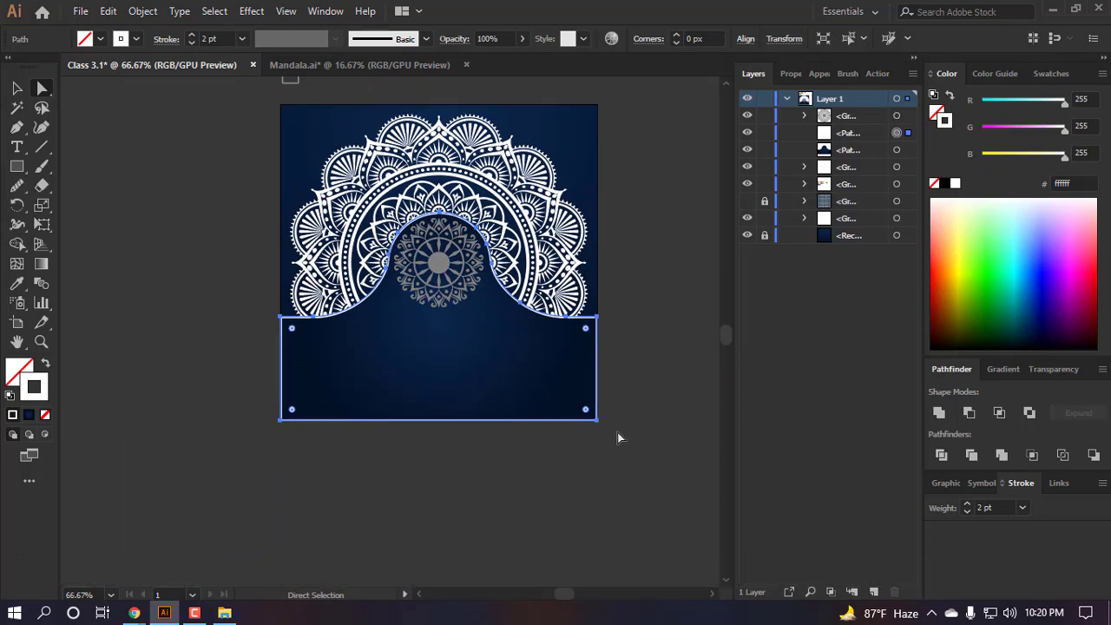
# - Select the white outline's two right-hand corner anchors and nudge them outward past the artboard edge
pyautogui.hscroll(1, 617, 432)
pyautogui.scroll(1, 550, 358)
pyautogui.click(599, 420)
pyautogui.click(533, 450)
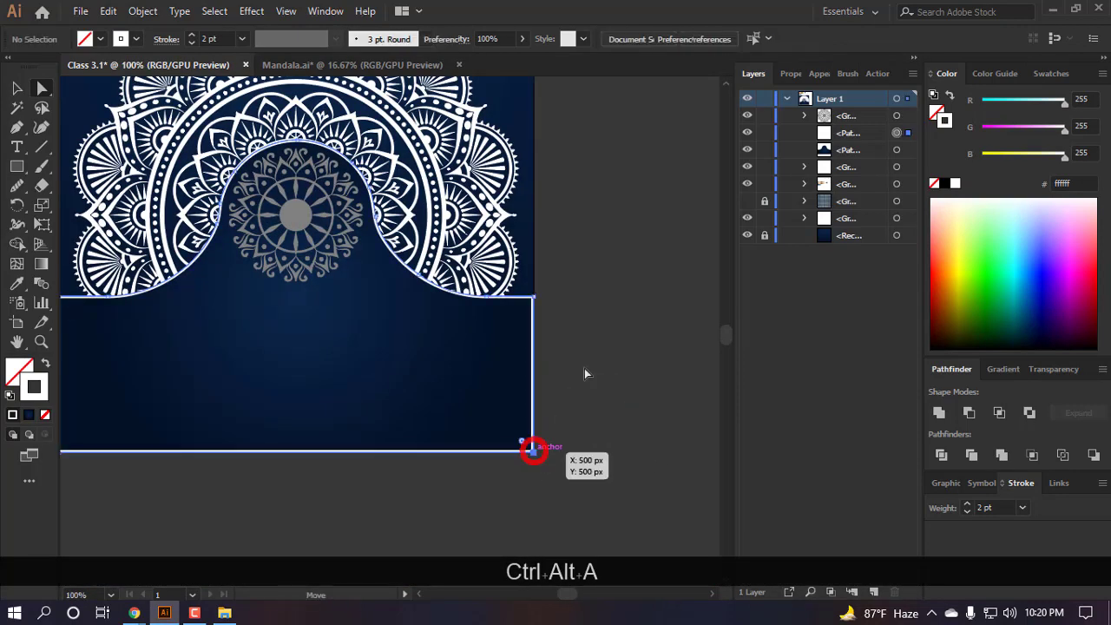
pyautogui.keyDown('shift'); pyautogui.click(532, 295); pyautogui.keyUp('shift')
pyautogui.hotkey('shift', 'Right')
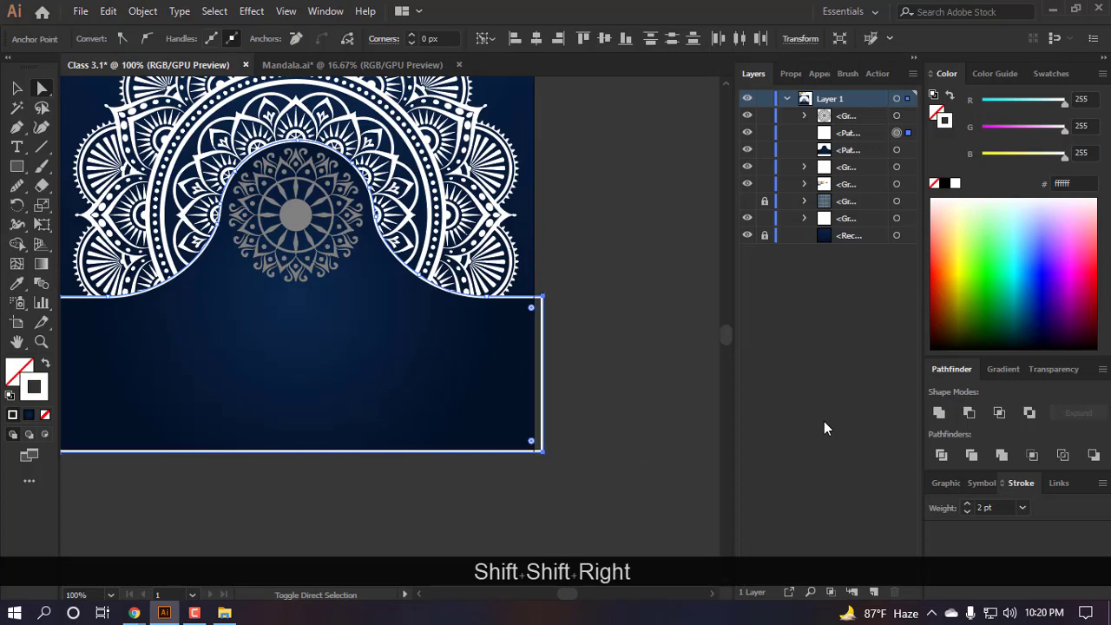
# - Pull the outline's lower-right and lower-left corner anchors diagonally down and away from the artboard
pyautogui.click(649, 457)
pyautogui.moveTo(541, 451); pyautogui.dragTo(594, 547)
pyautogui.scroll(-5, 583, 493)
pyautogui.scroll(4, 519, 530)
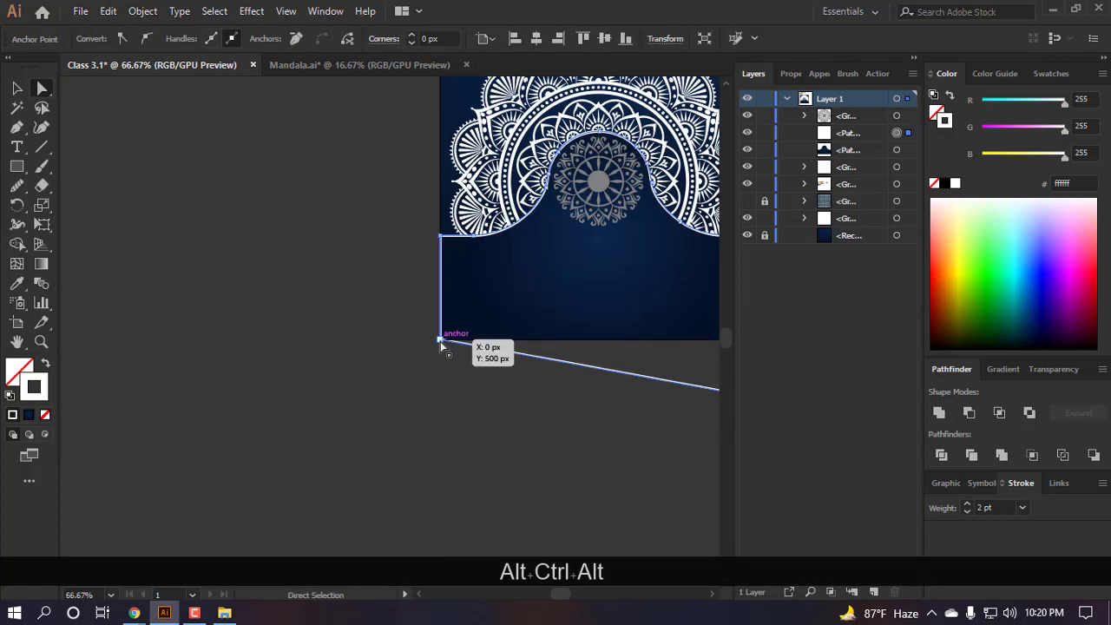
pyautogui.moveTo(440, 341); pyautogui.dragTo(279, 387)
# - Move the outline's upper-left corner anchor outward past the artboard's left edge
pyautogui.keyDown('alt'); pyautogui.scroll(3, 475, 256); pyautogui.keyUp('alt')
pyautogui.moveTo(381, 276); pyautogui.dragTo(347, 278)
pyautogui.scroll(-3, 274, 258)
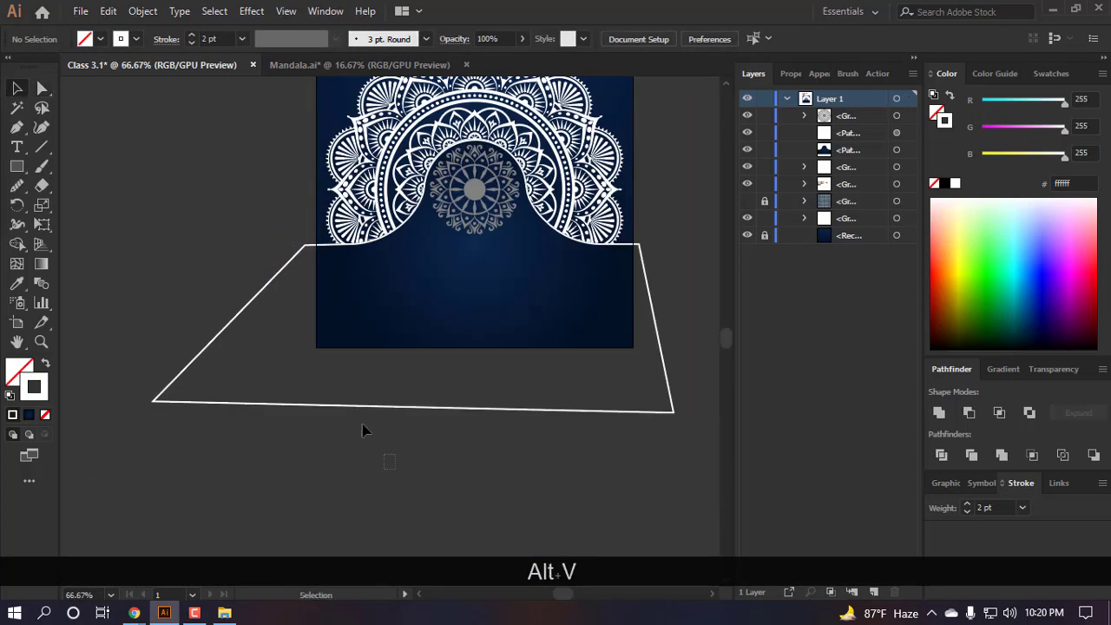
# - Expand the white outline into a filled shape and trim off its part outside the domed shape with Shape Builder
pyautogui.click(266, 399)
pyautogui.click(142, 11)
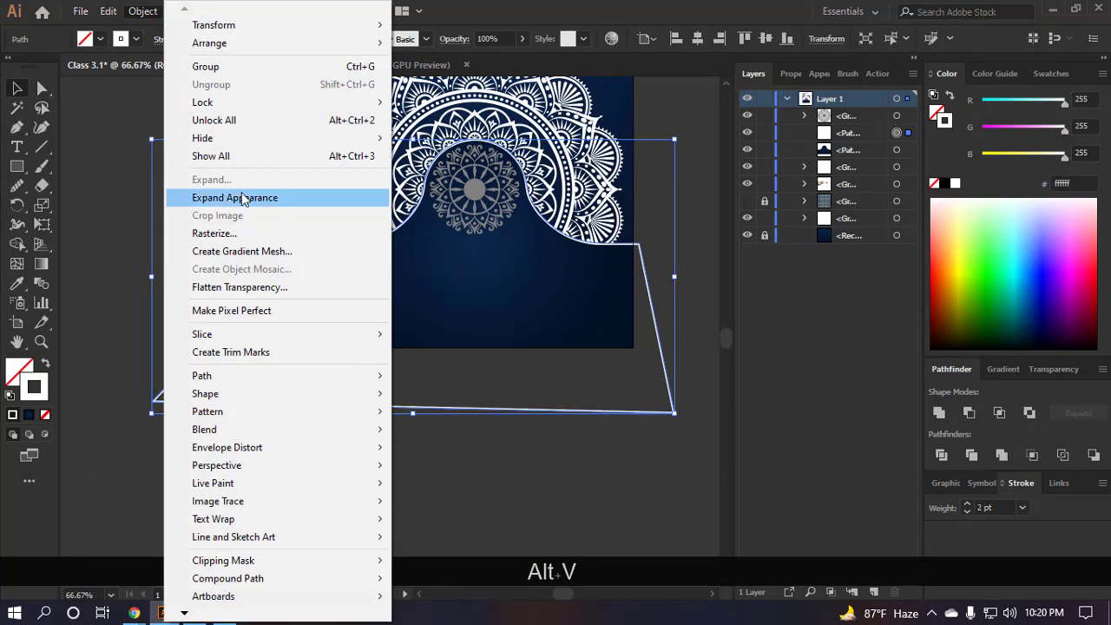
pyautogui.click(278, 198)
pyautogui.click(132, 15)
pyautogui.click(211, 179)
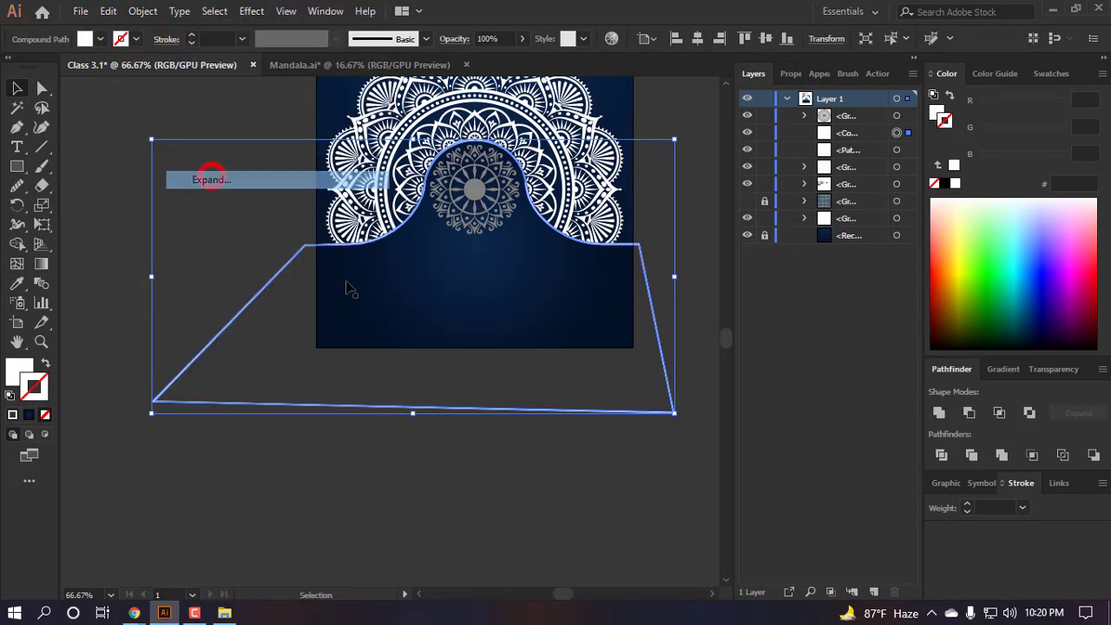
pyautogui.keyDown('shift'); pyautogui.click(385, 303); pyautogui.keyUp('shift')
pyautogui.click(17, 245)
pyautogui.keyDown('alt'); pyautogui.click(258, 390); pyautogui.keyUp('alt')
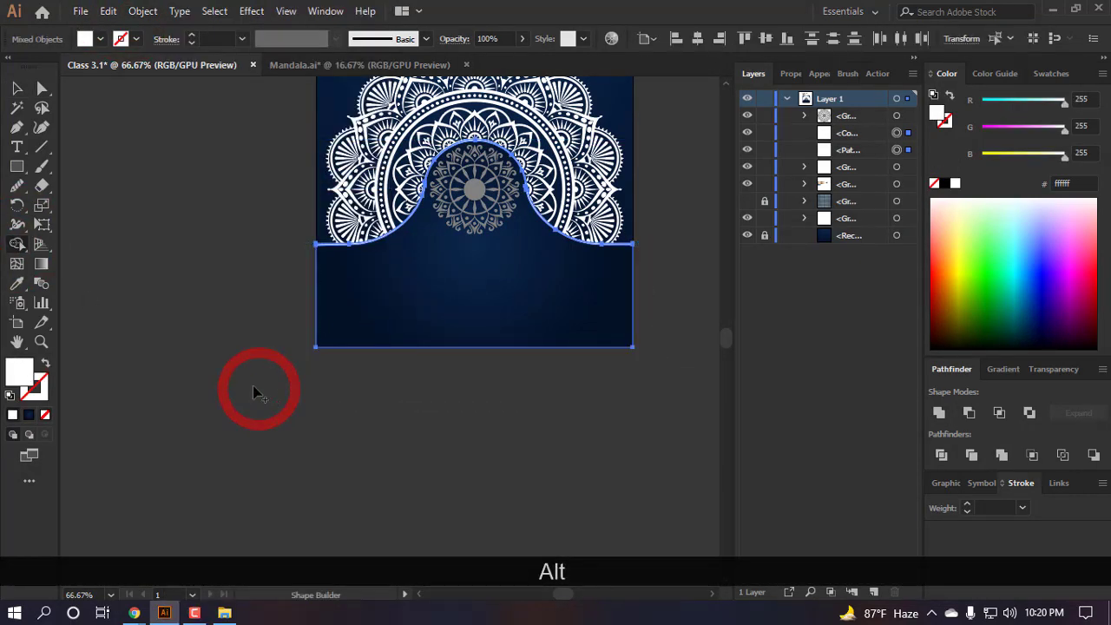
# - Examine the trimmed white strip up close where it meets the artboard's left and right edges
pyautogui.press('a')
pyautogui.scroll(1, 348, 347)
pyautogui.scroll(5, 280, 473)
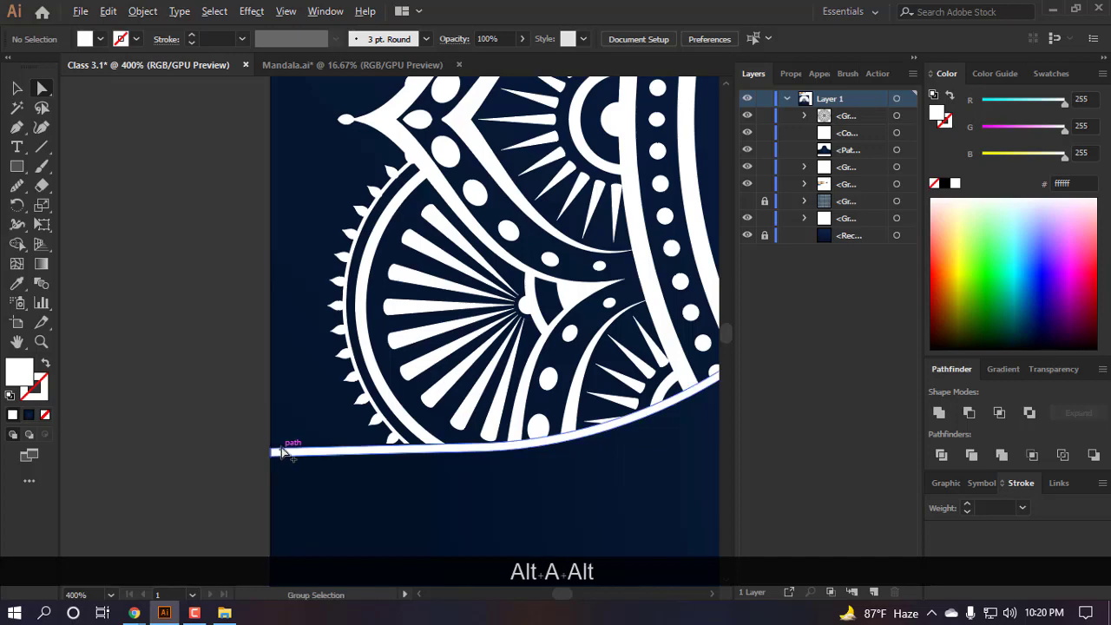
pyautogui.scroll(4, 289, 448)
pyautogui.scroll(-8, 278, 430)
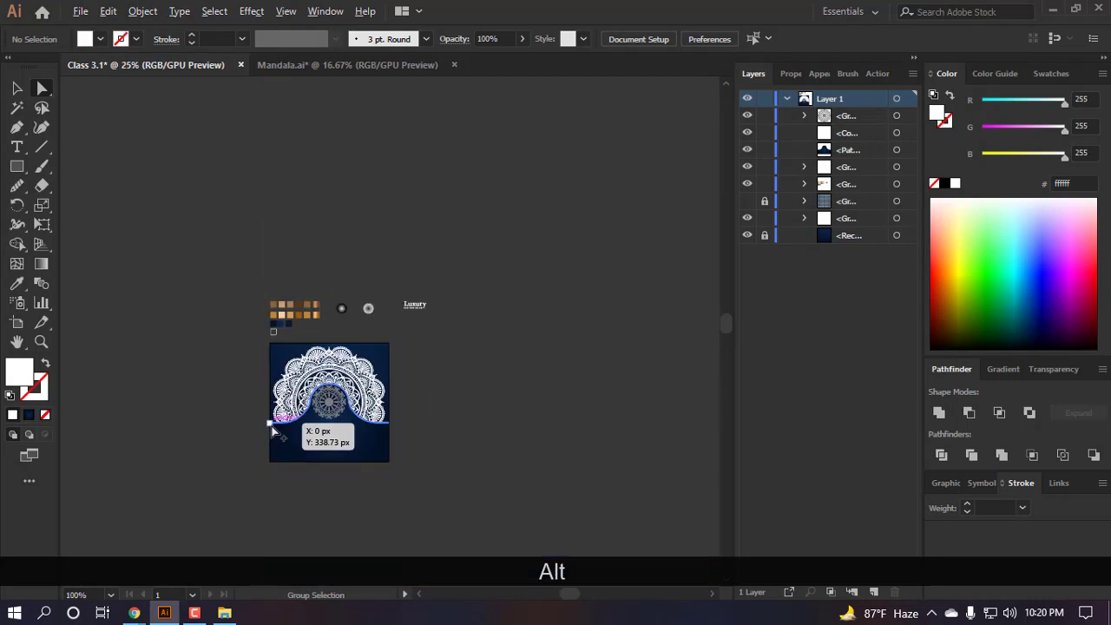
pyautogui.scroll(6, 372, 431)
pyautogui.scroll(3, 385, 377)
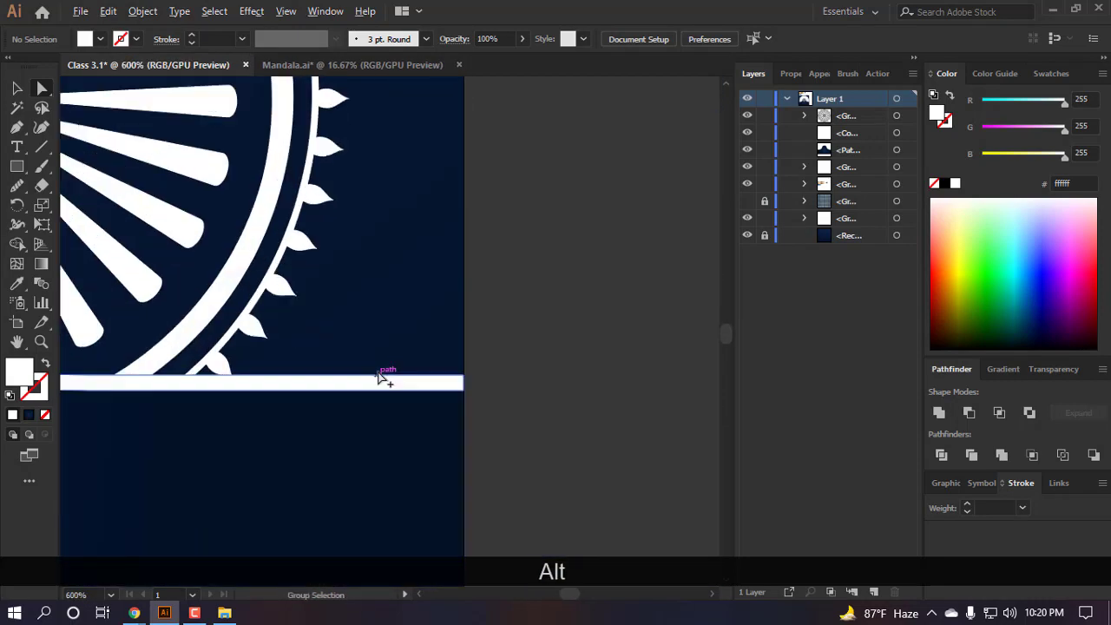
pyautogui.moveTo(442, 392); pyautogui.dragTo(451, 311)
pyautogui.hotkey('ctrl', 'z')
pyautogui.scroll(-6, 396, 351)
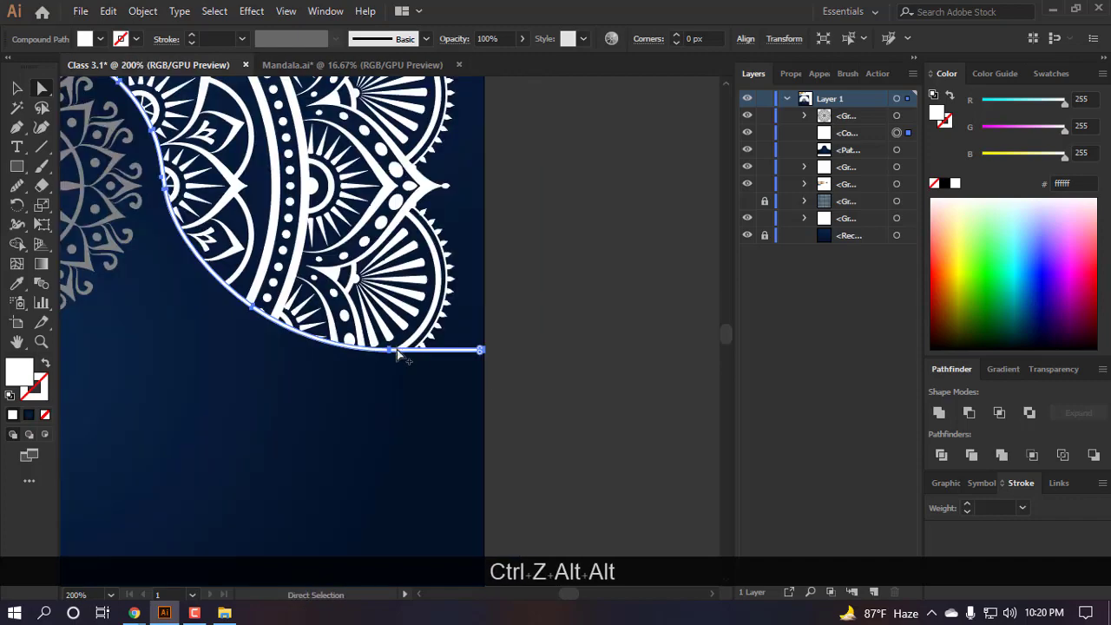
pyautogui.scroll(4, 174, 352)
pyautogui.scroll(3, 257, 270)
# - Undo the trim, expansion and upper-left anchor move, and pull that anchor horizontally outward just past the artboard edge
pyautogui.hotkey('ctrl', 'z')
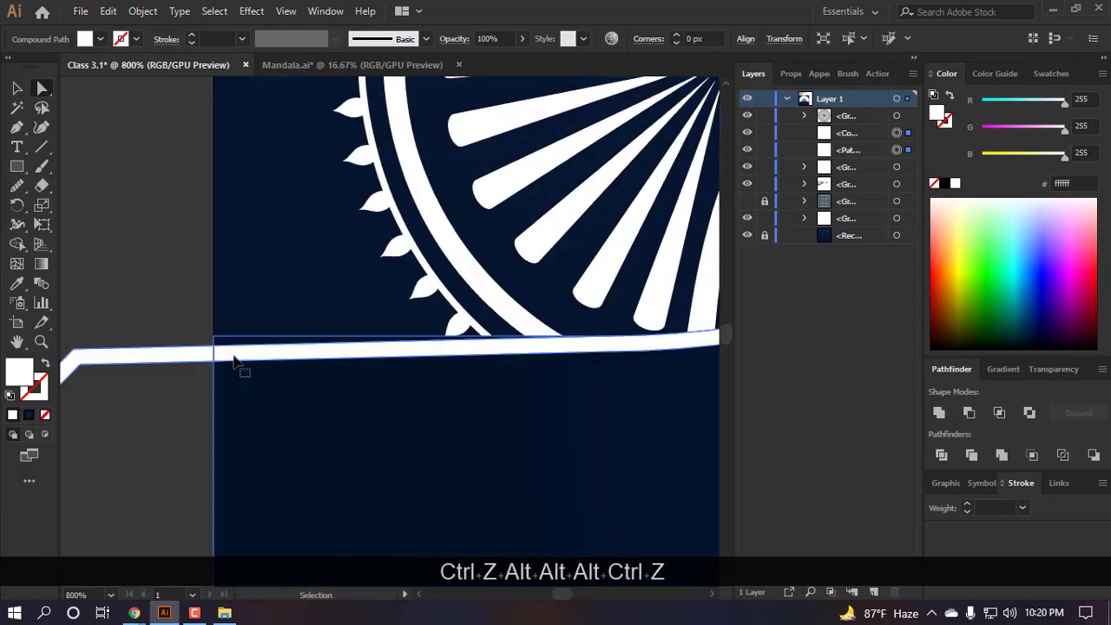
pyautogui.hotkey('ctrl', 'z')
pyautogui.hotkey('ctrl', 'z')
pyautogui.press('a')
pyautogui.click(95, 322)
pyautogui.moveTo(215, 338); pyautogui.dragTo(173, 340)
pyautogui.scroll(-7, 243, 334)
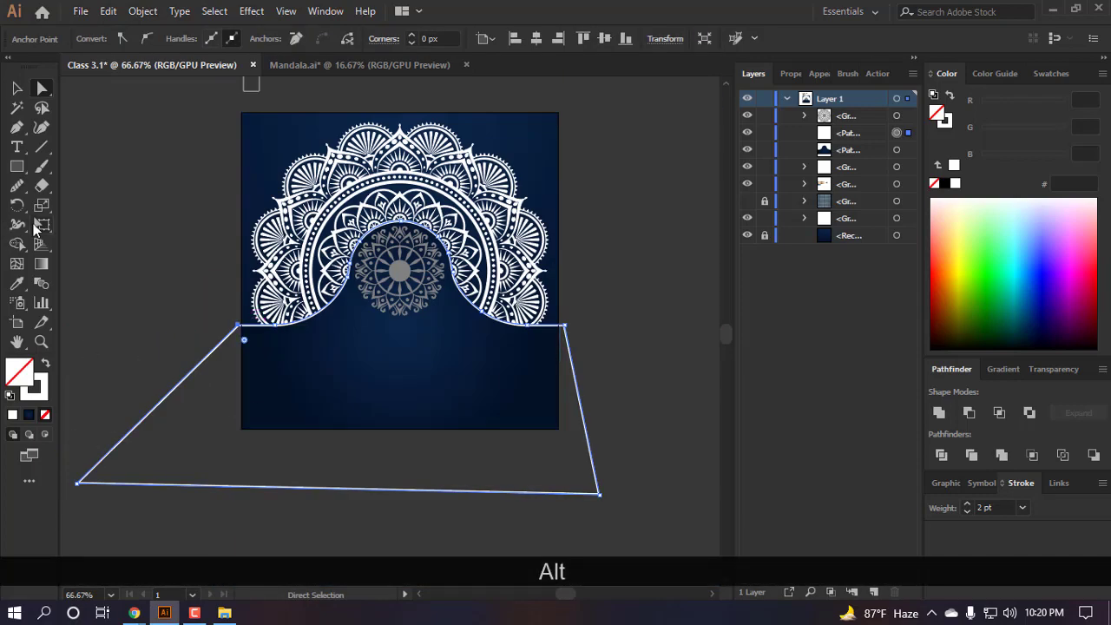
# - Expand the adjusted outline again and remove its excess outside the domed shape with Shape Builder, keeping only the upper border strip
pyautogui.click(143, 12)
pyautogui.click(235, 198)
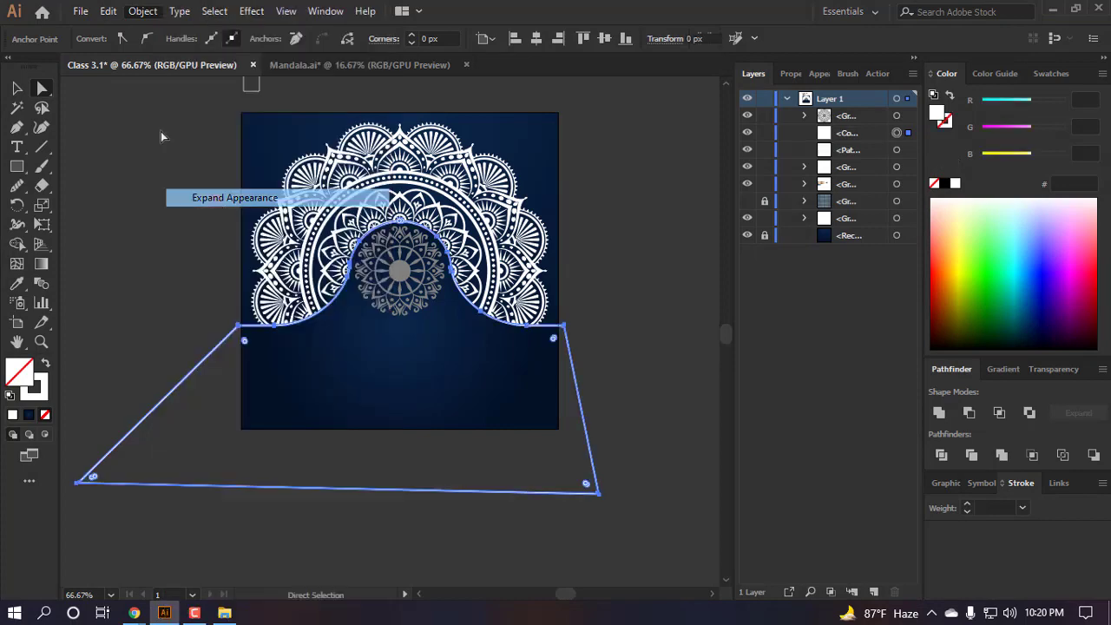
pyautogui.click(143, 12)
pyautogui.click(213, 180)
pyautogui.keyDown('shift'); pyautogui.click(303, 377); pyautogui.keyUp('shift')
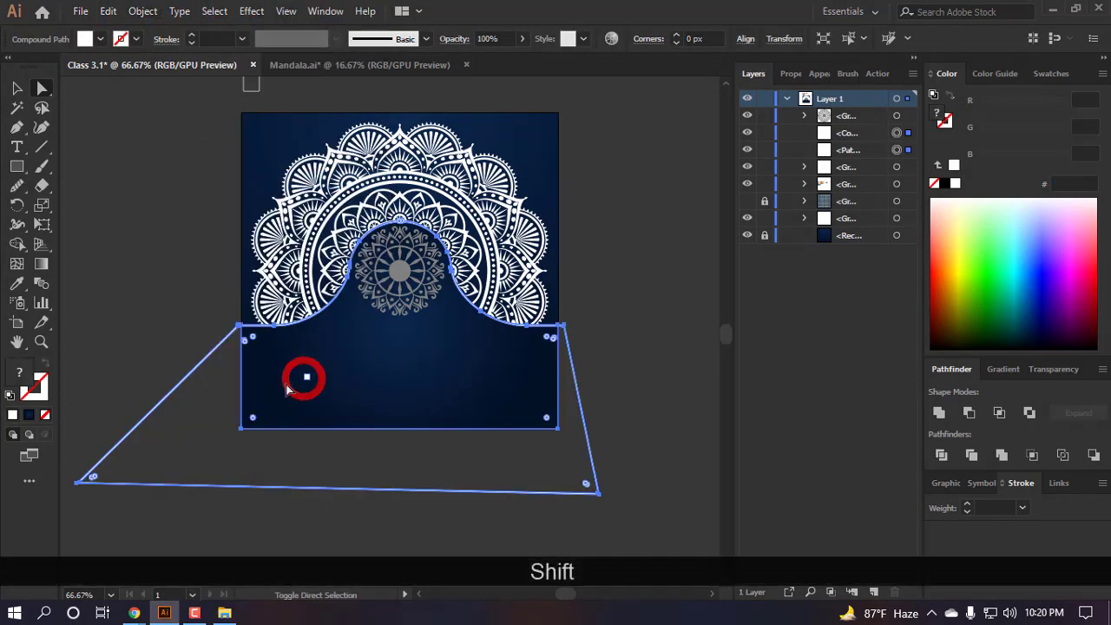
pyautogui.click(17, 245)
pyautogui.keyDown('alt'); pyautogui.click(191, 431); pyautogui.keyUp('alt')
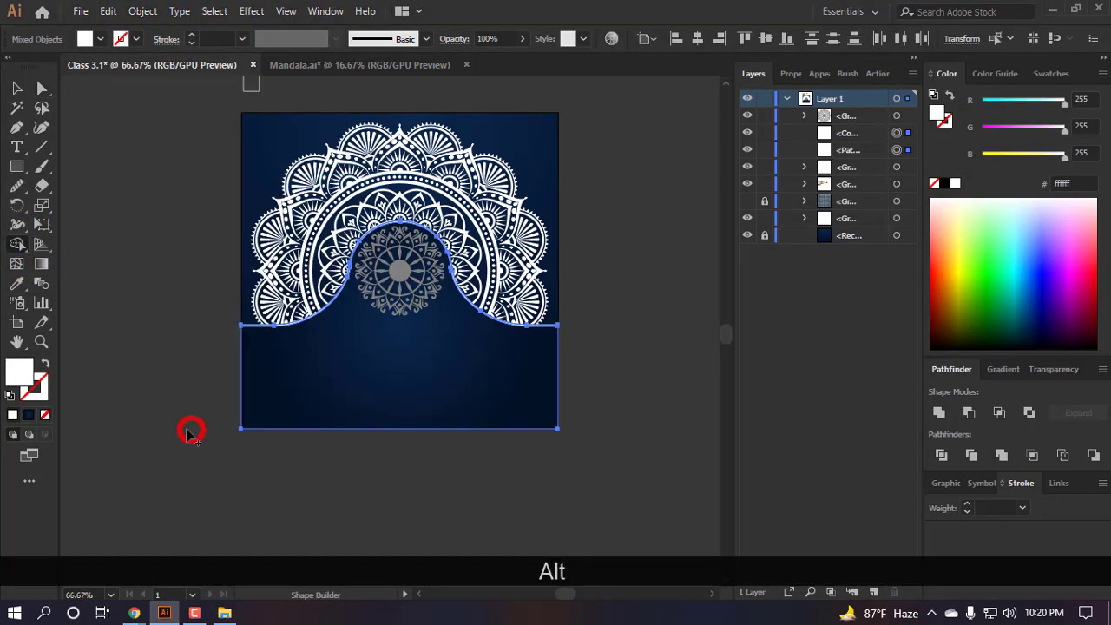
# - Fill the white border strip along the dome with the brighter gold gradient sampled from the second swatch row
pyautogui.press('a')
pyautogui.click(193, 441)
pyautogui.scroll(5, 250, 315)
pyautogui.press('a')
pyautogui.scroll(4, 200, 383)
pyautogui.click(216, 369)
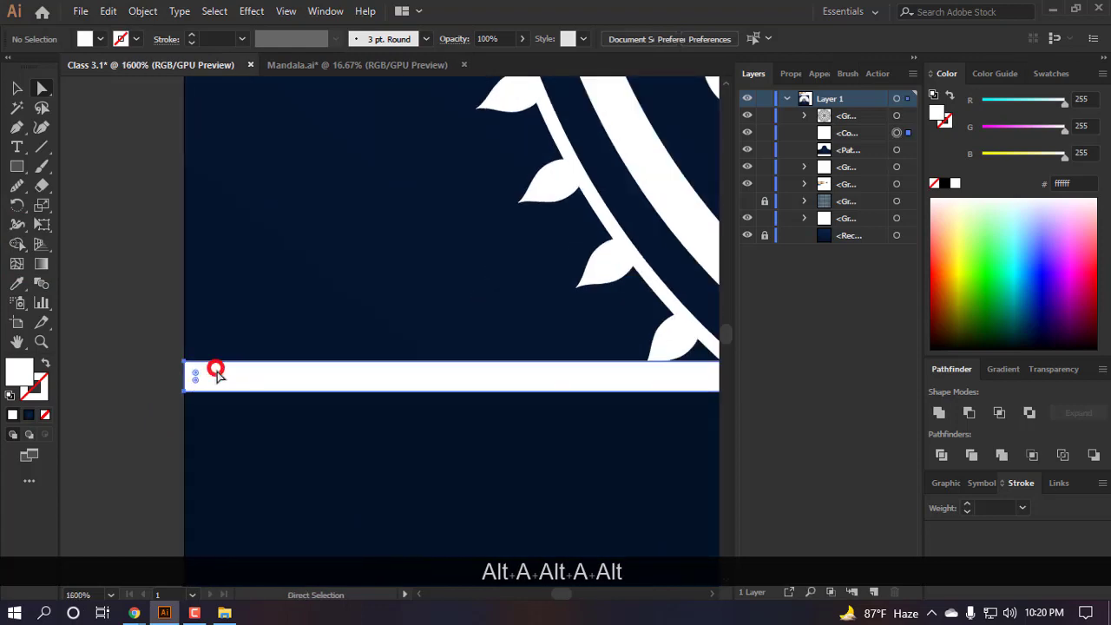
pyautogui.scroll(-12, 239, 368)
pyautogui.scroll(2, 247, 287)
pyautogui.scroll(2, 249, 276)
pyautogui.press('i')
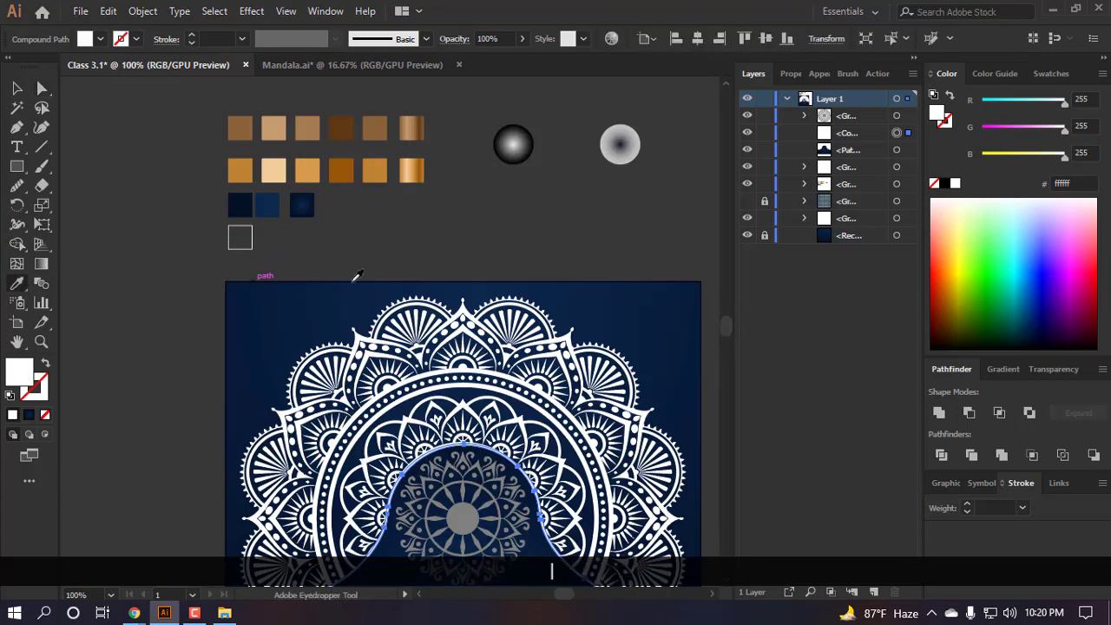
pyautogui.click(409, 168)
pyautogui.scroll(-3, 337, 215)
pyautogui.scroll(2, 380, 266)
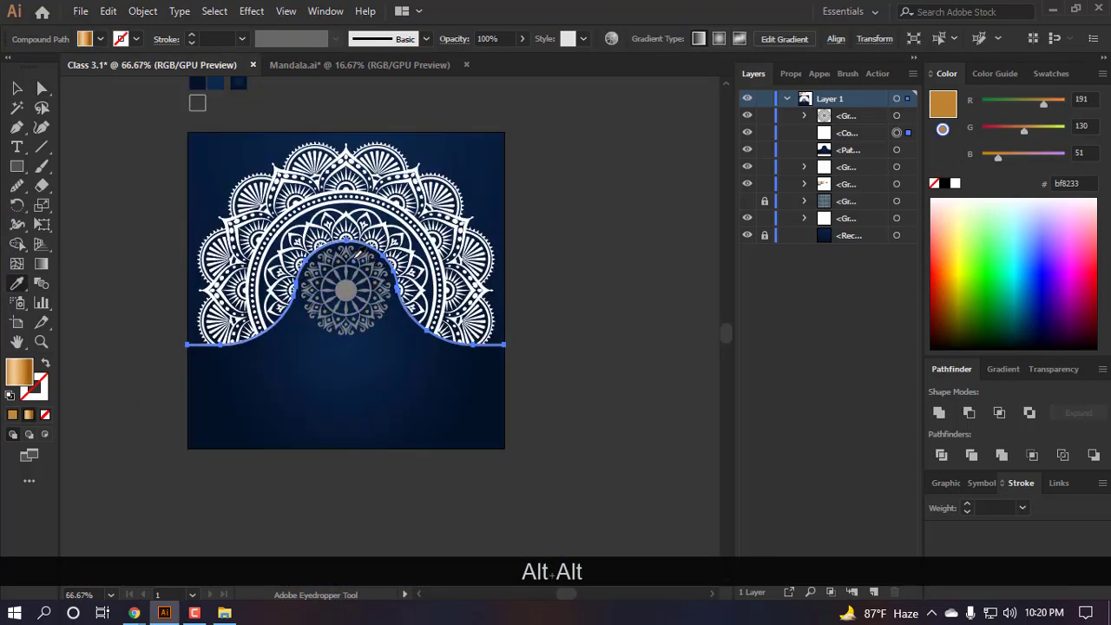
# - Redirect the border strip's gold gradient diagonally from the artboard's upper-left corner to the strip's right end, and deselect it
pyautogui.press('g')
pyautogui.moveTo(186, 139)
pyautogui.mouseDown()
pyautogui.moveTo(503, 362)
pyautogui.moveTo(509, 353)
pyautogui.mouseUp()
pyautogui.press('a')
pyautogui.click(554, 355)
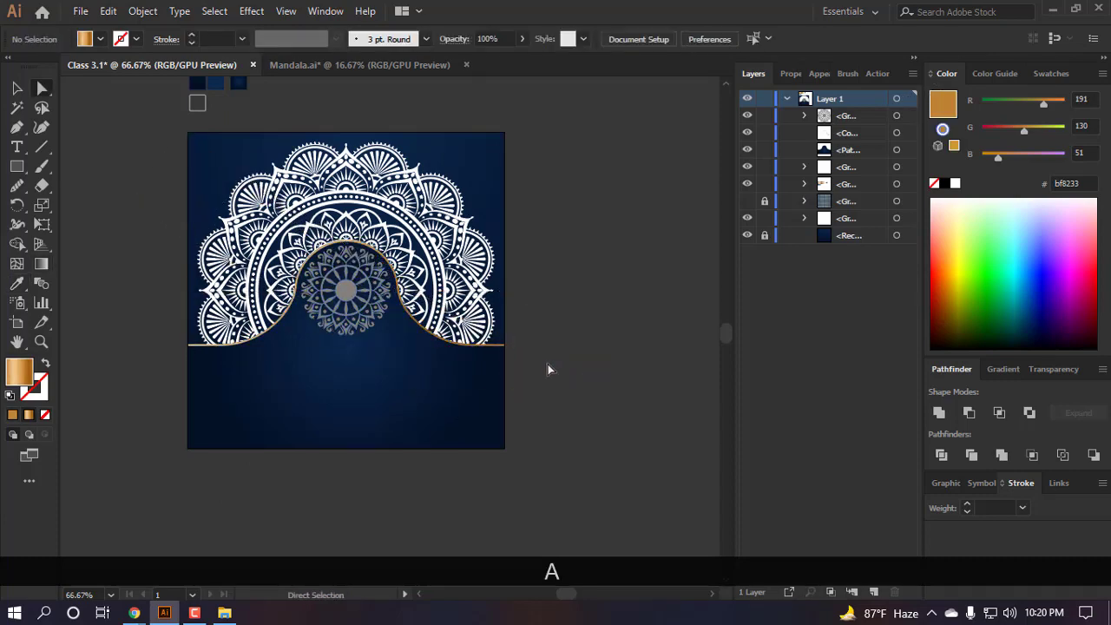
pyautogui.press('v')
pyautogui.scroll(2, 484, 233)
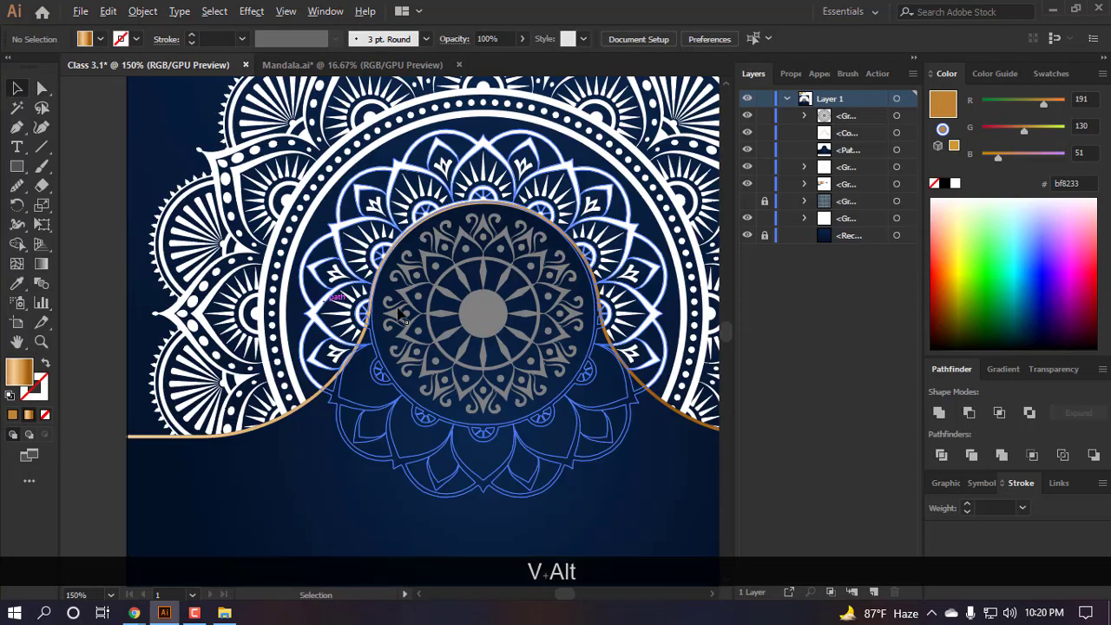
# - Fill the large white mandala with the brighter gold gradient sampled from the second swatch row
pyautogui.click(486, 230)
pyautogui.scroll(-2, 412, 369)
pyautogui.click(633, 379)
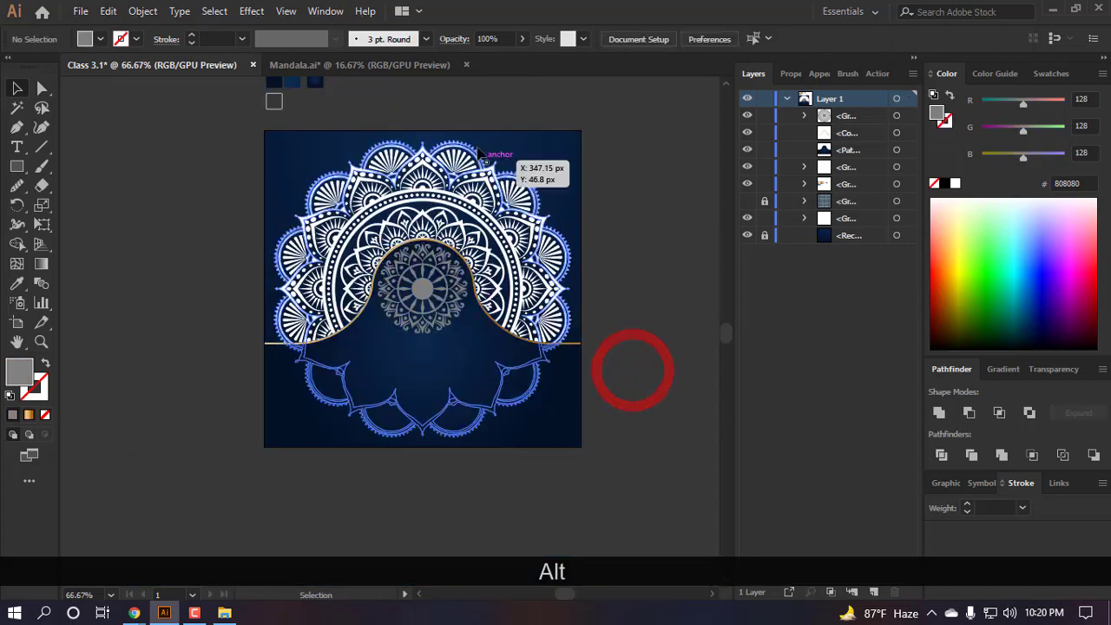
pyautogui.click(472, 173)
pyautogui.scroll(3, 460, 217)
pyautogui.scroll(-1, 451, 206)
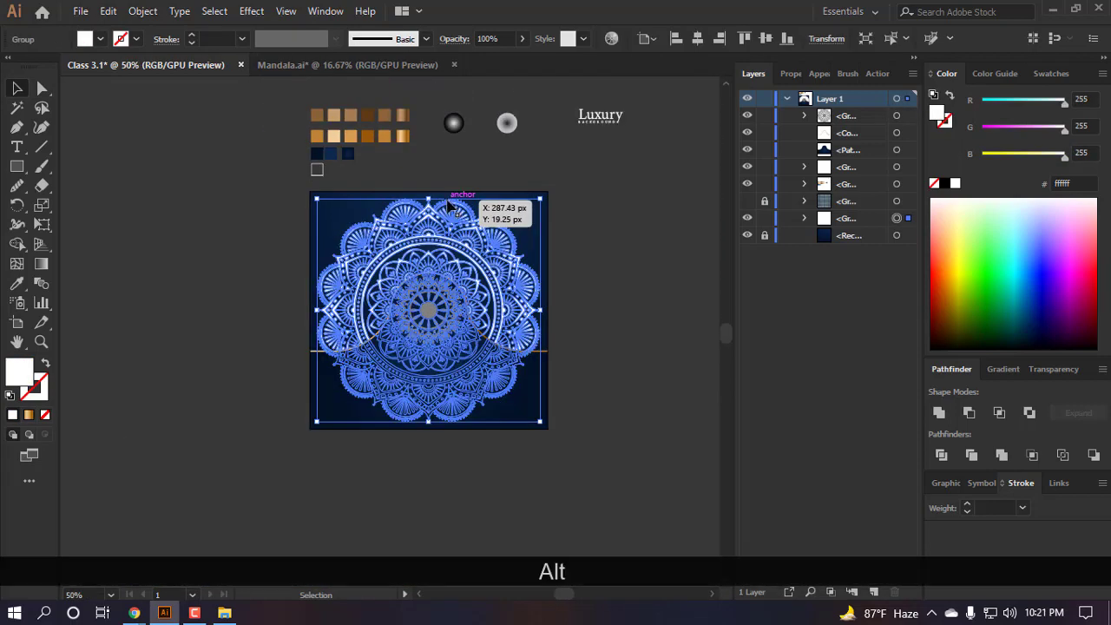
pyautogui.scroll(1, 451, 205)
pyautogui.press('i')
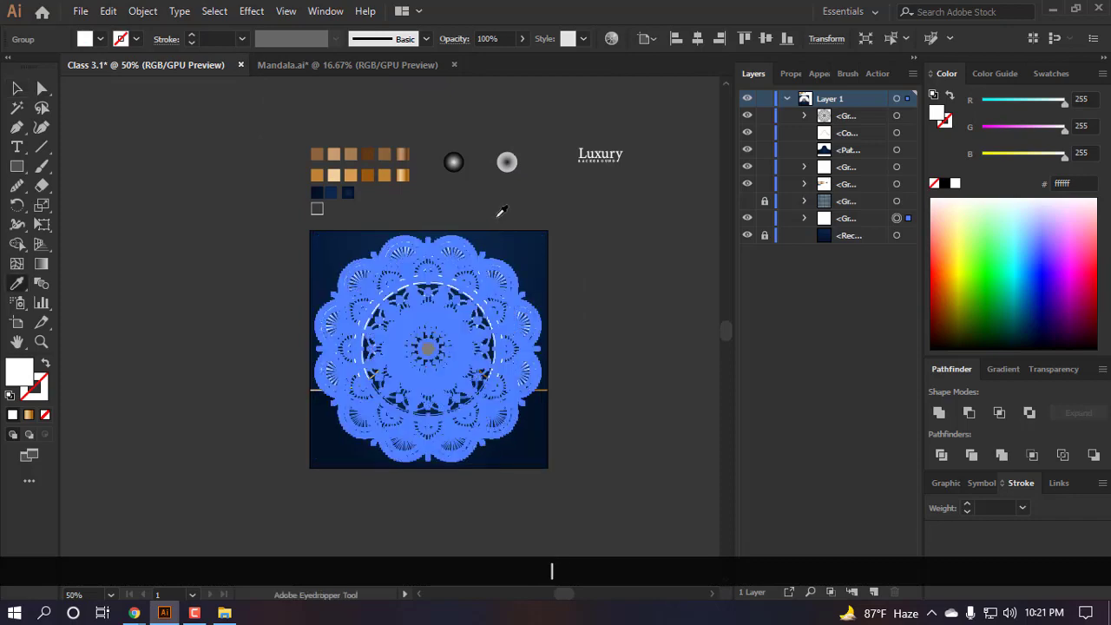
pyautogui.click(404, 174)
# - Redirect the large mandala's gold gradient diagonally from its upper-left side to its lower-right side, and deselect it
pyautogui.scroll(-2, 400, 200)
pyautogui.hscroll(2, 410, 237)
pyautogui.press('g')
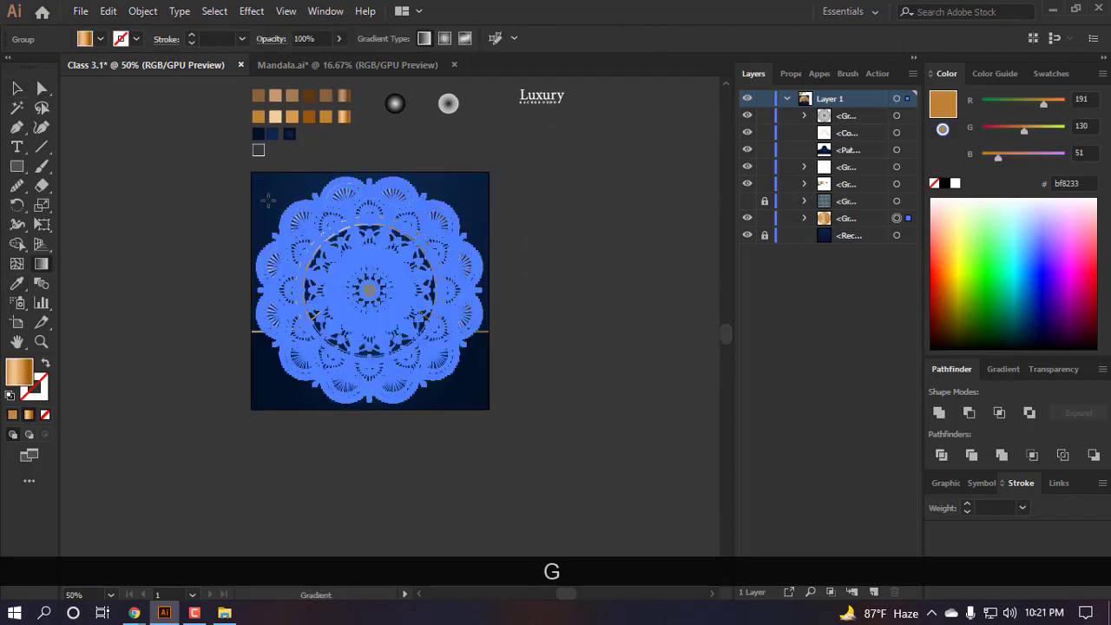
pyautogui.moveTo(252, 173); pyautogui.dragTo(463, 382)
pyautogui.moveTo(290, 213); pyautogui.dragTo(468, 332)
pyautogui.scroll(1, 198, 203)
pyautogui.moveTo(260, 240); pyautogui.dragTo(482, 393)
pyautogui.scroll(3, 436, 339)
pyautogui.press('a')
pyautogui.scroll(-1, 611, 310)
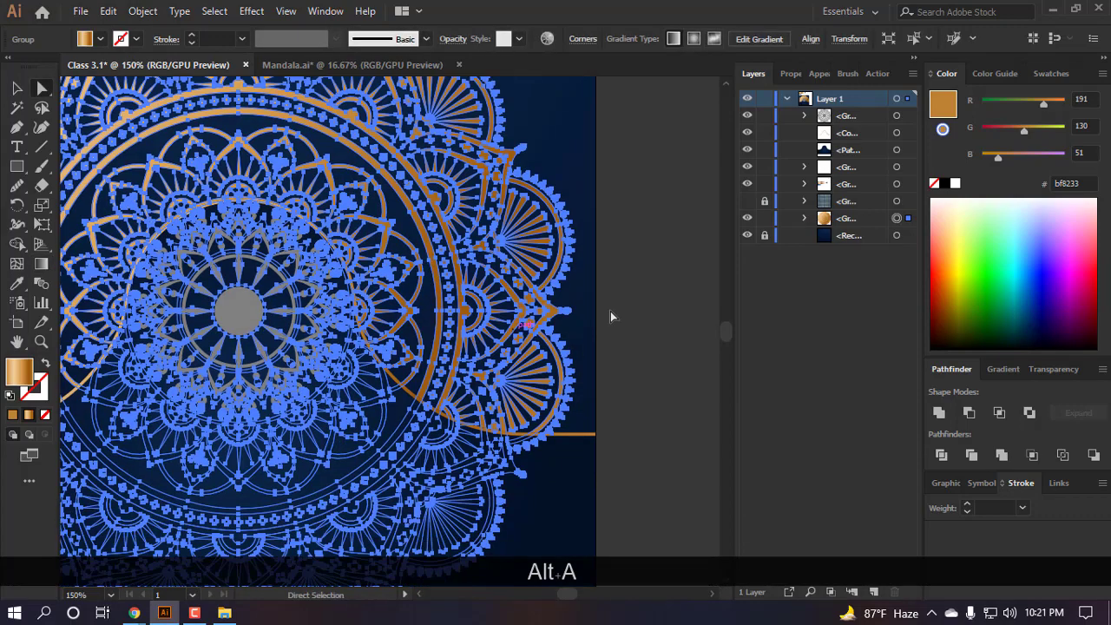
pyautogui.click(615, 303)
pyautogui.scroll(-2, 602, 306)
pyautogui.scroll(1, 590, 314)
pyautogui.hscroll(1, 584, 307)
pyautogui.scroll(-1, 573, 314)
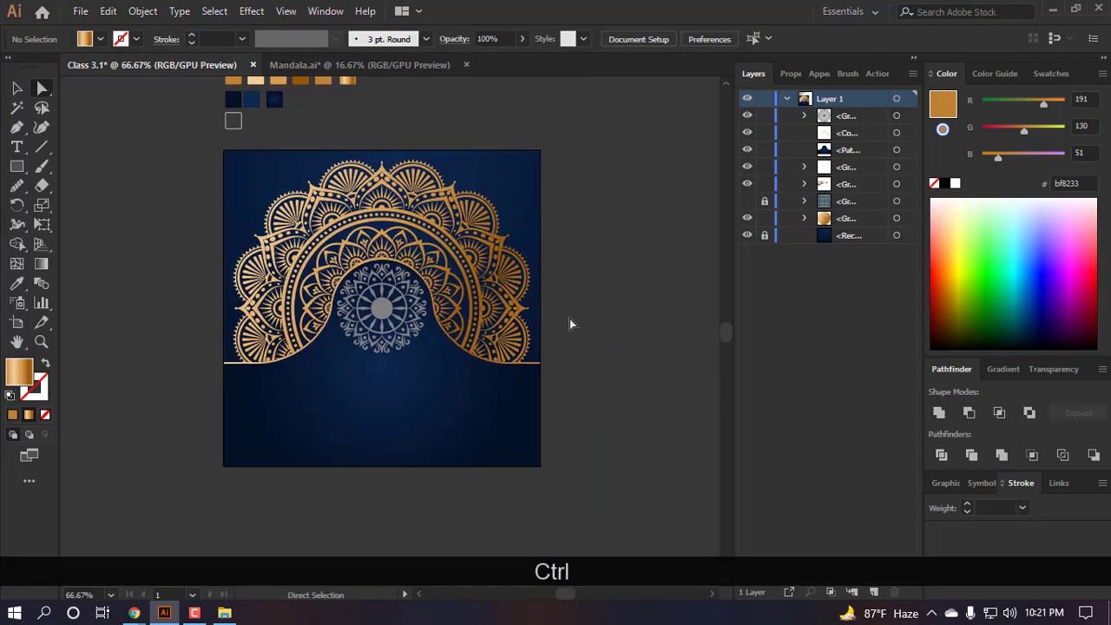
pyautogui.scroll(-1, 570, 318)
pyautogui.keyDown('ctrl'); pyautogui.click(593, 327); pyautogui.keyUp('ctrl')
# - Group the navy domed shape with its gold border strip, then lock and hide the group
pyautogui.scroll(1, 596, 295)
pyautogui.scroll(1, 370, 295)
pyautogui.hscroll(3, 568, 507)
pyautogui.scroll(-3, 574, 497)
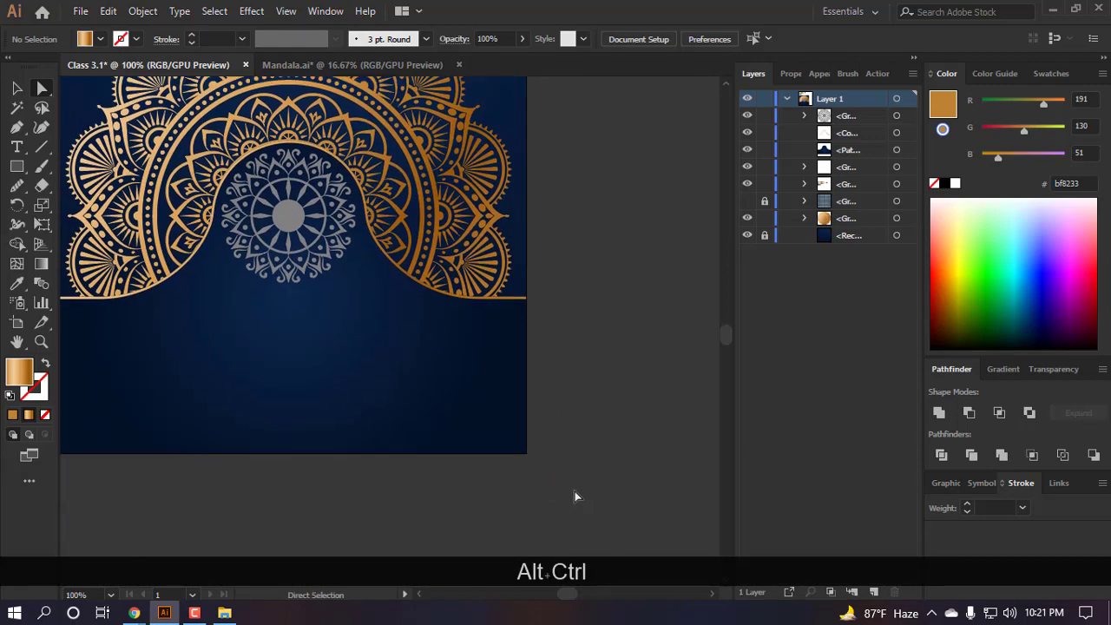
pyautogui.moveTo(519, 278); pyautogui.dragTo(518, 276)
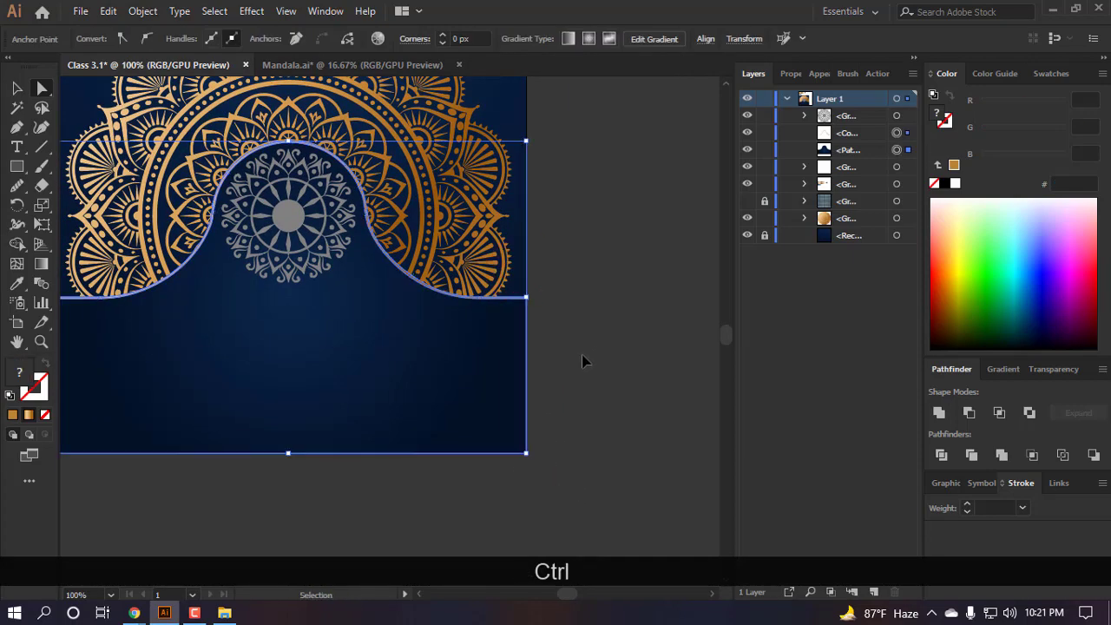
pyautogui.hotkey('ctrl', 'g')
pyautogui.click(765, 132)
pyautogui.click(747, 132)
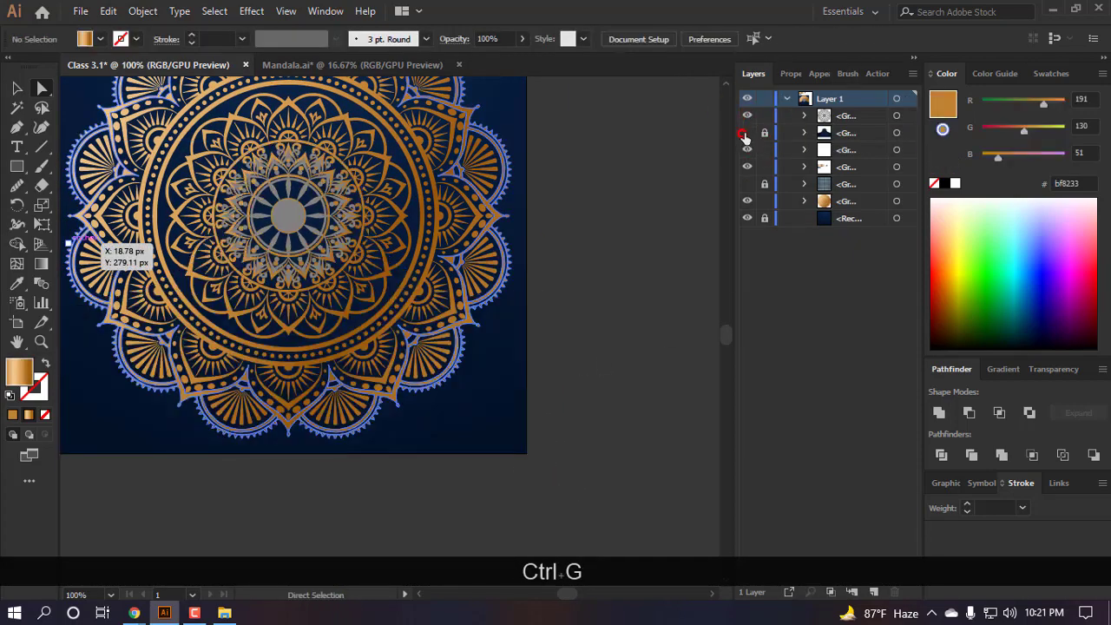
# - Lock and hide the topmost grey mandala group
pyautogui.click(764, 115)
pyautogui.click(749, 114)
pyautogui.scroll(3, 572, 245)
pyautogui.scroll(-2, 572, 245)
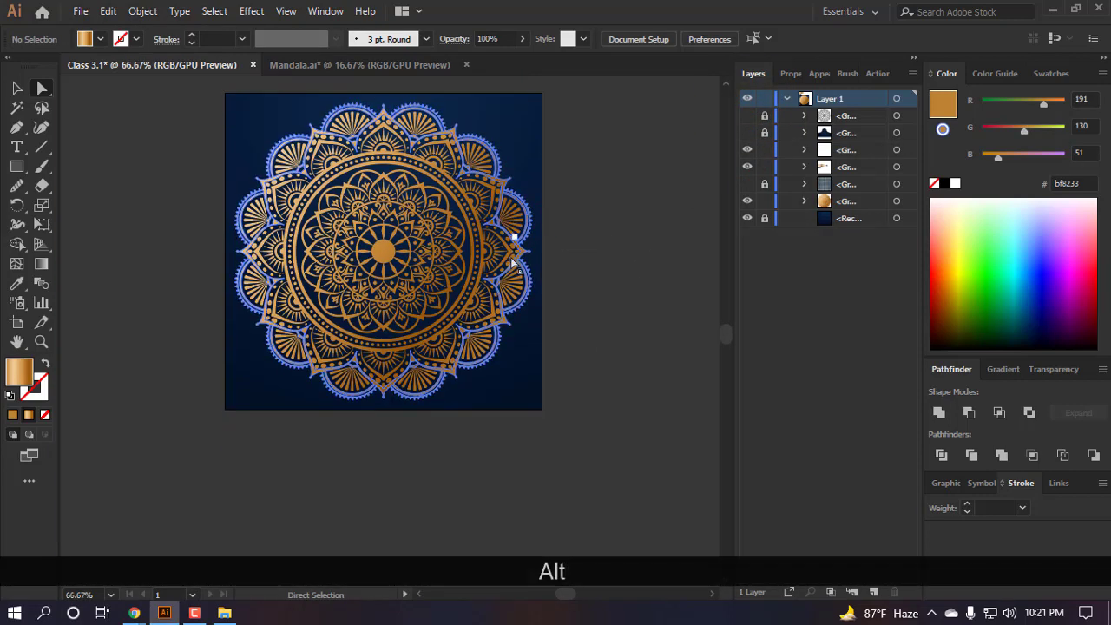
pyautogui.press('v')
pyautogui.scroll(2, 498, 260)
pyautogui.click(423, 214)
pyautogui.scroll(-1, 573, 286)
pyautogui.scroll(2, 524, 314)
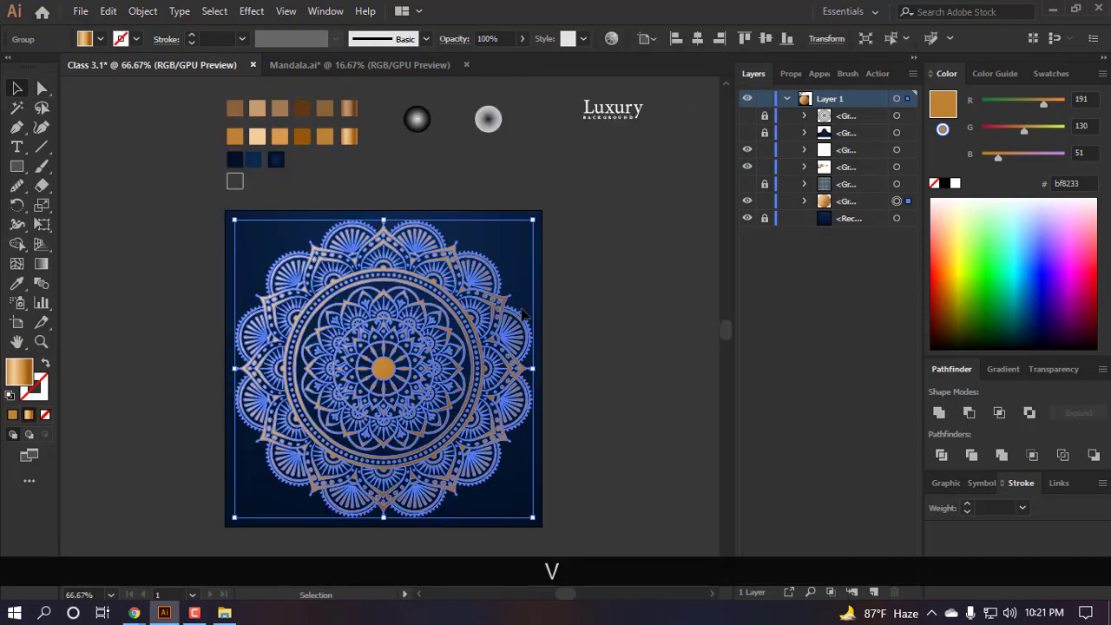
pyautogui.moveTo(356, 136); pyautogui.dragTo(493, 238)
pyautogui.hotkey('ctrl', 'z')
# - Draw a small circle beside the gold swatches and fill it with the linear gold gradient sampled from its swatch
pyautogui.click(367, 155)
pyautogui.scroll(4, 363, 148)
pyautogui.press('l')
pyautogui.press('i')
pyautogui.click(351, 104)
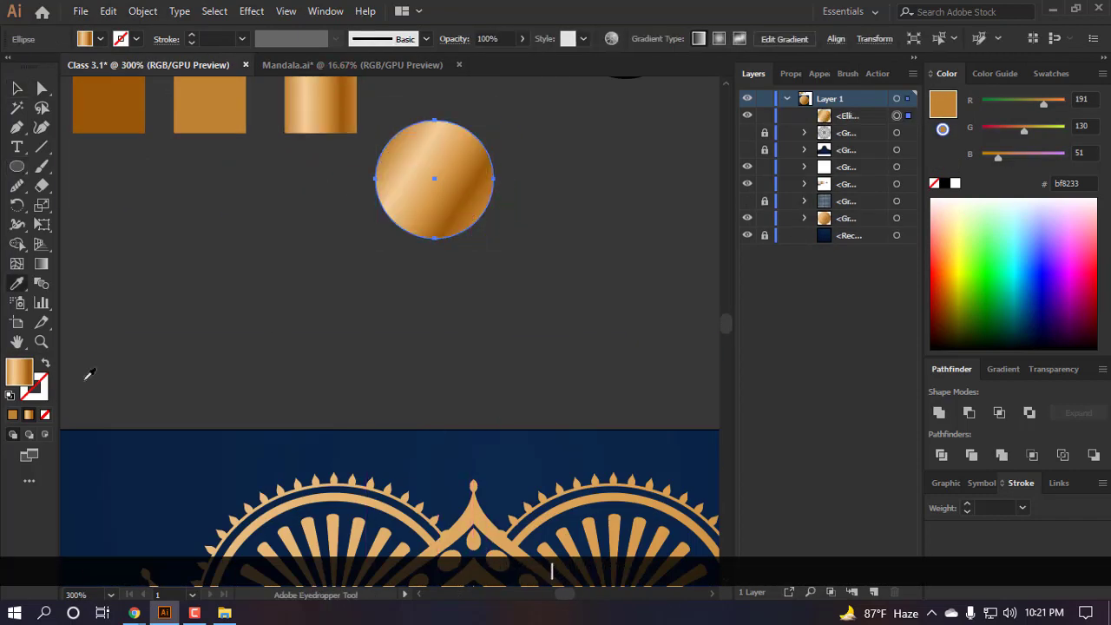
pyautogui.click(13, 415)
pyautogui.click(303, 122)
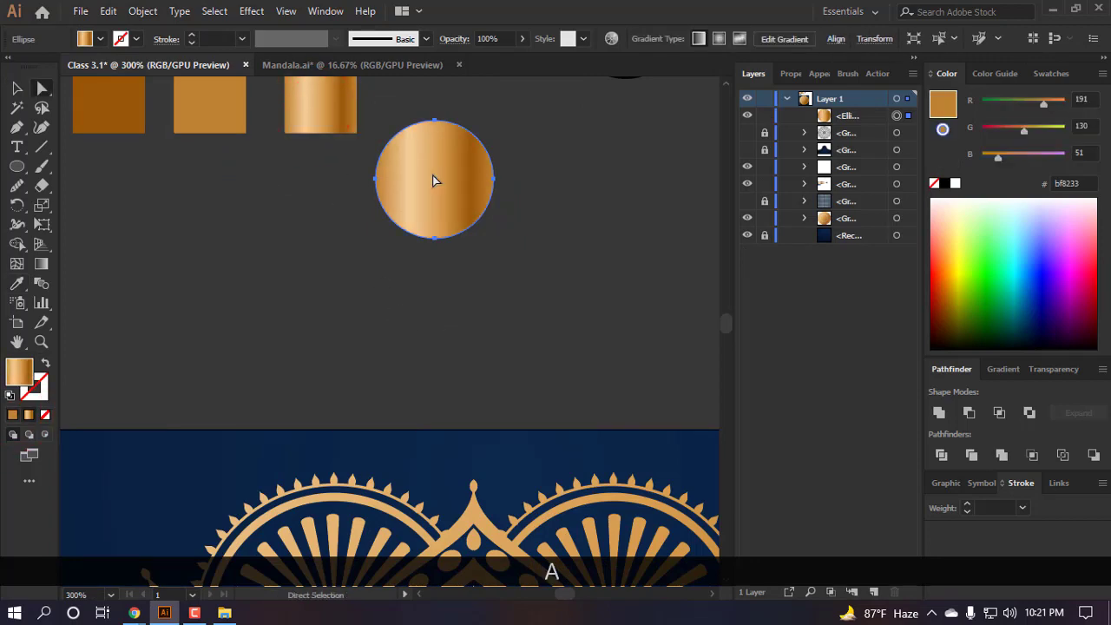
# - Change the circle's gold gradient to the radial type and deselect it
pyautogui.click(997, 369)
pyautogui.click(1021, 367)
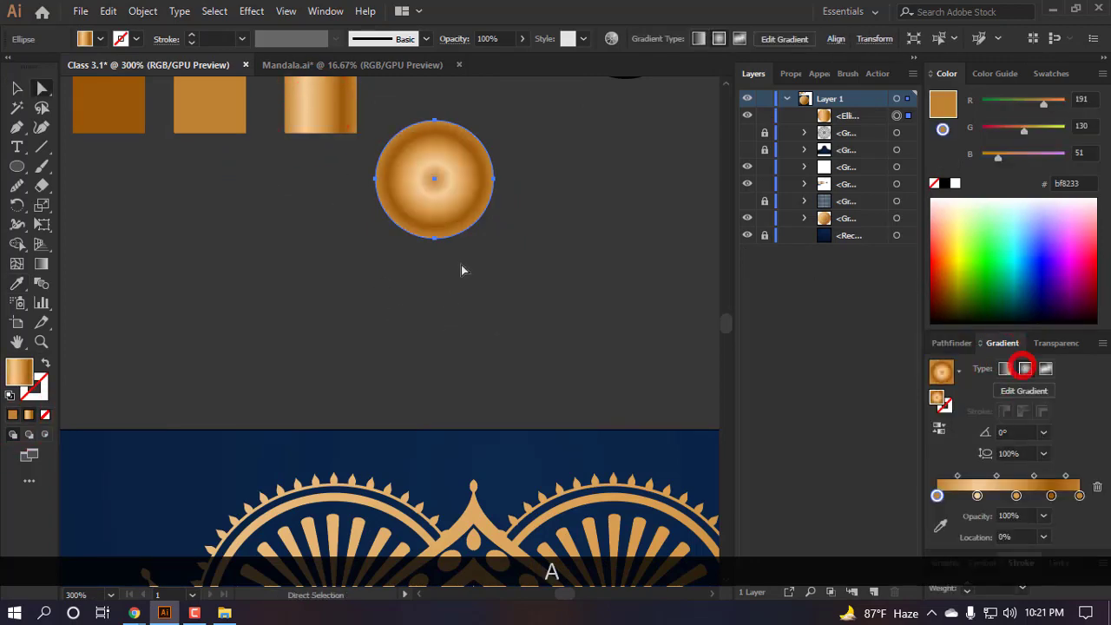
pyautogui.scroll(-4, 461, 264)
pyautogui.click(555, 285)
# - Apply the circle's radial gold gradient to the mandala group with the Eyedropper
pyautogui.press('v')
pyautogui.click(494, 340)
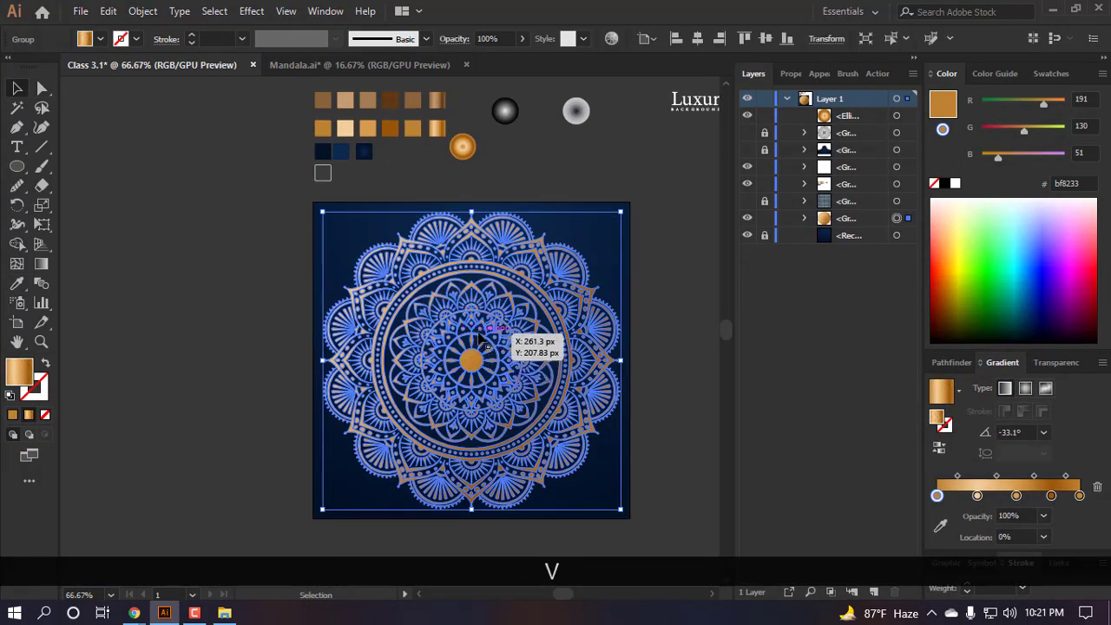
pyautogui.press('i')
pyautogui.click(464, 146)
pyautogui.moveTo(464, 146); pyautogui.dragTo(402, 104)
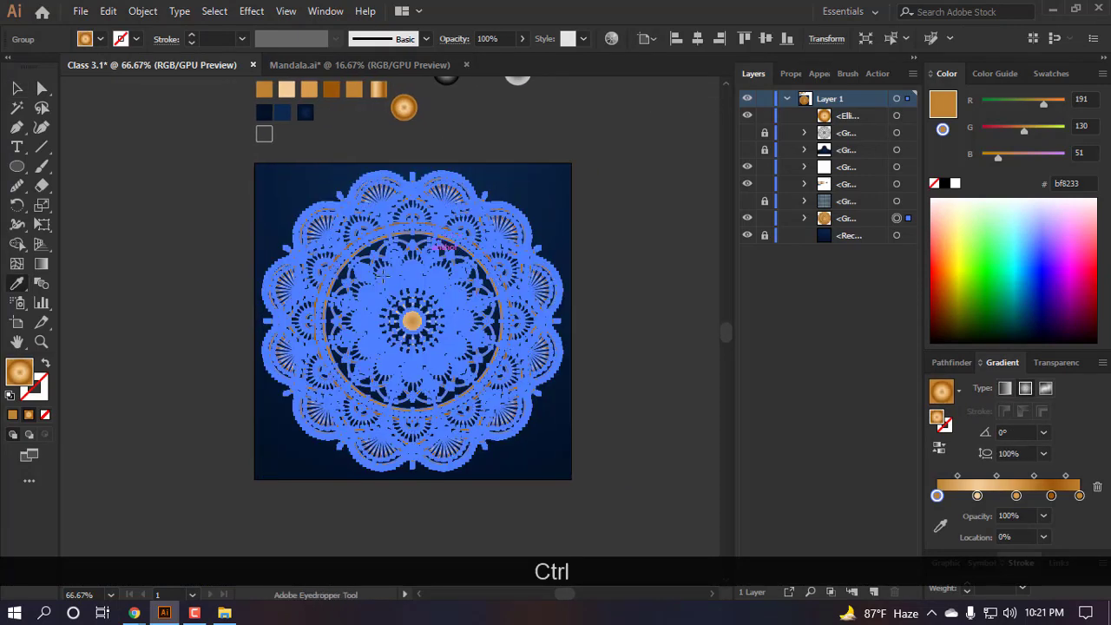
pyautogui.hotkey('ctrl', 'g')
# - Try redirecting the radial gradient diagonally across the mandala and undo the last adjustment
pyautogui.moveTo(557, 419); pyautogui.dragTo(557, 419)
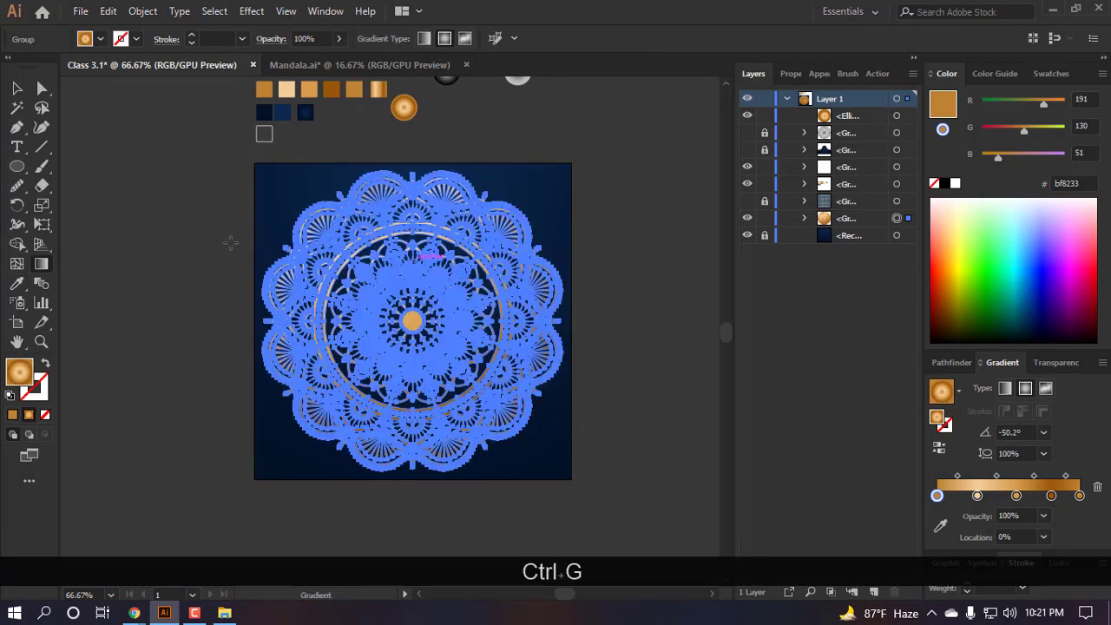
pyautogui.moveTo(231, 243)
pyautogui.mouseDown()
pyautogui.moveTo(526, 437)
pyautogui.moveTo(503, 437)
pyautogui.mouseUp()
pyautogui.press('b')
pyautogui.press('v')
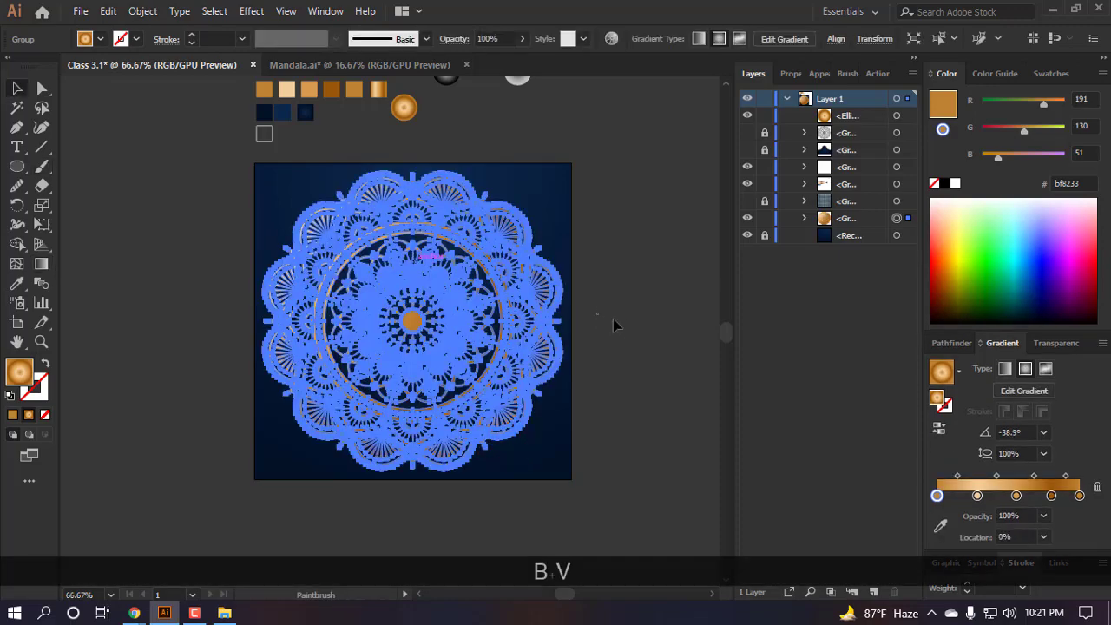
pyautogui.click(616, 321)
pyautogui.scroll(2, 473, 236)
pyautogui.scroll(-2, 386, 217)
pyautogui.hotkey('ctrl', 'z')
# - Fill the mandala group with the linear gold gradient sampled from its swatch
pyautogui.click(323, 189)
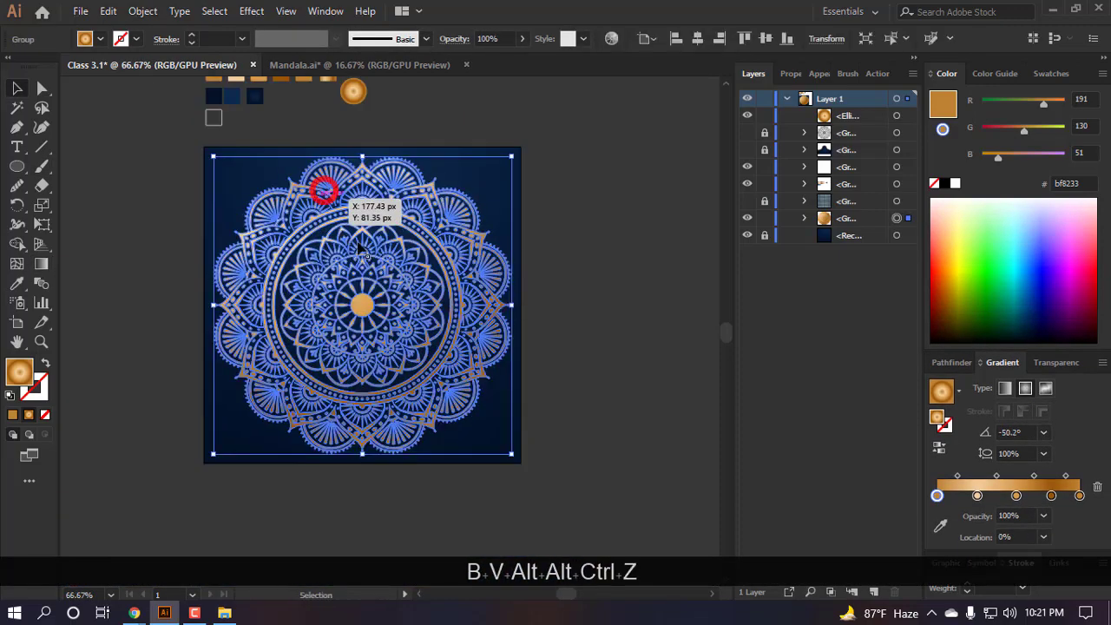
pyautogui.scroll(4, 348, 215)
pyautogui.press('i')
pyautogui.click(330, 222)
pyautogui.scroll(-4, 331, 223)
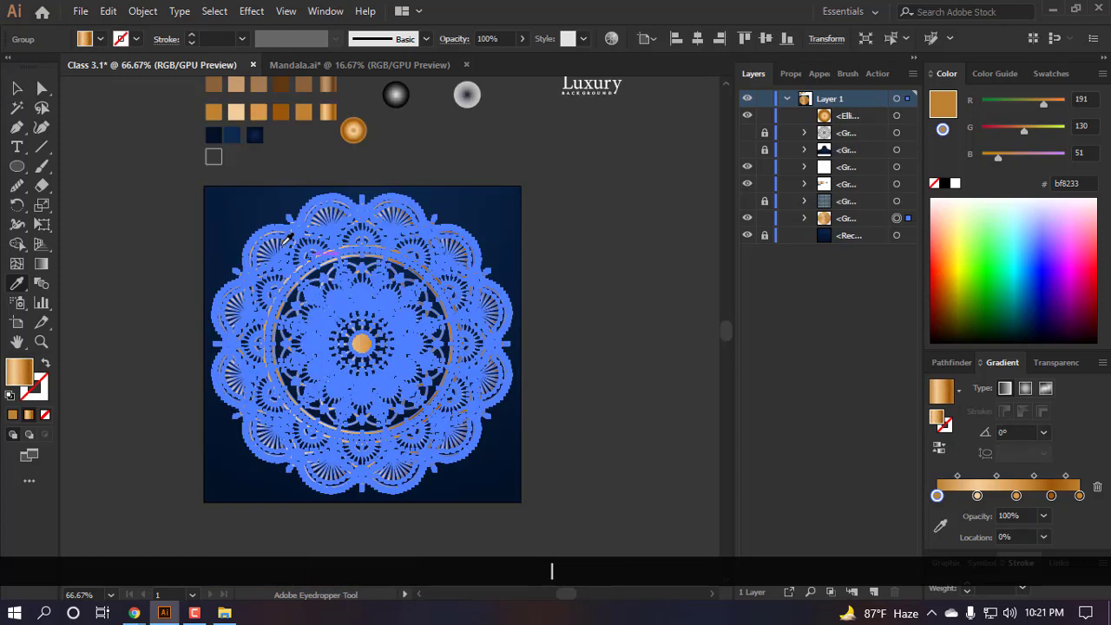
# - Run the linear gradient diagonally across the mandala at about -42.8° and deselect the group
pyautogui.press('g')
pyautogui.moveTo(363, 299); pyautogui.dragTo(426, 324)
pyautogui.moveTo(321, 247); pyautogui.dragTo(471, 357)
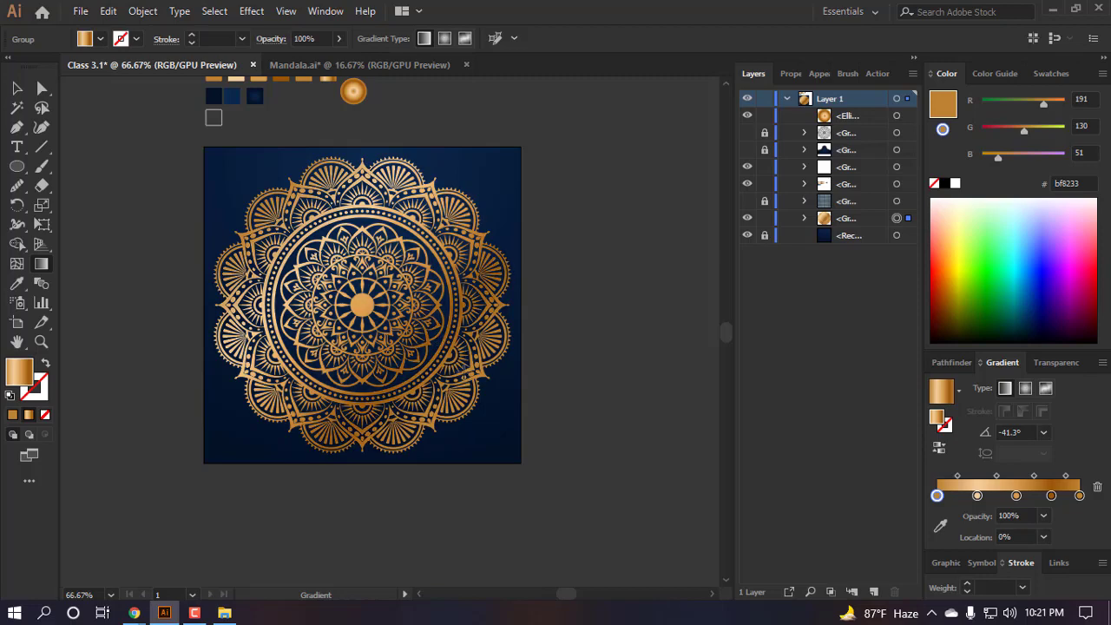
pyautogui.click(461, 368)
pyautogui.press('v')
pyautogui.click(549, 344)
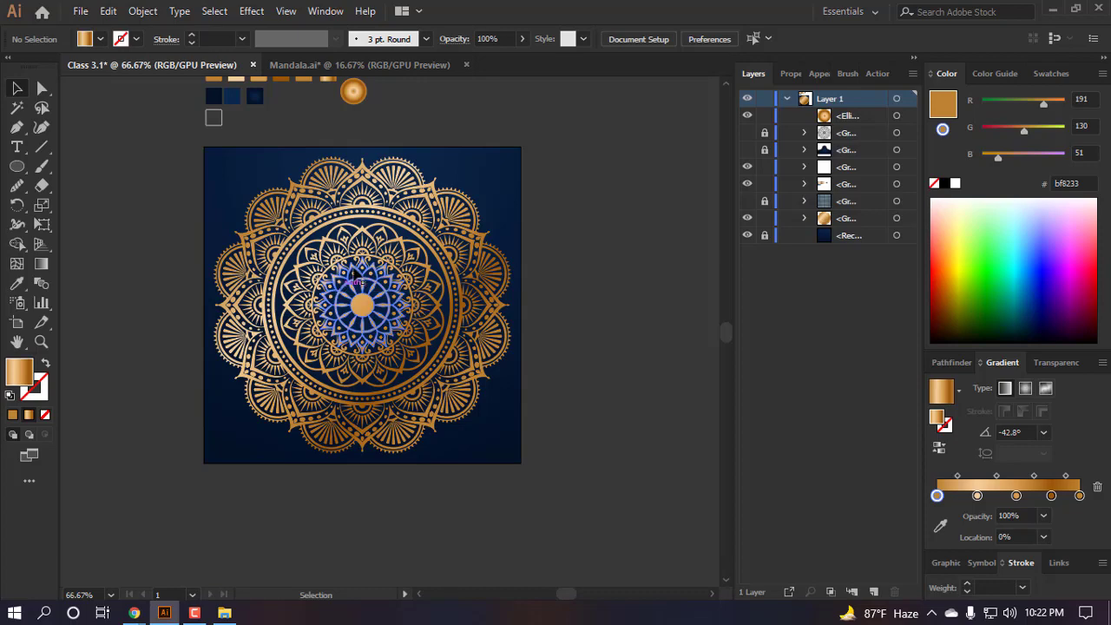
# - Move the gold mandala group above the dotted pattern group in the stacking order, leaving the pattern hidden
pyautogui.scroll(1, 479, 208)
pyautogui.scroll(2, 463, 218)
pyautogui.scroll(-2, 454, 229)
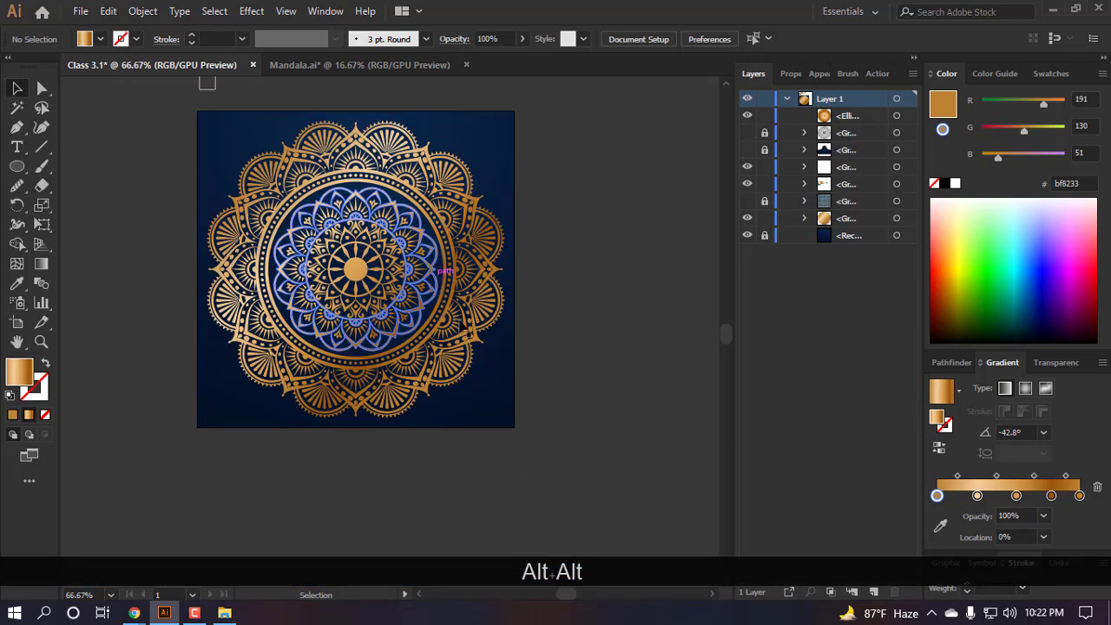
pyautogui.click(747, 201)
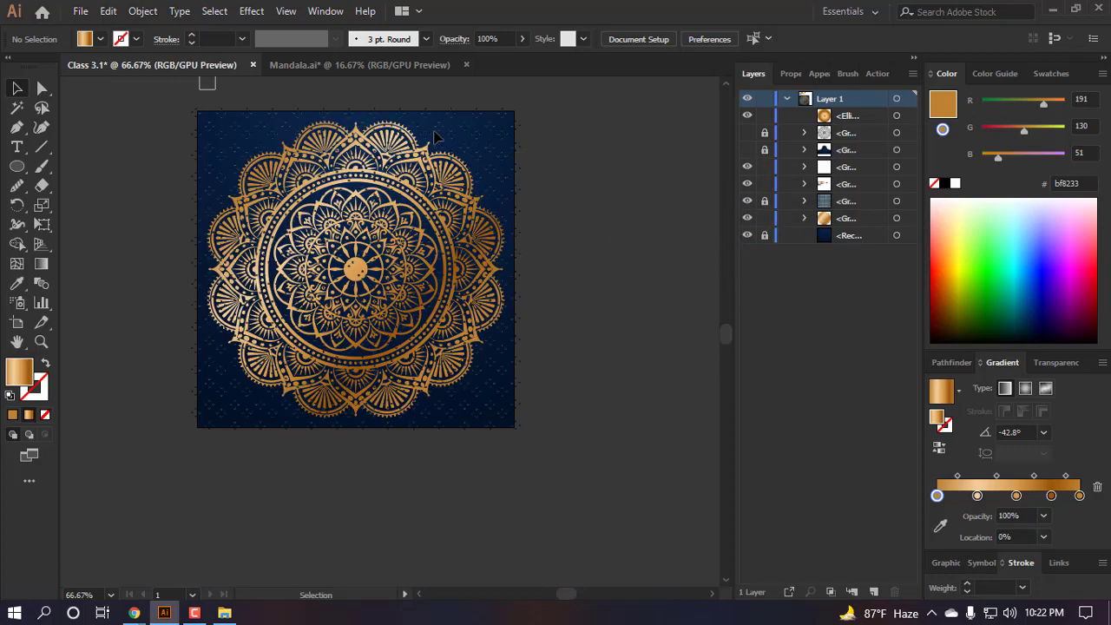
pyautogui.scroll(6, 435, 137)
pyautogui.scroll(2, 231, 241)
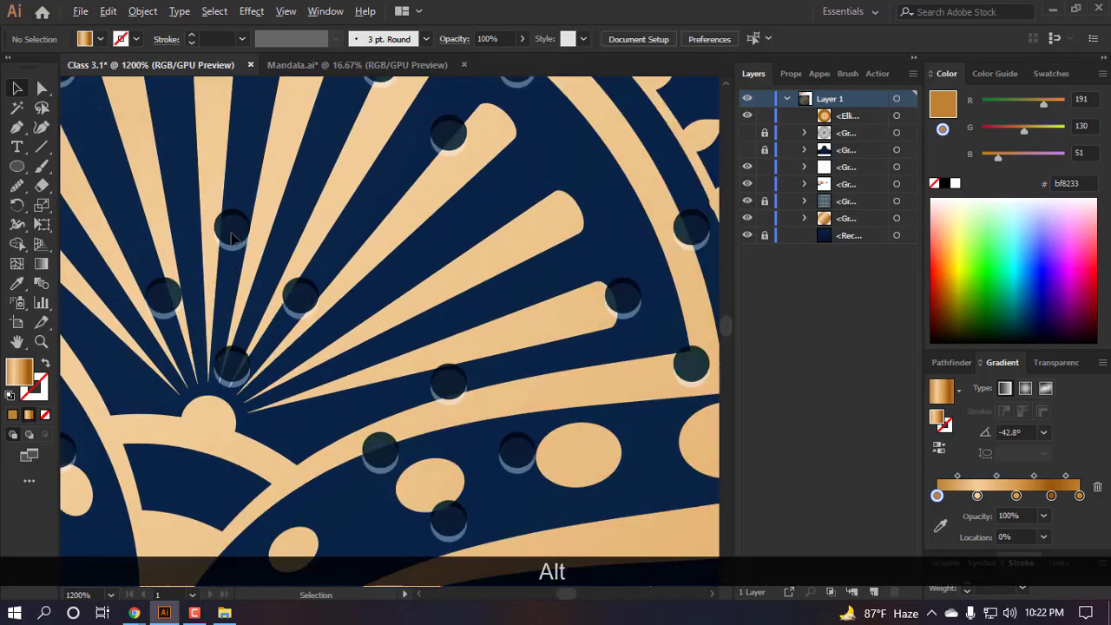
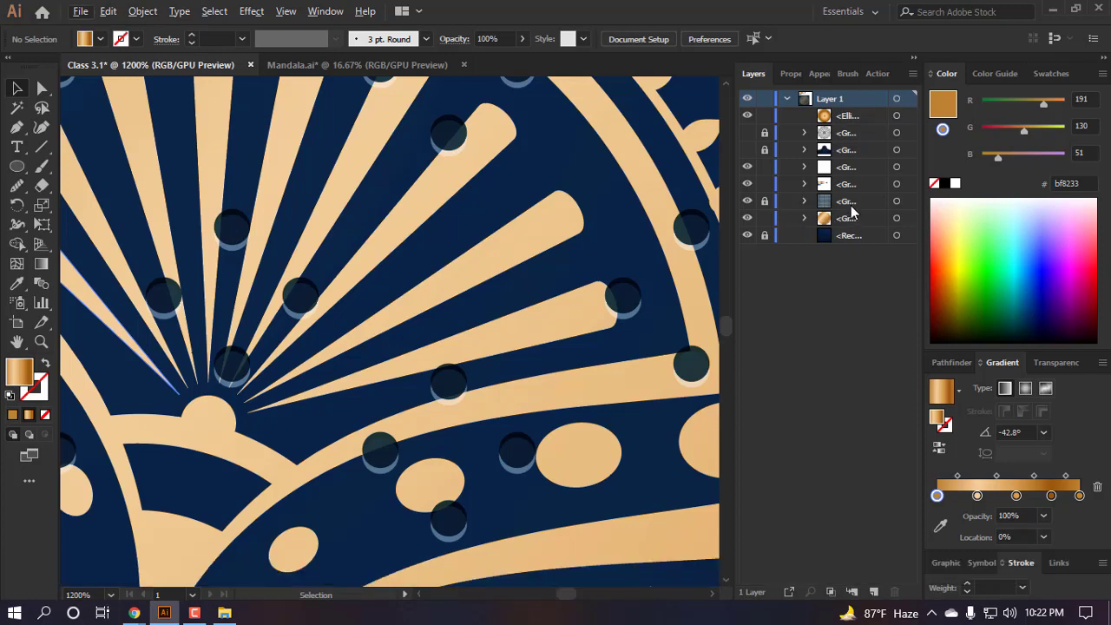
pyautogui.moveTo(854, 224); pyautogui.dragTo(855, 193)
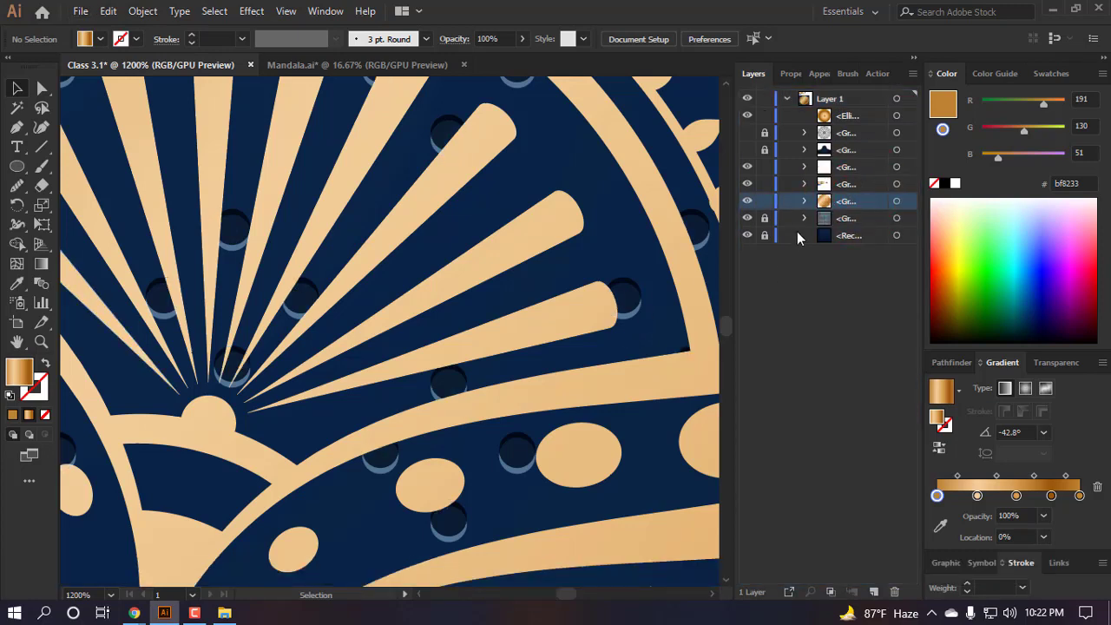
pyautogui.click(747, 218)
pyautogui.scroll(-8, 423, 311)
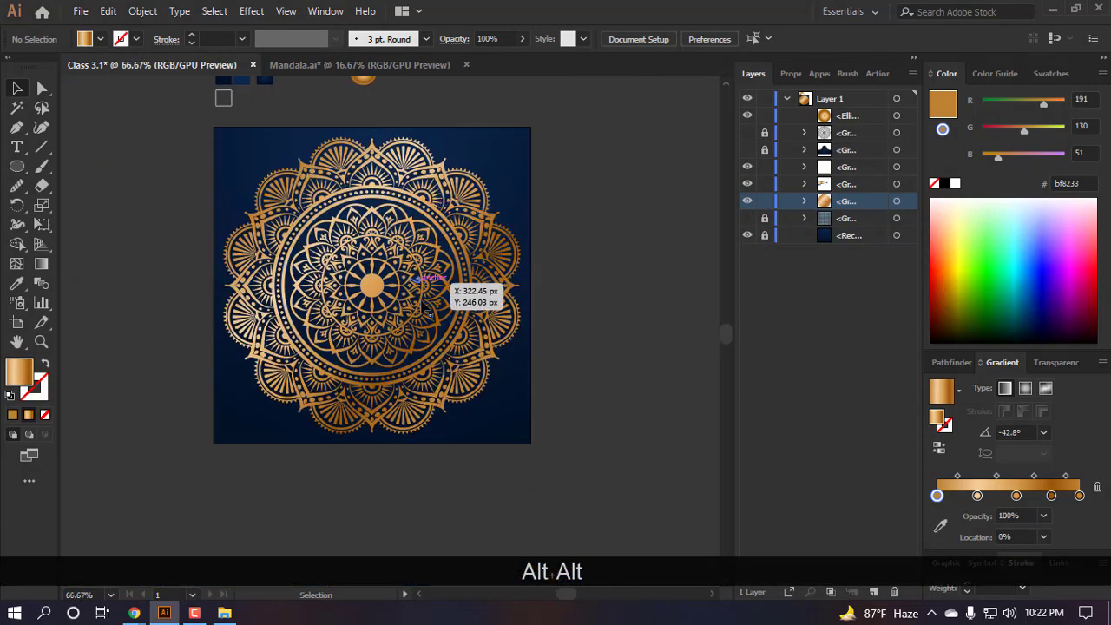
# - Paste a copy of the gold mandala directly behind it, and lock and hide the original
pyautogui.press('v')
pyautogui.scroll(-1, 558, 346)
pyautogui.click(392, 250)
pyautogui.press('ctrl')
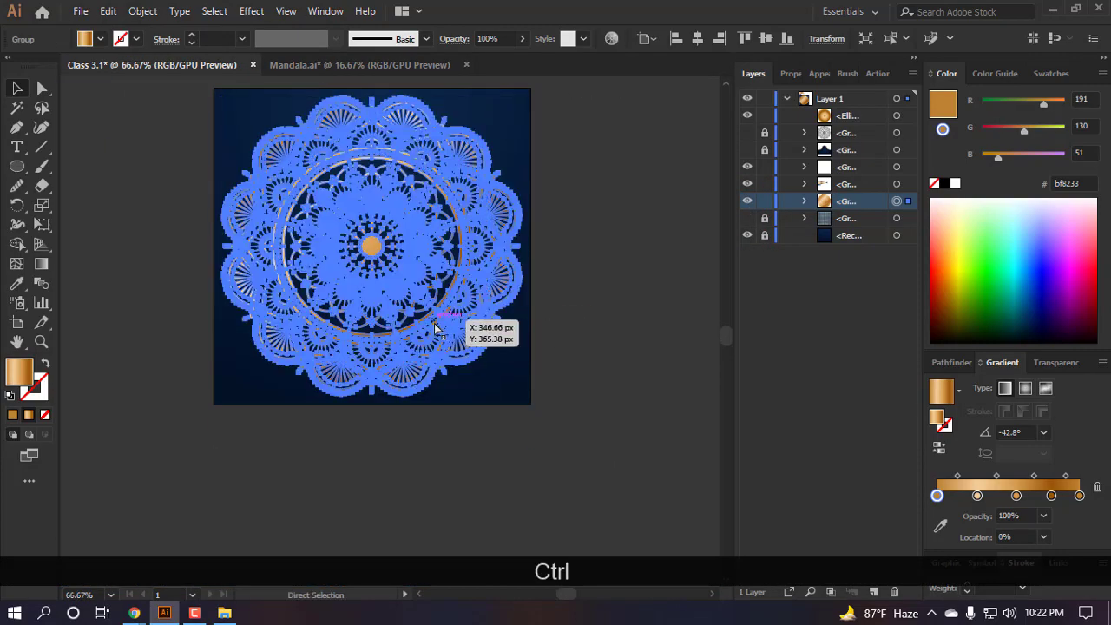
pyautogui.hotkey('ctrl', 'b')
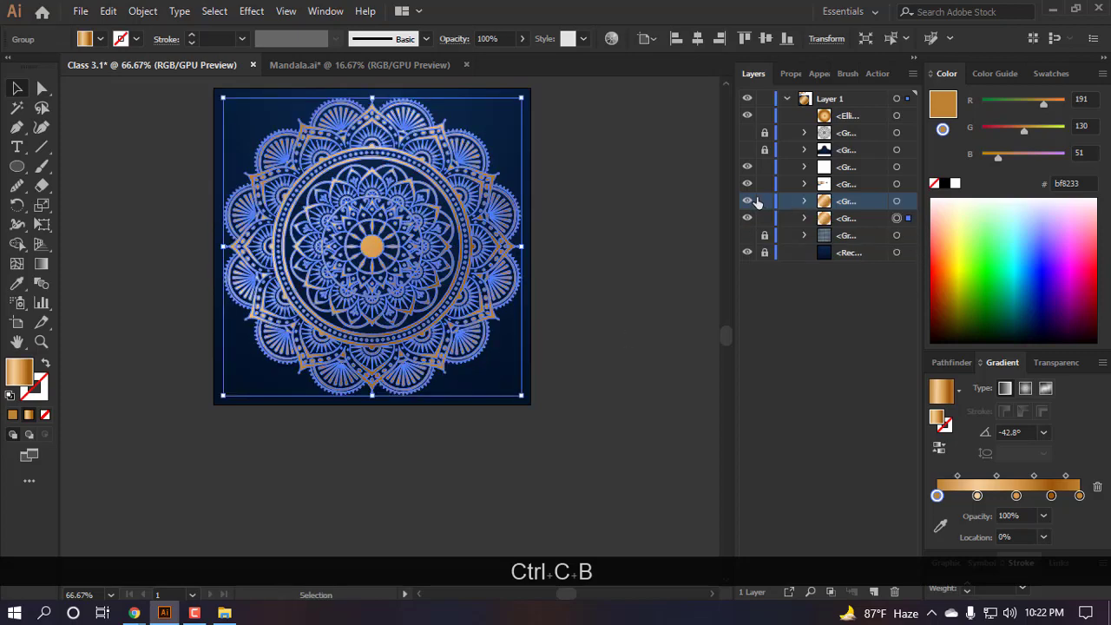
pyautogui.click(743, 201)
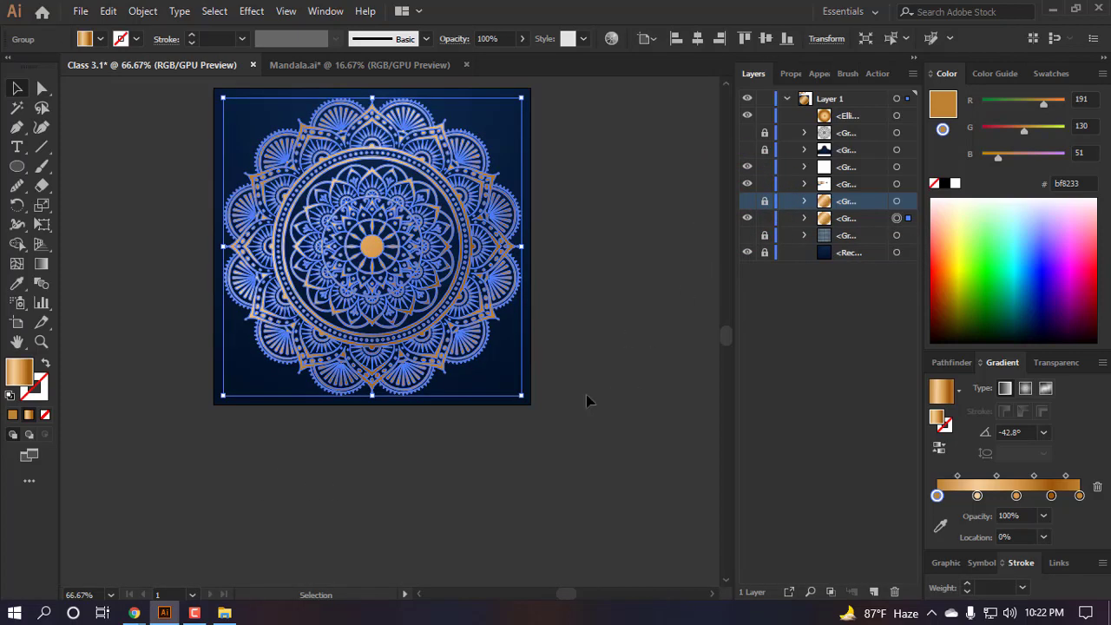
# - Fill the mandala copy with black (000000) and merge it into a solid silhouette using Pathfinder Divide and Unite
pyautogui.click(12, 414)
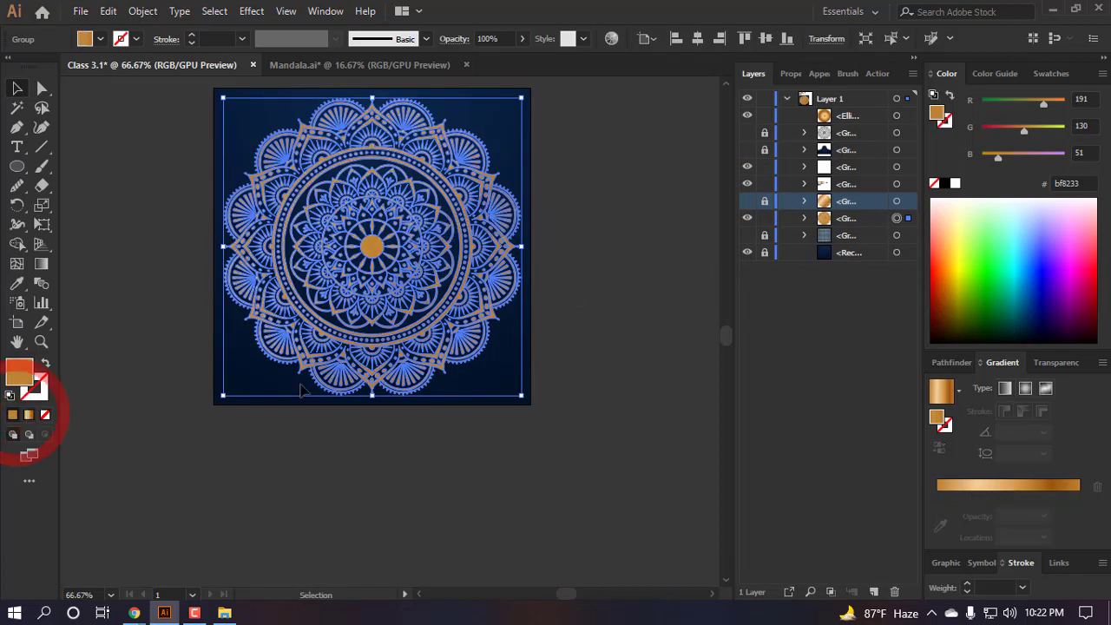
pyautogui.click(945, 184)
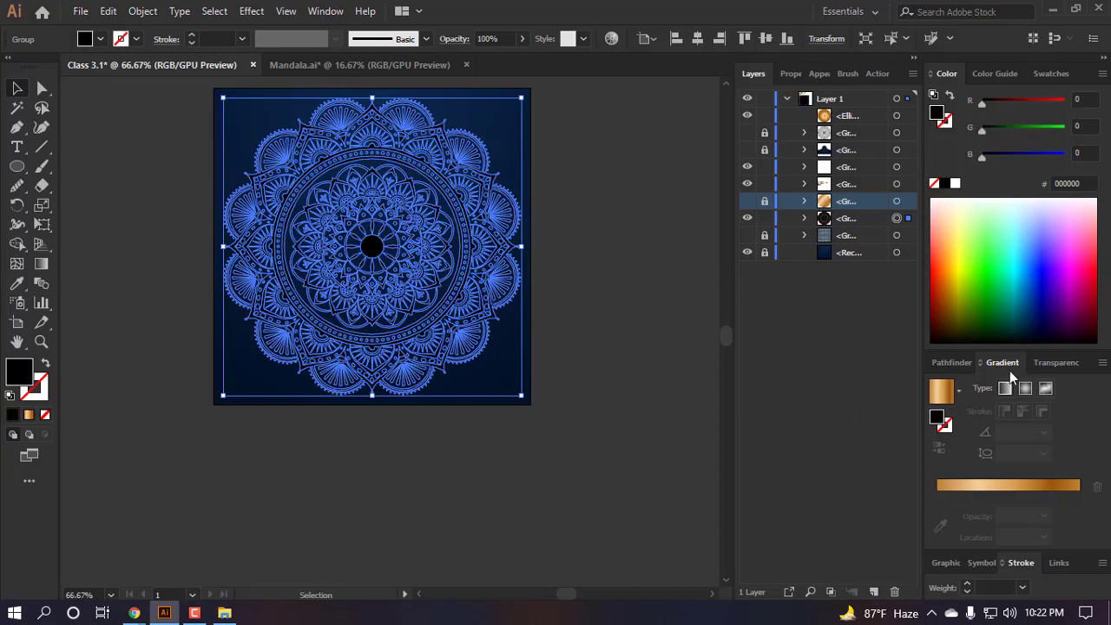
pyautogui.click(952, 362)
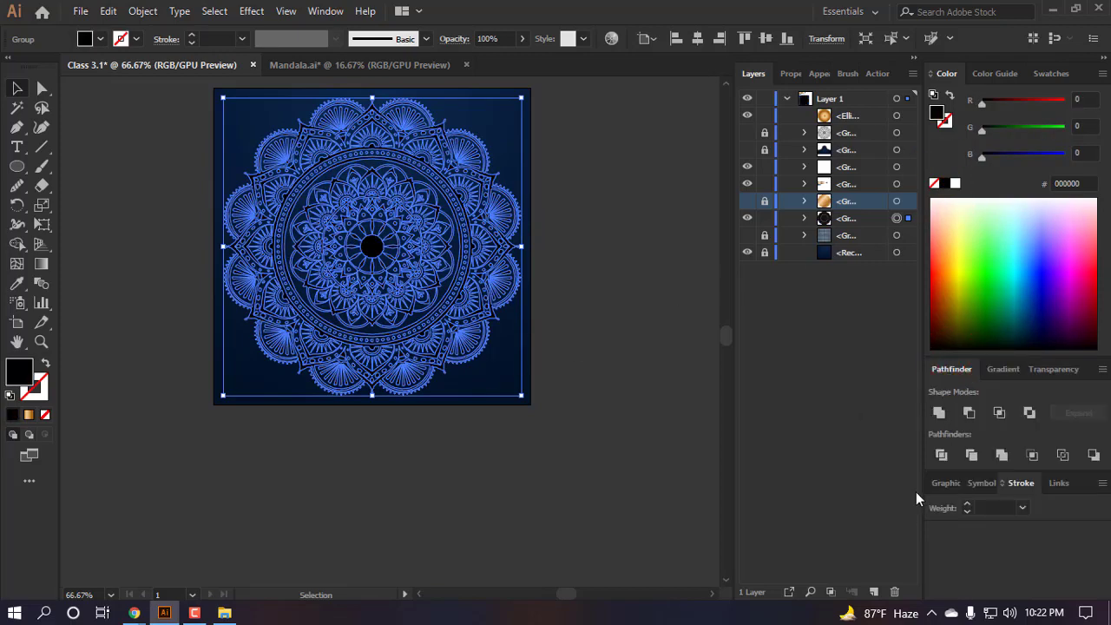
pyautogui.click(941, 455)
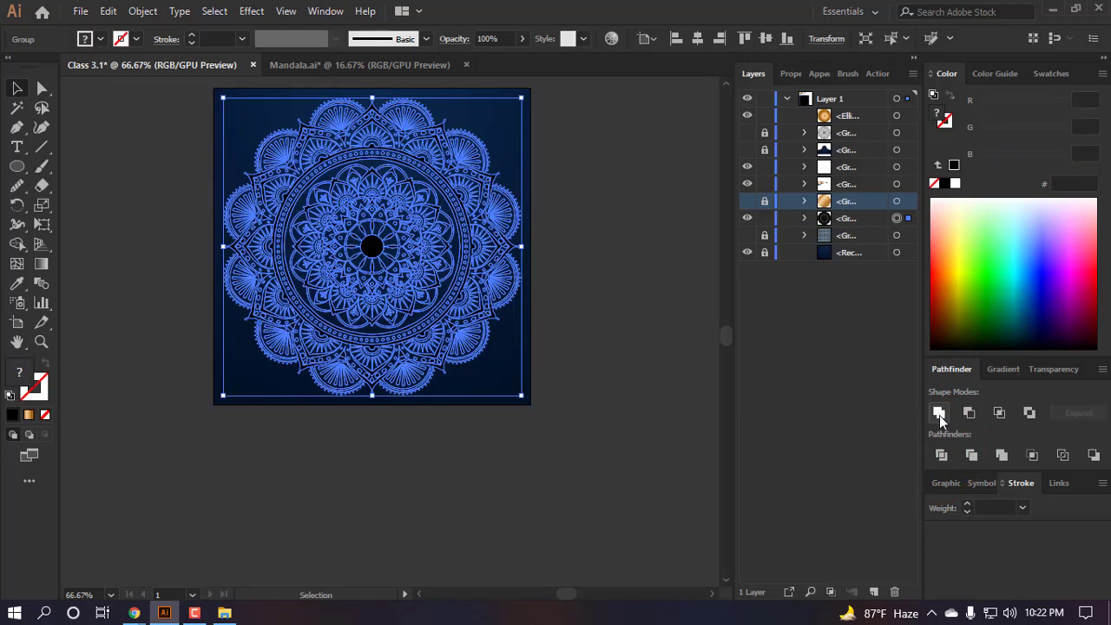
pyautogui.click(939, 413)
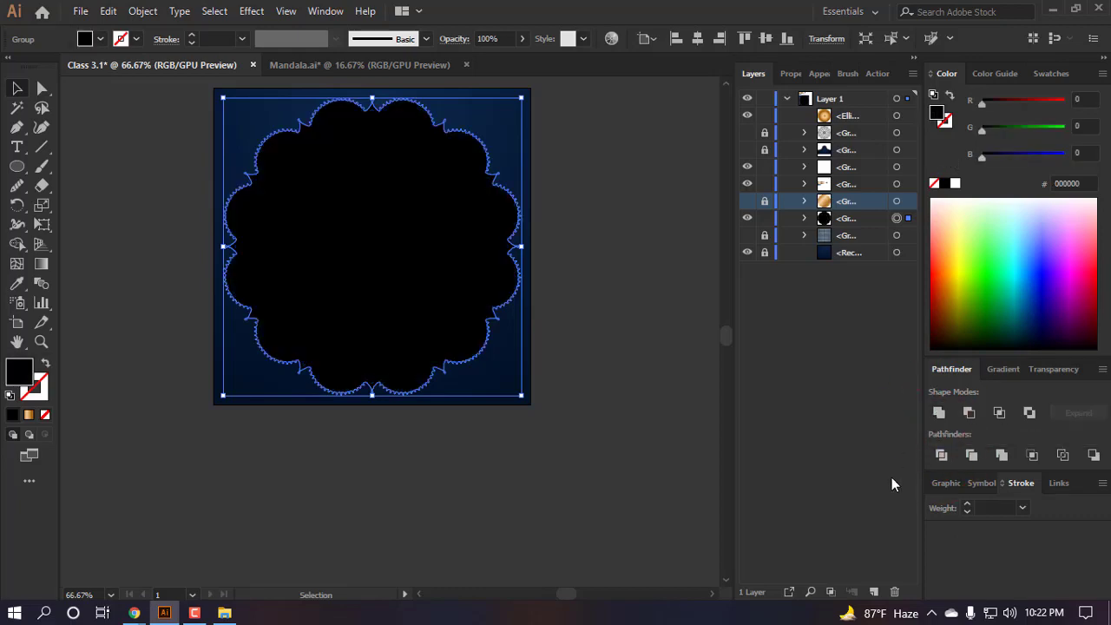
# - Fill the black silhouette with the navy radial gradient sampled from the background rectangle
pyautogui.scroll(1, 379, 256)
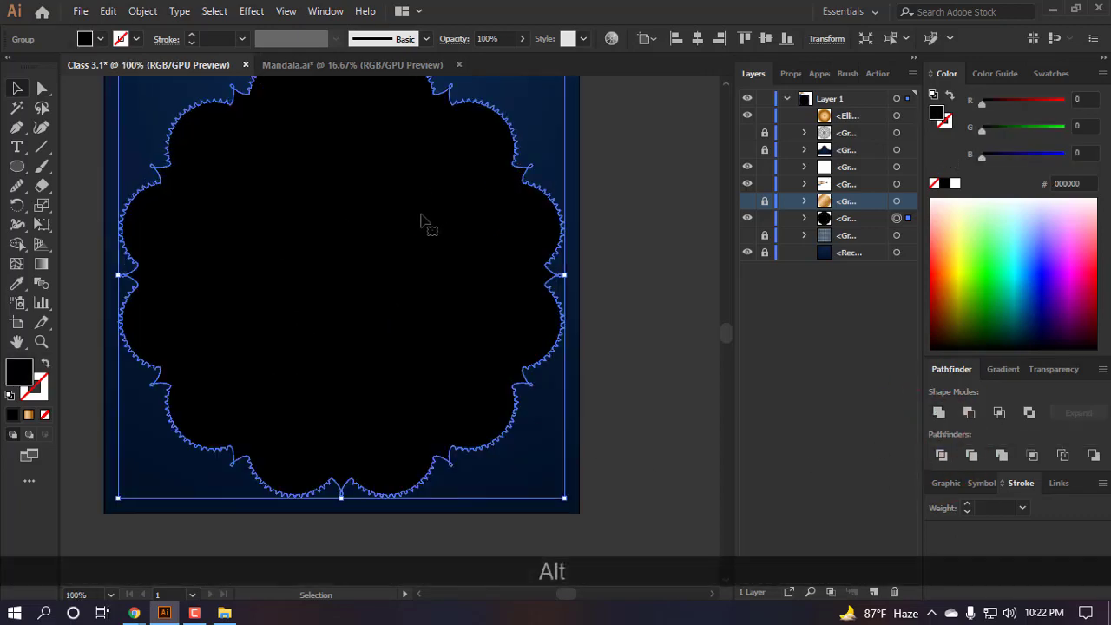
pyautogui.scroll(1, 538, 278)
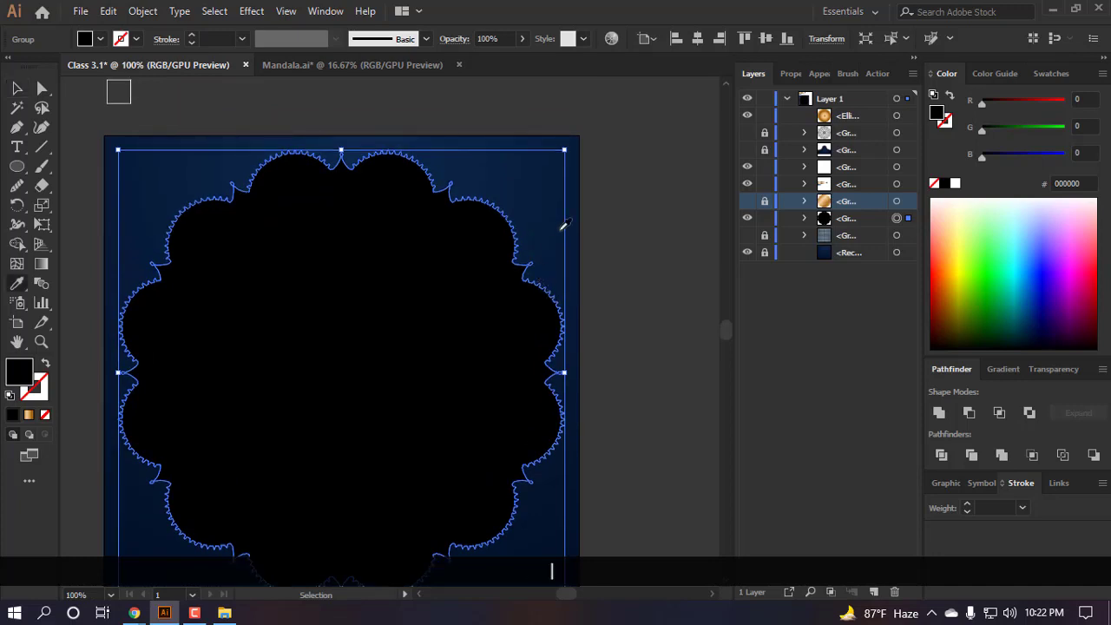
pyautogui.press('i')
pyautogui.click(565, 154)
pyautogui.scroll(-1, 565, 196)
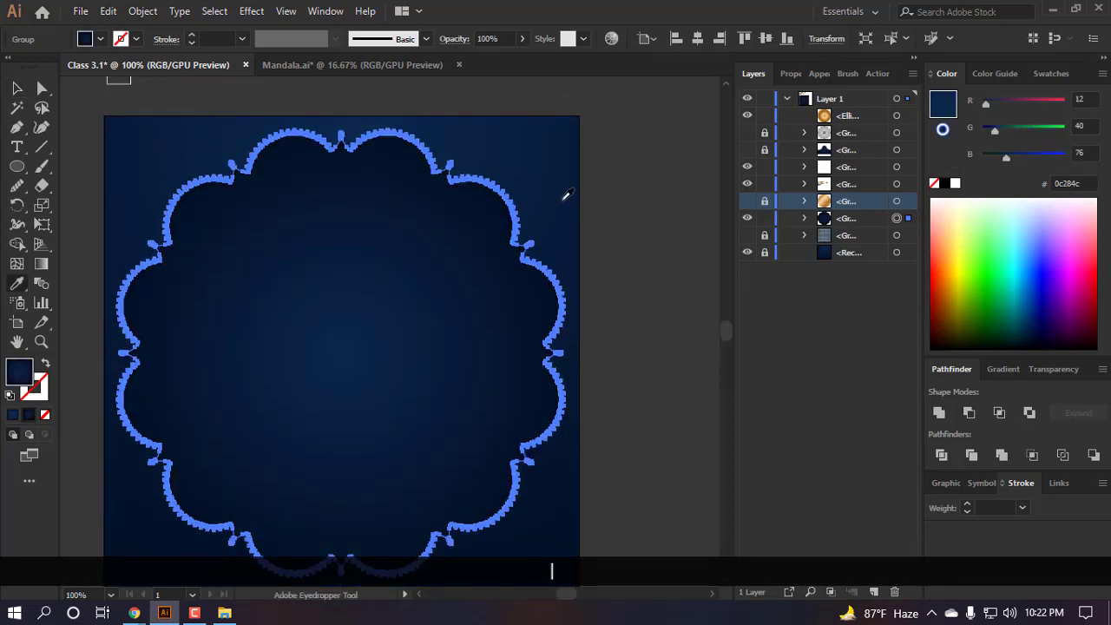
# - Redraw the silhouette's radial gradient from near its centre outward past its lower-right edge
pyautogui.scroll(-3, 565, 194)
pyautogui.press('g')
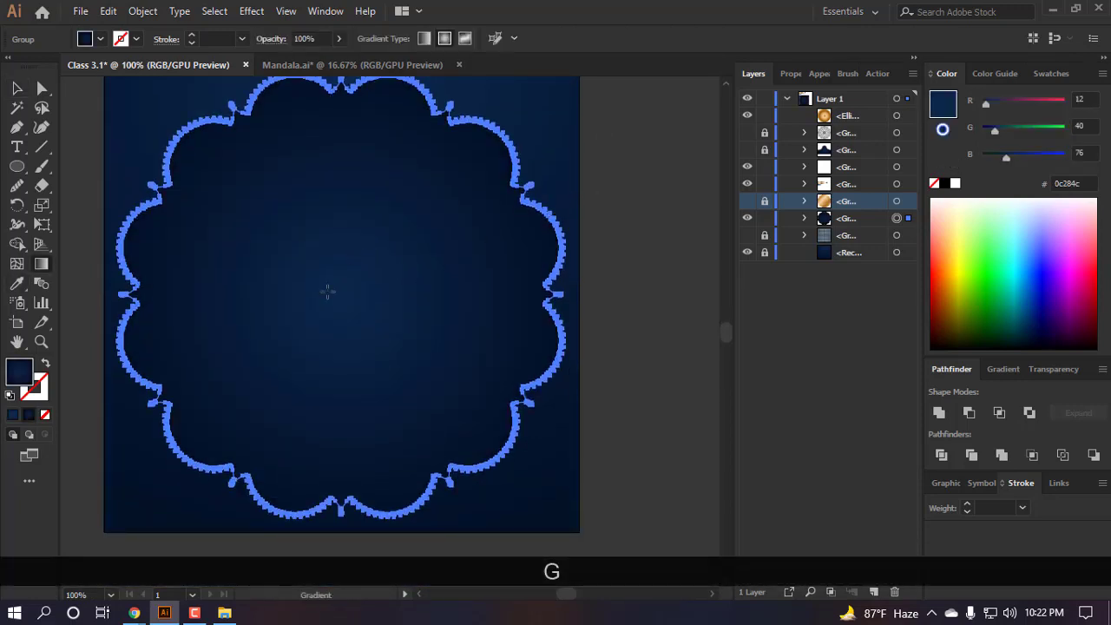
pyautogui.moveTo(328, 292); pyautogui.dragTo(552, 421)
pyautogui.click(586, 447)
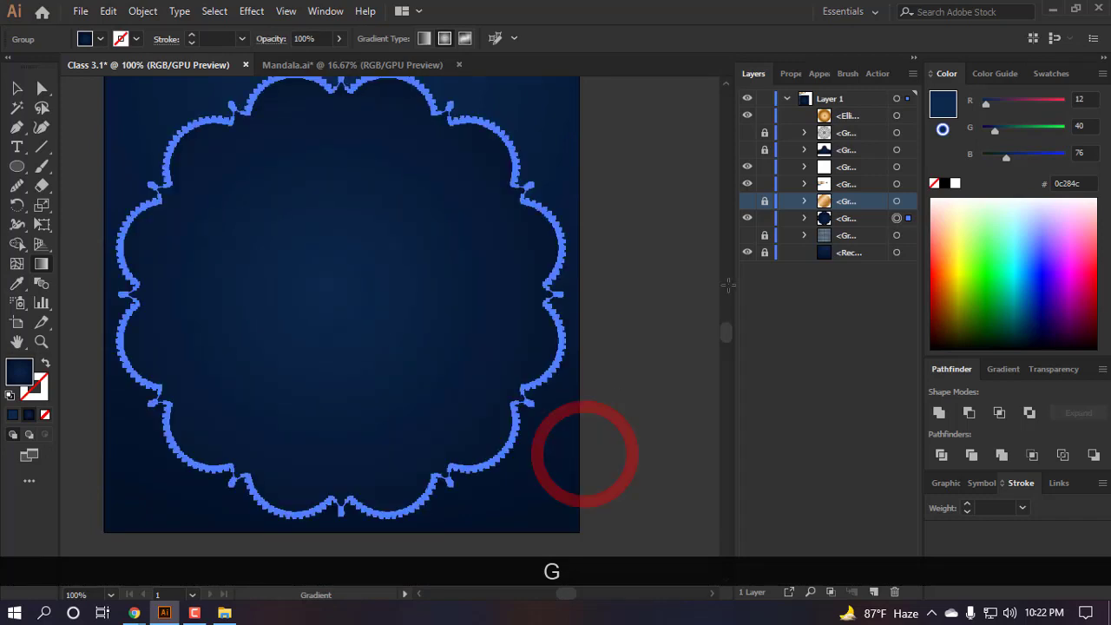
# - Show and unlock the gold mandala group above the navy silhouette, with nothing selected
pyautogui.click(747, 200)
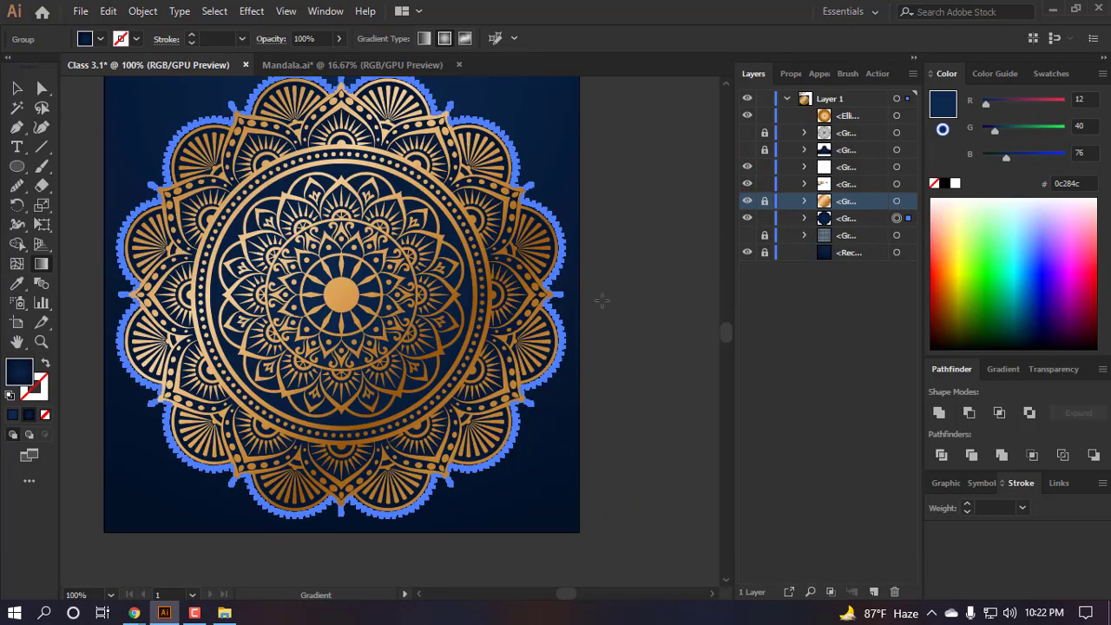
pyautogui.press('a')
pyautogui.click(635, 289)
pyautogui.scroll(1, 660, 291)
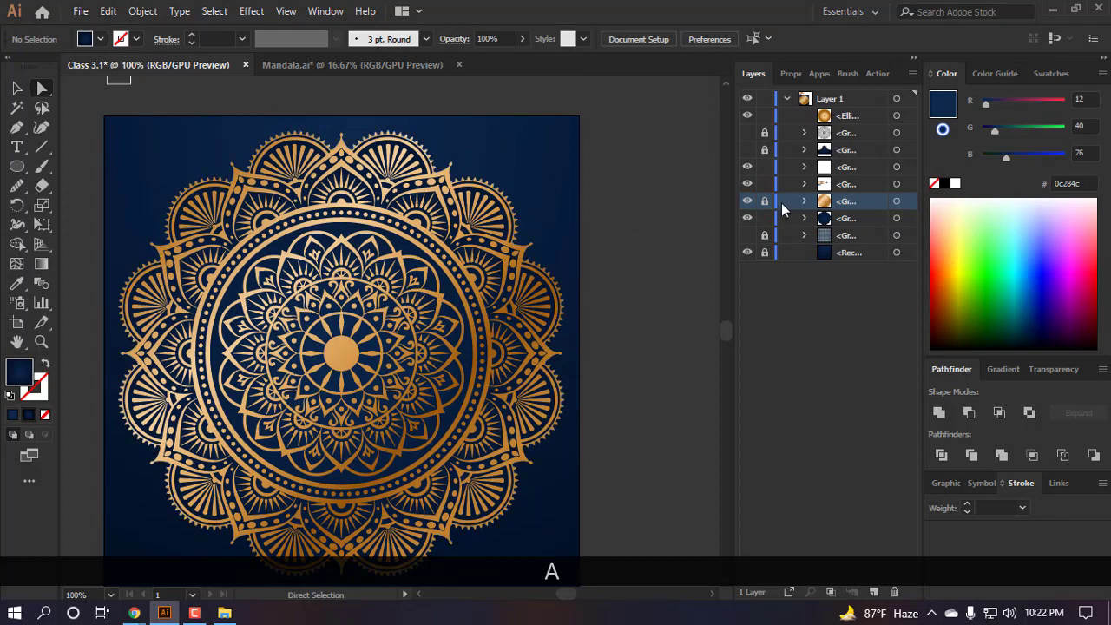
pyautogui.scroll(-1, 545, 331)
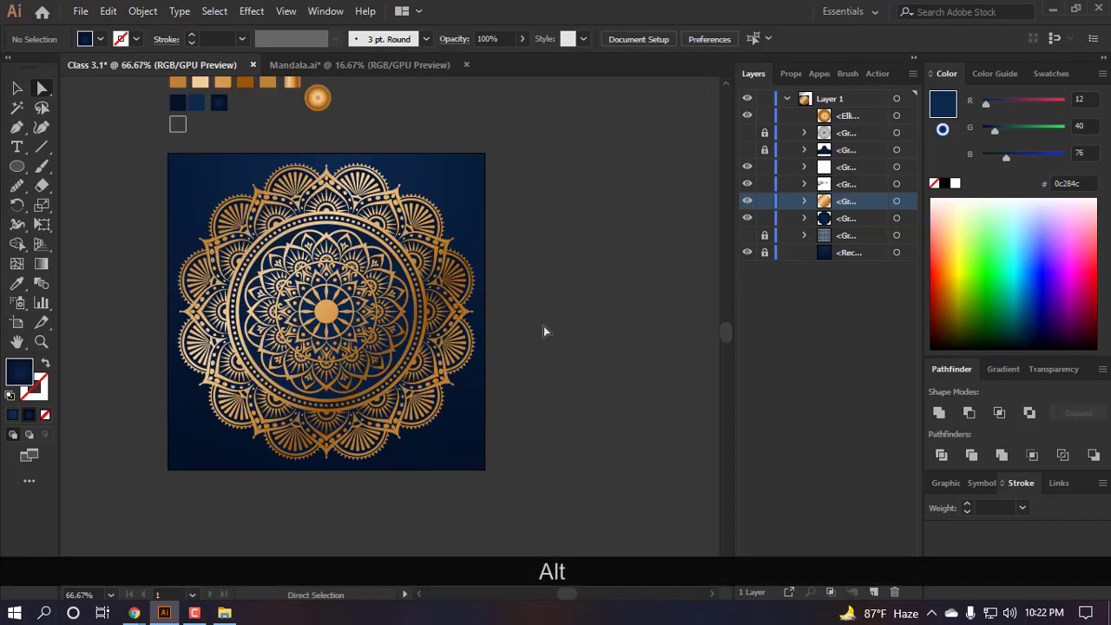
# - Group the gold mandala together with the navy silhouette behind it
pyautogui.click(908, 217)
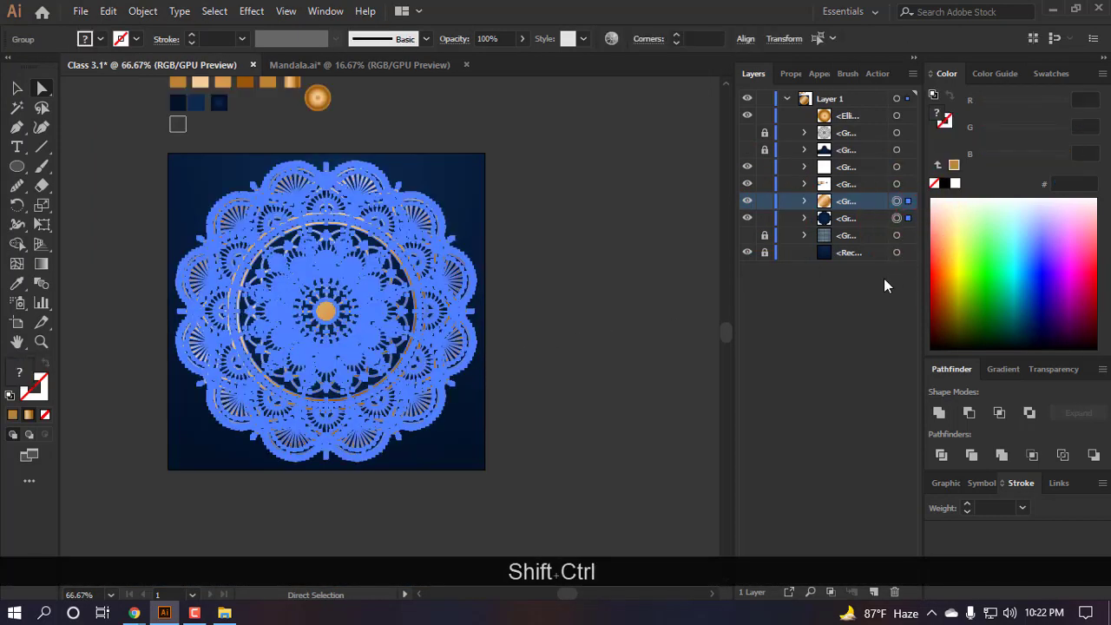
pyautogui.hotkey('ctrl', 'shift', 'g')
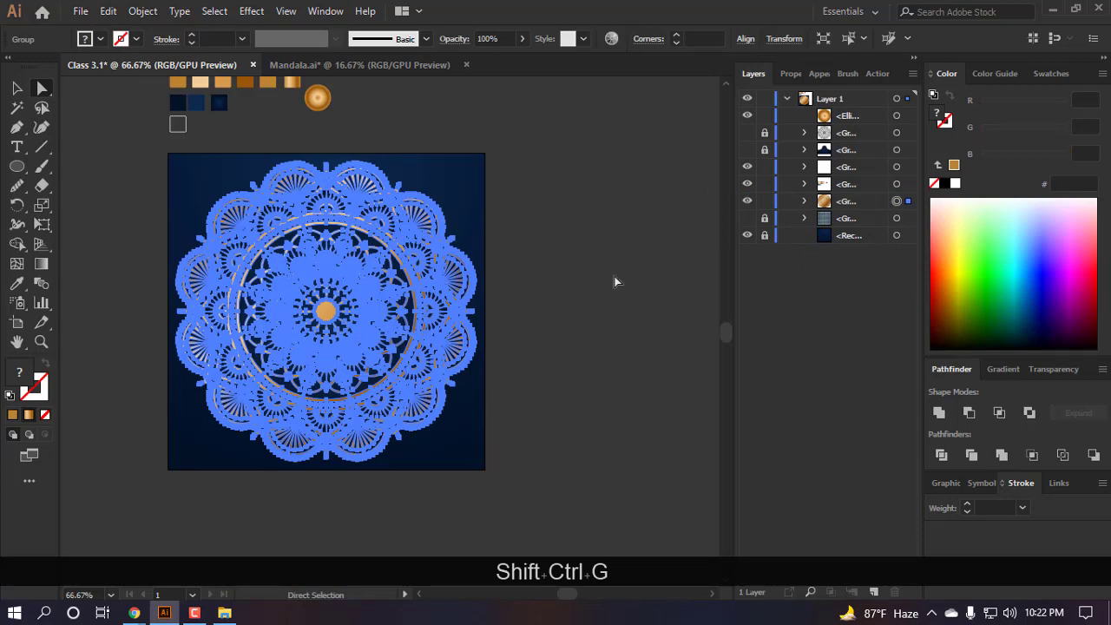
pyautogui.scroll(1, 614, 276)
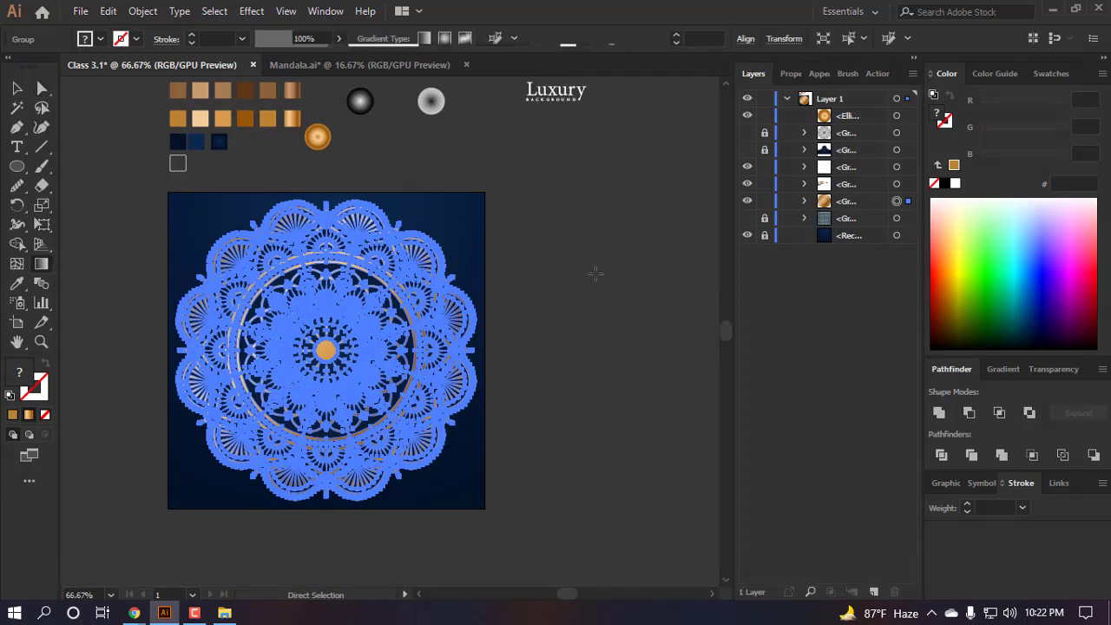
# - Try scaling the mandala group down slightly about its centre and compare it with the small mandala and arch shapes
pyautogui.press('g')
pyautogui.press('v')
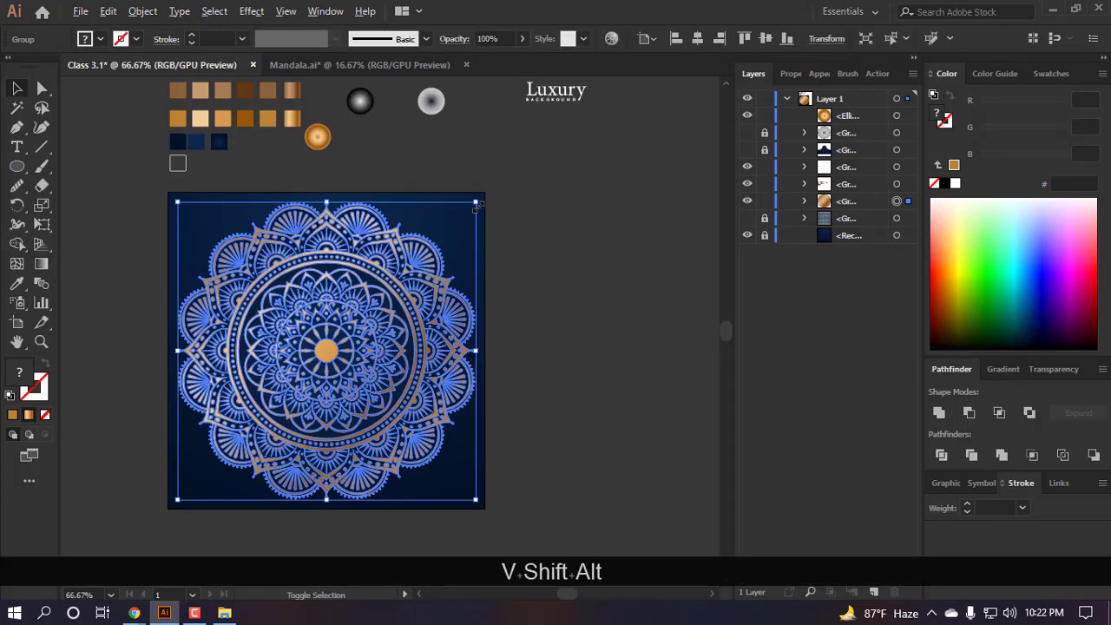
pyautogui.moveTo(476, 203); pyautogui.dragTo(471, 209)
pyautogui.click(558, 243)
pyautogui.click(748, 133)
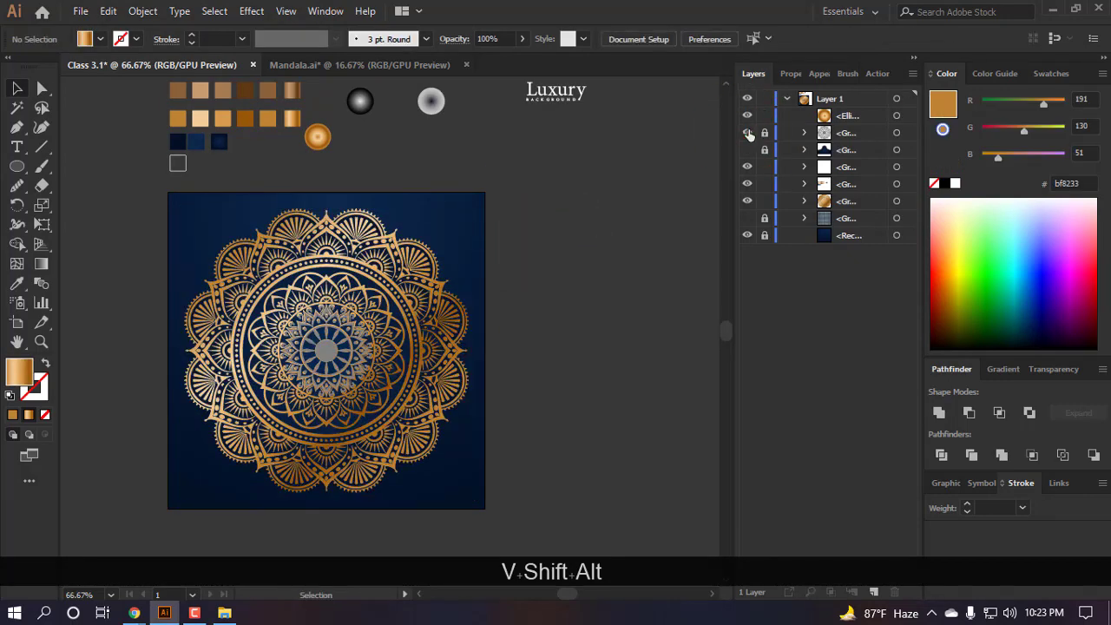
pyautogui.click(749, 134)
pyautogui.click(747, 150)
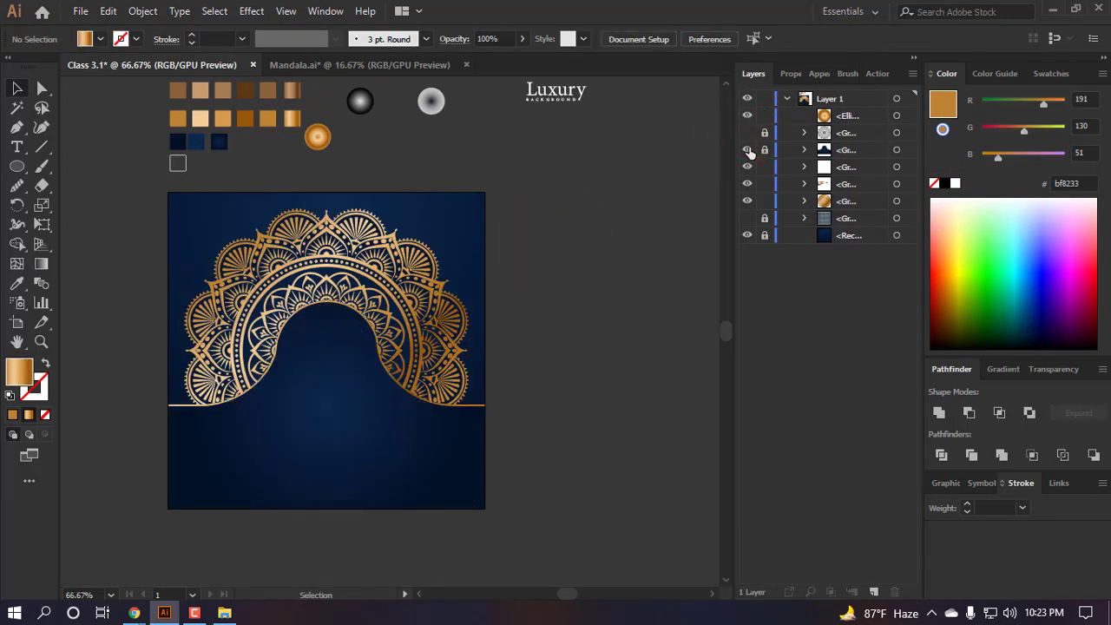
pyautogui.scroll(4, 342, 326)
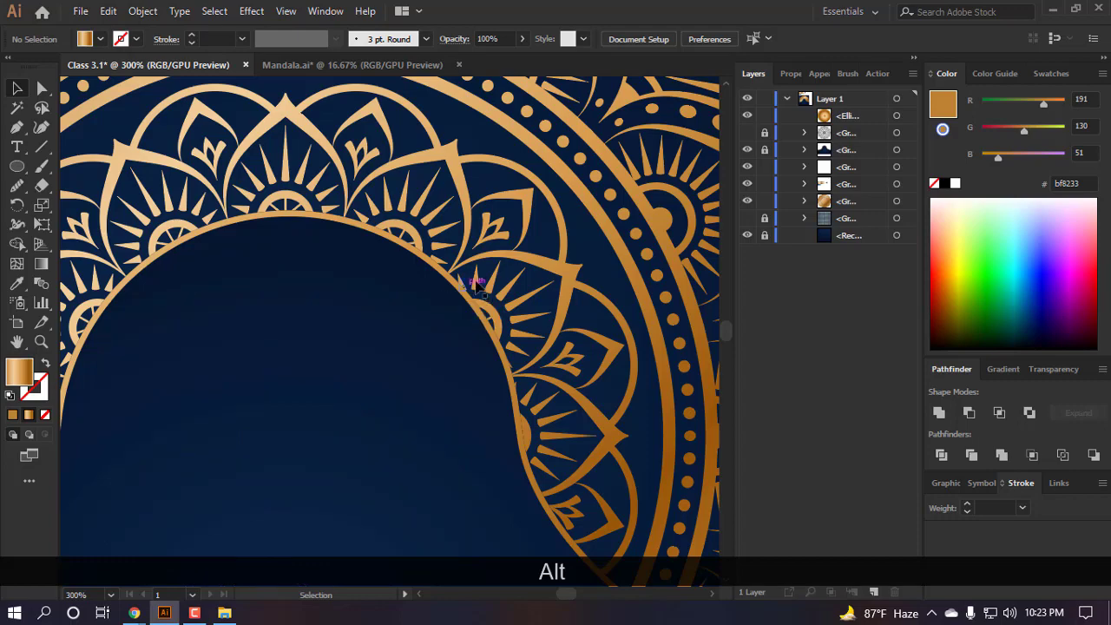
pyautogui.hotkey('ctrl', 'z')
pyautogui.hotkey('ctrl', 'z')
pyautogui.hotkey('ctrl', 'z')
pyautogui.hotkey('ctrl', 'z')
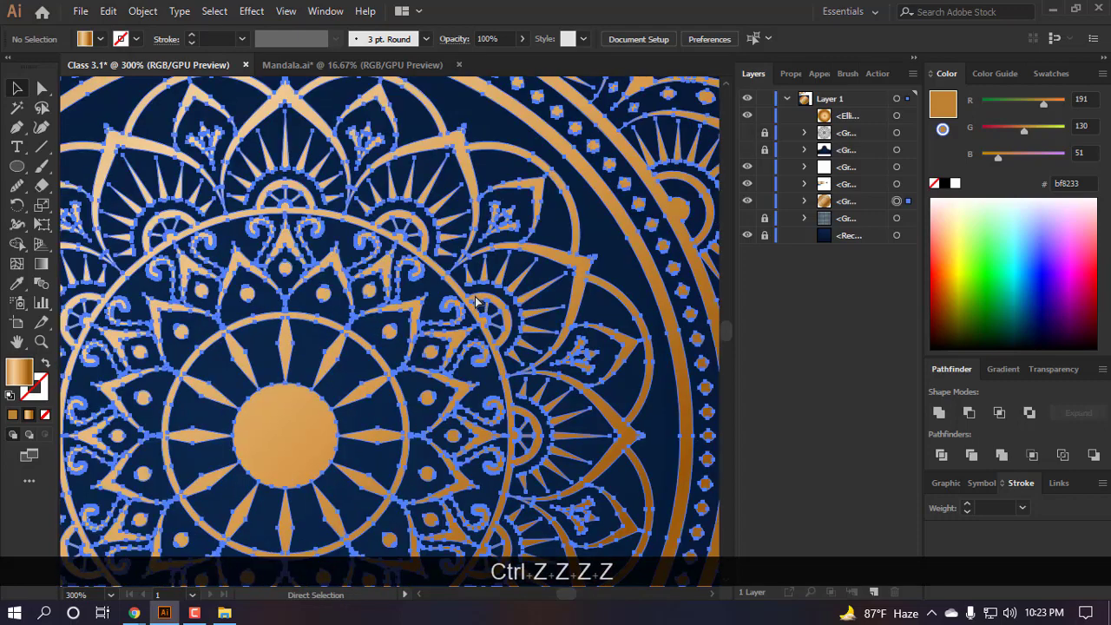
# - Show the arch shape over the full-size mandala to compare their edges, and hide it again
pyautogui.click(747, 150)
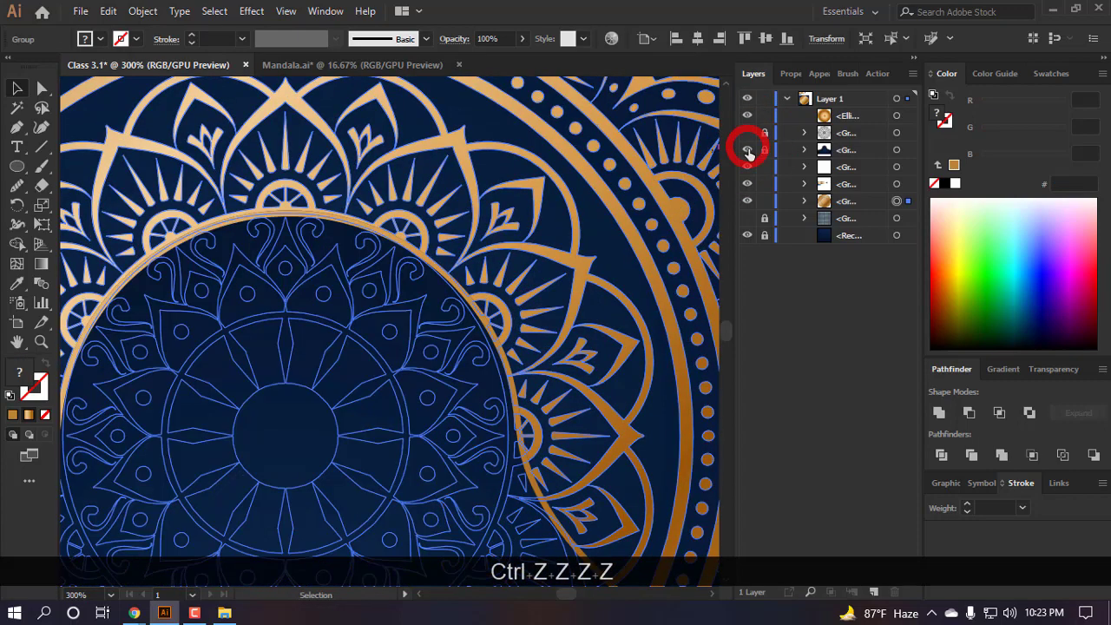
pyautogui.click(747, 151)
pyautogui.hotkey('alt', 'ctrl', 'shift', 'z')
pyautogui.hotkey('alt', 'ctrl', 'shift', 'z')
pyautogui.hotkey('alt', 'ctrl', 'shift', 'z')
pyautogui.hotkey('alt', 'ctrl', 'shift', 'z')
pyautogui.hotkey('alt', 'ctrl', 'shift', 'z')
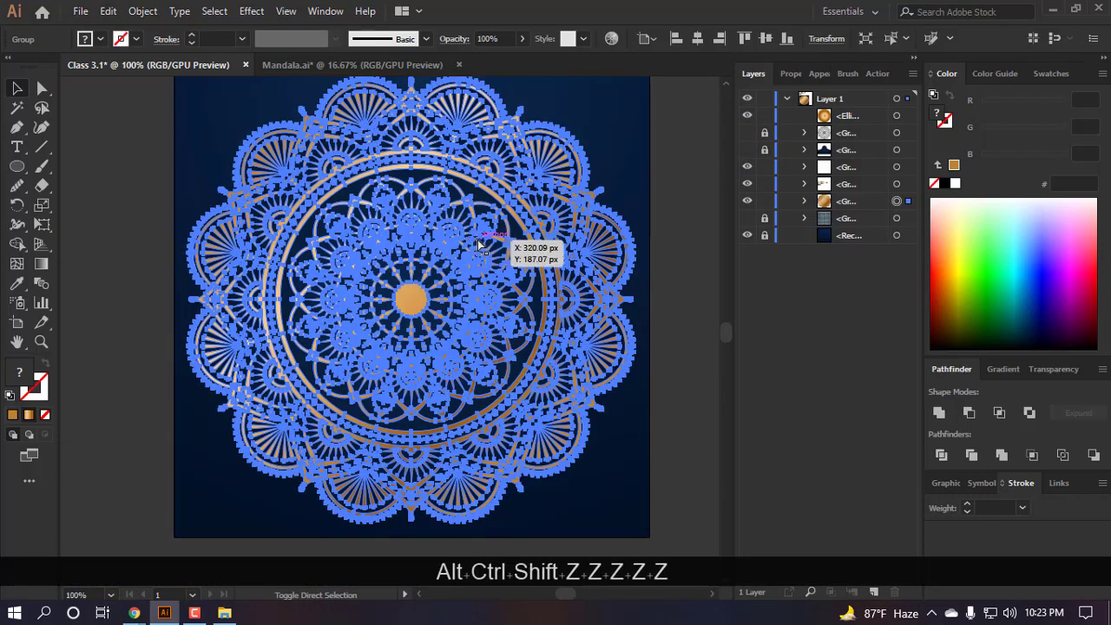
pyautogui.hotkey('ctrl', 'shift', 'z')
pyautogui.hotkey('ctrl', 'shift', 'a')
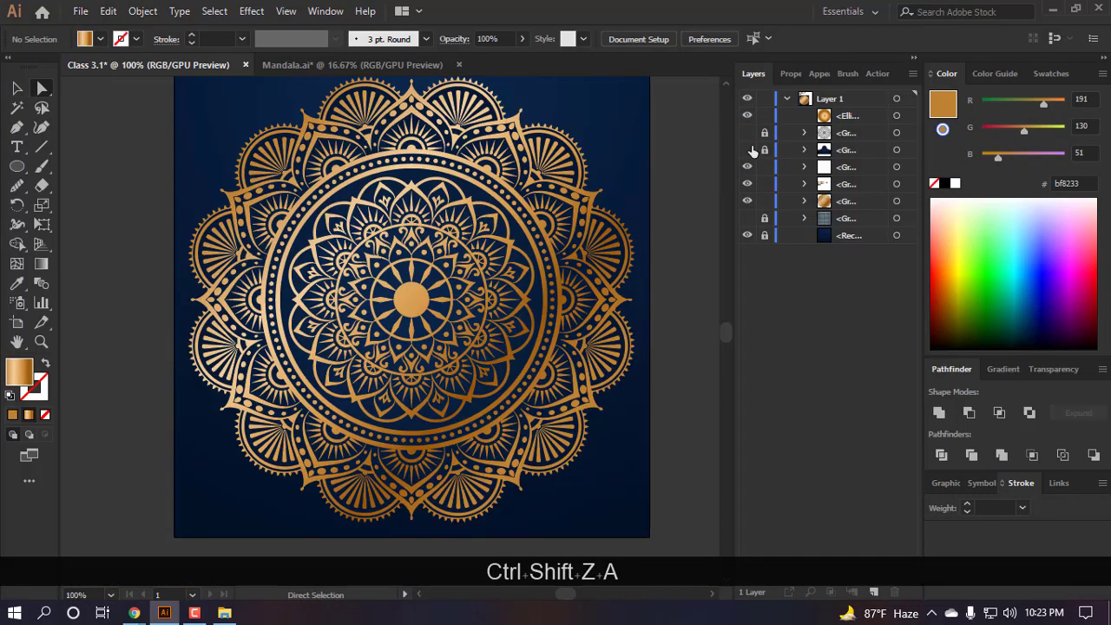
pyautogui.click(749, 149)
pyautogui.click(751, 150)
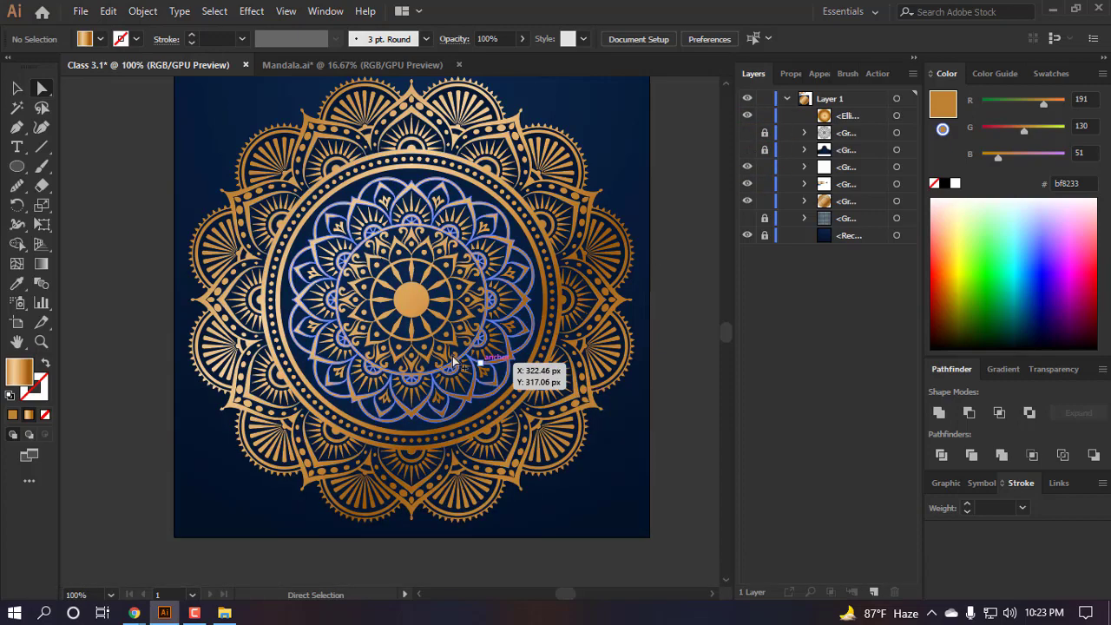
pyautogui.scroll(-1, 556, 287)
pyautogui.scroll(-2, 605, 311)
pyautogui.press('v')
pyautogui.click(610, 314)
pyautogui.click(436, 240)
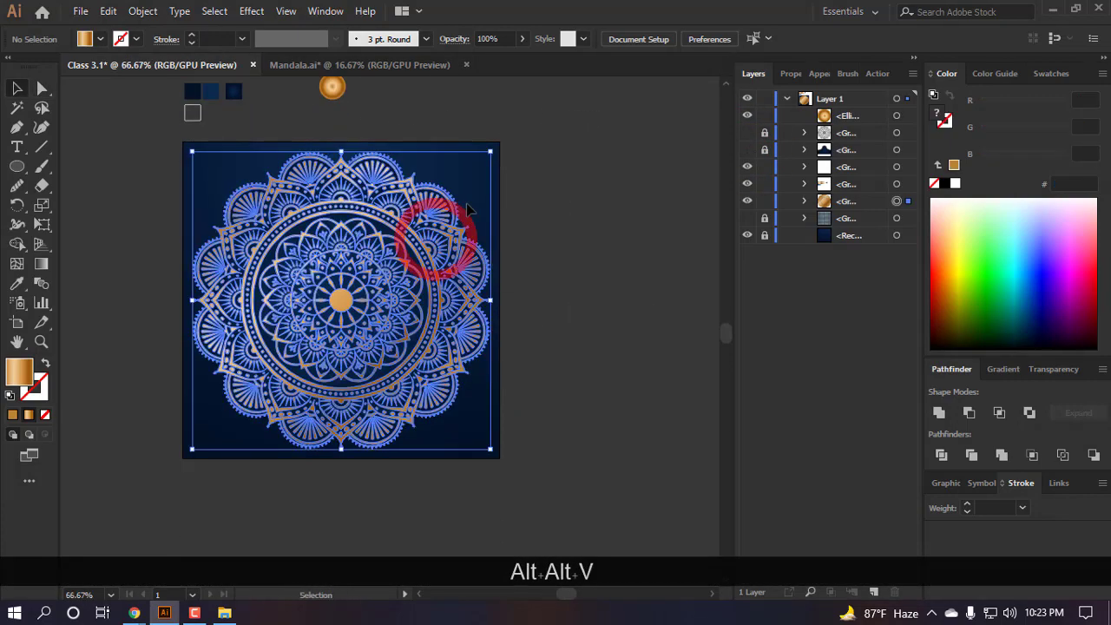
pyautogui.scroll(2, 467, 209)
pyautogui.click(564, 273)
pyautogui.scroll(2, 513, 285)
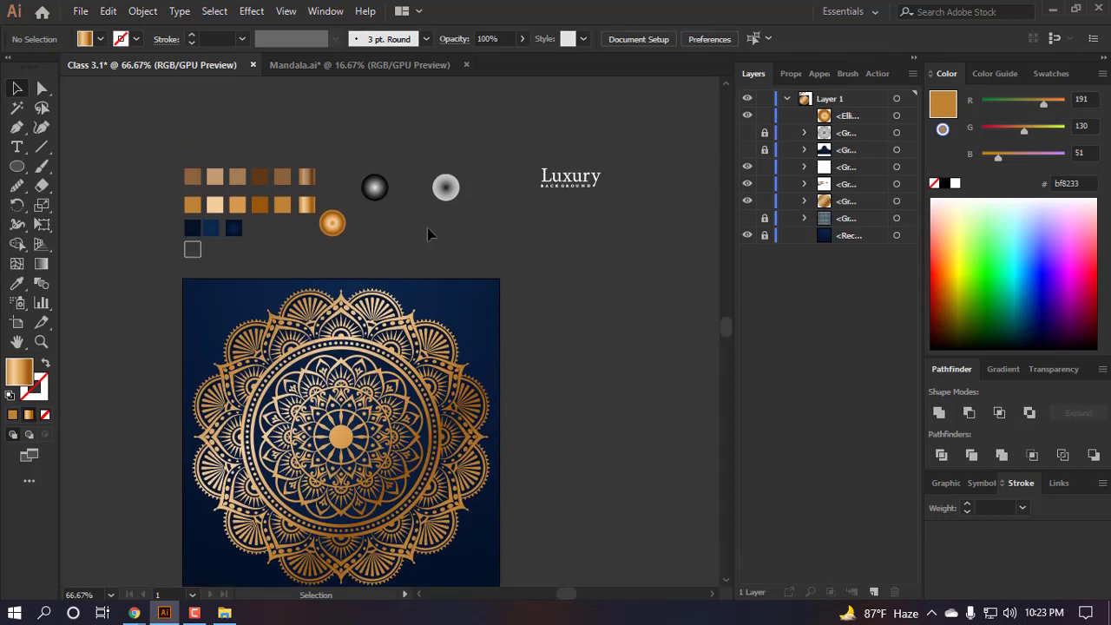
# - Try to place a duplicate of the small grey radial-gradient circle over the mandala
pyautogui.keyDown('alt'); pyautogui.moveTo(448, 181); pyautogui.dragTo(481, 286); pyautogui.keyUp('alt')
pyautogui.hotkey('ctrl', 'z')
pyautogui.click(577, 309)
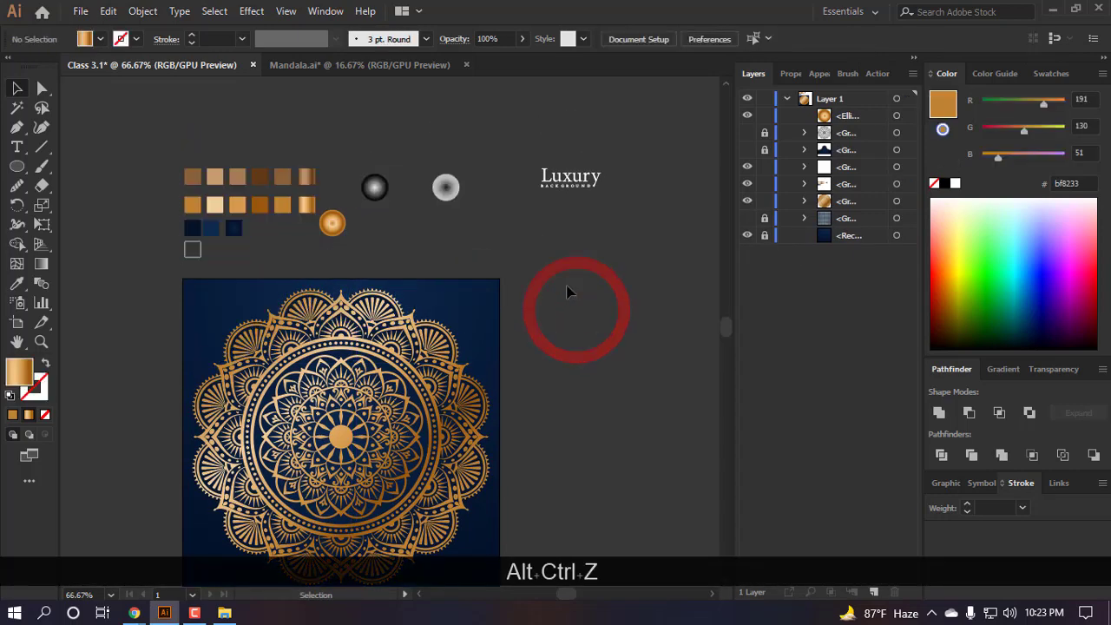
# - Draw a large circle beside the artboard and fill it with the radial gradient sampled from the small light-grey circle
pyautogui.moveTo(545, 219); pyautogui.dragTo(714, 388)
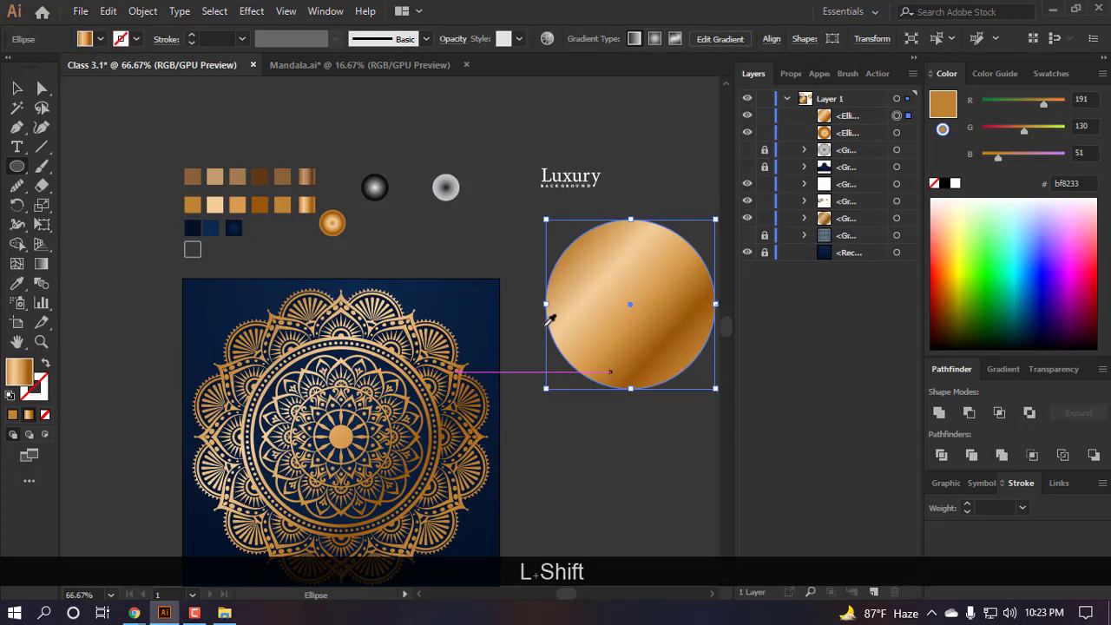
pyautogui.press('i')
pyautogui.click(13, 414)
pyautogui.click(445, 187)
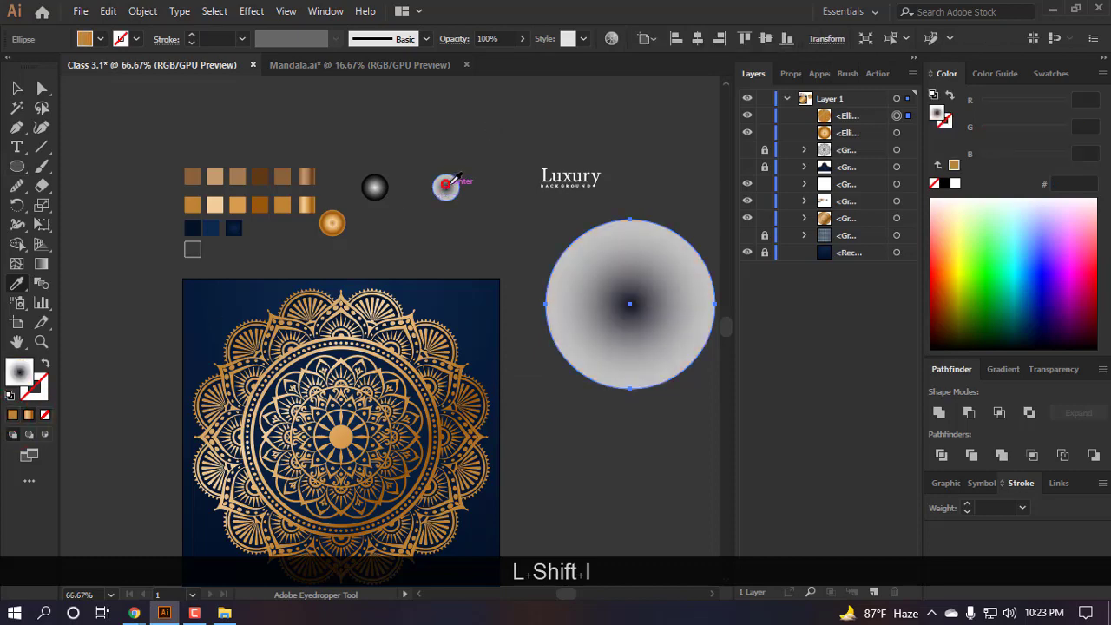
# - Move the shadow circle to the mandala's upper-right edge and place it beneath the mandala group in the stacking order
pyautogui.press('a')
pyautogui.press('v')
pyautogui.scroll(-2, 635, 451)
pyautogui.moveTo(653, 243); pyautogui.dragTo(451, 328)
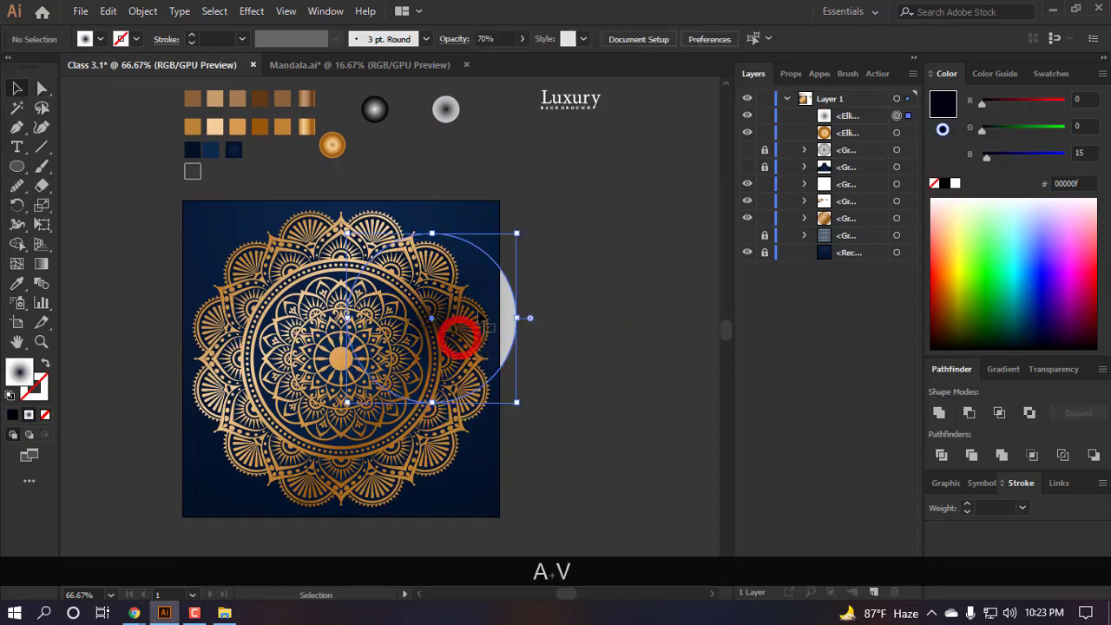
pyautogui.scroll(3, 459, 330)
pyautogui.moveTo(843, 146); pyautogui.dragTo(850, 225)
pyautogui.click(642, 310)
pyautogui.moveTo(525, 250); pyautogui.dragTo(614, 228)
pyautogui.scroll(-2, 508, 252)
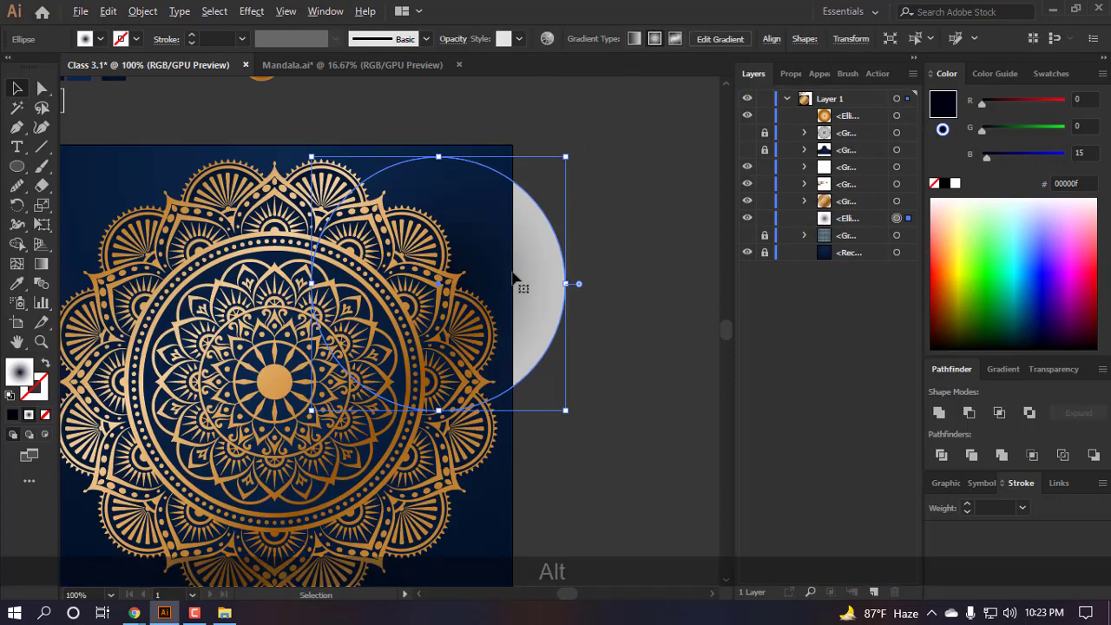
# - Shrink the shadow circle slightly and duplicate it into an arc of five circles behind the mandala's upper half
pyautogui.moveTo(560, 167); pyautogui.dragTo(501, 250)
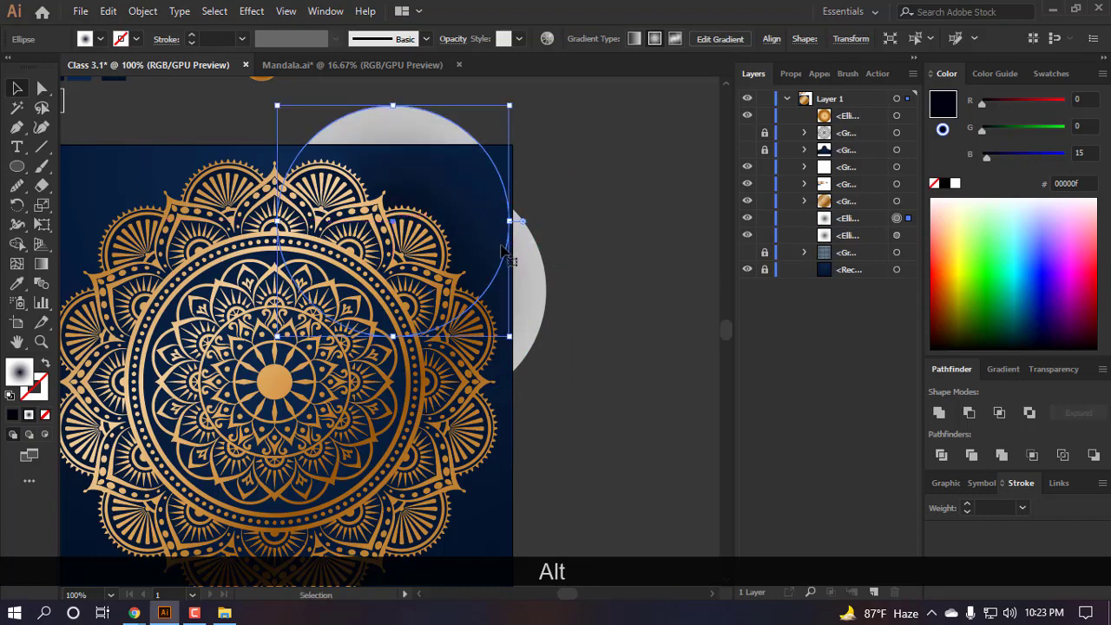
pyautogui.moveTo(491, 204); pyautogui.dragTo(495, 217)
pyautogui.hscroll(-1, 496, 217)
pyautogui.moveTo(514, 178); pyautogui.dragTo(211, 222)
pyautogui.hscroll(-1, 397, 184)
pyautogui.click(102, 176)
pyautogui.moveTo(209, 267); pyautogui.dragTo(184, 282)
pyautogui.moveTo(309, 157); pyautogui.dragTo(300, 149)
pyautogui.hscroll(3, 568, 231)
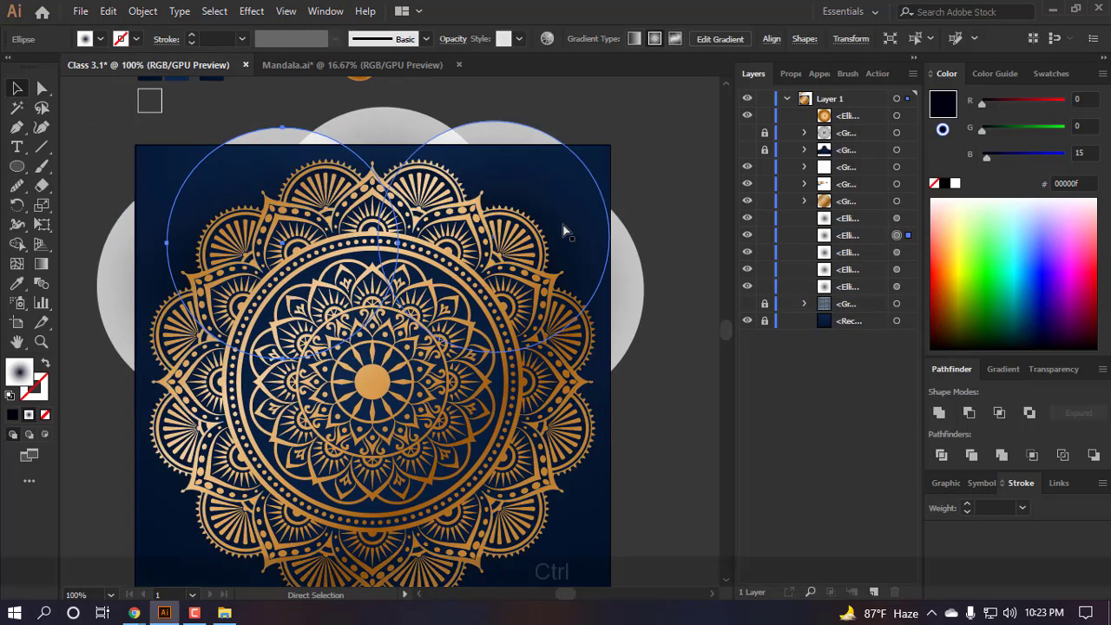
# - Nudge the upper-right and top-centre shadow circles slightly upward, and leave nothing selected
pyautogui.click(675, 132)
pyautogui.moveTo(483, 157); pyautogui.dragTo(479, 145)
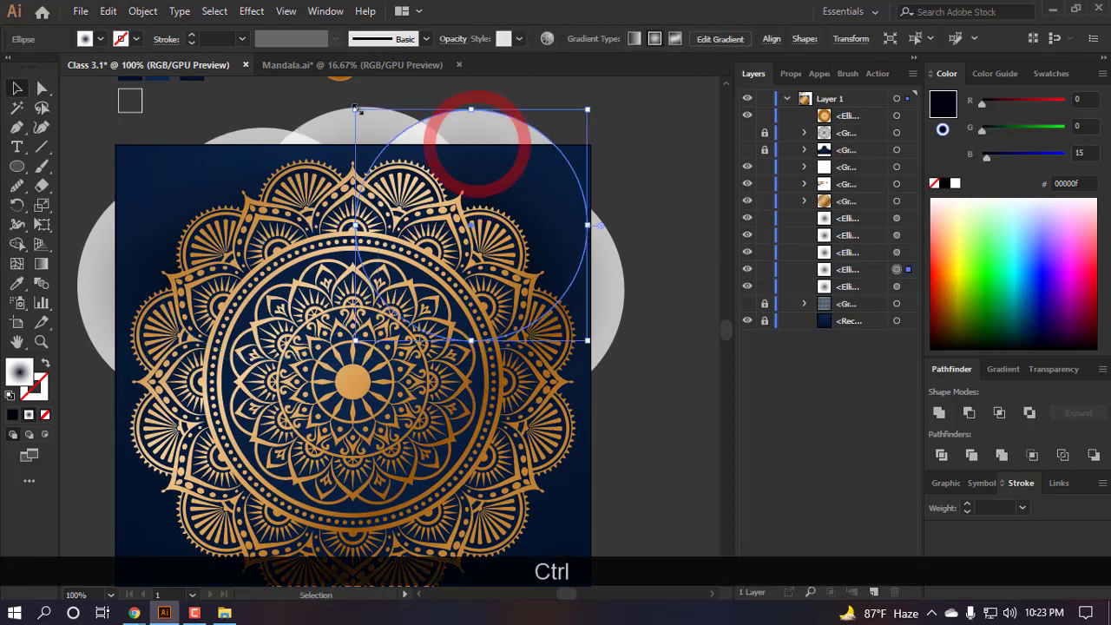
pyautogui.moveTo(346, 116); pyautogui.dragTo(347, 103)
pyautogui.scroll(-2, 346, 109)
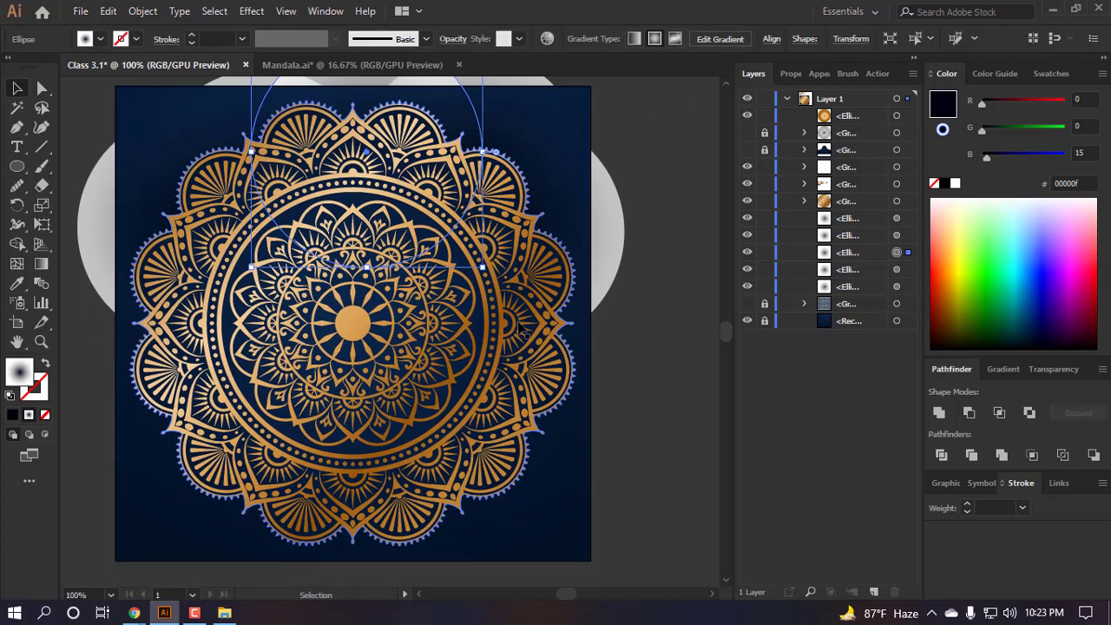
pyautogui.keyDown('alt'); pyautogui.scroll(-2, 286, 363); pyautogui.keyUp('alt')
pyautogui.click(518, 414)
pyautogui.keyDown('alt'); pyautogui.scroll(2, 392, 207); pyautogui.keyUp('alt')
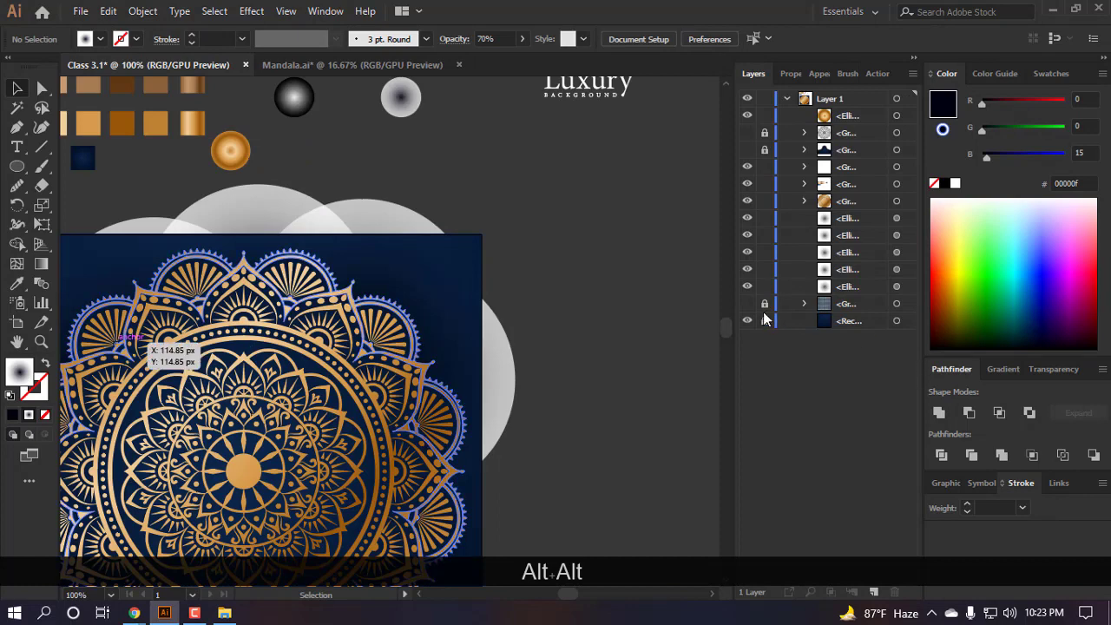
# - Unlock the navy background rectangle and brighten it with Recolor Artwork, setting the lighter navy's brightness to 39%
pyautogui.click(897, 320)
pyautogui.scroll(-1, 360, 175)
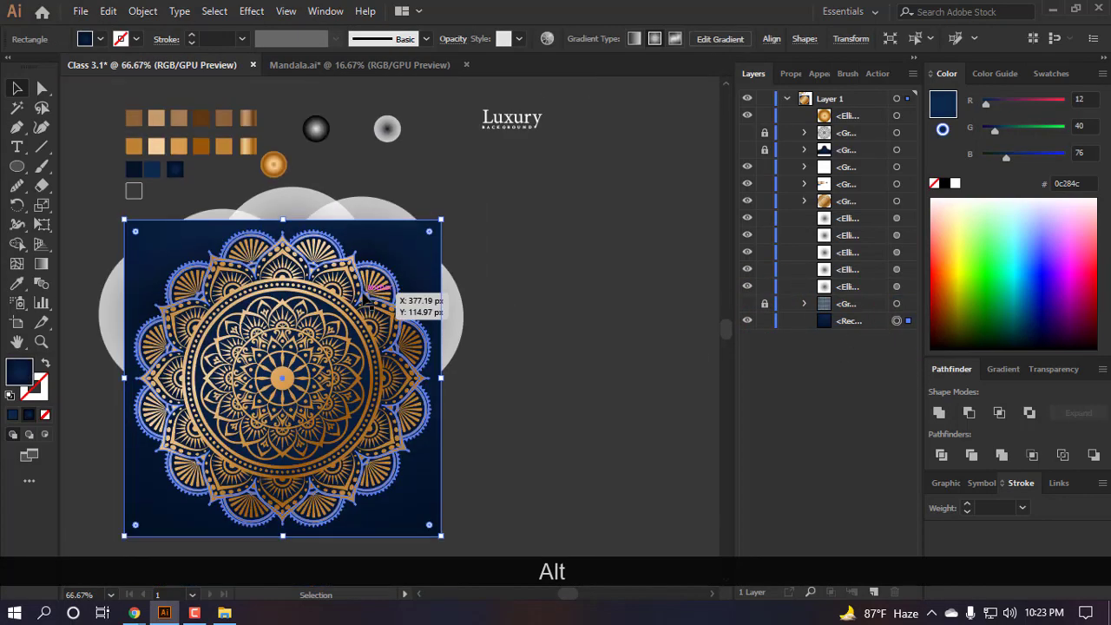
pyautogui.scroll(-1, 360, 260)
pyautogui.press('g')
pyautogui.moveTo(297, 346)
pyautogui.mouseDown()
pyautogui.moveTo(300, 303)
pyautogui.moveTo(292, 343)
pyautogui.mouseUp()
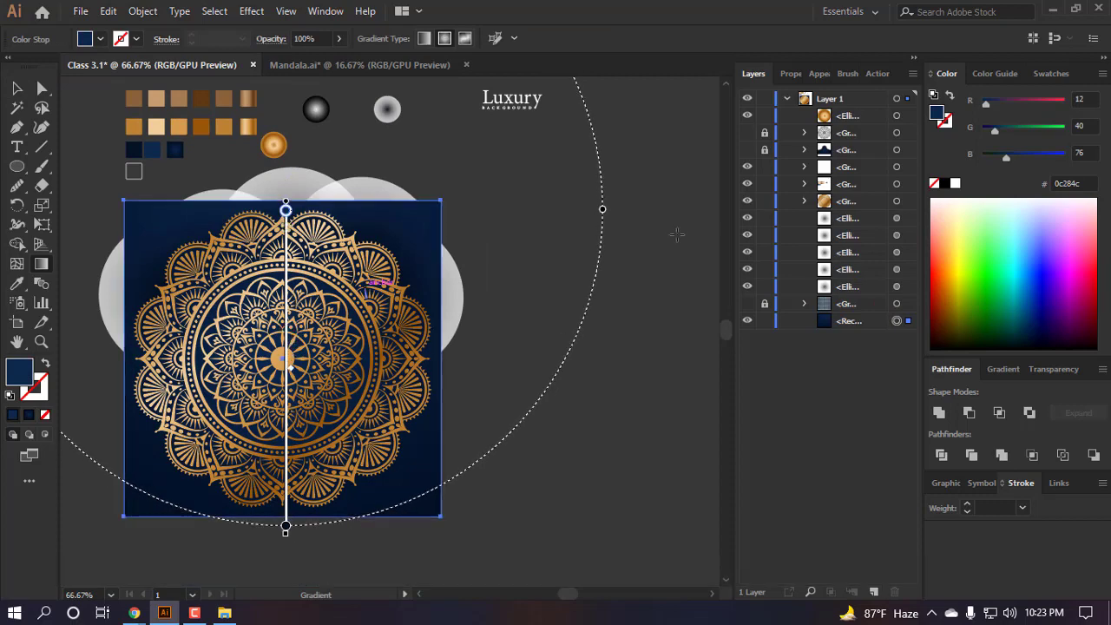
pyautogui.press('v')
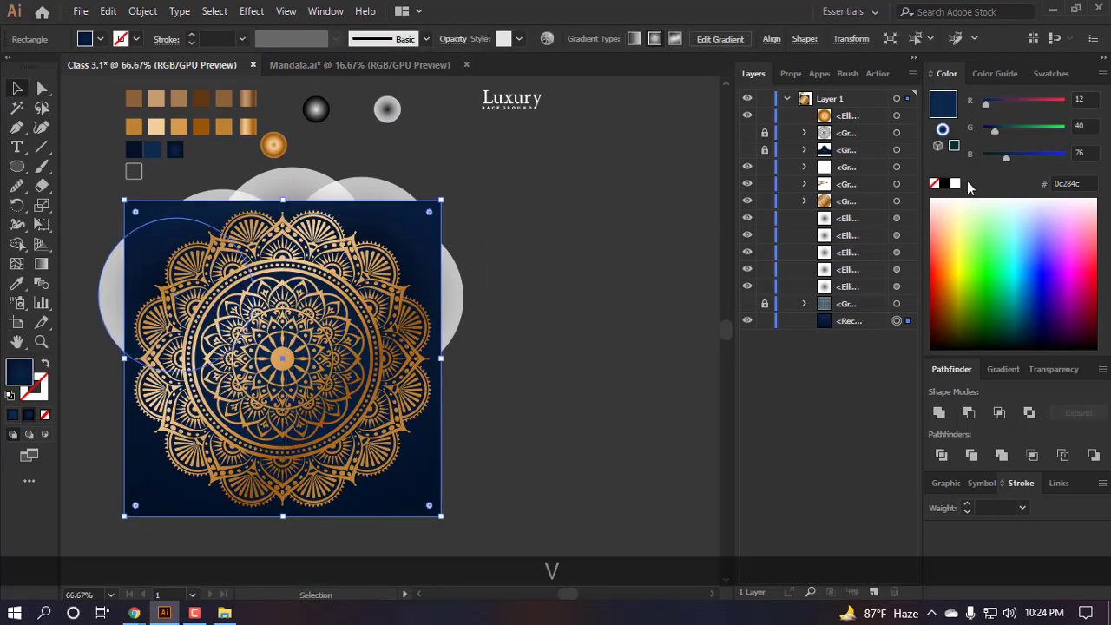
pyautogui.click(545, 41)
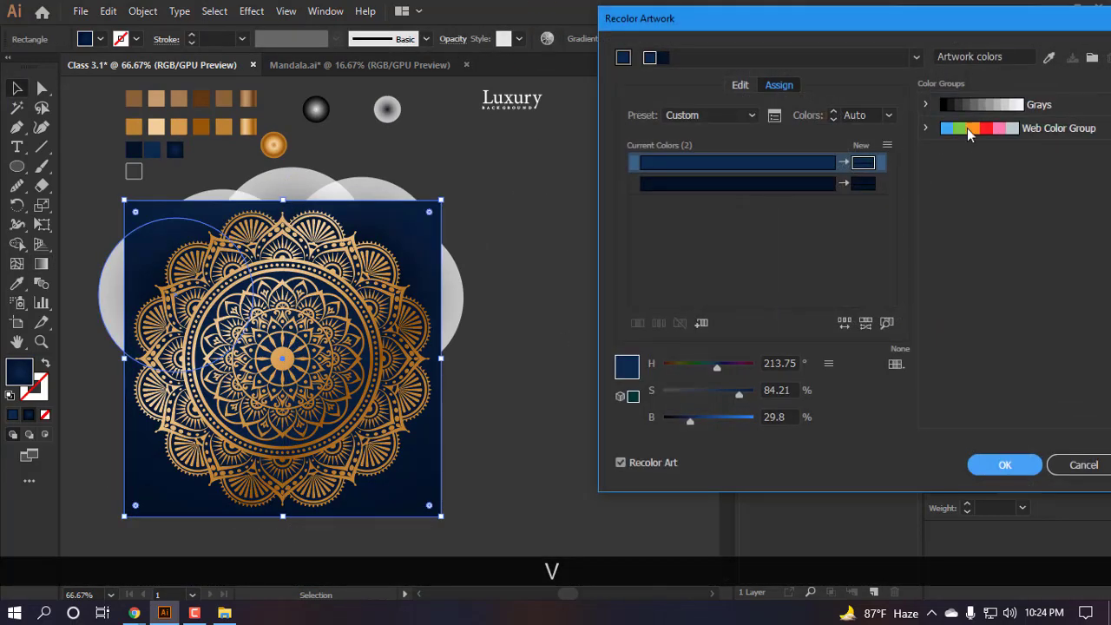
pyautogui.click(737, 85)
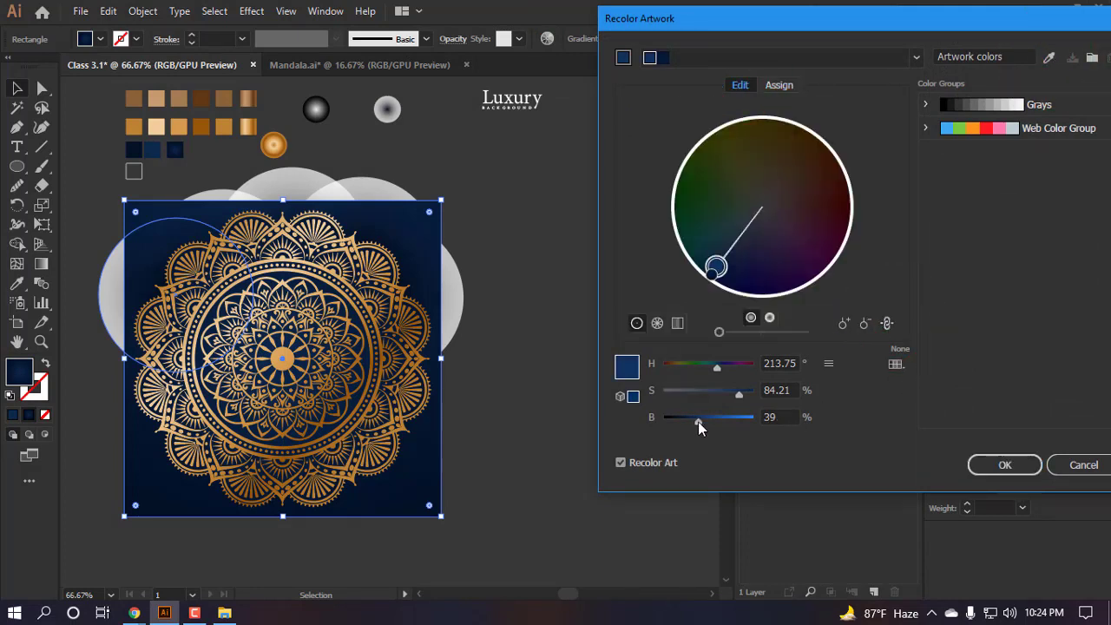
pyautogui.moveTo(698, 421); pyautogui.dragTo(700, 427)
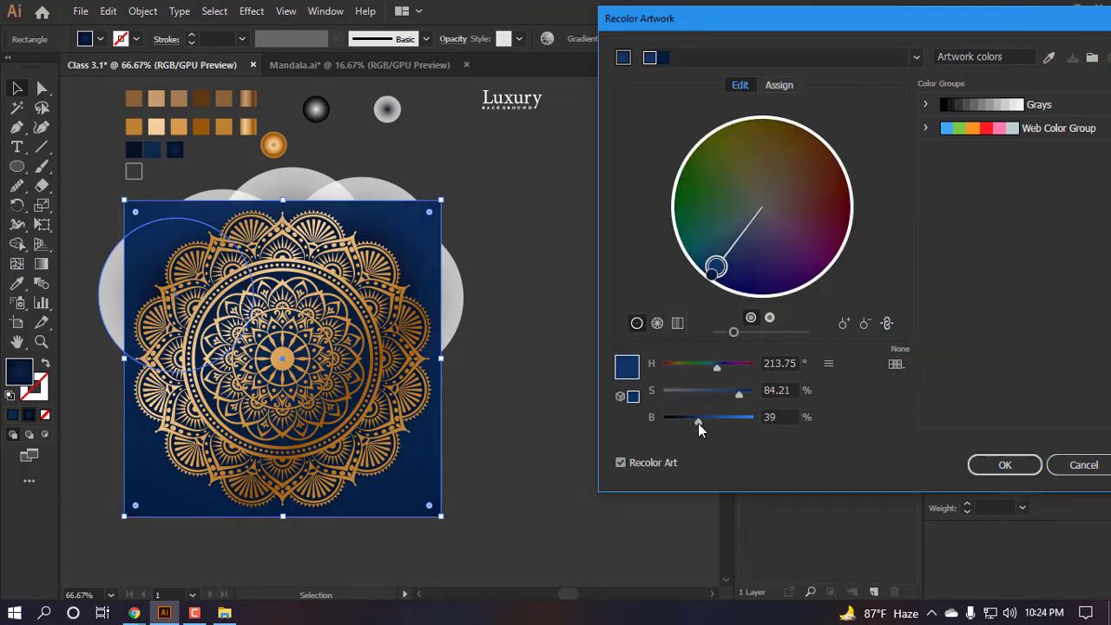
pyautogui.click(994, 467)
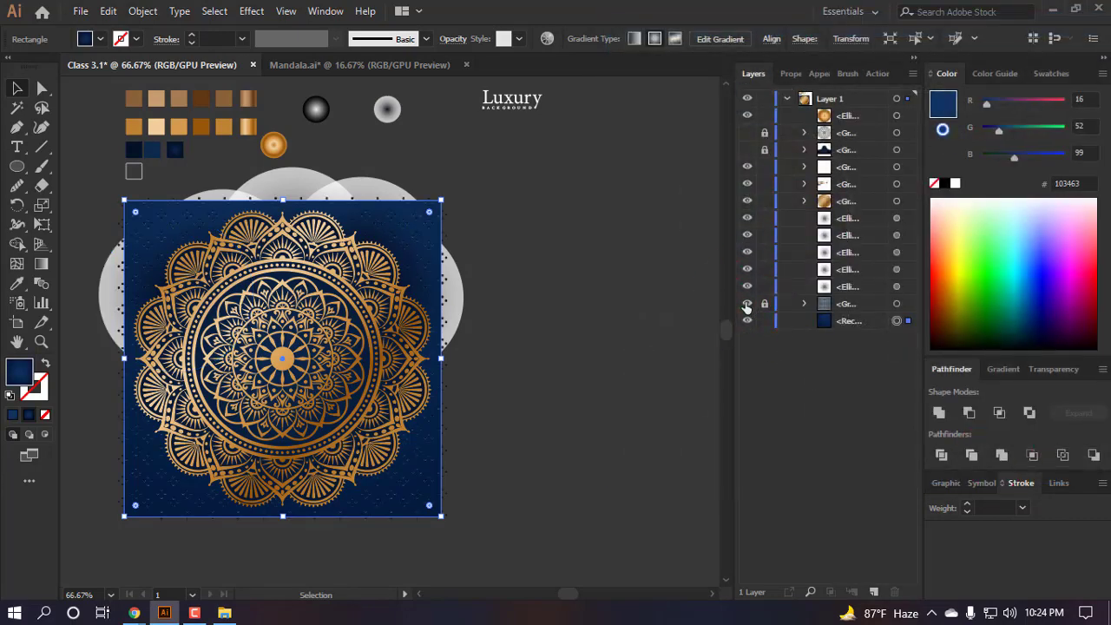
# - Show the dotted pattern above the background rectangle, clear the selection and lock the rectangle again
pyautogui.scroll(1, 388, 302)
pyautogui.scroll(-1, 541, 352)
pyautogui.press('a')
pyautogui.click(635, 464)
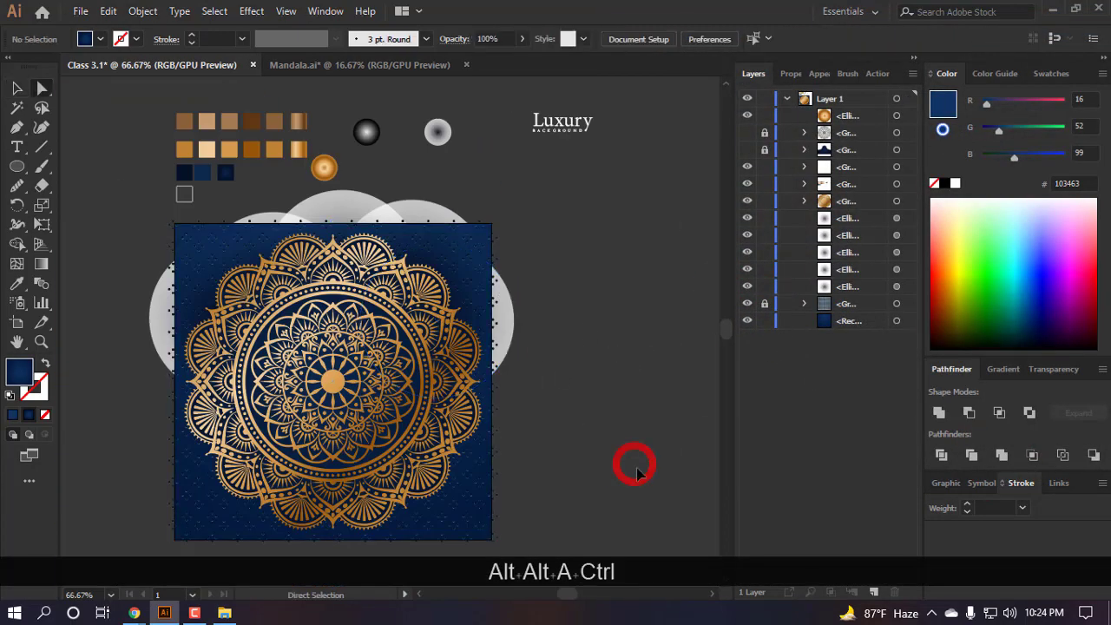
pyautogui.hscroll(-1, 624, 455)
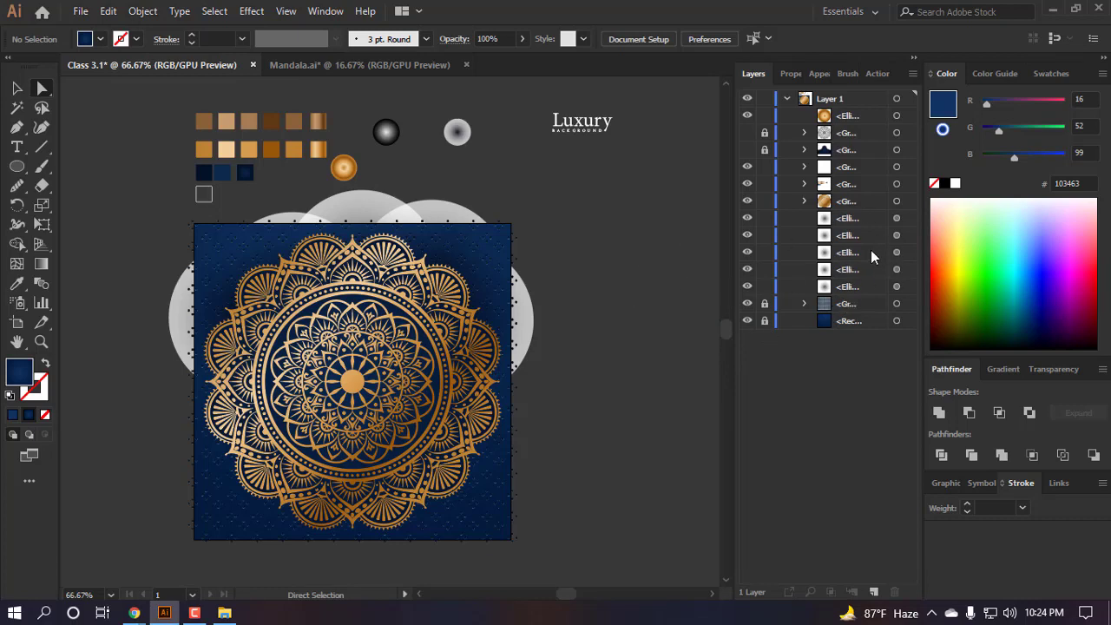
# - Select all five shadow circles beneath the mandala and group them
pyautogui.click(900, 218)
pyautogui.keyDown('shift'); pyautogui.click(902, 235); pyautogui.keyUp('shift')
pyautogui.keyDown('shift'); pyautogui.click(903, 252); pyautogui.keyUp('shift')
pyautogui.keyDown('shift'); pyautogui.click(902, 269); pyautogui.keyUp('shift')
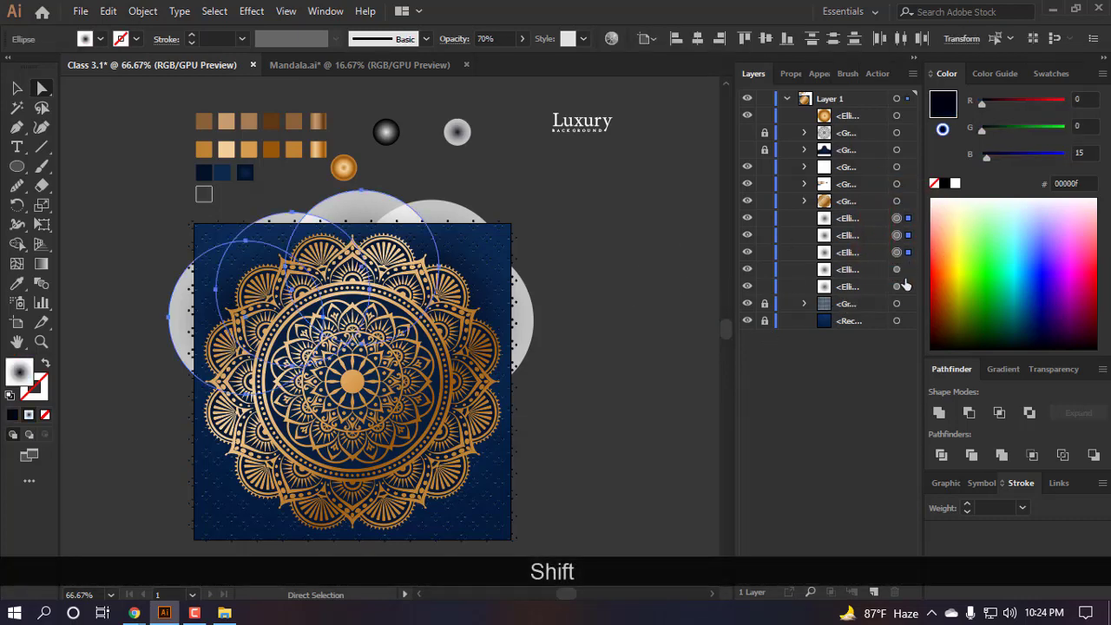
pyautogui.keyDown('shift'); pyautogui.click(896, 287); pyautogui.keyUp('shift')
pyautogui.hotkey('ctrl', 'g')
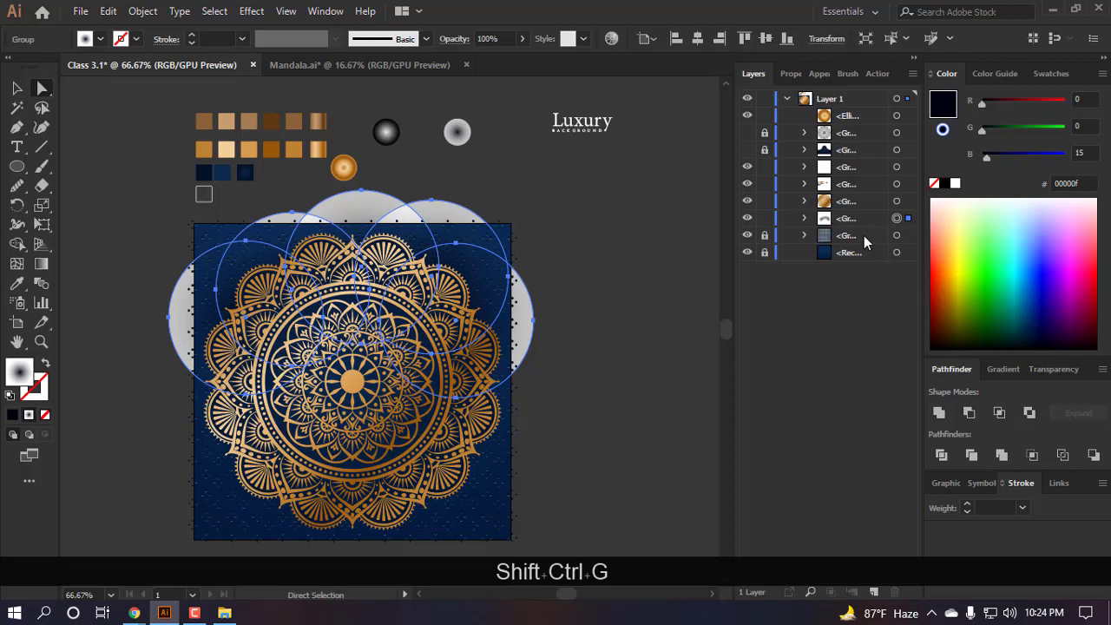
# - Name the grouped shadow circles Shadow and the large gold mandala group Mandala, and lock both
pyautogui.doubleClick(849, 219)
pyautogui.write('Shadow')
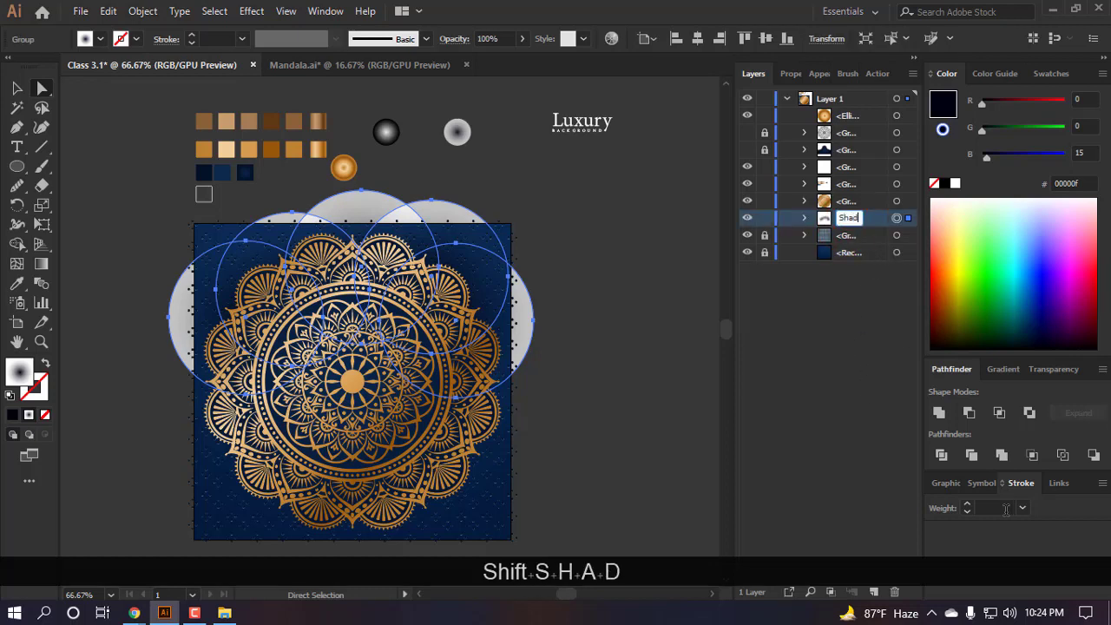
pyautogui.press('Return')
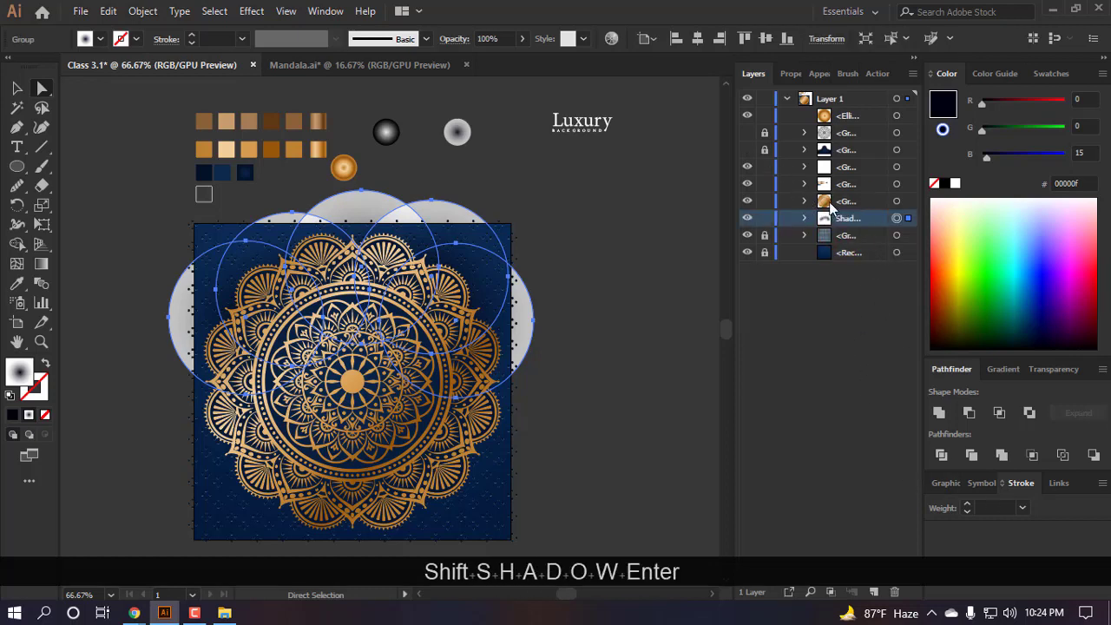
pyautogui.doubleClick(847, 202)
pyautogui.write('Mandala')
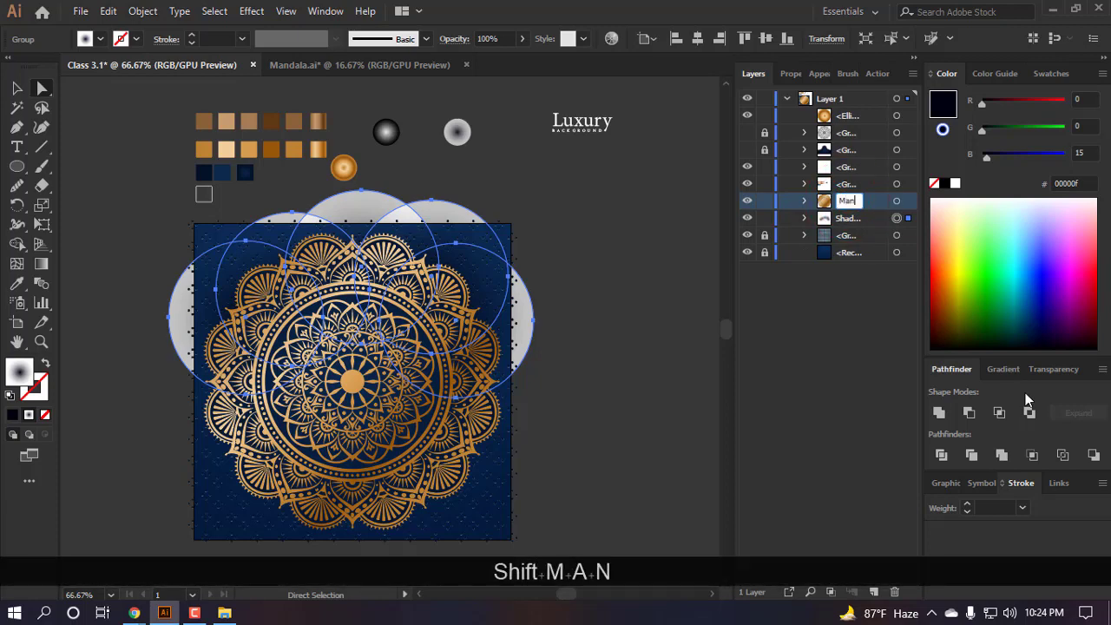
pyautogui.press('Return')
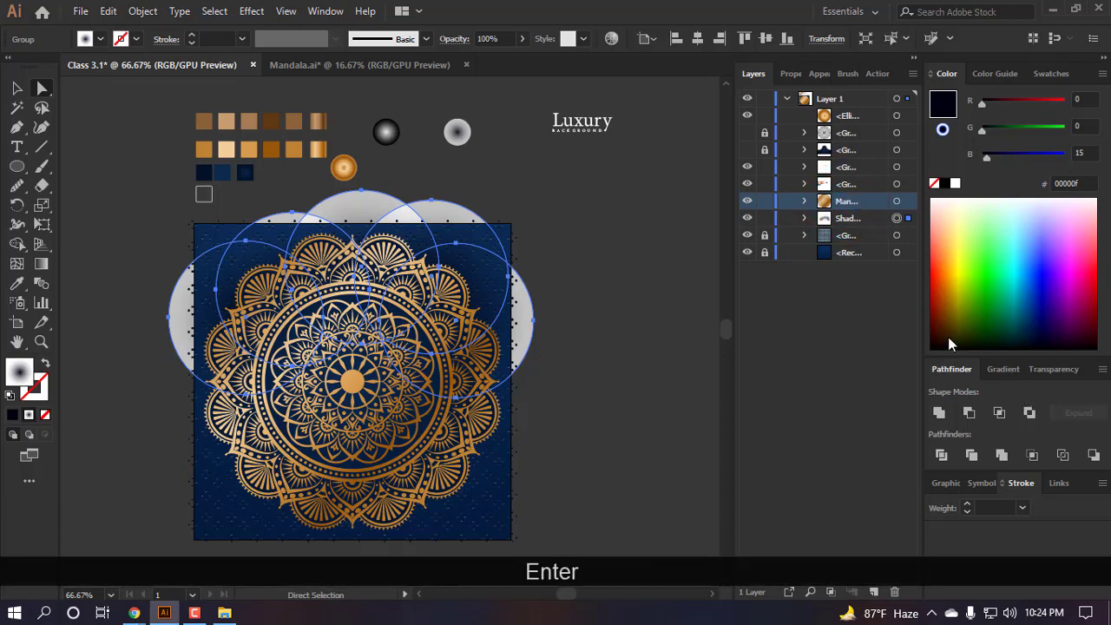
pyautogui.click(765, 219)
pyautogui.click(765, 201)
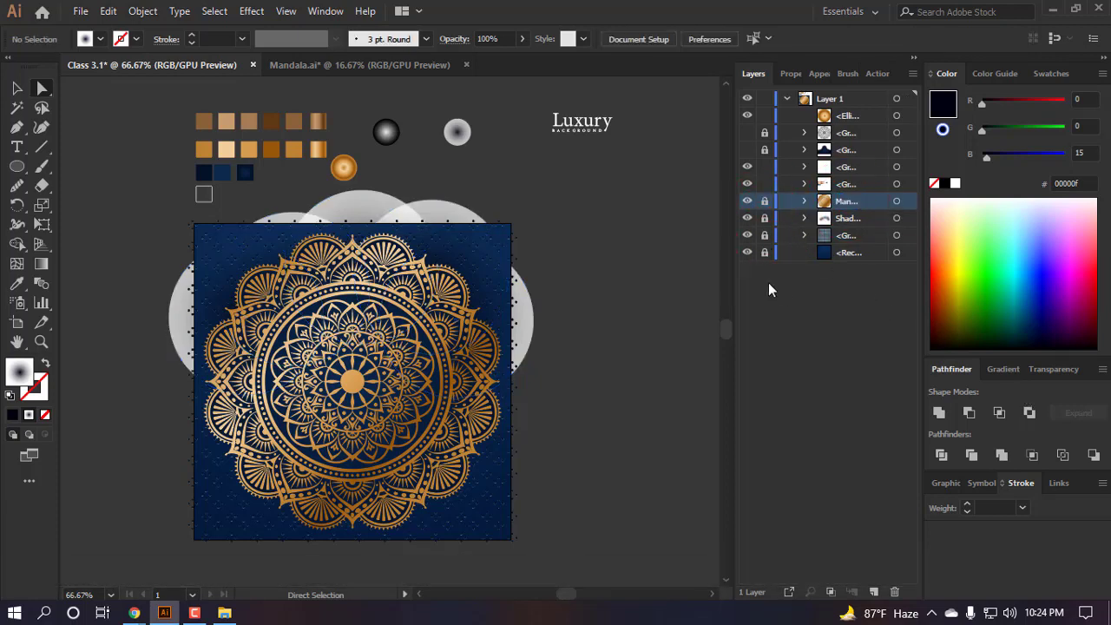
# - Move the hidden navy silhouette group directly above the Mandala group in the stacking order and make it visible
pyautogui.moveTo(845, 152); pyautogui.dragTo(855, 187)
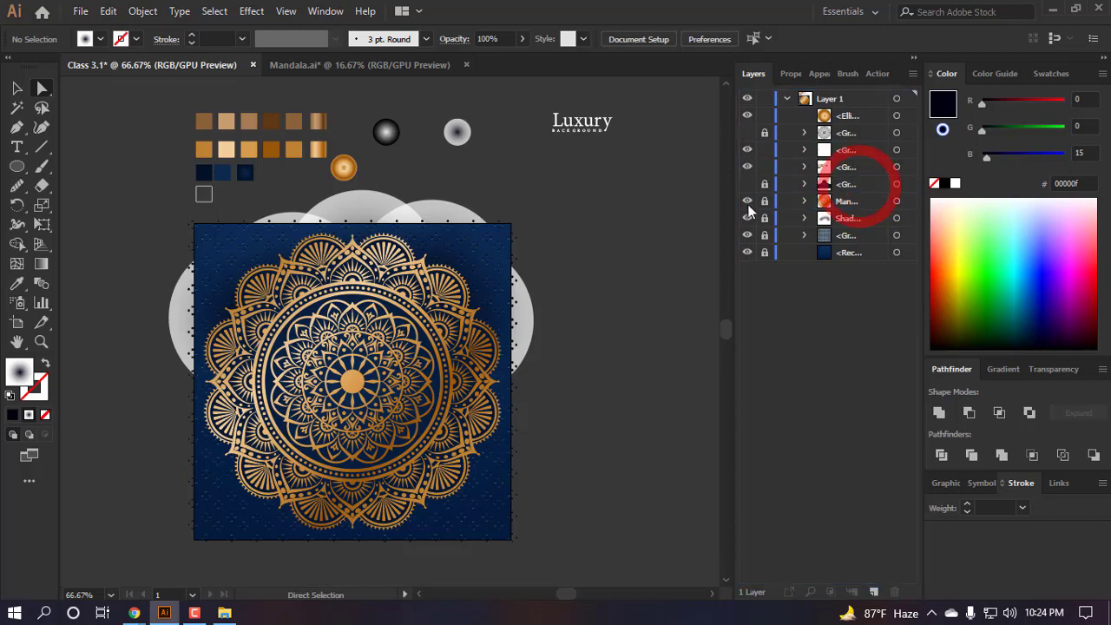
pyautogui.click(745, 185)
pyautogui.scroll(2, 355, 404)
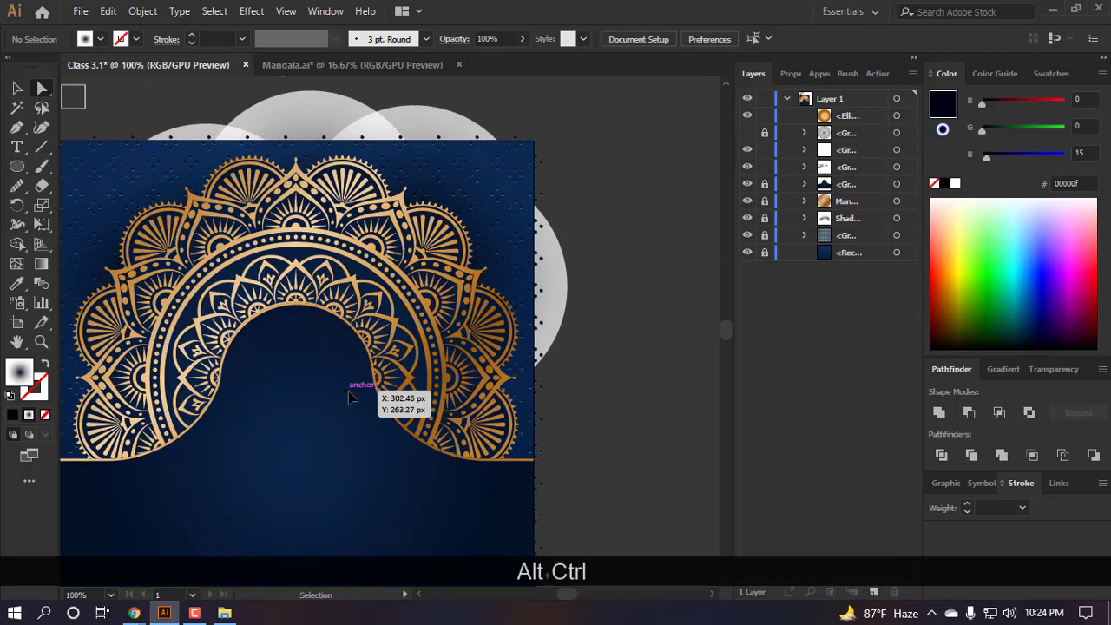
pyautogui.scroll(-2, 561, 421)
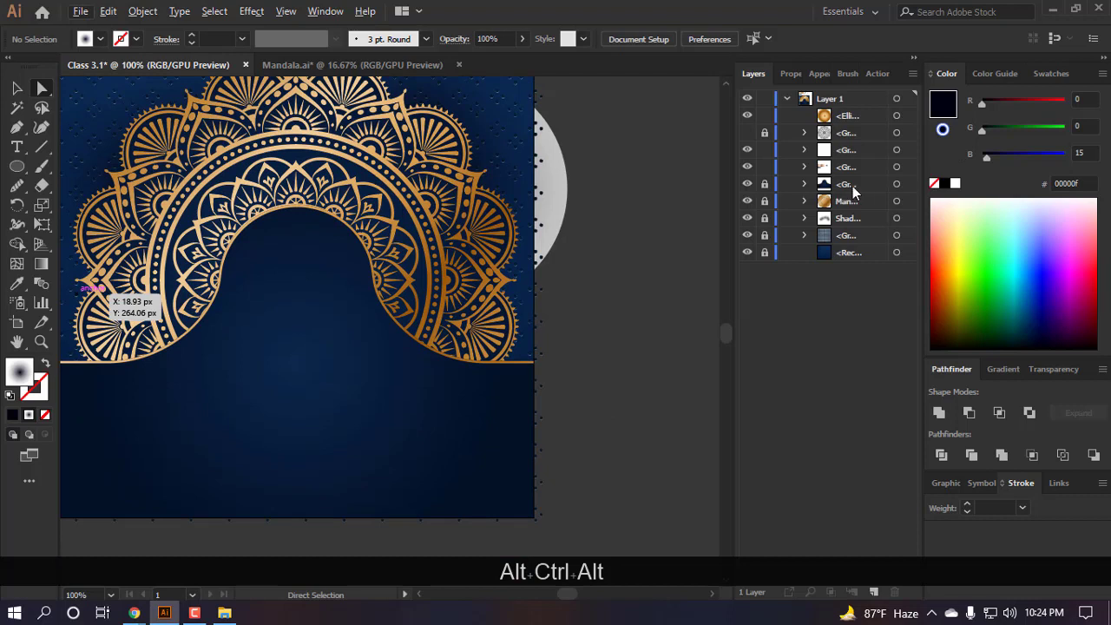
# - Rename the navy silhouette group sub-BG and the background rectangle BG, leaving the rectangle locked
pyautogui.doubleClick(846, 183)
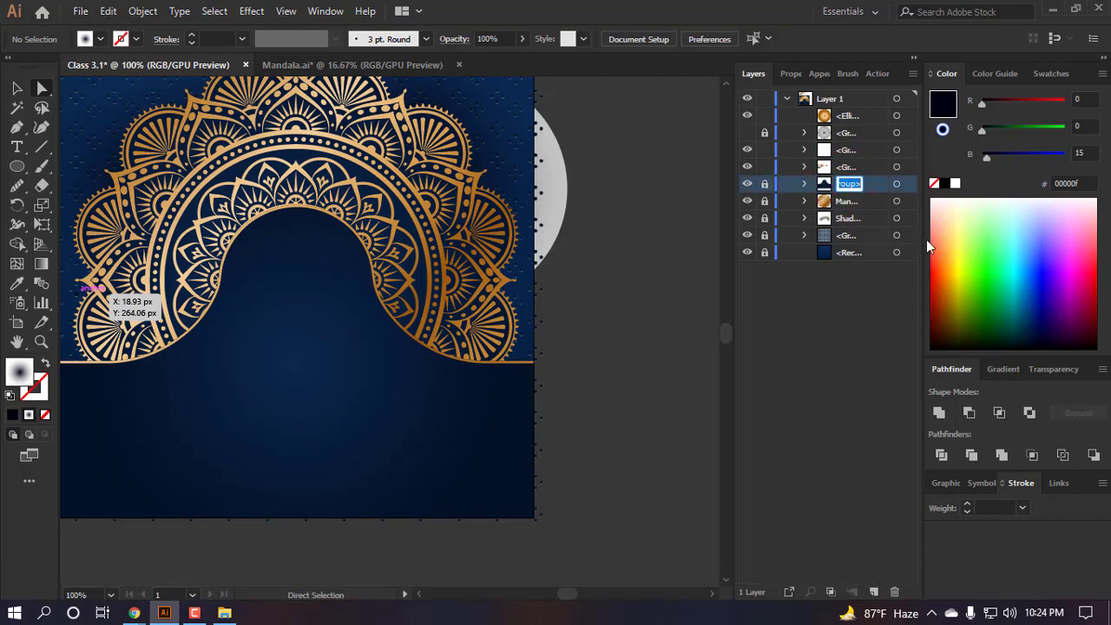
pyautogui.write('sub')
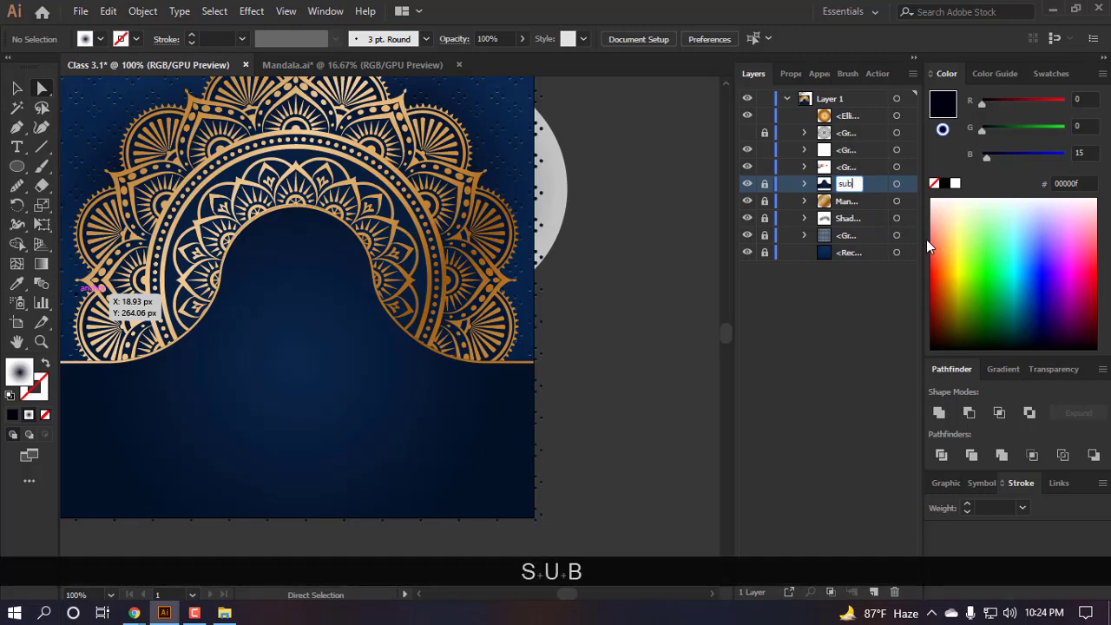
pyautogui.write('-BG')
pyautogui.press('Return')
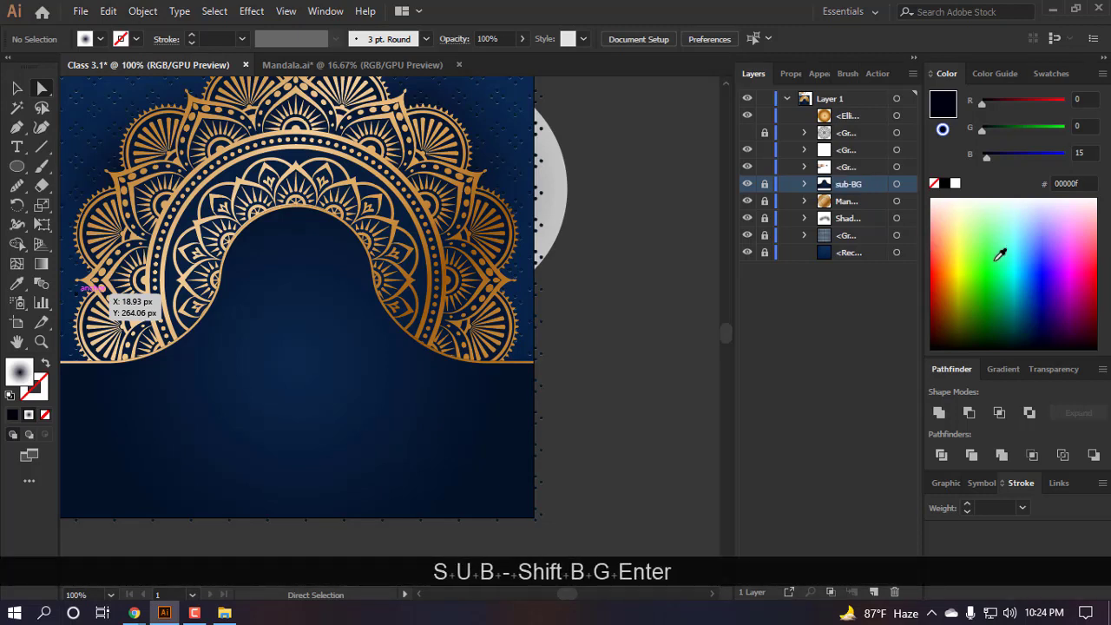
pyautogui.click(843, 252)
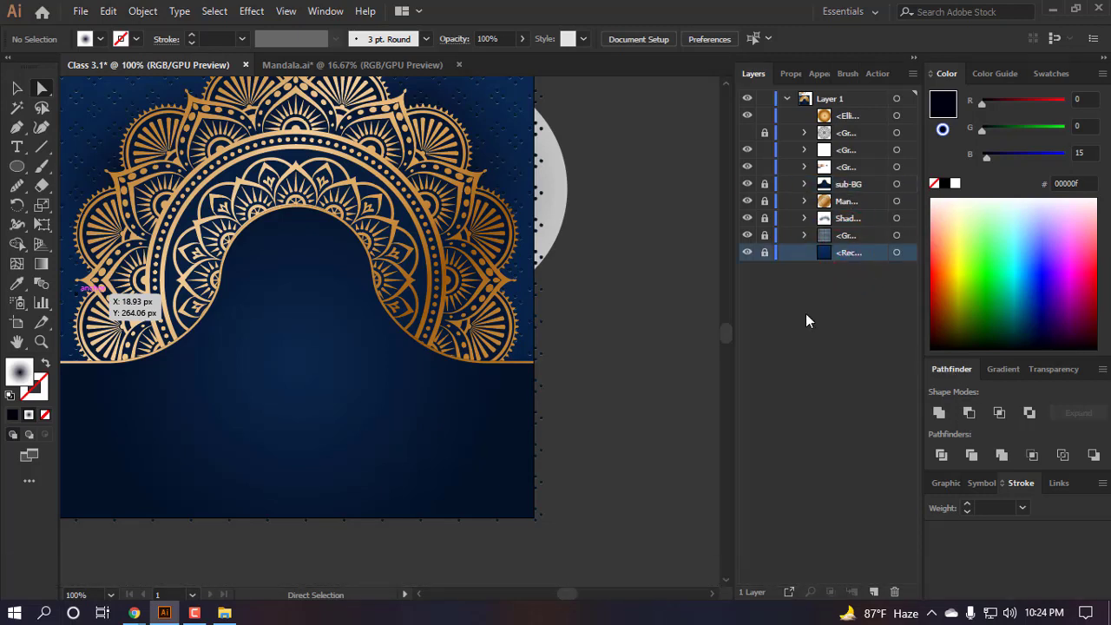
pyautogui.doubleClick(848, 252)
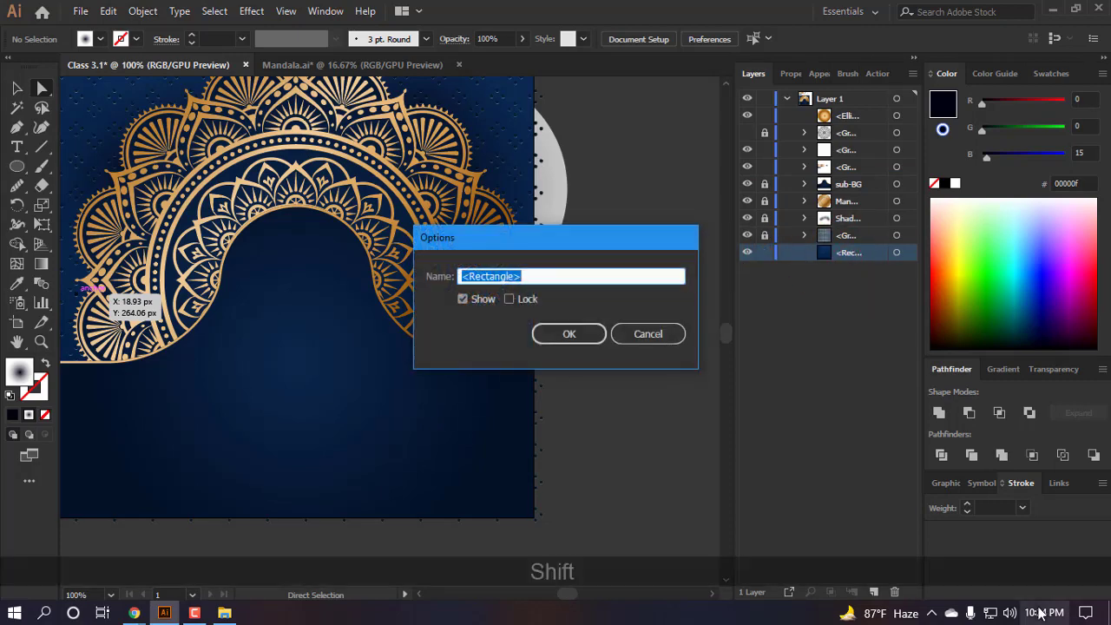
pyautogui.write('BG')
pyautogui.press('Return')
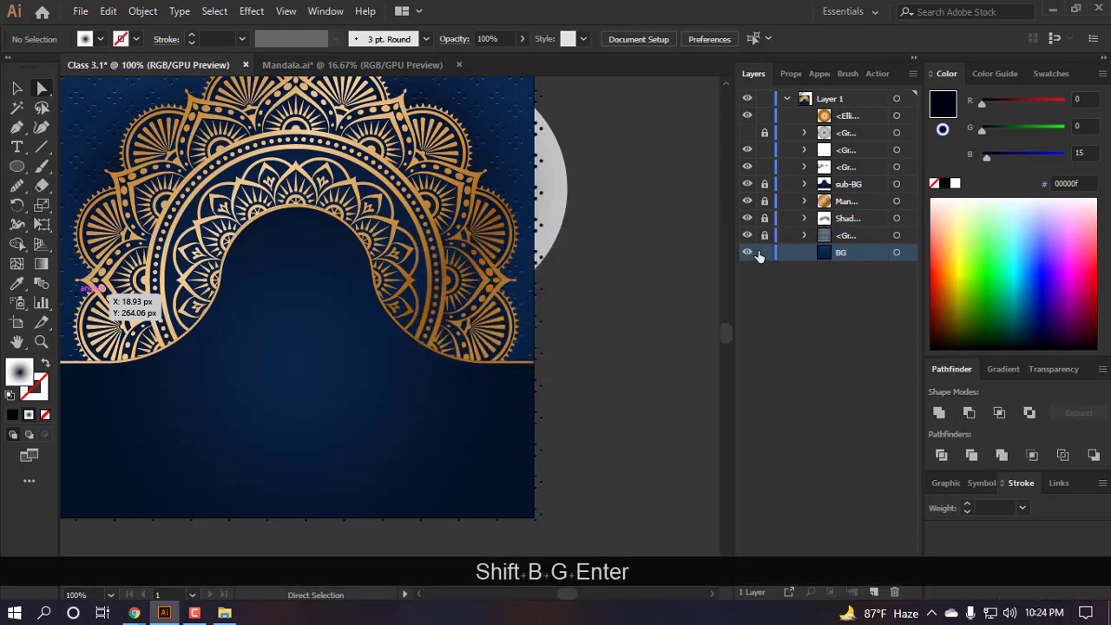
pyautogui.scroll(-1, 515, 326)
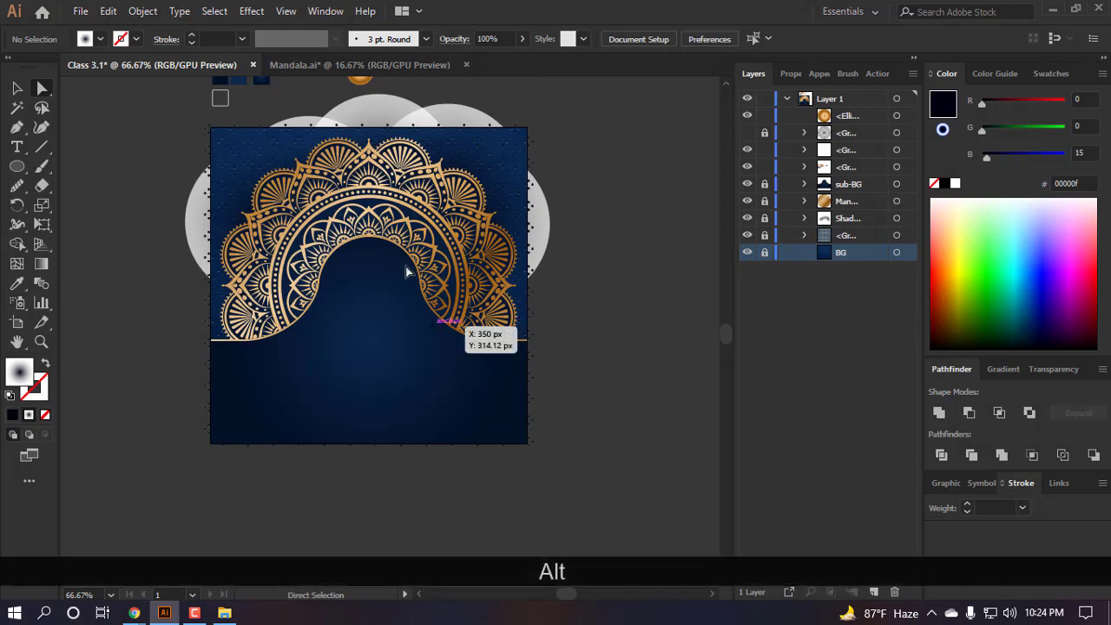
pyautogui.scroll(1, 361, 261)
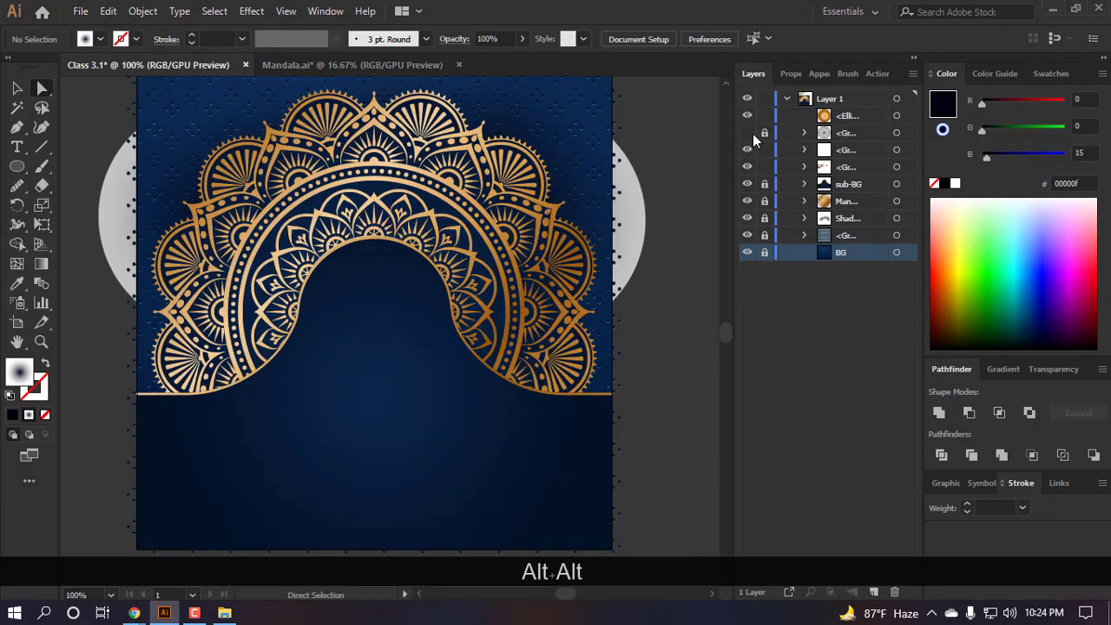
# - Move the hidden small grey mandala group directly above sub-BG and make it visible
pyautogui.click(747, 133)
pyautogui.click(747, 133)
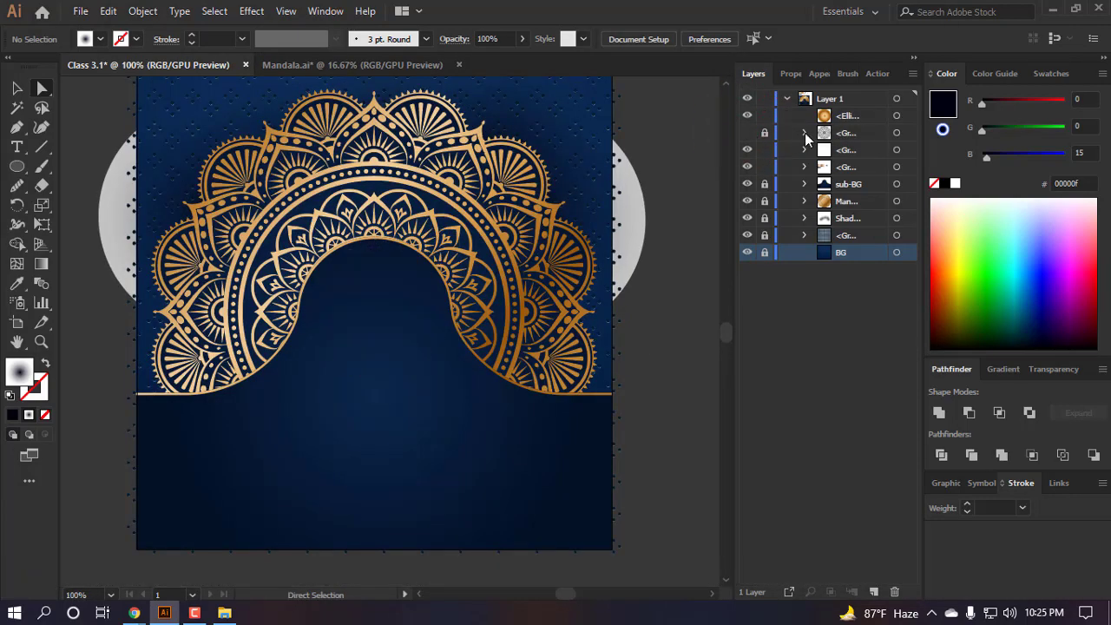
pyautogui.moveTo(848, 139); pyautogui.dragTo(851, 220)
pyautogui.moveTo(859, 178); pyautogui.dragTo(843, 184)
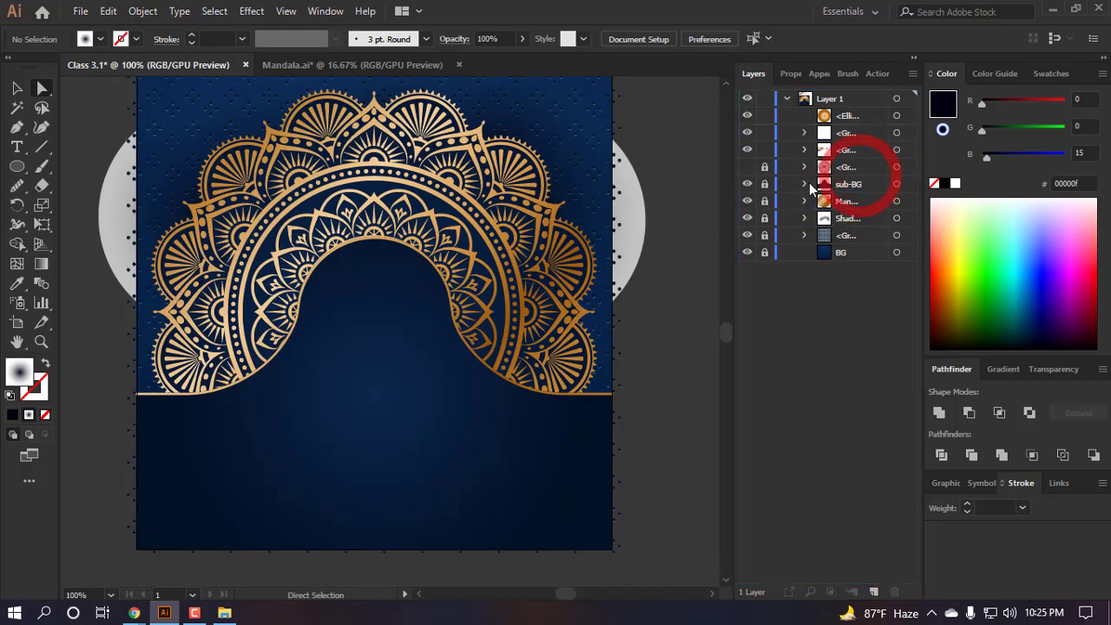
pyautogui.click(747, 167)
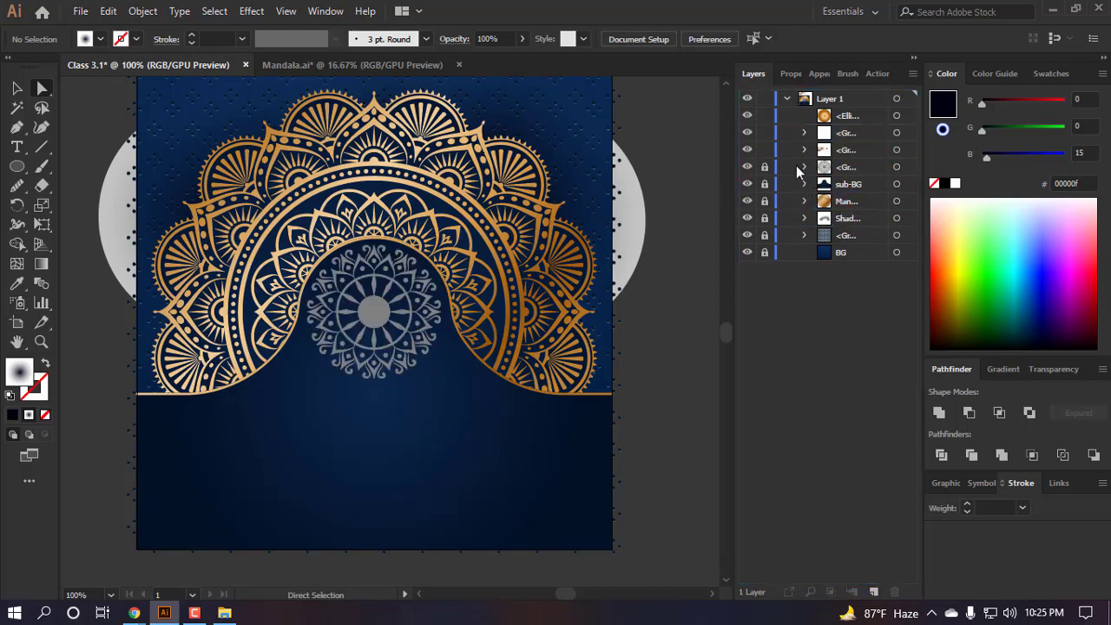
# - Unlock the small mandala group and fill it with the large mandala's gold gradient using the Eyedropper
pyautogui.click(908, 169)
pyautogui.scroll(2, 633, 325)
pyautogui.press('i')
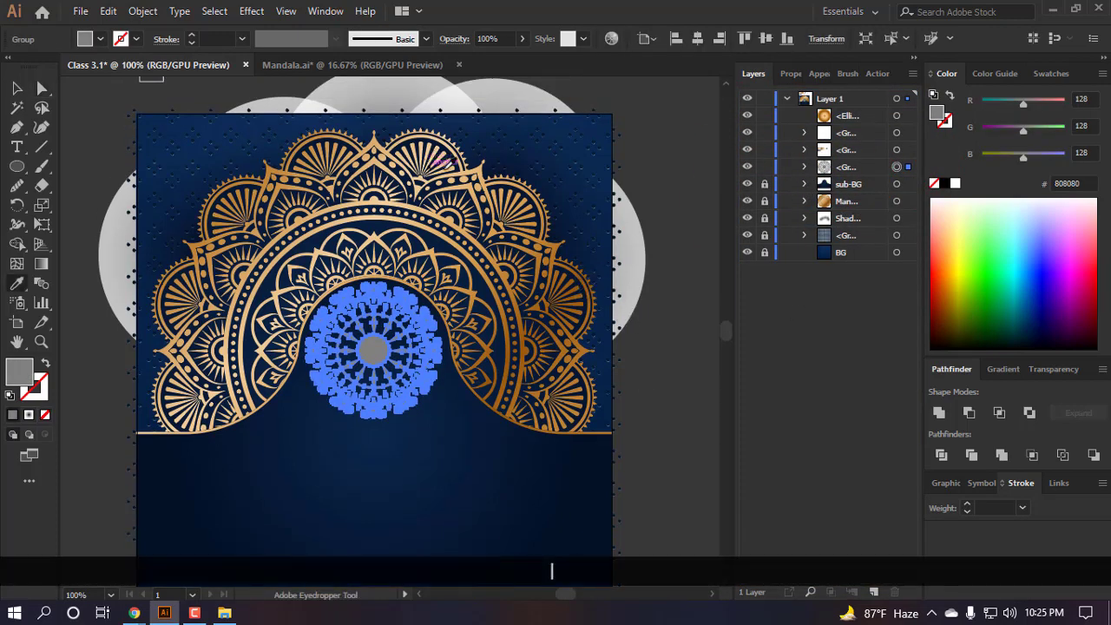
pyautogui.click(450, 170)
pyautogui.scroll(-6, 450, 169)
pyautogui.scroll(1, 380, 257)
pyautogui.scroll(3, 380, 258)
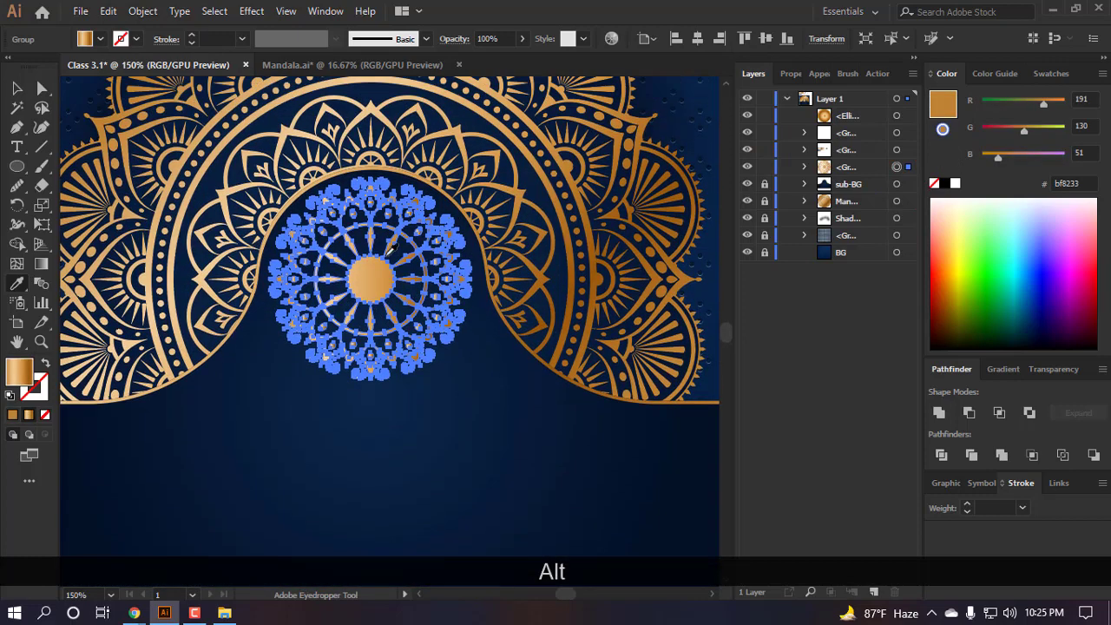
# - Redirect the gold gradient diagonally across the whole small mandala, from its upper left to its lower right, and clear the selection
pyautogui.press('g')
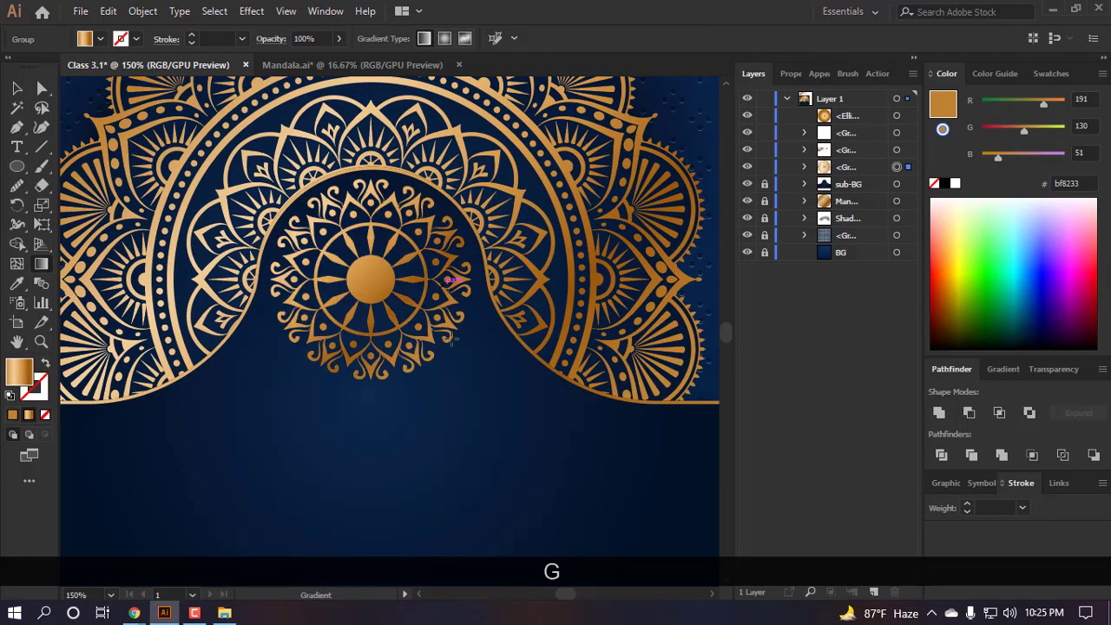
pyautogui.scroll(3, 450, 279)
pyautogui.moveTo(207, 207); pyautogui.dragTo(489, 429)
pyautogui.scroll(-2, 363, 332)
pyautogui.press('a')
pyautogui.click(608, 417)
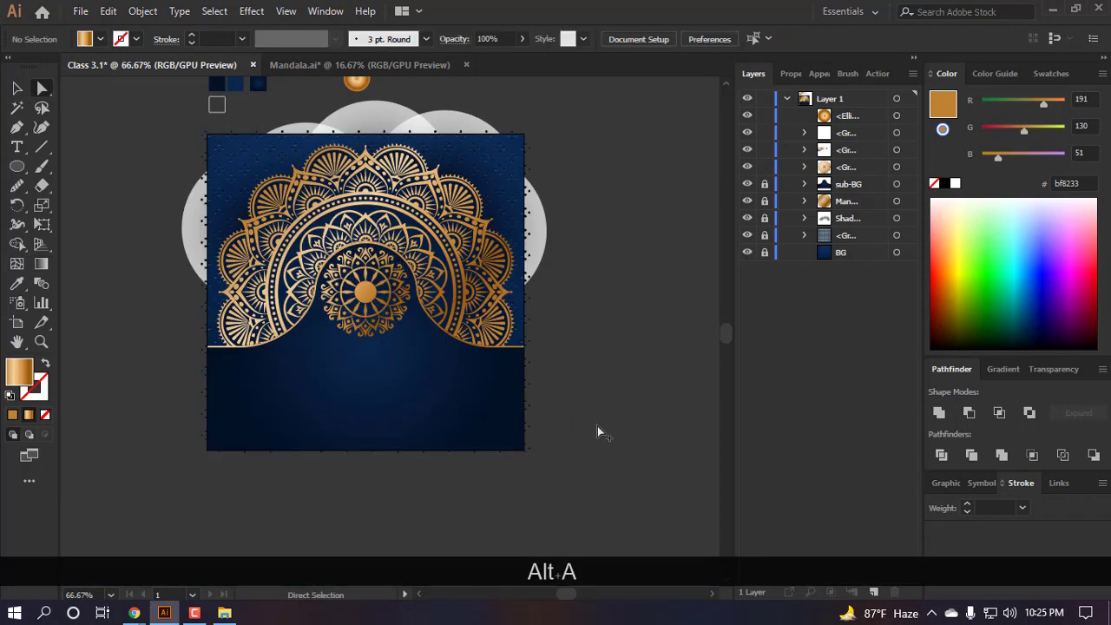
pyautogui.scroll(2, 537, 410)
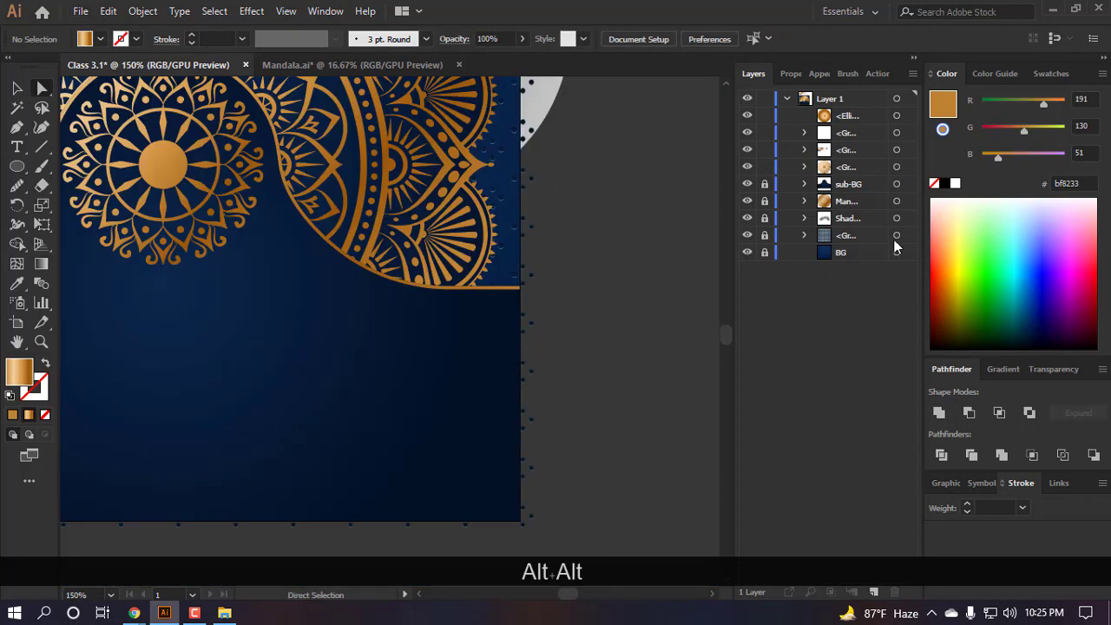
# - Scale the small mandala down slightly and proportionally about its centre so it sits inside the silhouette's arch, and deselect it
pyautogui.click(898, 166)
pyautogui.scroll(2, 379, 339)
pyautogui.hscroll(-2, 379, 339)
pyautogui.press('v')
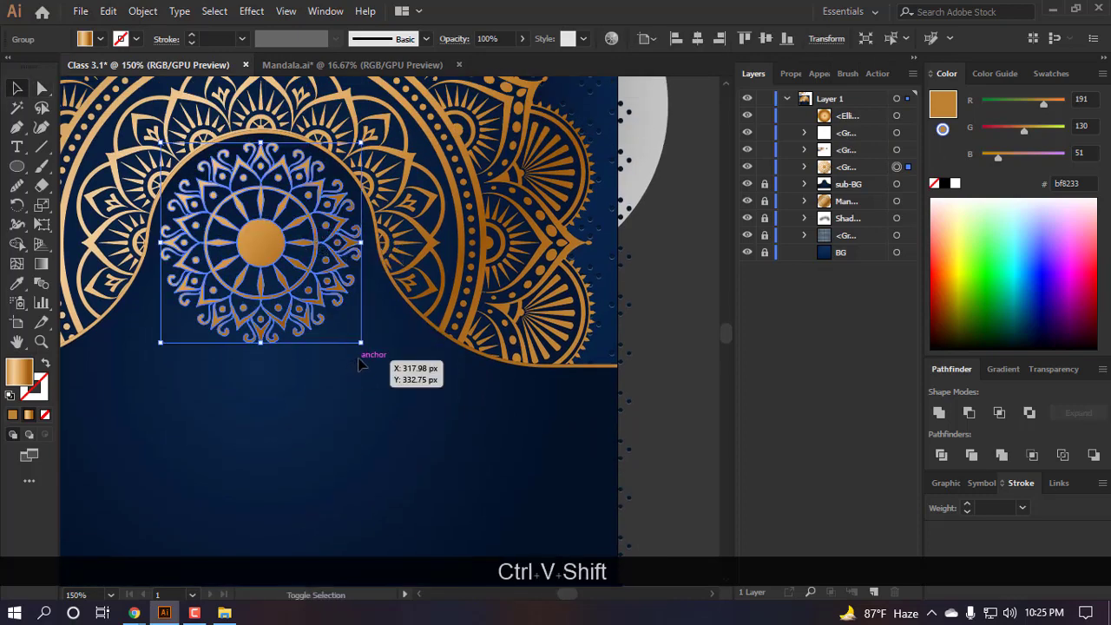
pyautogui.moveTo(362, 342); pyautogui.dragTo(351, 332)
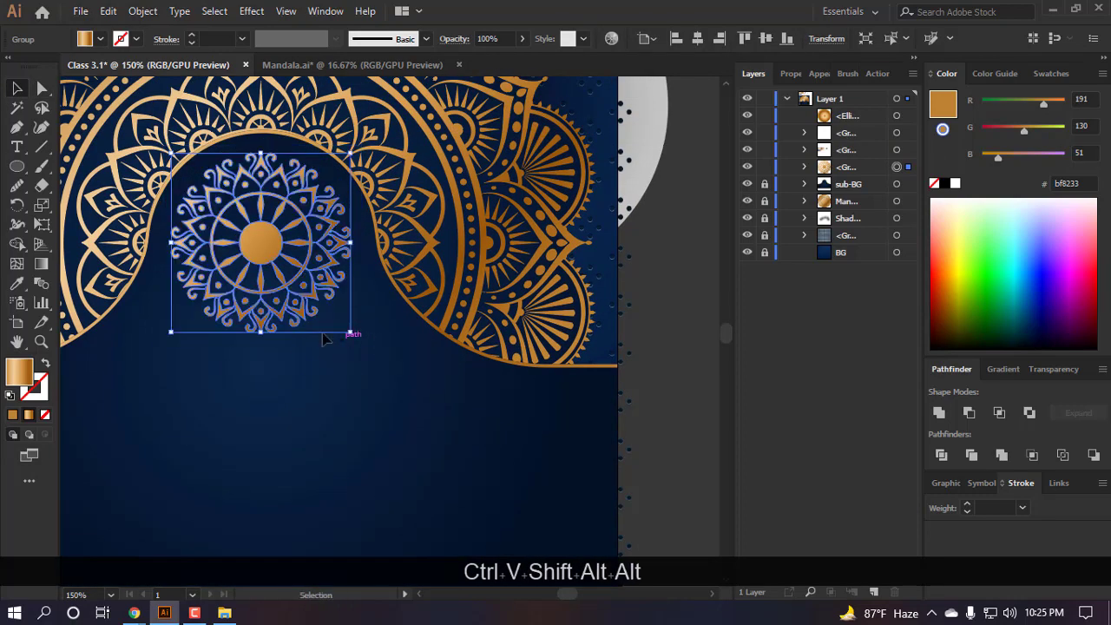
pyautogui.scroll(-1, 322, 333)
pyautogui.click(640, 307)
pyautogui.scroll(-1, 553, 286)
pyautogui.hscroll(1, 565, 293)
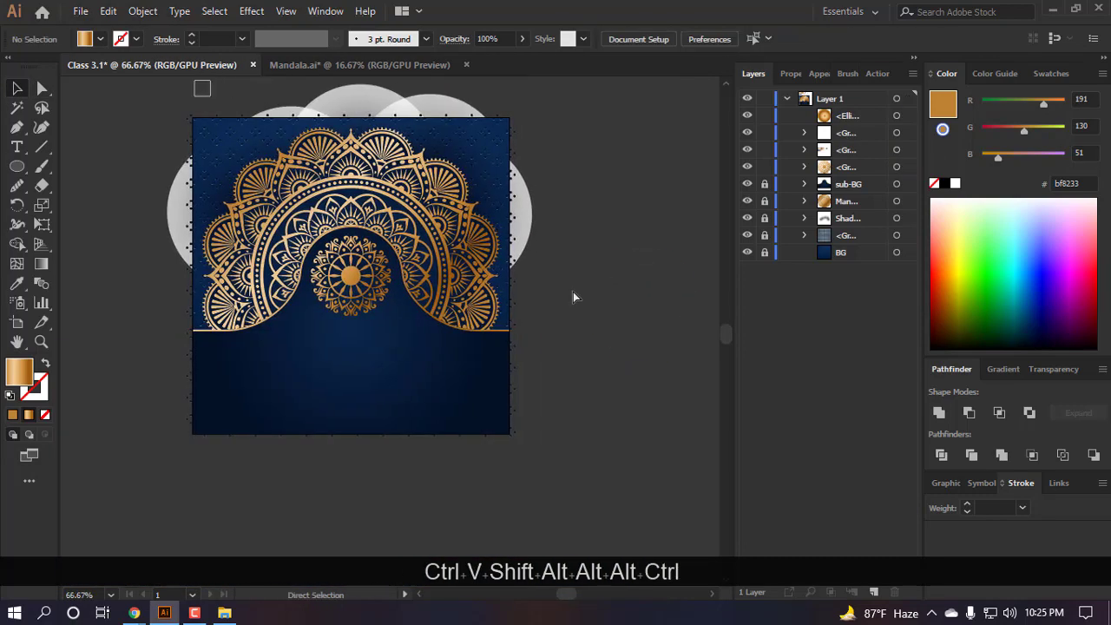
# - Copy the small gold mandala, paste the copy behind it and nudge the copy one increment down and one right
pyautogui.hscroll(-1, 573, 293)
pyautogui.scroll(4, 392, 300)
pyautogui.click(378, 227)
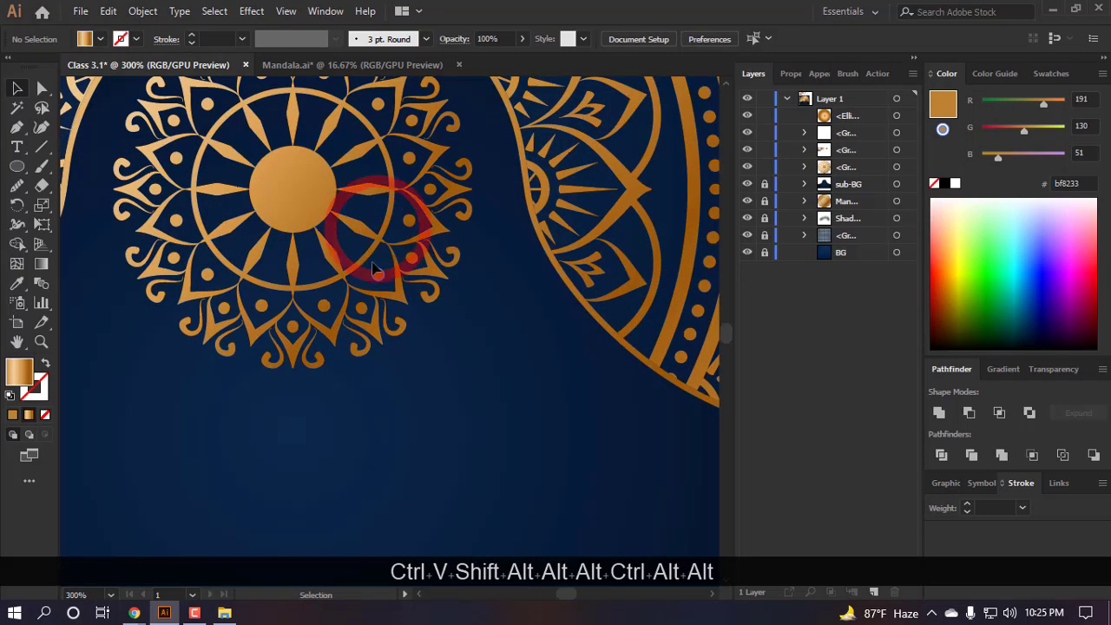
pyautogui.scroll(3, 375, 269)
pyautogui.click(390, 191)
pyautogui.press('ctrl')
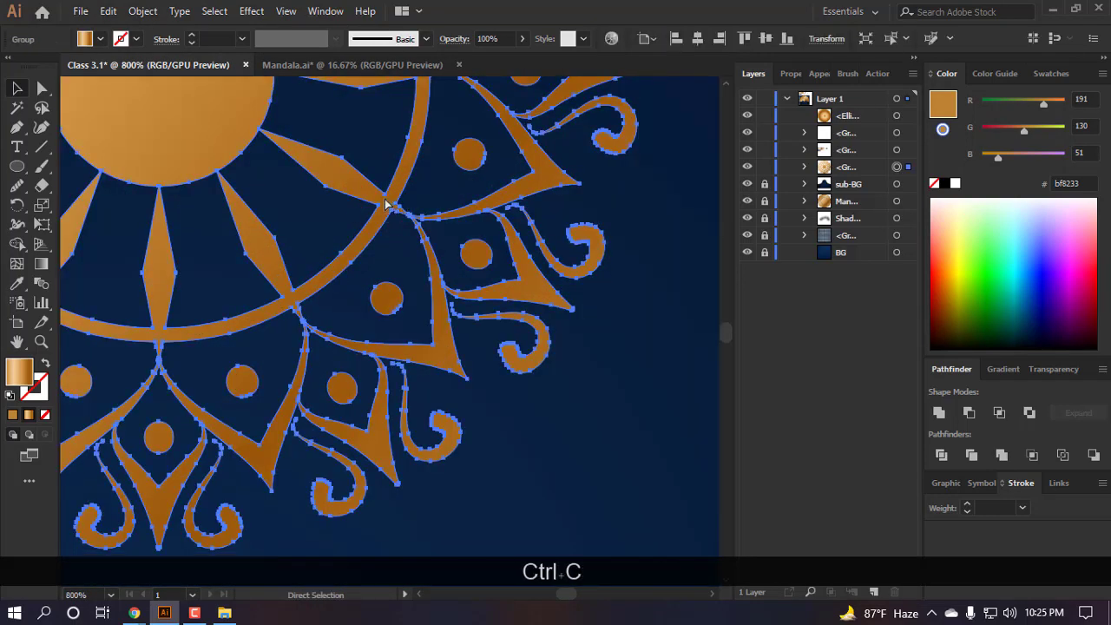
pyautogui.hotkey('ctrl', 'b')
pyautogui.press('Down')
pyautogui.press('Right')
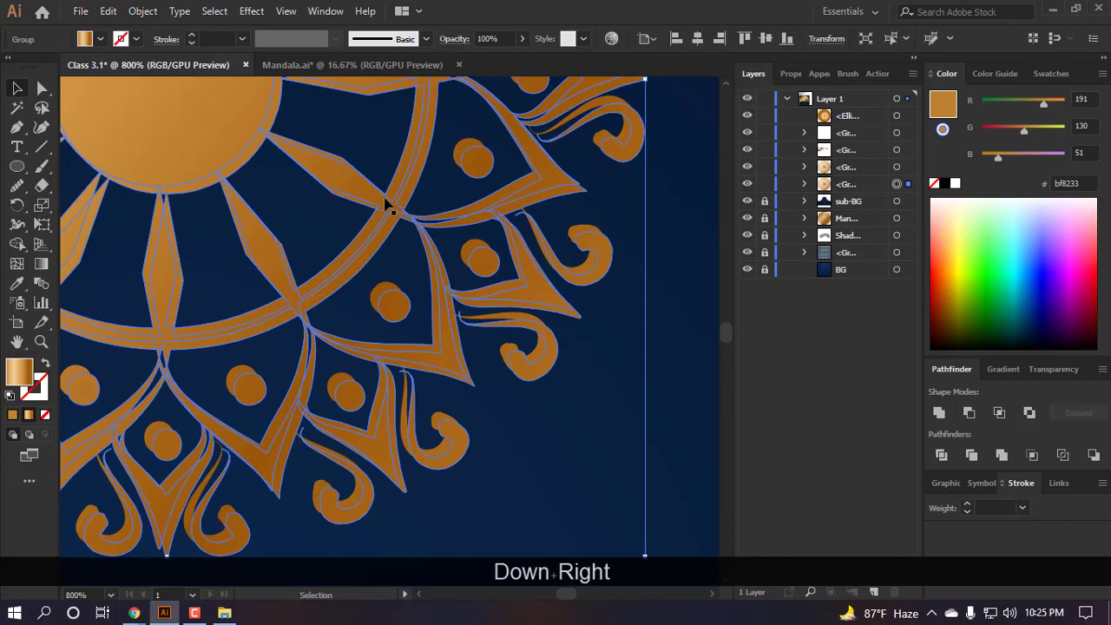
# - Fill the offset mandala copy with black, set its opacity to 25% and deselect it
pyautogui.click(944, 184)
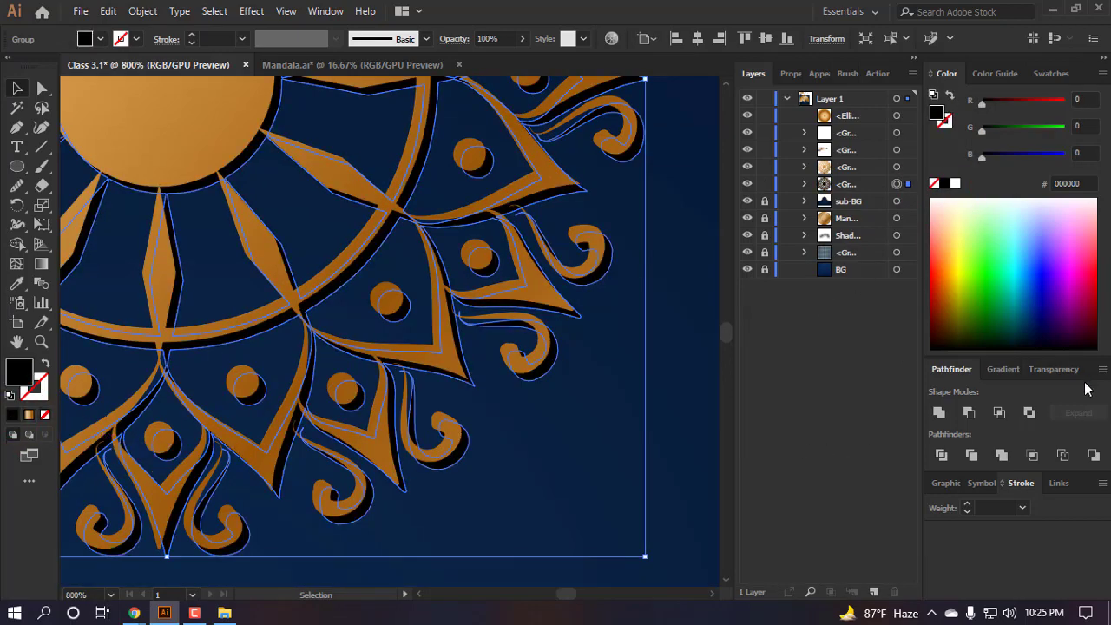
pyautogui.click(1052, 369)
pyautogui.click(1044, 419)
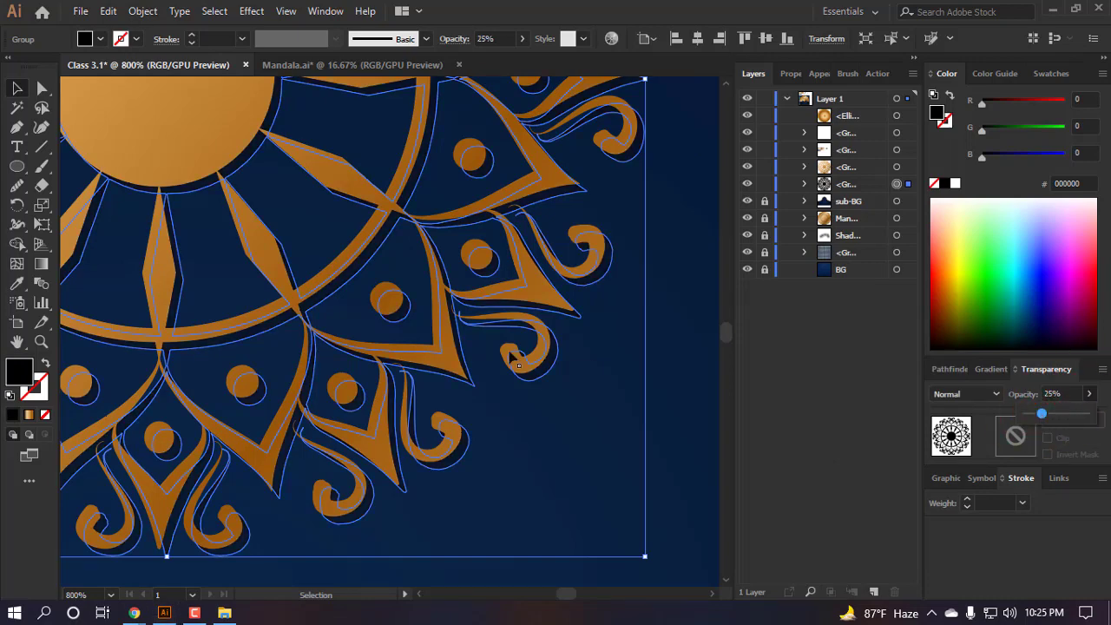
pyautogui.keyDown('alt'); pyautogui.scroll(-6, 625, 384); pyautogui.keyUp('alt')
pyautogui.click(70, 369)
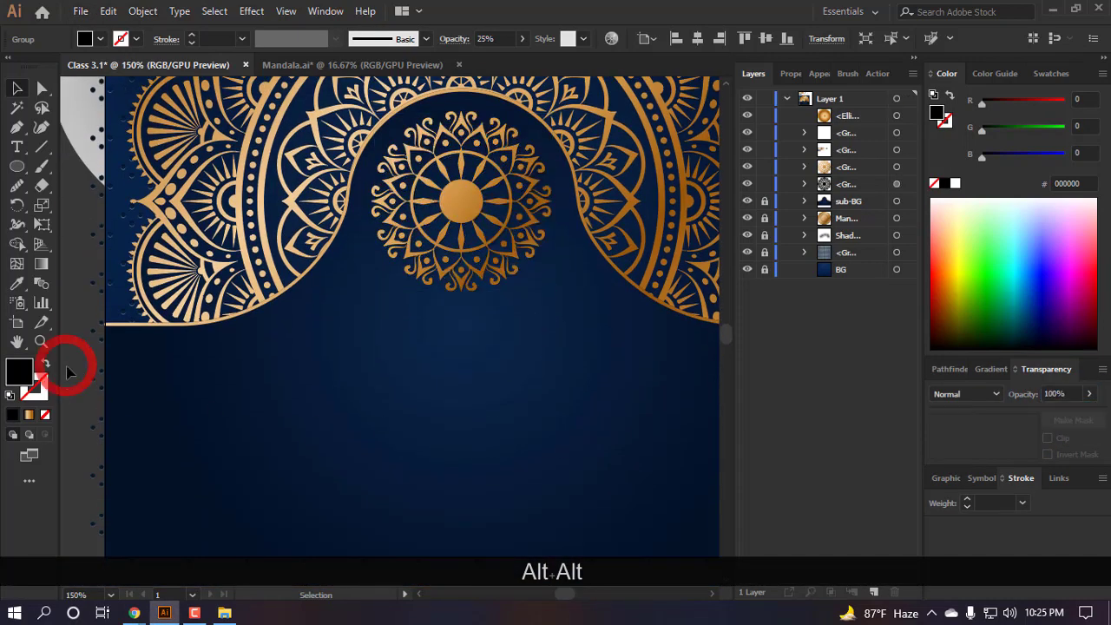
# - Raise the opacity of the small mandala's black offset copy to 50% and deselect it
pyautogui.keyDown('alt'); pyautogui.scroll(1, 517, 152); pyautogui.keyUp('alt')
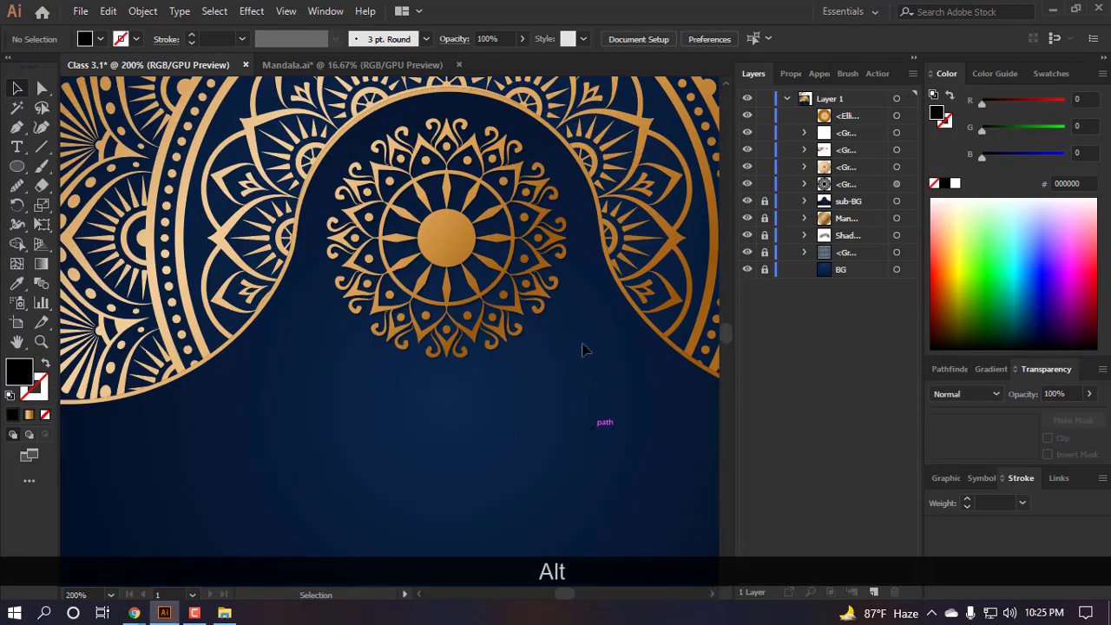
pyautogui.keyDown('alt'); pyautogui.scroll(5, 582, 347); pyautogui.keyUp('alt')
pyautogui.click(538, 303)
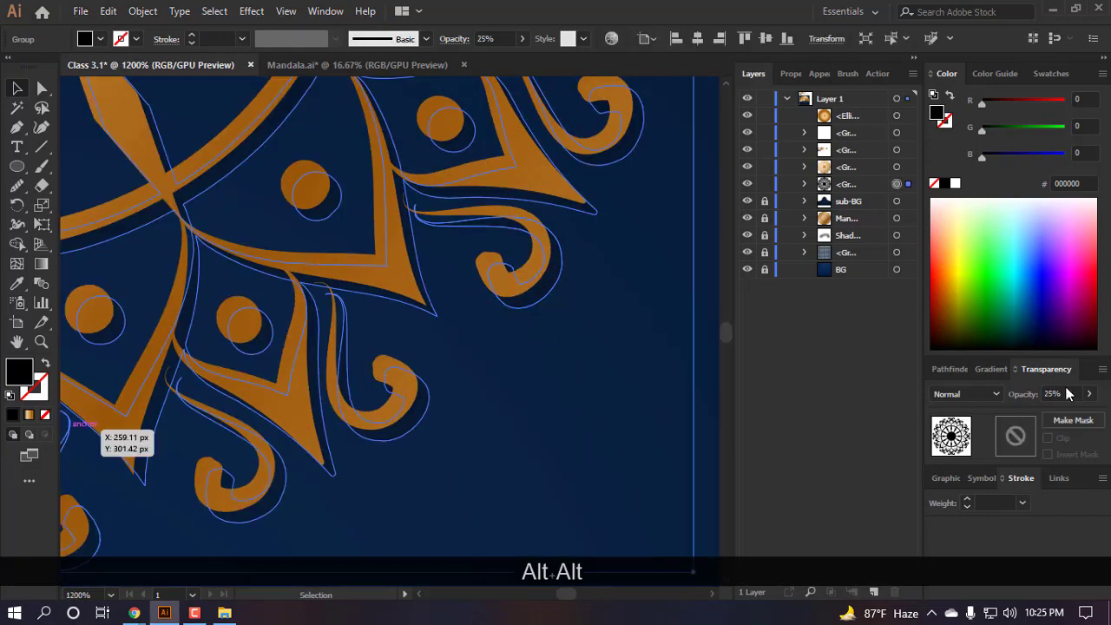
pyautogui.write('50')
pyautogui.press('Return')
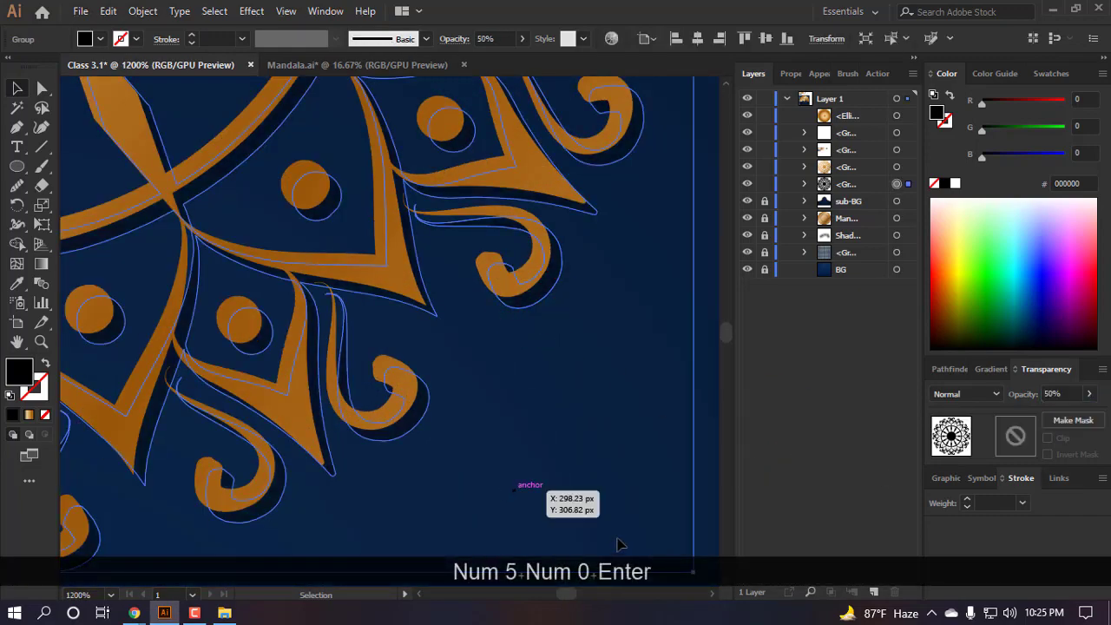
pyautogui.keyDown('alt'); pyautogui.scroll(-5, 419, 397); pyautogui.keyUp('alt')
pyautogui.scroll(-2, 478, 439)
pyautogui.click(475, 432)
pyautogui.keyDown('alt'); pyautogui.scroll(-3, 472, 425); pyautogui.keyUp('alt')
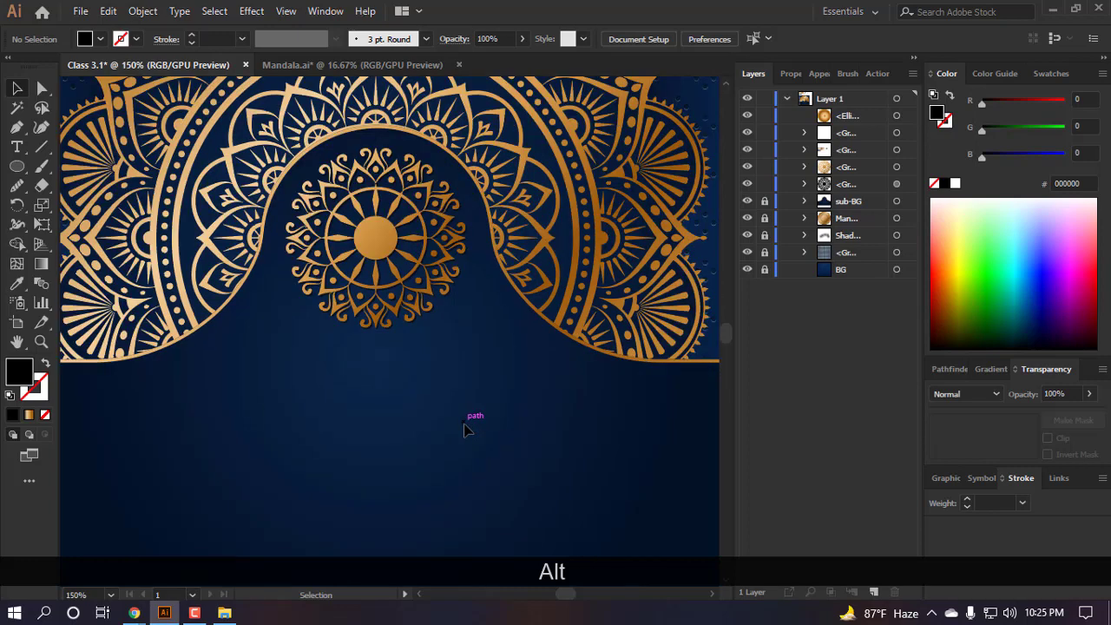
# - Group the small gold mandala with its black offset copy, deselect the group and lock it
pyautogui.click(896, 183)
pyautogui.hotkey('shift', 'ctrl', 'g')
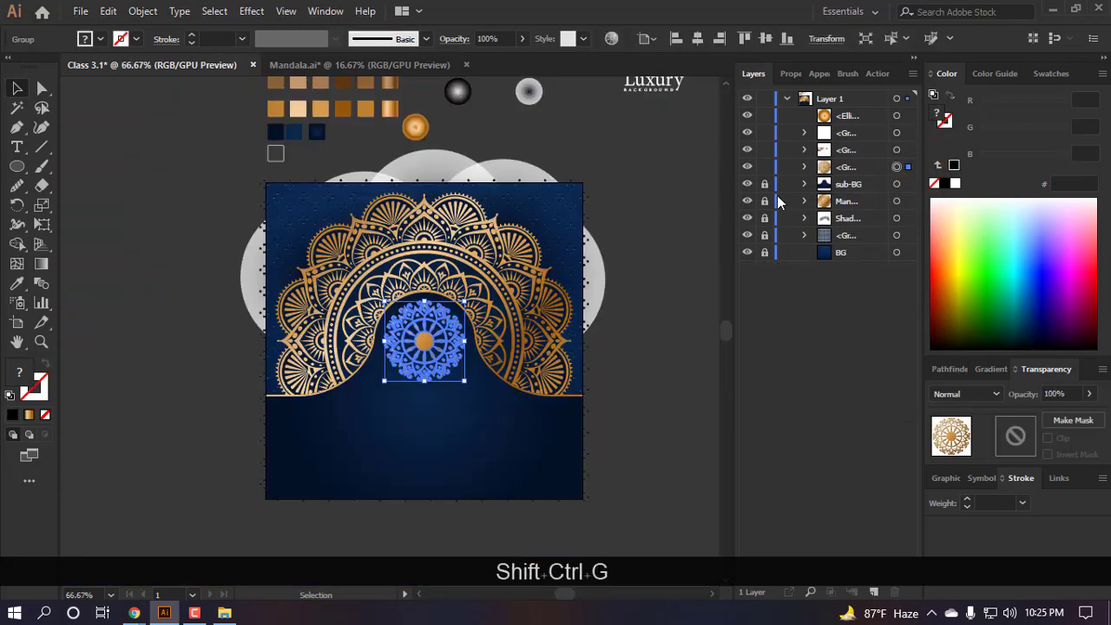
pyautogui.click(539, 369)
pyautogui.scroll(-1, 608, 355)
pyautogui.press('a')
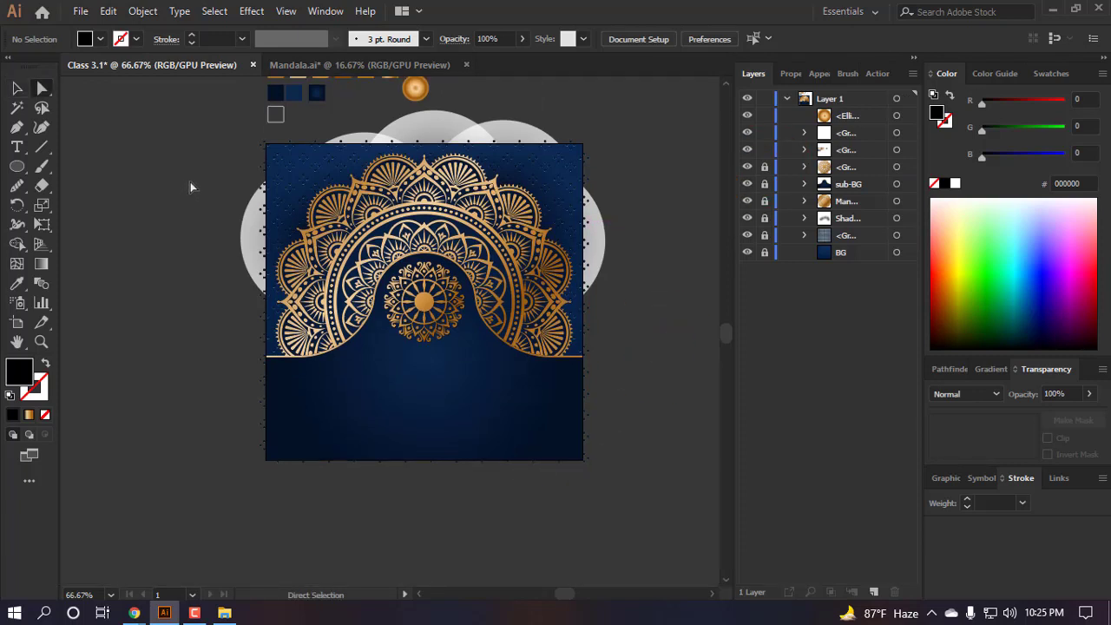
pyautogui.moveTo(143, 616)
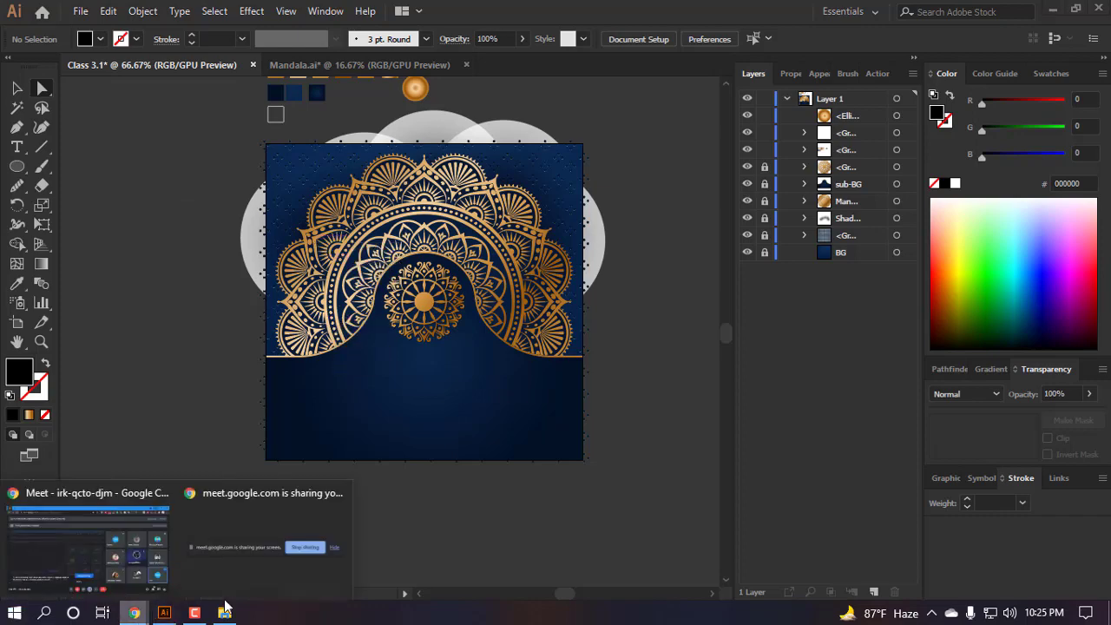
pyautogui.click(452, 540)
pyautogui.click(286, 62)
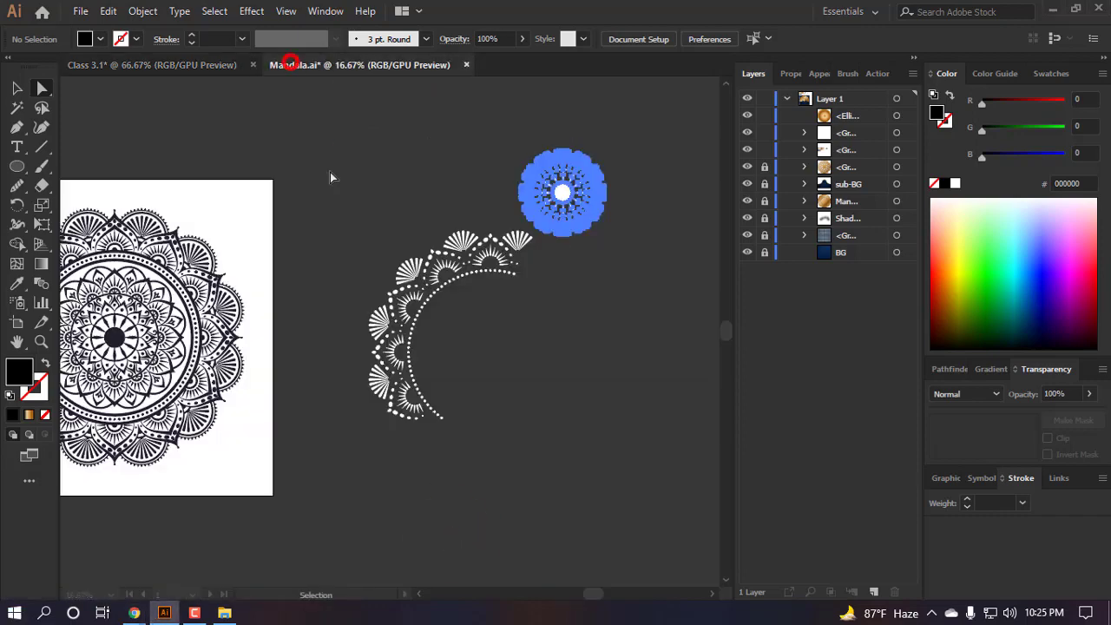
pyautogui.click(217, 308)
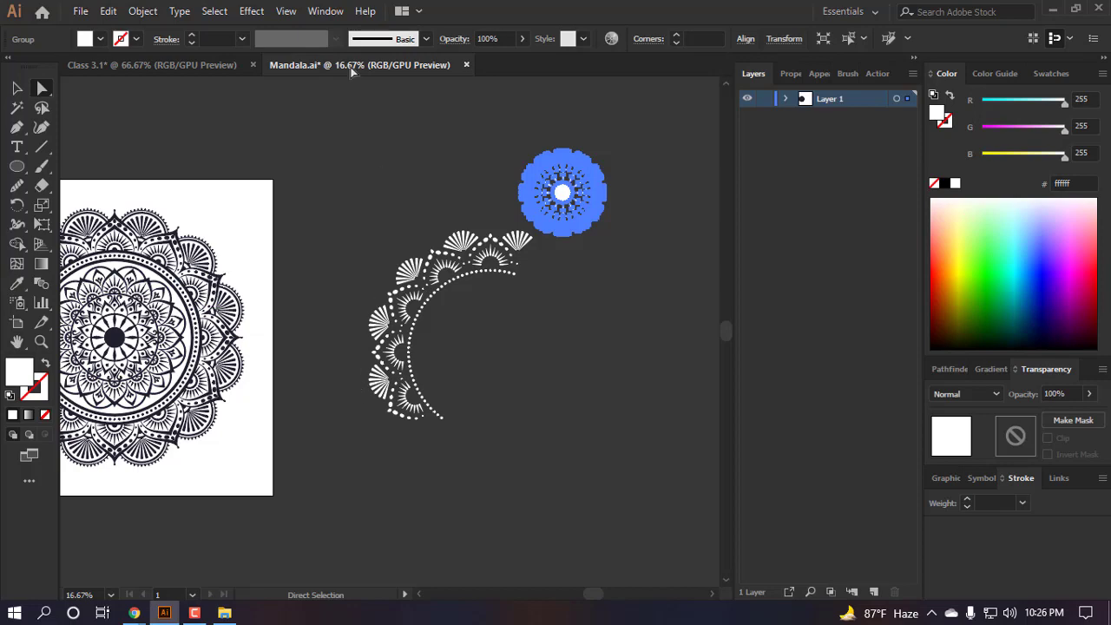
pyautogui.click(193, 65)
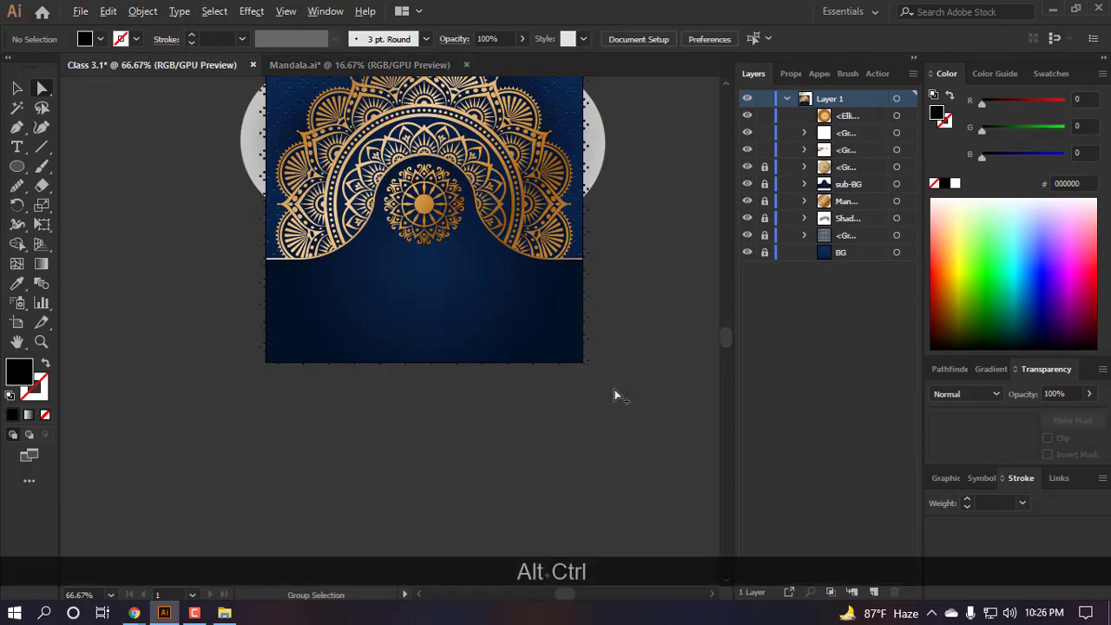
# - Create a small black square on the empty canvas below the artboard's right edge and rotate it 45° into a diamond
pyautogui.scroll(2, 556, 399)
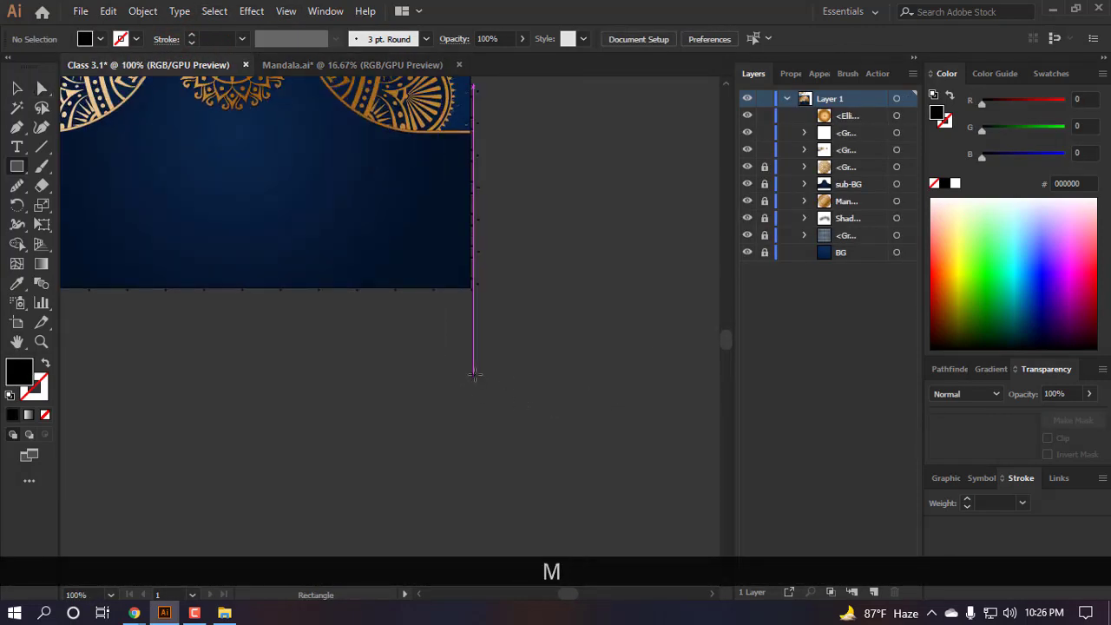
pyautogui.scroll(-1, 474, 375)
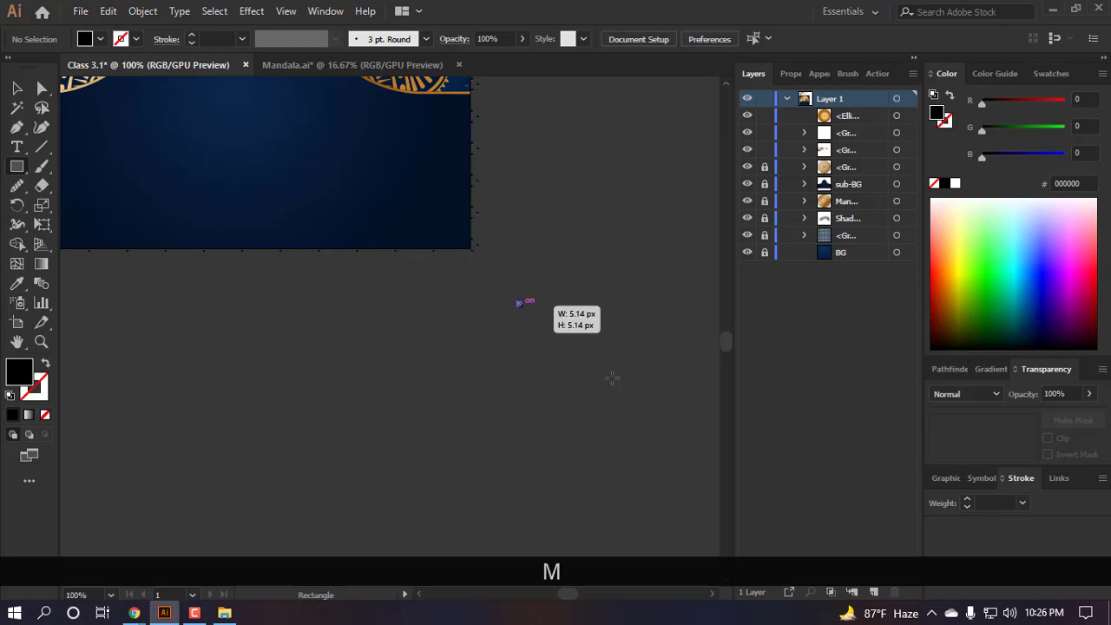
pyautogui.moveTo(612, 379); pyautogui.dragTo(518, 441)
pyautogui.scroll(2, 547, 375)
pyautogui.press('v')
pyautogui.click(635, 360)
pyautogui.scroll(1, 623, 359)
pyautogui.click(518, 441)
pyautogui.scroll(-1, 499, 430)
pyautogui.moveTo(465, 393); pyautogui.dragTo(464, 393)
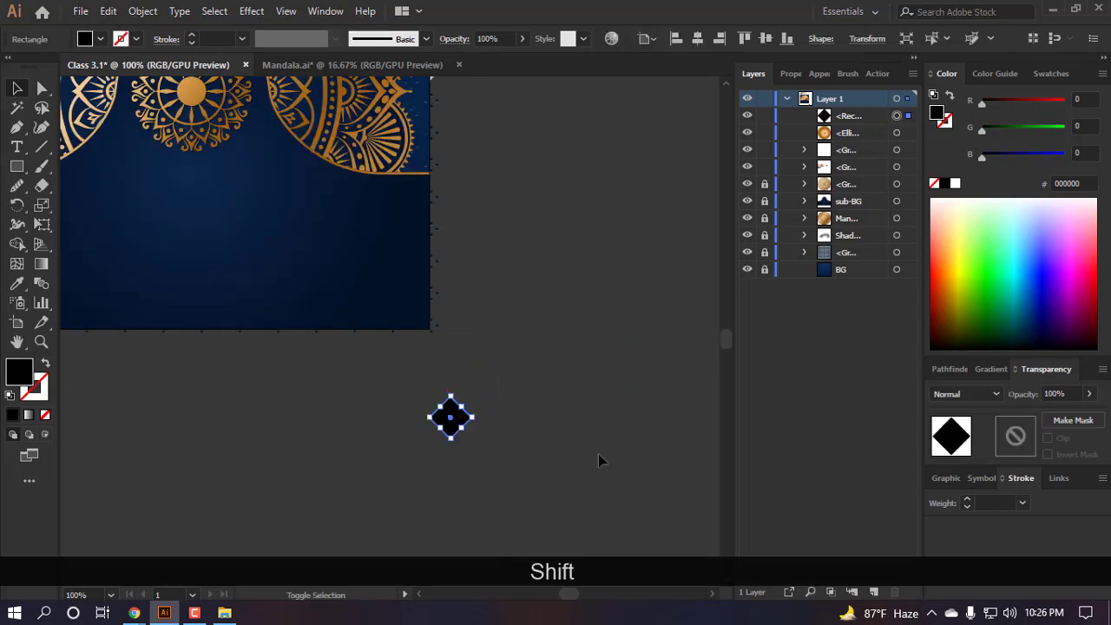
# - Stretch the diamond's right corner point far to the right to form a long, pointed horizontal taper
pyautogui.hotkey('shift', 'Right')
pyautogui.press('a')
pyautogui.moveTo(634, 521); pyautogui.dragTo(476, 381)
pyautogui.hotkey('shift', 'Right')
pyautogui.hotkey('shift', 'Right')
pyautogui.hotkey('shift', 'Right')
pyautogui.hotkey('shift', 'Right')
pyautogui.hotkey('shift', 'Right')
pyautogui.hotkey('shift', 'Right')
pyautogui.hotkey('shift', 'Right')
pyautogui.hotkey('shift', 'Right')
pyautogui.hotkey('shift', 'Right')
pyautogui.hotkey('shift', 'Right')
pyautogui.hotkey('shift', 'Right')
pyautogui.hotkey('shift', 'Right')
pyautogui.hotkey('shift', 'Right')
pyautogui.hotkey('shift', 'Right')
pyautogui.hotkey('shift', 'Right')
pyautogui.hotkey('shift', 'Right')
pyautogui.hotkey('shift', 'Right')
pyautogui.hotkey('shift', 'Right')
pyautogui.hotkey('shift', 'Right')
pyautogui.hotkey('shift', 'Right')
pyautogui.hotkey('shift', 'Right')
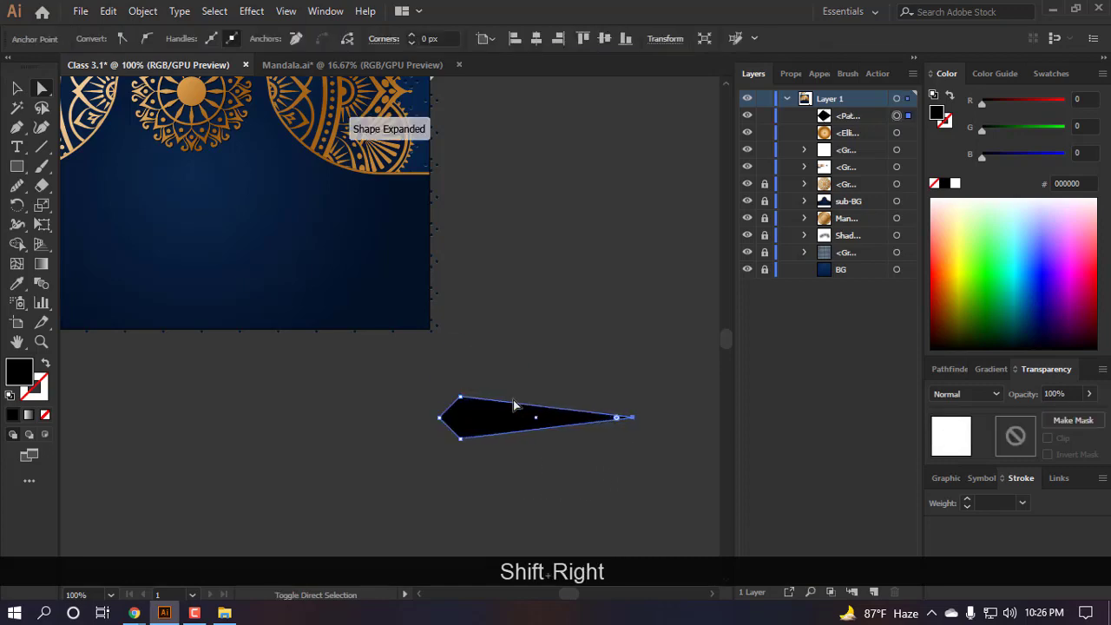
pyautogui.scroll(-3, 533, 339)
pyautogui.scroll(2, 496, 348)
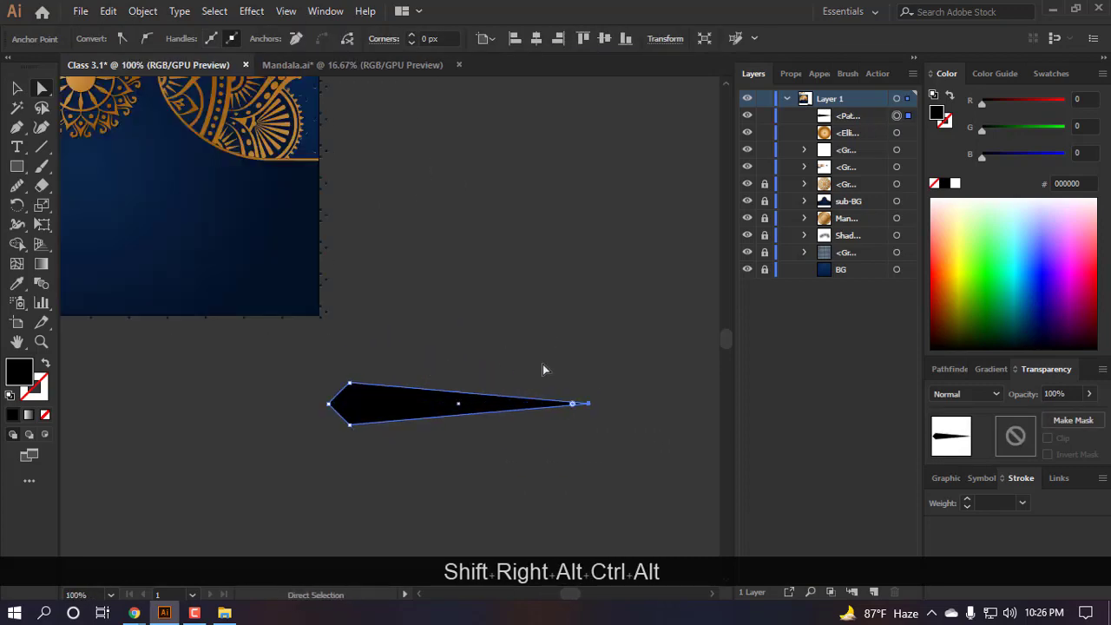
# - Enlarge the tapered shape, straighten its bounding box and flatten it into a slim horizontal spike, leaving it deselected
pyautogui.press('v')
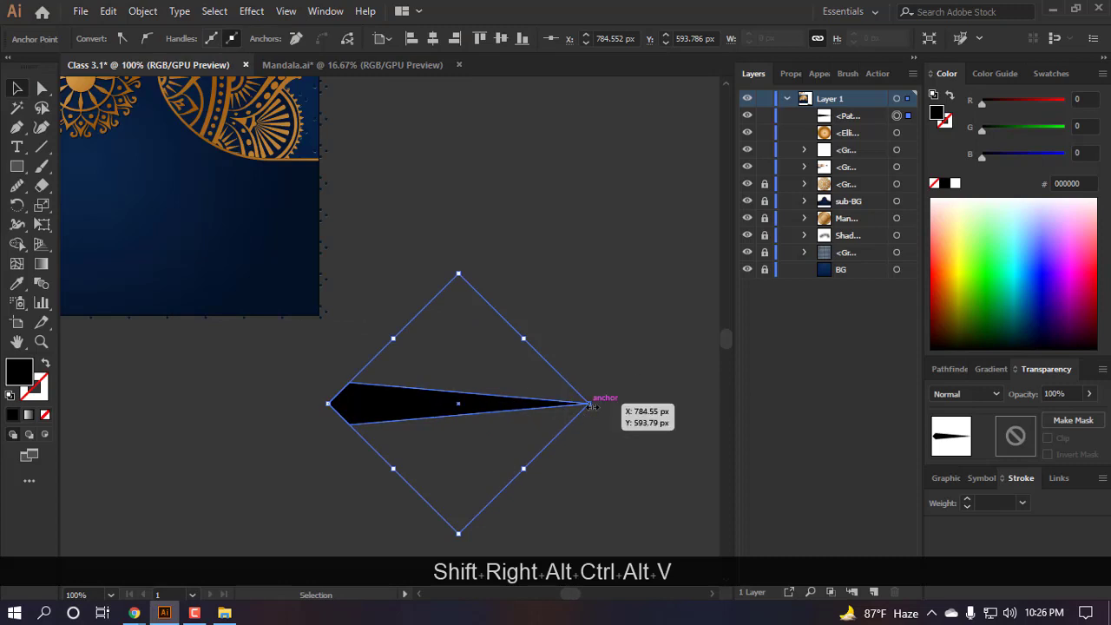
pyautogui.moveTo(590, 406); pyautogui.dragTo(642, 415)
pyautogui.scroll(-2, 695, 375)
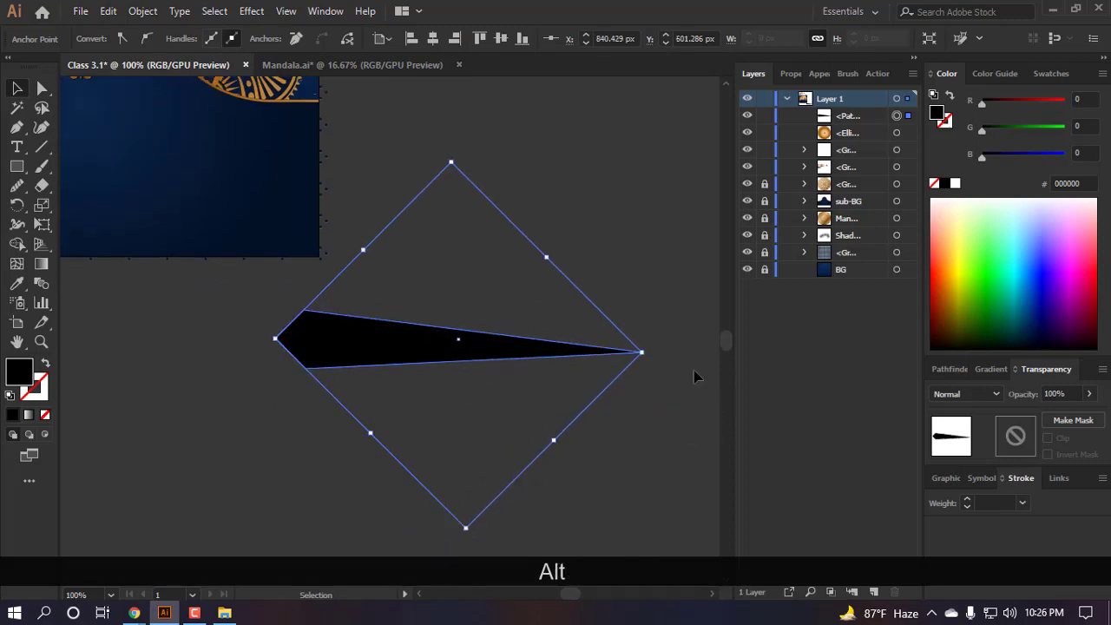
pyautogui.click(948, 371)
pyautogui.moveTo(458, 368); pyautogui.dragTo(457, 350)
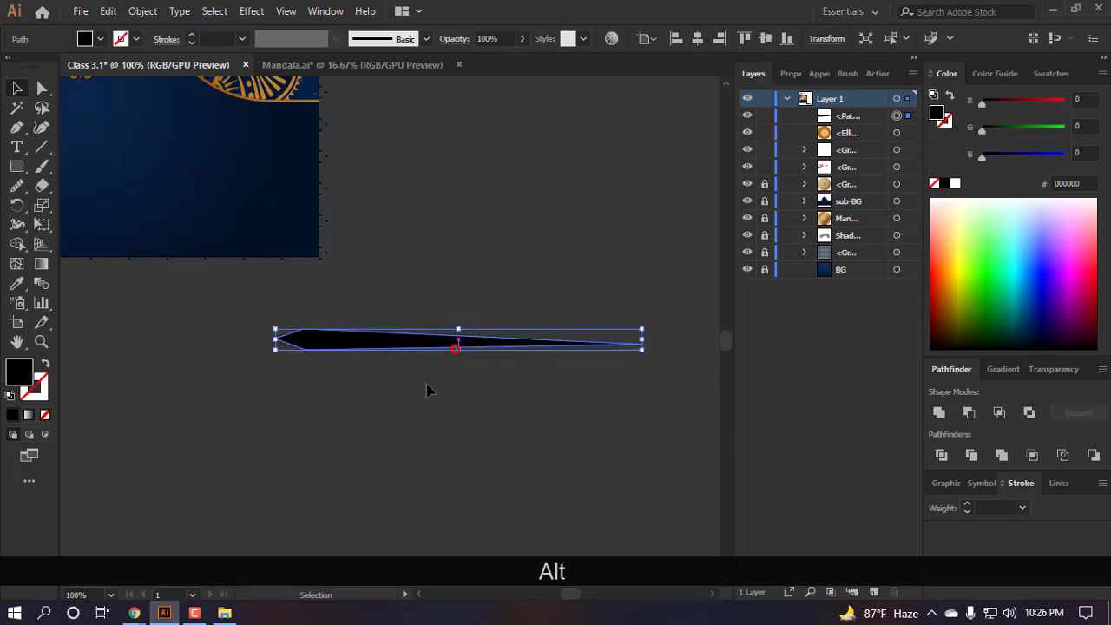
pyautogui.click(428, 389)
pyautogui.scroll(-1, 432, 401)
pyautogui.hscroll(-3, 382, 391)
pyautogui.scroll(2, 379, 370)
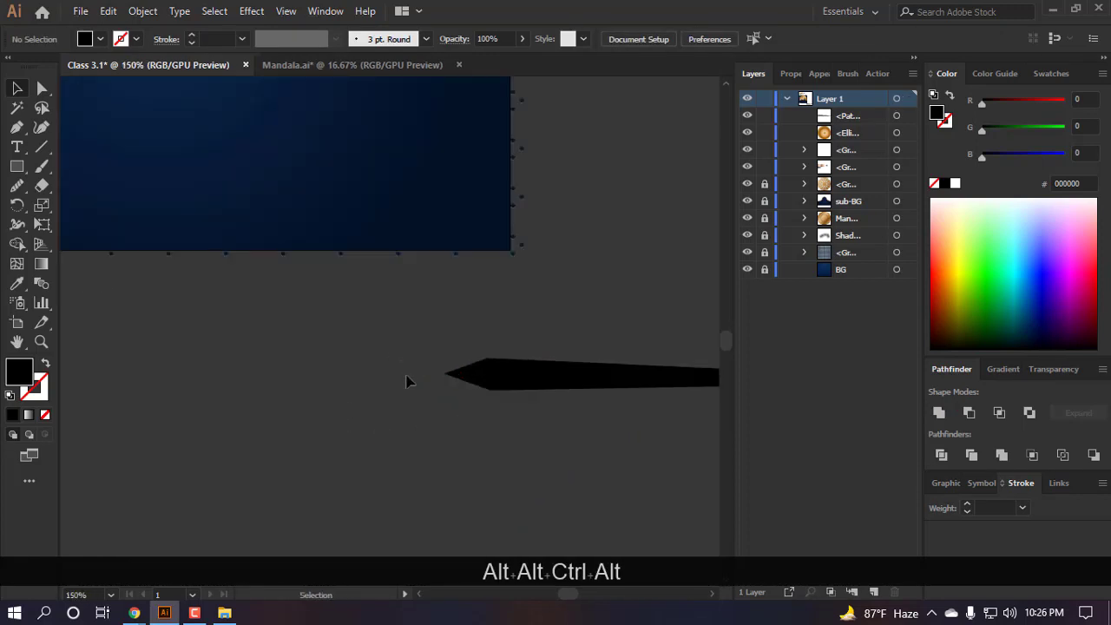
# - Add another small black square beside the spike's blunt left end, rotate it 45° into a diamond and deselect it
pyautogui.press('m')
pyautogui.moveTo(511, 358)
pyautogui.mouseDown()
pyautogui.moveTo(533, 446)
pyautogui.moveTo(365, 449)
pyautogui.moveTo(399, 416)
pyautogui.moveTo(402, 365)
pyautogui.moveTo(399, 380)
pyautogui.mouseUp()
pyautogui.press('v')
pyautogui.click(432, 486)
pyautogui.scroll(-3, 345, 398)
pyautogui.click(344, 425)
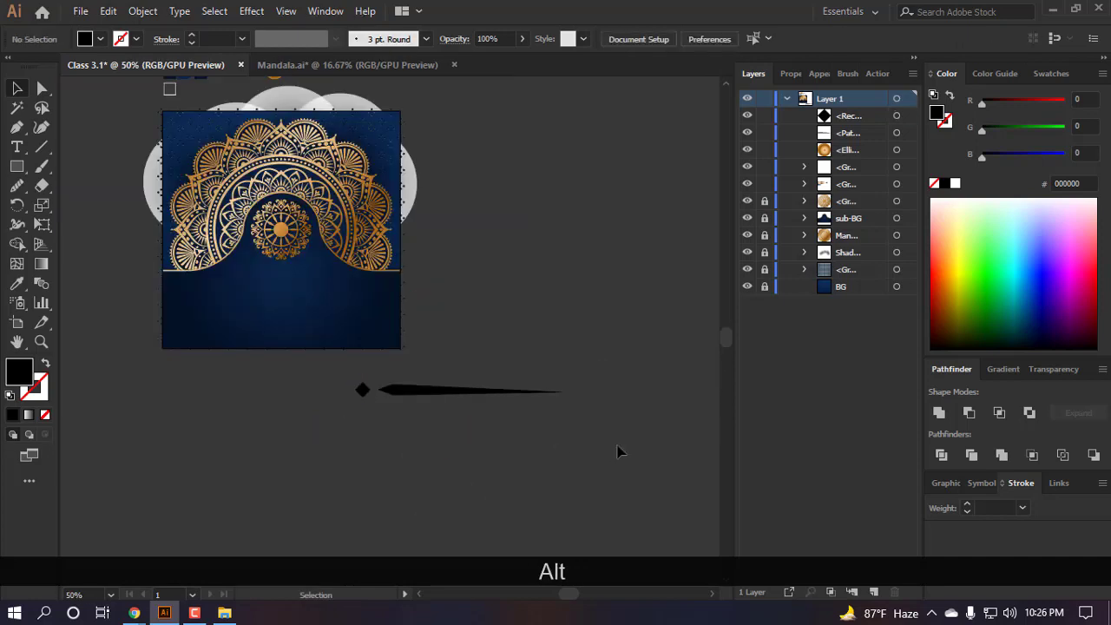
# - Scale the tapered spike down proportionally to less than half its length, keeping its blunt end beside the diamond
pyautogui.click(469, 390)
pyautogui.scroll(2, 499, 344)
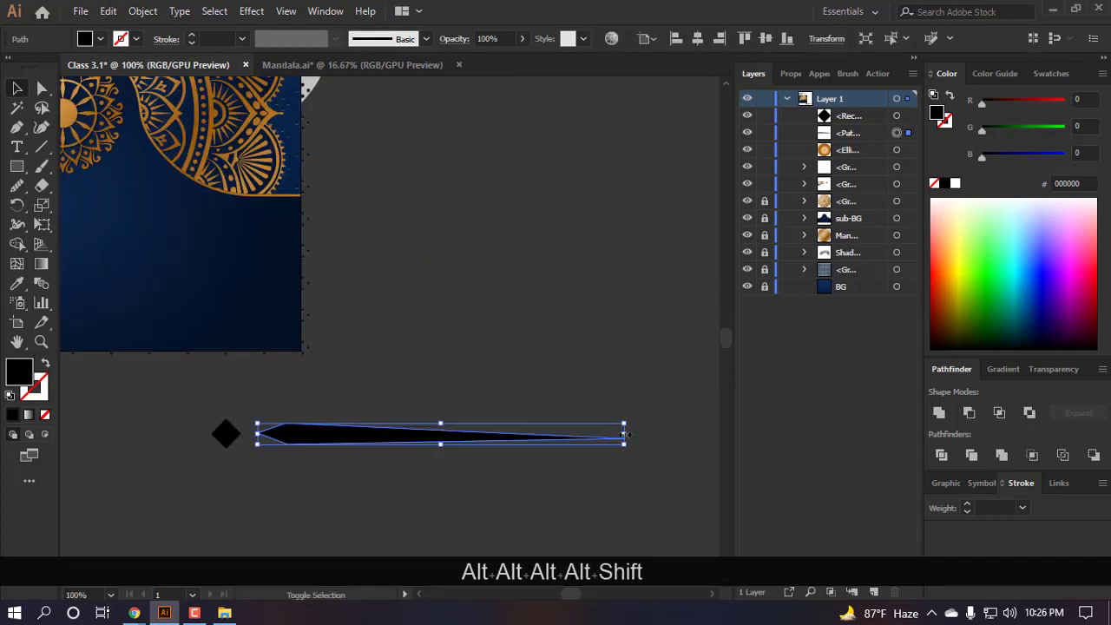
pyautogui.moveTo(625, 445); pyautogui.dragTo(409, 440)
pyautogui.click(436, 481)
pyautogui.scroll(-2, 360, 439)
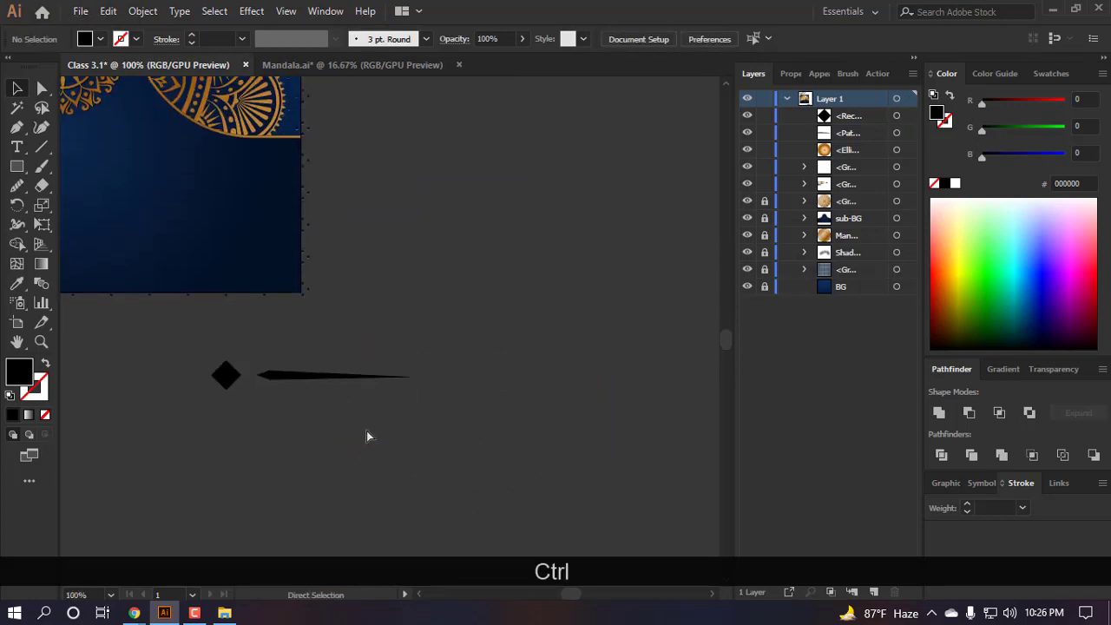
# - Place a half-size copy of the diamond between the large diamond and the spike, shifting the pieces to leave narrow gaps
pyautogui.scroll(5, 268, 371)
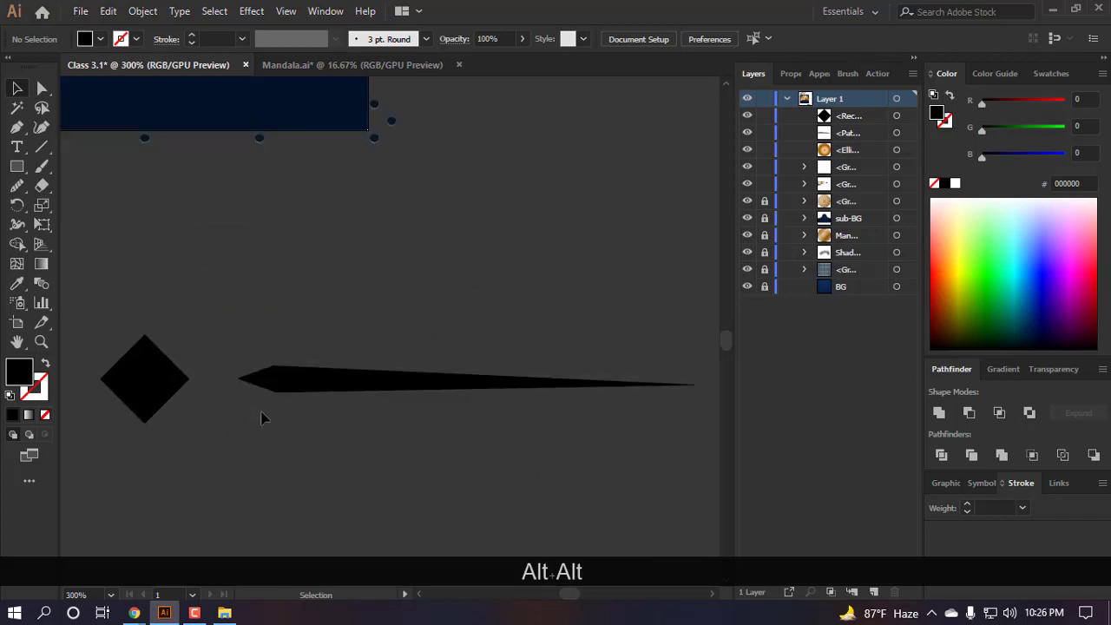
pyautogui.click(449, 380)
pyautogui.click(239, 383)
pyautogui.moveTo(240, 382); pyautogui.dragTo(306, 381)
pyautogui.click(338, 462)
pyautogui.moveTo(442, 383); pyautogui.dragTo(372, 386)
pyautogui.click(372, 446)
# - Align the small diamond and the spike on their vertical centres, group them and deselect
pyautogui.moveTo(450, 463); pyautogui.dragTo(286, 347)
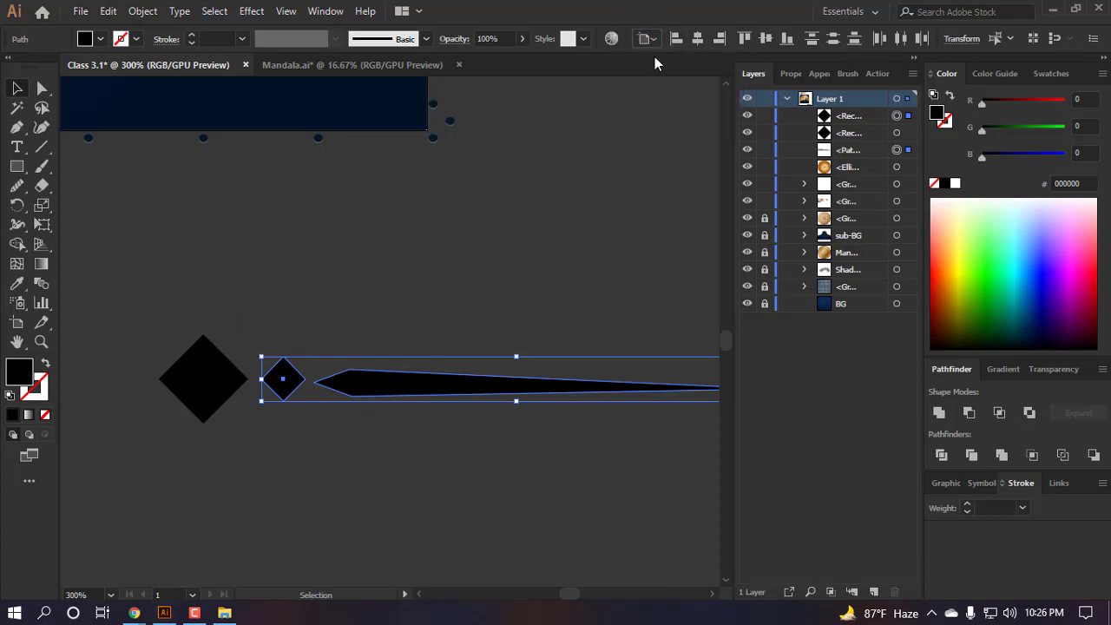
pyautogui.hotkey('ctrl', 'g')
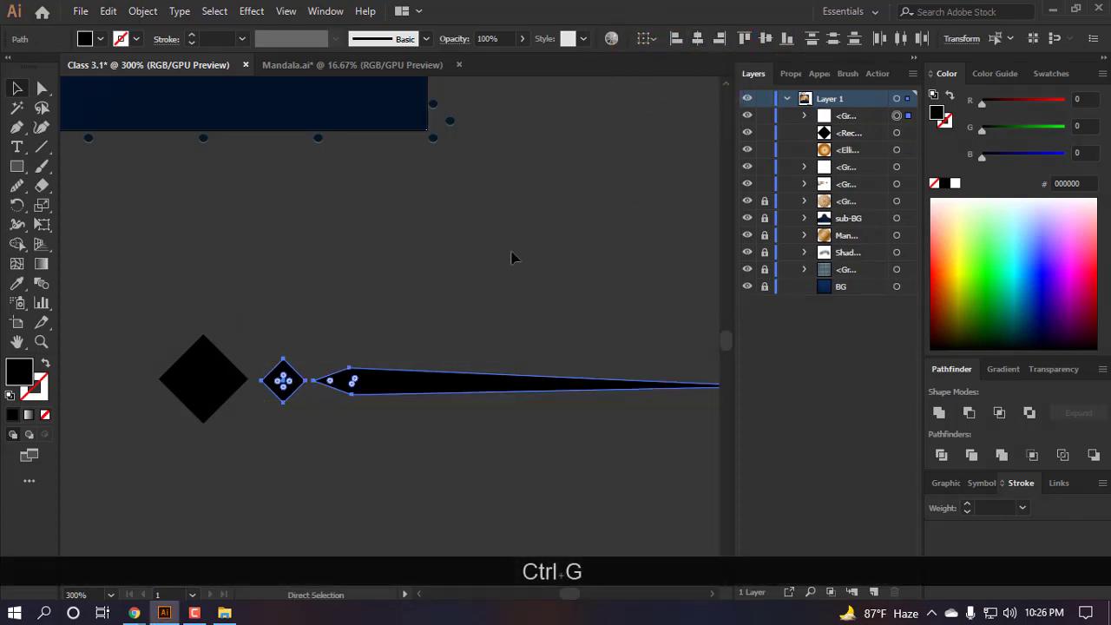
pyautogui.press('v')
pyautogui.click(312, 444)
pyautogui.scroll(-1, 346, 447)
pyautogui.scroll(-2, 412, 377)
pyautogui.scroll(2, 449, 407)
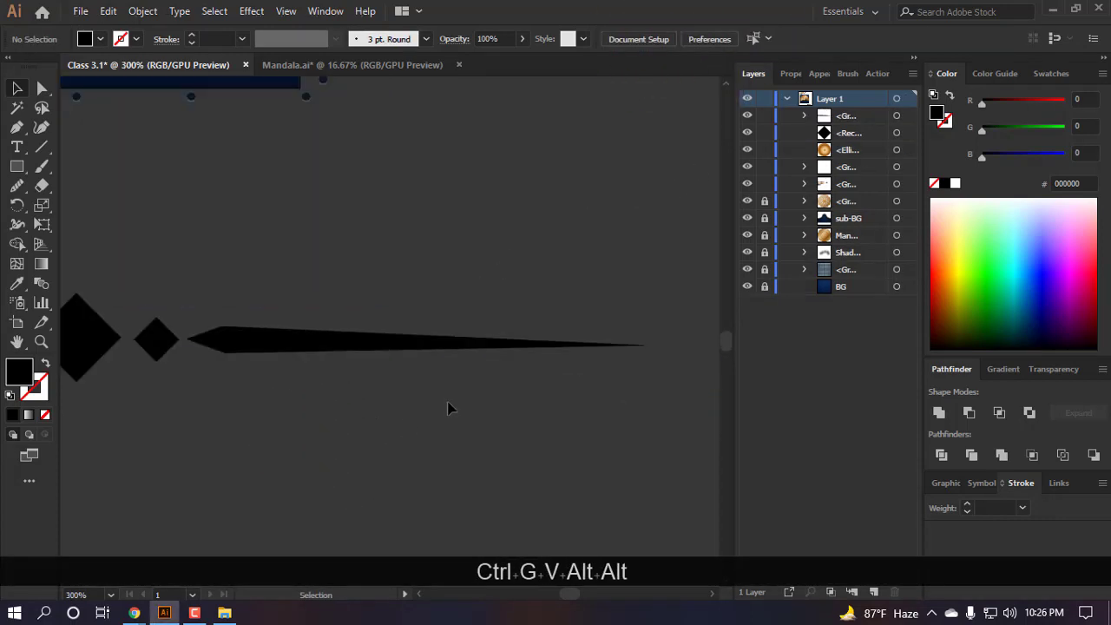
# - Draw a small black circle below the spike and place two progressively smaller copies in a row to its right
pyautogui.scroll(-1, 449, 407)
pyautogui.press('l')
pyautogui.moveTo(382, 359); pyautogui.dragTo(477, 357)
pyautogui.press('v')
pyautogui.click(466, 411)
pyautogui.scroll(1, 430, 369)
pyautogui.click(463, 408)
pyautogui.click(505, 406)
pyautogui.click(491, 409)
pyautogui.scroll(2, 489, 397)
# - Align the three circles on their vertical centres relative to the selection, group them and deselect
pyautogui.moveTo(545, 425); pyautogui.dragTo(149, 280)
pyautogui.hotkey('ctrl', 'g')
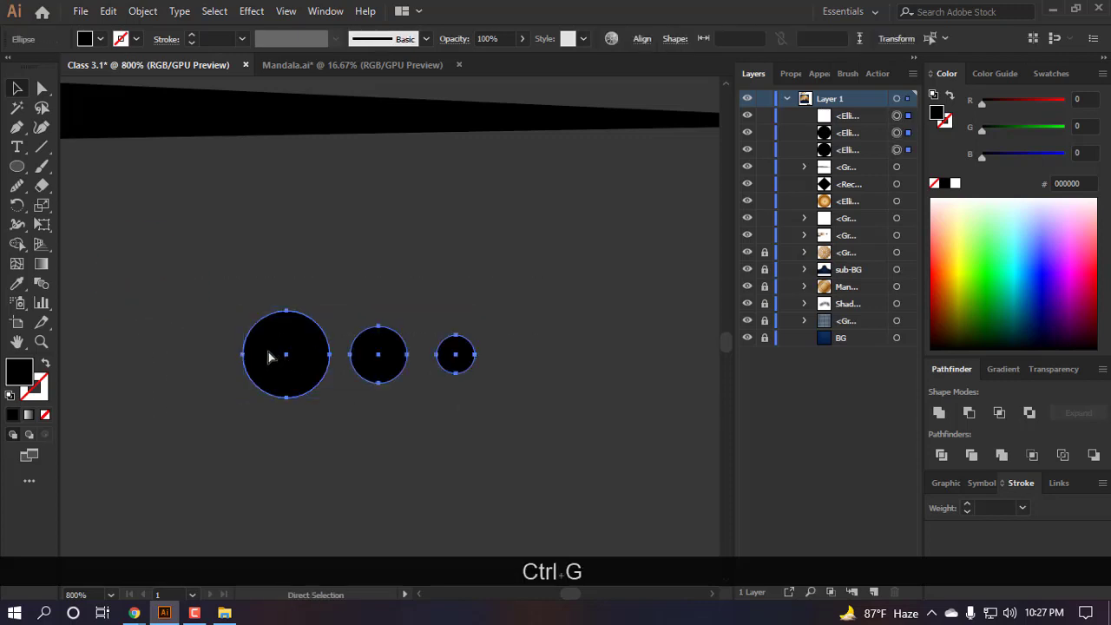
pyautogui.press('v')
pyautogui.rightClick(334, 338)
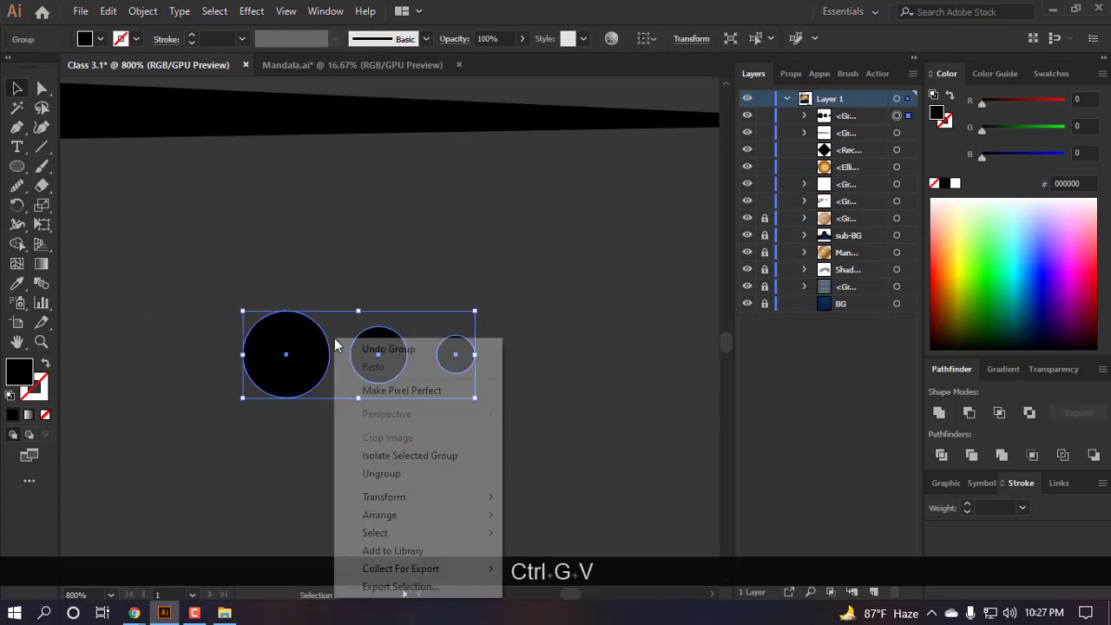
pyautogui.click(384, 473)
pyautogui.click(640, 40)
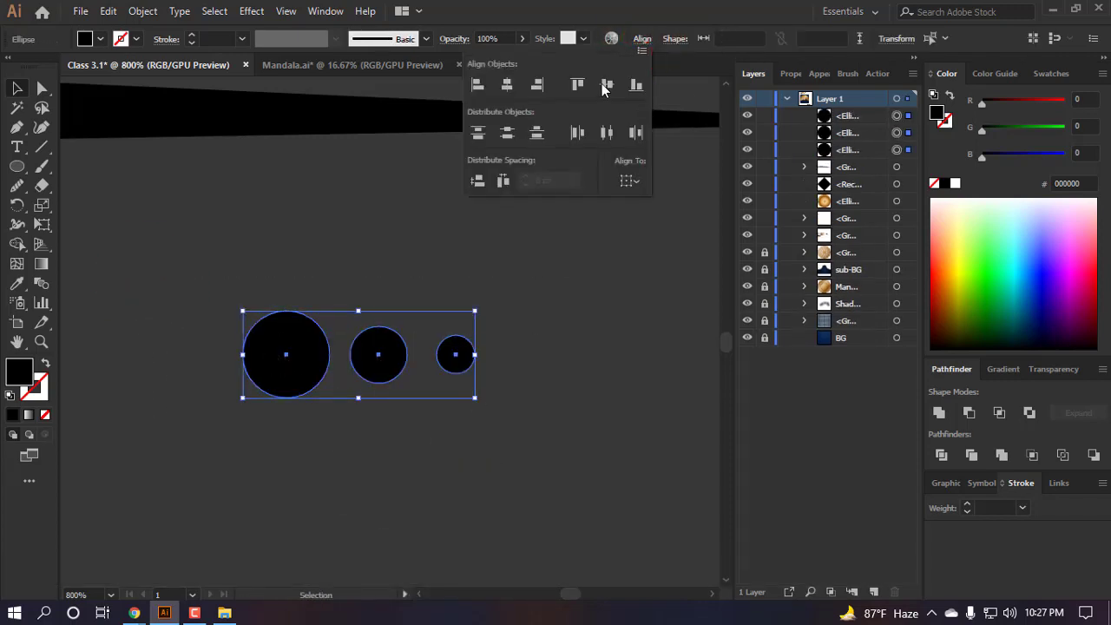
pyautogui.click(631, 180)
pyautogui.click(627, 199)
pyautogui.hotkey('ctrl', 'g')
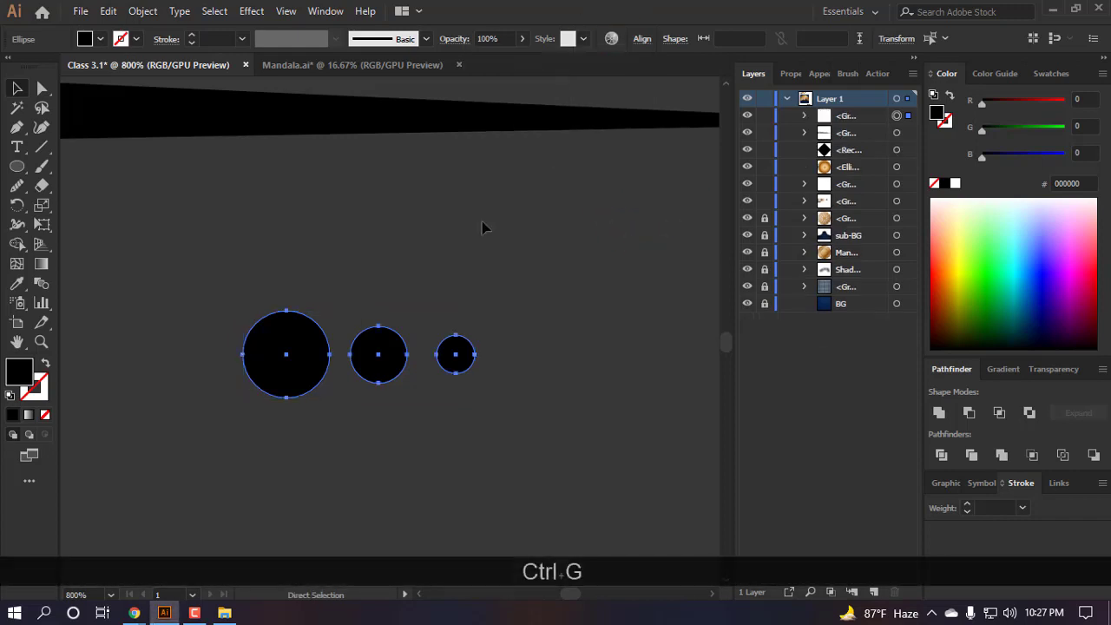
pyautogui.press('v')
pyautogui.scroll(-3, 443, 373)
pyautogui.click(448, 443)
# - Move the circle group onto the spike's thin right end and align it vertically with the diamond-and-spike group
pyautogui.moveTo(365, 346); pyautogui.dragTo(481, 265)
pyautogui.scroll(1, 535, 219)
pyautogui.moveTo(613, 327); pyautogui.dragTo(326, 155)
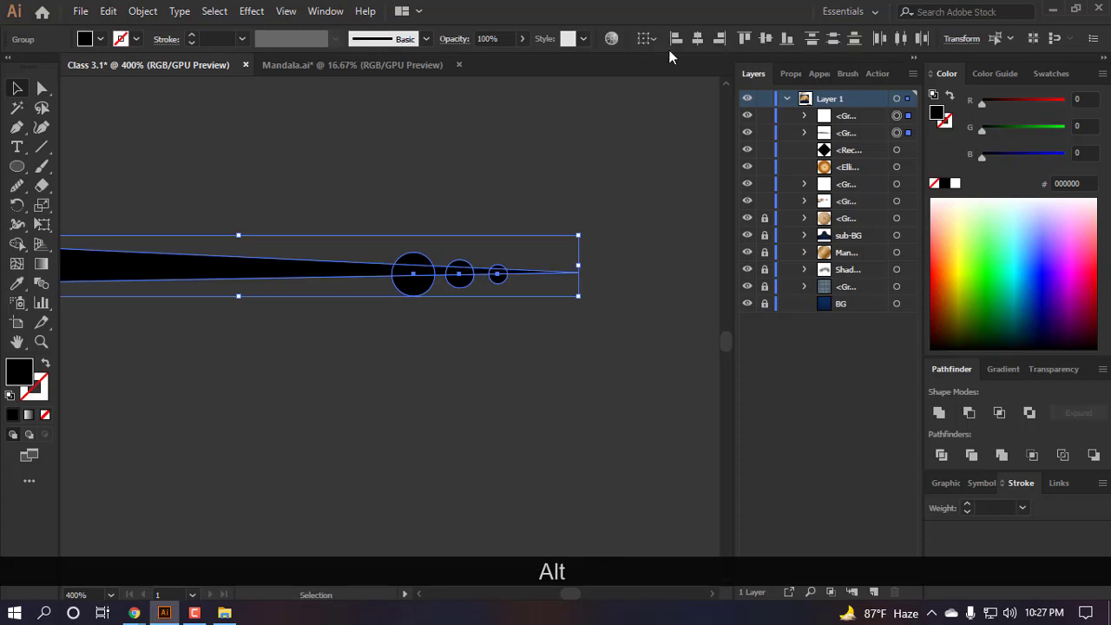
pyautogui.click(575, 337)
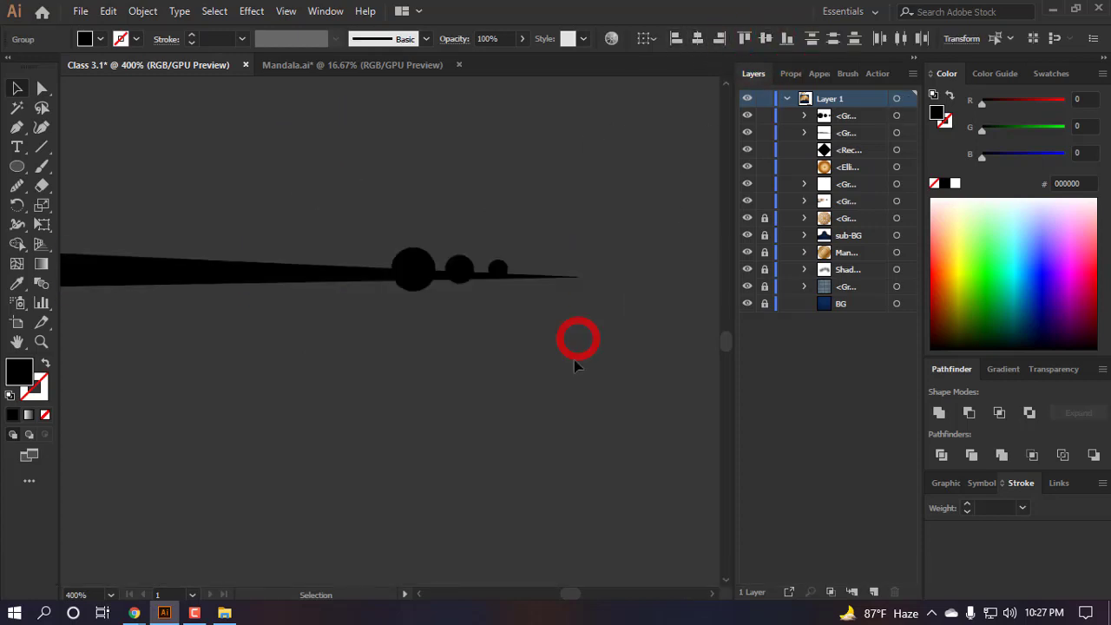
# - Ungroup the diamond-and-spike group and the circles, then align the spike and circles on their vertical centres without the diamond
pyautogui.scroll(-2, 522, 312)
pyautogui.moveTo(539, 371); pyautogui.dragTo(263, 226)
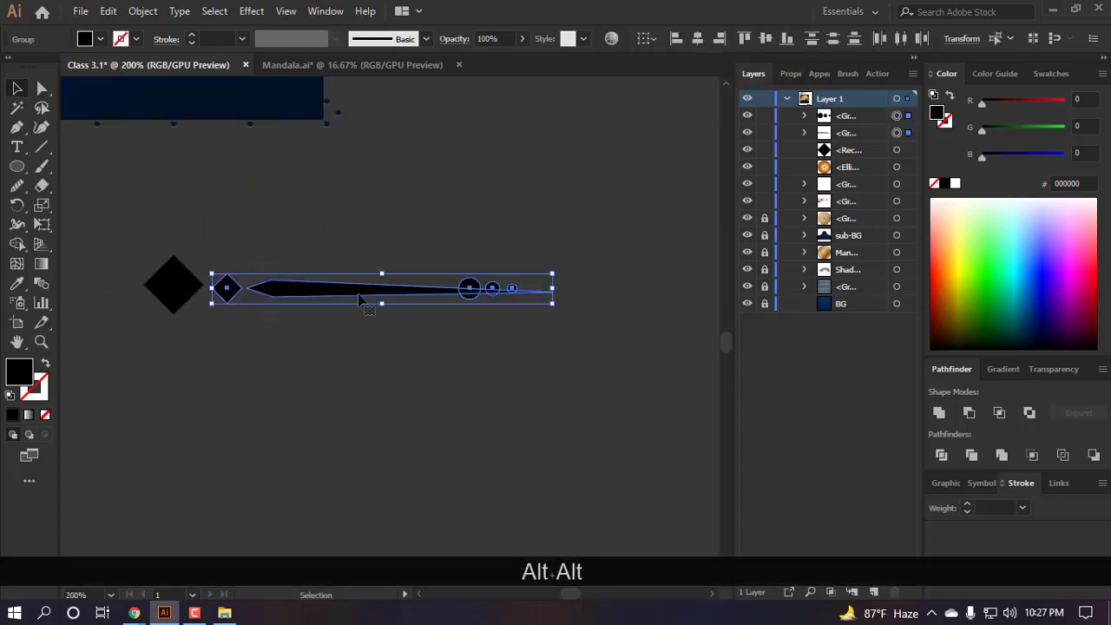
pyautogui.rightClick(321, 297)
pyautogui.click(384, 418)
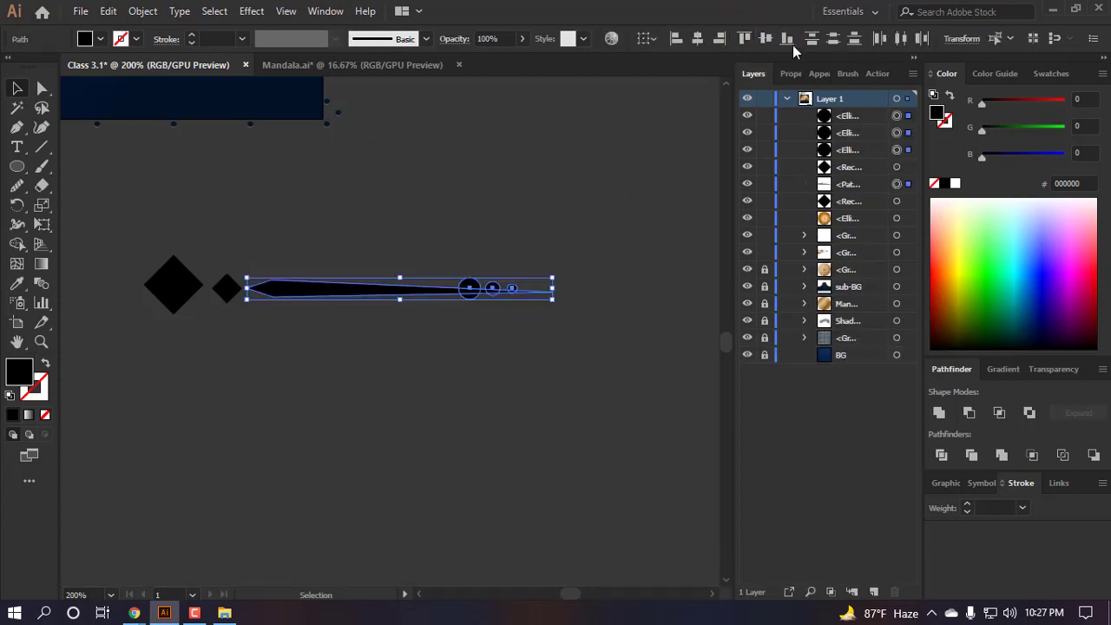
pyautogui.click(426, 379)
pyautogui.scroll(2, 282, 288)
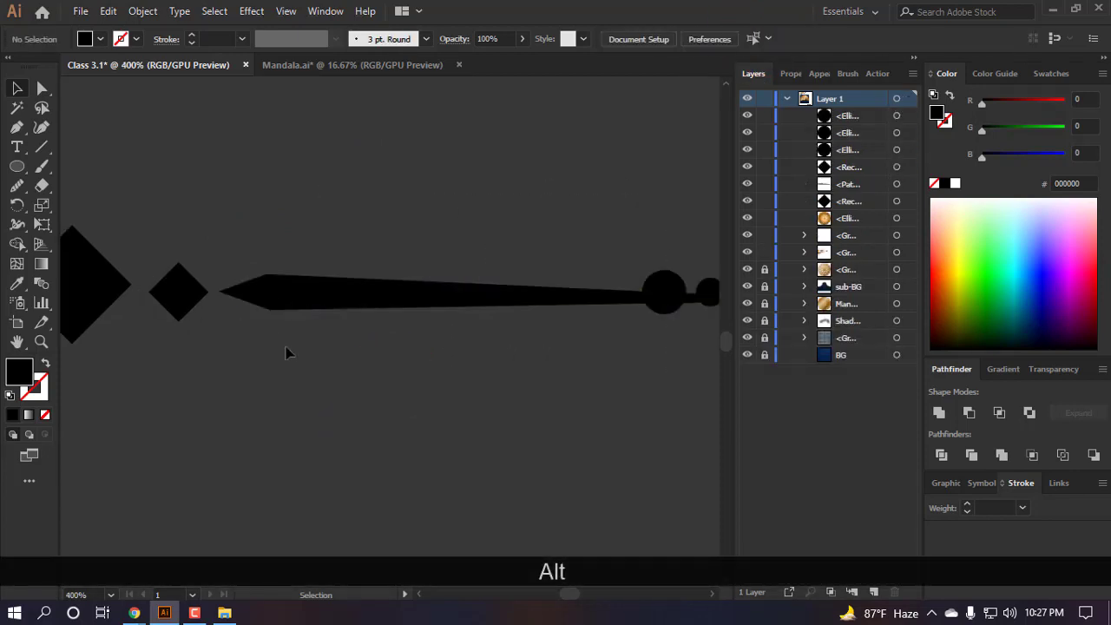
# - Examine up close how the circles and the small diamond line up with the spike
pyautogui.hscroll(2, 612, 346)
pyautogui.click(633, 294)
pyautogui.scroll(2, 633, 297)
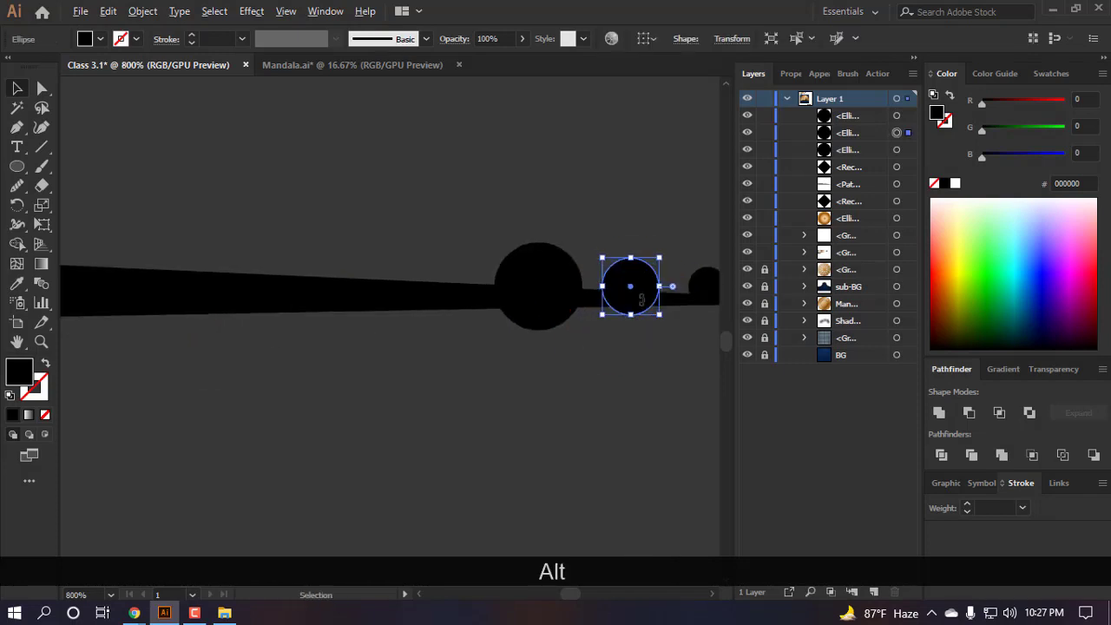
pyautogui.click(536, 379)
pyautogui.scroll(-3, 410, 343)
pyautogui.scroll(4, 103, 320)
pyautogui.click(386, 311)
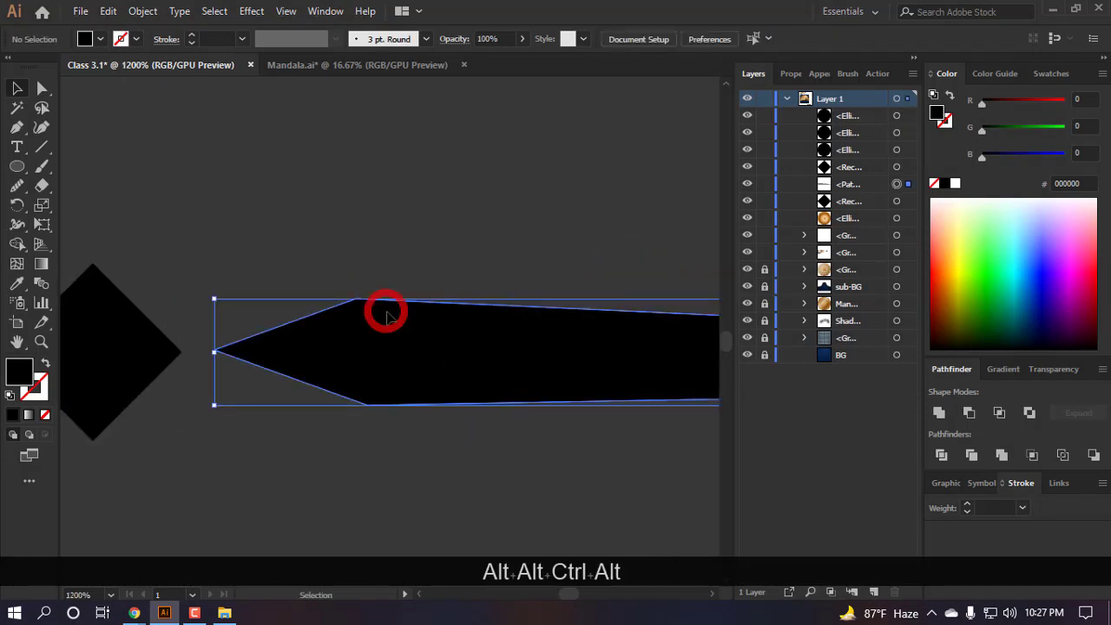
pyautogui.scroll(-4, 356, 310)
pyautogui.click(369, 408)
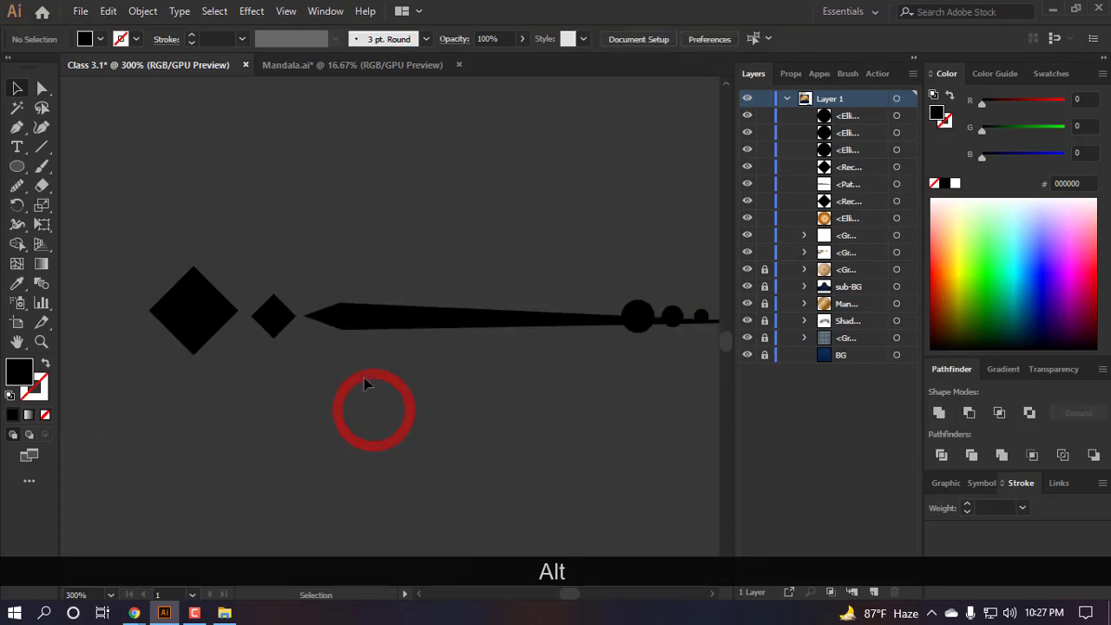
# - Duplicate the small diamond below the spike and stretch the copy's right anchor point horizontally to form a second long spike
pyautogui.scroll(-2, 343, 356)
pyautogui.moveTo(278, 252); pyautogui.dragTo(265, 330)
pyautogui.click(367, 374)
pyautogui.hscroll(3, 315, 354)
pyautogui.press('a')
pyautogui.scroll(-2, 274, 350)
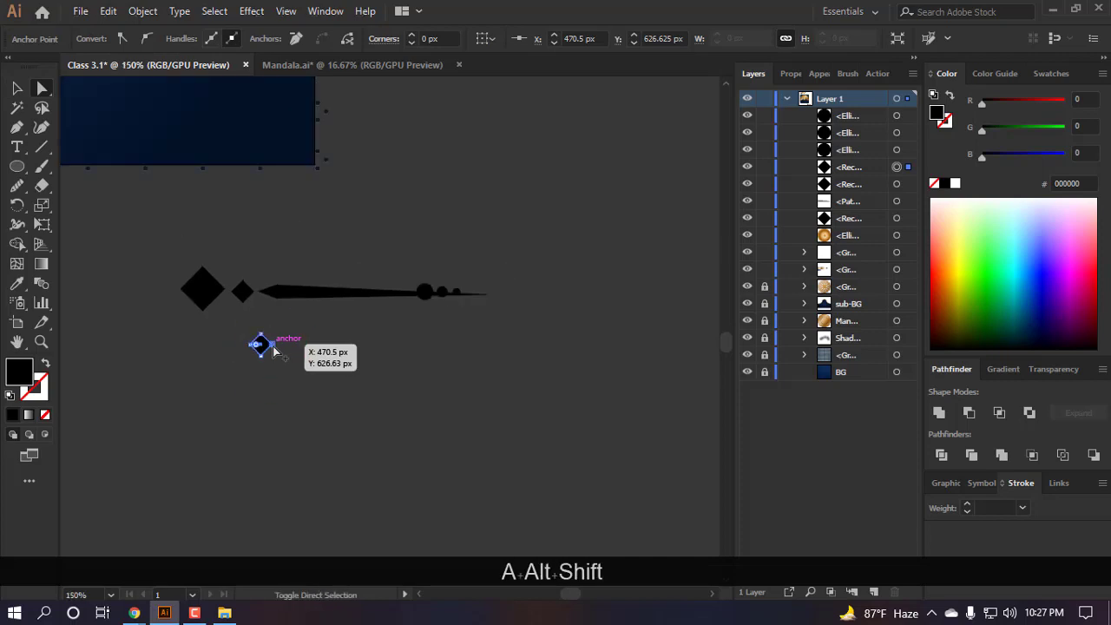
pyautogui.click(386, 357)
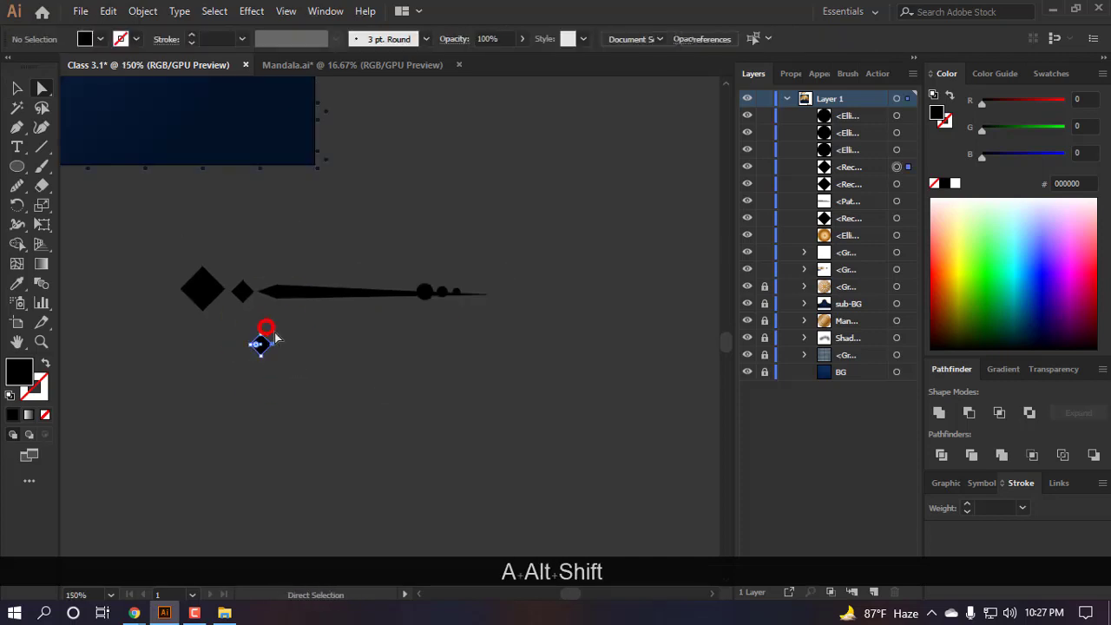
pyautogui.moveTo(270, 344); pyautogui.dragTo(487, 348)
pyautogui.click(377, 397)
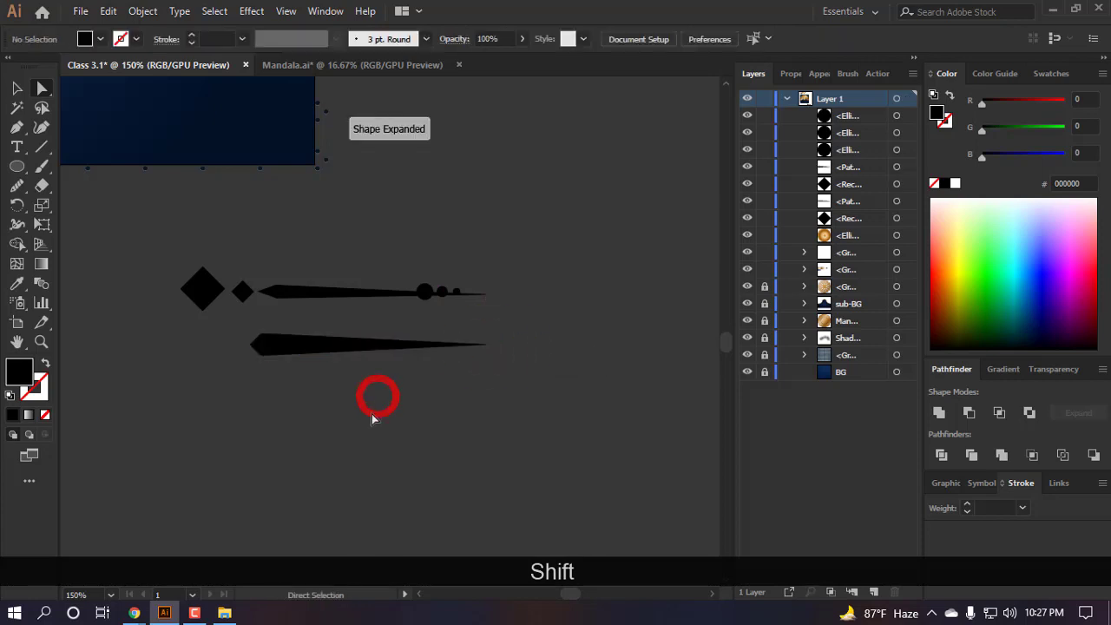
# - Apply Unite to the new spike and reduce its height slightly
pyautogui.scroll(1, 281, 355)
pyautogui.click(254, 337)
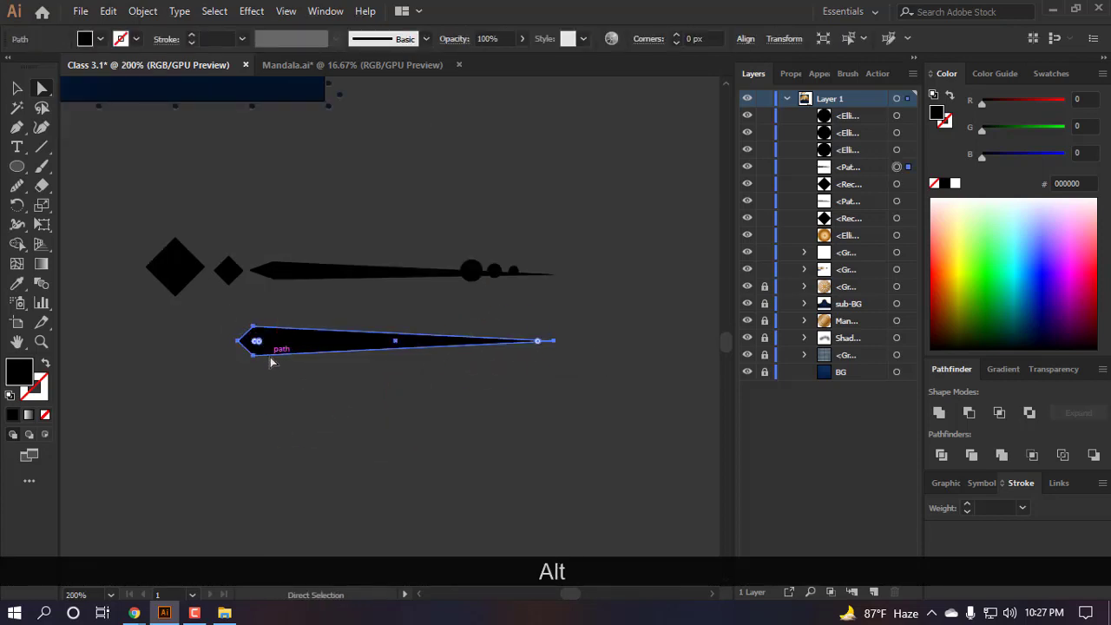
pyautogui.press('v')
pyautogui.click(939, 412)
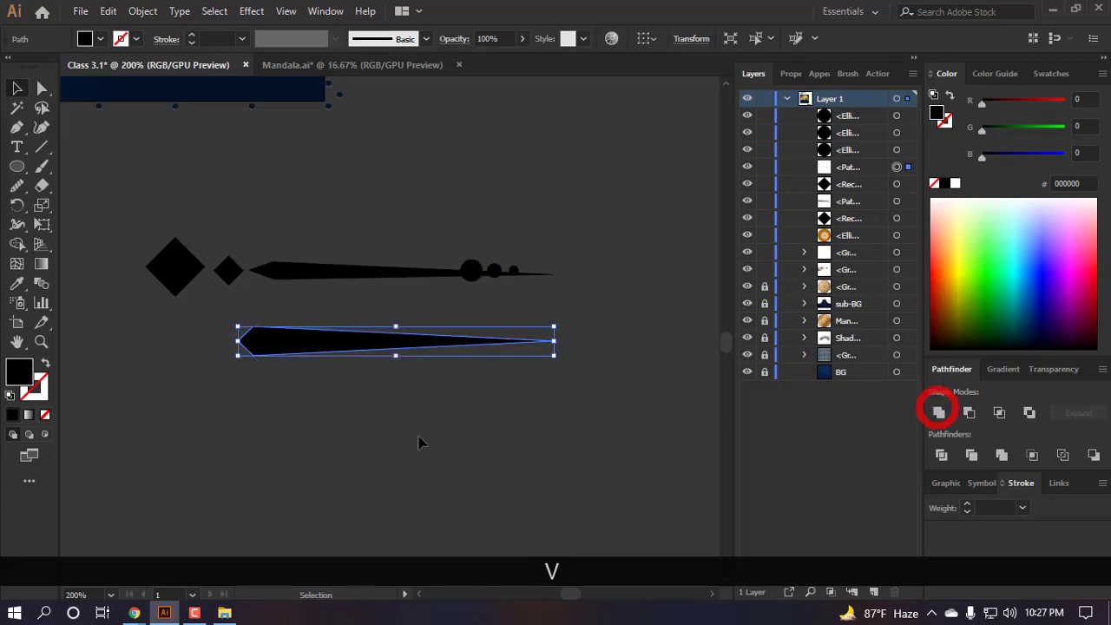
pyautogui.scroll(1, 375, 362)
pyautogui.moveTo(409, 362)
pyautogui.mouseDown()
pyautogui.moveTo(409, 337)
pyautogui.moveTo(409, 348)
pyautogui.mouseUp()
pyautogui.click(515, 432)
# - Group the three circles and place them on the lower spike's thin end, aligned on its vertical centre
pyautogui.moveTo(523, 238); pyautogui.dragTo(482, 353)
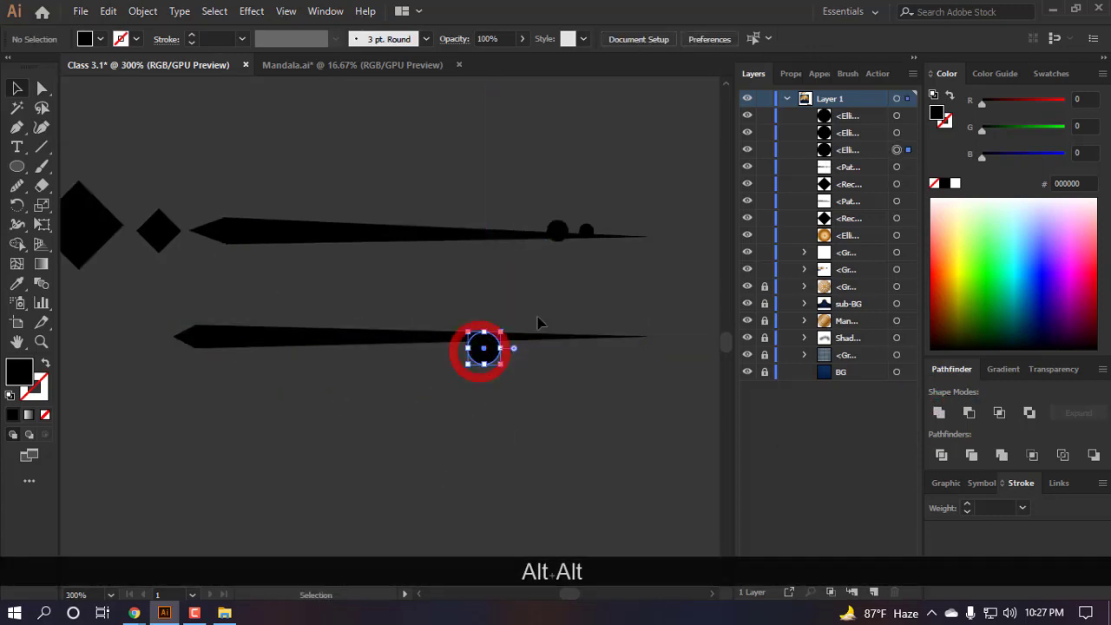
pyautogui.hotkey('ctrl', 'z')
pyautogui.click(563, 288)
pyautogui.keyDown('shift'); pyautogui.click(560, 231); pyautogui.keyUp('shift')
pyautogui.keyDown('shift'); pyautogui.click(588, 228); pyautogui.keyUp('shift')
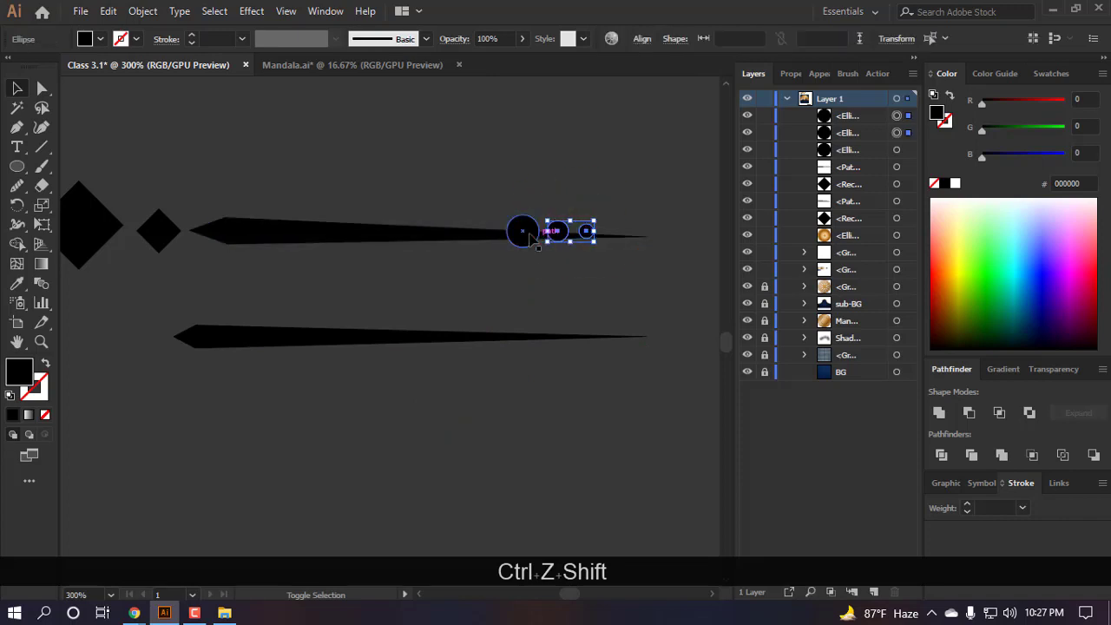
pyautogui.hotkey('ctrl', 'g')
pyautogui.press('v')
pyautogui.moveTo(521, 243); pyautogui.dragTo(483, 347)
pyautogui.keyDown('shift'); pyautogui.click(565, 334); pyautogui.keyUp('shift')
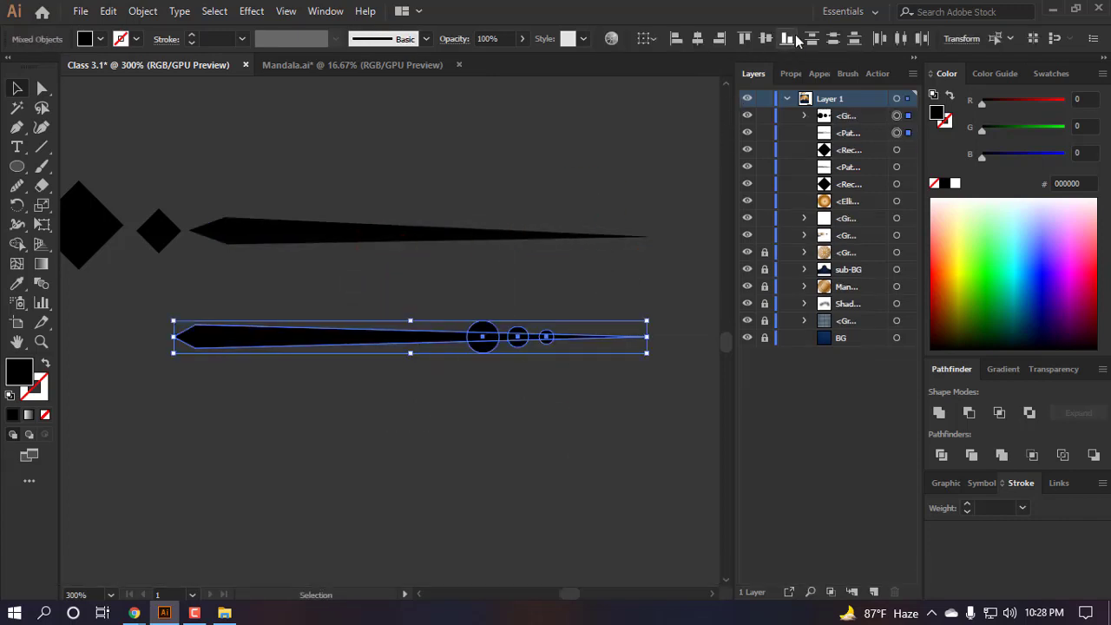
pyautogui.click(550, 430)
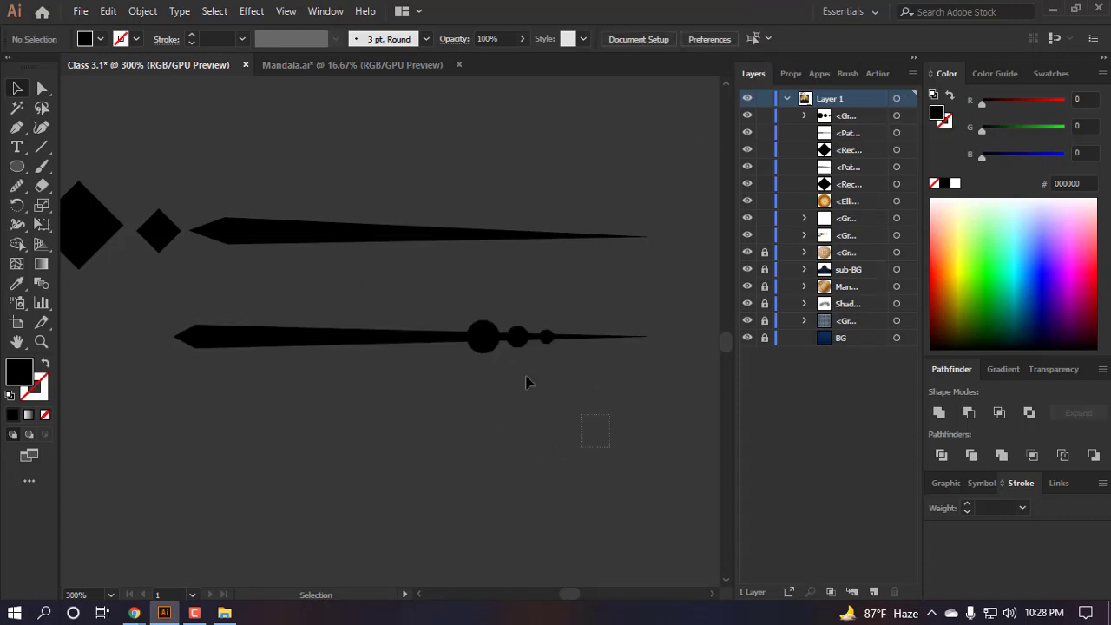
# - Unite the lower spike and its three circles into a single shape
pyautogui.moveTo(526, 380); pyautogui.dragTo(347, 287)
pyautogui.click(939, 413)
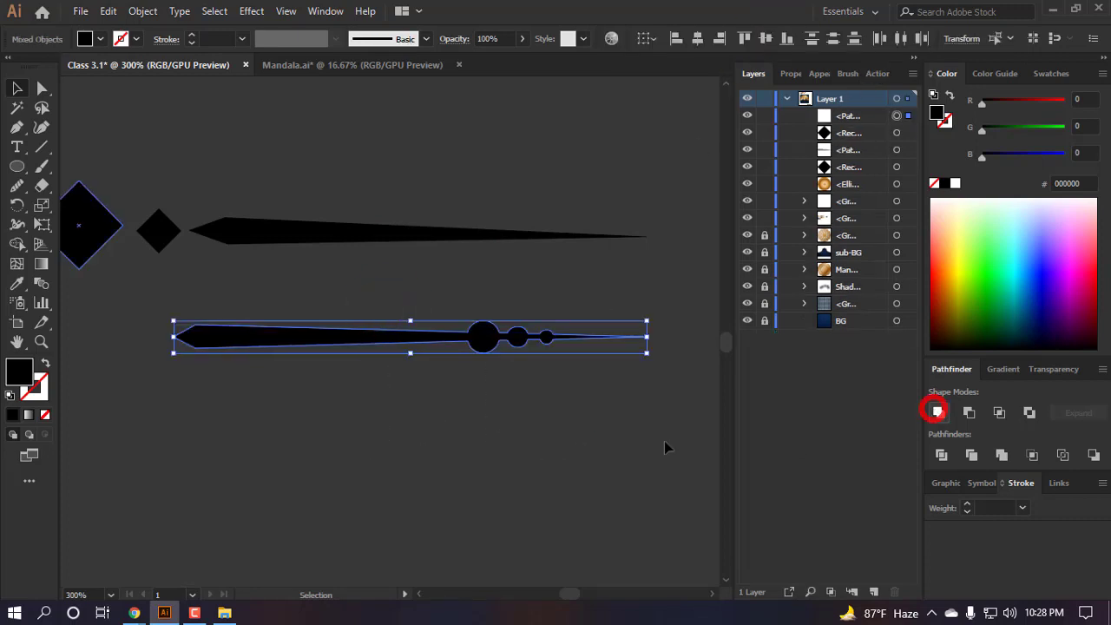
pyautogui.click(186, 318)
# - Move the small diamond in front of the lower spike's blunt tip and group the two shapes
pyautogui.hotkey('ctrl', '=')
pyautogui.hotkey('ctrl', '=')
pyautogui.moveTo(231, 241); pyautogui.dragTo(194, 454)
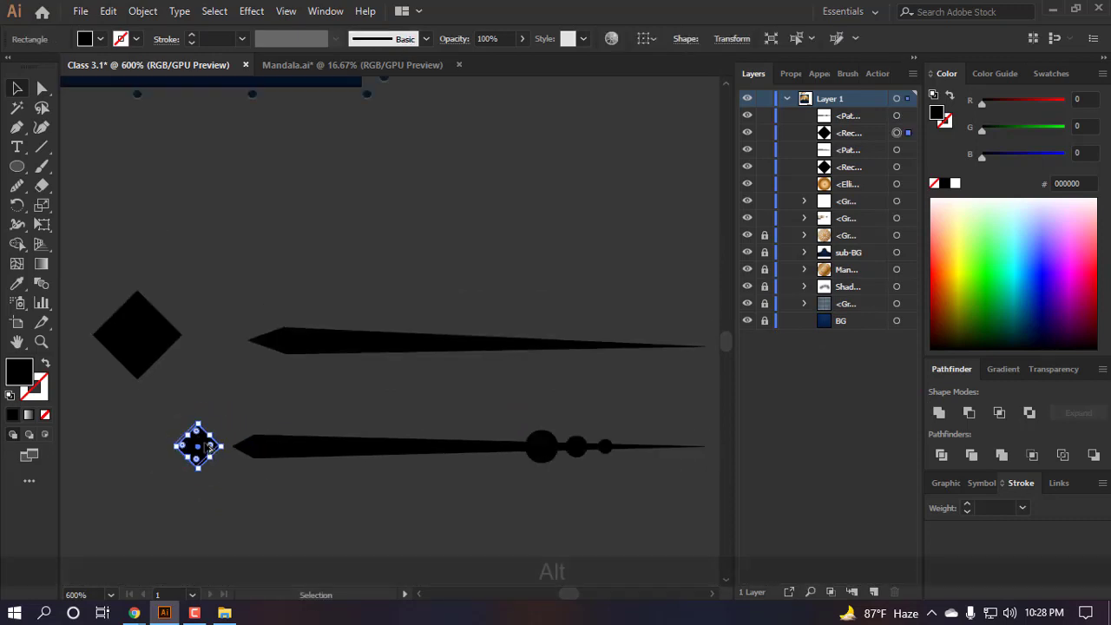
pyautogui.click(290, 491)
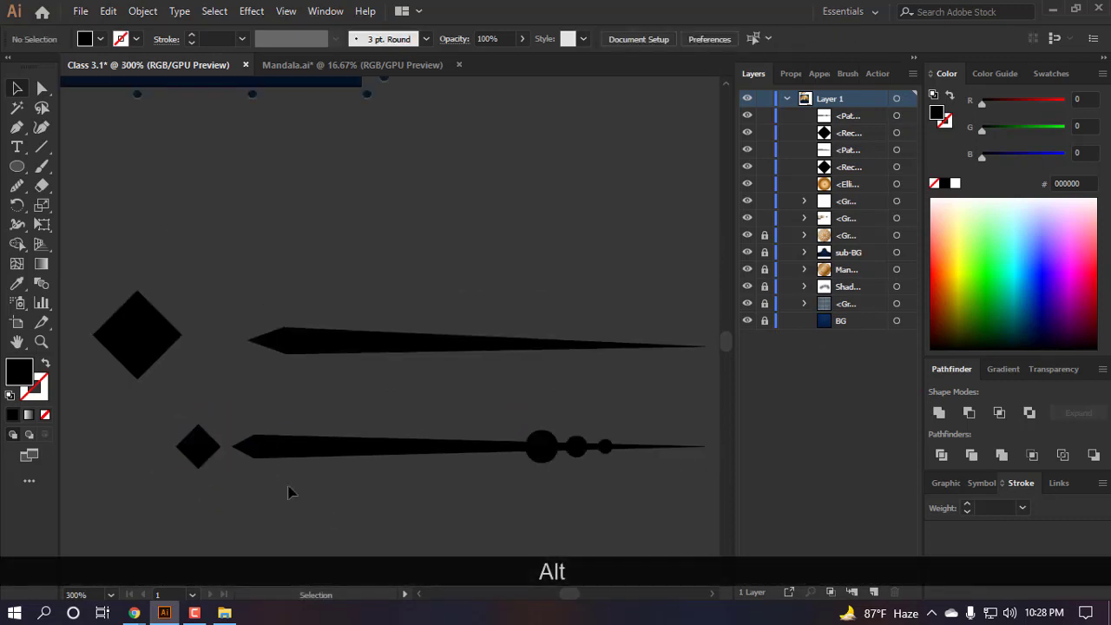
pyautogui.moveTo(290, 491); pyautogui.dragTo(136, 413)
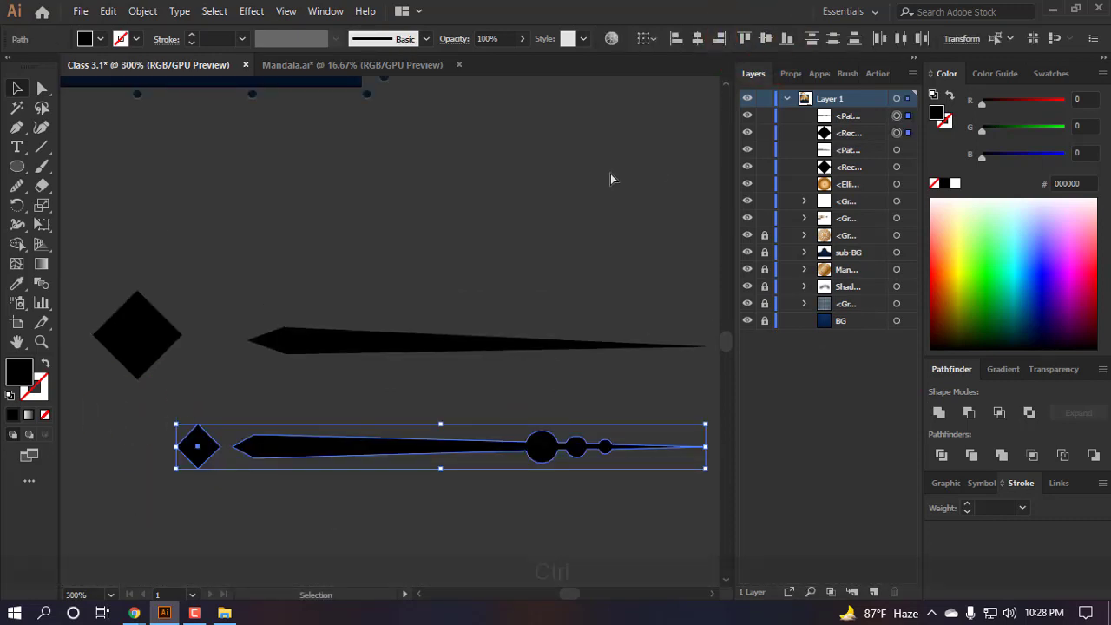
pyautogui.hotkey('ctrl', 'g')
# - Delete the original plain spike above the new one
pyautogui.click(347, 339)
pyautogui.press('BackSpace')
pyautogui.scroll(-3, 327, 325)
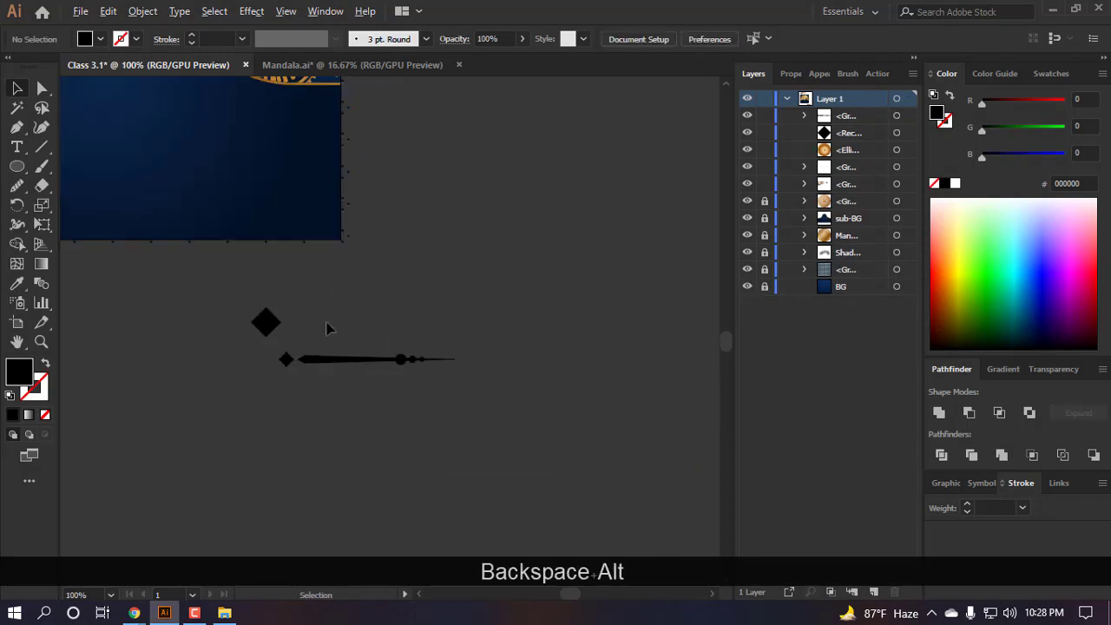
# - Move the small-diamond-and-spike group up to the right of the large diamond, level with its centre
pyautogui.scroll(2, 280, 339)
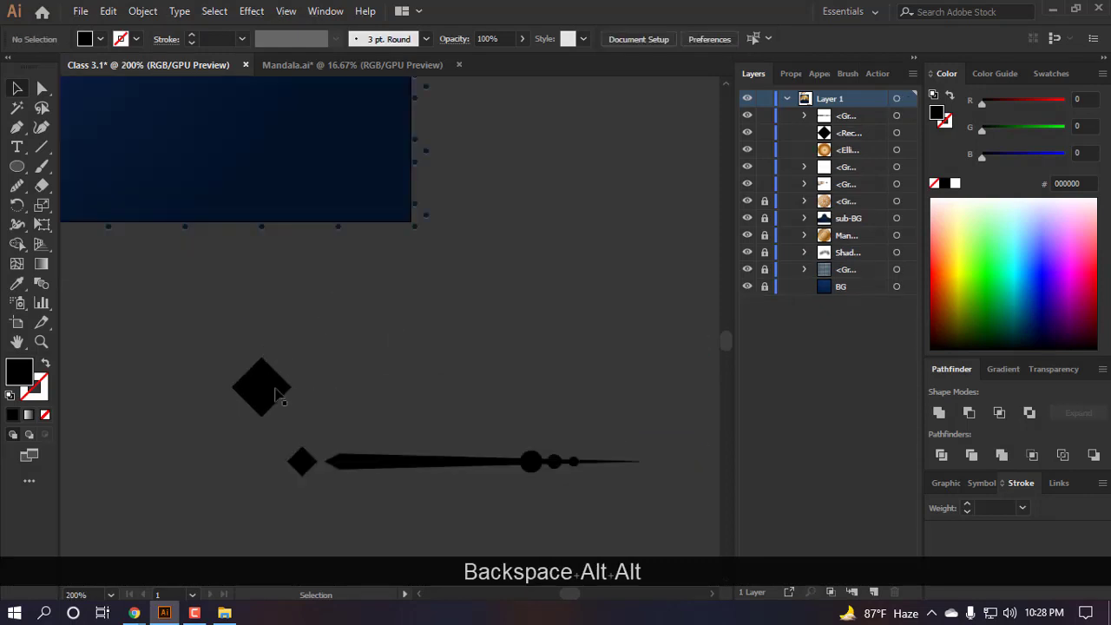
pyautogui.moveTo(359, 463); pyautogui.dragTo(371, 386)
pyautogui.click(369, 454)
pyautogui.scroll(-1, 369, 446)
pyautogui.scroll(-1, 364, 448)
pyautogui.click(354, 458)
pyautogui.scroll(-2, 355, 443)
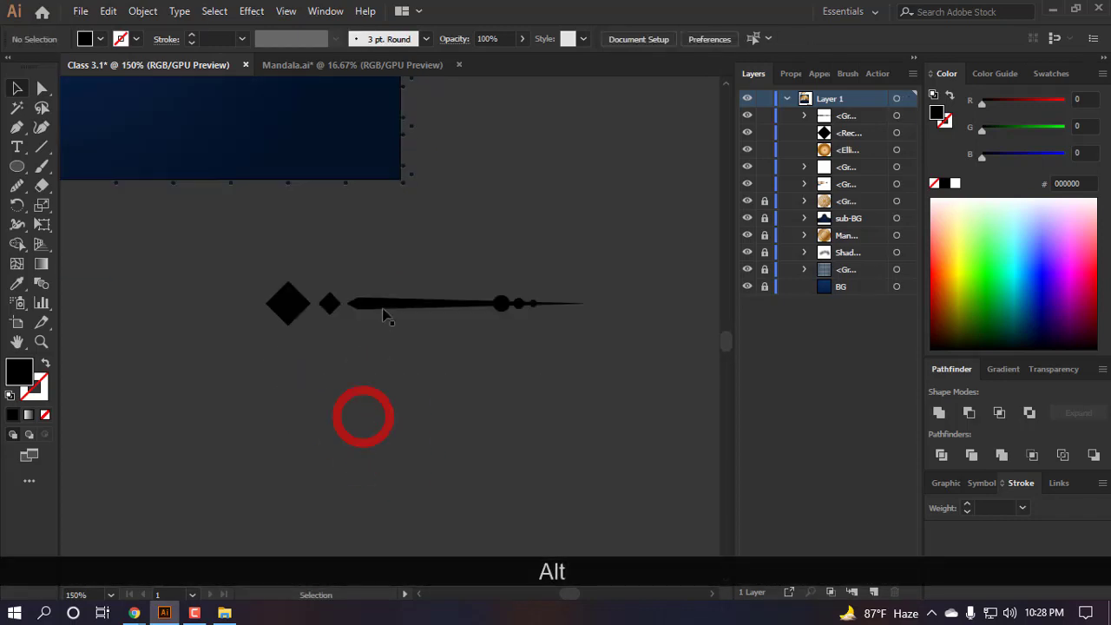
# - Duplicate the spike group, rotate the copy to point straight down and place it beneath the large diamond
pyautogui.moveTo(408, 302); pyautogui.dragTo(340, 430)
pyautogui.moveTo(524, 447); pyautogui.dragTo(340, 533)
pyautogui.click(360, 392)
pyautogui.moveTo(383, 406); pyautogui.dragTo(257, 444)
pyautogui.click(429, 424)
pyautogui.keyDown('alt'); pyautogui.scroll(-3, 386, 403); pyautogui.keyUp('alt')
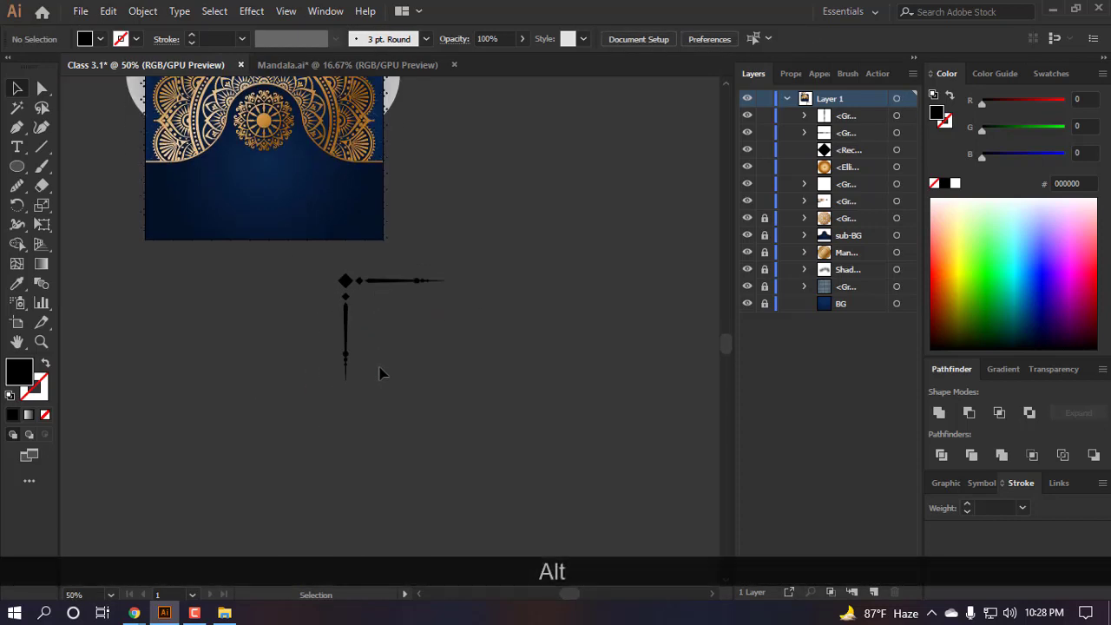
# - Snap the vertical spike group to the large diamond's lower corner and nudge it down to leave a gap
pyautogui.keyDown('alt'); pyautogui.scroll(5, 293, 279); pyautogui.keyUp('alt')
pyautogui.click(314, 328)
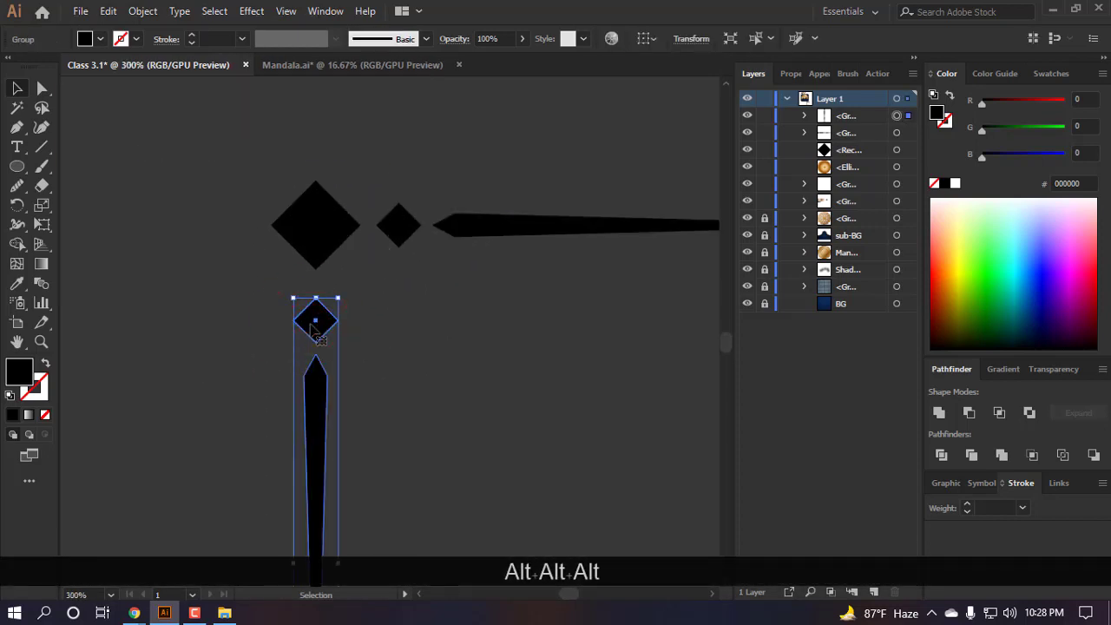
pyautogui.scroll(3, 315, 323)
pyautogui.moveTo(327, 364); pyautogui.dragTo(324, 286)
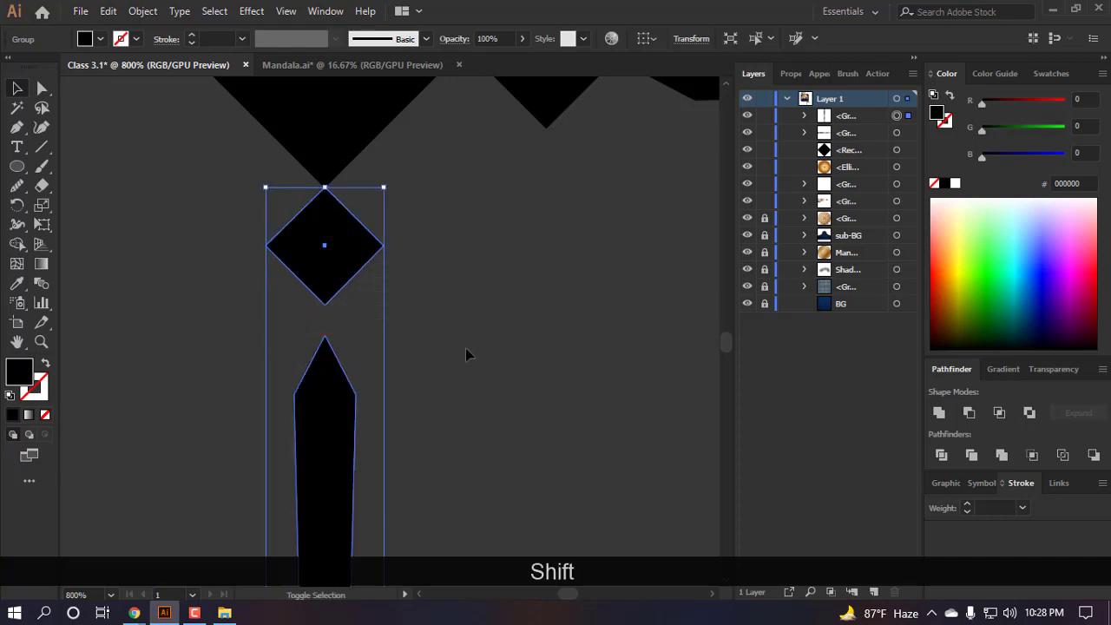
pyautogui.hotkey('shift', 'Down')
pyautogui.keyDown('alt'); pyautogui.scroll(-4, 506, 289); pyautogui.keyUp('alt')
# - Snap the horizontal spike group to the large diamond's right corner and nudge it right to leave a matching gap
pyautogui.scroll(3, 506, 289)
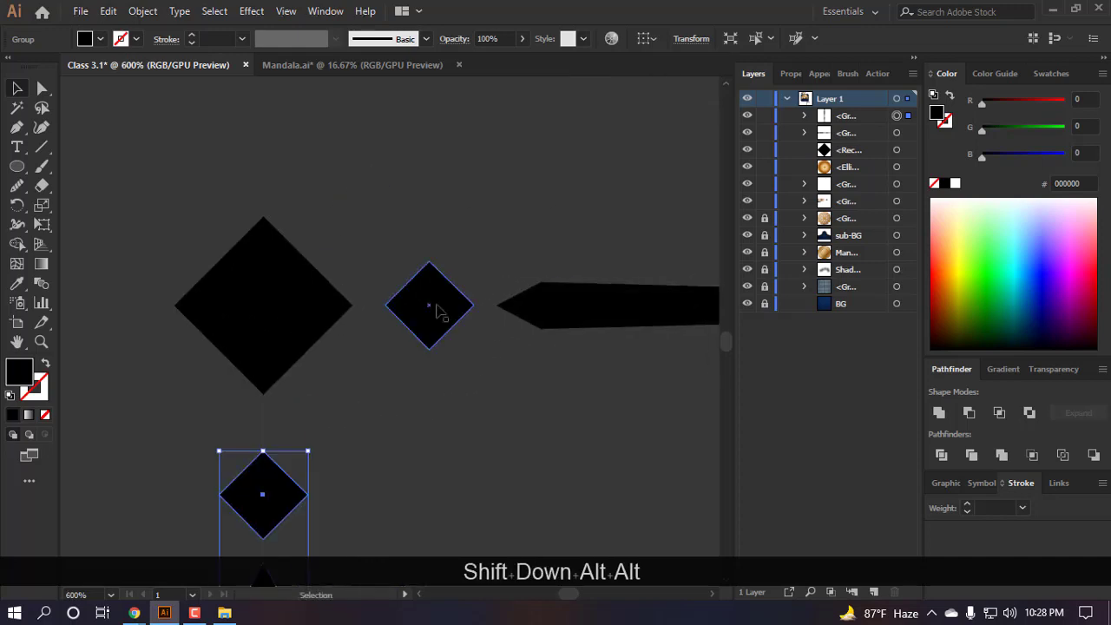
pyautogui.moveTo(447, 310); pyautogui.dragTo(391, 310)
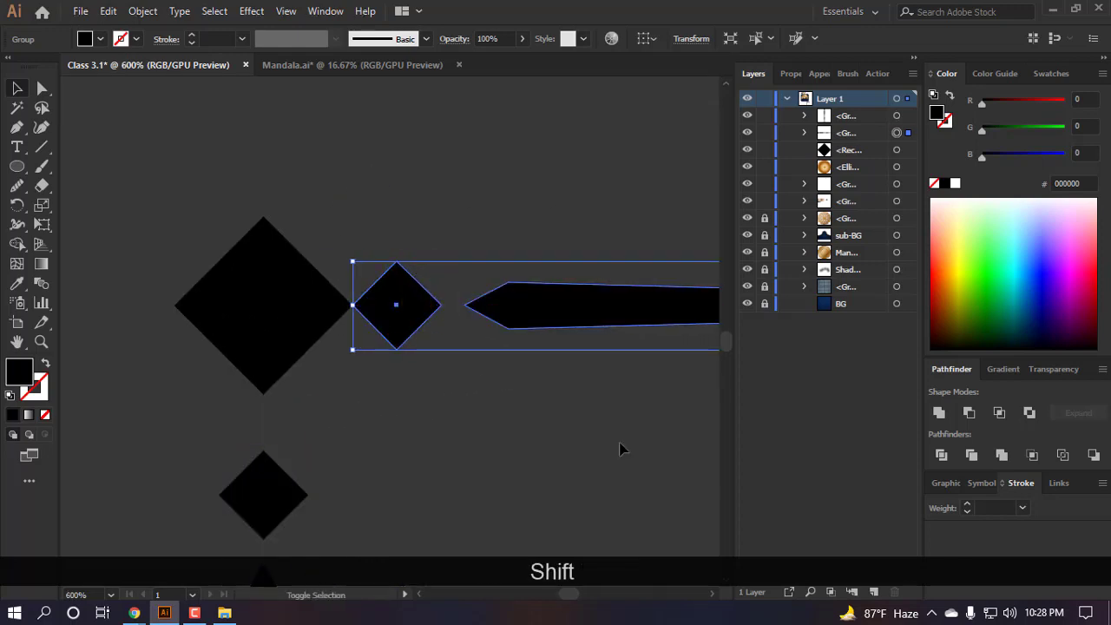
pyautogui.hotkey('shift', 'Right')
pyautogui.scroll(-4, 293, 339)
pyautogui.scroll(-3, 365, 391)
pyautogui.scroll(2, 229, 244)
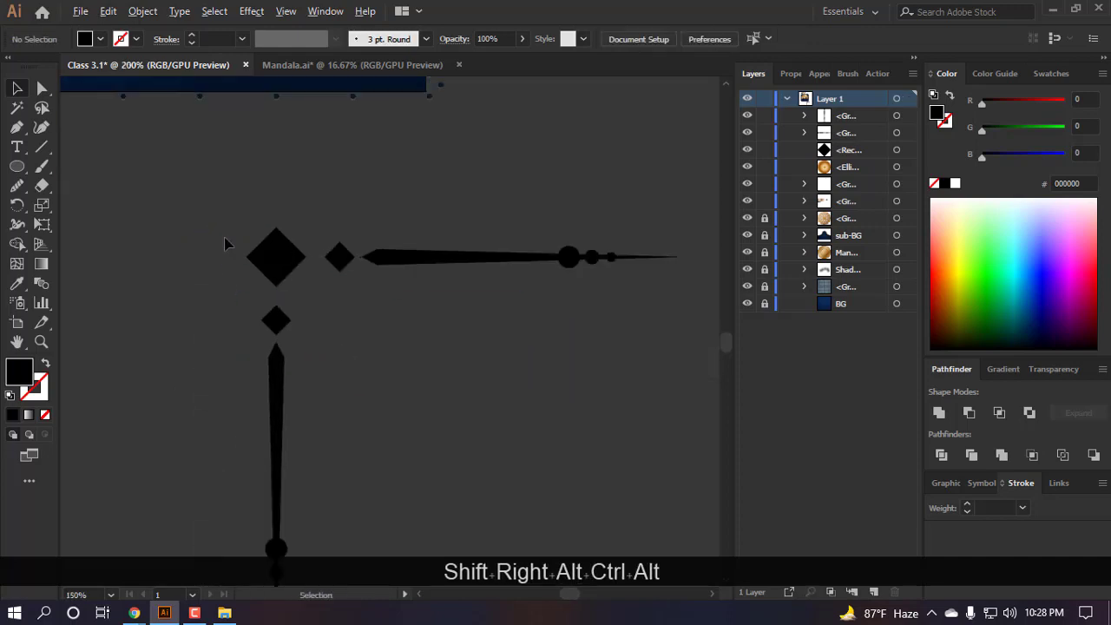
# - Try rotating the large corner diamond into an upright square, and undo the rotation
pyautogui.click(272, 253)
pyautogui.scroll(2, 260, 243)
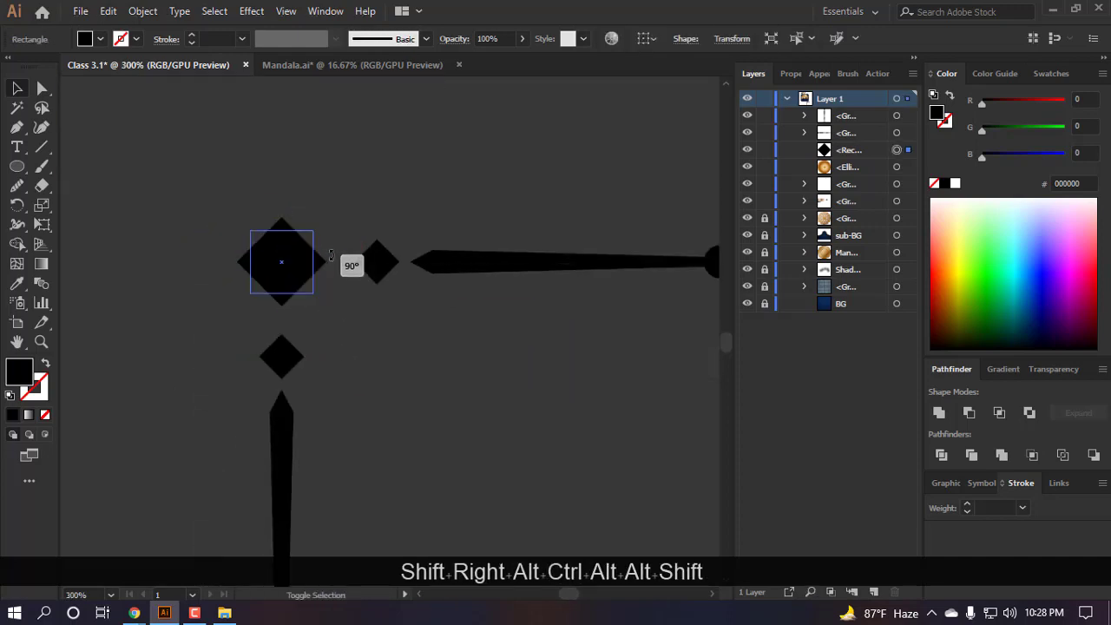
pyautogui.moveTo(332, 255); pyautogui.dragTo(332, 257)
pyautogui.click(365, 348)
pyautogui.scroll(-2, 316, 342)
pyautogui.scroll(-2, 339, 360)
pyautogui.scroll(-3, 307, 306)
pyautogui.scroll(2, 310, 293)
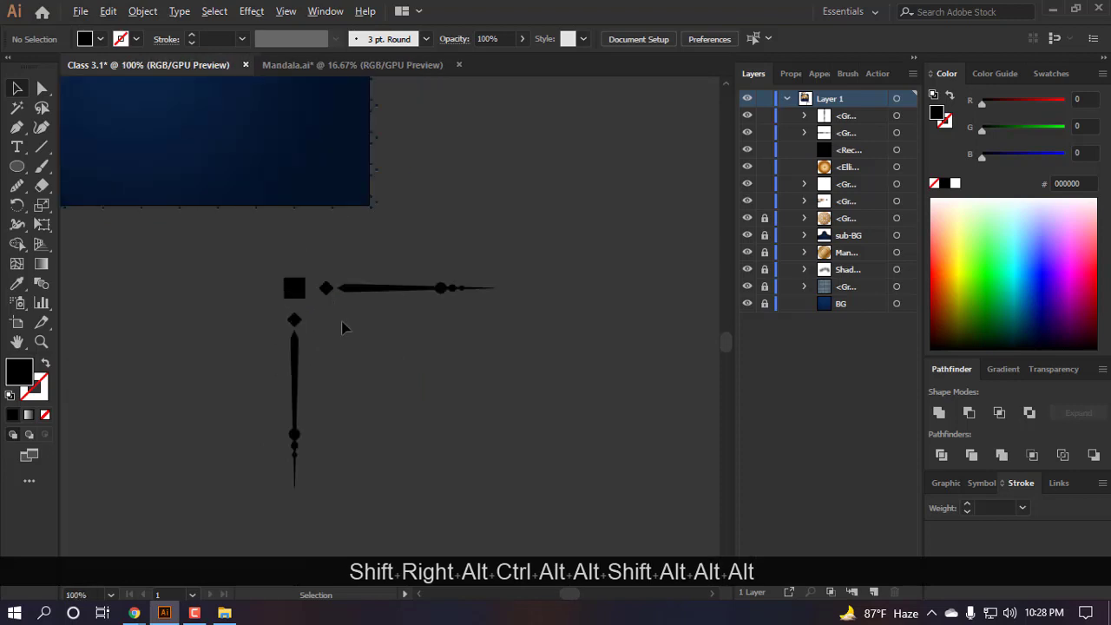
pyautogui.hotkey('ctrl', 'z')
pyautogui.scroll(3, 316, 289)
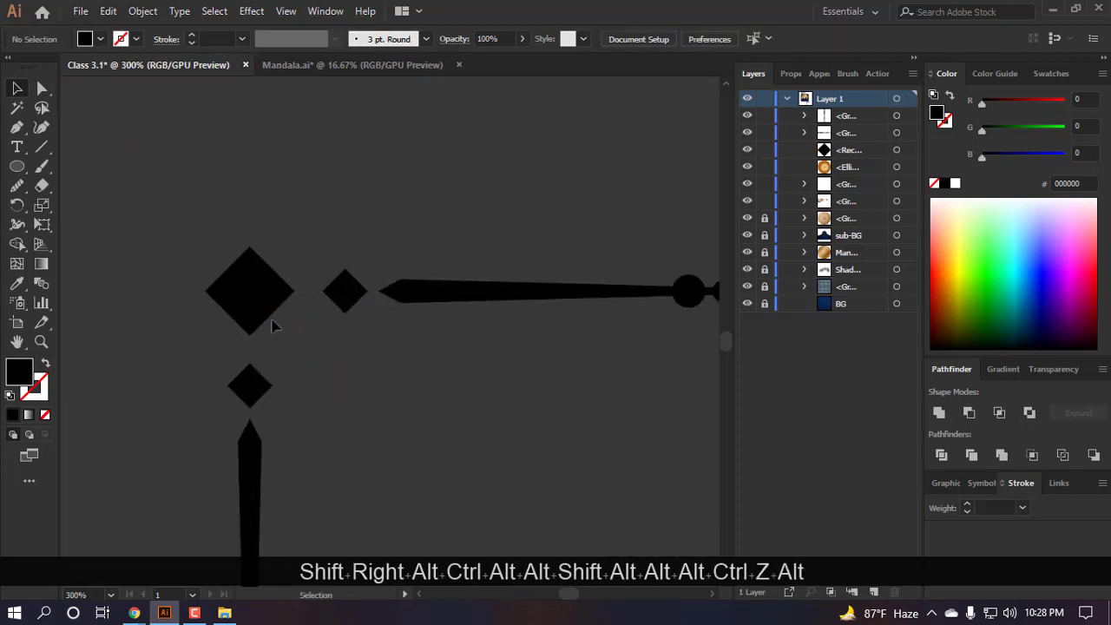
# - Paste a copy of the large diamond in front and rotate it into an upright square to form an eight-pointed star
pyautogui.click(246, 284)
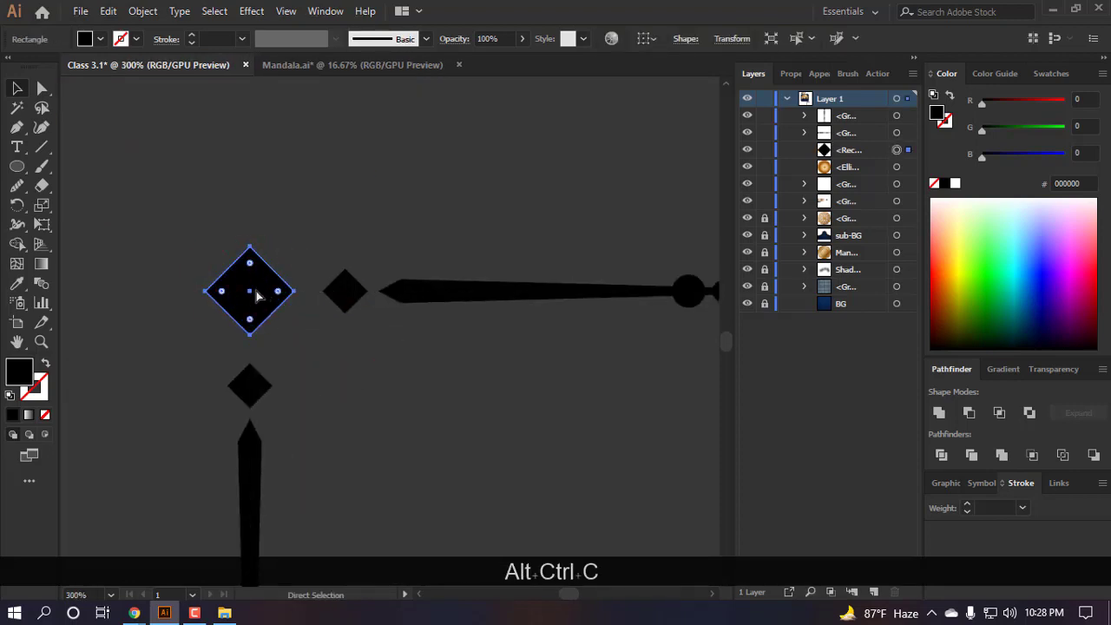
pyautogui.hotkey('ctrl', 'f')
pyautogui.press('v')
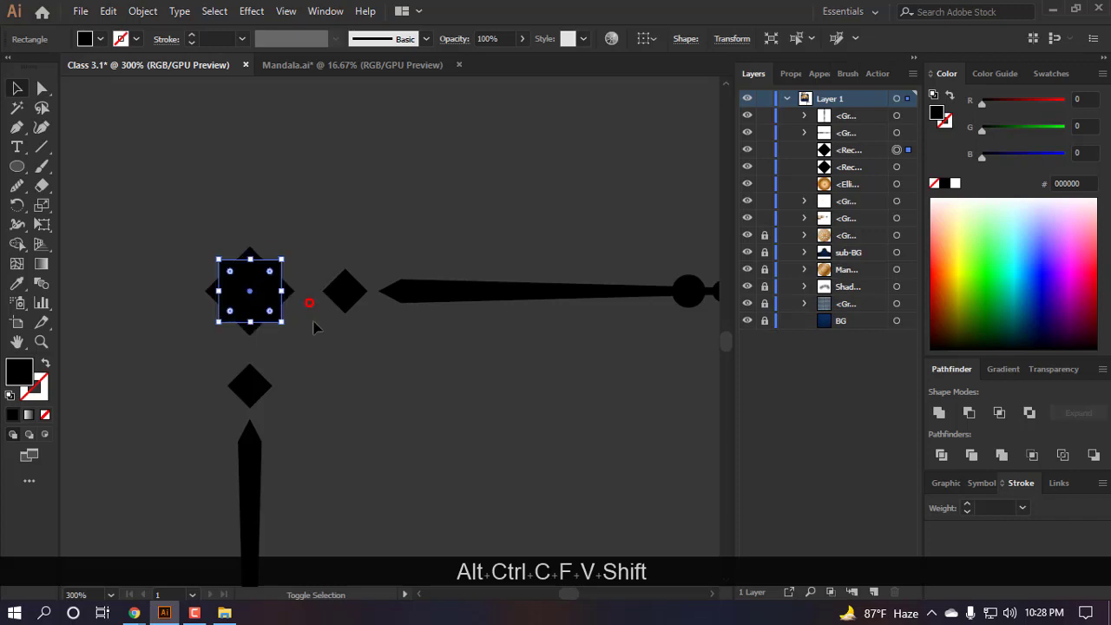
pyautogui.click(307, 387)
pyautogui.scroll(-4, 306, 382)
pyautogui.scroll(4, 304, 295)
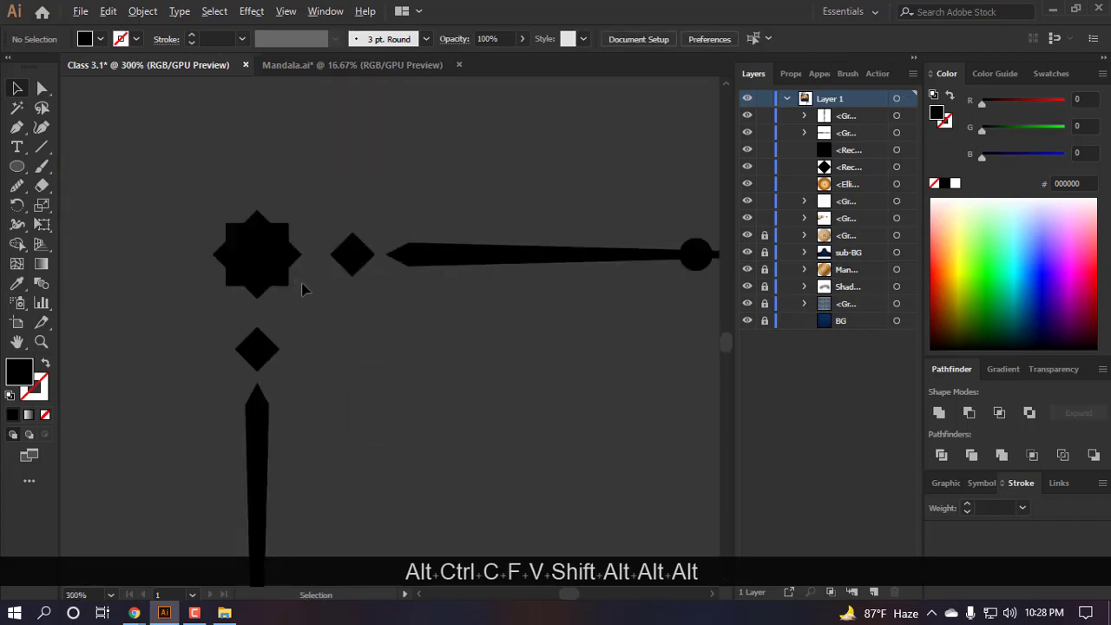
pyautogui.scroll(2, 303, 289)
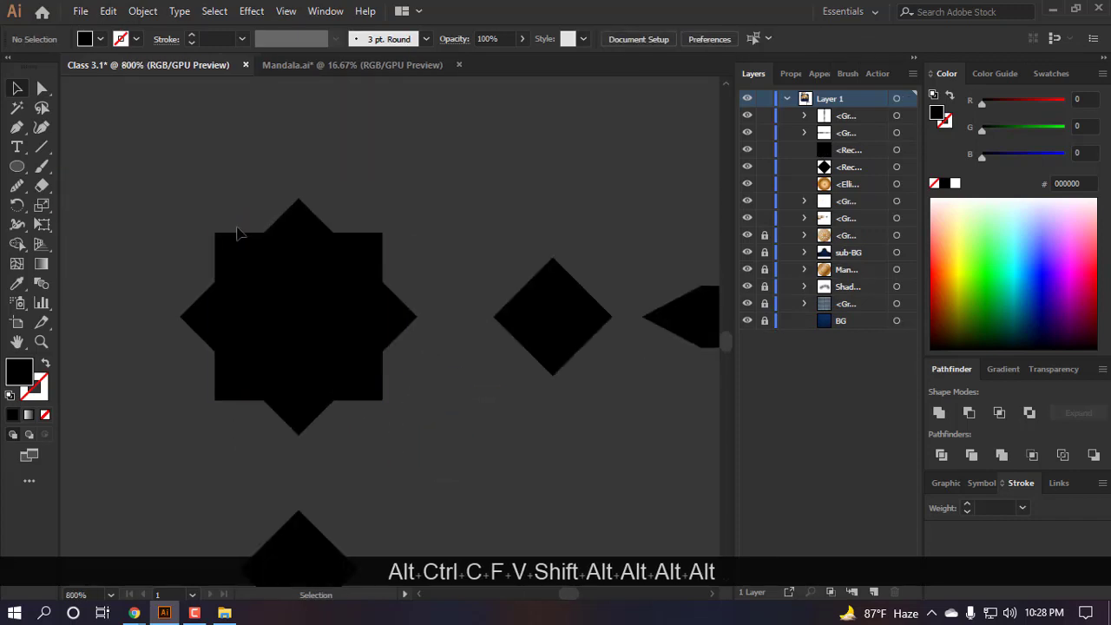
# - Unite the overlapping square and large diamond into a single eight-pointed star
pyautogui.click(291, 289)
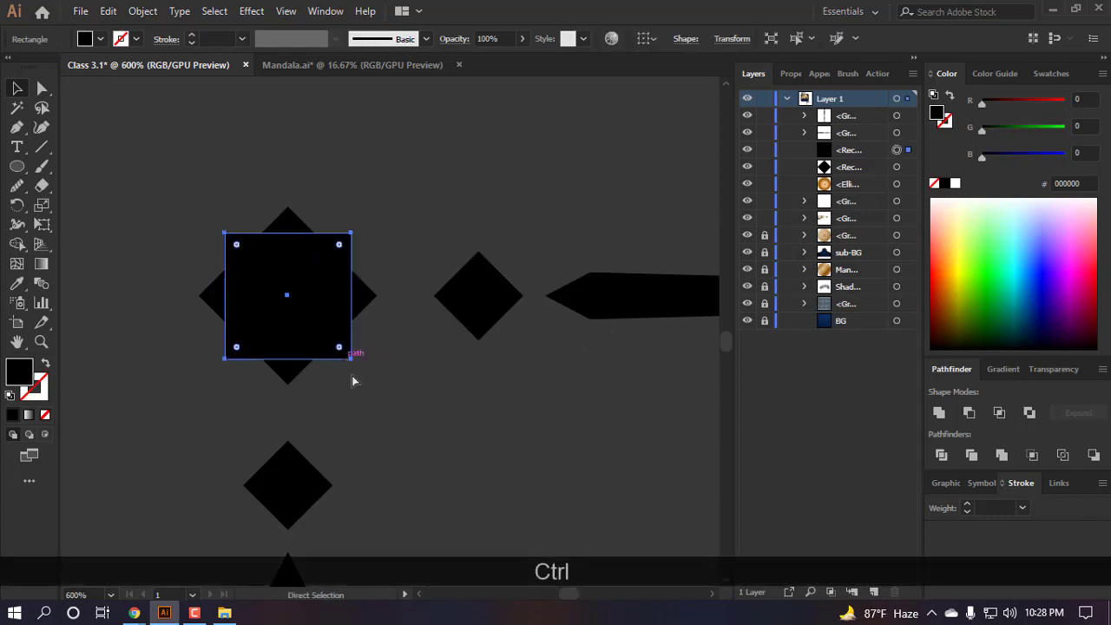
pyautogui.moveTo(390, 425); pyautogui.dragTo(181, 230)
pyautogui.click(940, 413)
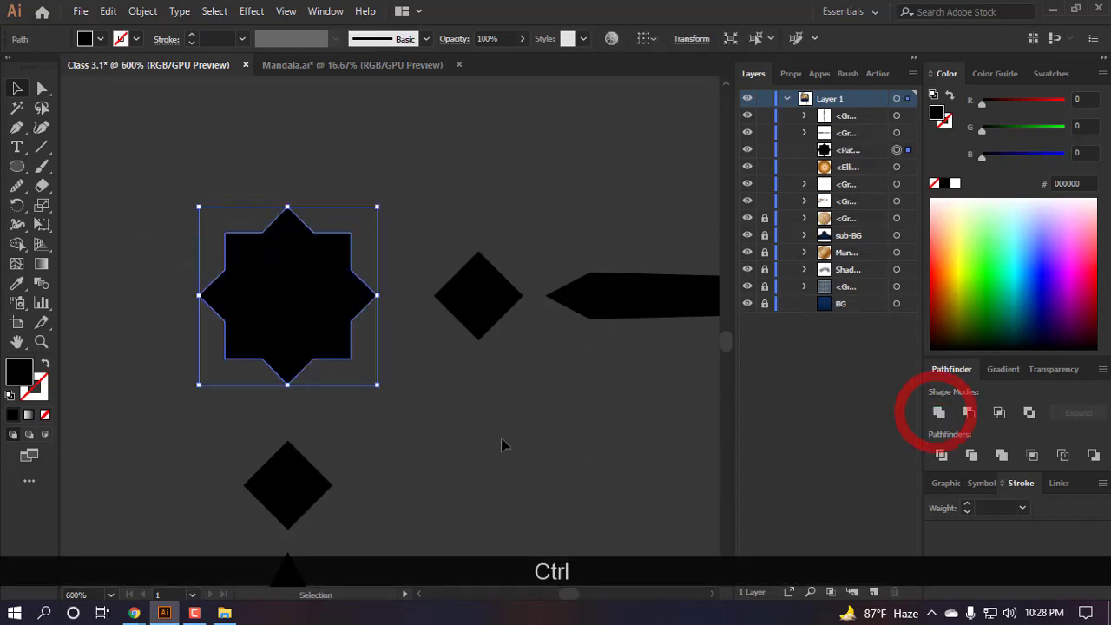
pyautogui.click(506, 446)
# - Paste a copy of the eight-pointed star in front, shrink it about its centre, and subtract it to hollow out the star
pyautogui.keyDown('ctrl'); pyautogui.click(298, 327); pyautogui.keyUp('ctrl')
pyautogui.hotkey('ctrl', 'c')
pyautogui.hotkey('ctrl', 'f')
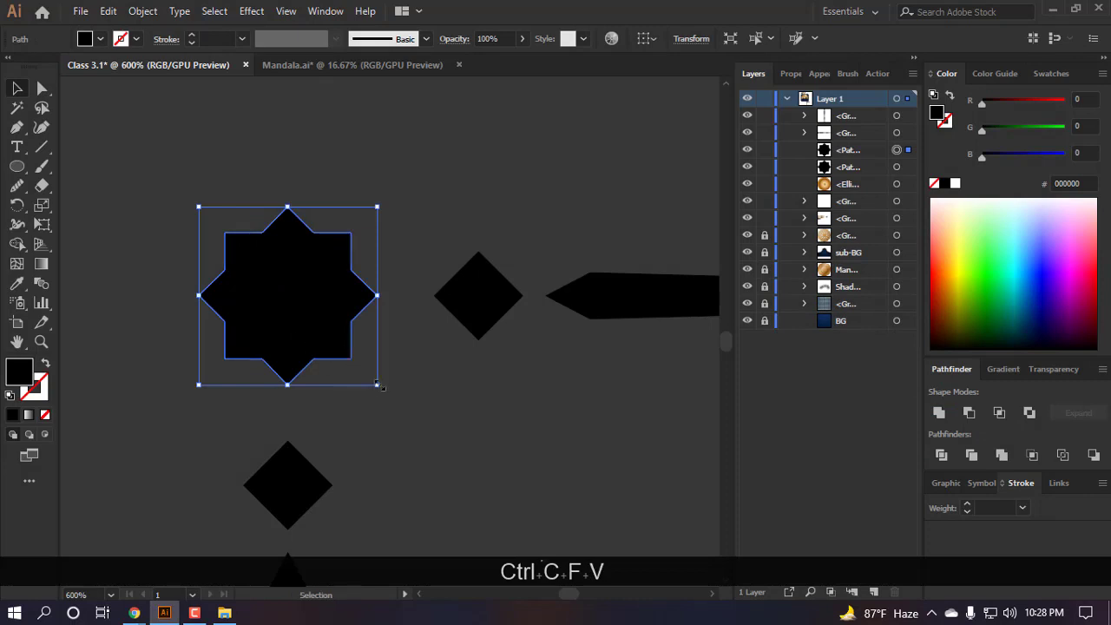
pyautogui.moveTo(378, 385); pyautogui.dragTo(333, 346)
pyautogui.moveTo(411, 410); pyautogui.dragTo(258, 293)
pyautogui.click(968, 413)
pyautogui.click(437, 476)
# - Unite the star and both spikes, scale the corner ornament down, and rotate it a quarter turn so the star sits at the lower-left
pyautogui.scroll(-5, 184, 295)
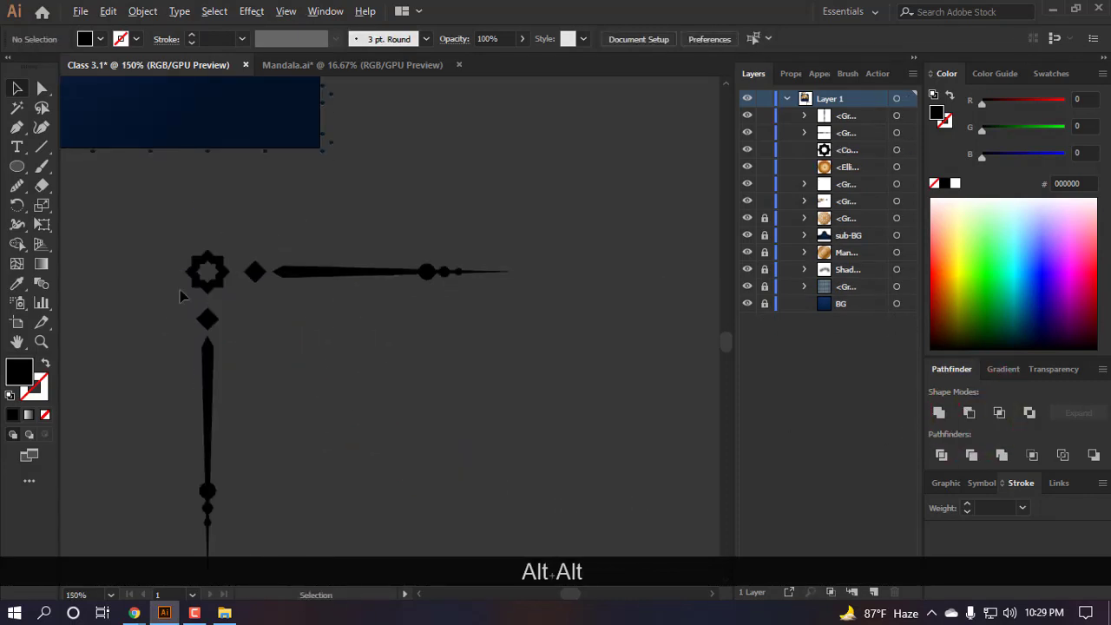
pyautogui.moveTo(428, 410); pyautogui.dragTo(102, 239)
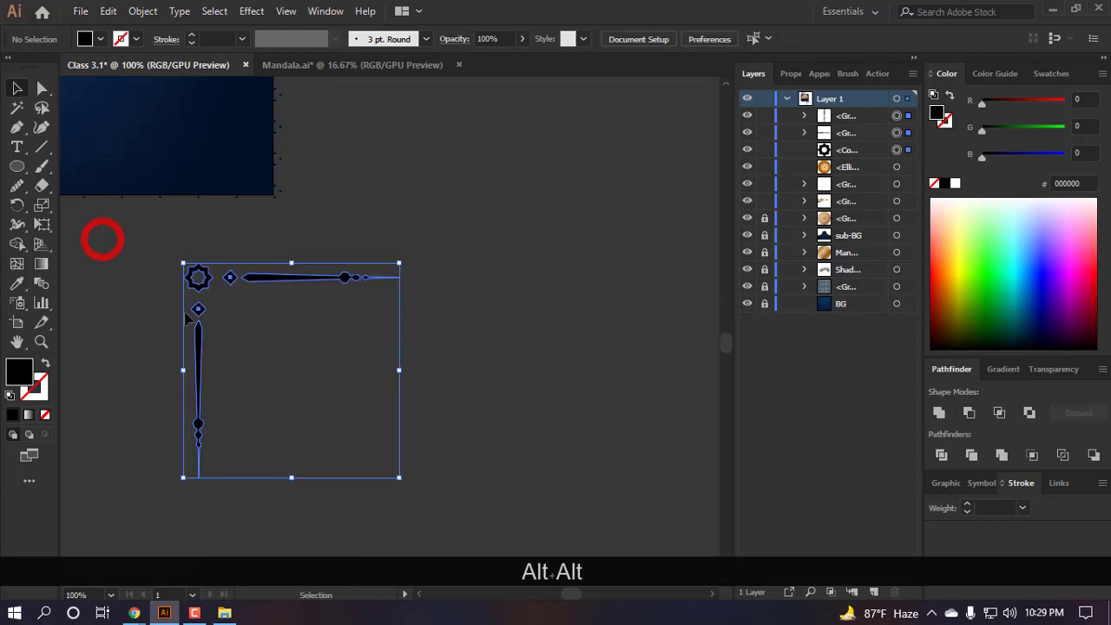
pyautogui.click(938, 414)
pyautogui.scroll(-2, 424, 348)
pyautogui.moveTo(410, 409); pyautogui.dragTo(348, 366)
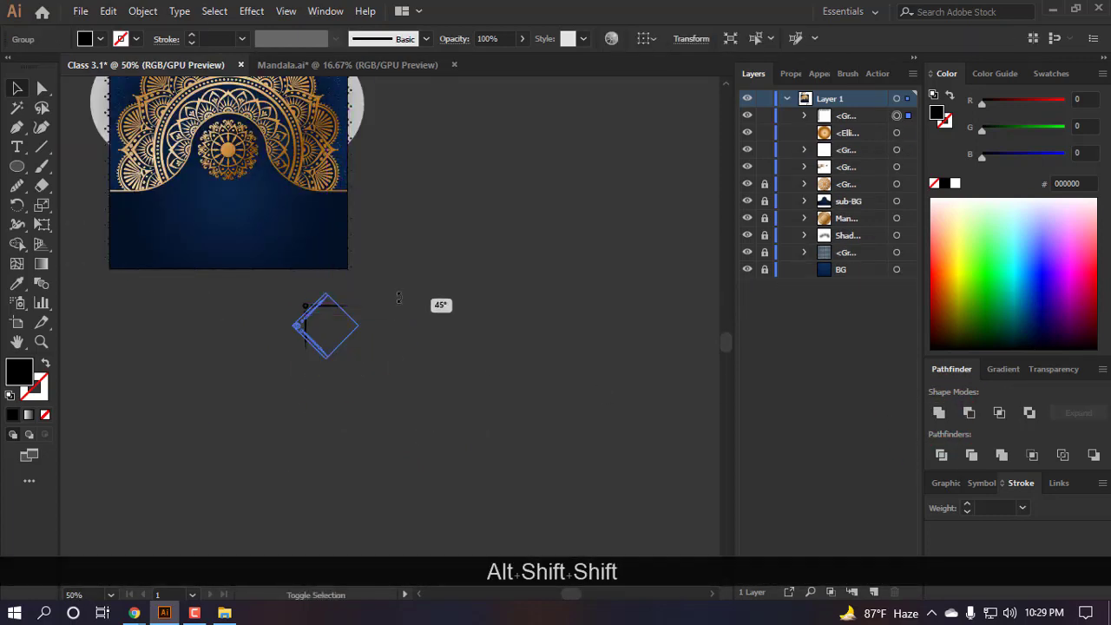
pyautogui.moveTo(361, 298); pyautogui.dragTo(392, 269)
# - Align the corner ornament to the artboard's left and bottom edges
pyautogui.hscroll(-2, 599, 213)
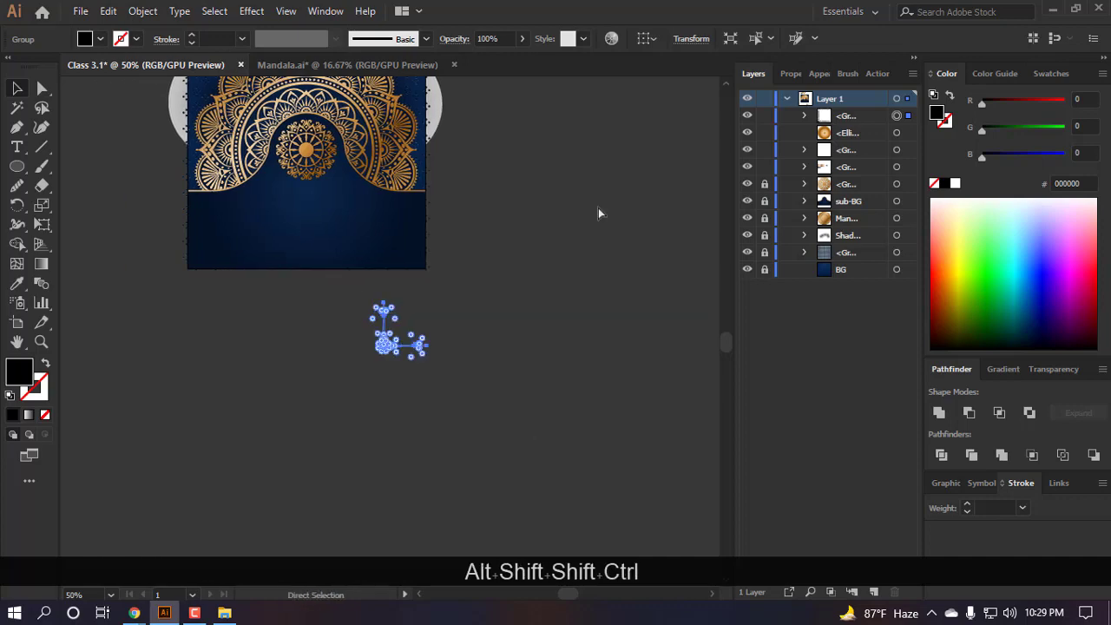
pyautogui.click(652, 38)
pyautogui.click(677, 92)
pyautogui.click(676, 38)
pyautogui.click(786, 39)
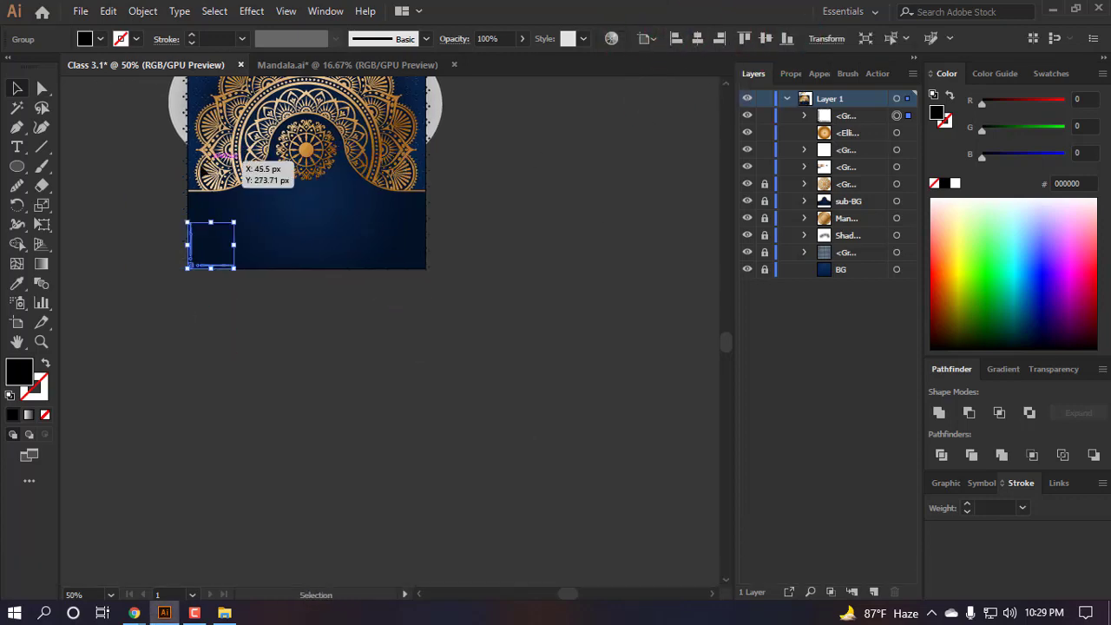
# - Nudge the corner ornament two large increments up and two right, and scale it down proportionally
pyautogui.scroll(3, 200, 175)
pyautogui.hotkey('shift', 'Up')
pyautogui.hotkey('shift', 'Right')
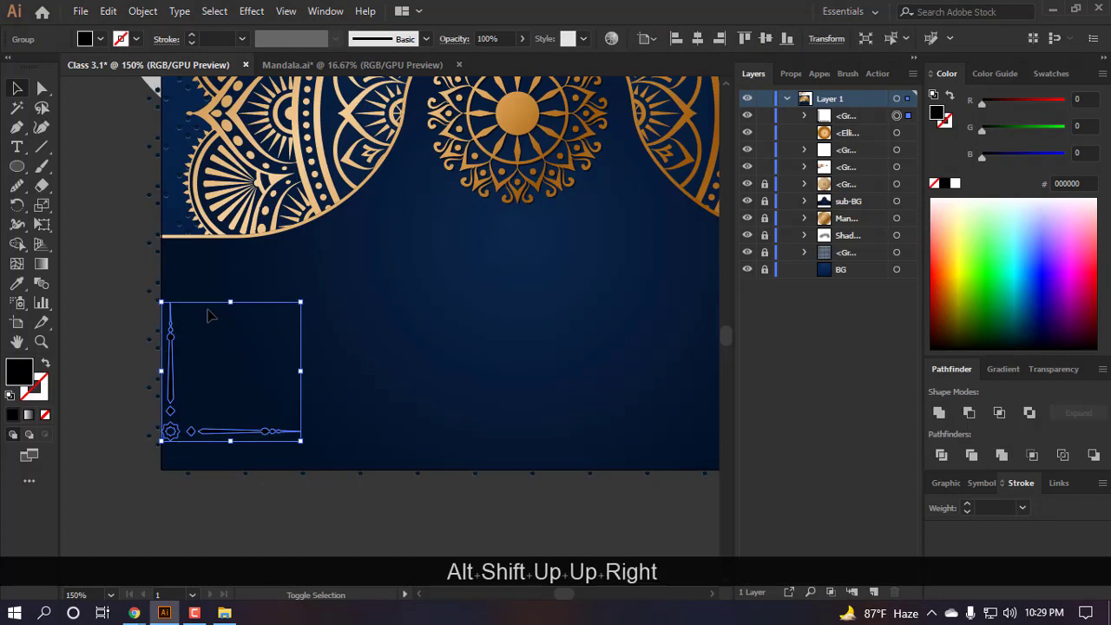
pyautogui.hotkey('shift', 'Right')
pyautogui.moveTo(329, 302); pyautogui.dragTo(278, 340)
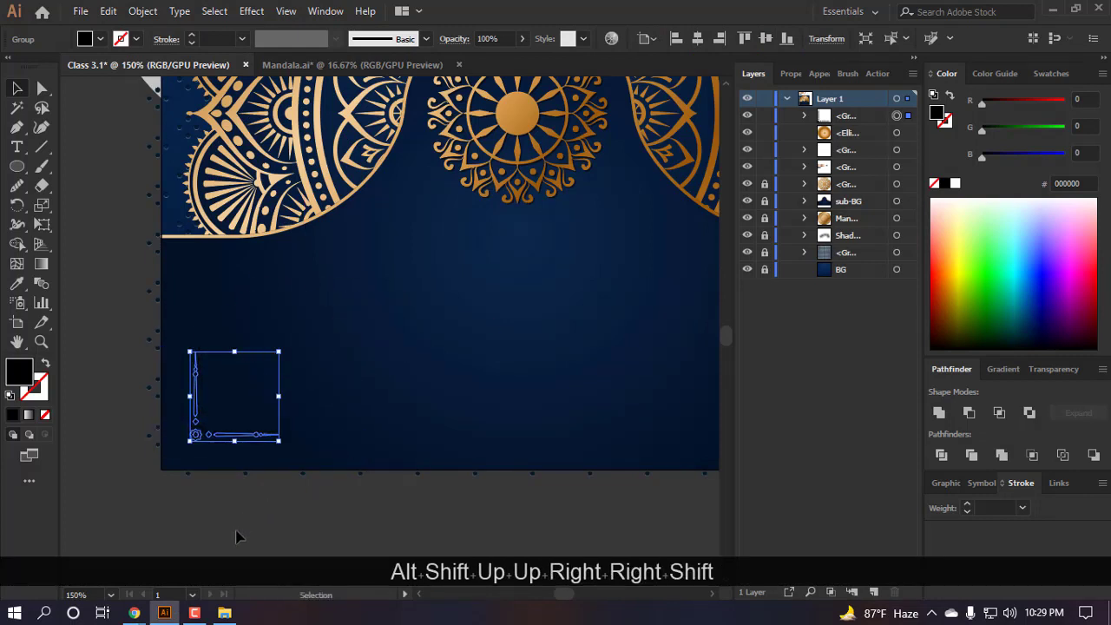
# - Fill the corner ornament with the gold gradient sampled from the small central mandala, and enlarge it slightly
pyautogui.scroll(-1, 242, 521)
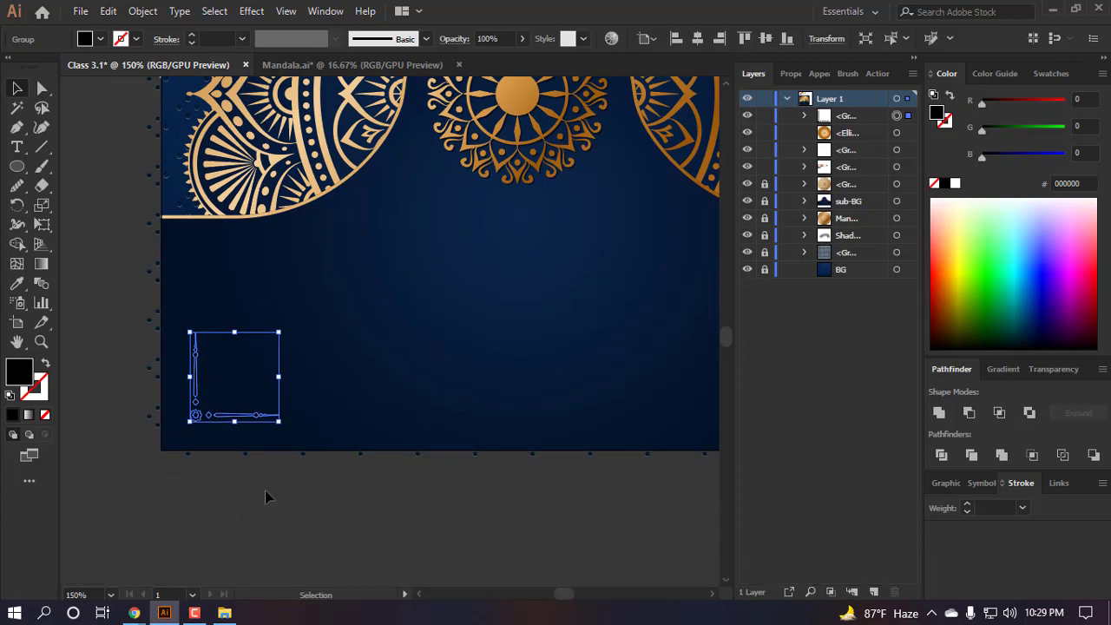
pyautogui.press('i')
pyautogui.click(515, 84)
pyautogui.scroll(-3, 270, 300)
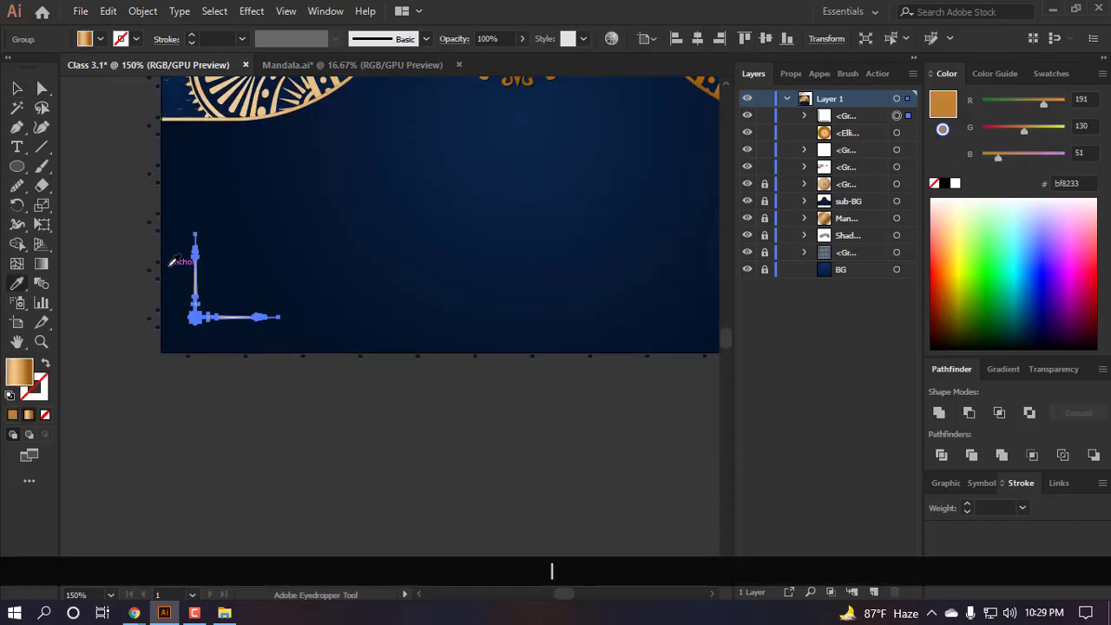
pyautogui.press('g')
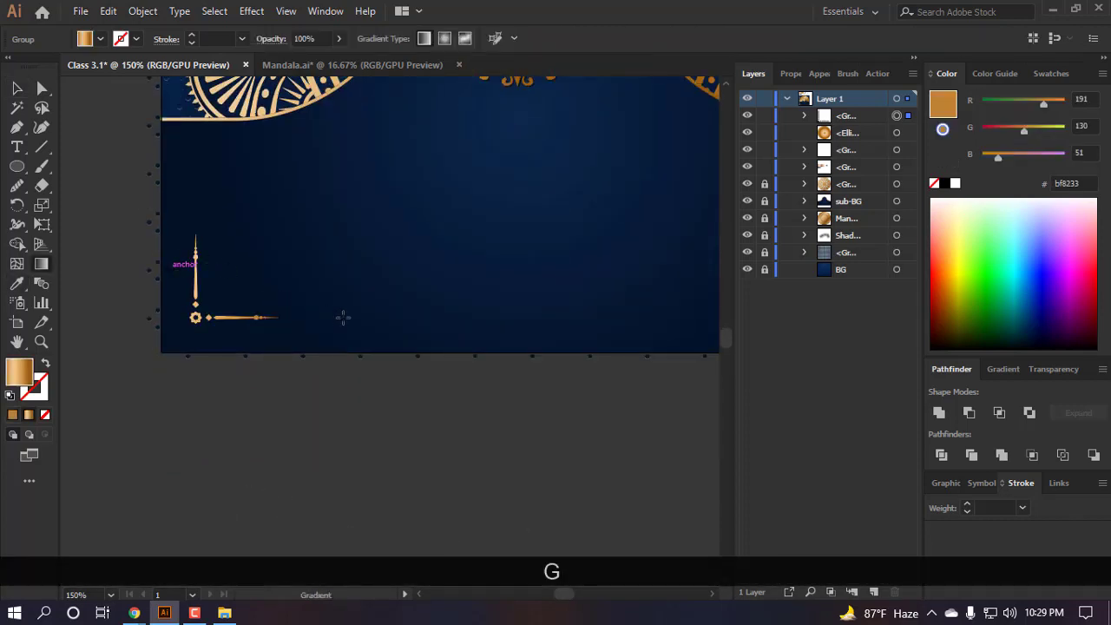
pyautogui.press('v')
pyautogui.moveTo(279, 234); pyautogui.dragTo(310, 228)
pyautogui.click(251, 398)
# - Duplicate the gold ornament toward the right side of the artboard and rotate the copy to suit the bottom-right corner
pyautogui.scroll(-1, 234, 417)
pyautogui.scroll(-1, 230, 414)
pyautogui.scroll(1, 231, 425)
pyautogui.moveTo(211, 356); pyautogui.dragTo(483, 356)
pyautogui.moveTo(557, 364); pyautogui.dragTo(567, 275)
# - Align the copied ornament to the artboard's bottom-right corner, and inset it two large nudges up and two left
pyautogui.click(790, 38)
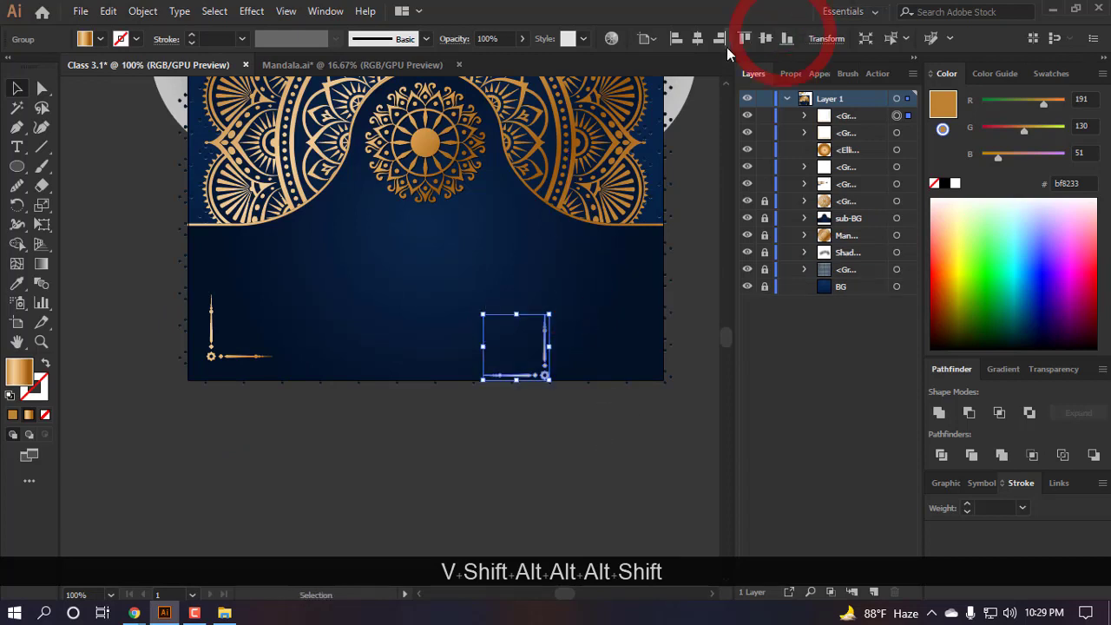
pyautogui.click(719, 38)
pyautogui.hotkey('shift', 'Up')
pyautogui.hotkey('shift', 'Up')
pyautogui.hotkey('shift', 'Left')
pyautogui.hotkey('shift', 'Left')
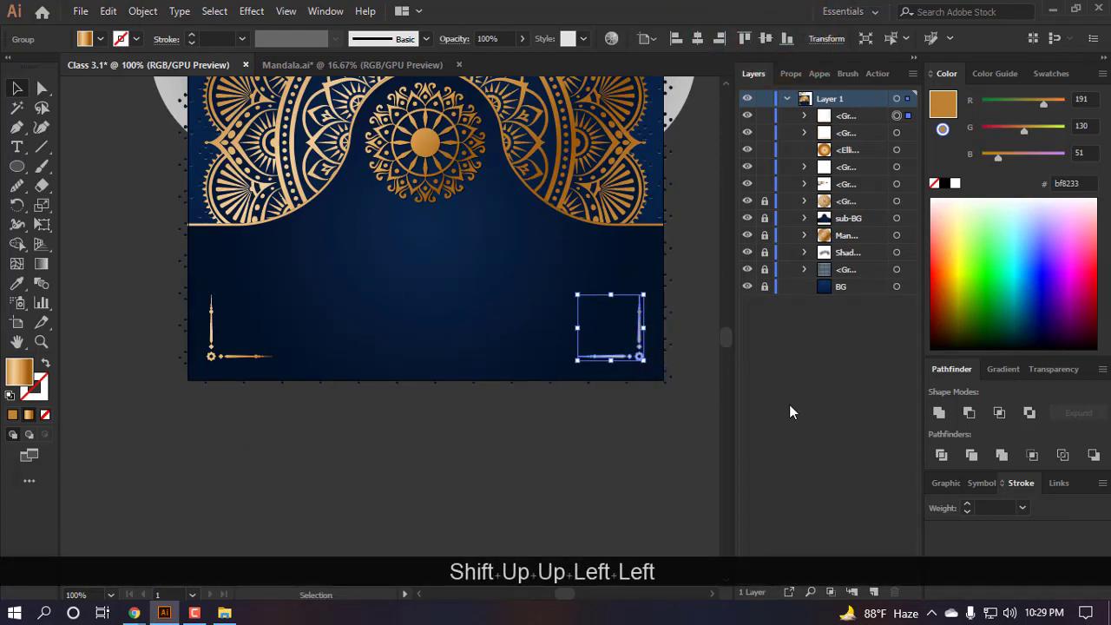
# - Group the two bottom corner ornaments and clear the selection
pyautogui.keyDown('shift'); pyautogui.click(226, 357); pyautogui.keyUp('shift')
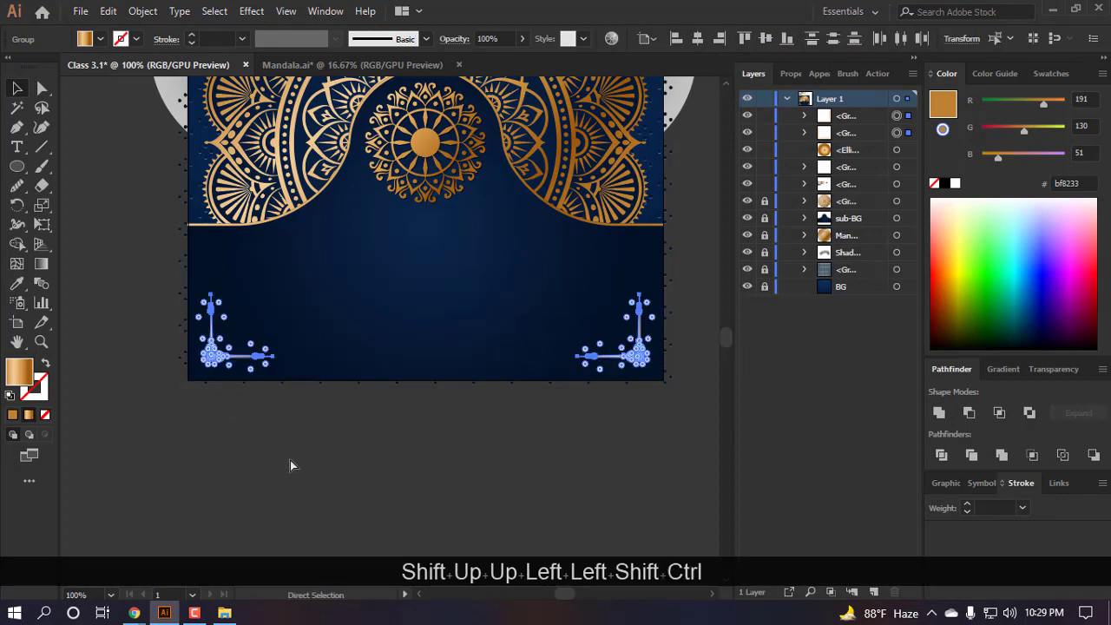
pyautogui.hotkey('ctrl', 'g')
pyautogui.press('v')
pyautogui.click(348, 515)
# - Duplicate the bottom ornament pair, turn the copy upside down, centre it at the artboard's top edge, and nudge it down two large increments
pyautogui.scroll(-2, 346, 454)
pyautogui.scroll(2, 584, 496)
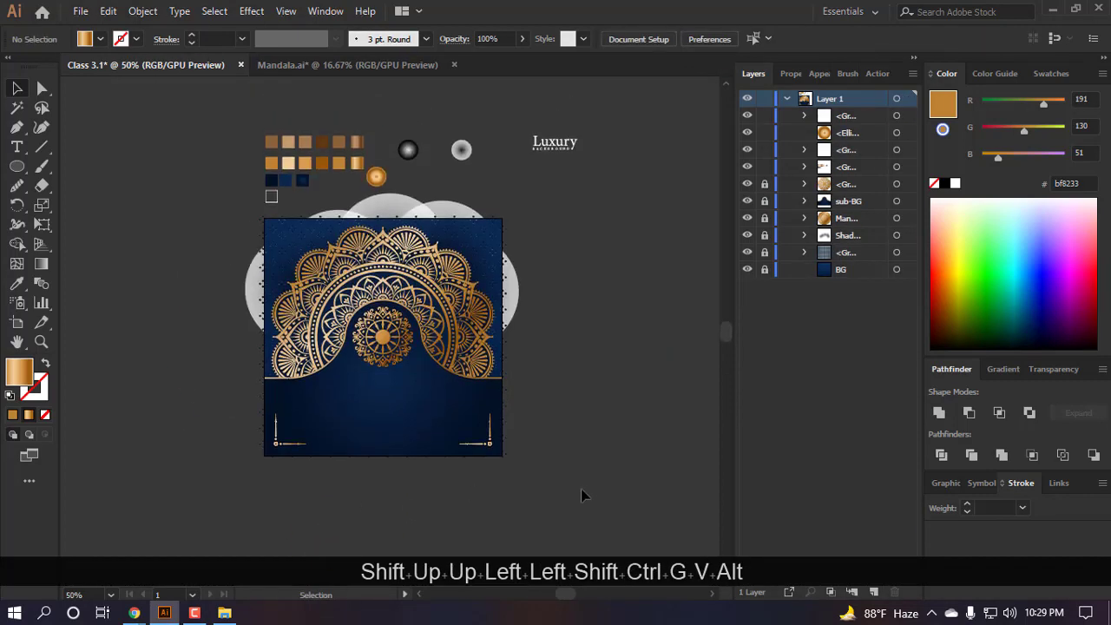
pyautogui.moveTo(488, 449); pyautogui.dragTo(473, 518)
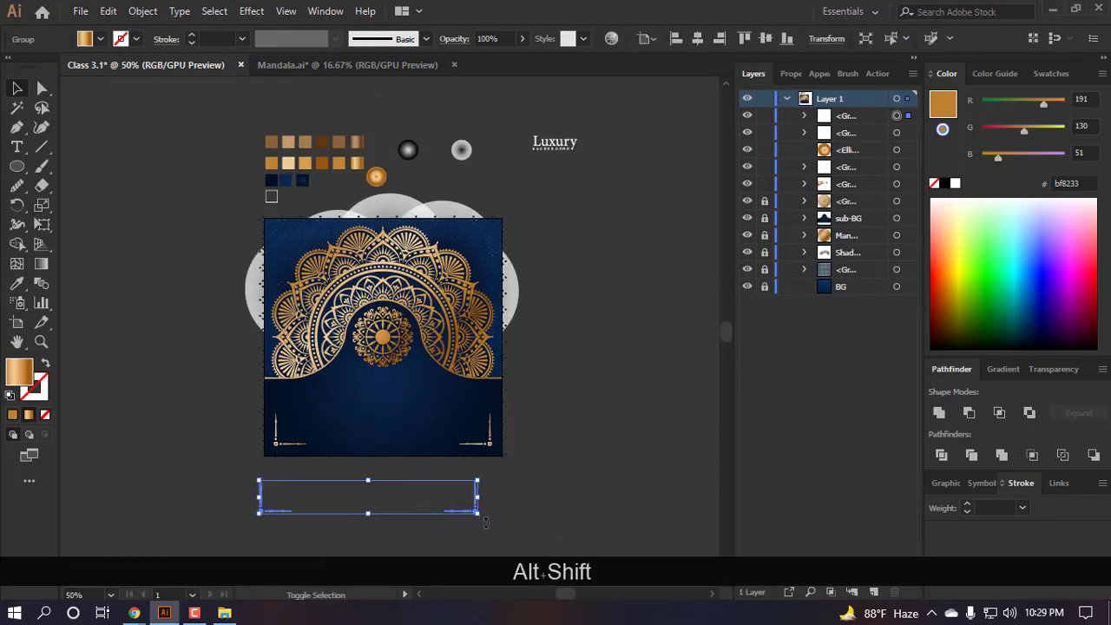
pyautogui.click(697, 38)
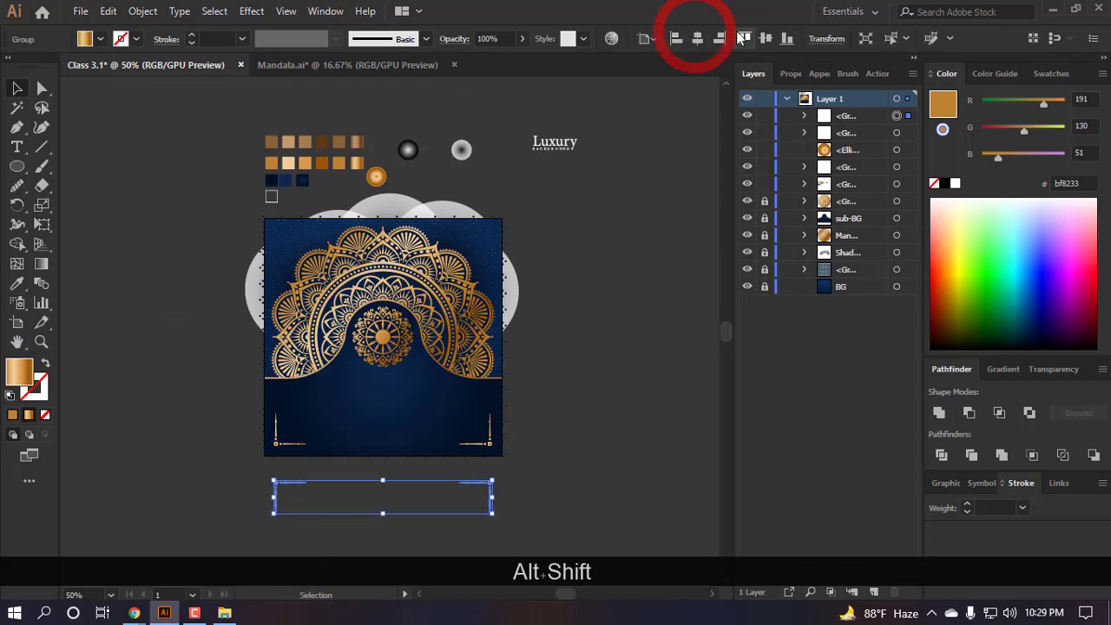
pyautogui.click(744, 38)
pyautogui.scroll(2, 521, 185)
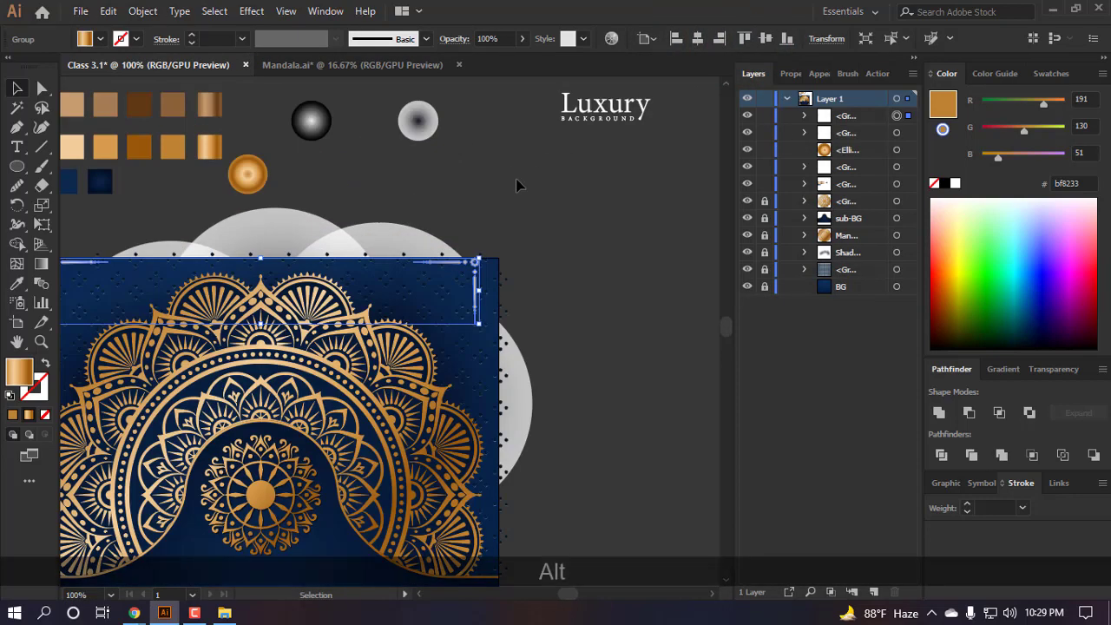
pyautogui.hotkey('alt', 'shift', 'Down')
pyautogui.hotkey('alt', 'shift', 'Down')
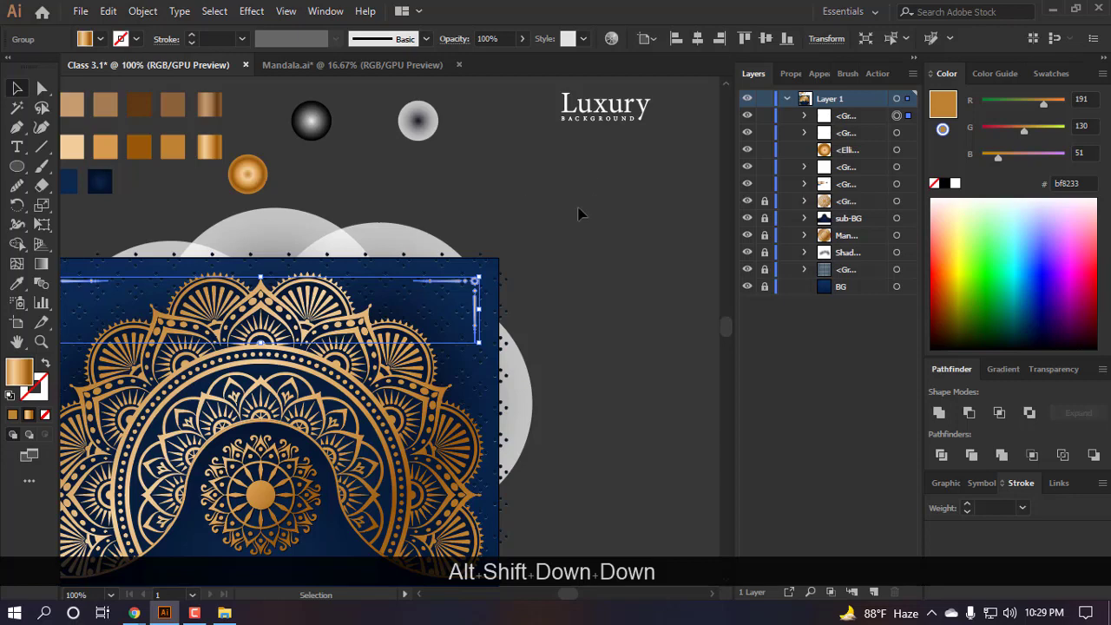
pyautogui.click(599, 235)
# - Examine the corner ornaments up close and check how they balance with the mandala across the whole artboard
pyautogui.scroll(-1, 589, 208)
pyautogui.scroll(-1, 459, 441)
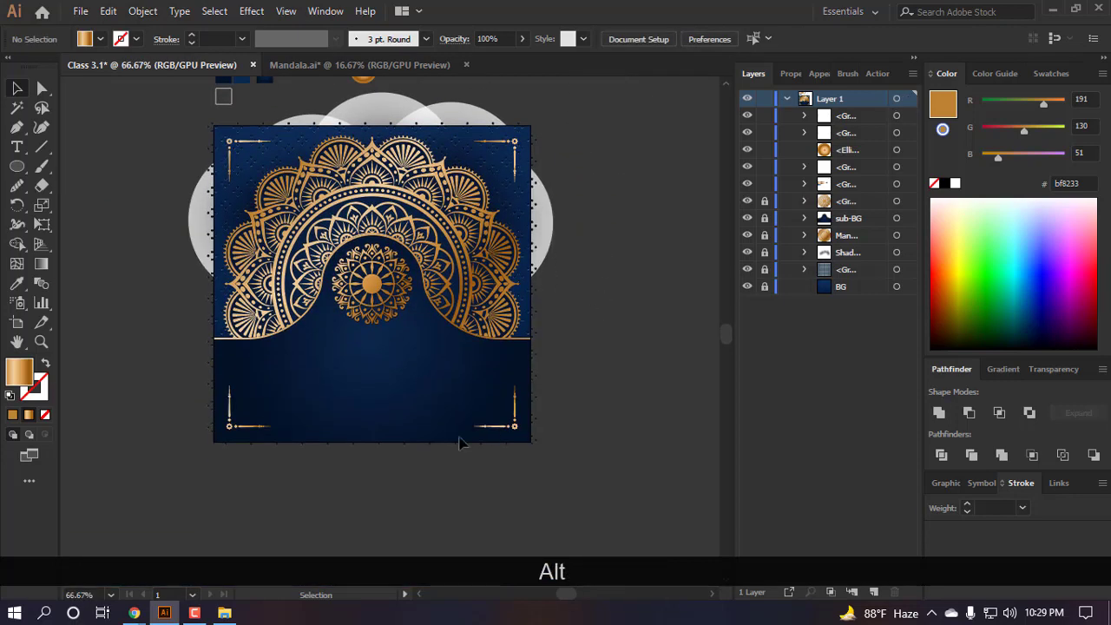
pyautogui.scroll(5, 553, 422)
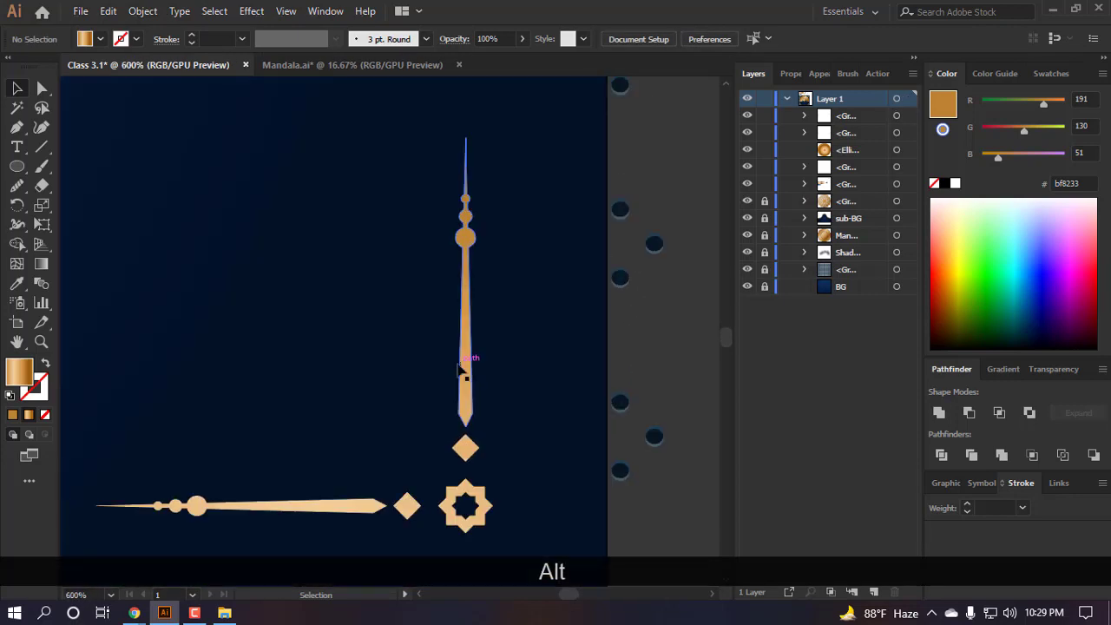
pyautogui.scroll(-6, 493, 401)
pyautogui.scroll(2, 440, 447)
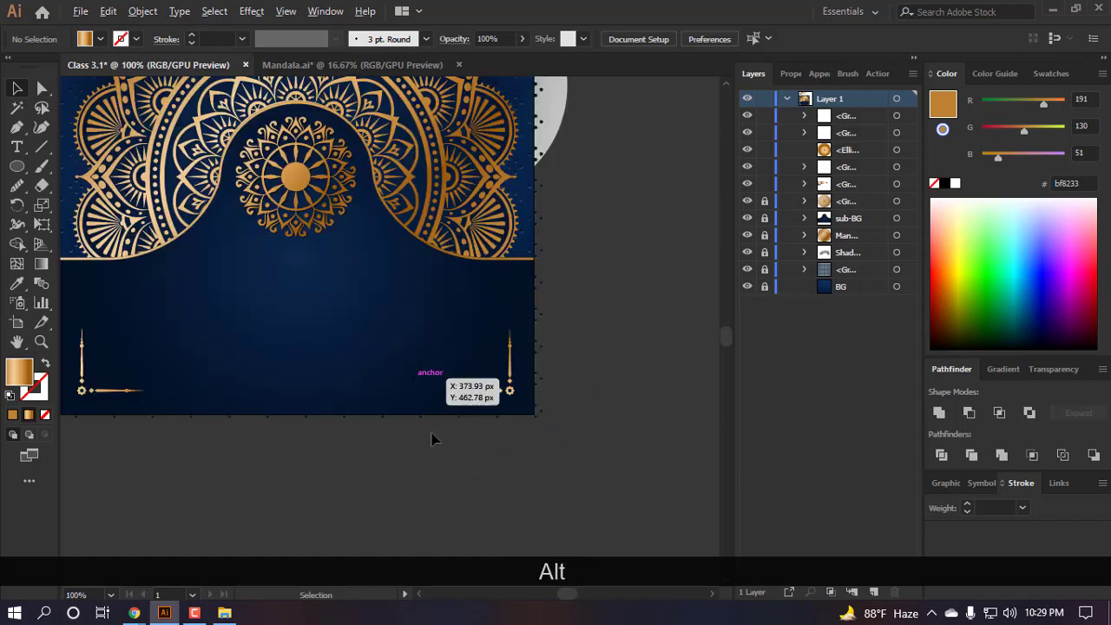
pyautogui.scroll(2, 473, 465)
pyautogui.scroll(2, 557, 448)
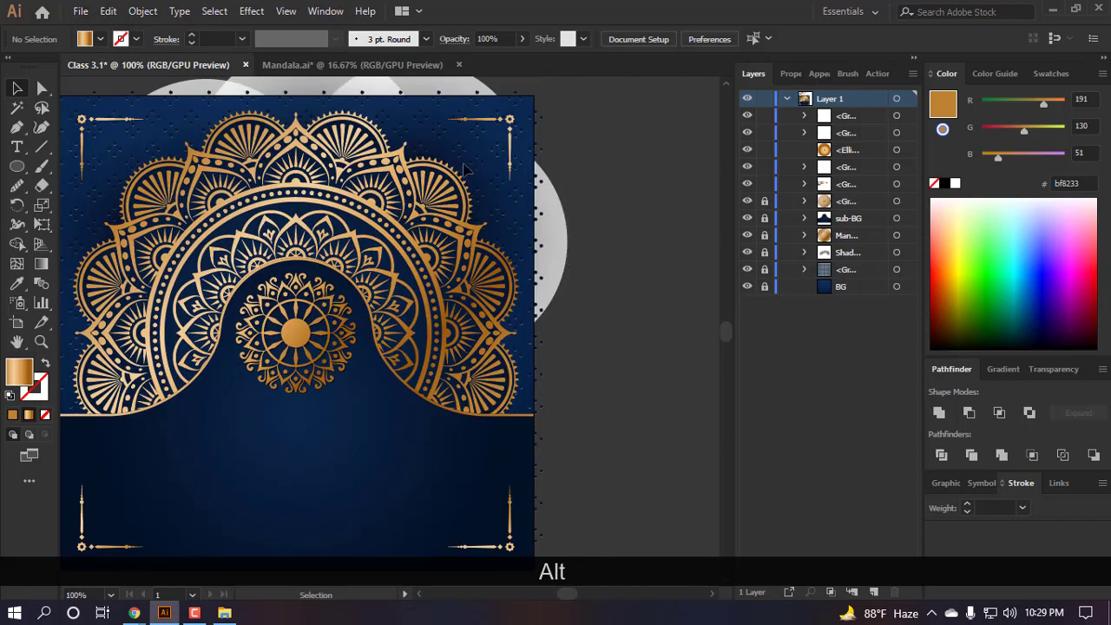
pyautogui.scroll(2, 440, 147)
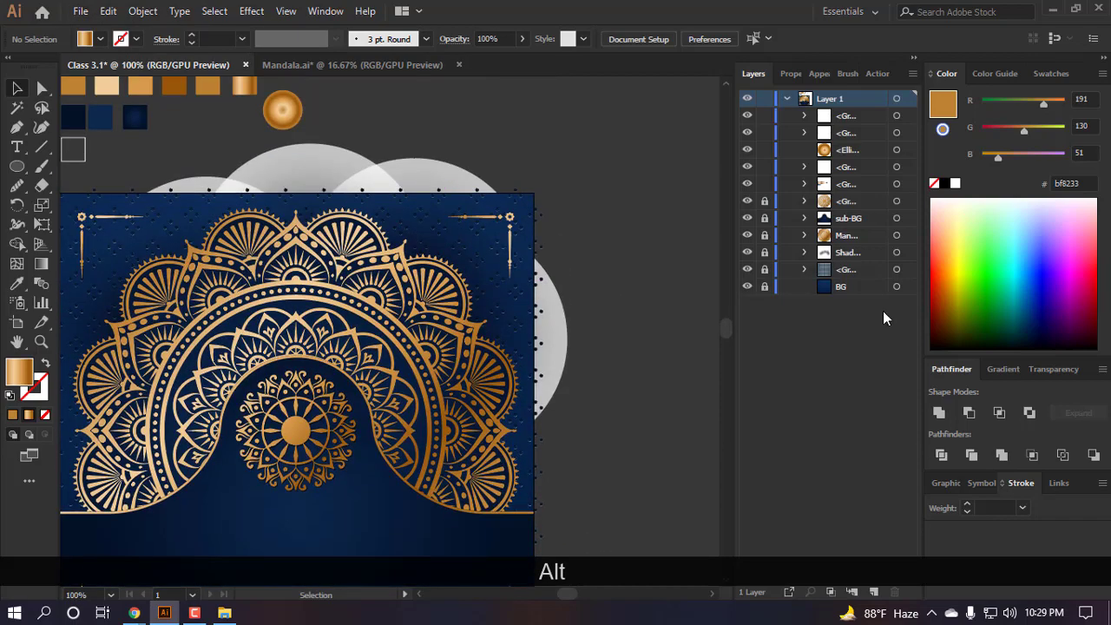
# - Expand and unlock the Shadow group, select its first ellipse, and show its transparency settings
pyautogui.click(806, 269)
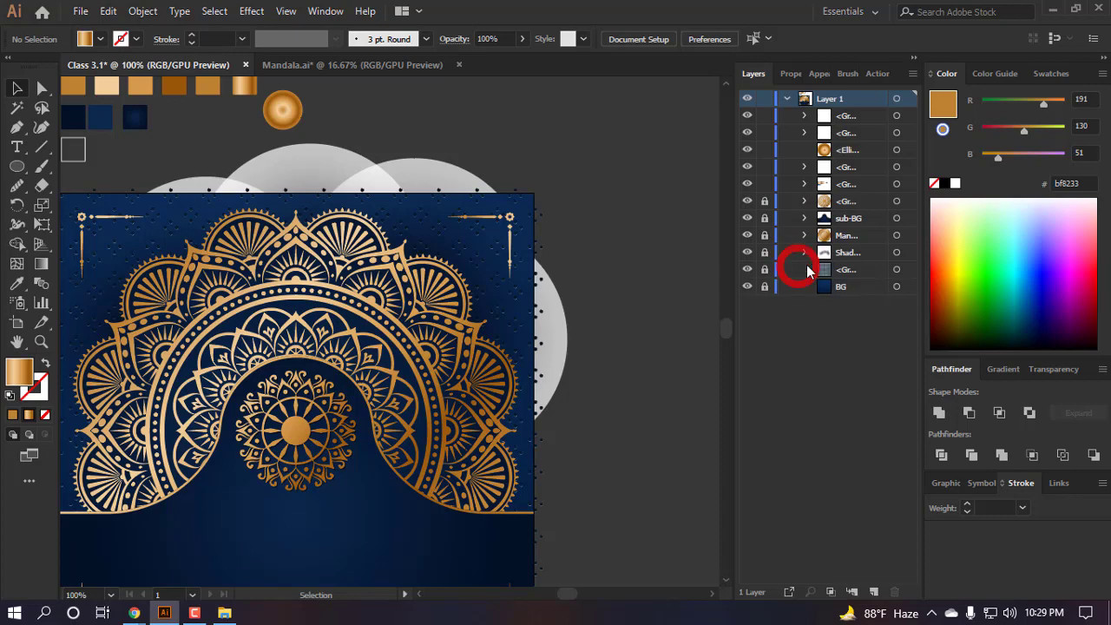
pyautogui.click(804, 252)
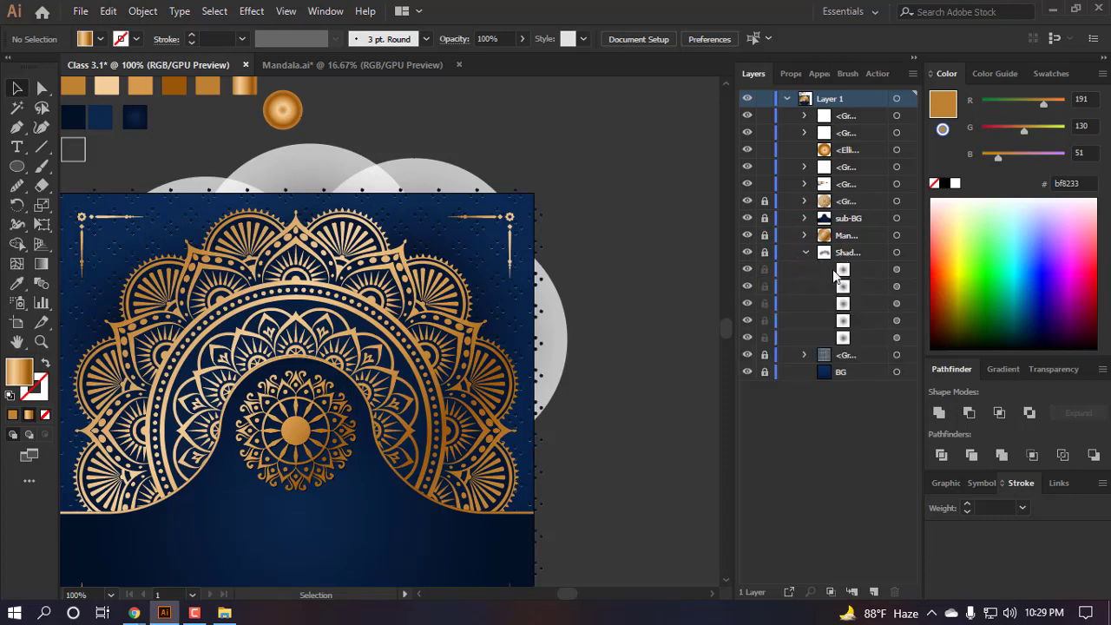
pyautogui.click(908, 270)
pyautogui.click(1056, 369)
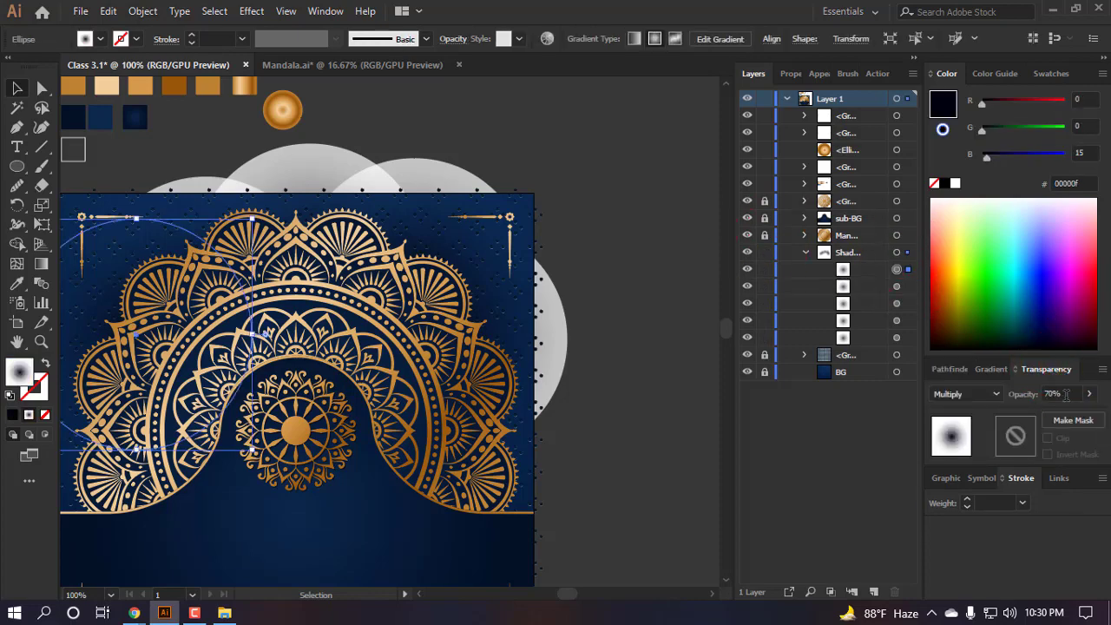
pyautogui.scroll(-1, 585, 290)
pyautogui.scroll(2, 254, 304)
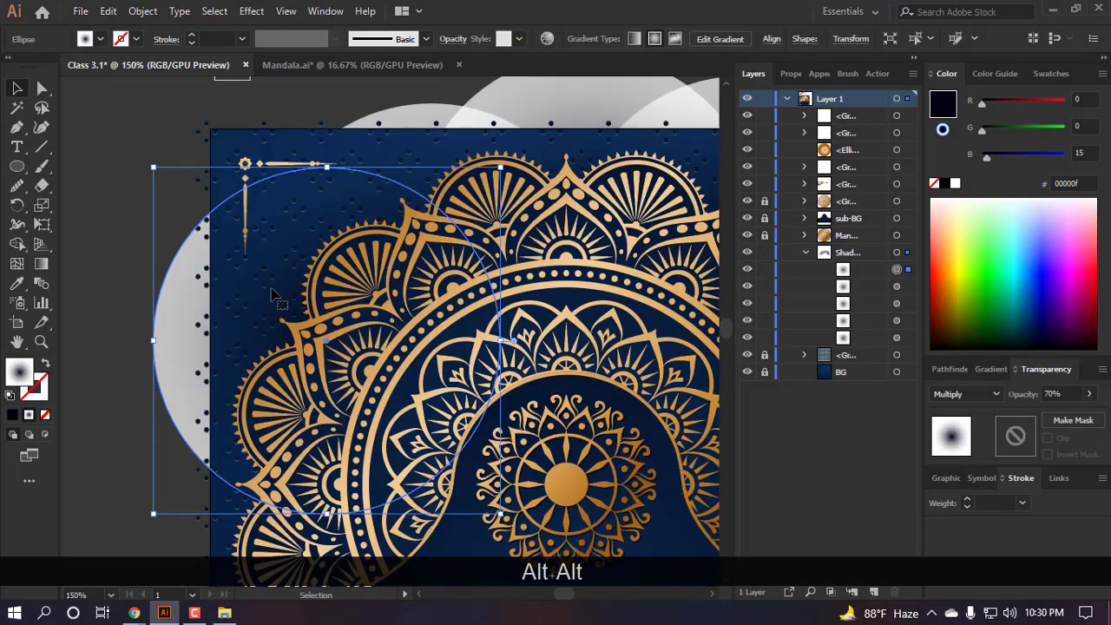
# - Place a copy of the shadow ellipse down the mandala's left side, and undo the accidental shift that follows
pyautogui.moveTo(270, 291); pyautogui.dragTo(219, 380)
pyautogui.scroll(-1, 186, 330)
pyautogui.moveTo(199, 326); pyautogui.dragTo(203, 331)
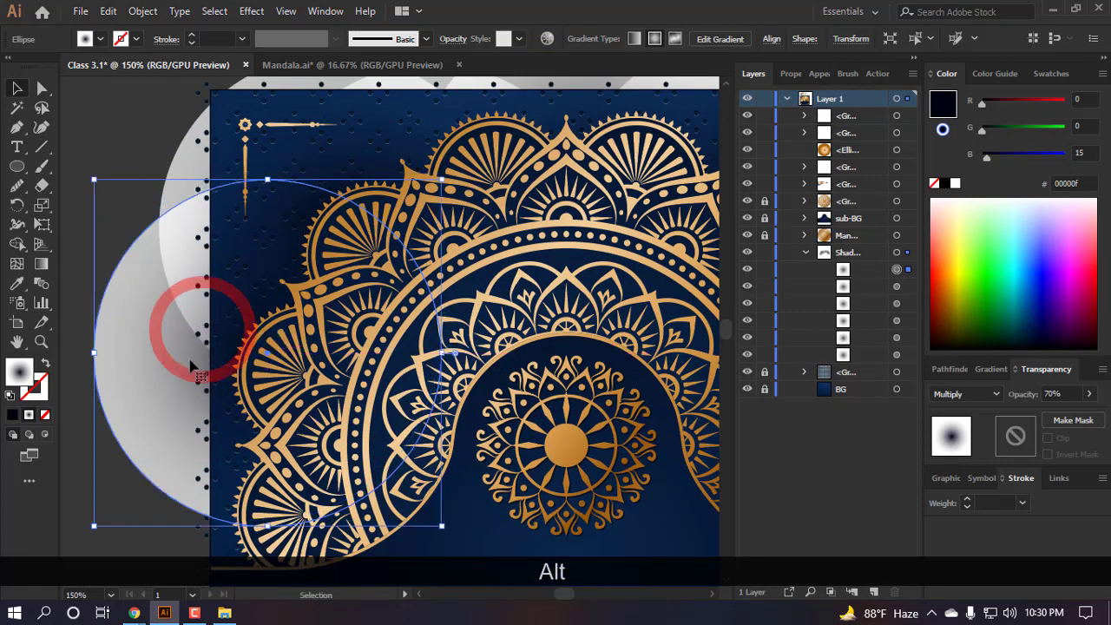
pyautogui.moveTo(390, 132); pyautogui.dragTo(455, 116)
pyautogui.hotkey('ctrl', 'z')
# - Ungroup the Shadow group into separate ellipses and clear the selection
pyautogui.scroll(-1, 374, 175)
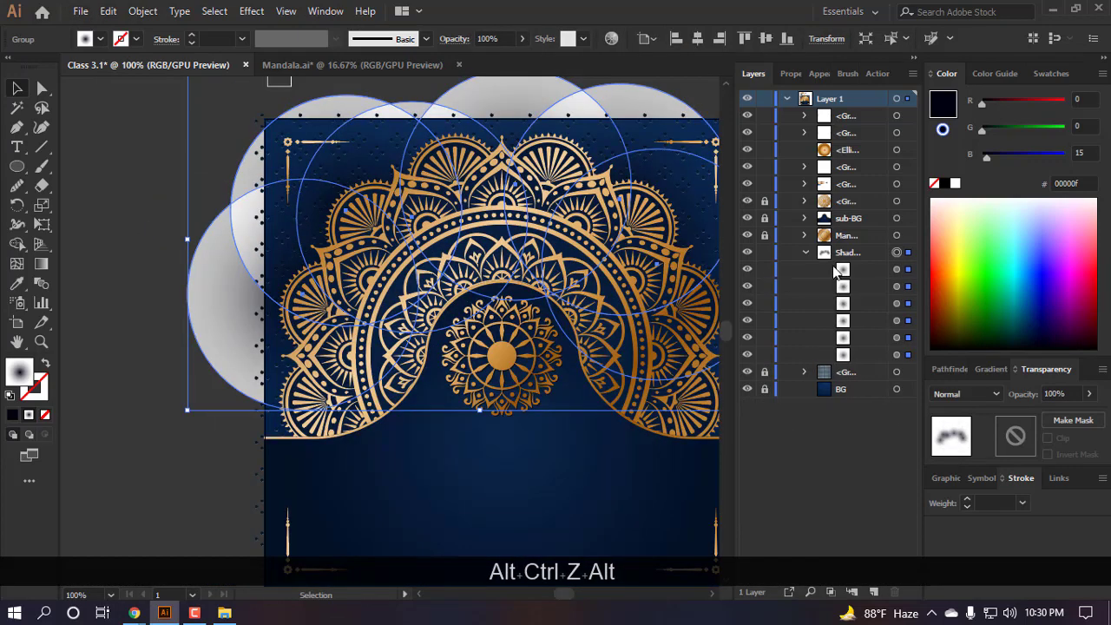
pyautogui.rightClick(184, 240)
pyautogui.click(248, 378)
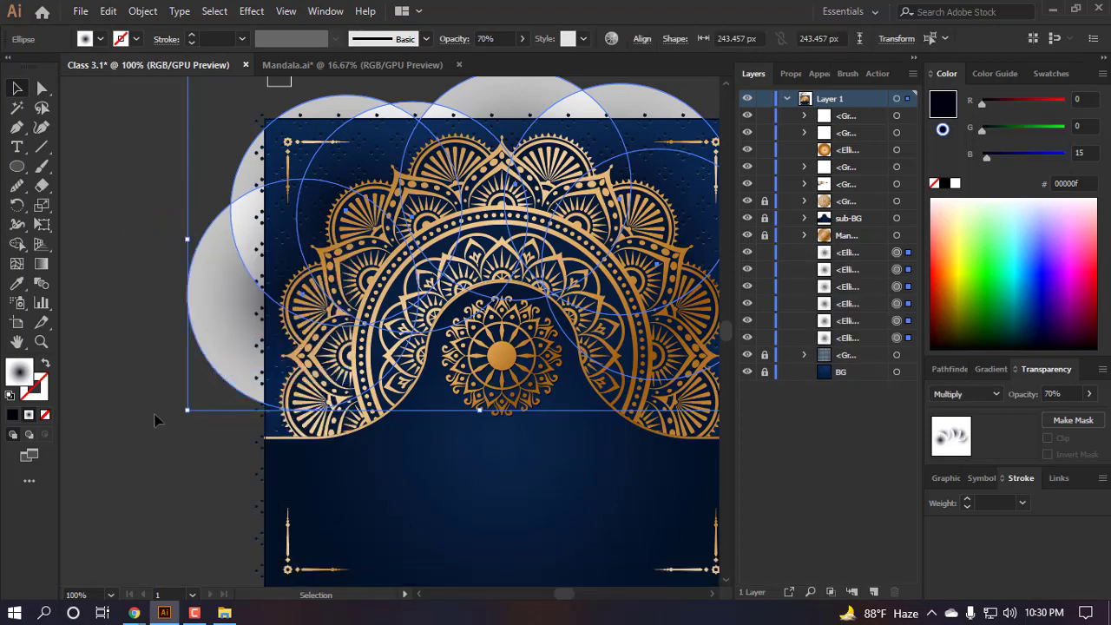
pyautogui.click(149, 448)
# - Reposition the shadow ellipses behind the top of the mandala, shifting them outward to darken its upper rim
pyautogui.scroll(1, 149, 448)
pyautogui.hscroll(1, 149, 448)
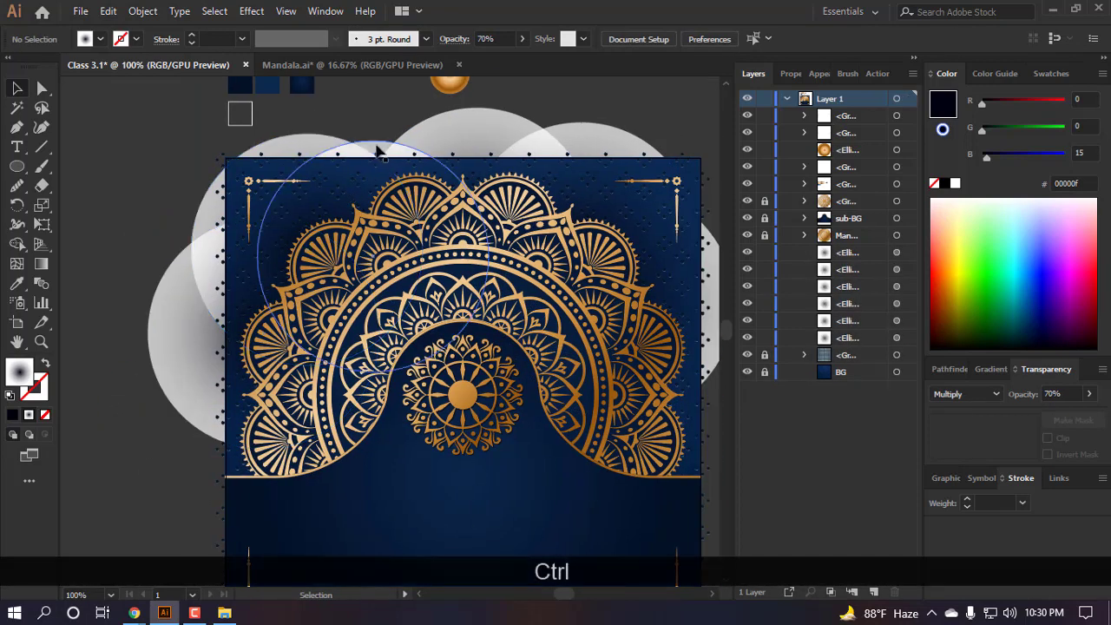
pyautogui.moveTo(380, 142)
pyautogui.mouseDown()
pyautogui.moveTo(397, 114)
pyautogui.moveTo(388, 124)
pyautogui.mouseUp()
pyautogui.moveTo(507, 123); pyautogui.dragTo(508, 93)
pyautogui.hscroll(2, 529, 139)
pyautogui.moveTo(530, 142); pyautogui.dragTo(493, 115)
pyautogui.click(608, 101)
# - Add copies of the shadow ellipse along the mandala's upper-right curve and down its right side
pyautogui.moveTo(541, 188); pyautogui.dragTo(587, 216)
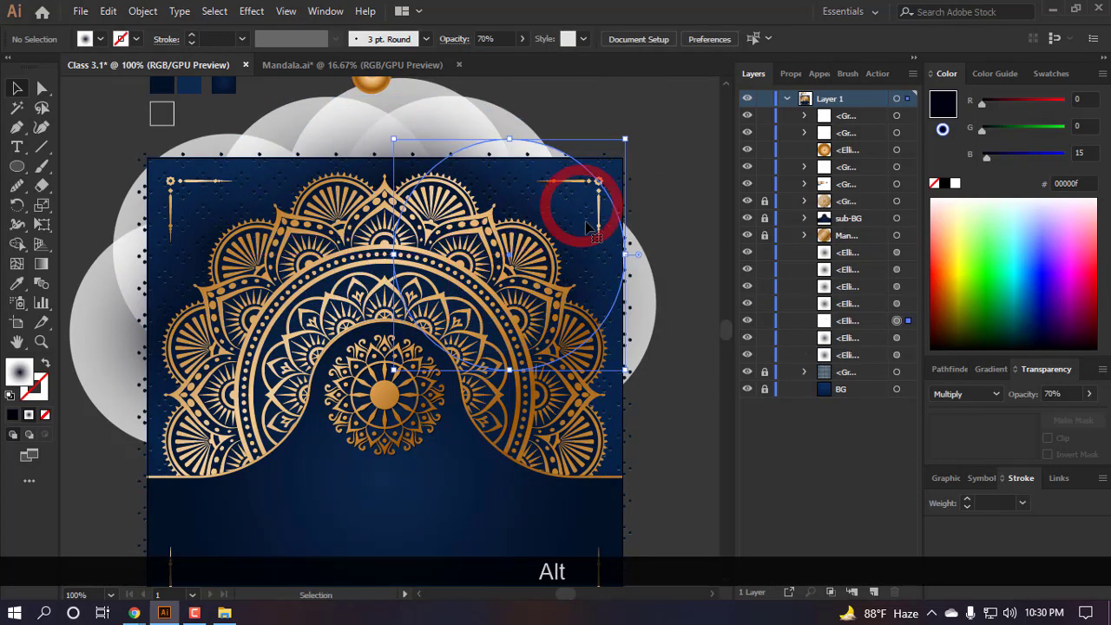
pyautogui.hscroll(2, 623, 246)
pyautogui.click(622, 245)
pyautogui.scroll(-2, 632, 319)
pyautogui.moveTo(565, 255); pyautogui.dragTo(618, 406)
pyautogui.click(657, 339)
pyautogui.click(660, 265)
# - Add another shadow ellipse copy at the mandala's lower-left side and clear the selection
pyautogui.scroll(-3, 642, 265)
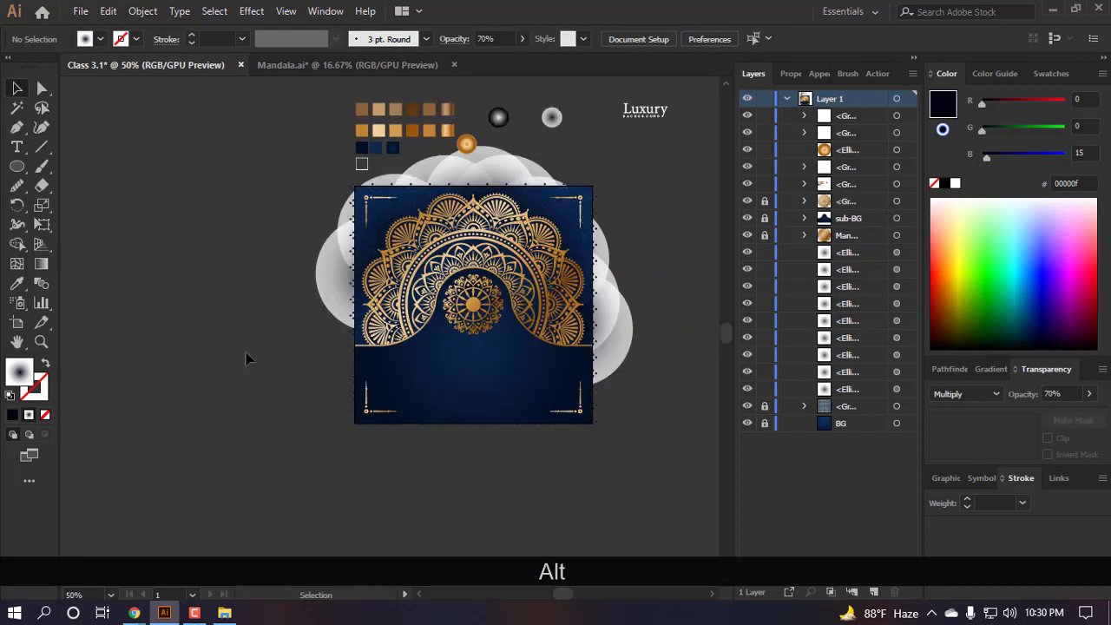
pyautogui.scroll(3, 256, 330)
pyautogui.moveTo(465, 256); pyautogui.dragTo(474, 371)
pyautogui.click(242, 404)
pyautogui.scroll(-1, 226, 359)
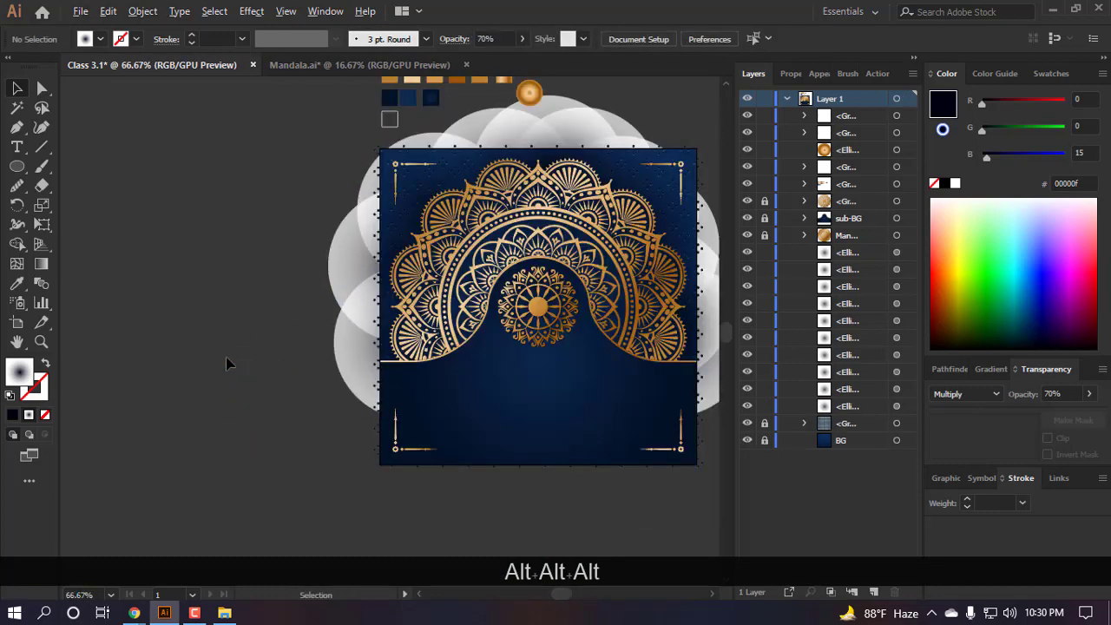
# - Shift the shadow ellipse behind the mandala's top toward its right-hand petals and clear the selection
pyautogui.hscroll(2, 226, 360)
pyautogui.scroll(2, 548, 116)
pyautogui.moveTo(440, 212); pyautogui.dragTo(512, 201)
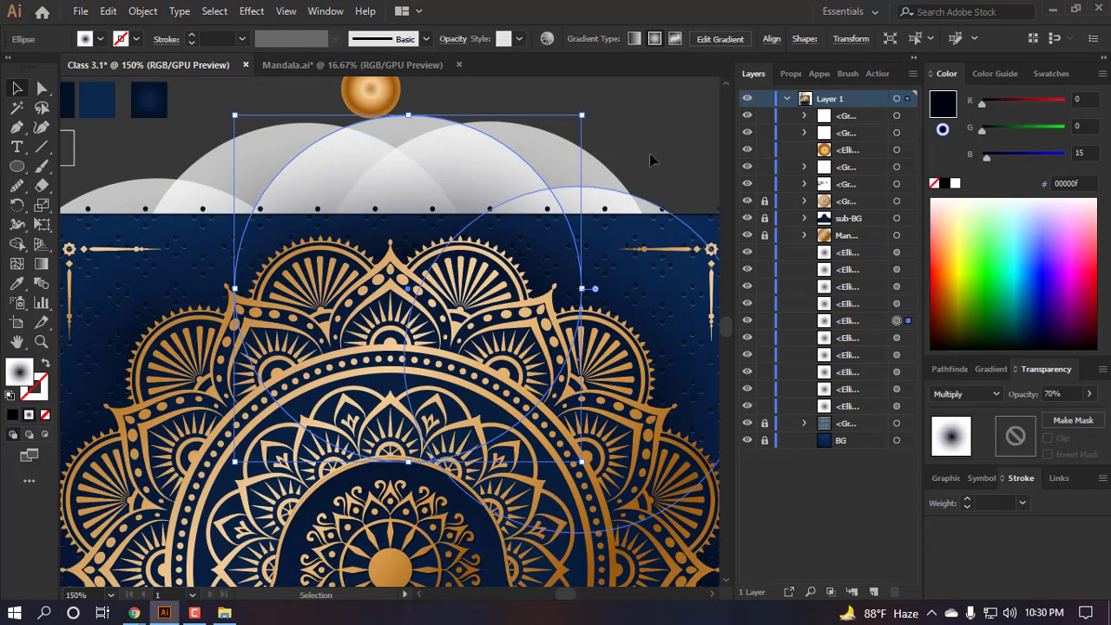
pyautogui.click(652, 116)
# - Select all the large shadow ellipses behind the mandala, group them and clear the selection
pyautogui.scroll(-4, 652, 116)
pyautogui.click(908, 253)
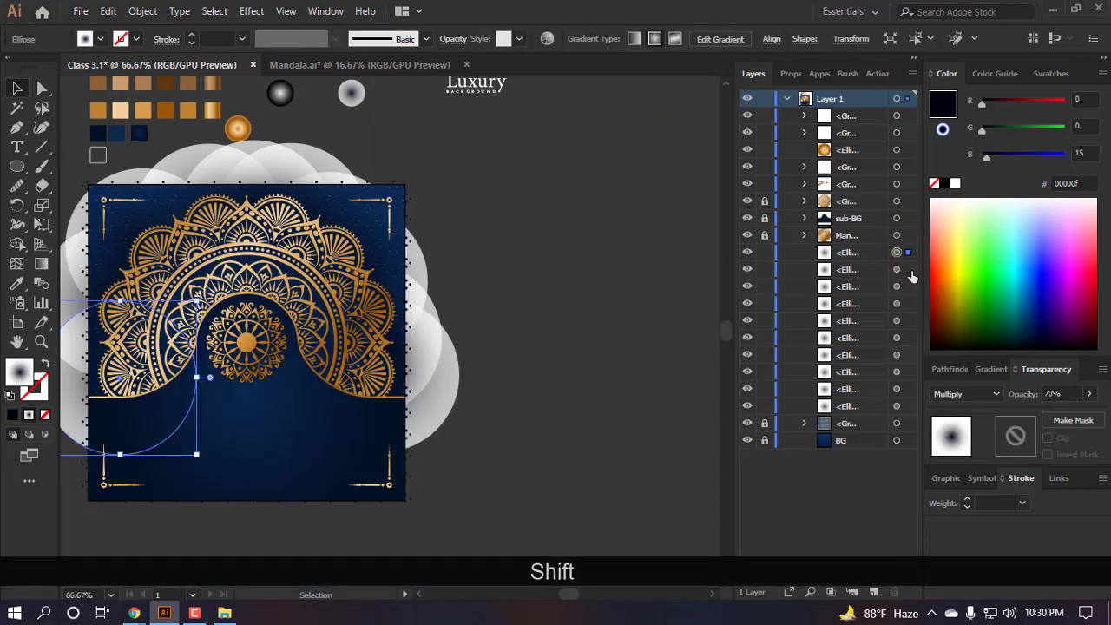
pyautogui.keyDown('shift'); pyautogui.click(903, 269); pyautogui.keyUp('shift')
pyautogui.keyDown('shift'); pyautogui.click(903, 320); pyautogui.keyUp('shift')
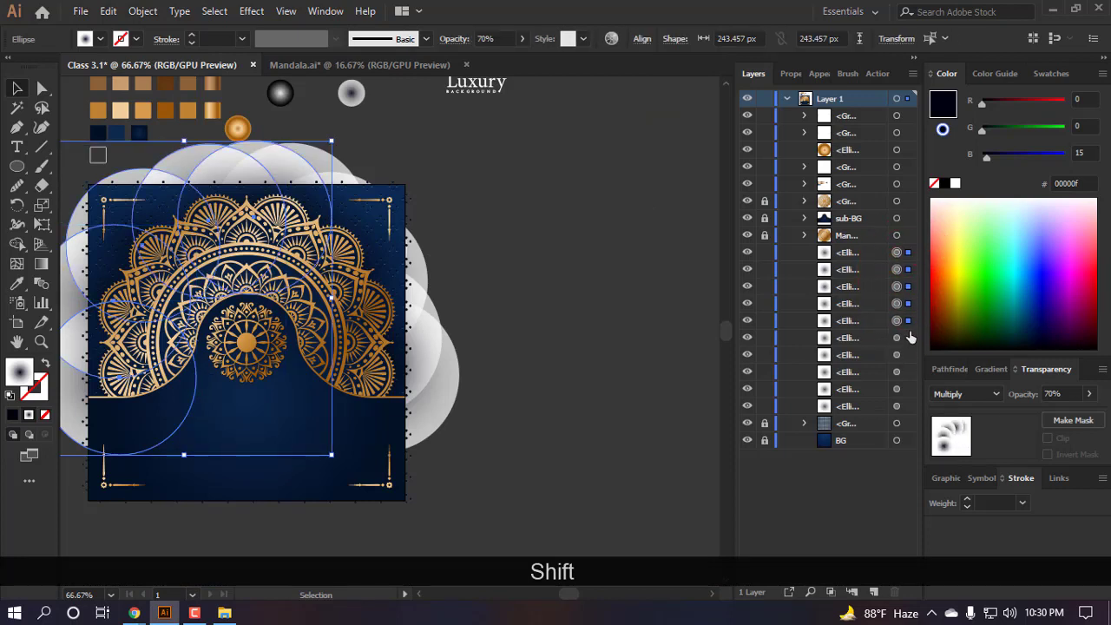
pyautogui.keyDown('shift'); pyautogui.click(903, 338); pyautogui.keyUp('shift')
pyautogui.keyDown('shift'); pyautogui.click(908, 372); pyautogui.keyUp('shift')
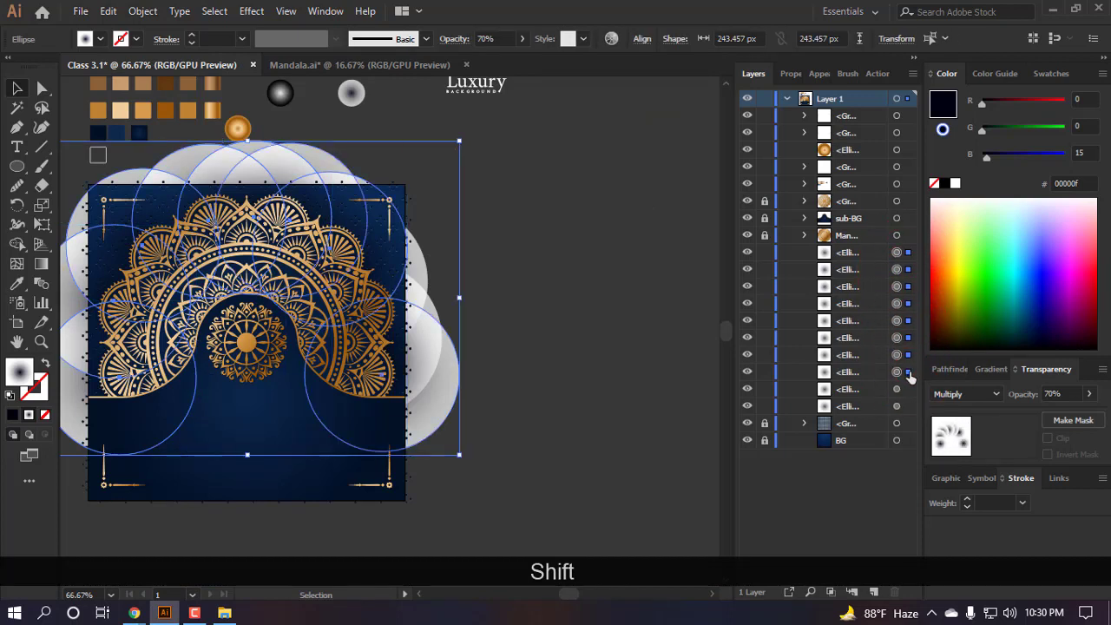
pyautogui.keyDown('shift'); pyautogui.click(908, 406); pyautogui.keyUp('shift')
pyautogui.press('ctrl')
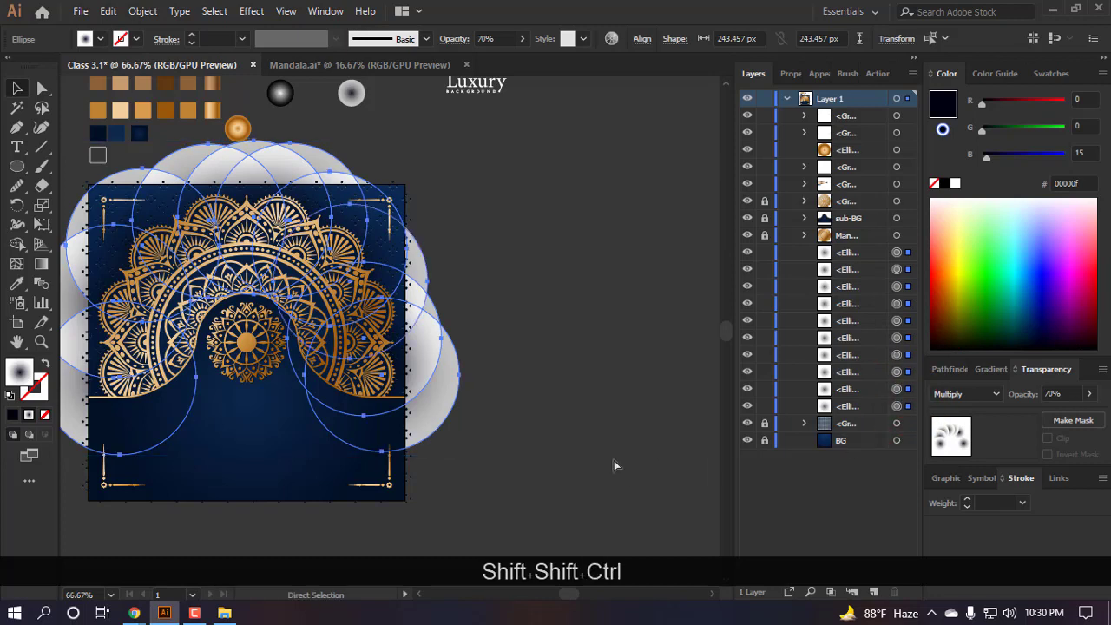
pyautogui.hotkey('ctrl', 'g')
pyautogui.click(570, 322)
pyautogui.scroll(2, 532, 331)
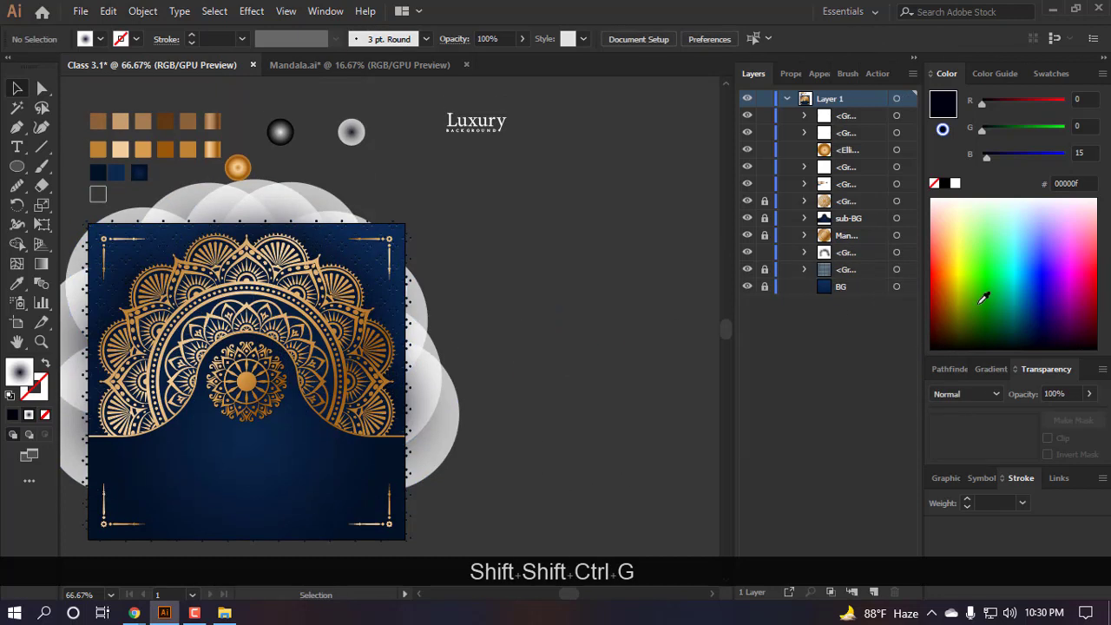
# - Hide the dotted pattern group and draw a gradient-filled circle on the empty canvas beside the artwork
pyautogui.click(746, 270)
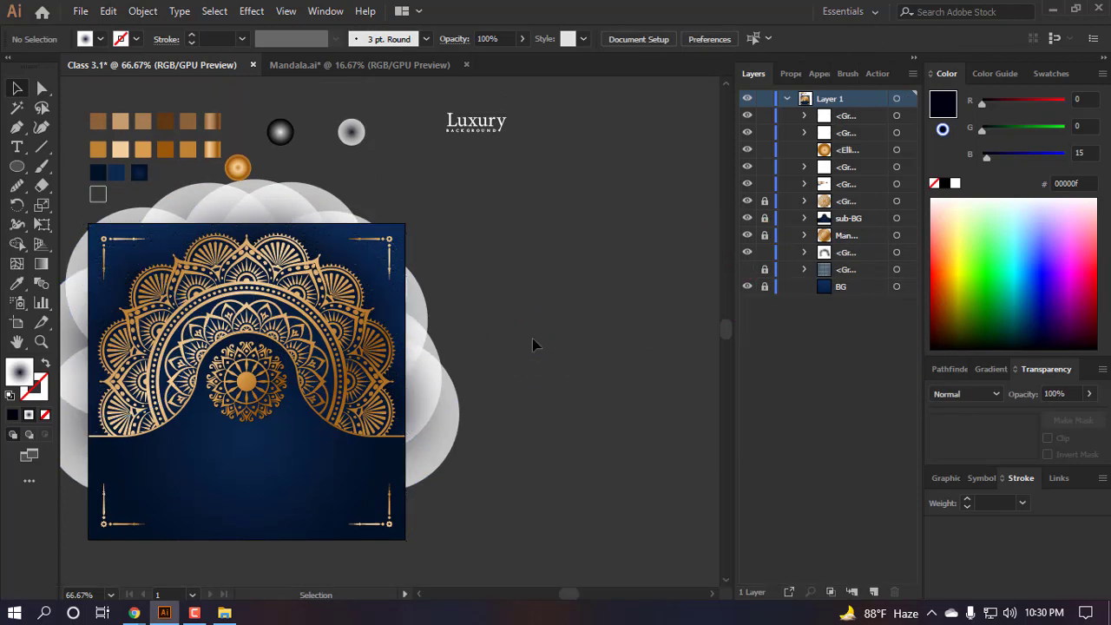
pyautogui.press('l')
pyautogui.moveTo(491, 287); pyautogui.dragTo(599, 363)
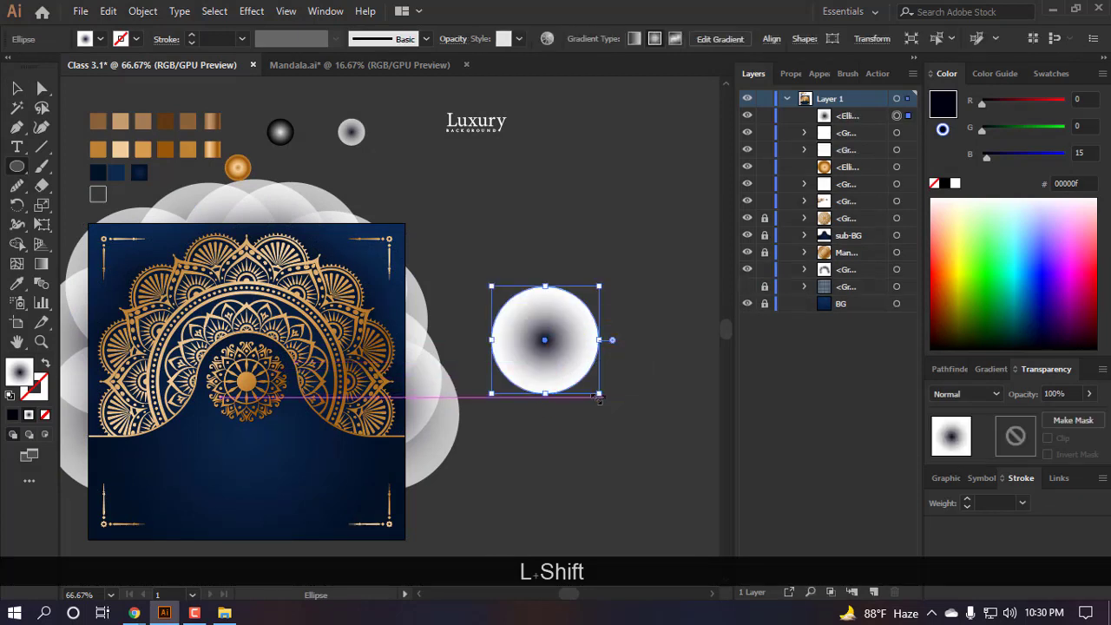
pyautogui.hotkey('shift', 'v')
# - Move the new circle down the stack to just above sub-BG and place it over the silhouette's right shoulder
pyautogui.moveTo(844, 123); pyautogui.dragTo(842, 236)
pyautogui.hscroll(-3, 550, 409)
pyautogui.moveTo(627, 355); pyautogui.dragTo(474, 452)
pyautogui.scroll(2, 474, 438)
pyautogui.scroll(1, 547, 415)
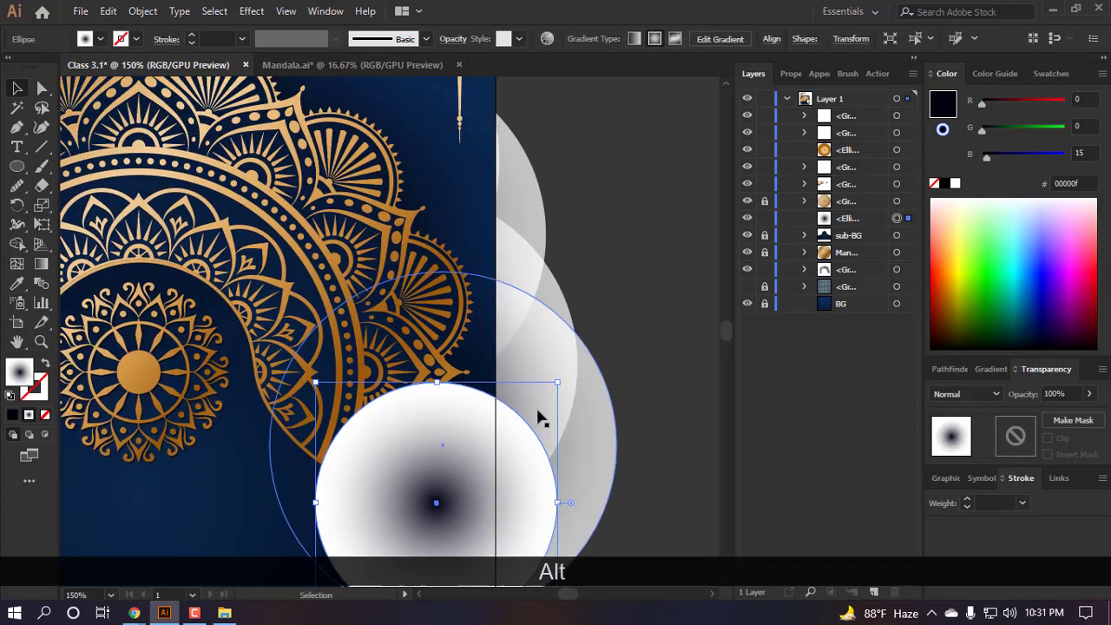
# - Copy the existing shadow's Multiply blend at 70% opacity onto the circle and place it between sub-BG and Mandala
pyautogui.press('i')
pyautogui.click(417, 168)
pyautogui.scroll(-3, 493, 235)
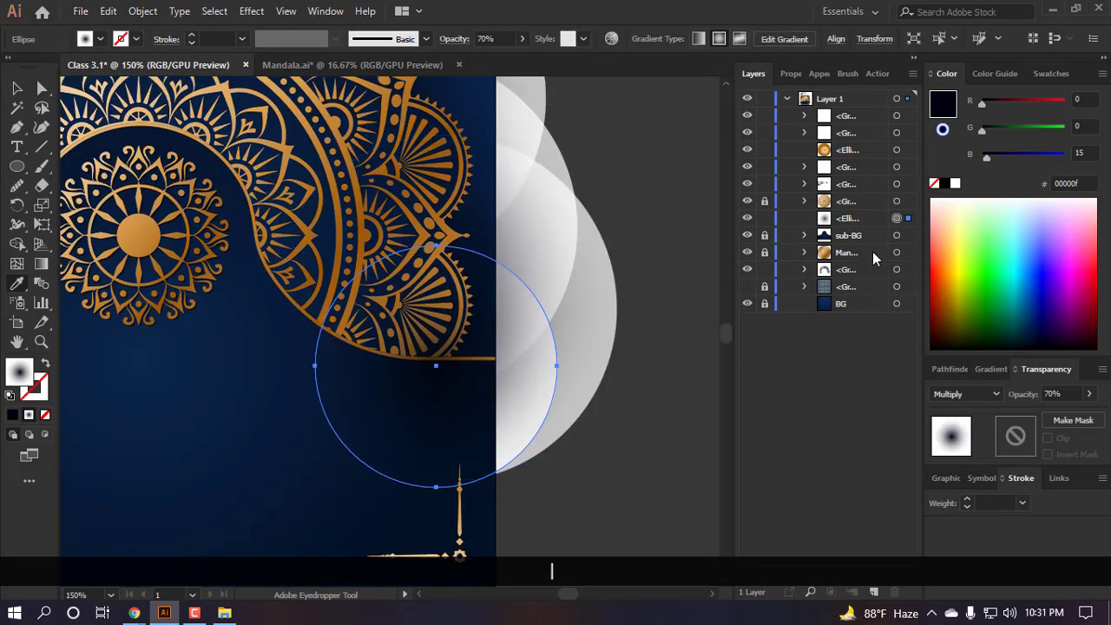
pyautogui.moveTo(855, 217); pyautogui.dragTo(858, 246)
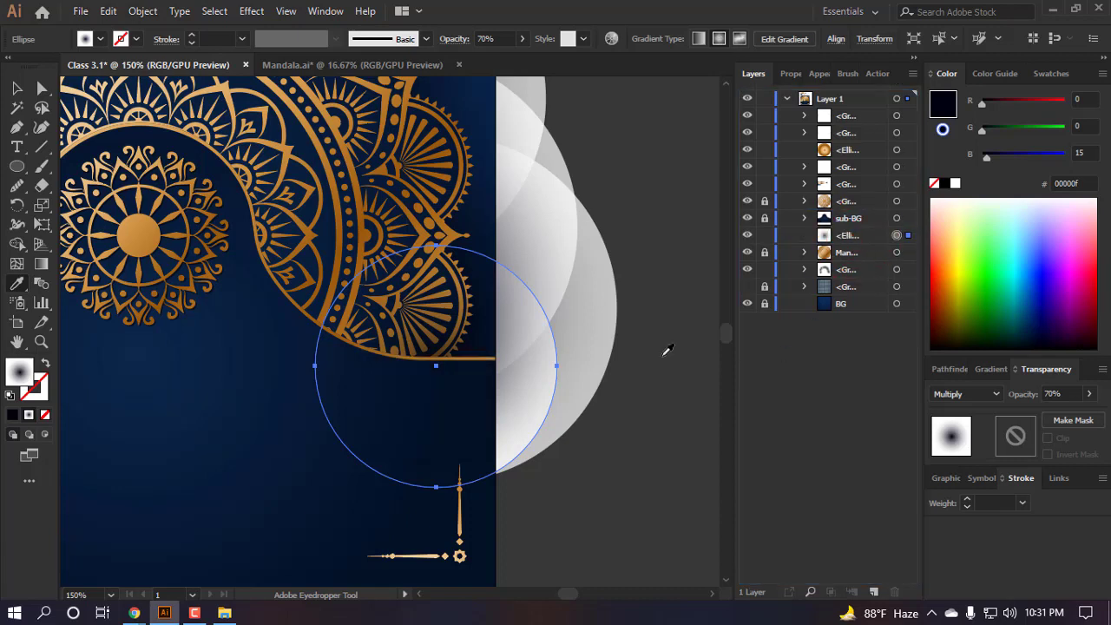
pyautogui.scroll(-1, 637, 347)
# - Nudge the shadow circle up along the silhouette's right shoulder and undo a trial resize
pyautogui.press('v')
pyautogui.click(637, 513)
pyautogui.moveTo(501, 319); pyautogui.dragTo(430, 305)
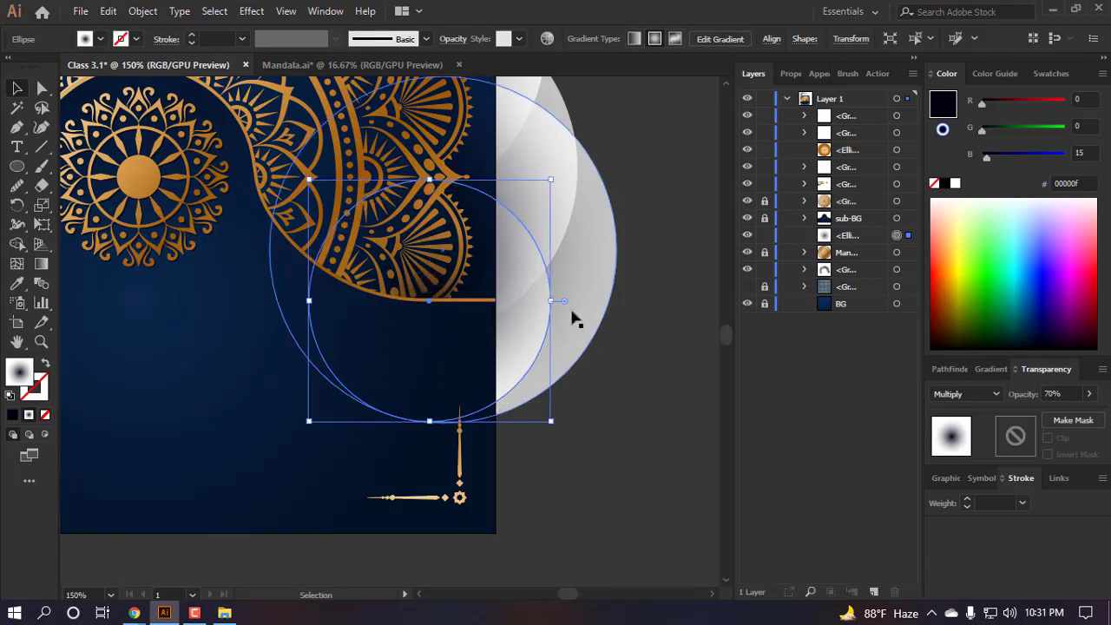
pyautogui.moveTo(555, 301); pyautogui.dragTo(585, 313)
pyautogui.hotkey('ctrl', 'z')
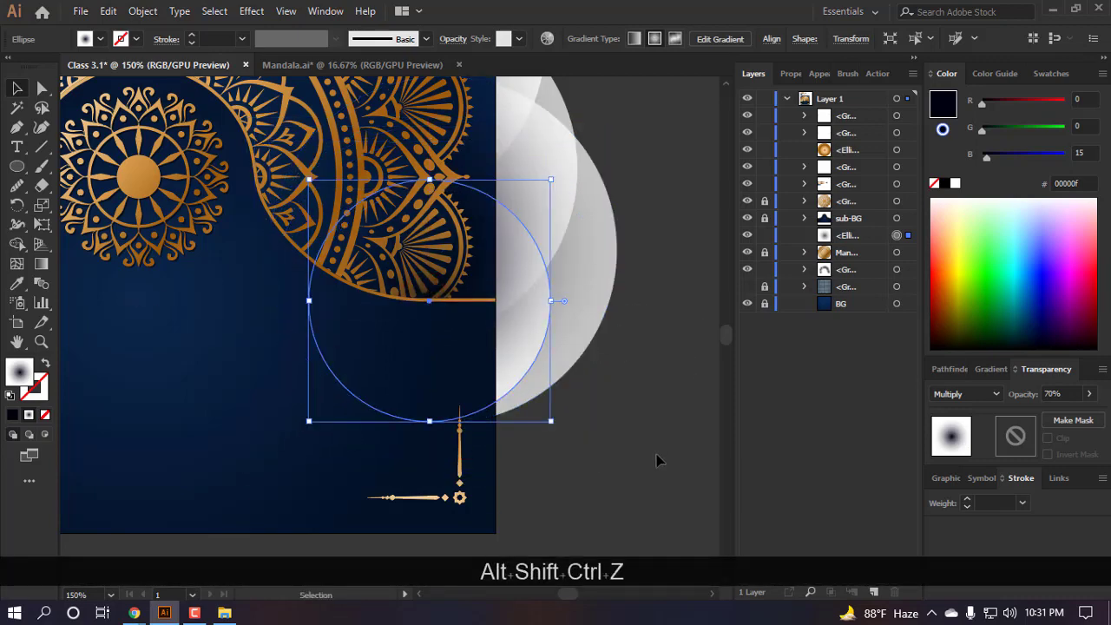
# - Add shadow circle copies up the silhouette's right slope and enlarge the one behind the arch's top slightly
pyautogui.hscroll(-2, 651, 455)
pyautogui.moveTo(496, 284); pyautogui.dragTo(330, 219)
pyautogui.scroll(1, 330, 219)
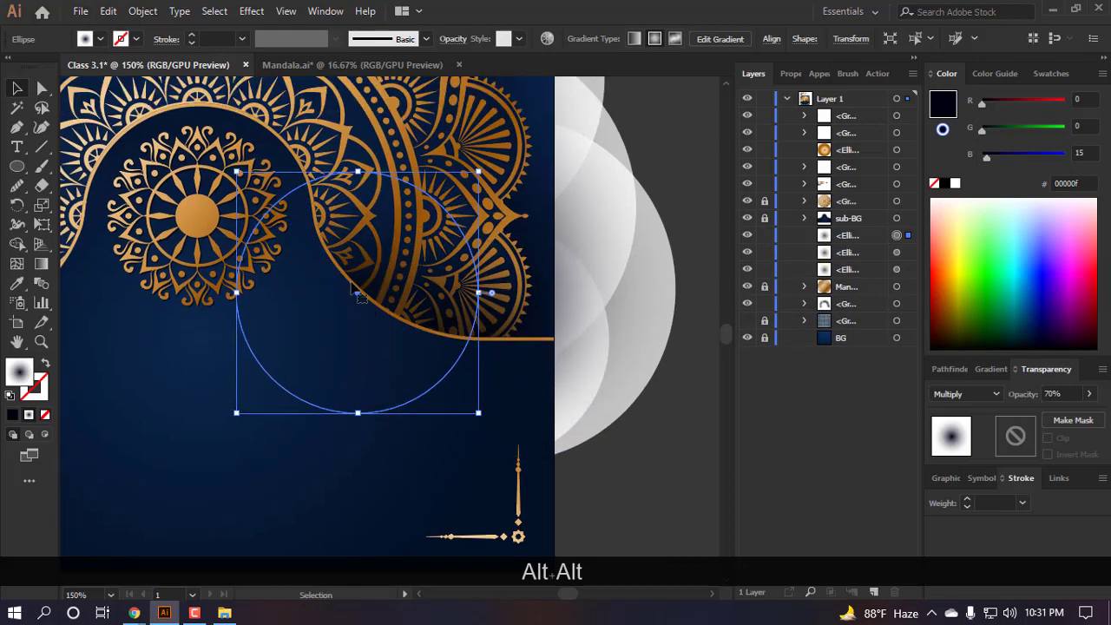
pyautogui.moveTo(373, 343); pyautogui.dragTo(228, 184)
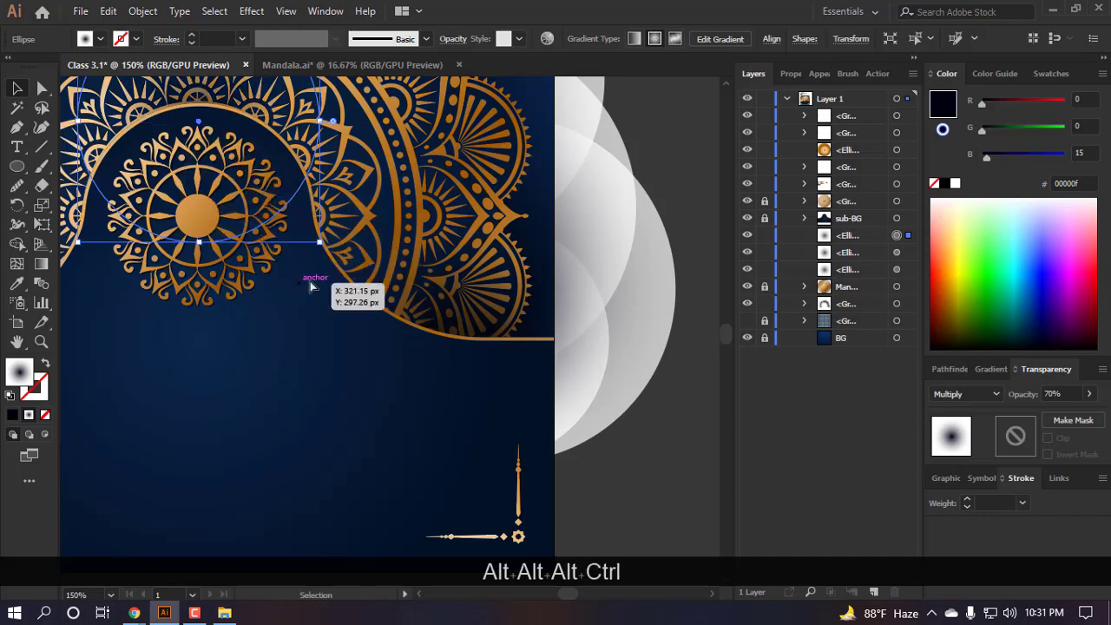
pyautogui.hscroll(-3, 311, 285)
pyautogui.moveTo(417, 242)
pyautogui.mouseDown()
pyautogui.moveTo(446, 250)
pyautogui.moveTo(436, 252)
pyautogui.mouseUp()
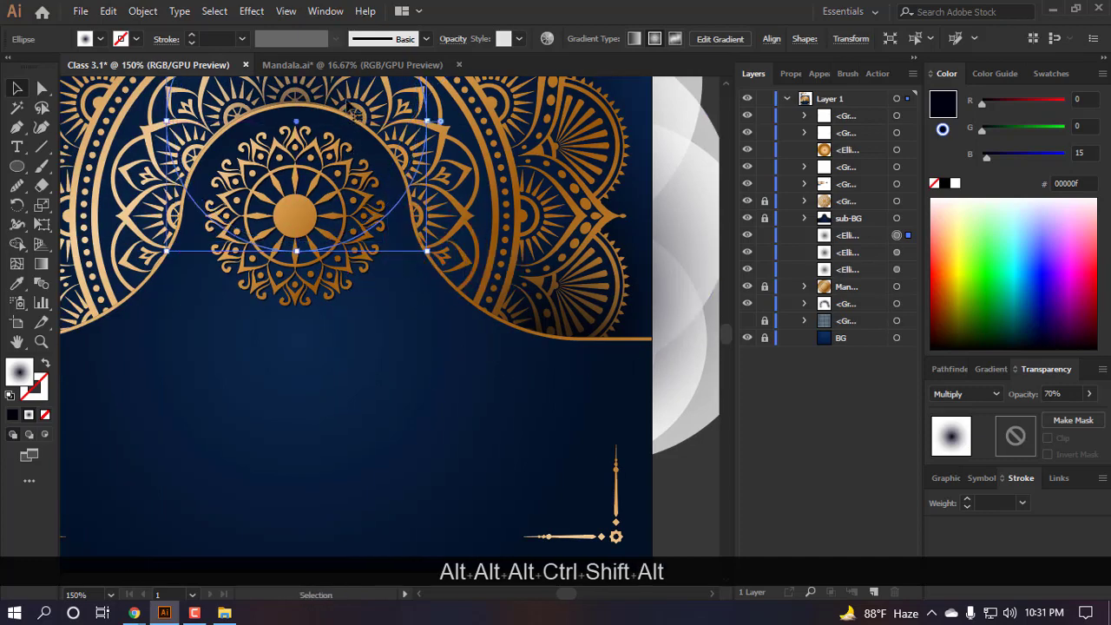
# - Add shadow circle copies from the arch's top down the silhouette's left slope, undoing one placement and adjusting another
pyautogui.moveTo(344, 96)
pyautogui.mouseDown()
pyautogui.moveTo(341, 130)
pyautogui.moveTo(363, 106)
pyautogui.mouseUp()
pyautogui.scroll(2, 341, 130)
pyautogui.moveTo(351, 152); pyautogui.dragTo(284, 193)
pyautogui.hscroll(-2, 406, 188)
pyautogui.hscroll(-4, 342, 243)
pyautogui.moveTo(342, 255); pyautogui.dragTo(265, 331)
pyautogui.hscroll(-2, 314, 300)
pyautogui.moveTo(328, 346); pyautogui.dragTo(211, 378)
pyautogui.scroll(-1, 178, 361)
pyautogui.hotkey('ctrl', 'z')
pyautogui.moveTo(285, 284); pyautogui.dragTo(287, 291)
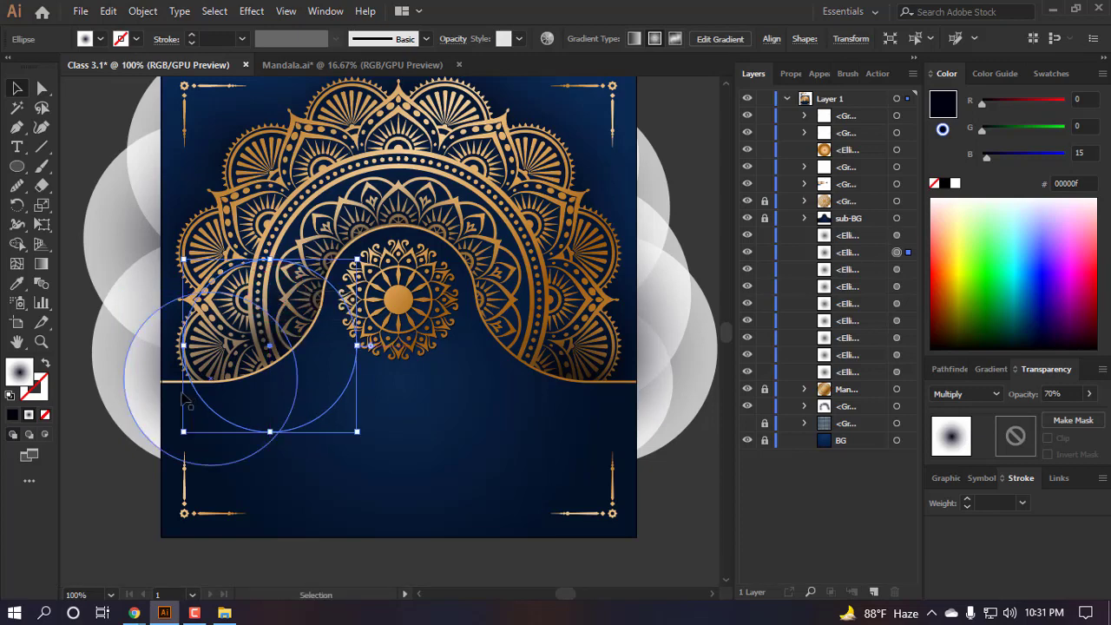
# - Add more shadow circle copies along the silhouette's edge from the left shoulder over the arch to the right shoulder
pyautogui.moveTo(178, 412); pyautogui.dragTo(307, 388)
pyautogui.moveTo(323, 387); pyautogui.dragTo(428, 361)
pyautogui.moveTo(449, 230); pyautogui.dragTo(494, 279)
pyautogui.moveTo(504, 326); pyautogui.dragTo(585, 384)
pyautogui.moveTo(586, 385); pyautogui.dragTo(627, 391)
pyautogui.hscroll(2, 489, 404)
# - Select the two topmost small shadow circles in the stack and group them
pyautogui.hotkey('ctrl', 'a')
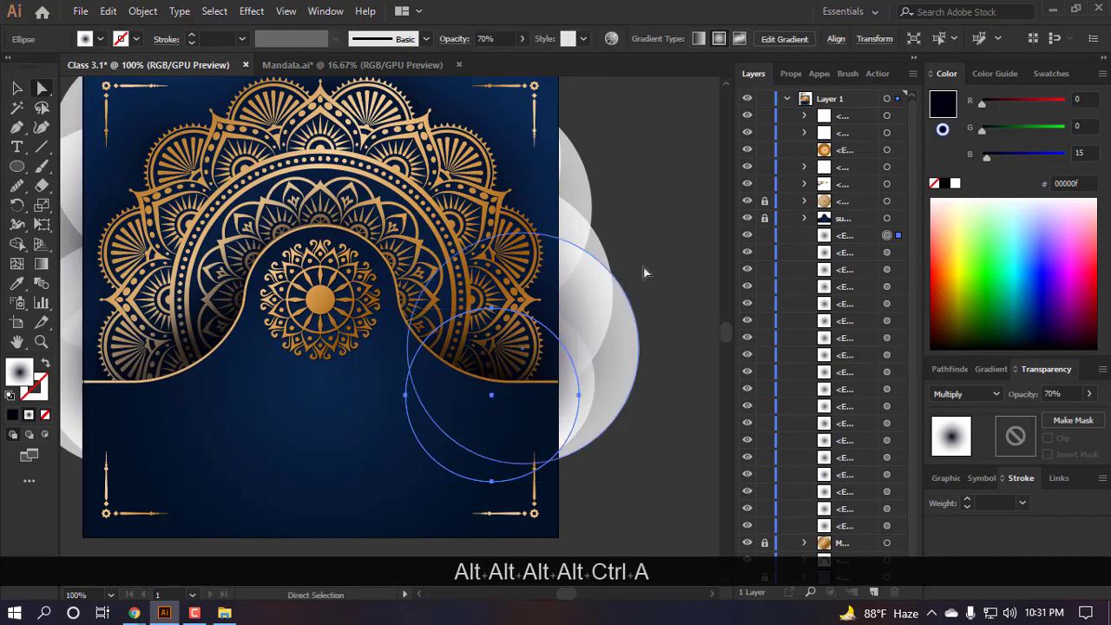
pyautogui.click(662, 214)
pyautogui.keyDown('shift'); pyautogui.click(902, 234); pyautogui.keyUp('shift')
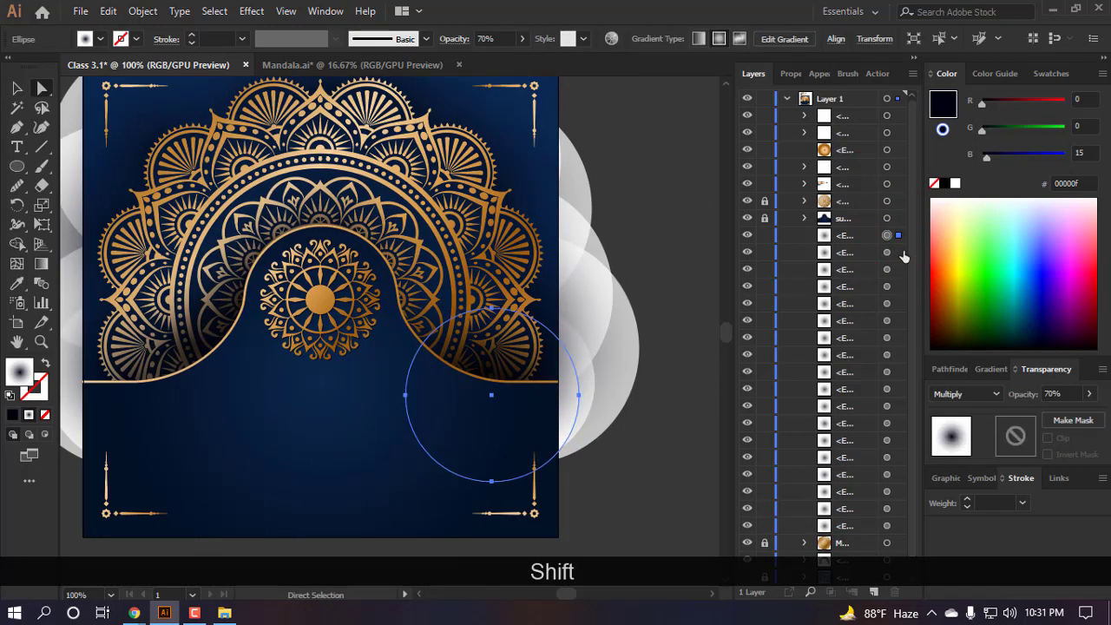
pyautogui.keyDown('shift'); pyautogui.click(903, 251); pyautogui.keyUp('shift')
pyautogui.keyDown('shift'); pyautogui.click(901, 269); pyautogui.keyUp('shift')
pyautogui.scroll(-1, 887, 325)
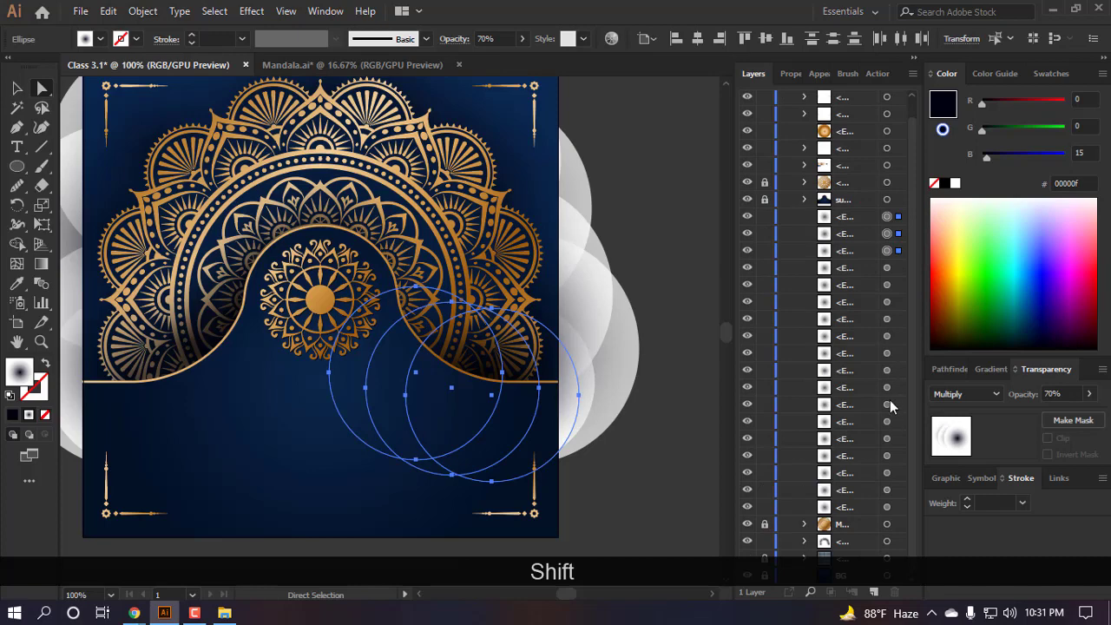
pyautogui.scroll(1, 891, 401)
pyautogui.click(898, 235)
pyautogui.keyDown('shift'); pyautogui.click(897, 251); pyautogui.keyUp('shift')
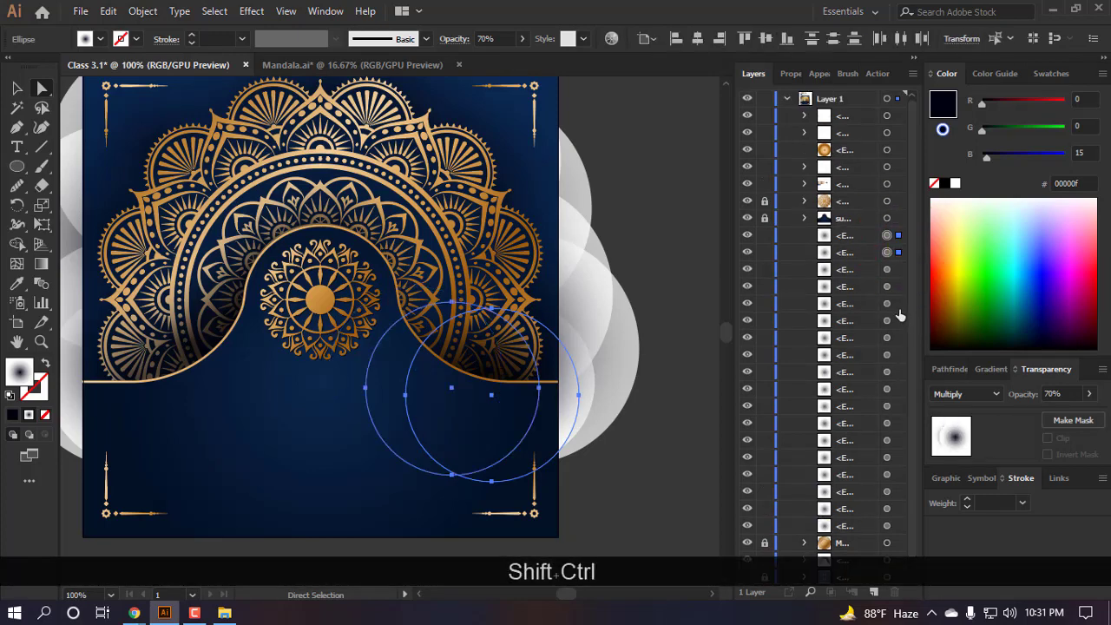
pyautogui.hotkey('ctrl', 'g')
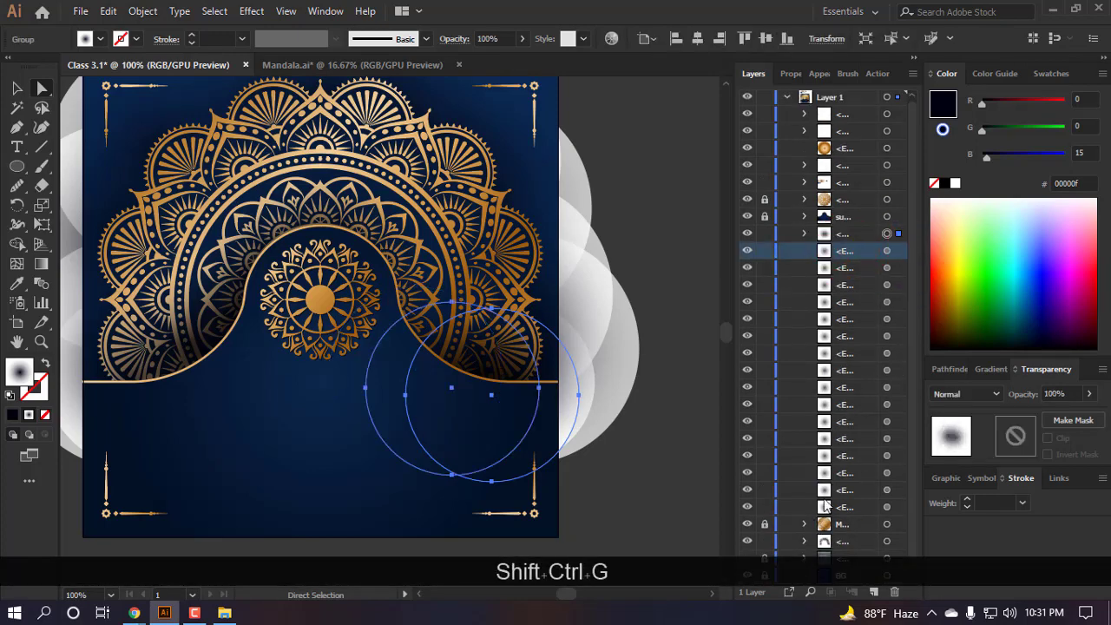
# - Move the remaining small shadow circles into the new group, widen the layer list and lock both shadow groups
pyautogui.keyDown('shift'); pyautogui.click(847, 508); pyautogui.keyUp('shift')
pyautogui.moveTo(858, 248); pyautogui.dragTo(853, 236)
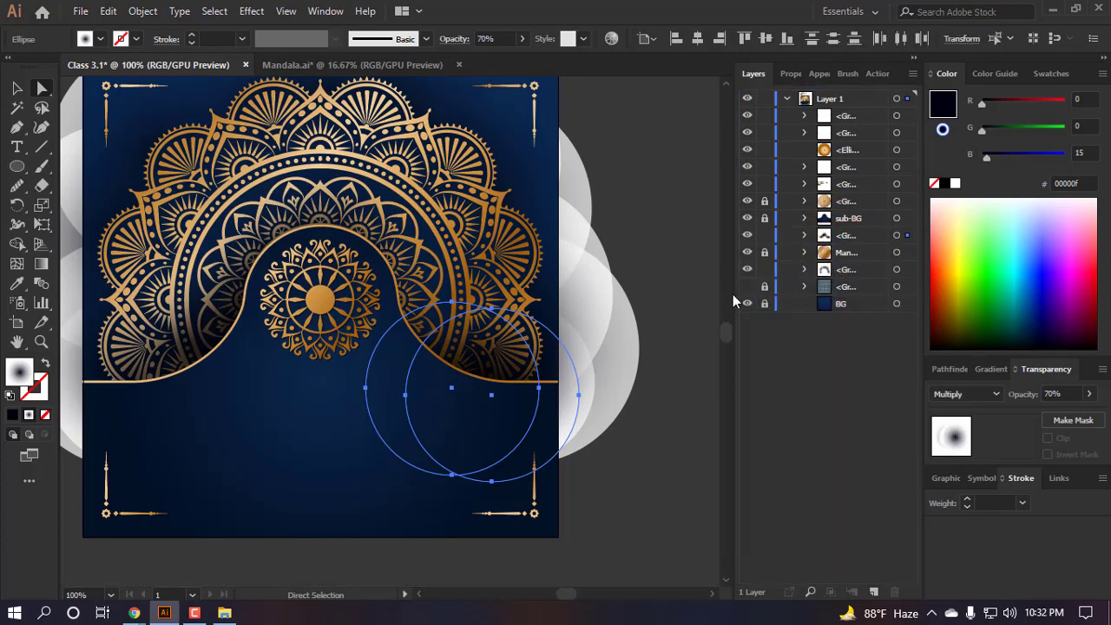
pyautogui.moveTo(733, 294); pyautogui.dragTo(691, 296)
pyautogui.click(721, 236)
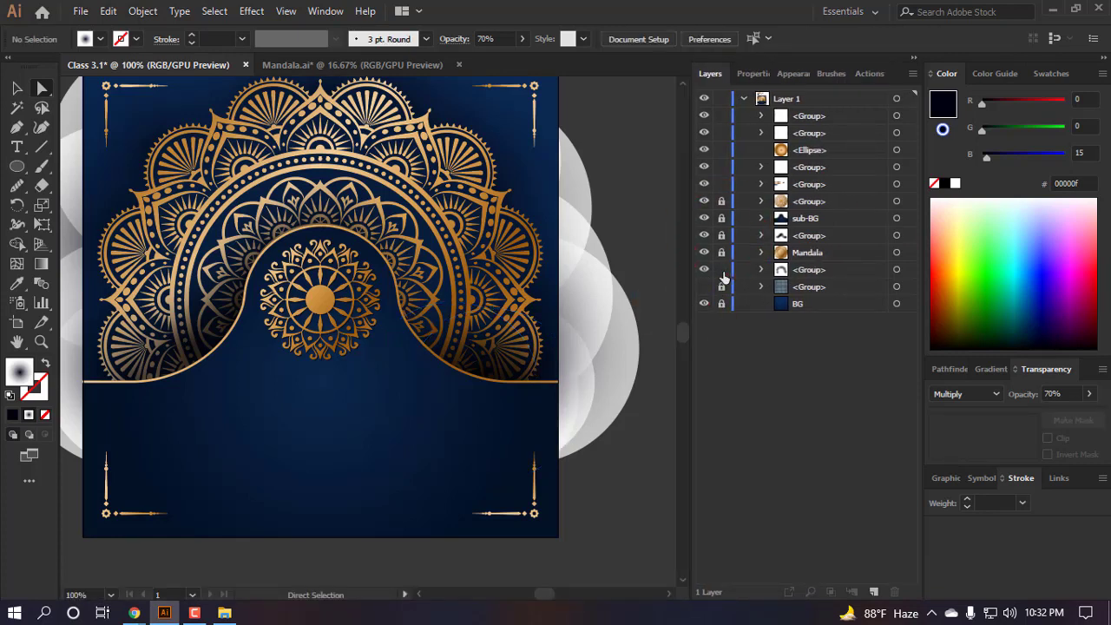
# - Rename the small-circle shadow group between sub-BG and Mandala as "Shadaow 01"
pyautogui.click(803, 239)
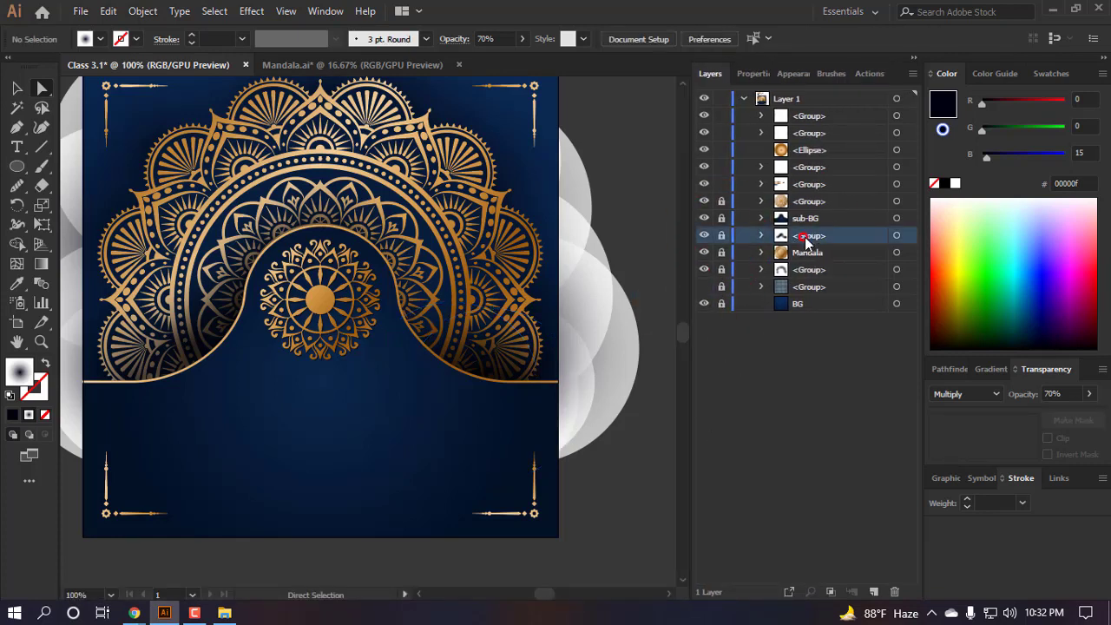
pyautogui.write('S')
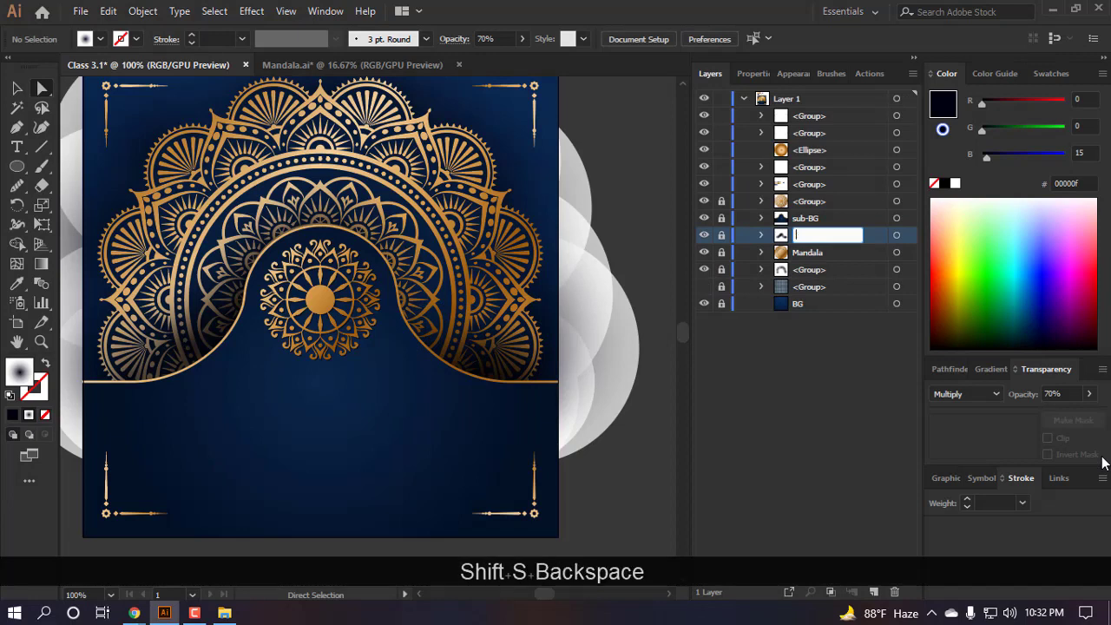
pyautogui.press('BackSpace')
pyautogui.write('Shadaow 01')
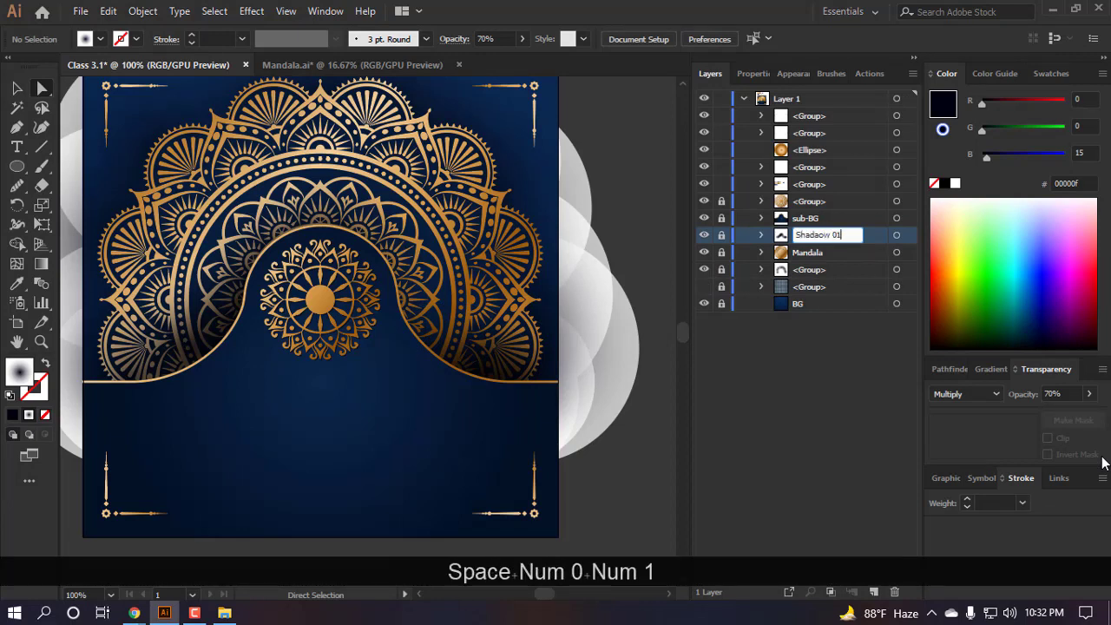
# - Reuse the copied name to rename the shadow group beneath Mandala as "Shadaow 02"
pyautogui.hotkey('ctrl', 'a')
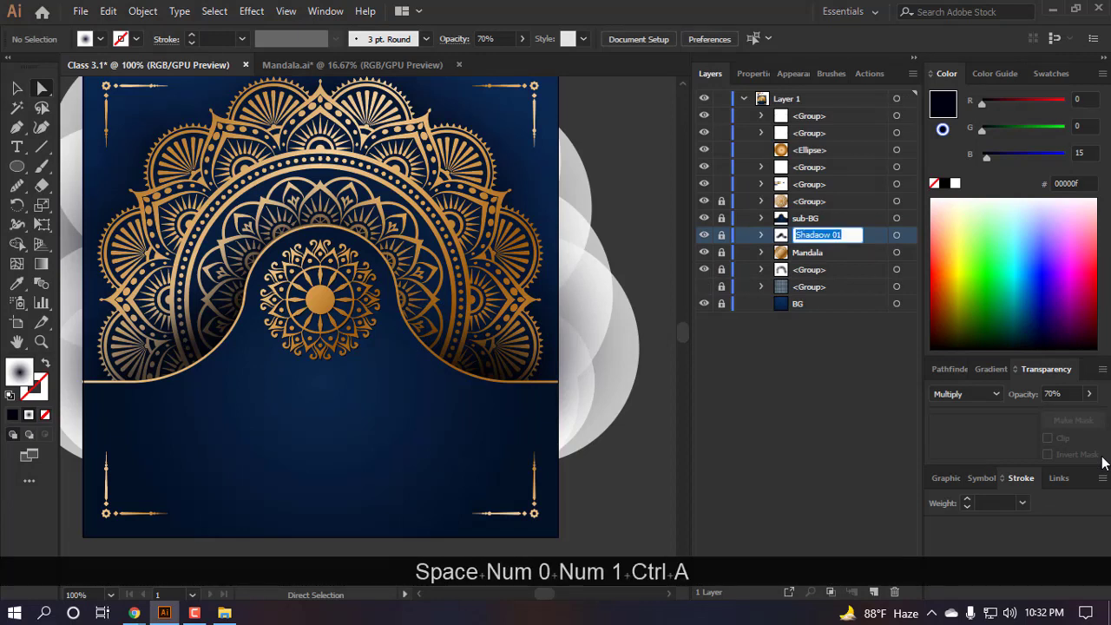
pyautogui.hotkey('ctrl', 'c')
pyautogui.doubleClick(812, 269)
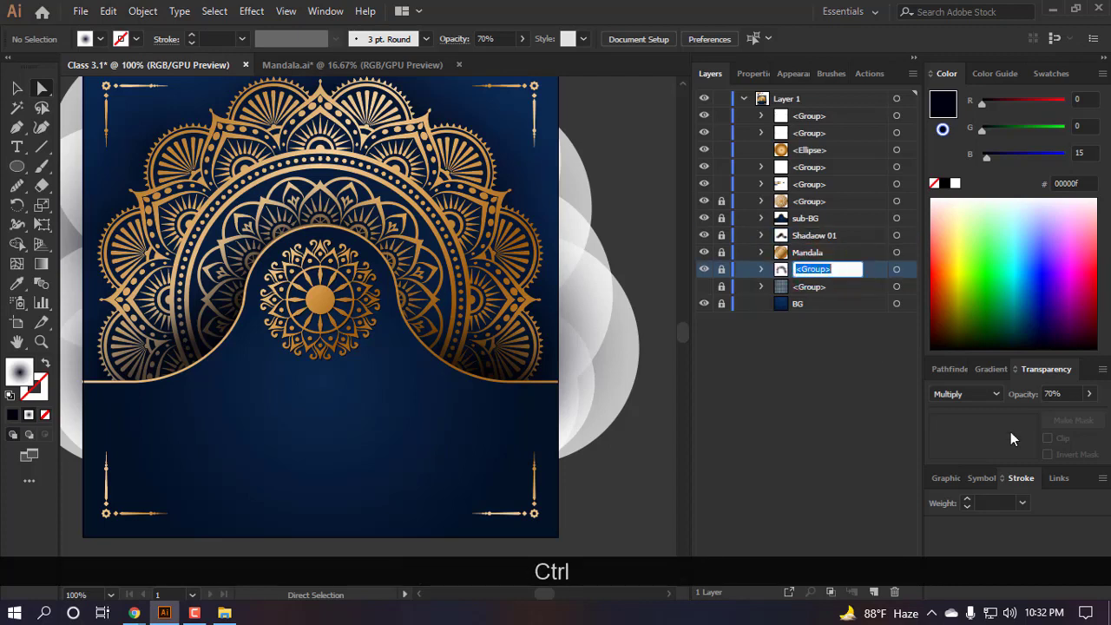
pyautogui.press('Return')
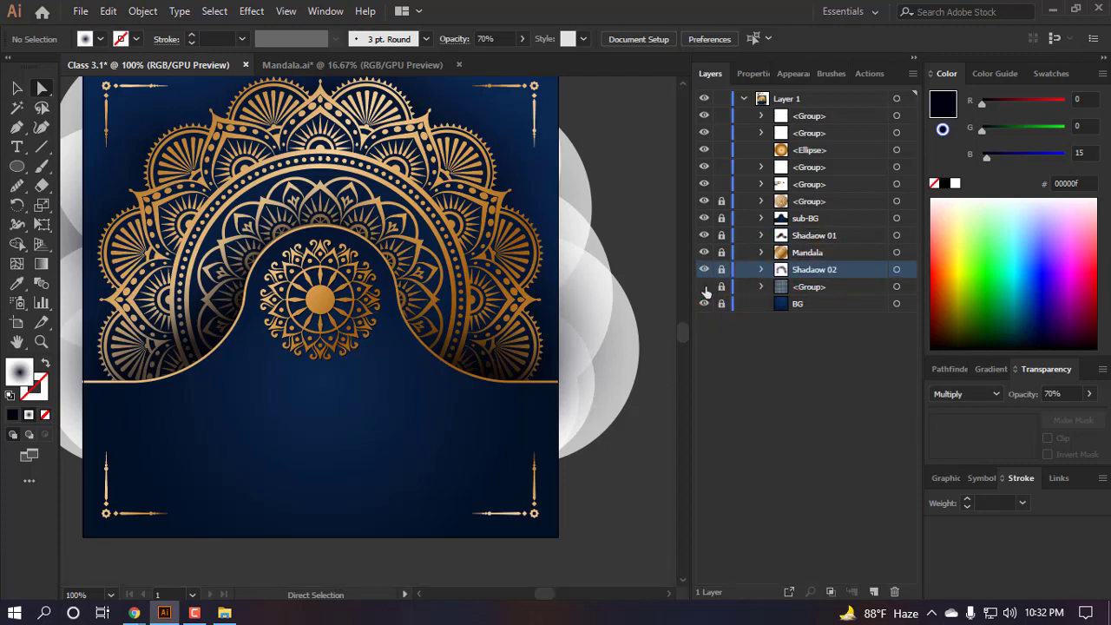
# - Show the dotted pattern group again and unlock all locked objects in Layer 1
pyautogui.scroll(3, 672, 347)
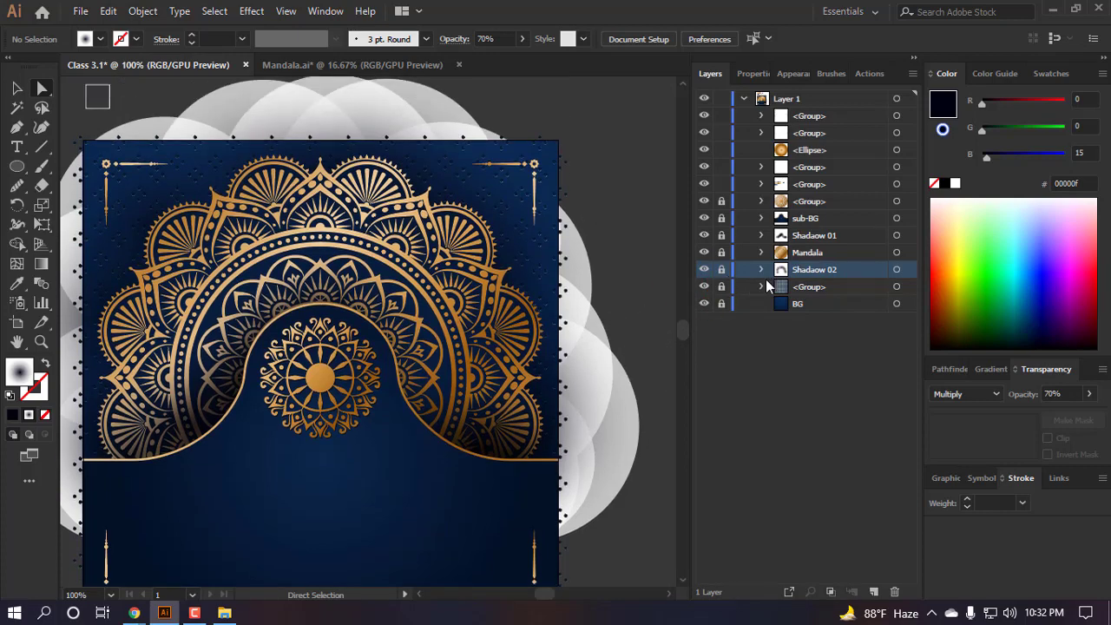
pyautogui.scroll(-1, 454, 240)
pyautogui.scroll(1, 408, 344)
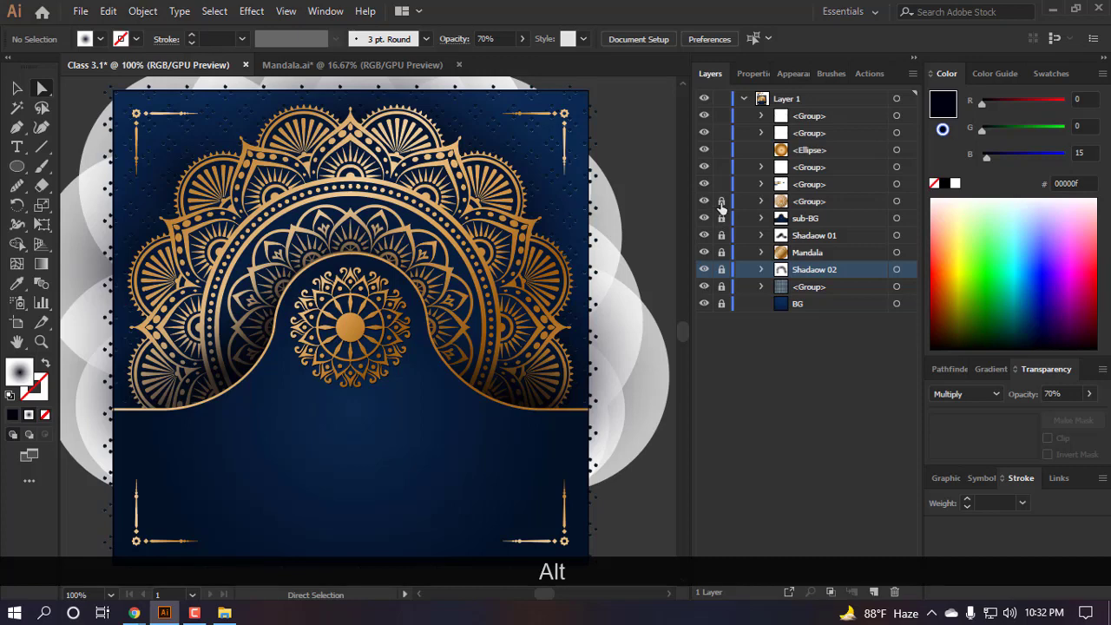
pyautogui.scroll(-5, 520, 243)
pyautogui.scroll(3, 515, 204)
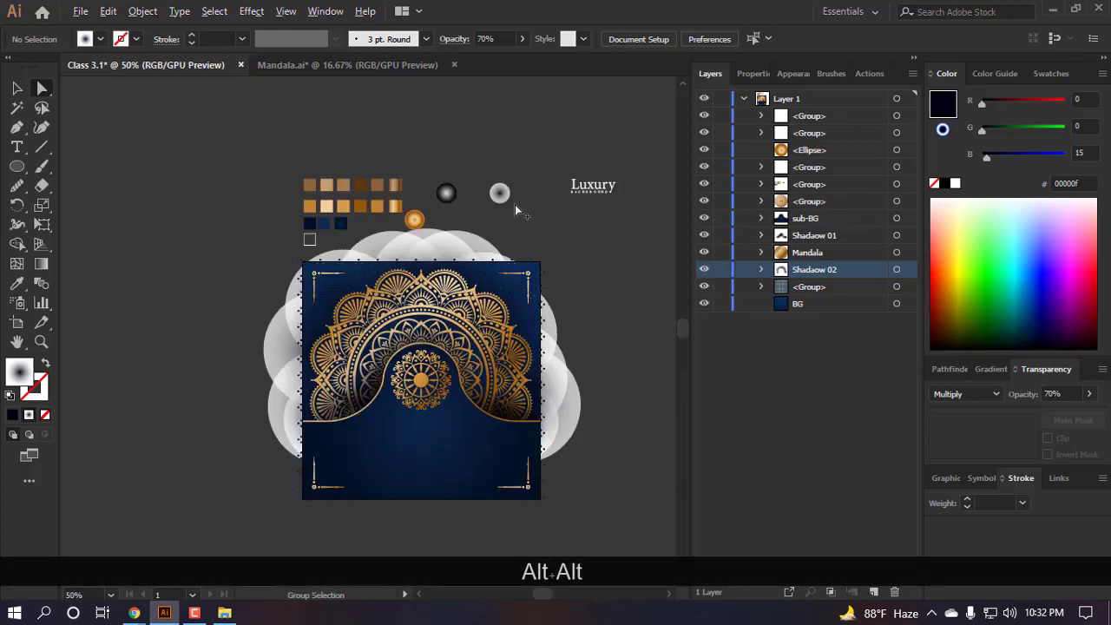
# - Move the gold radial-gradient circle off the shadows, up beside the colour swatches, and clear the selection
pyautogui.scroll(2, 399, 205)
pyautogui.moveTo(435, 218); pyautogui.dragTo(447, 154)
pyautogui.scroll(-1, 395, 169)
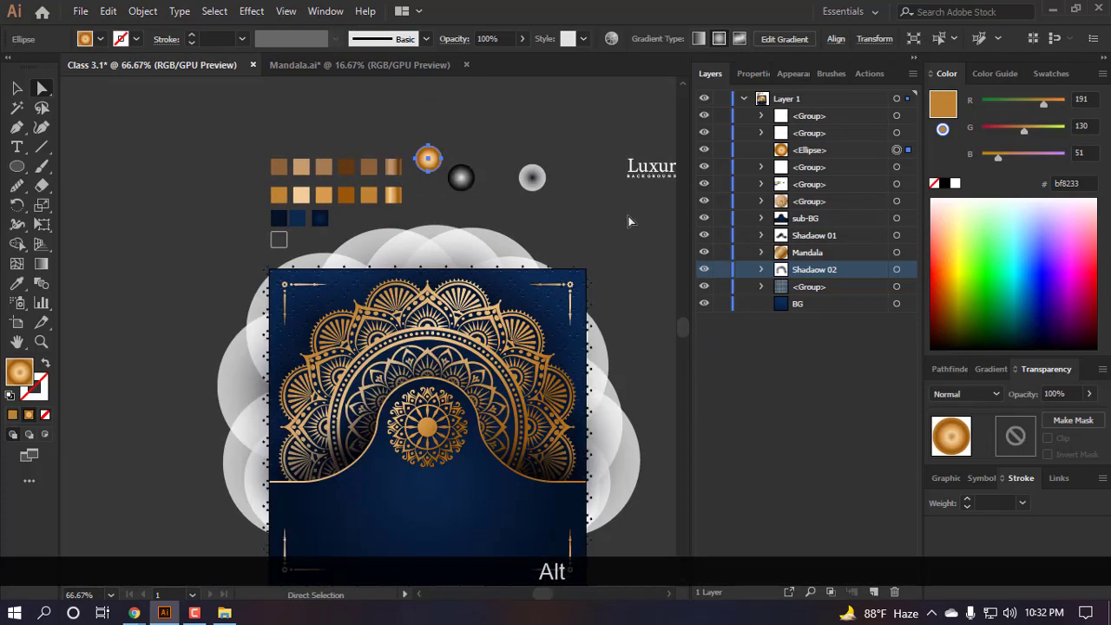
pyautogui.click(600, 224)
pyautogui.hscroll(2, 552, 224)
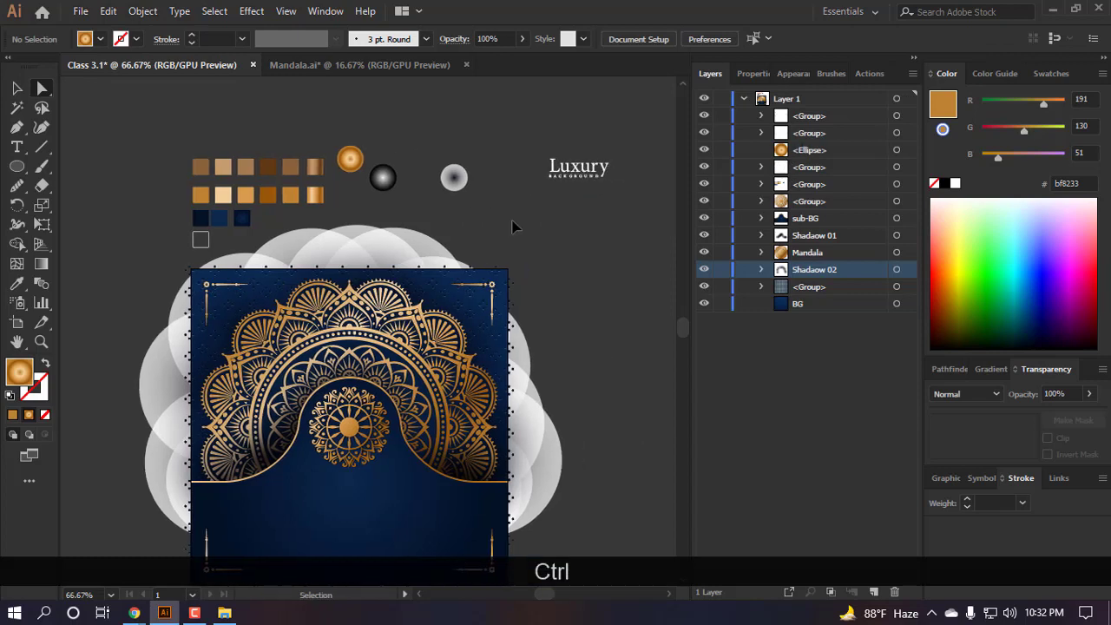
# - Duplicate the BG square in place, bring the copy to the front and remove its fill
pyautogui.scroll(-2, 564, 295)
pyautogui.scroll(2, 585, 315)
pyautogui.scroll(-2, 586, 318)
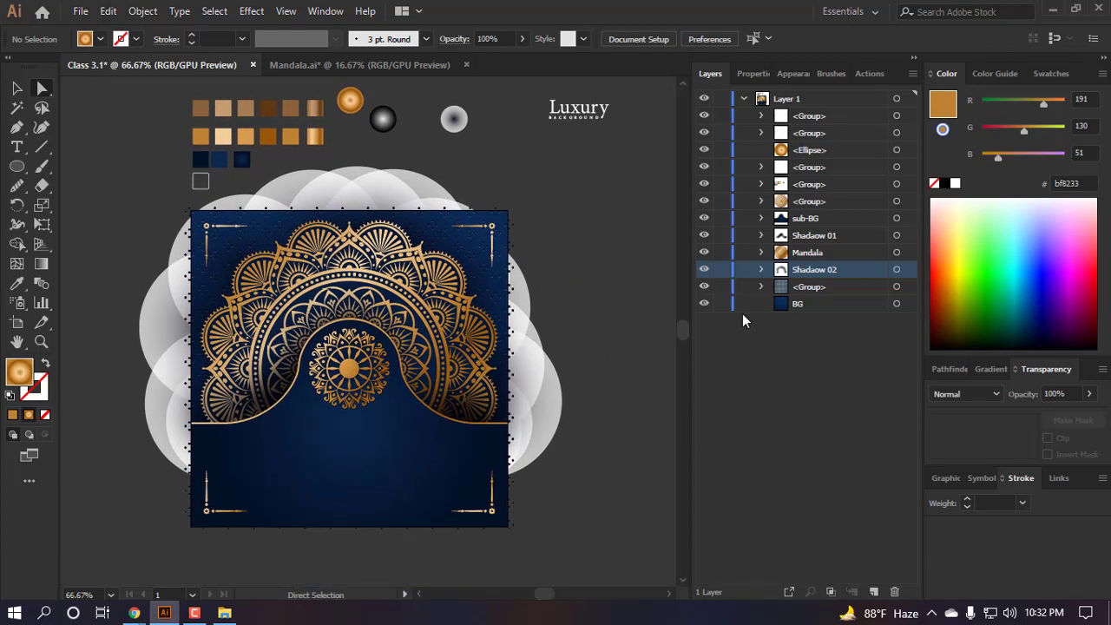
pyautogui.click(898, 304)
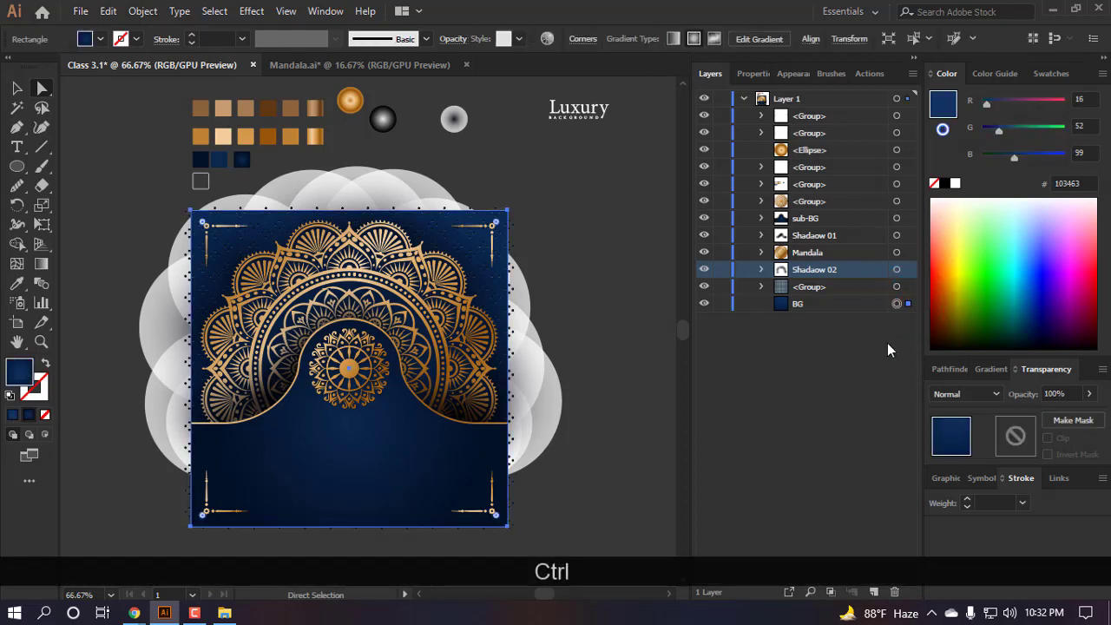
pyautogui.hotkey('ctrl', 'c')
pyautogui.hotkey('ctrl', 'f')
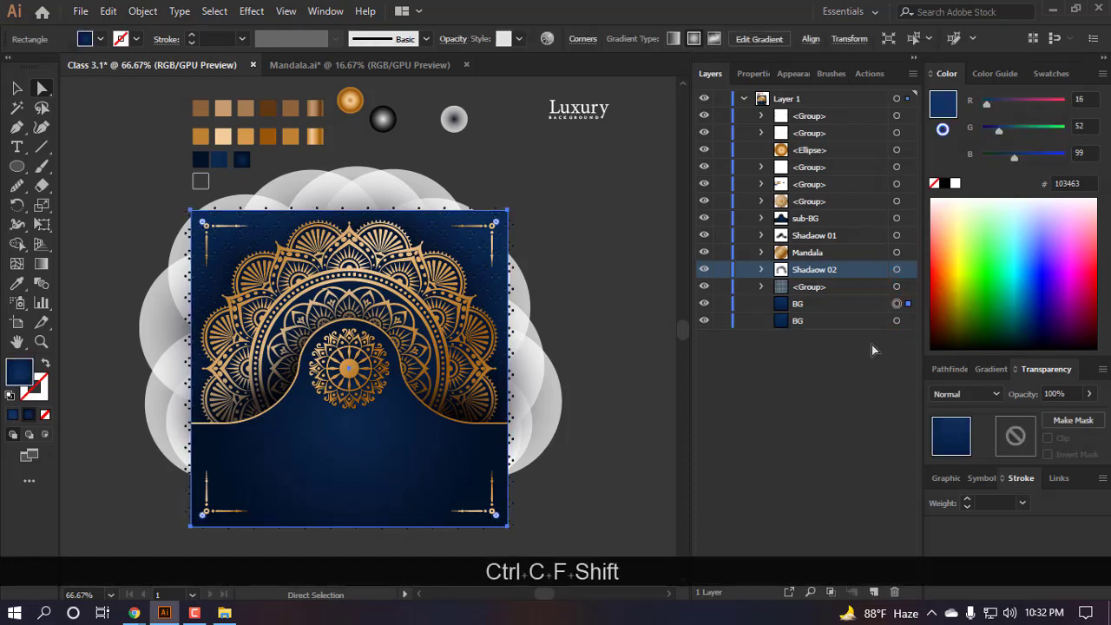
pyautogui.hotkey('ctrl', 'shift', ']')
pyautogui.click(46, 416)
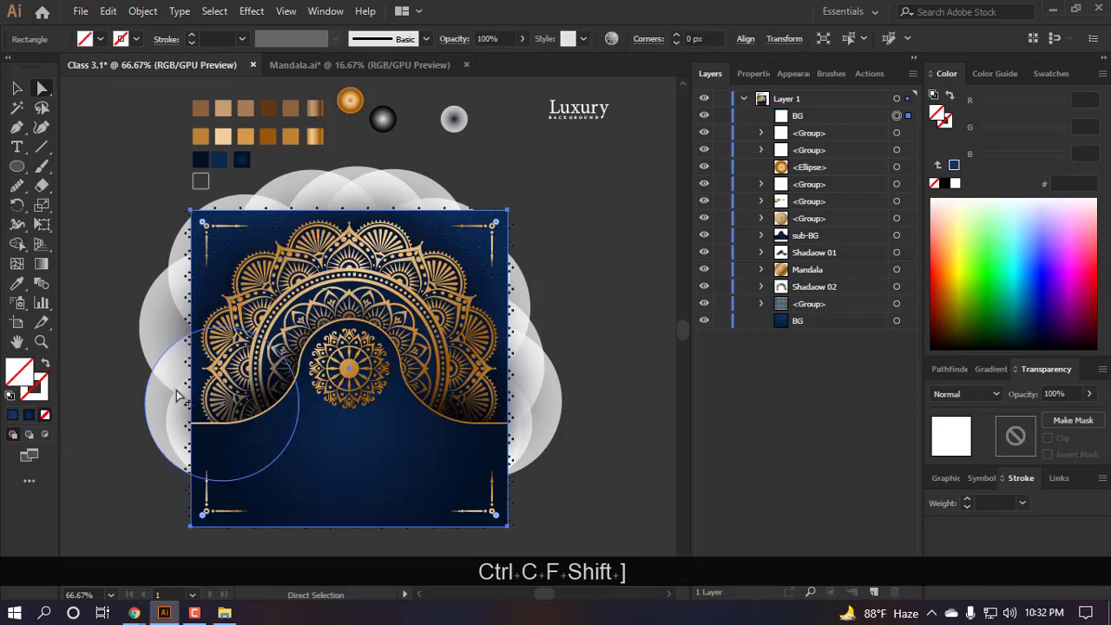
# - Clip the whole artwork, including its overflowing shadow circles and dots, to the unfilled BG square with a clipping mask
pyautogui.scroll(-2, 262, 368)
pyautogui.press('v')
pyautogui.hscroll(-1, 455, 390)
pyautogui.click(473, 452)
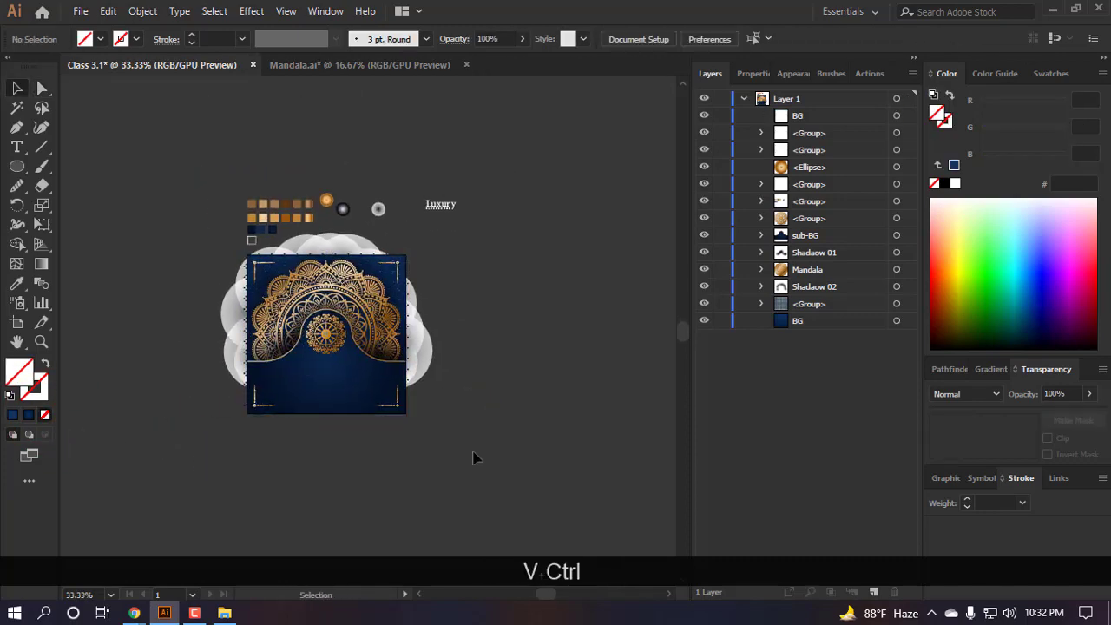
pyautogui.moveTo(157, 271); pyautogui.dragTo(157, 269)
pyautogui.hotkey('ctrl', '7')
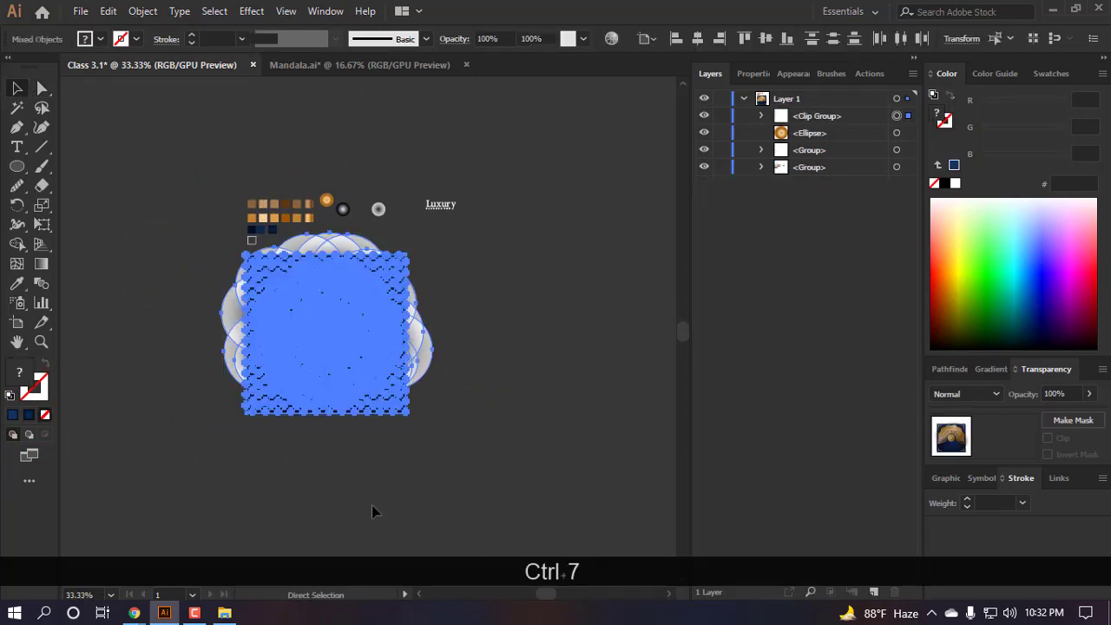
pyautogui.press('v')
pyautogui.click(544, 402)
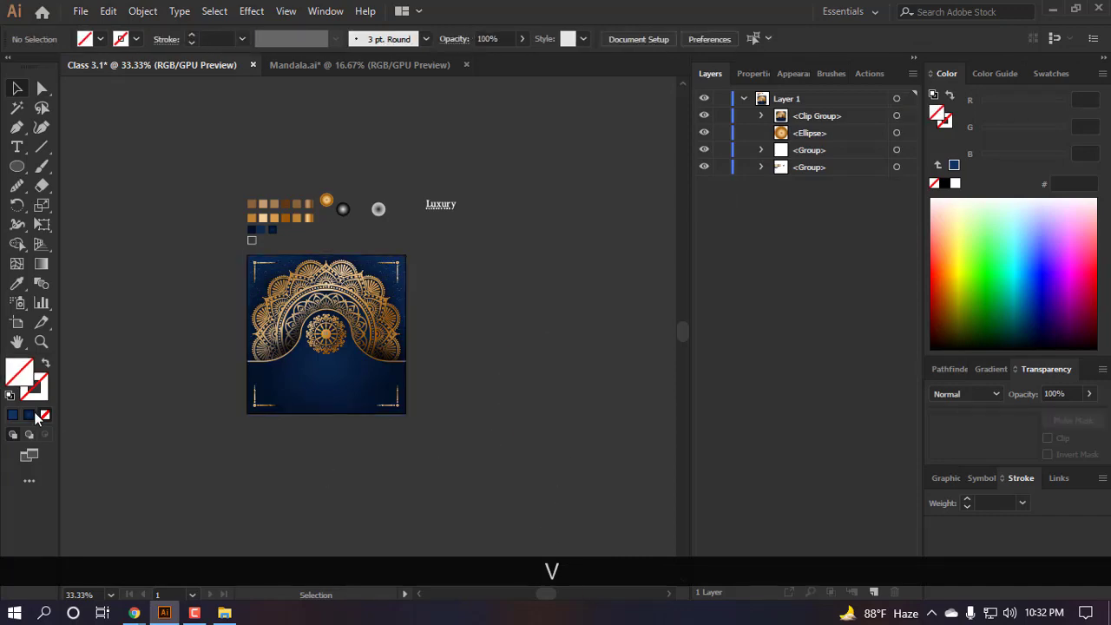
pyautogui.doubleClick(17, 343)
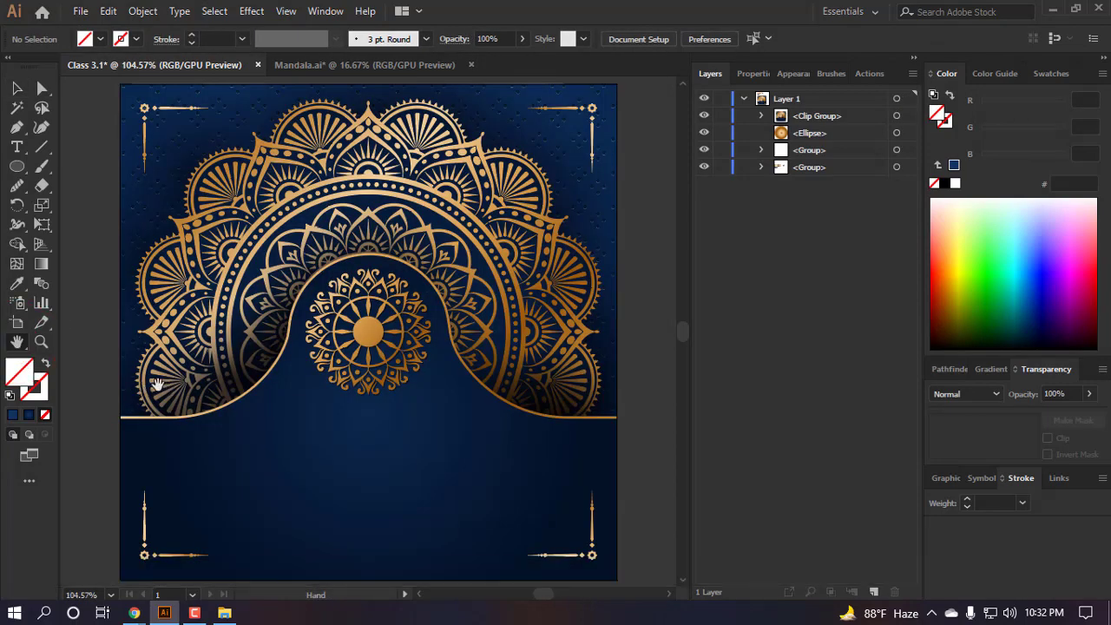
# - Move the white Luxury Background text from beside the swatches onto the artwork and bring it to the front
pyautogui.scroll(-1, 159, 382)
pyautogui.scroll(-2, 345, 179)
pyautogui.scroll(3, 391, 226)
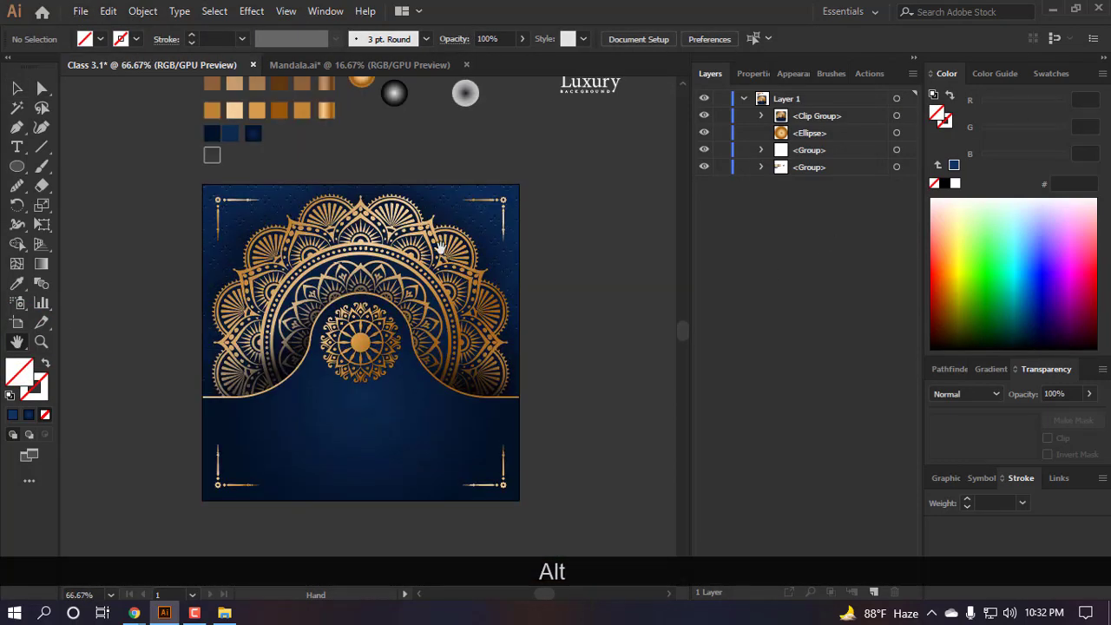
pyautogui.scroll(2, 440, 249)
pyautogui.click(592, 184)
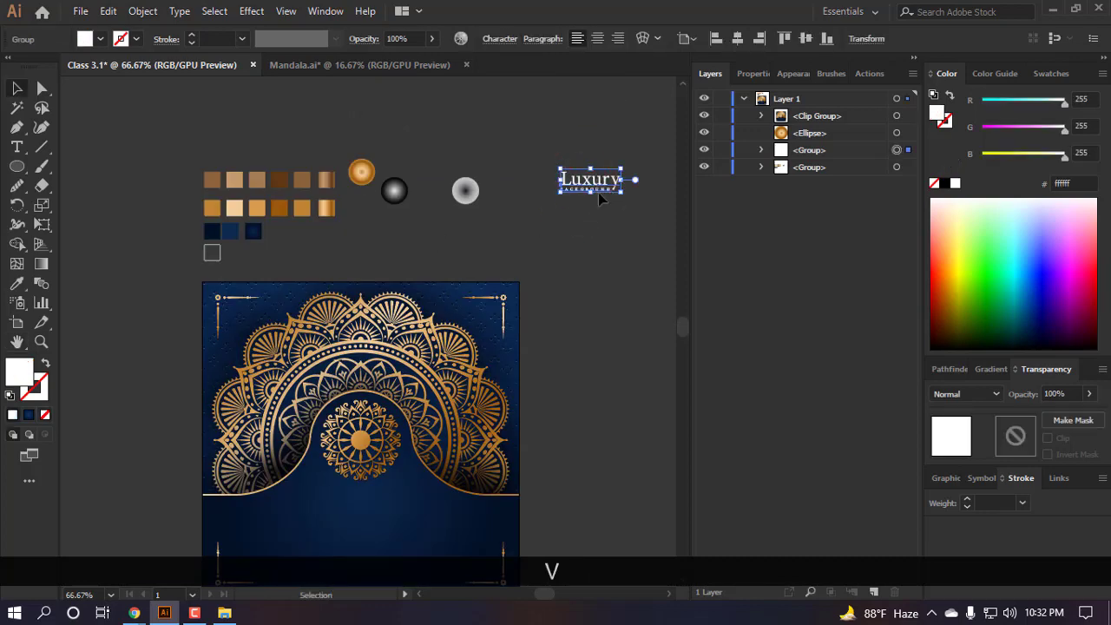
pyautogui.moveTo(592, 184); pyautogui.dragTo(398, 469)
pyautogui.scroll(-4, 438, 357)
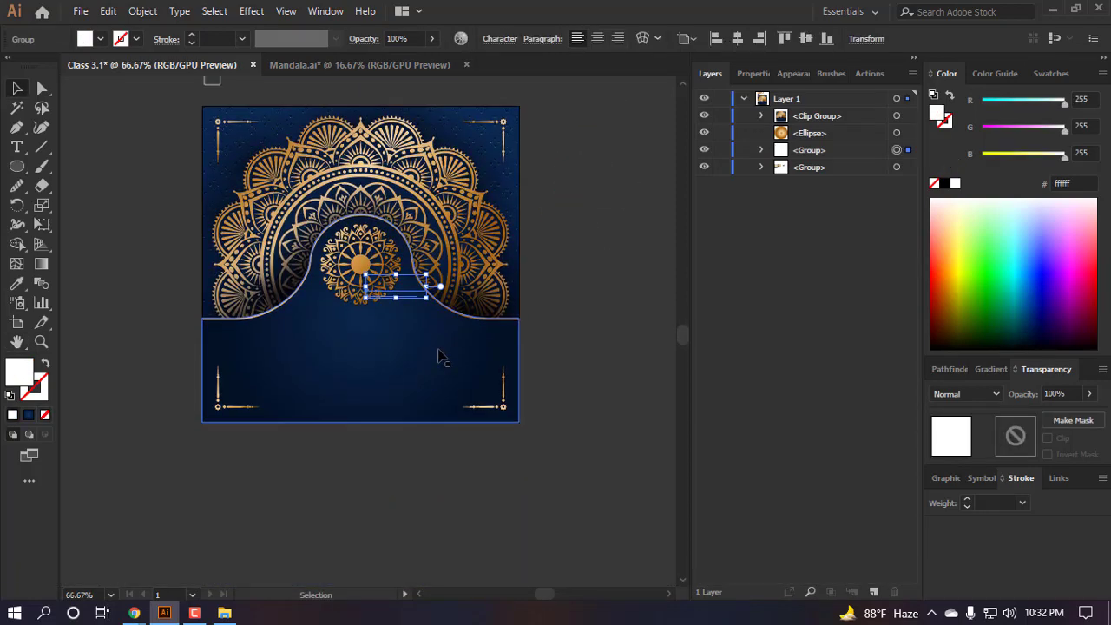
pyautogui.hotkey('ctrl', 'shift', 'l')
pyautogui.hotkey('ctrl', 'shift', ']')
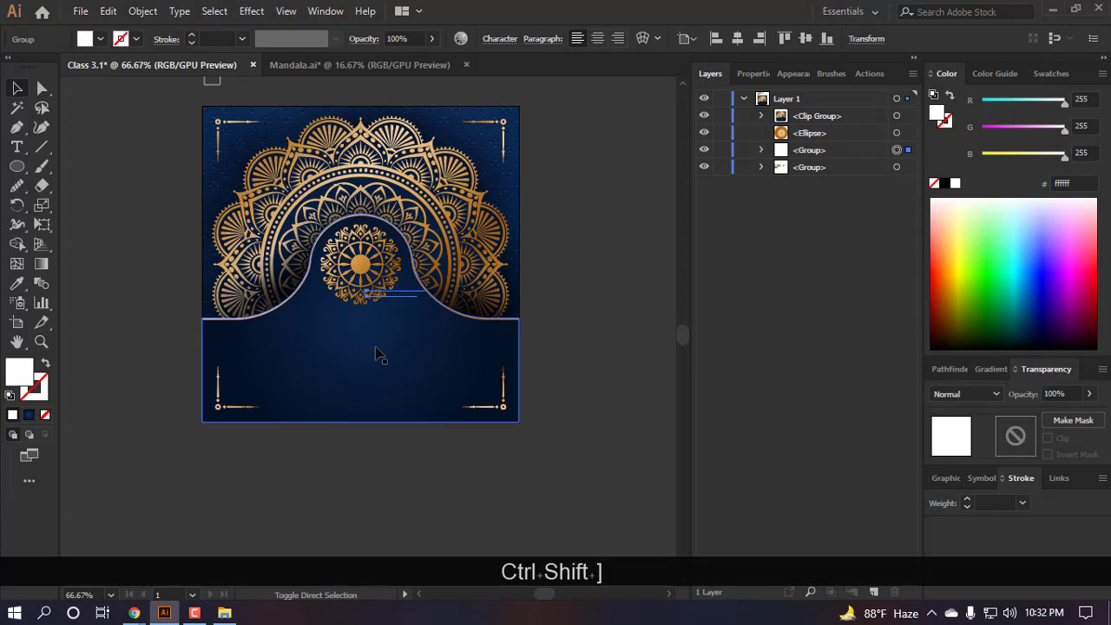
# - Enlarge the Luxury Background text proportionally and centre it horizontally on the artboard
pyautogui.press('v')
pyautogui.moveTo(432, 300); pyautogui.dragTo(446, 322)
pyautogui.click(737, 39)
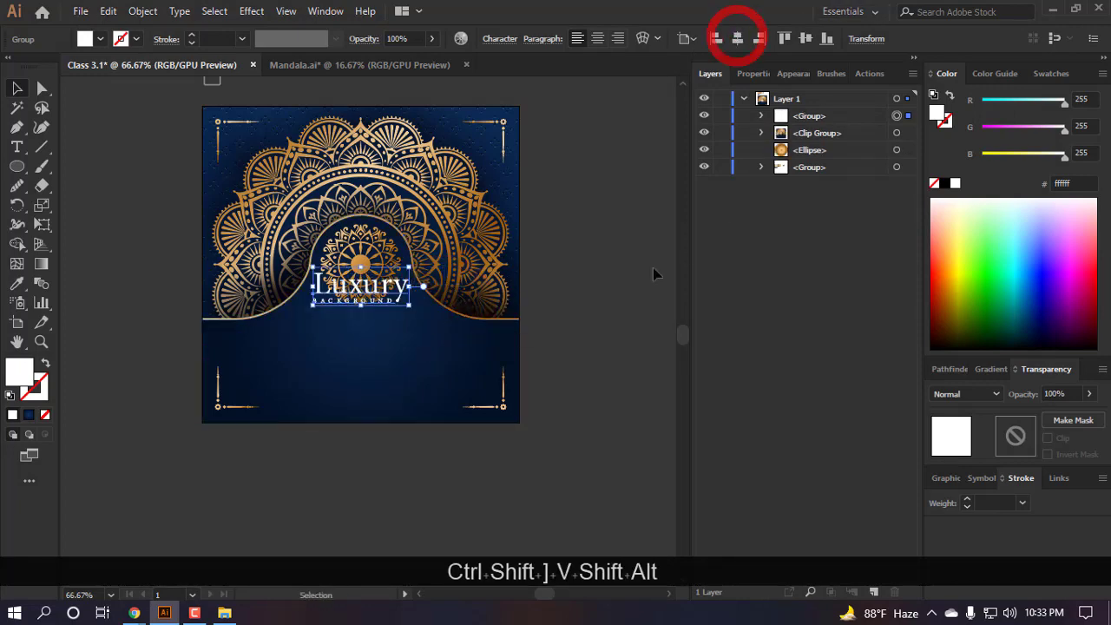
# - Align the Luxury text to the artboard's bottom edge and raise it into the navy area between the lower corner ornaments
pyautogui.click(826, 38)
pyautogui.keyDown('alt'); pyautogui.scroll(2, 375, 328); pyautogui.keyUp('alt')
pyautogui.moveTo(369, 323); pyautogui.dragTo(370, 232)
pyautogui.click(359, 421)
pyautogui.keyDown('alt'); pyautogui.scroll(-3, 358, 418); pyautogui.keyUp('alt')
pyautogui.keyDown('alt'); pyautogui.scroll(1, 356, 439); pyautogui.keyUp('alt')
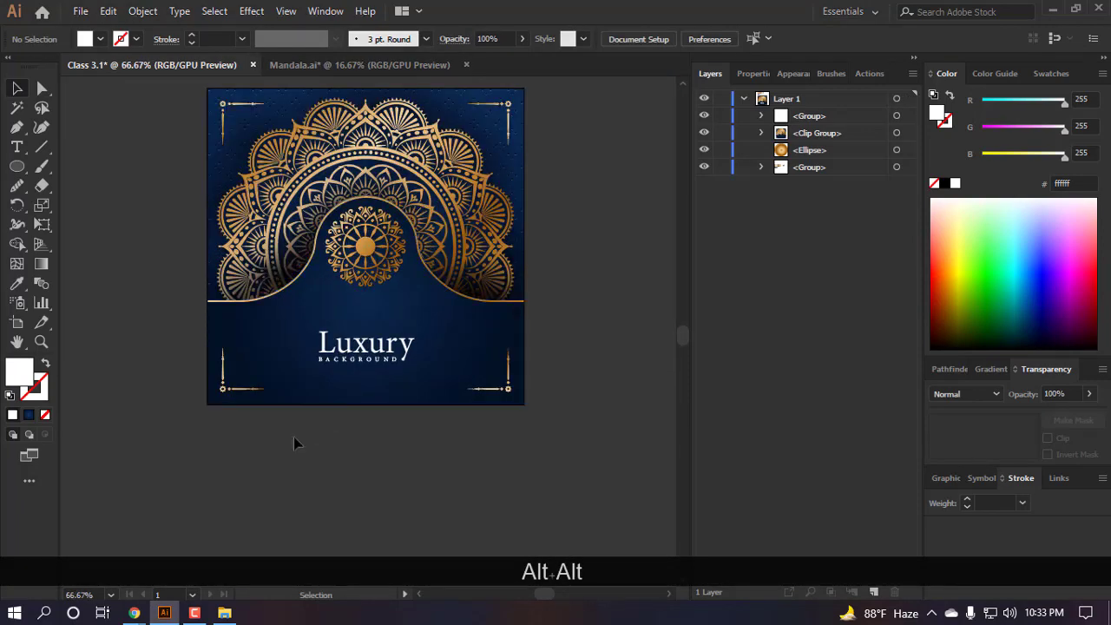
# - Fit the artboard in the window and centre the Luxury text horizontally again
pyautogui.doubleClick(19, 344)
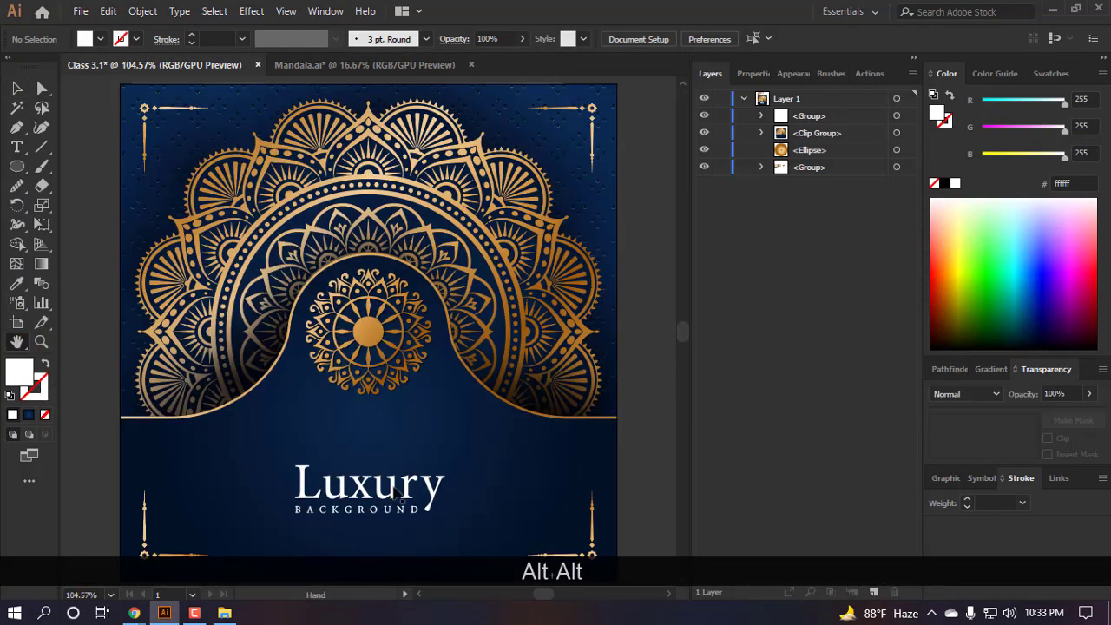
pyautogui.press('v')
pyautogui.click(373, 497)
pyautogui.click(737, 40)
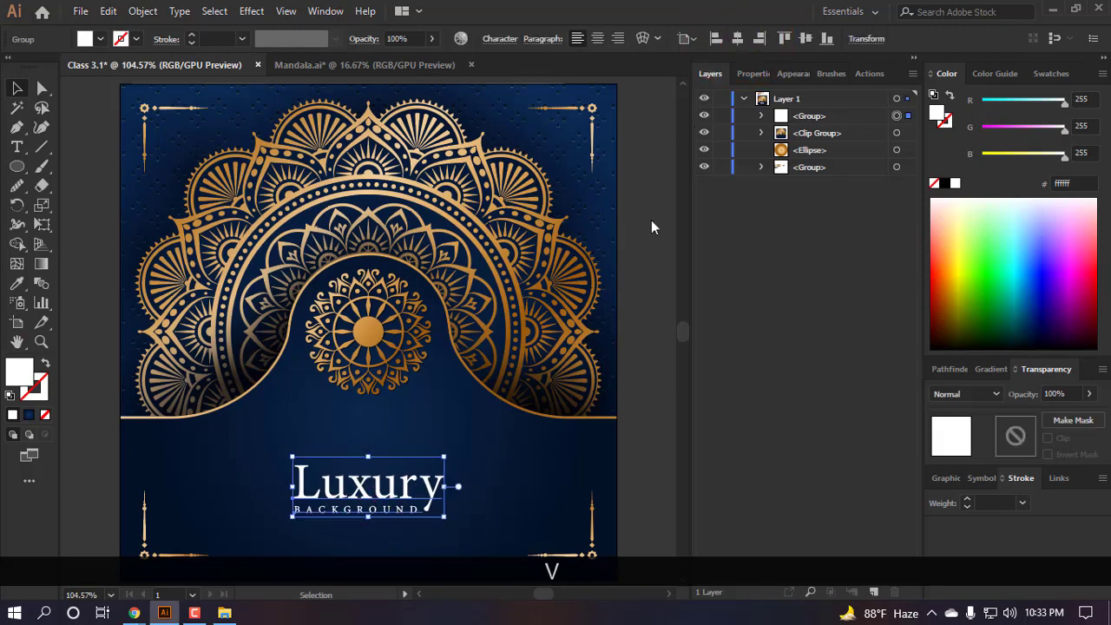
pyautogui.scroll(-3, 509, 442)
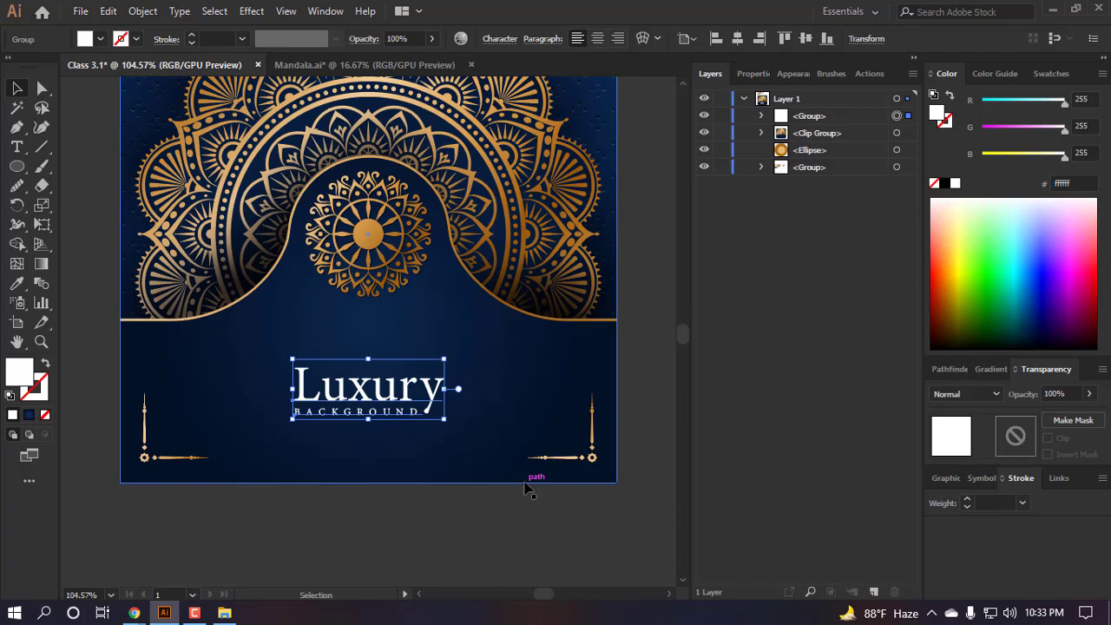
pyautogui.scroll(-5, 518, 469)
pyautogui.click(397, 340)
pyautogui.moveTo(376, 257); pyautogui.dragTo(362, 413)
pyautogui.click(603, 477)
pyautogui.click(375, 408)
pyautogui.hotkey('ctrl', 'z')
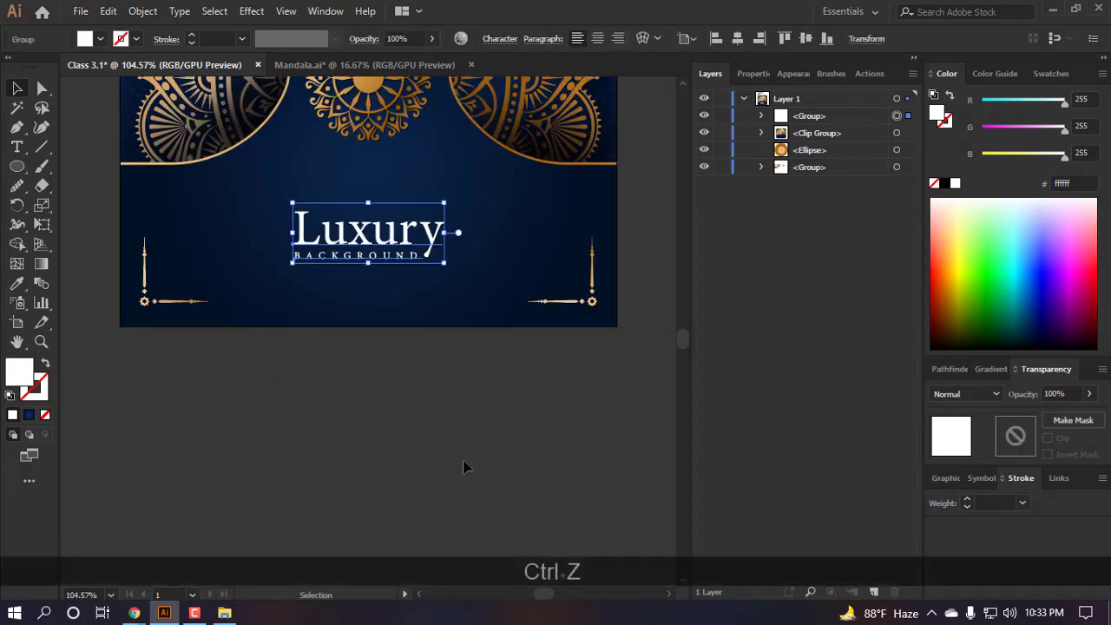
# - Place a copy of the Luxury Background text straight below the artboard and select it
pyautogui.click(463, 461)
pyautogui.keyDown('alt'); pyautogui.moveTo(390, 231); pyautogui.dragTo(390, 411); pyautogui.keyUp('alt')
pyautogui.scroll(-1, 390, 417)
pyautogui.click(374, 442)
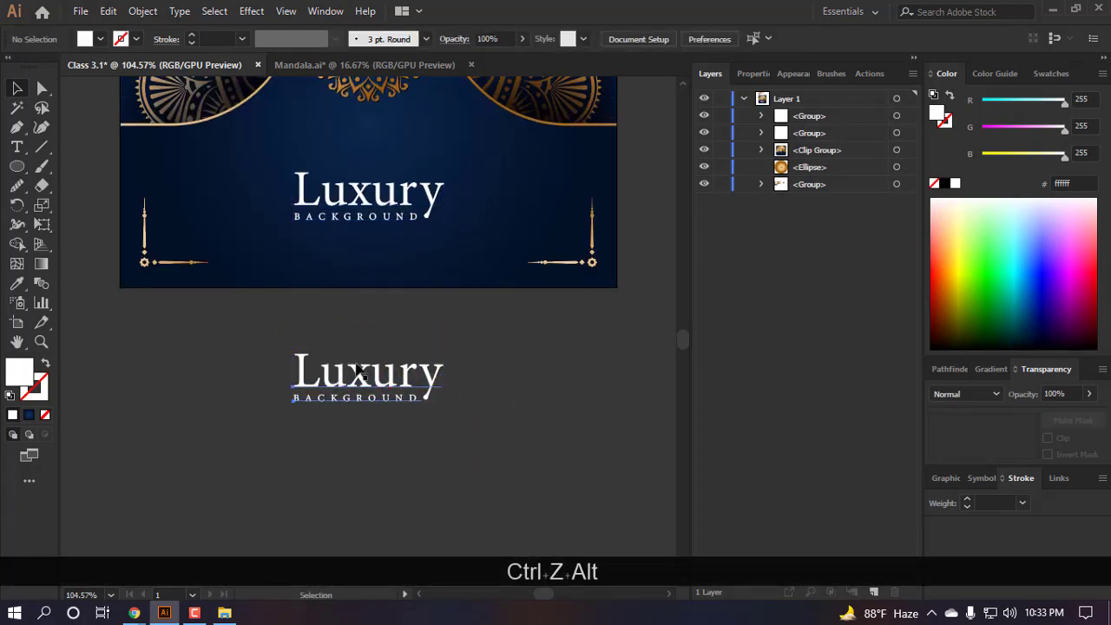
pyautogui.click(361, 369)
pyautogui.click(318, 454)
pyautogui.moveTo(512, 475); pyautogui.dragTo(251, 324)
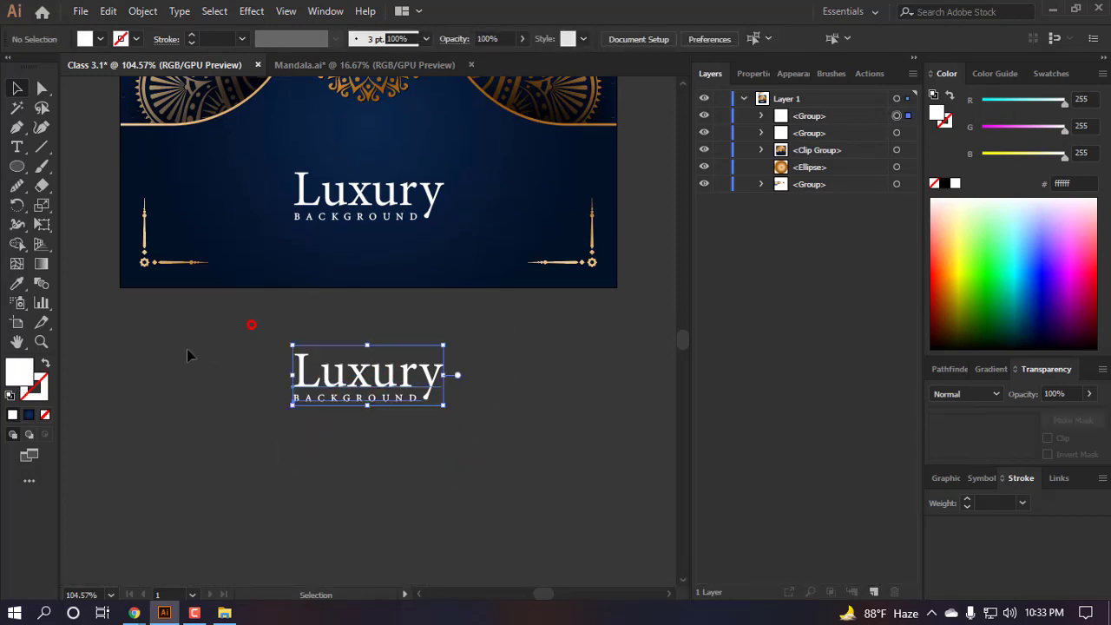
# - Remove the text copy's fill and add a new fill to the group's appearance
pyautogui.click(47, 417)
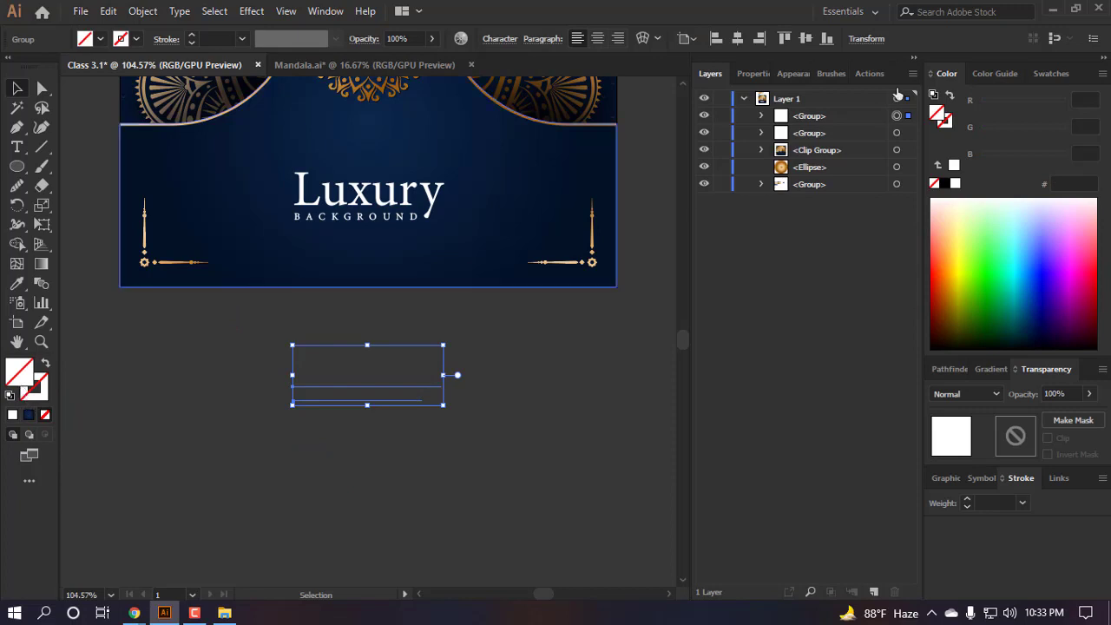
pyautogui.click(795, 76)
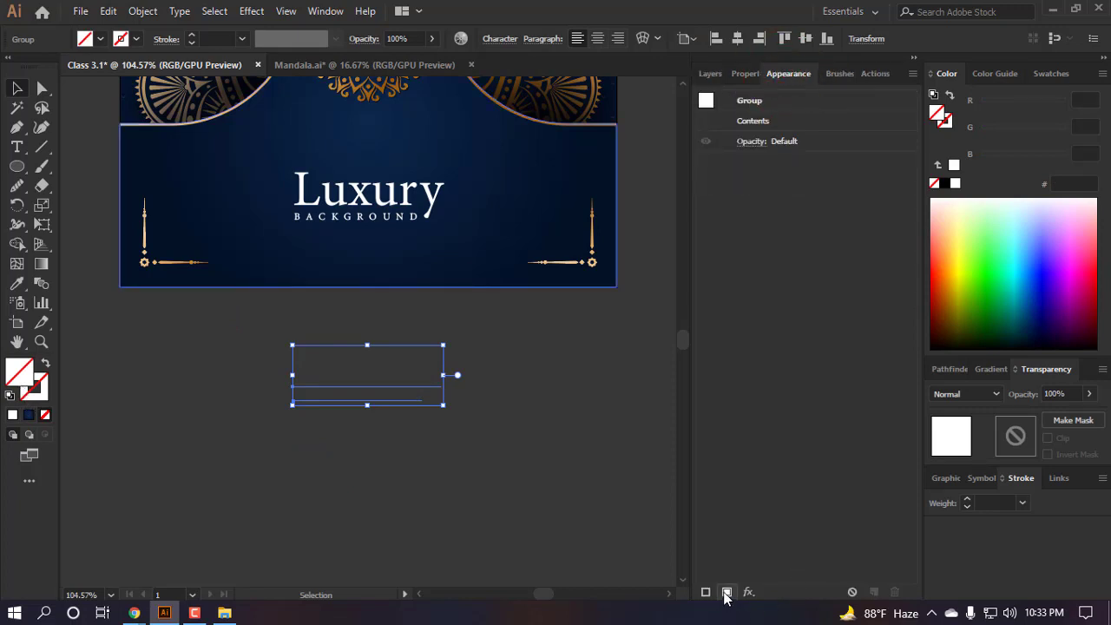
pyautogui.click(726, 593)
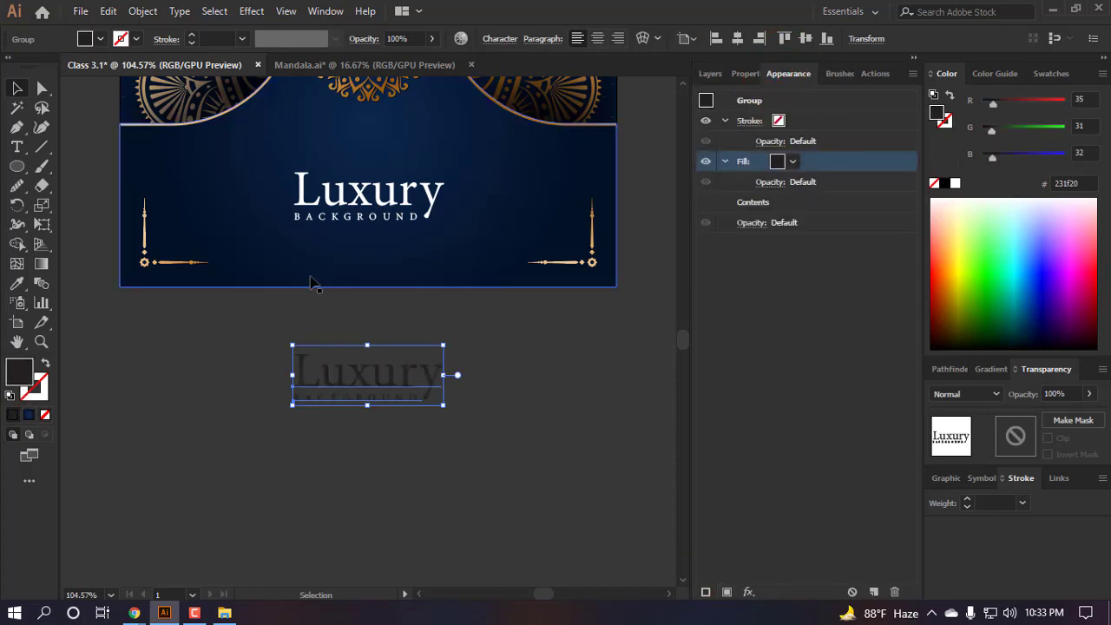
# - Sample the gold linear gradient from the artwork with the Eyedropper as the text copy's fill
pyautogui.scroll(2, 454, 327)
pyautogui.scroll(5, 408, 261)
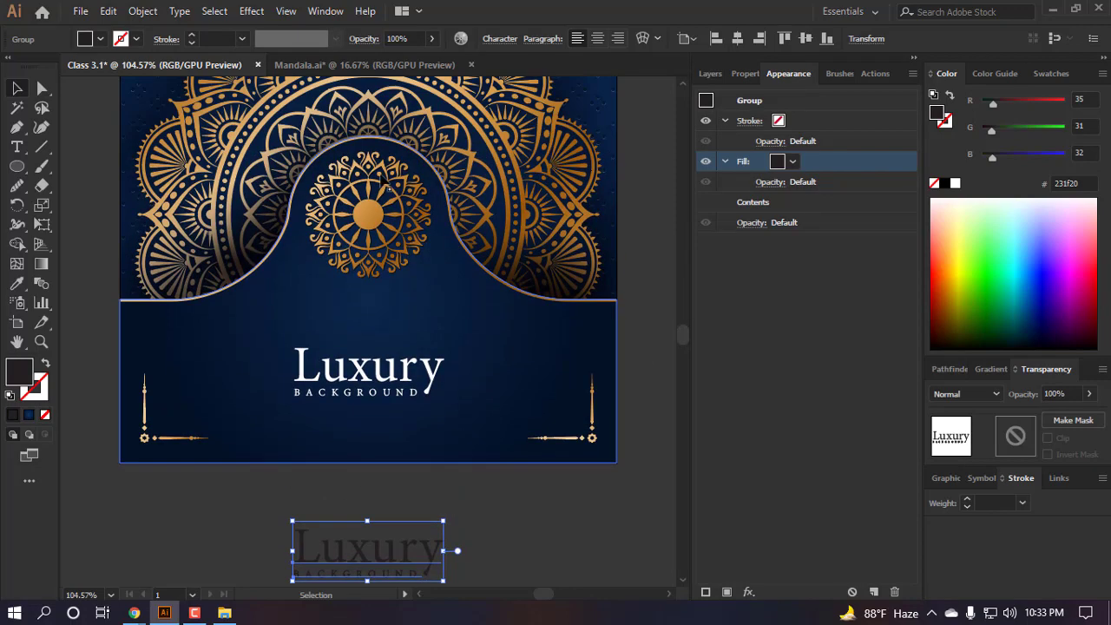
pyautogui.press('i')
pyautogui.click(347, 298)
pyautogui.scroll(-5, 347, 298)
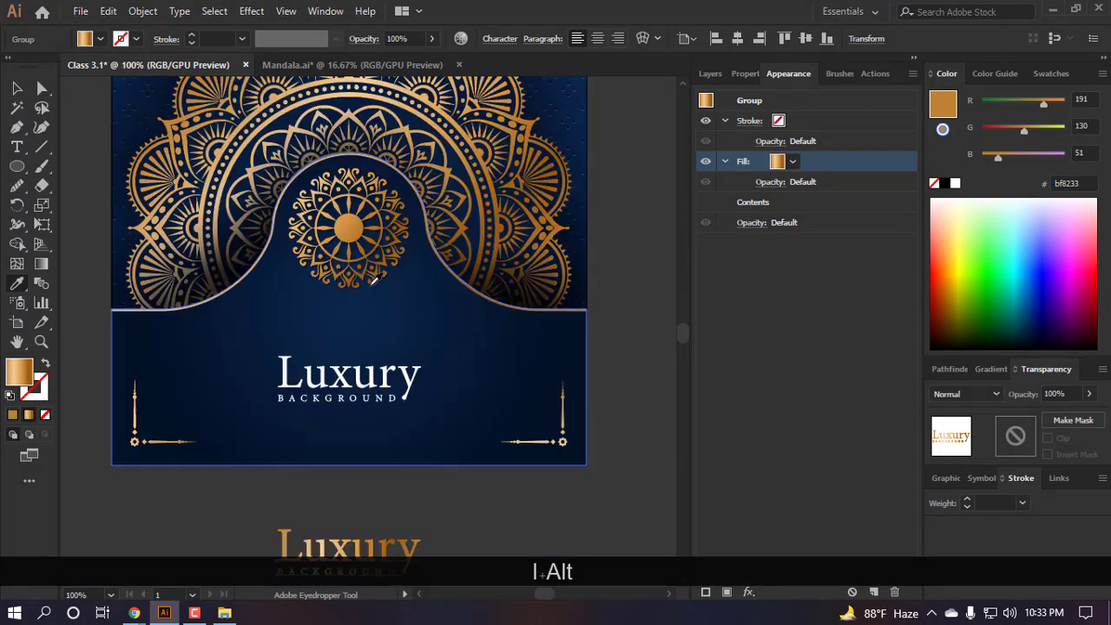
# - Redraw the gold gradient with the Gradient tool so it runs slightly diagonally across the text copy's full width
pyautogui.scroll(-3, 386, 380)
pyautogui.scroll(-3, 386, 380)
pyautogui.press('g')
pyautogui.moveTo(254, 240); pyautogui.dragTo(467, 317)
pyautogui.scroll(3, 464, 356)
pyautogui.press('v')
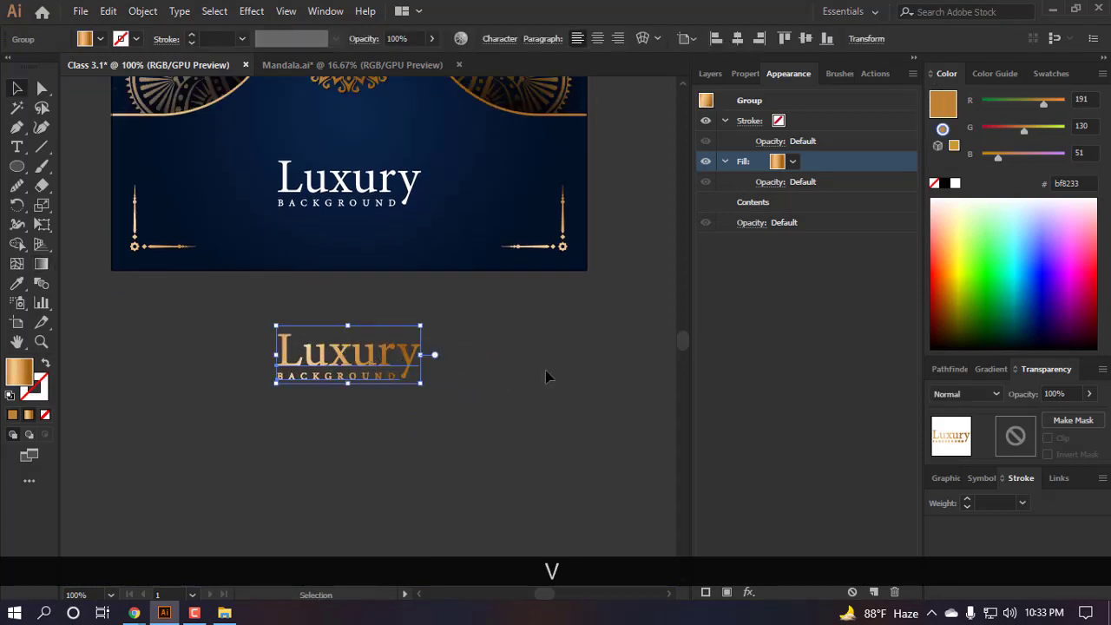
# - Hide the white Luxury text group and centre the gold copy horizontally on the artboard
pyautogui.click(348, 170)
pyautogui.click(707, 73)
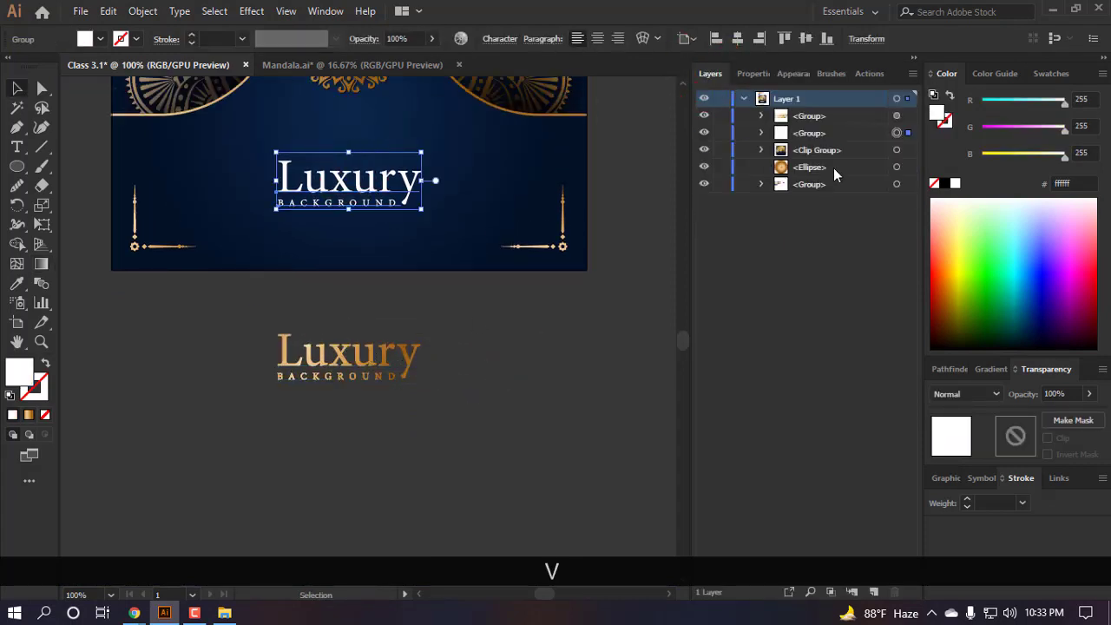
pyautogui.click(704, 133)
pyautogui.click(347, 354)
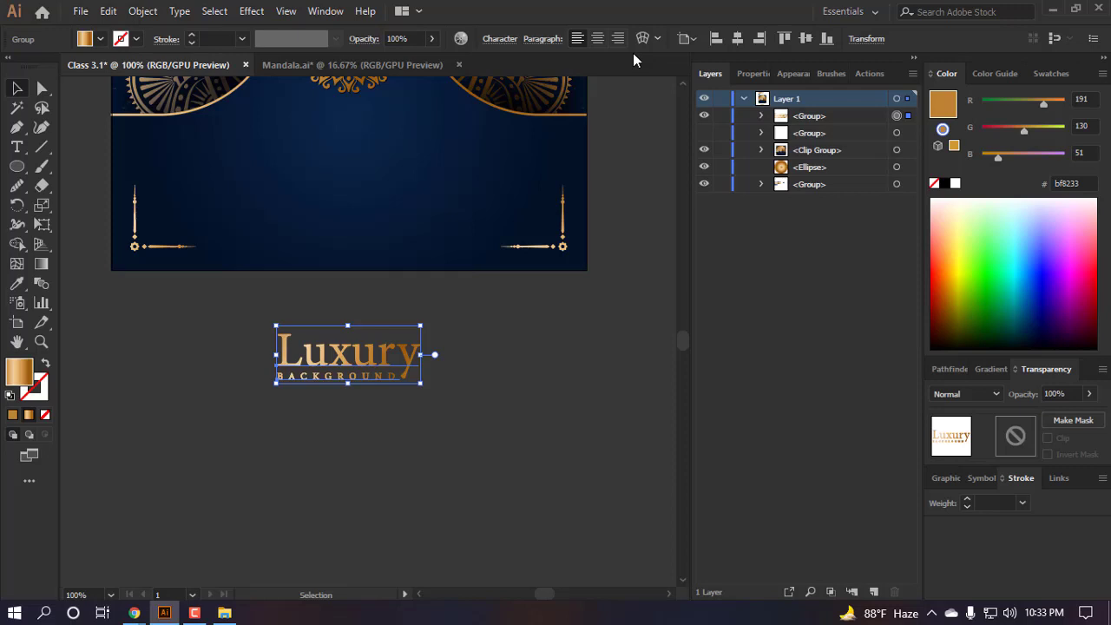
pyautogui.click(737, 39)
pyautogui.click(495, 396)
pyautogui.hotkey('ctrl', 'z')
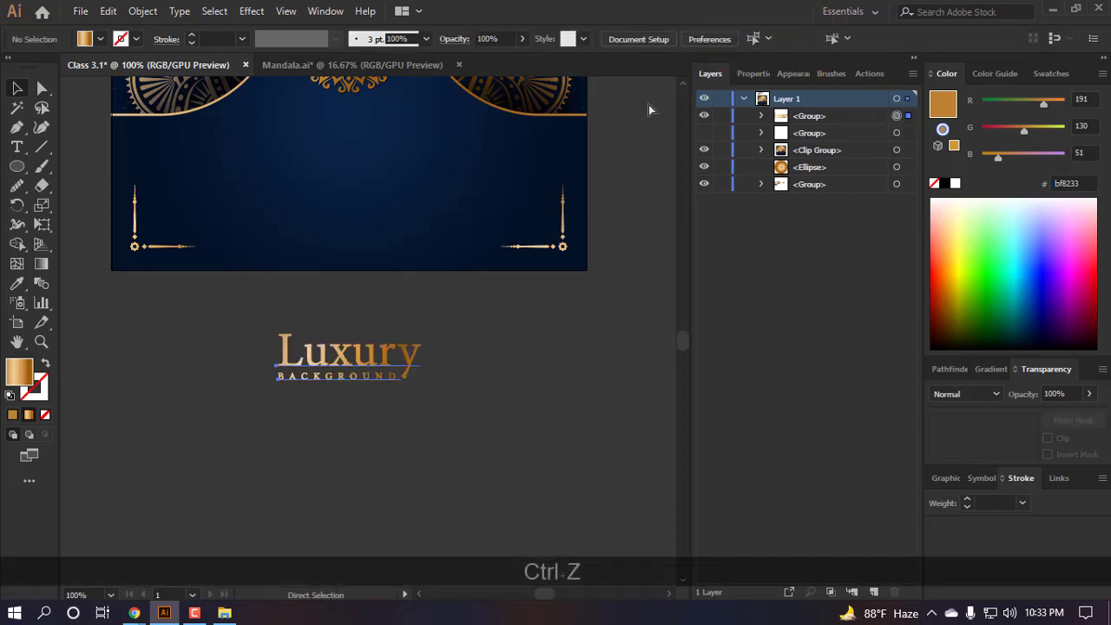
pyautogui.hotkey('ctrl', 'z')
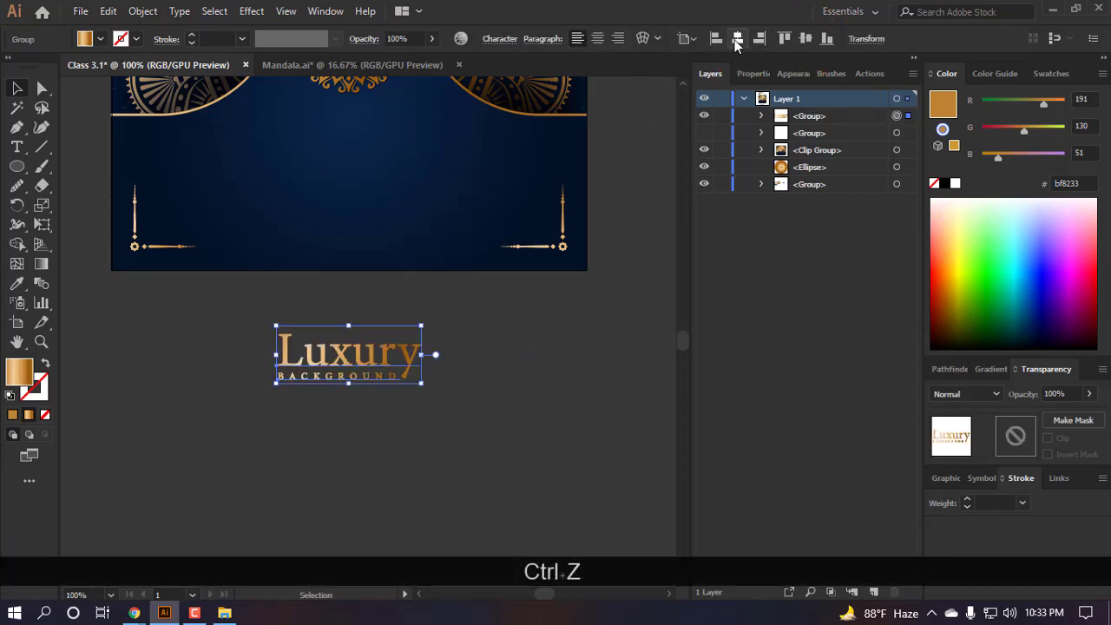
# - Align the gold text to the artboard's bottom edge and nudge it up seven large increments into the navy area
pyautogui.click(826, 39)
pyautogui.hotkey('shift', 'Up')
pyautogui.hotkey('shift', 'Up')
pyautogui.hotkey('shift', 'Up')
pyautogui.hotkey('shift', 'Up')
pyautogui.hotkey('shift', 'Up')
pyautogui.hotkey('shift', 'Up')
pyautogui.hotkey('shift', 'Up')
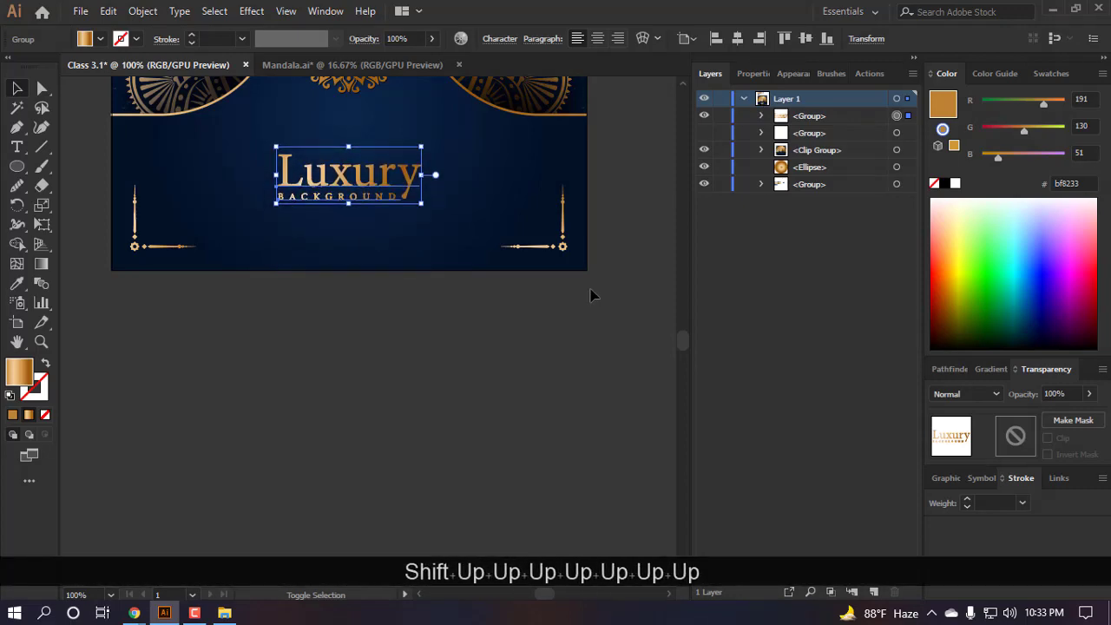
pyautogui.click(369, 293)
# - Replace the word "Luxury" with "Mandala" in the gold text
pyautogui.scroll(-1, 447, 369)
pyautogui.scroll(1, 454, 392)
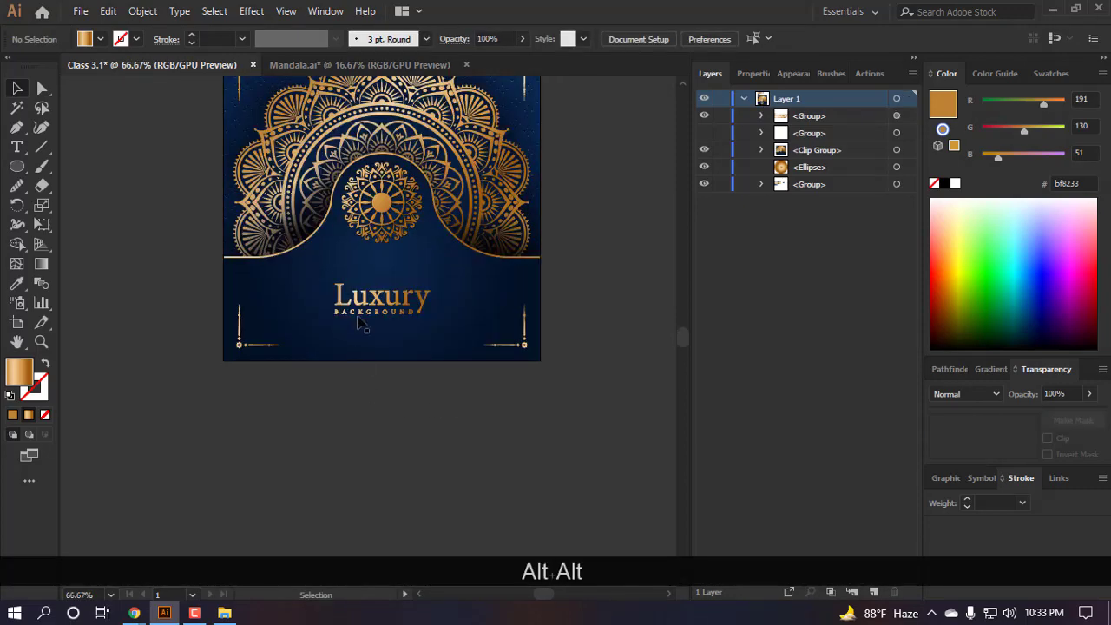
pyautogui.scroll(3, 358, 322)
pyautogui.press('t')
pyautogui.moveTo(295, 227); pyautogui.dragTo(685, 253)
pyautogui.write('Mandala')
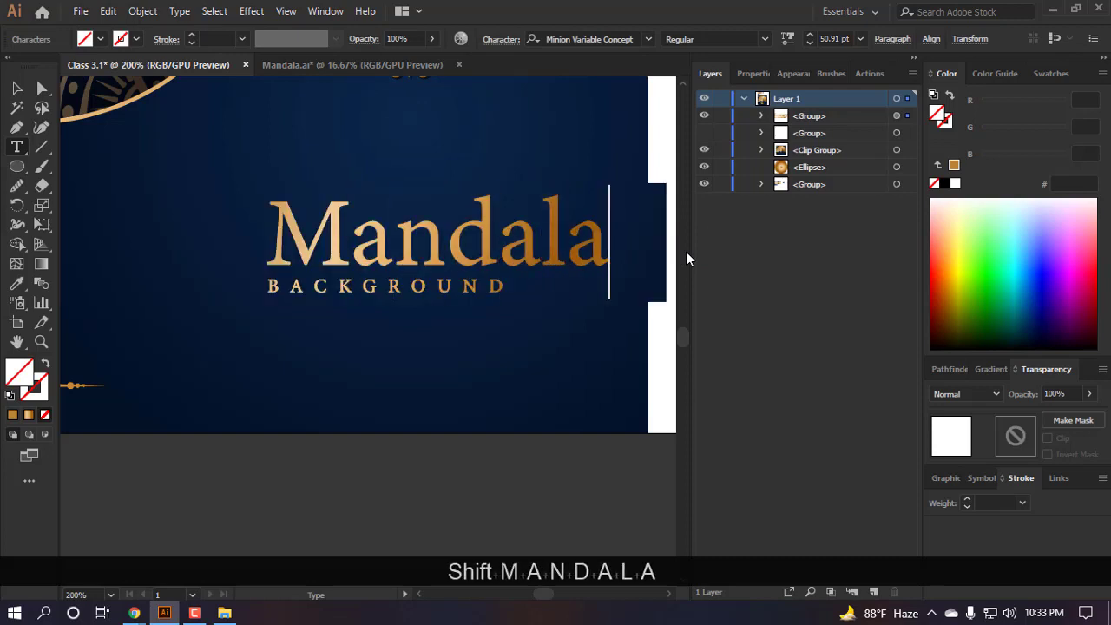
# - Set the paragraph alignment of the "Mandala" text line to centred
pyautogui.hotkey('ctrl', 'a')
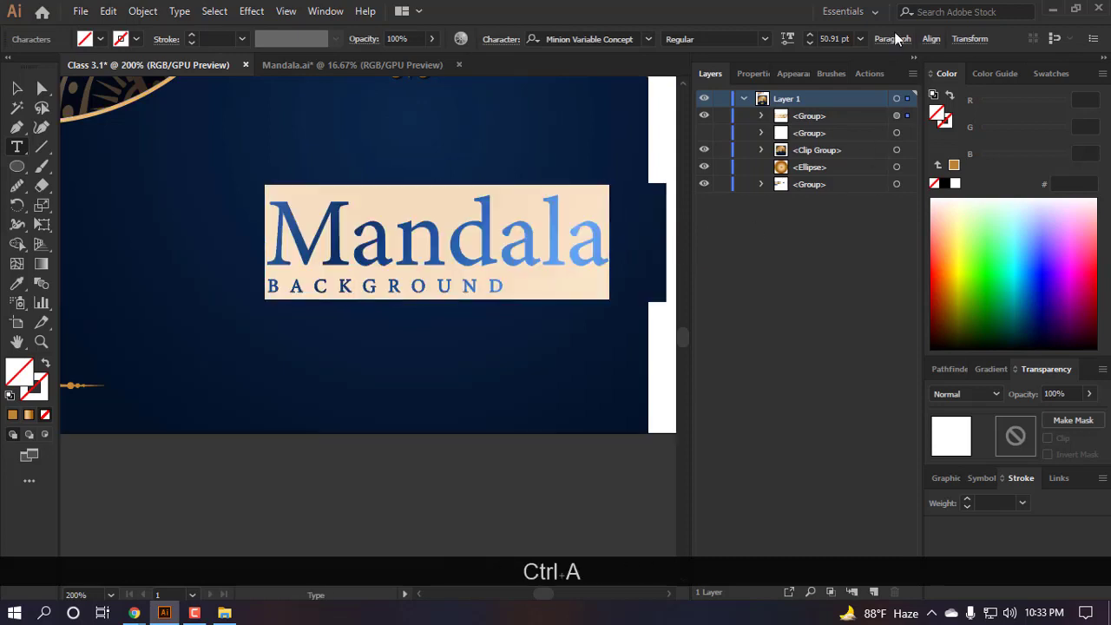
pyautogui.click(930, 38)
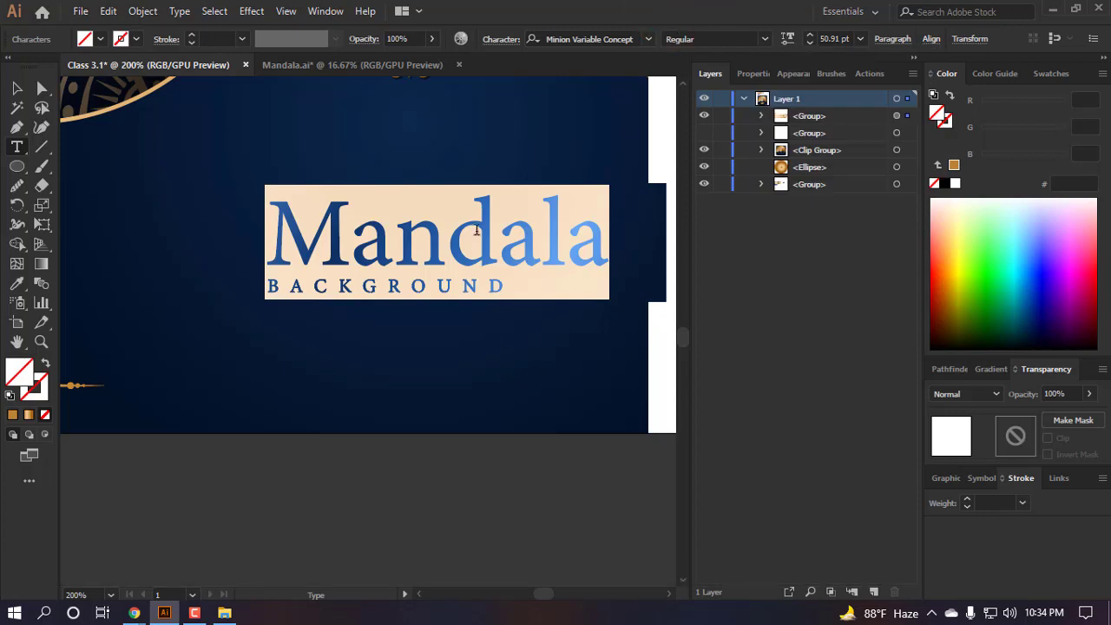
pyautogui.click(458, 219)
pyautogui.hotkey('ctrl', 'a')
pyautogui.click(502, 38)
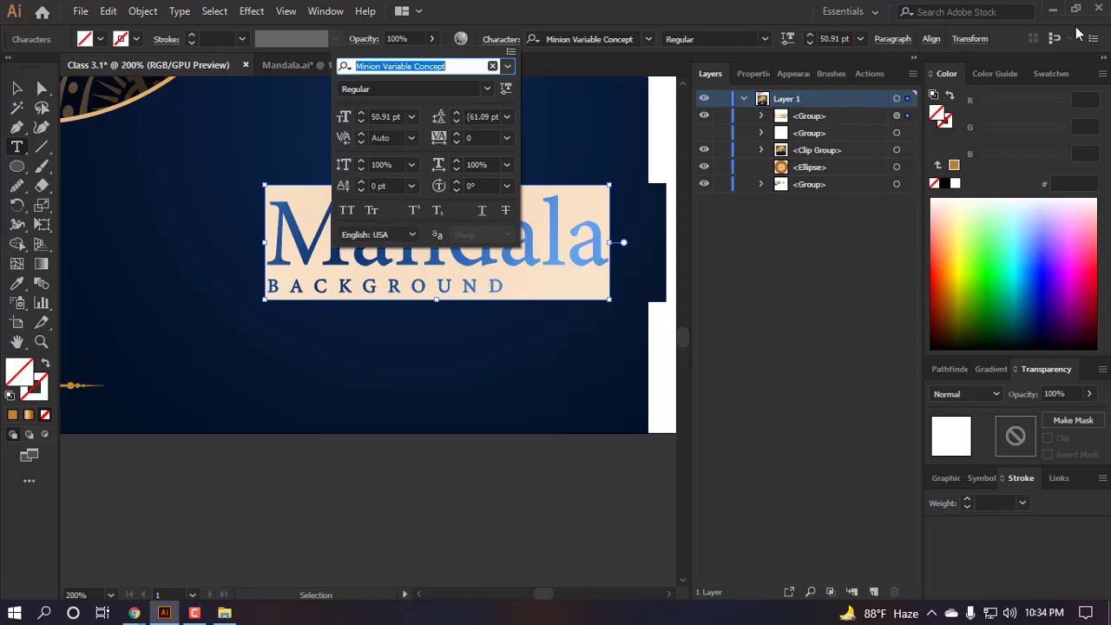
pyautogui.click(893, 38)
pyautogui.click(893, 38)
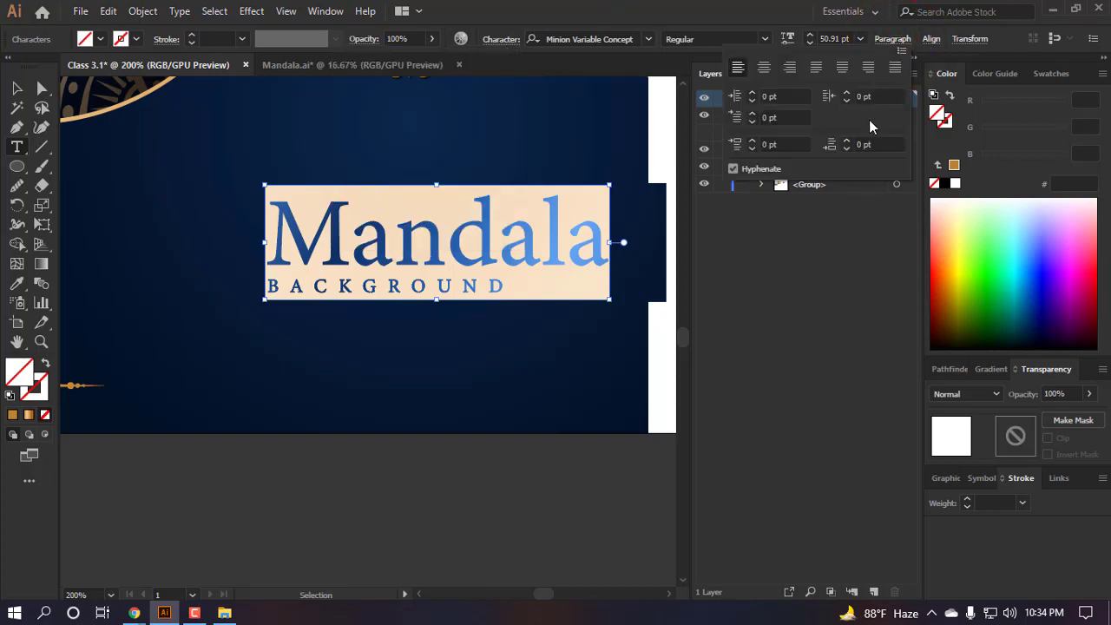
pyautogui.click(763, 70)
# - Set the paragraph alignment of the "BACKGROUND" line to centred and deselect the text
pyautogui.click(477, 286)
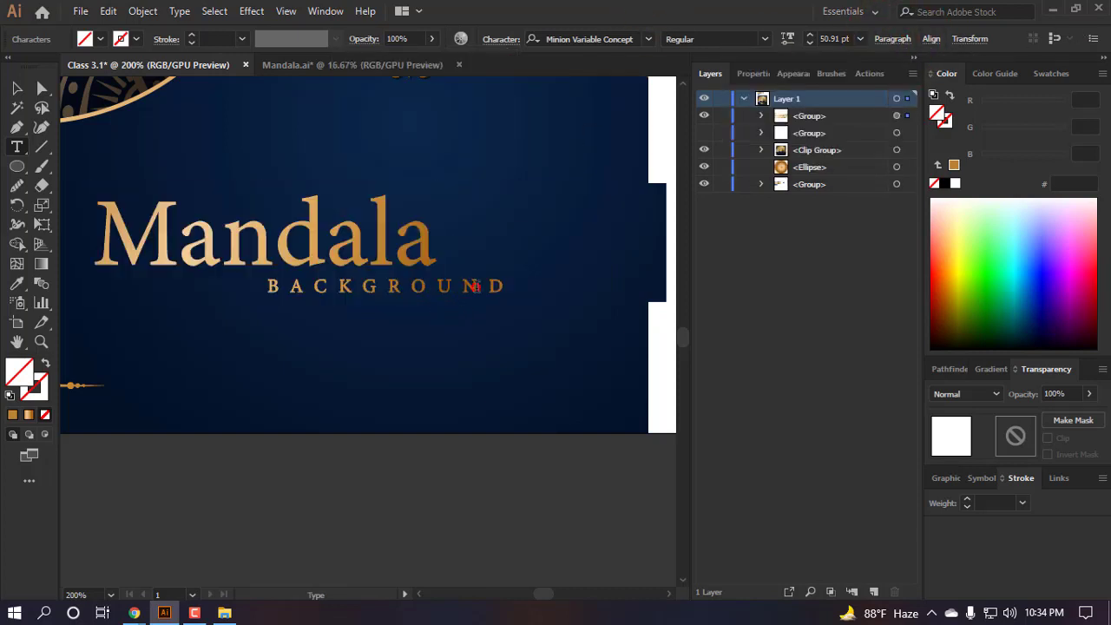
pyautogui.hotkey('ctrl', 'a')
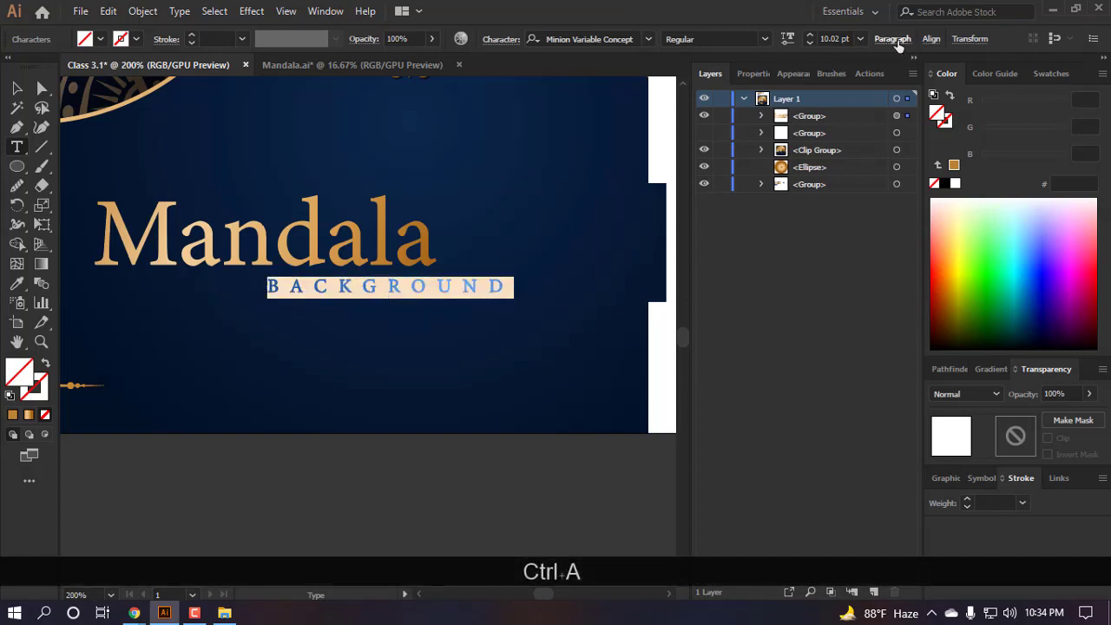
pyautogui.click(893, 38)
pyautogui.click(764, 69)
pyautogui.press('Escape')
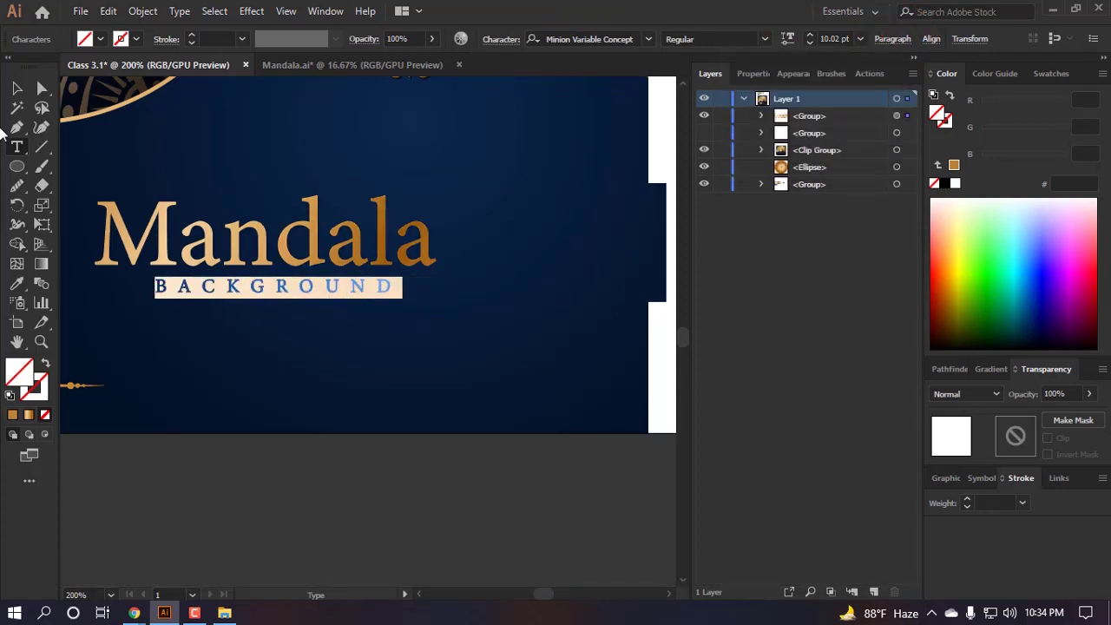
pyautogui.press('Escape')
pyautogui.click(395, 553)
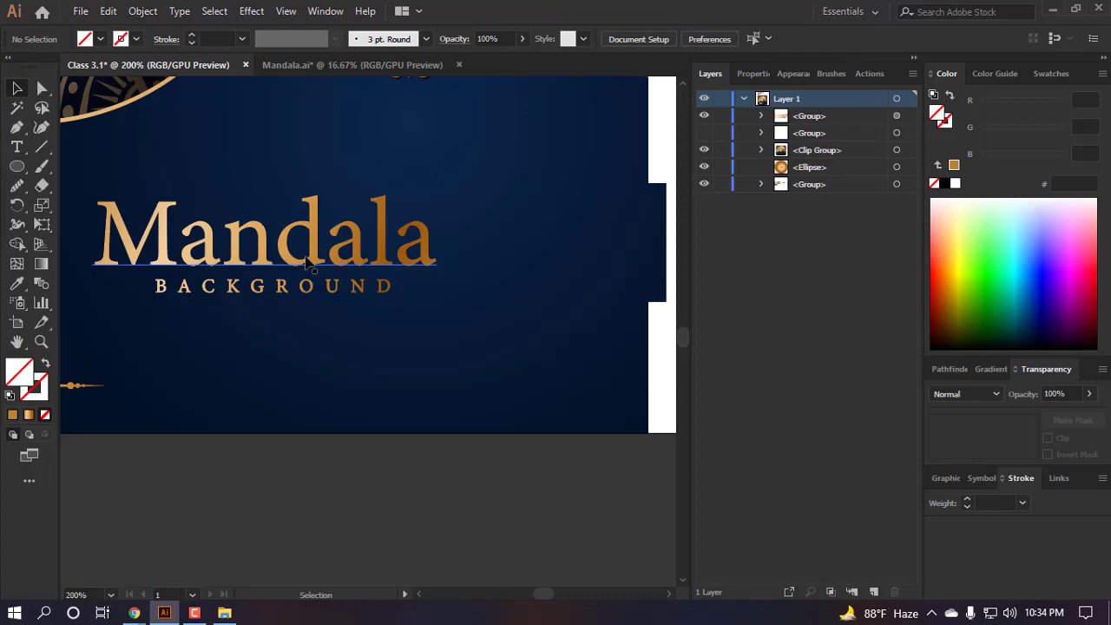
# - Centre the gold title group on the artboard in both directions and nudge it down in large increments into the navy area
pyautogui.click(379, 297)
pyautogui.keyDown('alt'); pyautogui.scroll(-2, 410, 306); pyautogui.keyUp('alt')
pyautogui.keyDown('alt'); pyautogui.scroll(1, 410, 305); pyautogui.keyUp('alt')
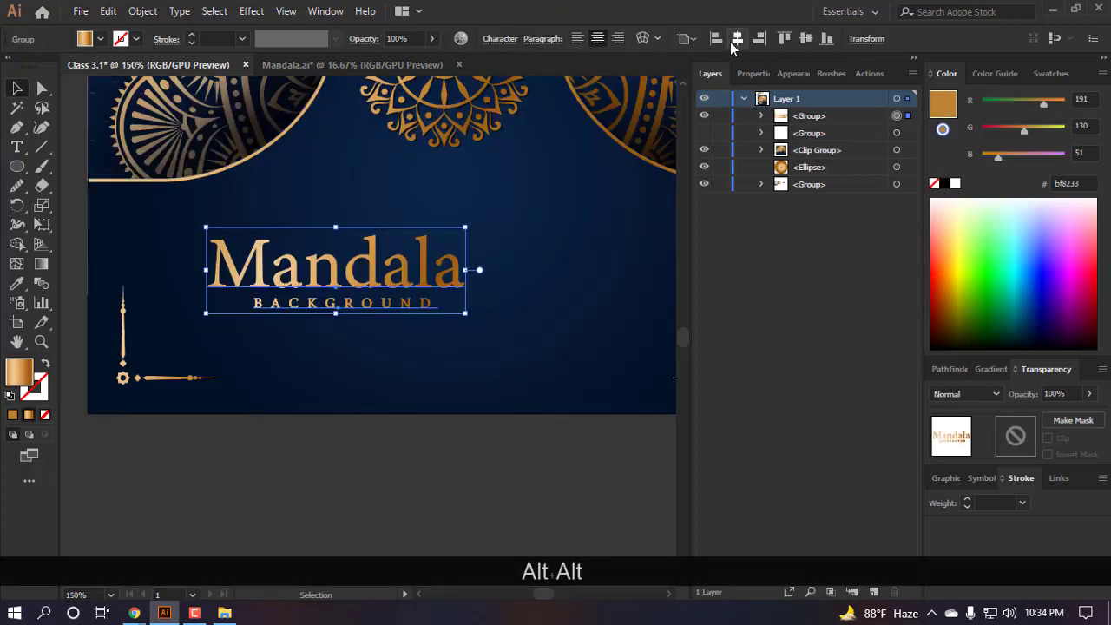
pyautogui.click(783, 40)
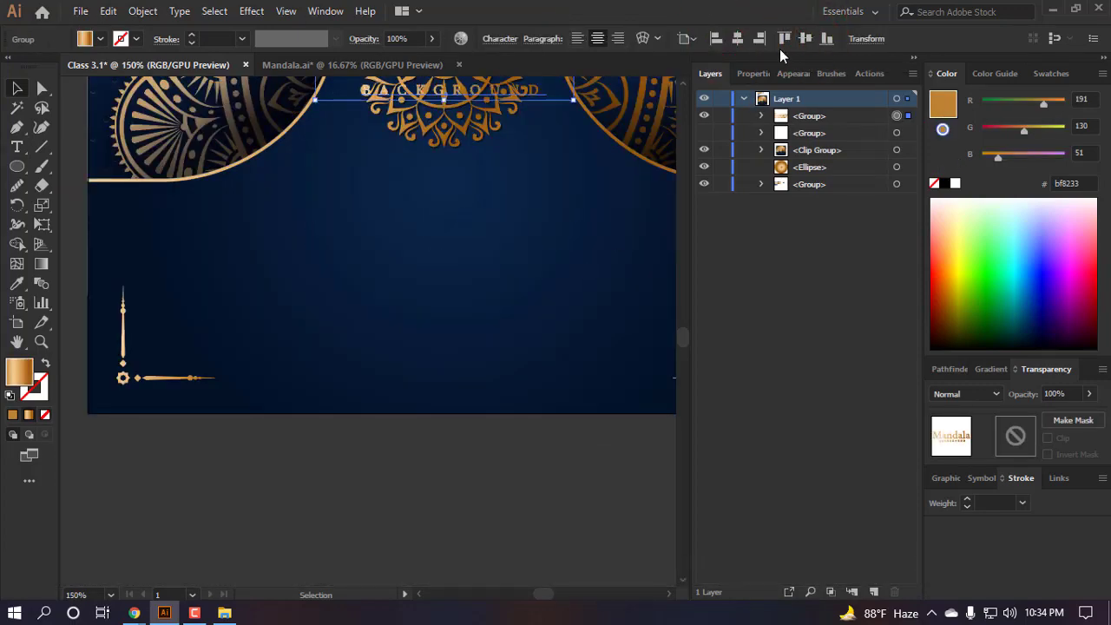
pyautogui.hotkey('shift', 'Down')
pyautogui.hotkey('shift', 'Down')
pyautogui.hotkey('shift', 'Down')
pyautogui.hotkey('shift', 'Down')
pyautogui.hotkey('shift', 'Down')
pyautogui.hotkey('shift', 'Down')
pyautogui.hotkey('shift', 'Down')
pyautogui.hotkey('shift', 'Down')
pyautogui.hotkey('shift', 'Down')
pyautogui.hotkey('shift', 'Down')
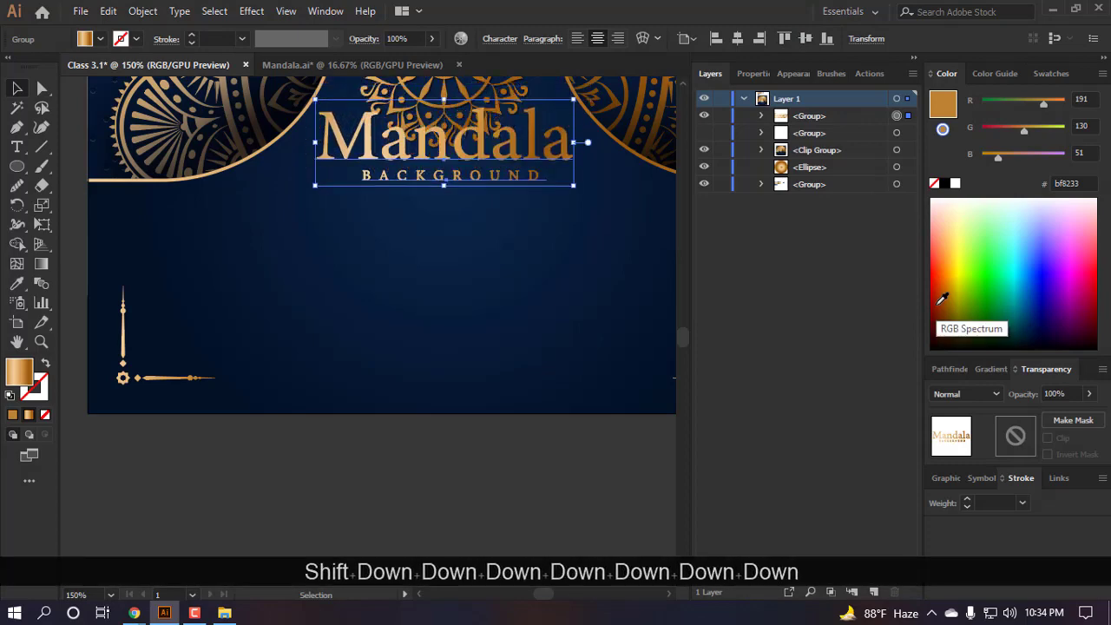
pyautogui.hotkey('shift', 'Down')
pyautogui.hotkey('shift', 'Down')
pyautogui.hotkey('shift', 'Down')
pyautogui.hotkey('shift', 'Down')
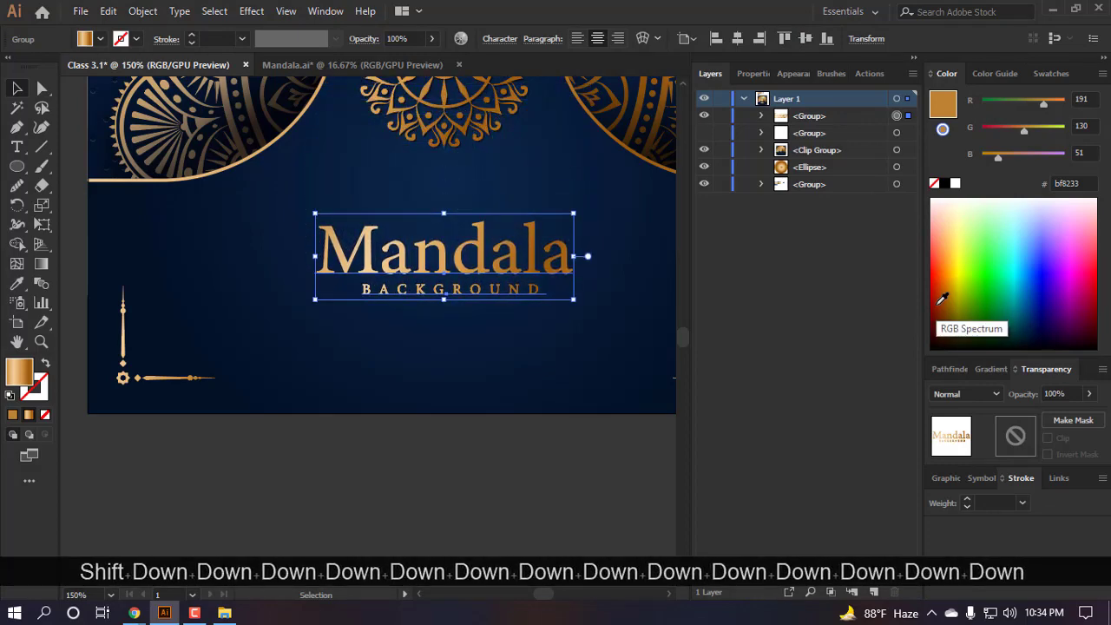
pyautogui.hotkey('shift', 'Up')
pyautogui.hotkey('ctrl', '1')
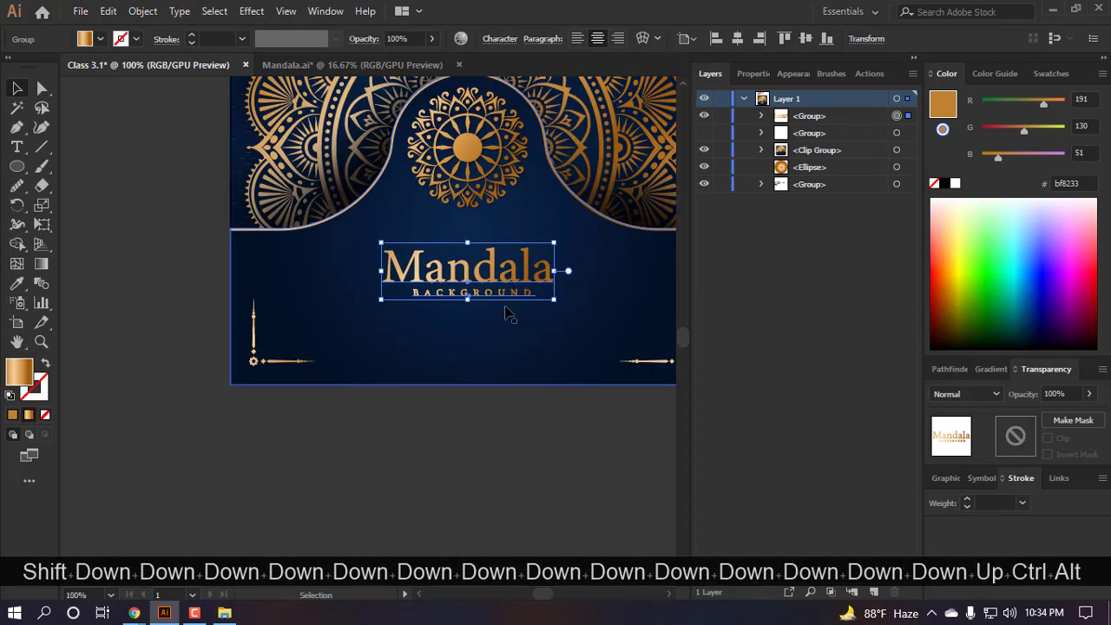
# - Redraw the title's gold gradient with the Gradient tool diagonally from above its left end to below its right end
pyautogui.press('g')
pyautogui.moveTo(376, 200)
pyautogui.mouseDown()
pyautogui.moveTo(386, 189)
pyautogui.moveTo(584, 340)
pyautogui.mouseUp()
pyautogui.moveTo(536, 217); pyautogui.dragTo(376, 366)
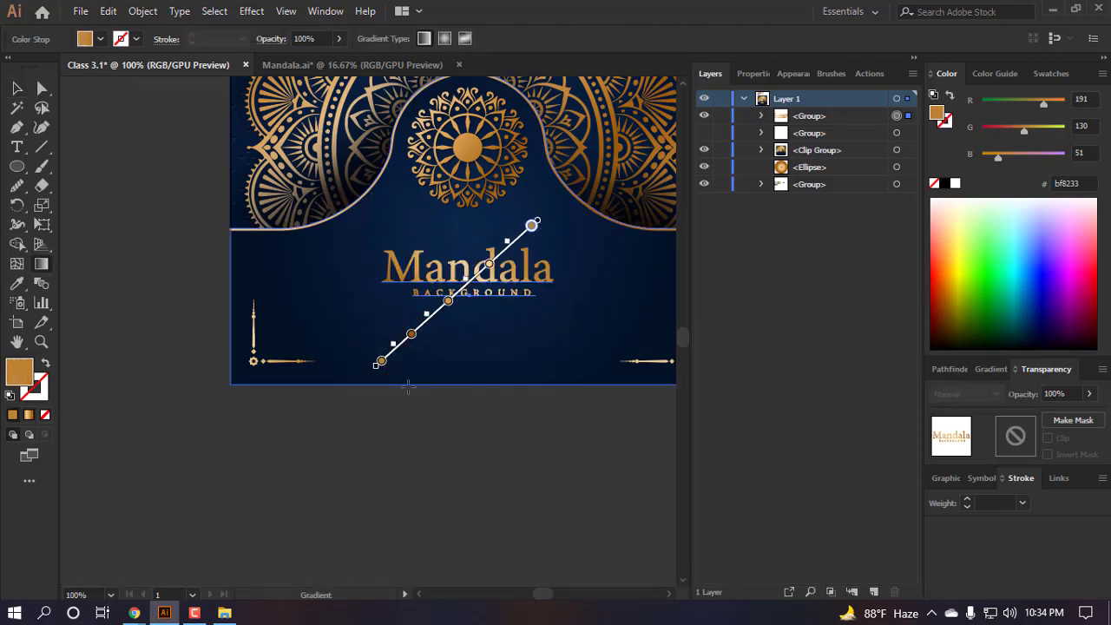
pyautogui.scroll(-2, 380, 326)
pyautogui.scroll(2, 435, 296)
pyautogui.moveTo(351, 211)
pyautogui.mouseDown()
pyautogui.moveTo(523, 353)
pyautogui.moveTo(529, 376)
pyautogui.mouseUp()
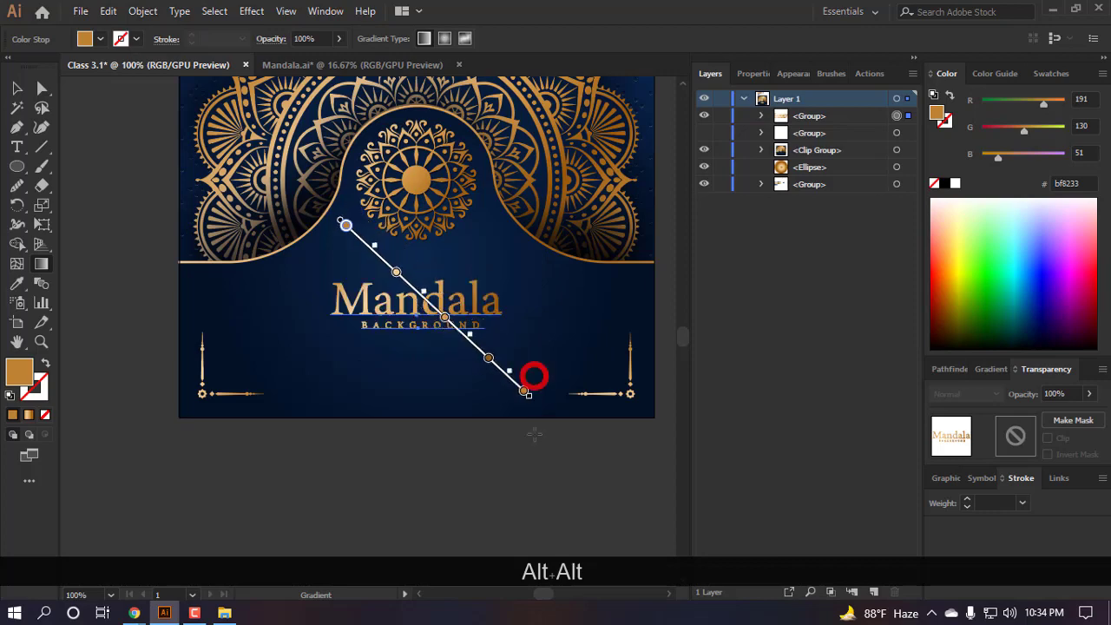
pyautogui.scroll(2, 528, 377)
pyautogui.press('a')
pyautogui.scroll(-2, 428, 395)
pyautogui.scroll(-5, 431, 456)
pyautogui.press('v')
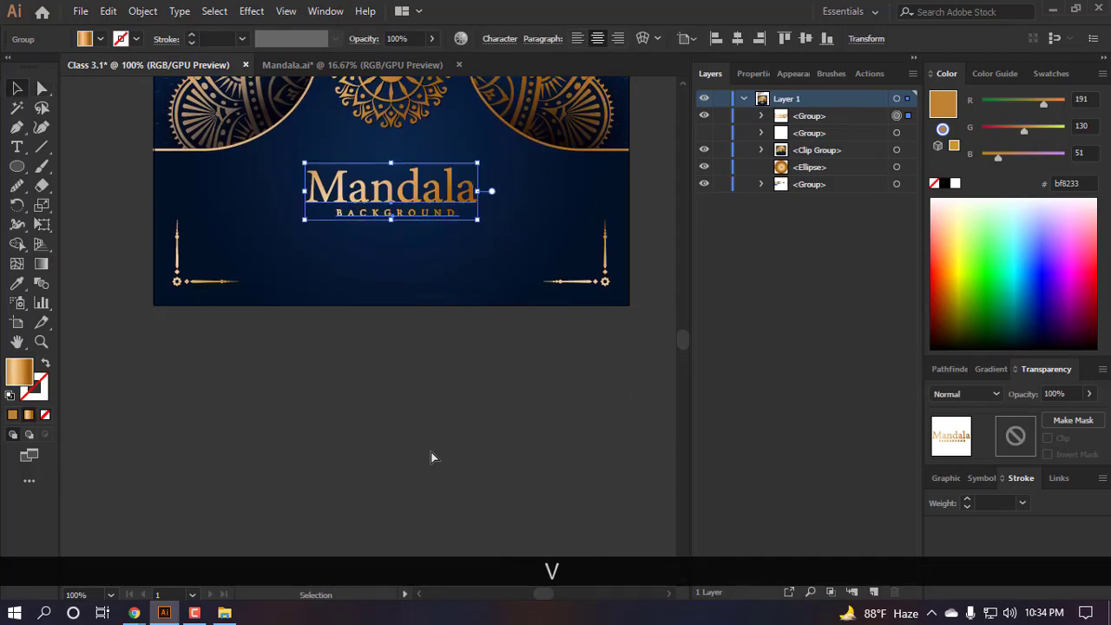
pyautogui.click(402, 402)
pyautogui.scroll(3, 436, 413)
pyautogui.scroll(-2, 436, 416)
pyautogui.scroll(2, 414, 348)
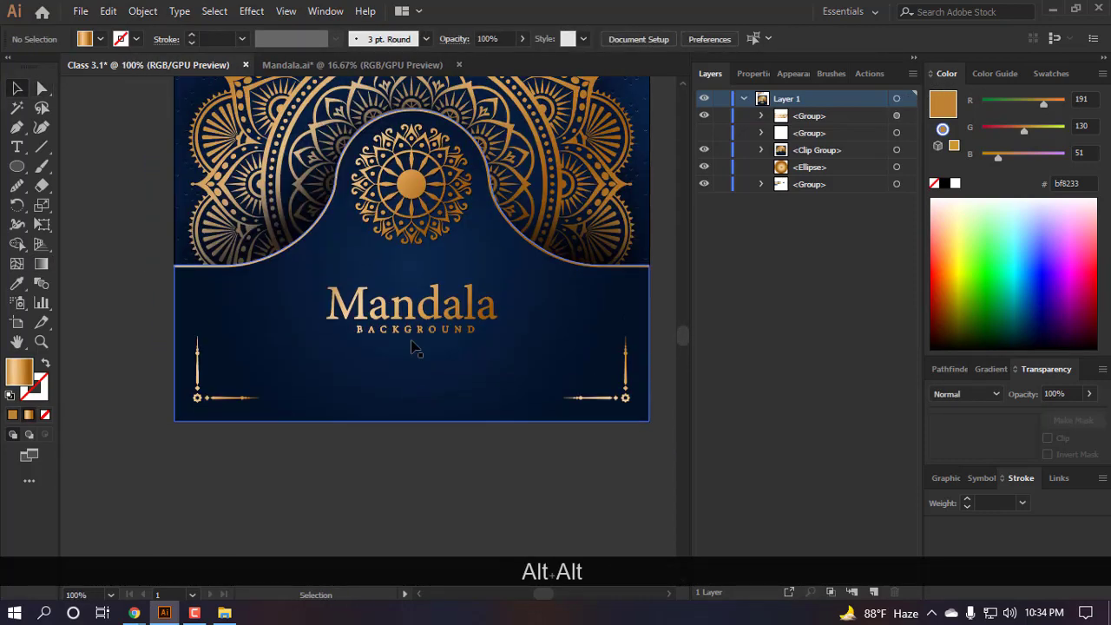
# - Replace the word "Mandala" with "Luxury" in the gold title
pyautogui.press('t')
pyautogui.scroll(1, 432, 323)
pyautogui.click(432, 324)
pyautogui.hotkey('ctrl', 'a')
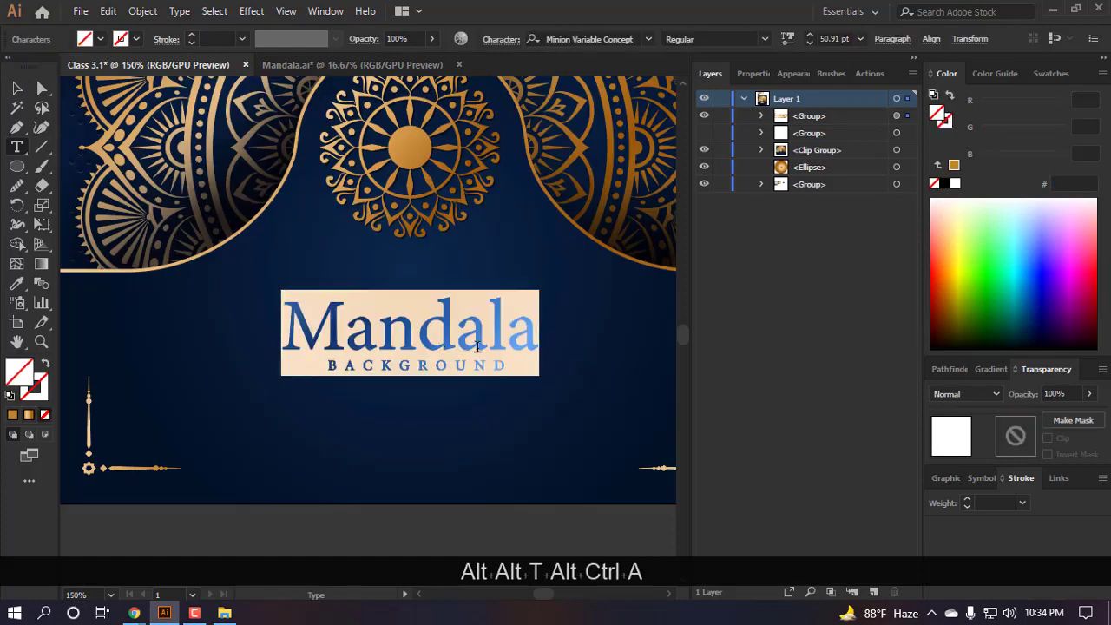
pyautogui.click(509, 323)
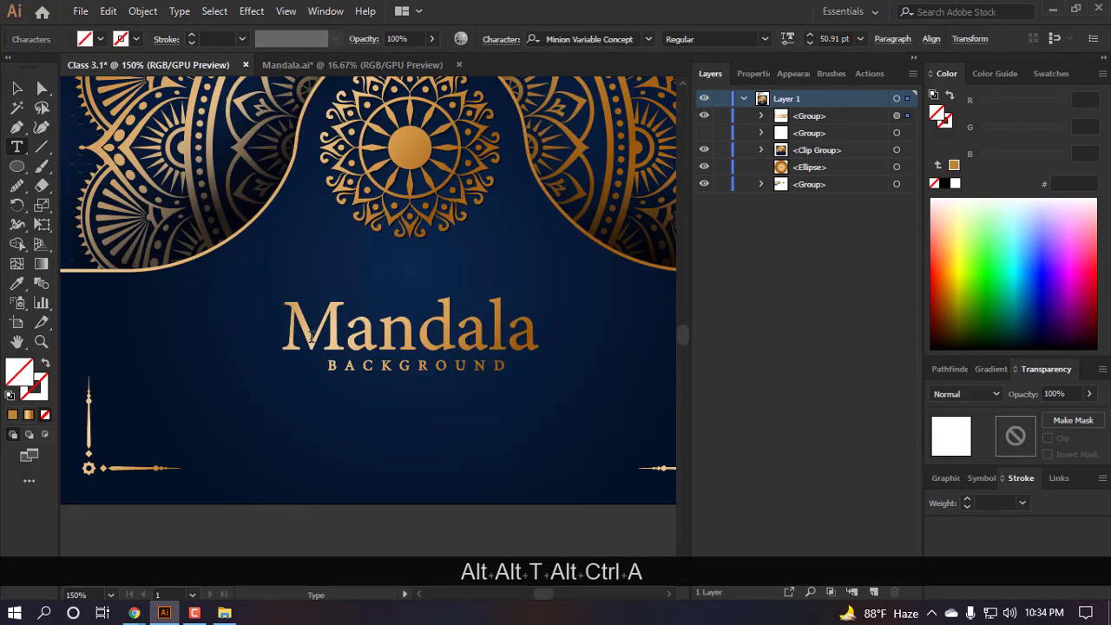
pyautogui.moveTo(310, 339); pyautogui.dragTo(668, 363)
pyautogui.write('L')
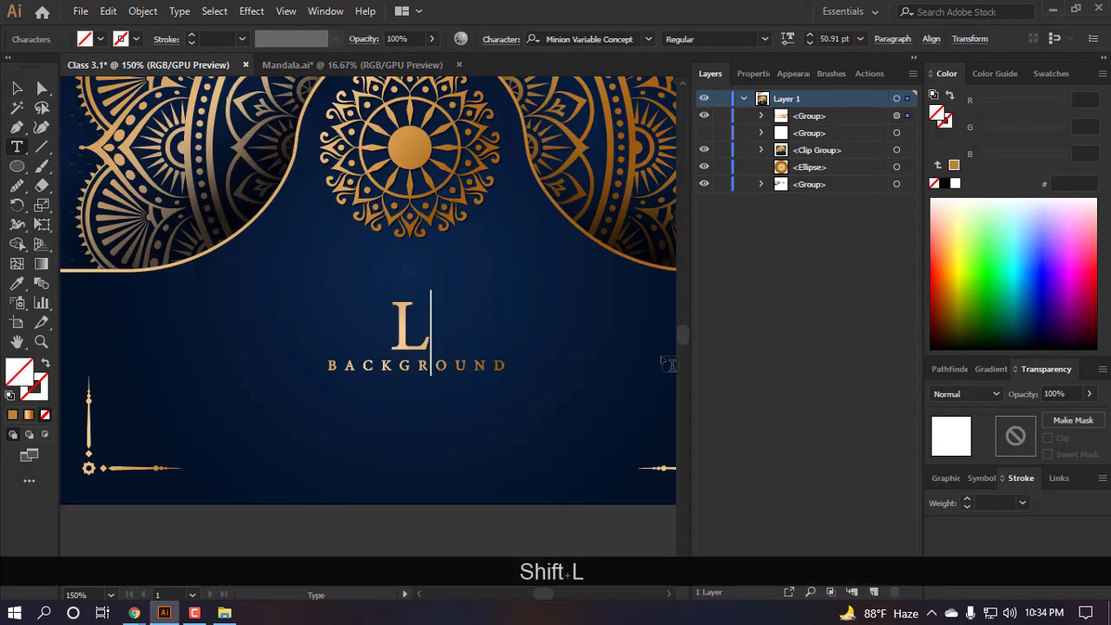
pyautogui.write('uxury')
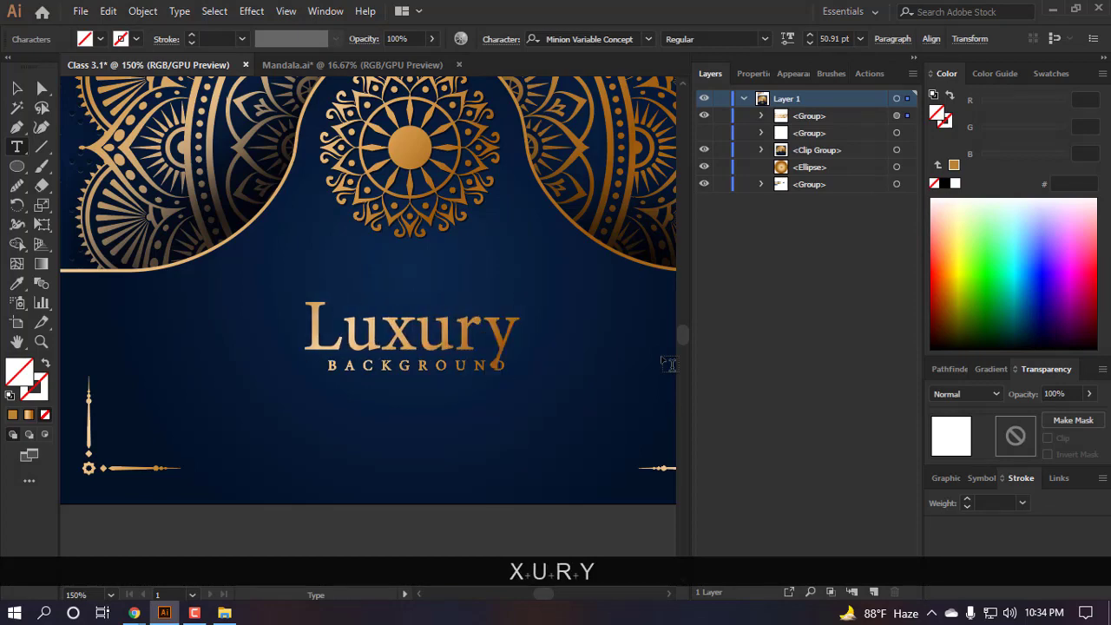
pyautogui.click(17, 86)
pyautogui.scroll(1, 374, 523)
pyautogui.press('a')
pyautogui.scroll(-2, 375, 524)
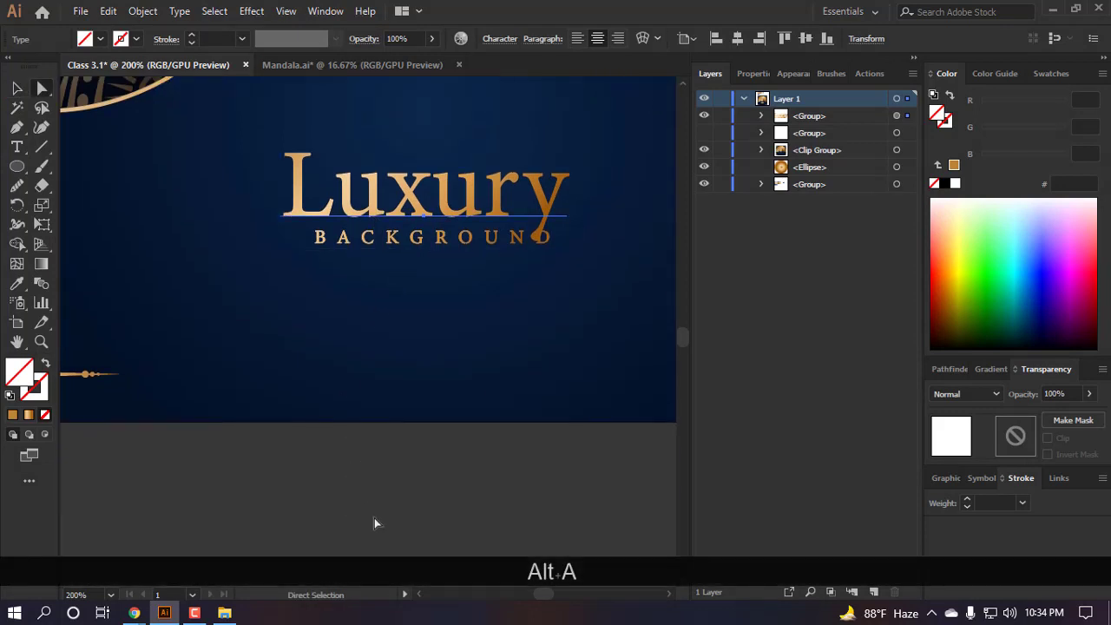
# - Nudge the "BACKGROUND" line horizontally until its first letter lines up with the left edge of the "L" in "Luxury"
pyautogui.click(385, 489)
pyautogui.press('a')
pyautogui.click(386, 242)
pyautogui.press('Left')
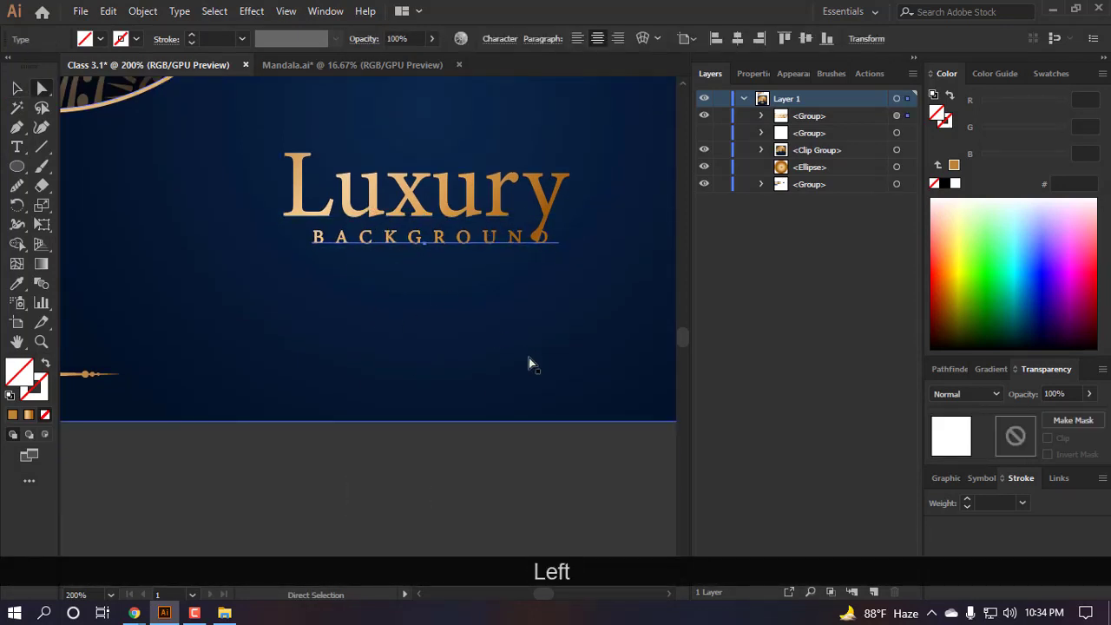
pyautogui.press('Left')
pyautogui.press('Left')
pyautogui.hotkey('shift', 'Left')
pyautogui.hotkey('shift', 'Left')
pyautogui.press('Right')
pyautogui.press('Right')
pyautogui.press('Right')
pyautogui.press('Right')
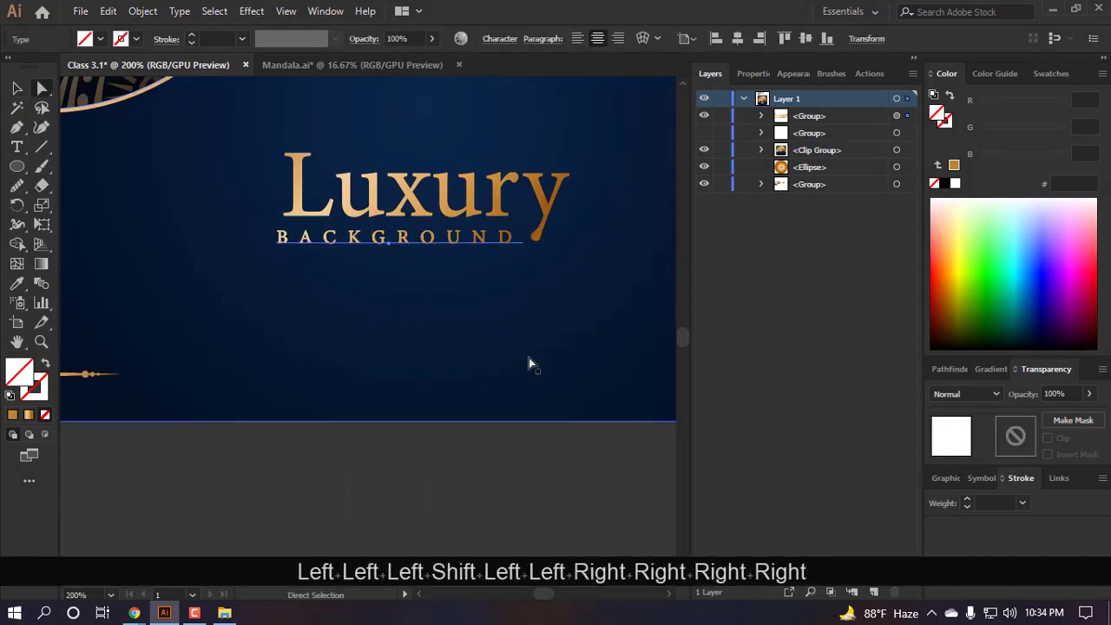
pyautogui.press('Right')
pyautogui.press('Right')
pyautogui.press('Right')
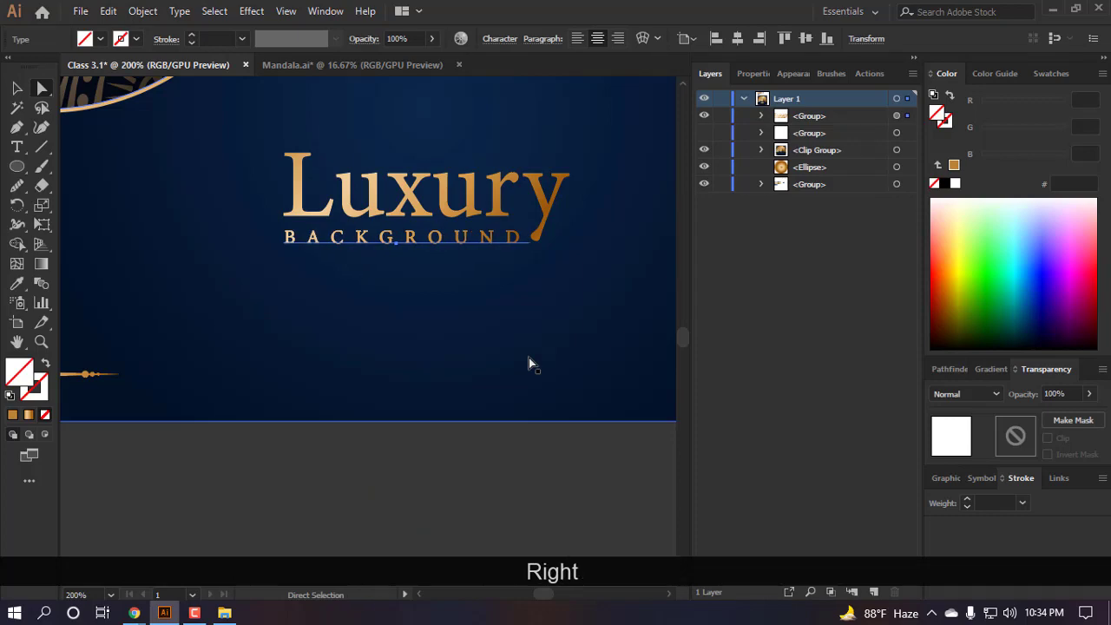
pyautogui.press('Left')
pyautogui.press('Right')
pyautogui.click(541, 489)
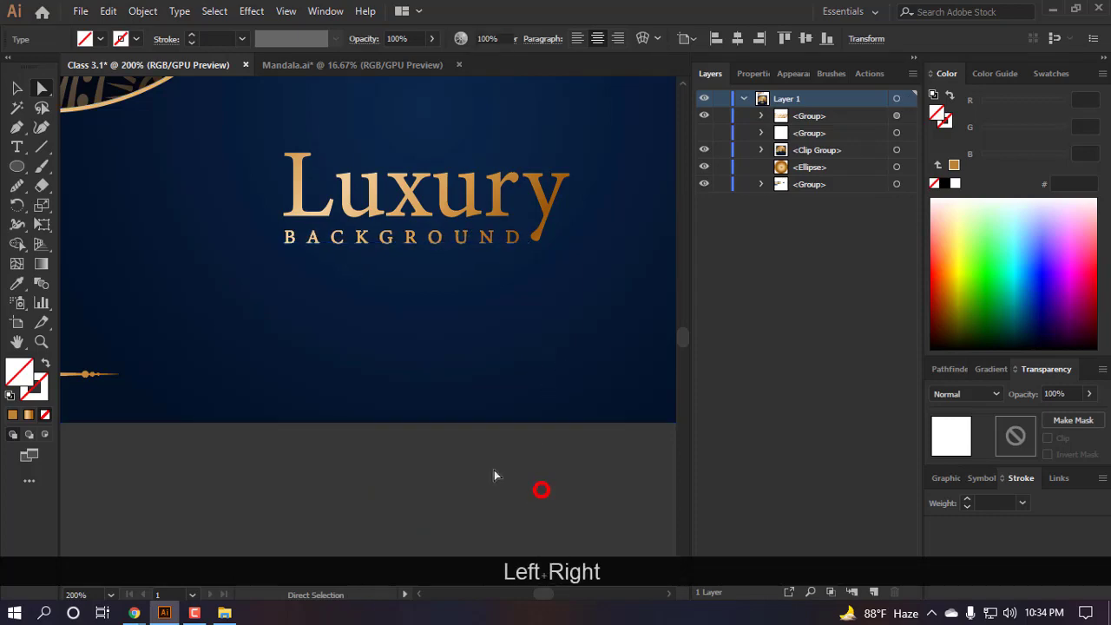
# - Enlarge the title group slightly, centre it horizontally on the artboard and undo the accidental vertical centring
pyautogui.scroll(-3, 494, 469)
pyautogui.scroll(-1, 480, 466)
pyautogui.hscroll(1, 466, 462)
pyautogui.scroll(2, 454, 384)
pyautogui.press('v')
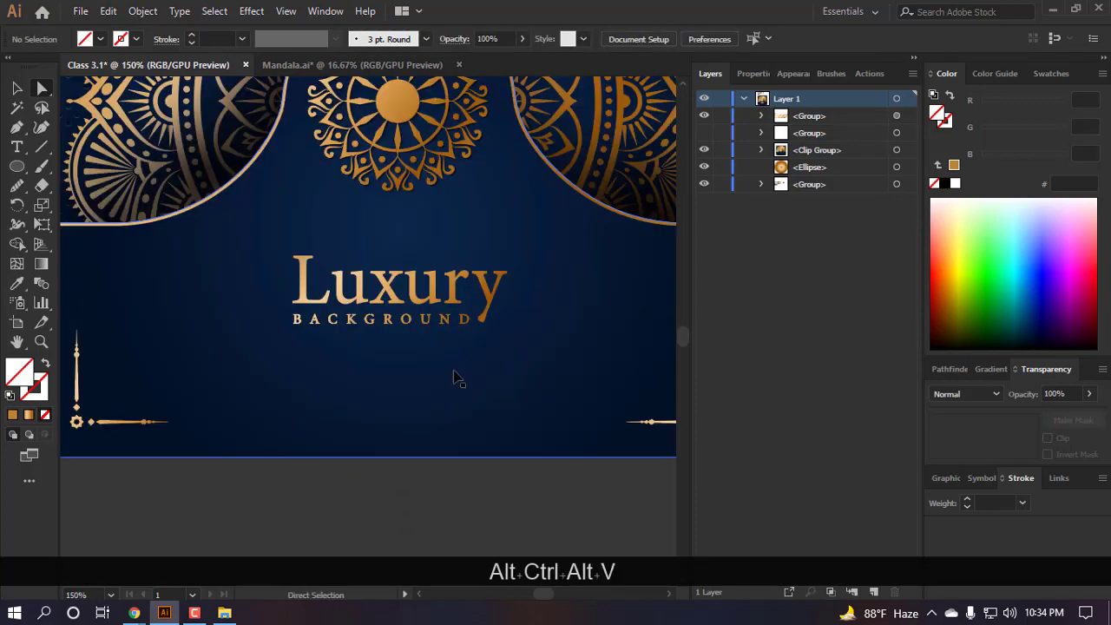
pyautogui.press('v')
pyautogui.click(473, 319)
pyautogui.moveTo(510, 331); pyautogui.dragTo(511, 331)
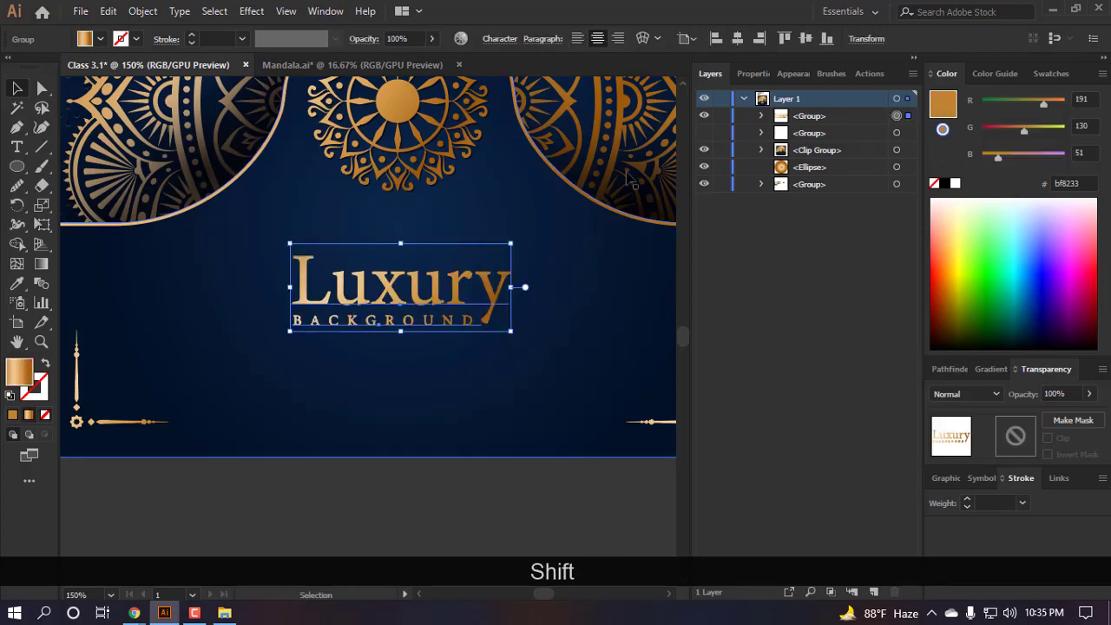
pyautogui.click(732, 38)
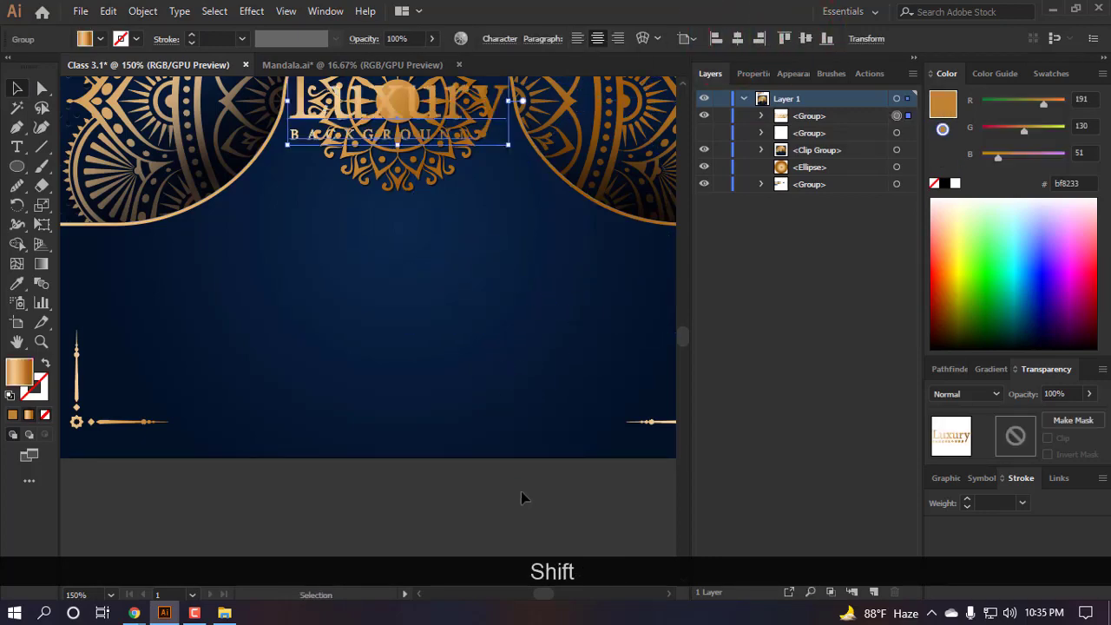
pyautogui.hotkey('ctrl', 'z')
pyautogui.click(434, 516)
pyautogui.scroll(-2, 439, 512)
pyautogui.scroll(-3, 444, 468)
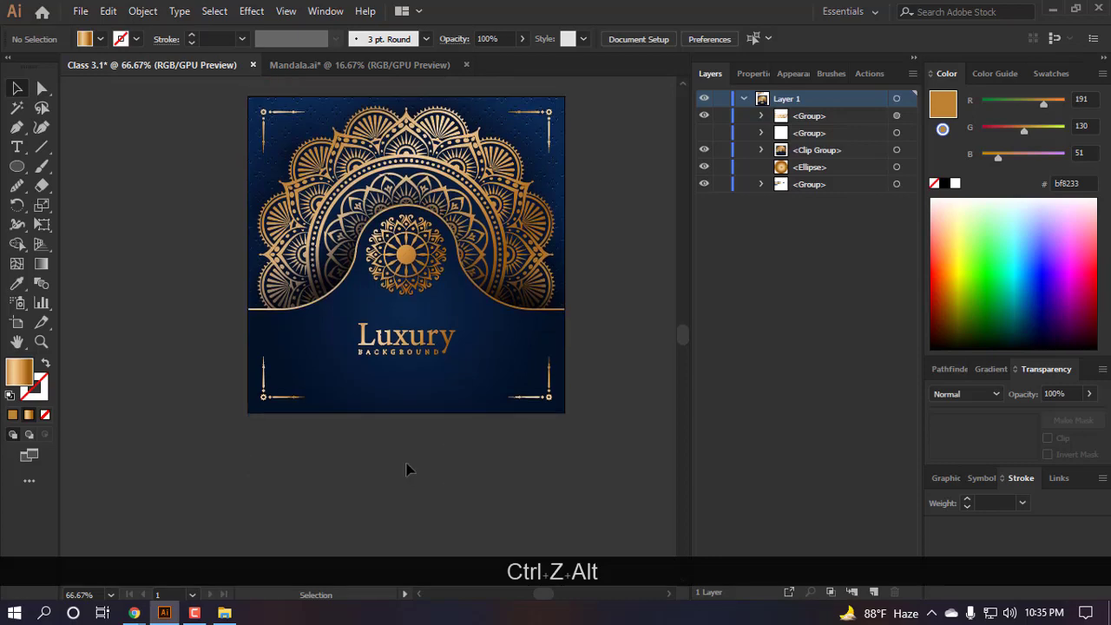
# - Delete the colour swatch group and the gold gradient circle above the artboard
pyautogui.scroll(11, 407, 470)
pyautogui.click(325, 211)
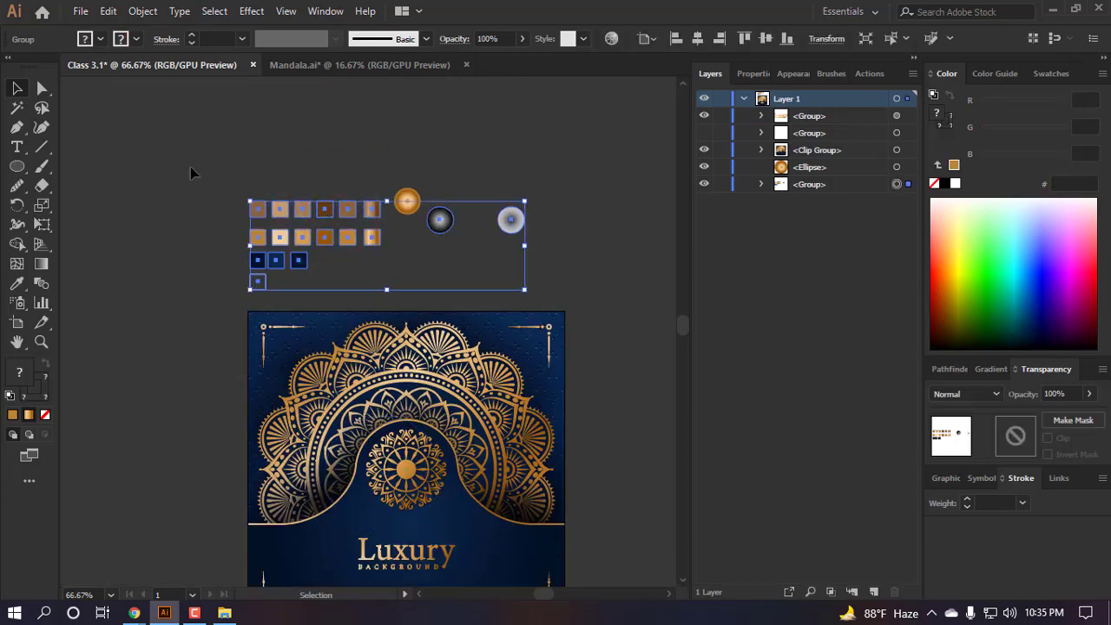
pyautogui.press('BackSpace')
pyautogui.moveTo(364, 174); pyautogui.dragTo(472, 243)
pyautogui.press('BackSpace')
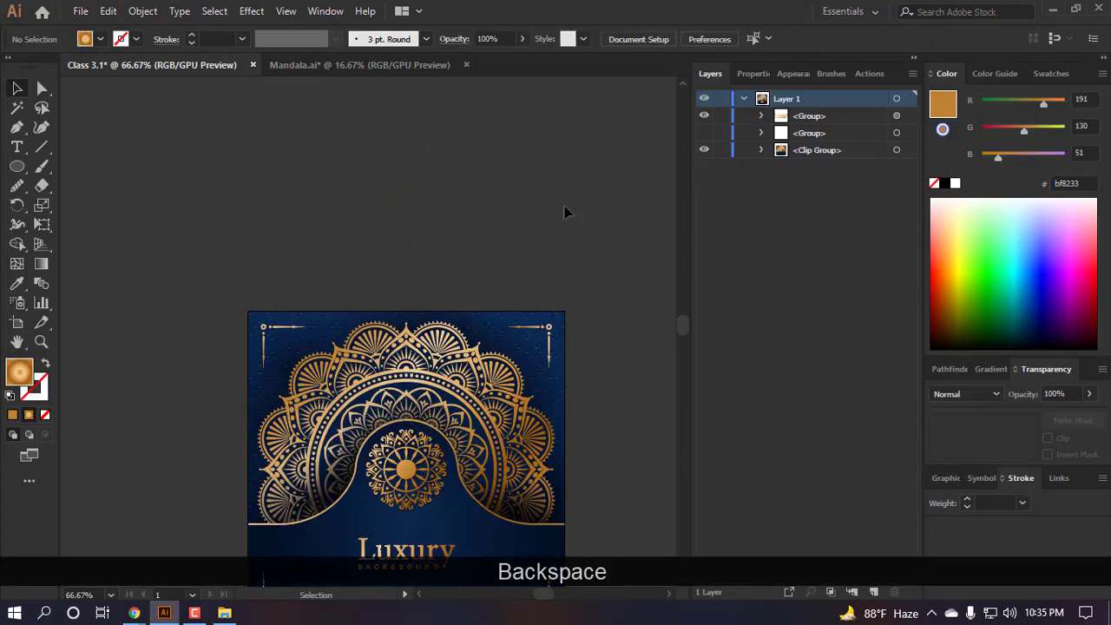
# - Show the hidden white Luxury text group and delete it from Layer 1
pyautogui.click(704, 133)
pyautogui.scroll(-2, 523, 193)
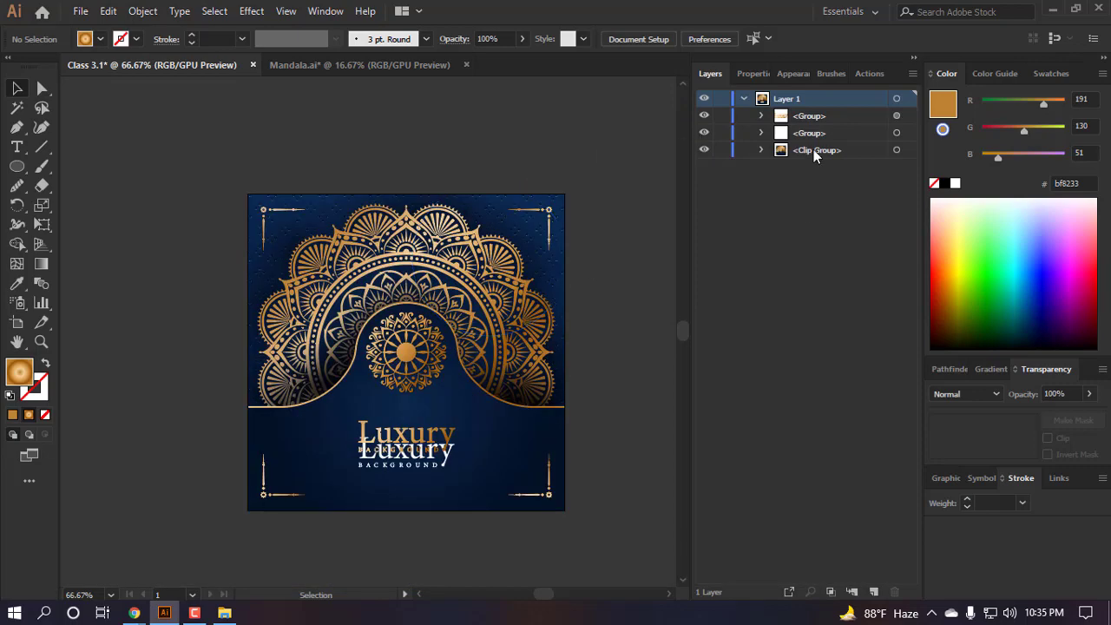
pyautogui.click(816, 132)
pyautogui.click(895, 591)
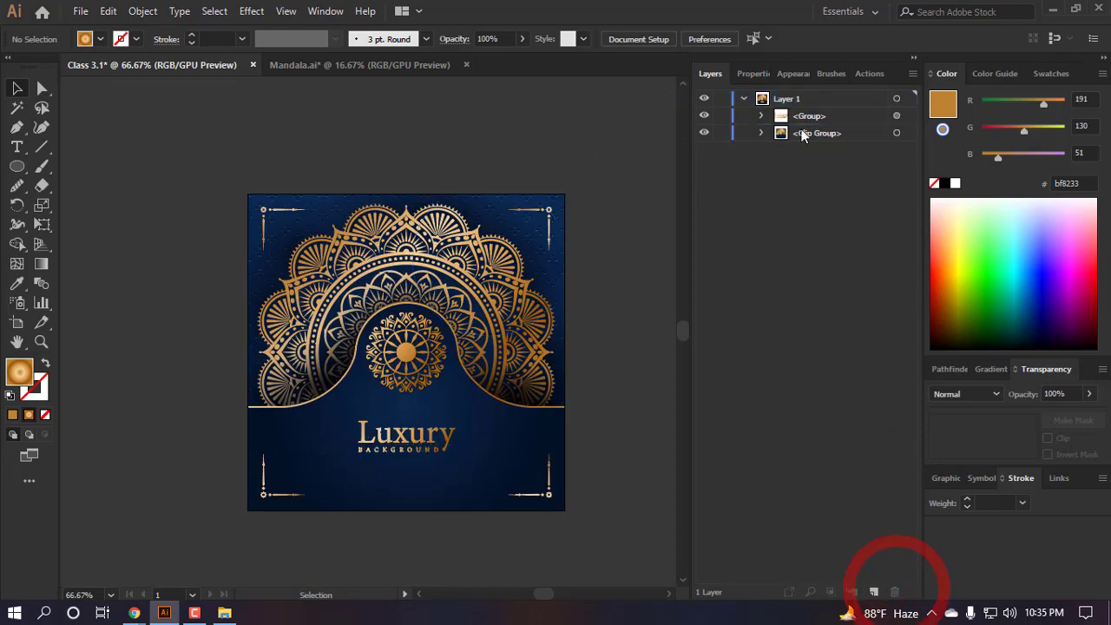
# - Rename the clip group in Layer 1 as "Background"
pyautogui.click(805, 135)
pyautogui.doubleClick(804, 134)
pyautogui.write('B')
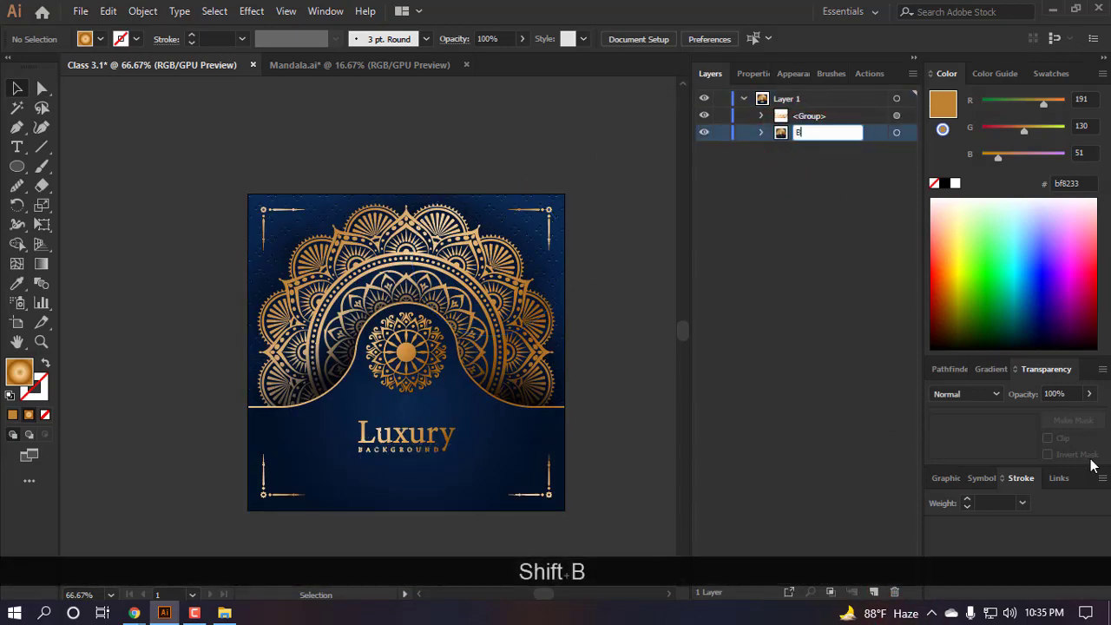
pyautogui.press('BackSpace')
pyautogui.press('BackSpace')
pyautogui.write('B')
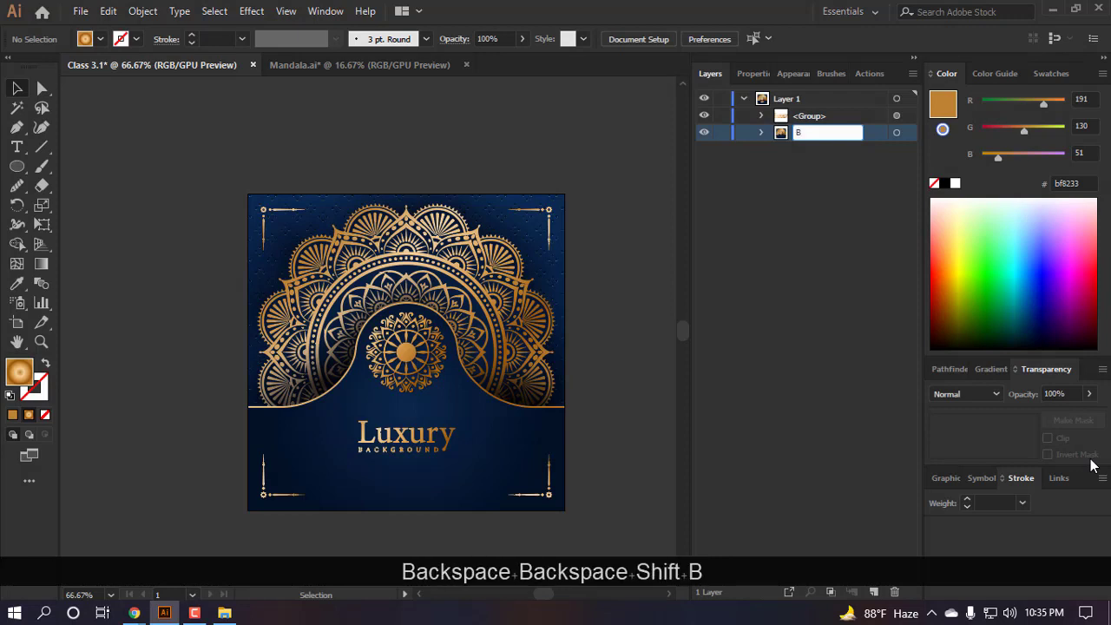
pyautogui.write('ackgroun')
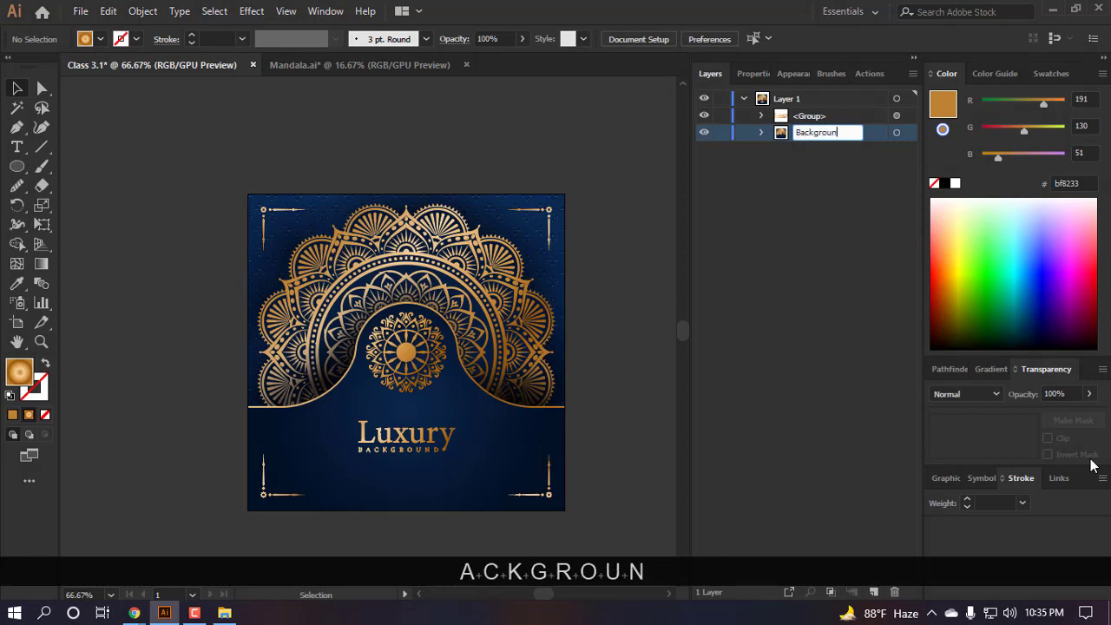
pyautogui.write('d')
pyautogui.press('Return')
# - Rename the title group above Background as "Text" and Layer 1 as "Objects"
pyautogui.doubleClick(809, 115)
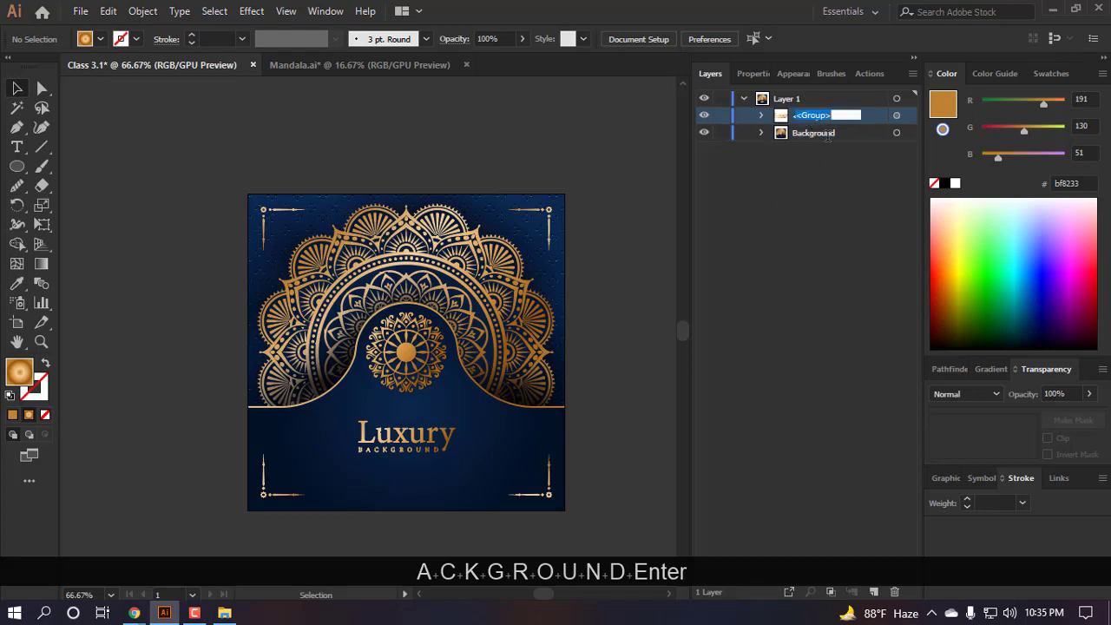
pyautogui.write('Text')
pyautogui.press('Return')
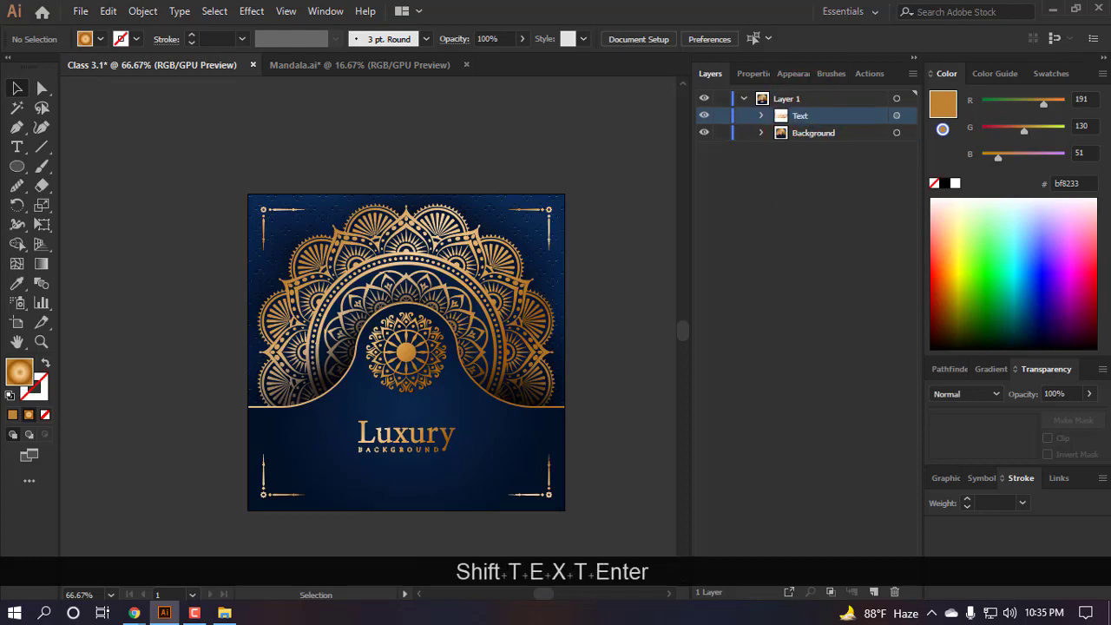
pyautogui.doubleClick(786, 98)
pyautogui.write('O')
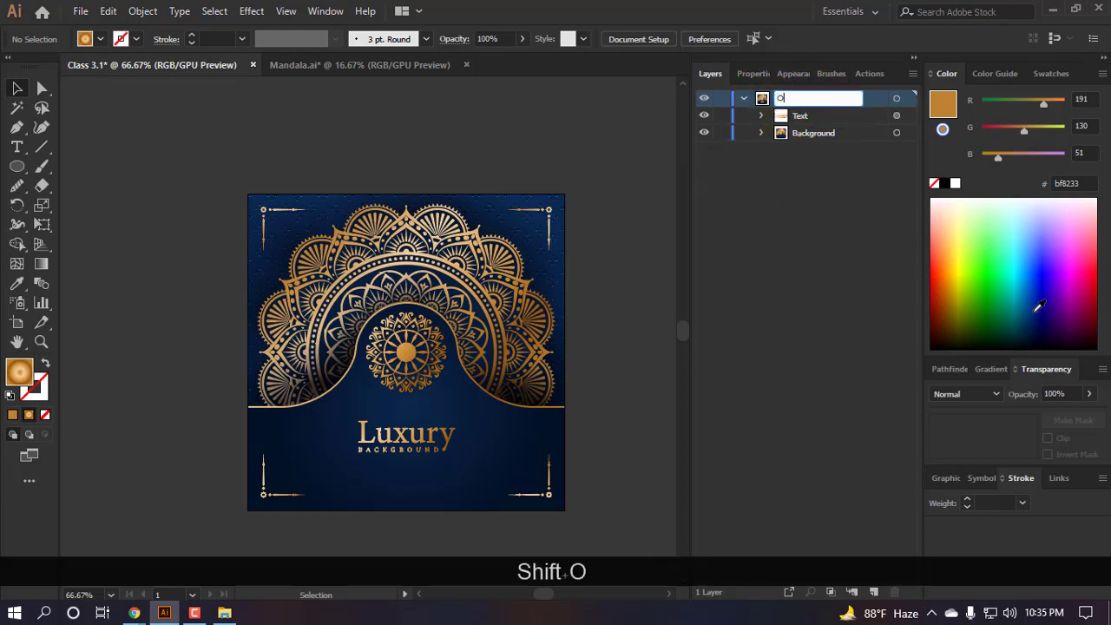
pyautogui.write('bjects')
pyautogui.press('Return')
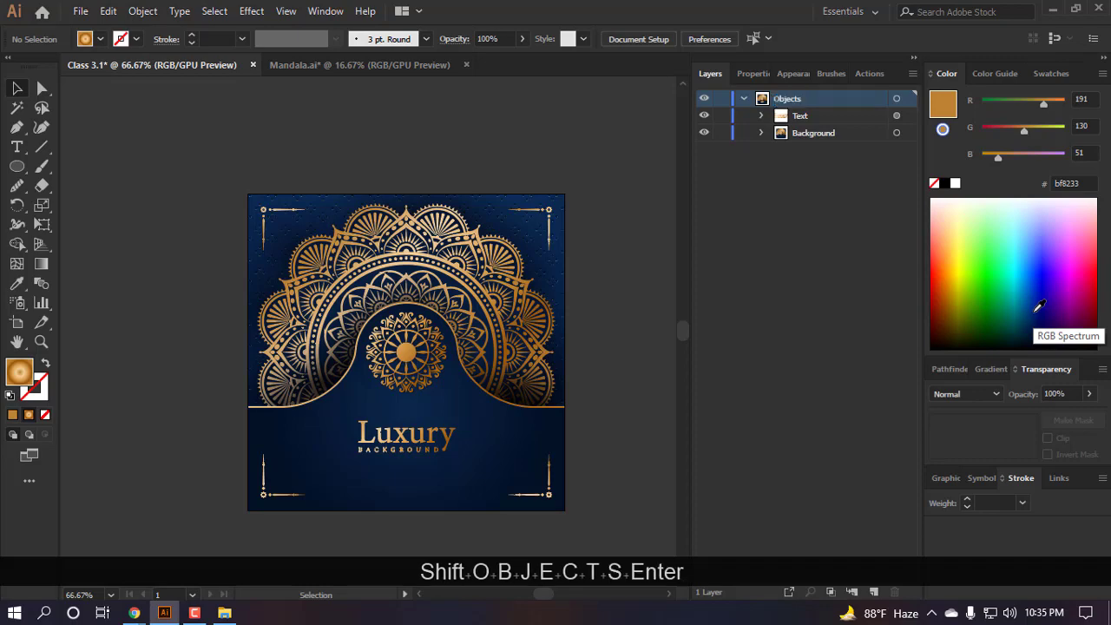
pyautogui.press('v')
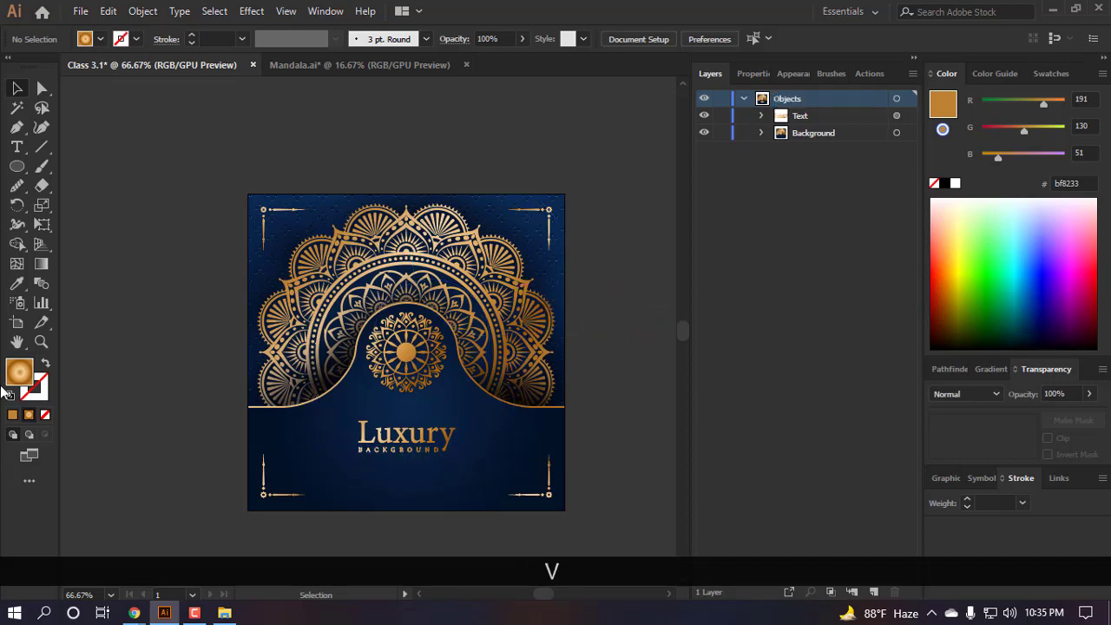
pyautogui.doubleClick(17, 342)
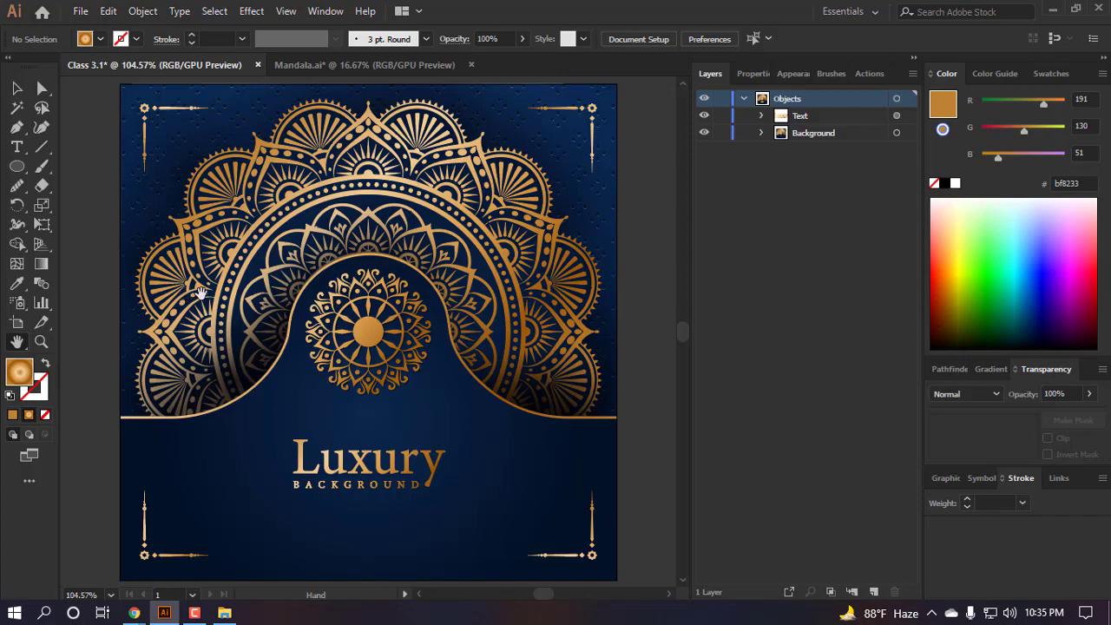
# - Start saving the document under a new file in the Class 03 folder with the Illustrator EPS format
pyautogui.click(80, 11)
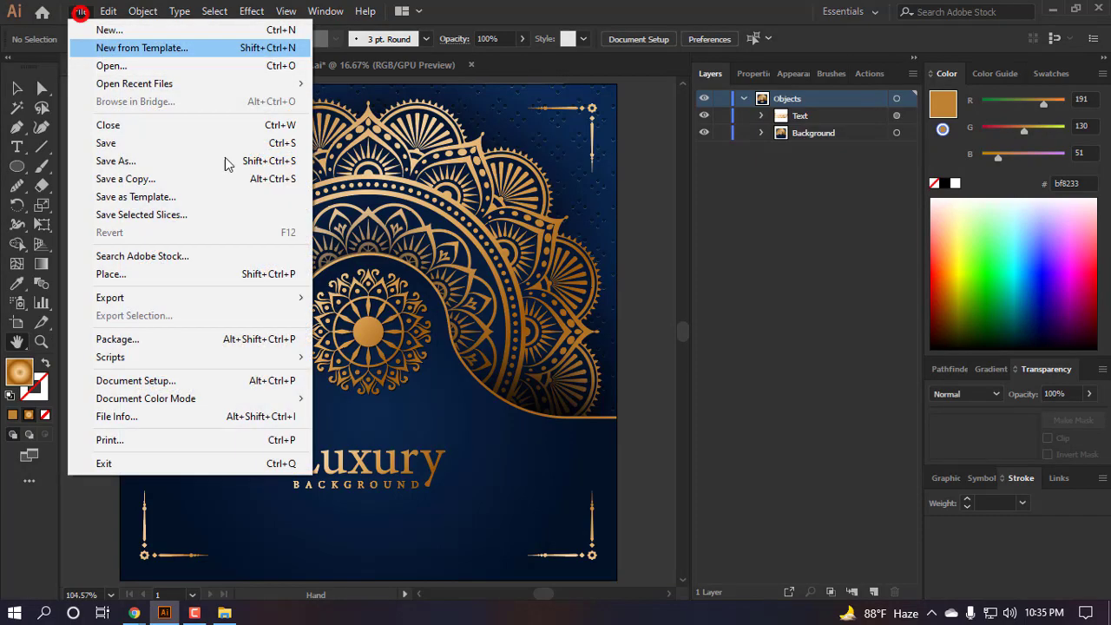
pyautogui.click(122, 162)
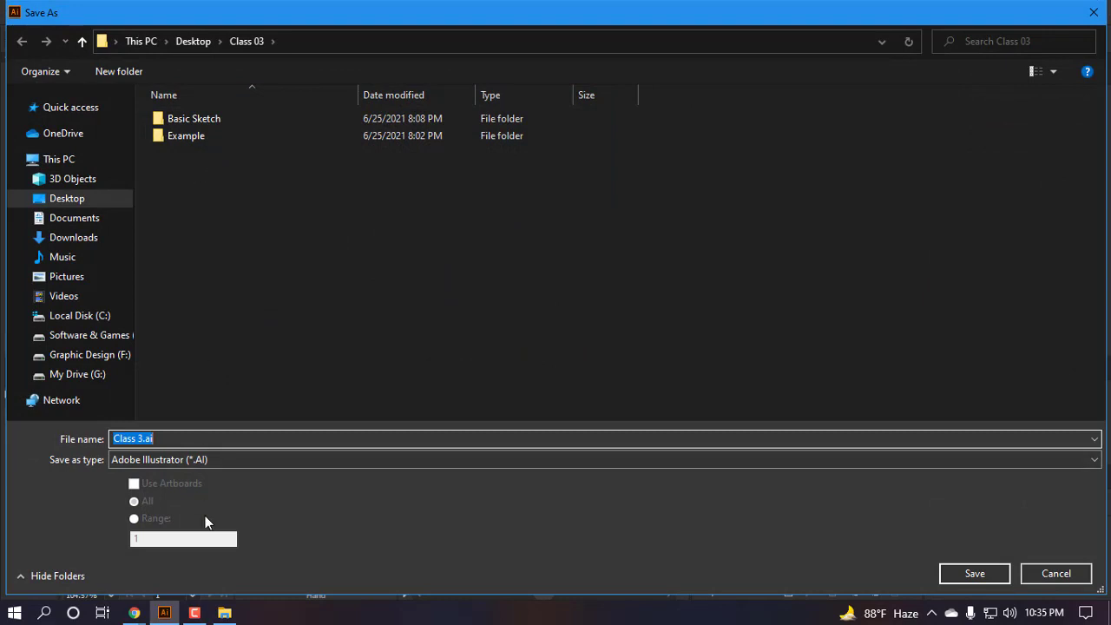
pyautogui.click(214, 461)
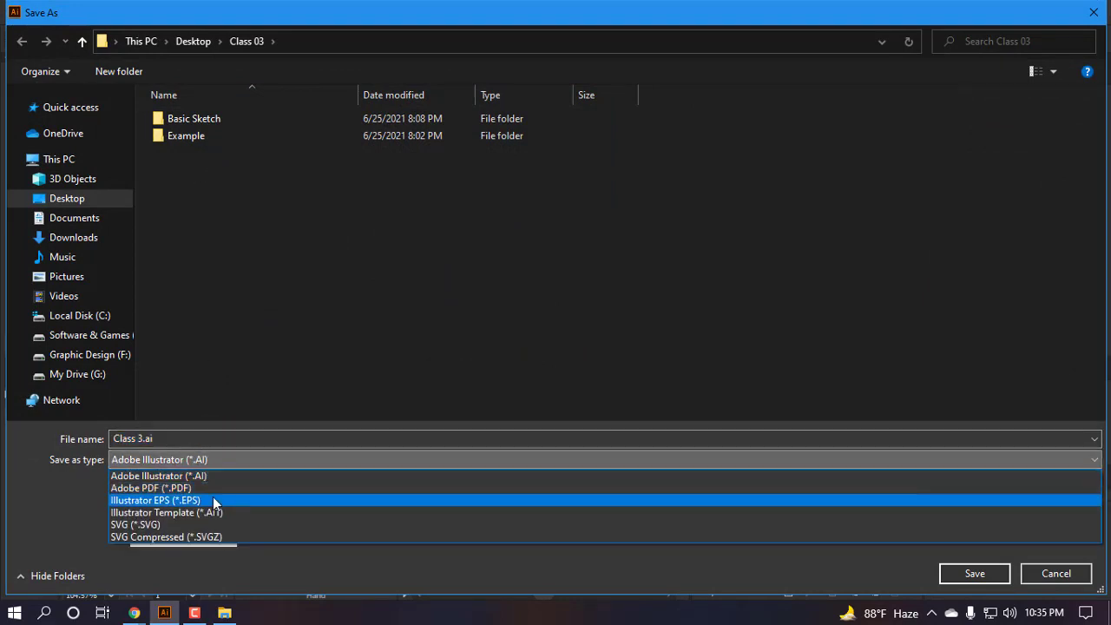
pyautogui.click(212, 500)
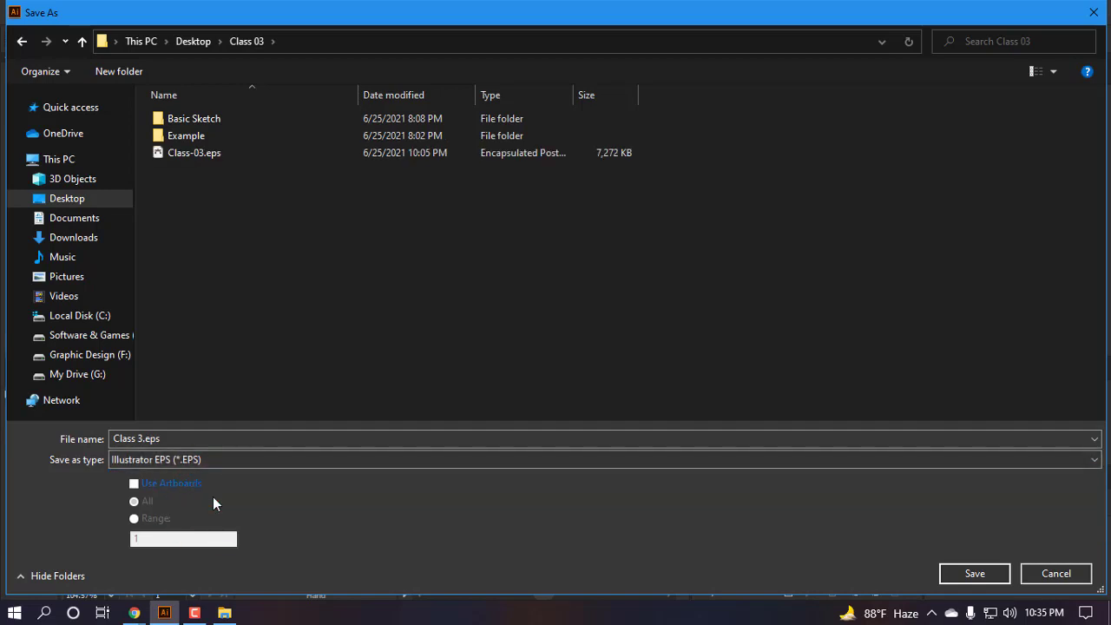
# - Name the file "Class 3 (Mandala_BG)" and save it with the default Illustrator CC EPS options
pyautogui.click(176, 435)
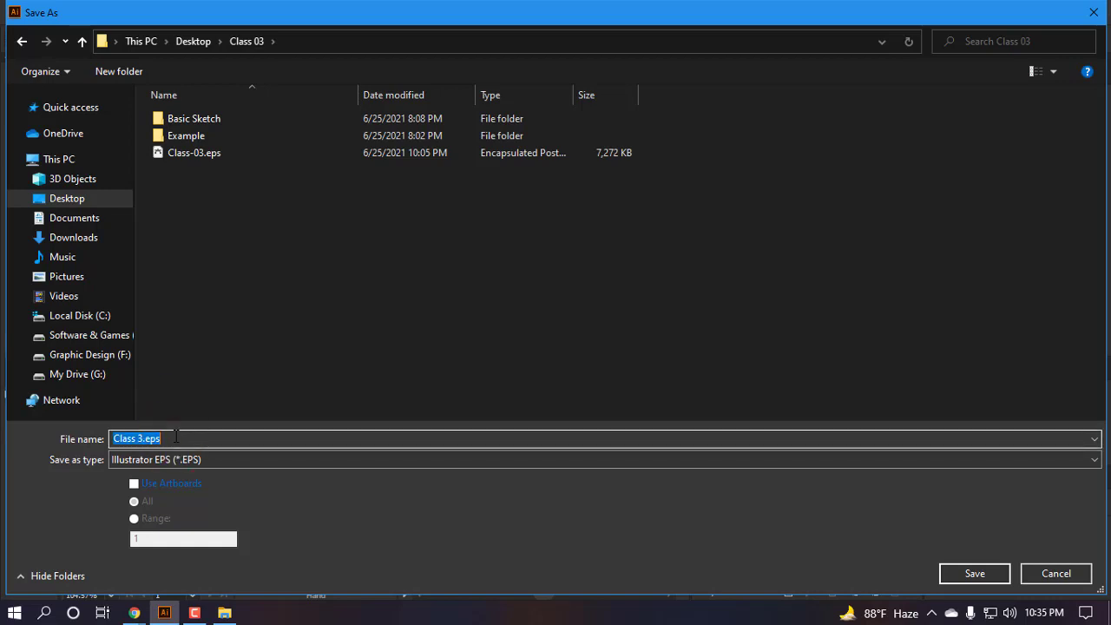
pyautogui.write('M')
pyautogui.press('BackSpace')
pyautogui.press('BackSpace')
pyautogui.press('BackSpace')
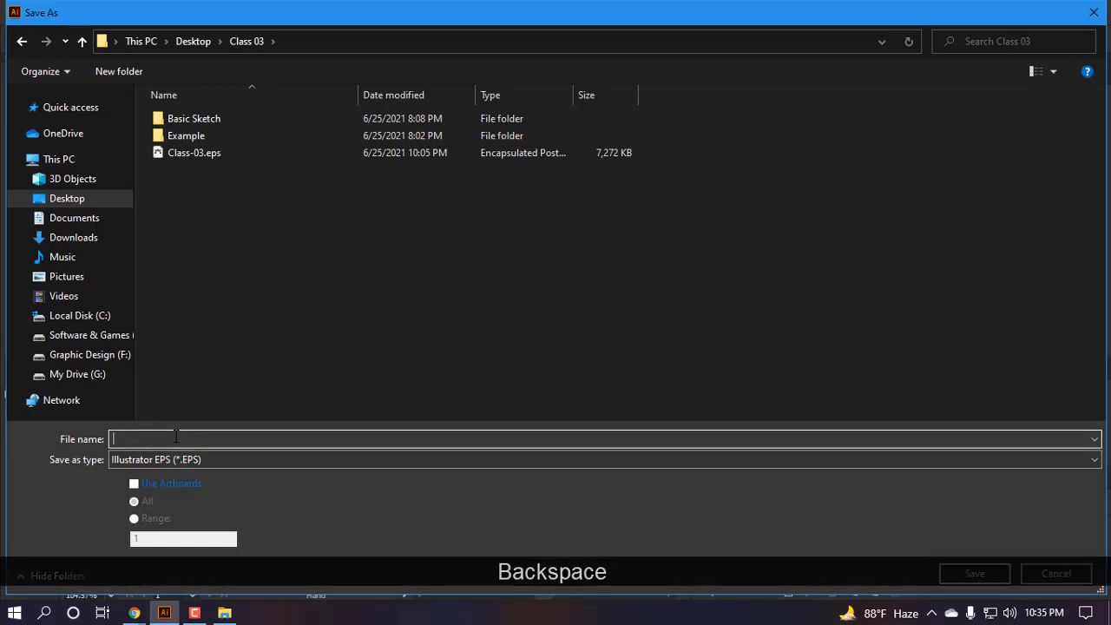
pyautogui.write('Clas')
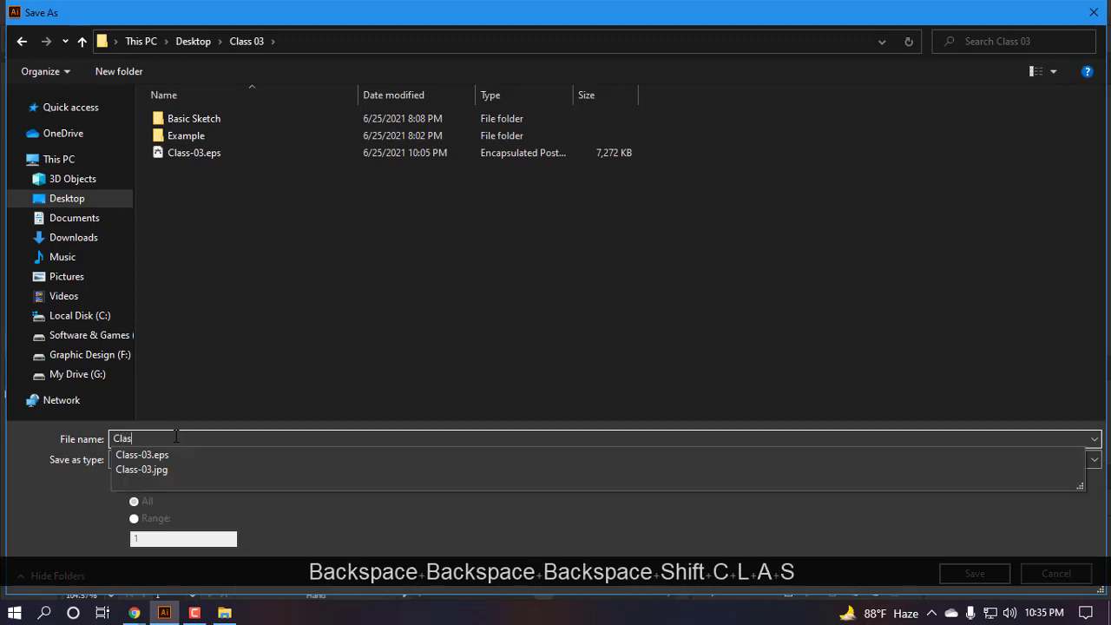
pyautogui.write('s -')
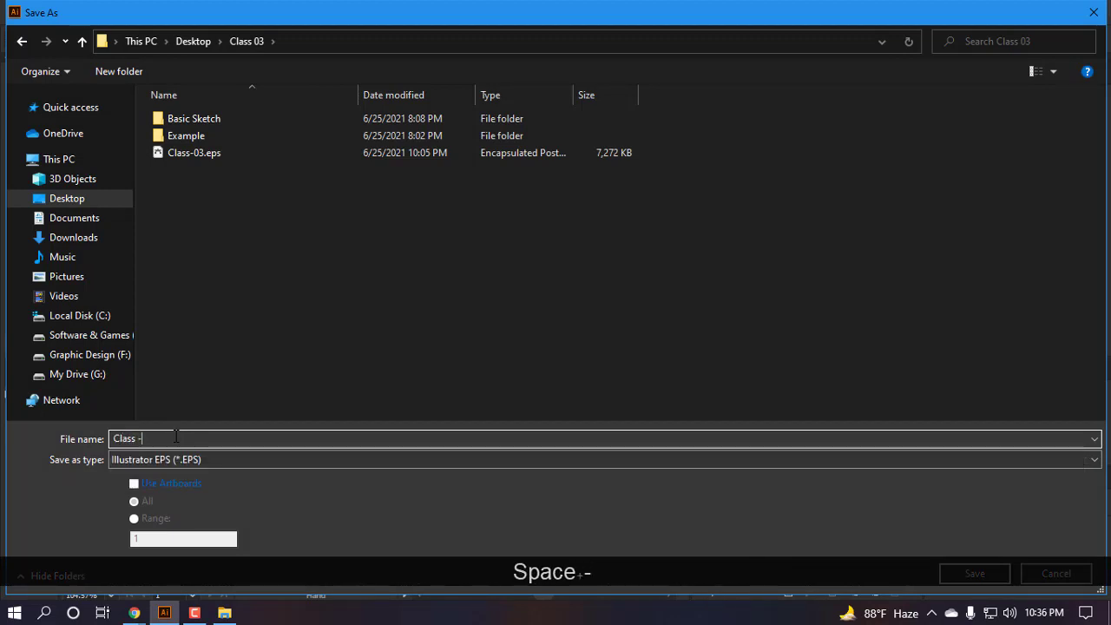
pyautogui.press('BackSpace')
pyautogui.write('3 ')
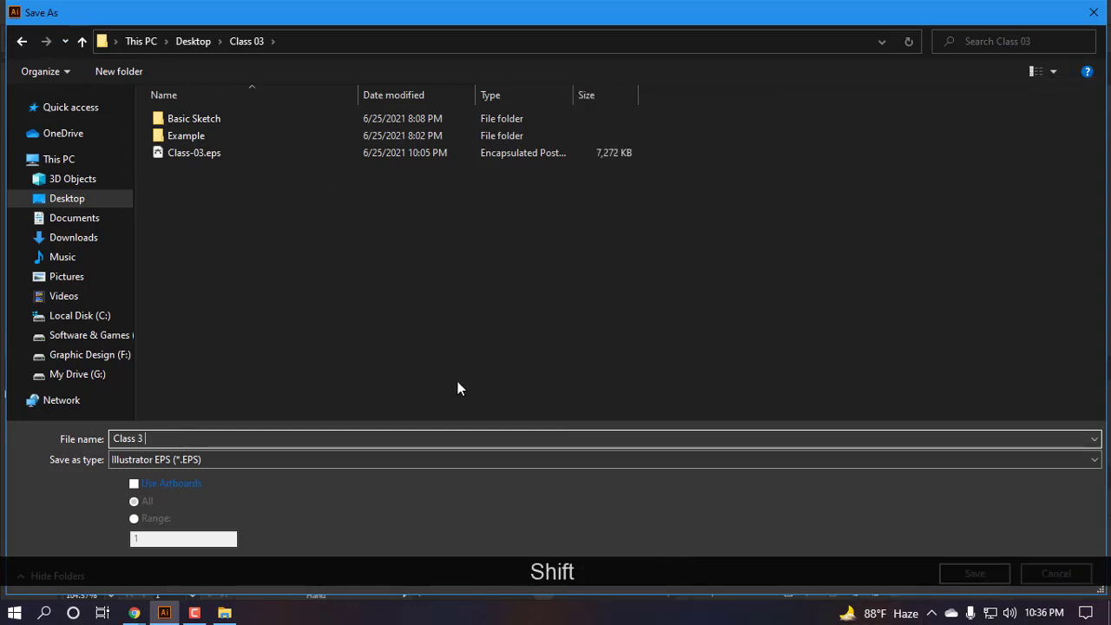
pyautogui.write('()')
pyautogui.press('Left')
pyautogui.write('M')
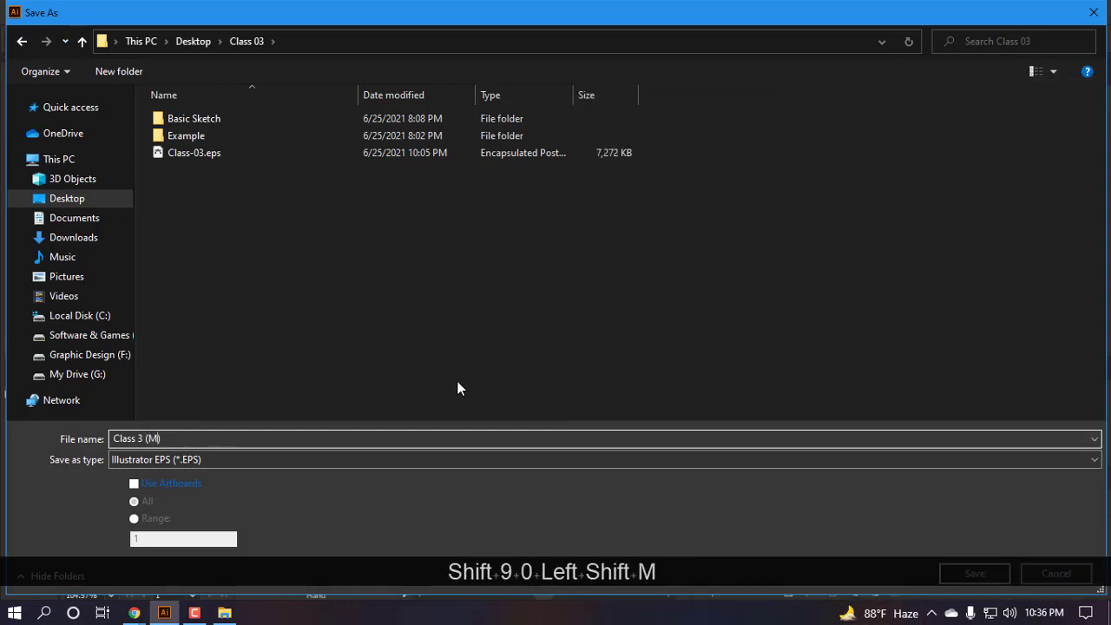
pyautogui.write('andala')
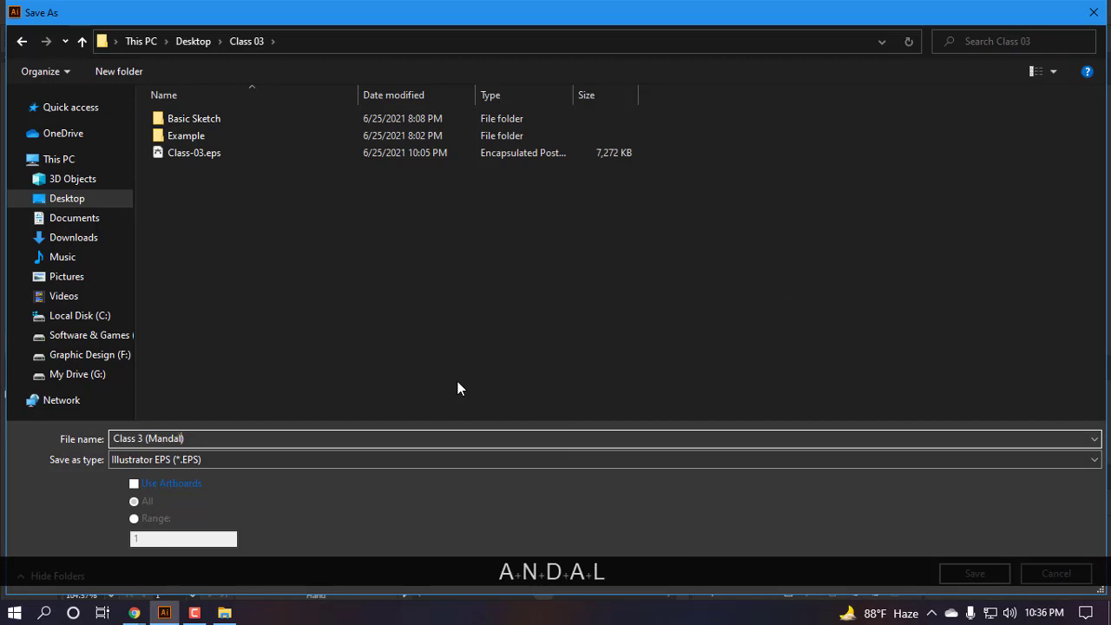
pyautogui.write('_bac')
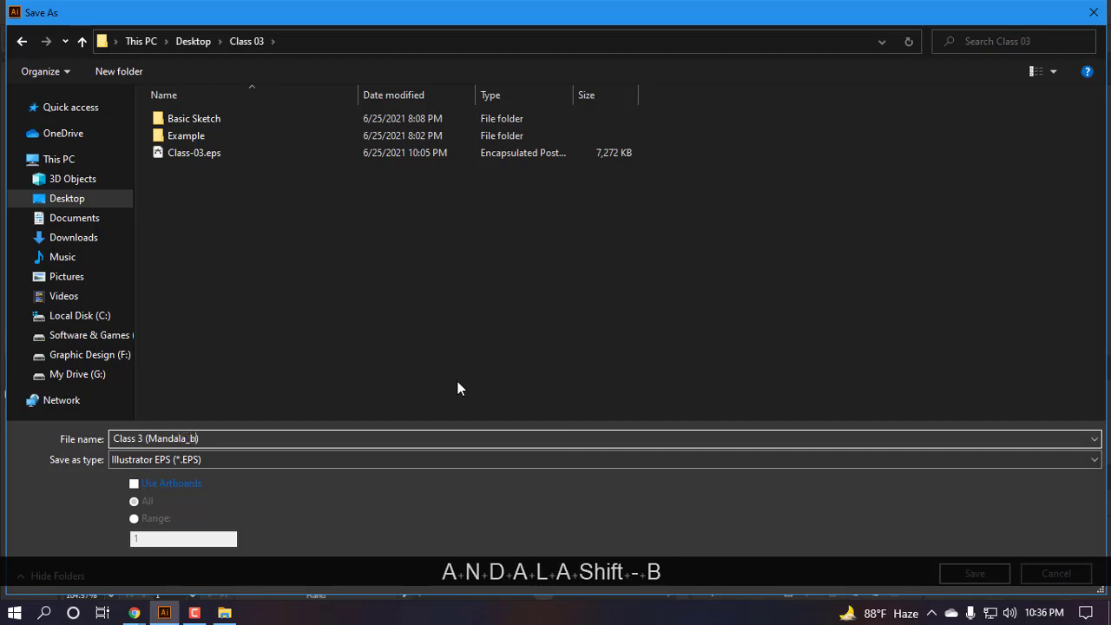
pyautogui.write('k')
pyautogui.press('BackSpace')
pyautogui.press('BackSpace')
pyautogui.press('BackSpace')
pyautogui.press('BackSpace')
pyautogui.press('BackSpace')
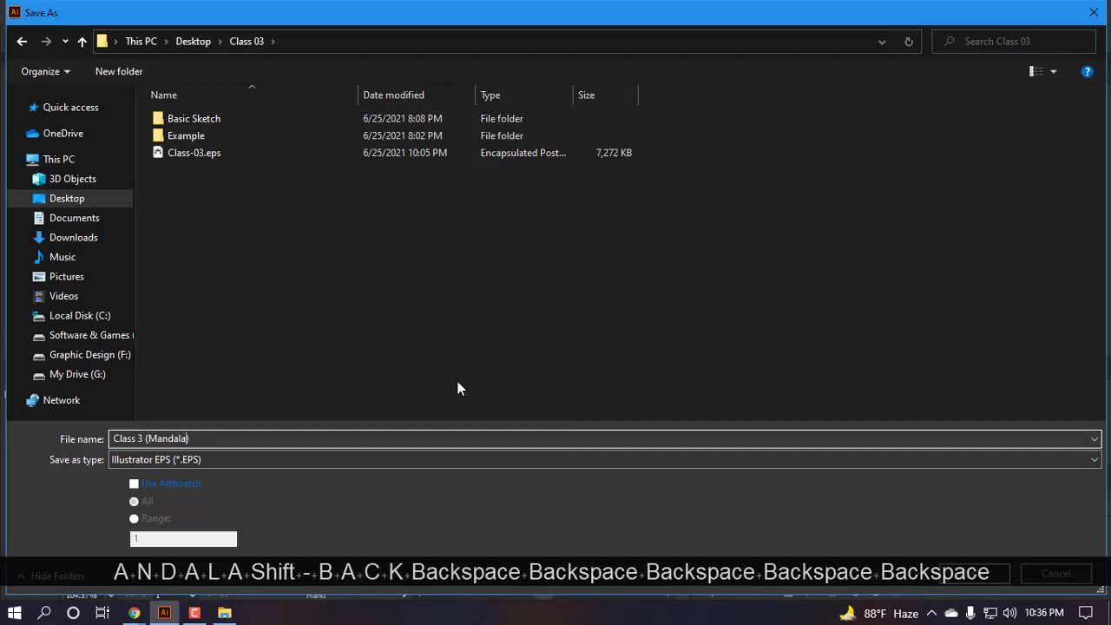
pyautogui.write('_BG')
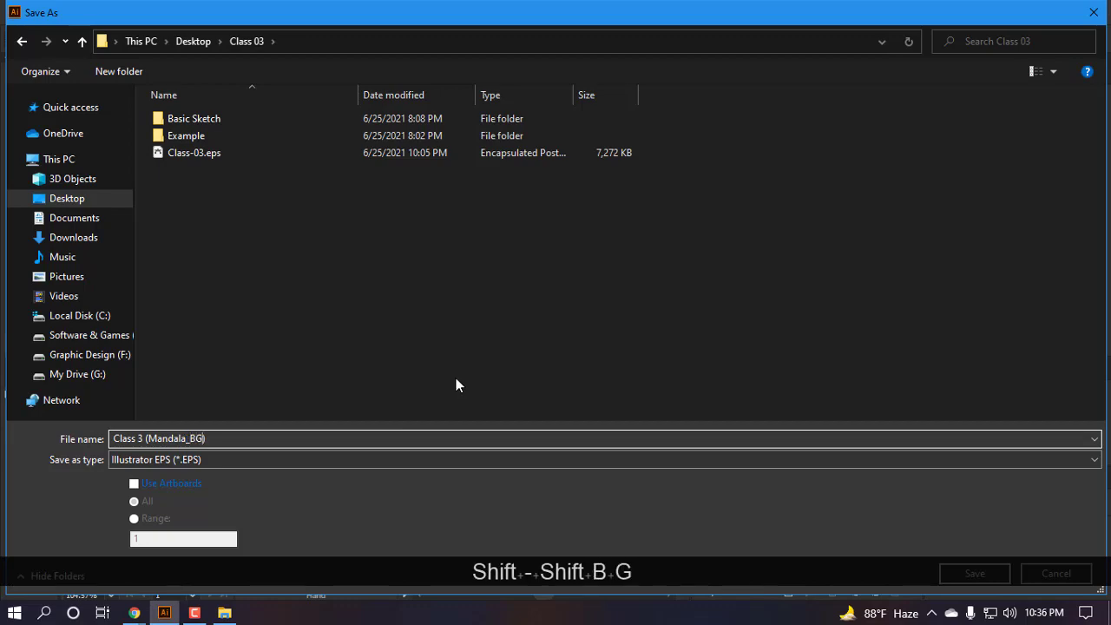
pyautogui.click(977, 575)
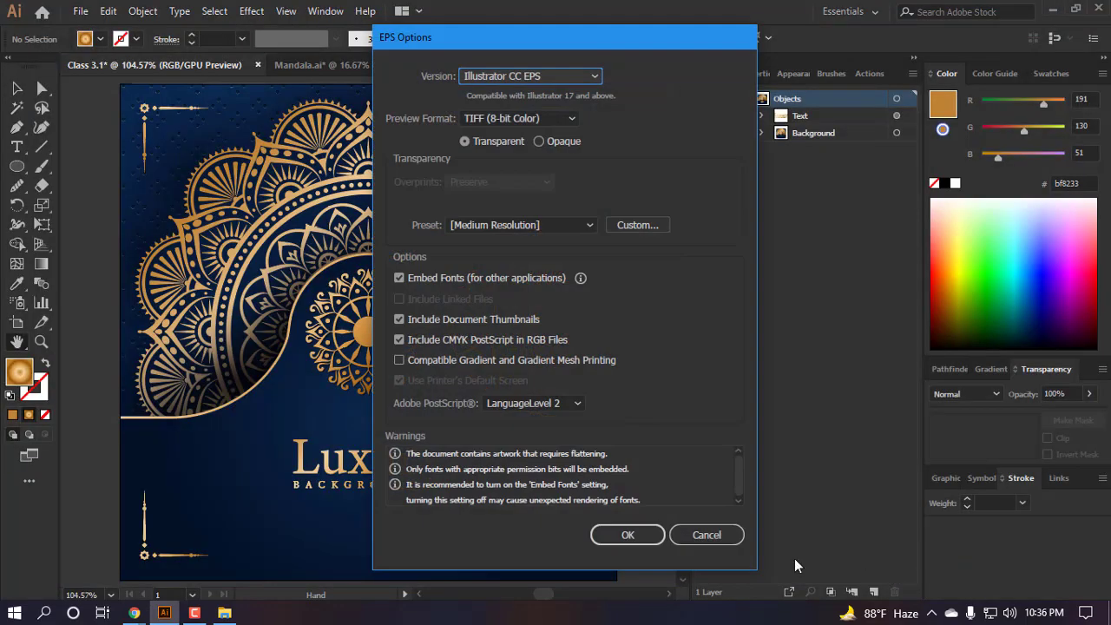
pyautogui.click(629, 534)
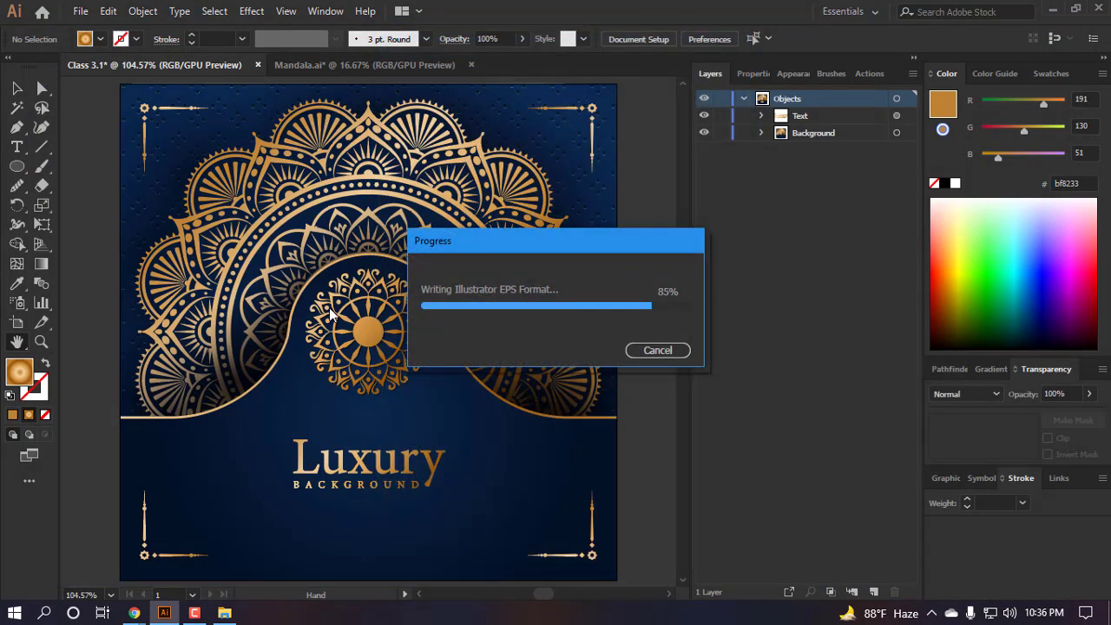
# - Export the artwork for the web as a maximum-quality JPEG 2000 px high, saved as Class-3-(Mandala_BG).jpg in the Class 03 folder
pyautogui.click(80, 11)
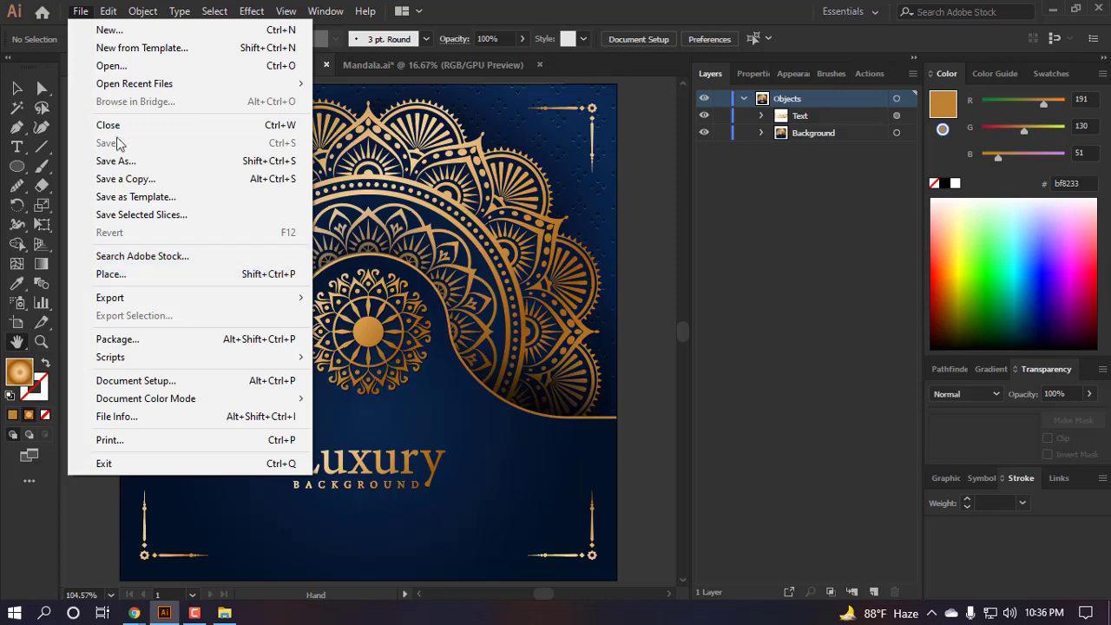
pyautogui.moveTo(142, 298)
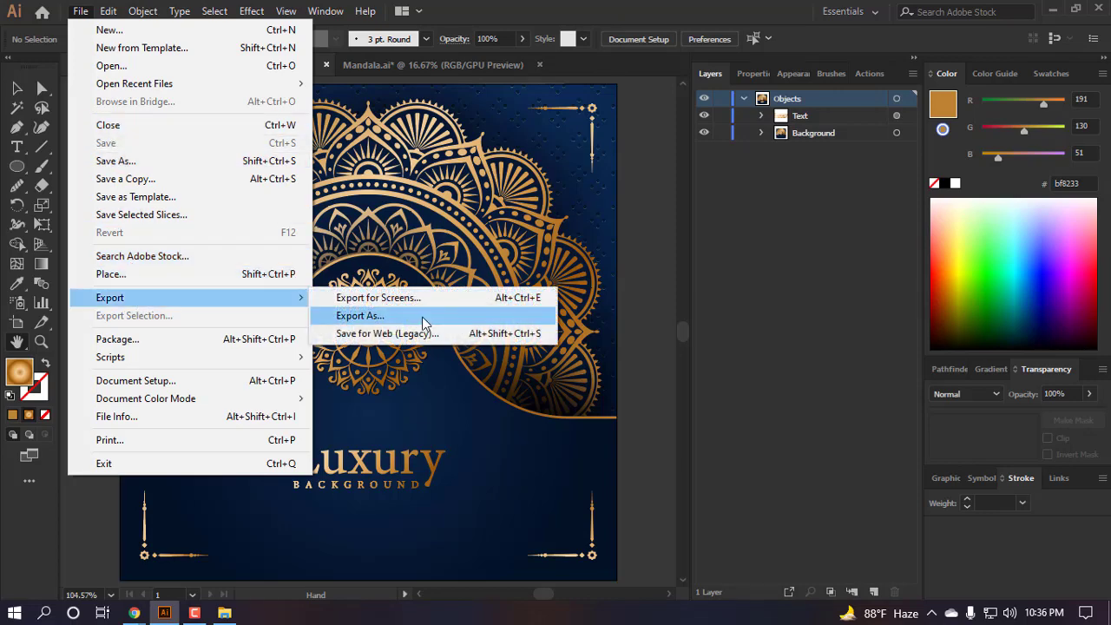
pyautogui.click(415, 333)
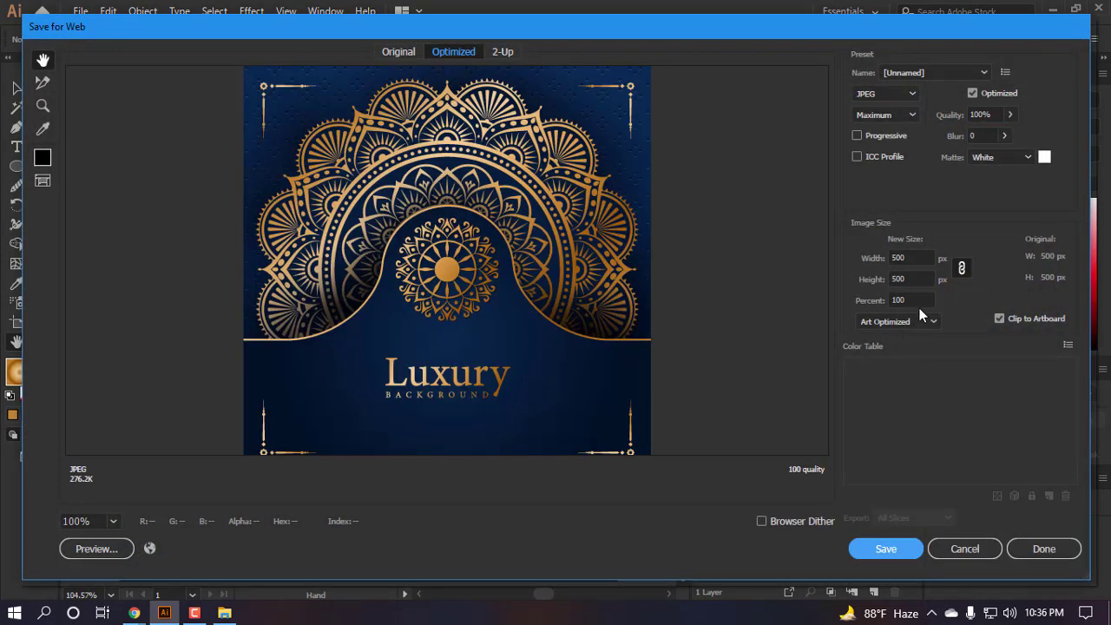
pyautogui.click(907, 278)
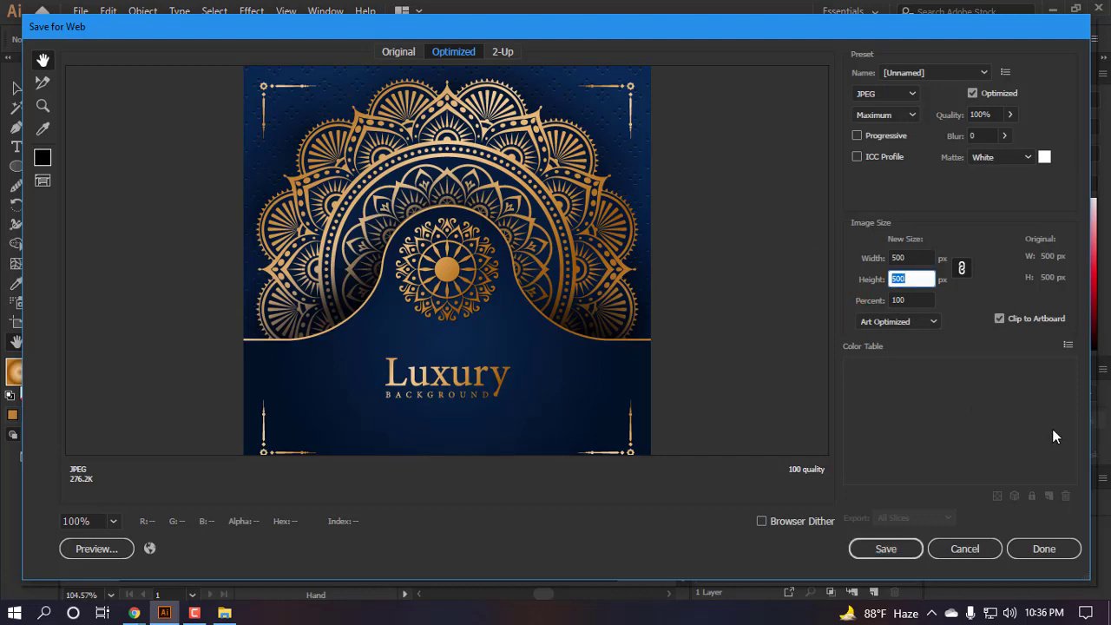
pyautogui.write('5')
pyautogui.press('BackSpace')
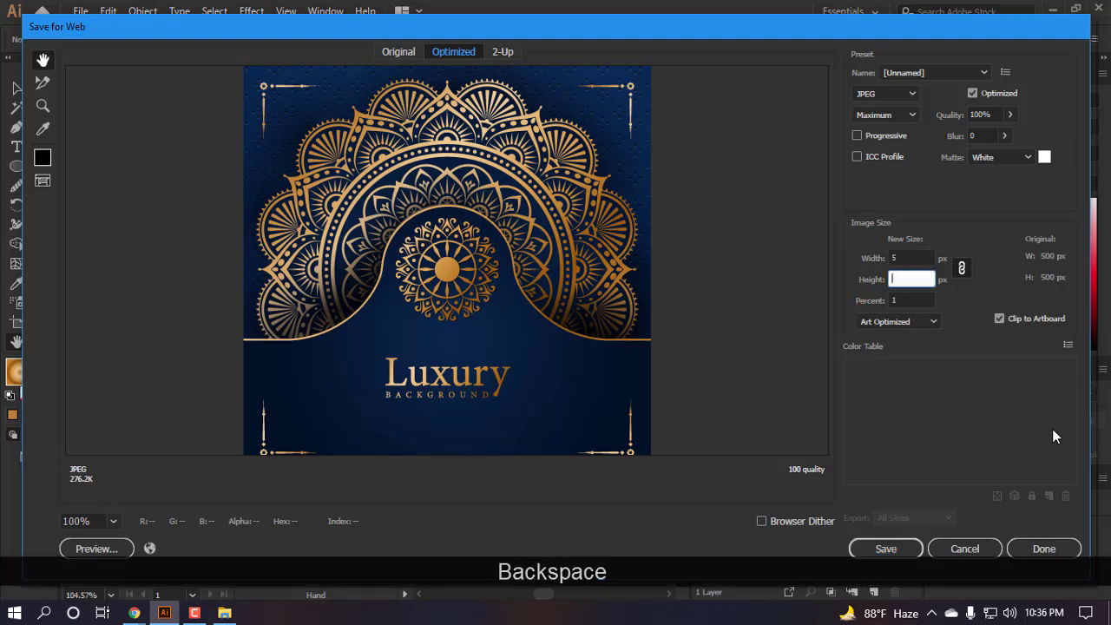
pyautogui.write('2000')
pyautogui.press('Return')
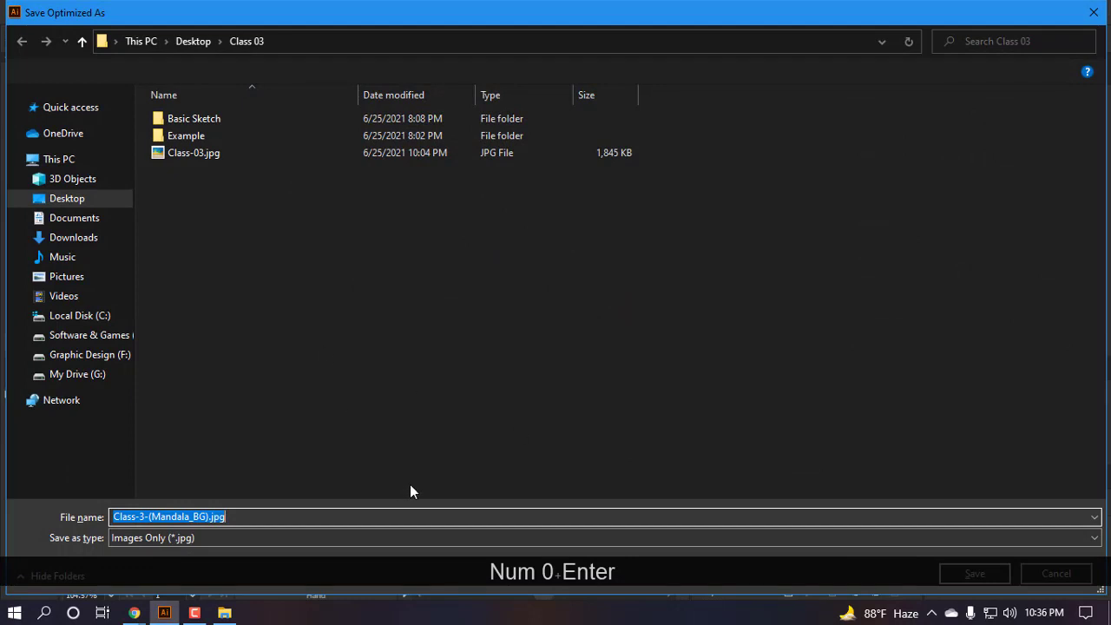
pyautogui.click(946, 578)
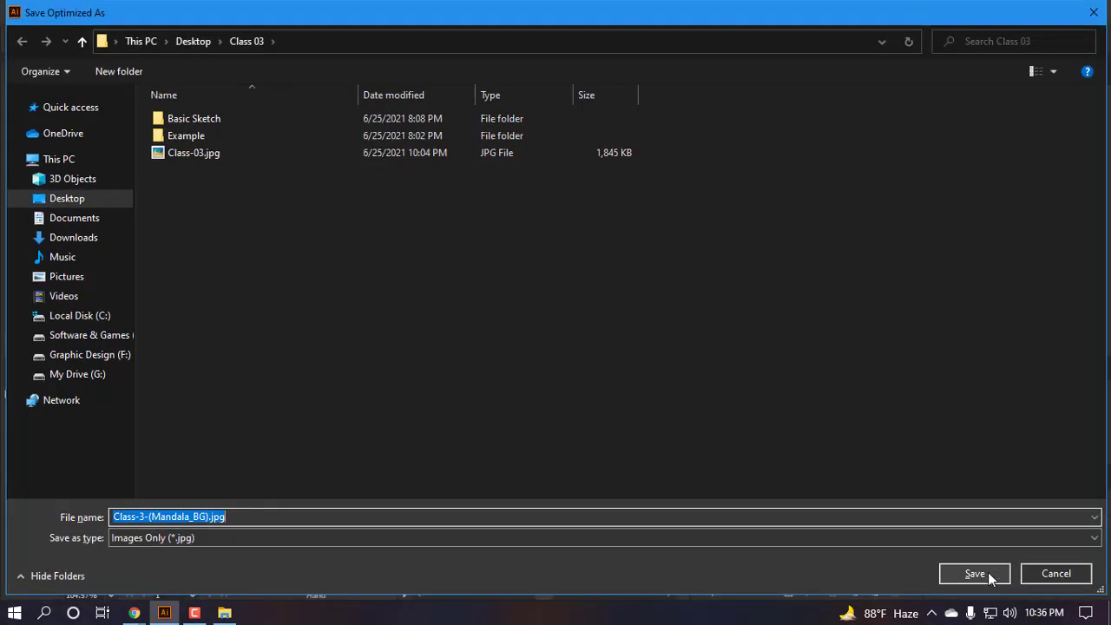
pyautogui.click(974, 575)
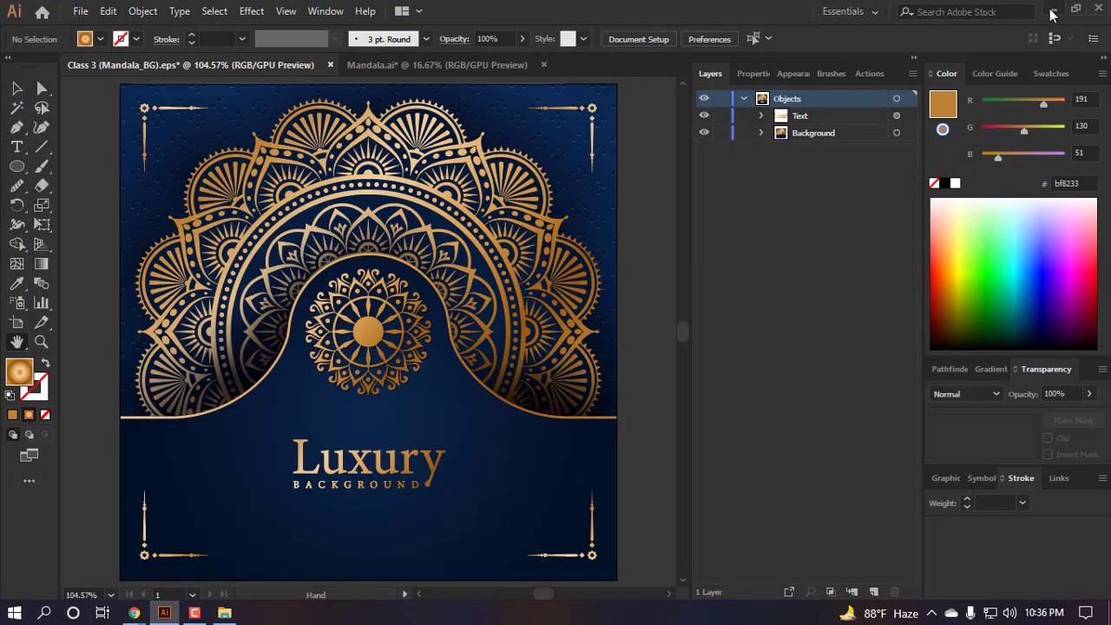
# - Switch to the desktop and open the Class 03 folder to check the saved EPS and JPEG files
pyautogui.click(1051, 10)
pyautogui.rightClick(445, 229)
pyautogui.click(473, 277)
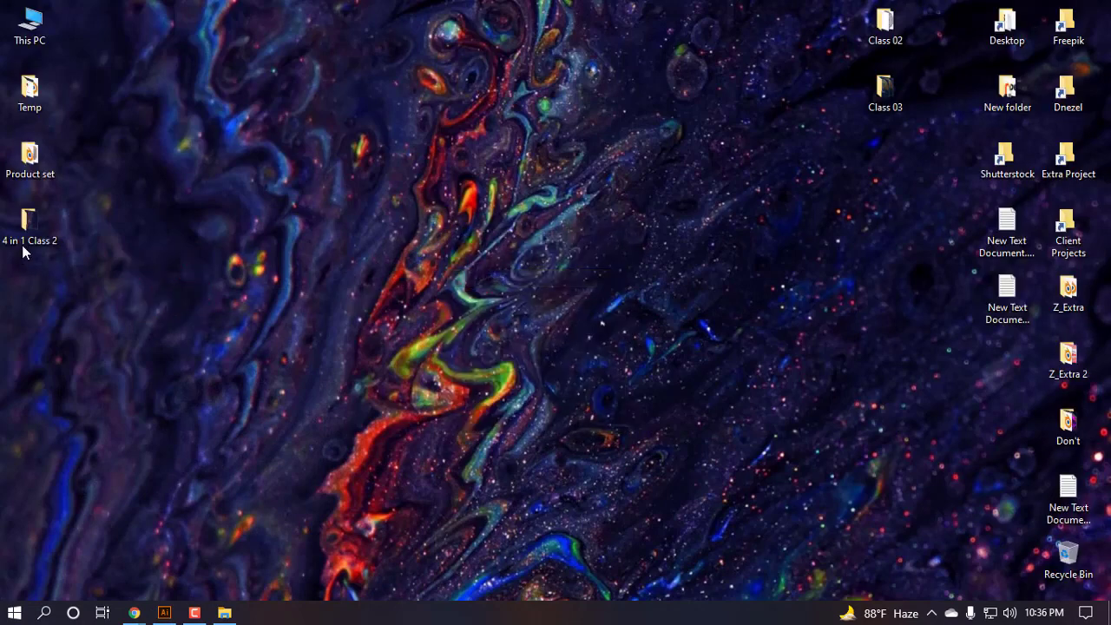
pyautogui.doubleClick(874, 97)
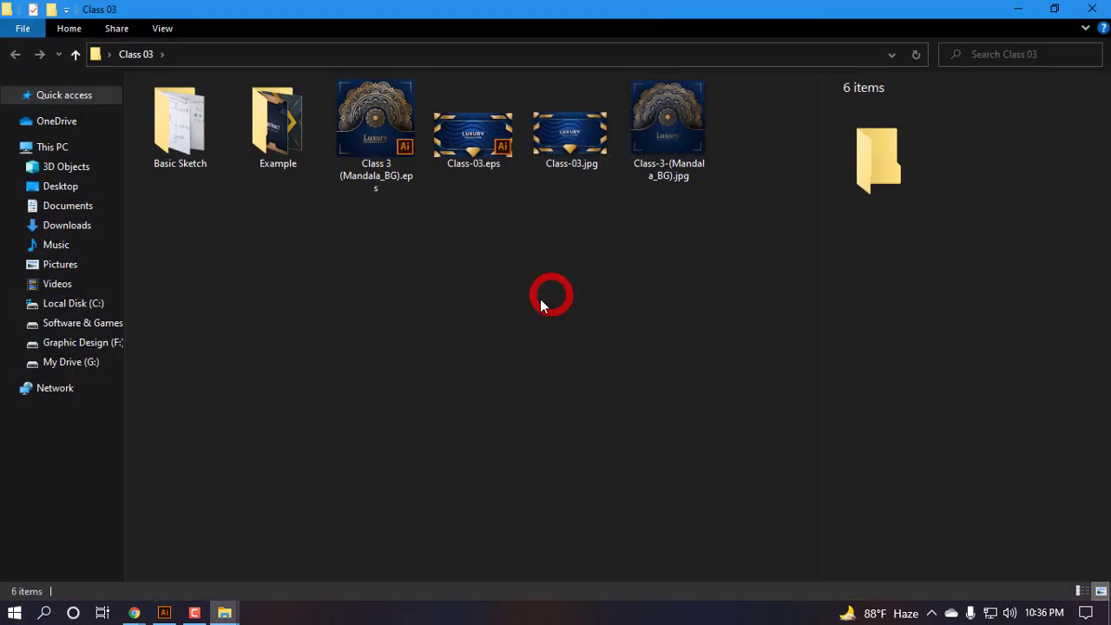
# - Rename the mandala EPS file to Class-3-(Mandala_BG), copying the matching JPEG's name, and refresh the Class 03 folder
pyautogui.click(668, 178)
pyautogui.click(666, 174)
pyautogui.hotkey('ctrl', 'c')
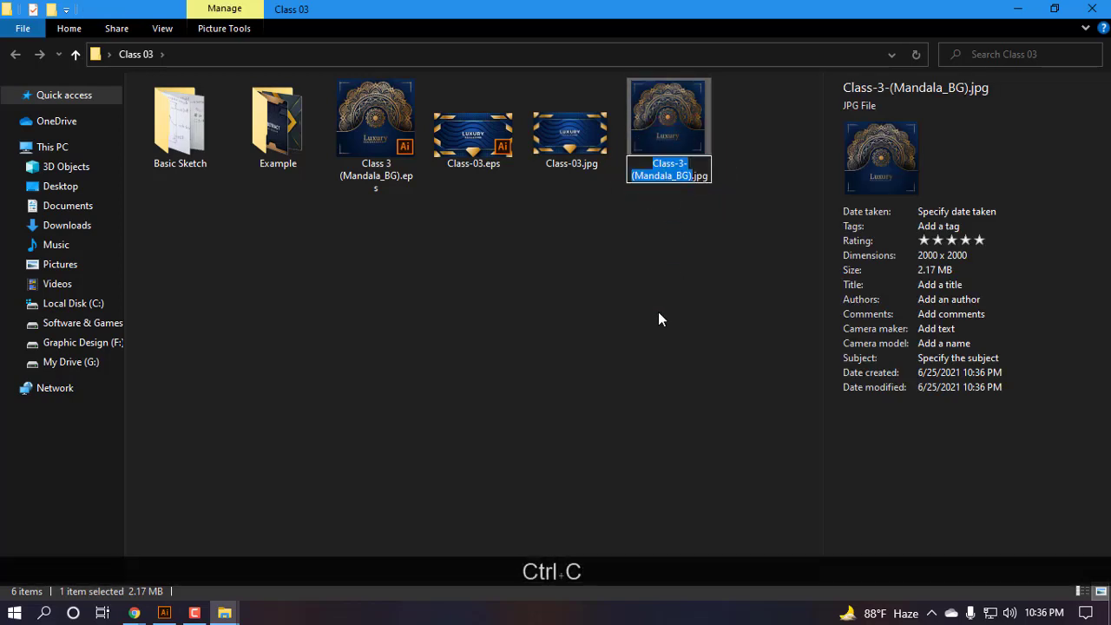
pyautogui.click(658, 320)
pyautogui.click(371, 179)
pyautogui.click(382, 202)
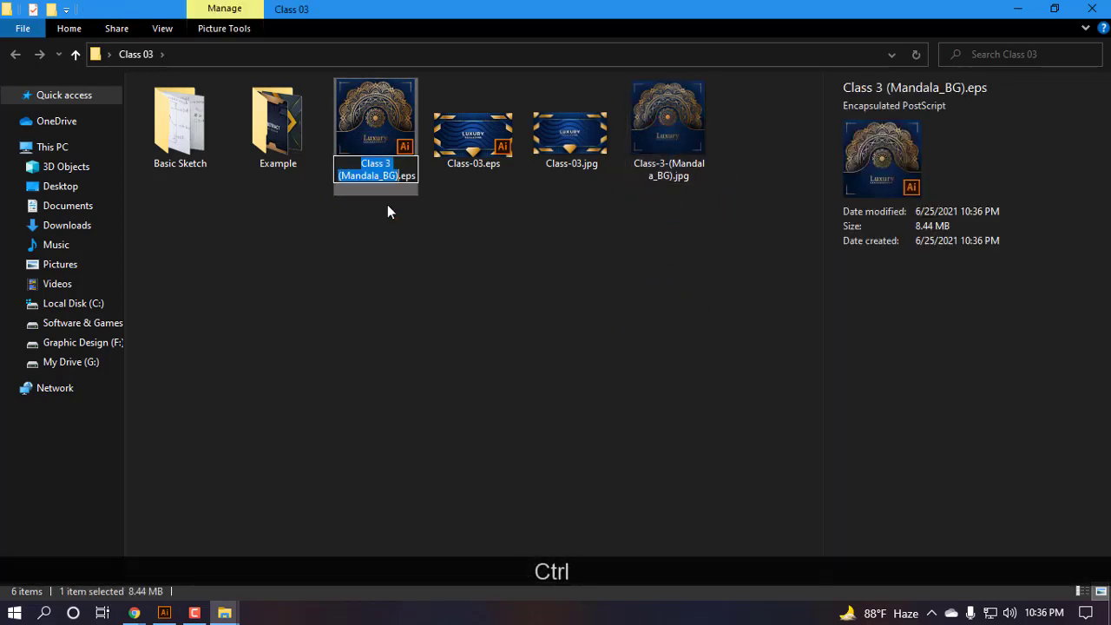
pyautogui.hotkey('ctrl', 'v')
pyautogui.click(487, 334)
pyautogui.rightClick(487, 303)
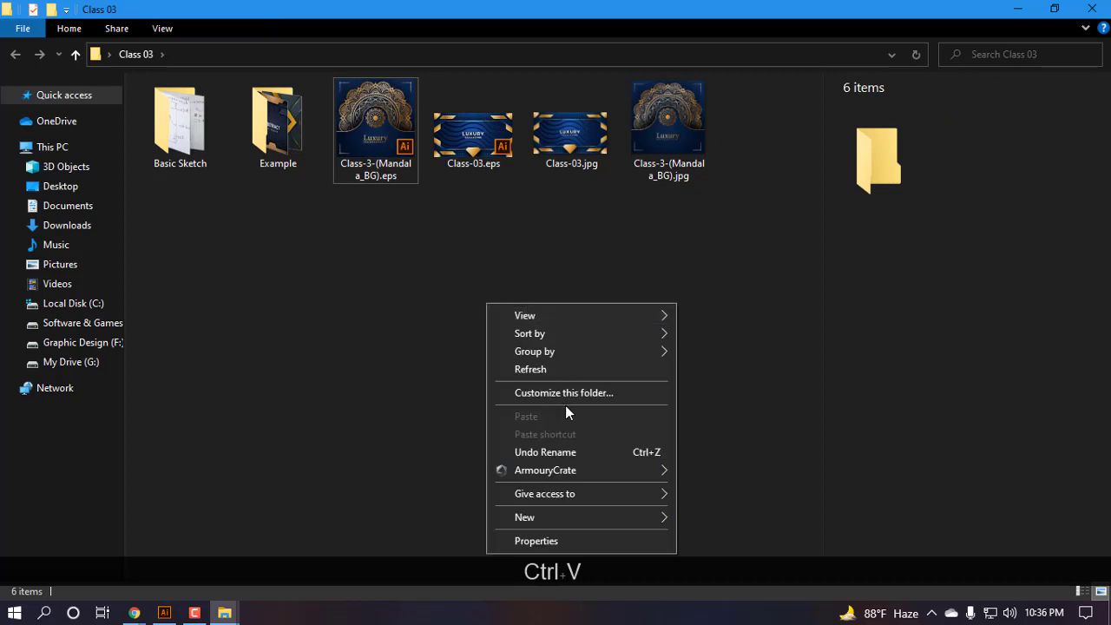
pyautogui.click(538, 369)
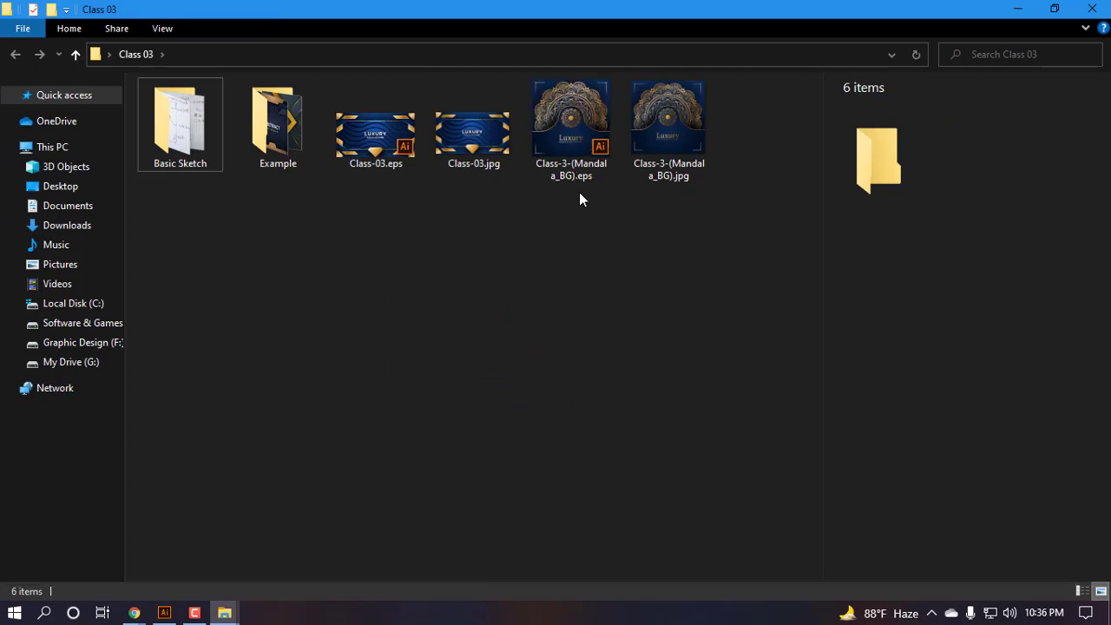
# - Check the file details of Class-03.eps and Class-3-(Mandala_BG).eps in the Class 03 folder
pyautogui.click(458, 235)
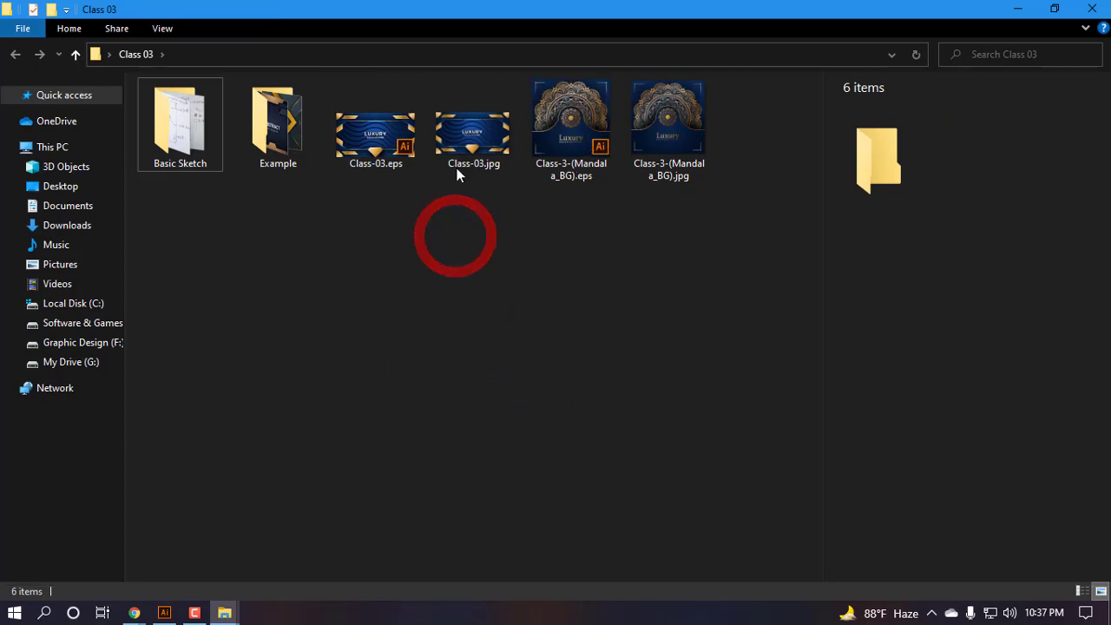
pyautogui.click(392, 145)
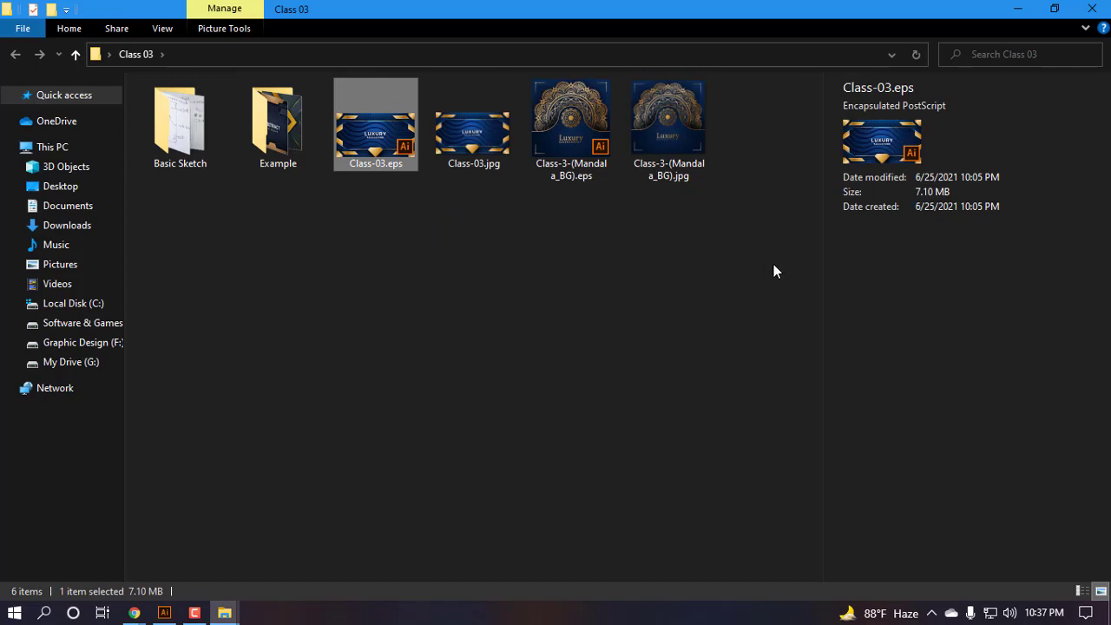
pyautogui.click(618, 286)
pyautogui.click(563, 130)
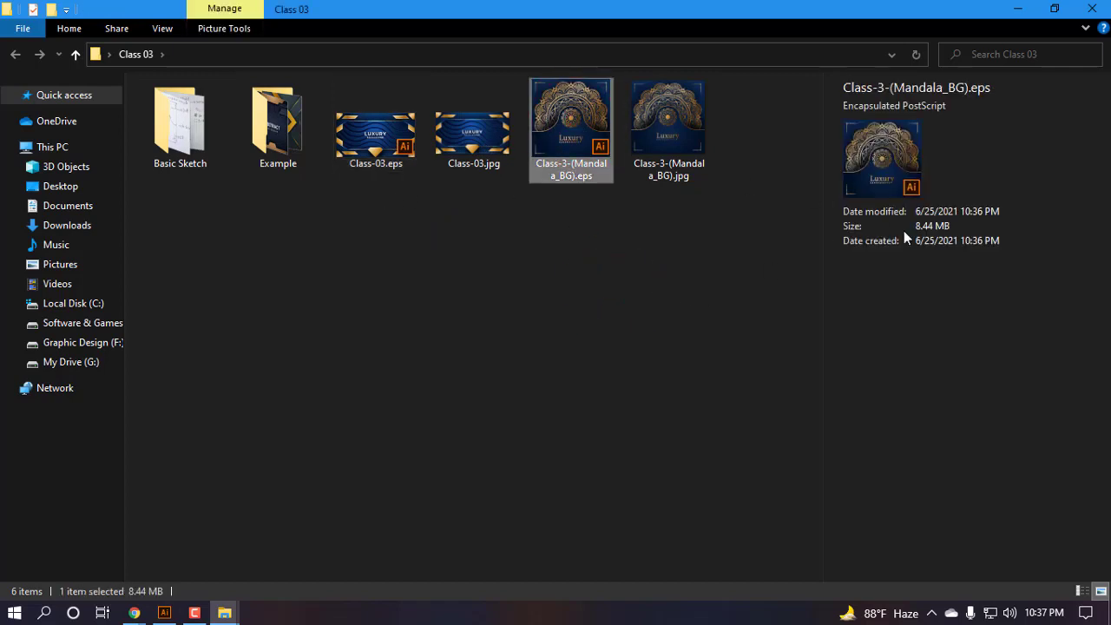
pyautogui.click(520, 308)
# - Preview Class-3-(Mandala_BG).jpg in the photo viewer, inspect it at different magnifications, and close the preview
pyautogui.click(667, 104)
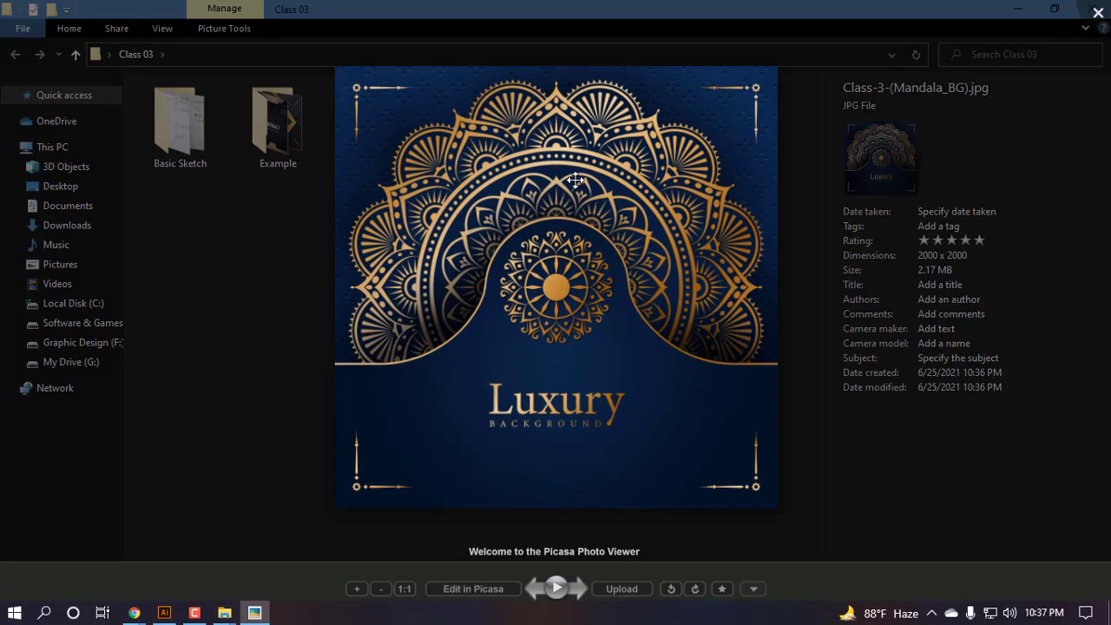
pyautogui.scroll(5, 645, 116)
pyautogui.scroll(-3, 667, 163)
pyautogui.click(1098, 11)
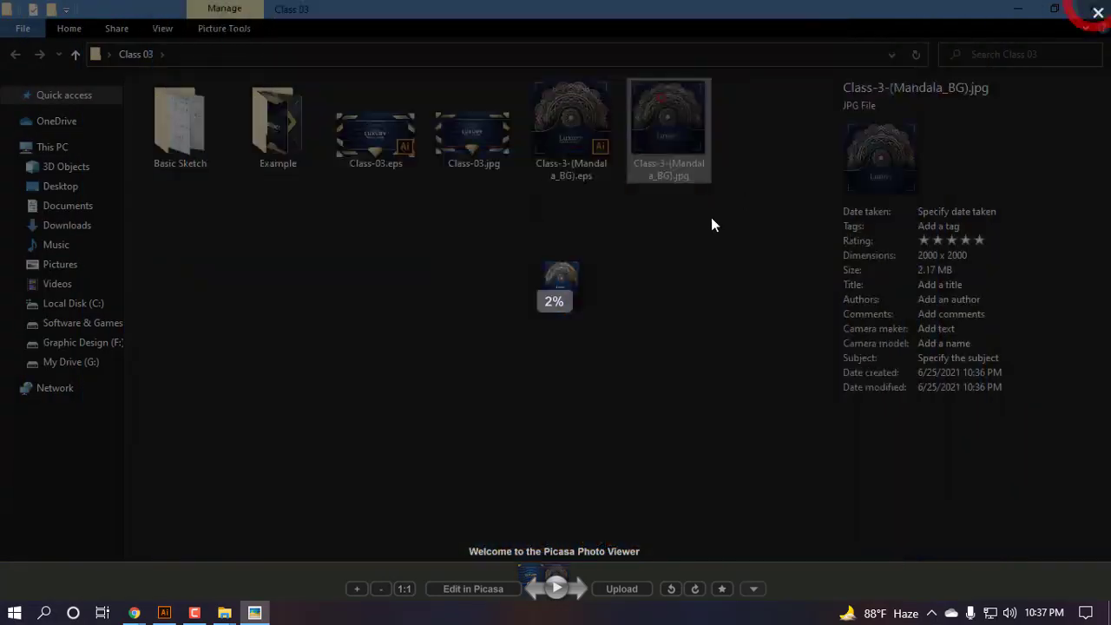
# - Preview Class-03.jpg in the photo viewer and view it full screen as a slideshow
pyautogui.doubleClick(473, 160)
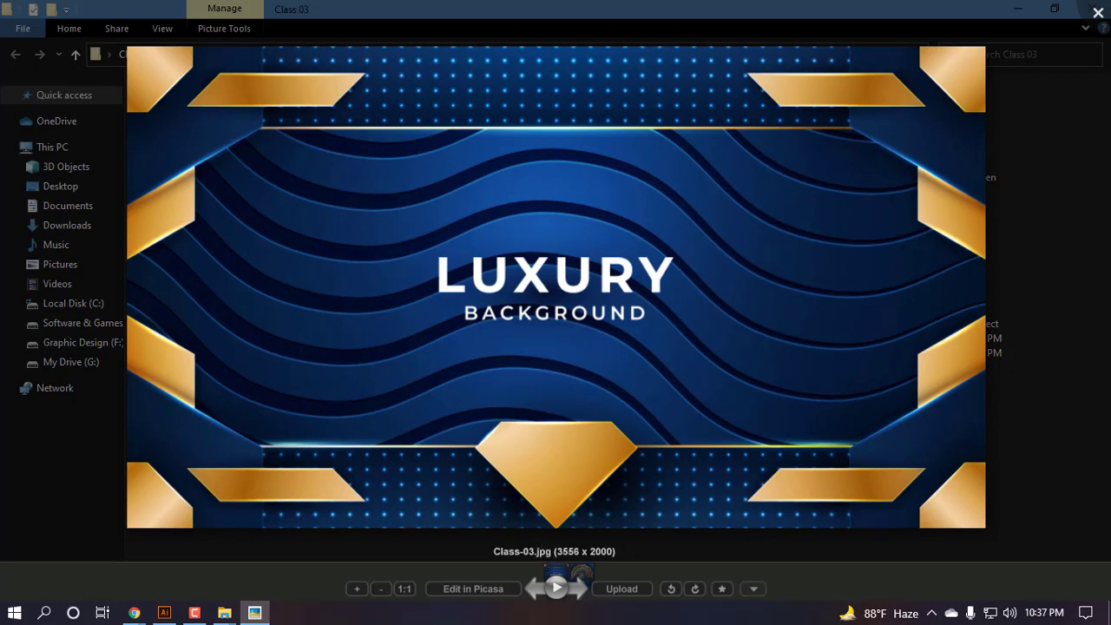
pyautogui.doubleClick(689, 216)
pyautogui.click(966, 35)
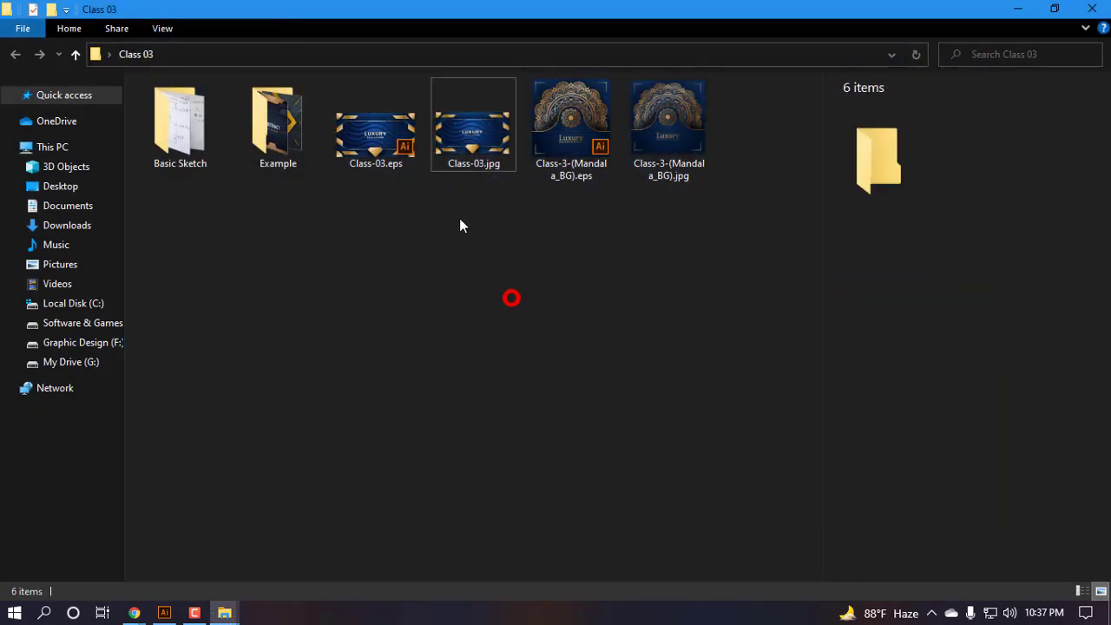
pyautogui.doubleClick(481, 146)
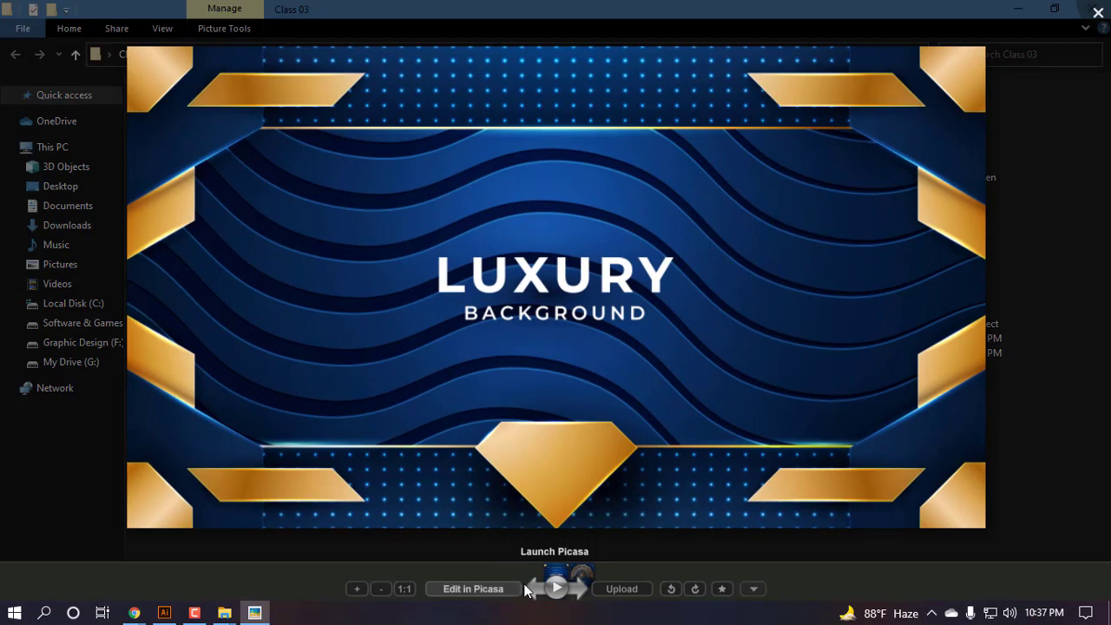
pyautogui.click(556, 587)
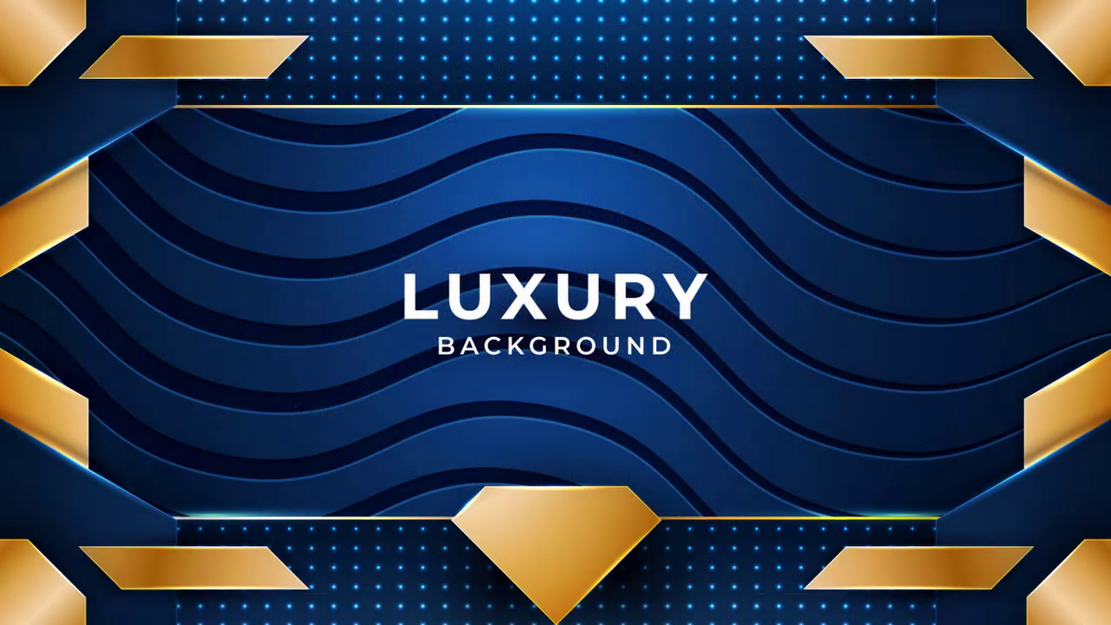
pyautogui.click(695, 182)
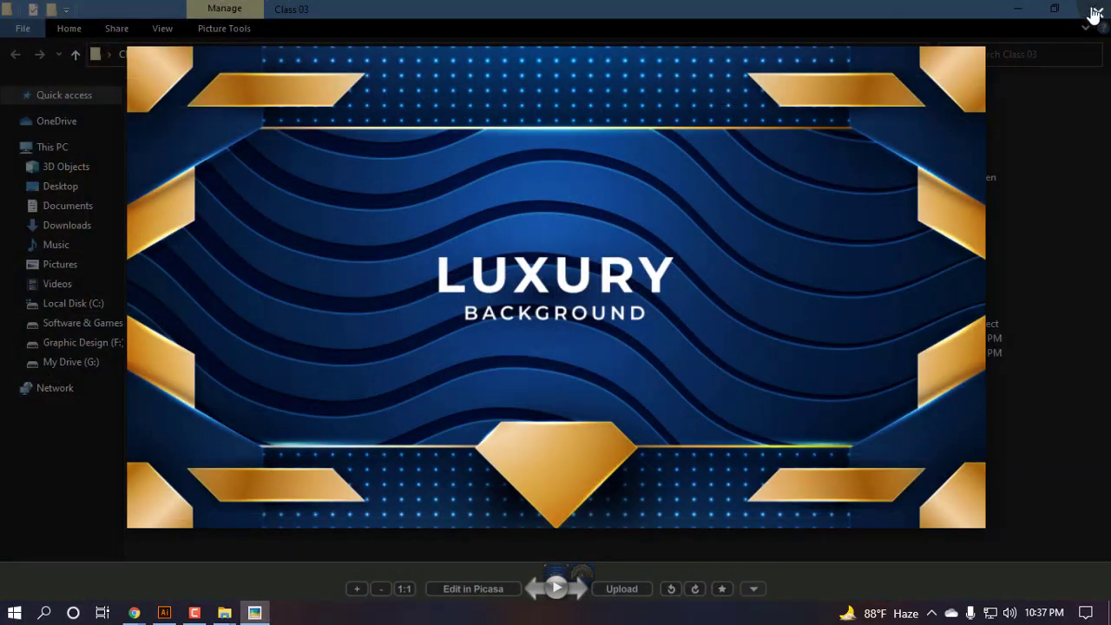